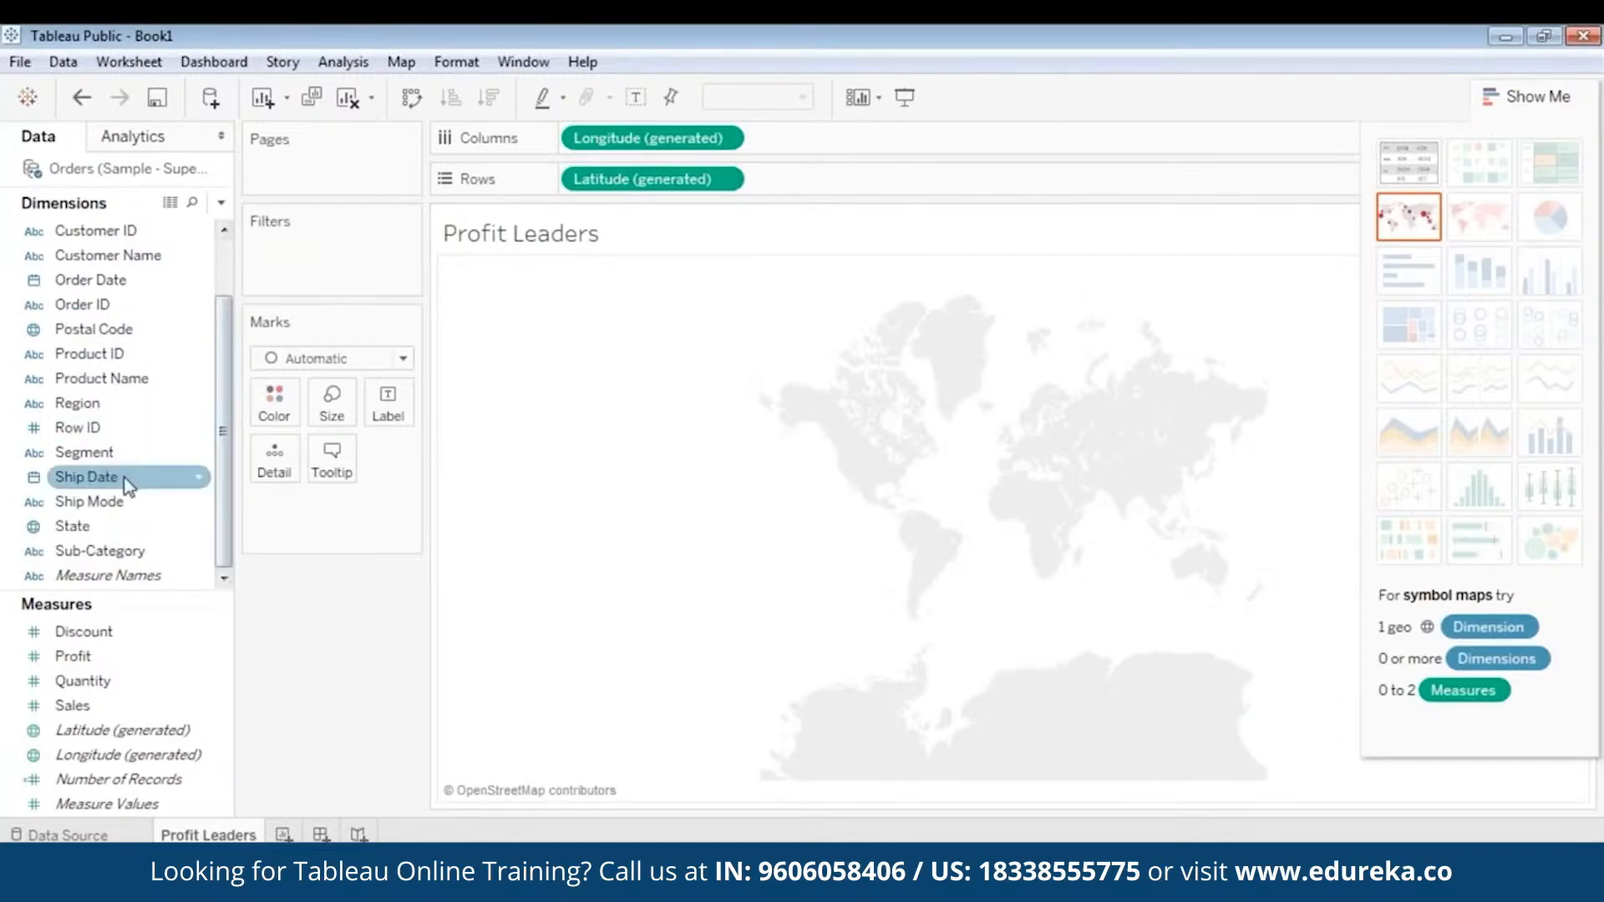
- Color the map marks by State with all members added, and size them by Profit
drag(87, 521, 283, 403)
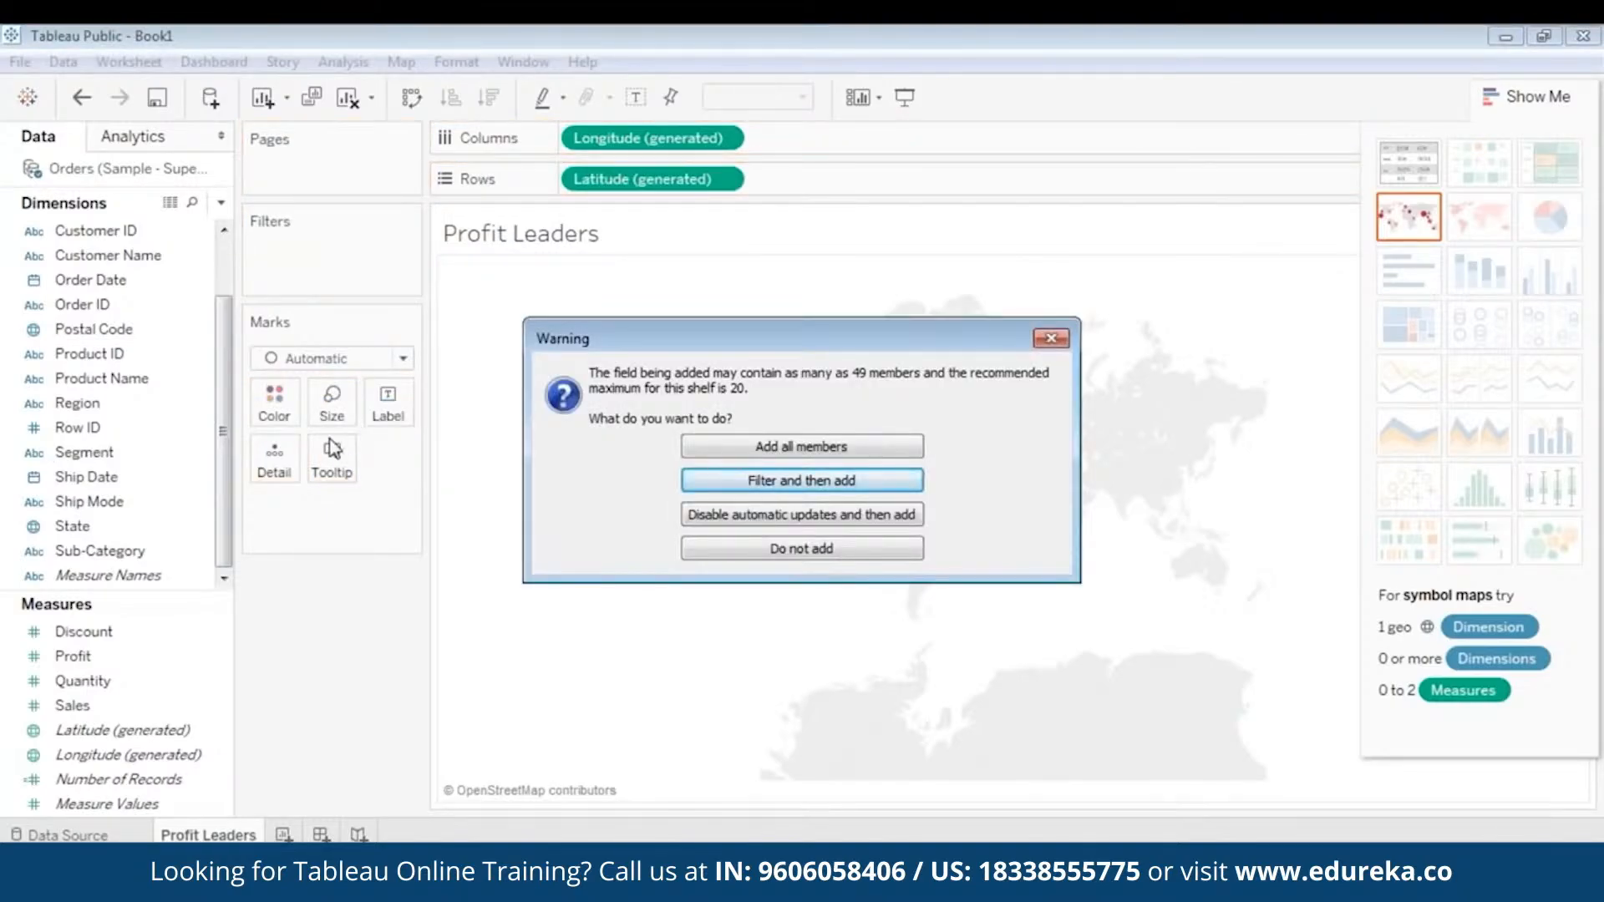
click(769, 451)
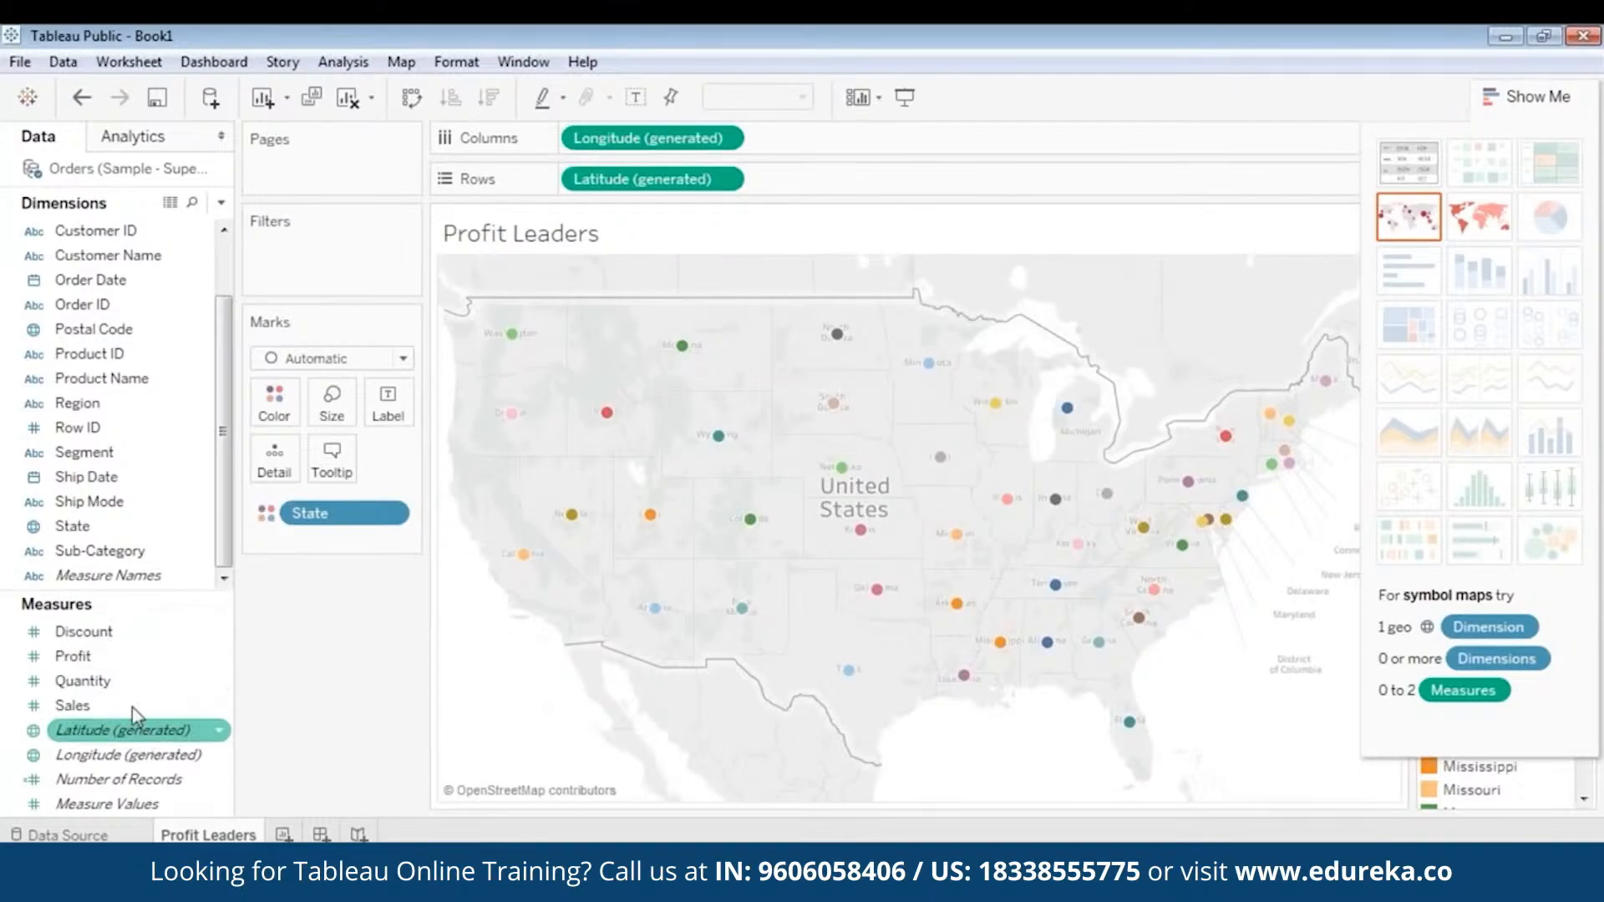
click(117, 663)
click(131, 665)
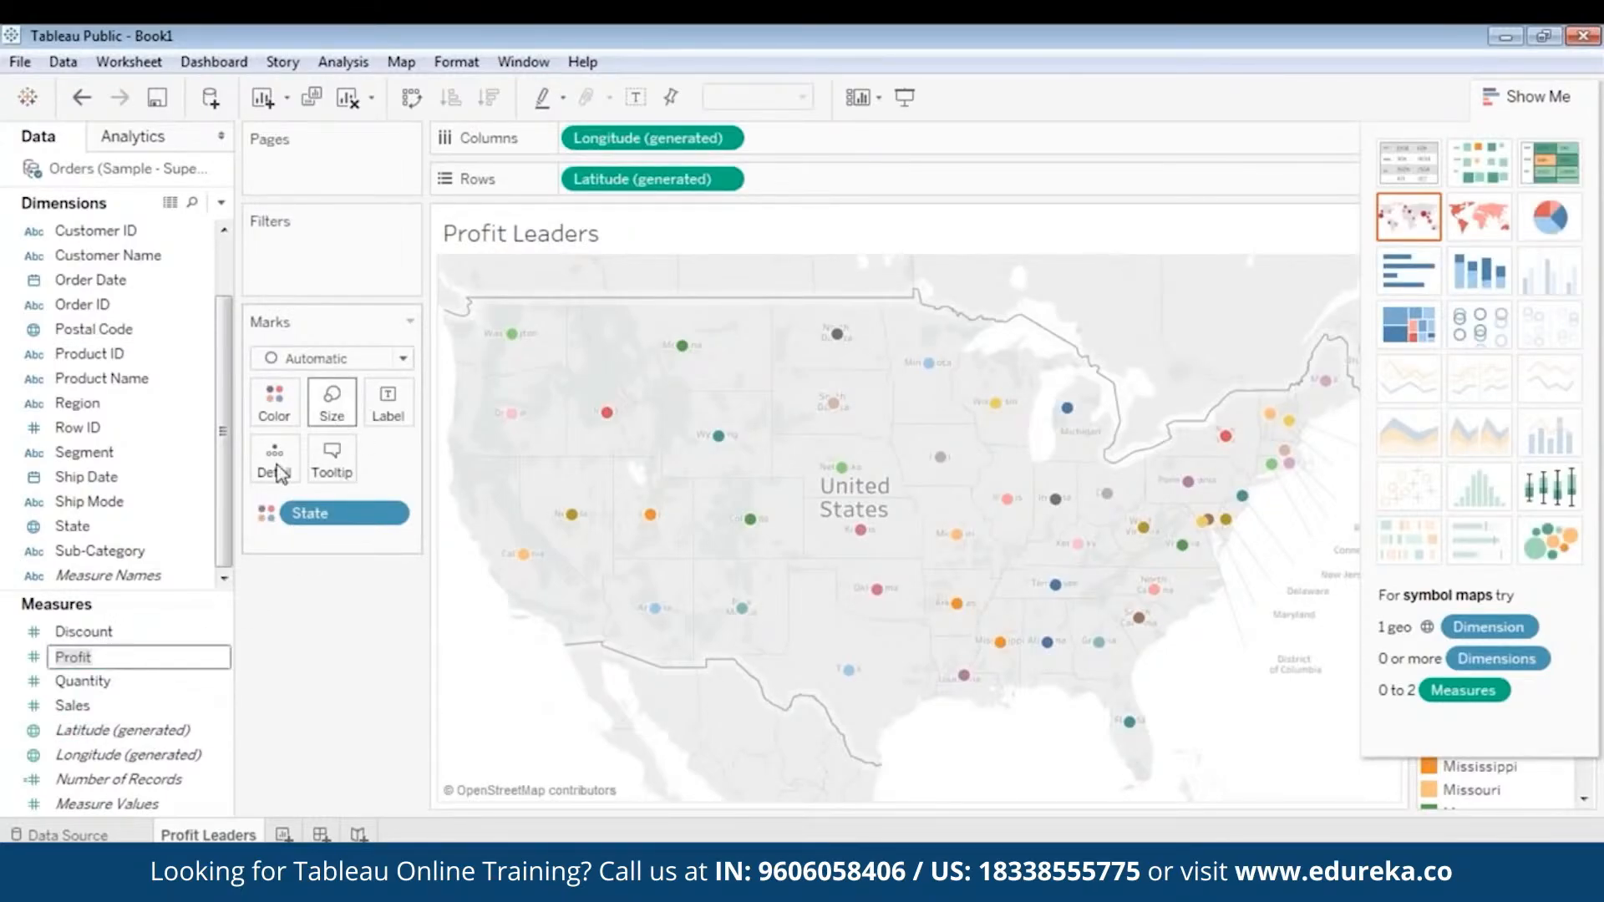
key(Return)
drag(108, 659, 332, 408)
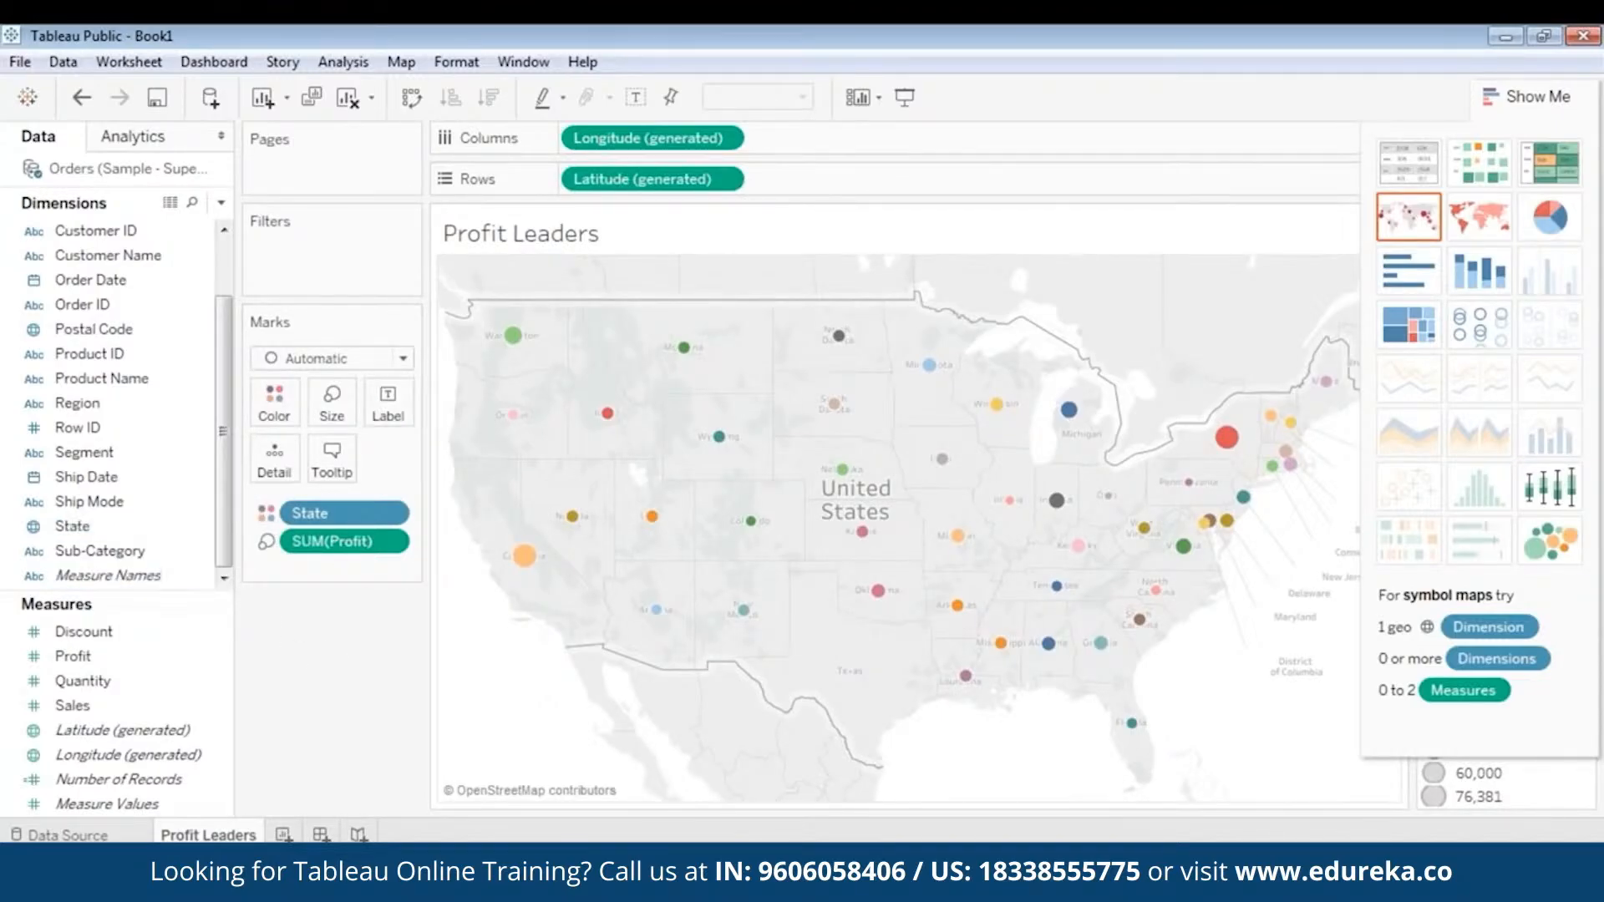
- Label the map marks with State and hide the chart type suggestions covering the legends
click(119, 683)
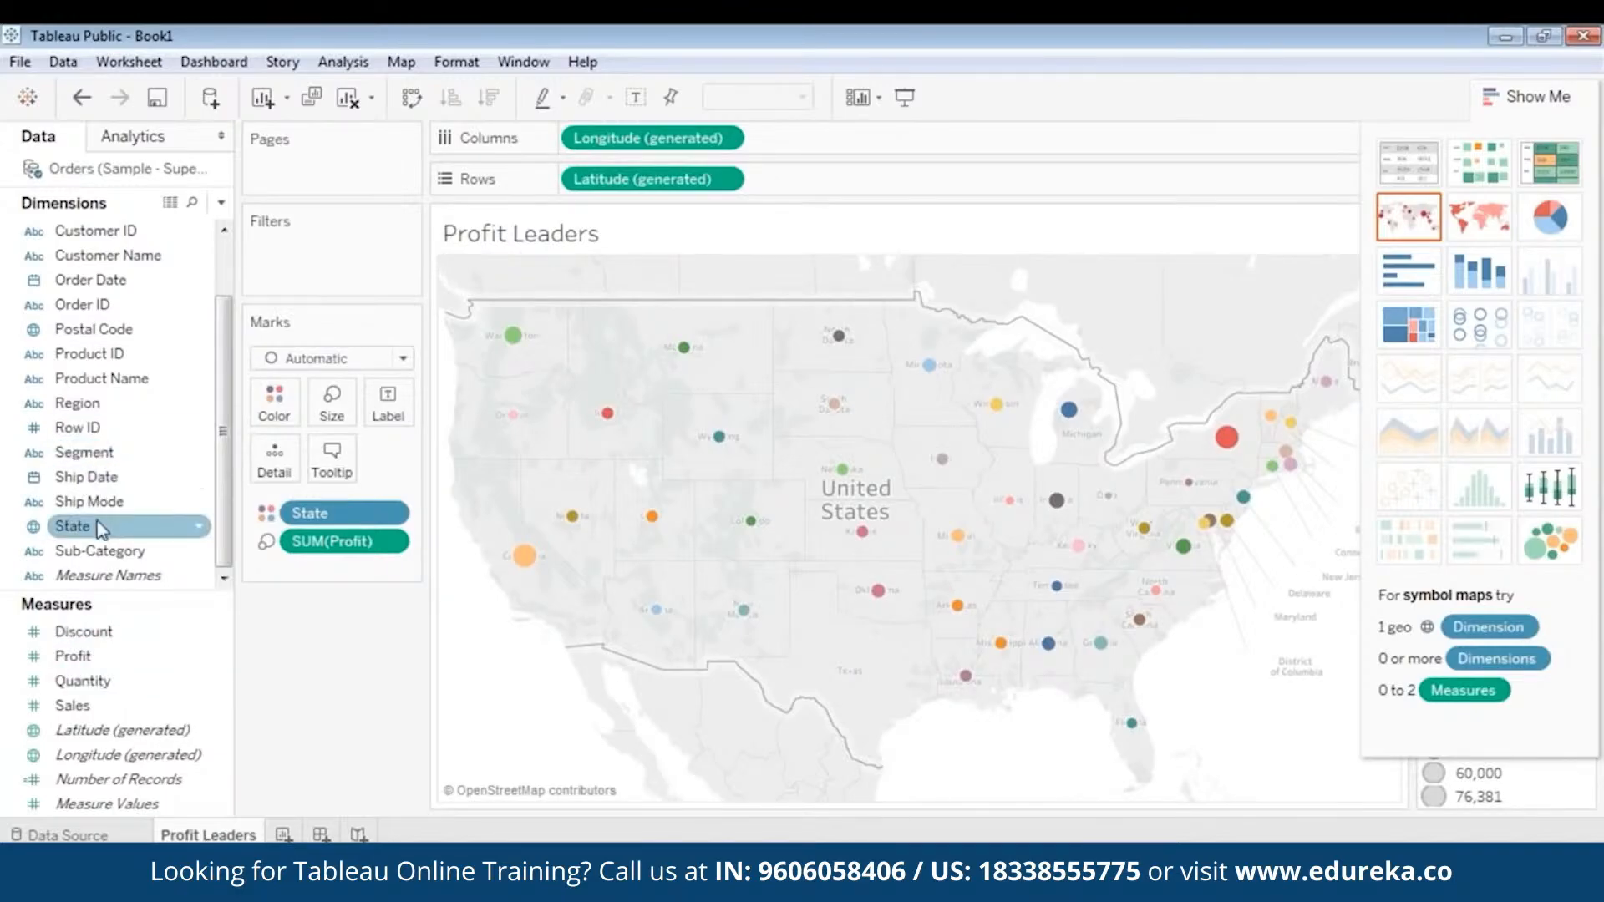
drag(91, 526, 387, 412)
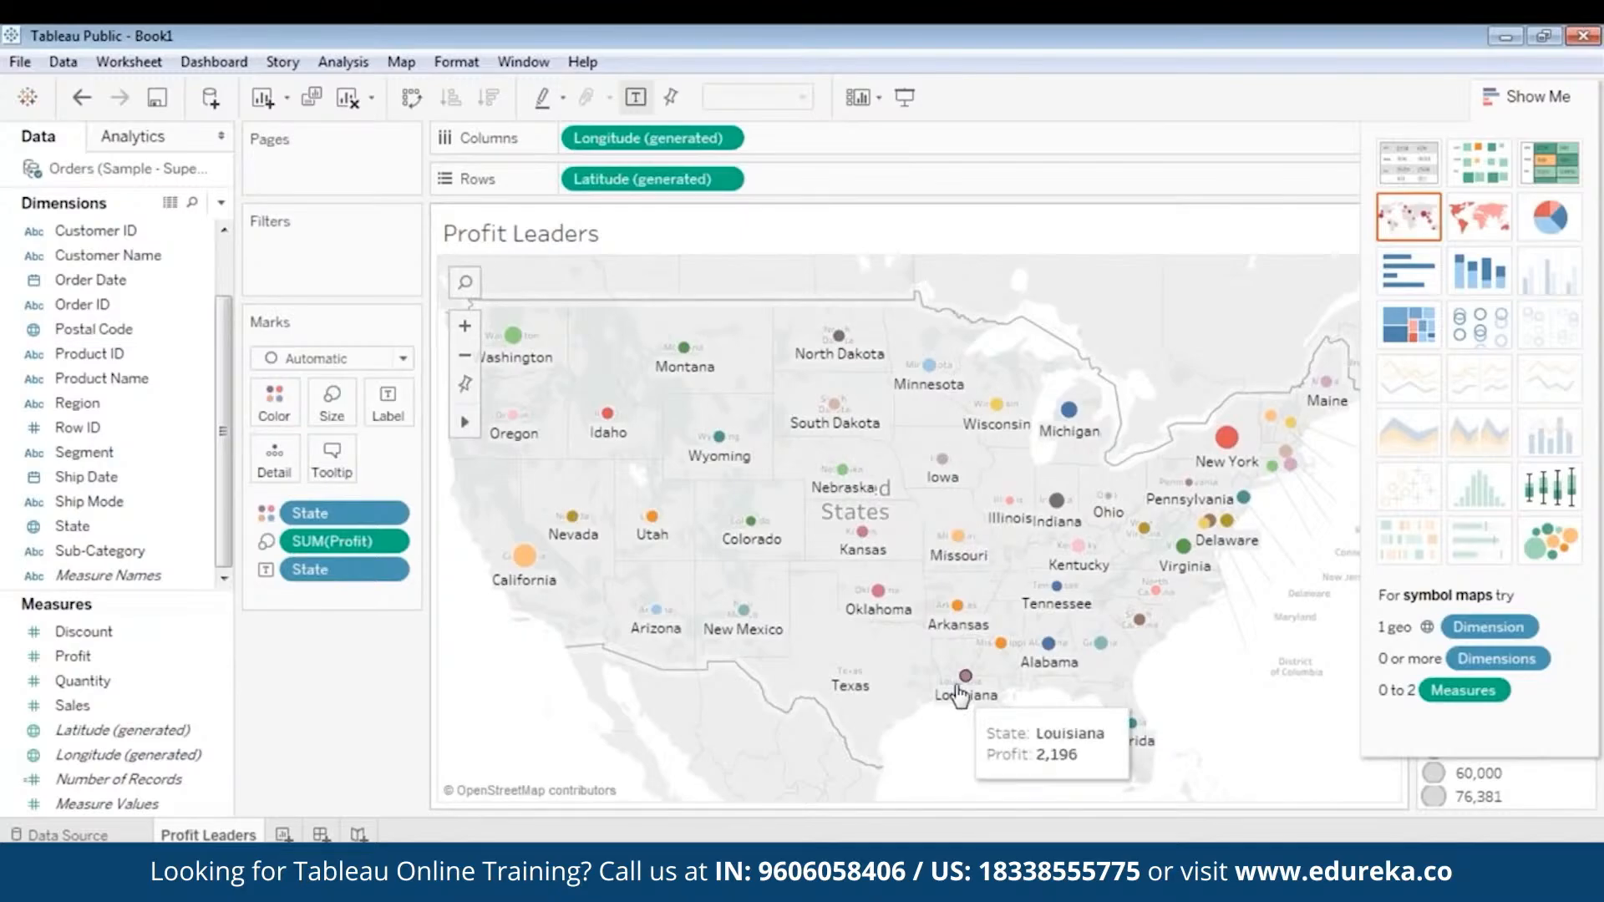
click(1499, 98)
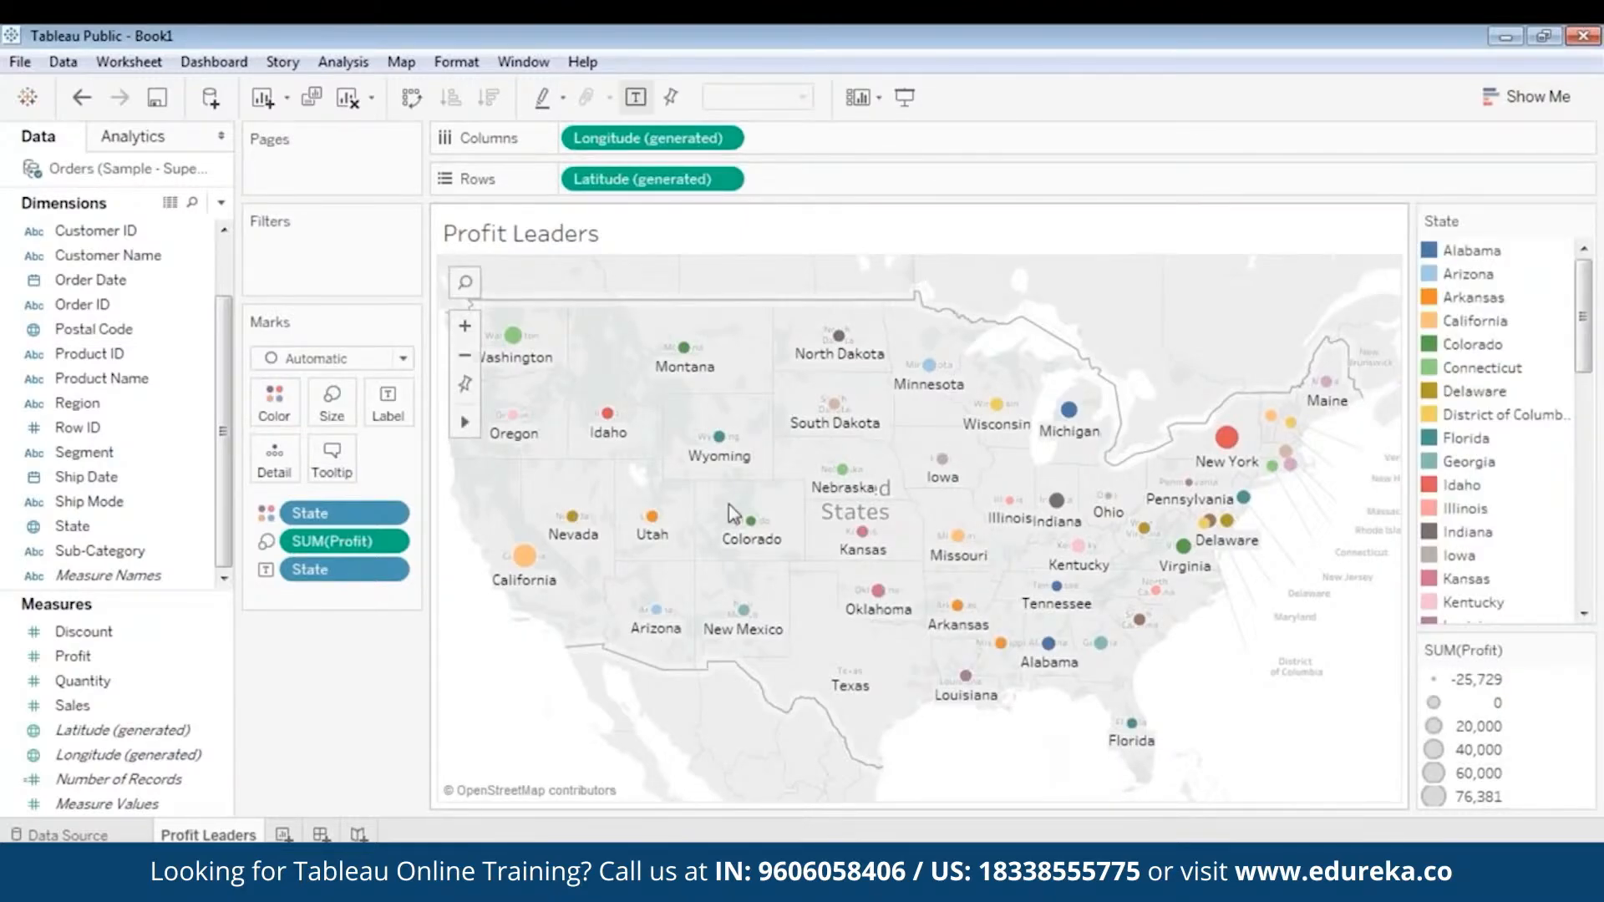
- Examine the map marks and compare the profits of individual states, including California, New York, Nevada, Colorado and Michigan
click(465, 328)
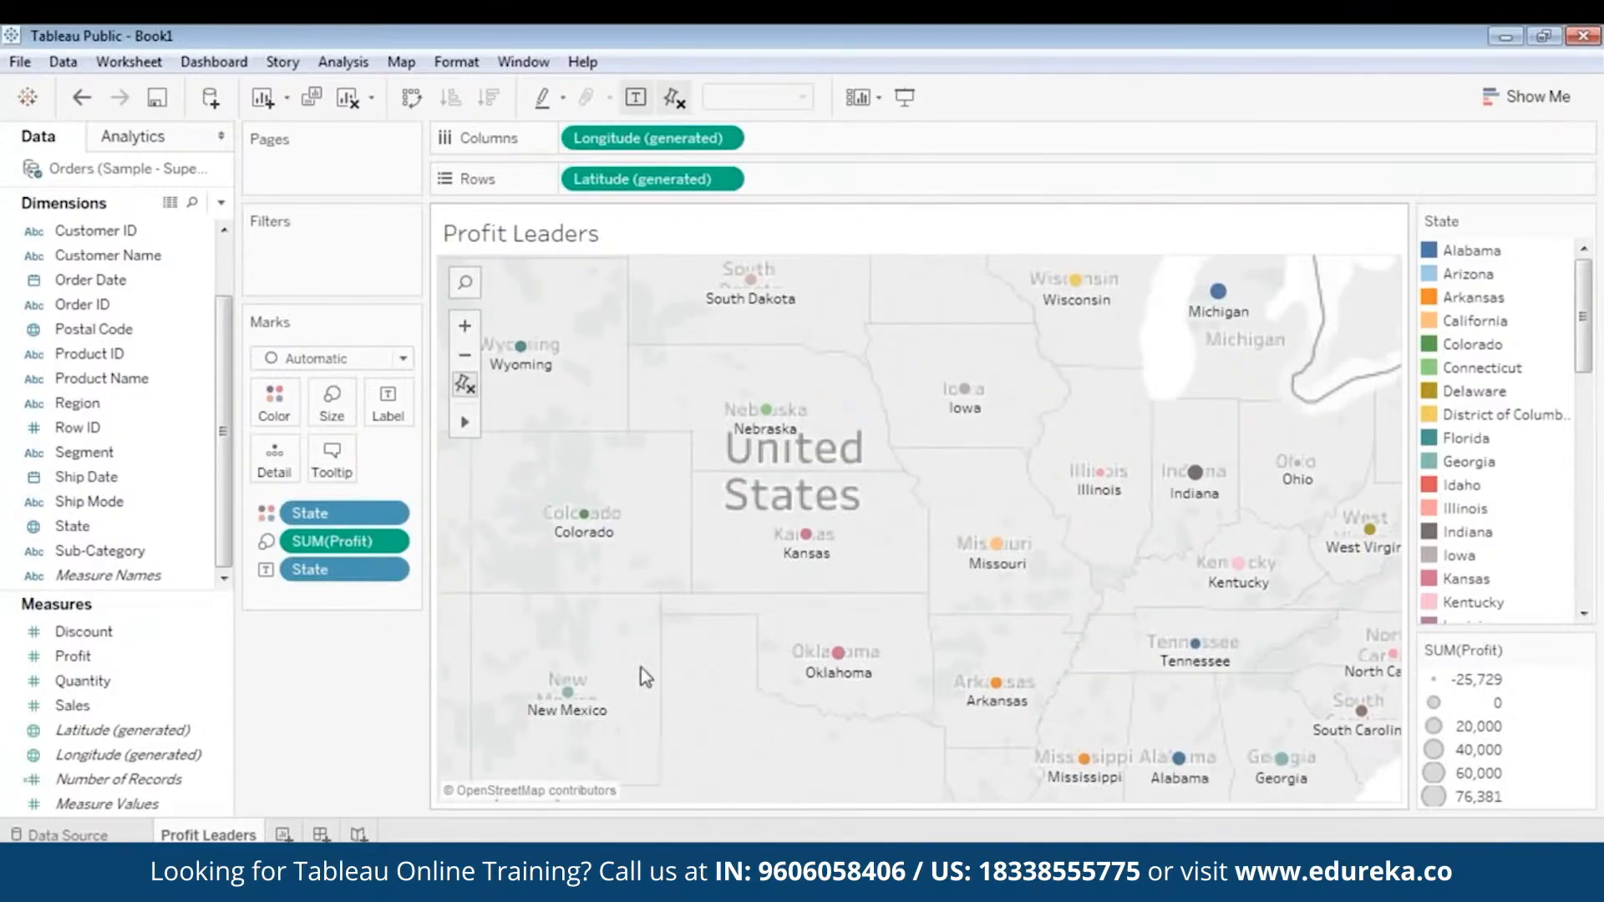
click(837, 652)
click(464, 355)
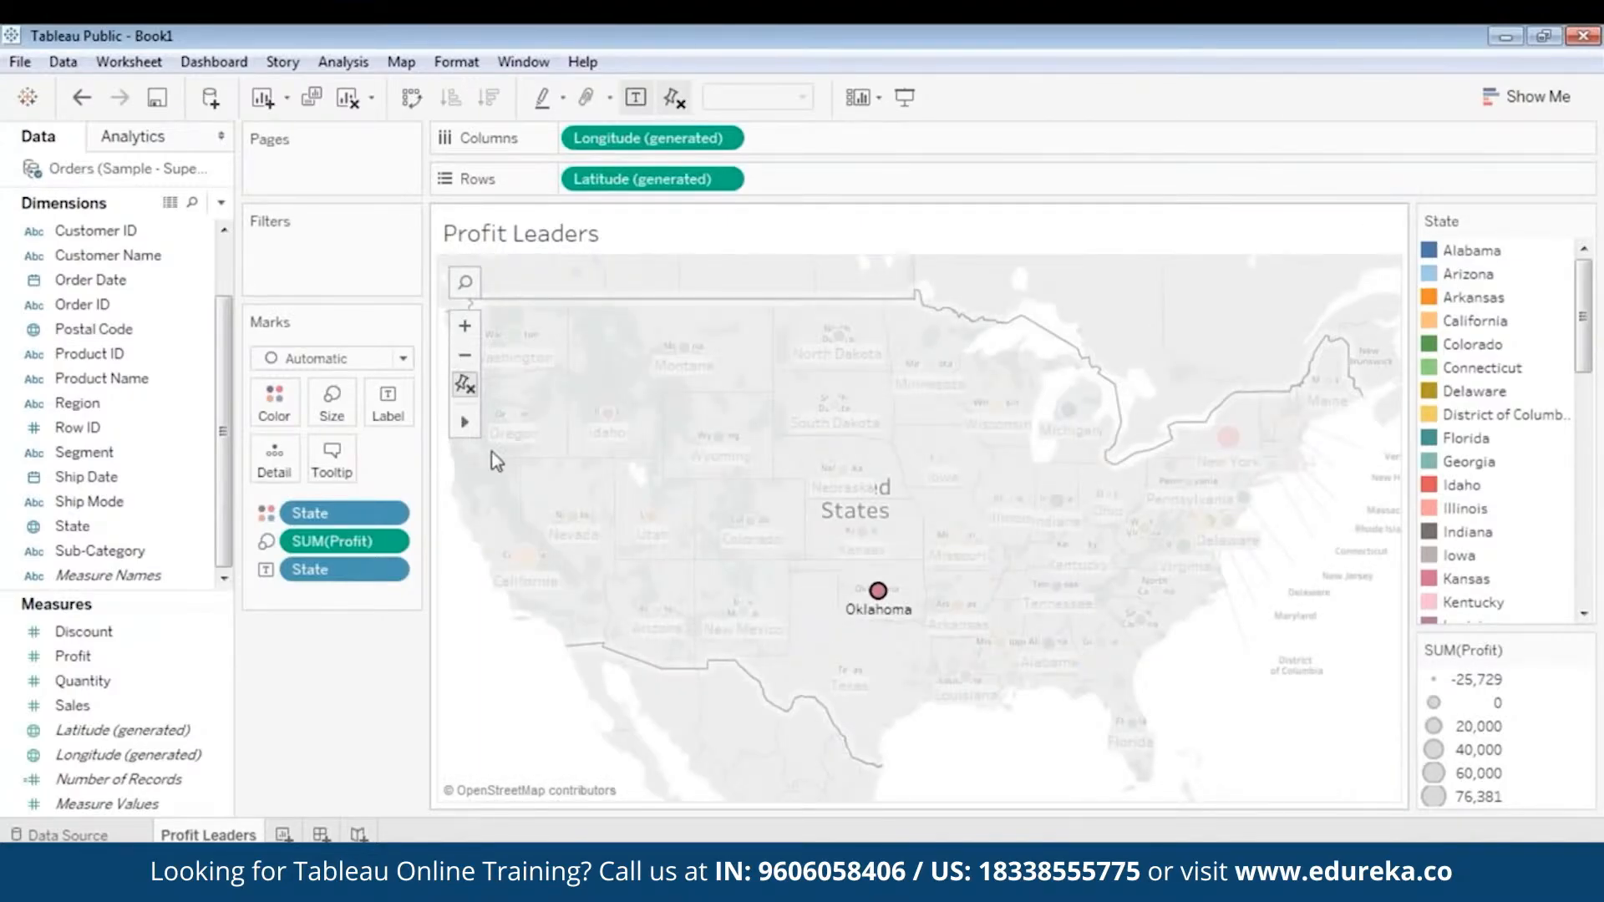
click(490, 690)
mouse_move(854, 612)
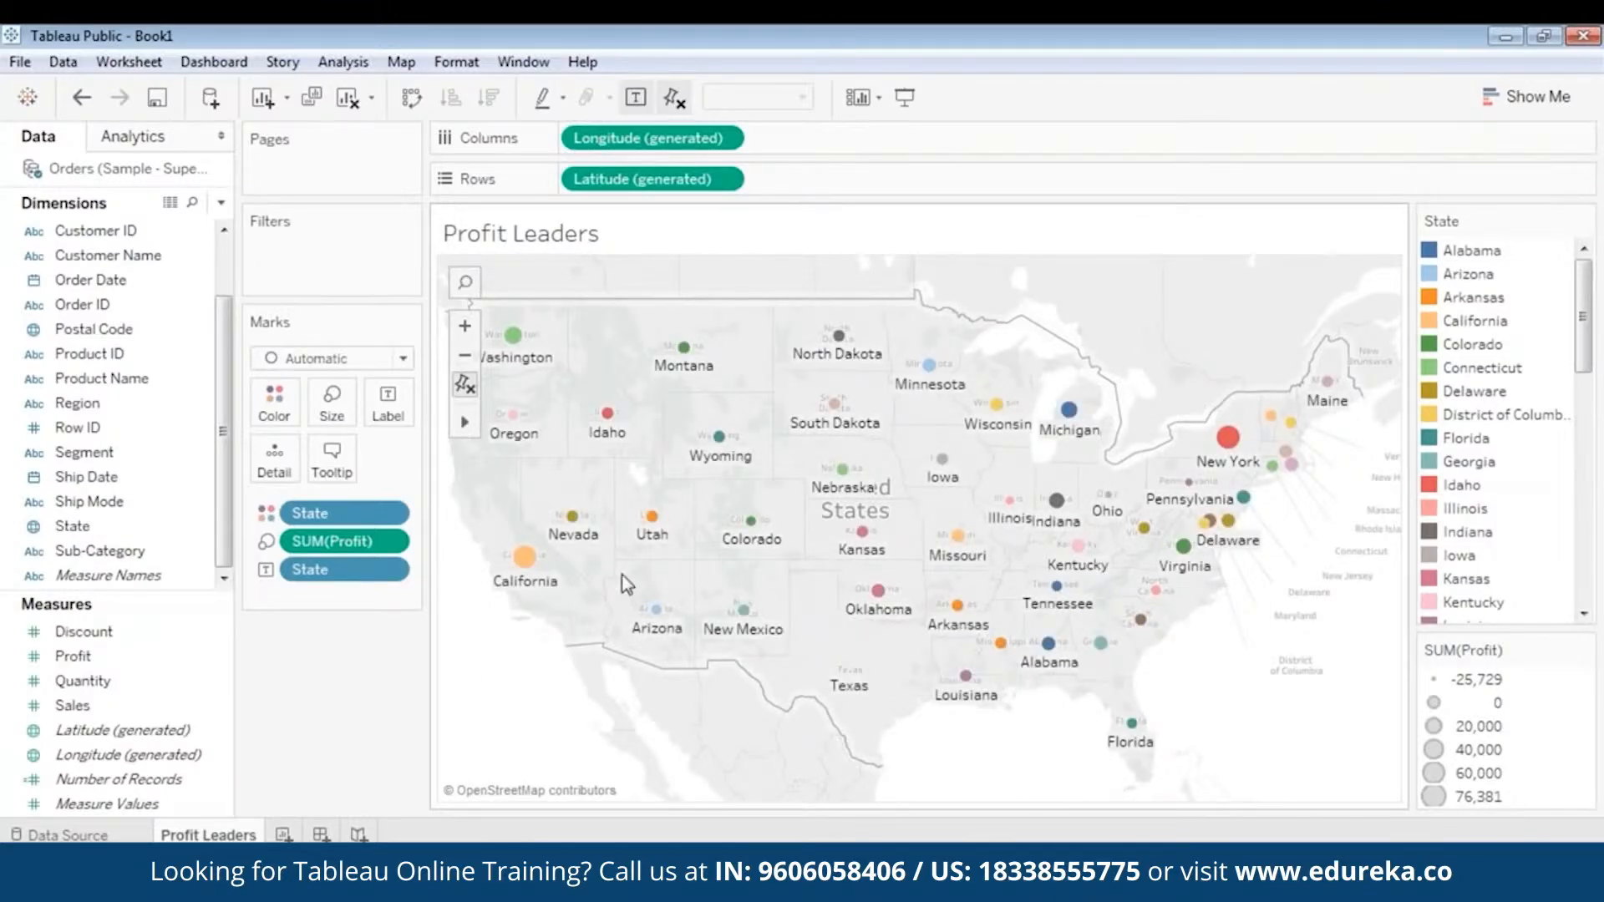
mouse_move(526, 564)
mouse_move(1227, 455)
mouse_move(858, 672)
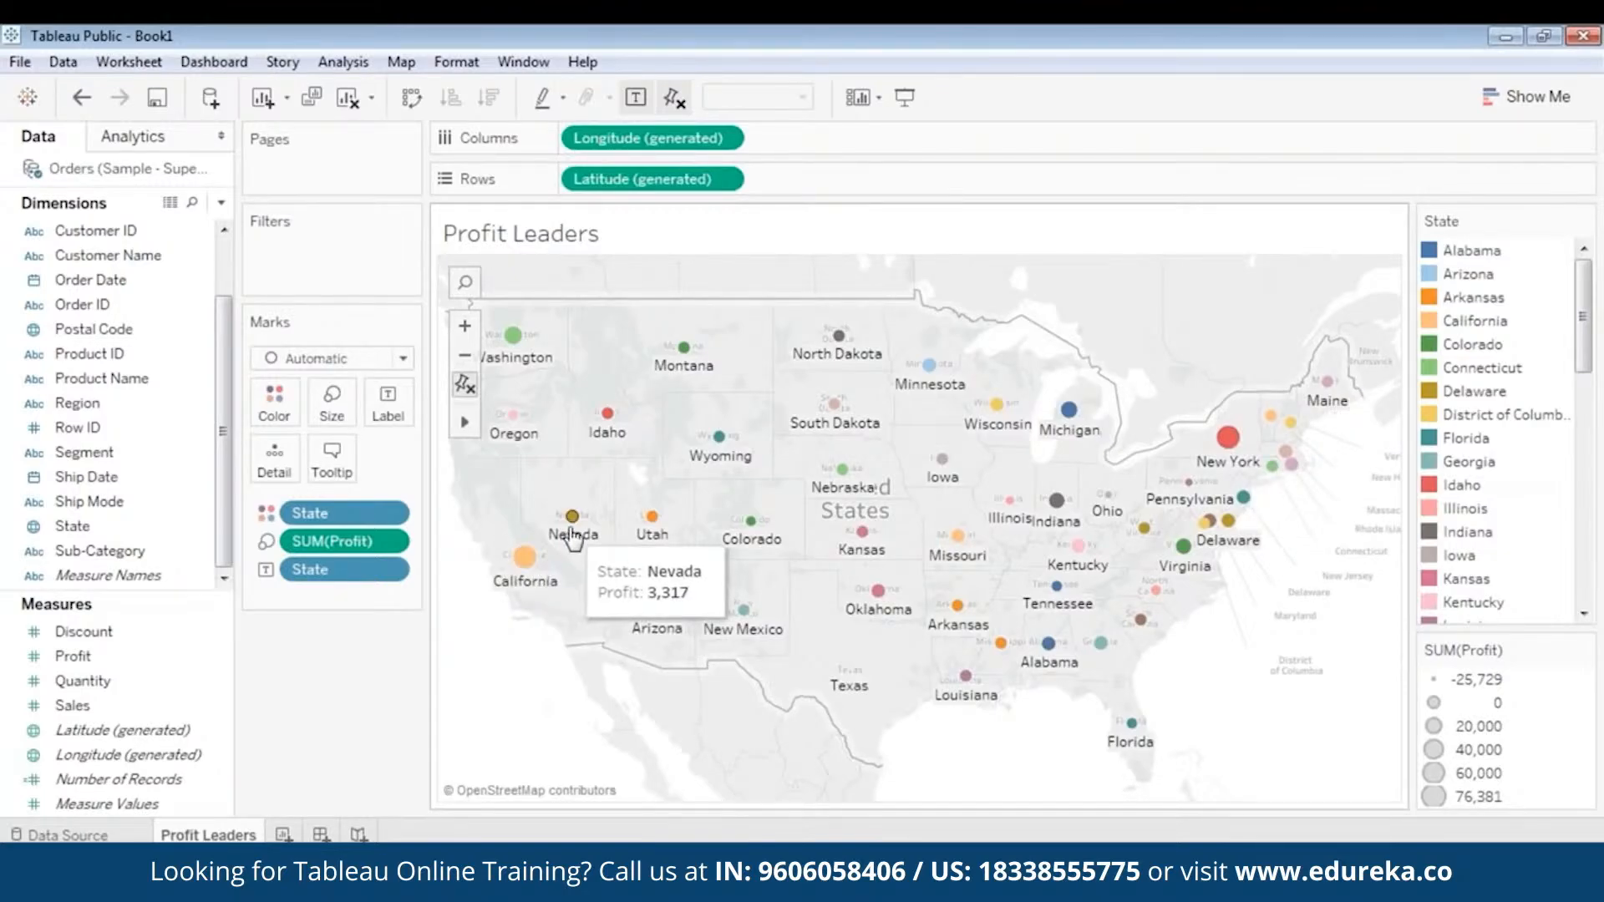
mouse_move(749, 543)
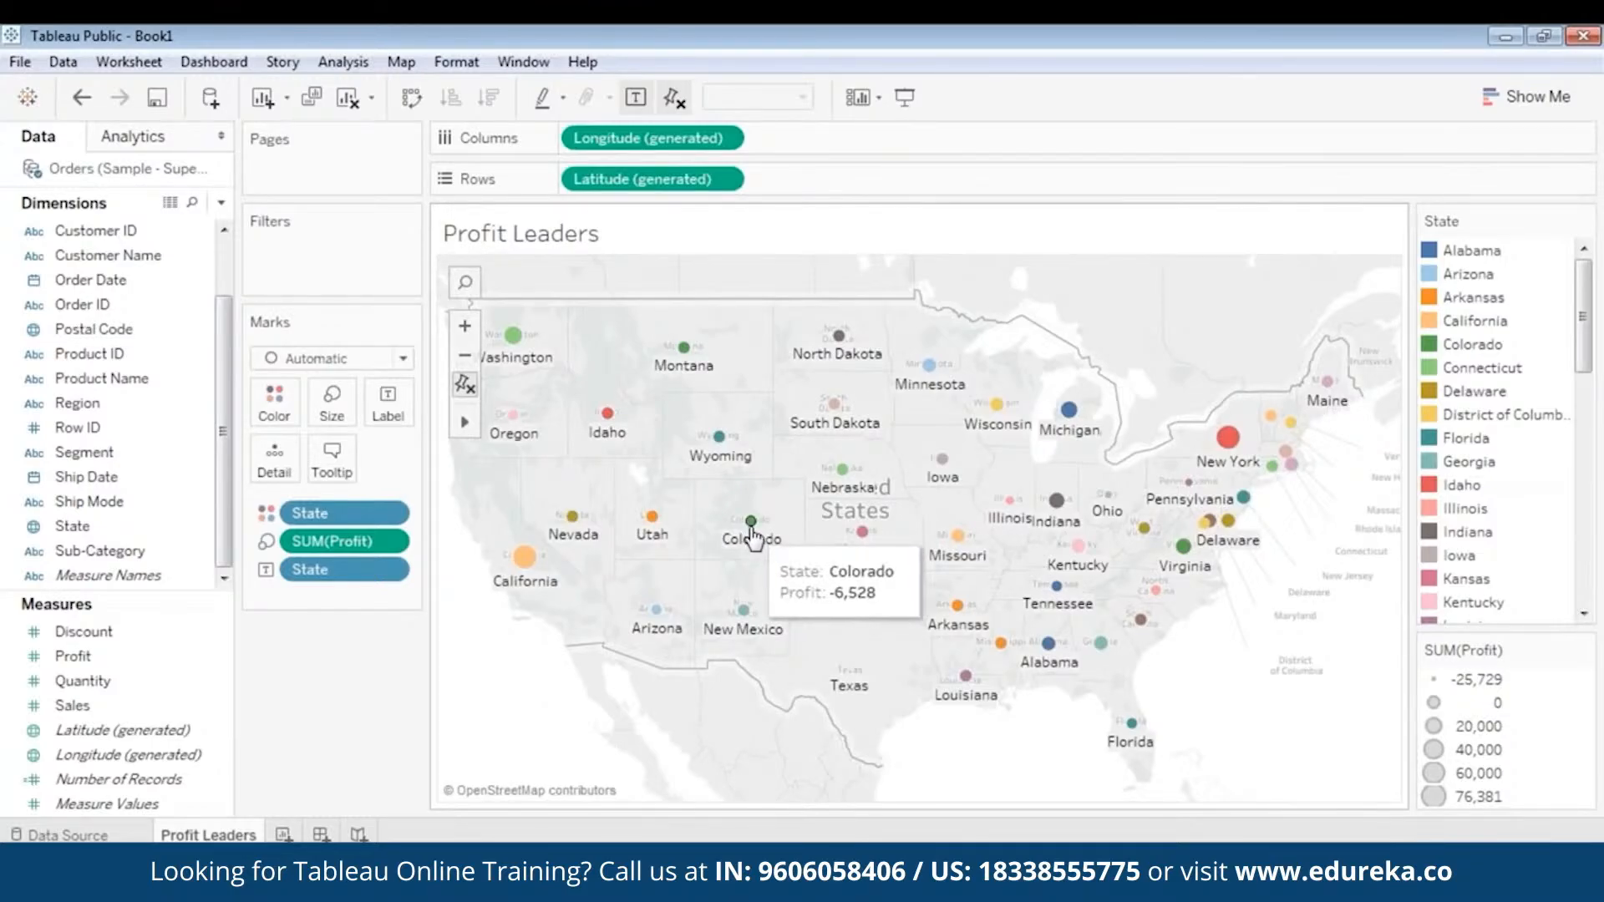
mouse_move(1075, 420)
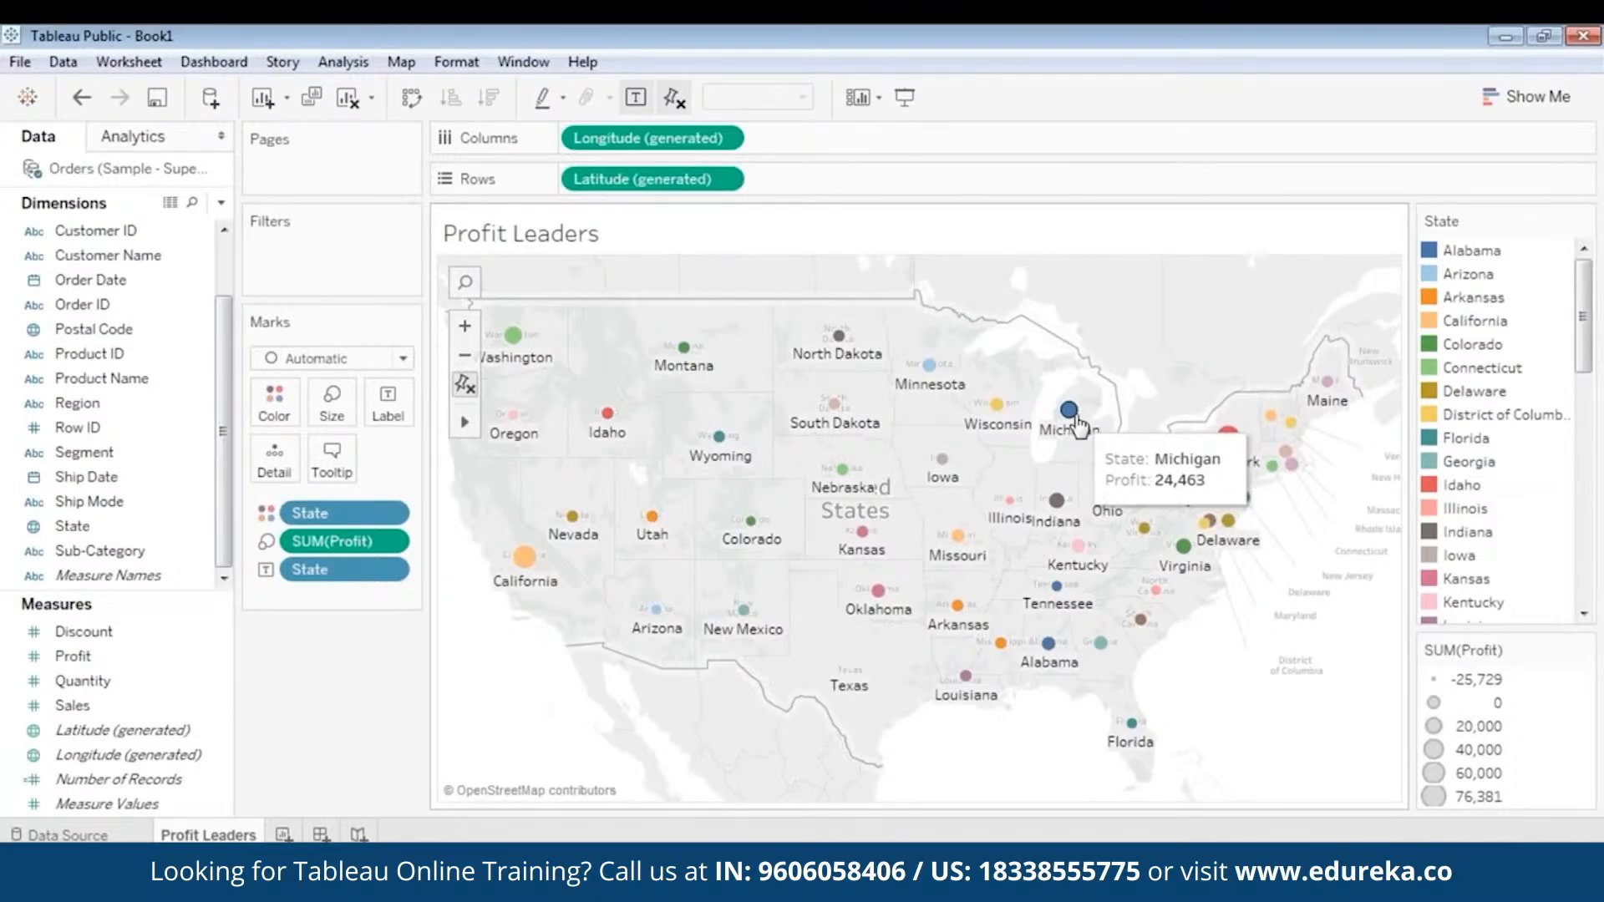
mouse_move(998, 417)
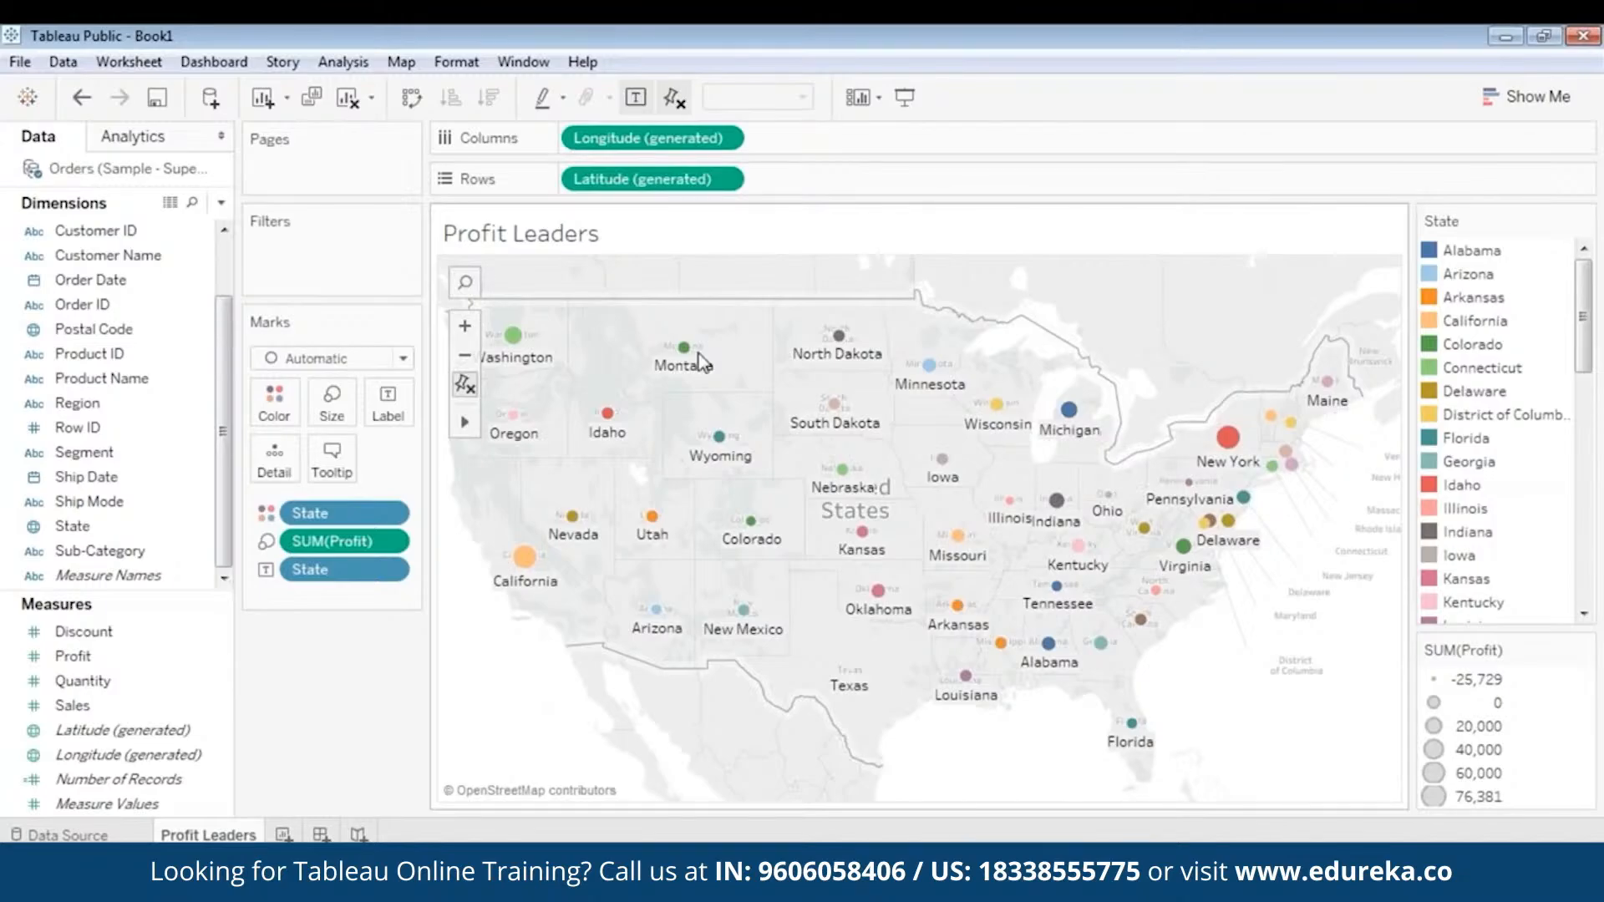
mouse_move(688, 361)
mouse_move(1229, 440)
mouse_move(605, 422)
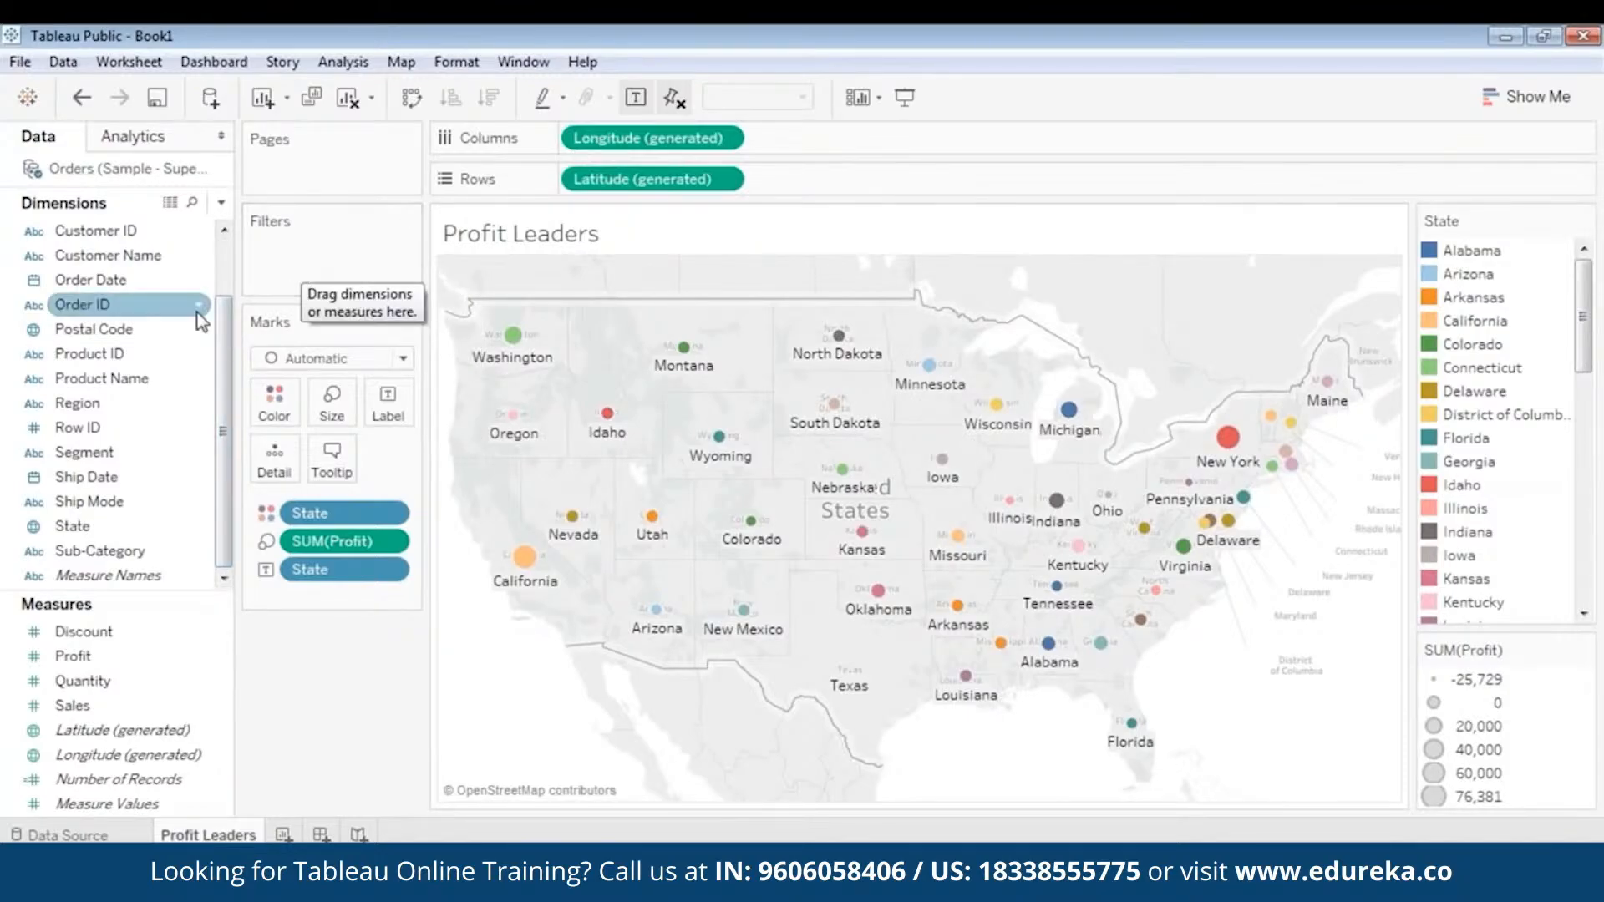
- Add a Category filter including Furniture, Office Supplies and Technology, and show its filter control beside the map
click(117, 377)
scroll(125, 349, up, 1)
click(112, 284)
drag(92, 231, 313, 244)
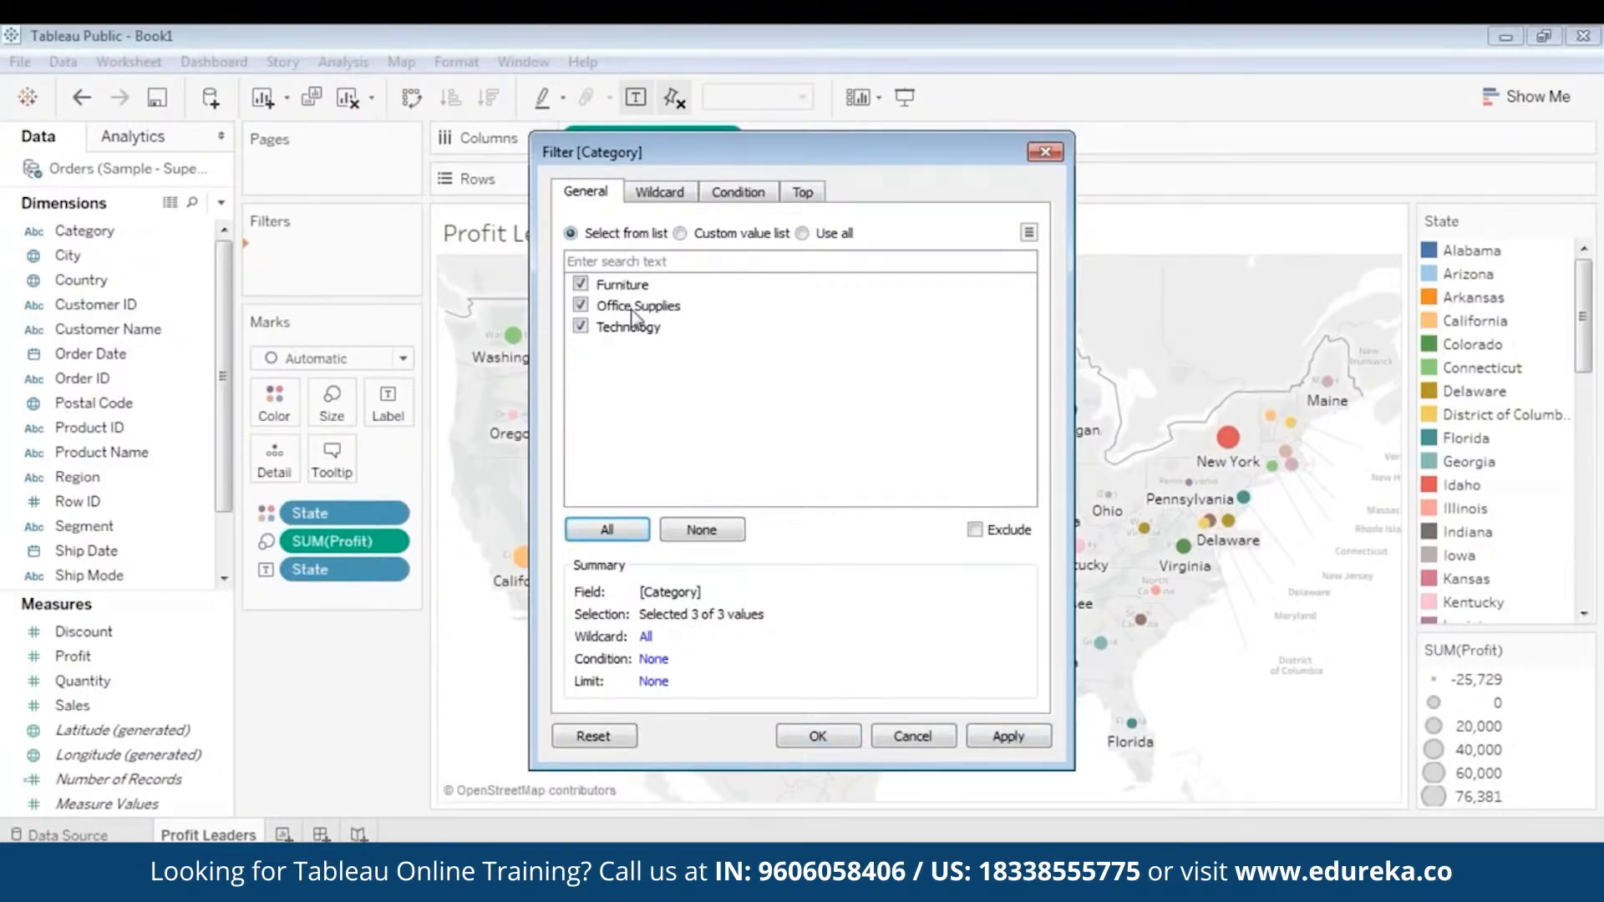
click(1002, 738)
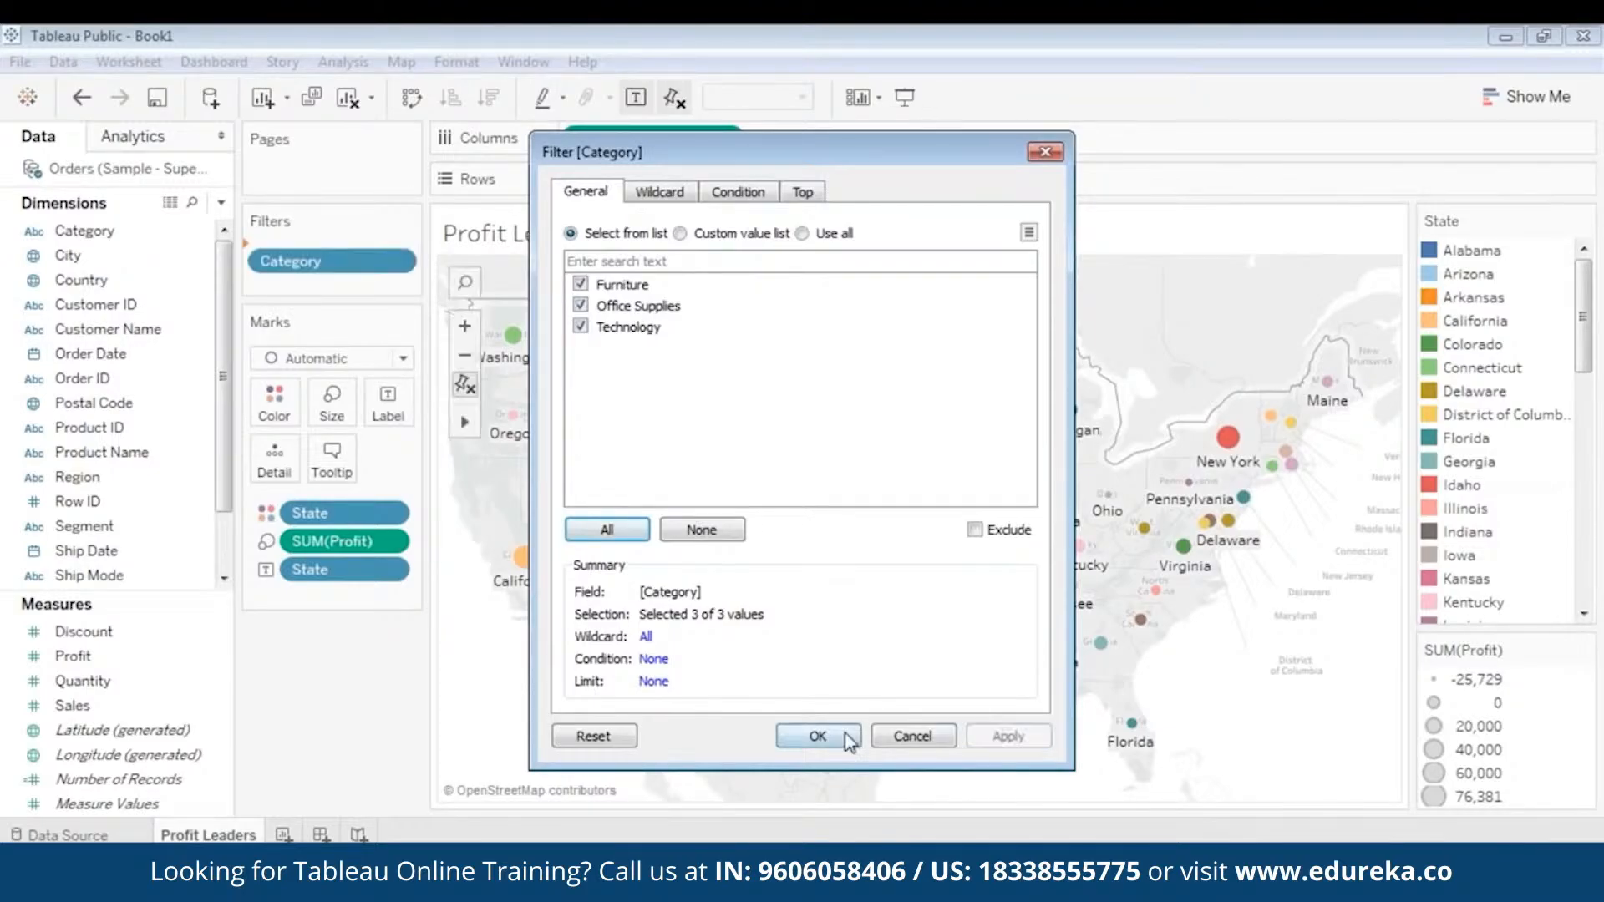
click(818, 737)
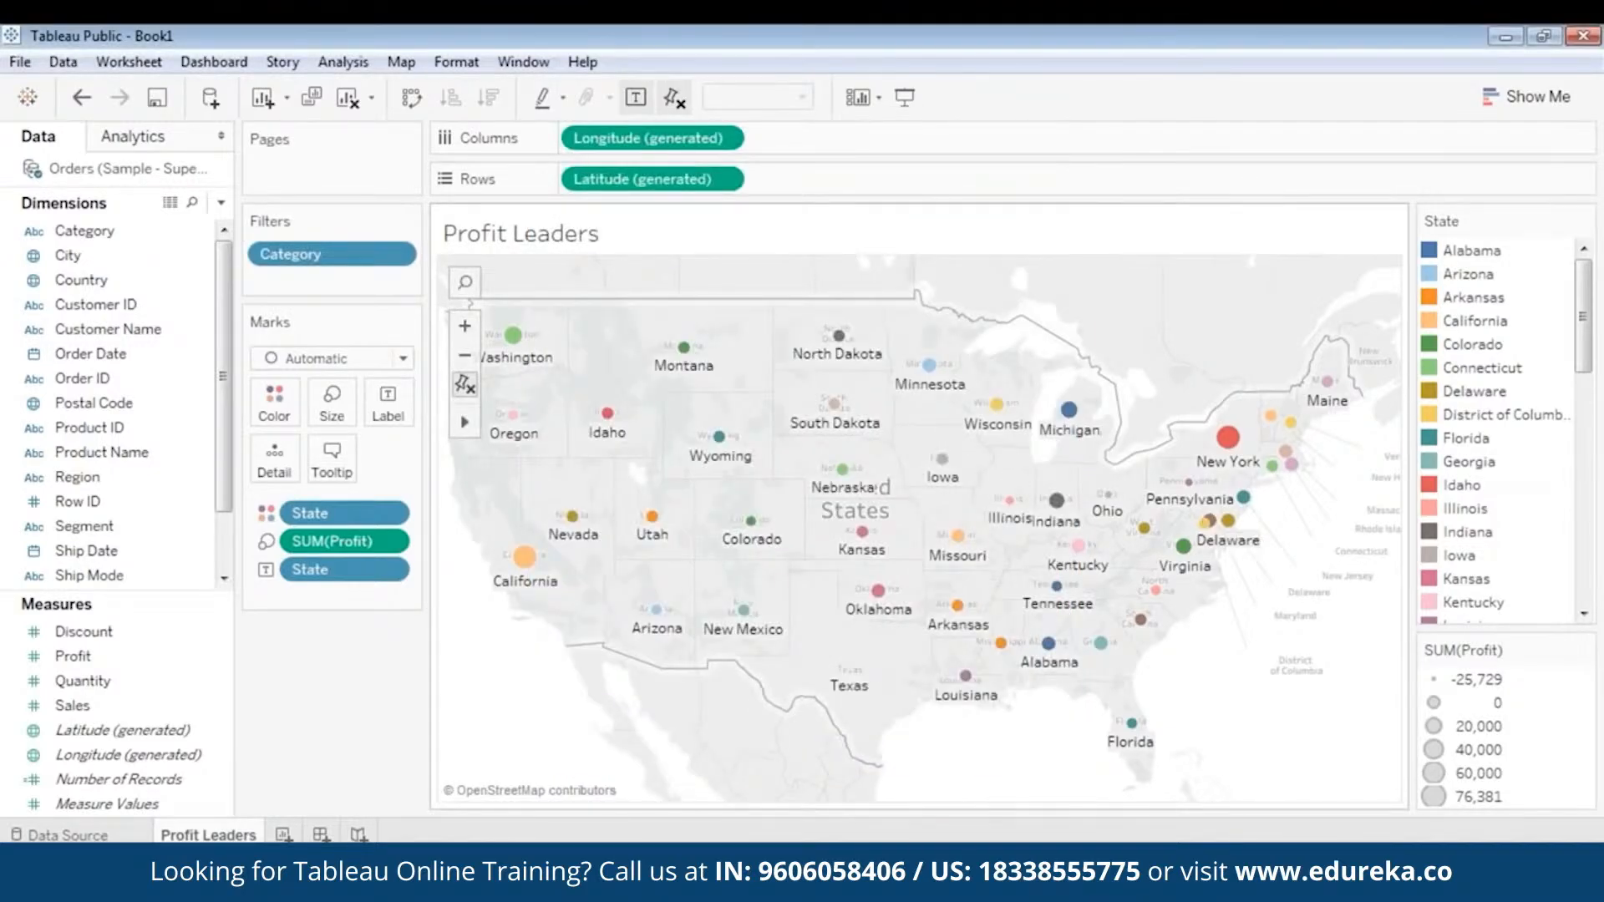
right_click(361, 266)
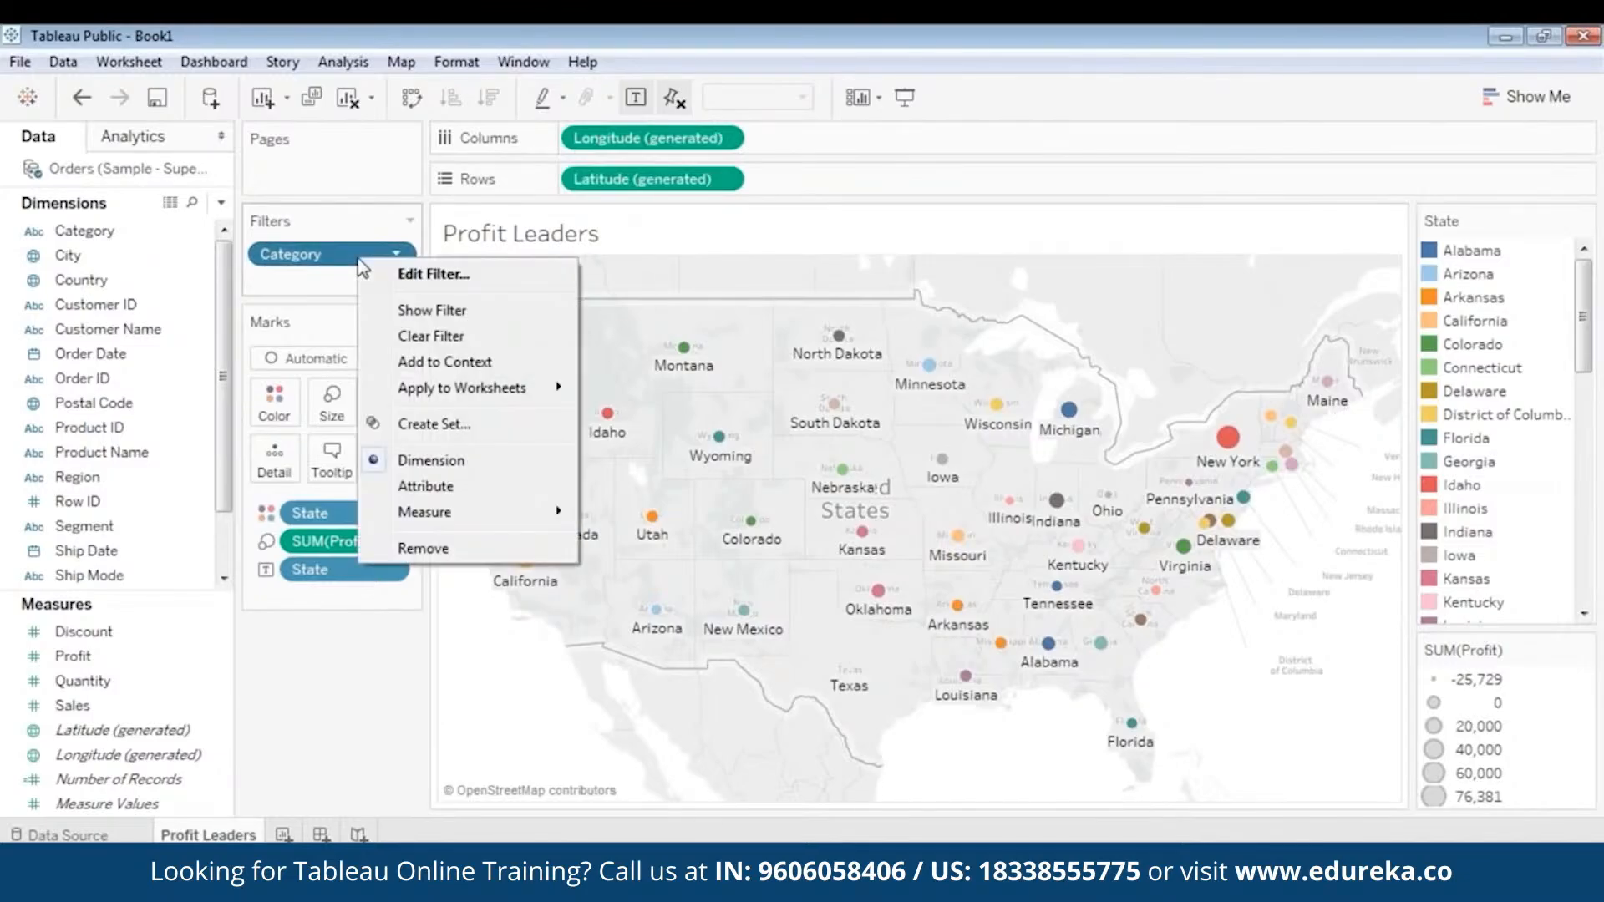
click(414, 310)
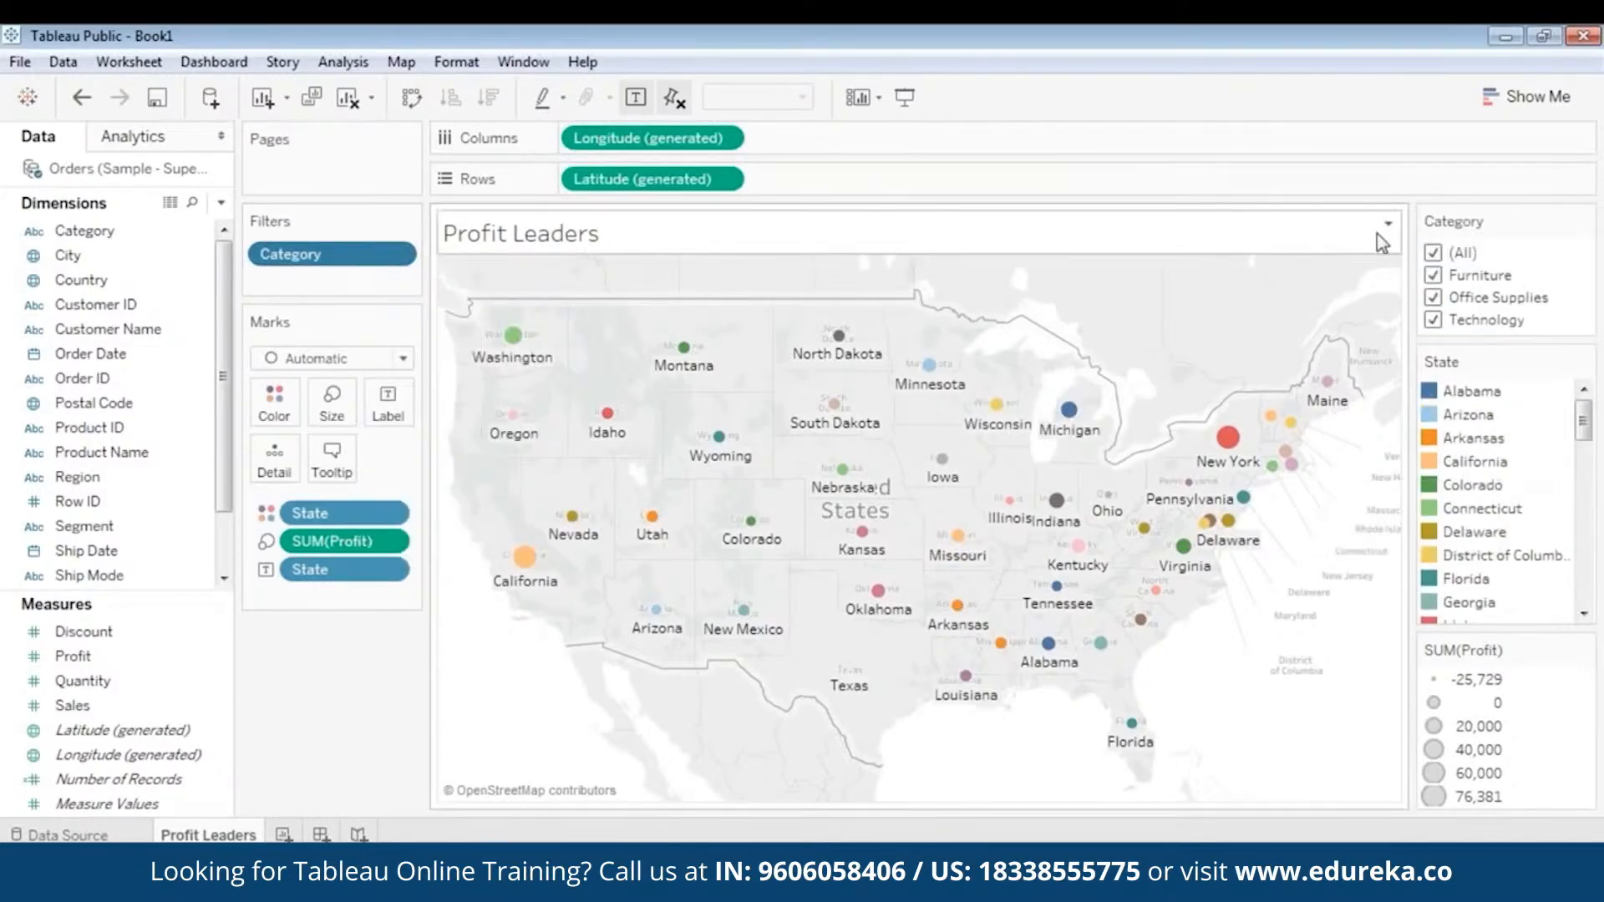
- Limit the Category filter to Furniture and check the profits of Washington, California and New York
click(1433, 253)
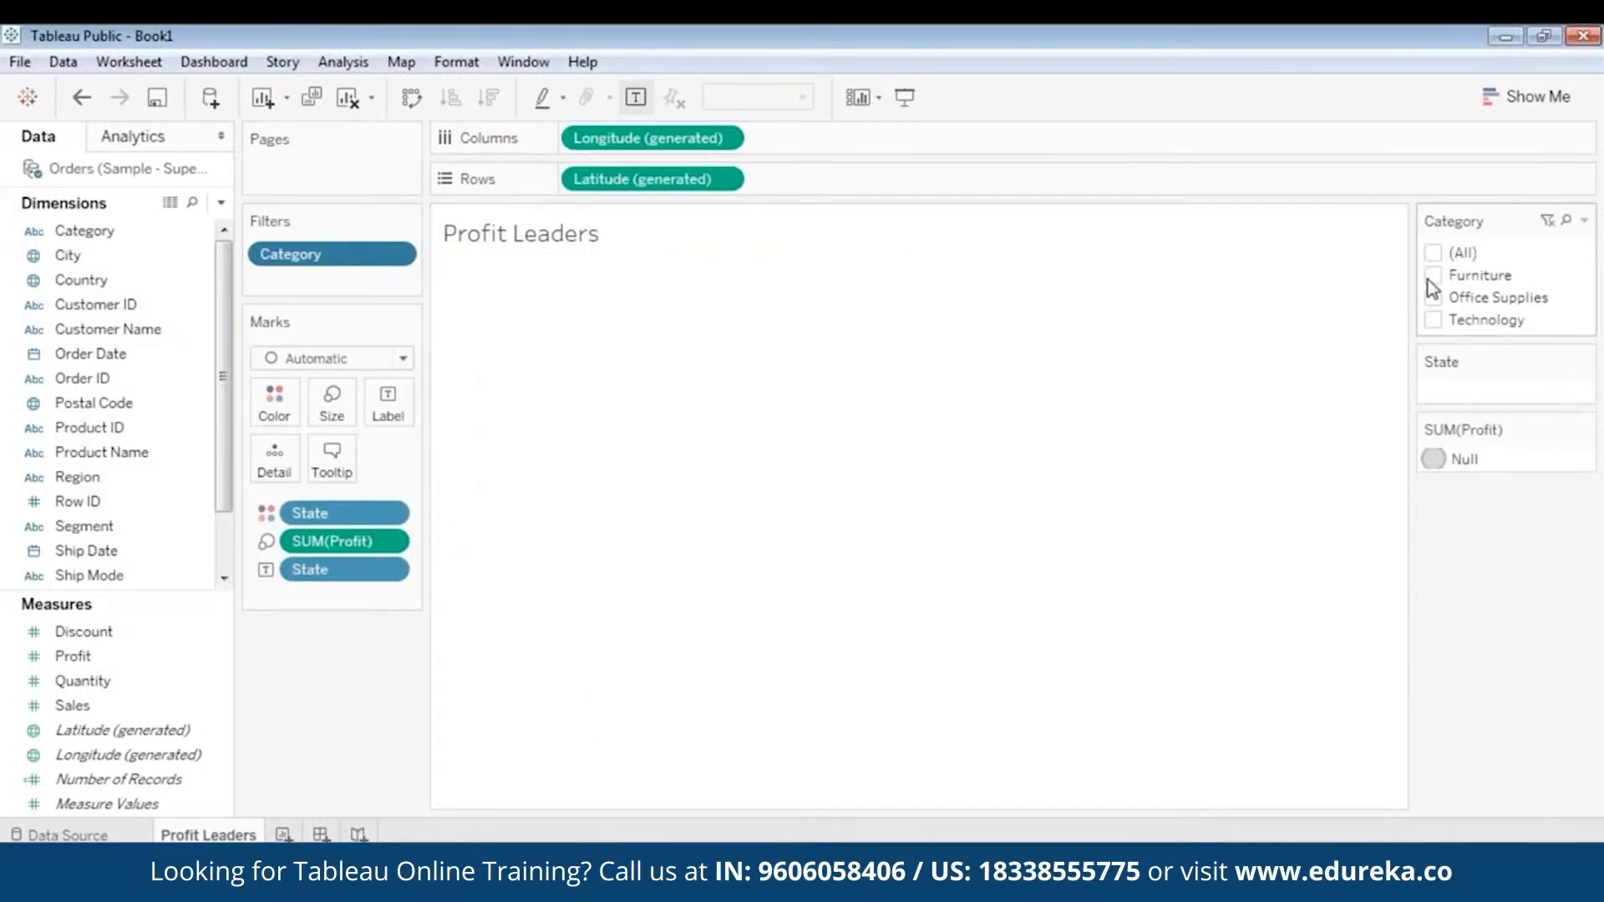
click(1433, 276)
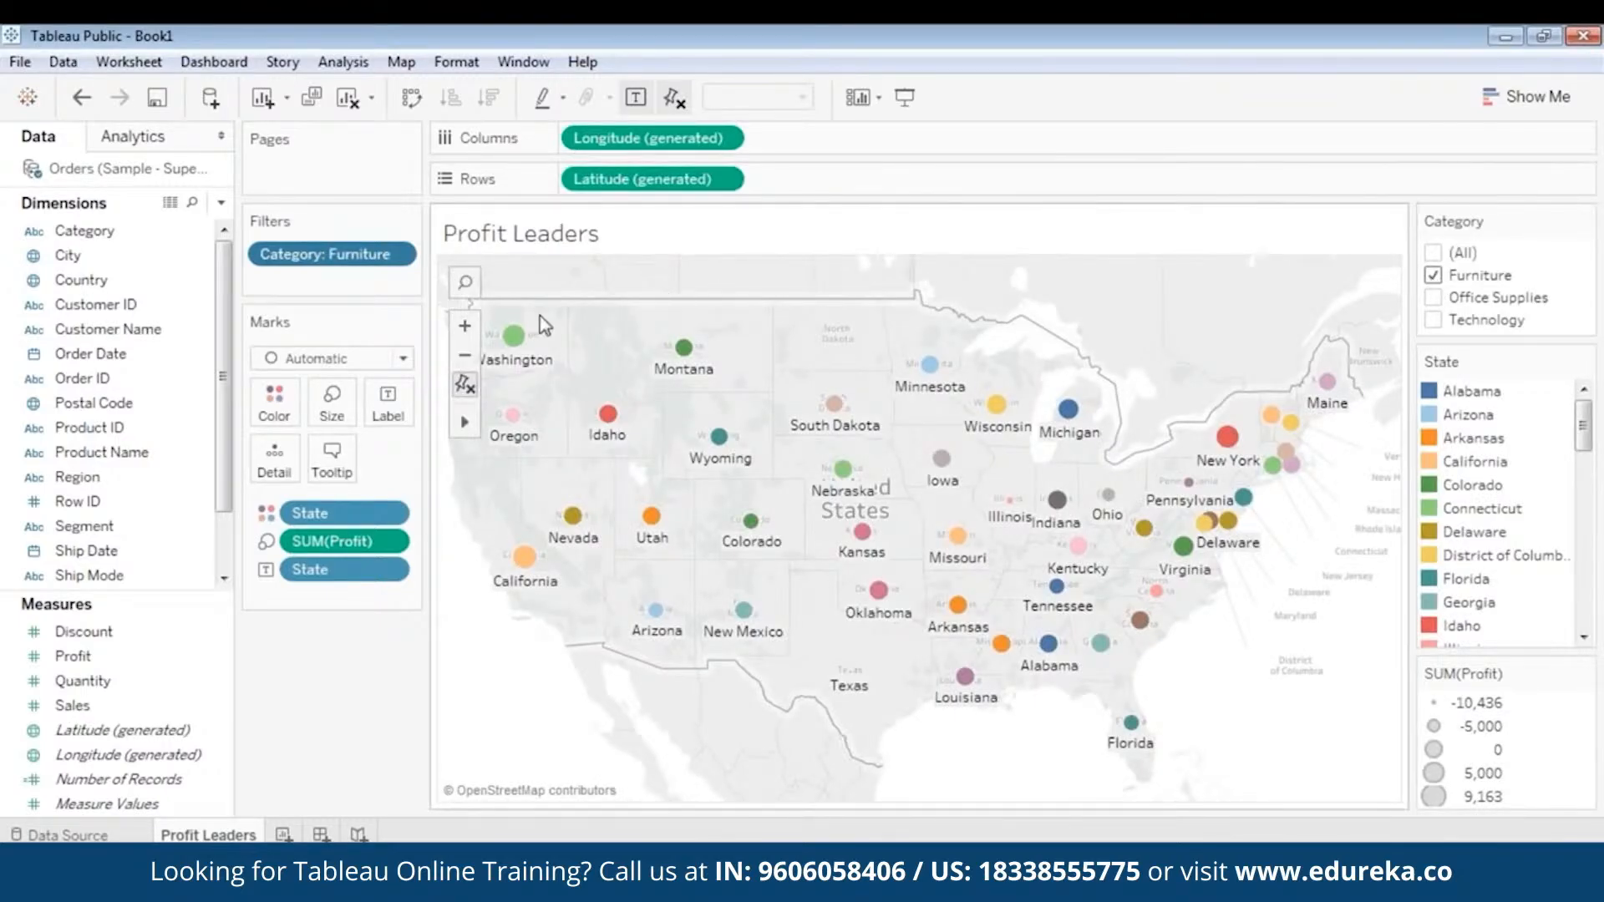
mouse_move(518, 338)
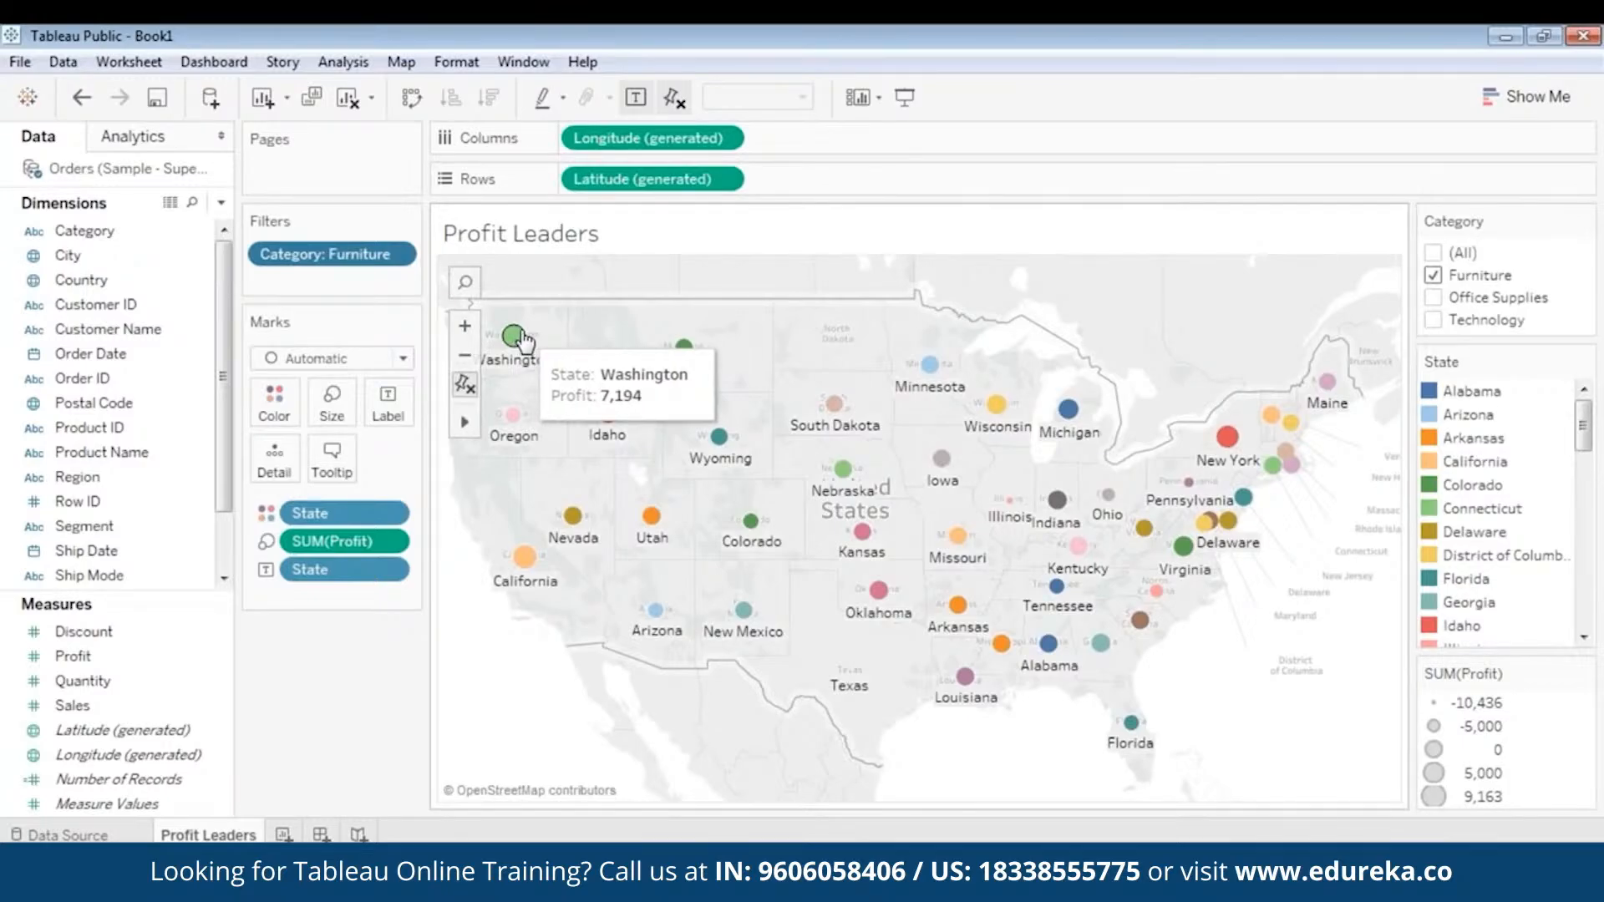
mouse_move(524, 558)
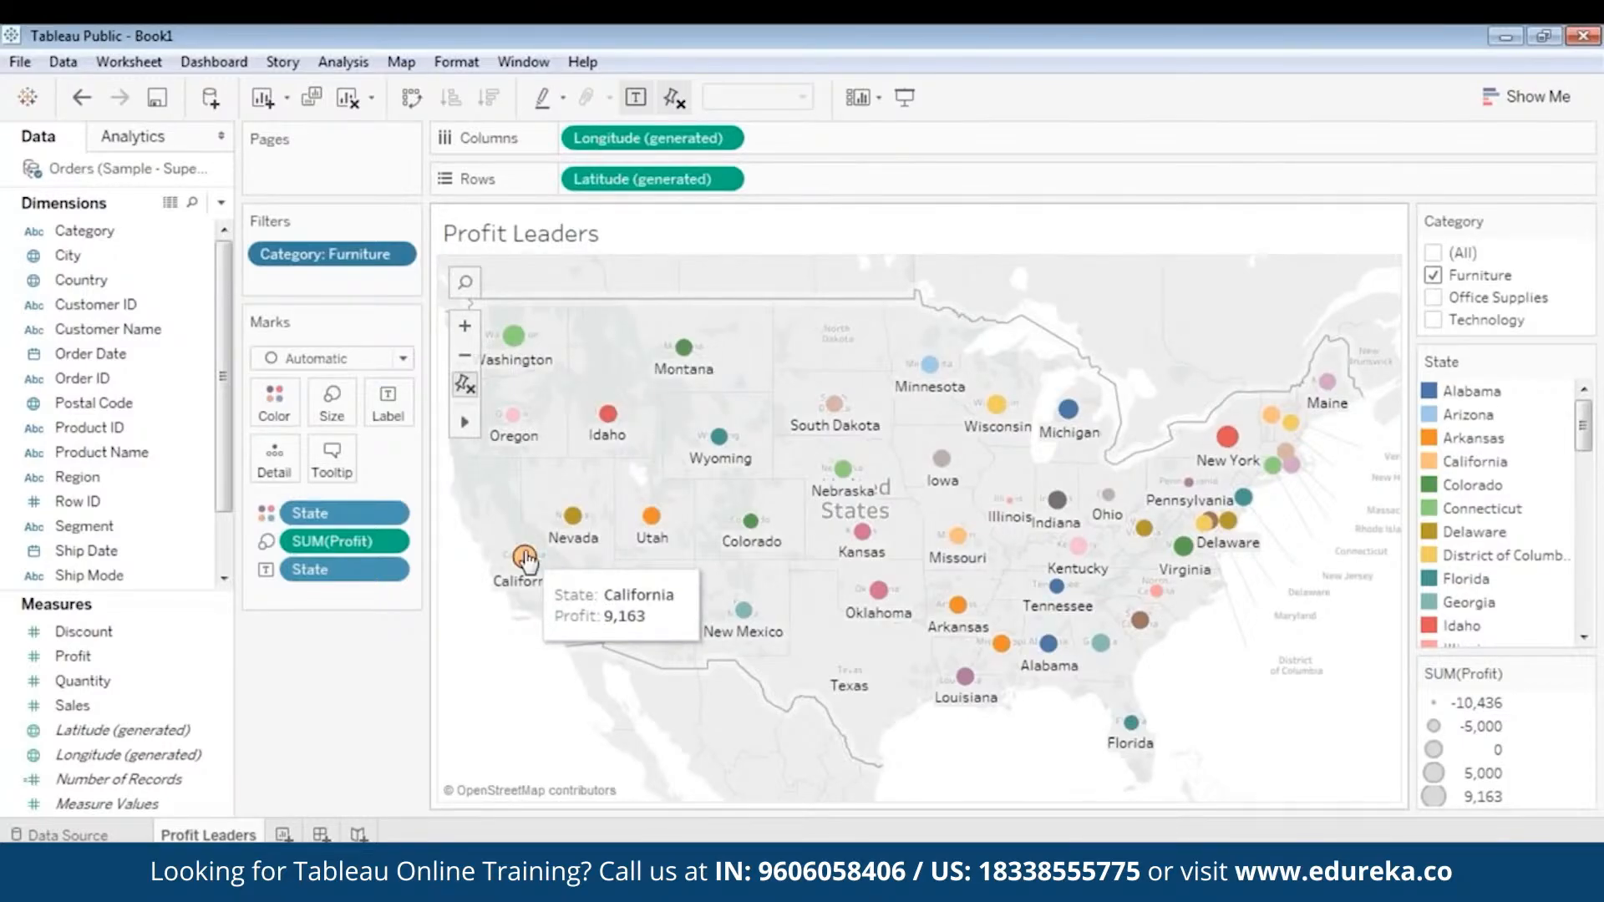
mouse_move(1227, 448)
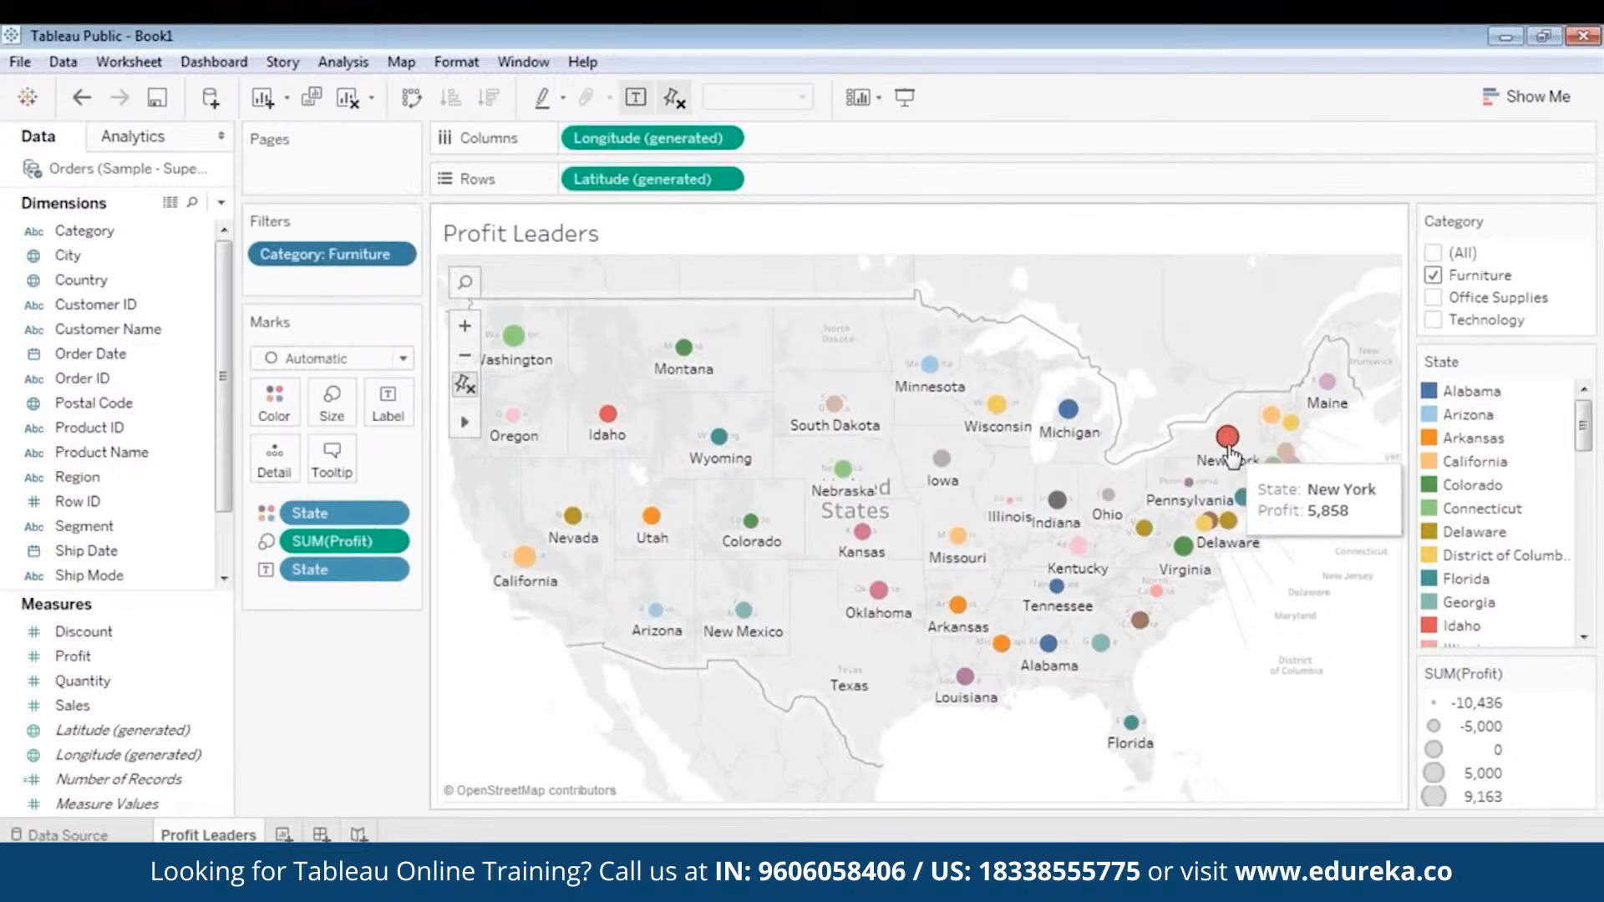
- Switch the Category filter to Office Supplies only and check the profits of New York and California
click(1432, 275)
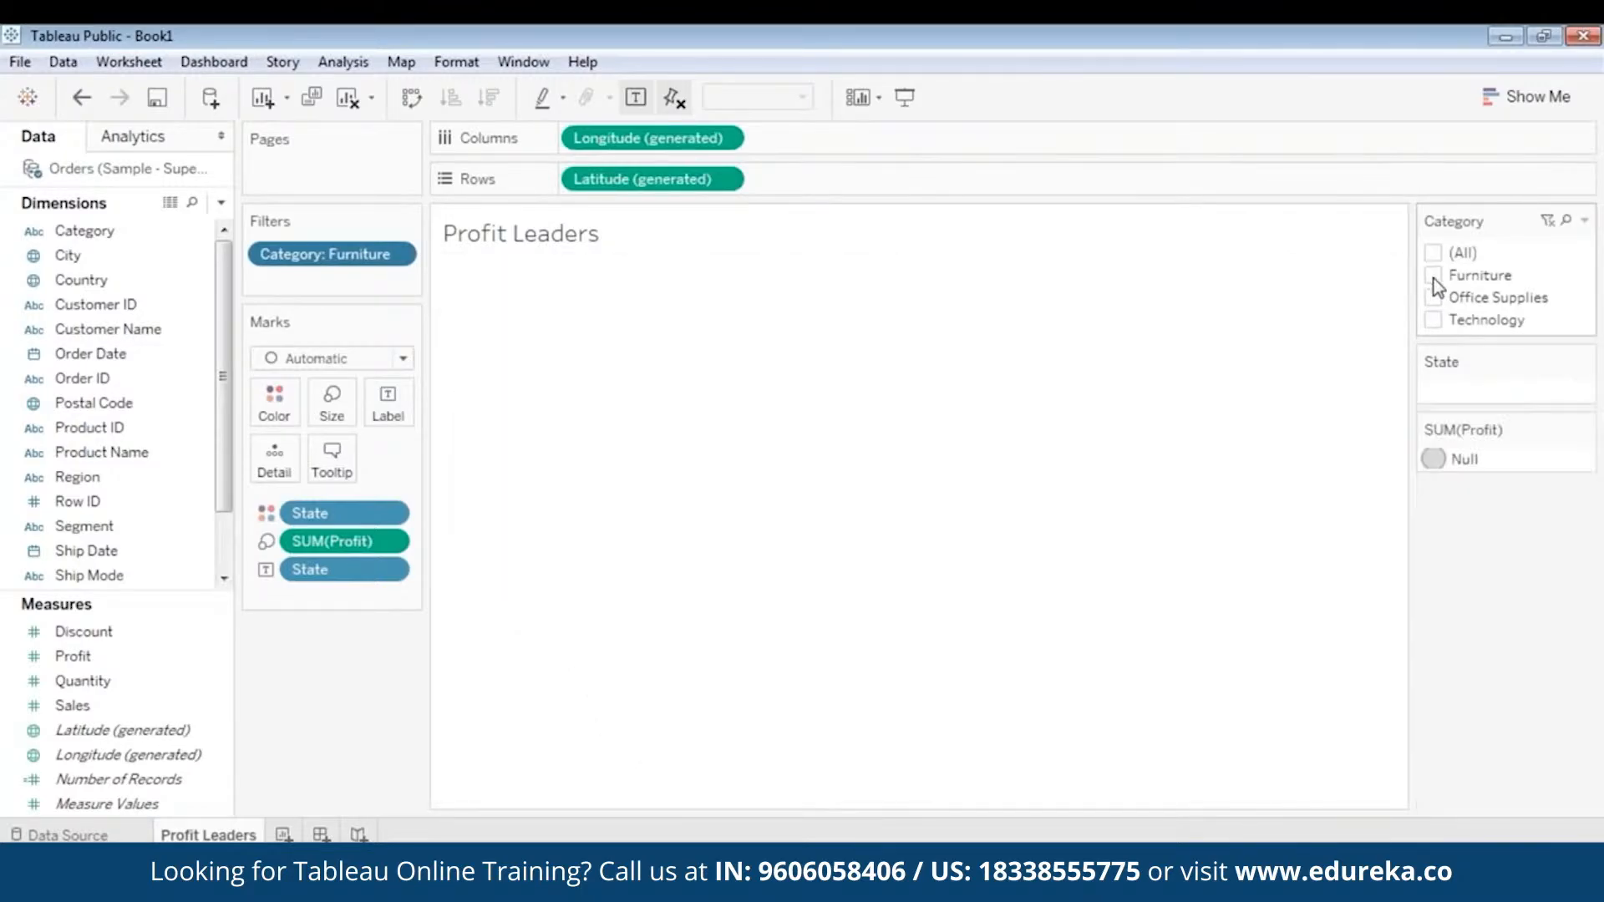
click(1433, 297)
mouse_move(1226, 450)
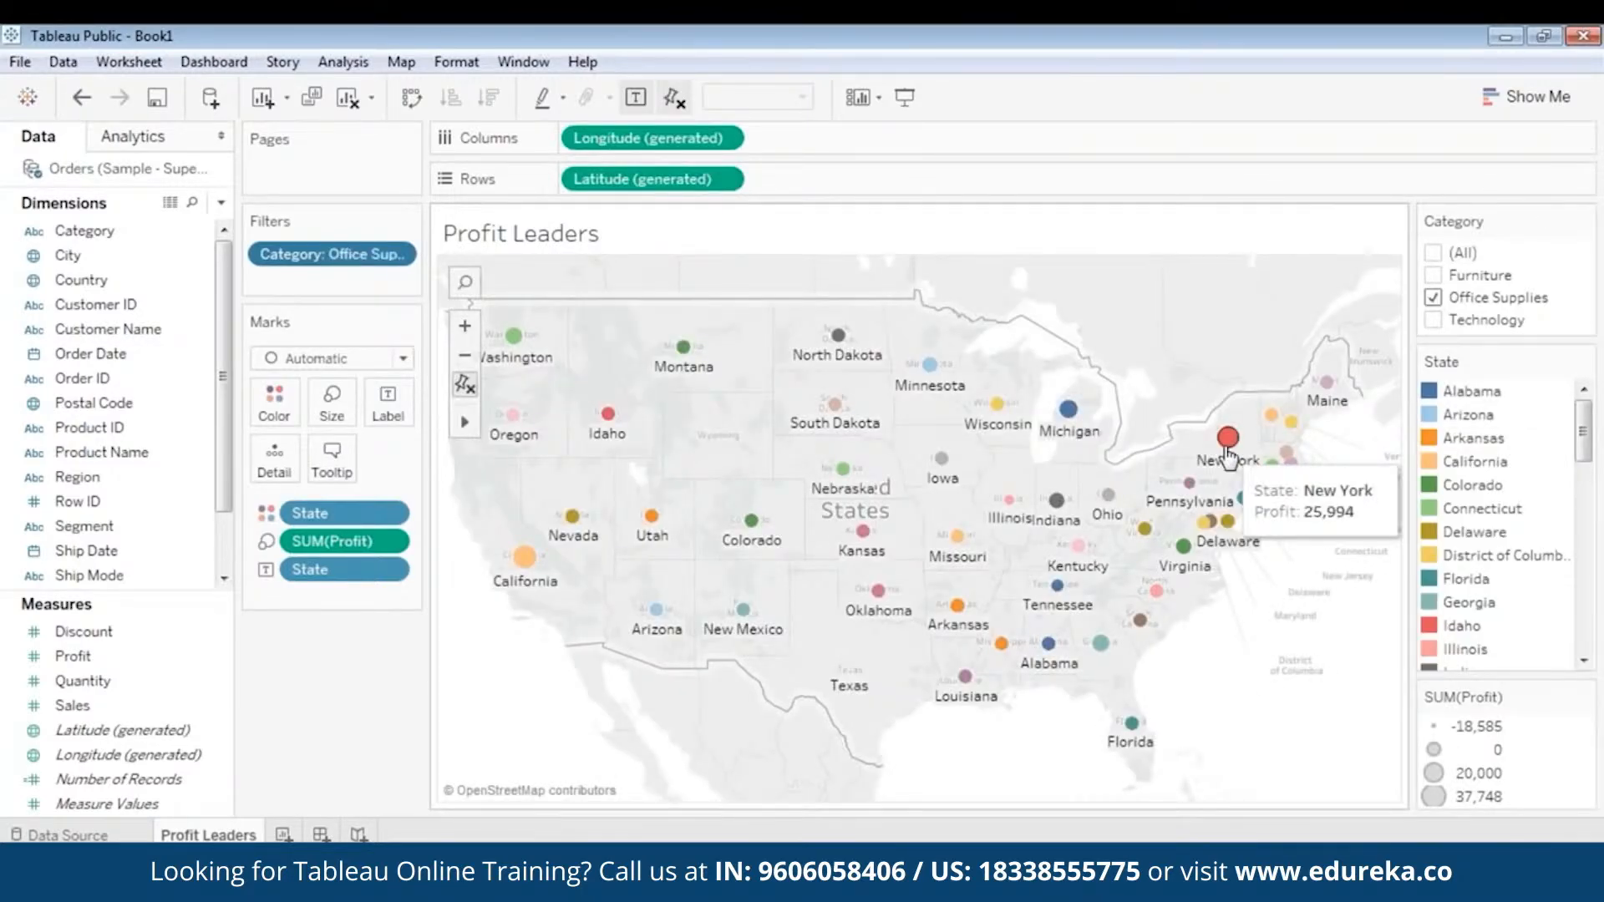
mouse_move(524, 561)
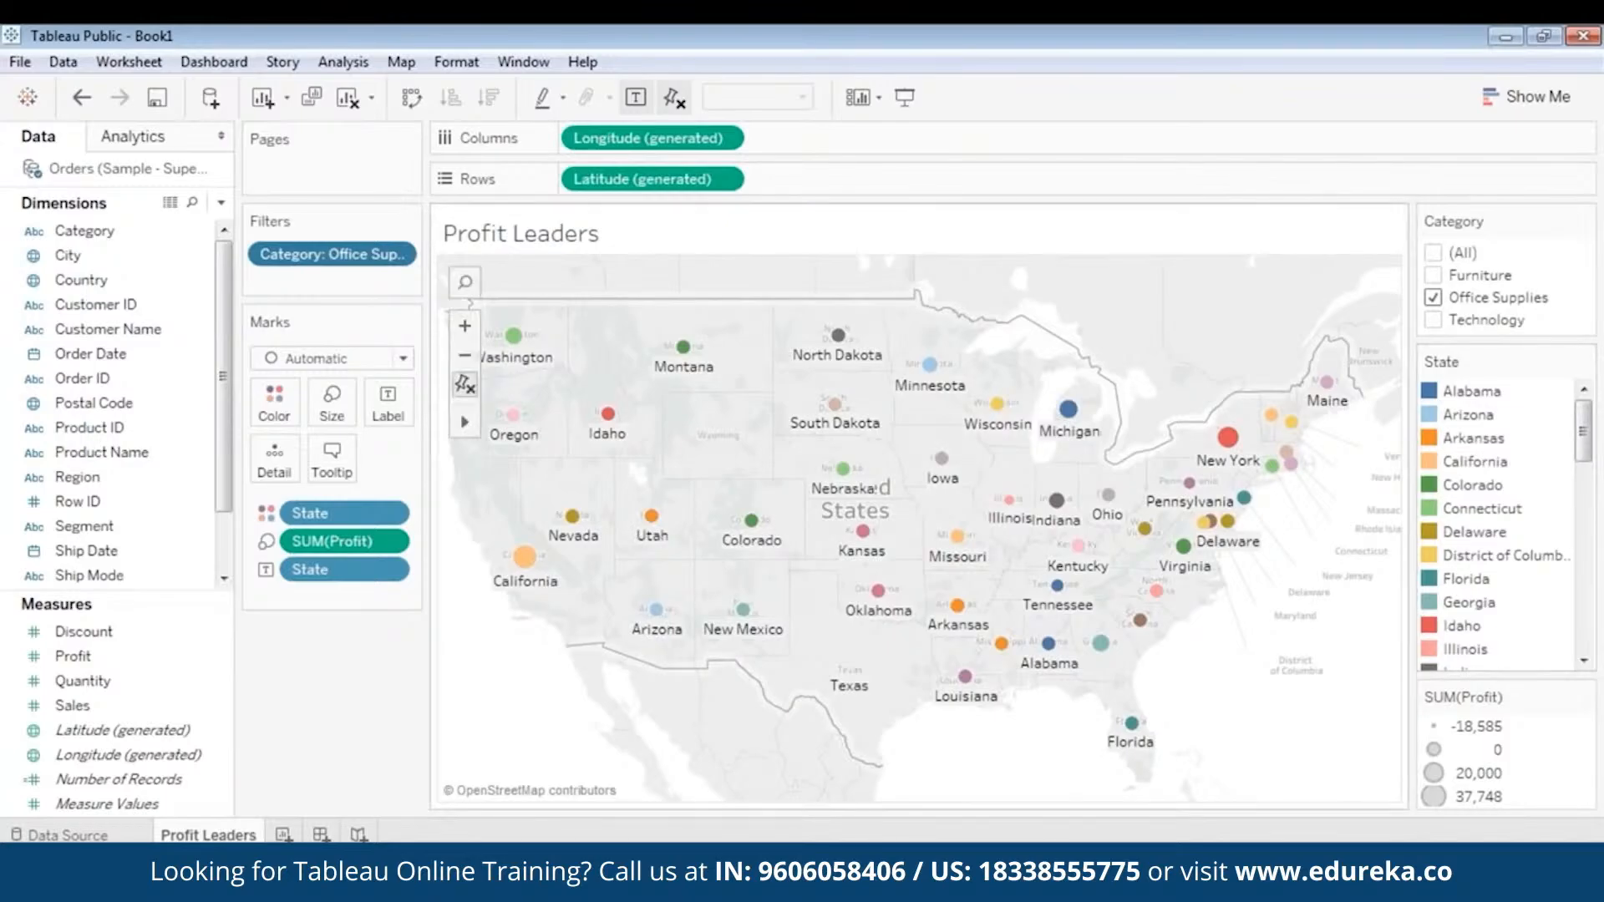
- Switch the Category filter to Technology only and check the profits of New York and Idaho
click(1433, 297)
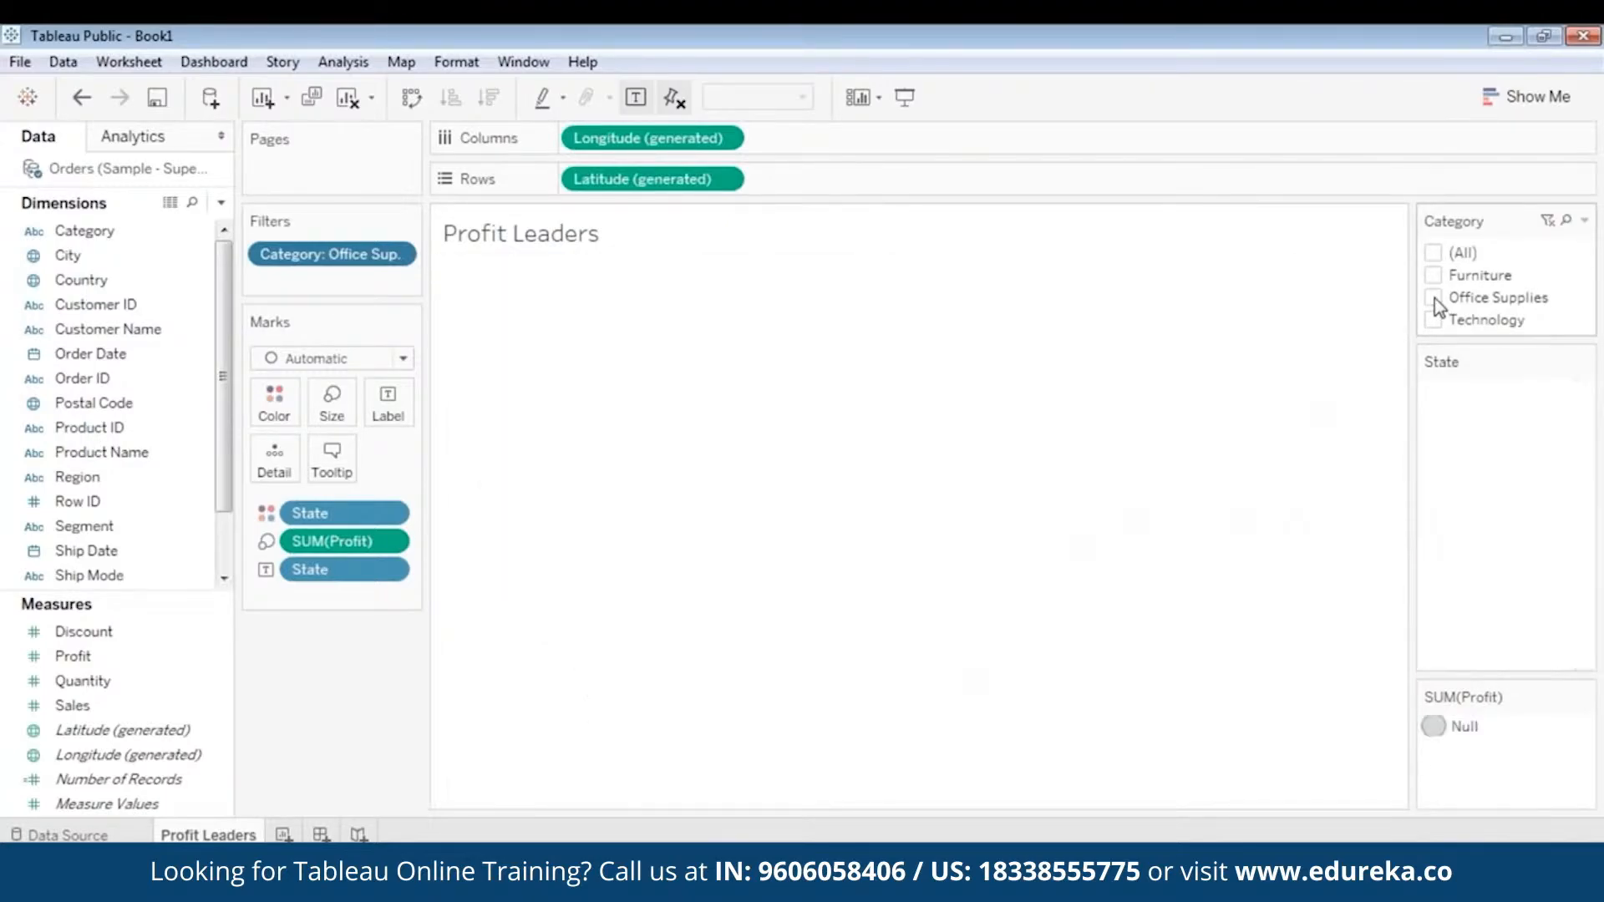
click(1433, 320)
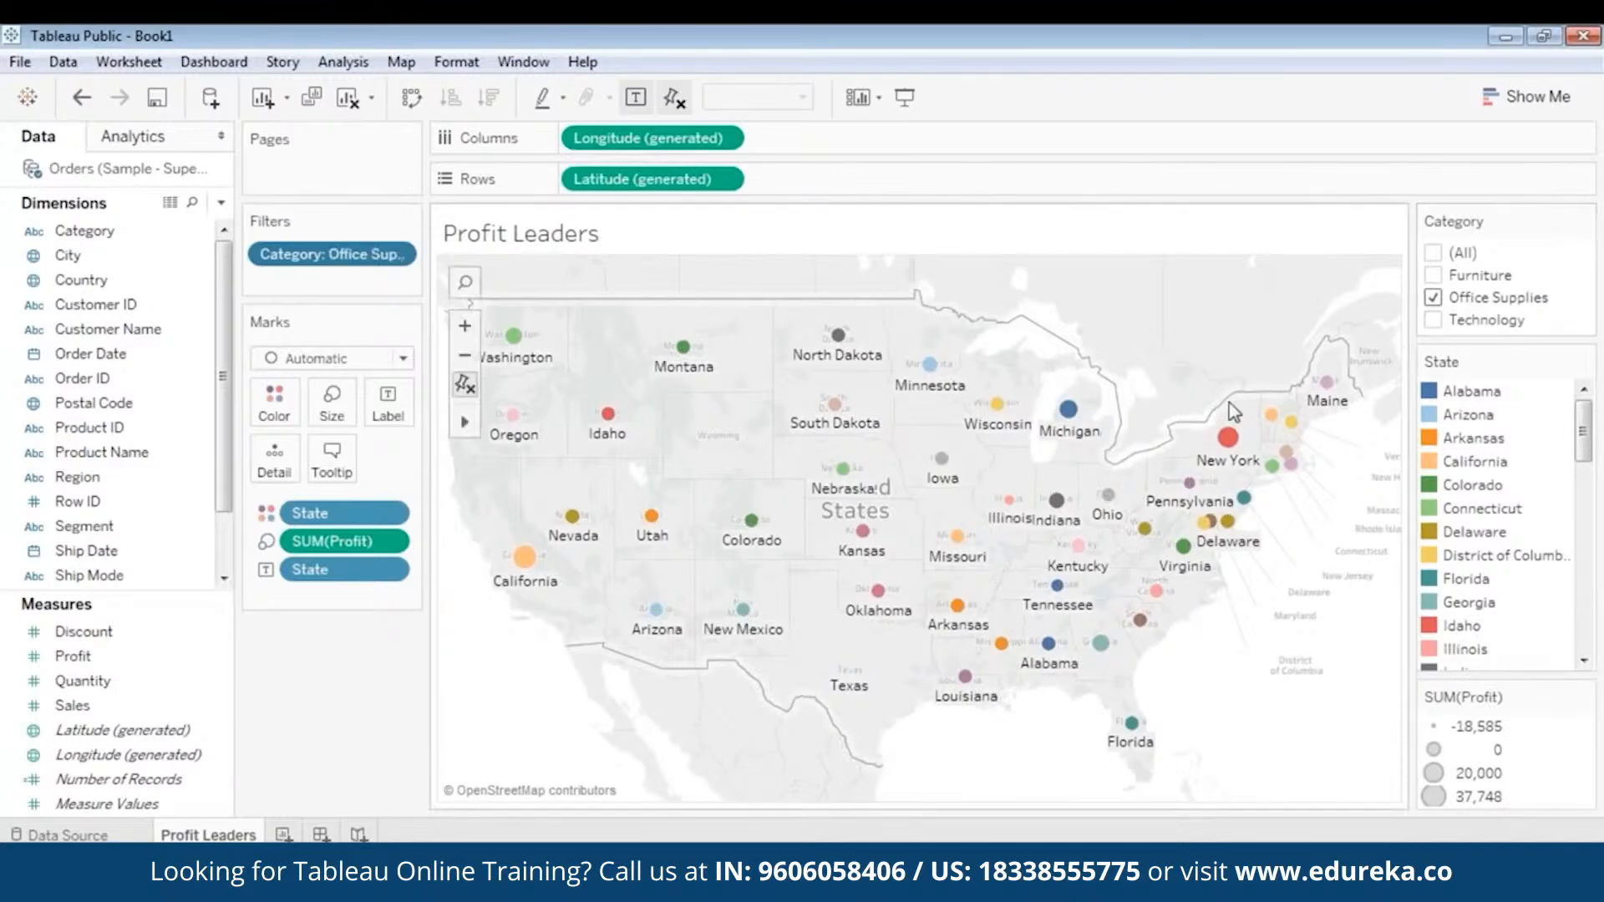
mouse_move(1218, 447)
click(1433, 321)
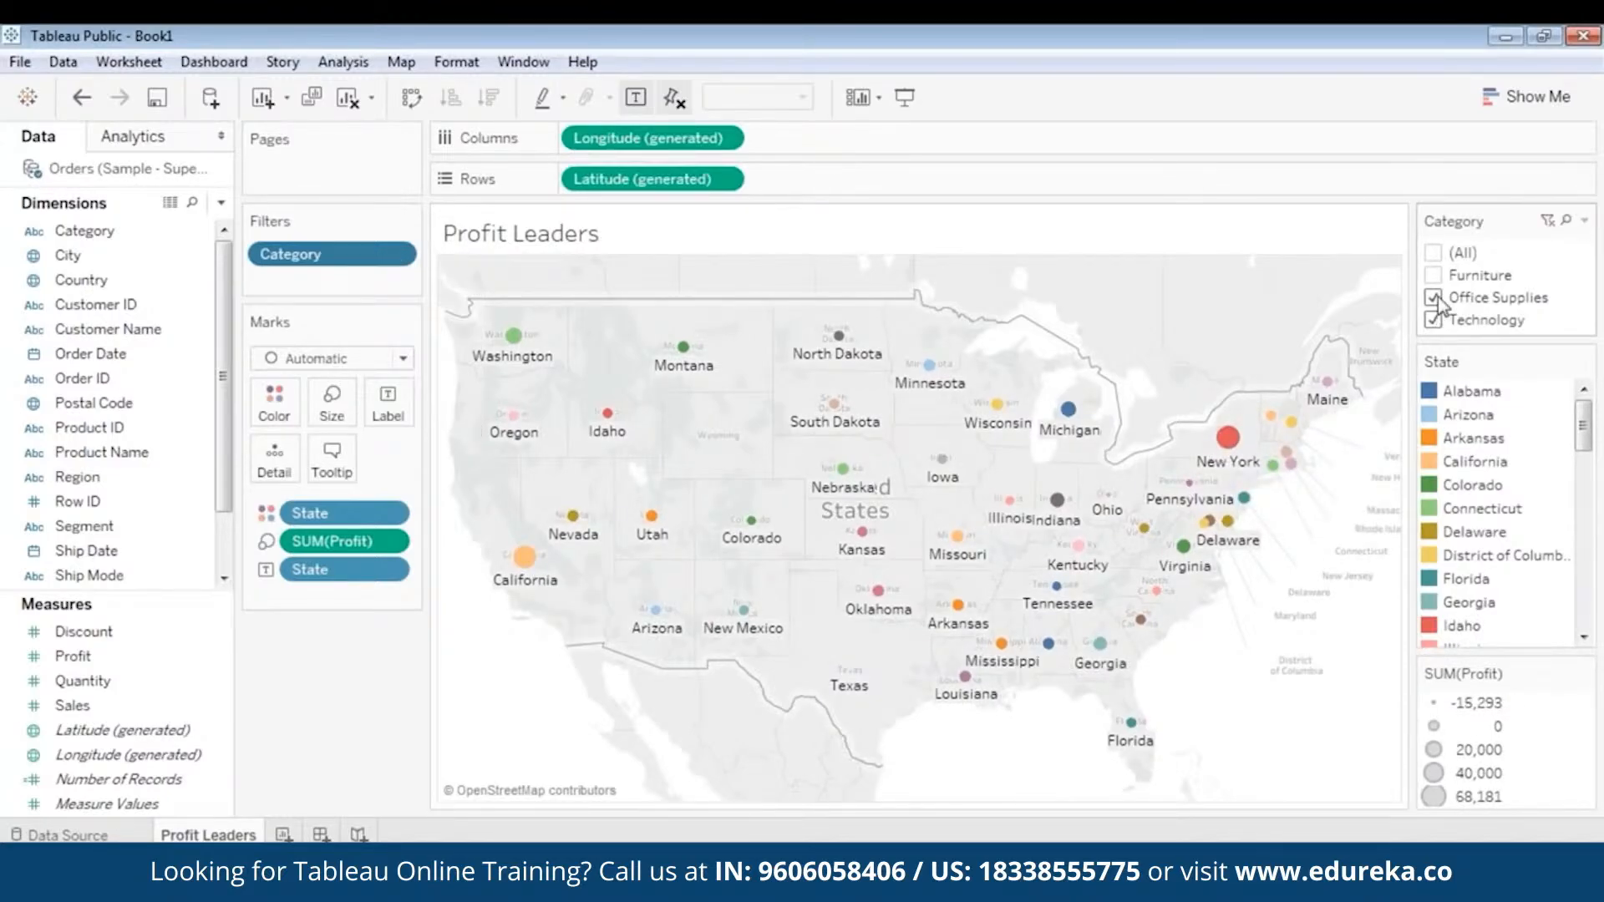
mouse_move(1229, 440)
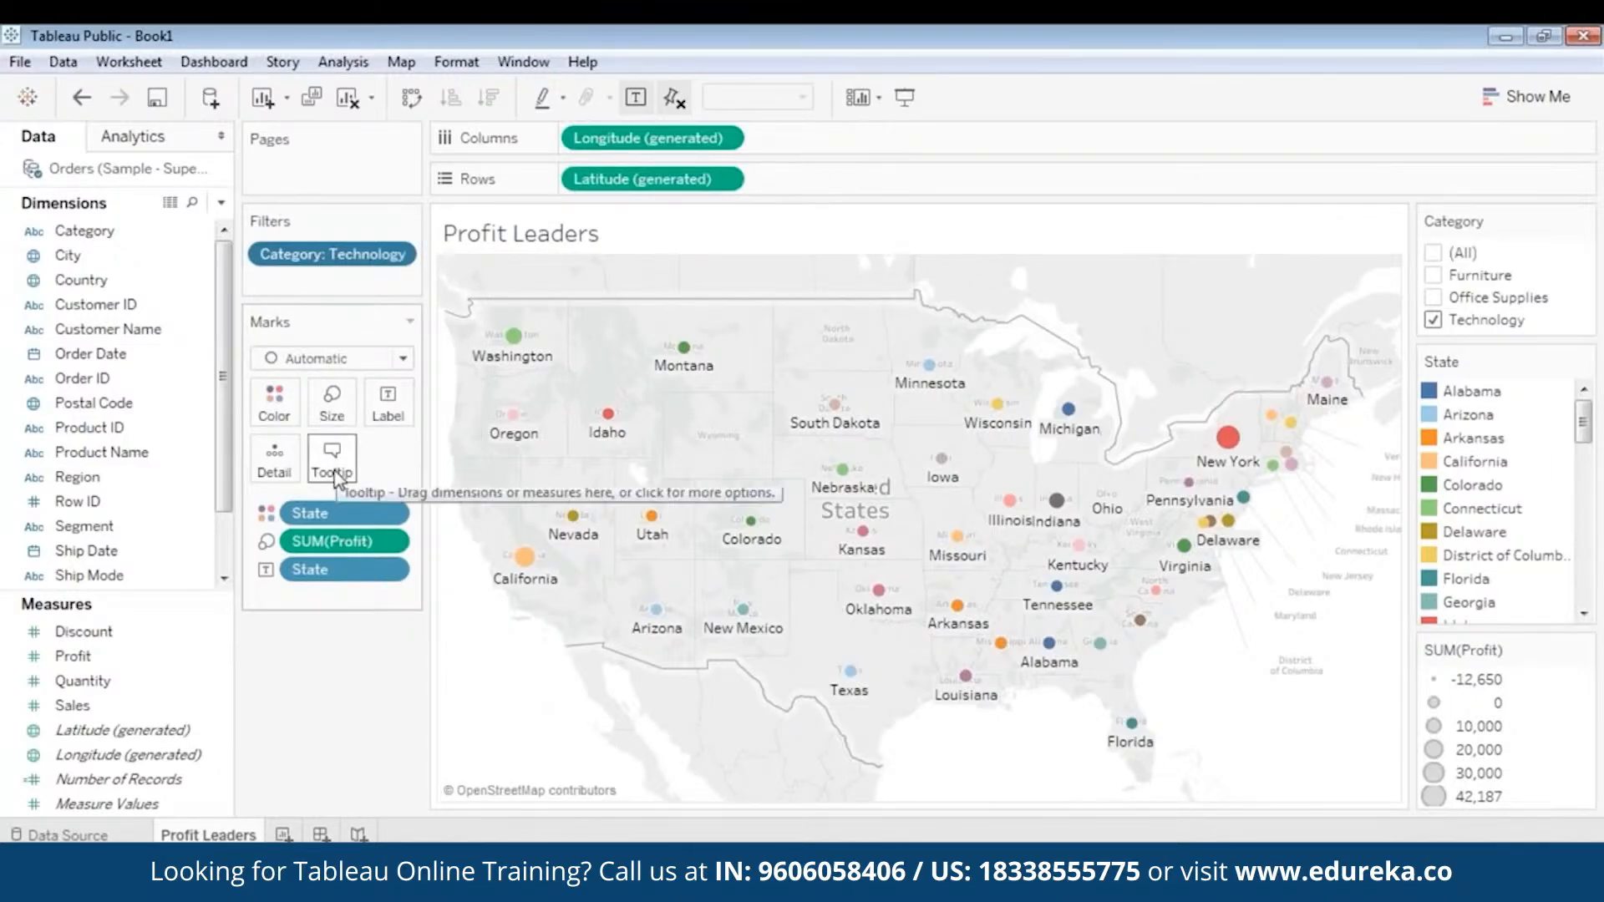
mouse_move(614, 424)
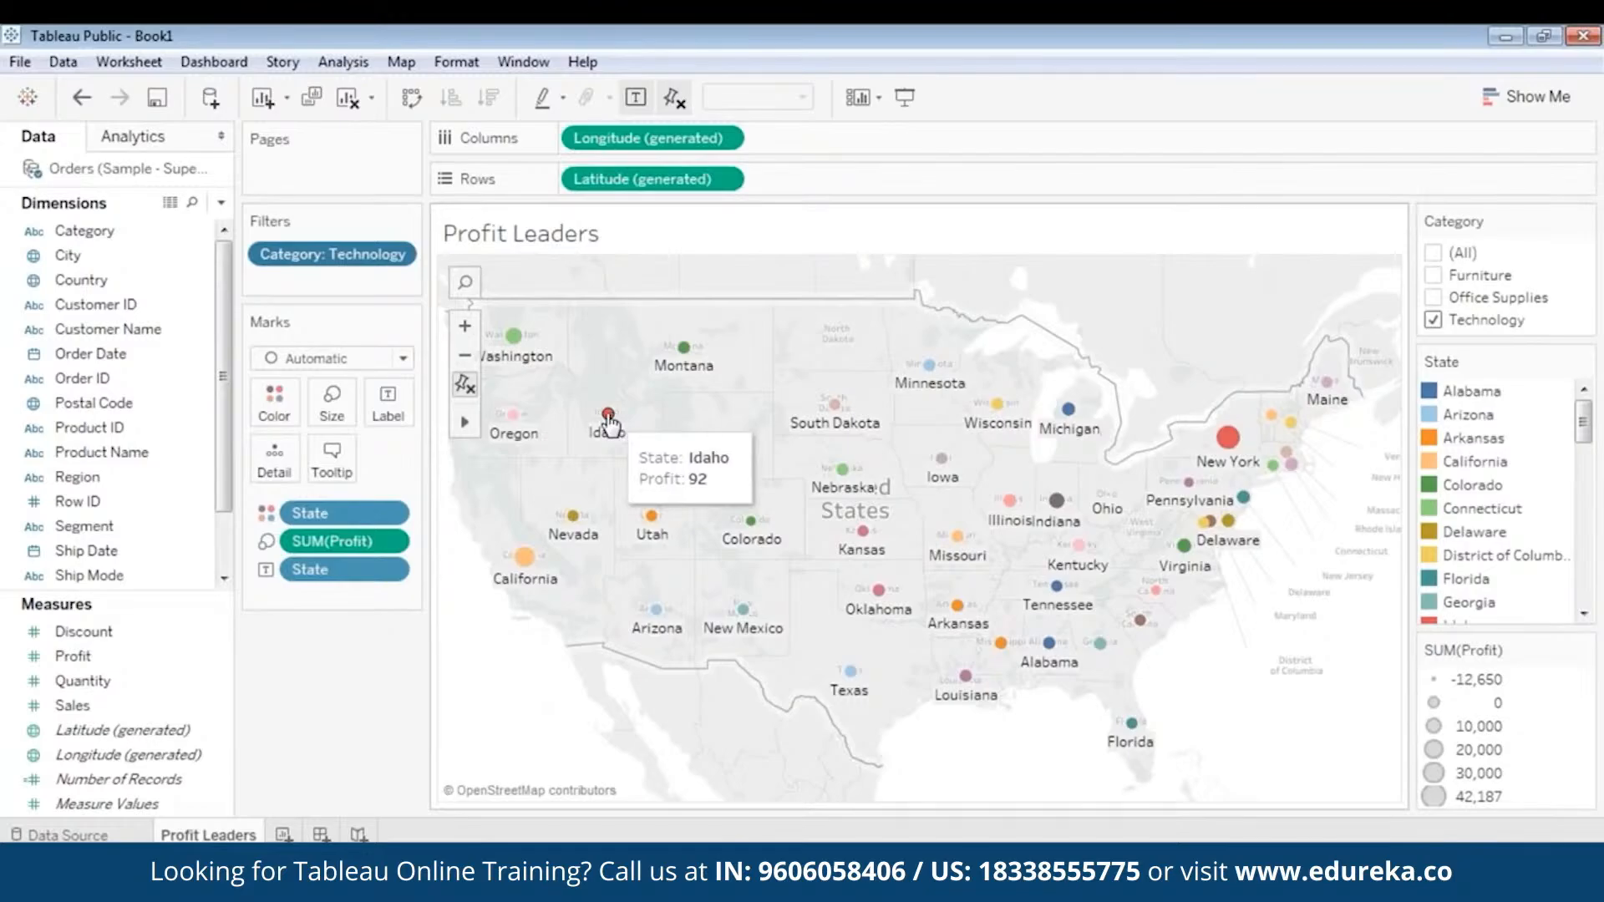
- Set the map's tooltips to On Hover - Show tooltips on hover and check their behaviour over state marks such as Utah
click(334, 465)
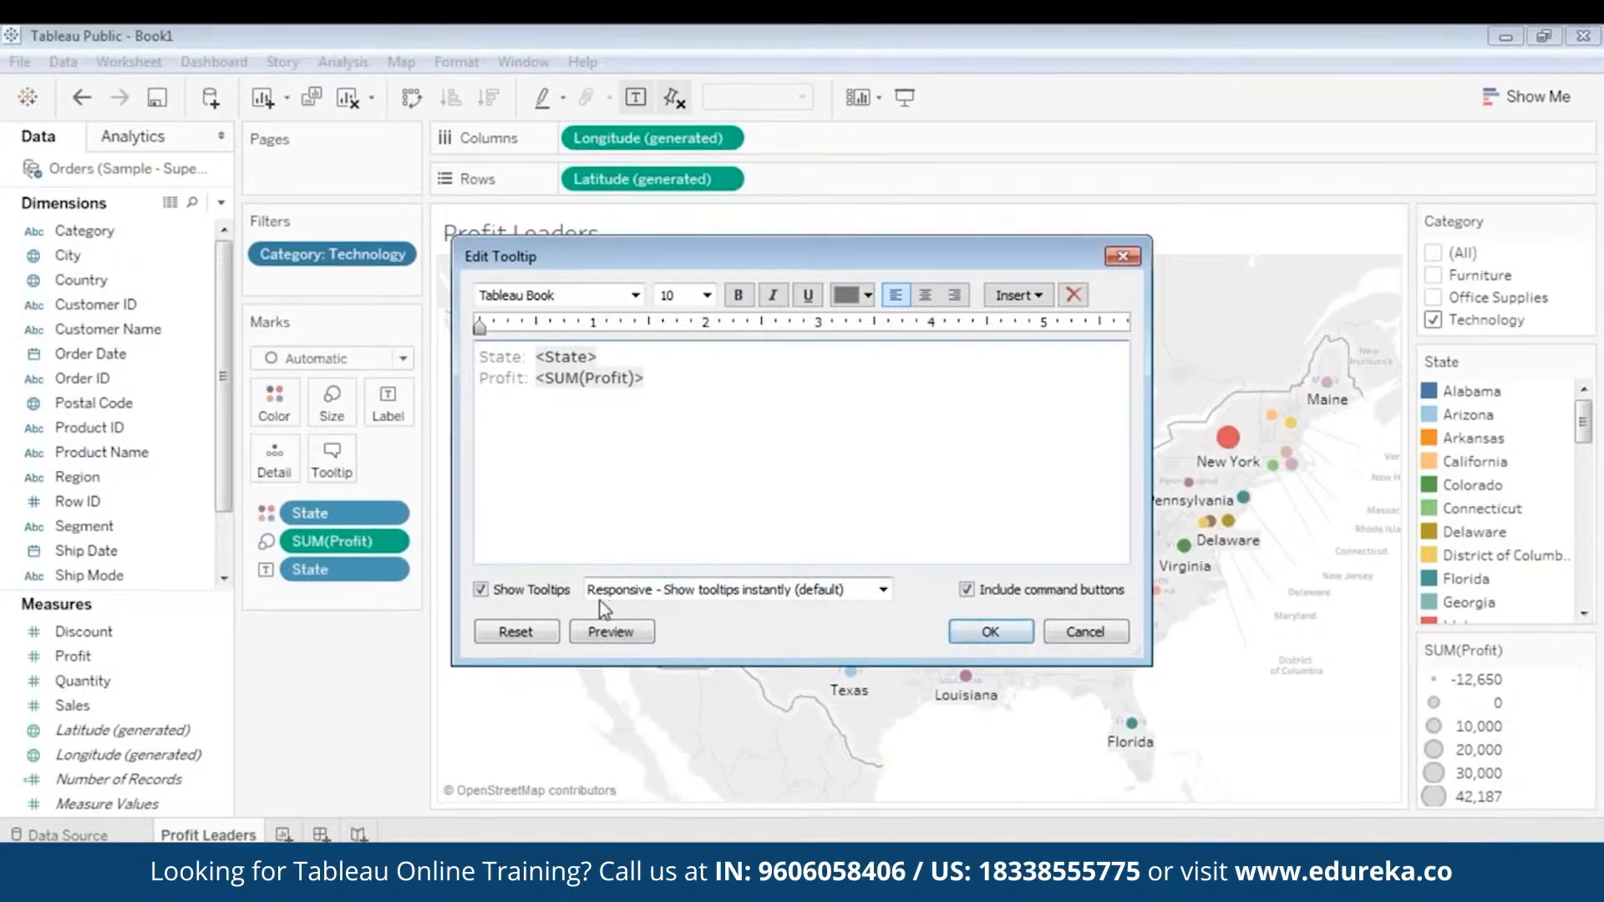
click(750, 591)
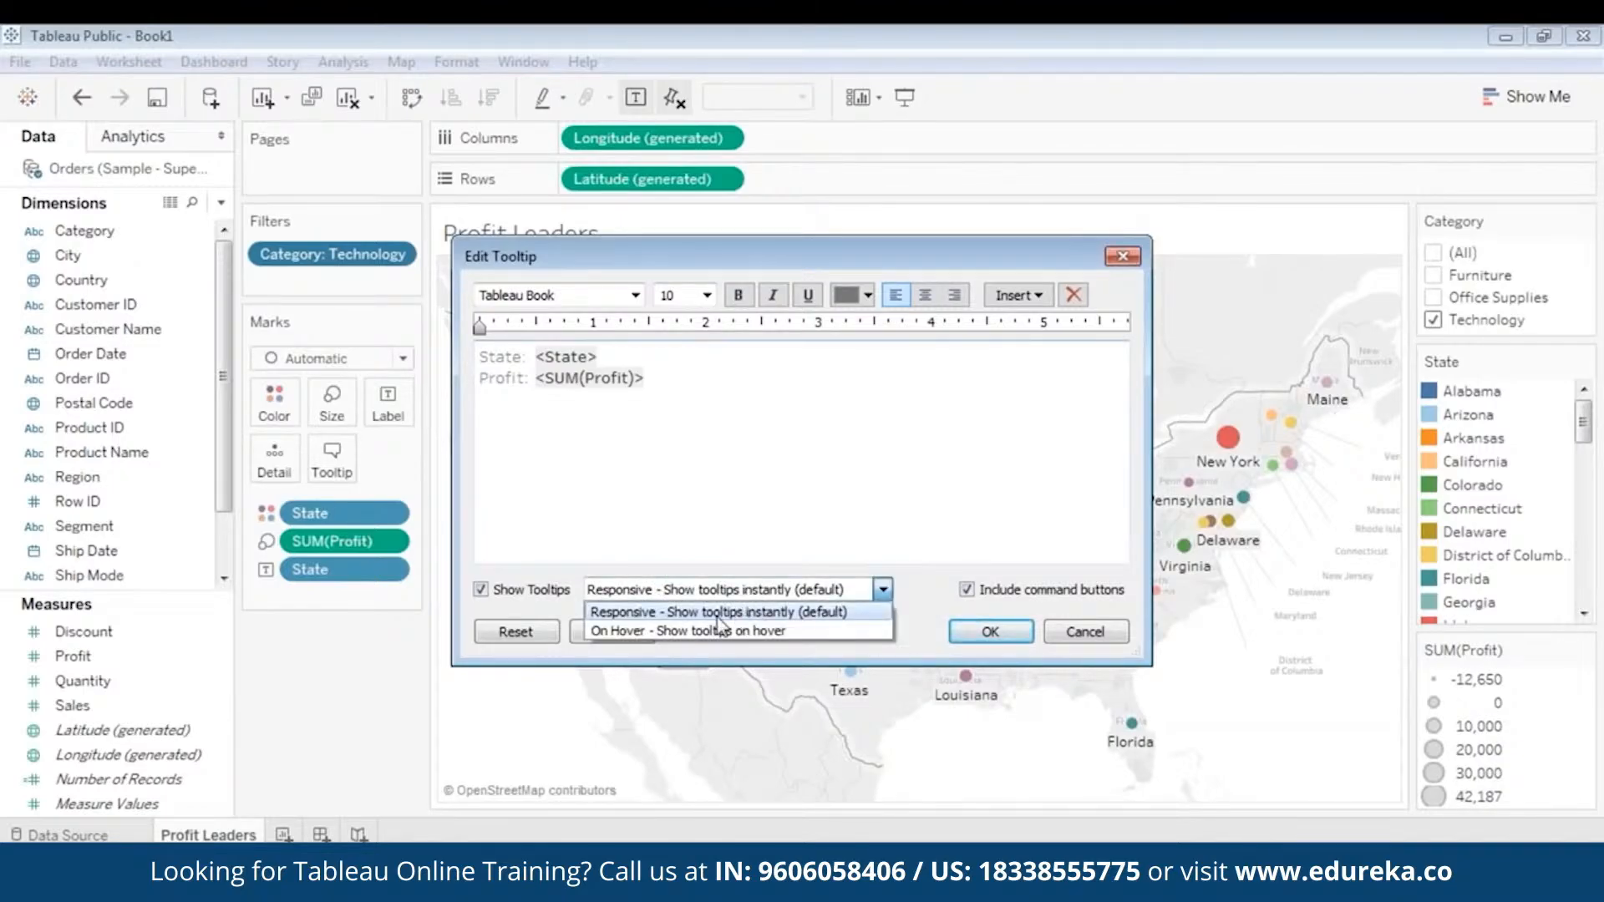
click(712, 630)
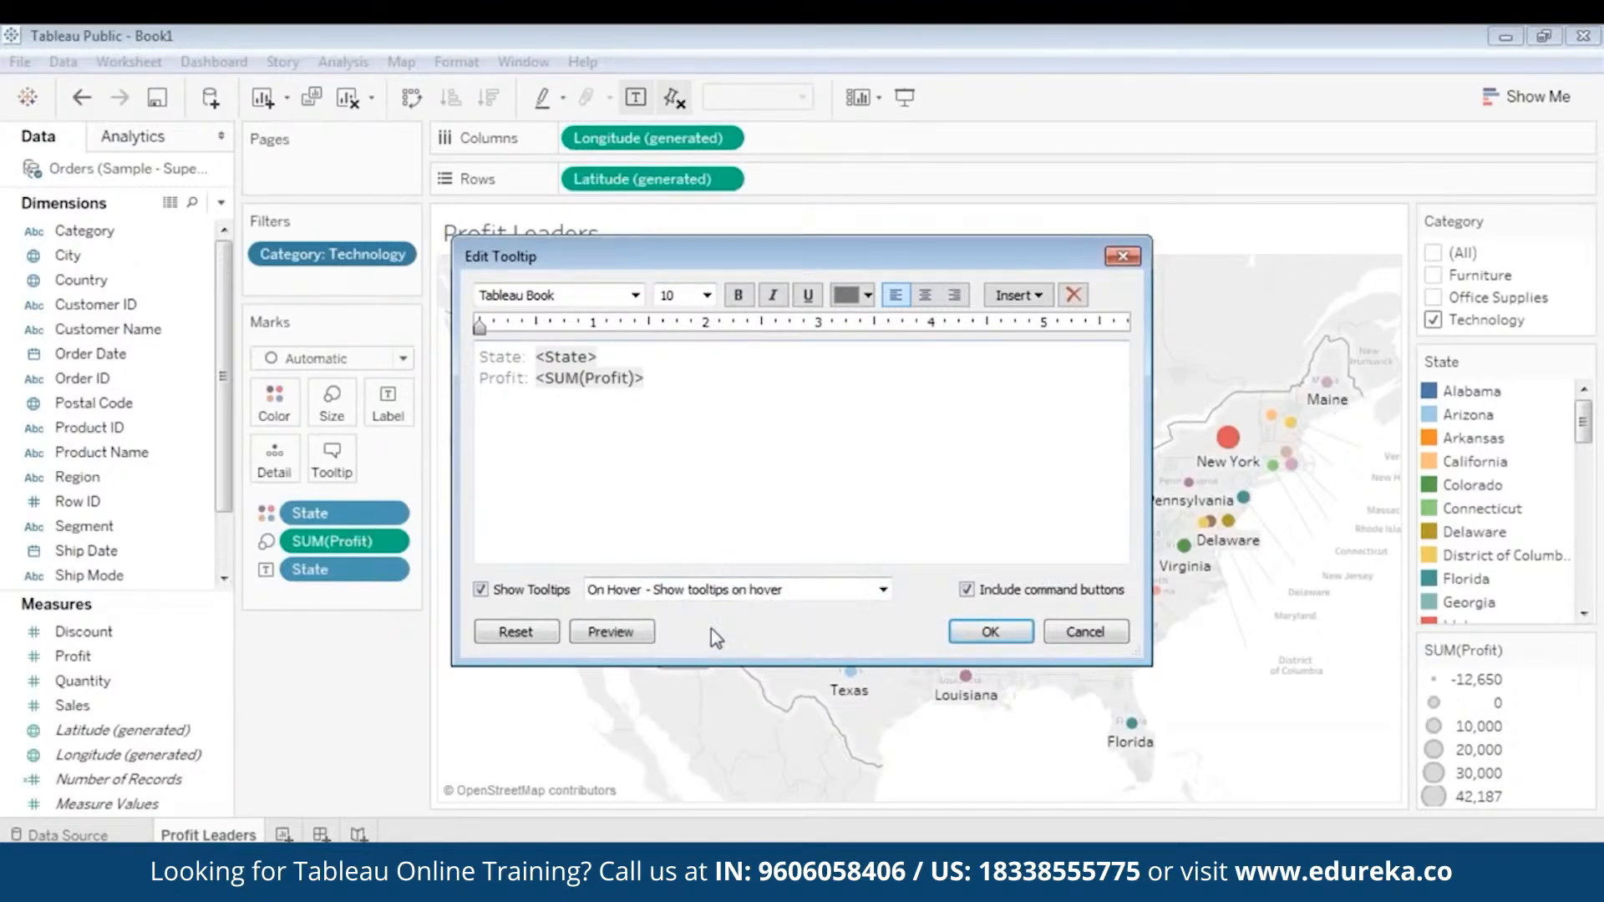
click(959, 634)
mouse_move(878, 593)
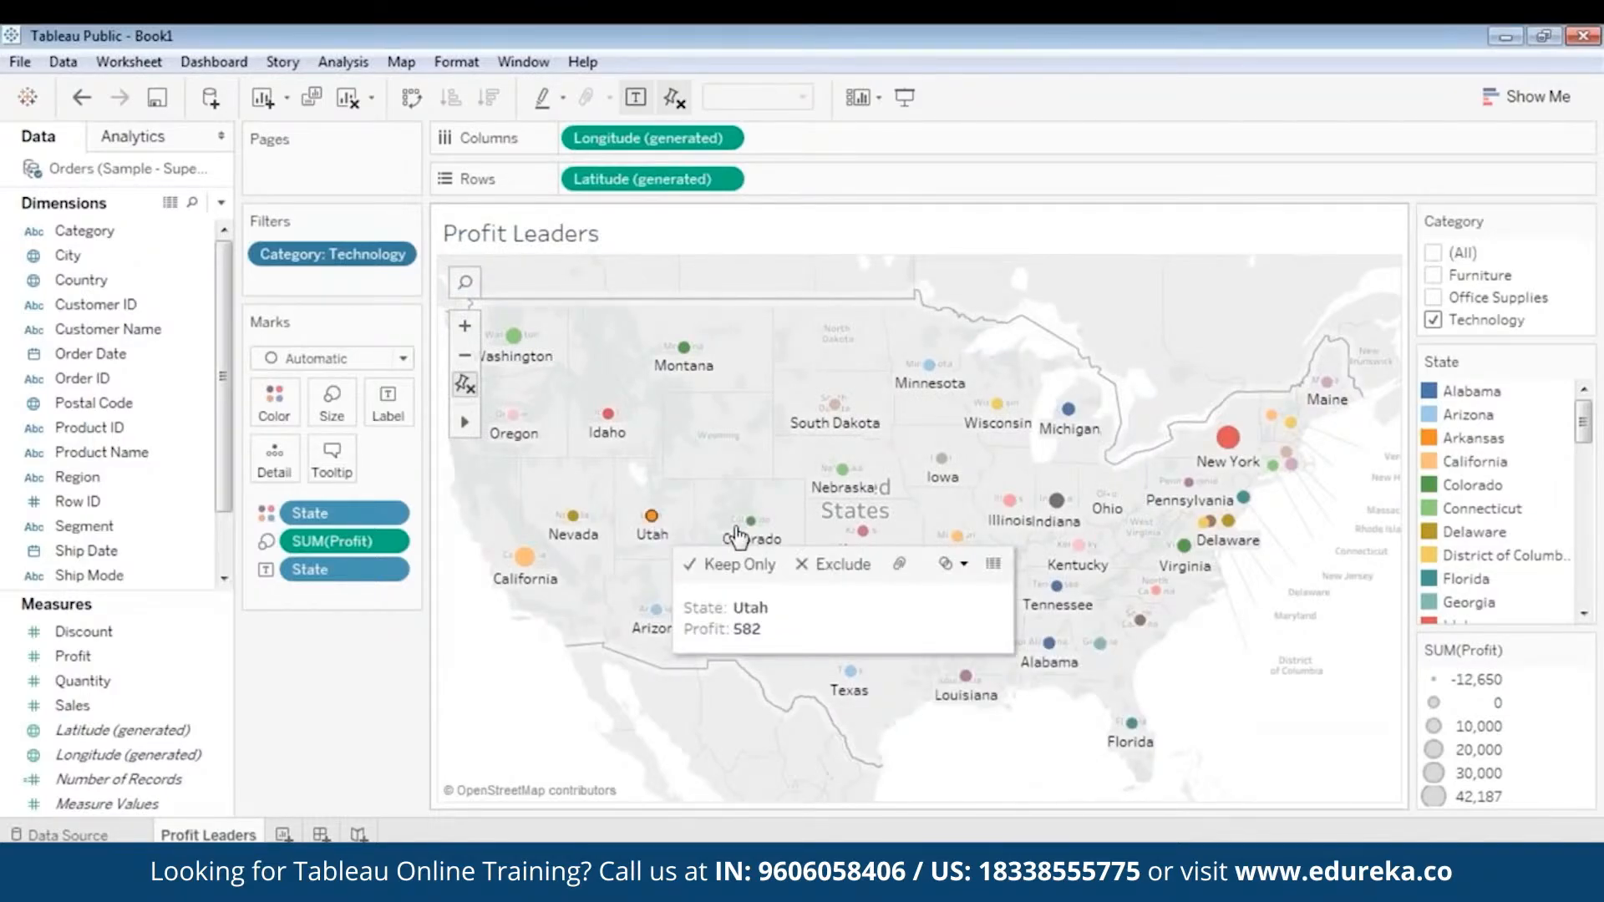
mouse_move(749, 535)
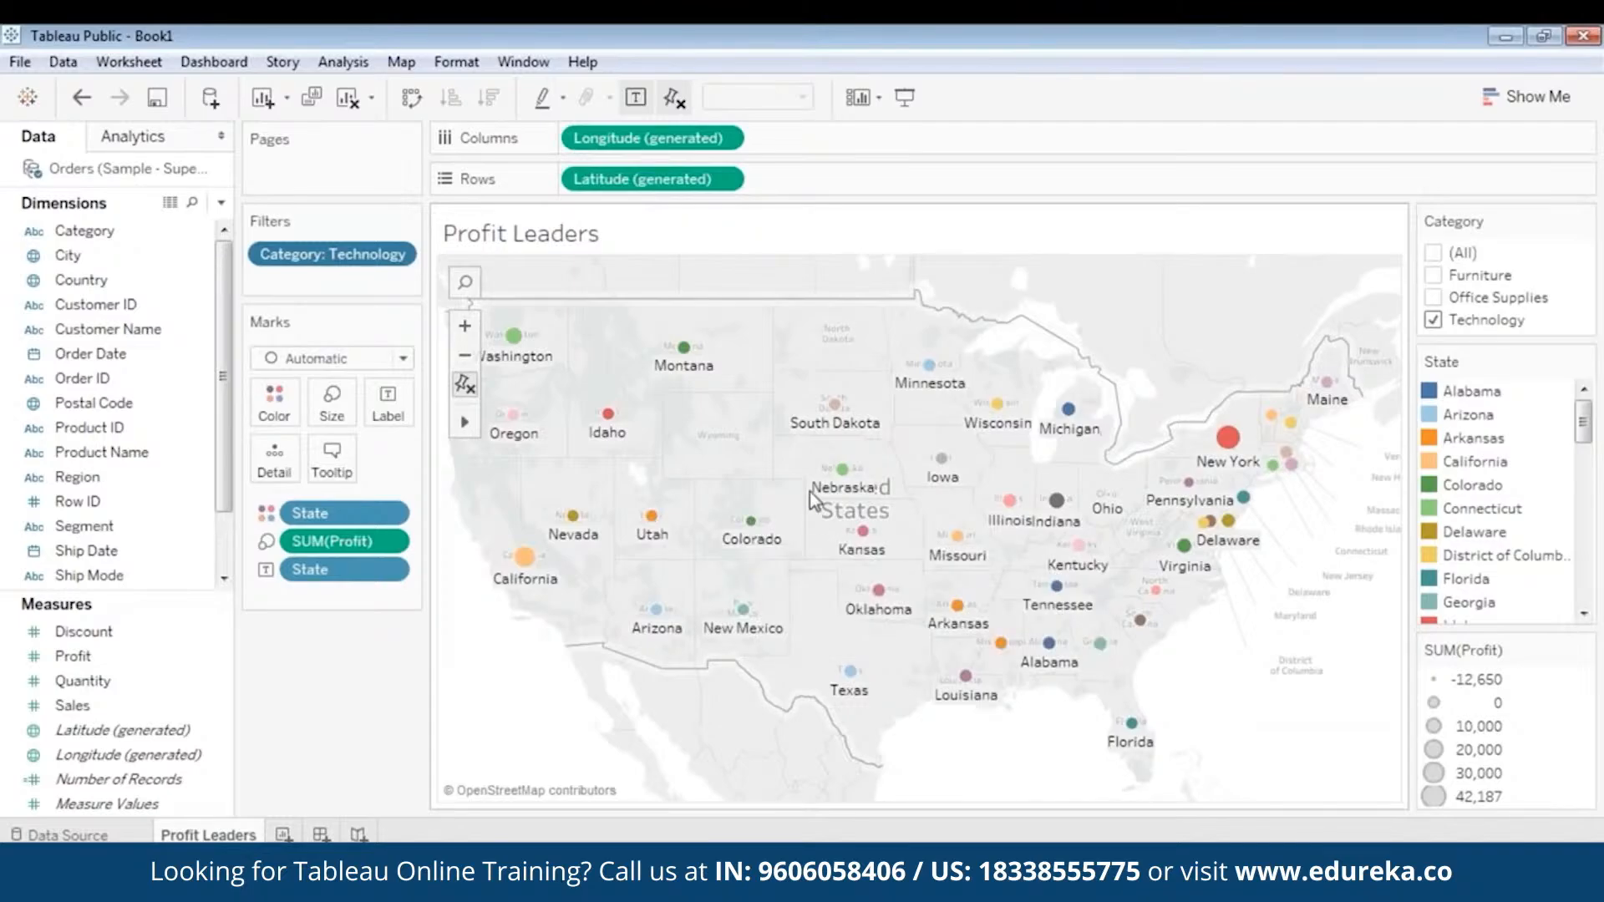
mouse_move(839, 480)
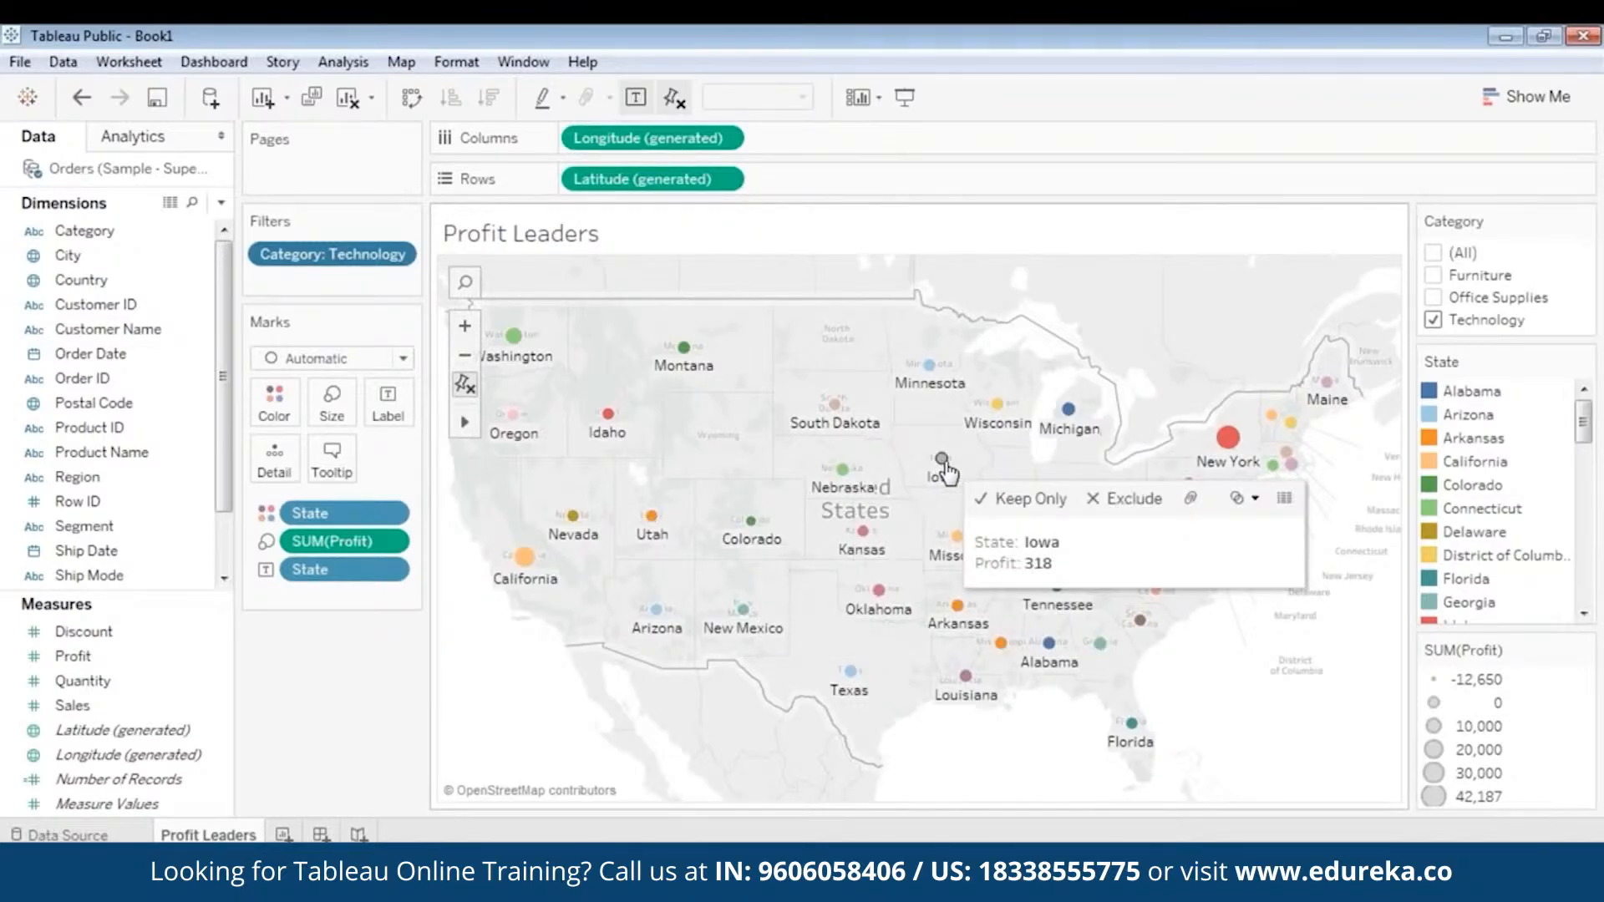
- Set the tooltips back to Responsive - Show tooltips instantly and check the tooltip on the New York mark
click(331, 457)
click(710, 590)
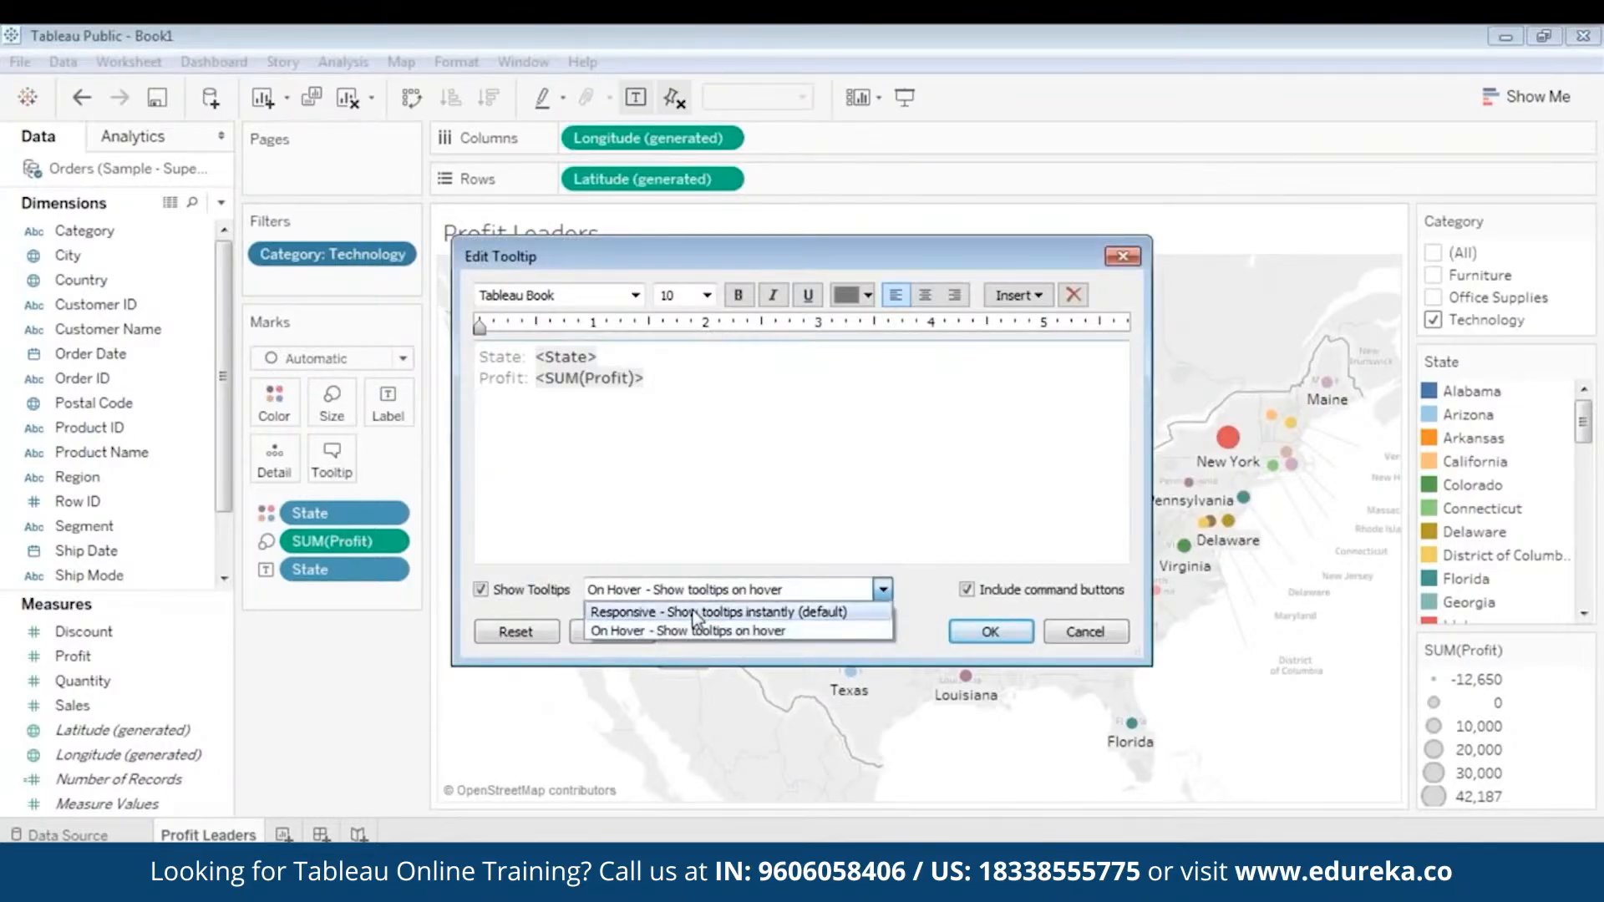
click(714, 611)
click(990, 631)
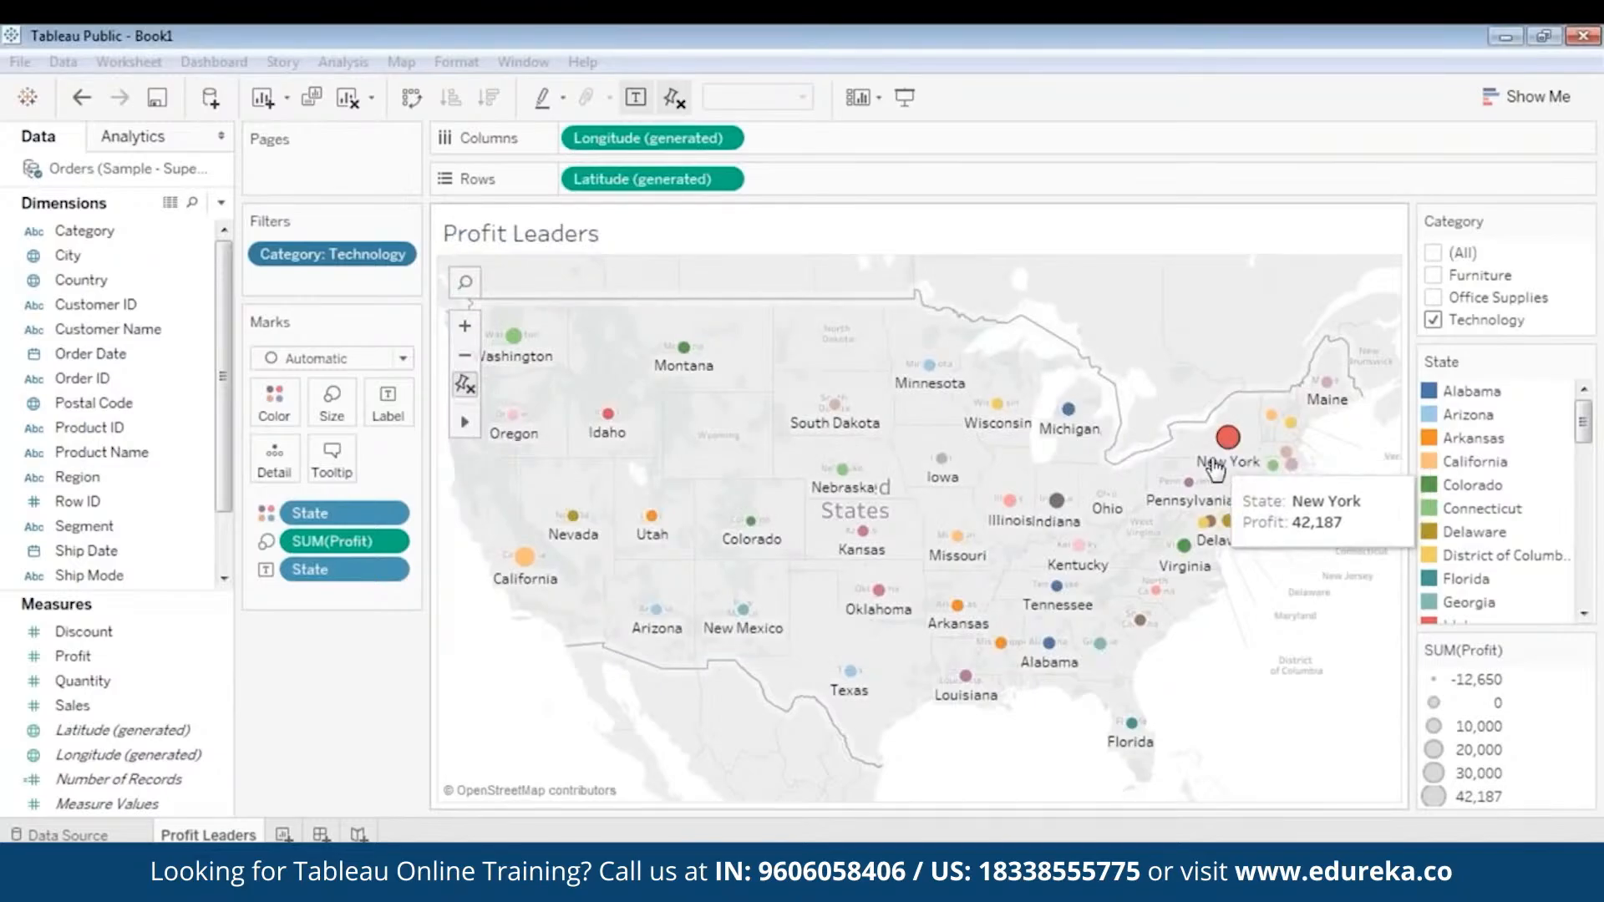
mouse_move(1065, 510)
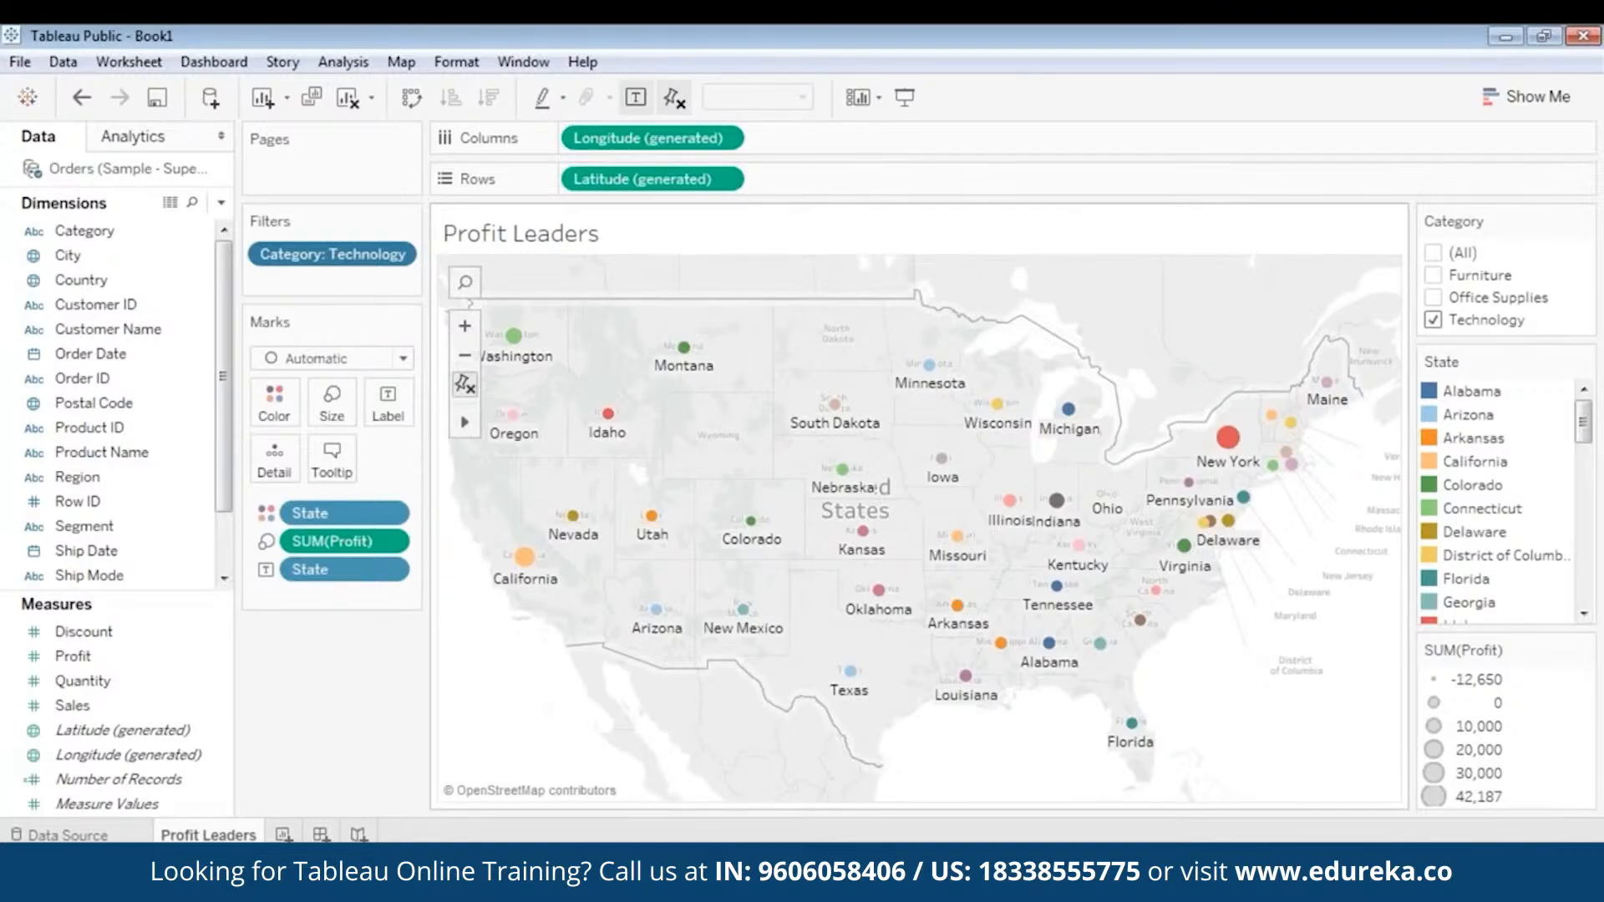
- Add a new blank worksheet after the Profit Leaders sheet
click(284, 834)
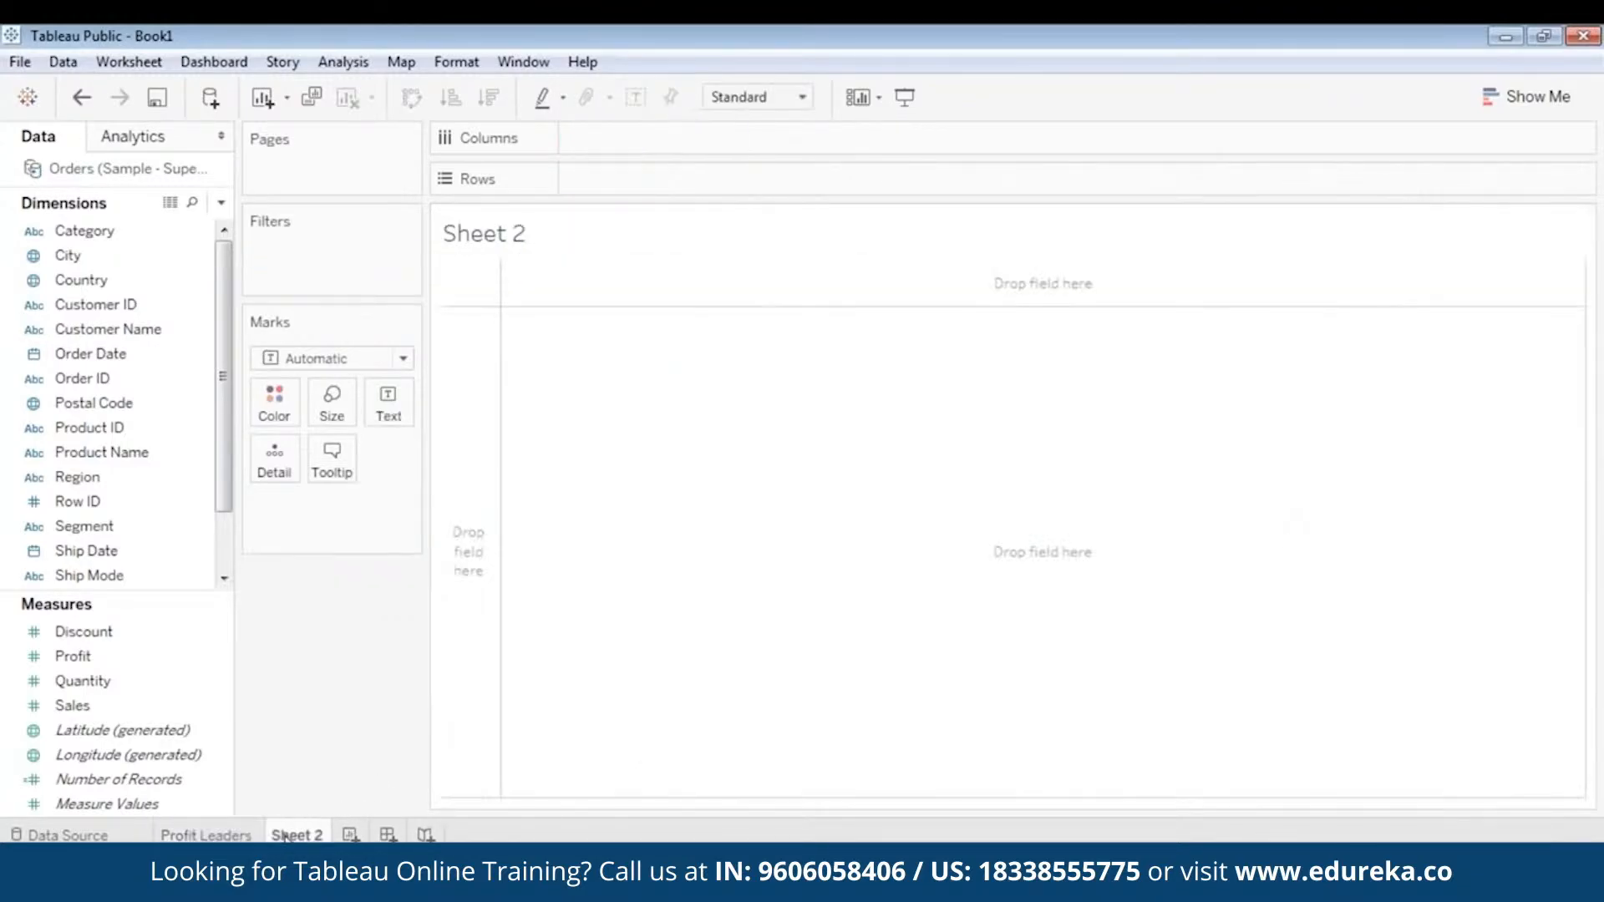
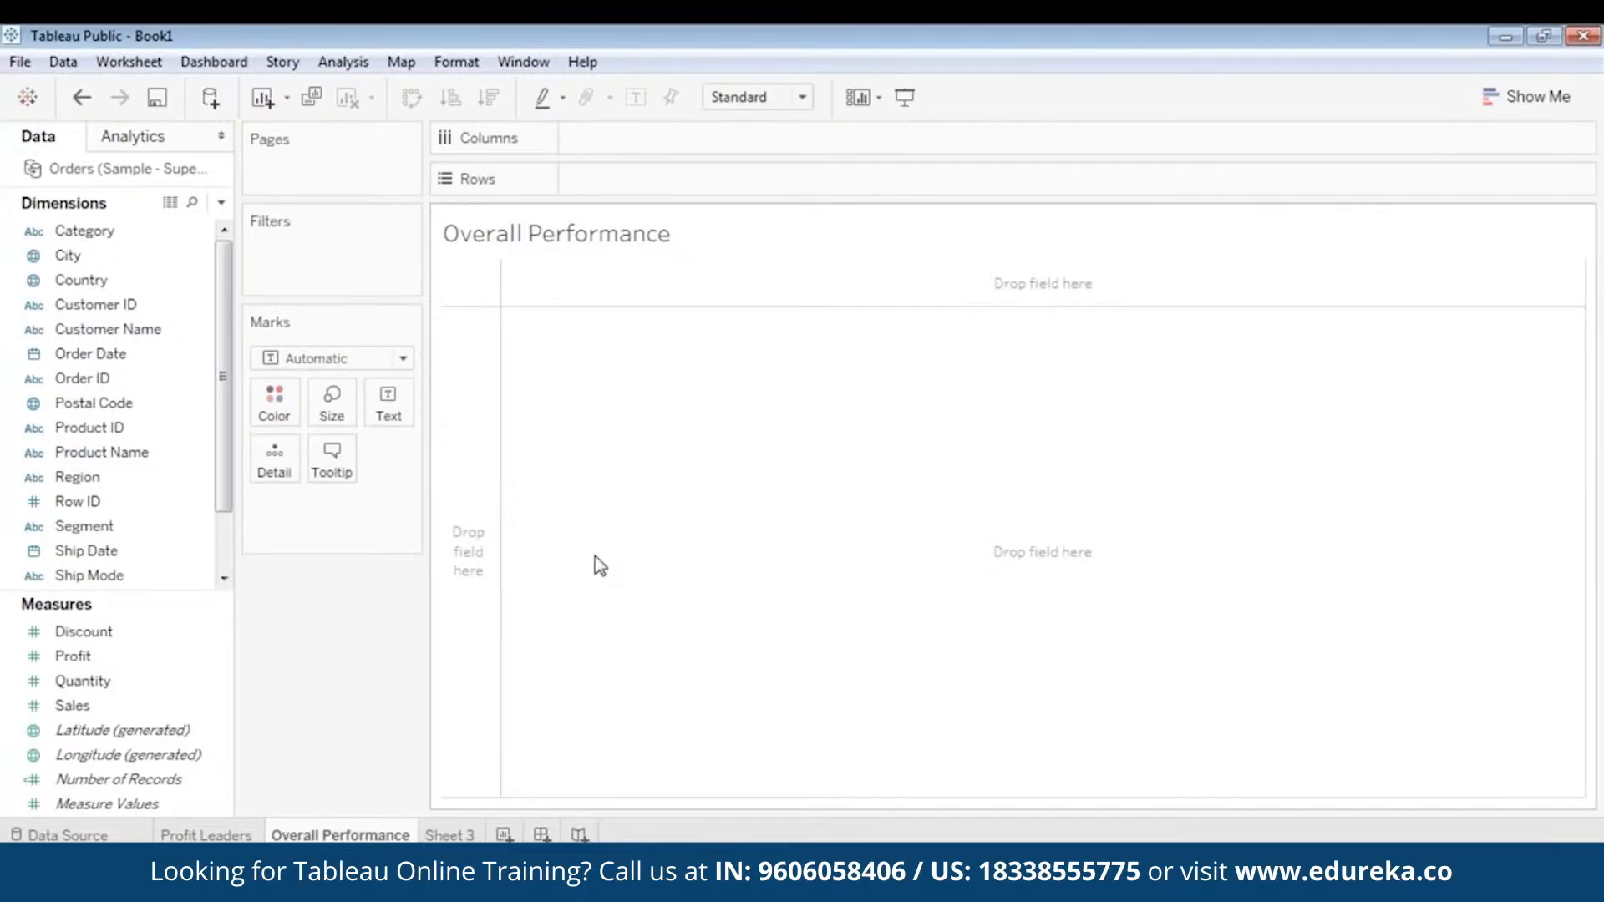
- Review the Profit Leaders map, including its California mark, and return to the Overall Performance sheet
click(208, 835)
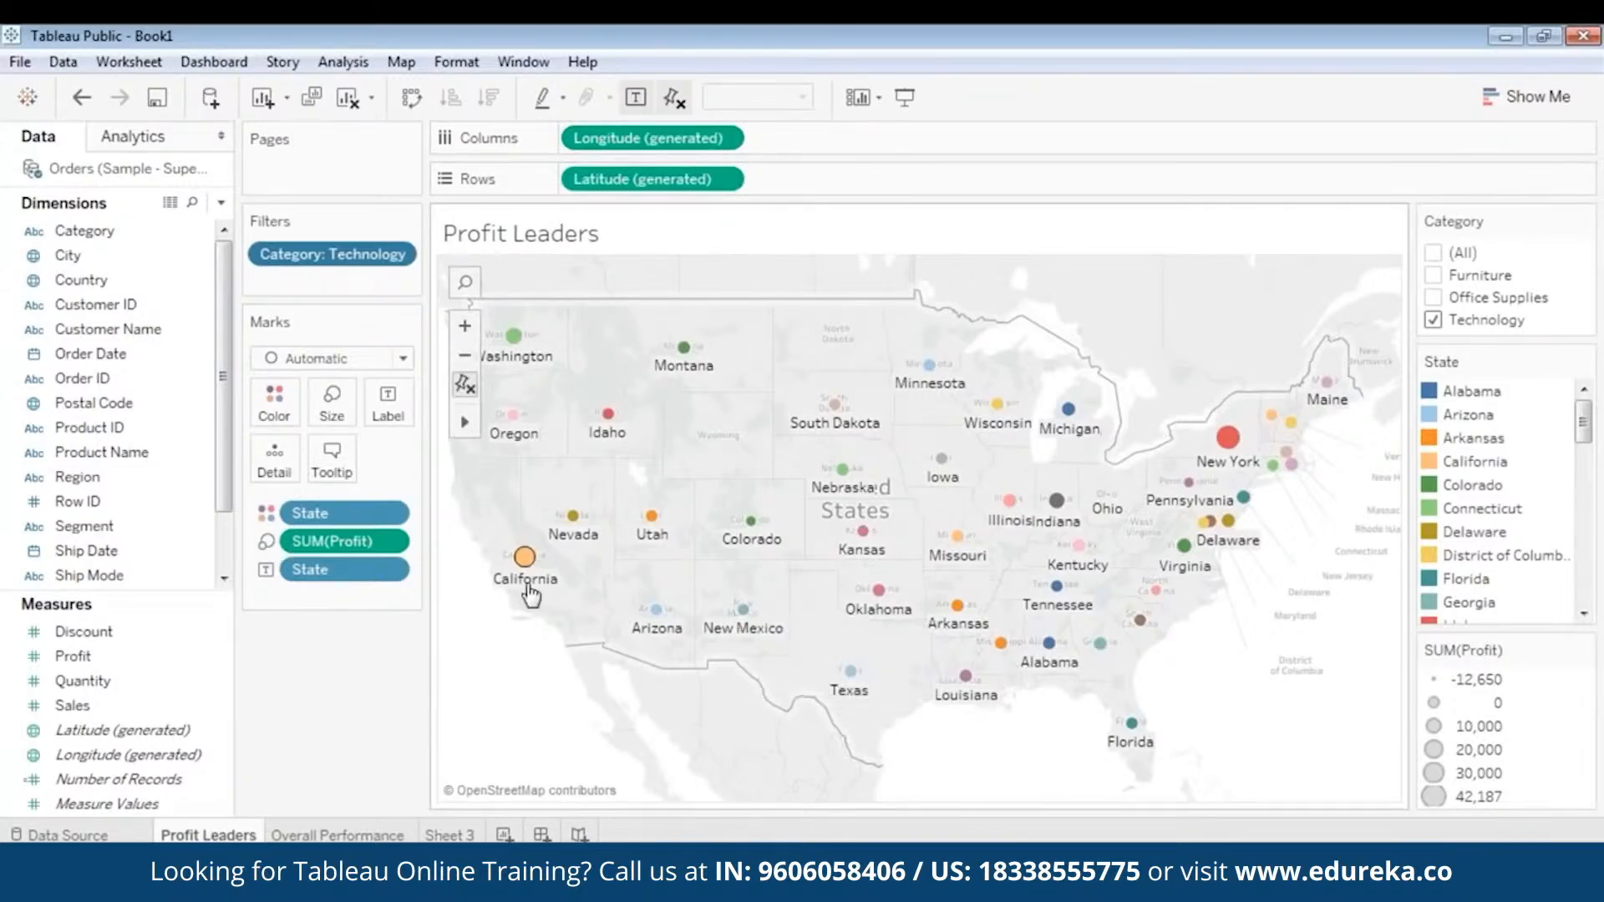
mouse_move(529, 583)
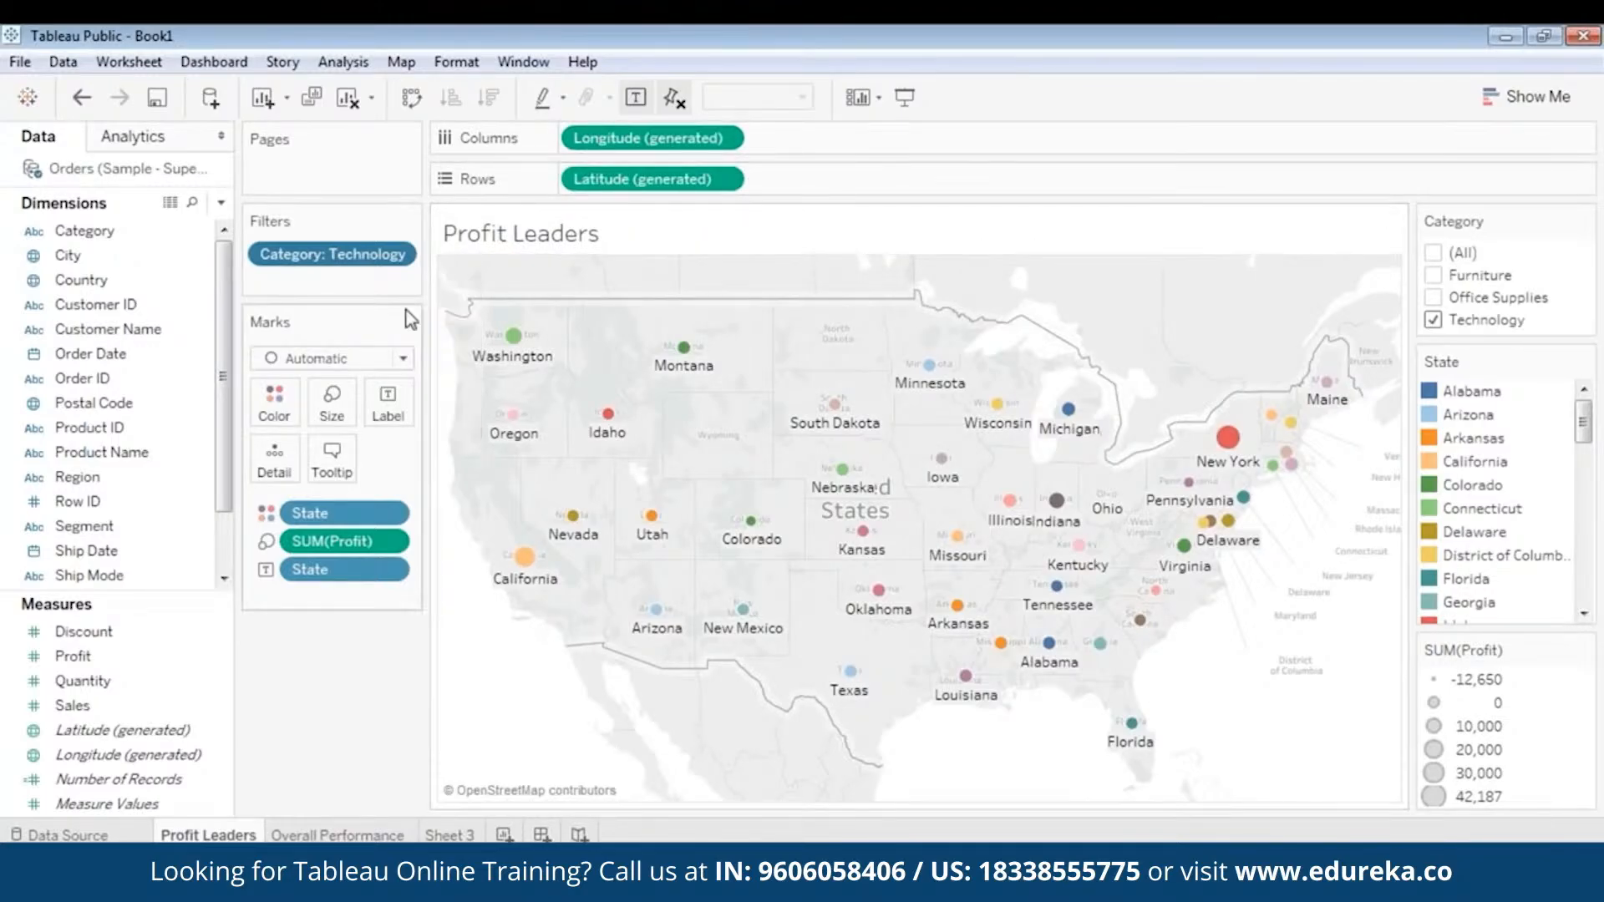
click(115, 380)
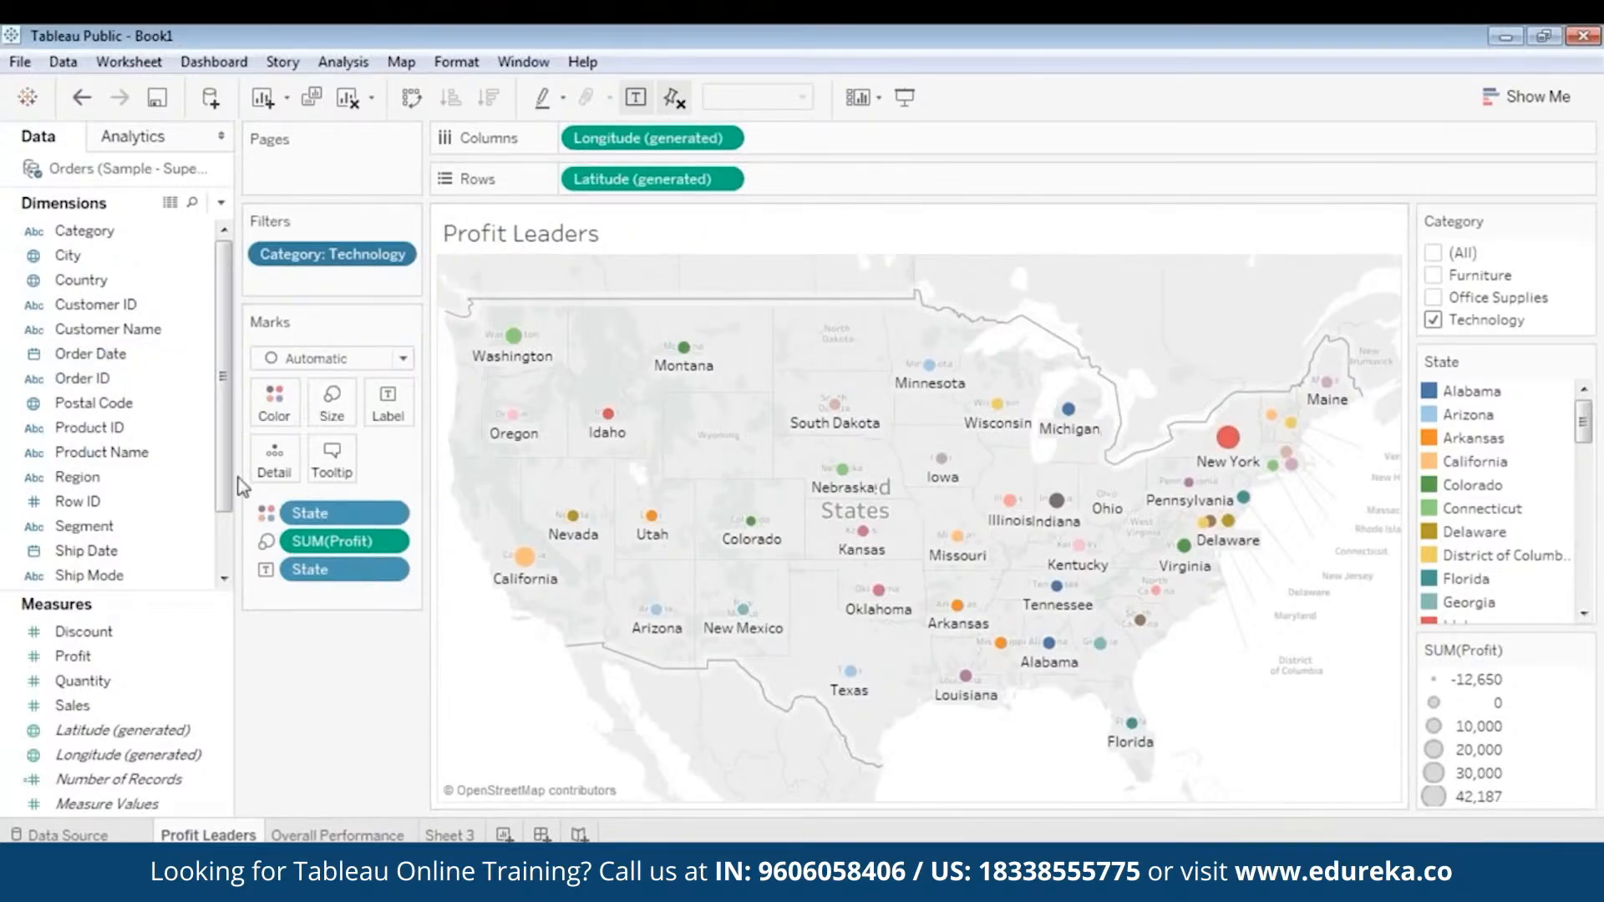
click(321, 835)
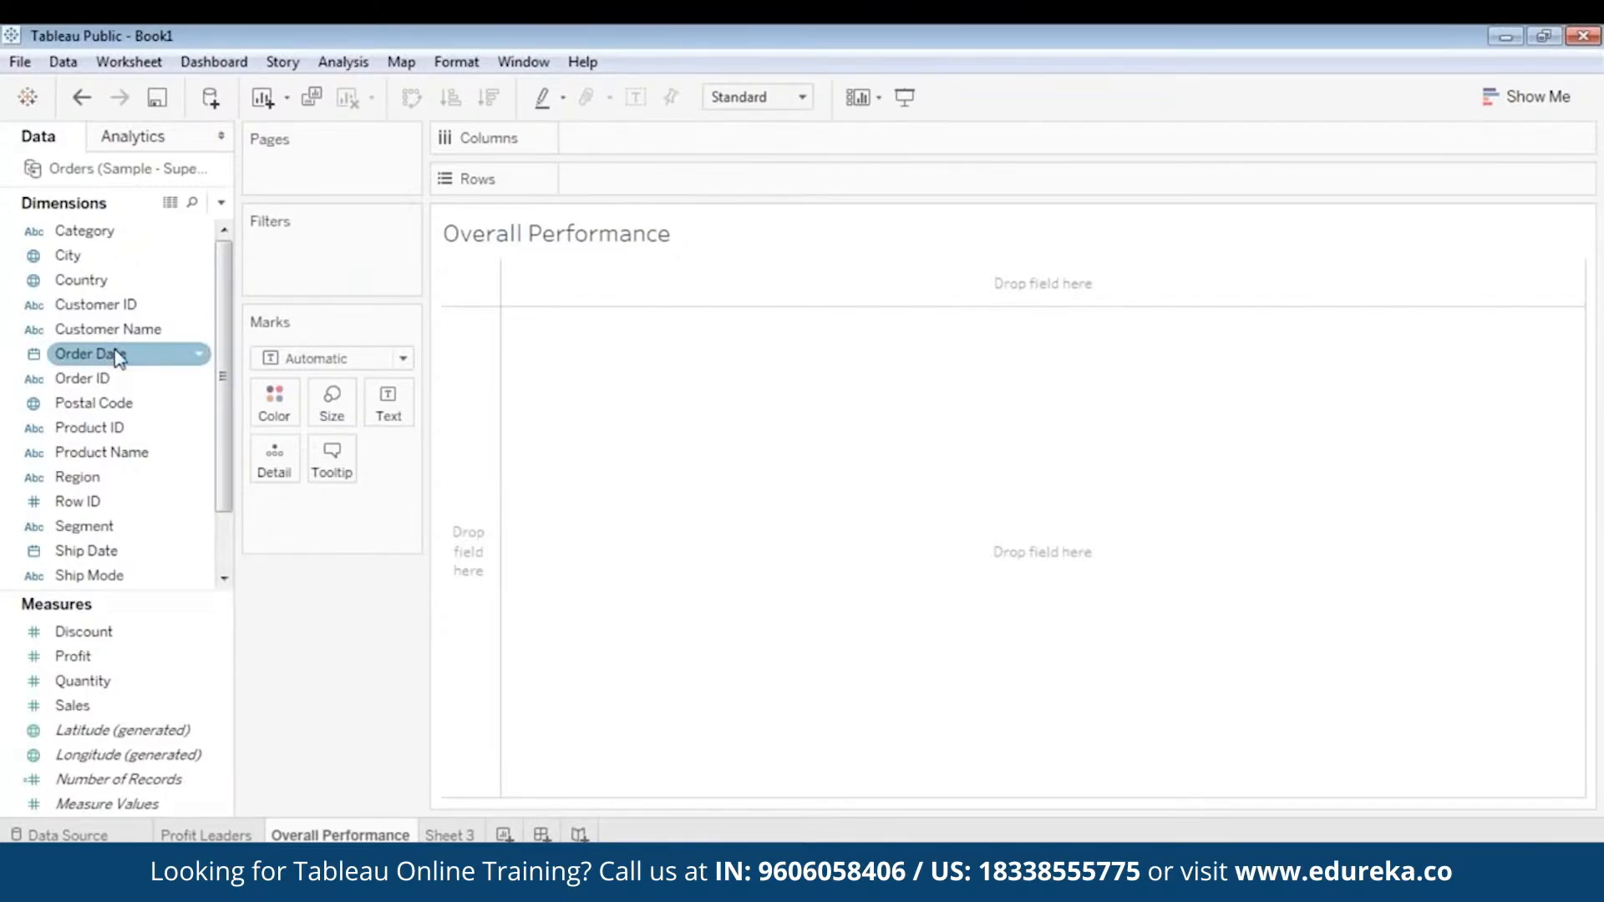
- Plot the sums of Profit and Sales as rows against Order Date in columns, using continuous quarters
drag(73, 656, 623, 179)
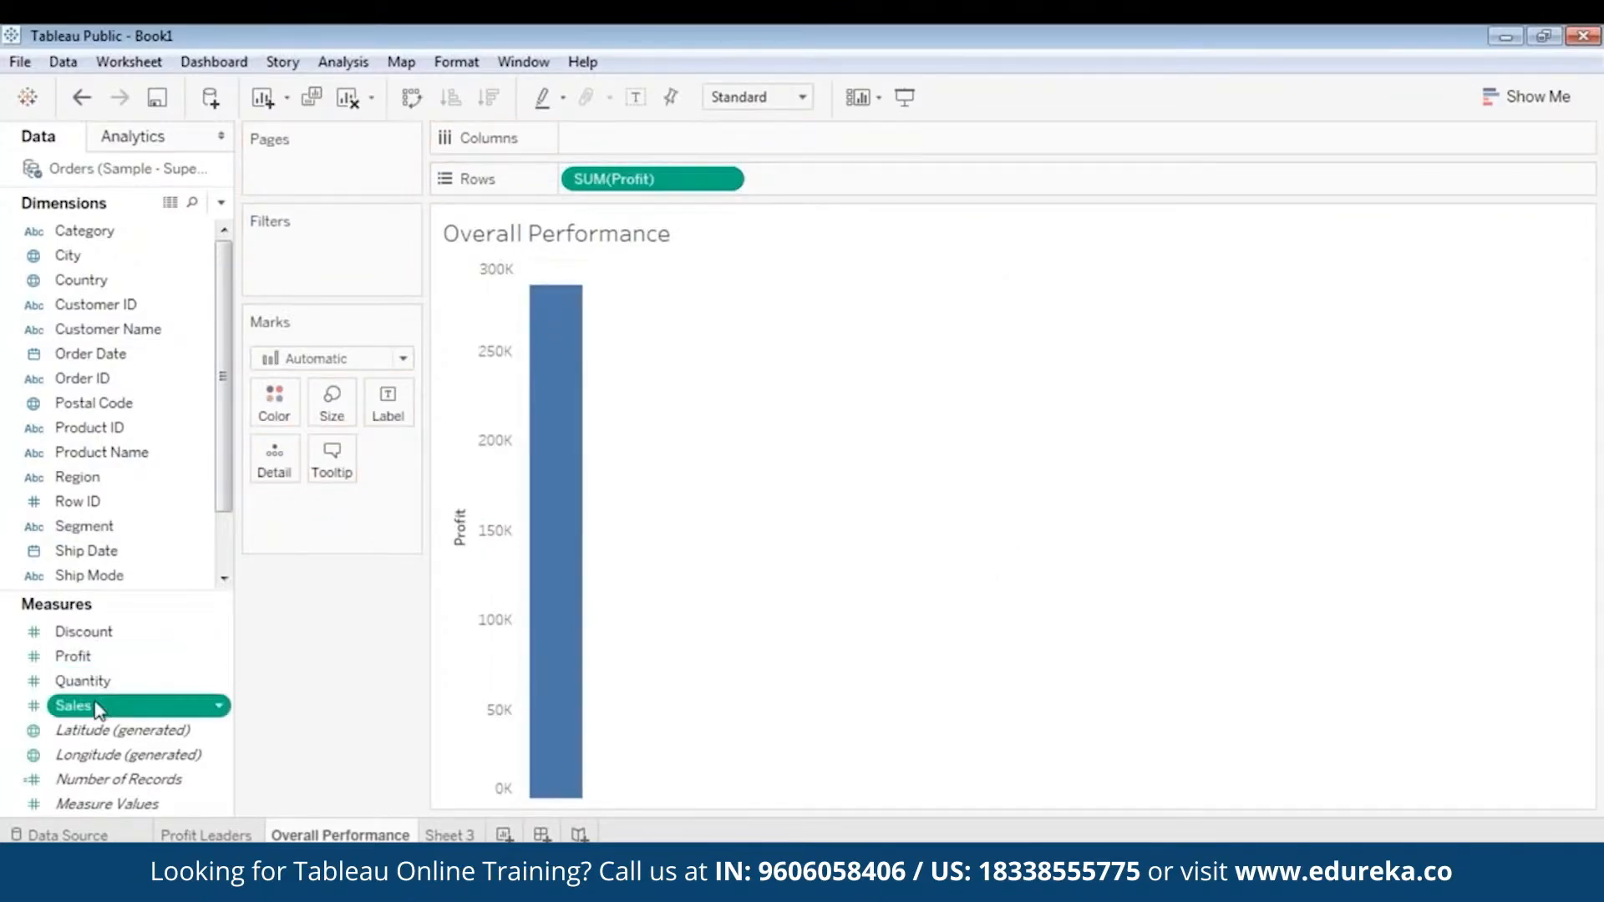
drag(98, 708, 828, 177)
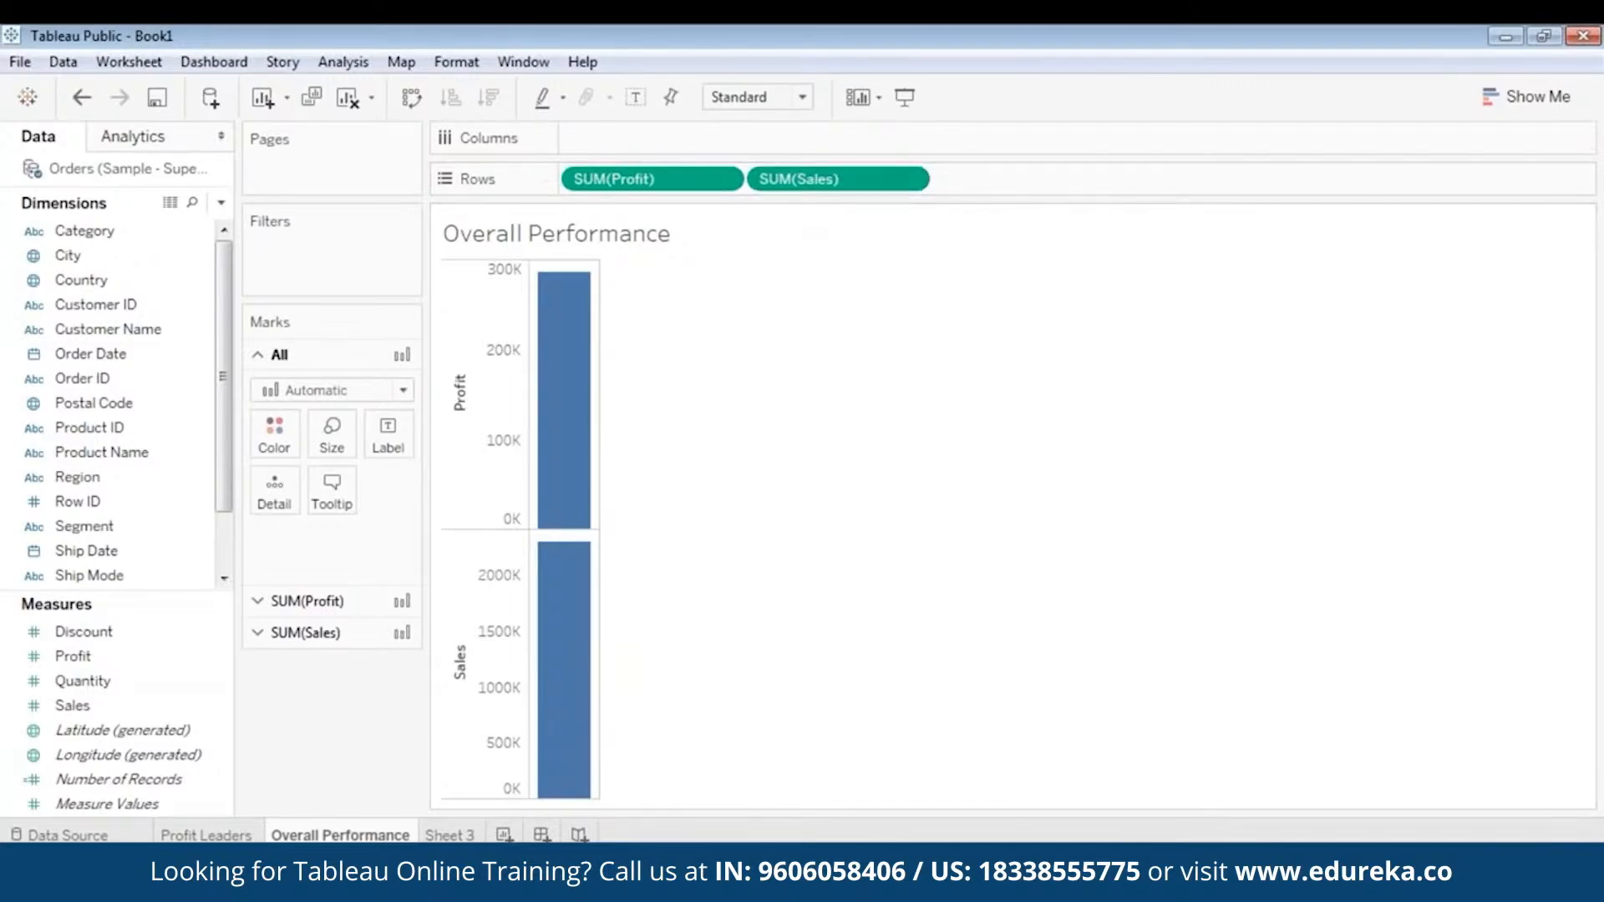
drag(92, 358, 625, 140)
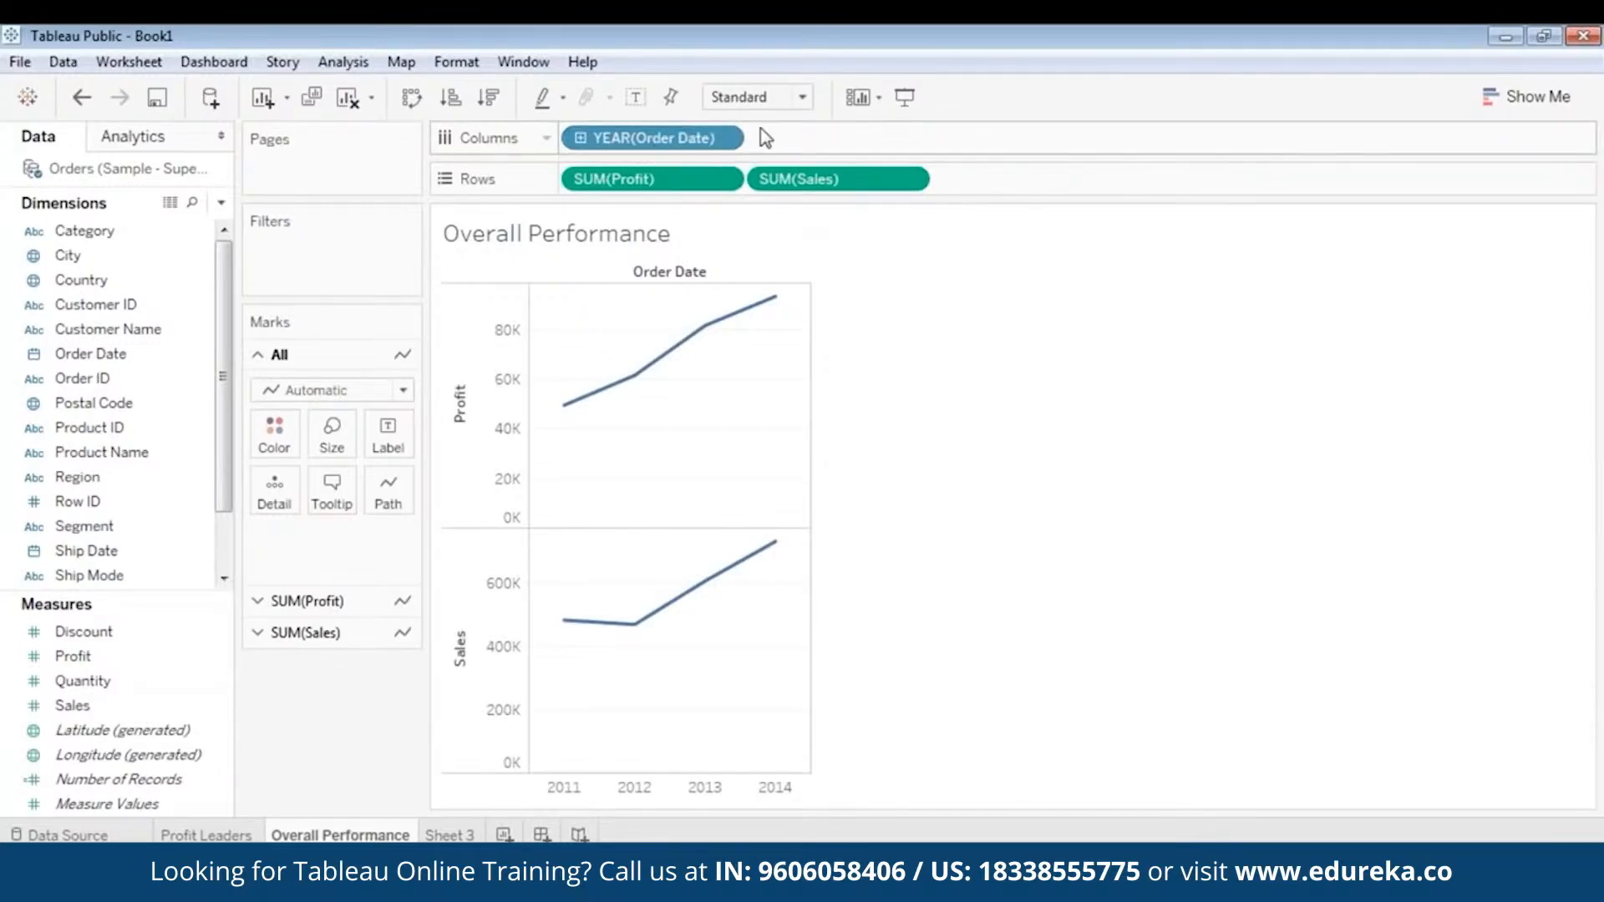
click(725, 138)
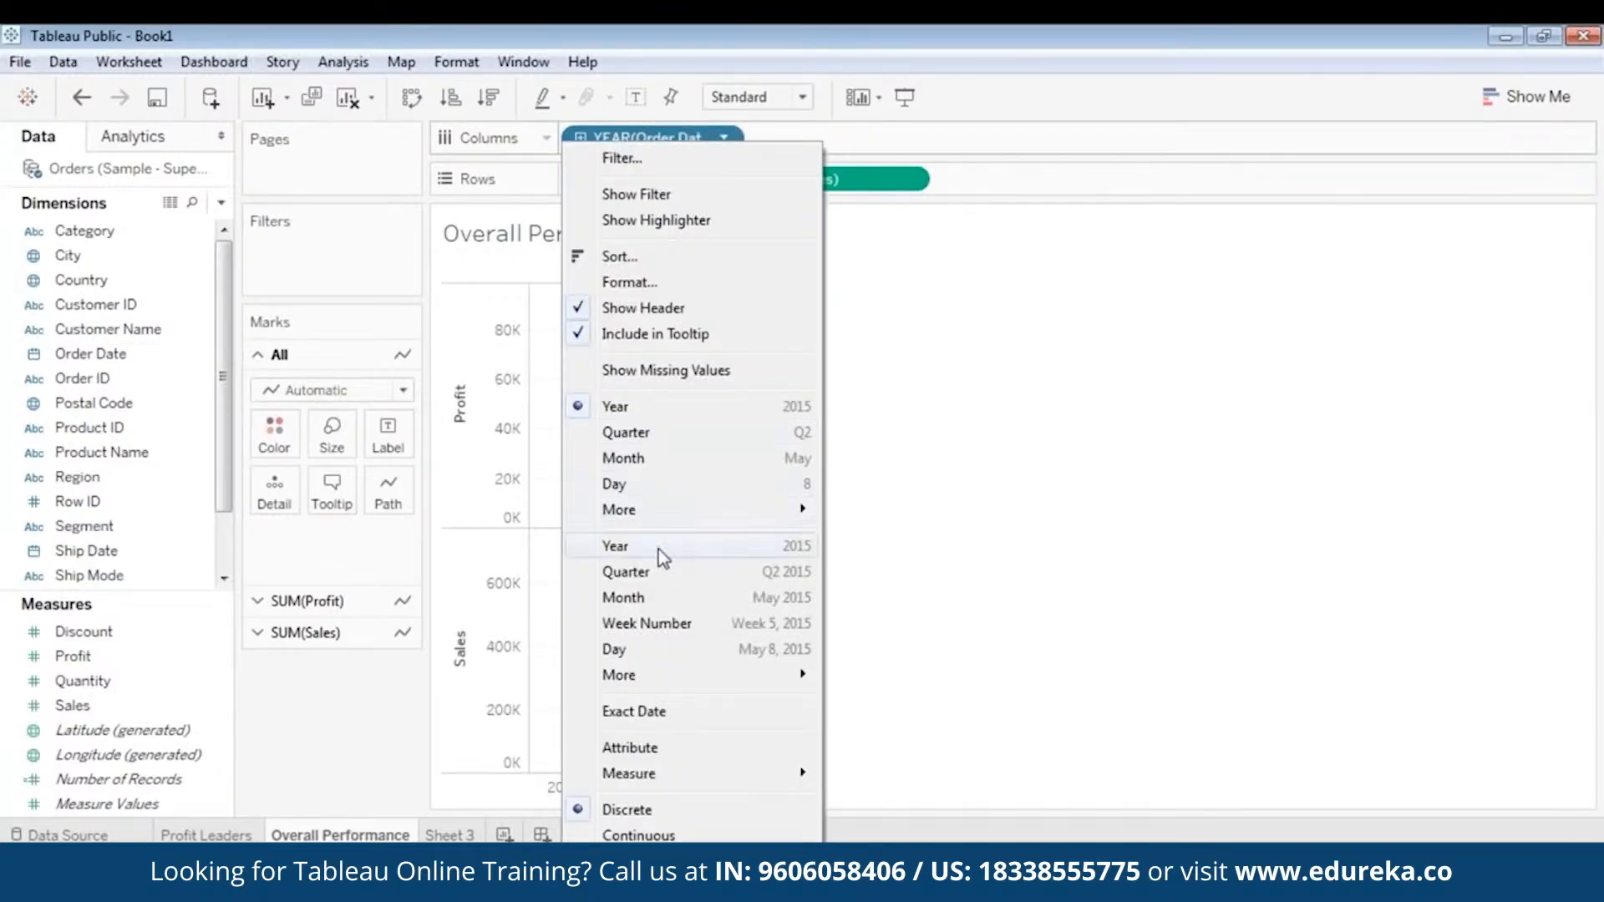
click(660, 571)
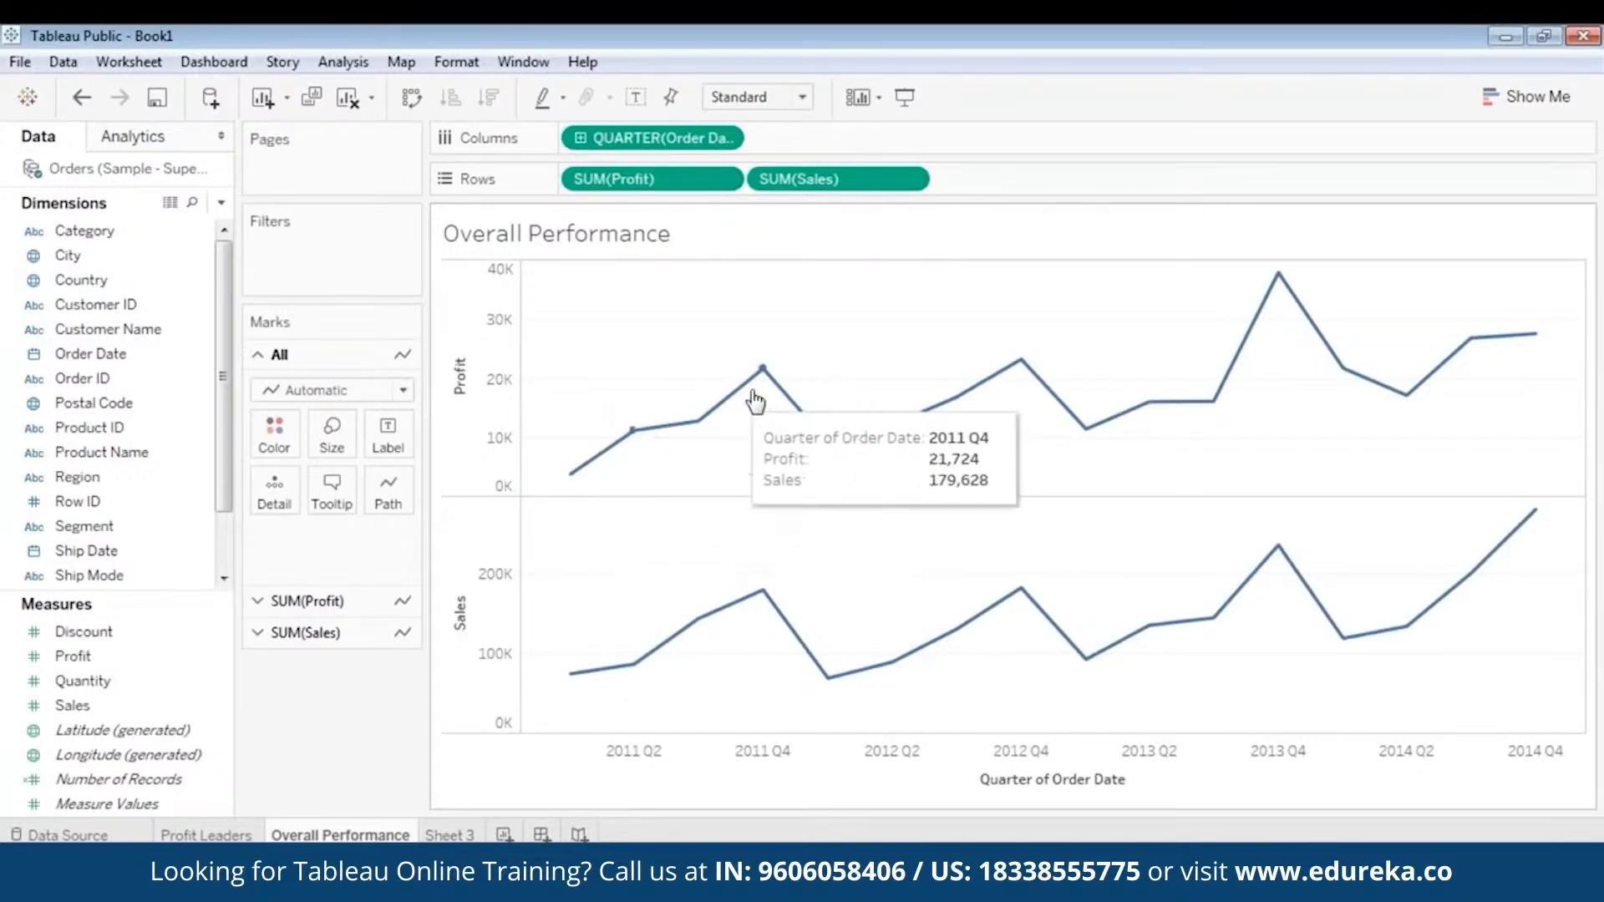
- Look over the suggested chart types for the view and inspect the quarterly Profit line
click(1495, 102)
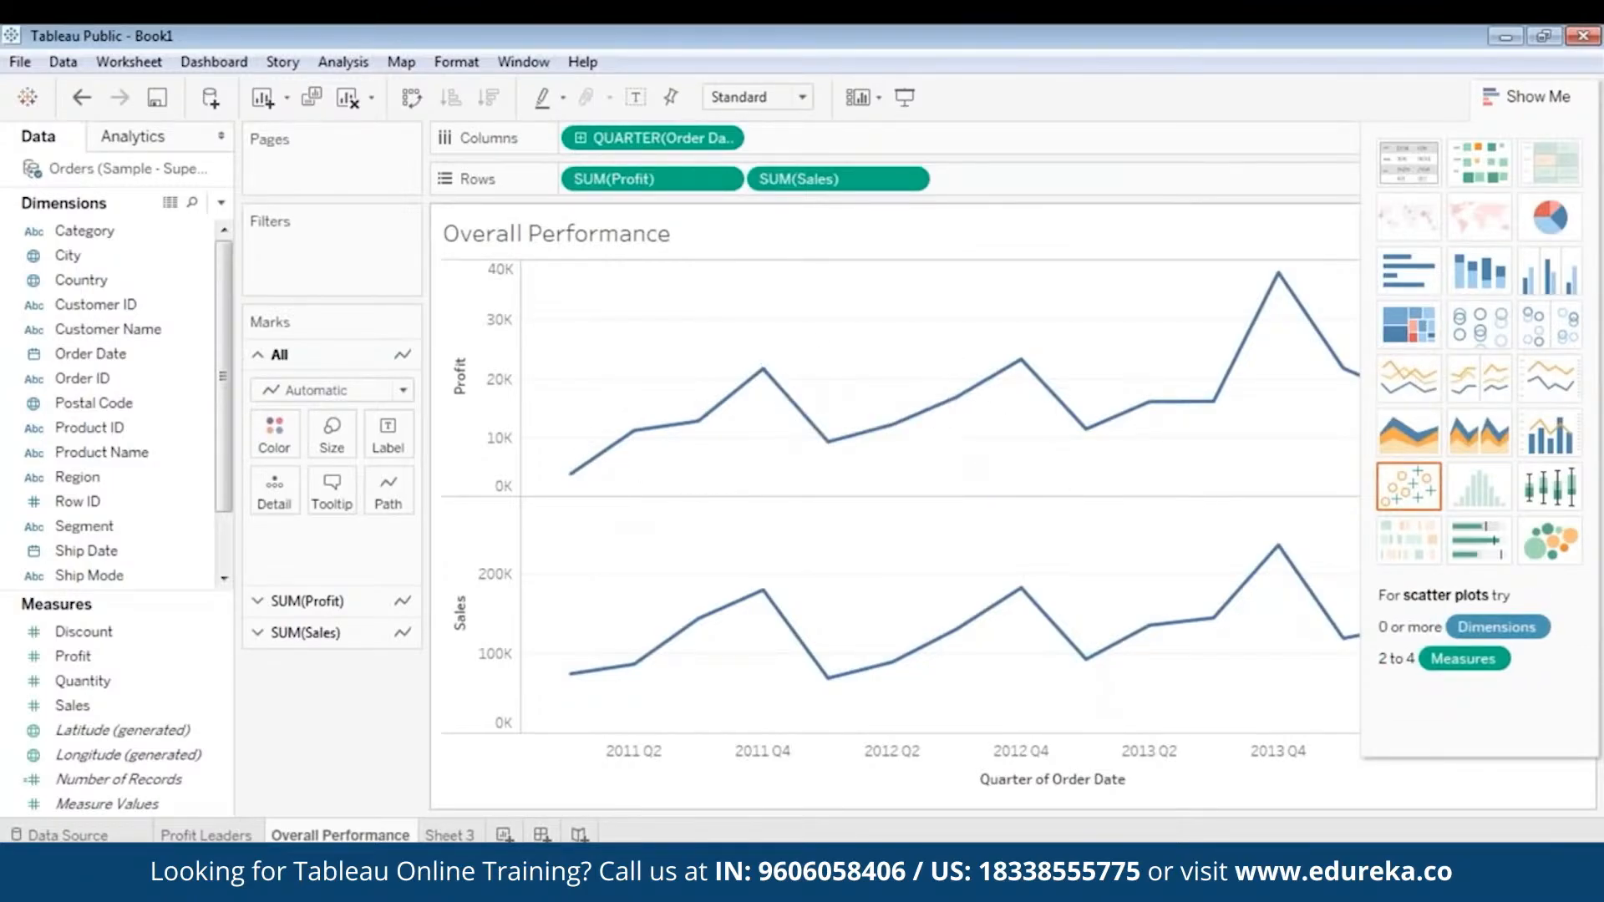
mouse_move(1025, 374)
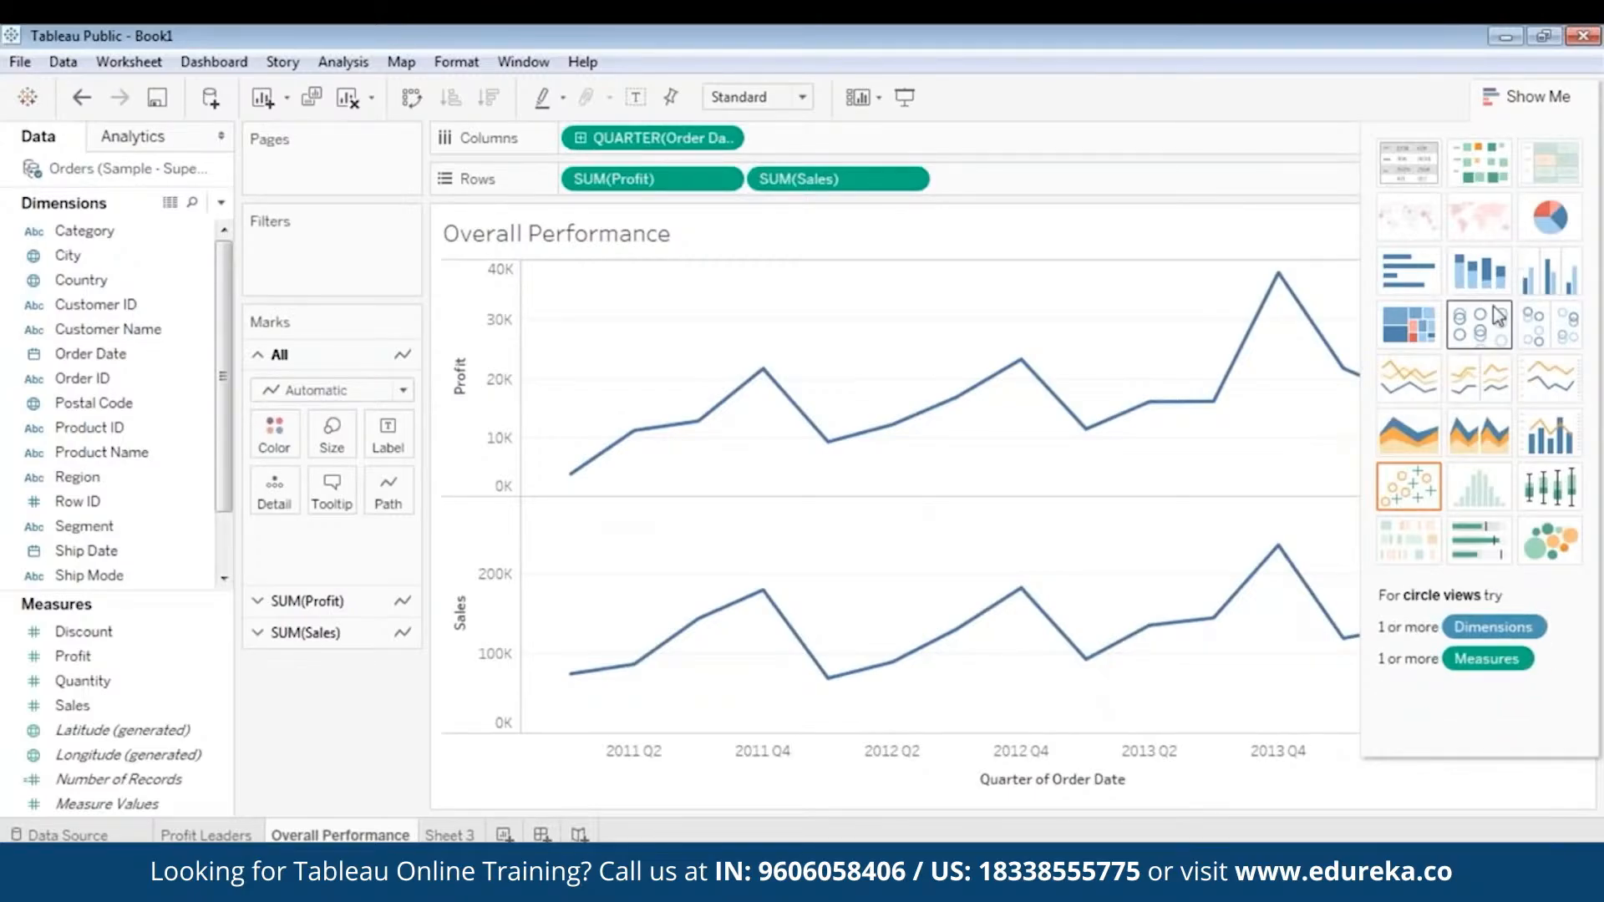
click(1495, 92)
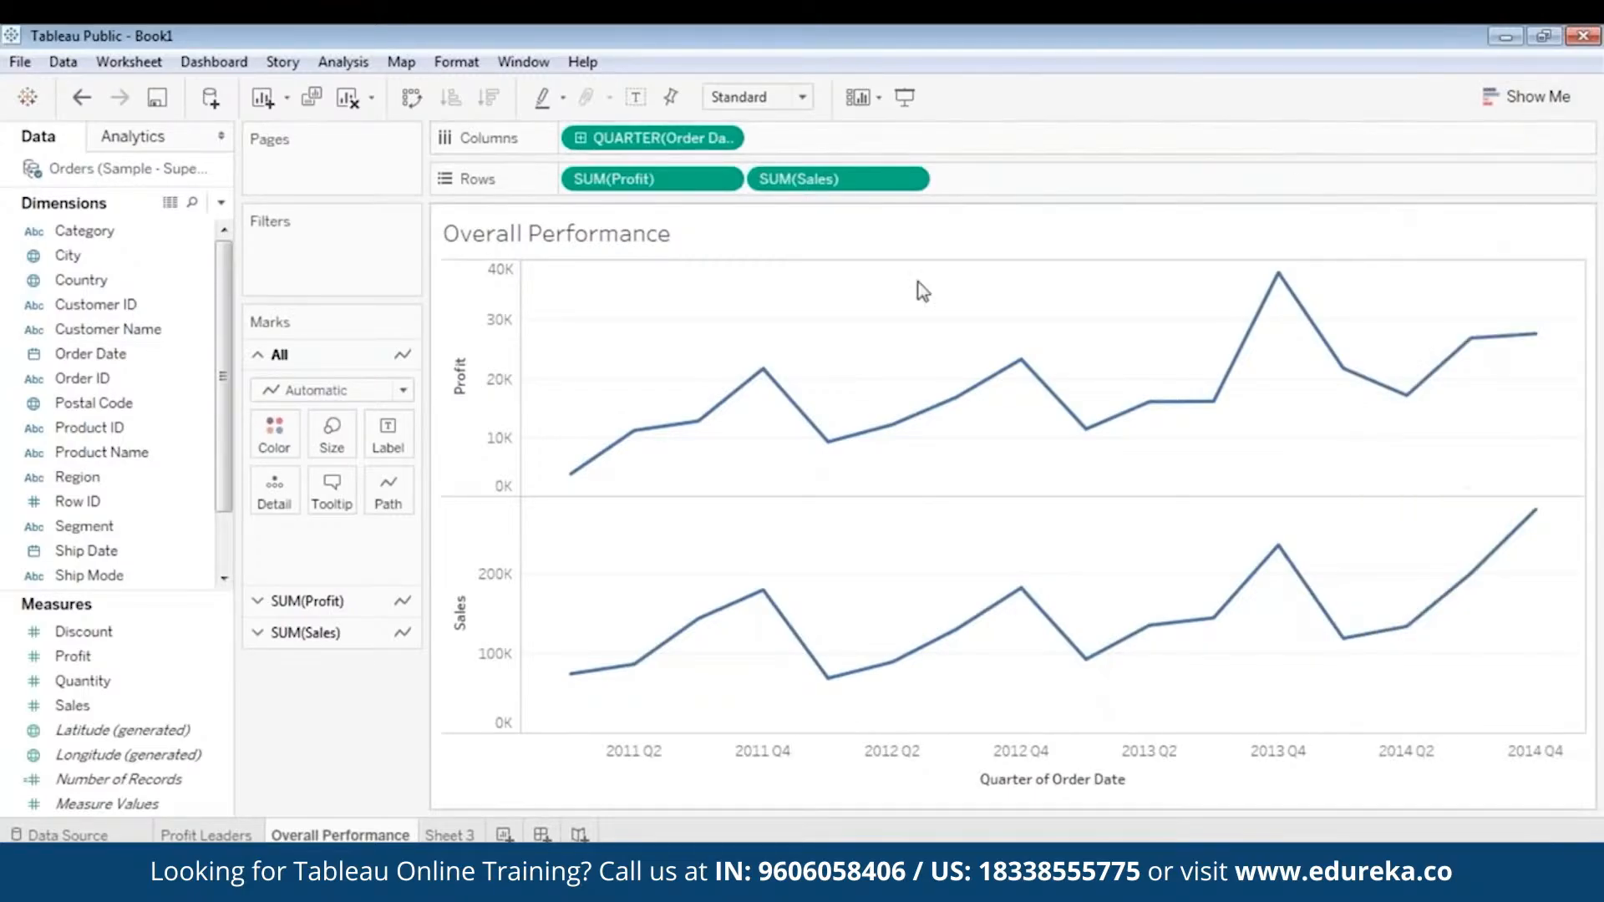
mouse_move(564, 482)
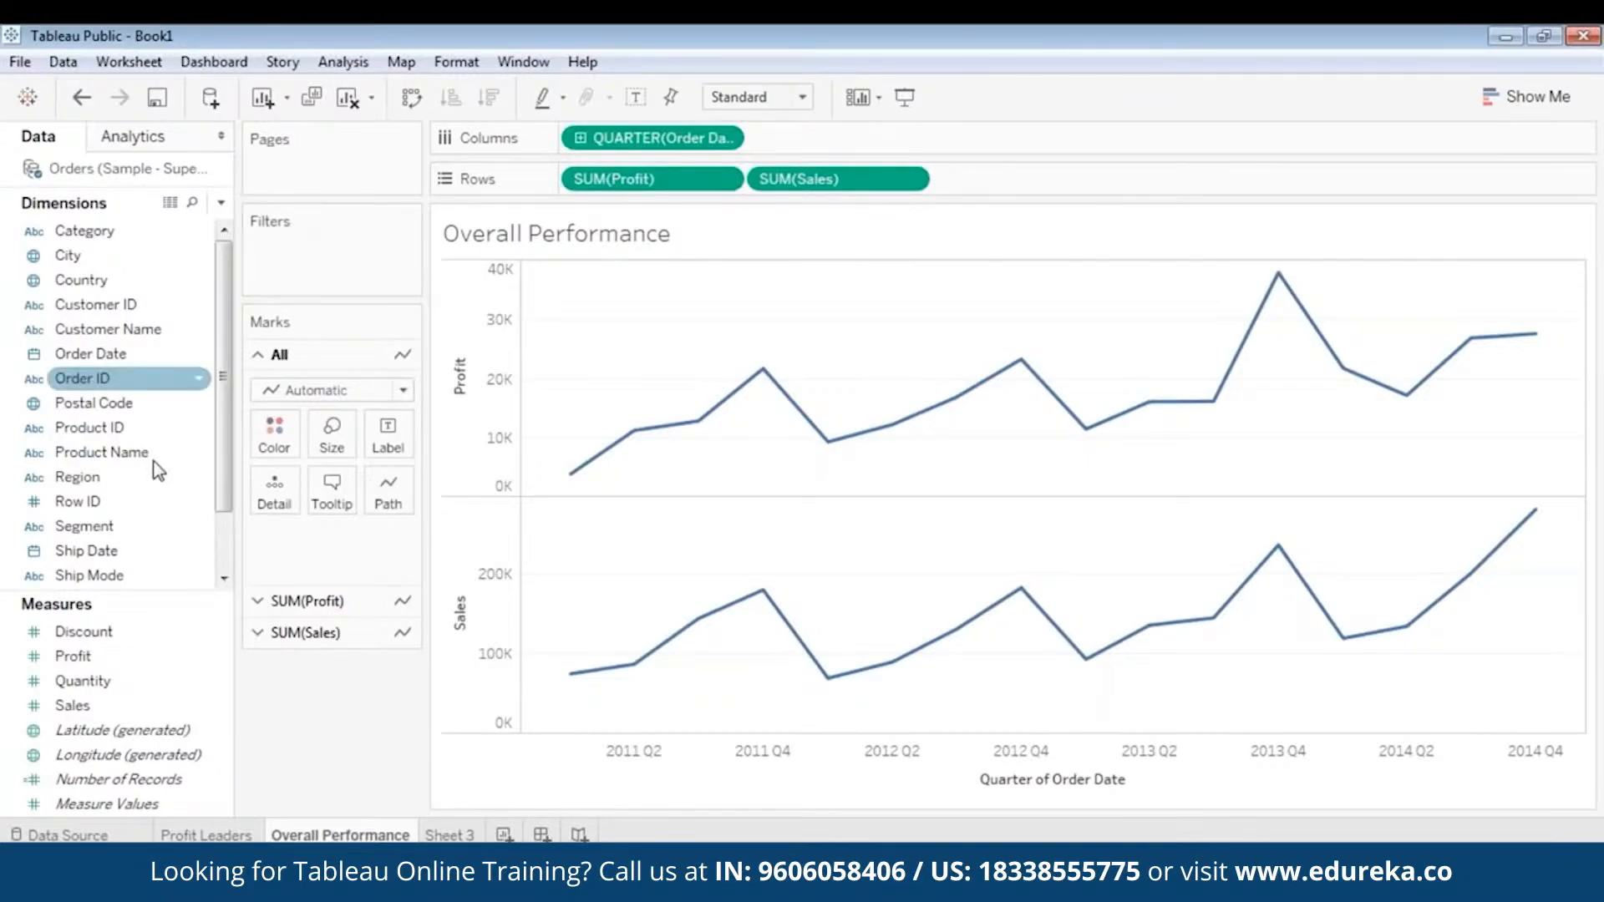
- Add a Region filter to the Overall Performance sheet with all regions selected
drag(77, 477, 318, 248)
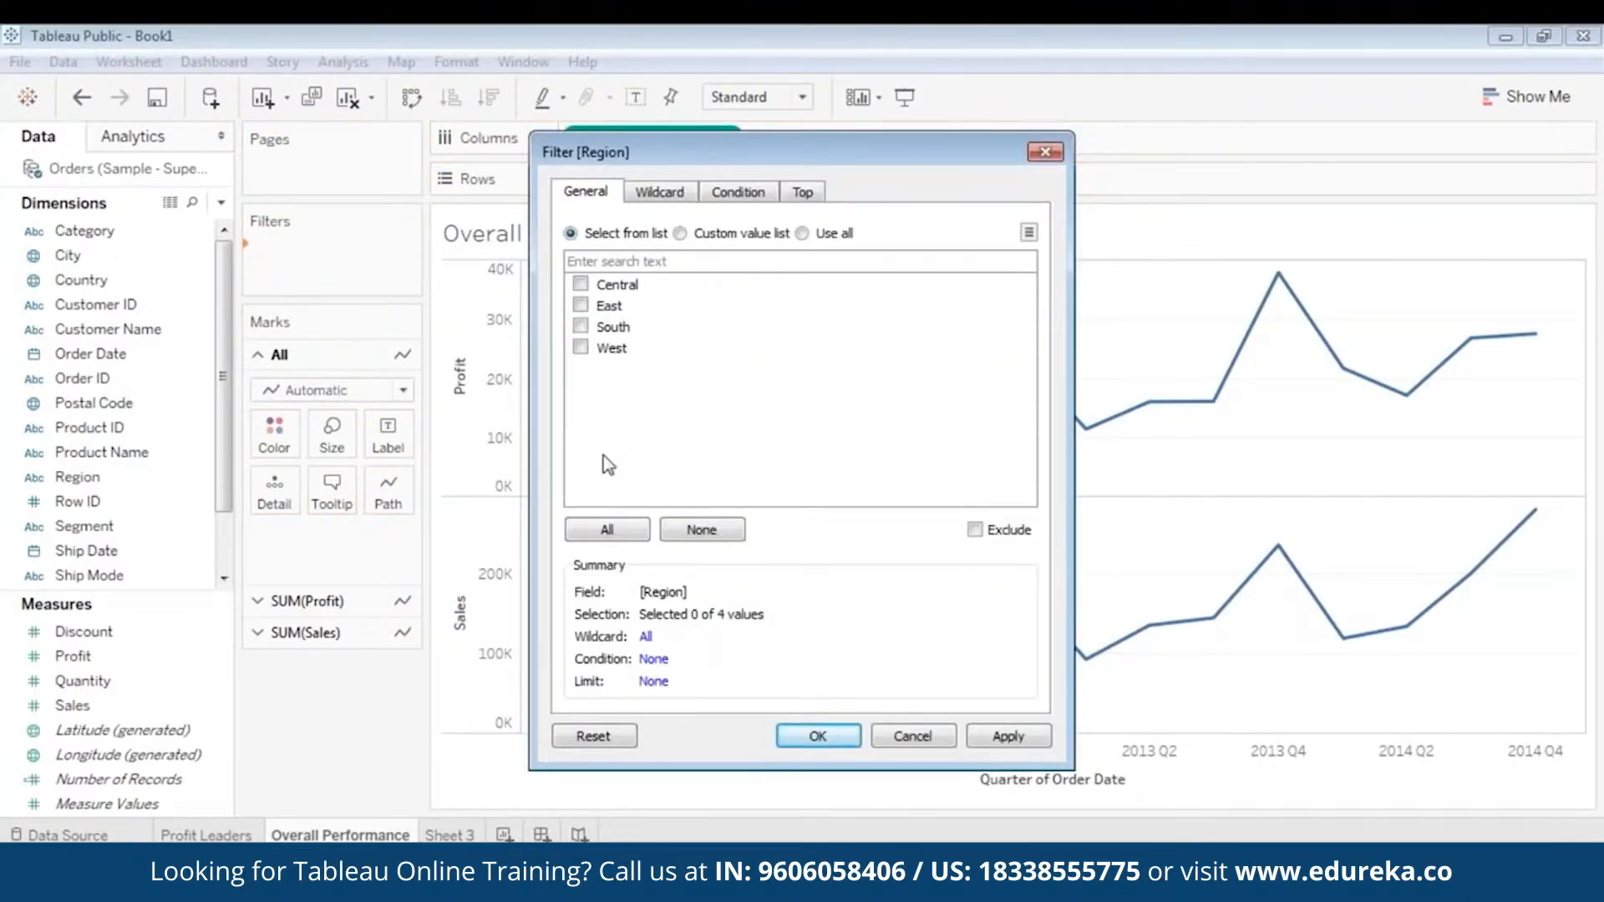
click(604, 528)
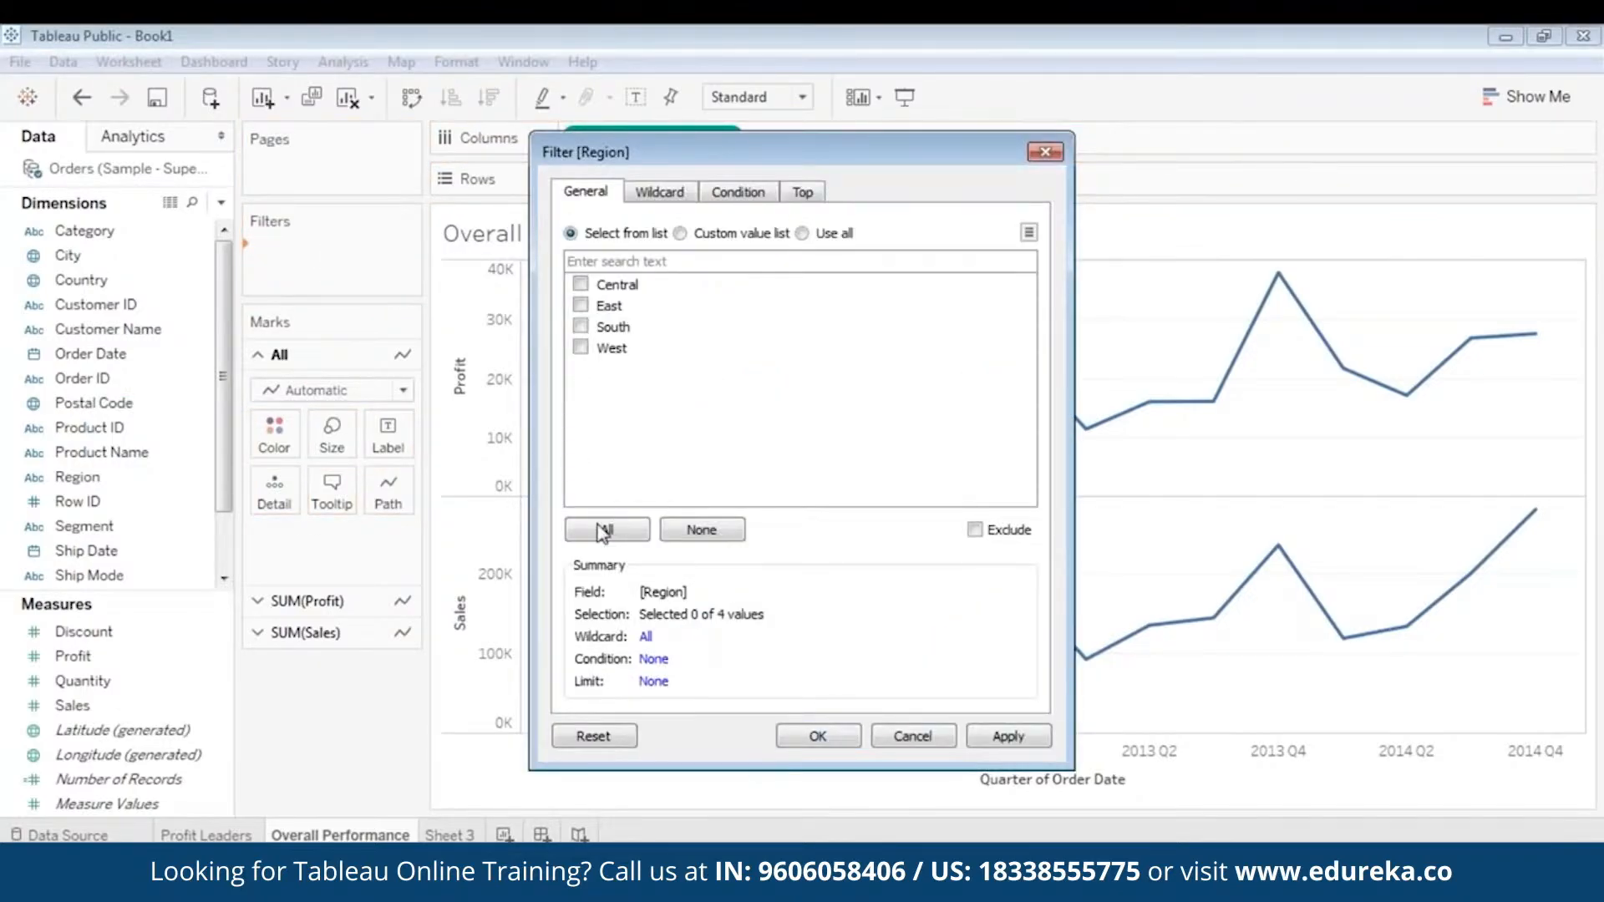
click(1008, 736)
click(818, 735)
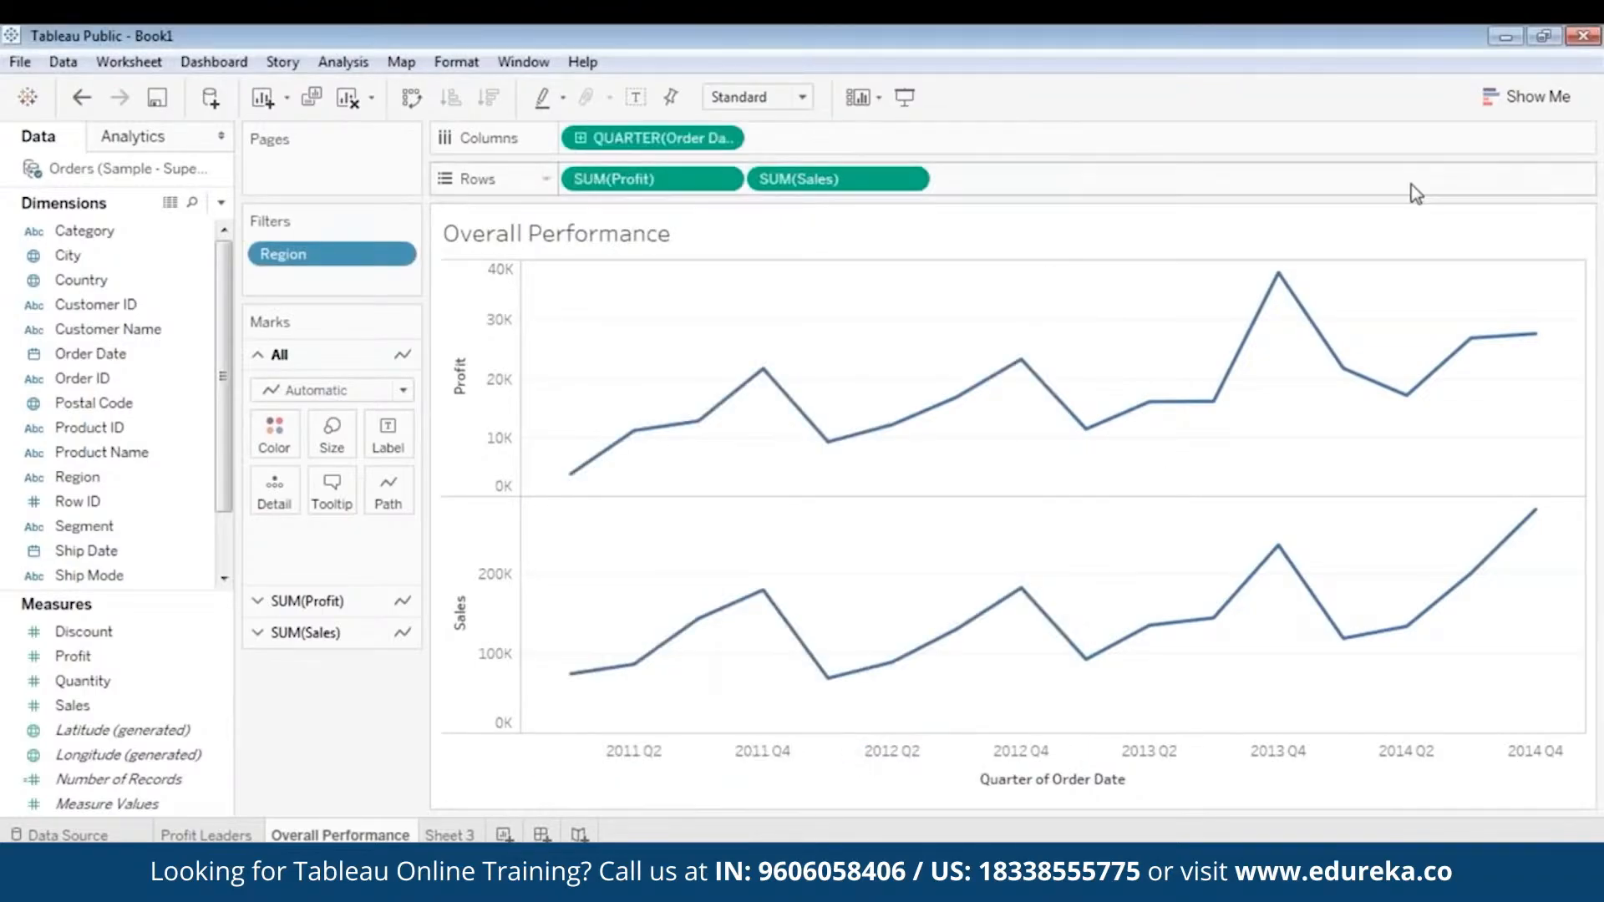
- Add a Category filter to the sheet with all categories selected
click(154, 380)
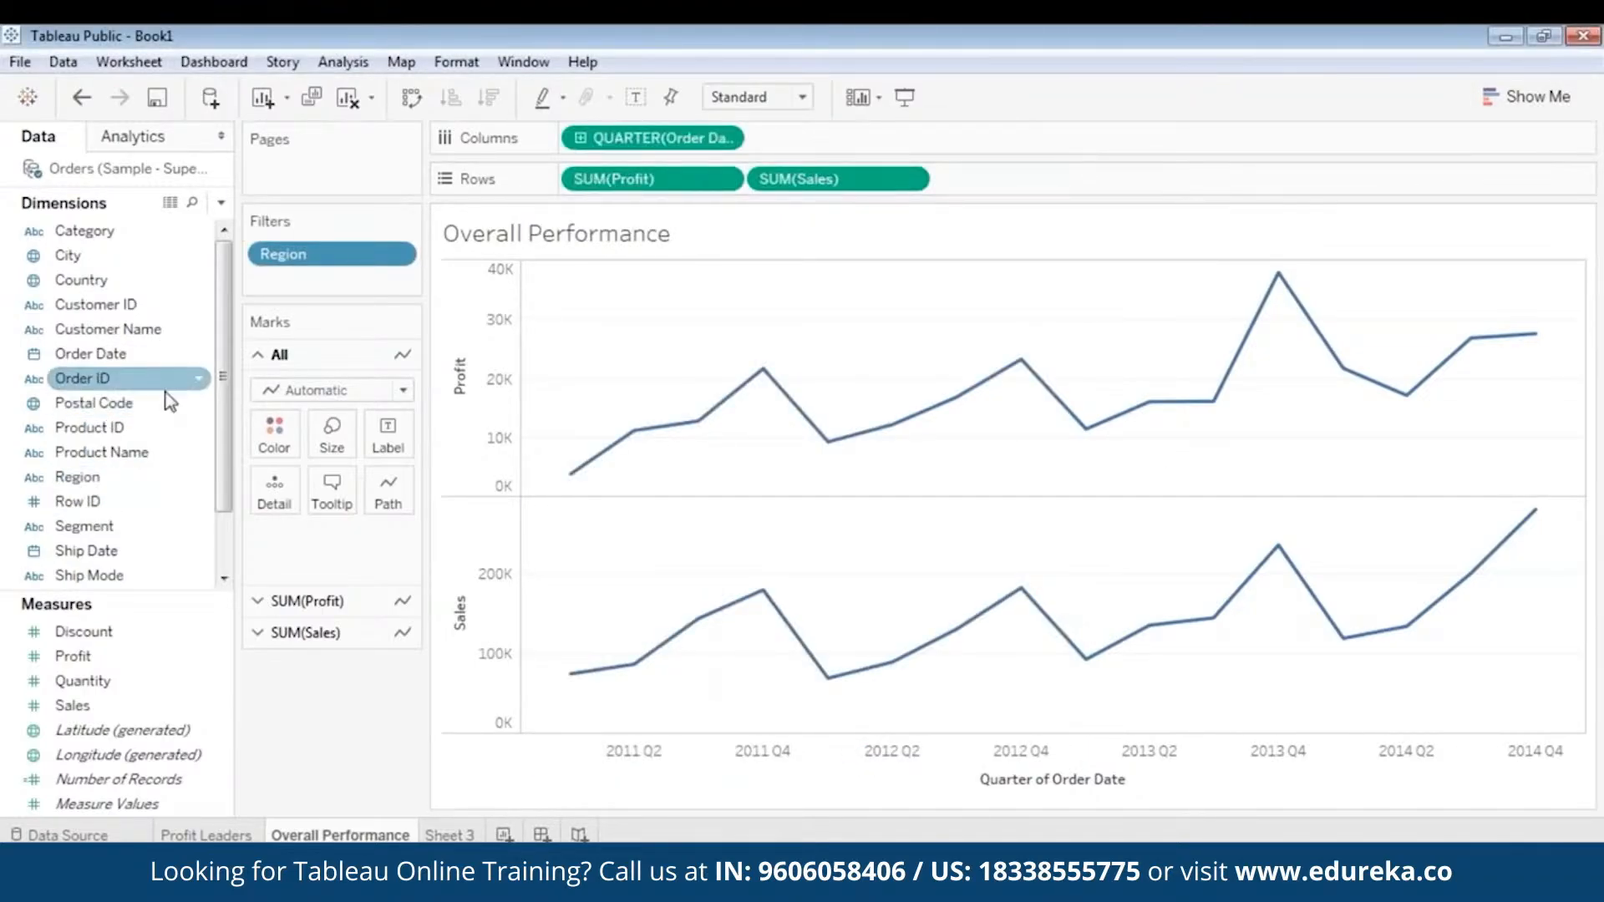
click(115, 235)
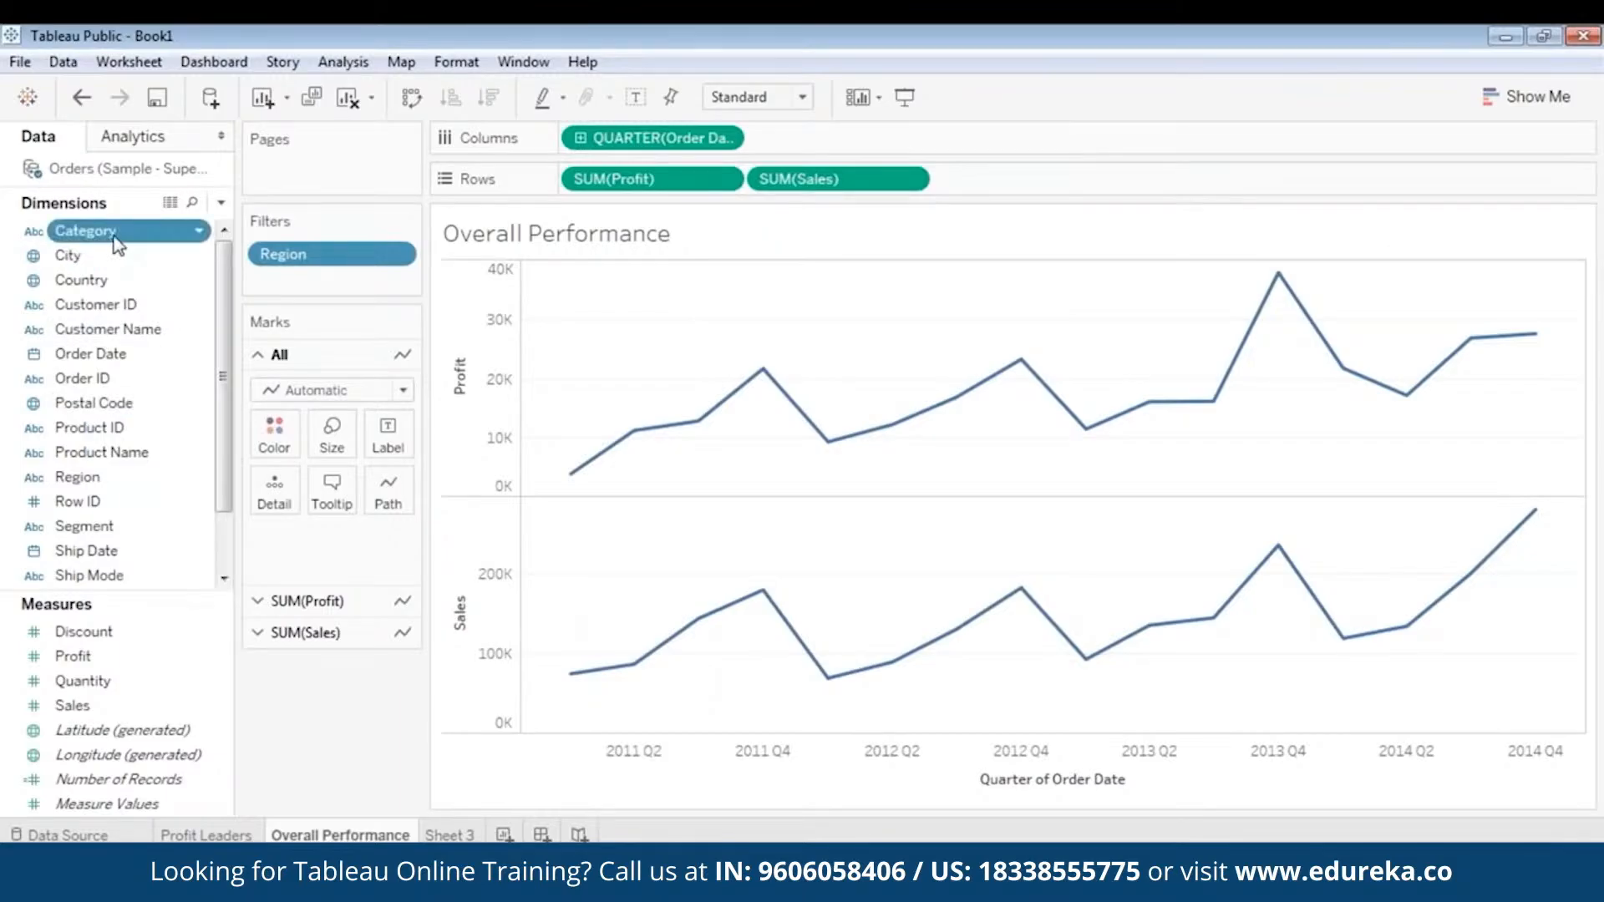
drag(117, 243, 334, 282)
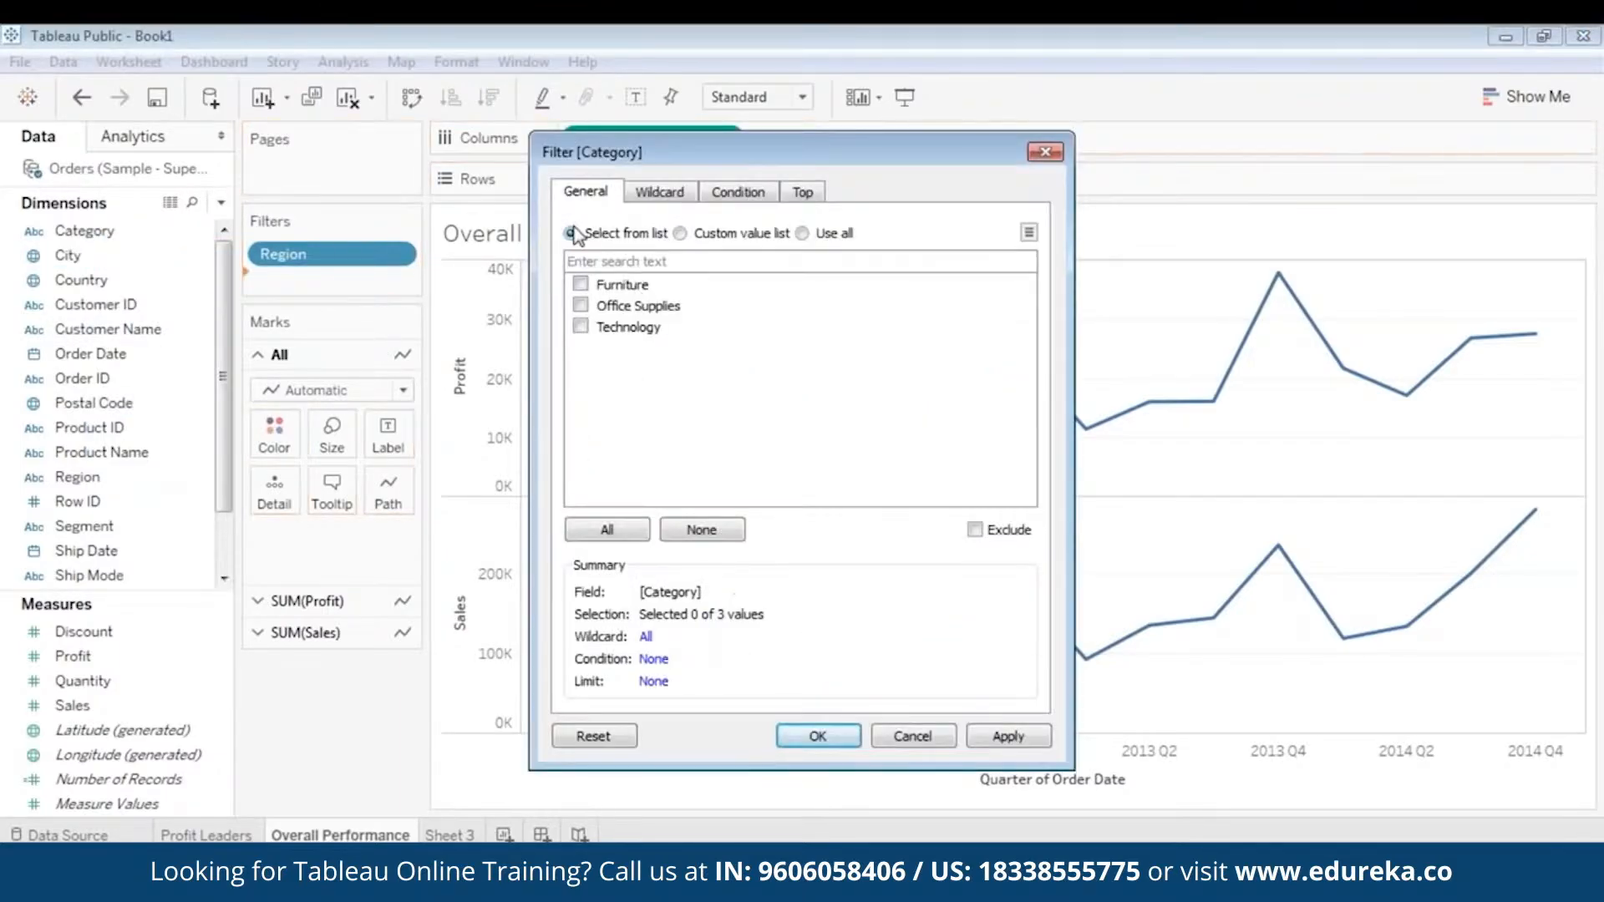
click(618, 531)
click(1005, 737)
click(816, 735)
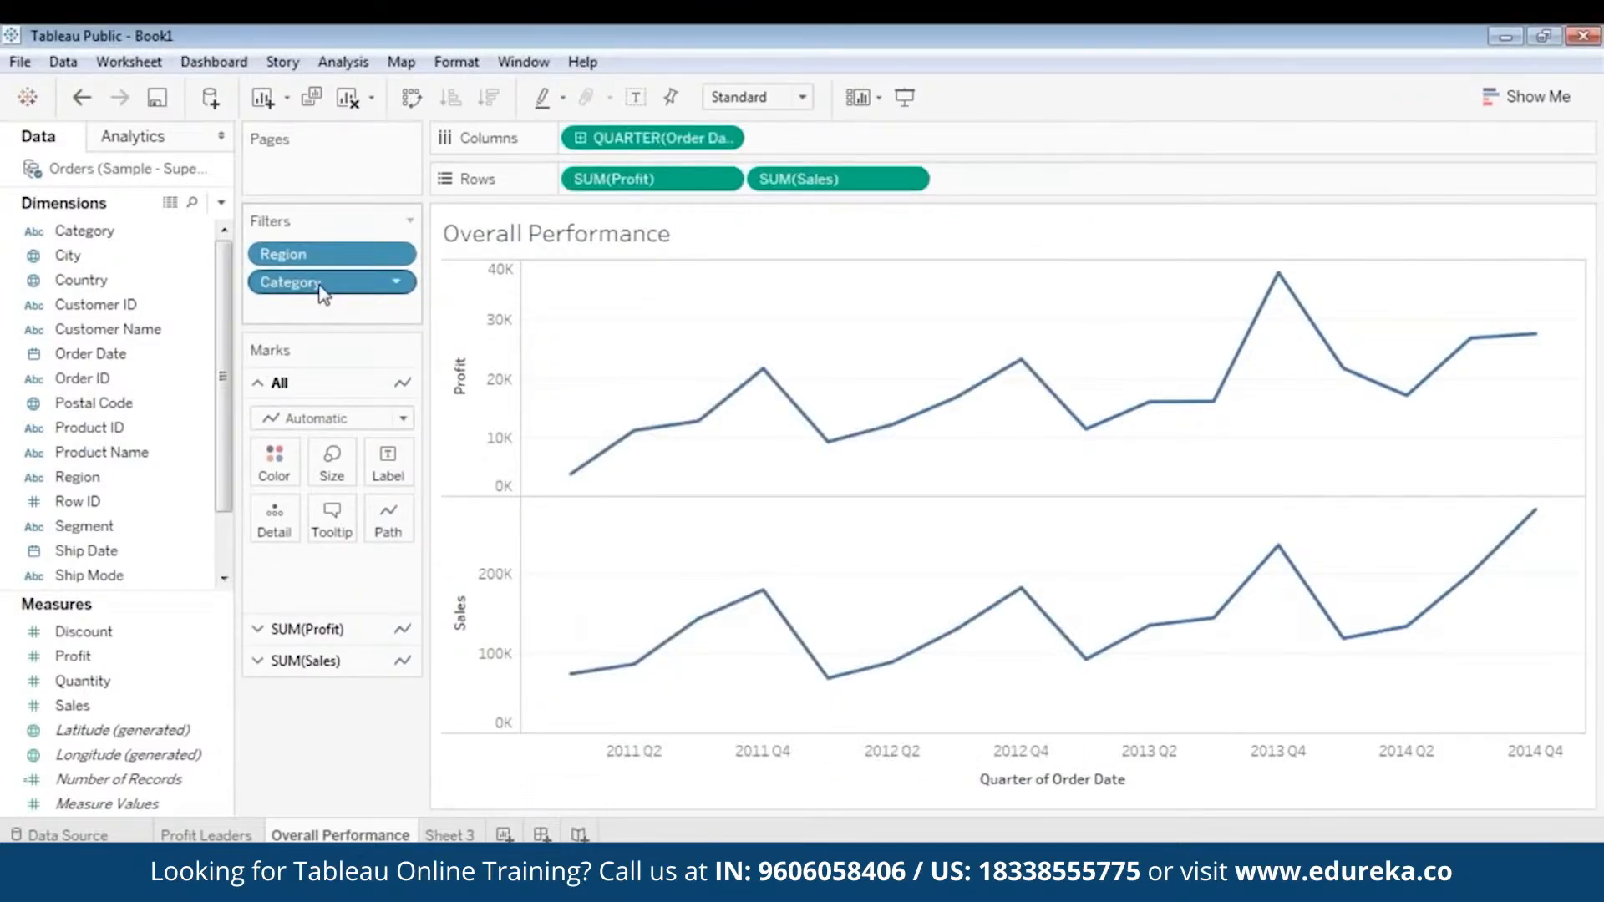
- Add a Sub-Category filter below the Category filter with all sub-categories selected
click(174, 377)
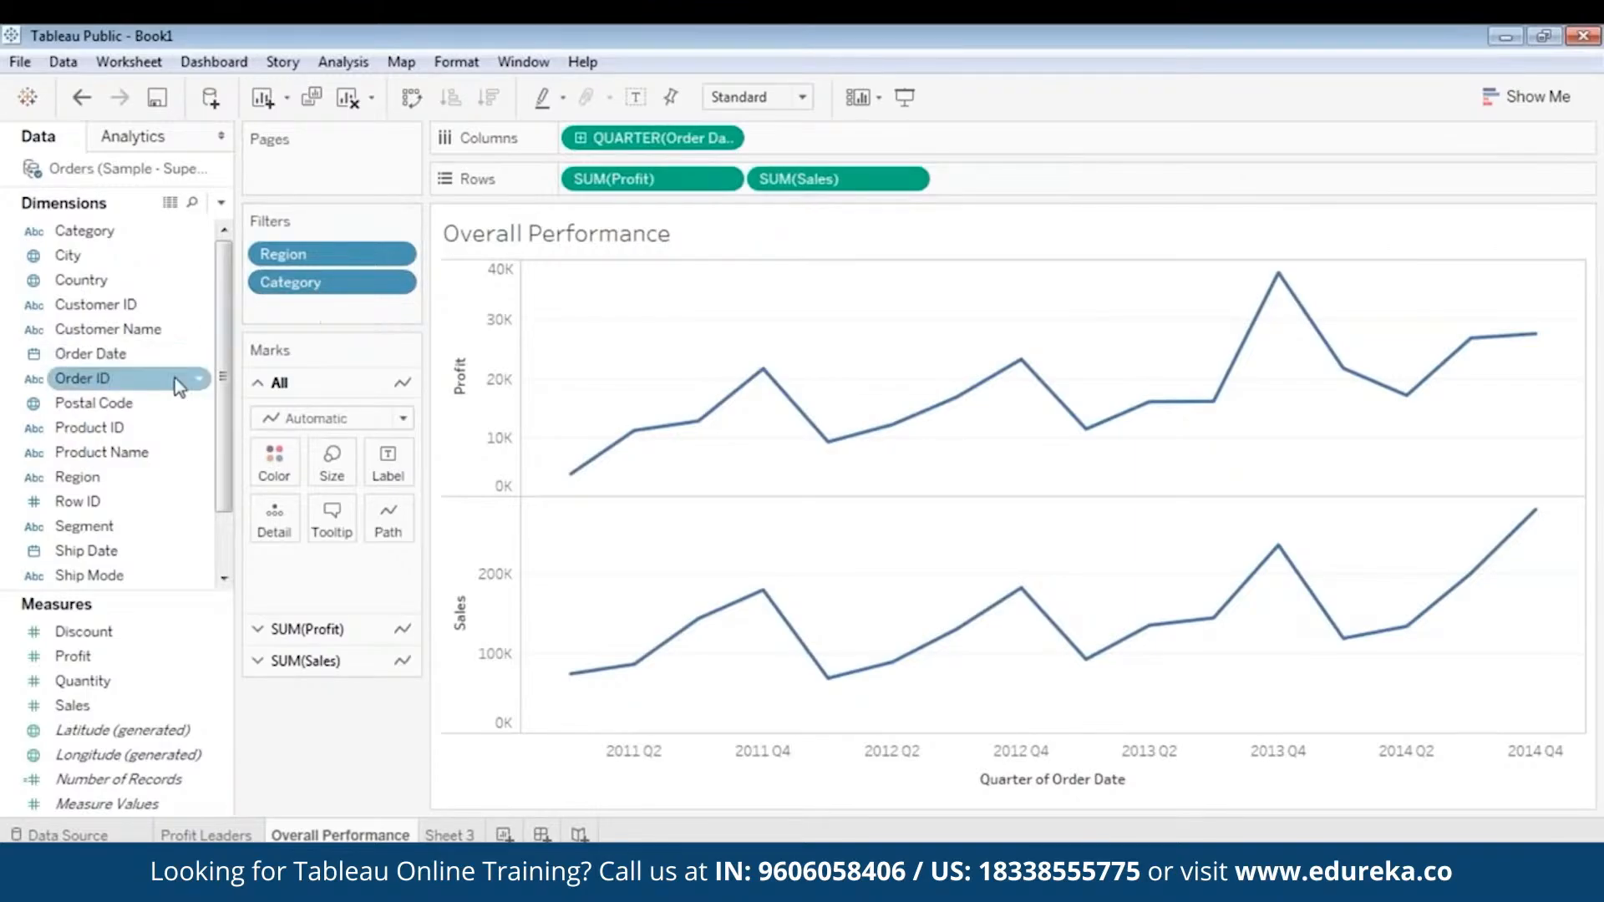
scroll(174, 377, down, 1)
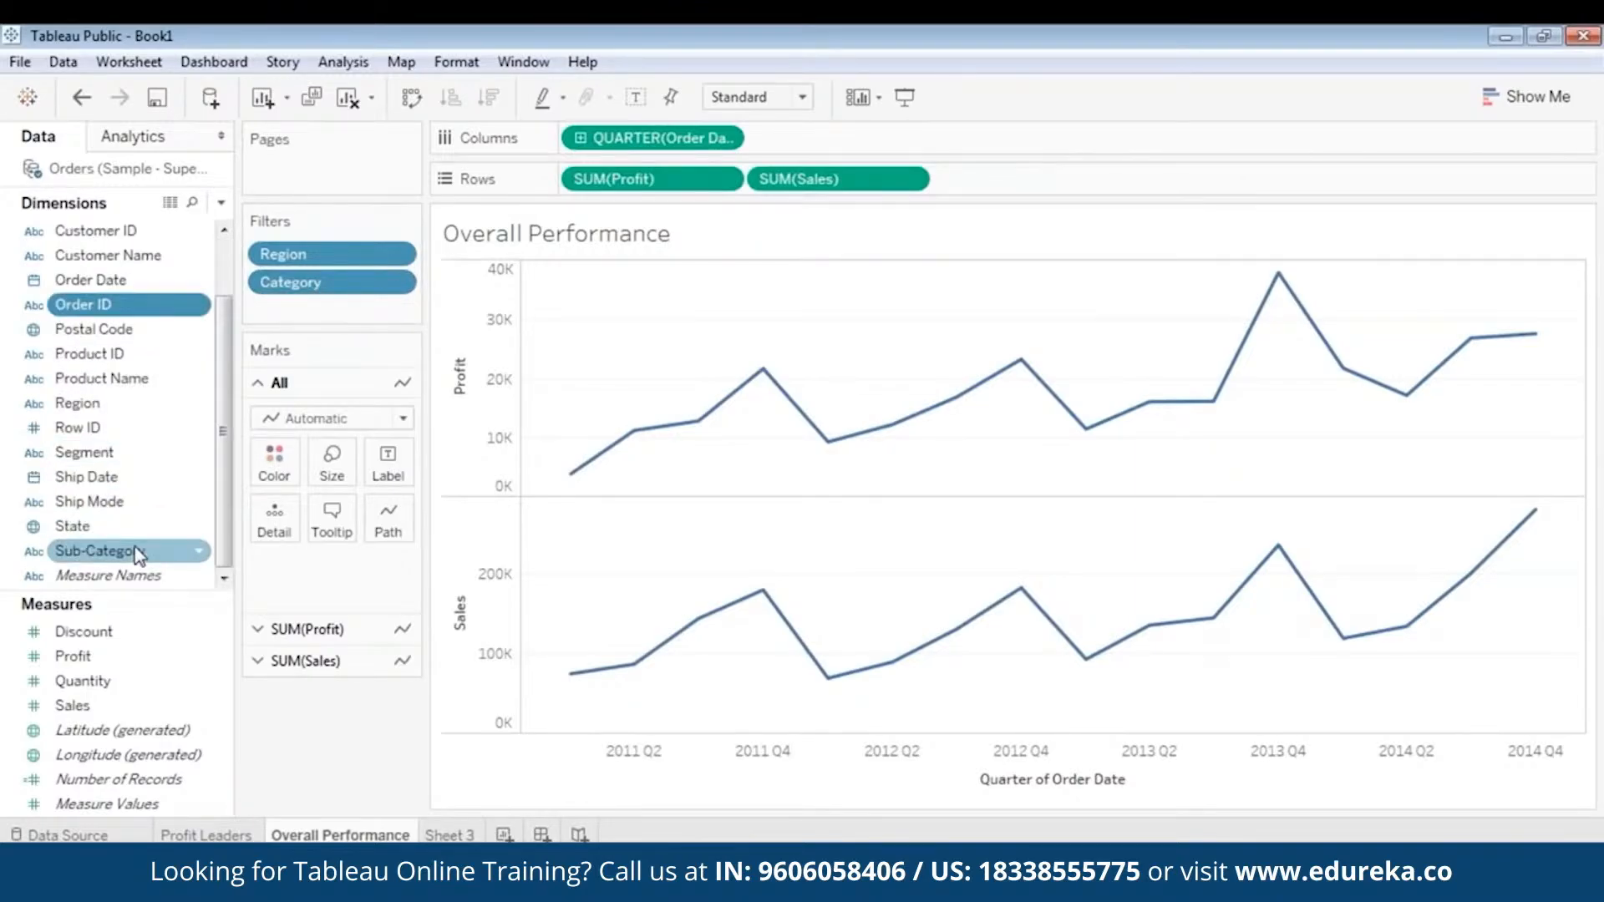
drag(125, 551, 328, 306)
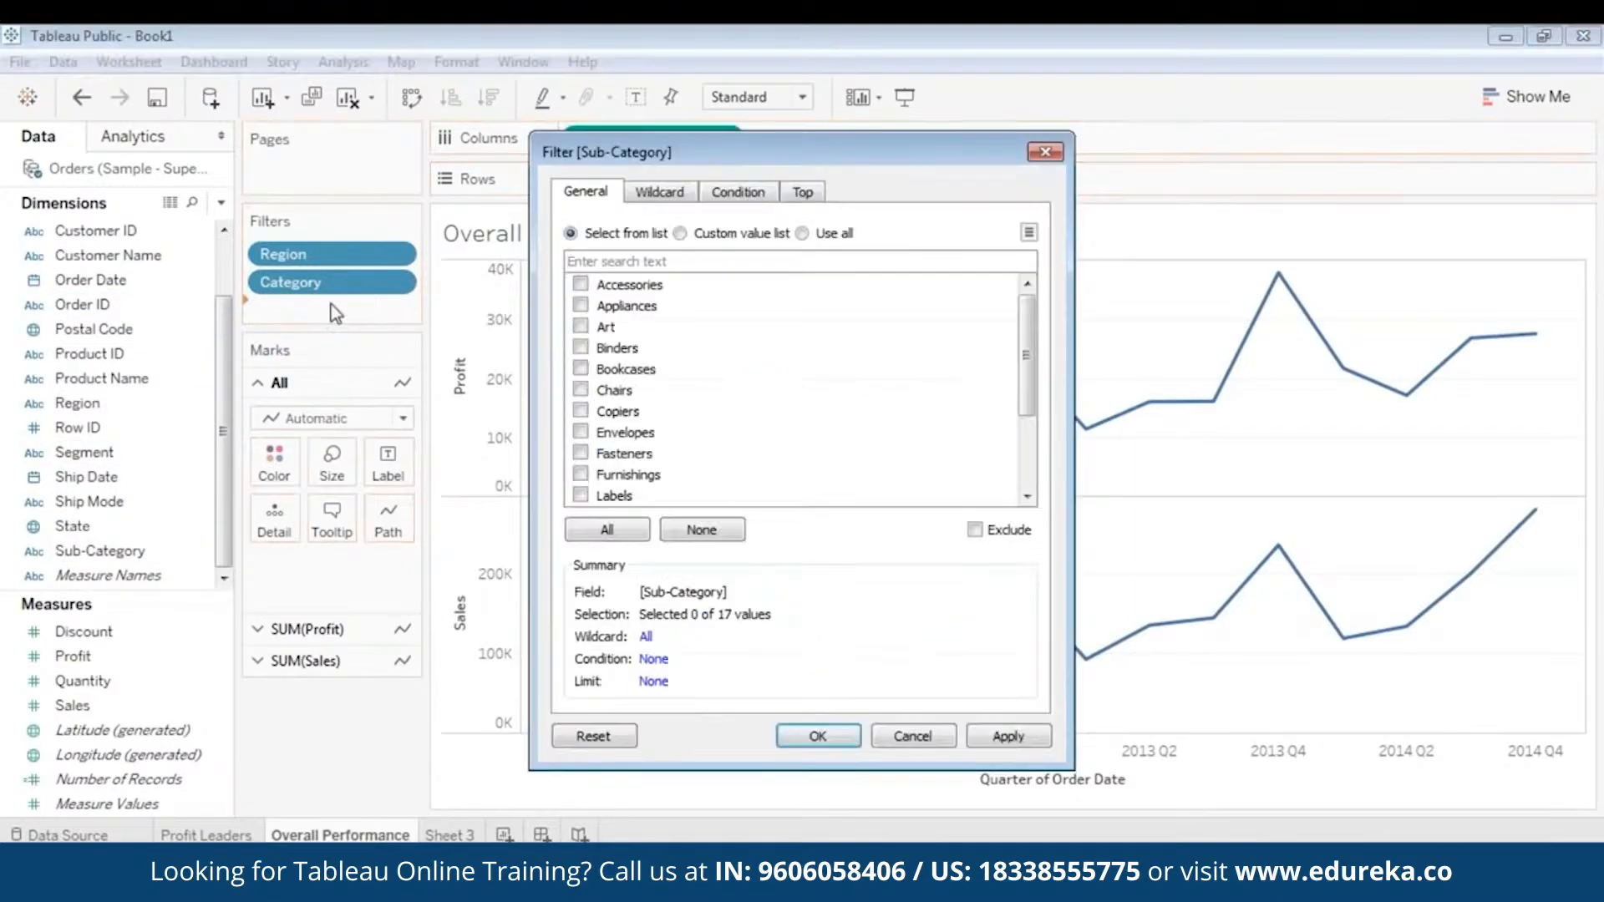
click(607, 530)
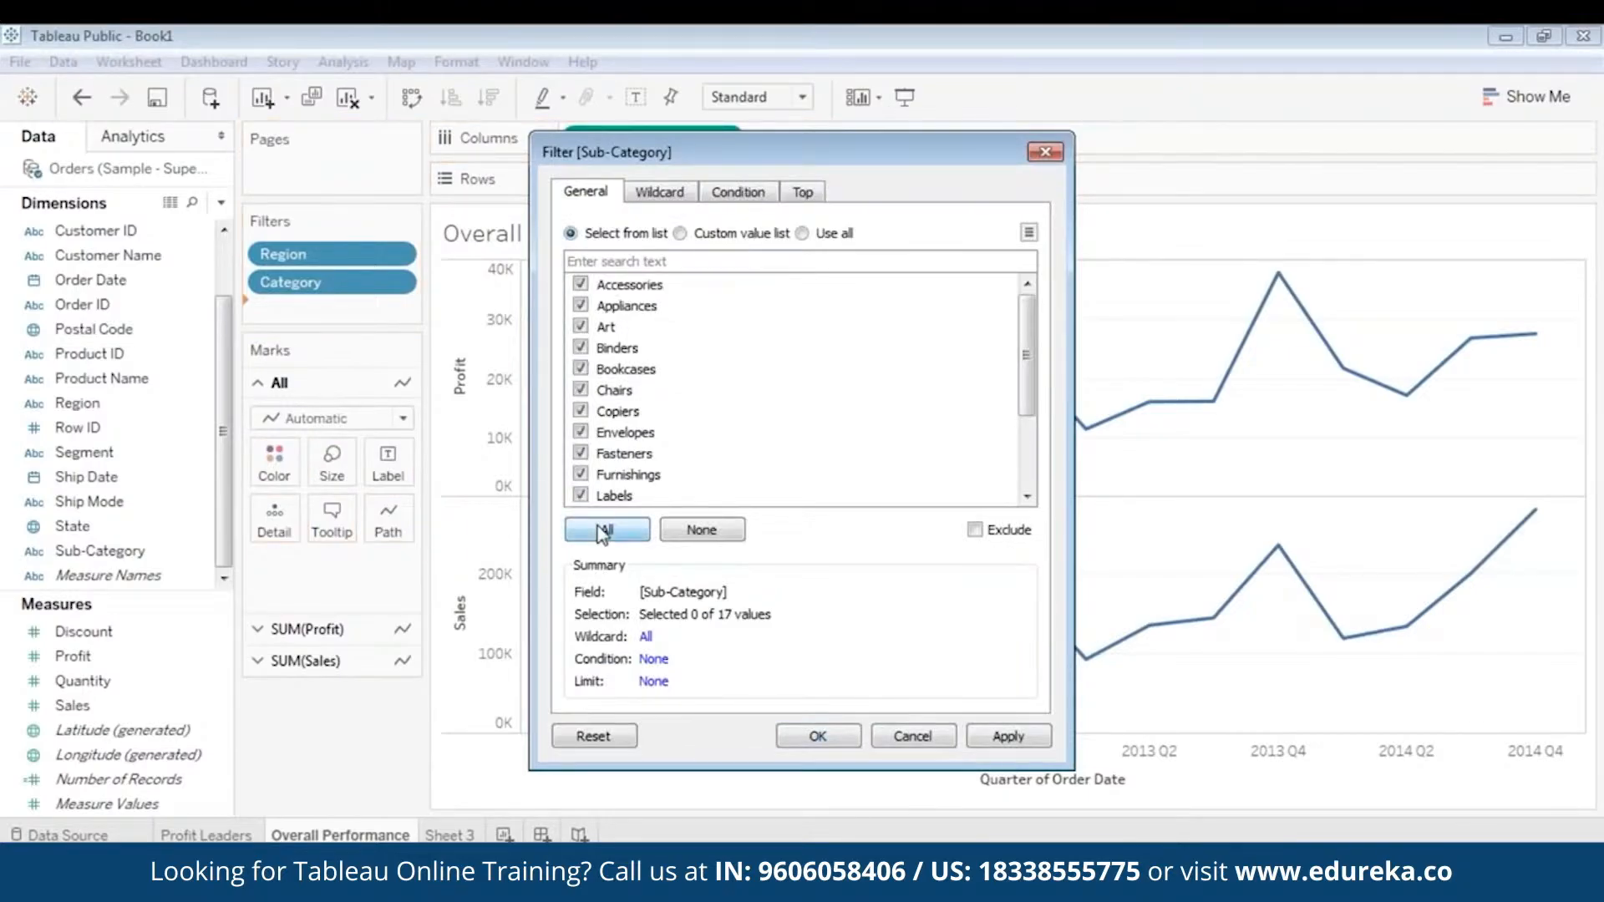
click(999, 738)
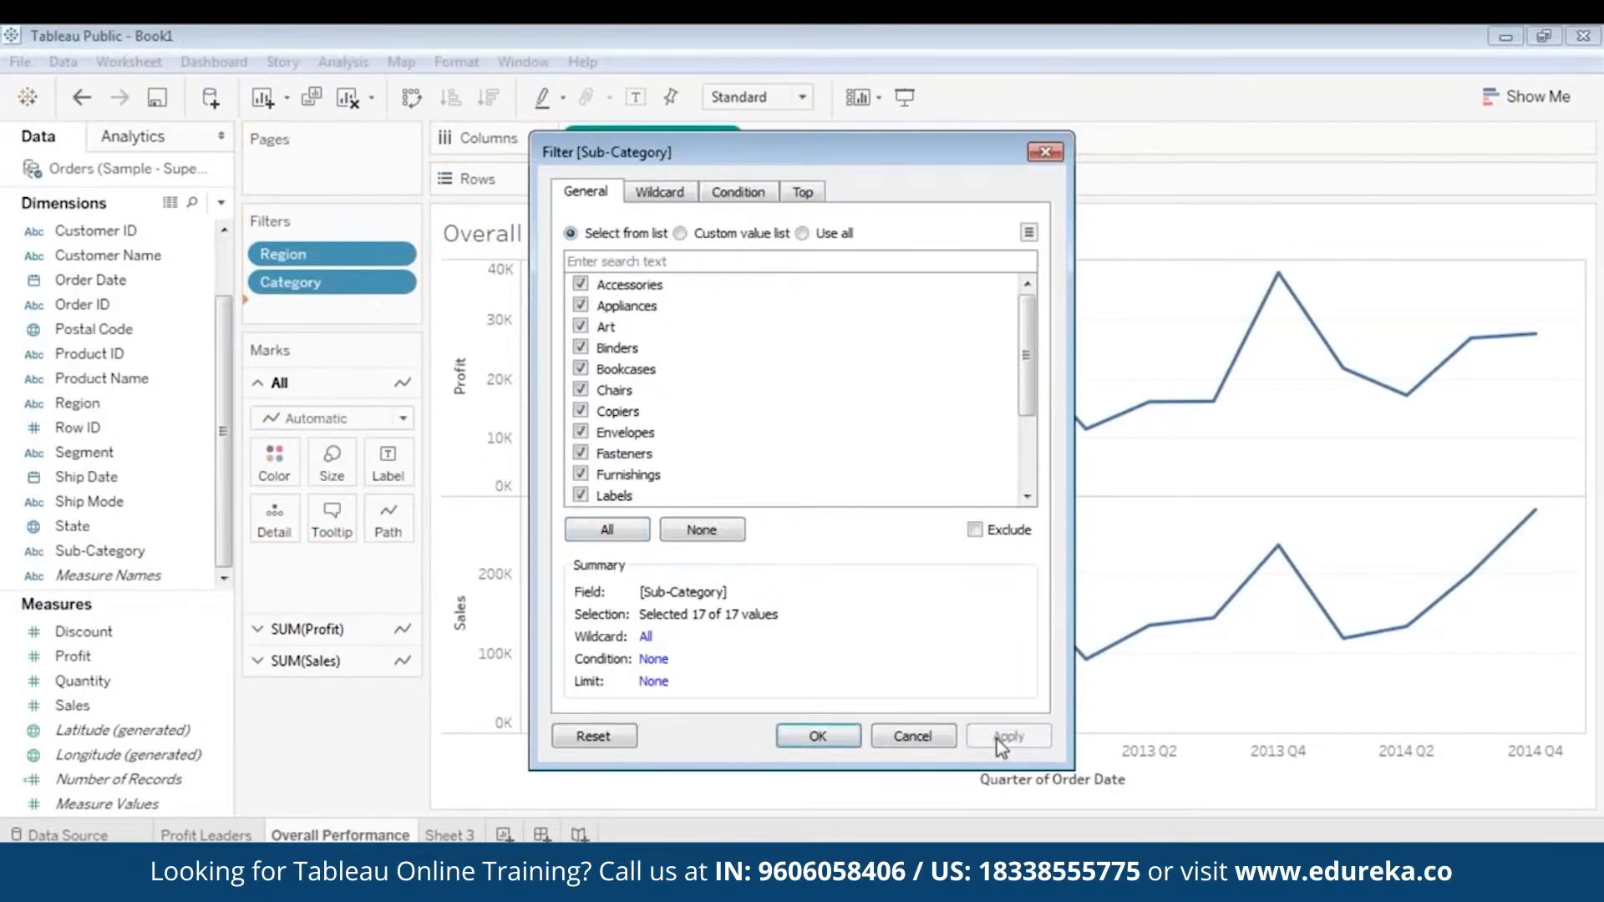
click(818, 737)
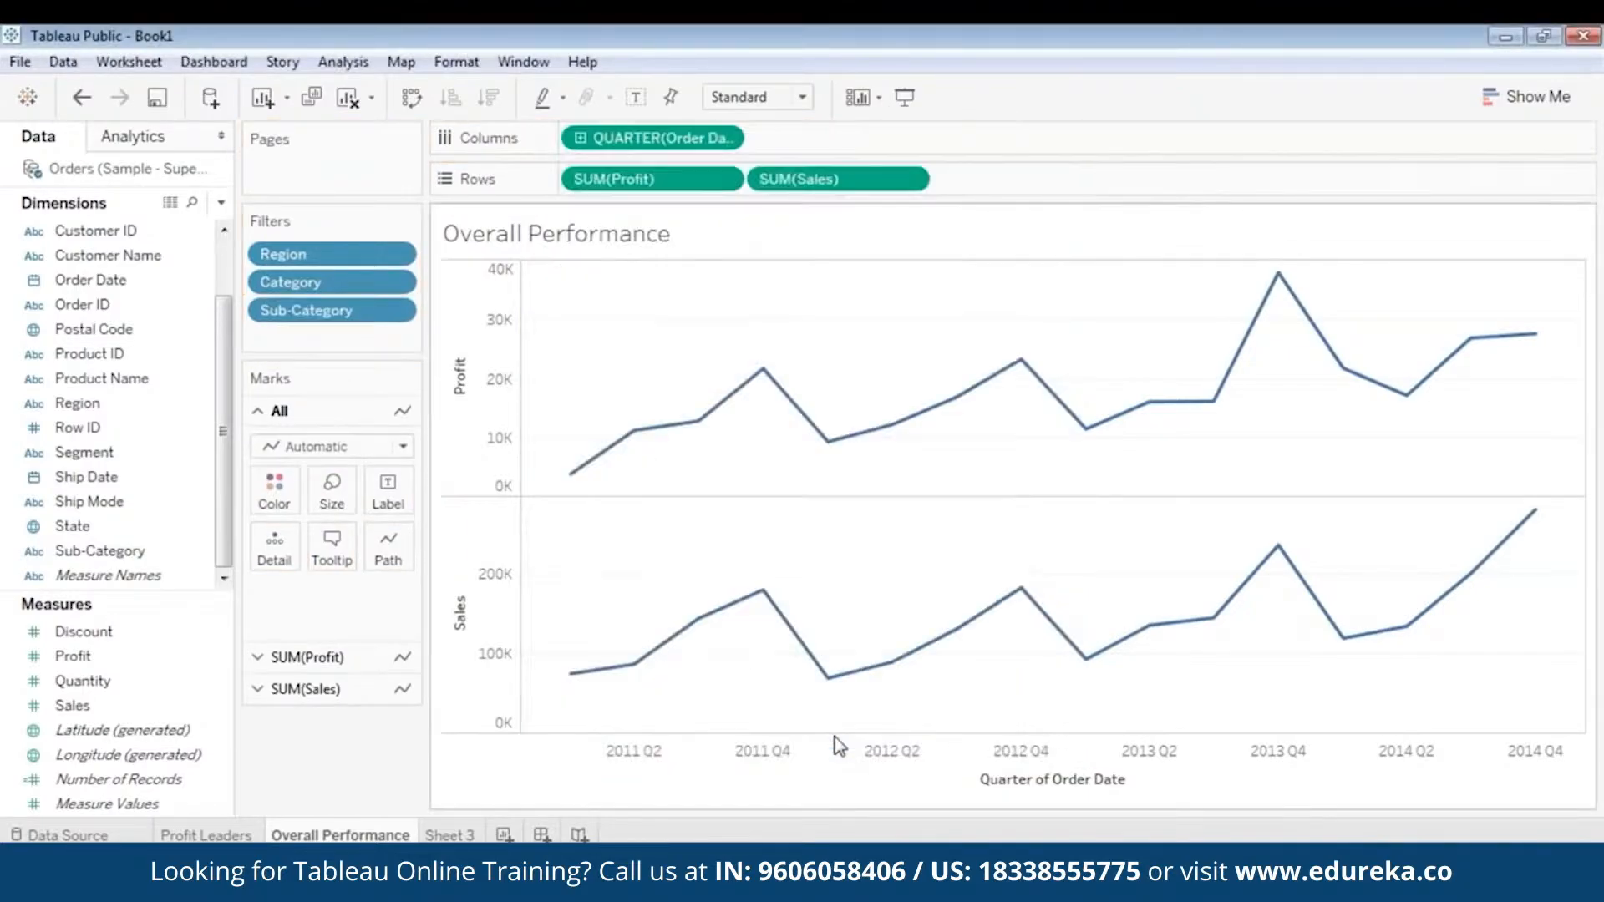
- Show the filter cards for Region, Category and Sub-Category beside the chart and arrange them in that order
right_click(352, 255)
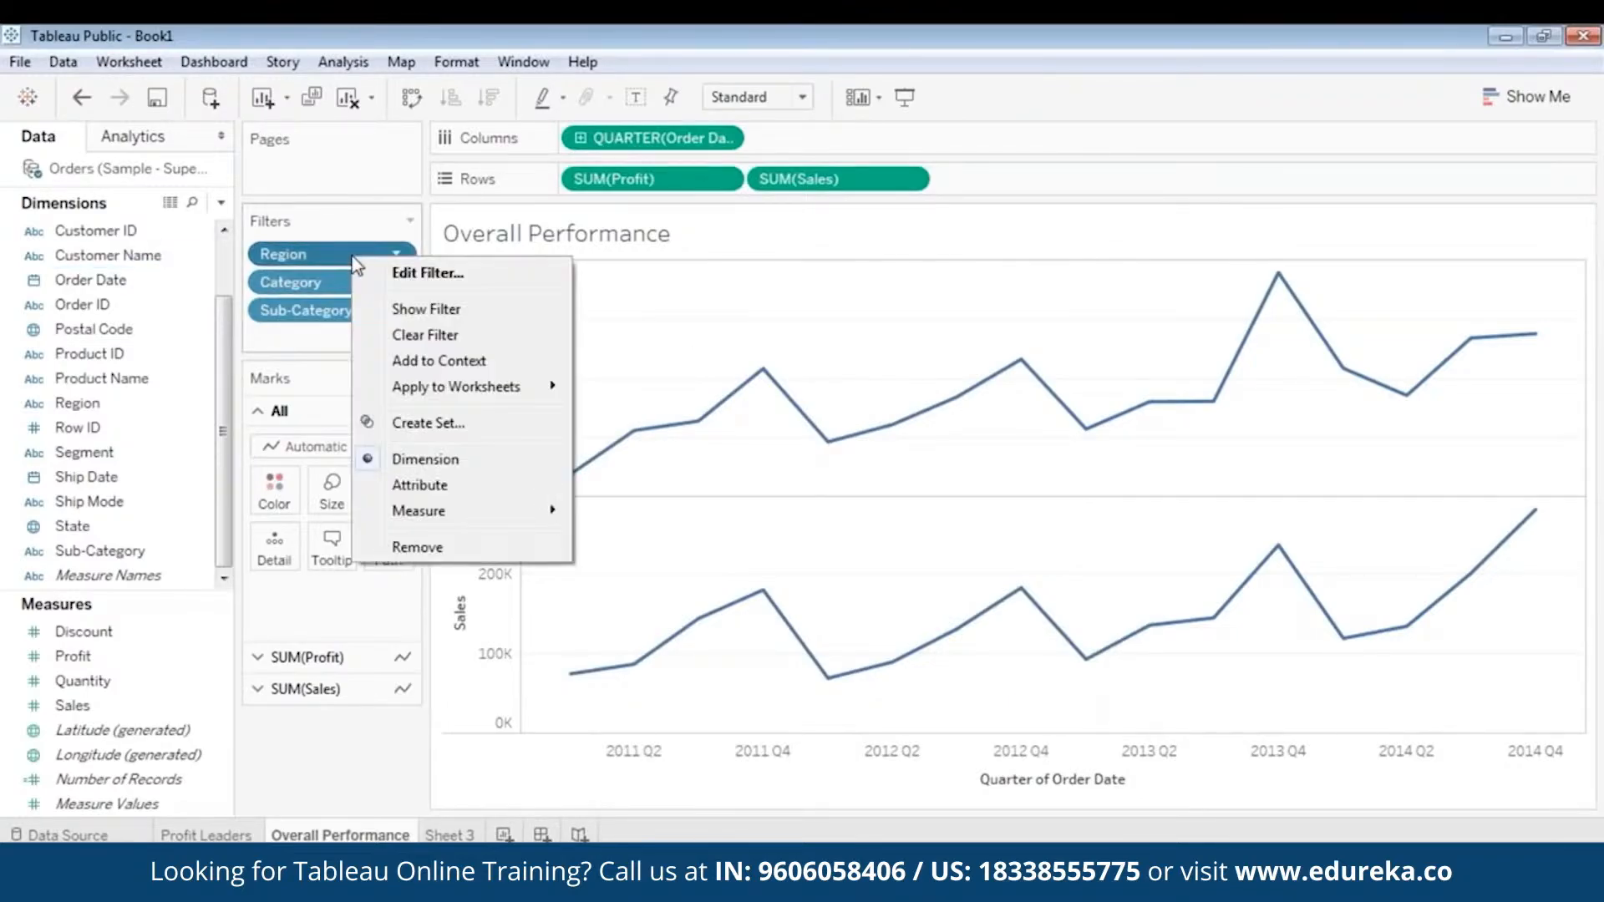
click(416, 312)
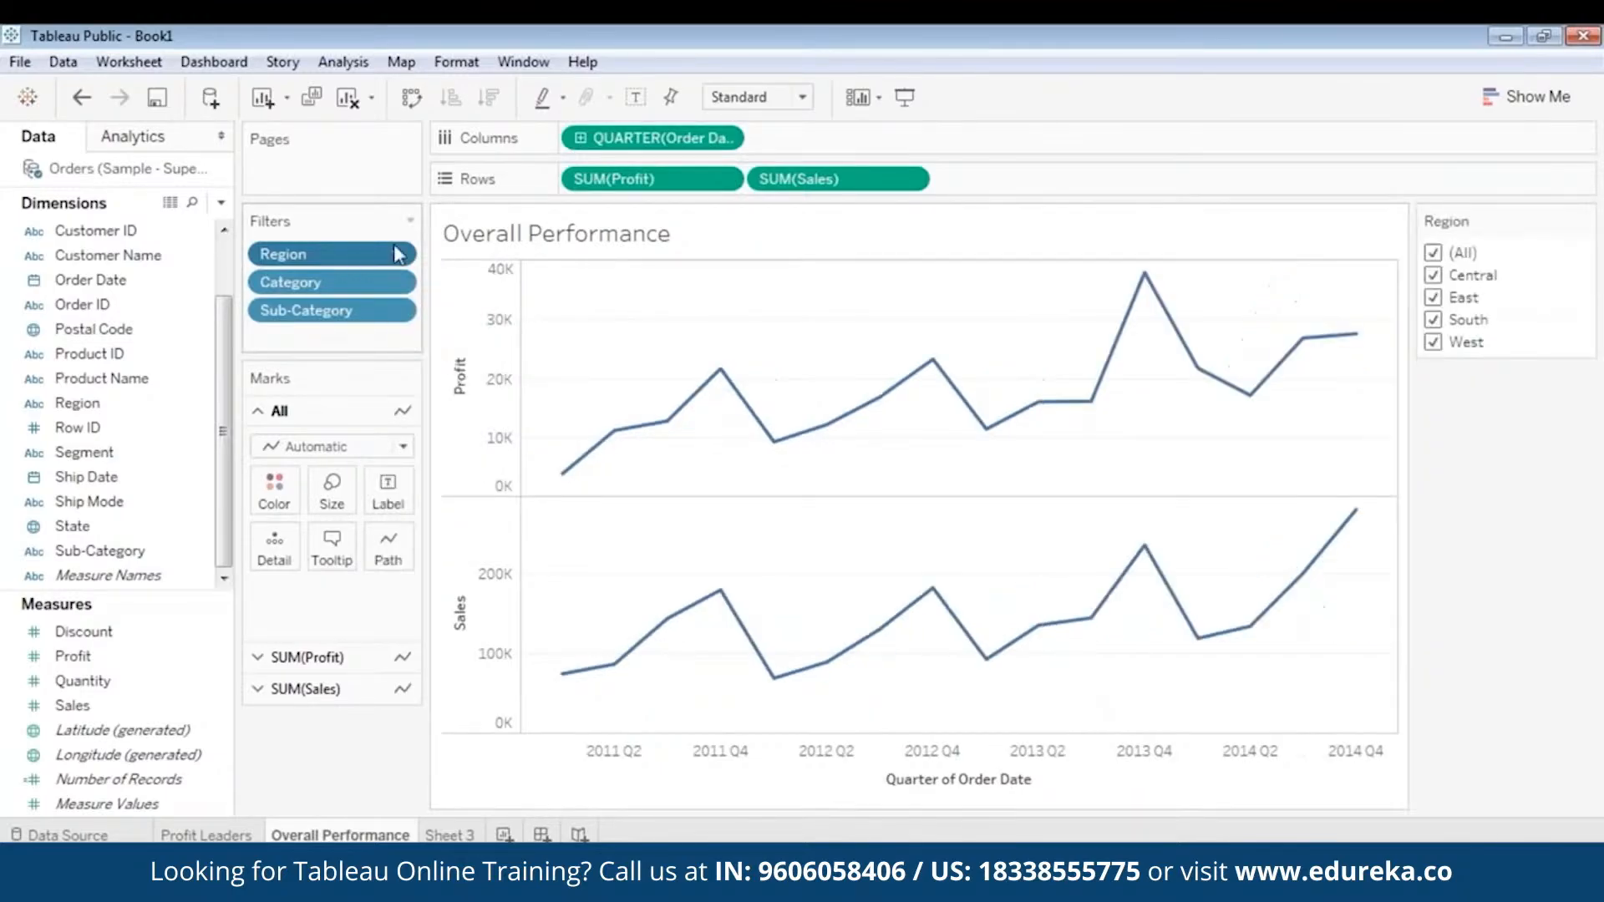
right_click(343, 288)
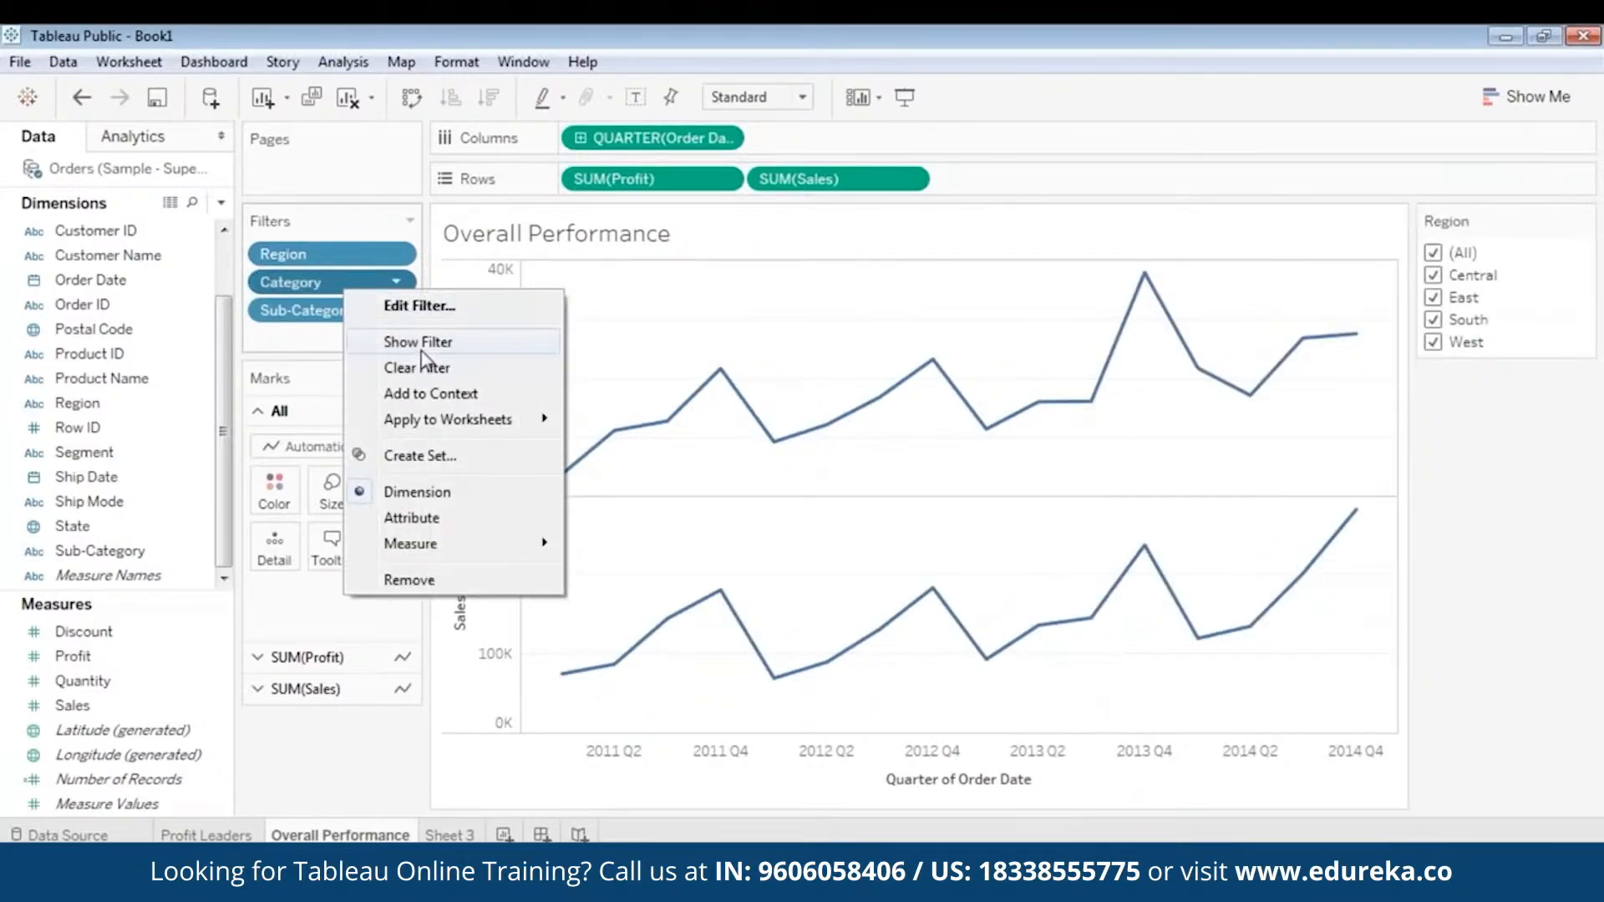
click(413, 341)
right_click(343, 310)
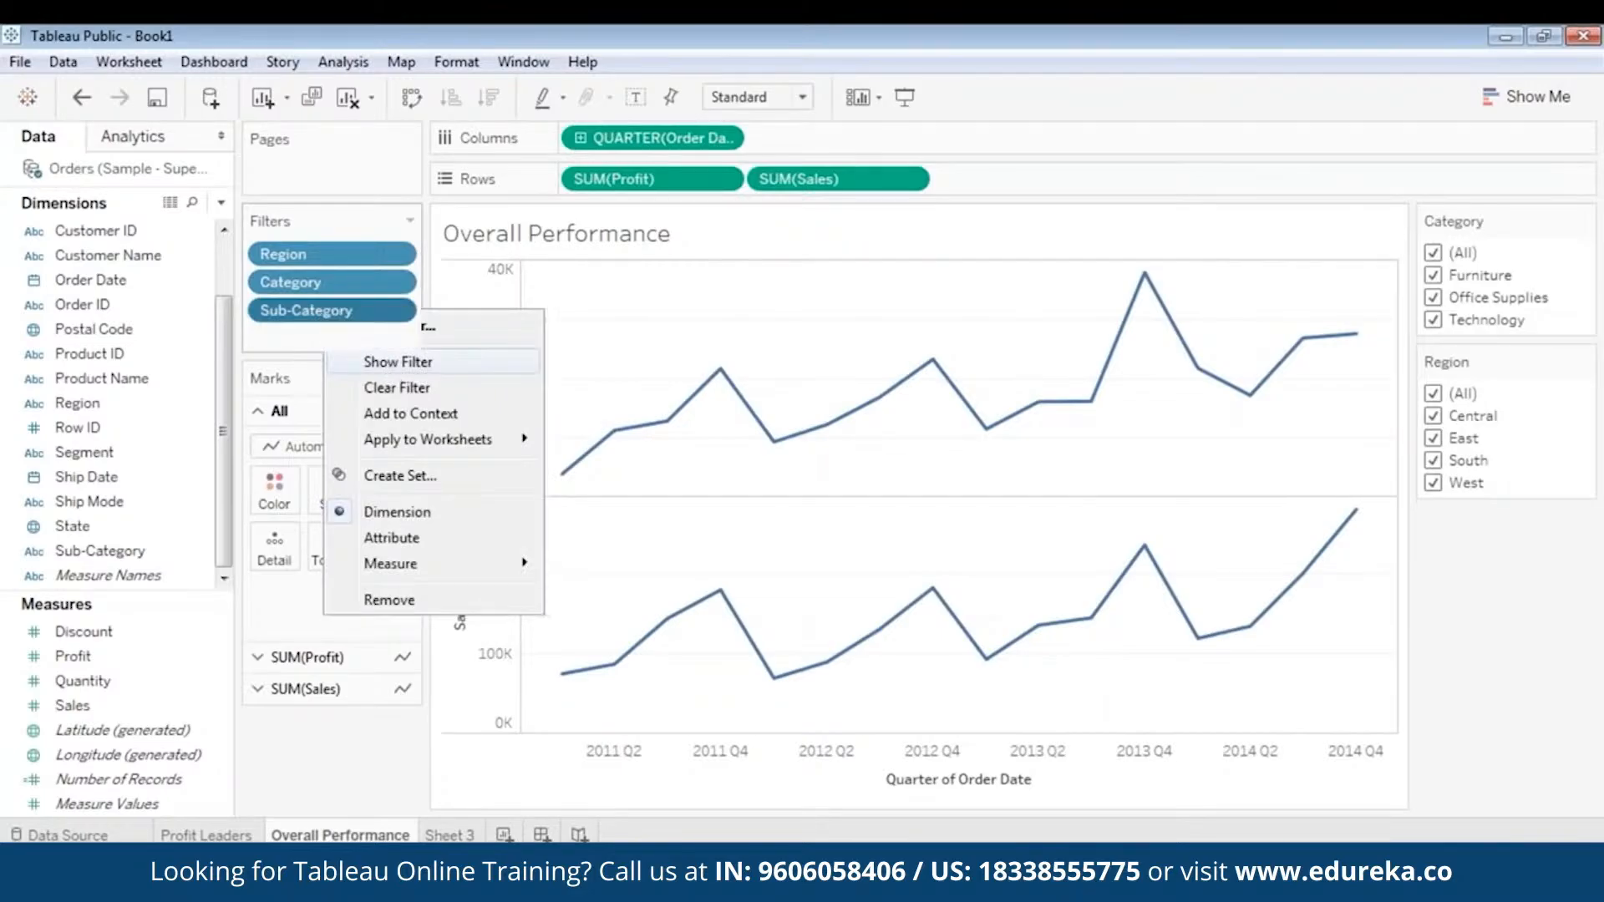
click(401, 361)
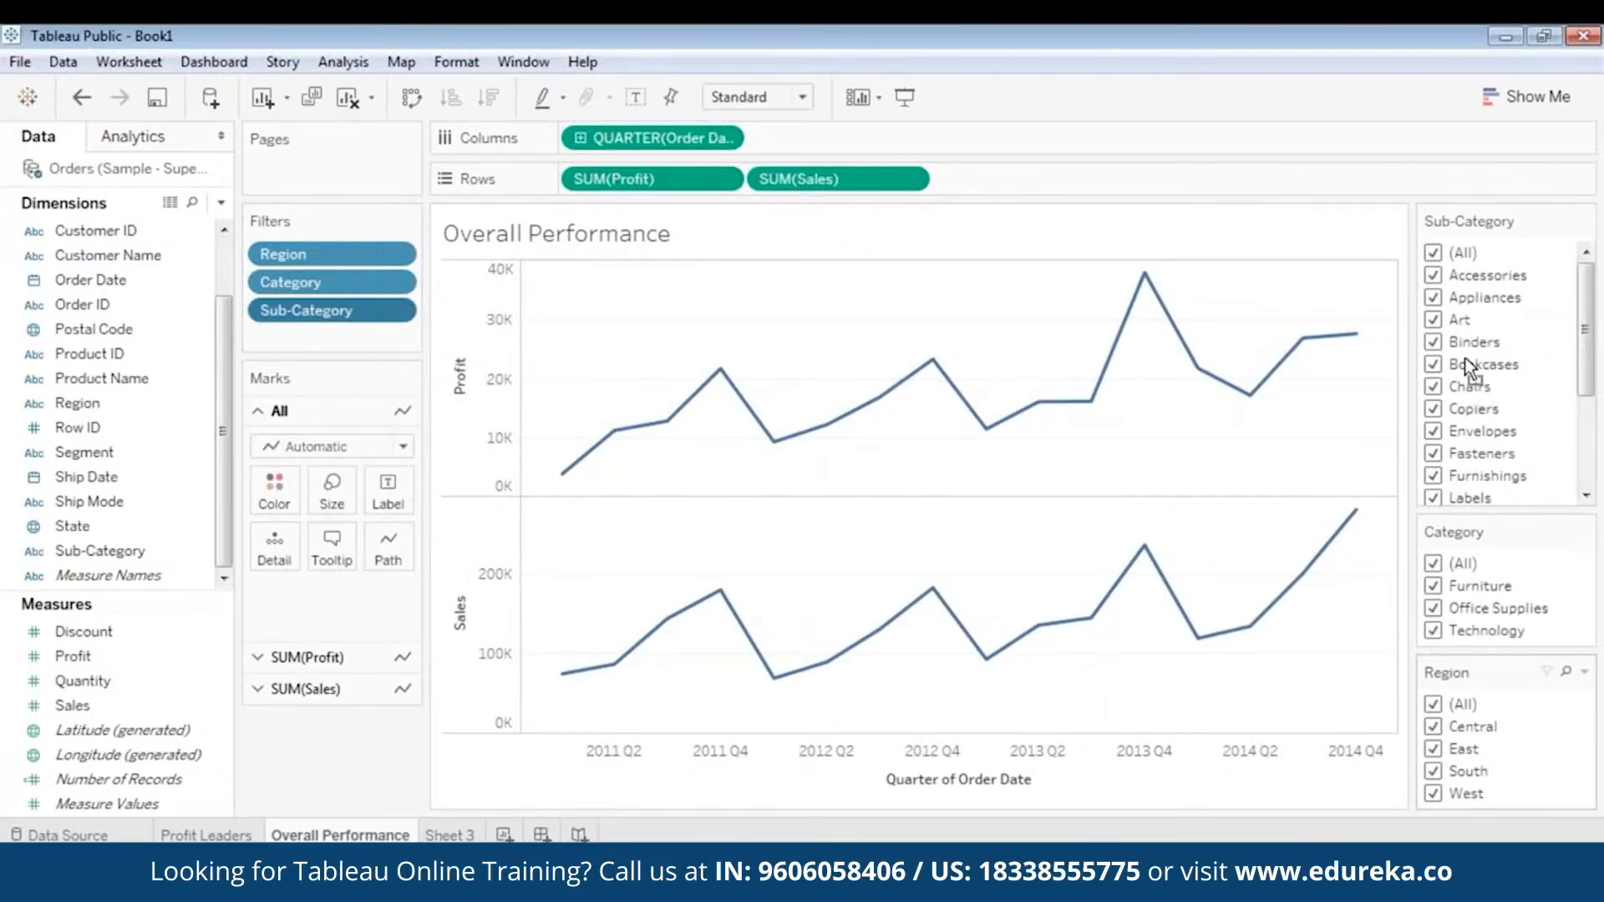
drag(1468, 368, 1478, 204)
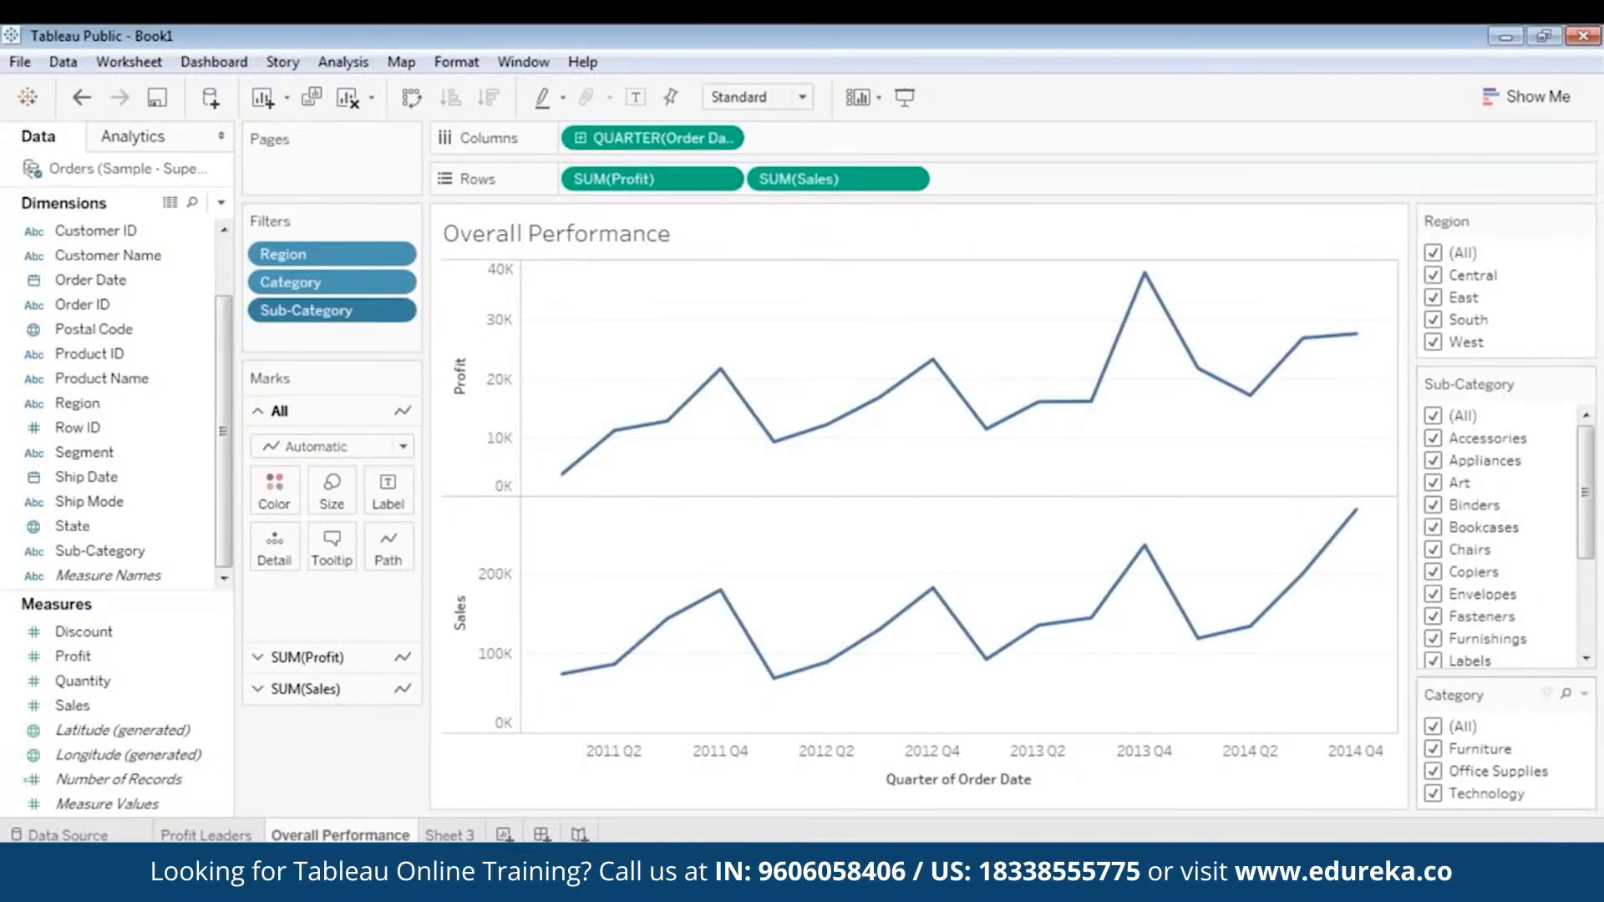
drag(1496, 694, 1502, 381)
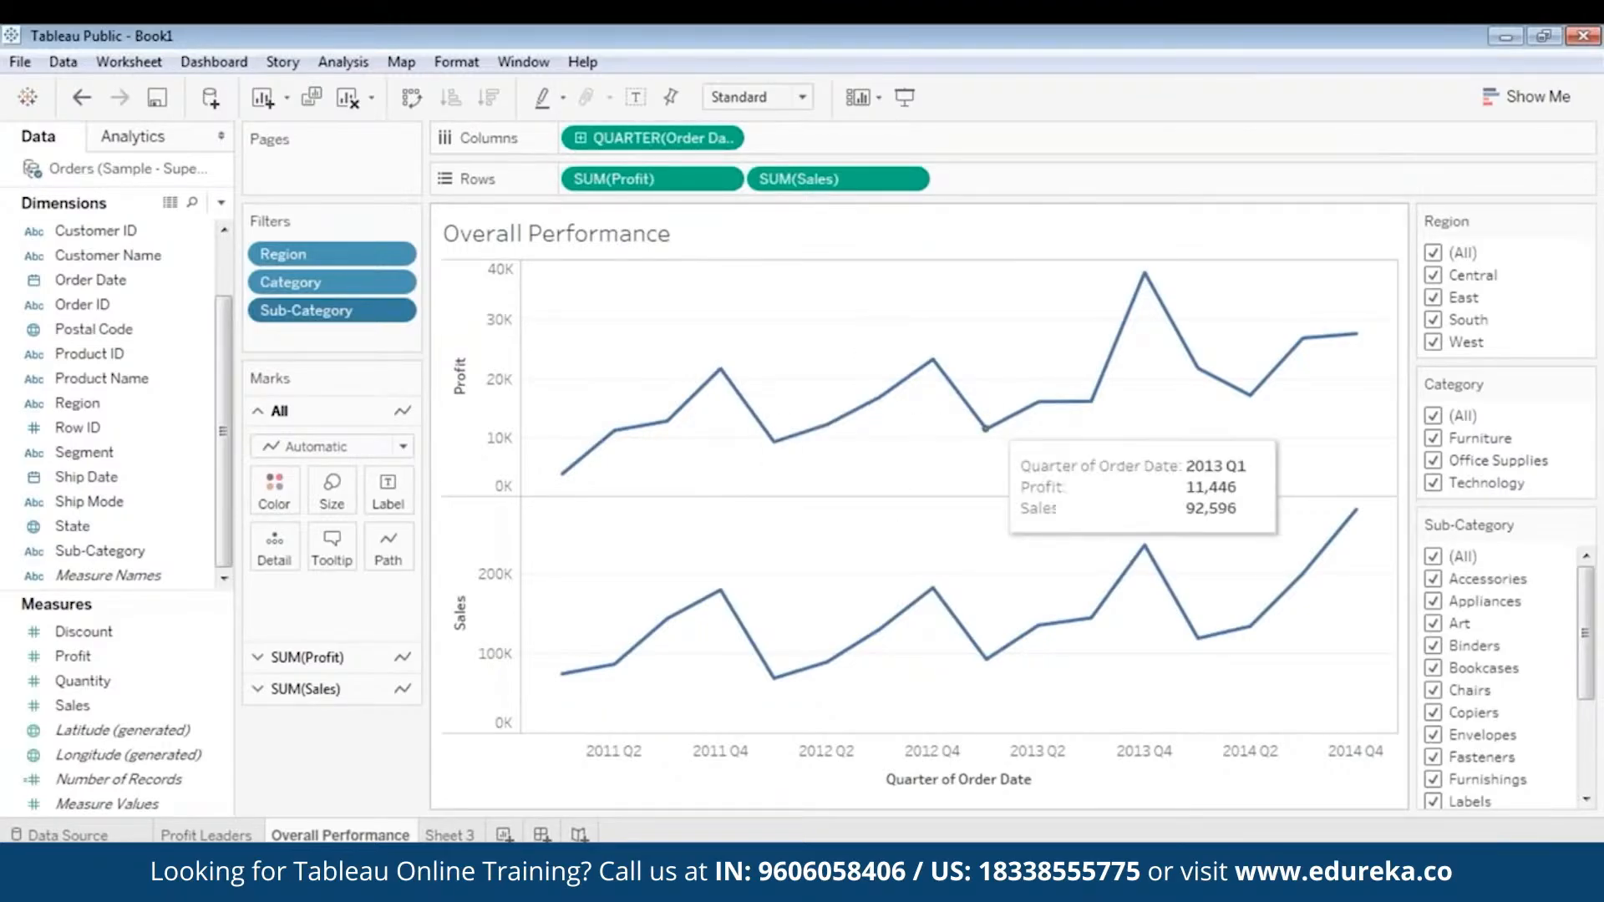
- Restrict the Region filter to Central only
click(1433, 252)
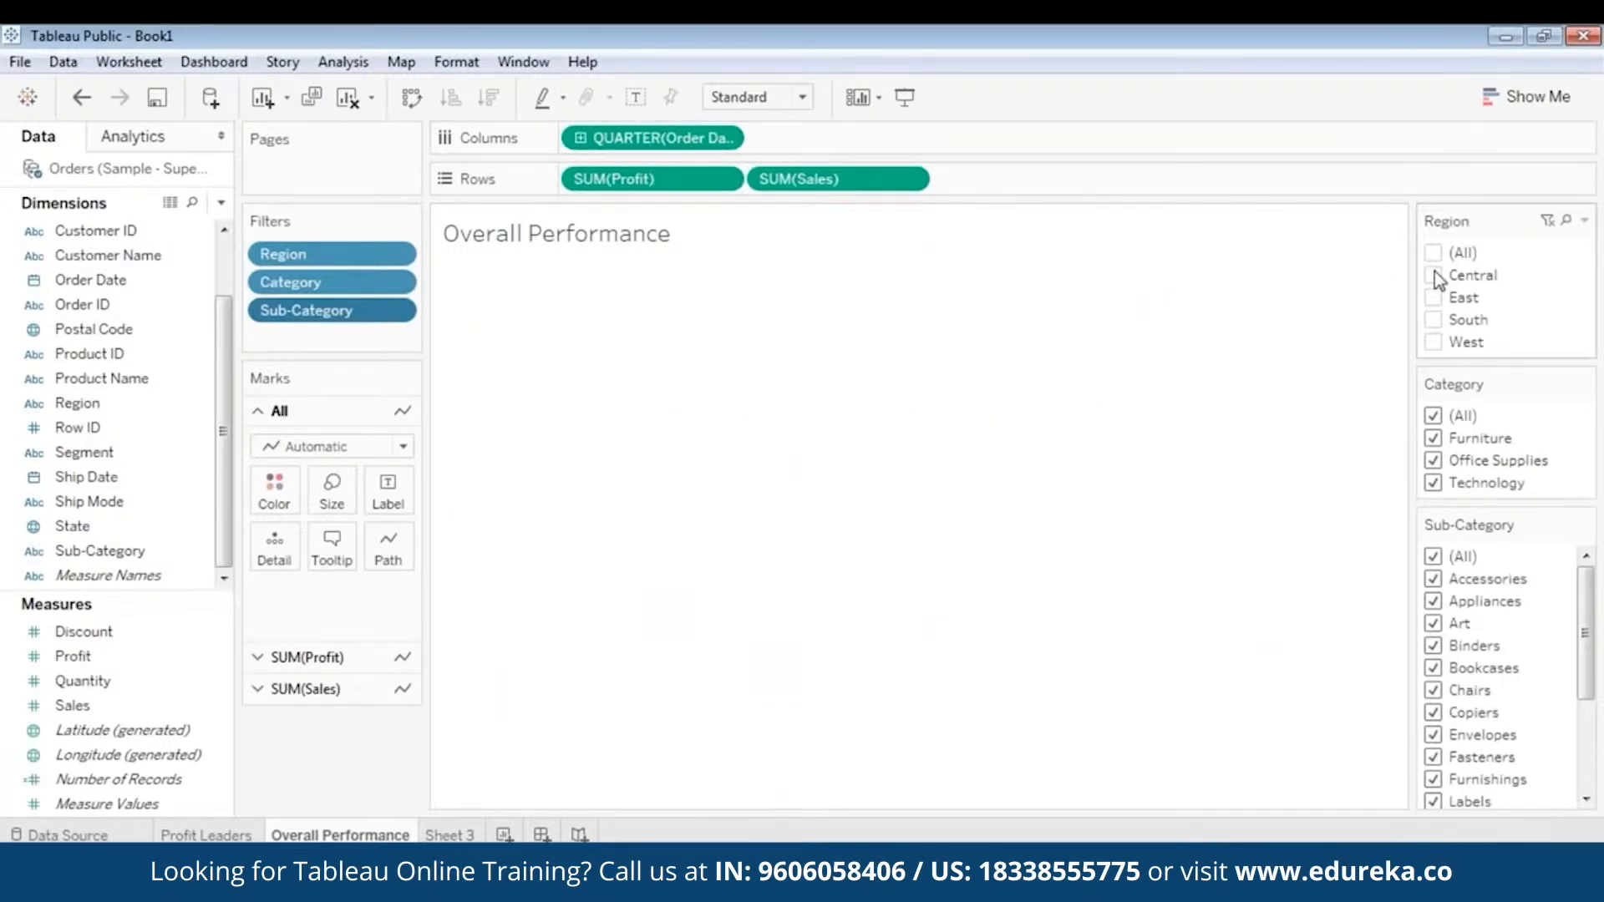
click(1433, 275)
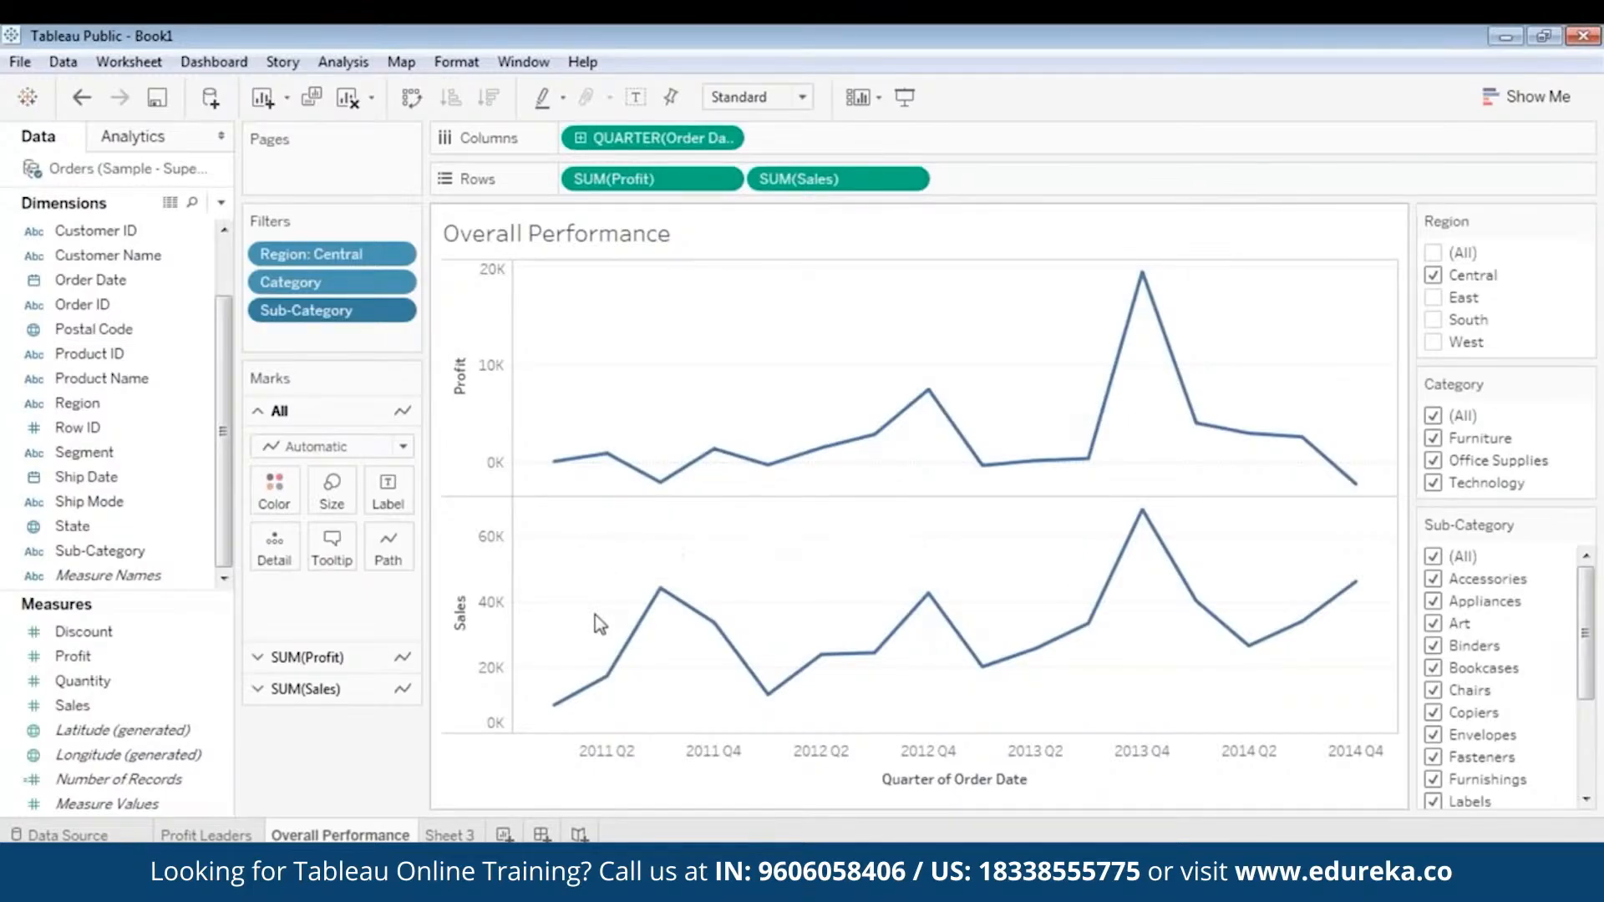
- Switch the Region filter from Central to East only to view that region's quarterly profit and sales
mouse_move(768, 463)
click(1433, 275)
click(1433, 298)
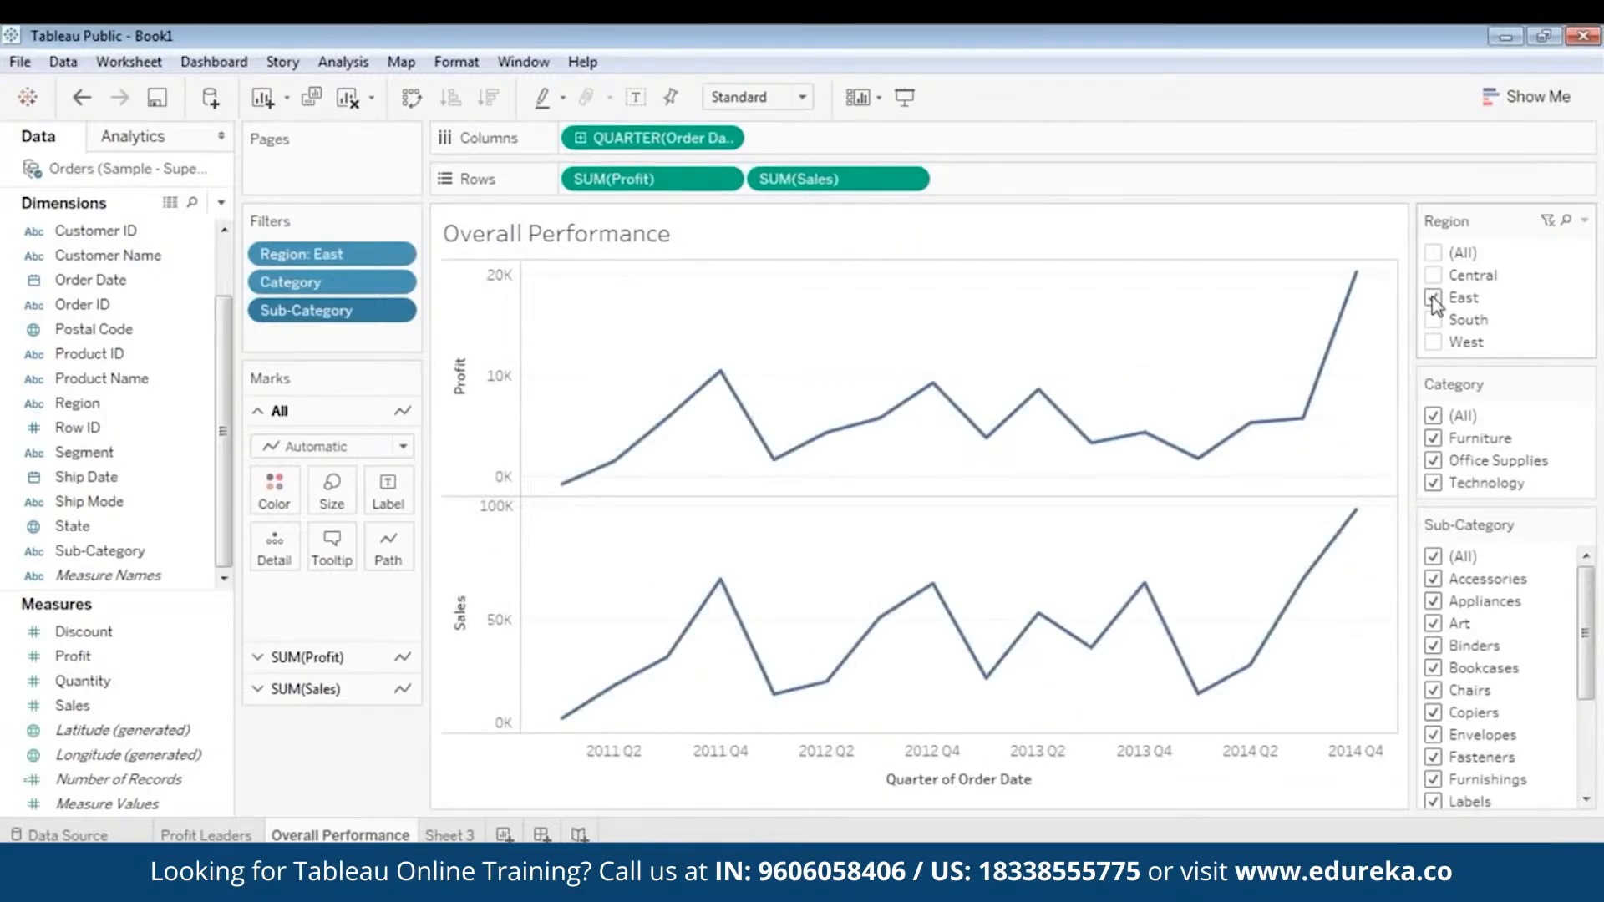
mouse_move(1366, 289)
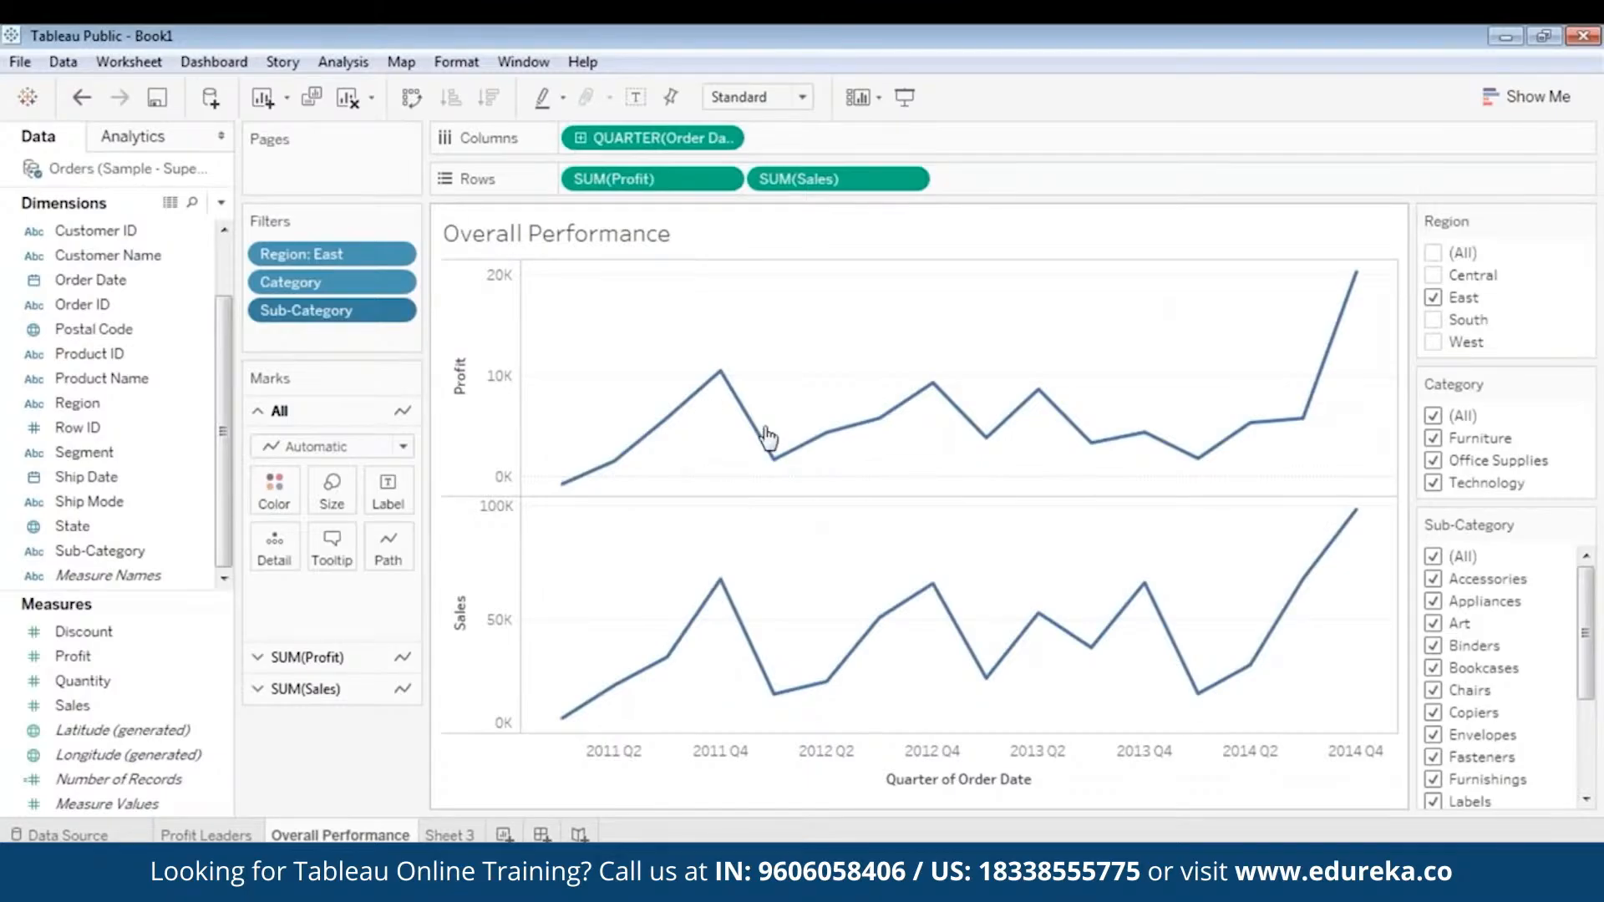
- Replace East with West as the only region selected in the Region filter
click(1435, 297)
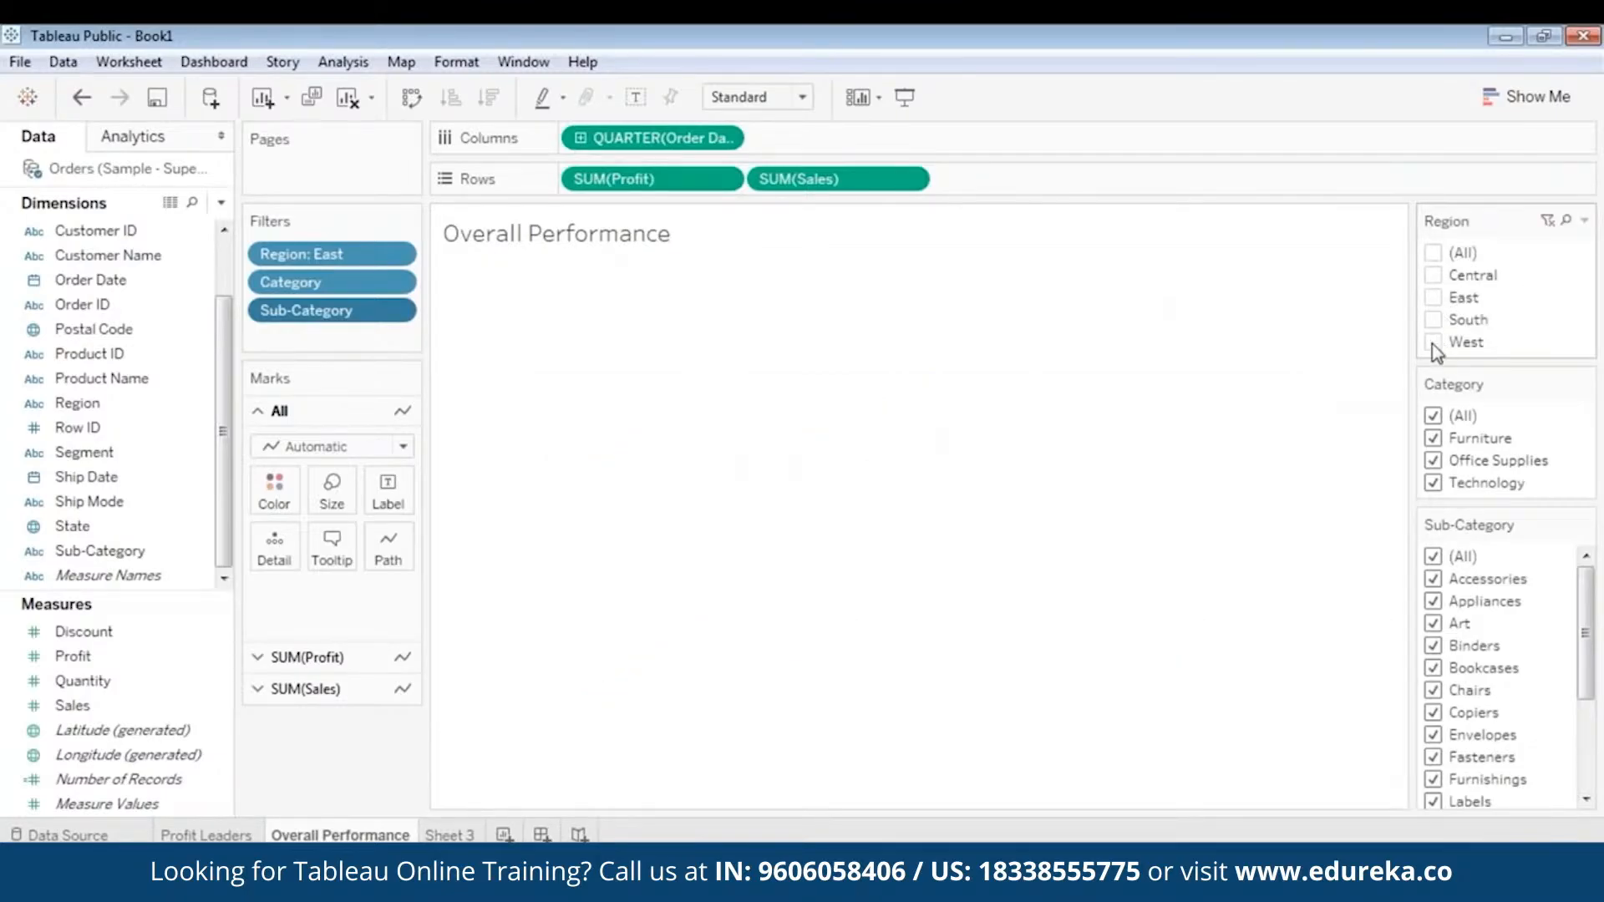
click(1433, 342)
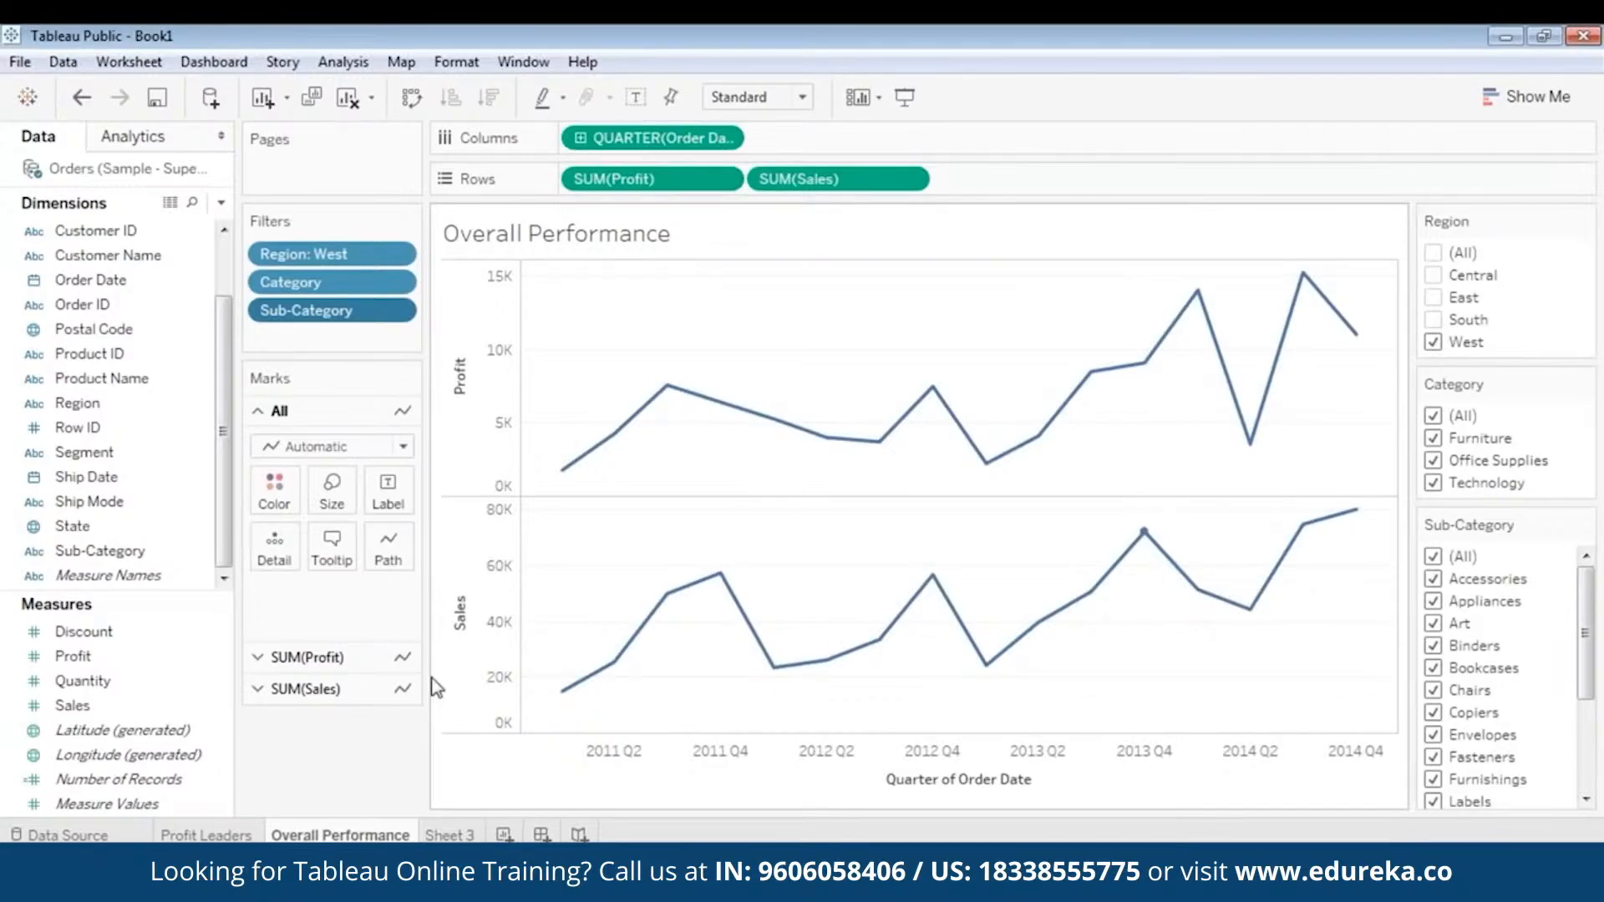
mouse_move(1335, 535)
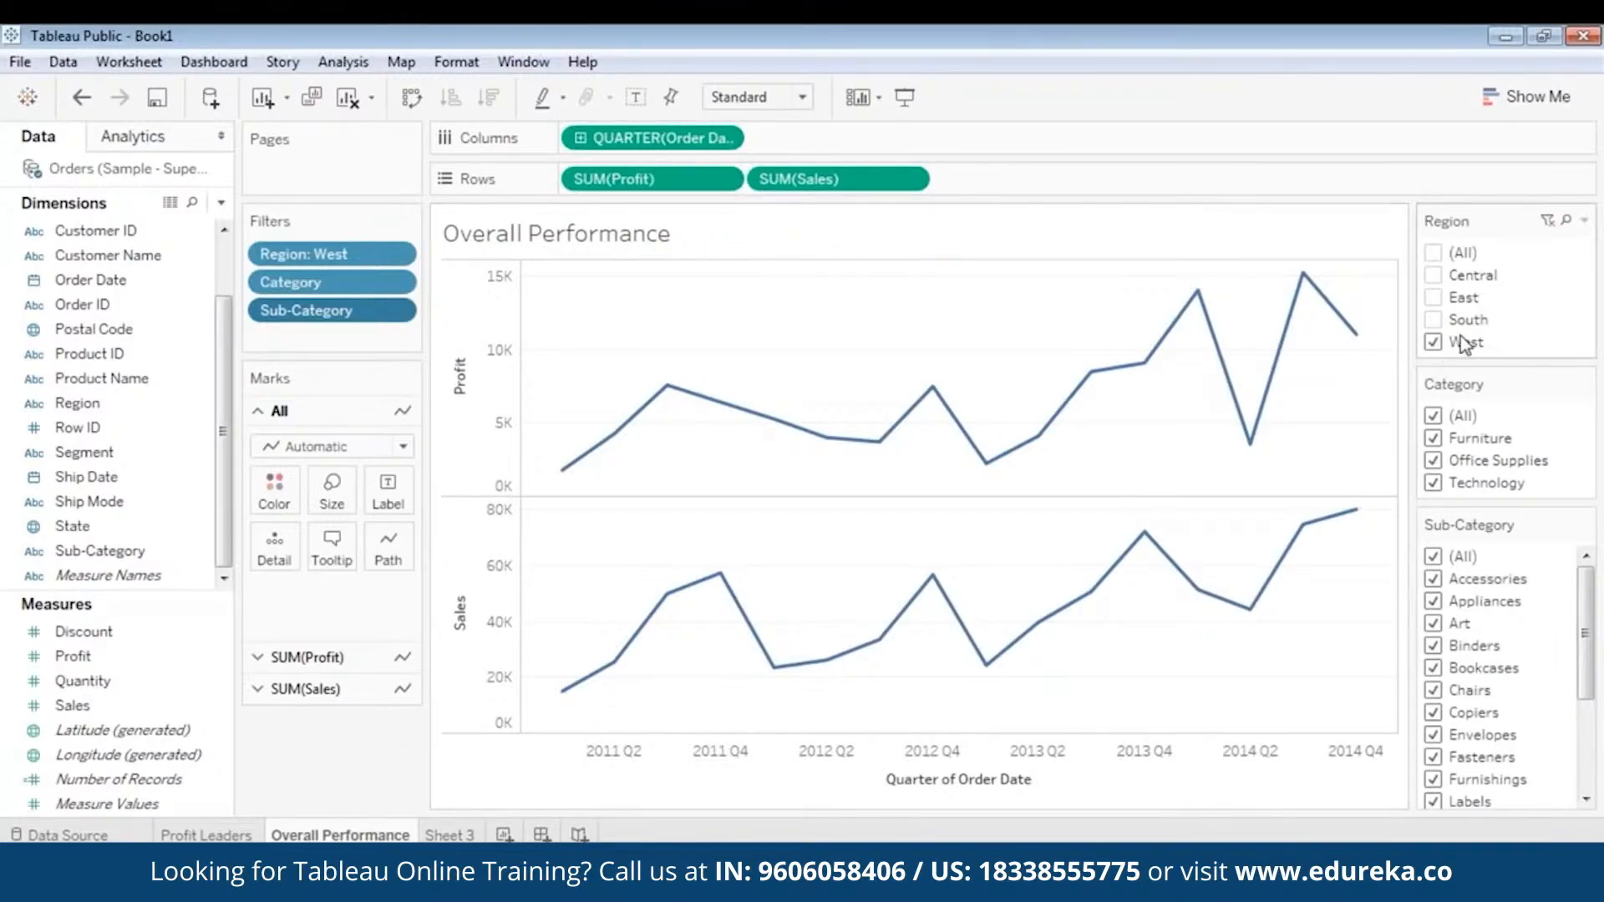
mouse_move(1282, 338)
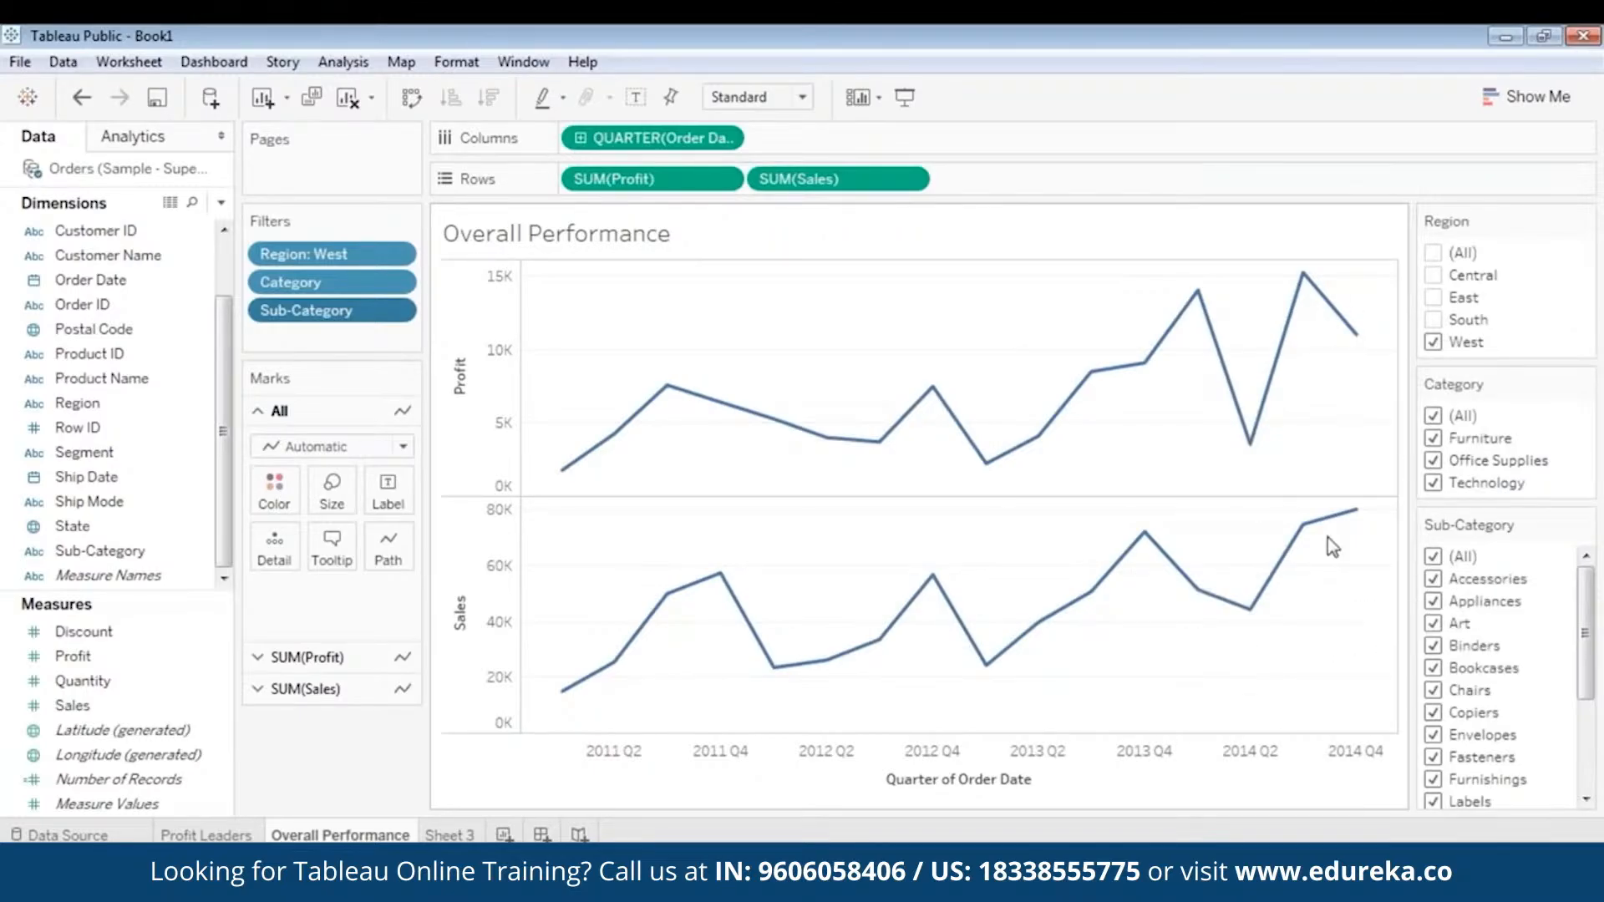
- Show only the Central region for comparison and return the Region filter to West only
click(1432, 343)
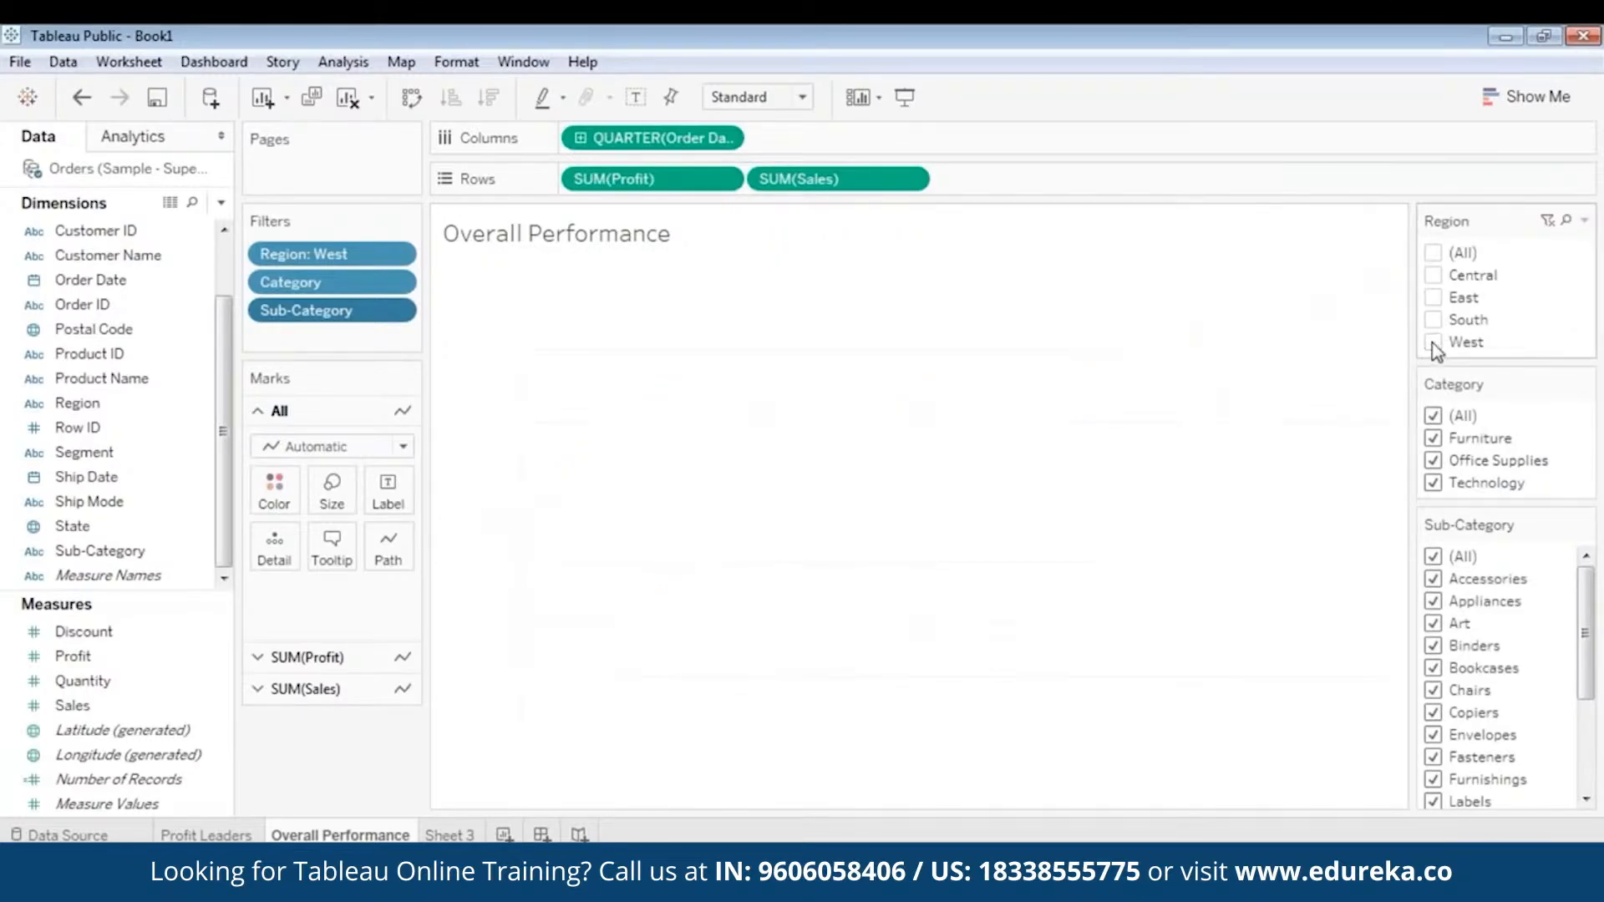
click(1432, 275)
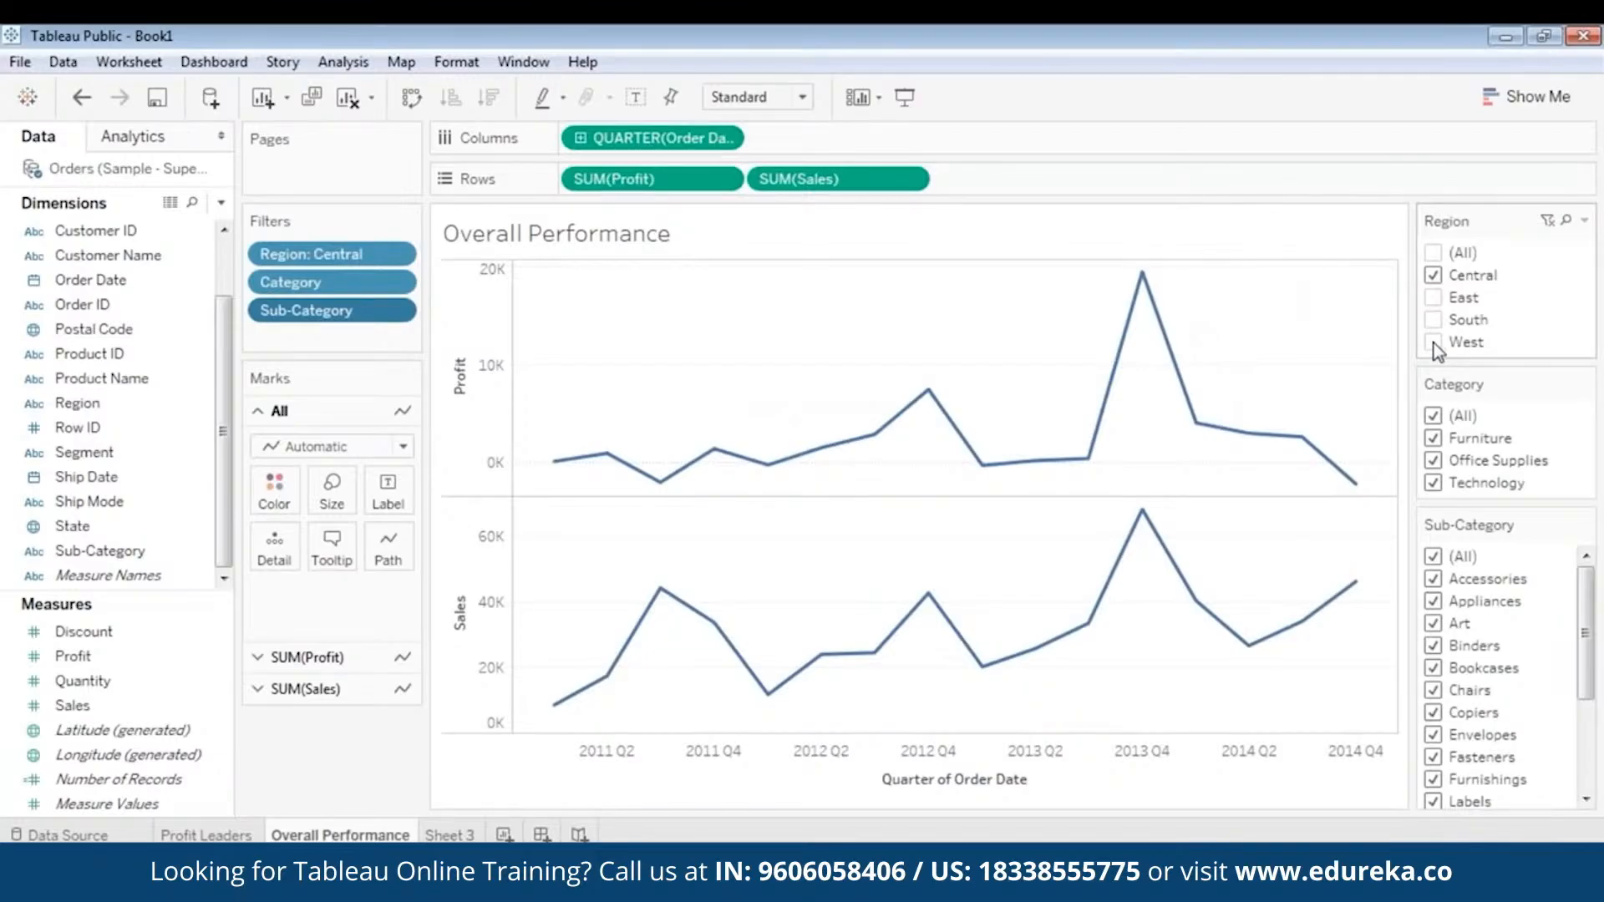
click(1432, 275)
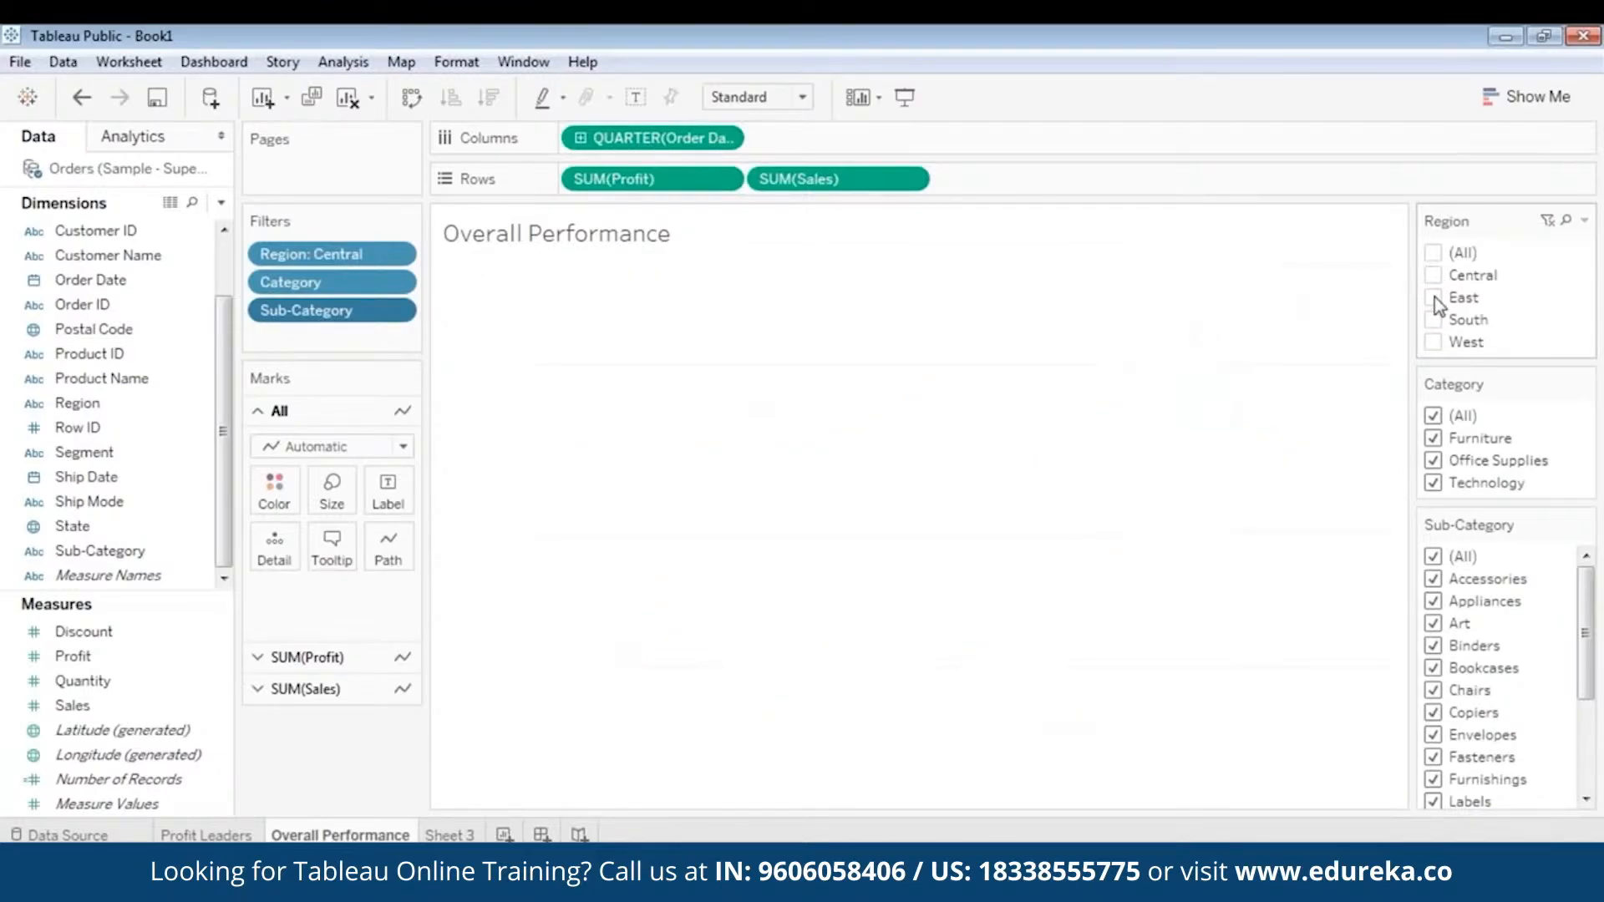
click(1433, 342)
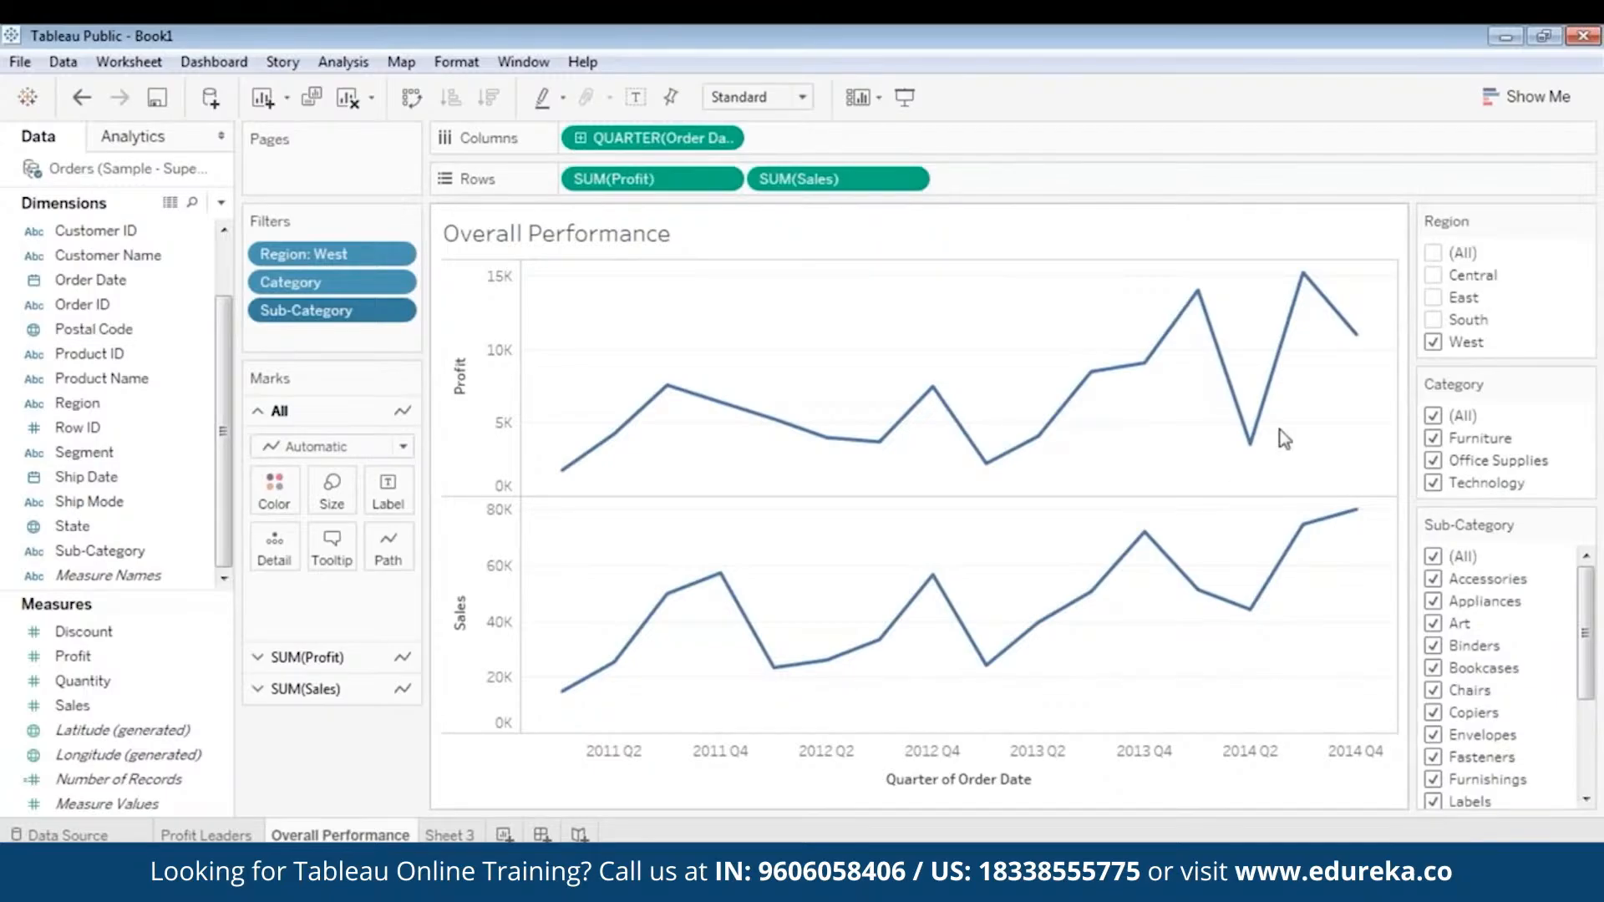
click(1567, 90)
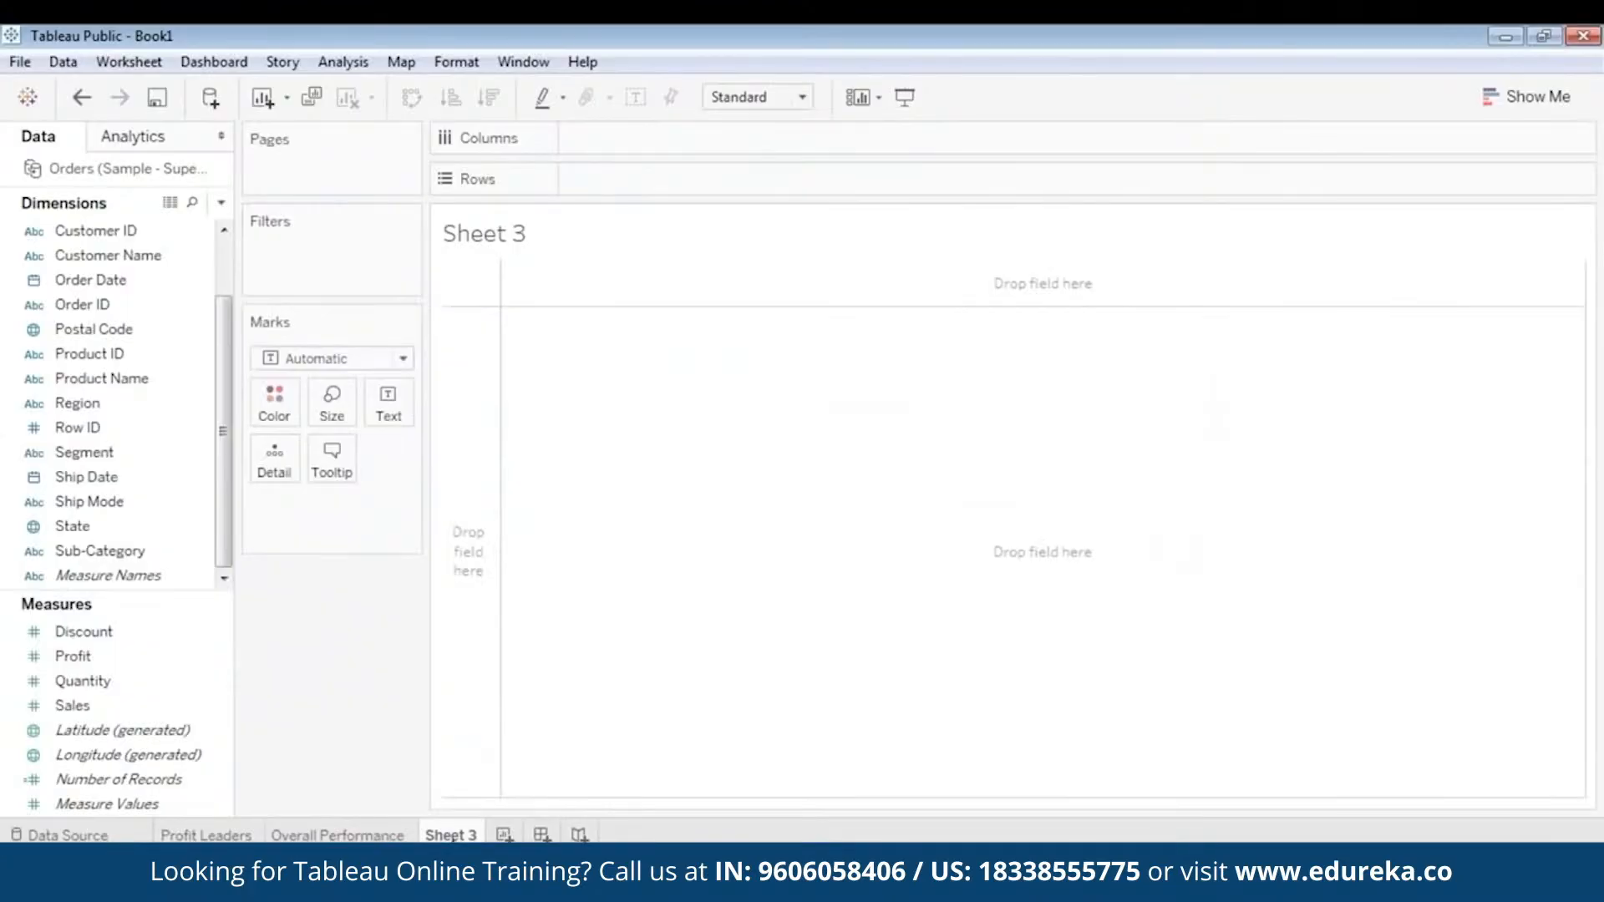
- Rename Sheet 3 as Scatter Plot
right_click(455, 834)
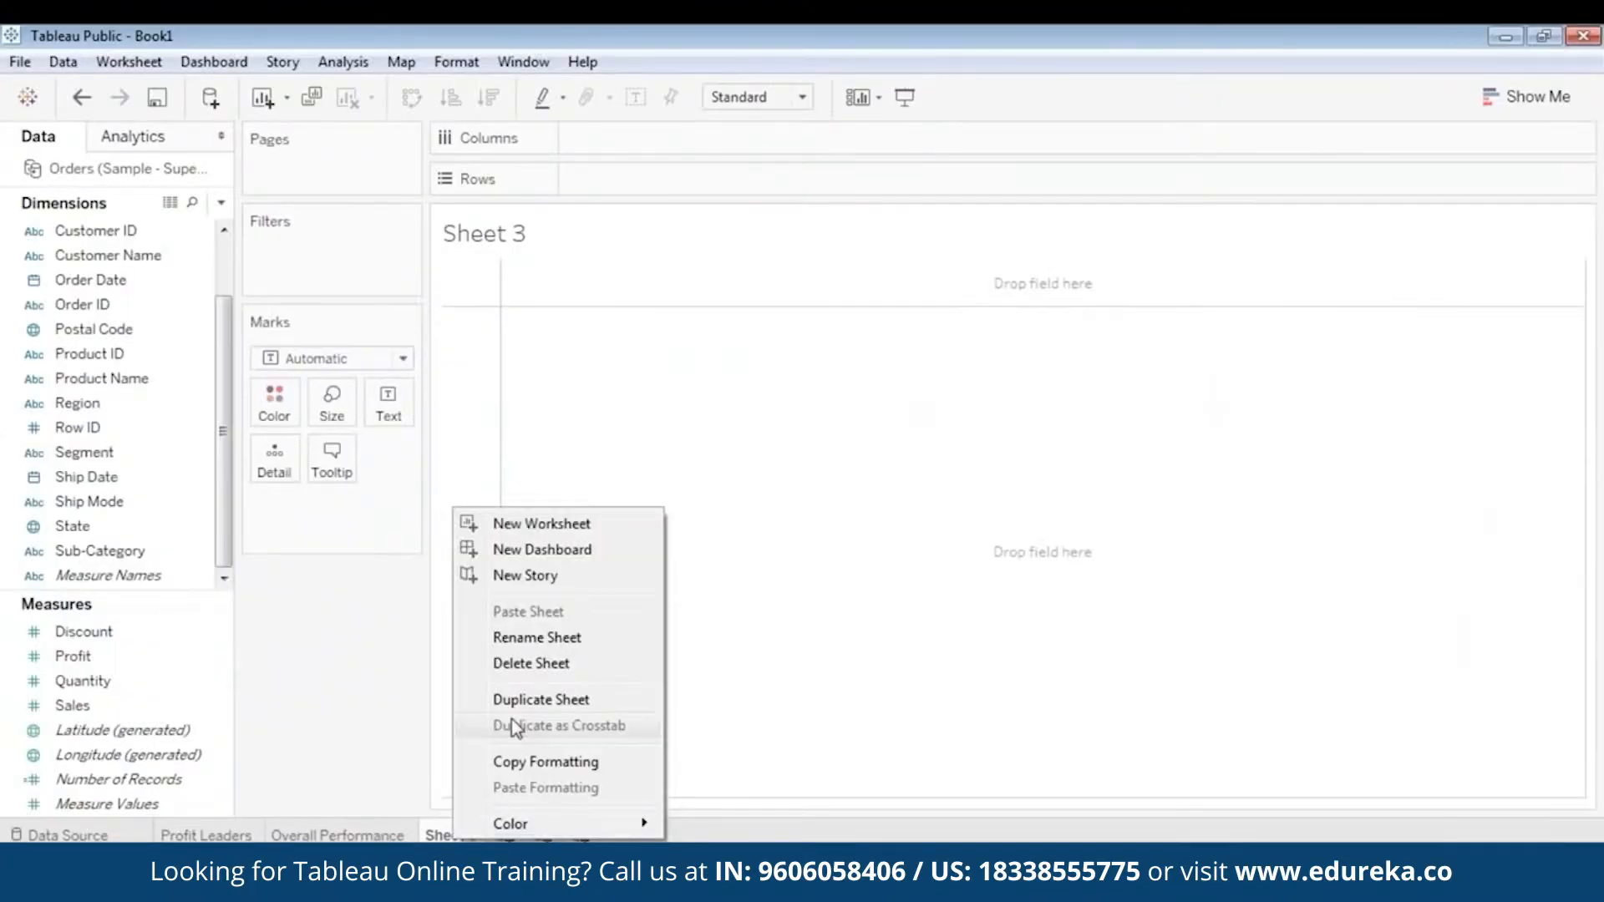
click(526, 637)
text(S)
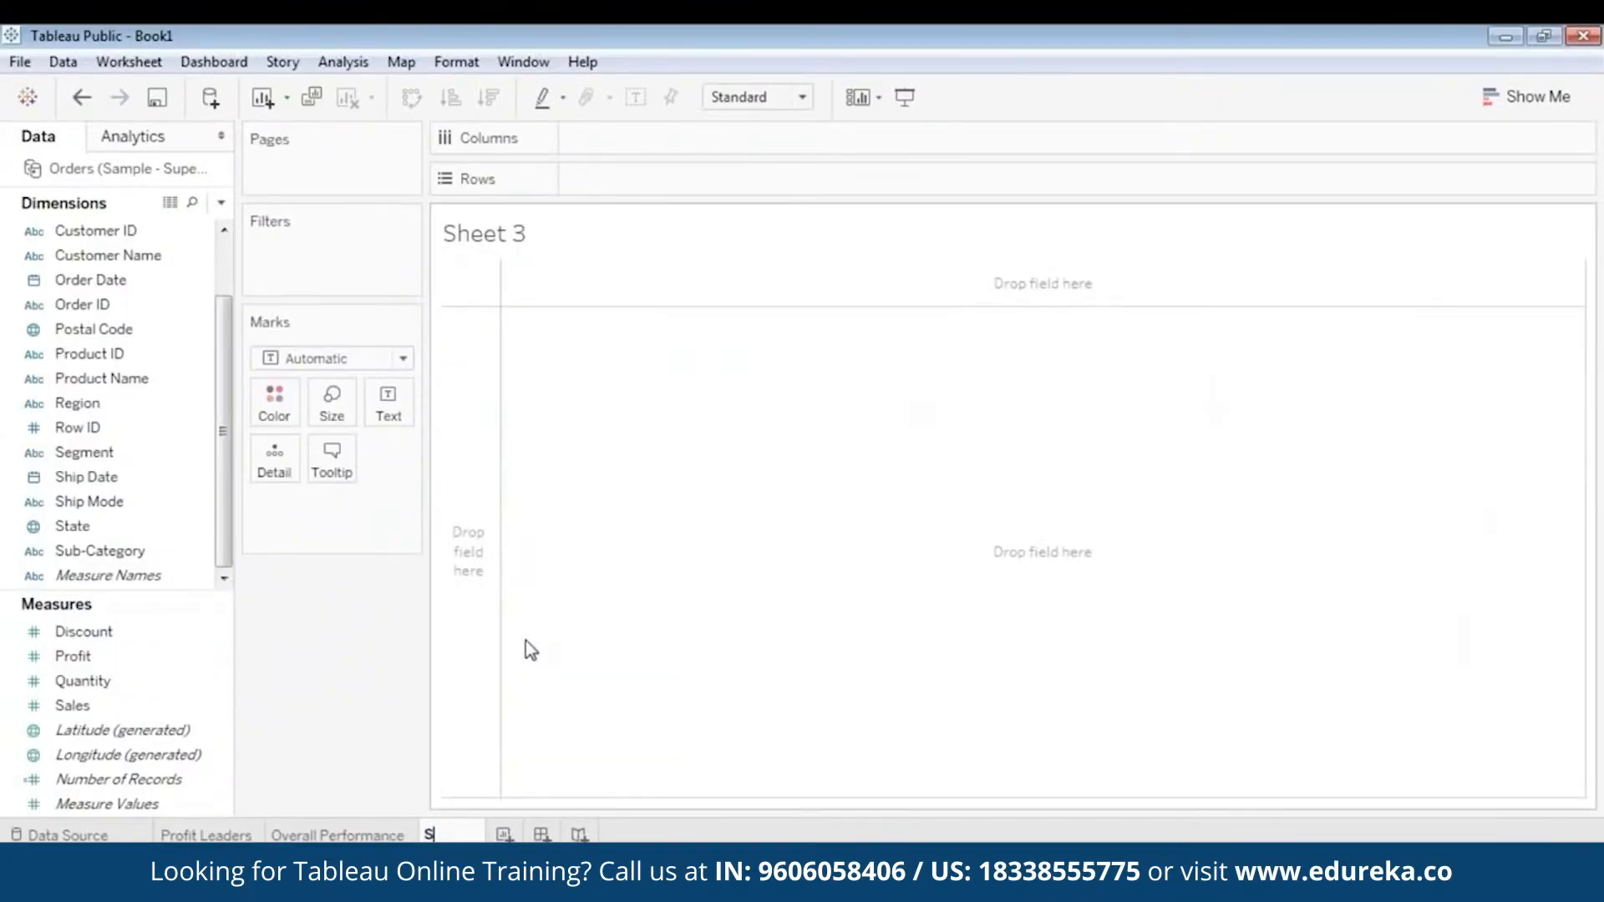
text(catter Plot)
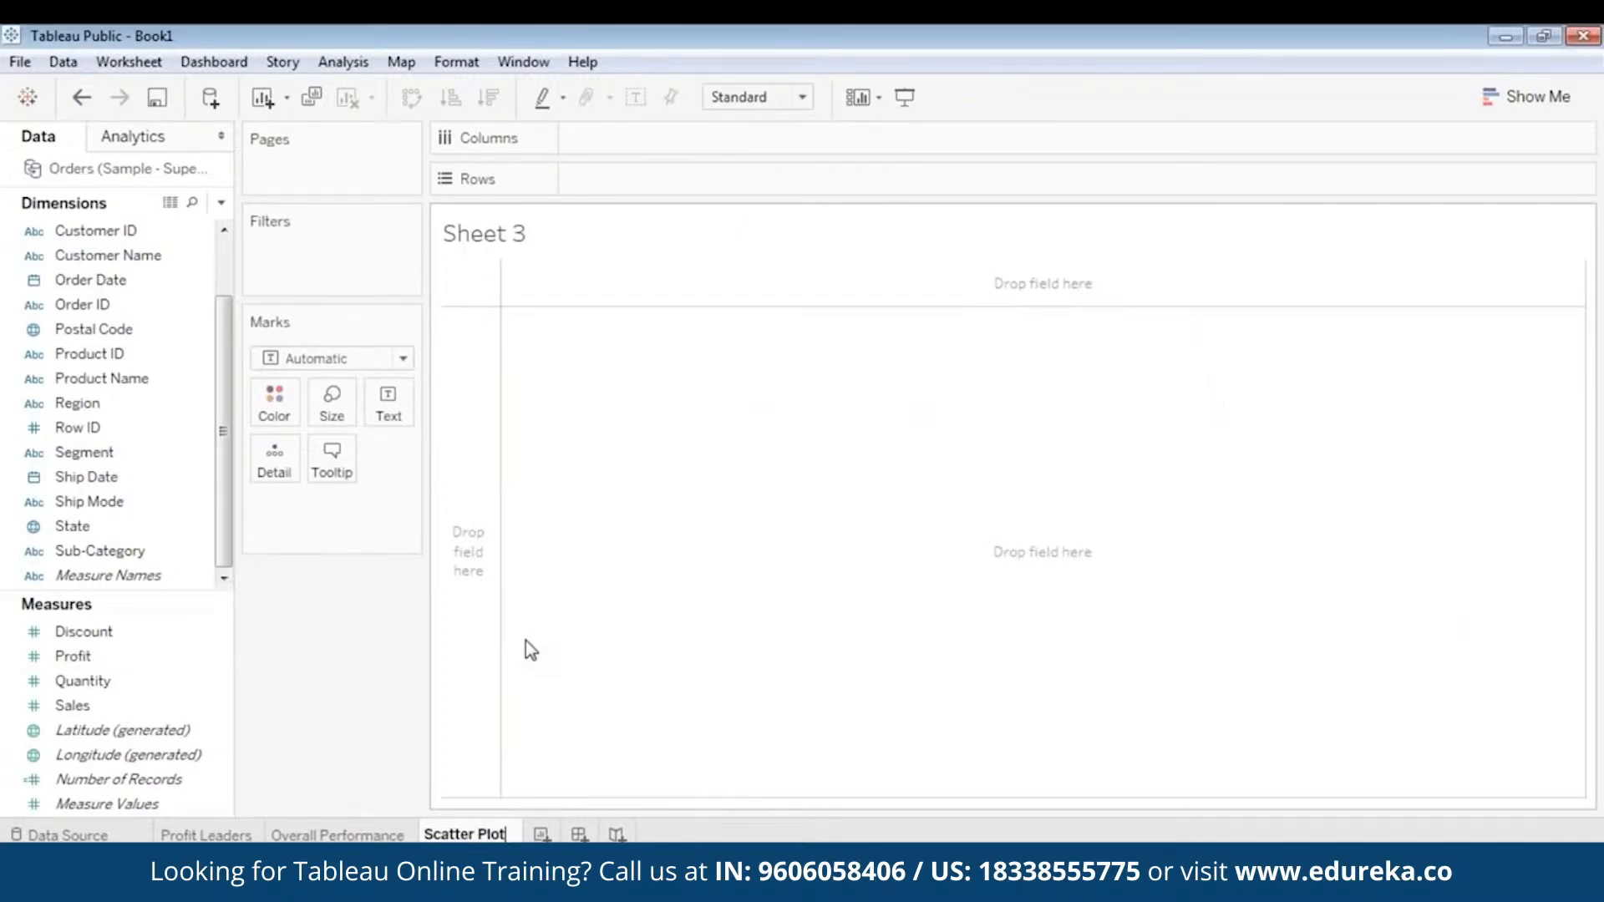
key(Return)
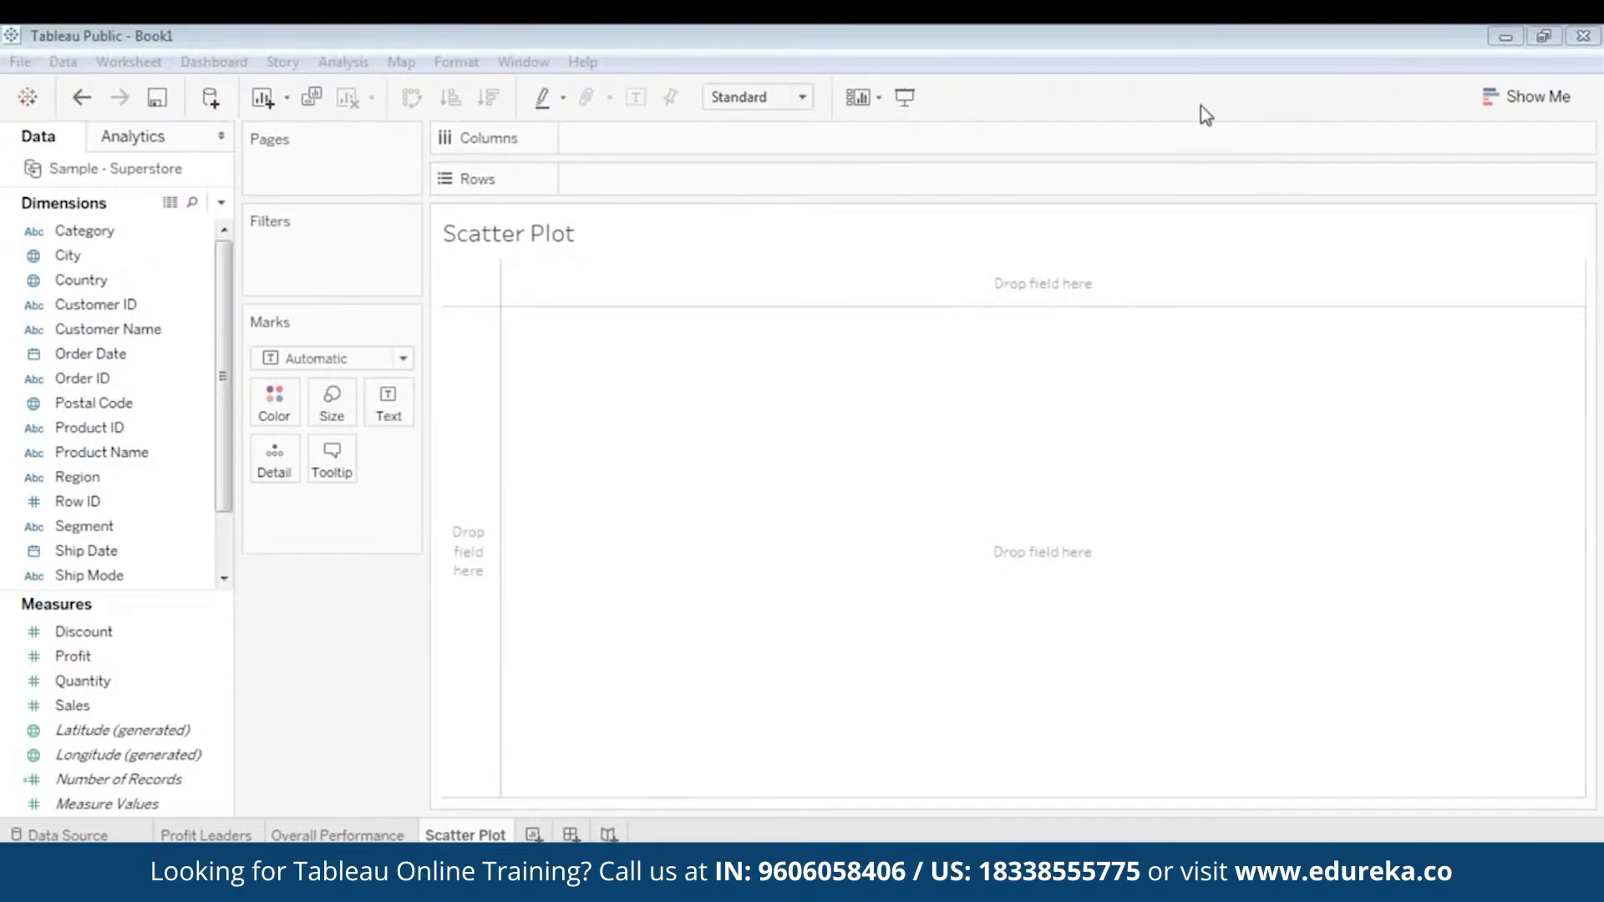
- Plot Profit against Sales by placing Sales on Columns and Profit on Rows
click(1064, 423)
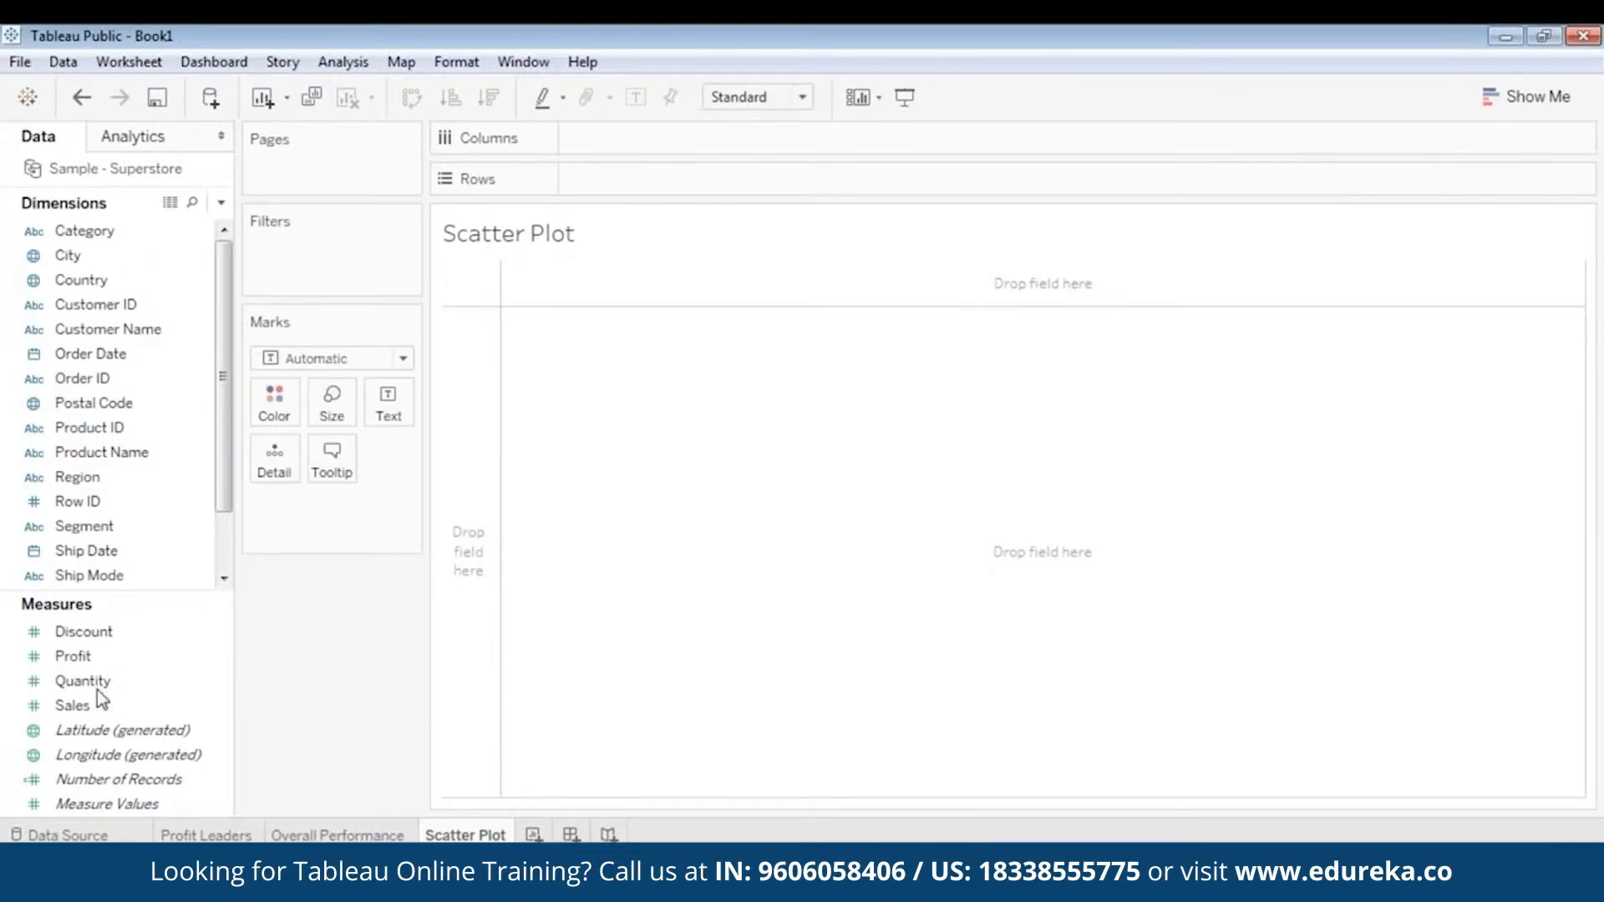
click(98, 635)
click(100, 660)
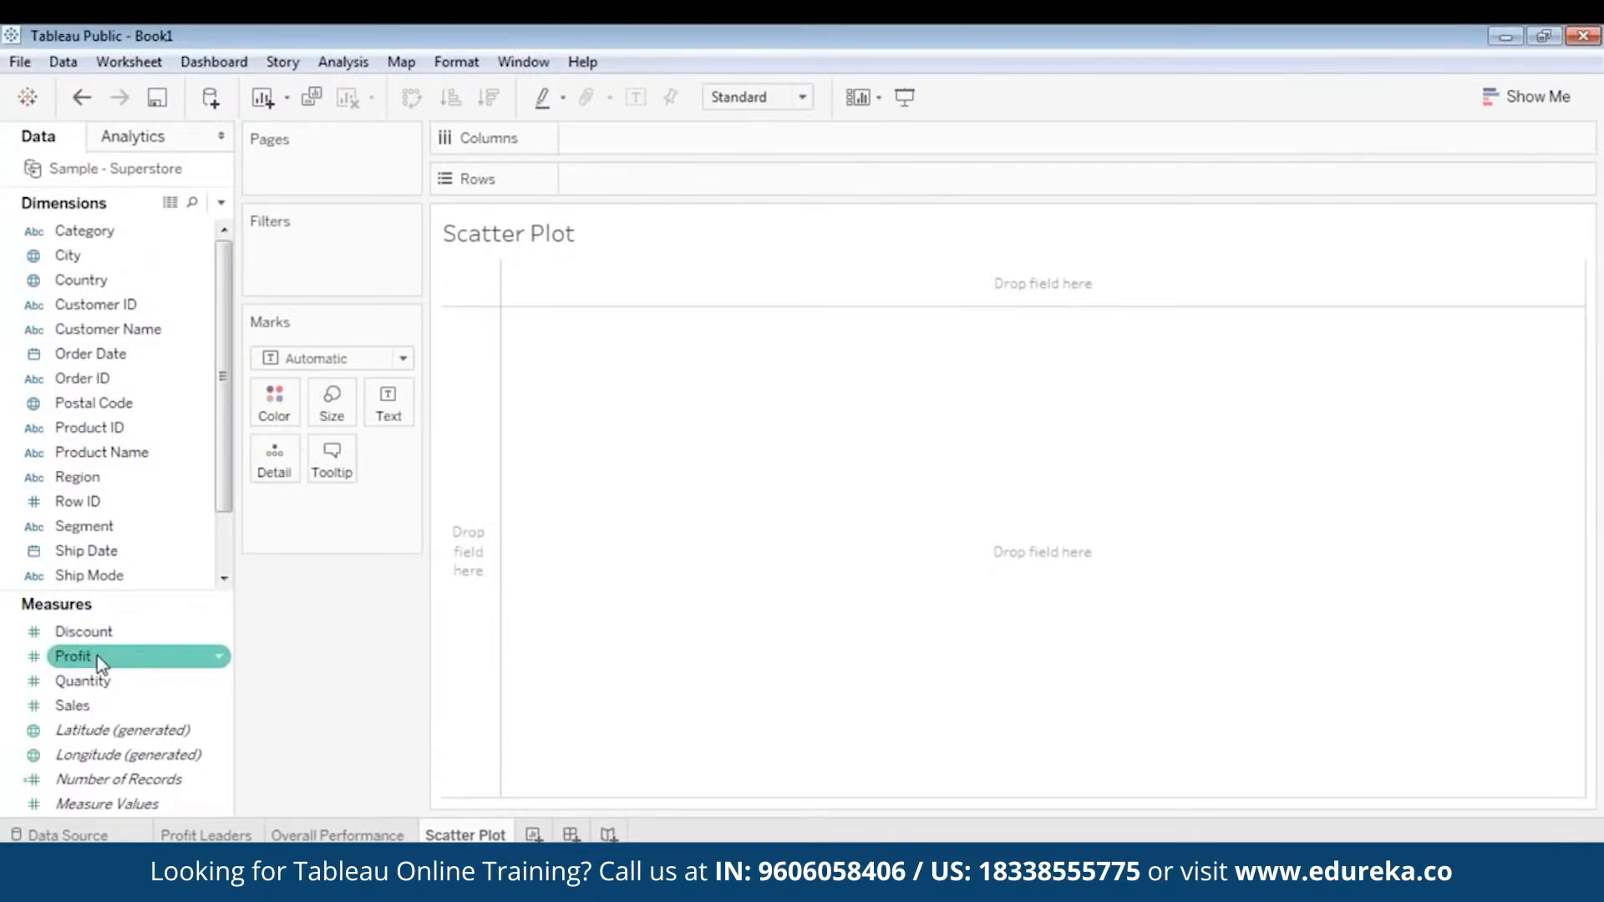
click(97, 659)
drag(85, 710, 641, 148)
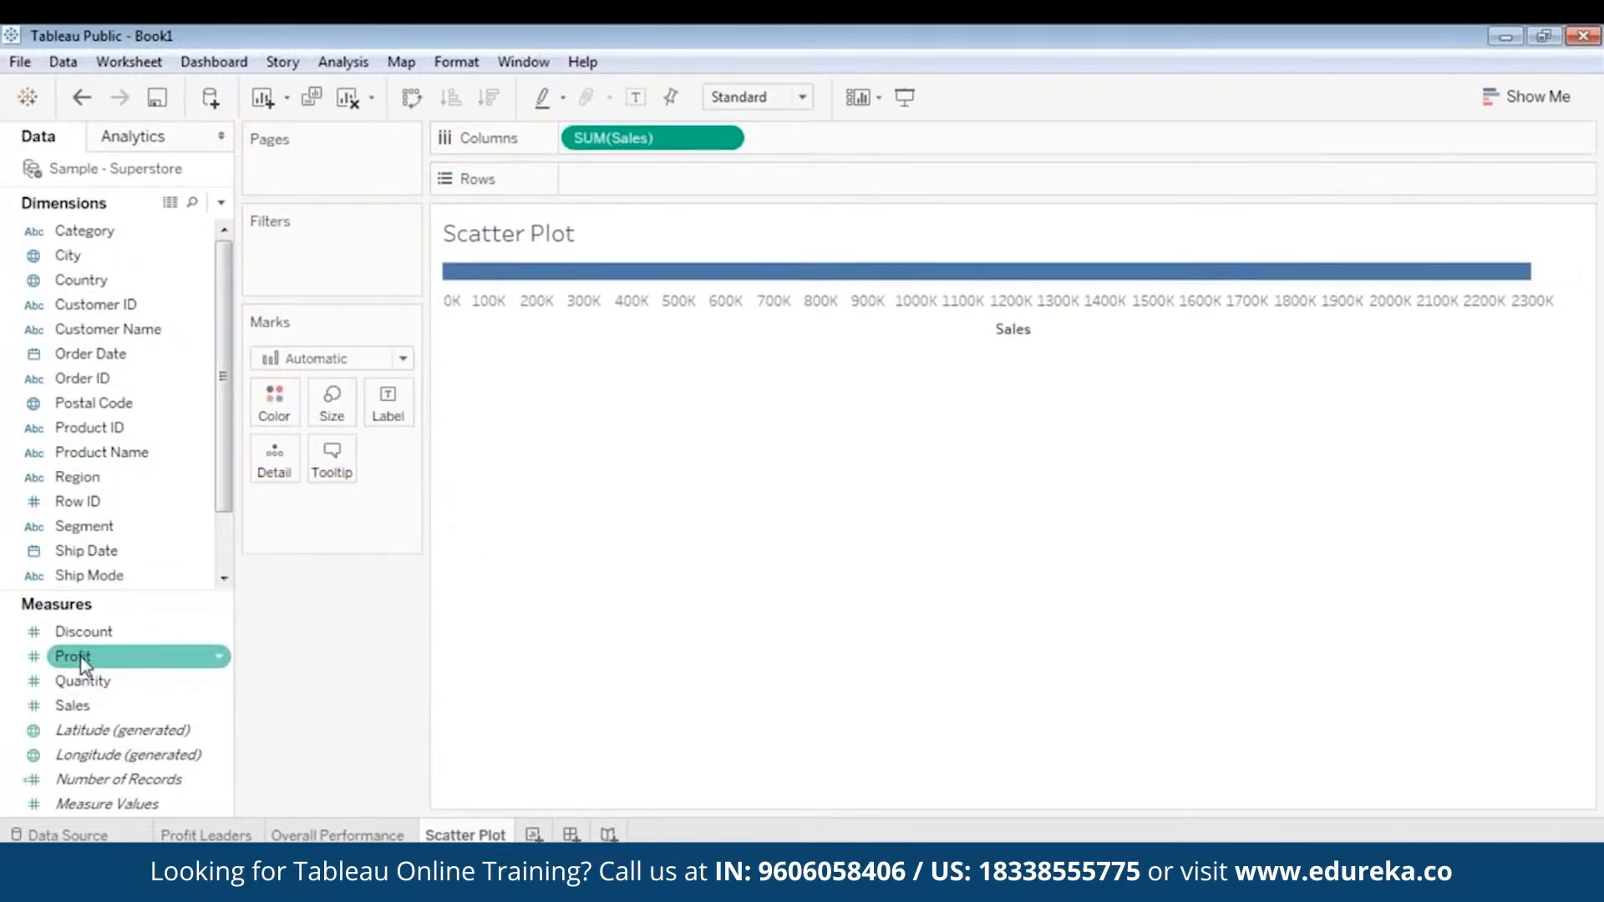
drag(82, 664, 626, 179)
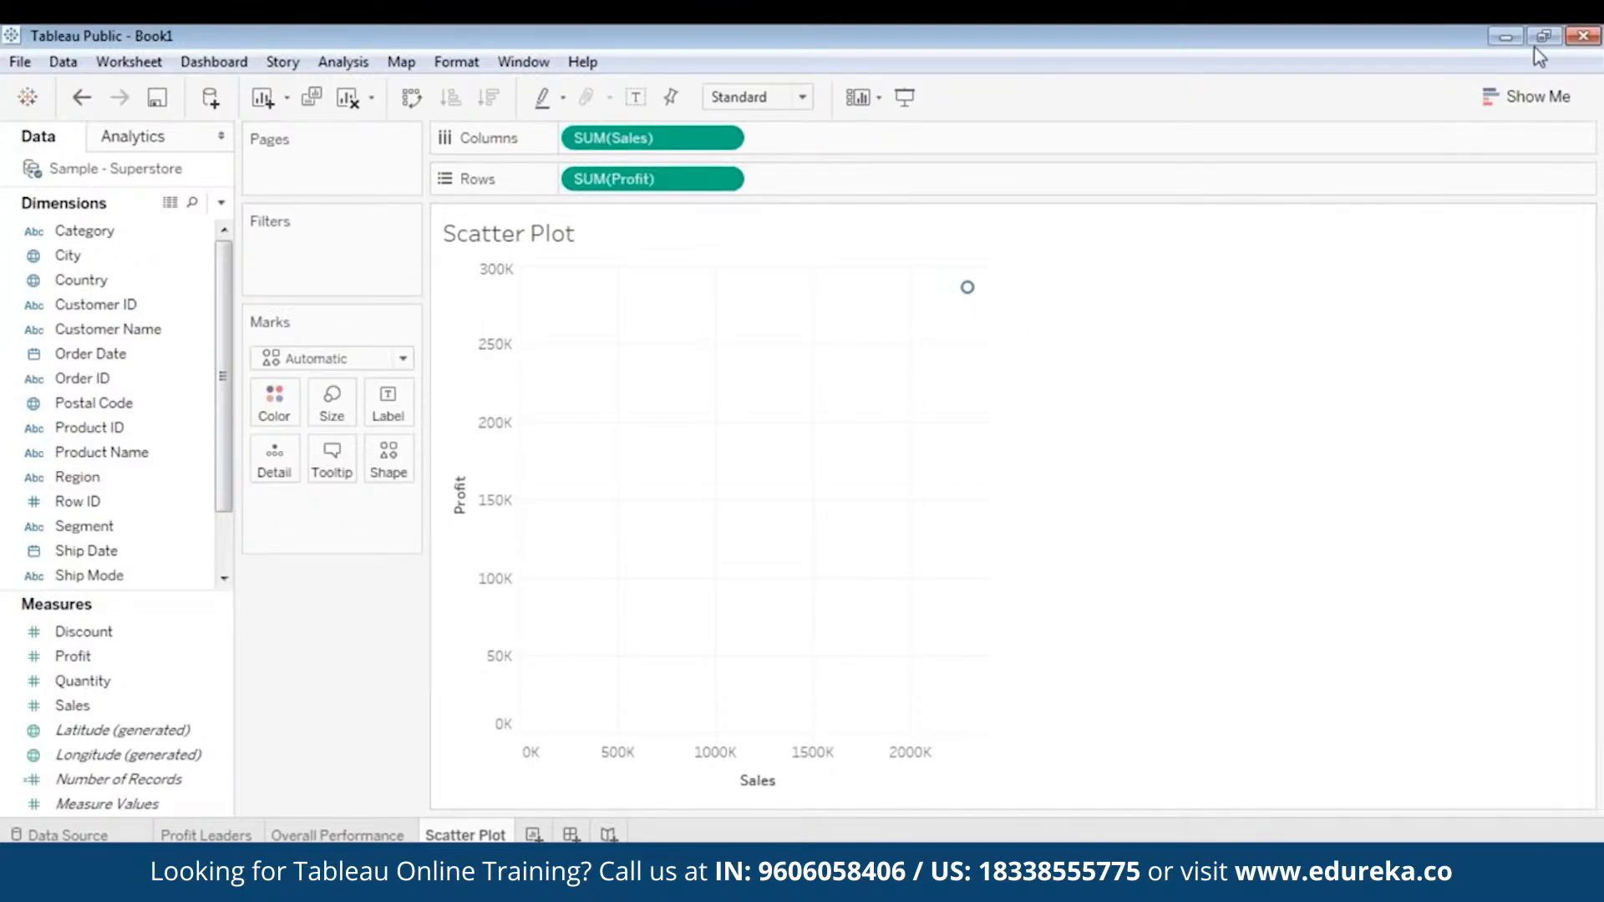
- Display the recommended chart types and add State as a detail so each state gets its own mark
click(1527, 96)
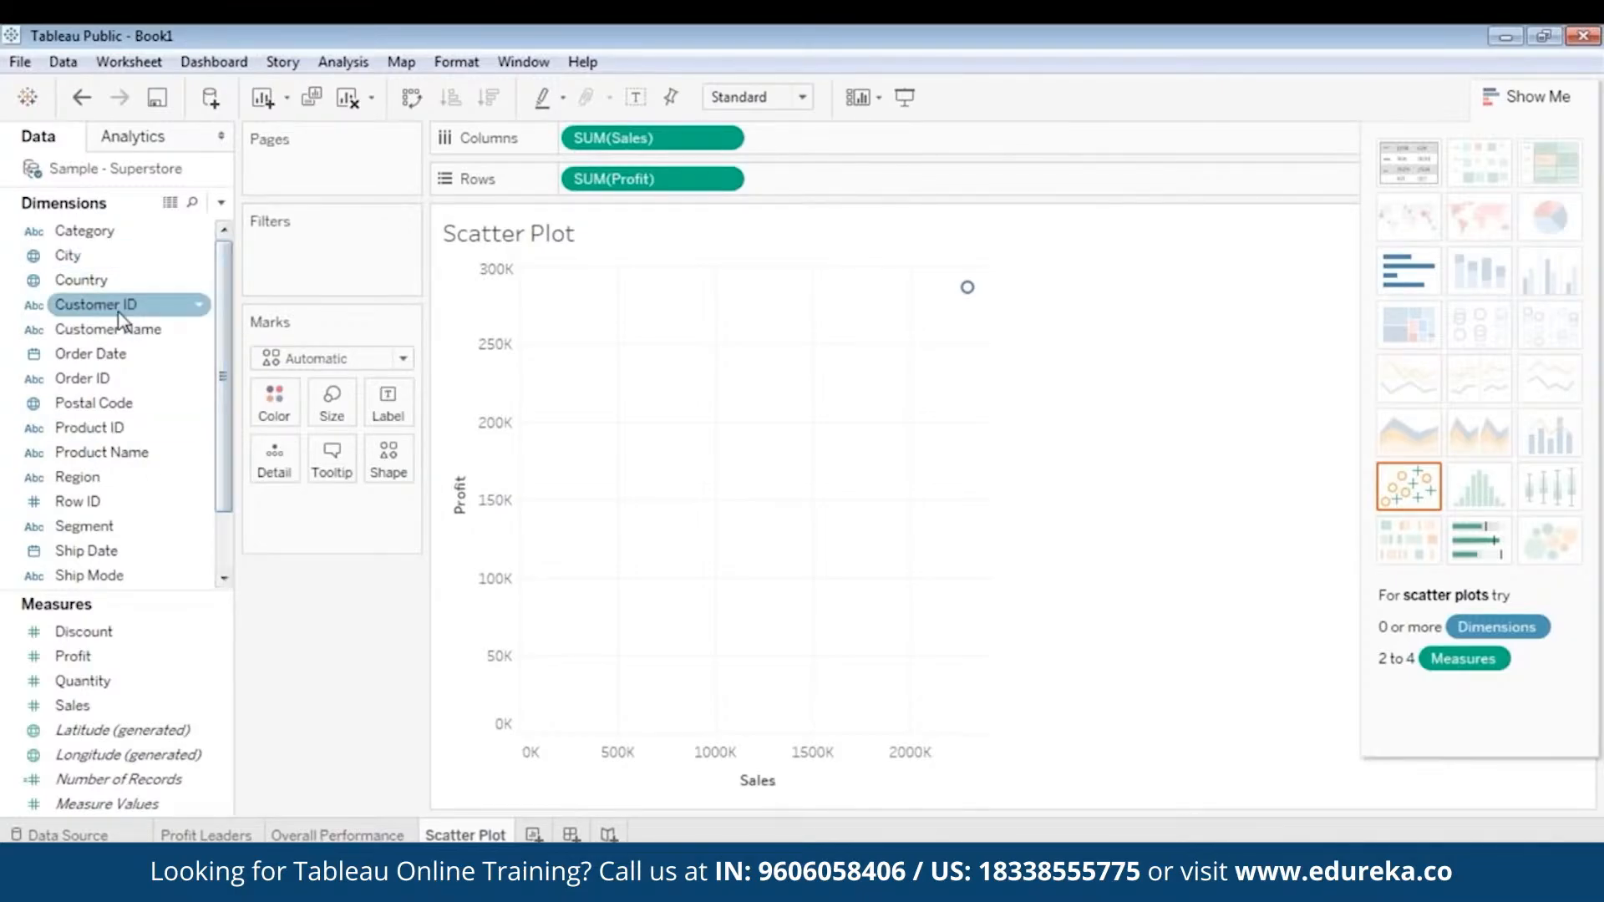
click(94, 550)
scroll(93, 550, down, 1)
drag(92, 527, 334, 514)
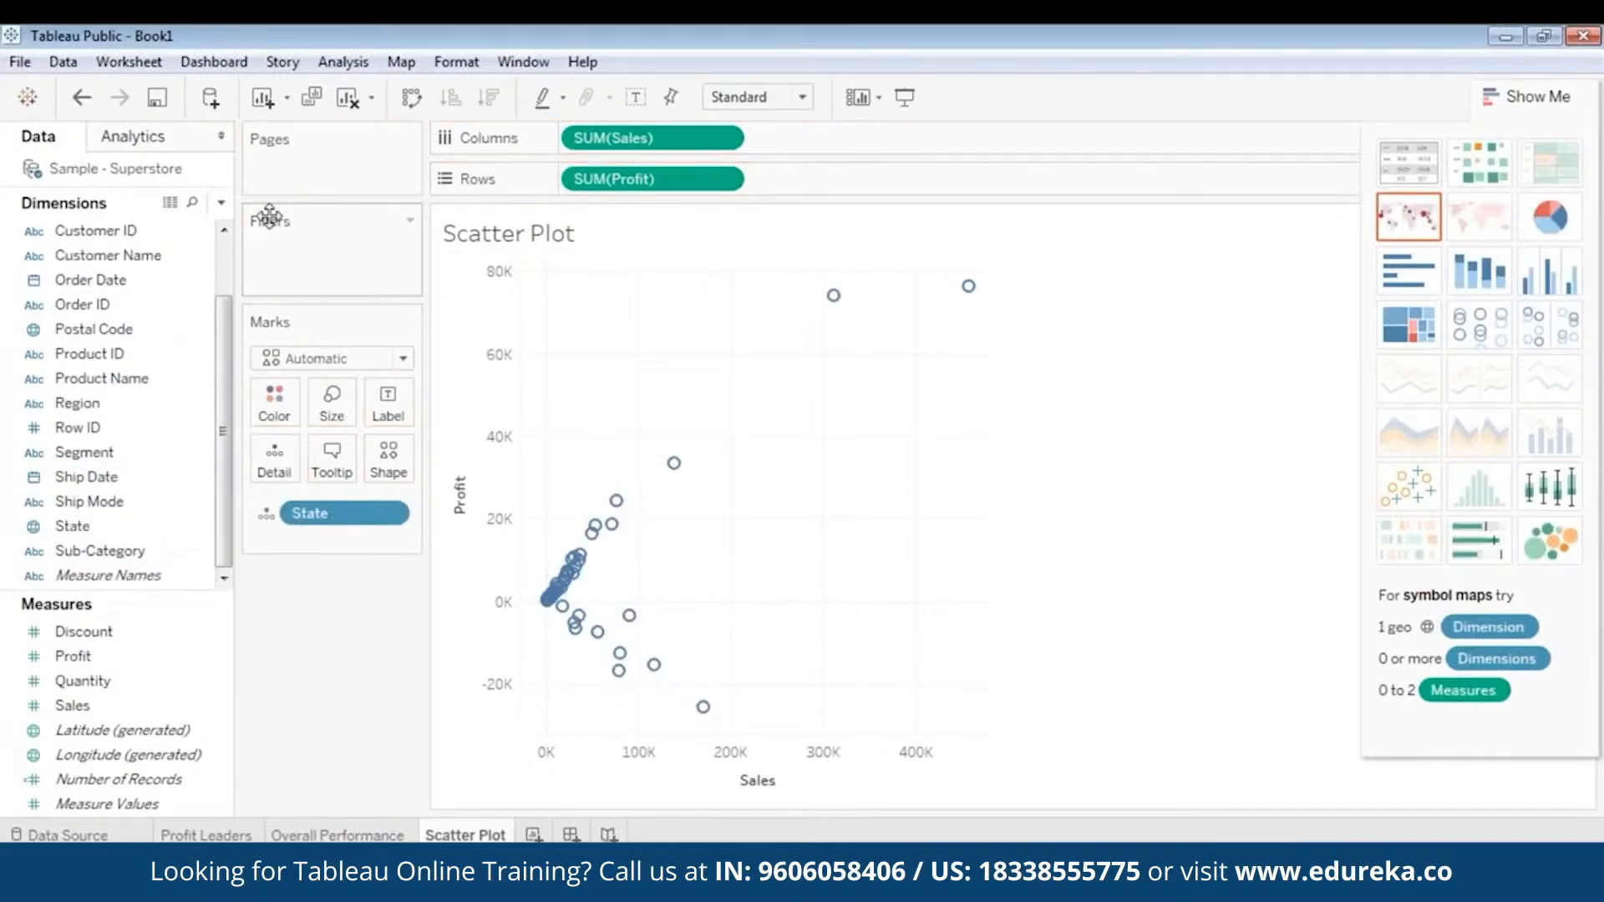
- Add a Region filter to the Scatter Plot sheet with Central, East, South and West all selected
drag(227, 424, 227, 370)
drag(77, 477, 338, 277)
click(581, 284)
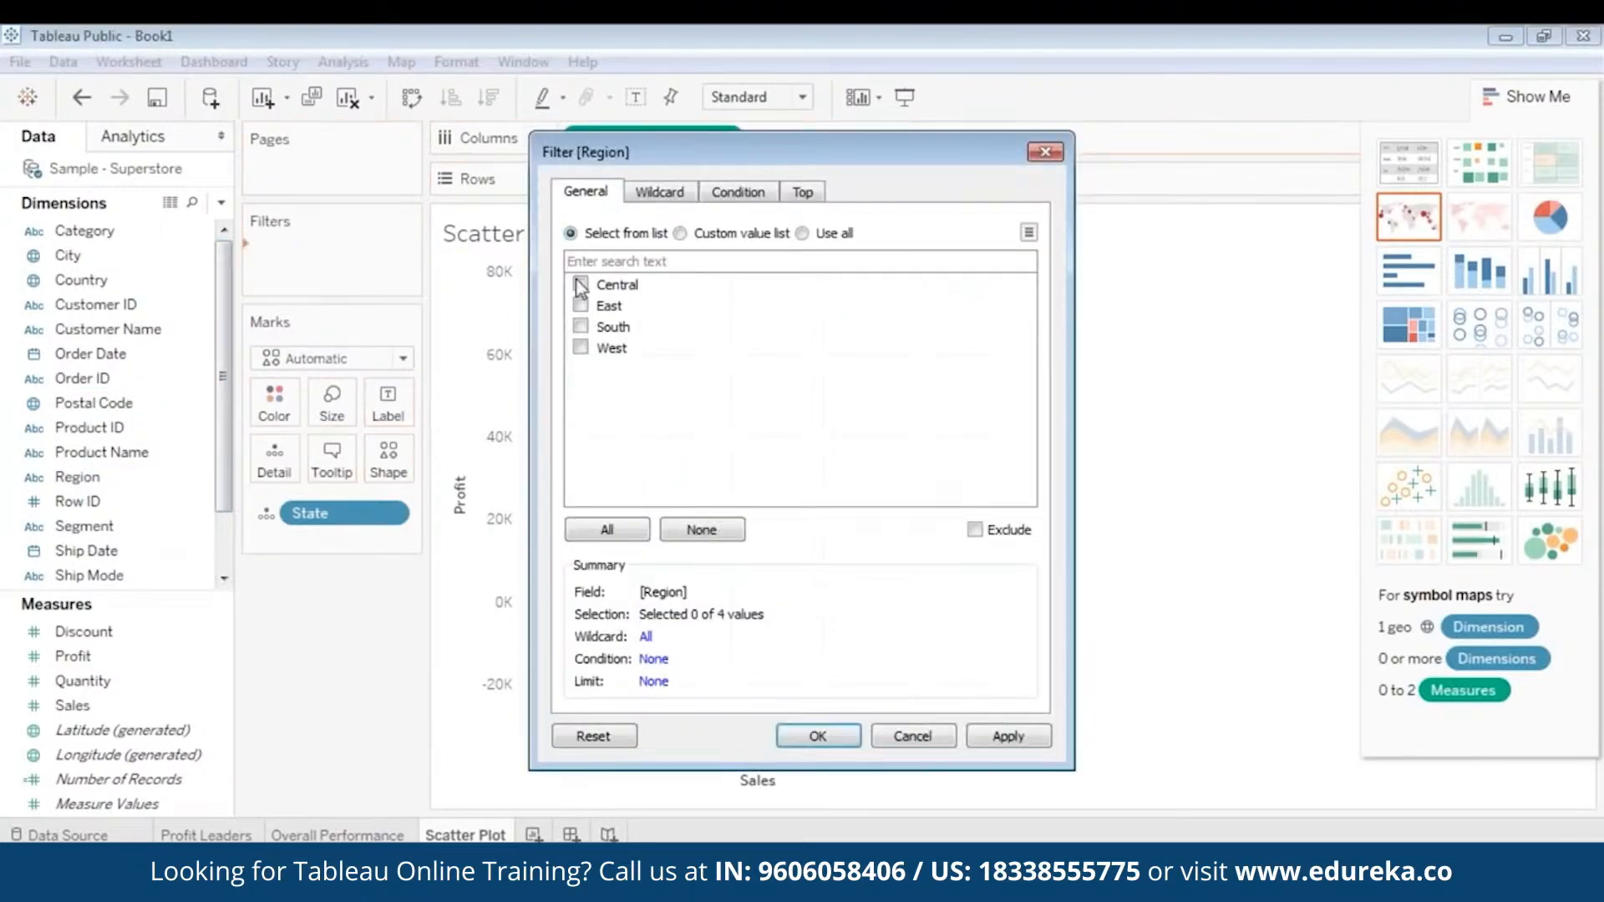
click(580, 306)
click(581, 326)
click(580, 347)
click(614, 534)
click(973, 735)
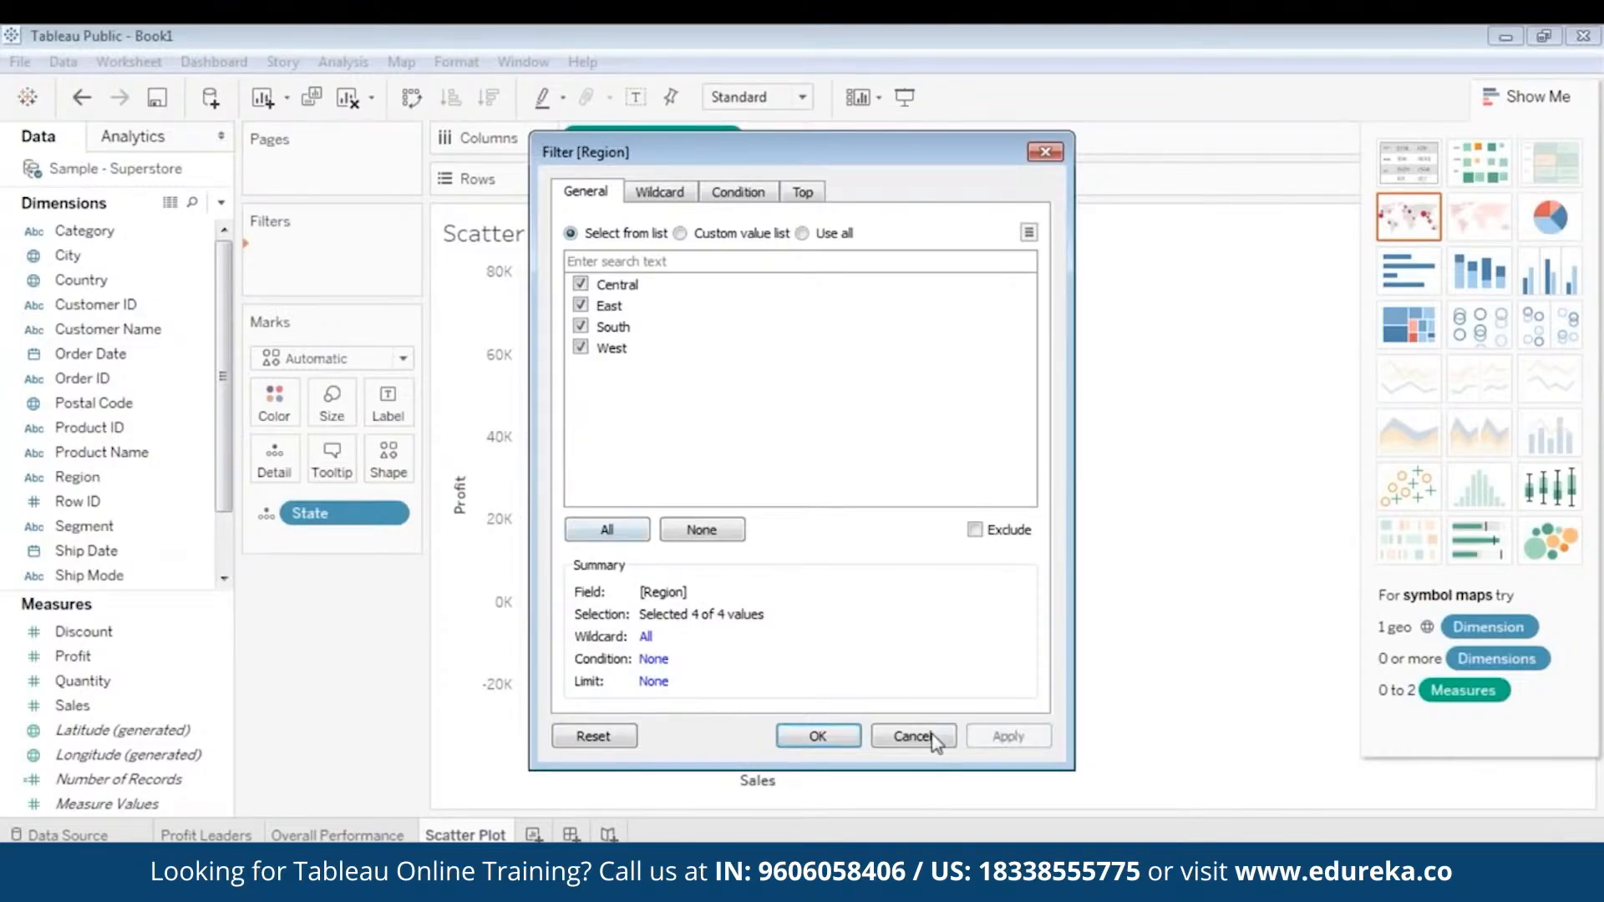
click(831, 740)
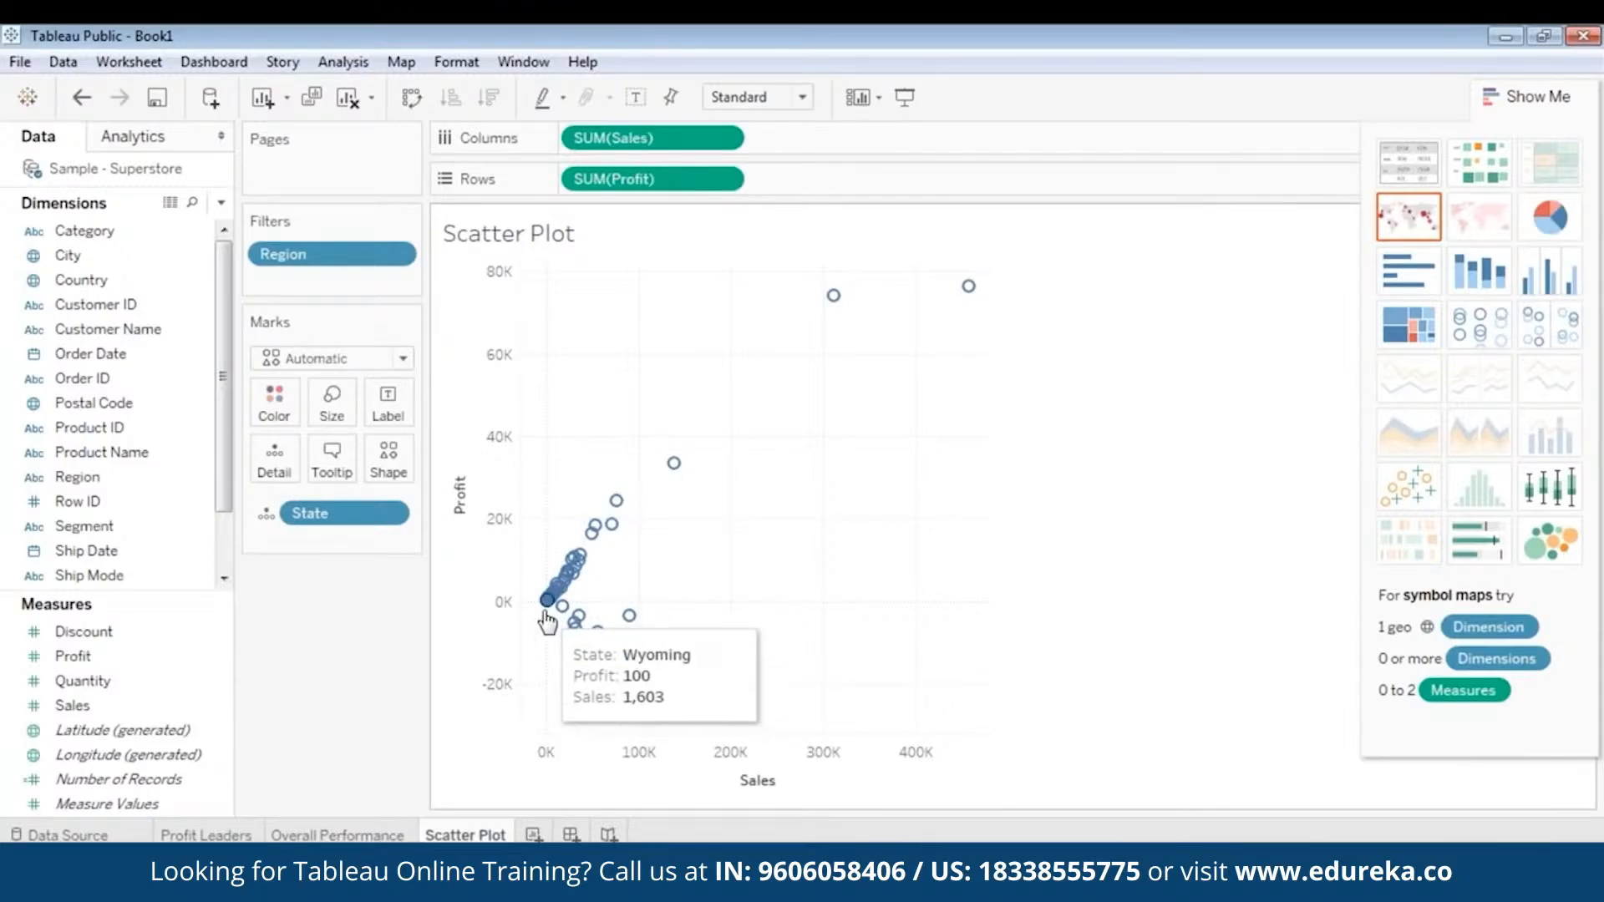
- Add a per-pane reference line at the median of SUM(Sales) to the Sales axis, without a label
mouse_move(547, 615)
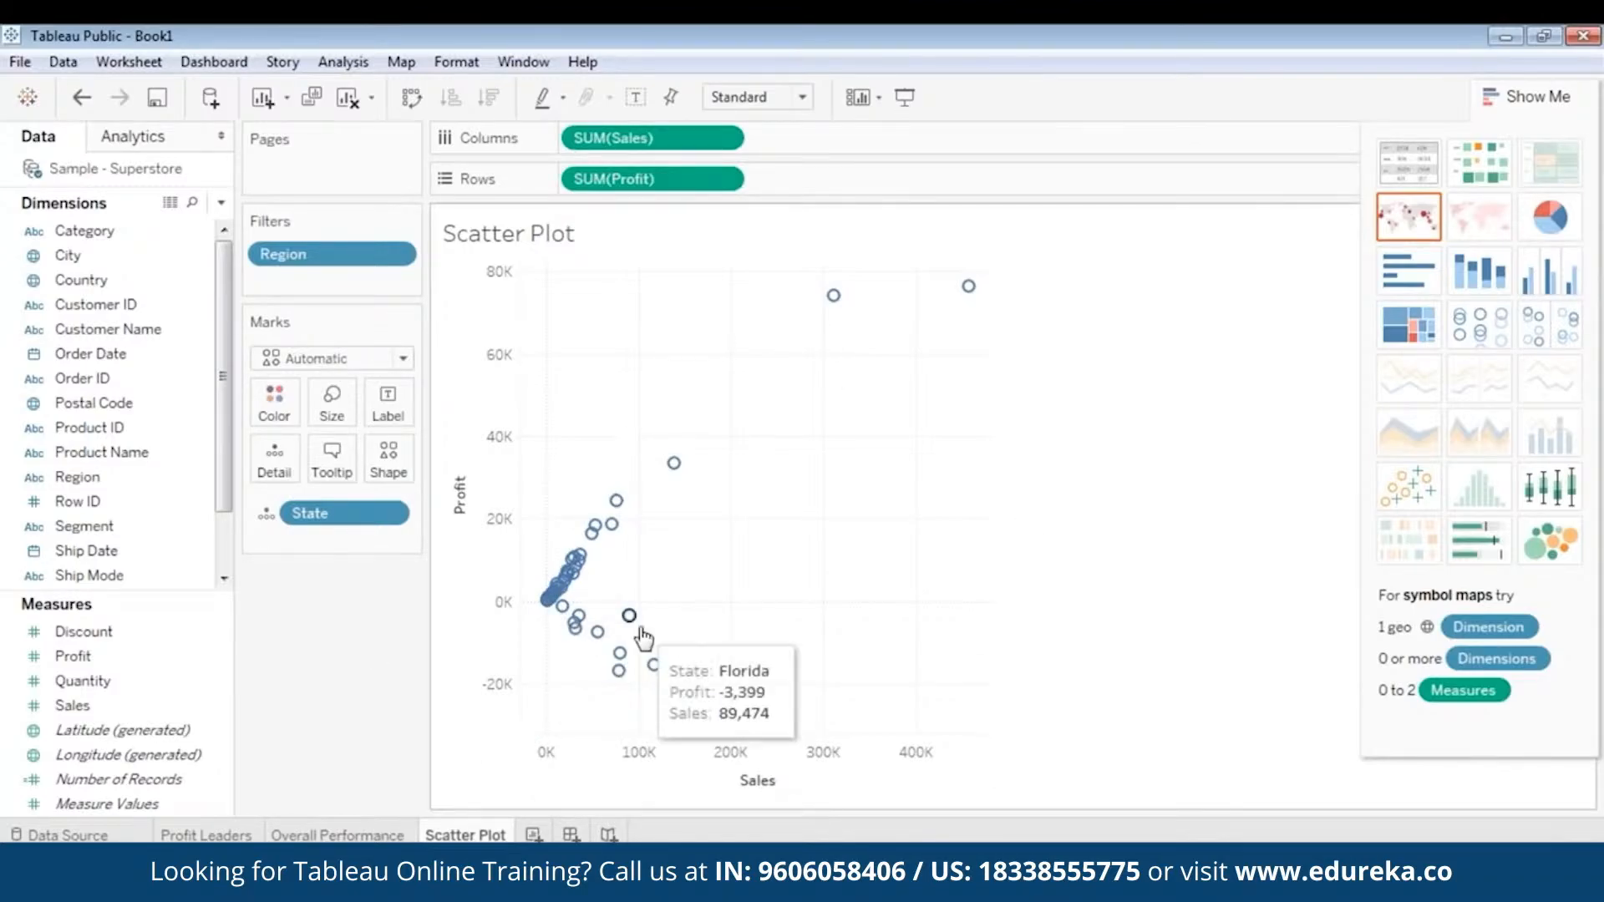
mouse_move(673, 462)
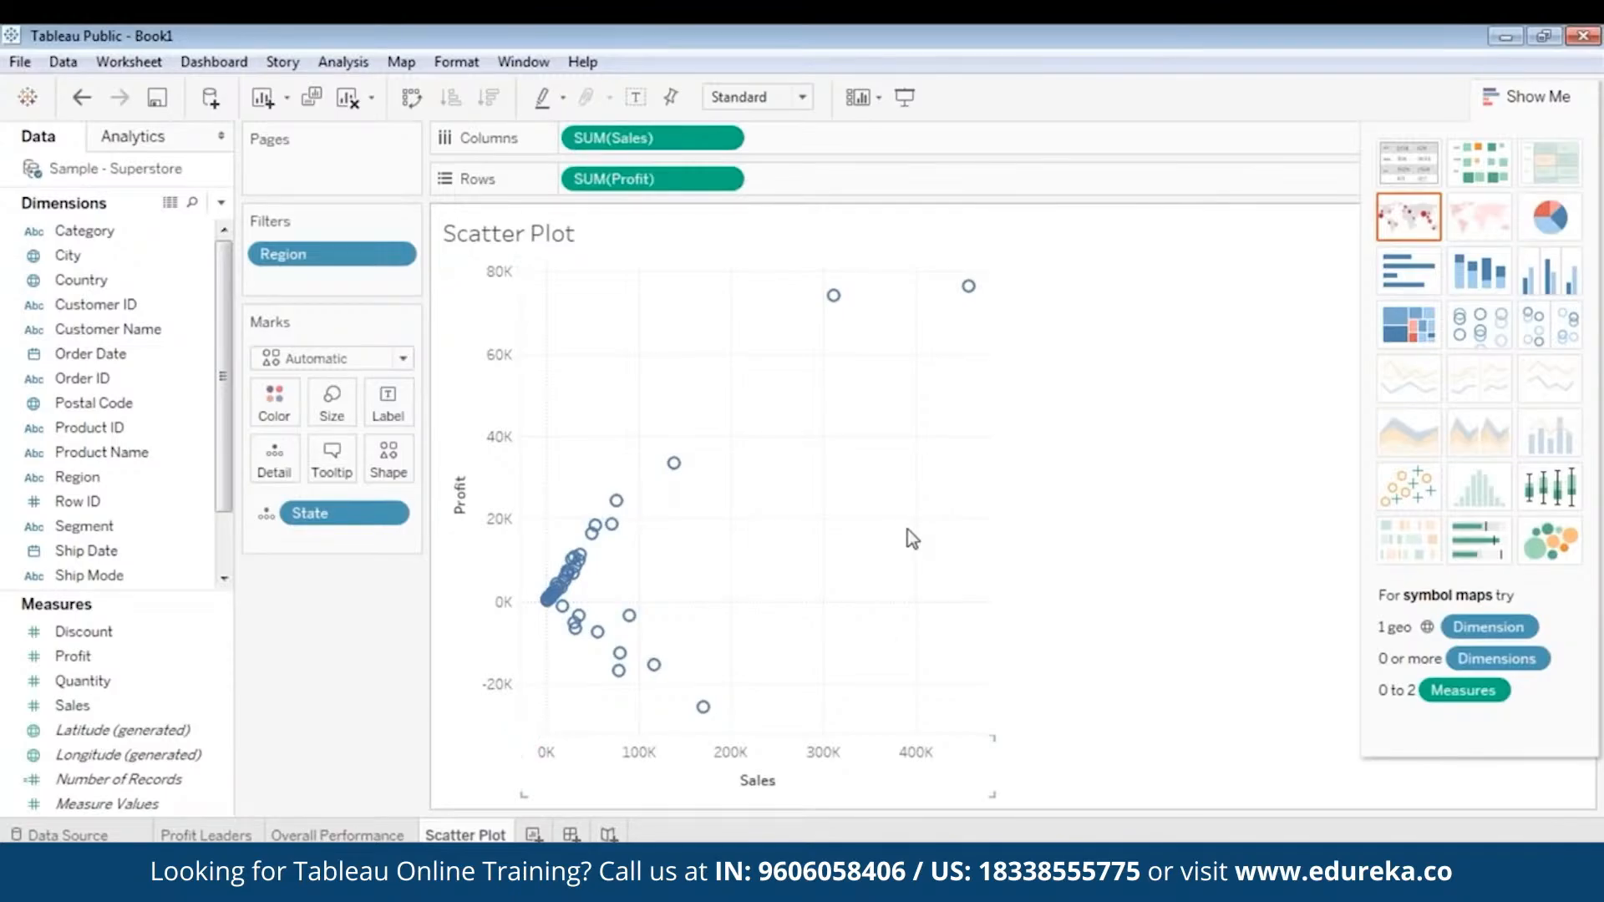
mouse_move(632, 633)
mouse_move(615, 500)
click(662, 777)
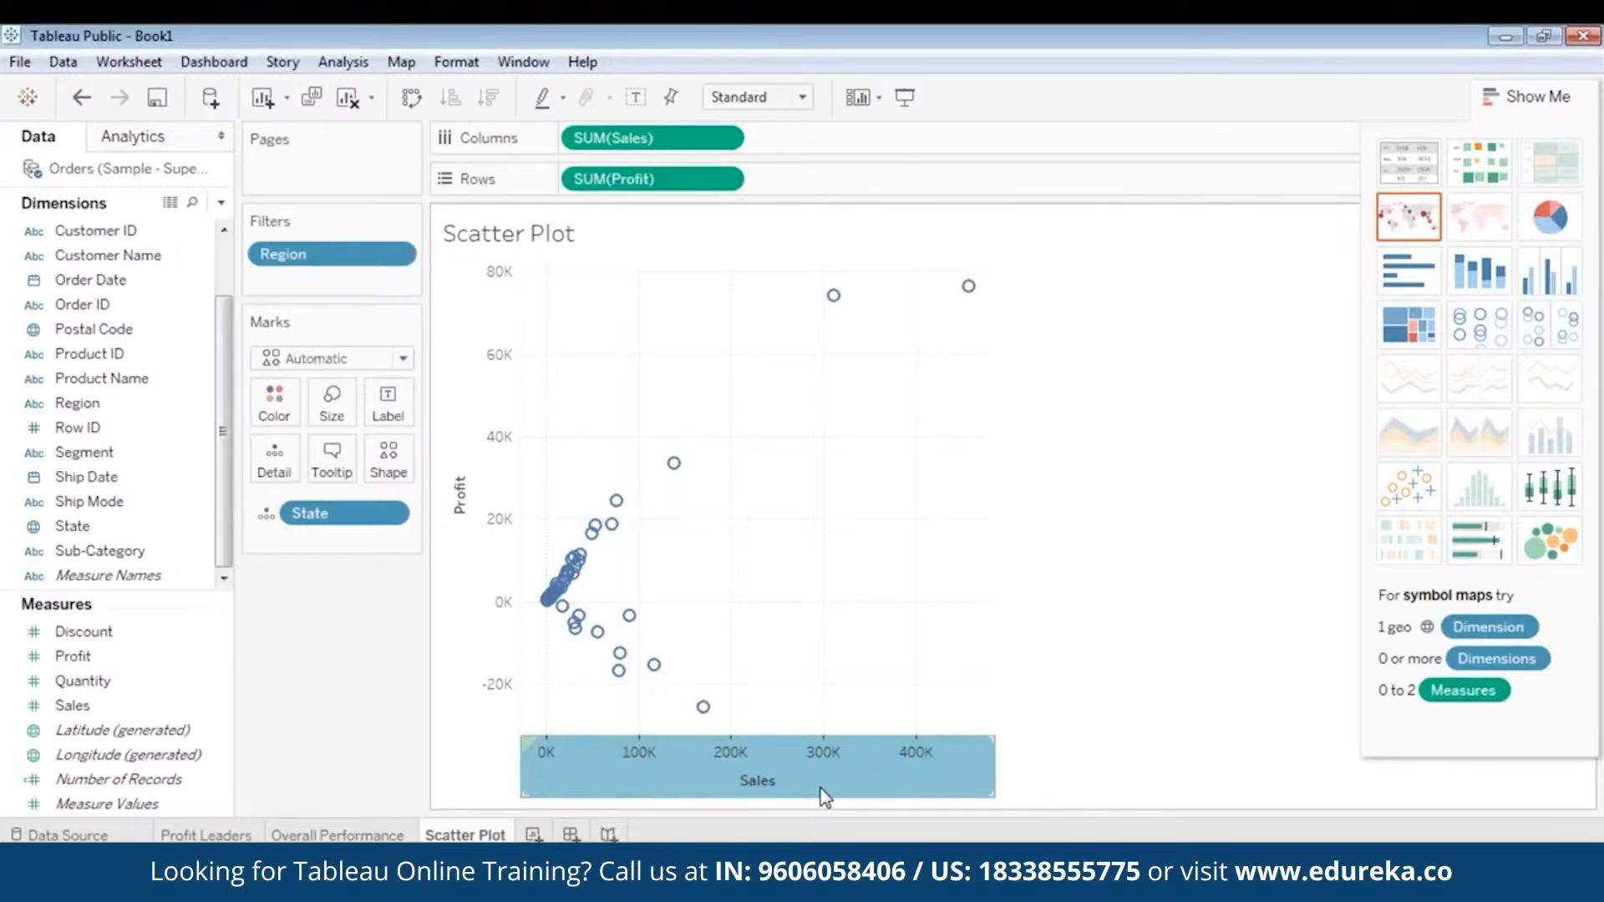
right_click(725, 785)
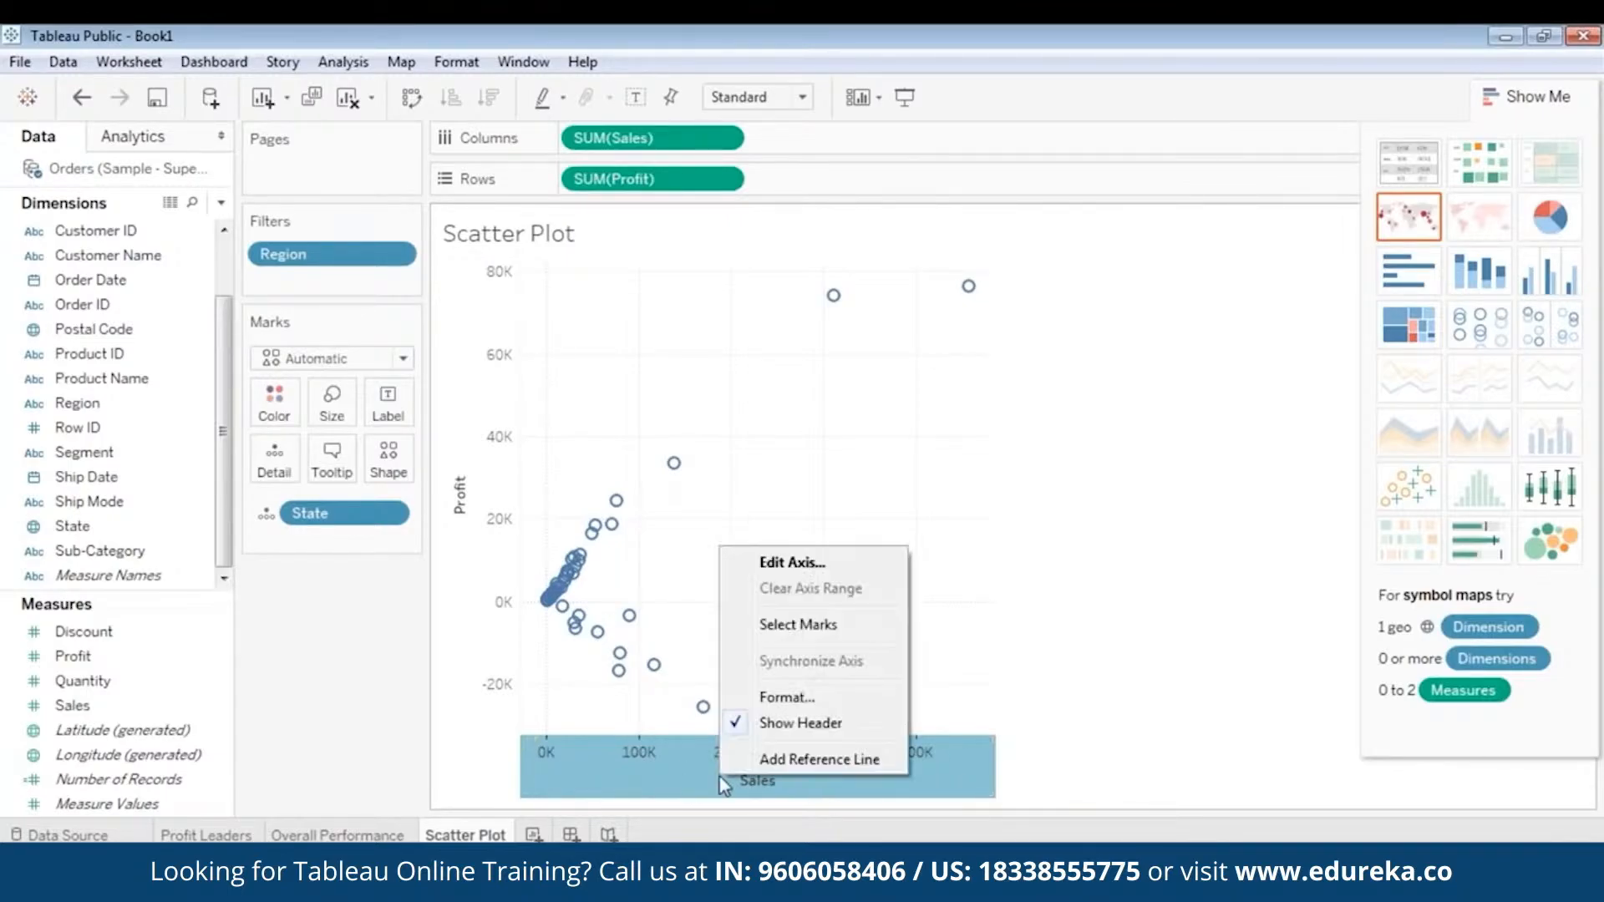
click(777, 760)
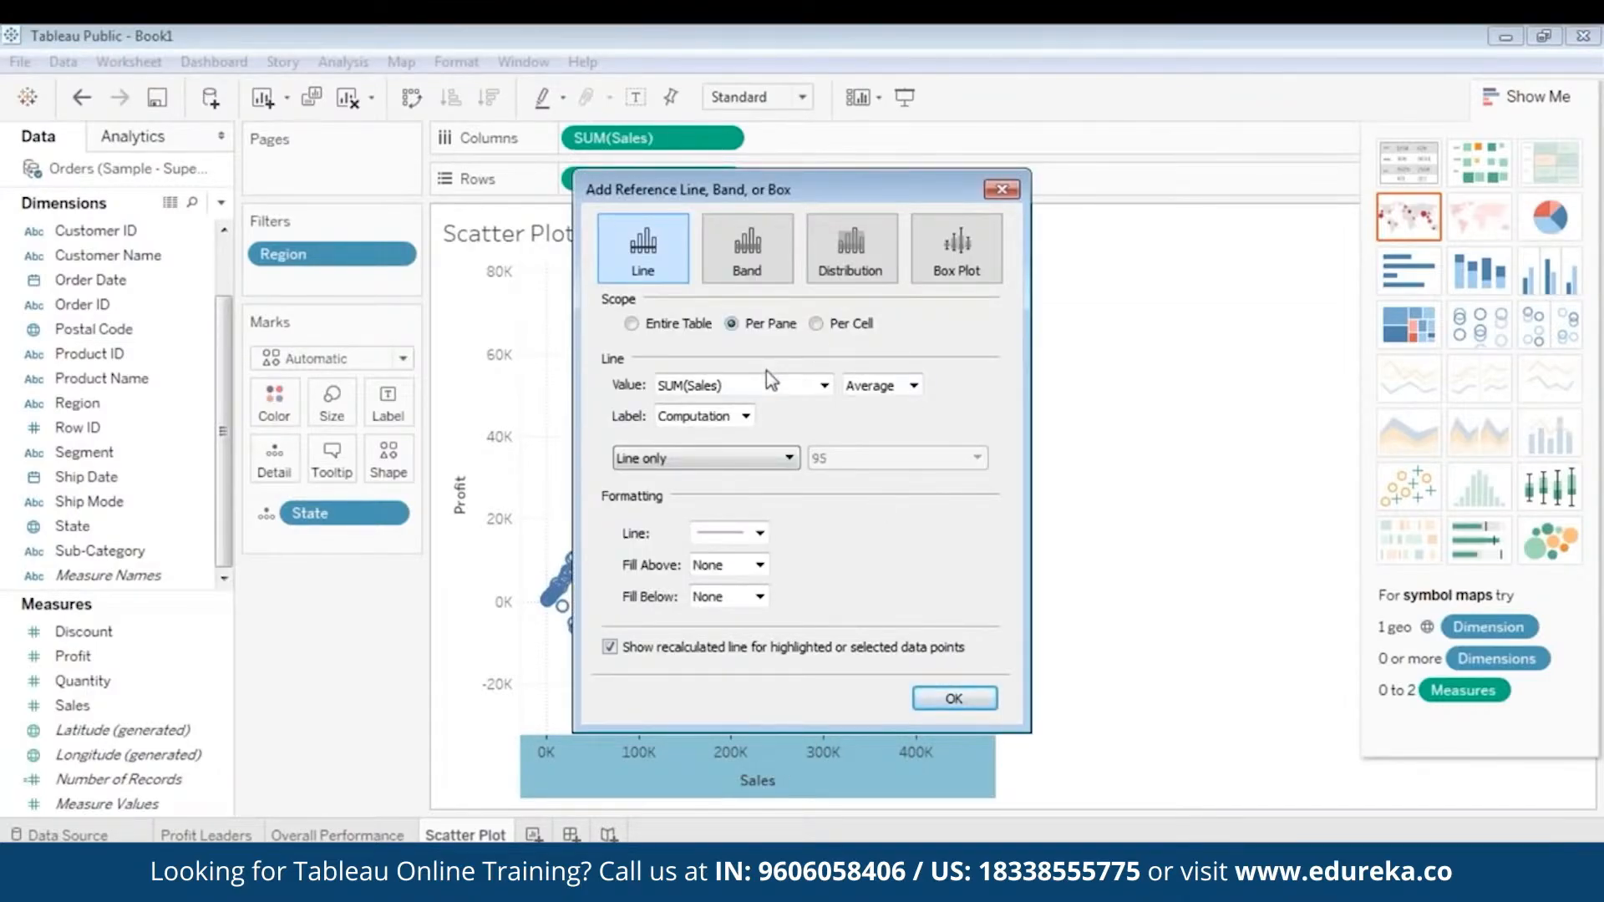
click(877, 389)
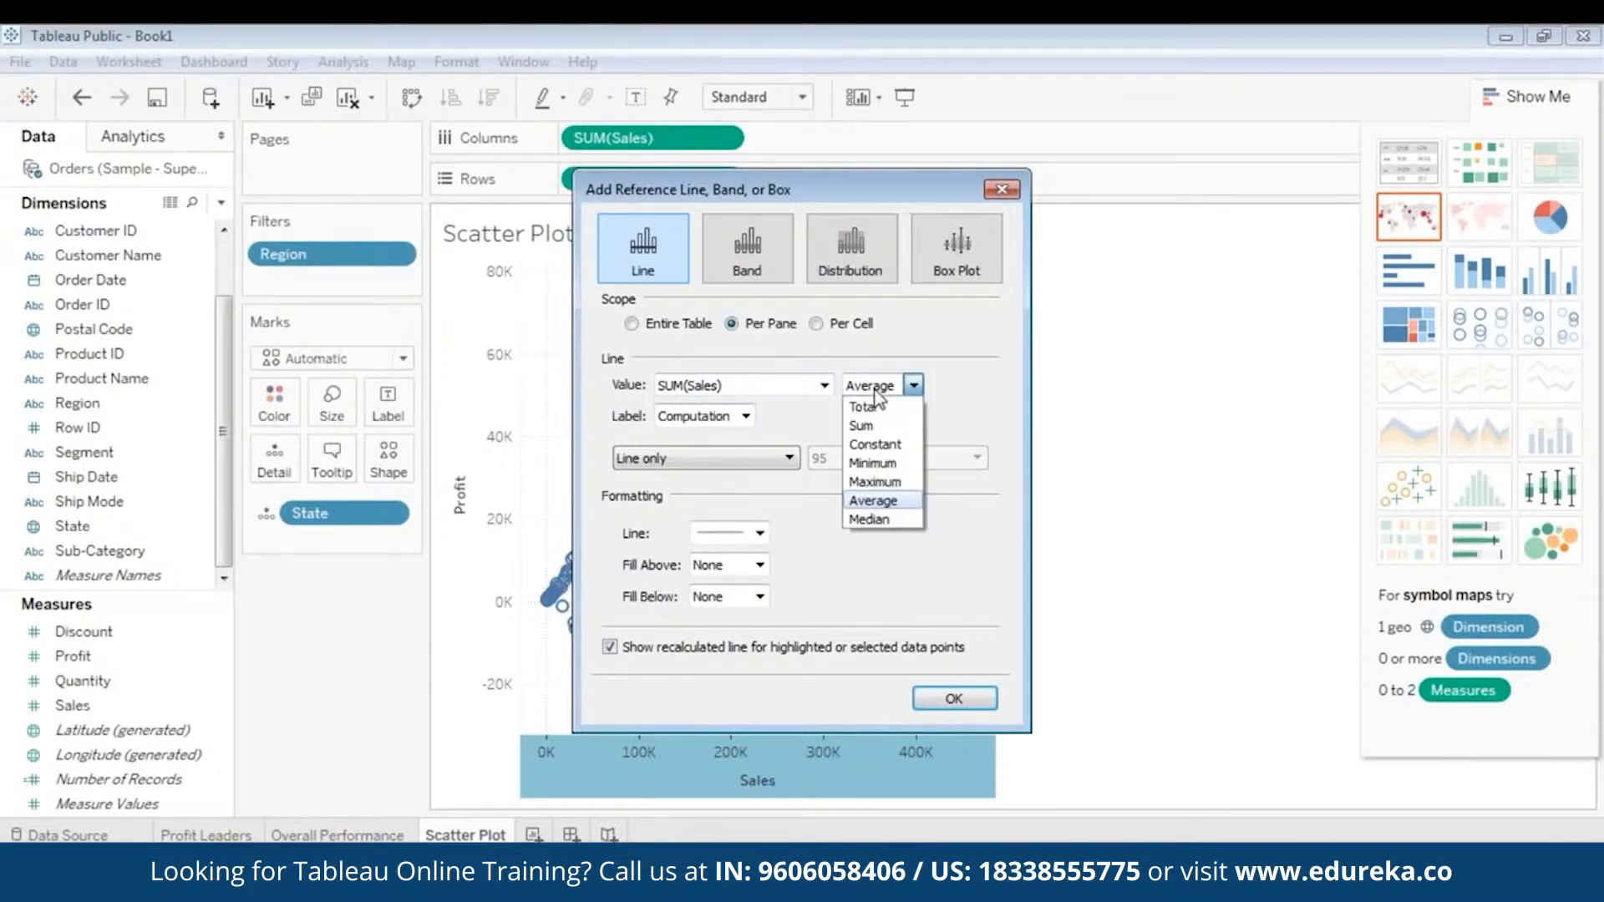
click(873, 519)
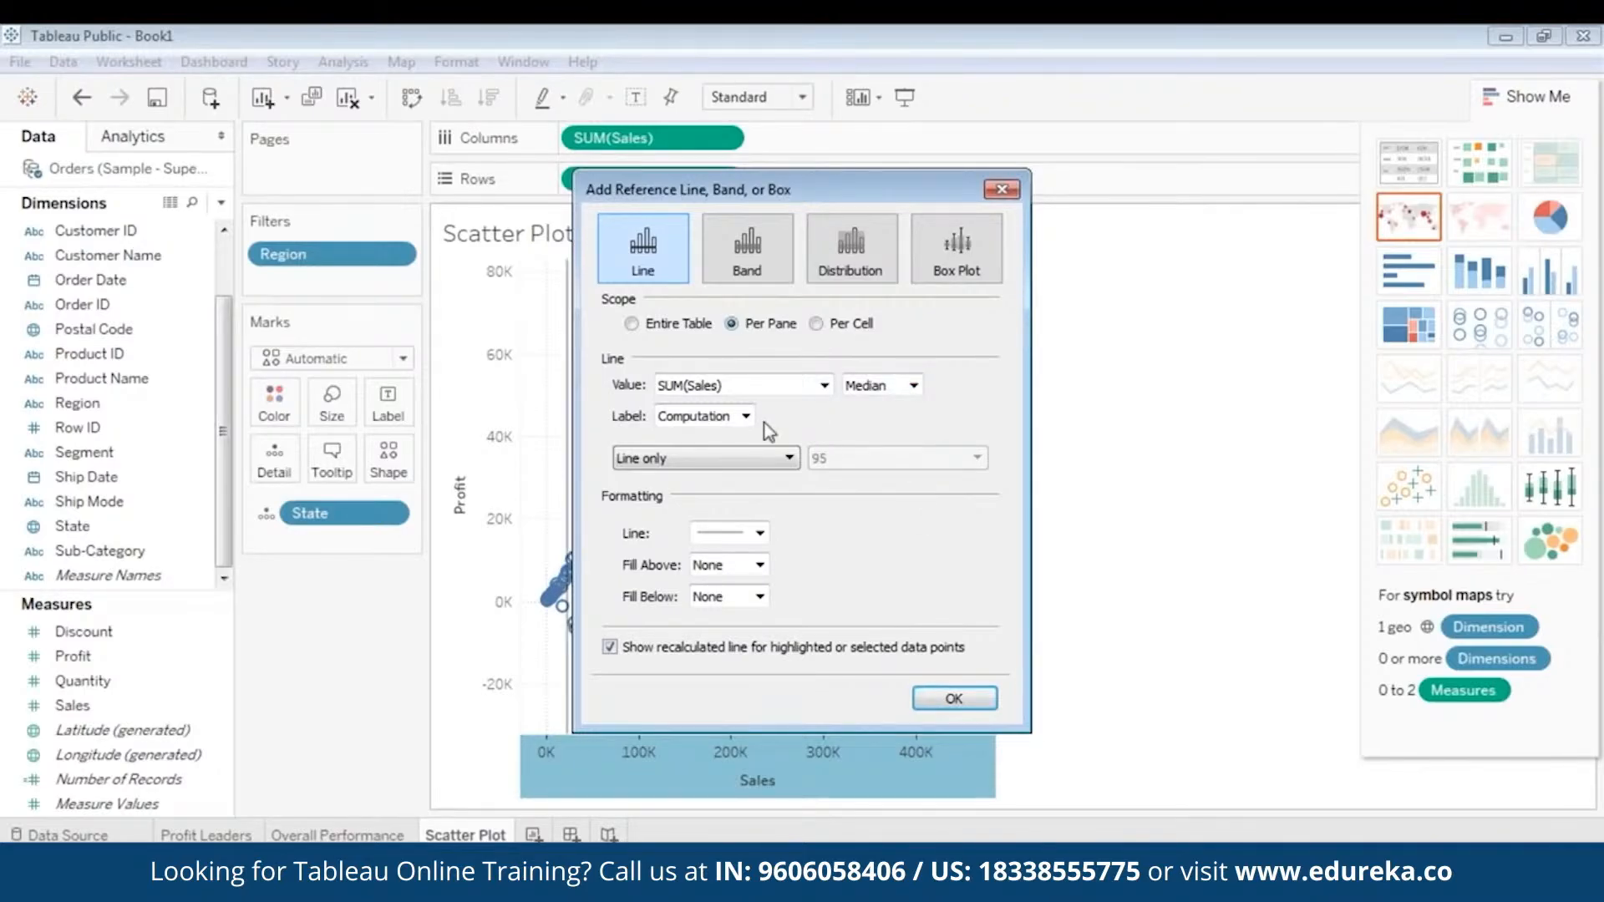
click(718, 419)
click(718, 431)
click(957, 698)
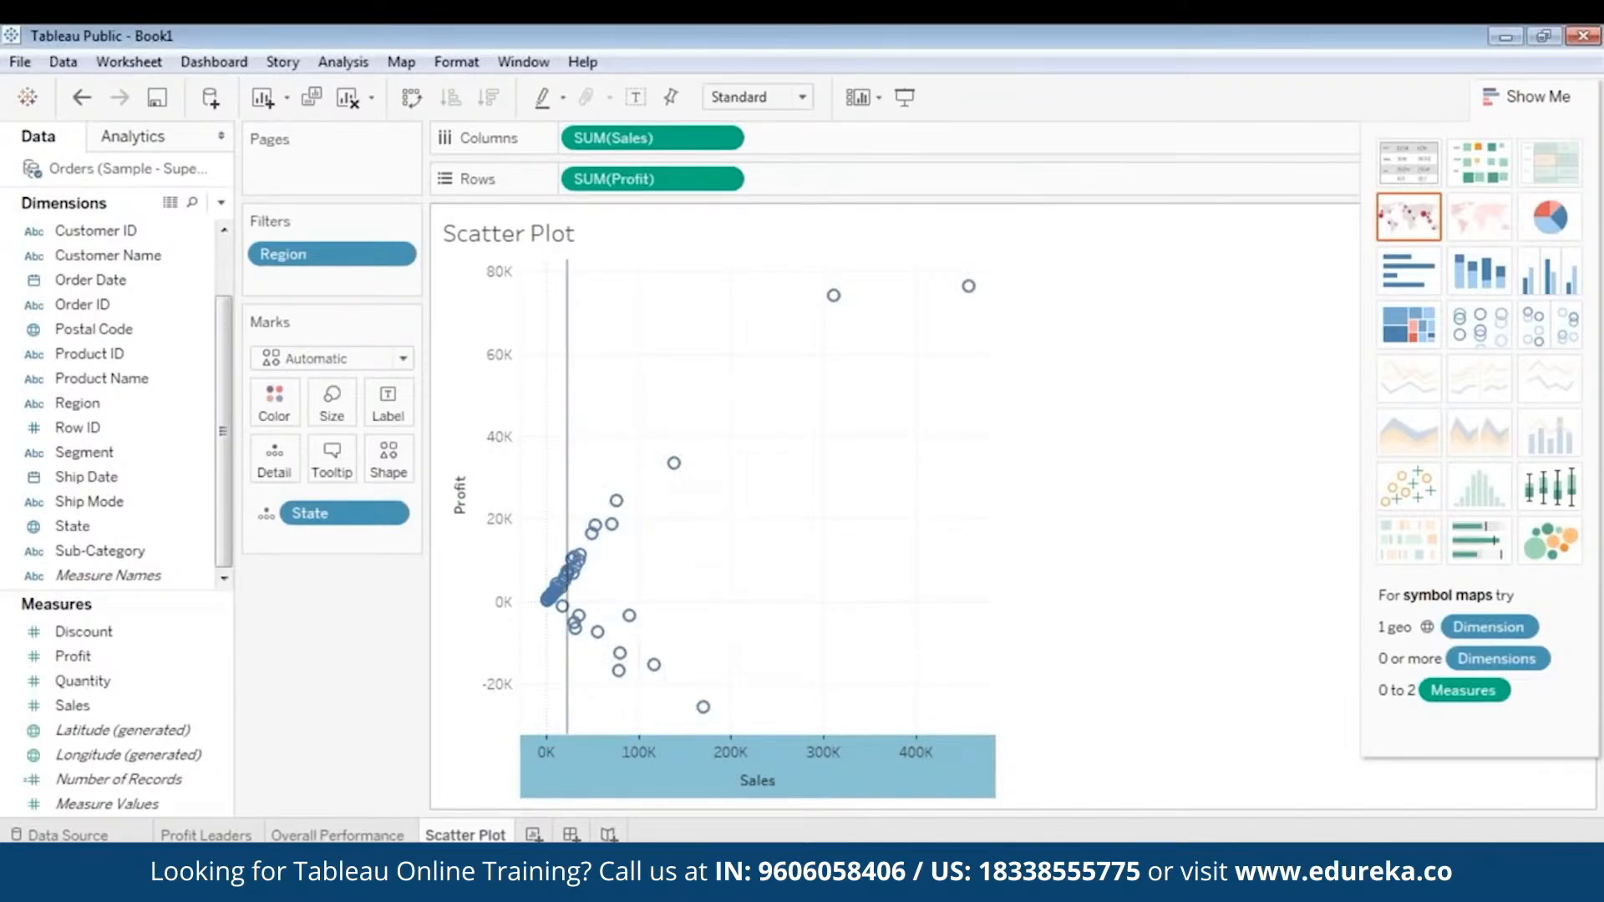
mouse_move(567, 422)
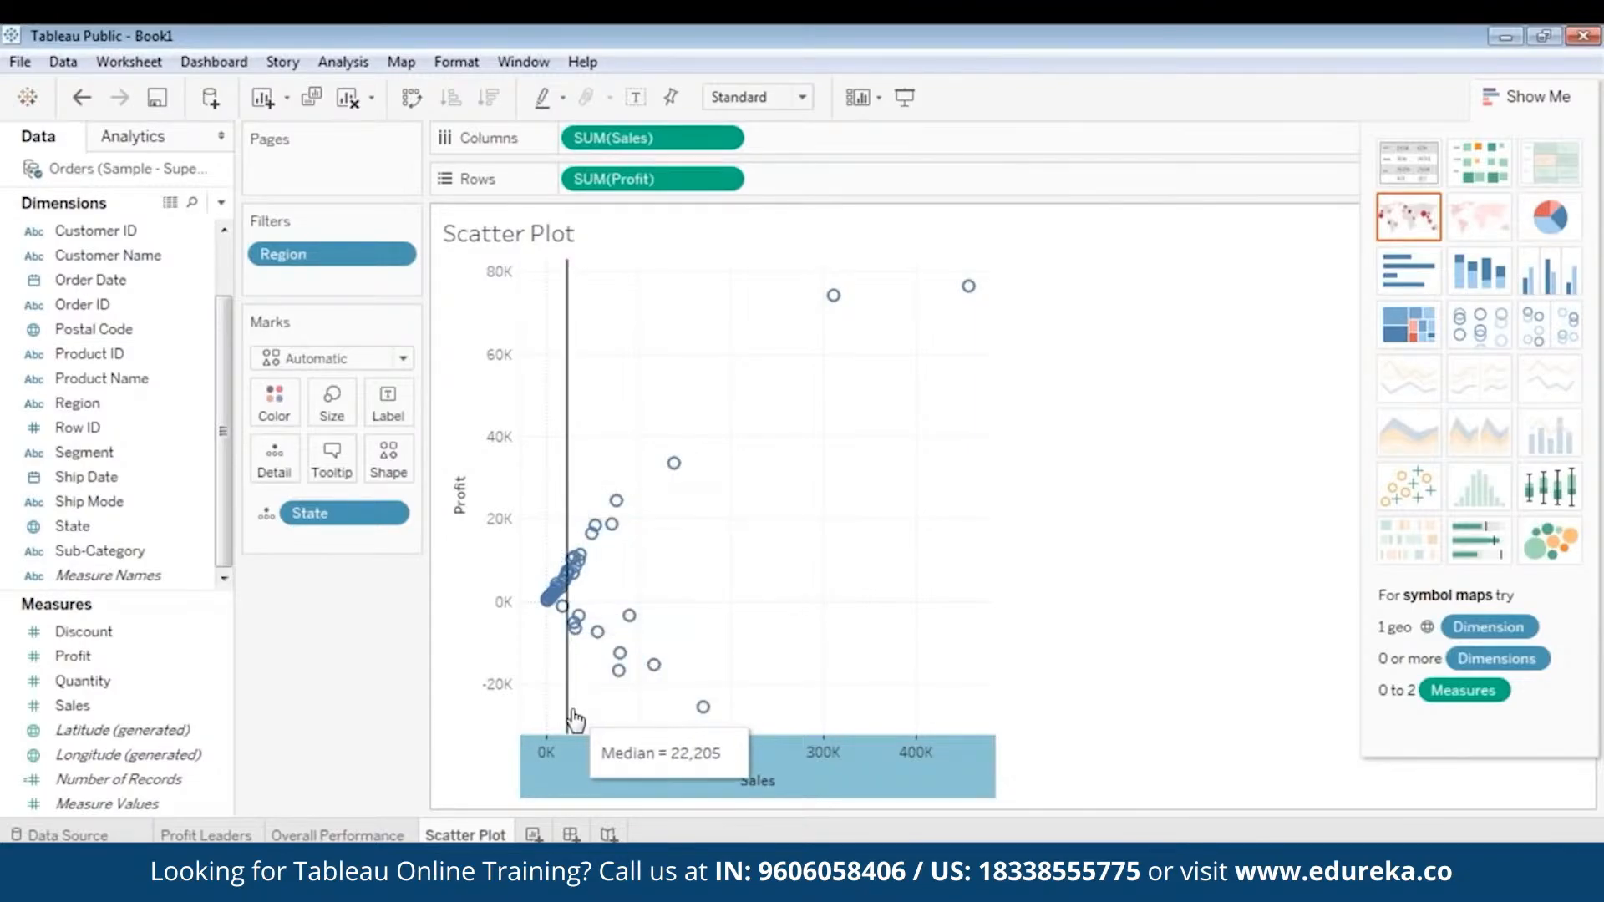
- Add a per-pane reference line at the median of SUM(Profit) to the Profit axis, without a label
right_click(464, 462)
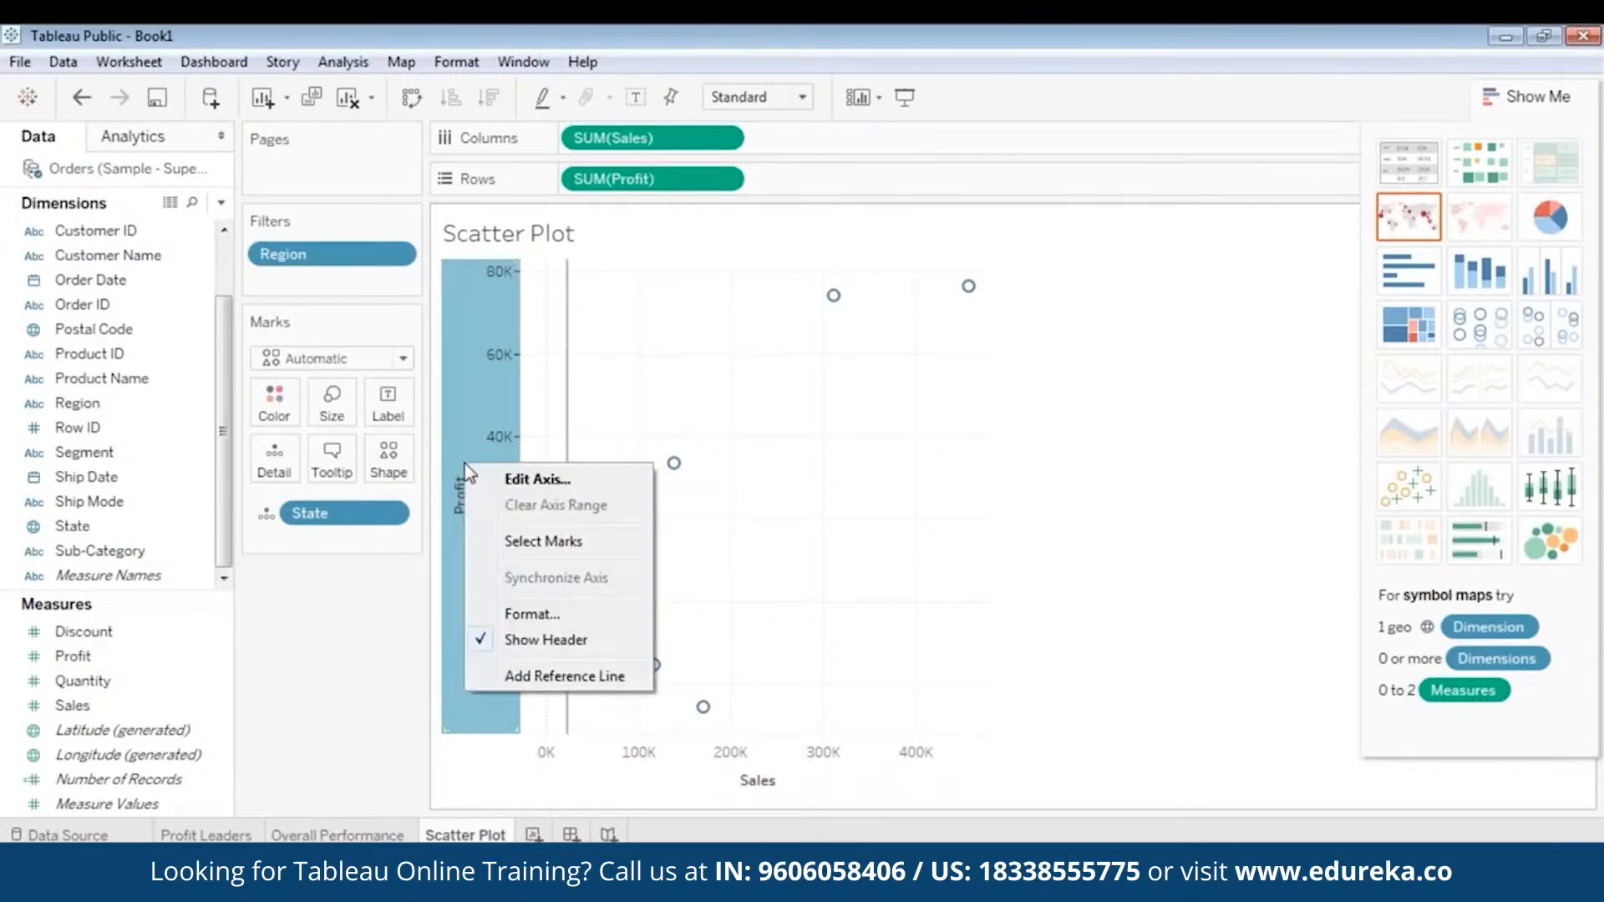
click(531, 676)
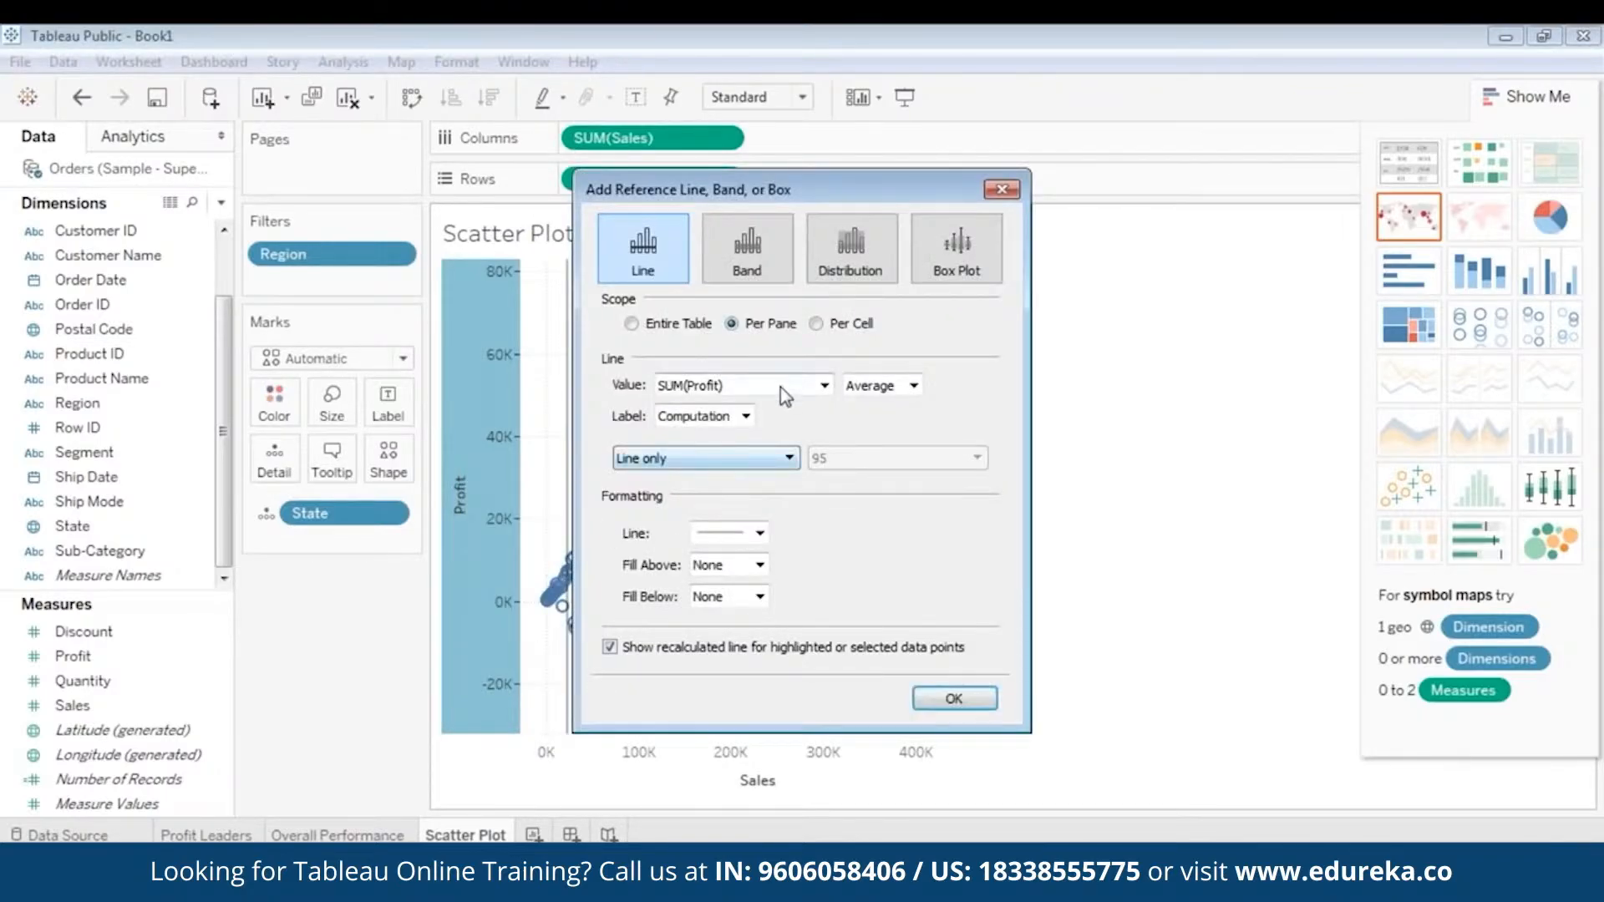
click(875, 388)
click(871, 519)
click(727, 416)
click(704, 441)
click(953, 698)
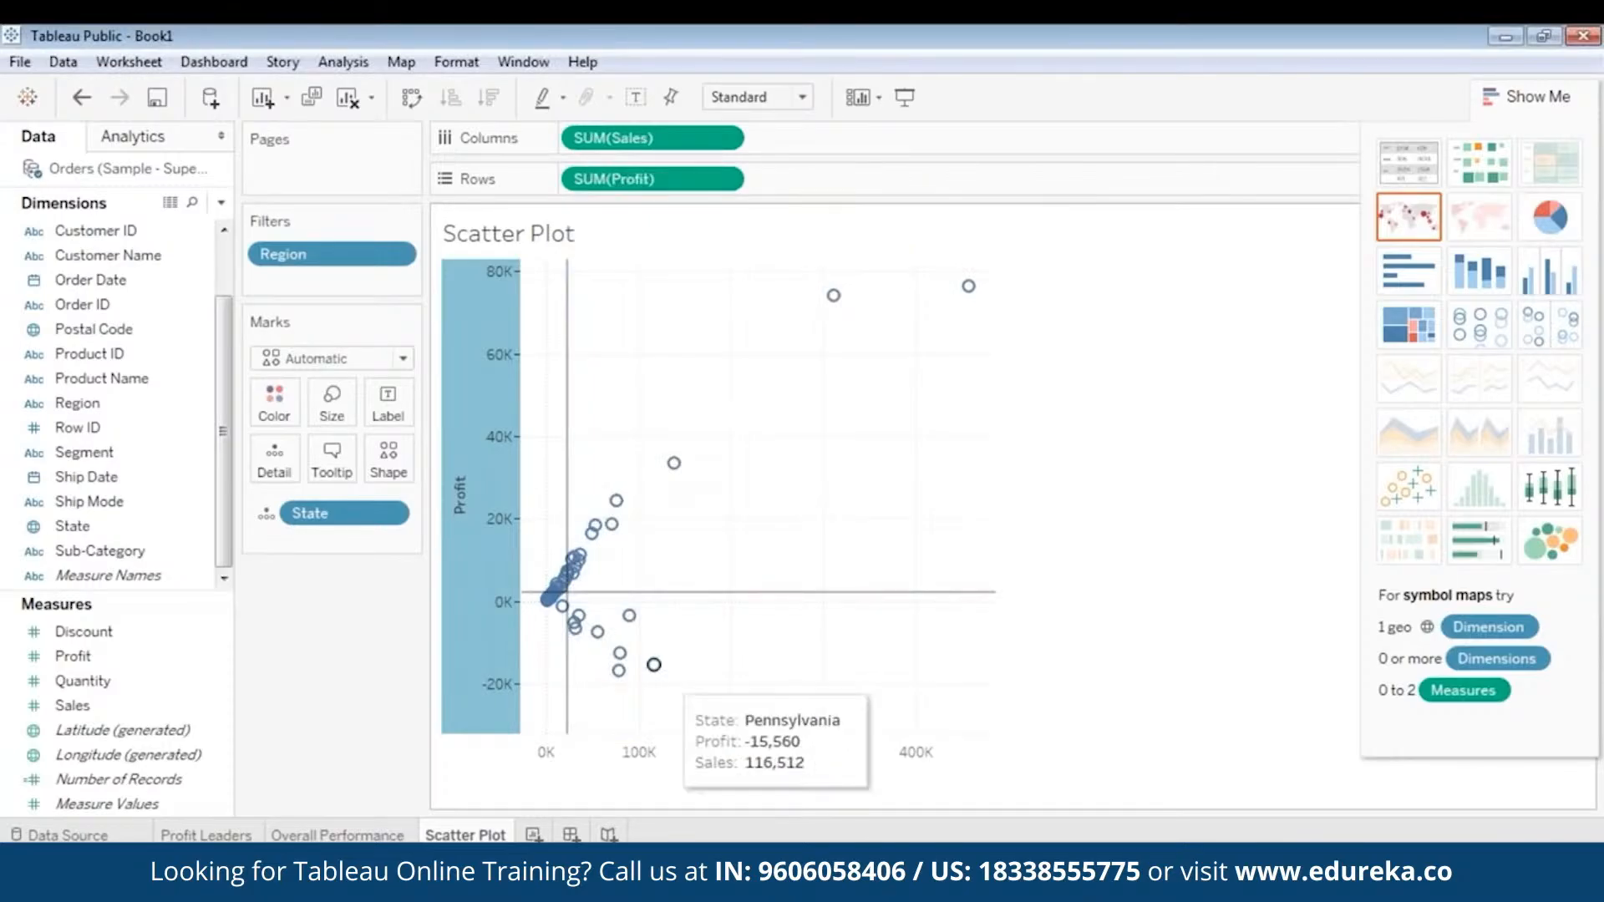
mouse_move(554, 601)
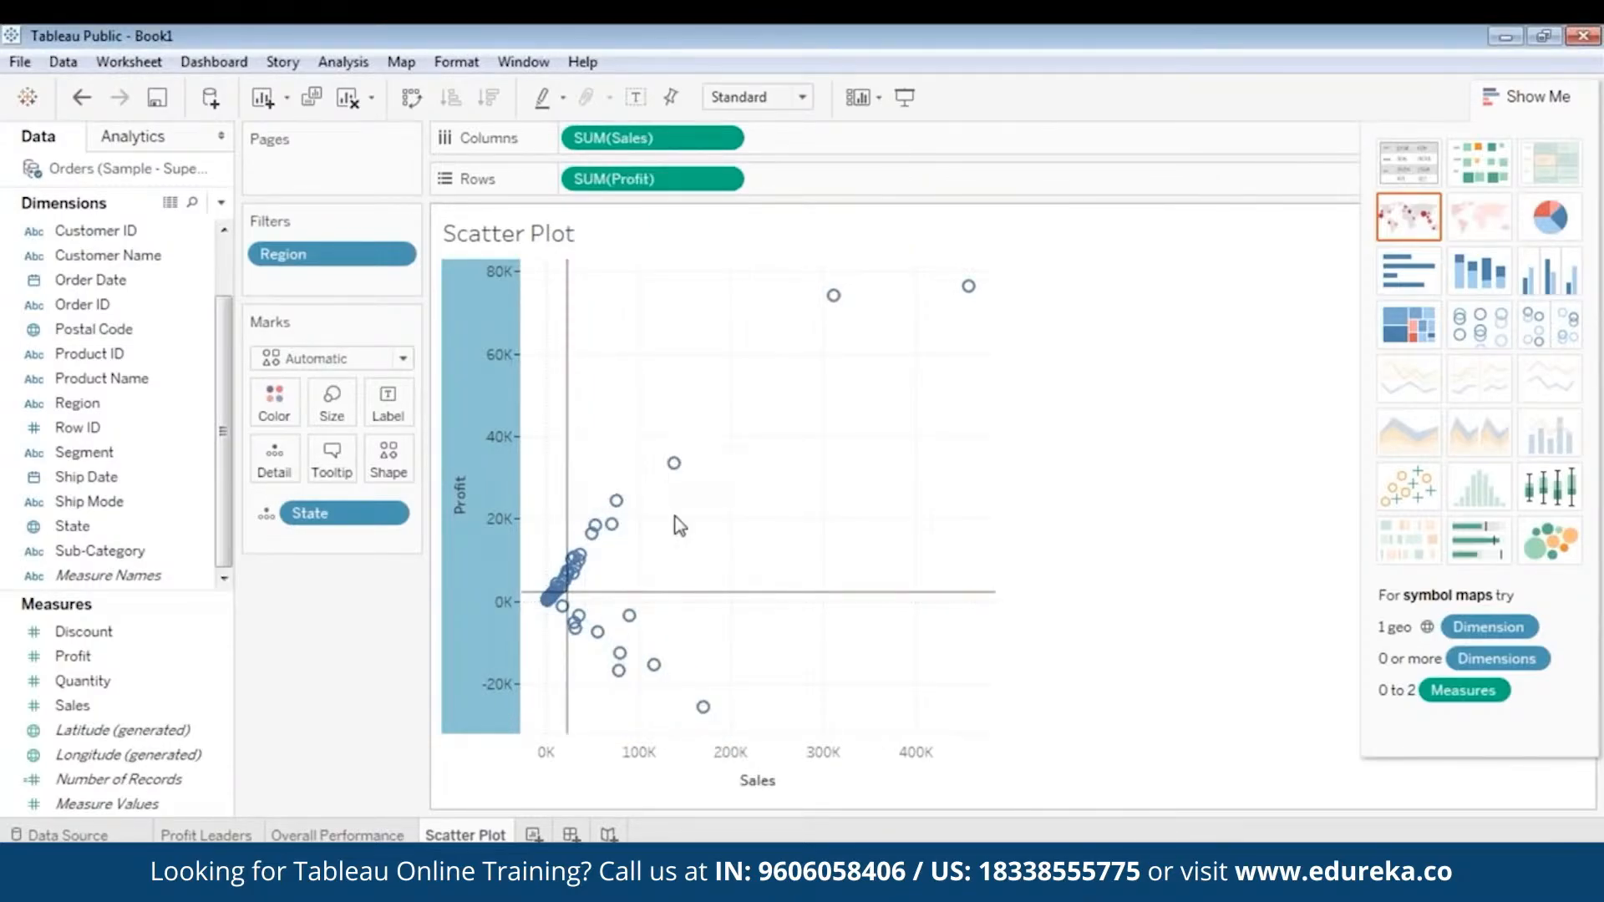
mouse_move(714, 592)
mouse_move(693, 460)
mouse_move(623, 507)
mouse_move(633, 608)
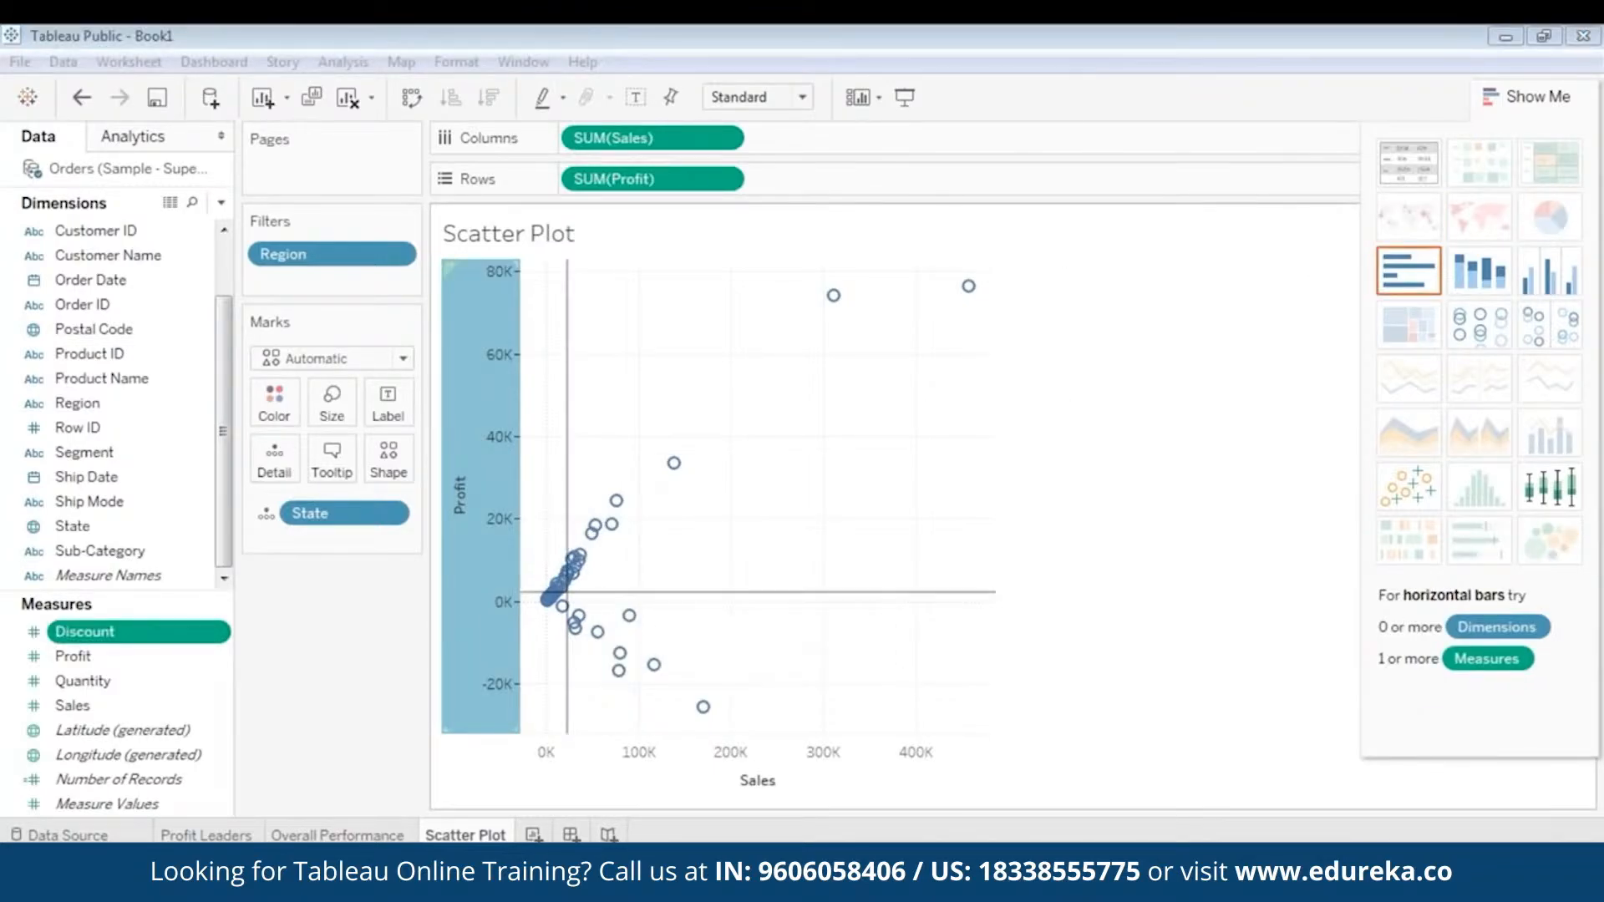
mouse_move(673, 465)
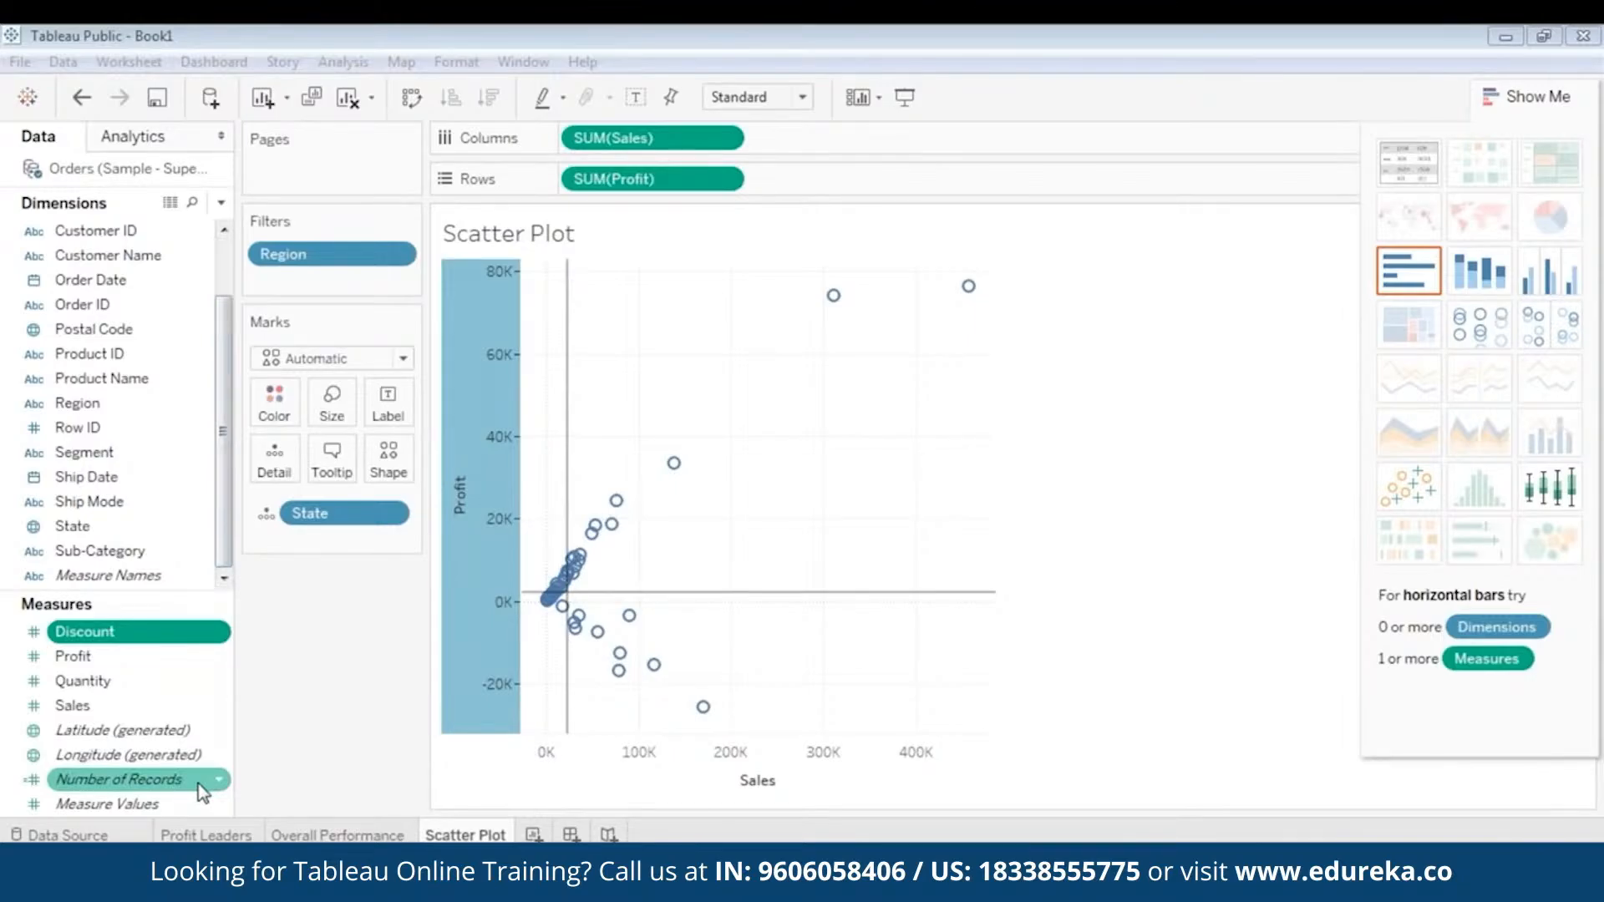
- Start a new parameter from the Quantity measure, naming it Sales Parameter and choosing the Float data type
right_click(7, 686)
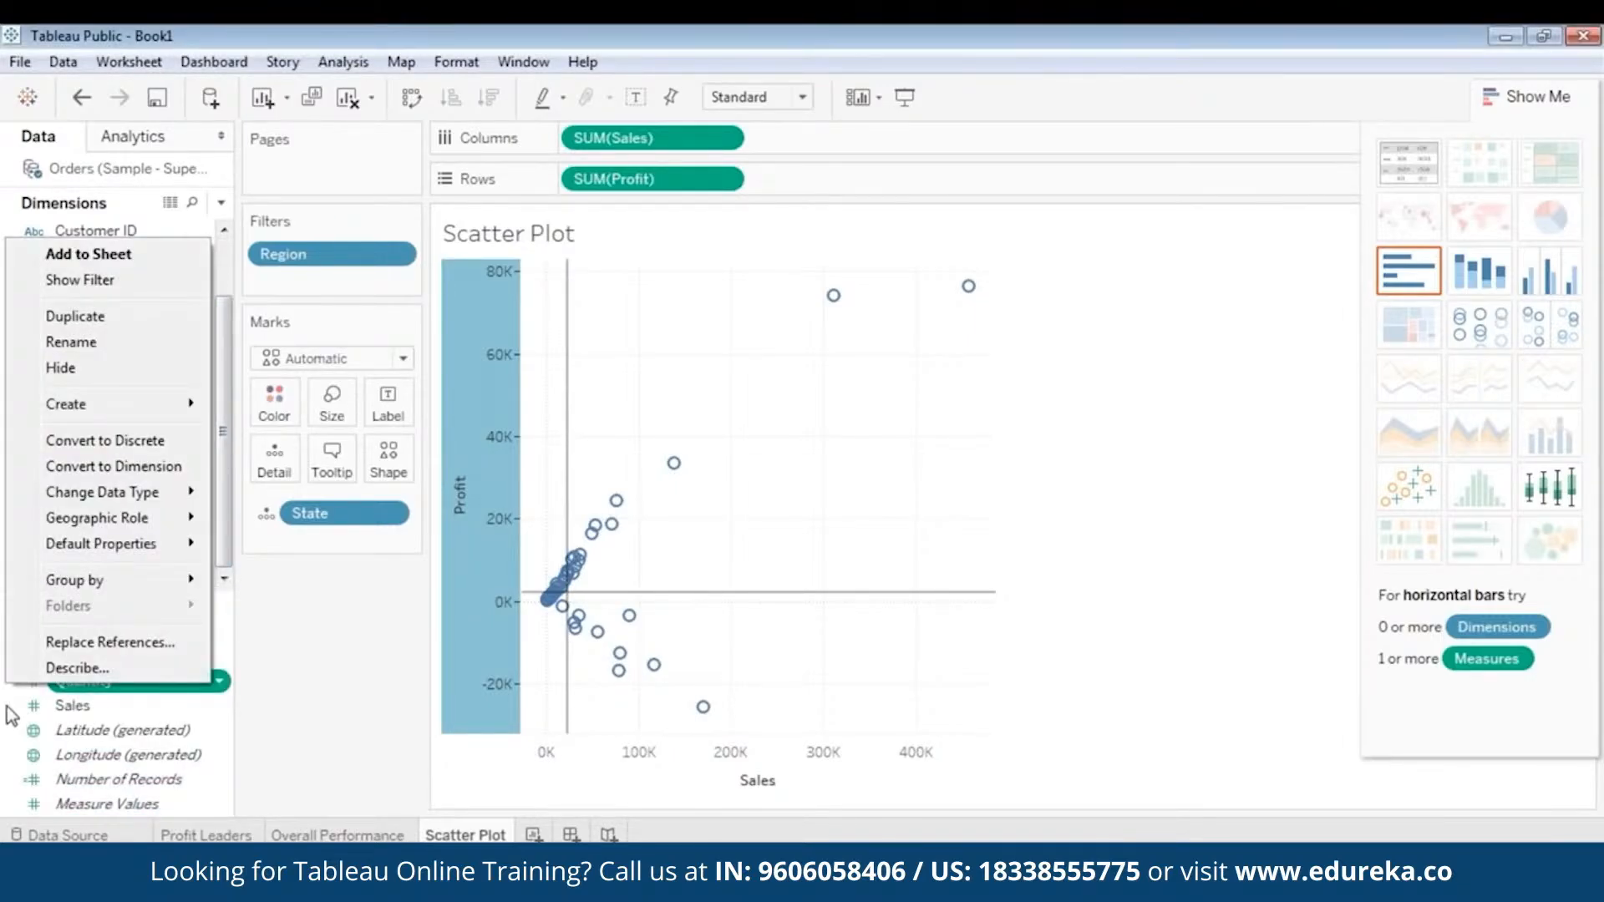
mouse_move(97, 404)
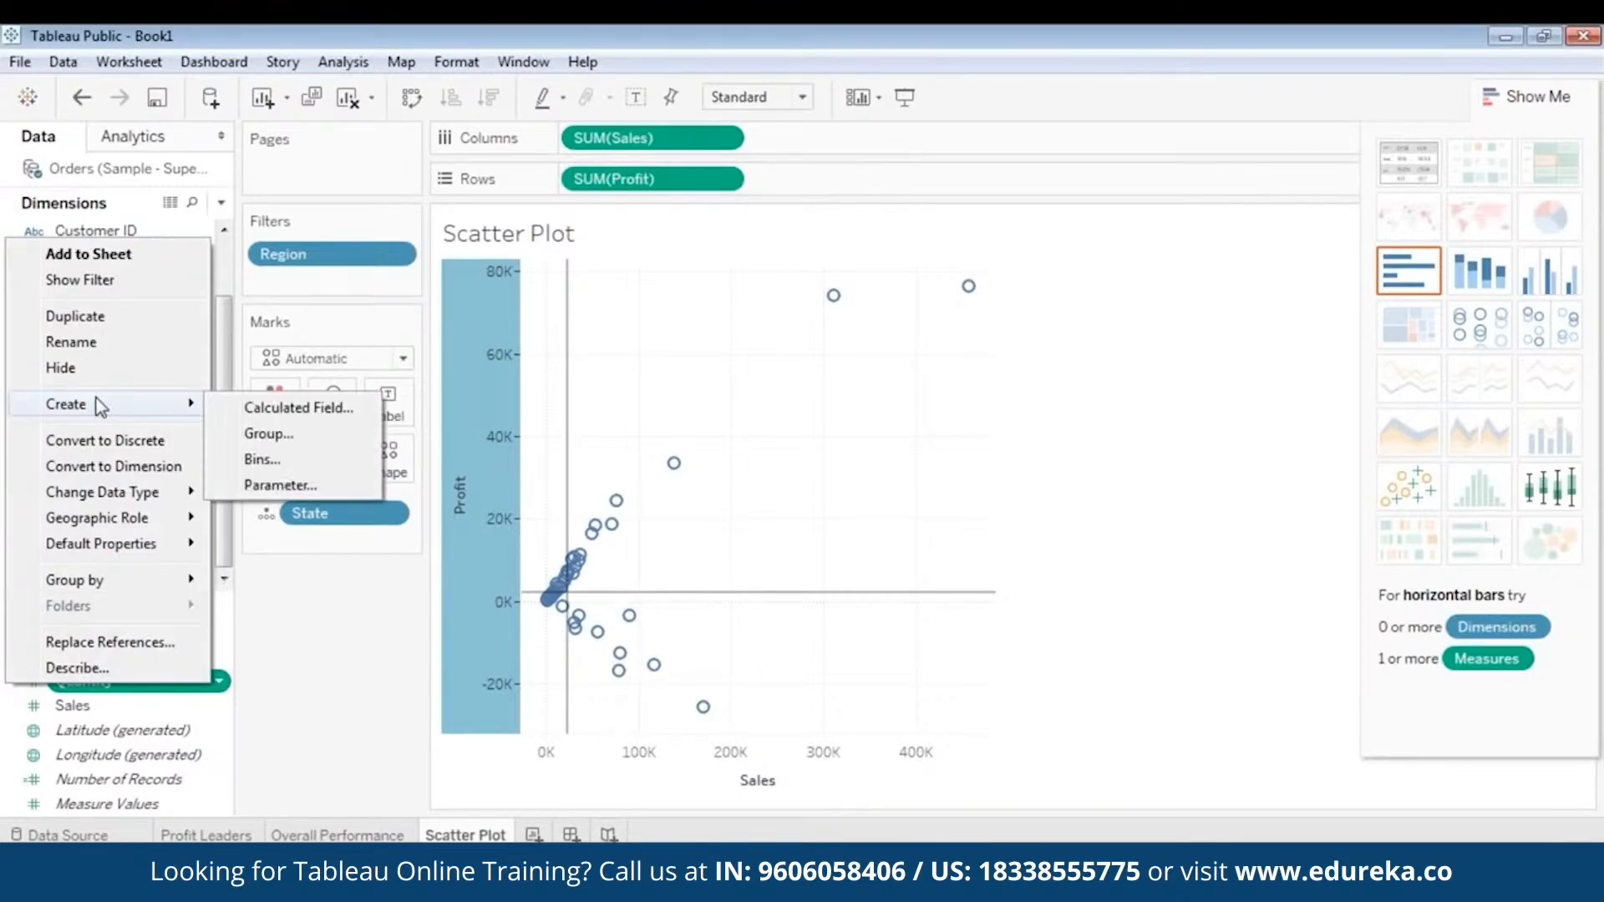
click(274, 486)
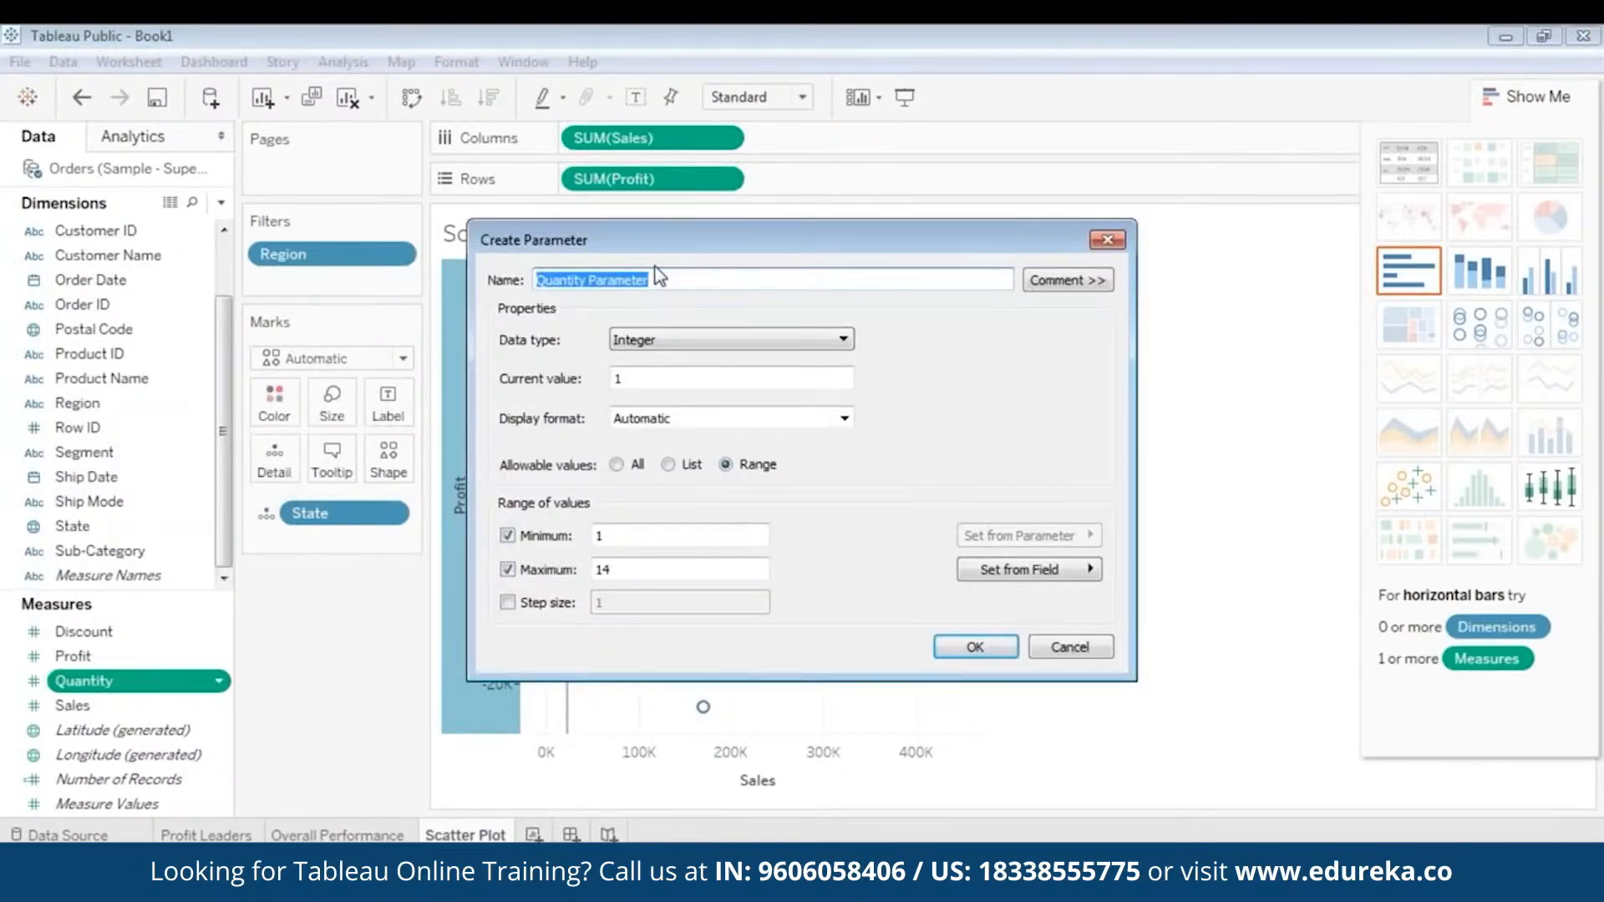
text(S)
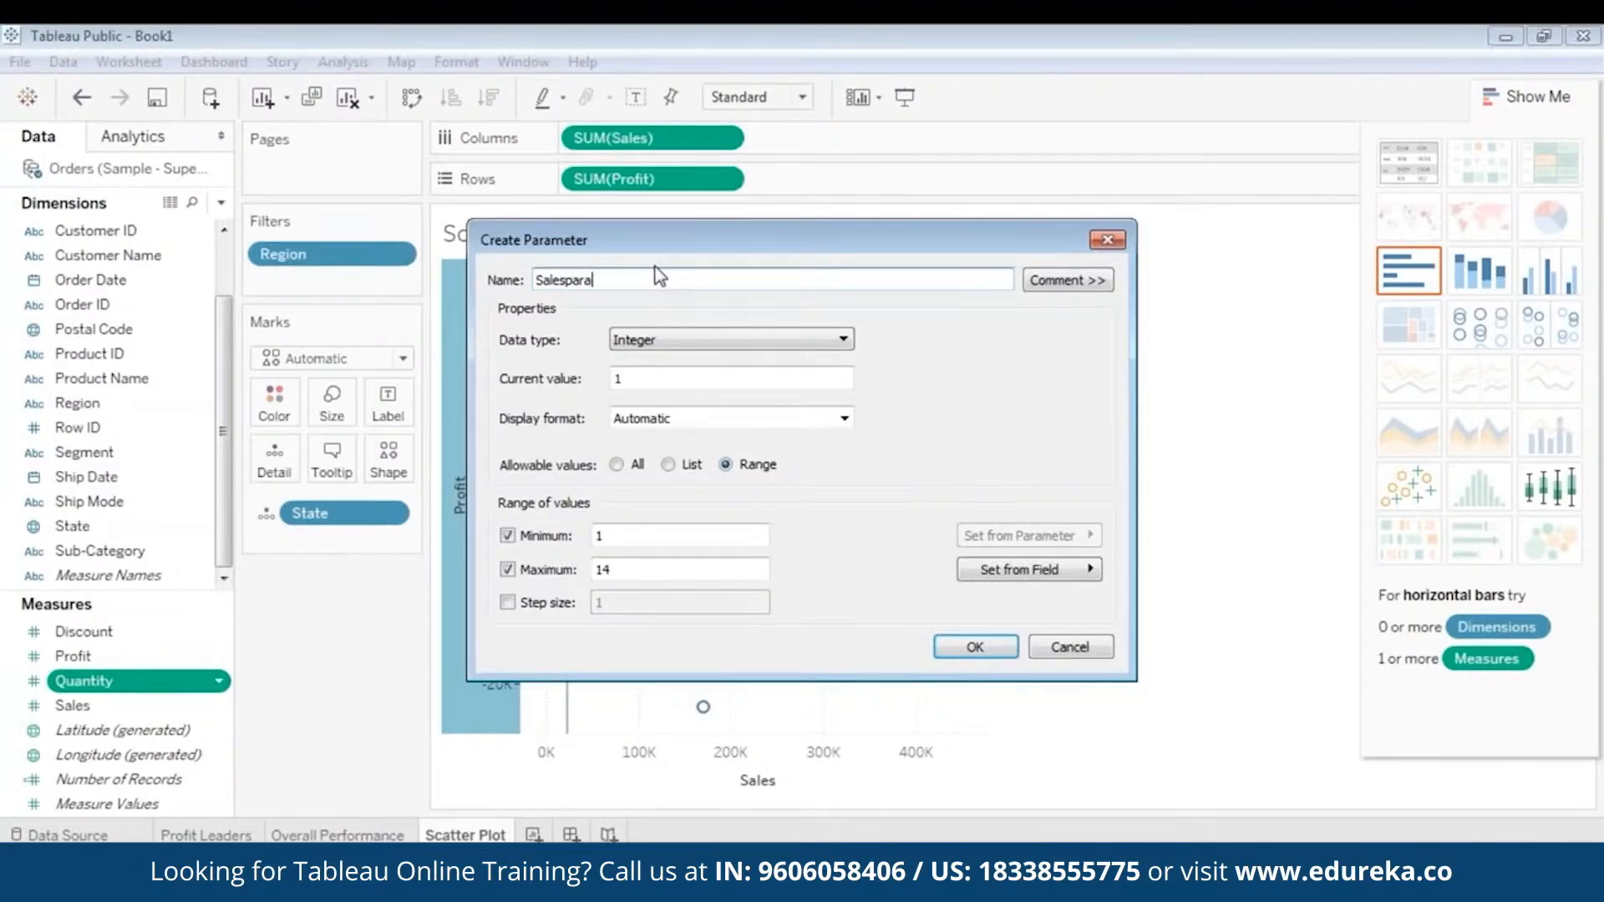
text(ales Parameter)
click(698, 340)
click(697, 356)
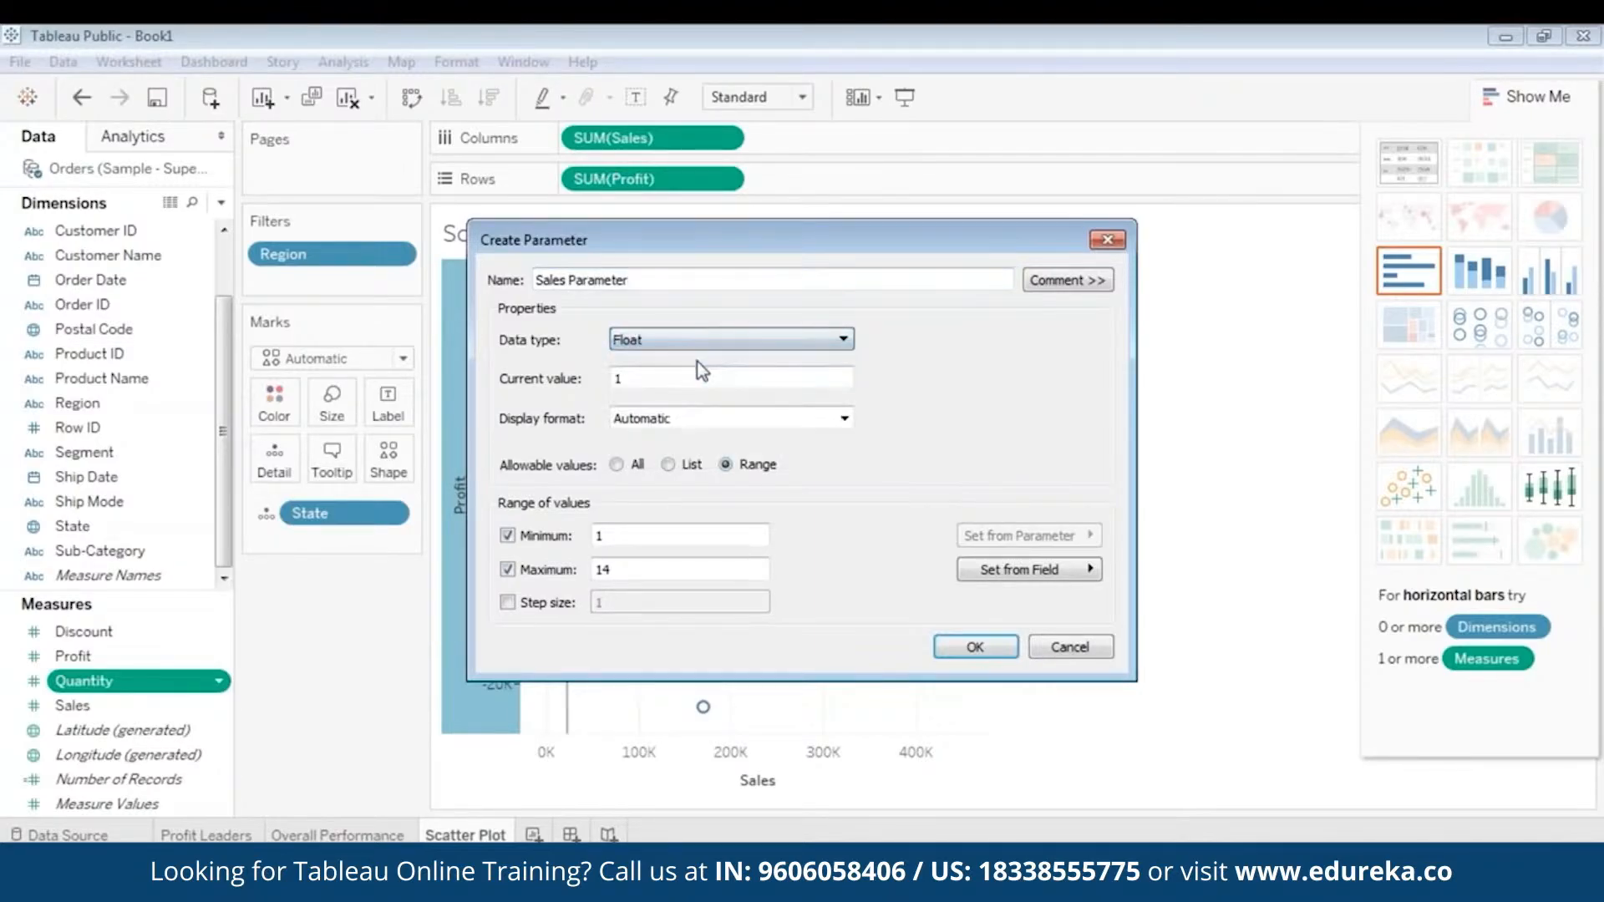
- Set the Sales Parameter's current value to 22205 and create the parameter
double_click(691, 369)
text(22205)
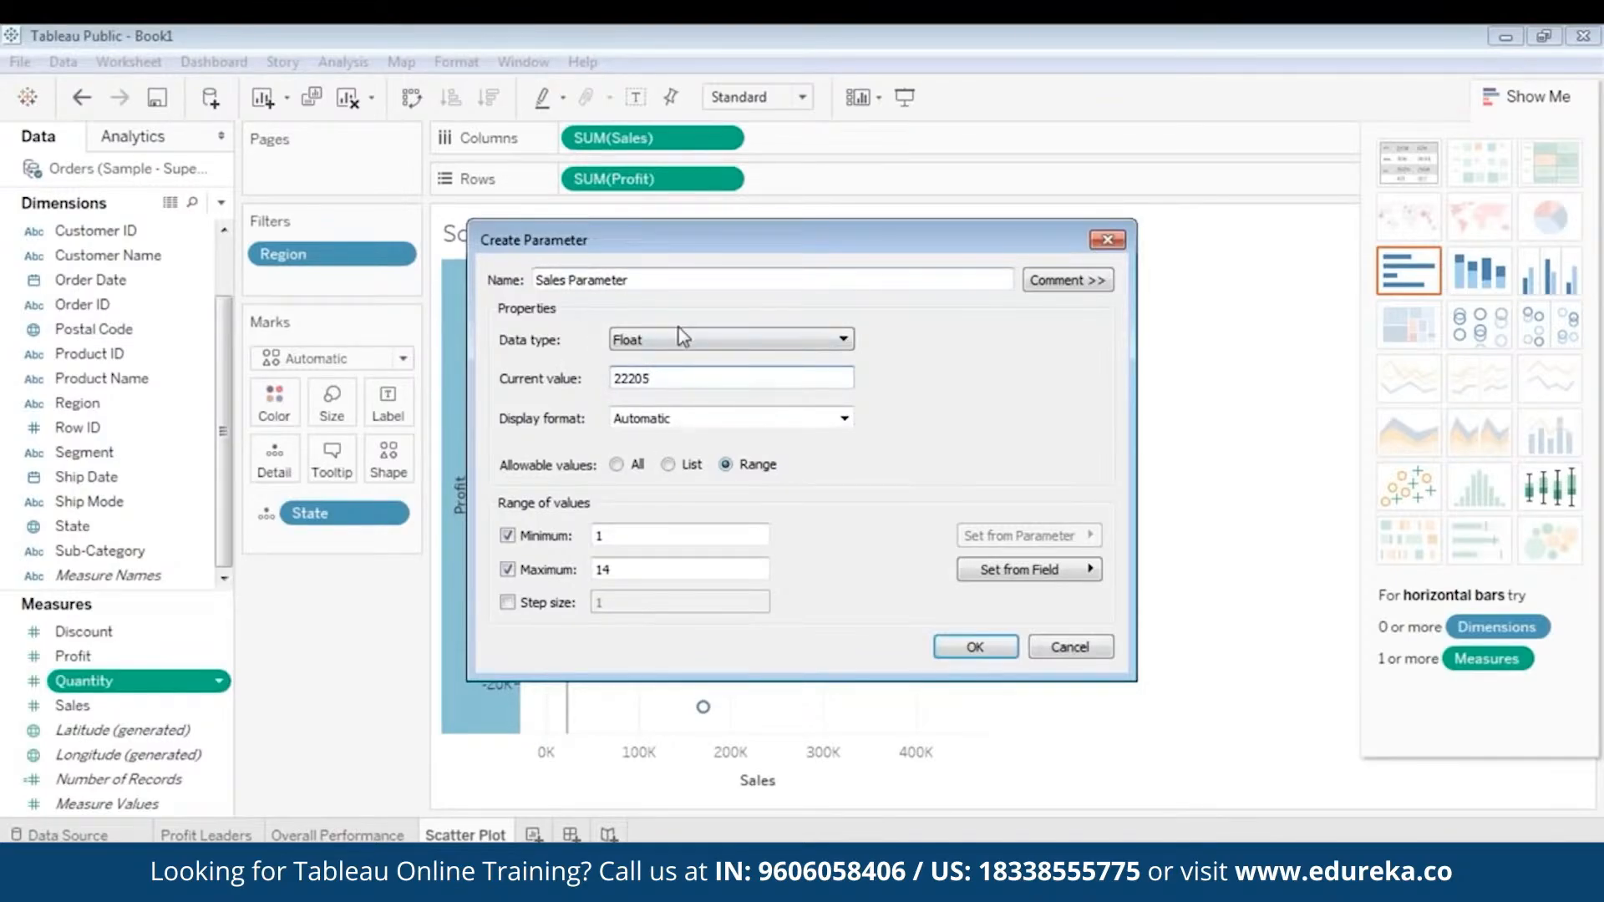
click(693, 382)
click(976, 647)
- Create a Float parameter based on Sales Parameter, named Profit Parameter, with the median profit as its current value
click(116, 802)
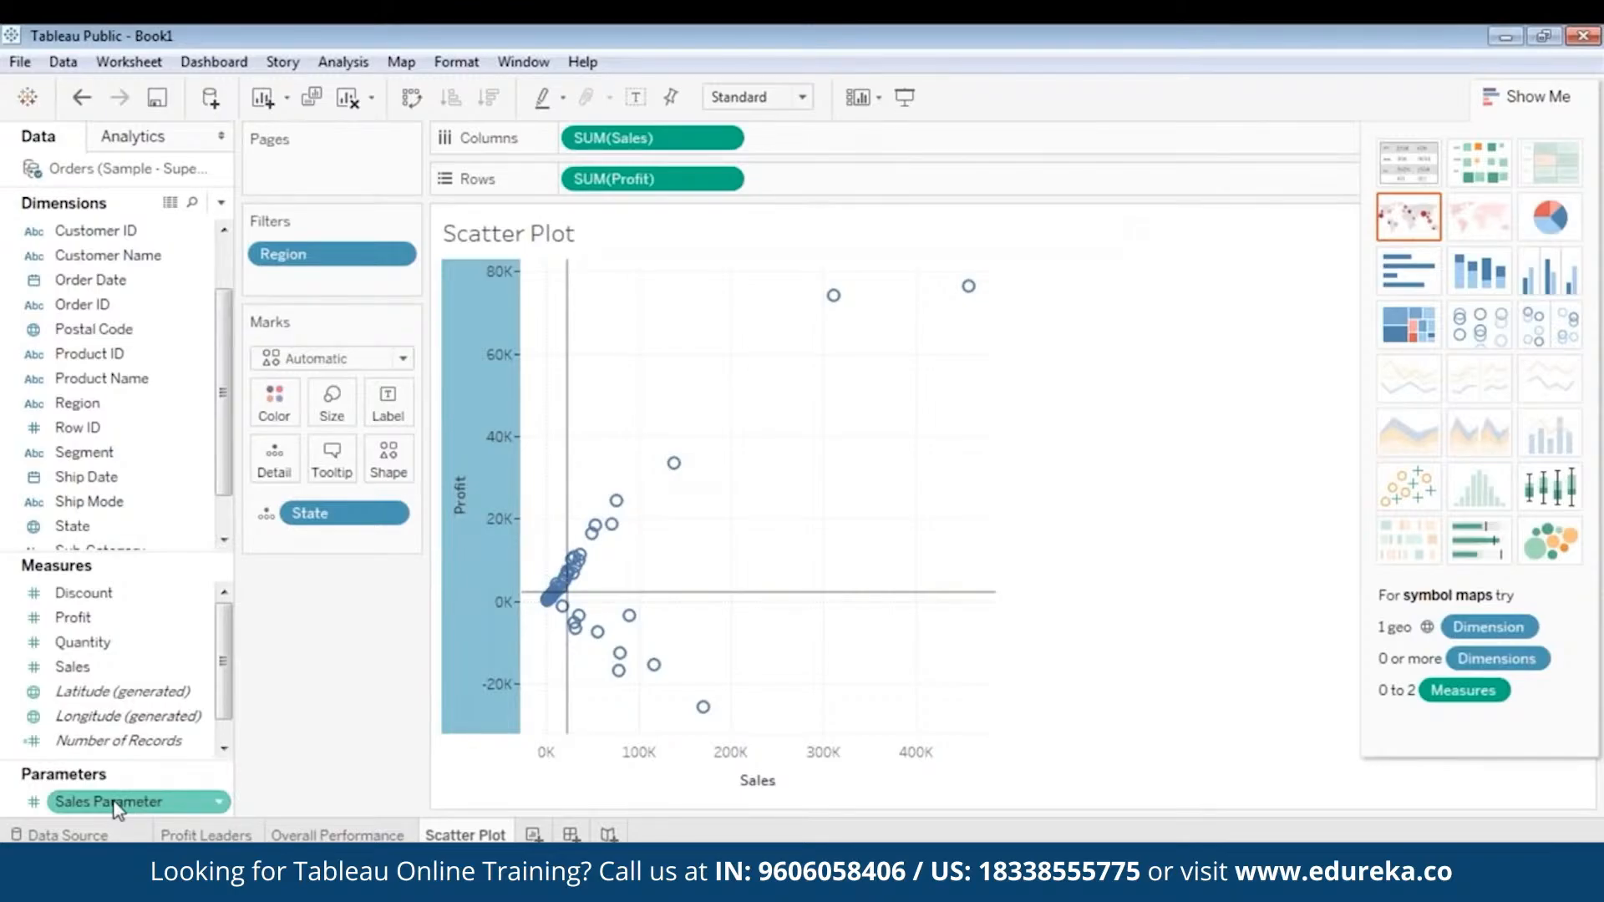
right_click(31, 798)
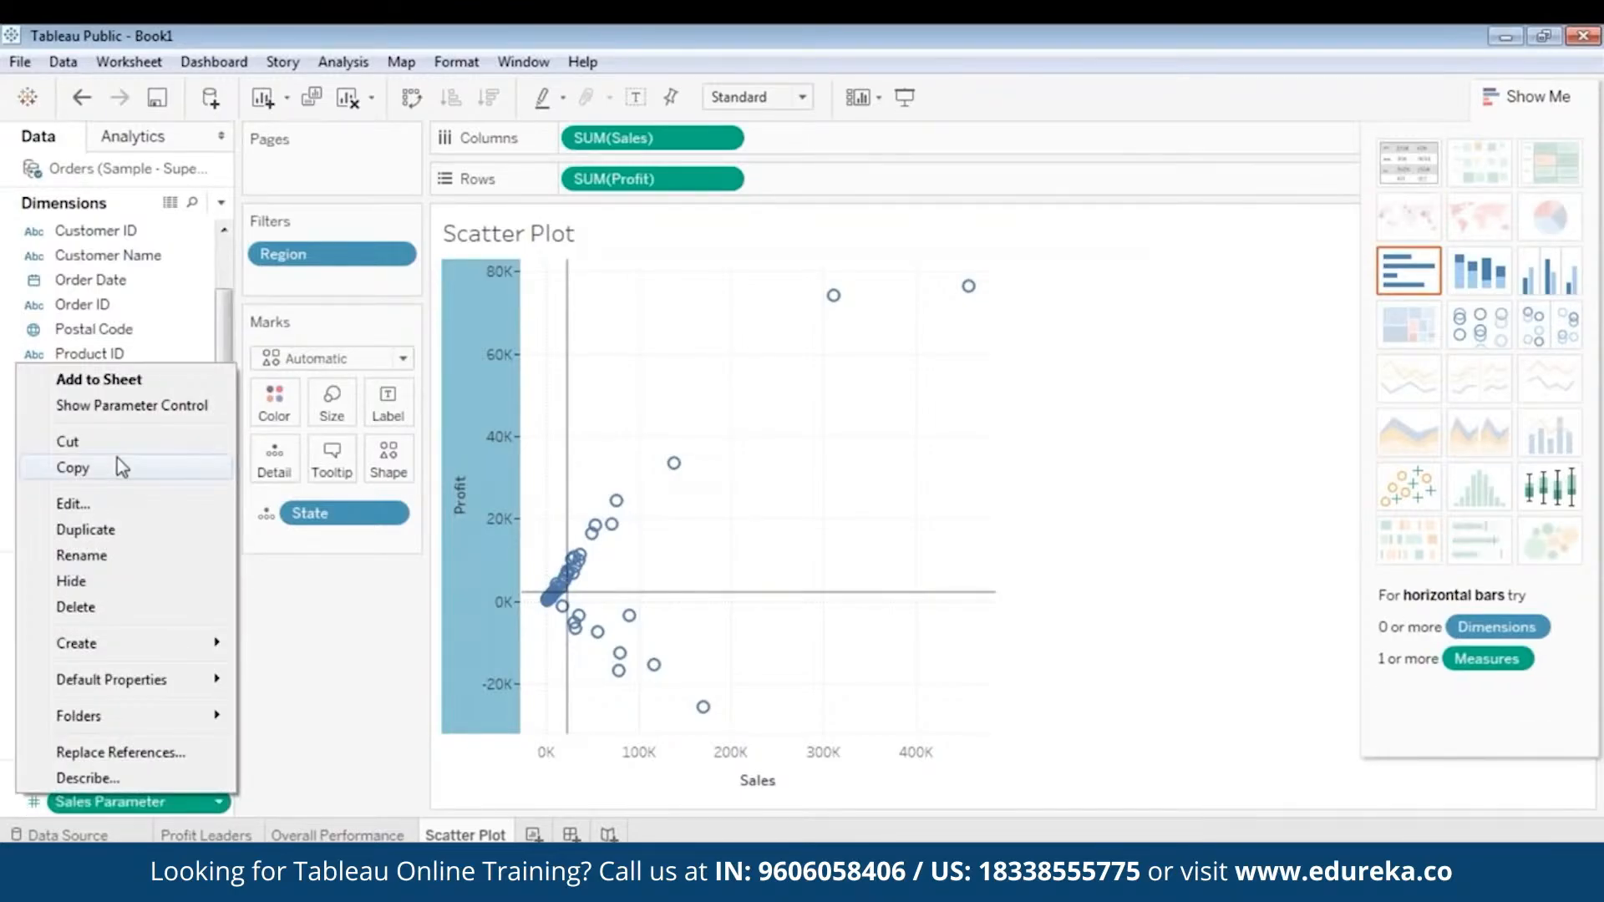
mouse_move(155, 644)
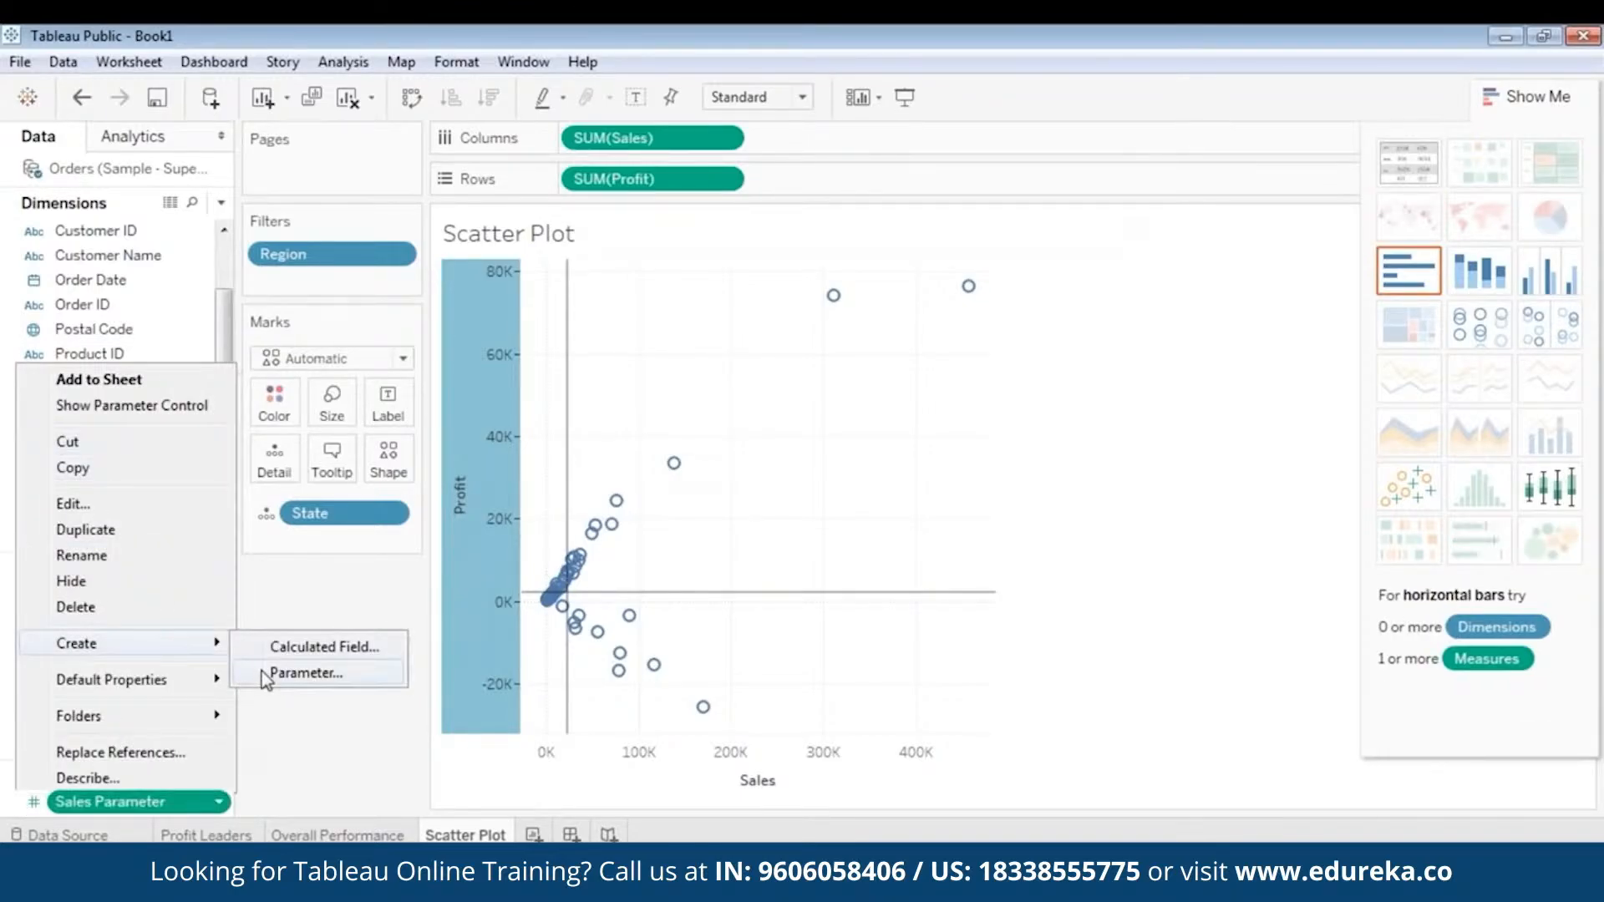
click(305, 673)
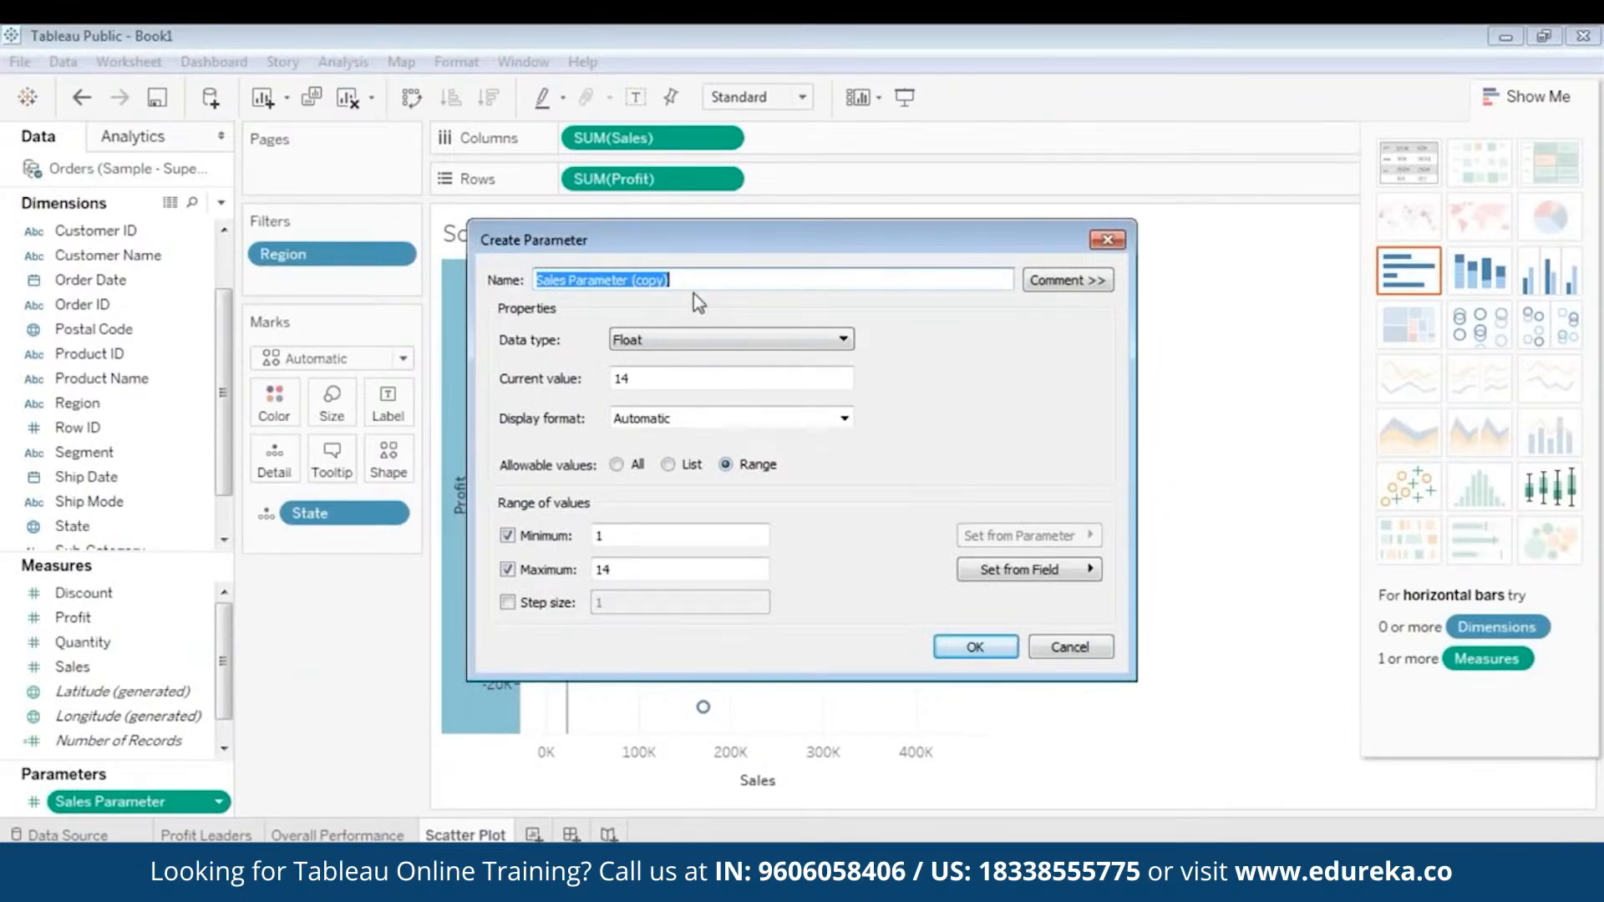
text(Pro)
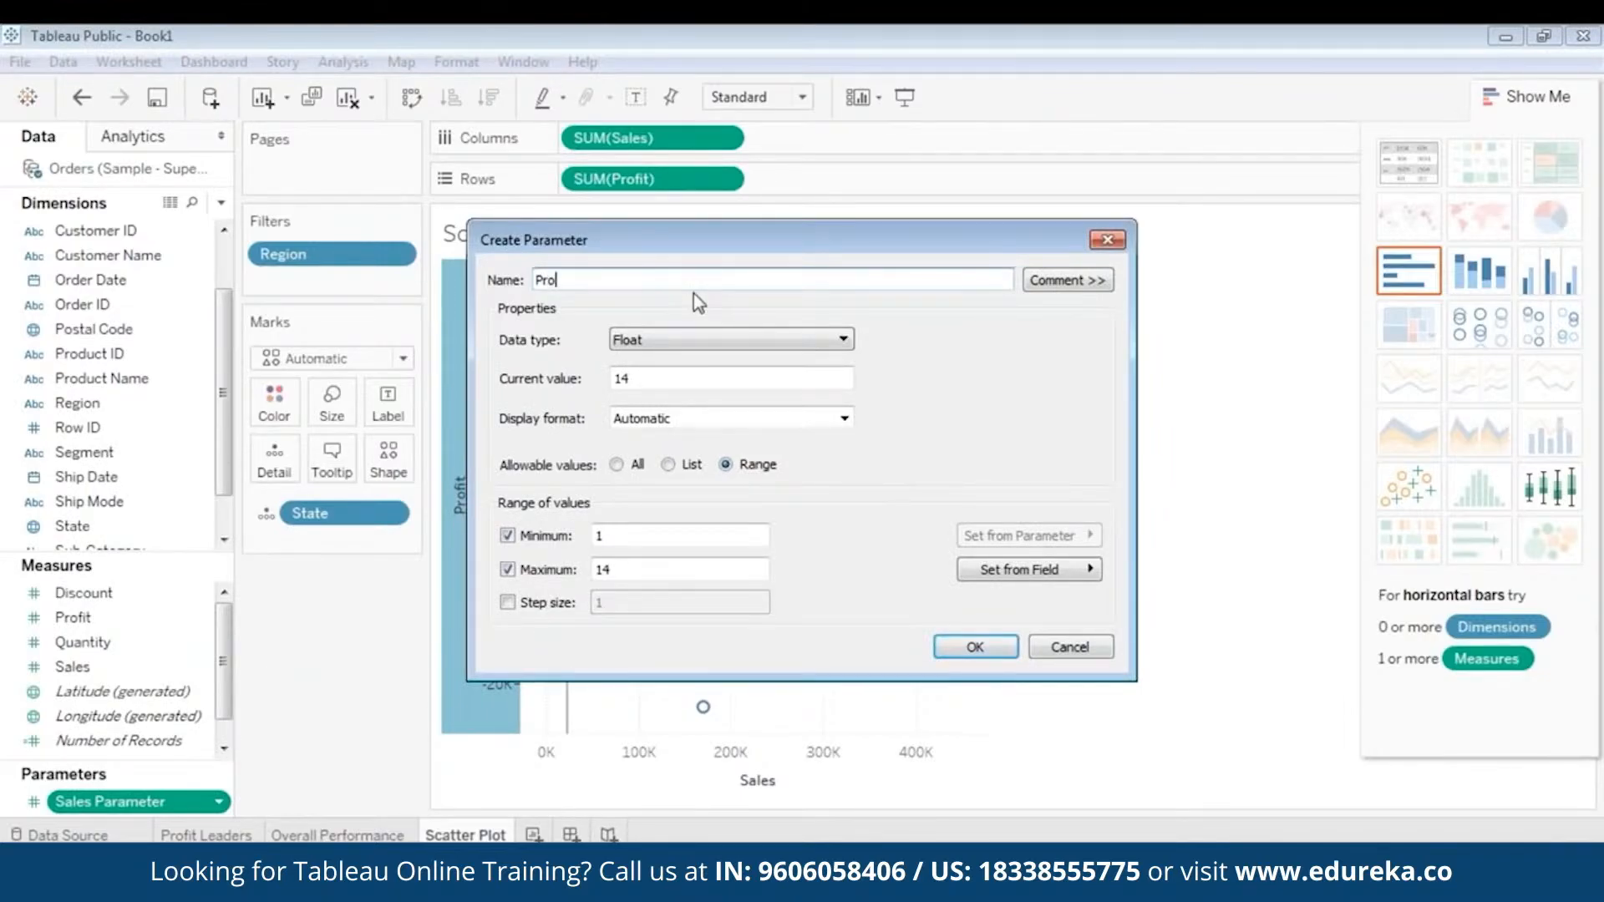
text(fit Parameter)
drag(633, 380, 597, 380)
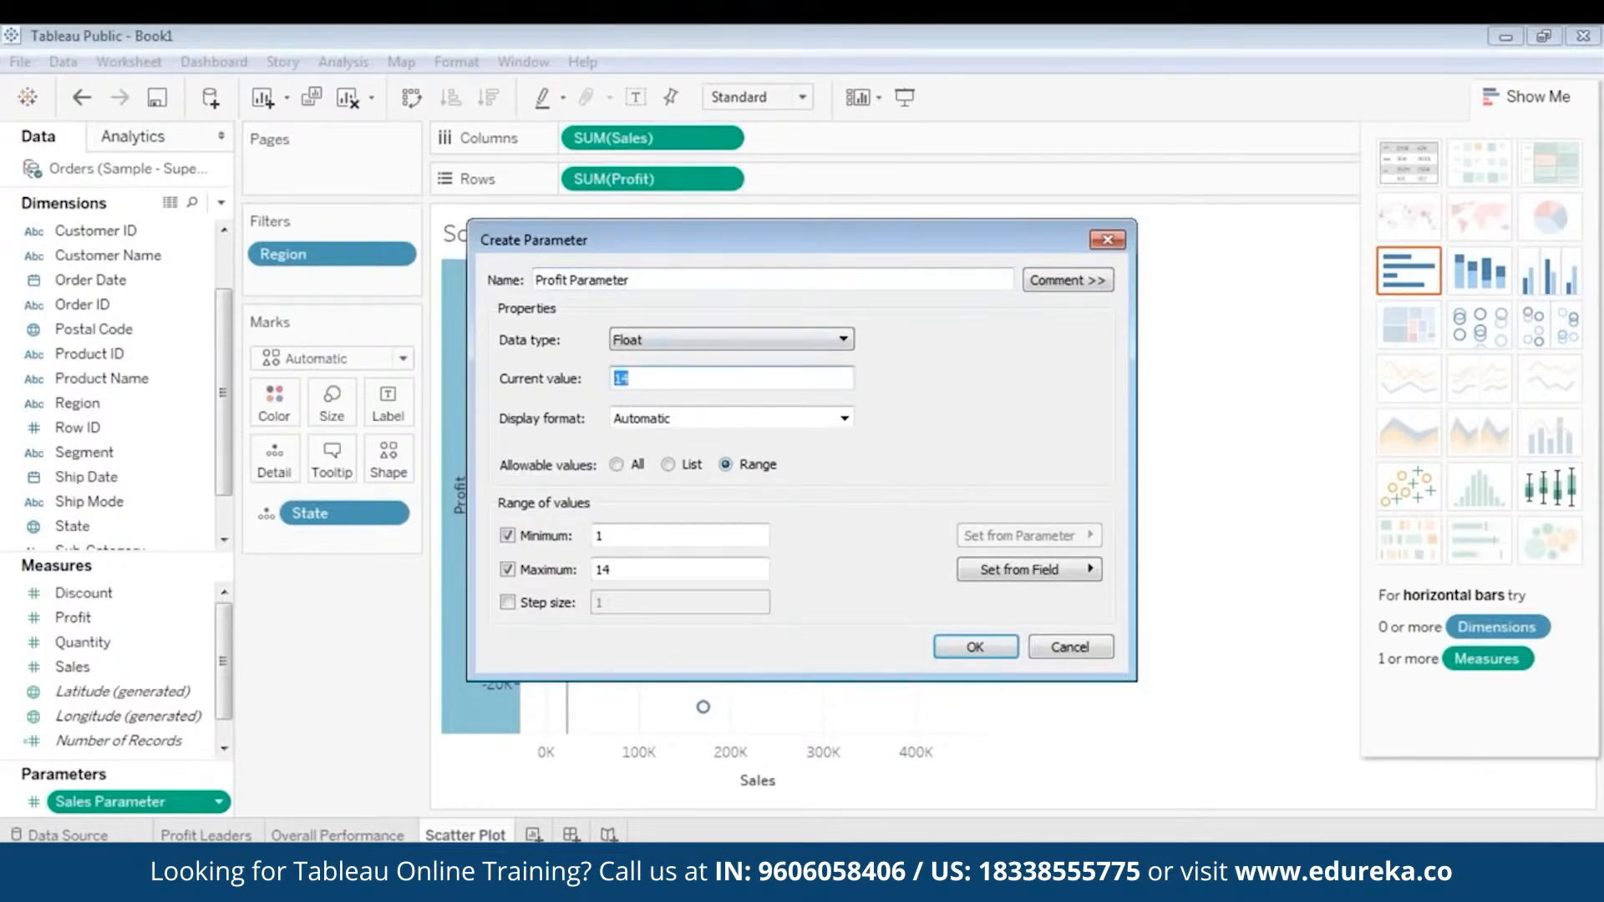
text(2196)
click(969, 647)
mouse_move(639, 594)
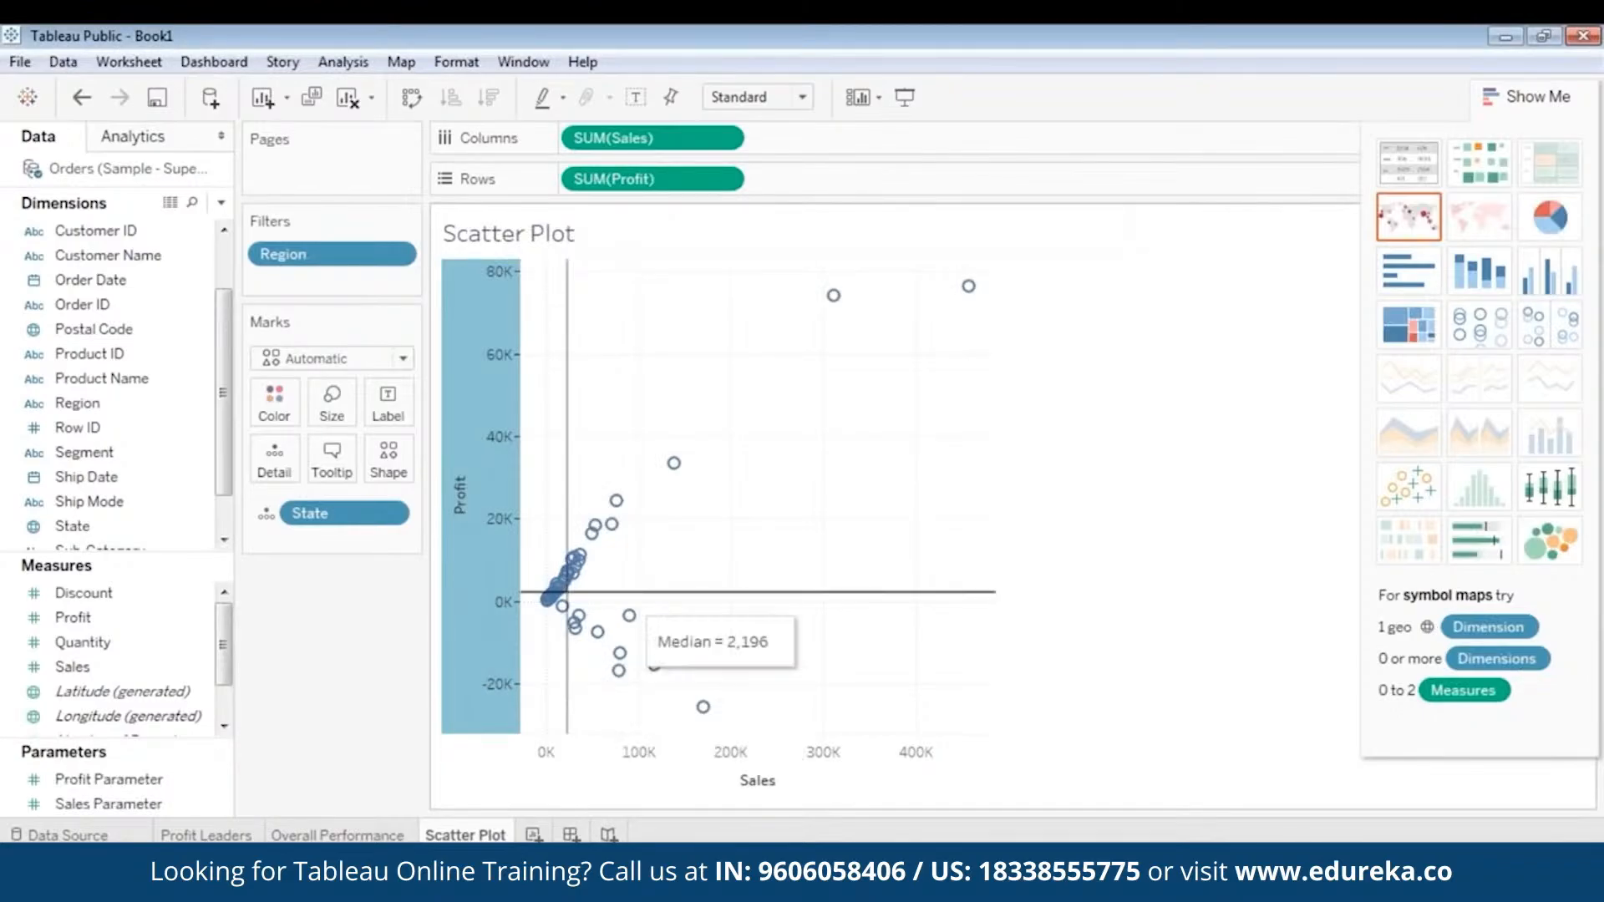
click(143, 803)
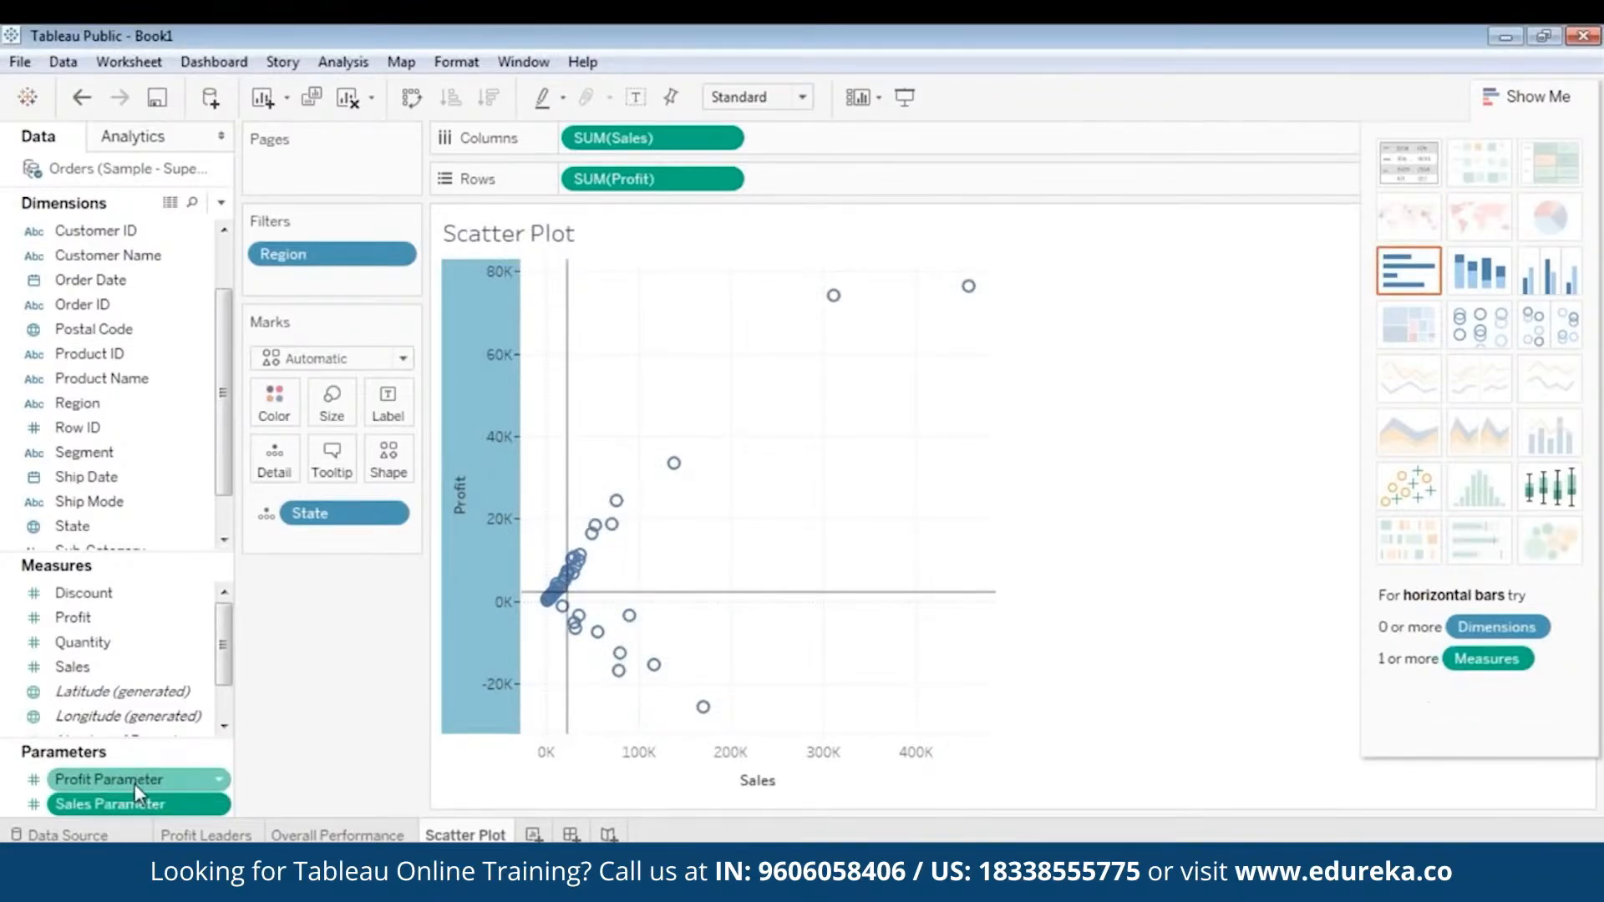
click(135, 787)
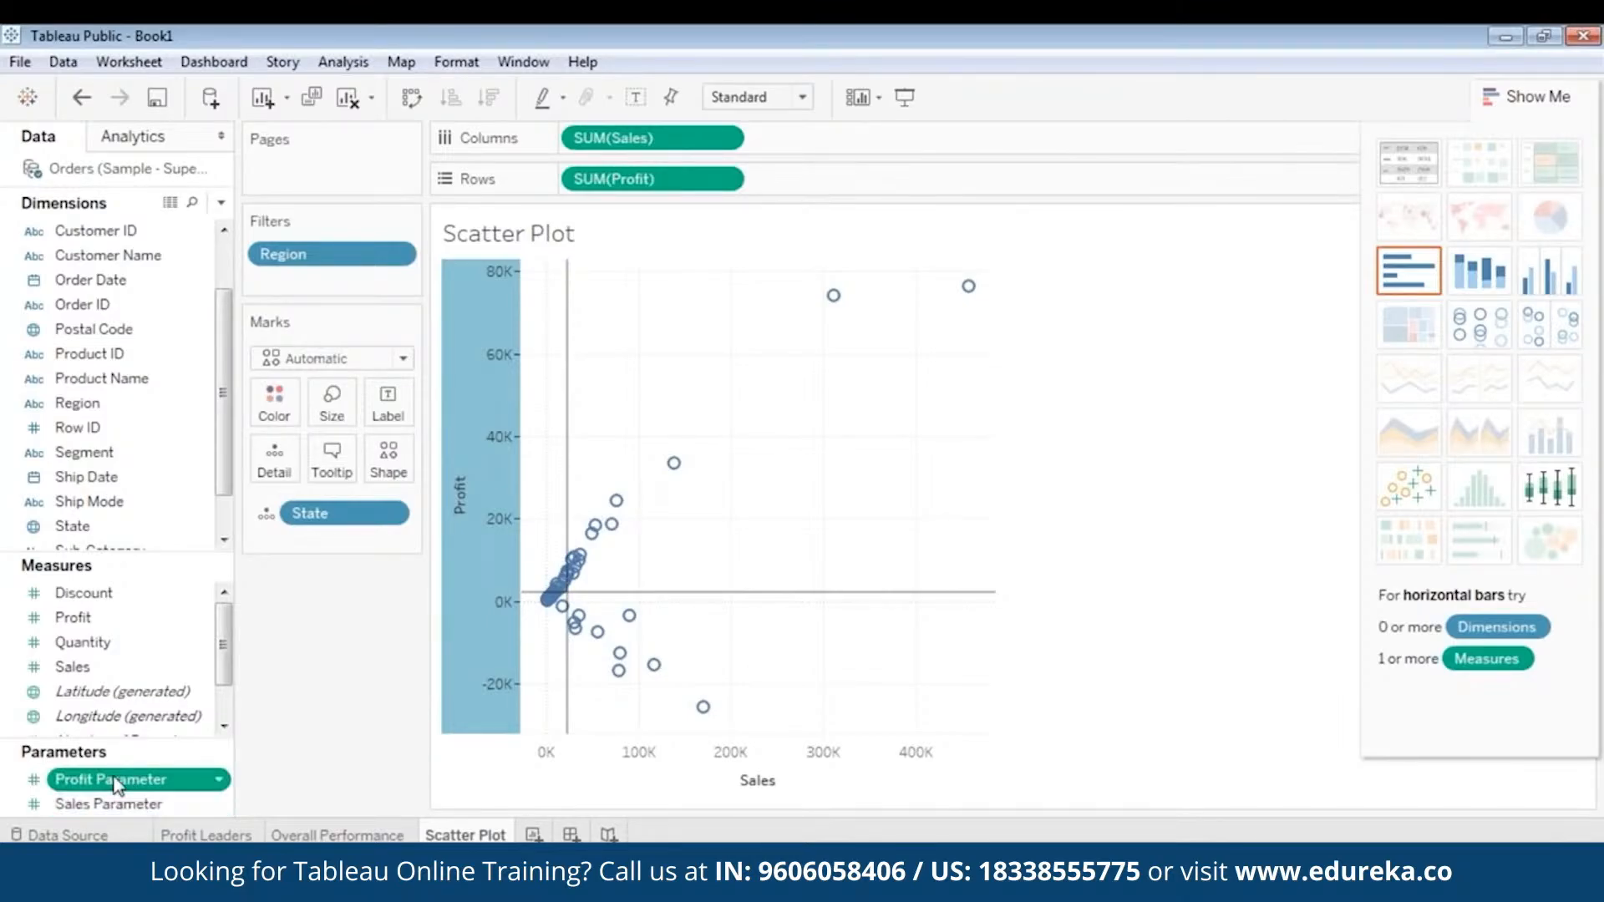
click(144, 803)
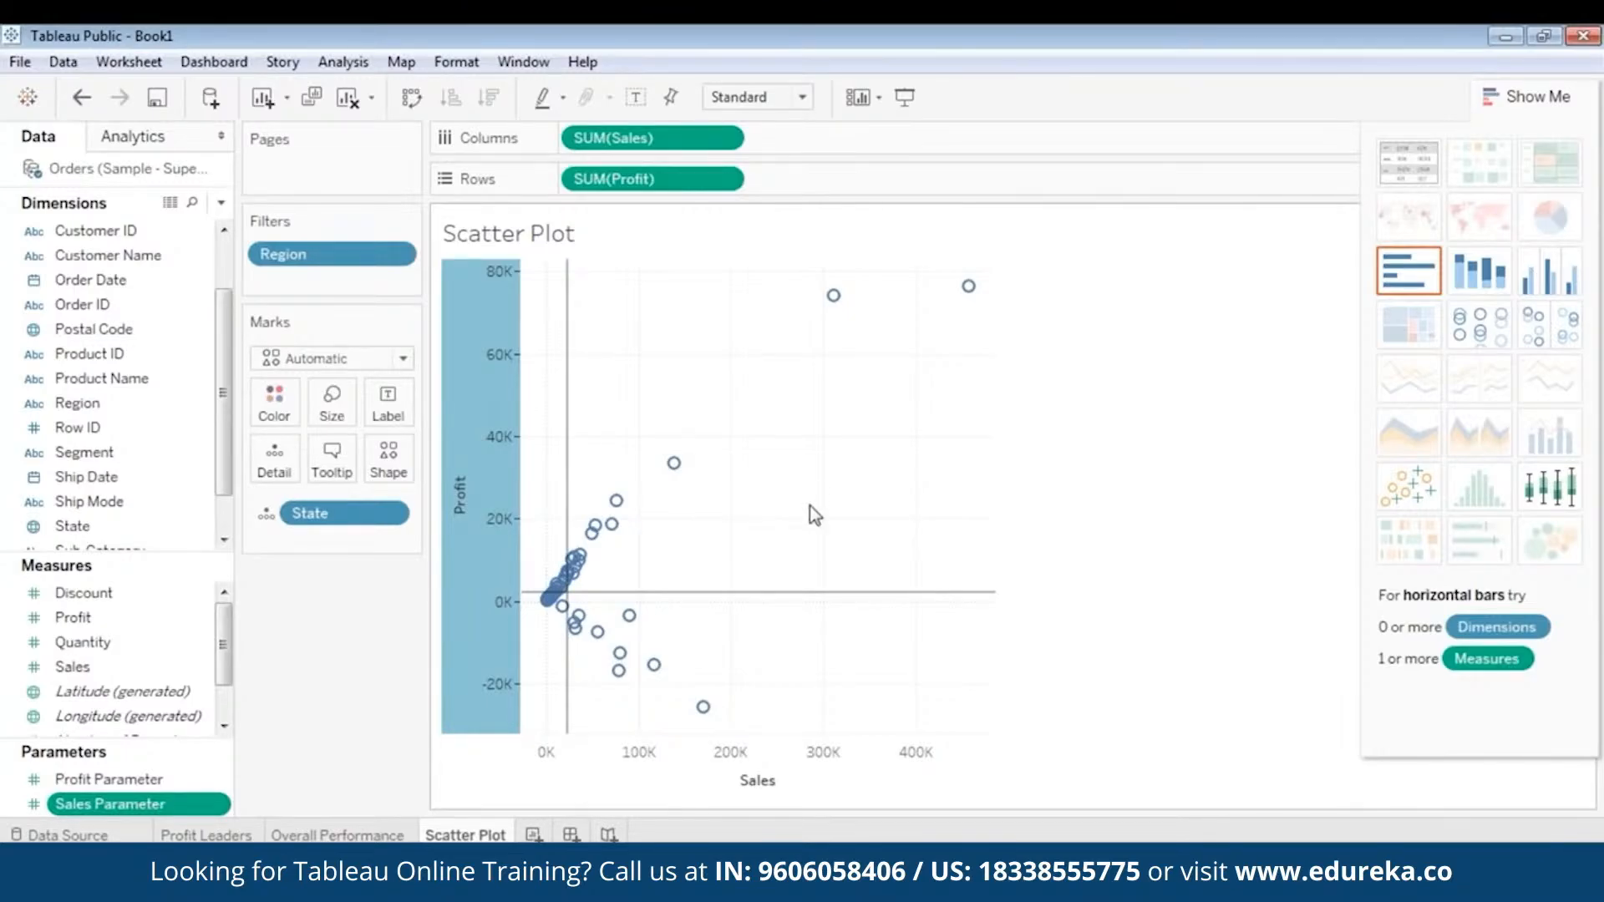
- Start a calculated field from the Discount measure and name it Identify Quadrants
click(15, 591)
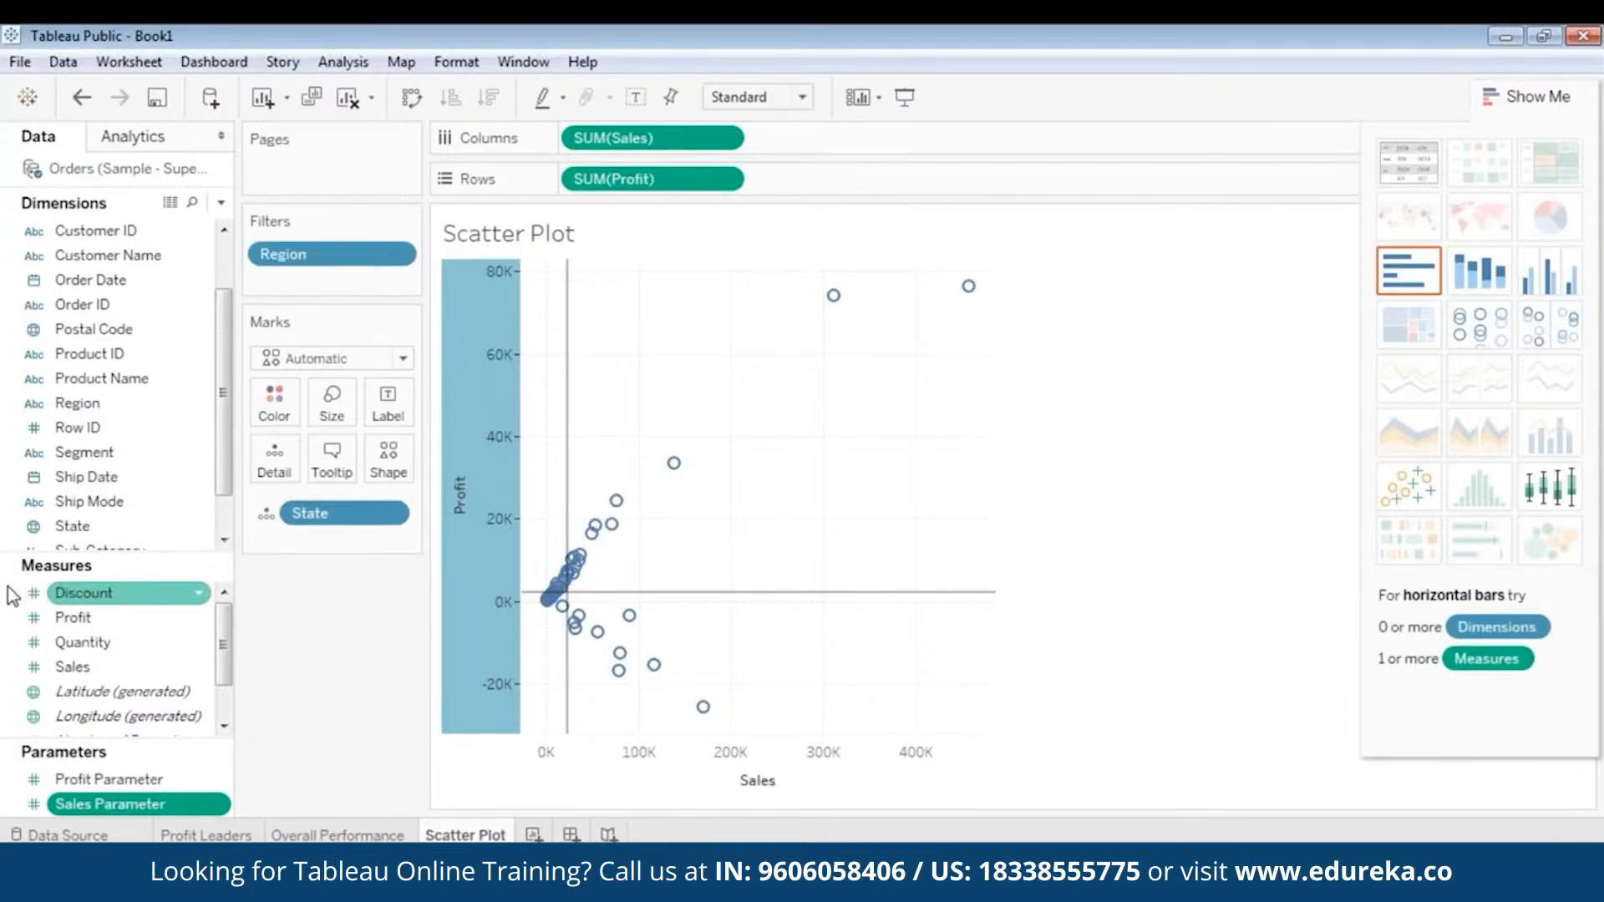
right_click(12, 594)
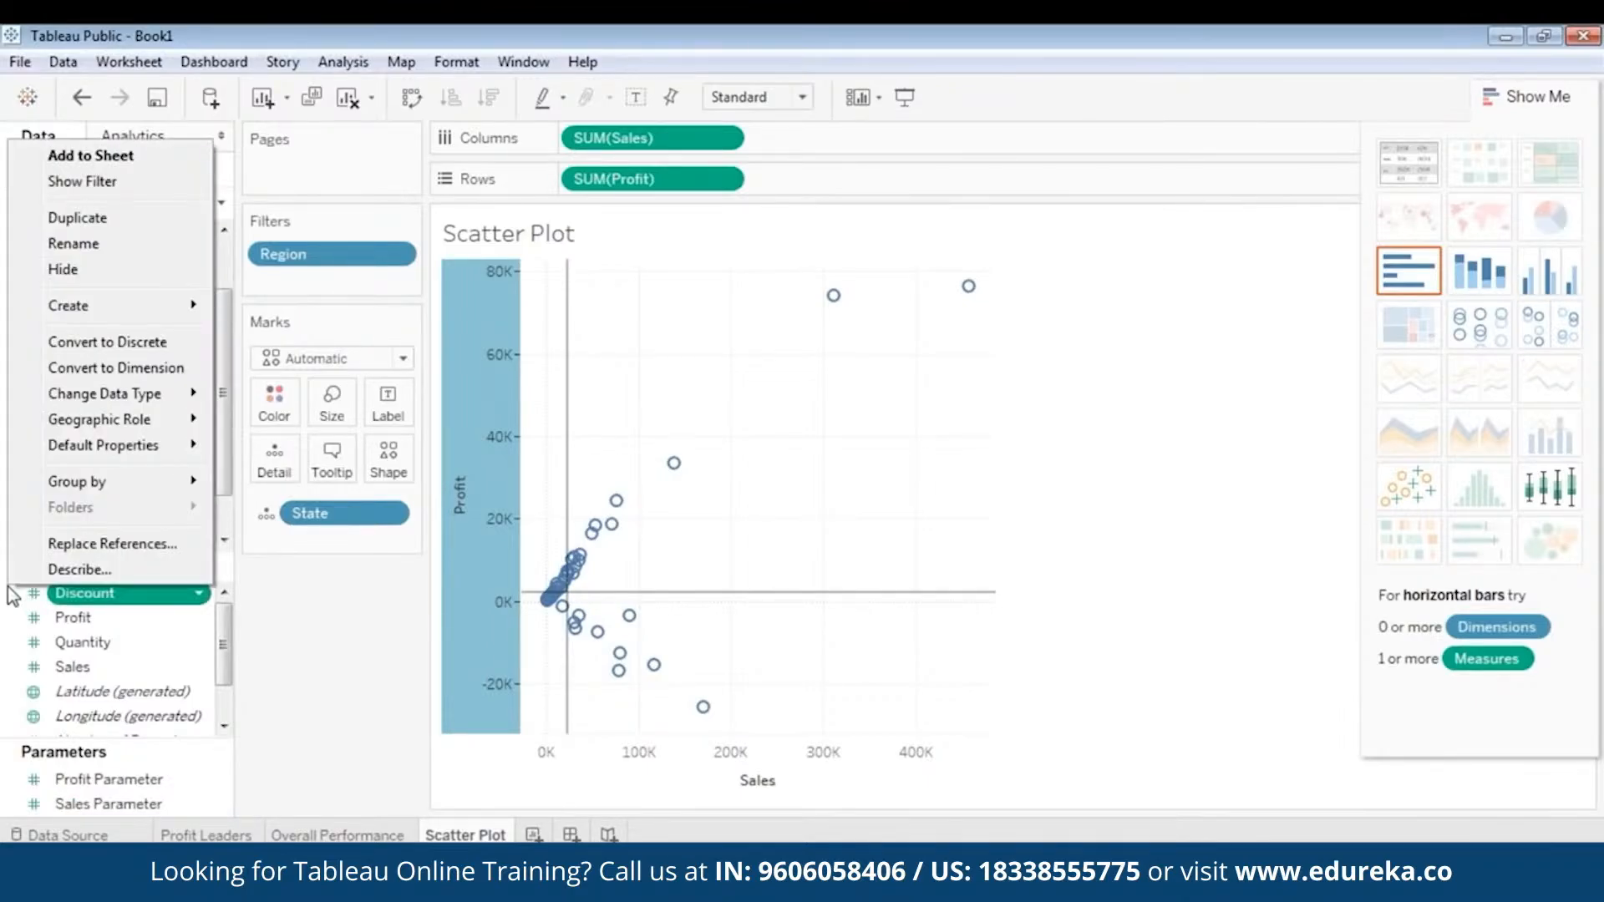
click(8, 587)
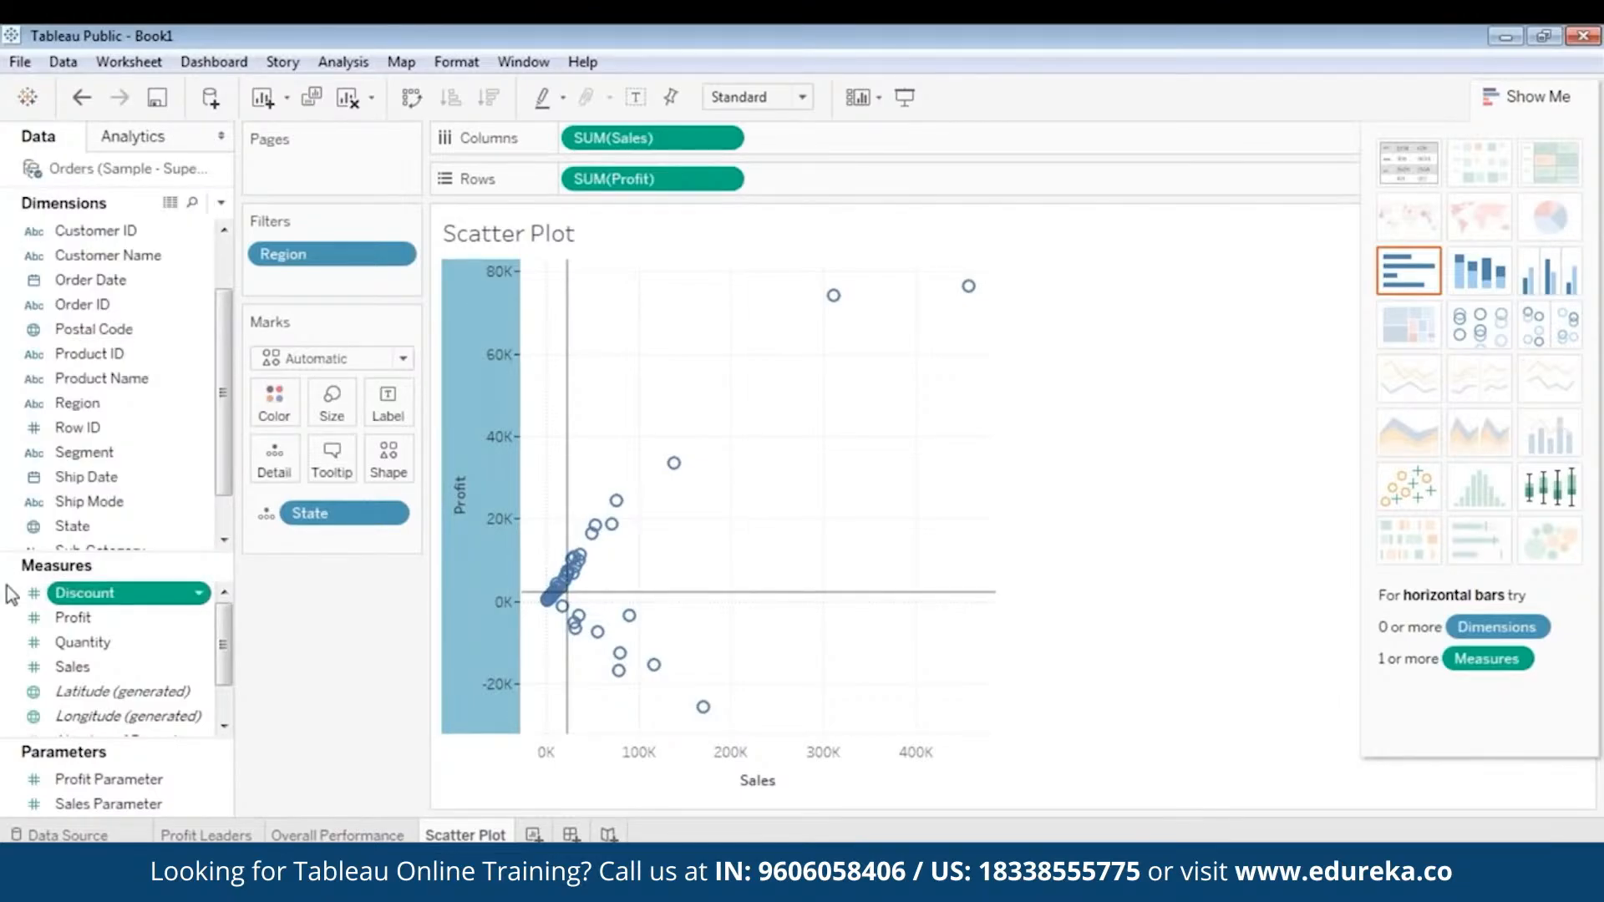
right_click(9, 589)
mouse_move(140, 309)
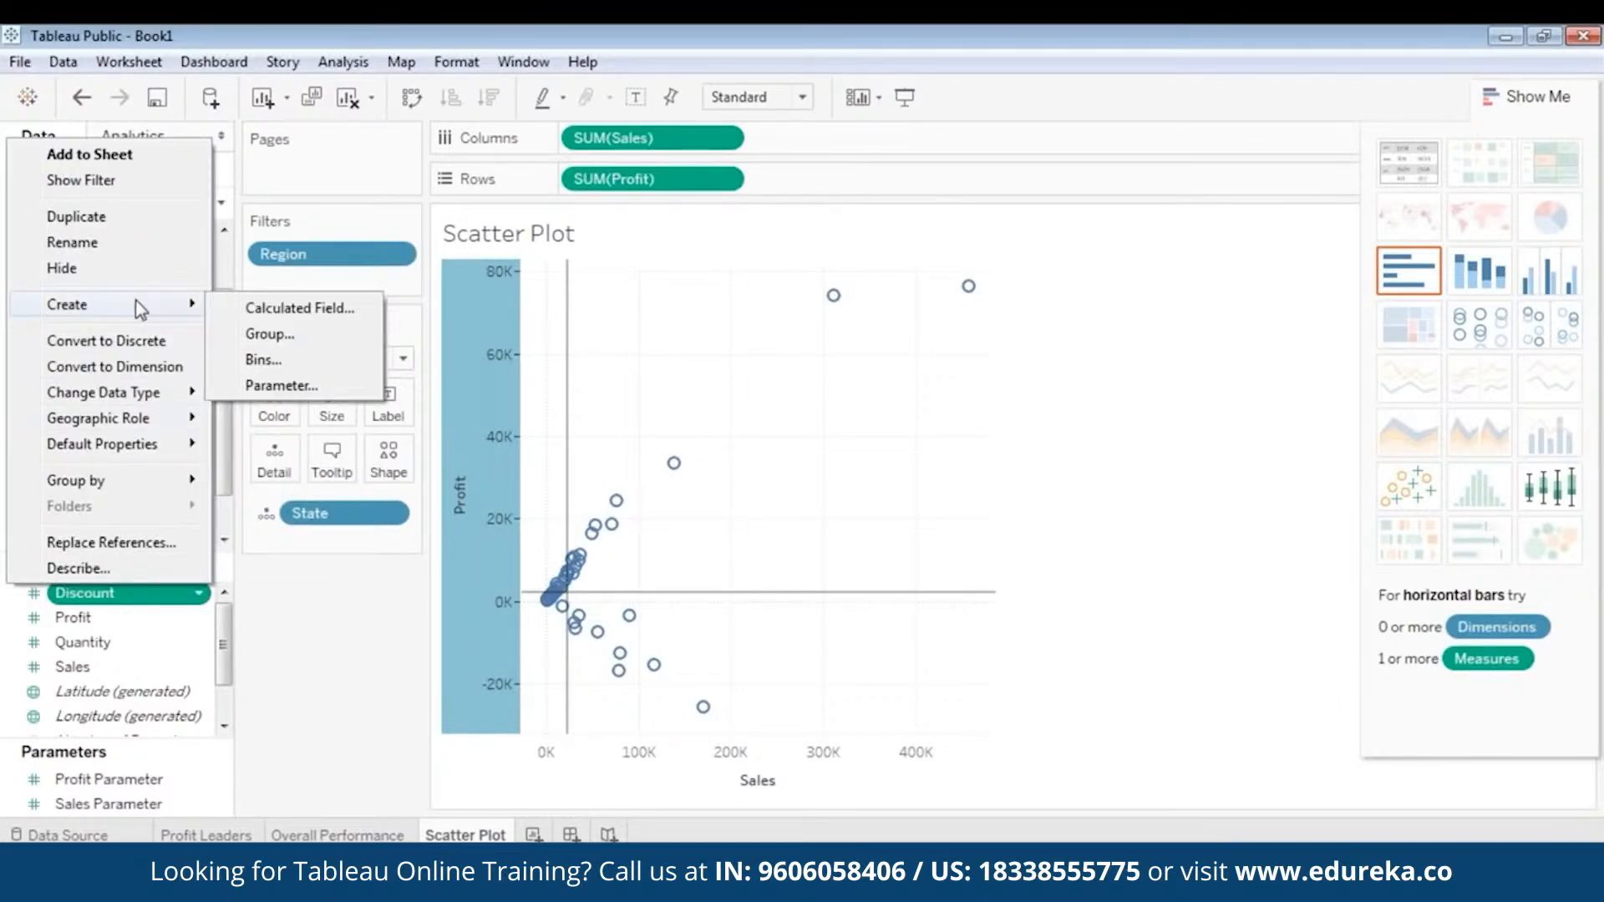
click(293, 309)
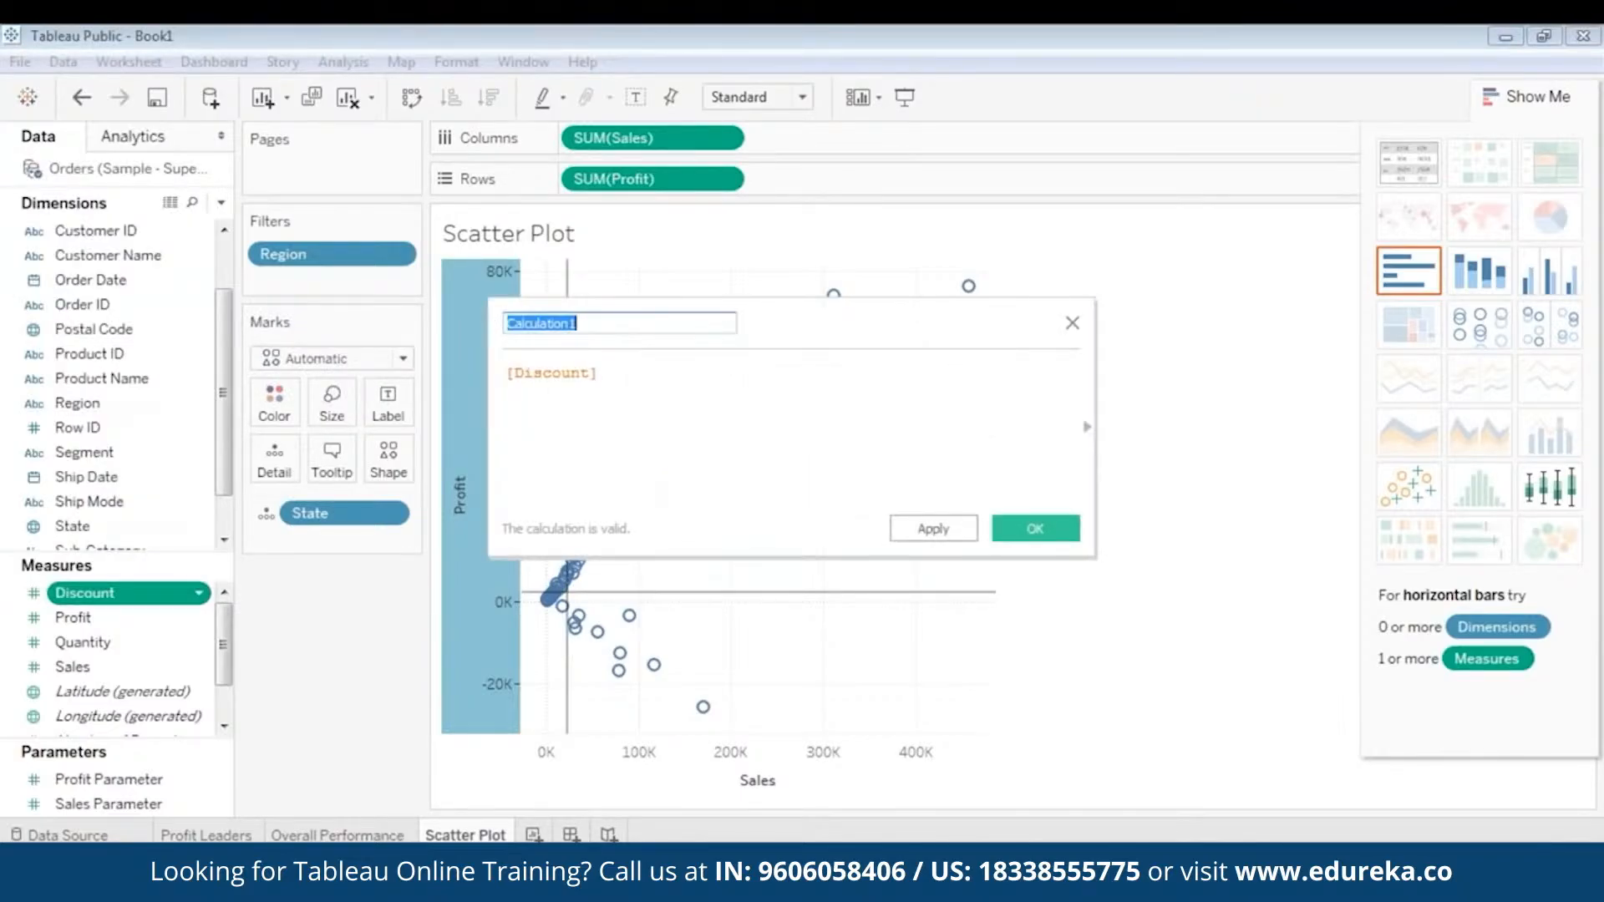
text(Identify Quadrants)
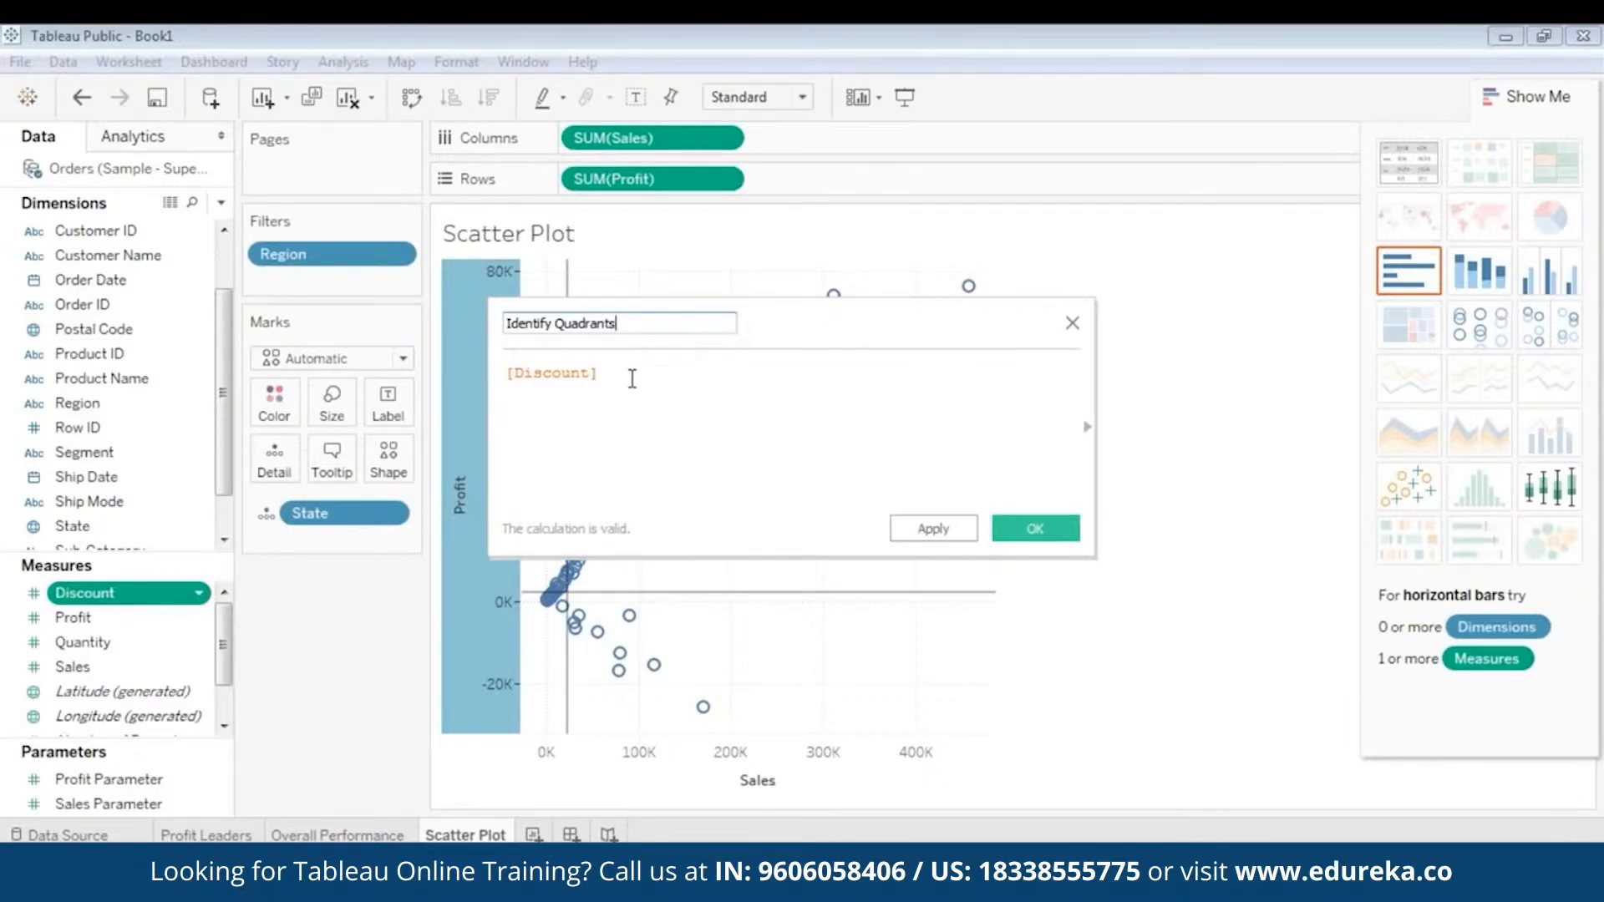
- Replace the [Discount] formula with the IF/ELSEIF quadrant expression copied from the identify quadrants text file on Local Disk (D:)
key(ctrl+a)
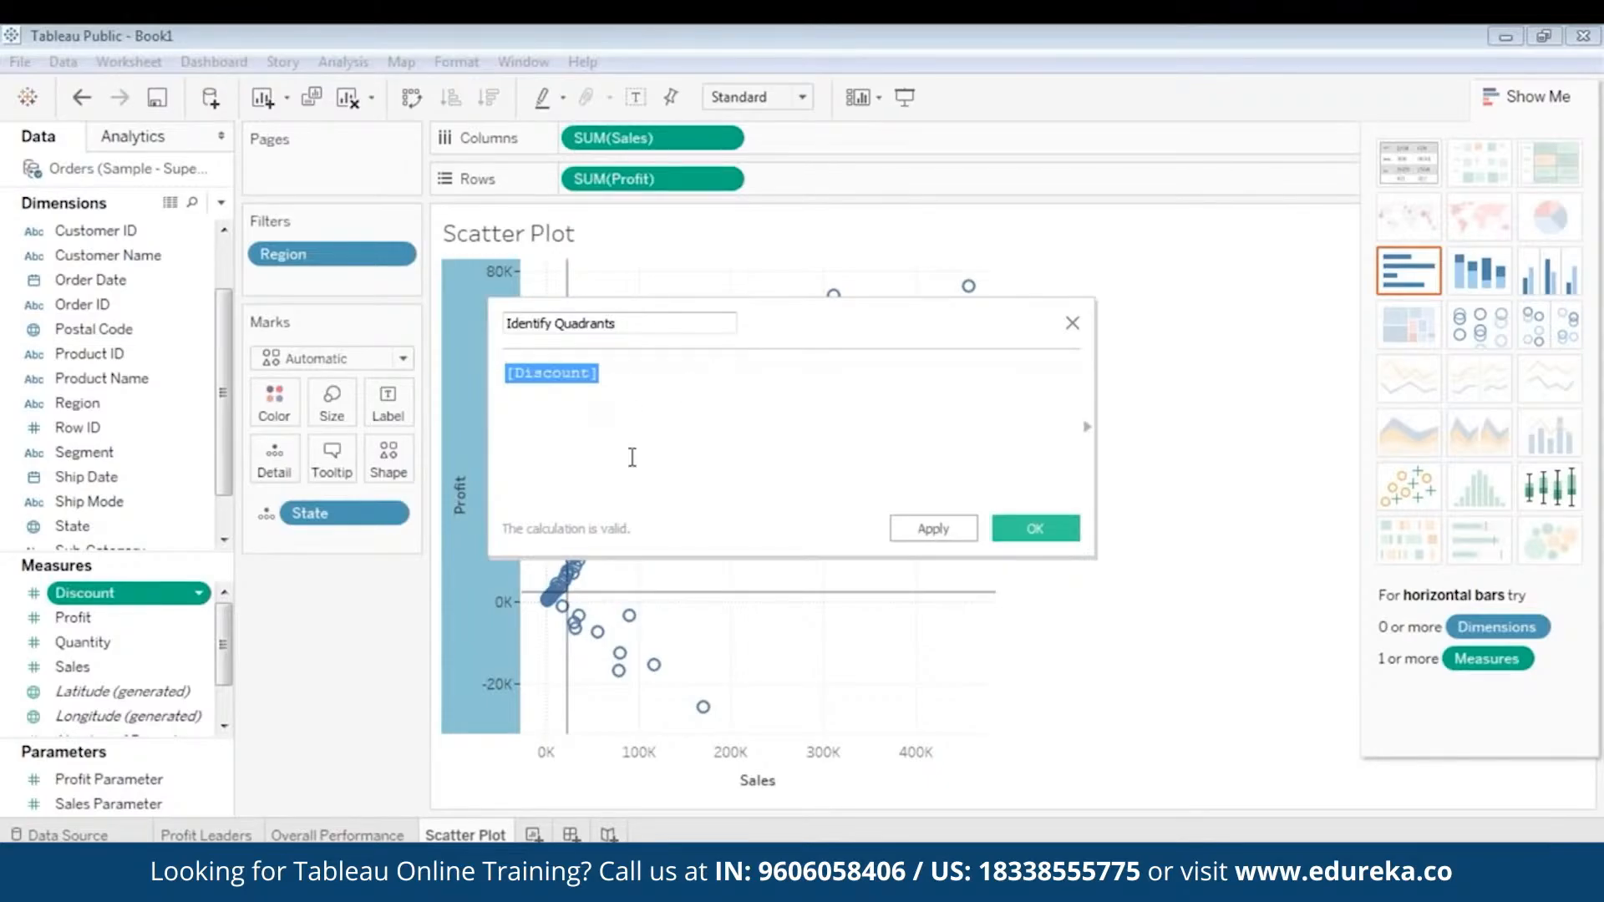
click(457, 868)
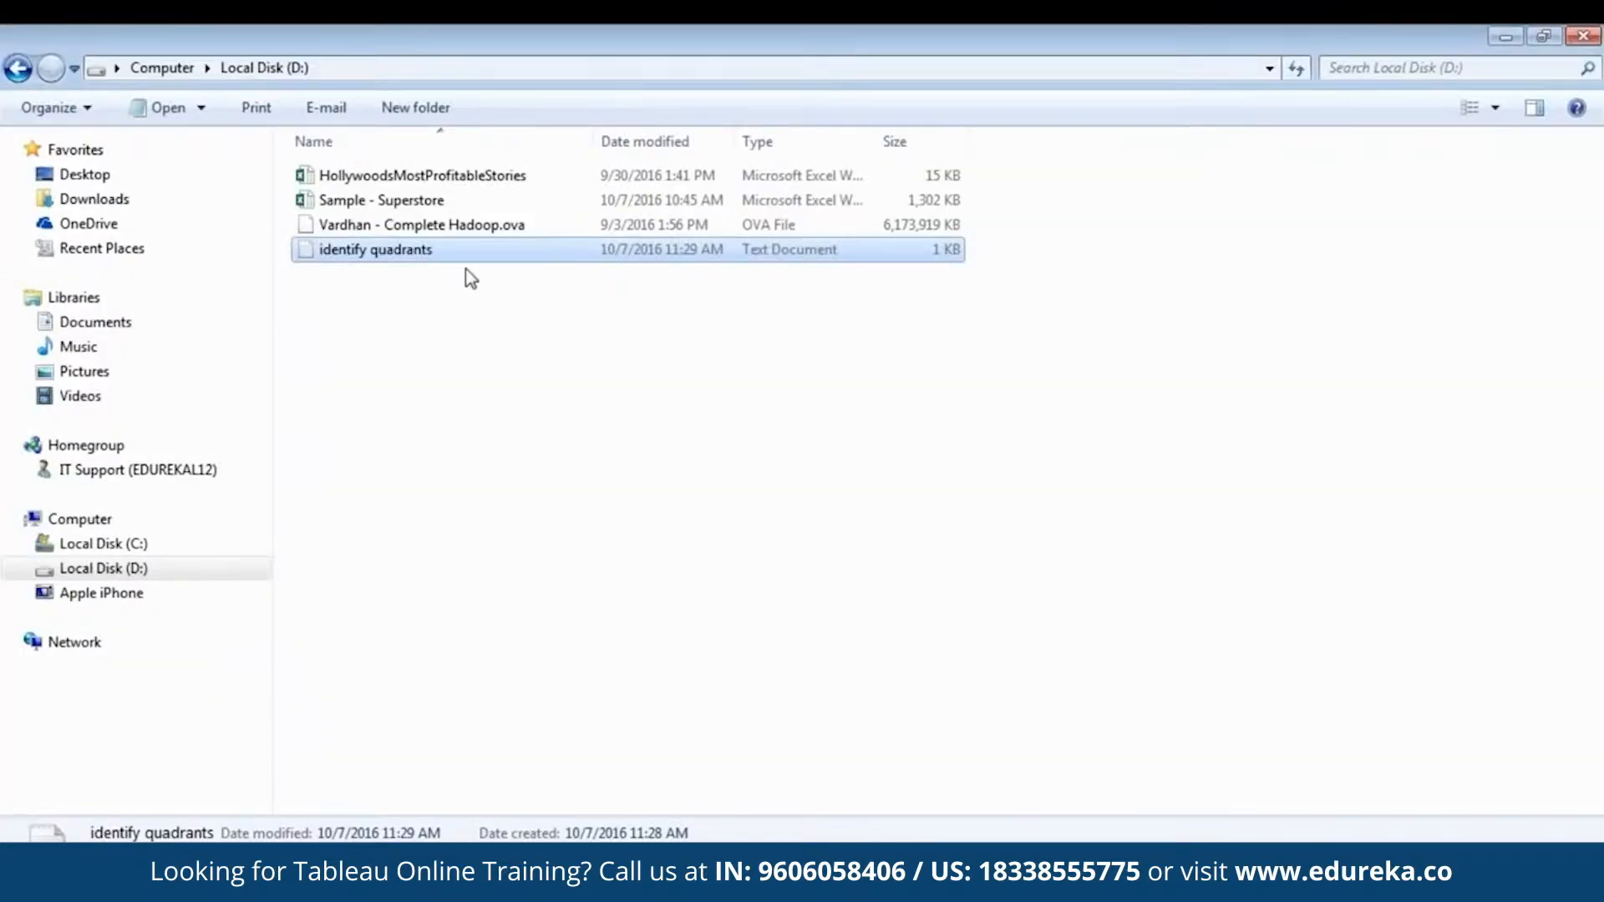
double_click(436, 256)
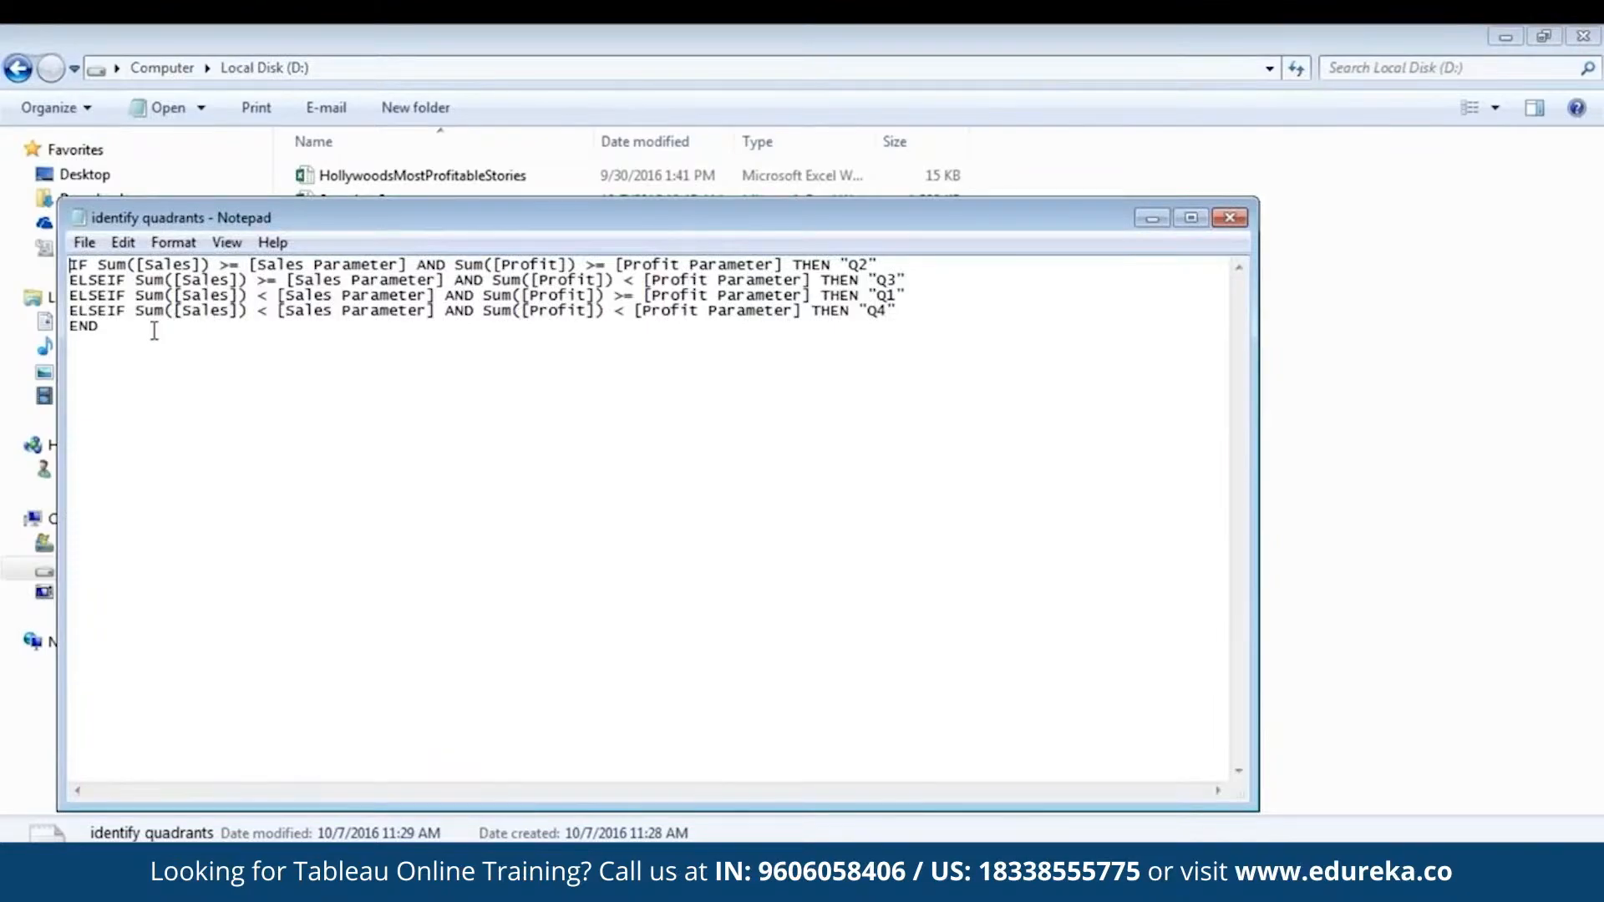
drag(125, 332, 71, 264)
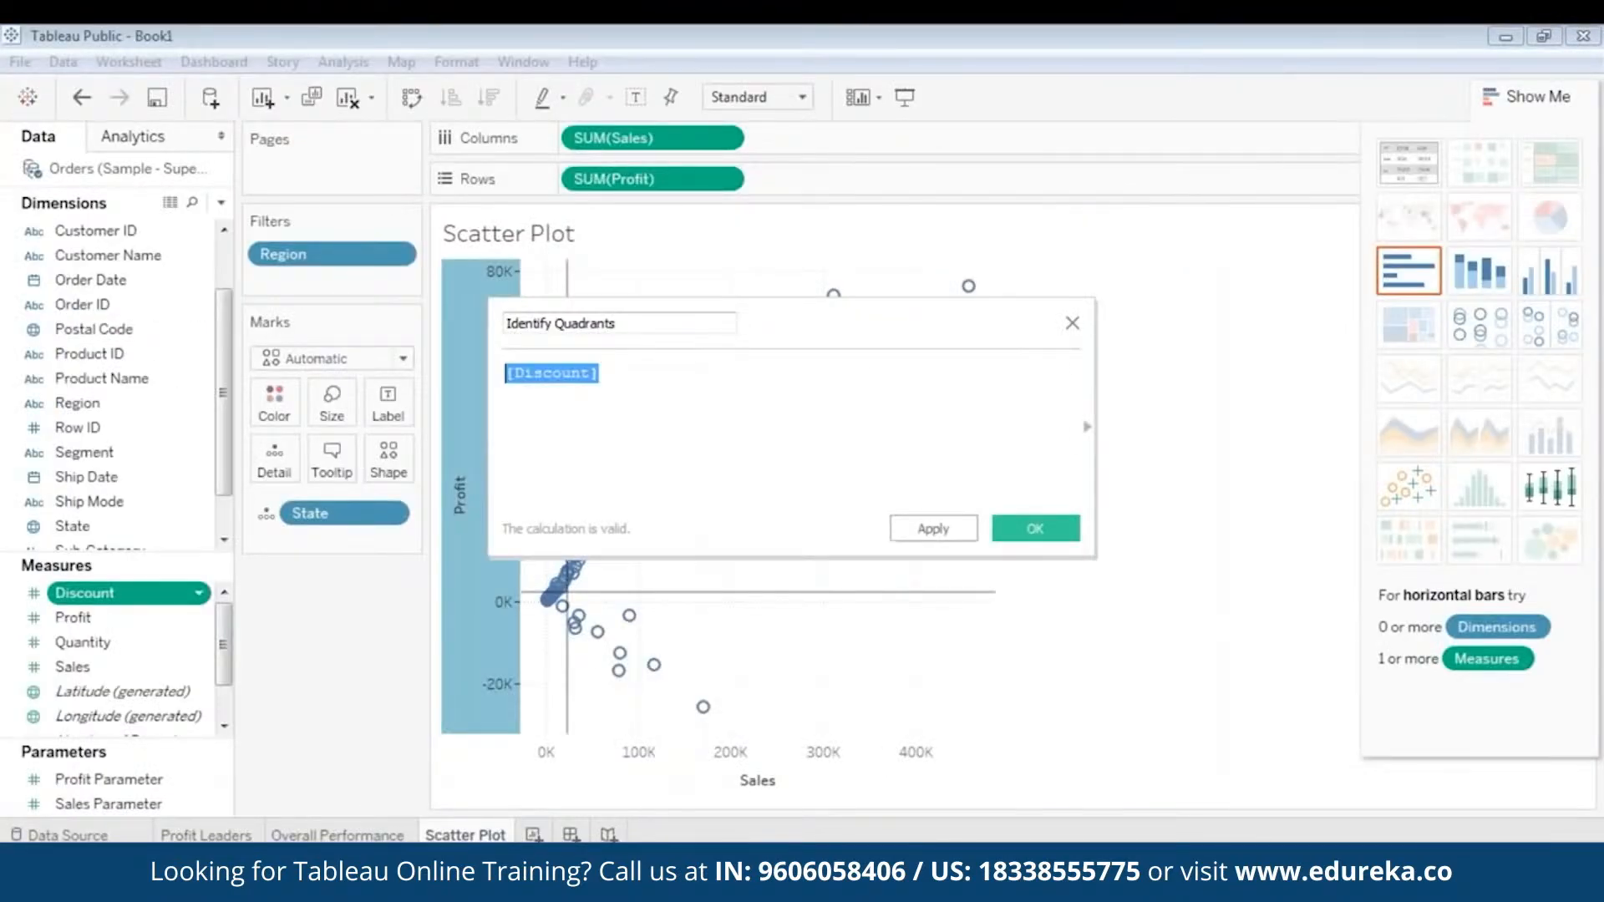
key(ctrl+v)
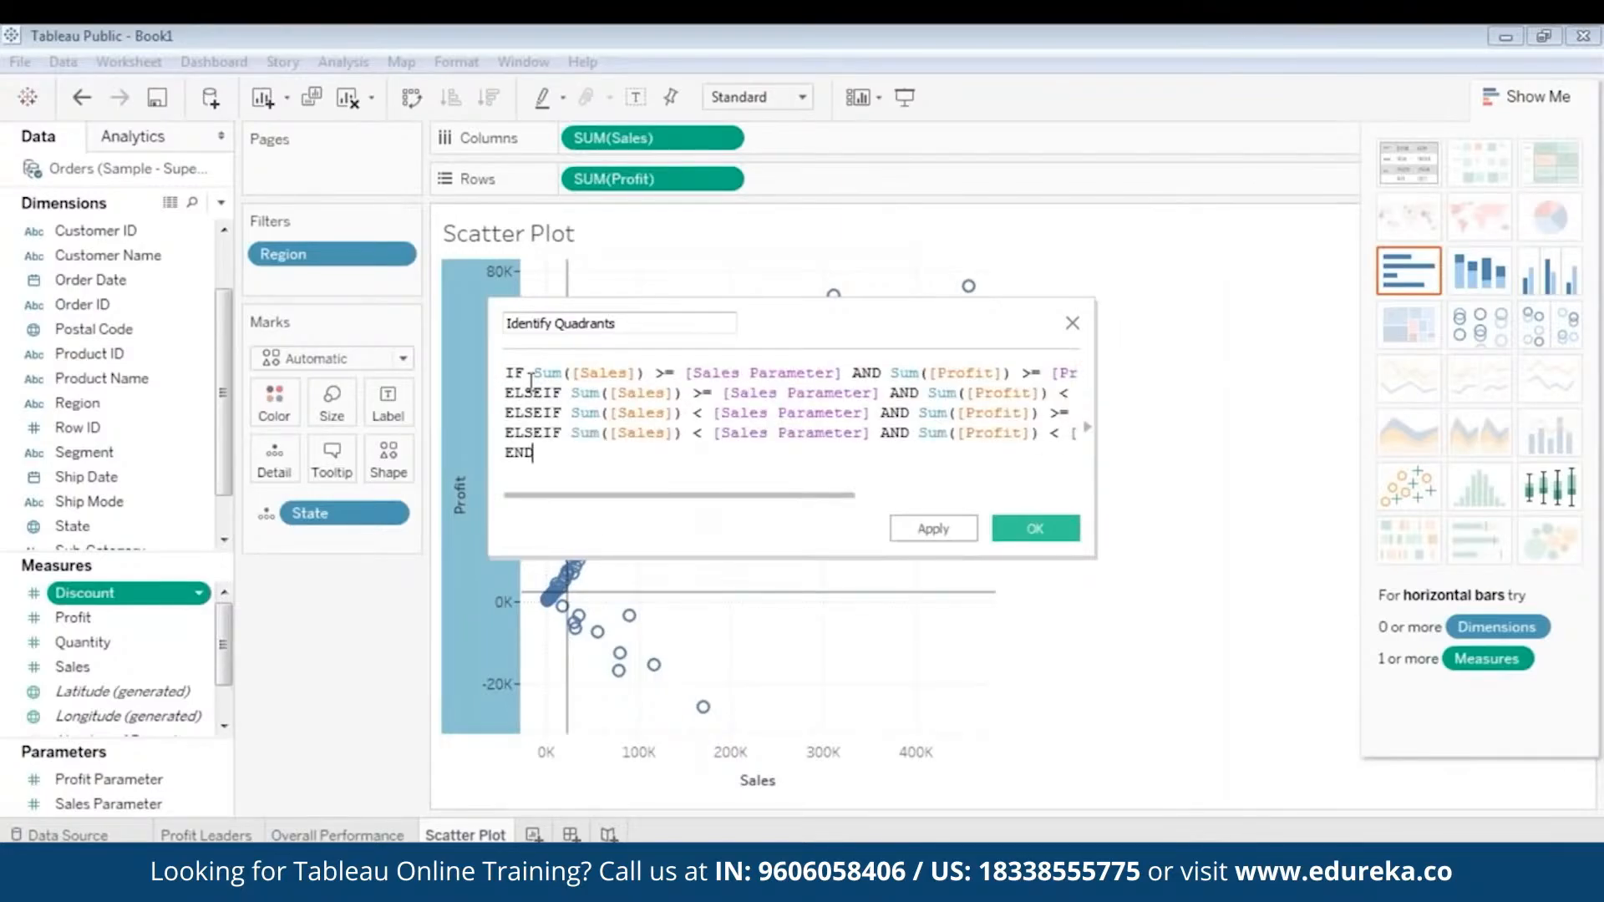
- Widen the calculation editor to fit the full formula and review its Sales and Profit conditions
drag(489, 349, 159, 350)
drag(581, 318, 695, 327)
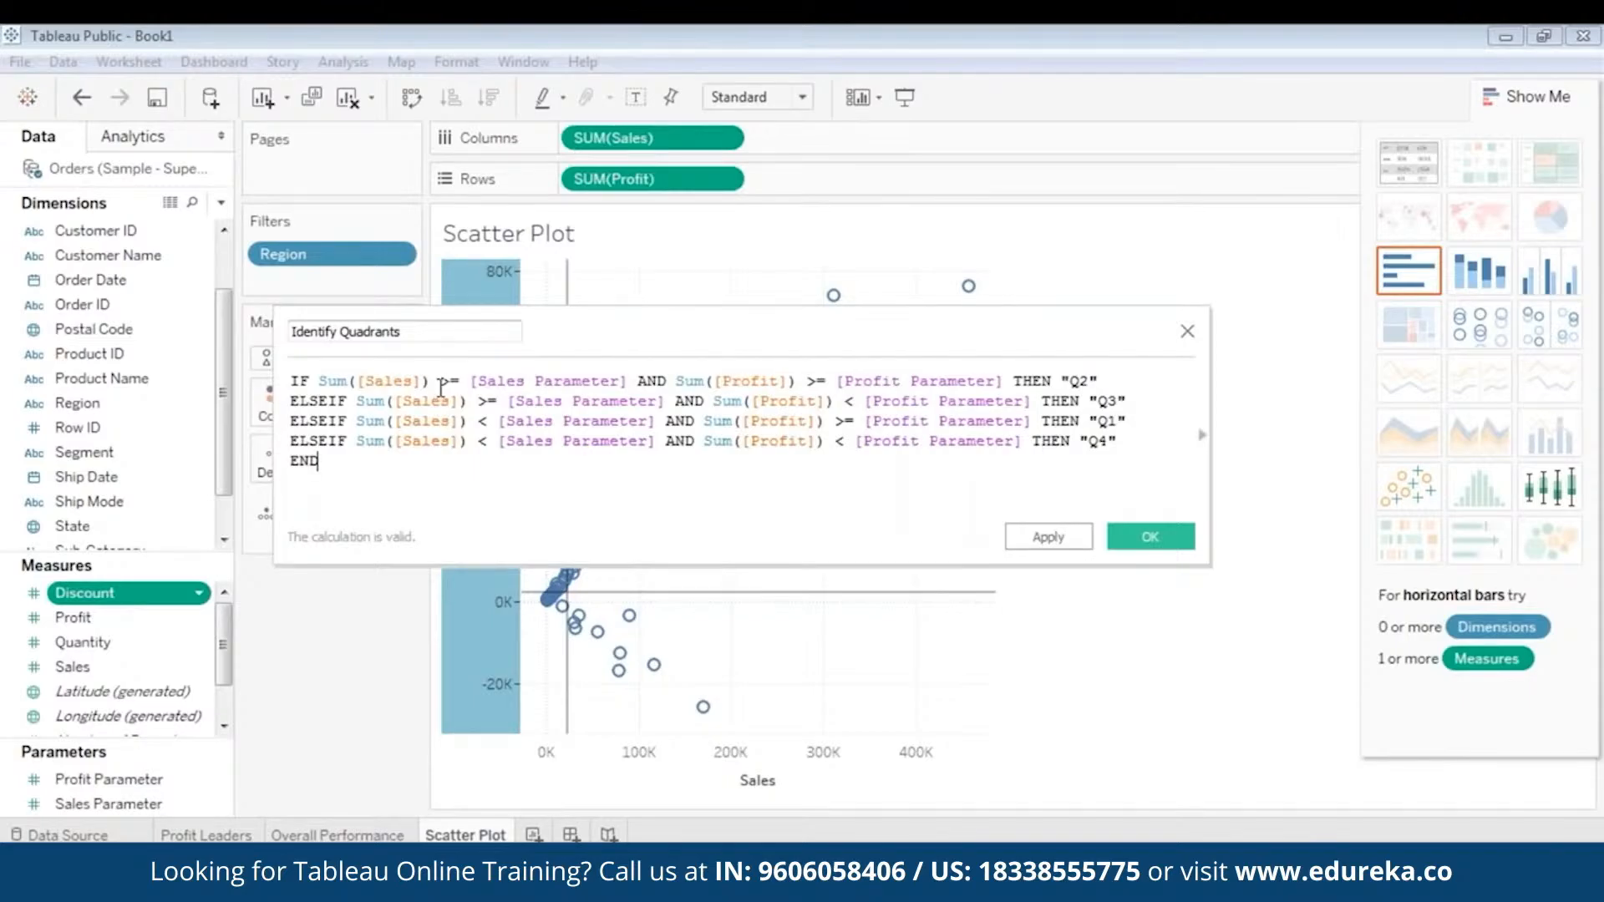
click(543, 382)
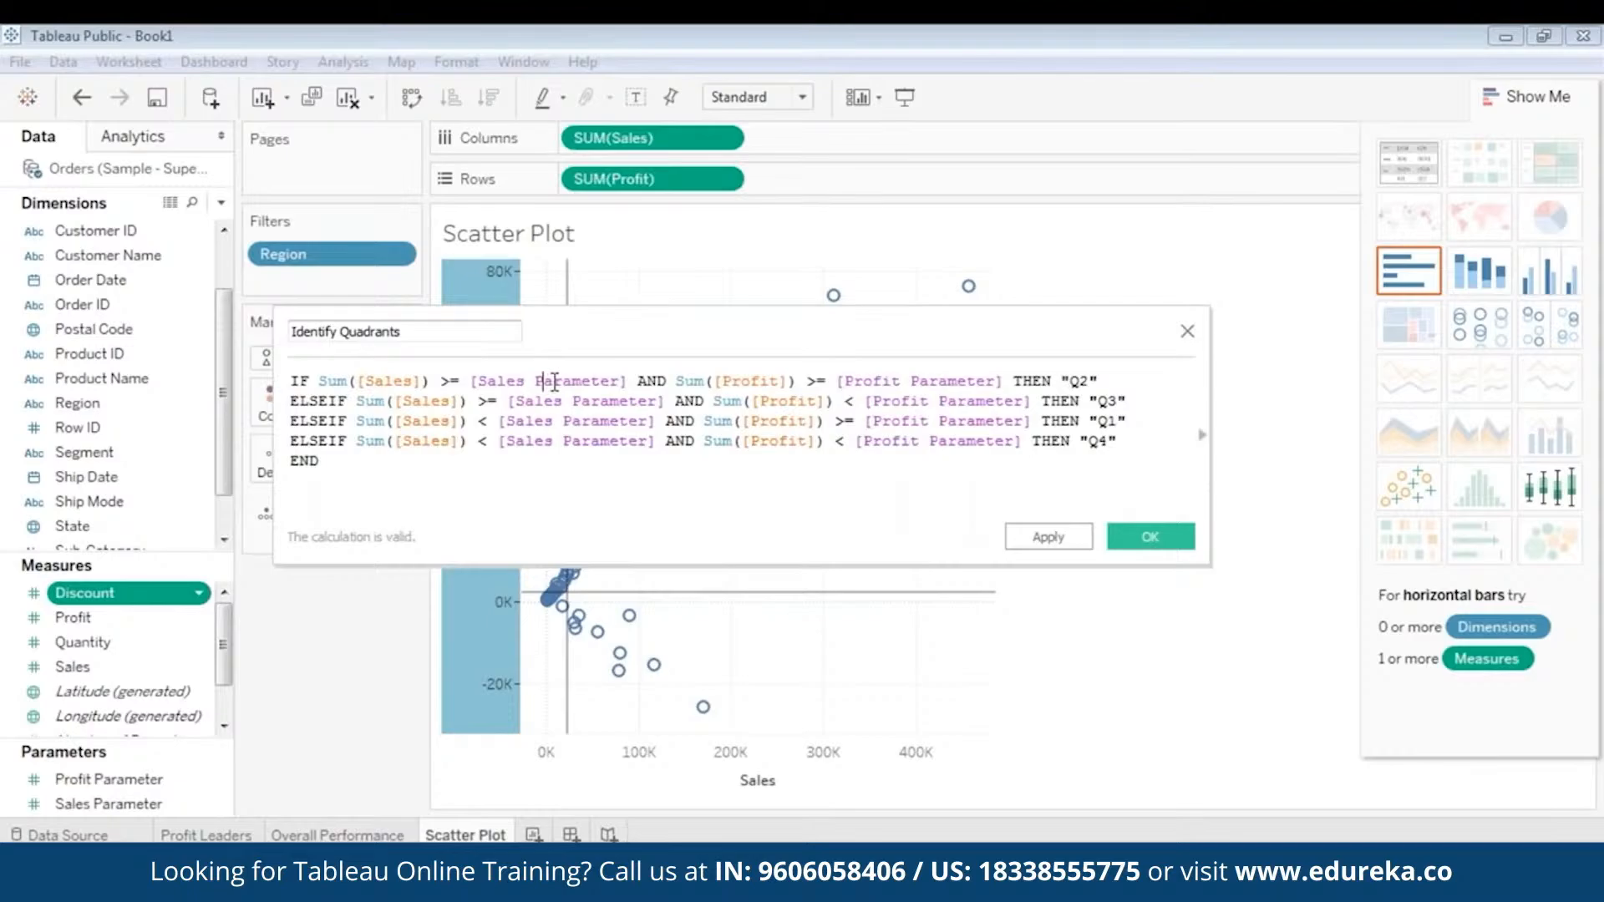
click(767, 380)
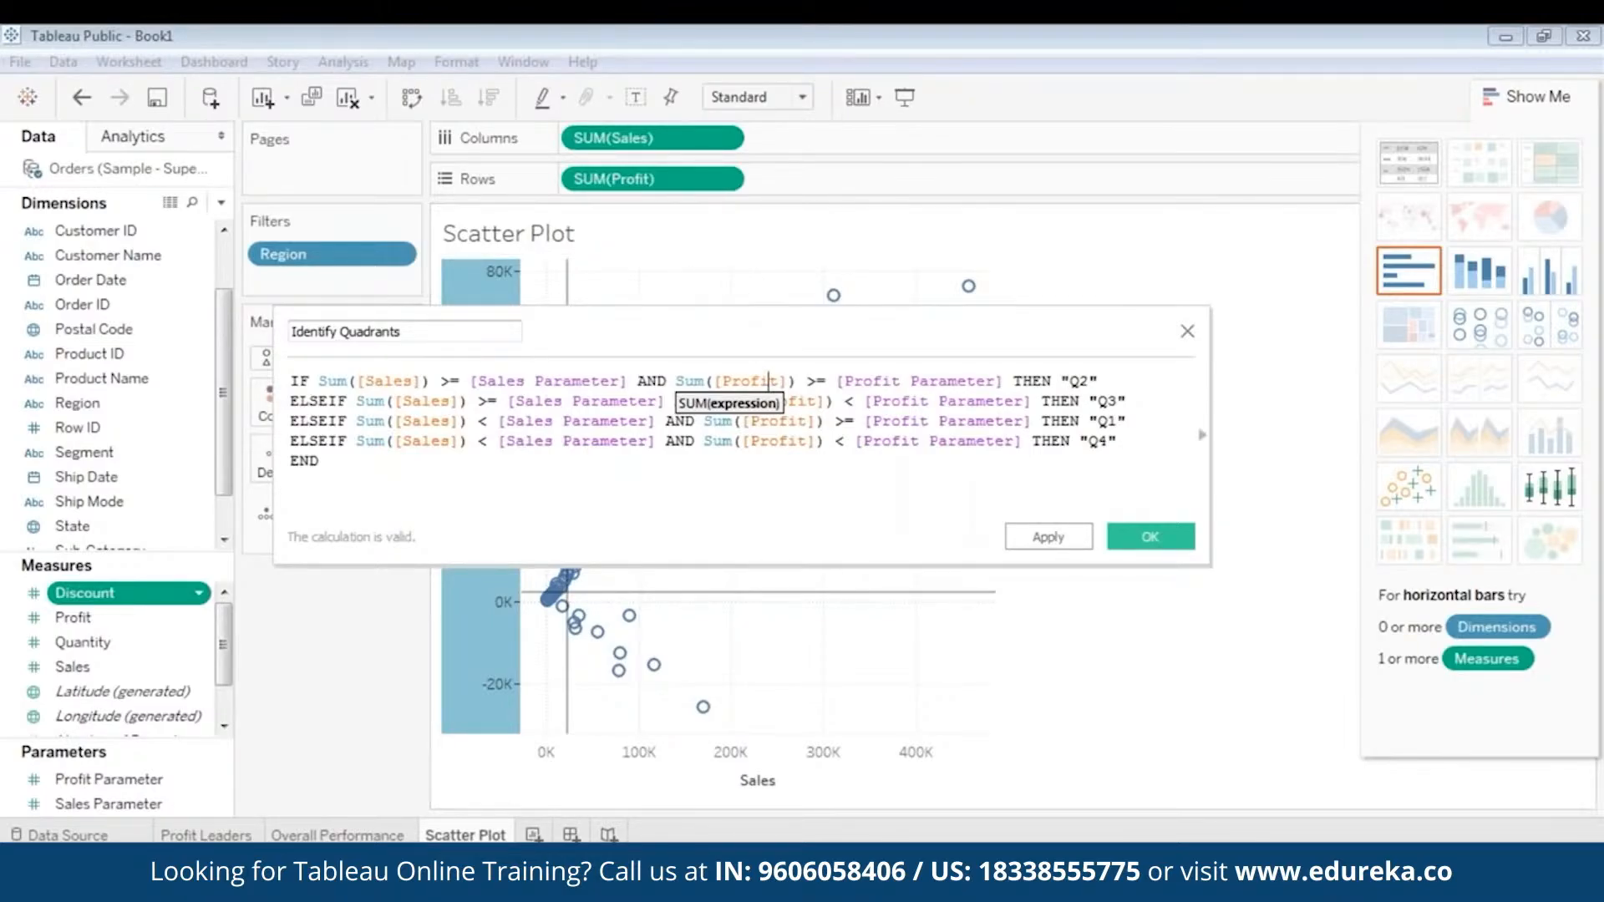
- Save the Identify Quadrants calculation and color the scatter plot marks by it
drag(739, 307, 722, 479)
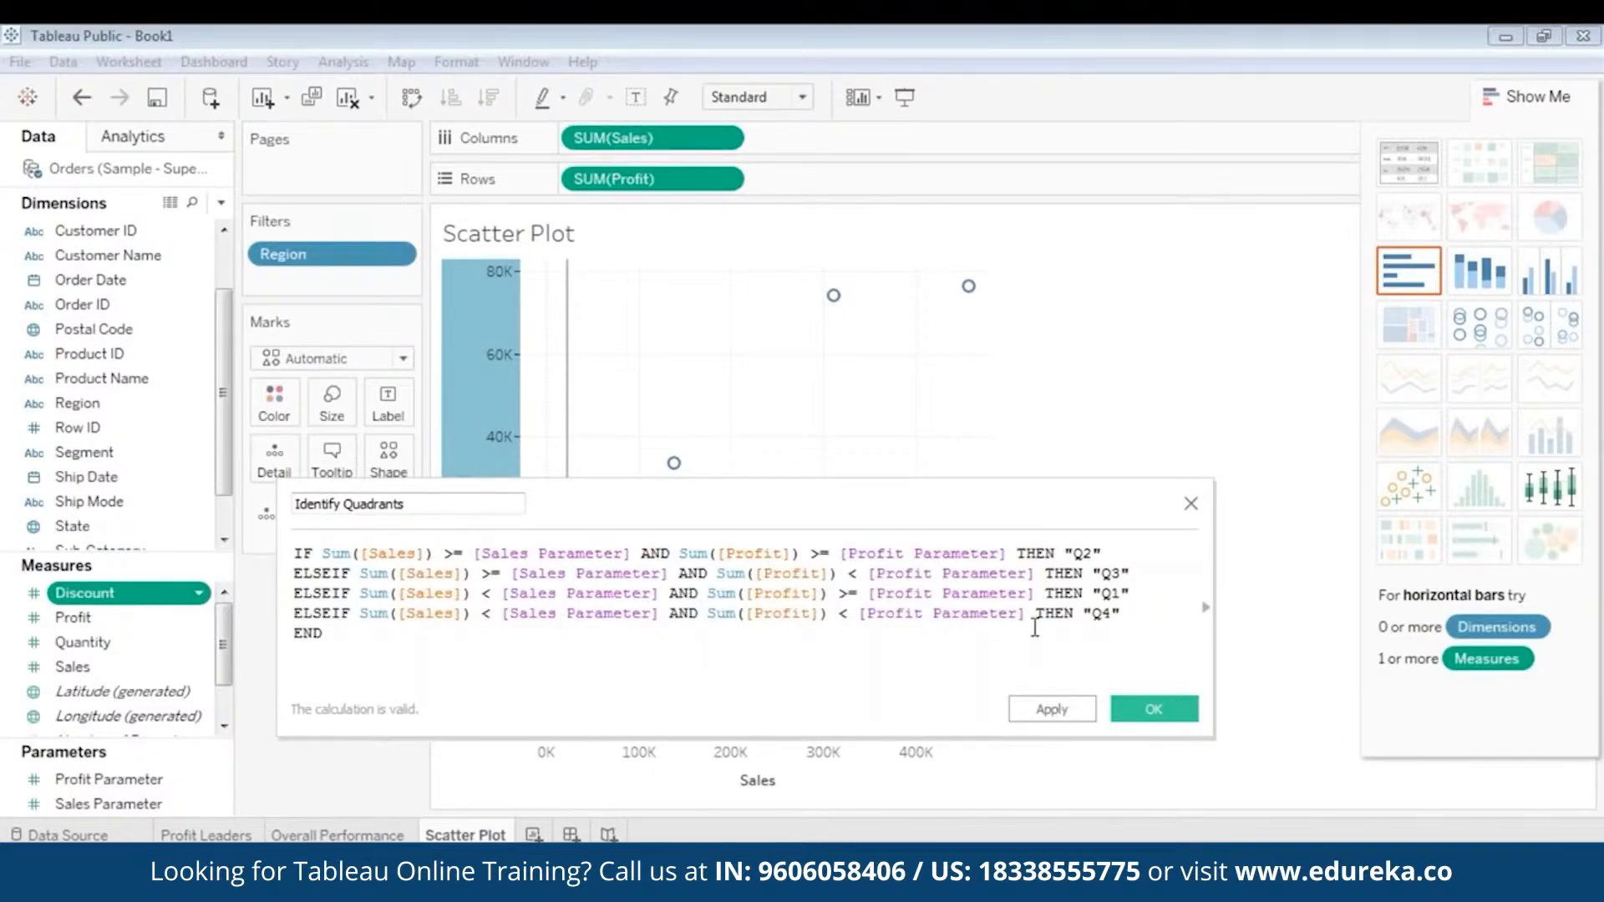
drag(1131, 620, 259, 511)
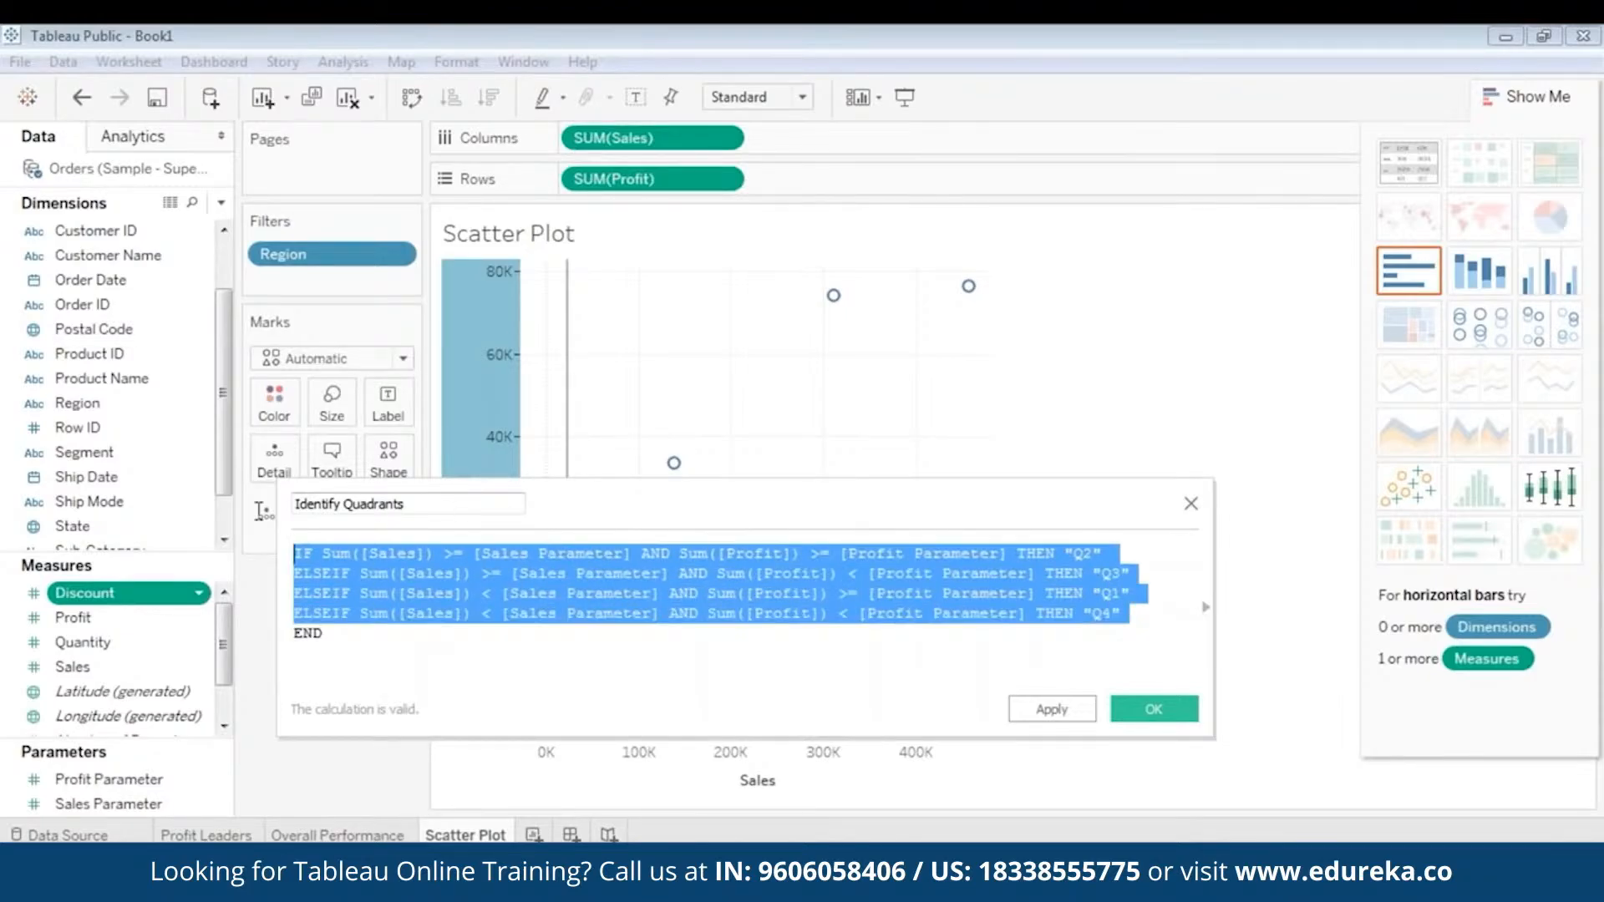
click(969, 635)
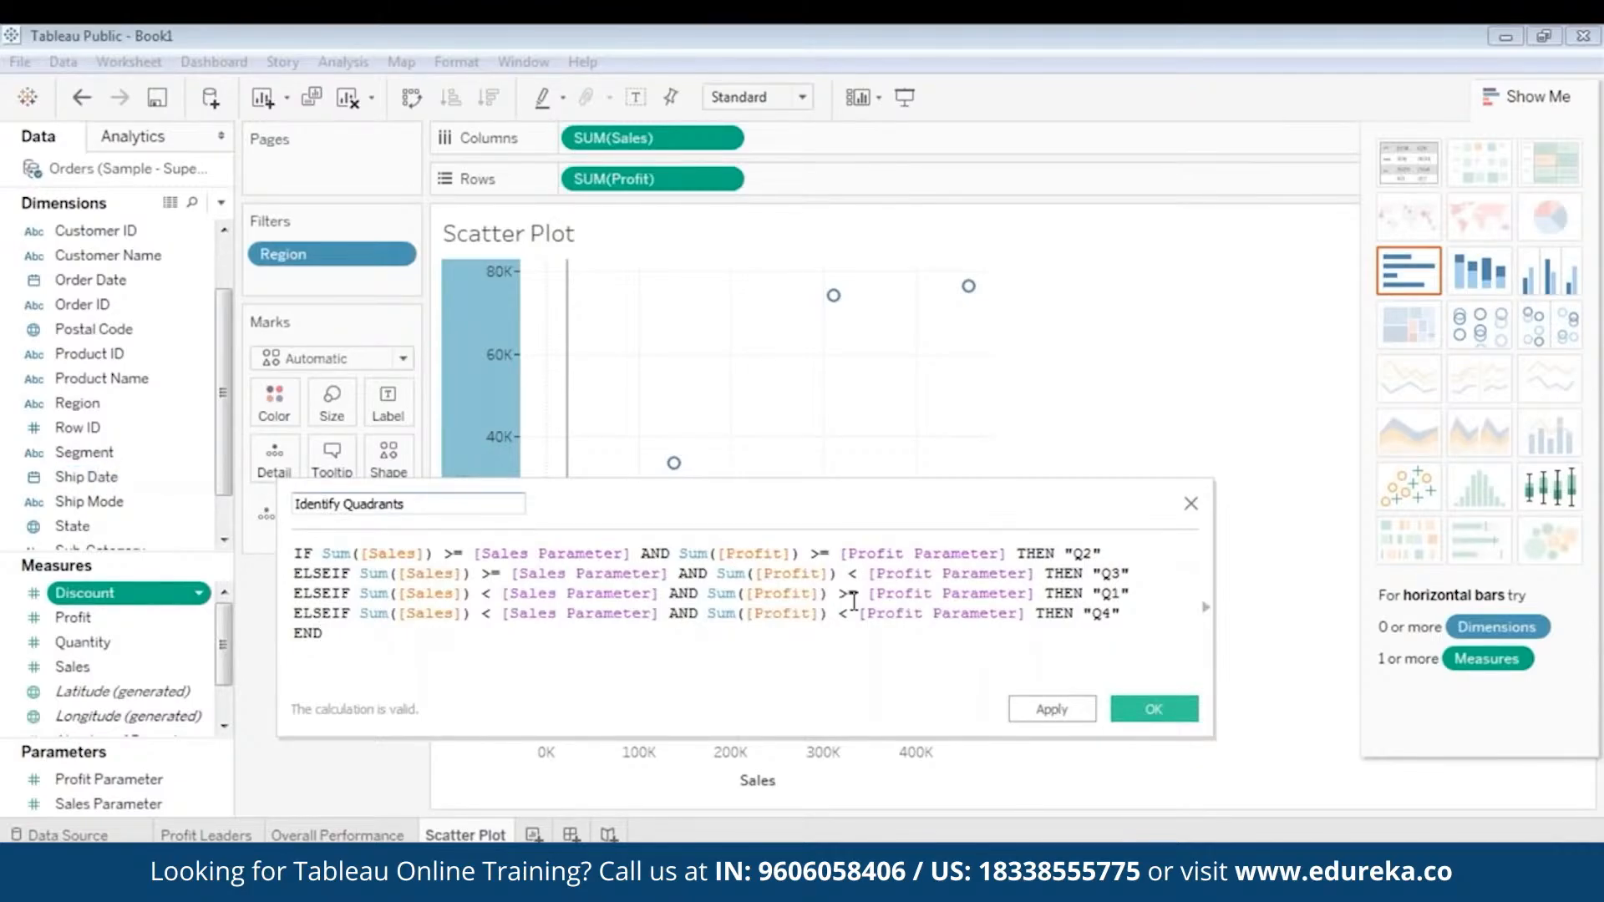
click(1159, 716)
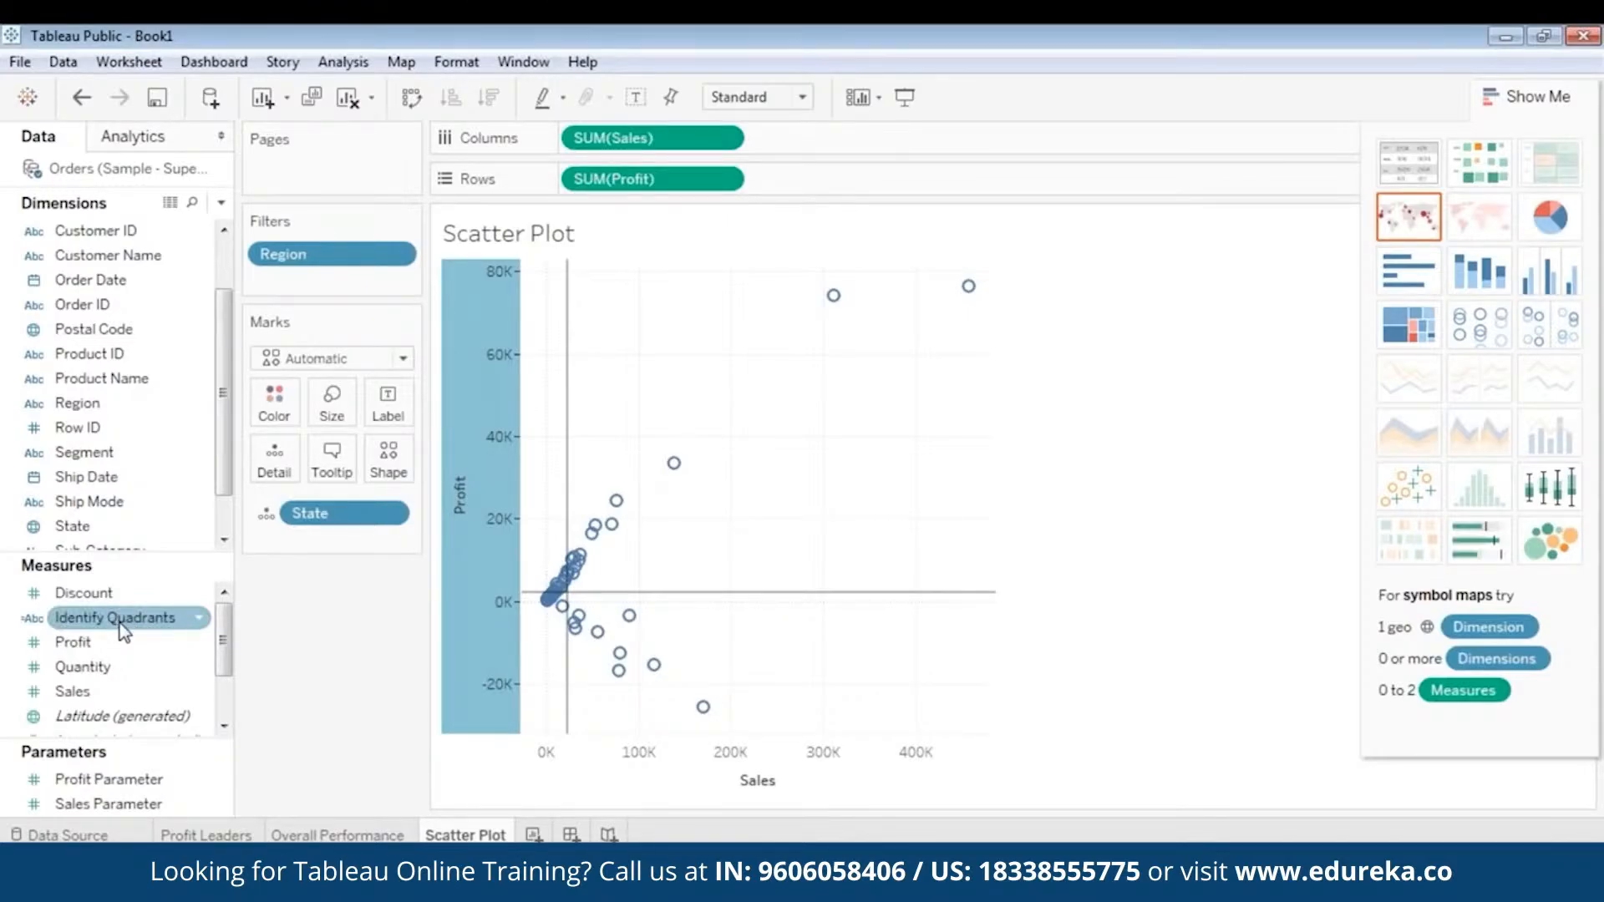
drag(122, 630, 282, 404)
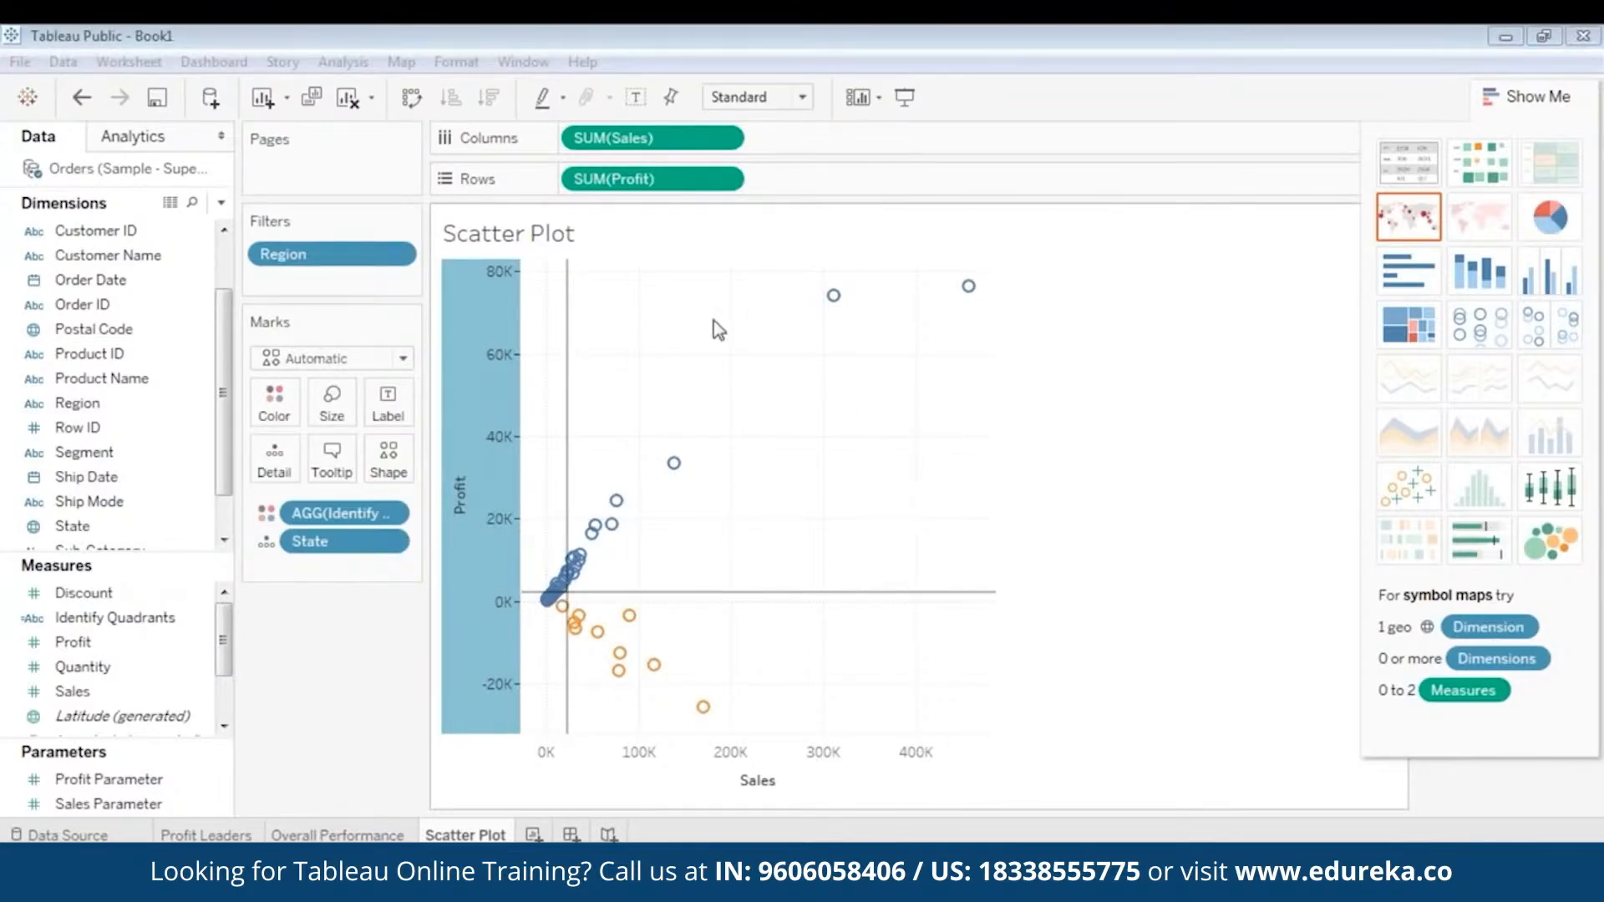
- Edit Sales Parameter to allow all values and enter the median sales as its current value
mouse_move(598, 533)
click(148, 806)
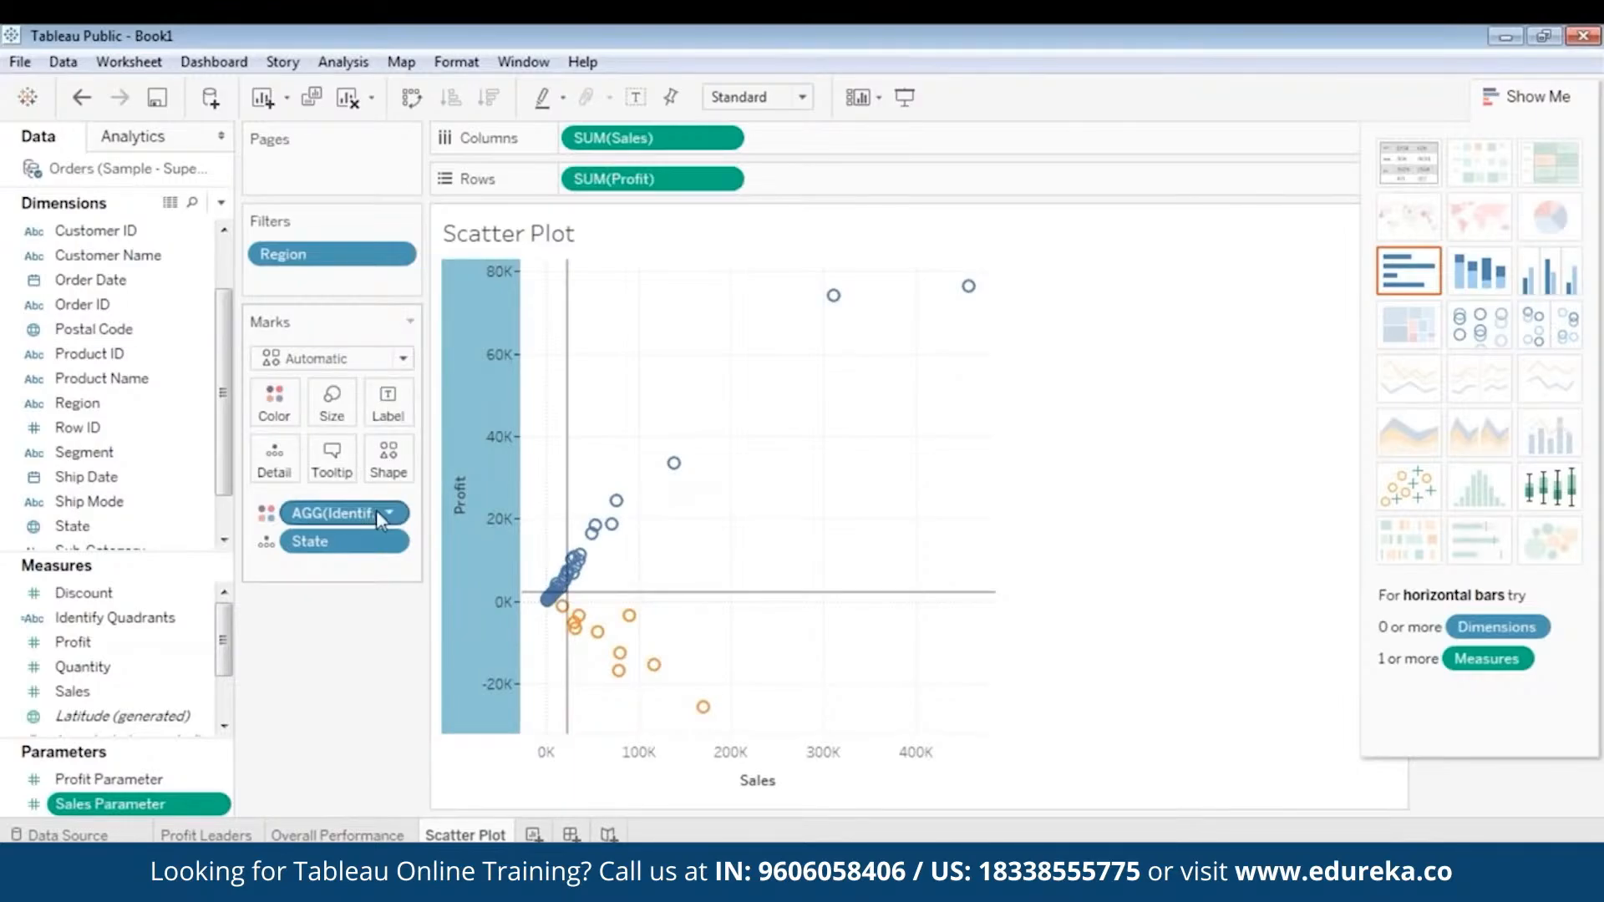
ctrl+click(153, 782)
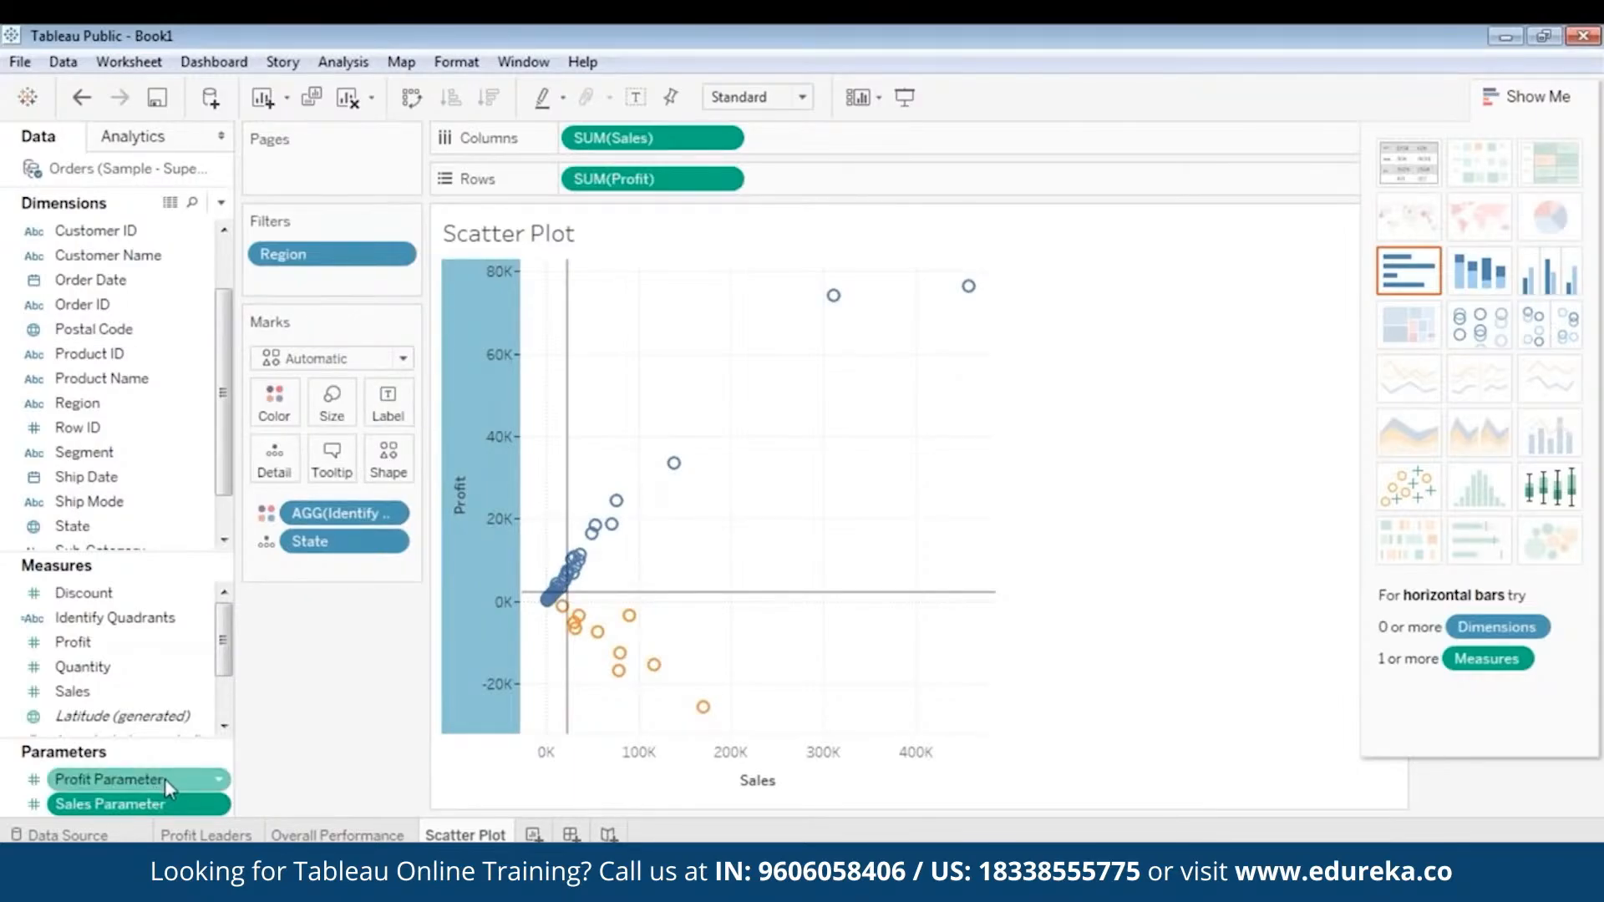
click(180, 805)
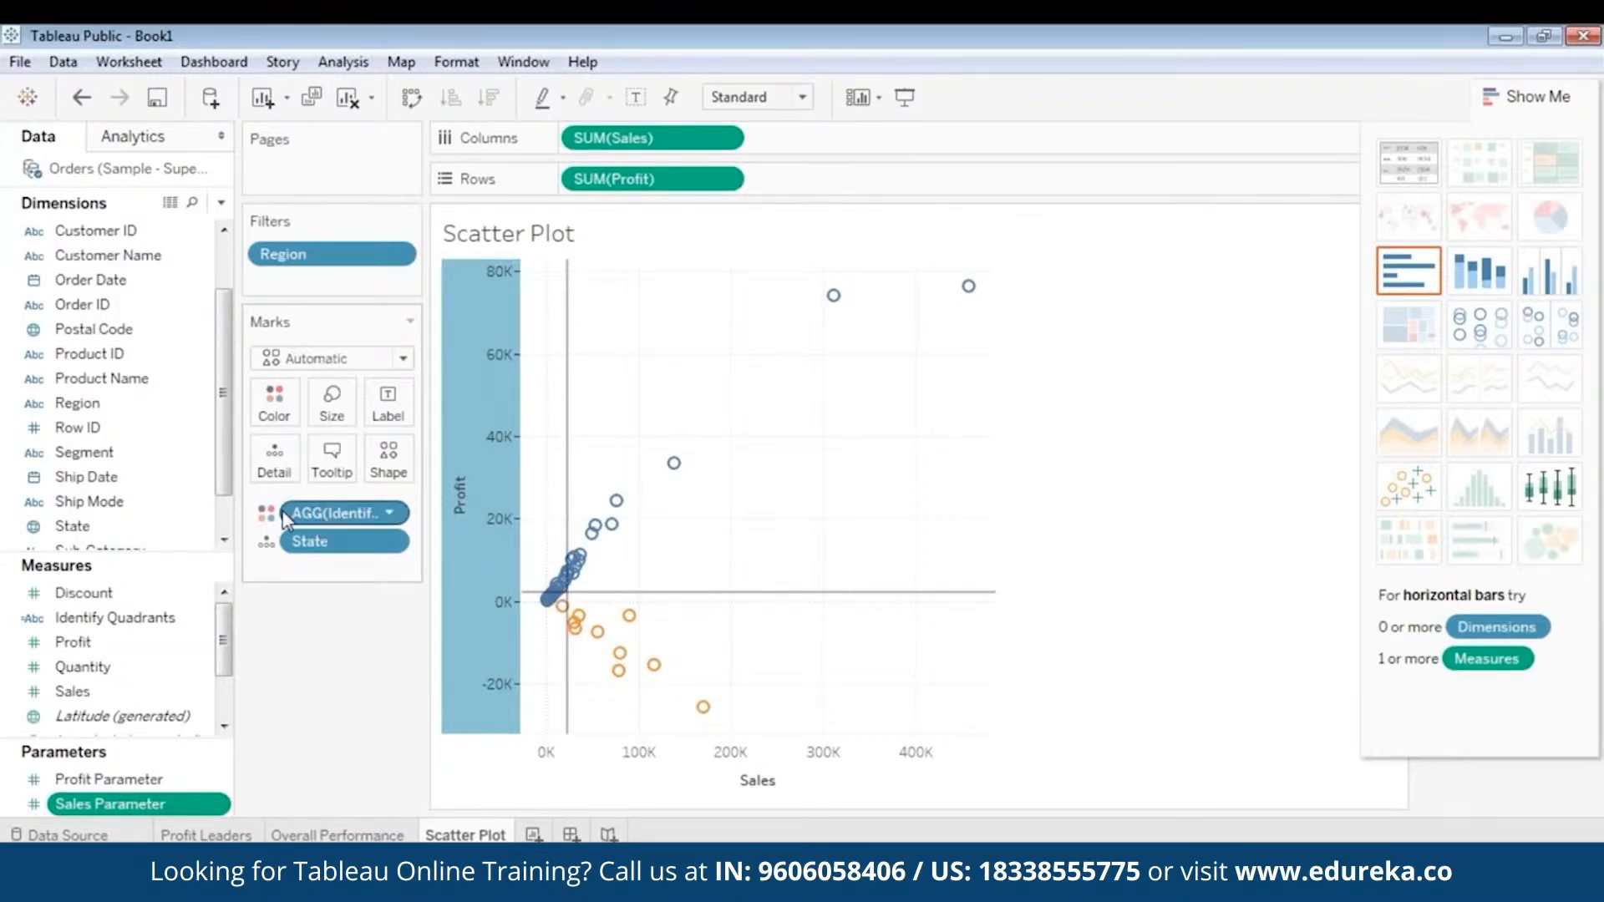
right_click(133, 810)
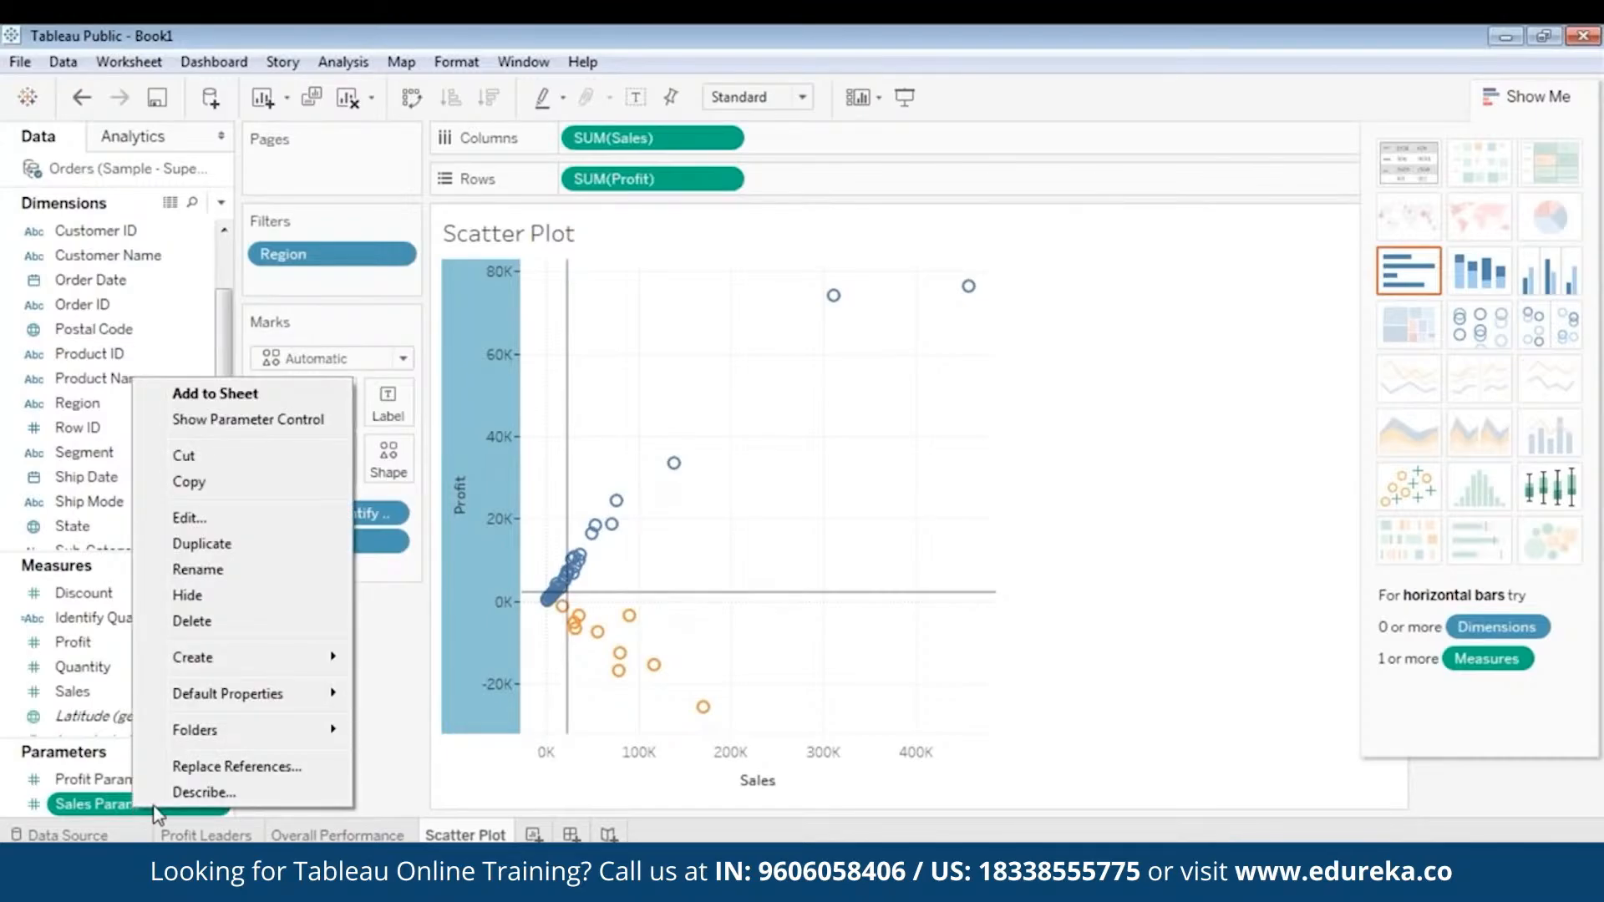
click(241, 527)
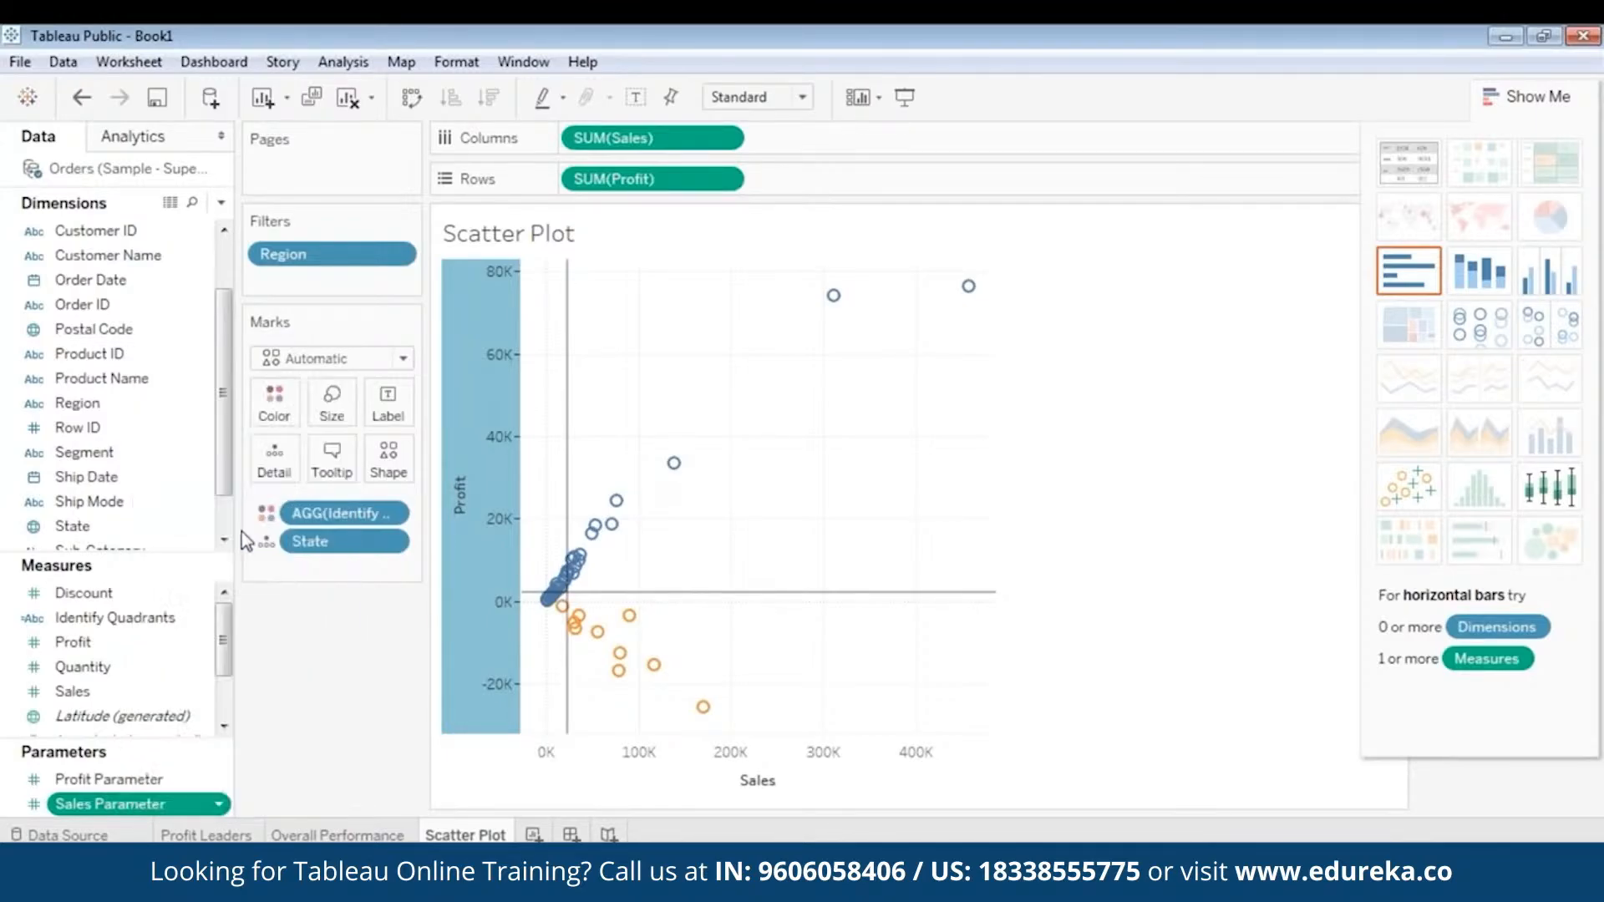
drag(799, 246, 993, 215)
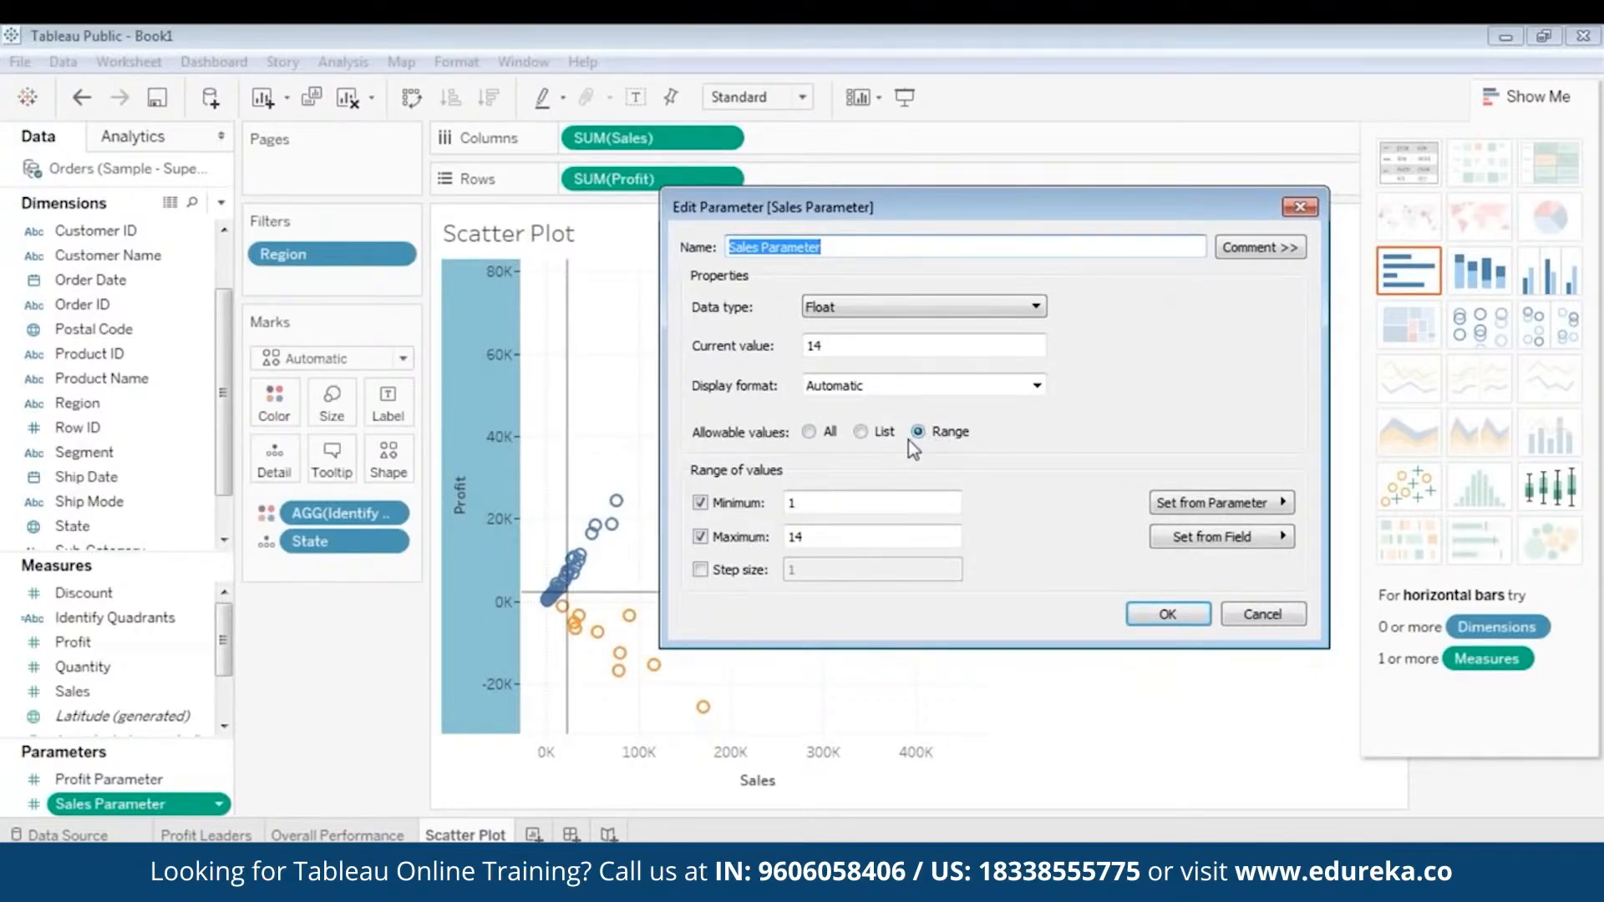
click(809, 432)
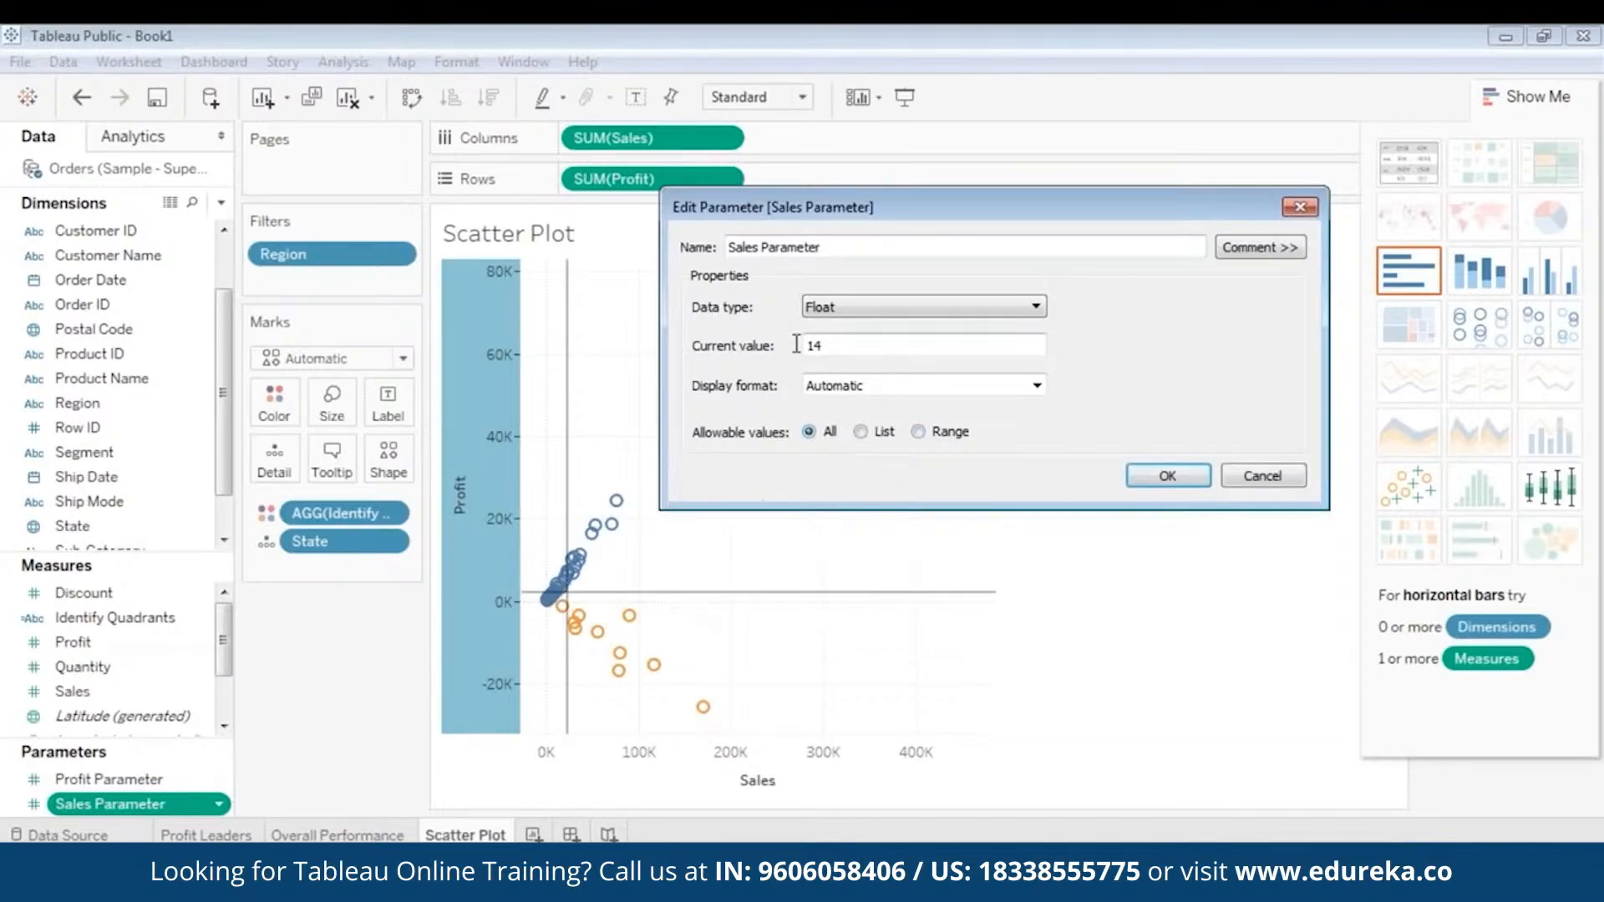
double_click(852, 345)
text(22205)
click(1174, 476)
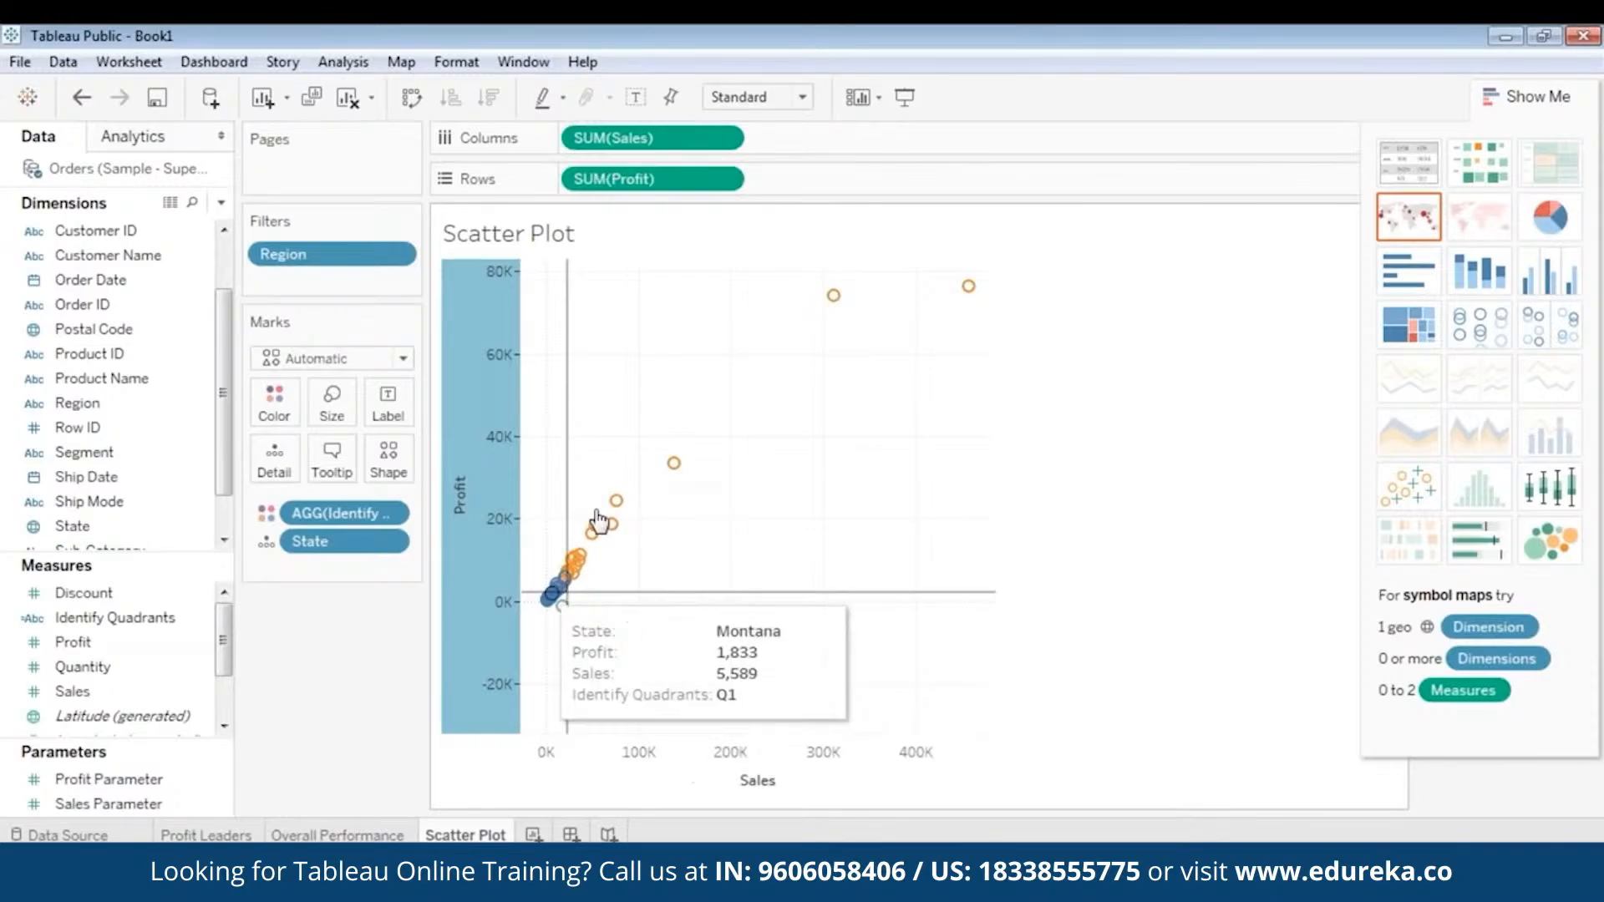
- Edit Profit Parameter to allow all values and set its current value to 2196
mouse_move(619, 653)
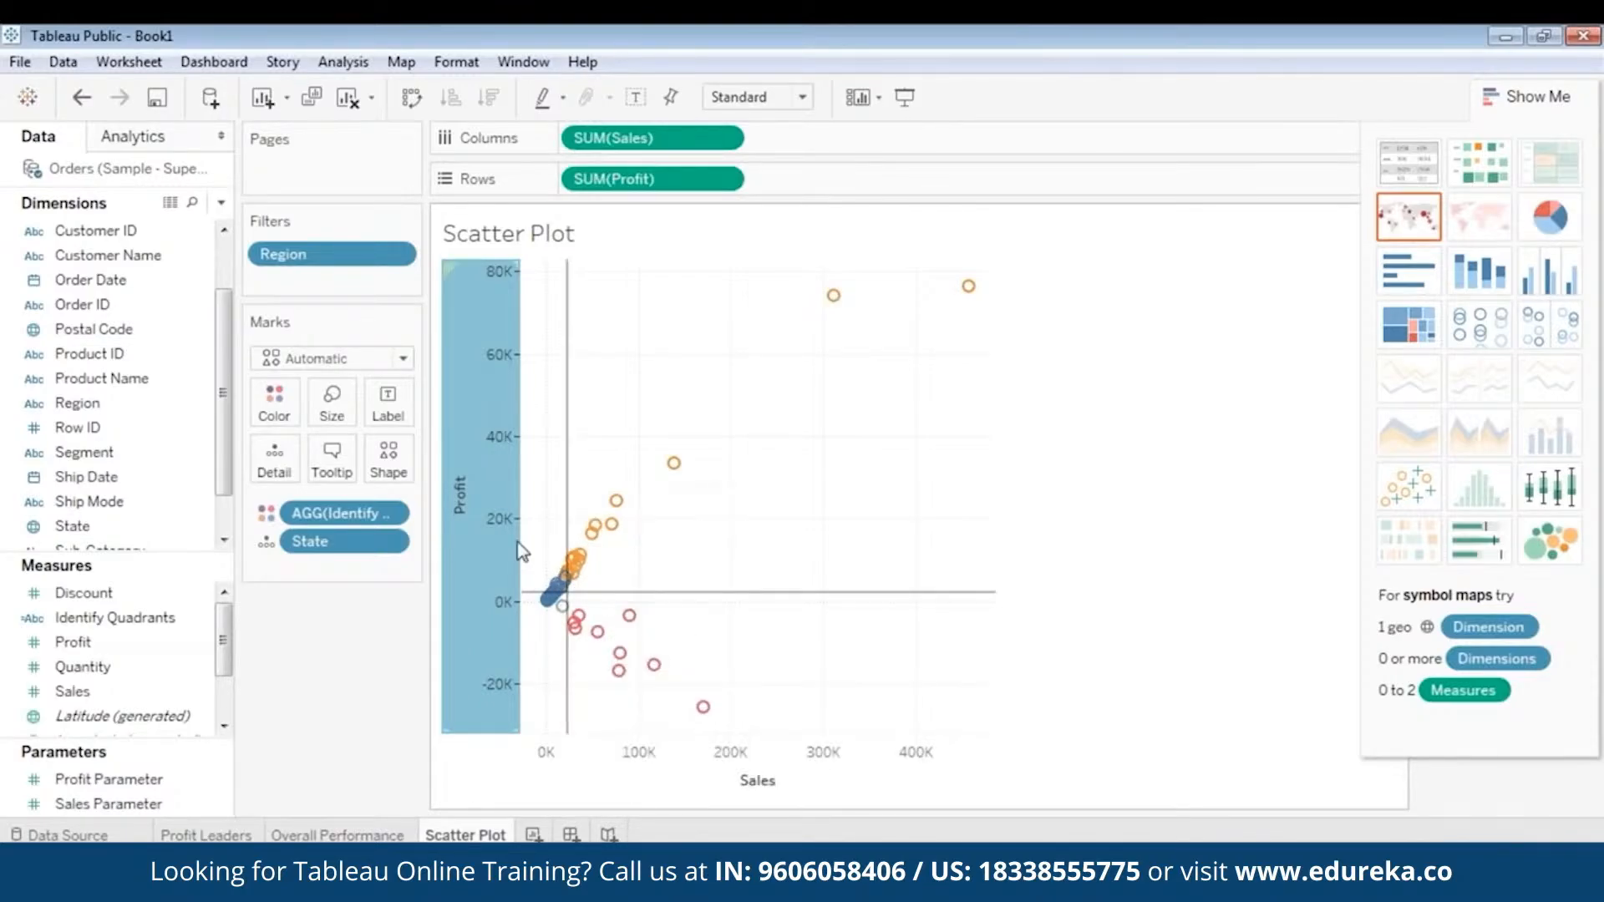
click(167, 778)
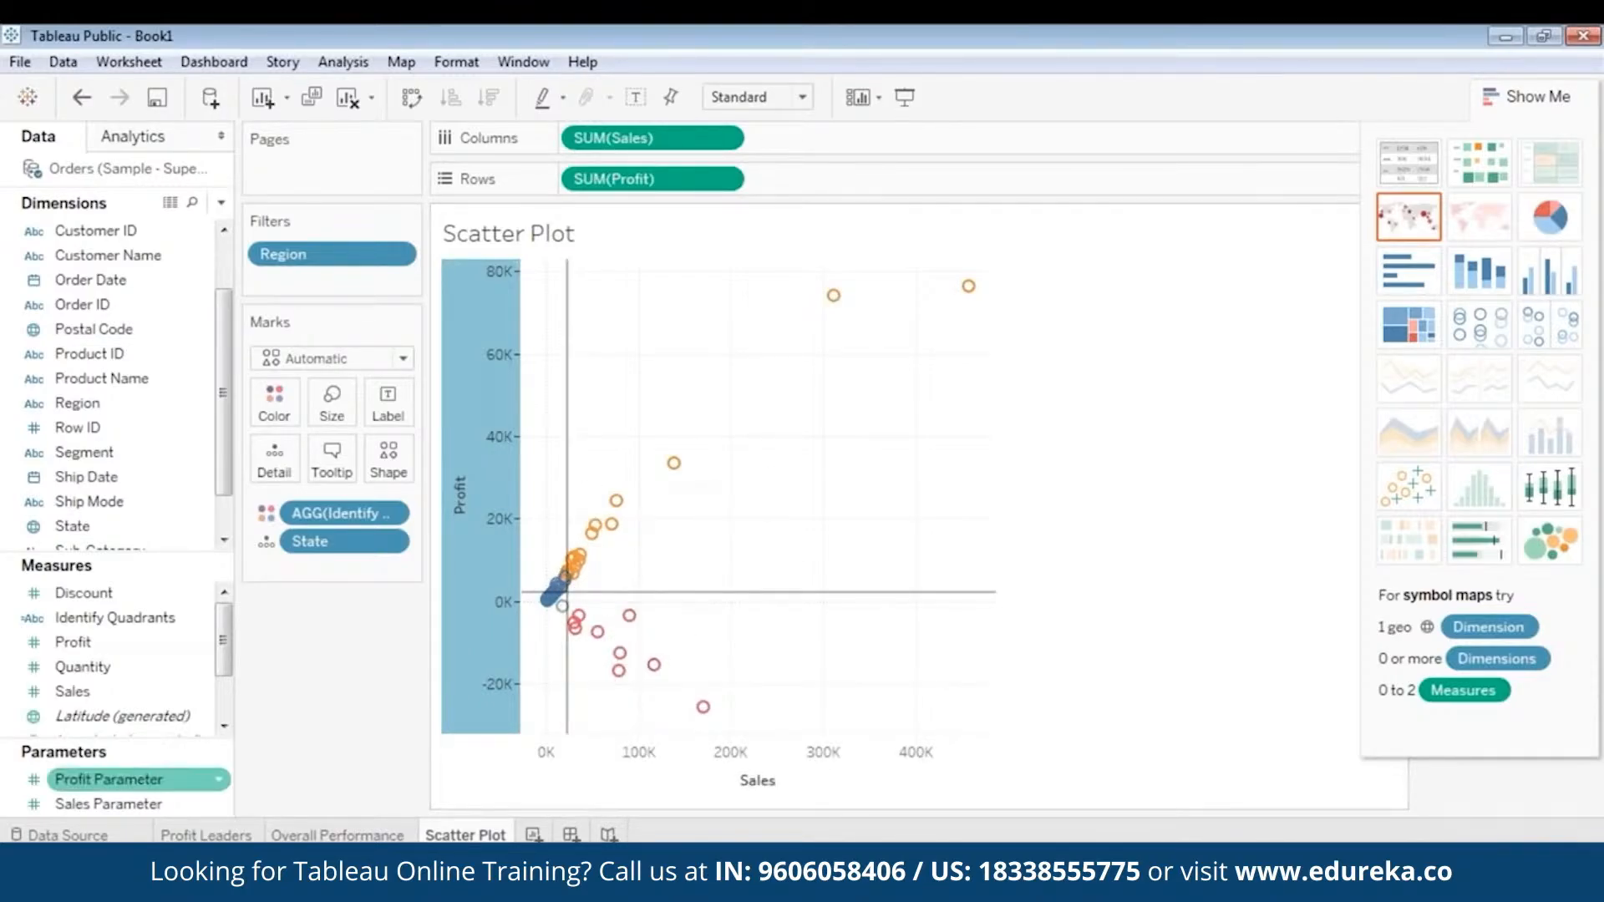
right_click(127, 782)
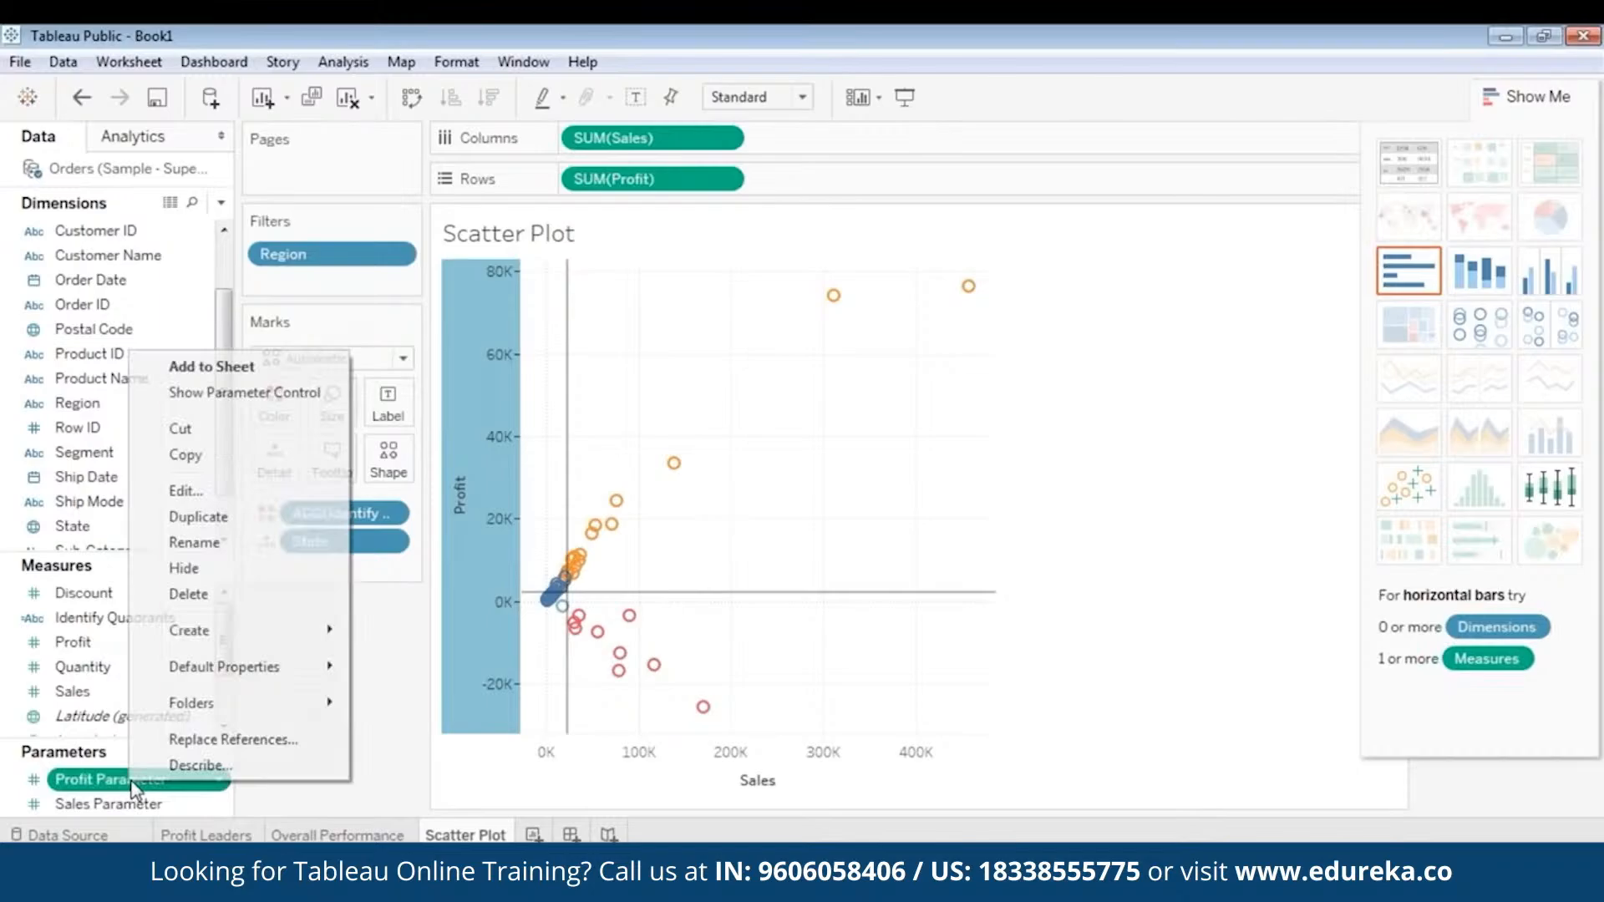
click(233, 486)
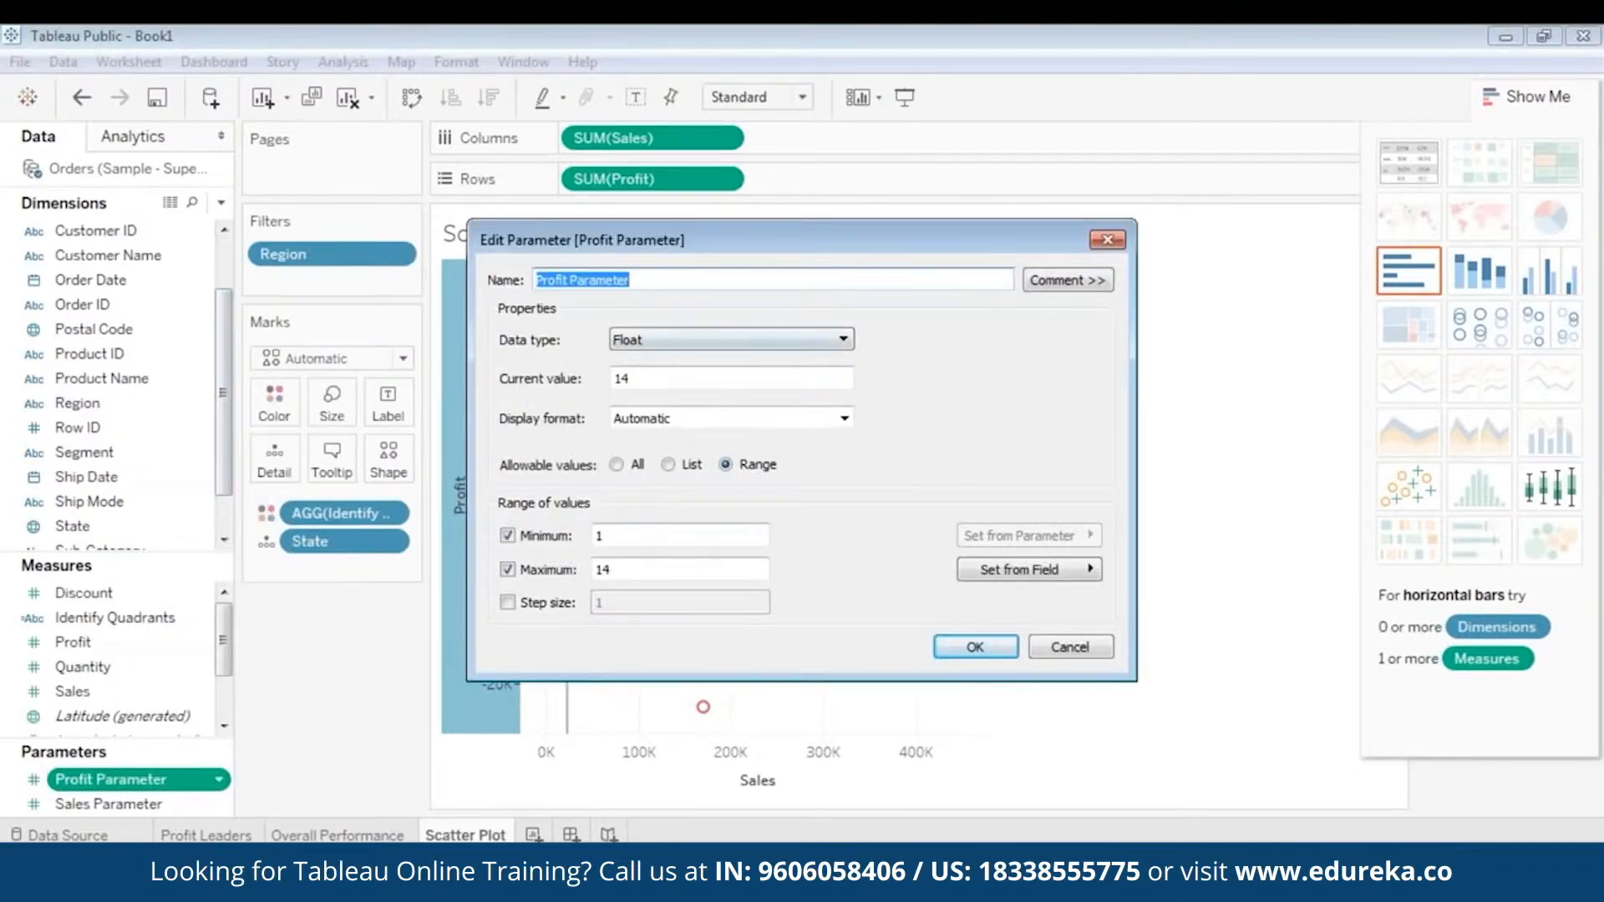
click(617, 465)
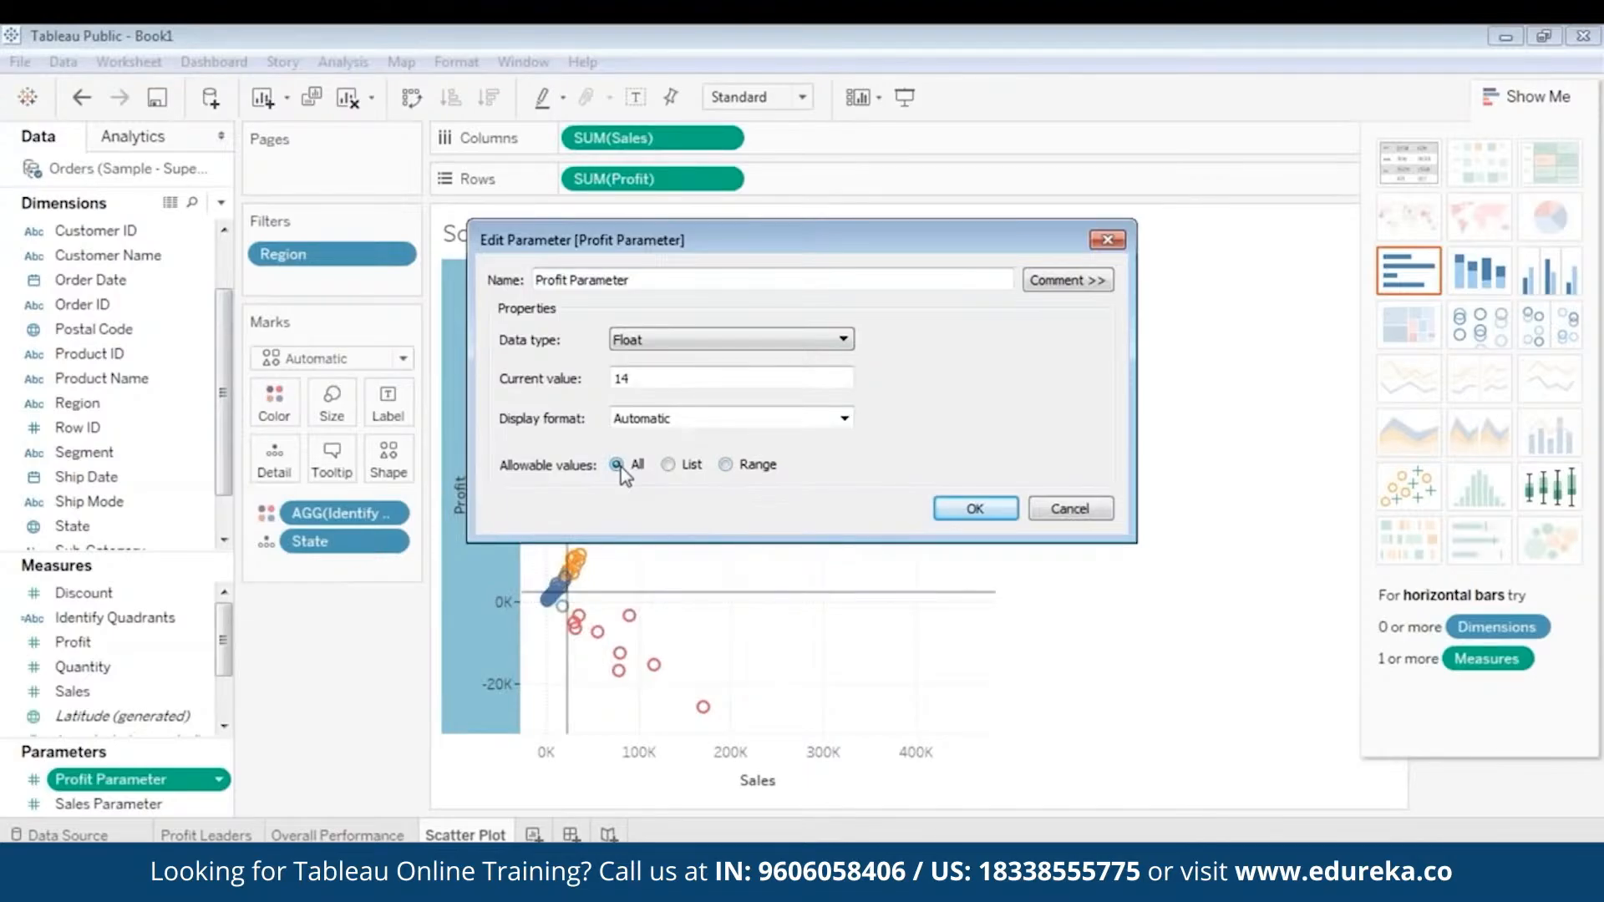
drag(640, 380, 566, 361)
text(21)
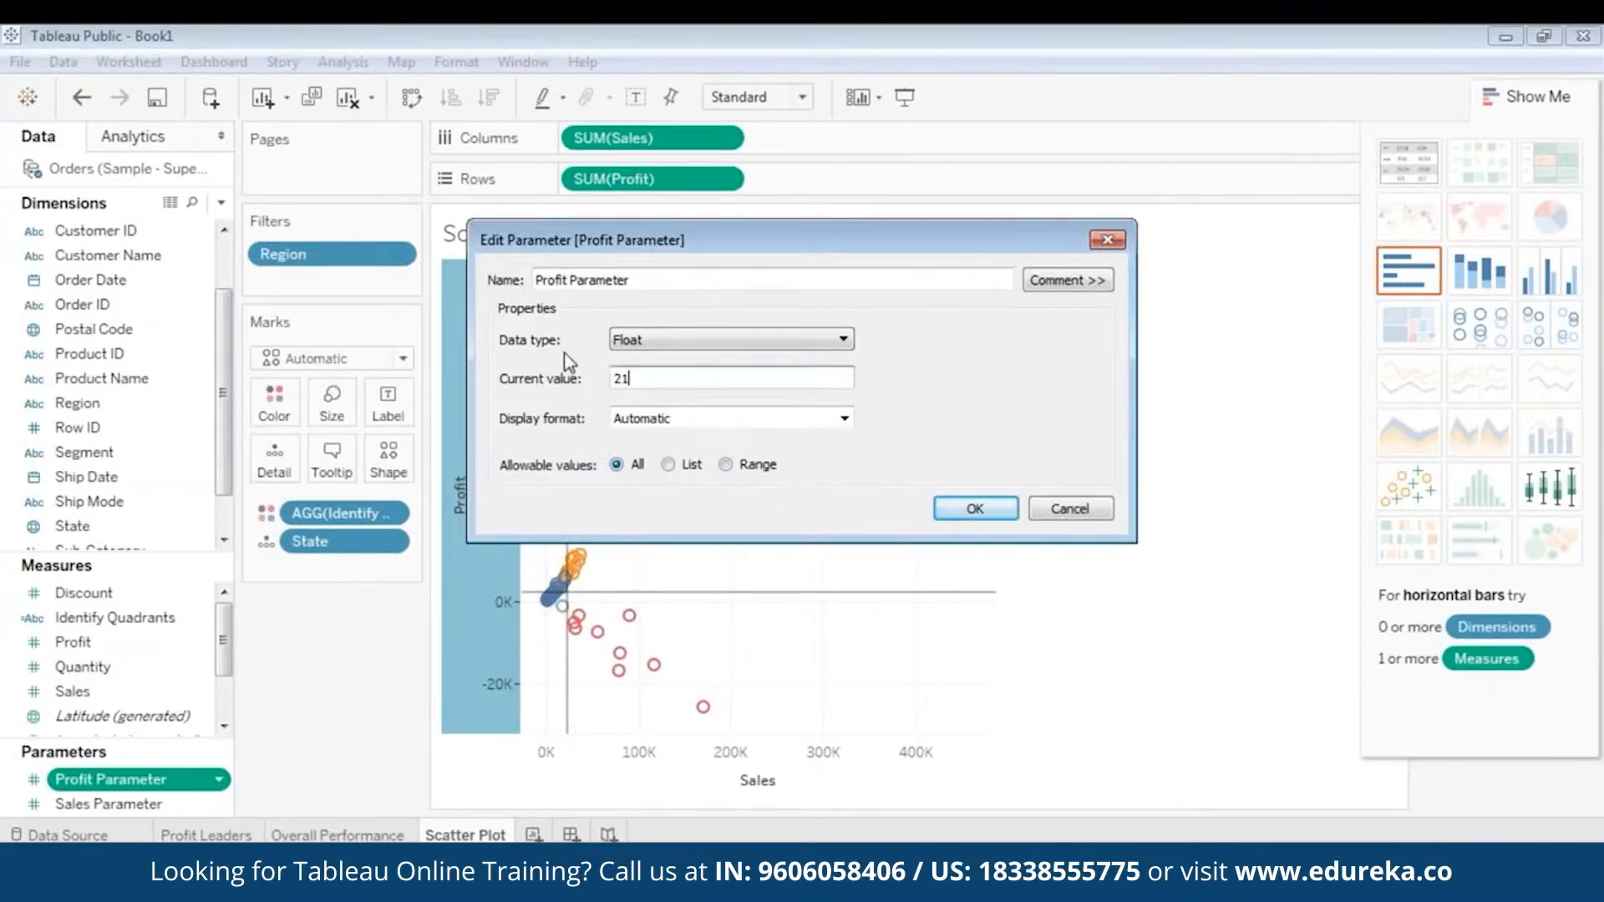
text(96)
click(973, 509)
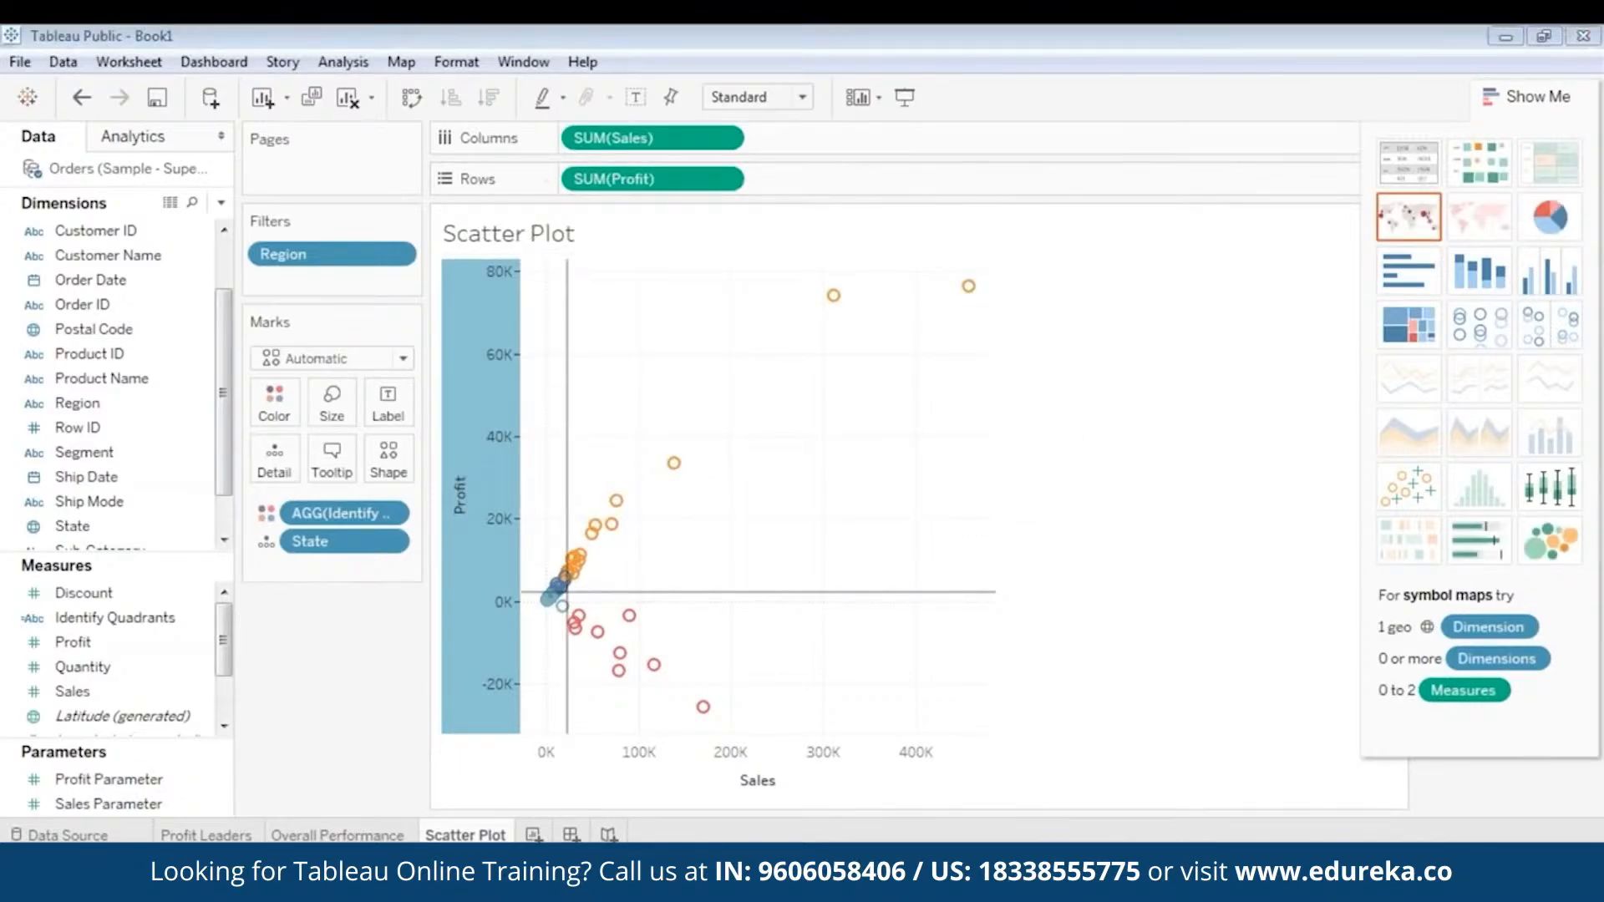
- Collapse Show Me to view the quadrant color legend and highlight the Q1 marks on the scatter plot
click(1503, 91)
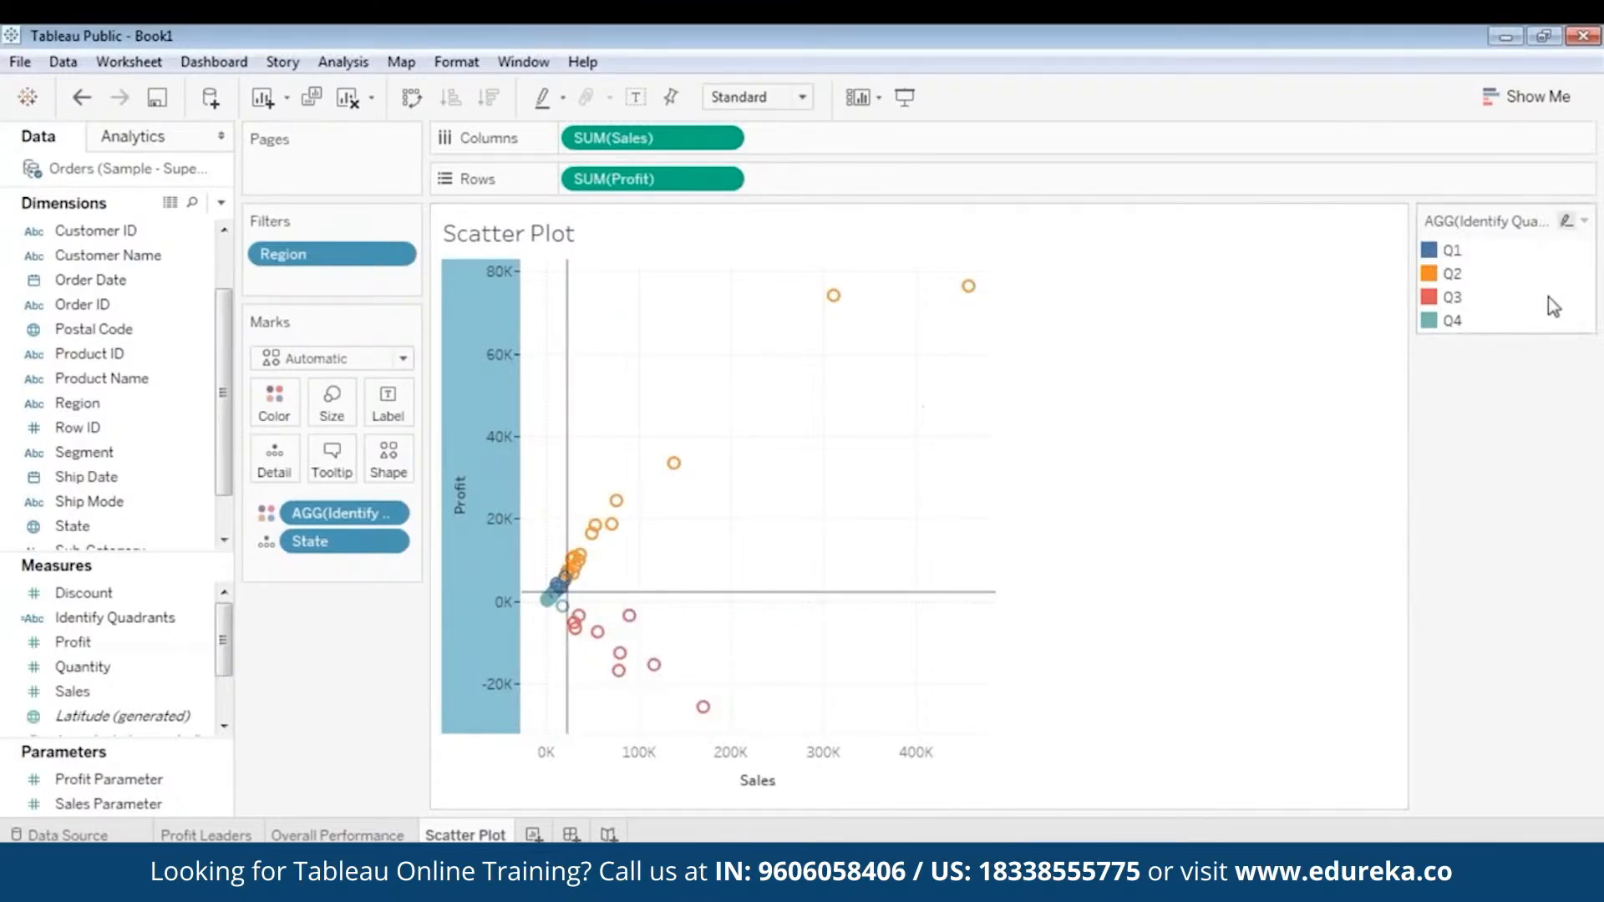
click(1433, 251)
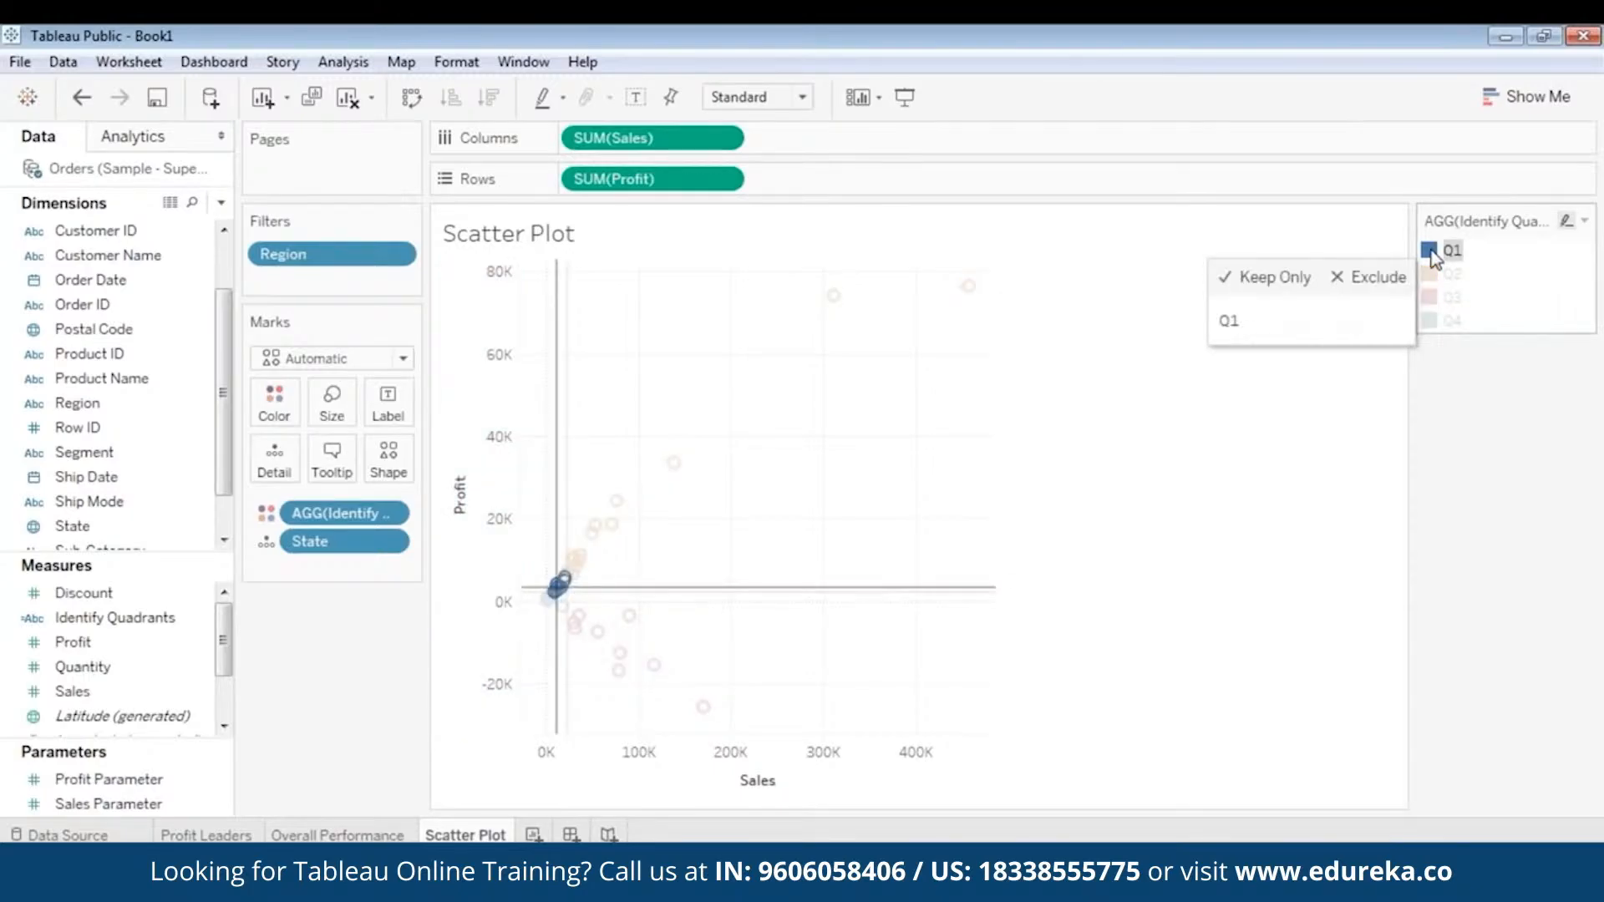
click(1452, 251)
click(1453, 252)
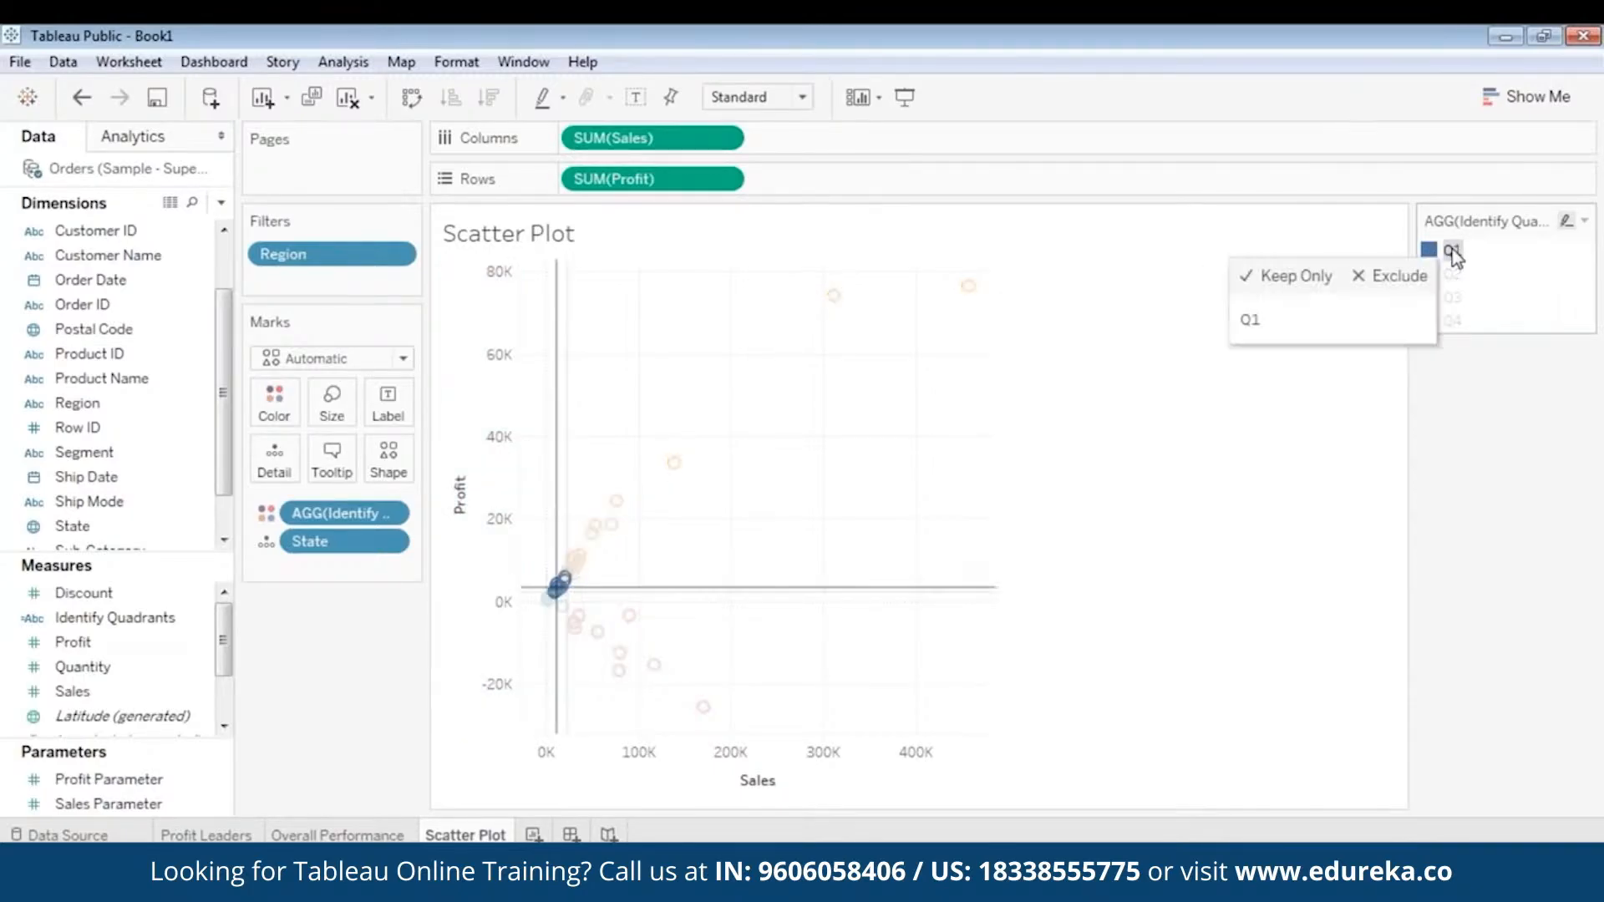
click(1454, 253)
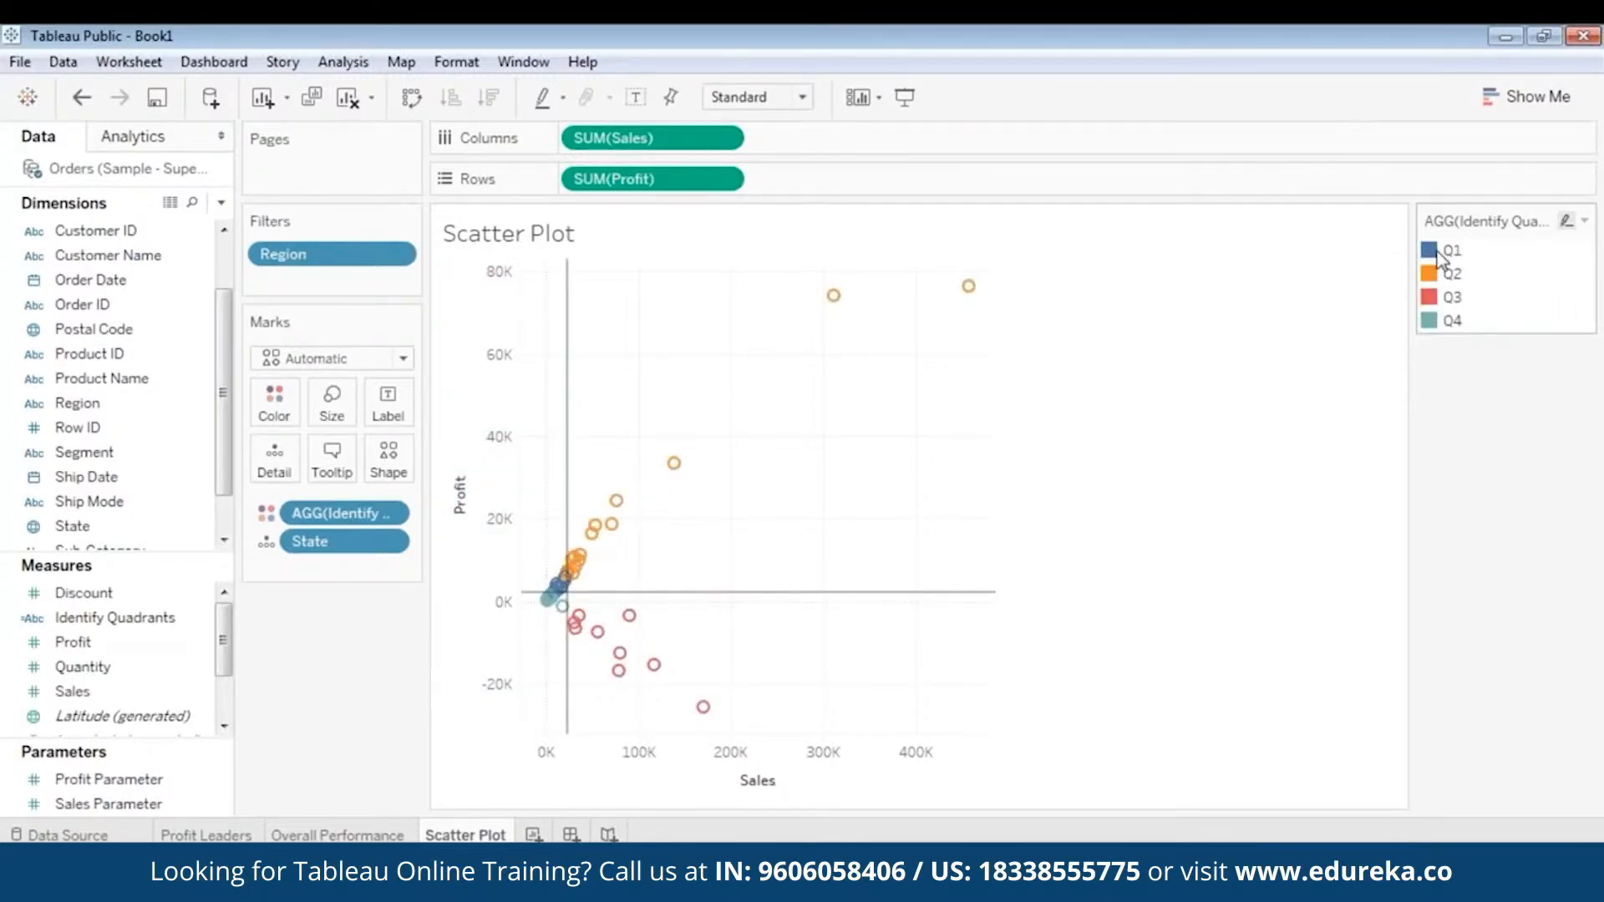
right_click(1435, 254)
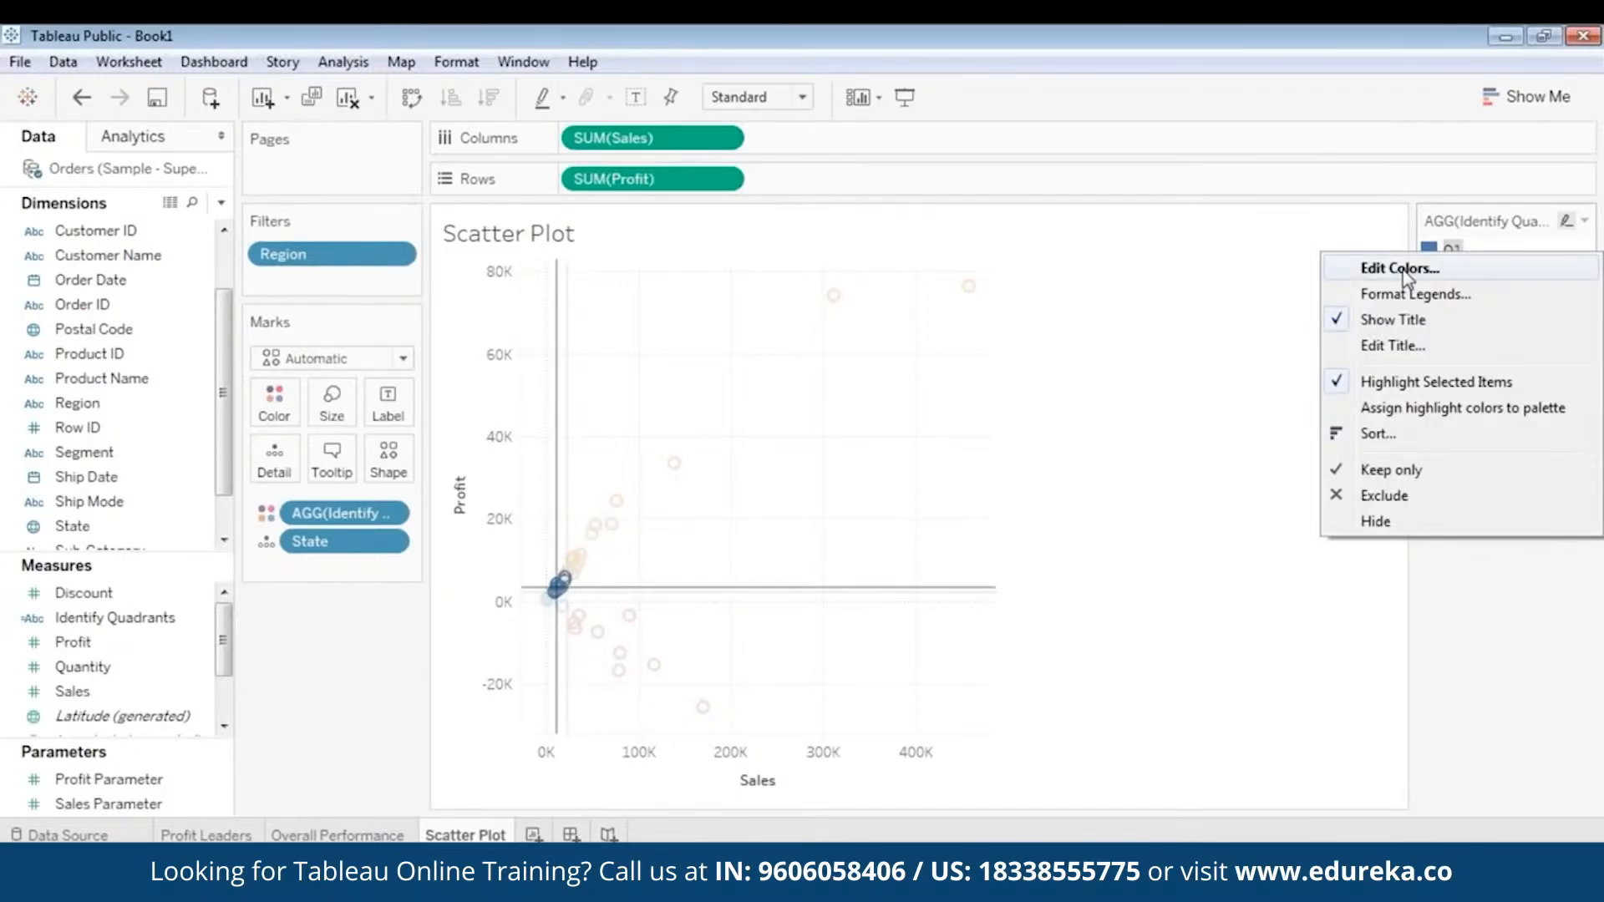
click(1107, 311)
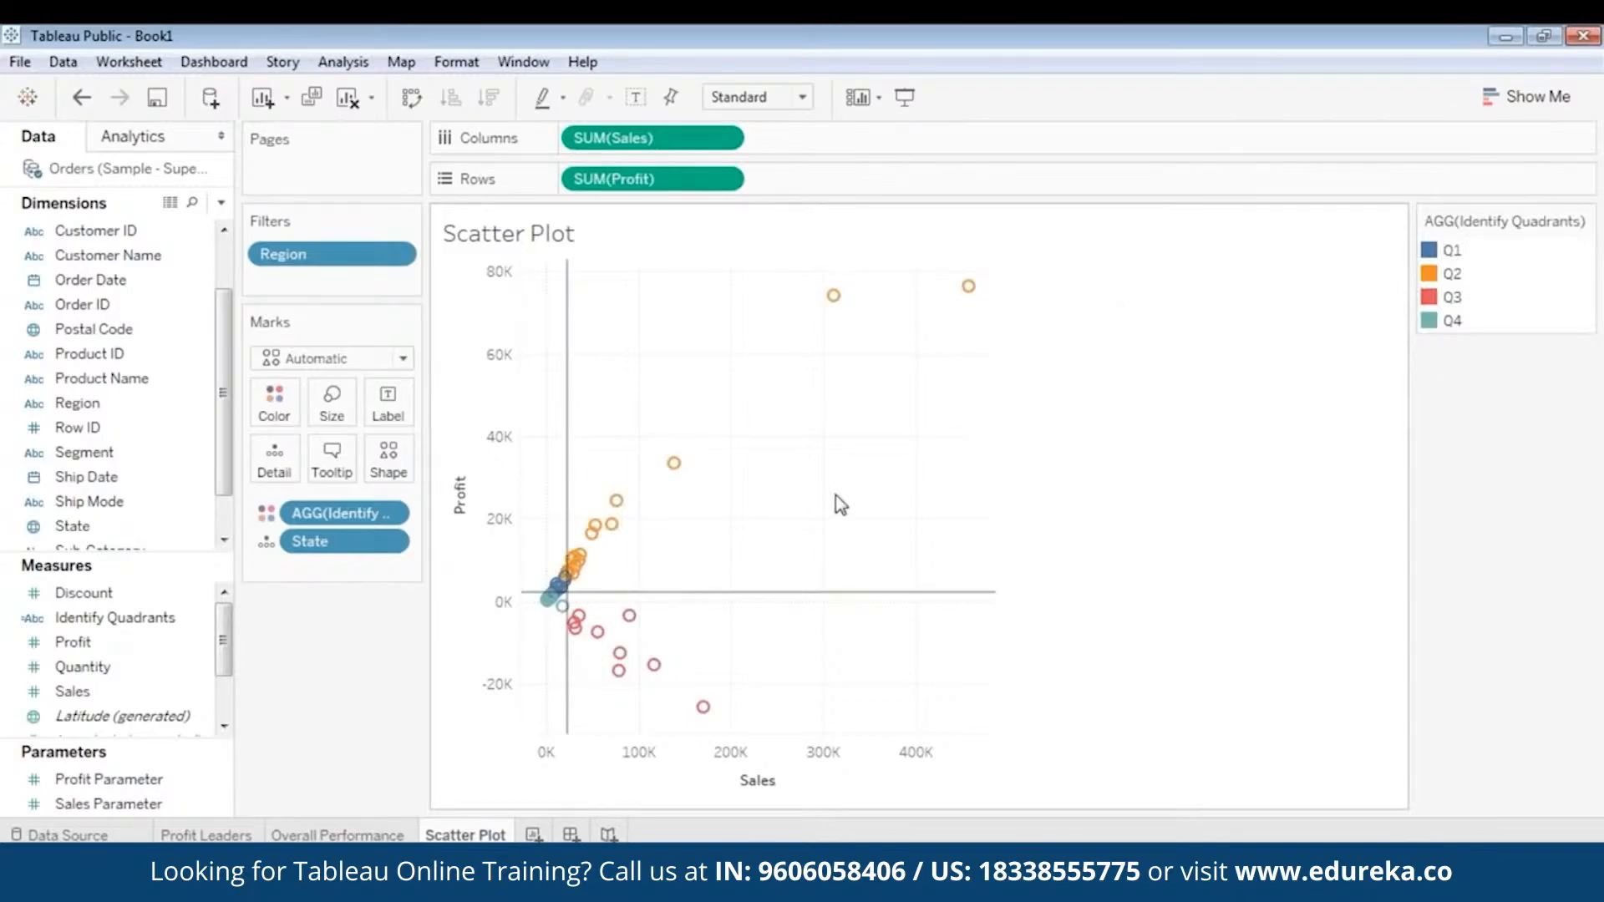
- Show the view toolbar on the scatter plot and zoom out
double_click(614, 565)
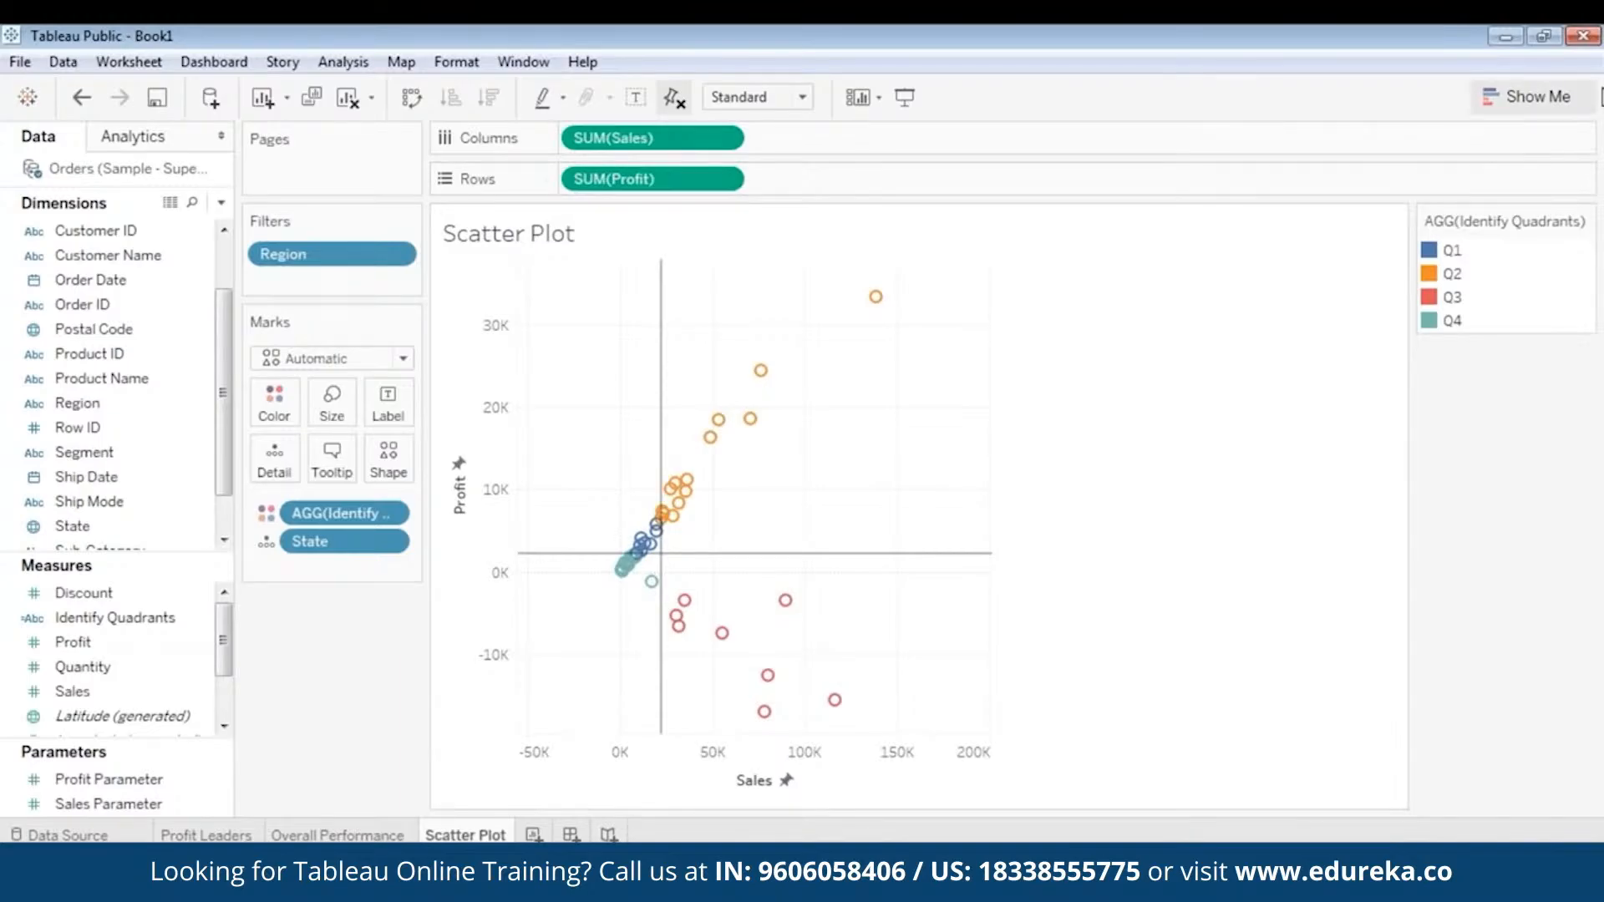
click(1577, 77)
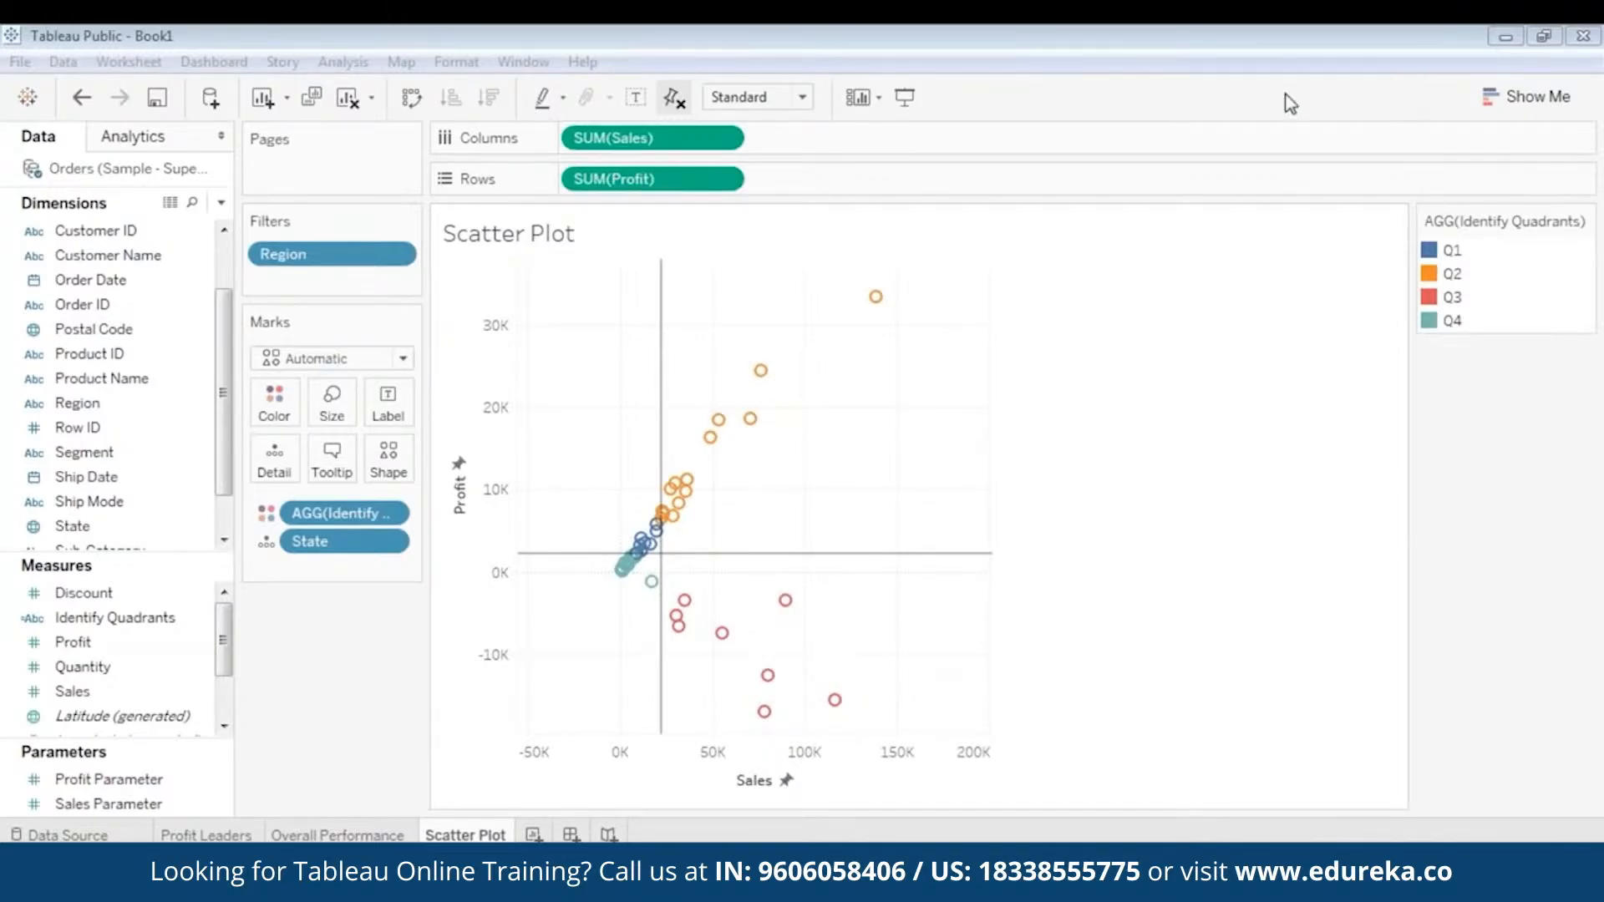
right_click(586, 358)
right_click(608, 281)
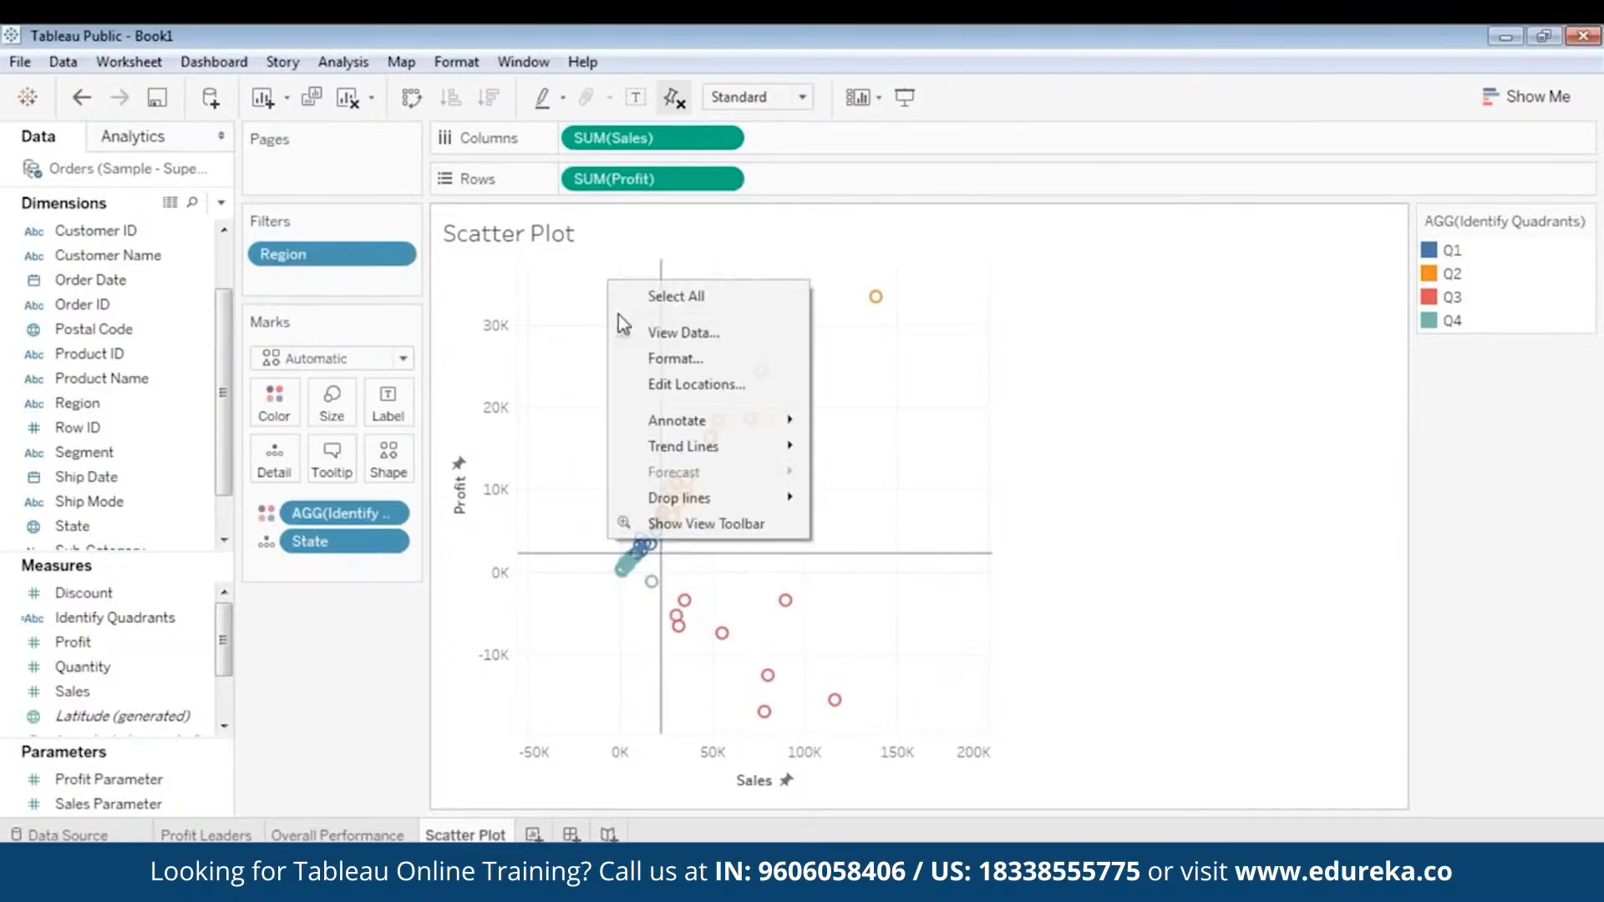
click(694, 524)
click(545, 317)
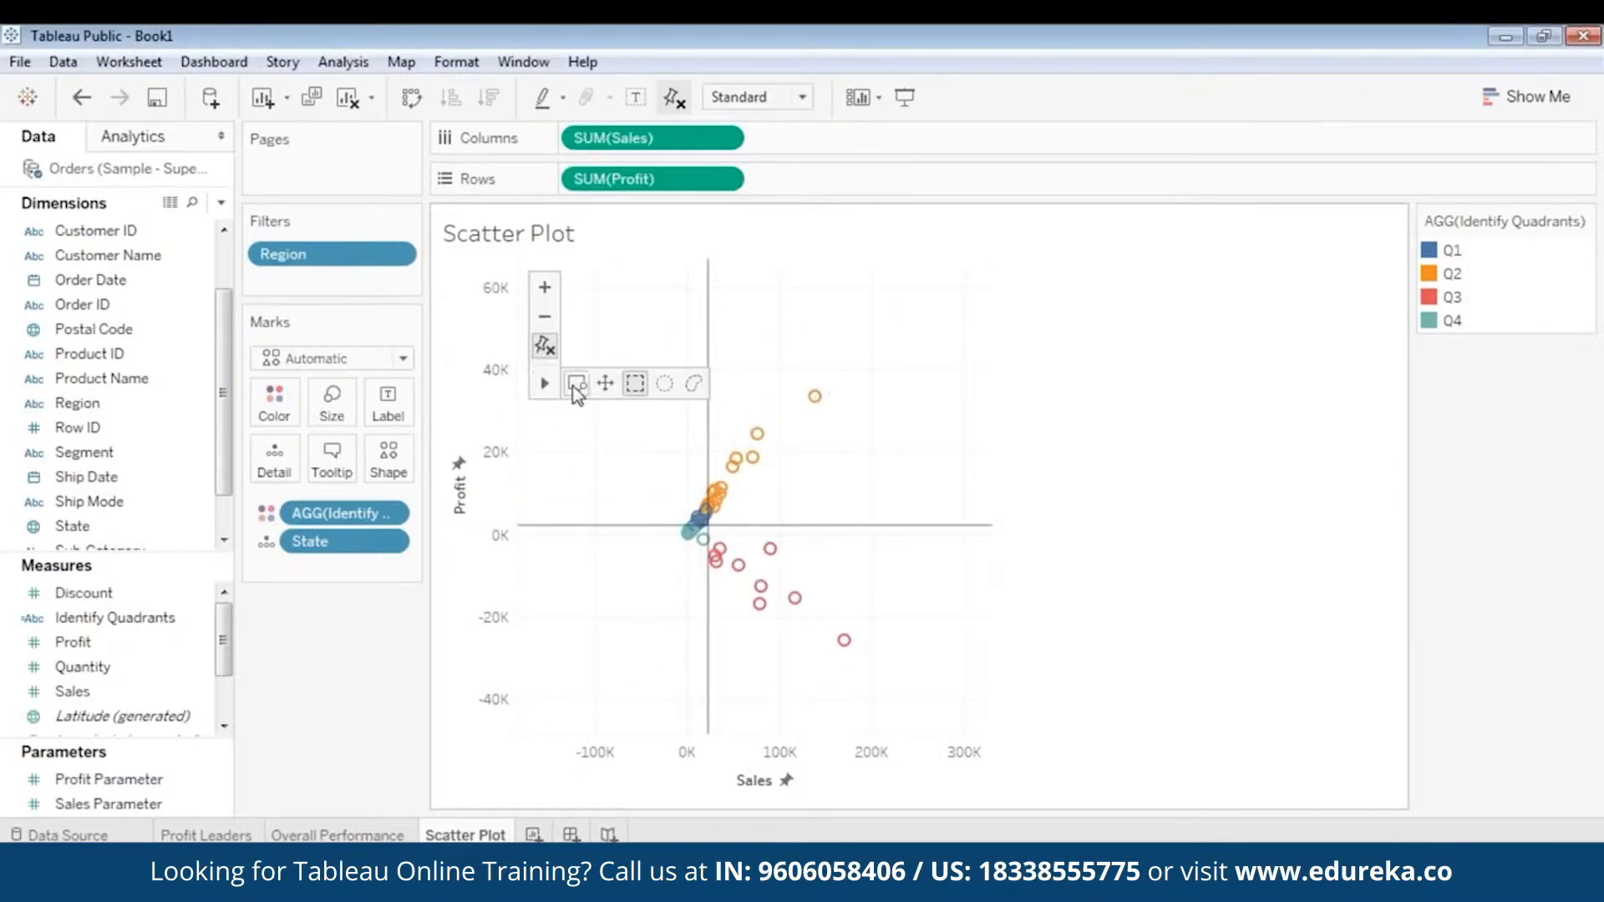
- Examine the state, profit, sales and quadrant details of individual marks across the scatter plot's quadrants
drag(868, 458, 769, 518)
mouse_move(969, 312)
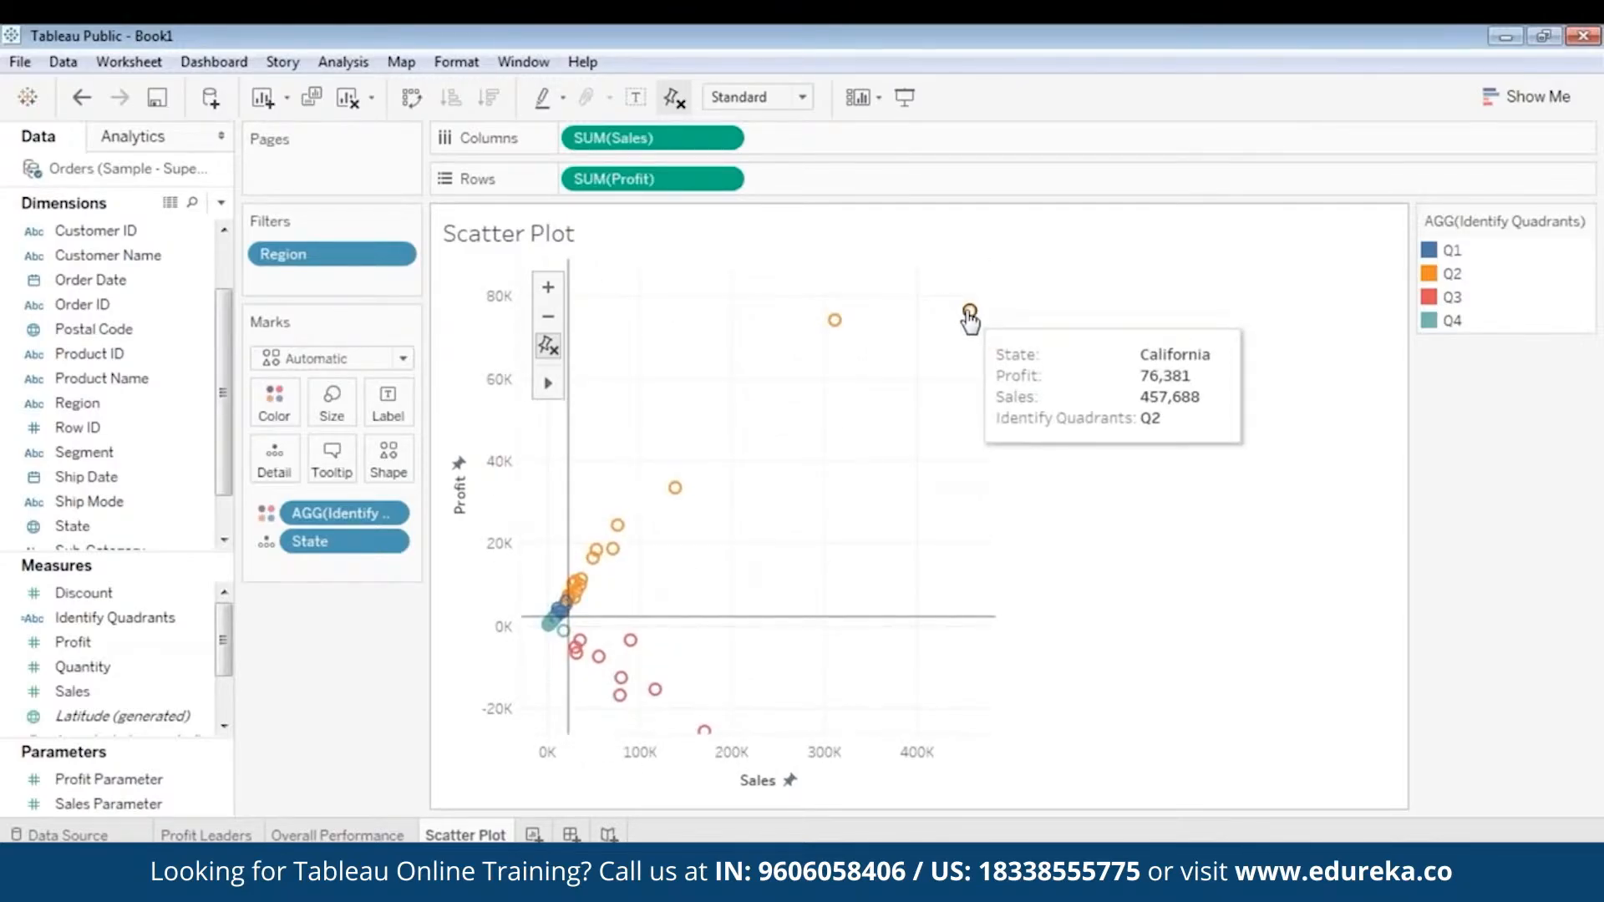
mouse_move(834, 320)
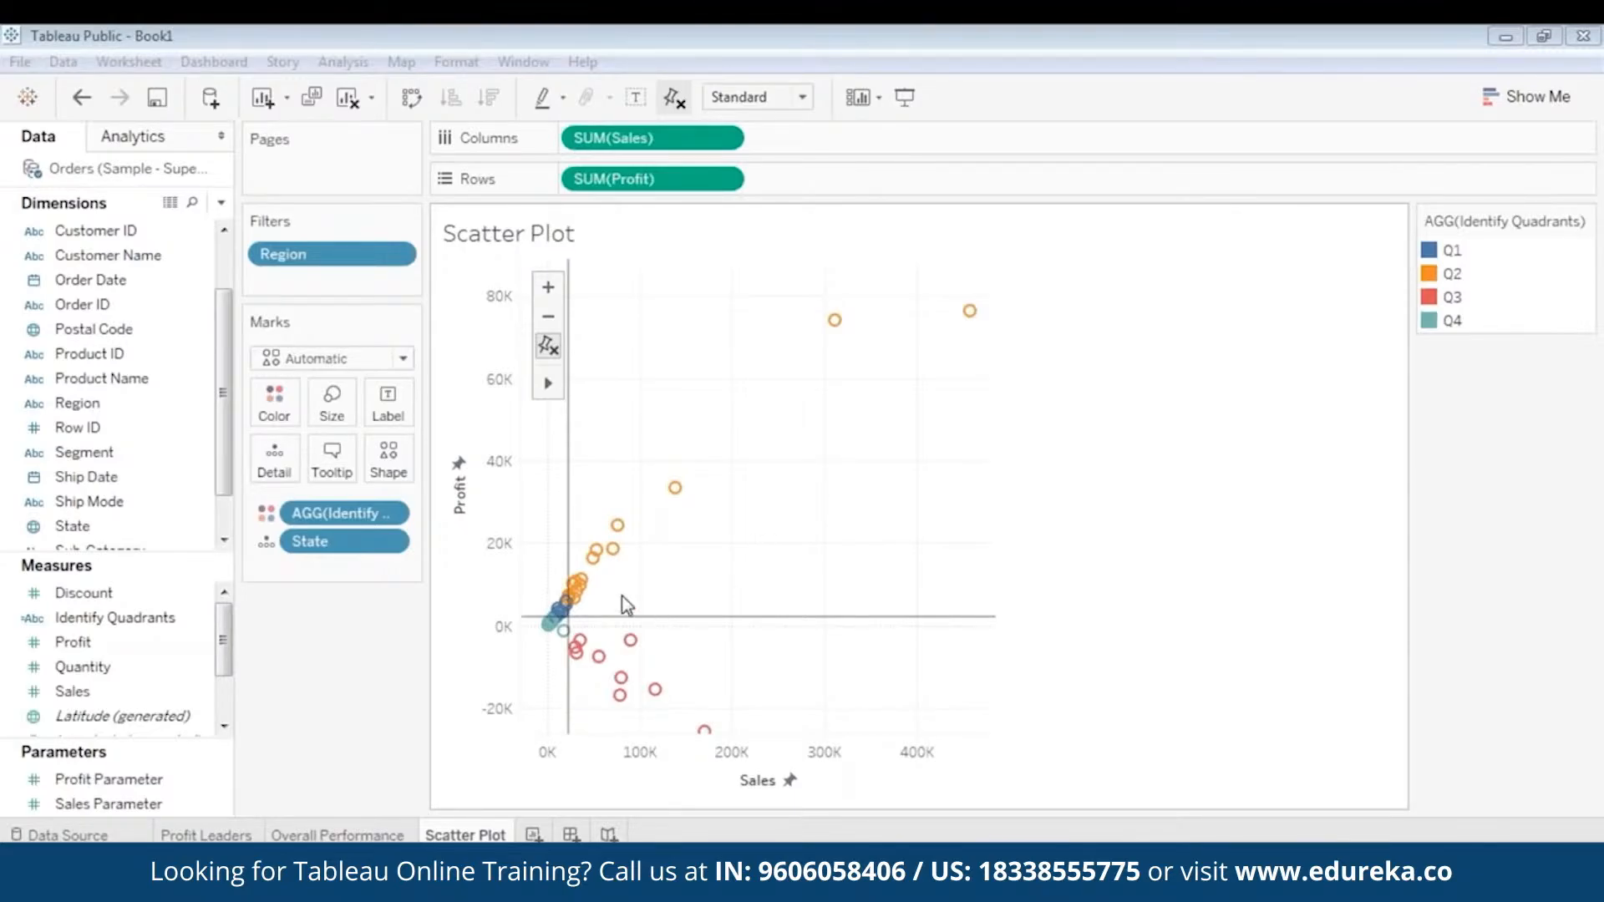
mouse_move(694, 500)
double_click(600, 594)
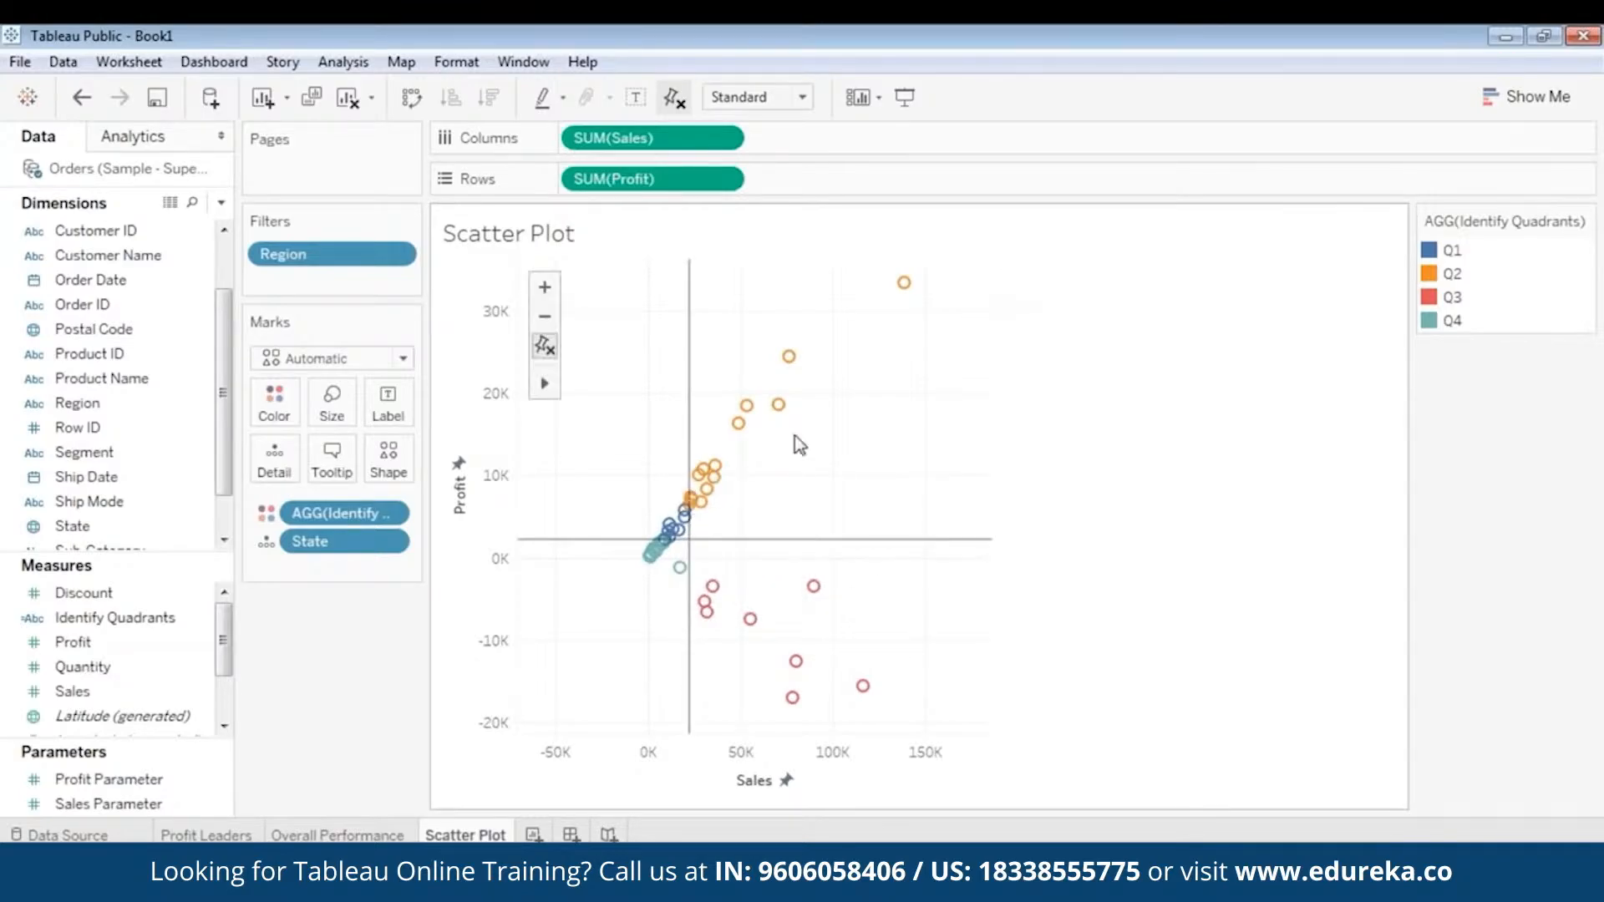
mouse_move(683, 510)
mouse_move(715, 477)
mouse_move(864, 687)
mouse_move(548, 384)
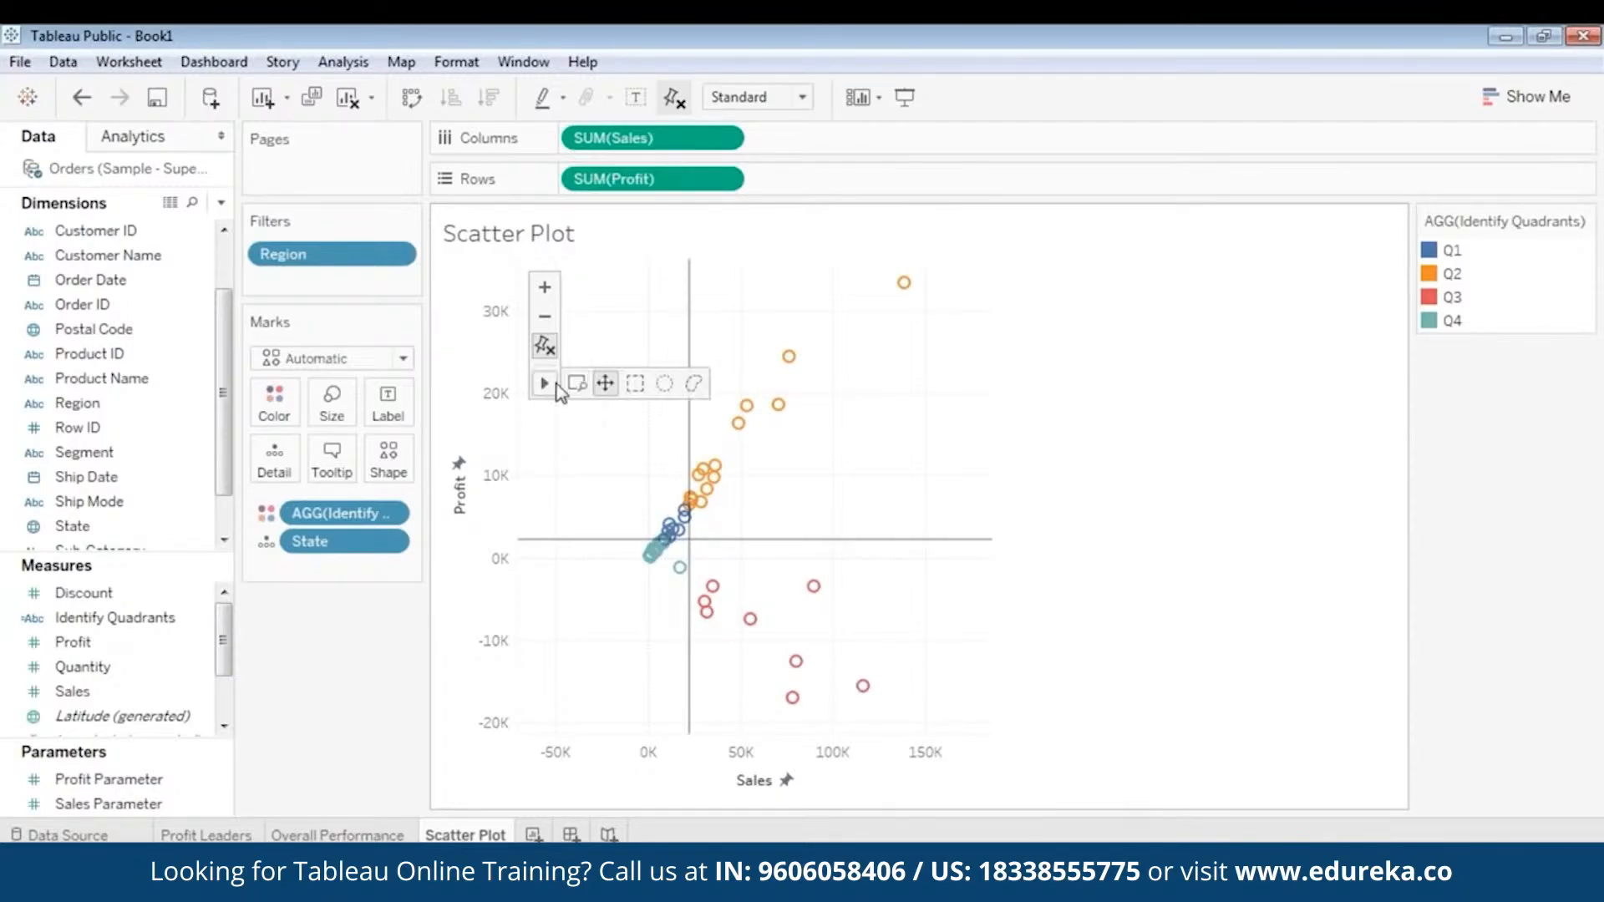
click(545, 316)
mouse_move(860, 645)
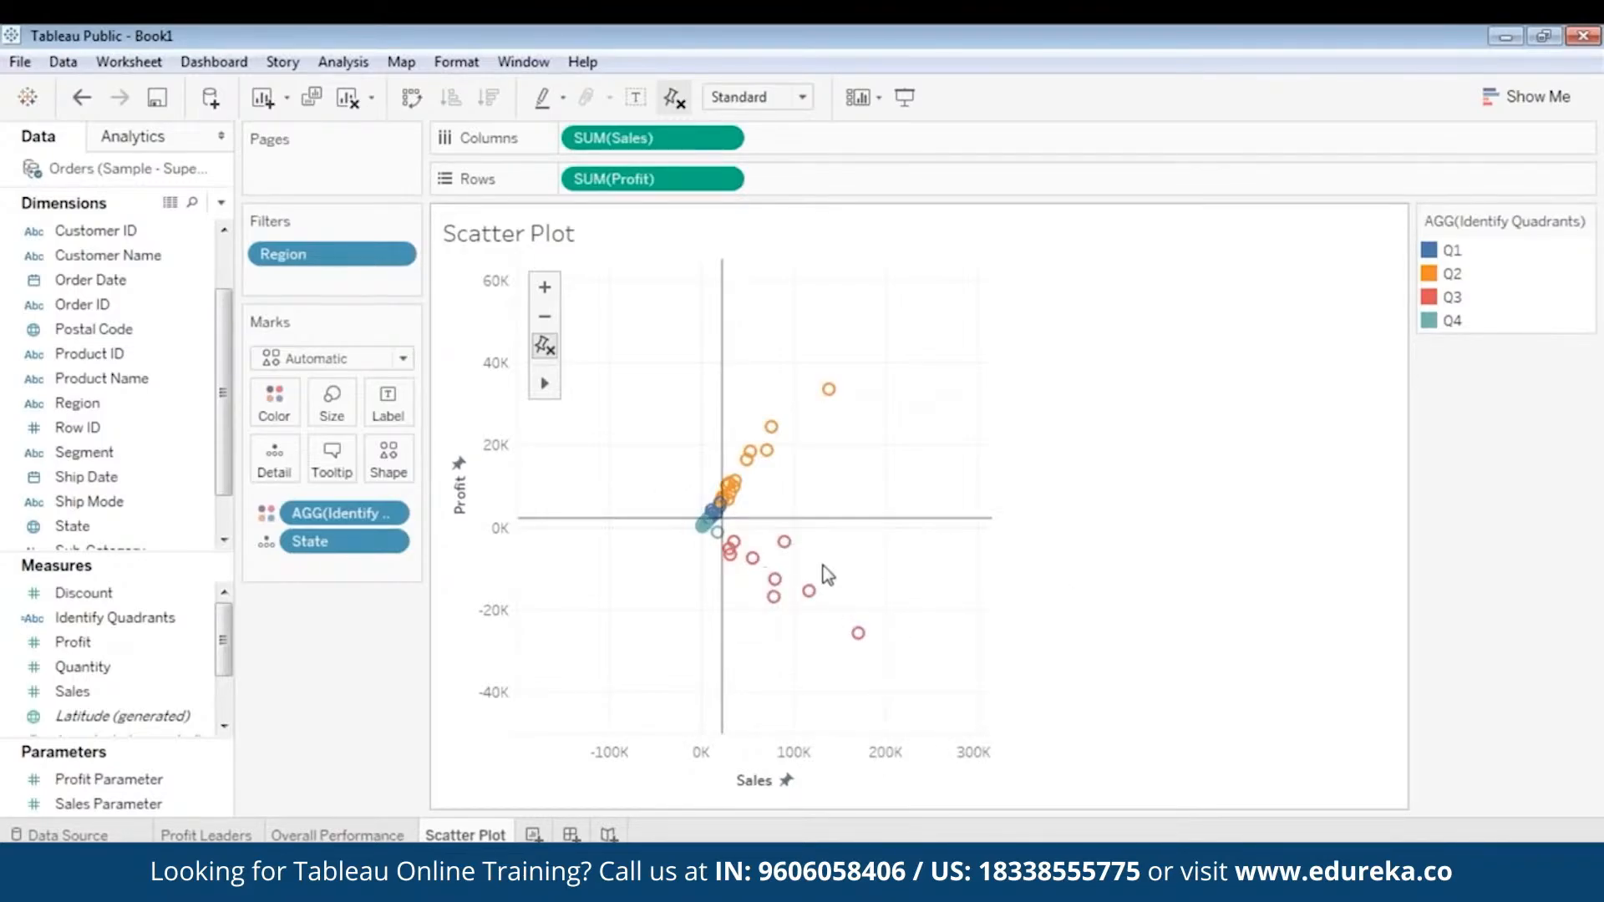
mouse_move(804, 562)
double_click(702, 526)
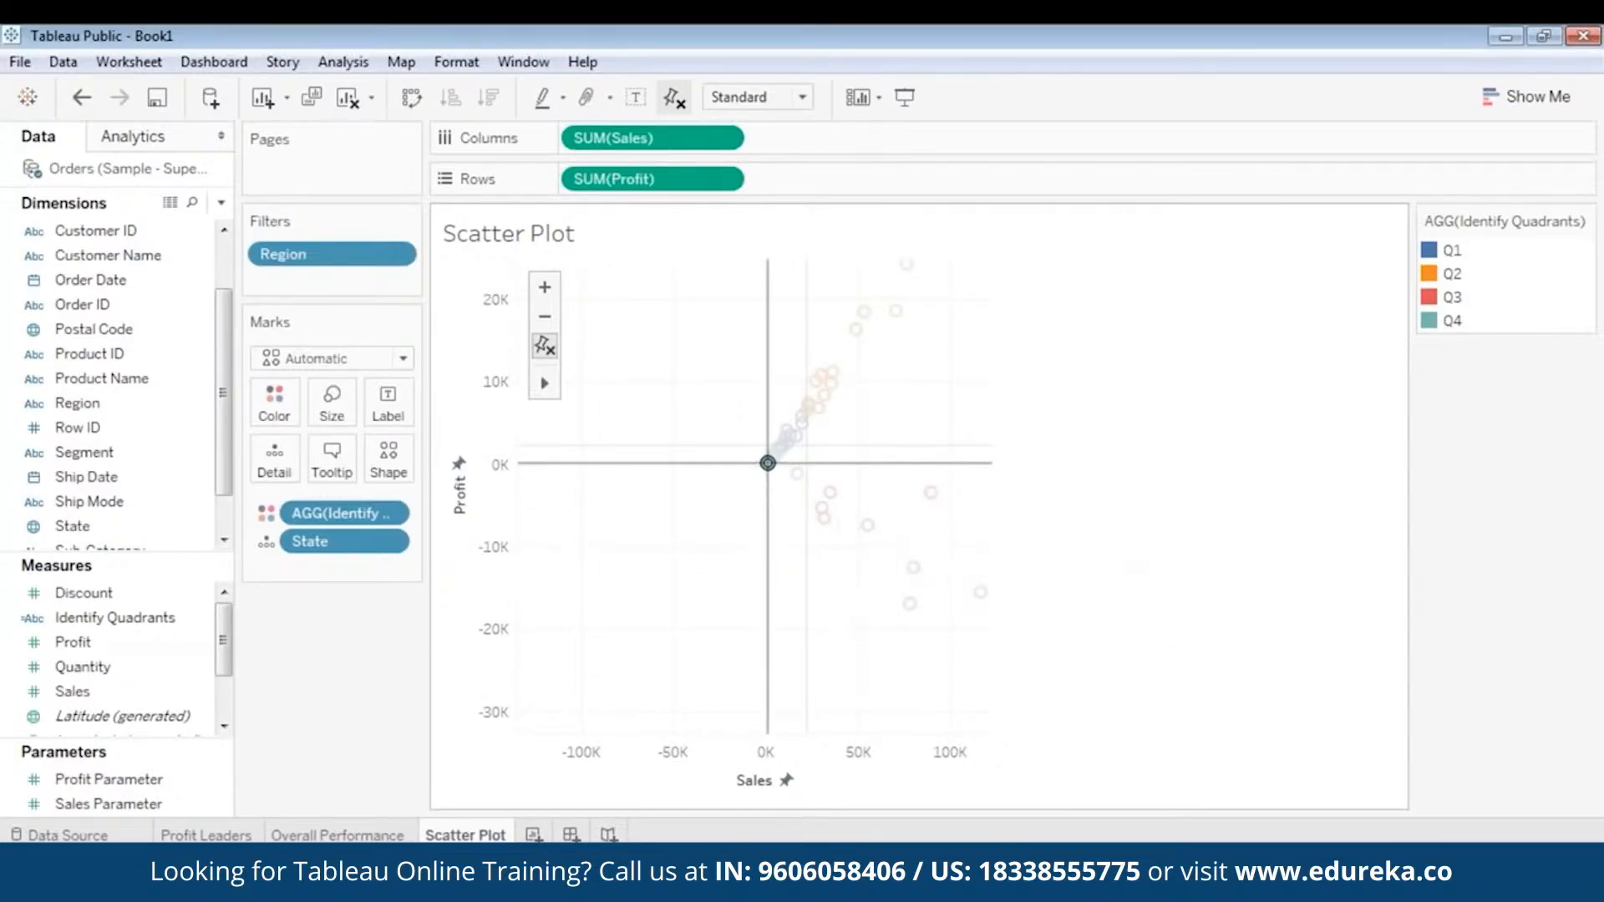
- Clear the mark selection and examine the details of marks around the scatter plot's quadrant lines
click(700, 545)
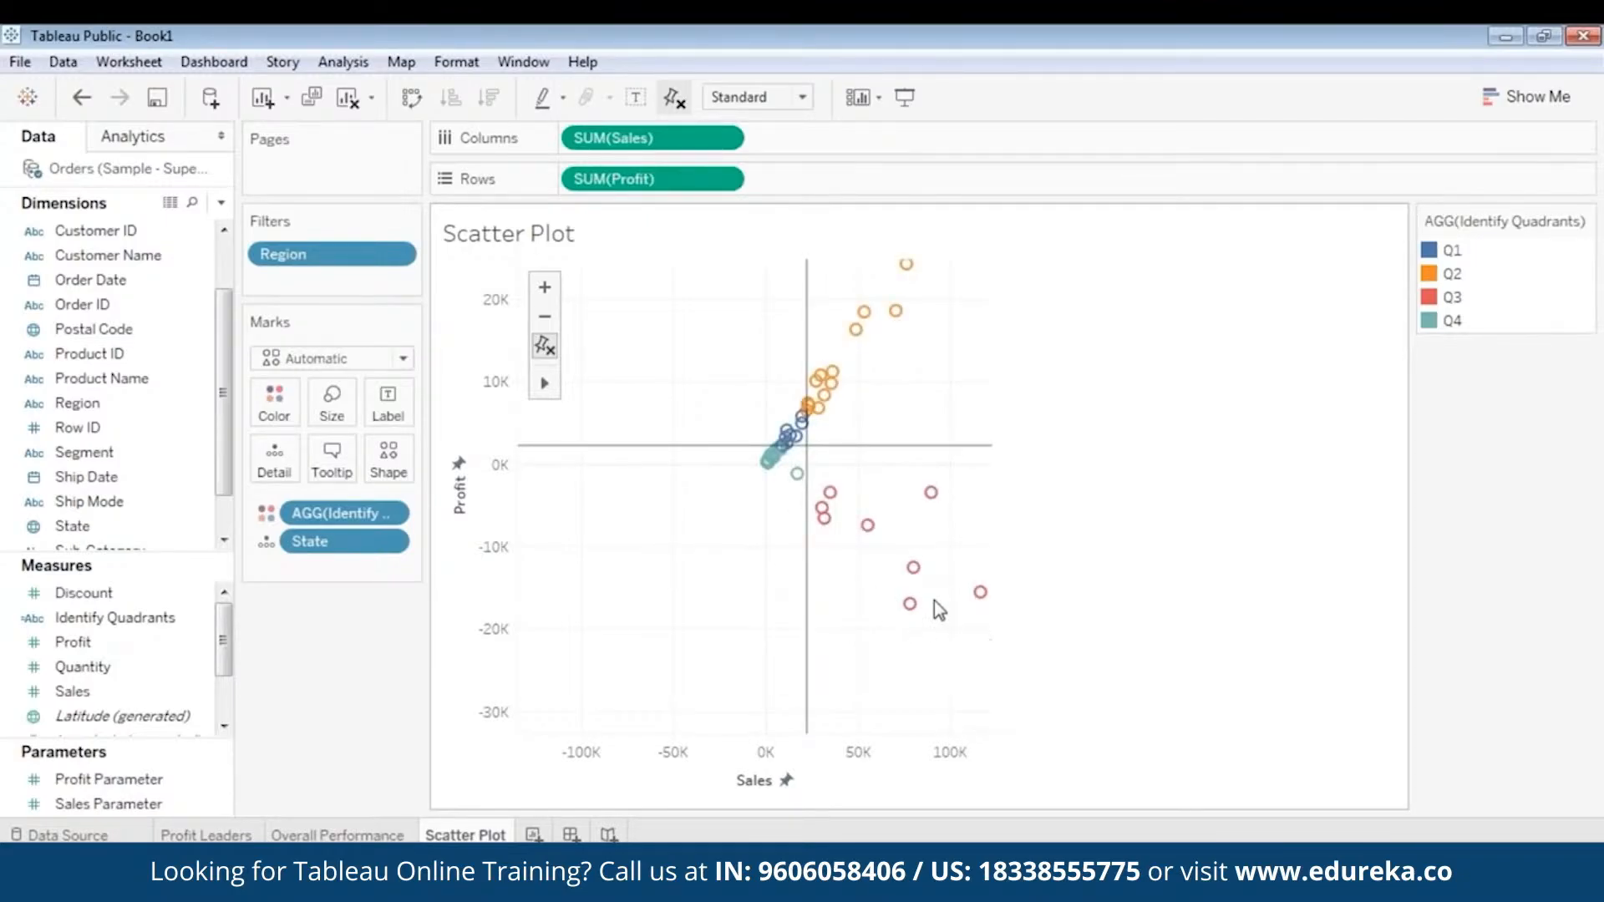
mouse_move(793, 480)
mouse_move(856, 332)
mouse_move(825, 504)
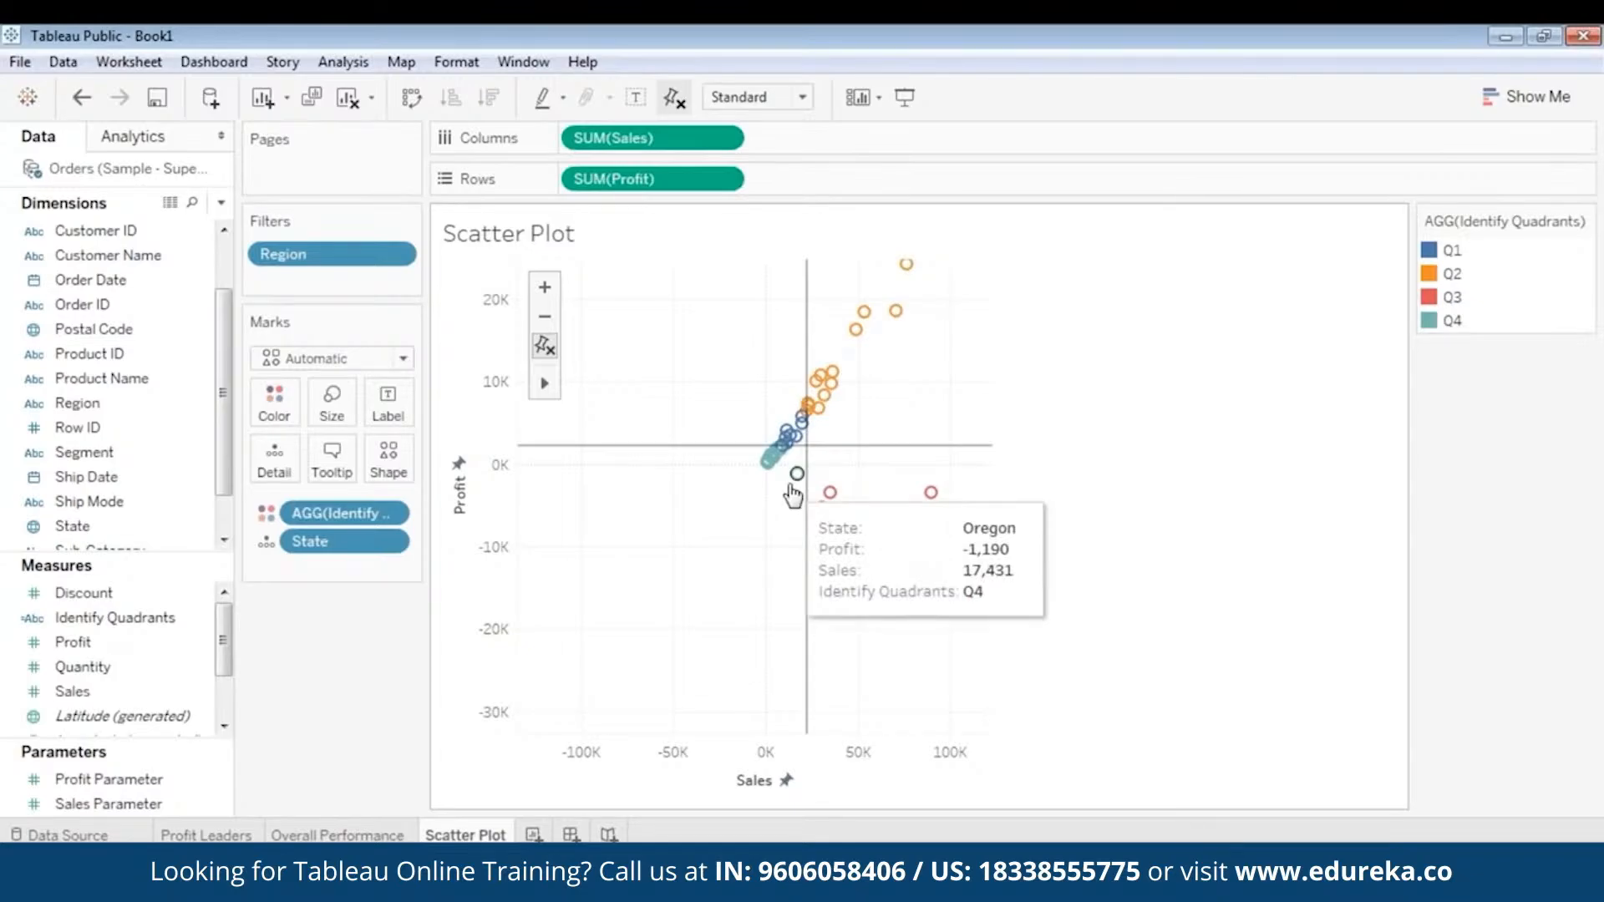
mouse_move(823, 394)
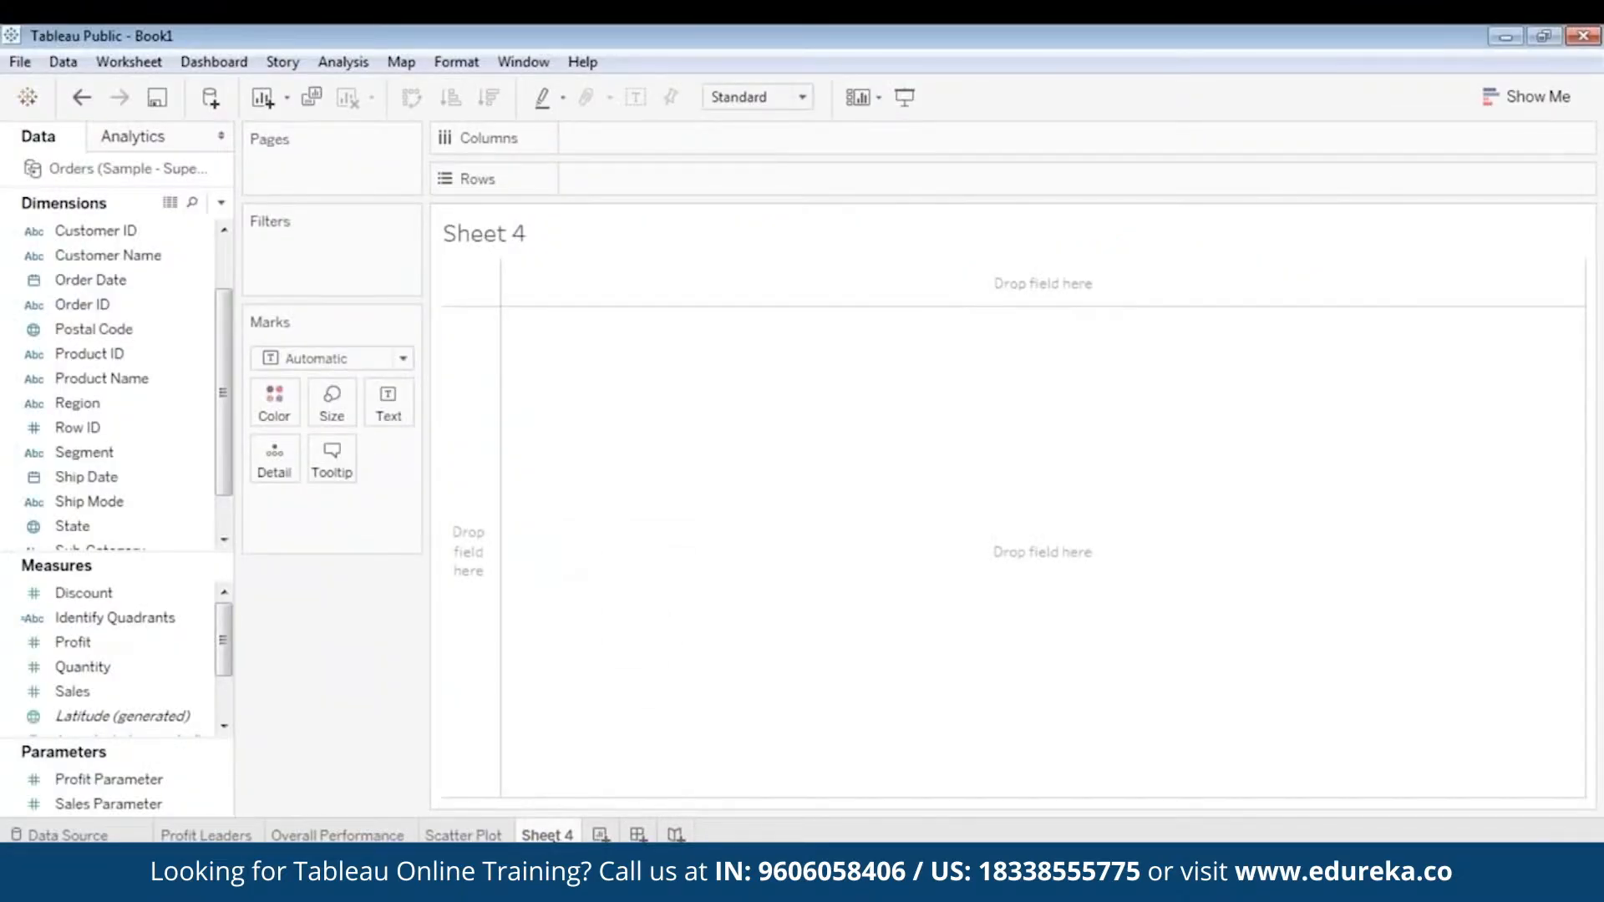
right_click(554, 835)
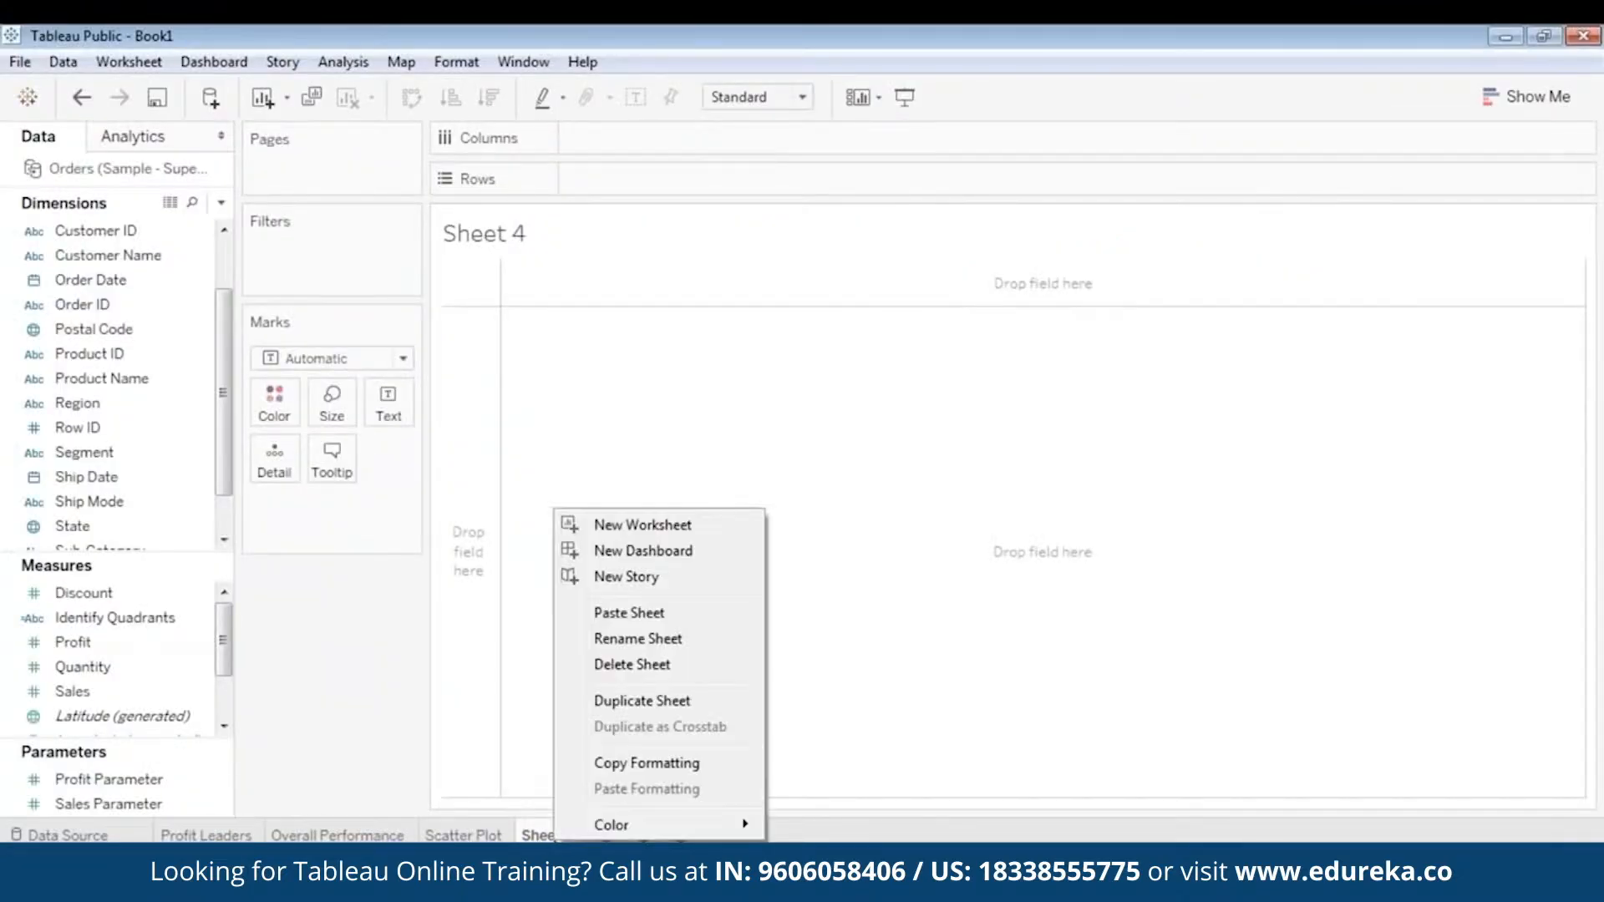
click(699, 638)
text(Segment)
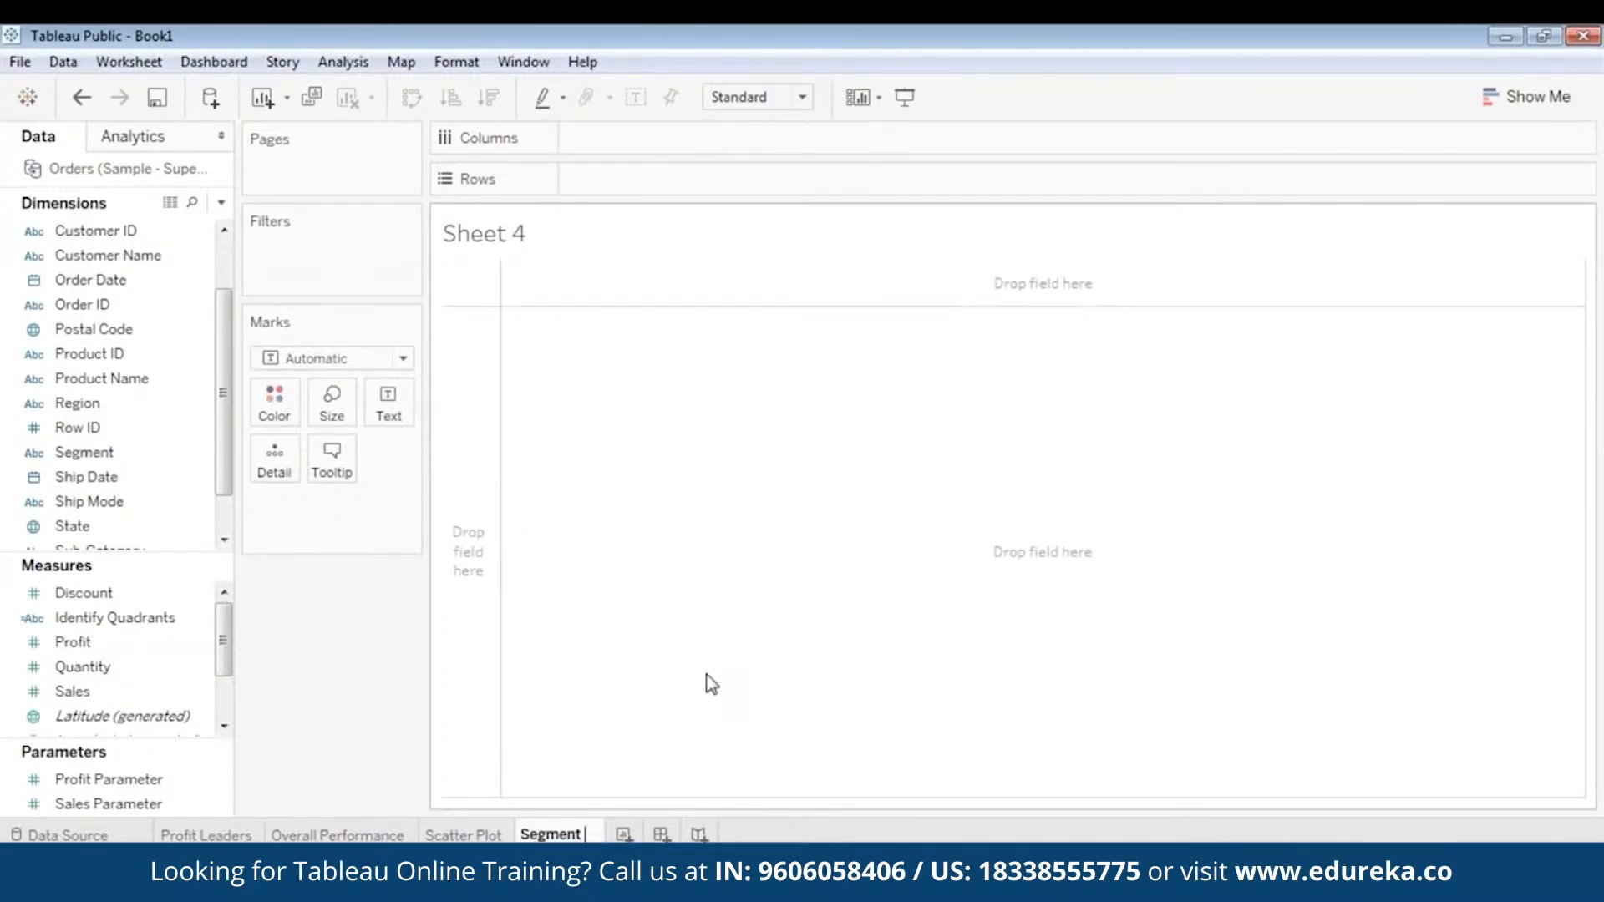
text( @Pro)
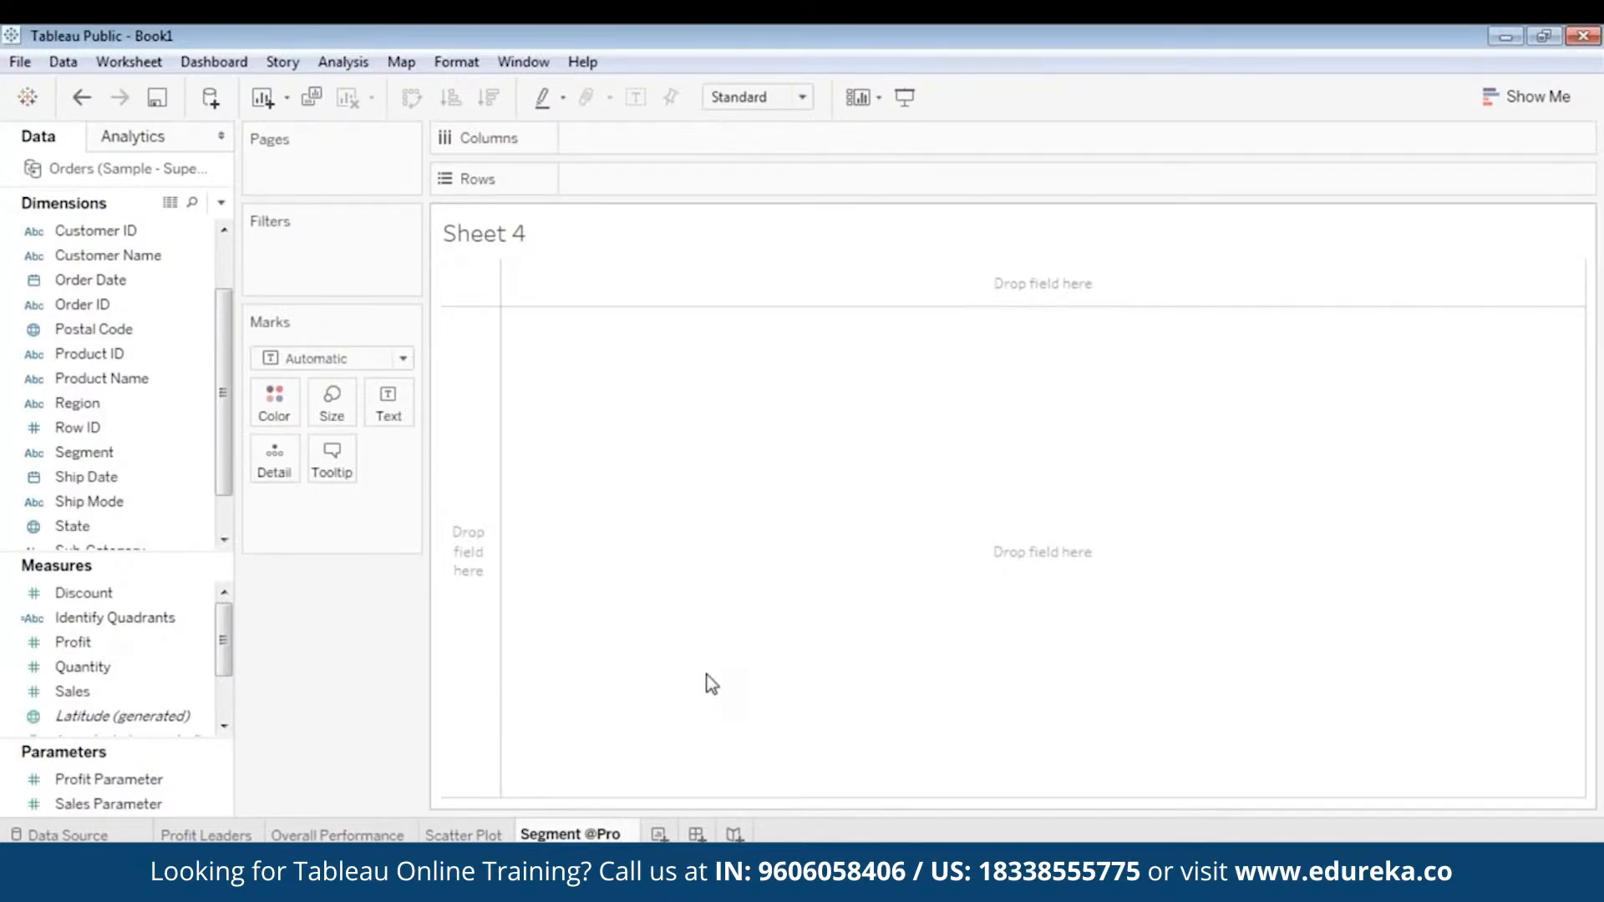
text(fit)
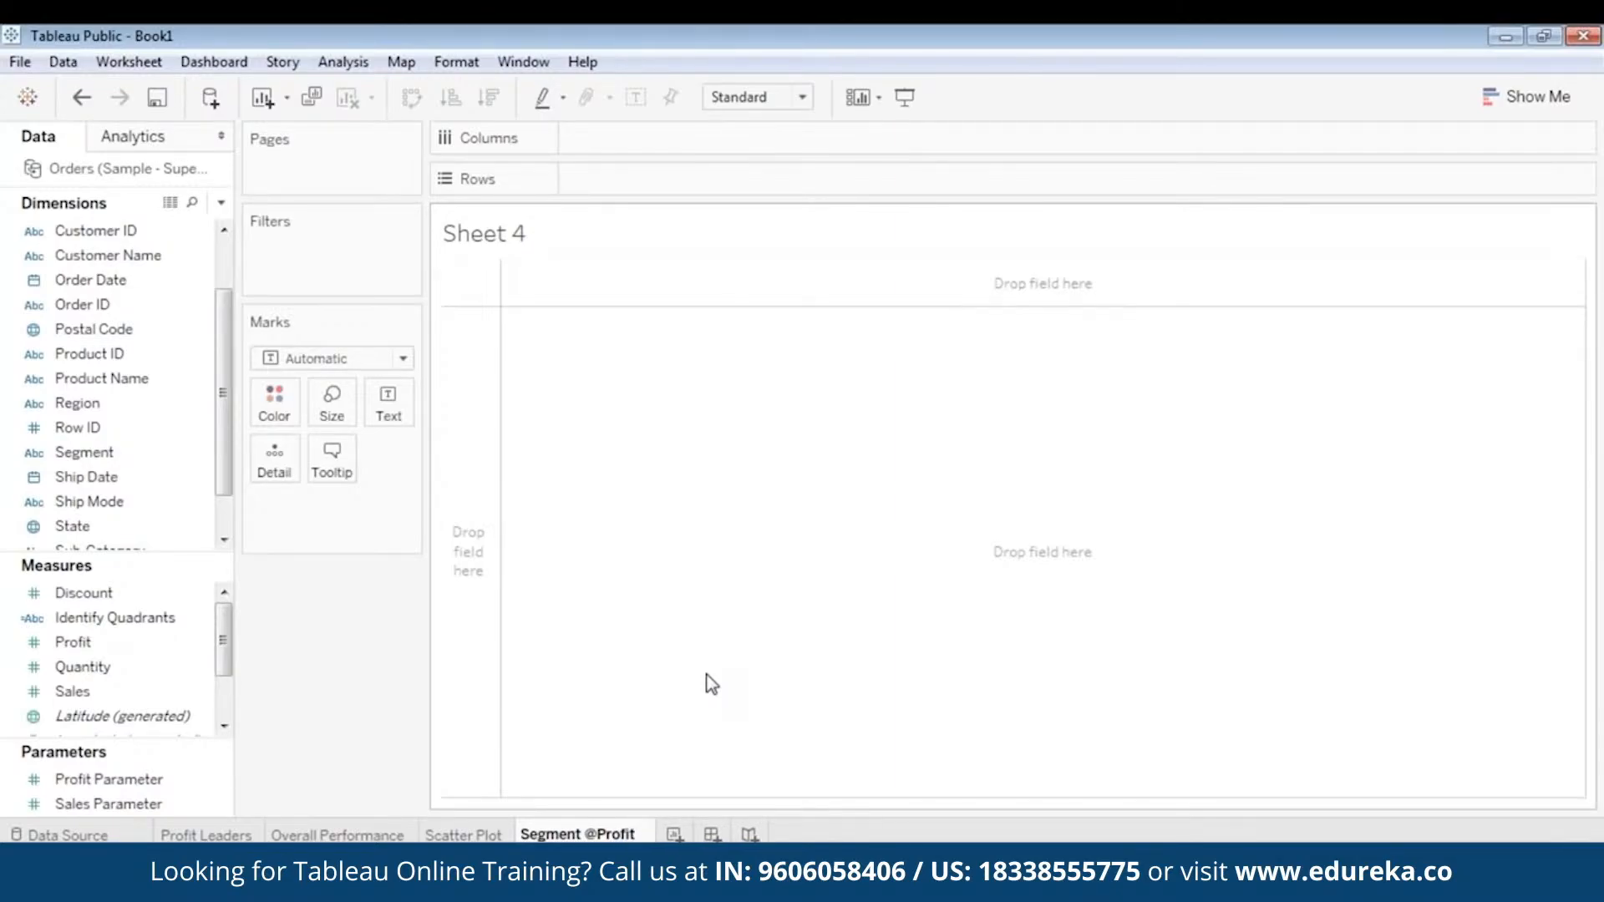
key(Return)
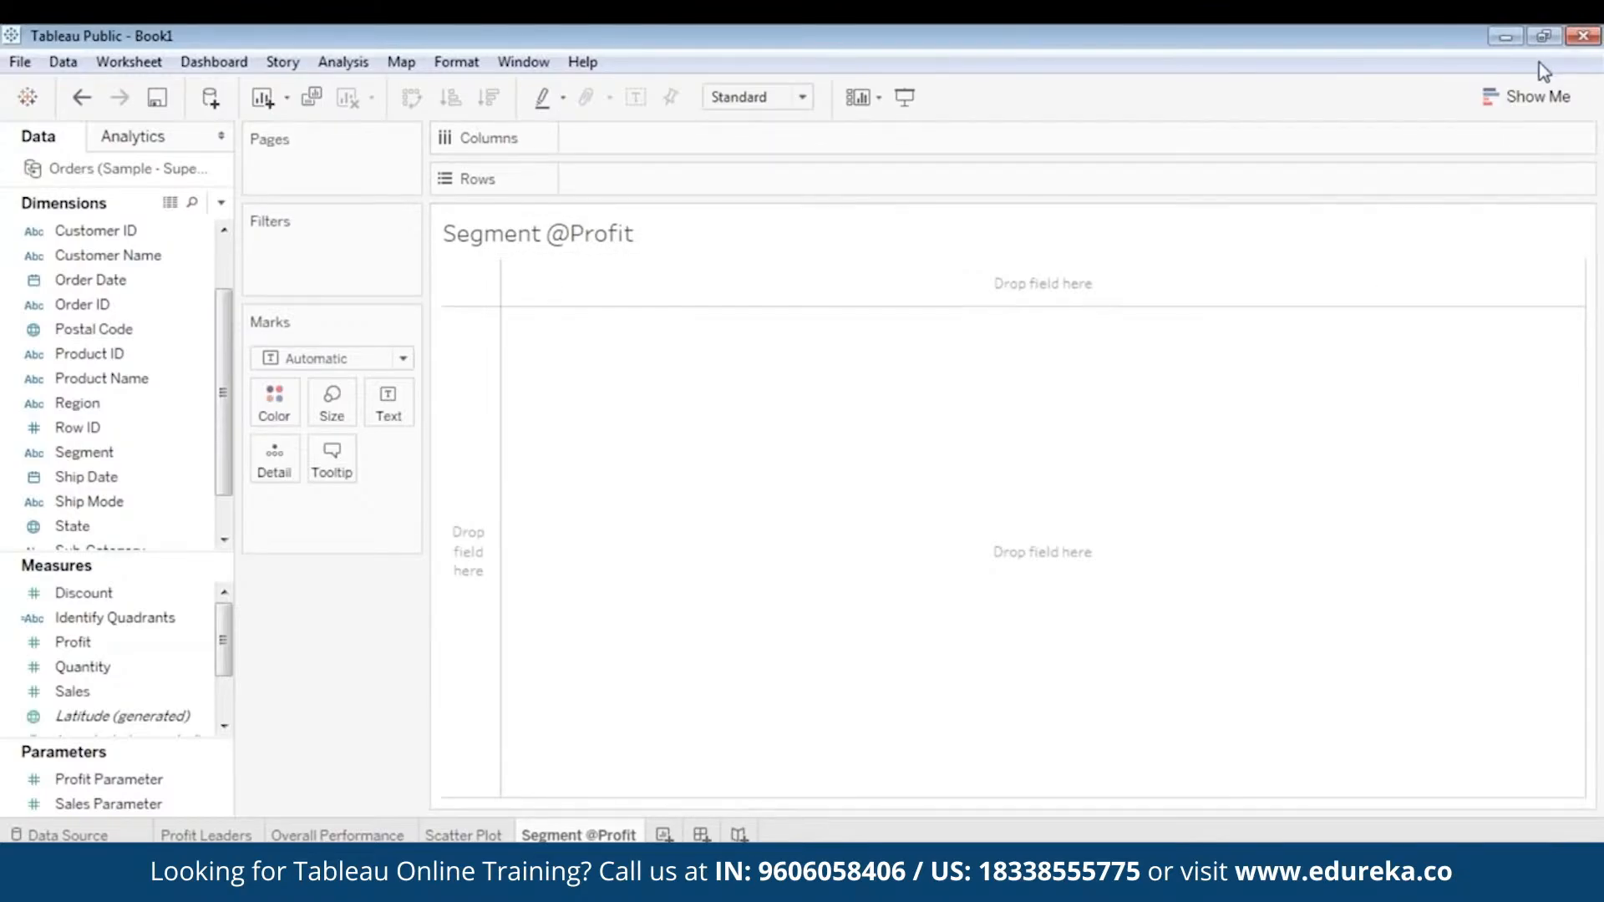
- Expand Show Me and place the Region dimension on Rows
click(1533, 96)
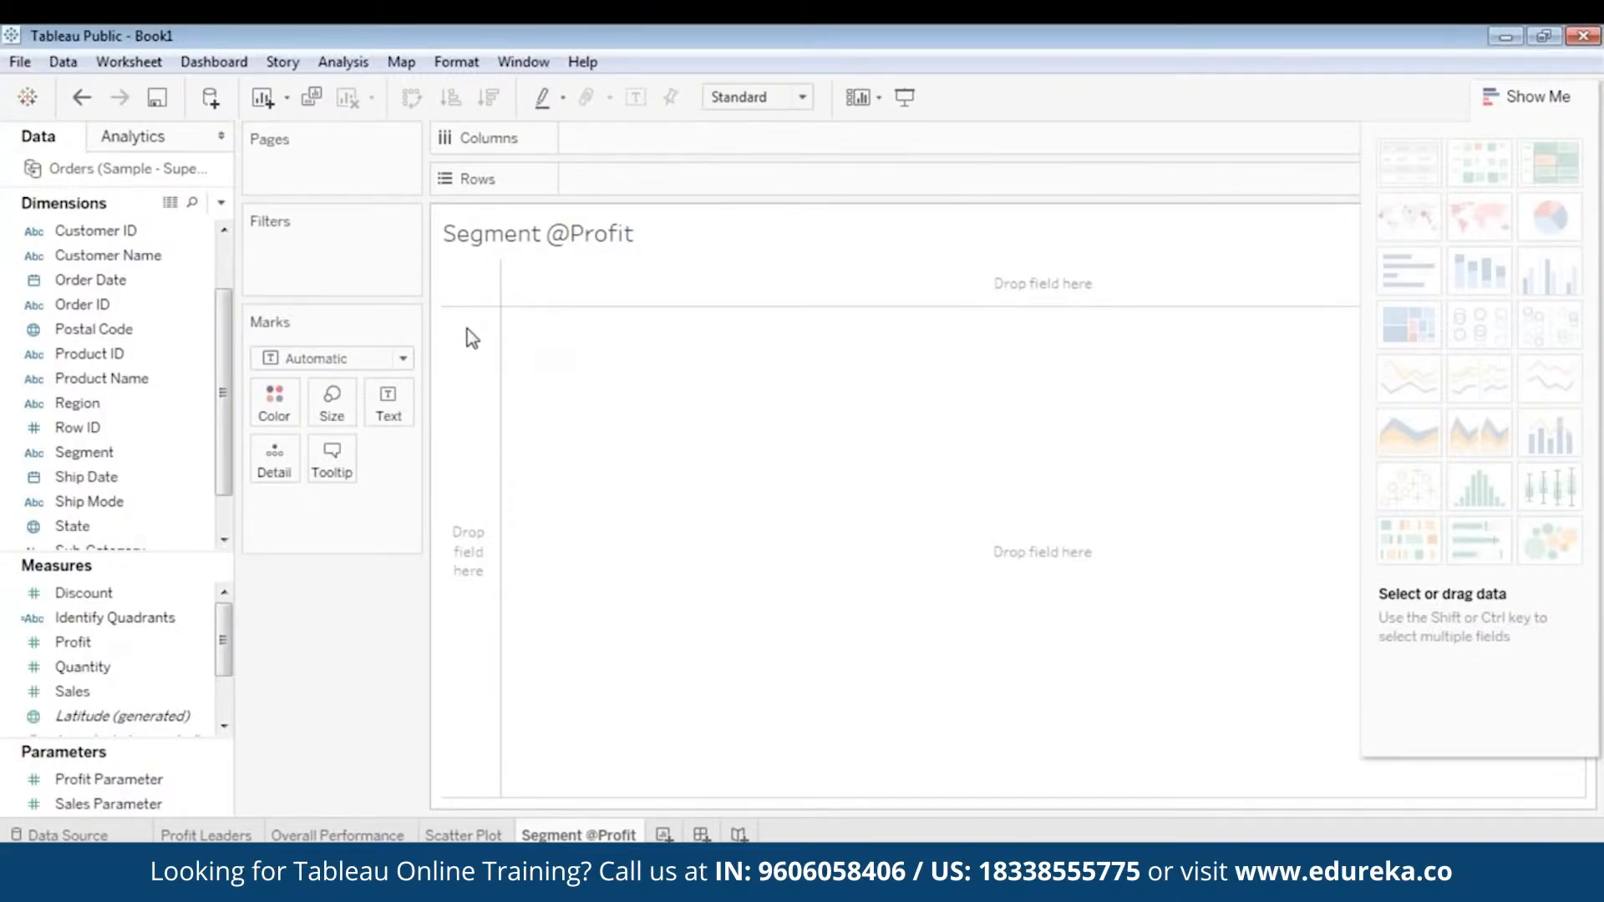
scroll(88, 317, up, 1)
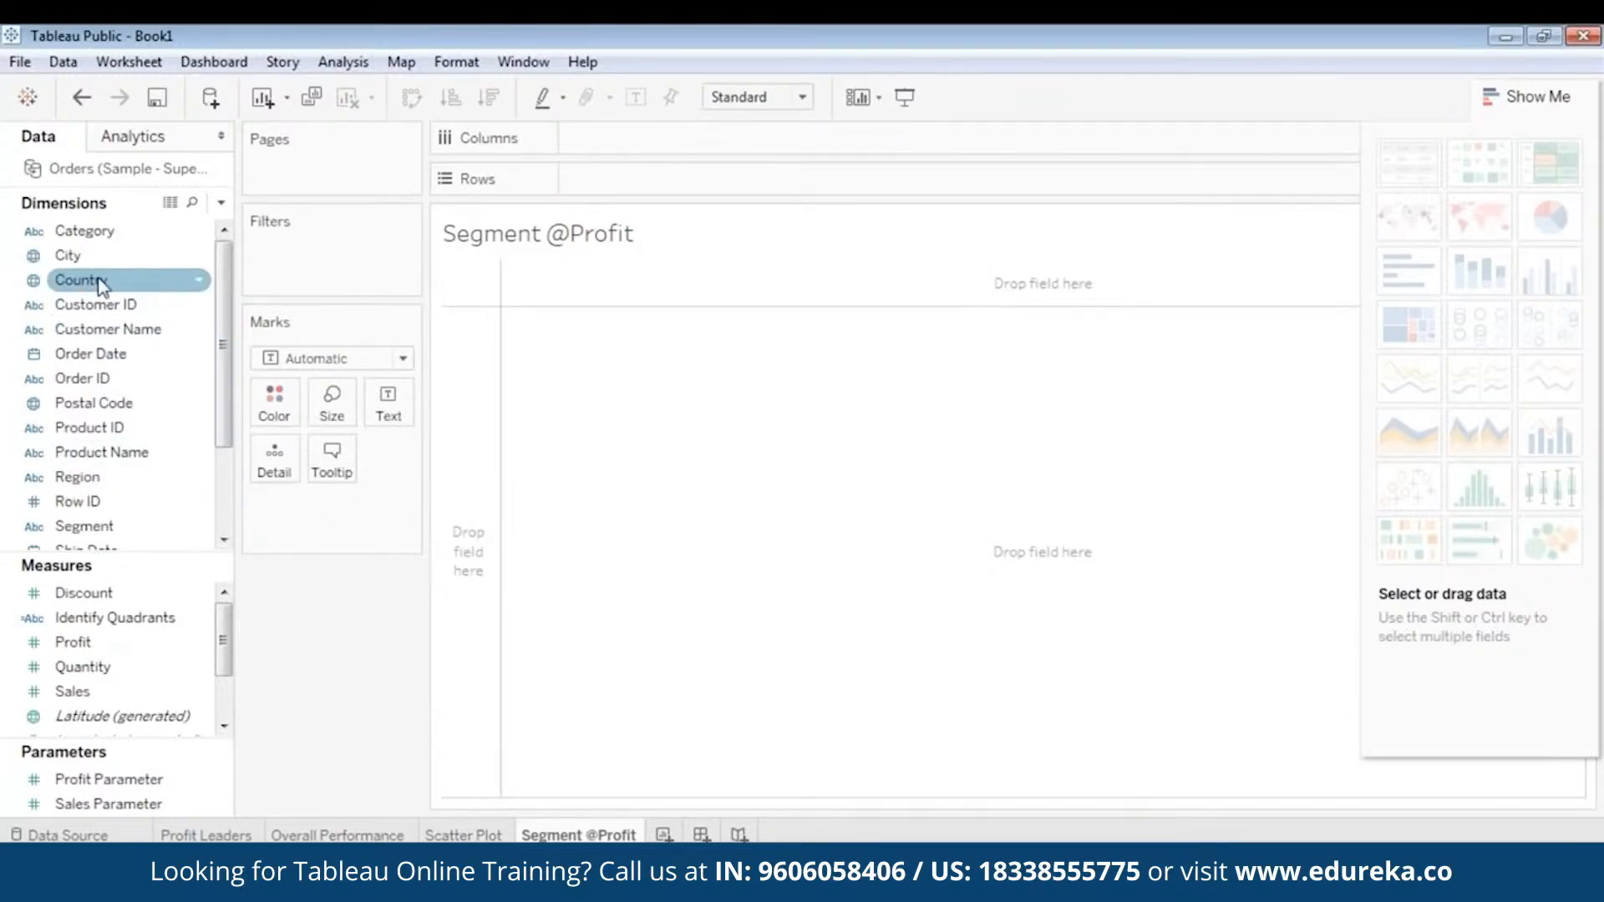
click(82, 379)
drag(77, 477, 614, 184)
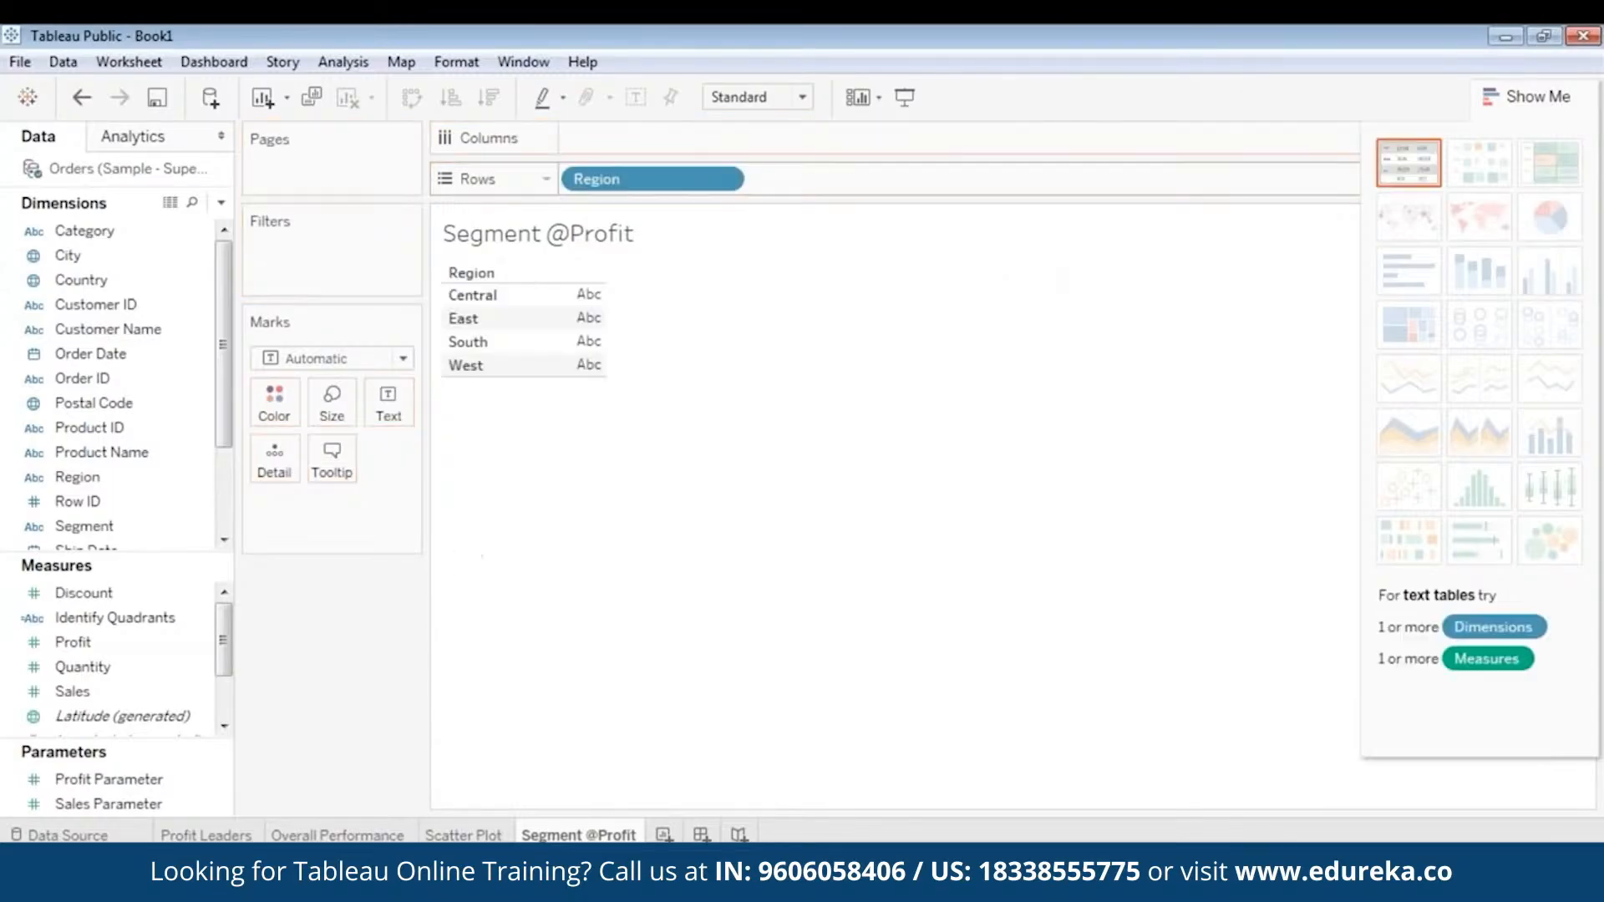
- Color the marks by the Segment dimension
click(97, 644)
scroll(97, 644, down, 1)
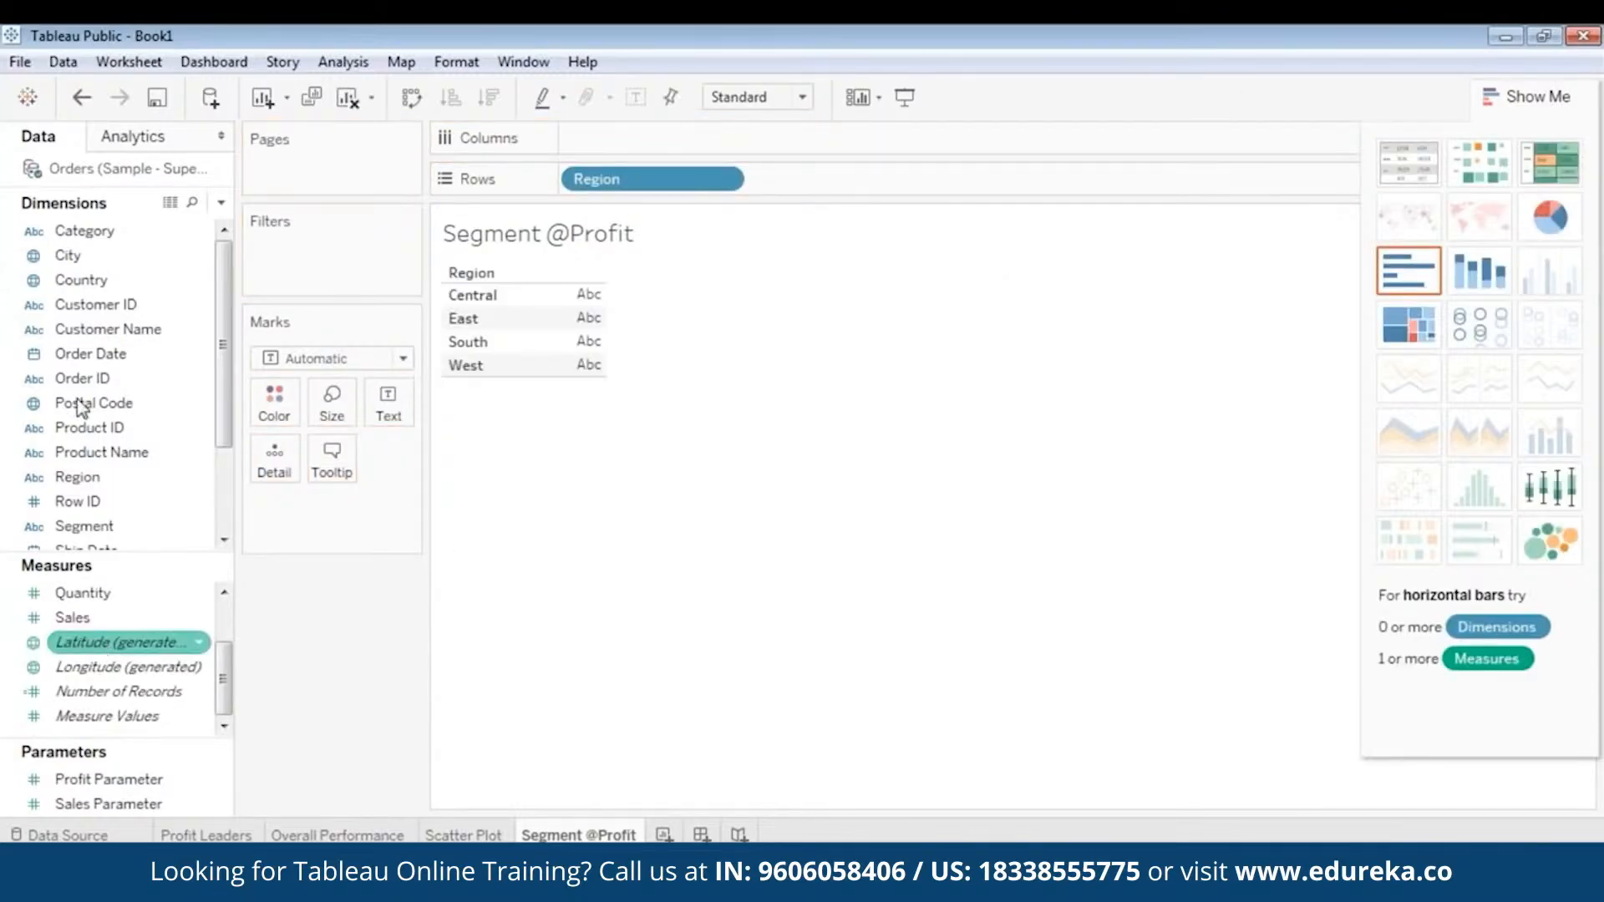
click(79, 404)
scroll(79, 398, down, 2)
click(92, 407)
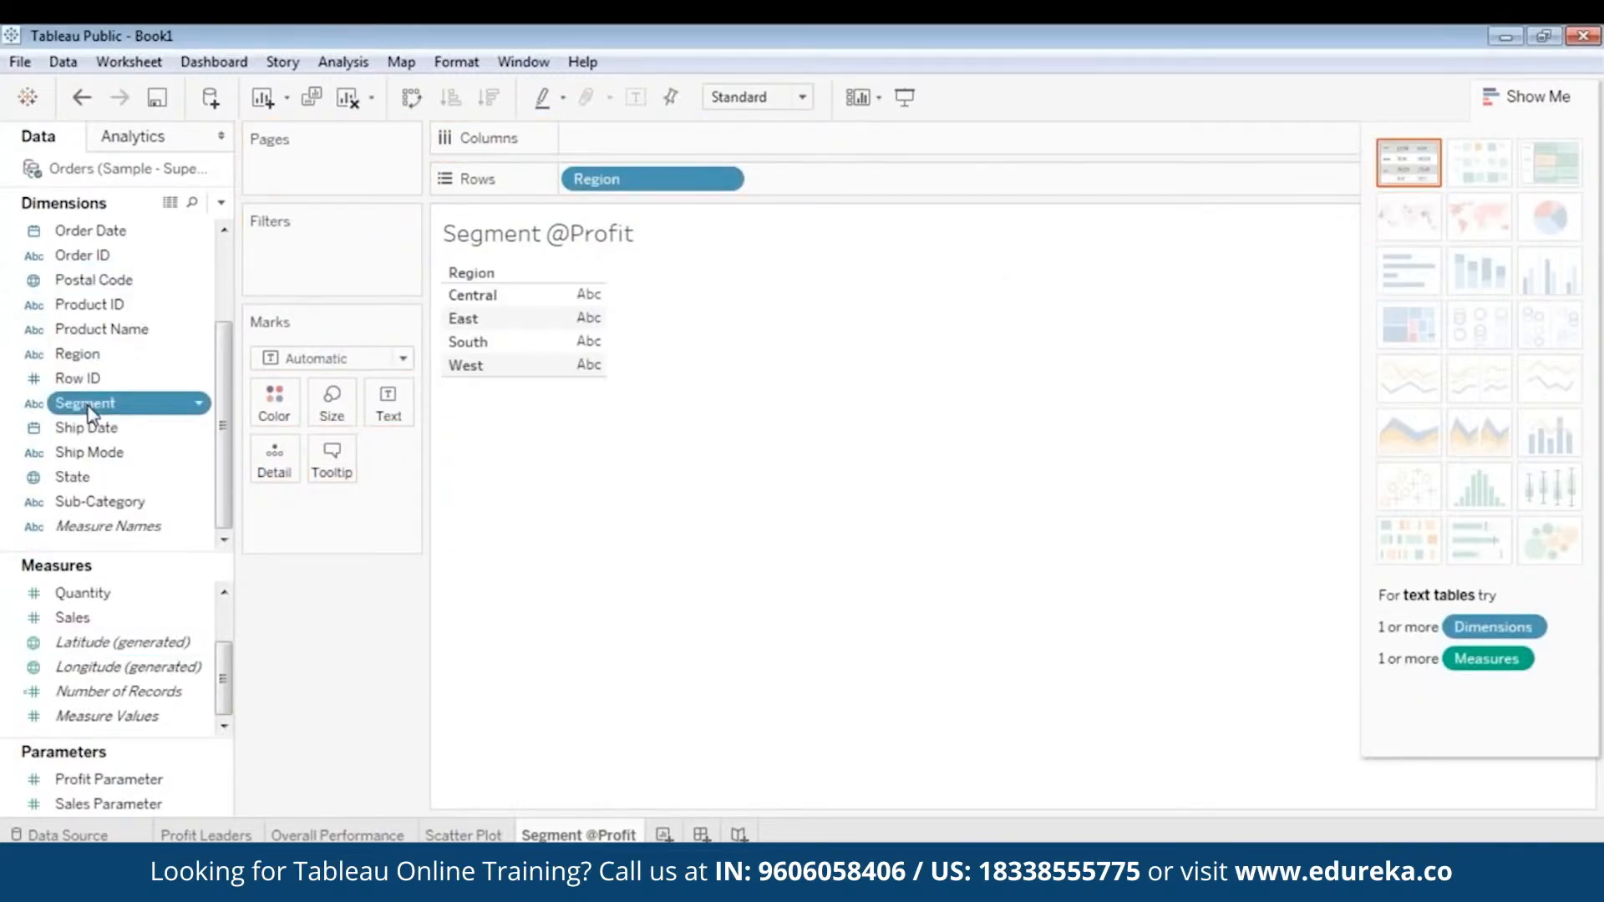
drag(91, 412, 284, 404)
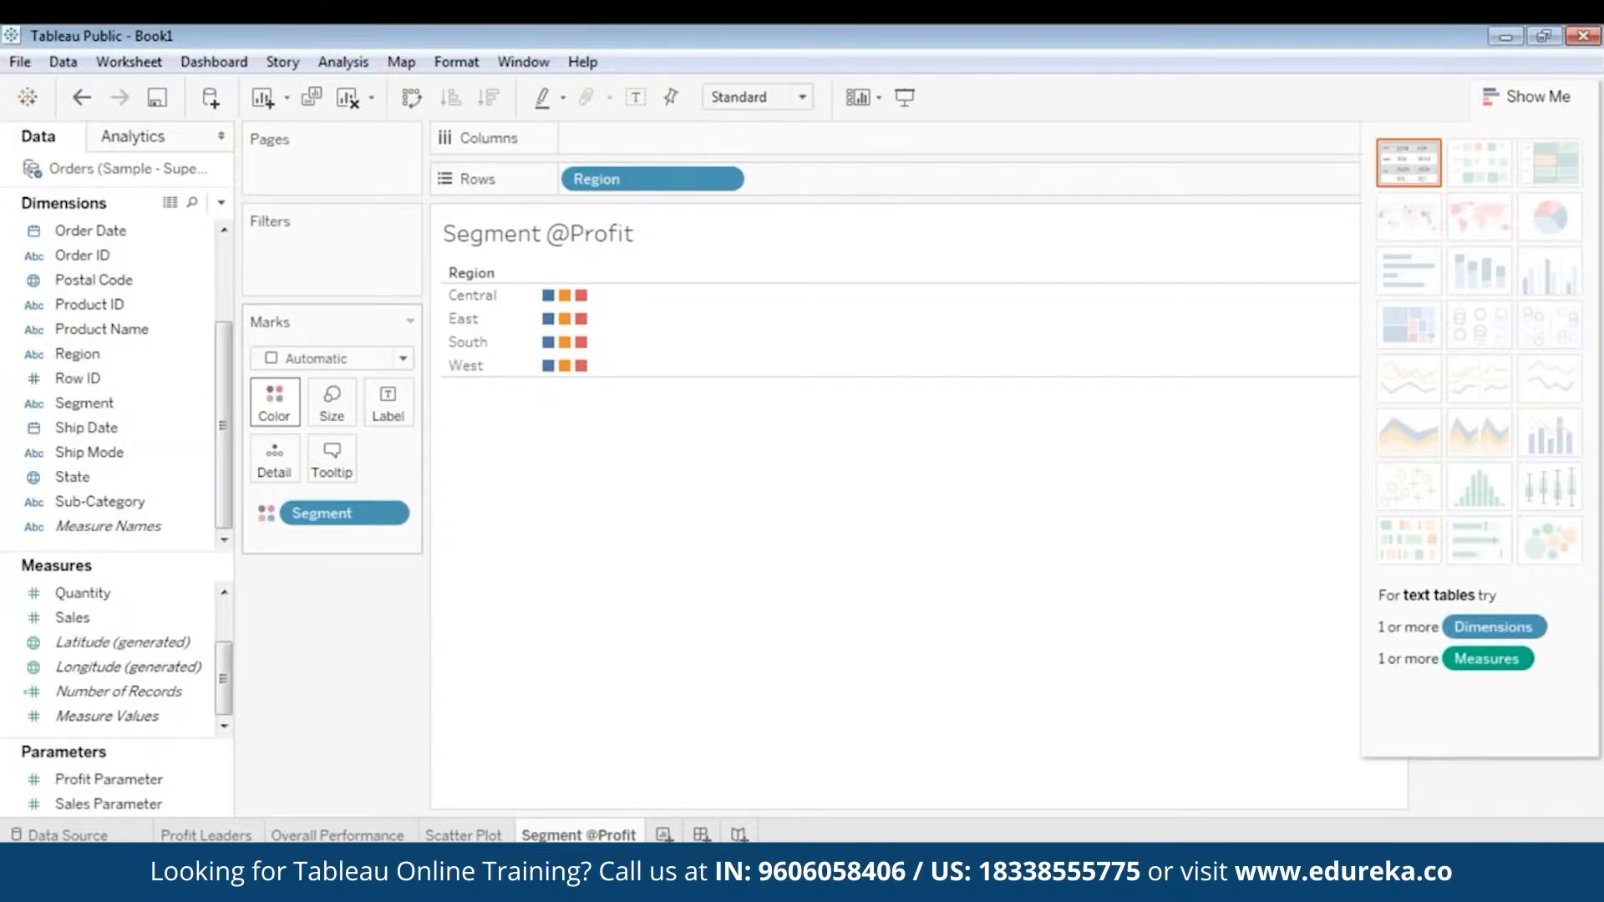
- Turn the view into pie charts of Profit per region, keeping Profit on Angle and removing it from Size
click(123, 618)
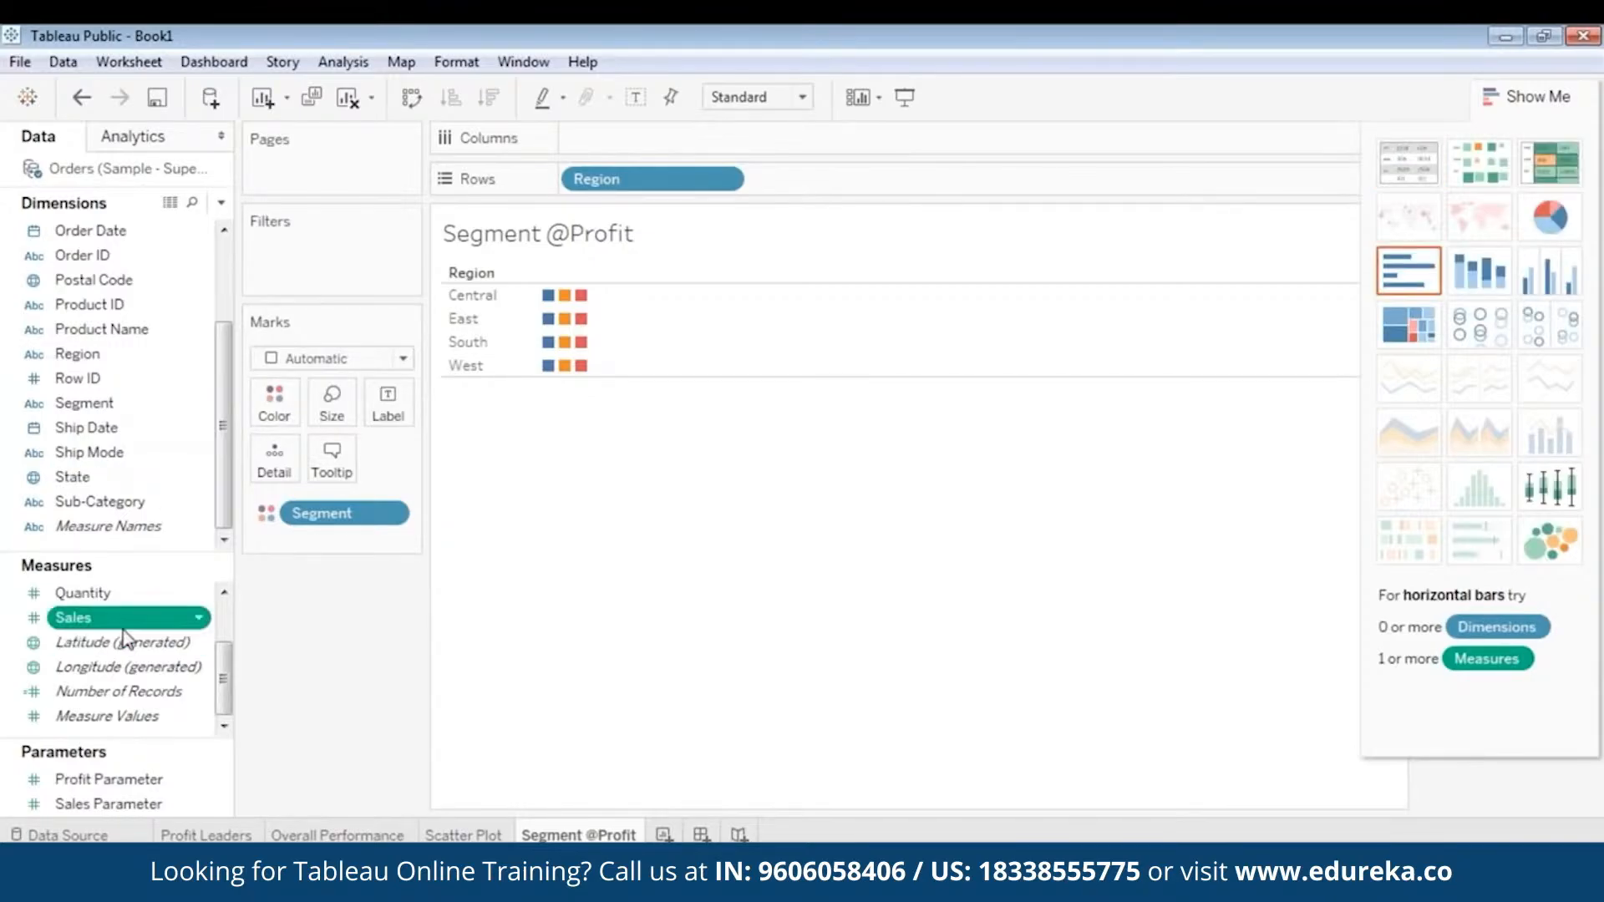
scroll(123, 642, up, 1)
drag(127, 645, 336, 397)
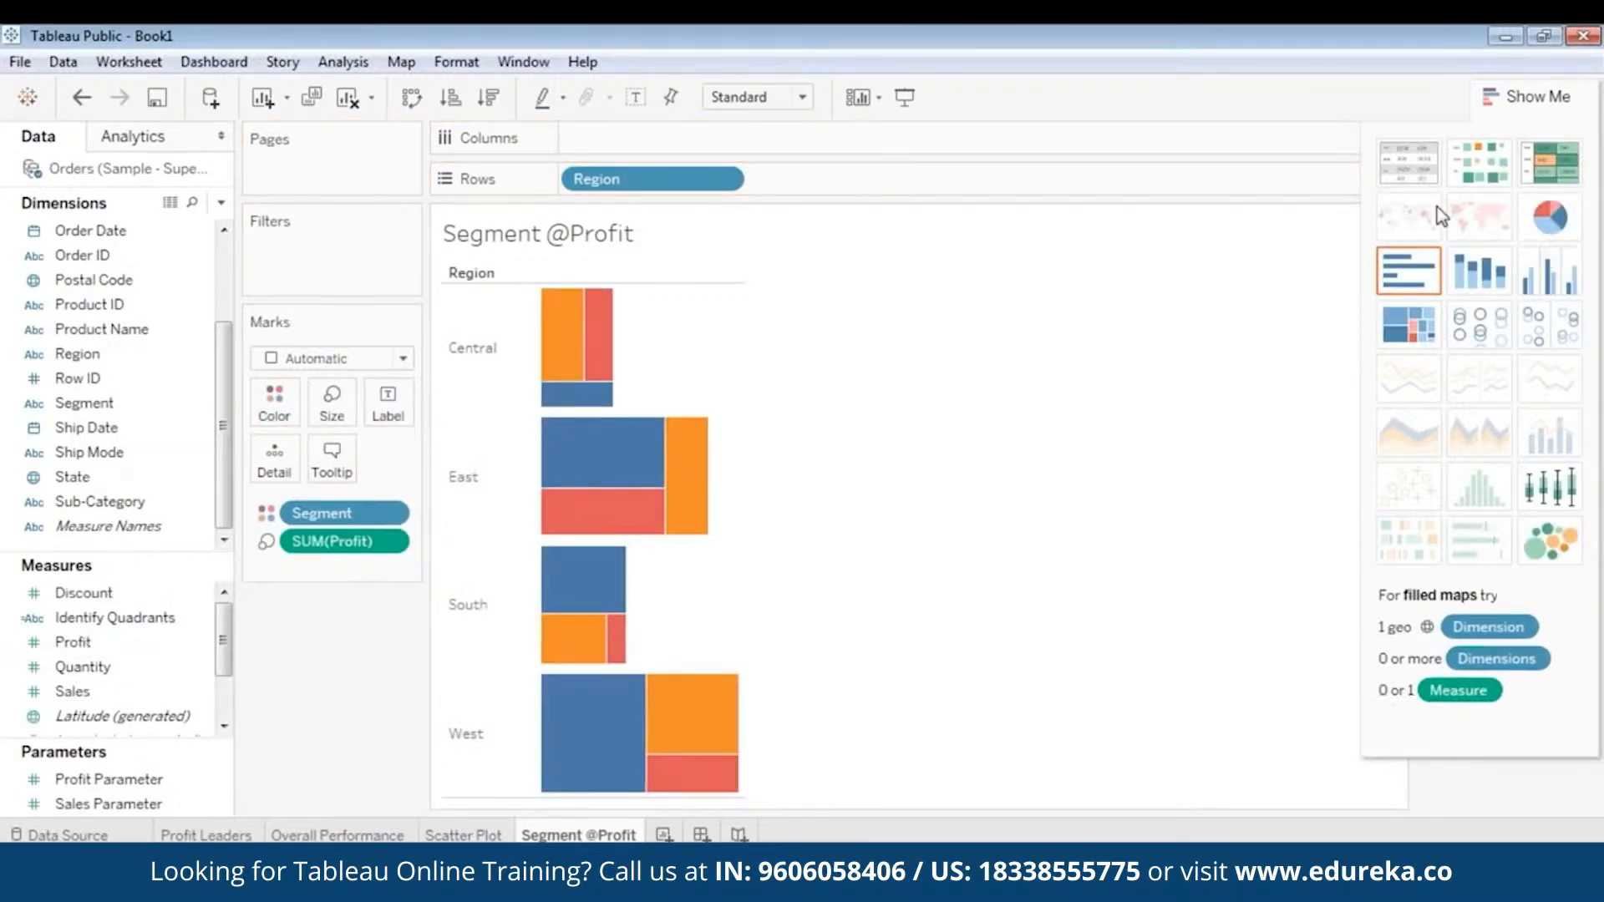
click(1546, 223)
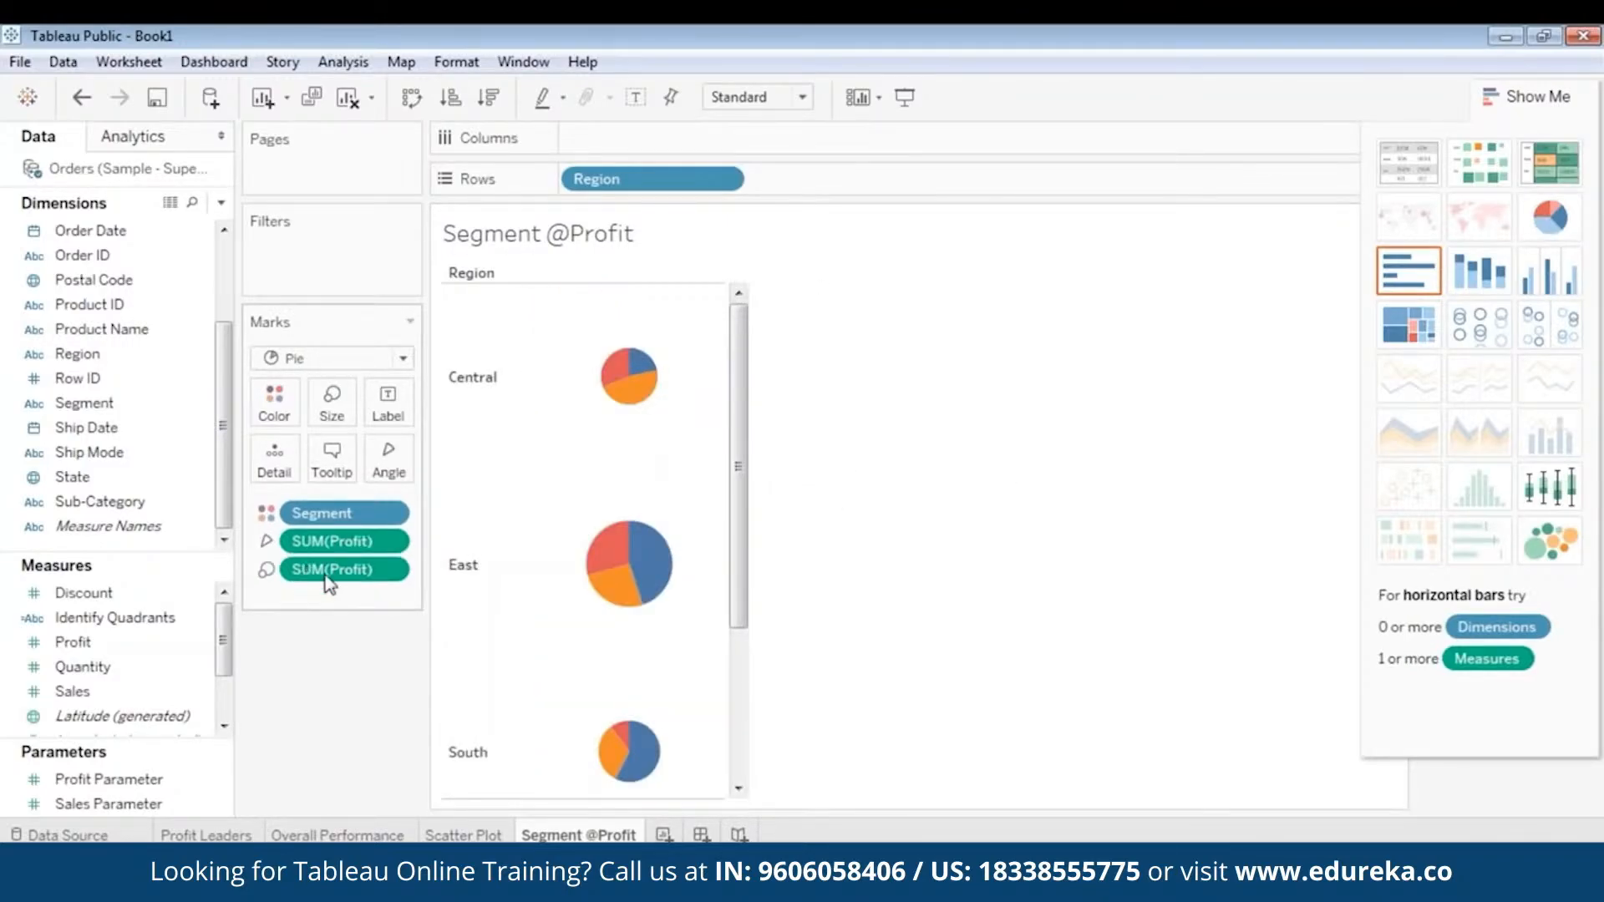
drag(383, 571, 746, 426)
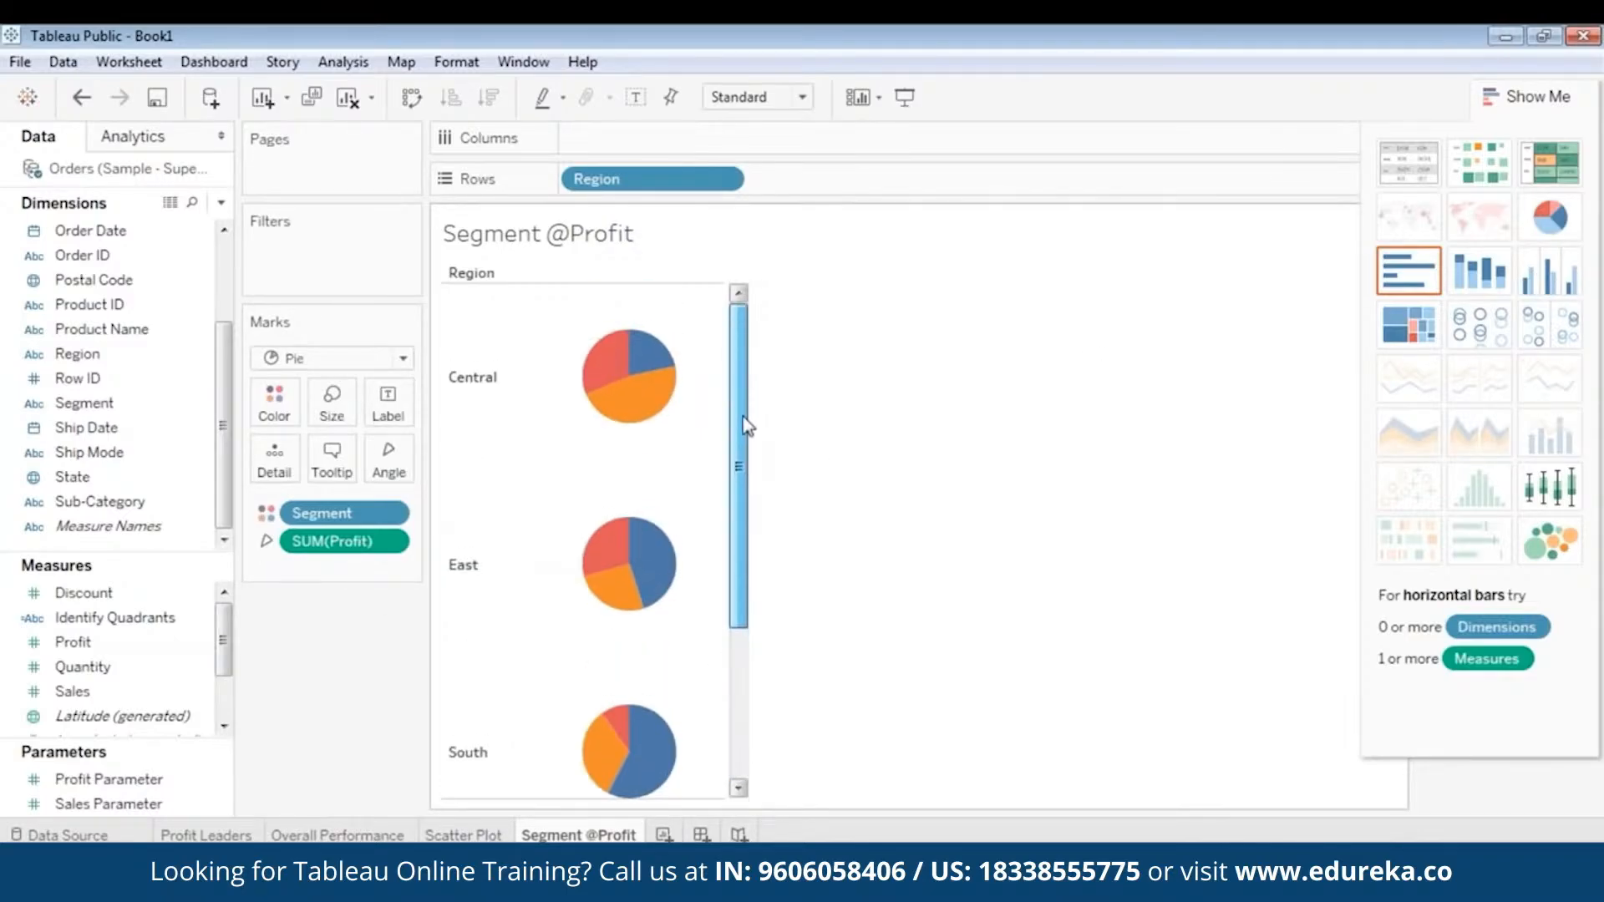
- Add a Region filter that includes Central, East, South and West
click(93, 357)
scroll(95, 359, up, 2)
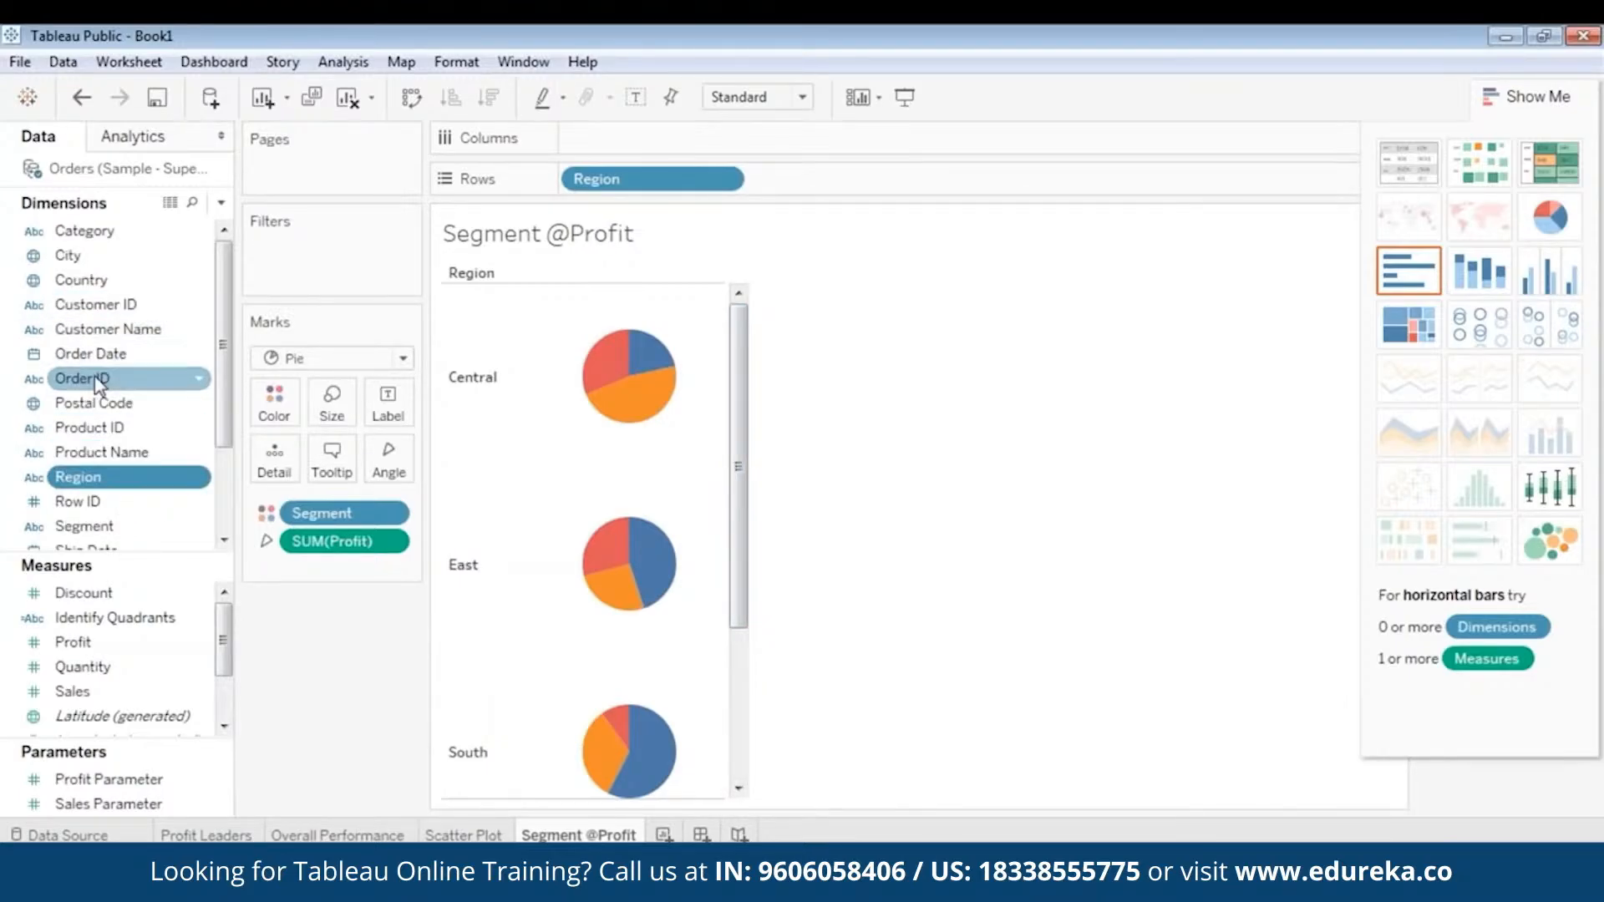
scroll(120, 432, down, 2)
drag(78, 353, 303, 254)
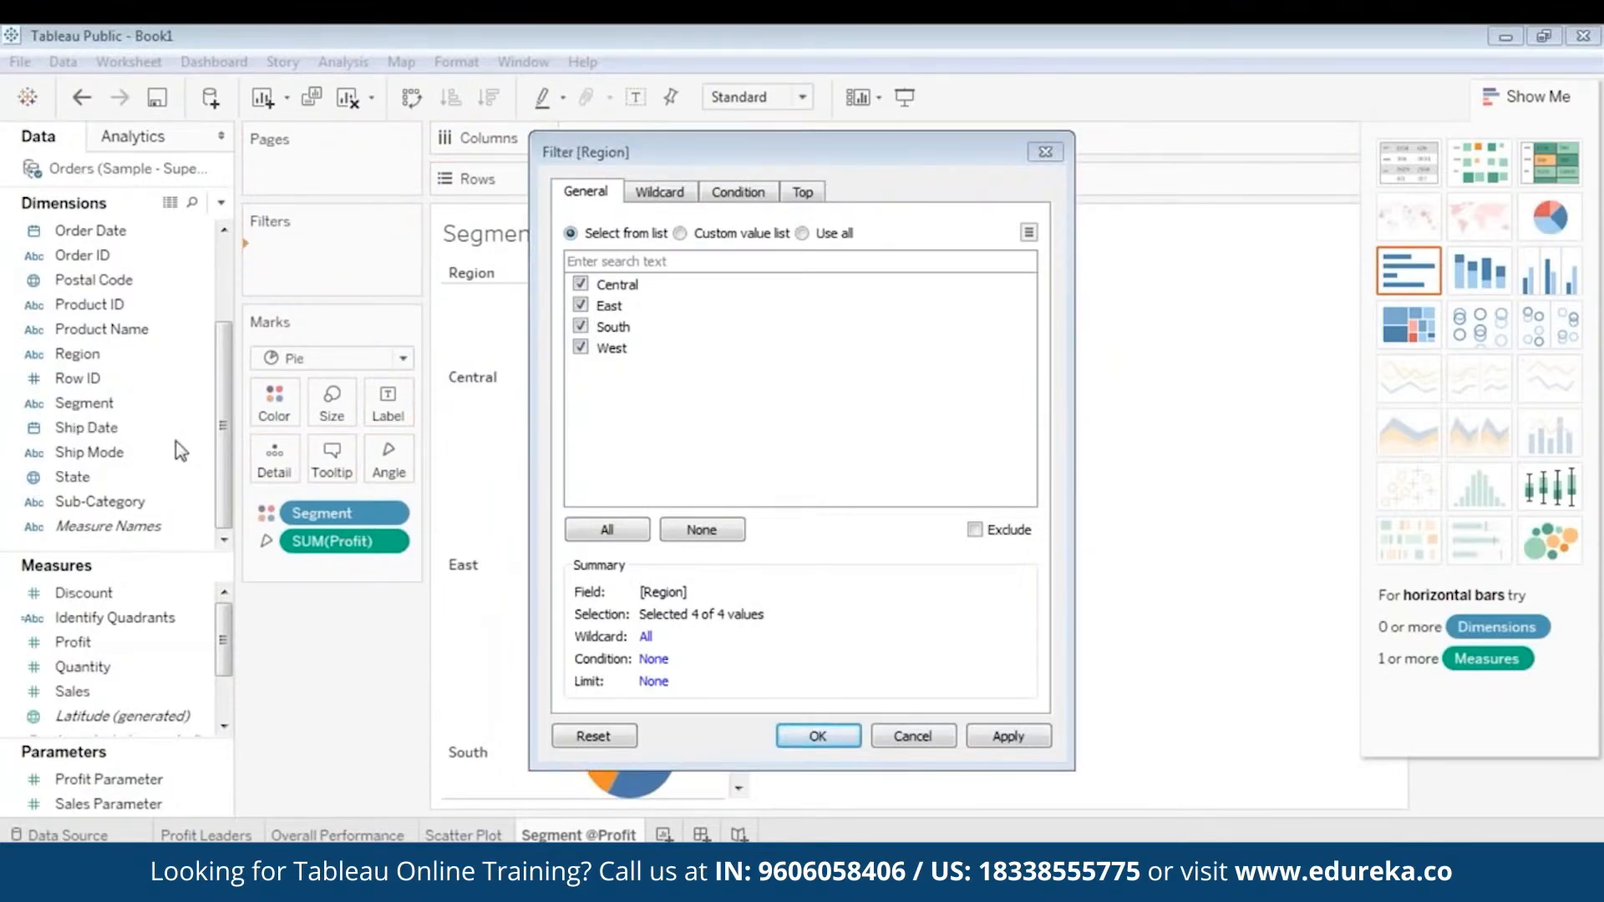
click(816, 735)
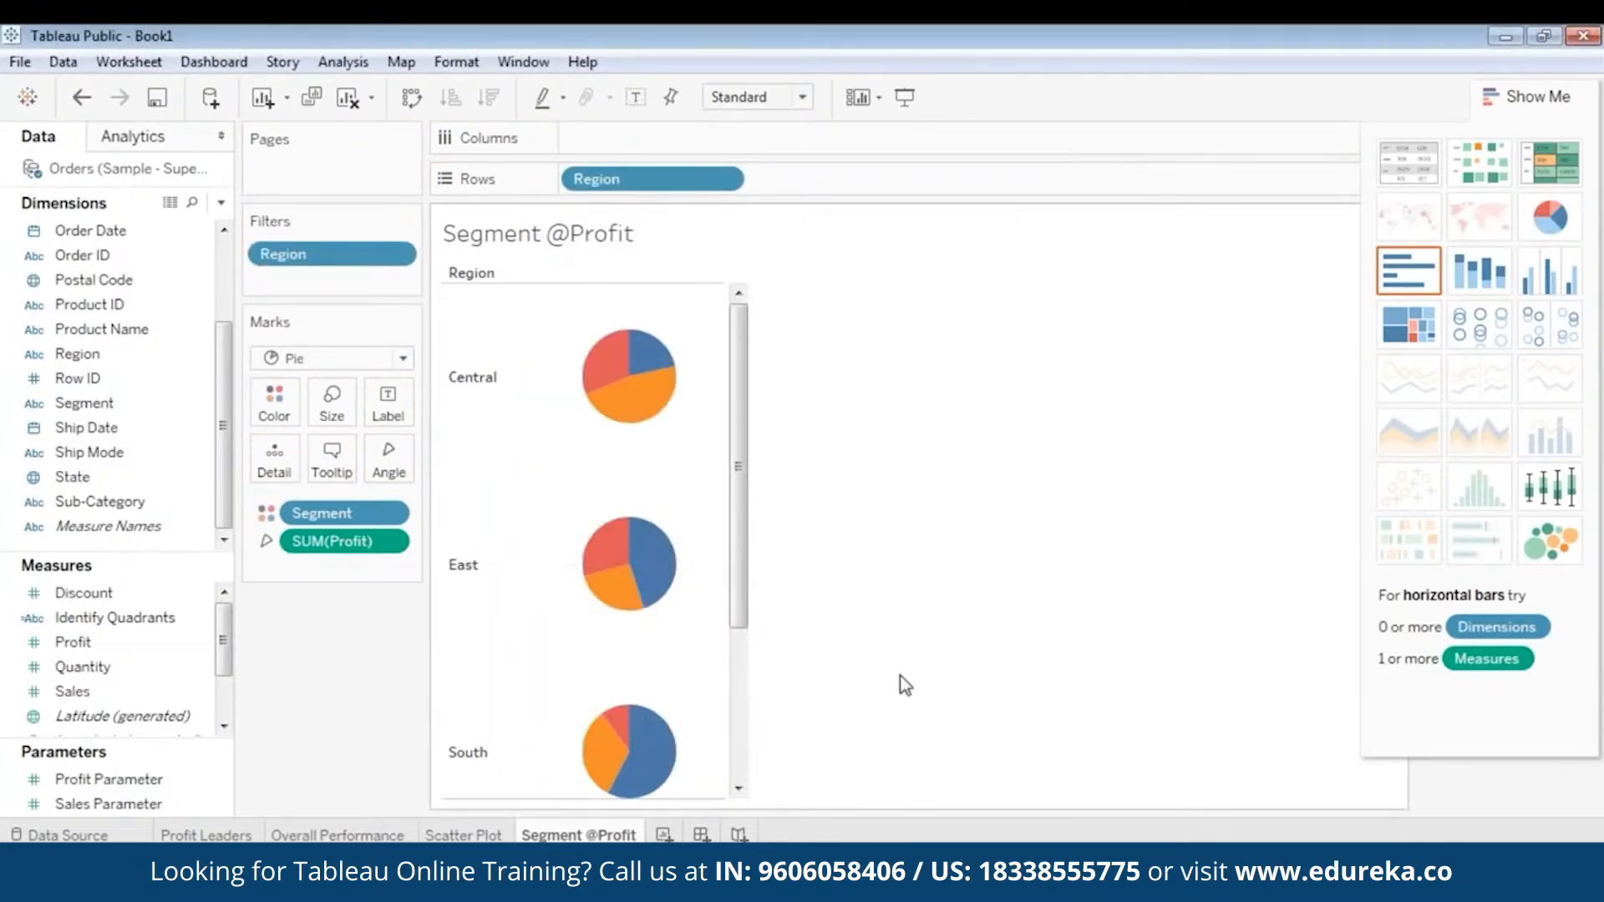
- Add a State filter with all states selected
click(79, 379)
drag(78, 473, 309, 277)
click(642, 531)
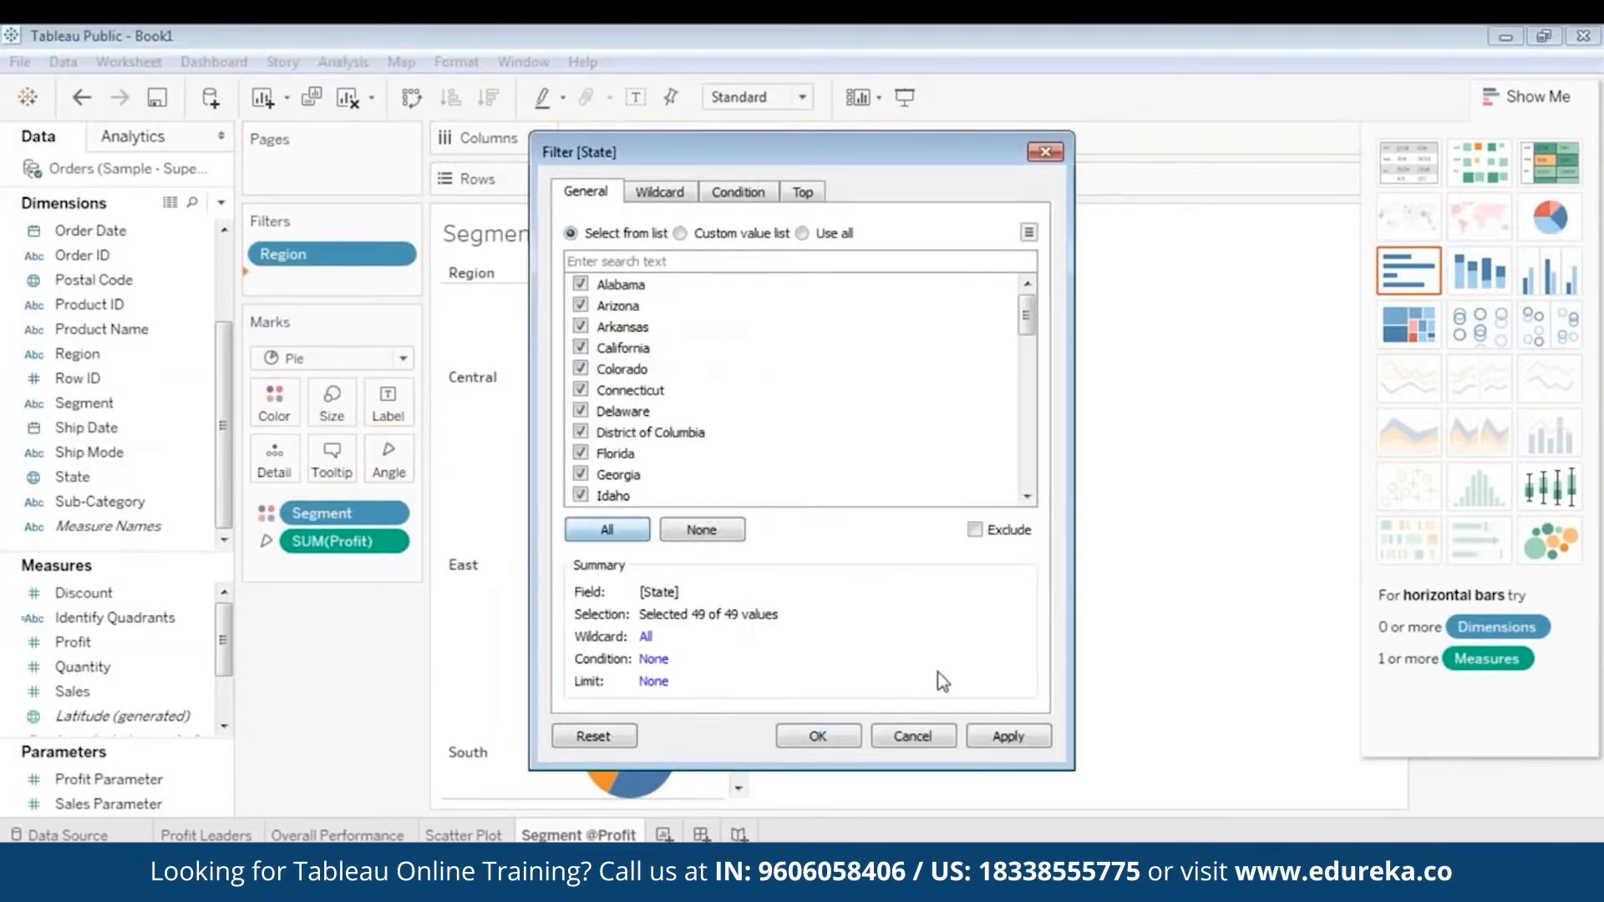
click(1002, 737)
click(818, 736)
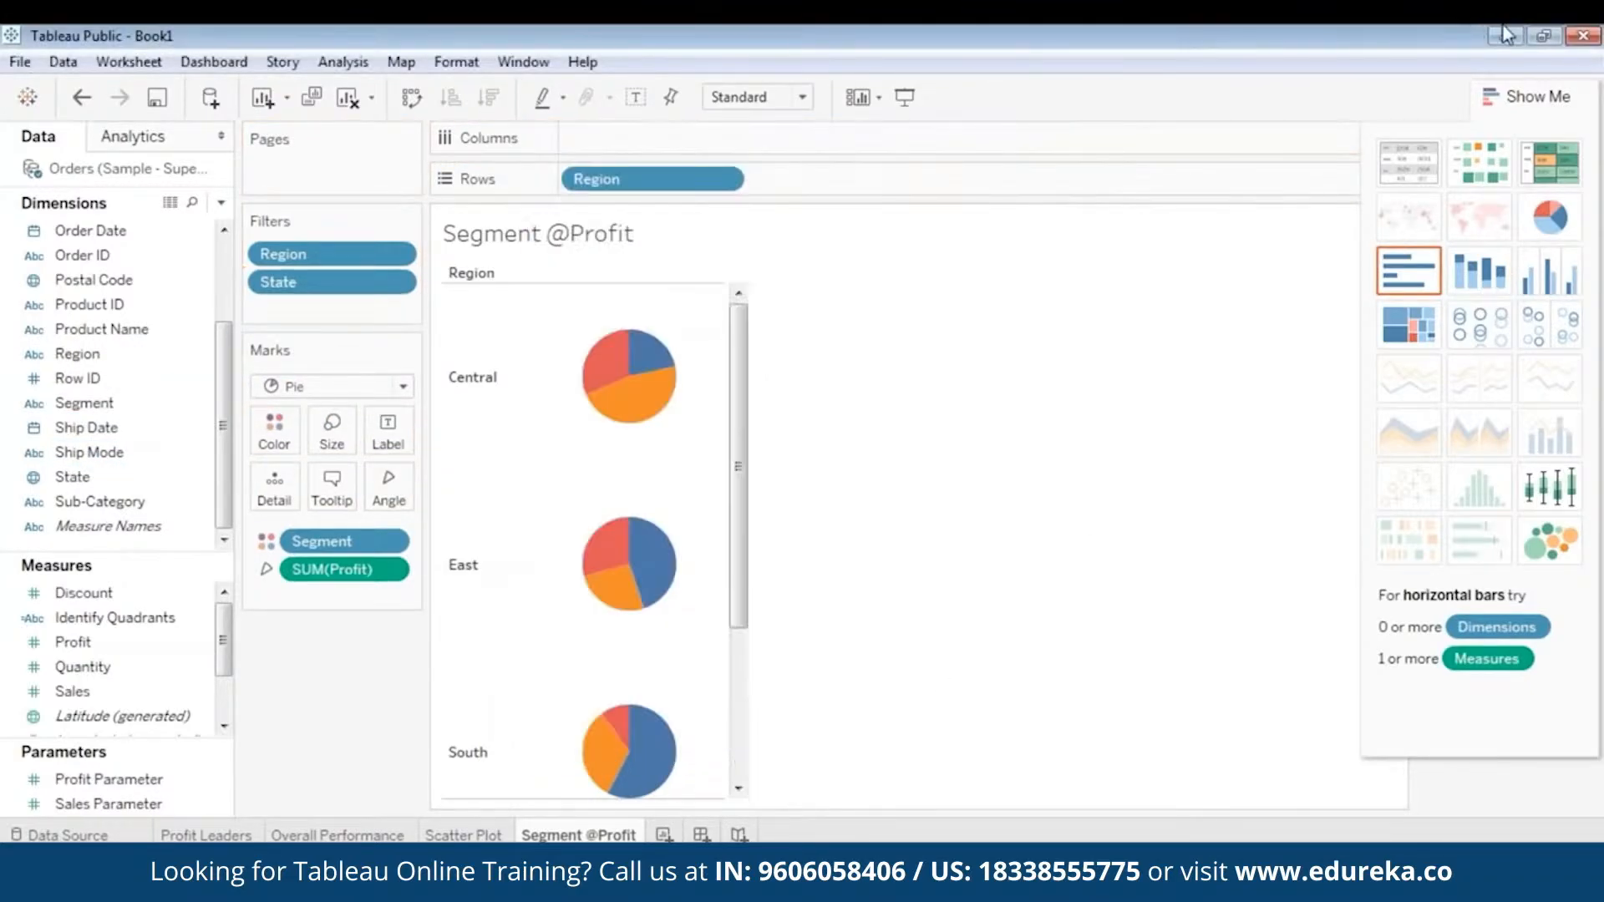
- Collapse Show Me and display the Region and State filter controls, with Region placed above State
click(1516, 98)
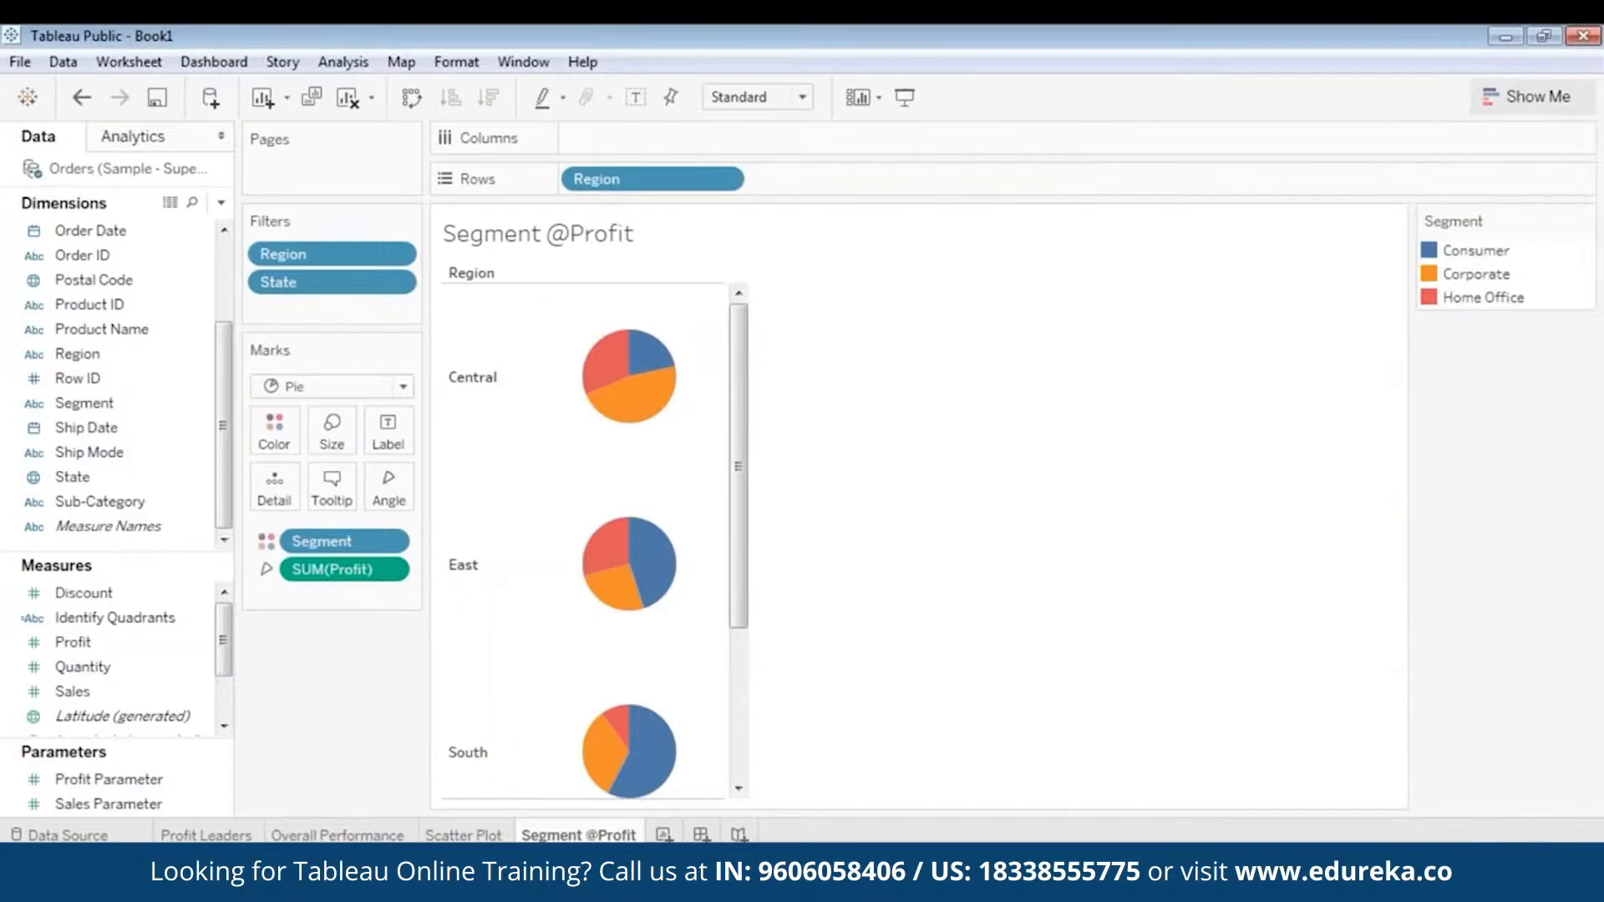
right_click(336, 256)
click(391, 300)
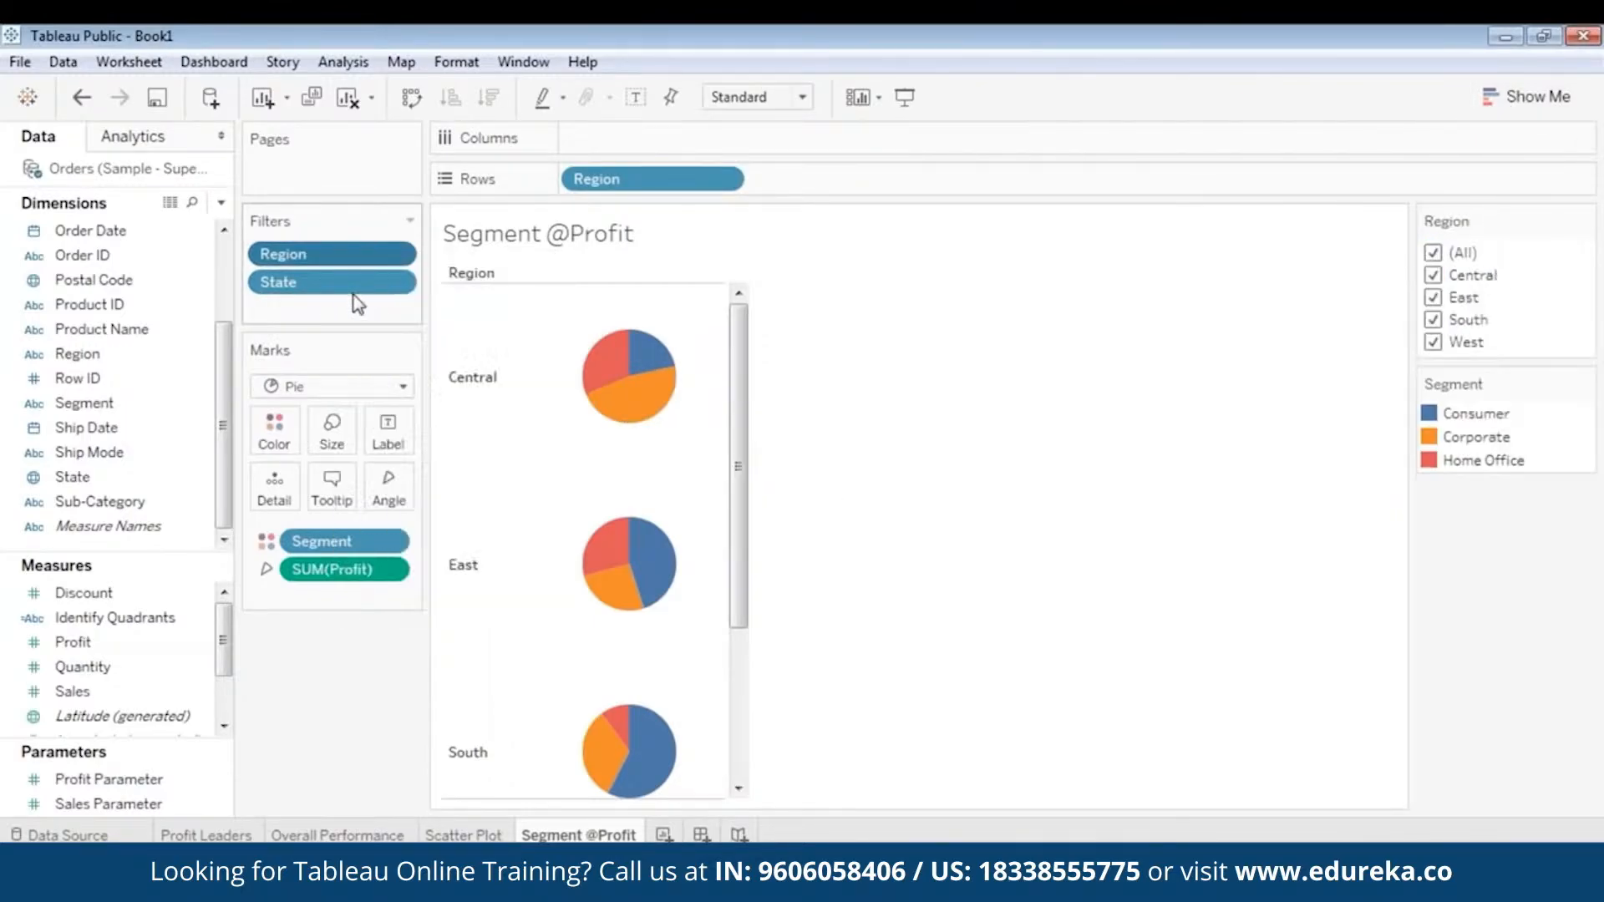
right_click(349, 294)
click(392, 331)
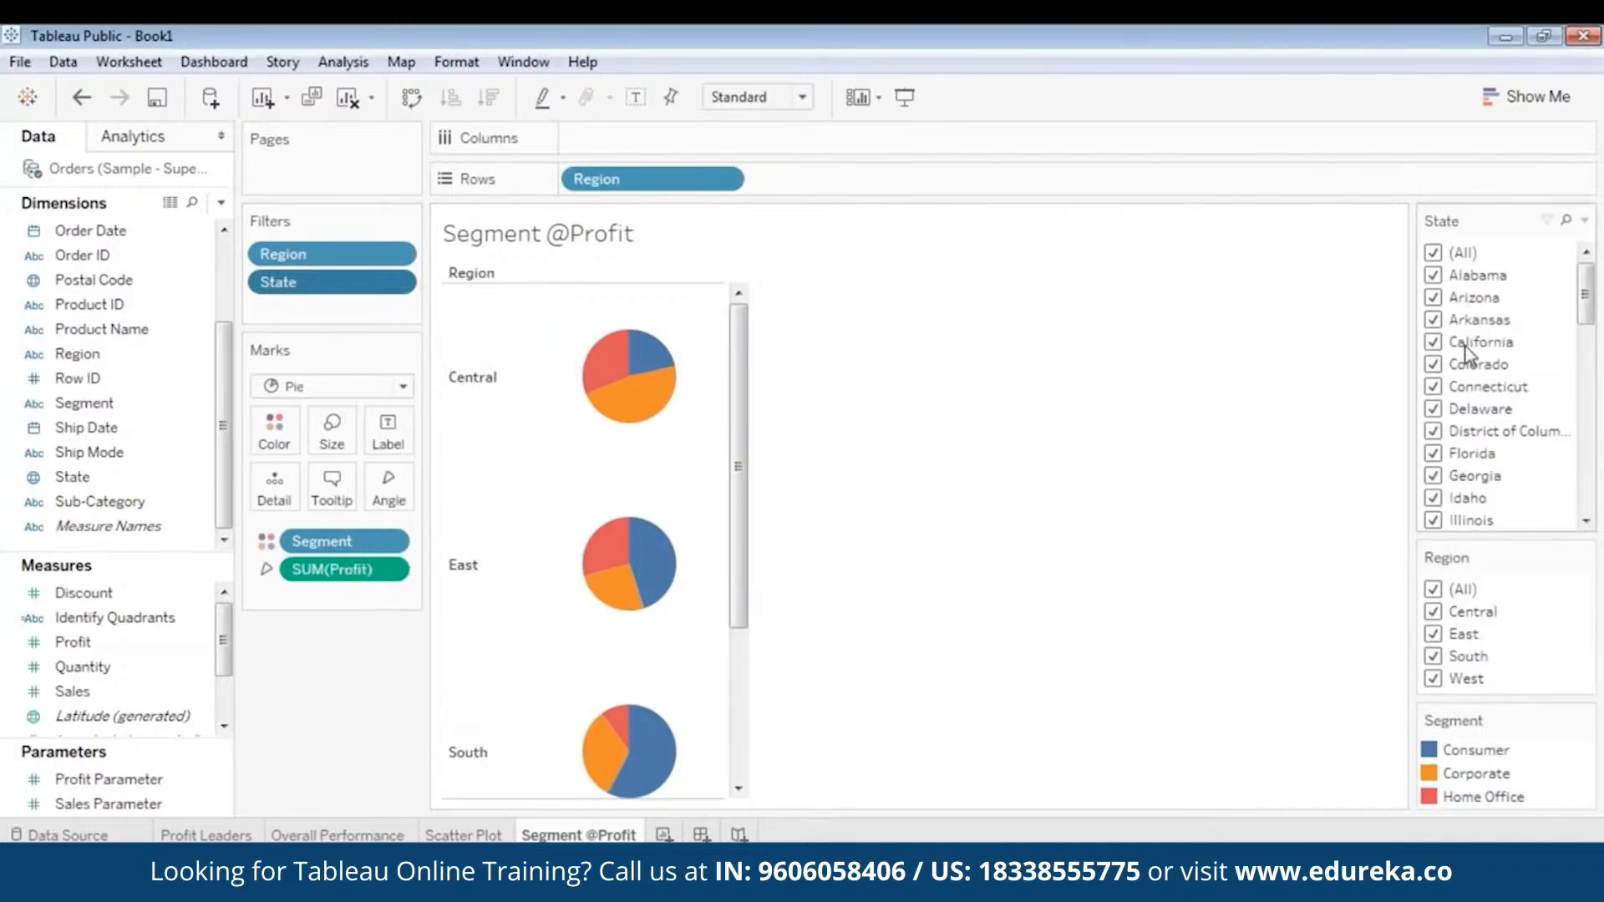
drag(1481, 562, 1483, 333)
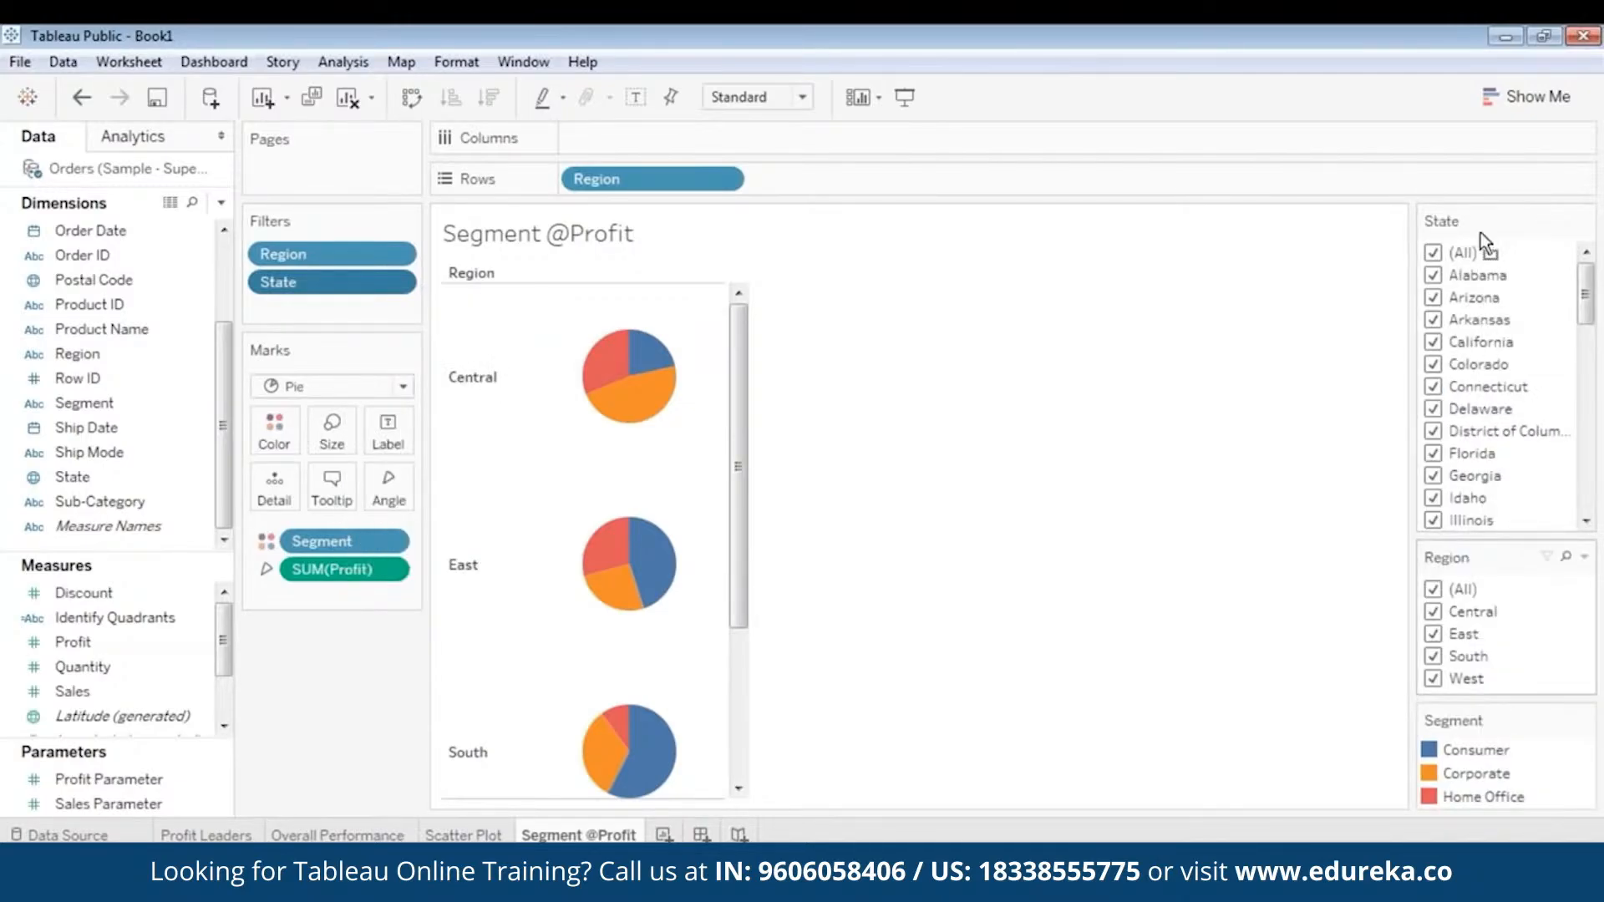
drag(1479, 233, 1478, 209)
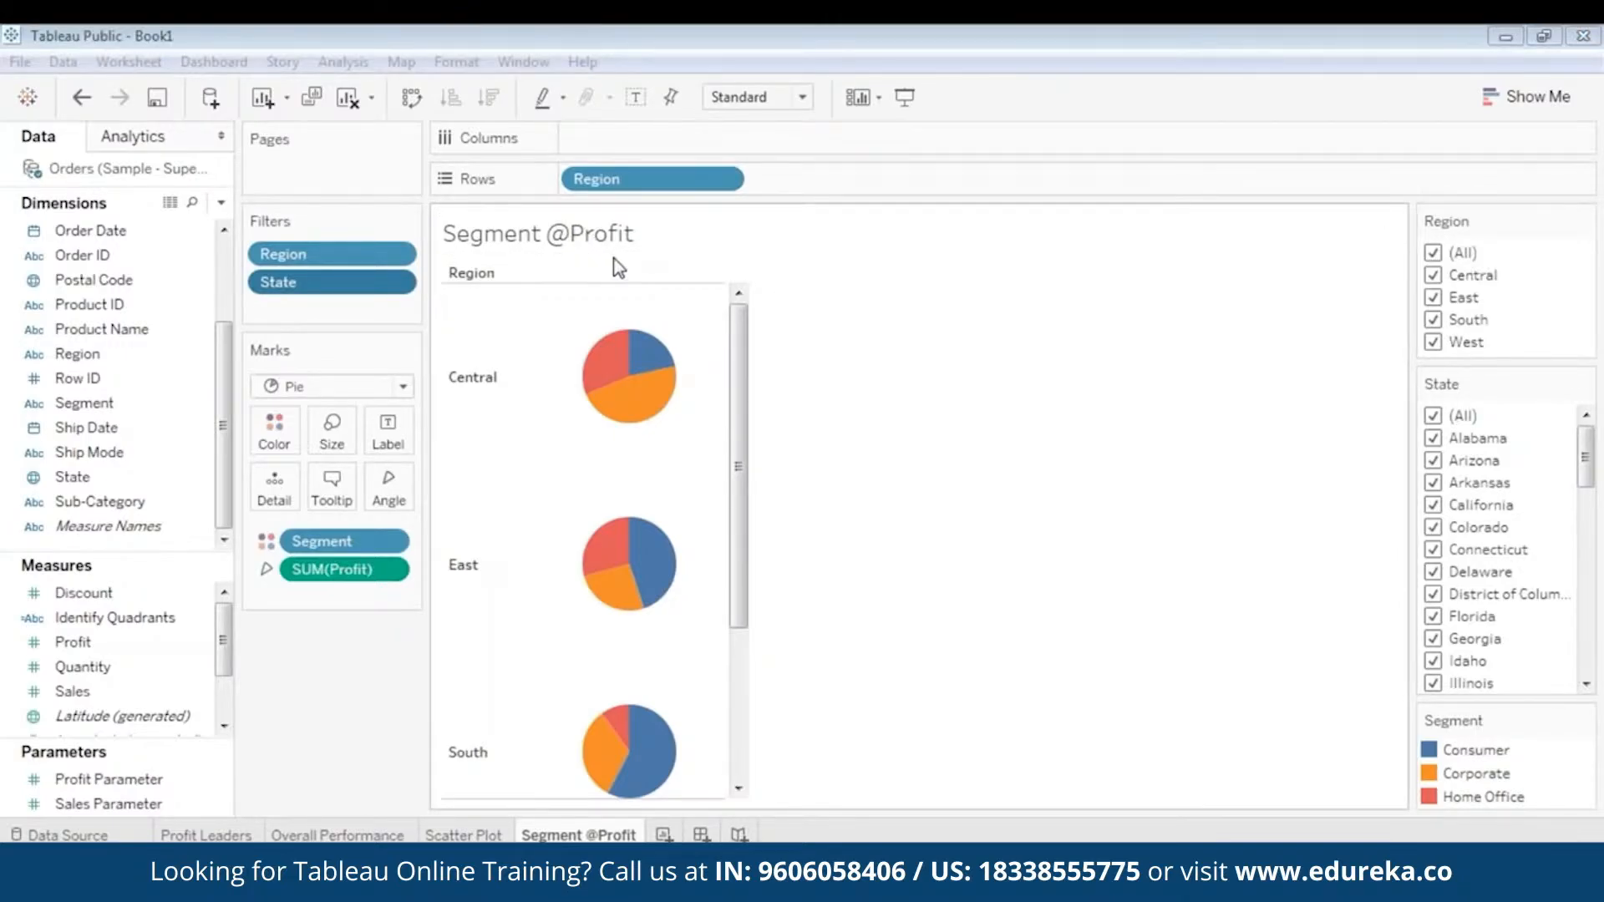
- Examine the profit of the Home Office, Consumer and Corporate segments in the Central region's pie
mouse_move(595, 377)
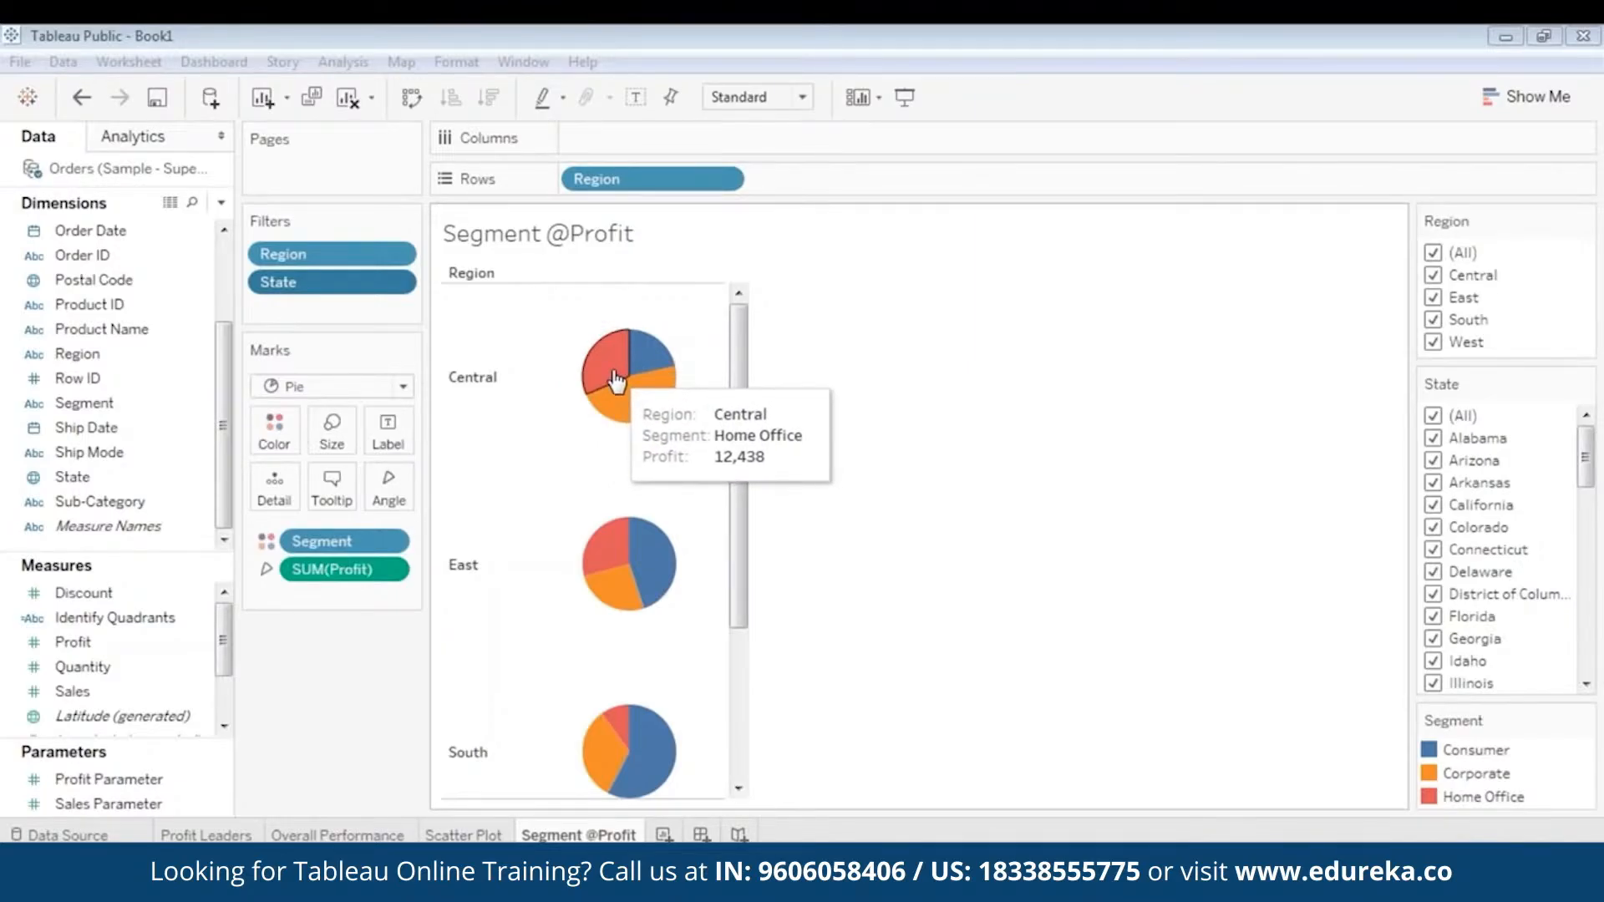
mouse_move(648, 370)
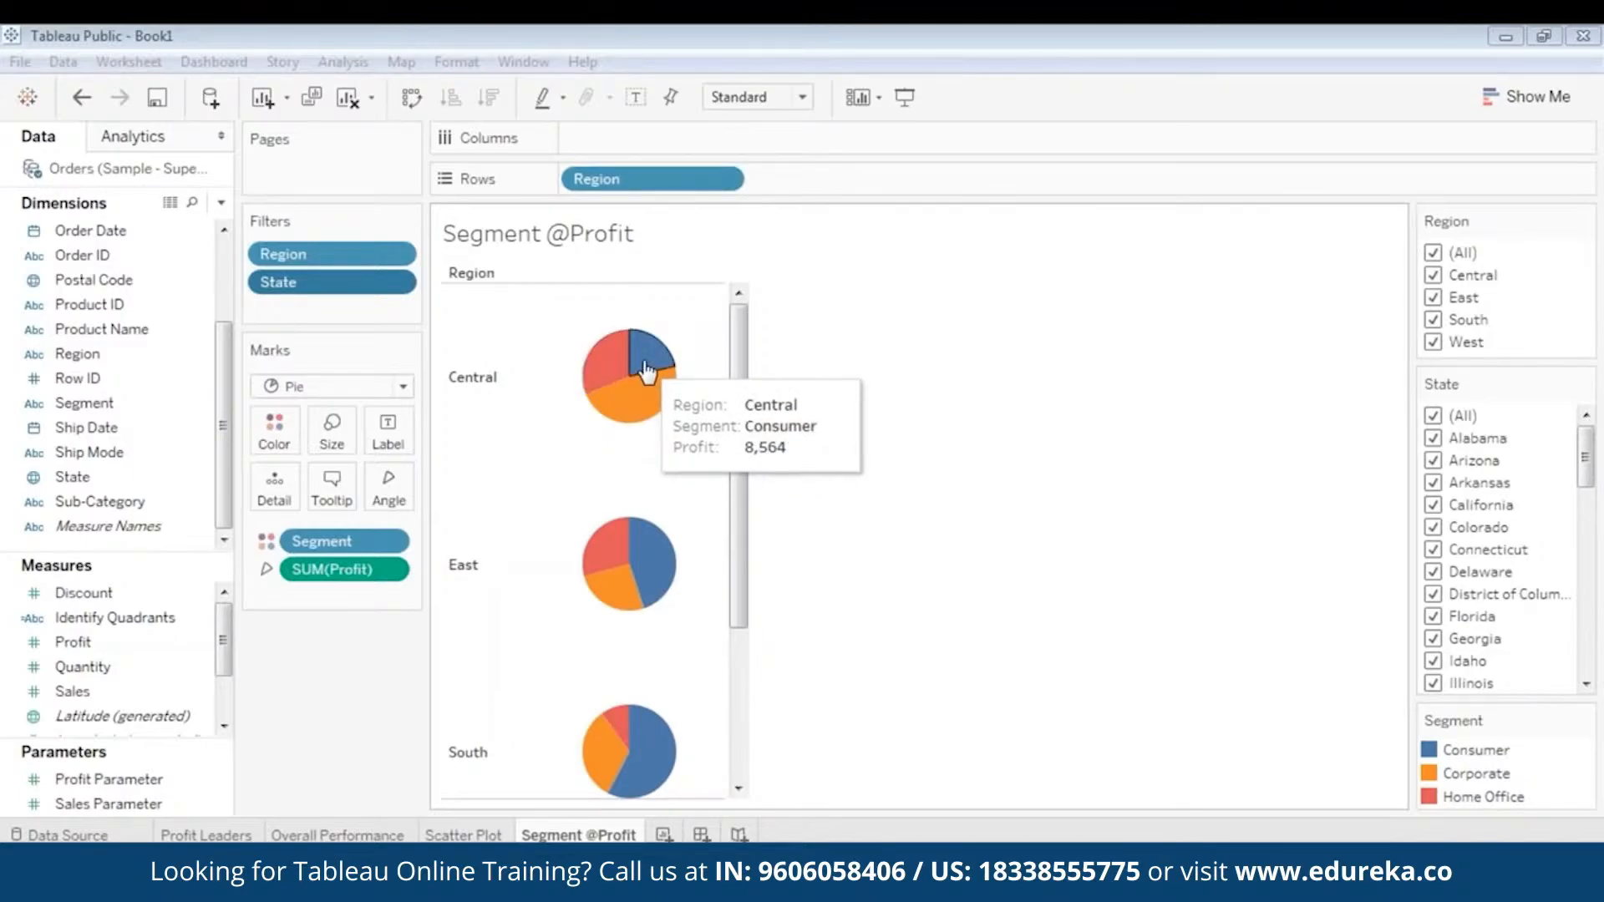
mouse_move(661, 407)
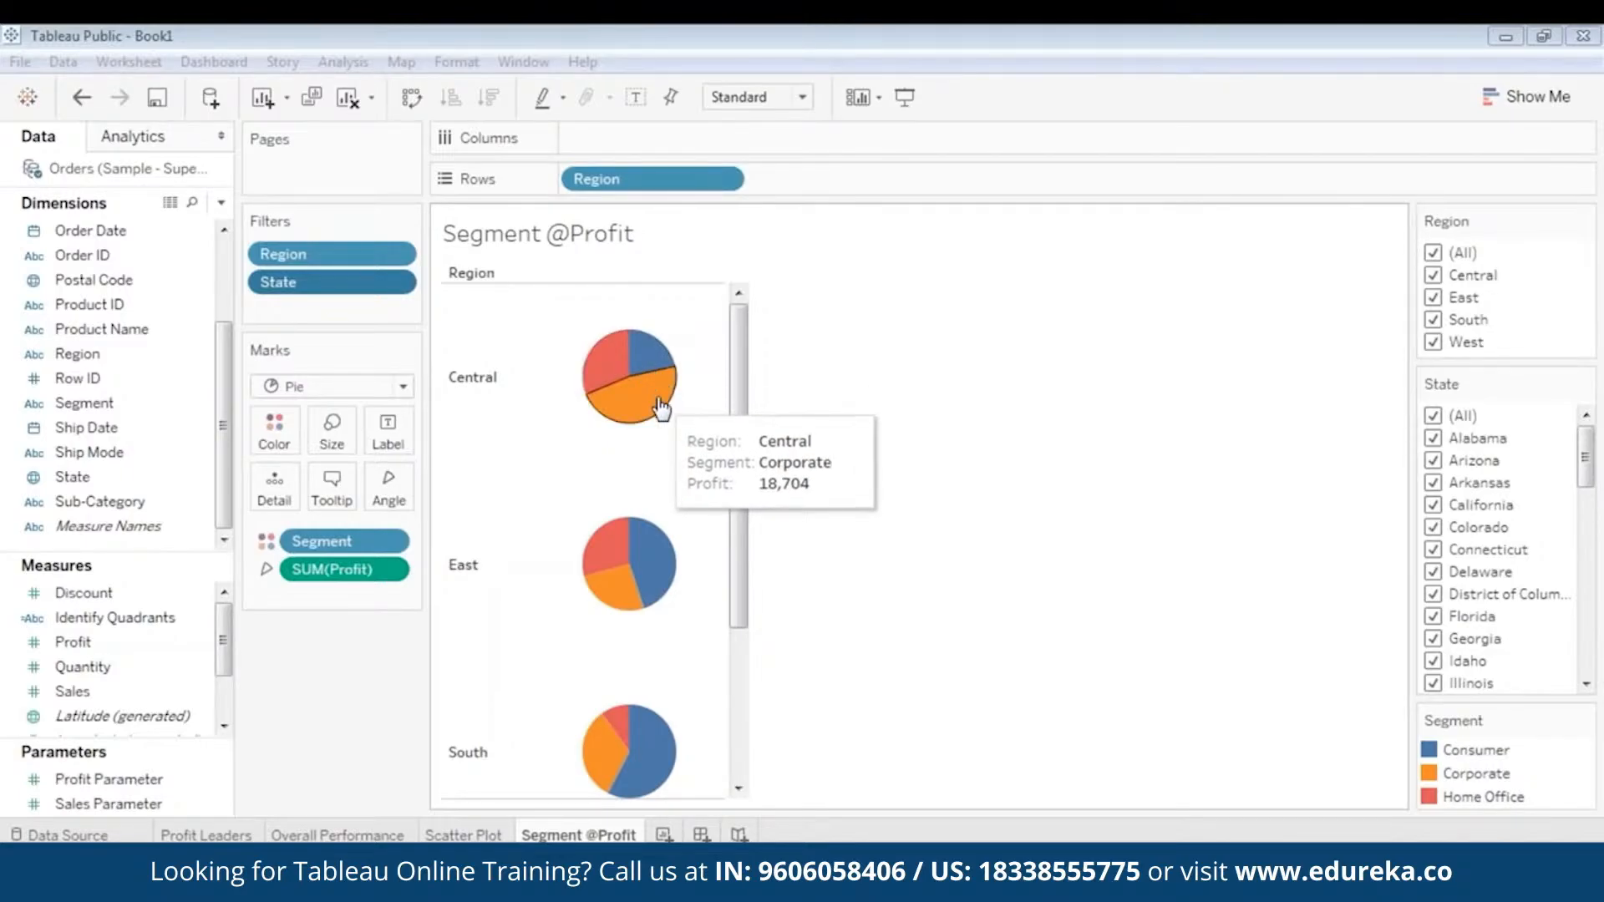
mouse_move(738, 368)
mouse_down()
mouse_move(755, 333)
mouse_move(699, 599)
mouse_move(702, 326)
mouse_move(735, 392)
mouse_move(744, 583)
mouse_move(755, 355)
mouse_up()
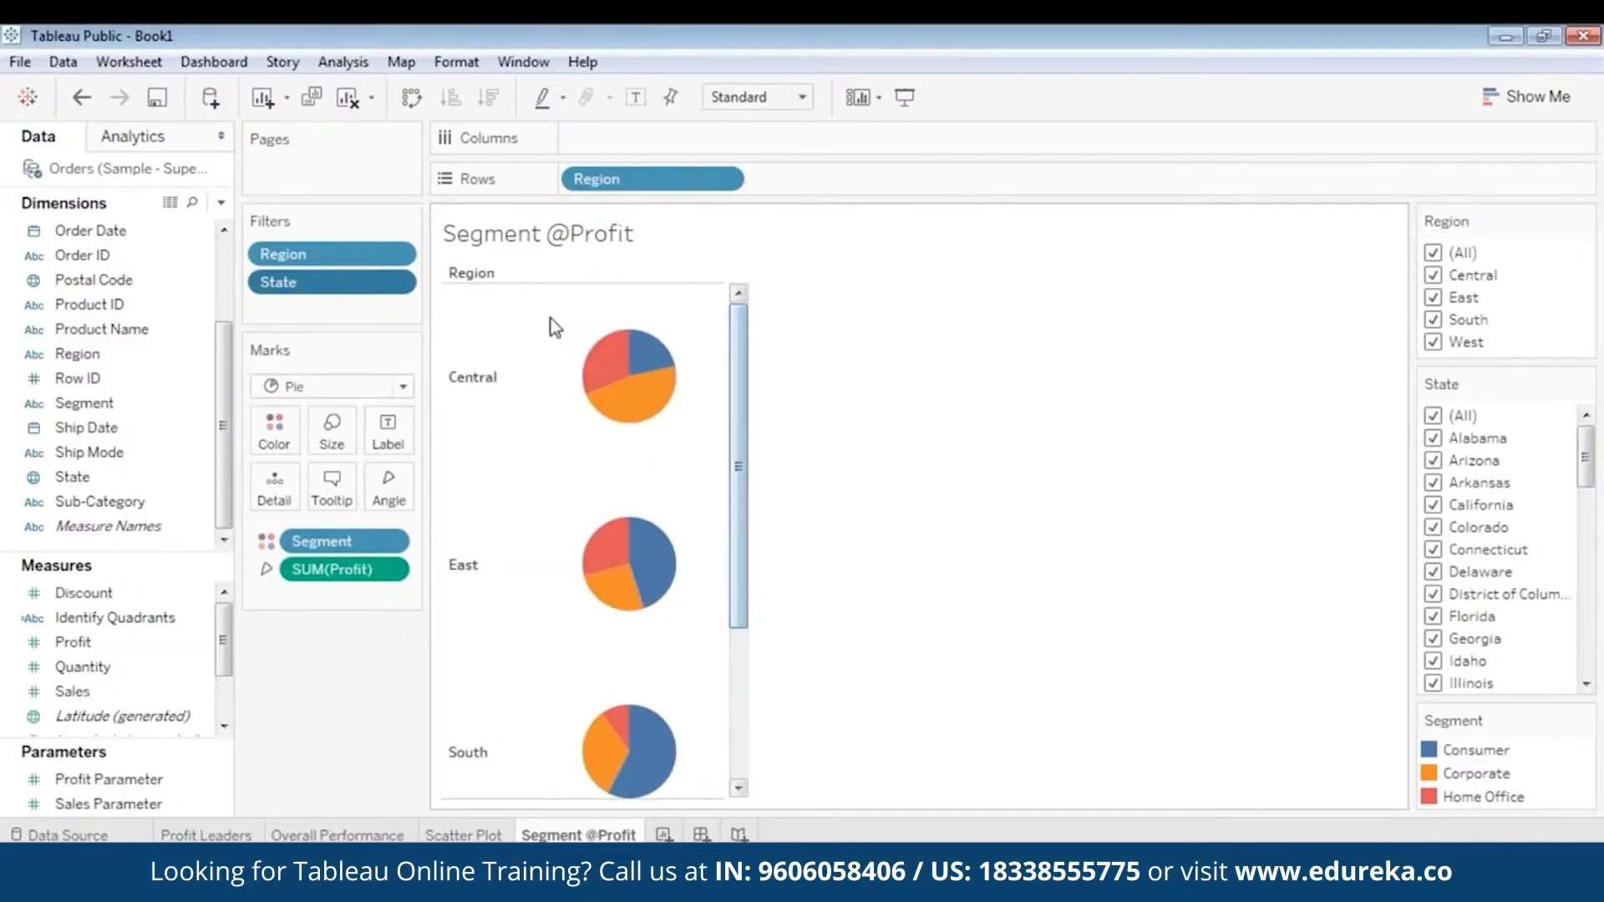
- Filter the view to the Central region only and inspect the profit of its pie segments
click(1433, 254)
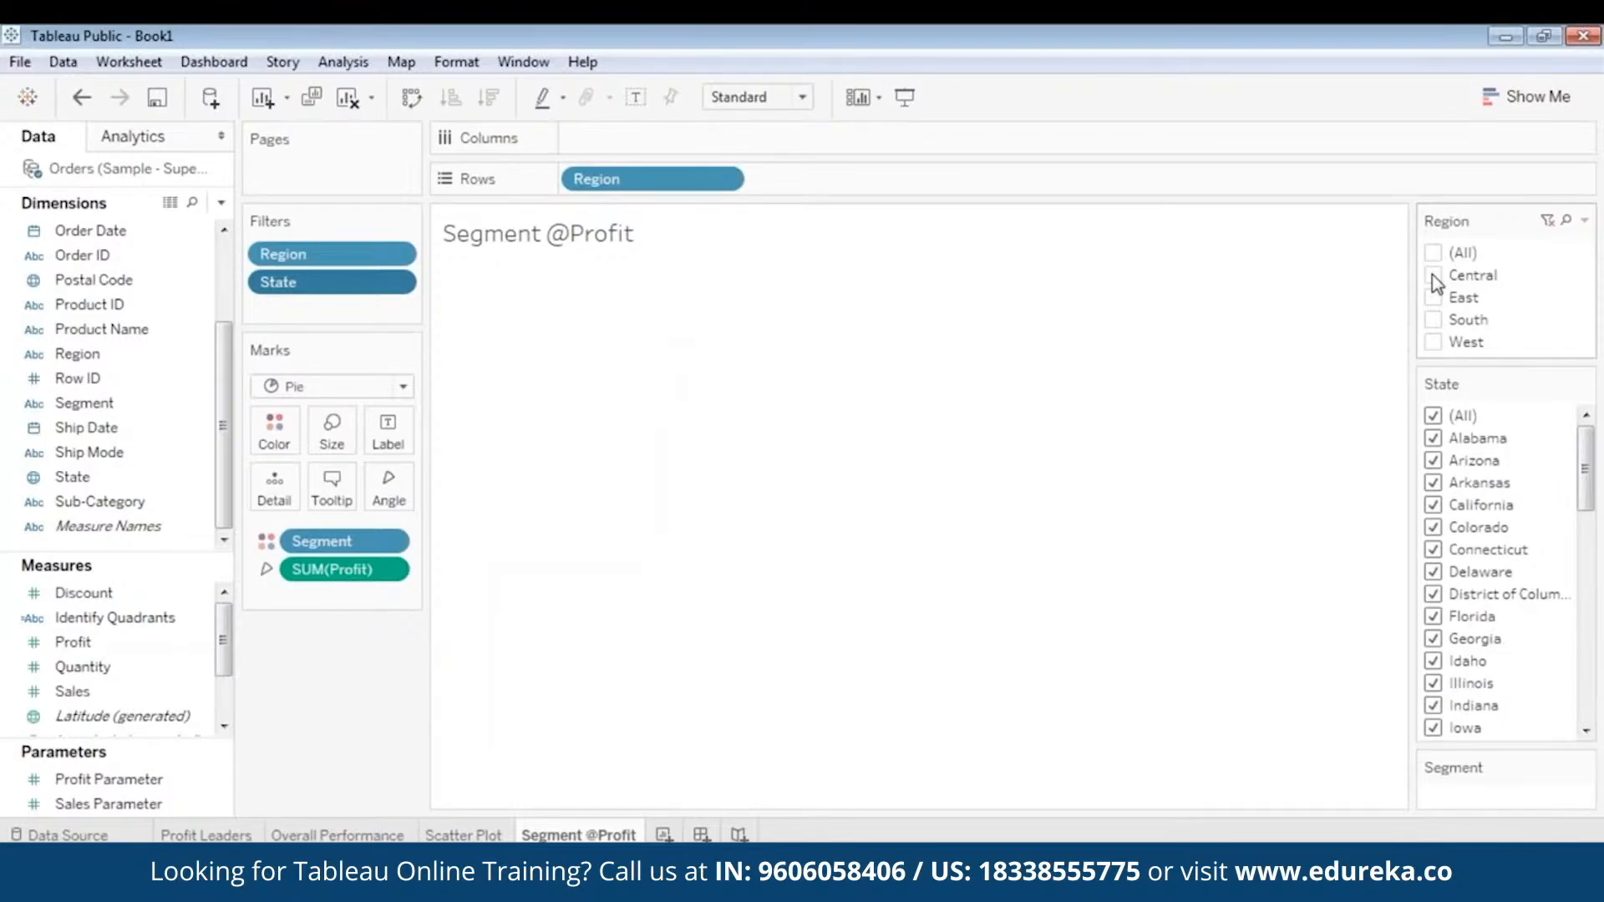
click(1433, 276)
mouse_move(649, 420)
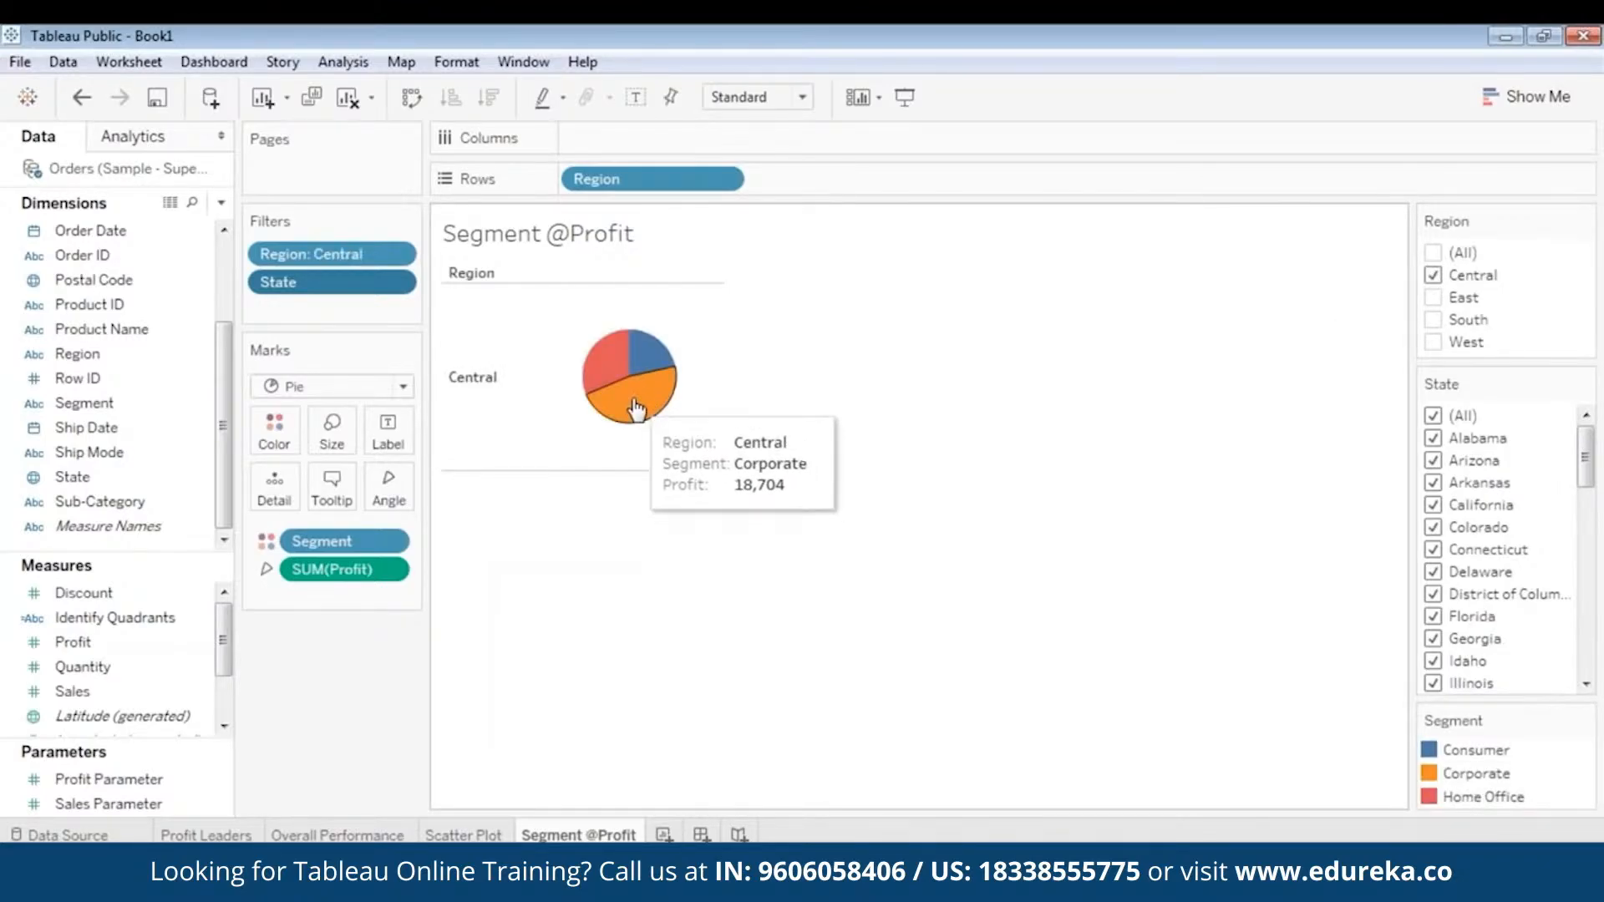
mouse_move(654, 366)
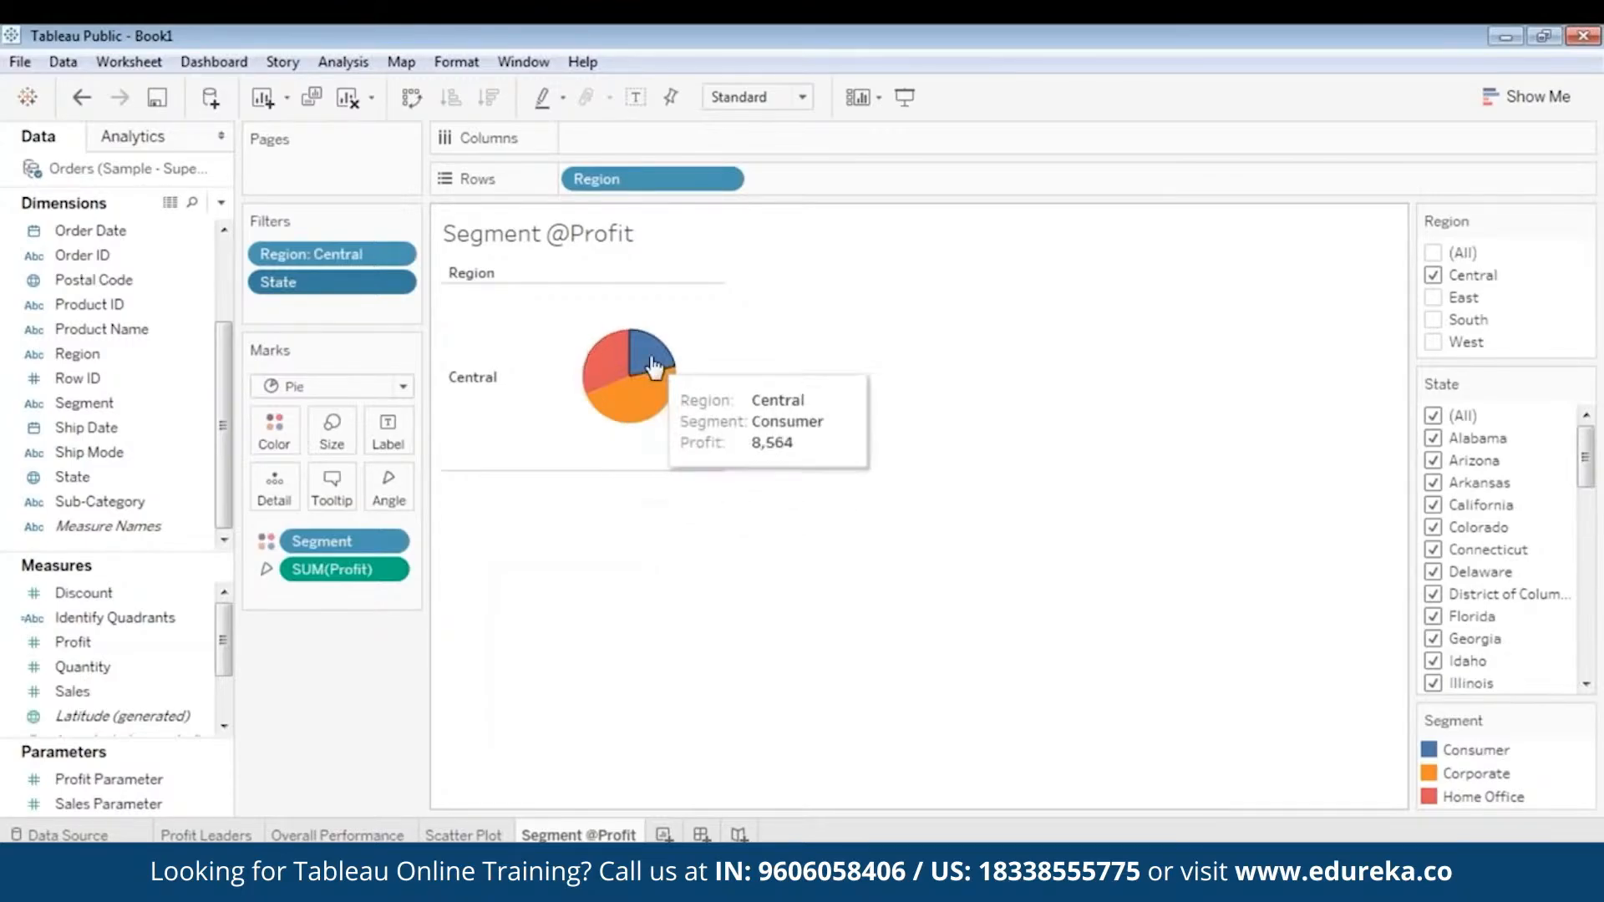
- Filter the view to the West region only and inspect the profit of its pie segments
click(1433, 275)
click(1434, 342)
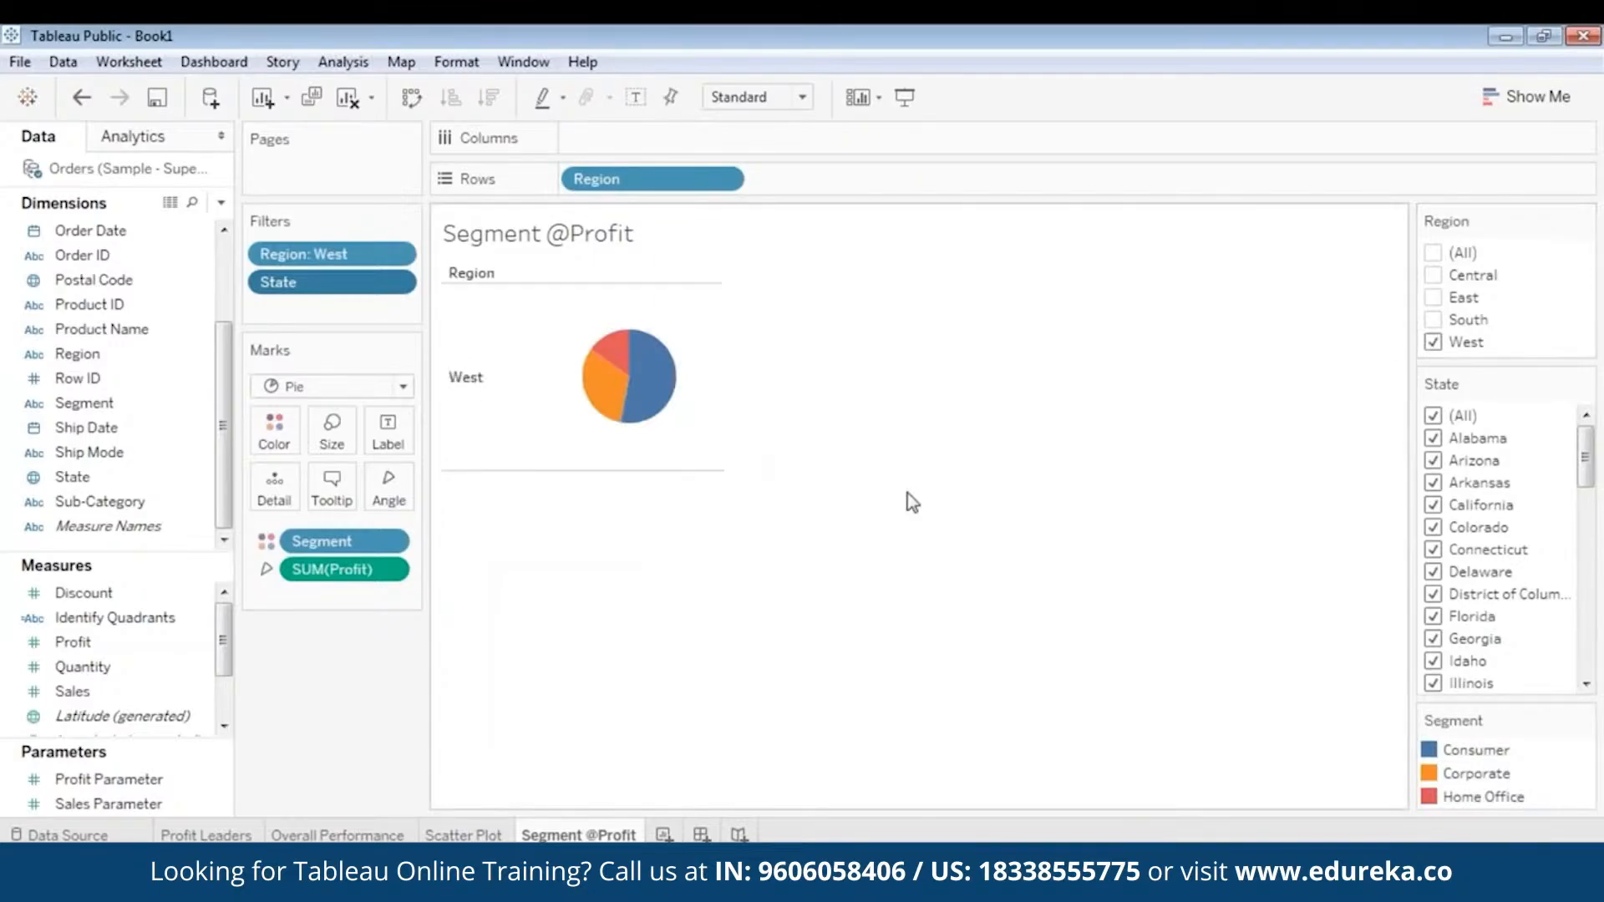
mouse_move(648, 386)
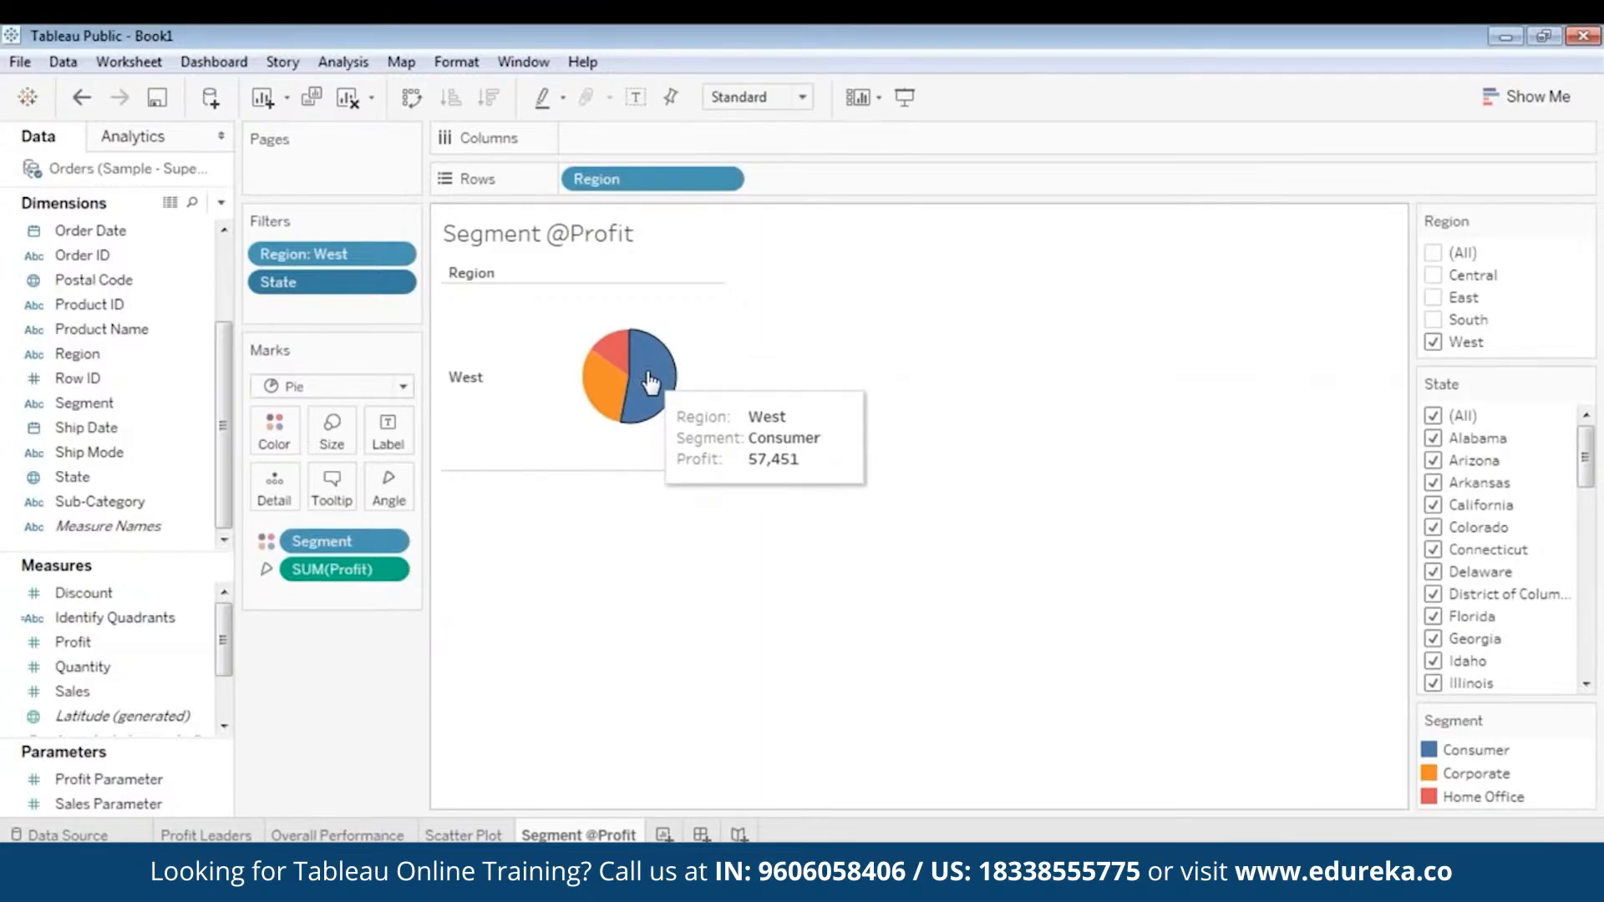
- Replace West with the South and East regions in the Region filter, and clear both again
click(1434, 342)
click(1435, 320)
click(1434, 299)
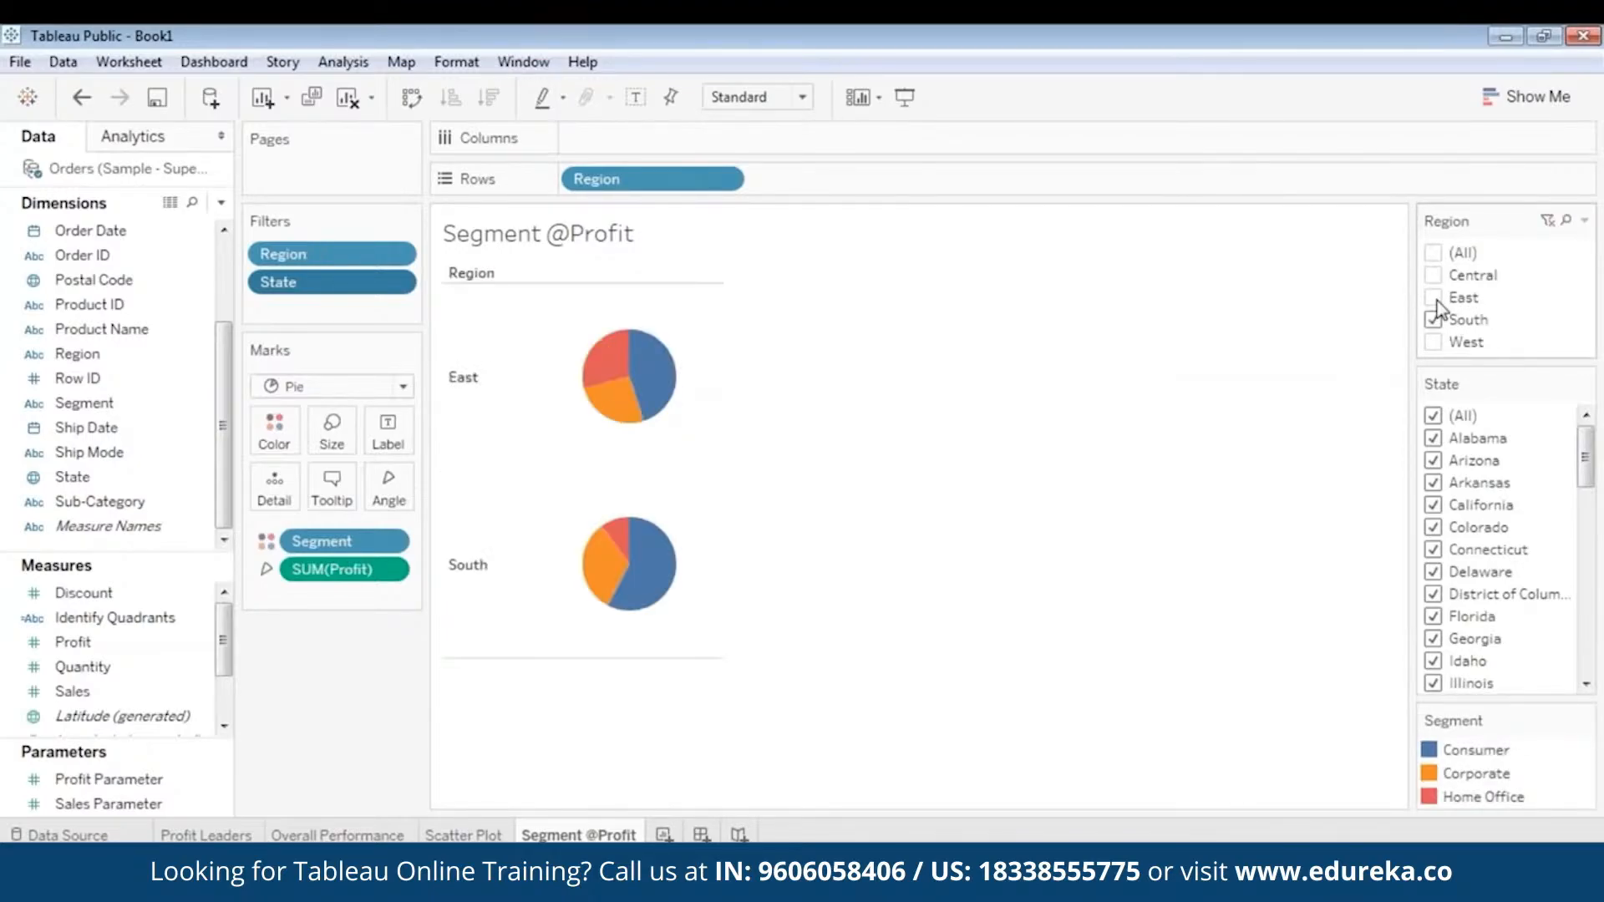
click(1434, 299)
click(1434, 320)
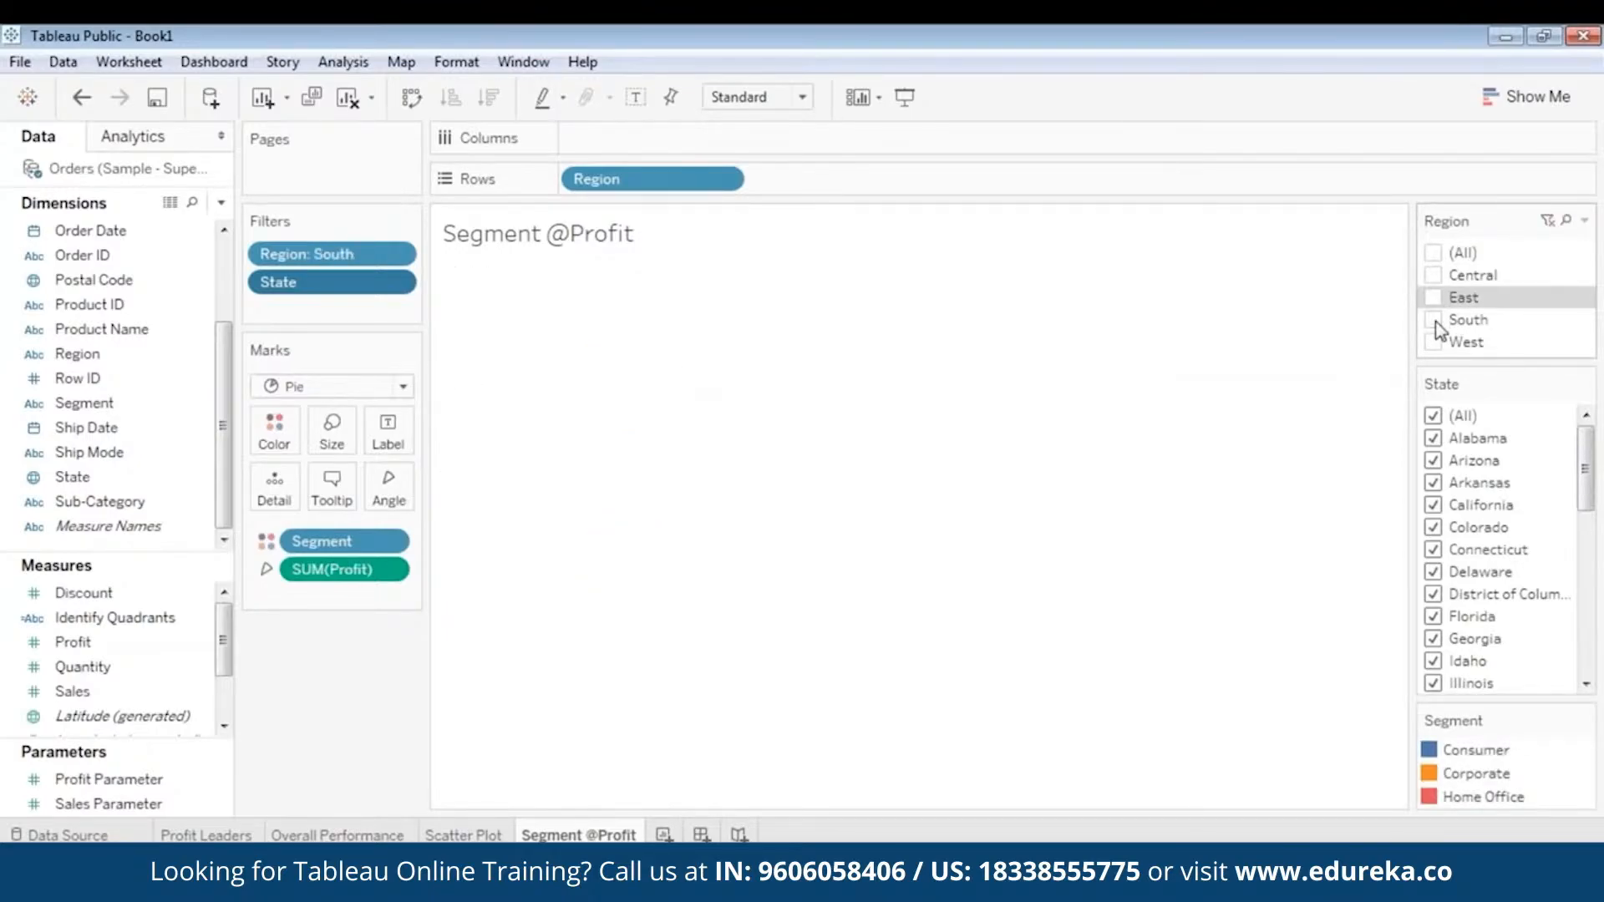
- Include all regions in the Region filter and look through the profit pies from Central to West
click(1434, 254)
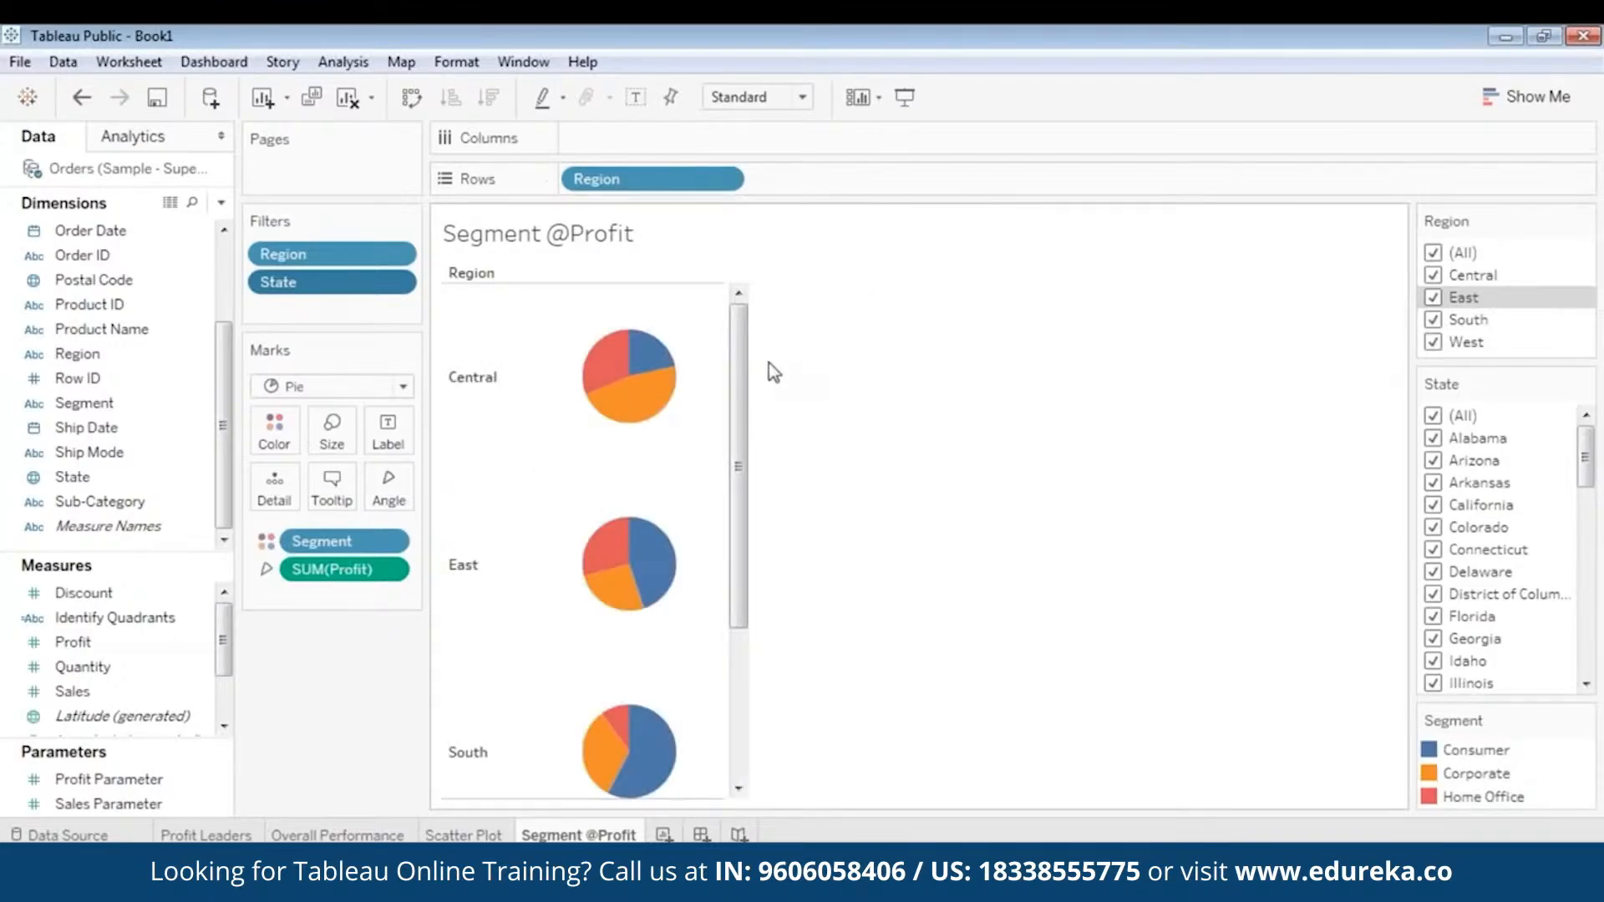
mouse_move(738, 388)
mouse_down()
mouse_move(740, 560)
mouse_move(755, 372)
mouse_up()
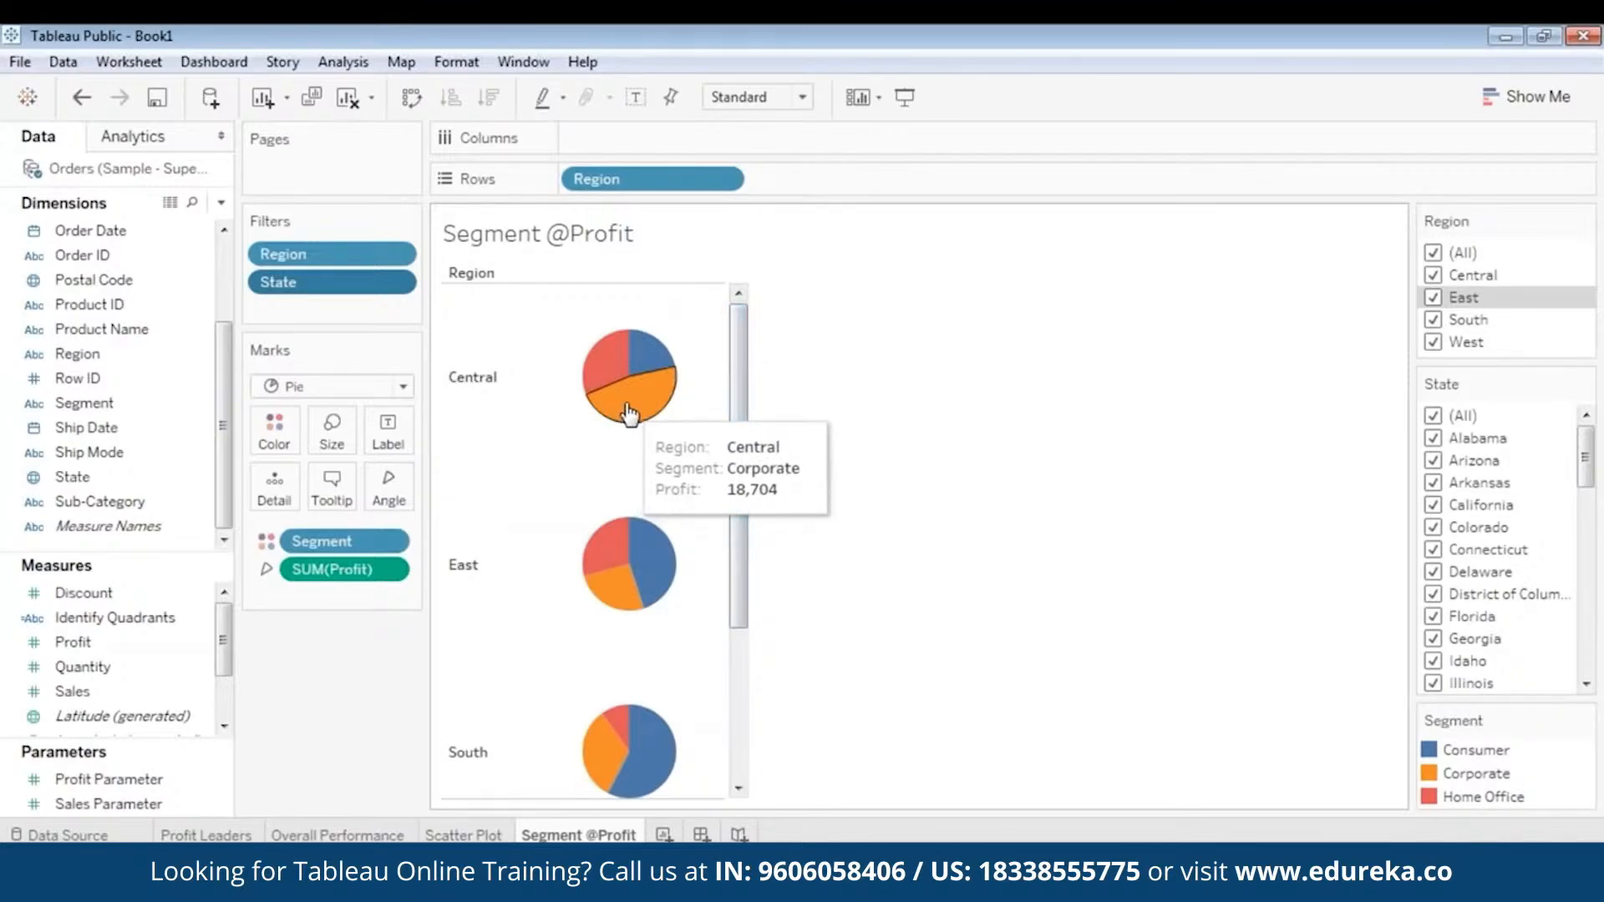
drag(741, 404, 716, 663)
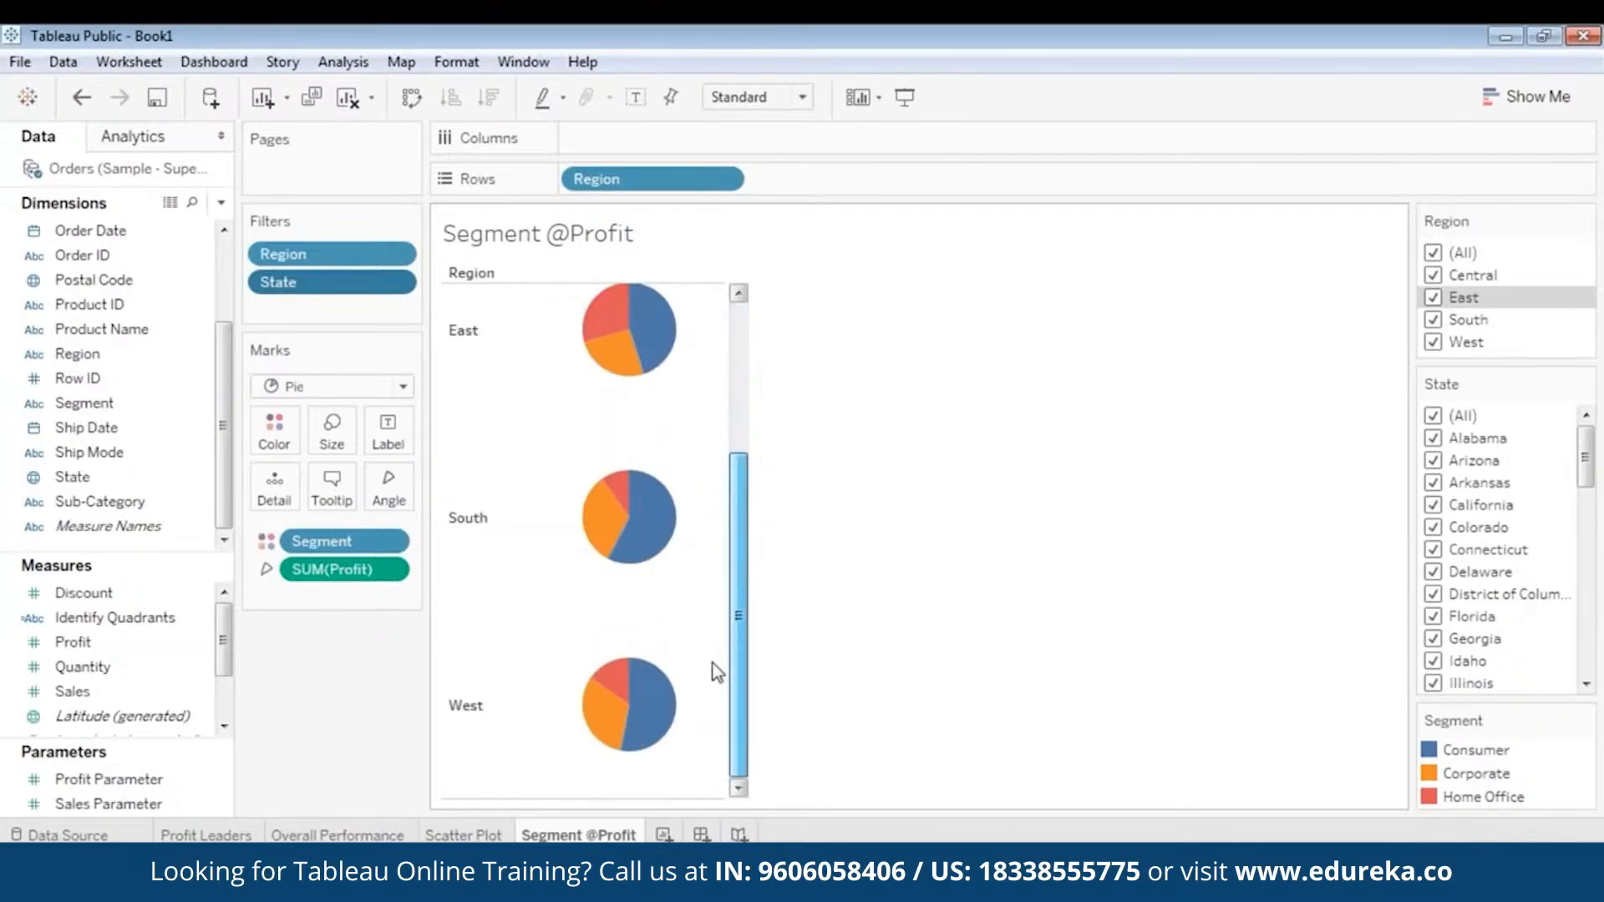
mouse_move(648, 720)
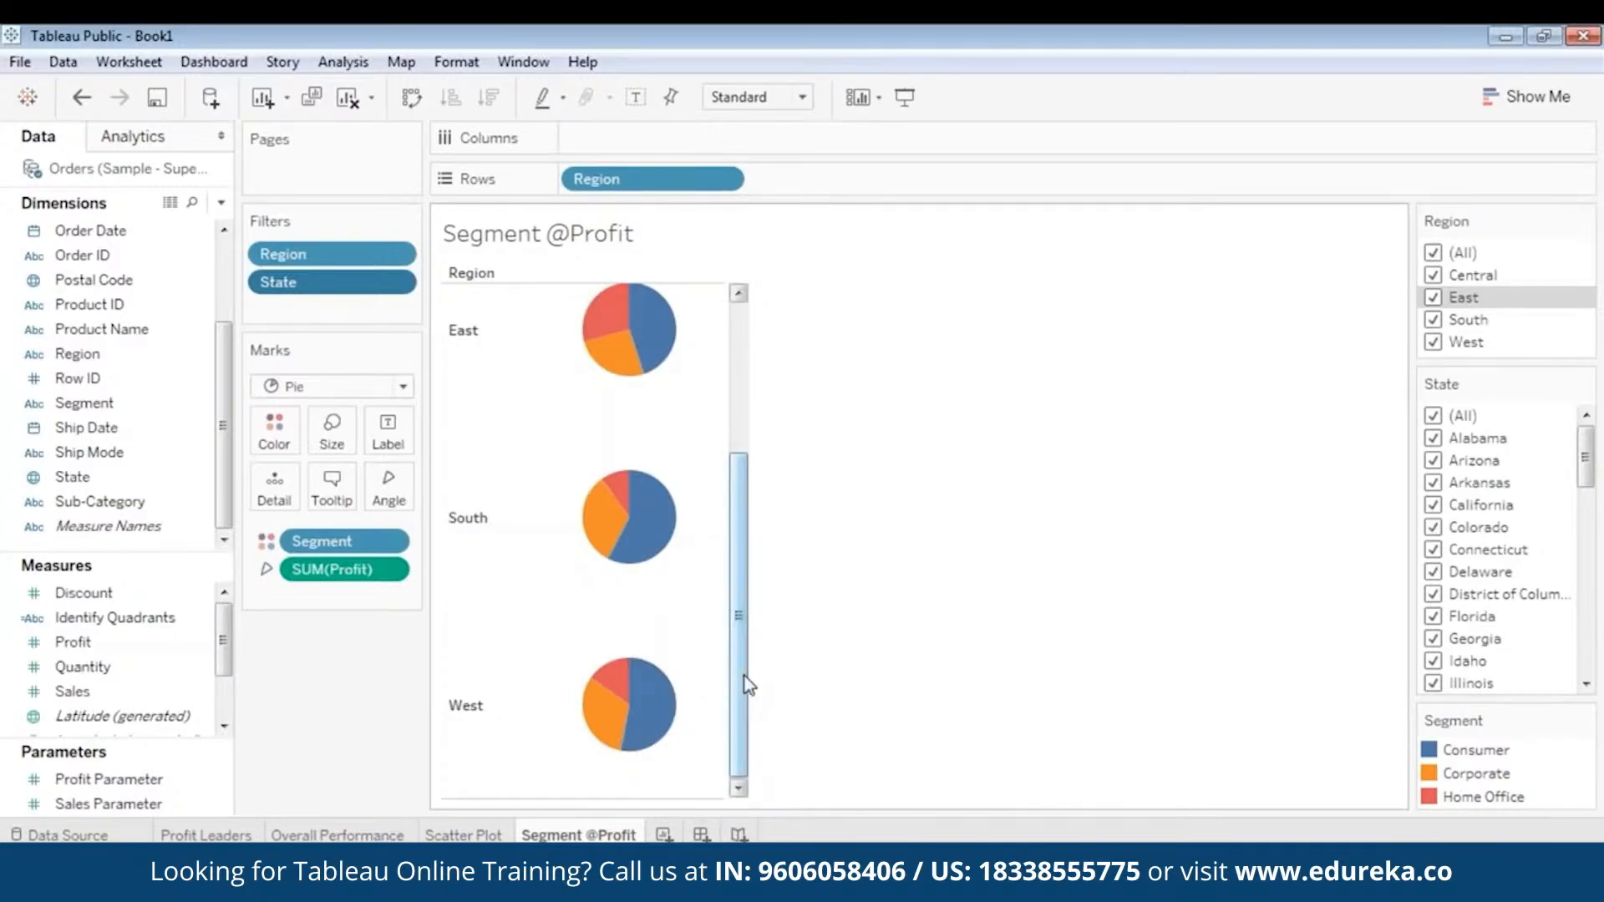
drag(740, 620, 768, 474)
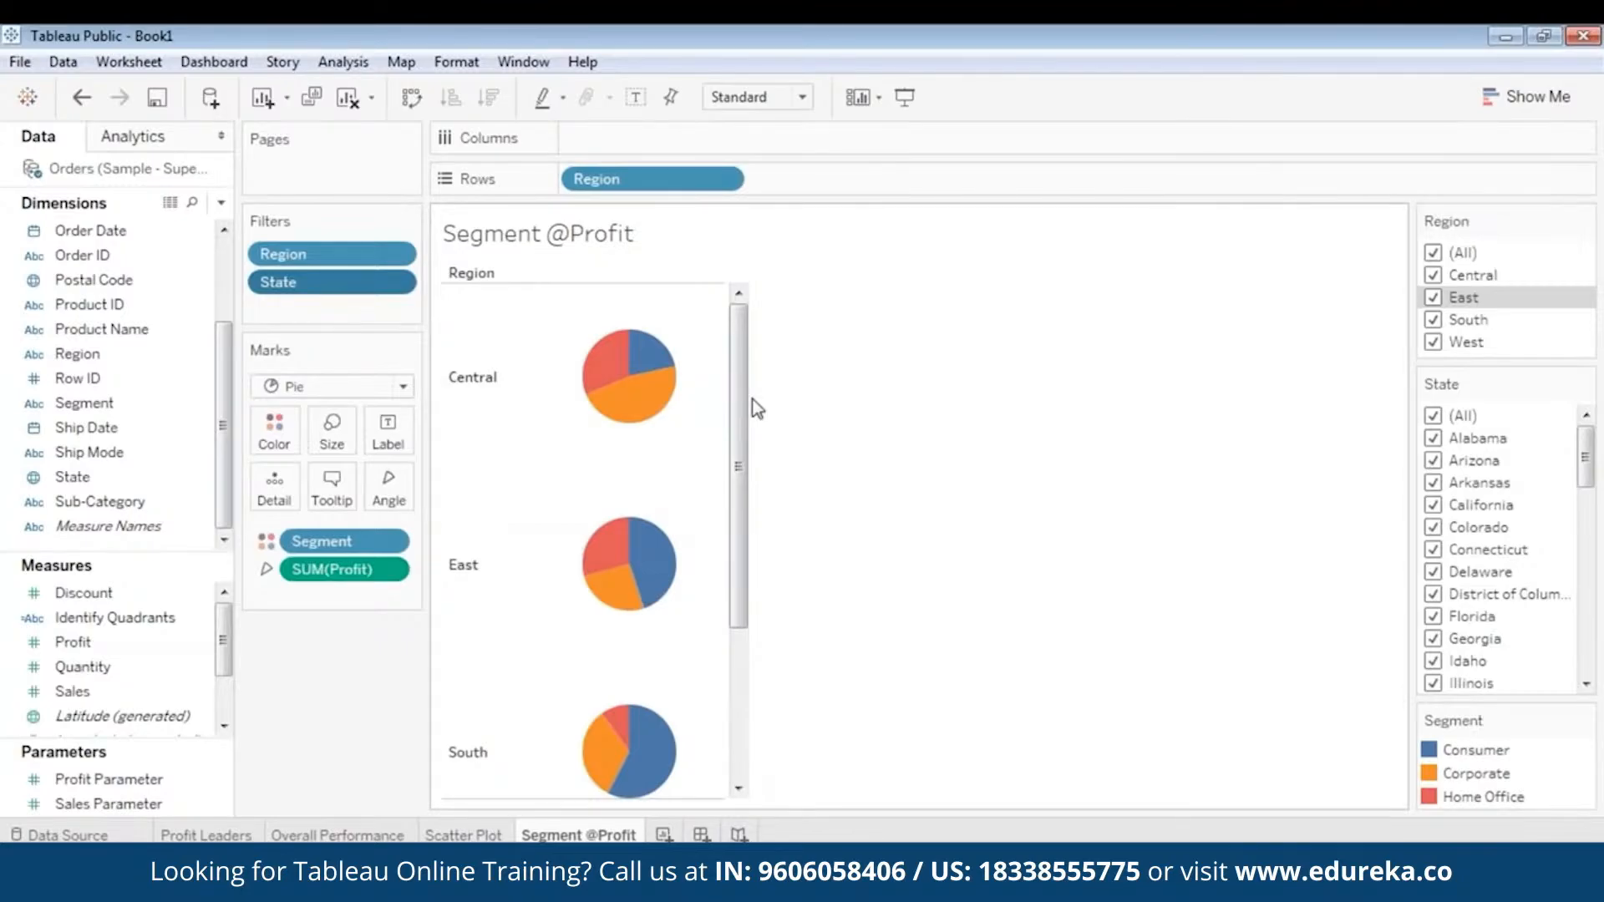
drag(738, 401, 723, 561)
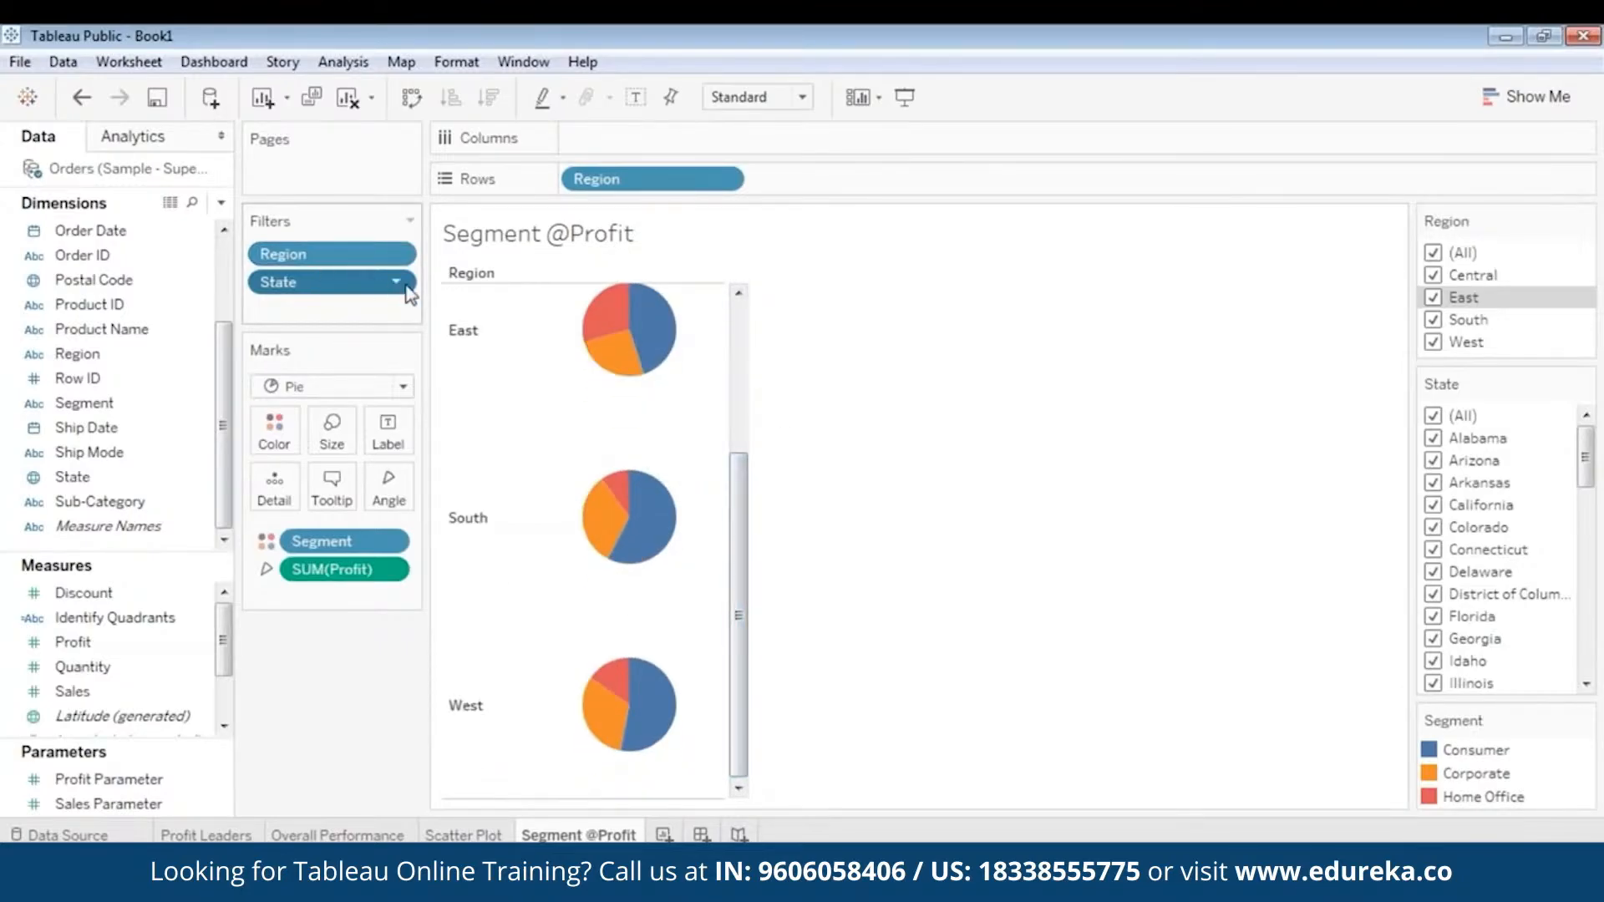
mouse_move(612, 835)
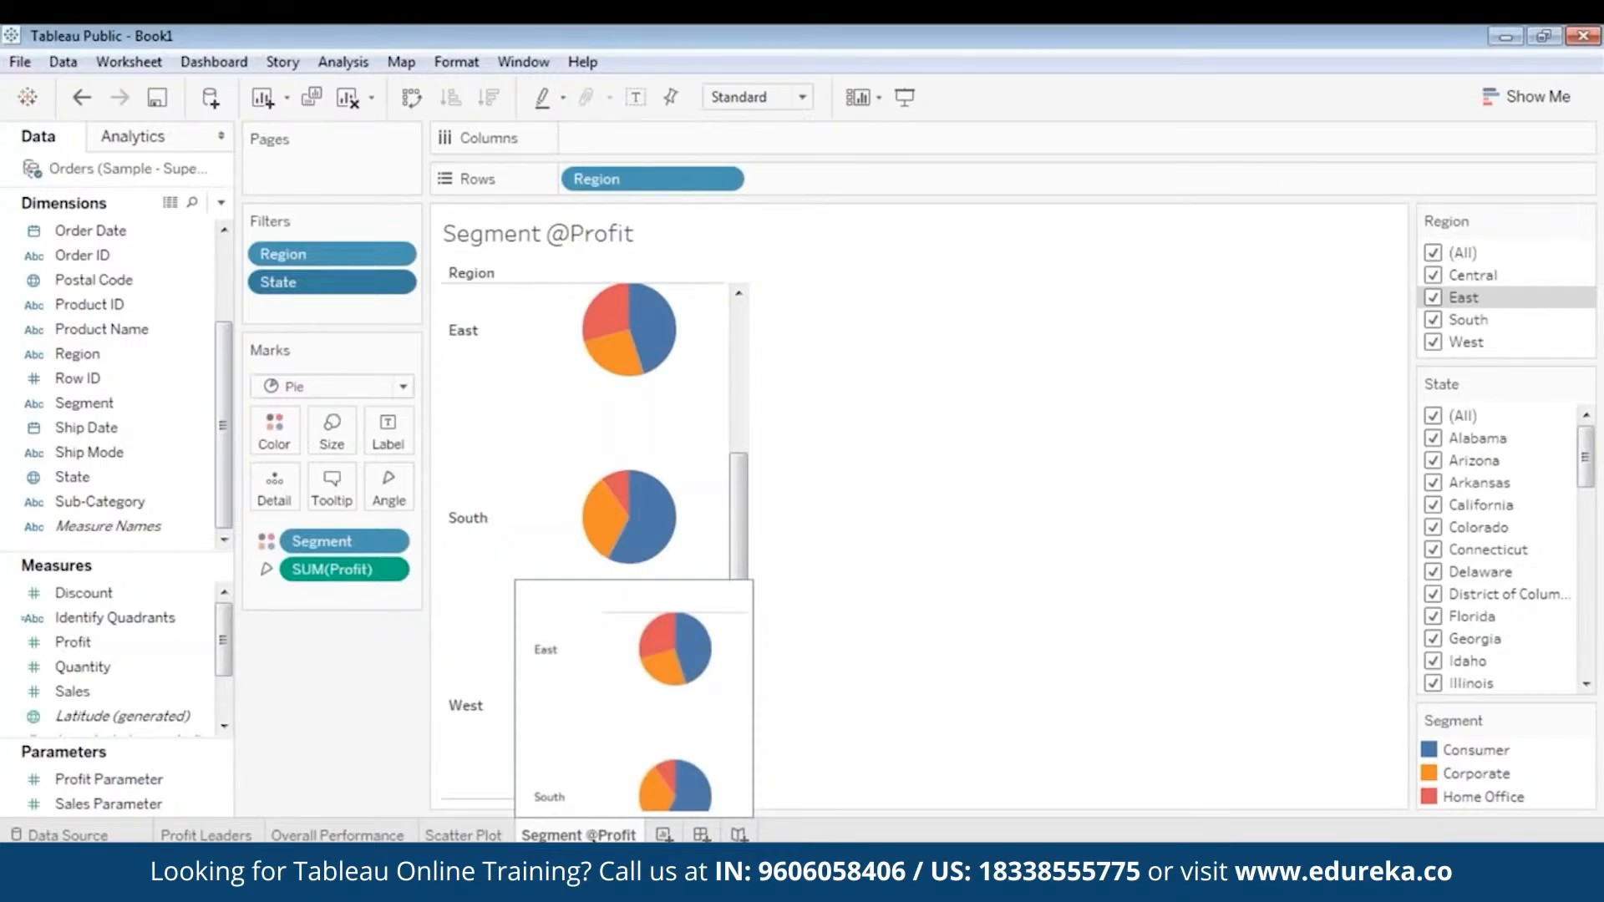
right_click(612, 835)
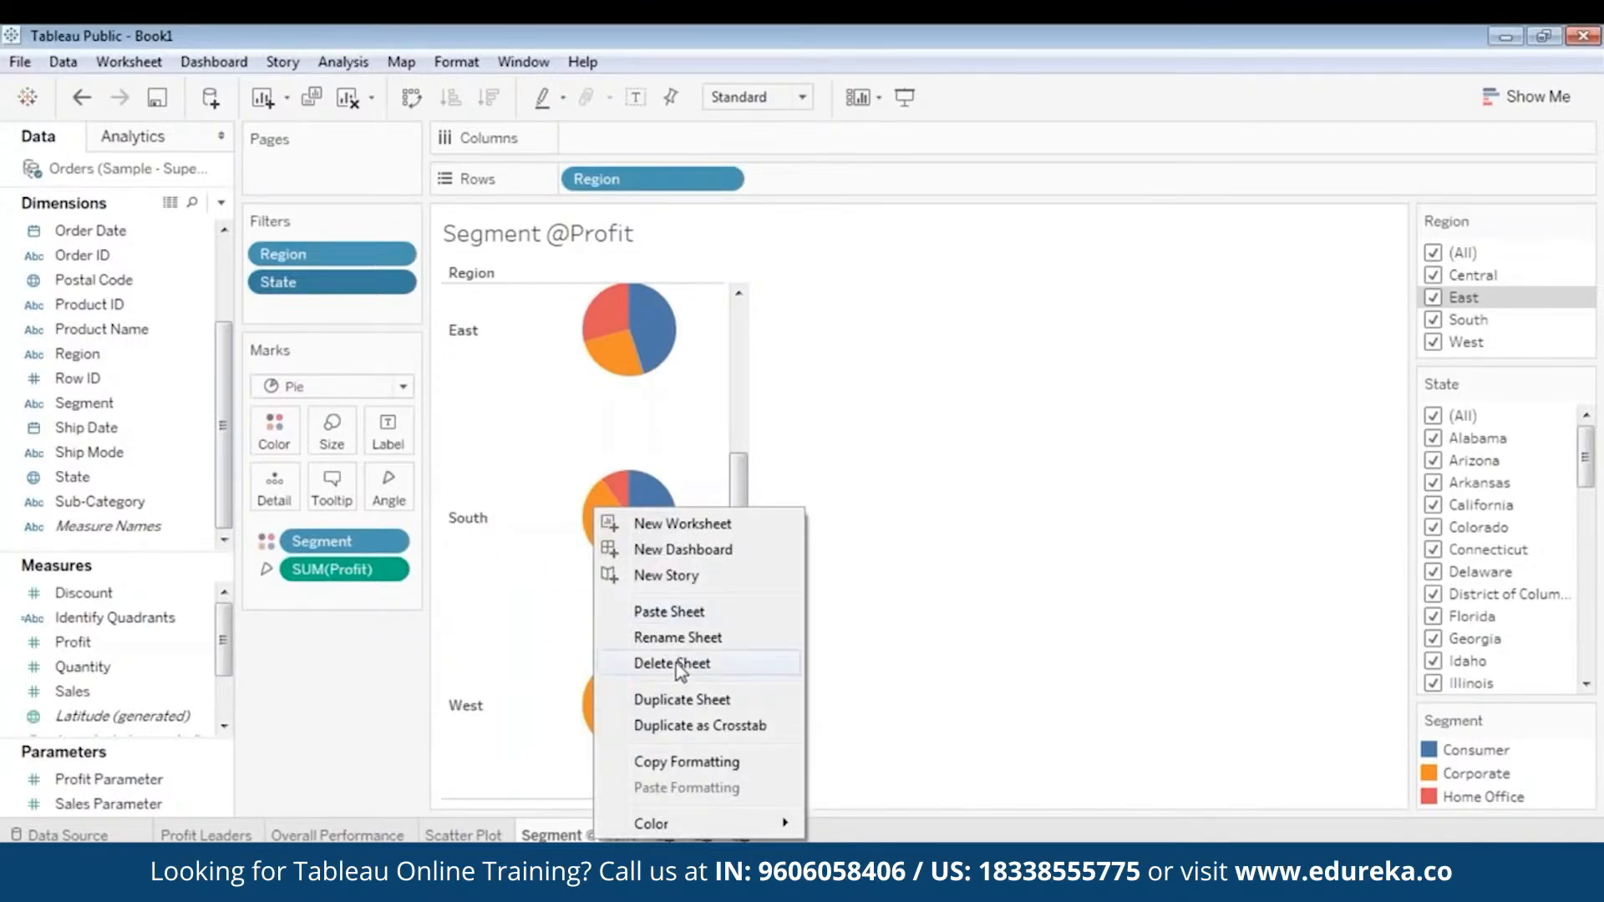
click(680, 702)
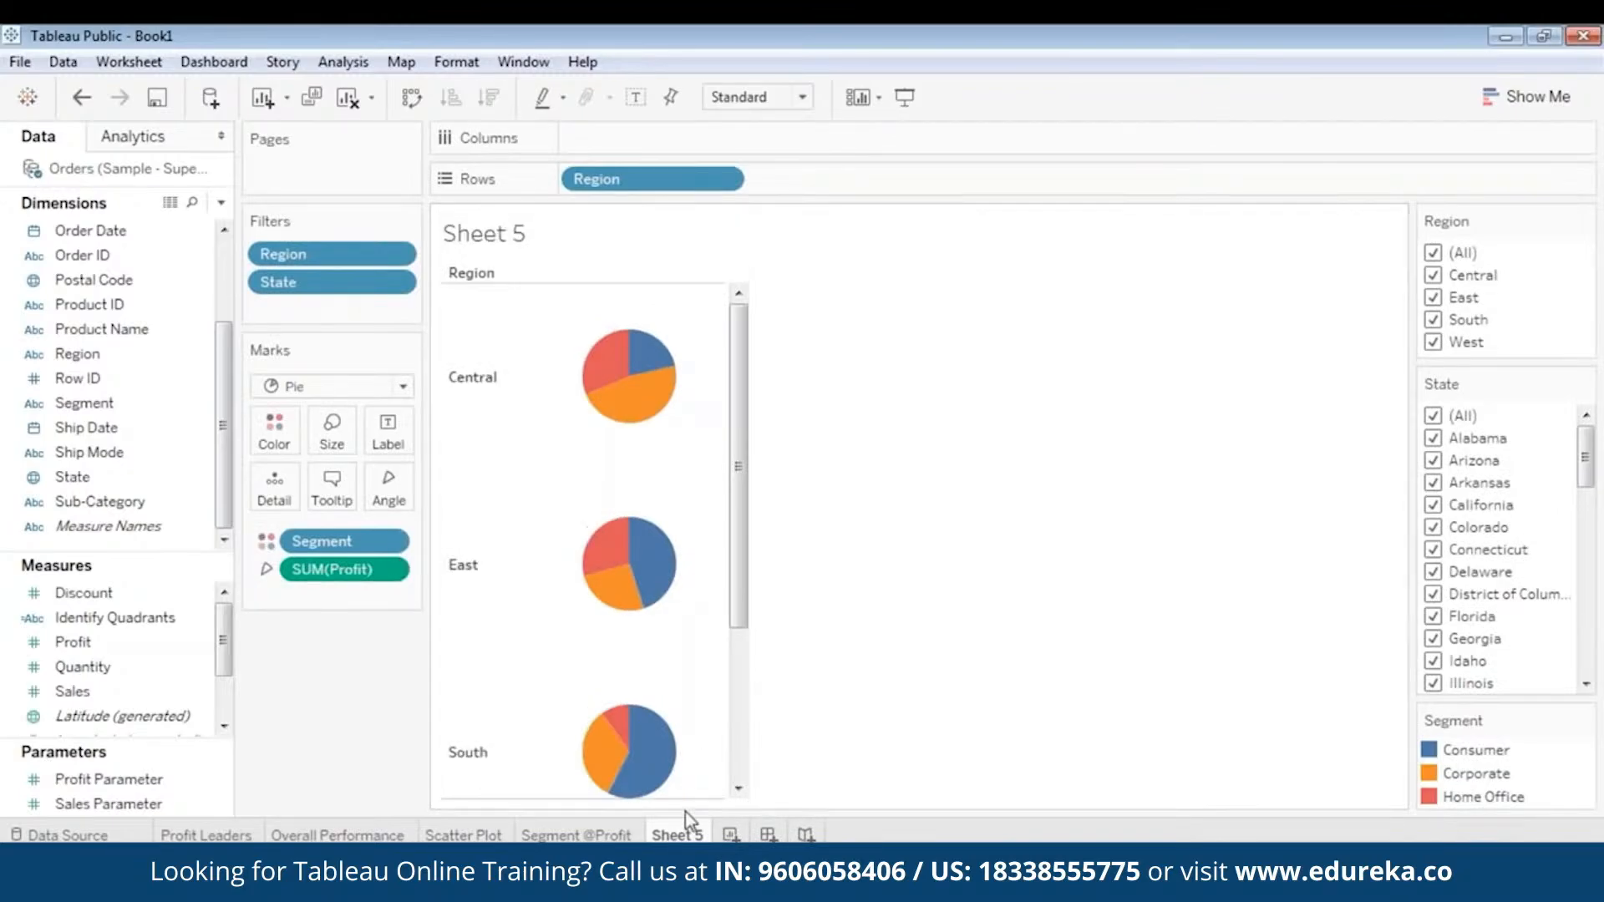
right_click(685, 835)
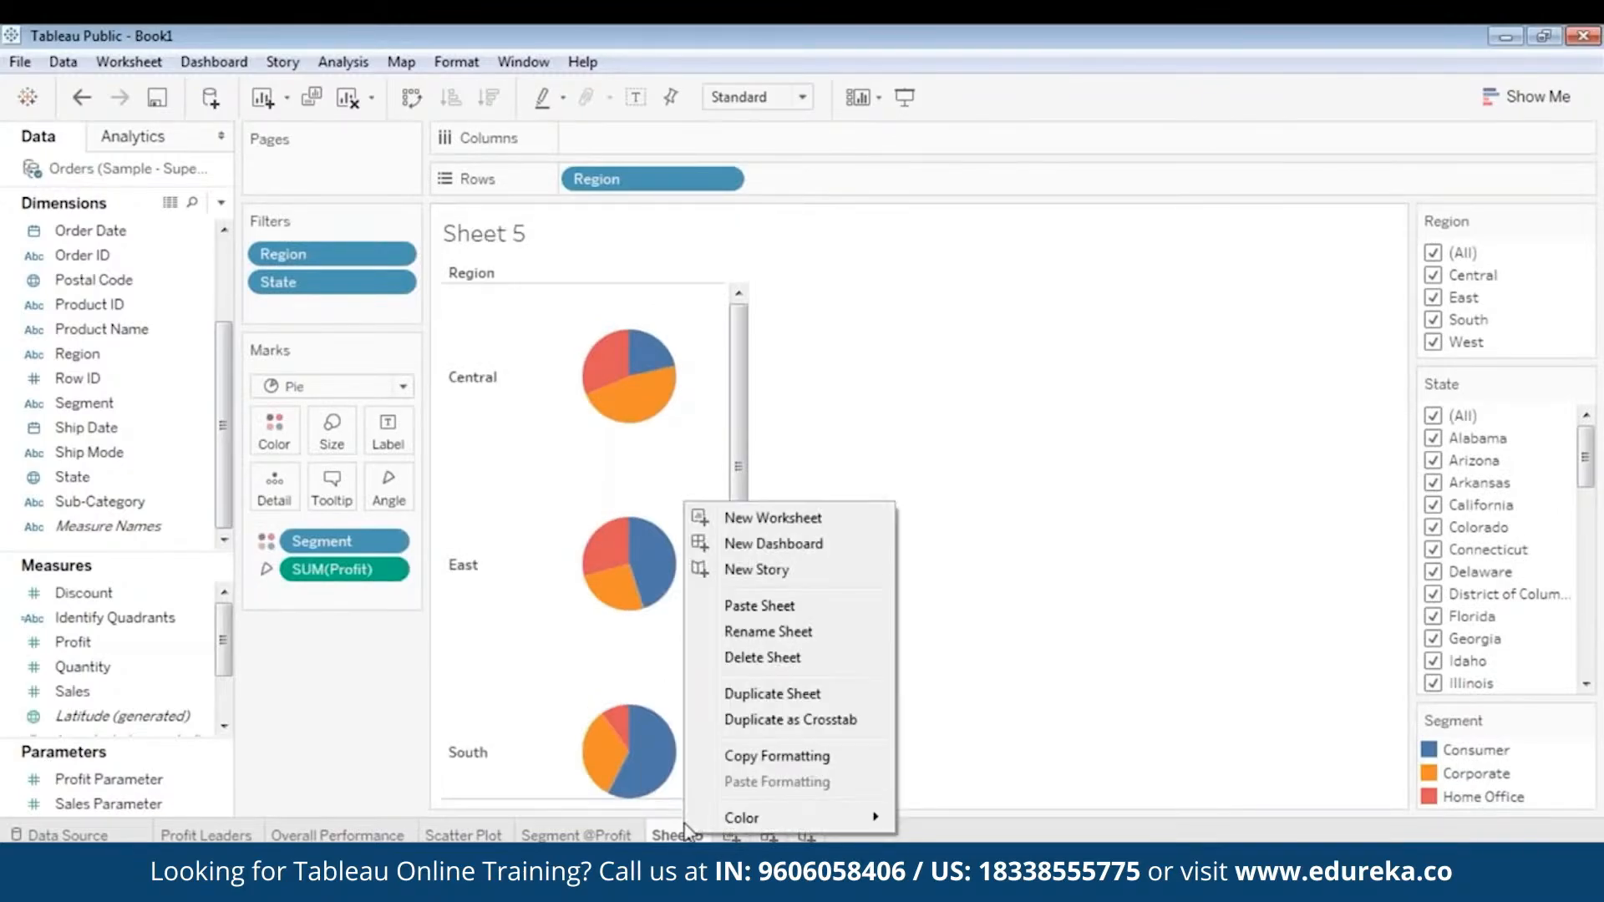
click(783, 640)
text(Segmen)
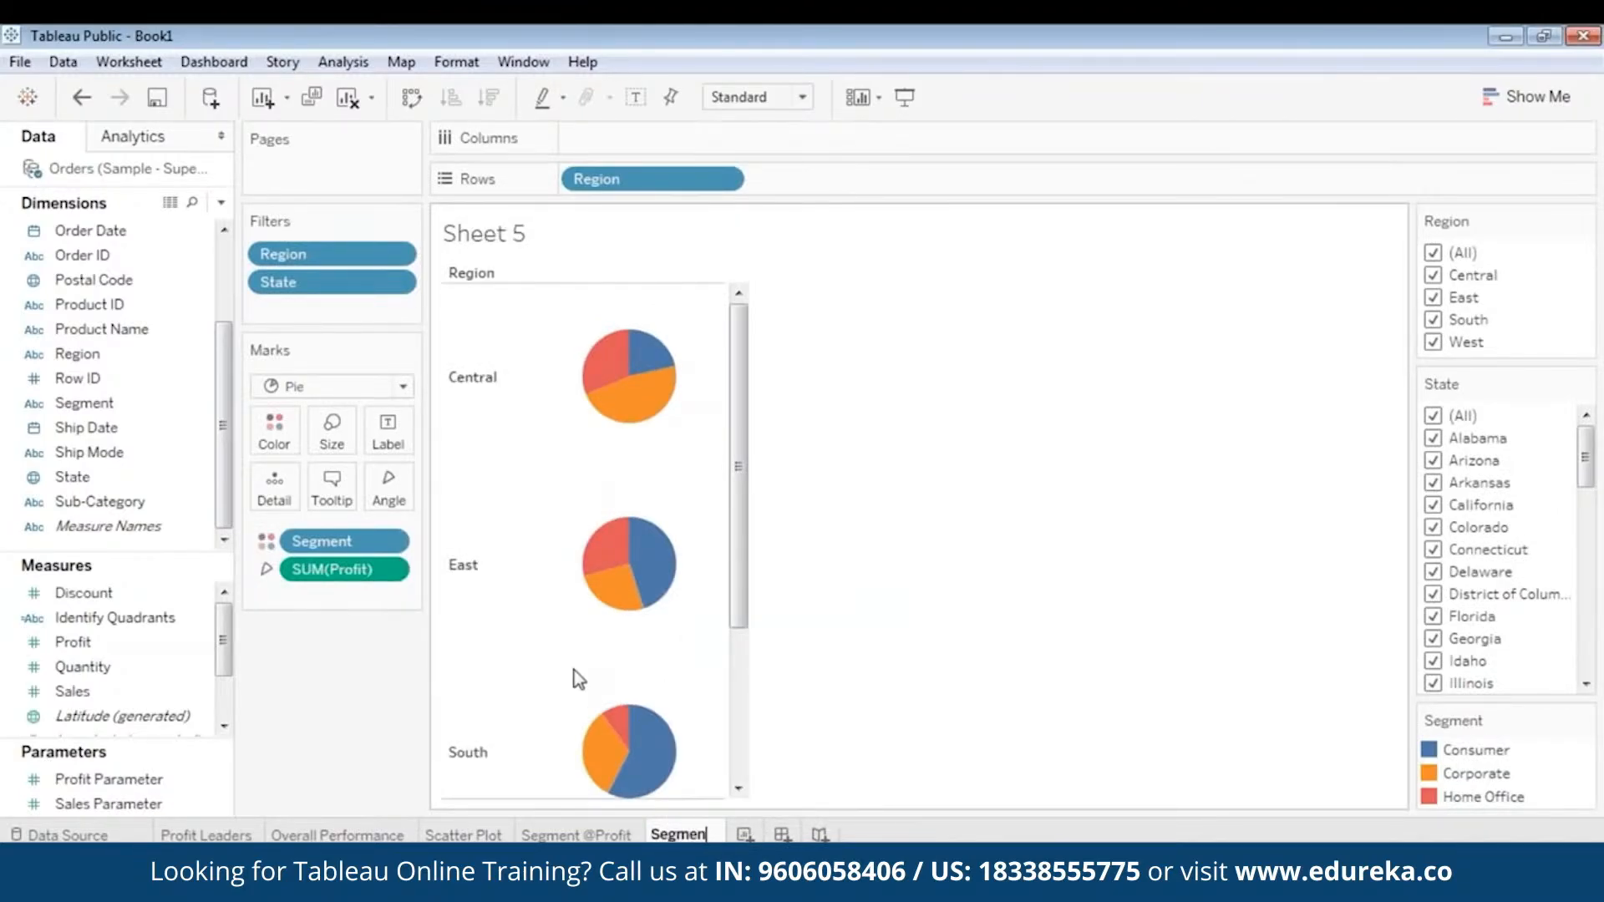
text(t @Sales)
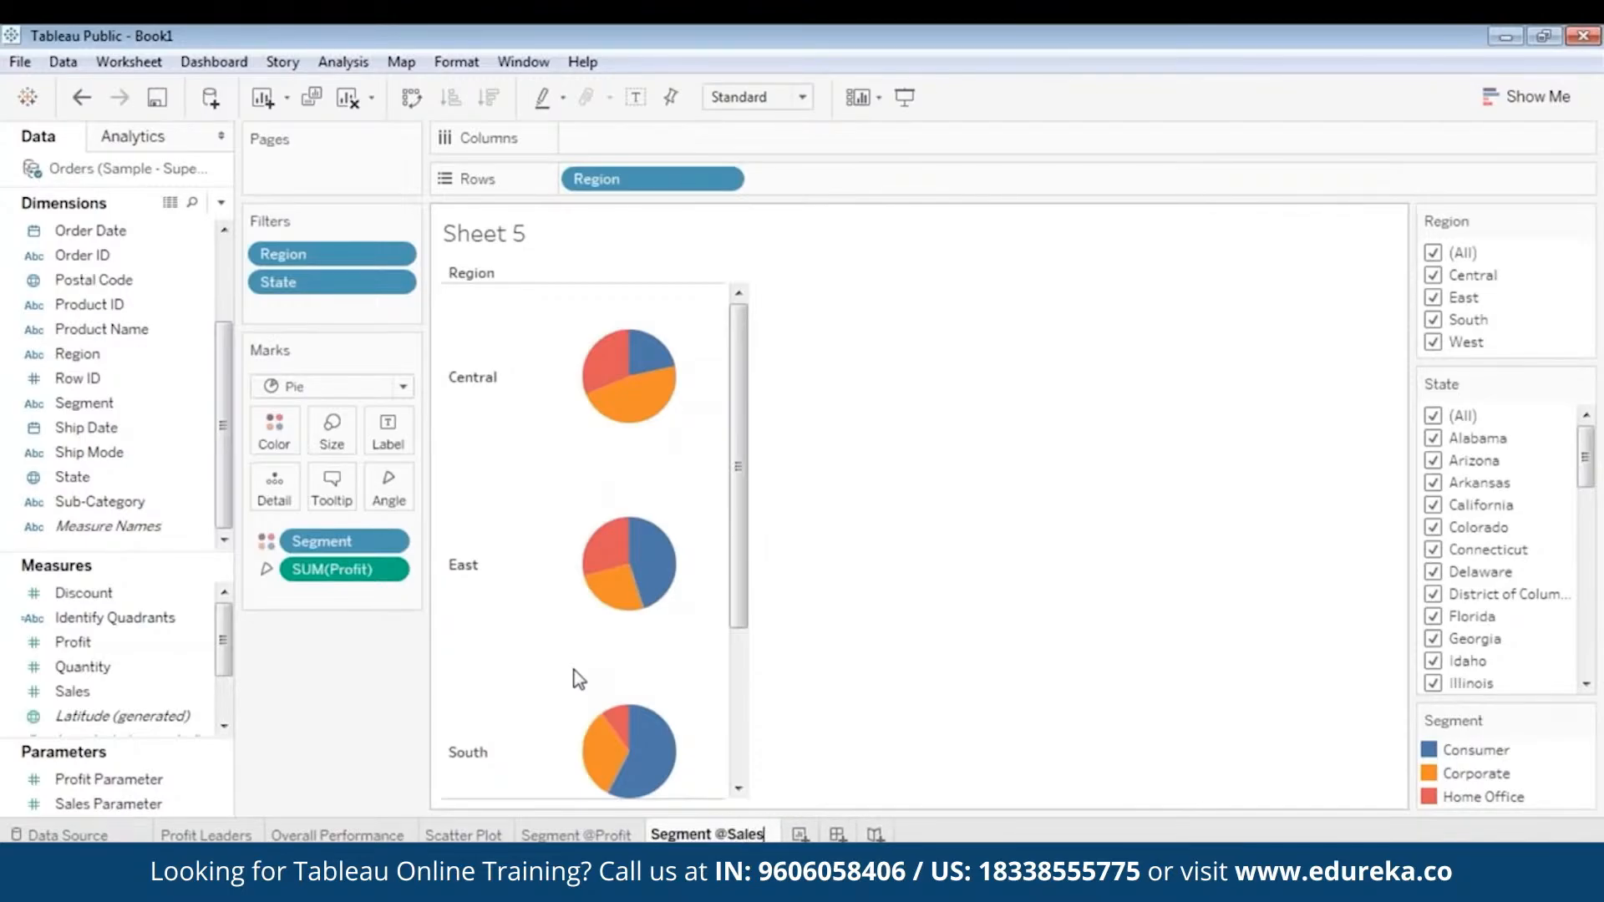
click(952, 512)
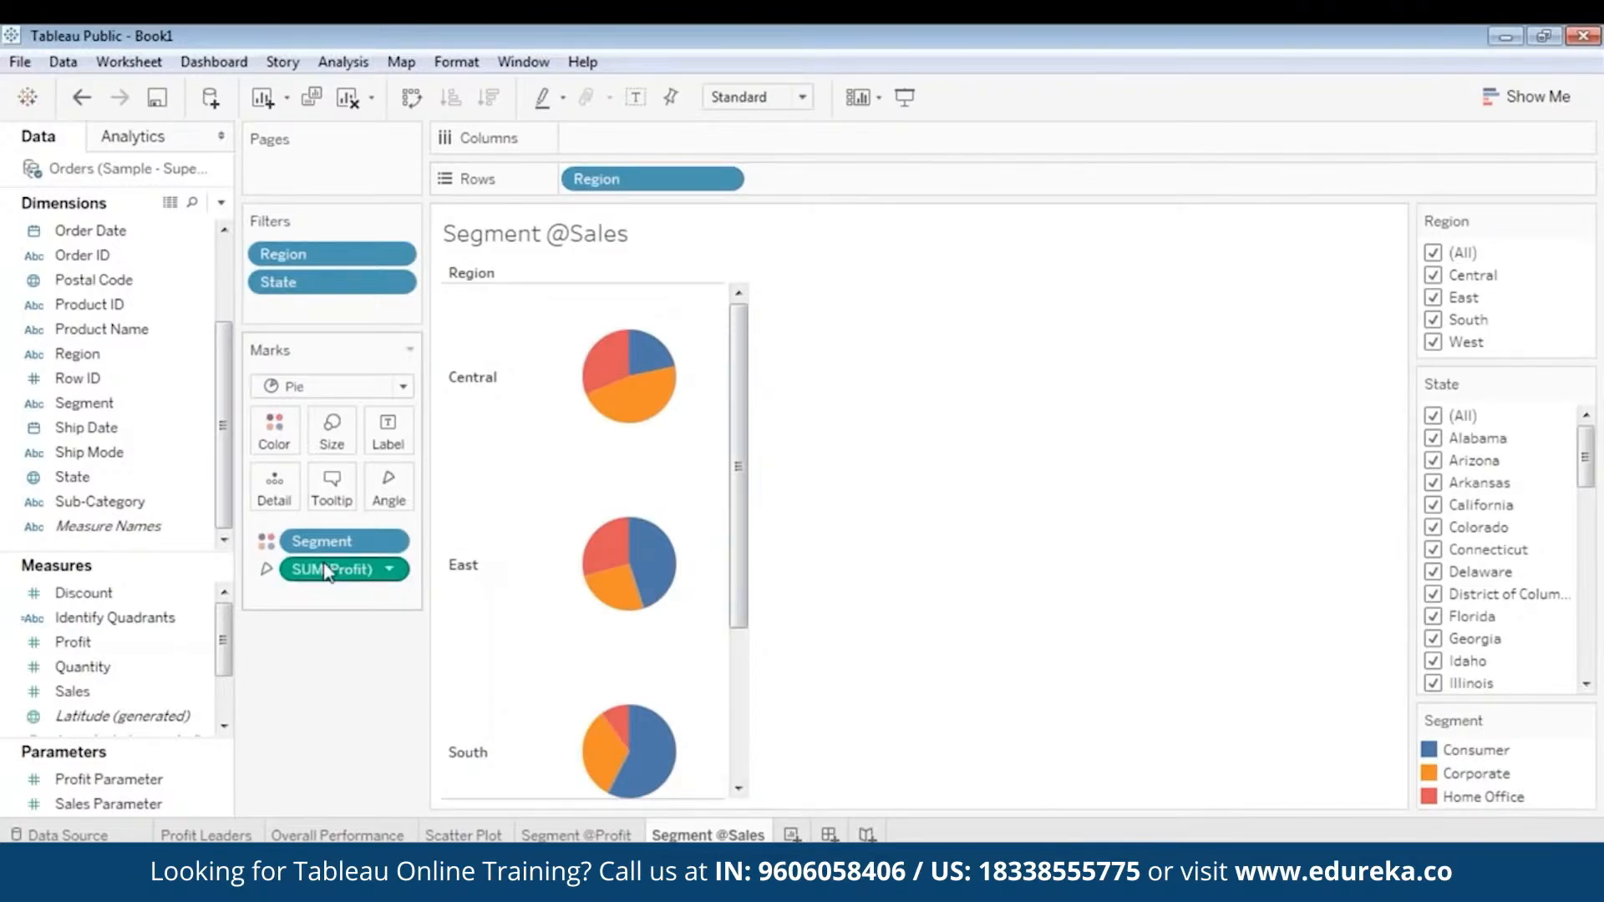
click(389, 570)
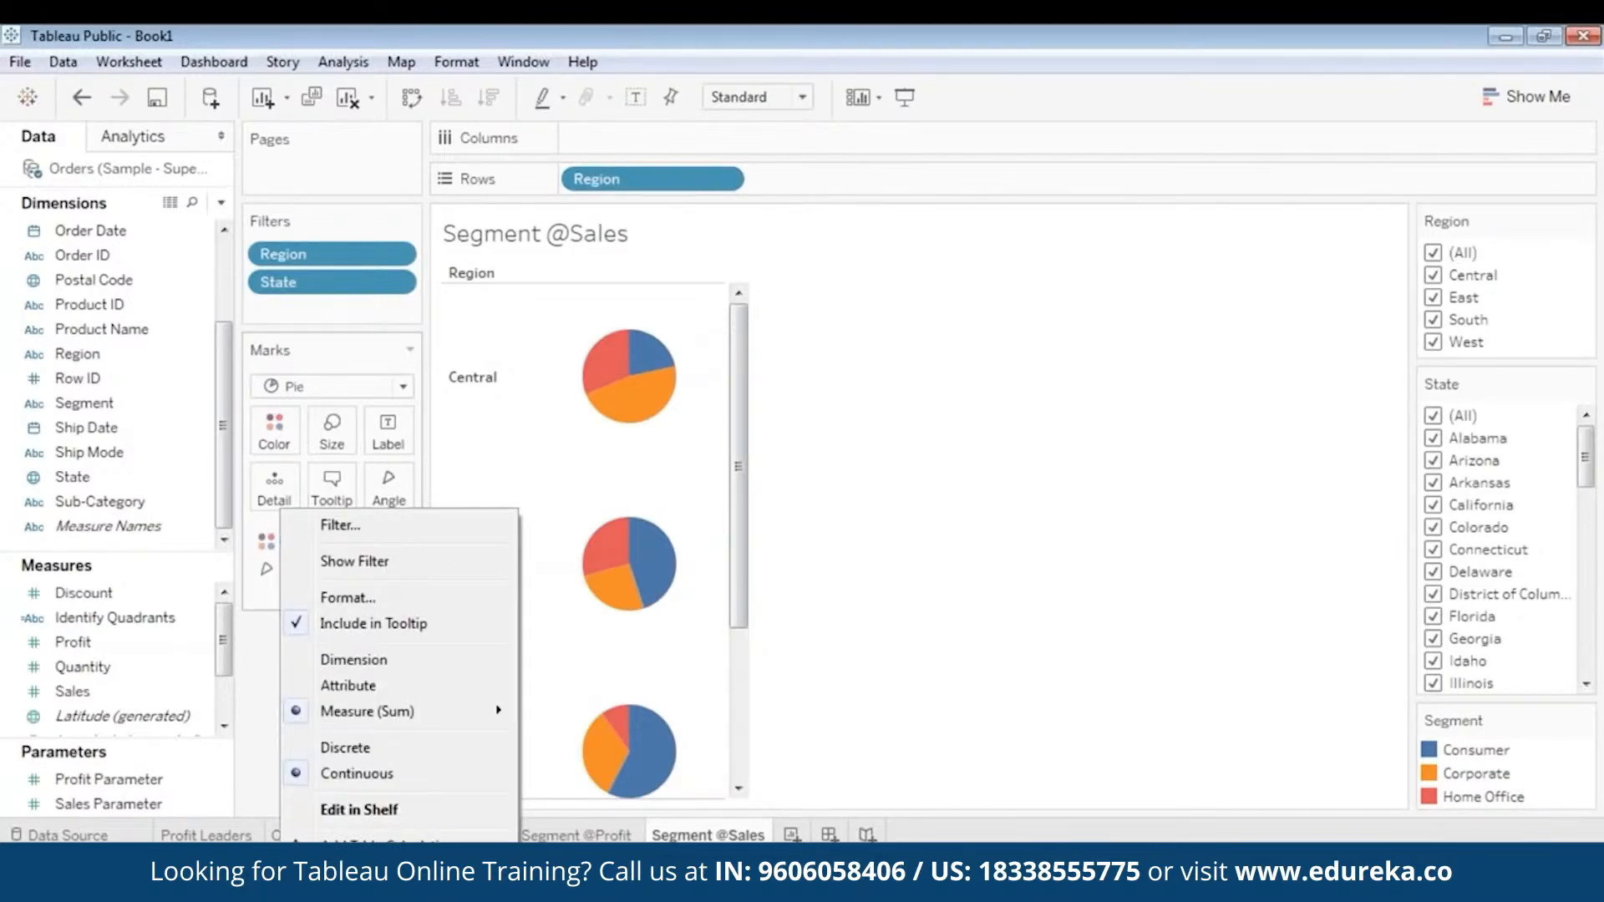
click(340, 897)
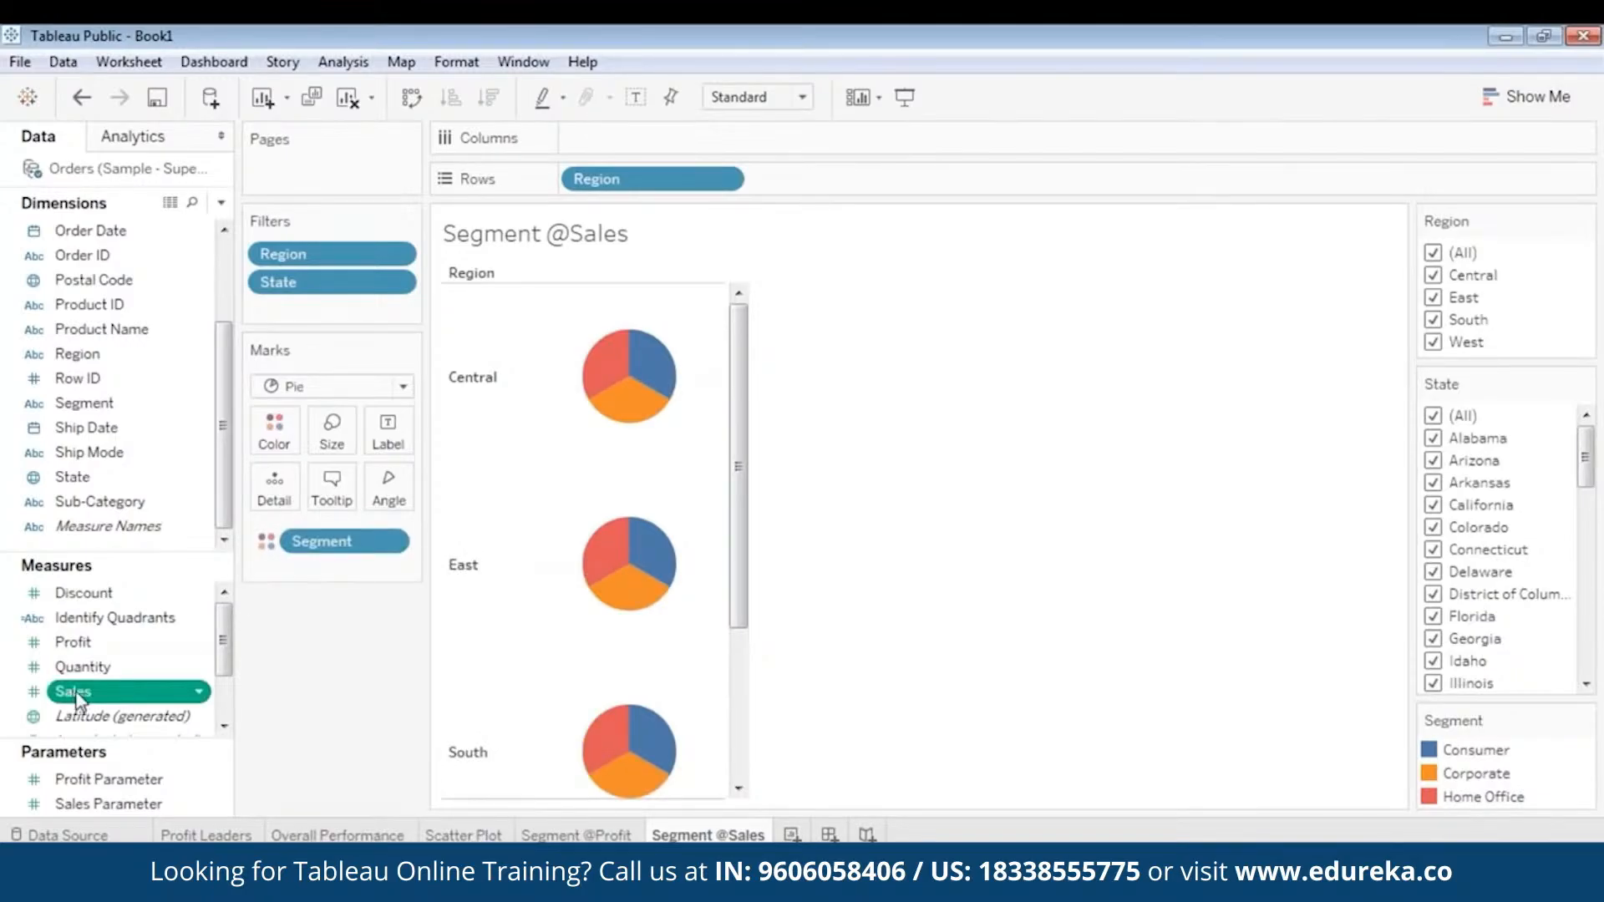
drag(74, 697, 383, 484)
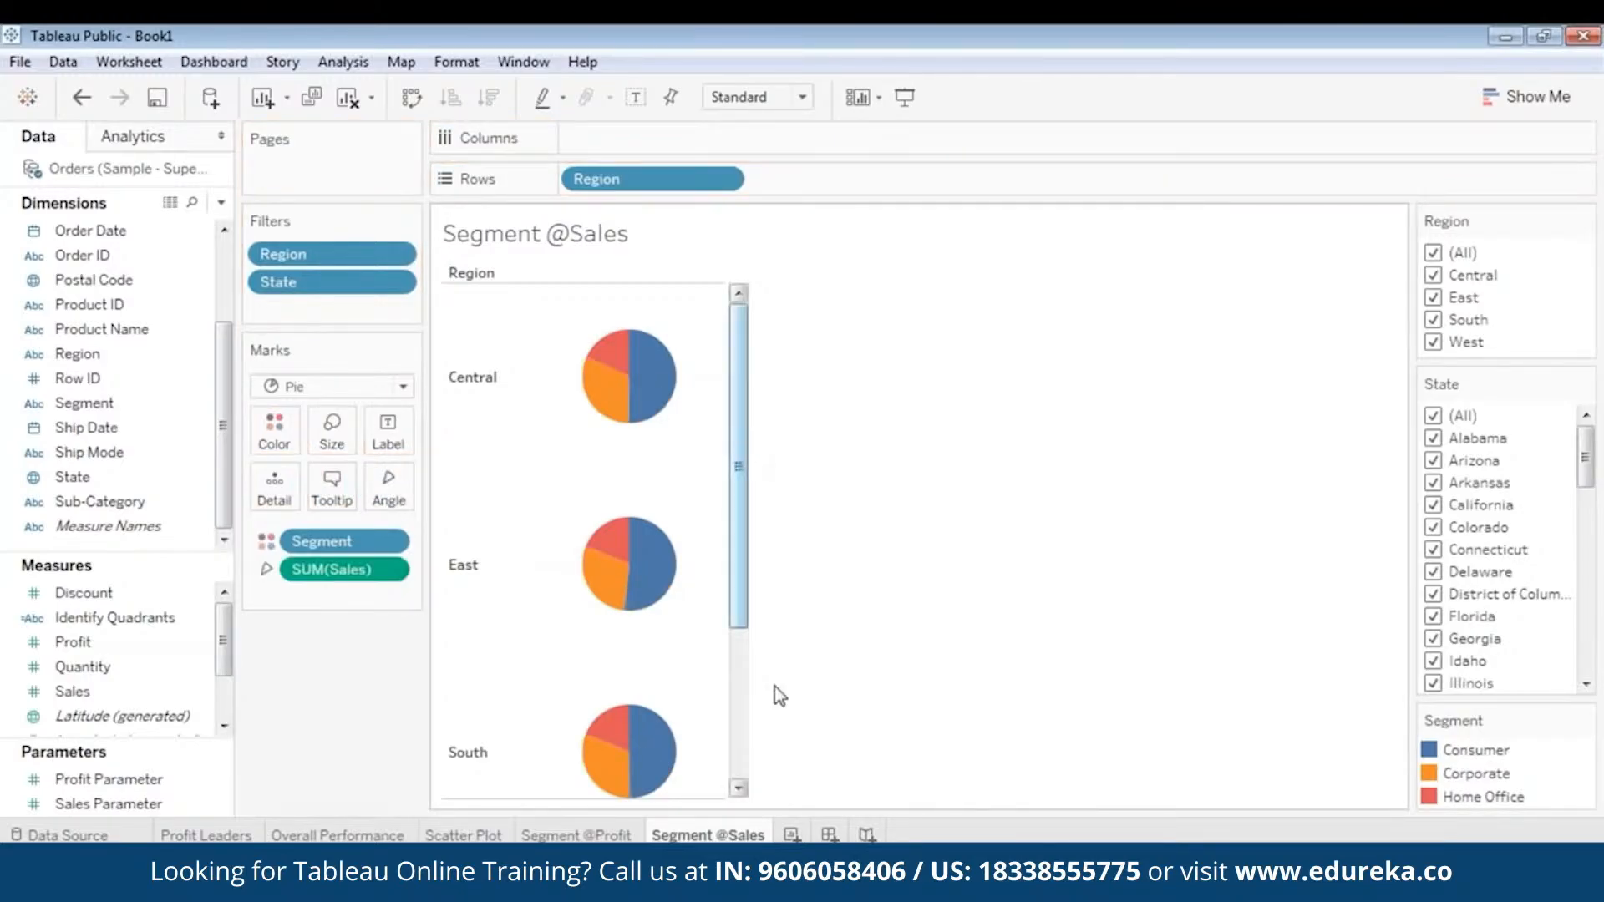
click(577, 835)
drag(735, 649, 737, 499)
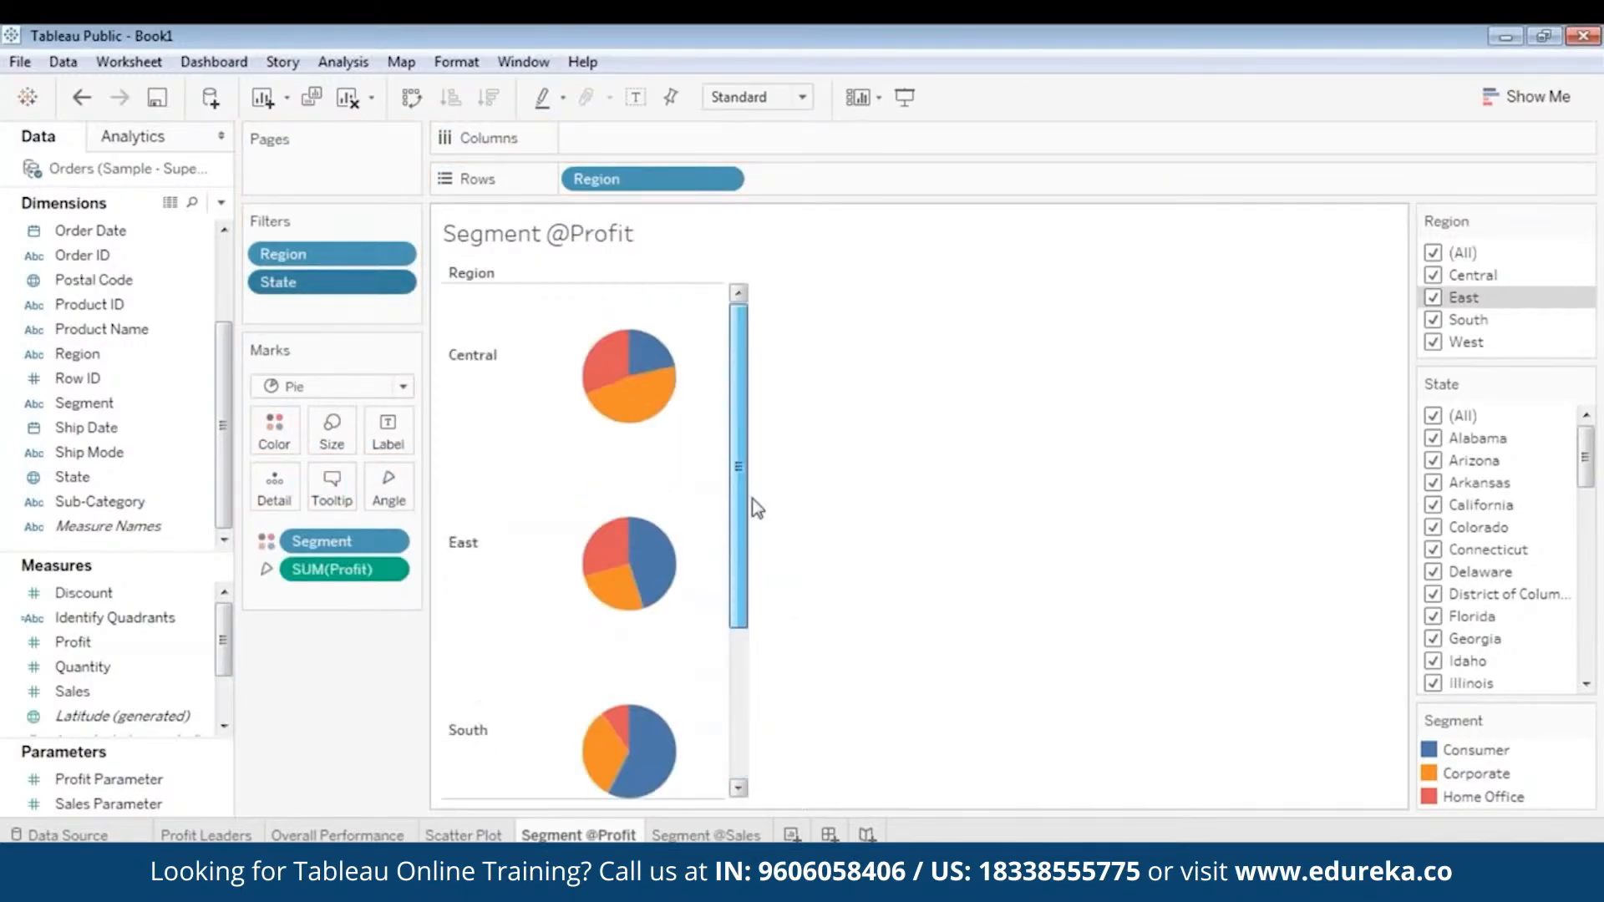
mouse_move(612, 412)
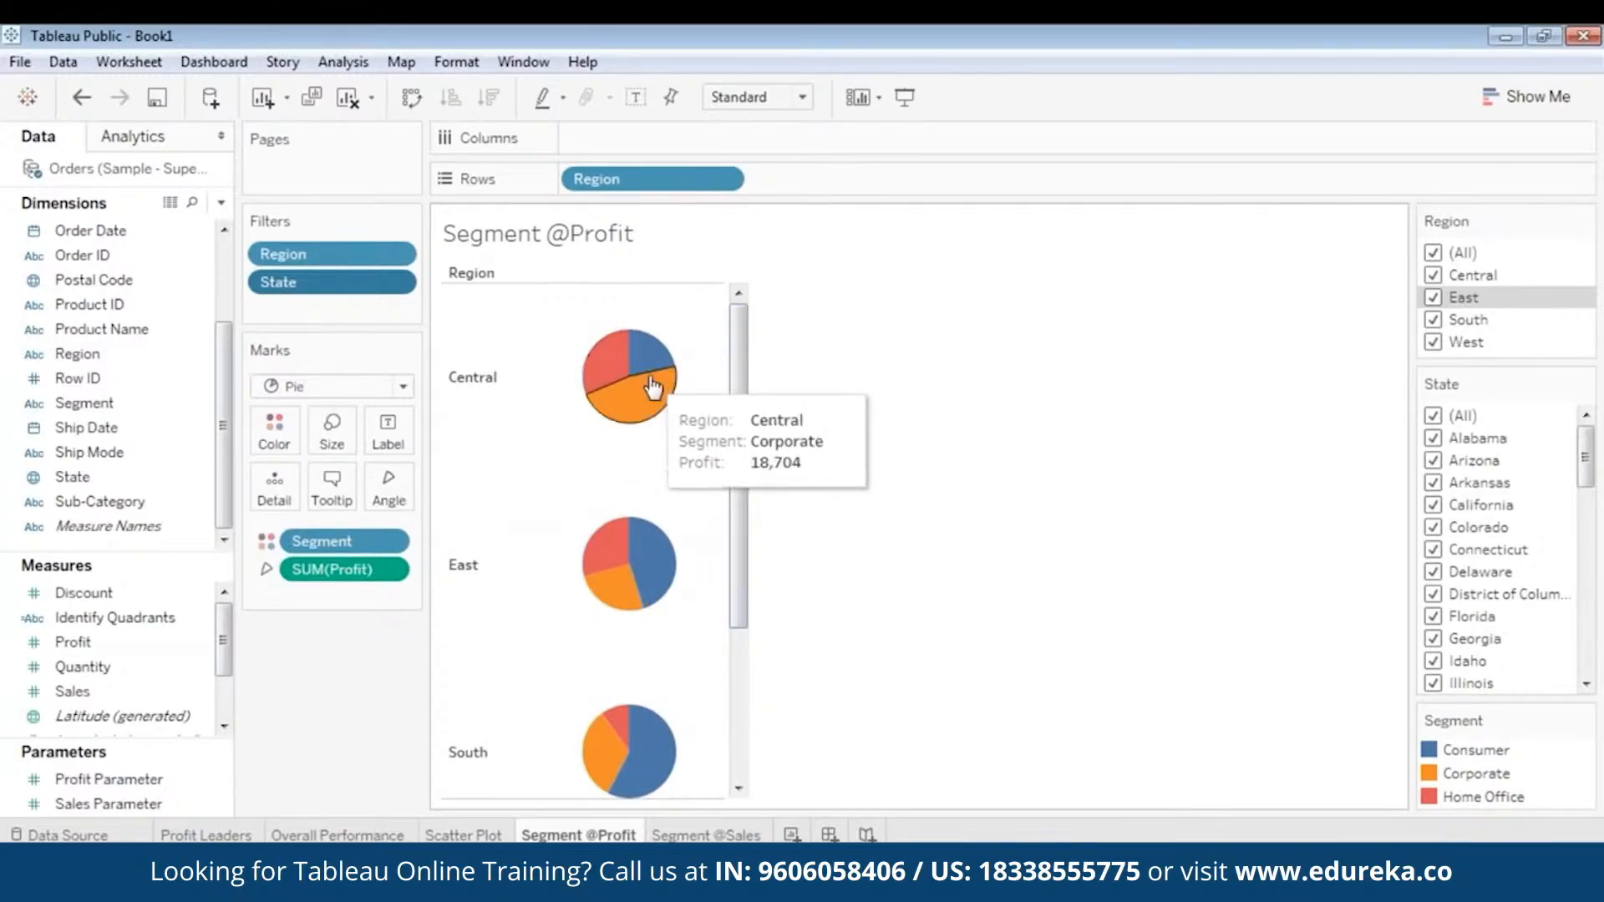
mouse_move(641, 368)
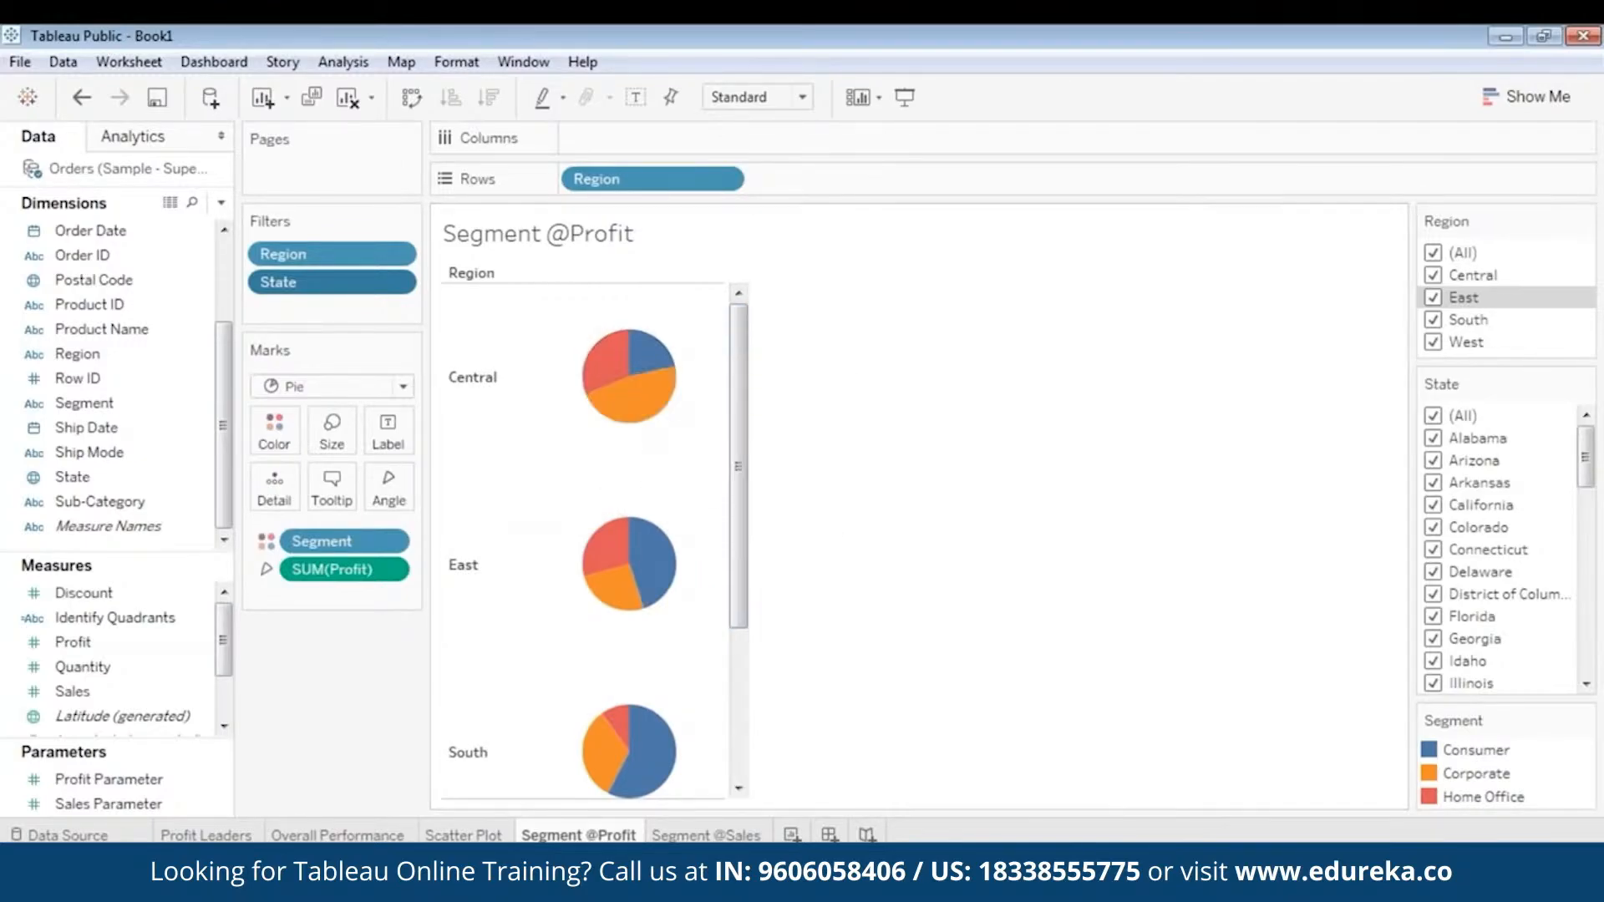
click(720, 835)
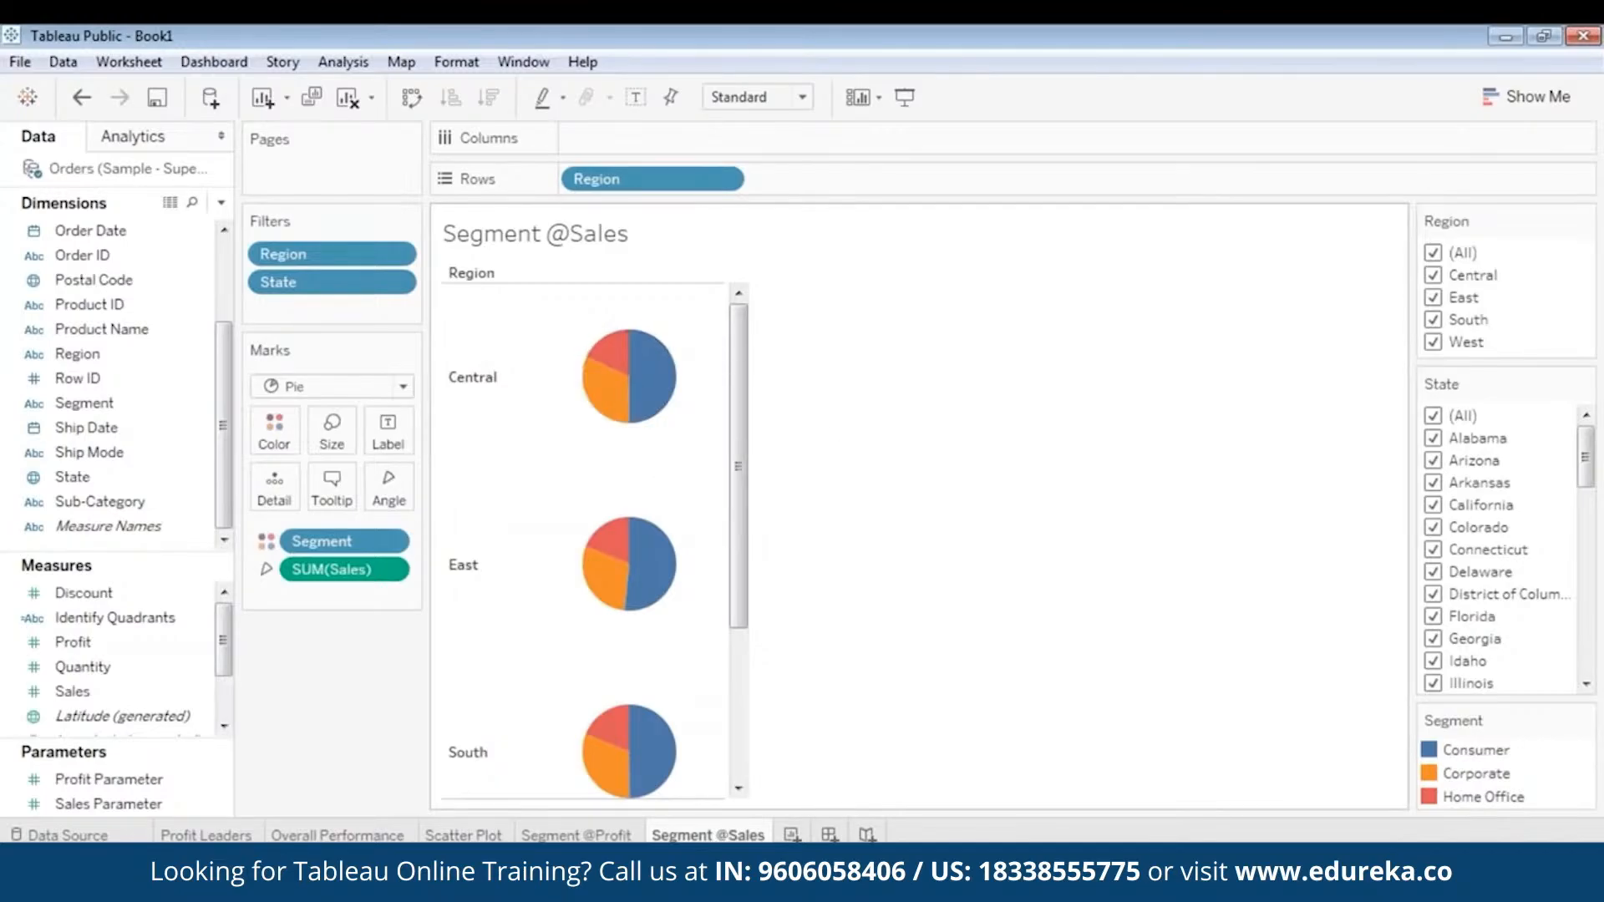
mouse_move(603, 412)
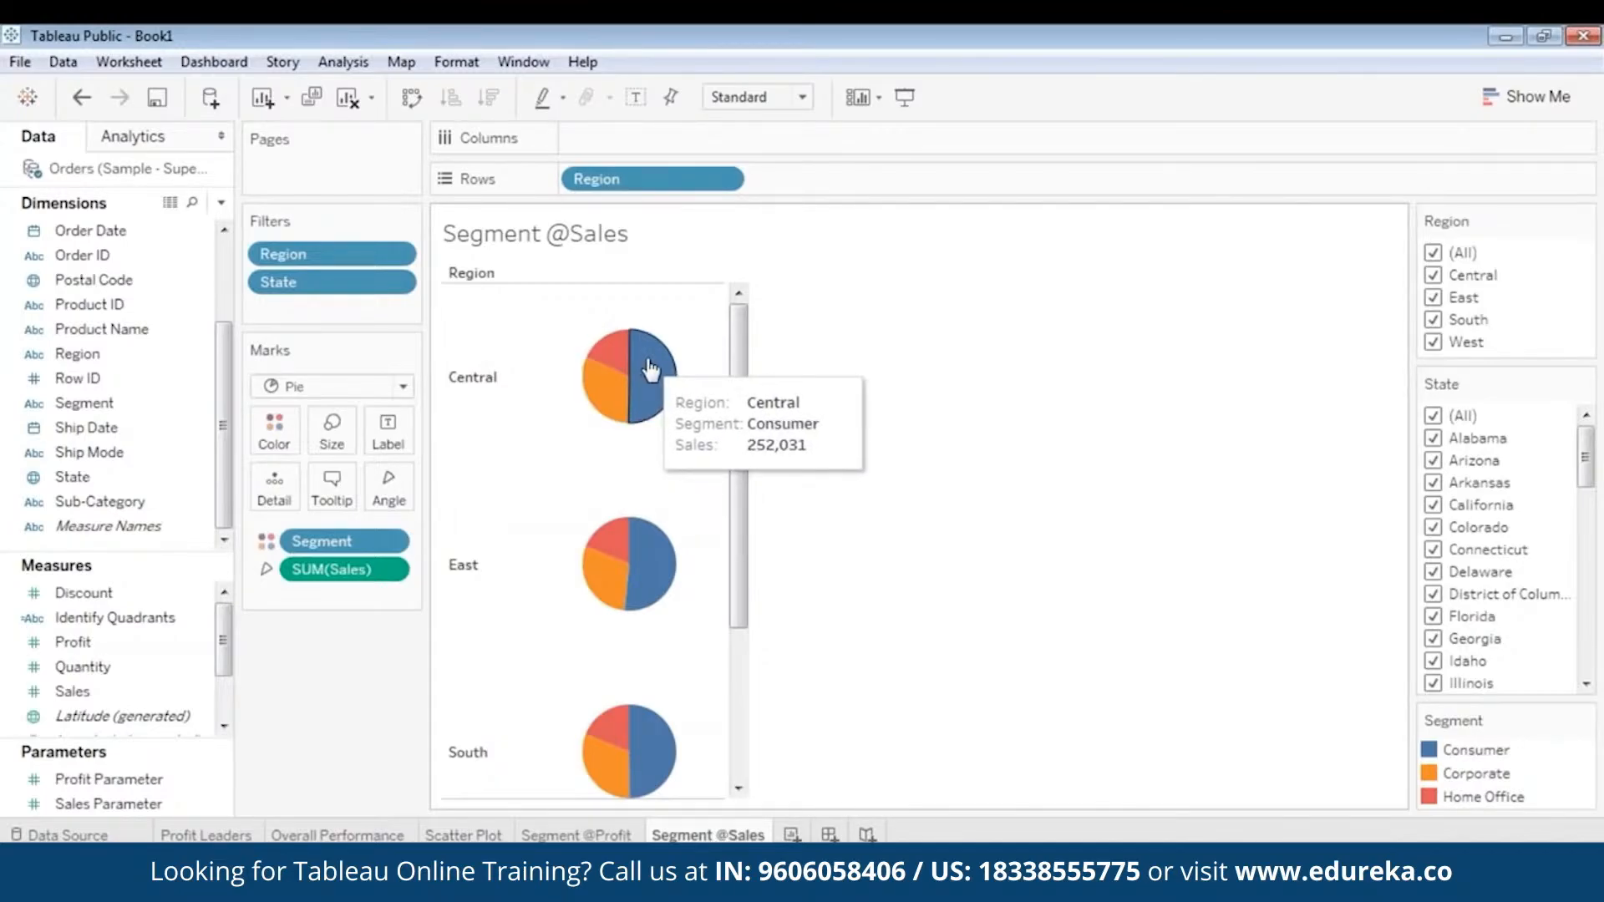
mouse_move(743, 379)
mouse_down()
mouse_move(743, 407)
mouse_move(744, 375)
mouse_up()
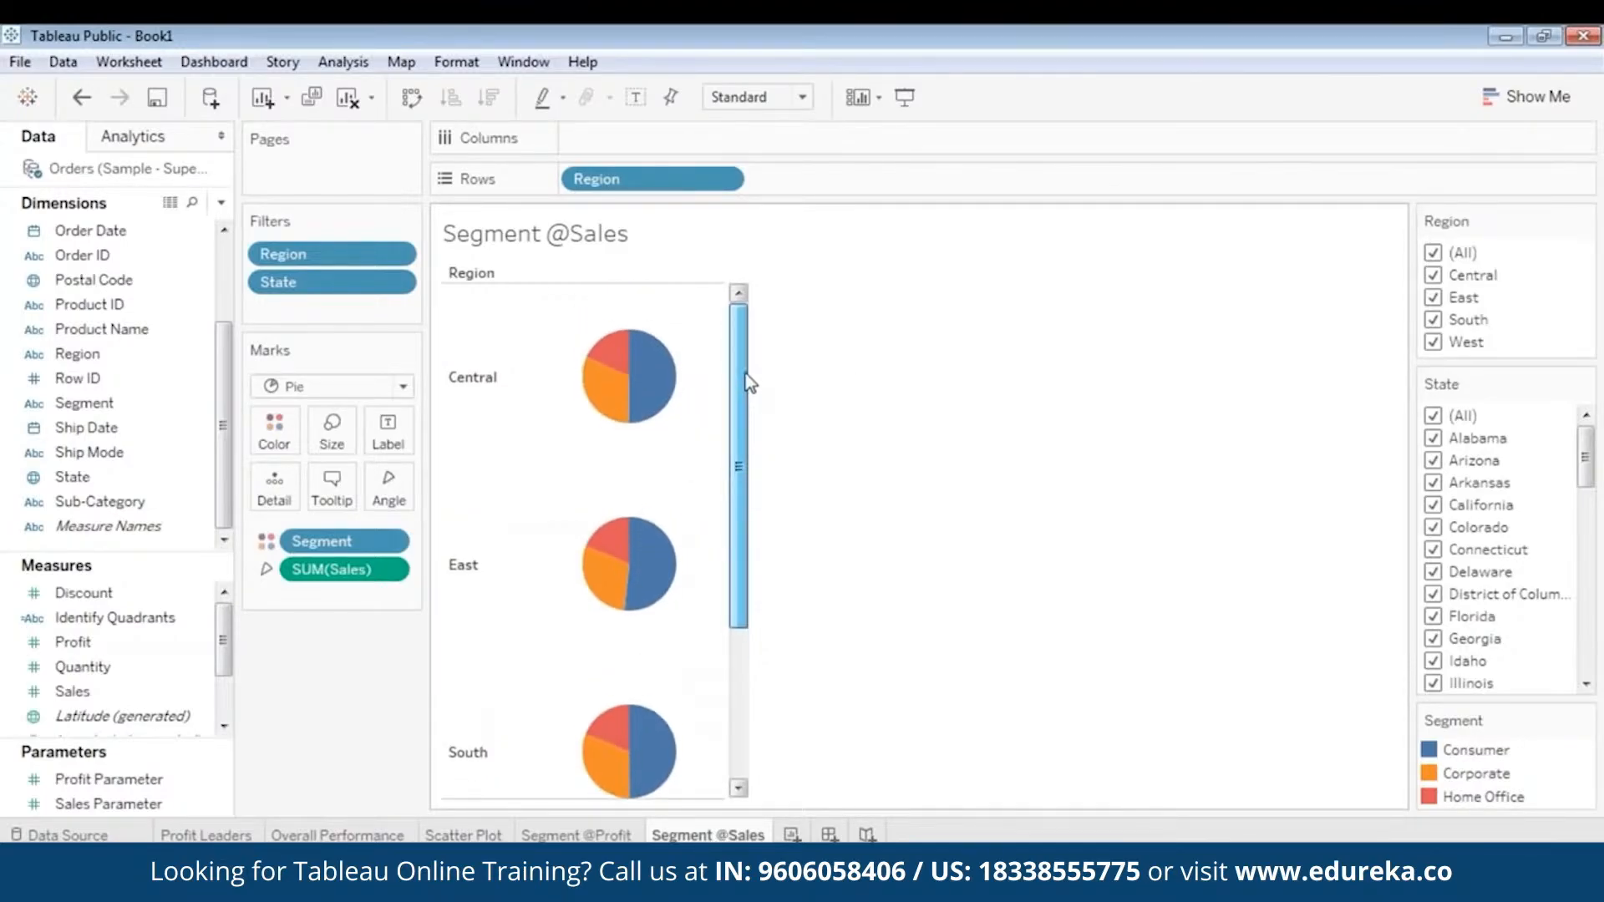
mouse_move(650, 366)
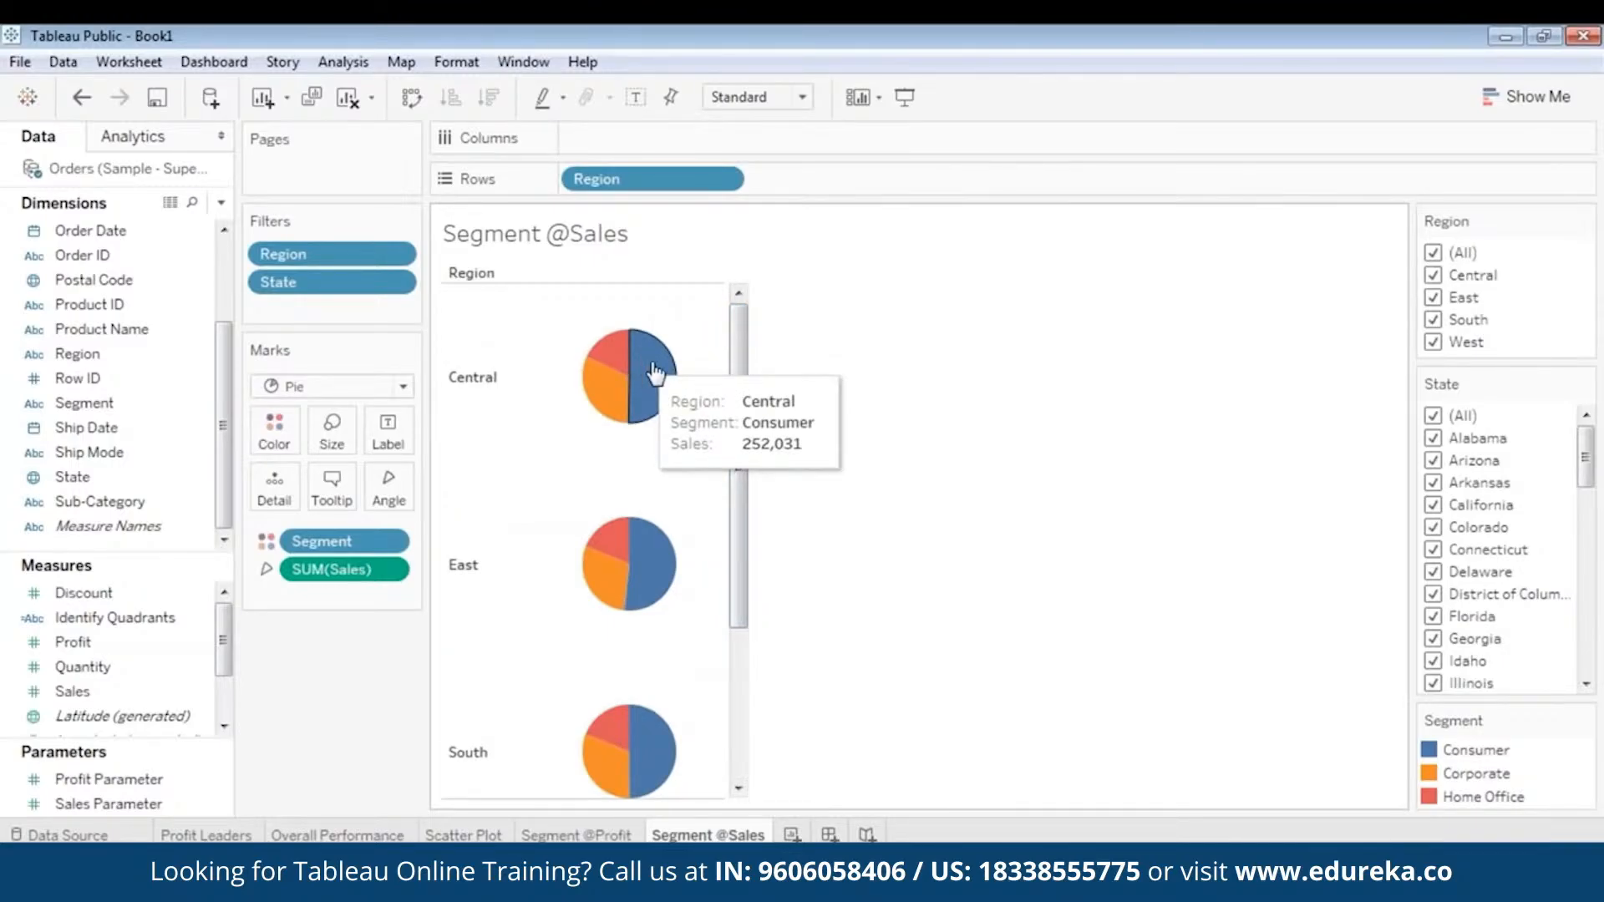
scroll(693, 633, down, 1)
scroll(737, 627, down, 1)
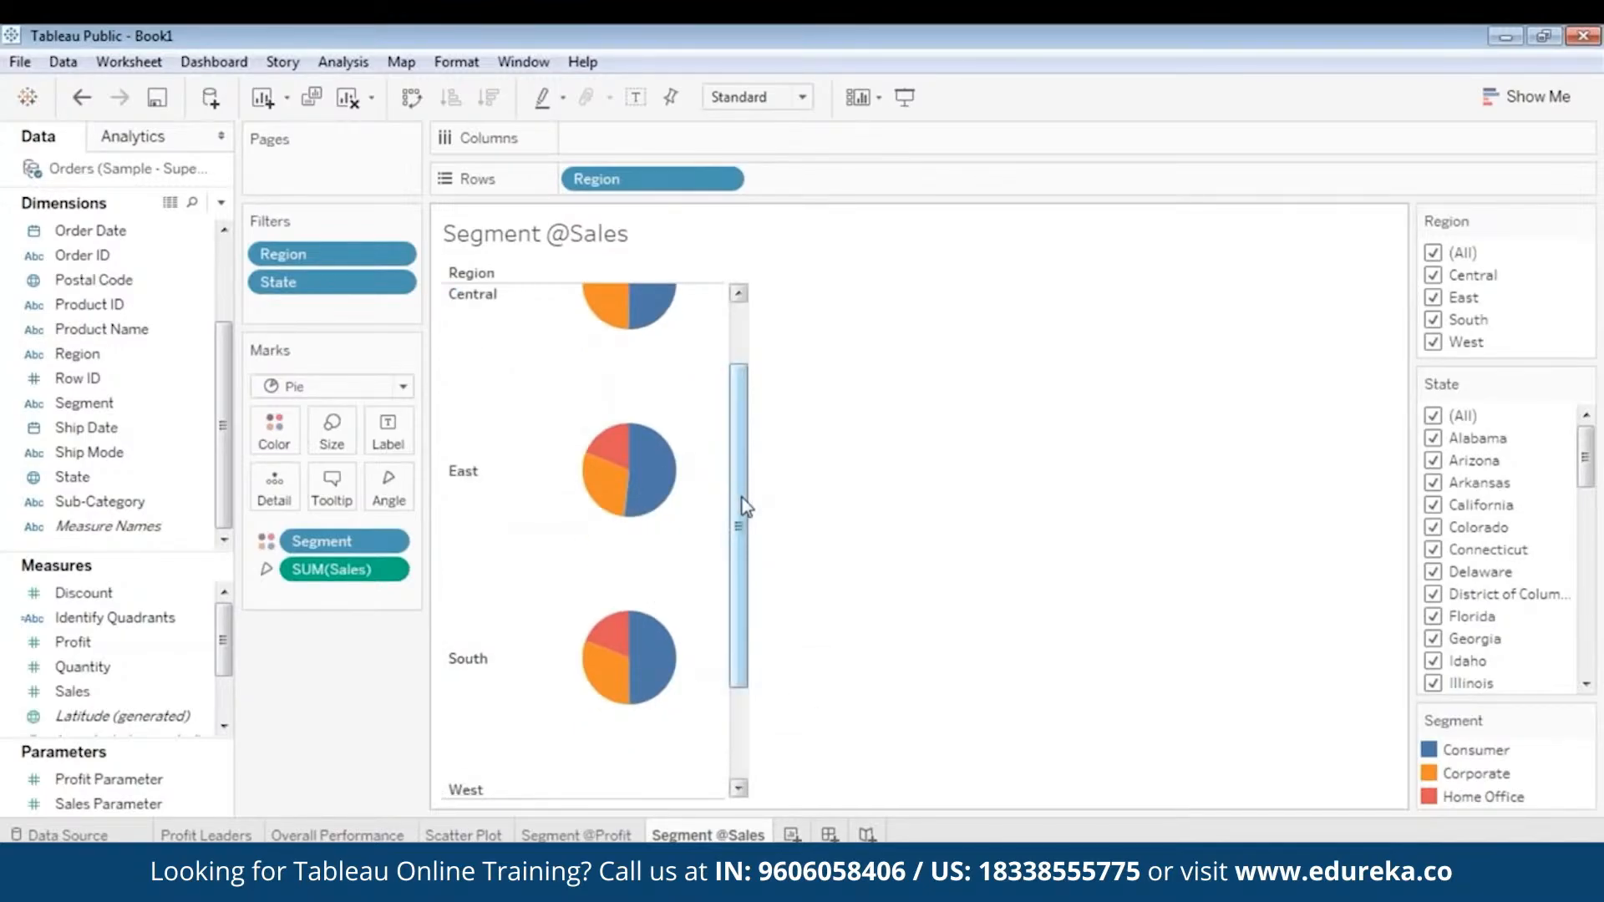
scroll(741, 509, up, 2)
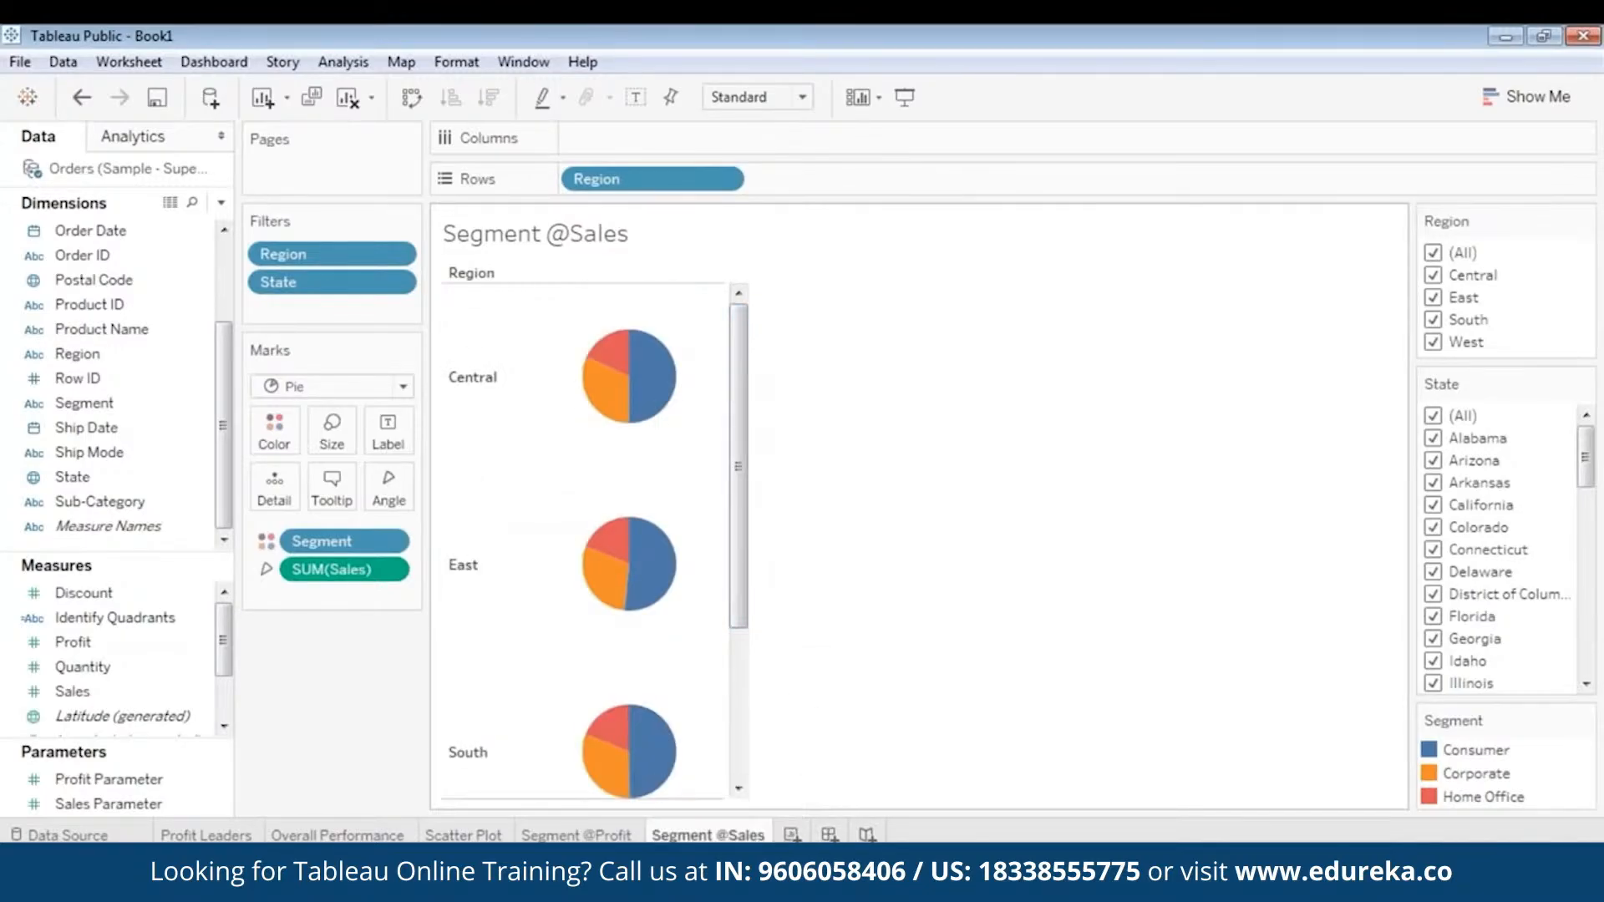
- Check the Central region's Consumer and Corporate segments once more, comparing profit and sales between the two pie sheets
click(577, 835)
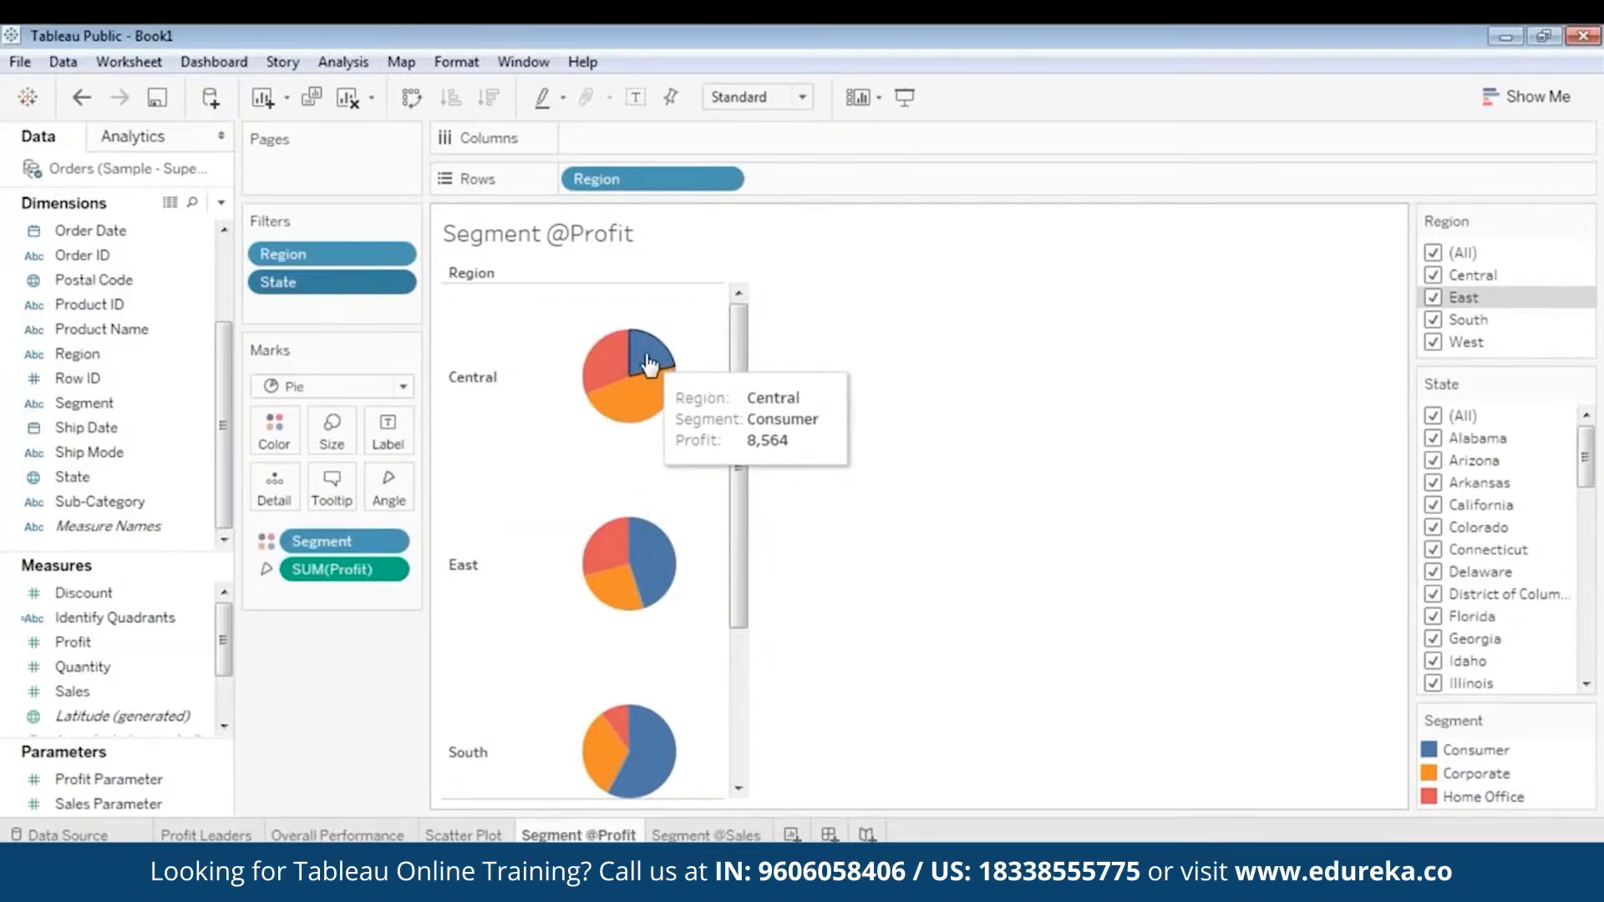
click(708, 834)
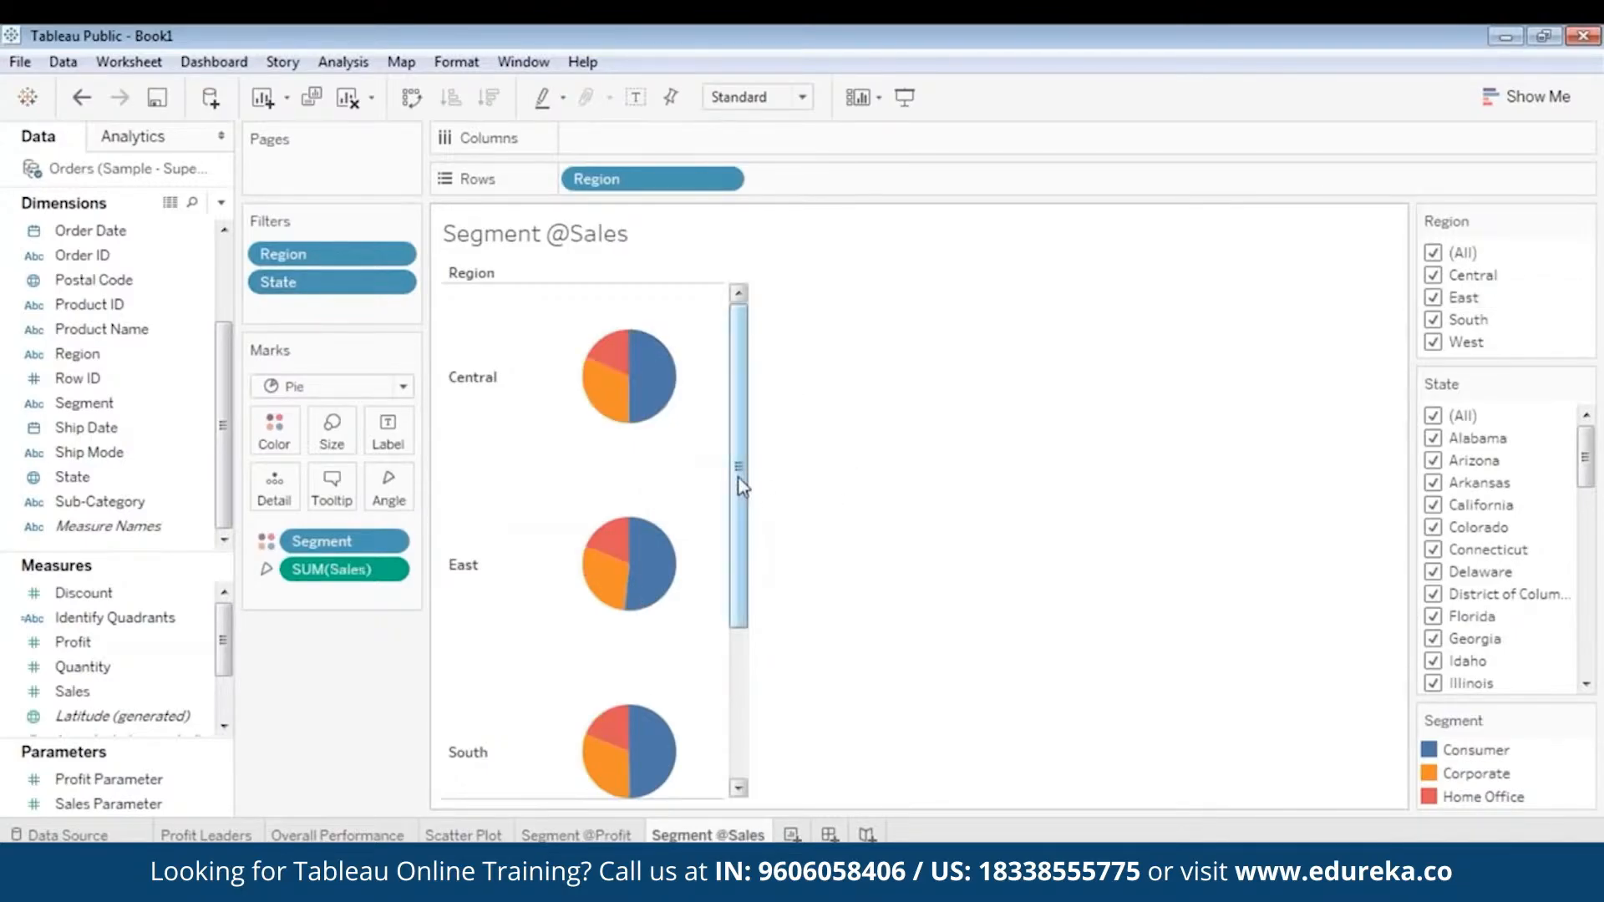
mouse_move(661, 361)
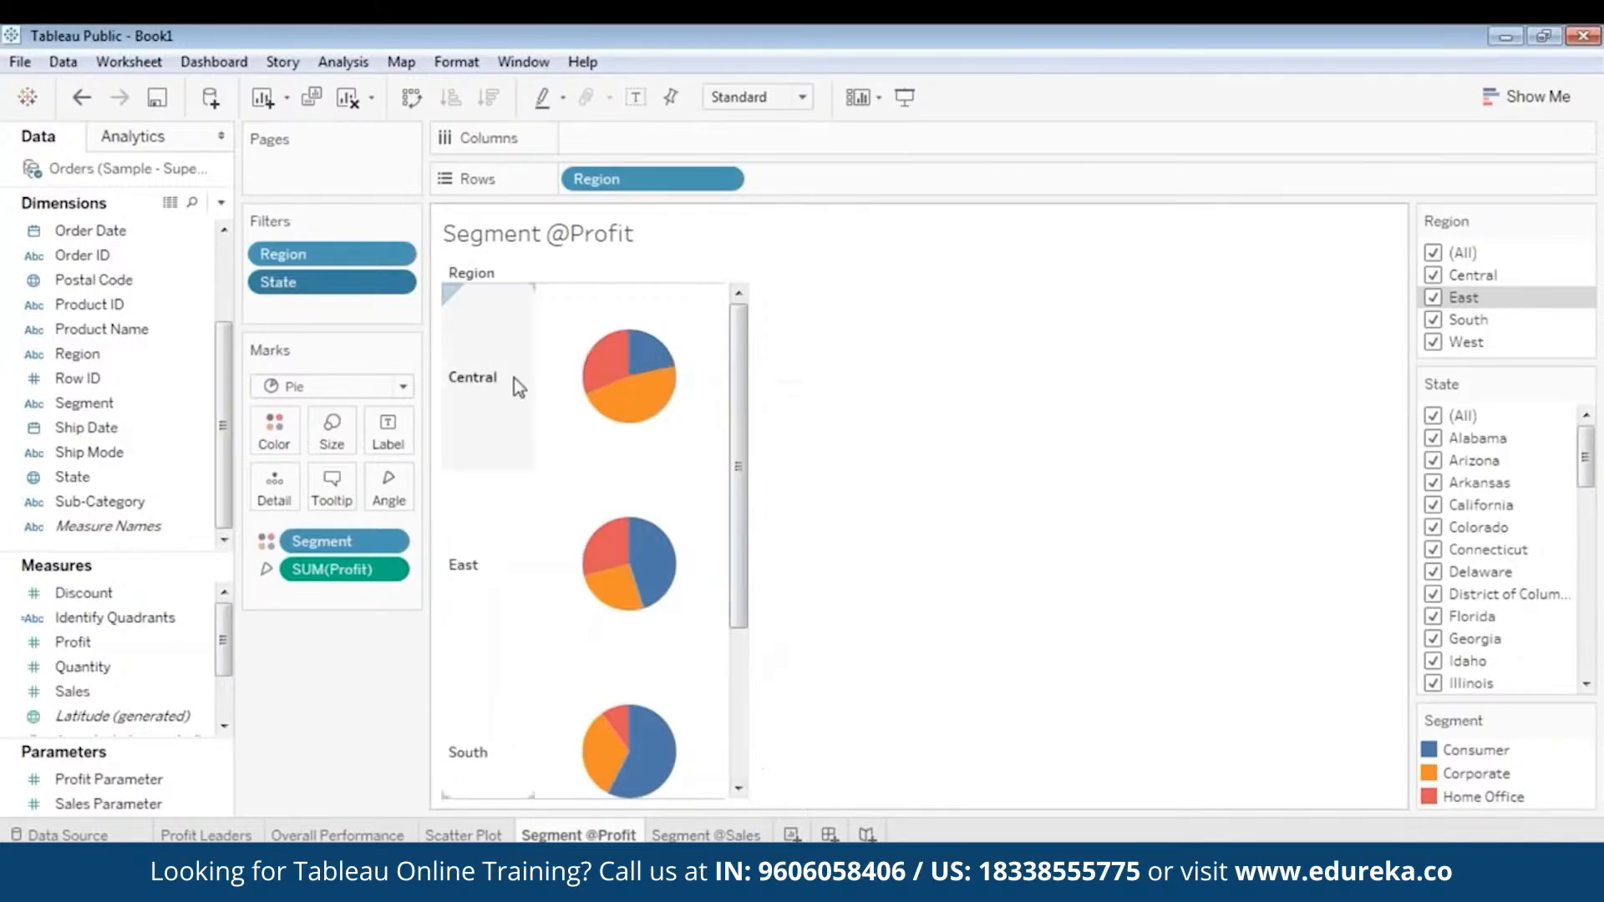
mouse_move(608, 399)
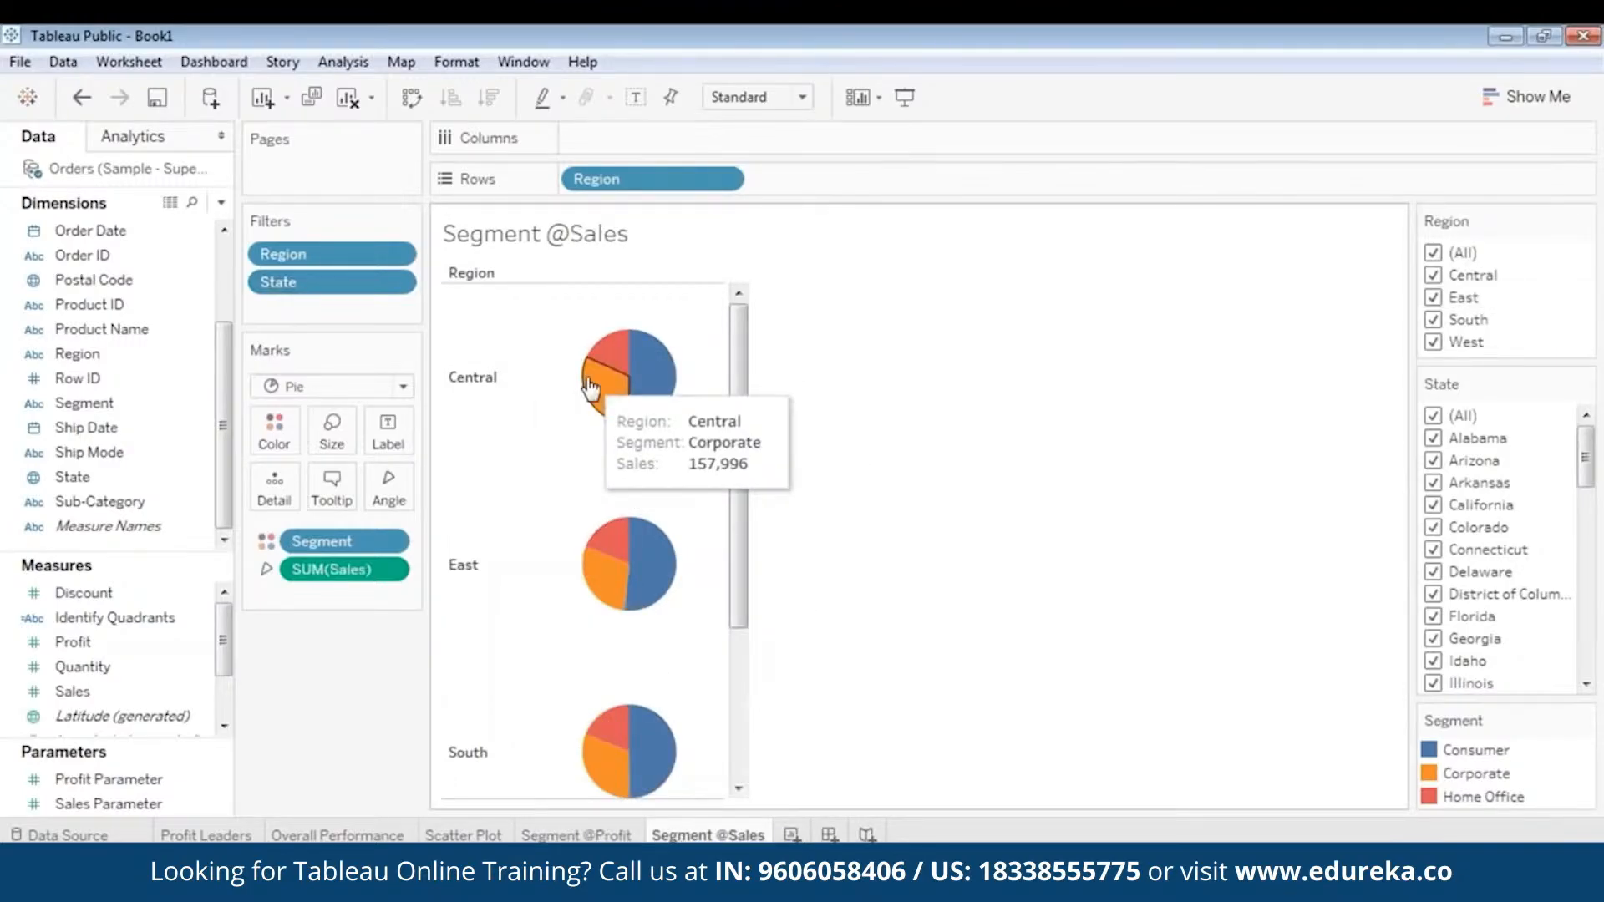
mouse_move(655, 394)
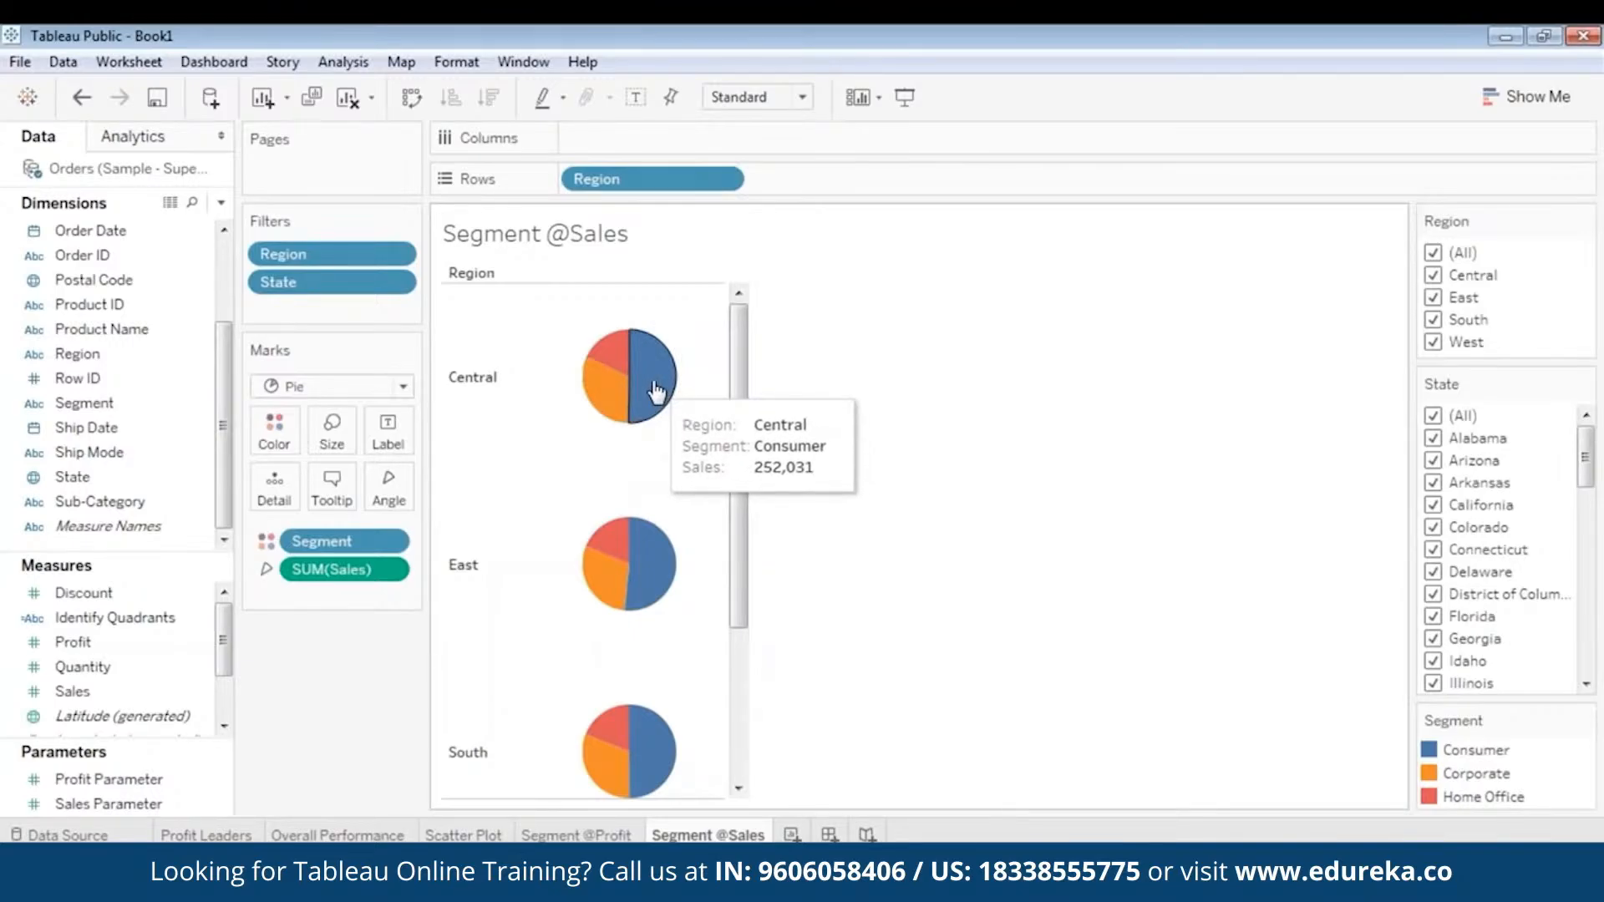
mouse_move(592, 393)
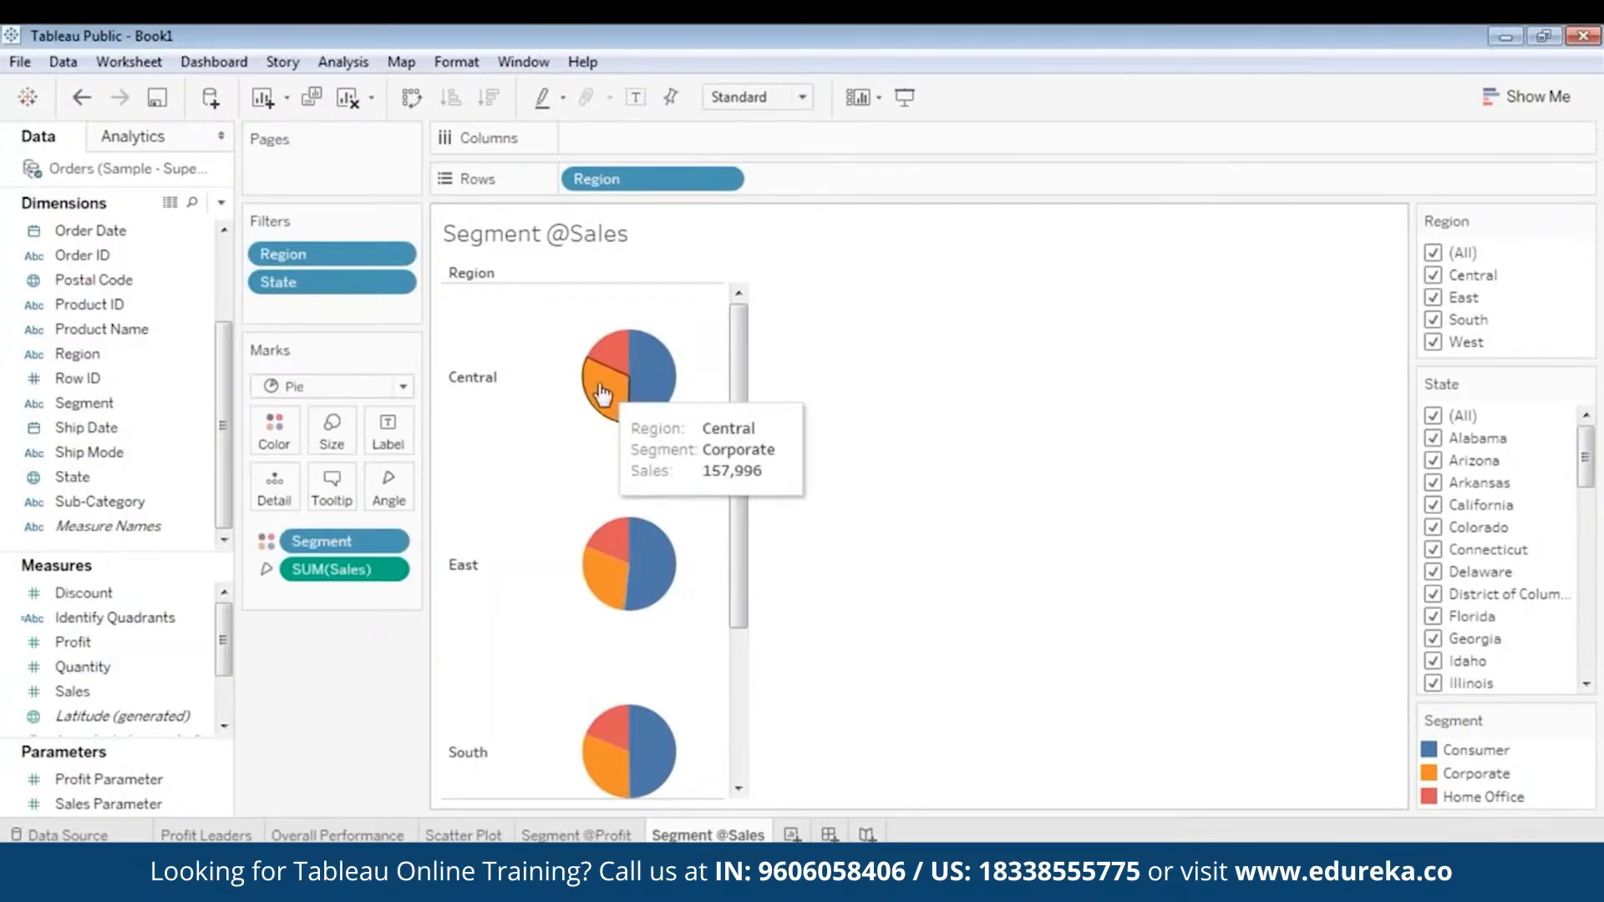
click(577, 835)
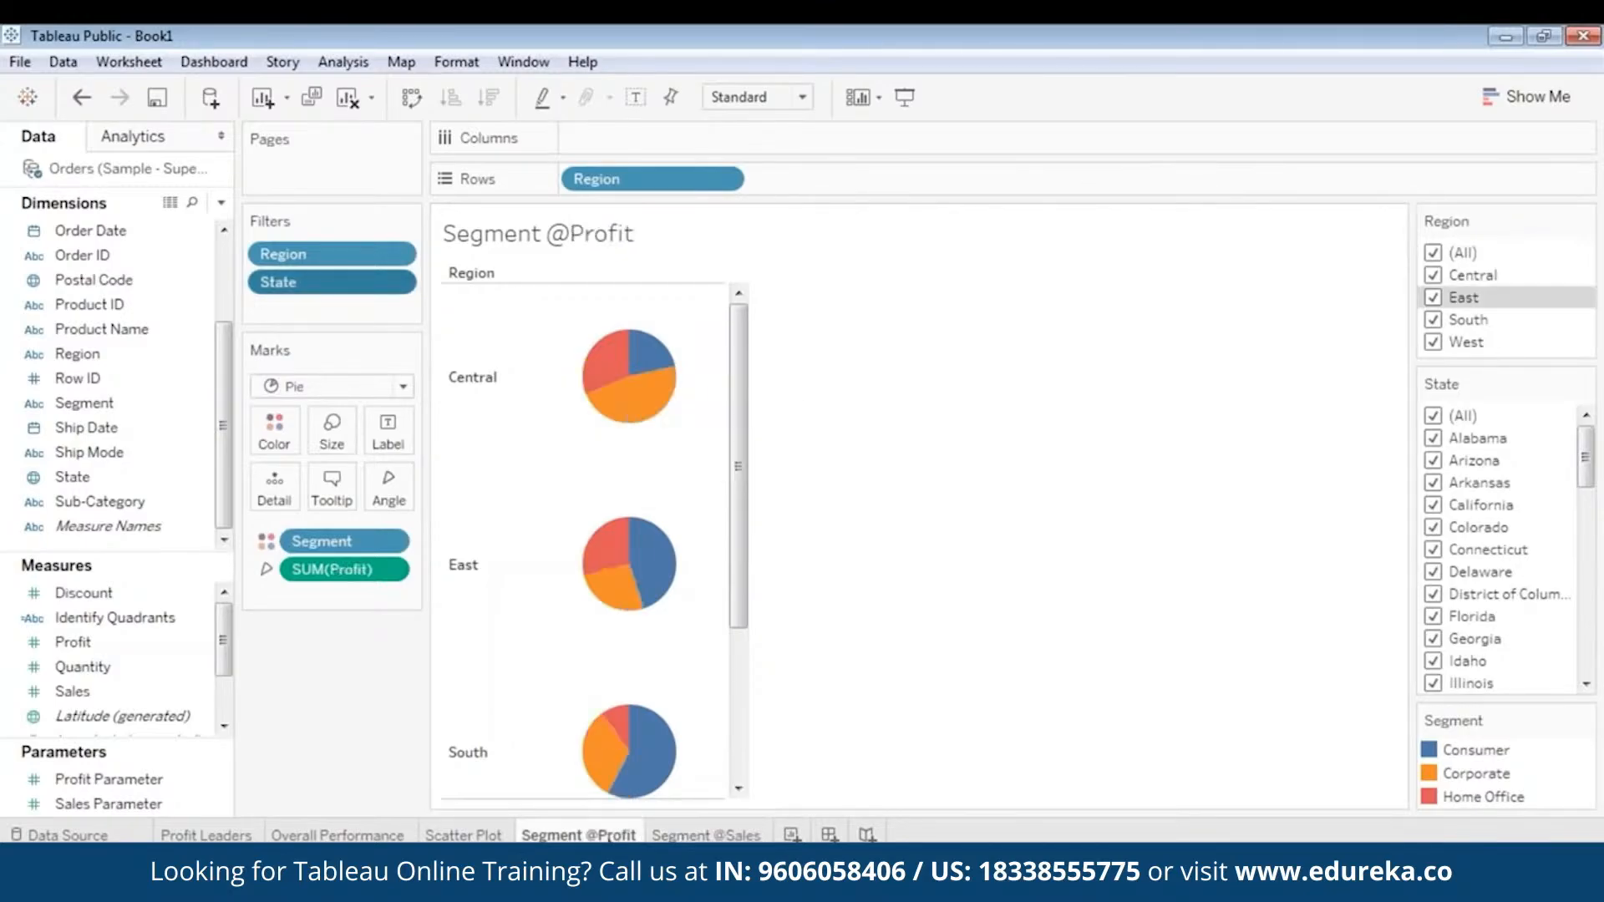
mouse_move(601, 391)
drag(740, 554, 705, 726)
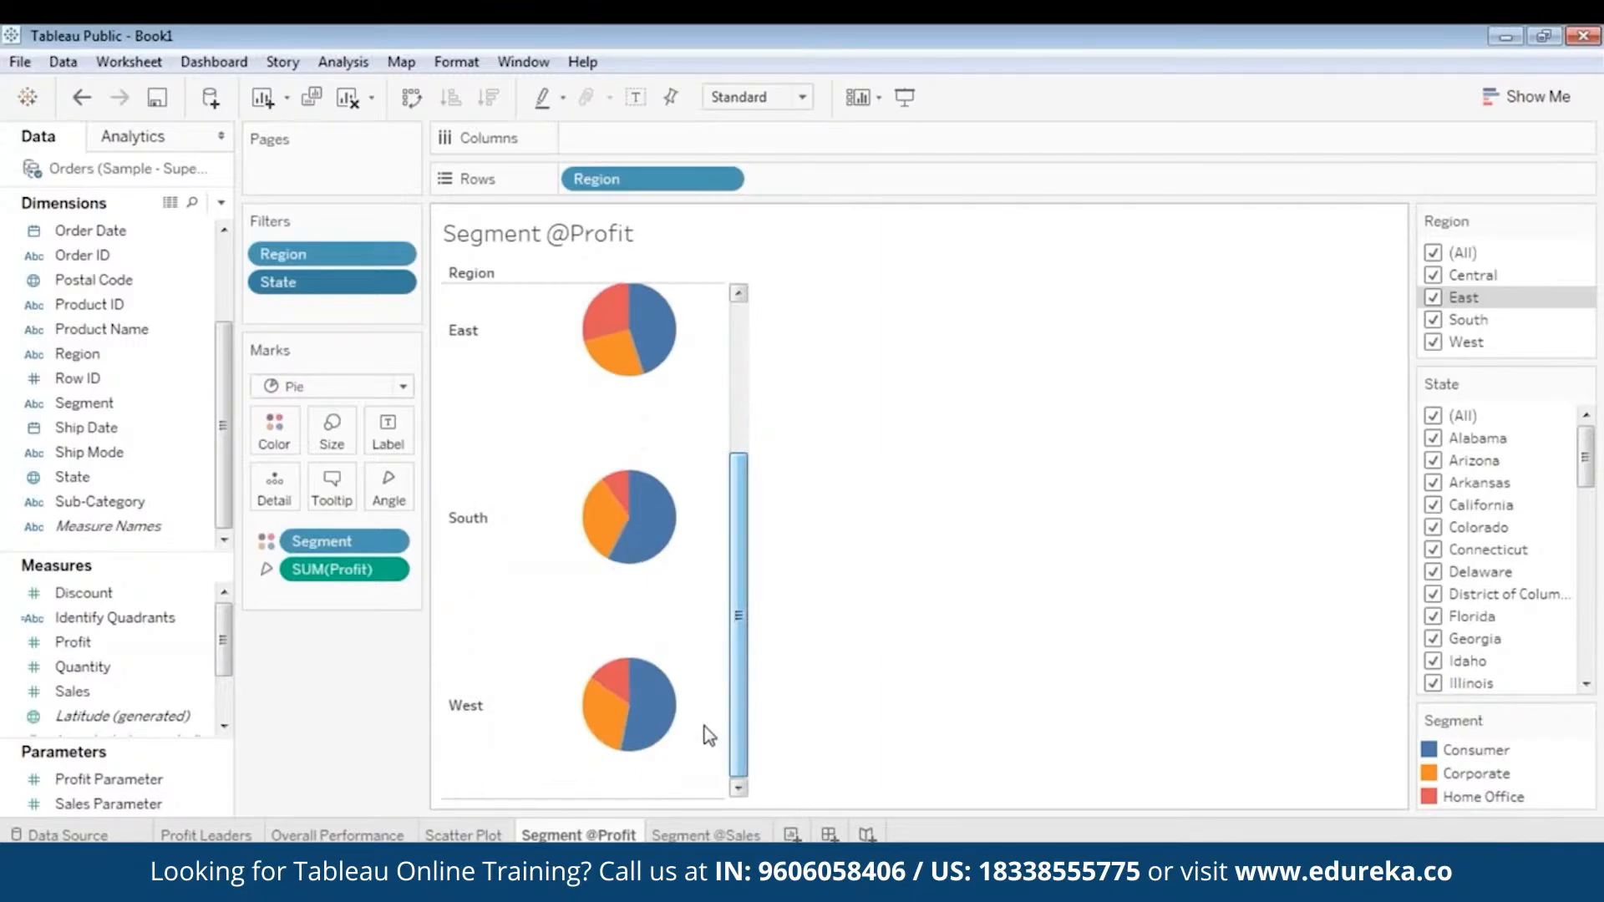
click(707, 835)
drag(738, 558, 715, 730)
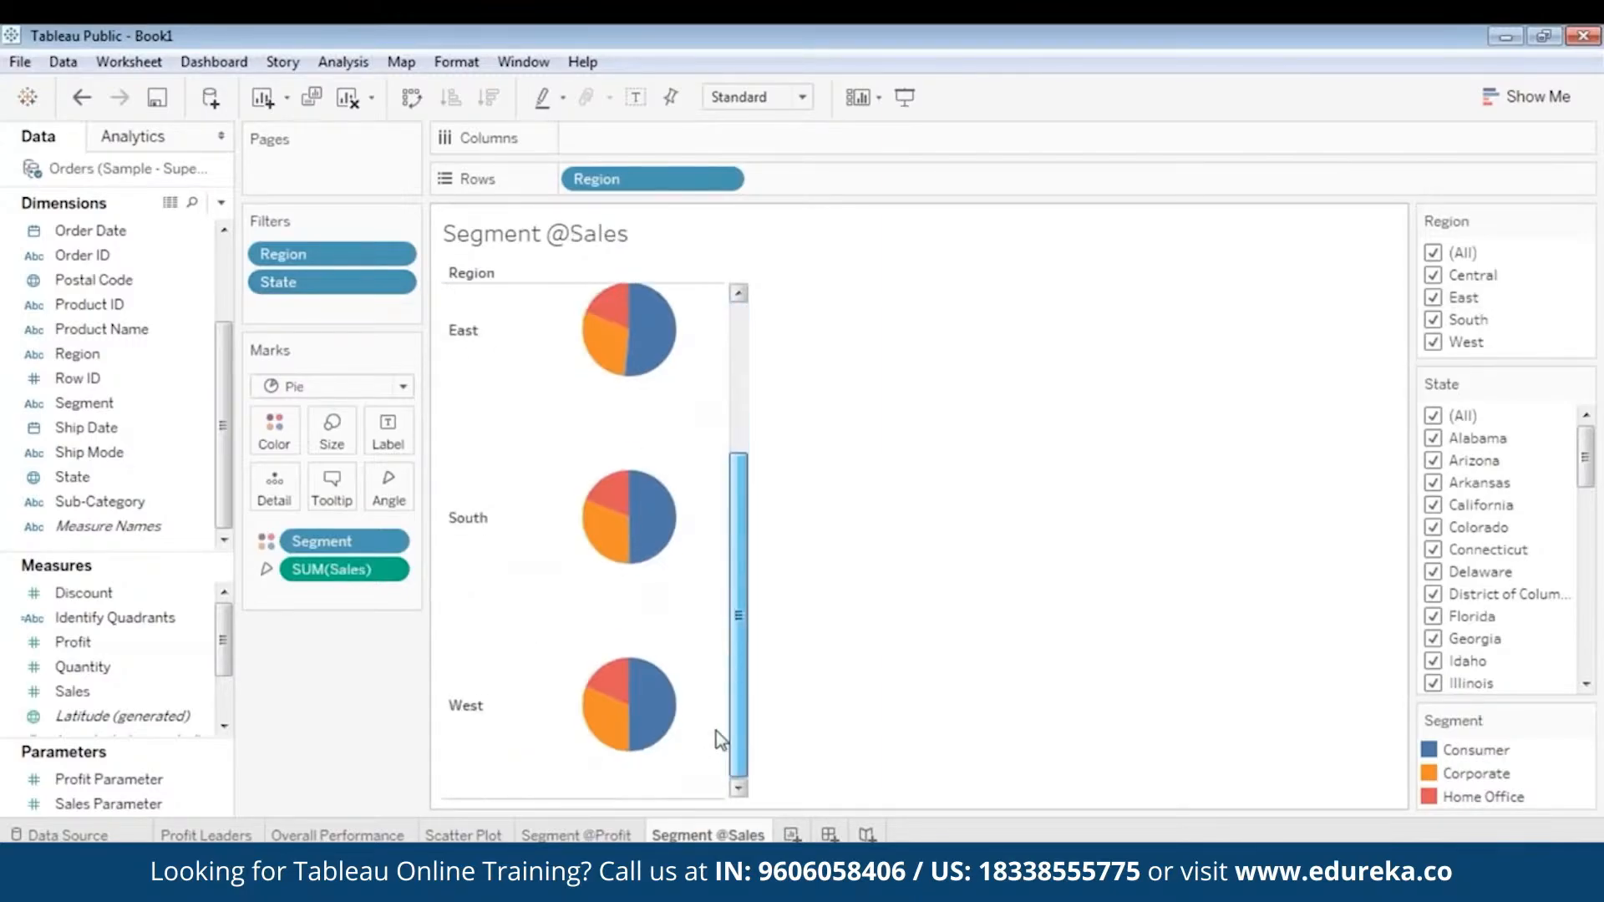
click(585, 835)
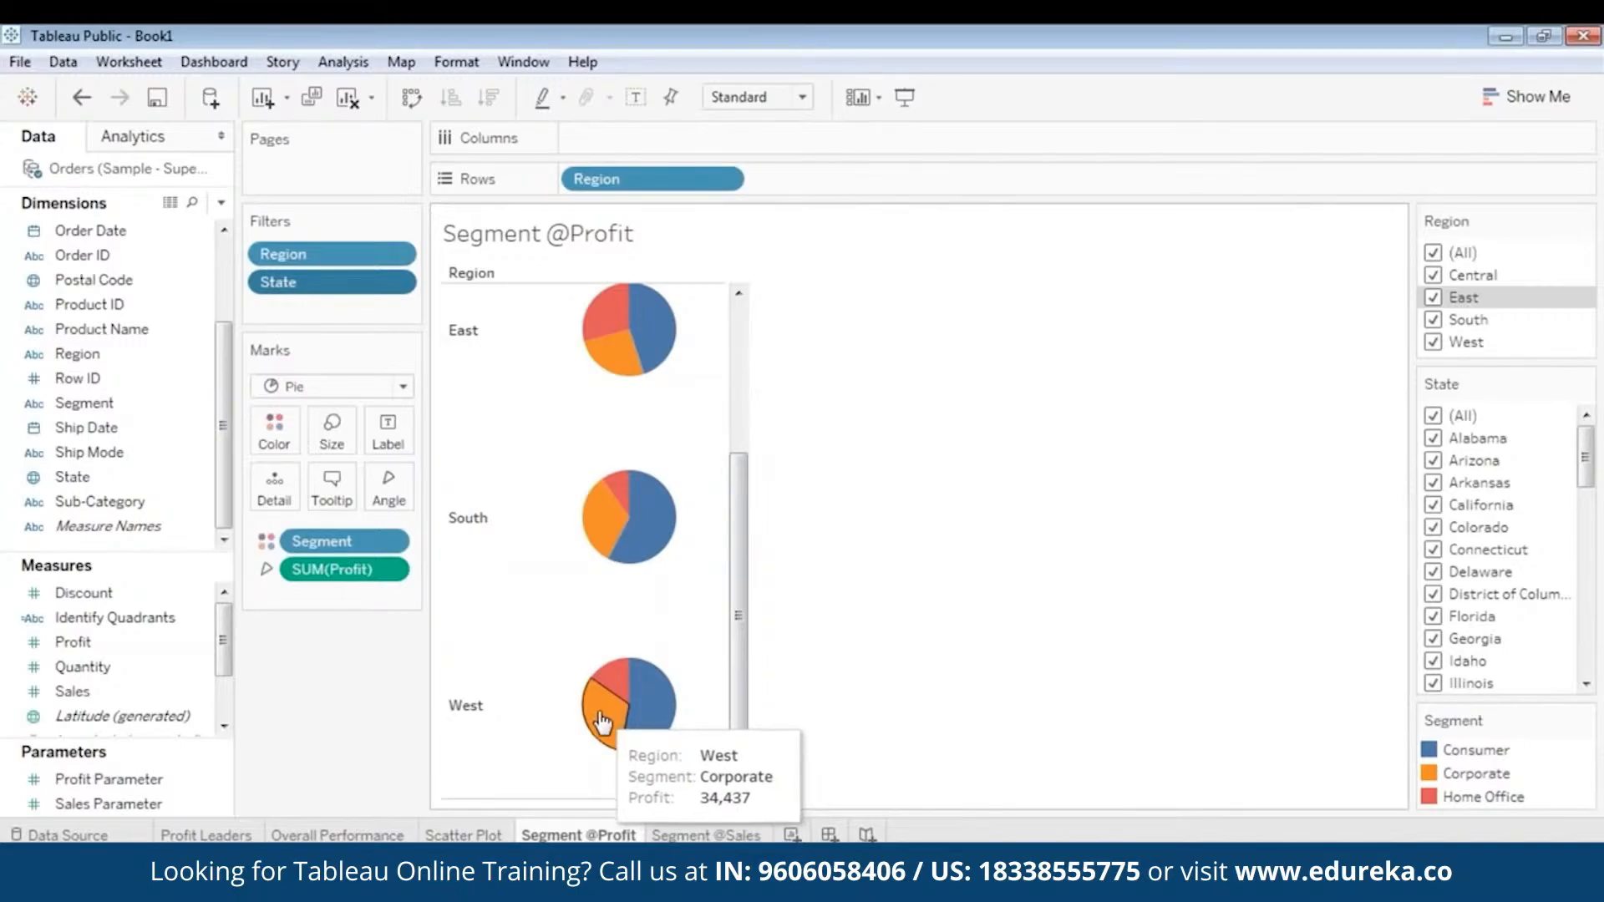
mouse_move(641, 729)
click(706, 835)
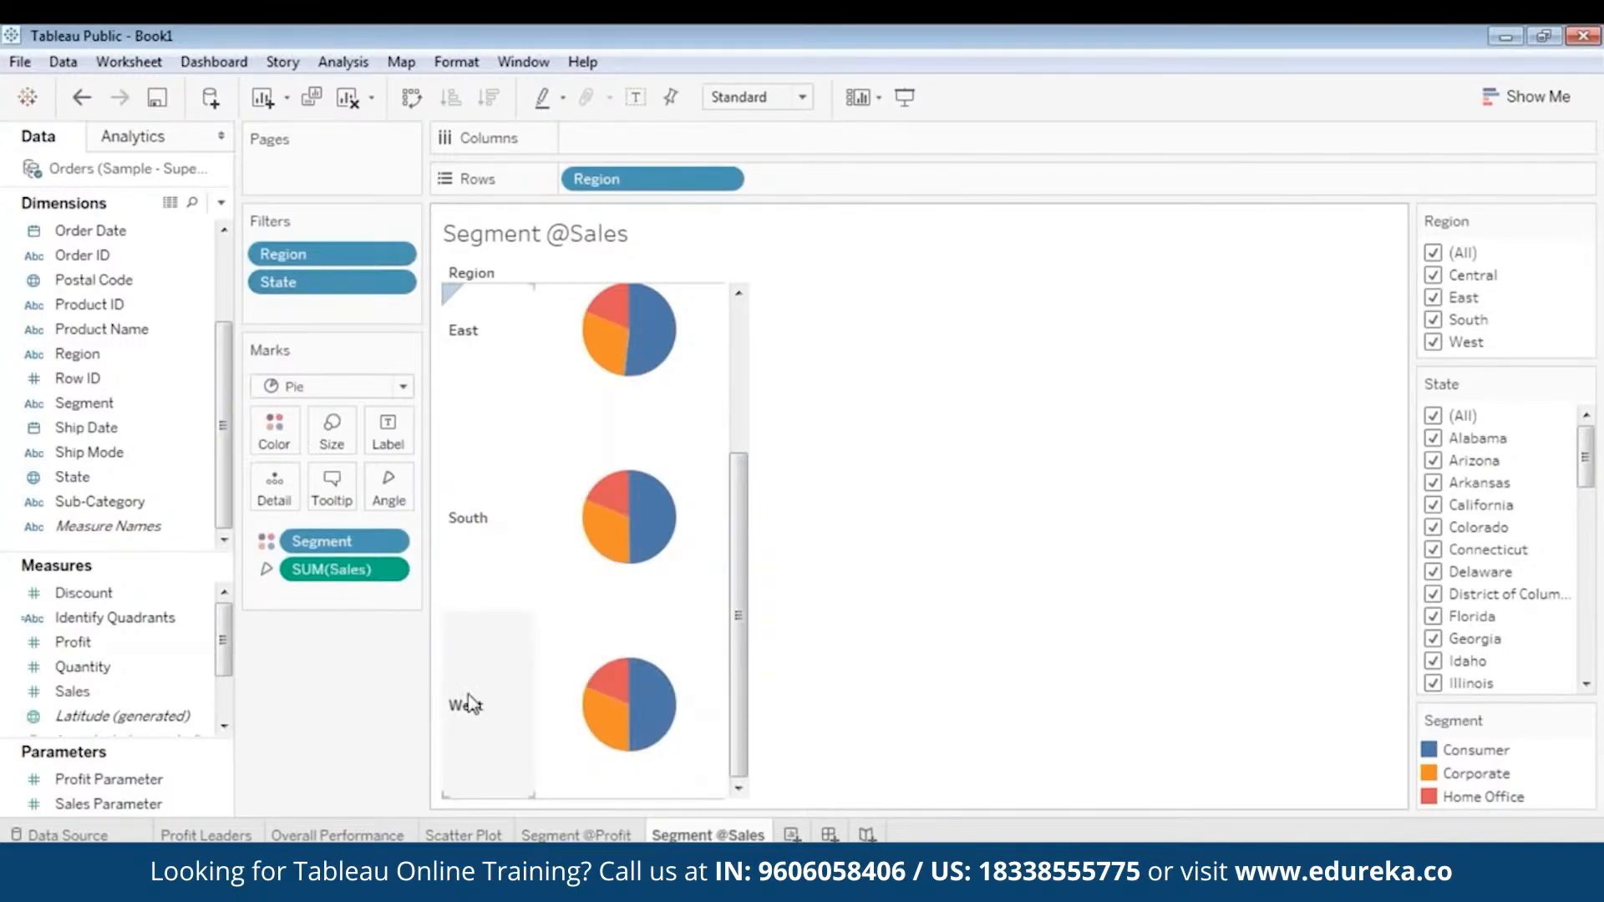
mouse_move(662, 715)
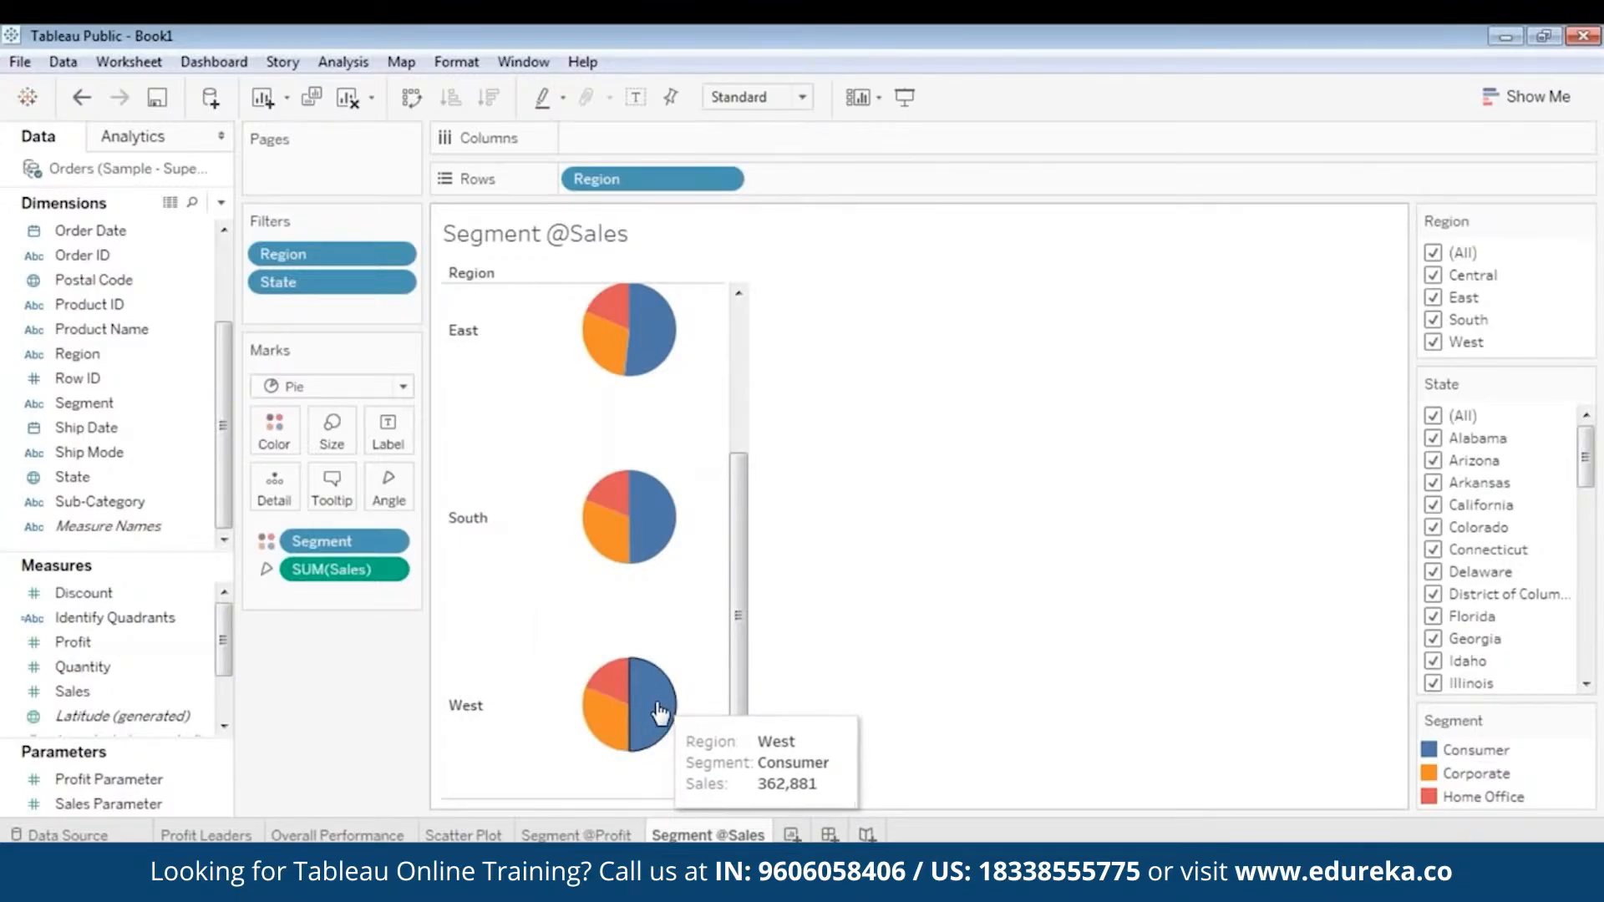
click(578, 836)
mouse_move(660, 729)
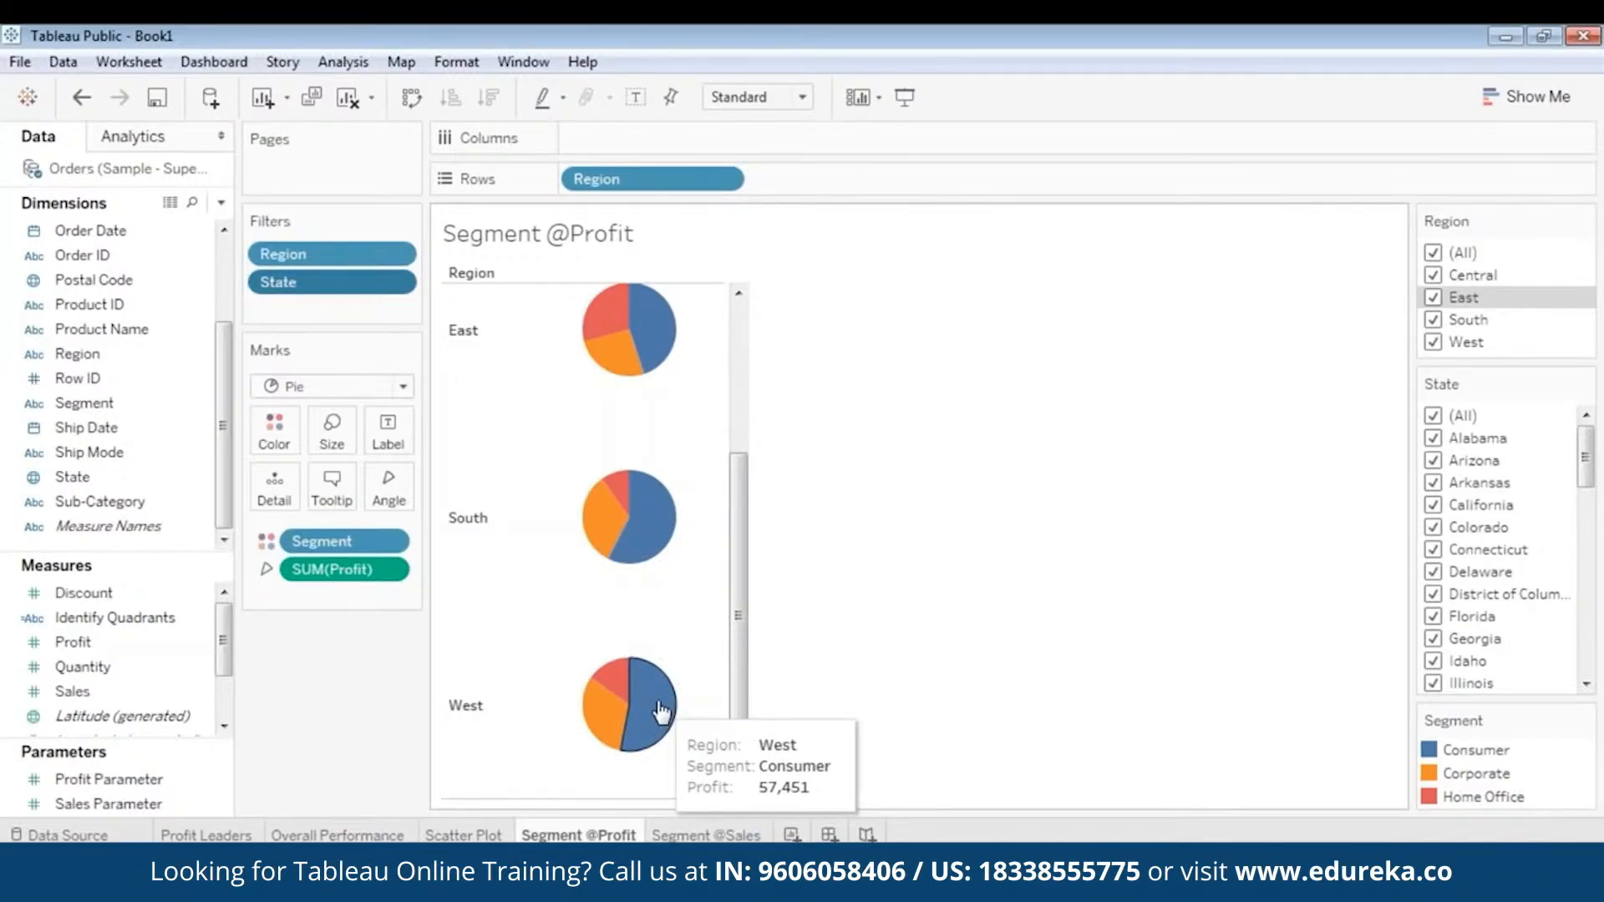
click(706, 835)
mouse_move(652, 551)
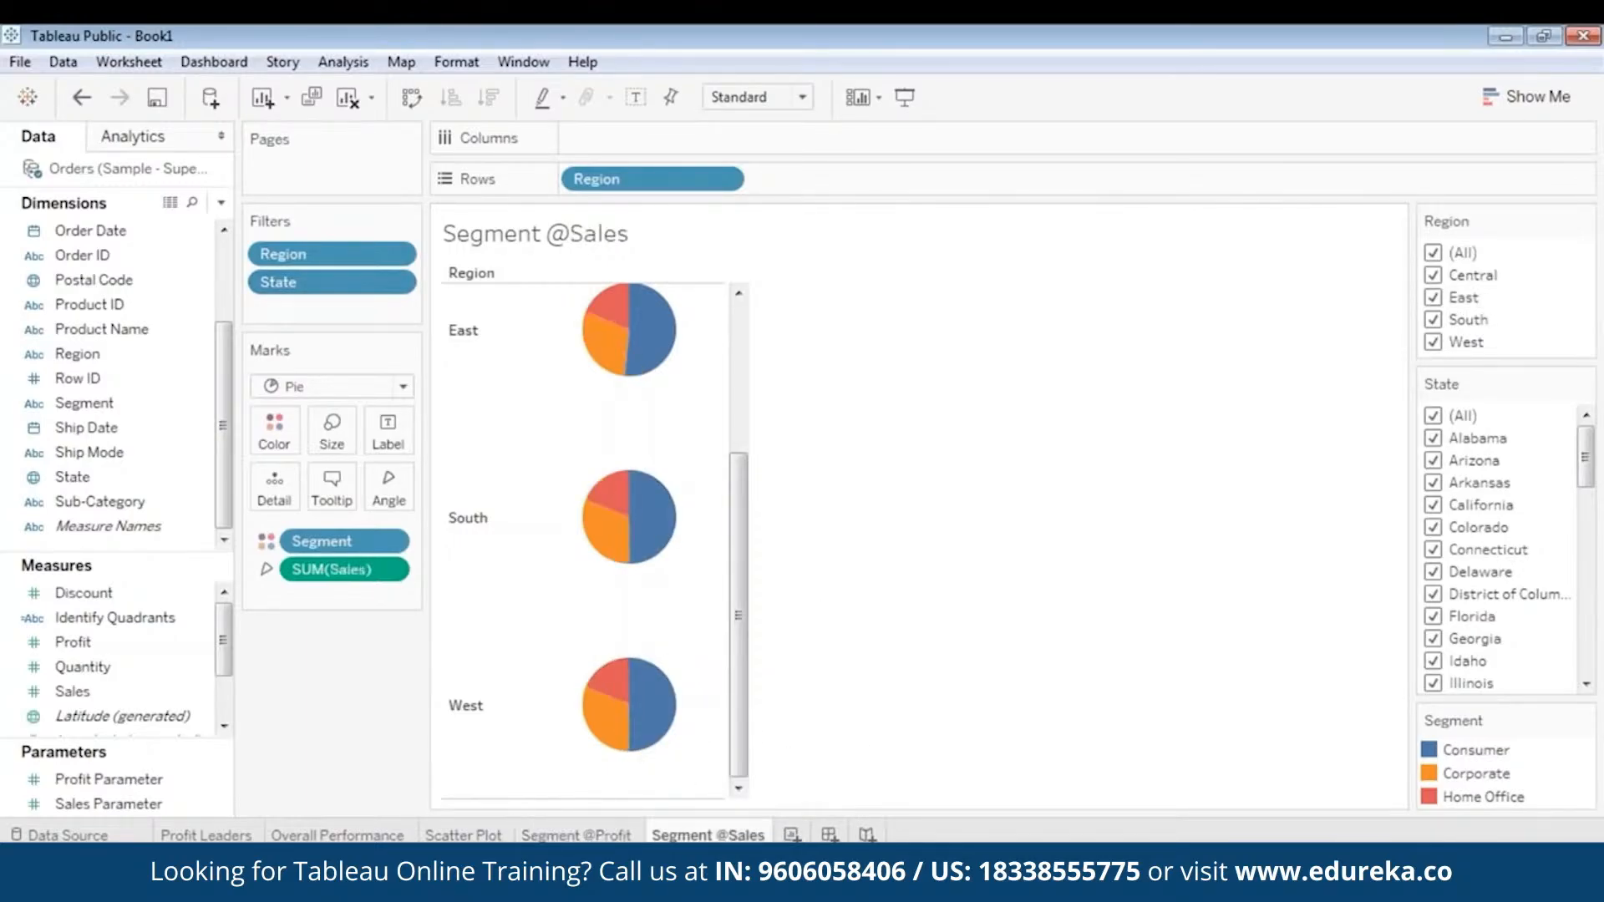
mouse_move(658, 729)
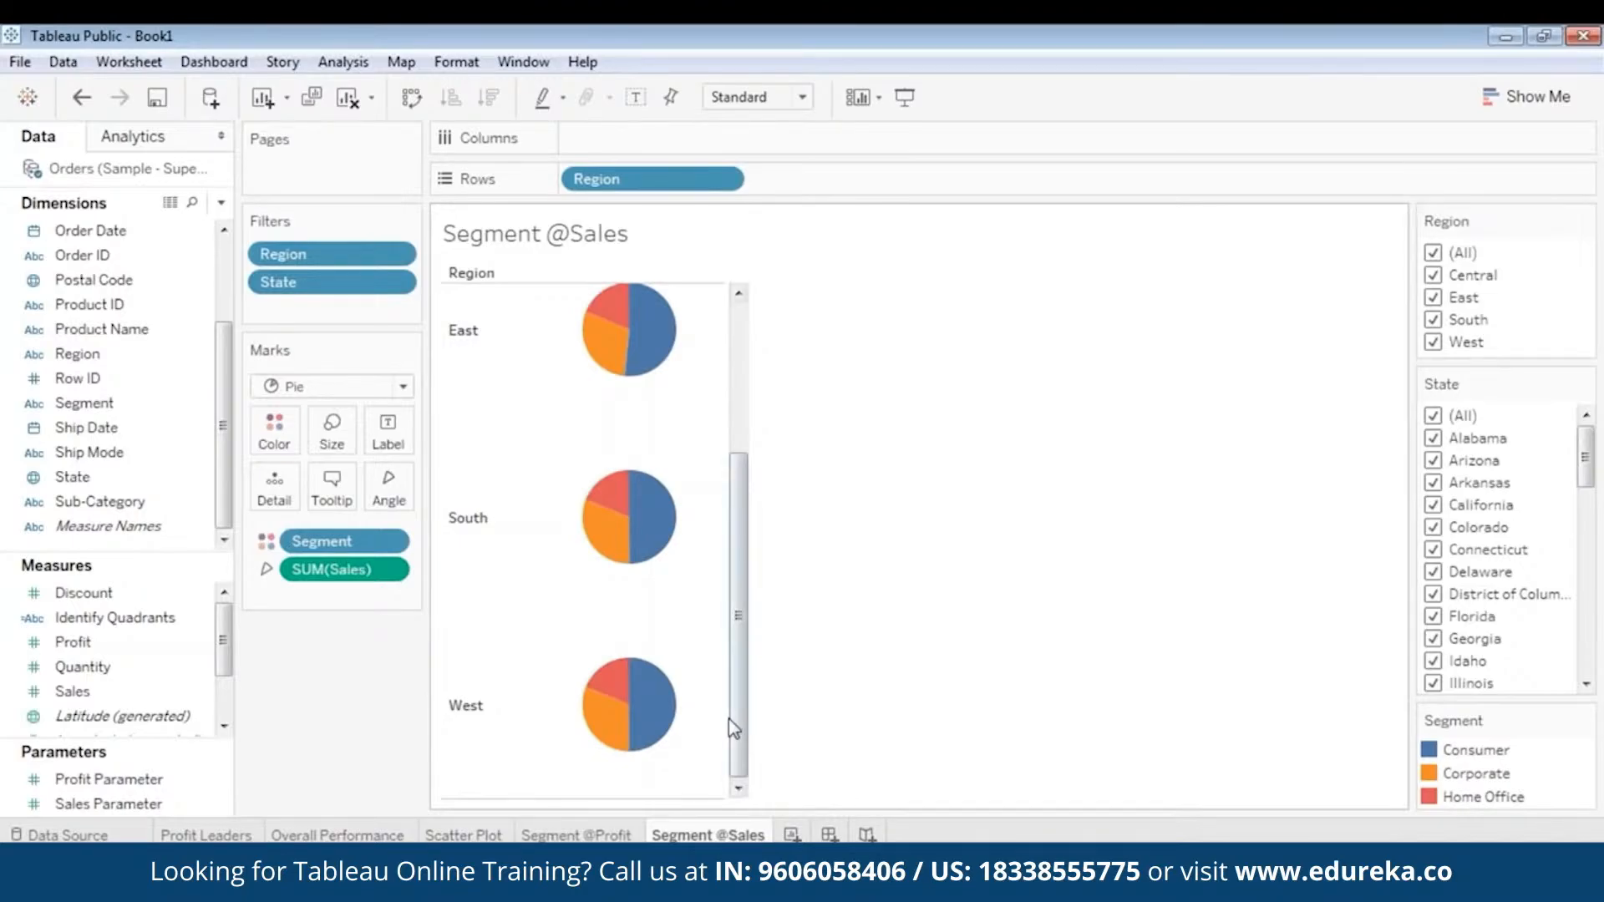
drag(735, 720, 783, 522)
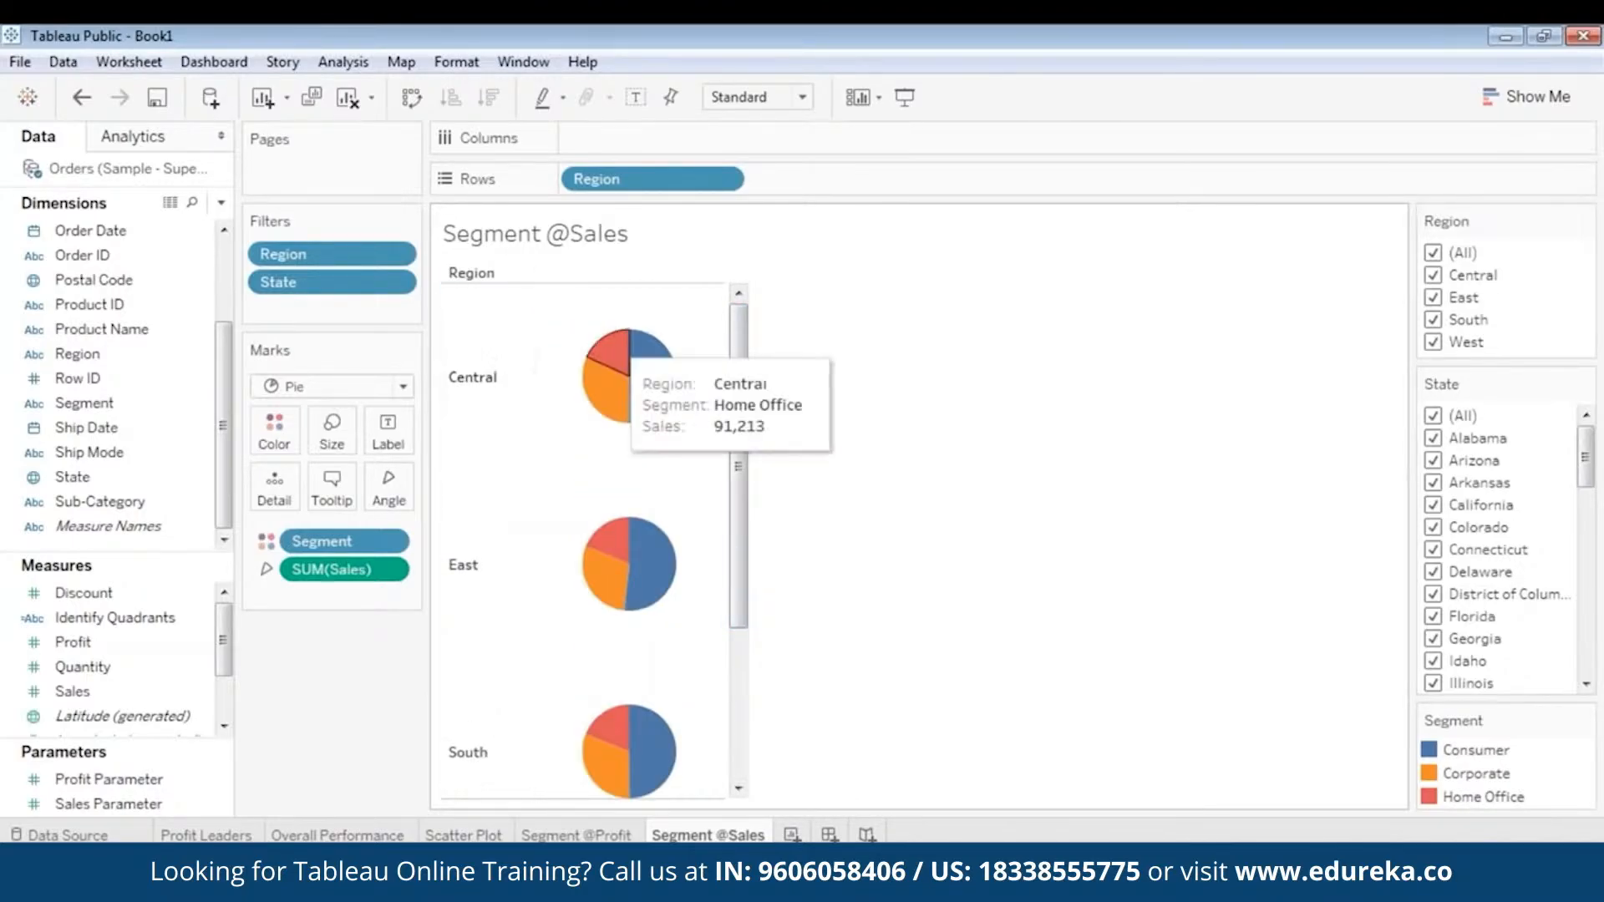
mouse_move(639, 378)
click(576, 835)
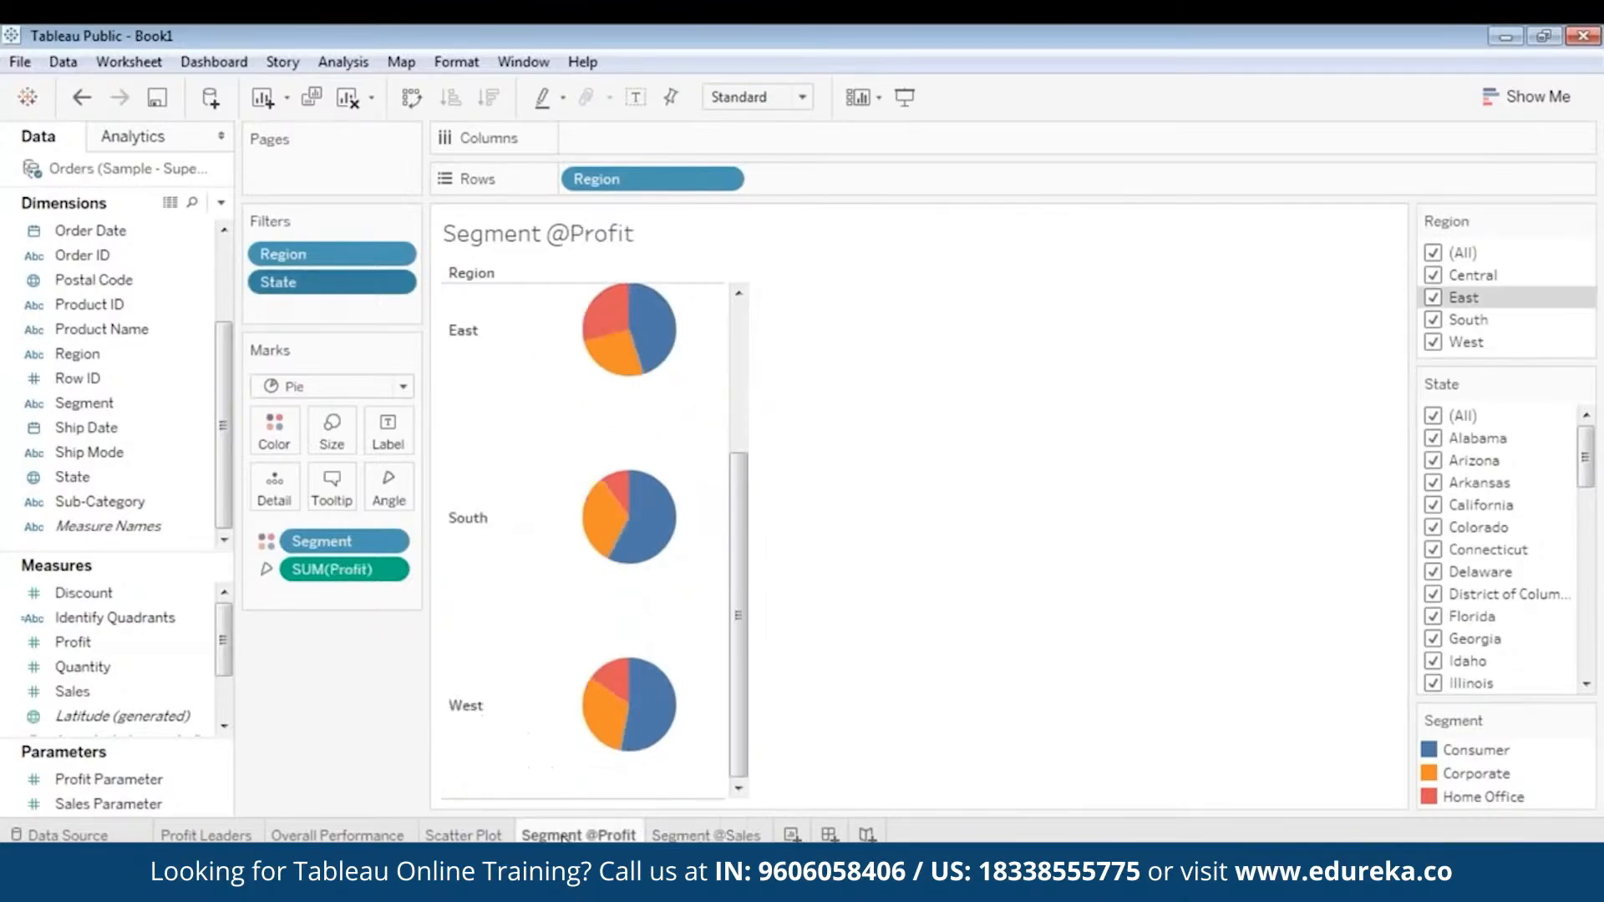
mouse_move(620, 297)
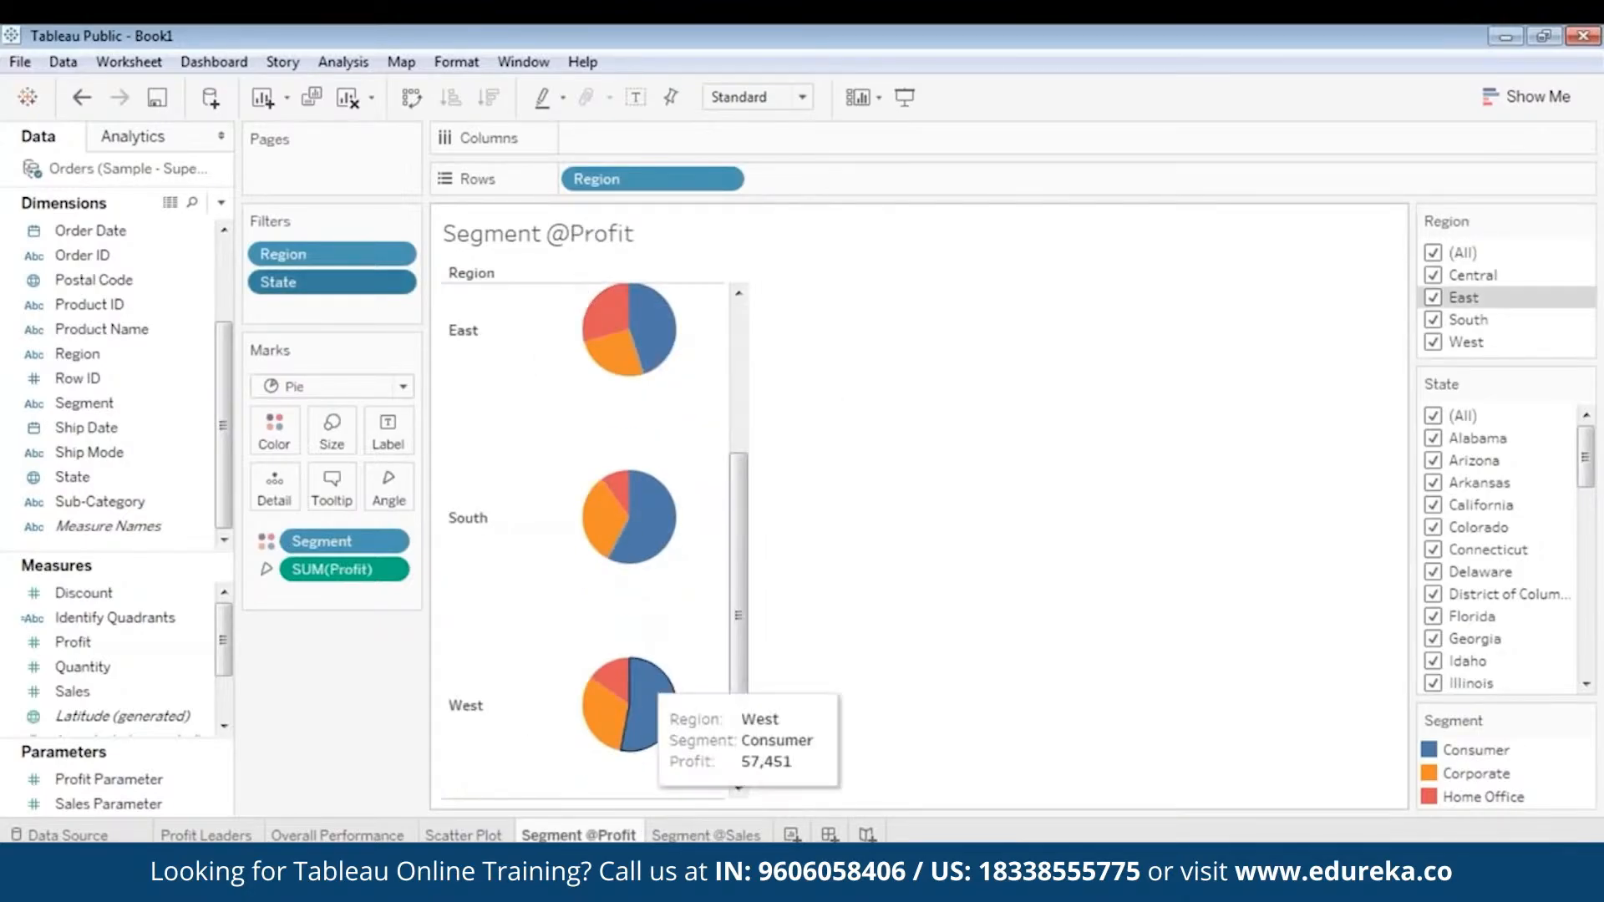
click(705, 834)
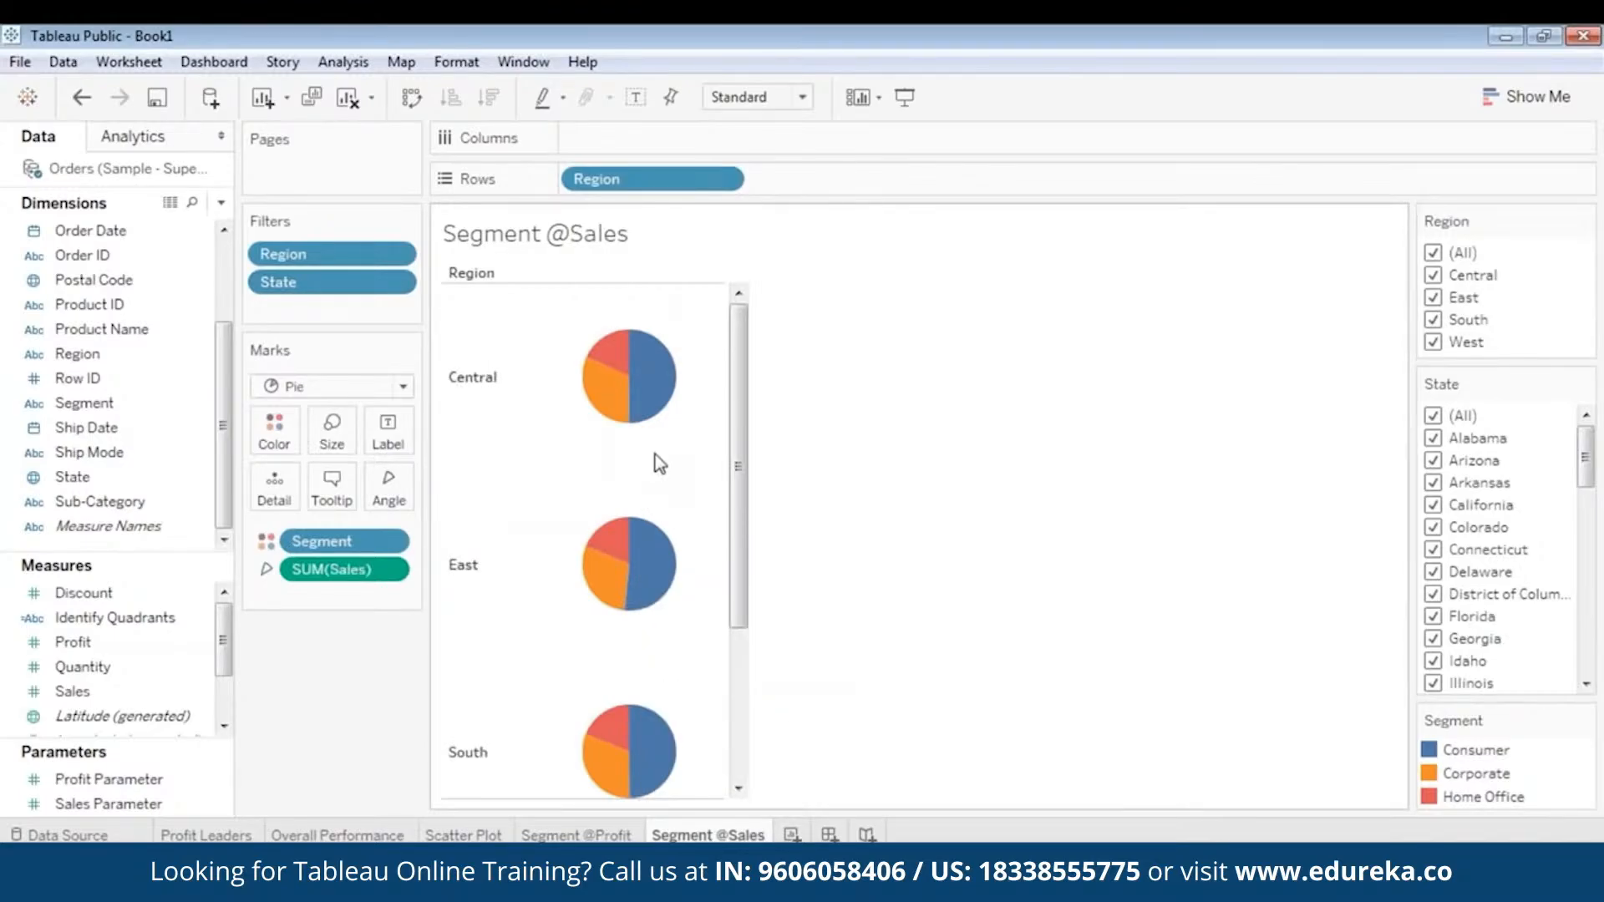
click(595, 835)
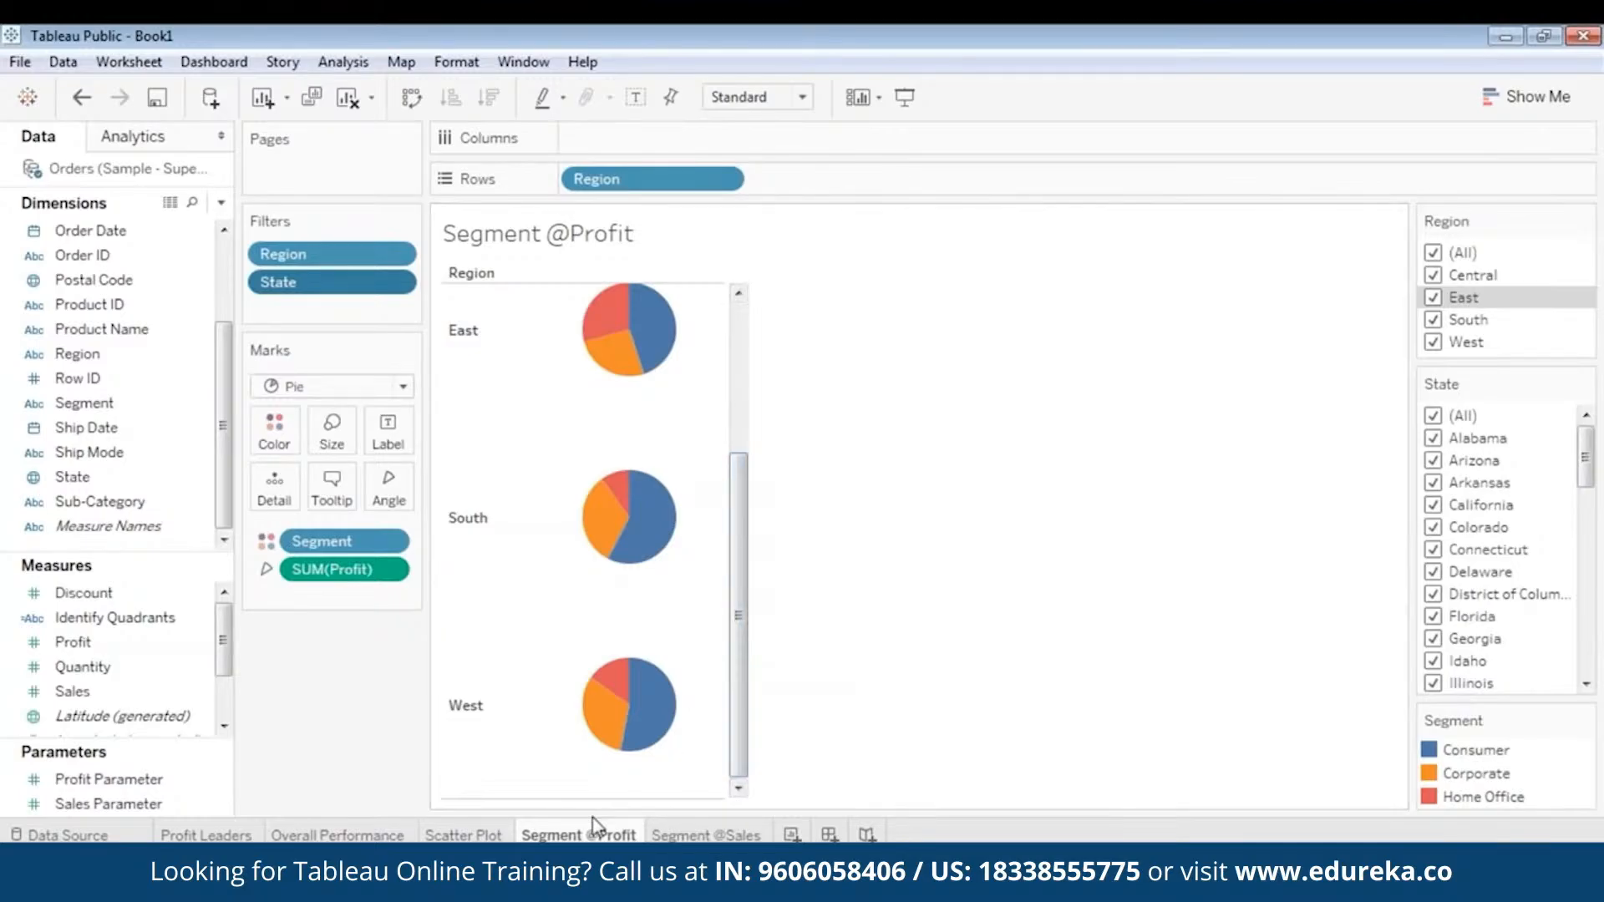
mouse_move(588, 836)
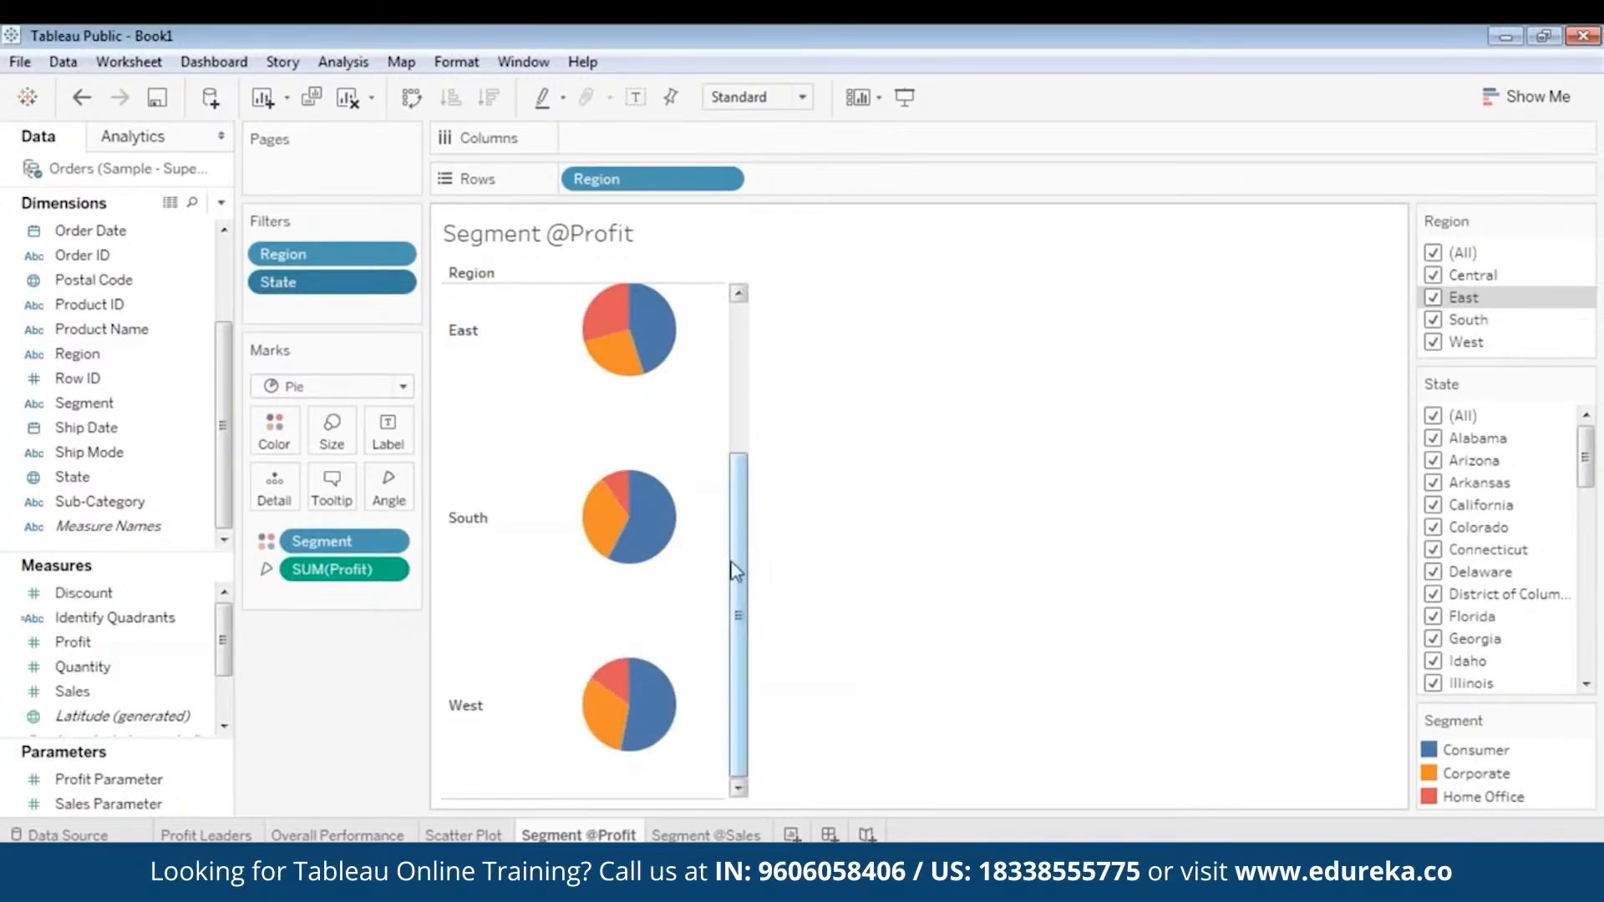
drag(734, 564, 763, 437)
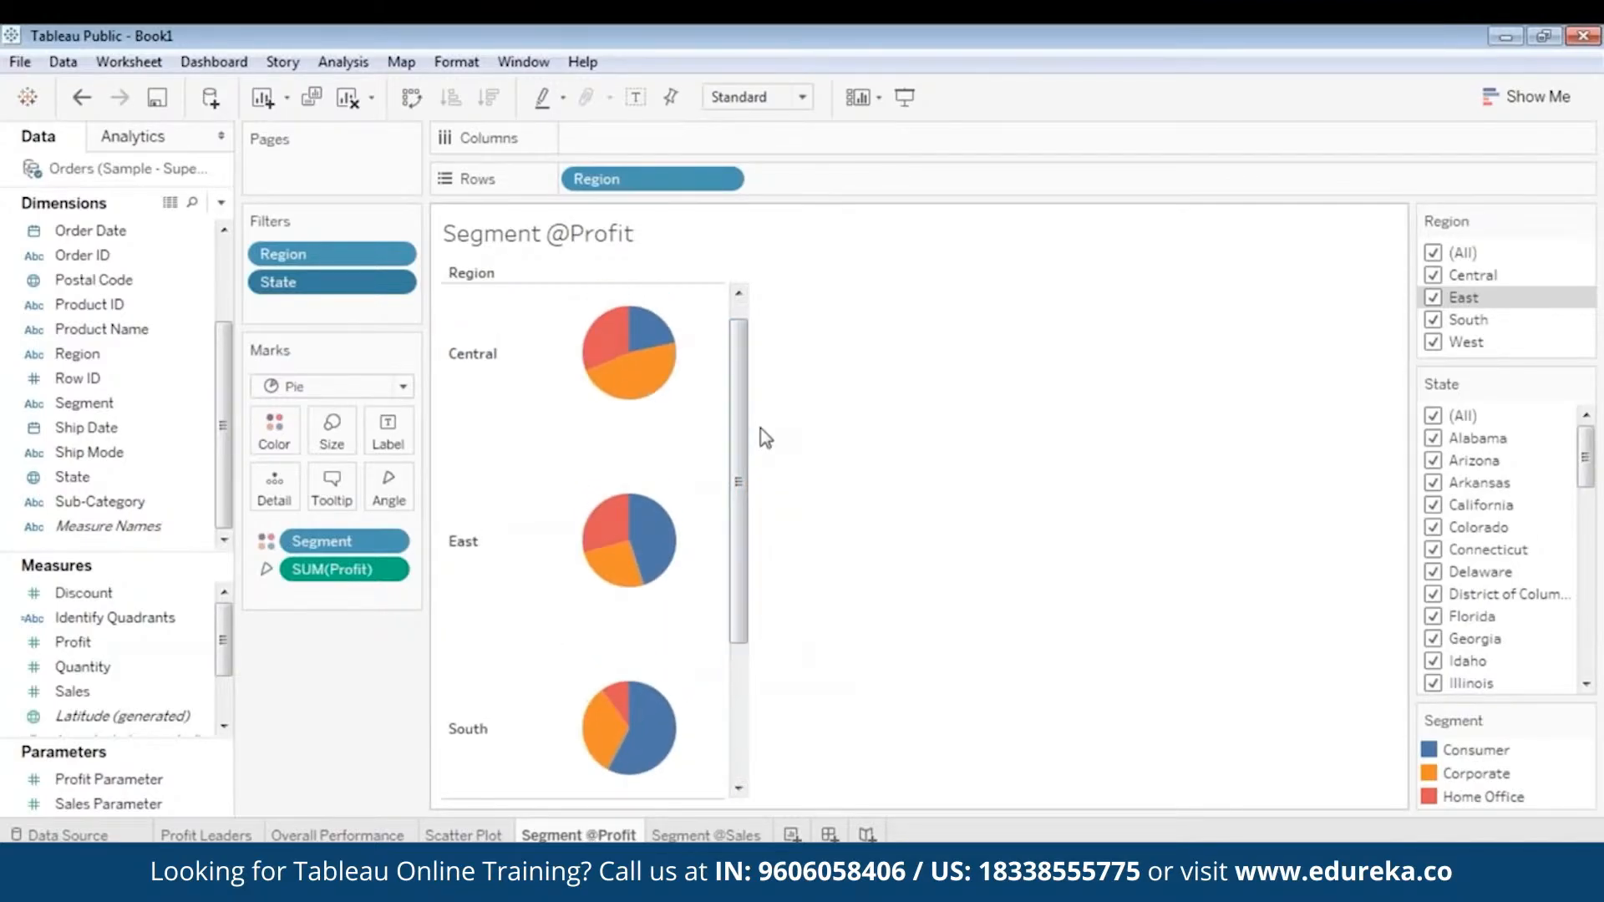
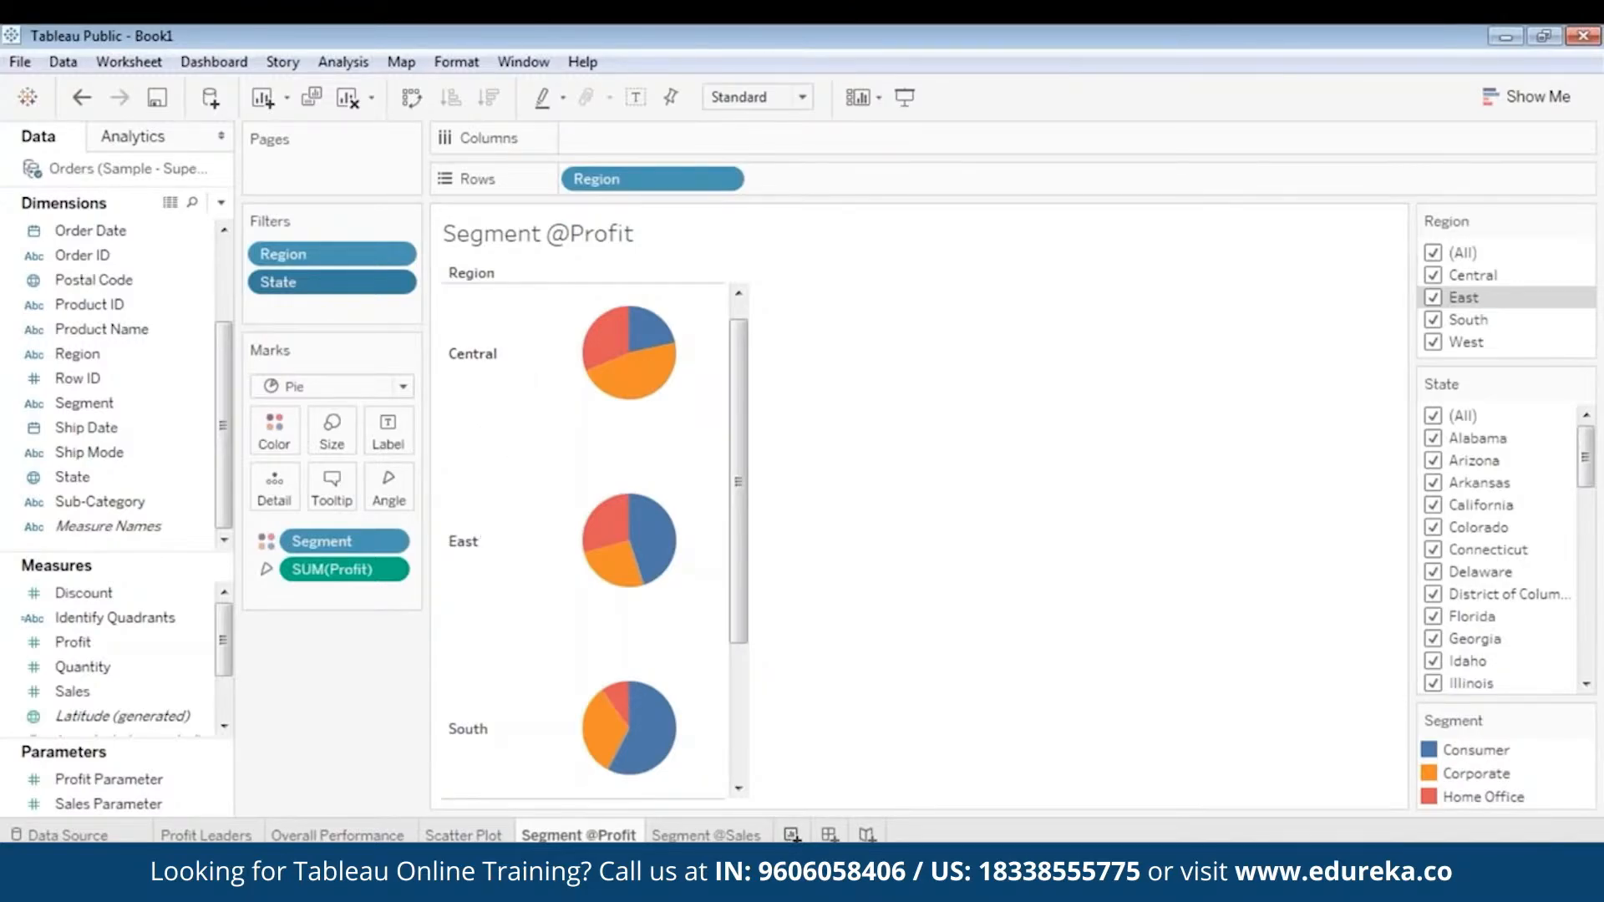
- Create a new worksheet and name it Revenue By Category
click(793, 836)
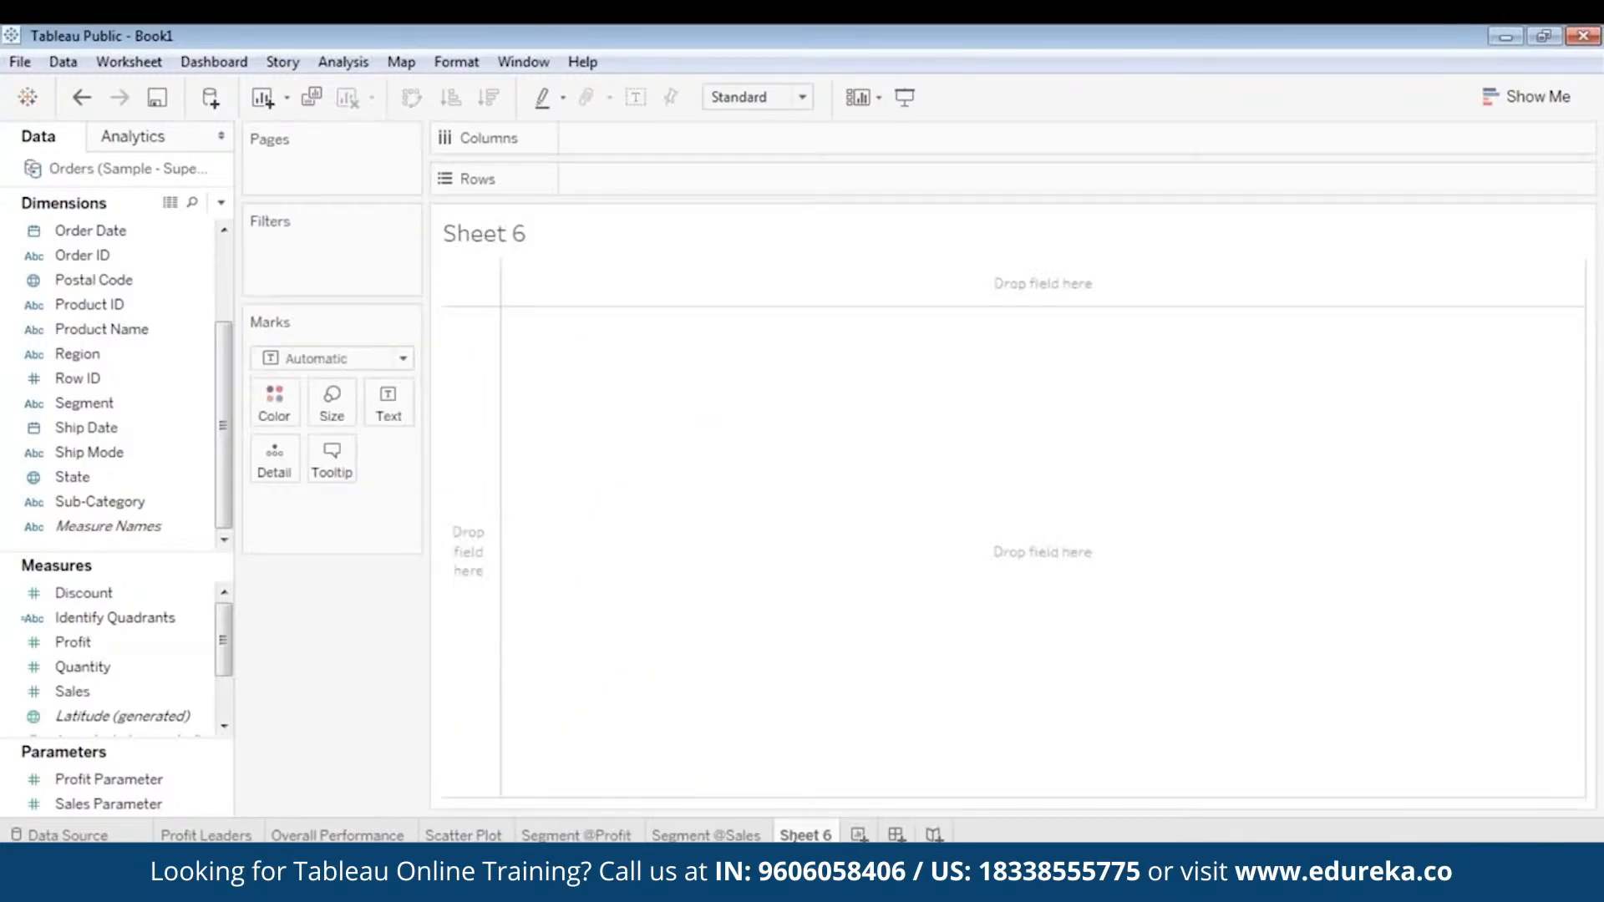
right_click(804, 836)
click(874, 636)
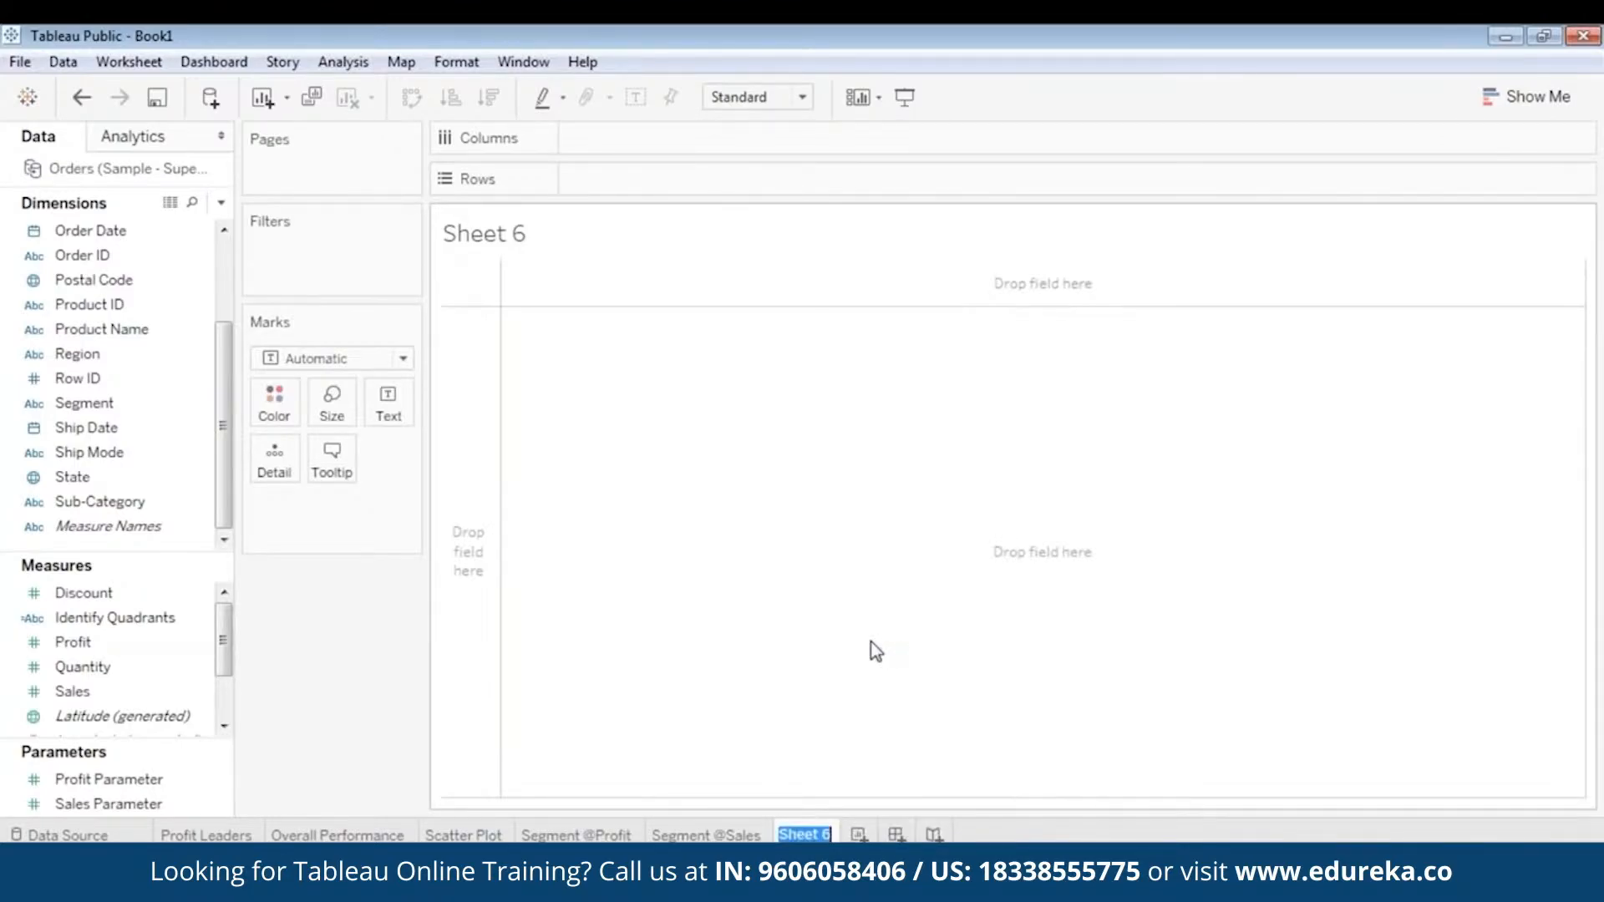
text(Revenue By Ca)
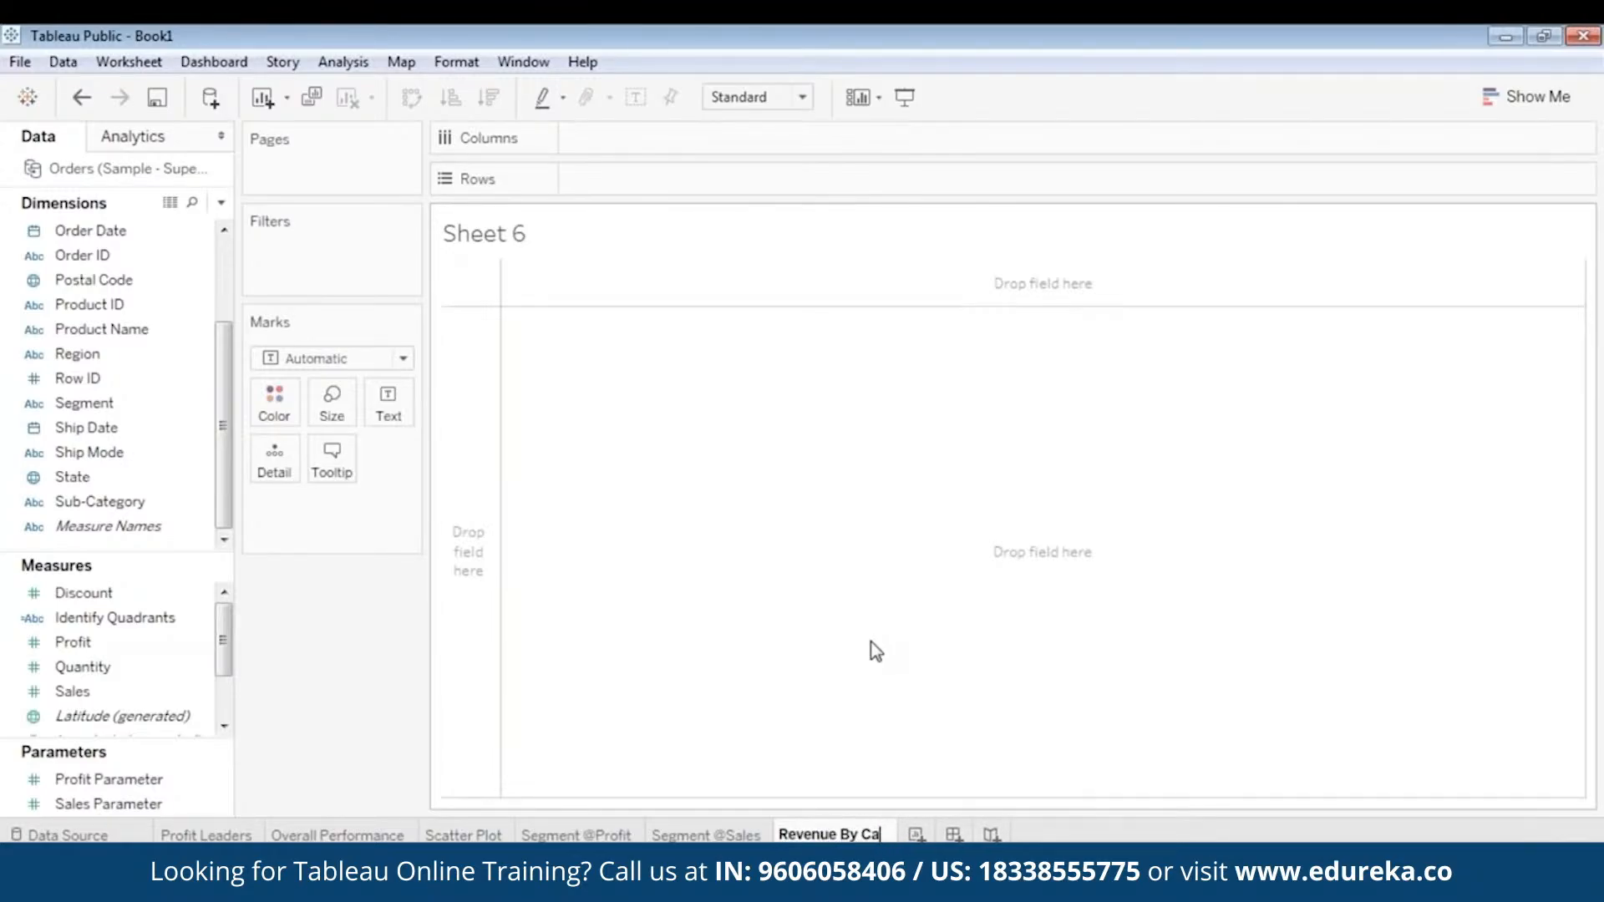
text(tegory)
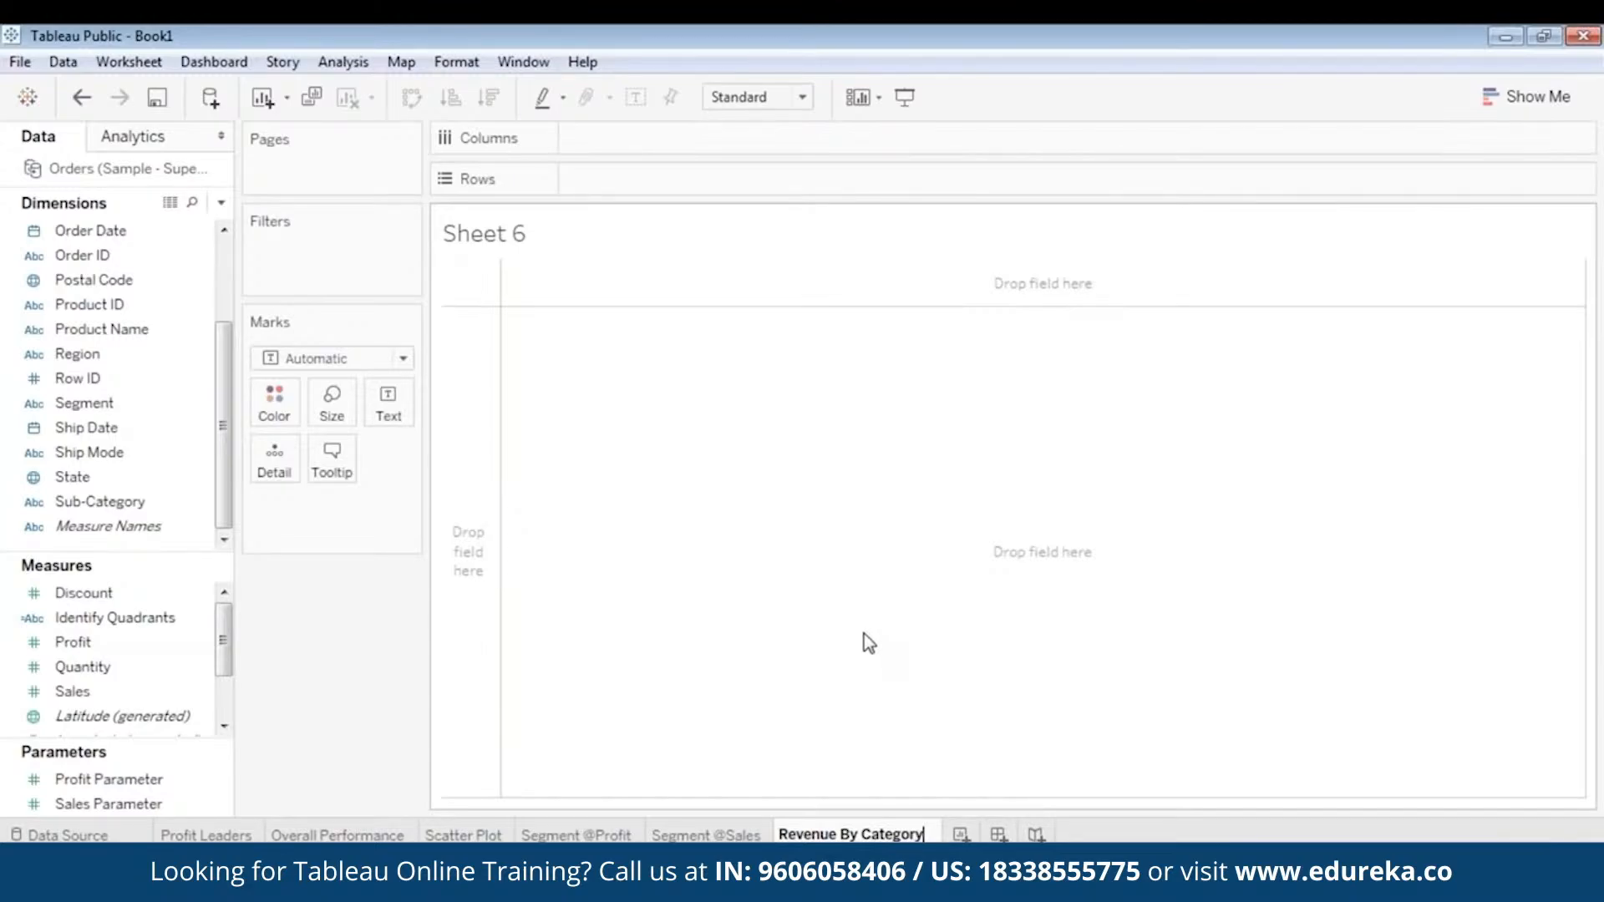
key(Return)
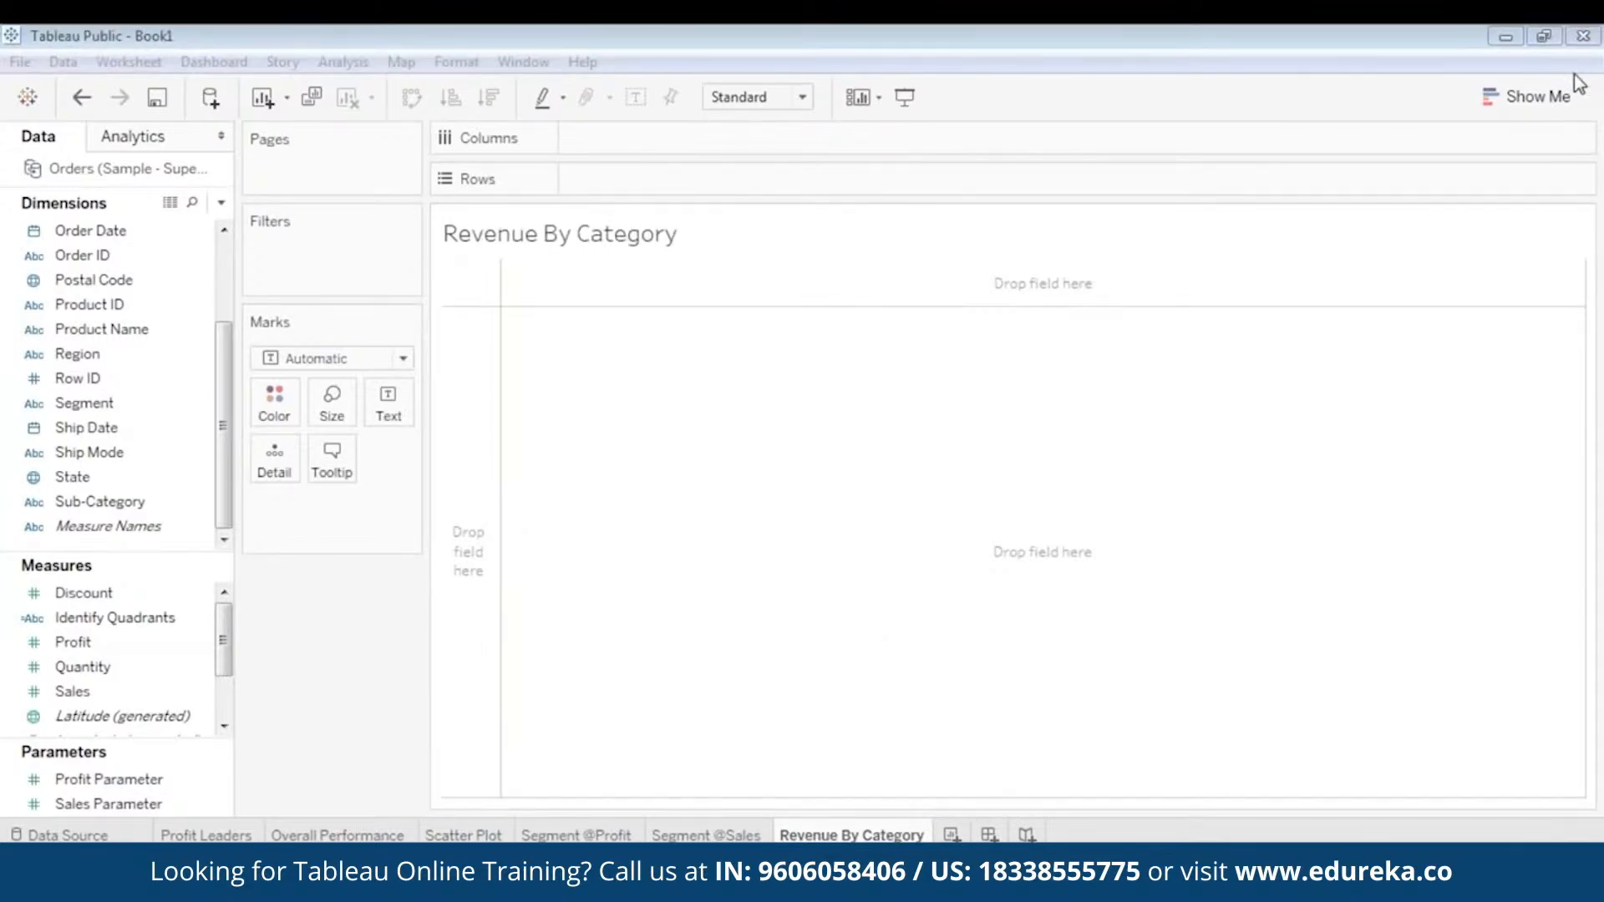
click(1271, 83)
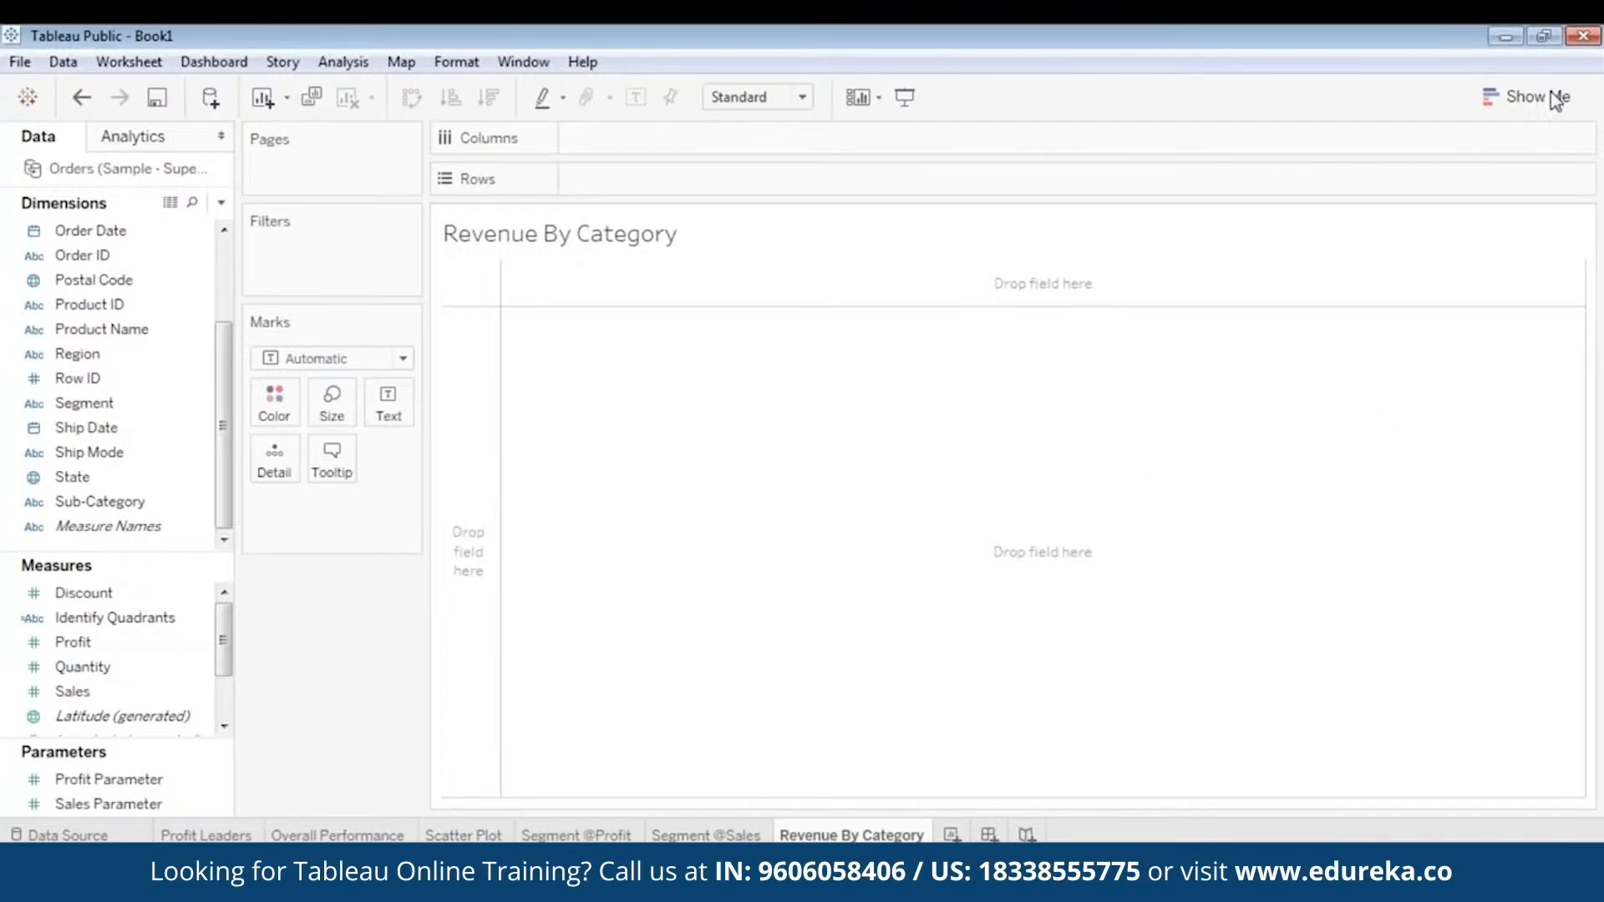
click(1576, 70)
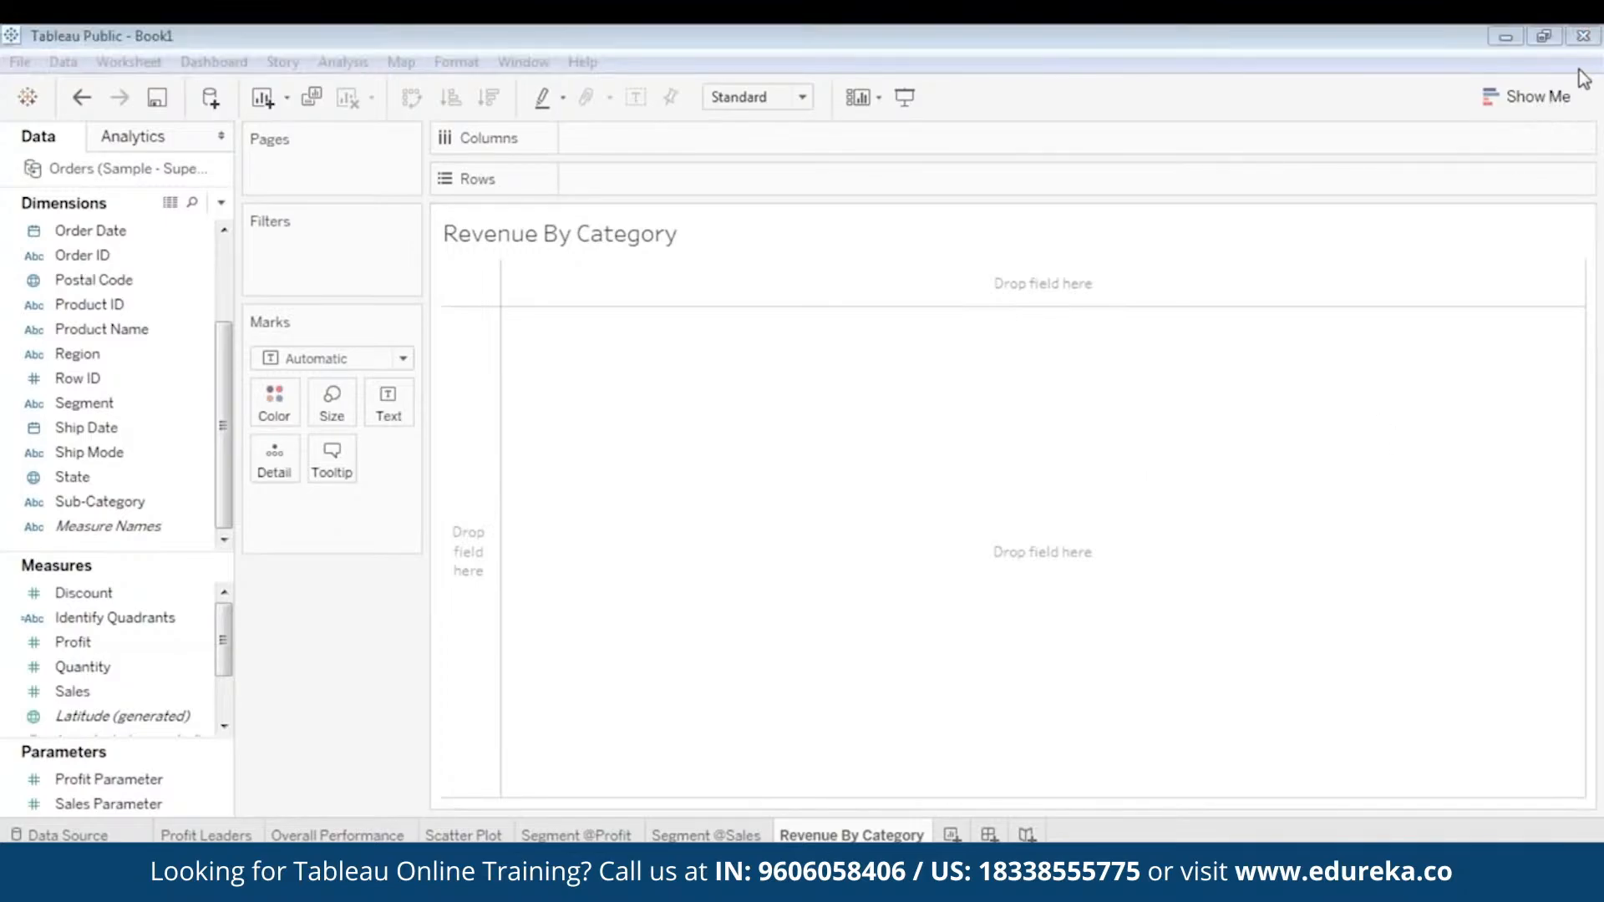
click(1265, 79)
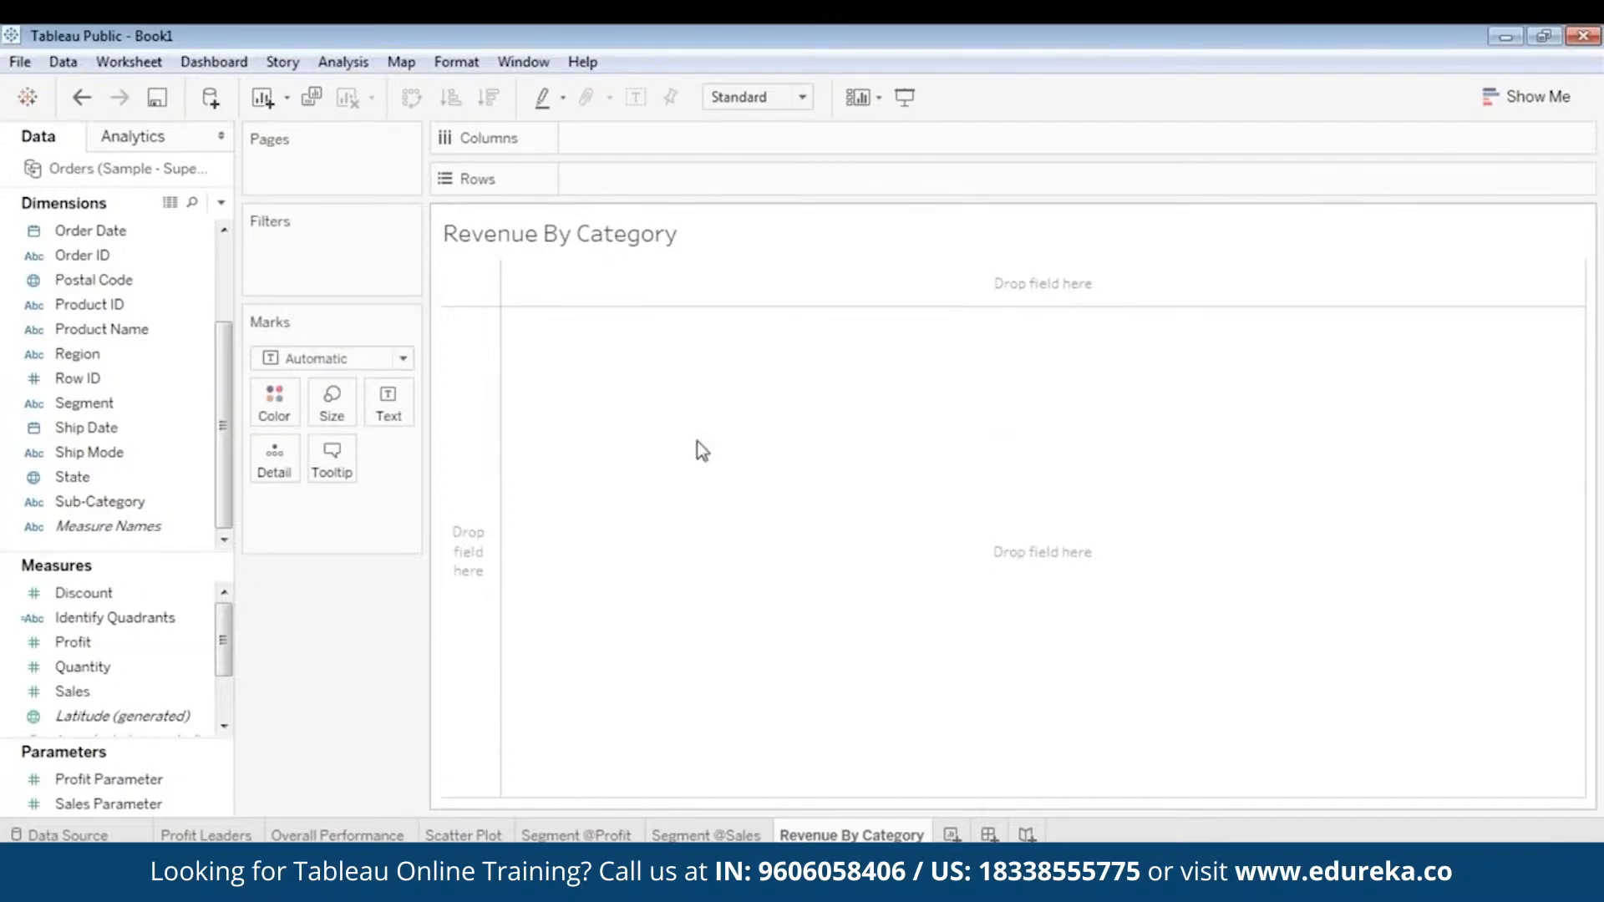
- Build a bar chart with Sales on columns and Category followed by Sub-Category on rows
click(1525, 100)
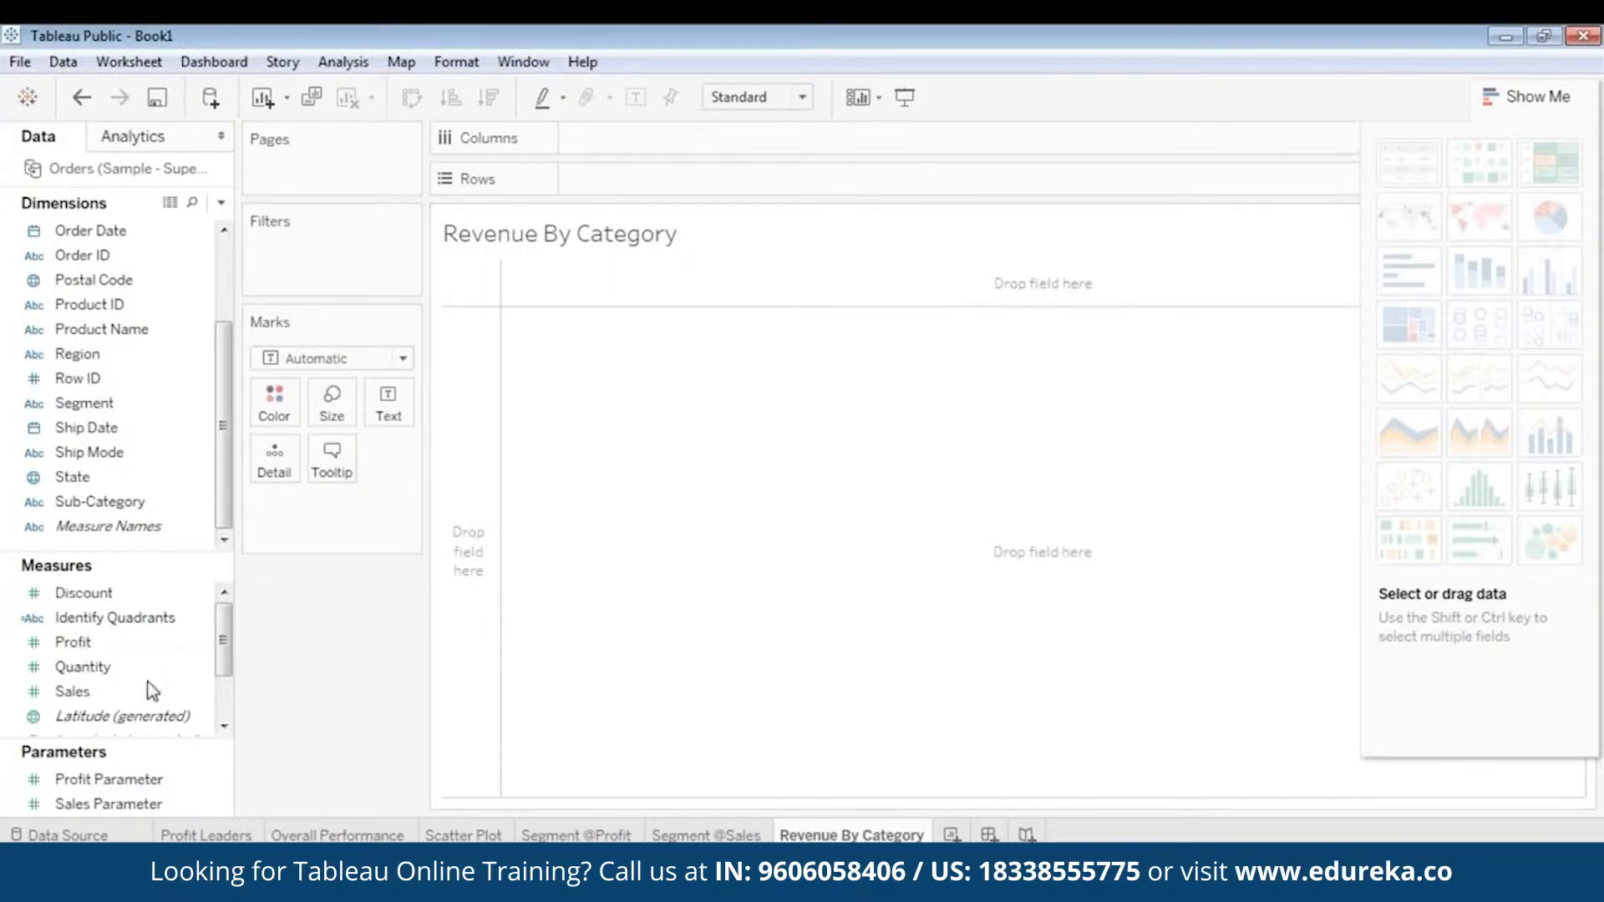
click(83, 692)
drag(84, 694, 625, 136)
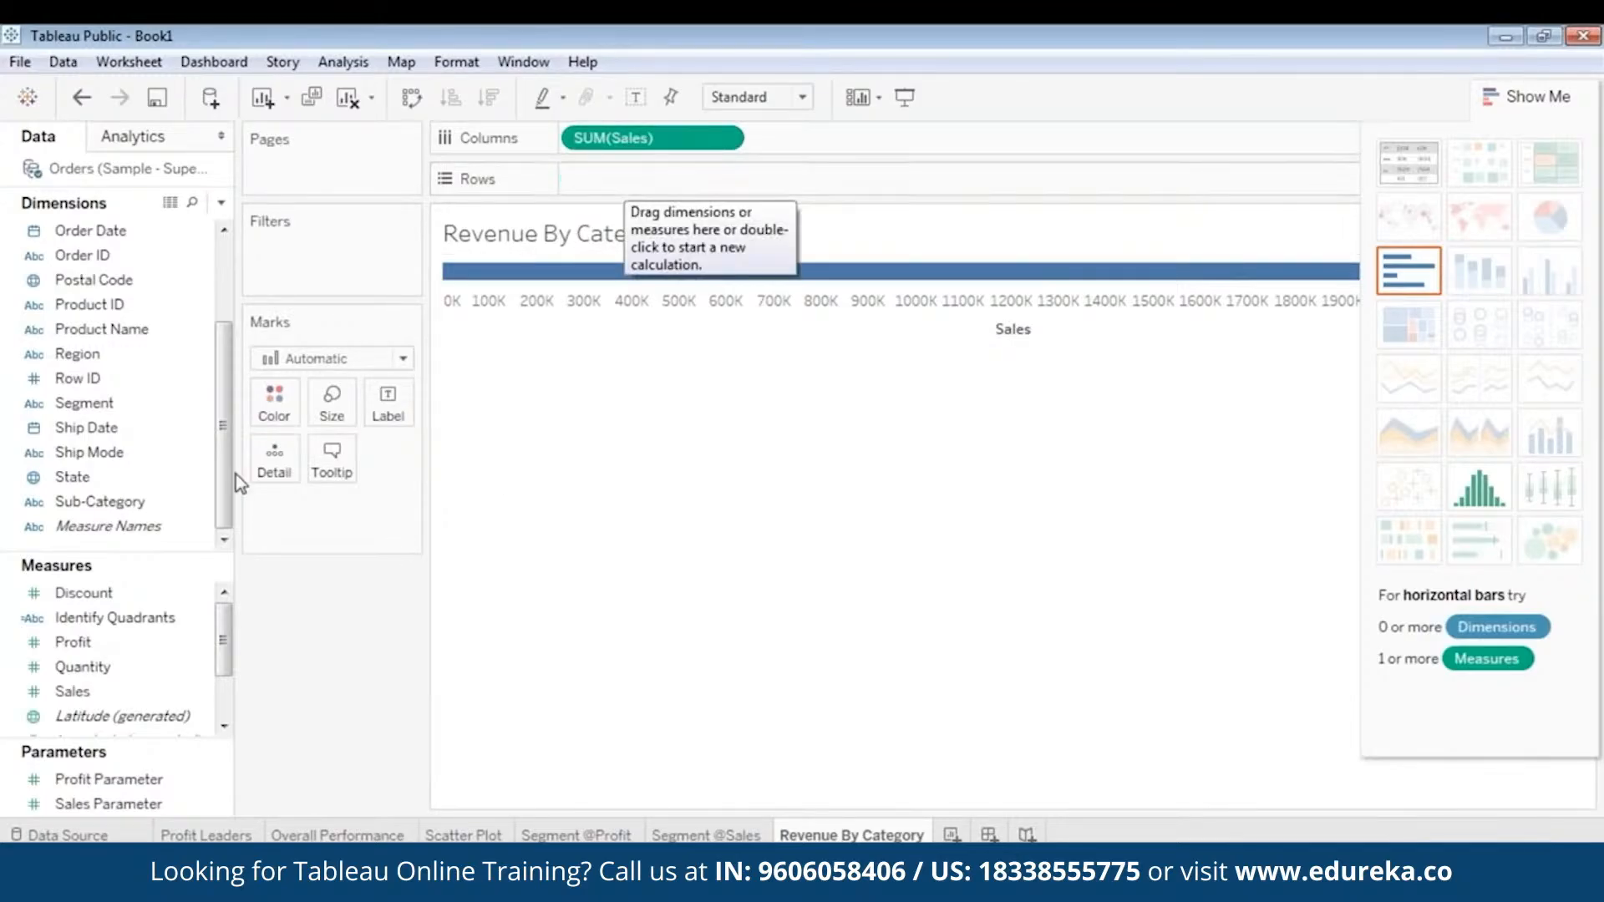
drag(222, 418, 234, 320)
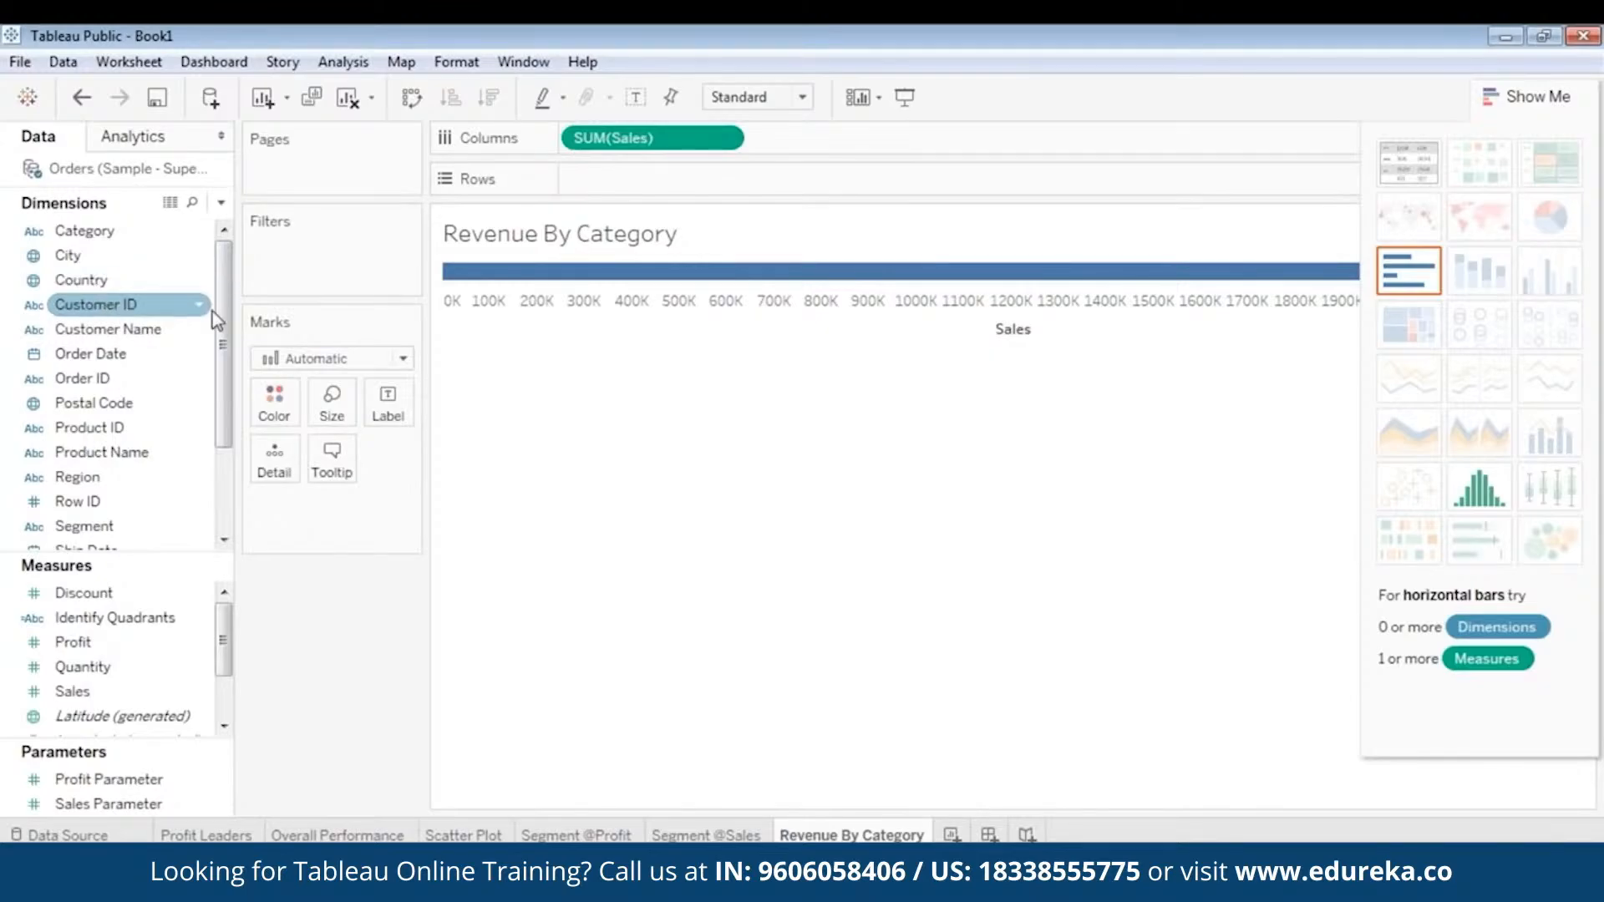
drag(96, 238, 603, 179)
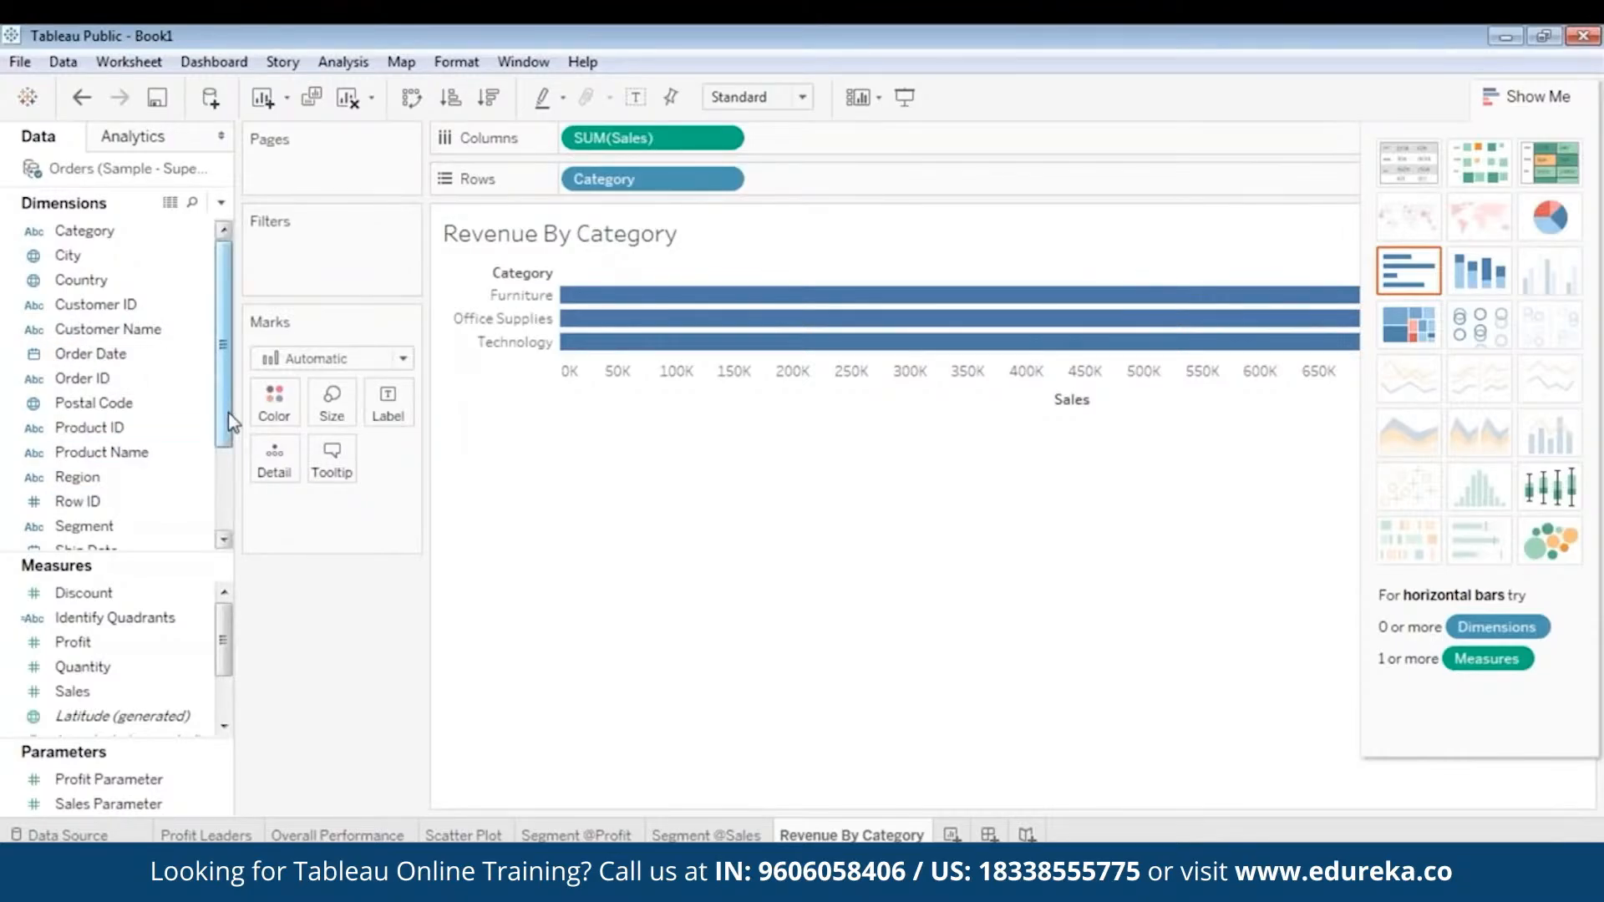
drag(224, 417, 224, 481)
drag(100, 526, 817, 182)
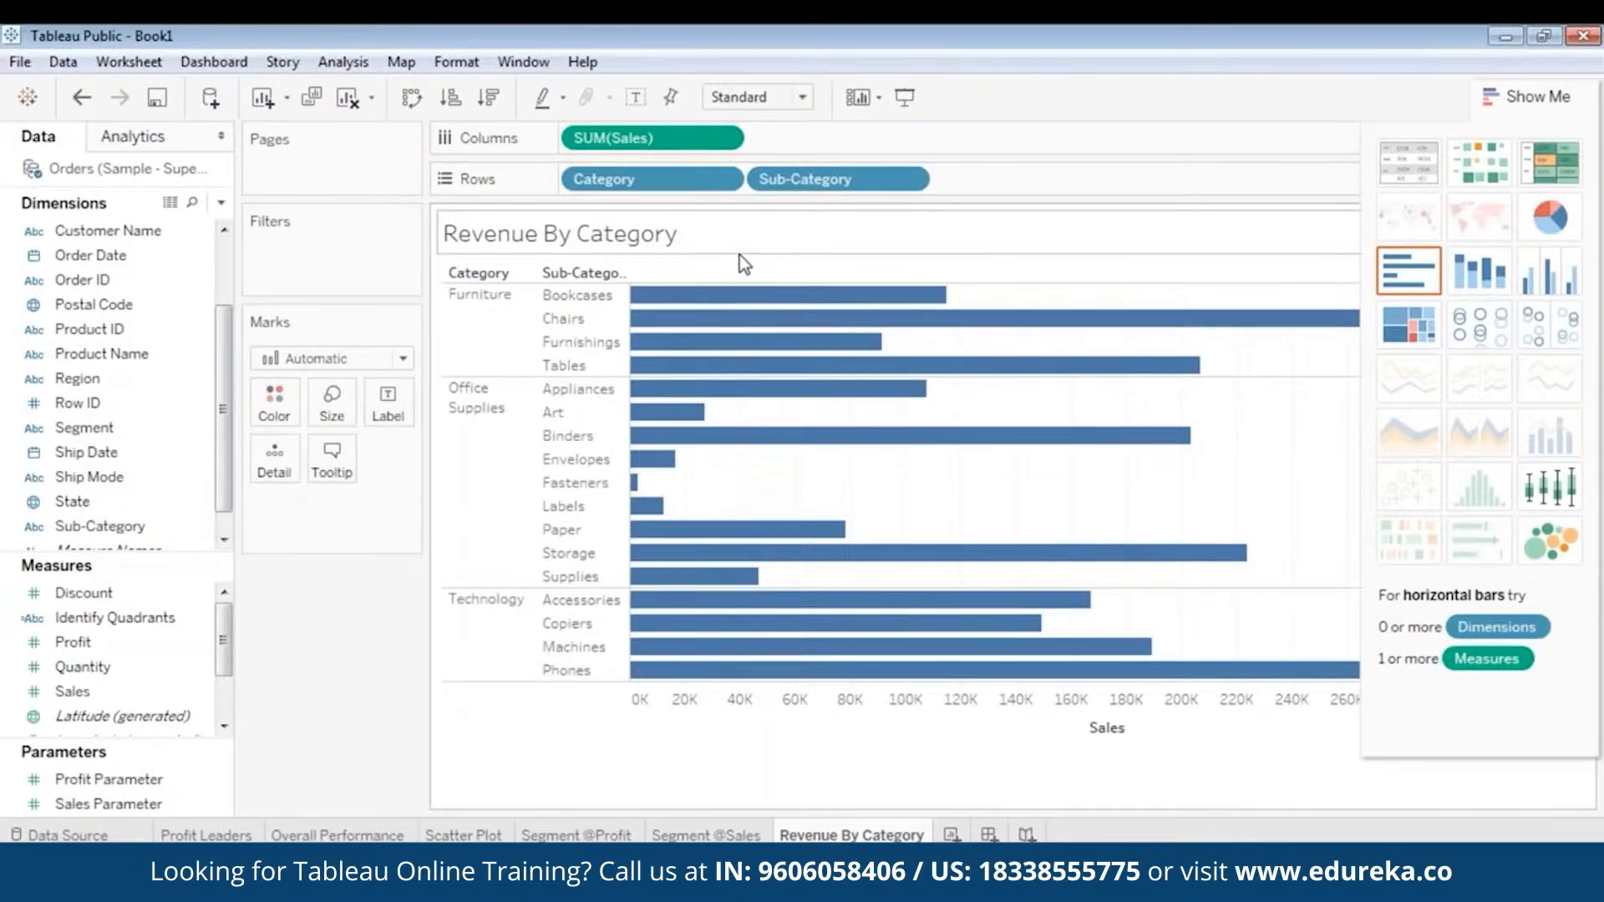
- Color the sub-category sales bars by Profit
click(90, 668)
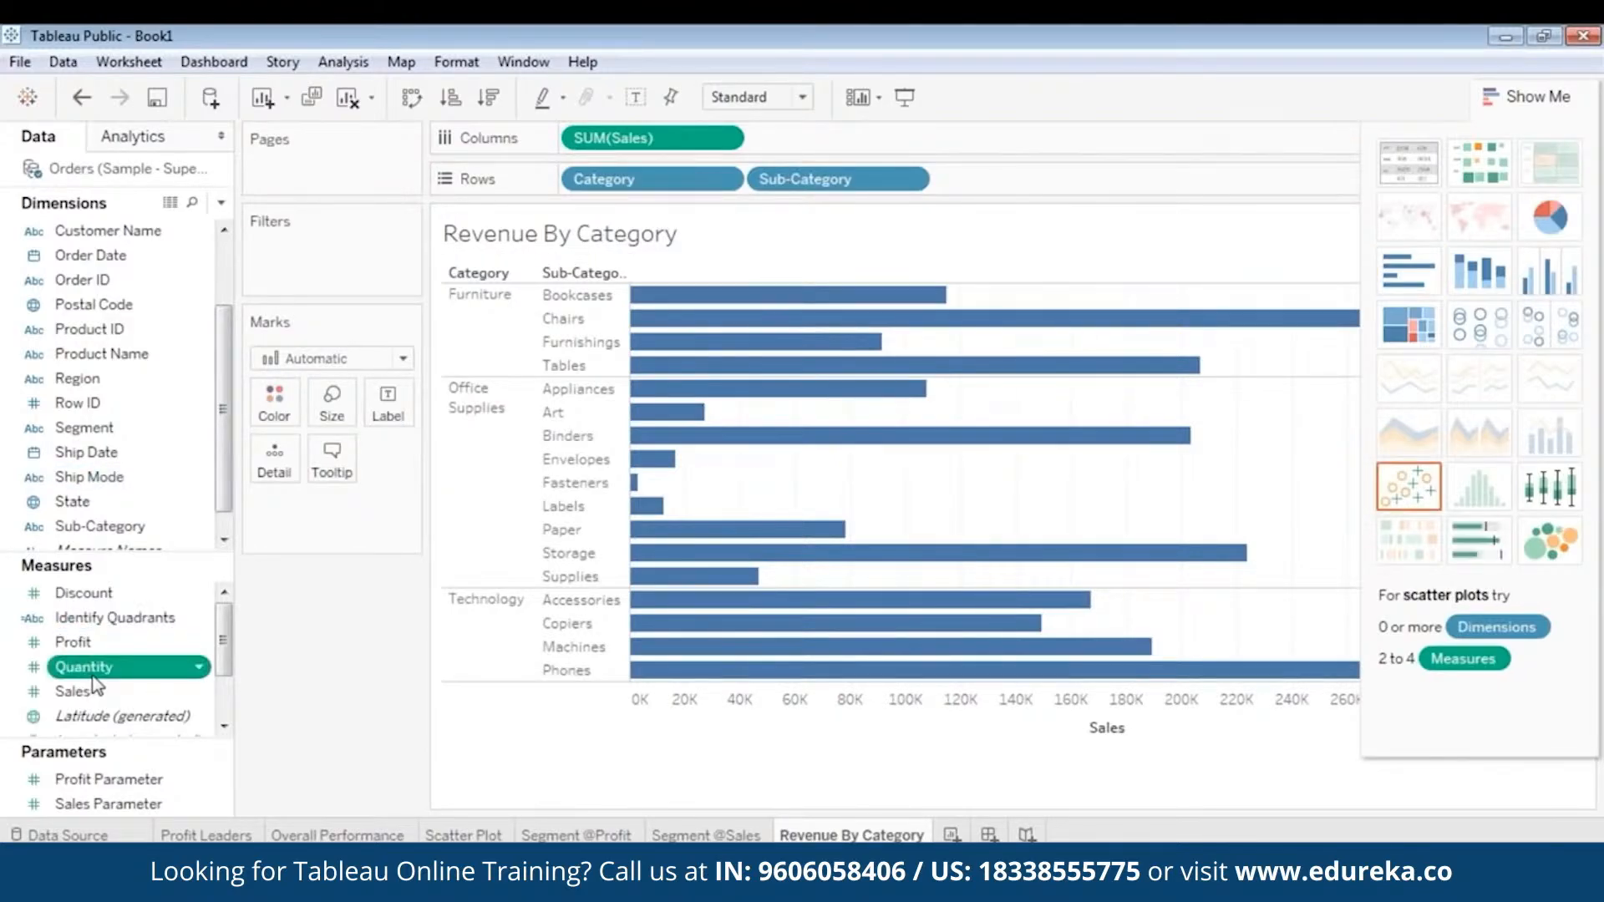
scroll(92, 677, down, 3)
scroll(84, 660, up, 3)
ctrl+click(76, 642)
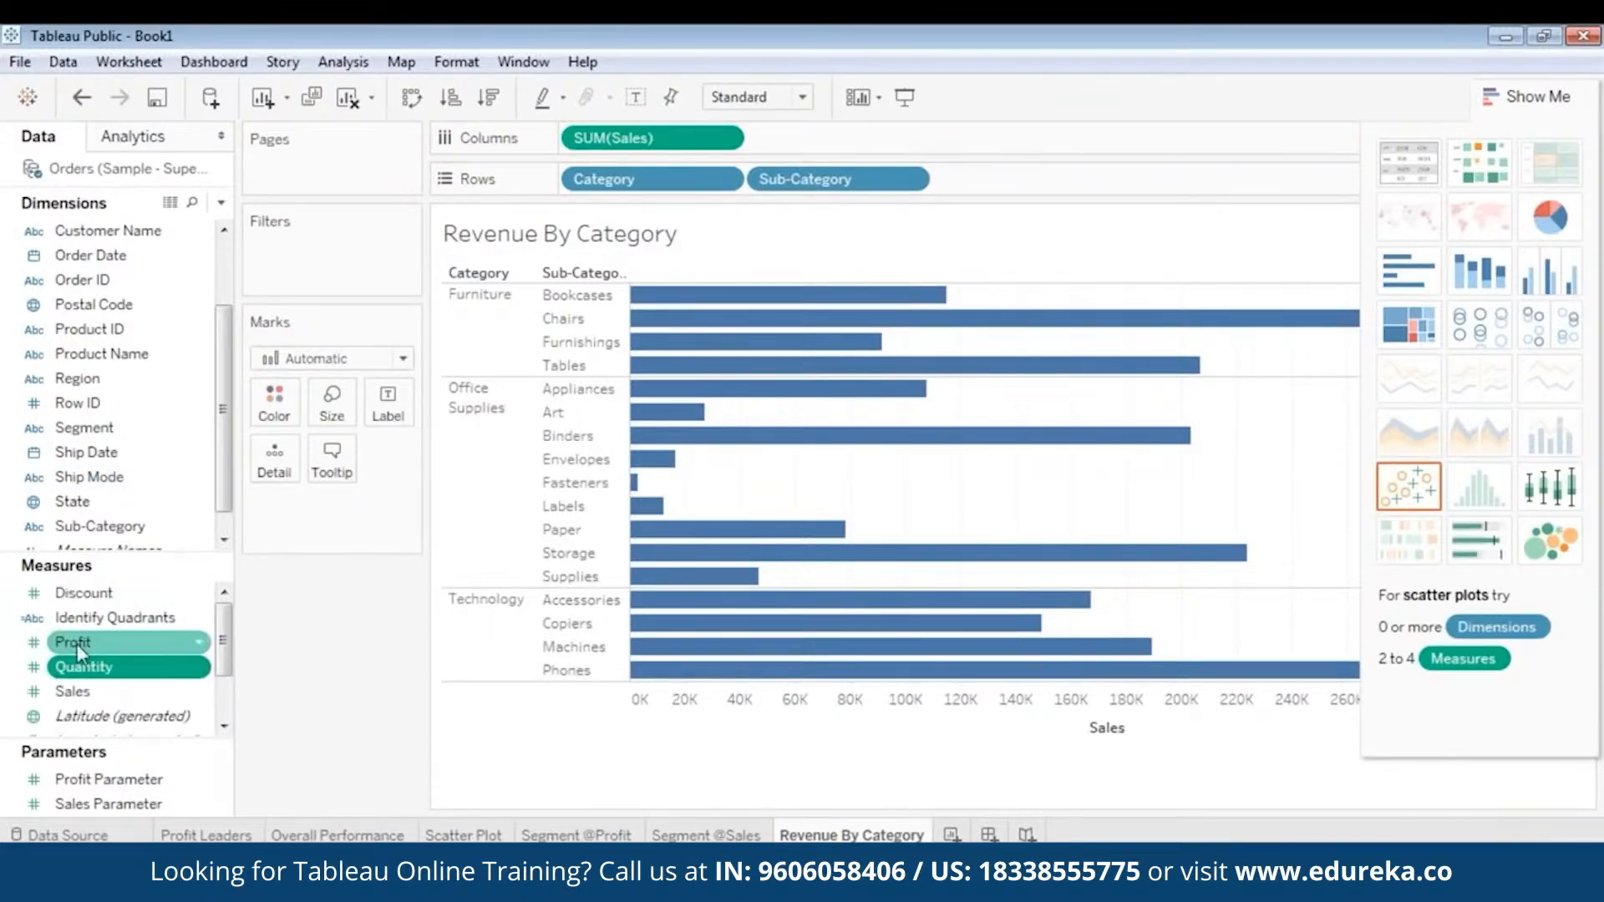
click(77, 644)
drag(77, 644, 254, 394)
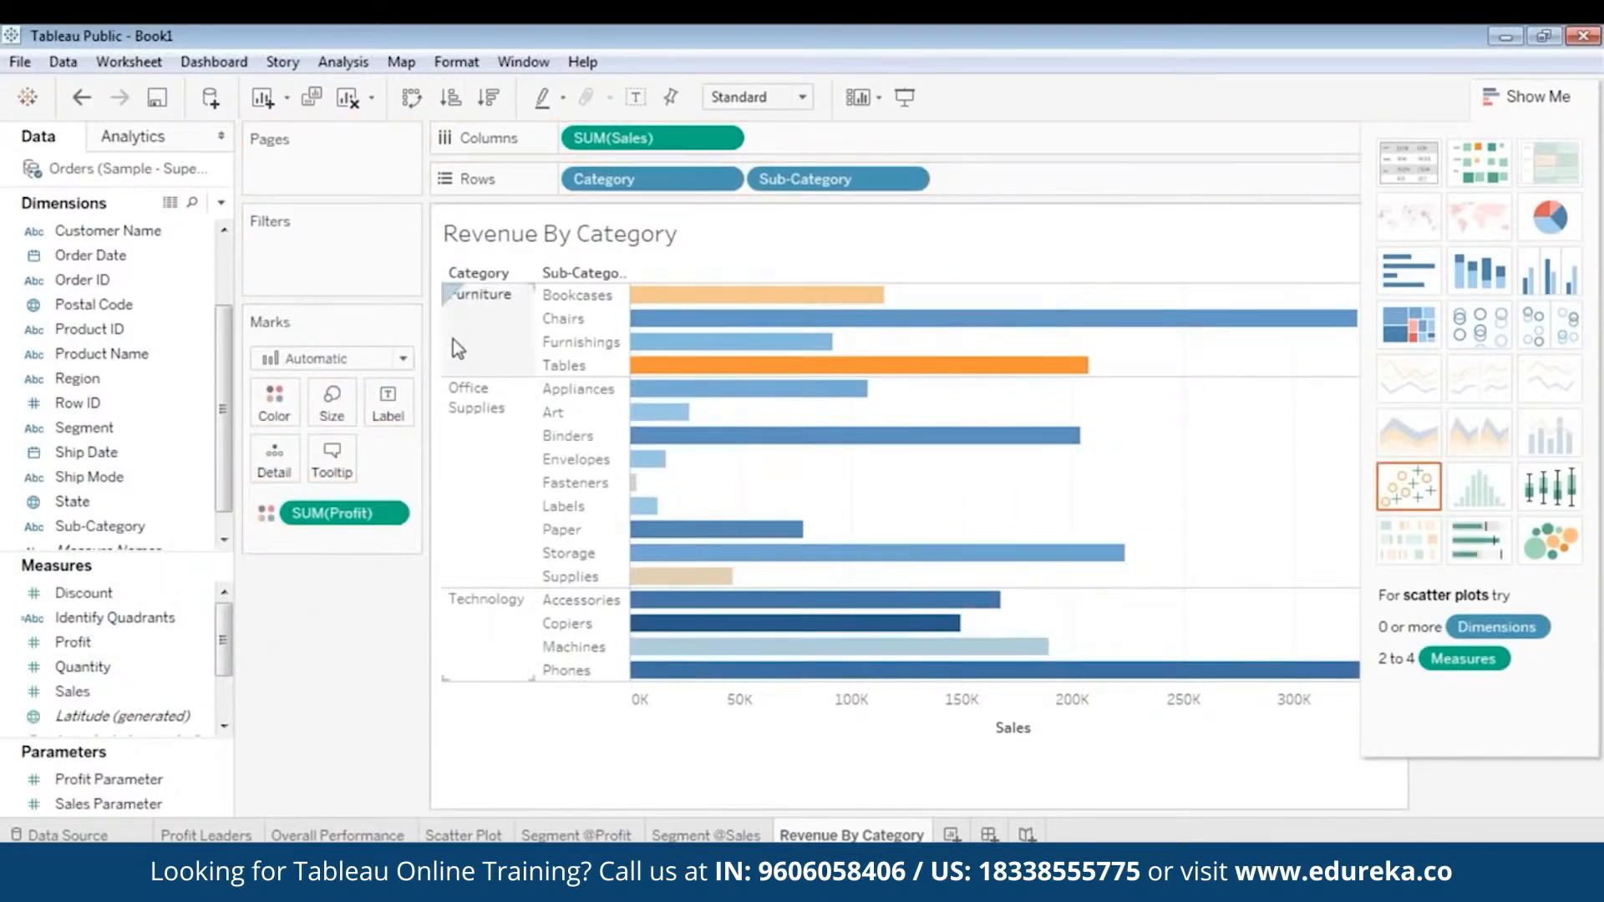
mouse_move(755, 336)
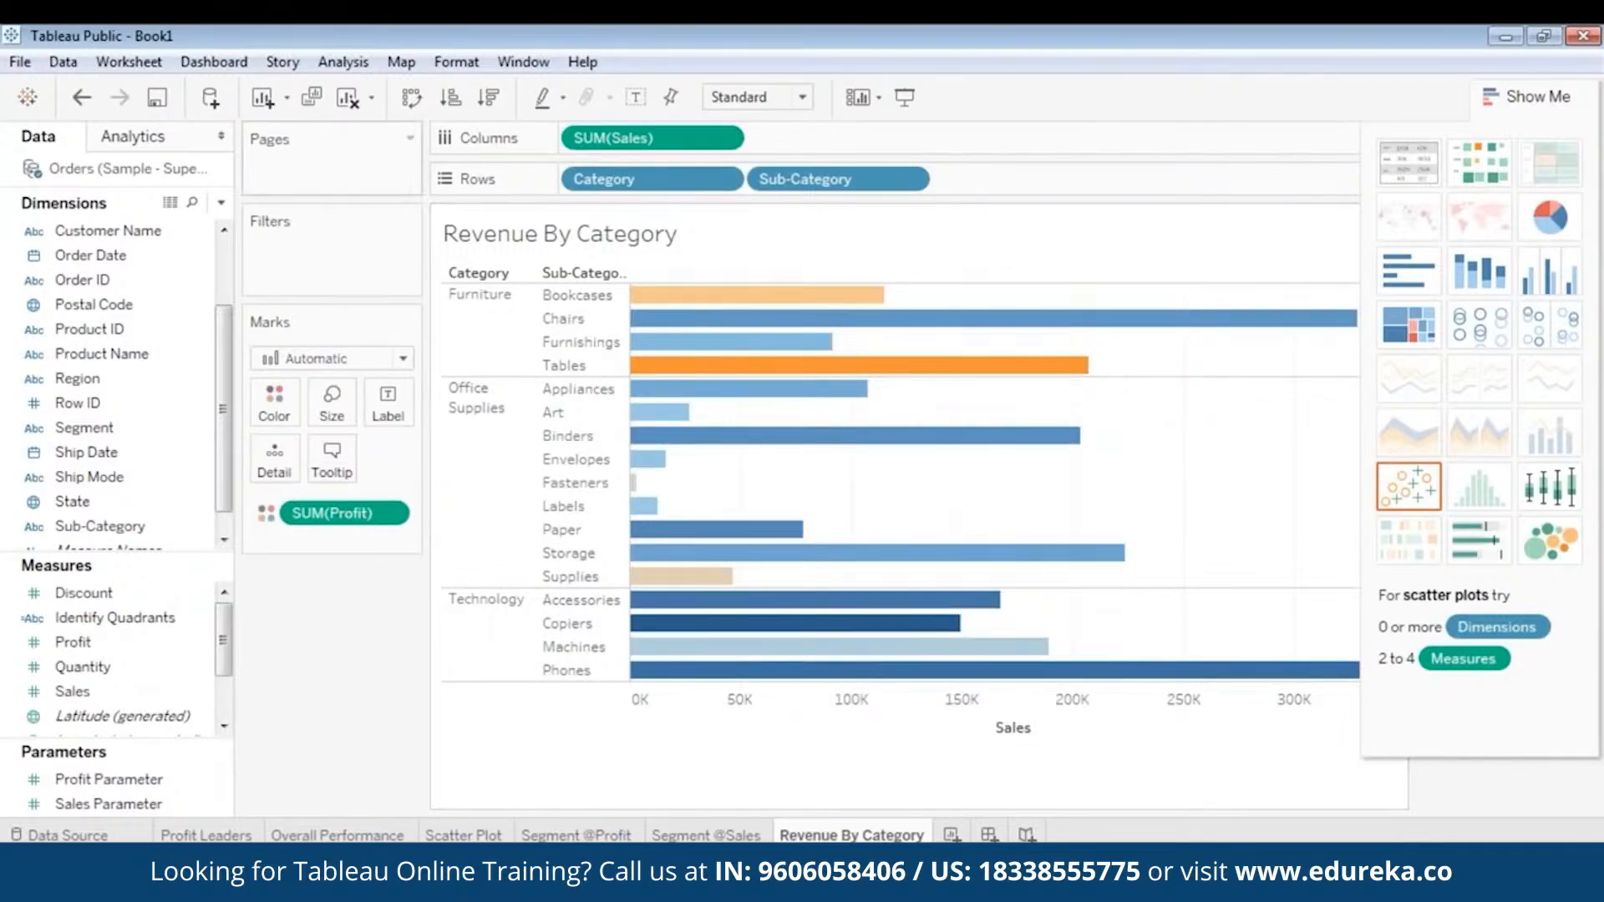
- Add a Region filter that includes Central, East, South and West
scroll(125, 280, up, 4)
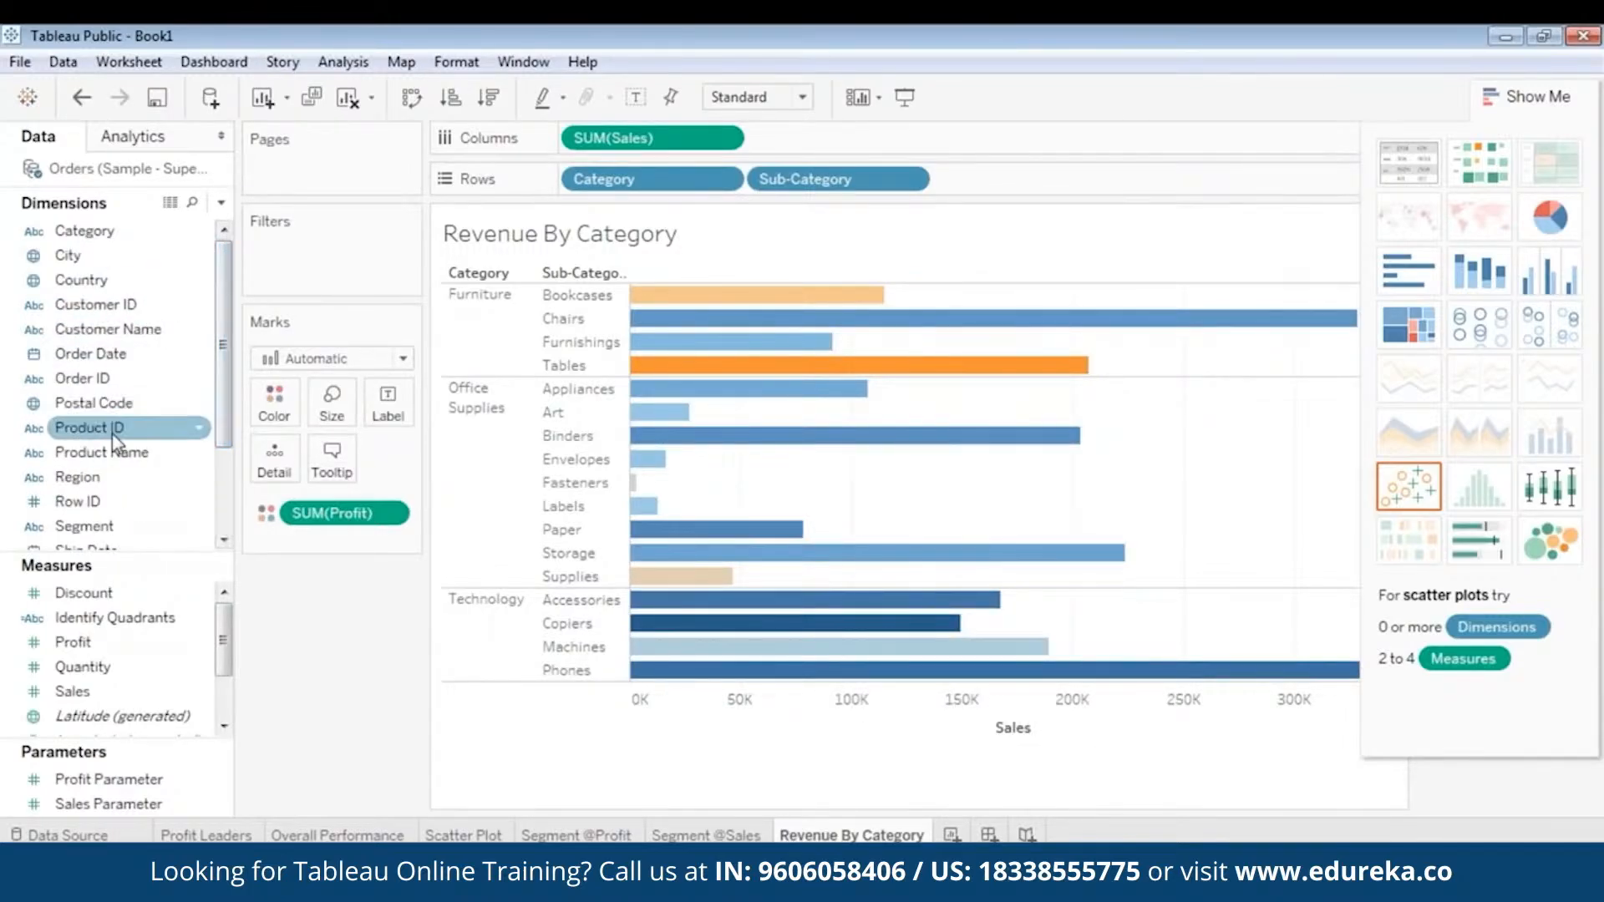
scroll(113, 442, down, 3)
drag(88, 411, 317, 252)
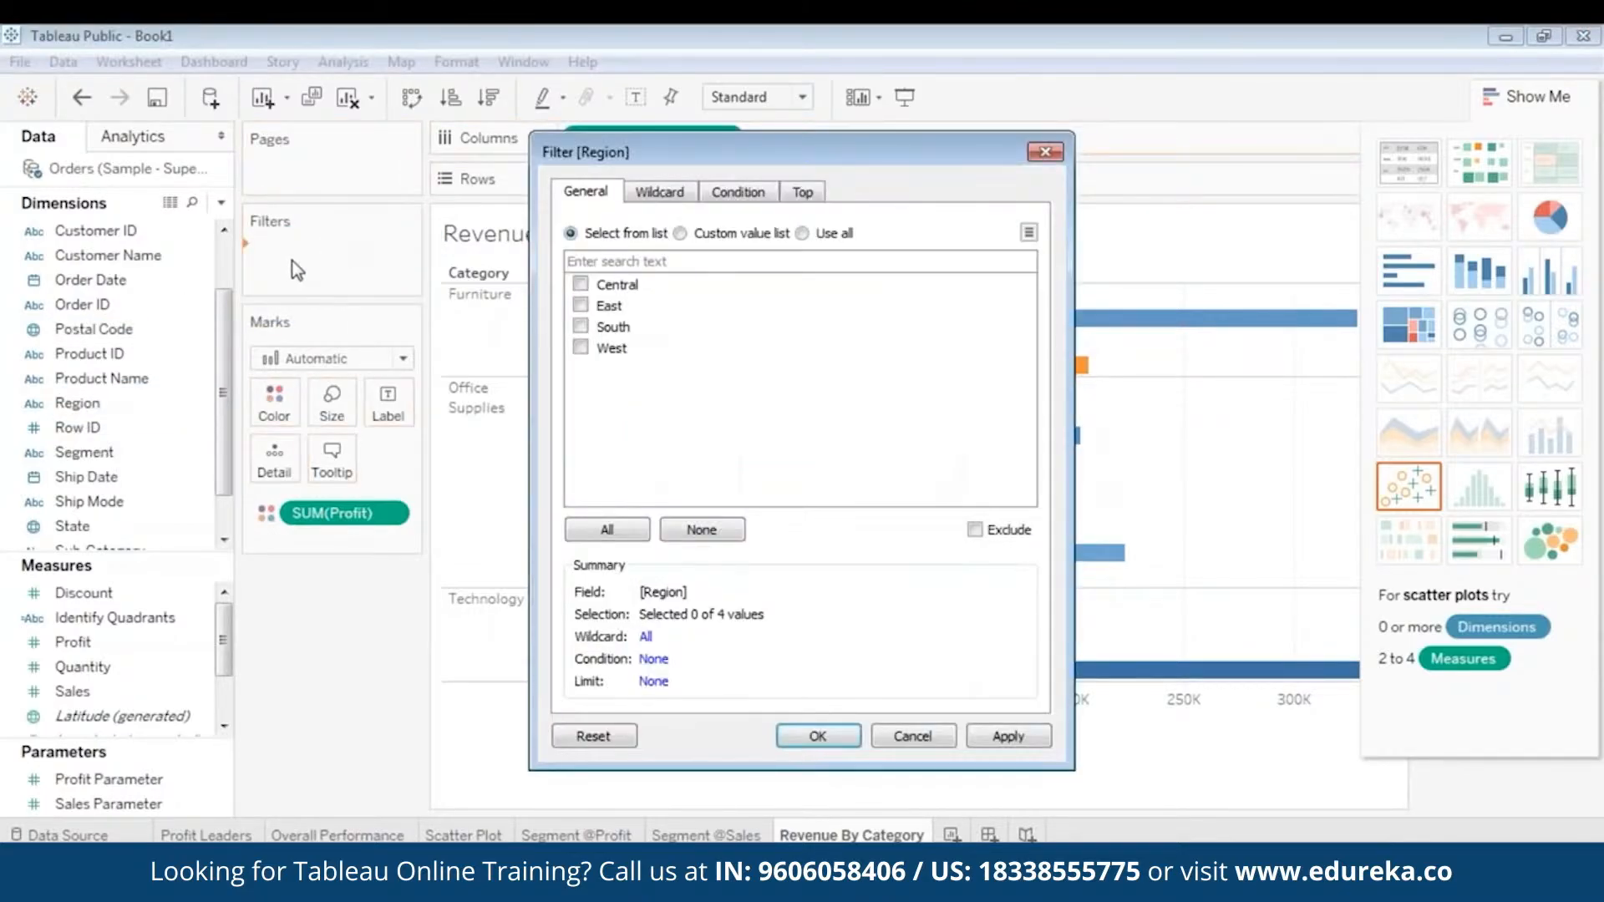
click(581, 306)
click(580, 327)
click(580, 347)
click(974, 740)
click(818, 736)
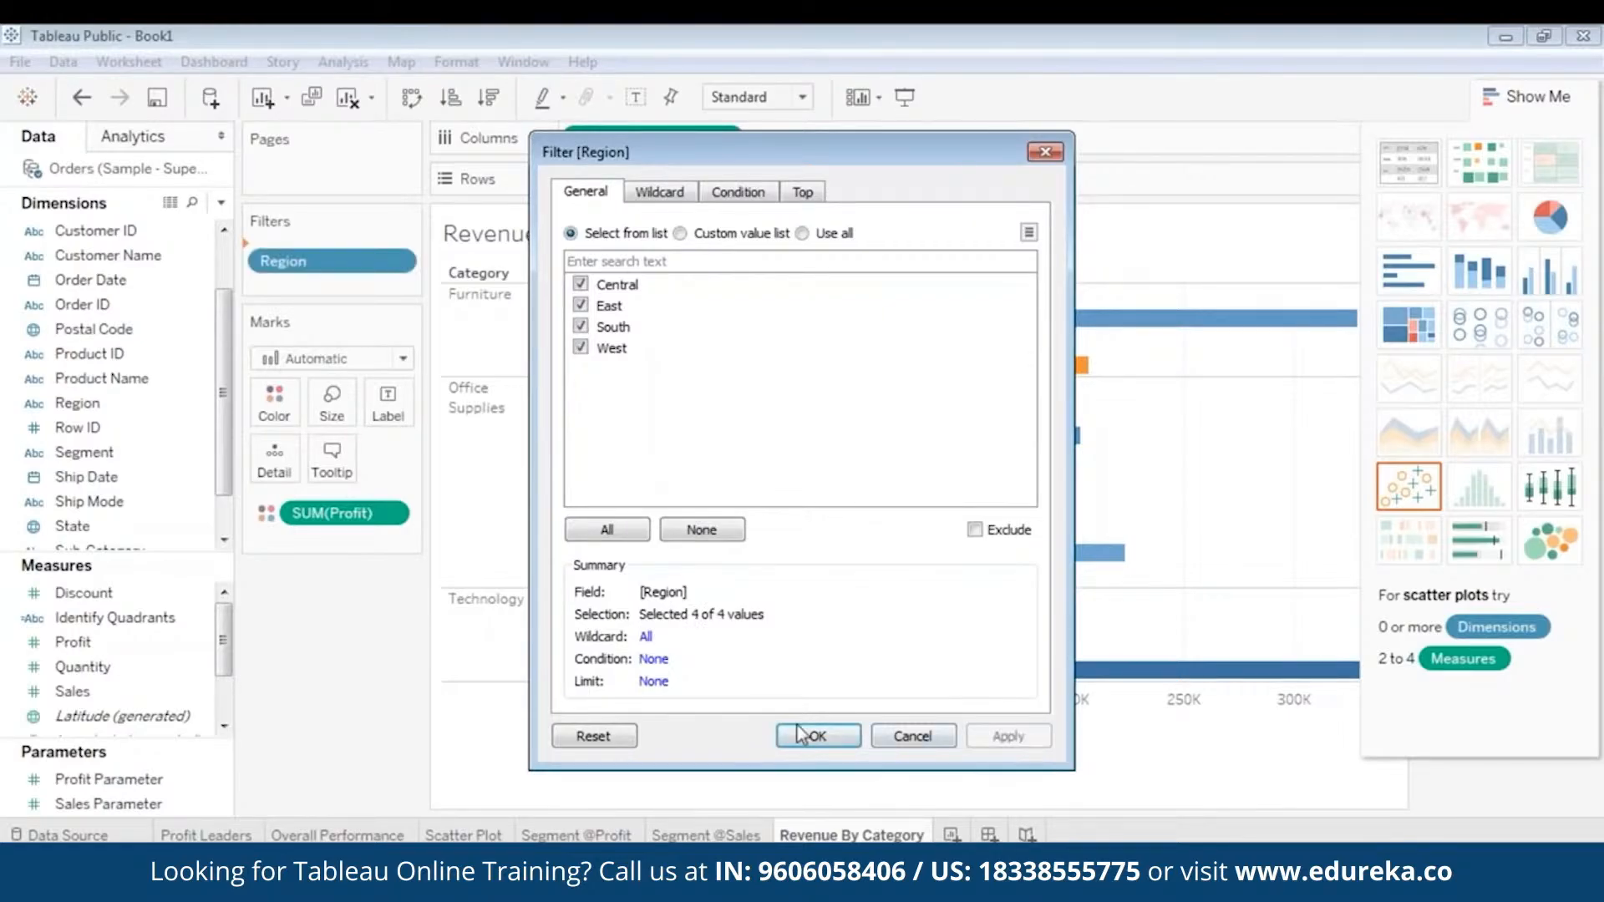
- Add a State filter with all states selected
click(102, 378)
scroll(112, 409, down, 2)
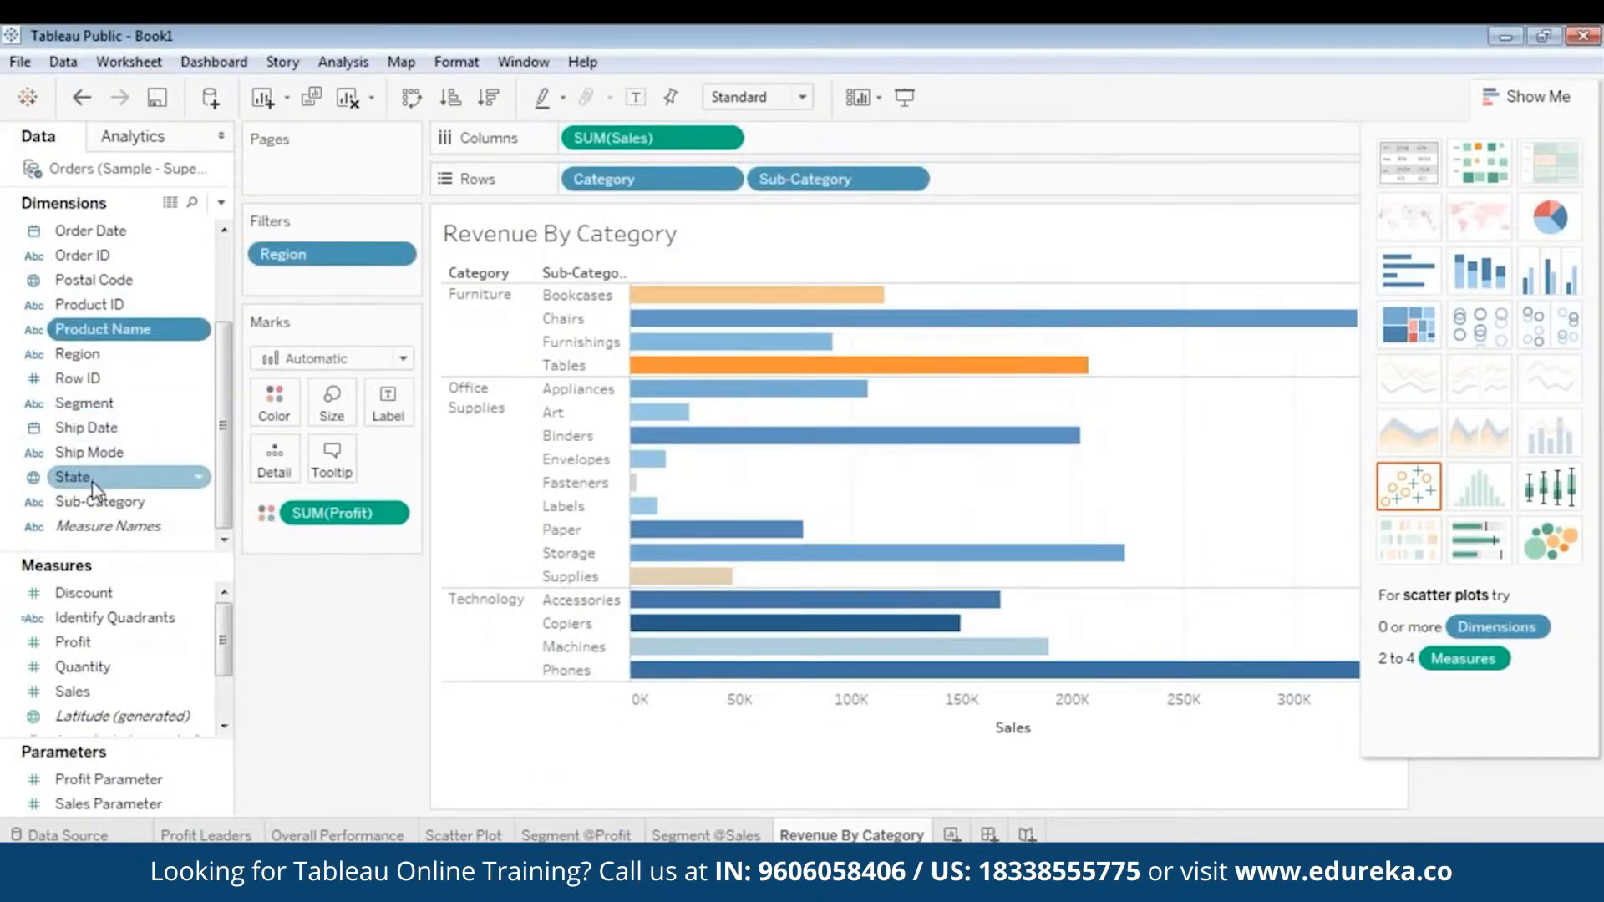
drag(94, 482, 315, 289)
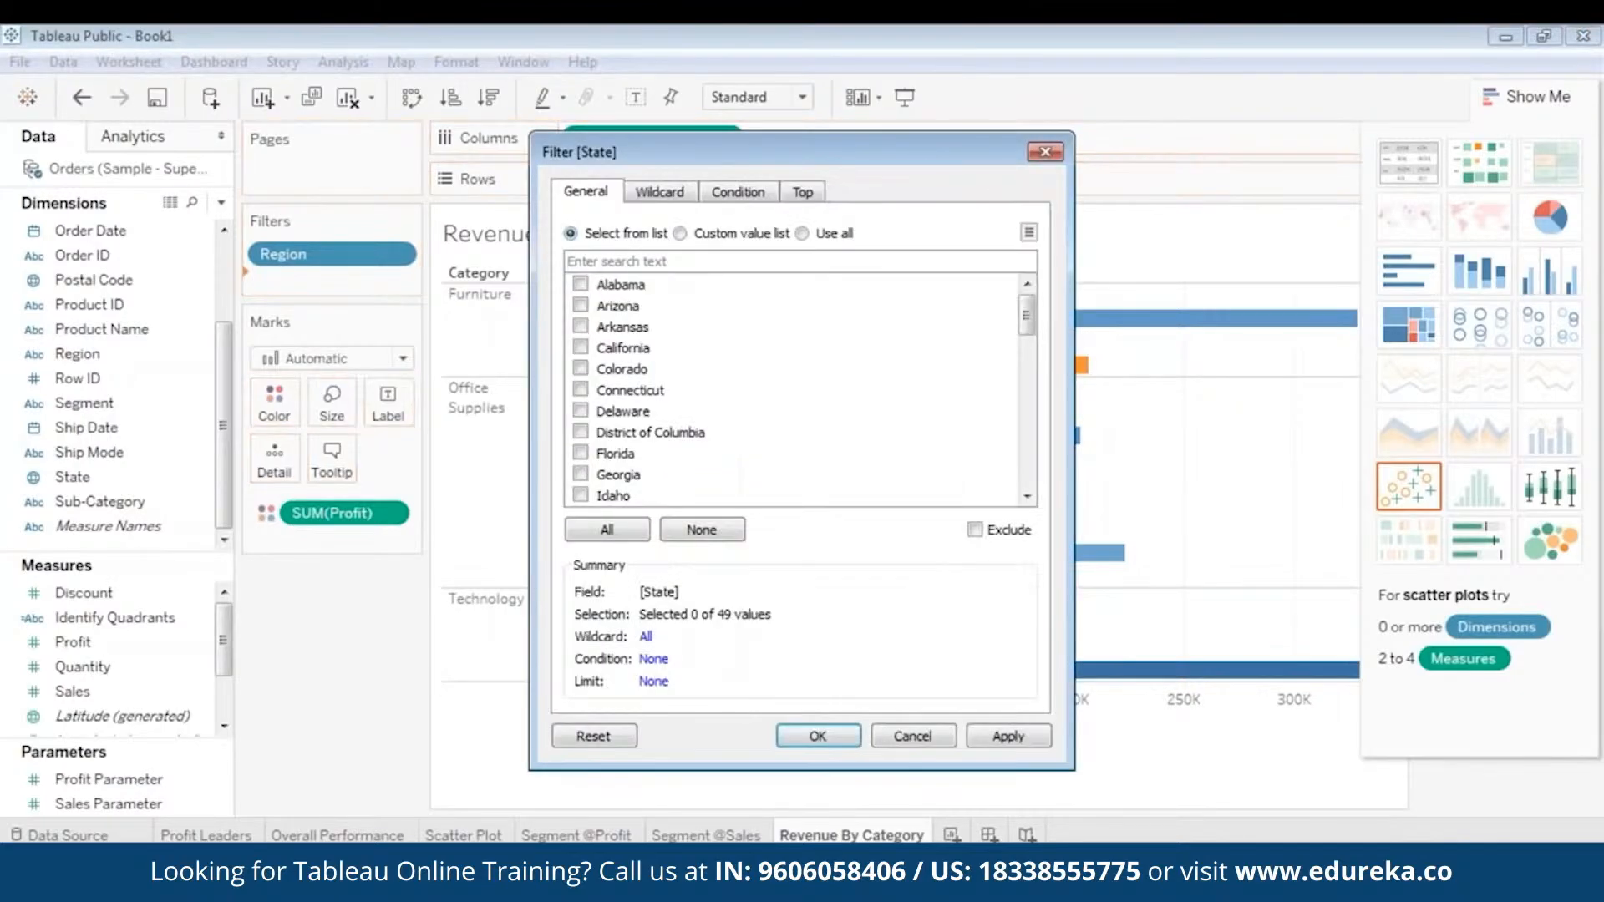
click(596, 535)
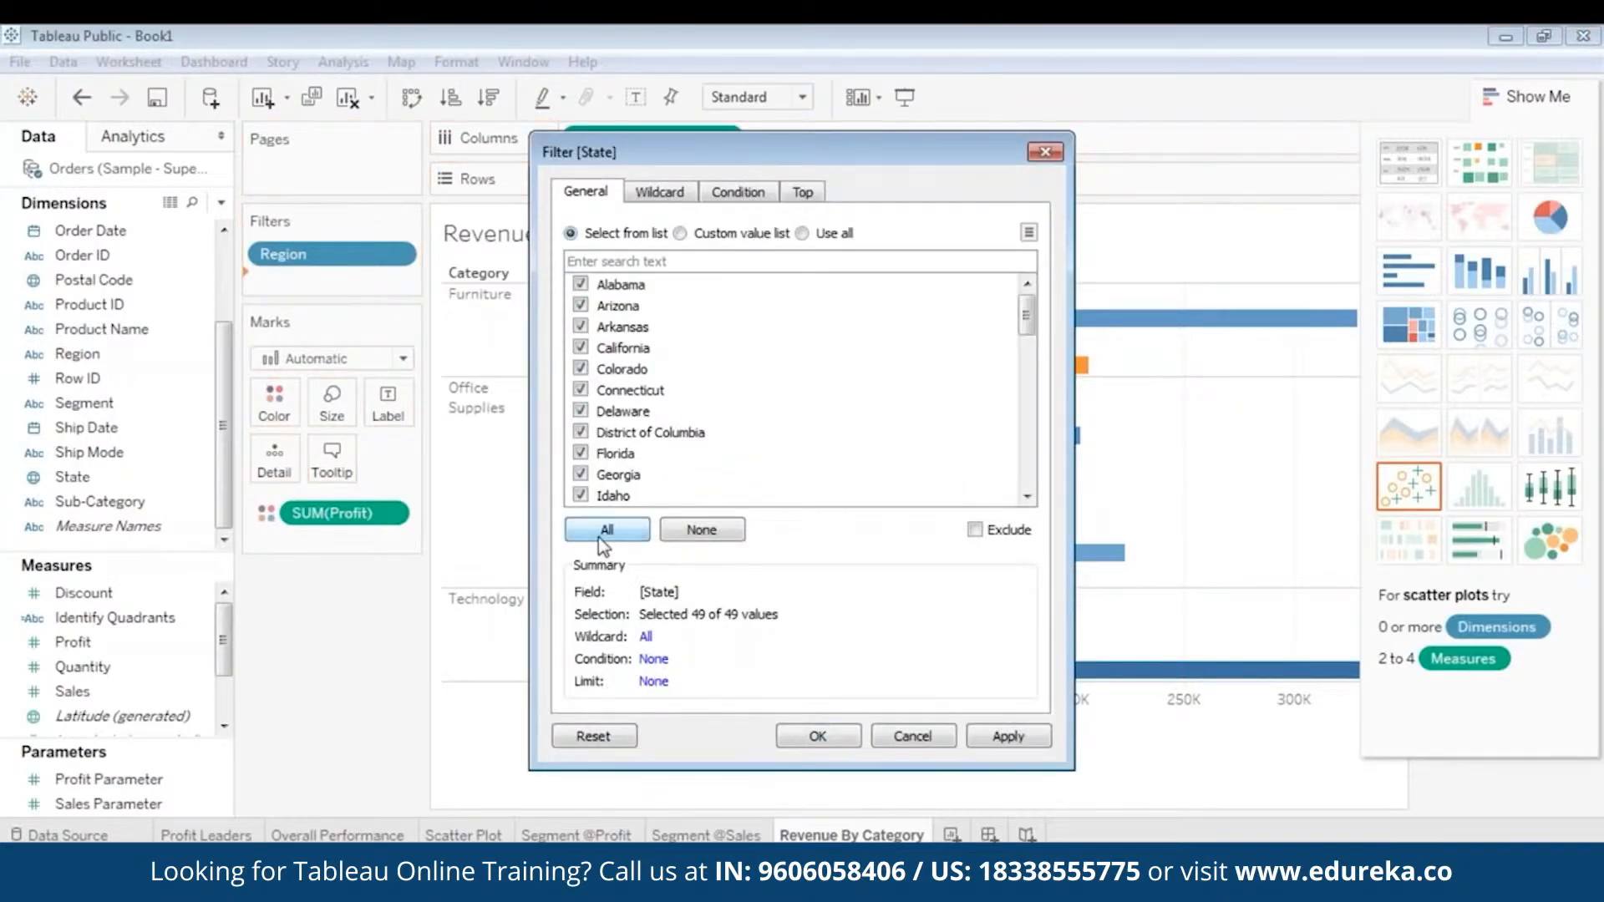
click(1027, 739)
click(848, 738)
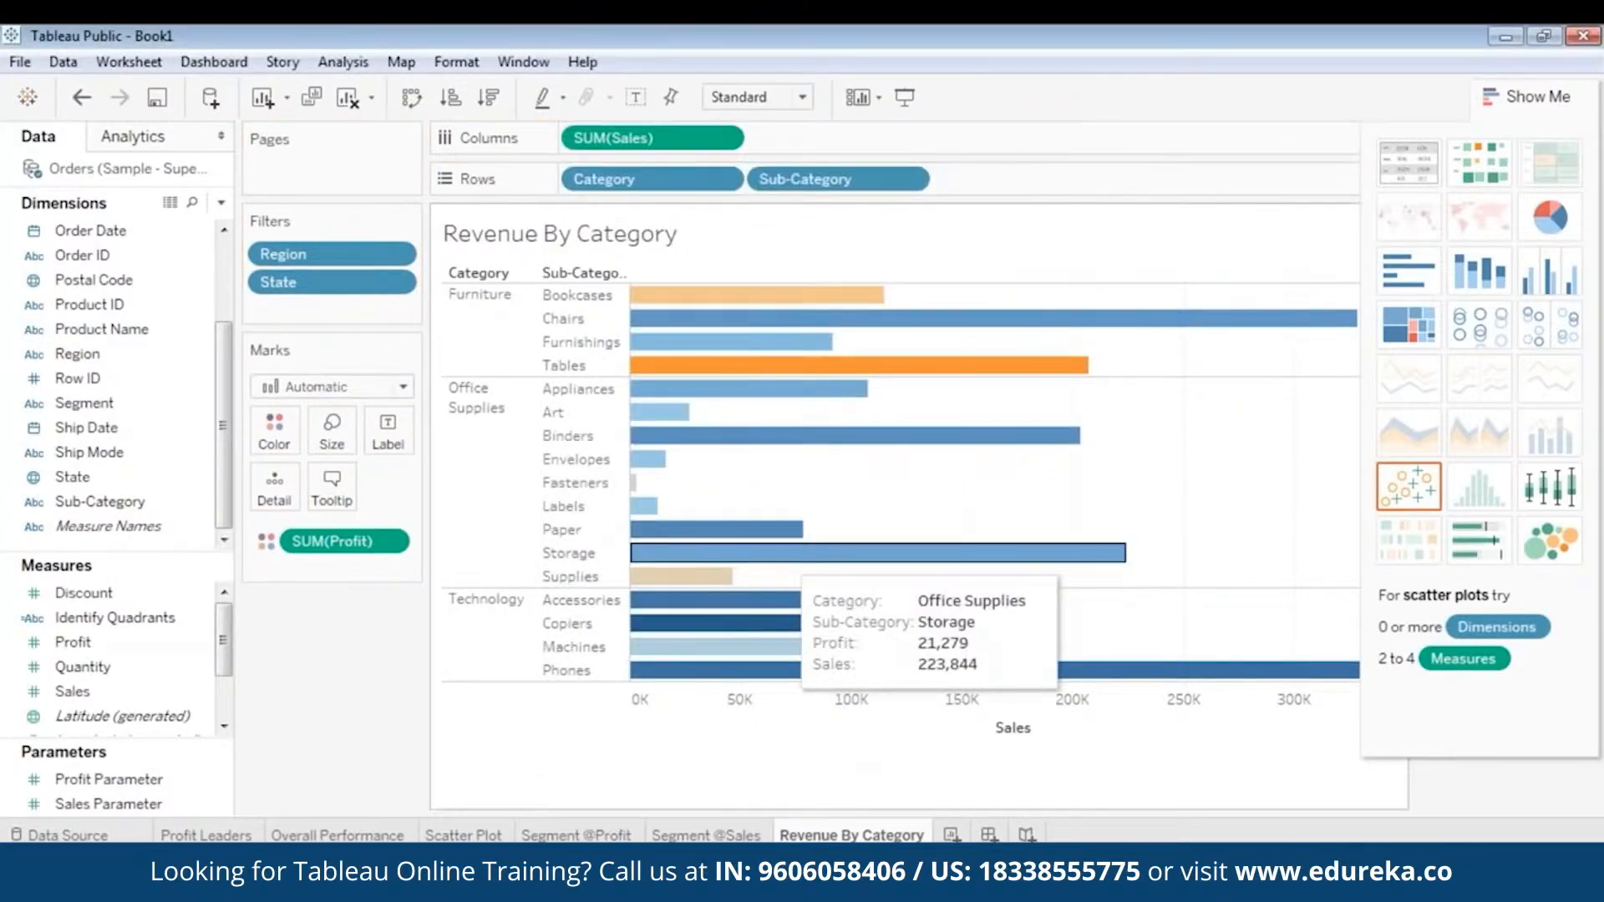
- Add a Segment filter with all segments selected and hide the chart type suggestions
drag(83, 403, 352, 312)
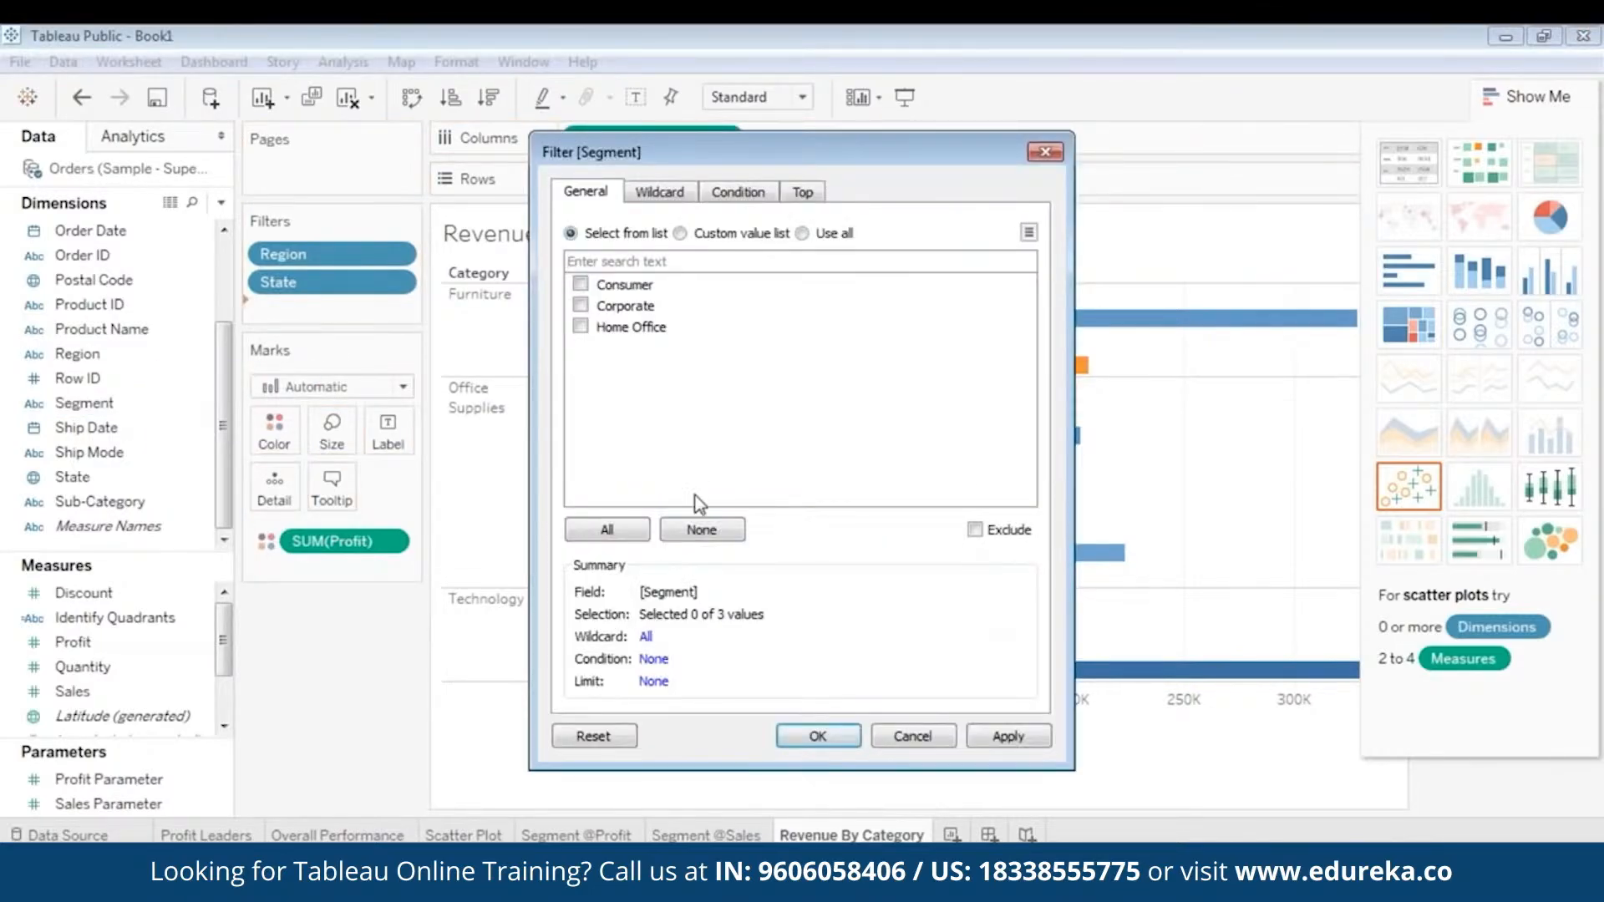
click(607, 528)
click(1015, 735)
click(843, 738)
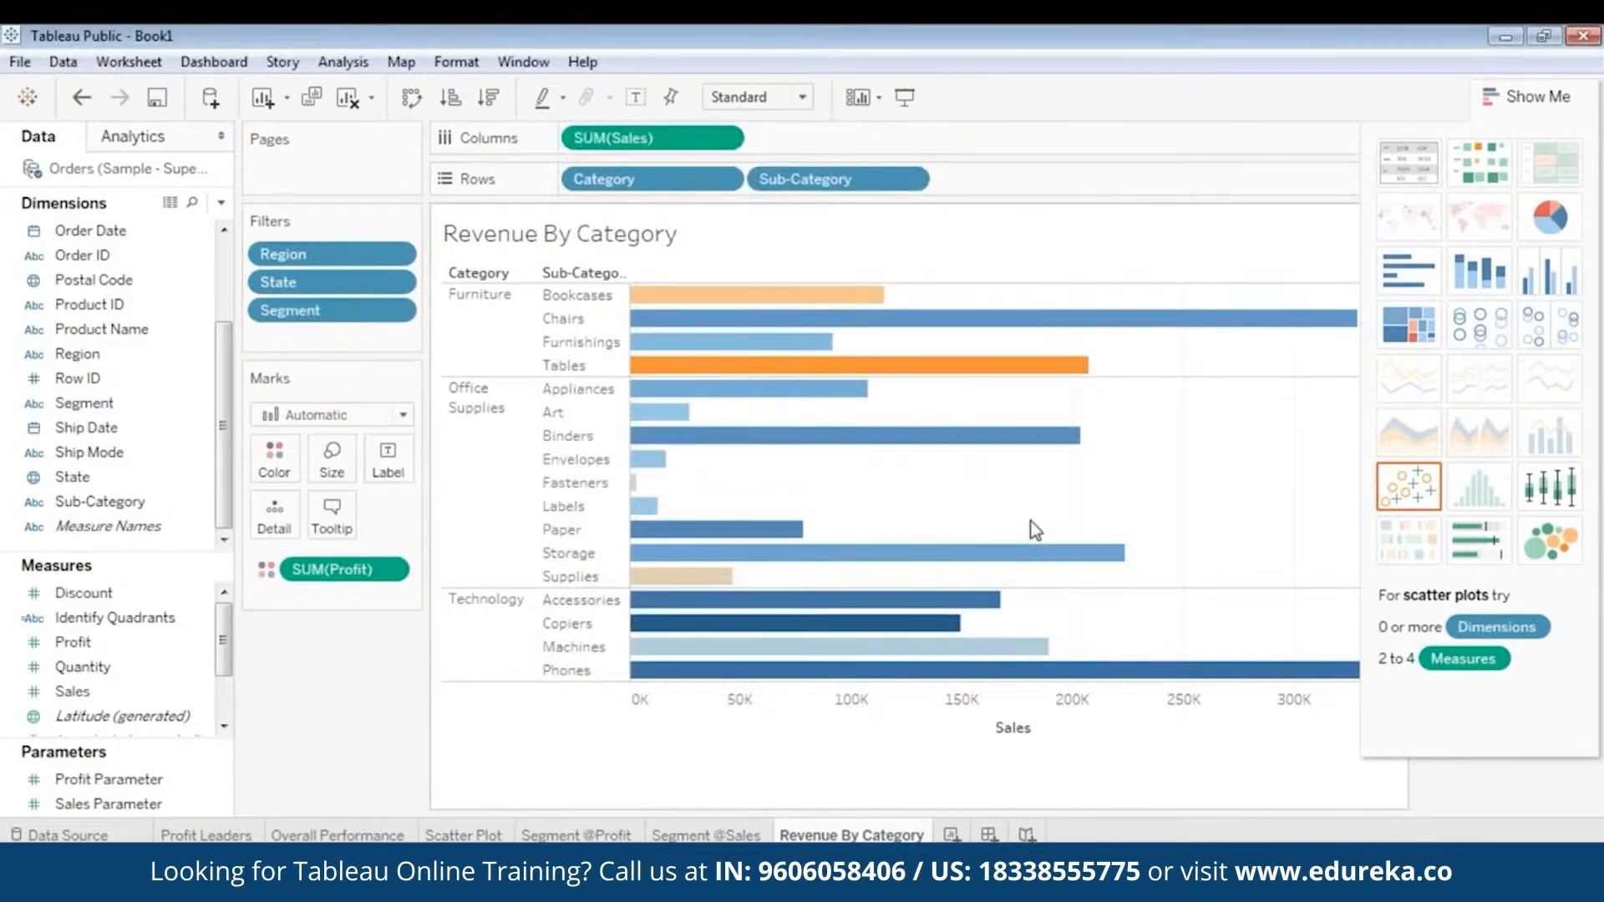
click(1529, 96)
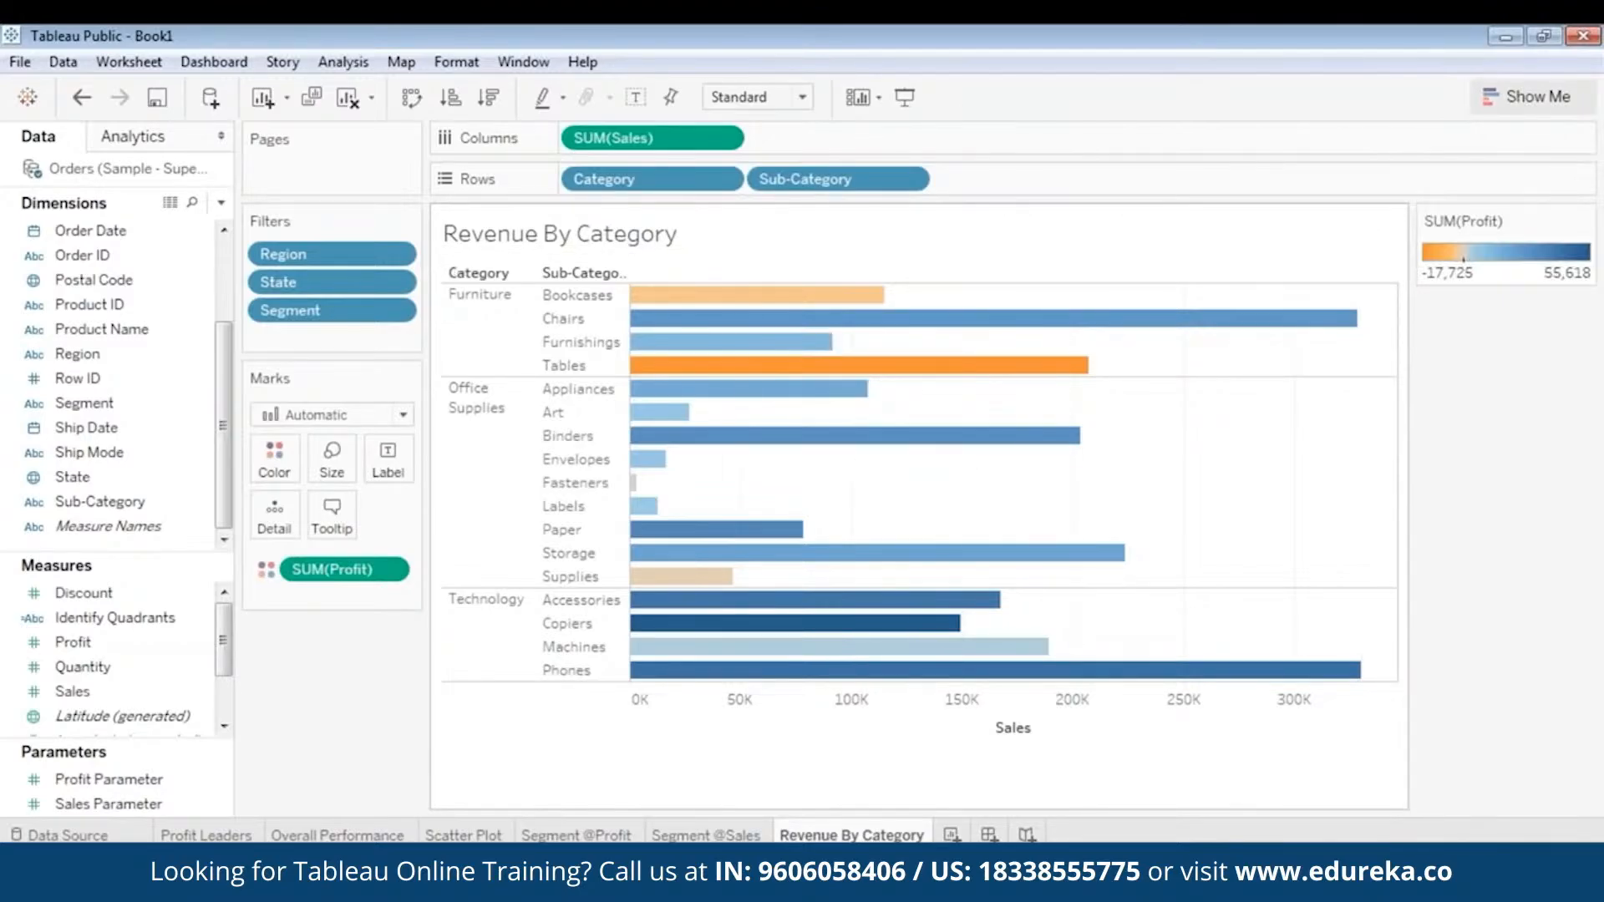
- Show the Region, State and Segment filters on the sheet and arrange them in that order beneath the profit color legend
right_click(338, 256)
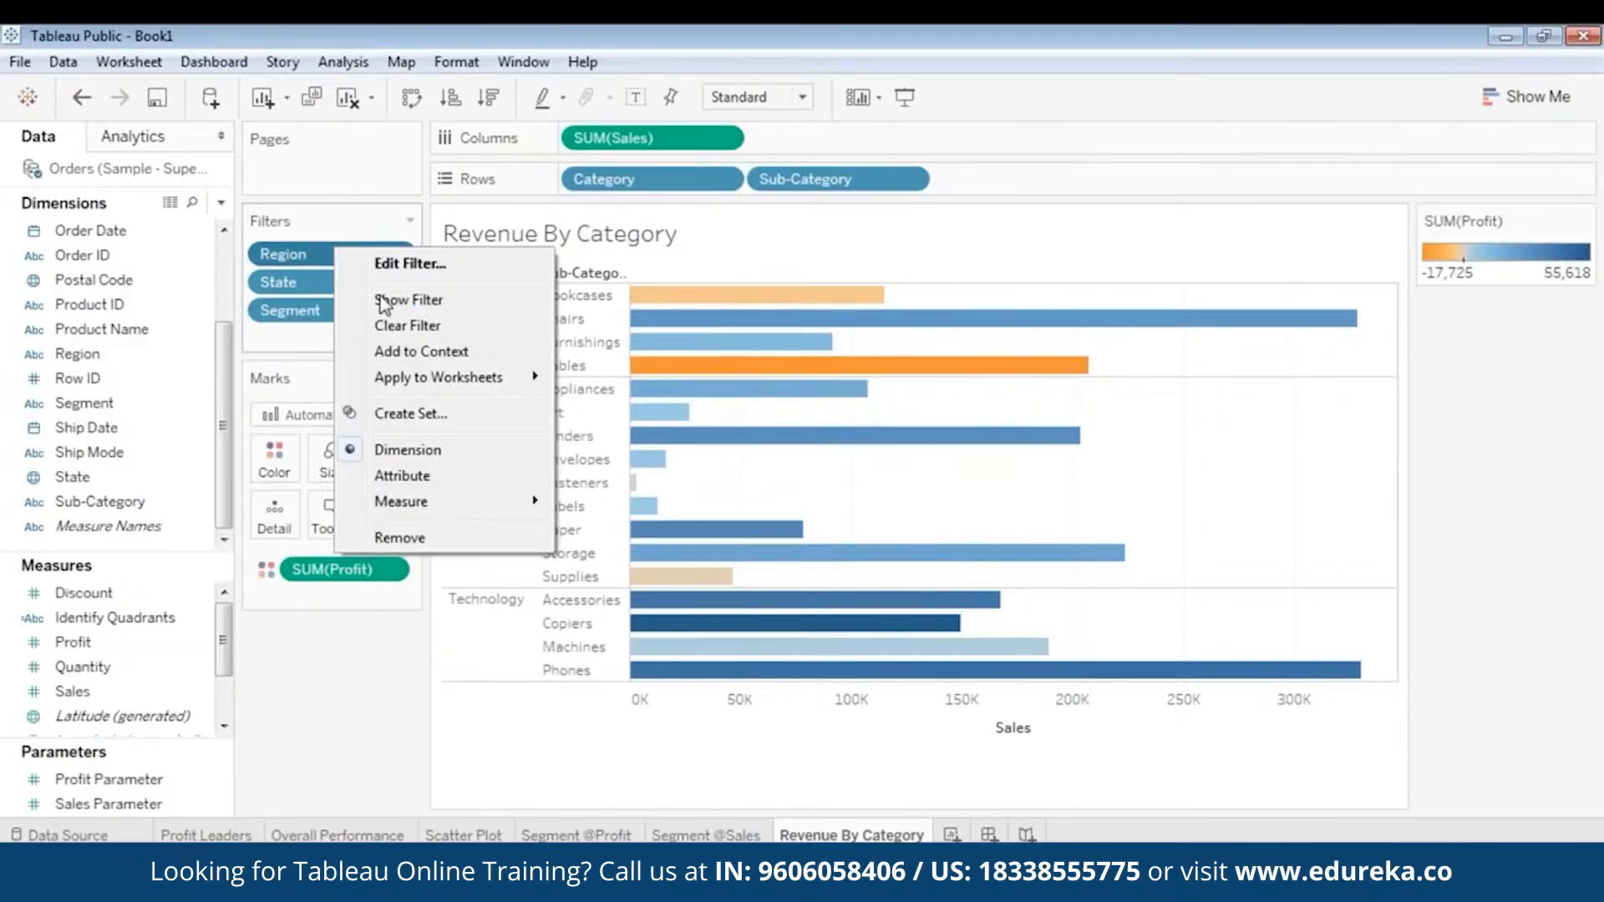
click(388, 299)
right_click(327, 279)
click(368, 334)
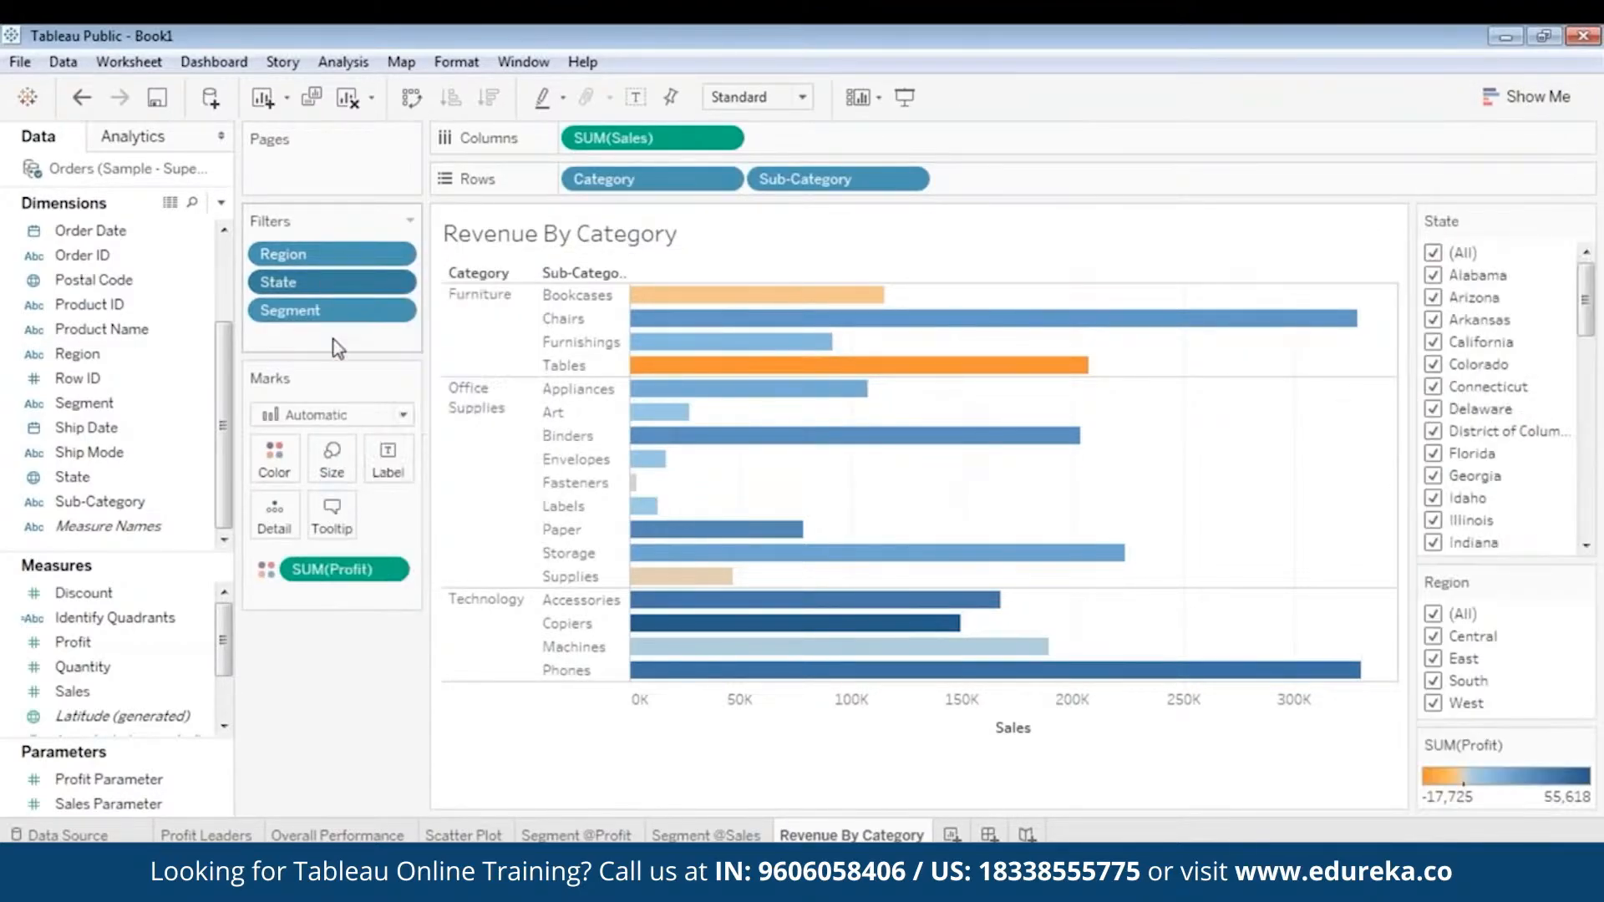
right_click(322, 312)
click(373, 373)
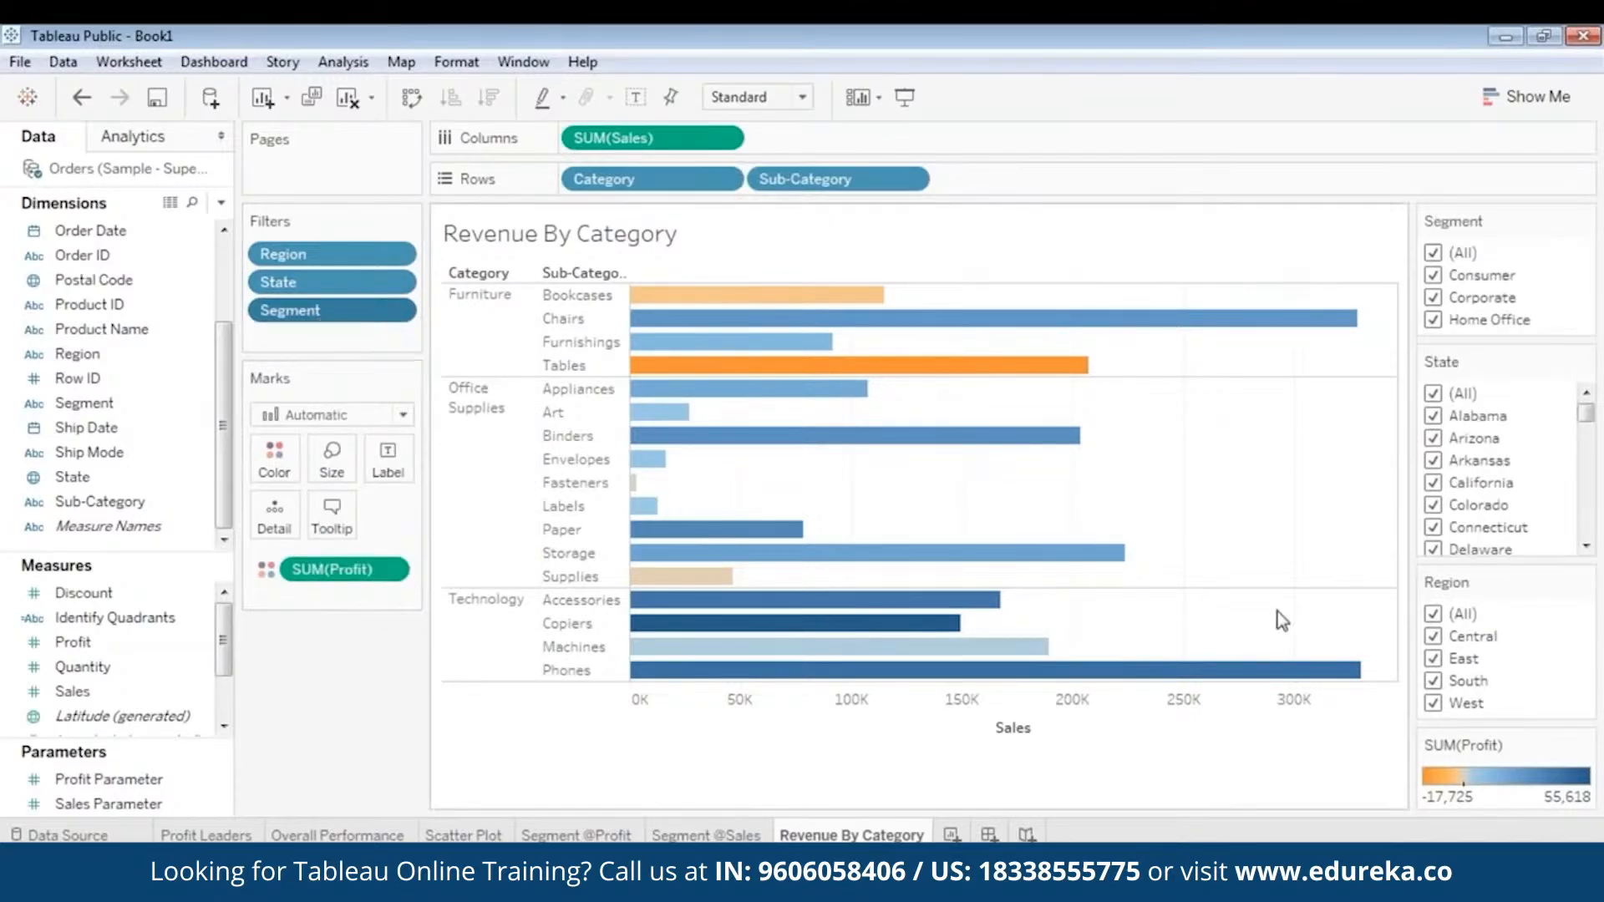
drag(1491, 745, 1502, 302)
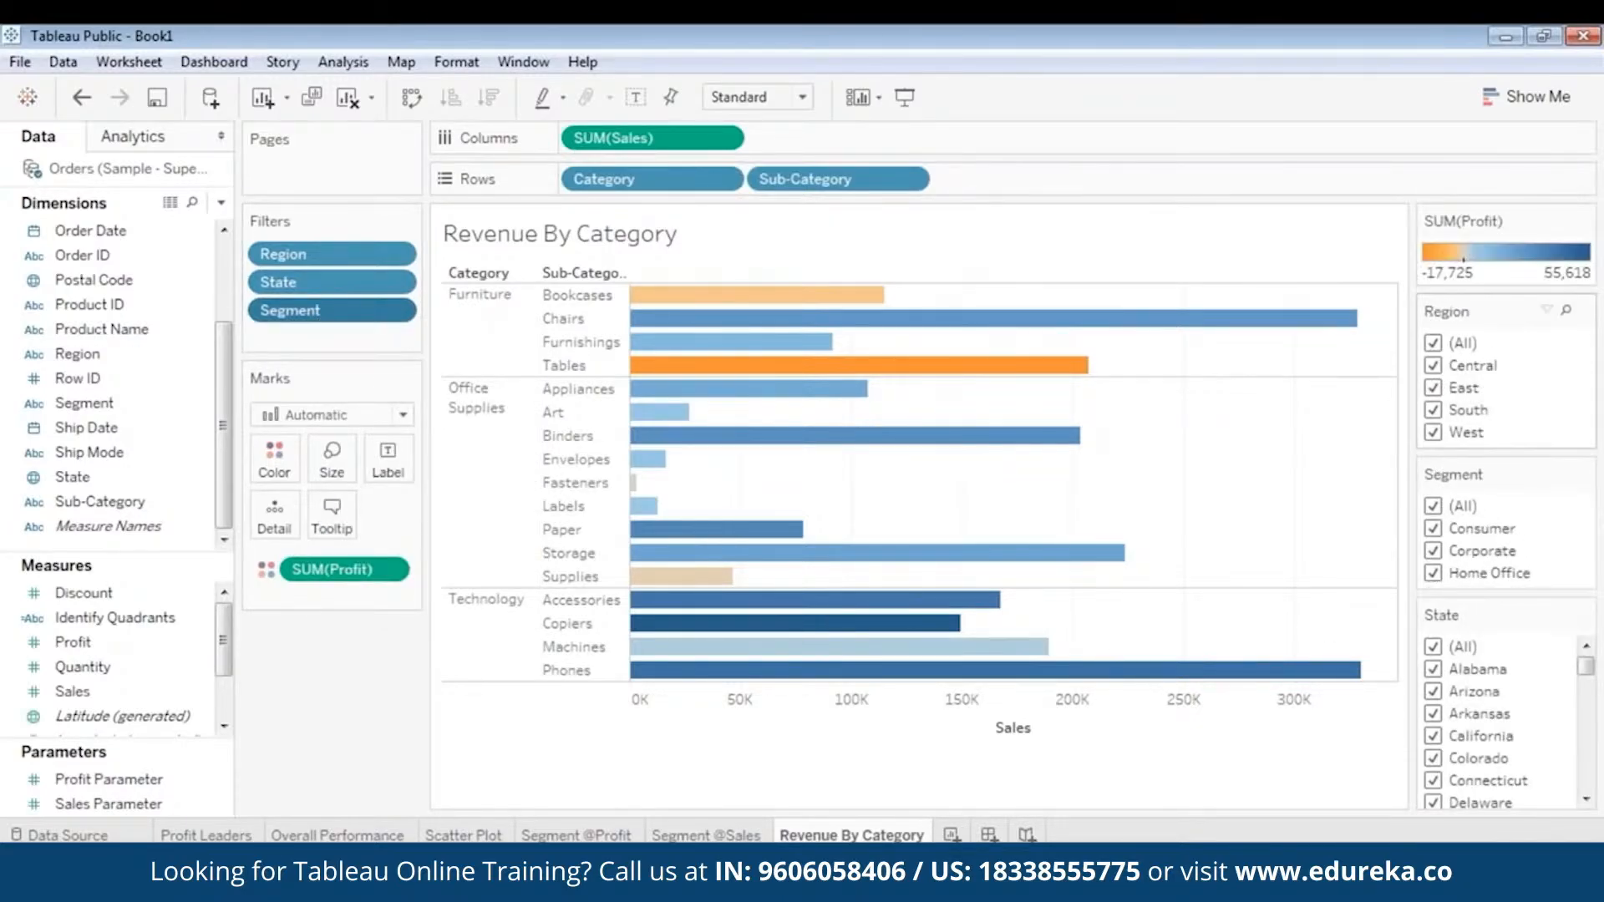
drag(1482, 479, 1483, 469)
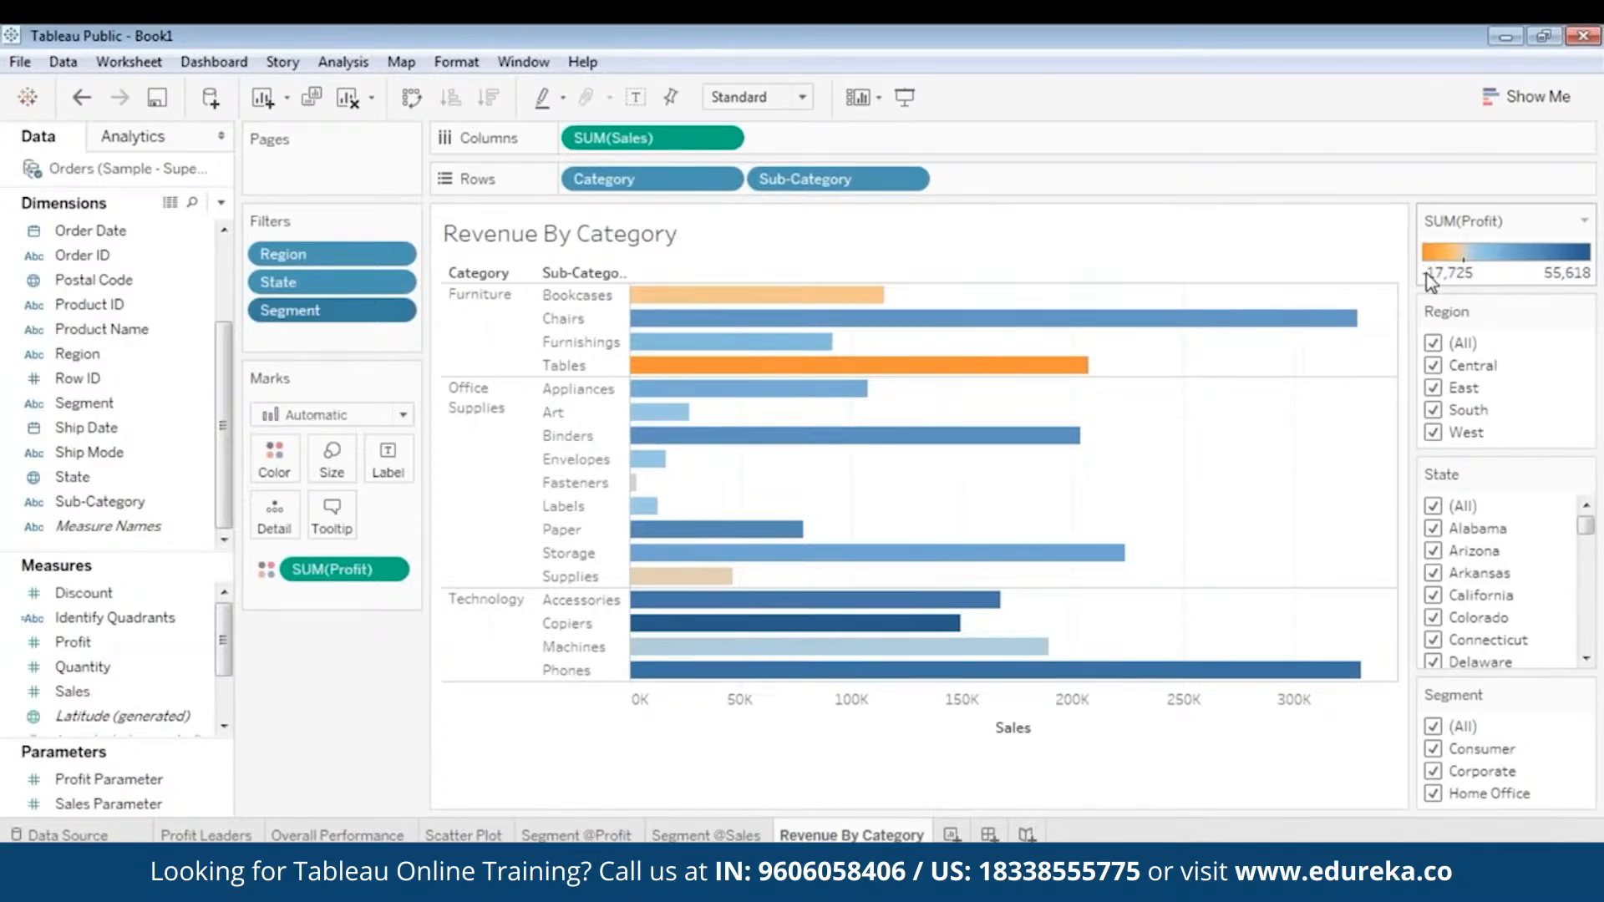
- Examine the sales and profit of the Bookcases, Supplies and Tables sub-categories in the bar chart
mouse_move(800, 305)
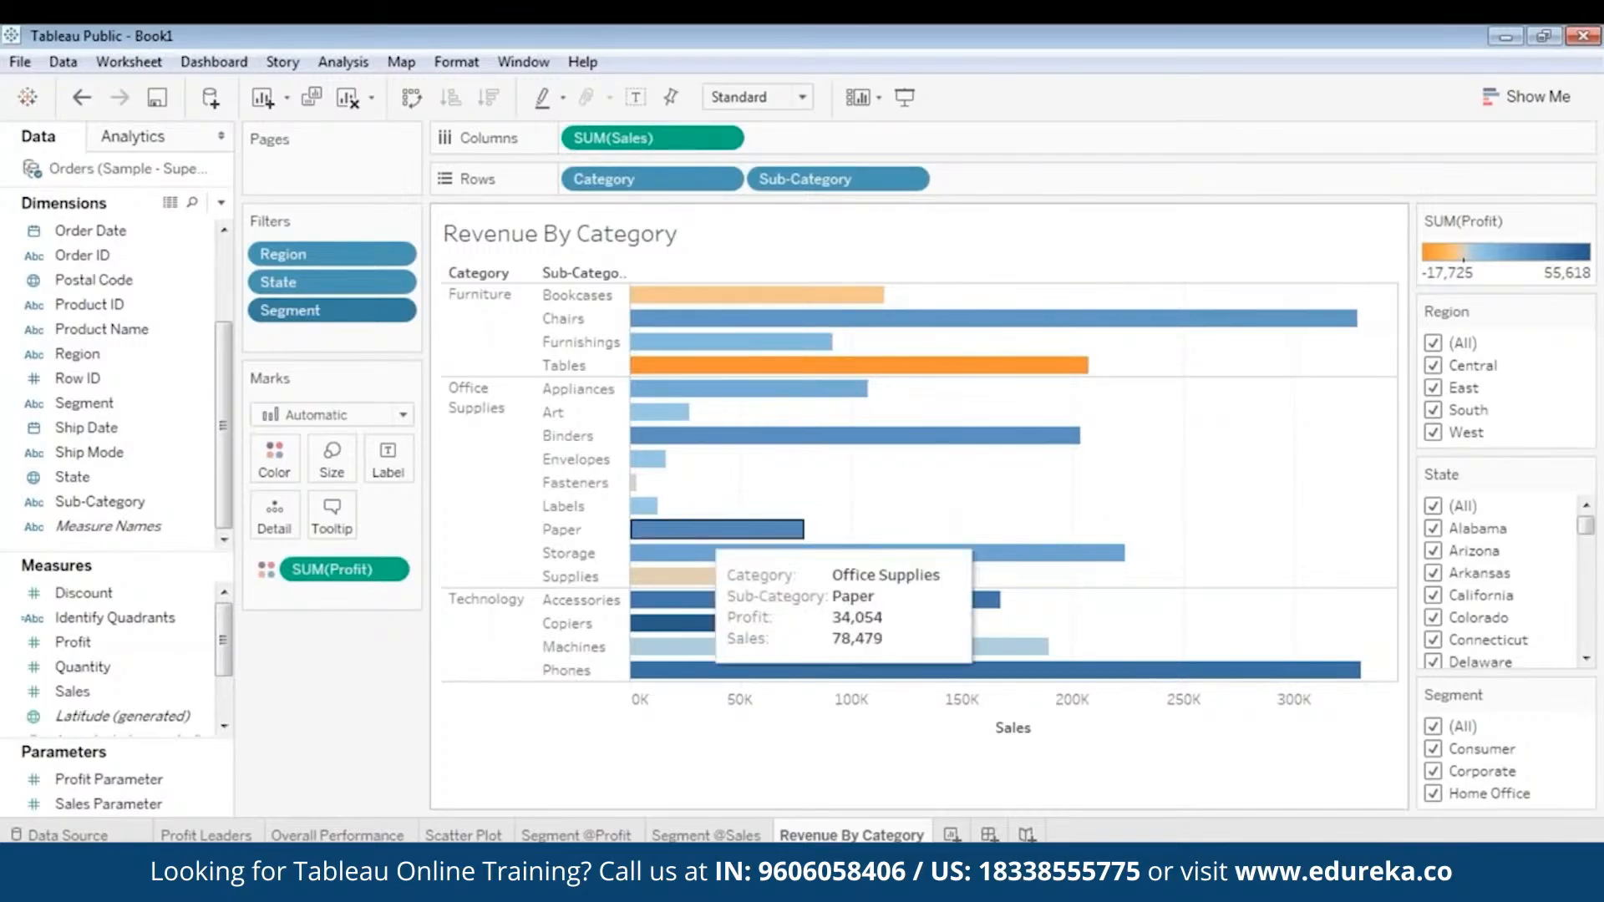
mouse_move(699, 578)
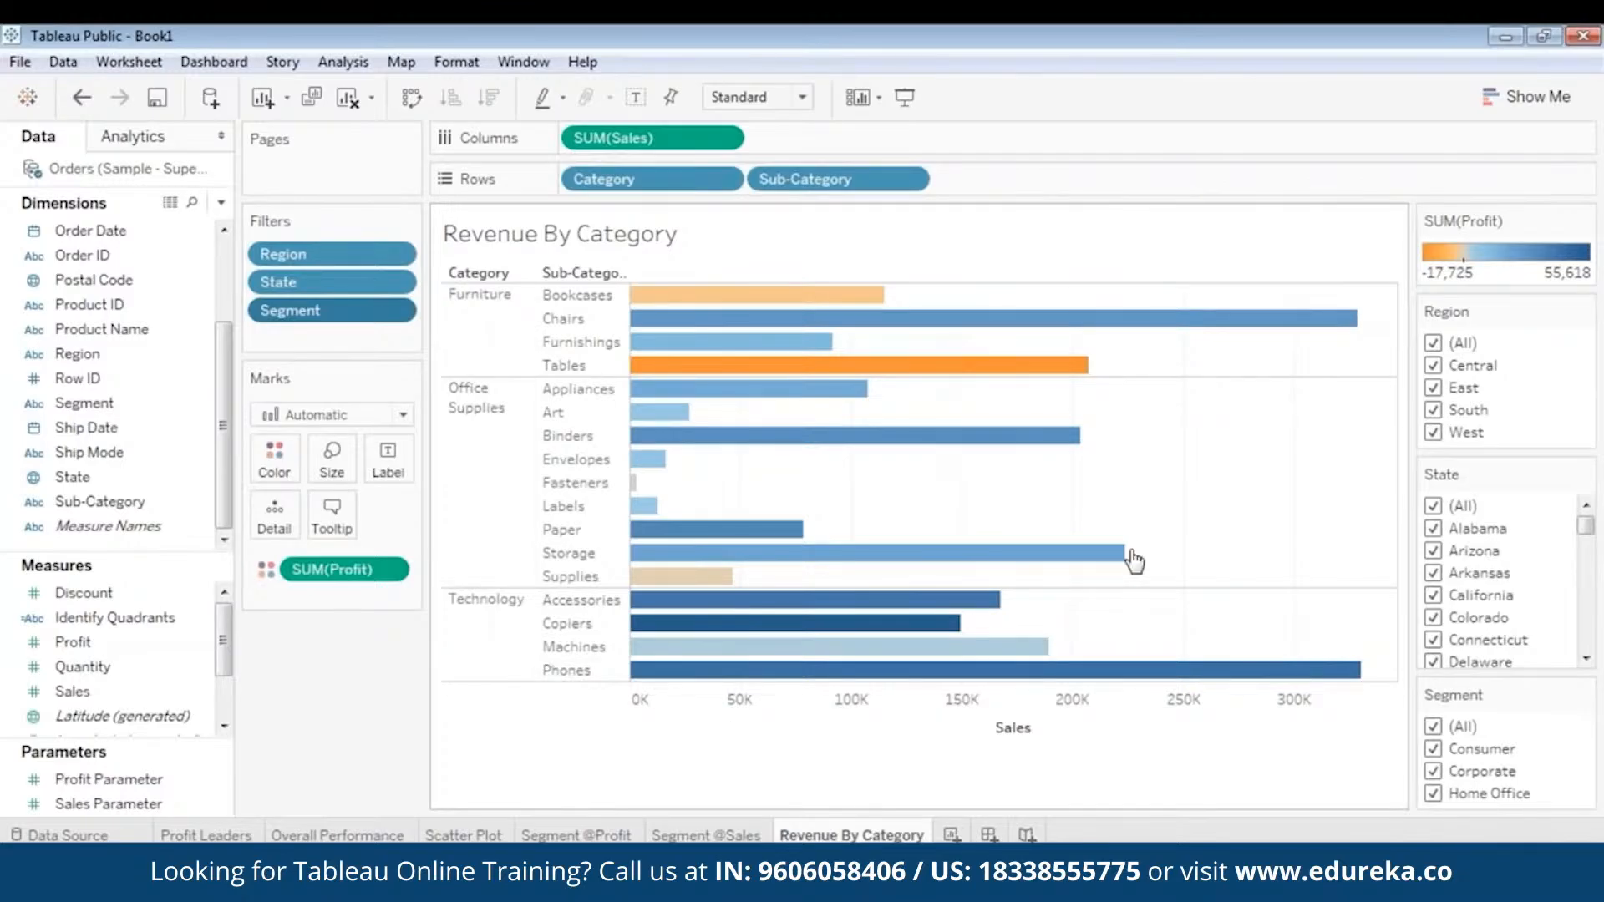
mouse_move(802, 372)
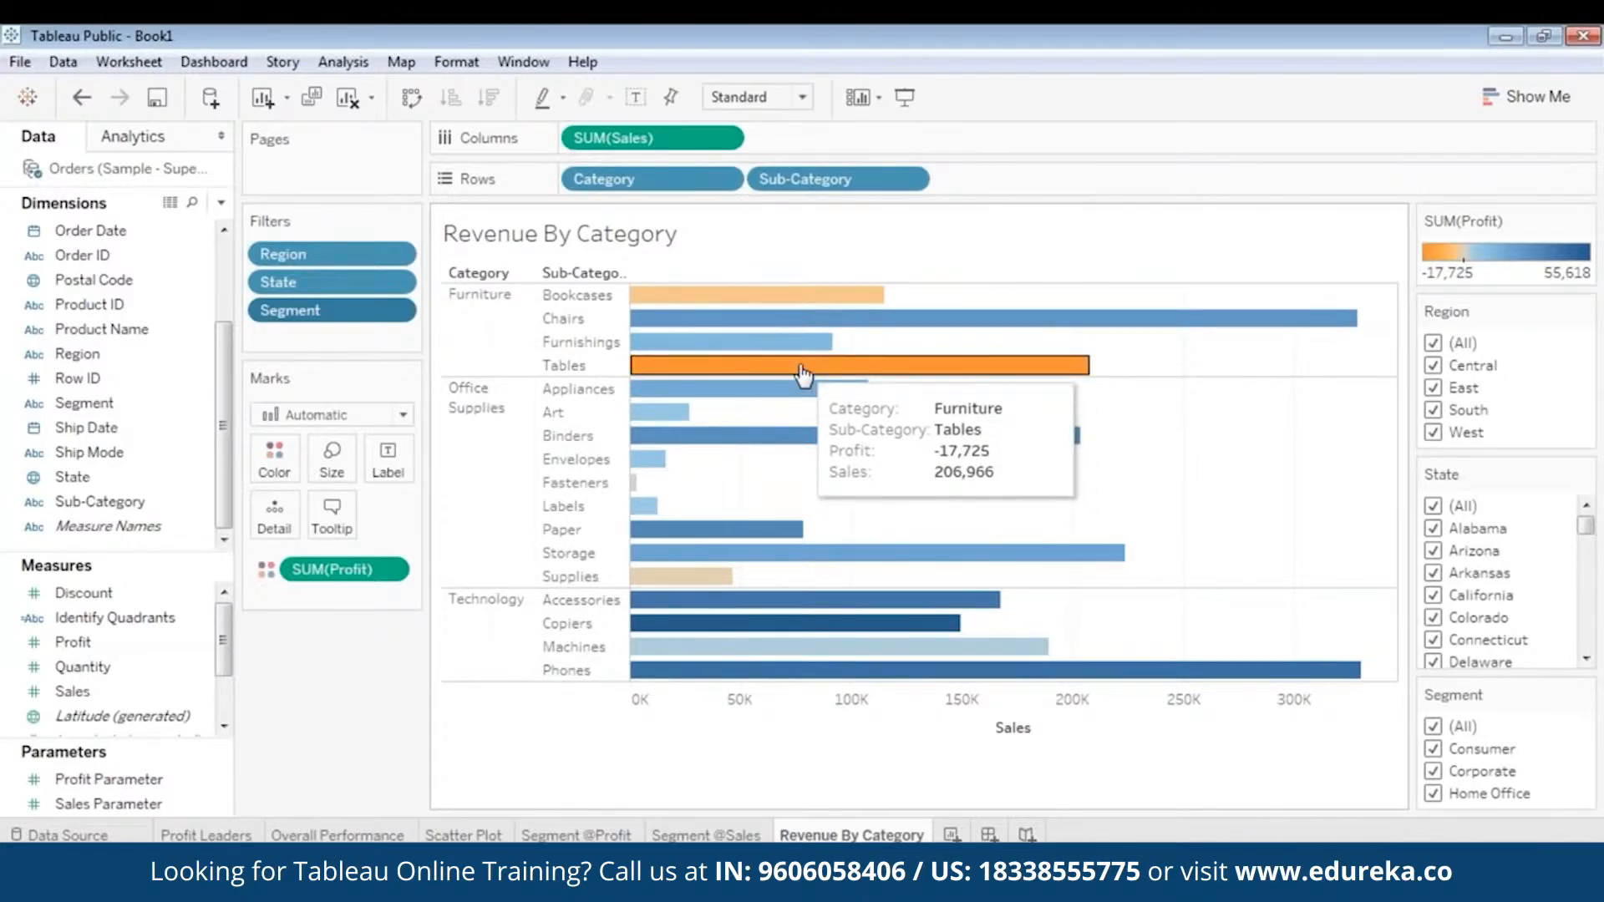
- Compare the sales and profit of the Tables bar with the rest of the Furniture category and the Paper and Phones bars
click(802, 372)
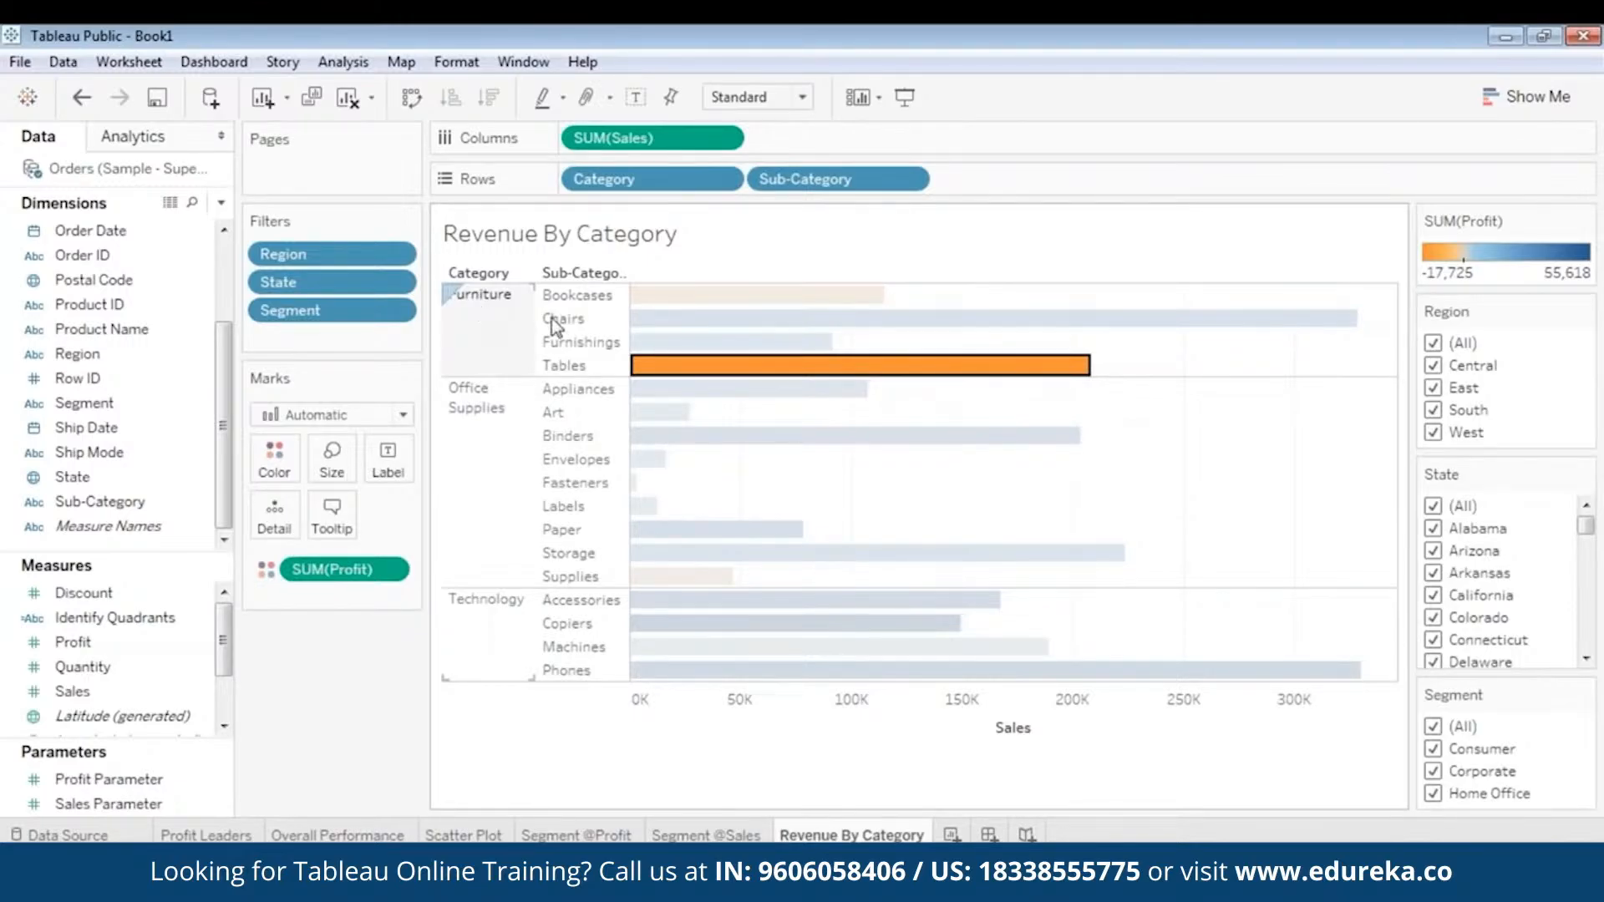
mouse_move(724, 375)
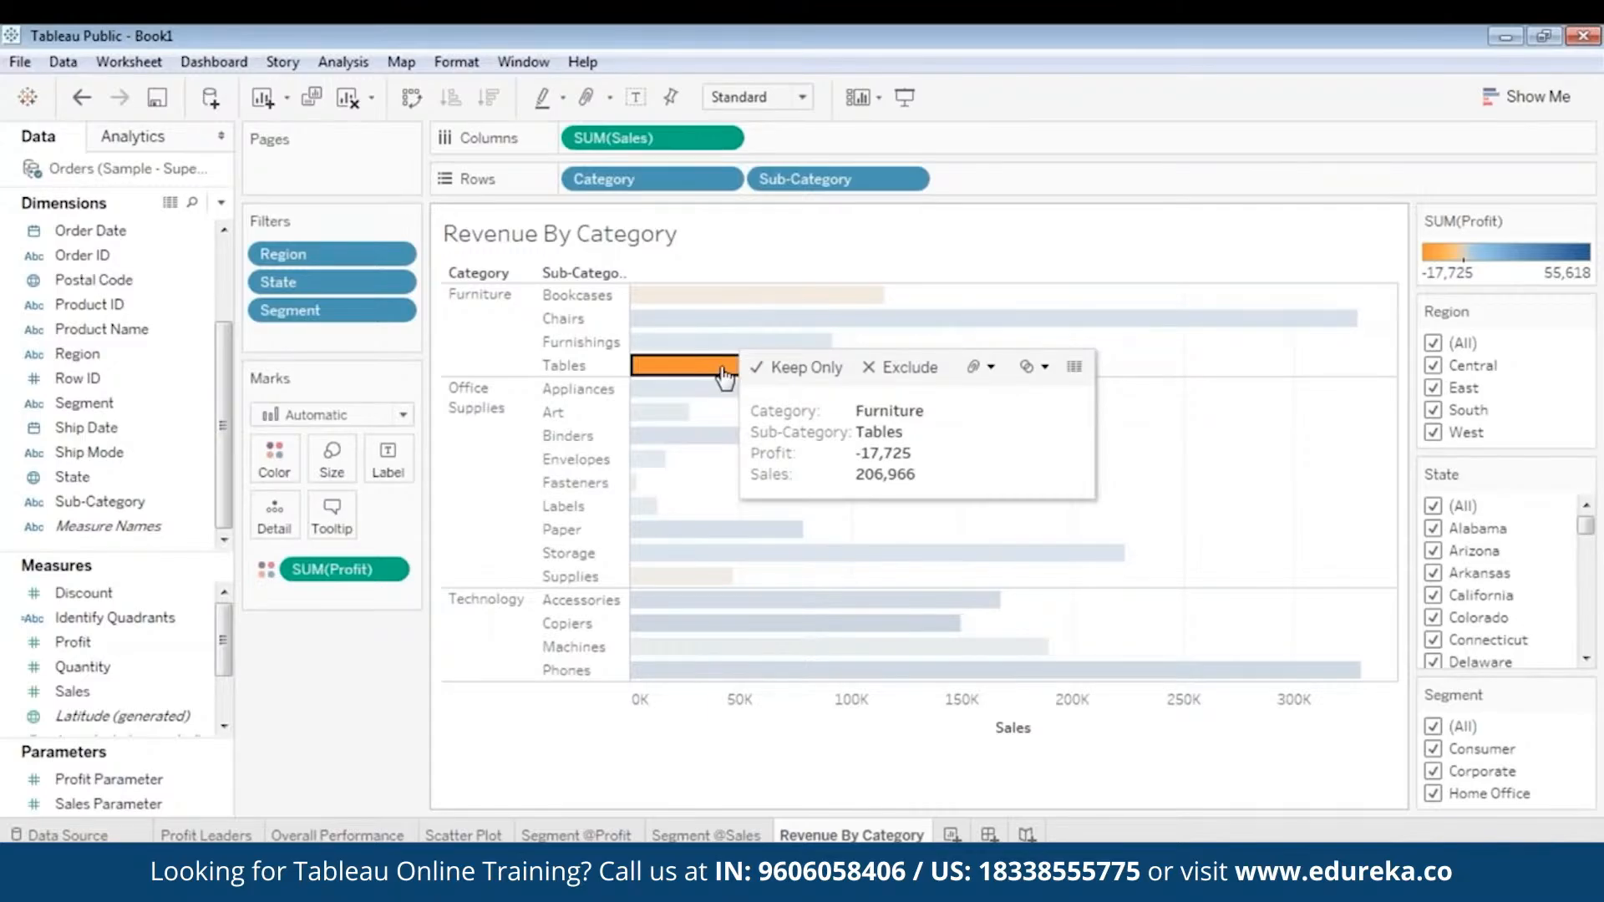
click(484, 315)
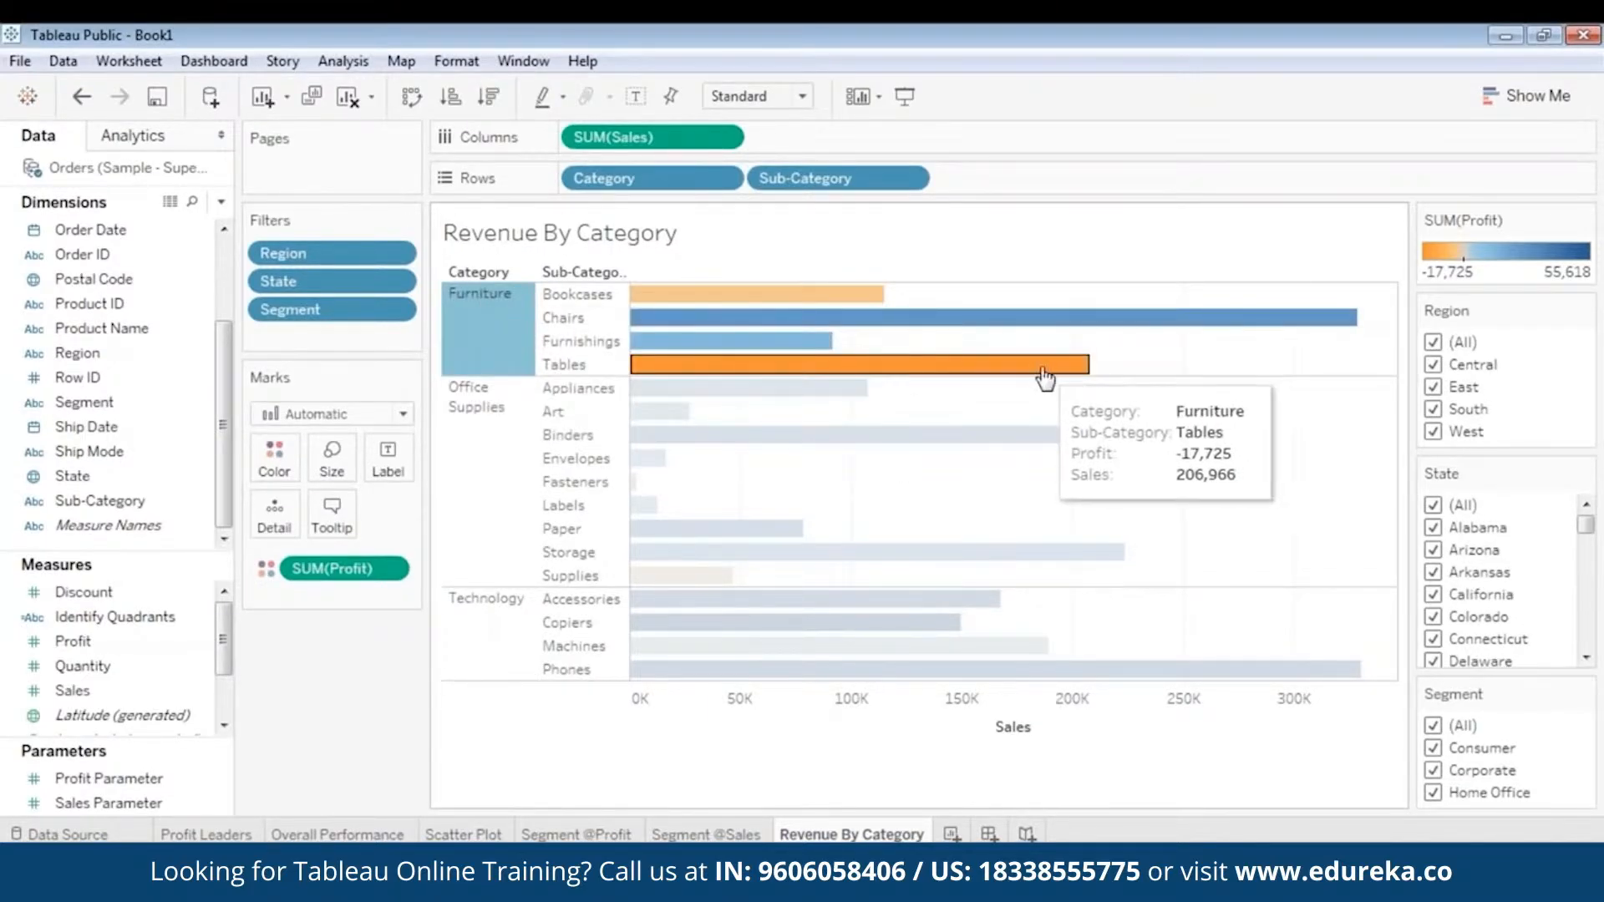
click(801, 373)
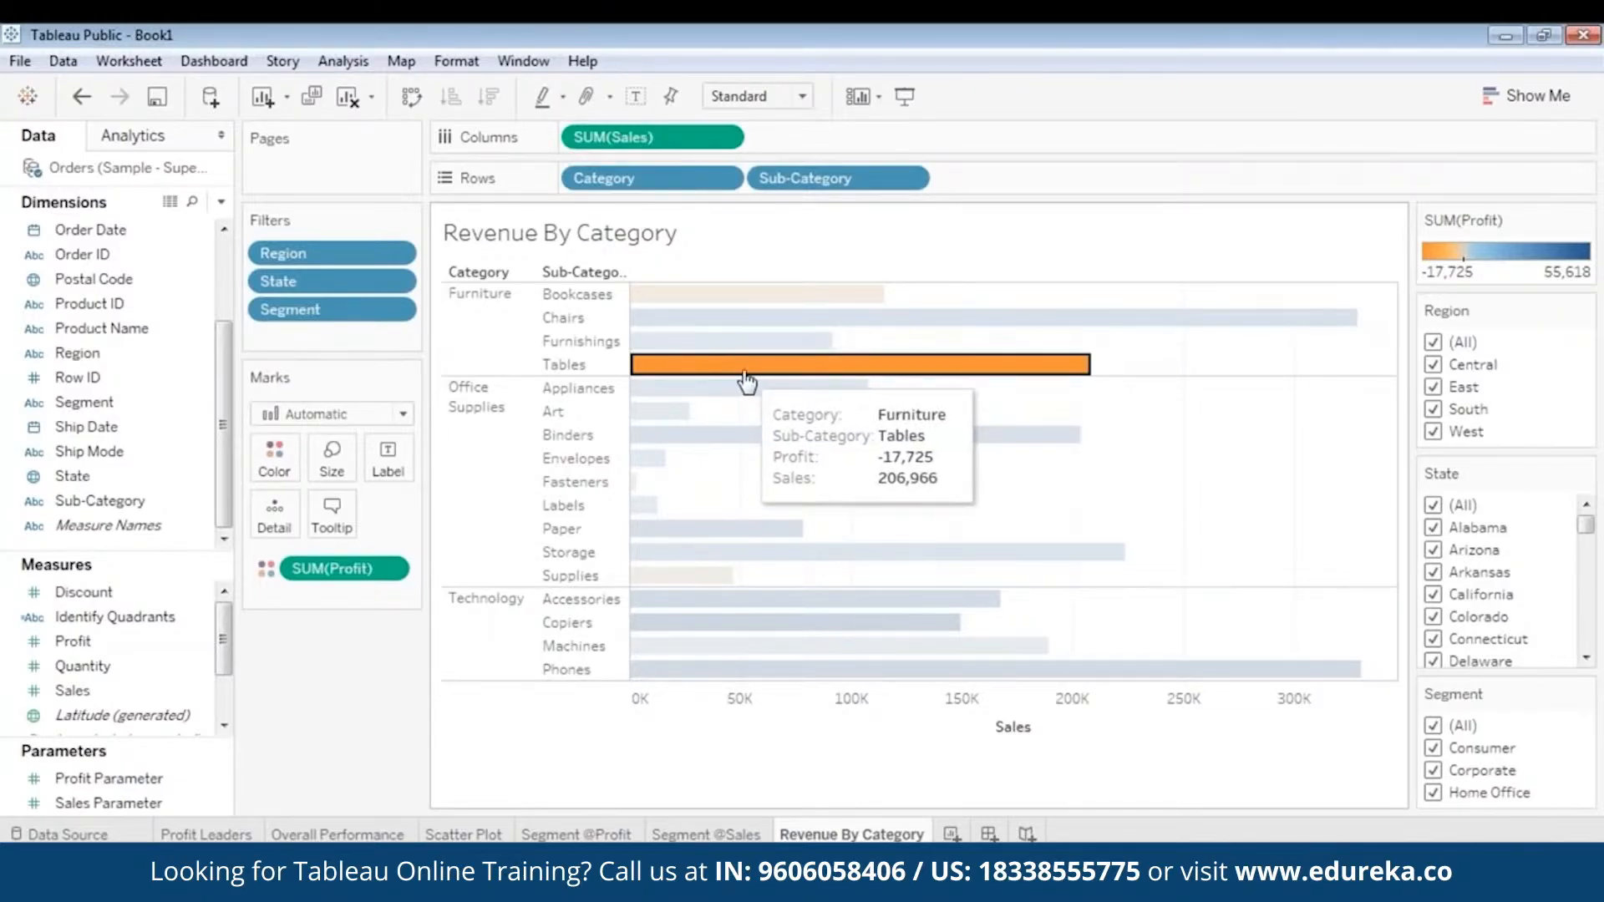
click(729, 408)
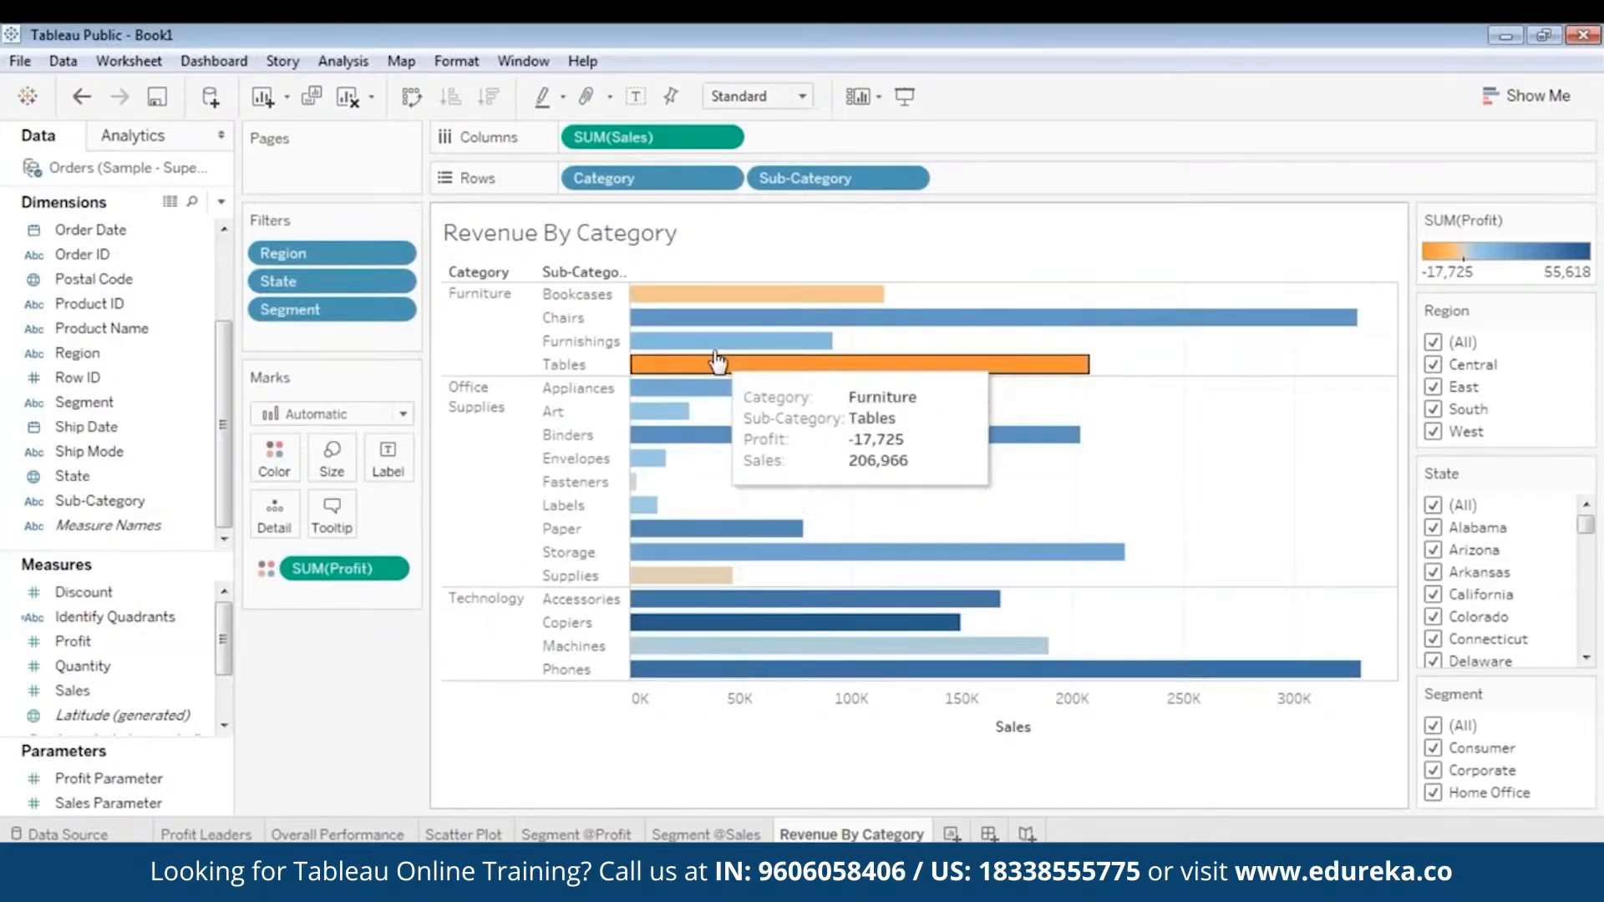
click(690, 526)
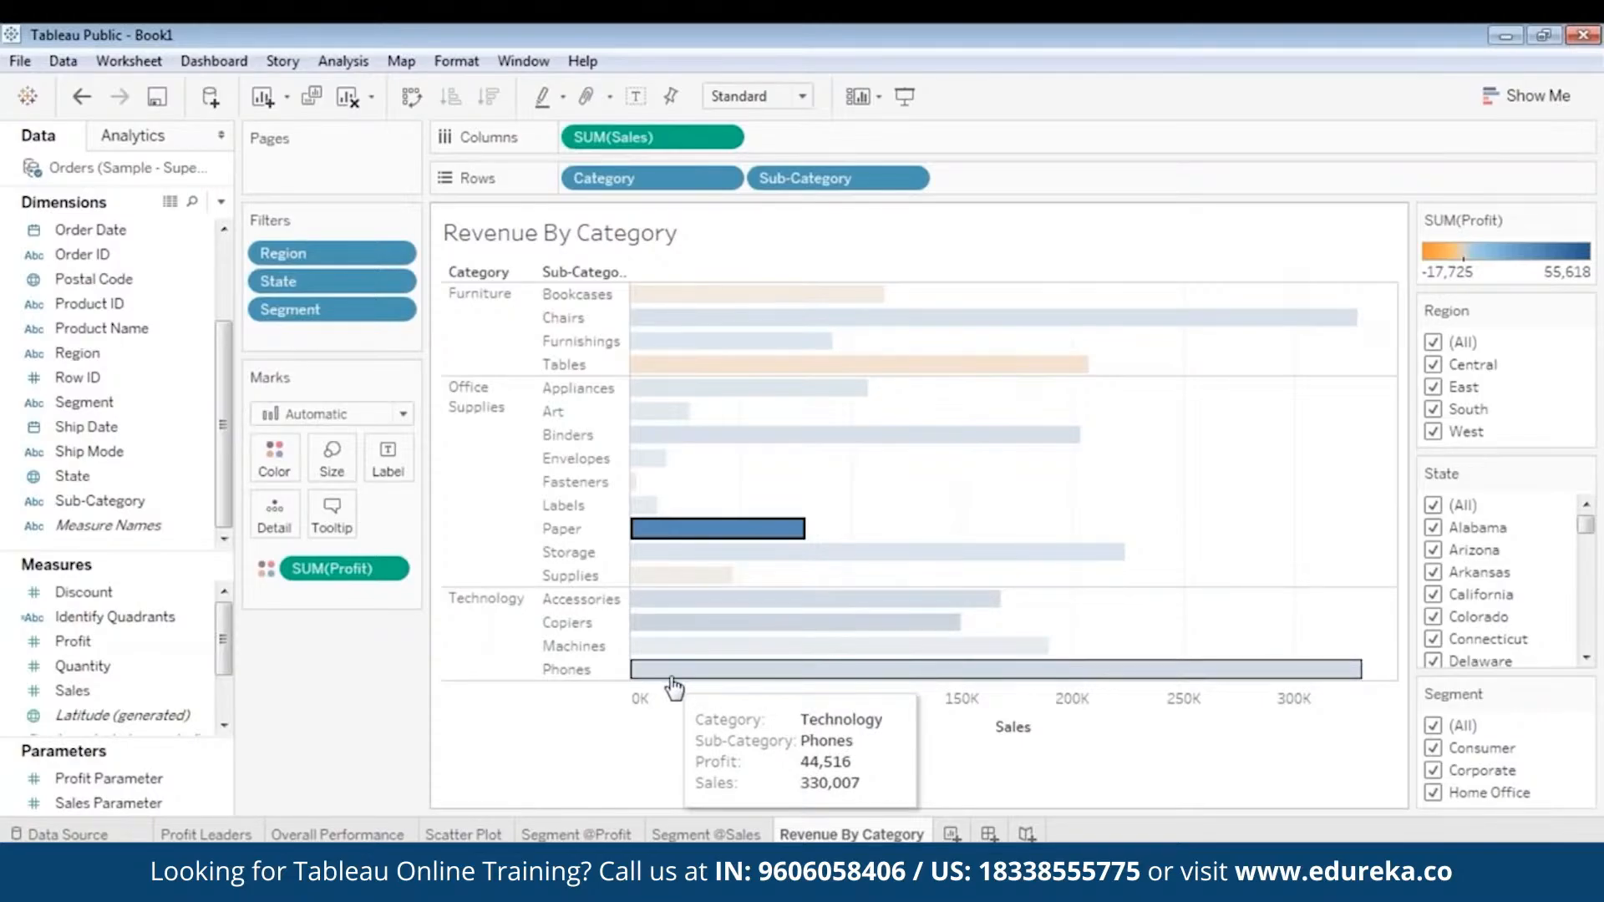
click(1059, 402)
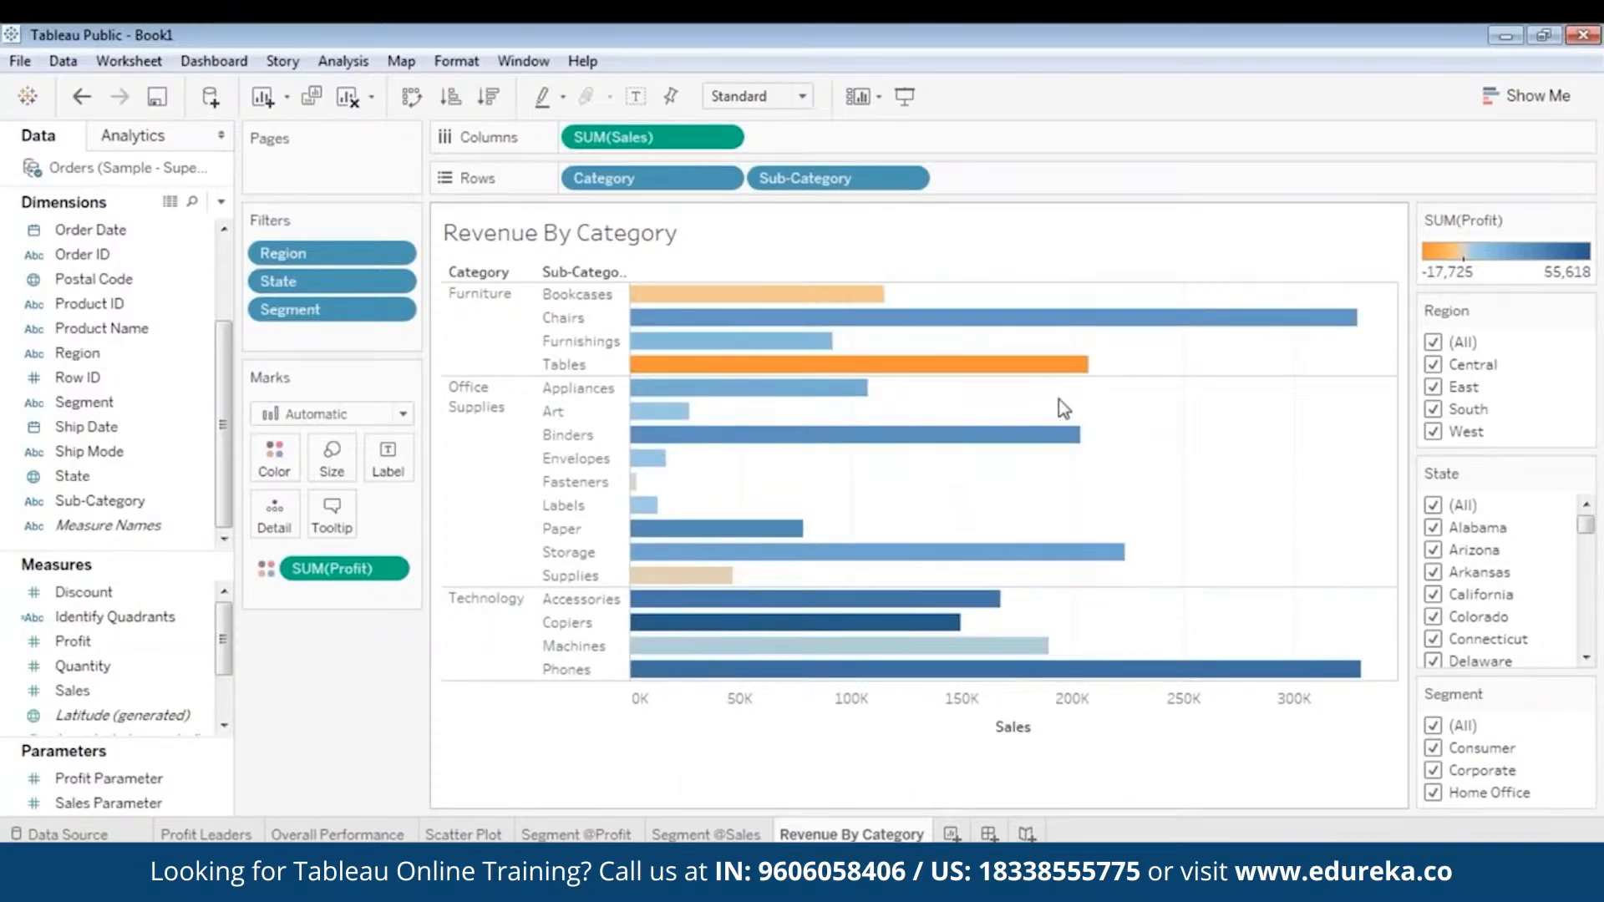
- Examine the profit and sales of the Tables bar against the Appliances and Bookcases bars
click(642, 364)
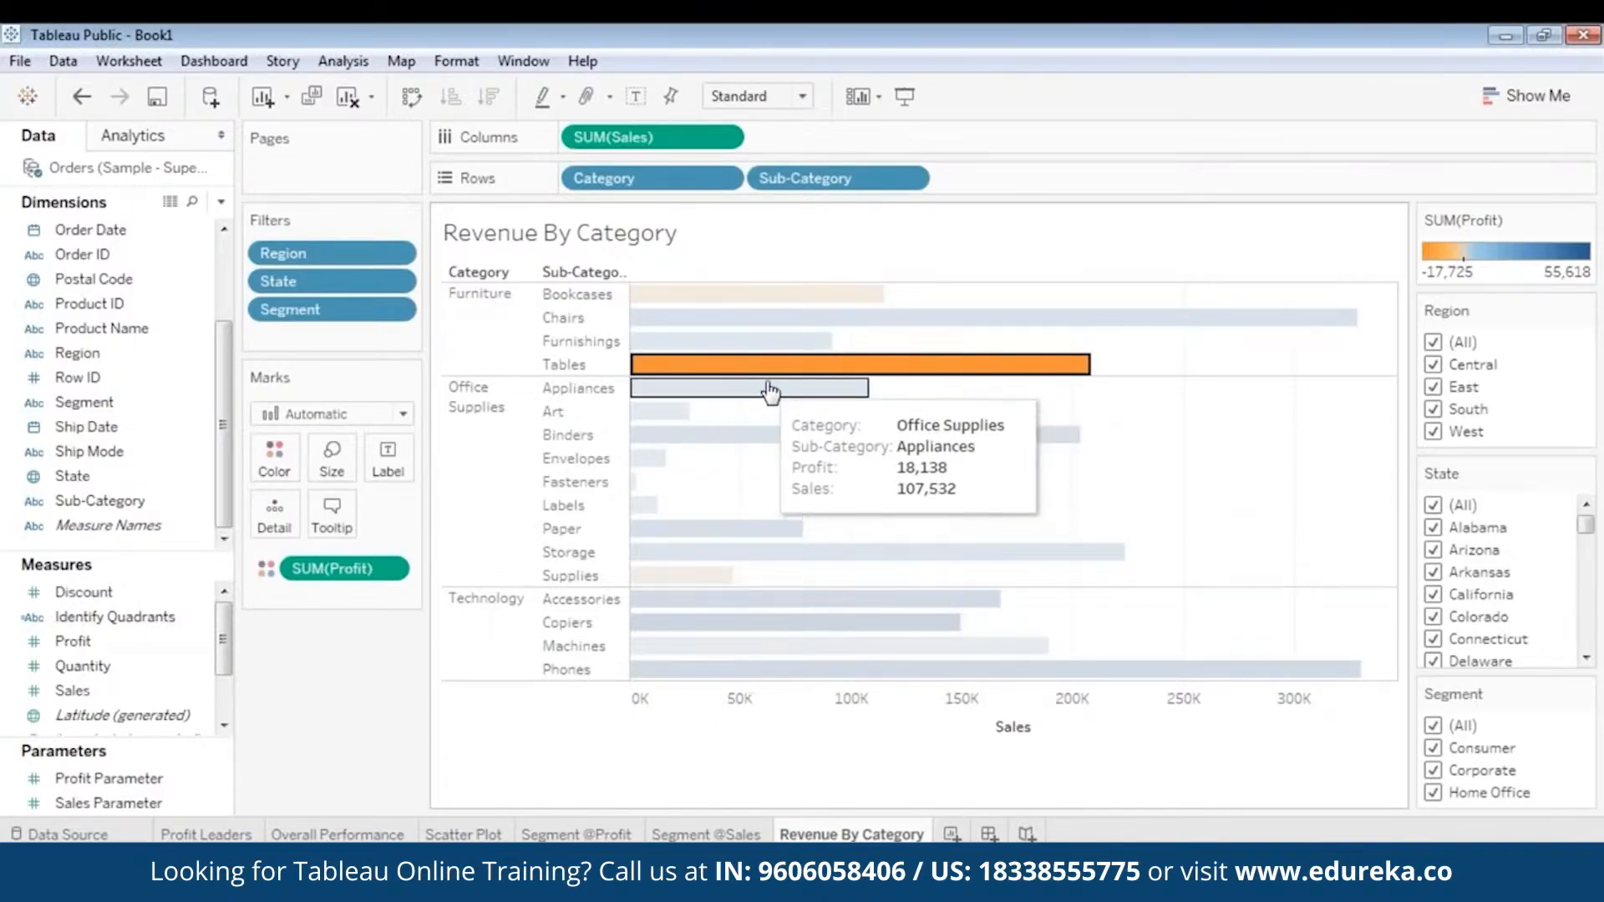
mouse_move(764, 373)
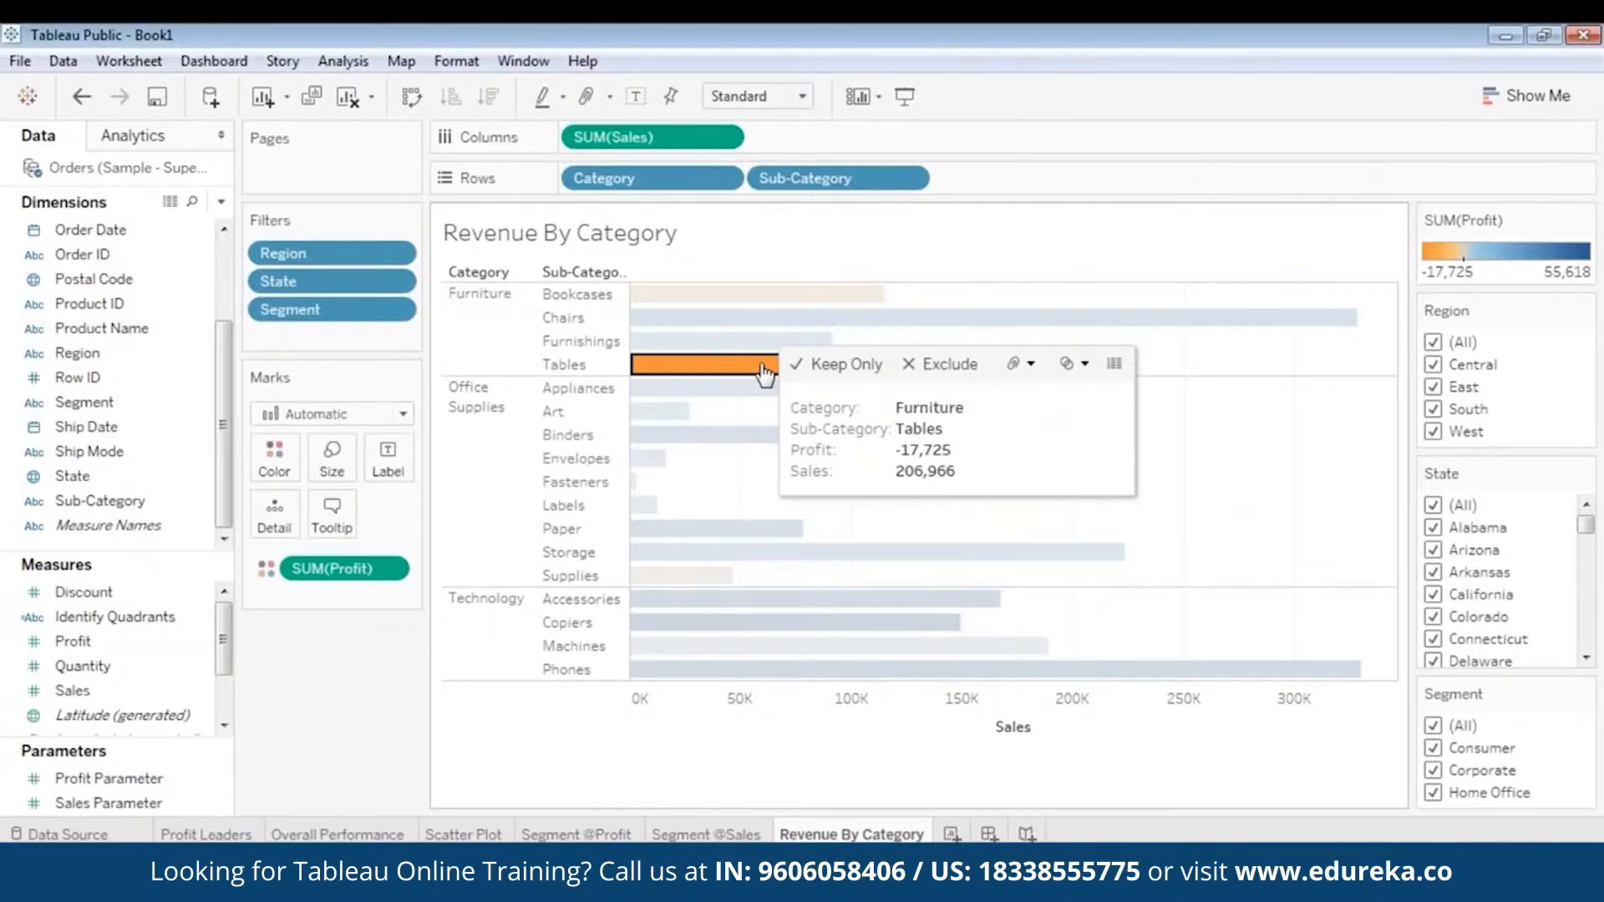
click(879, 404)
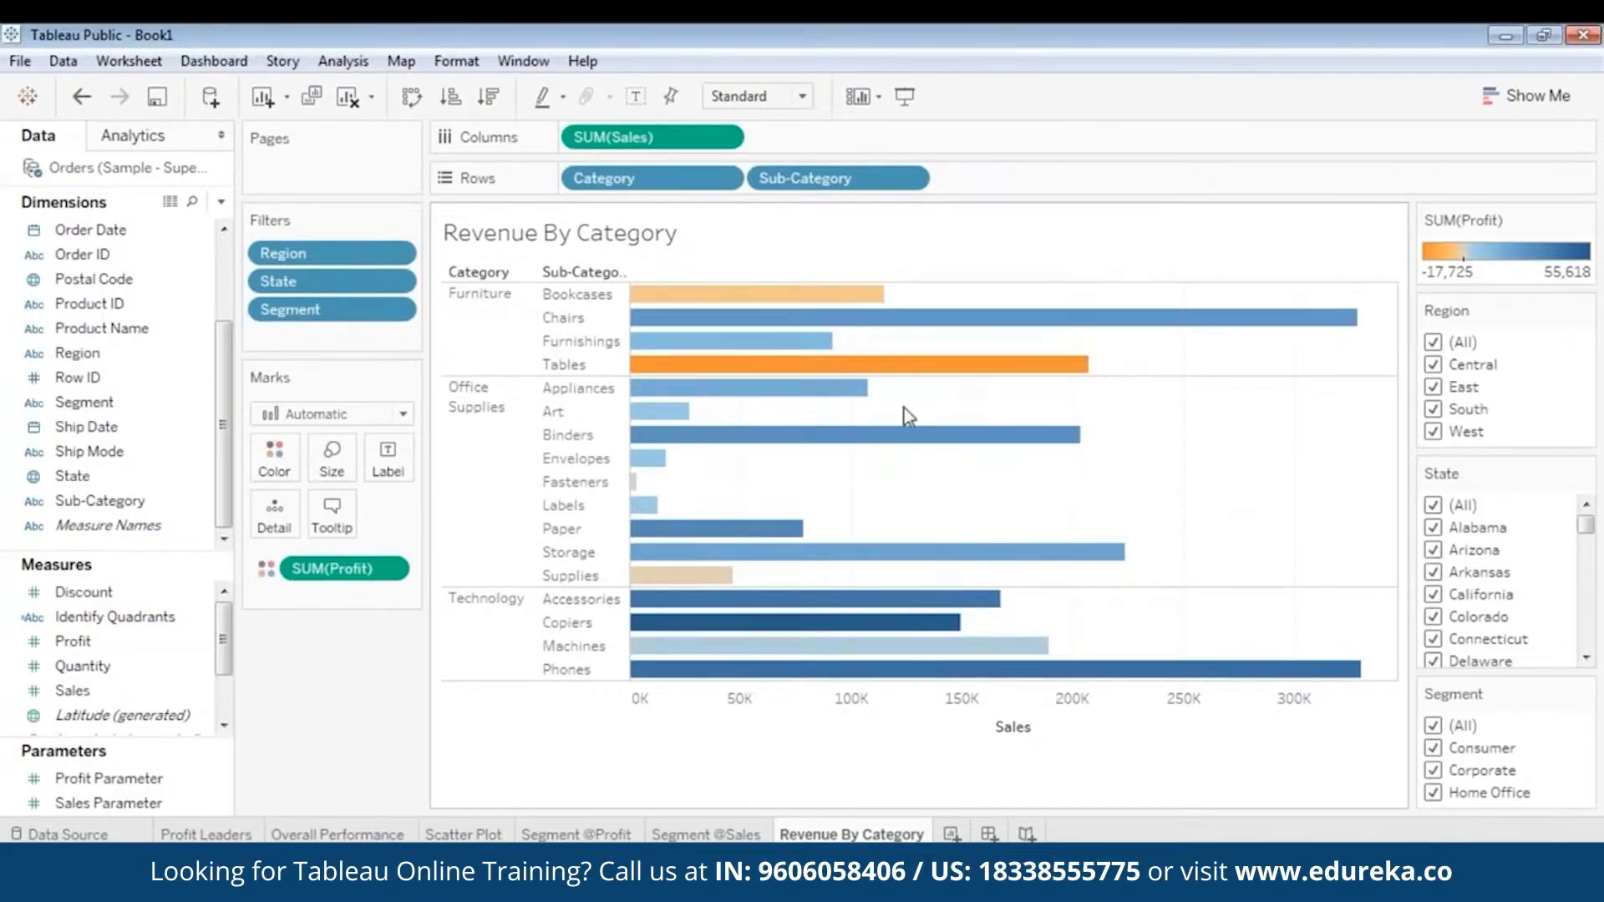
mouse_move(645, 386)
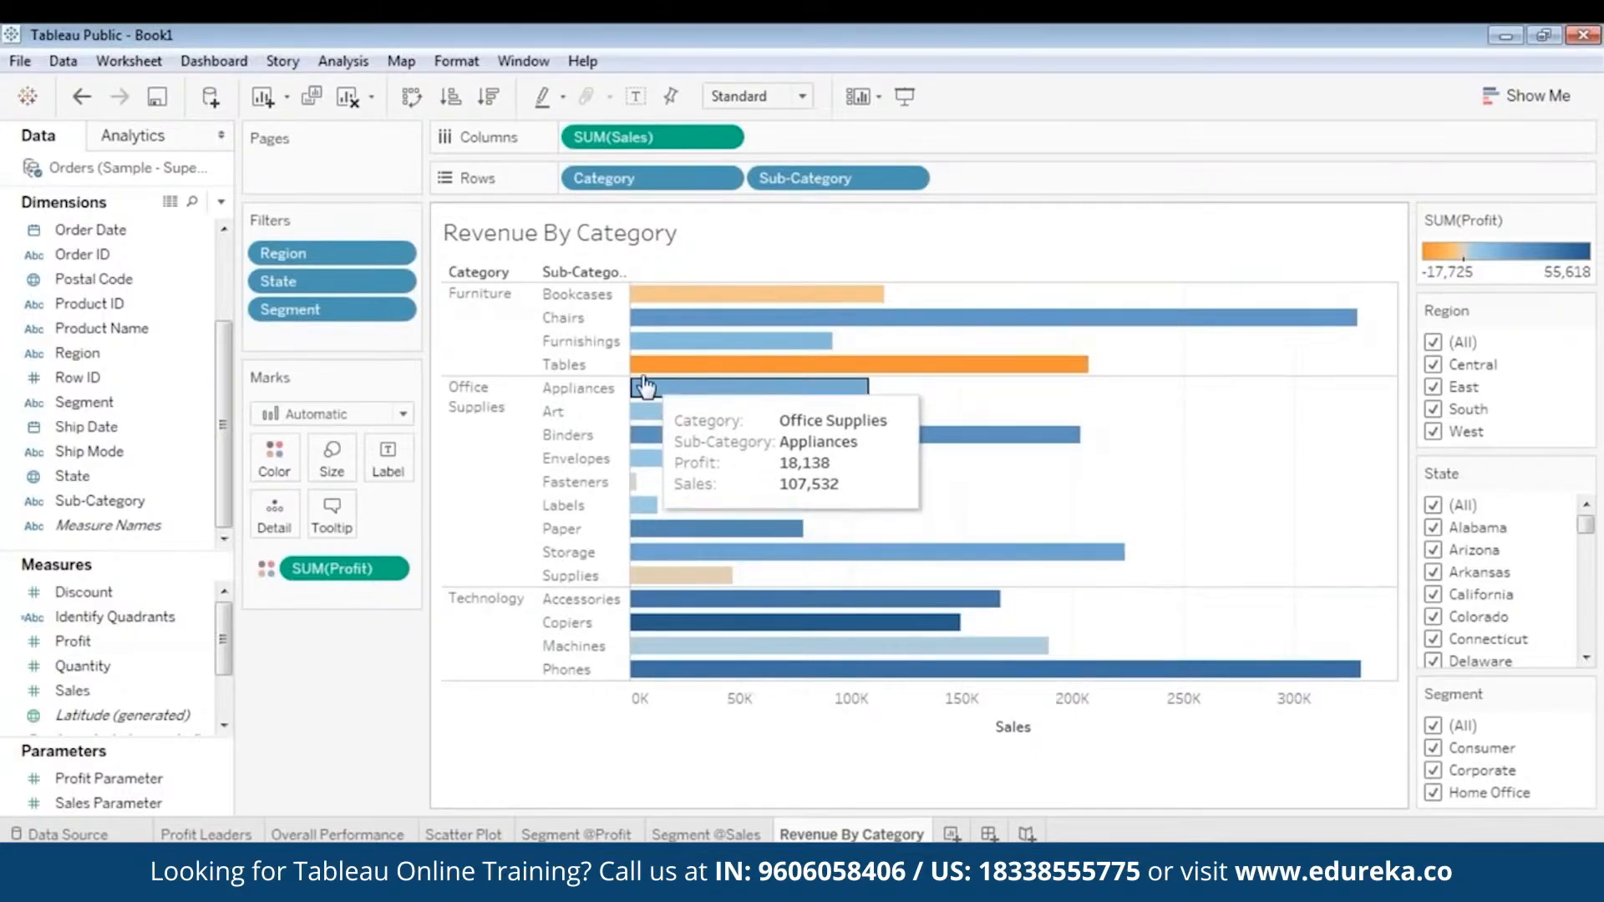
mouse_move(698, 372)
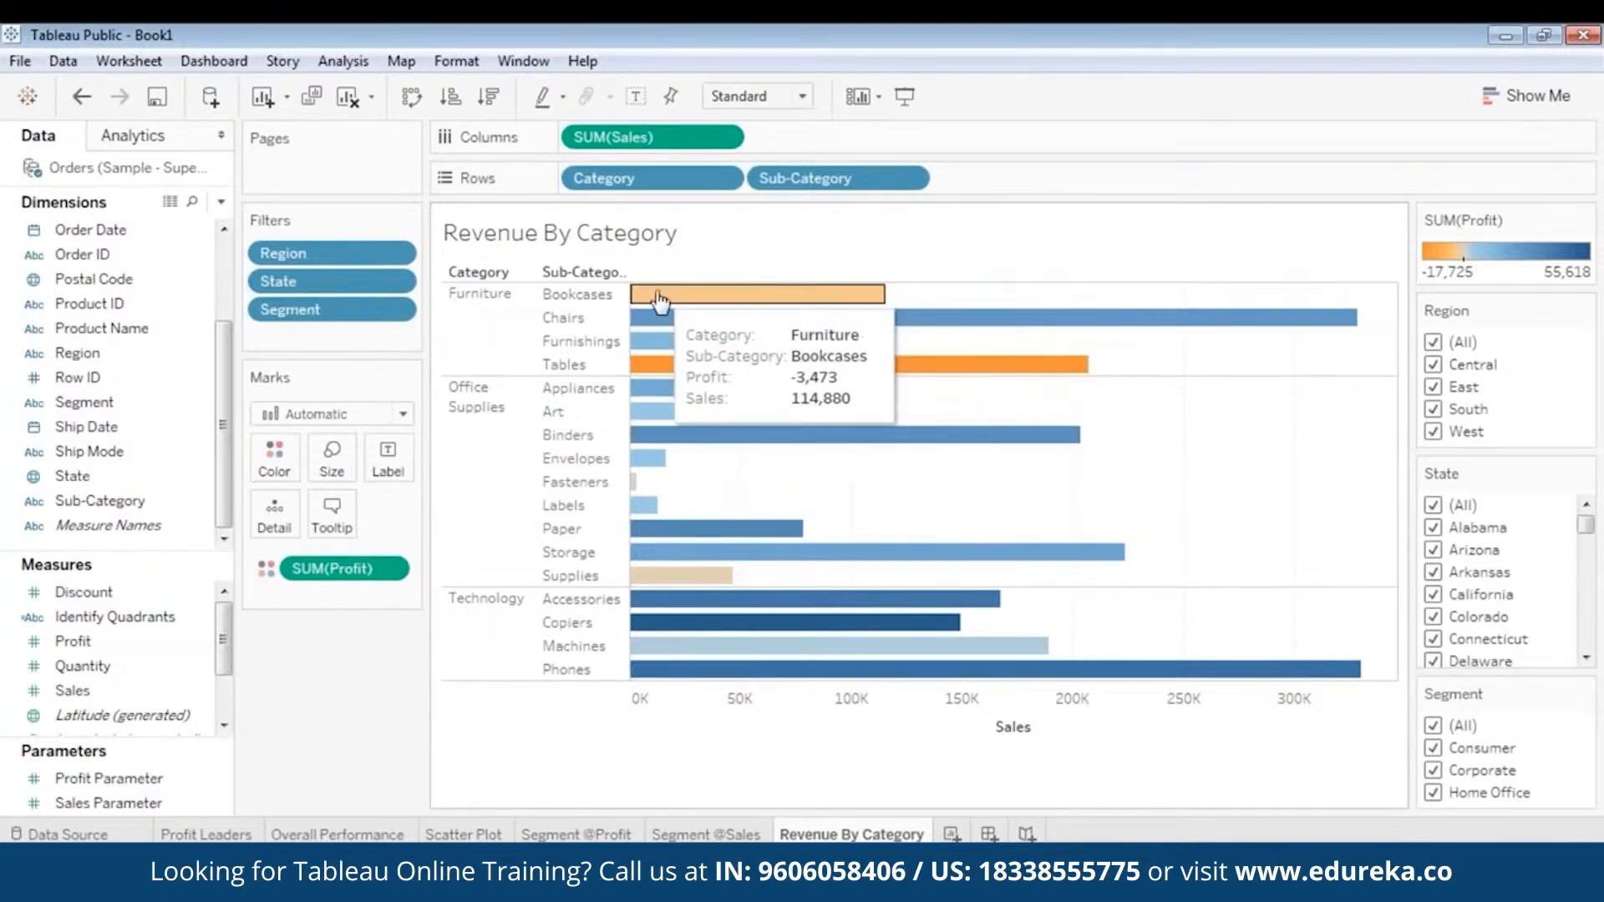
mouse_move(762, 376)
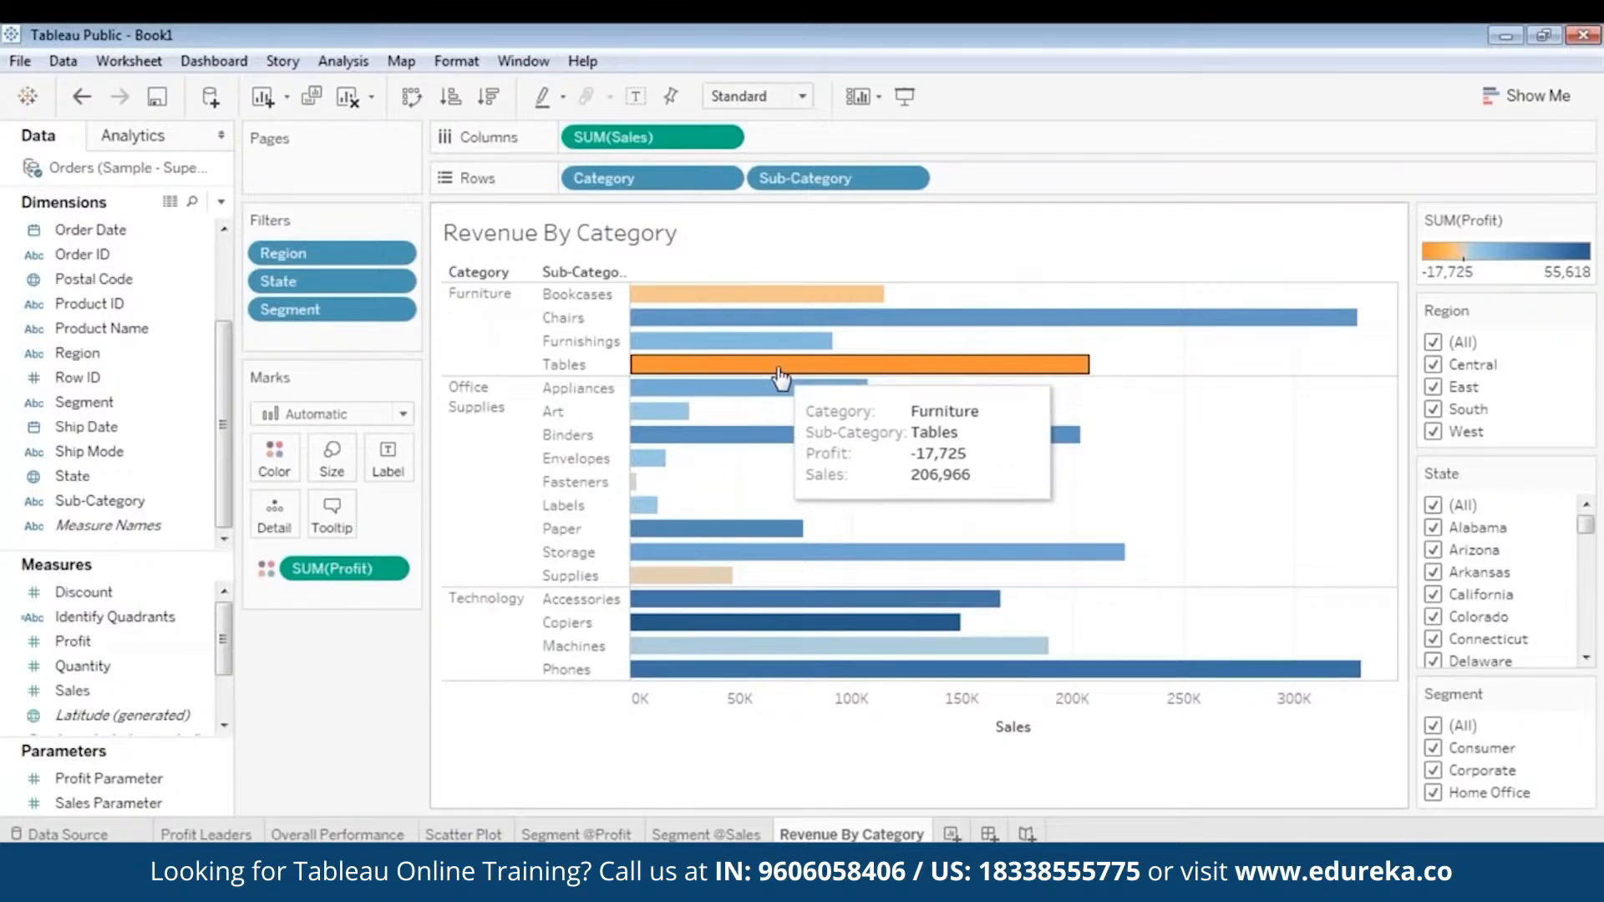
- Filter the chart by region, first Central and finally East only, and inspect the Chairs and Tables bars
click(1433, 344)
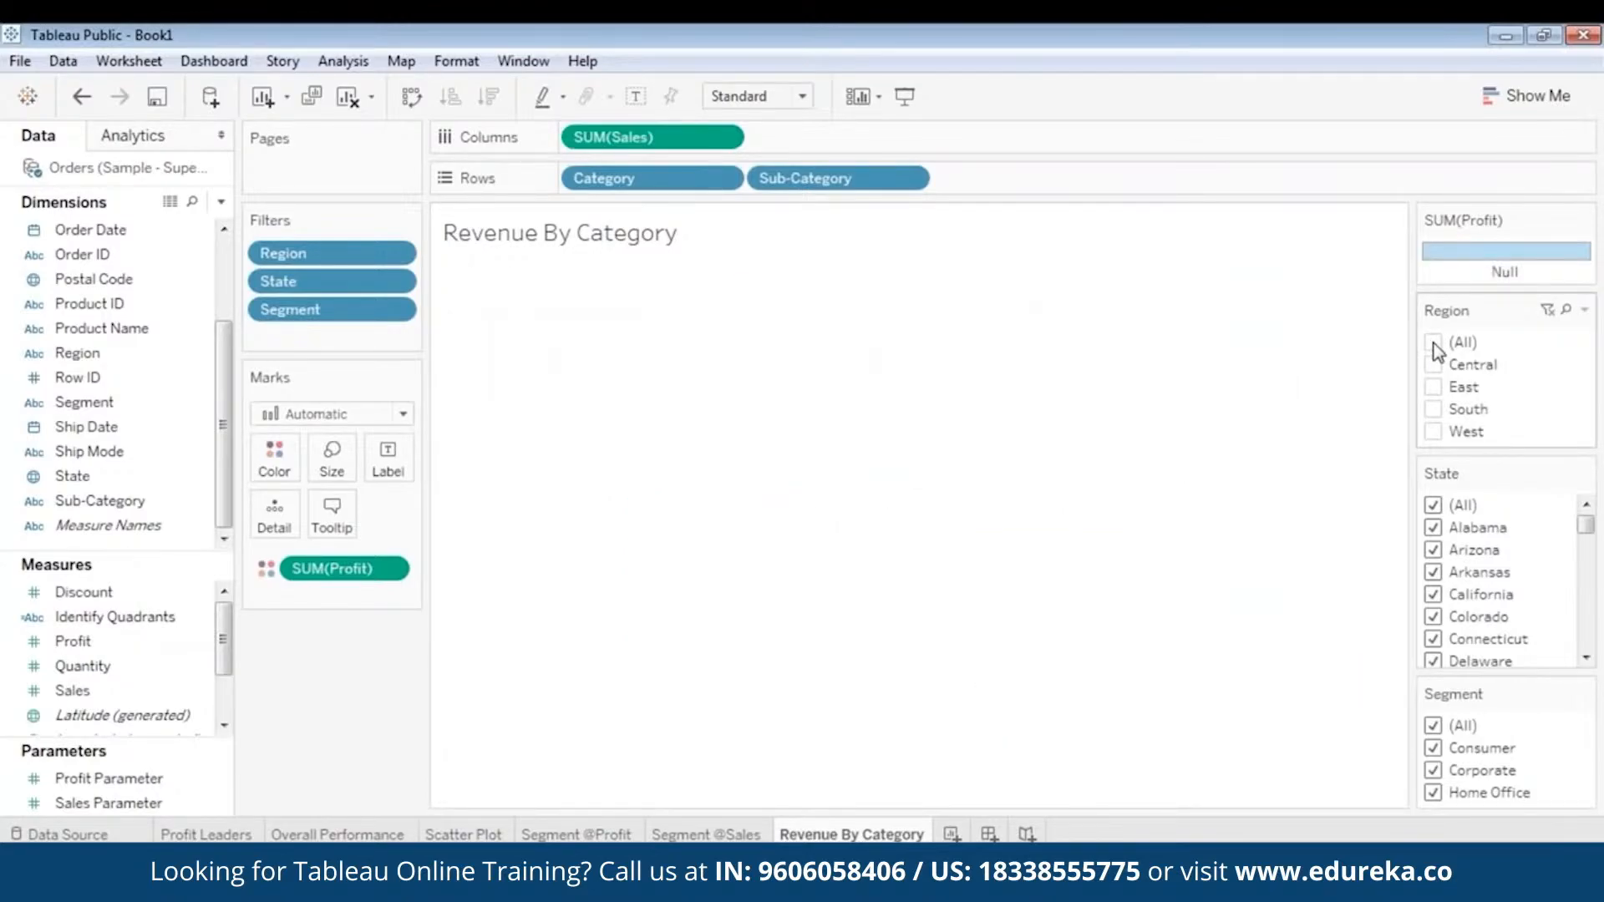
click(1433, 365)
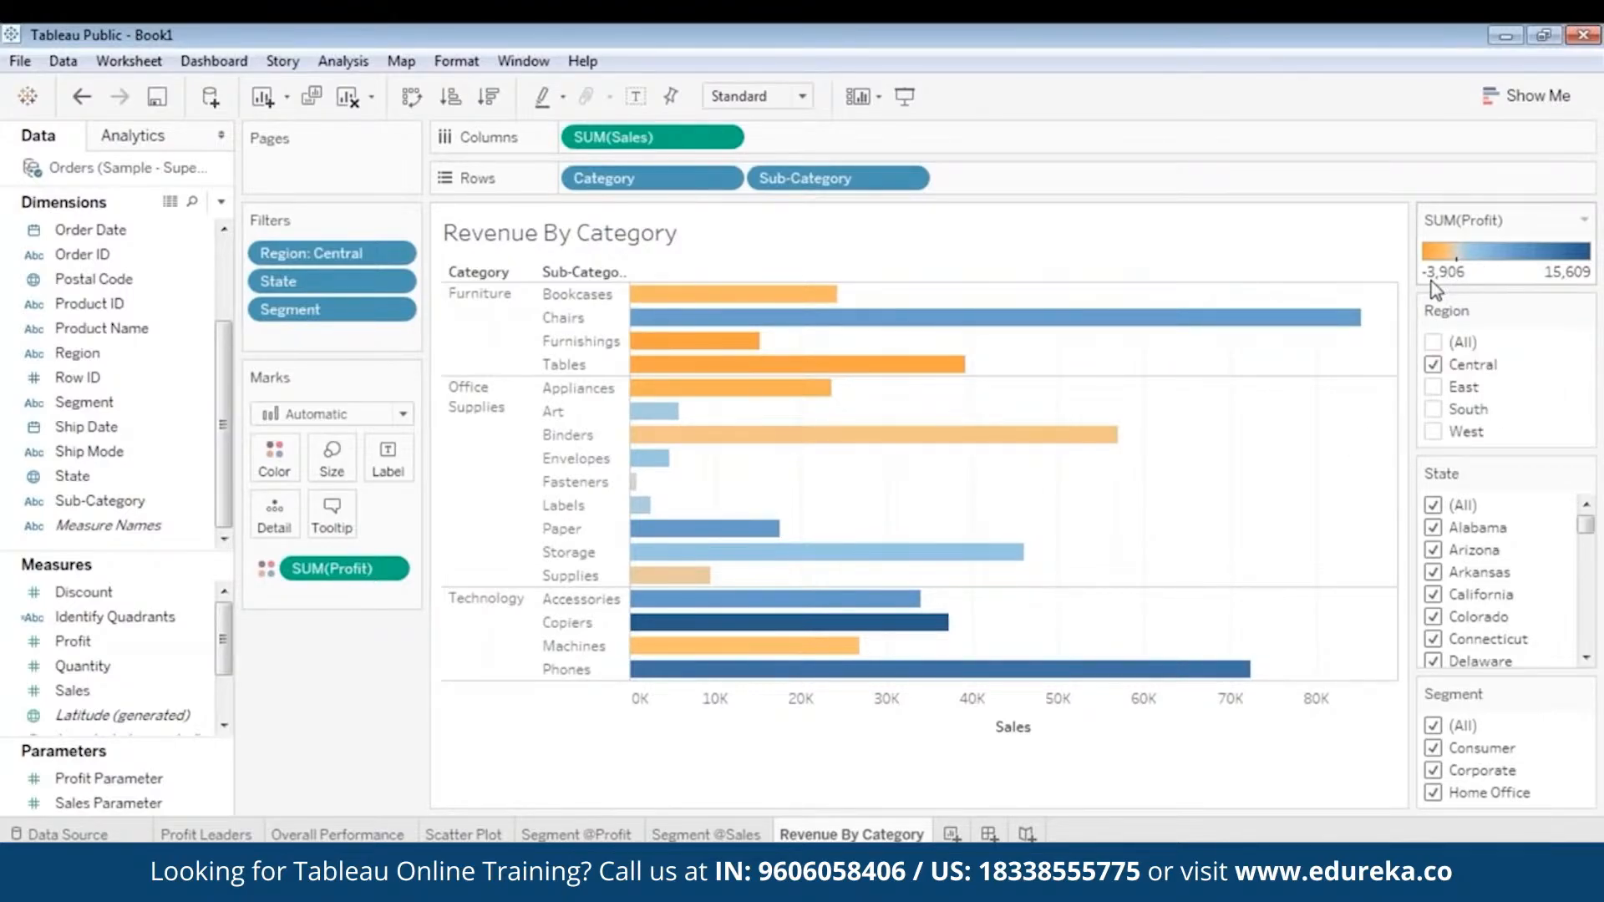
click(1434, 364)
click(1433, 387)
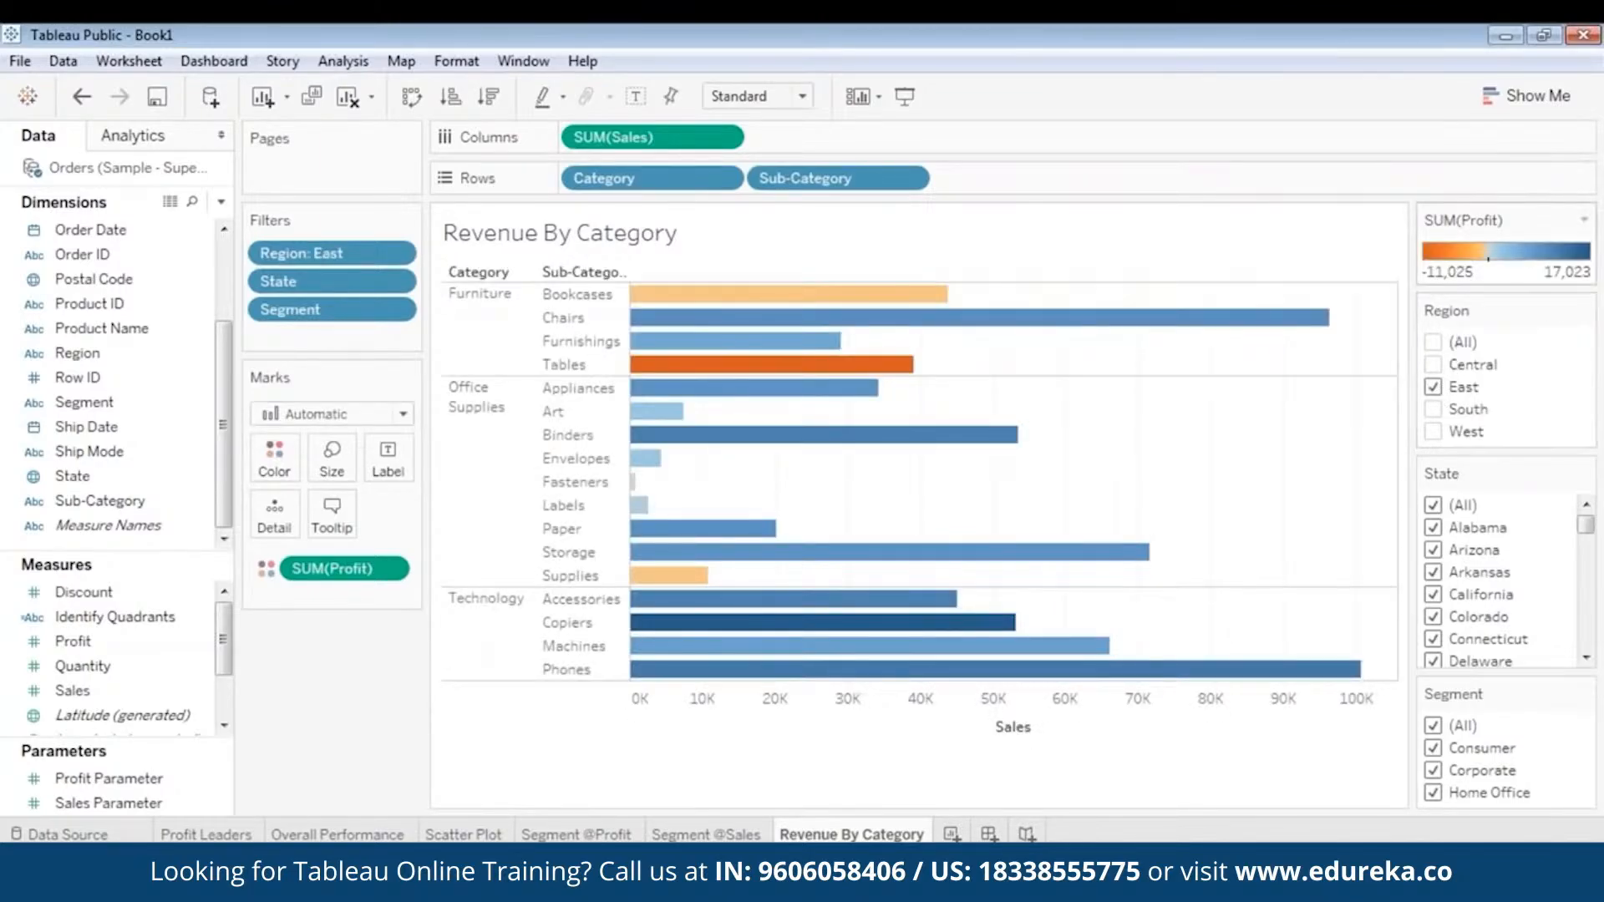
click(1318, 317)
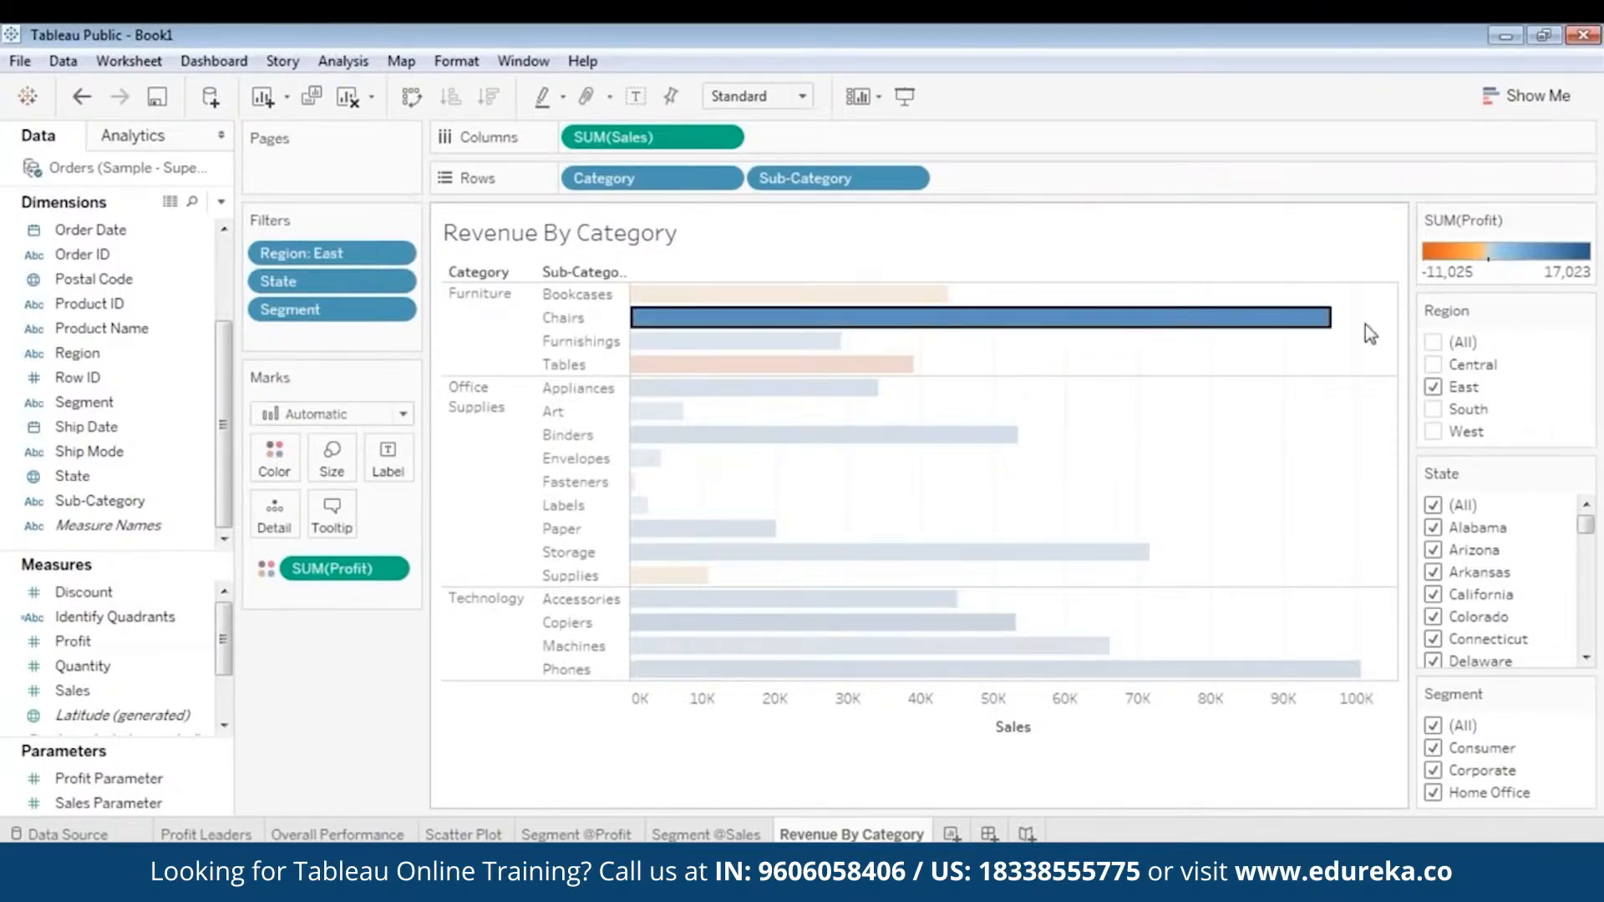
click(908, 364)
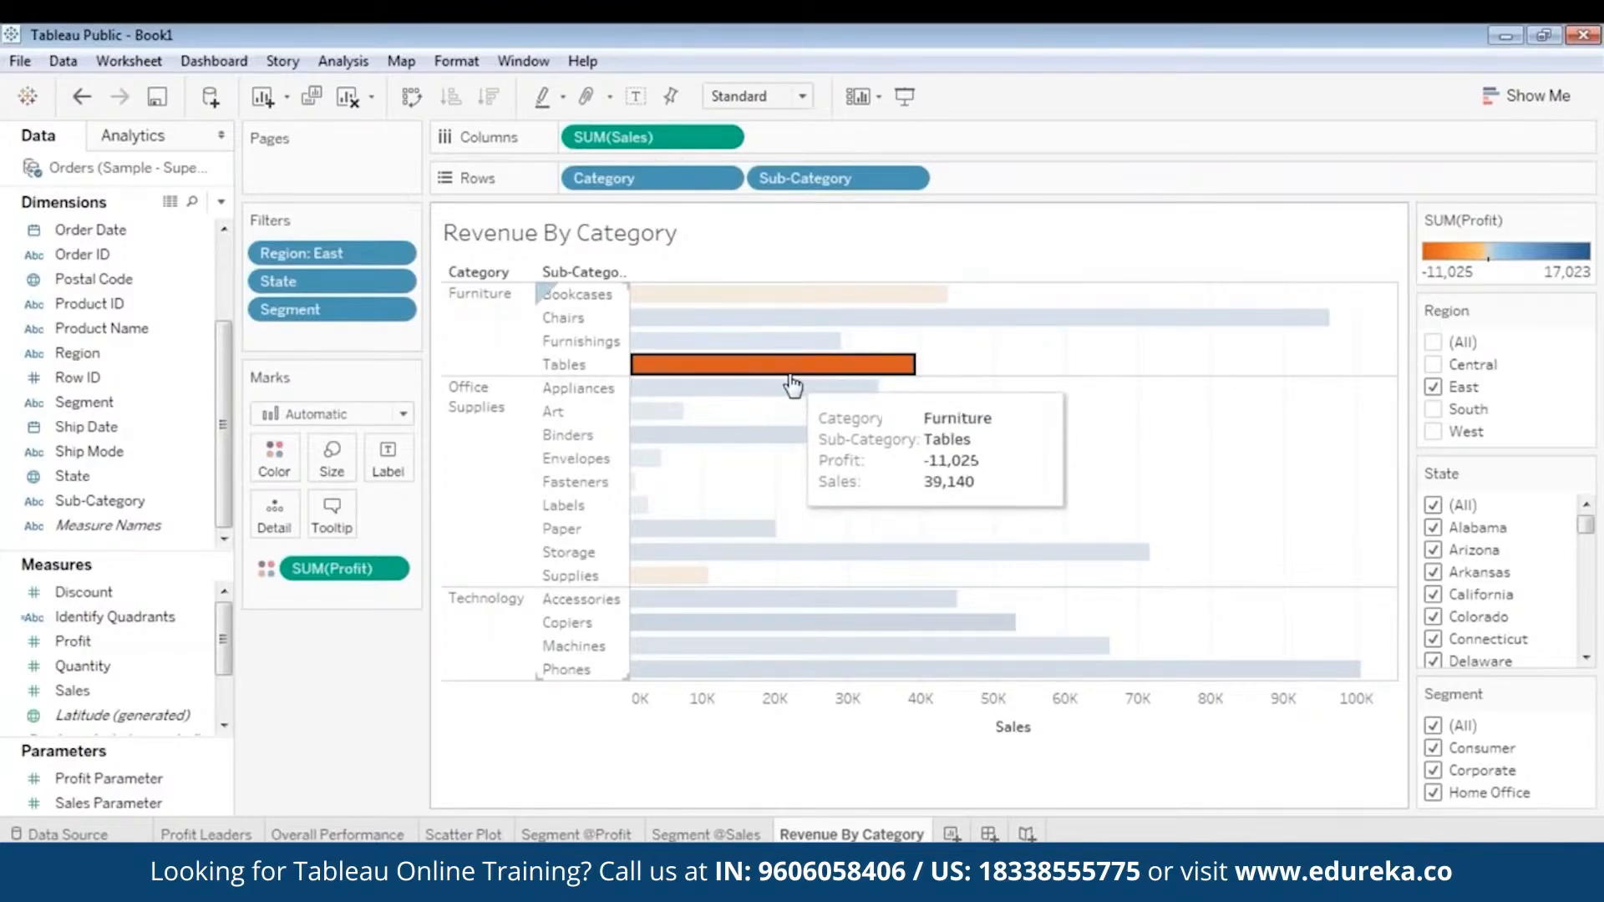
- Filter the chart by the South and West regions in turn, and restore the East-only Region filter
click(1435, 387)
click(1435, 408)
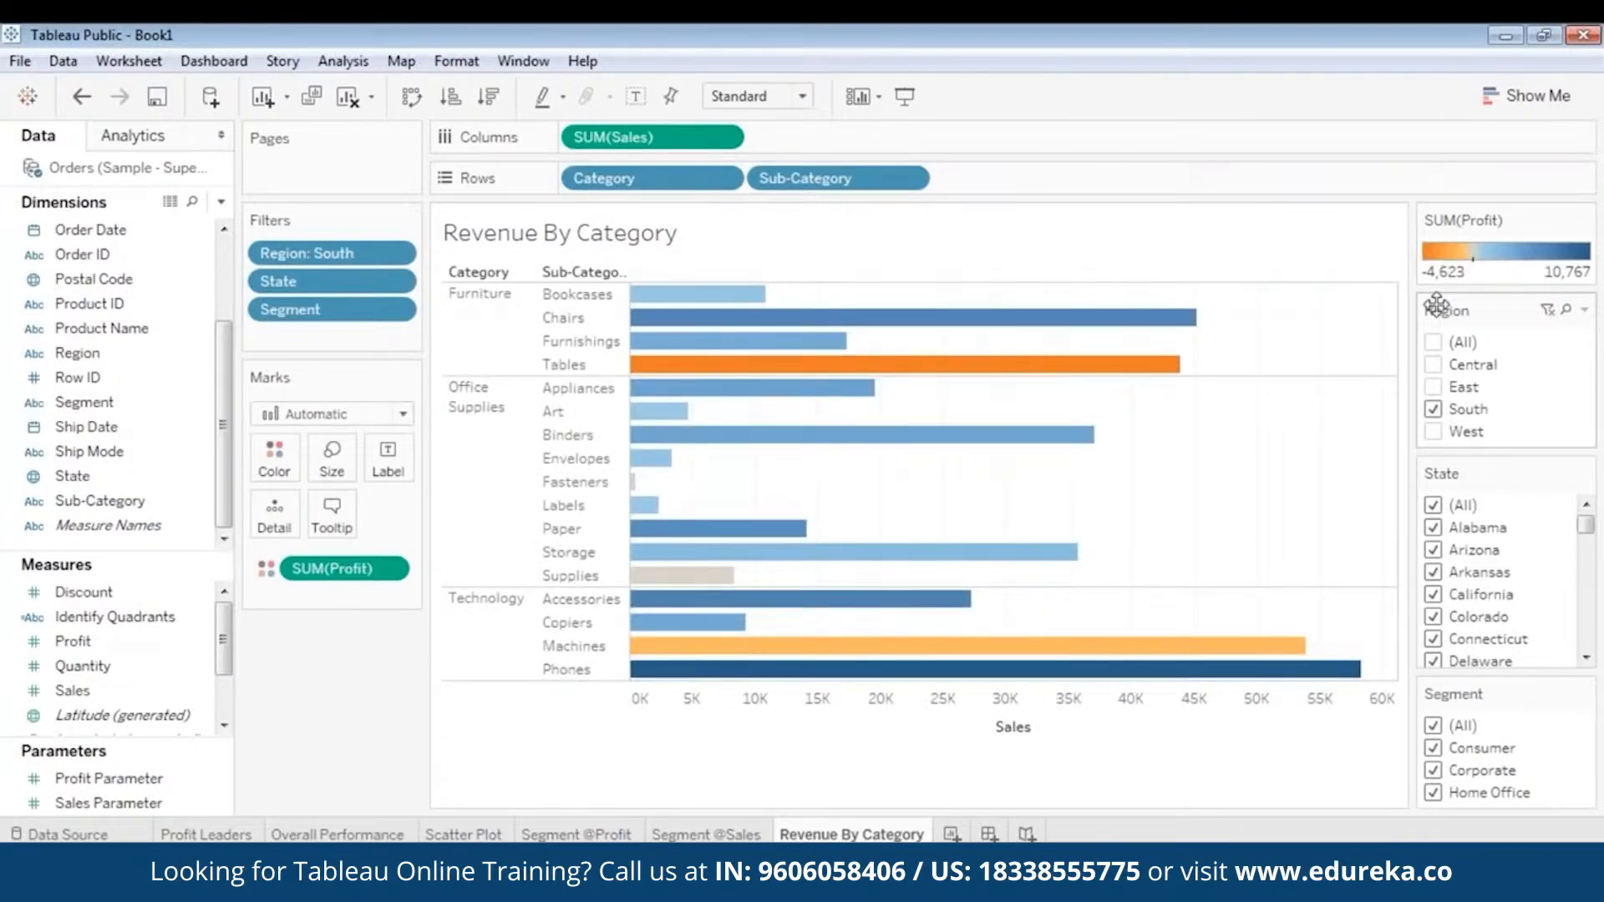
click(1433, 432)
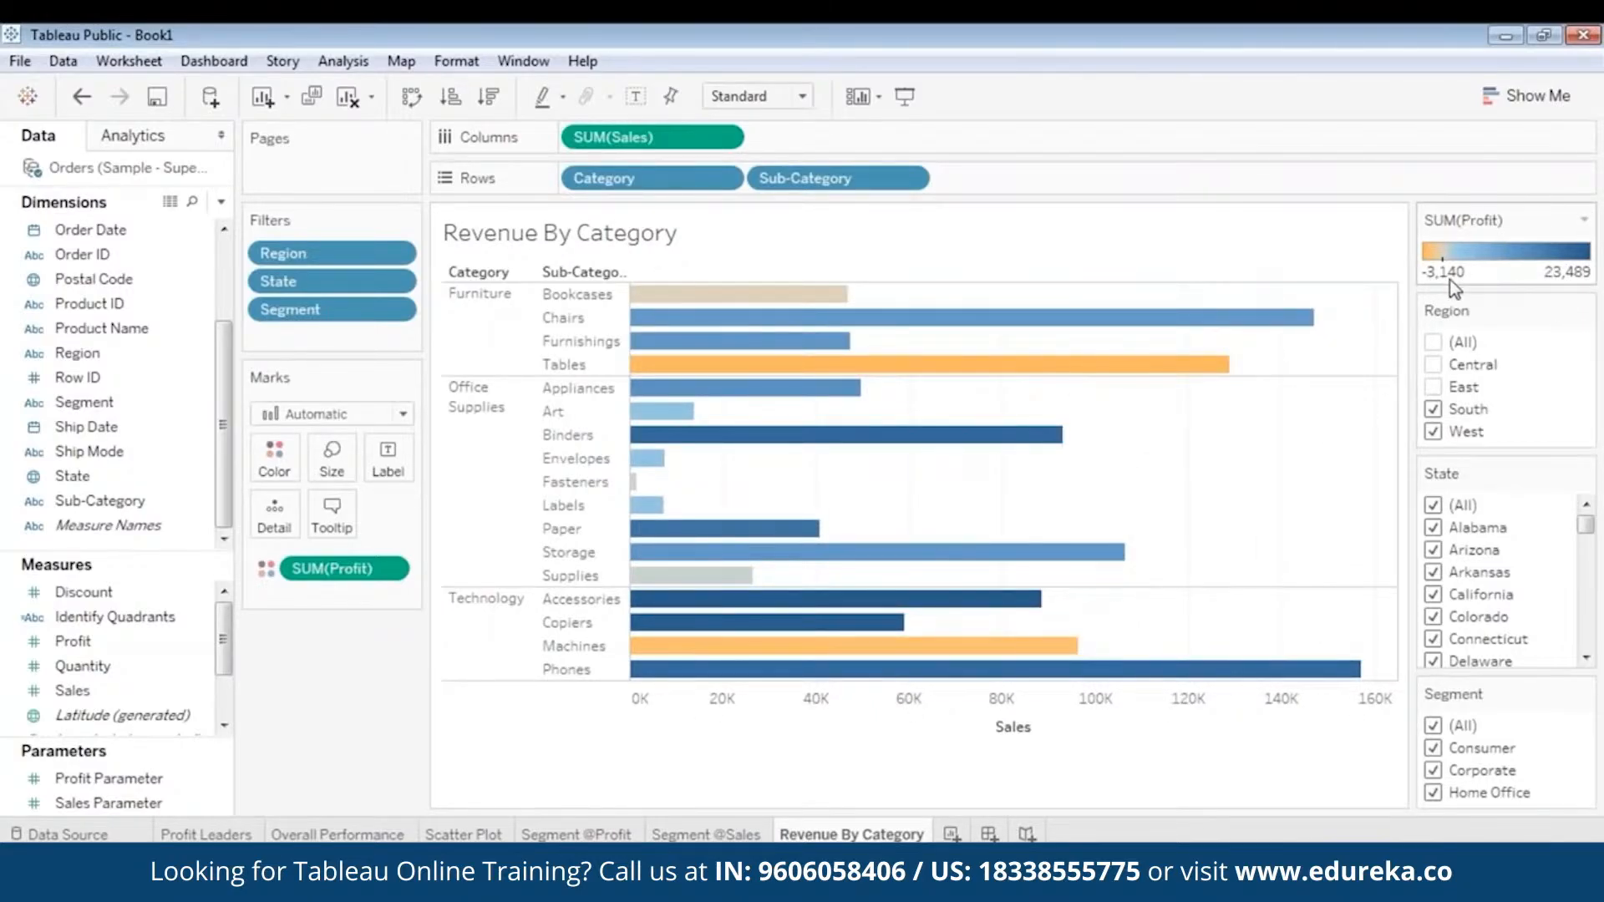
click(1434, 410)
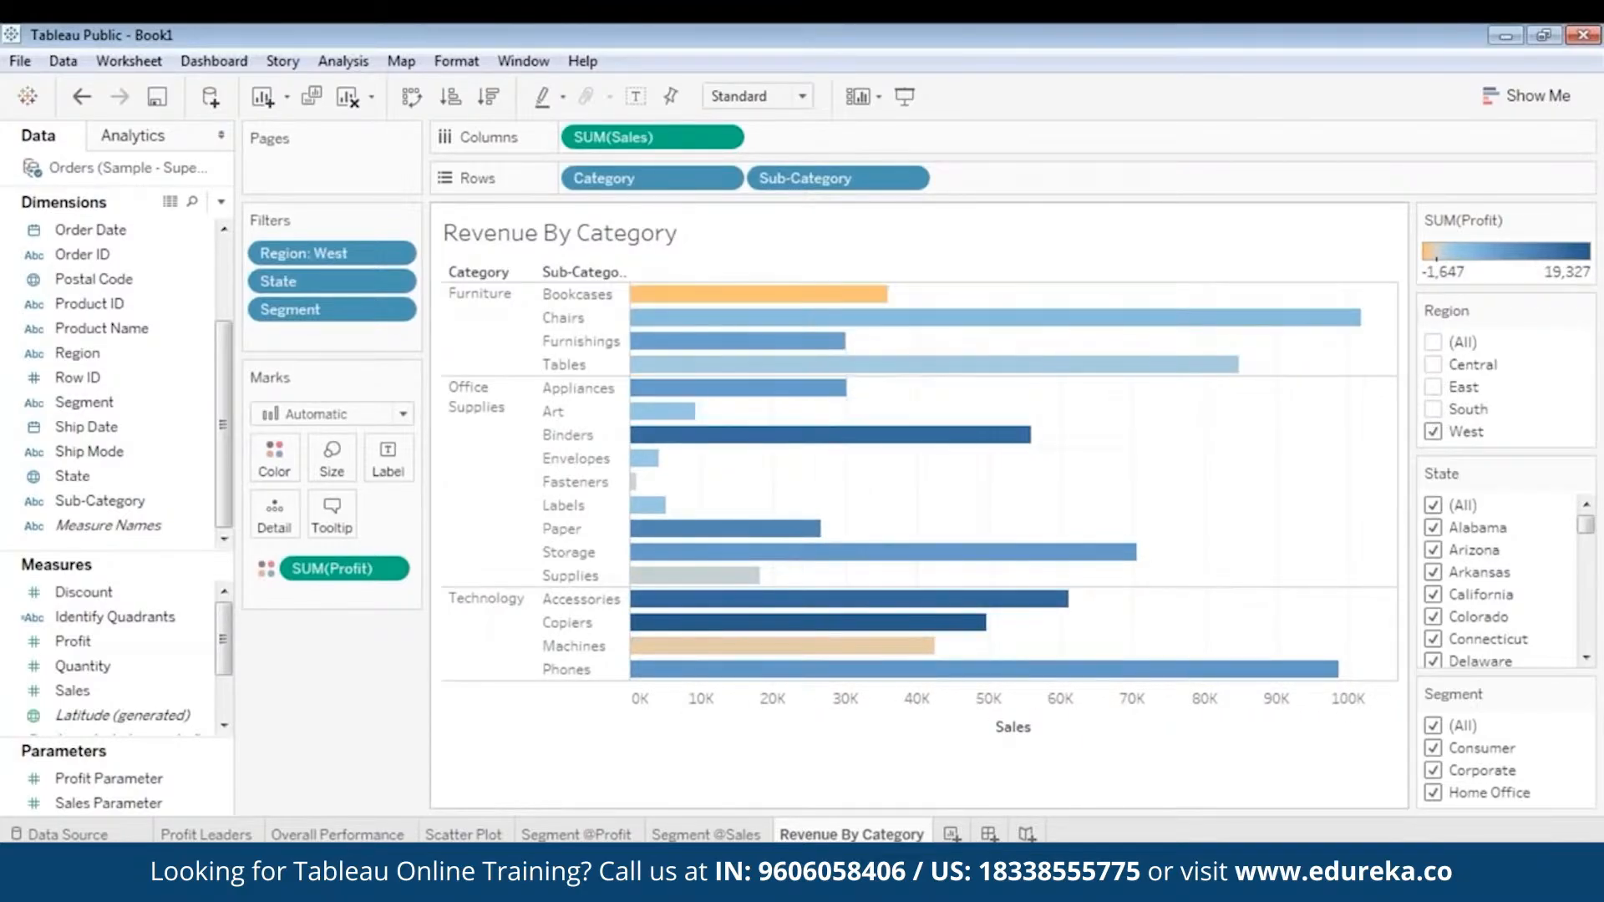
click(1433, 431)
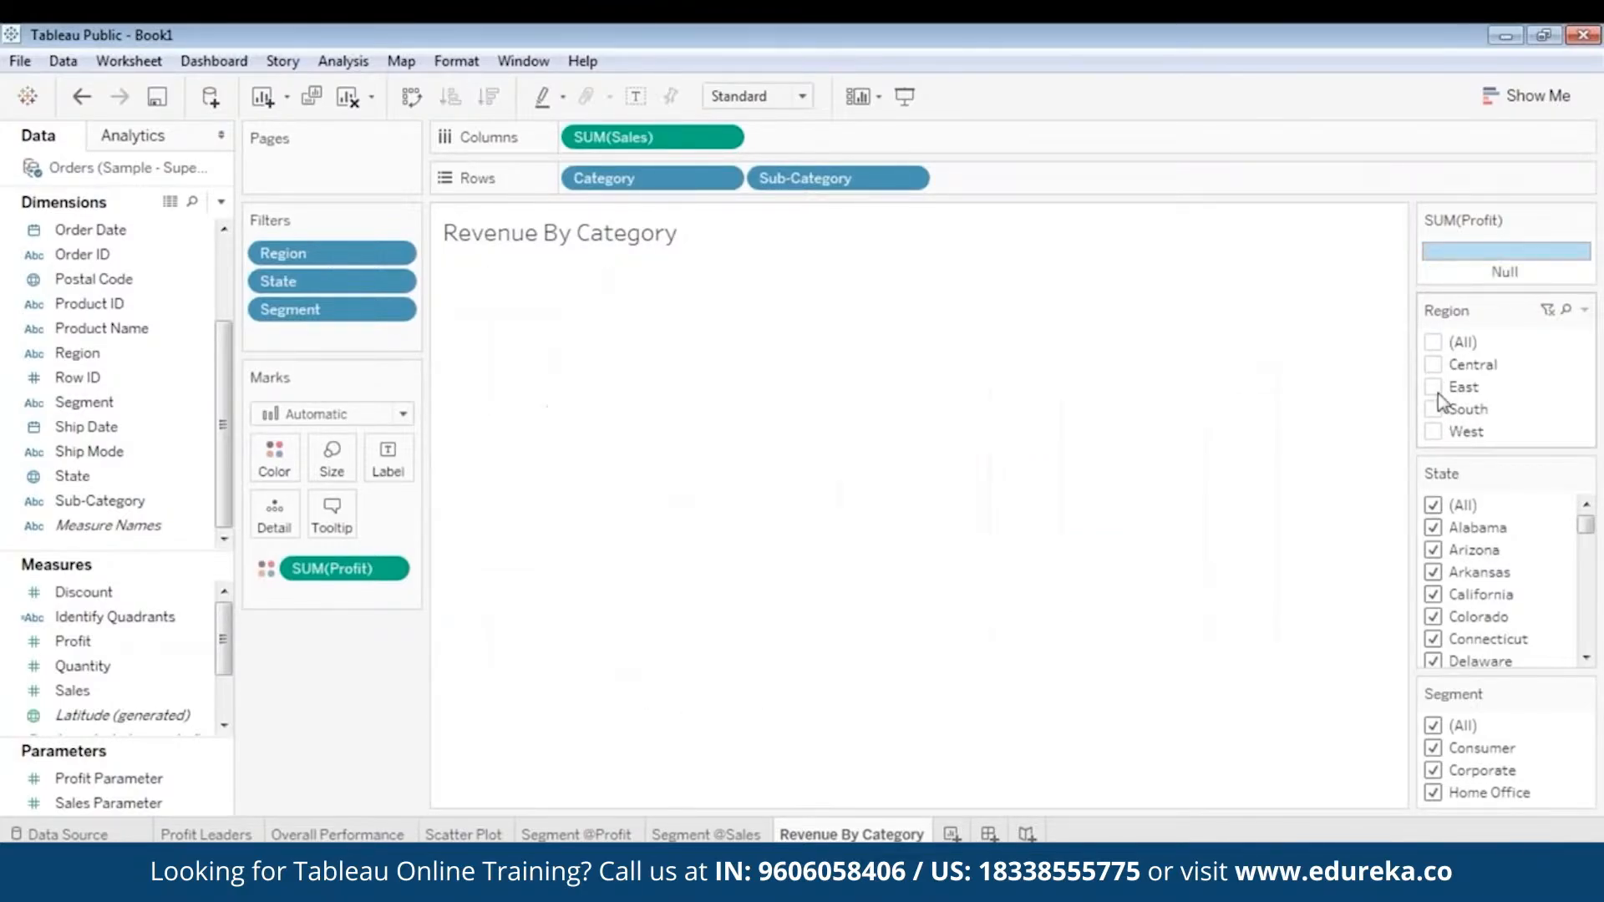
click(1433, 387)
- Inspect the East region's furniture bars and open the full underlying data for the Tables sub-category
mouse_move(773, 347)
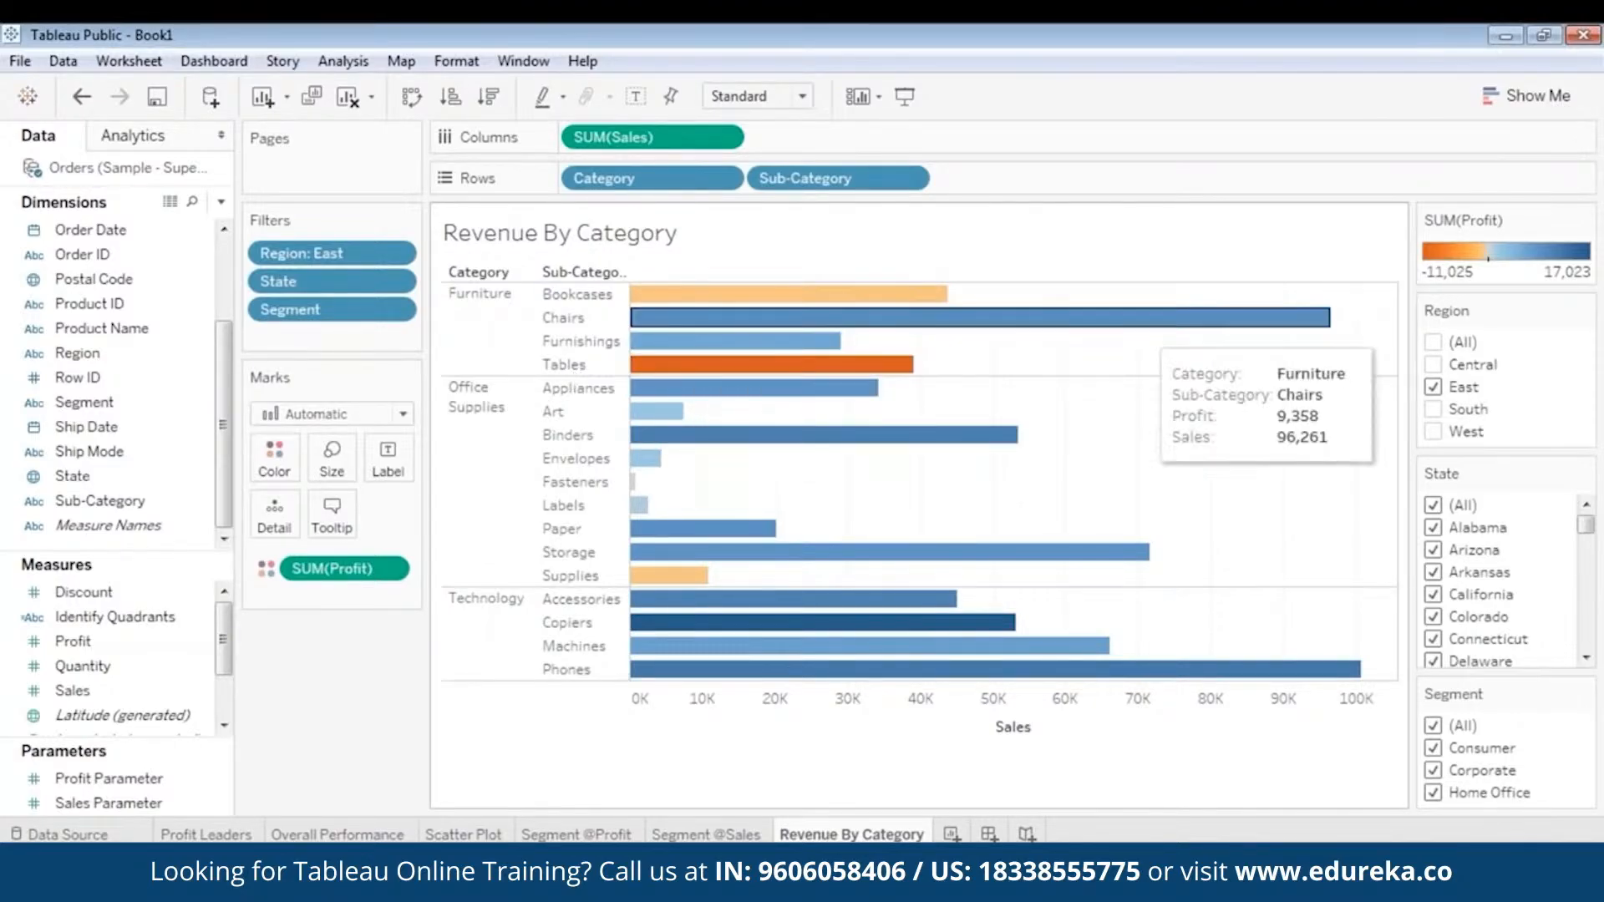
mouse_move(814, 375)
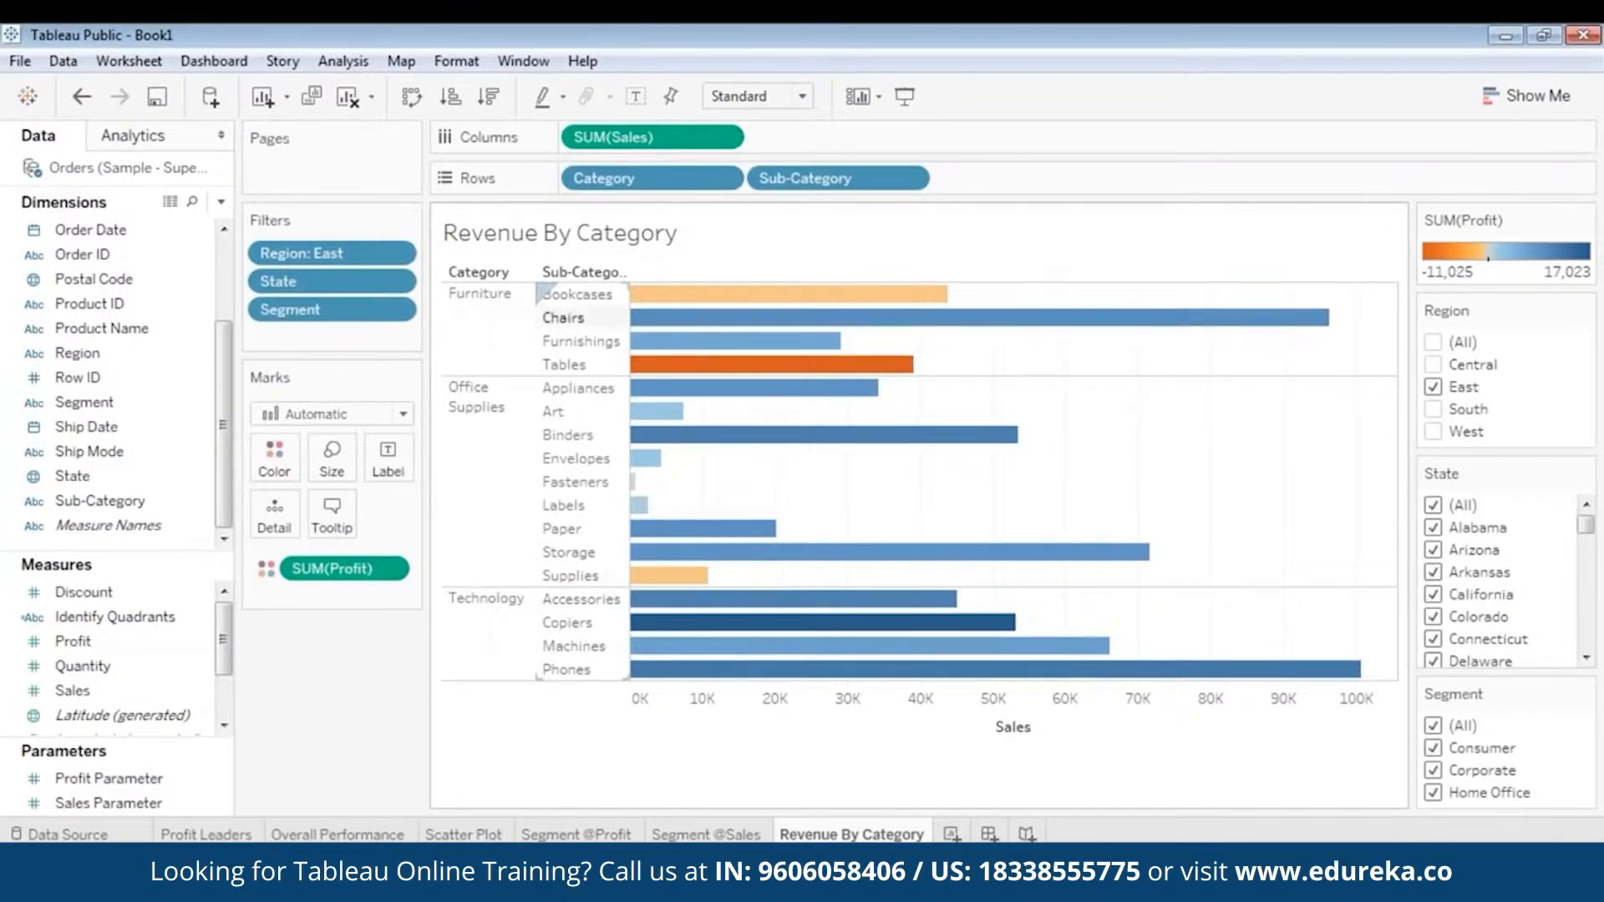
click(568, 371)
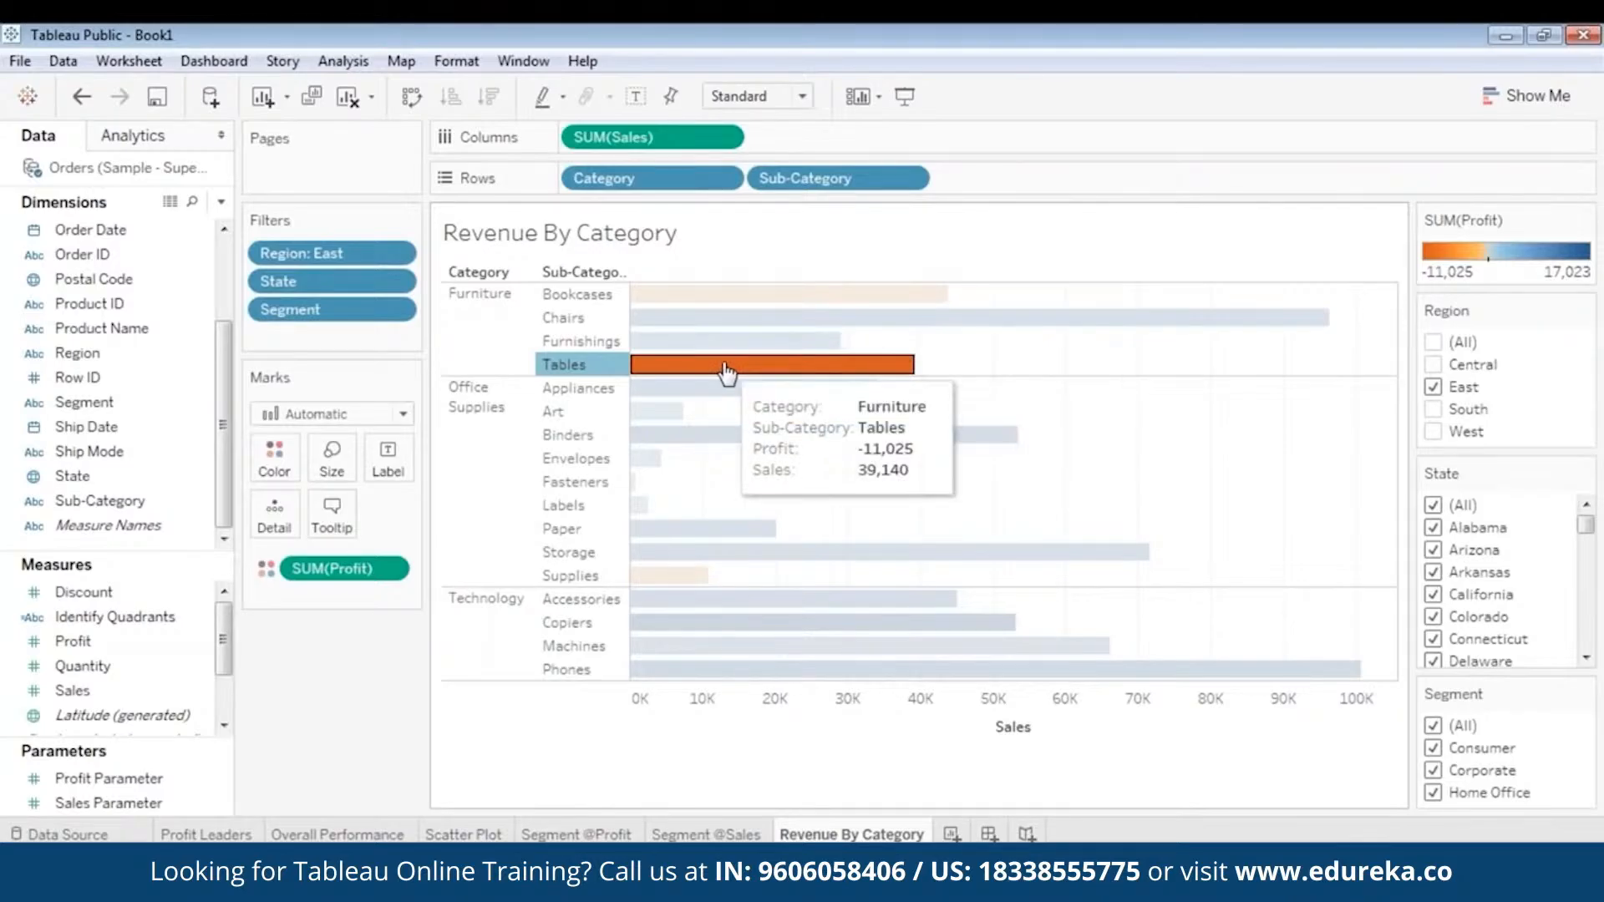
right_click(725, 367)
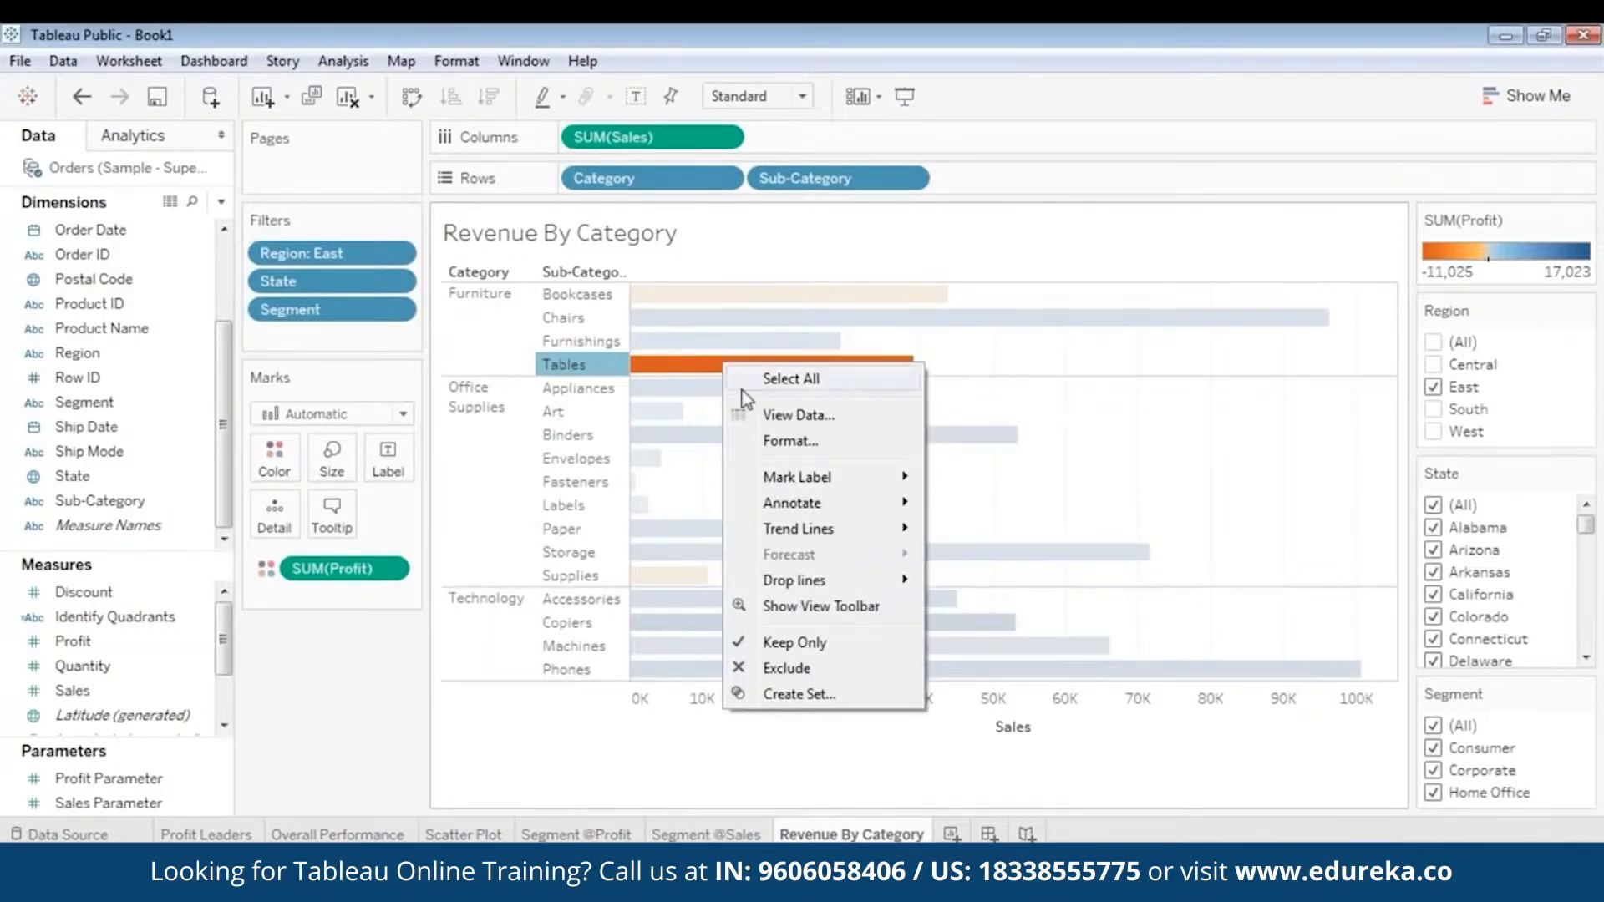
click(775, 415)
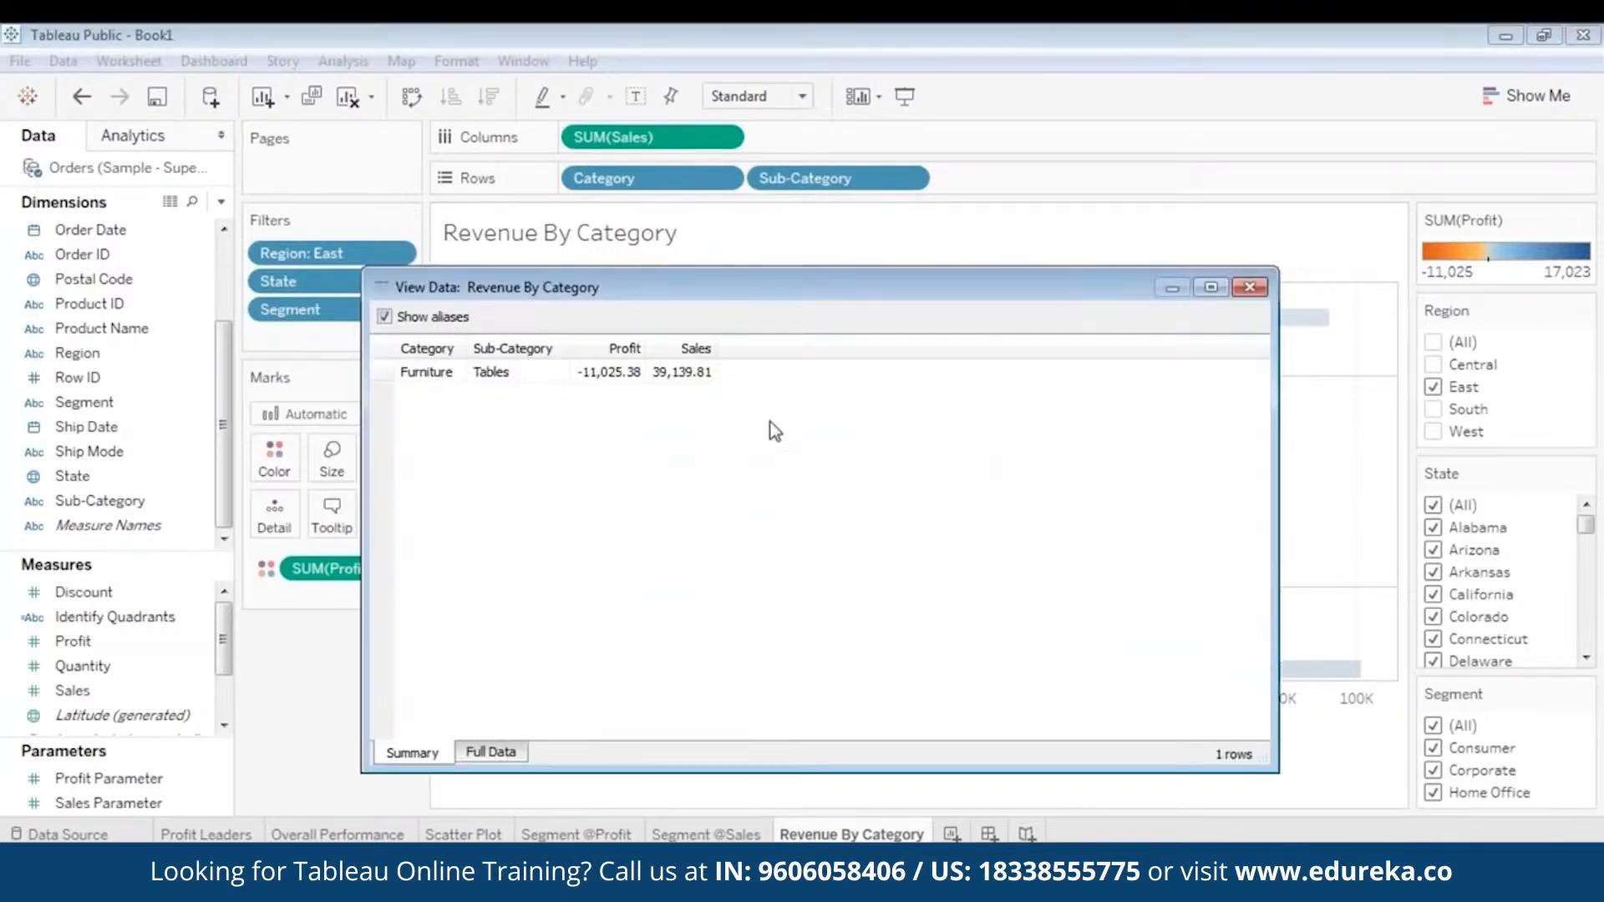
click(486, 756)
- Browse the full order records behind the Tables bar, close the data window and clear the Tables selection
drag(1259, 390, 1250, 589)
drag(1237, 689, 1330, 365)
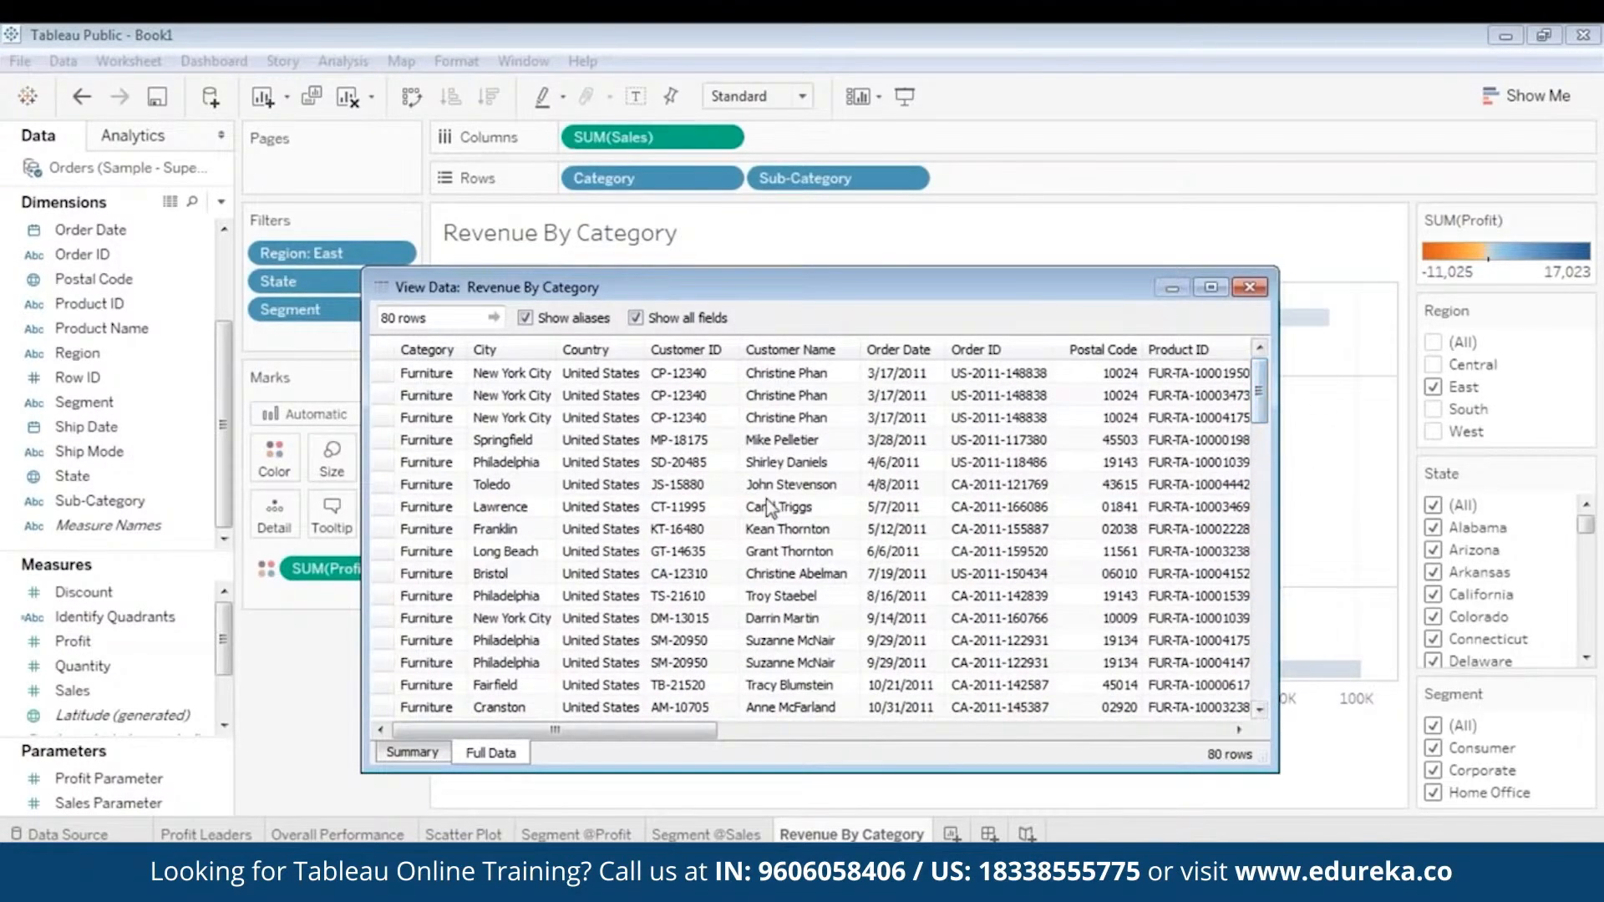
drag(1015, 292, 986, 267)
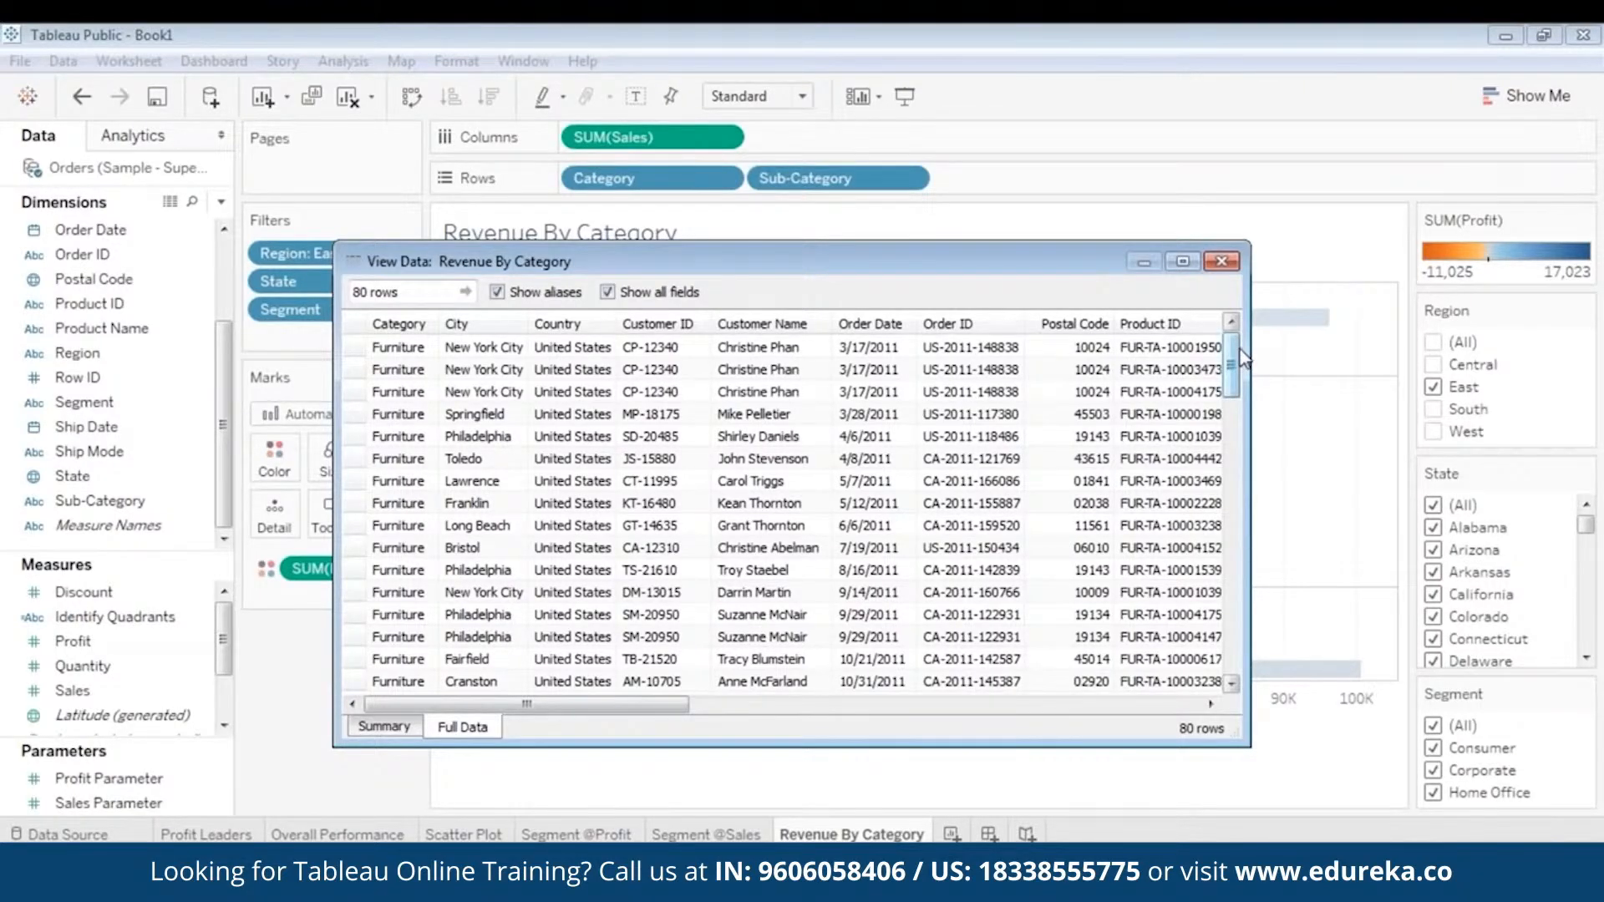
drag(1234, 349, 1289, 285)
click(582, 393)
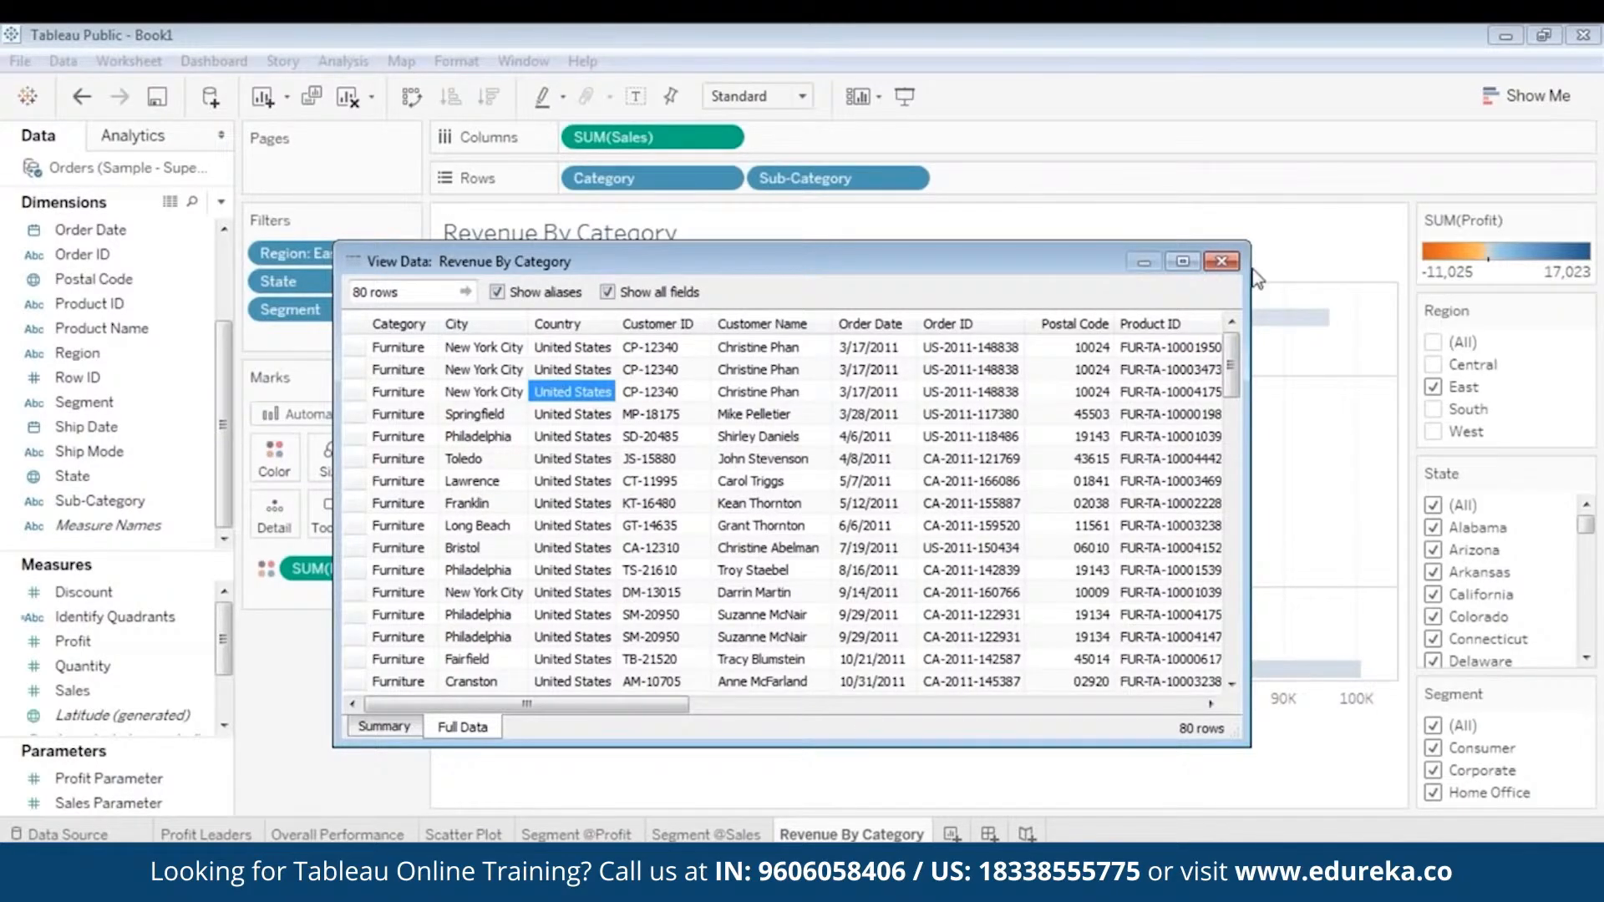
click(1221, 262)
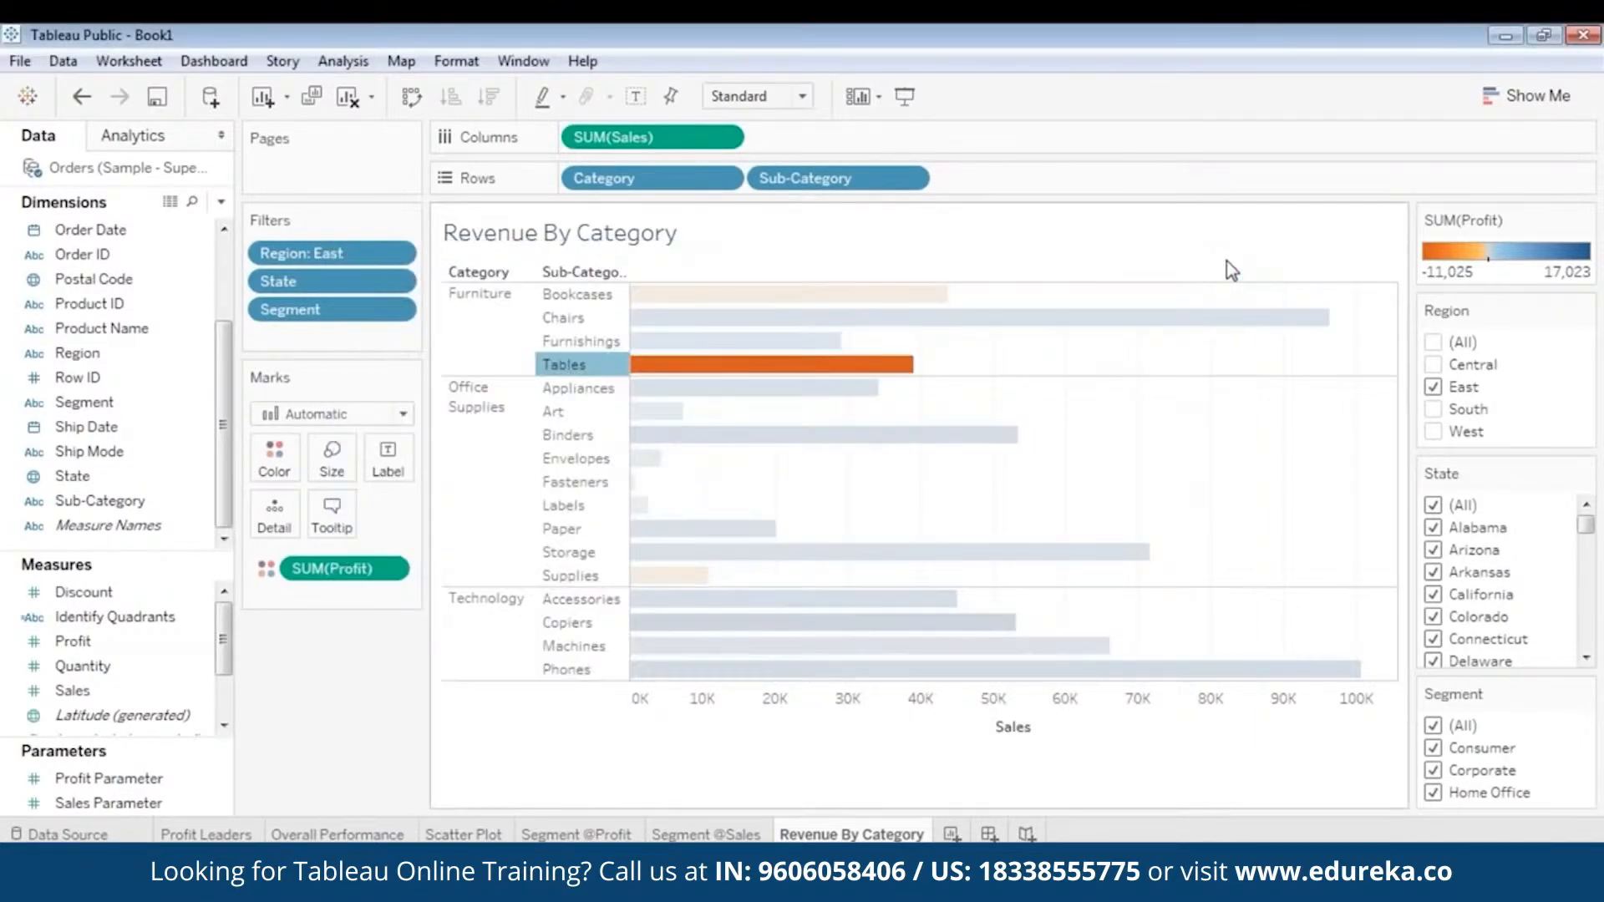
click(1266, 436)
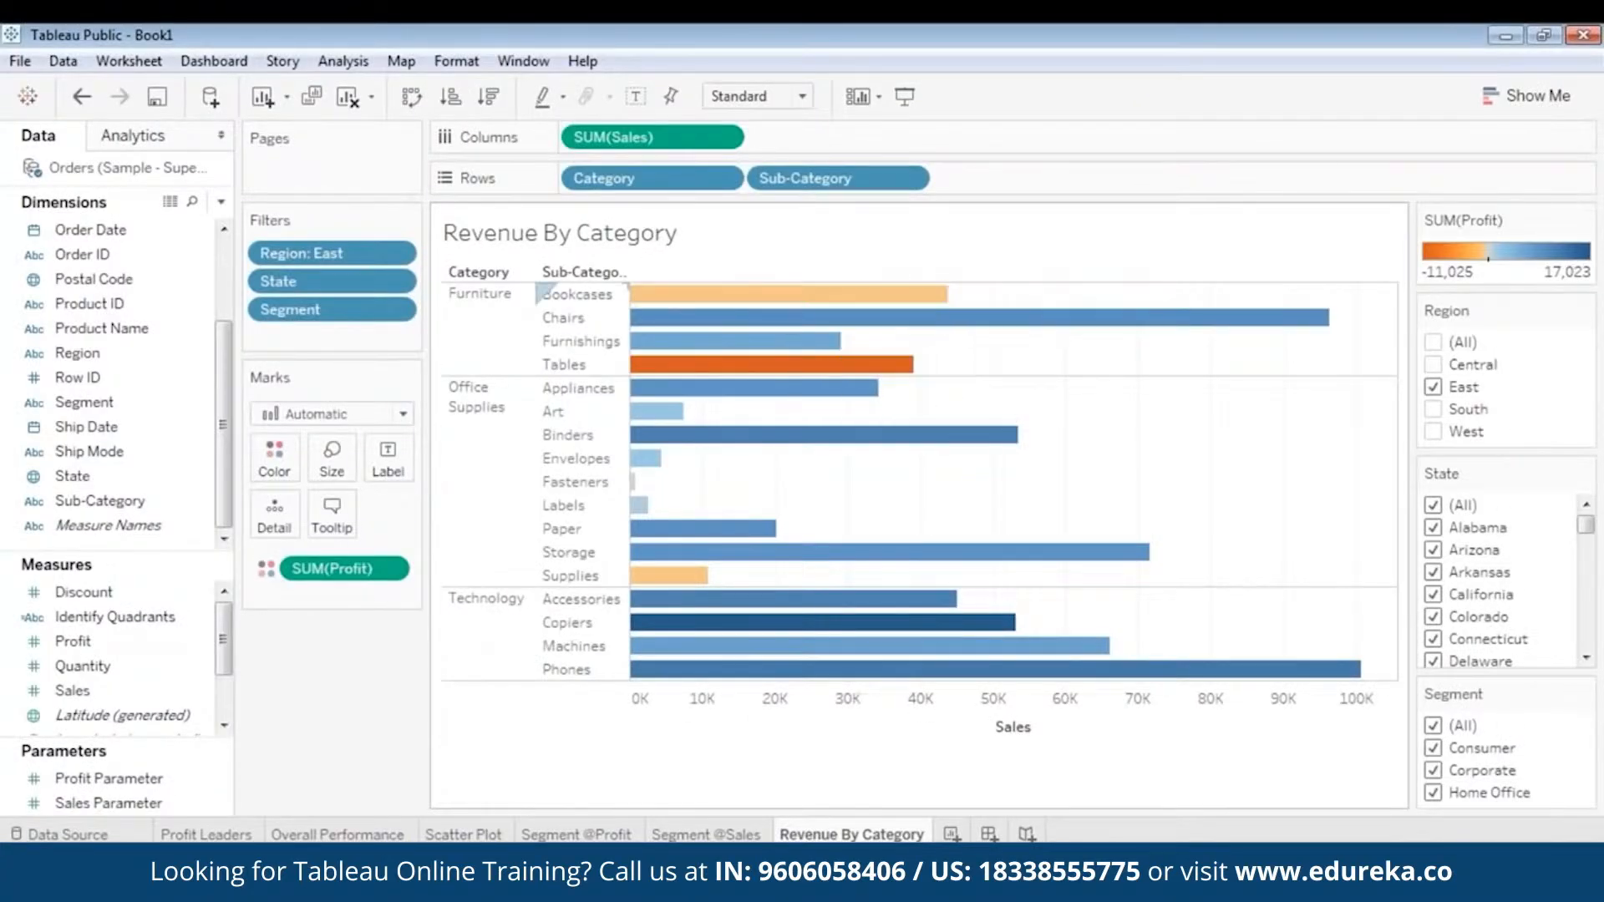
- Add a new worksheet after Revenue By Category and rename it Sales Forcasting
click(133, 137)
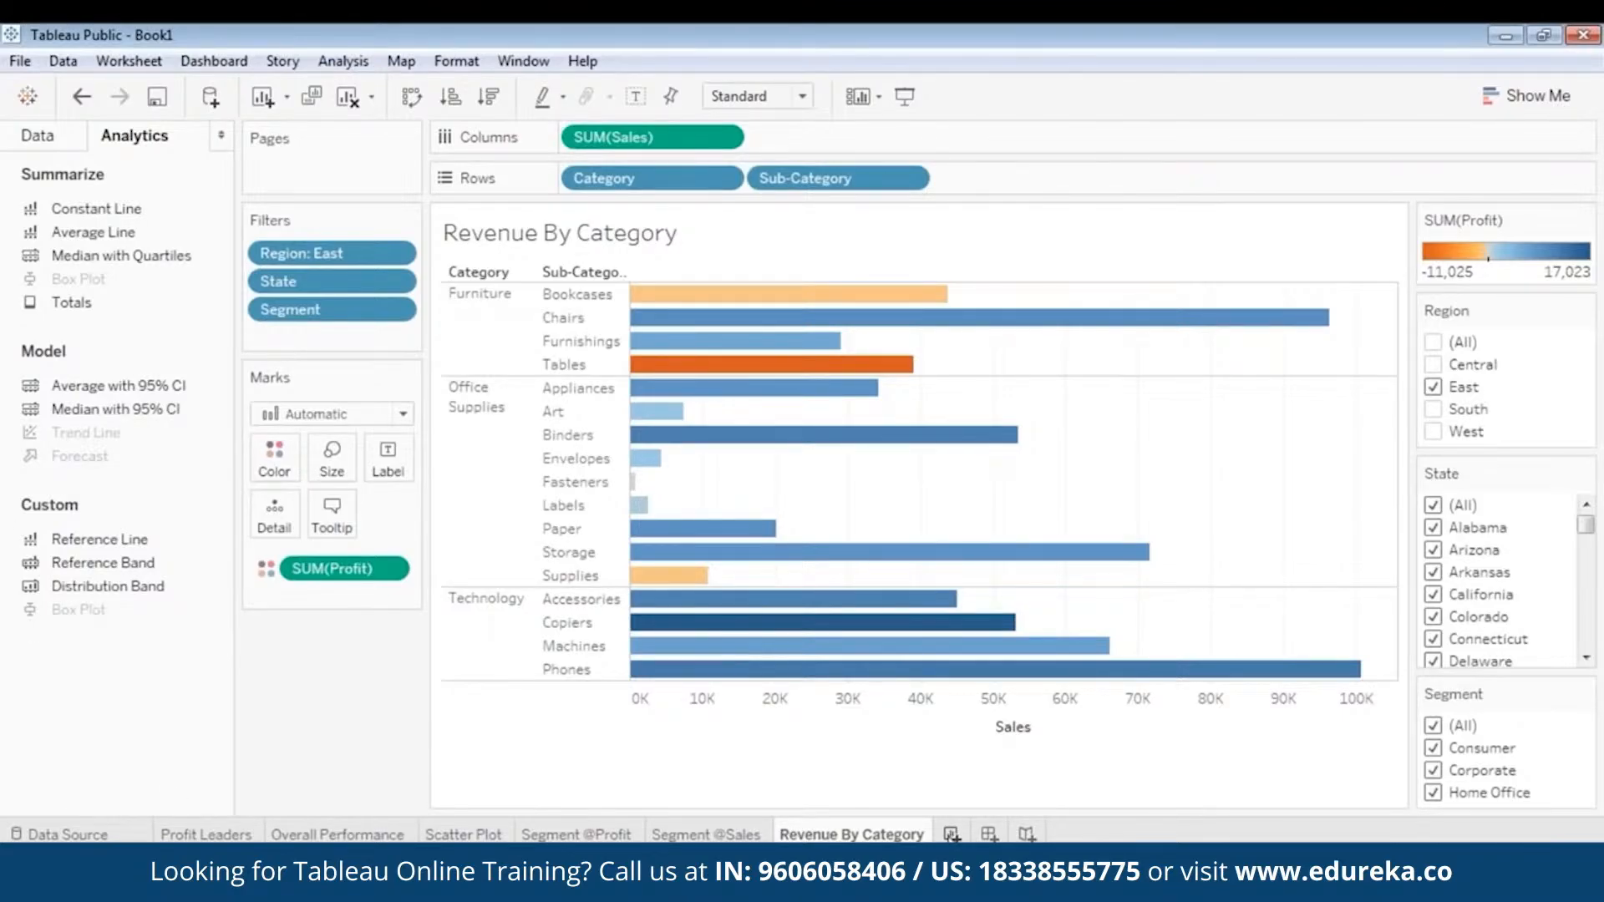
click(952, 835)
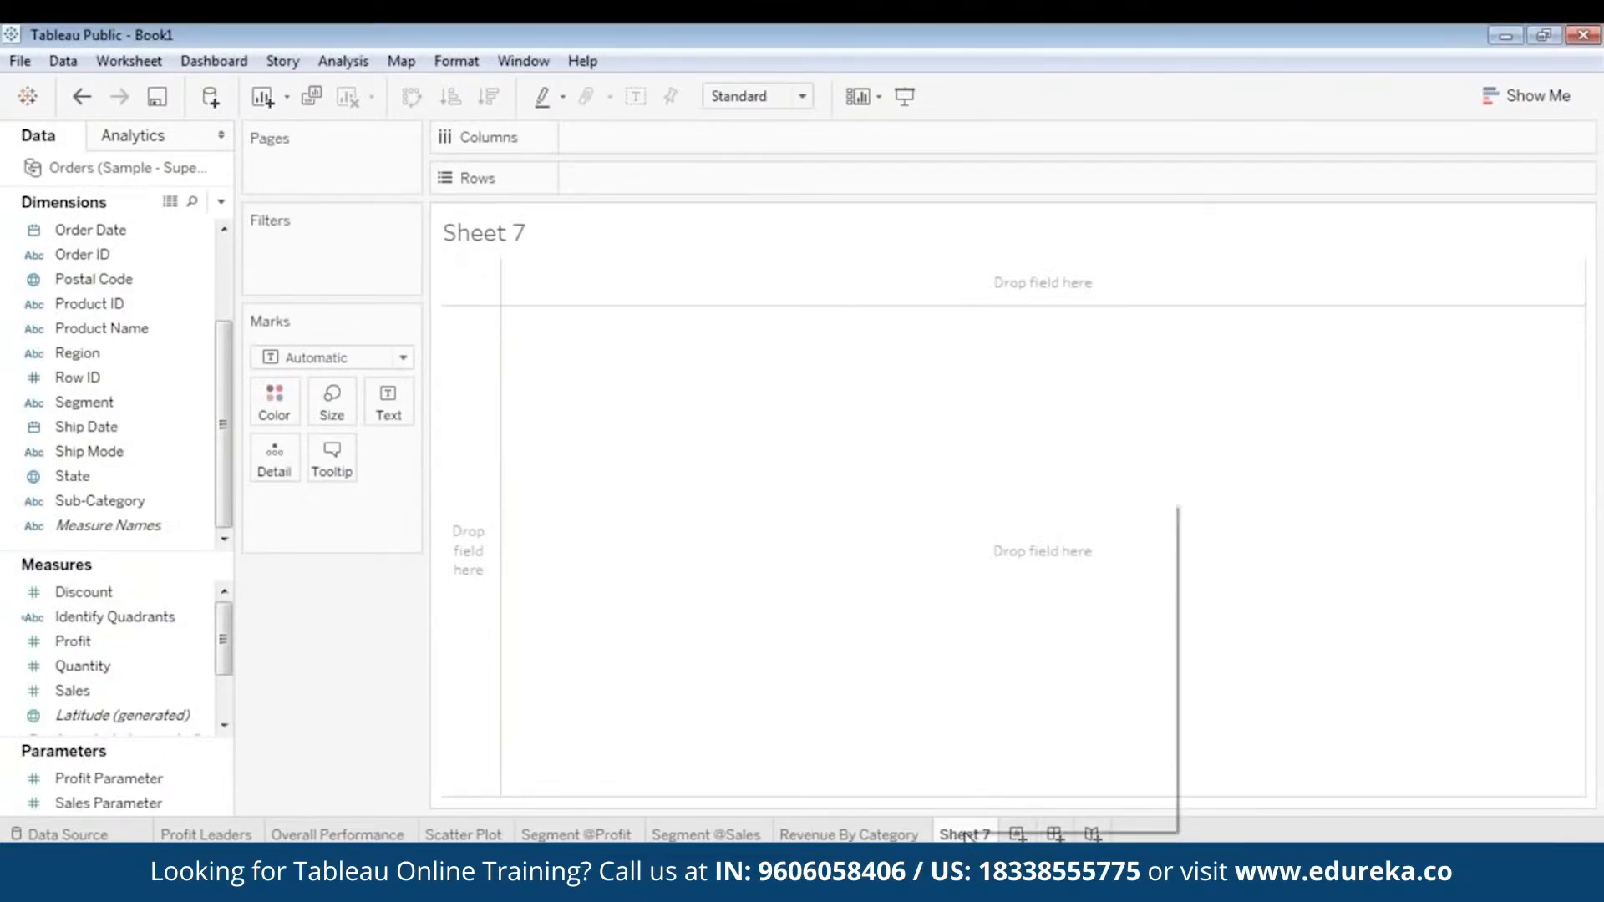
right_click(967, 833)
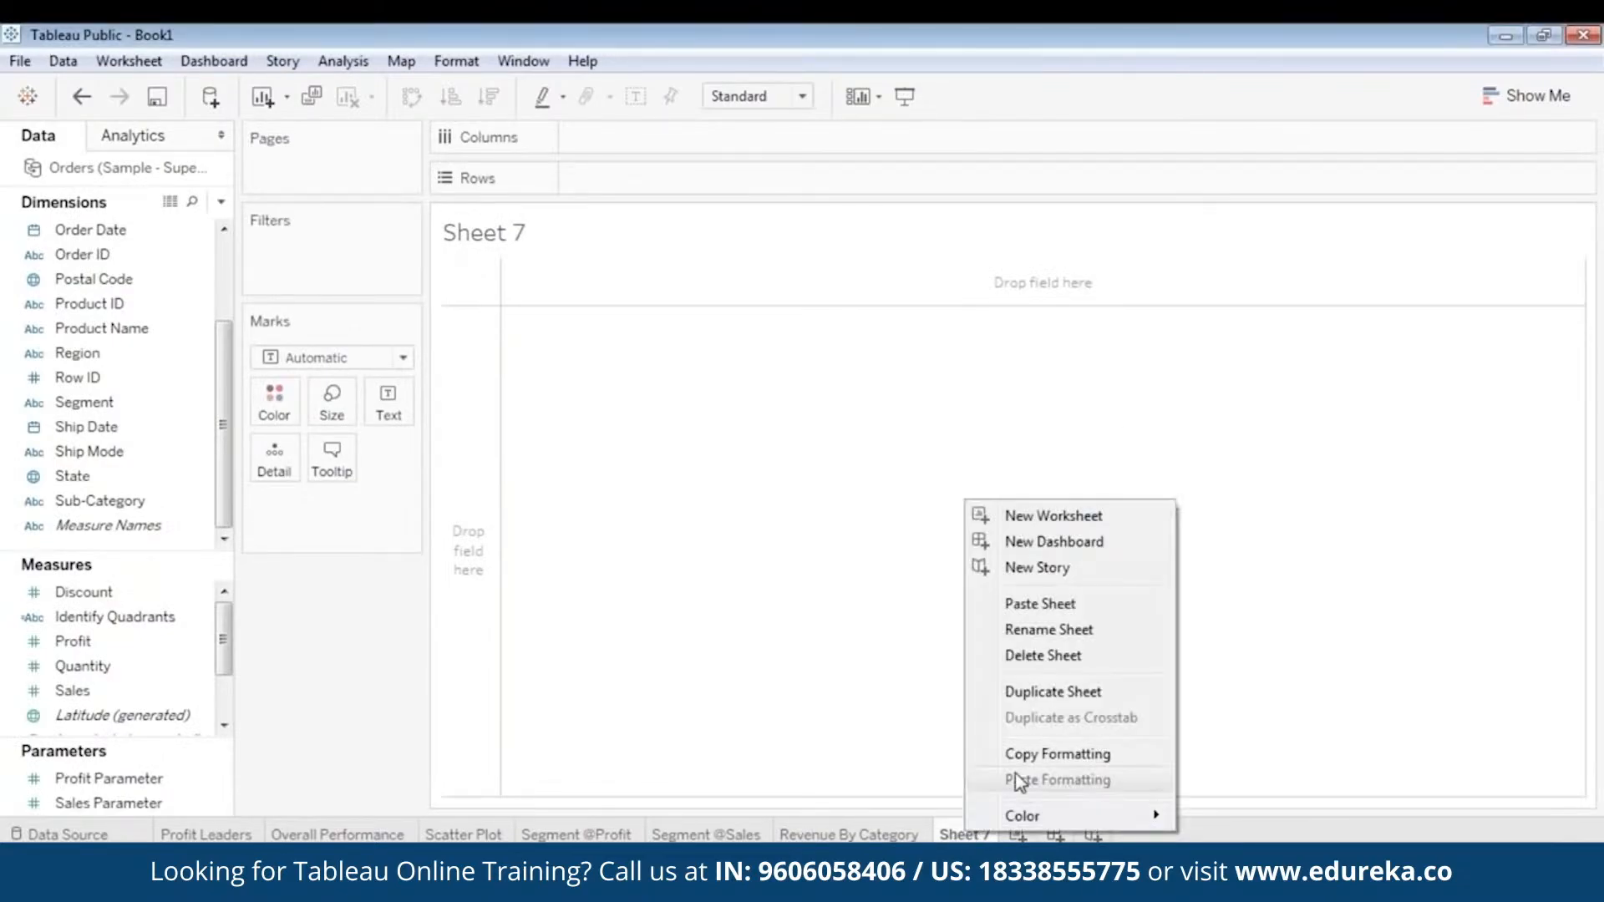
click(1046, 629)
text(Sales)
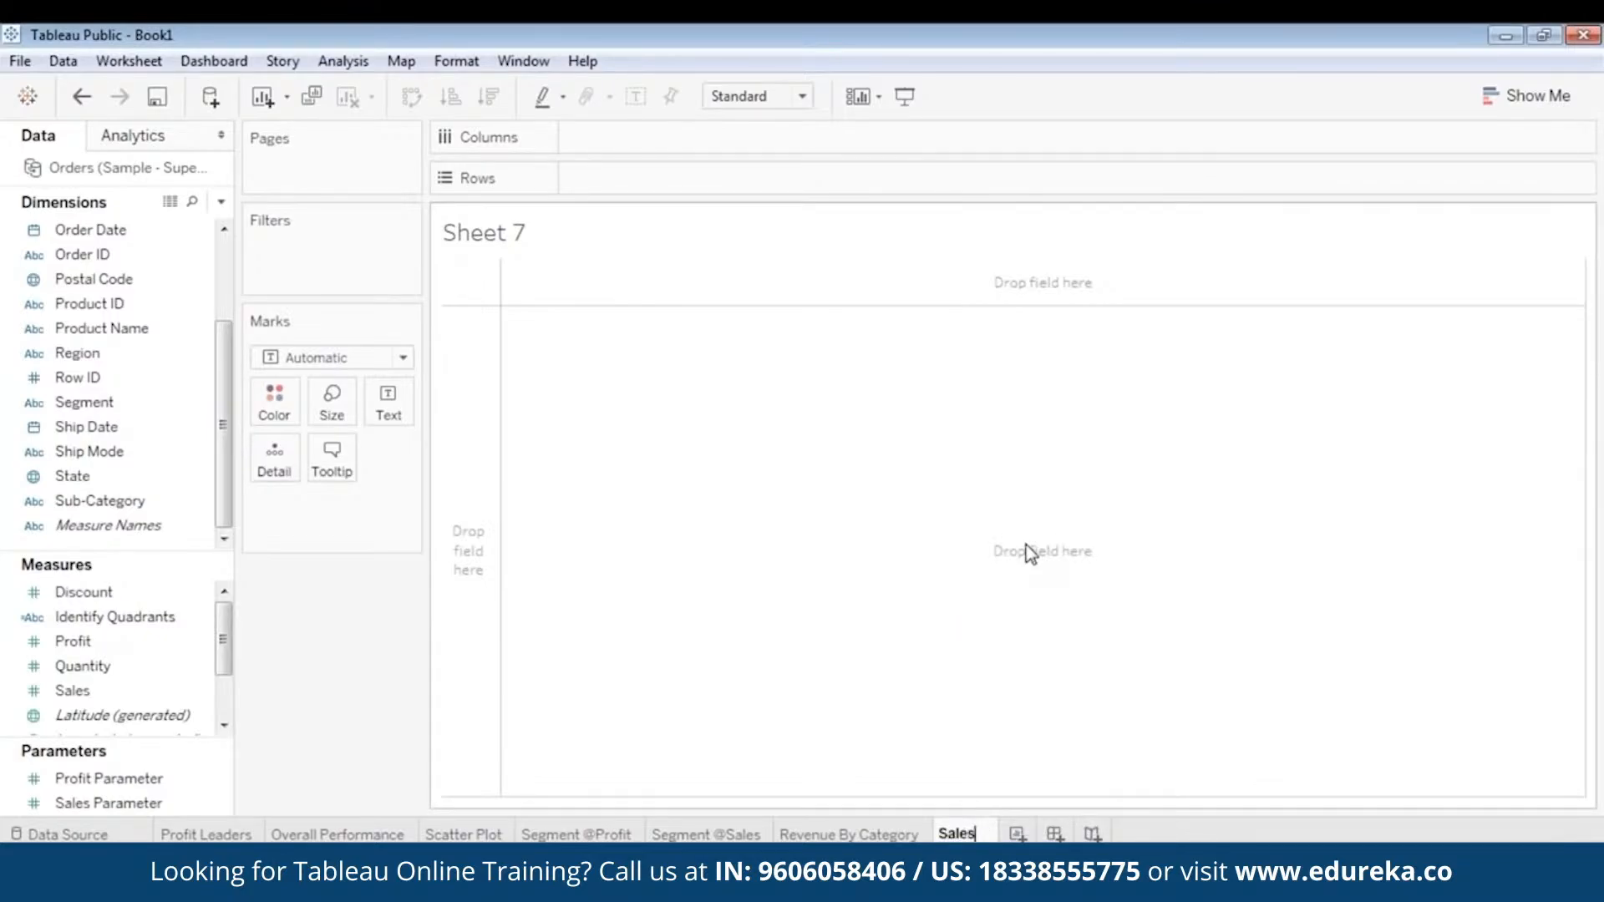
text( Forcac)
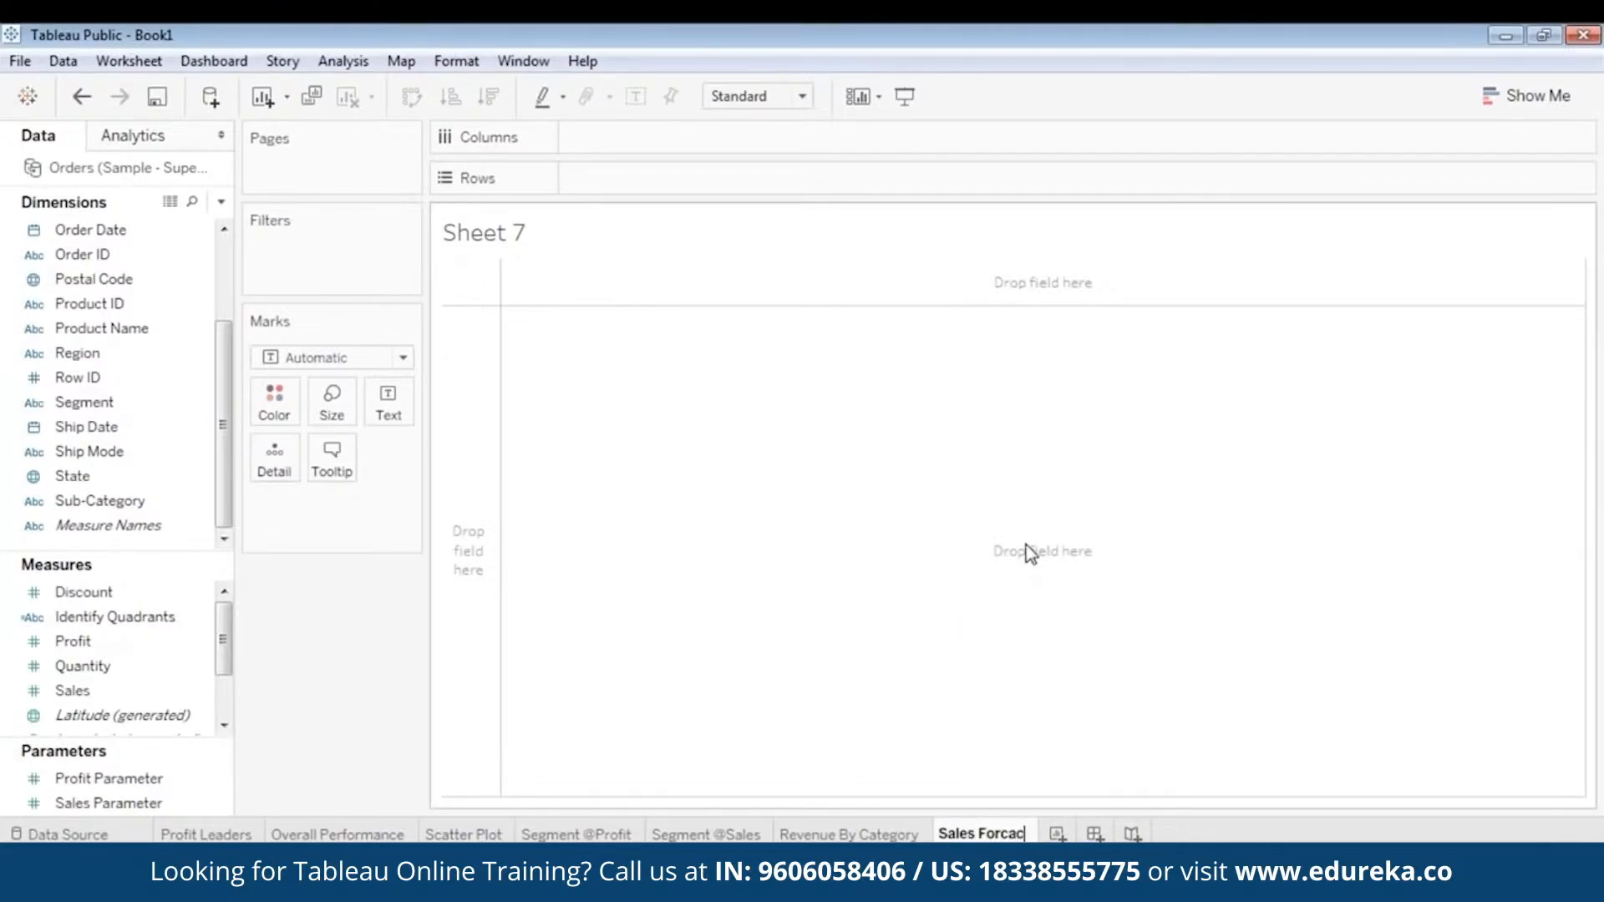
text(ting)
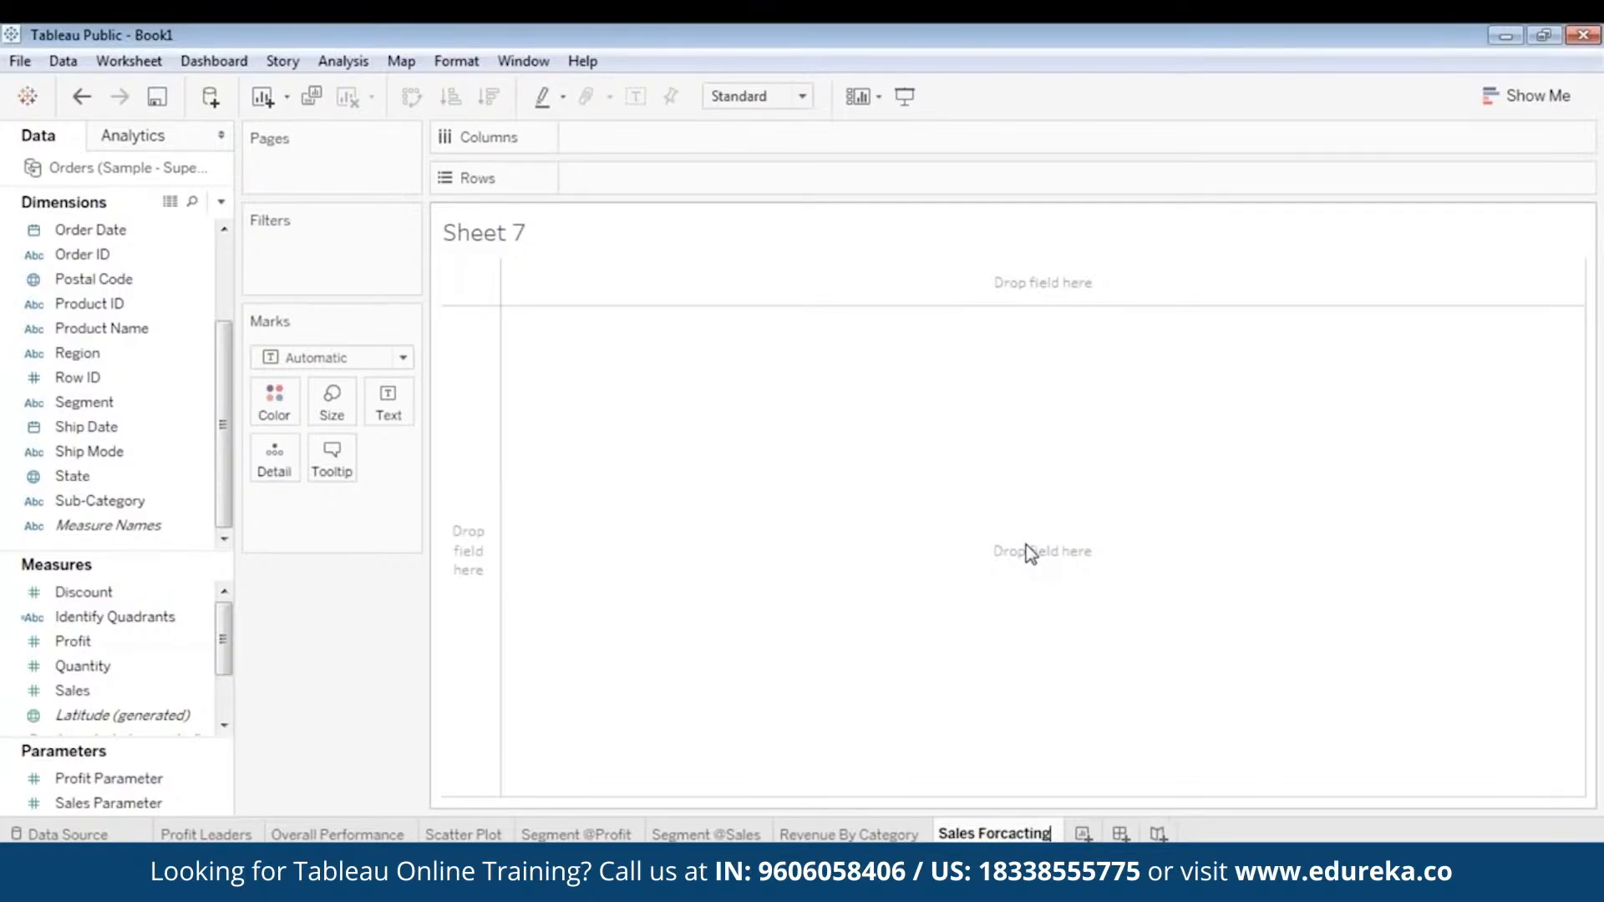
key(Return)
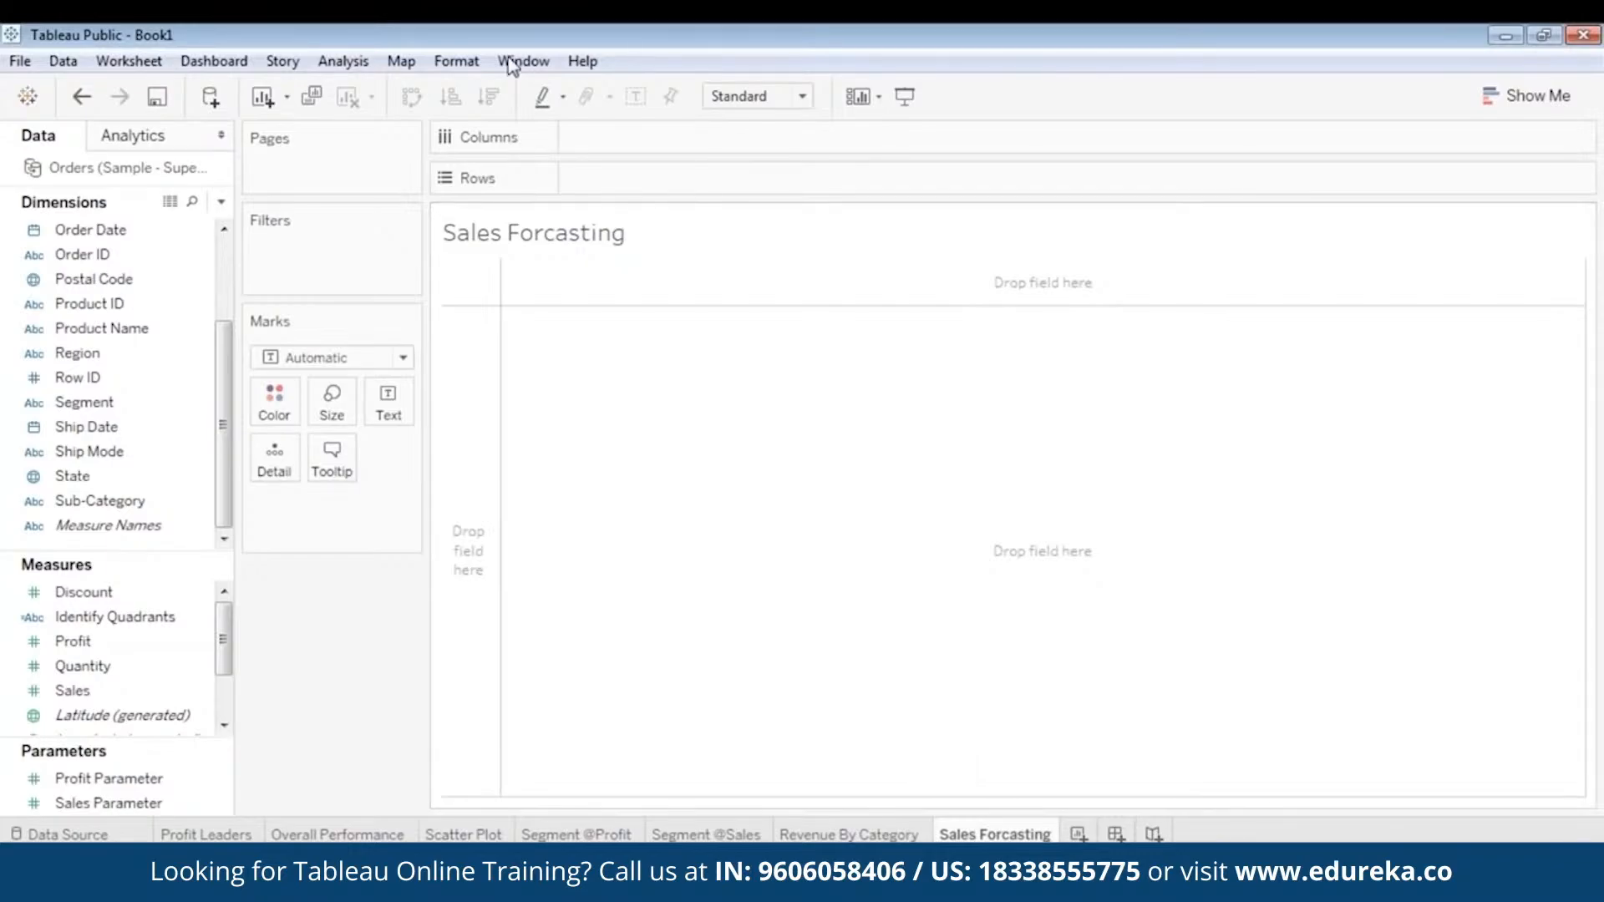
- Plot total Sales as rows against Order Date as columns, broken down by year and by month within each year
drag(117, 693, 679, 183)
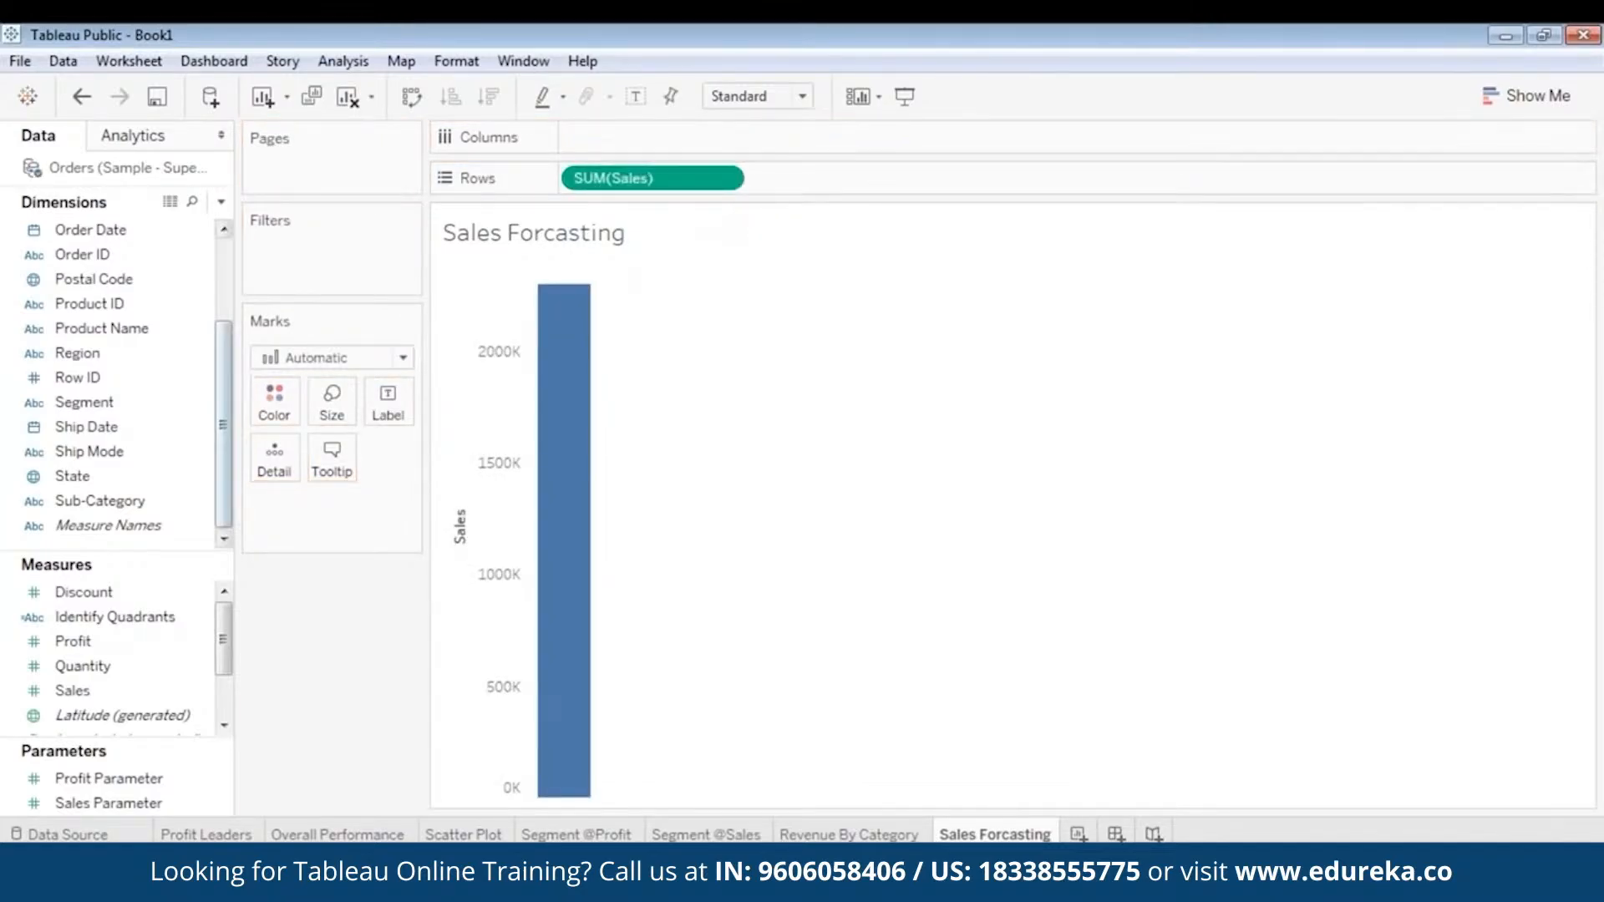
drag(224, 399, 684, 145)
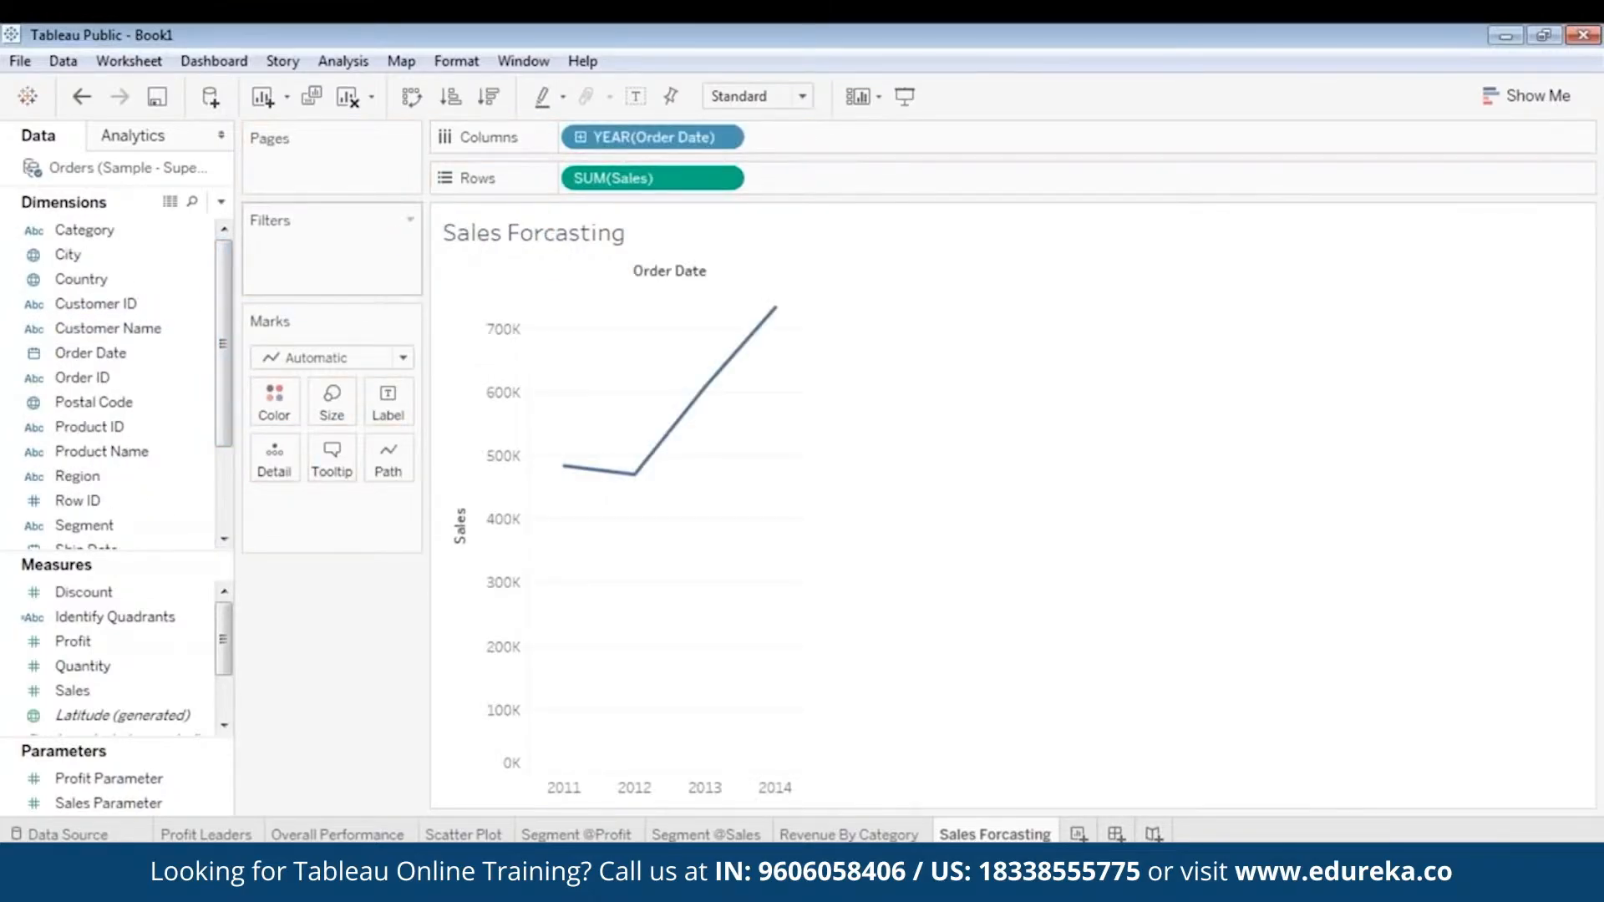
drag(143, 358, 192, 356)
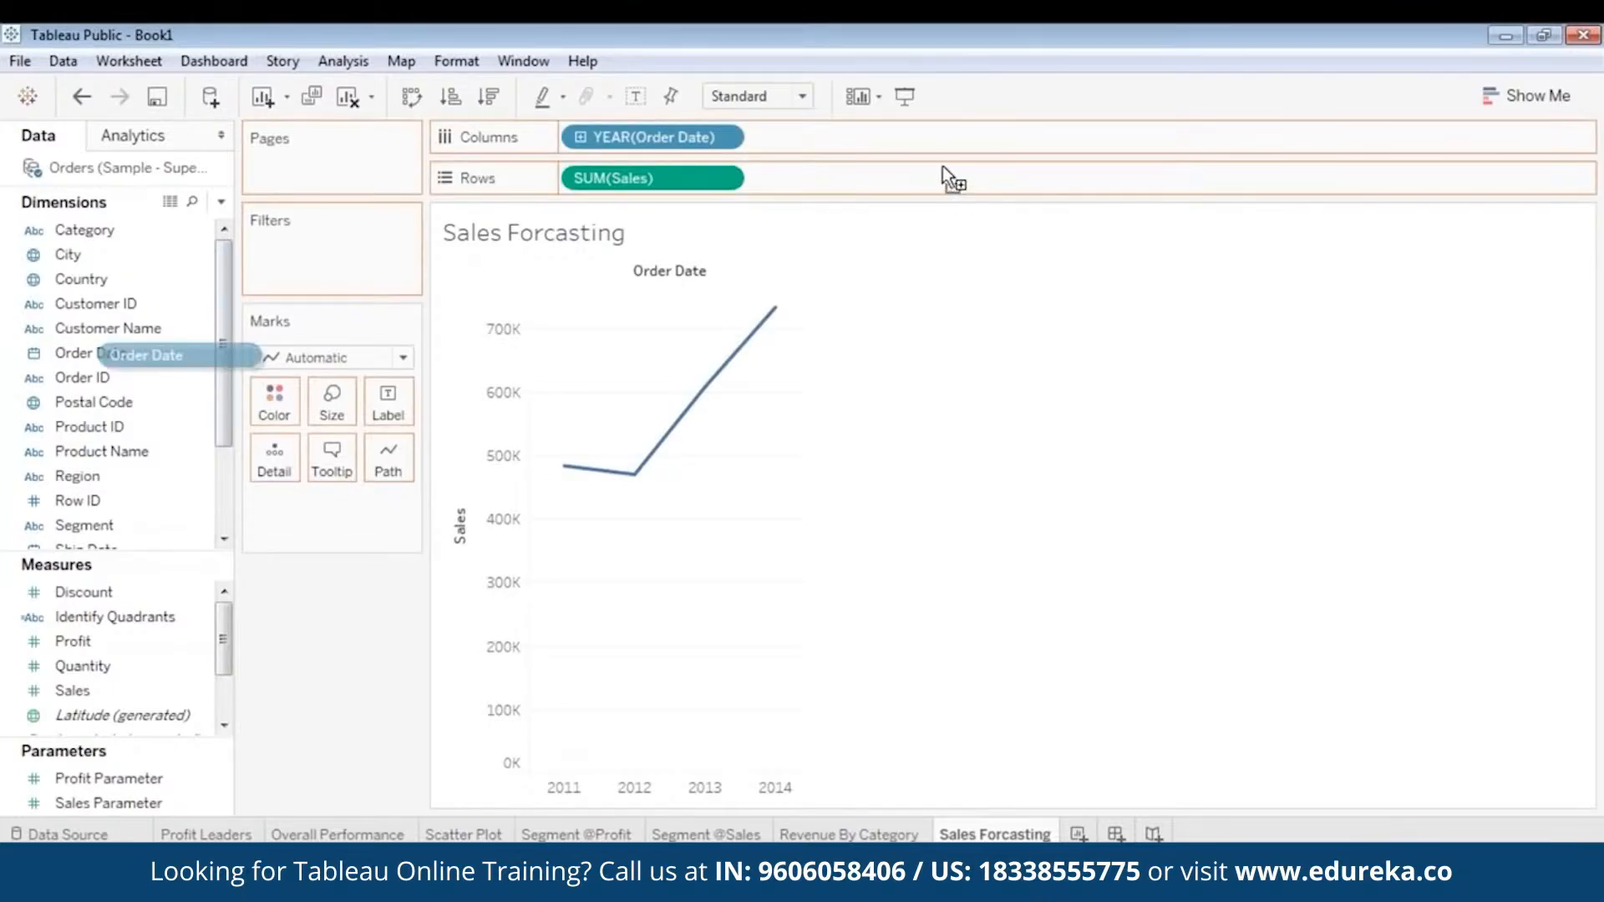
drag(942, 166, 789, 140)
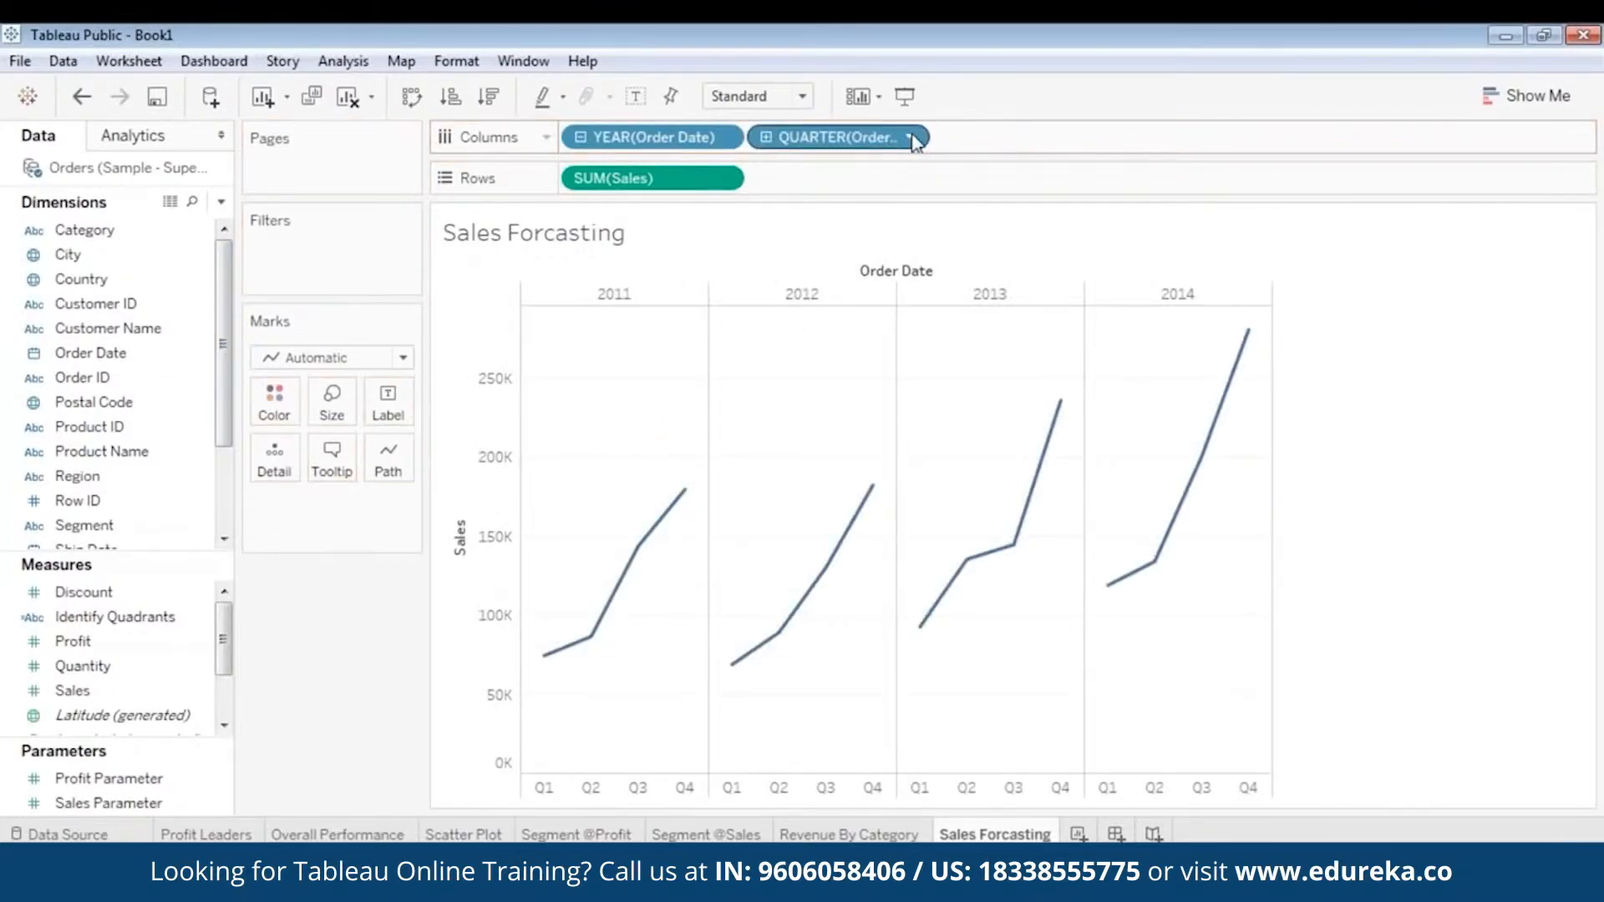
click(911, 139)
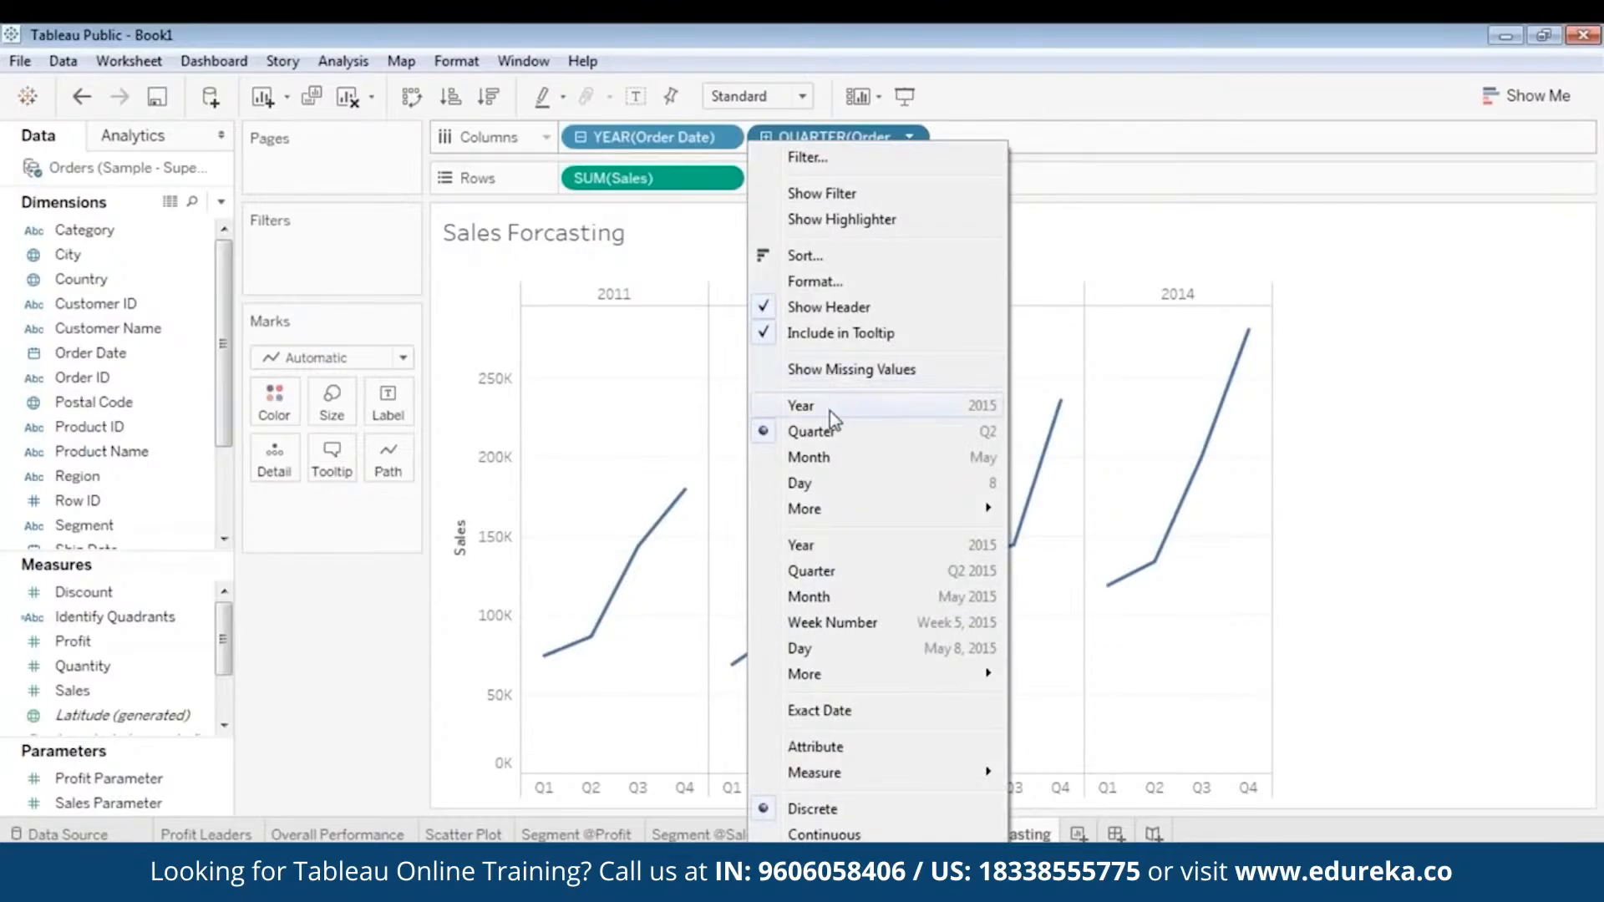
click(825, 455)
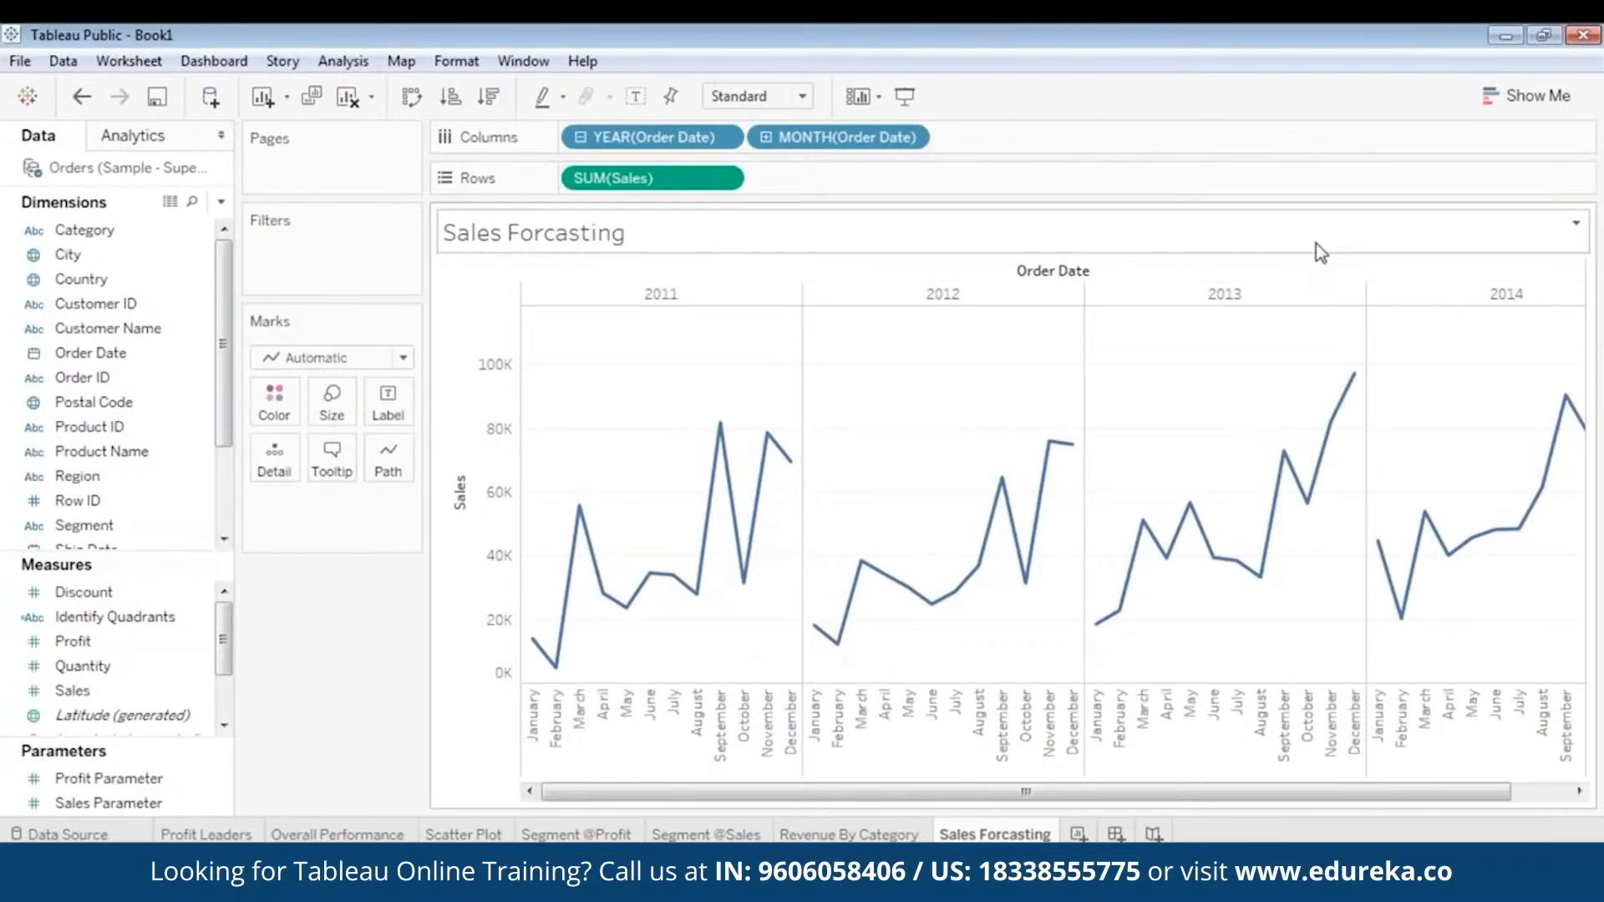
- Convert the monthly sales line chart into a continuous area chart and close the chart suggestions
key(ctrl+1)
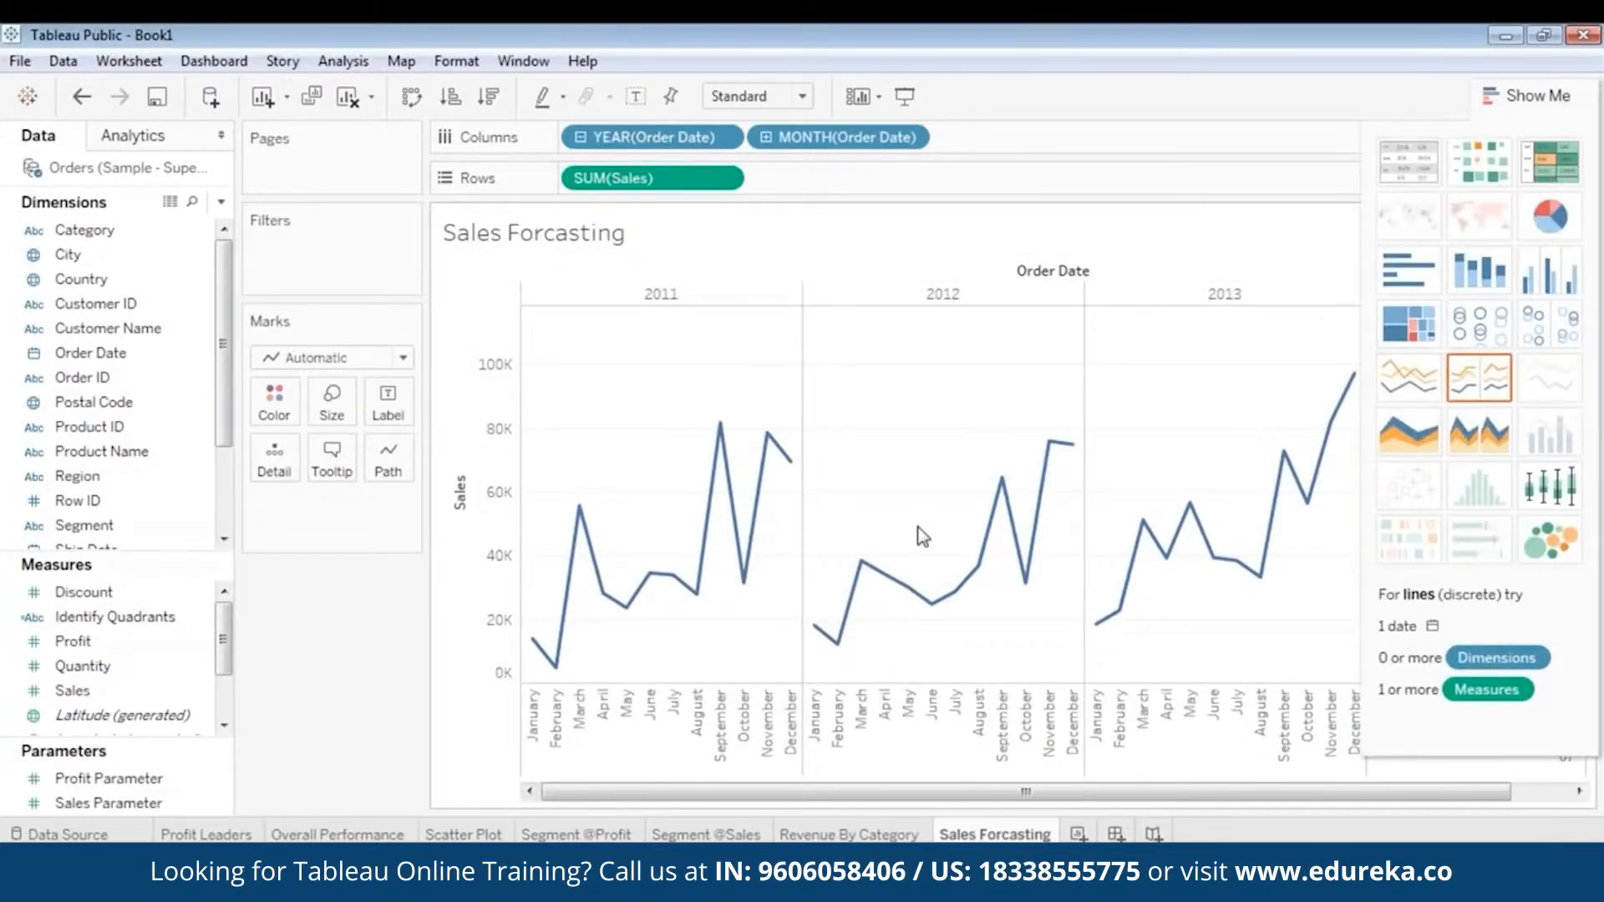
click(1397, 446)
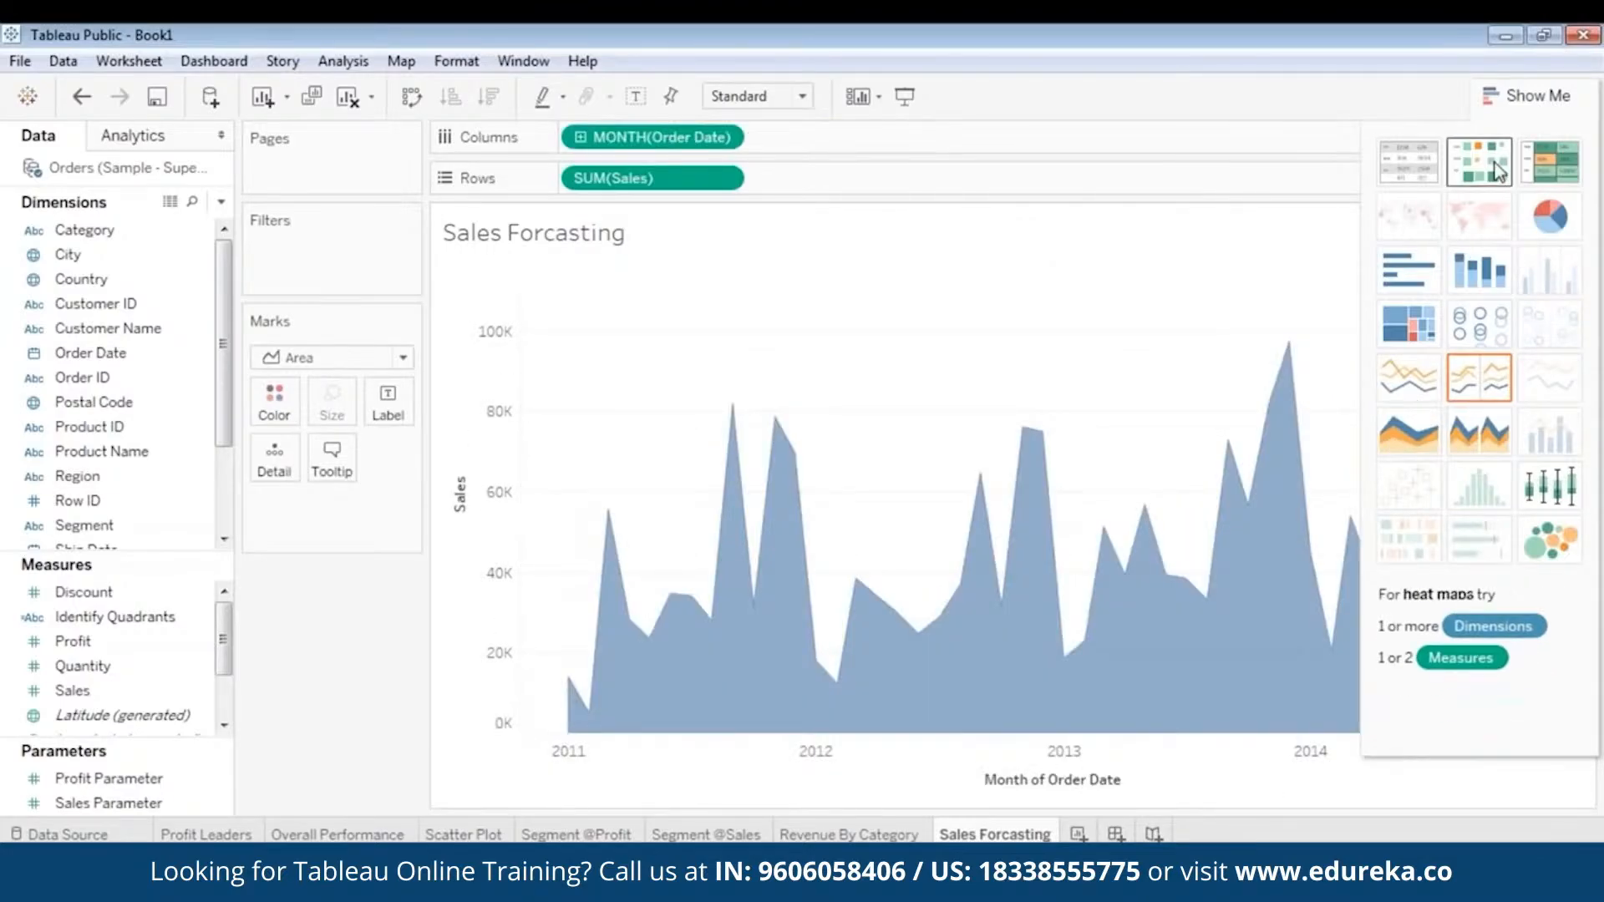
mouse_move(582, 659)
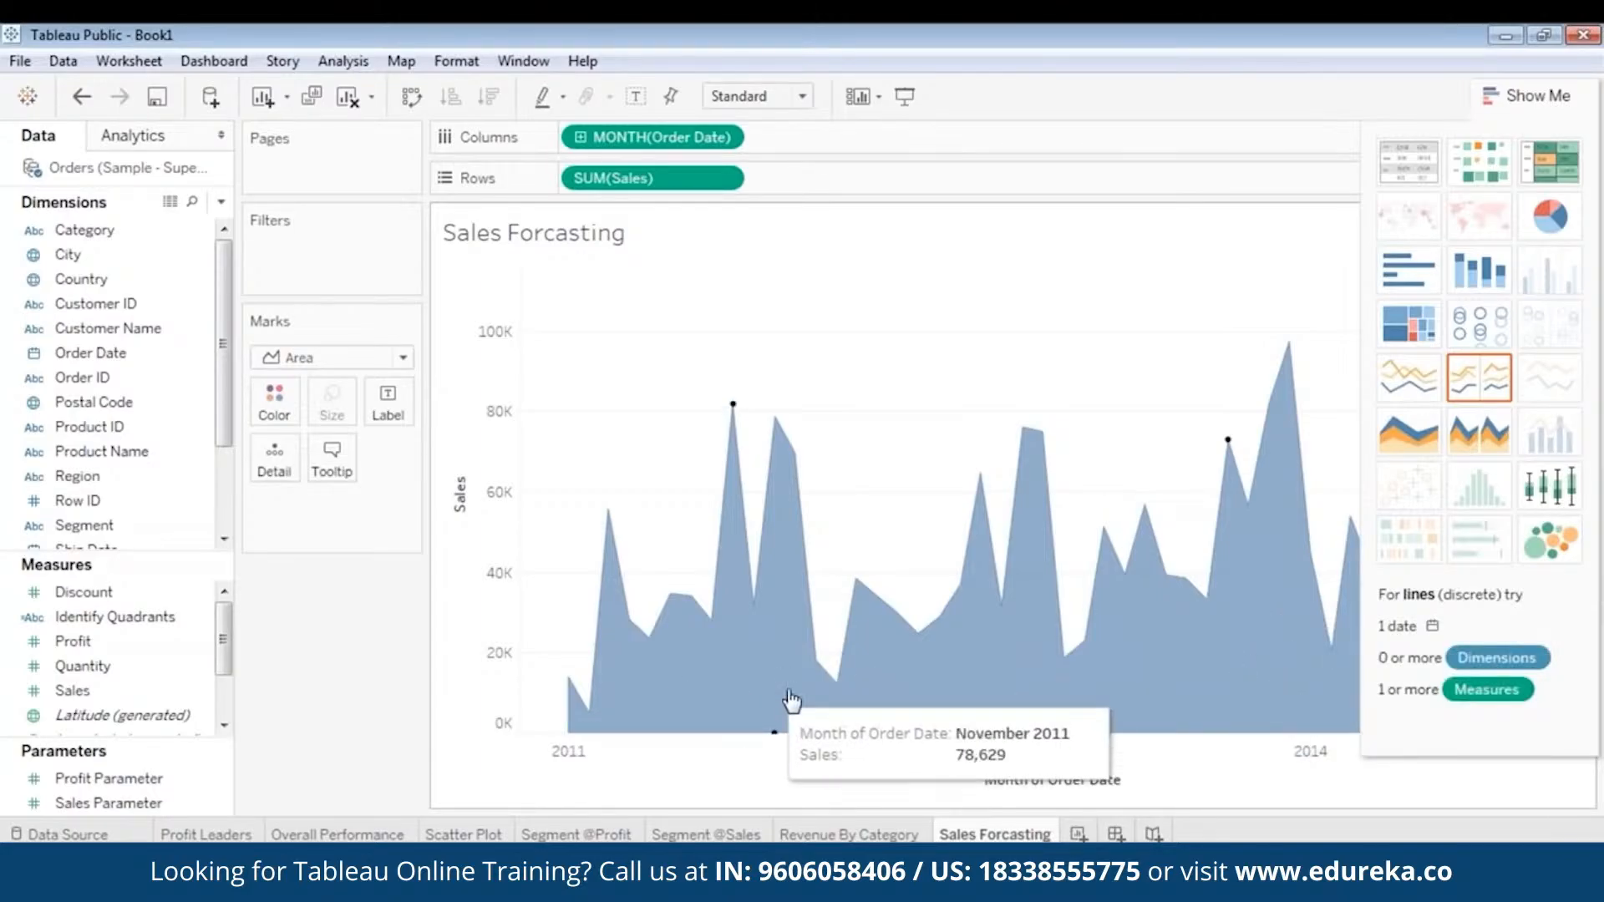
click(1497, 94)
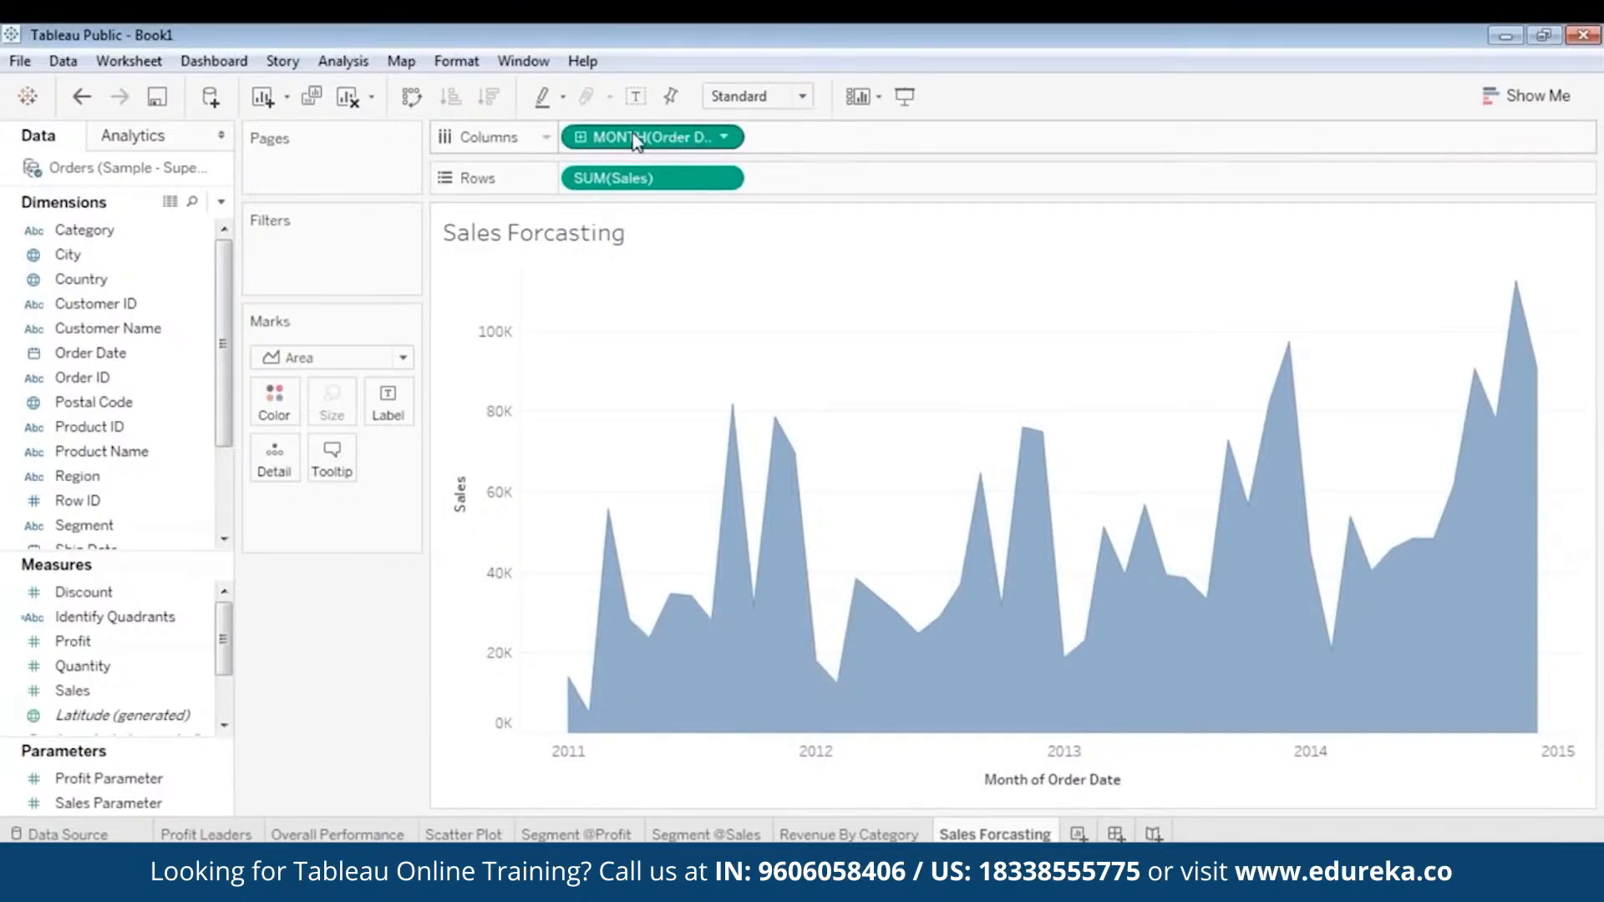
- Split the area chart by year of Order Date ahead of the month, and change the month to its discrete form
click(83, 279)
drag(92, 353, 572, 138)
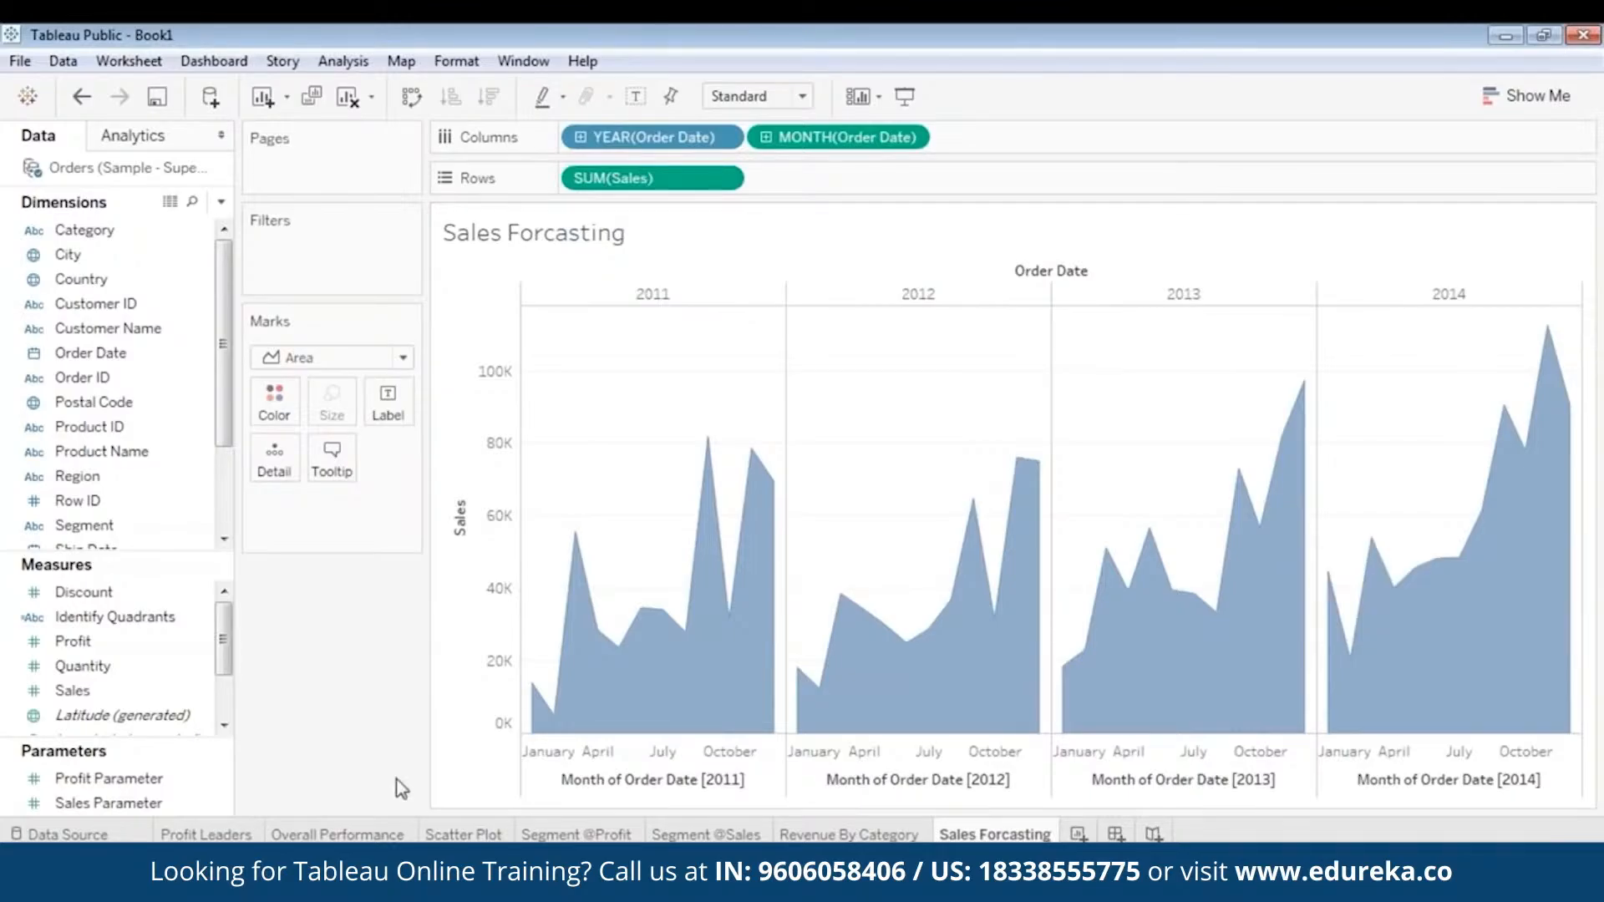
click(909, 138)
click(843, 419)
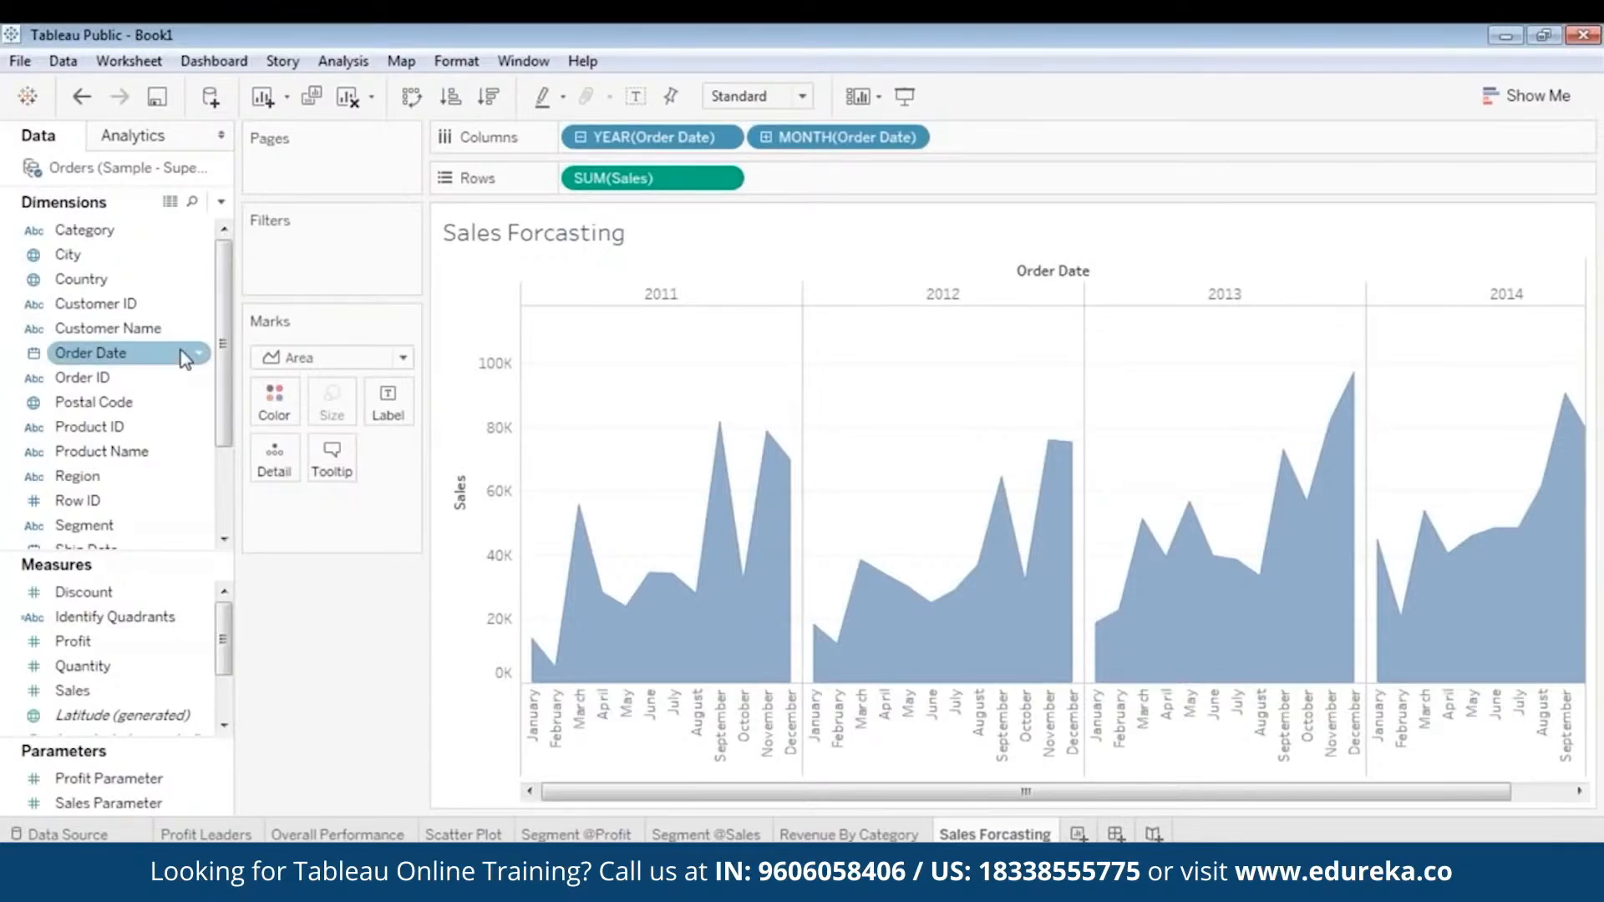
- Add a Category filter that includes Furniture, Office Supplies and Technology
click(107, 301)
click(106, 234)
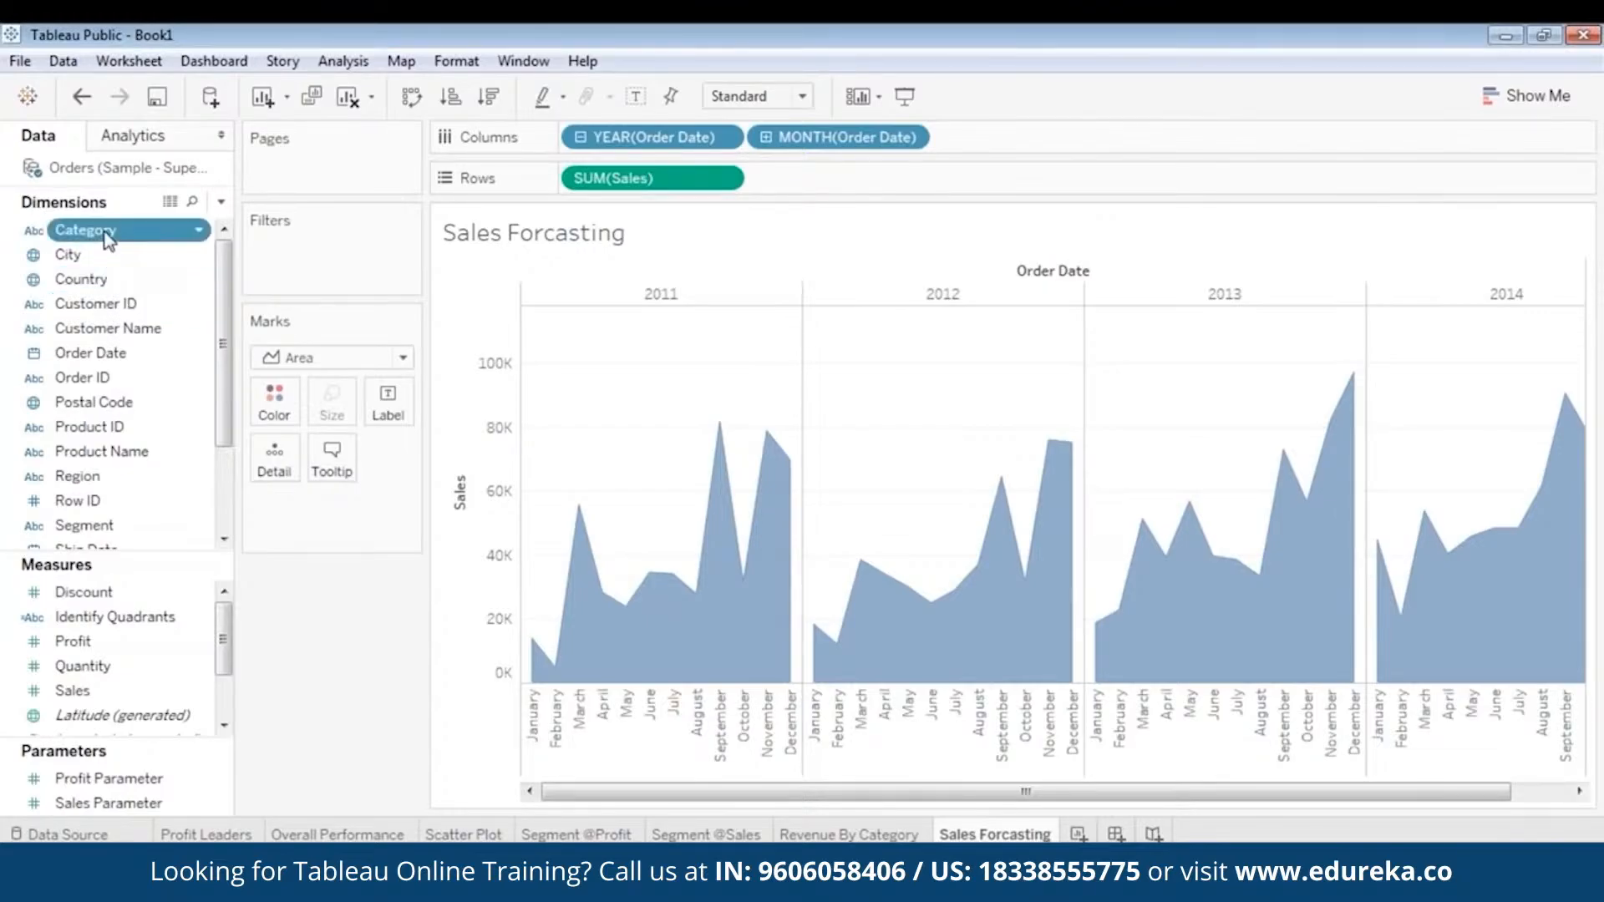
drag(106, 238, 297, 251)
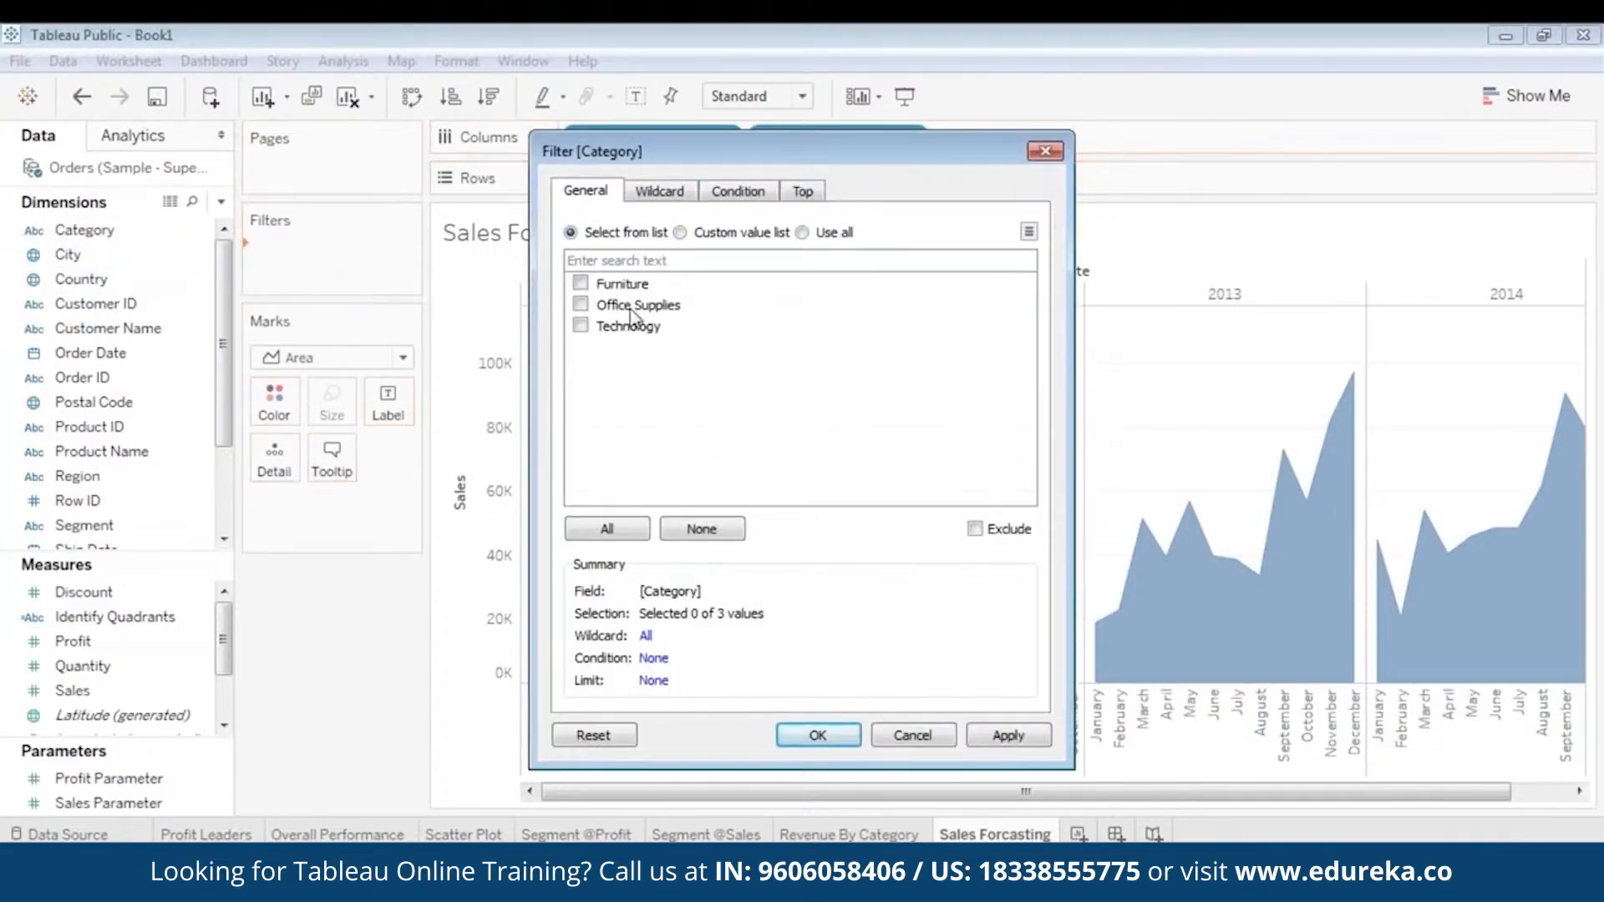
click(581, 283)
click(581, 304)
click(581, 325)
click(822, 735)
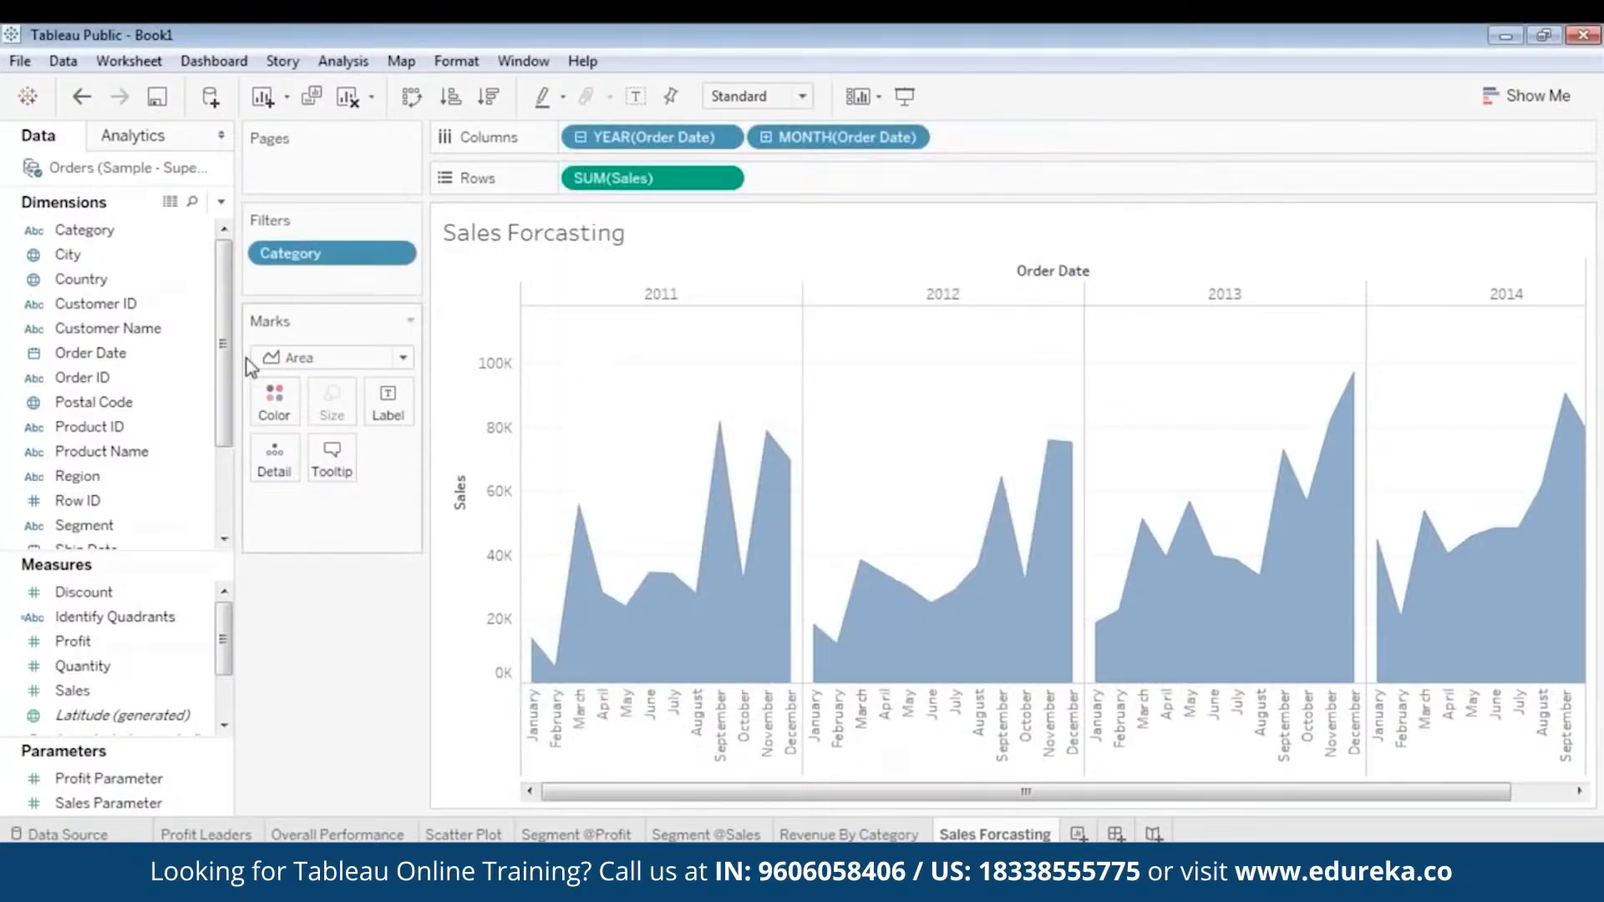
- Add a Region filter that includes all regions: Central, East, South and West
click(171, 328)
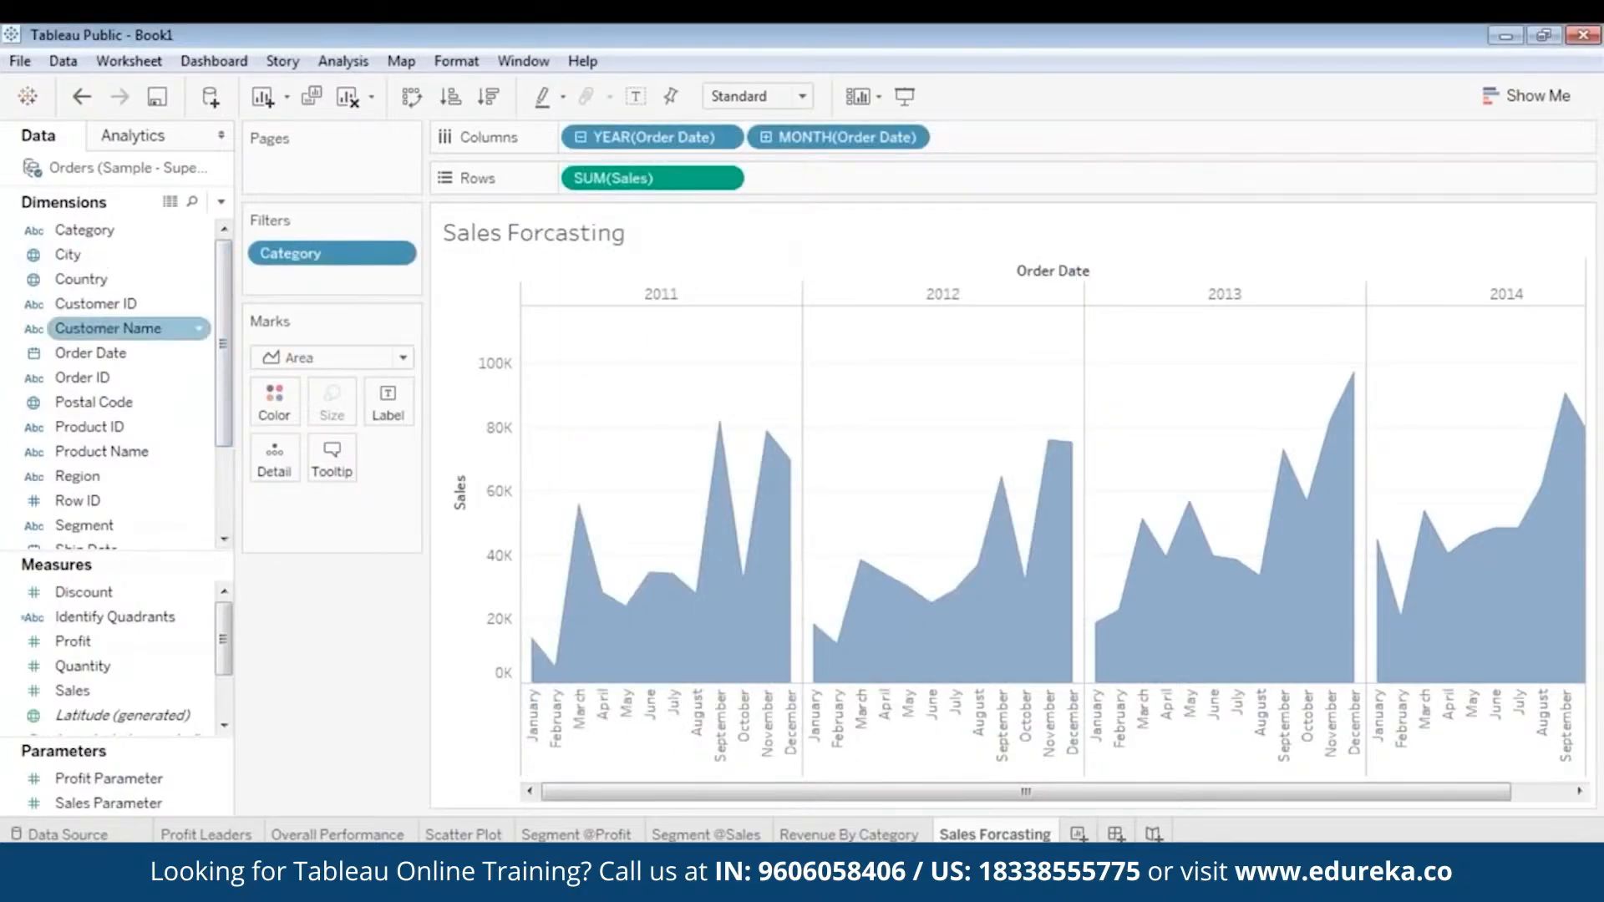
drag(126, 478, 327, 249)
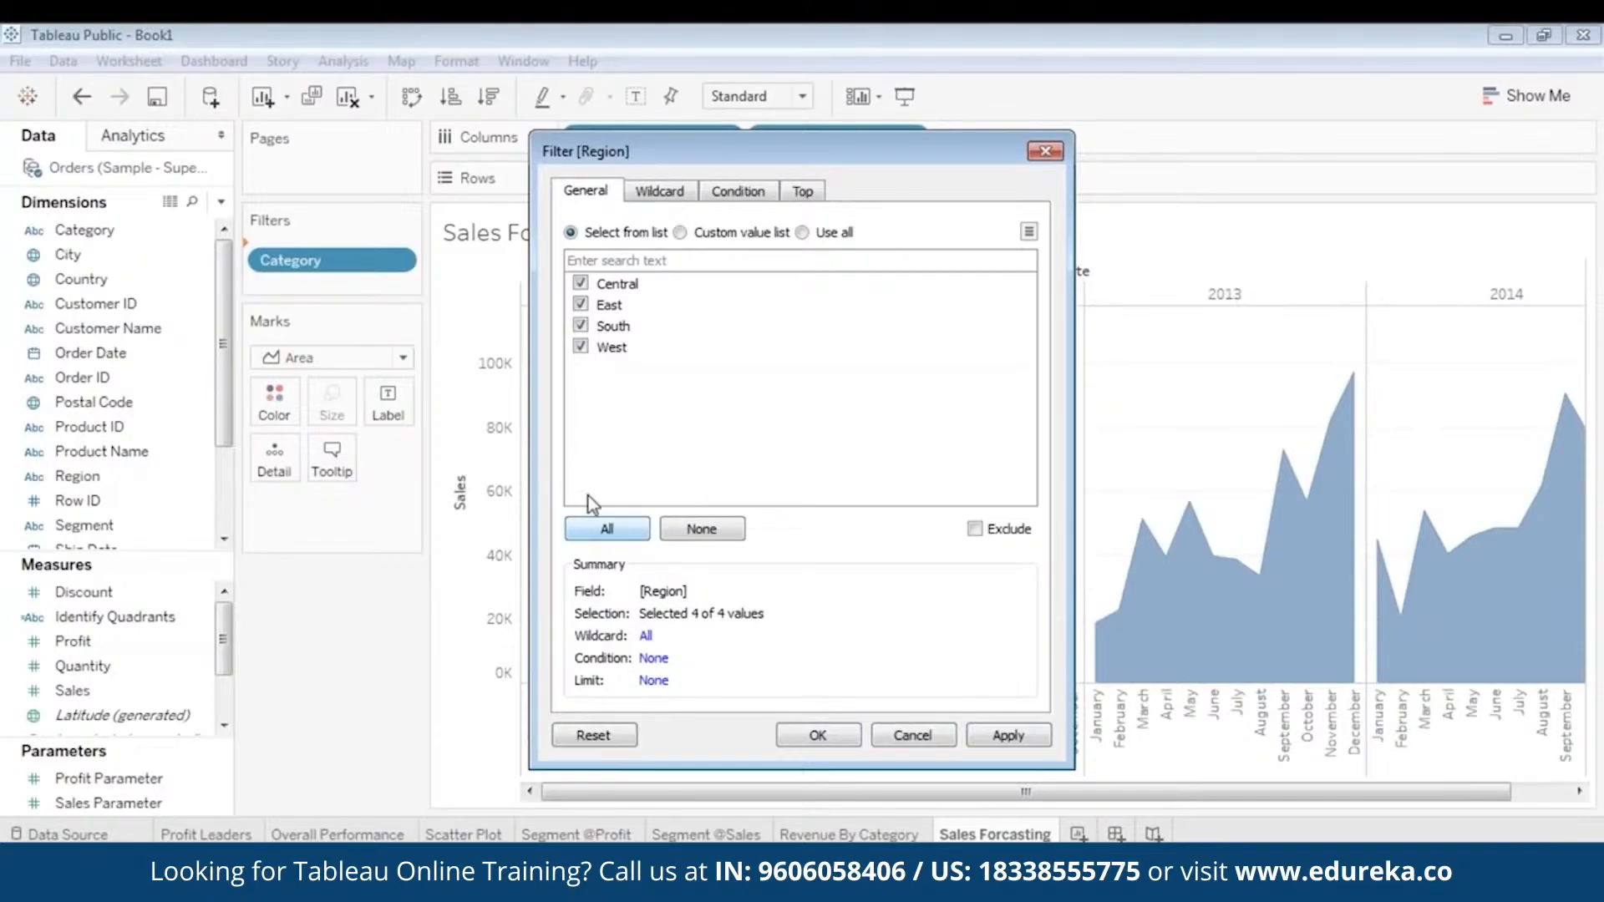
click(1008, 736)
click(817, 735)
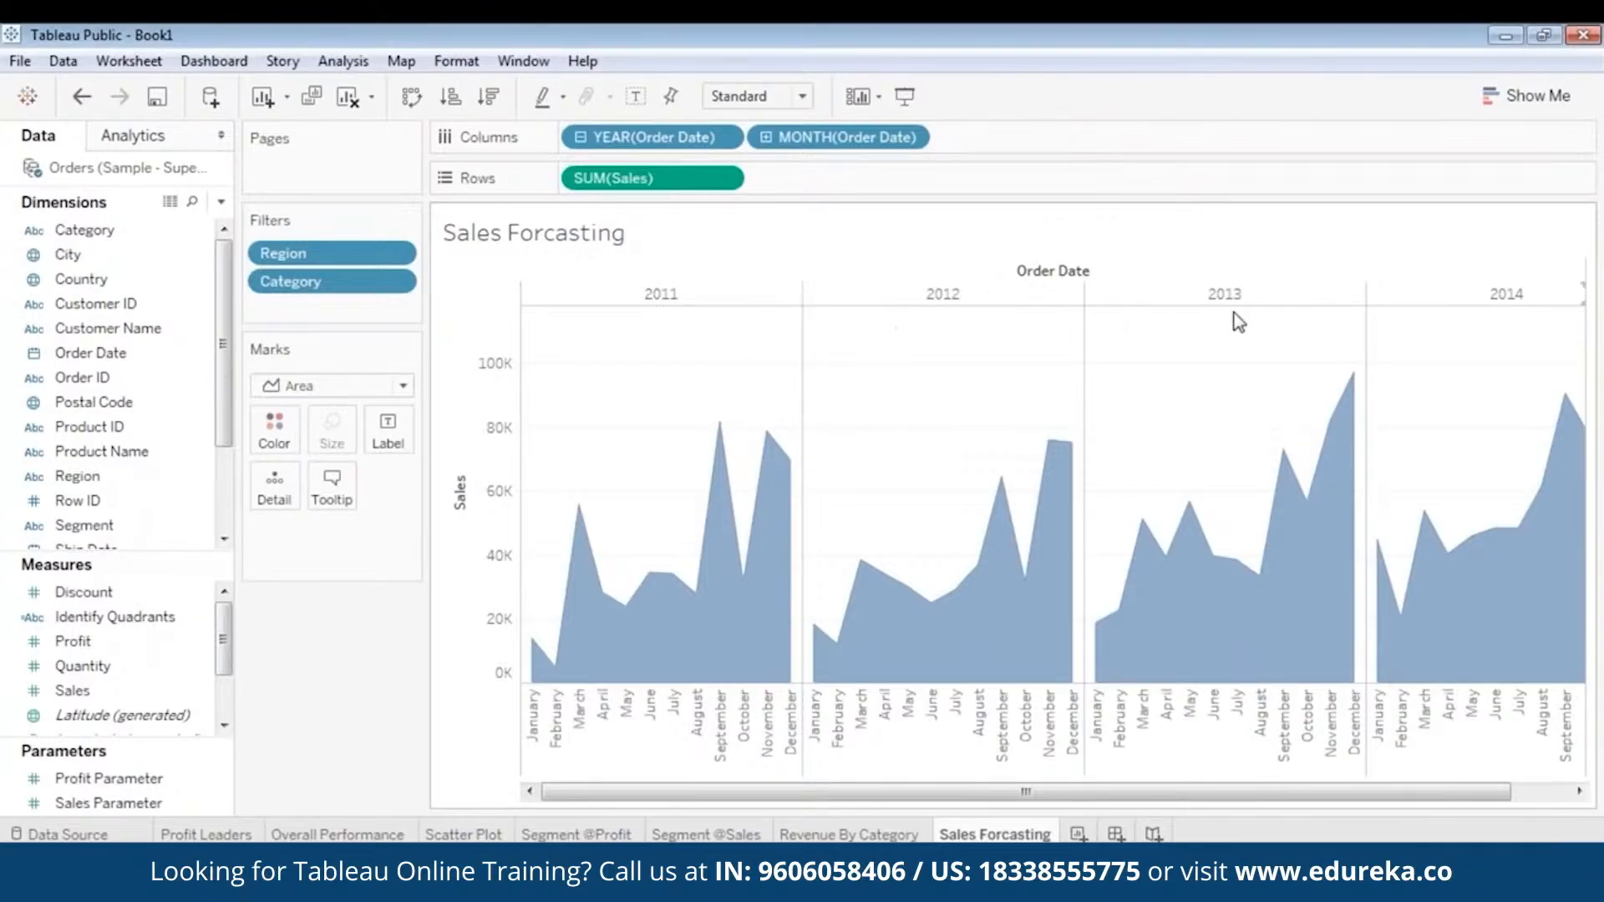
- Add a Forecast to the sales area chart and review the estimated months alongside the actual sales of earlier years
mouse_move(587, 645)
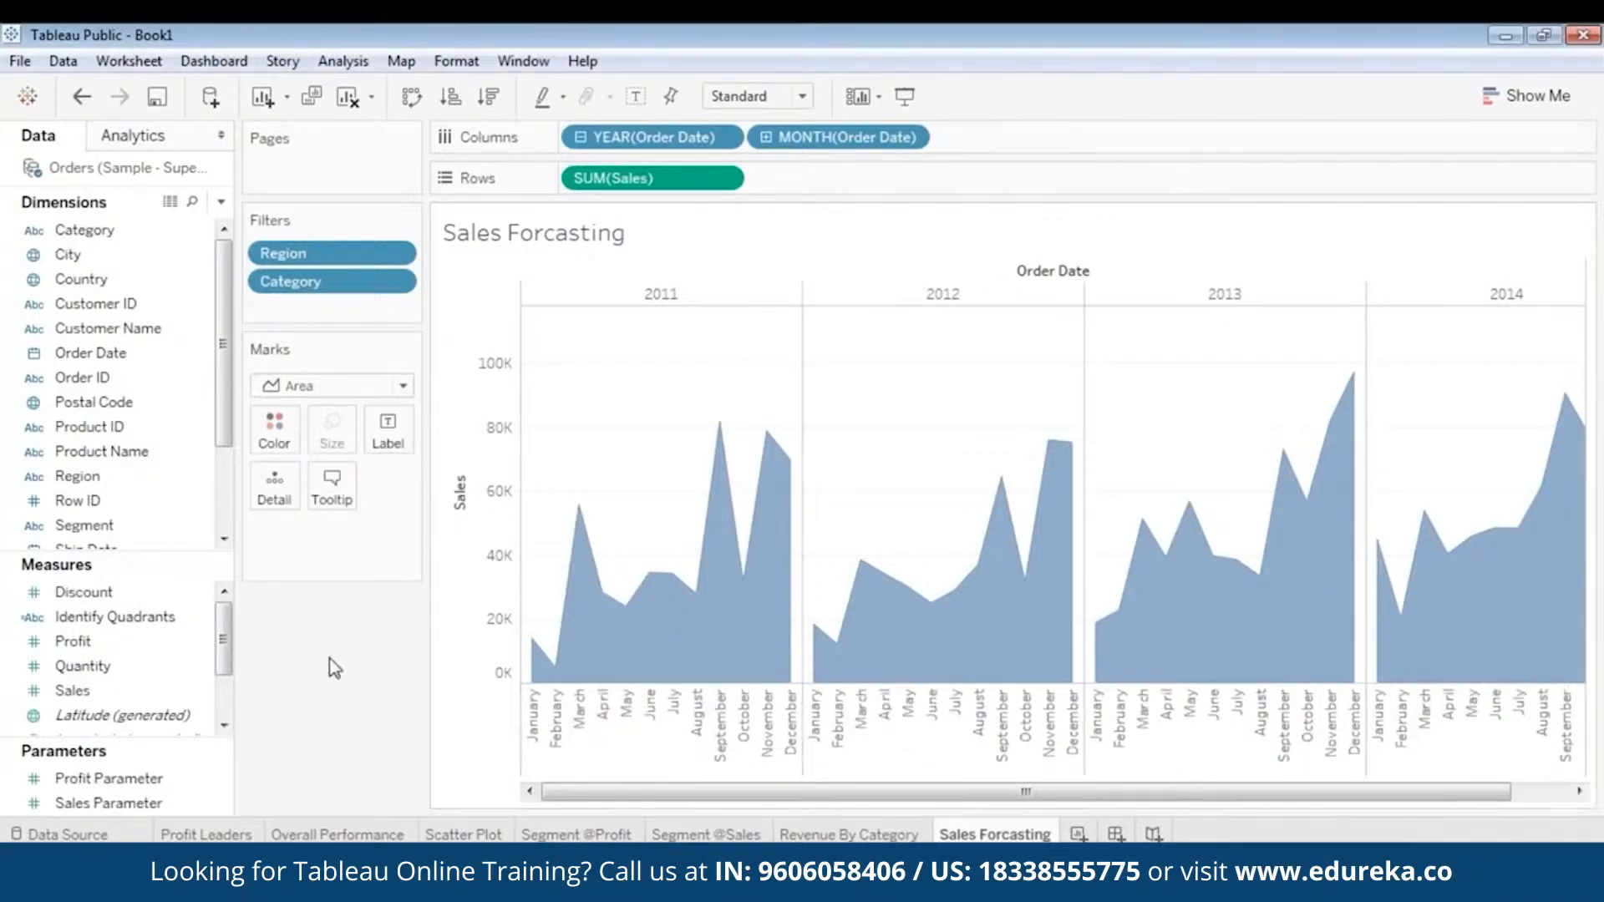
click(167, 305)
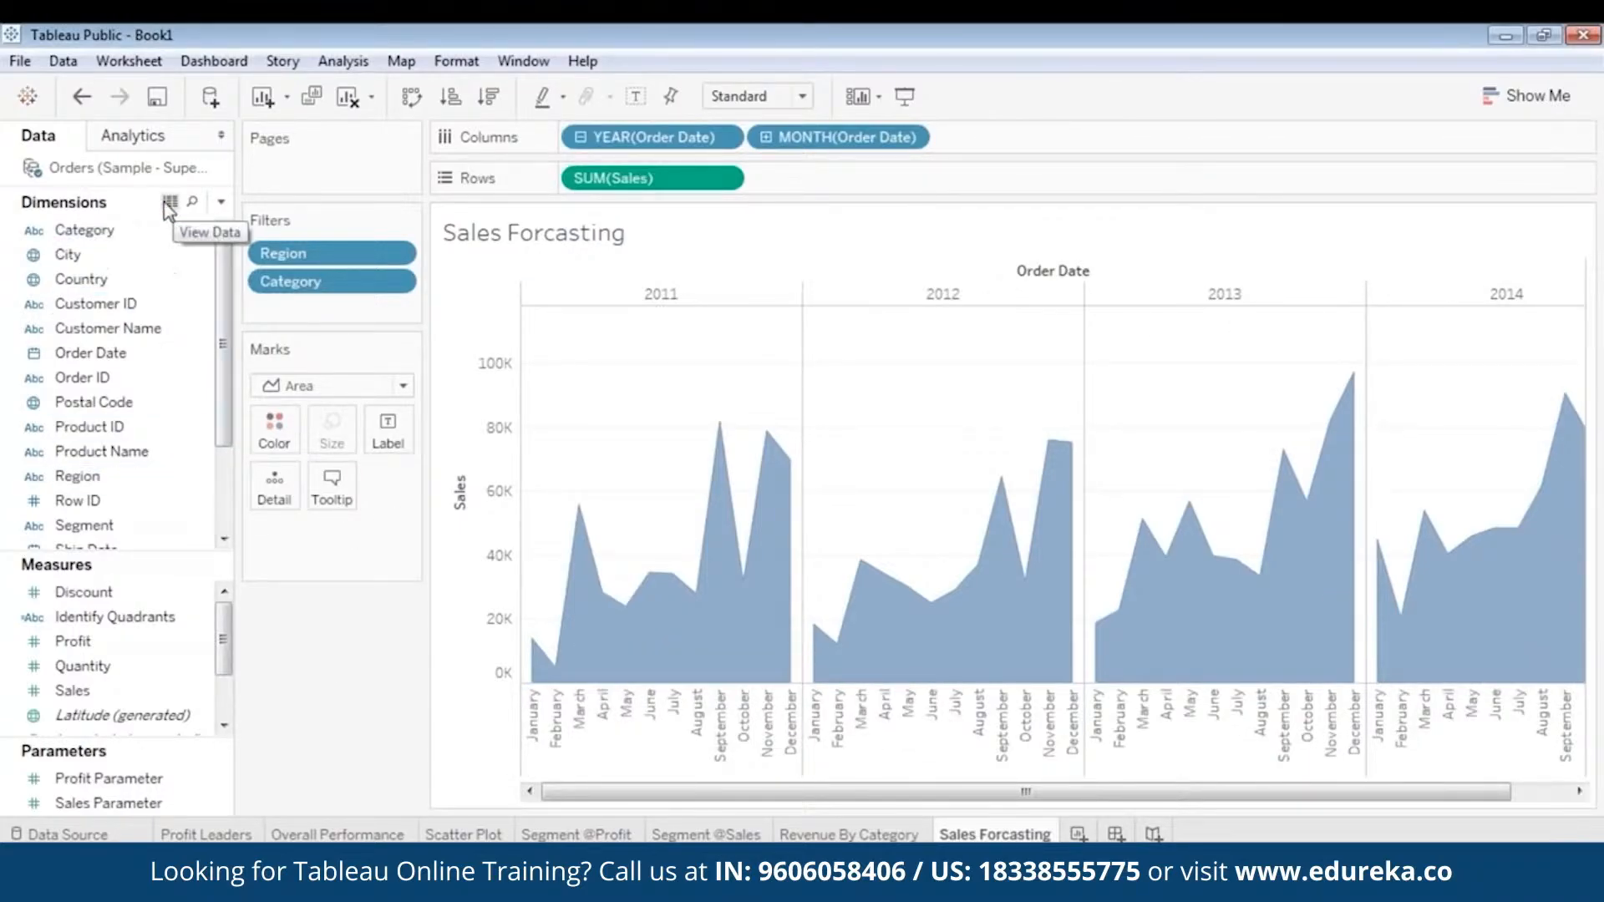
mouse_move(1180, 625)
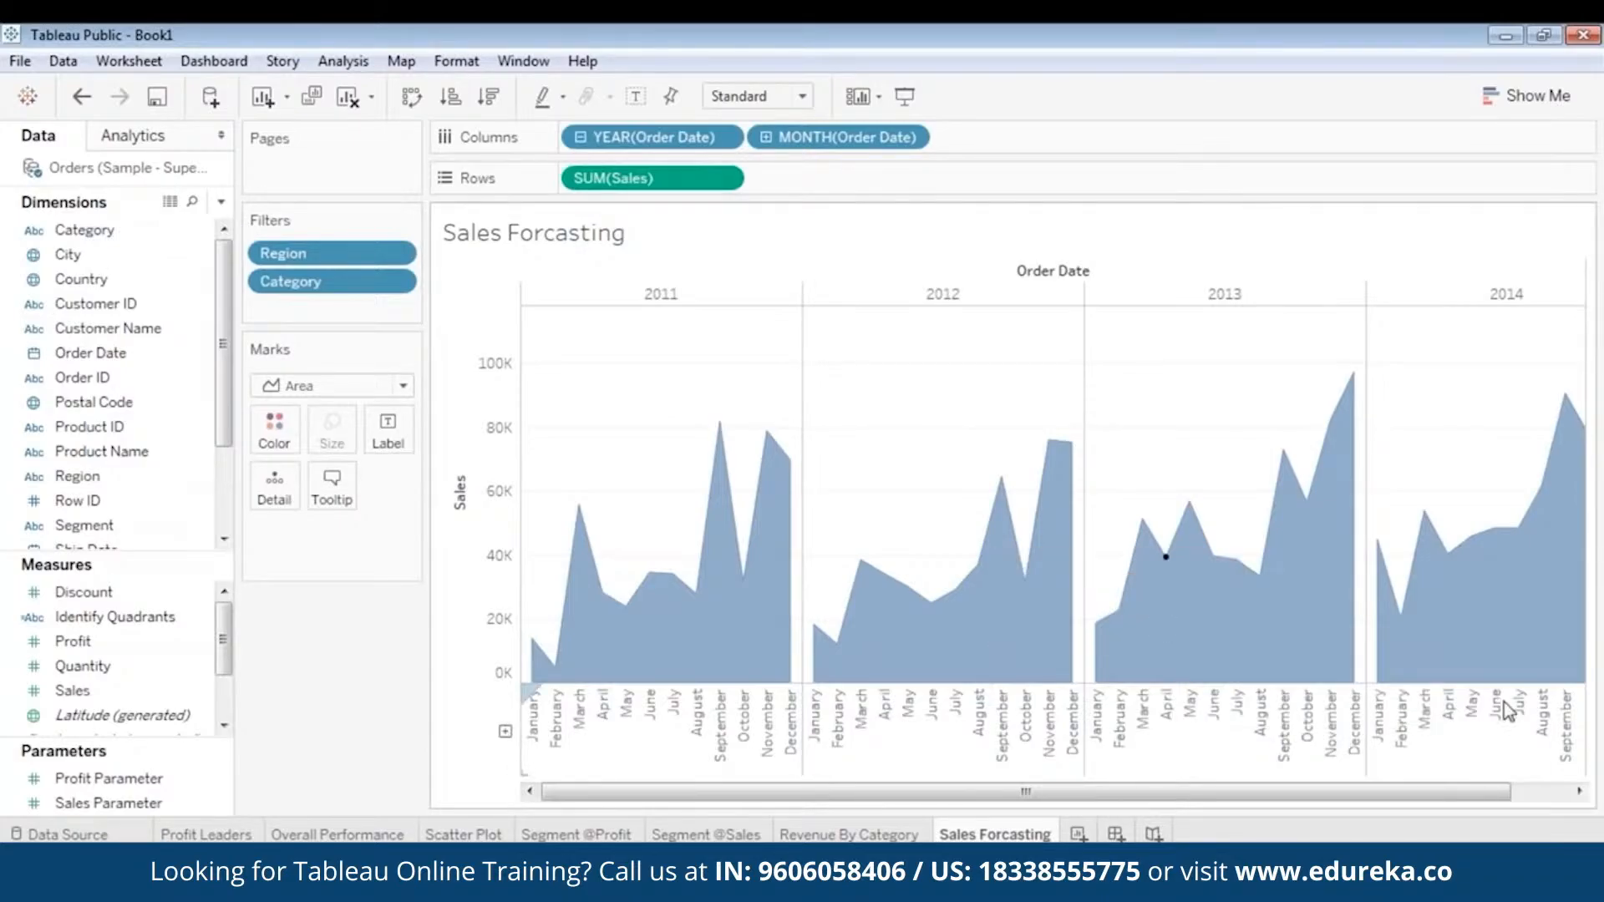
click(157, 142)
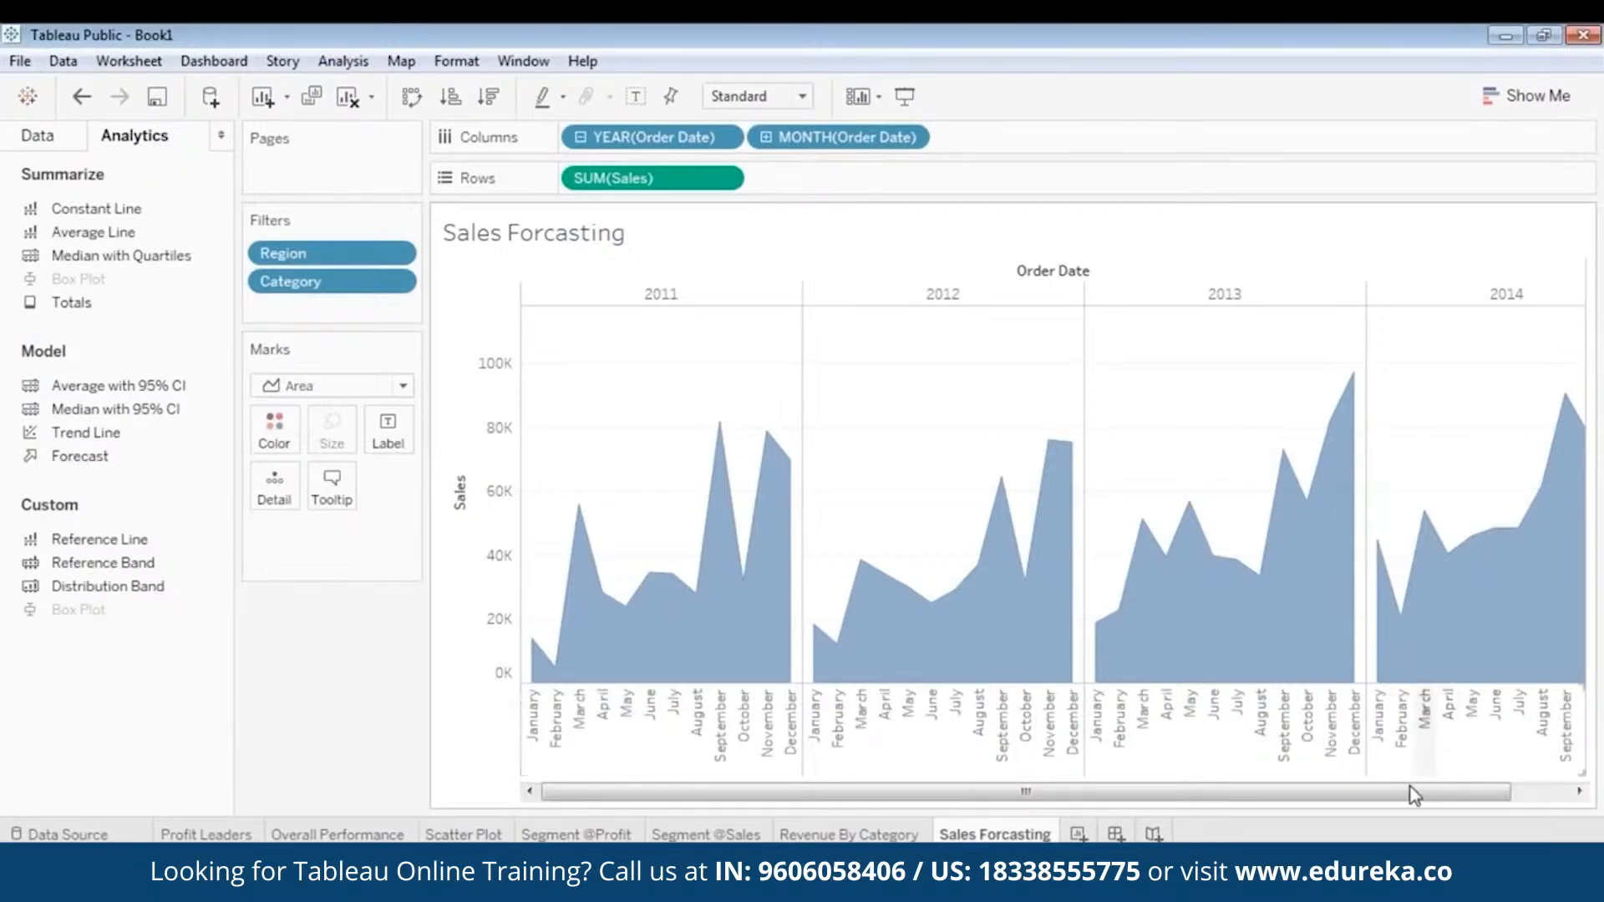
drag(1414, 794, 1517, 794)
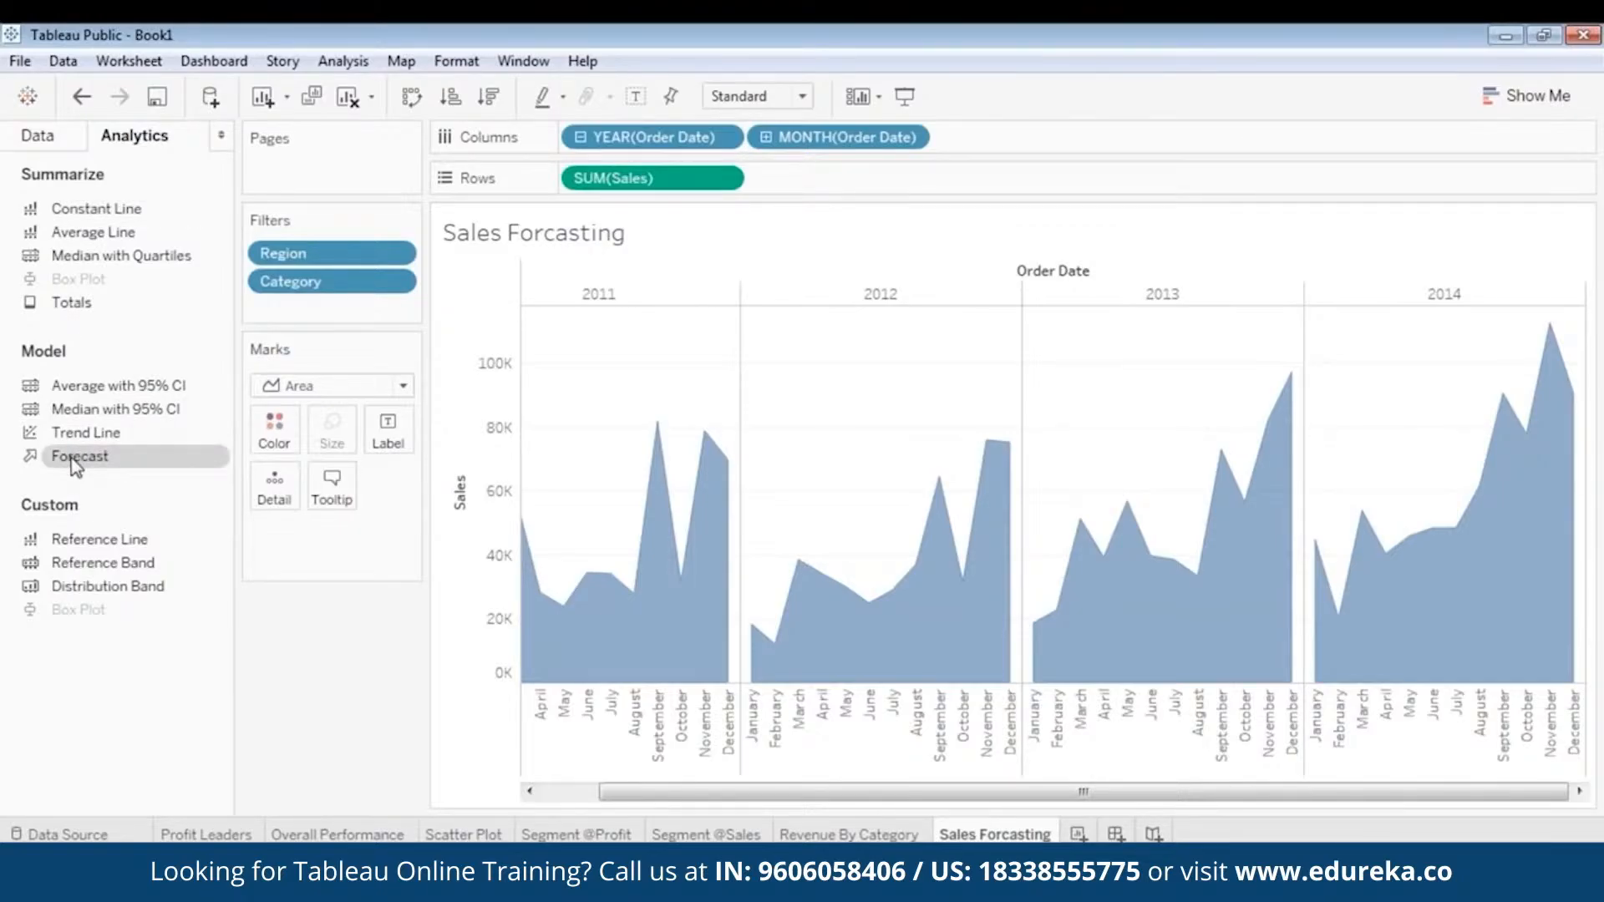
drag(87, 465, 275, 430)
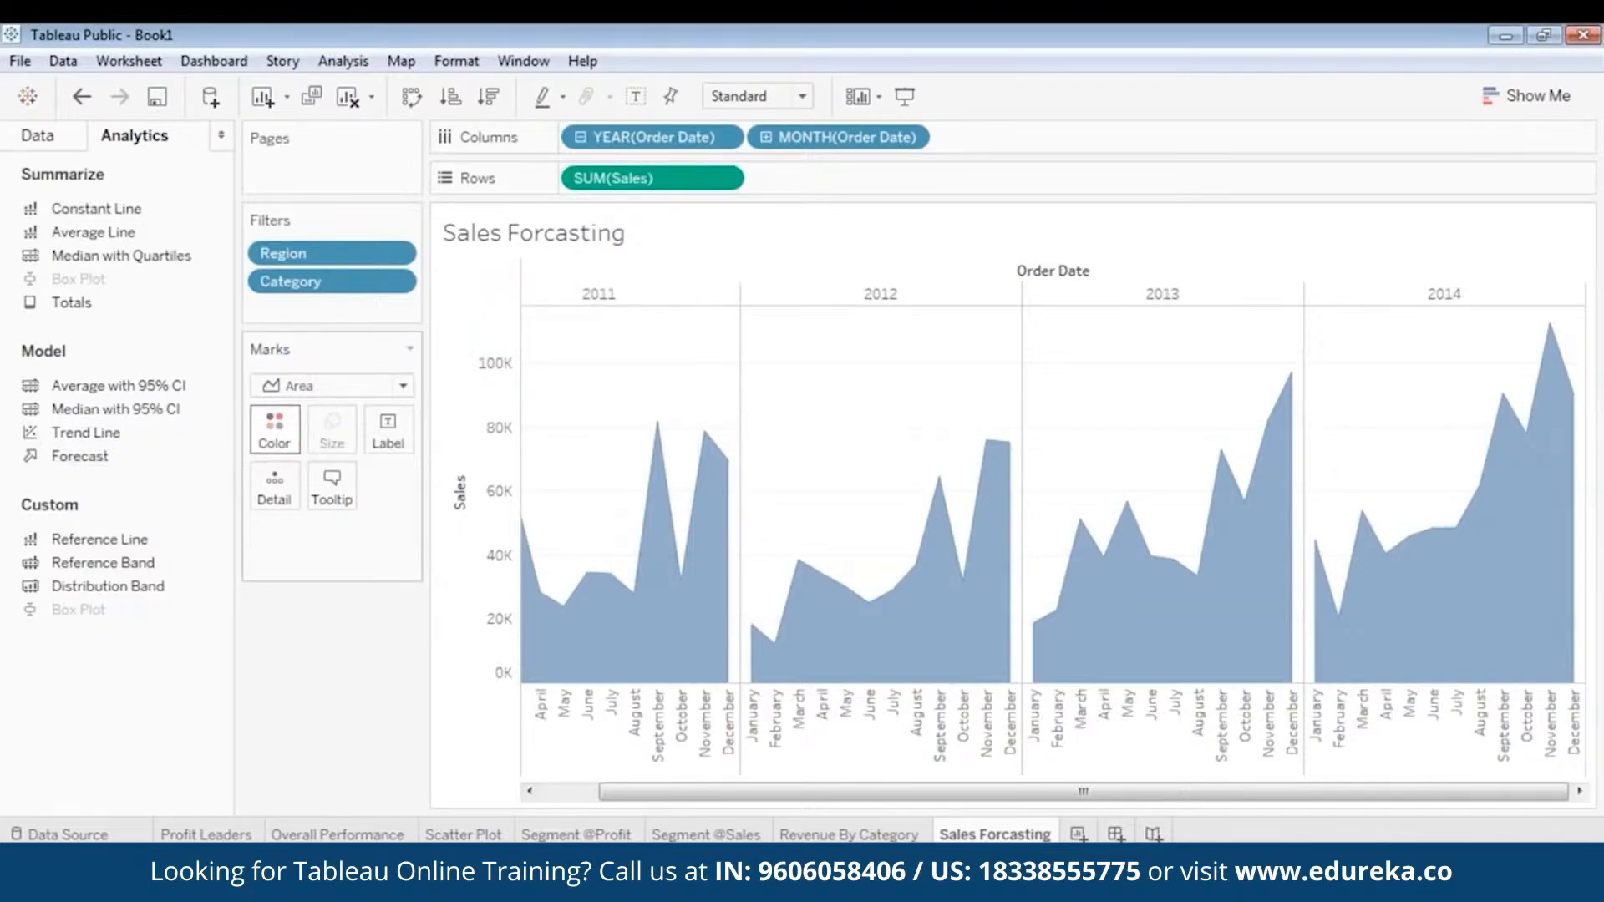
drag(80, 456, 646, 308)
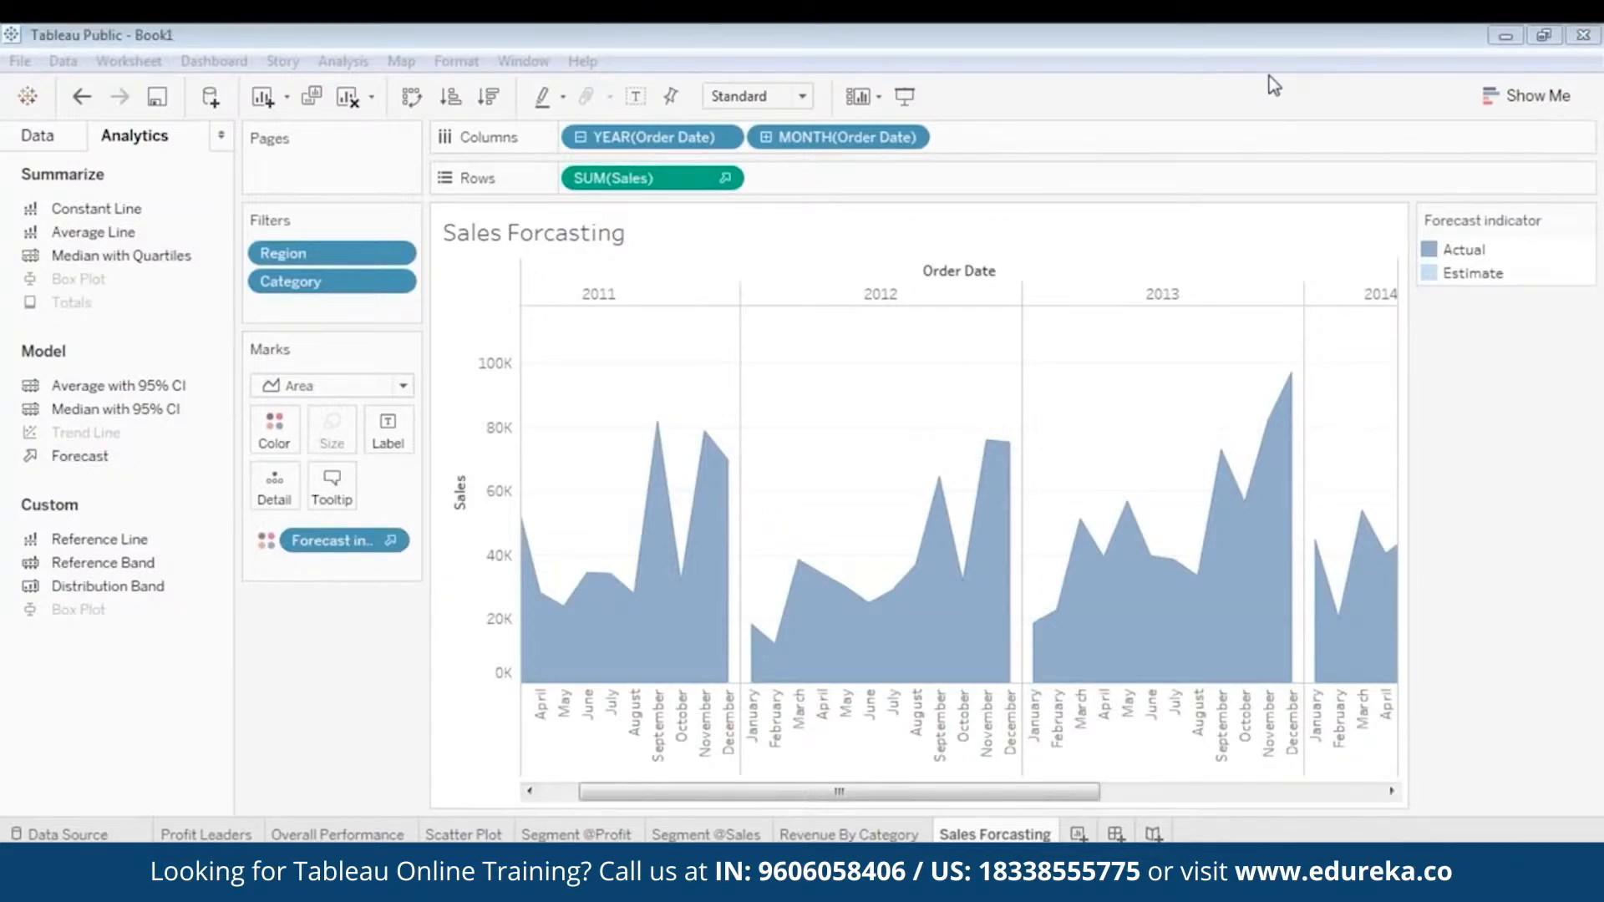
drag(991, 795, 1270, 800)
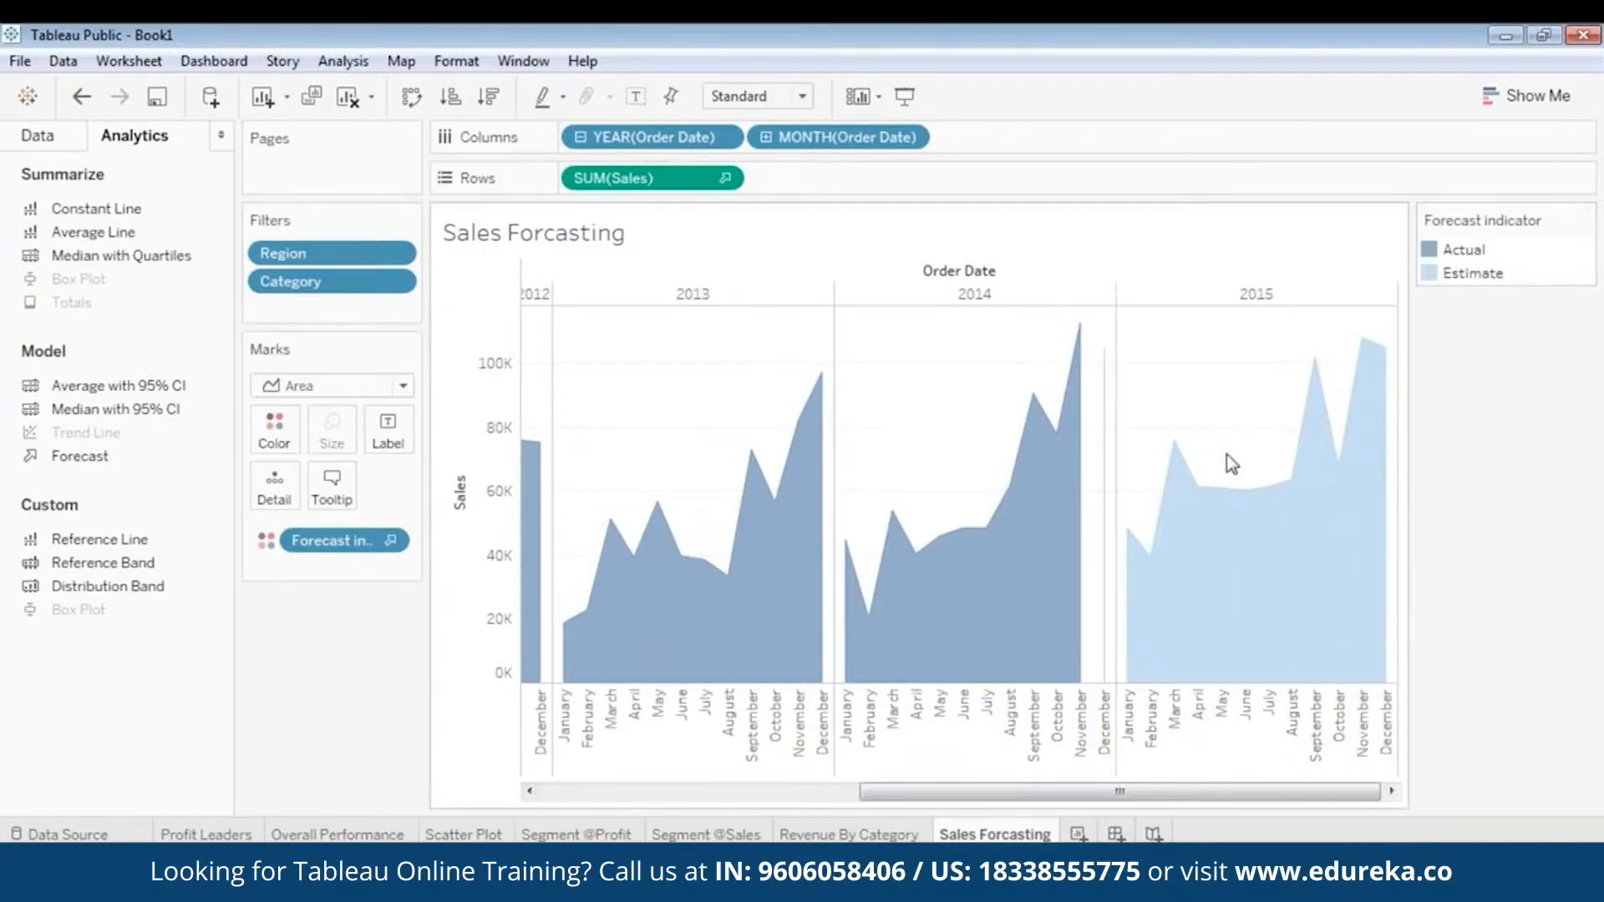
mouse_move(1153, 791)
mouse_down()
mouse_move(800, 778)
mouse_move(1157, 794)
mouse_up()
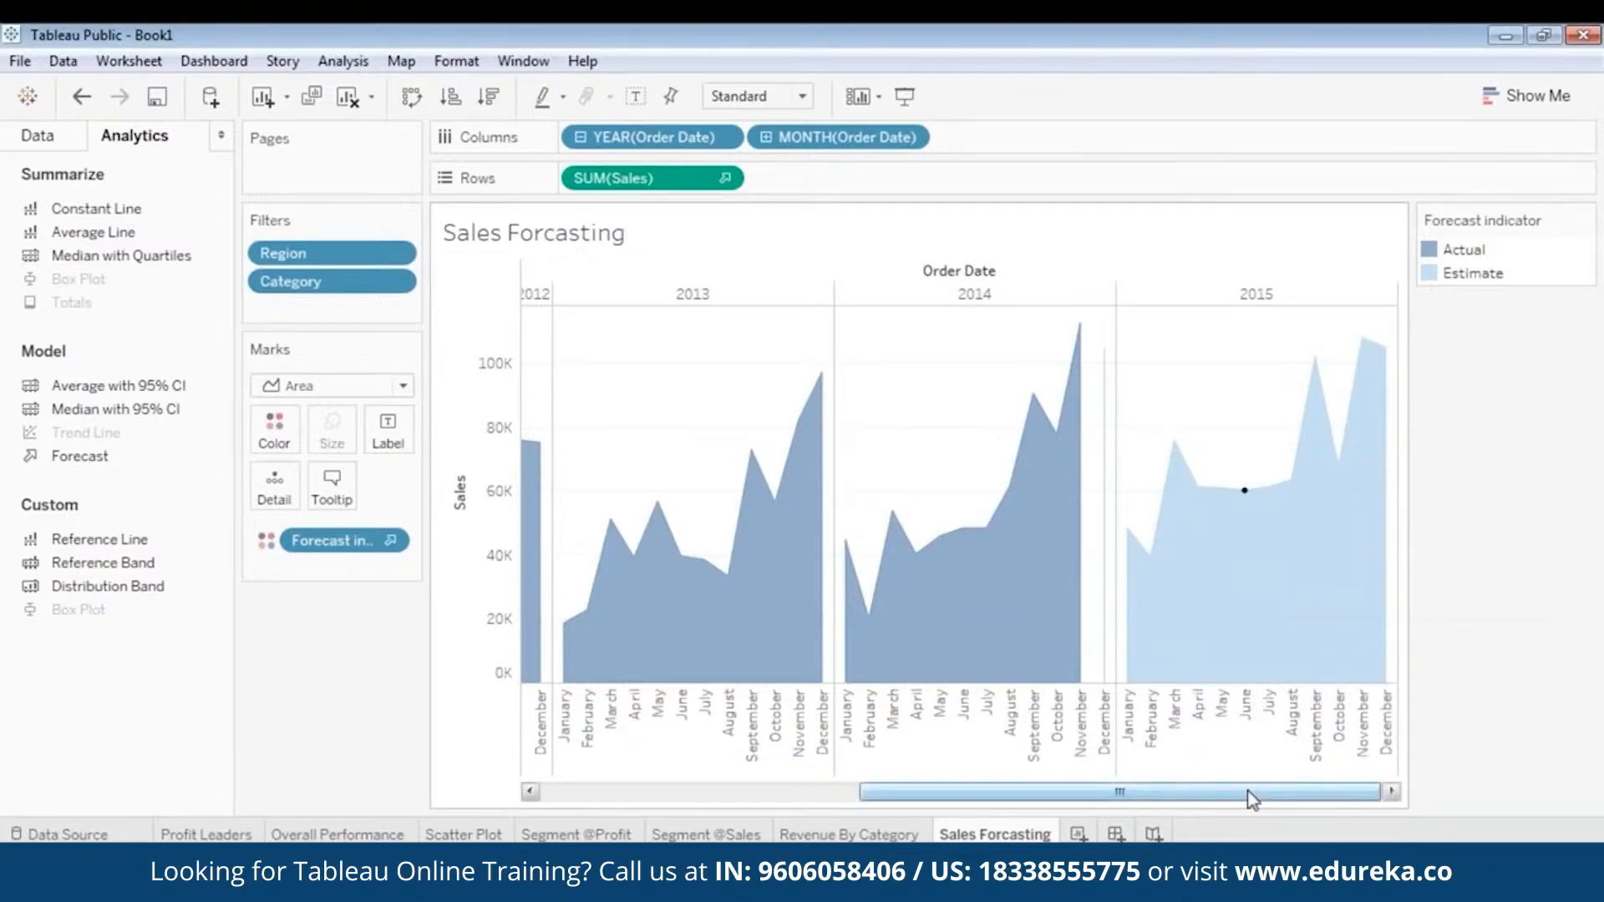
drag(1246, 791, 928, 808)
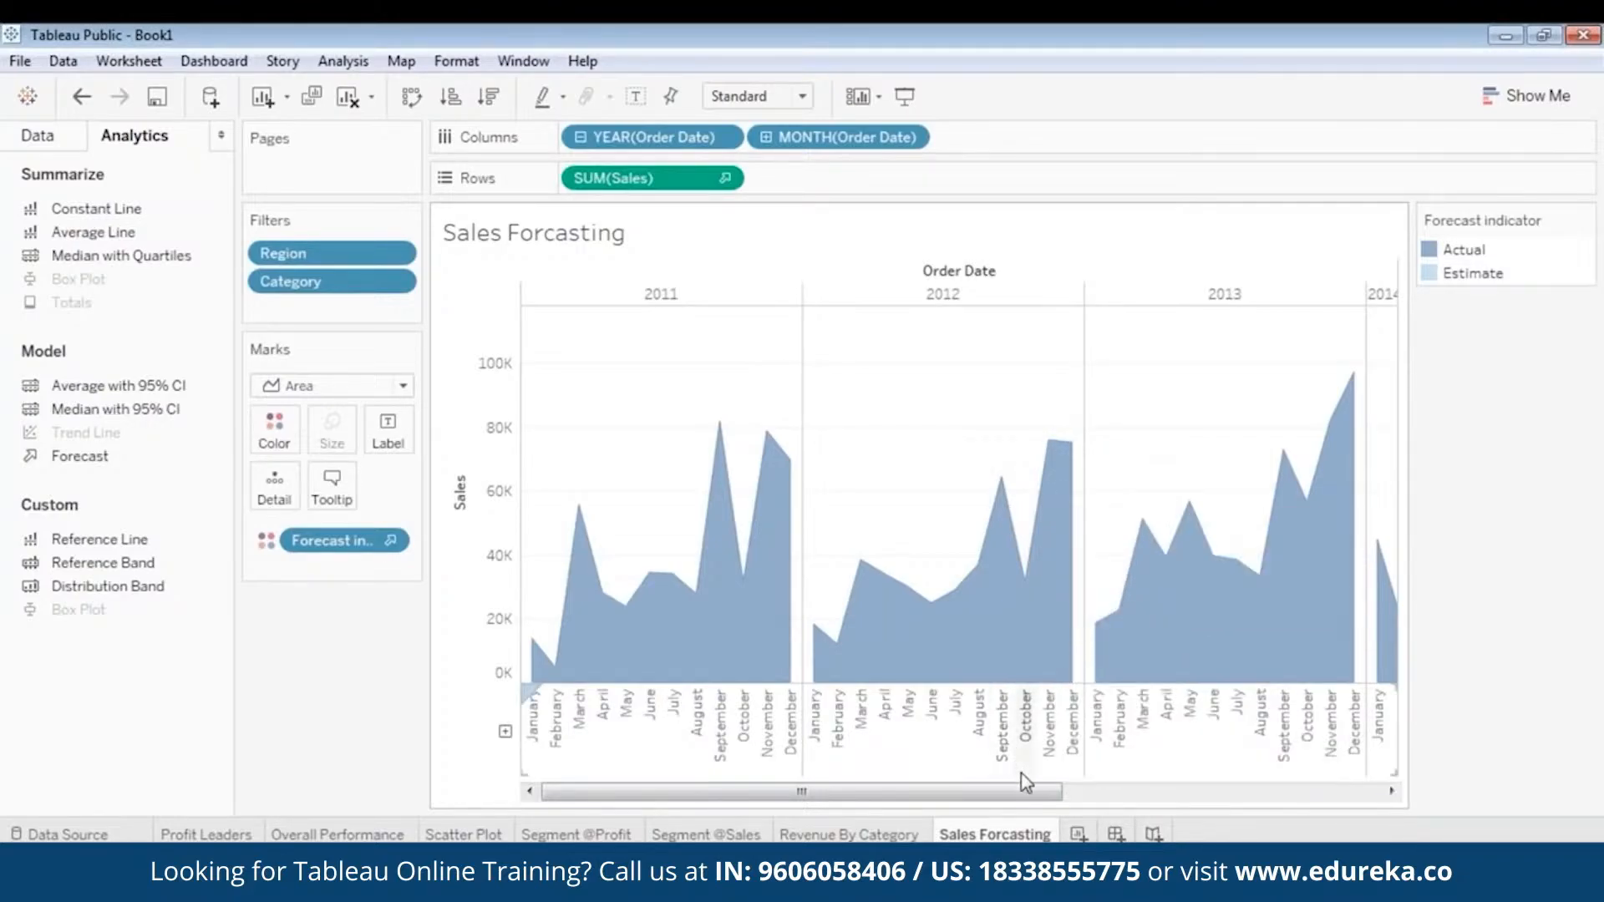
- Examine the estimated 2015 sales by month on the forecast chart and compare them with the actual sales of 2011 to 2014
drag(1028, 790, 1417, 825)
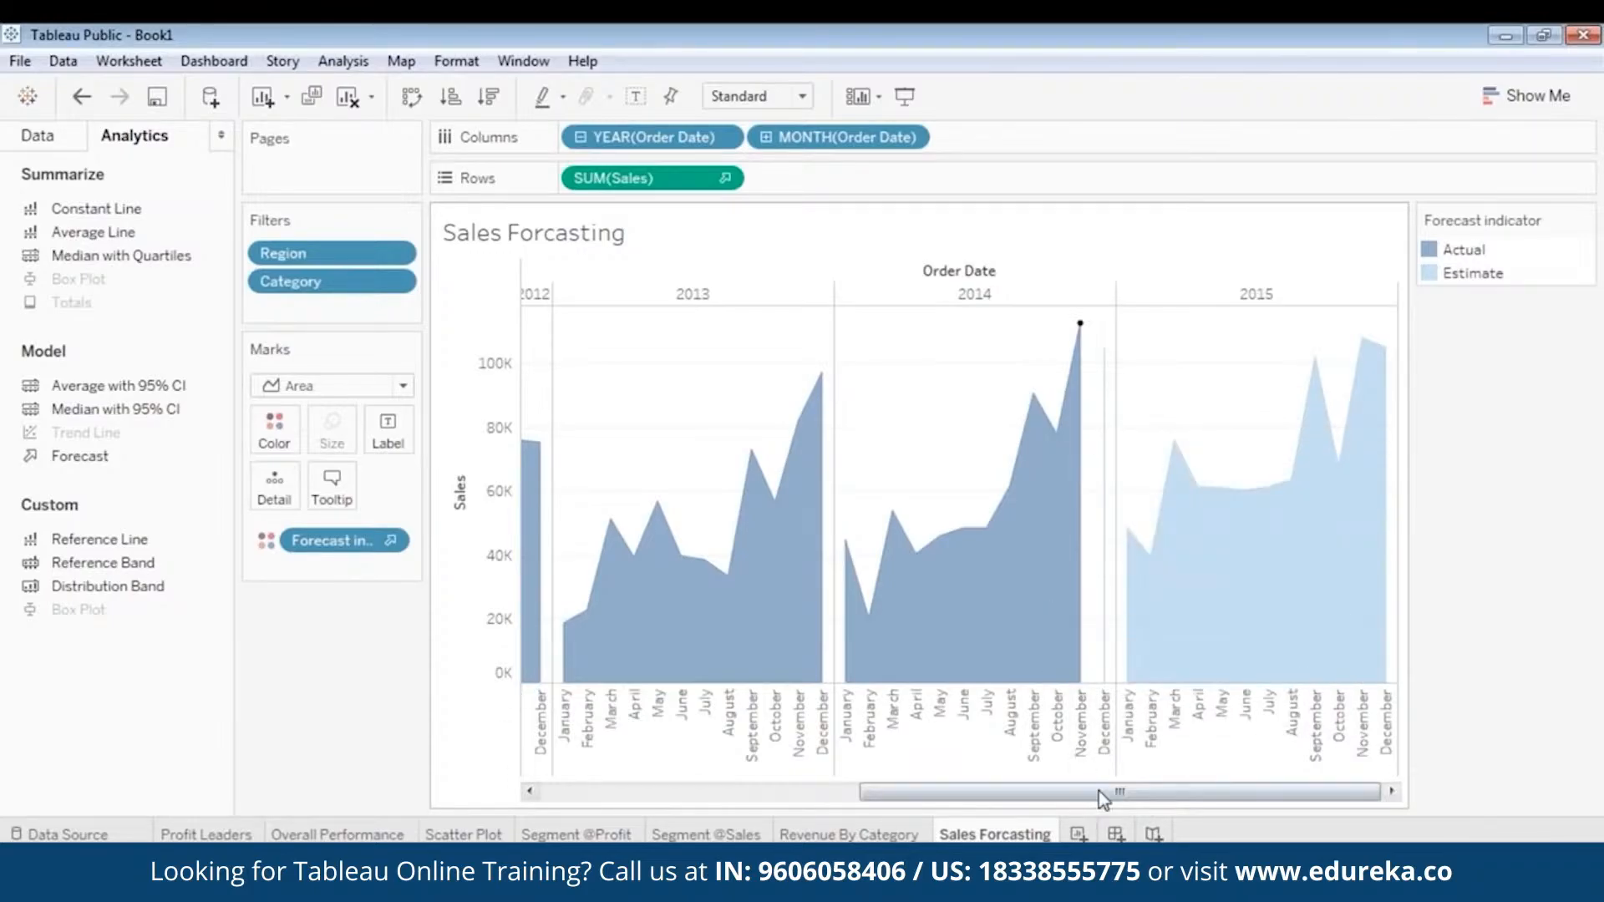
drag(1099, 793, 1174, 803)
mouse_move(1318, 390)
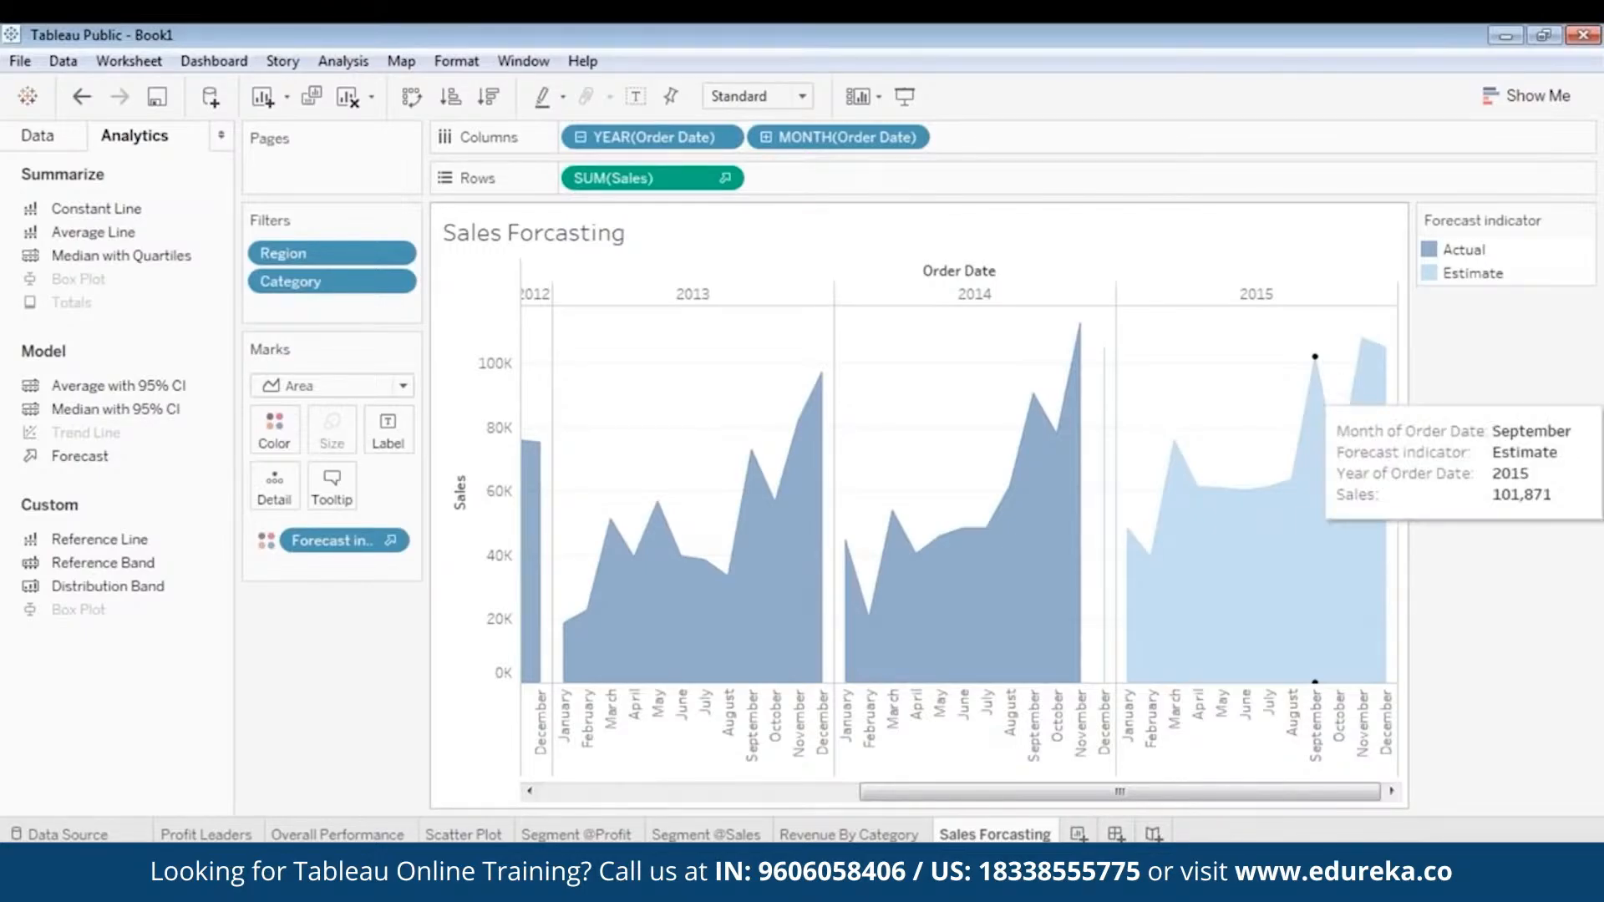
mouse_move(1369, 381)
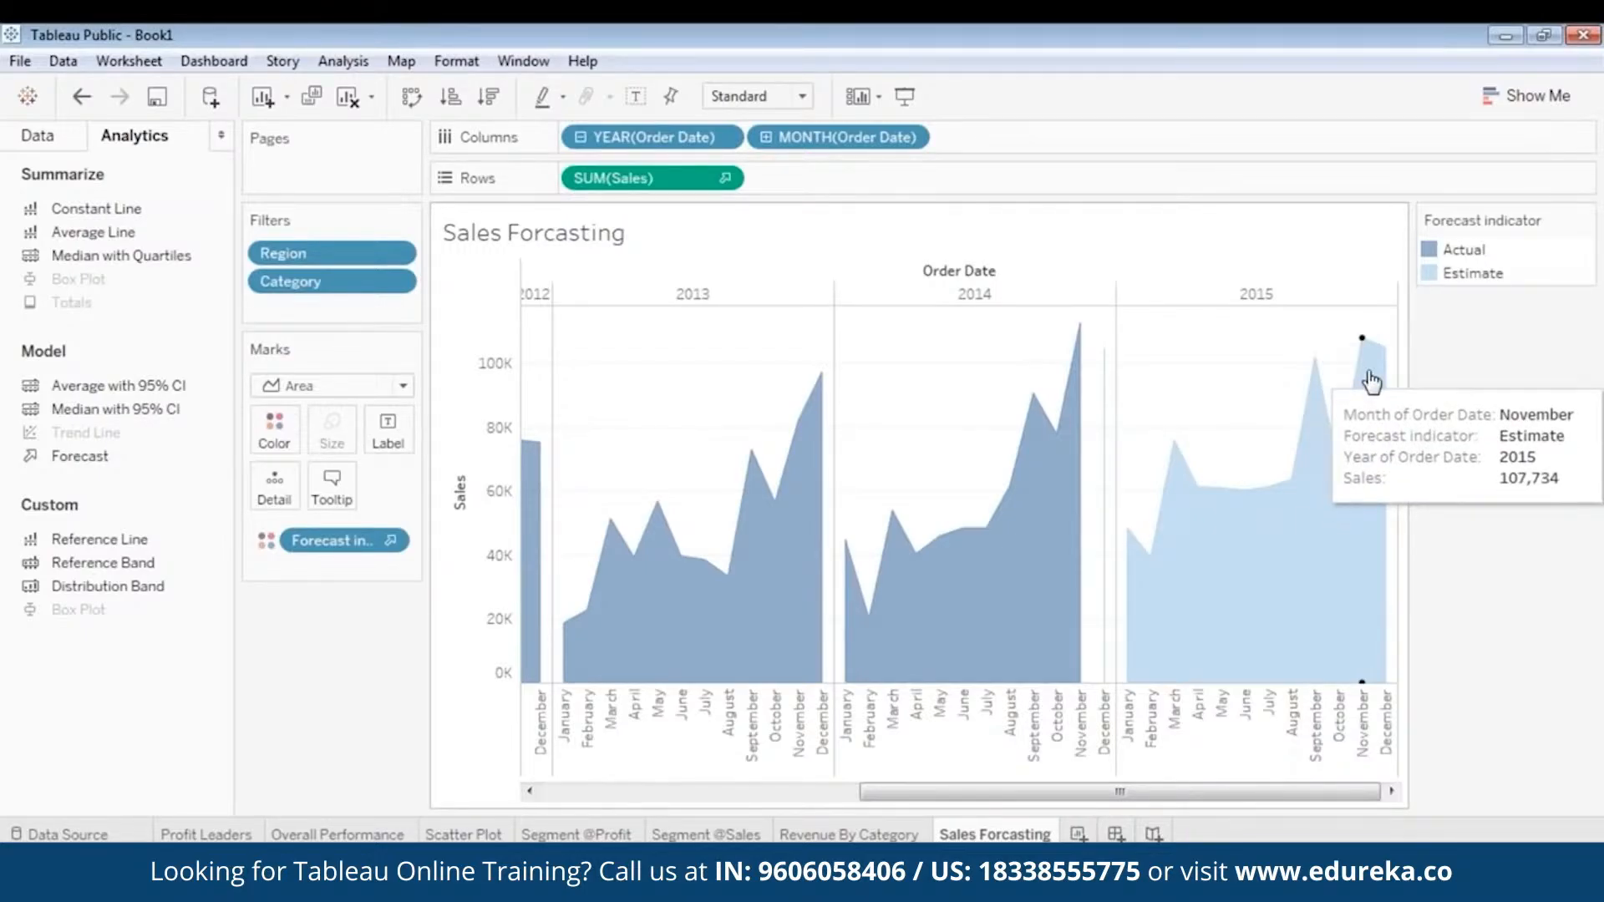
mouse_move(1192, 799)
mouse_down()
mouse_move(838, 798)
mouse_move(1291, 800)
mouse_up()
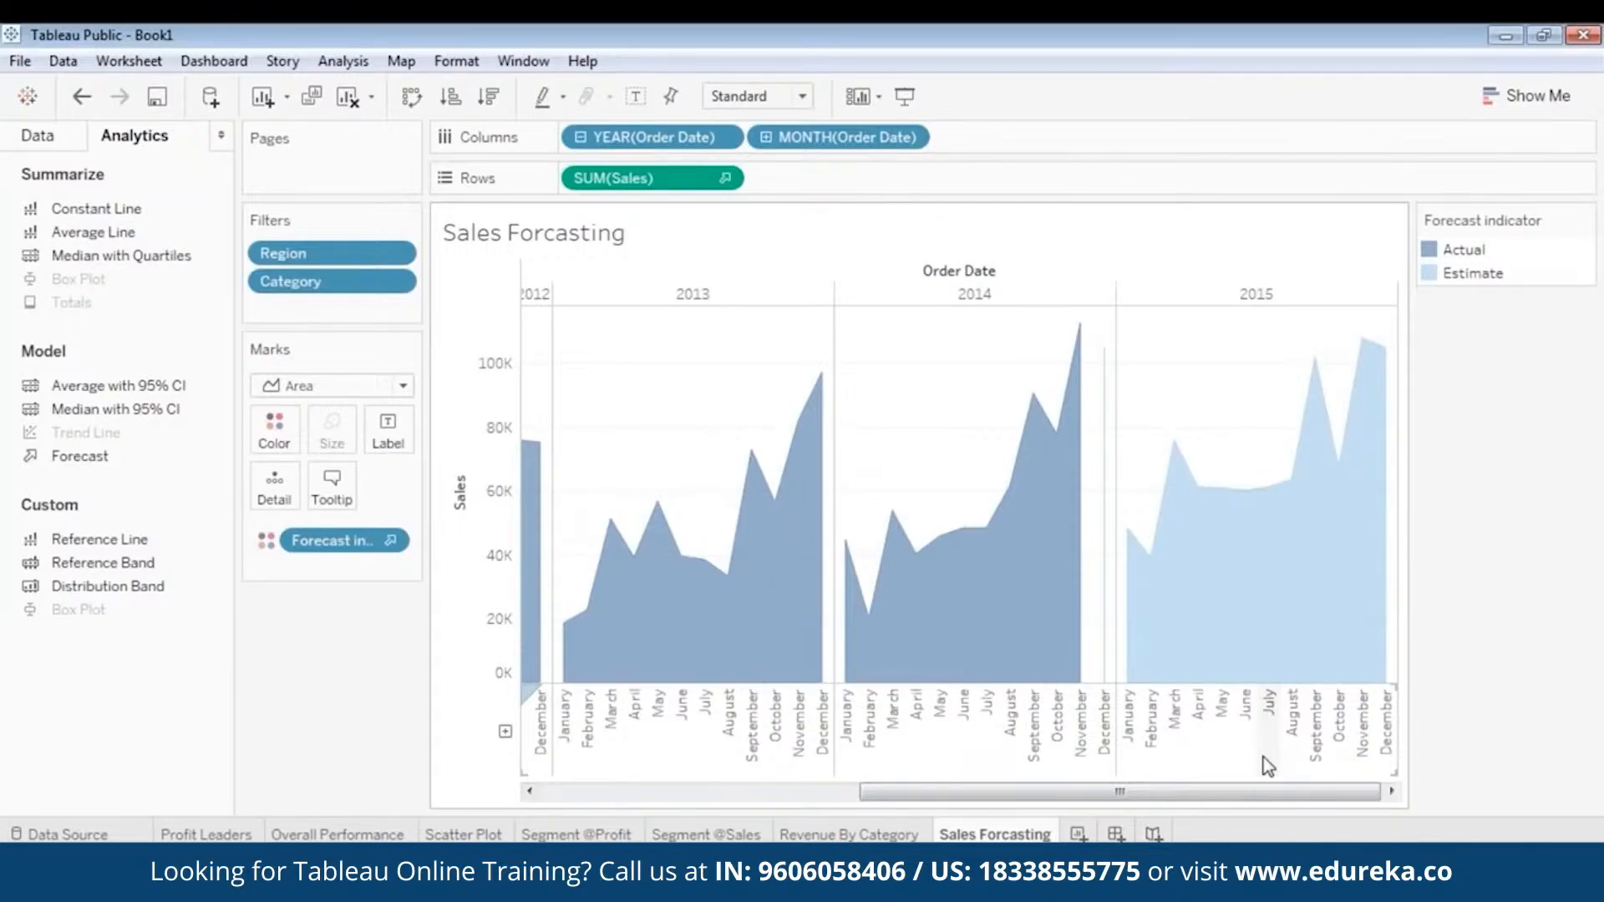
drag(1194, 793, 1225, 810)
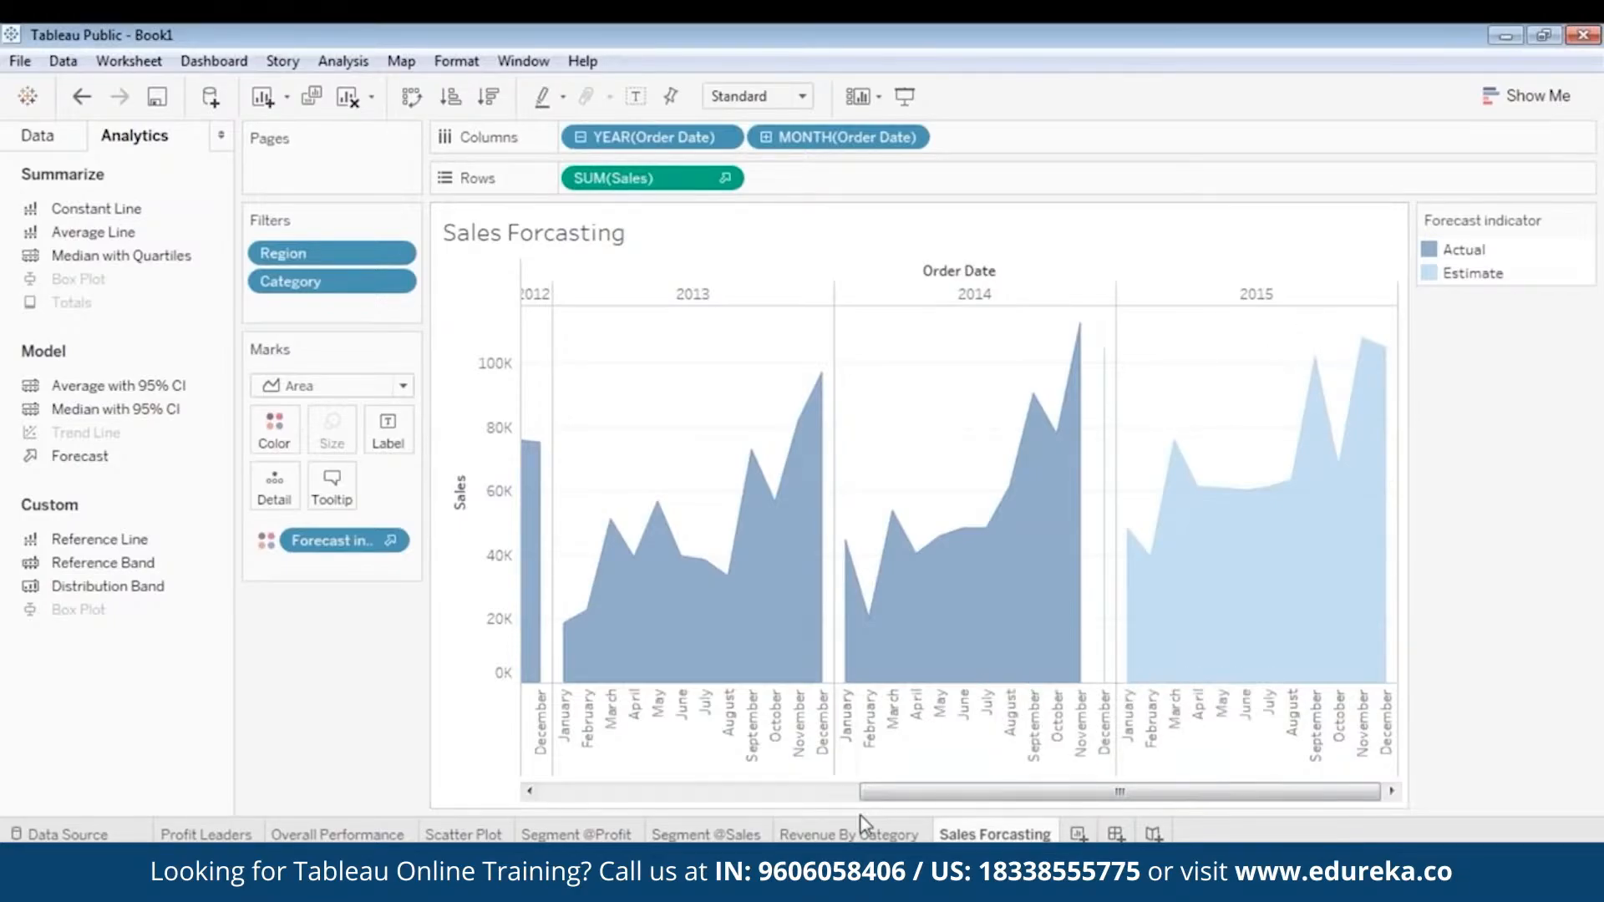
drag(896, 803, 568, 799)
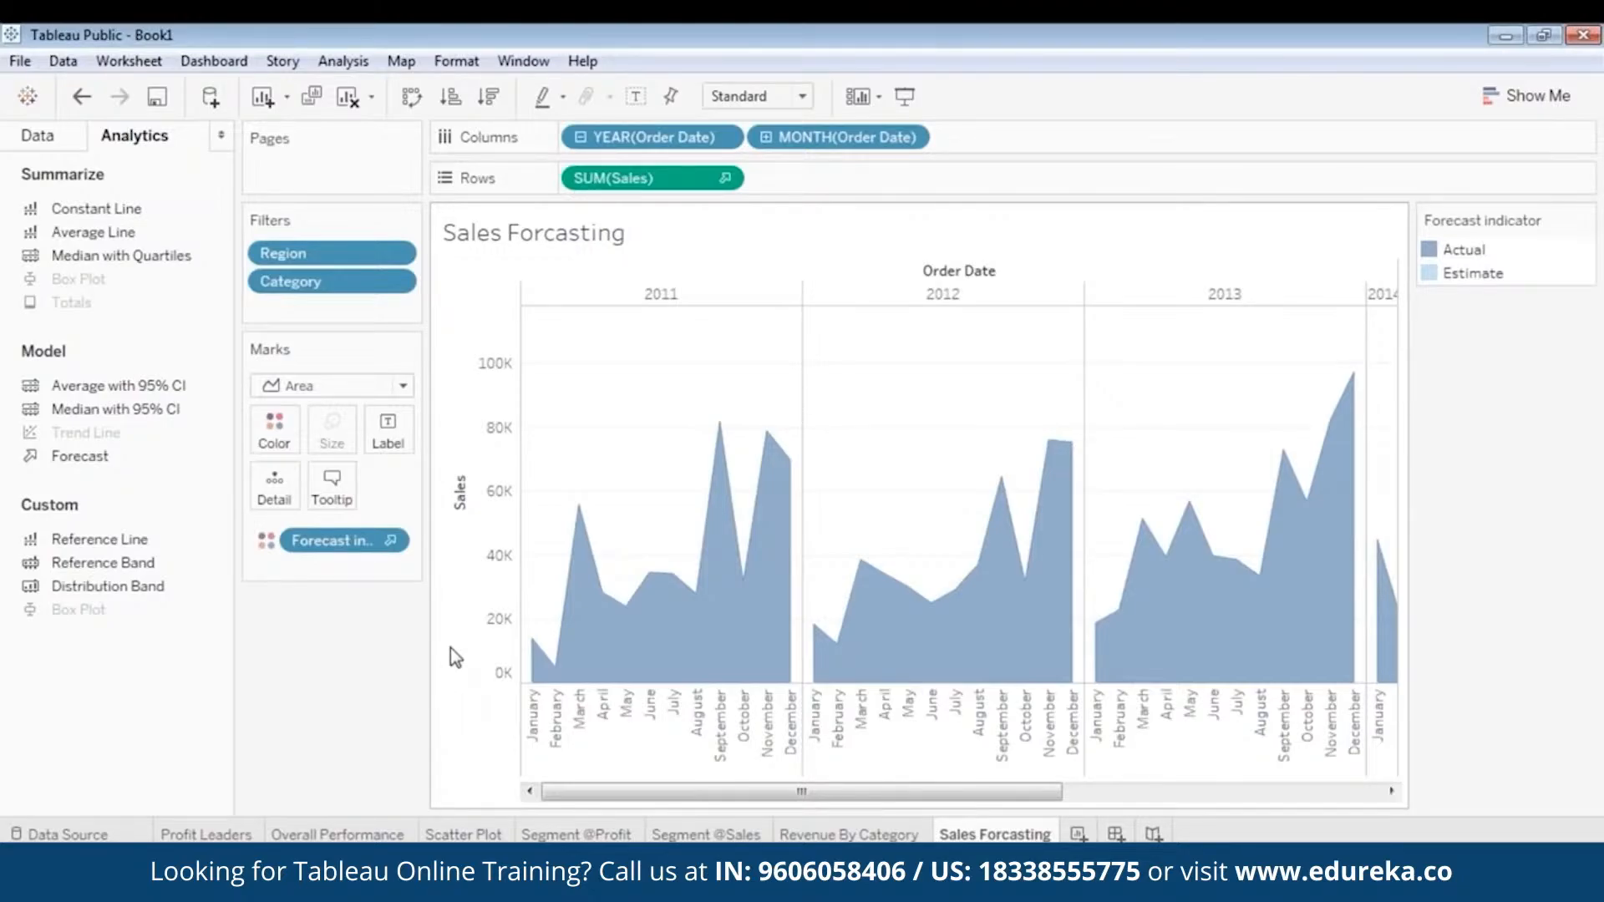
drag(800, 792, 754, 793)
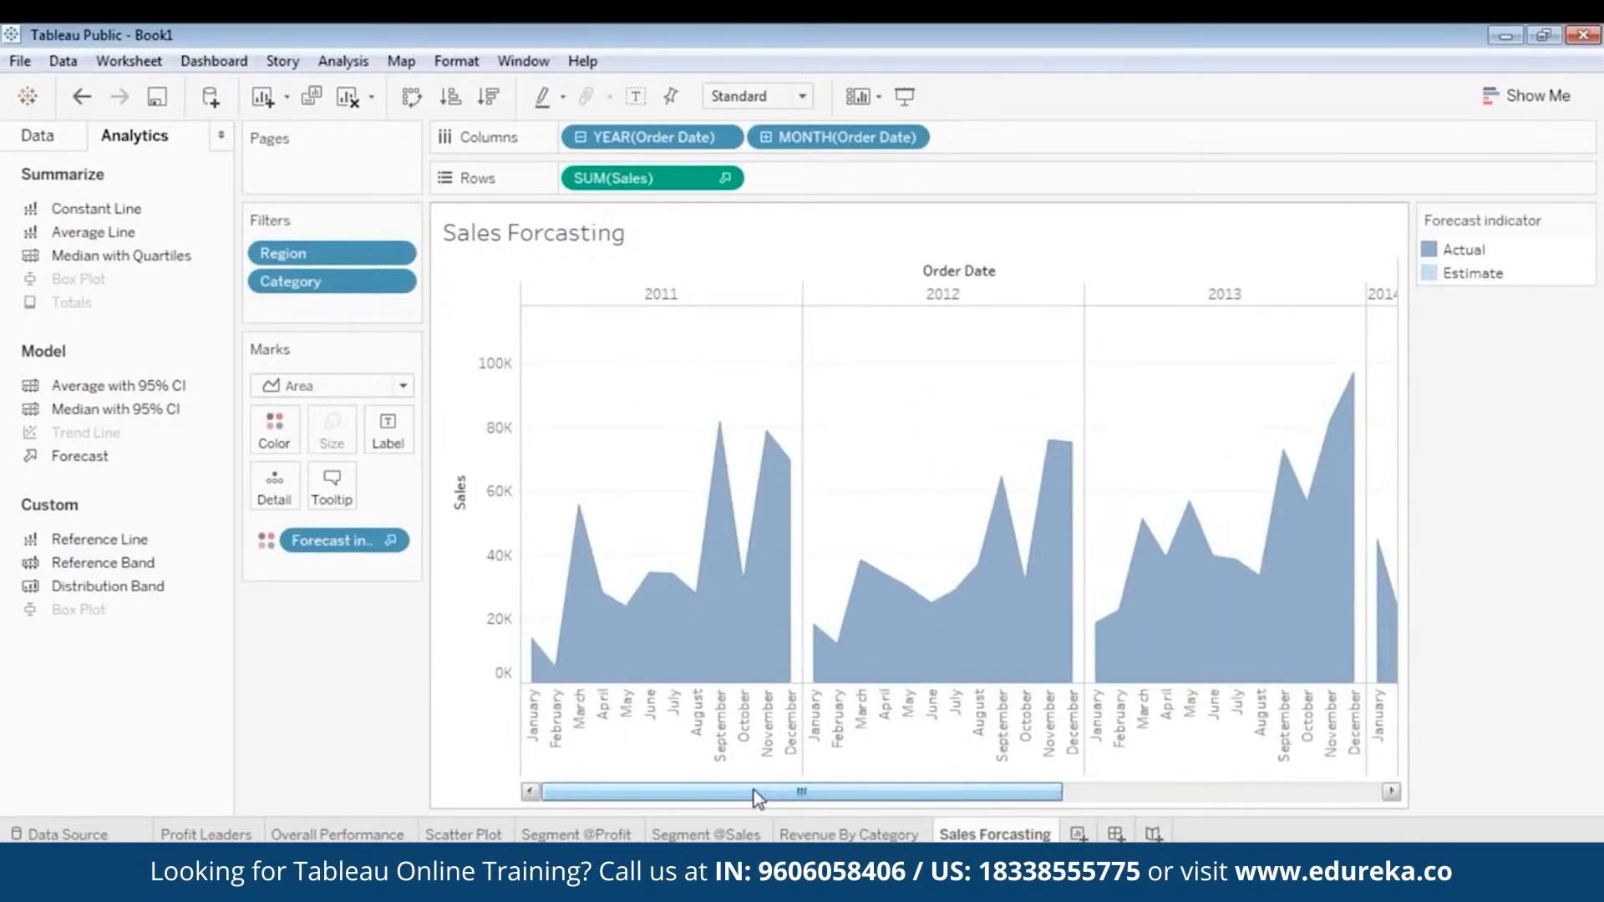
drag(753, 792, 706, 815)
drag(865, 787, 493, 829)
click(492, 829)
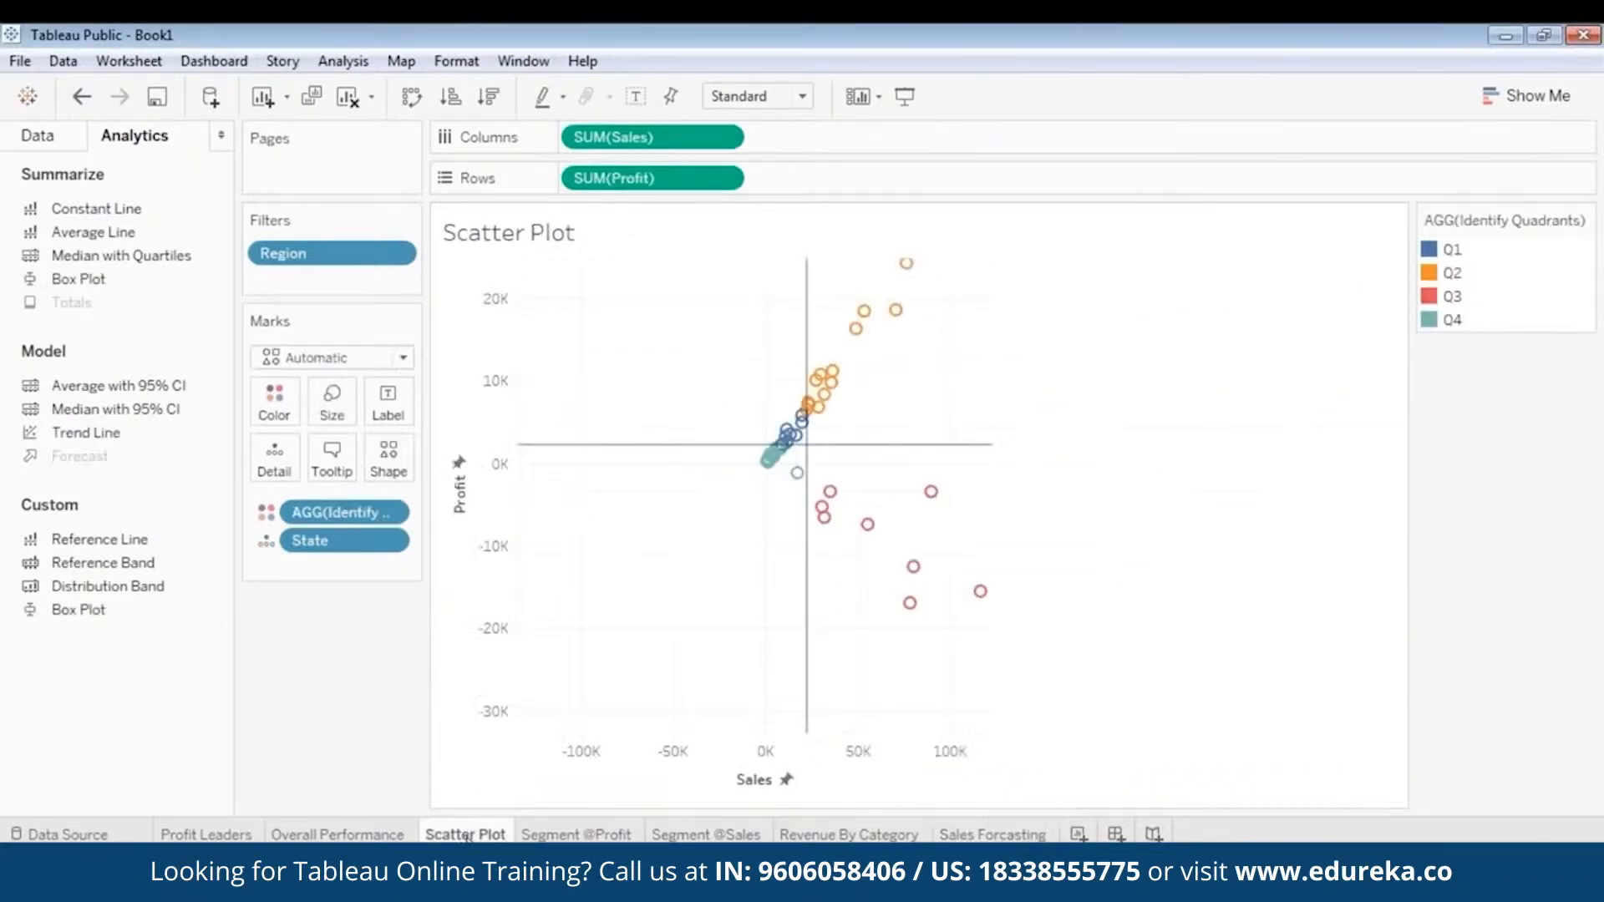
click(576, 833)
click(707, 834)
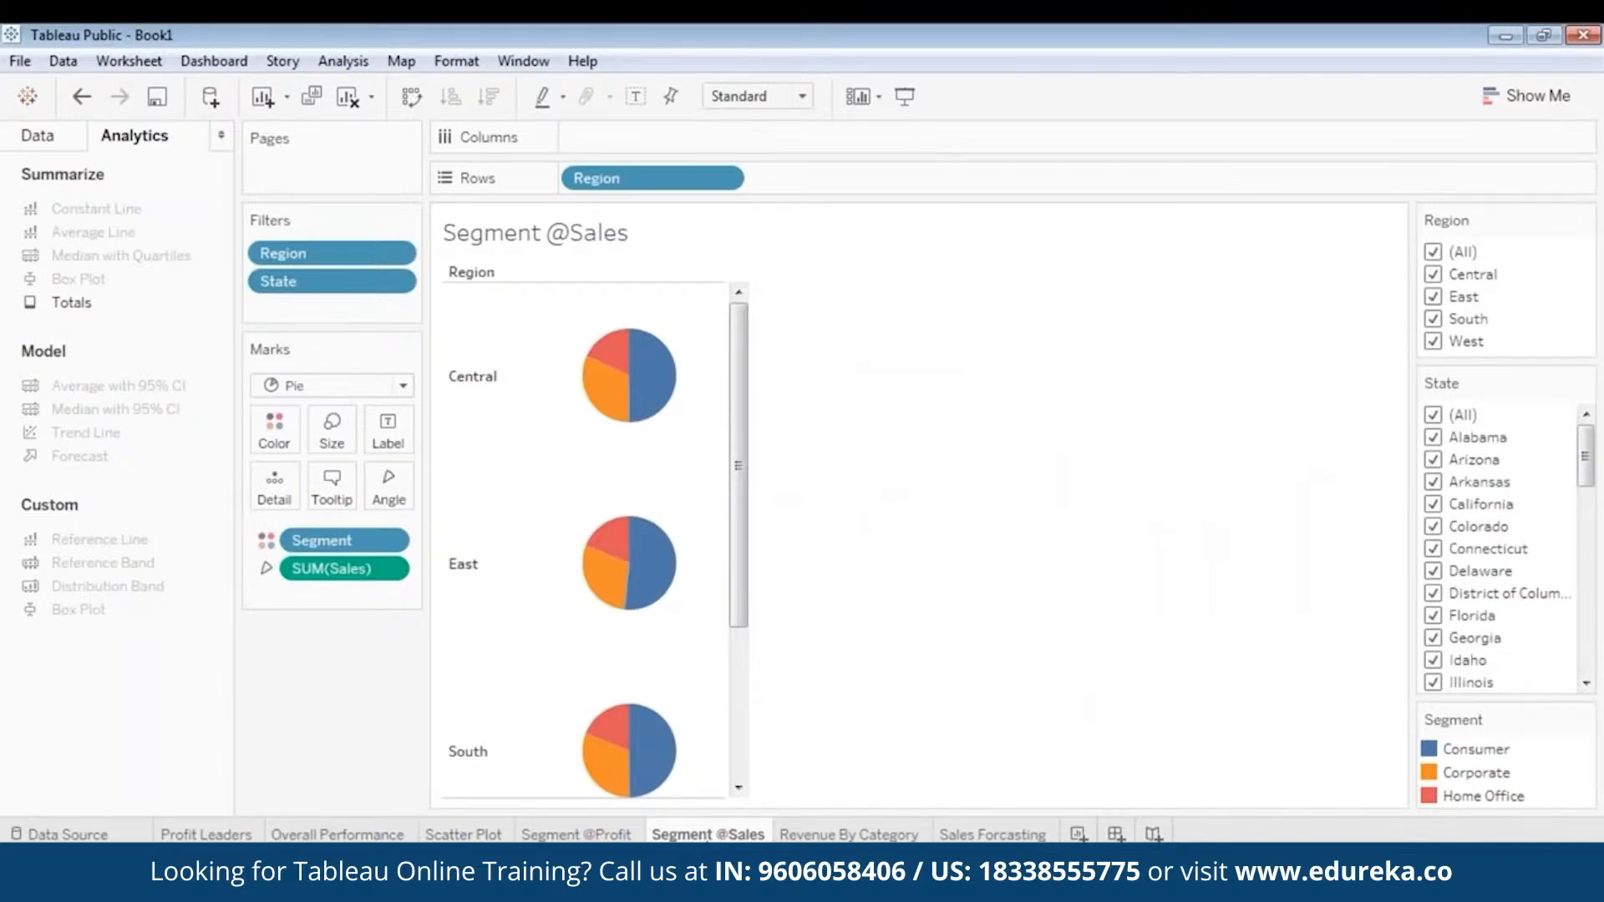
click(848, 833)
click(994, 833)
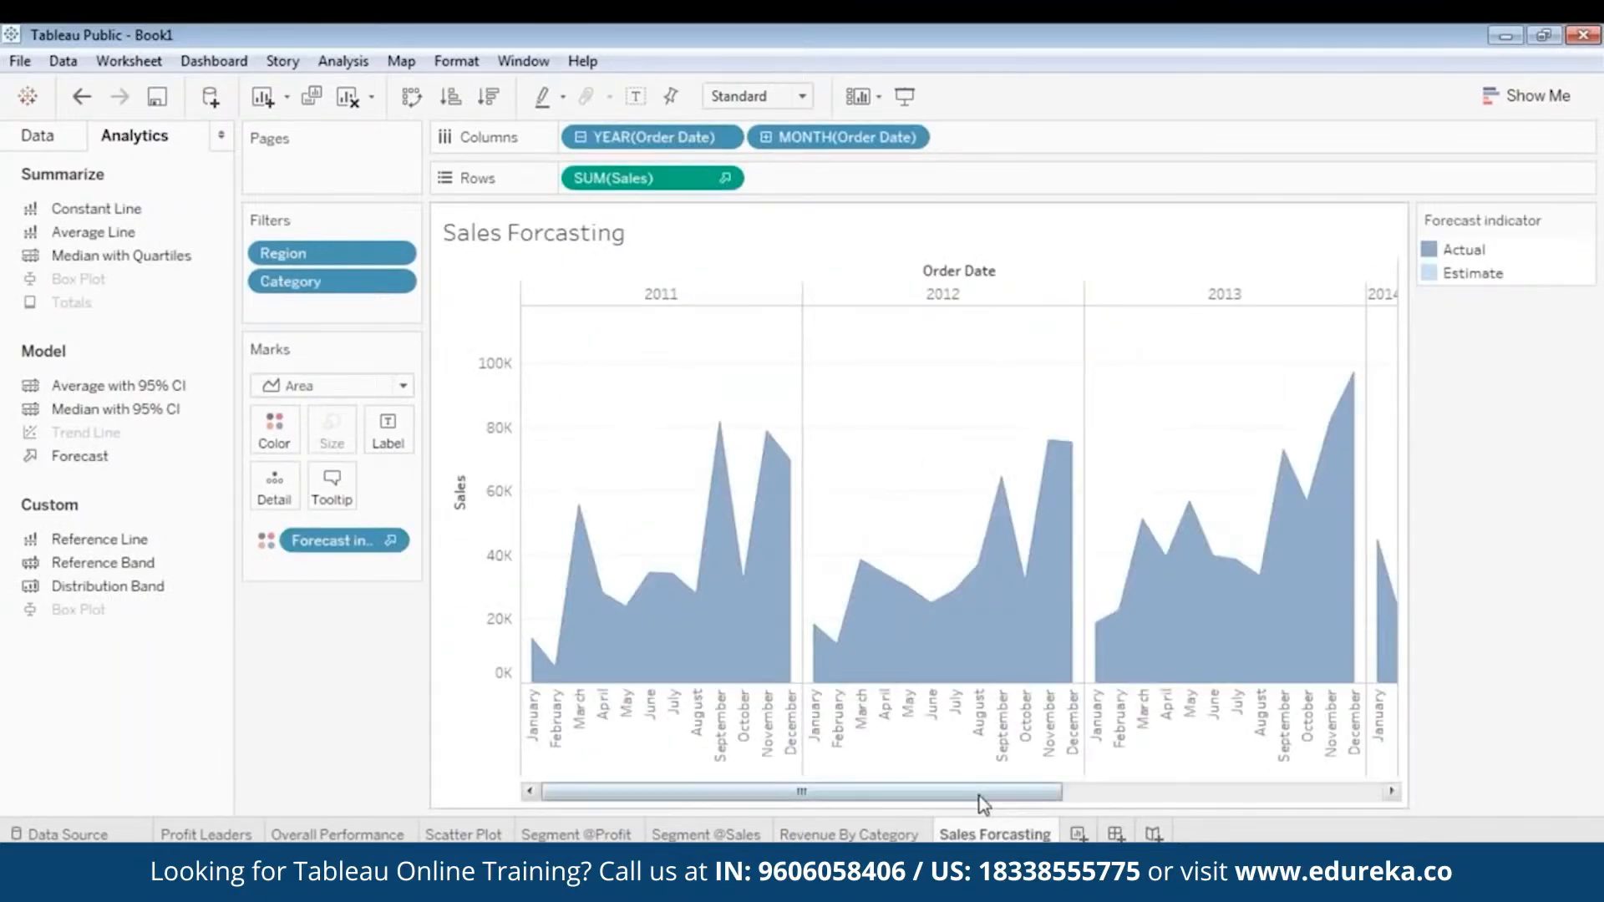
drag(977, 792, 1303, 798)
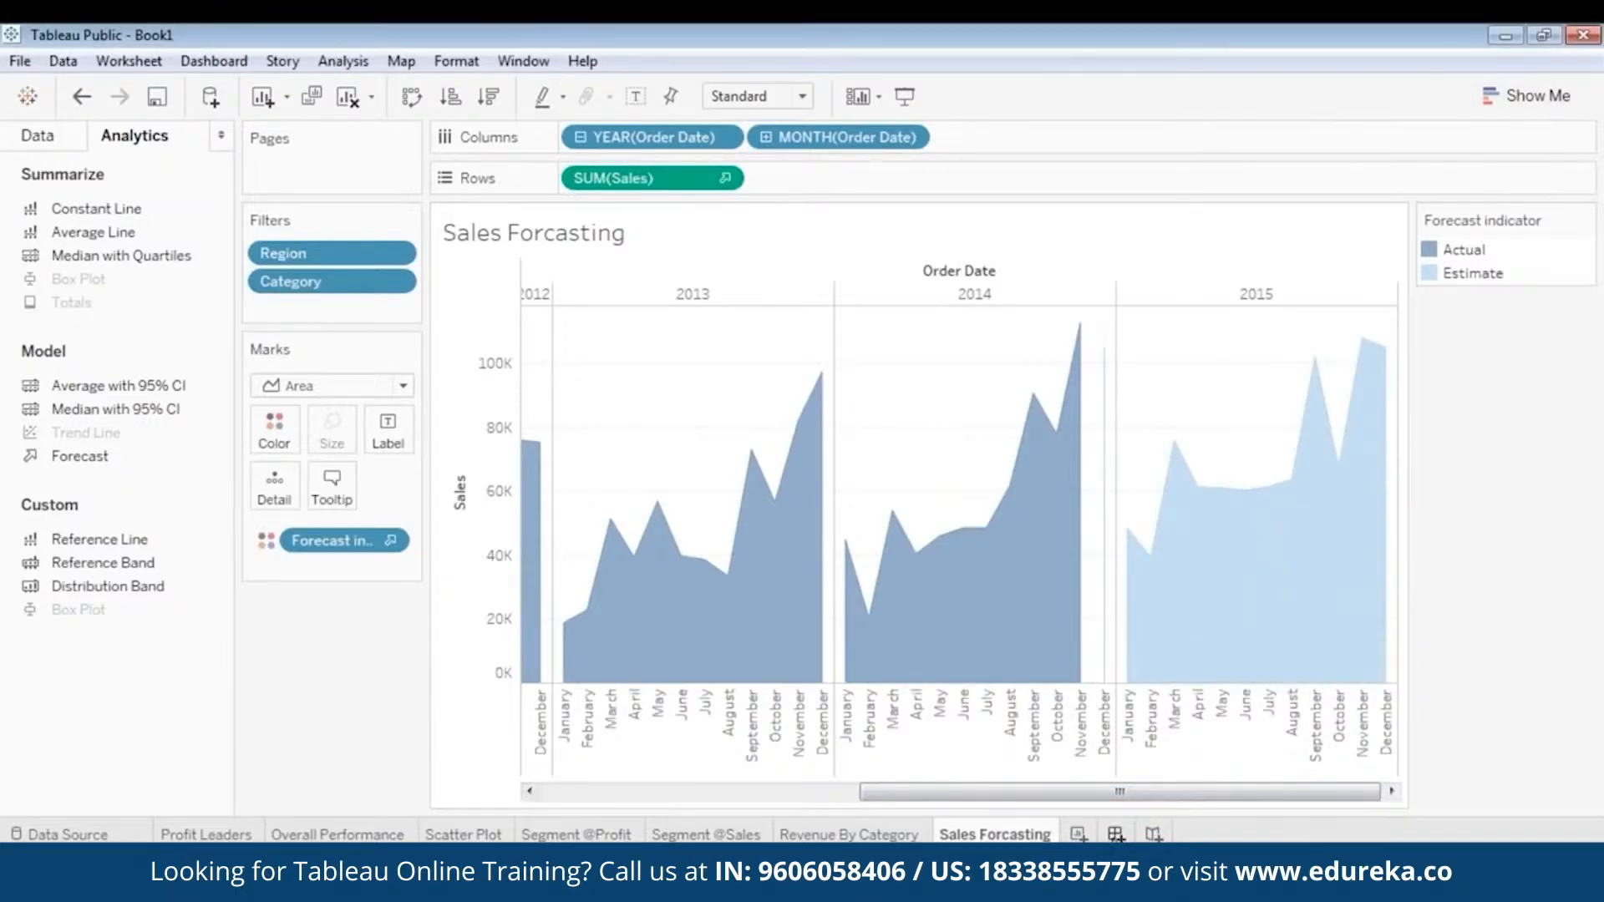
- Create a new dashboard and place the Overall Performance sheet on it
click(1116, 833)
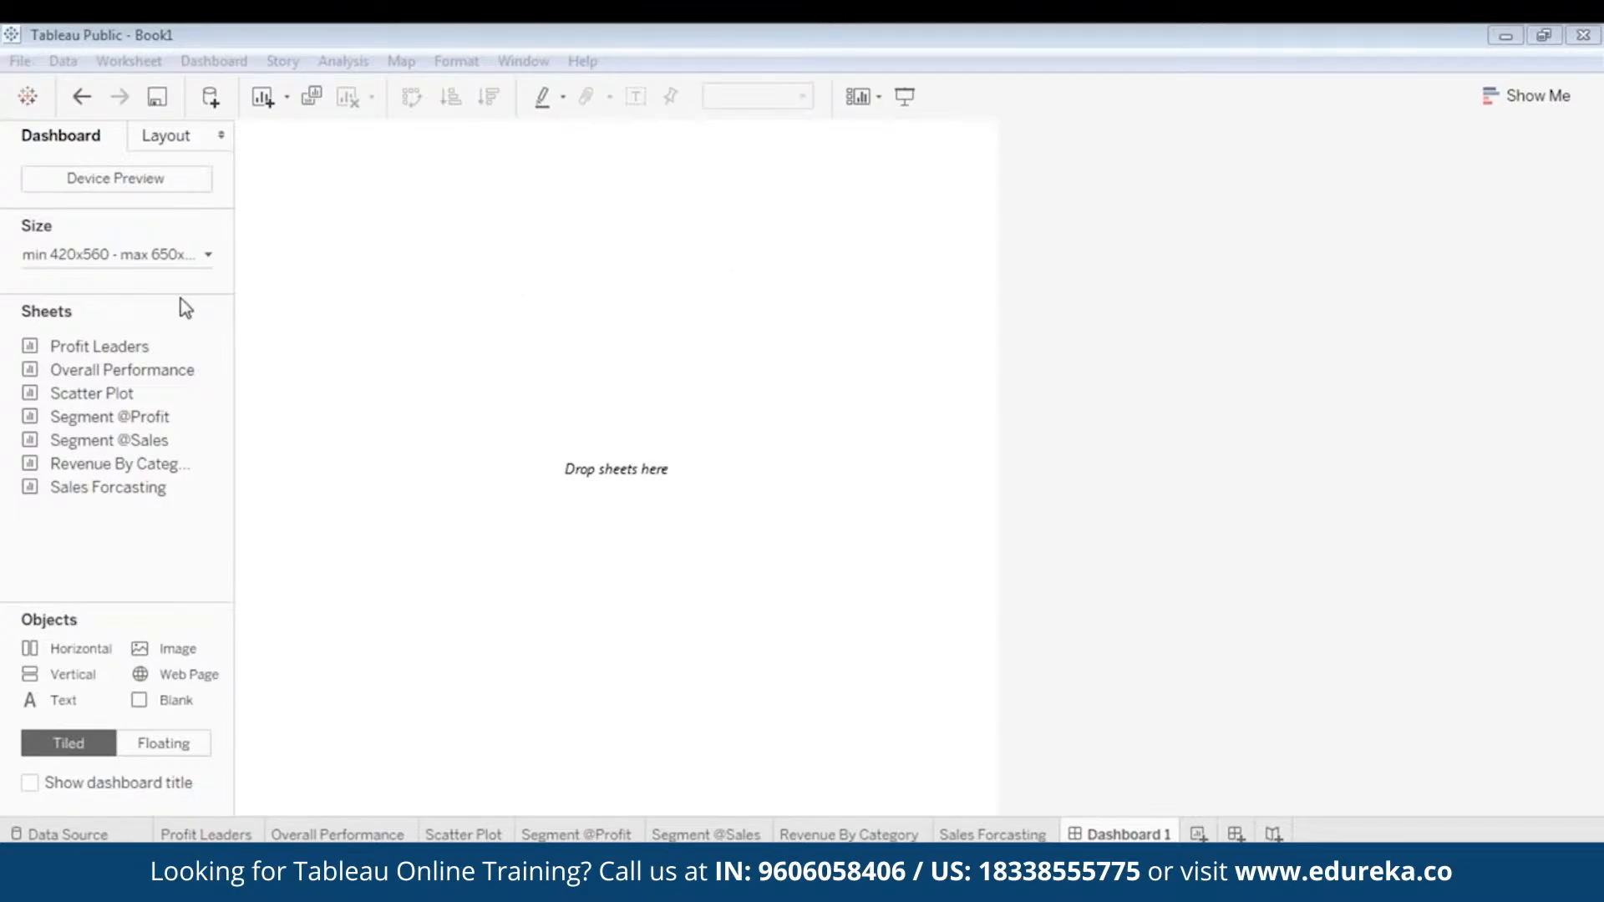
click(103, 377)
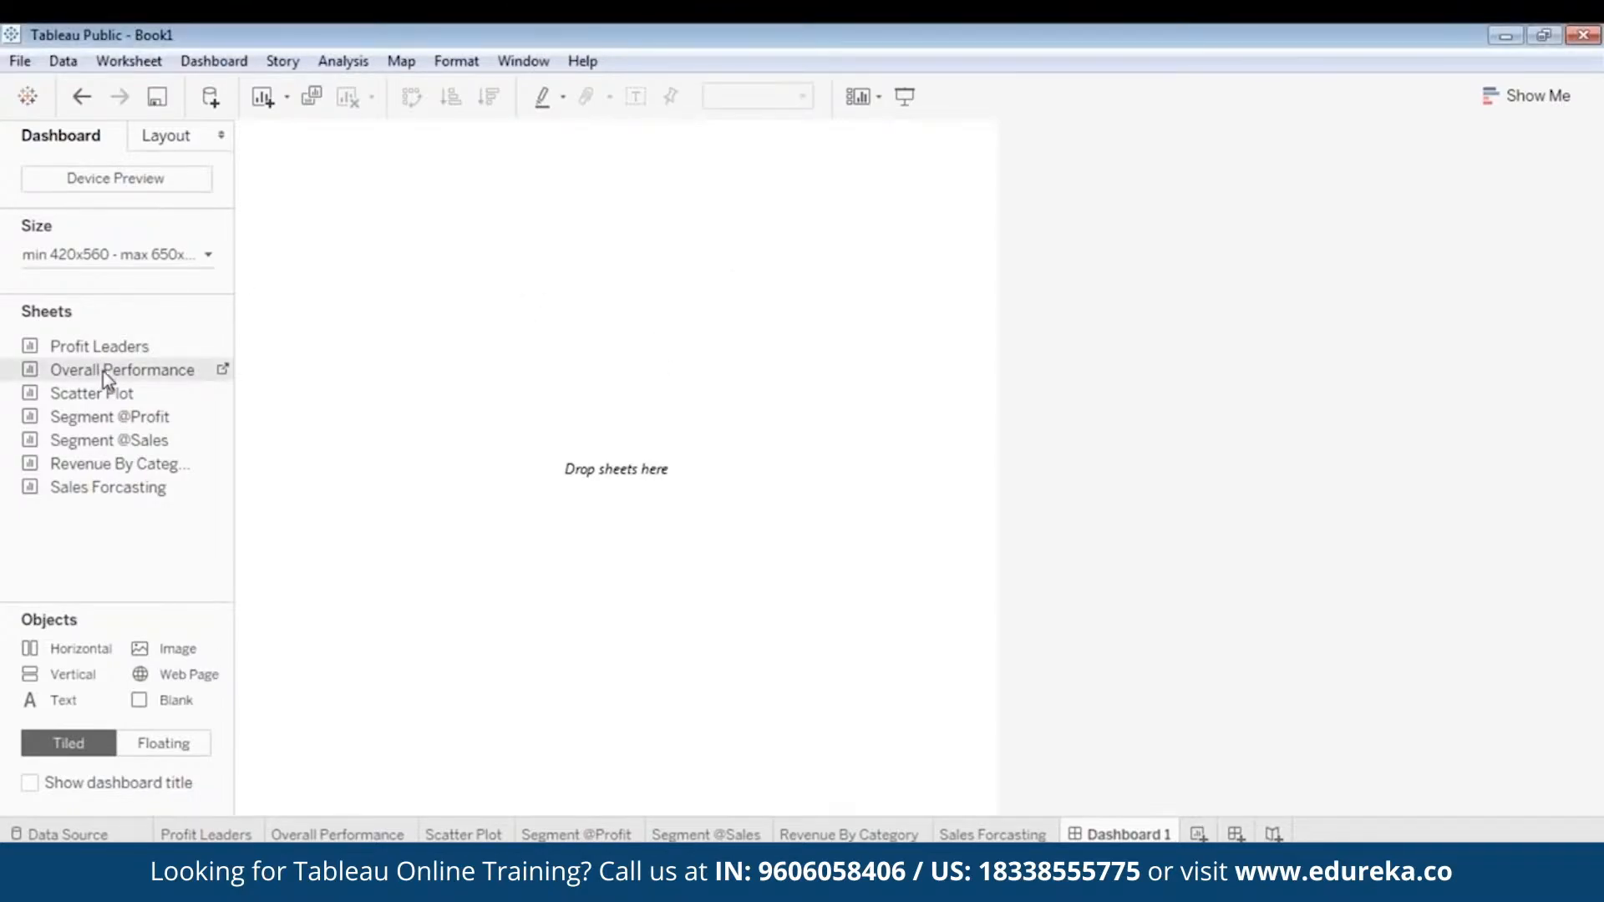
drag(103, 371, 470, 256)
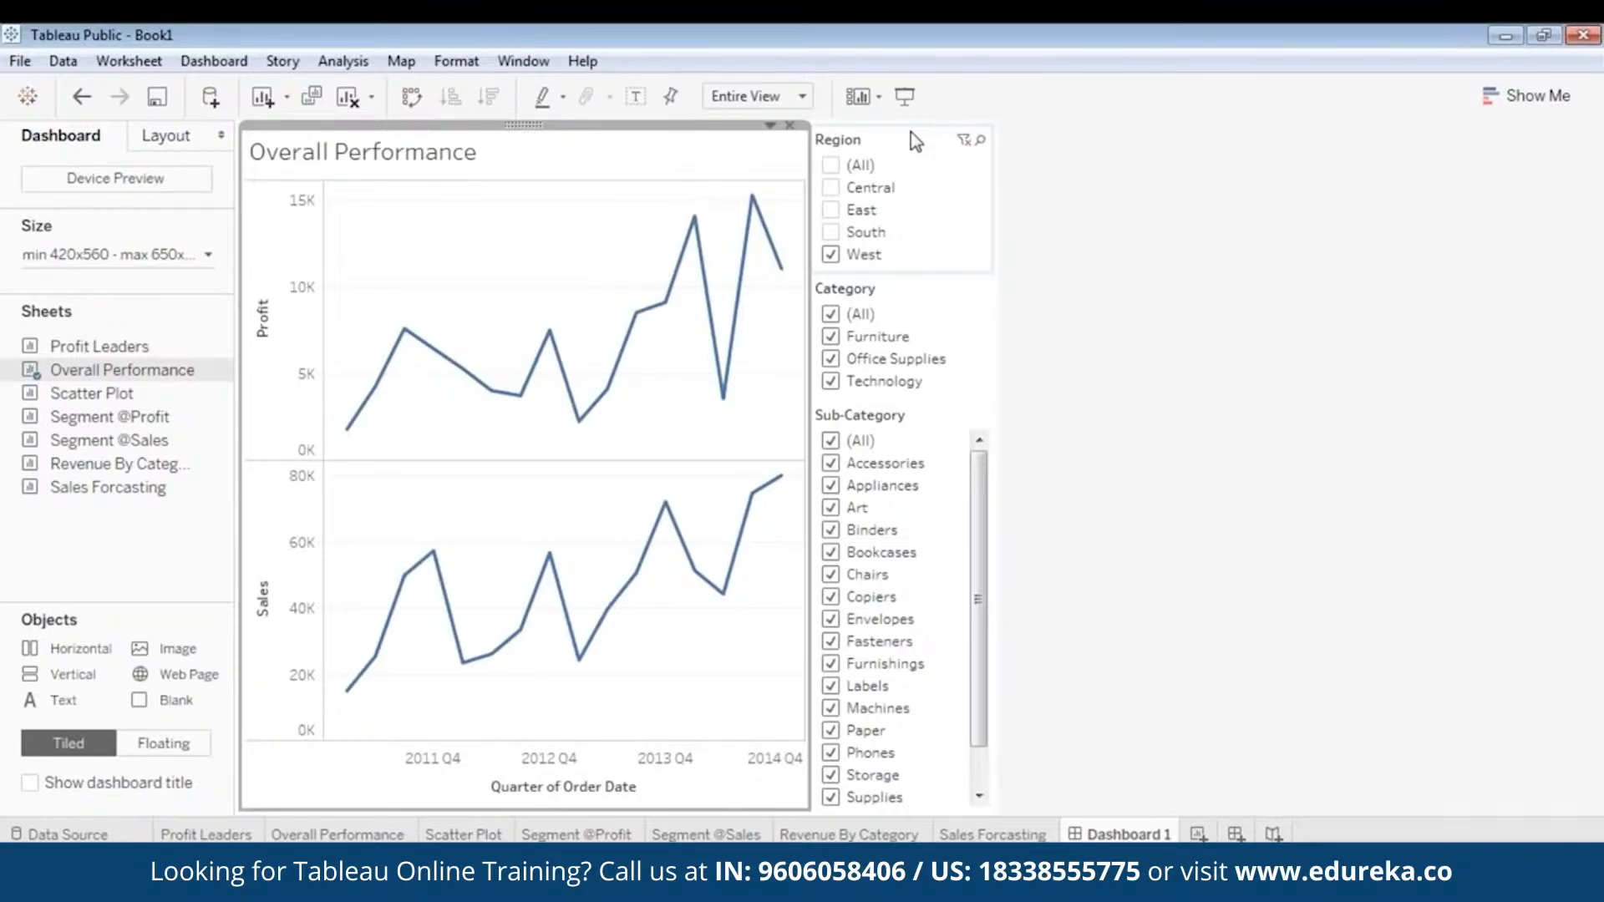
- Change the dashboard's Region filter to a single-value dropdown
click(891, 147)
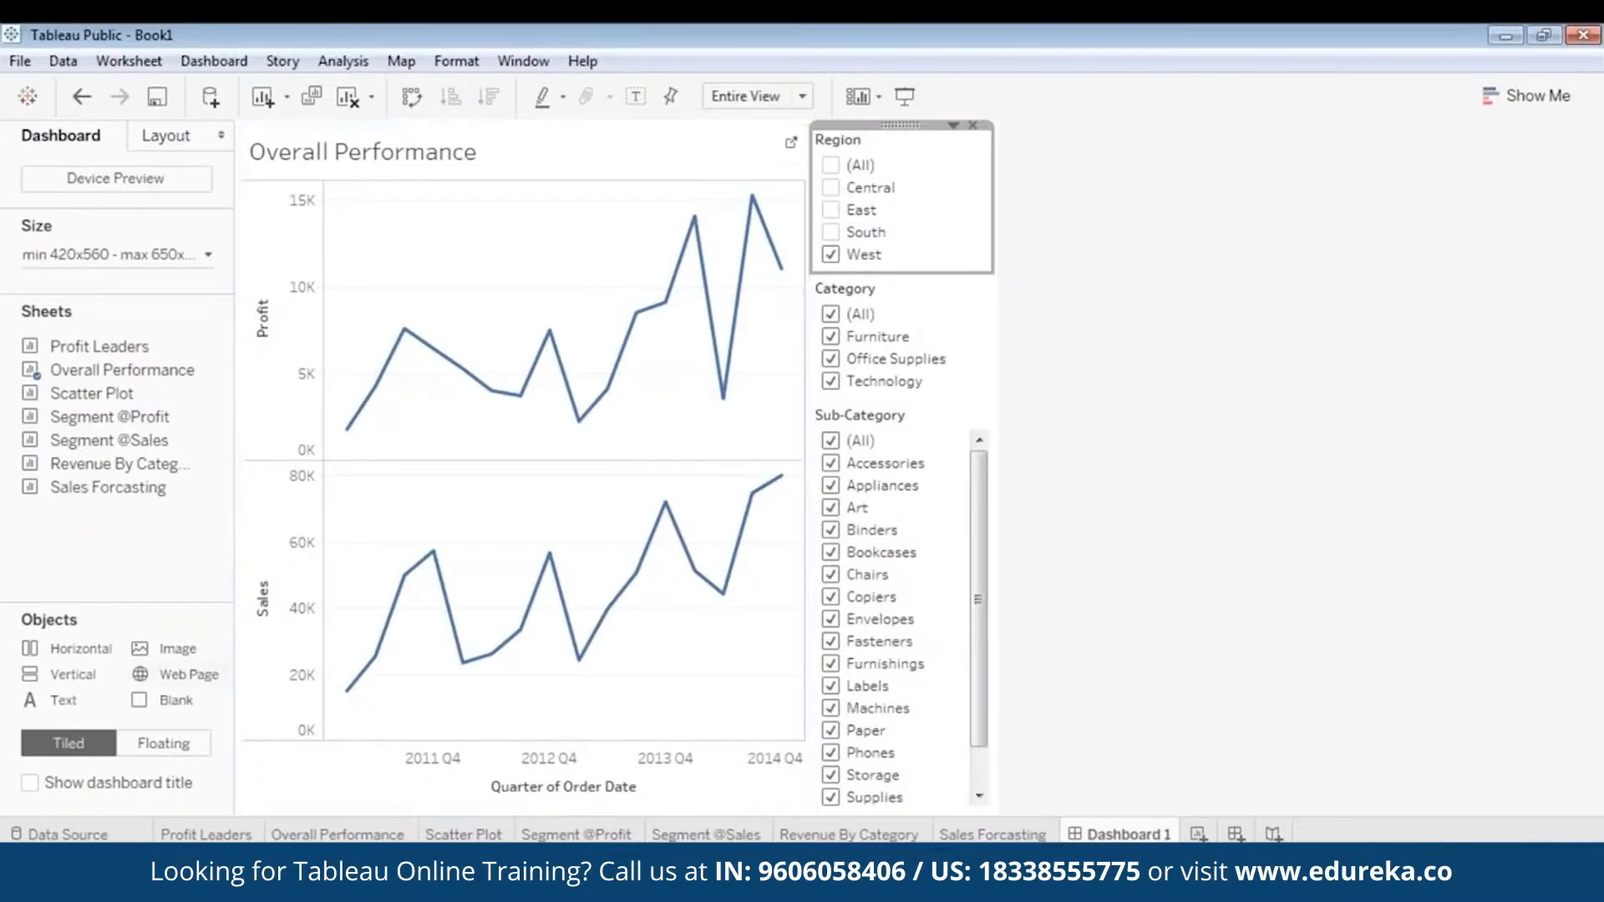
click(660, 135)
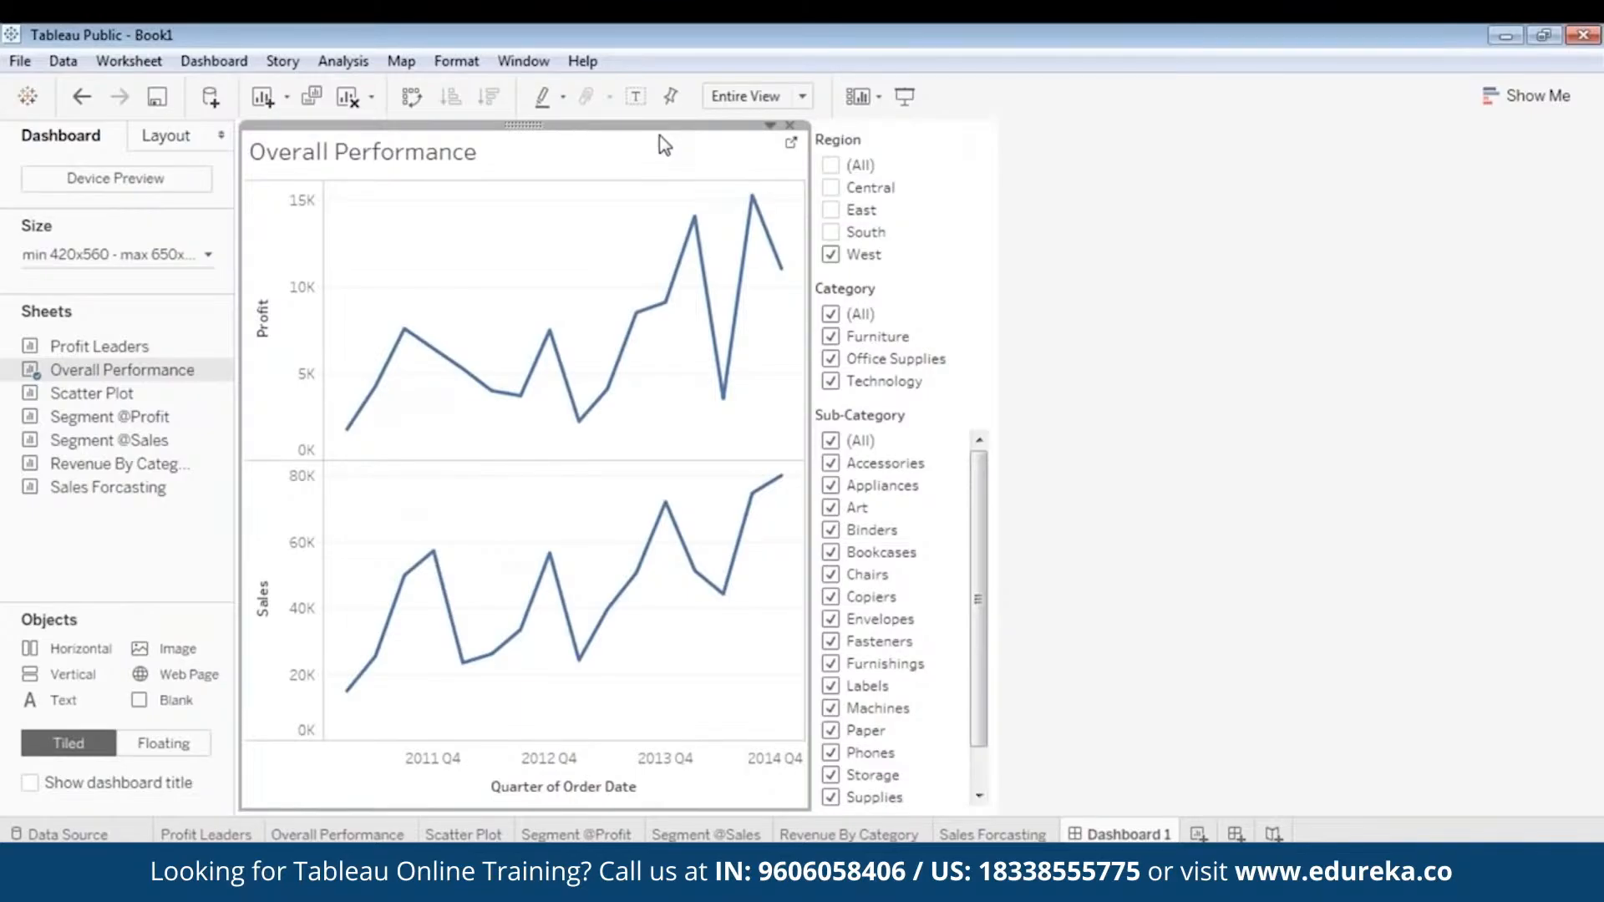
click(906, 141)
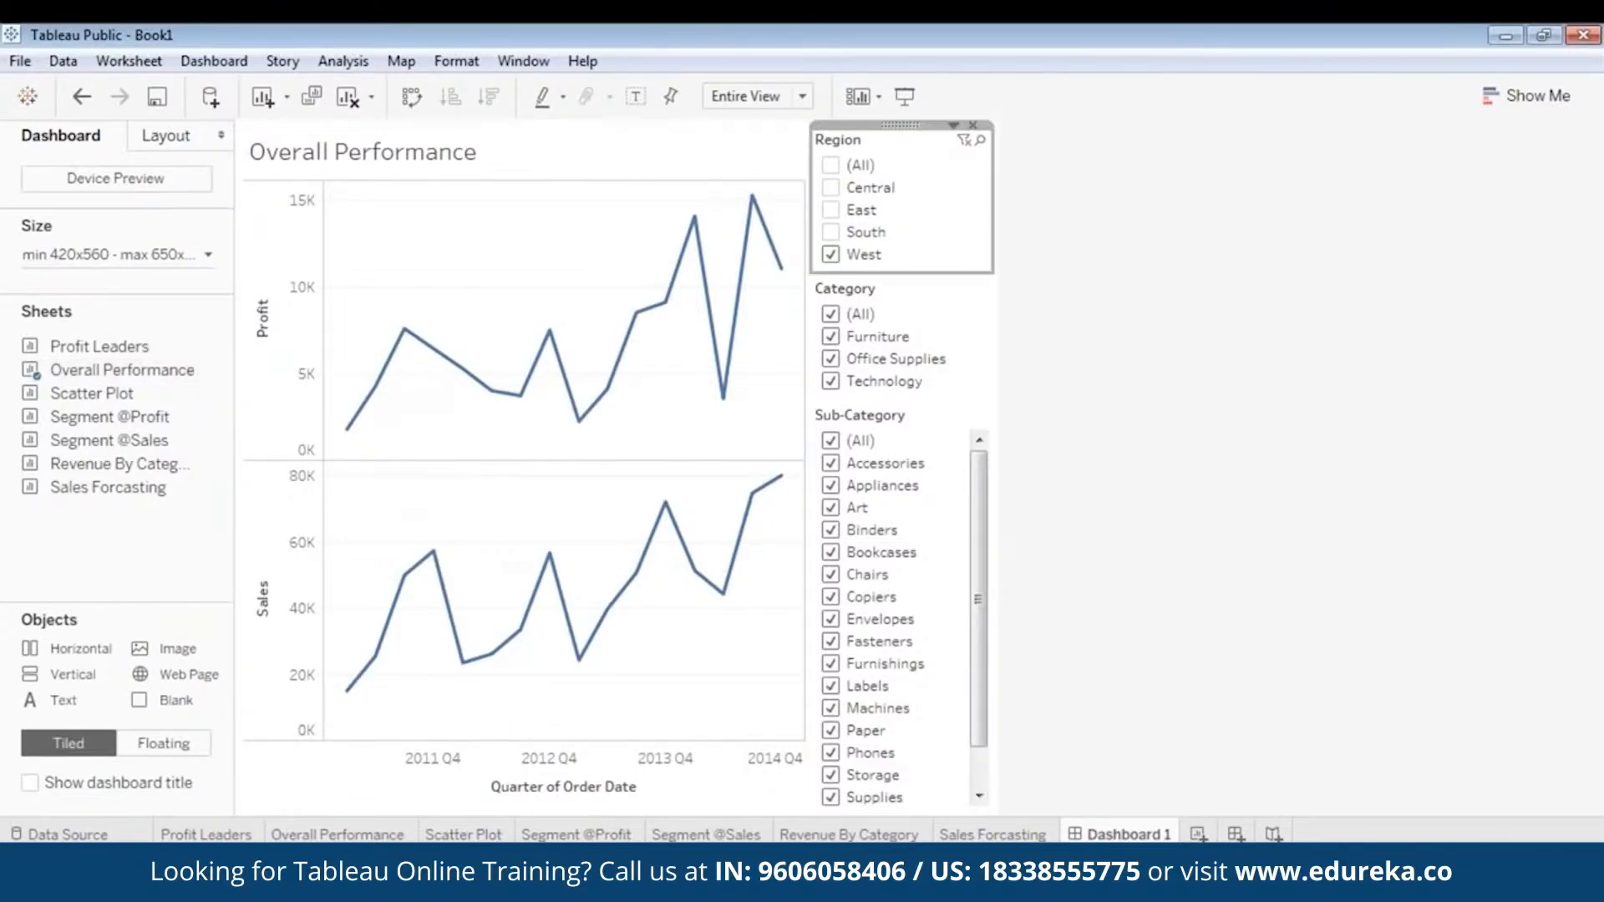
click(953, 125)
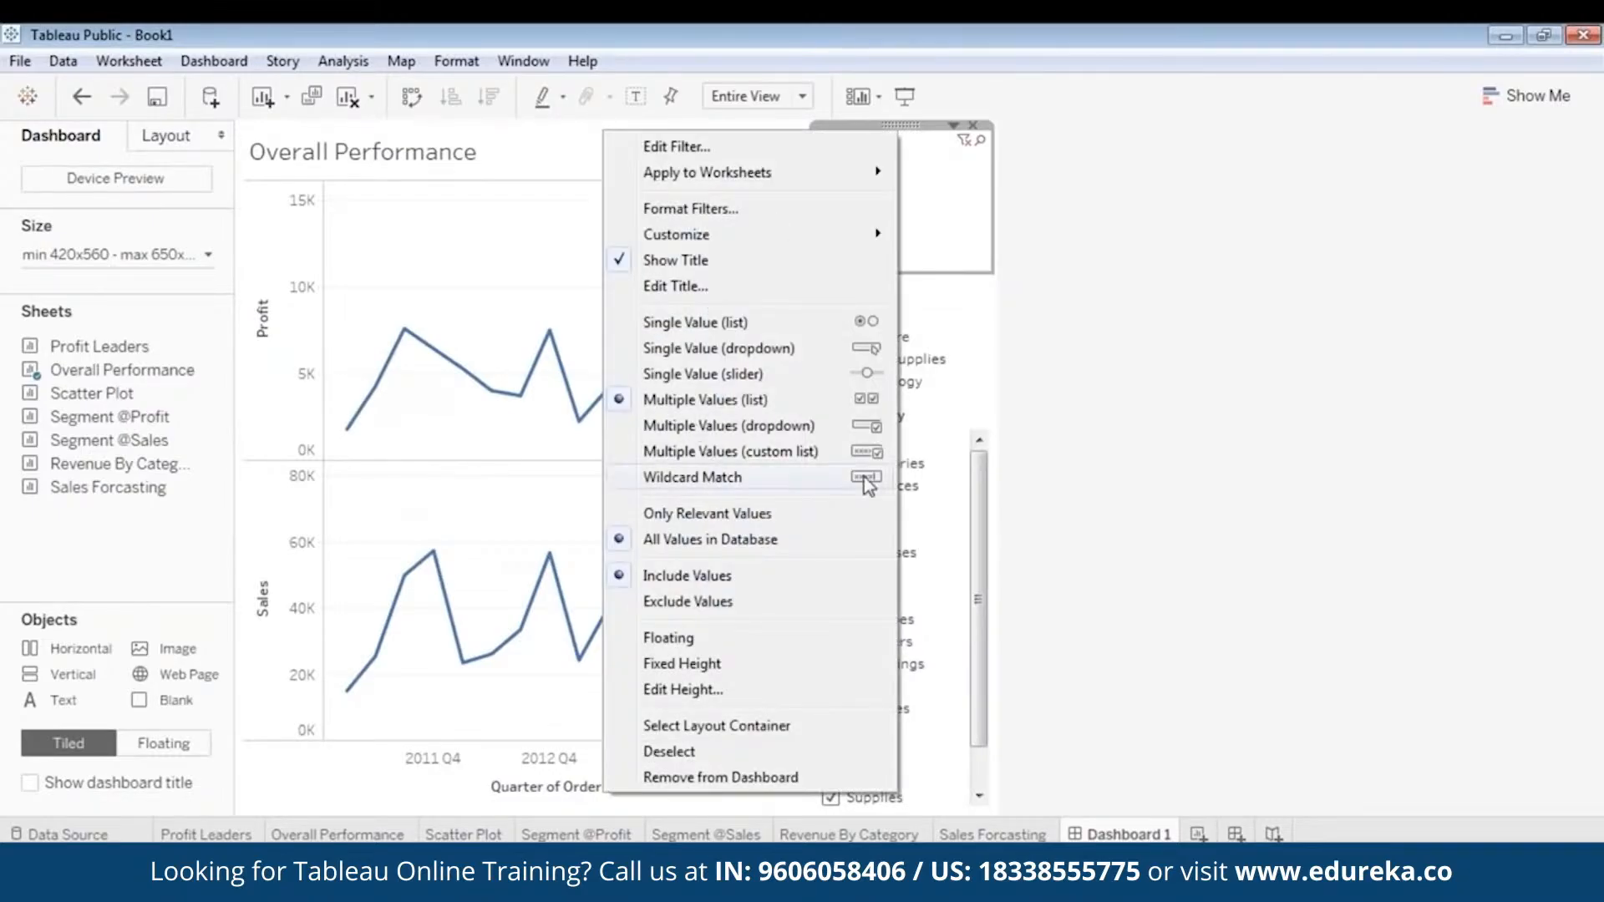
click(750, 349)
- Change the Category filter to a single-value dropdown and set it to (All)
click(913, 202)
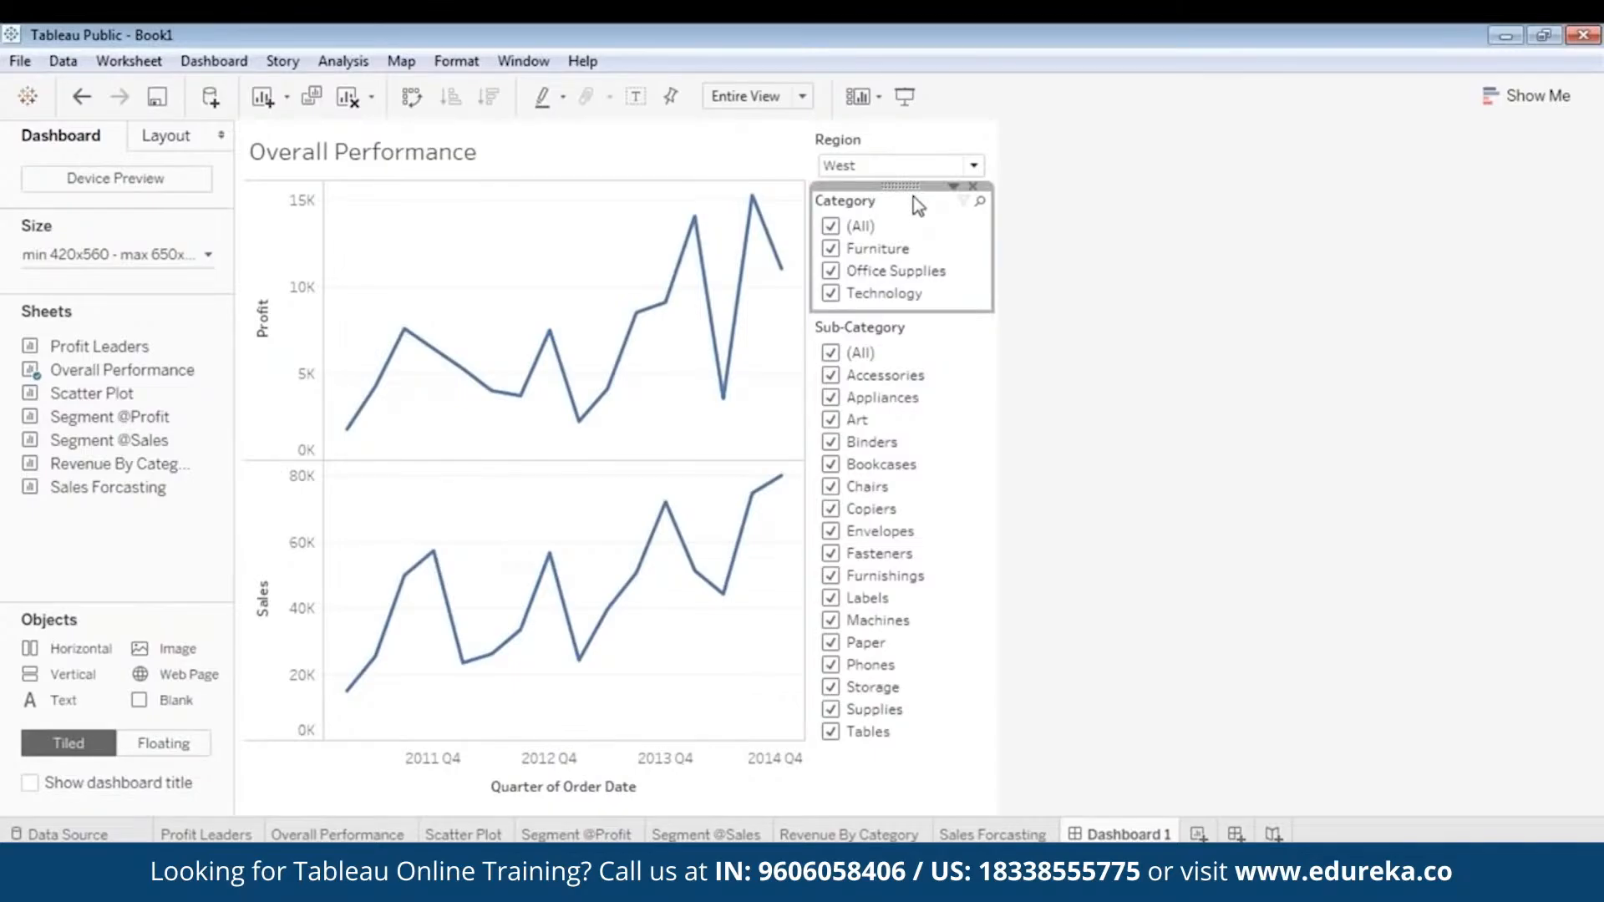
right_click(914, 197)
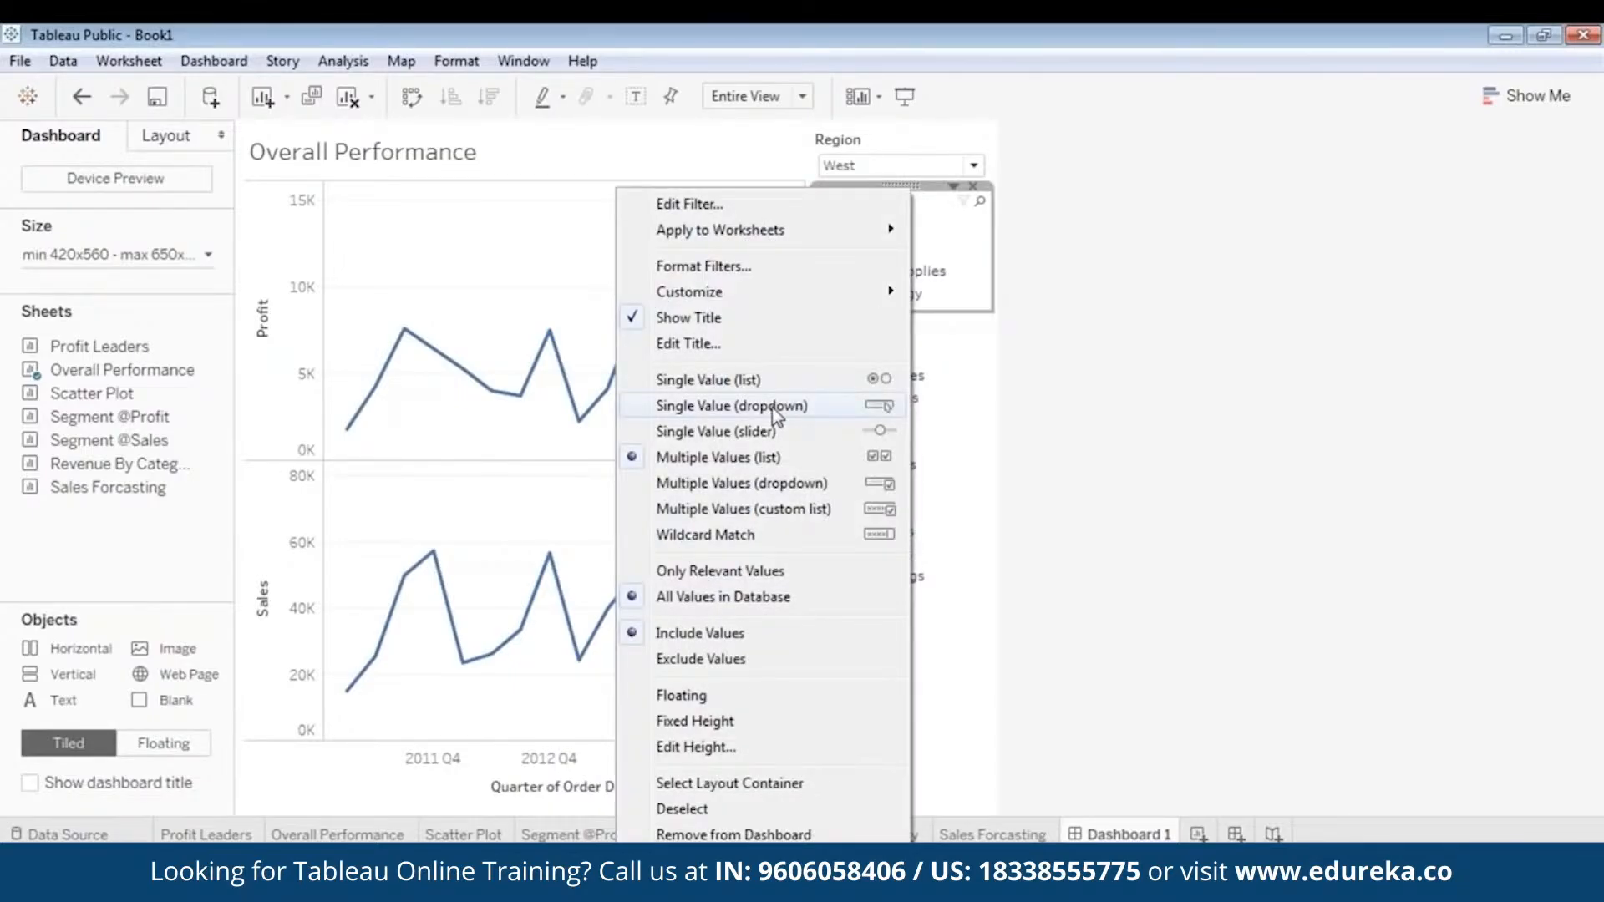
click(770, 406)
click(958, 230)
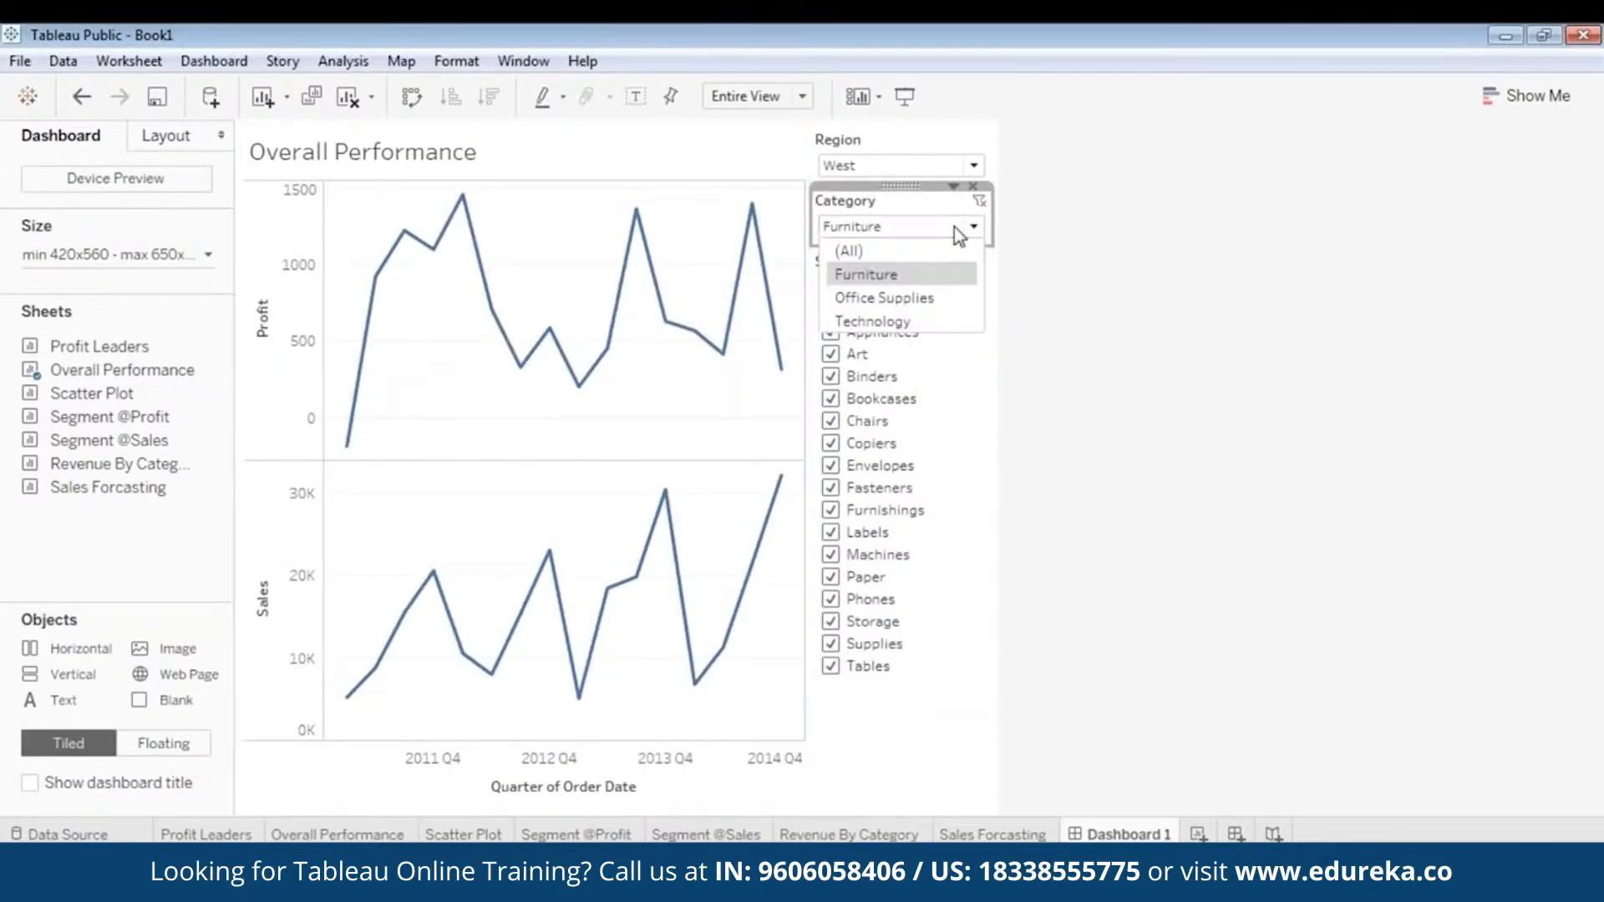
click(849, 251)
- Change the Sub-Category filter to a single-value dropdown and set it to (All)
click(884, 265)
right_click(885, 265)
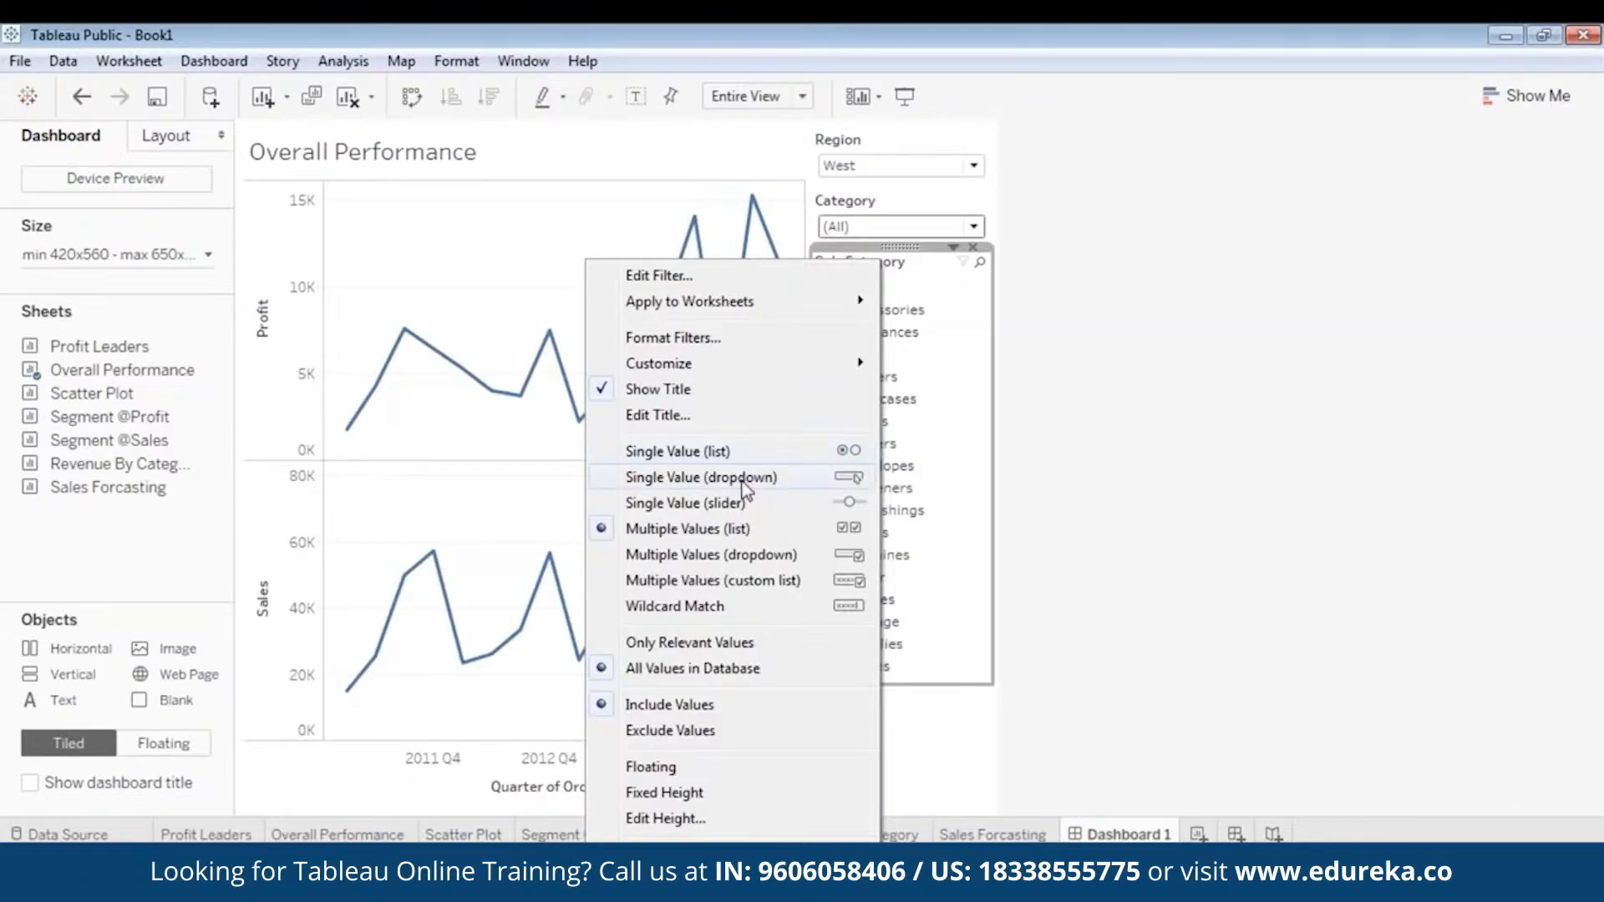
click(741, 477)
click(895, 292)
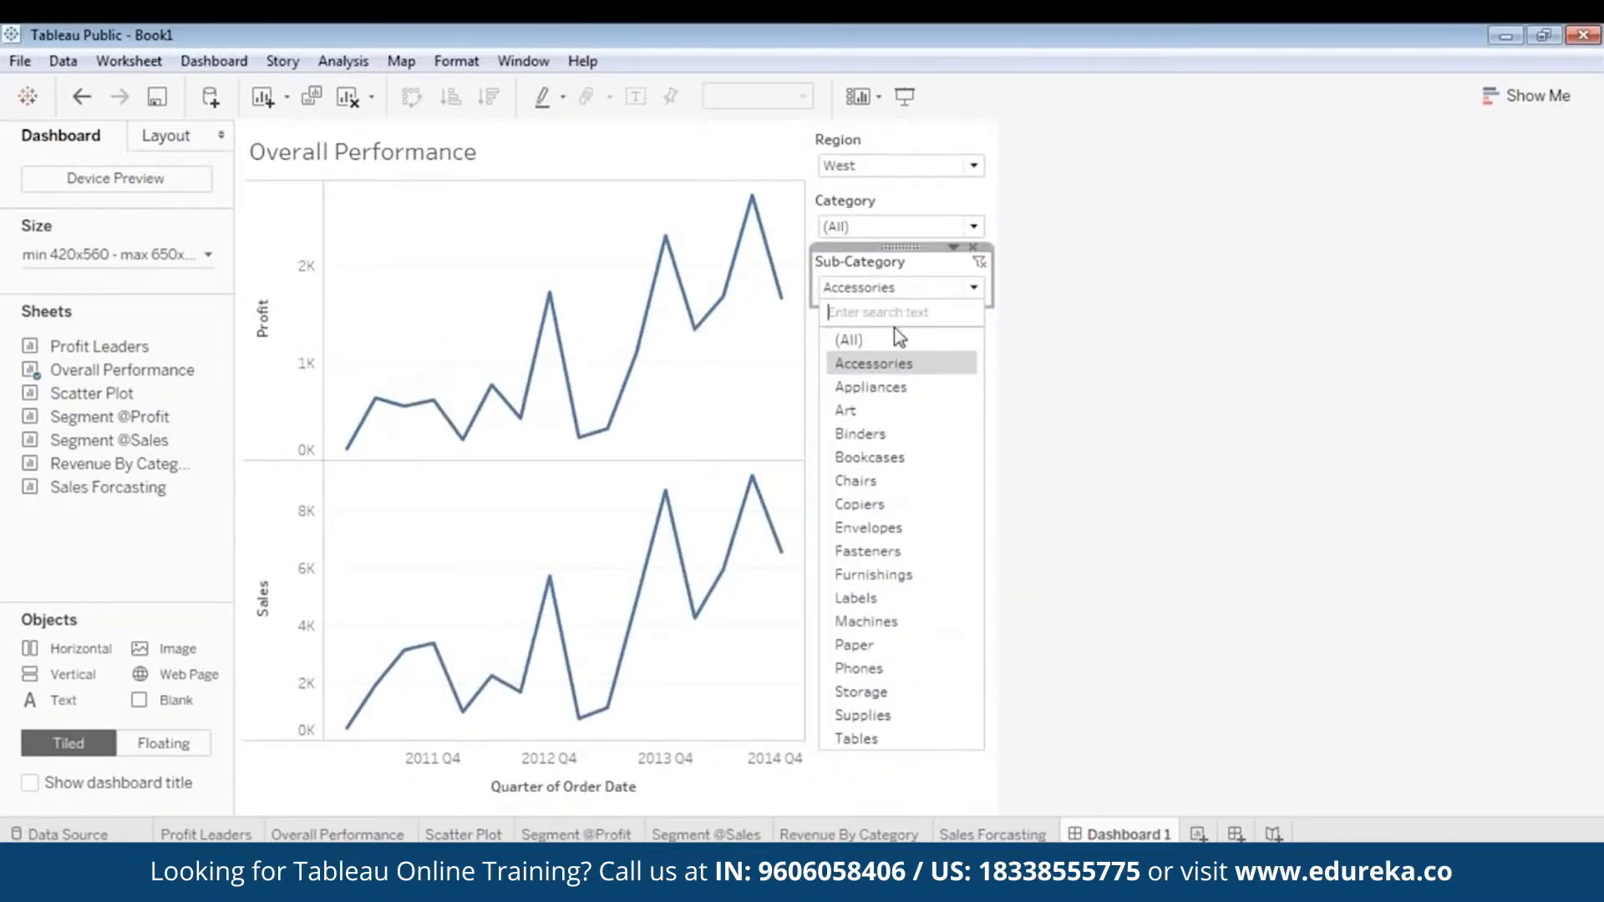
click(894, 342)
click(969, 579)
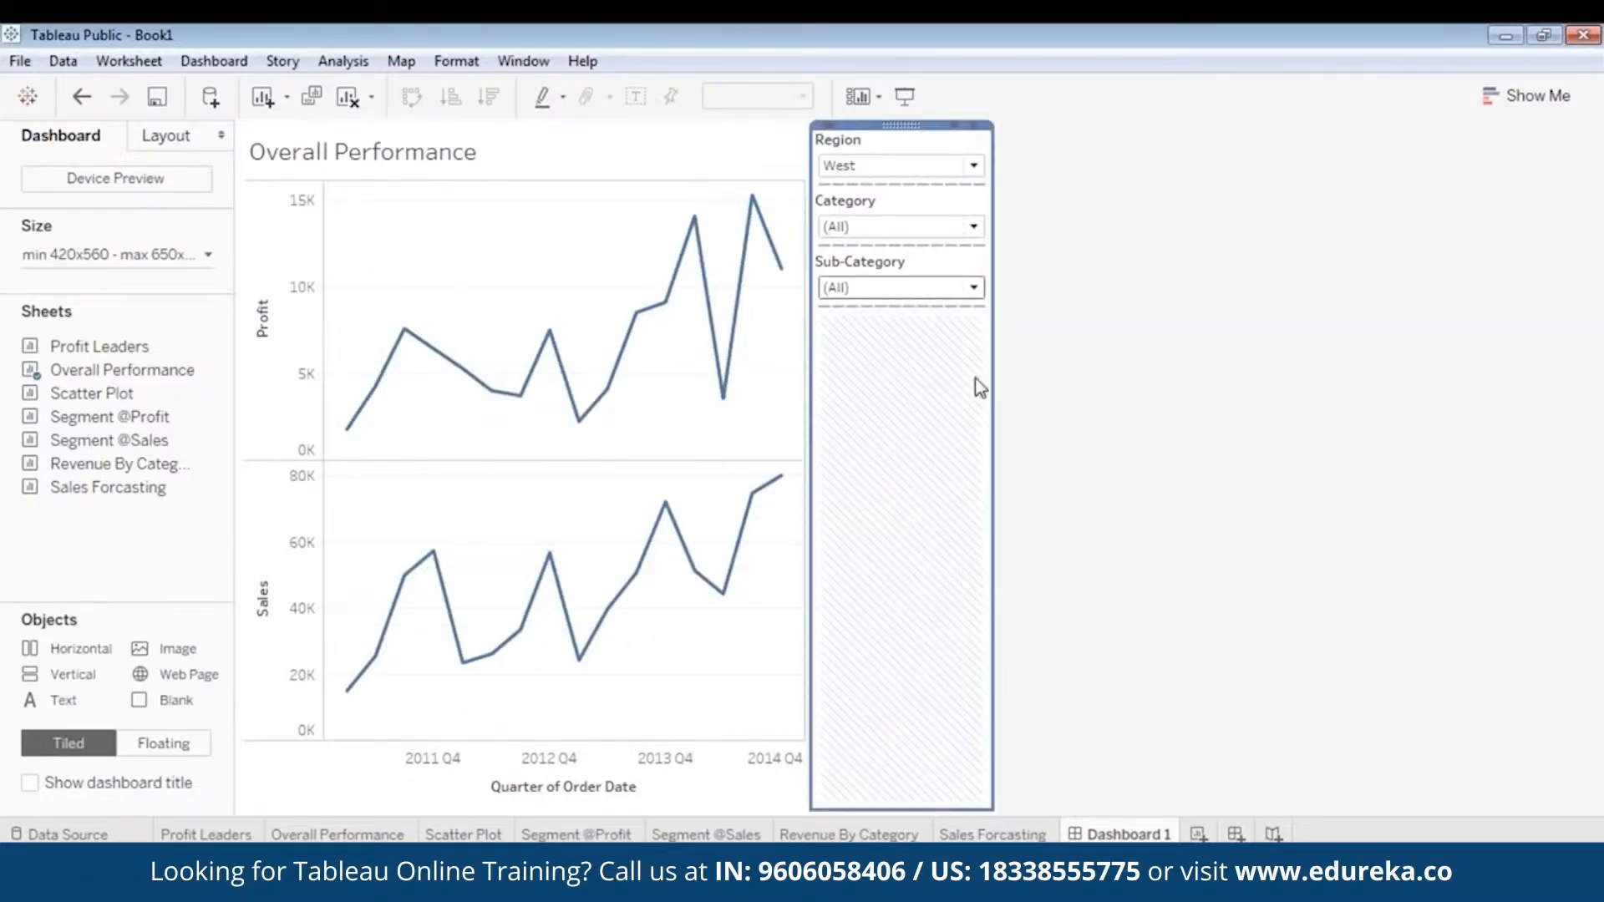
- Make the Overall Performance chart floating and move it to the empty area below the three filters
click(531, 265)
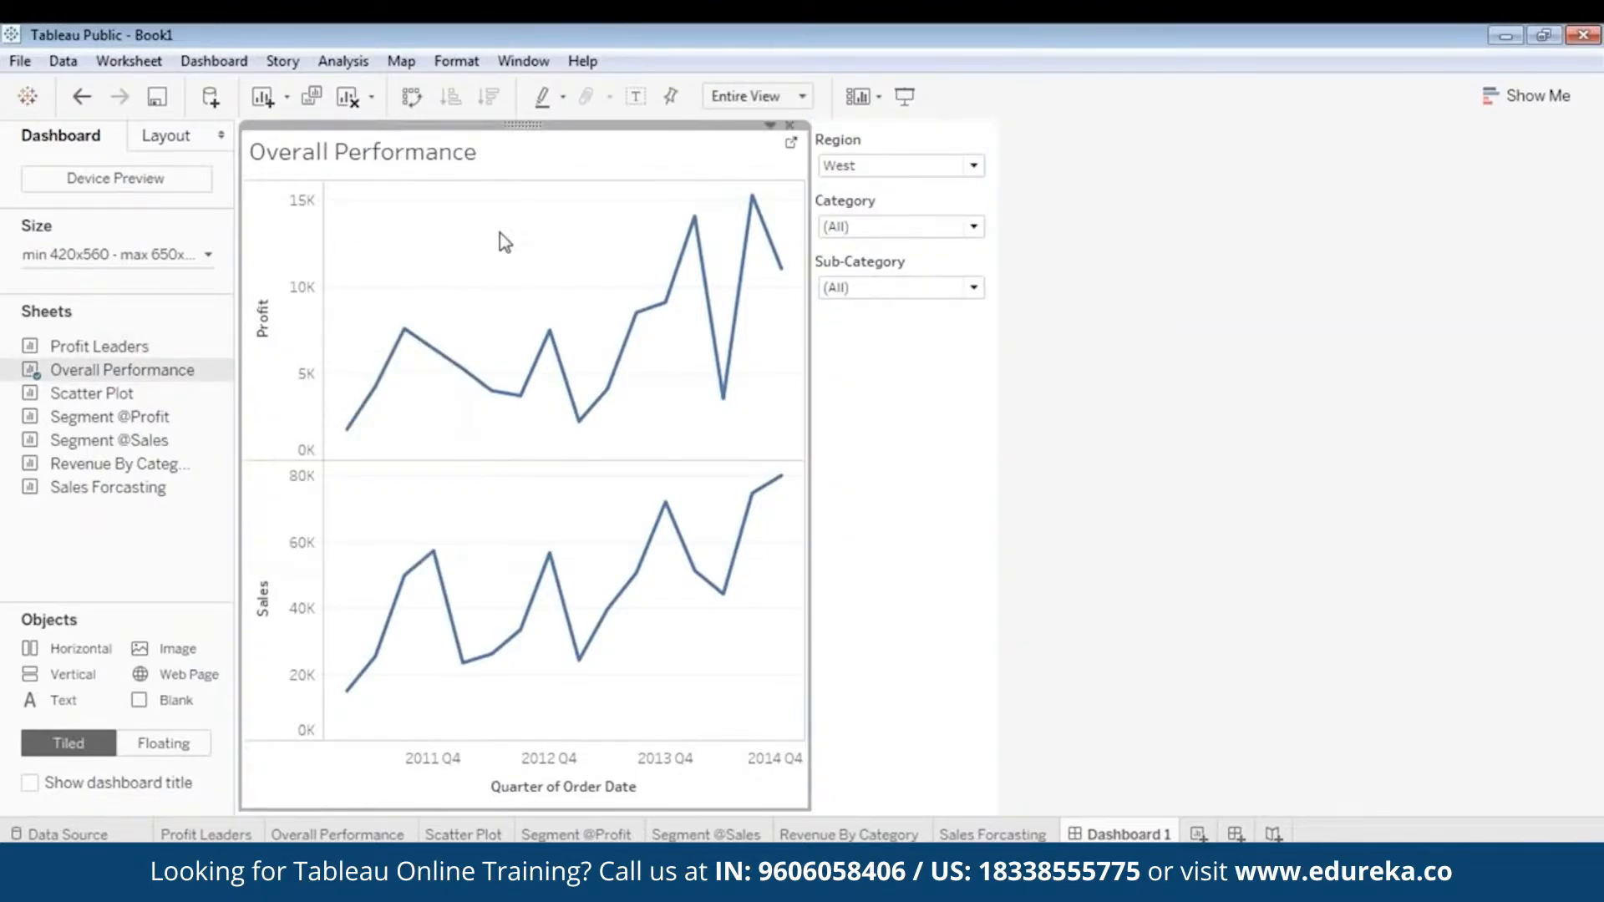
mouse_move(480, 542)
right_click(526, 124)
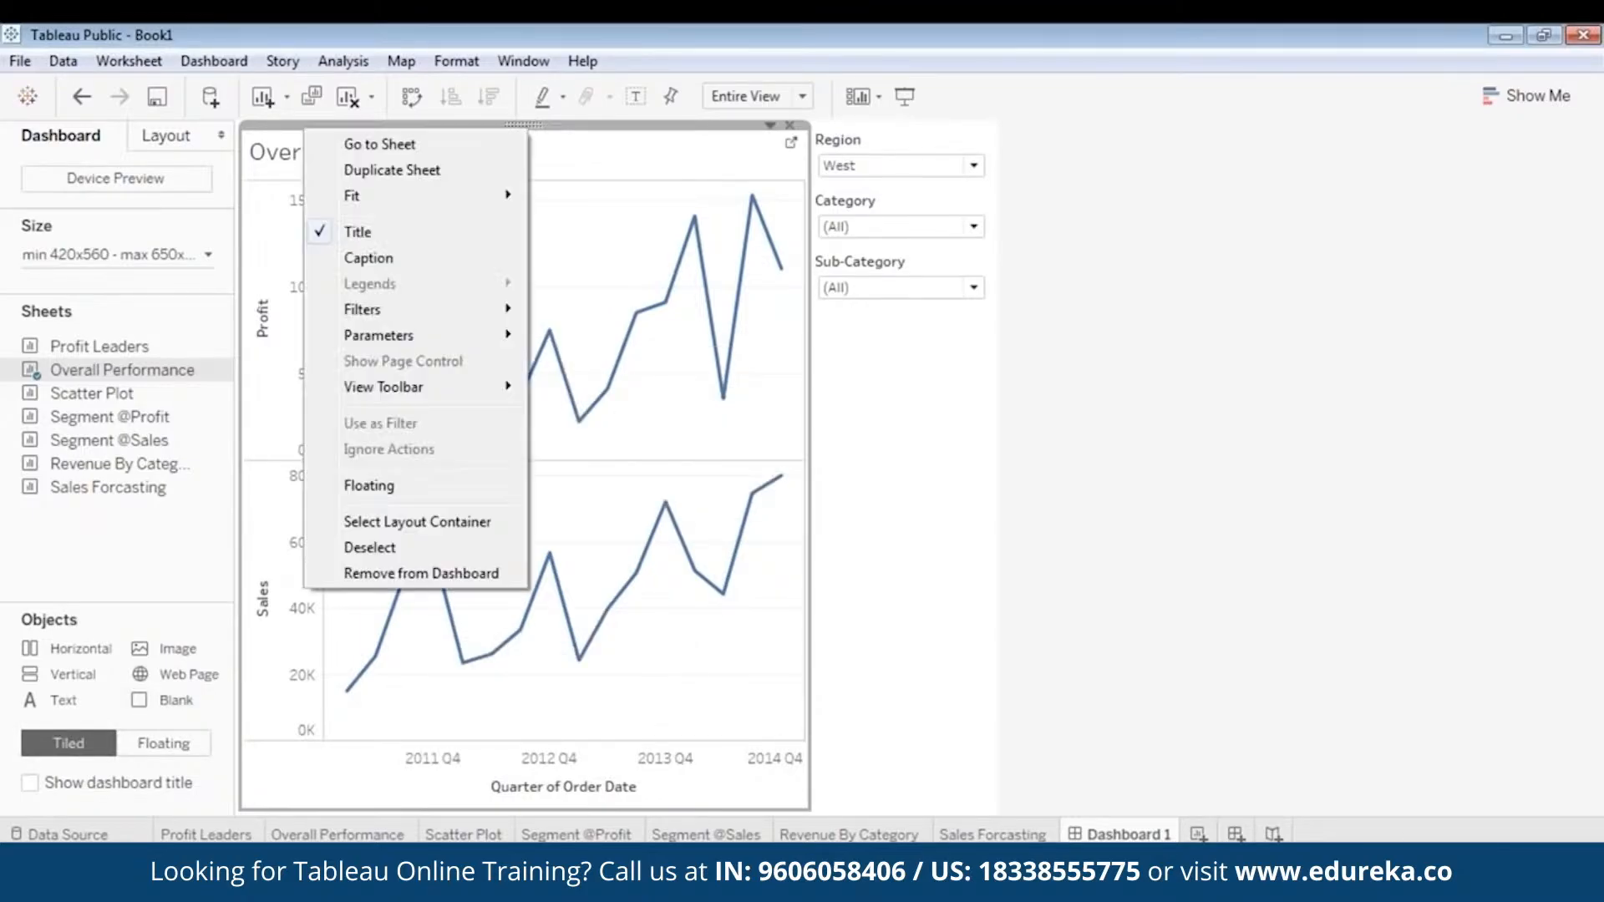
click(431, 487)
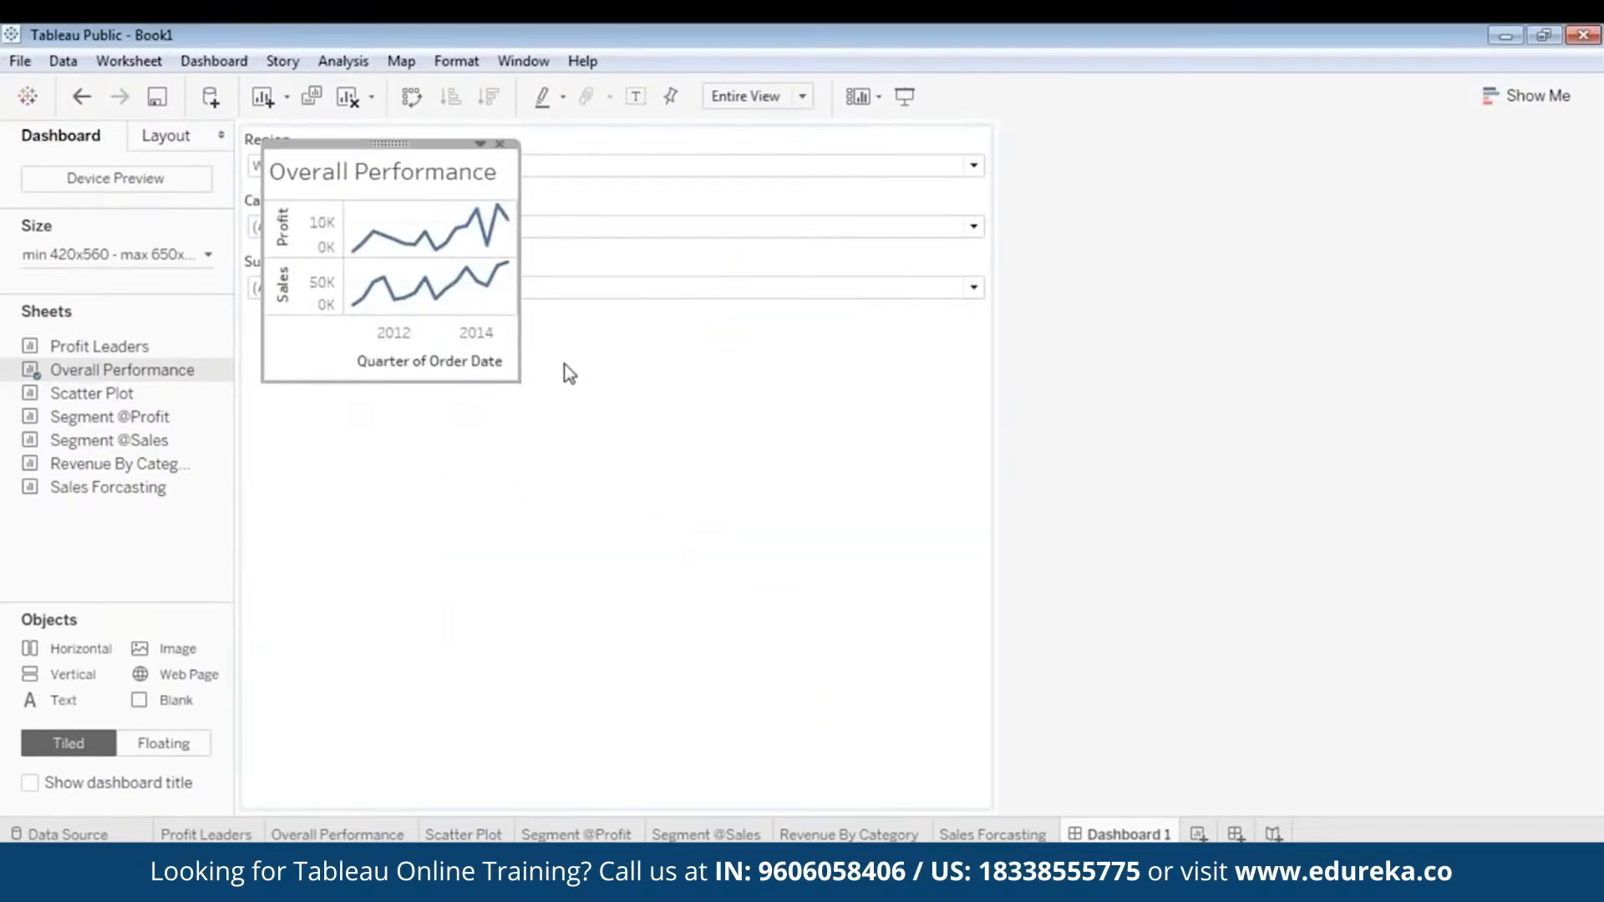
click(778, 328)
click(348, 147)
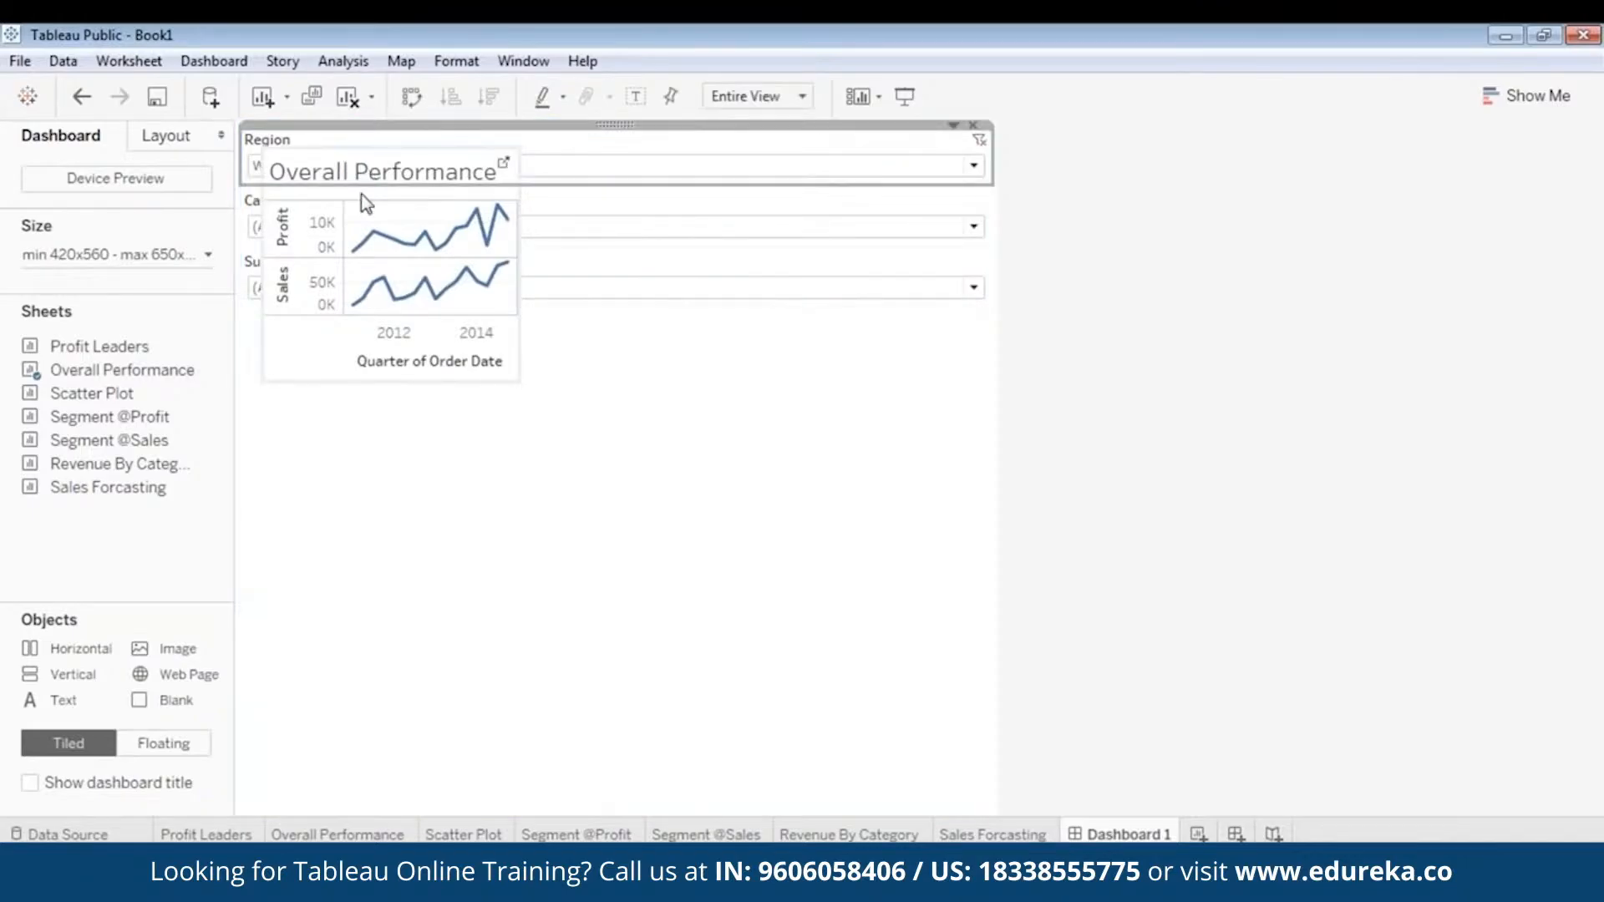
click(366, 202)
drag(381, 141, 389, 322)
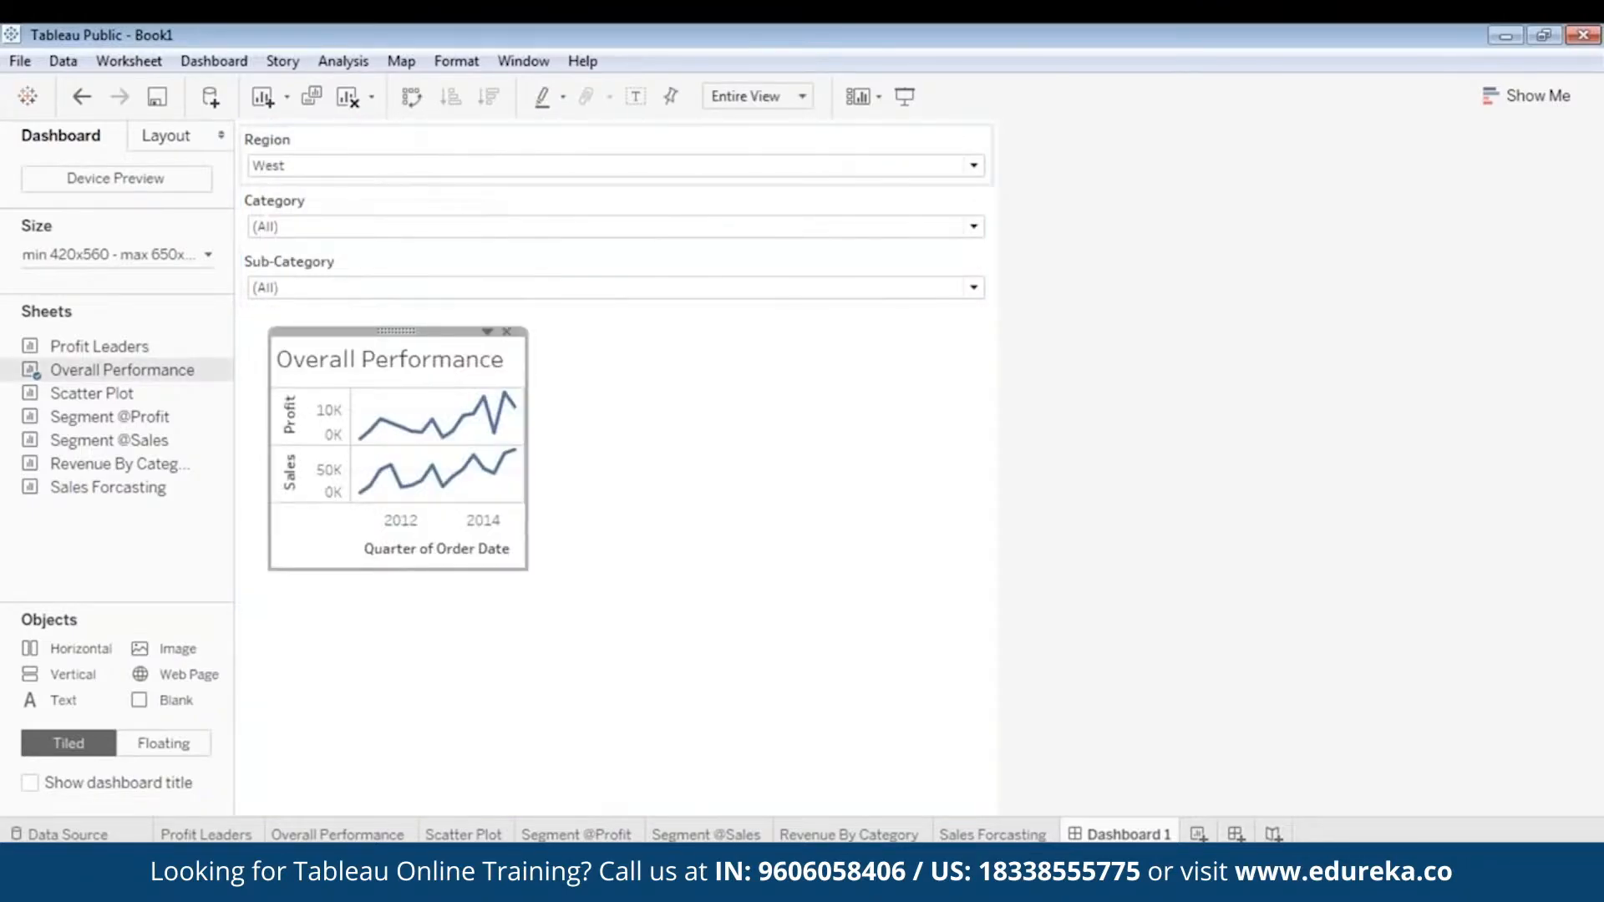
- Make the Region filter floating and place it directly to the right of the Overall Performance chart
click(514, 141)
right_click(515, 140)
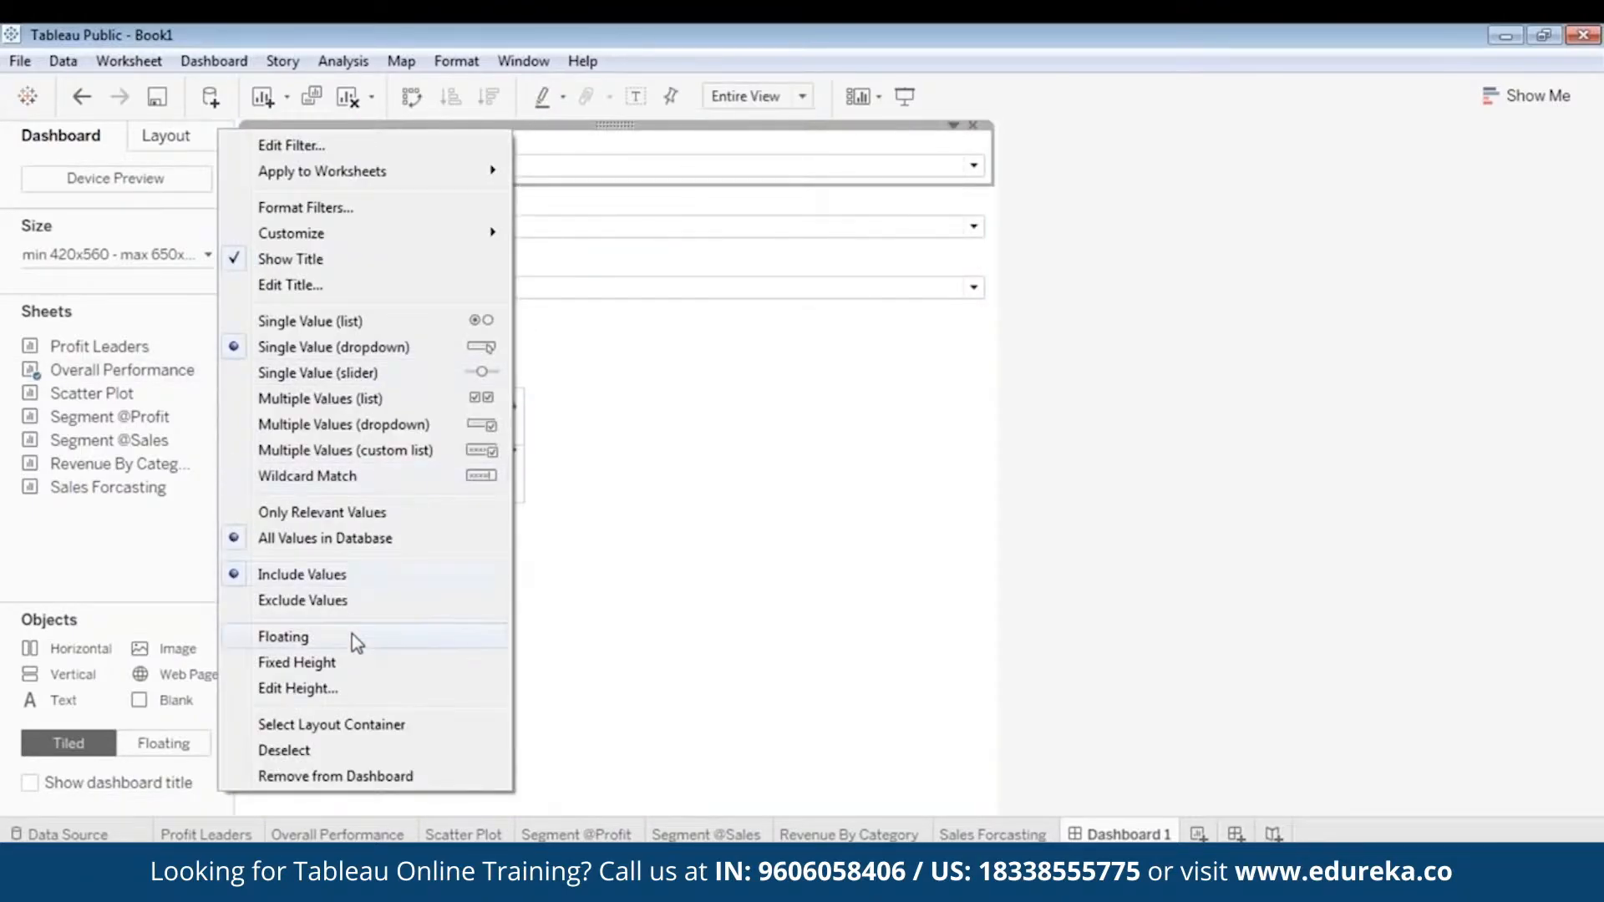
click(353, 635)
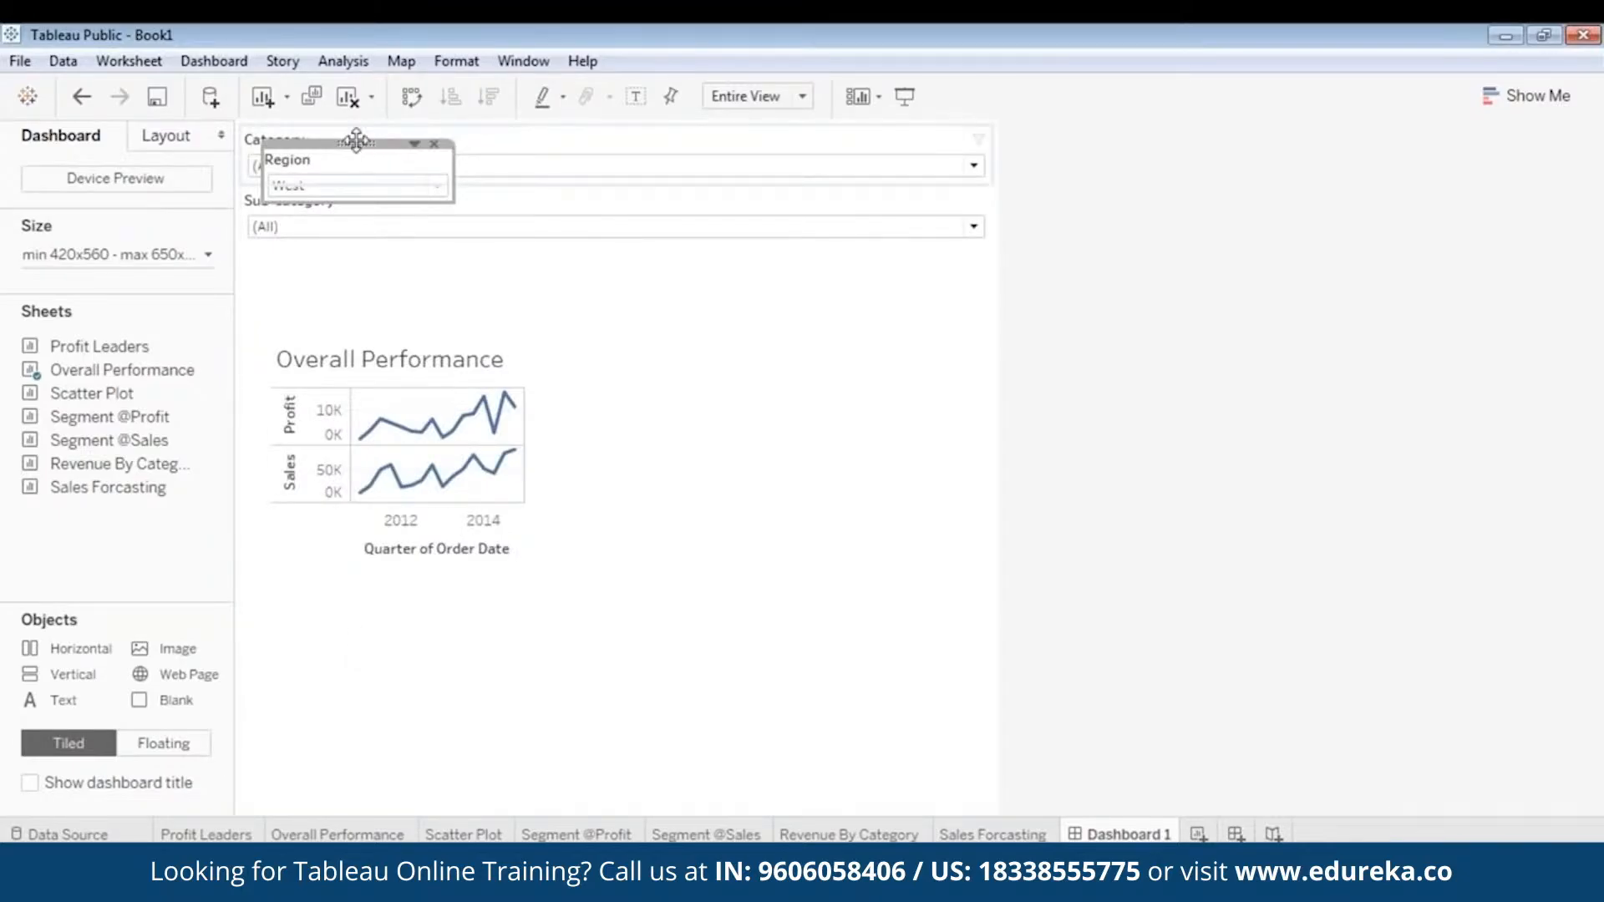
drag(356, 140, 639, 417)
- Make the Category filter floating and place it just above the Region filter
click(601, 165)
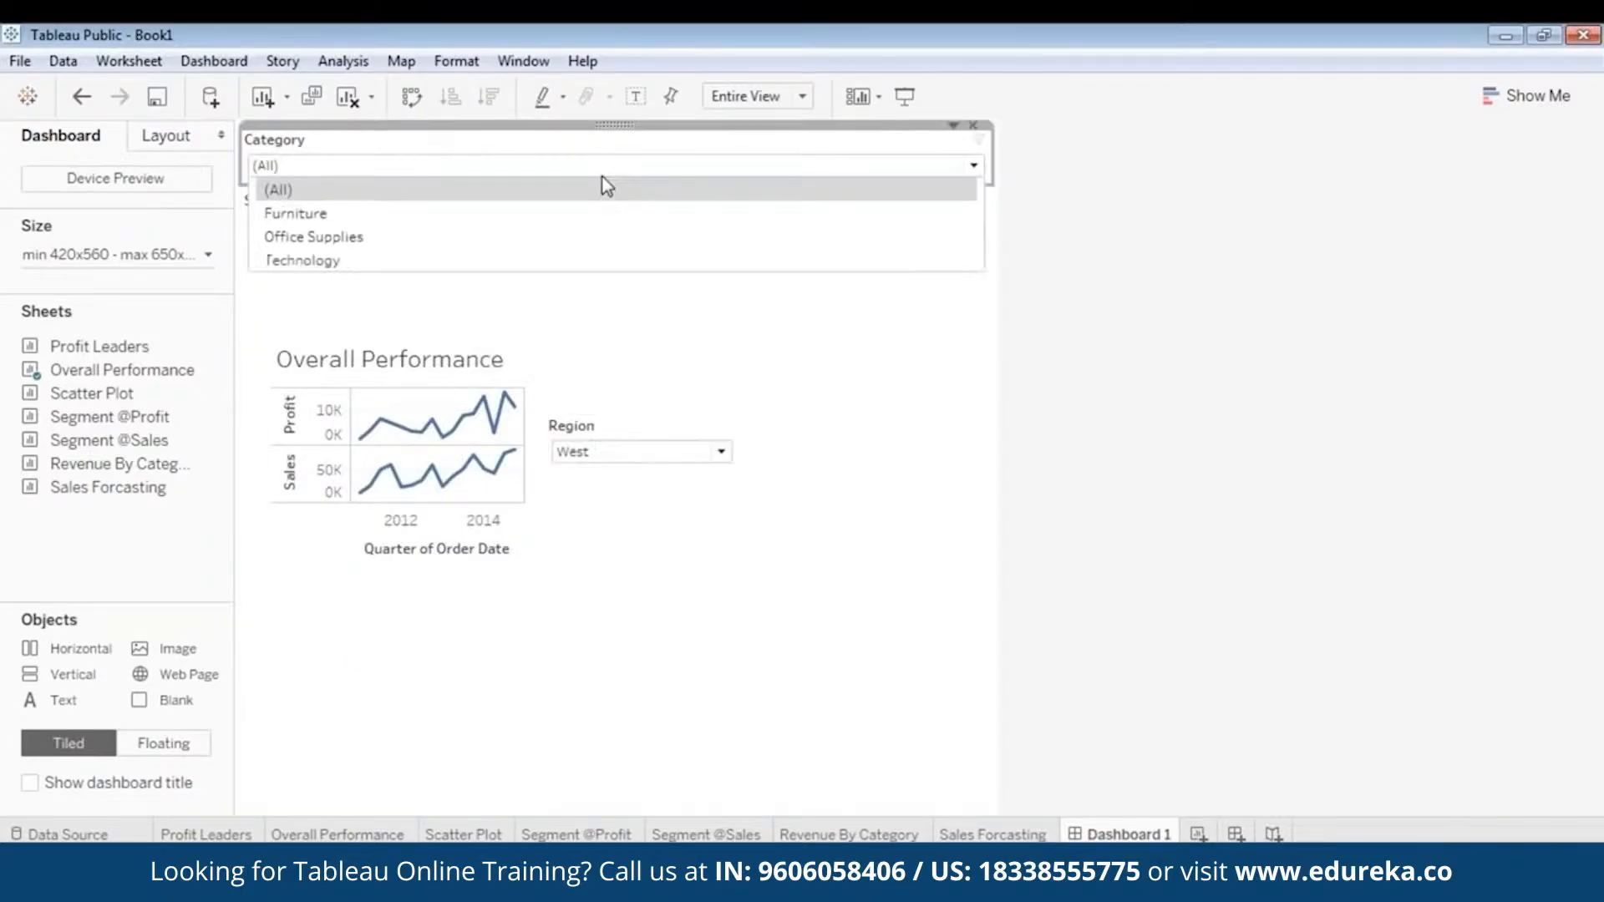
right_click(600, 134)
click(415, 631)
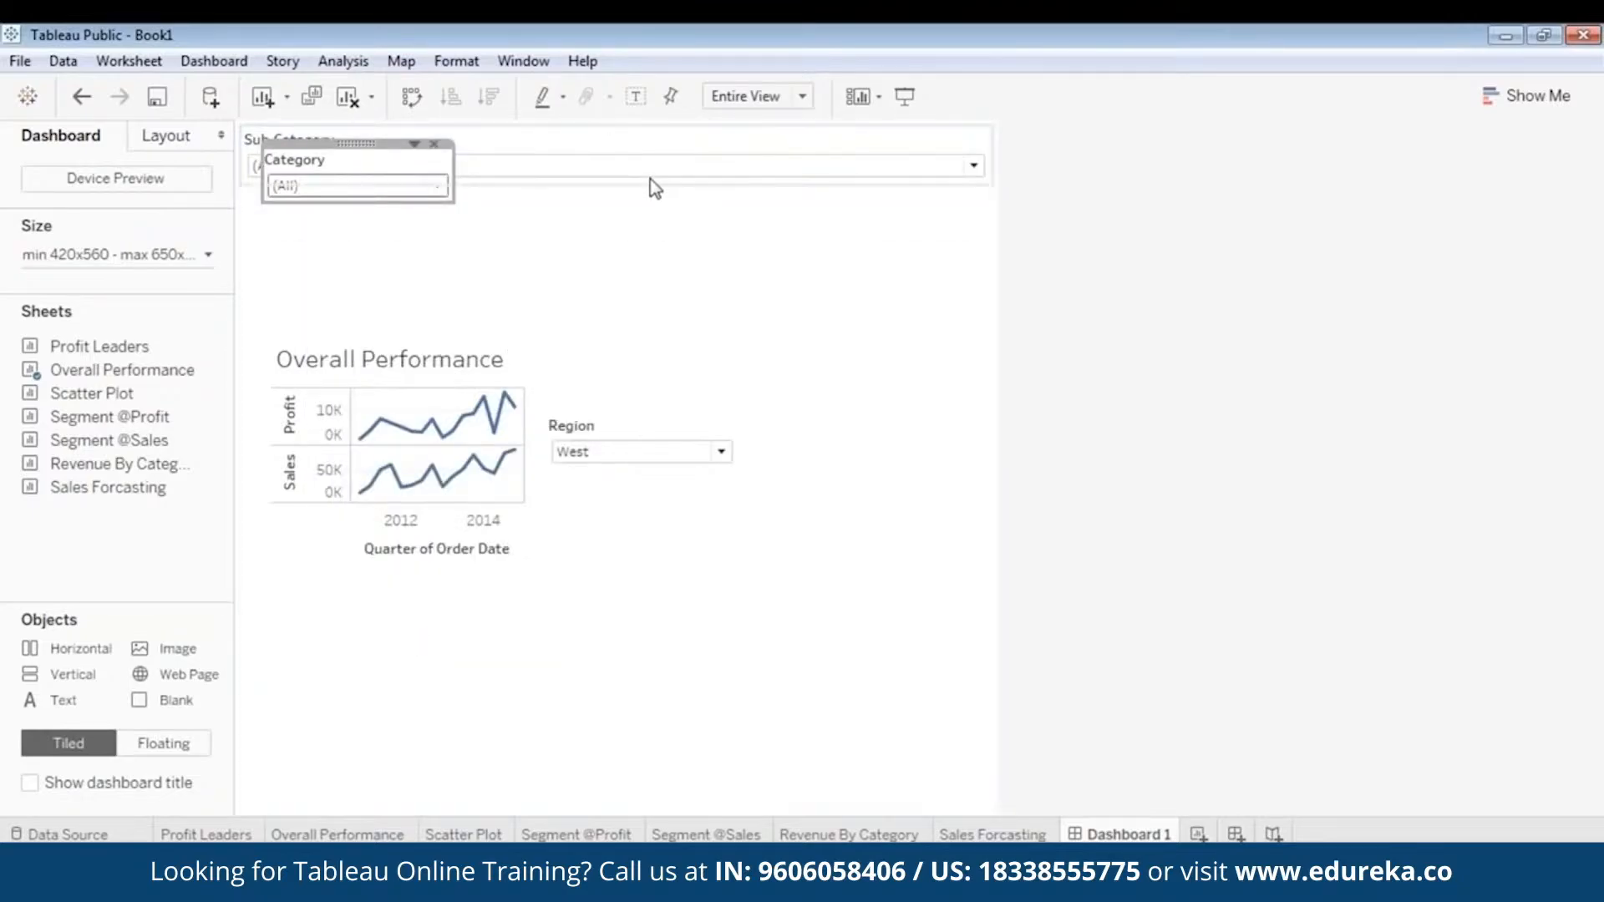
drag(361, 147, 665, 324)
click(356, 155)
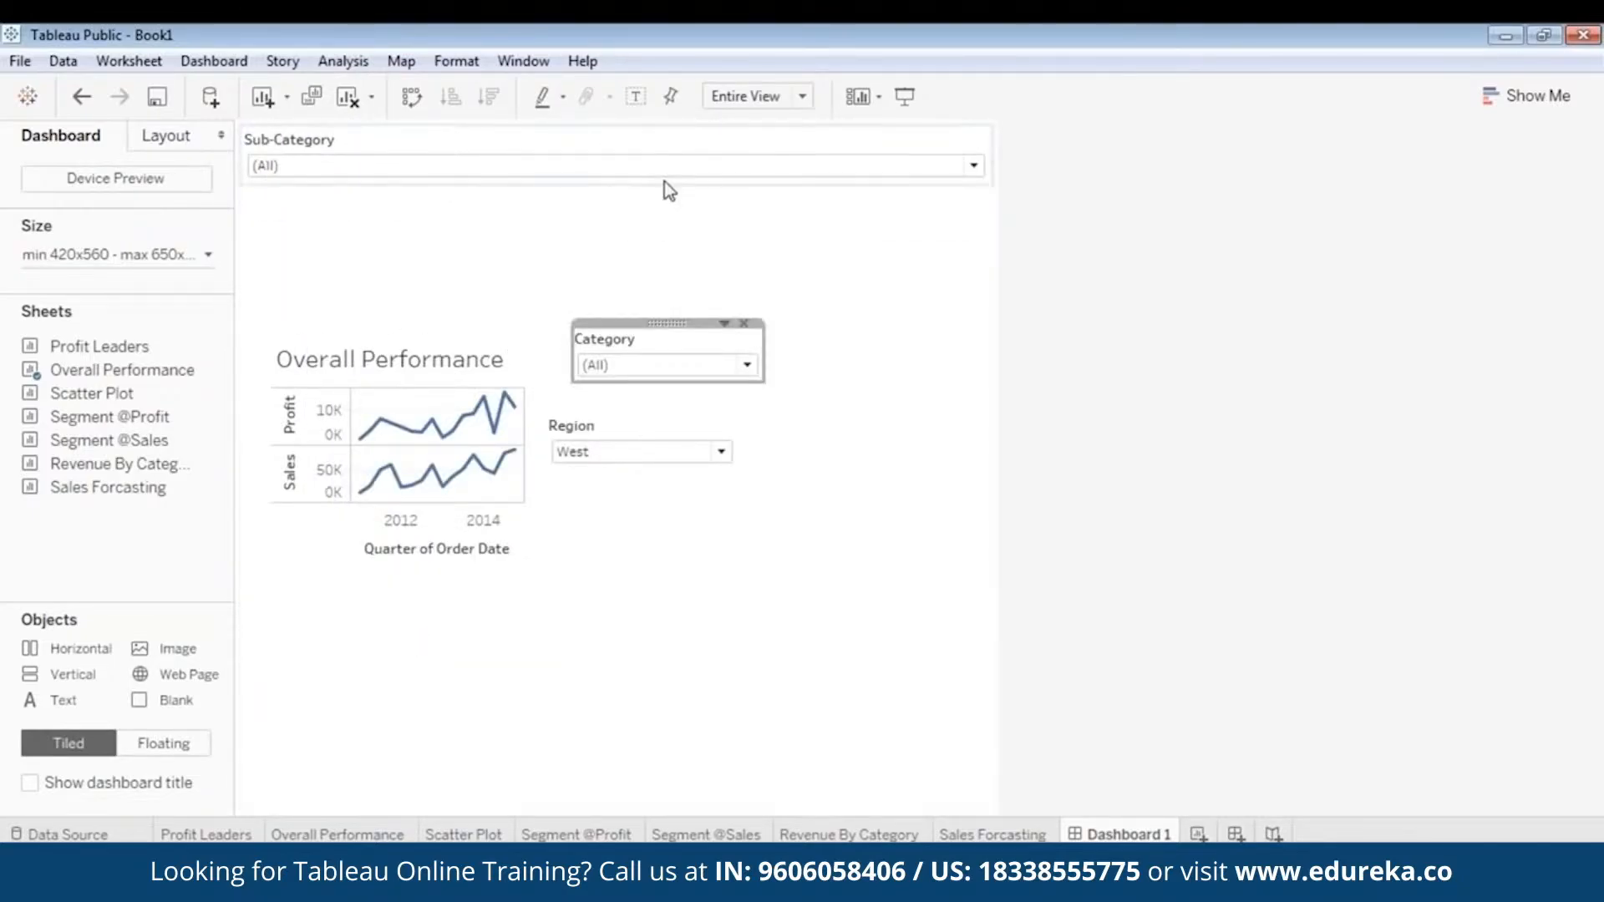
- Make the Sub-Category filter floating and place it just above the Category filter
click(653, 166)
right_click(623, 134)
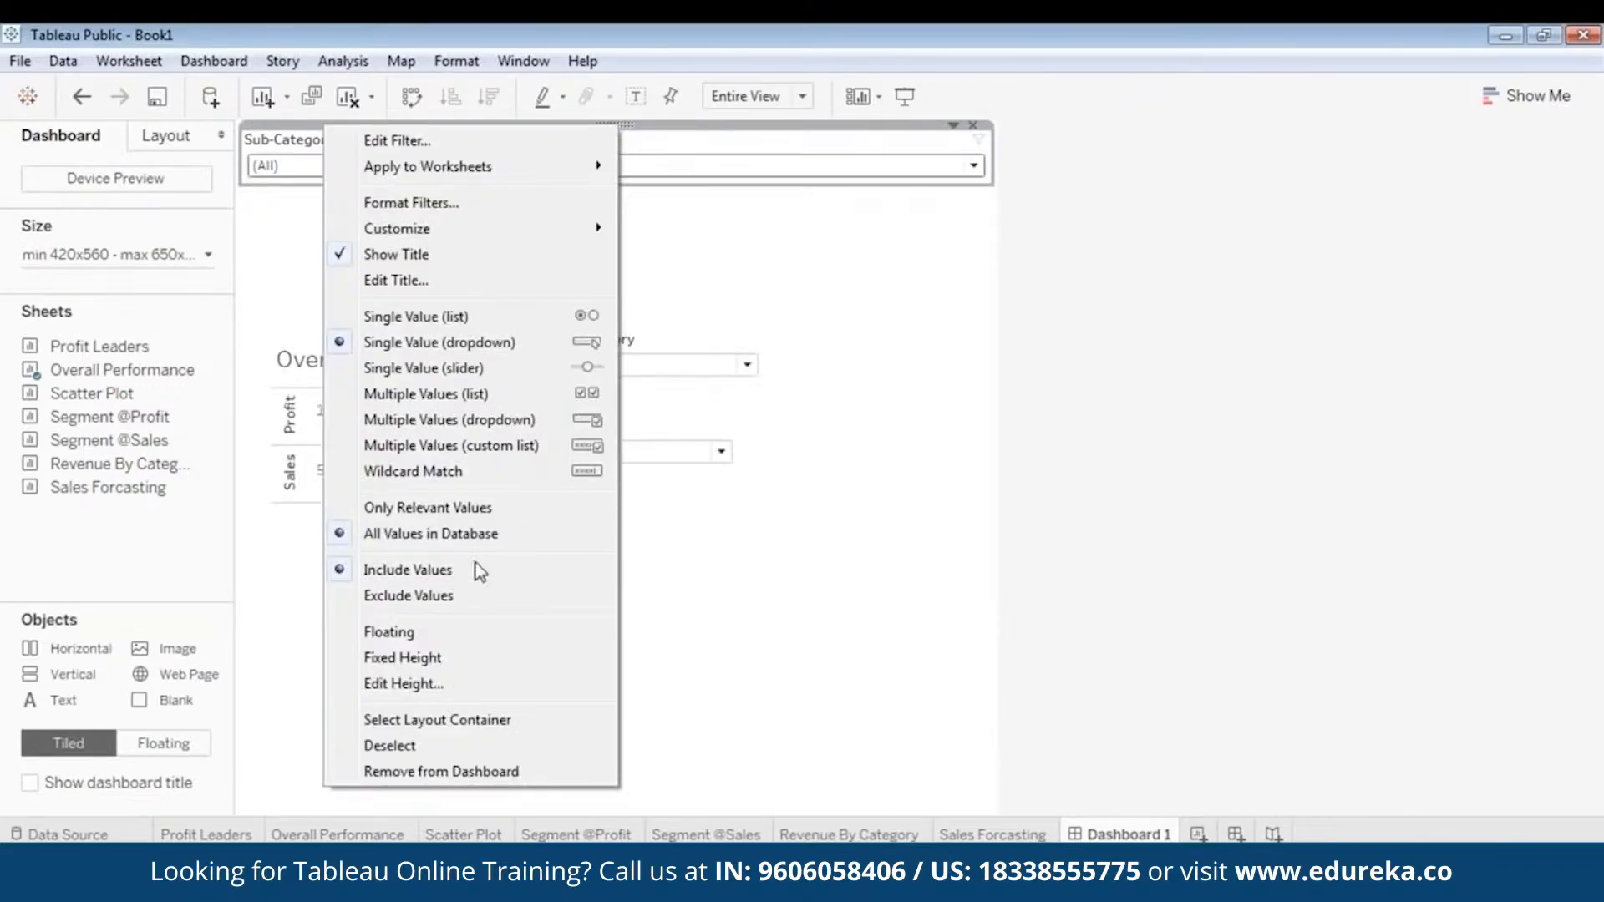
click(434, 632)
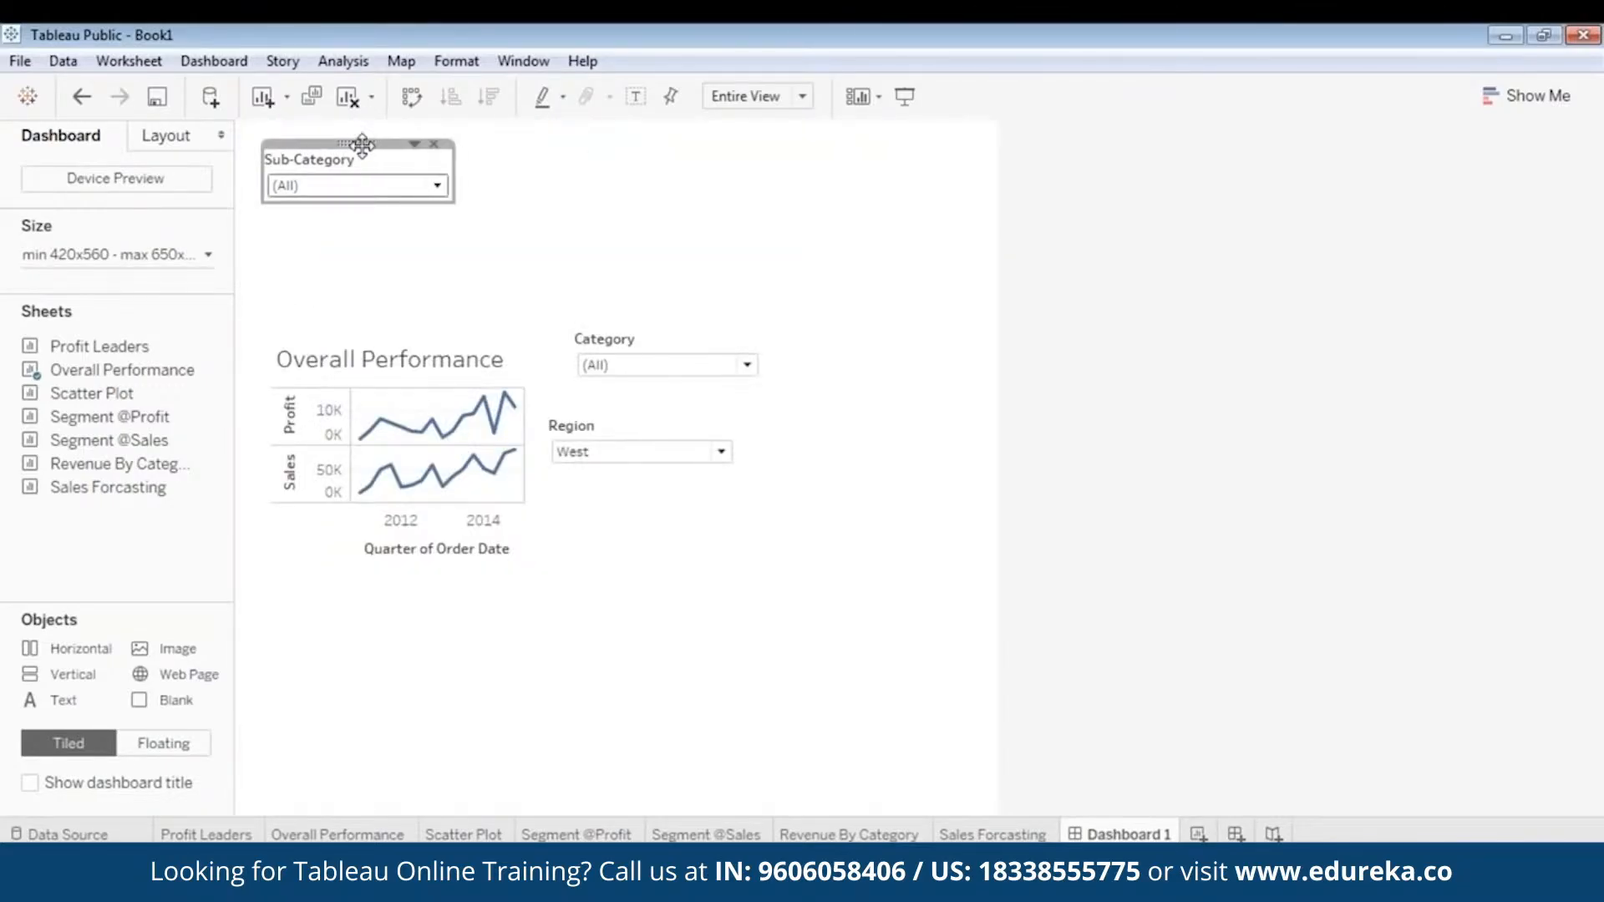
drag(357, 143, 700, 261)
- Move the Overall Performance chart up to the dashboard's left edge and stack the Sub-Category, Category and Region filters well to its right
click(403, 355)
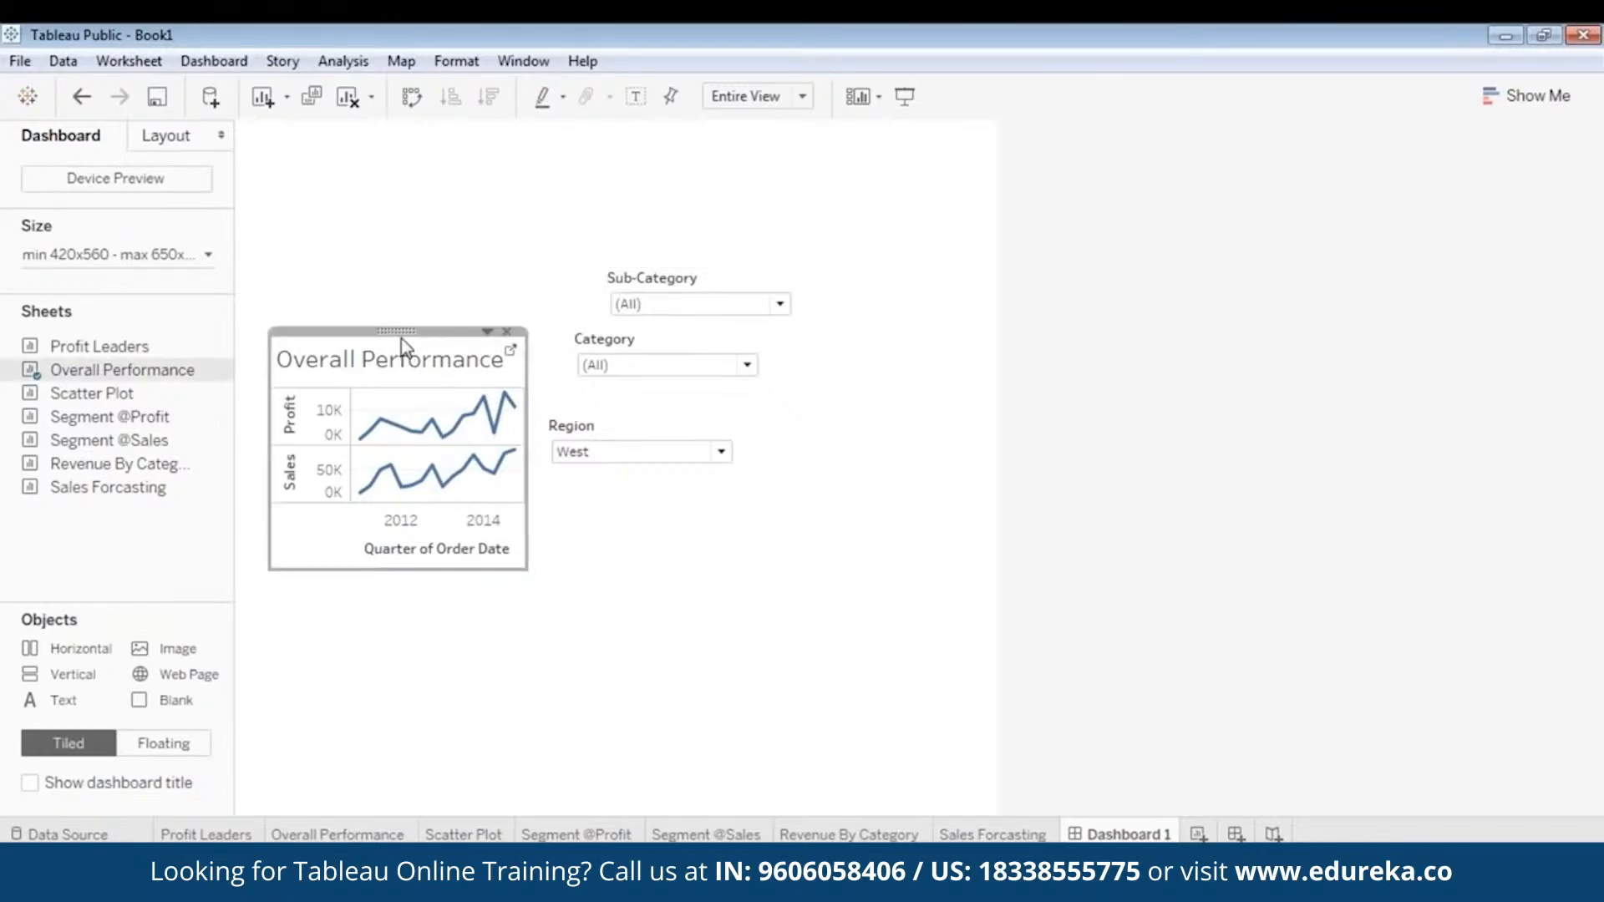
drag(401, 334, 363, 200)
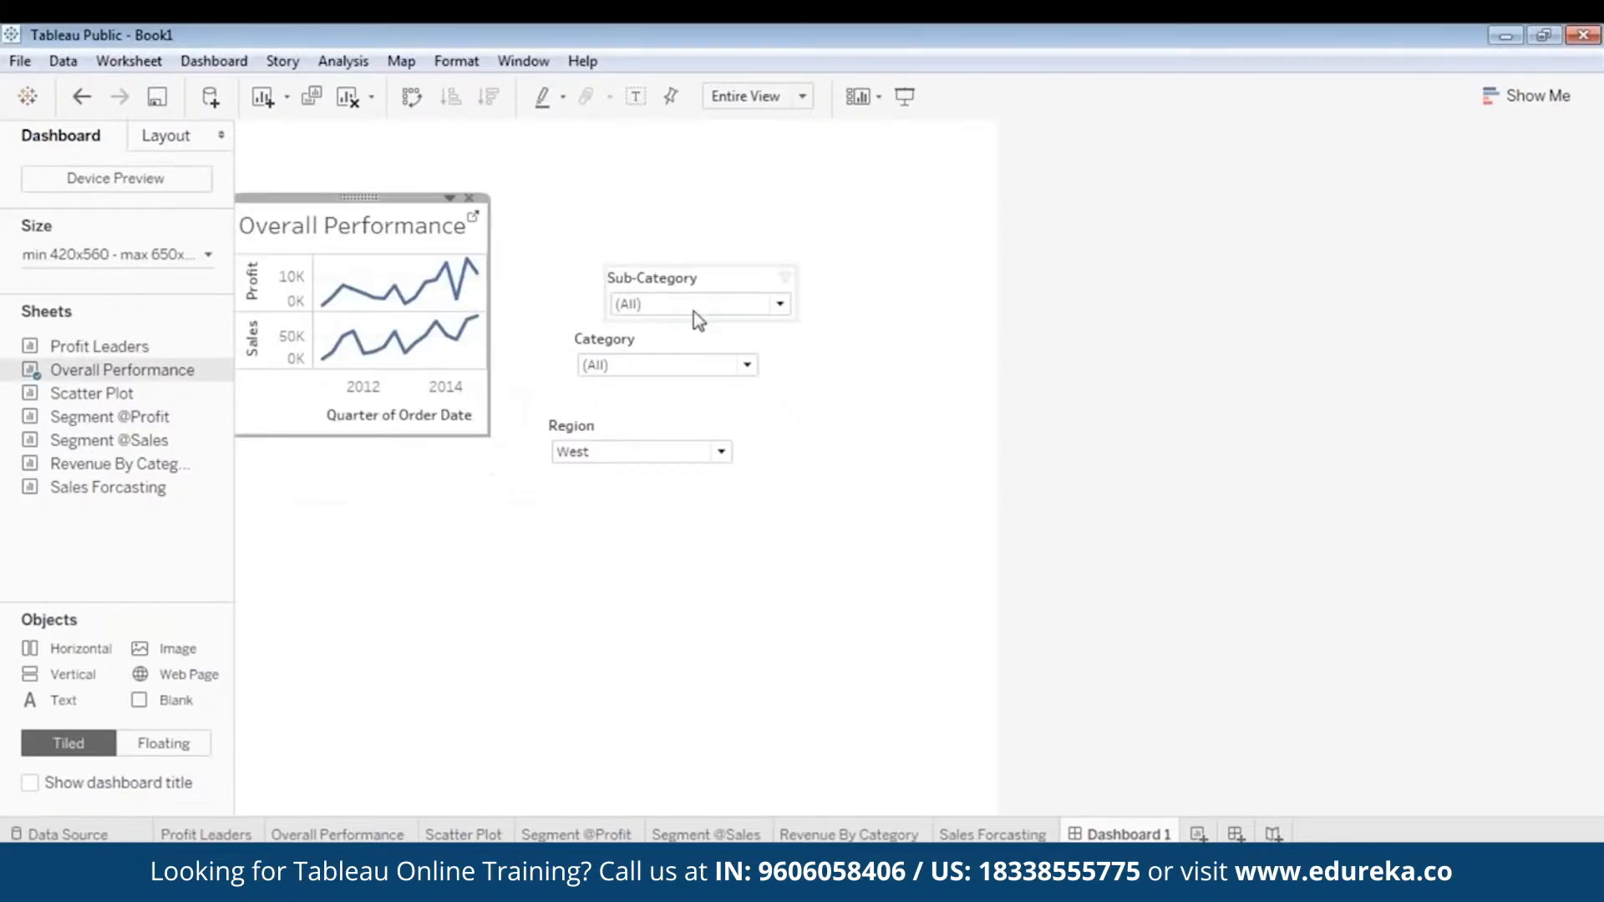
click(693, 313)
drag(701, 259, 850, 184)
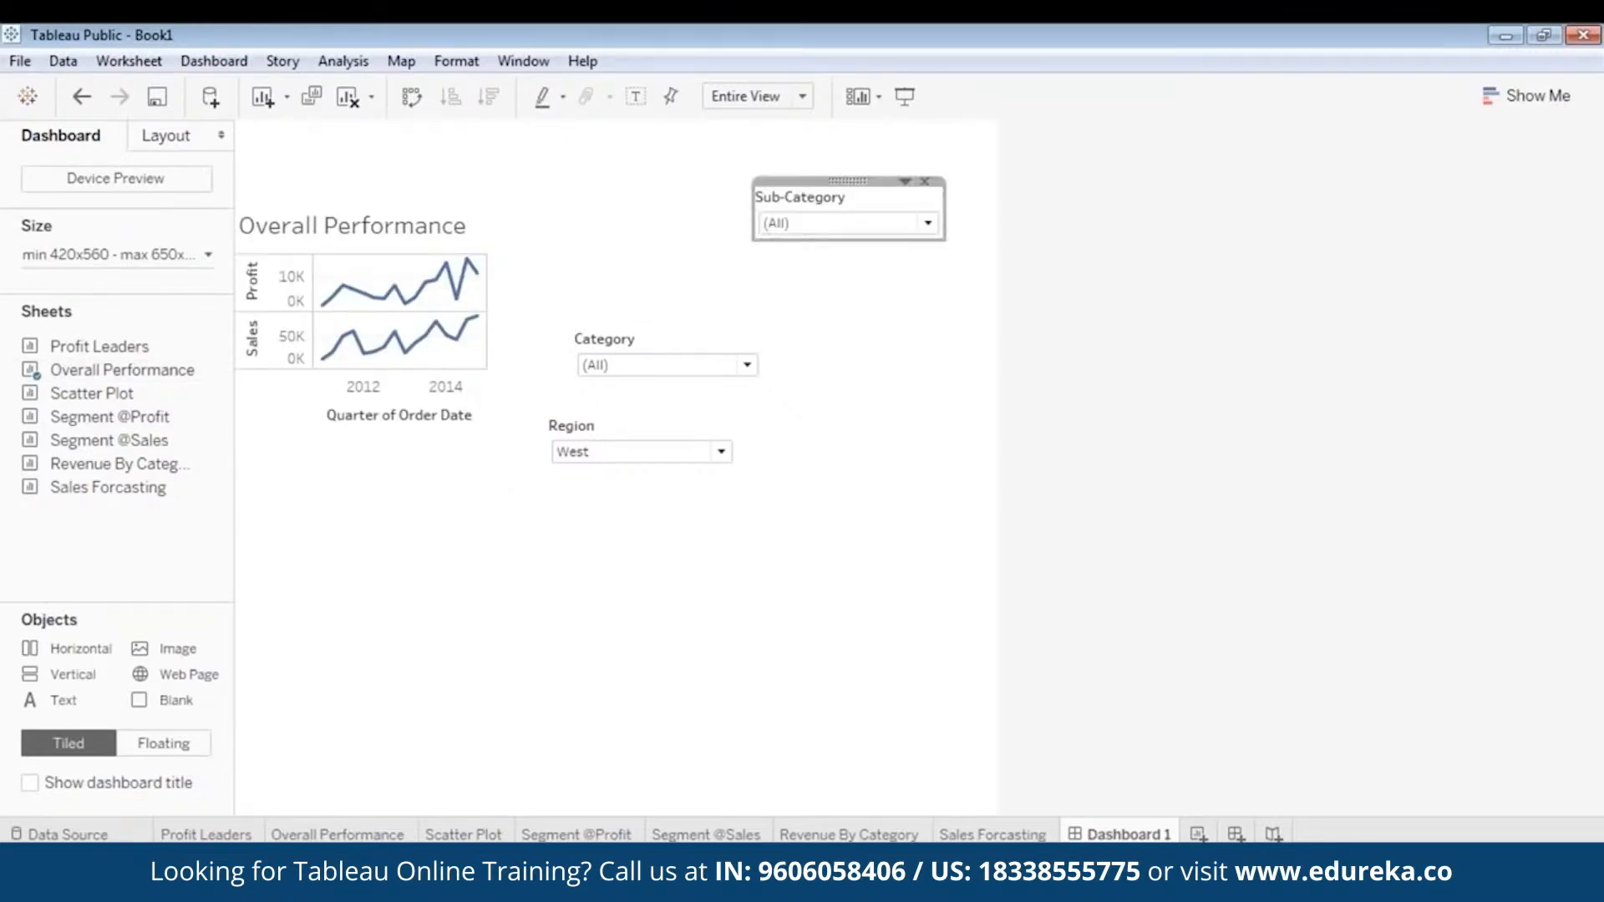
click(673, 342)
drag(673, 334, 872, 268)
click(663, 456)
click(663, 458)
click(643, 412)
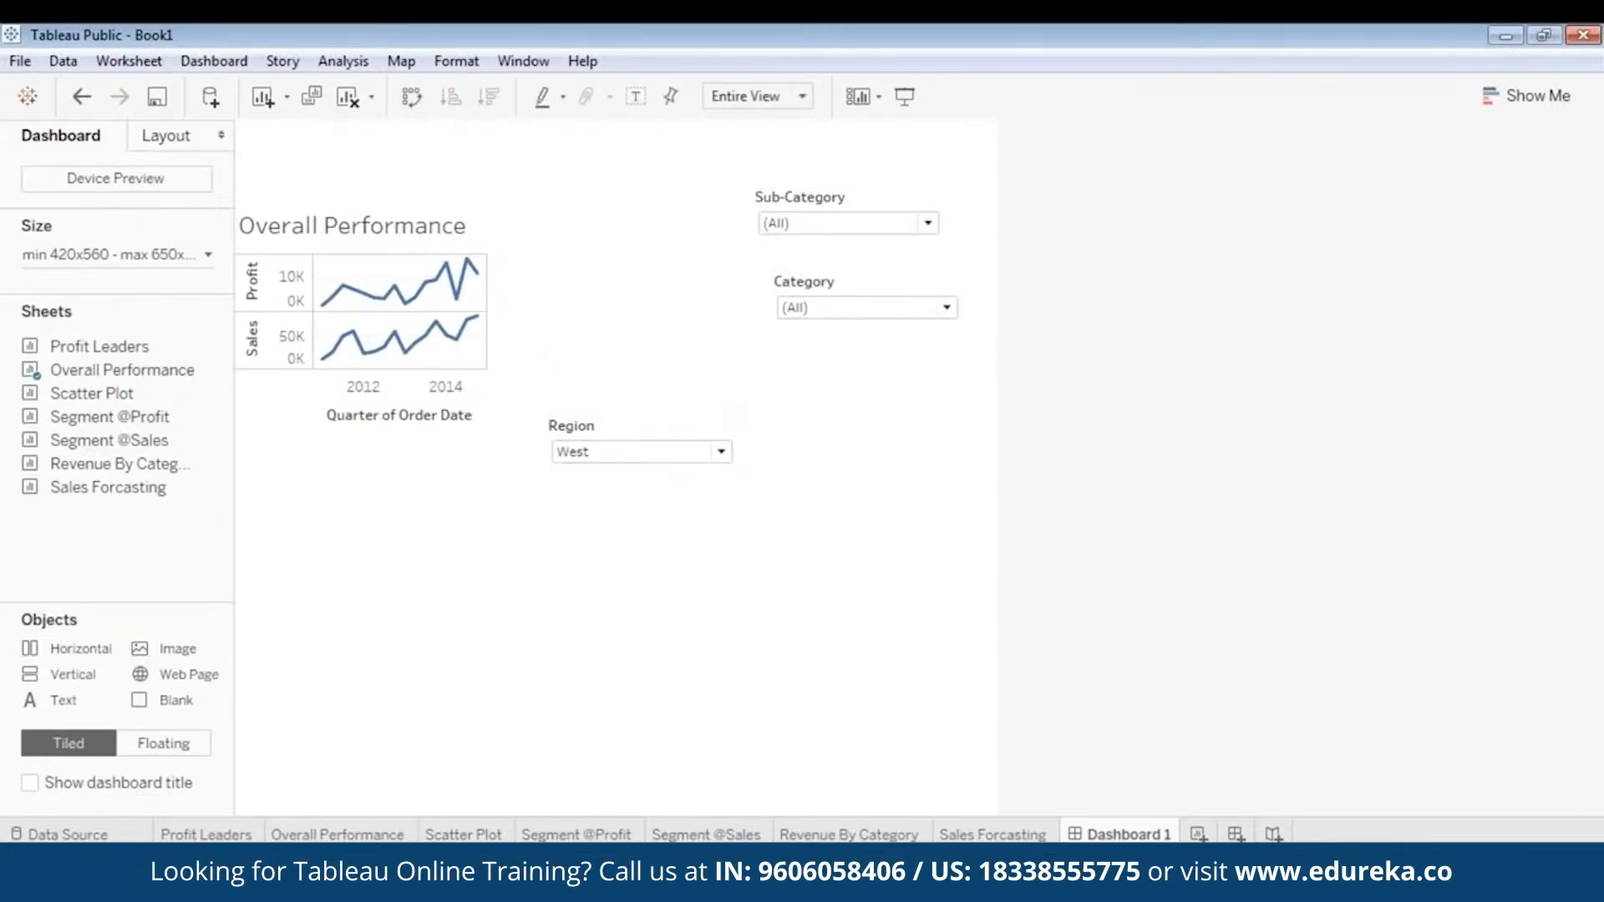
drag(643, 413, 858, 360)
- Widen the Overall Performance chart to the full dashboard width and extend its lower edge to make it taller
click(477, 316)
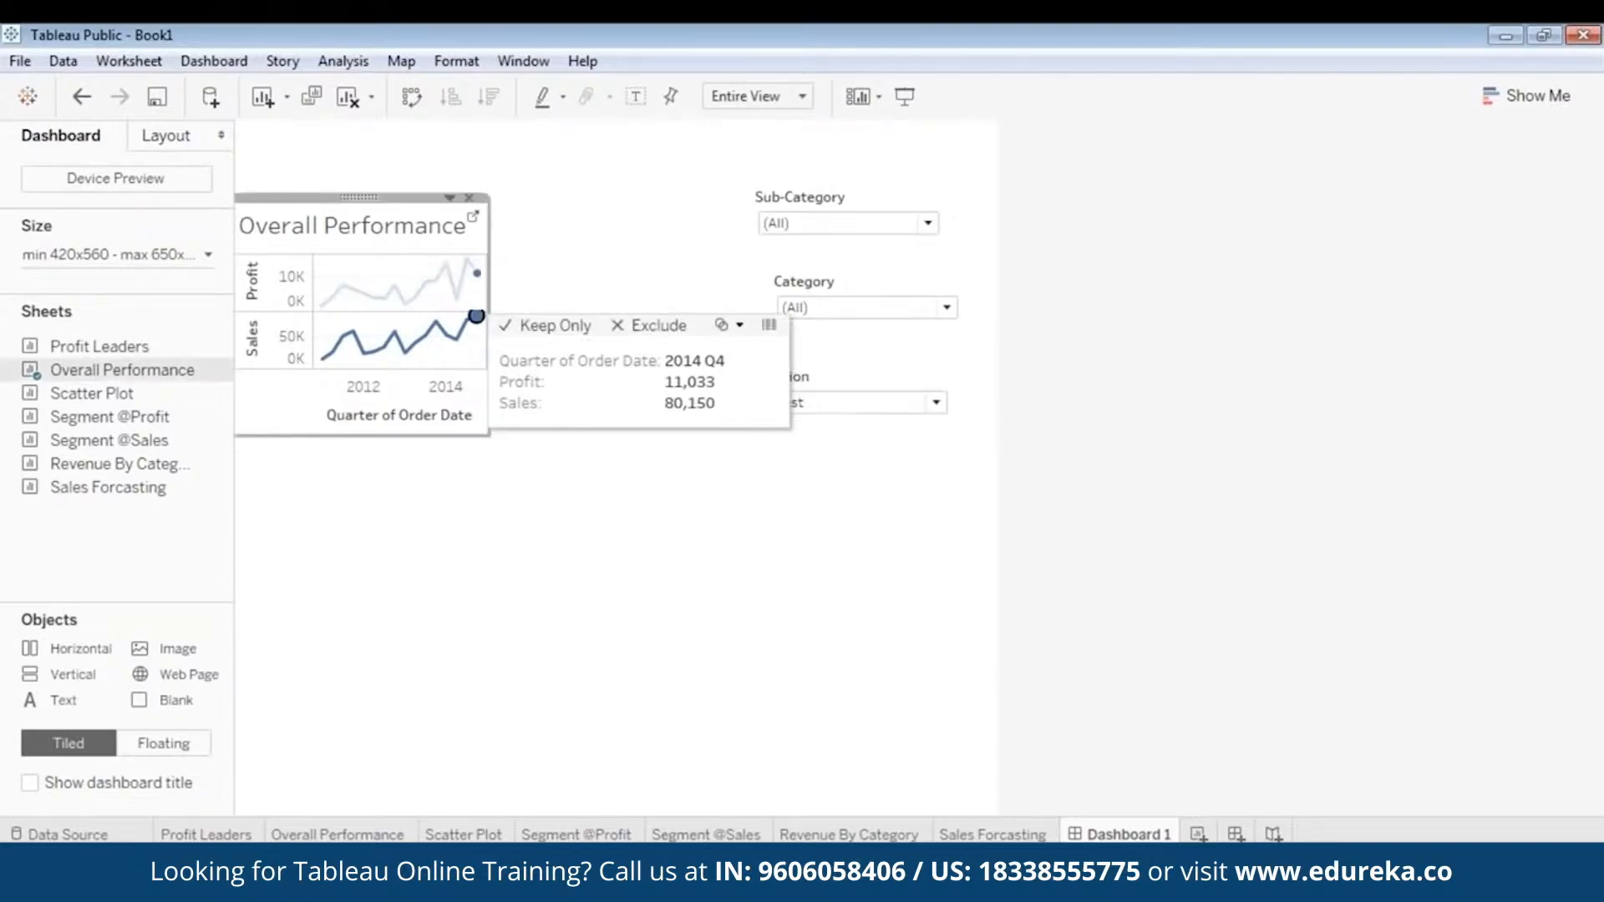
drag(493, 277, 996, 323)
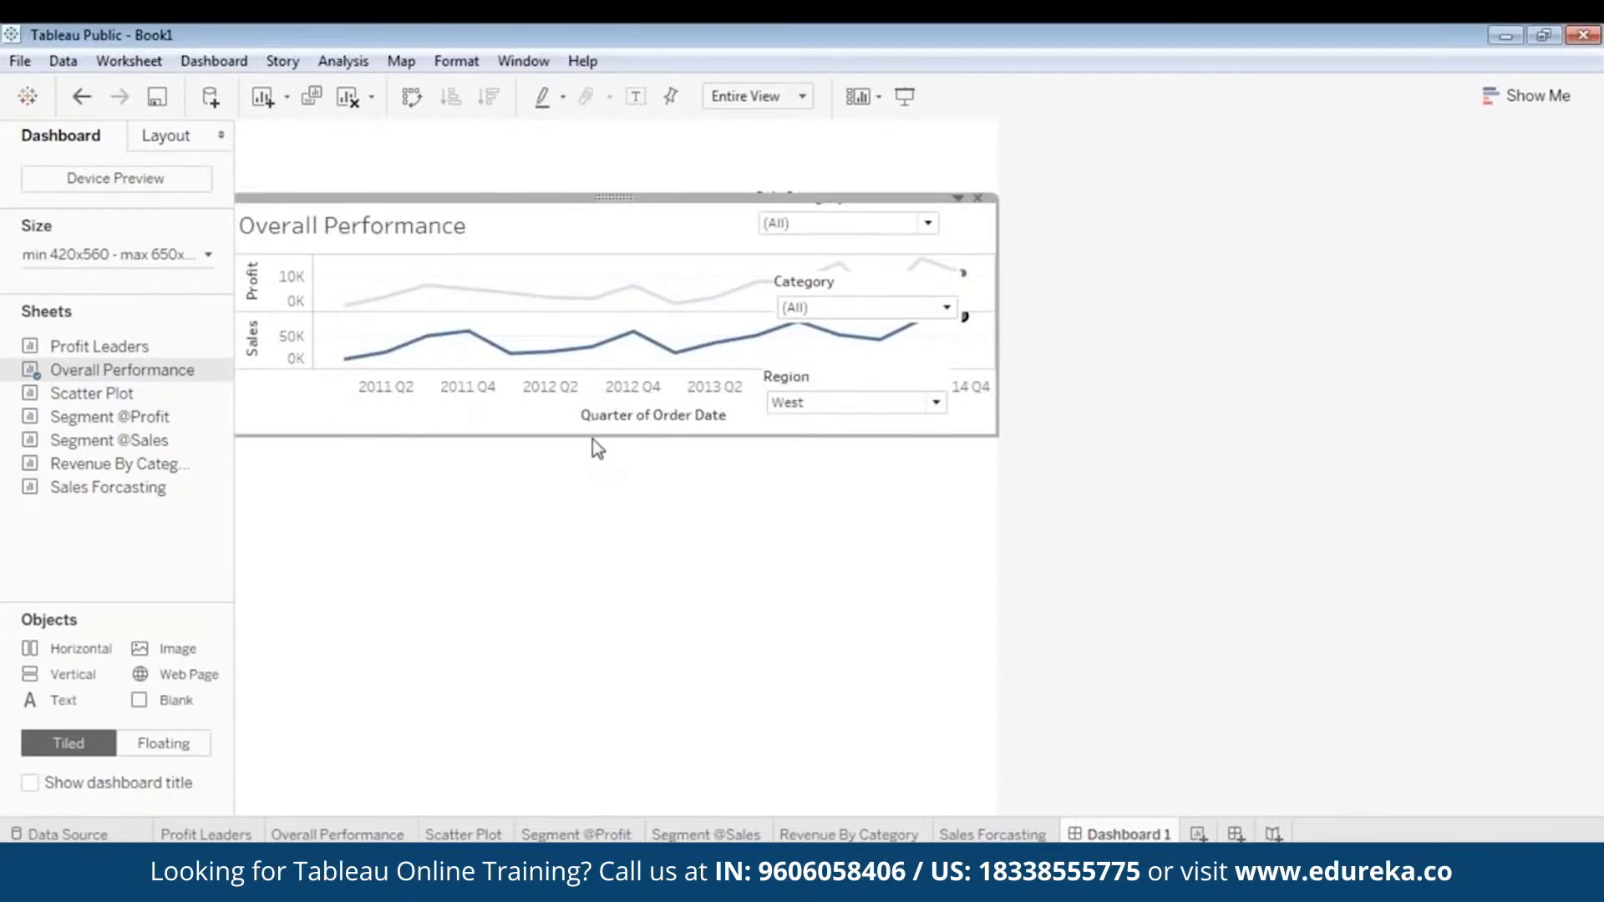
drag(591, 443, 591, 514)
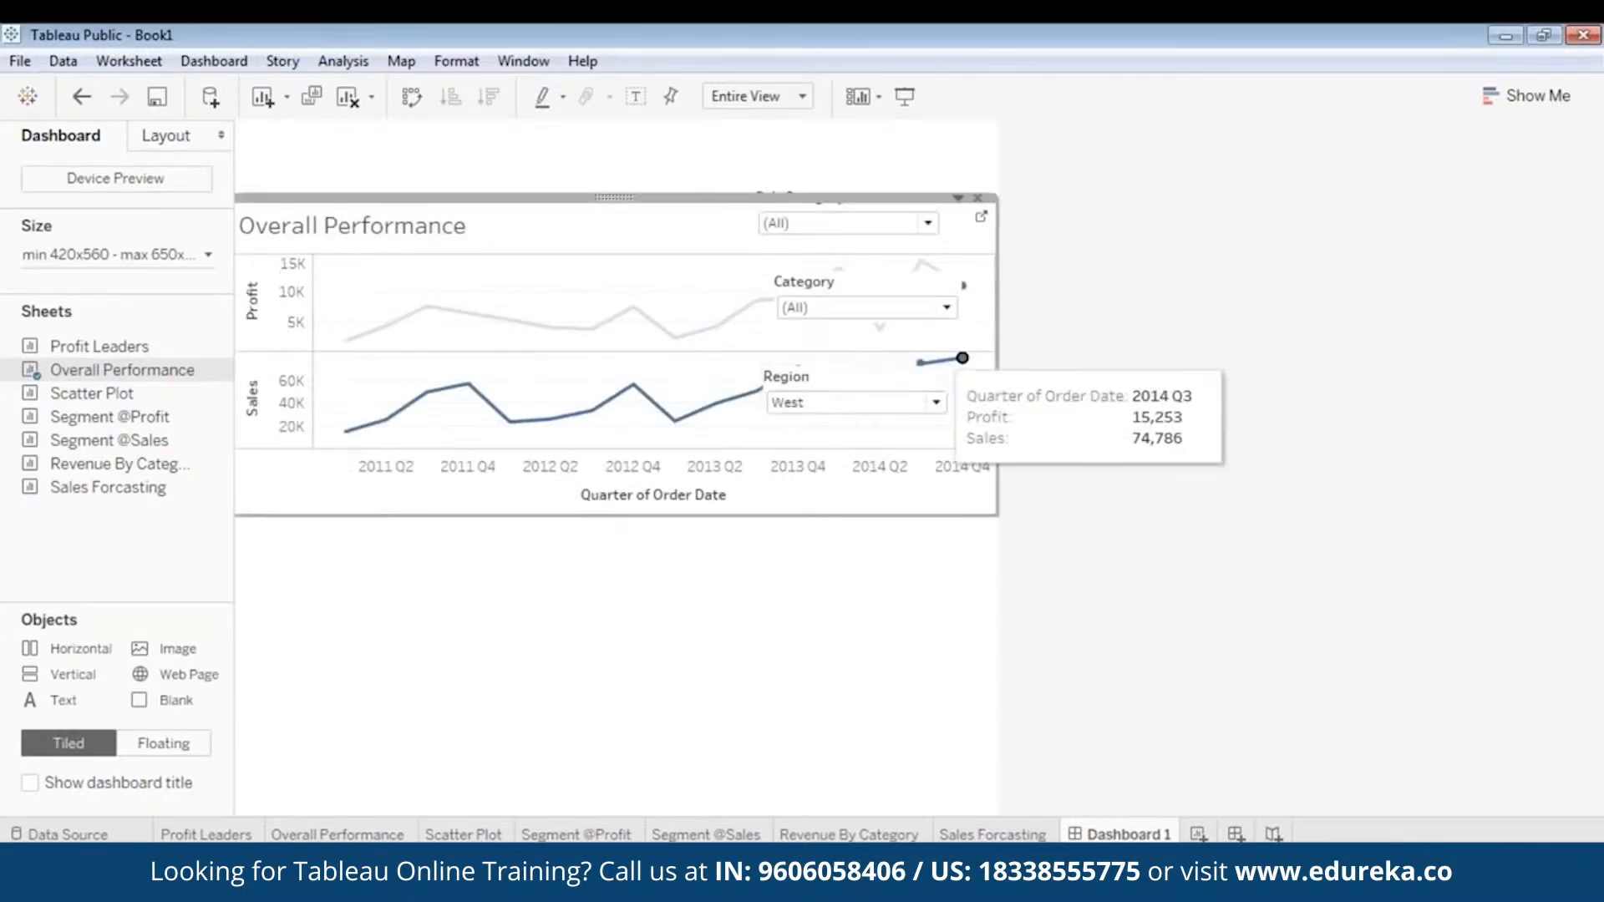
- Move the Sub-Category filter slightly down and right, level with the Overall Performance title
click(847, 223)
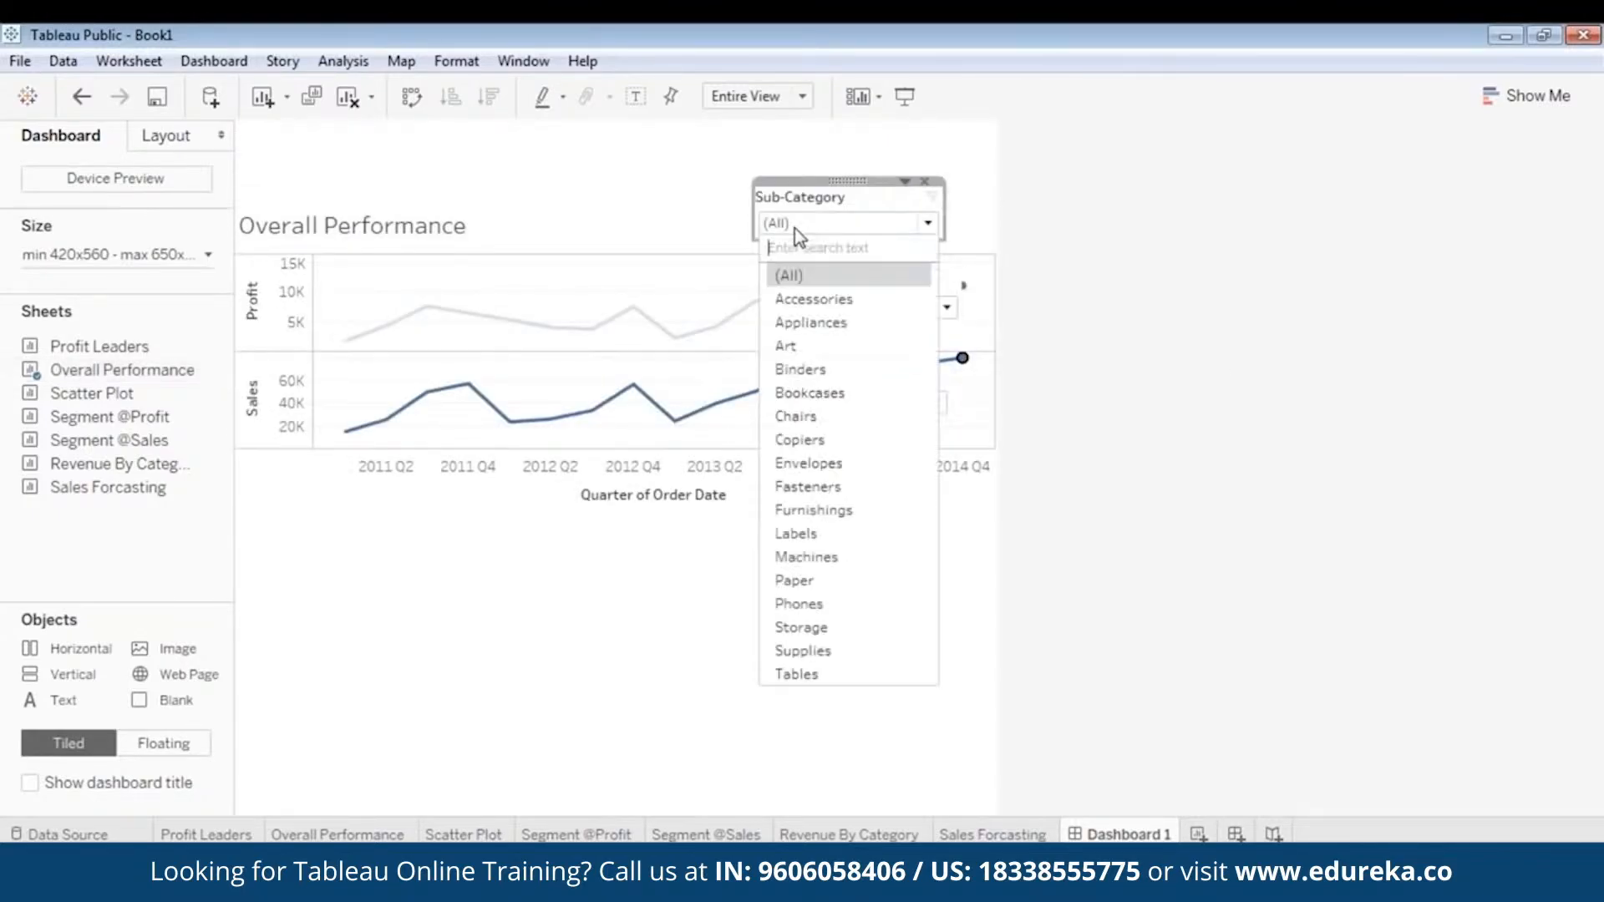
click(837, 171)
click(840, 191)
mouse_move(852, 182)
mouse_down()
mouse_move(766, 212)
mouse_move(671, 193)
mouse_move(871, 196)
mouse_up()
- Move the Region filter level with the Overall Performance title and narrow it to about half its width
click(834, 370)
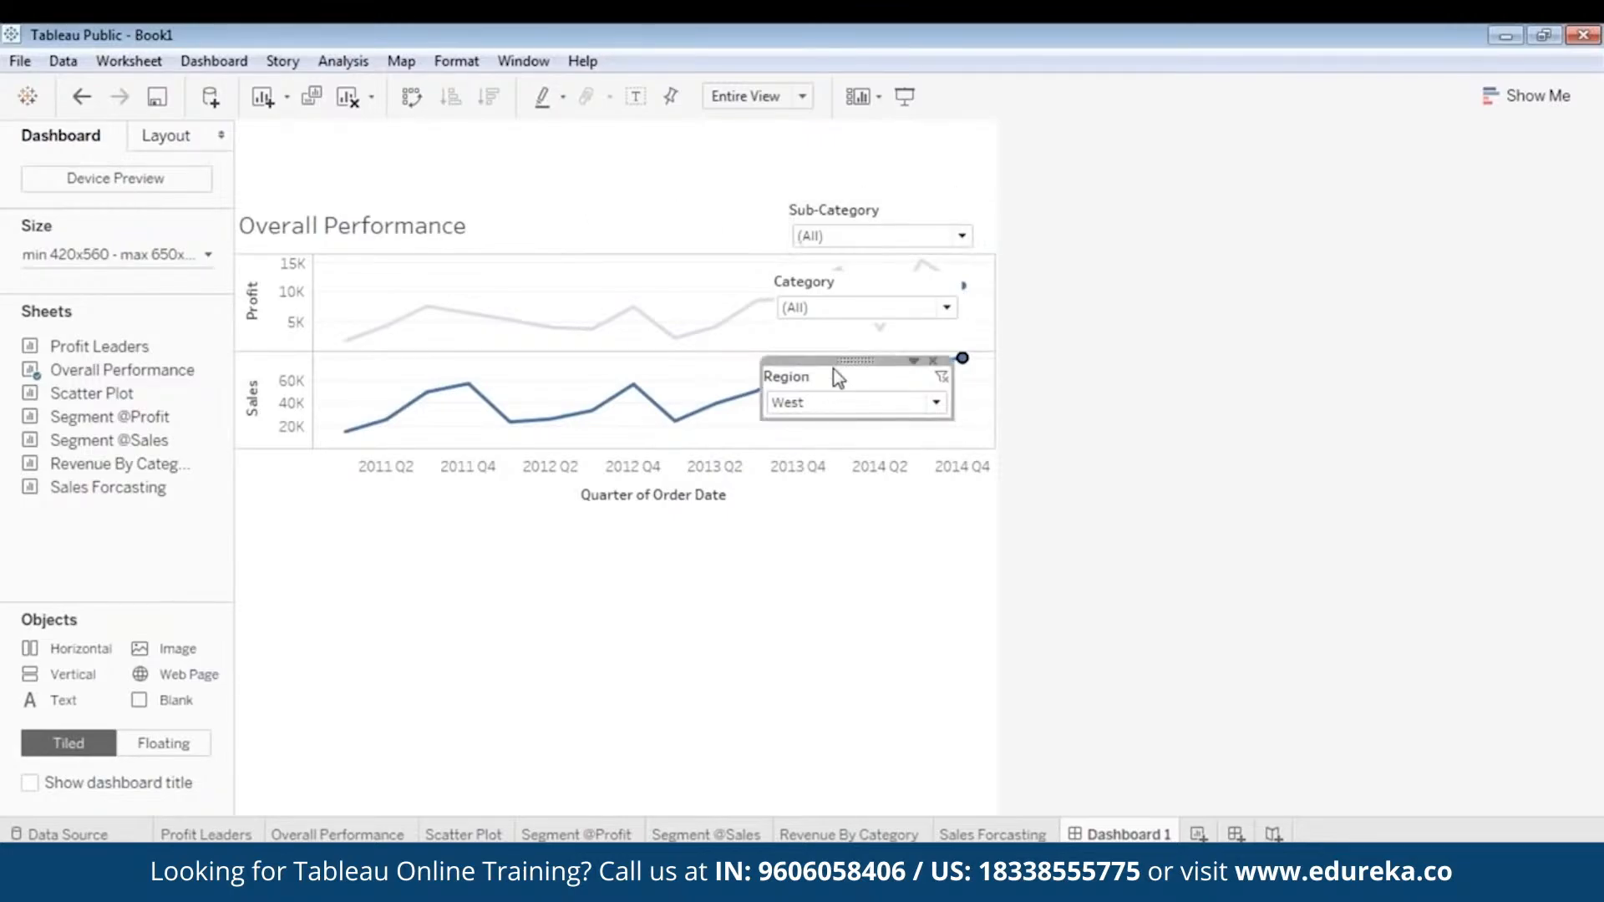
drag(837, 378, 657, 210)
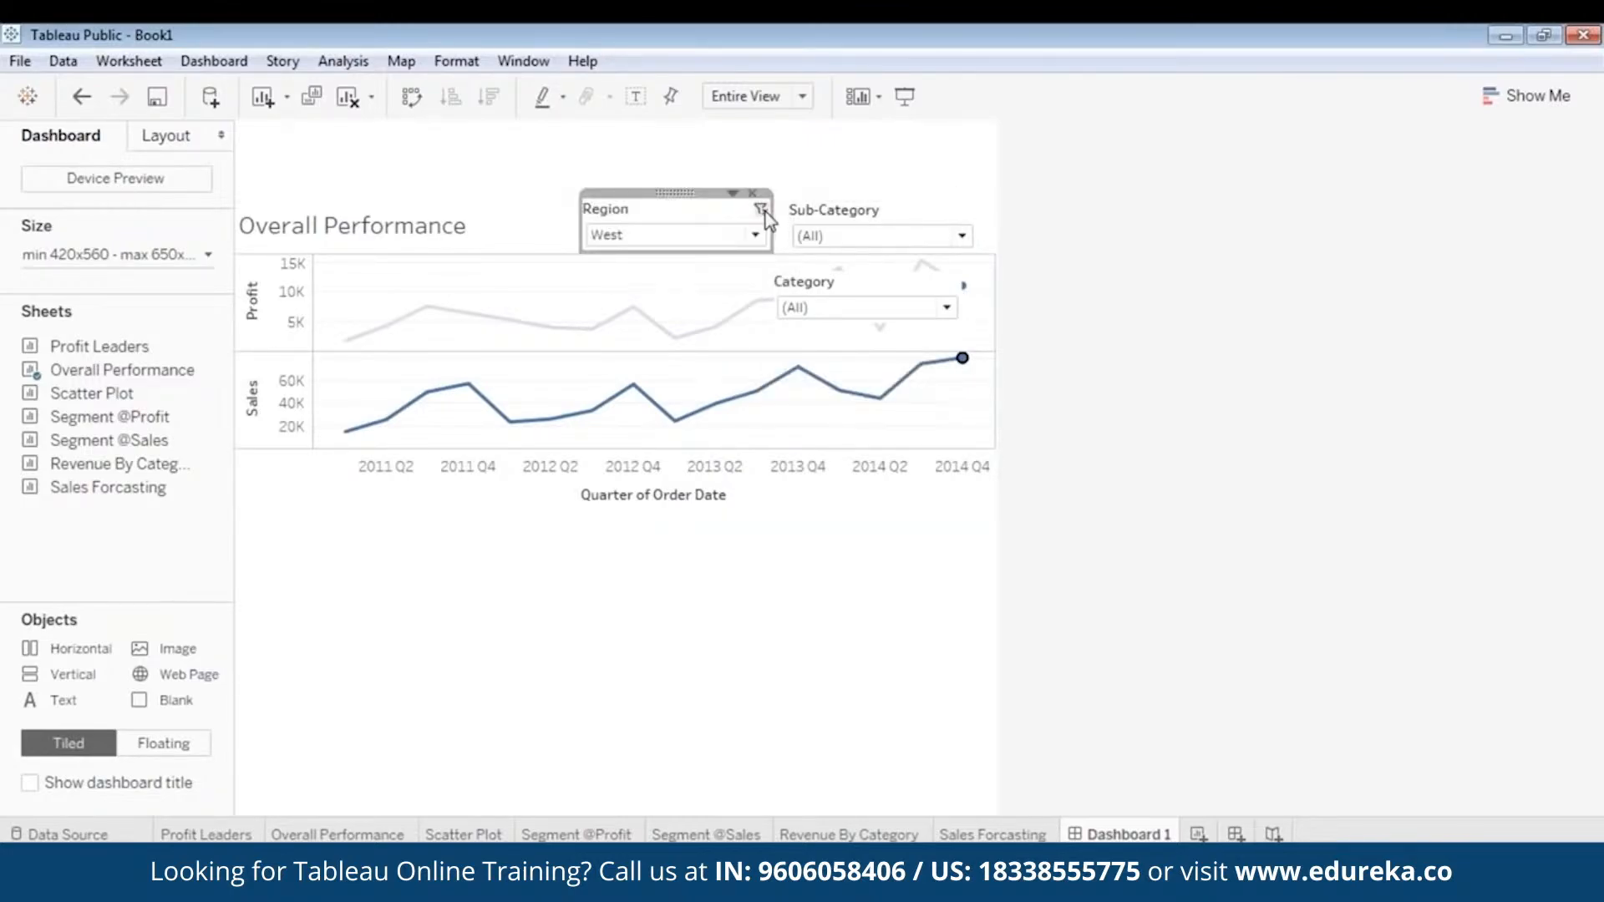
drag(767, 219, 669, 222)
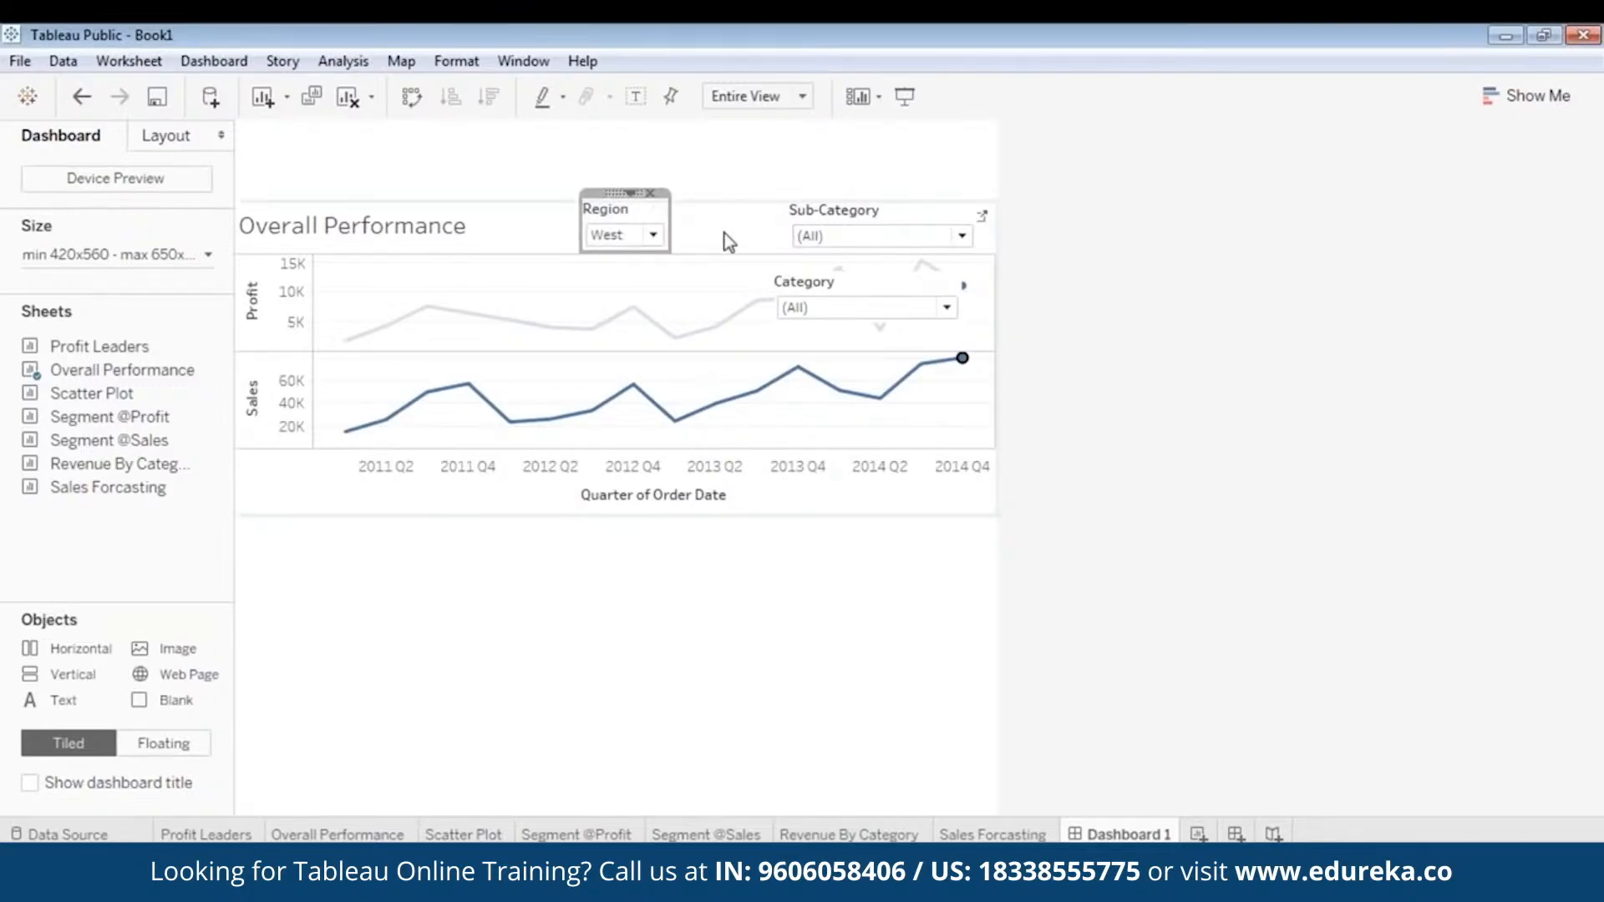
- Try the Sub-Category filter directly beside the Region filter, and shift it to the right end of the title row
click(865, 229)
drag(877, 194, 765, 194)
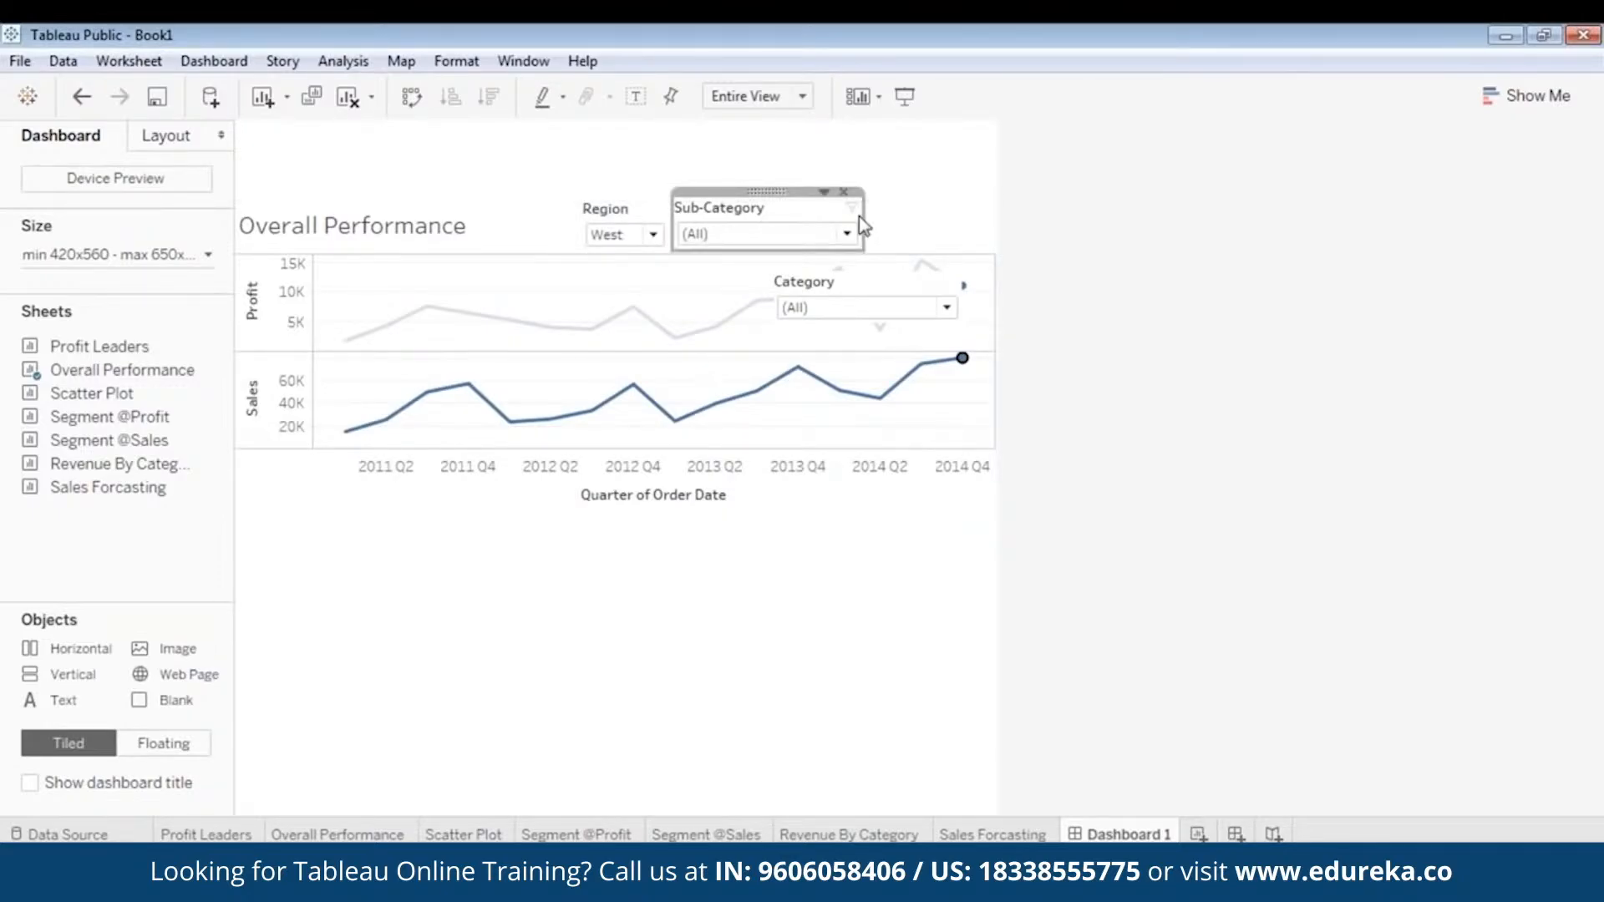
click(847, 231)
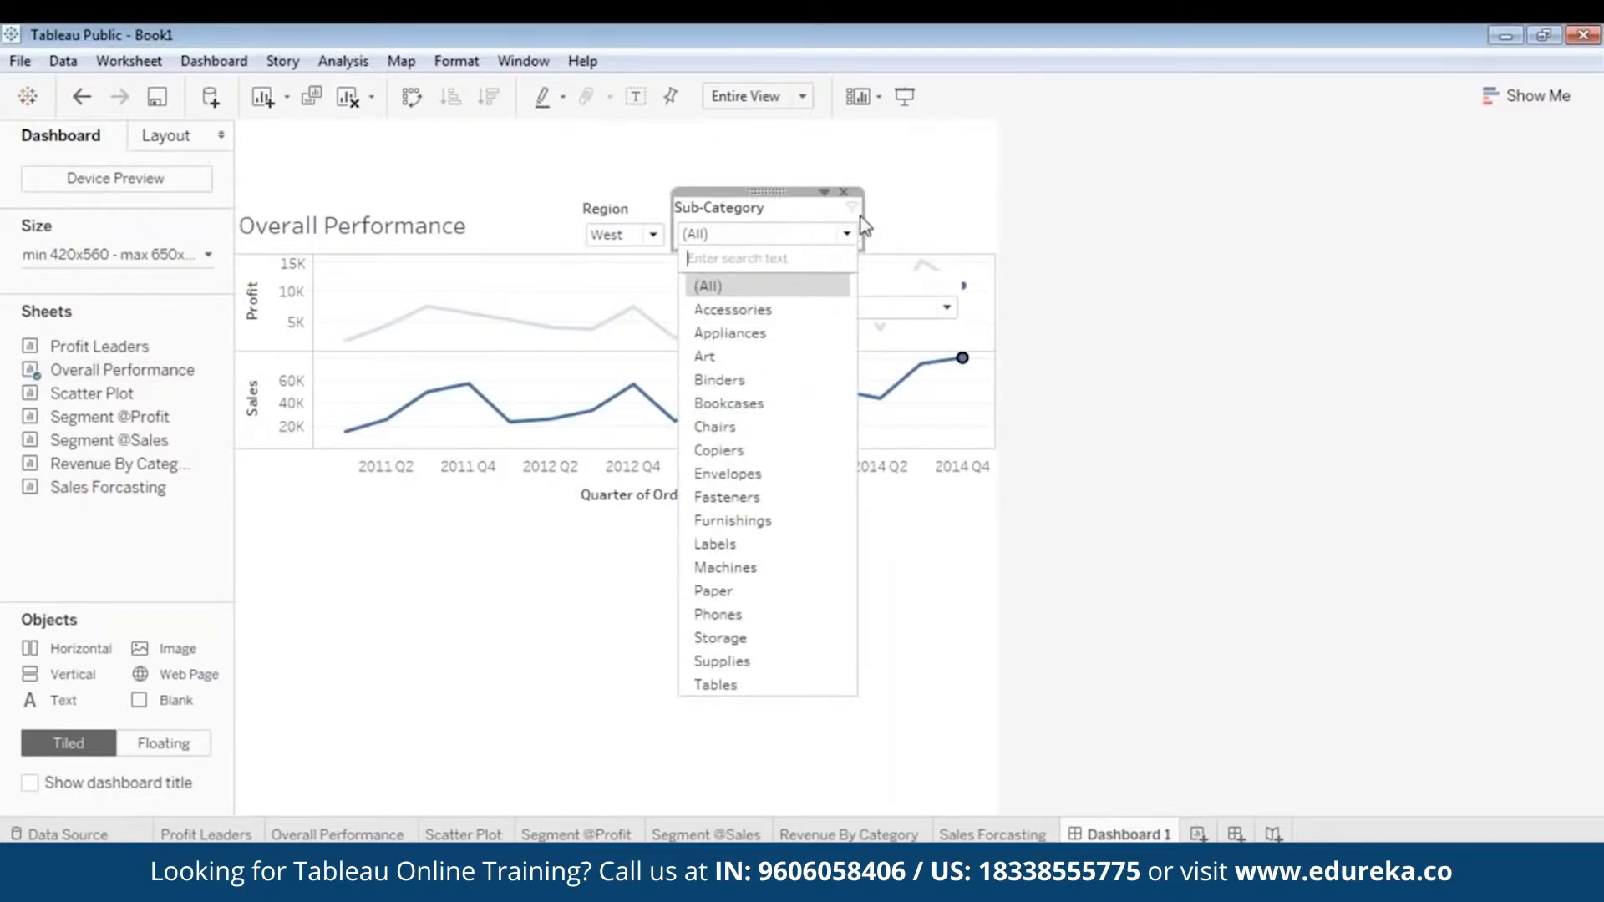
click(777, 193)
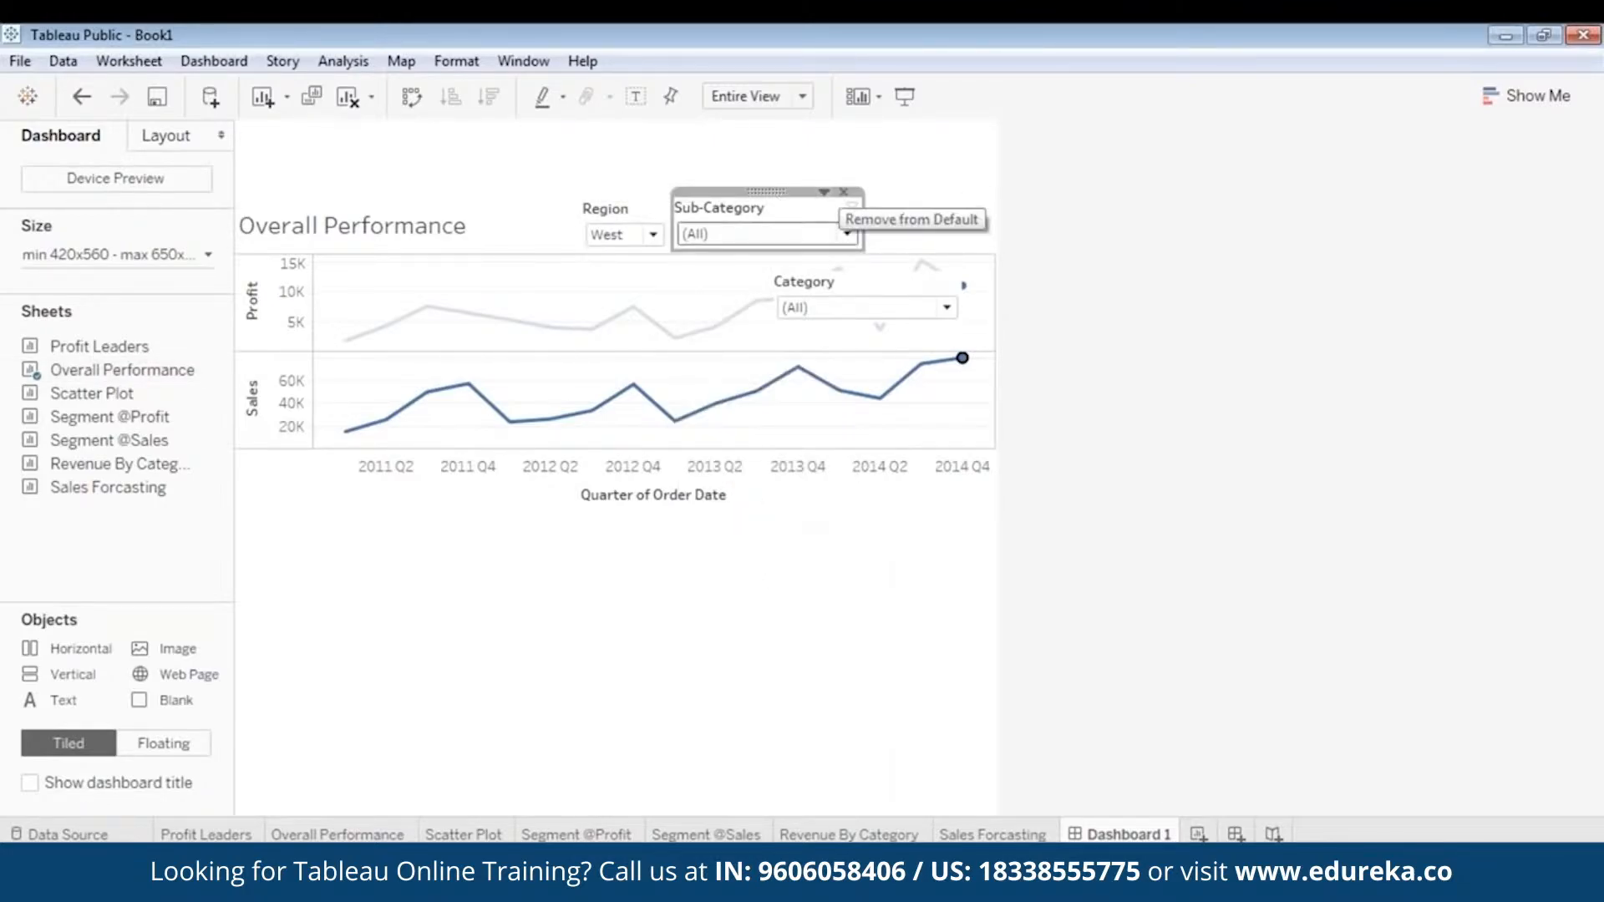
drag(776, 193, 948, 187)
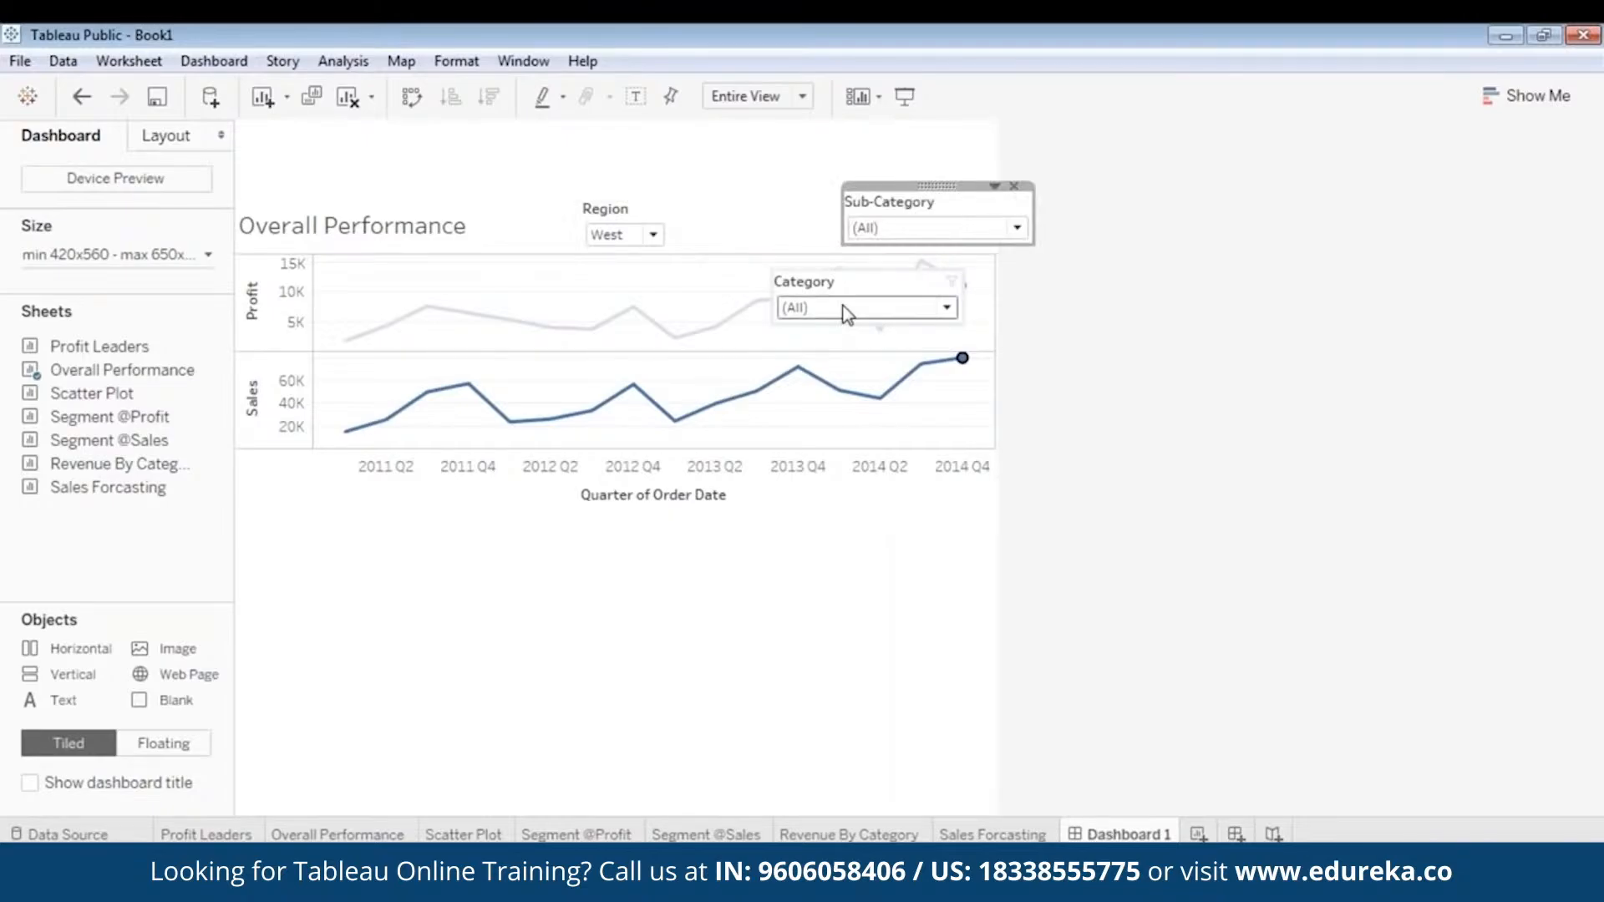
- Place the Category filter directly to the right of the Region filter, narrow it and align the two
click(845, 309)
click(870, 281)
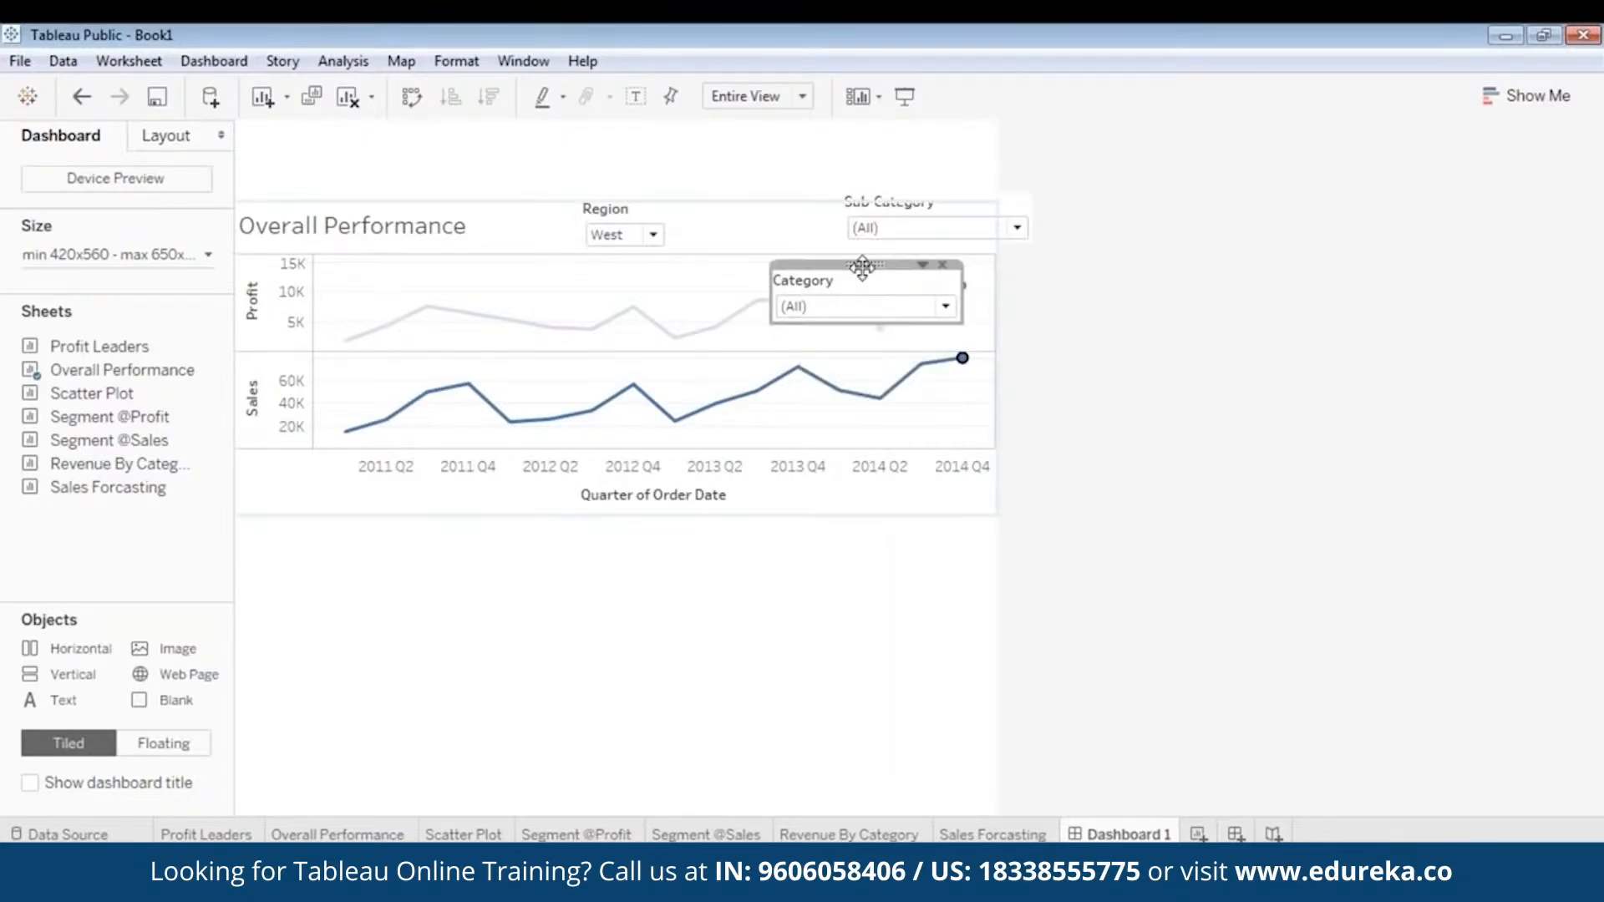
drag(865, 264, 765, 201)
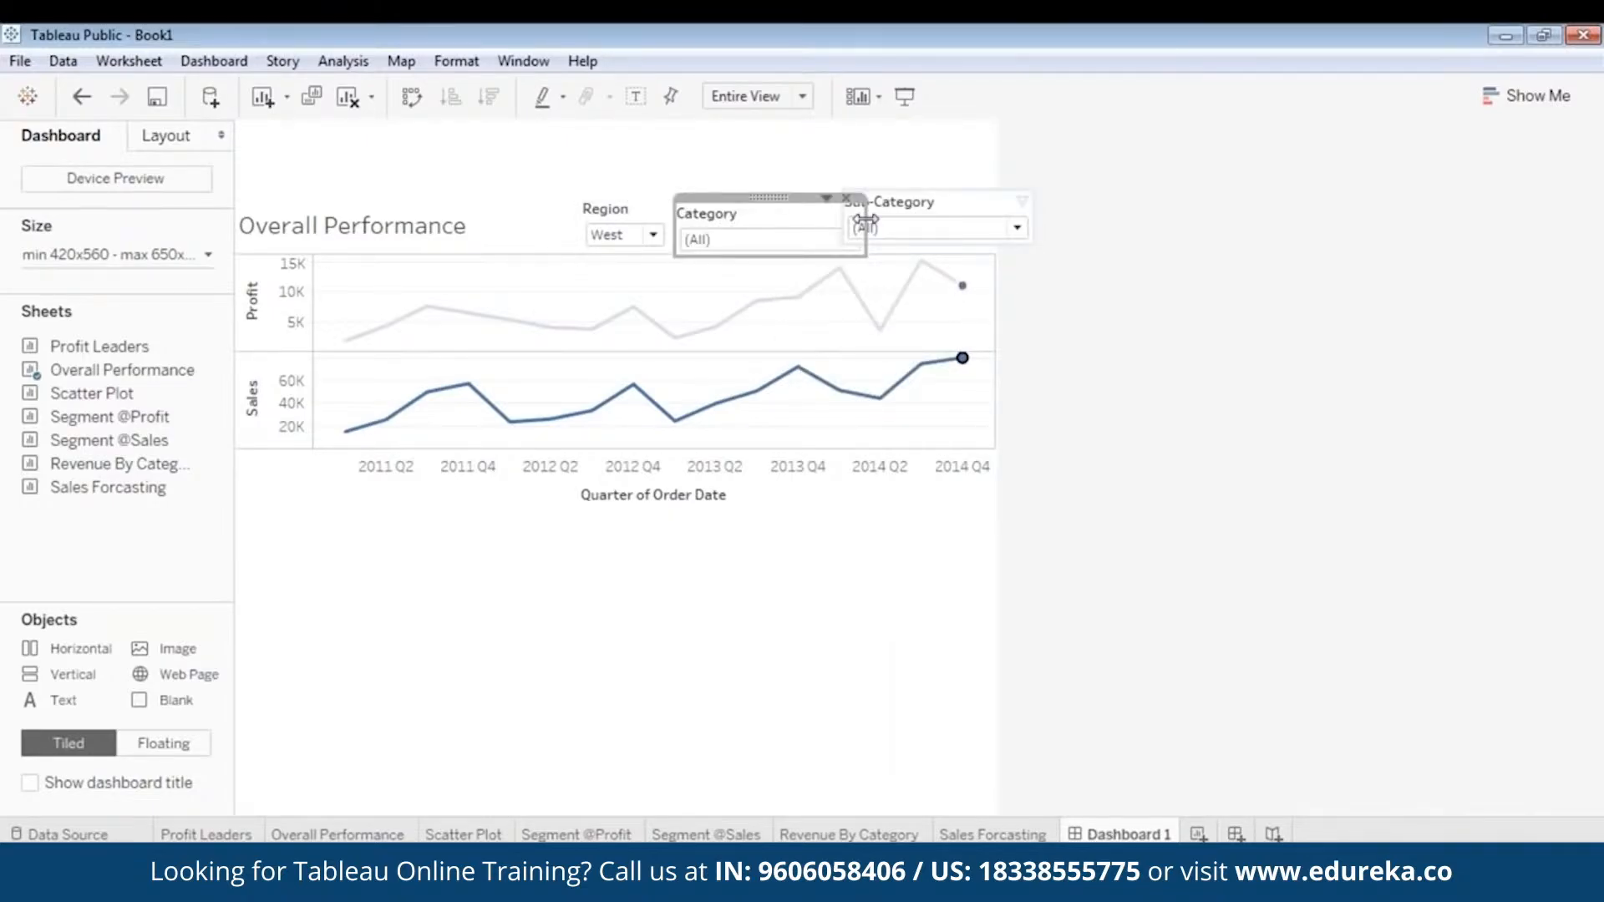
drag(860, 219, 789, 217)
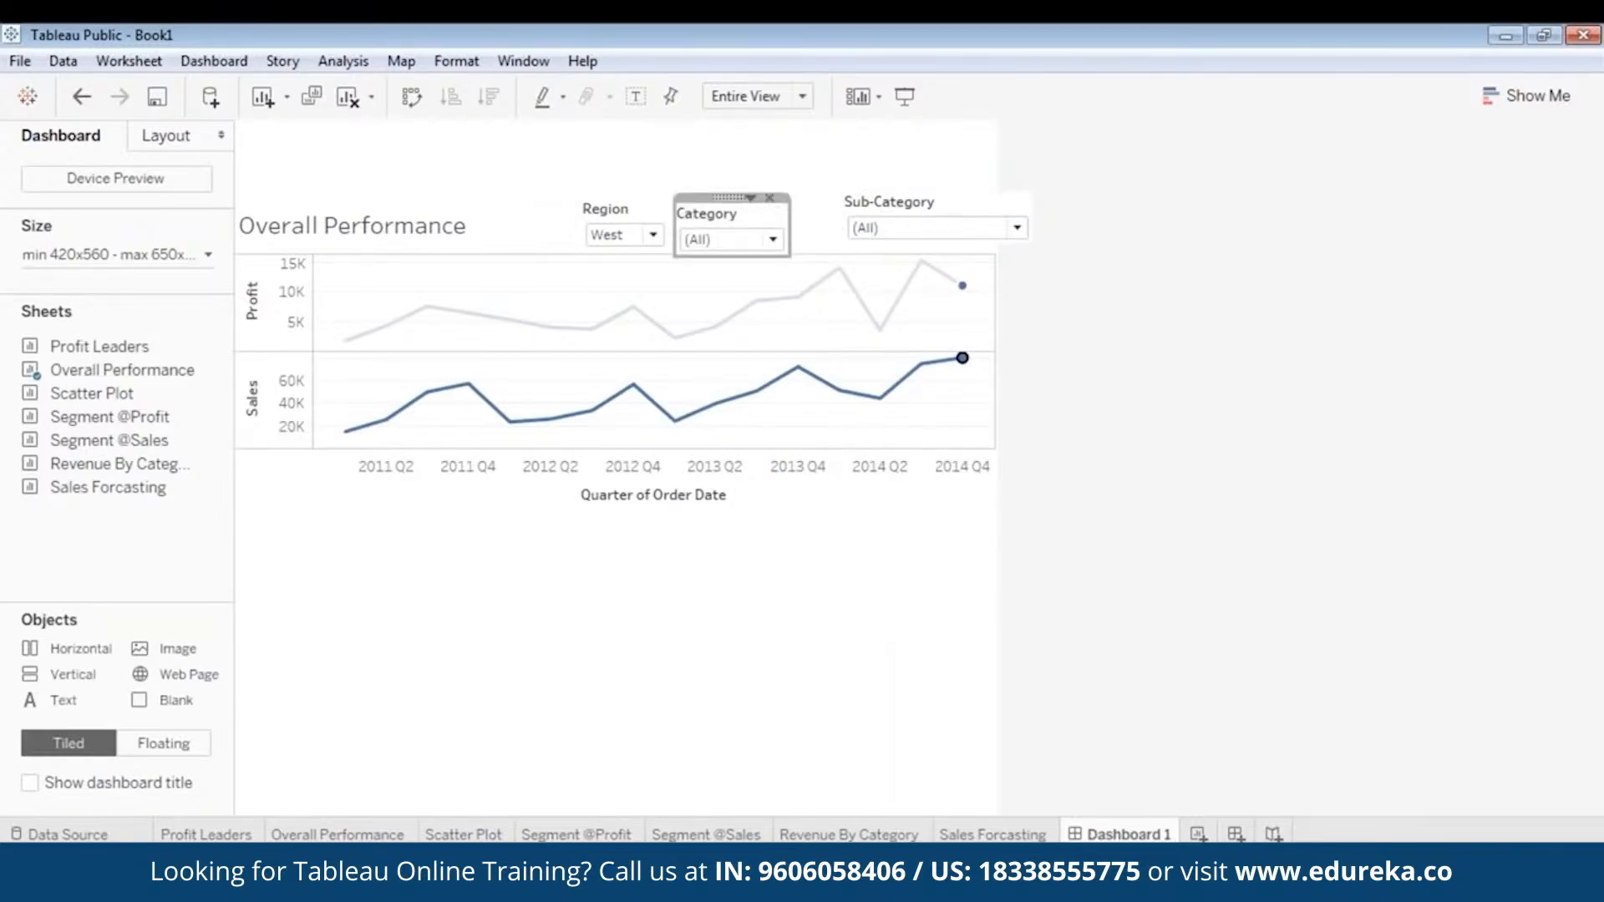
drag(730, 197, 730, 191)
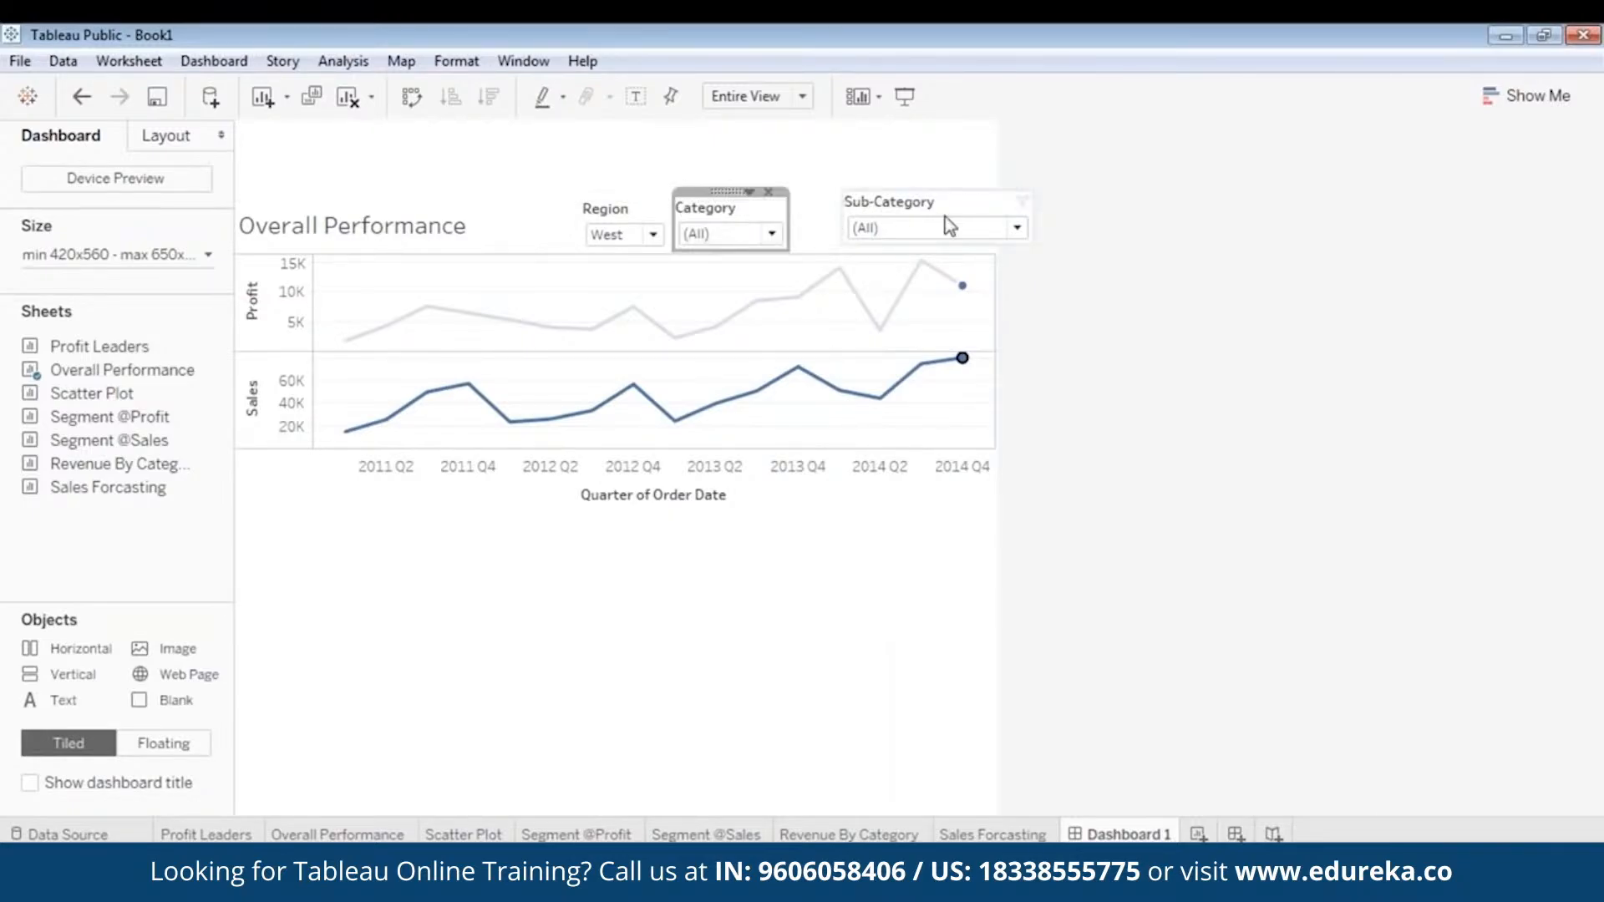
- Narrow the Sub-Category filter and place it directly to the right of the Category filter, level with it
click(933, 204)
drag(1036, 226, 950, 222)
drag(886, 181, 836, 190)
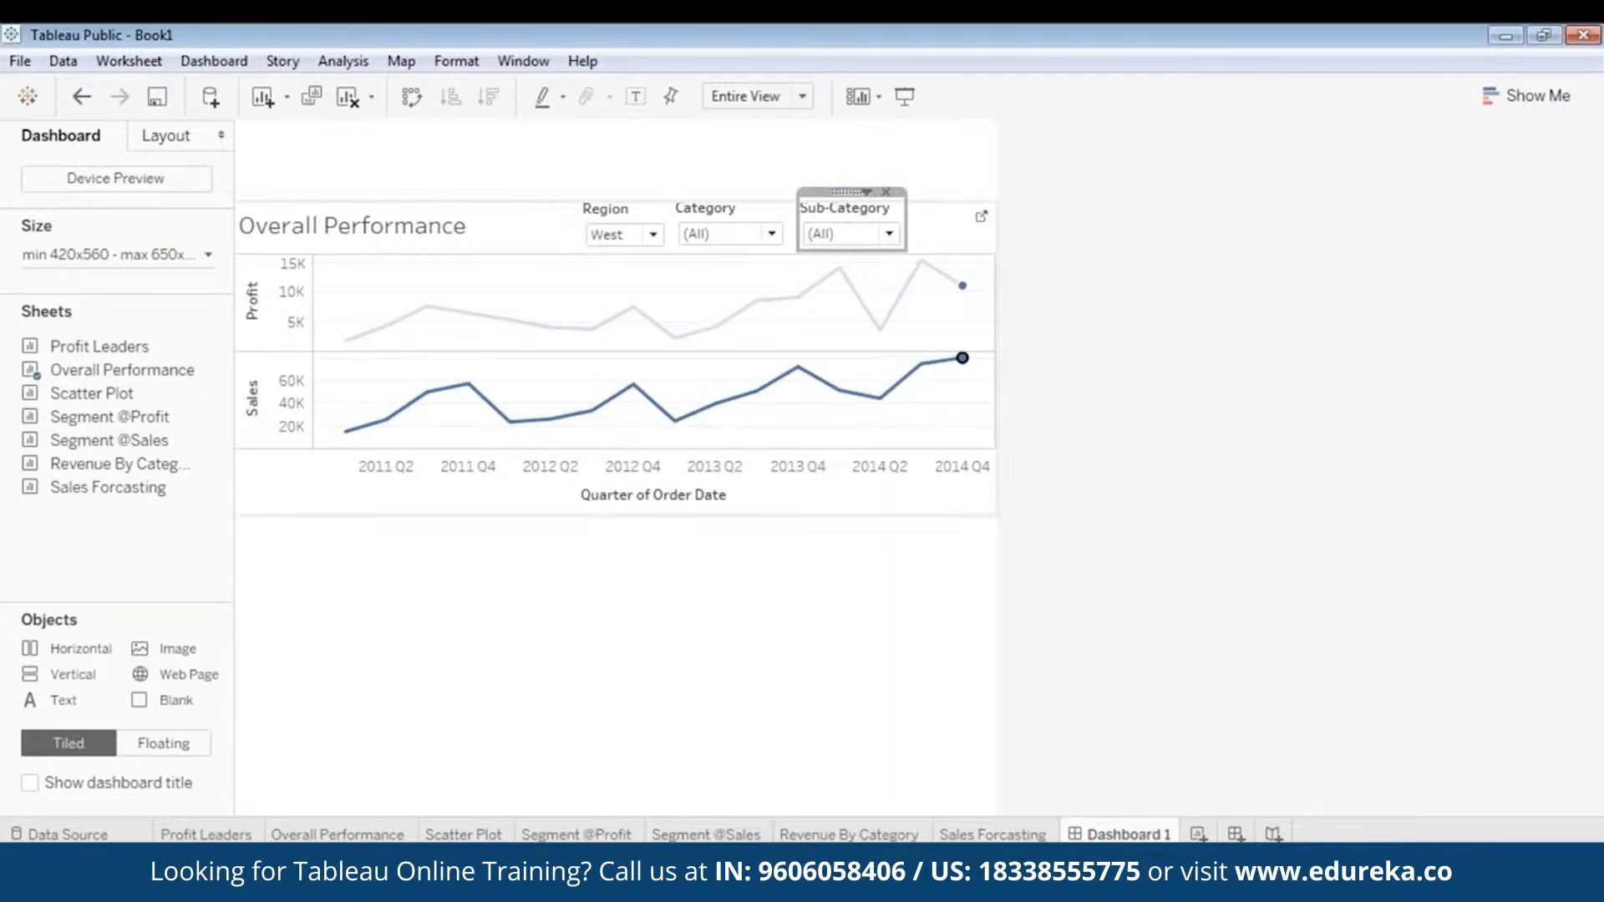
click(1071, 404)
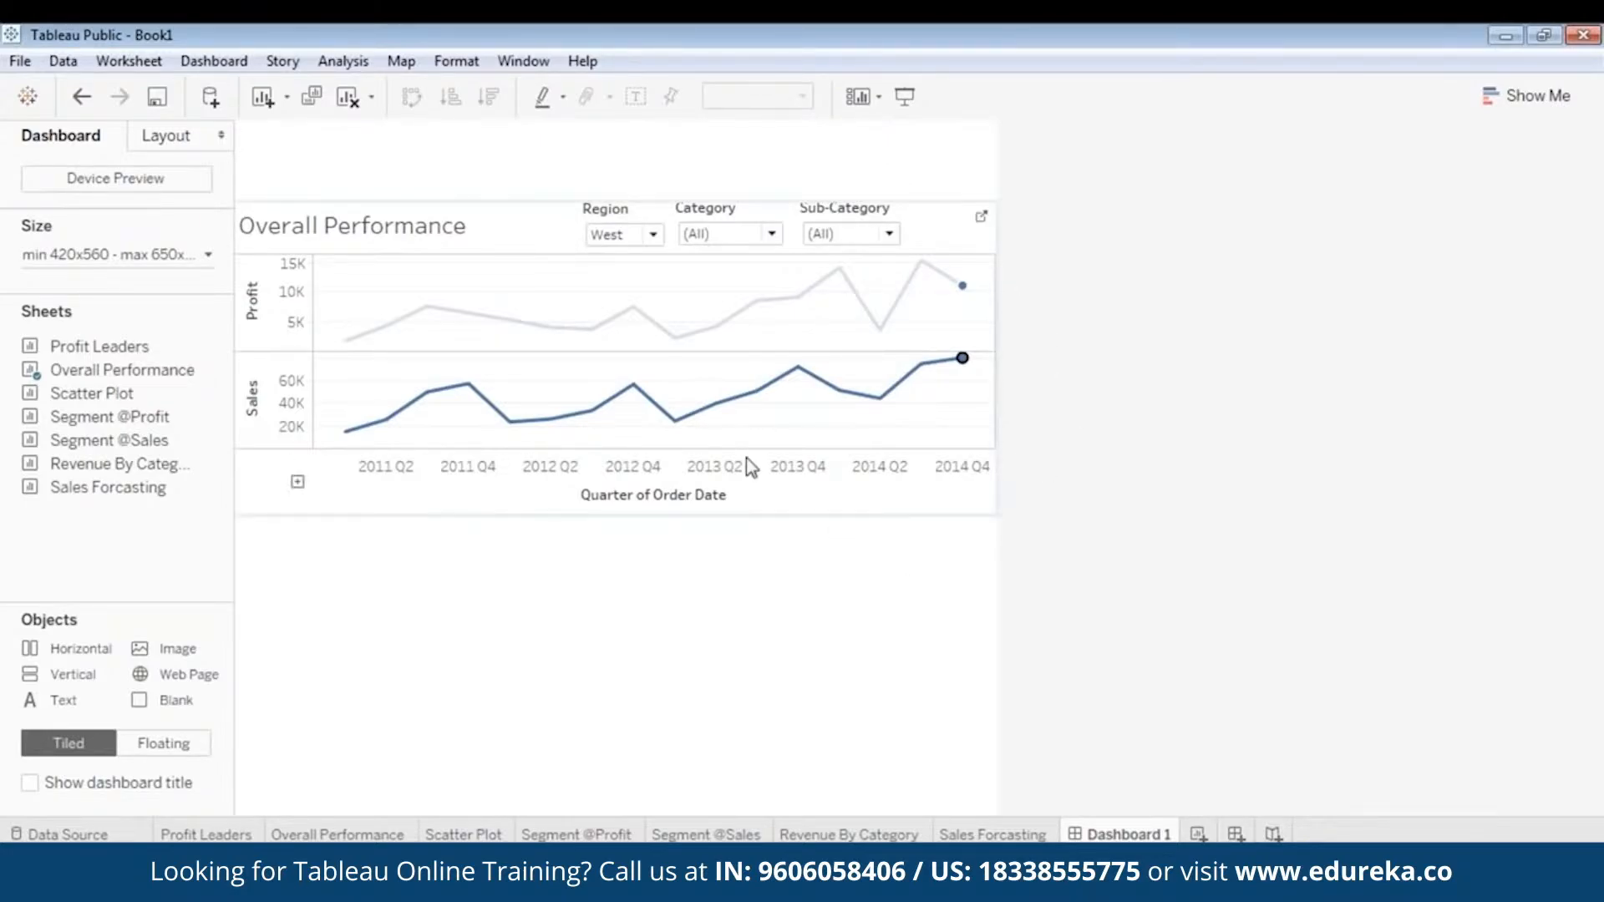
- Set the Region filter to (All)
click(641, 236)
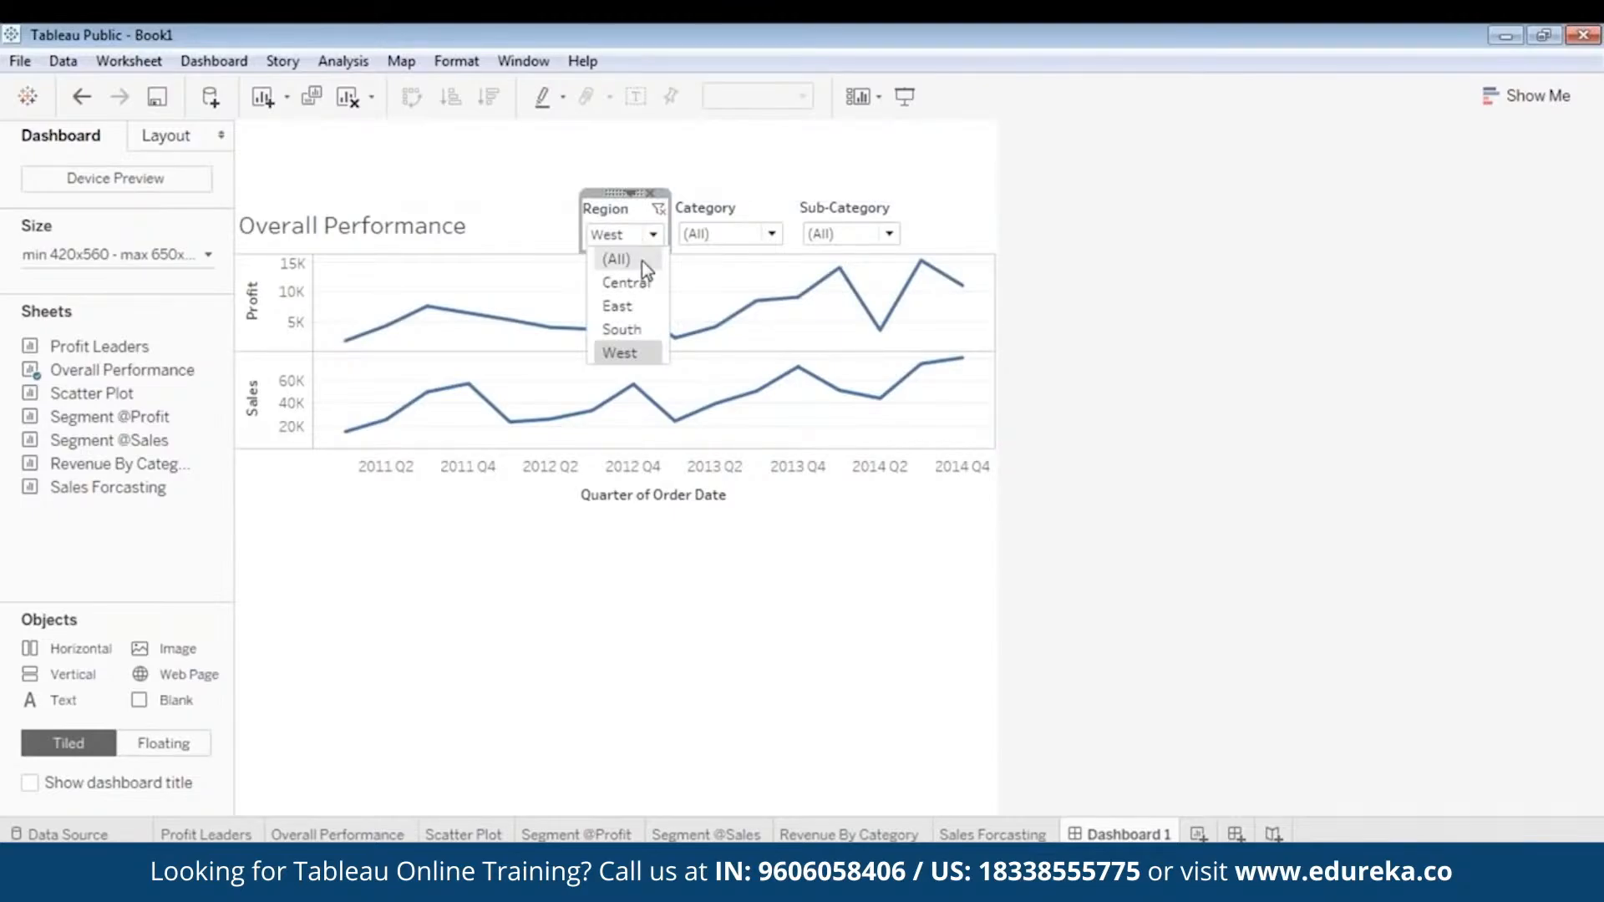
click(618, 260)
click(794, 566)
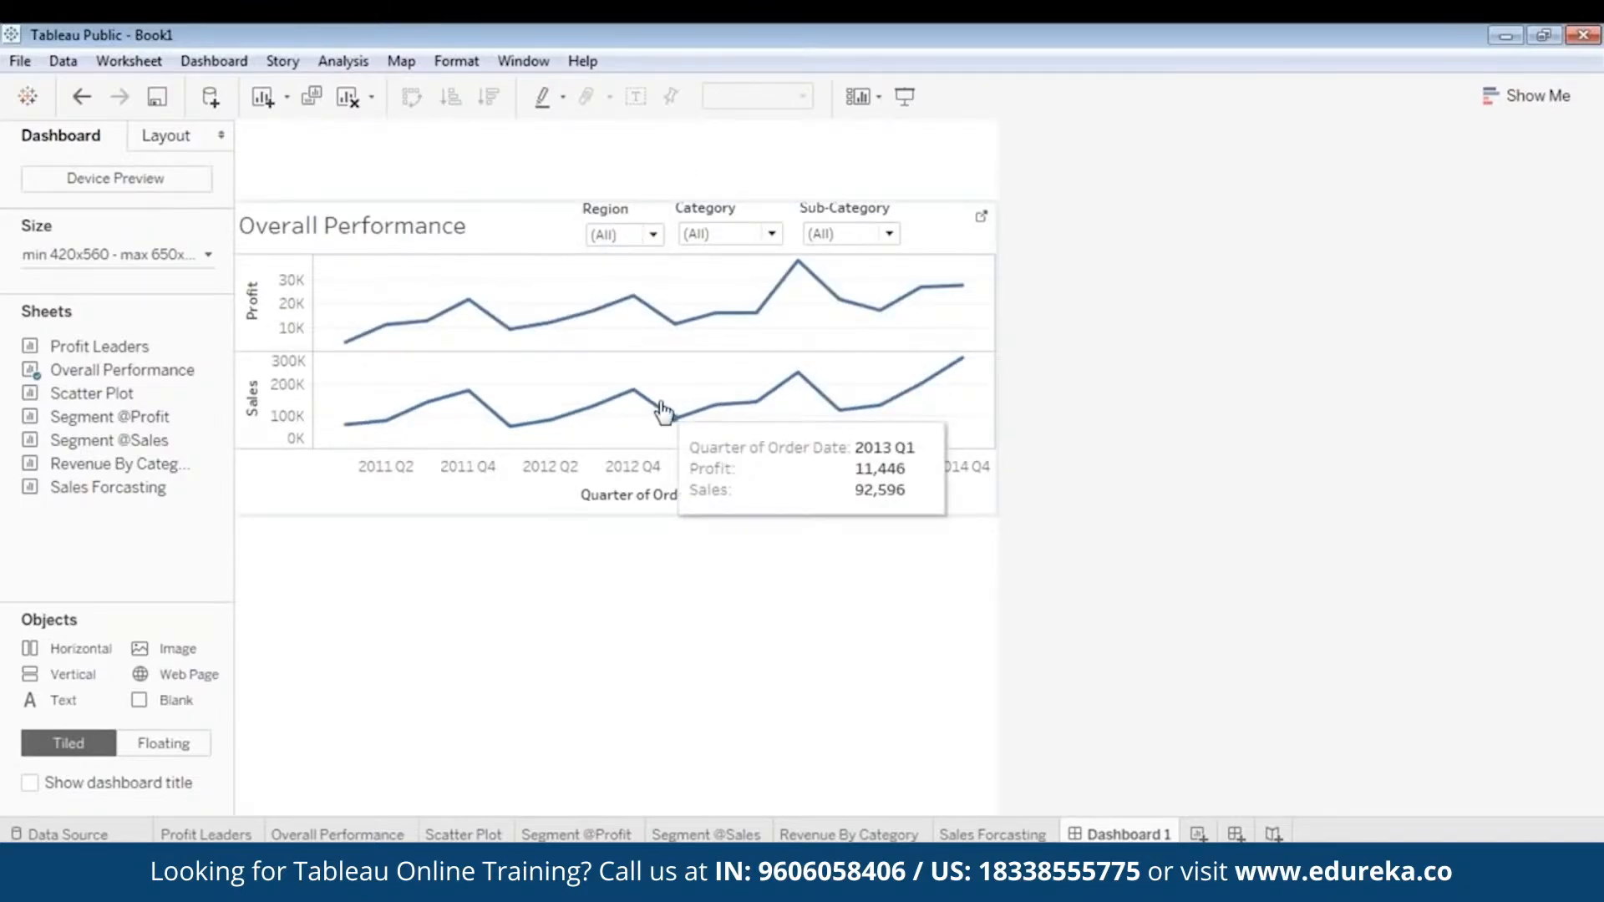
- Add an image object to the dashboard using the edureka_logo file from Local Disk (D:)
click(176, 650)
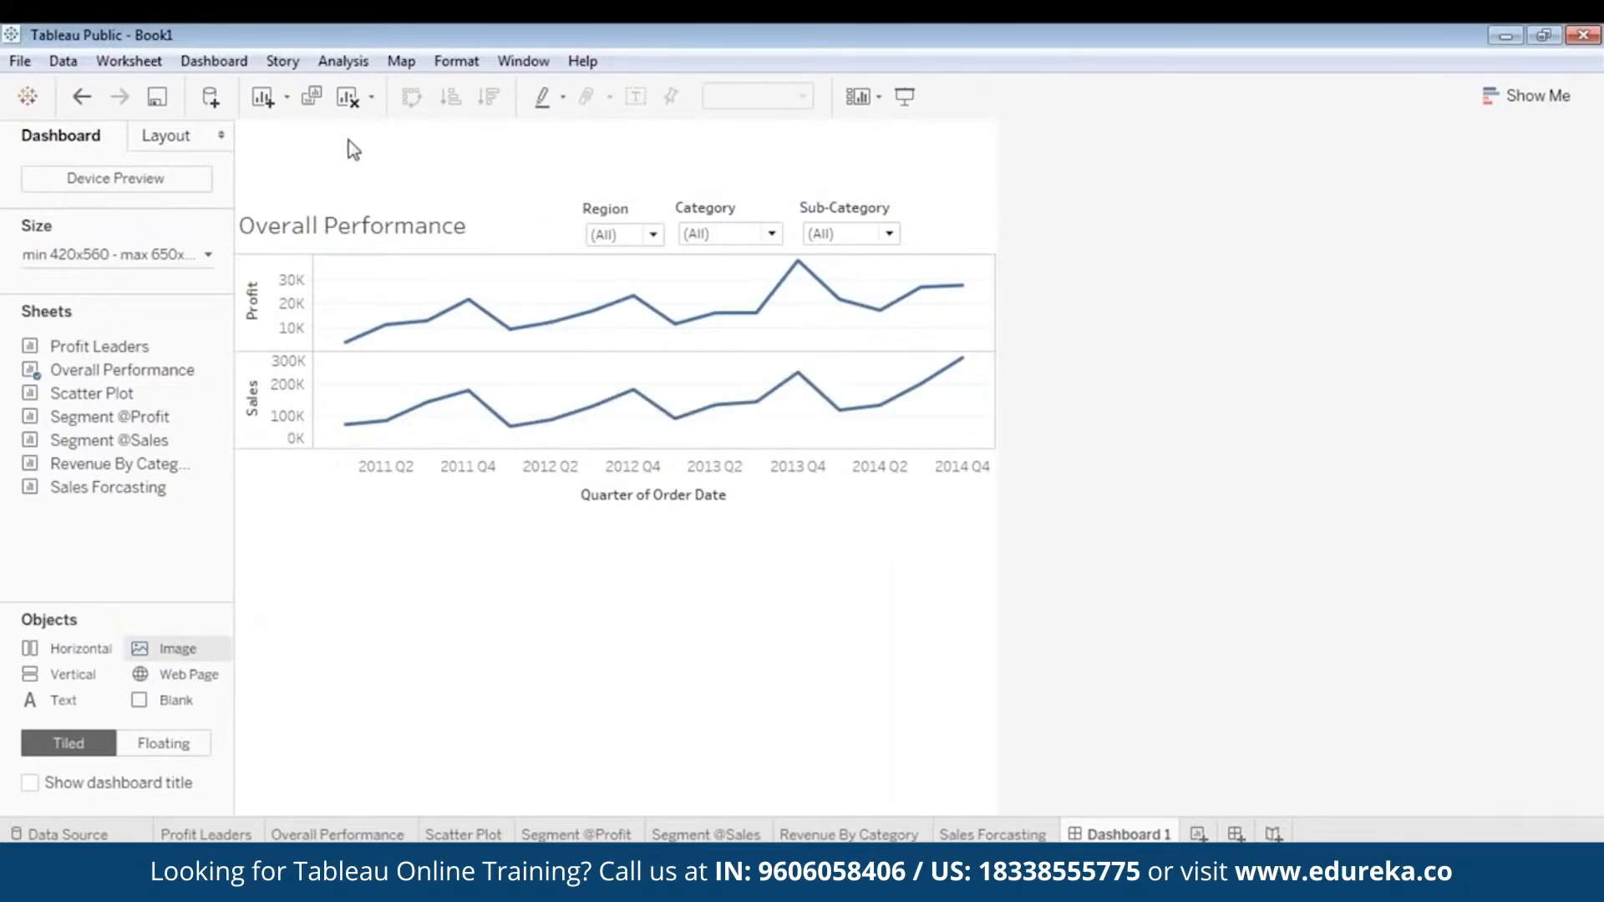
double_click(179, 651)
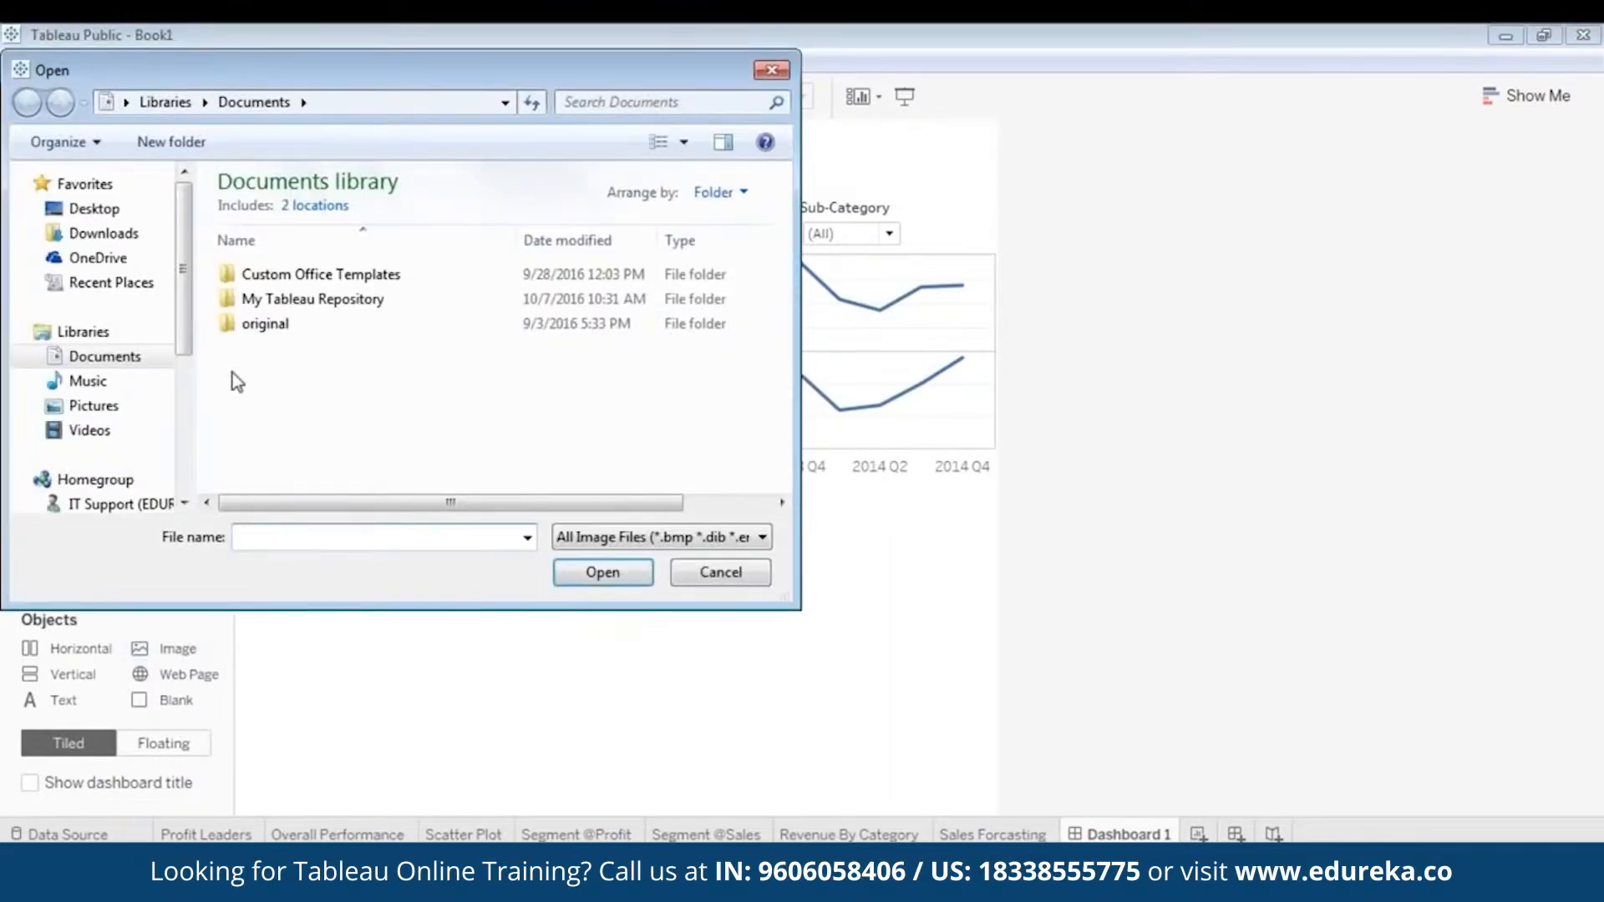
scroll(100, 335, down, 3)
click(154, 396)
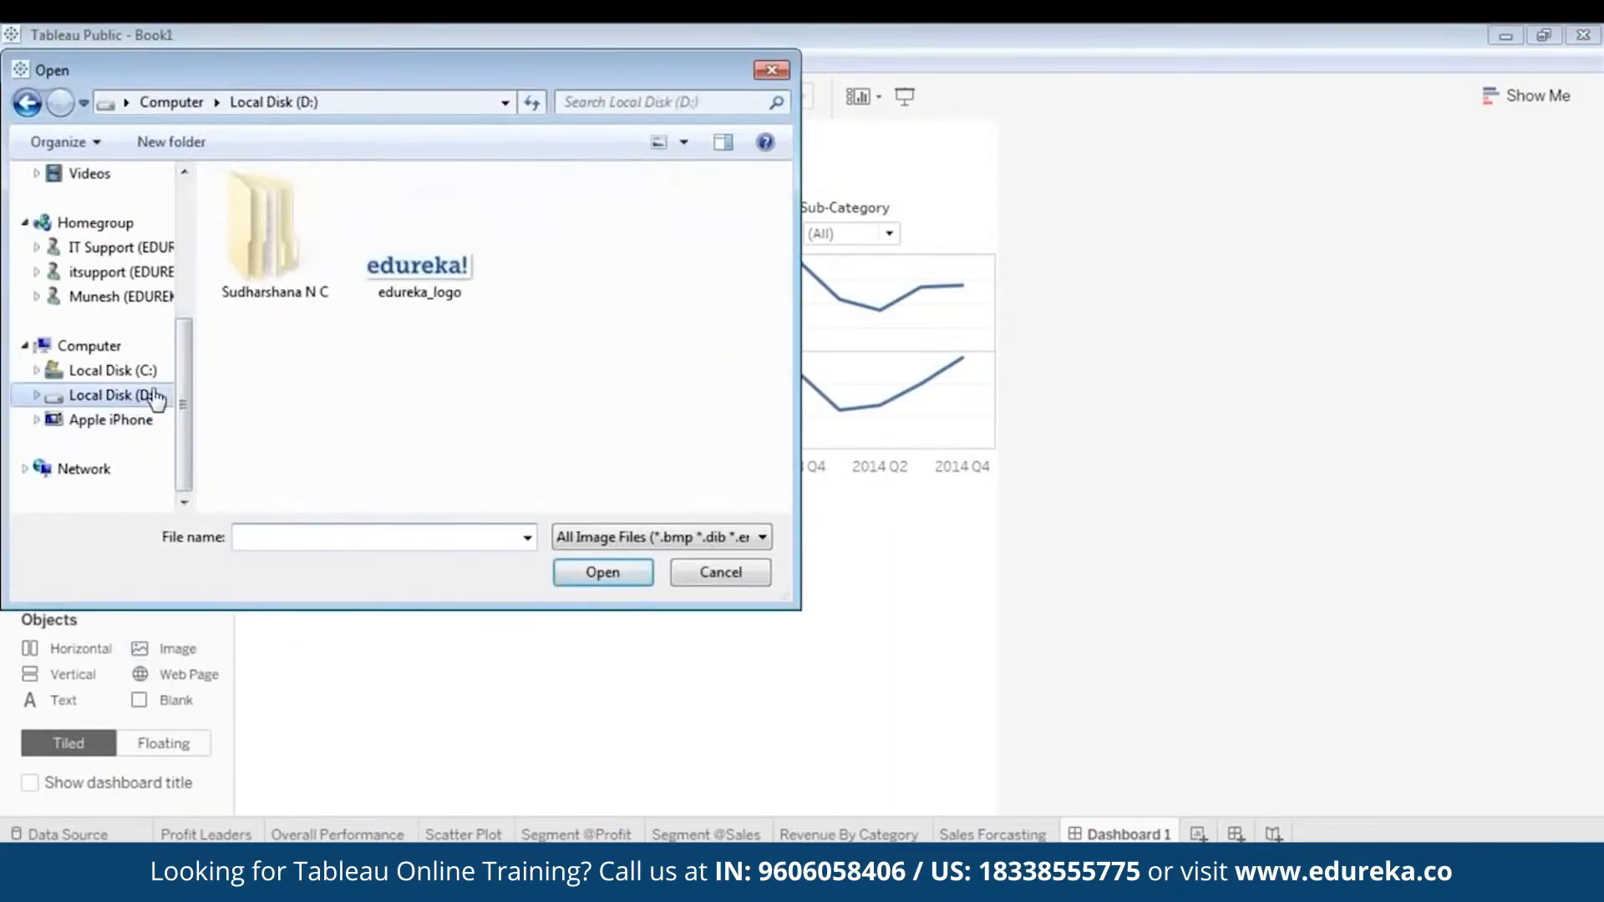
click(415, 284)
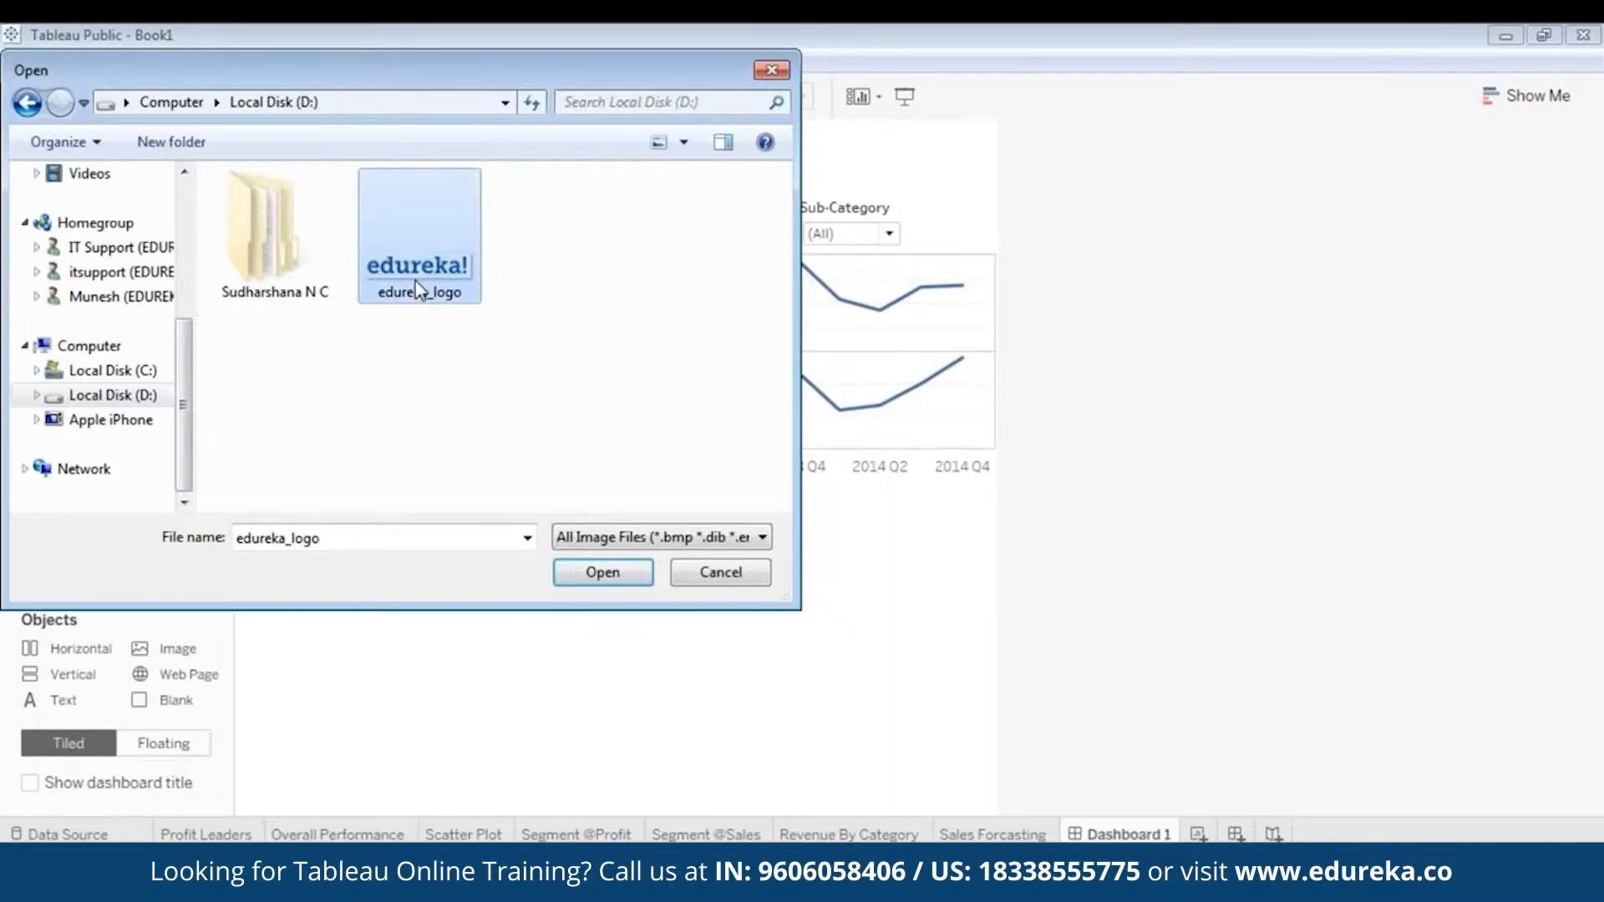
double_click(418, 288)
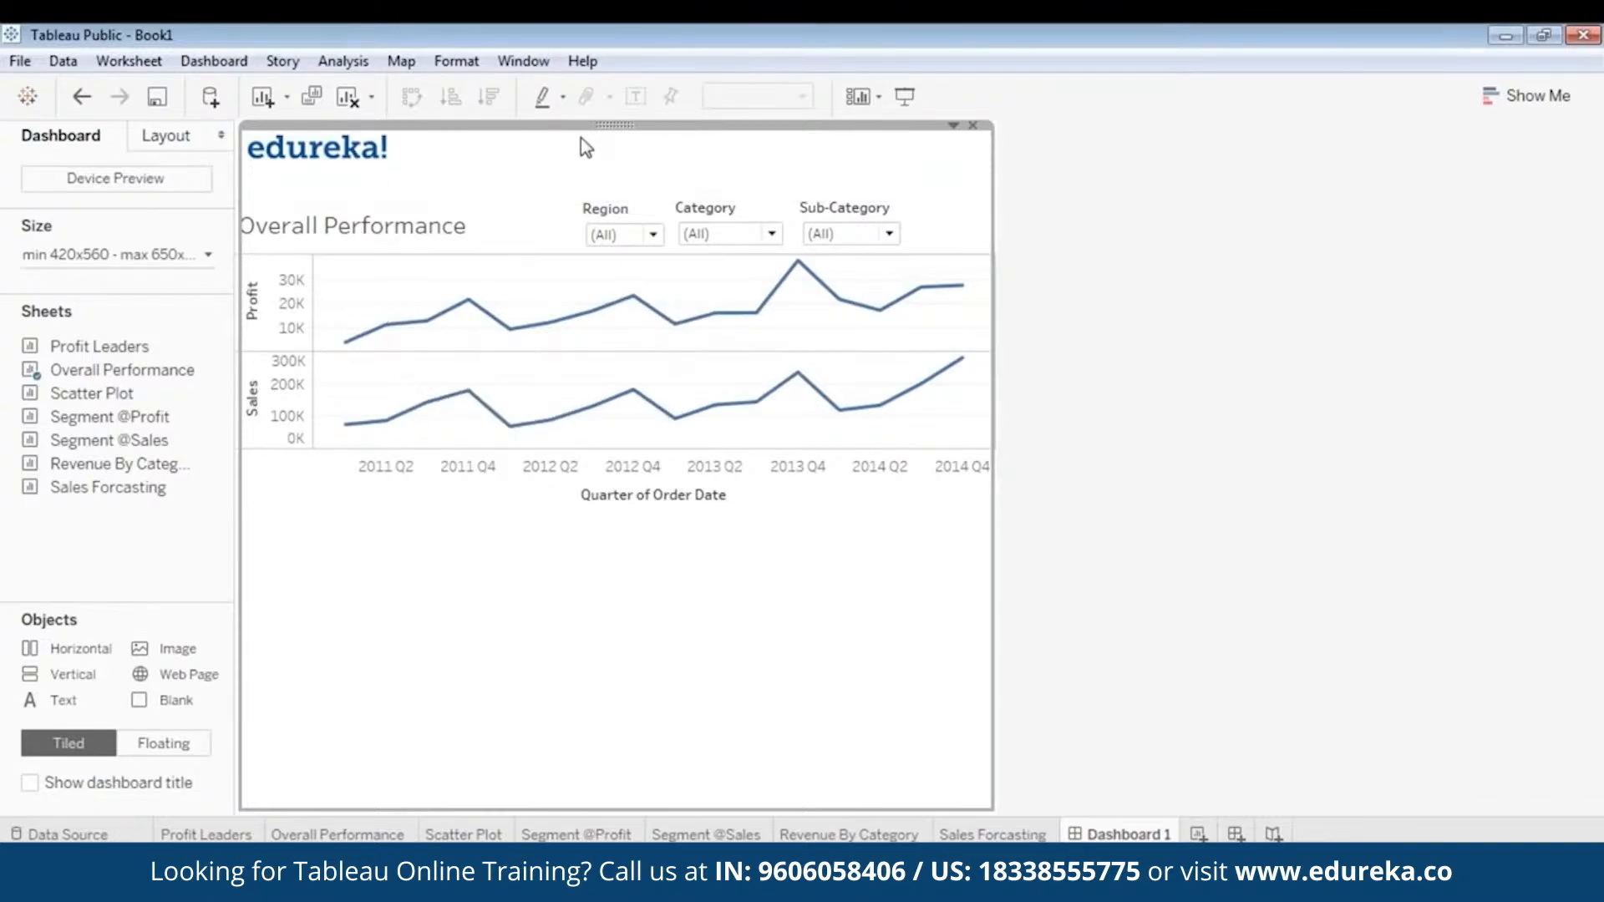
- Make the logo image floating, enlarge it slightly and place it in the upper-left corner above the Overall Performance title
right_click(613, 135)
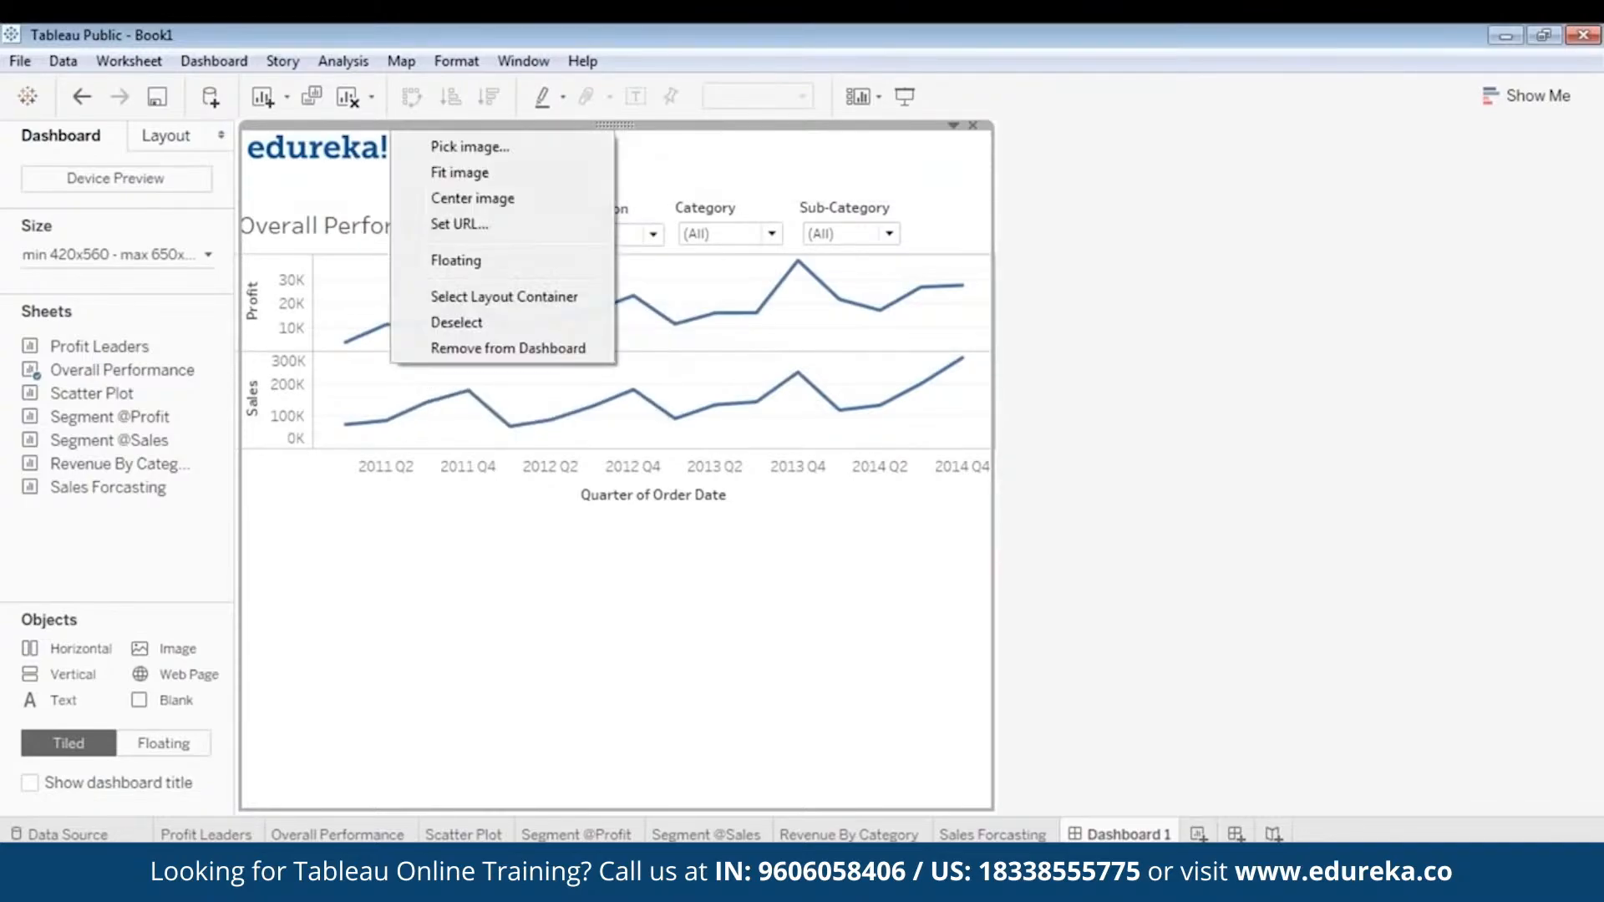
click(524, 260)
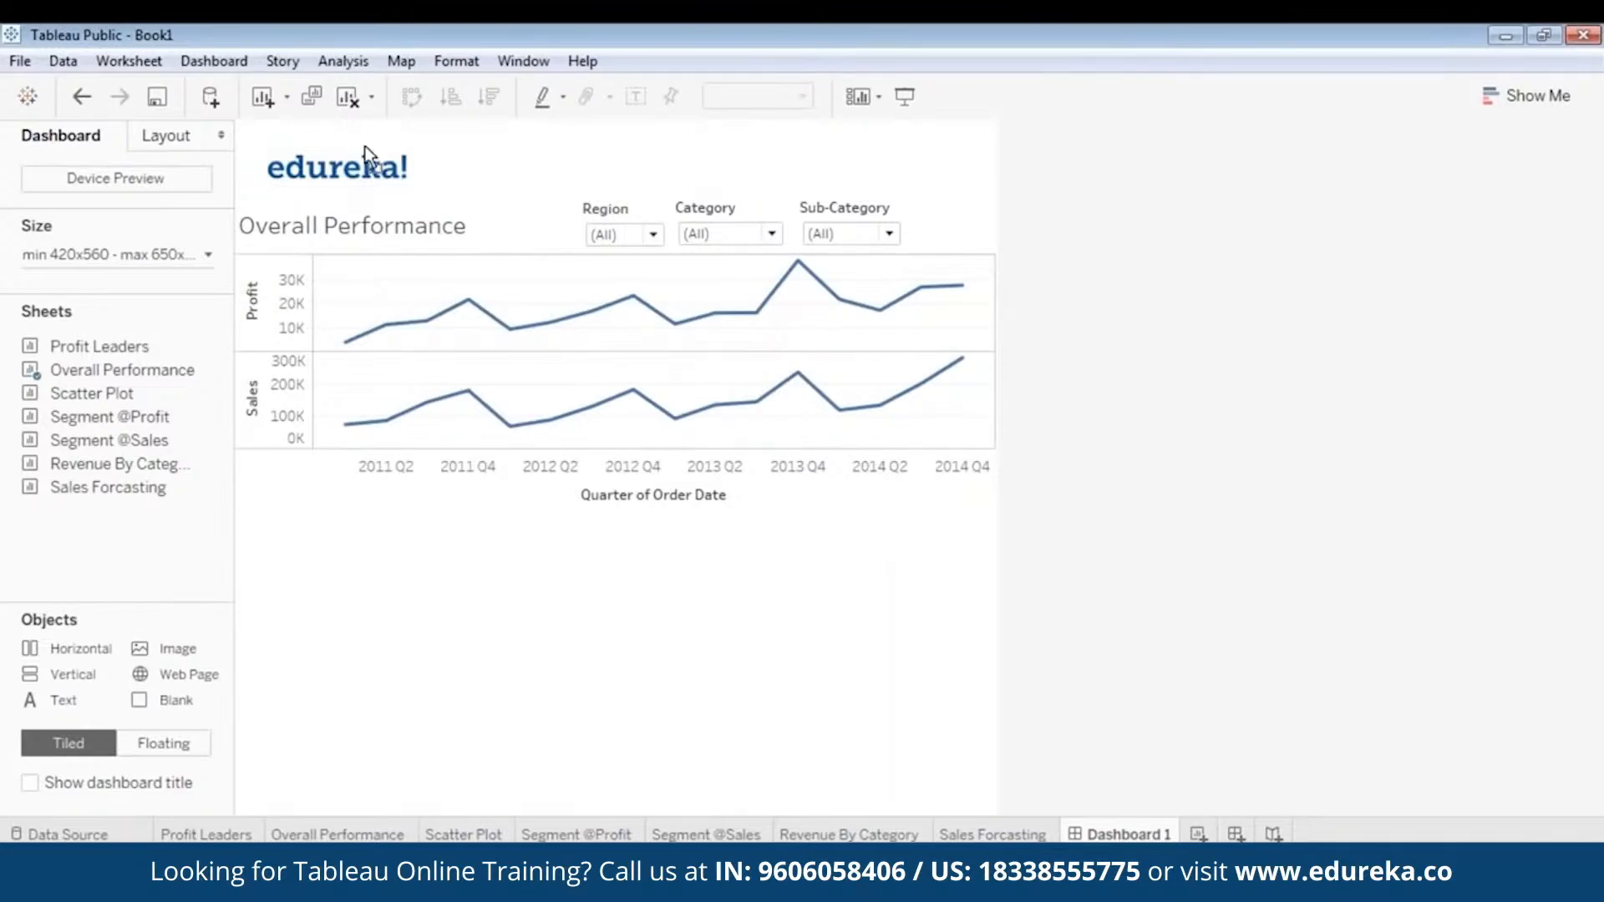
drag(368, 155, 598, 137)
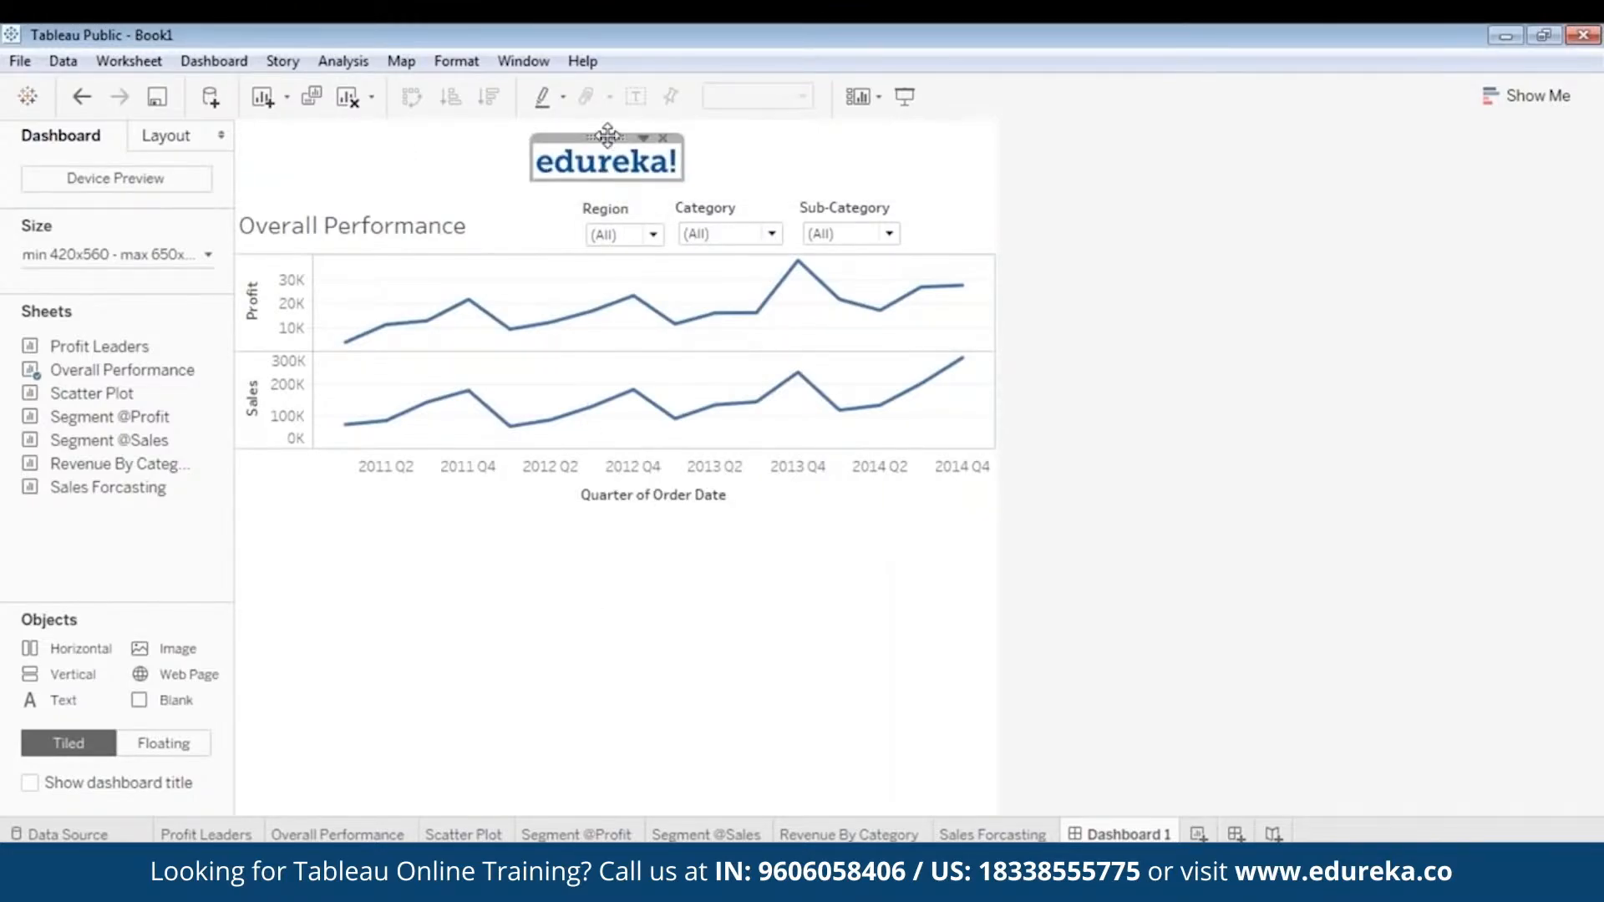
drag(607, 137, 402, 178)
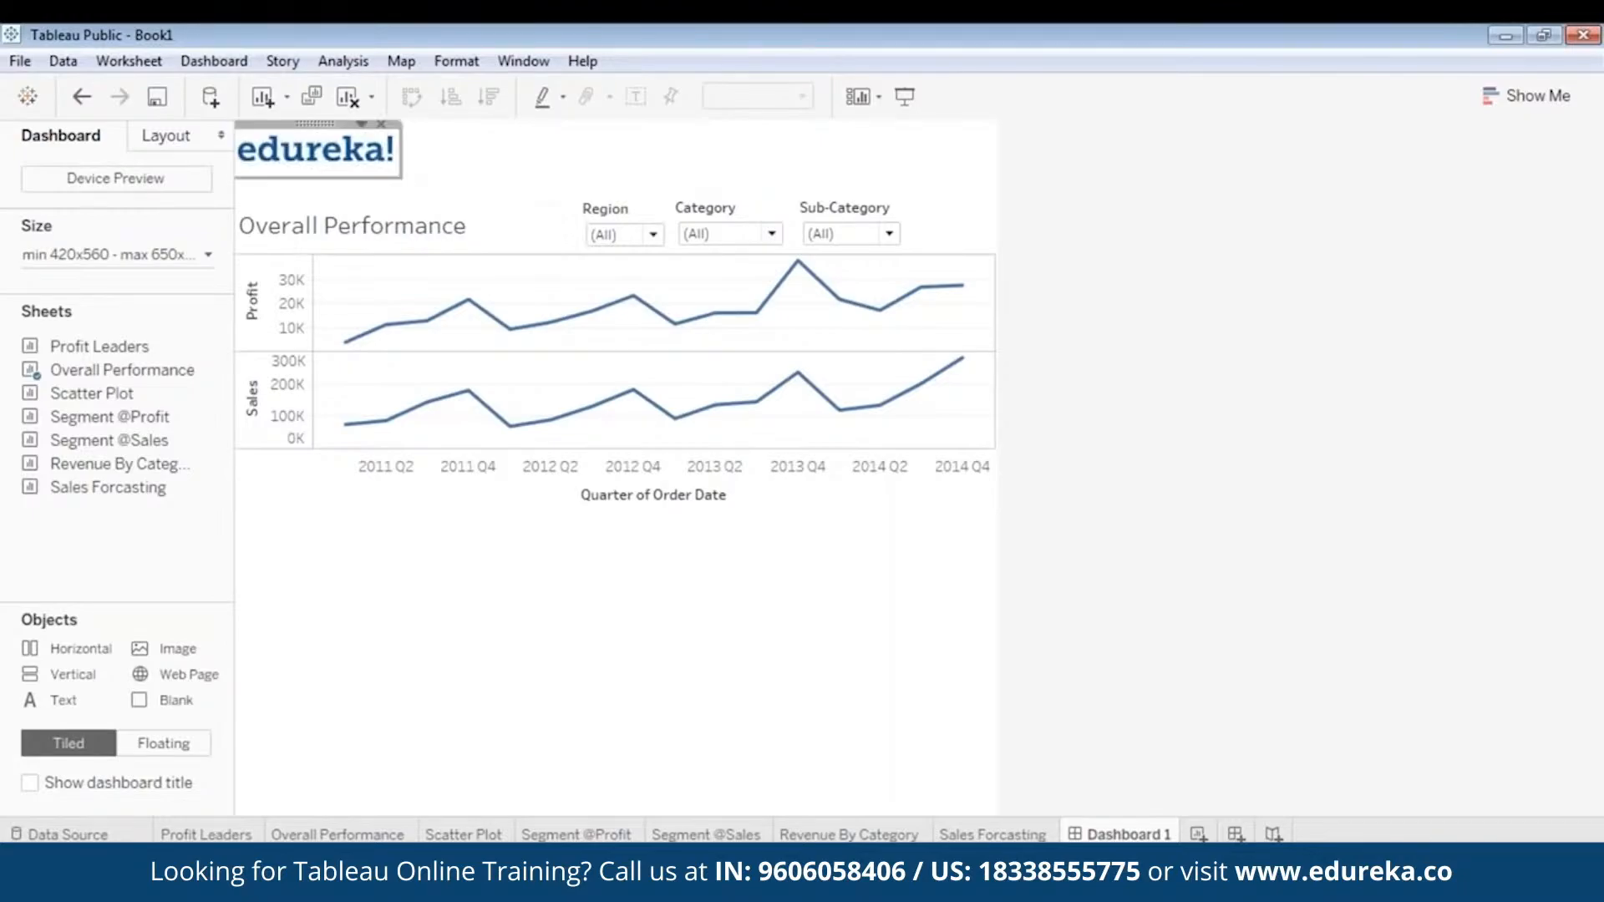
drag(316, 124, 326, 127)
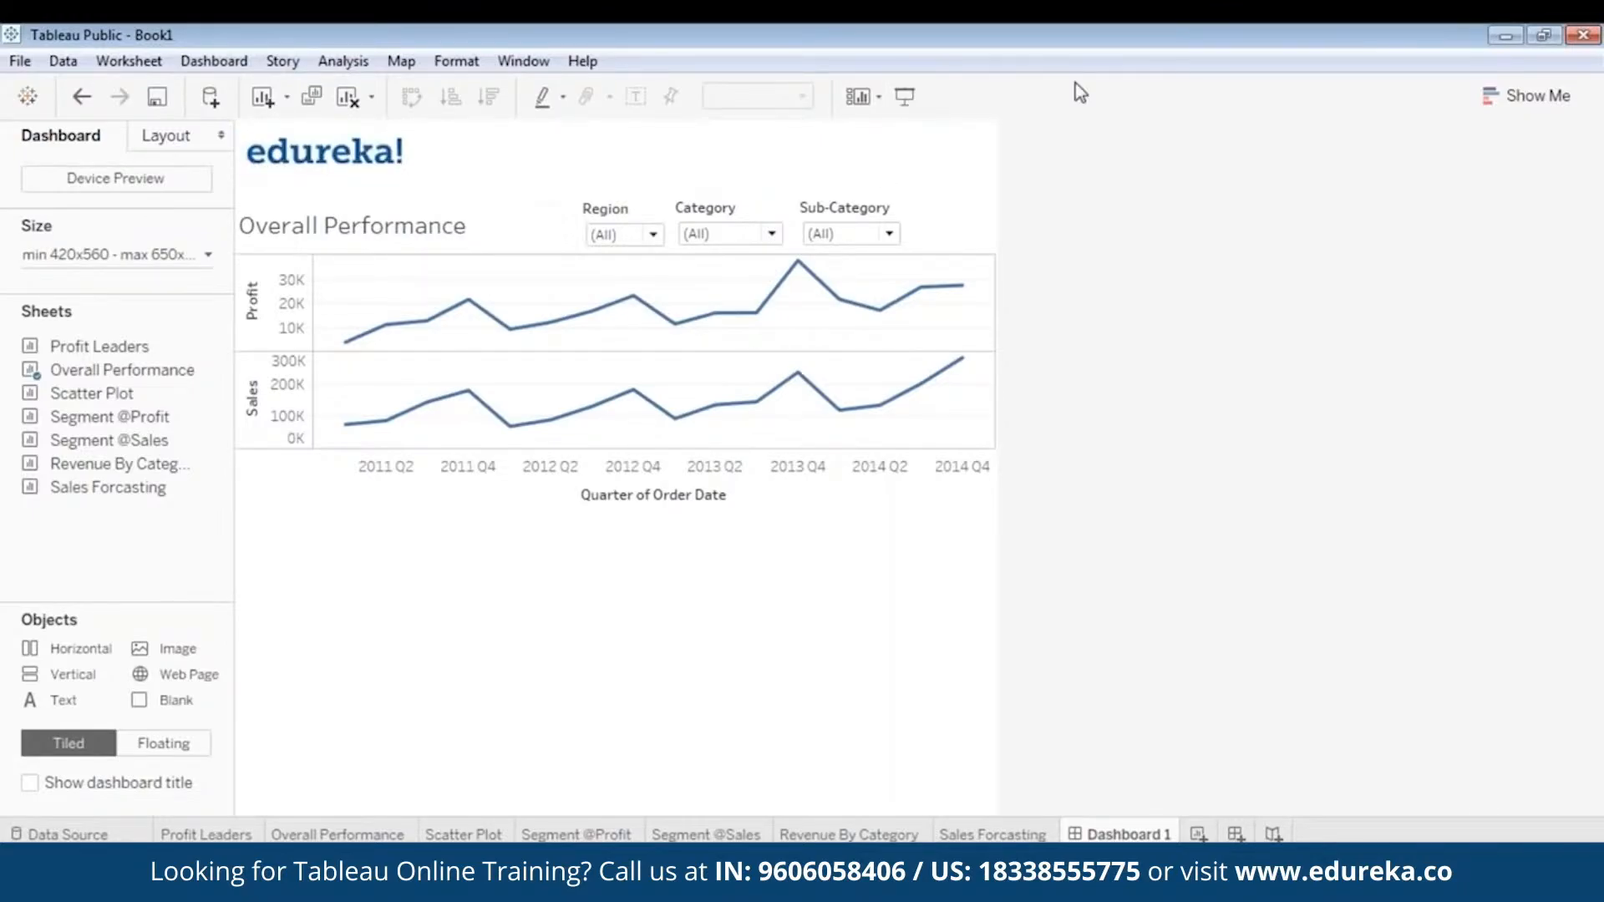
- Preview the dashboard in presentation mode and nudge the Region, Category and Sub-Category filters slightly upward
click(905, 96)
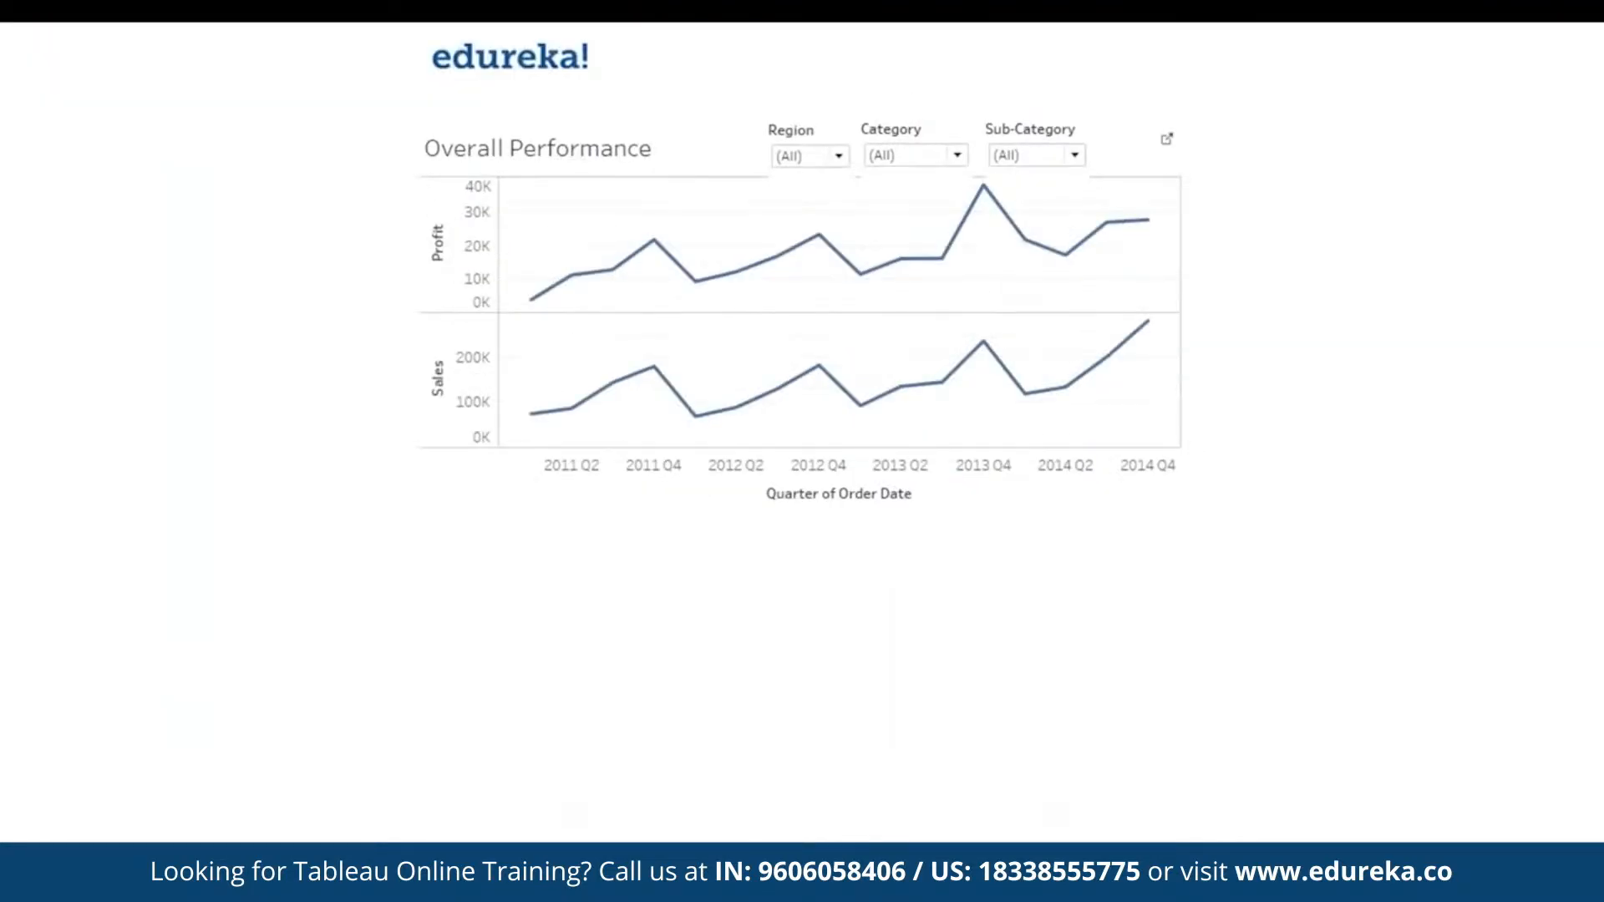
mouse_move(750, 278)
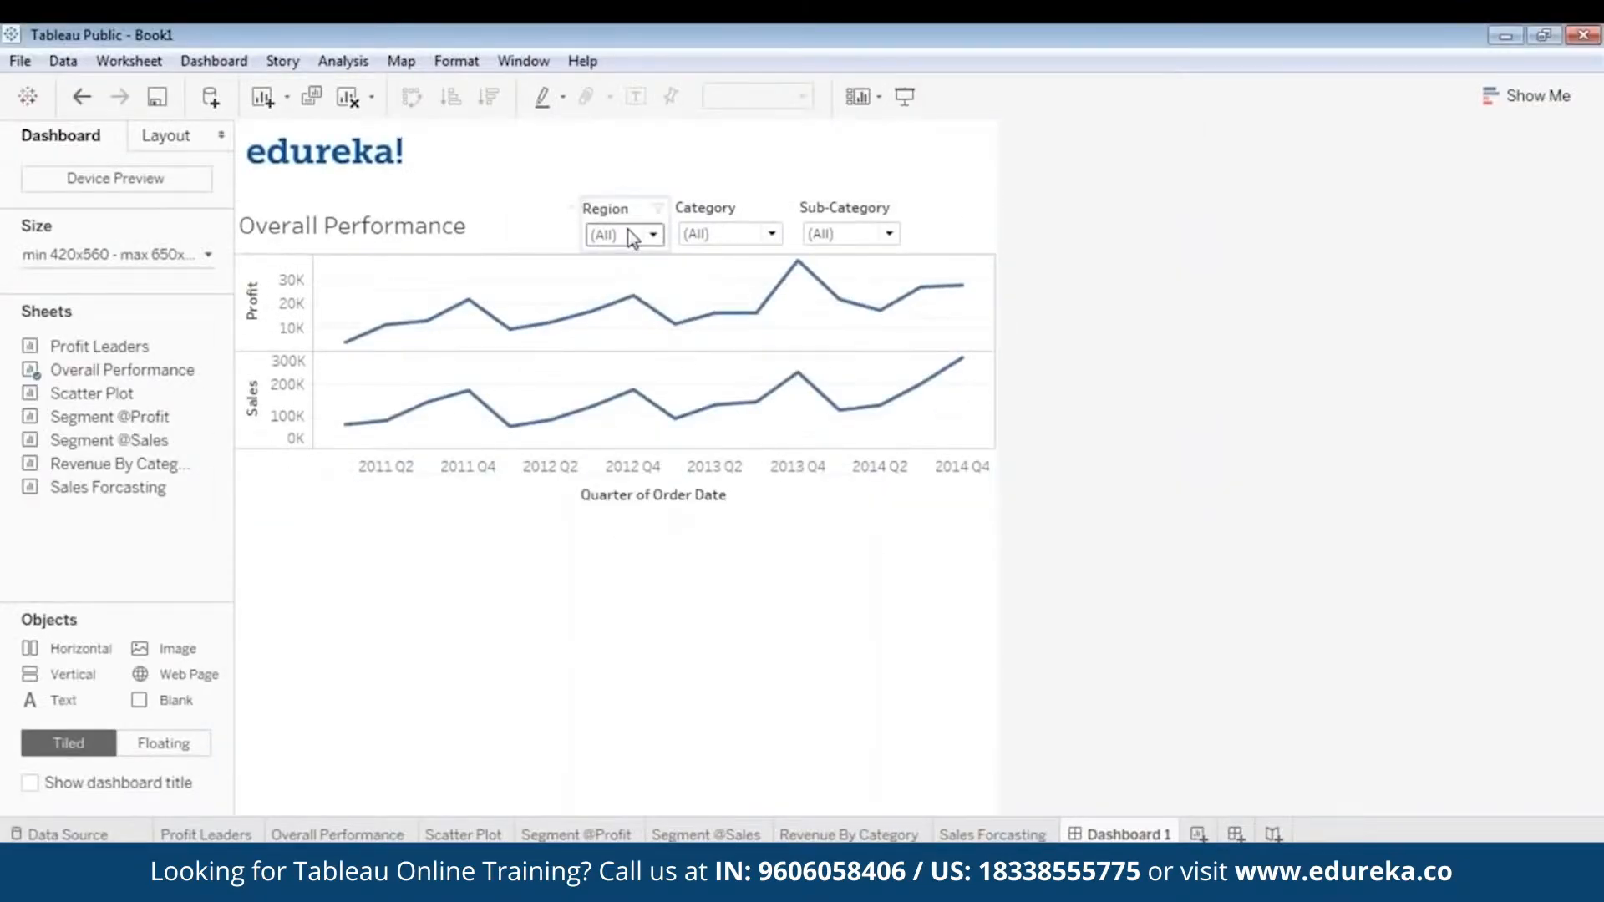
click(636, 230)
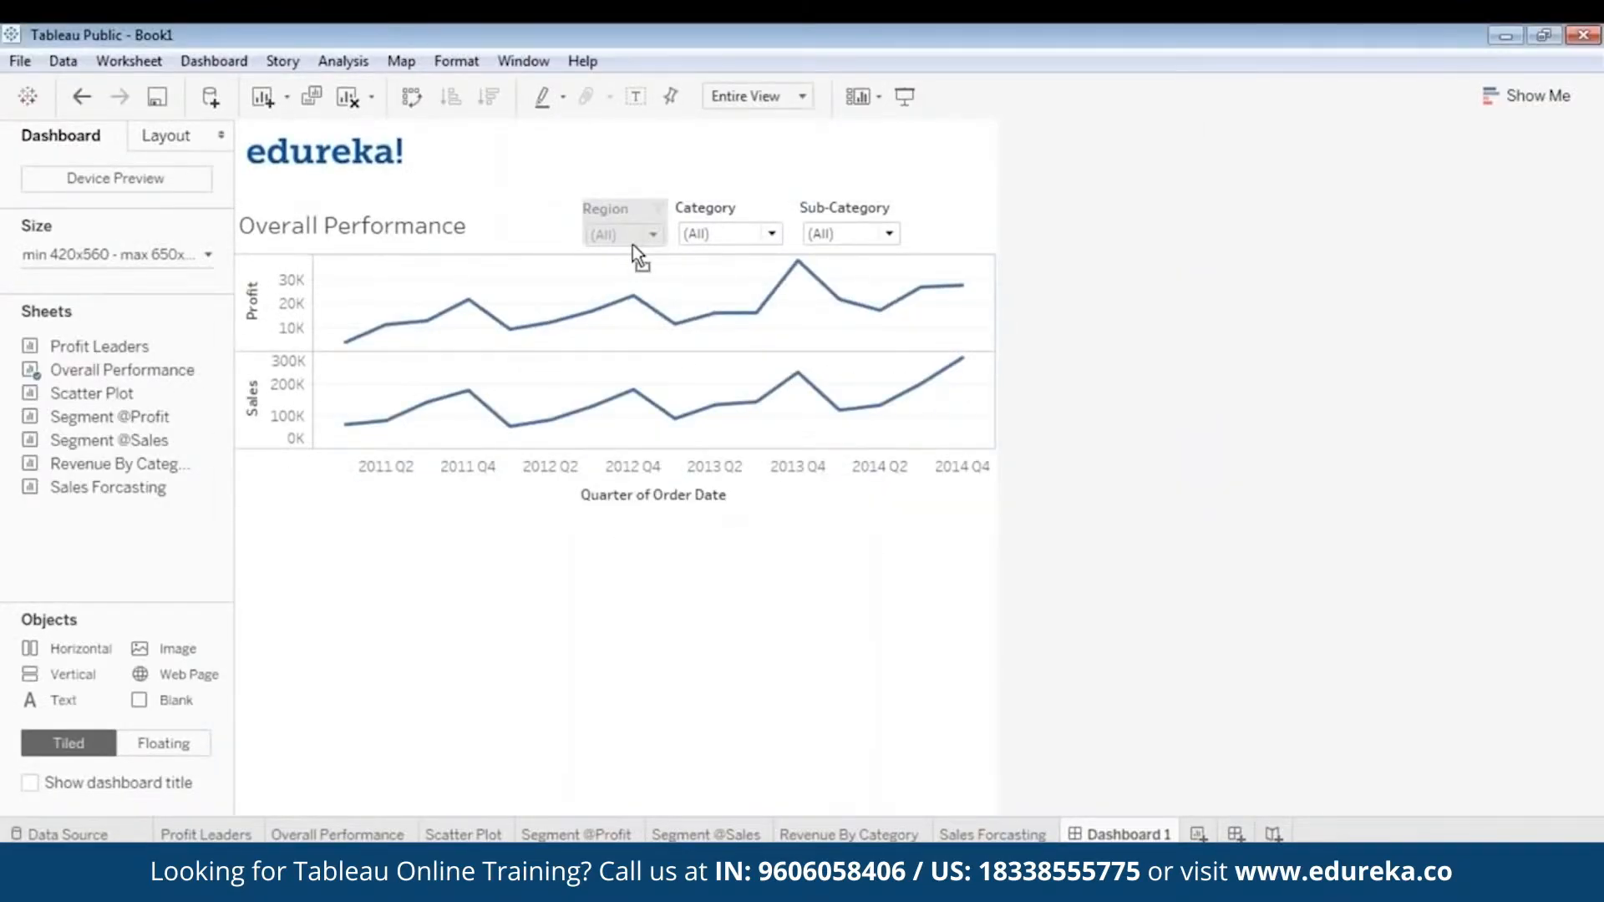
click(739, 234)
click(747, 237)
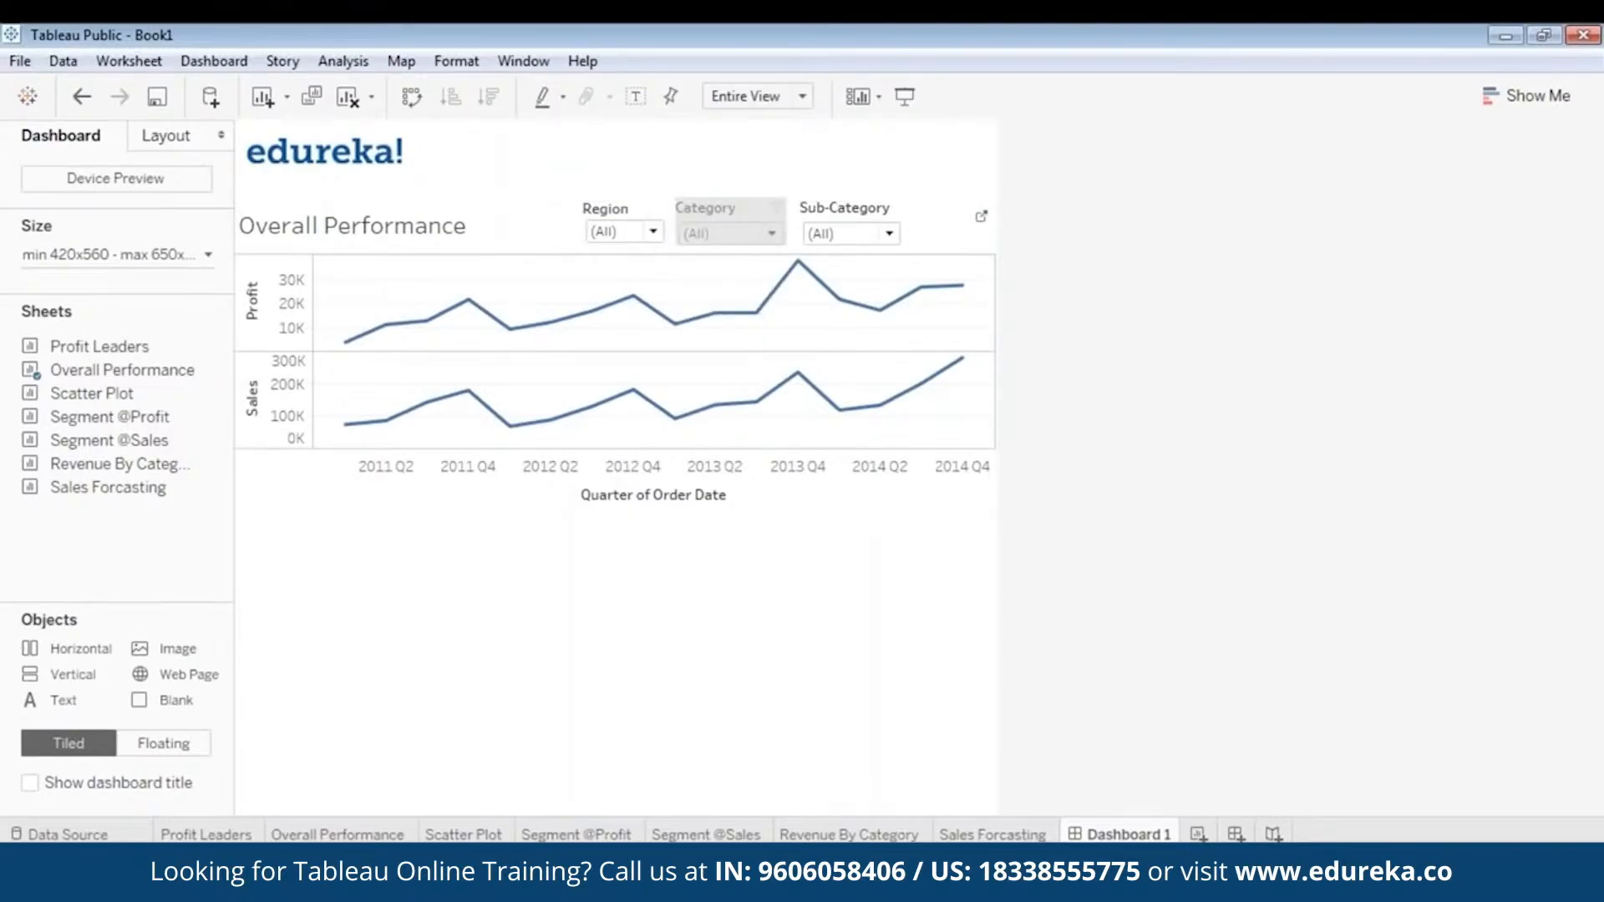
click(868, 209)
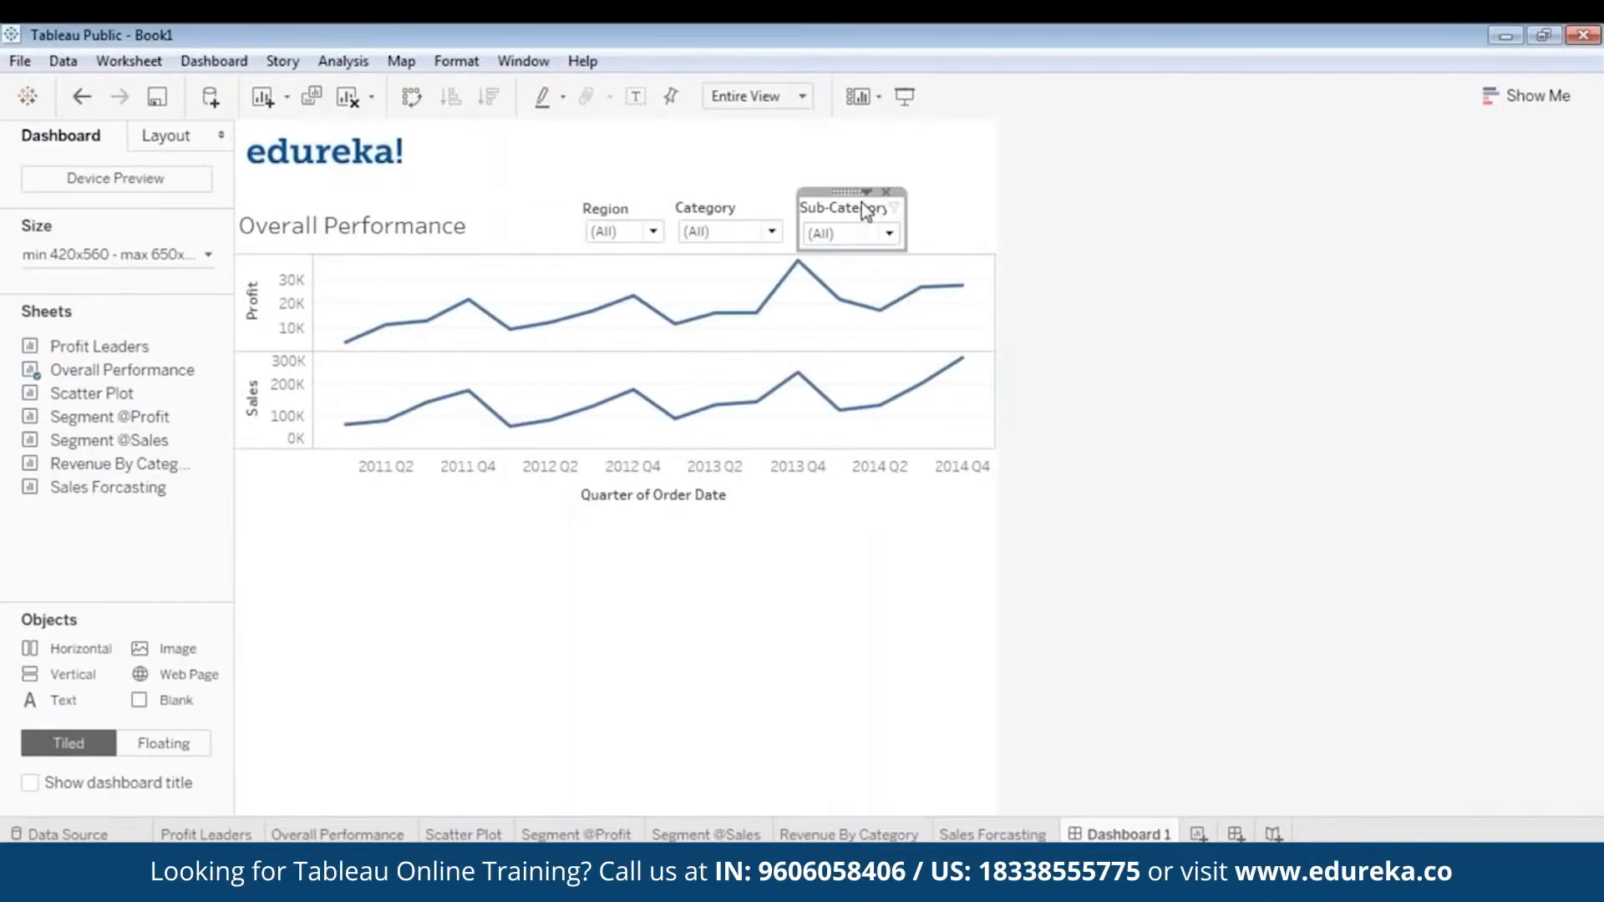
drag(852, 249, 854, 243)
click(905, 98)
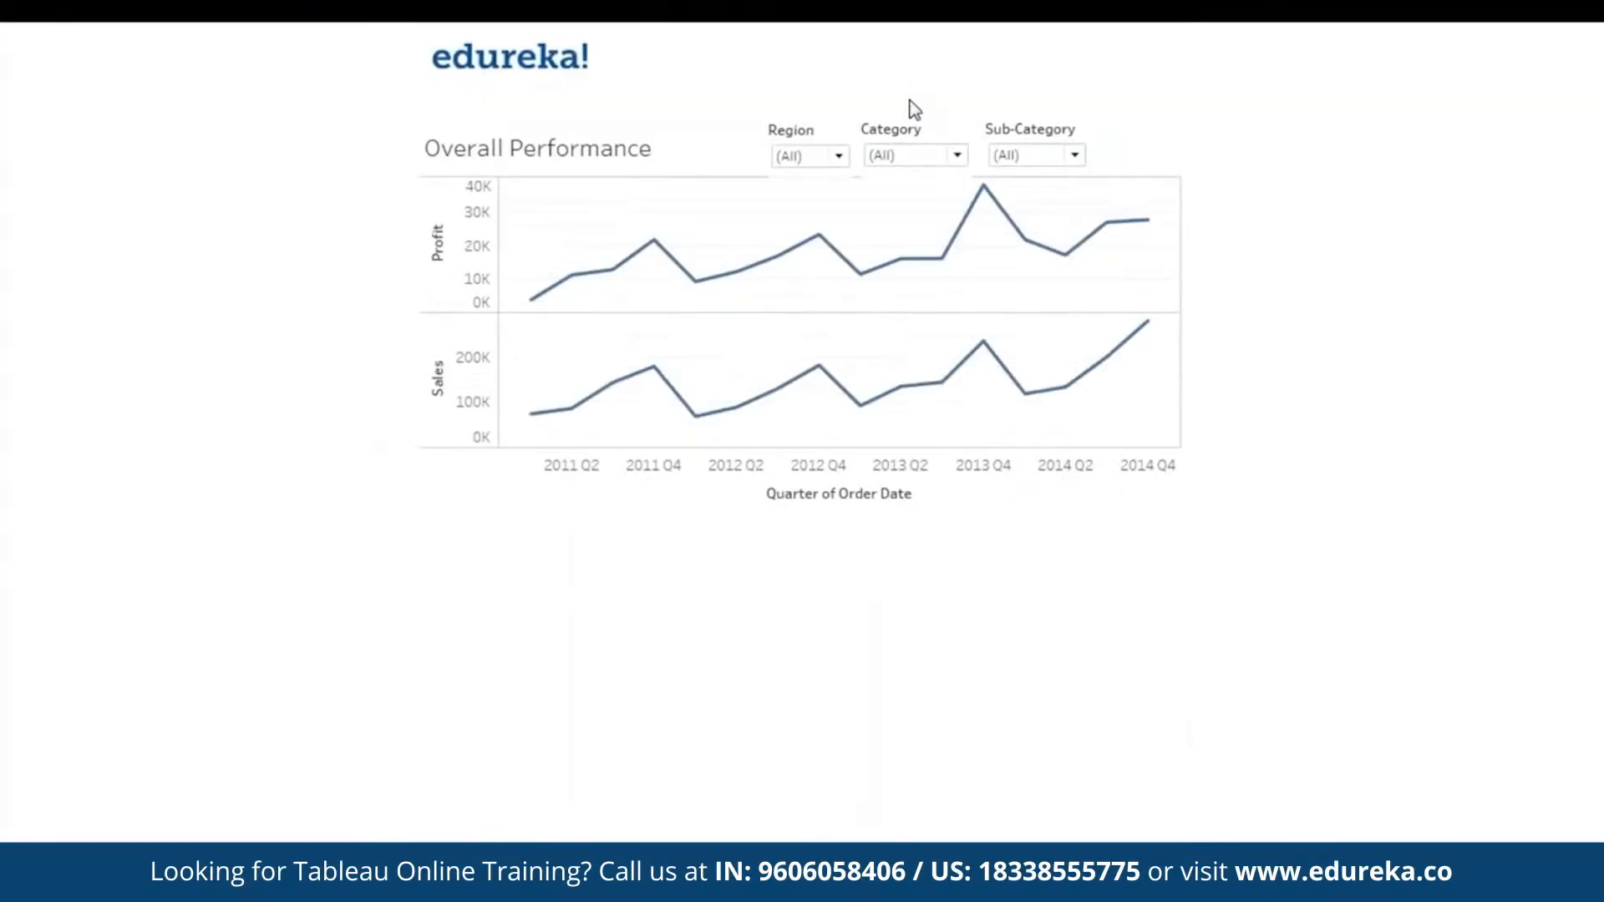
key(Escape)
- Raise the Category, Region and Sub-Category filters clear of the Overall Performance chart and check the layout in presentation mode
click(727, 208)
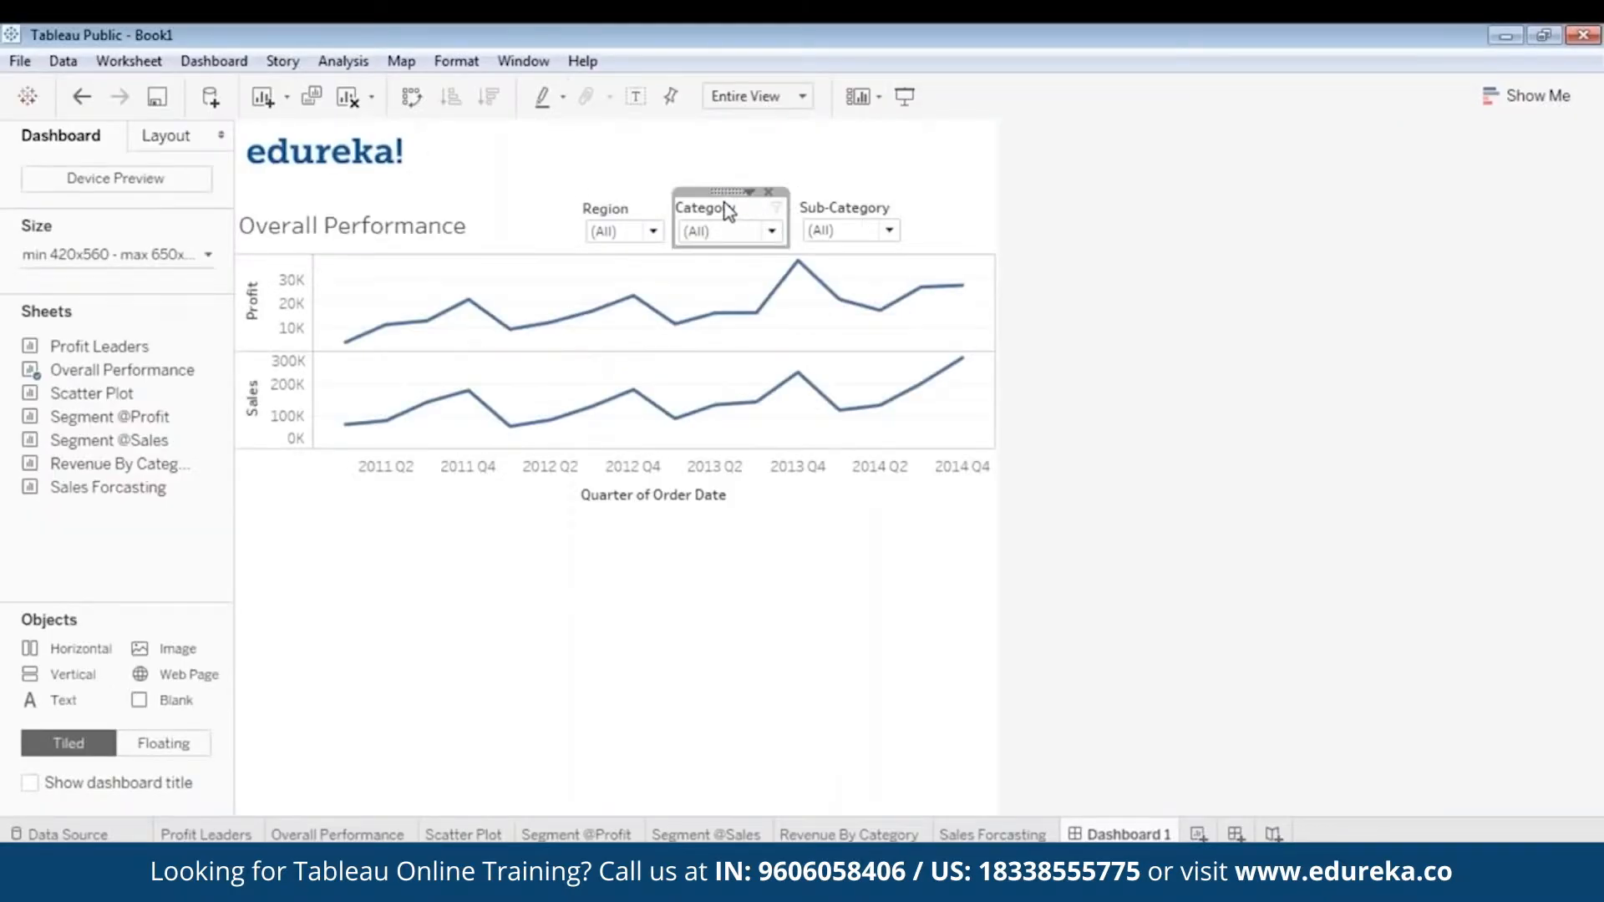
drag(727, 191, 731, 190)
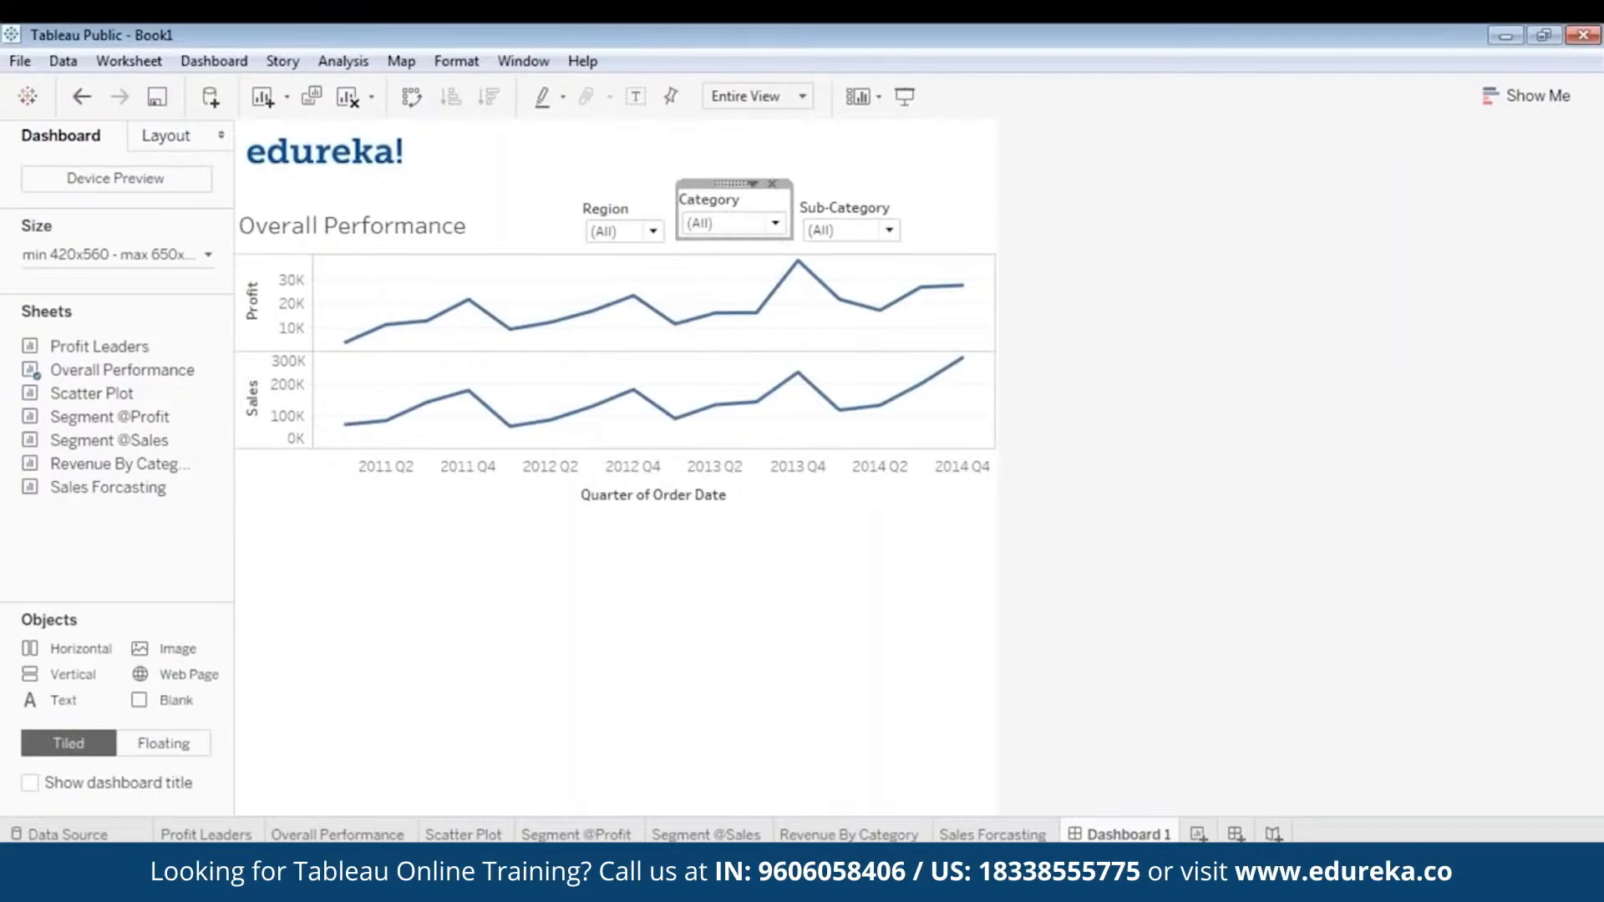
click(622, 213)
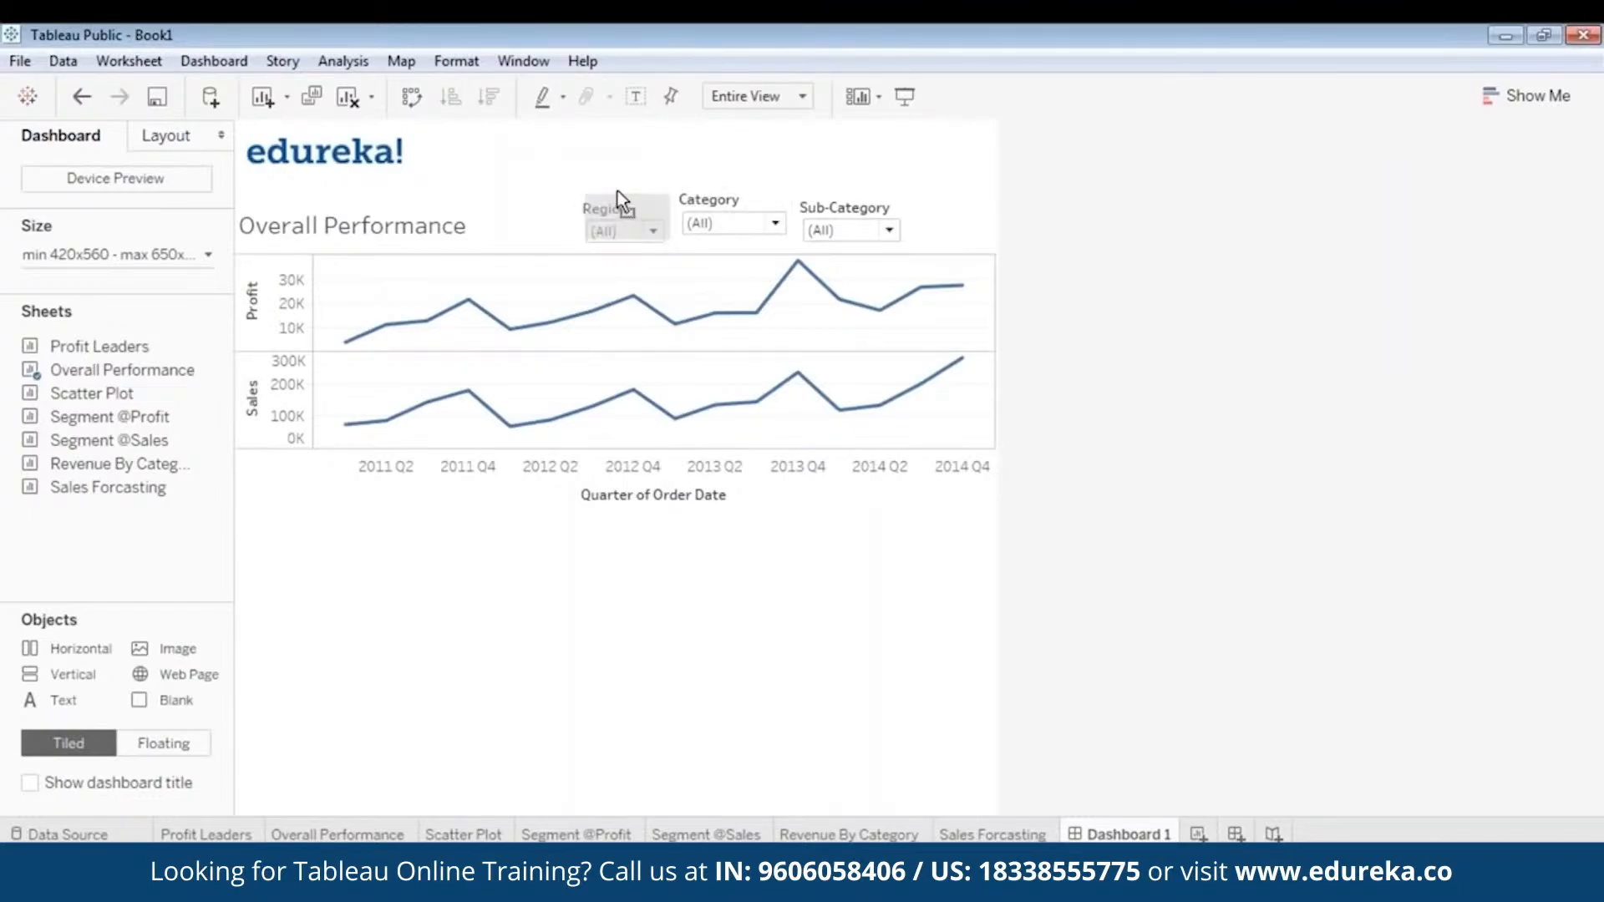
drag(618, 191, 618, 187)
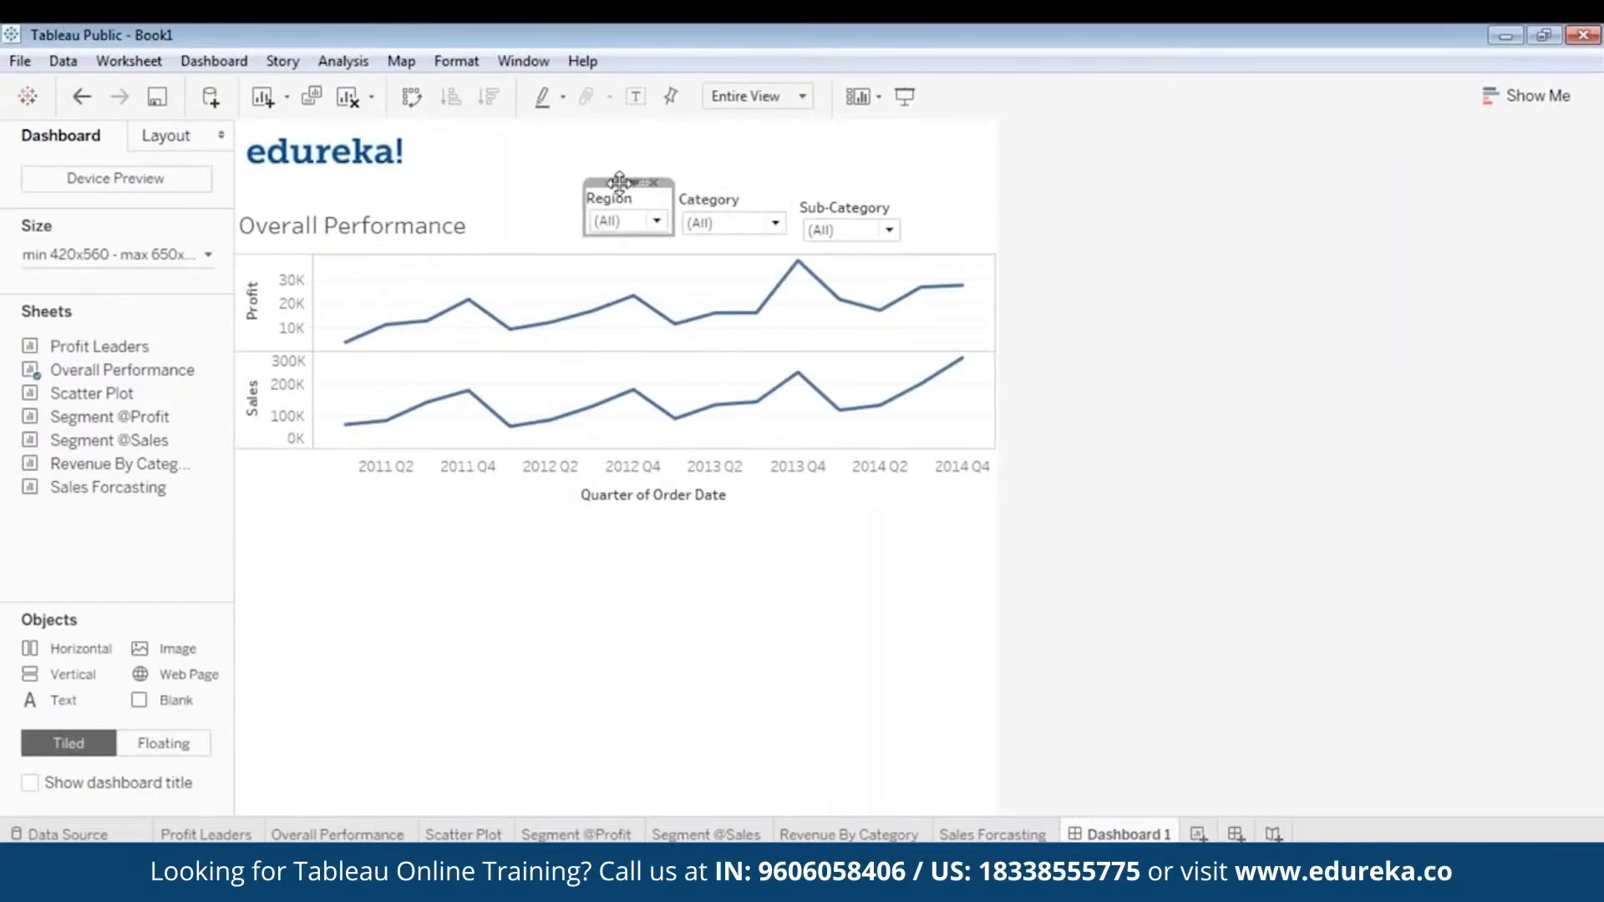
click(907, 95)
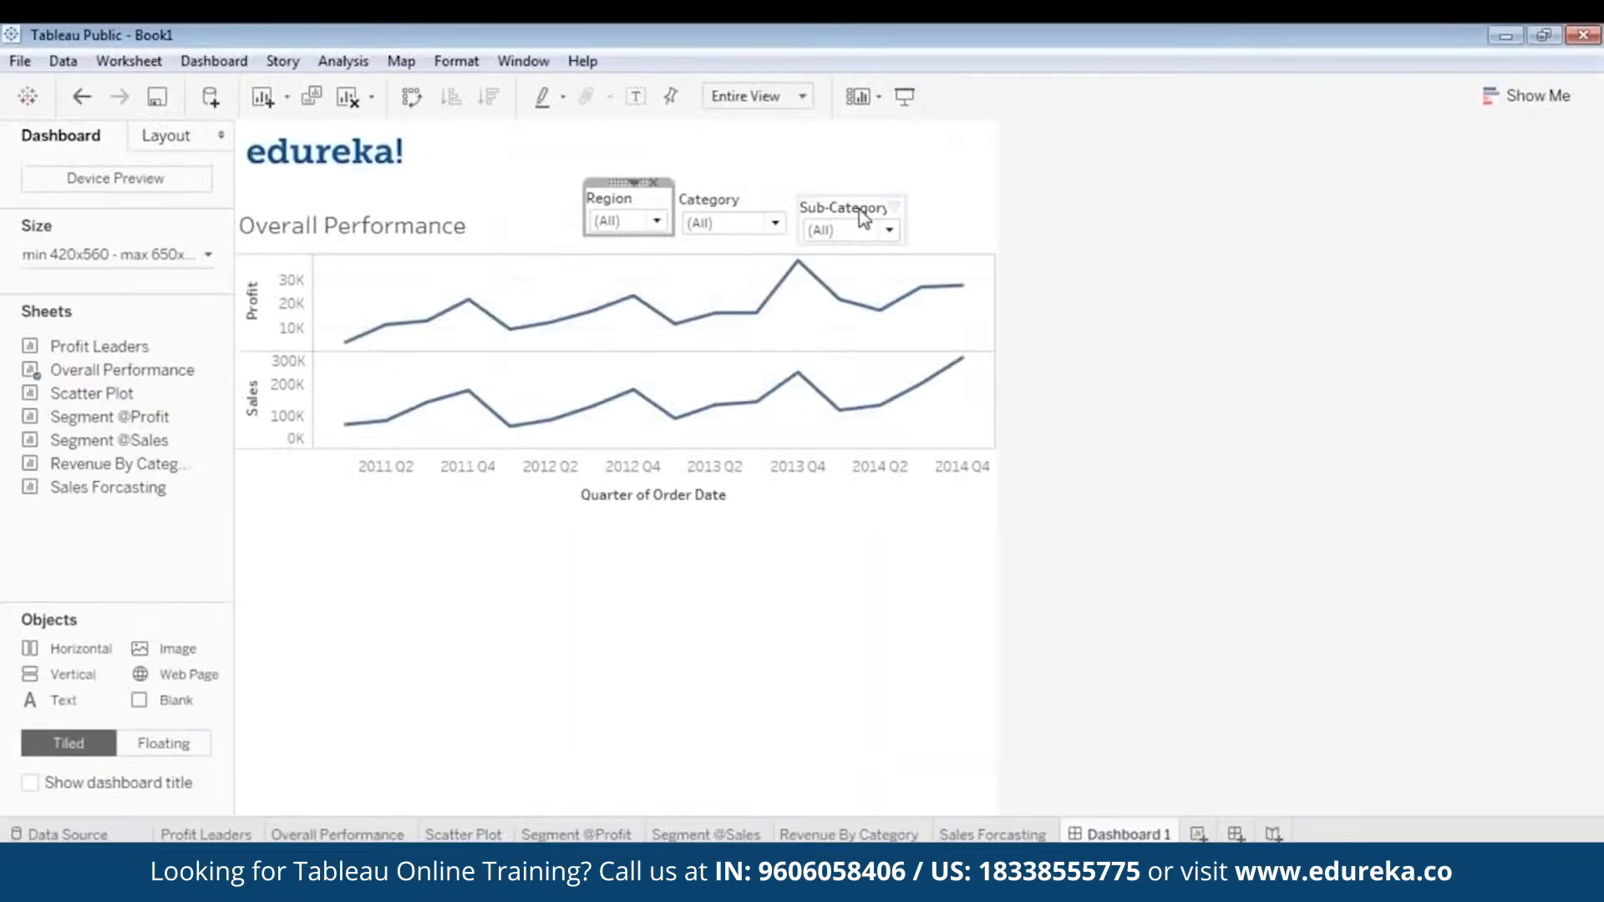
click(844, 205)
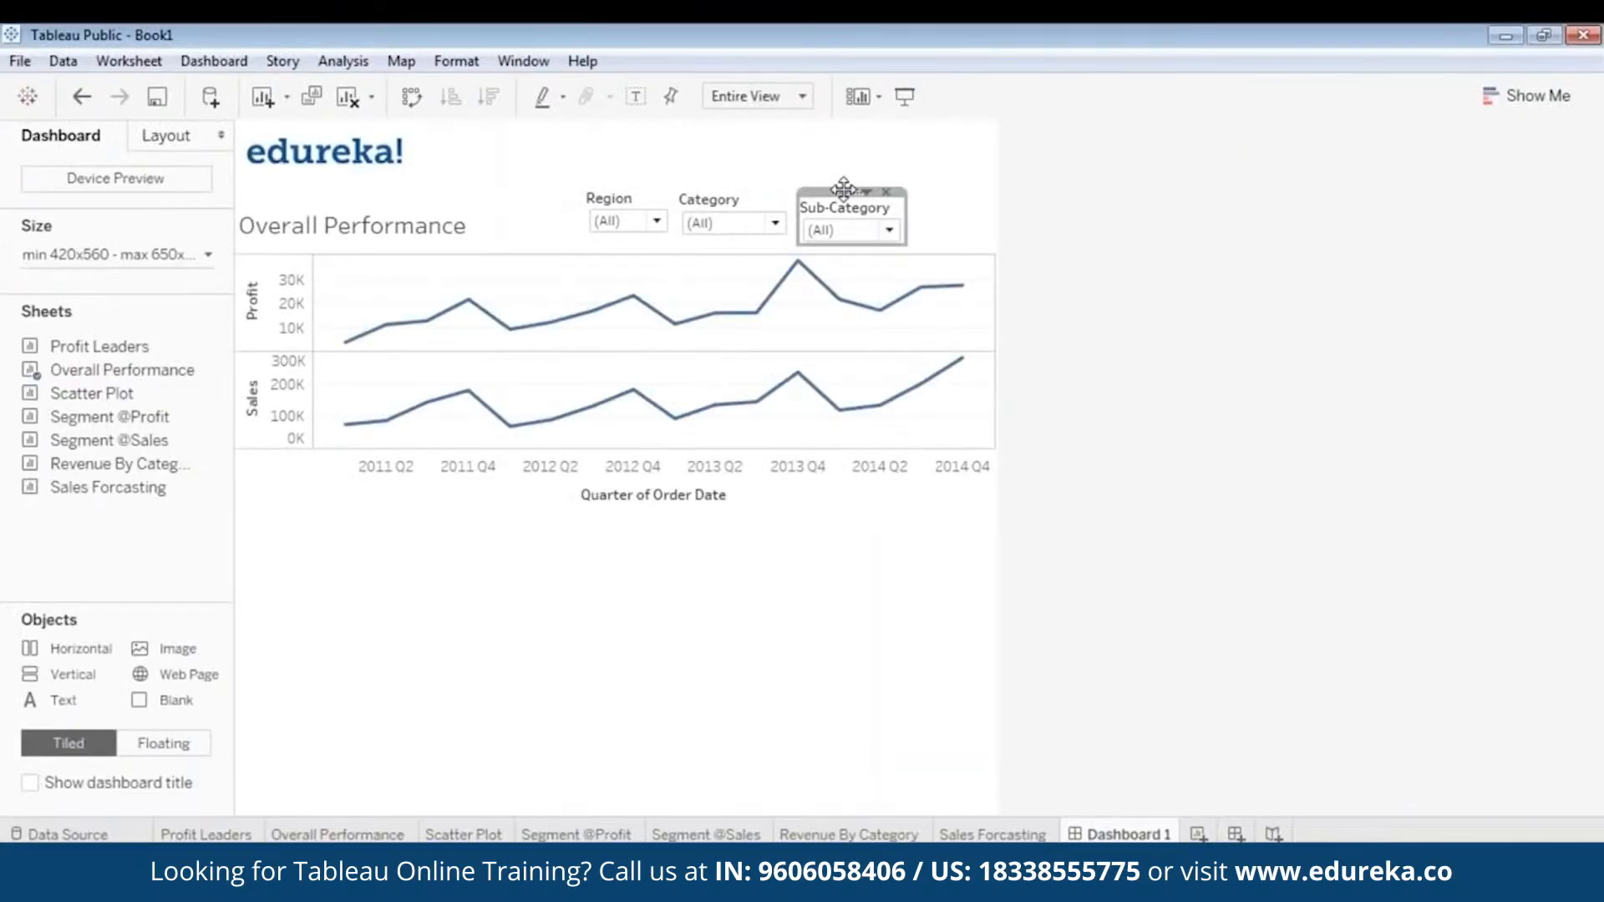
drag(843, 189, 844, 185)
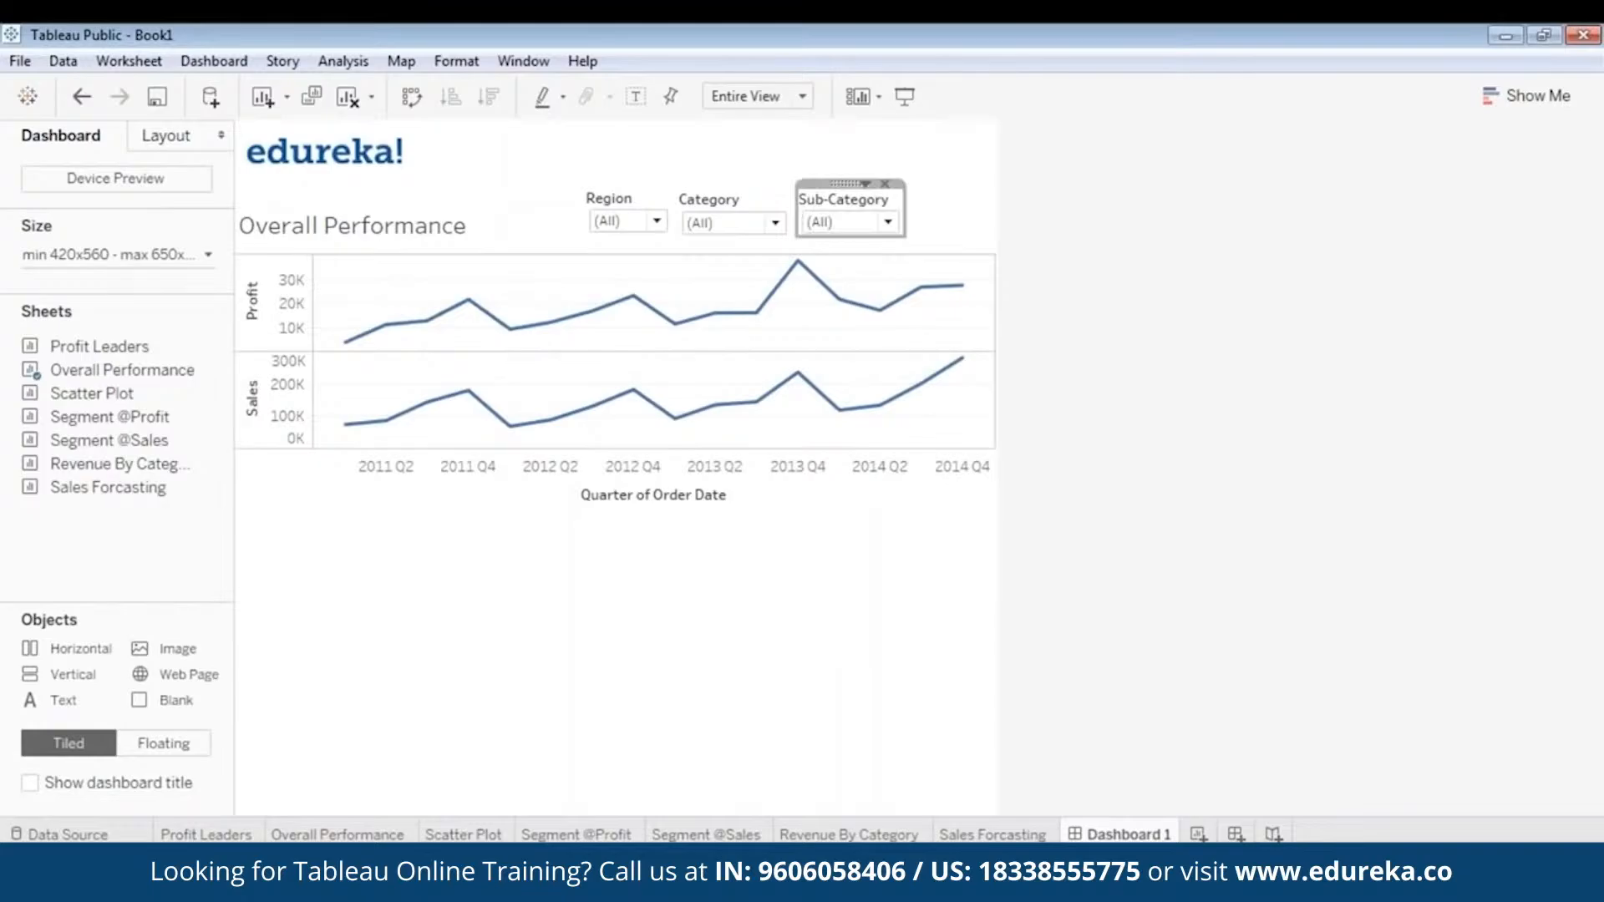
click(904, 96)
key(Escape)
- Add the Scatter Plot sheet to the dashboard, make it floating and place it below the Overall Performance chart
drag(109, 487, 300, 514)
mouse_move(167, 380)
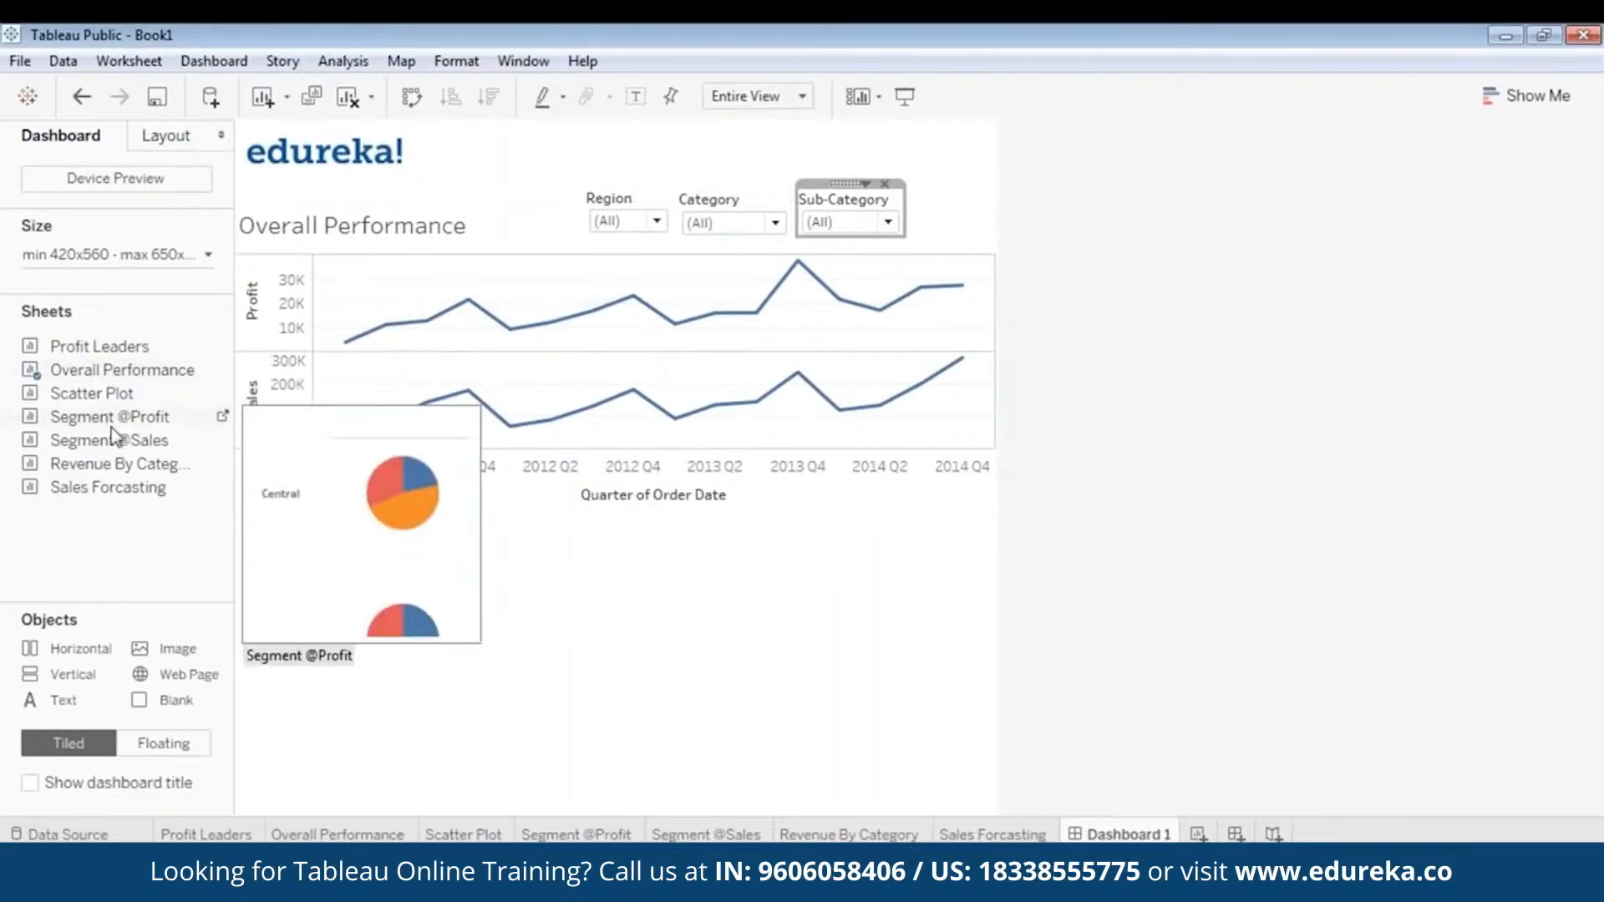
drag(96, 416, 461, 598)
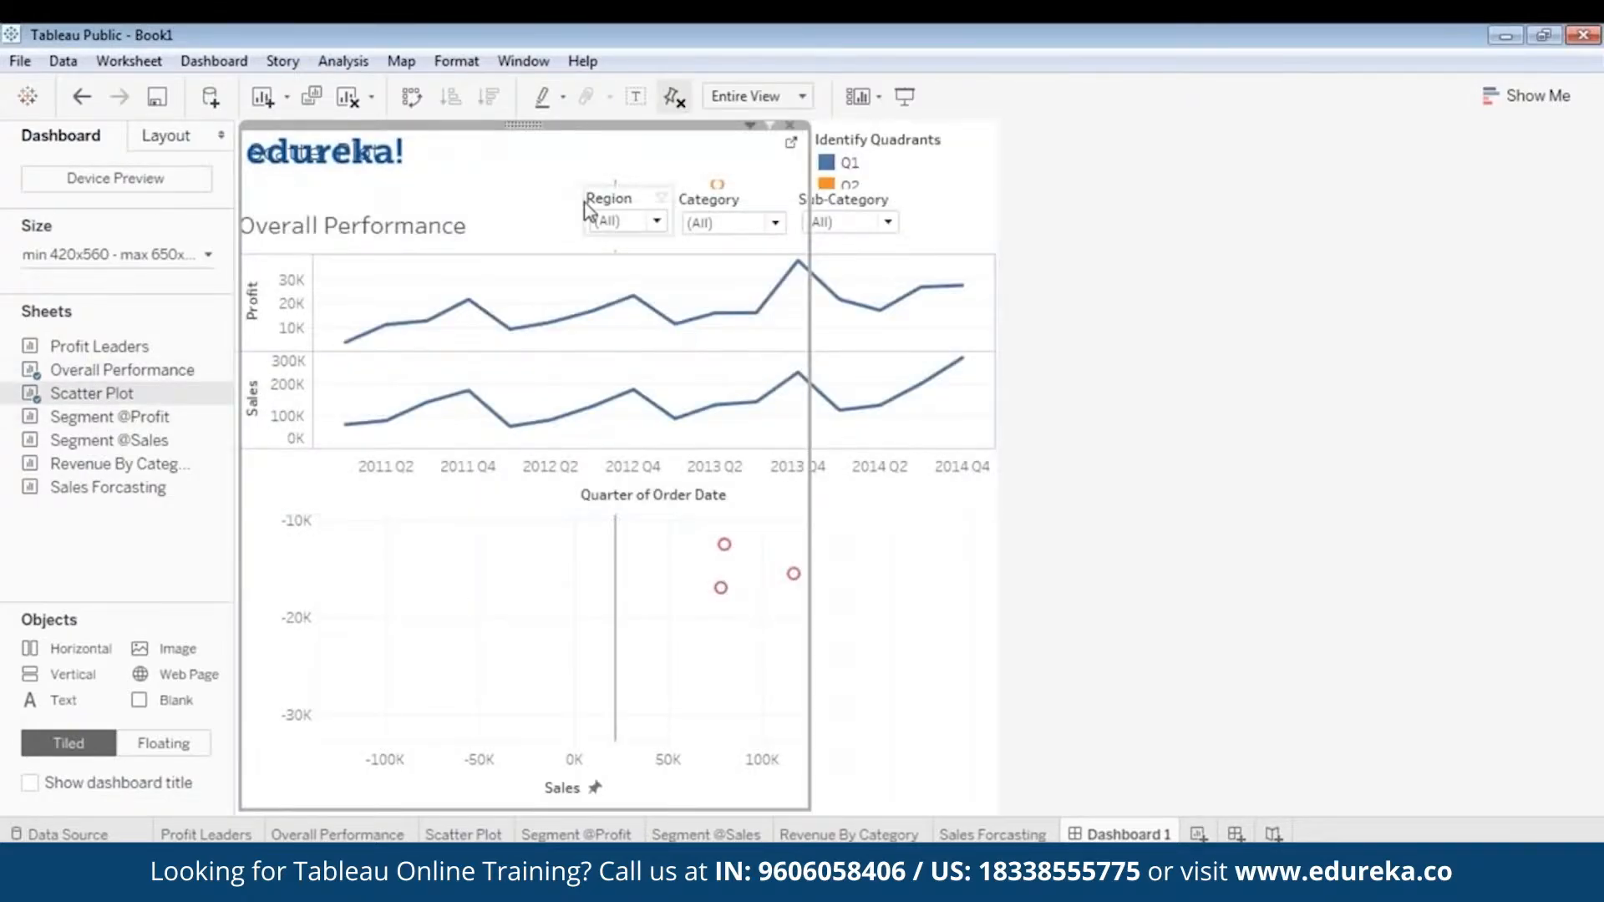
right_click(523, 128)
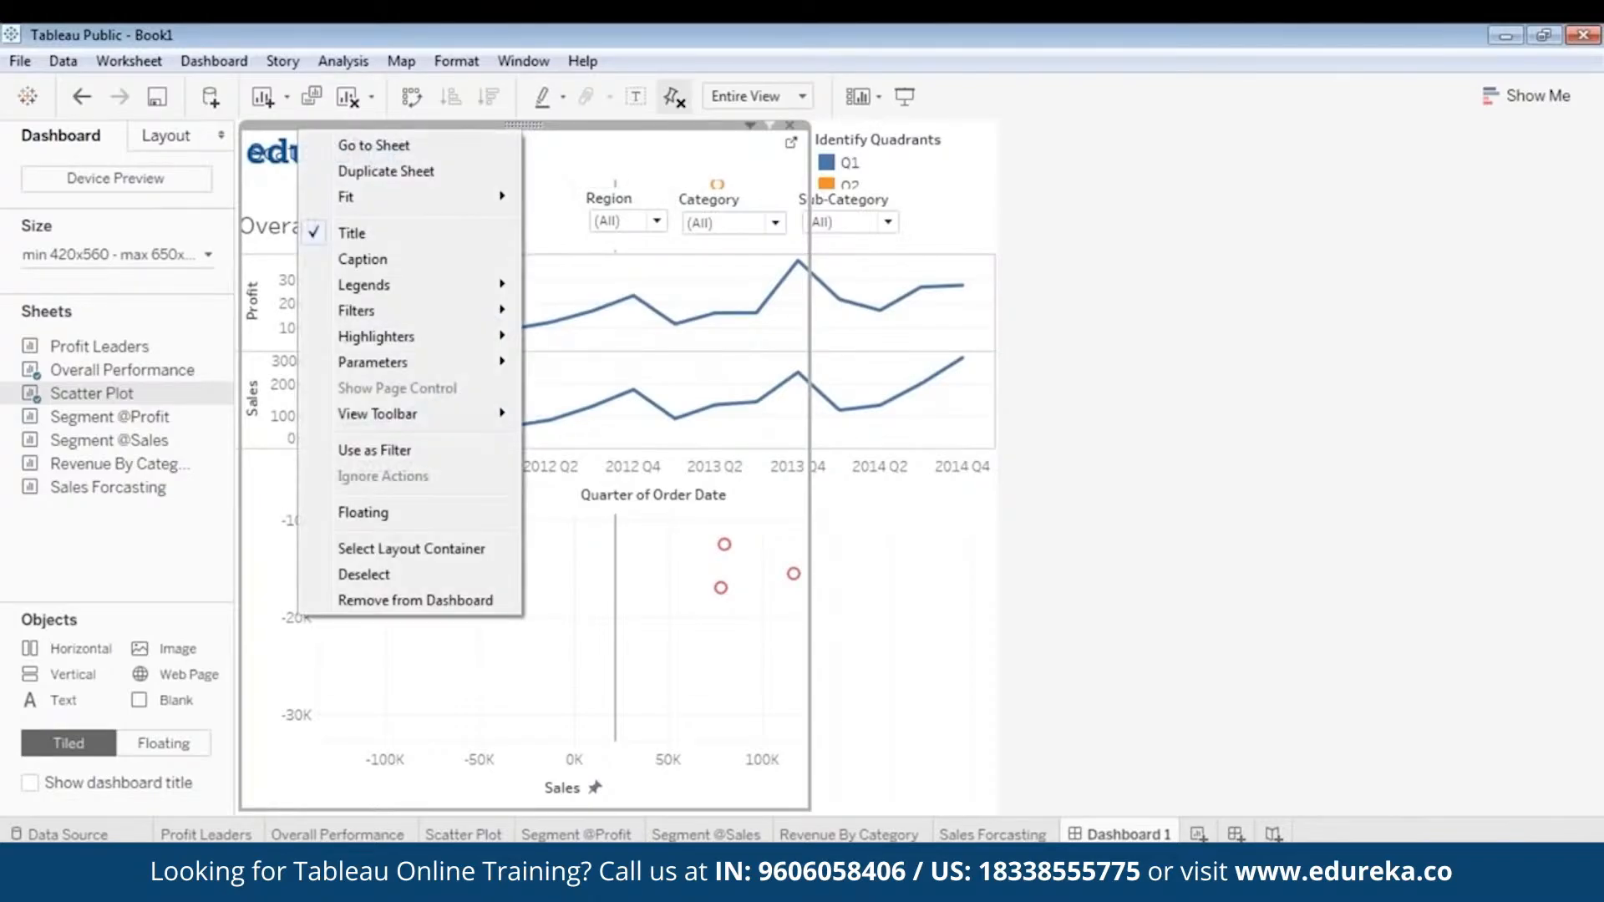
click(399, 501)
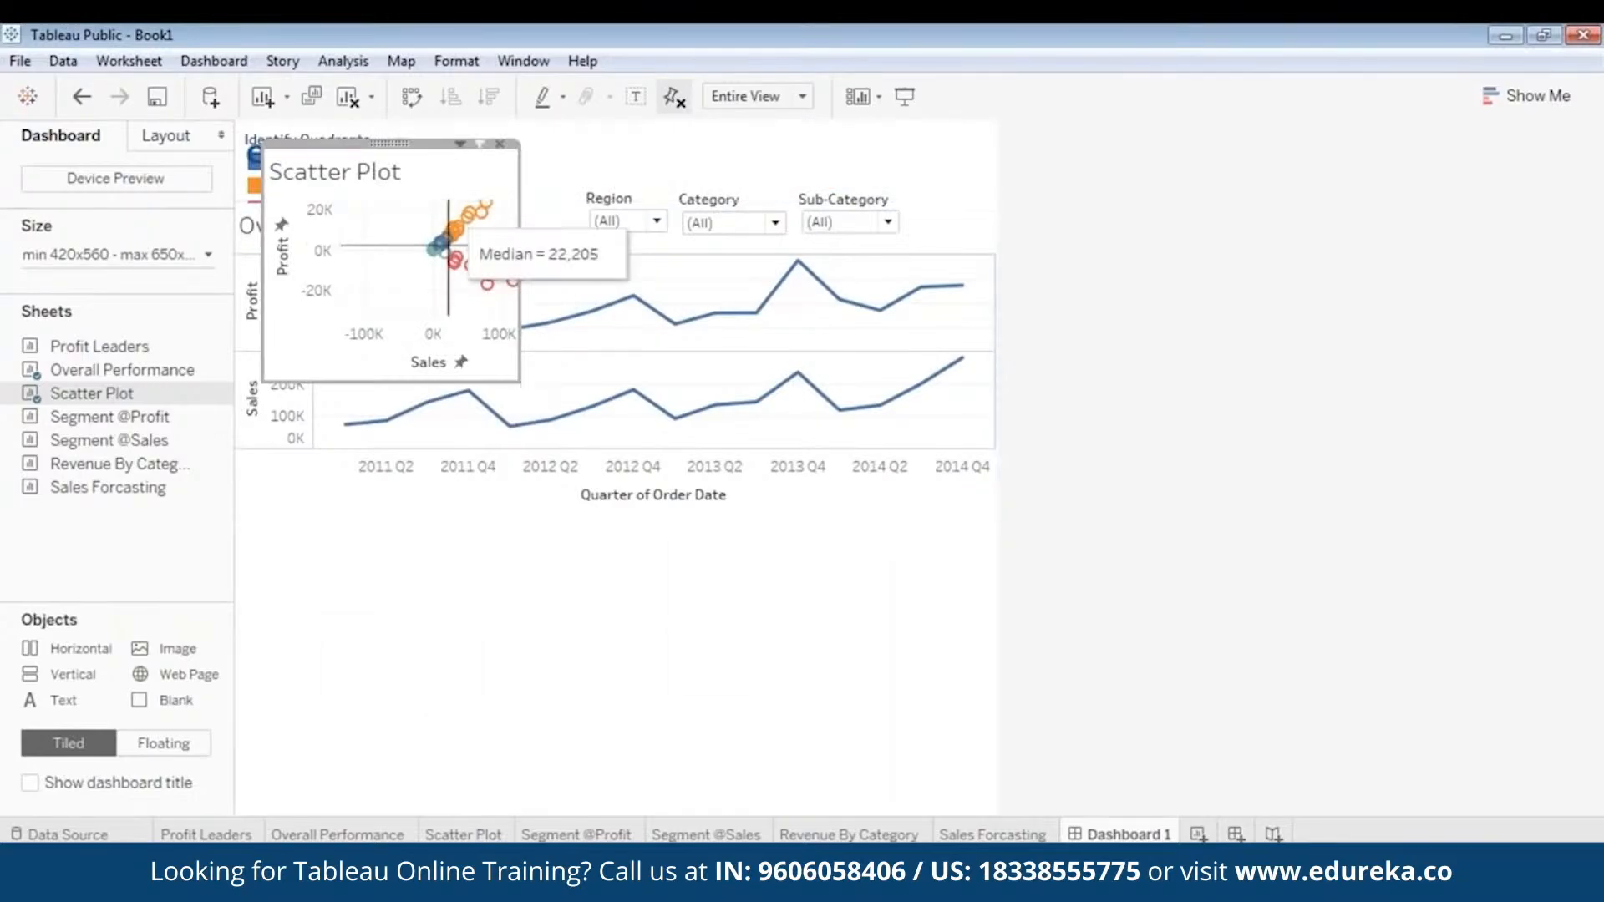
drag(389, 143, 384, 505)
click(723, 611)
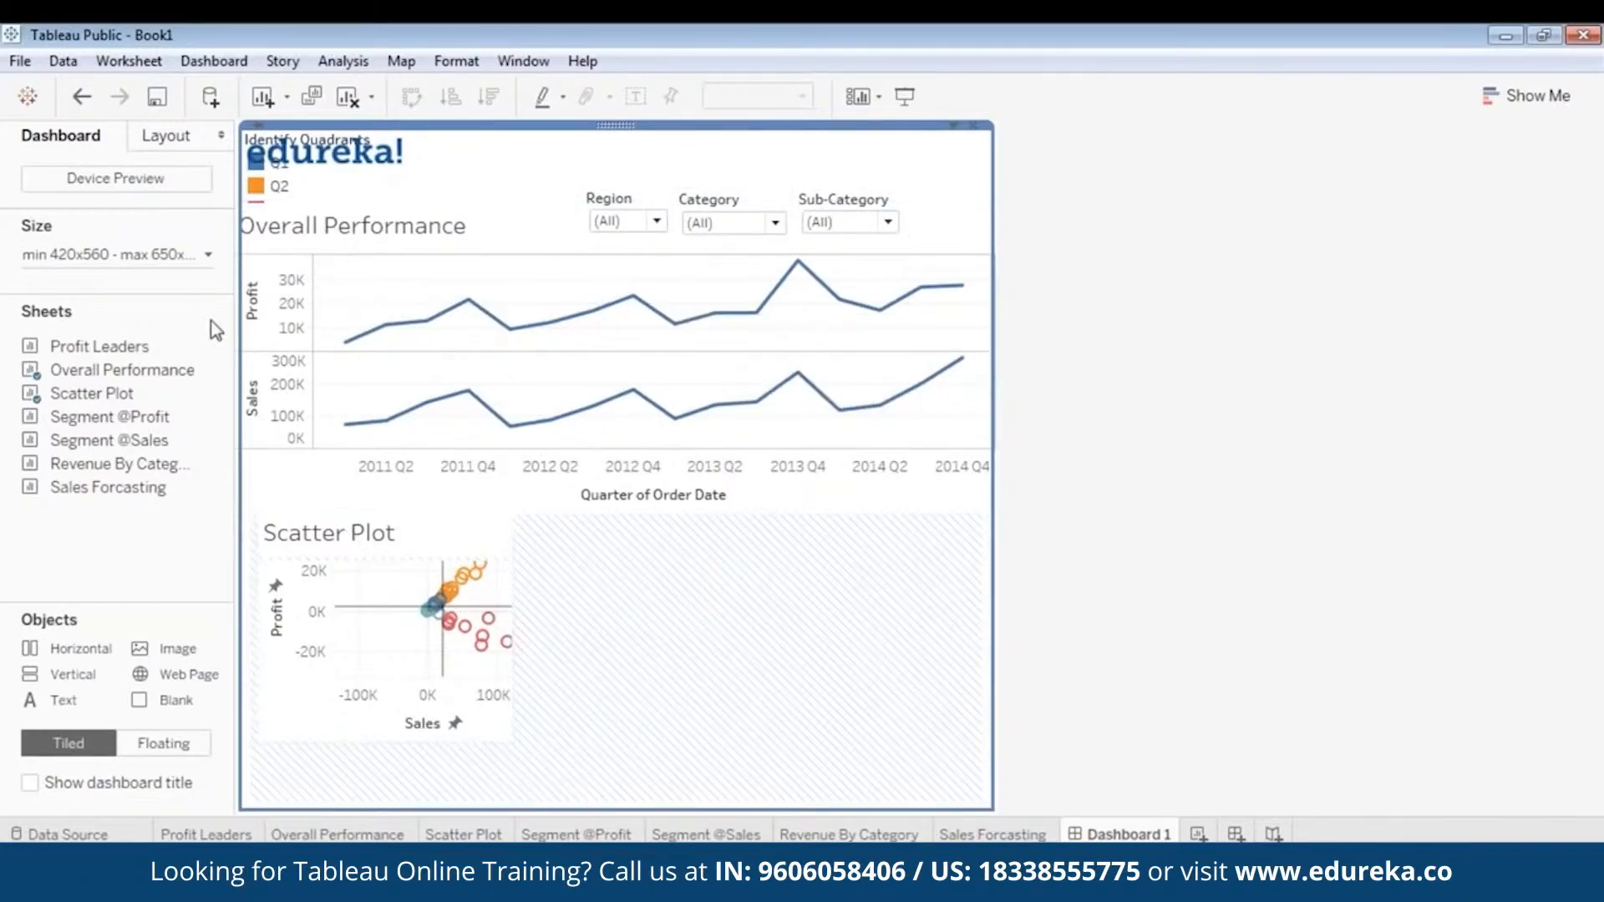
- Set the dashboard's size range to 620–820 px wide, with both the minimum and maximum height at 960 px
click(207, 255)
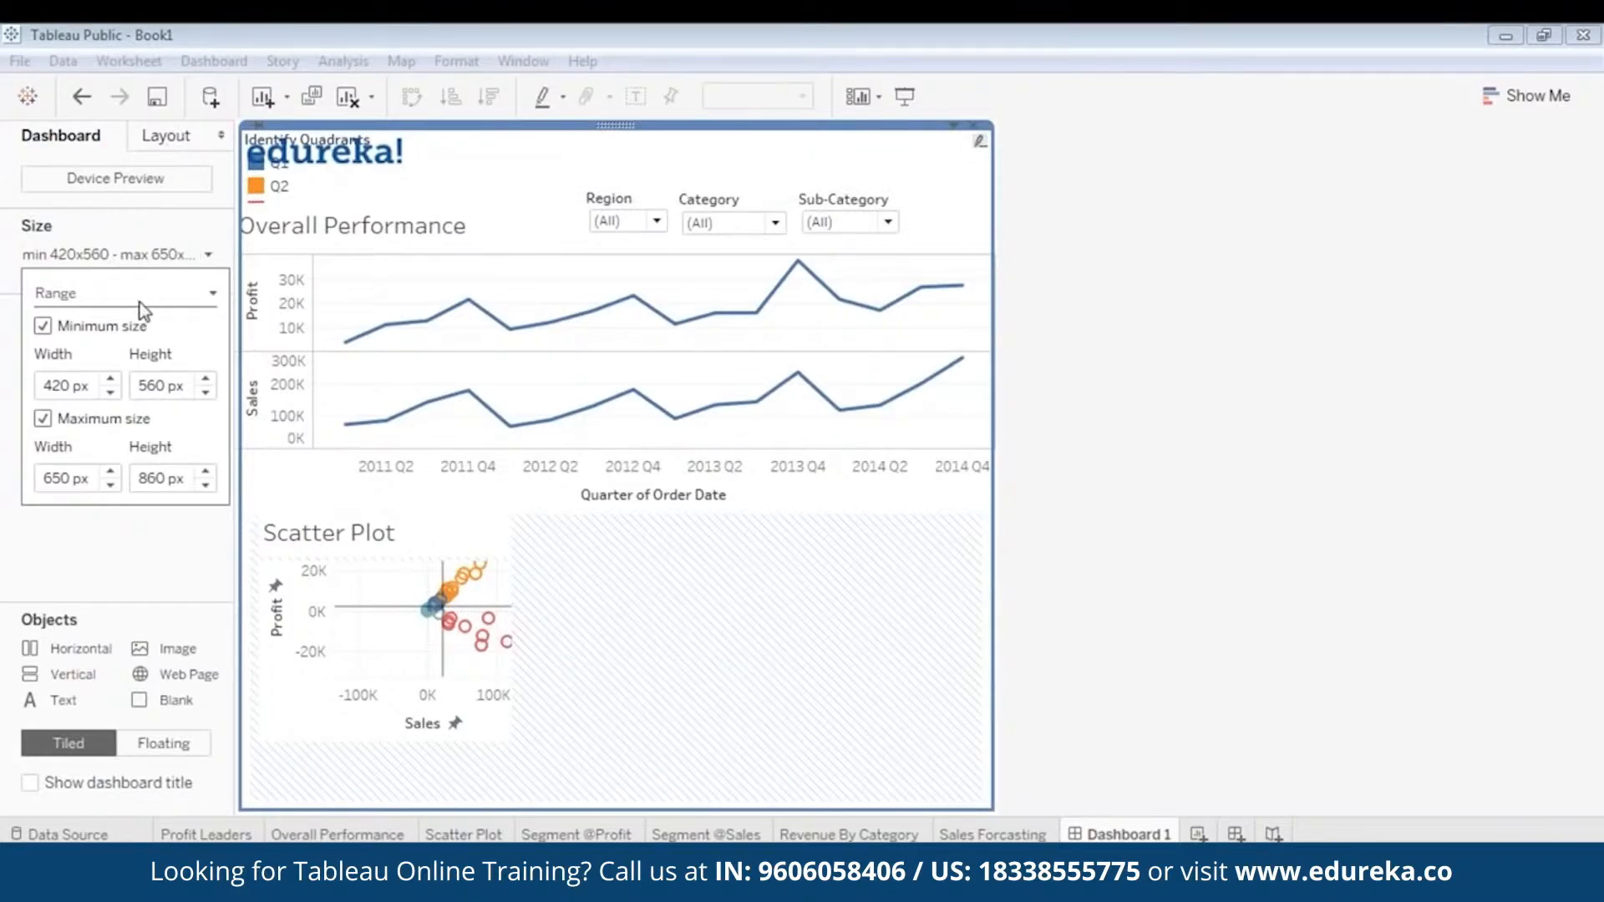
click(111, 380)
click(111, 380)
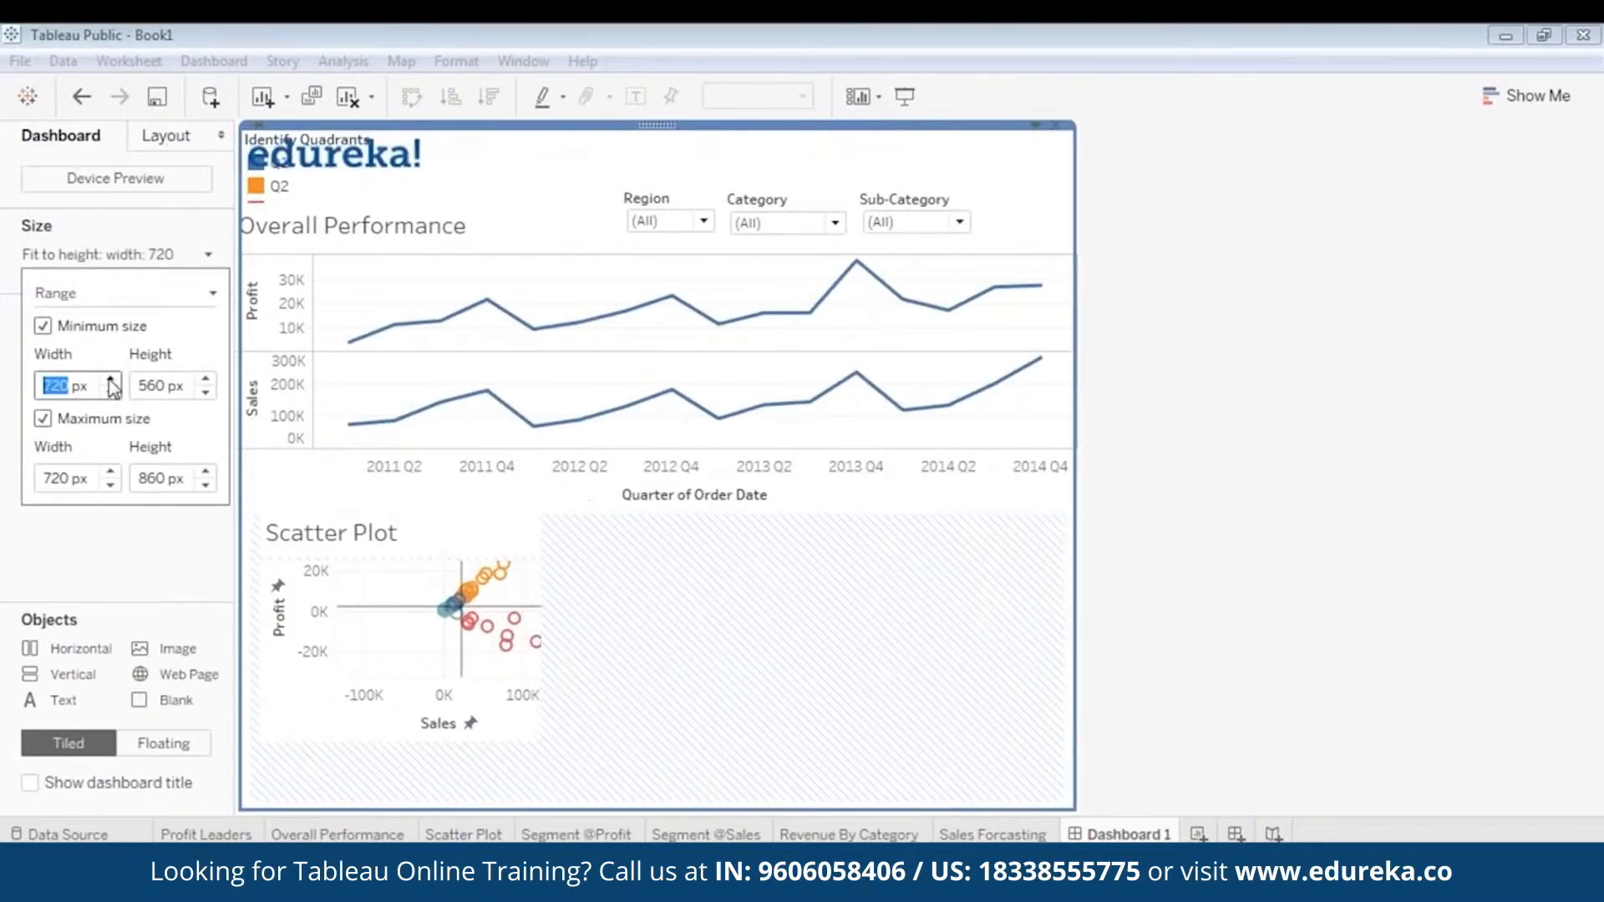
click(111, 380)
click(111, 391)
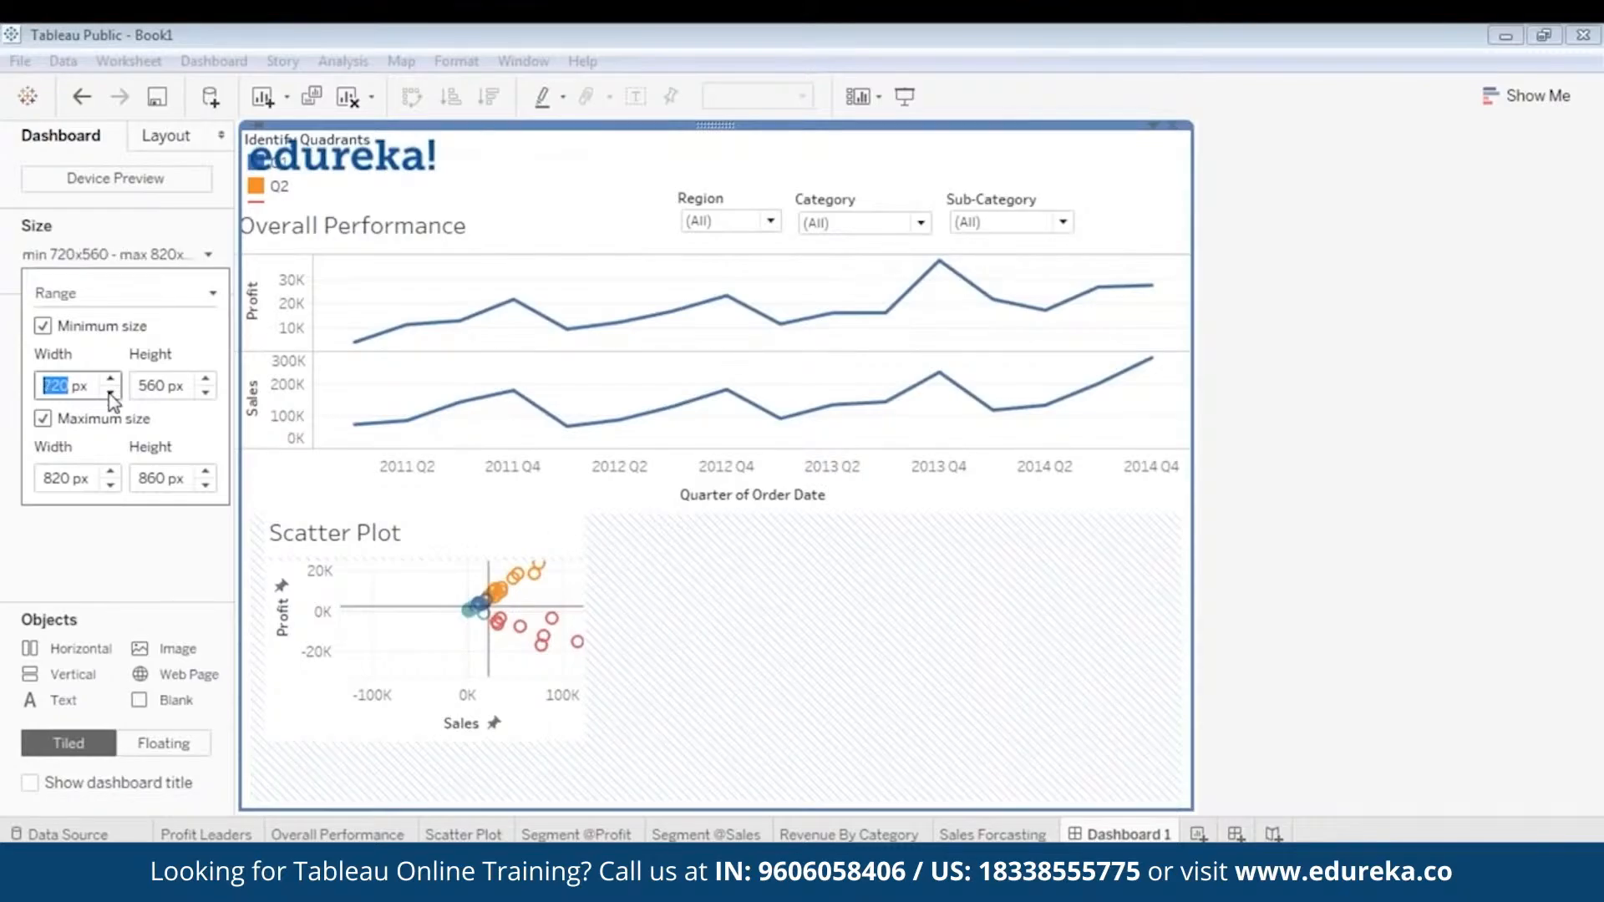
click(111, 391)
click(206, 380)
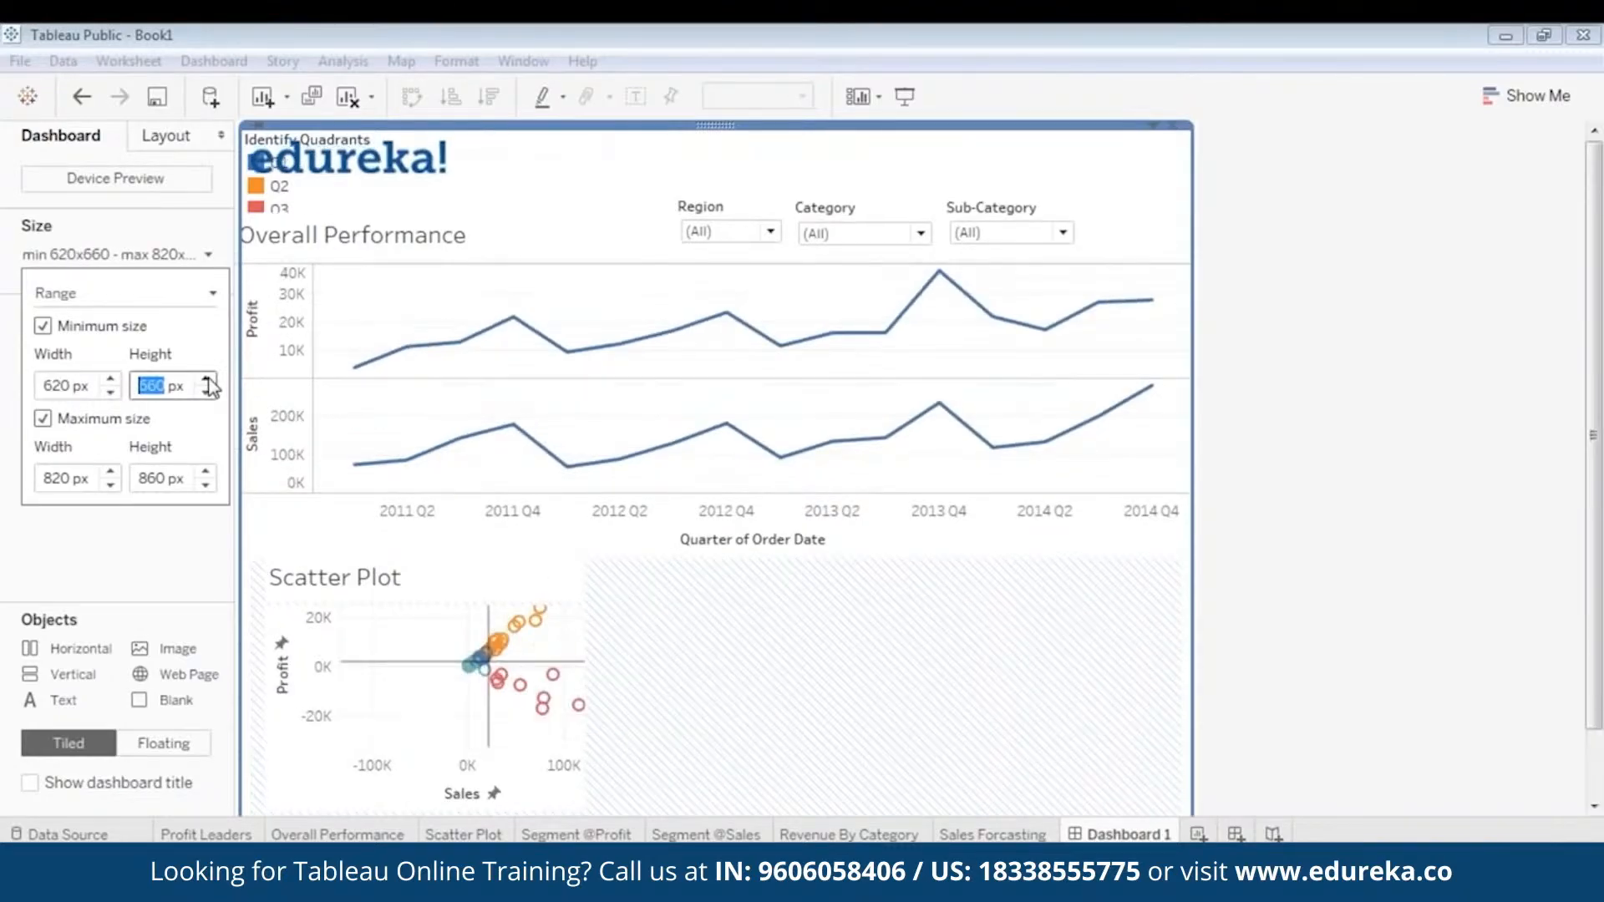
click(206, 380)
click(207, 380)
click(206, 380)
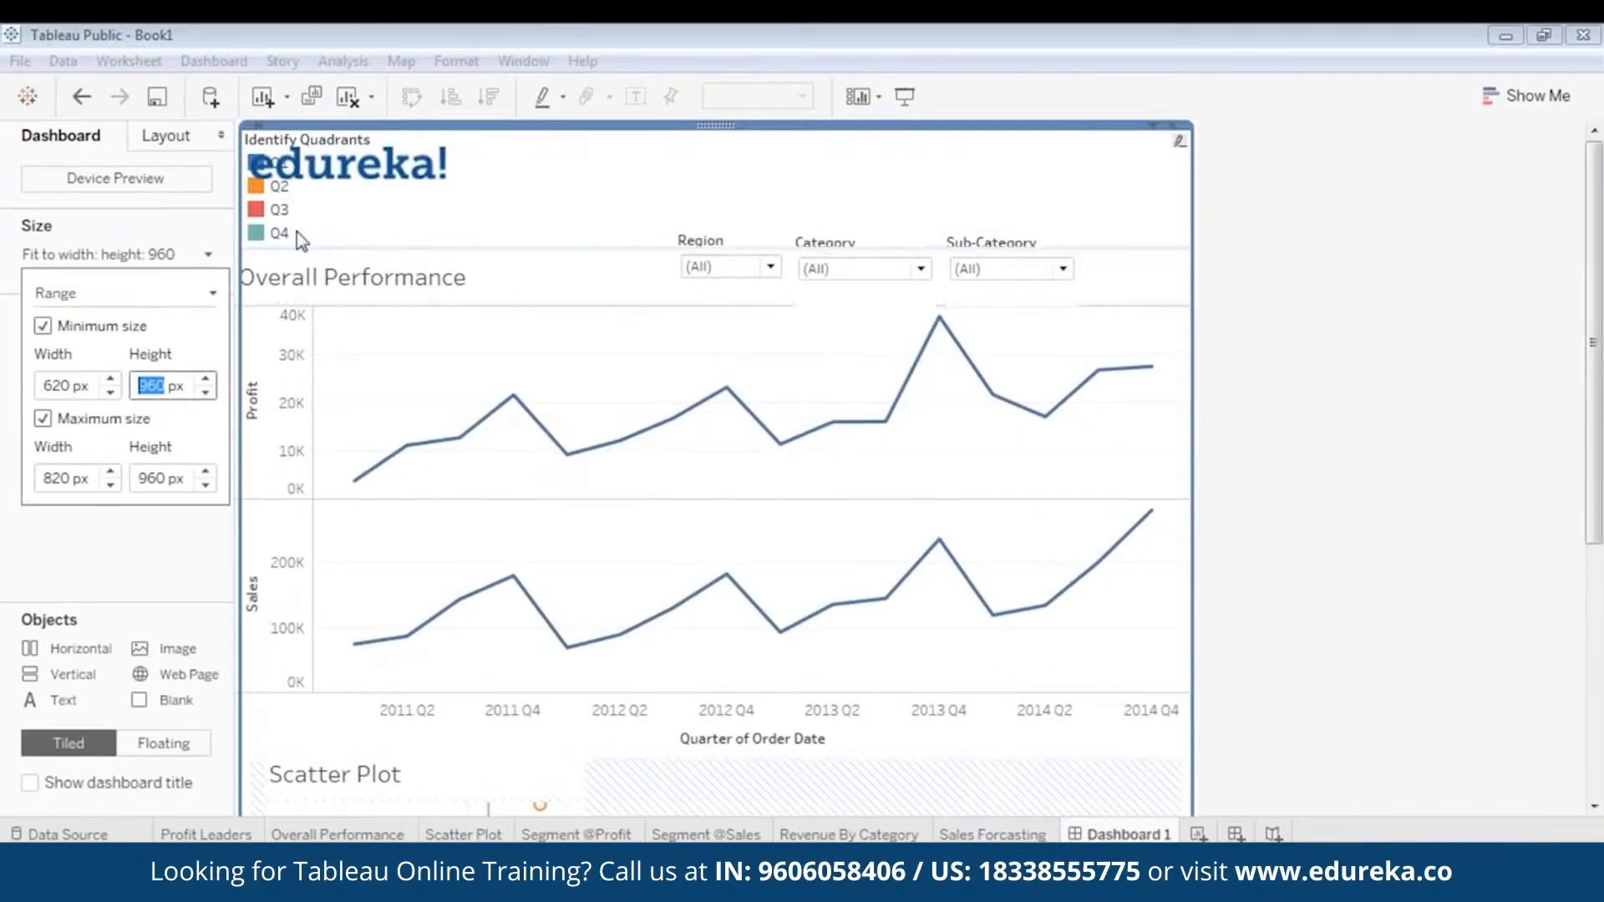
click(1292, 419)
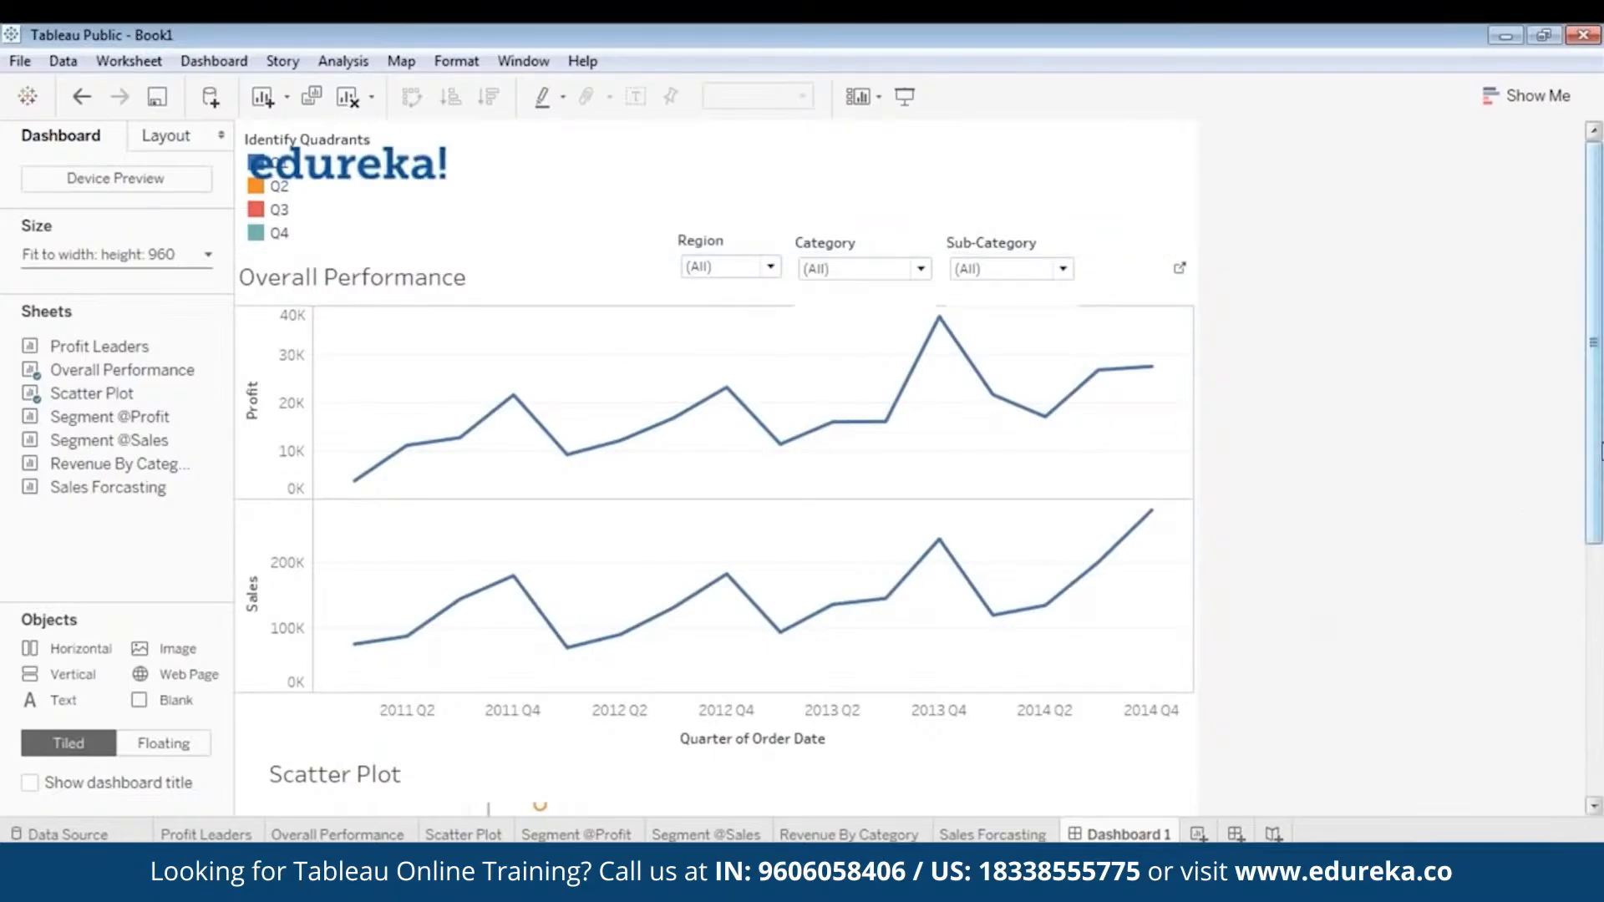
- Enlarge the floating Scatter Plot from its lower-right corner to a little over half the dashboard's width
scroll(1592, 467, down, 5)
click(1580, 75)
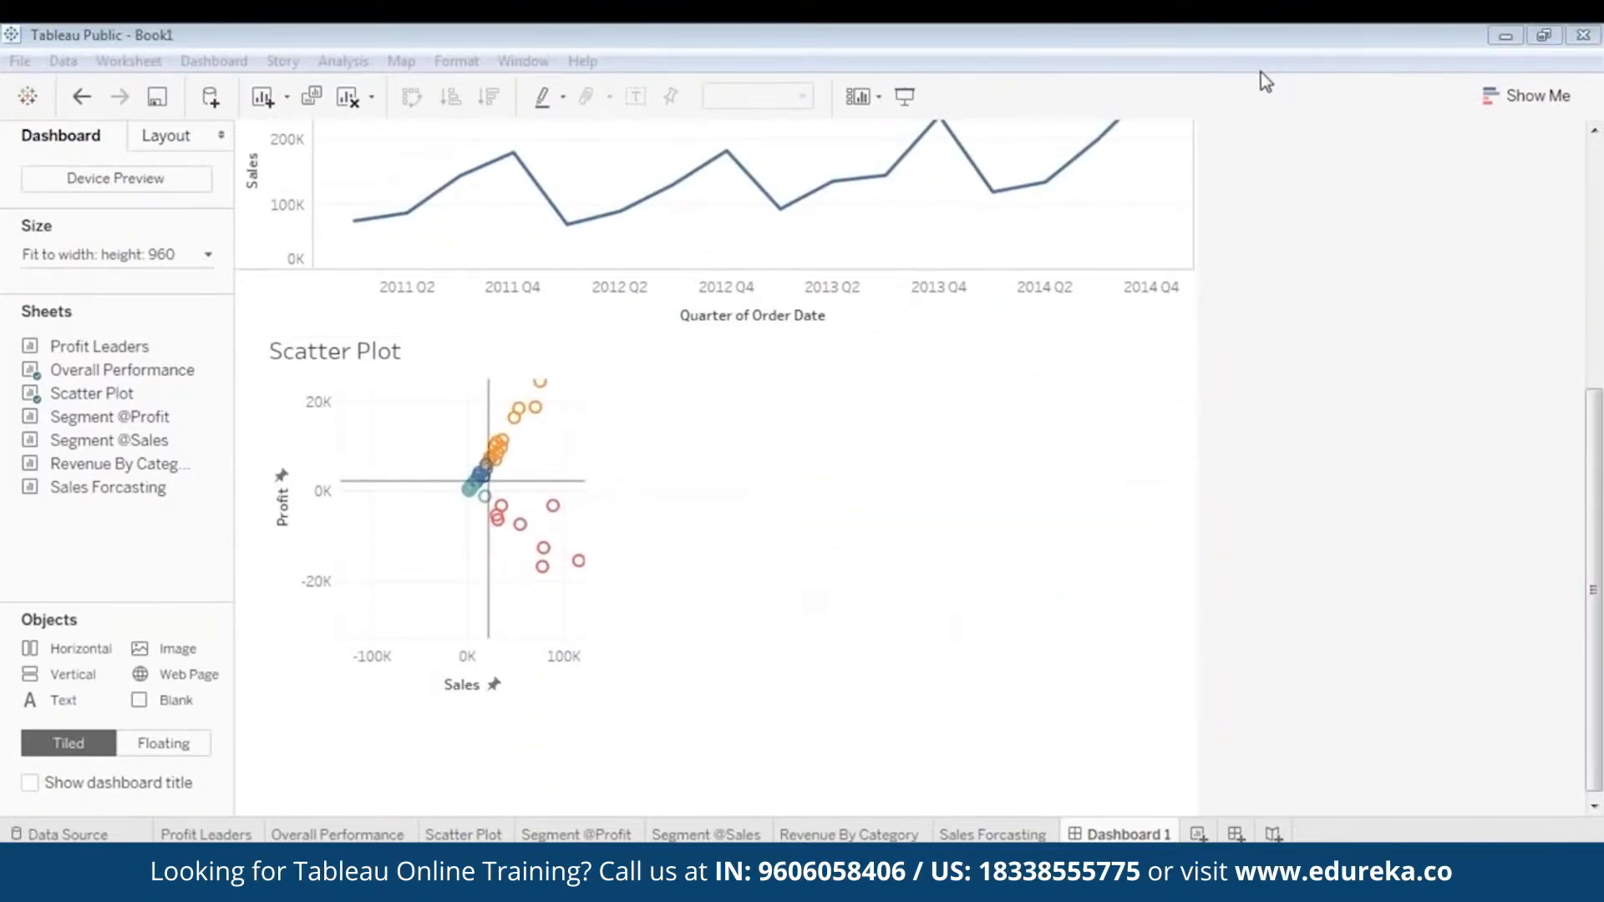
click(417, 583)
drag(587, 698, 808, 824)
- Move the Scatter Plot up close beneath the Overall Performance chart's plot area and shrink it slightly from its lower-right corner
scroll(1347, 594, up, 2)
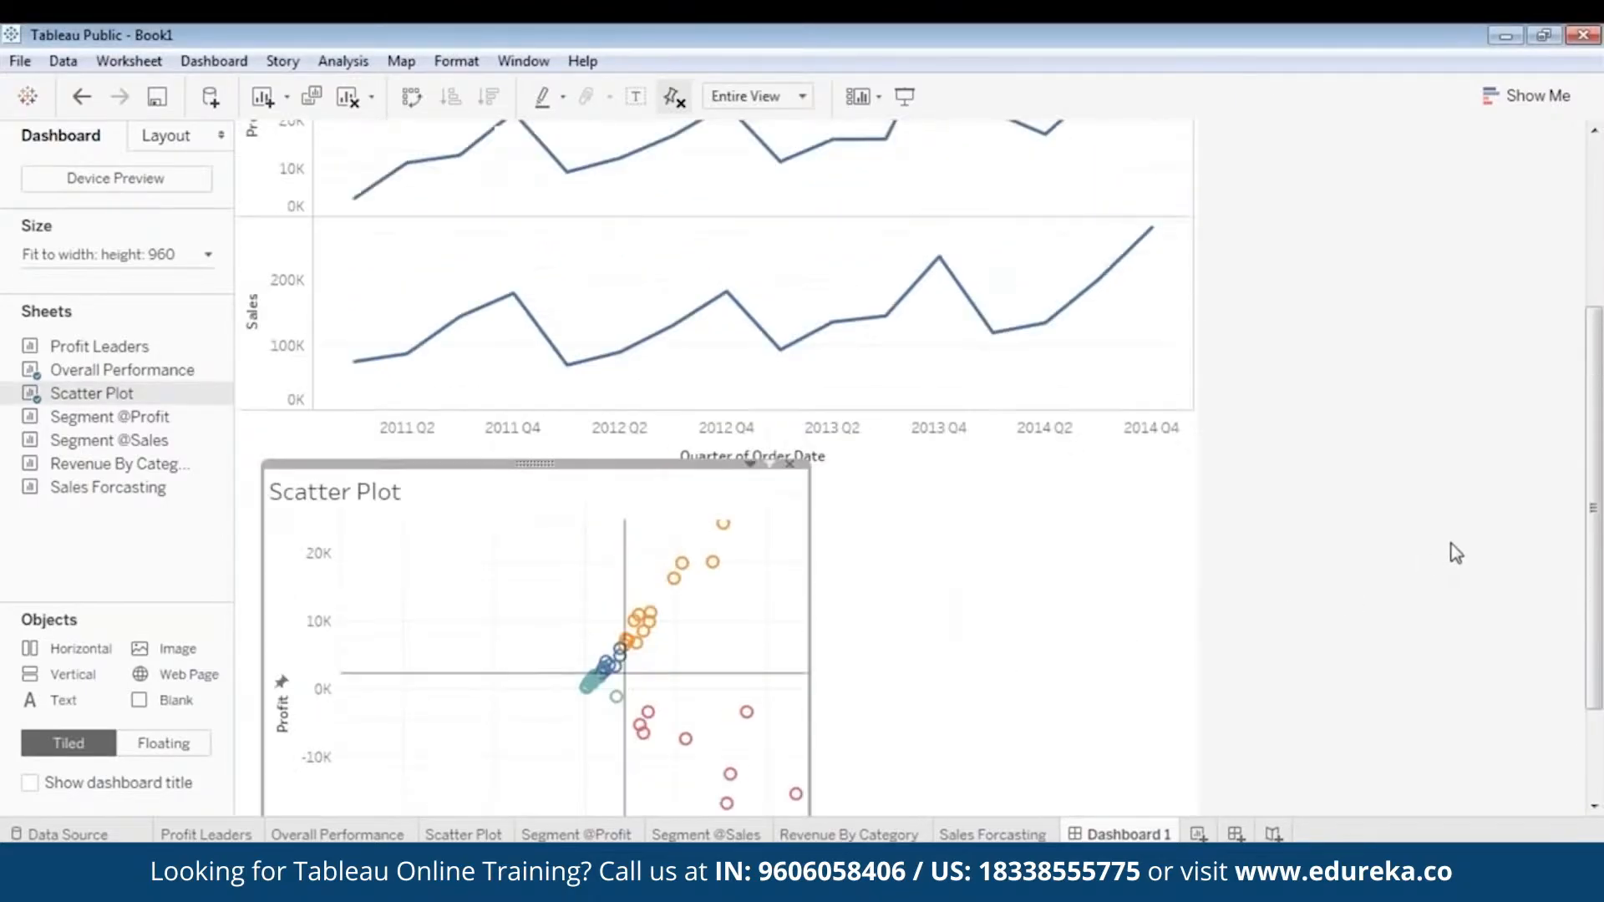
scroll(1453, 551, up, 4)
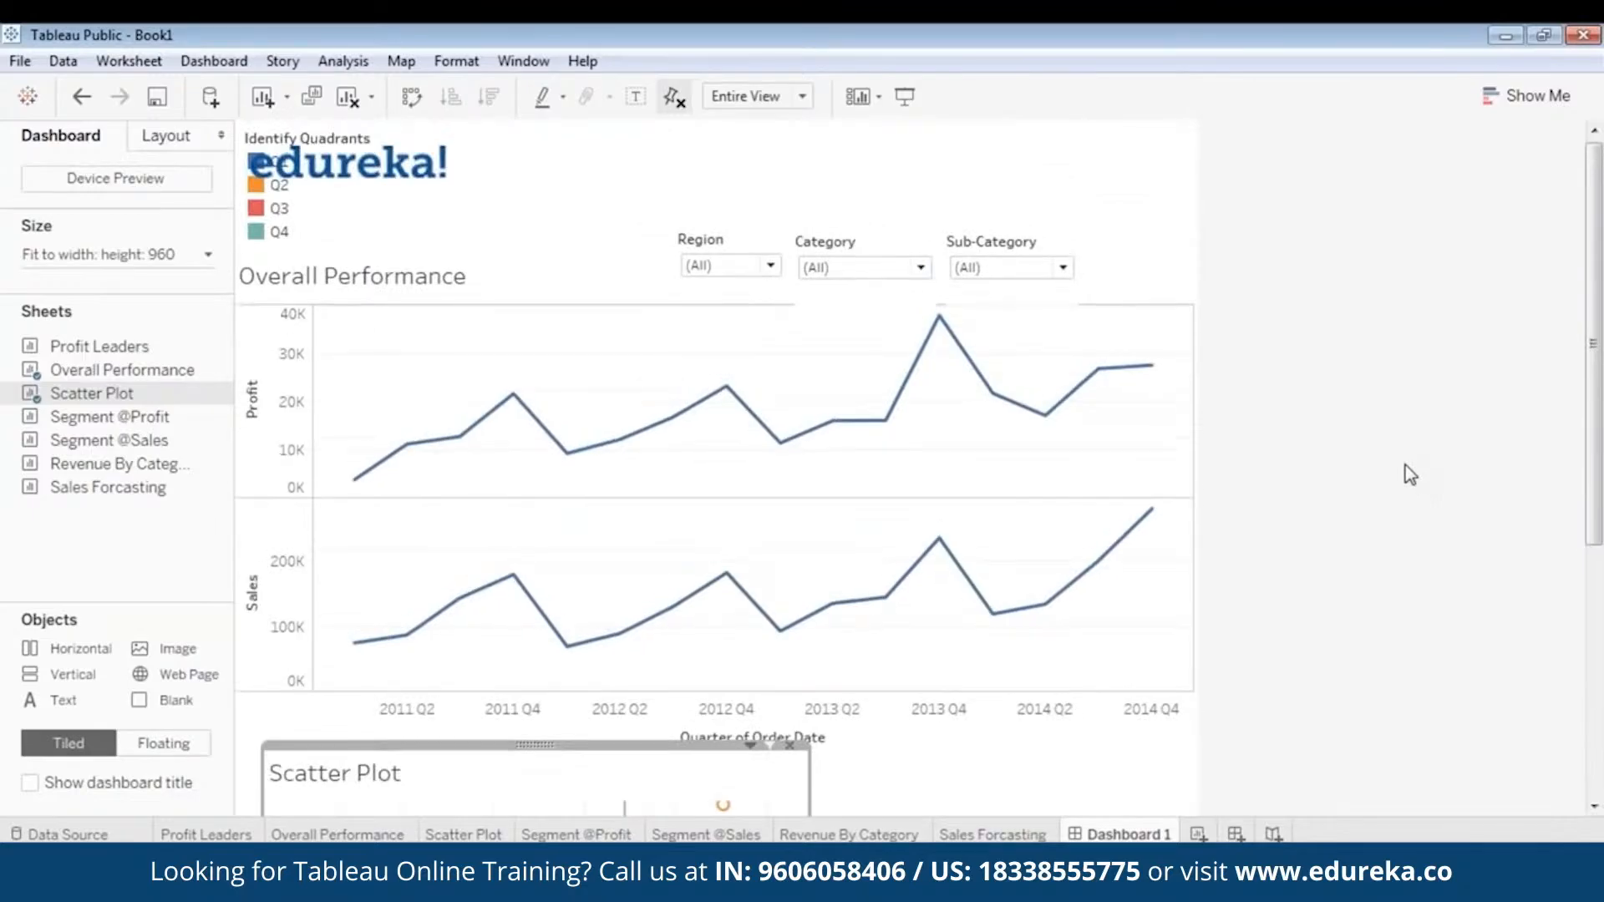
scroll(1405, 453, down, 4)
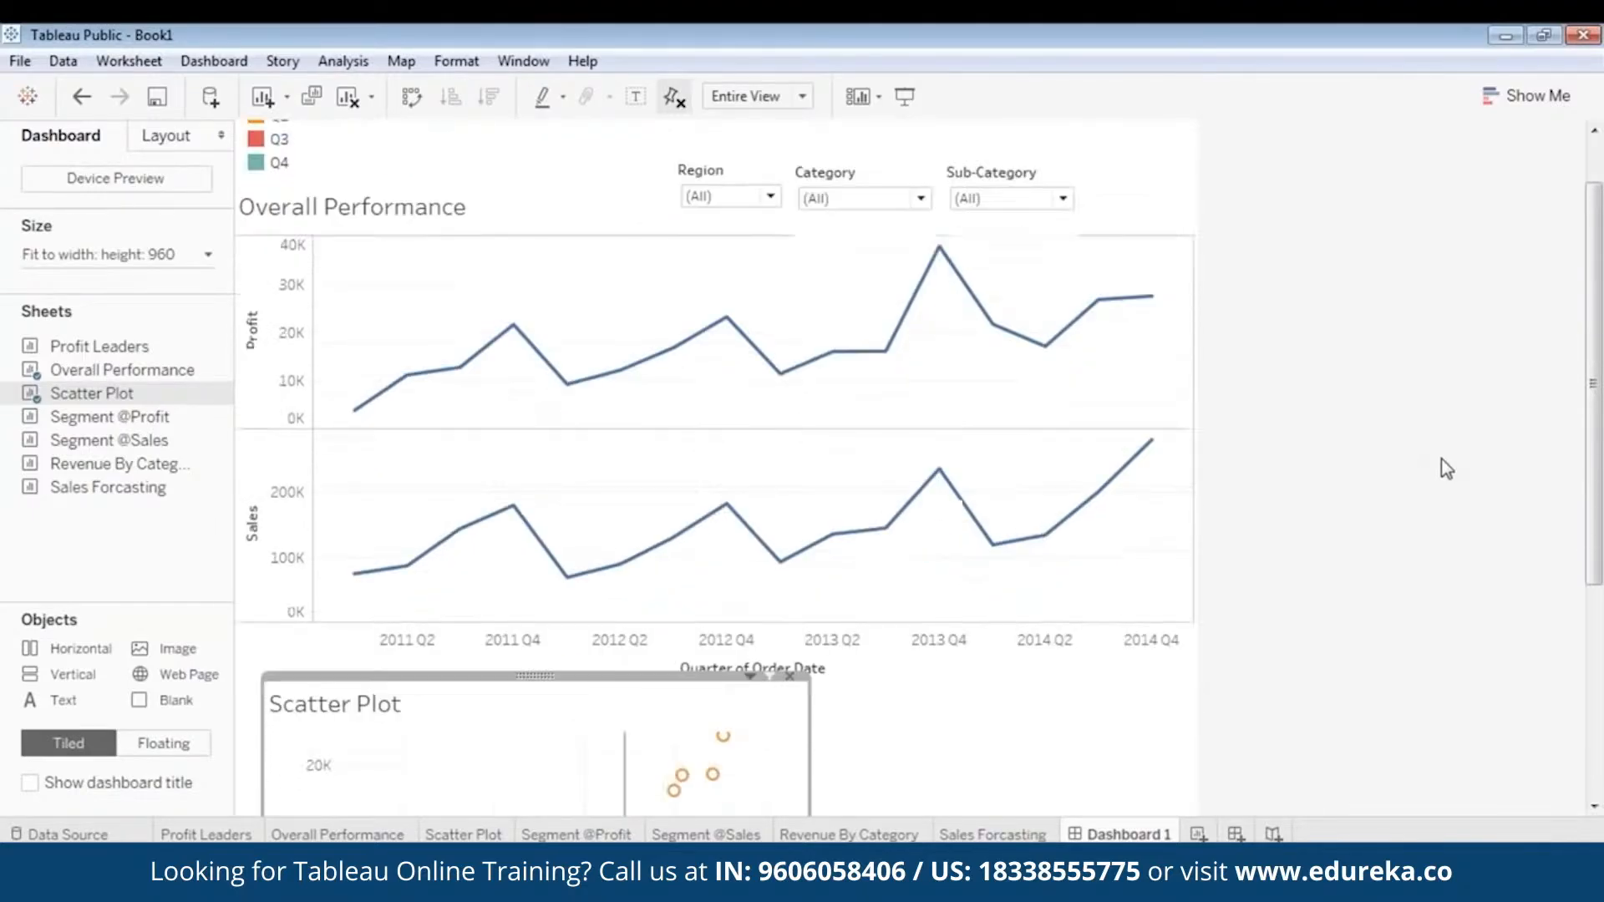
scroll(1600, 478, down, 2)
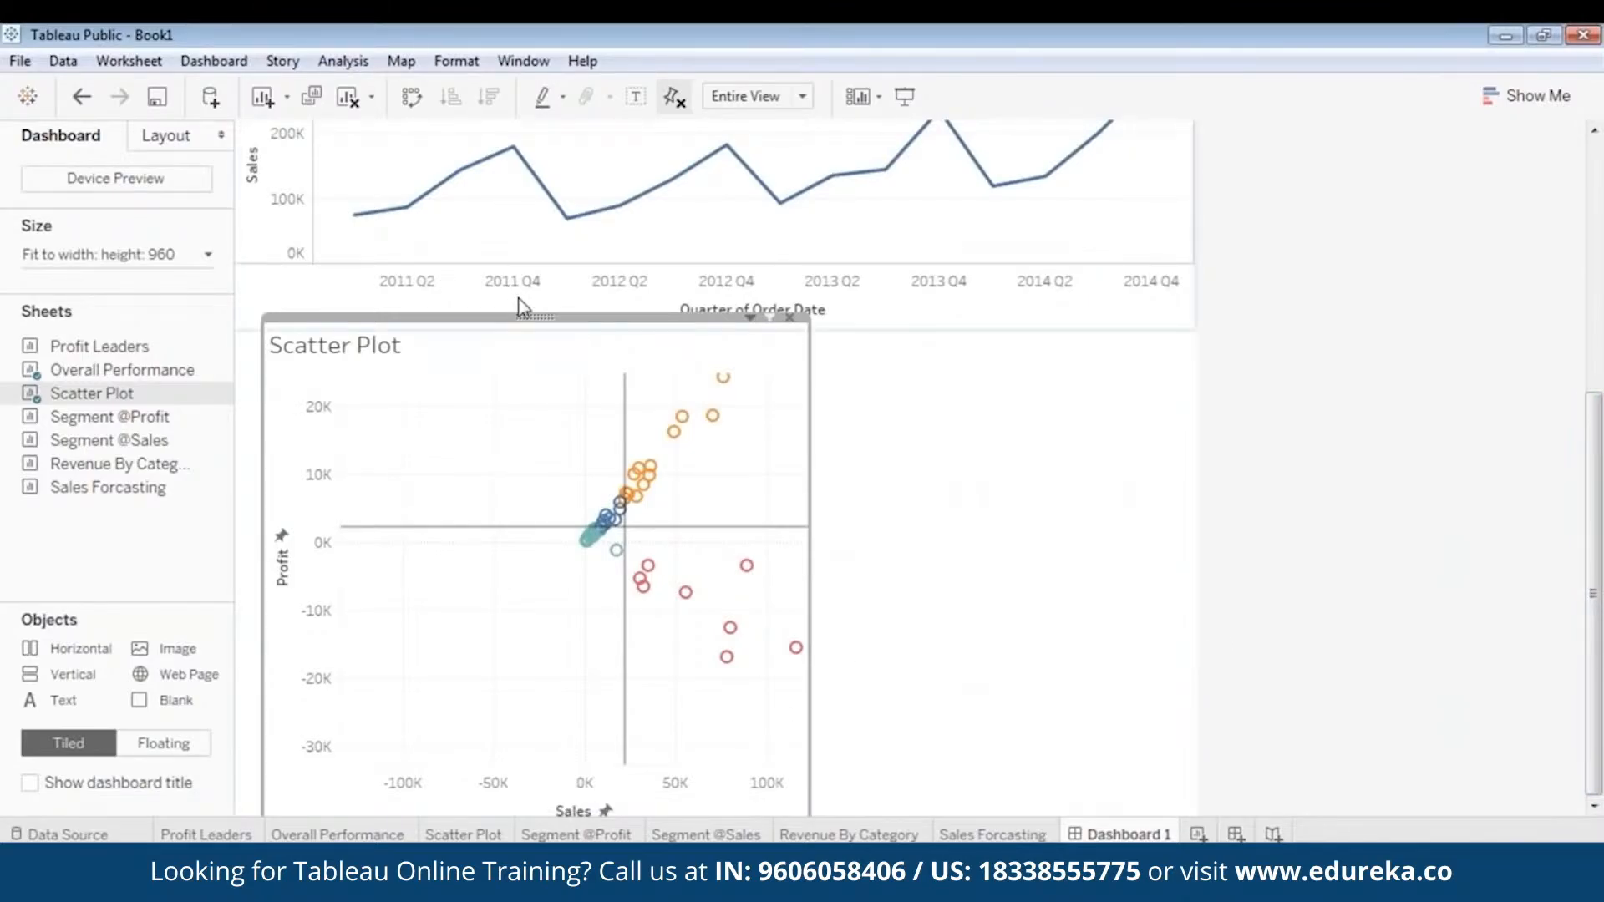
drag(528, 317, 532, 285)
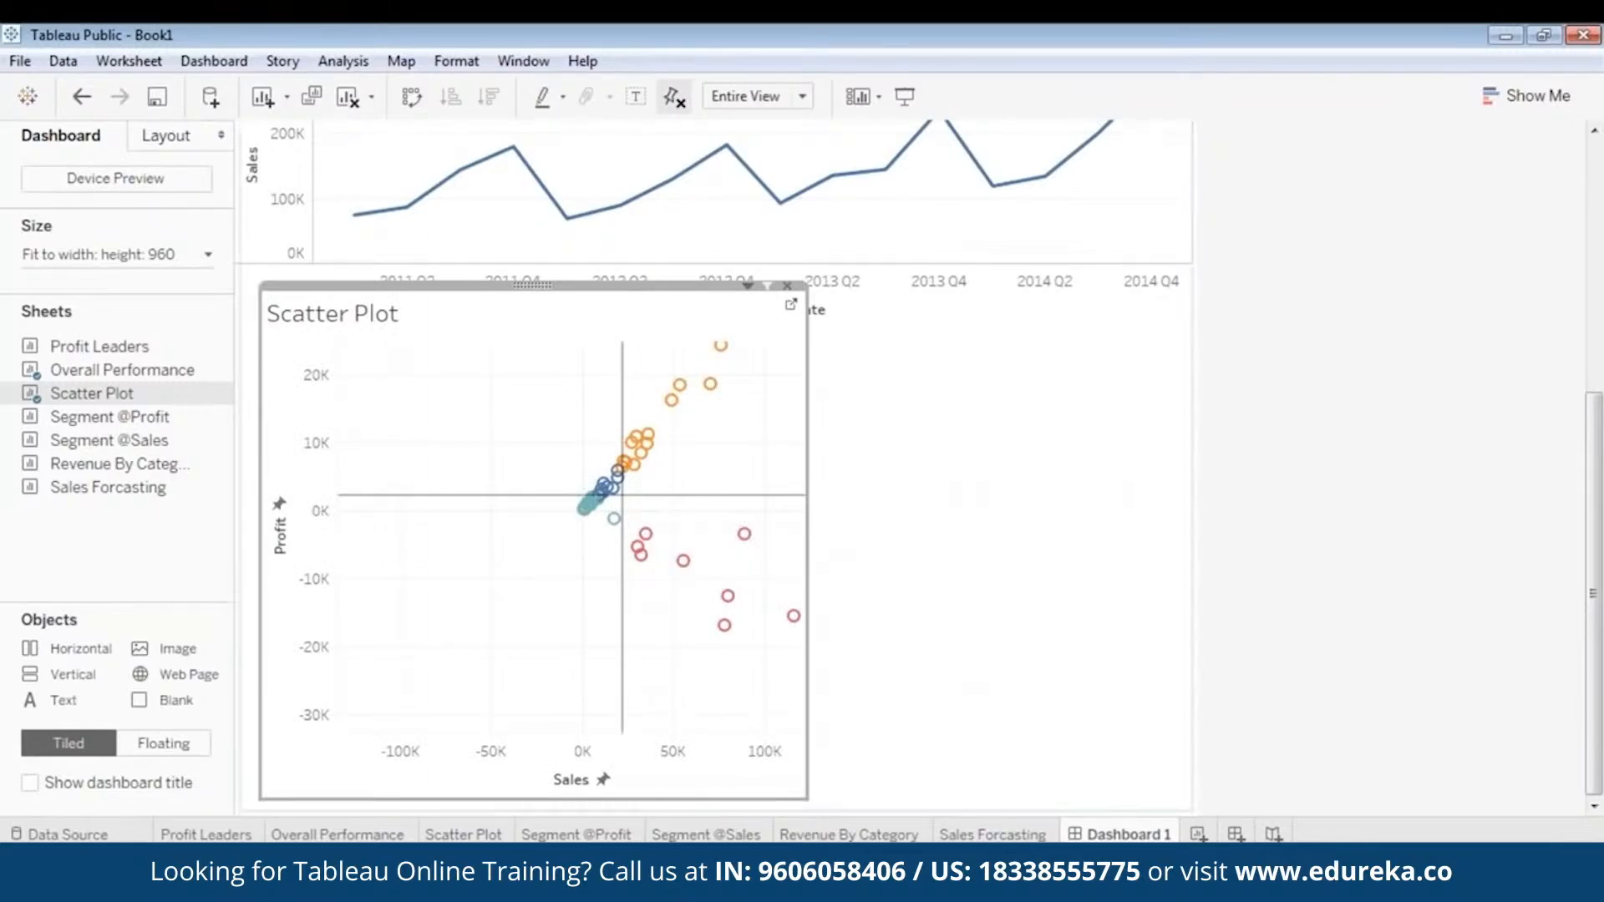
drag(802, 798, 767, 778)
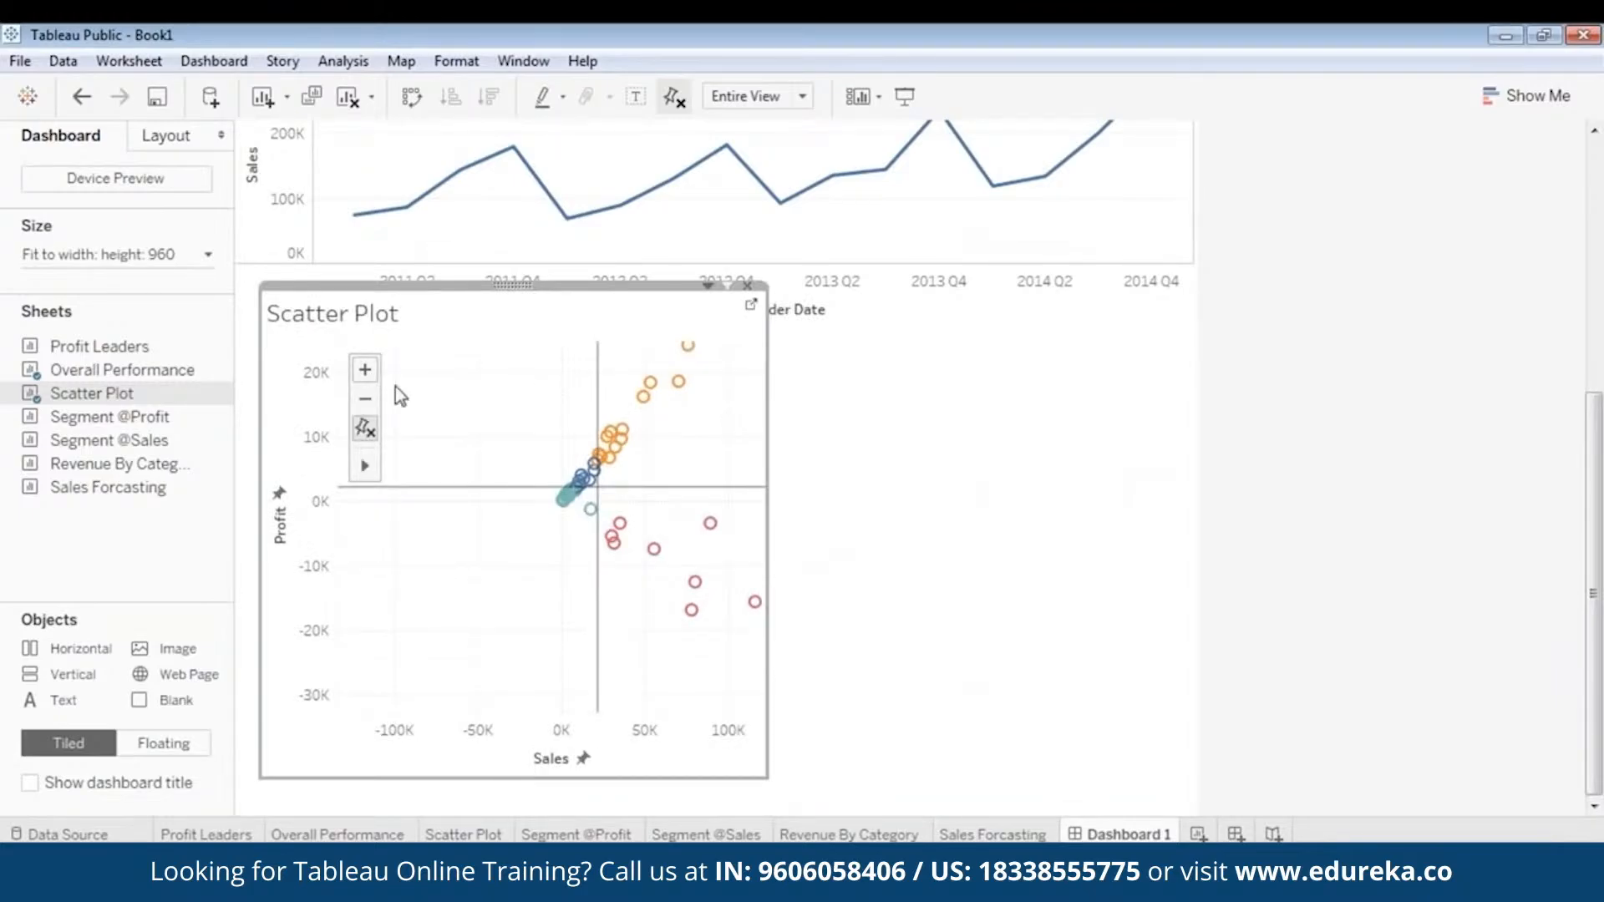
- Pan the Scatter Plot's view so its marks shift down and to the left inside the frame
mouse_move(368, 470)
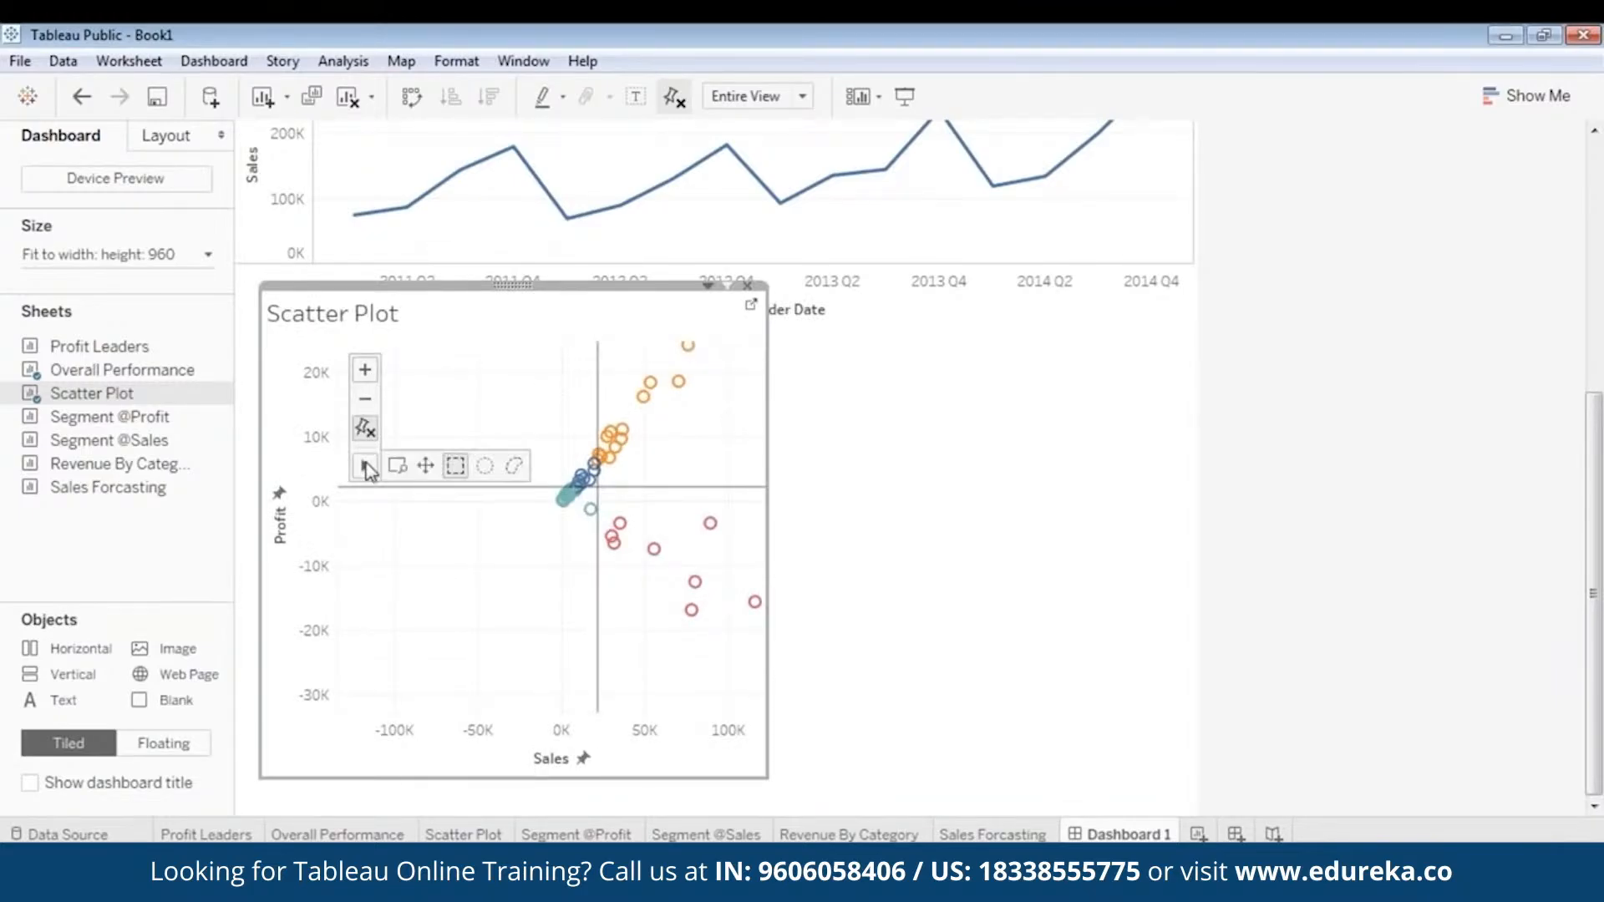
click(426, 468)
drag(692, 455, 640, 562)
- Widen the Scatter Plot to almost the dashboard's full width, zoom its view out once, and pan the marks toward the left axis
drag(772, 508, 1131, 476)
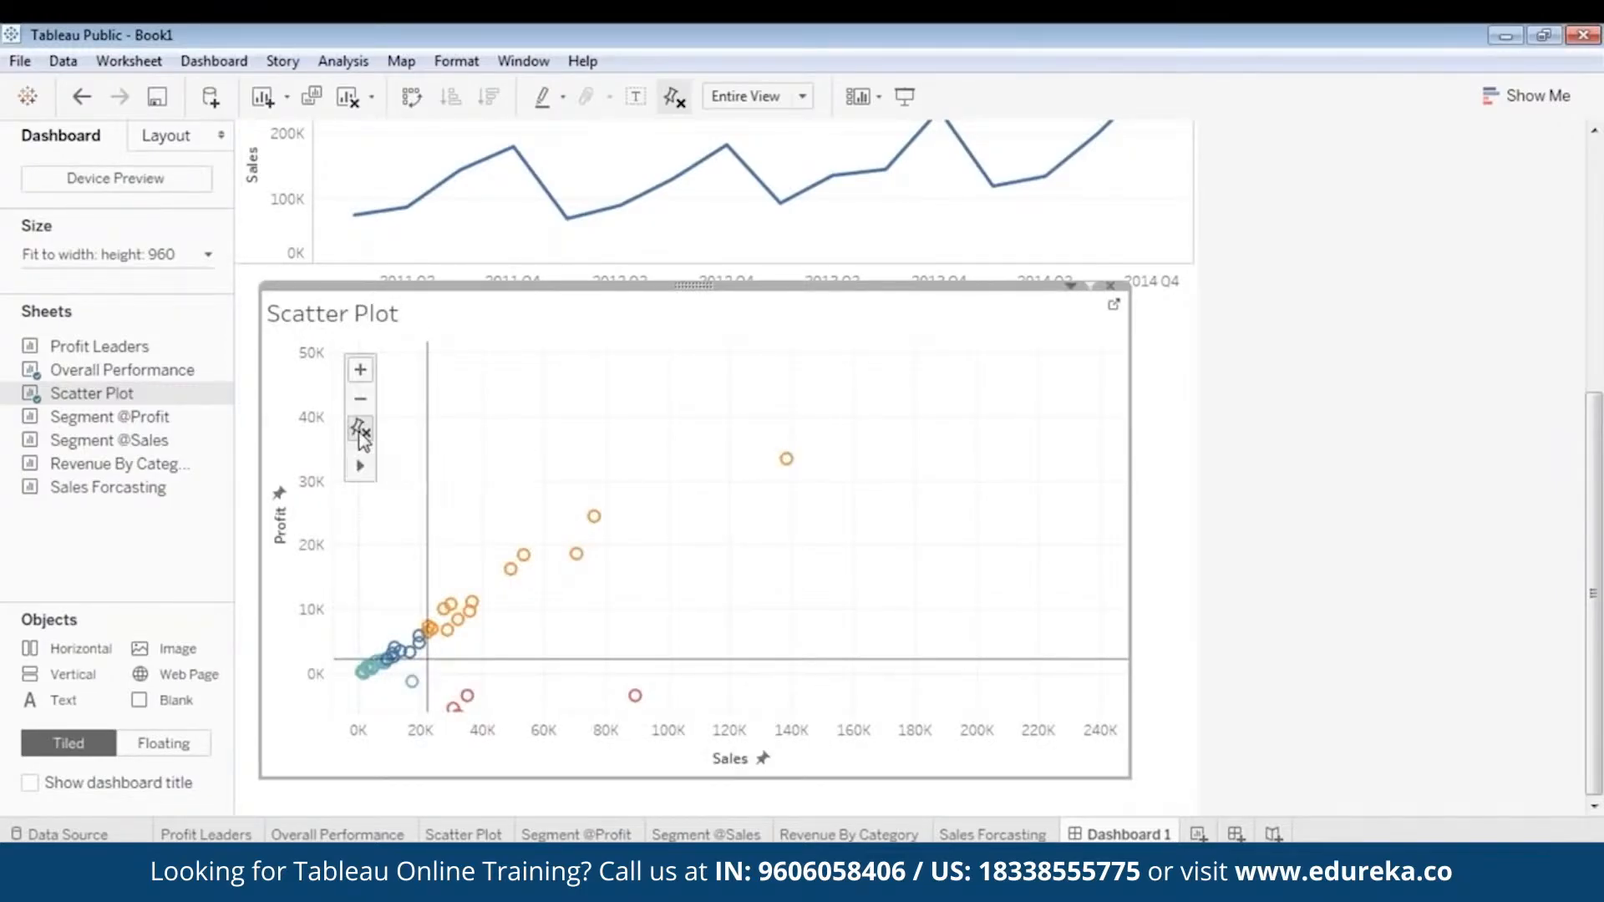
click(366, 404)
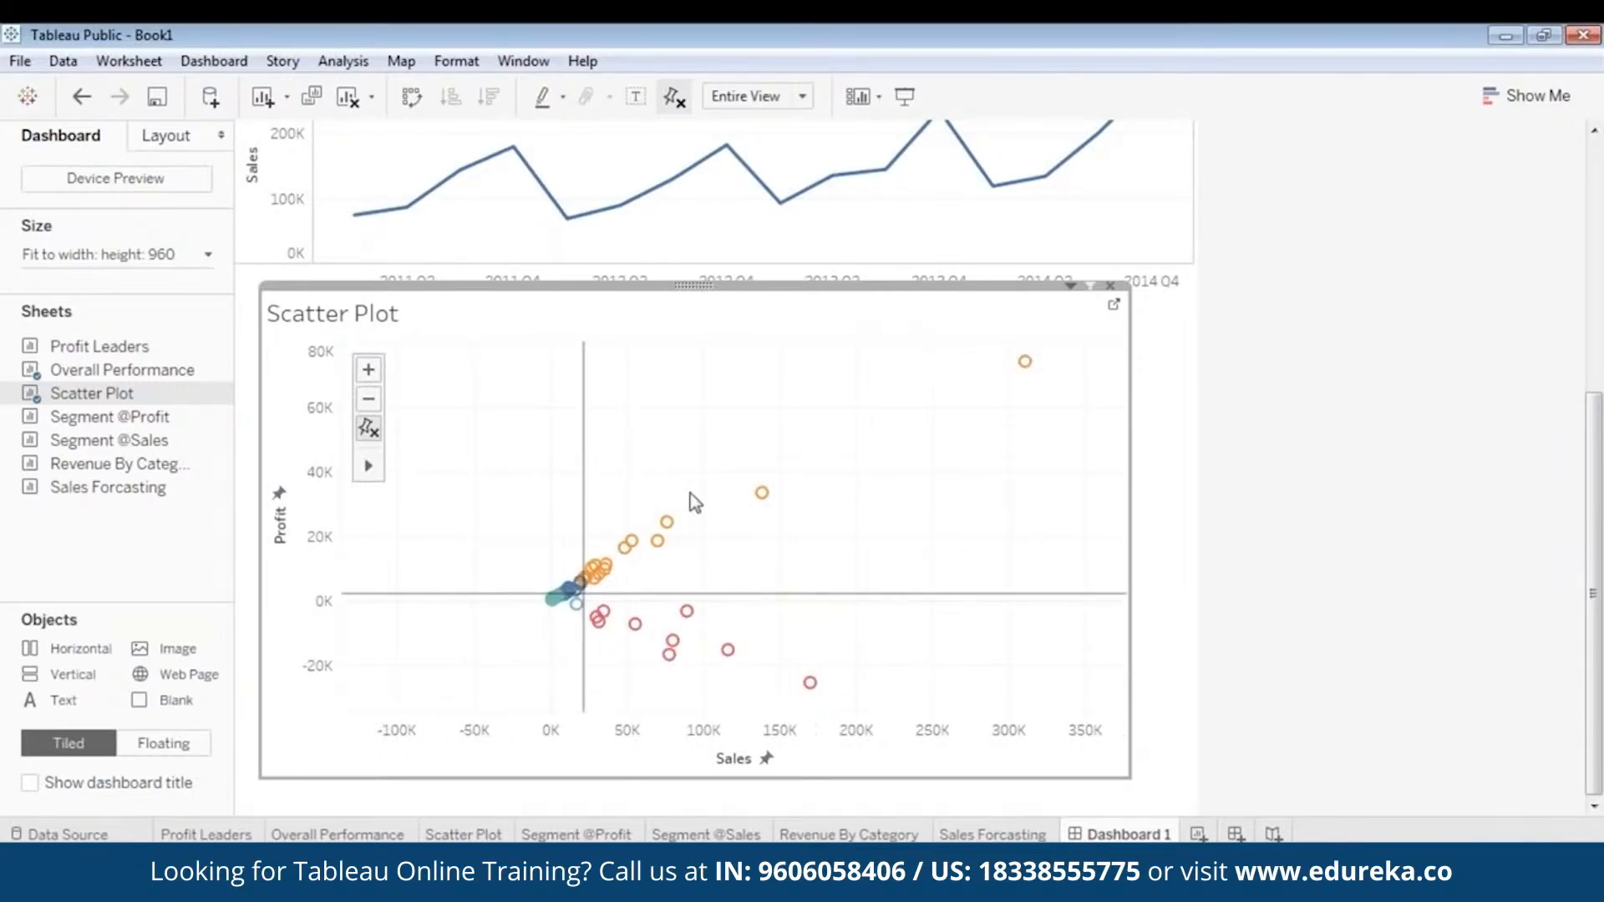
mouse_move(363, 472)
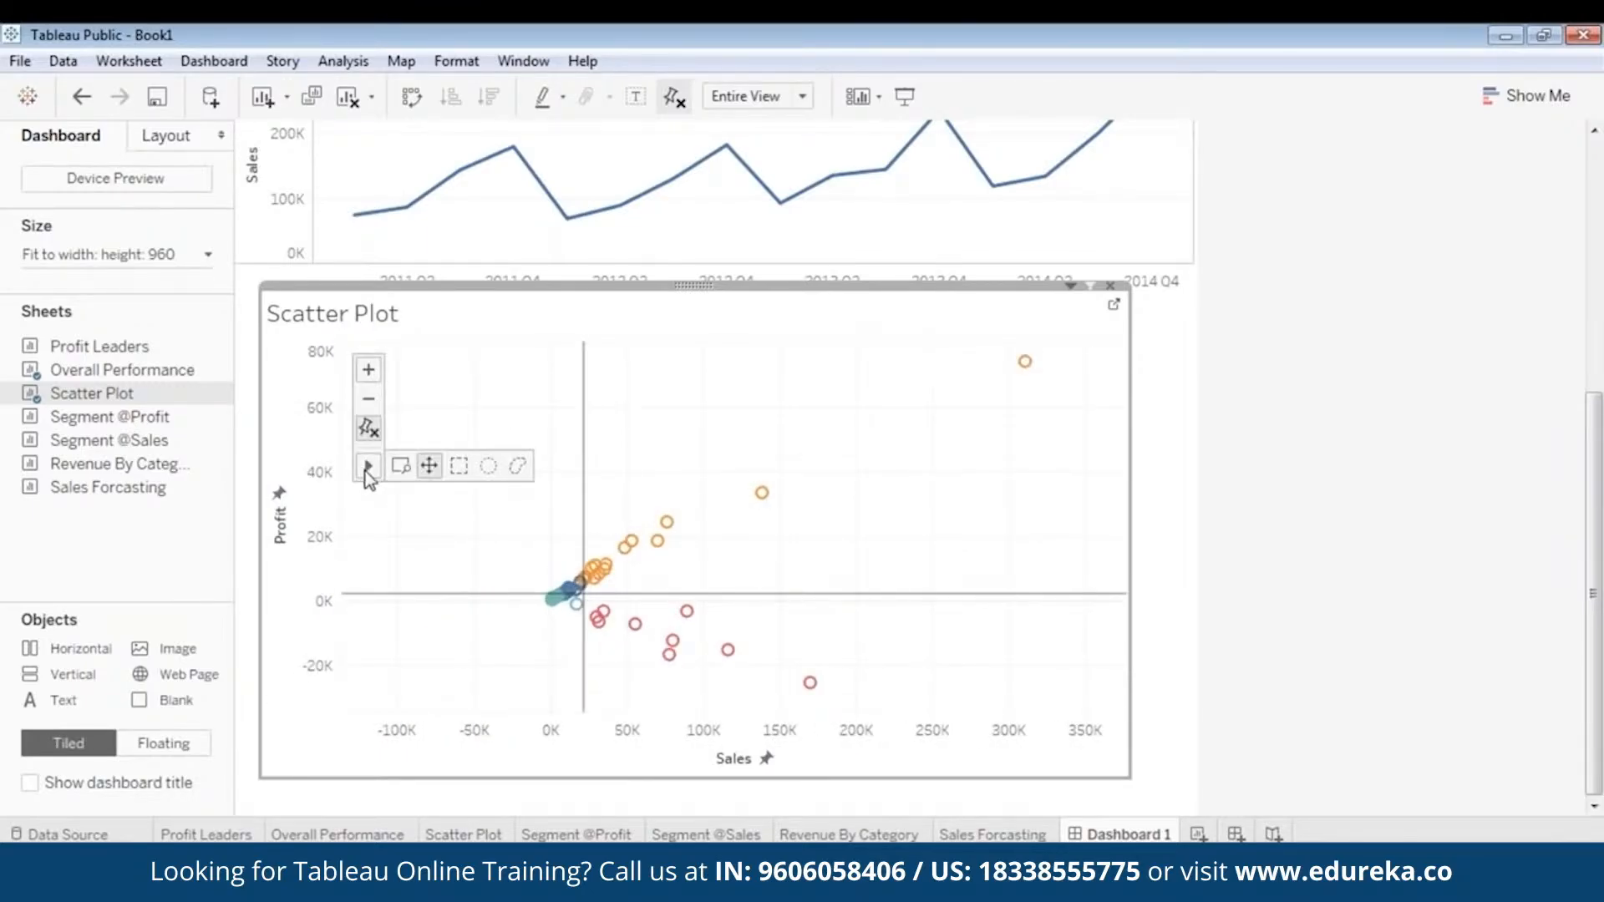
click(429, 465)
drag(815, 541, 640, 564)
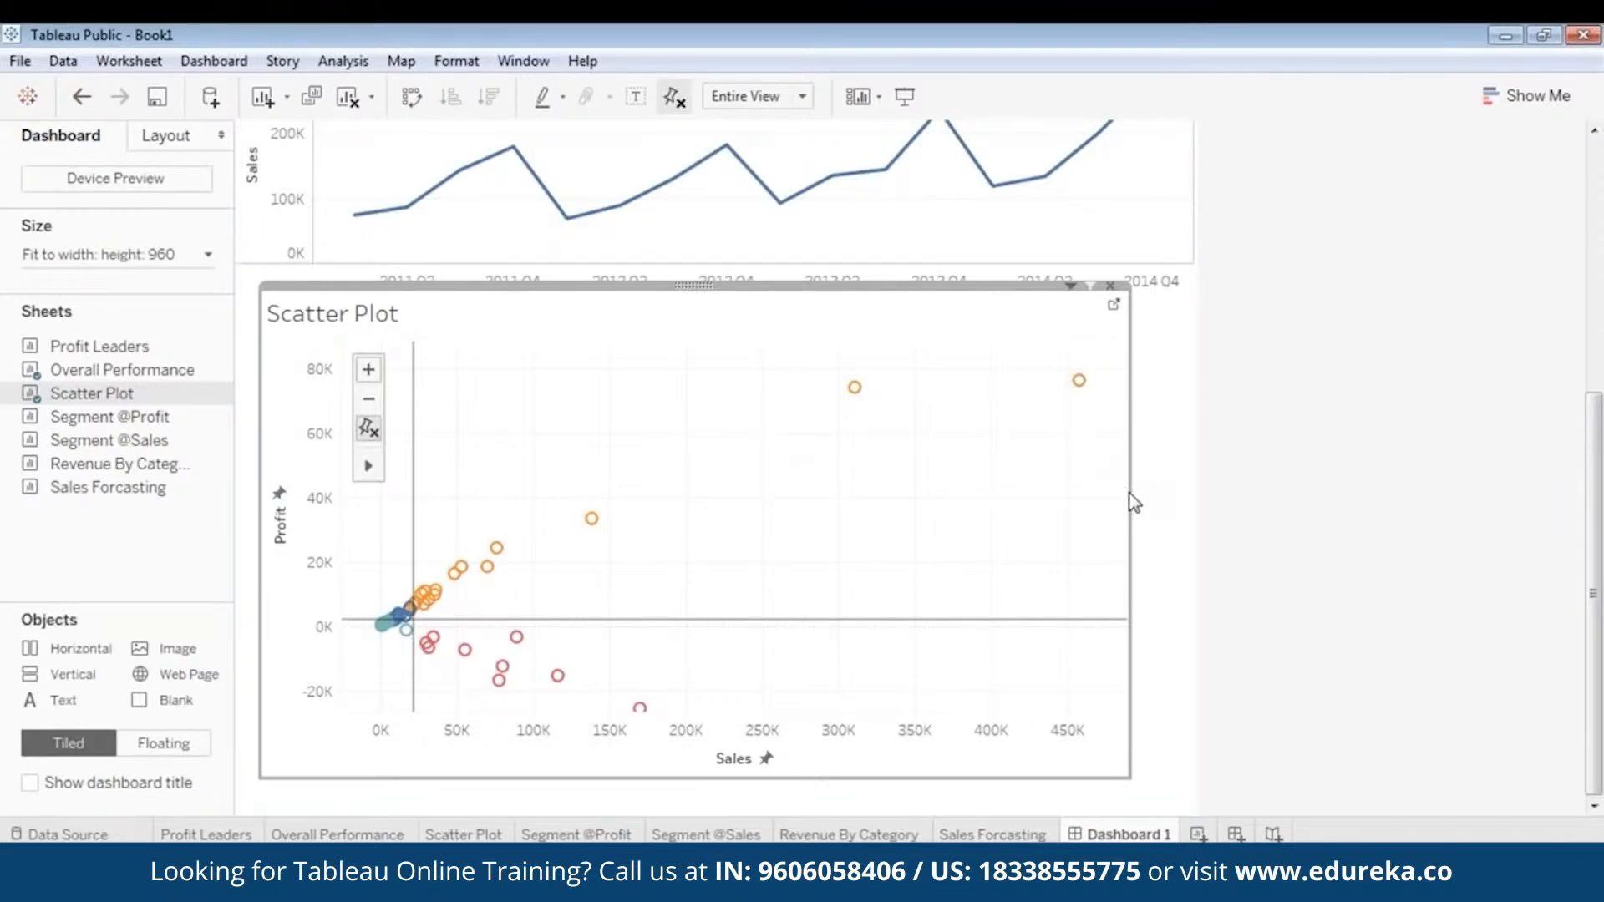
- Narrow the Scatter Plot to about three quarters of the dashboard's width and lower its top edge beneath the Quarter of Order Date axis title
drag(1126, 491, 1010, 499)
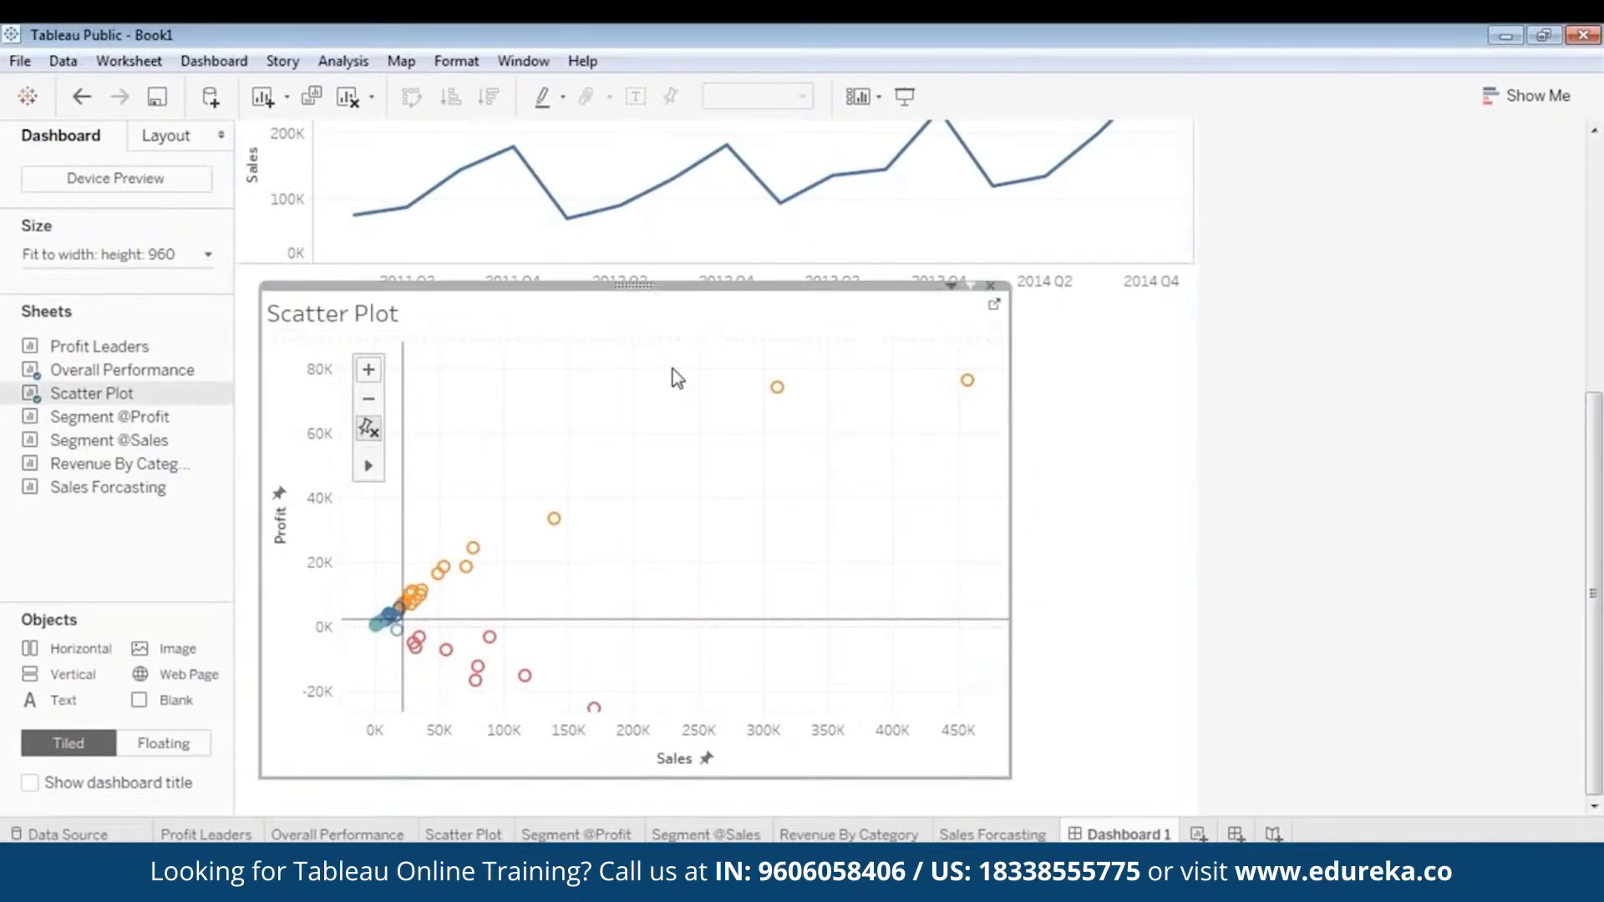
drag(626, 285, 623, 304)
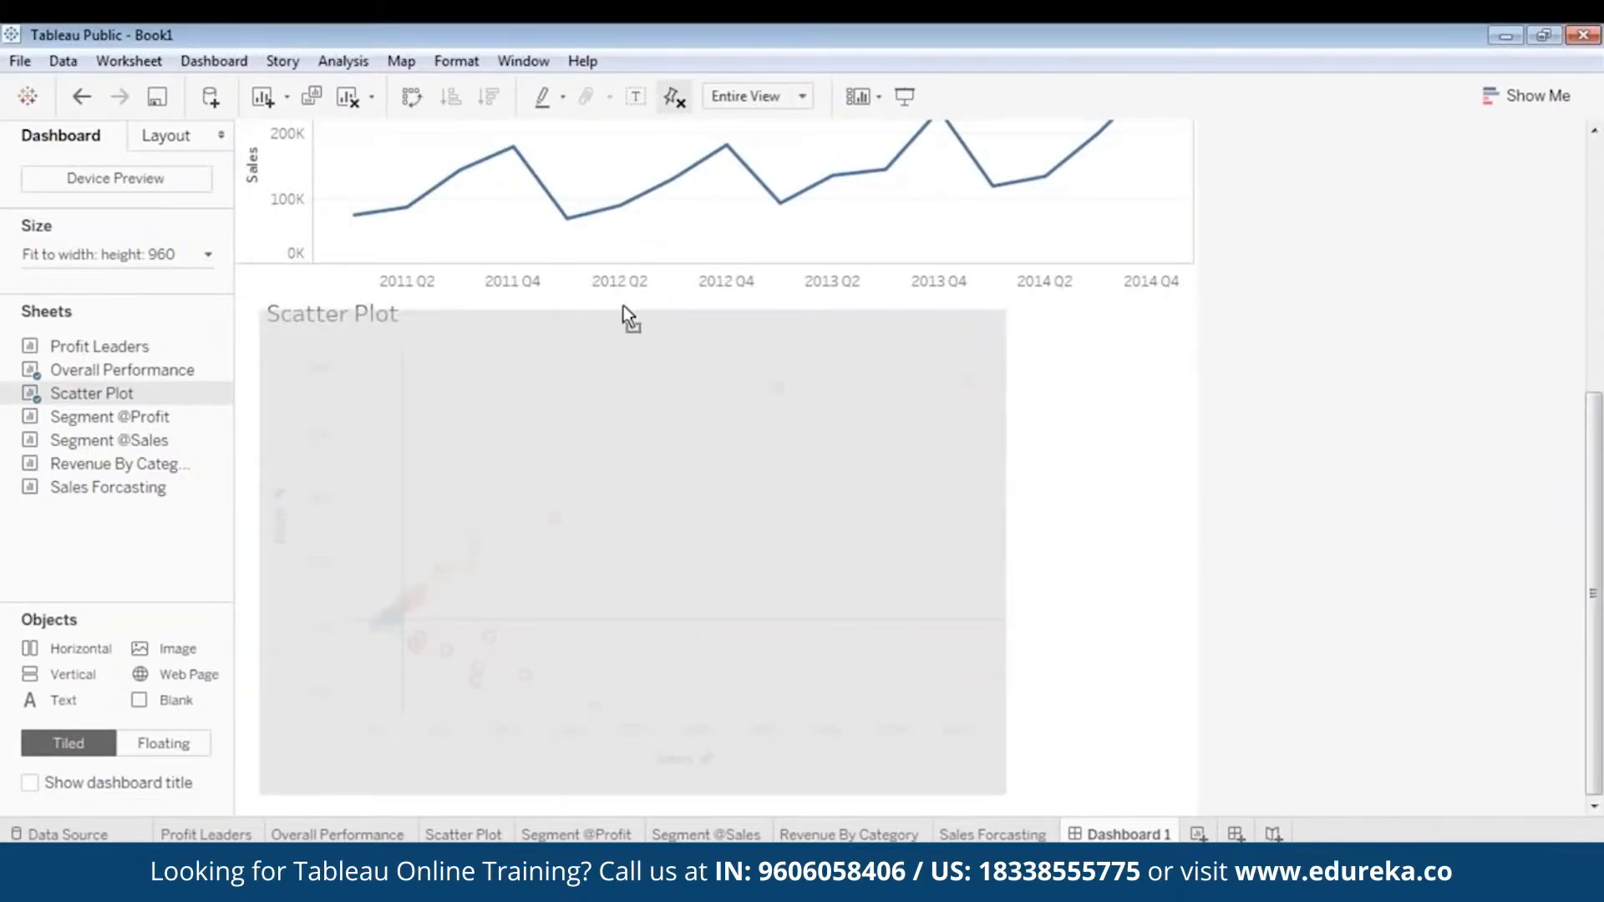
click(1091, 485)
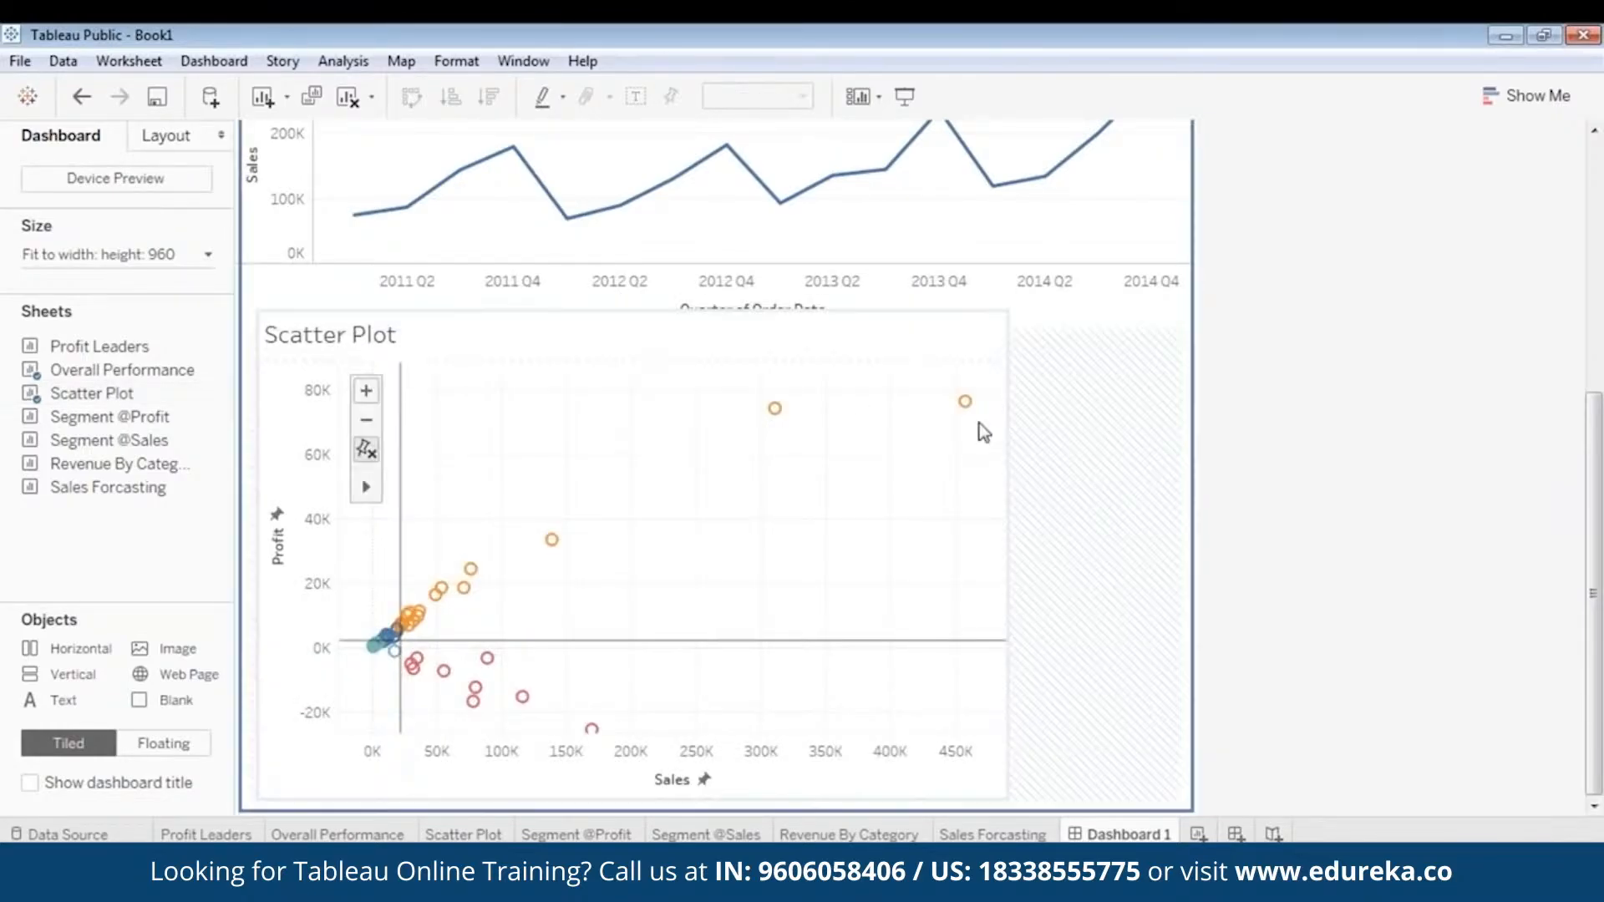
click(599, 426)
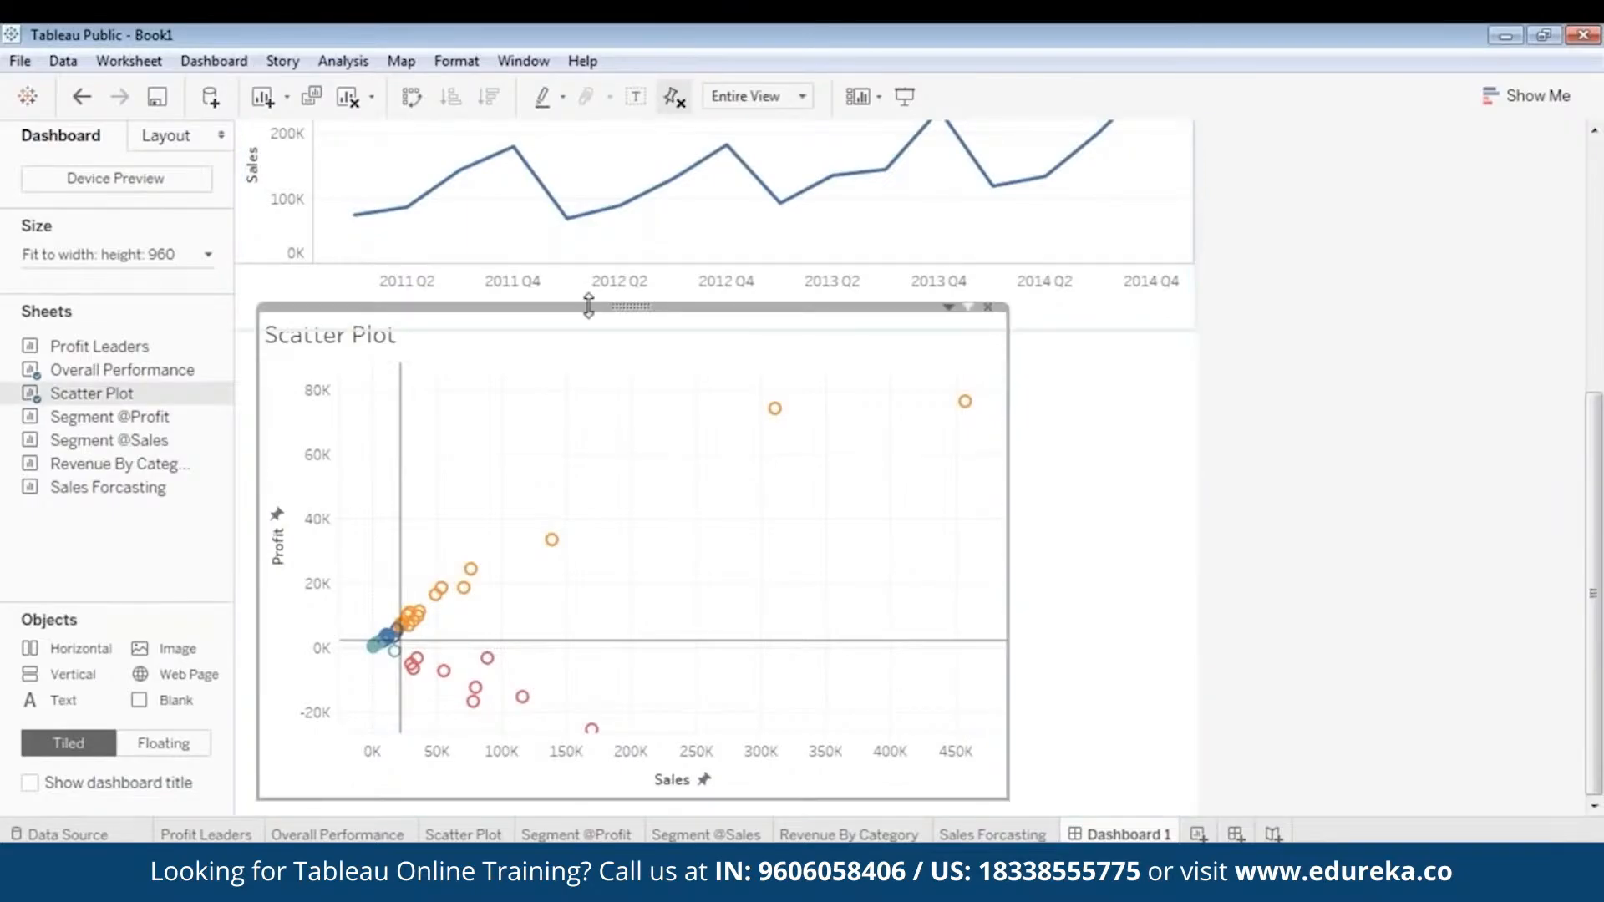
drag(598, 327, 526, 331)
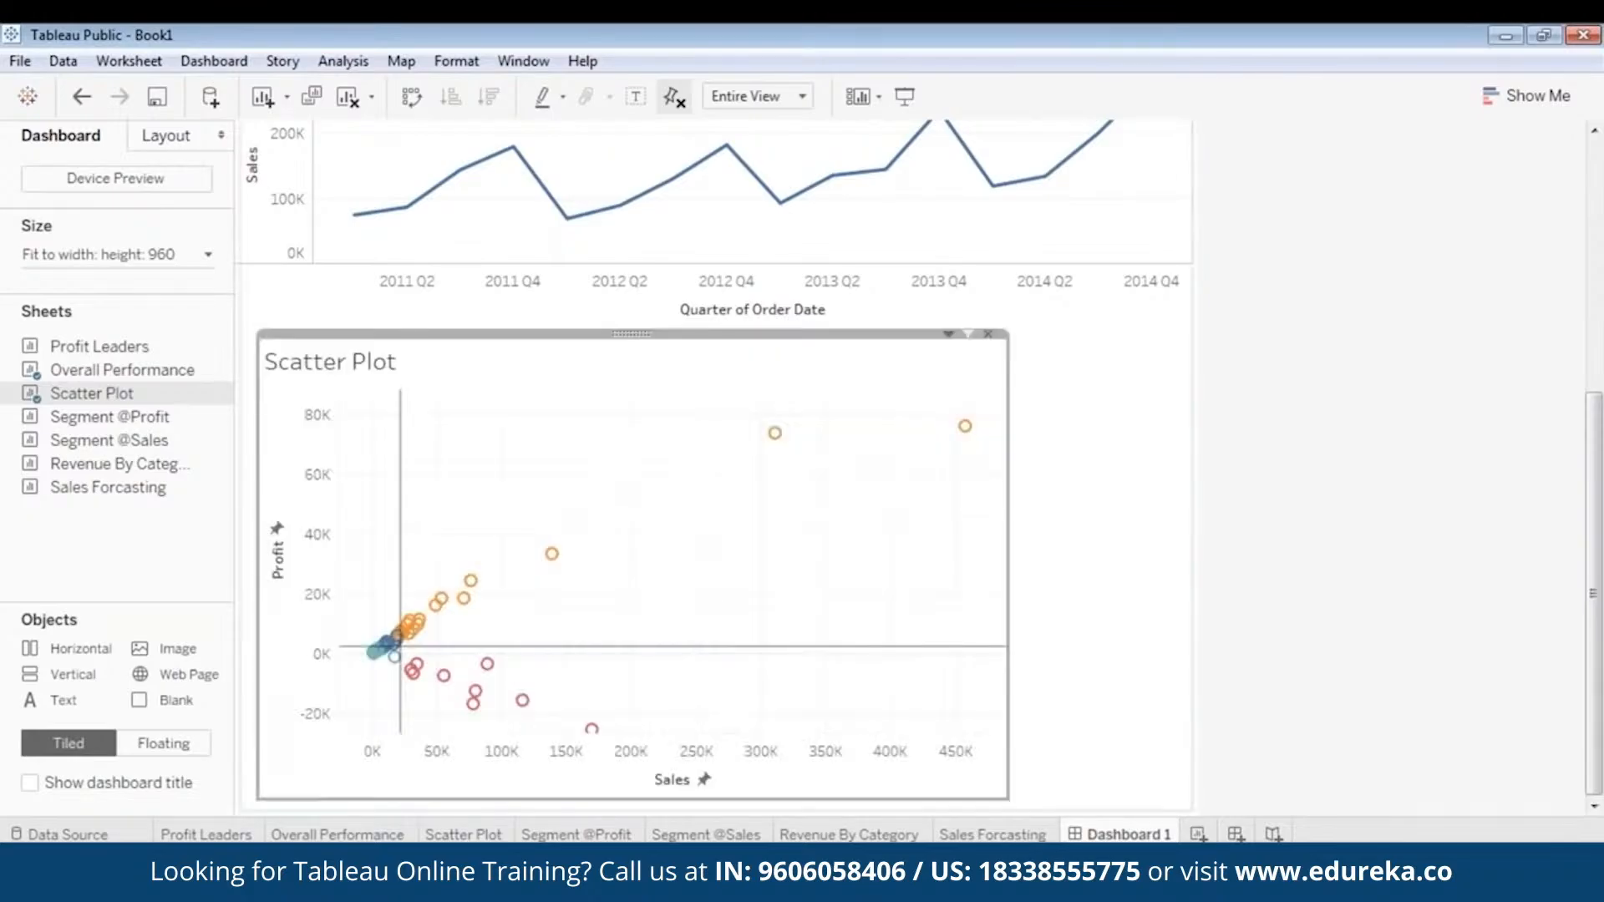
click(1230, 430)
click(915, 511)
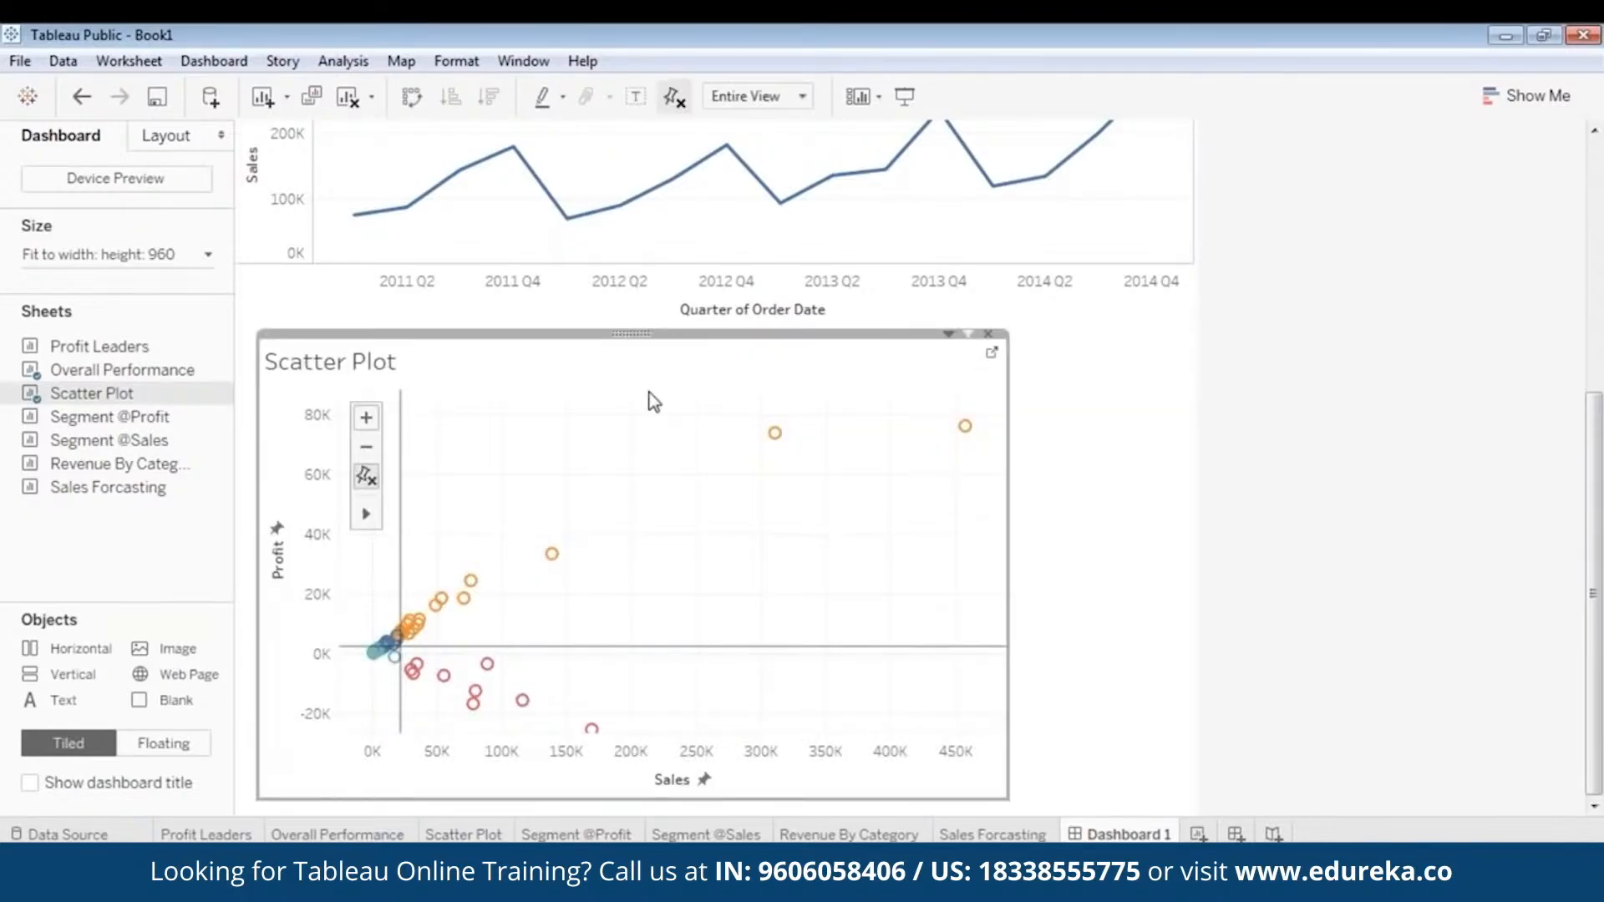
drag(634, 335, 629, 335)
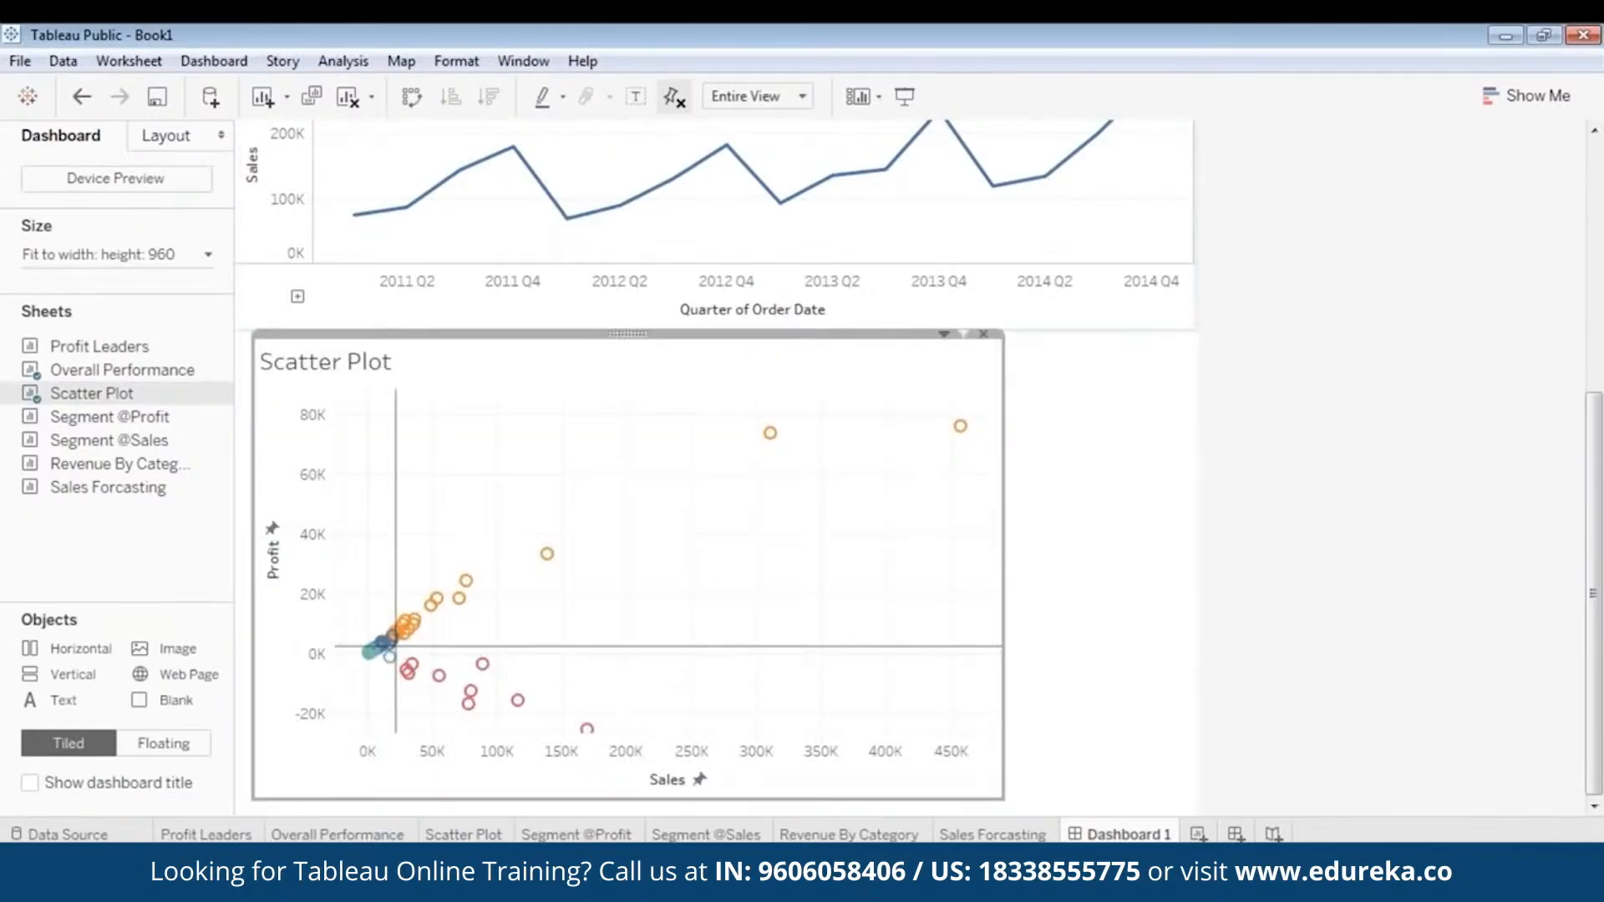
- Preview the whole dashboard in presentation mode and return to editing
click(907, 101)
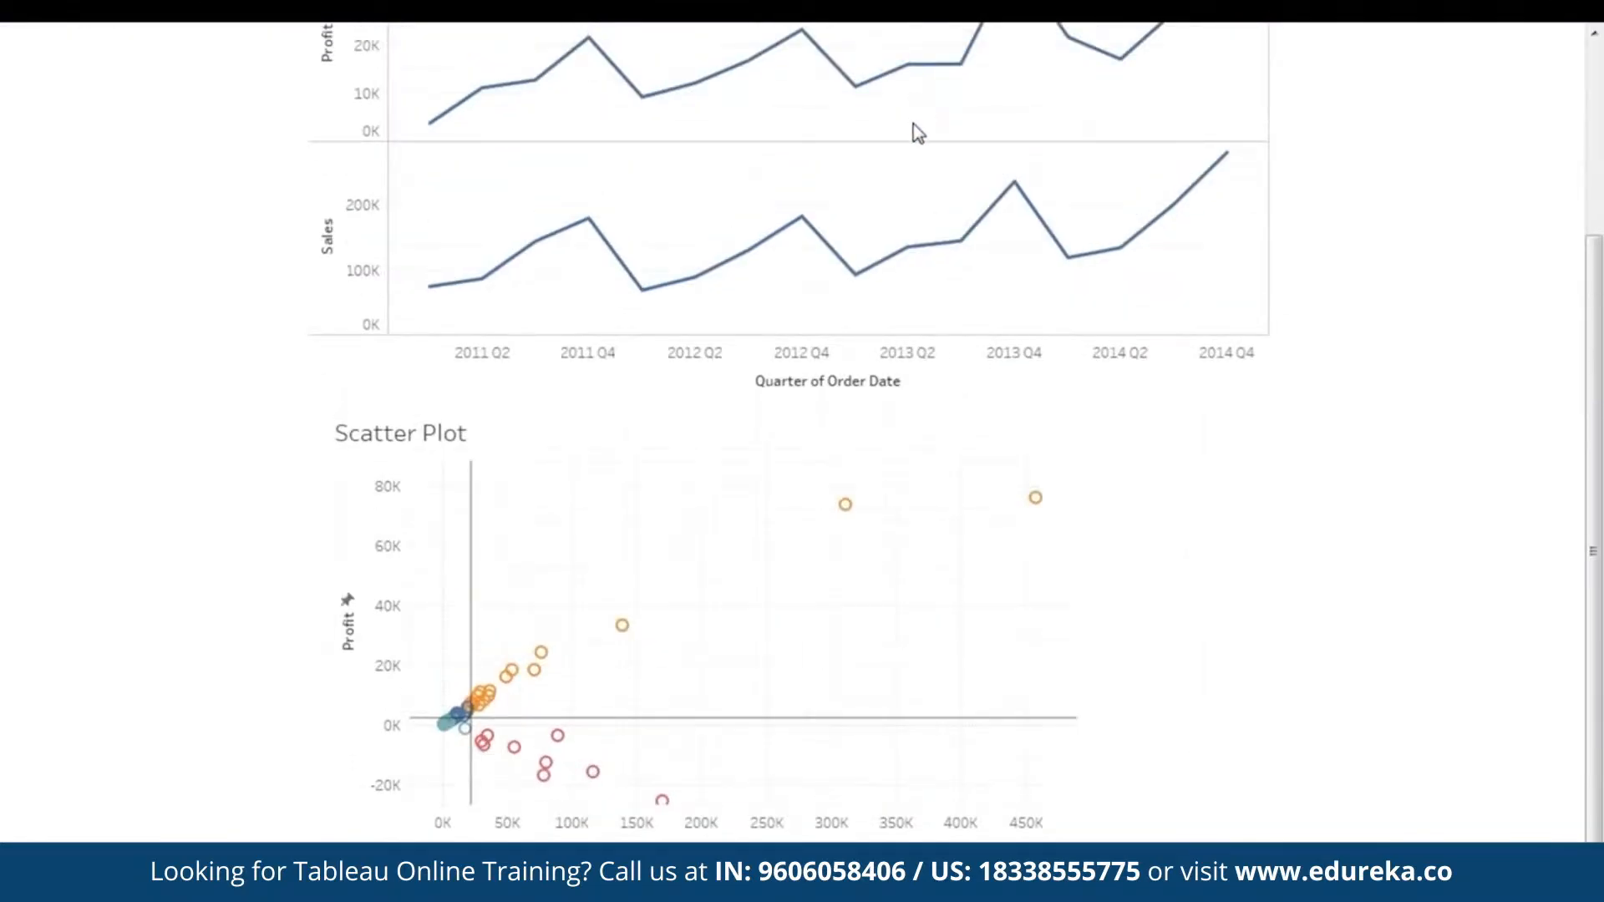
scroll(1360, 430, up, 3)
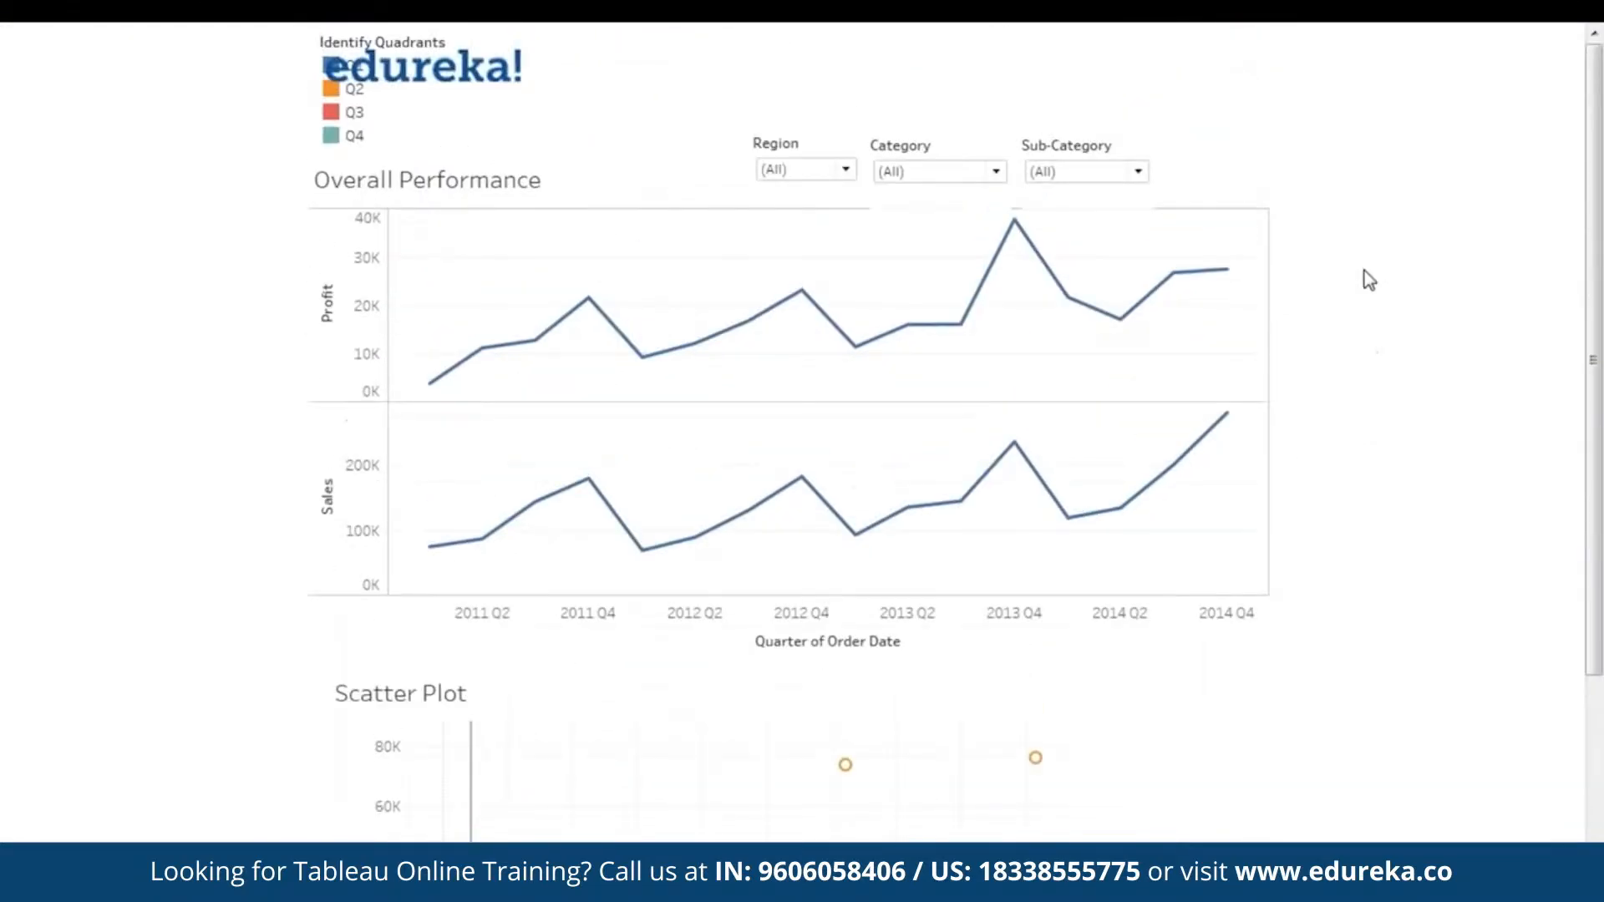
scroll(1368, 280, down, 5)
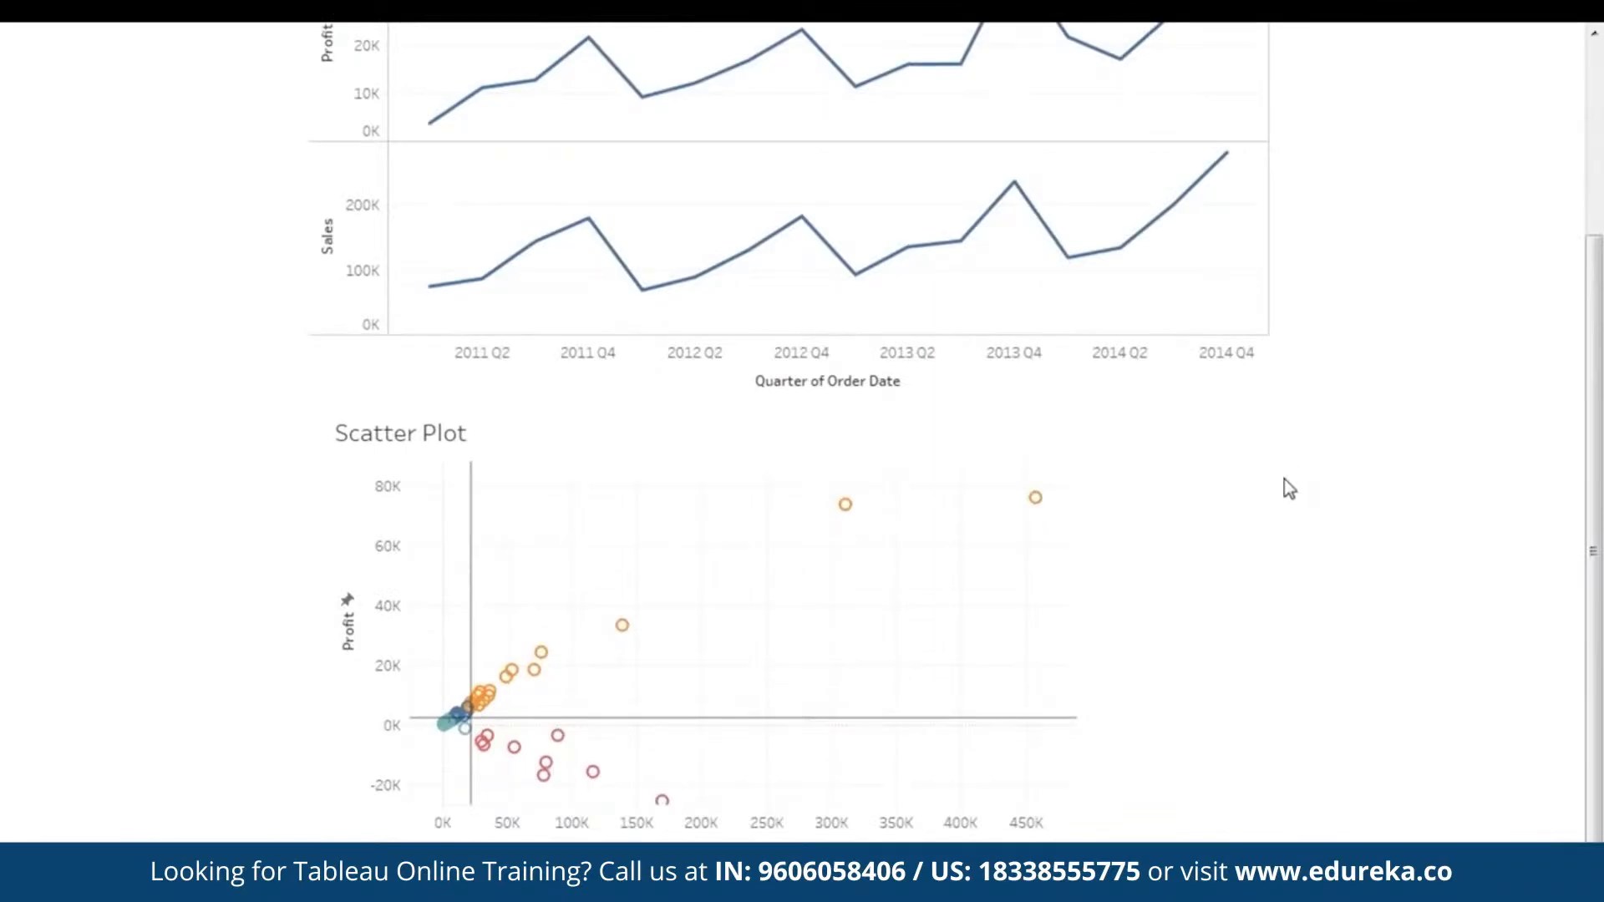
key(Escape)
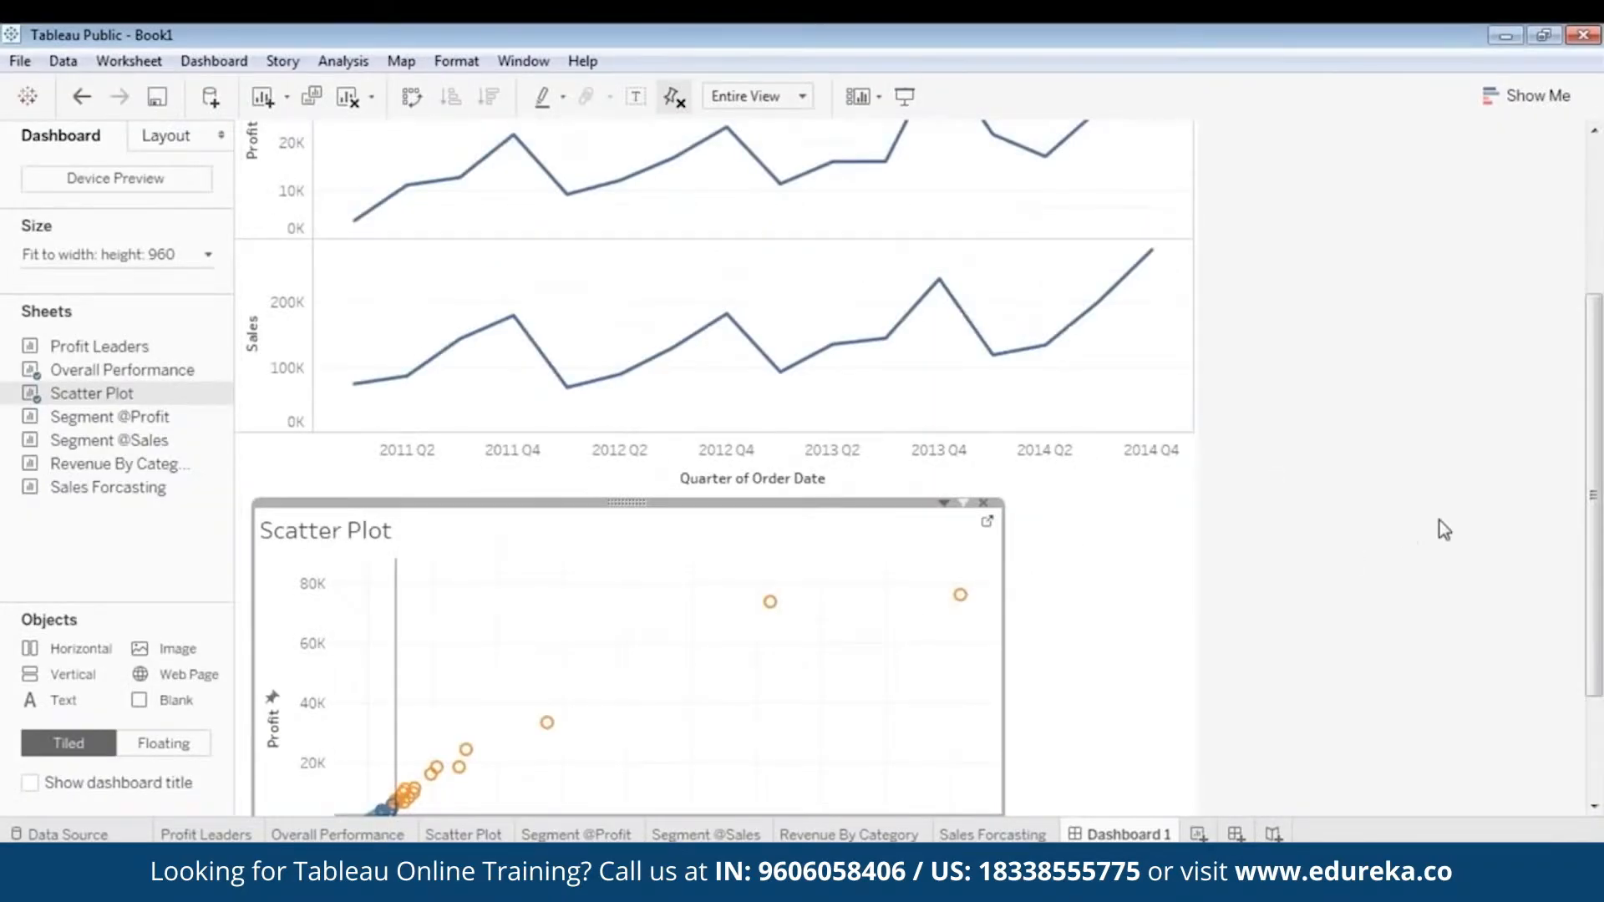
- Make the Identify Quadrants legend at the top of the dashboard a floating item
scroll(1444, 529, down, 3)
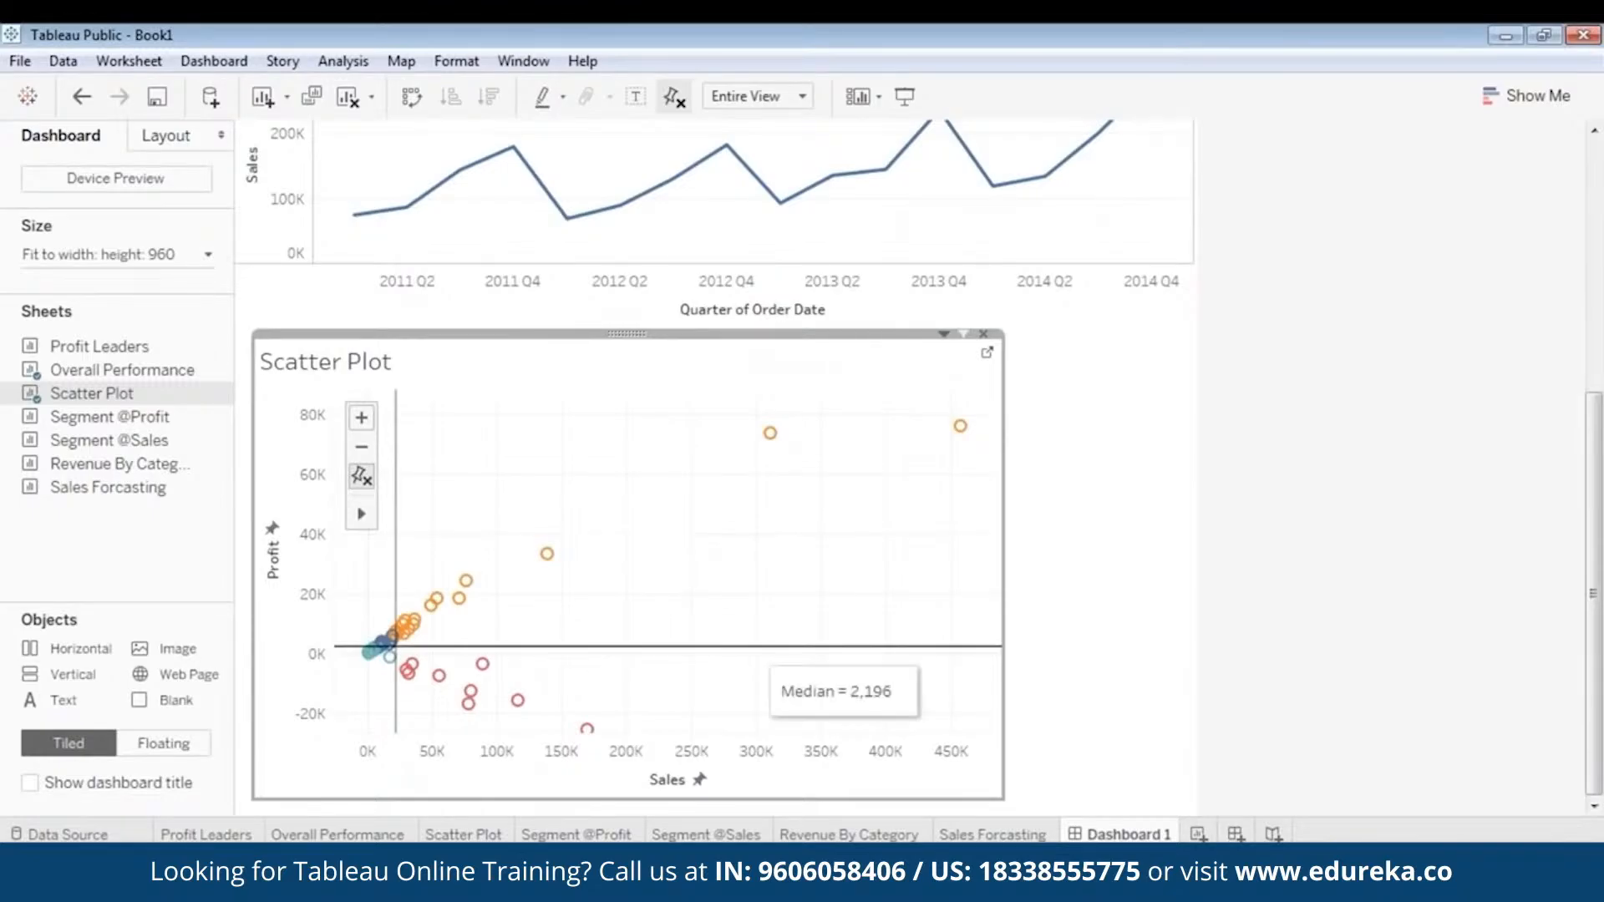
click(1601, 581)
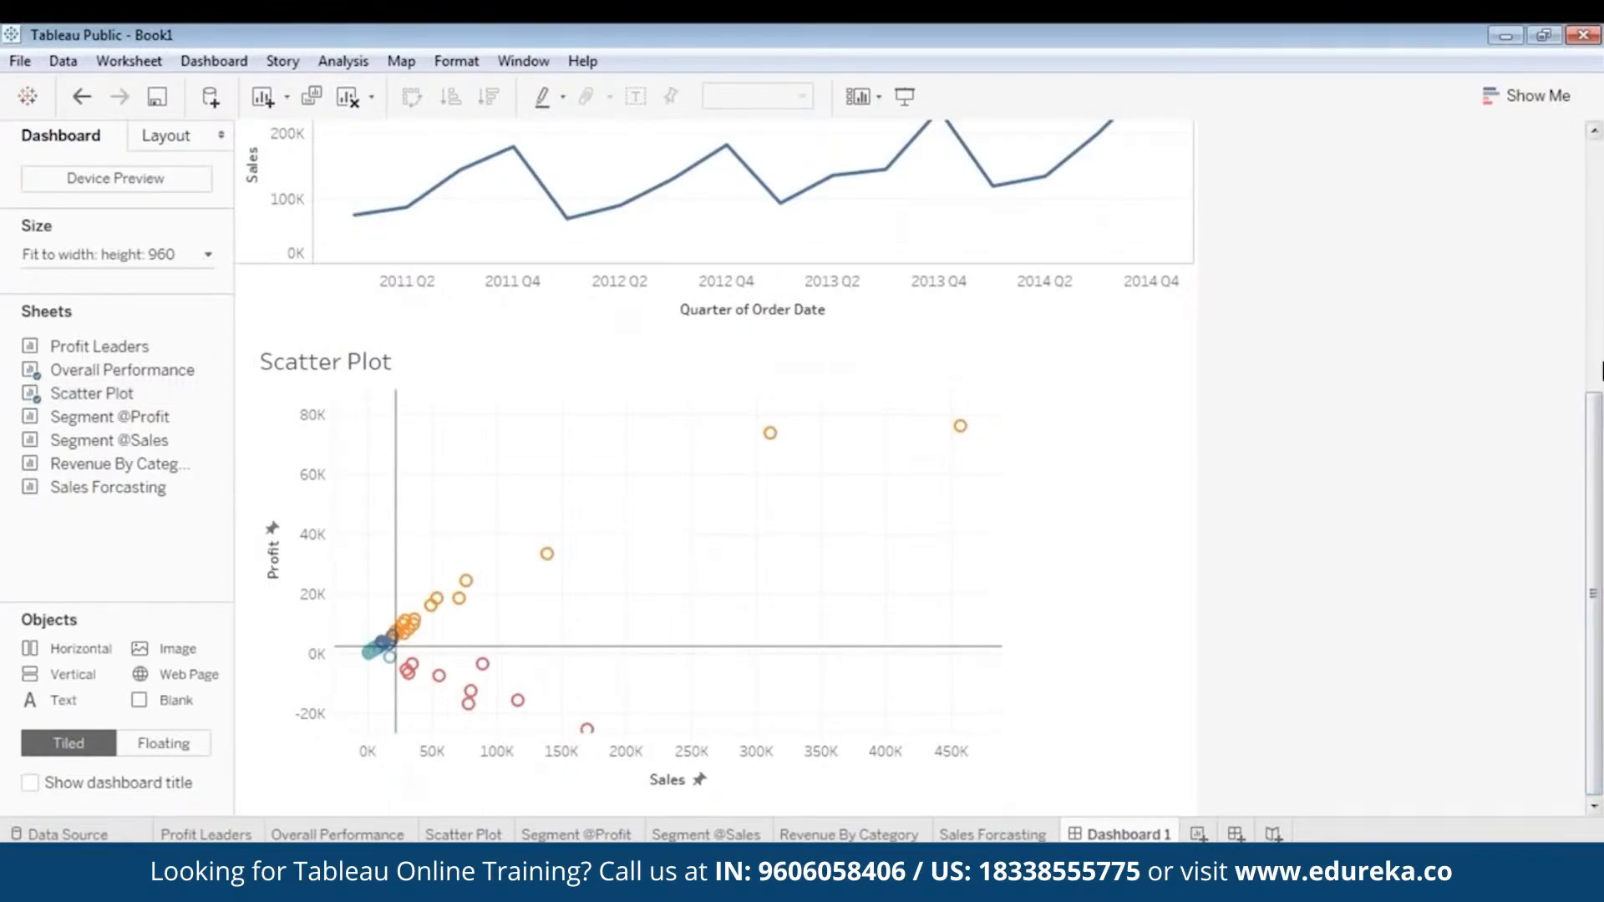
drag(1602, 620, 1602, 241)
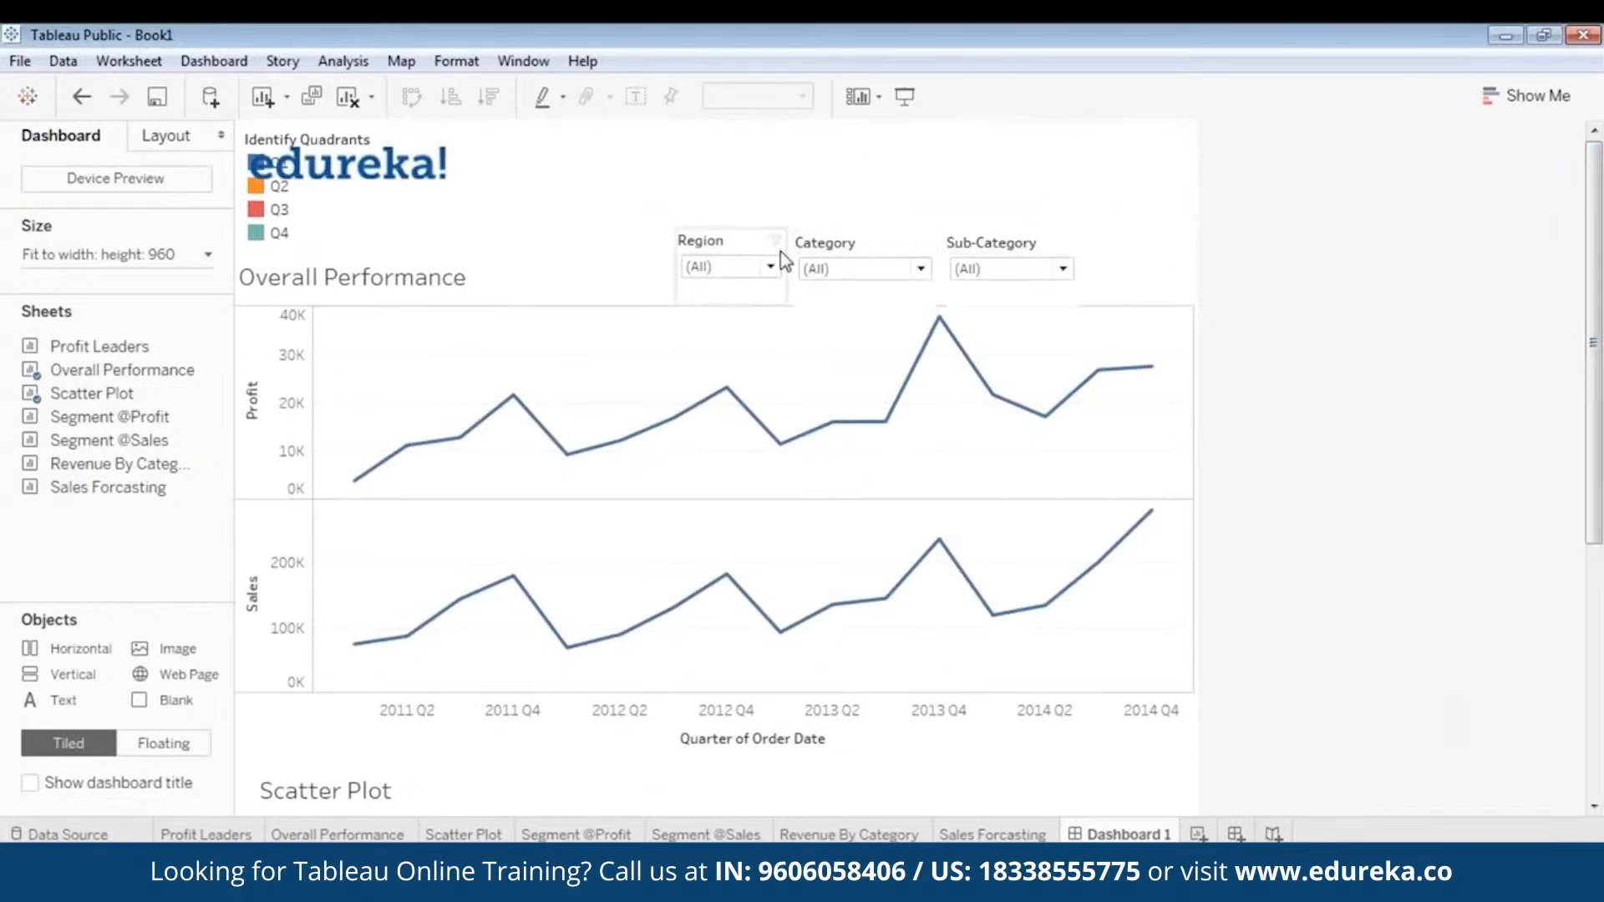
click(281, 233)
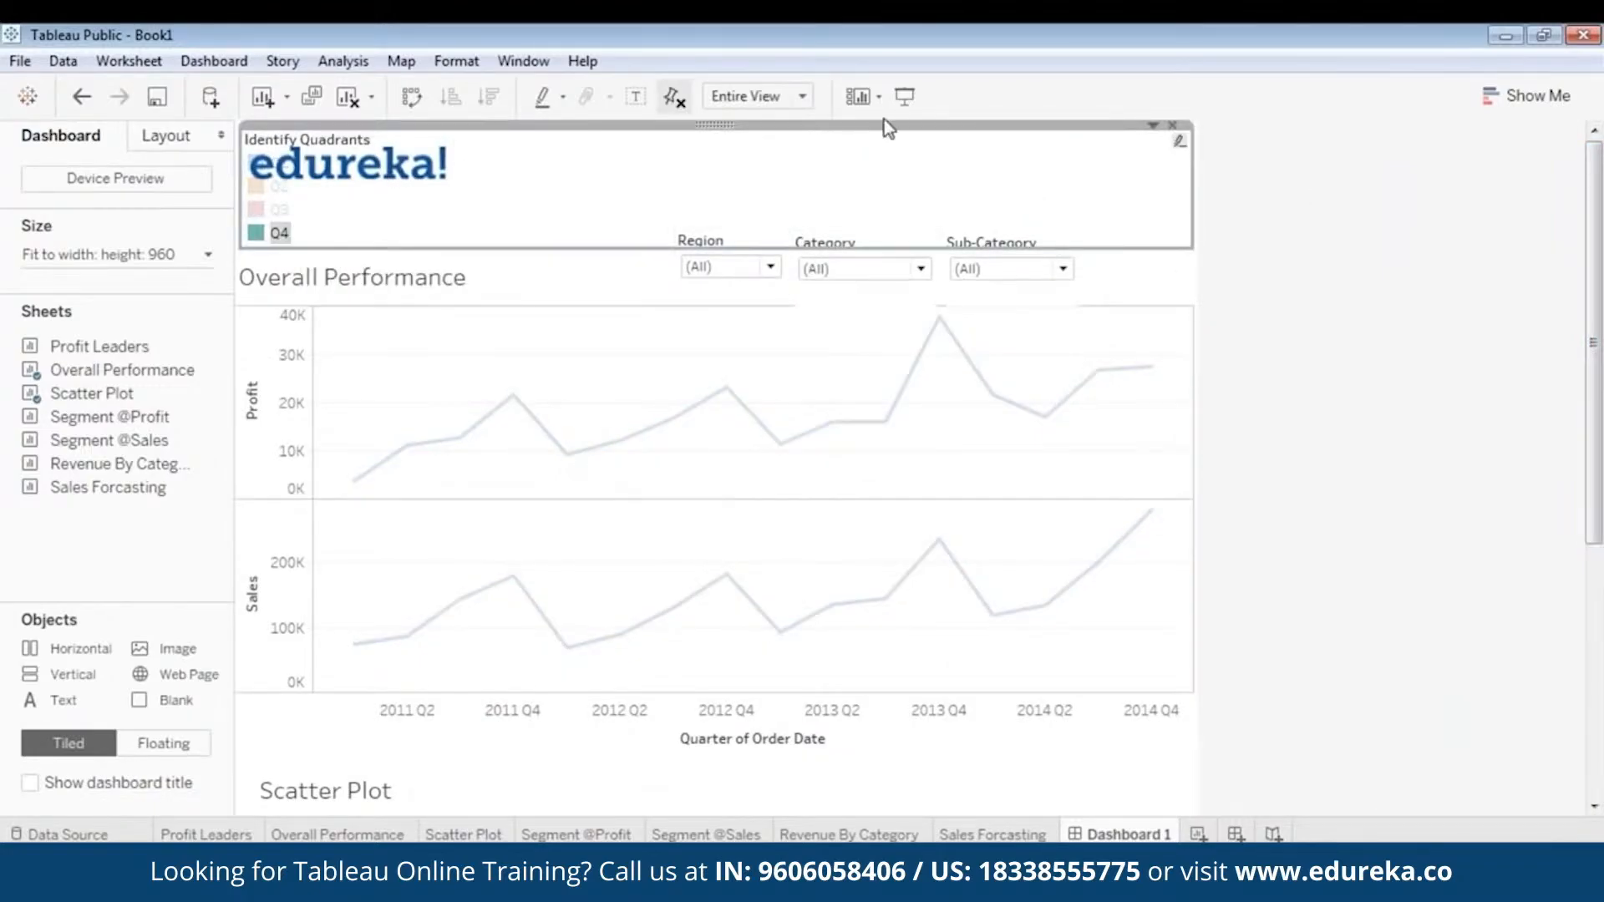
right_click(712, 127)
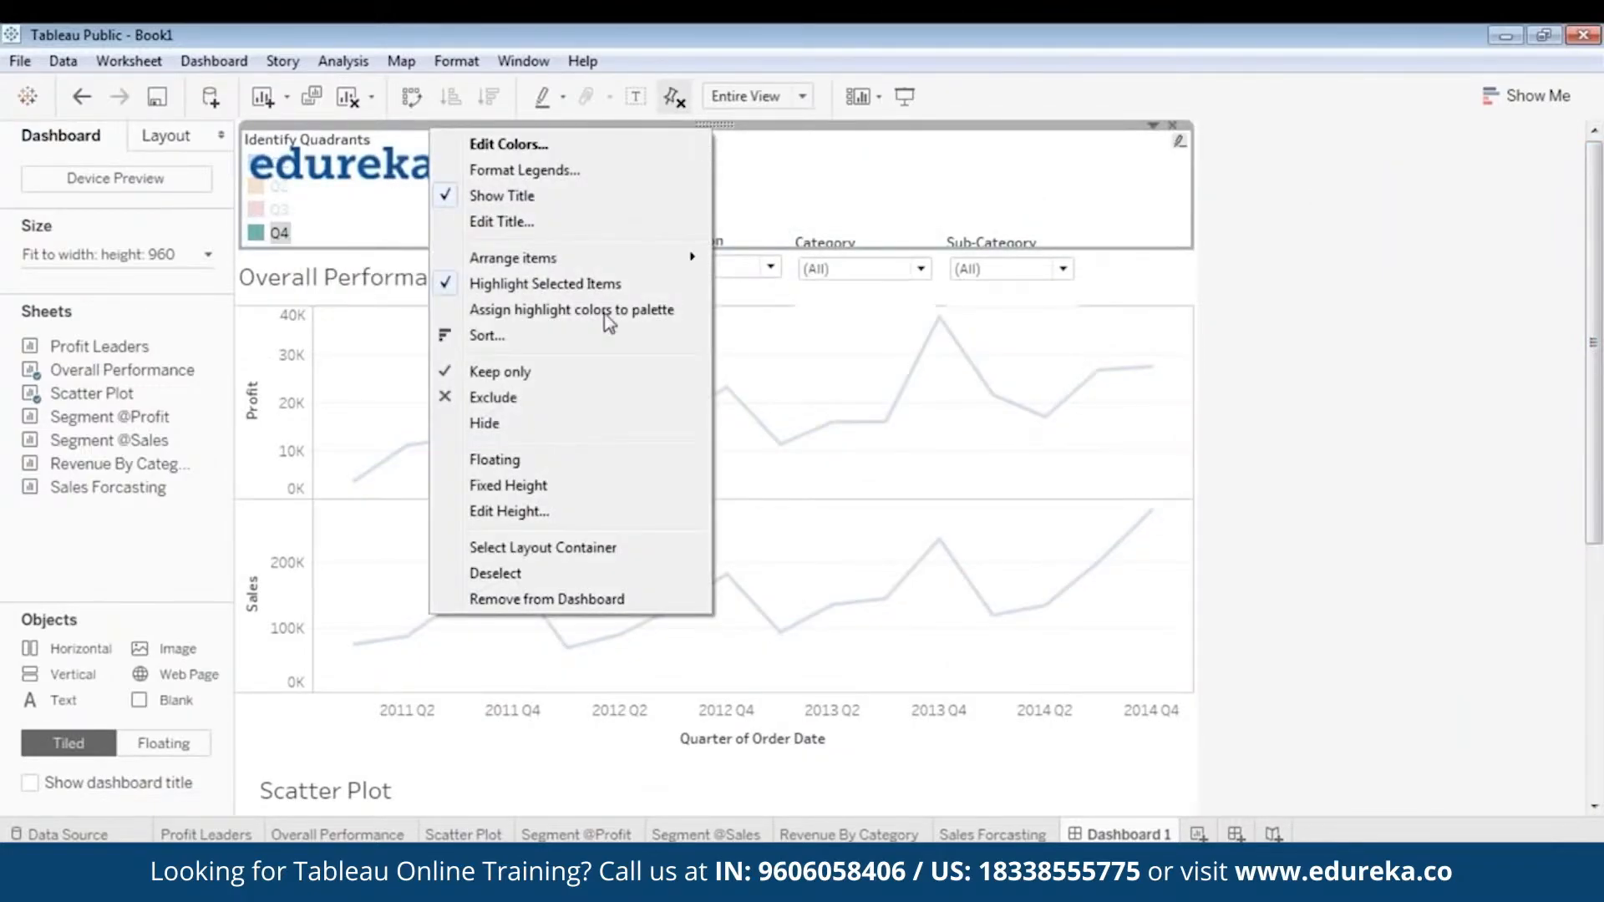
click(568, 462)
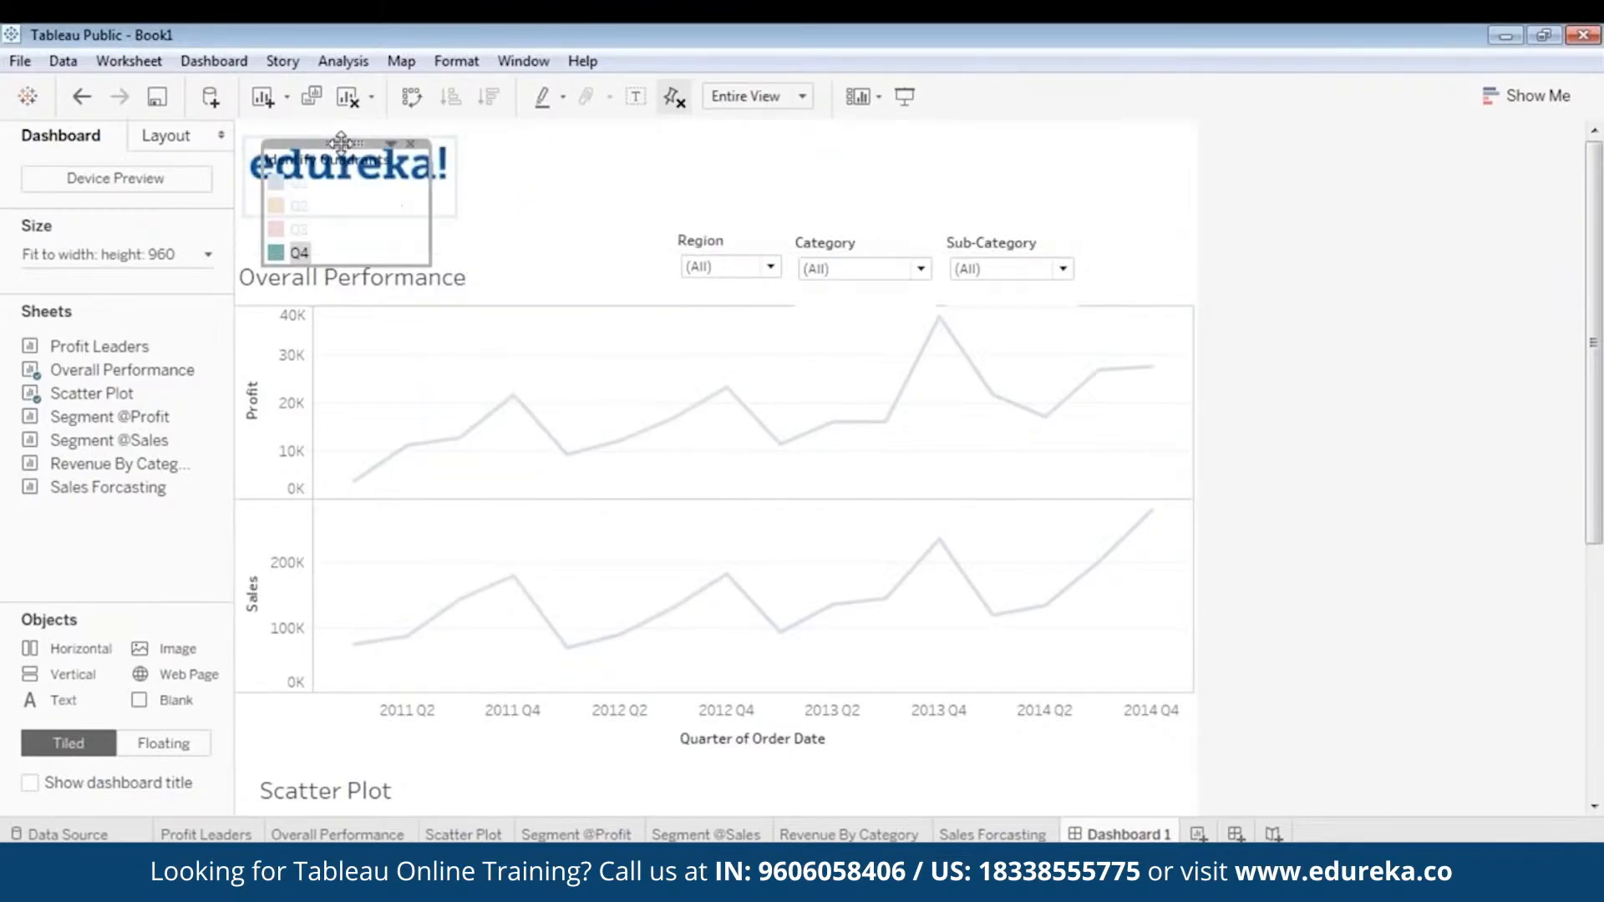
- Move the Identify Quadrants legend to the blank area right of the Scatter Plot, about halfway down, and clear its Q4 highlight
drag(355, 144, 917, 726)
scroll(921, 404, down, 4)
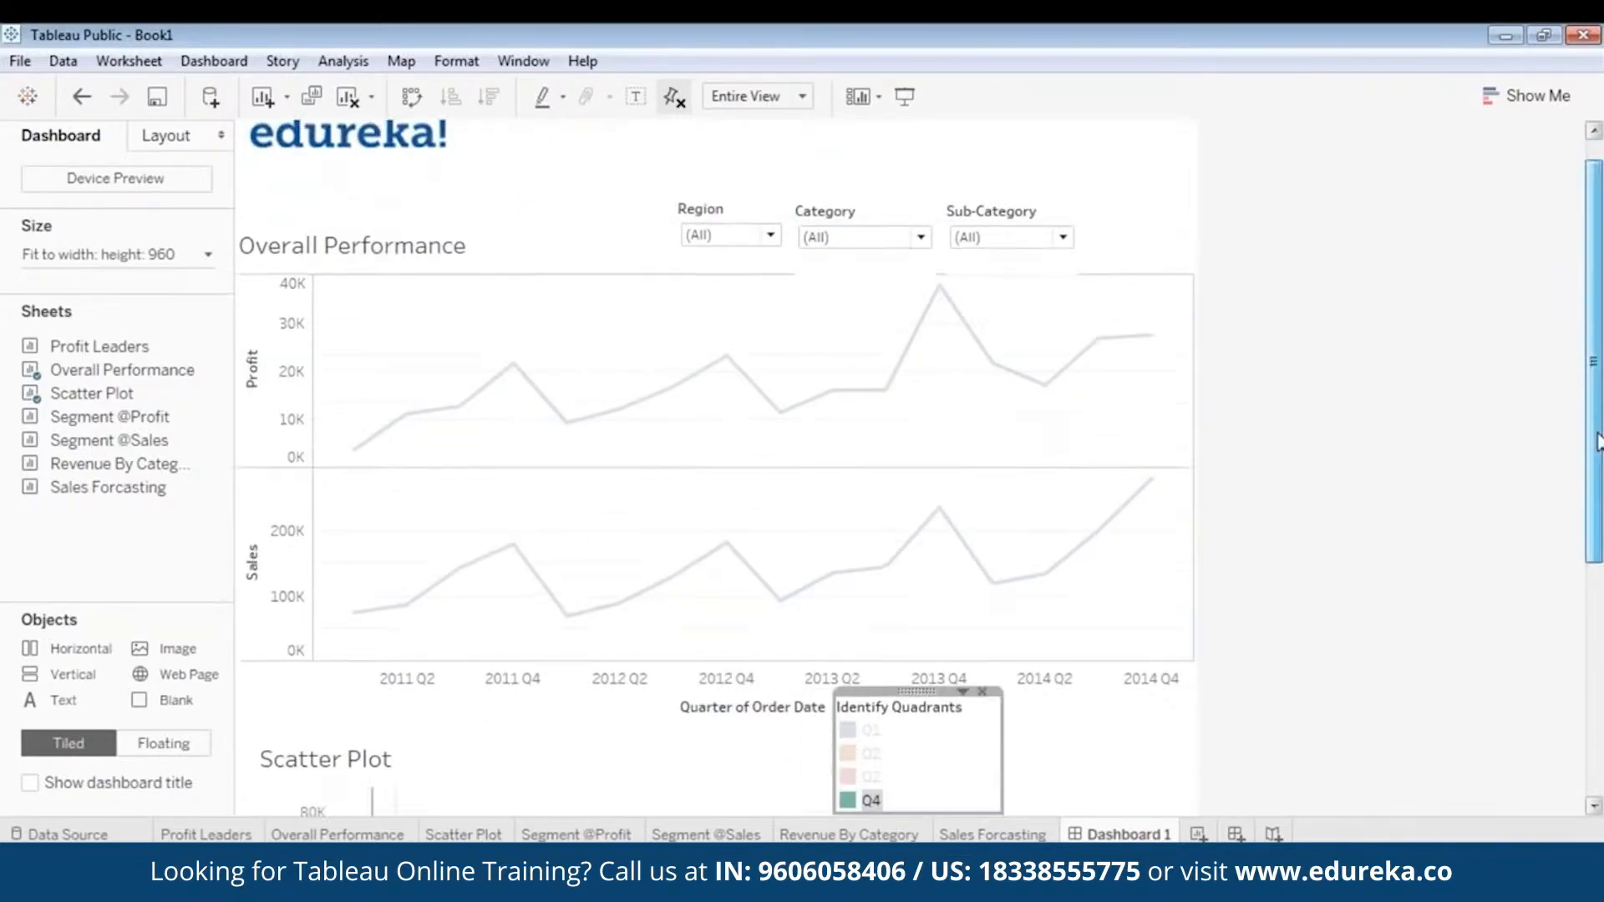
drag(918, 401, 1109, 518)
scroll(1439, 601, down, 1)
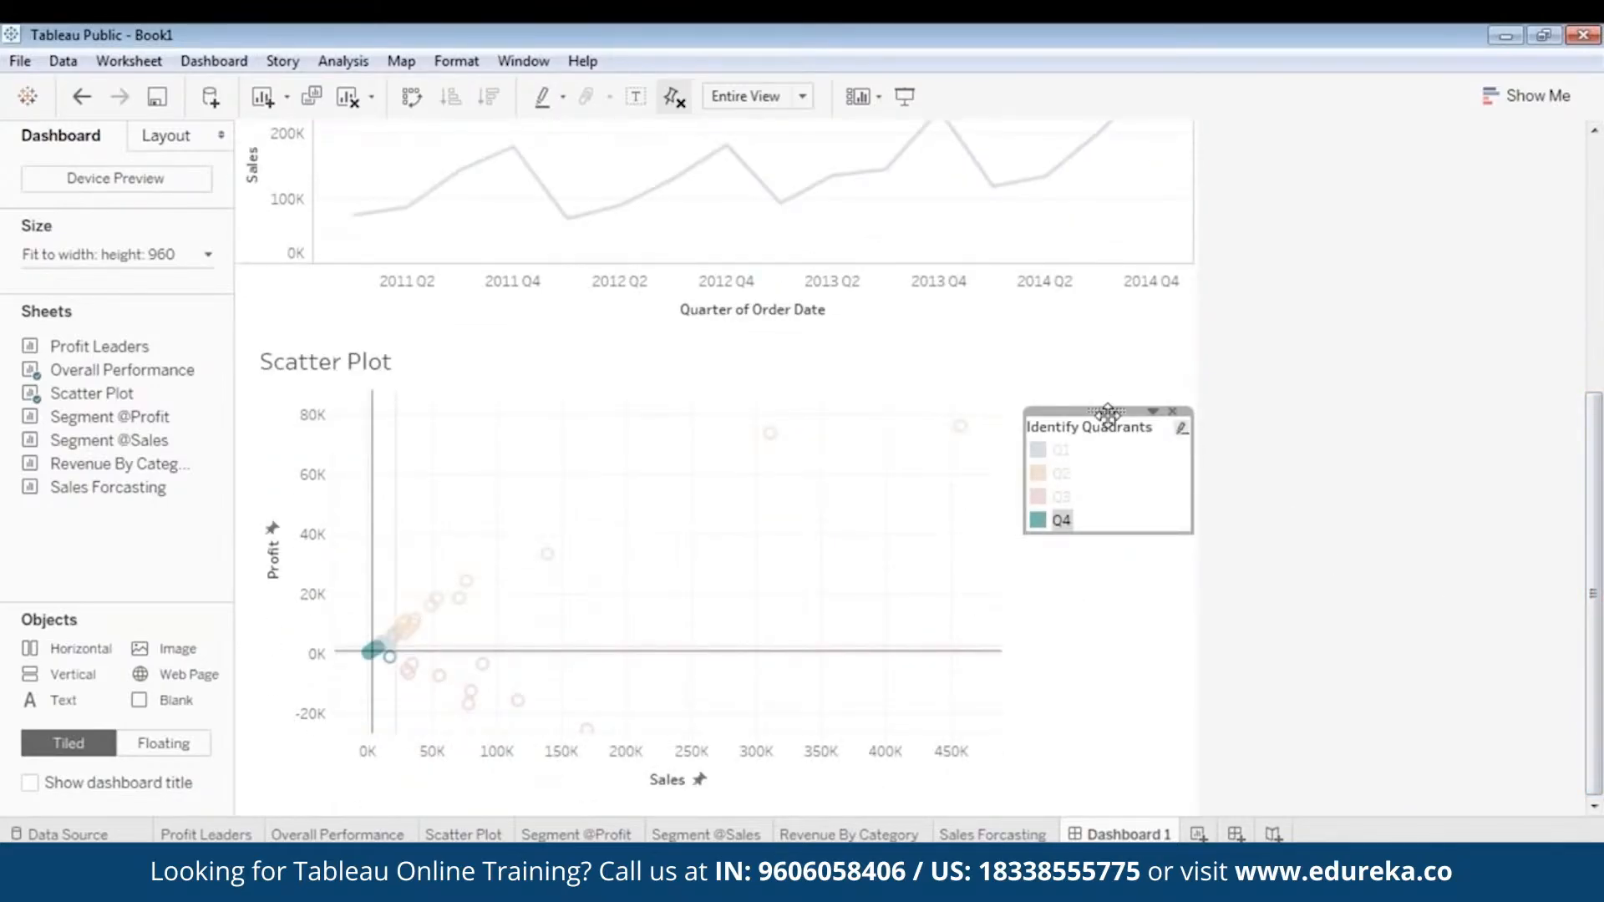
drag(1108, 413, 1110, 384)
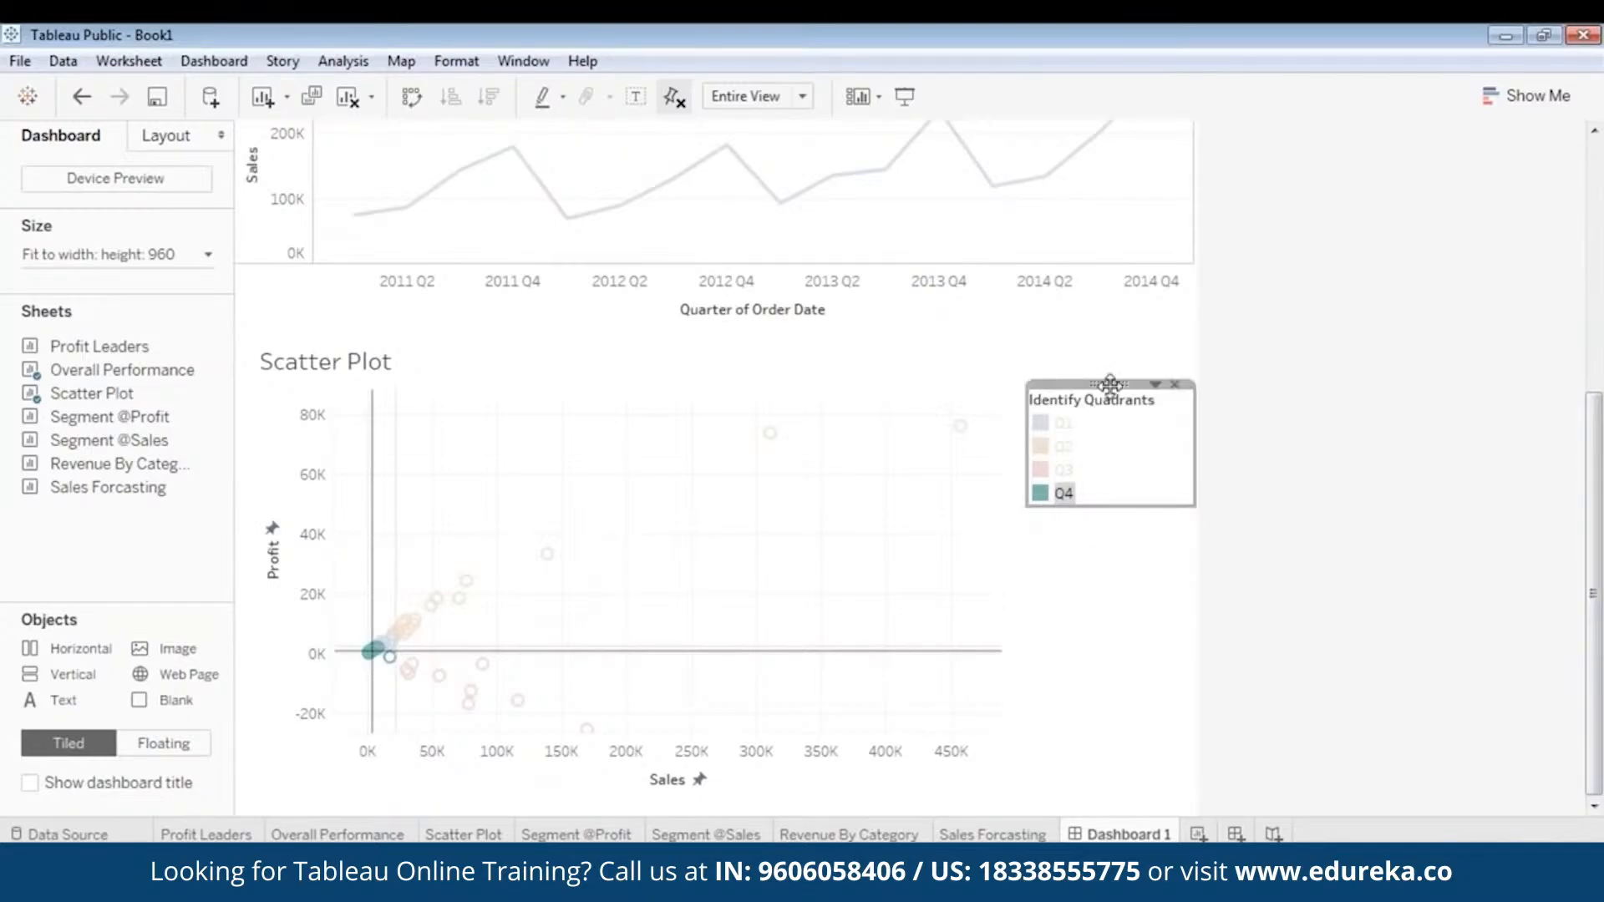
click(1085, 615)
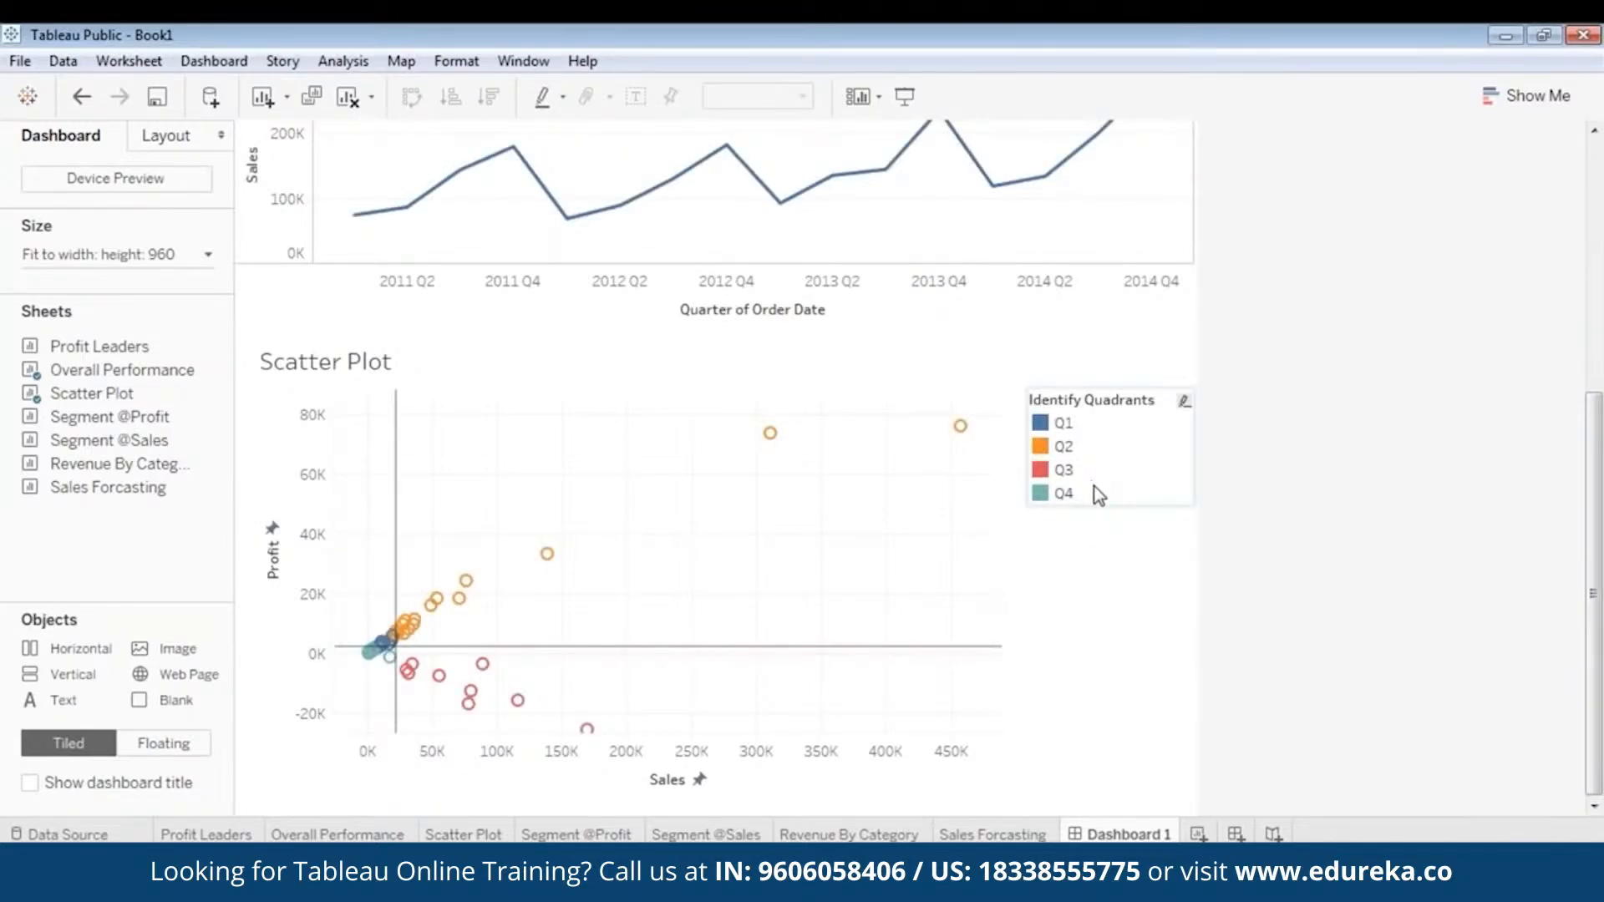
click(1108, 399)
drag(1114, 384, 1114, 530)
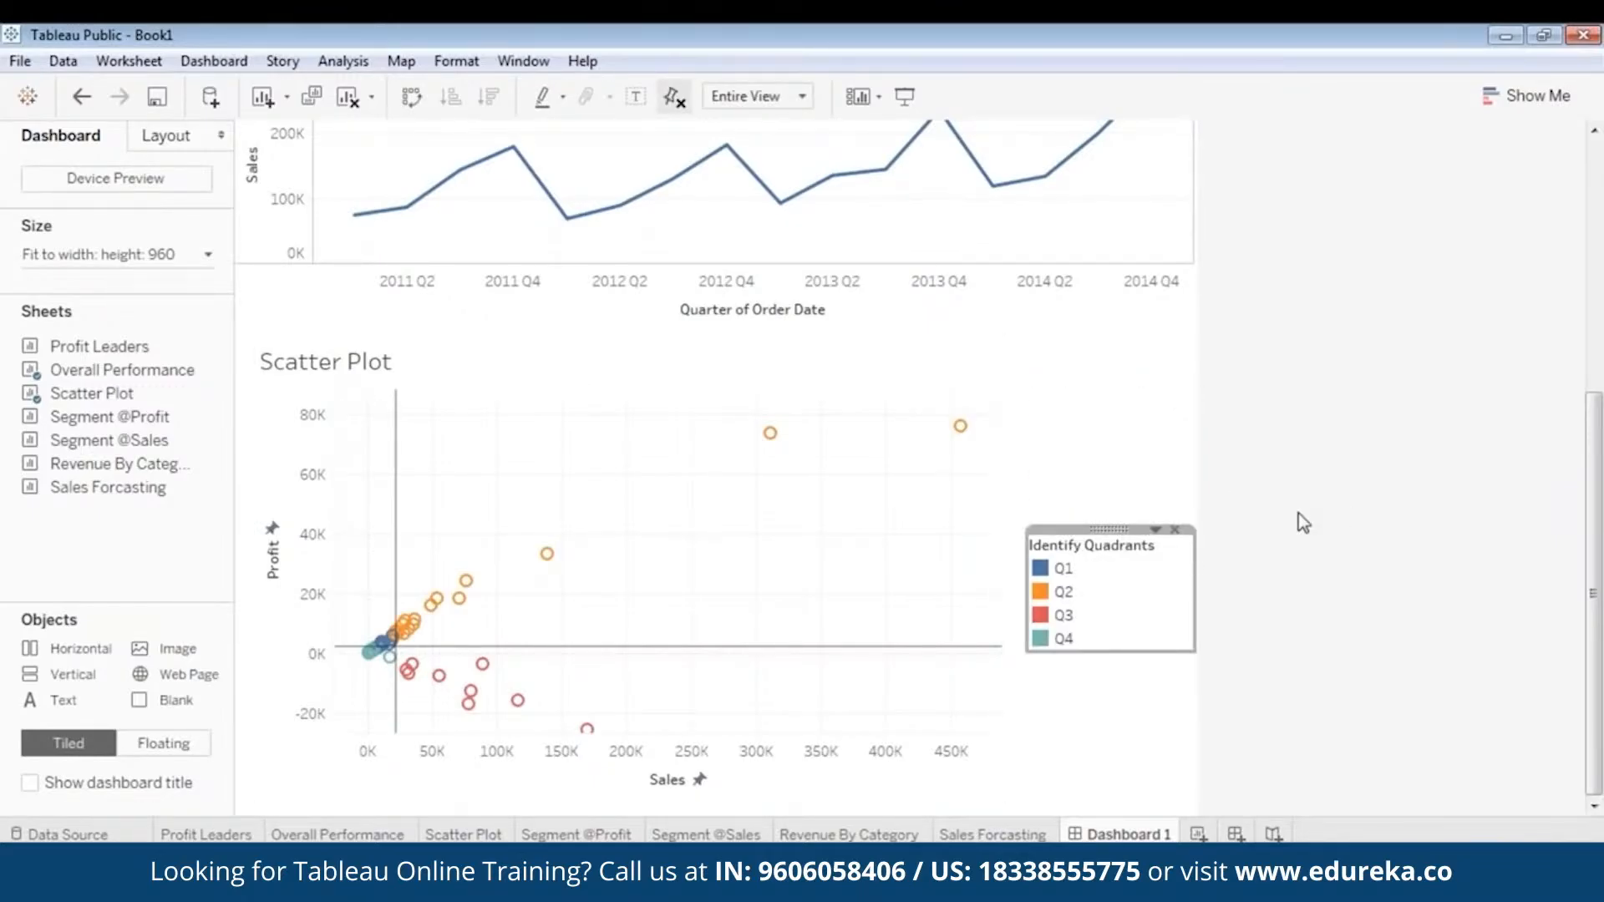
- Open the list of filters that can be shown for the Scatter Plot
scroll(1298, 511, up, 2)
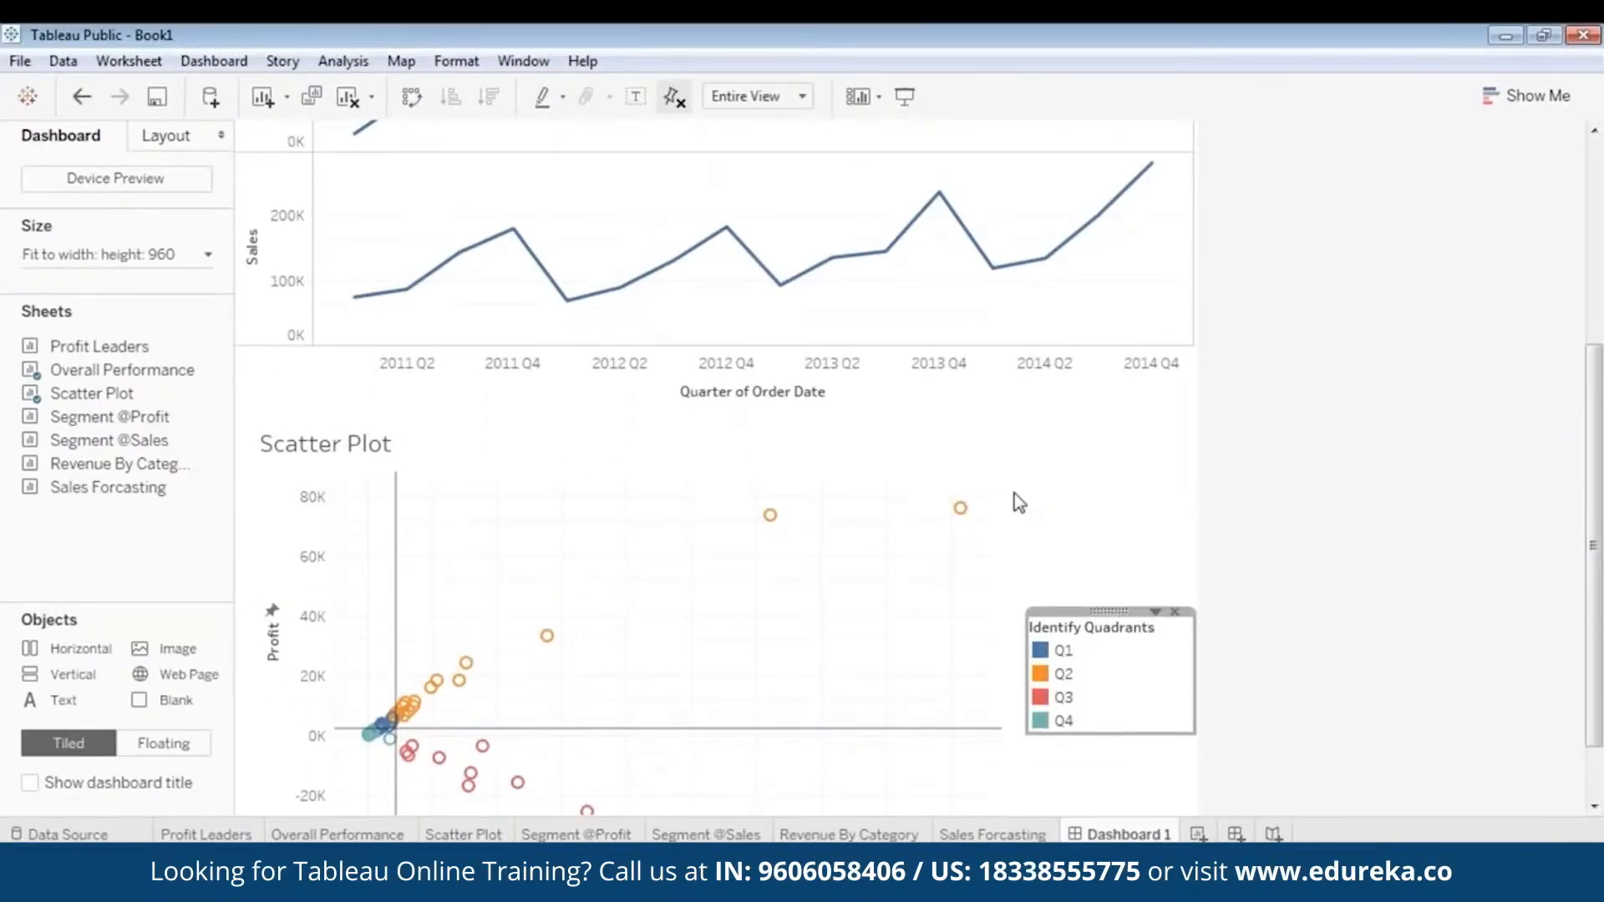
right_click(863, 507)
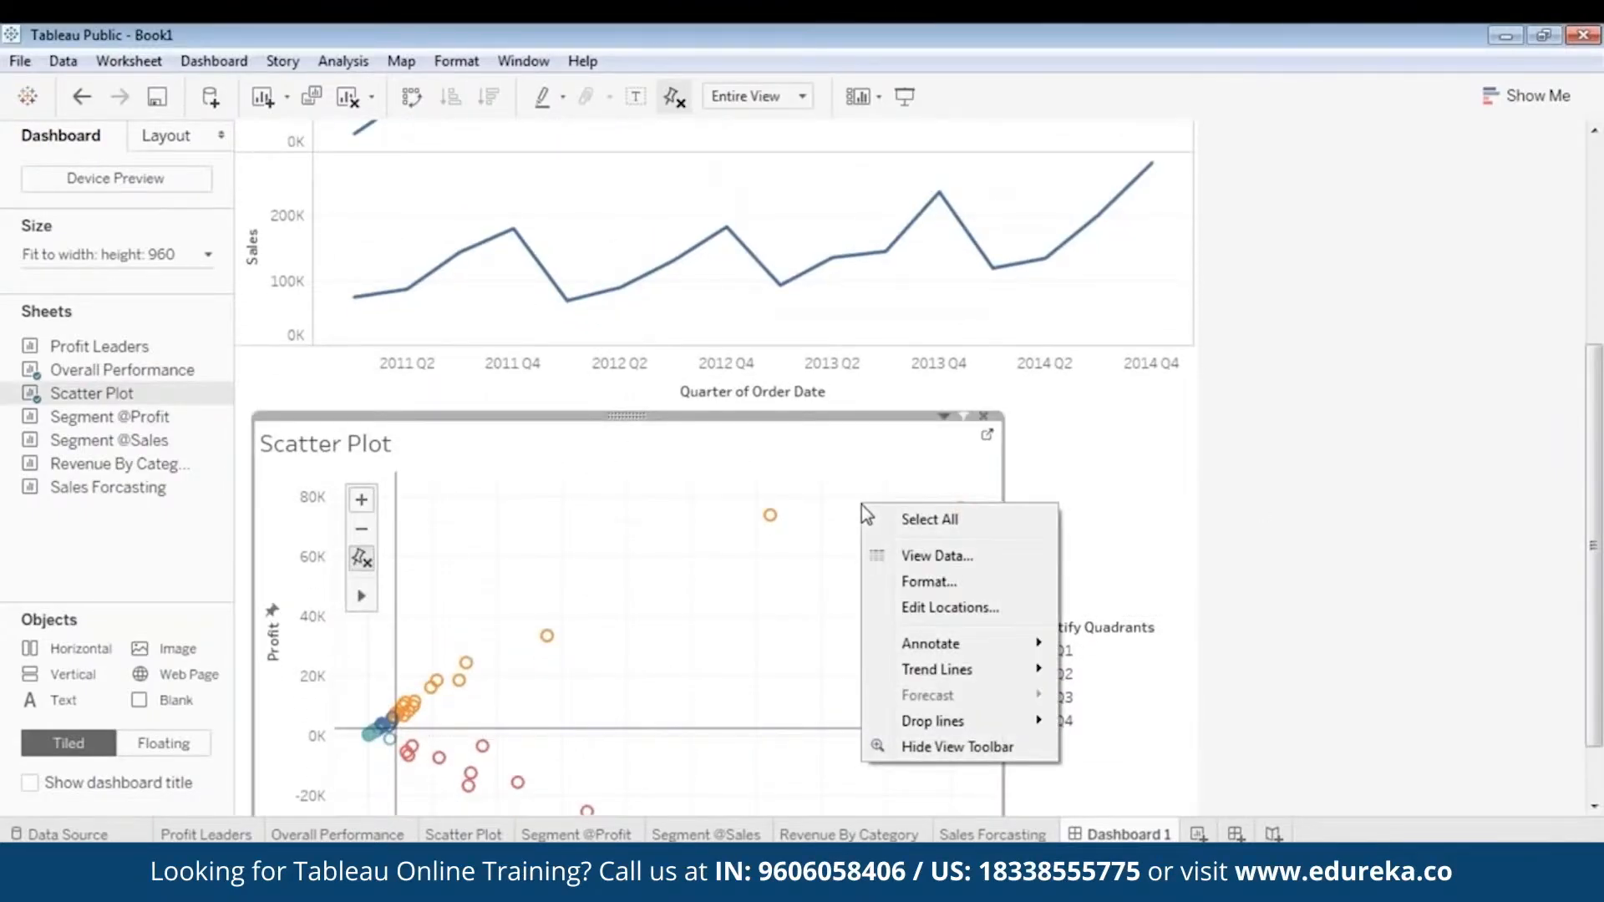
click(1098, 512)
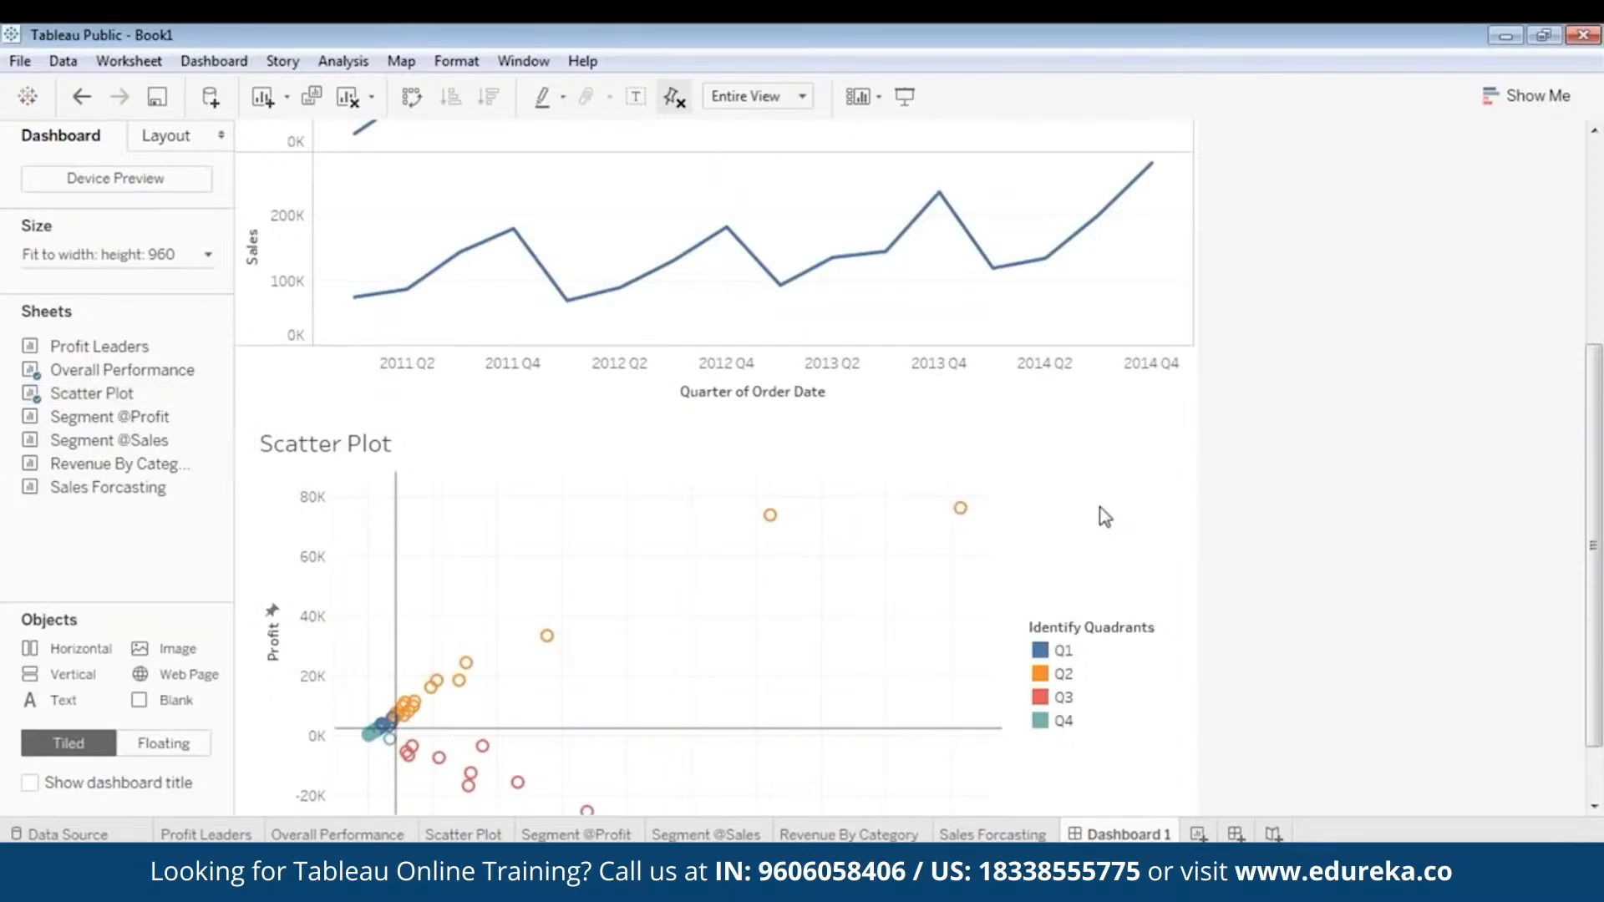
click(734, 433)
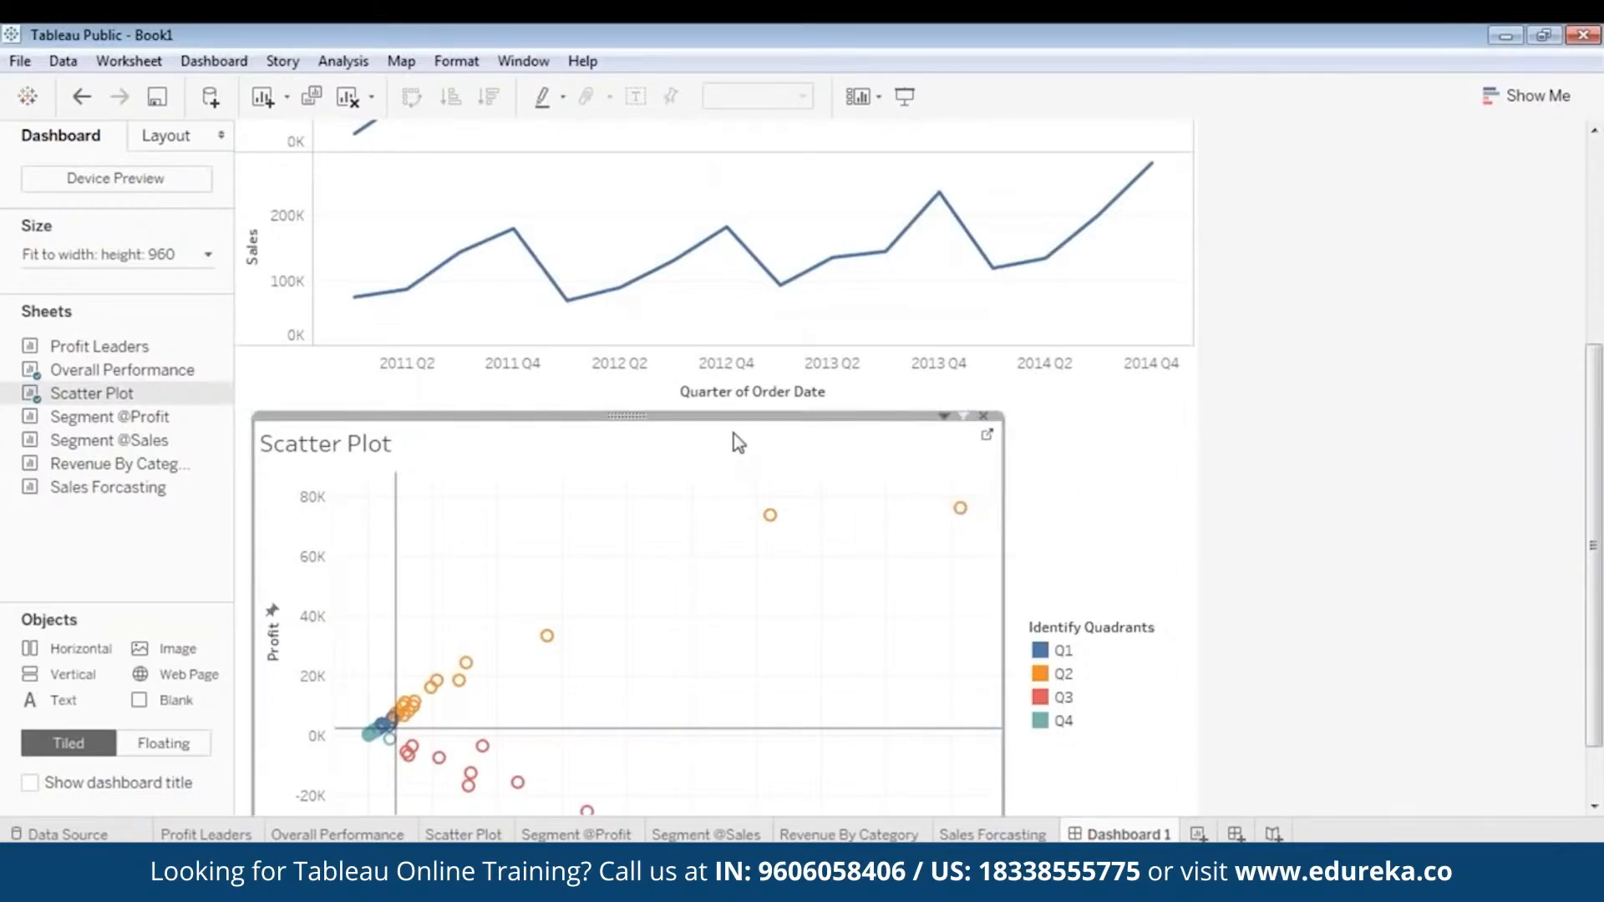
right_click(734, 433)
click(627, 426)
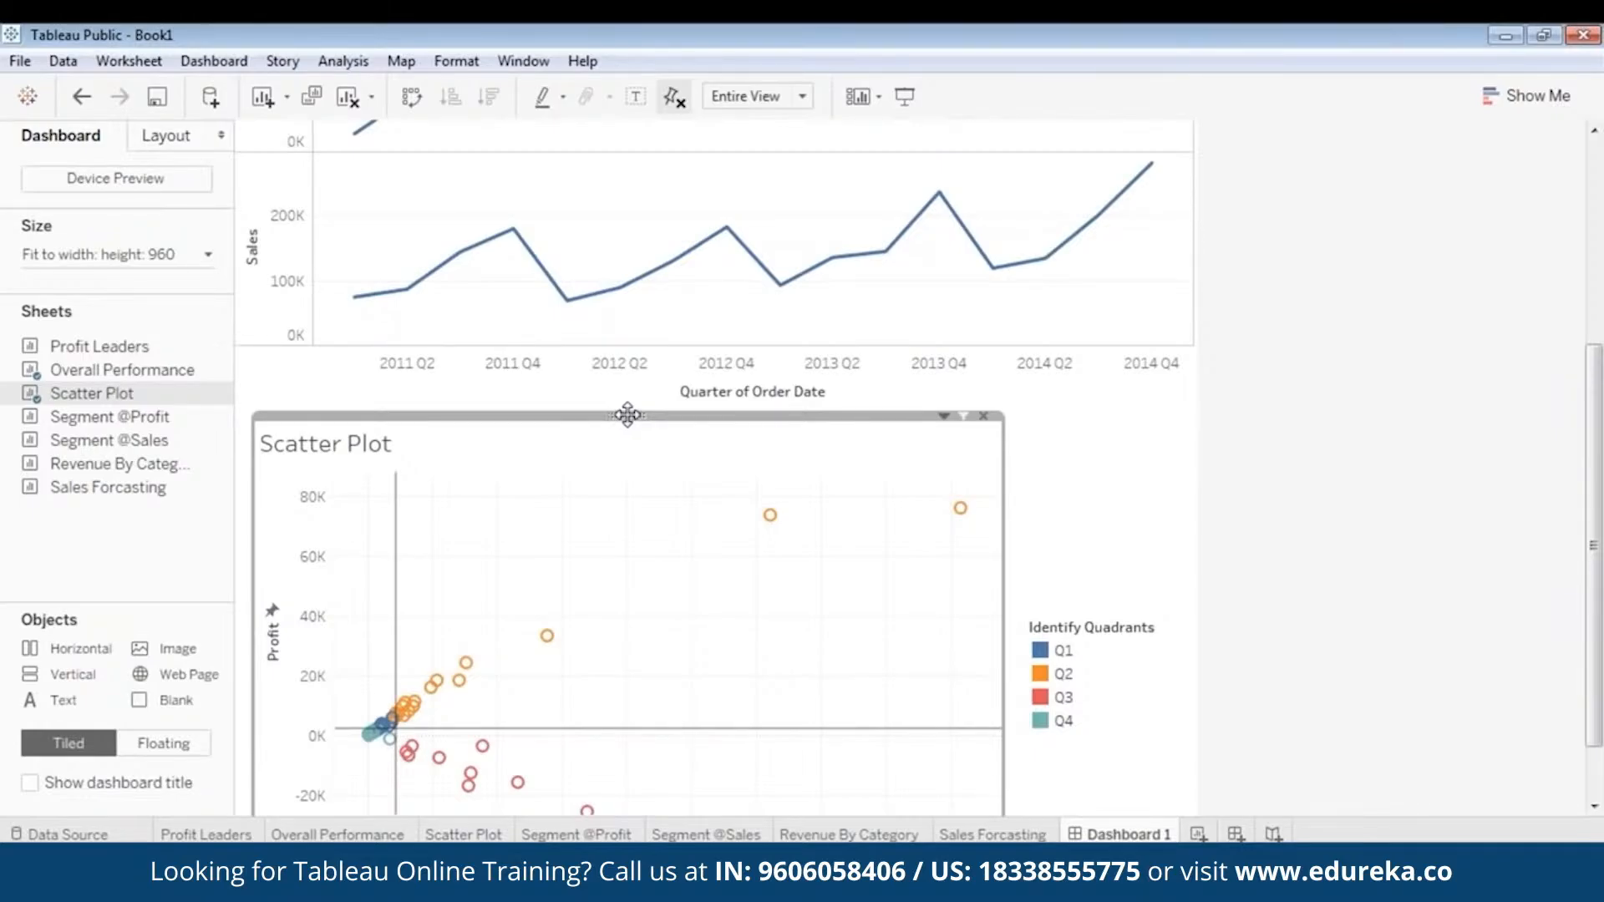
right_click(626, 414)
mouse_move(544, 598)
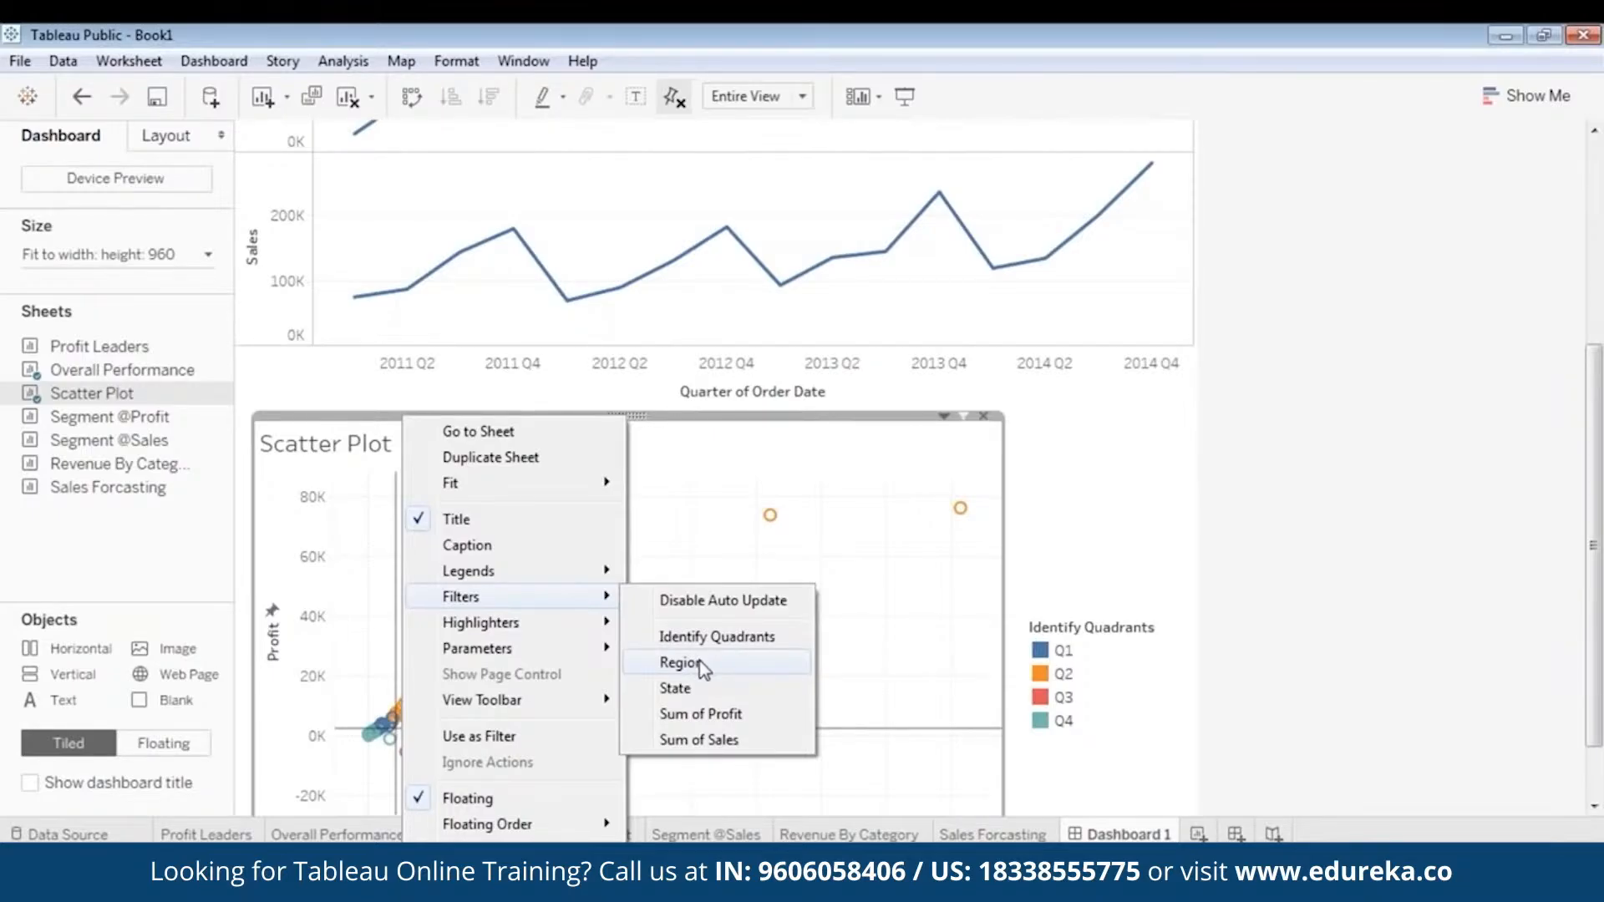
- Show the Region filter for the Scatter Plot, narrow it and place it above the Identify Quadrants legend
click(680, 662)
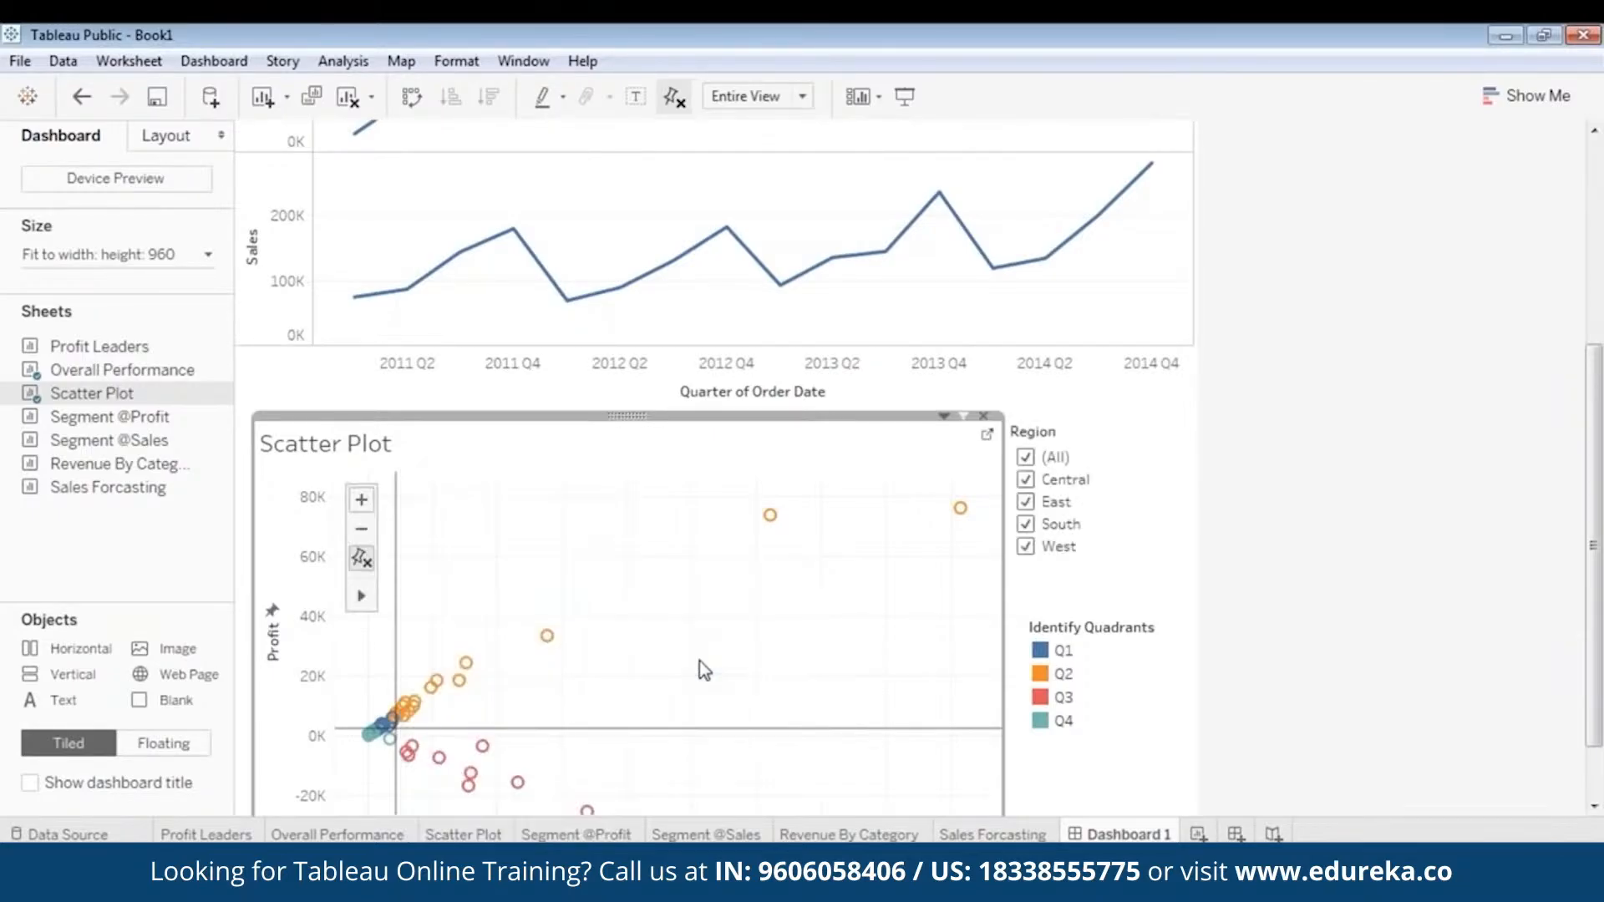
click(1119, 433)
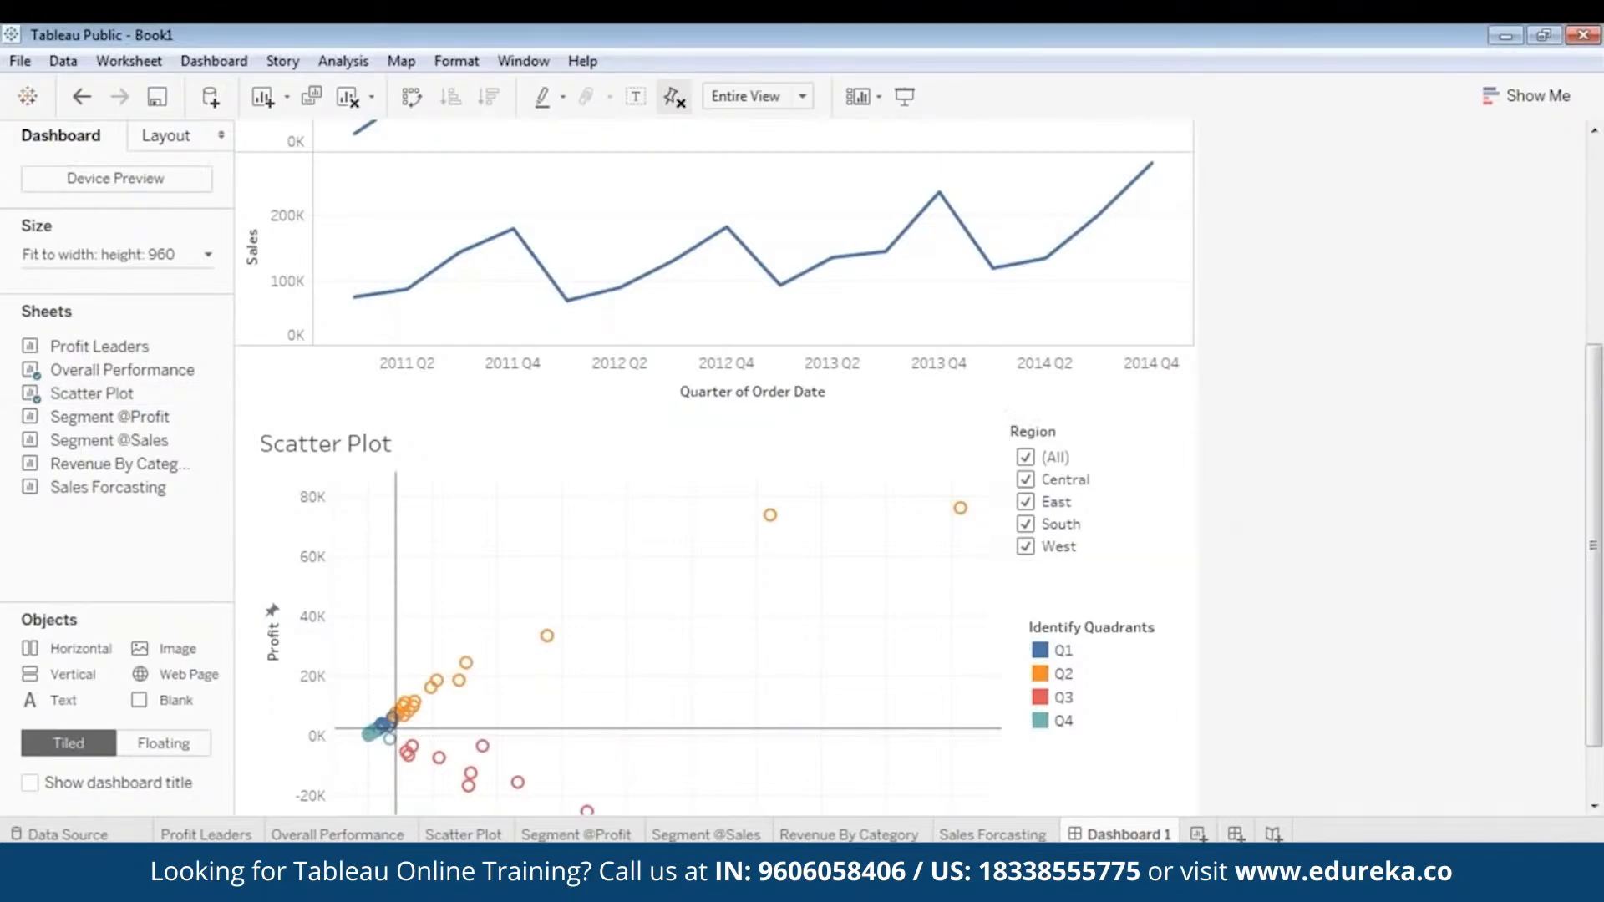
drag(1205, 507, 1162, 497)
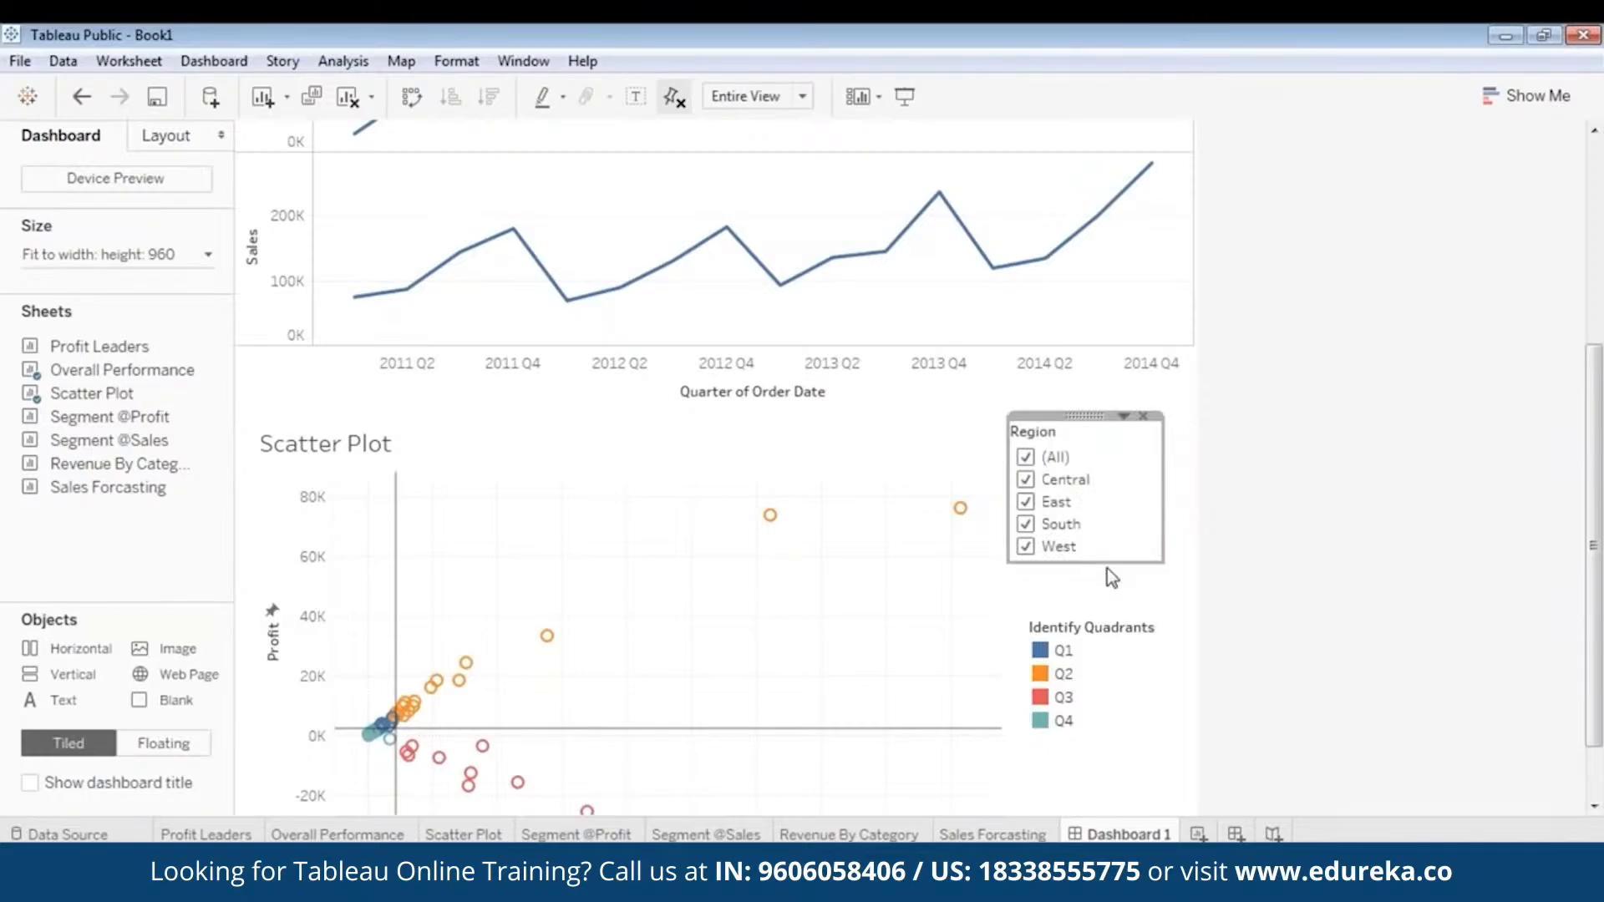
drag(1106, 568, 1108, 589)
drag(1077, 417, 1104, 428)
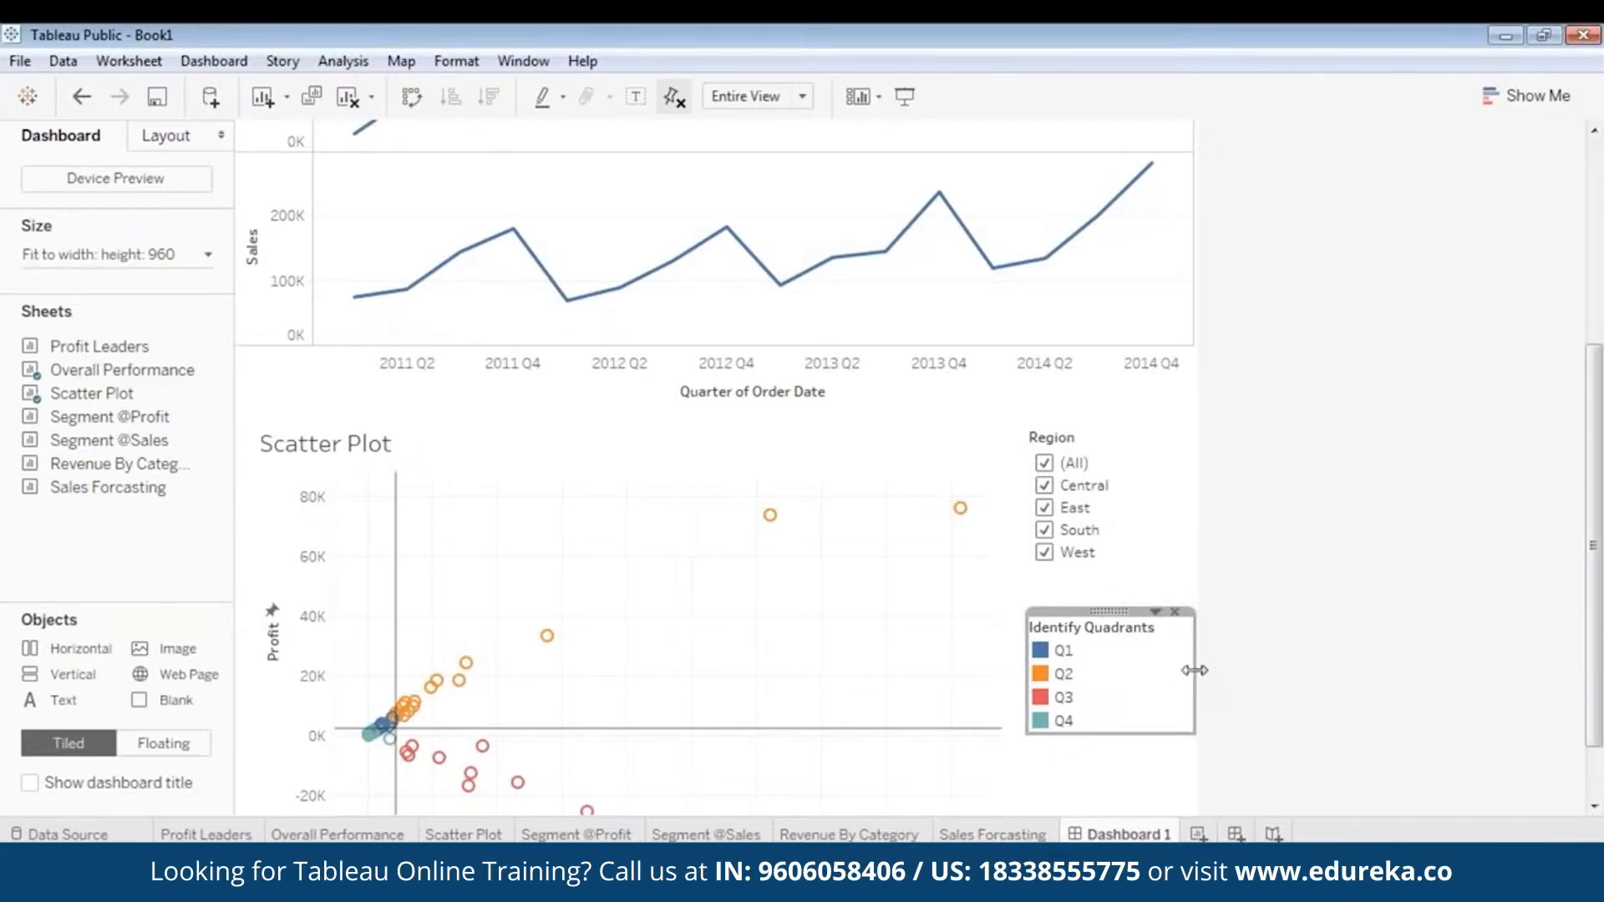
- Narrow the Identify Quadrants legend slightly and move it up to sit just below the Scatter Plot's Region filter
drag(1193, 666, 1179, 670)
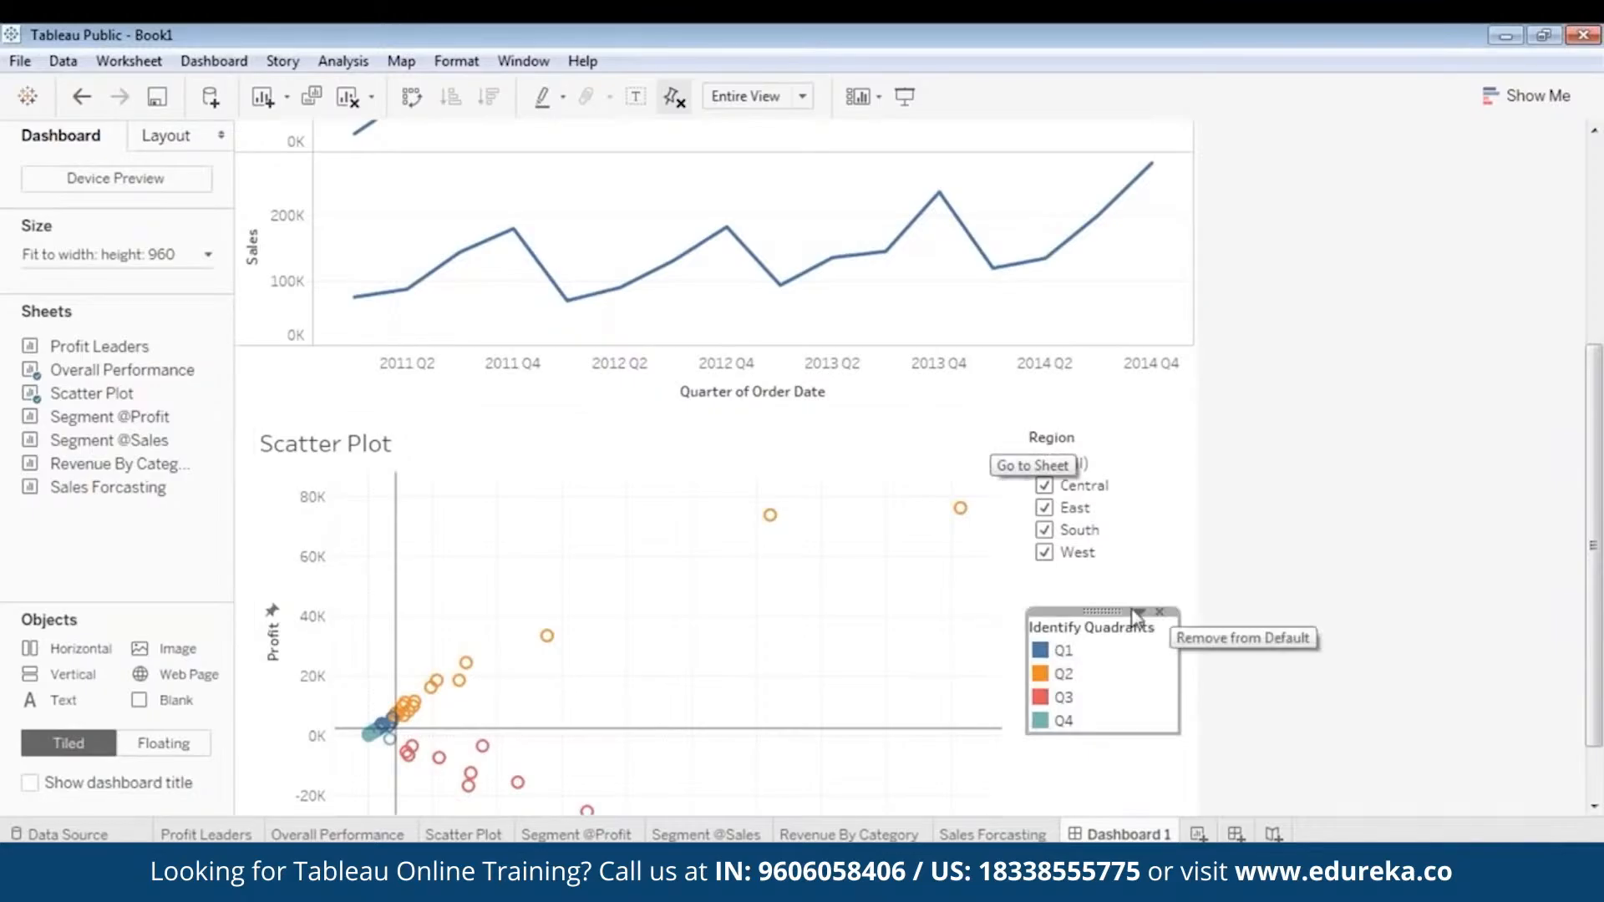
drag(1103, 610, 1099, 576)
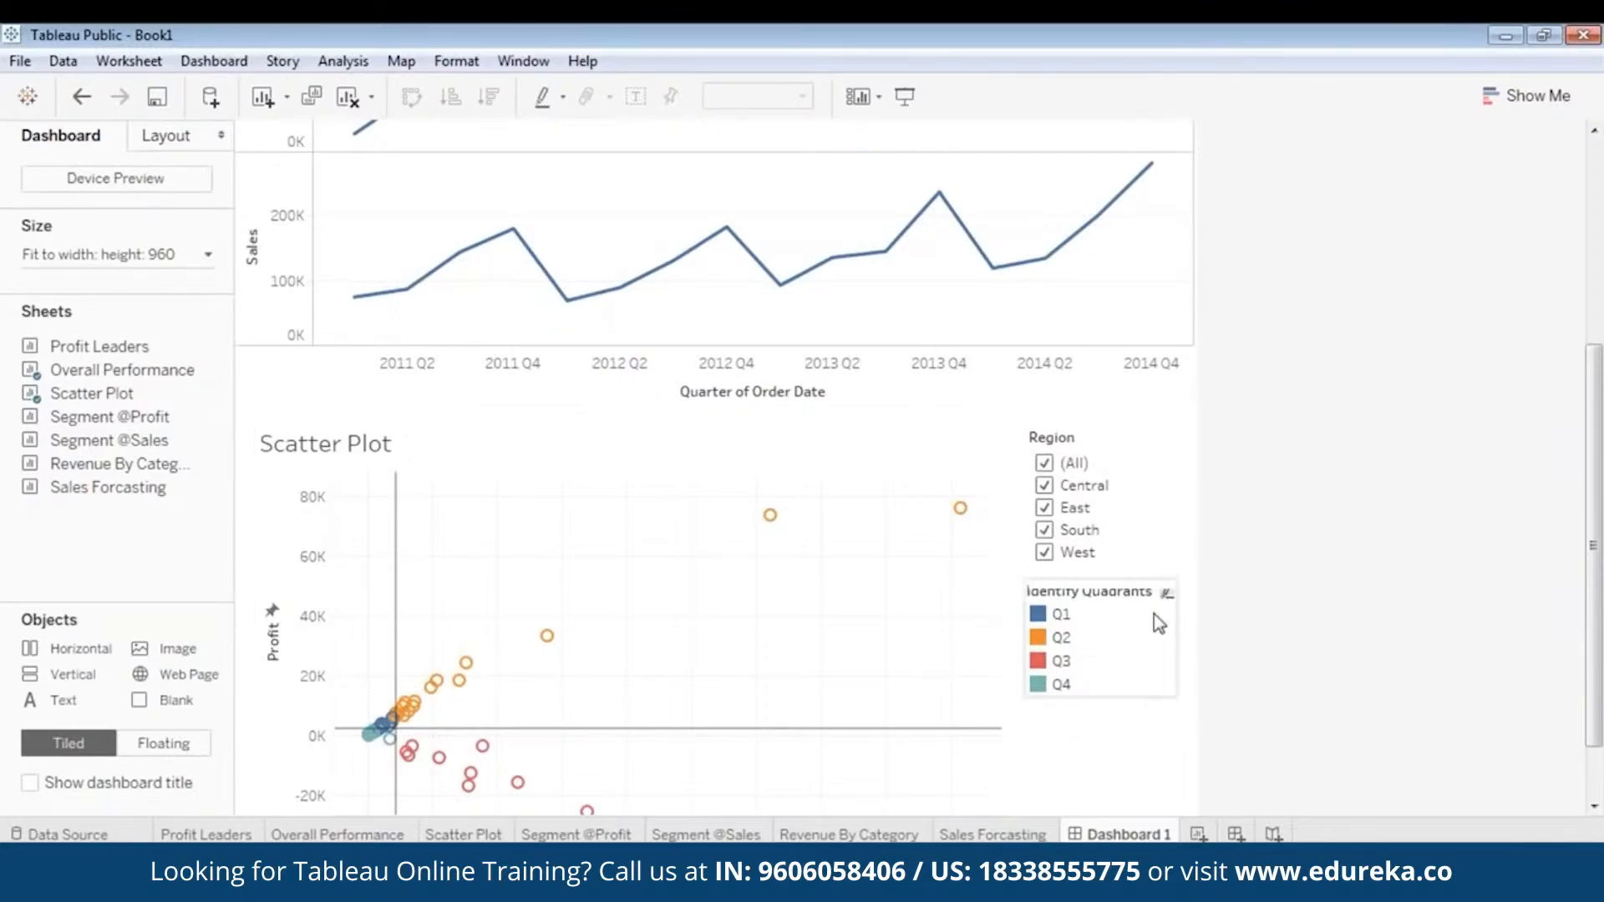
click(1114, 628)
drag(1109, 574, 1104, 588)
click(1269, 635)
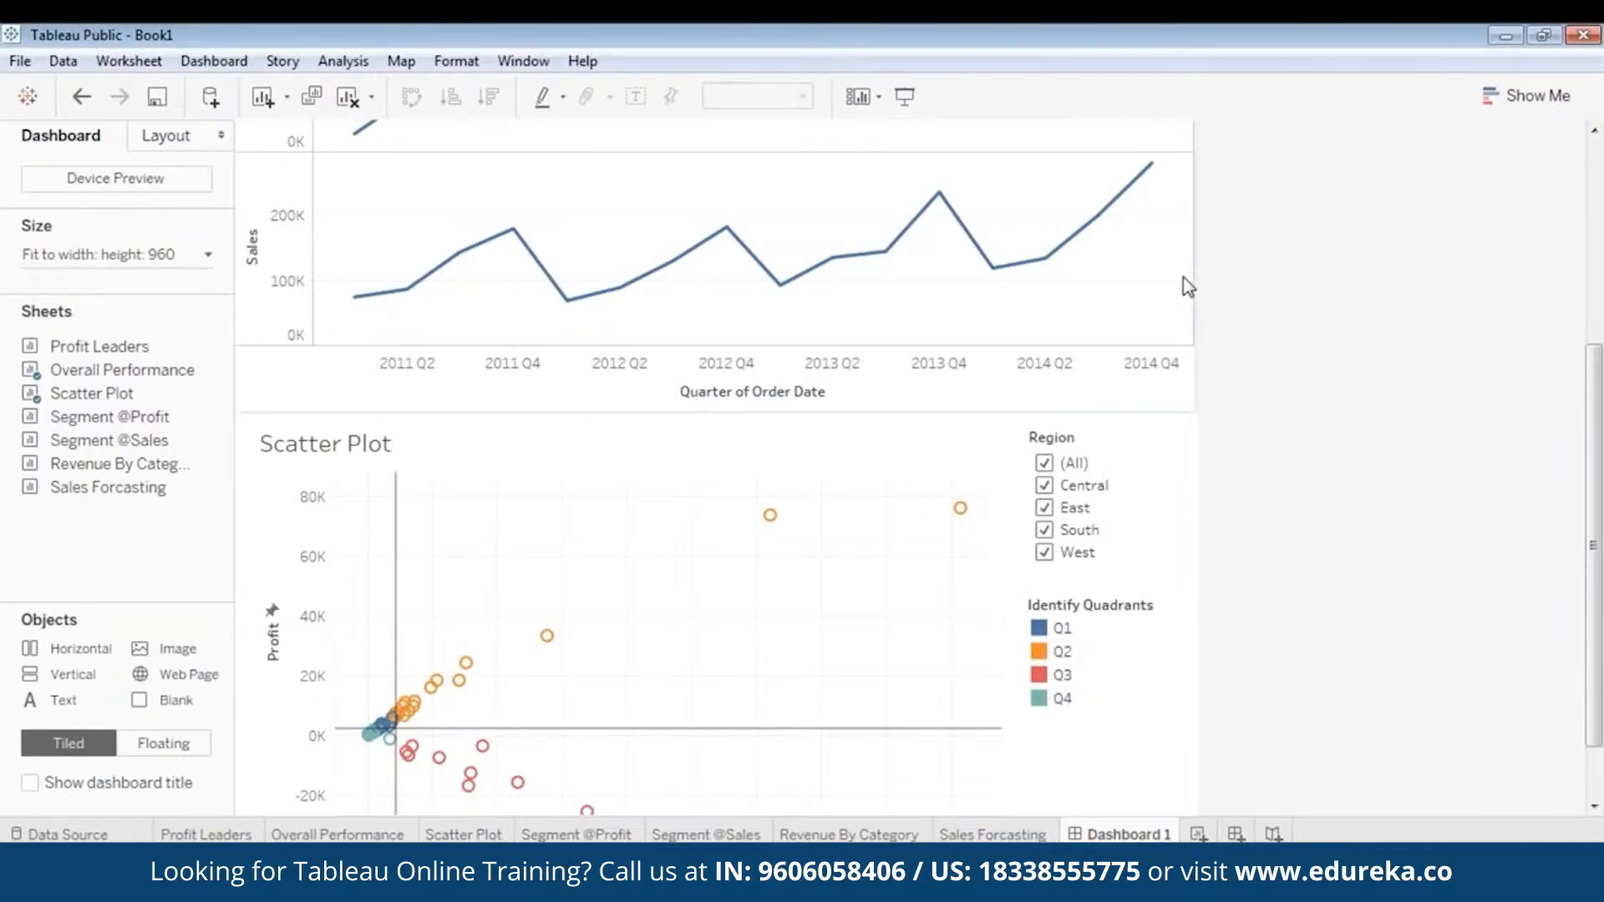
click(1099, 619)
drag(1110, 595, 1111, 586)
- Preview the dashboard in presentation mode up to its logo, return to editing and select the Overall Performance chart
click(904, 96)
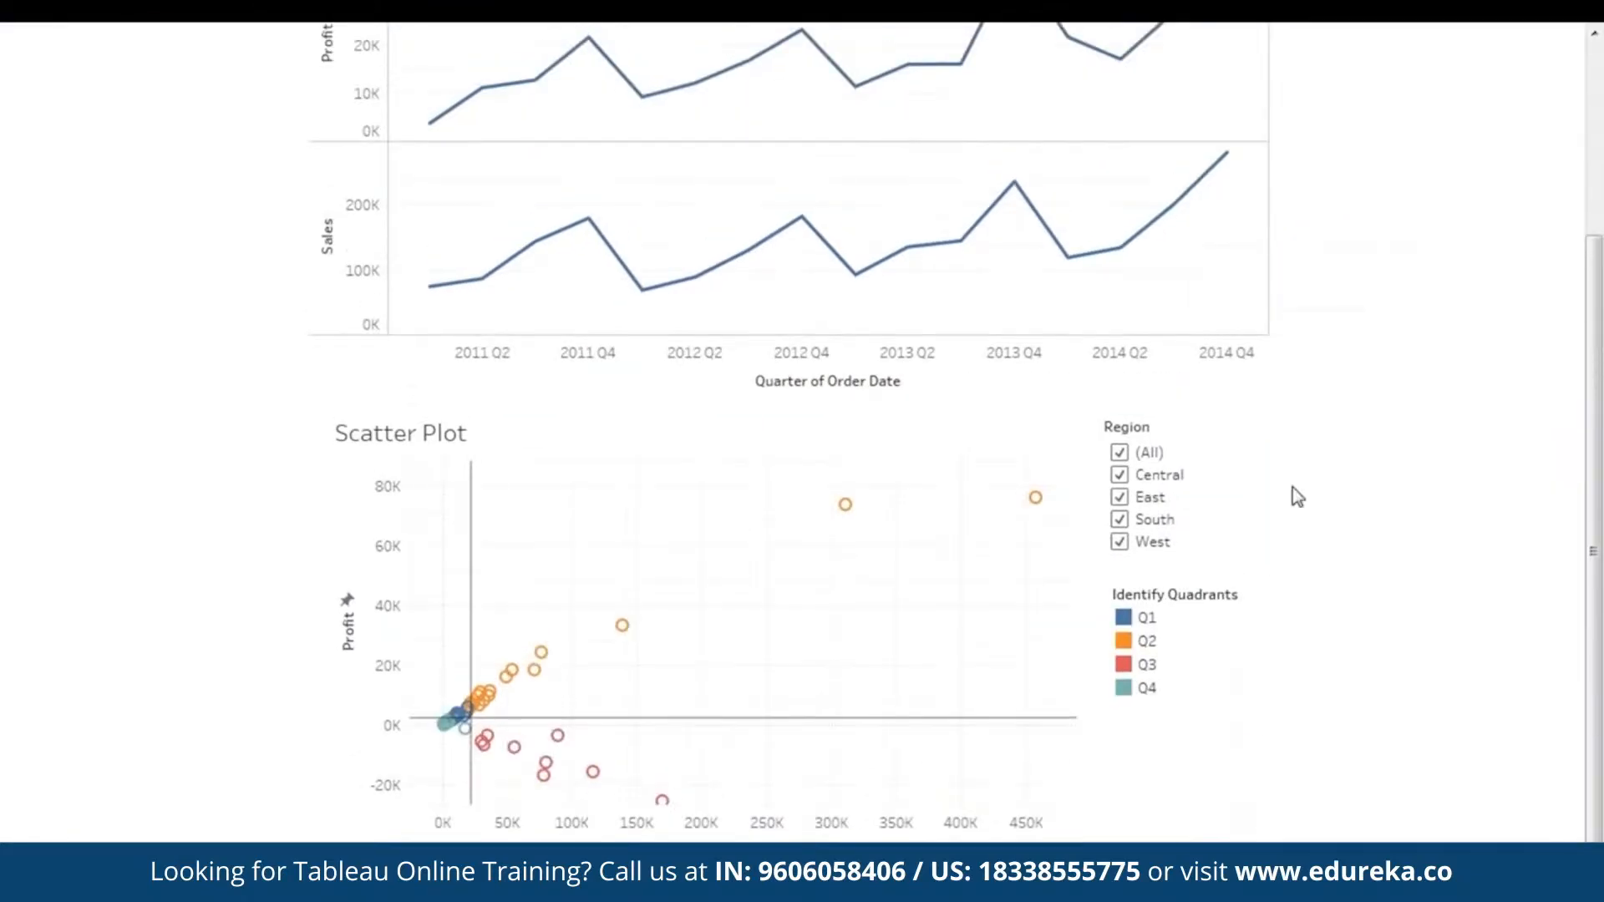
scroll(1307, 400, up, 3)
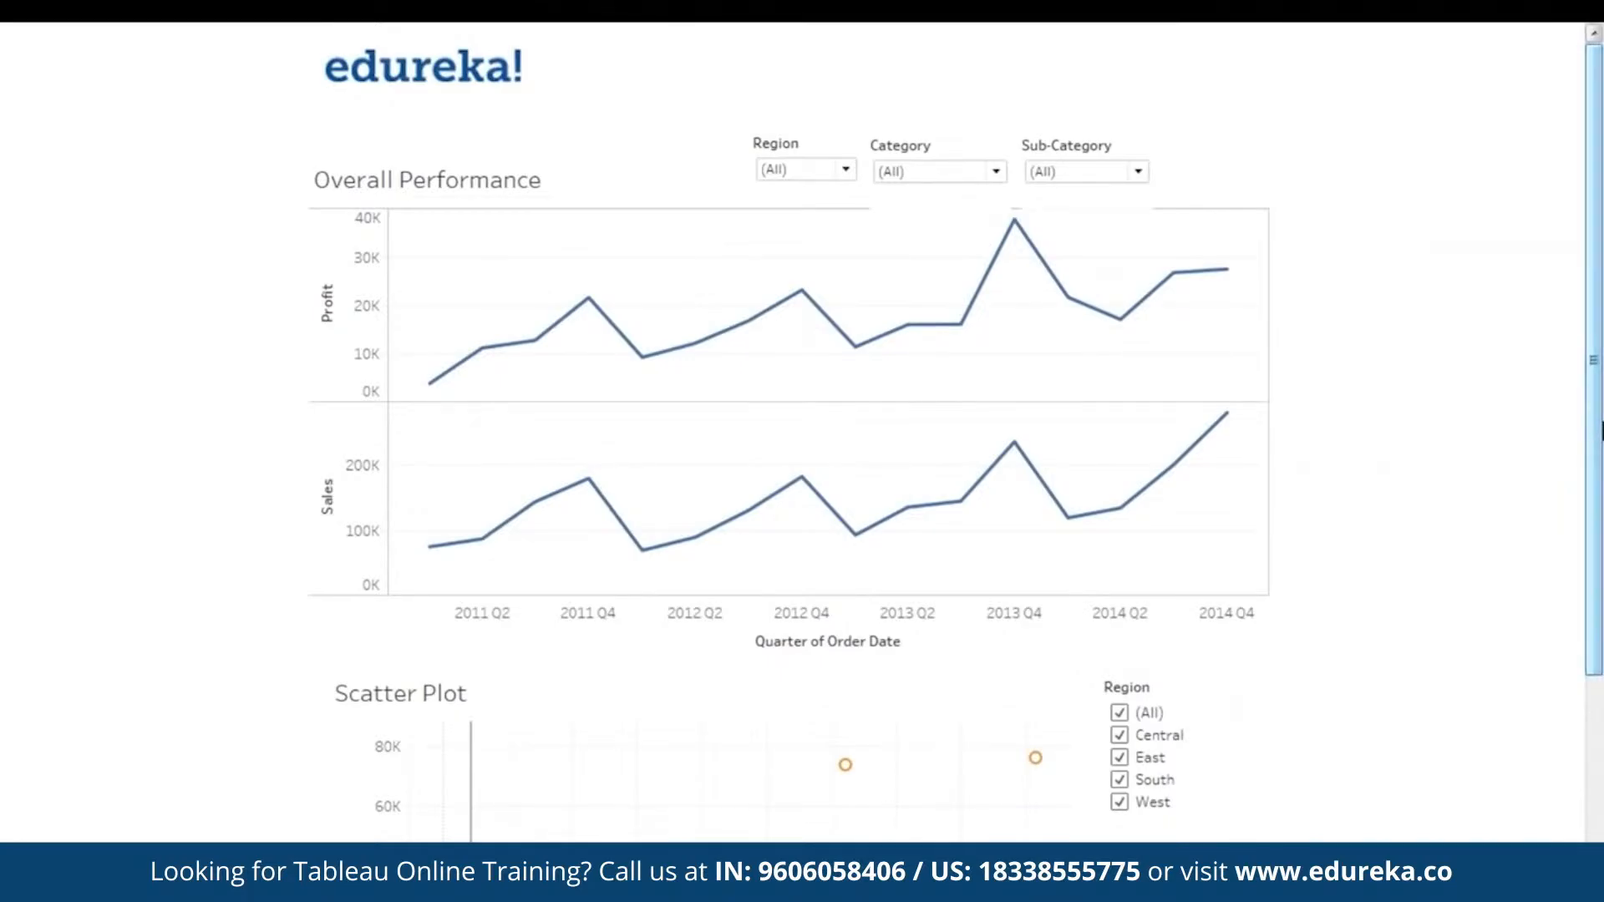
key(Escape)
click(598, 263)
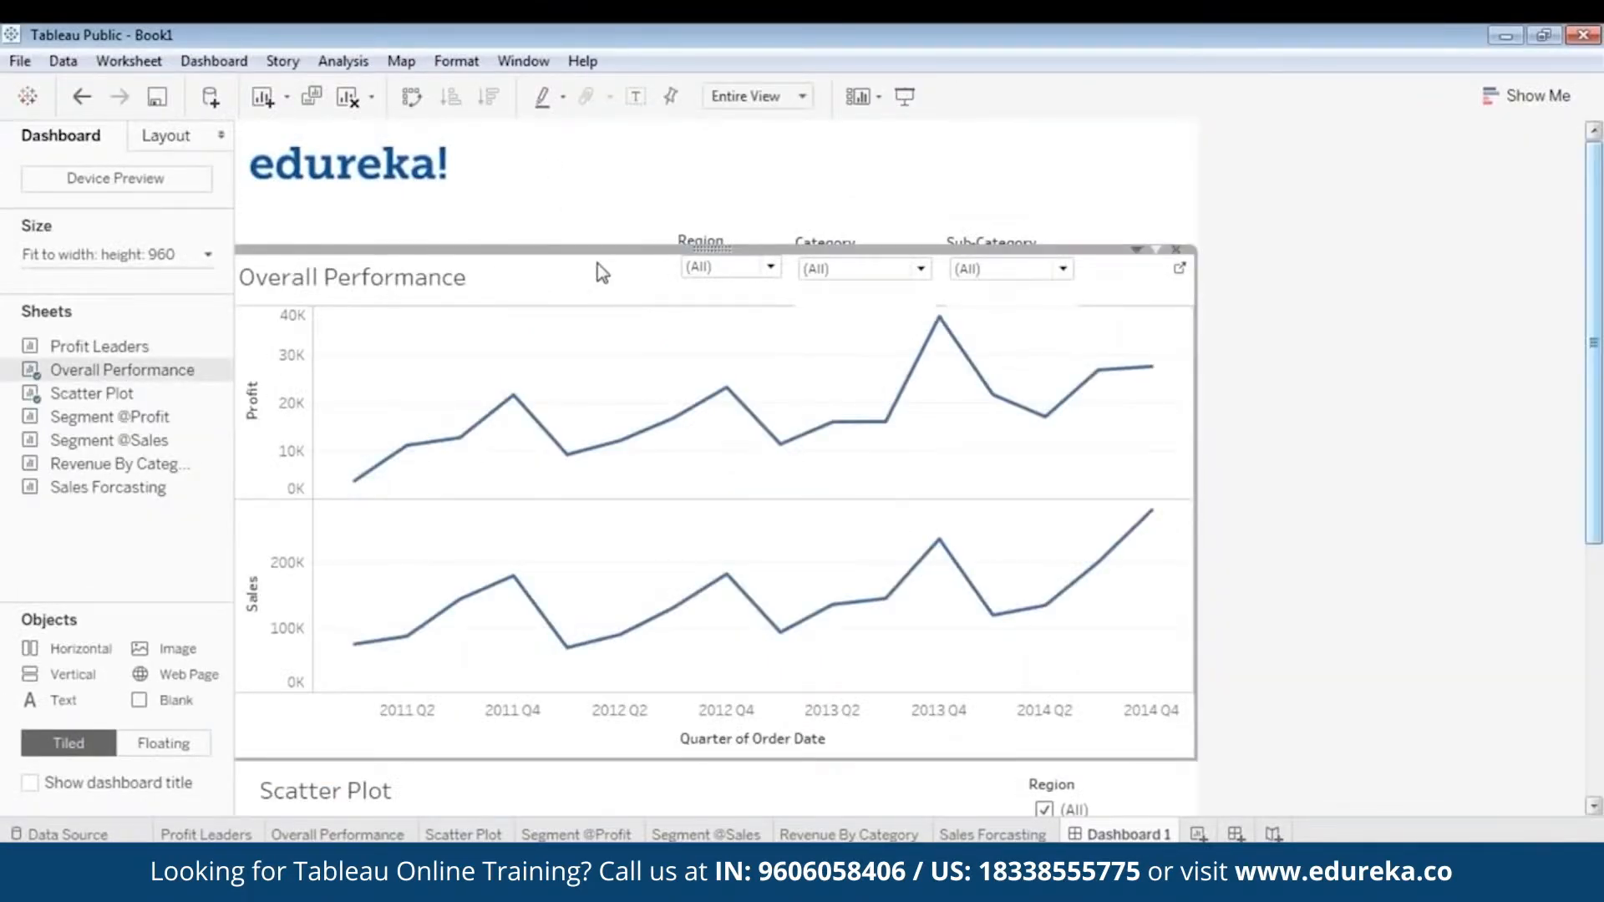
- Move the Region, Category and Sub-Category filters above the Overall Performance chart up toward the logo and reduce their heights
click(698, 253)
drag(728, 238, 725, 195)
click(848, 245)
drag(855, 227, 855, 195)
drag(846, 276, 846, 258)
click(1019, 242)
drag(1010, 226, 1009, 192)
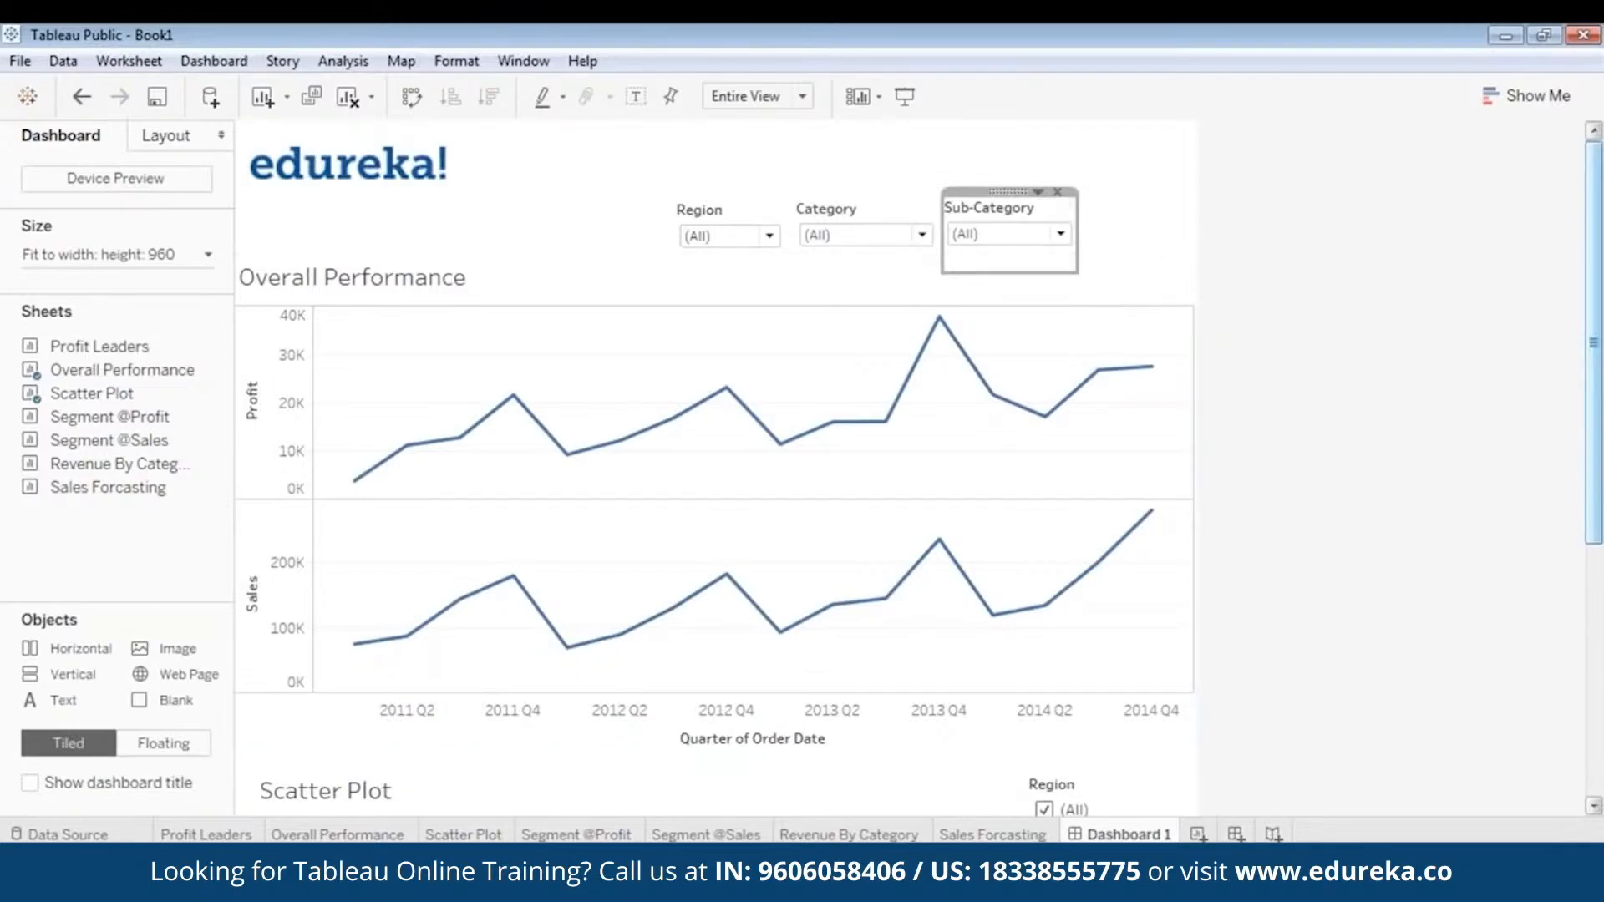
drag(992, 271, 992, 255)
click(690, 274)
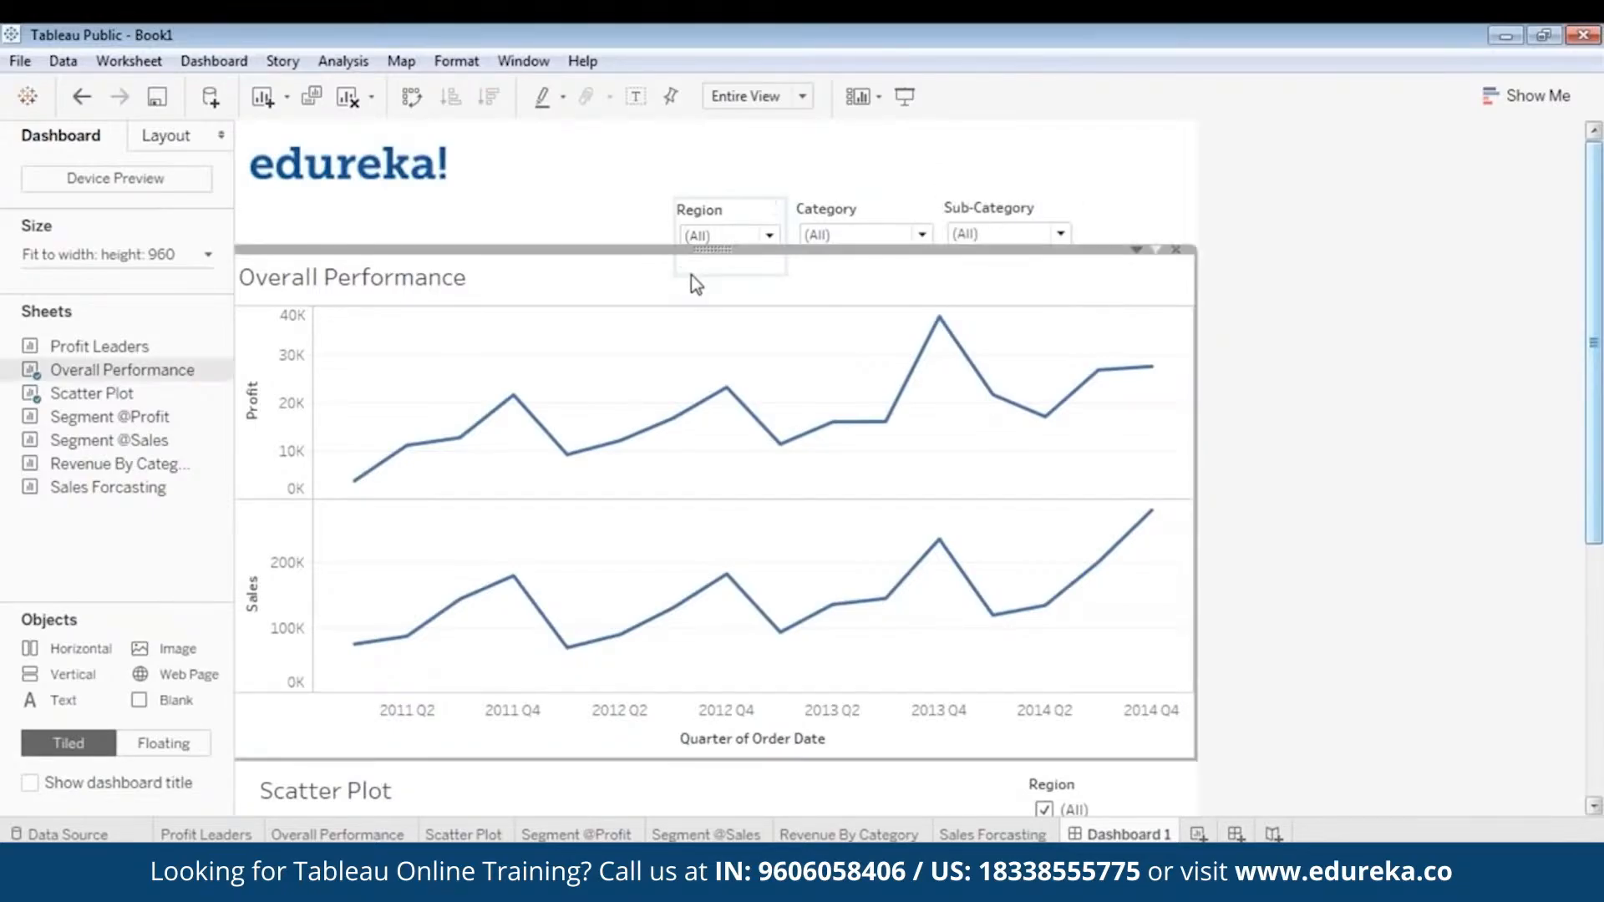
click(759, 220)
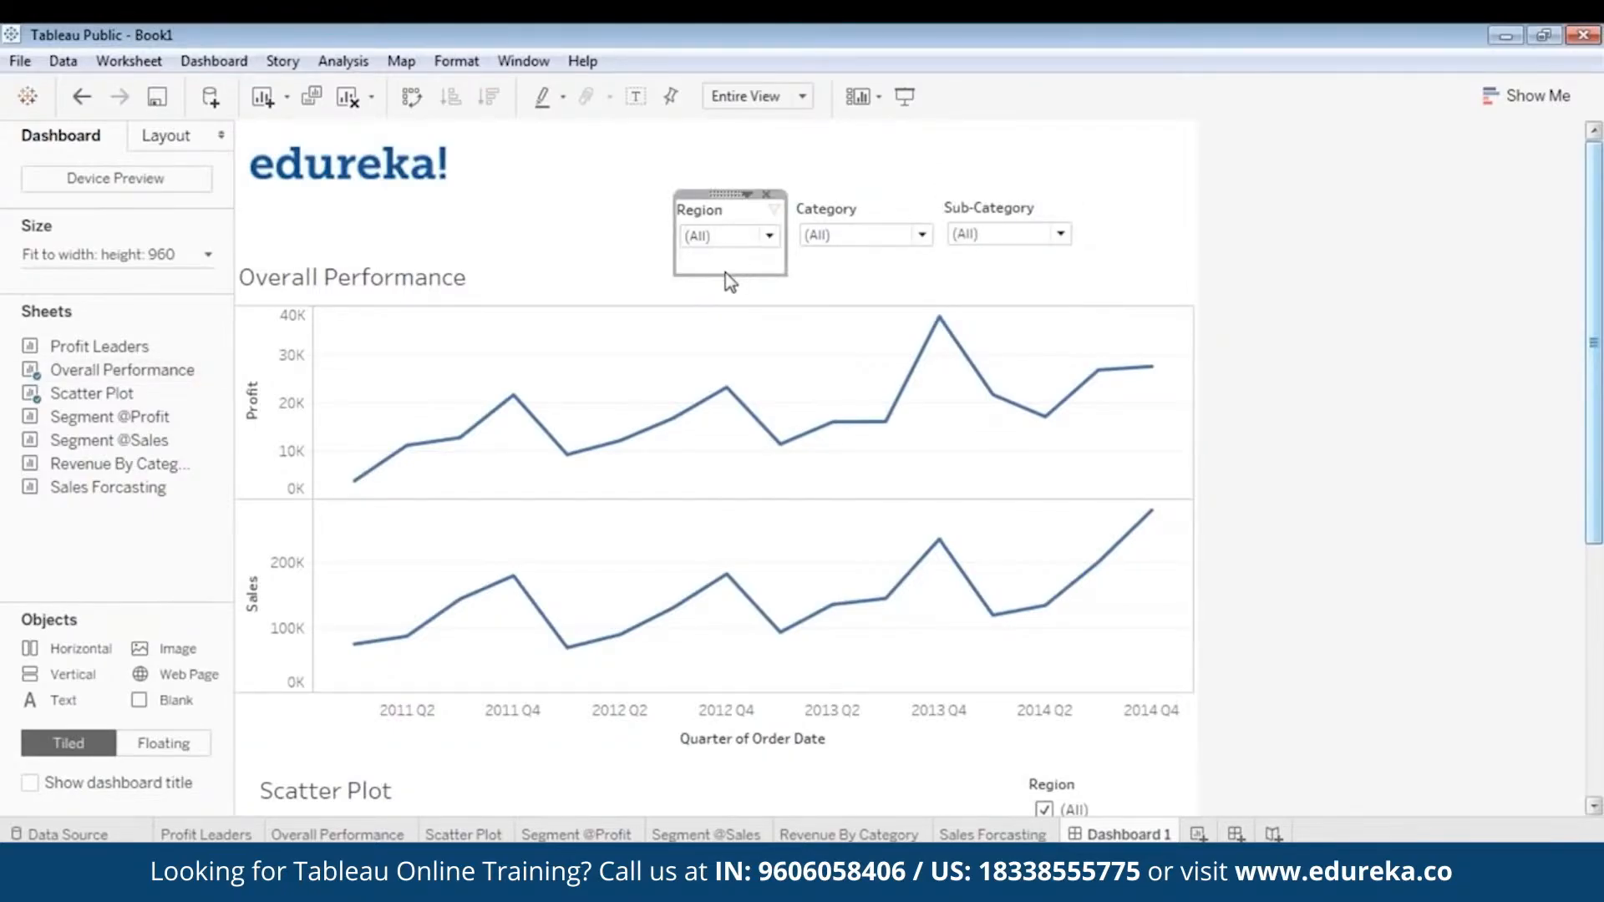
drag(729, 274, 730, 252)
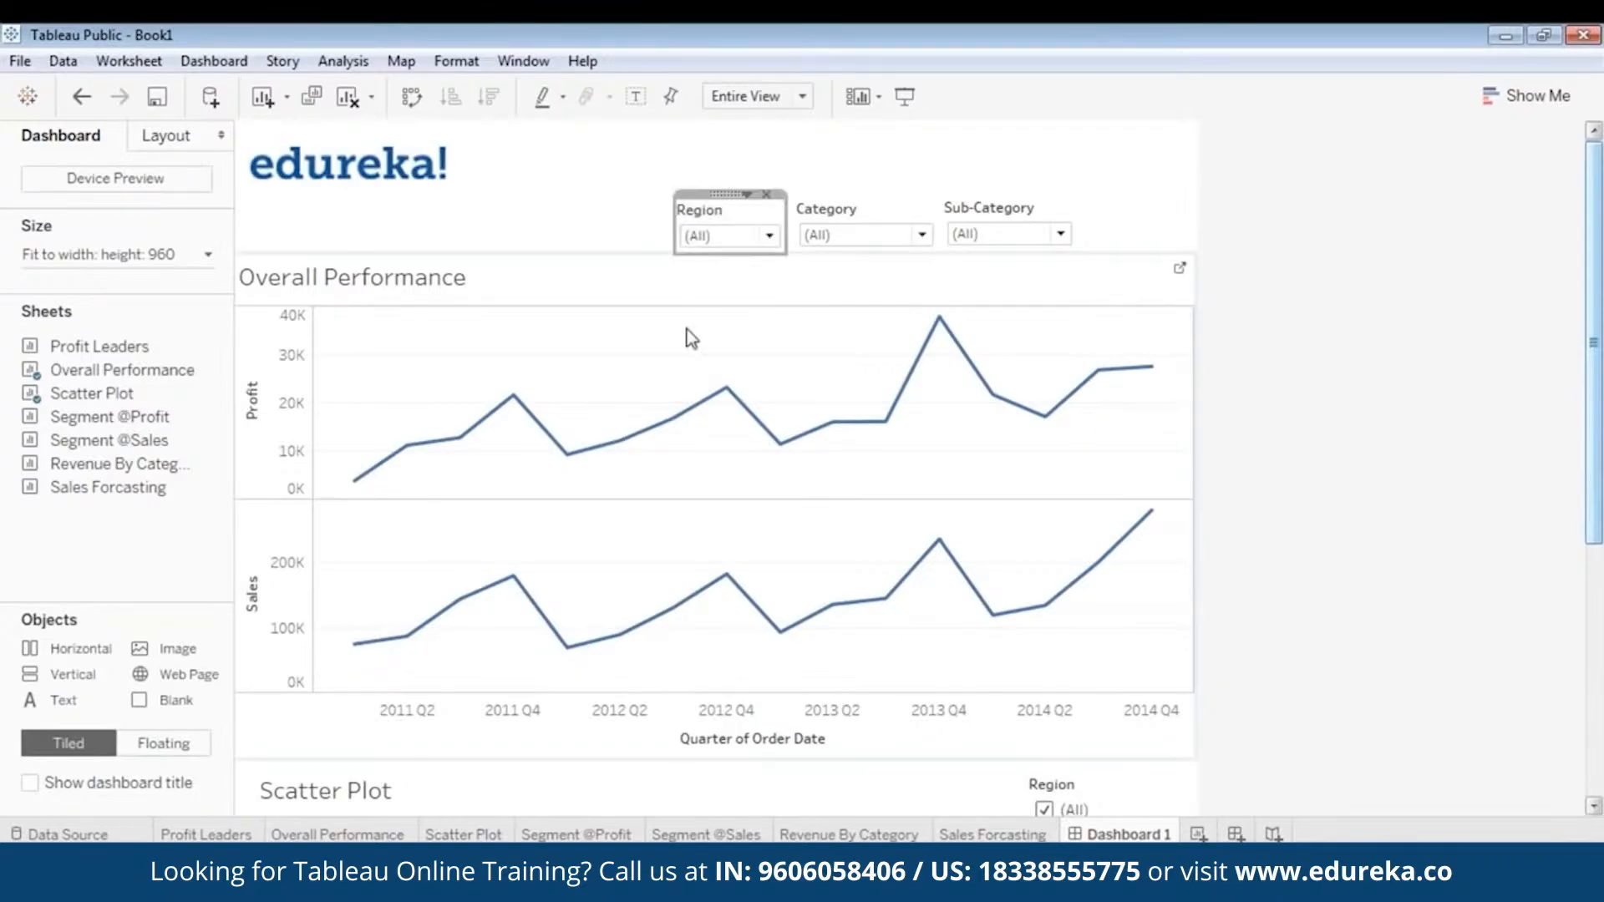
- Extend the Overall Performance chart's top edge up toward the filters and check the layout in presentation mode
click(686, 328)
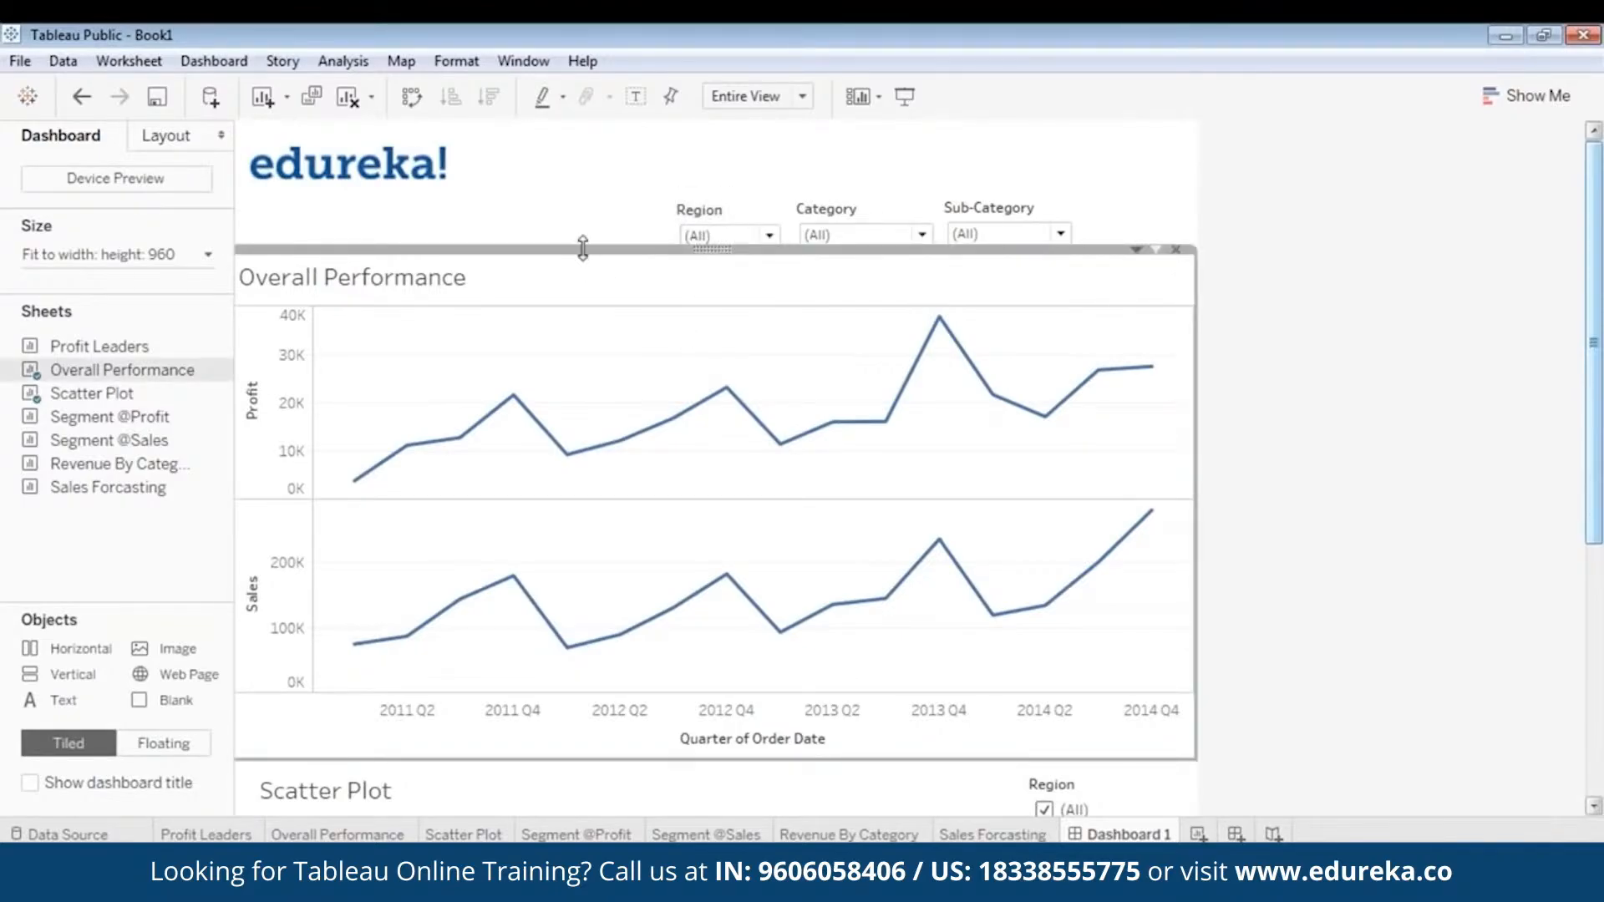
click(905, 96)
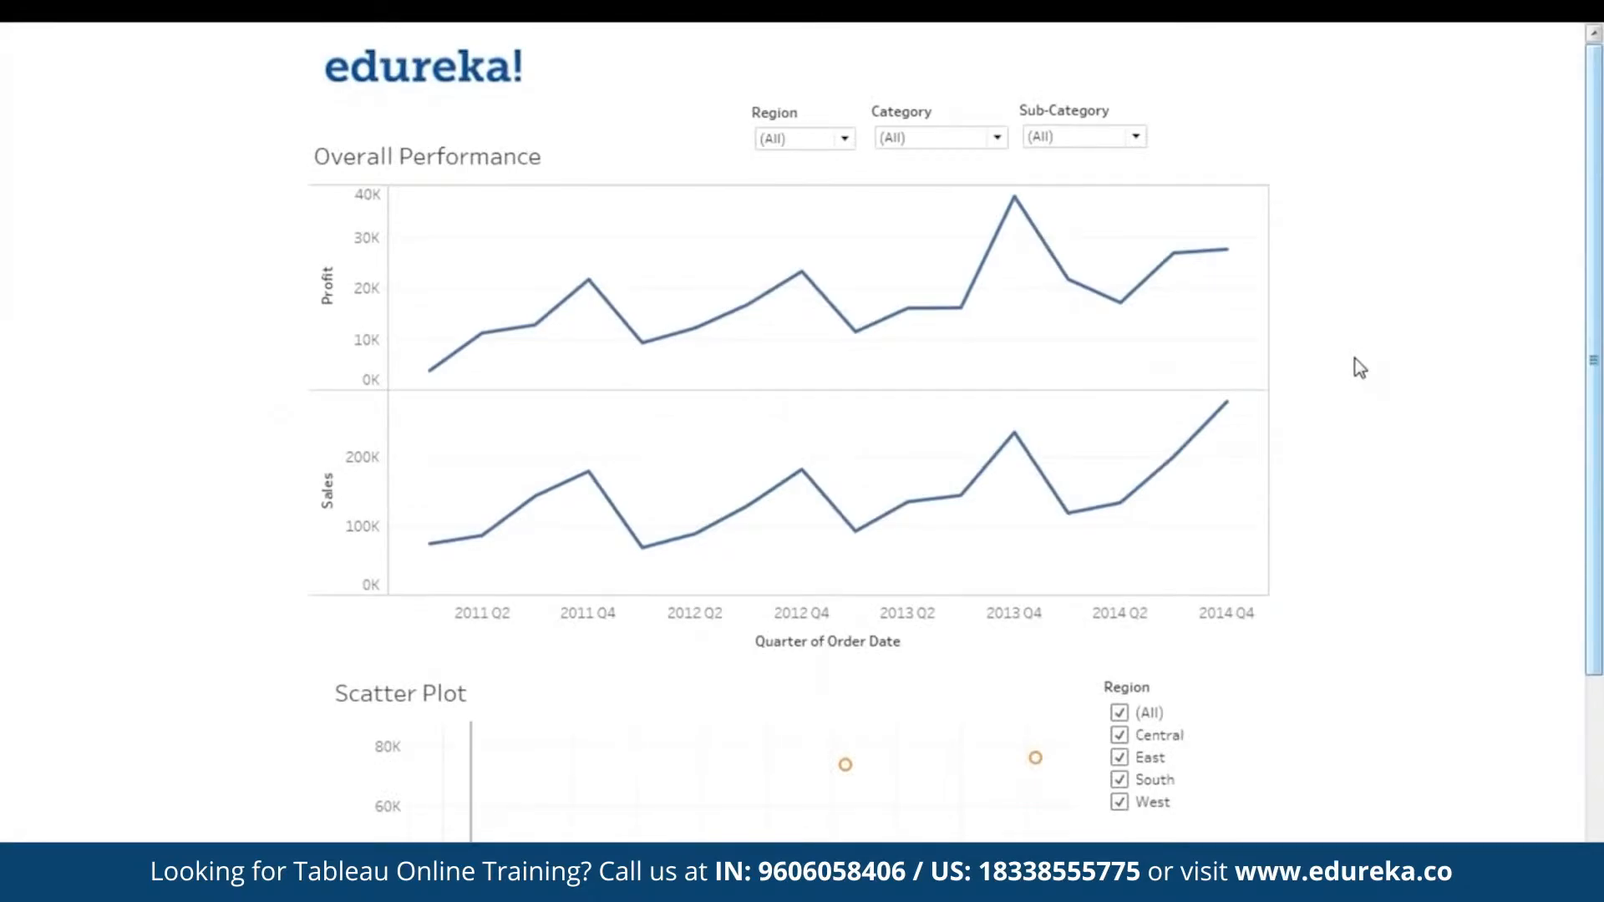
key(Escape)
click(1286, 318)
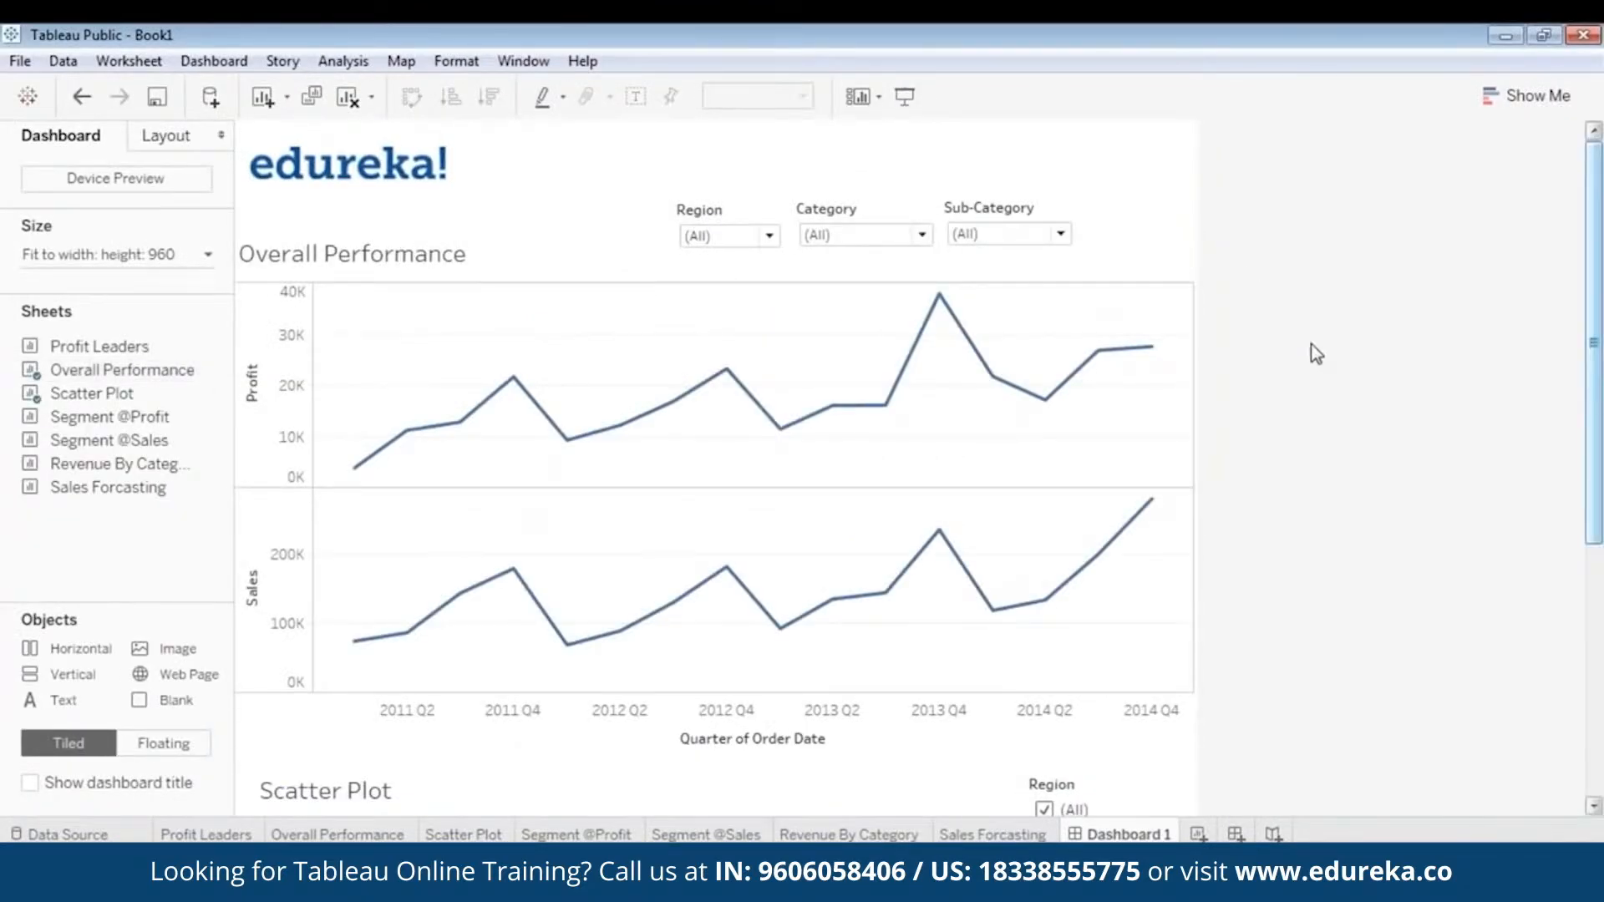
- Colour the Overall Performance title blue and make it bold
double_click(399, 266)
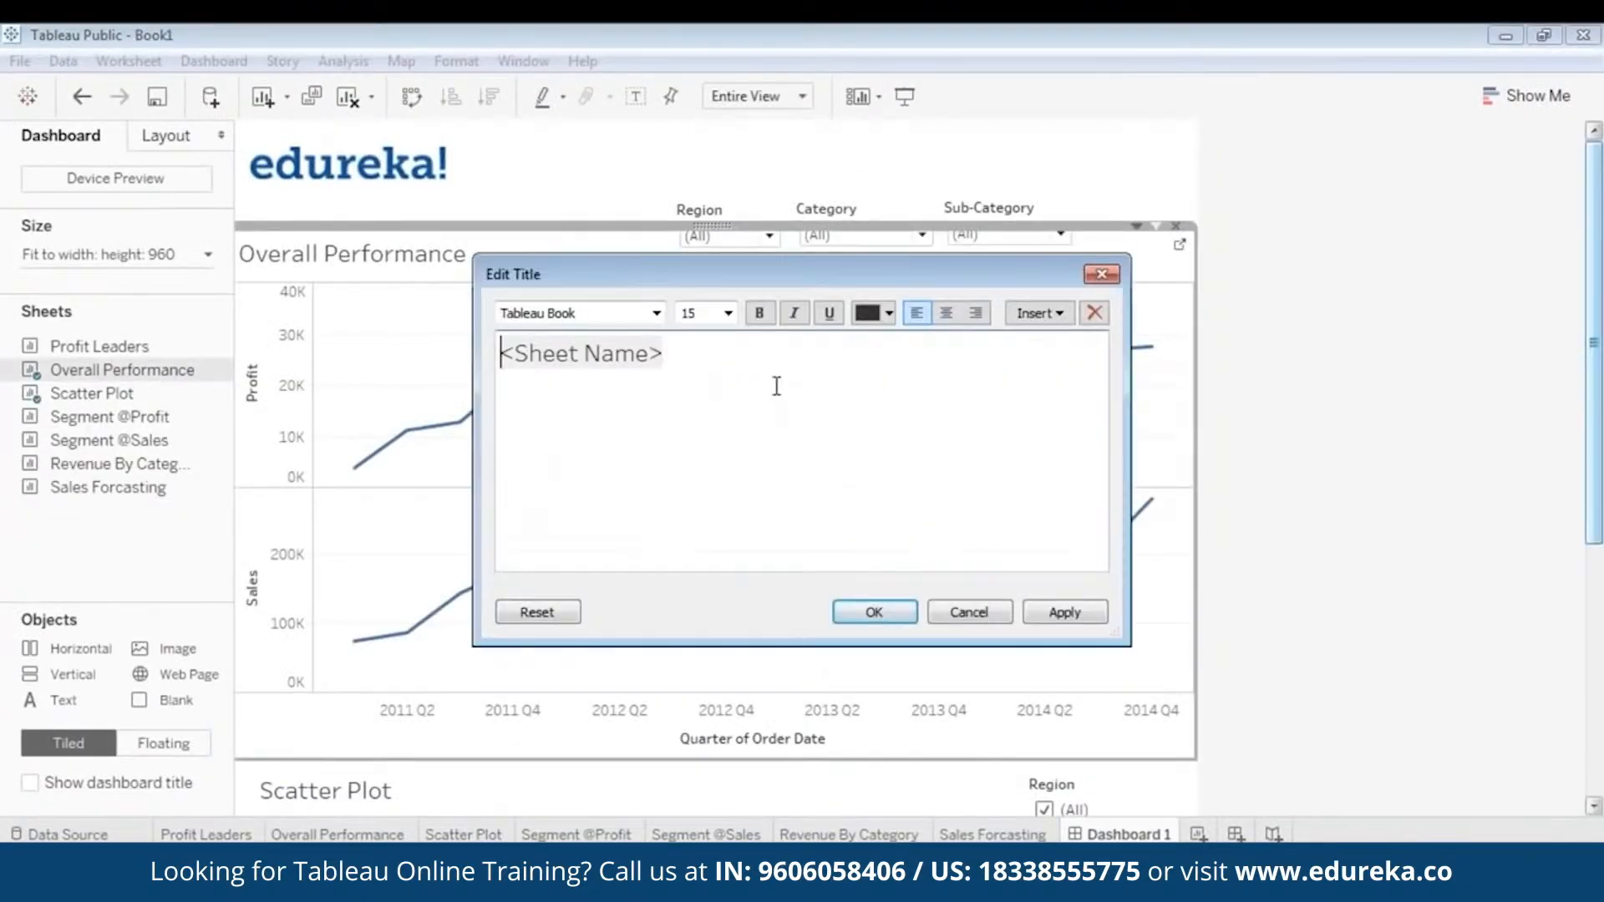
drag(719, 357, 409, 355)
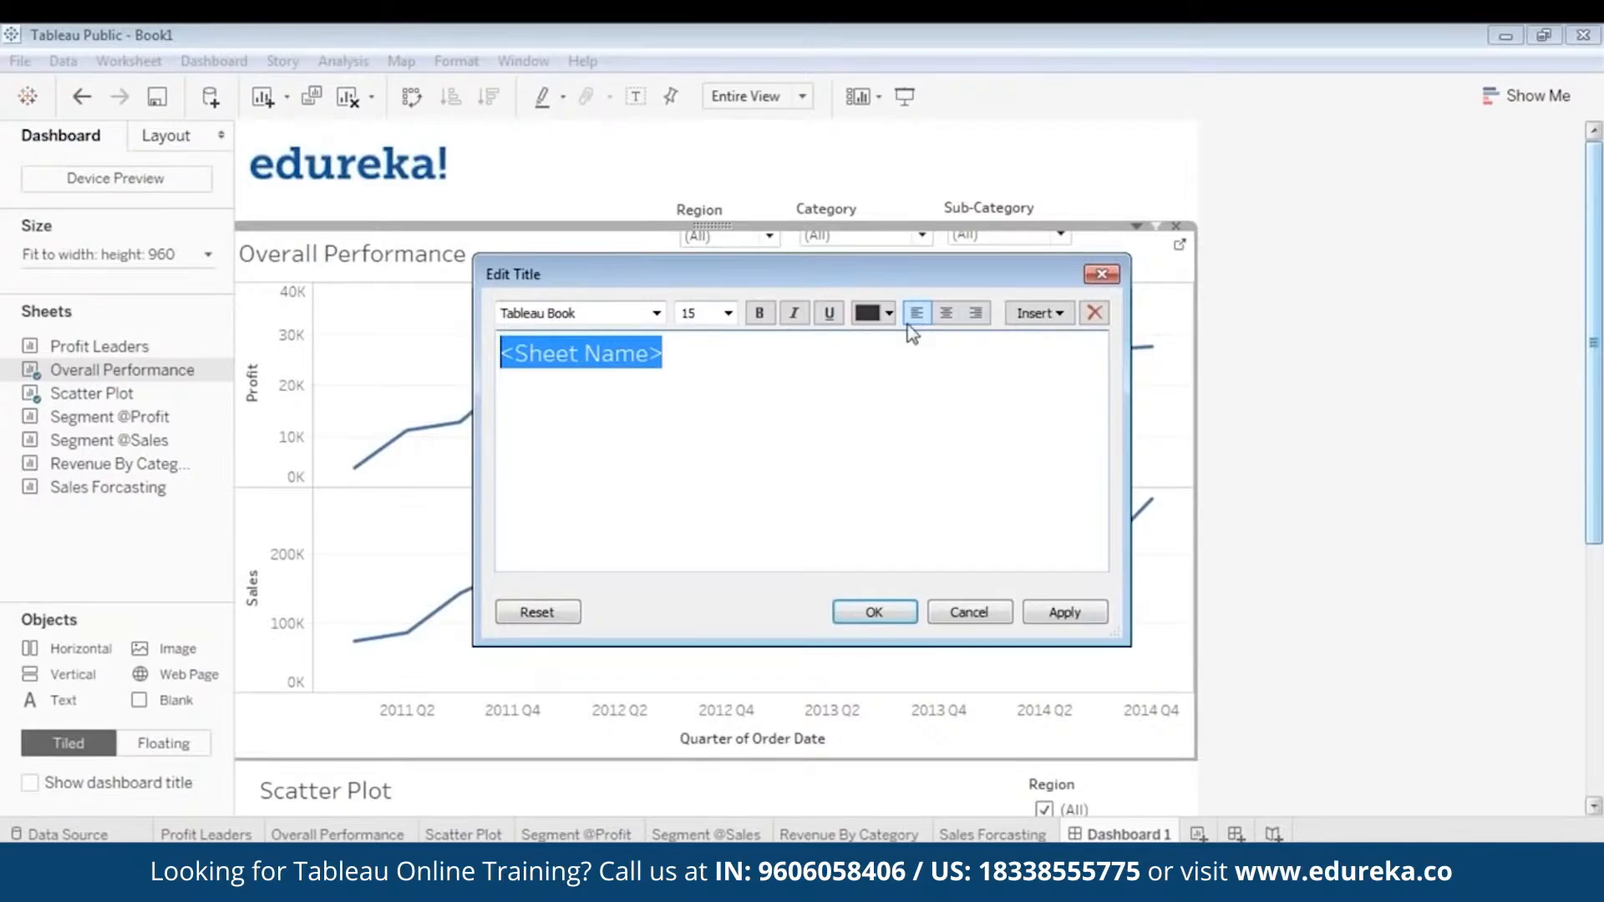
click(889, 313)
click(998, 347)
click(760, 313)
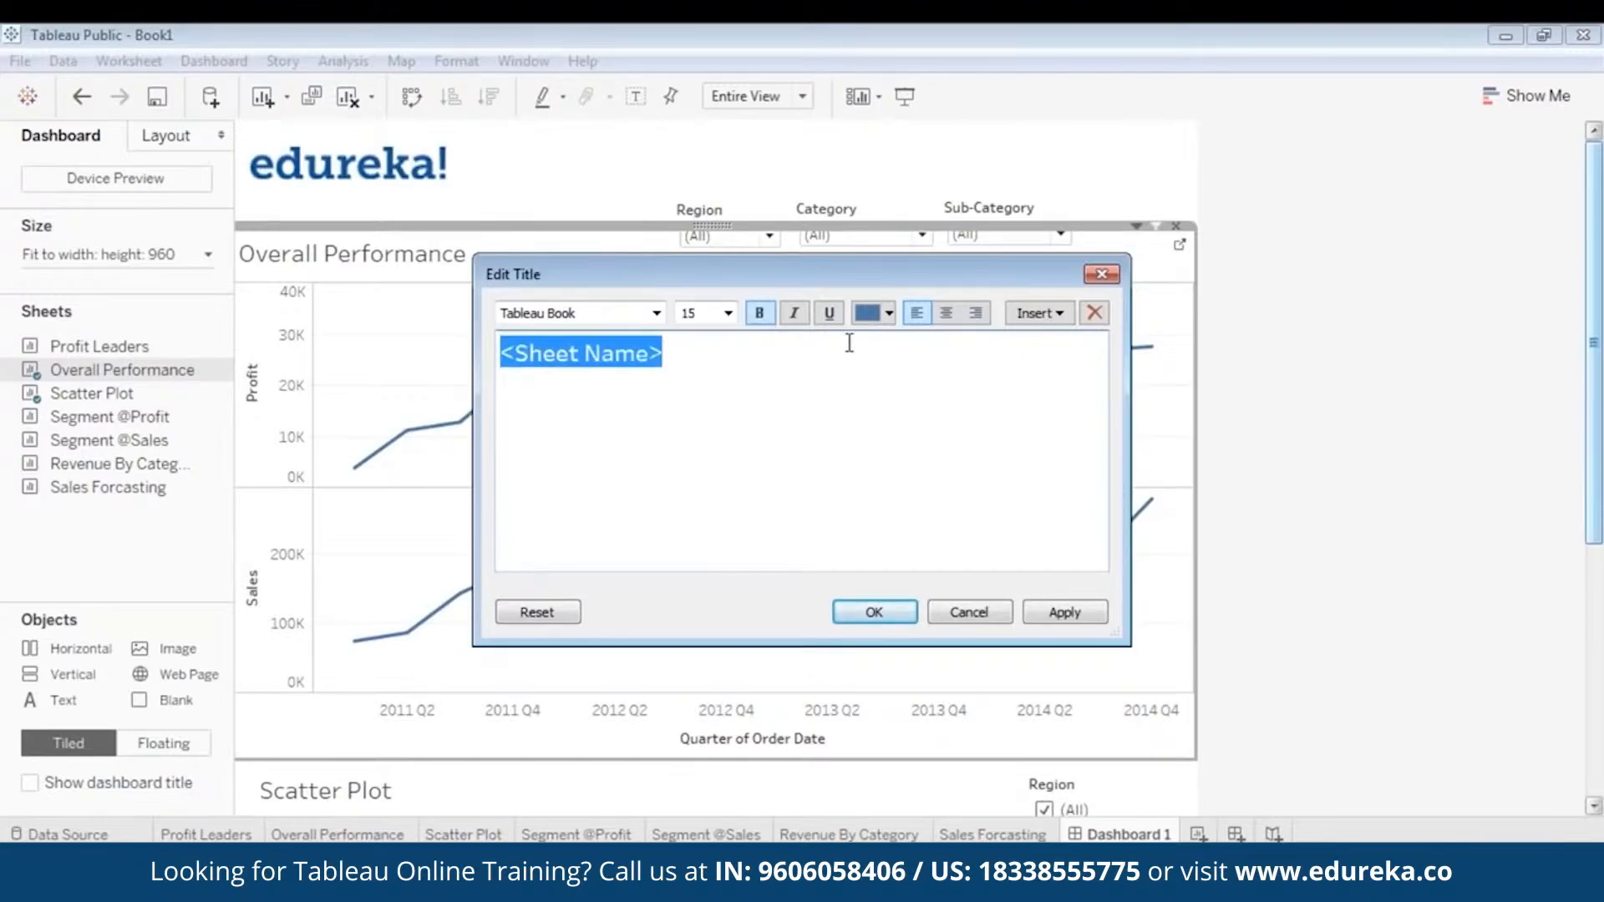
- Try centre alignment for the Overall Performance title, set it back to left-aligned and apply the title formatting
click(946, 312)
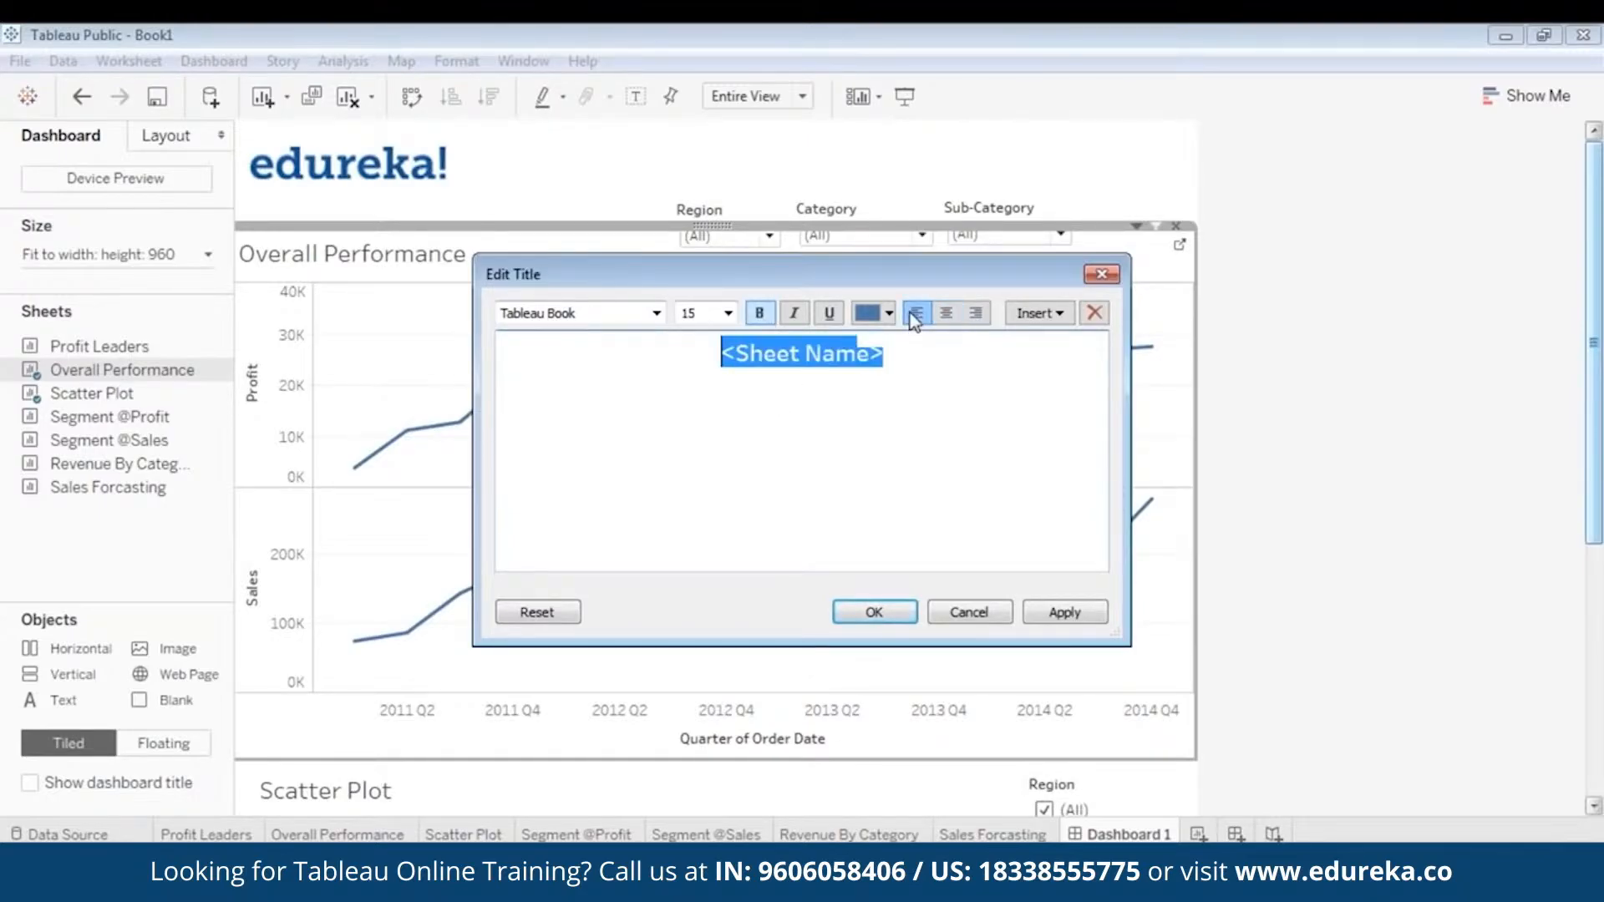
click(914, 315)
click(946, 312)
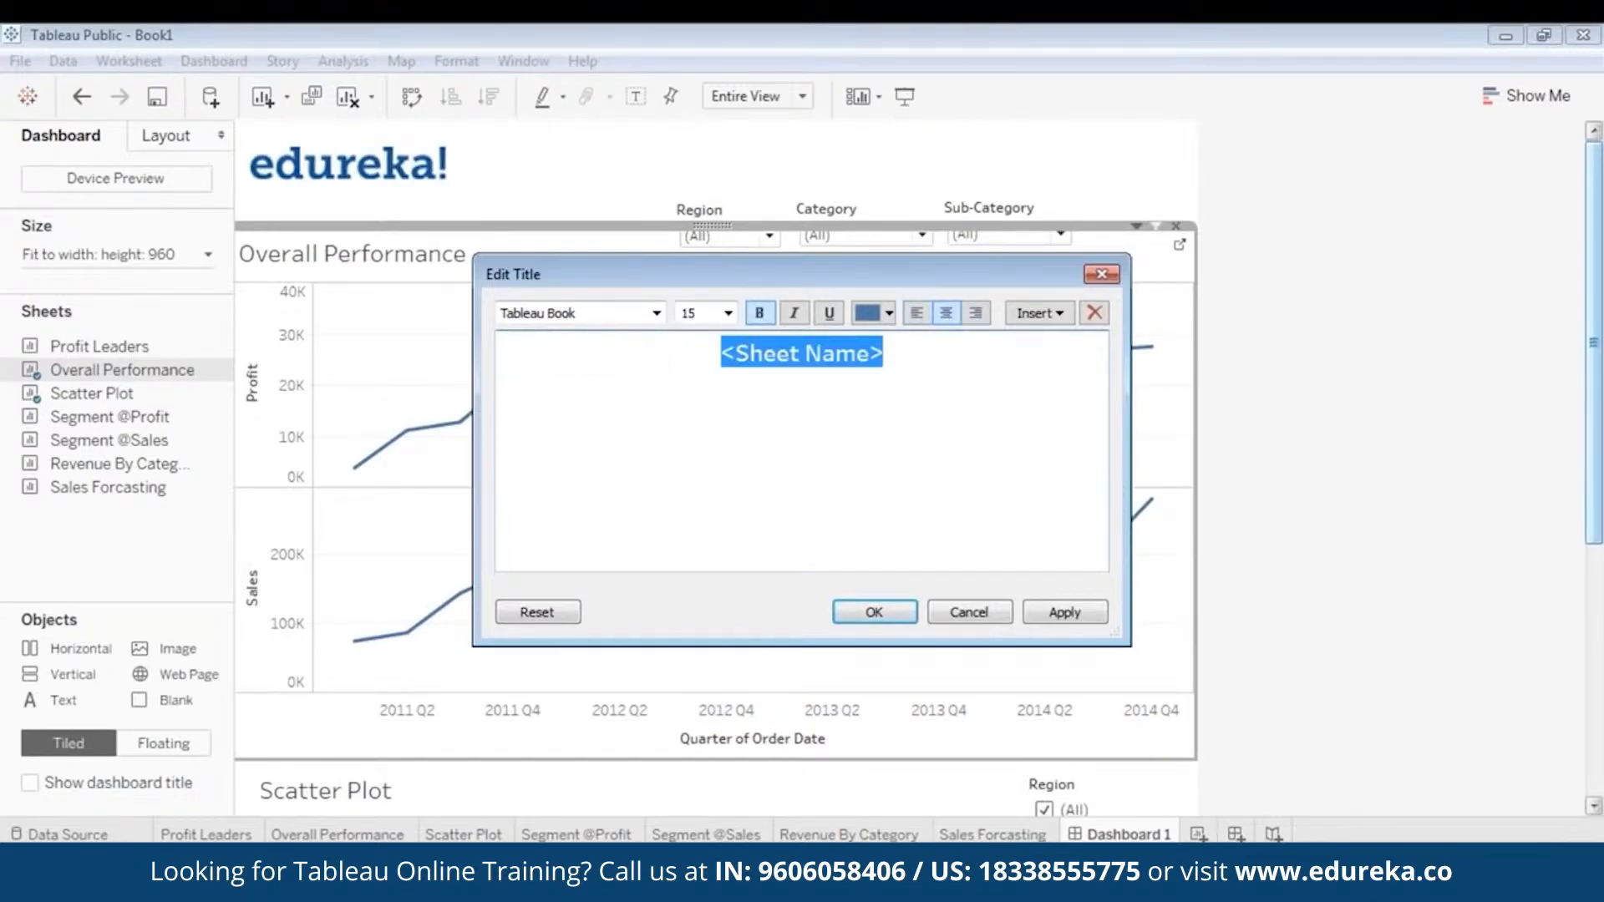
click(1036, 613)
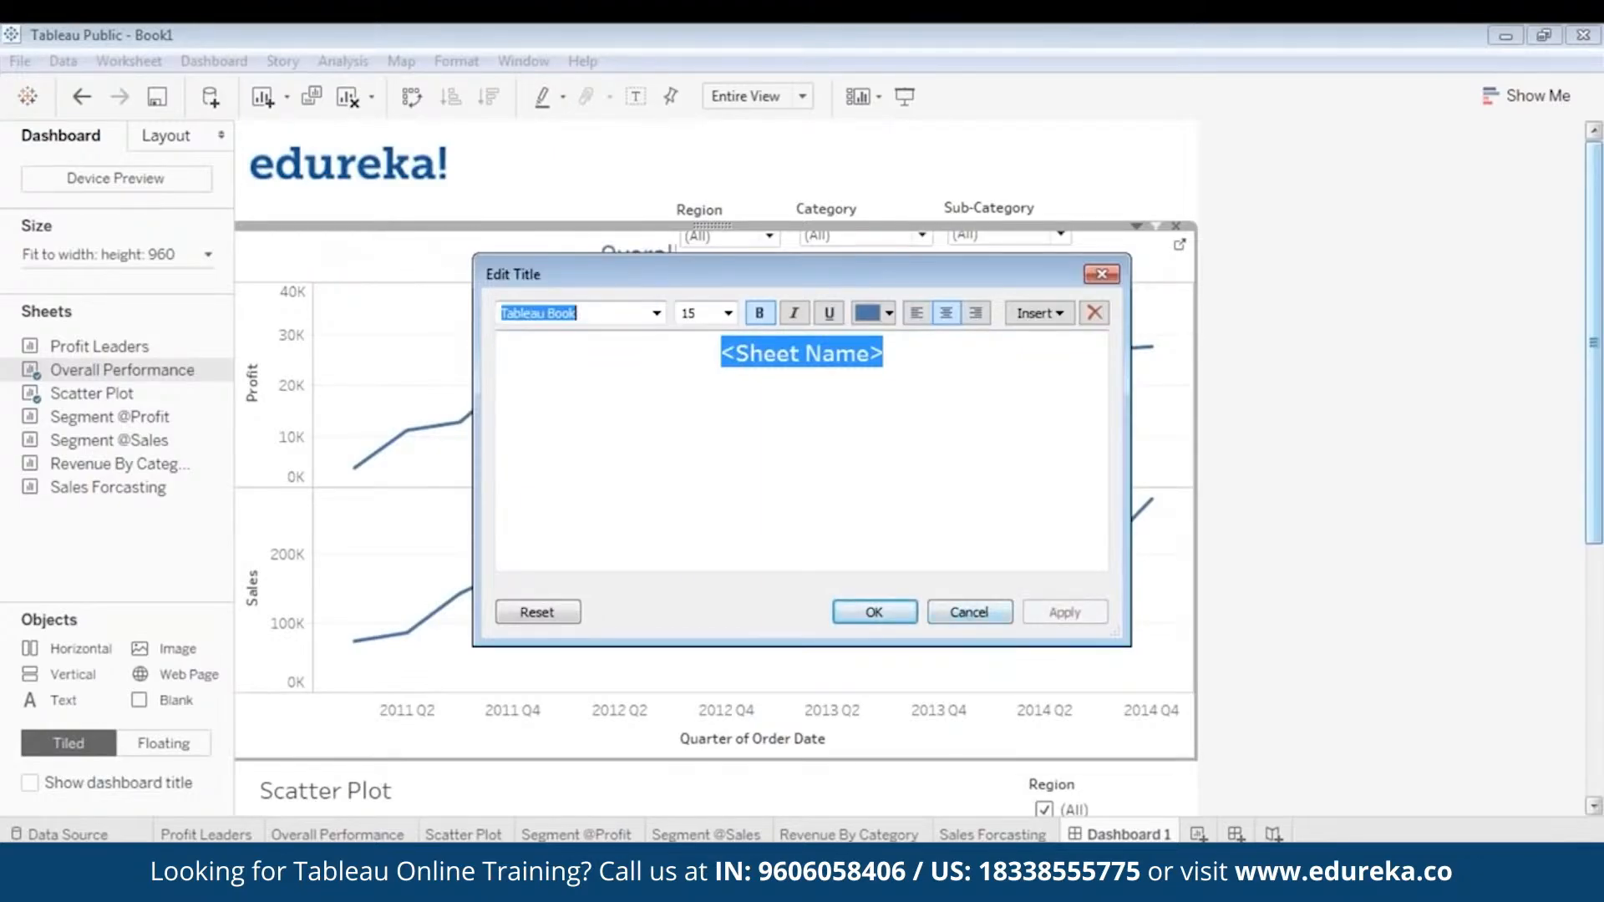
click(916, 312)
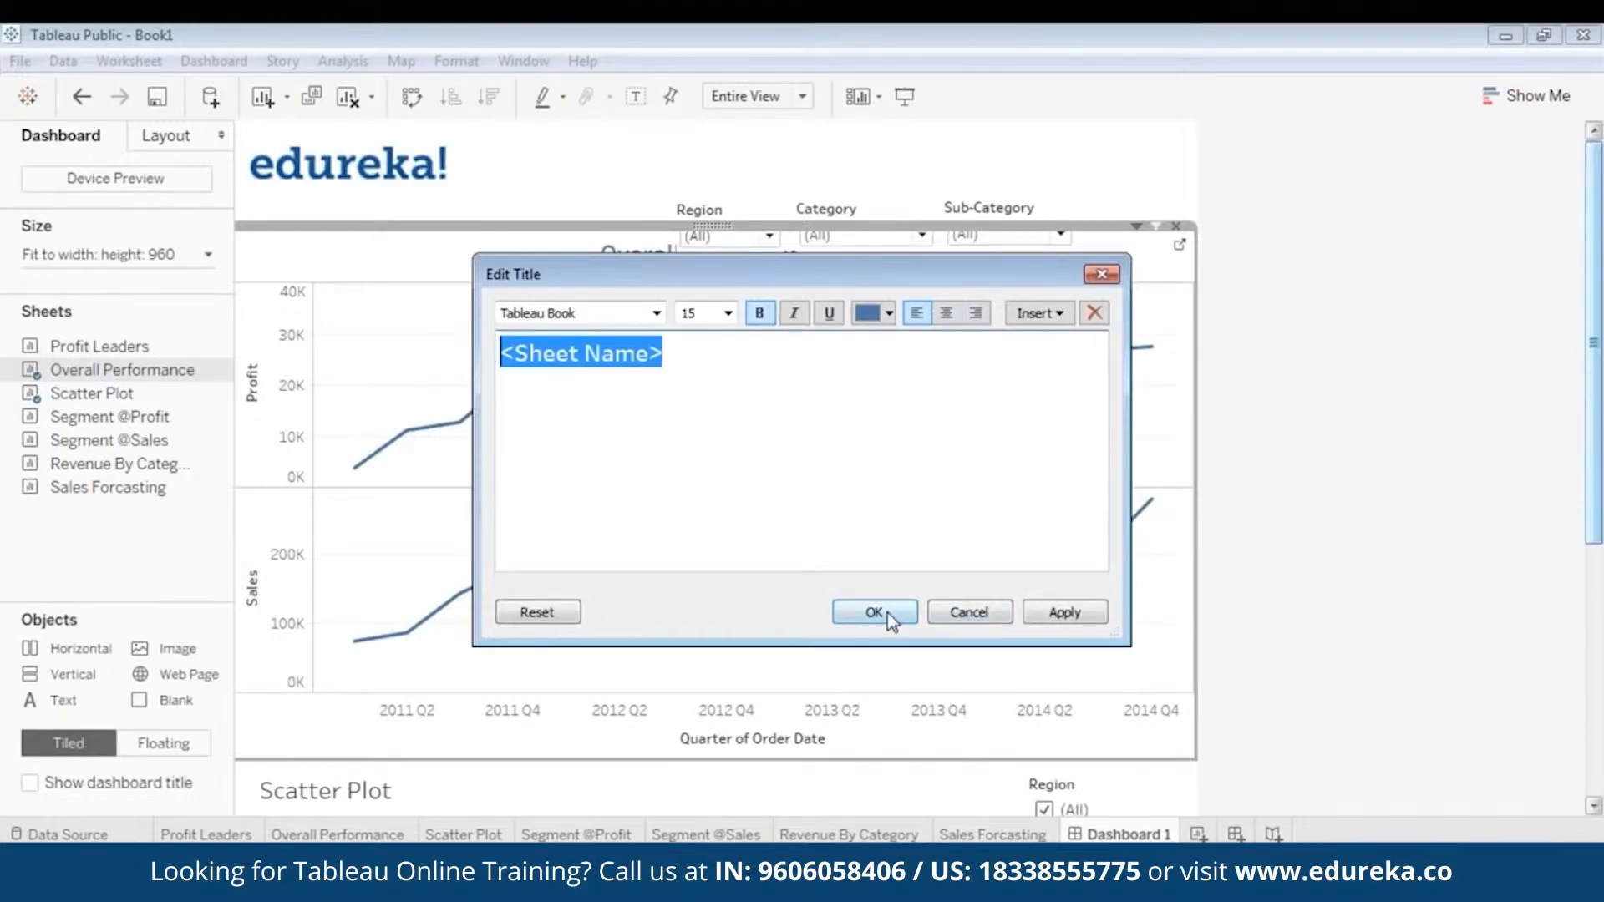
click(1065, 614)
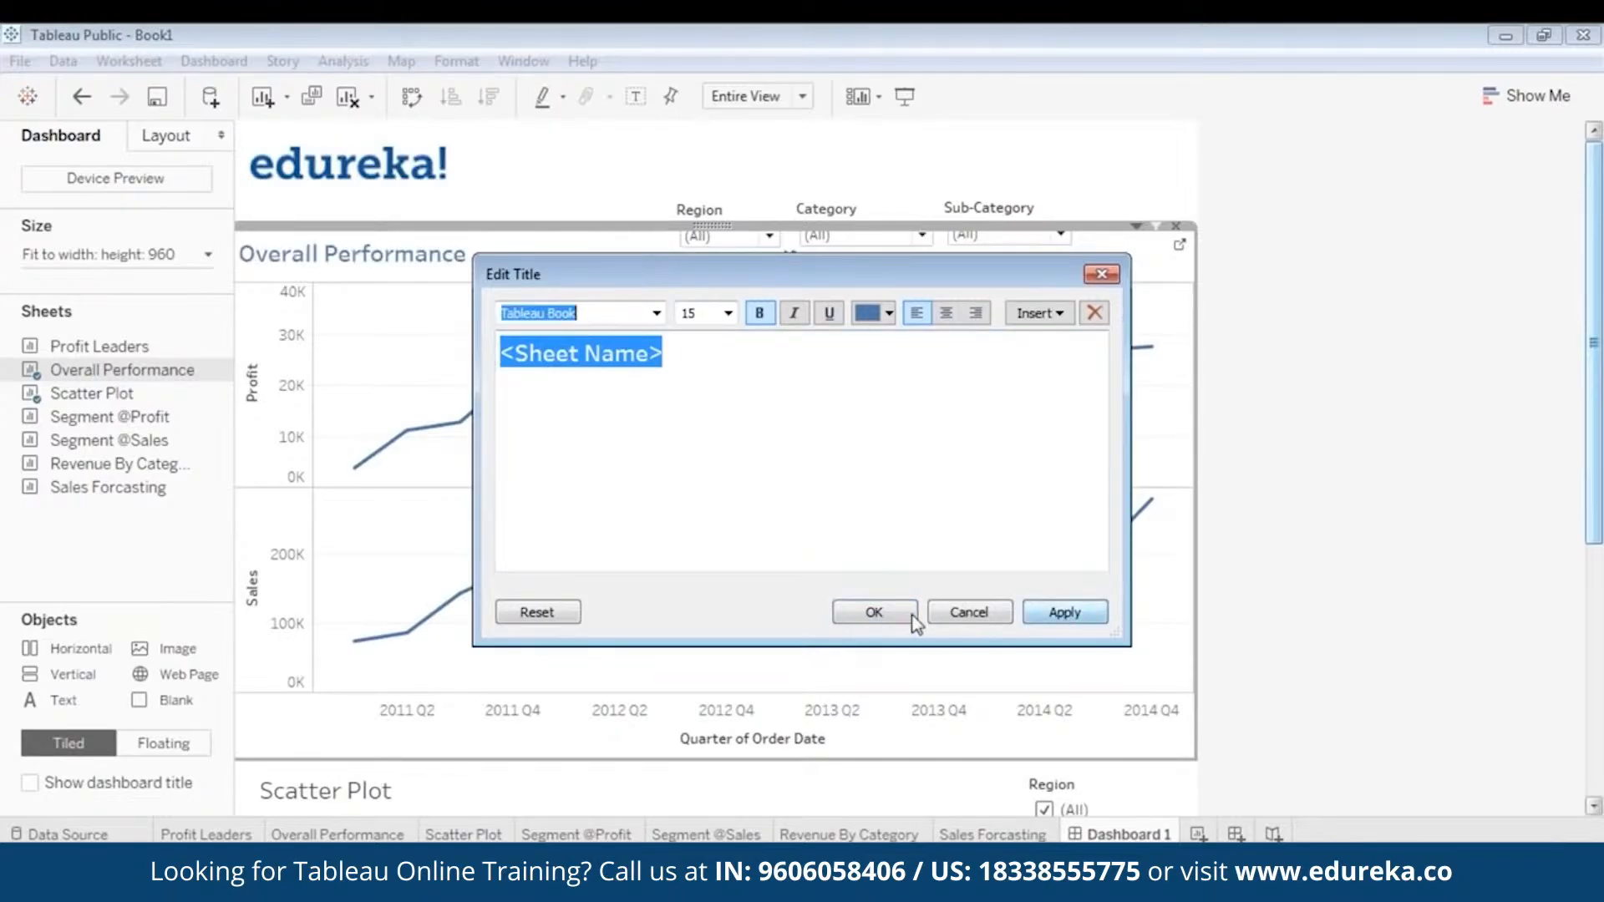
click(874, 613)
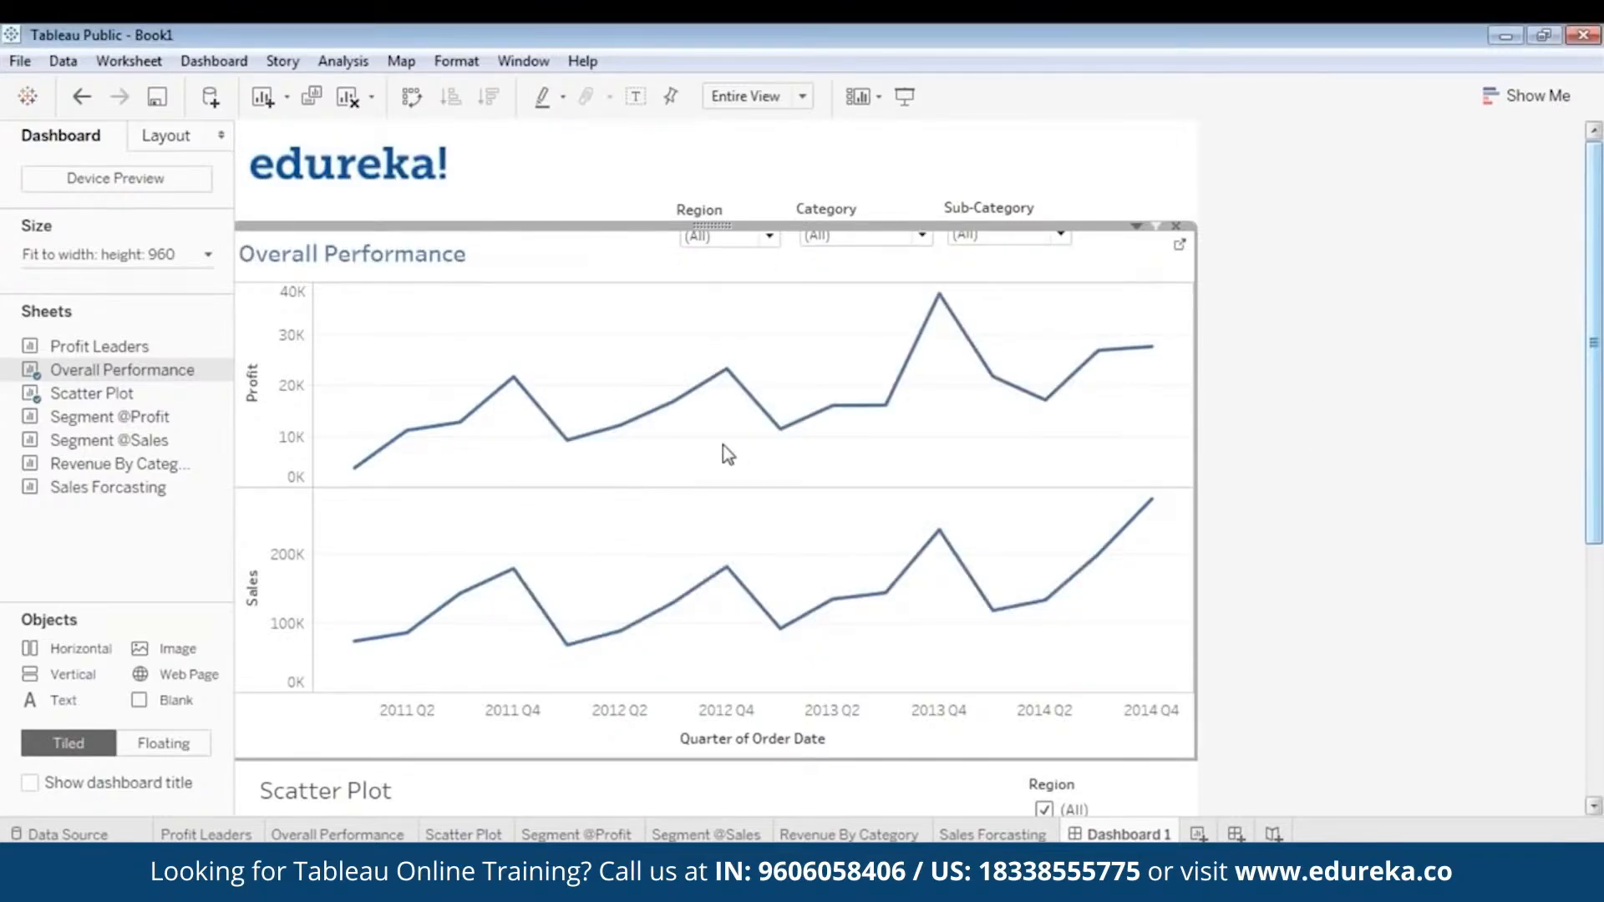
- Check the restyled Overall Performance title in presentation mode and return to editing
click(912, 98)
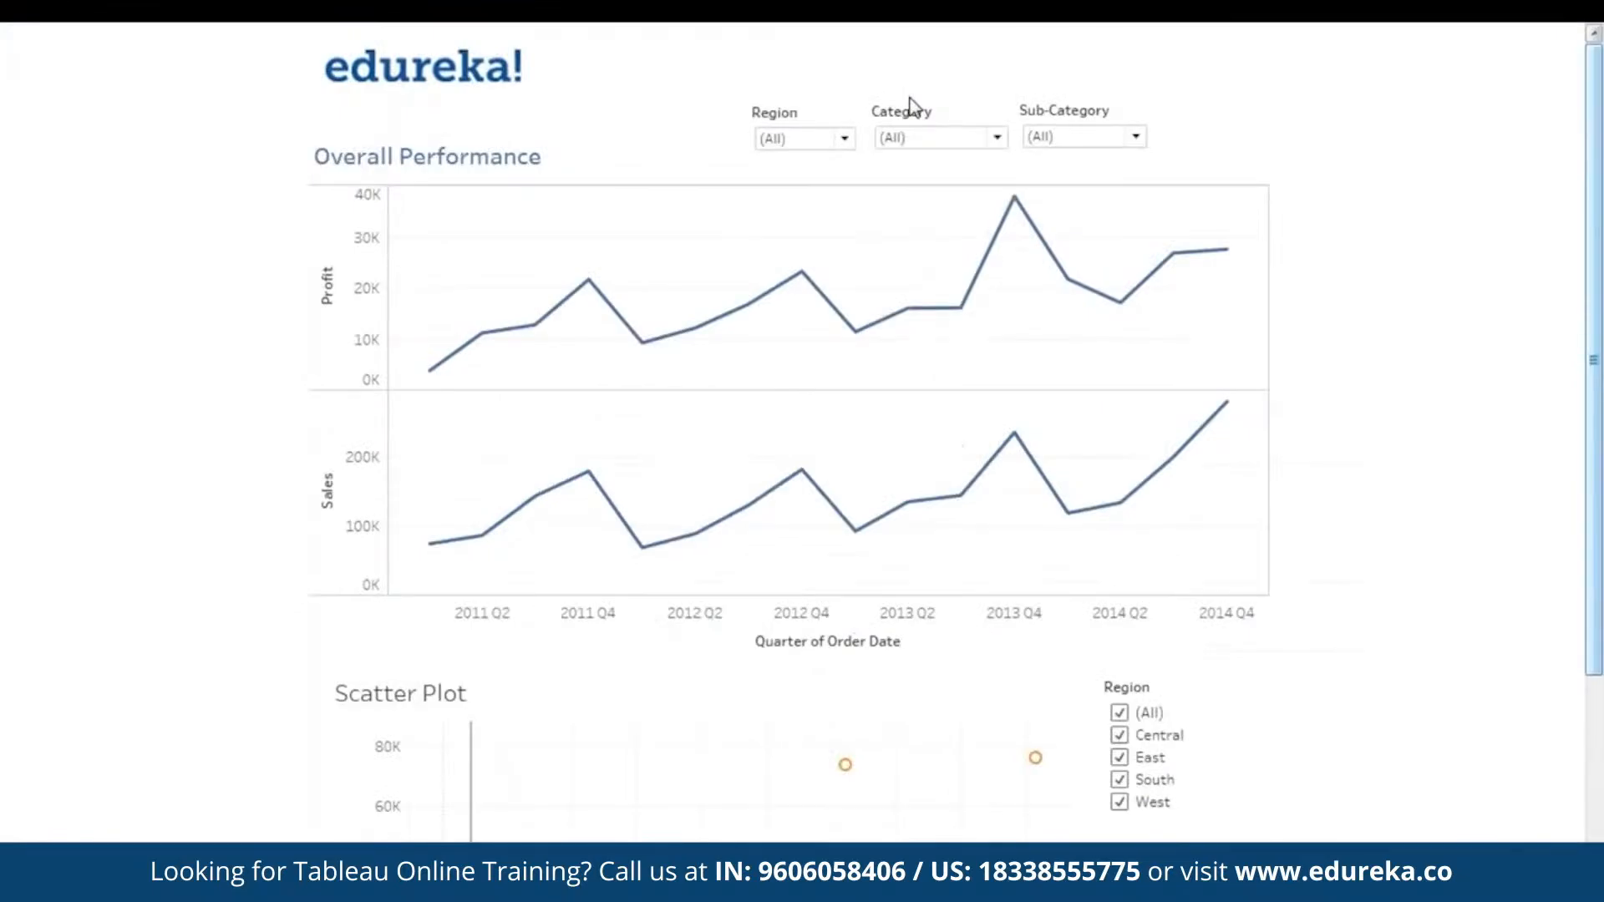
key(Escape)
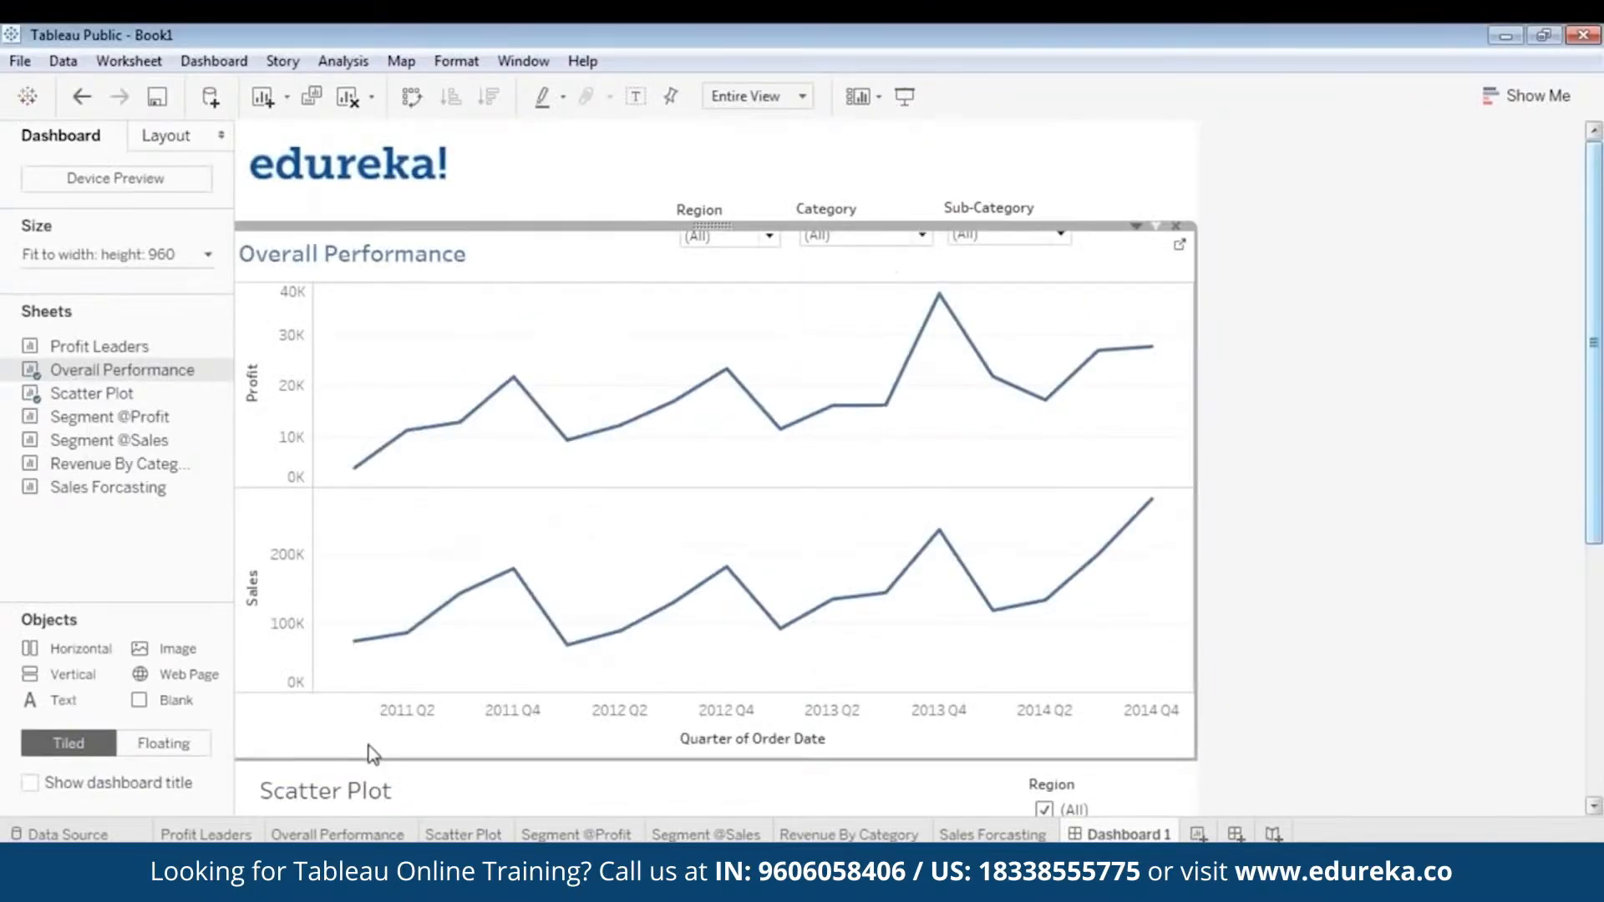
- Colour the Scatter Plot title blue, make it bold and apply the formatting
double_click(361, 799)
drag(694, 360, 497, 340)
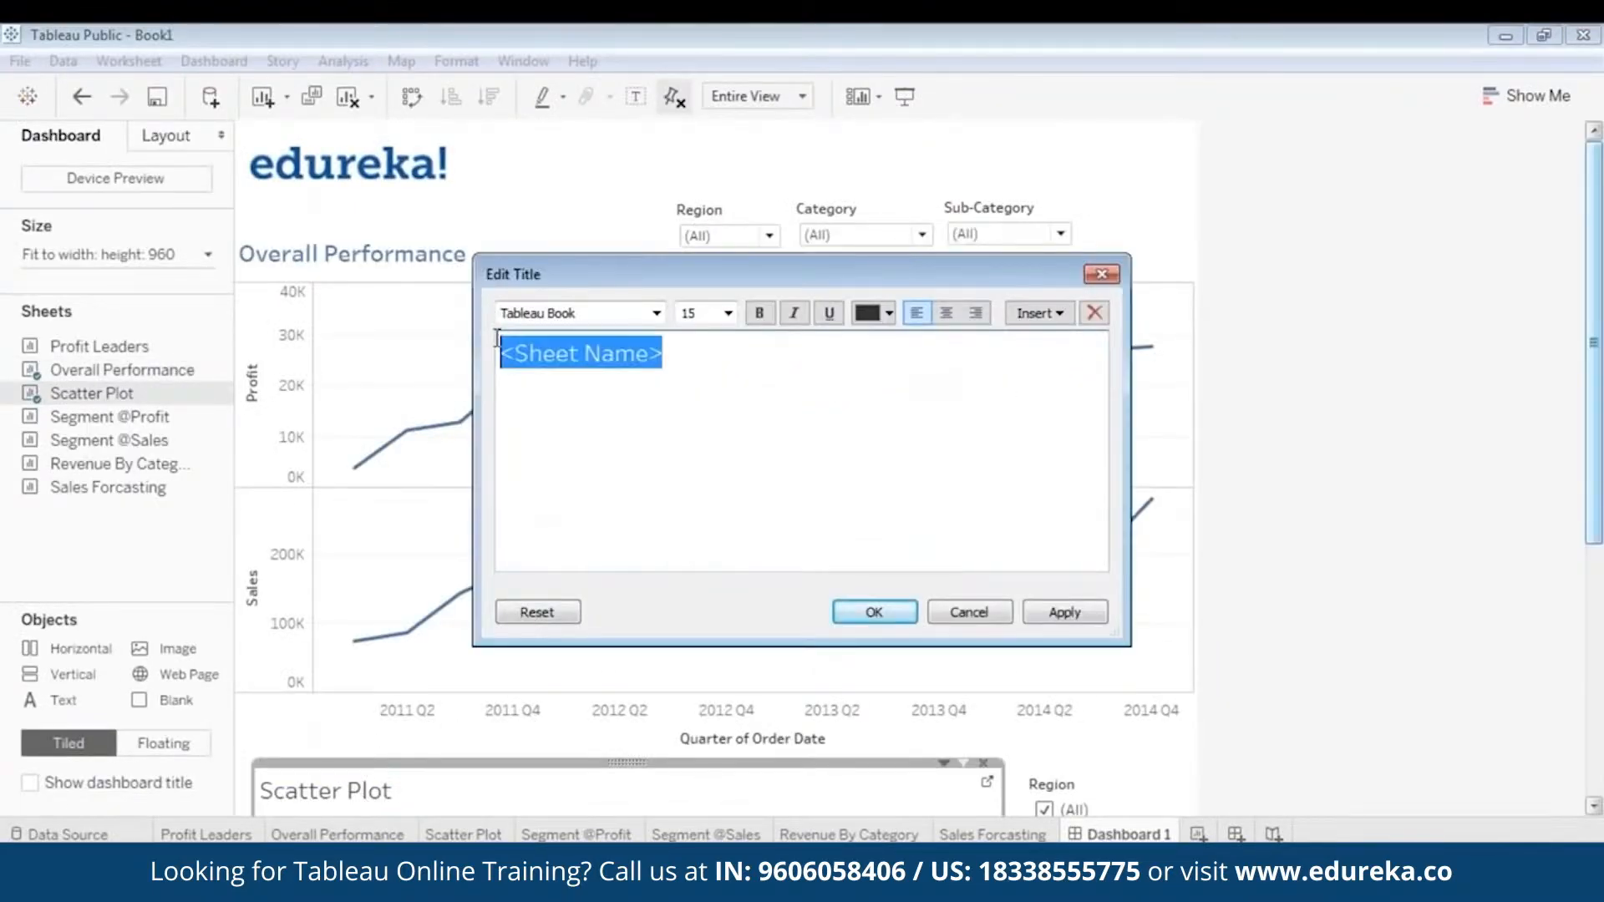
click(889, 314)
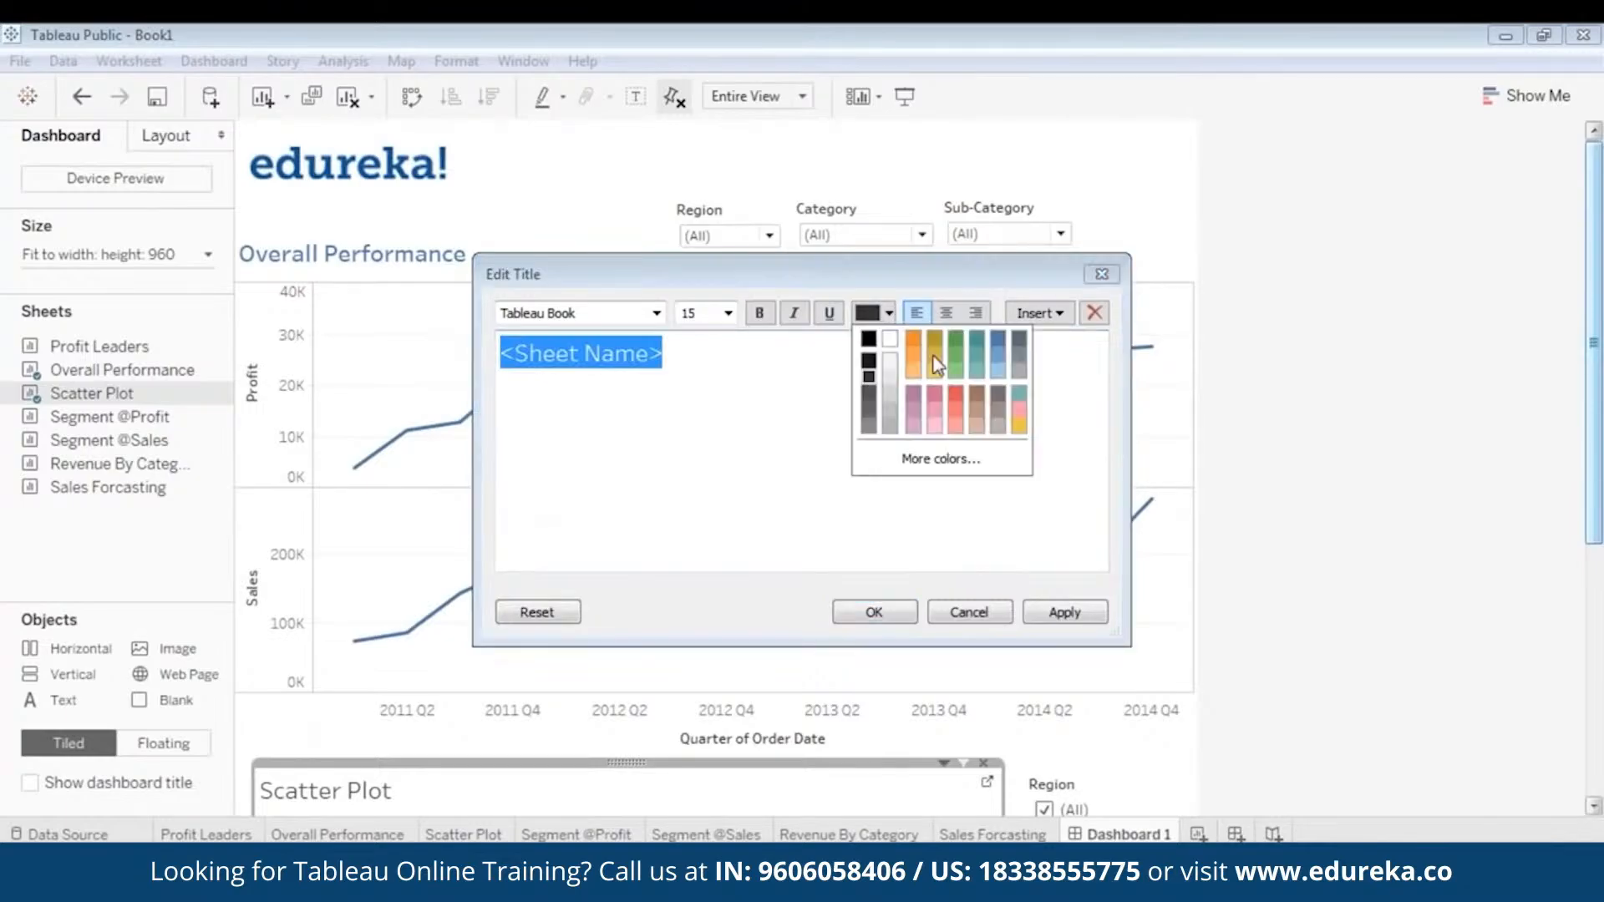
click(1002, 348)
click(762, 316)
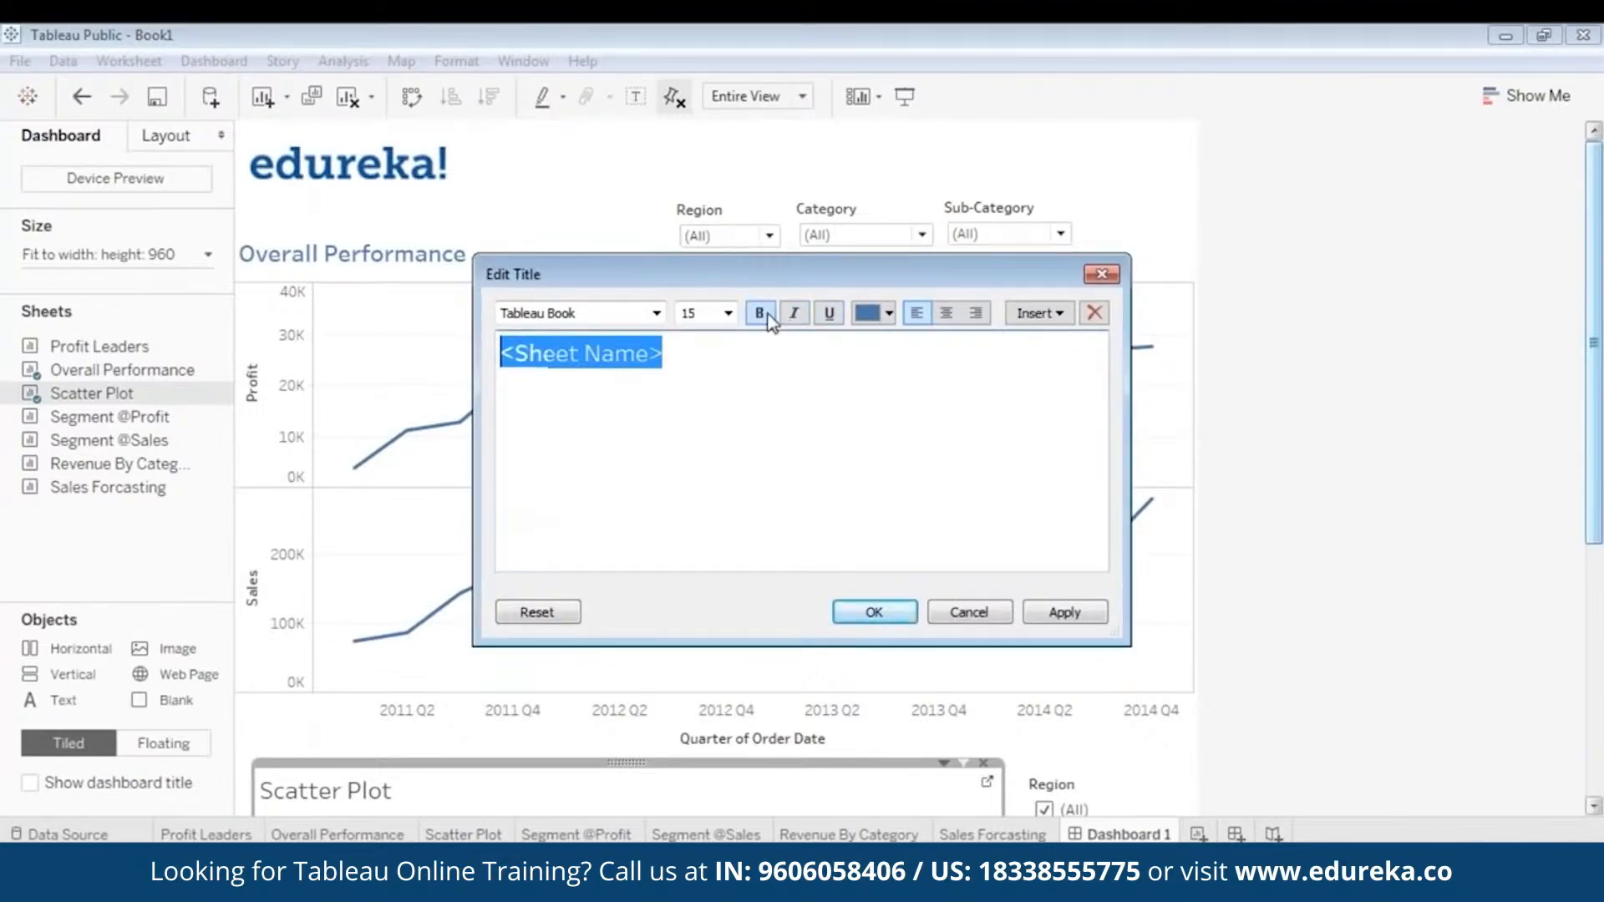
click(1101, 619)
click(868, 617)
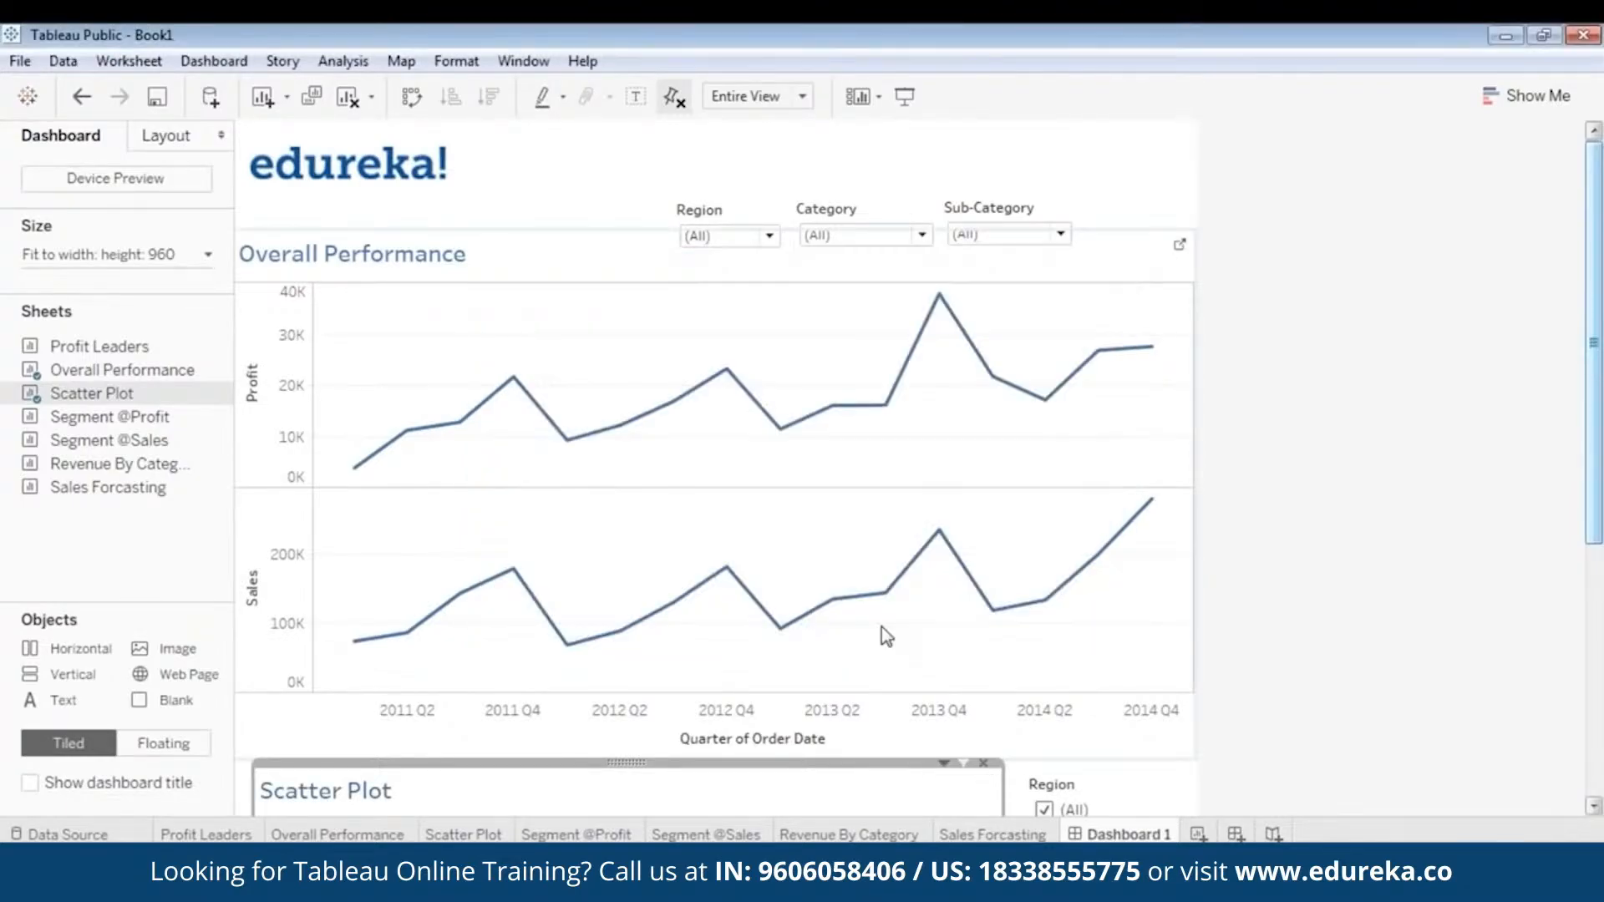
- Present the dashboard and view the Overall Performance chart with its Region filter set to Central, East and South in turn
click(905, 101)
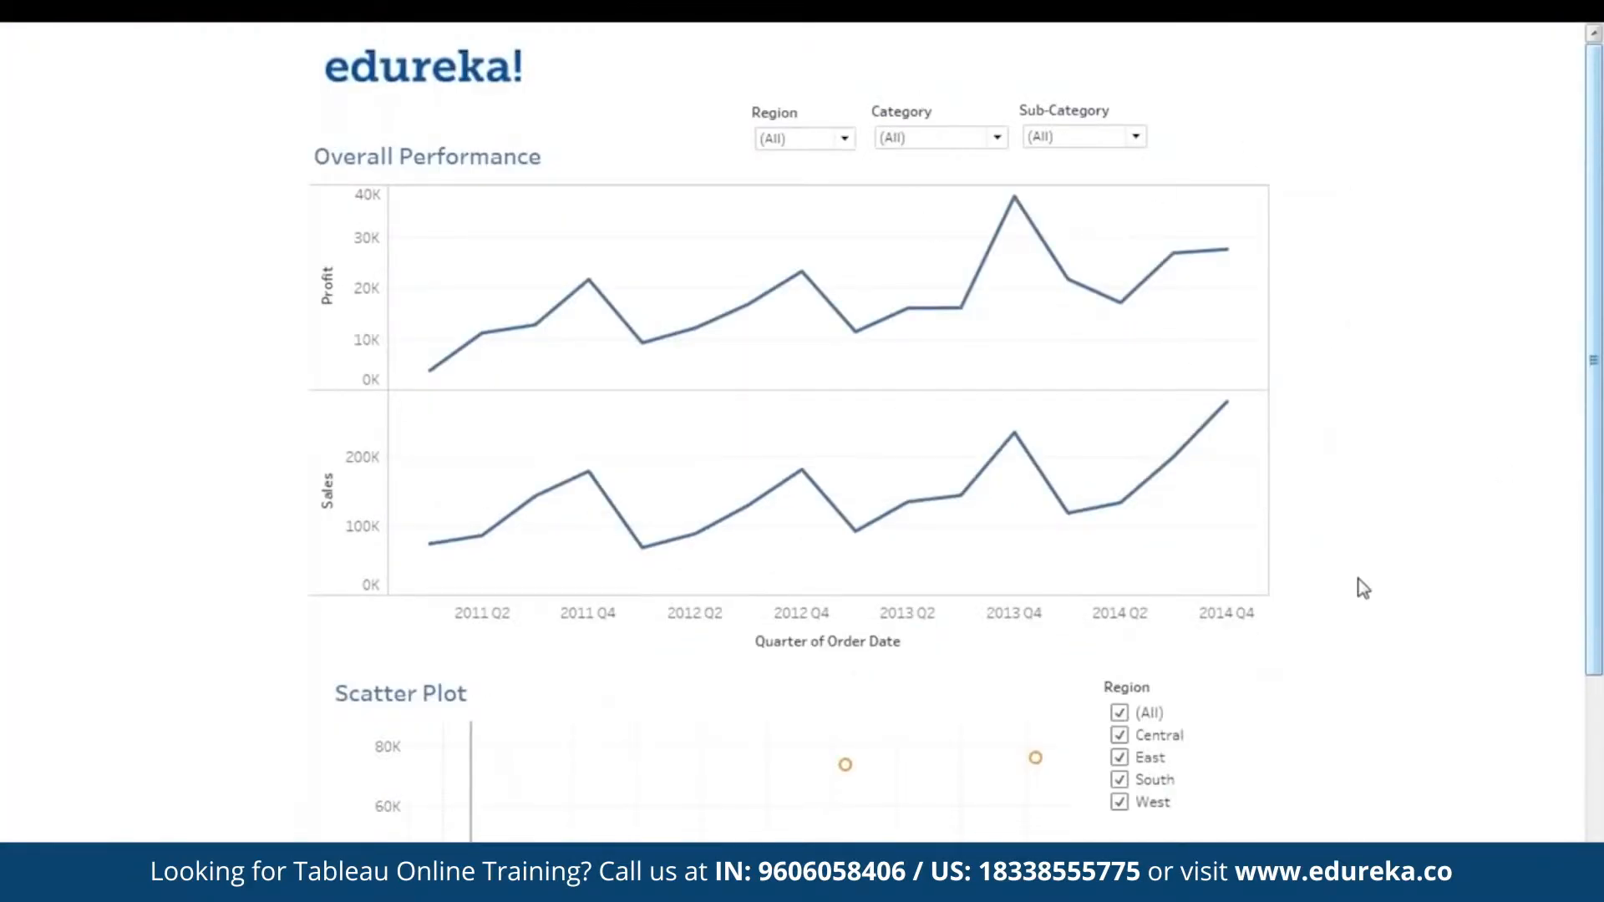
mouse_move(1592, 449)
mouse_down()
mouse_move(1592, 681)
mouse_move(1599, 421)
mouse_up()
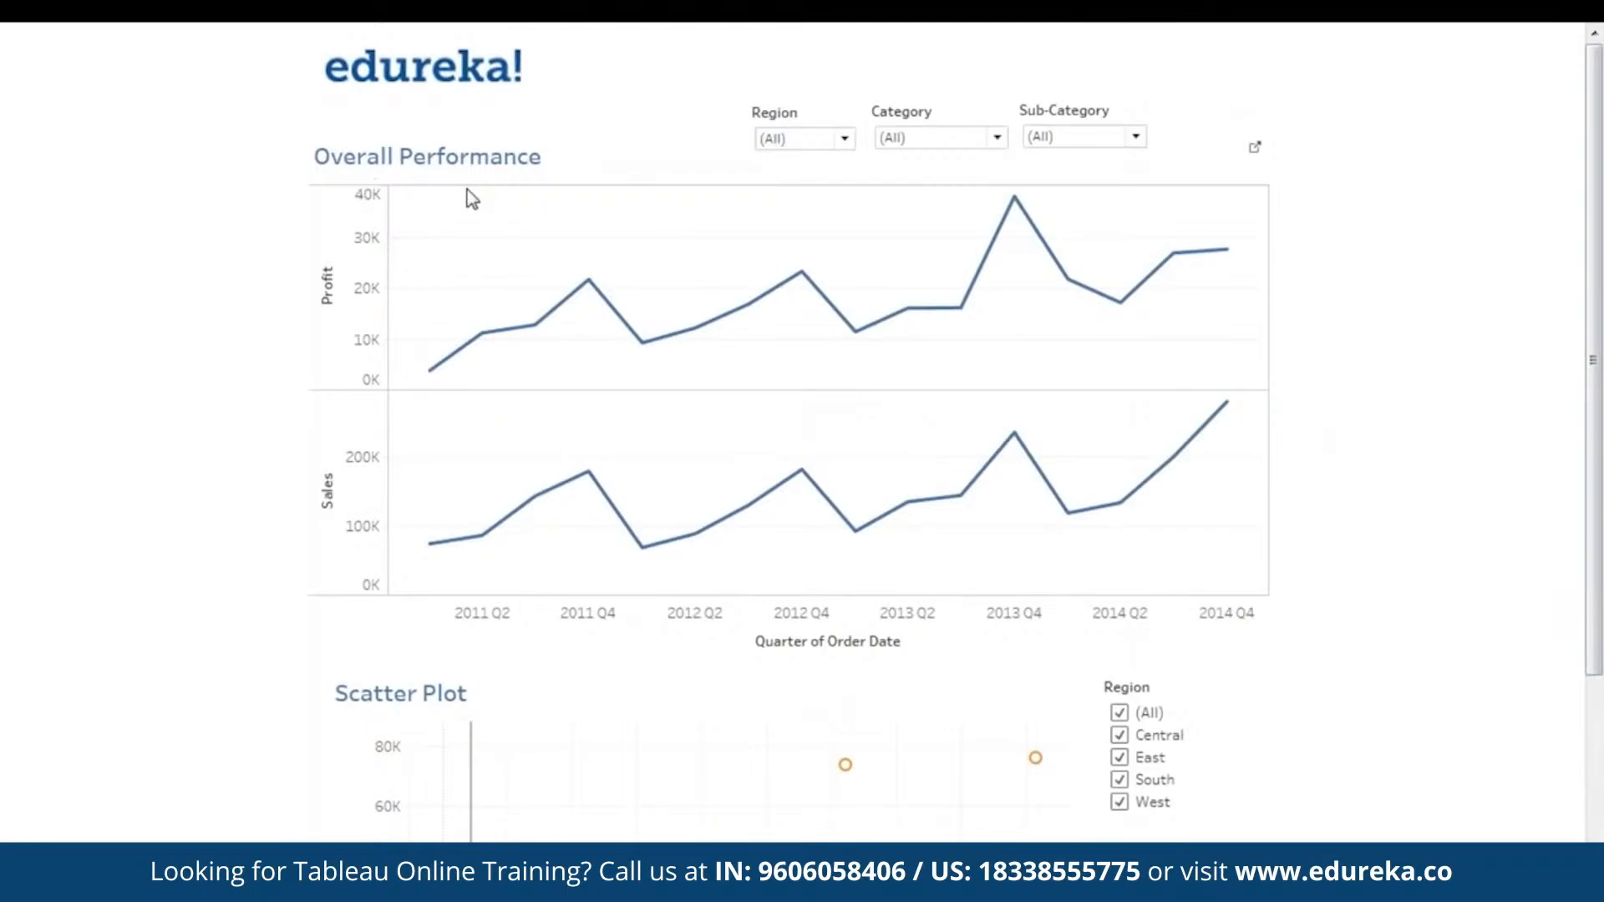
click(820, 140)
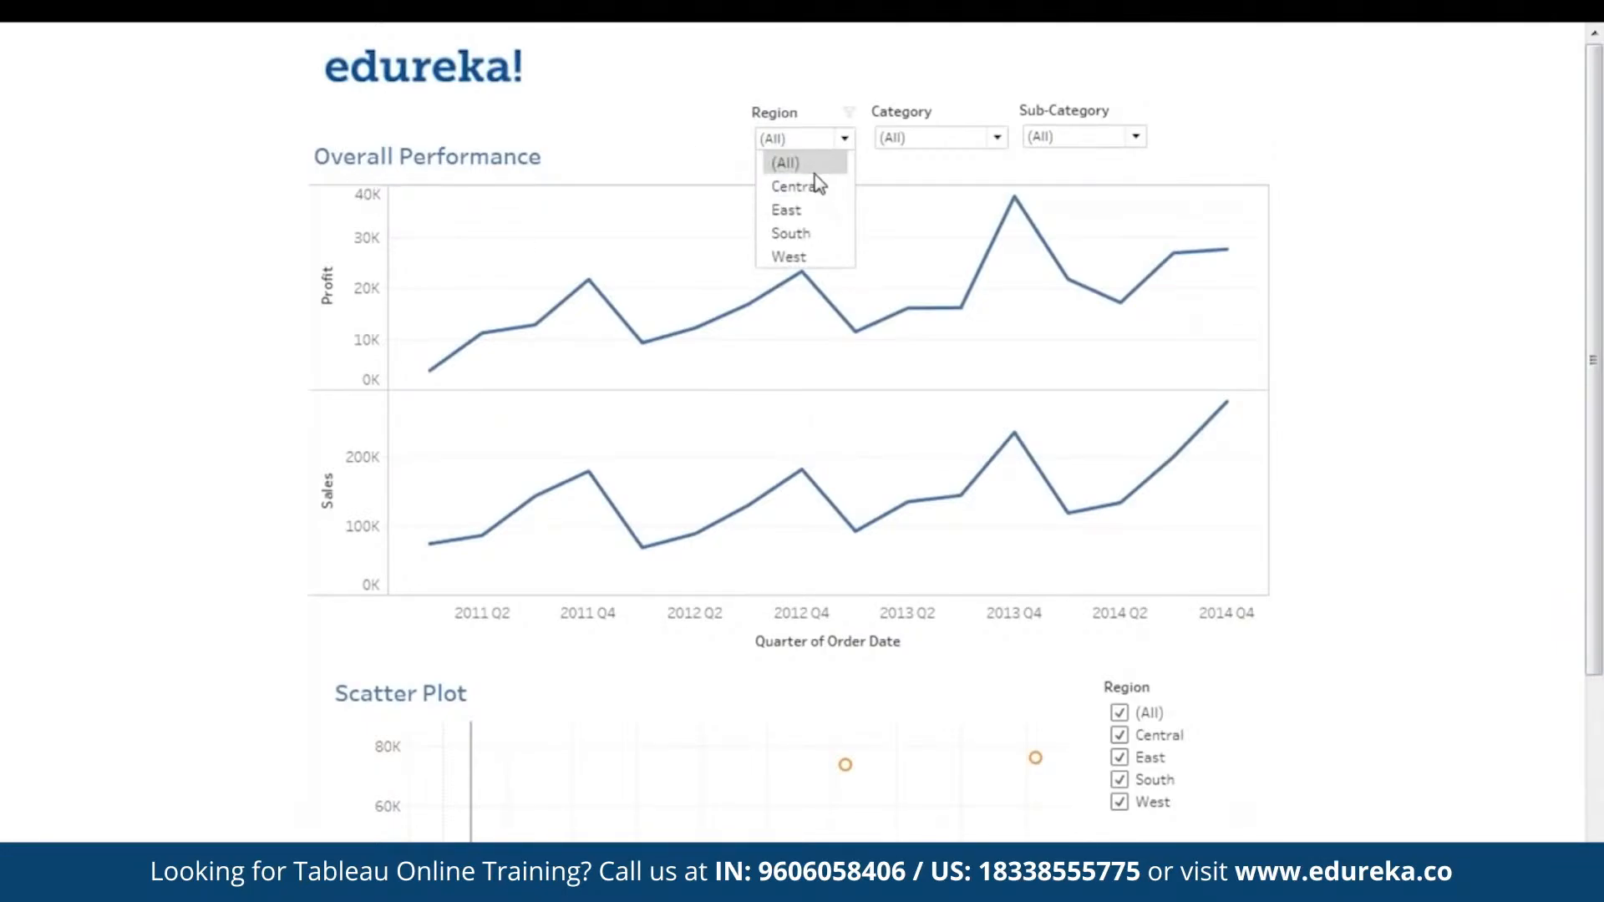
click(816, 185)
click(823, 144)
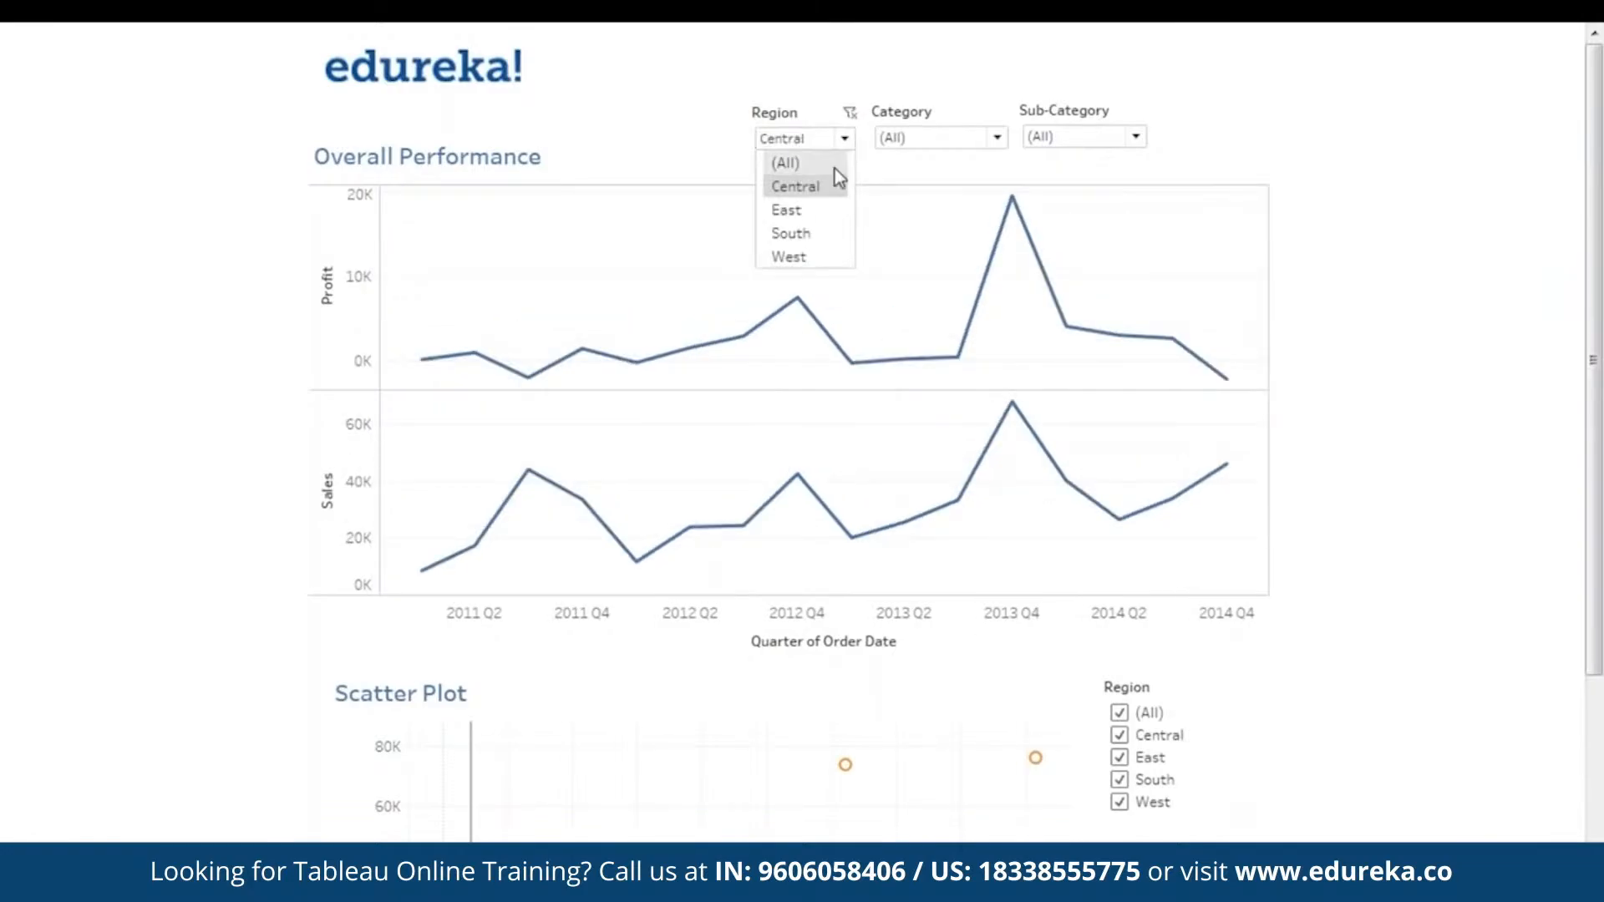
click(831, 210)
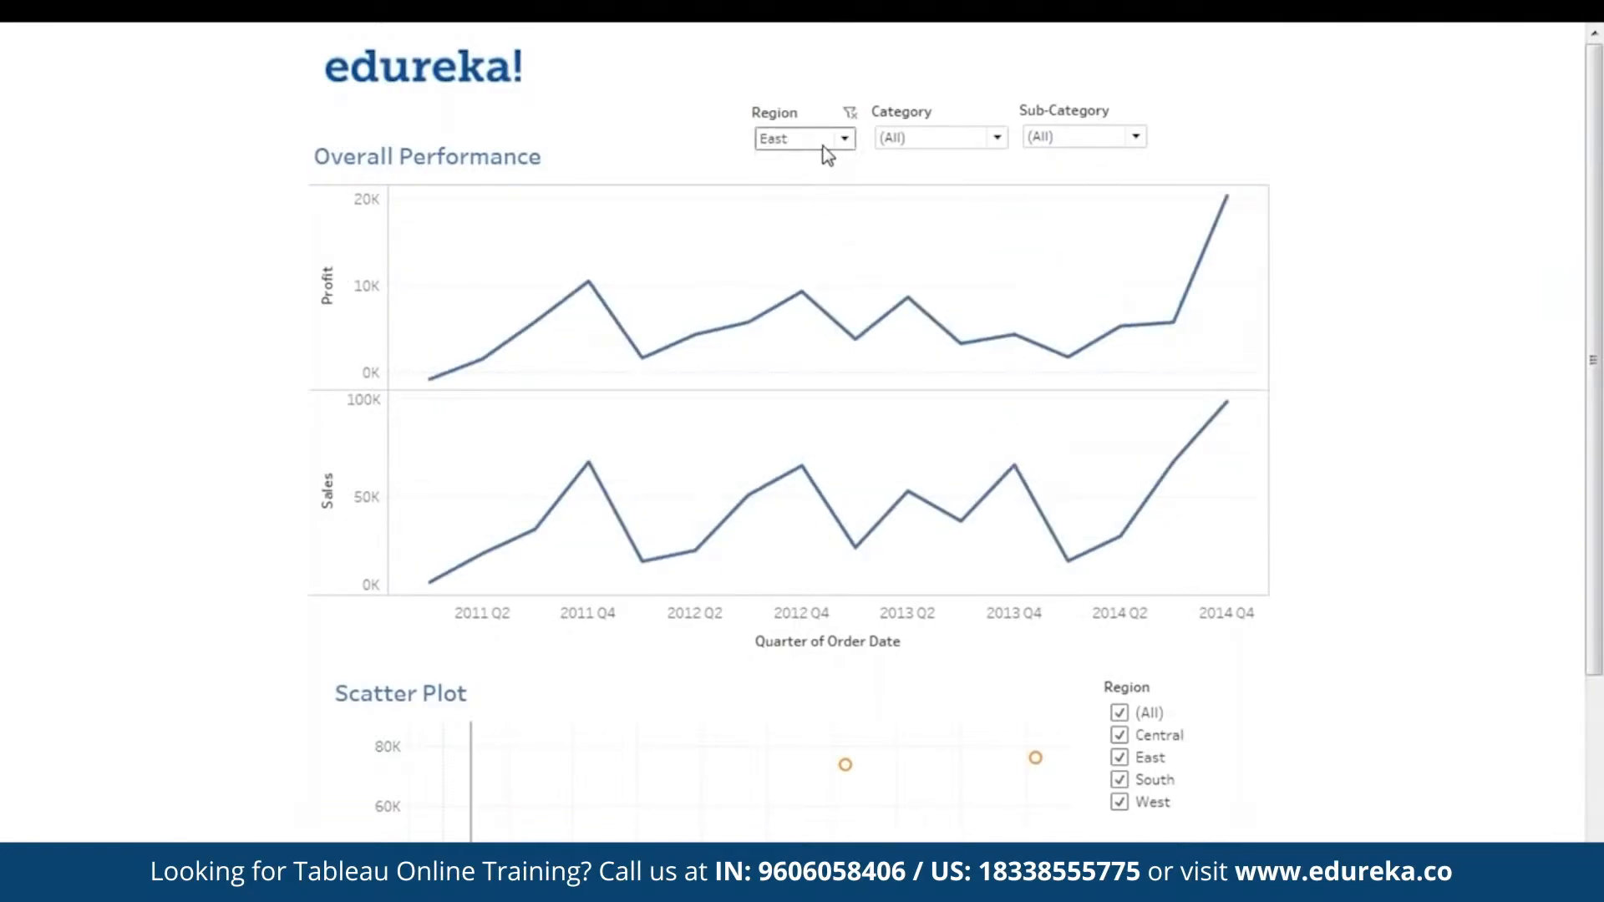
click(824, 145)
click(814, 234)
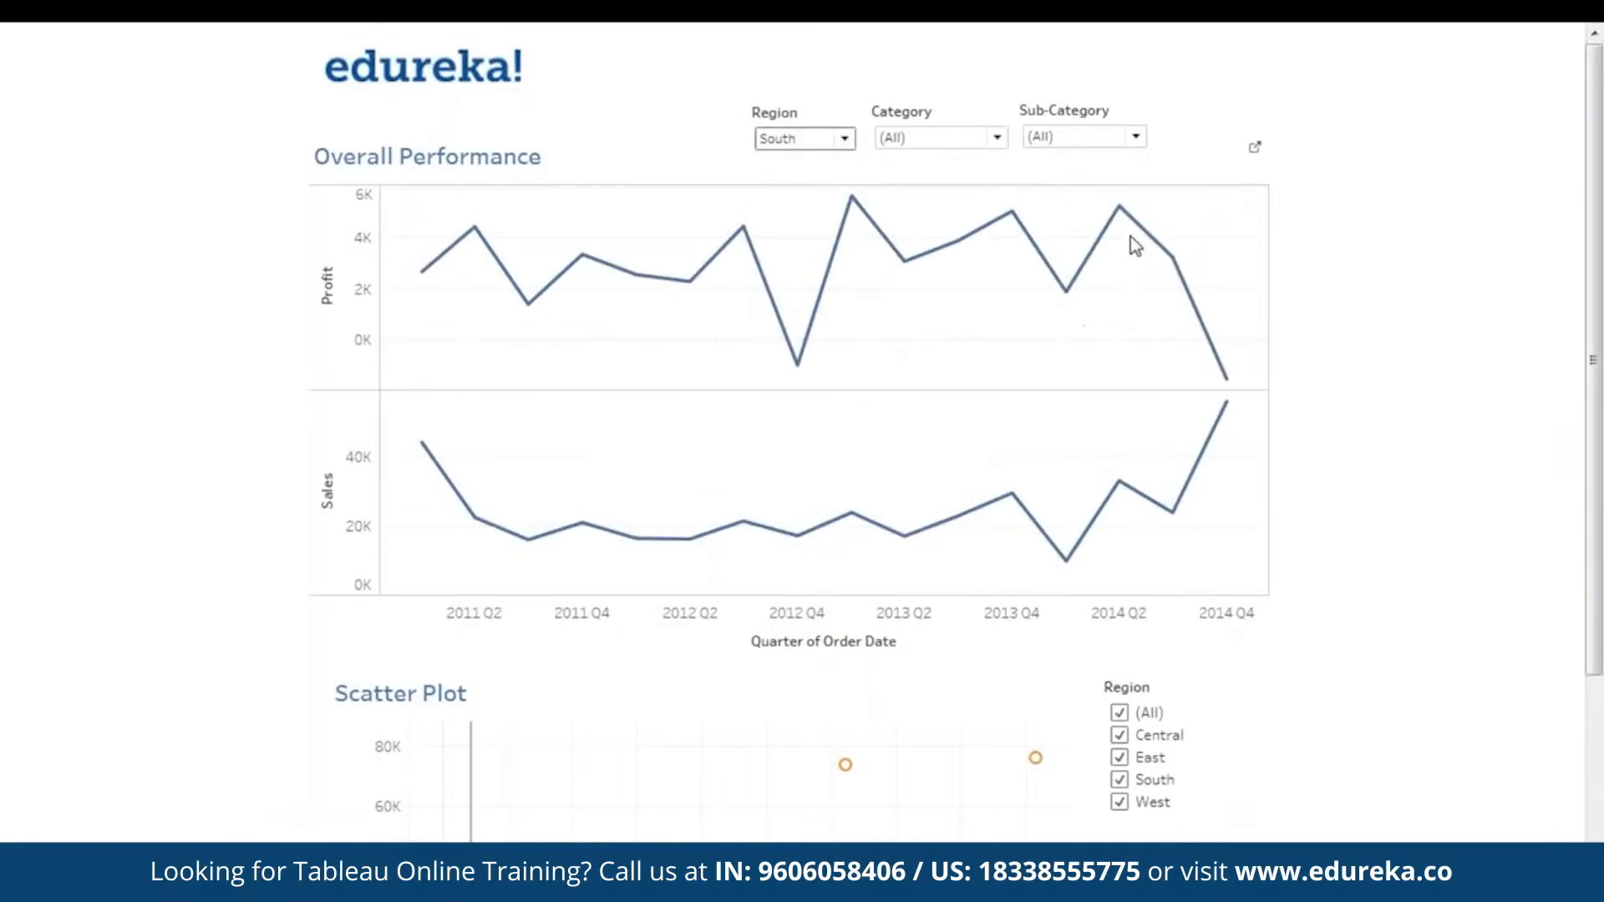
mouse_move(1243, 413)
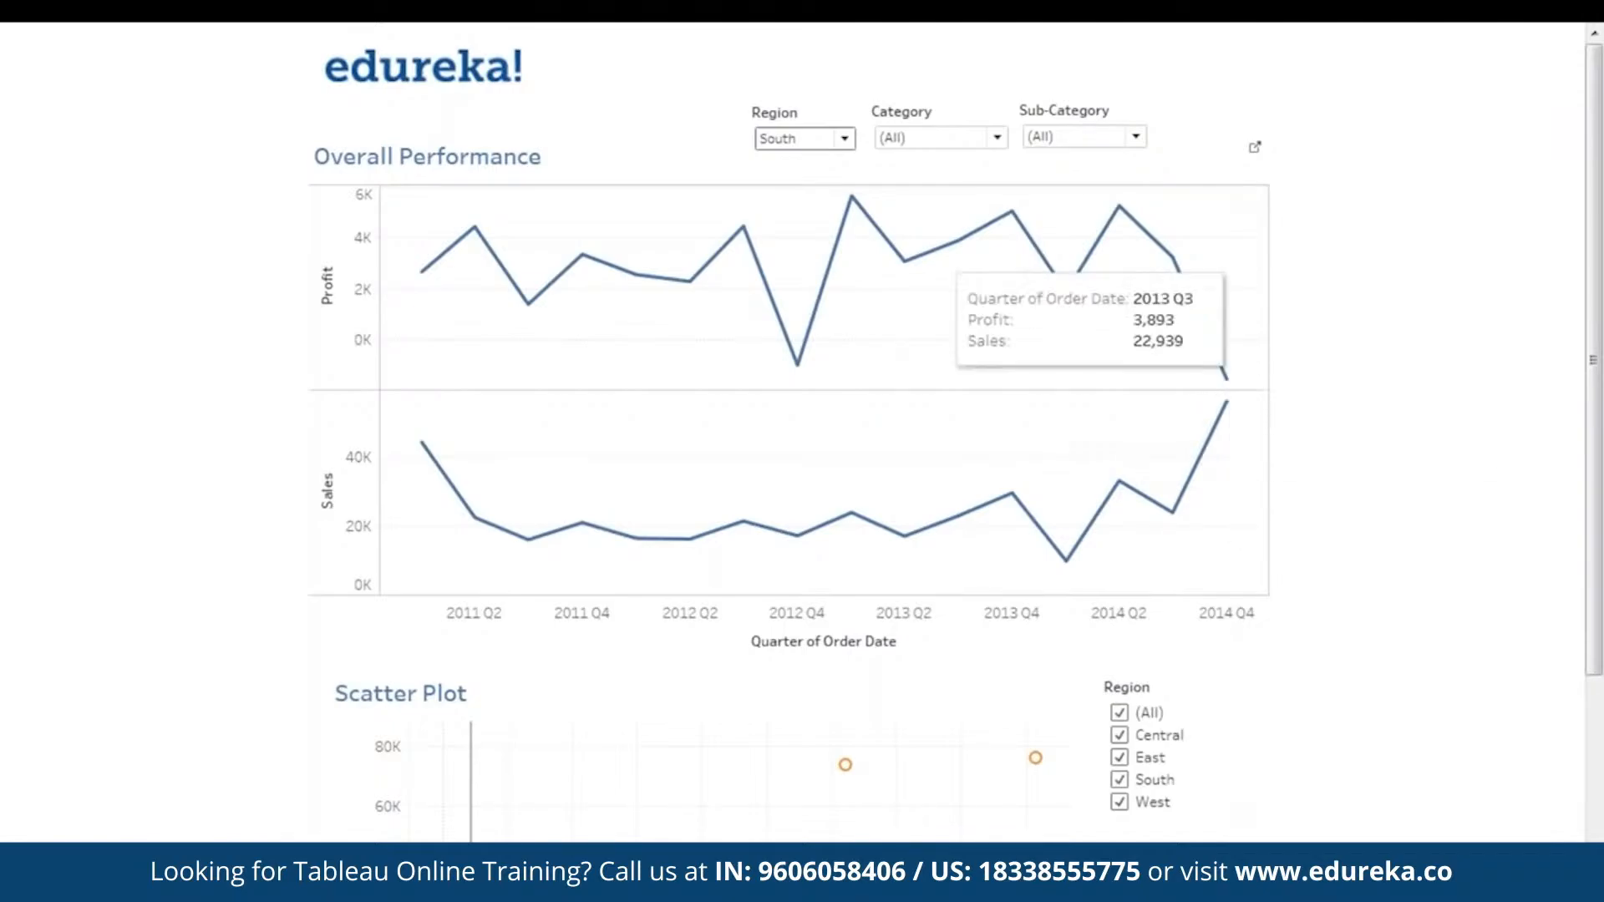
- View the Overall Performance chart for the West region, then reset its Region filter to (All)
click(827, 142)
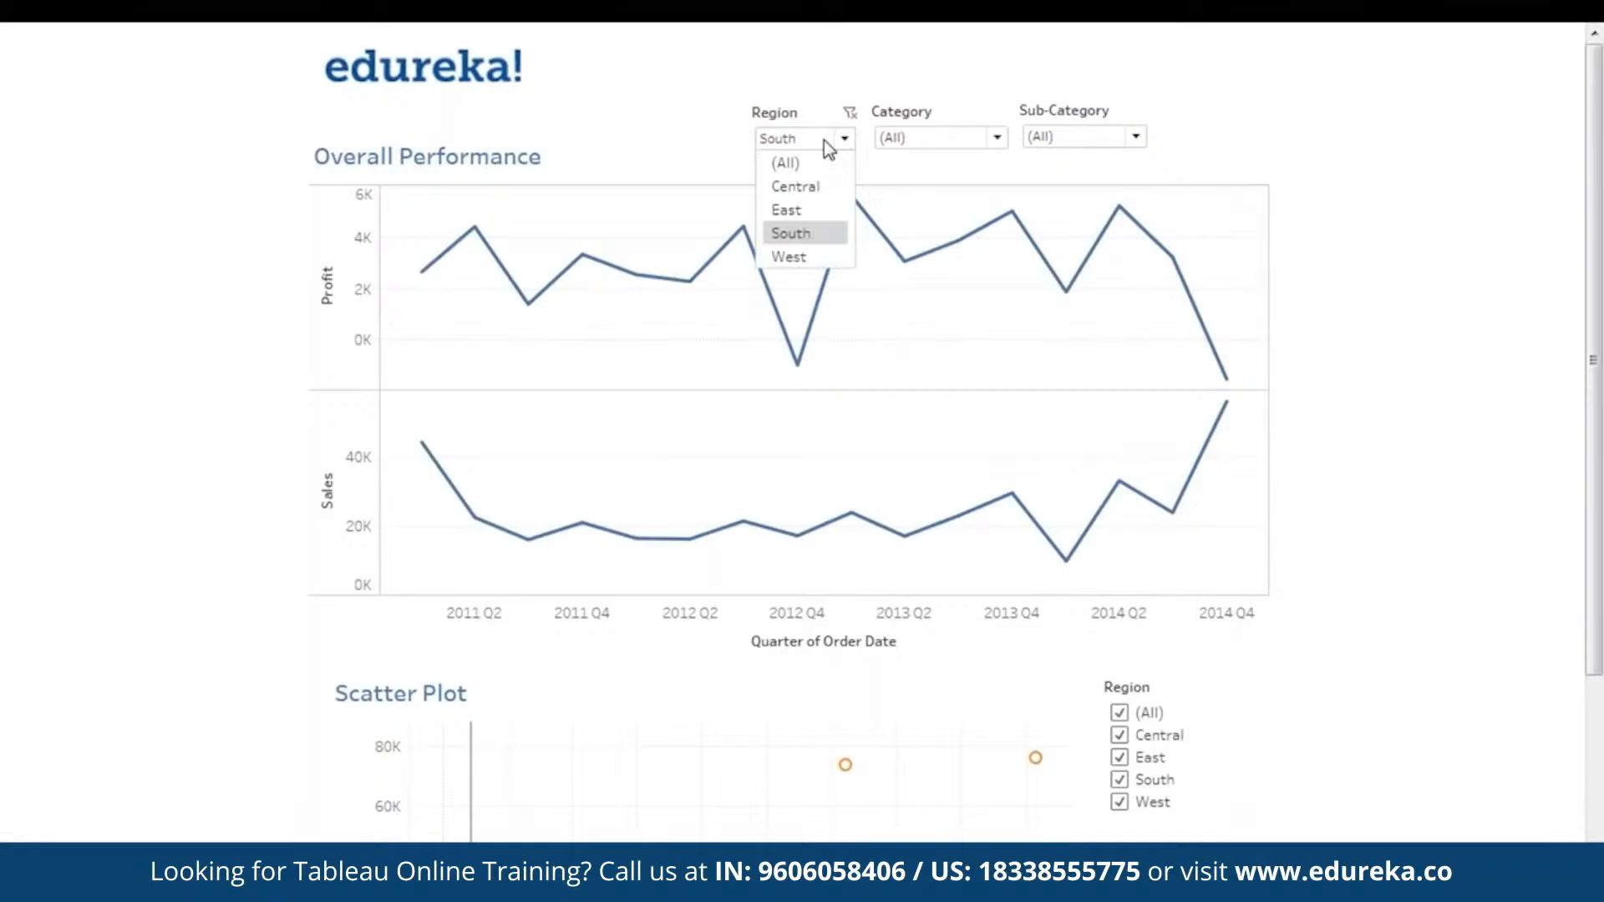
click(808, 251)
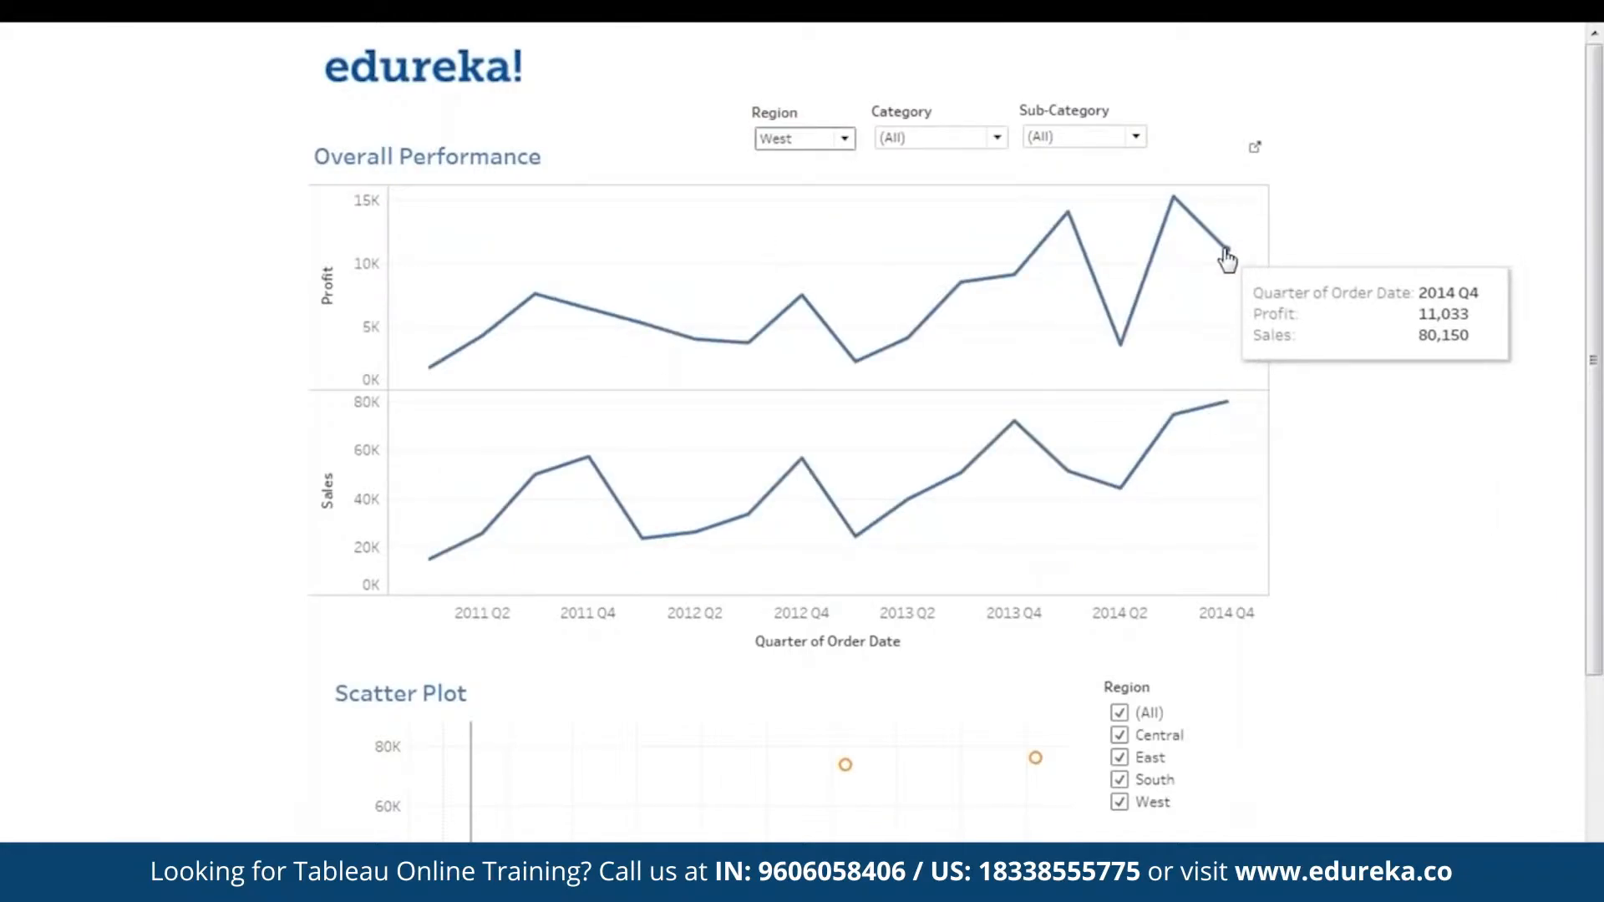
click(806, 142)
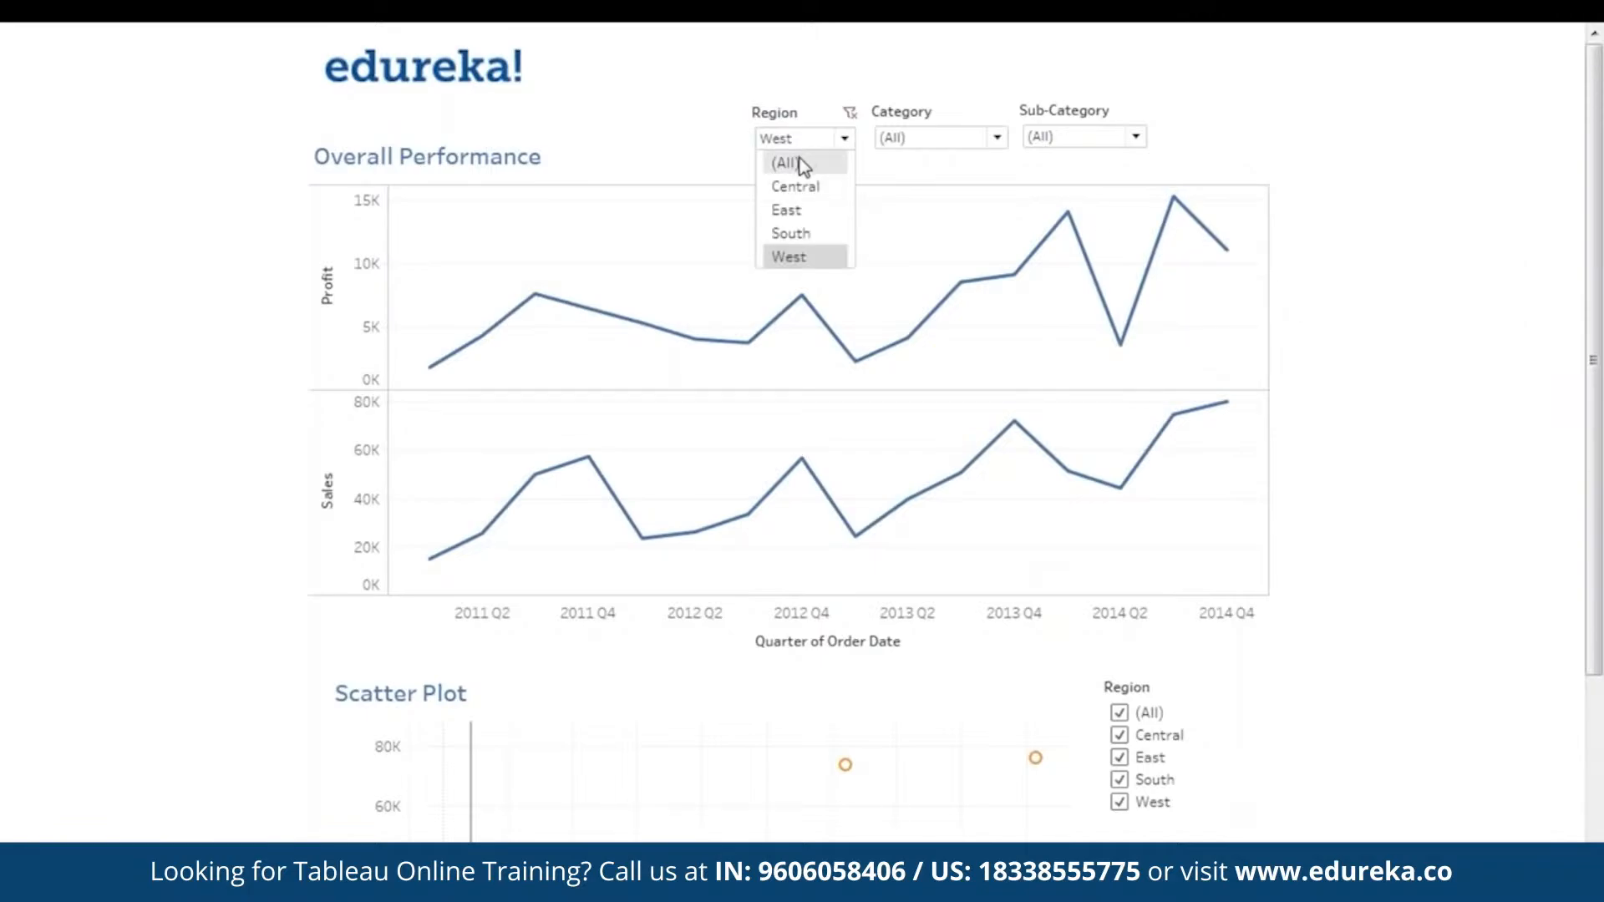
click(803, 163)
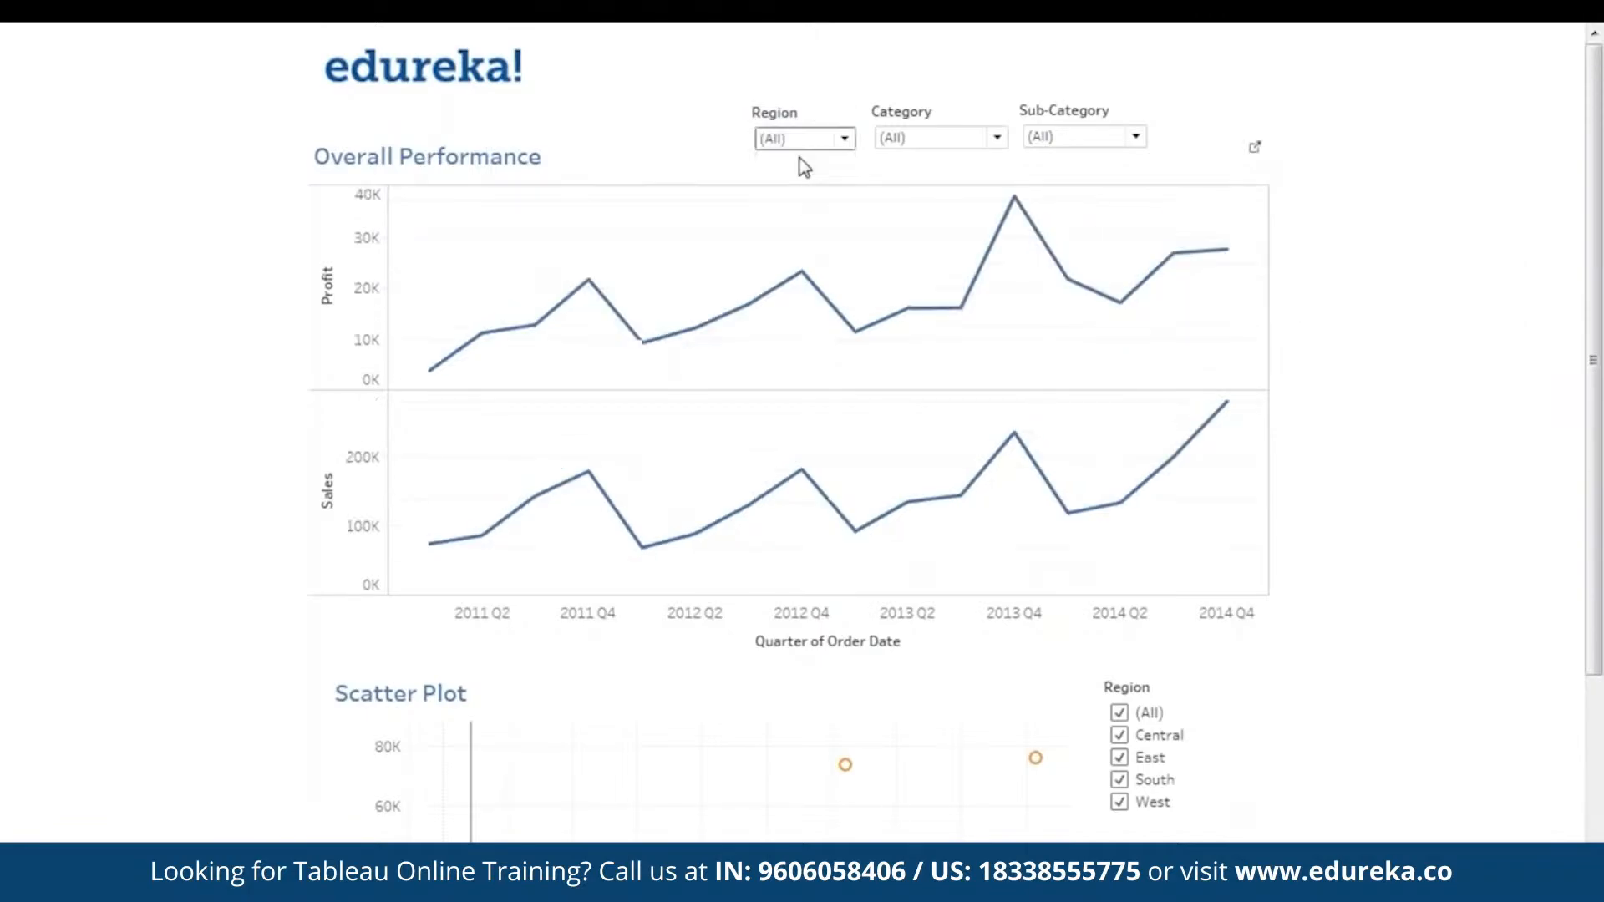
- View Overall Performance for the Furniture, Office Supplies and Technology categories in turn, then reset Category to (All)
click(932, 140)
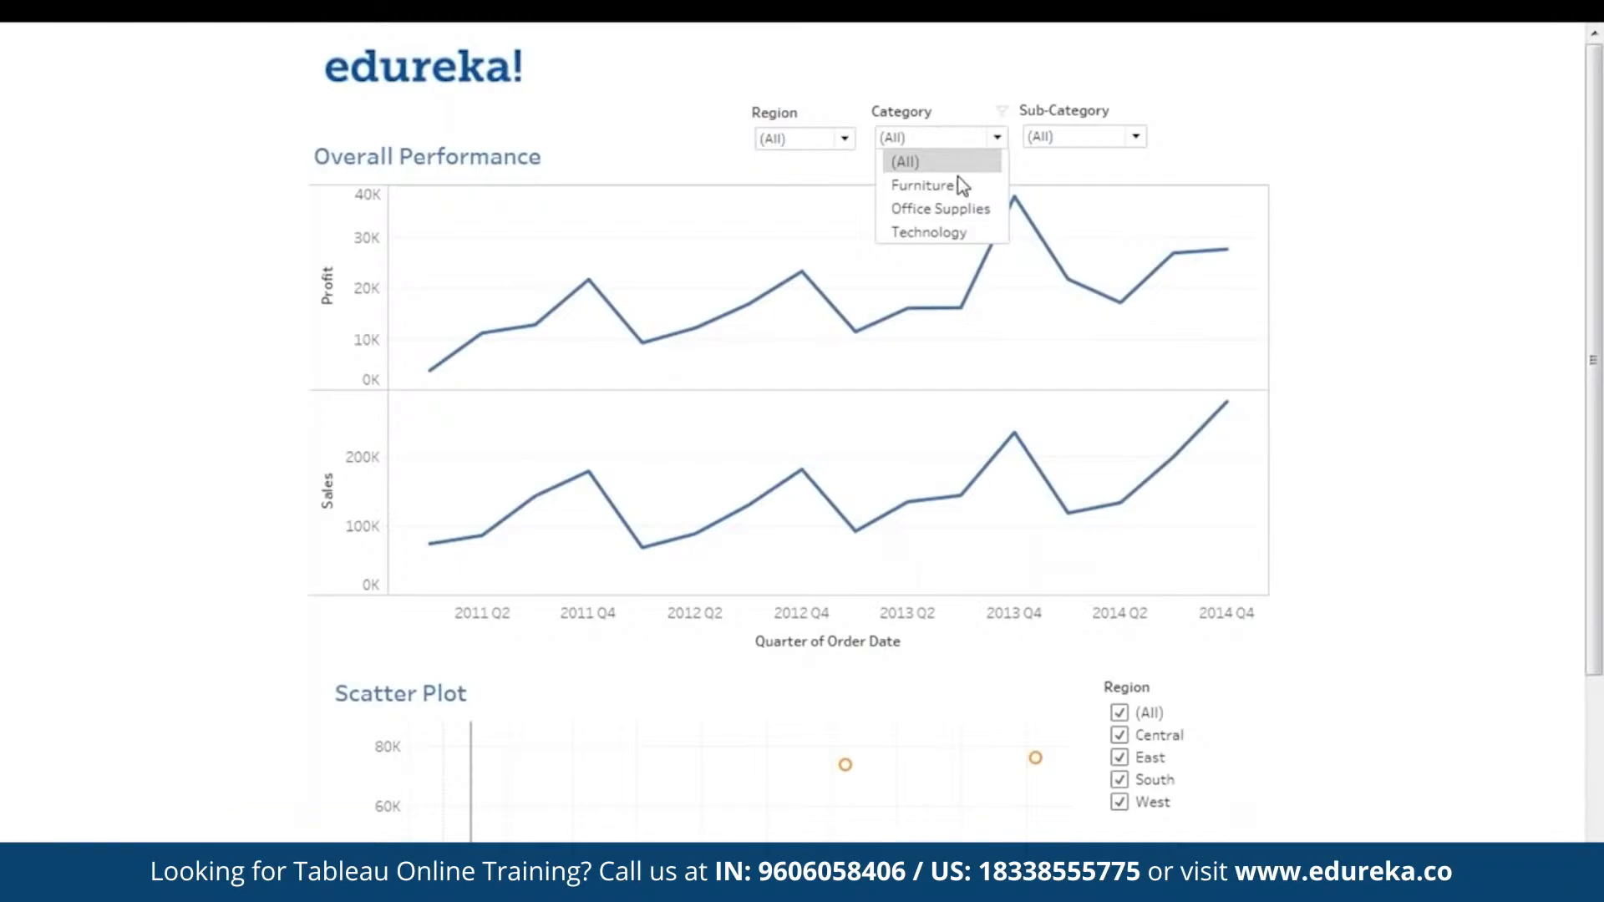
click(923, 185)
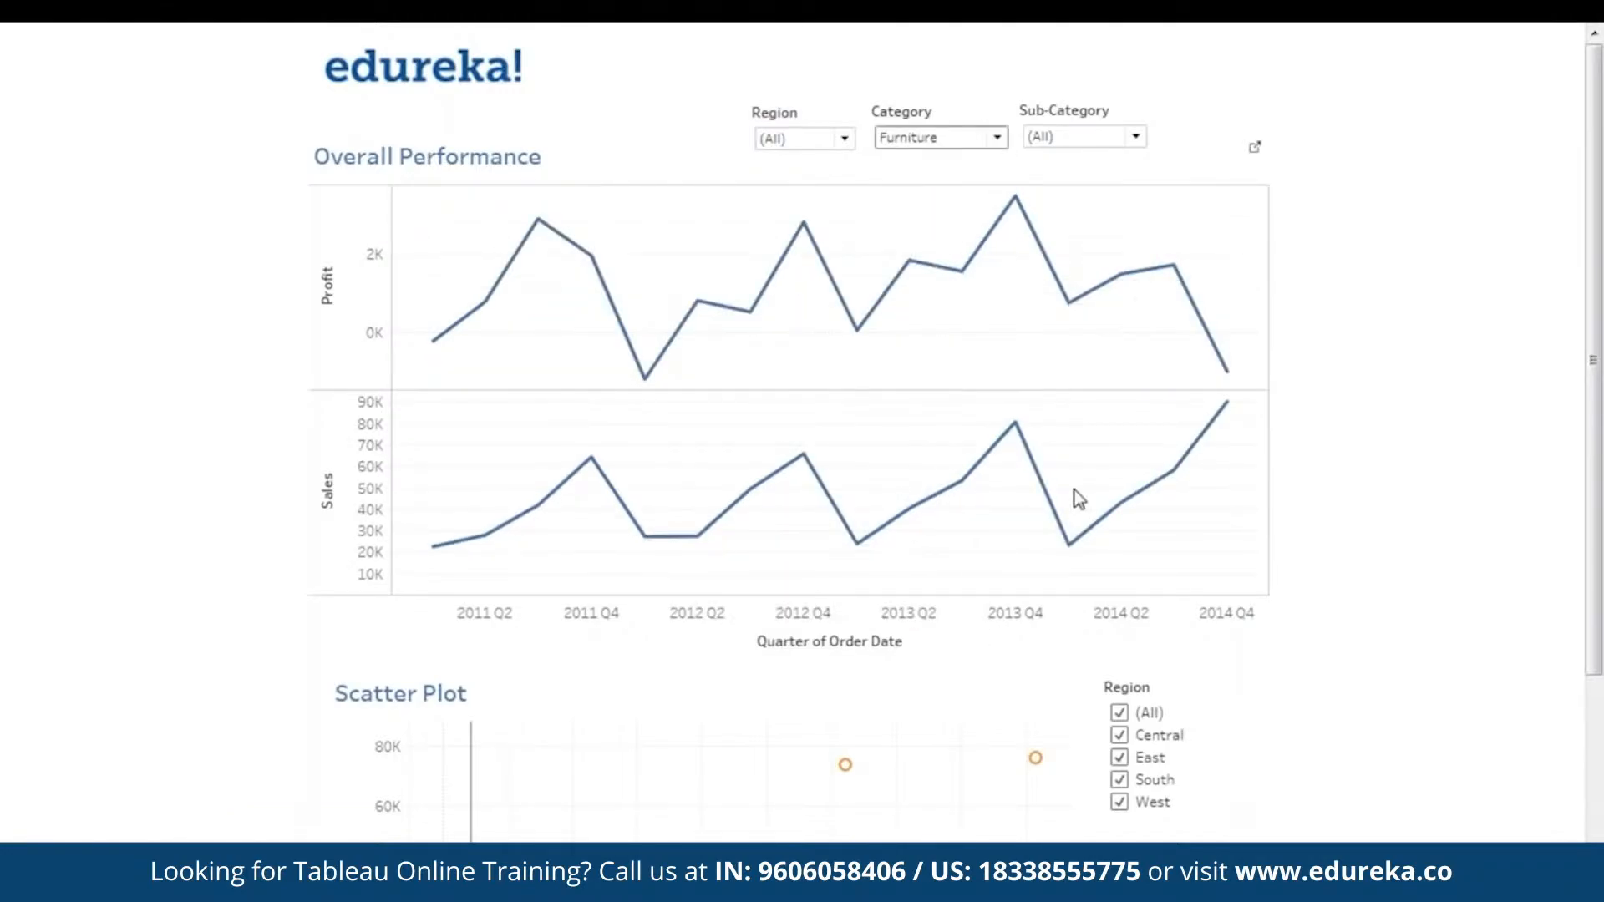
click(974, 144)
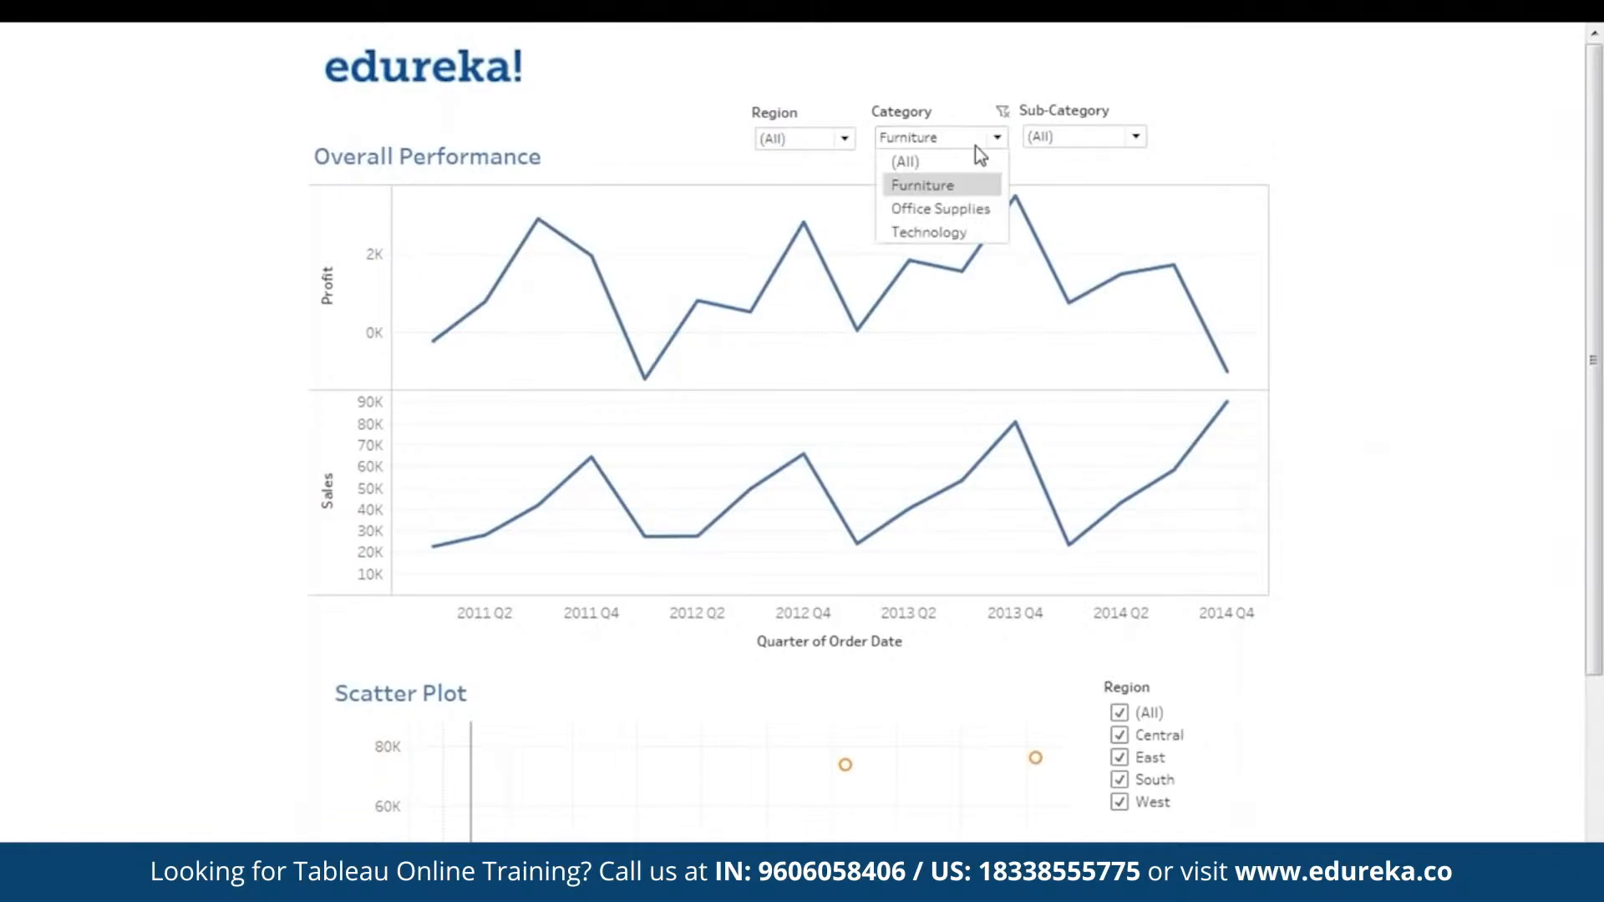
click(965, 209)
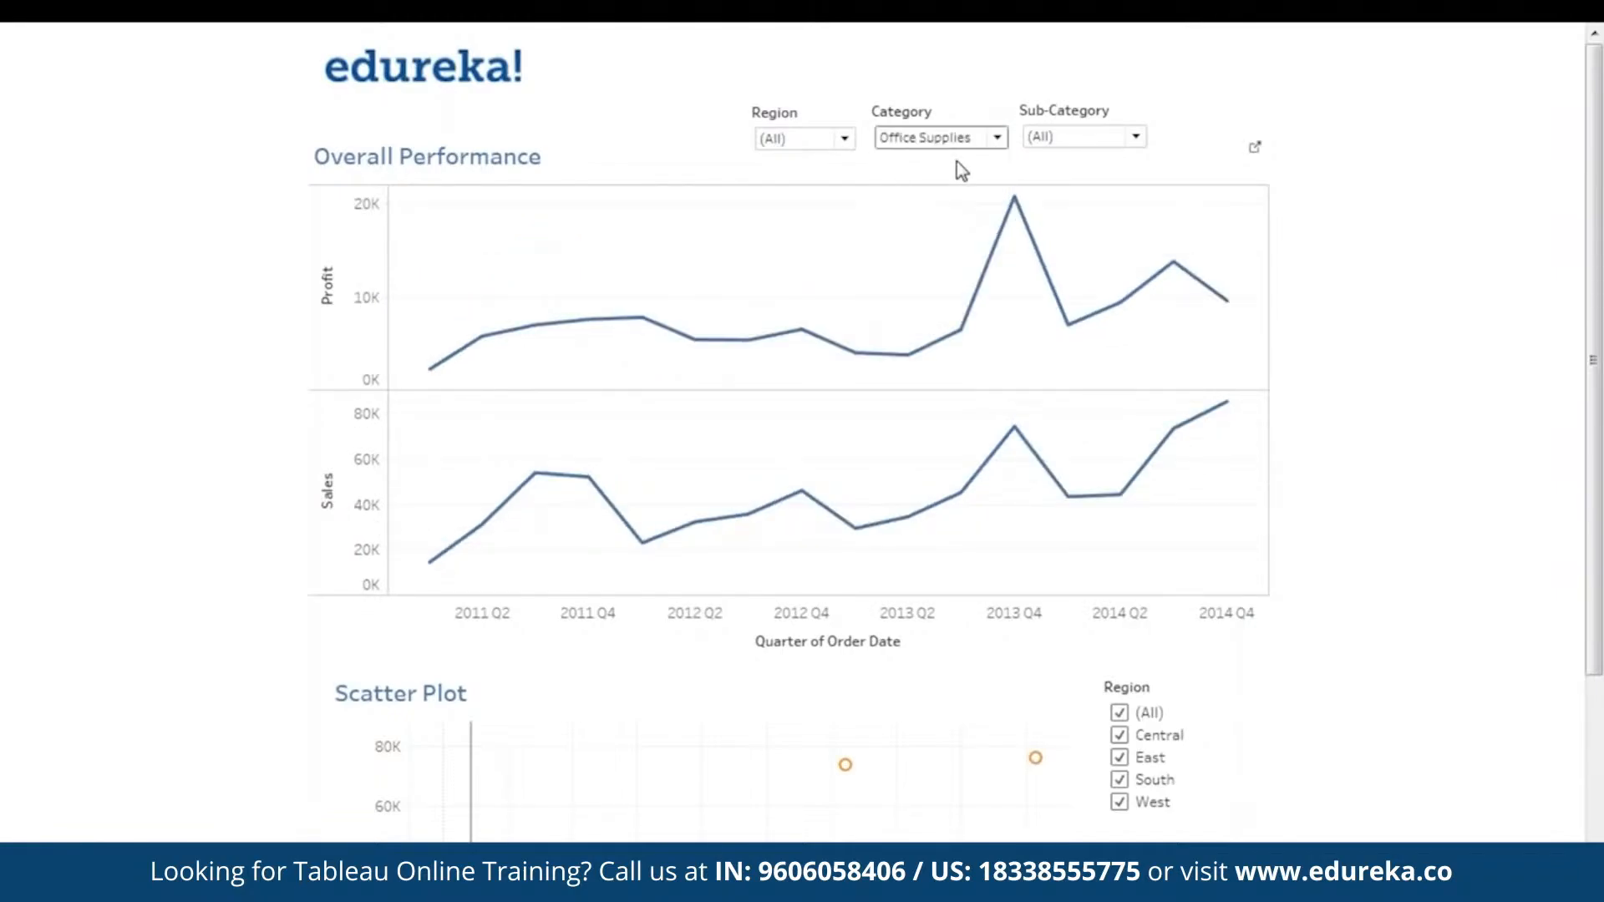
click(961, 141)
click(959, 232)
click(966, 138)
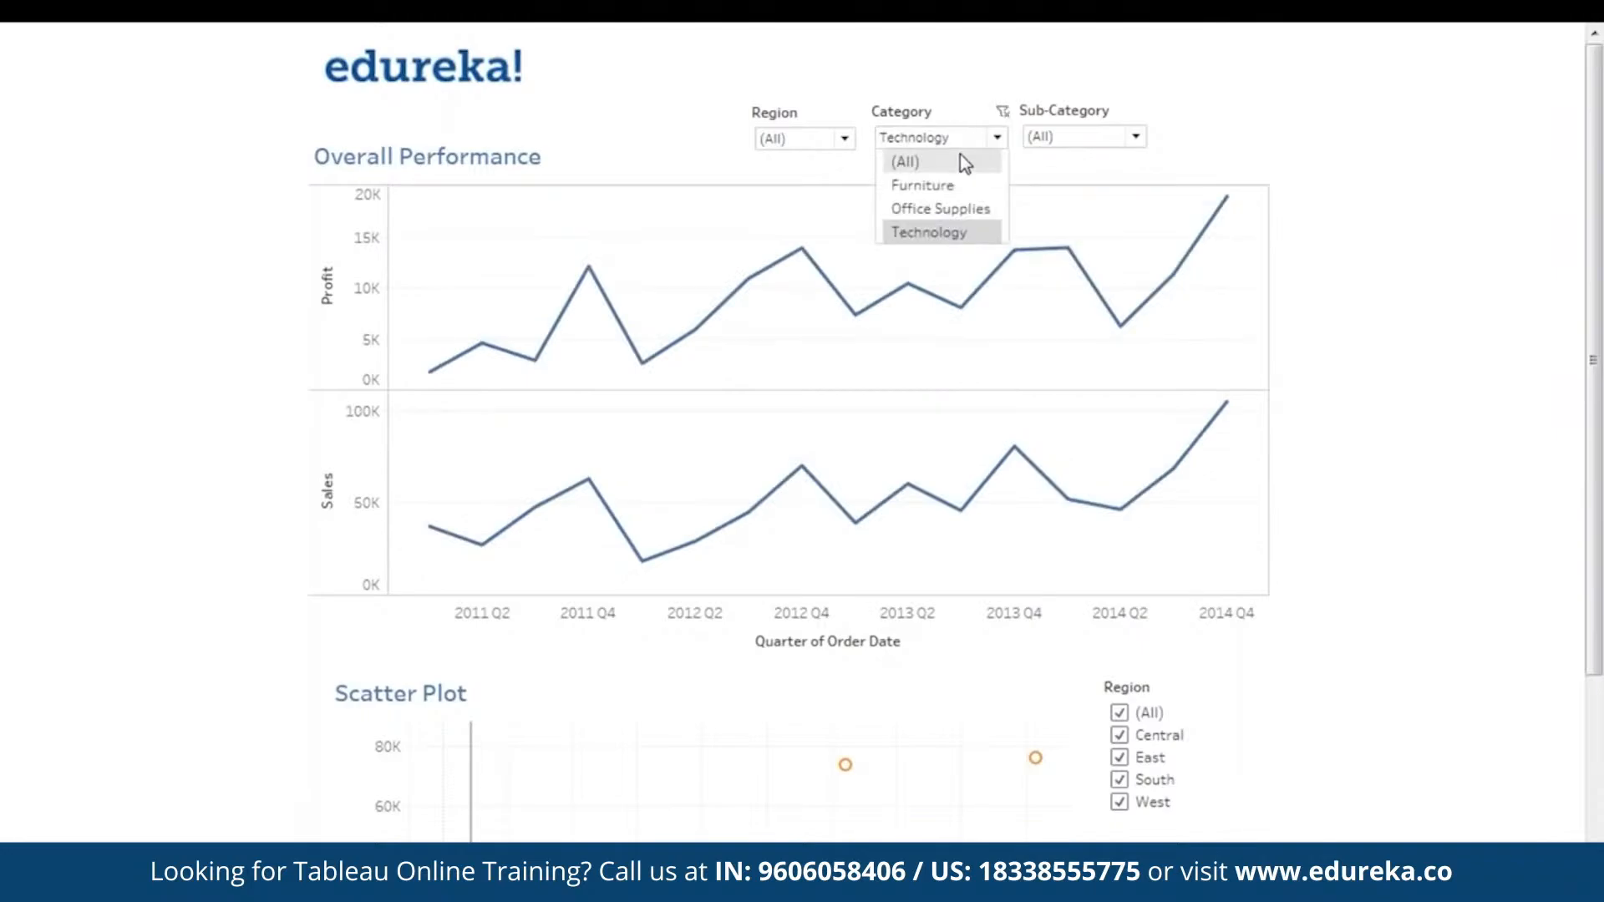
click(964, 162)
- View Overall Performance for the Chairs sub-category, also limited to the Central region, and reset both filters to (All)
click(1055, 145)
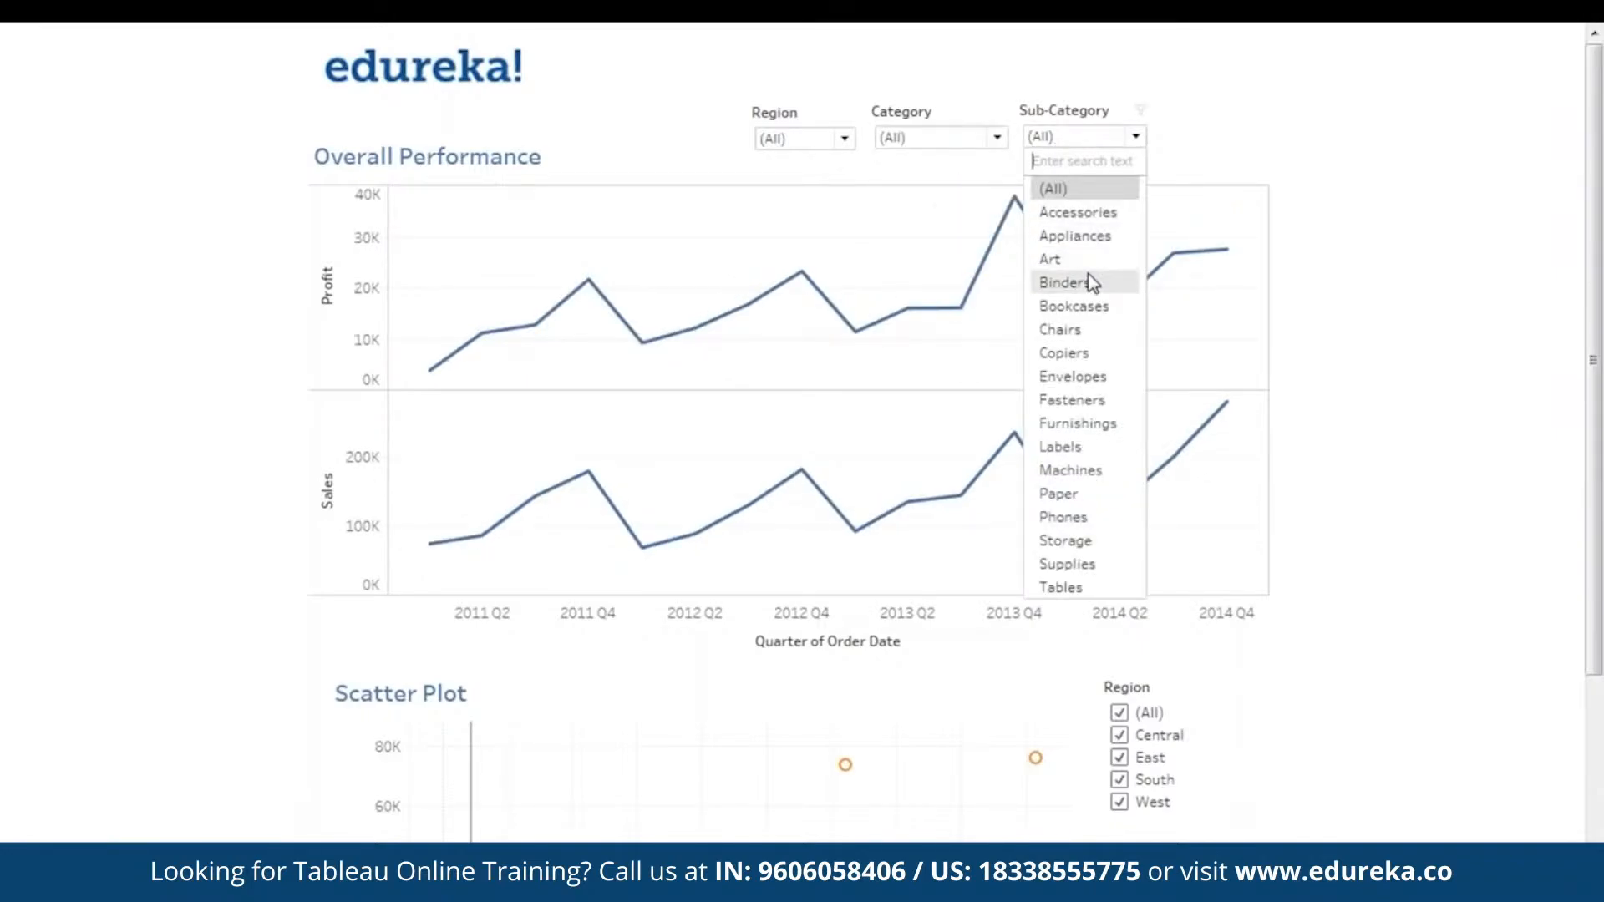
click(1086, 328)
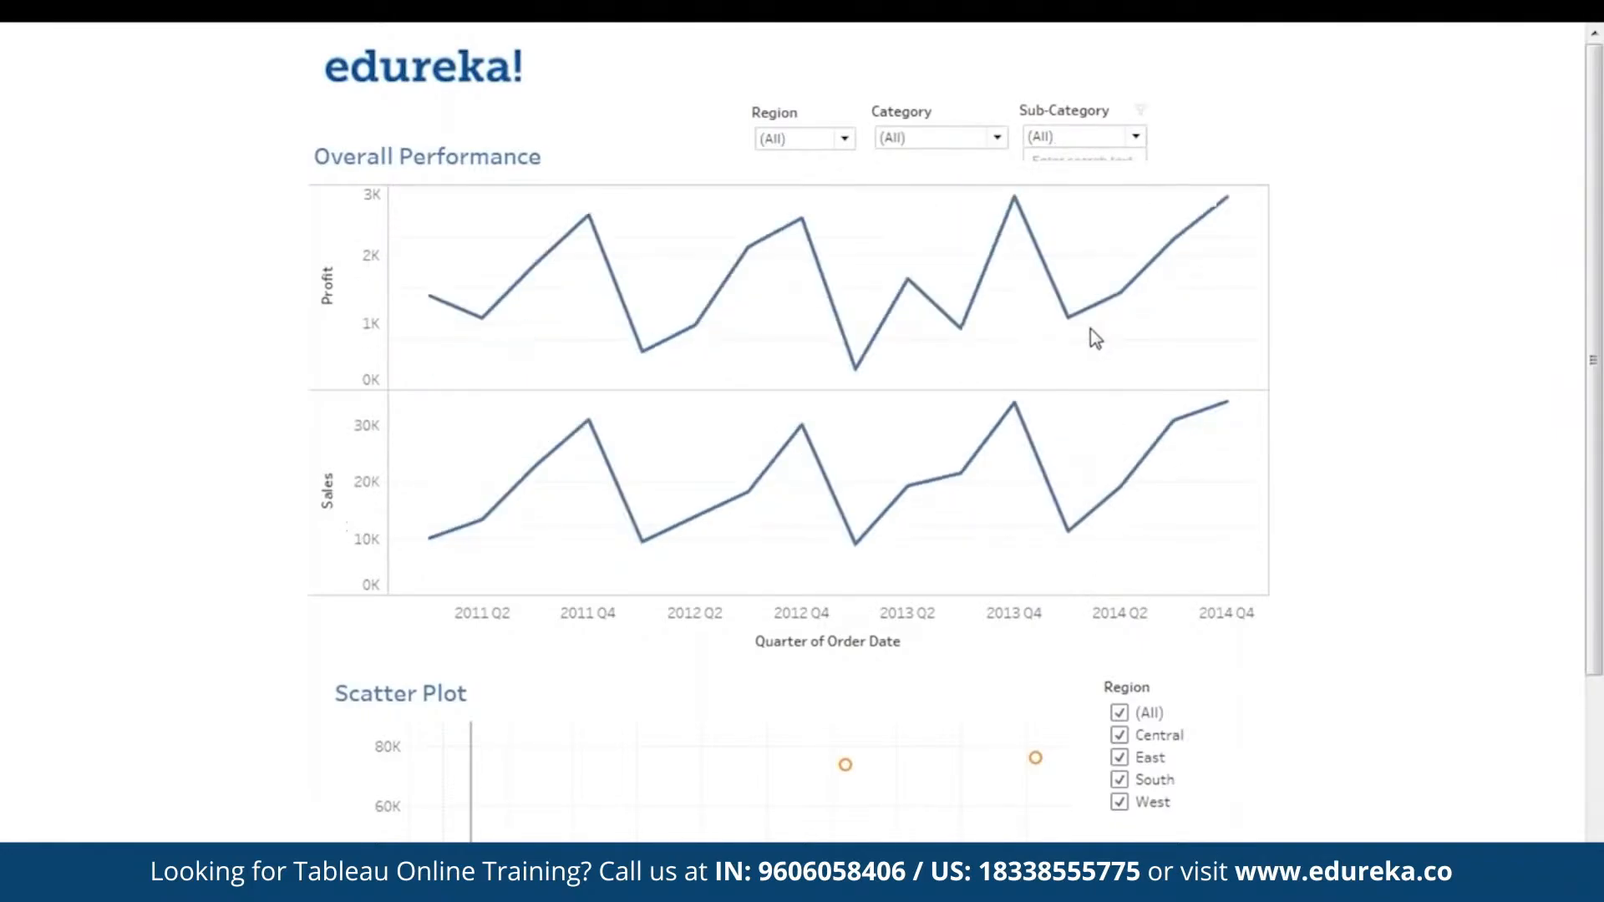
click(824, 142)
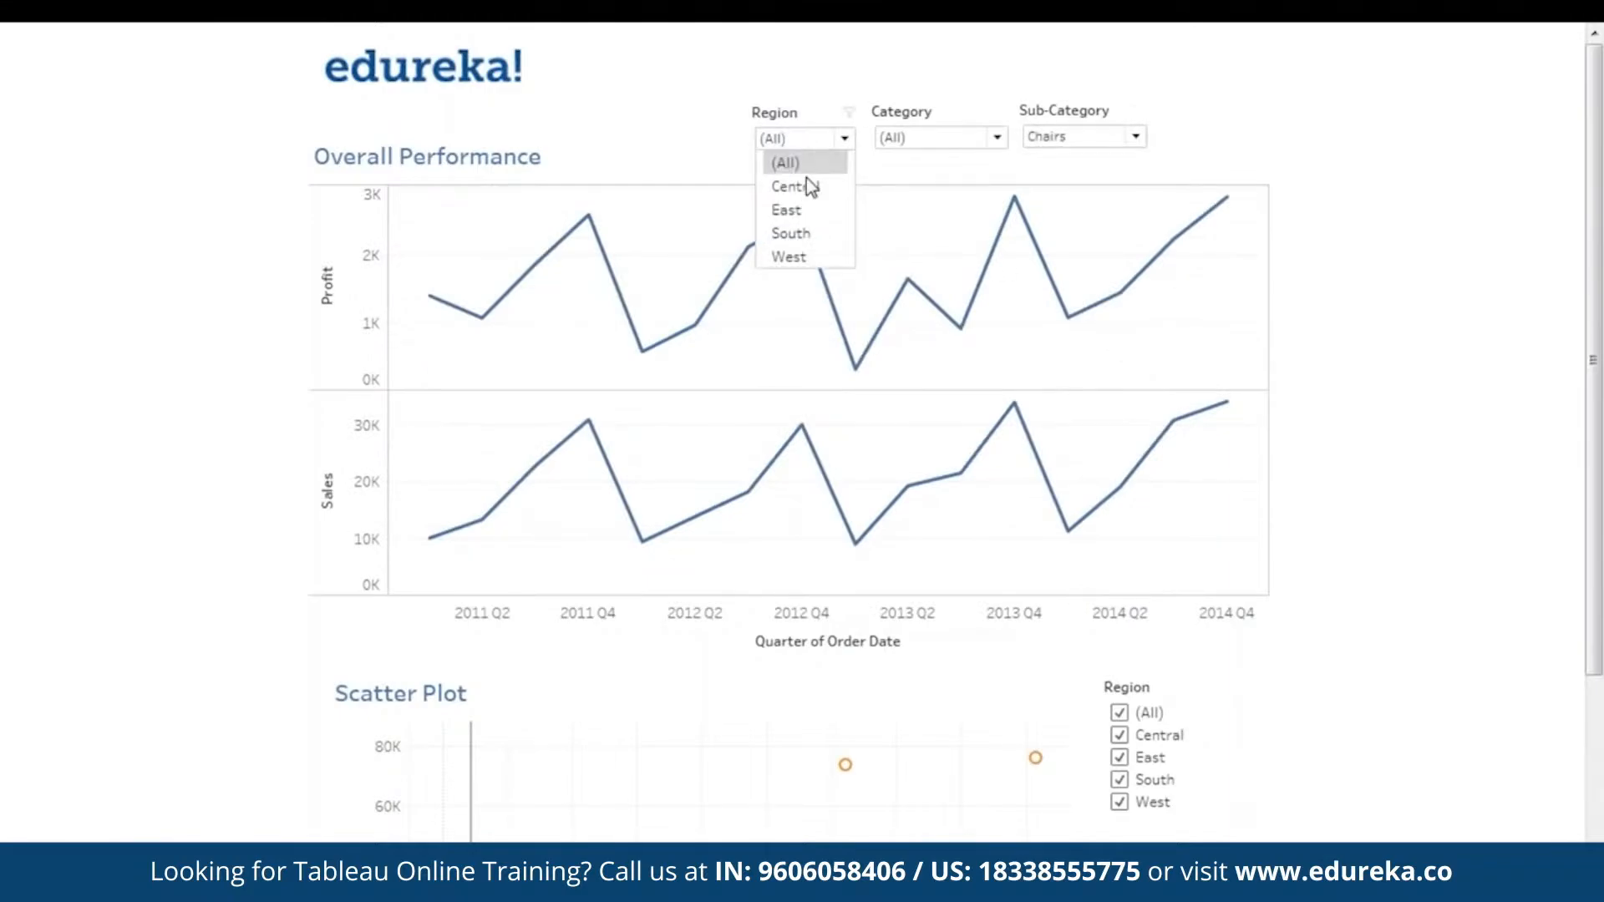
click(807, 186)
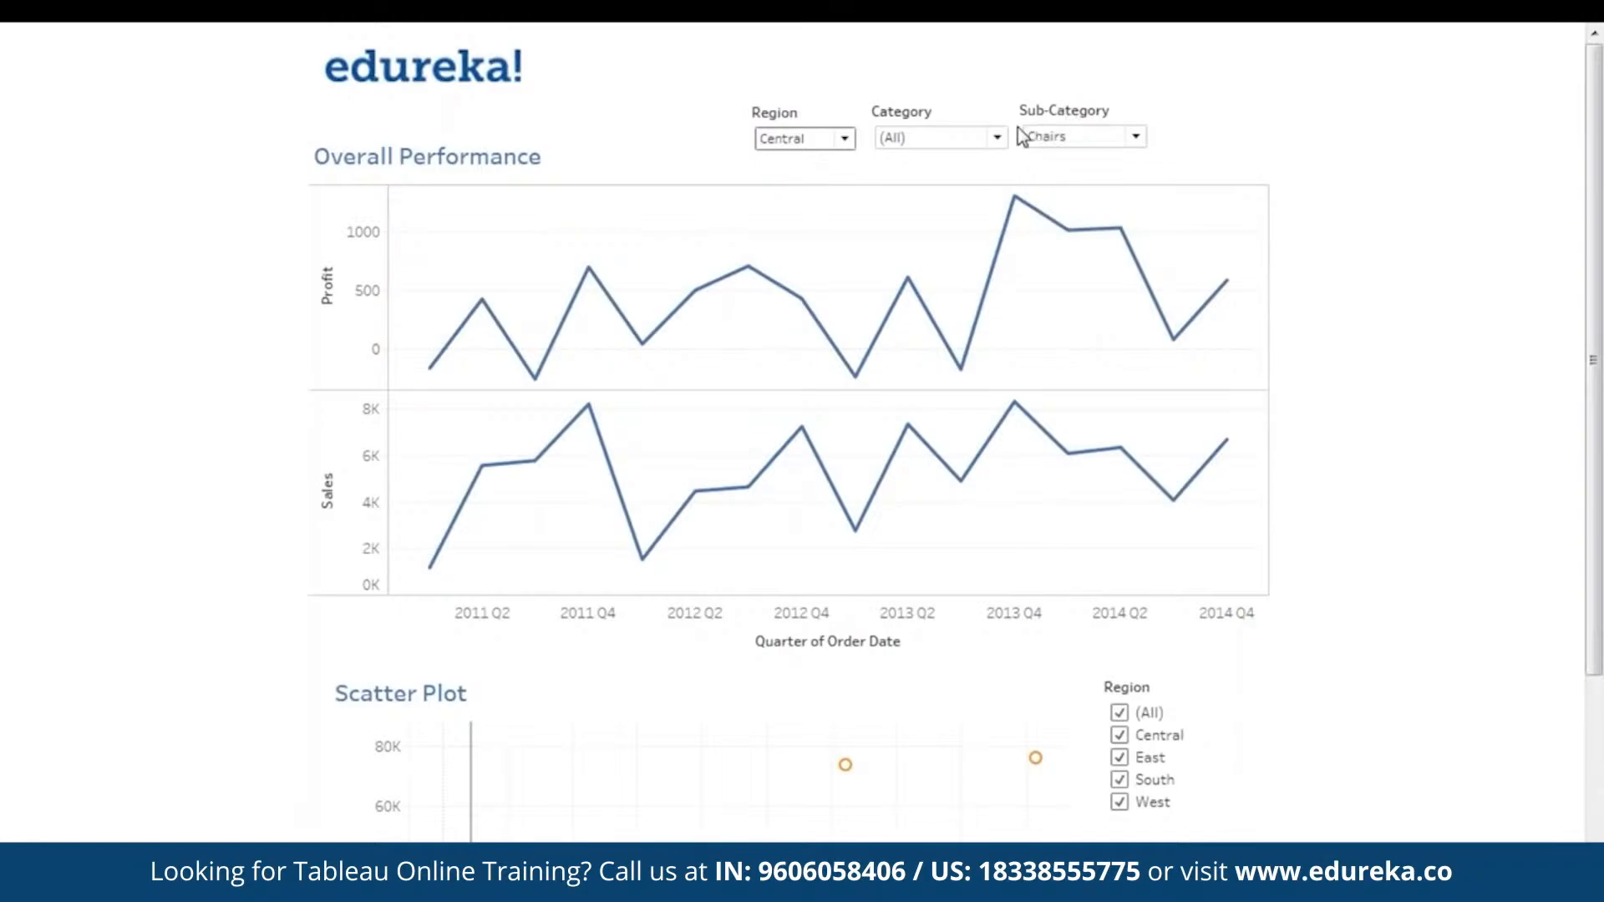
click(844, 139)
click(815, 158)
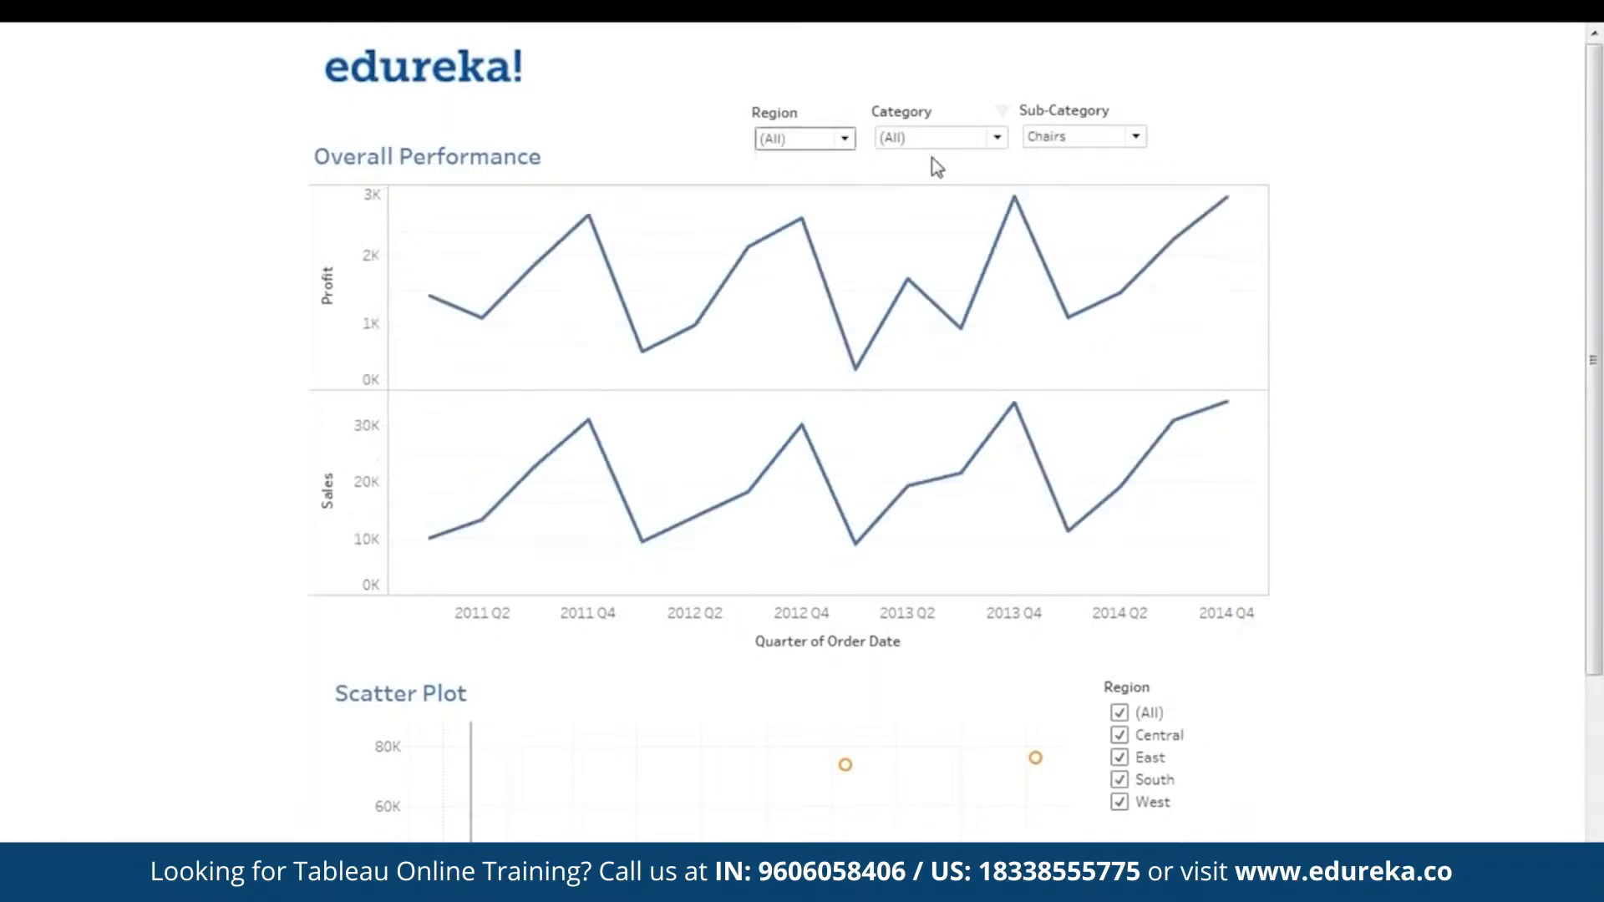
click(1106, 139)
click(1086, 185)
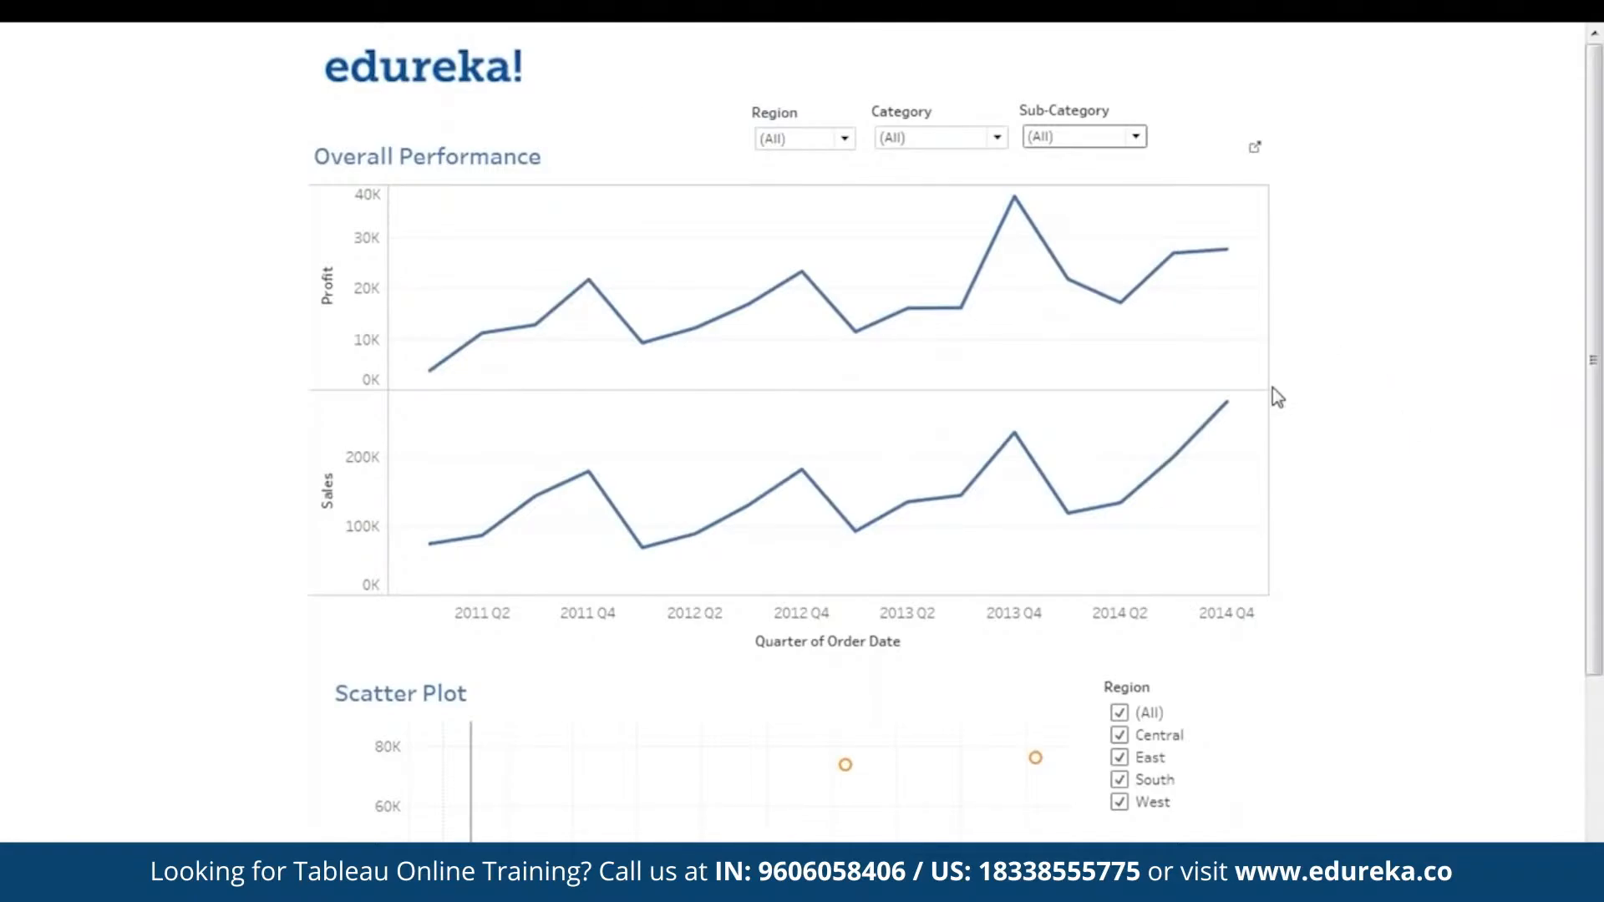
- Explore the Scatter Plot at closer zoom around the quadrant lines, then zoom back out and inspect its state marks
scroll(1362, 404, down, 3)
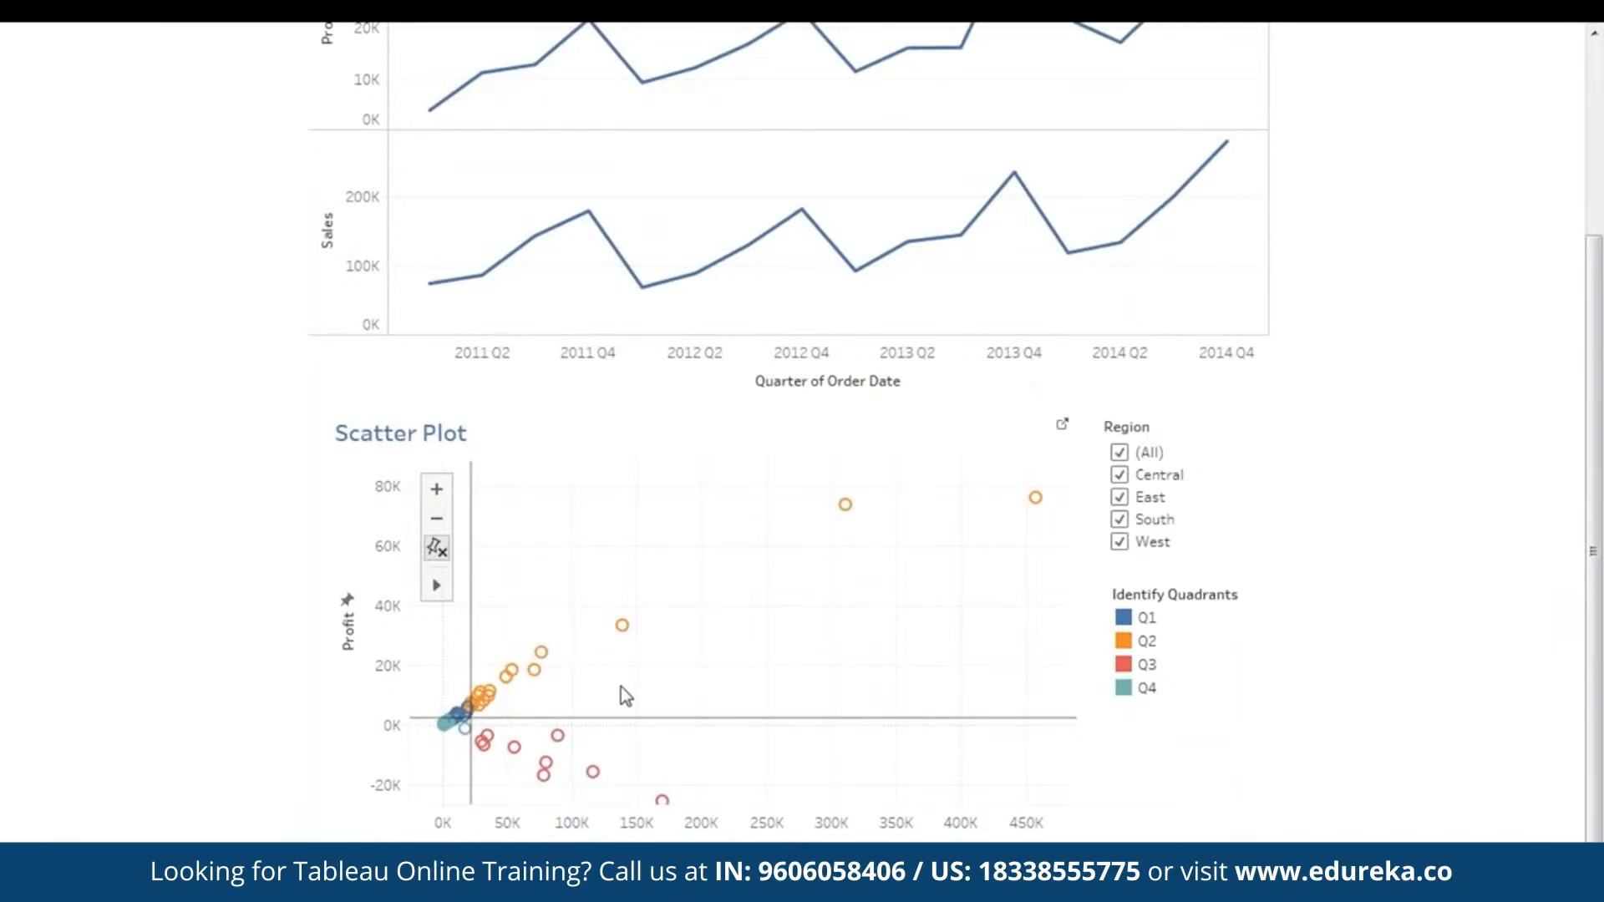
double_click(499, 605)
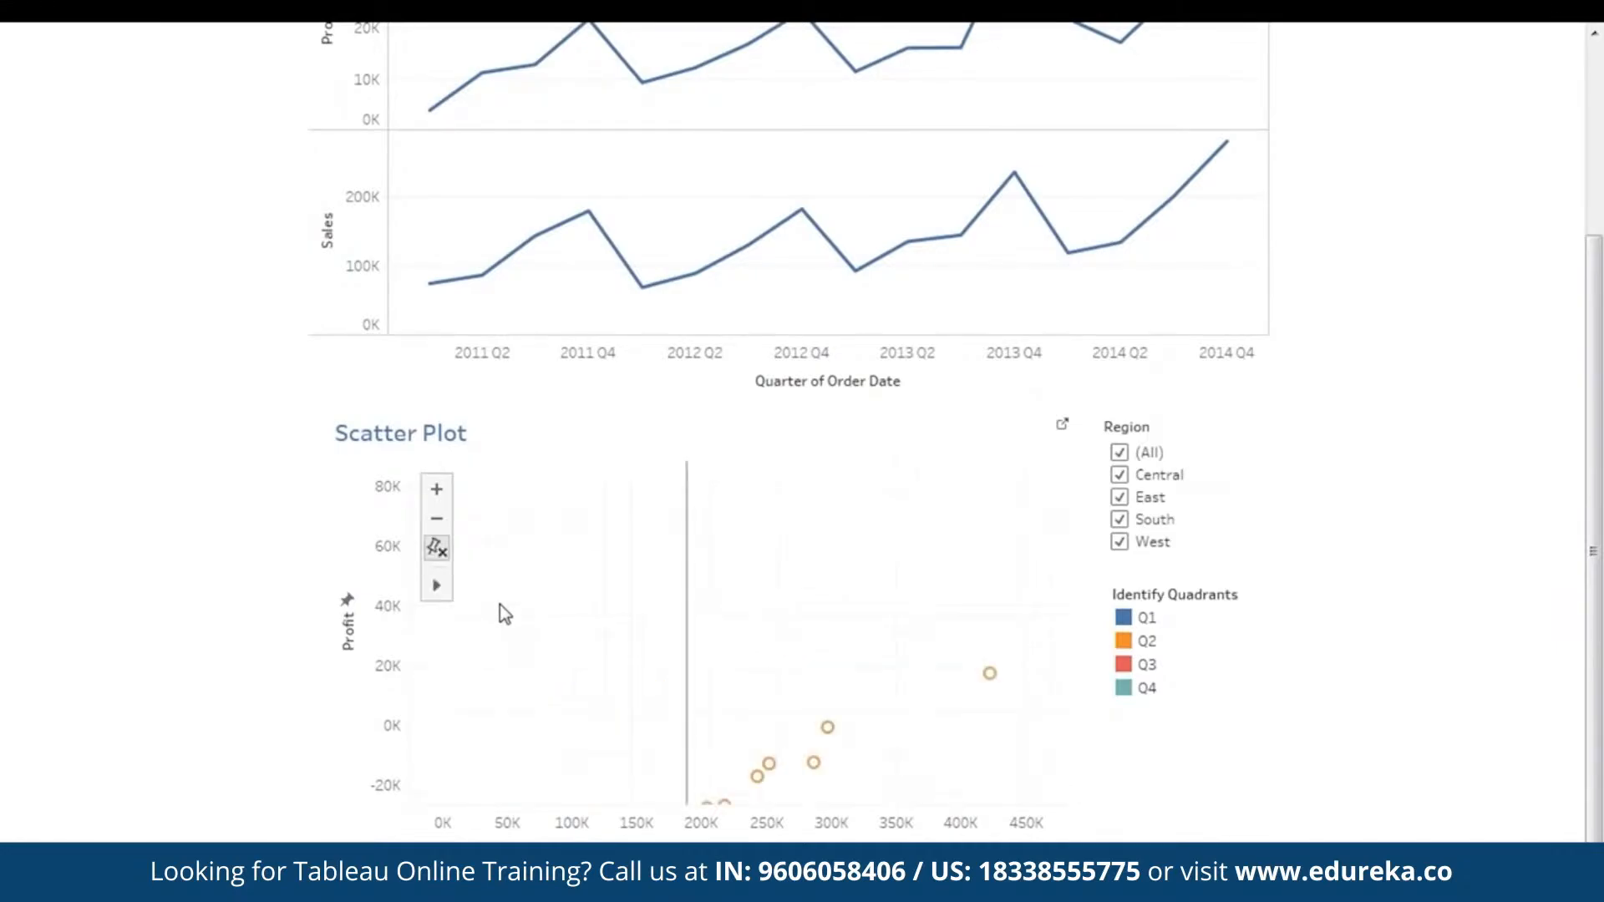
drag(733, 691, 732, 596)
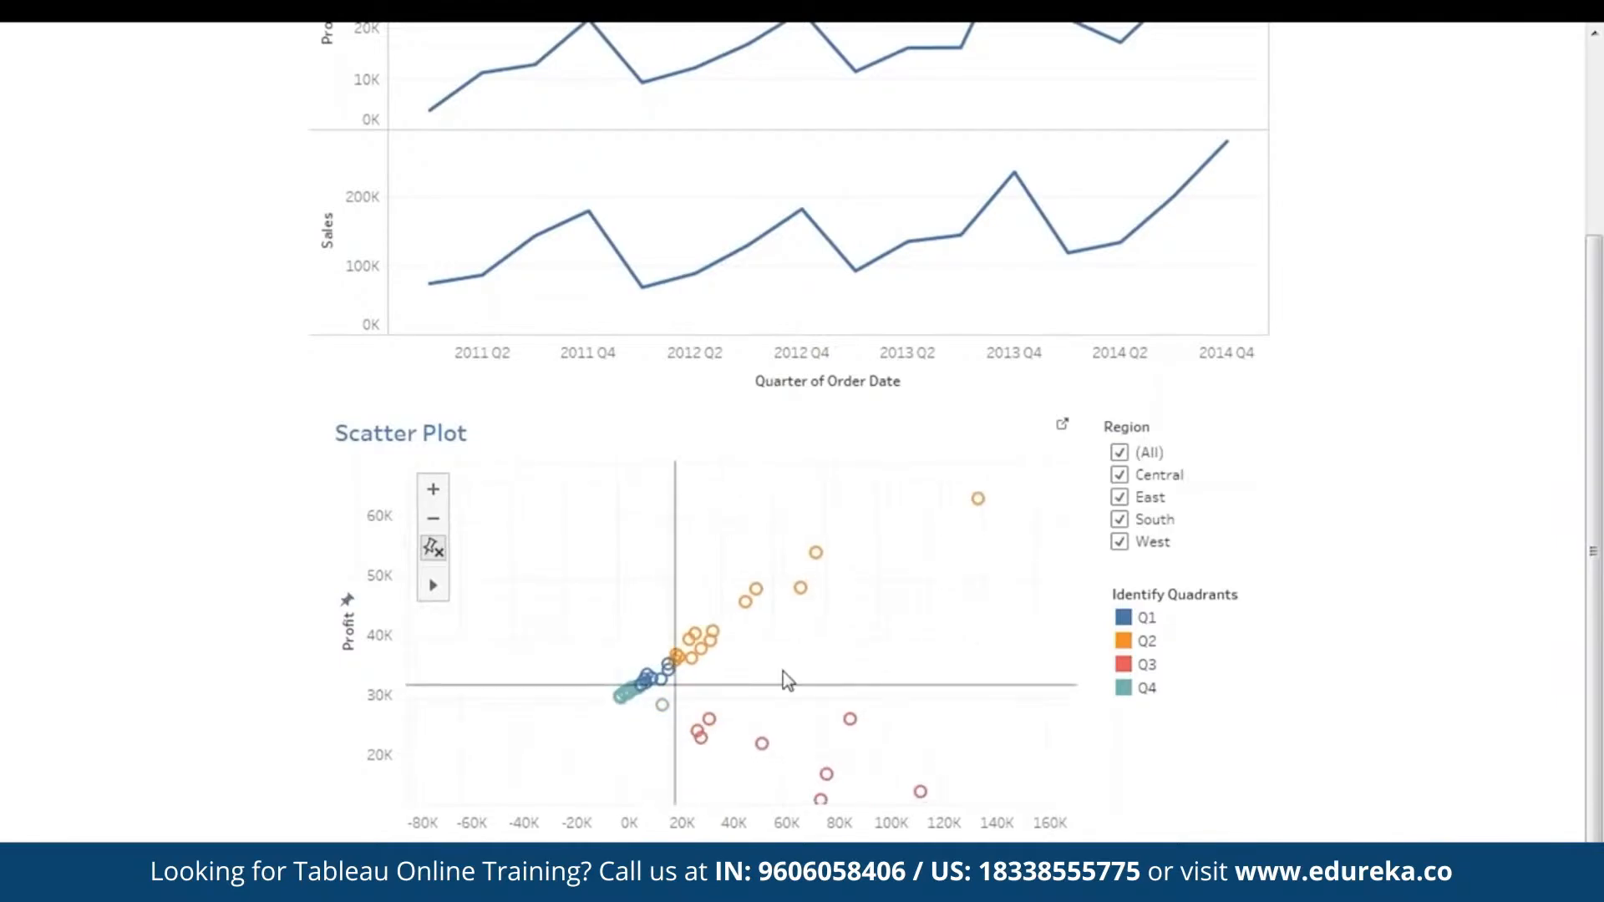
drag(821, 663, 641, 772)
double_click(810, 634)
drag(857, 685, 1042, 650)
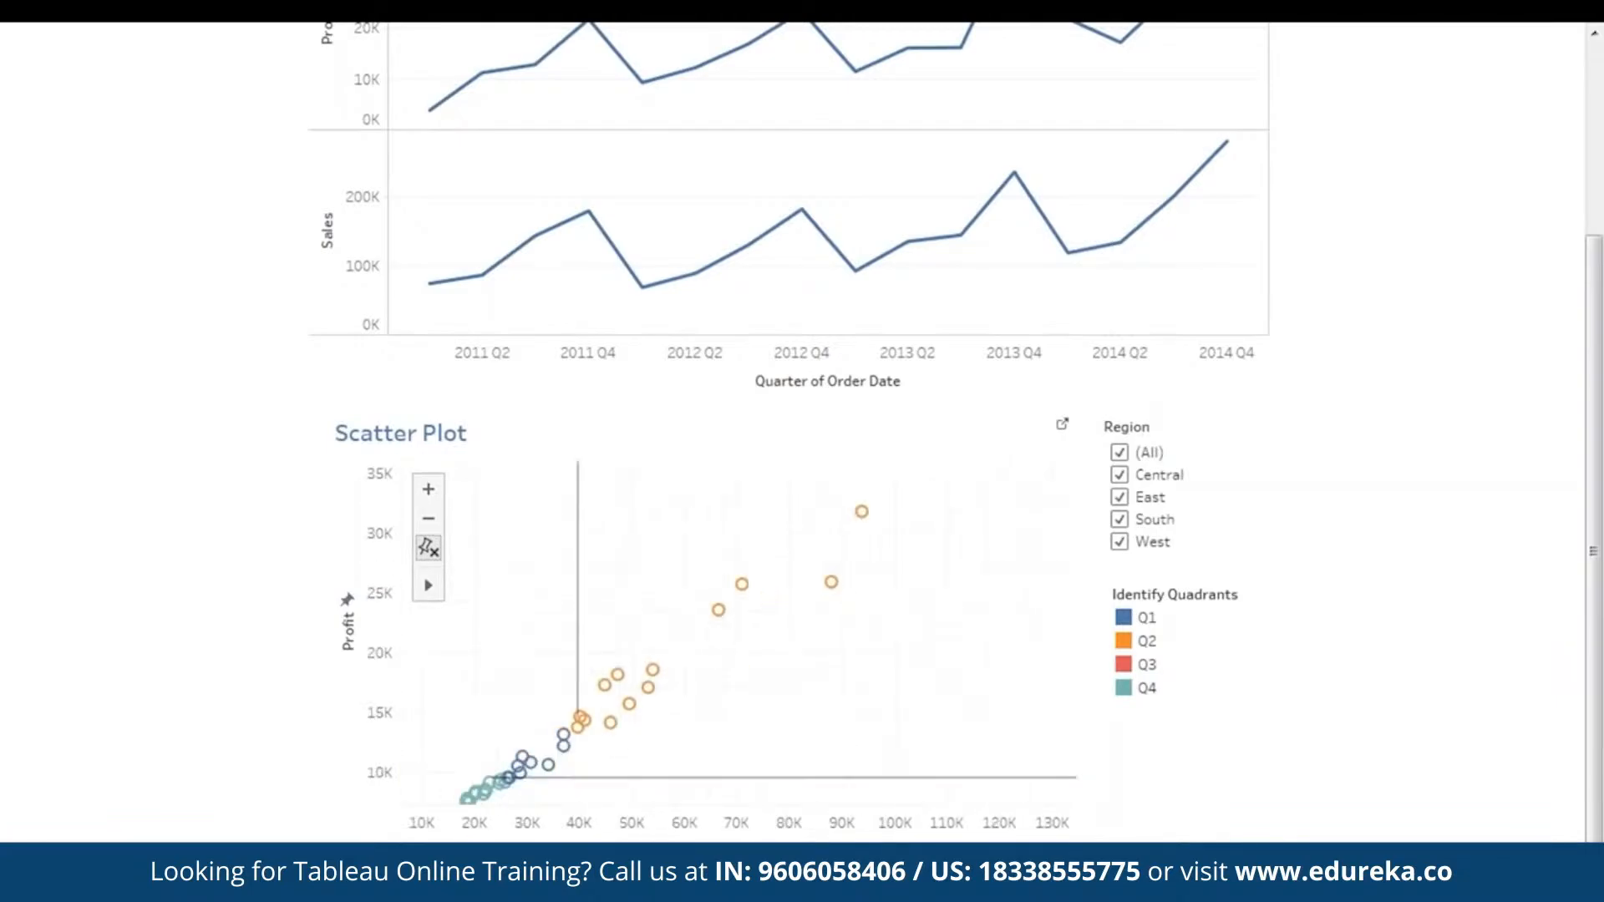
click(428, 519)
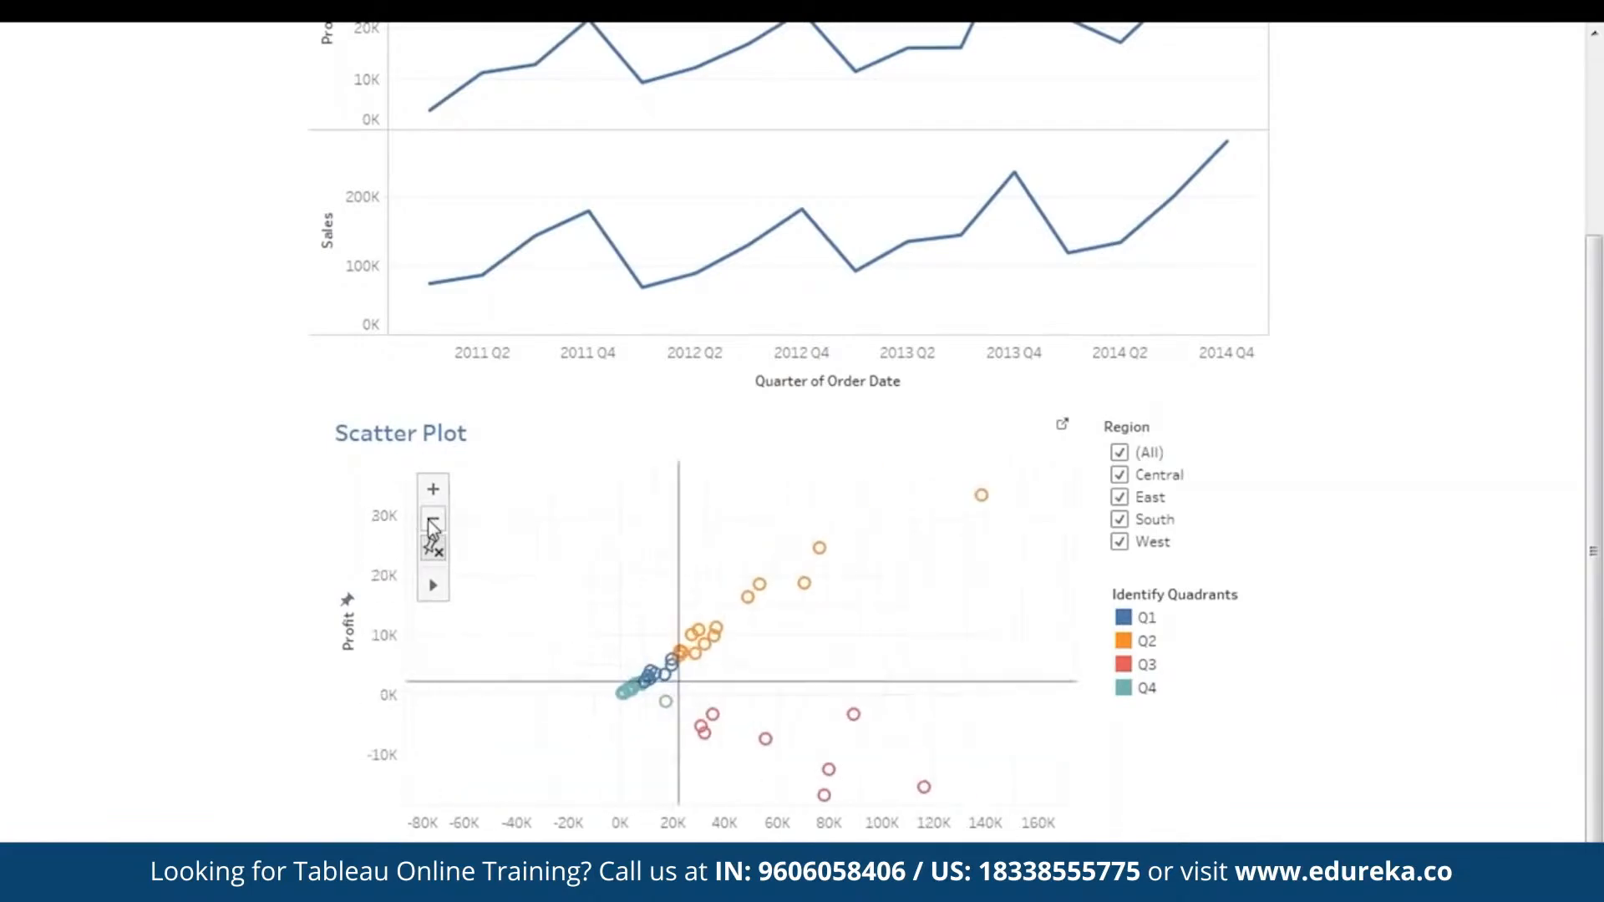
click(429, 519)
drag(775, 614, 694, 673)
drag(902, 676, 859, 669)
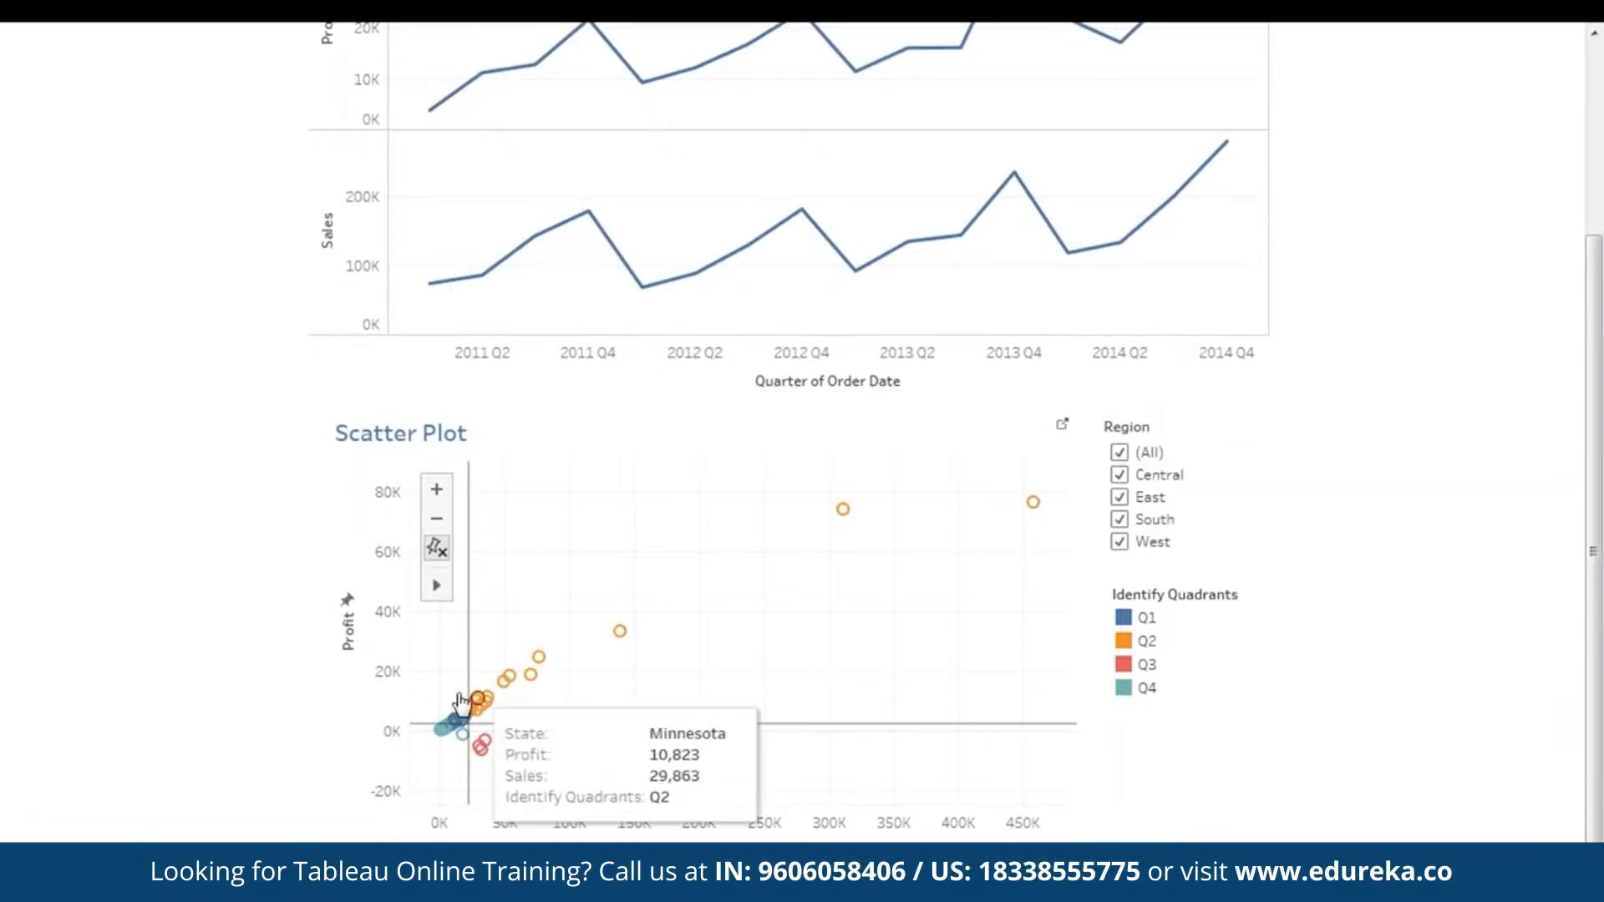
- Filter the Scatter Plot to only the Central region and inspect the details of its state marks
click(1119, 452)
click(1120, 475)
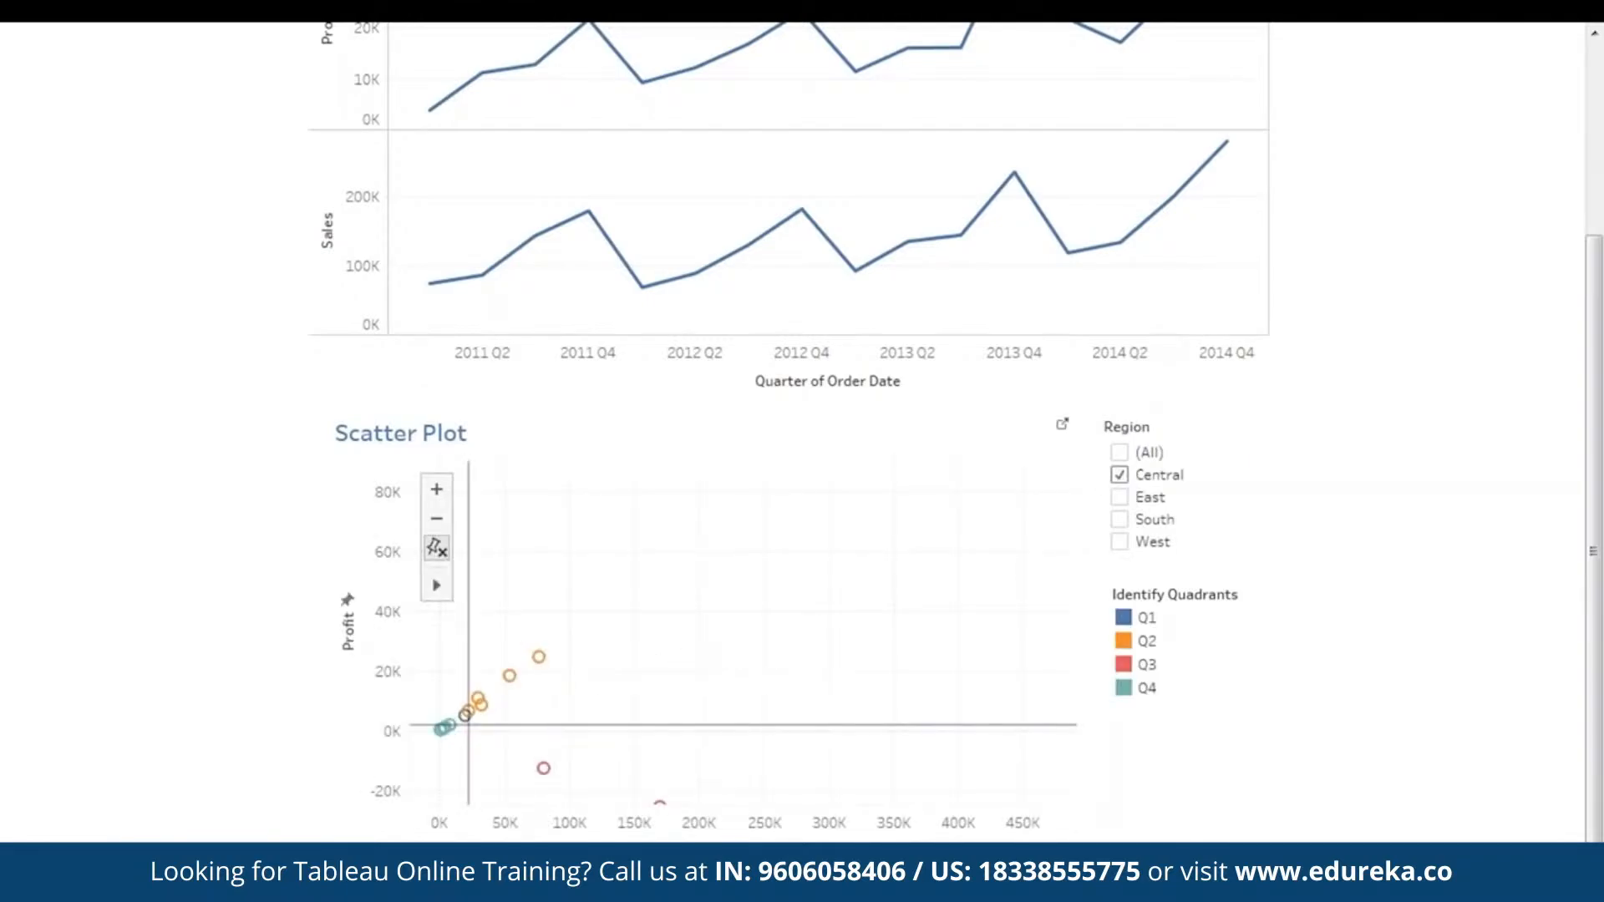
drag(610, 700, 676, 655)
drag(815, 656, 819, 616)
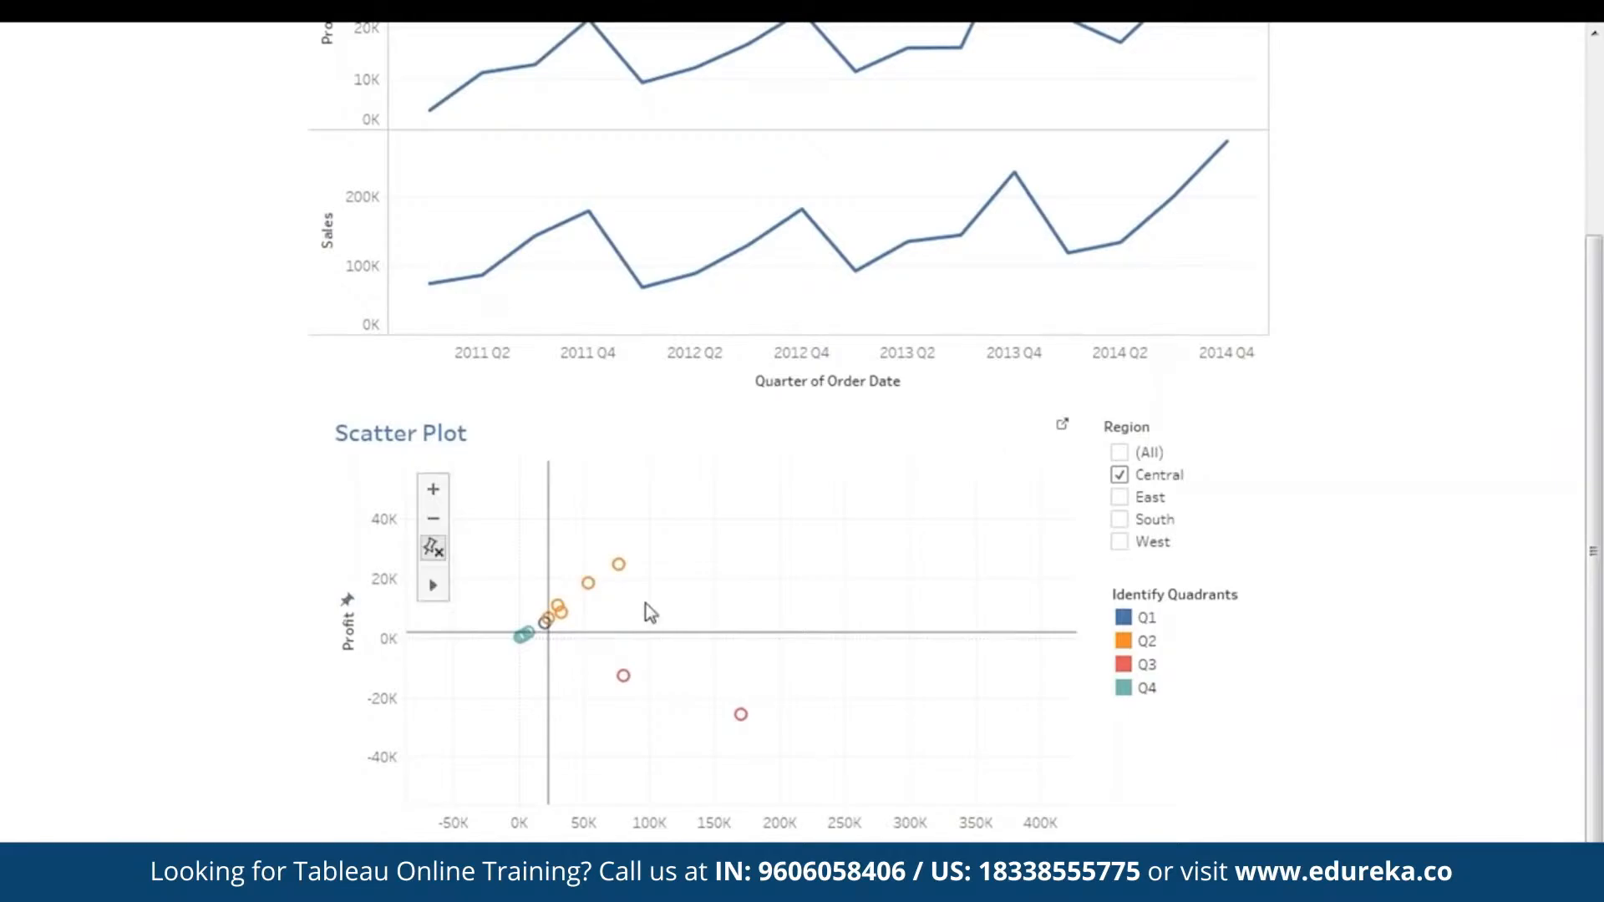
mouse_move(557, 605)
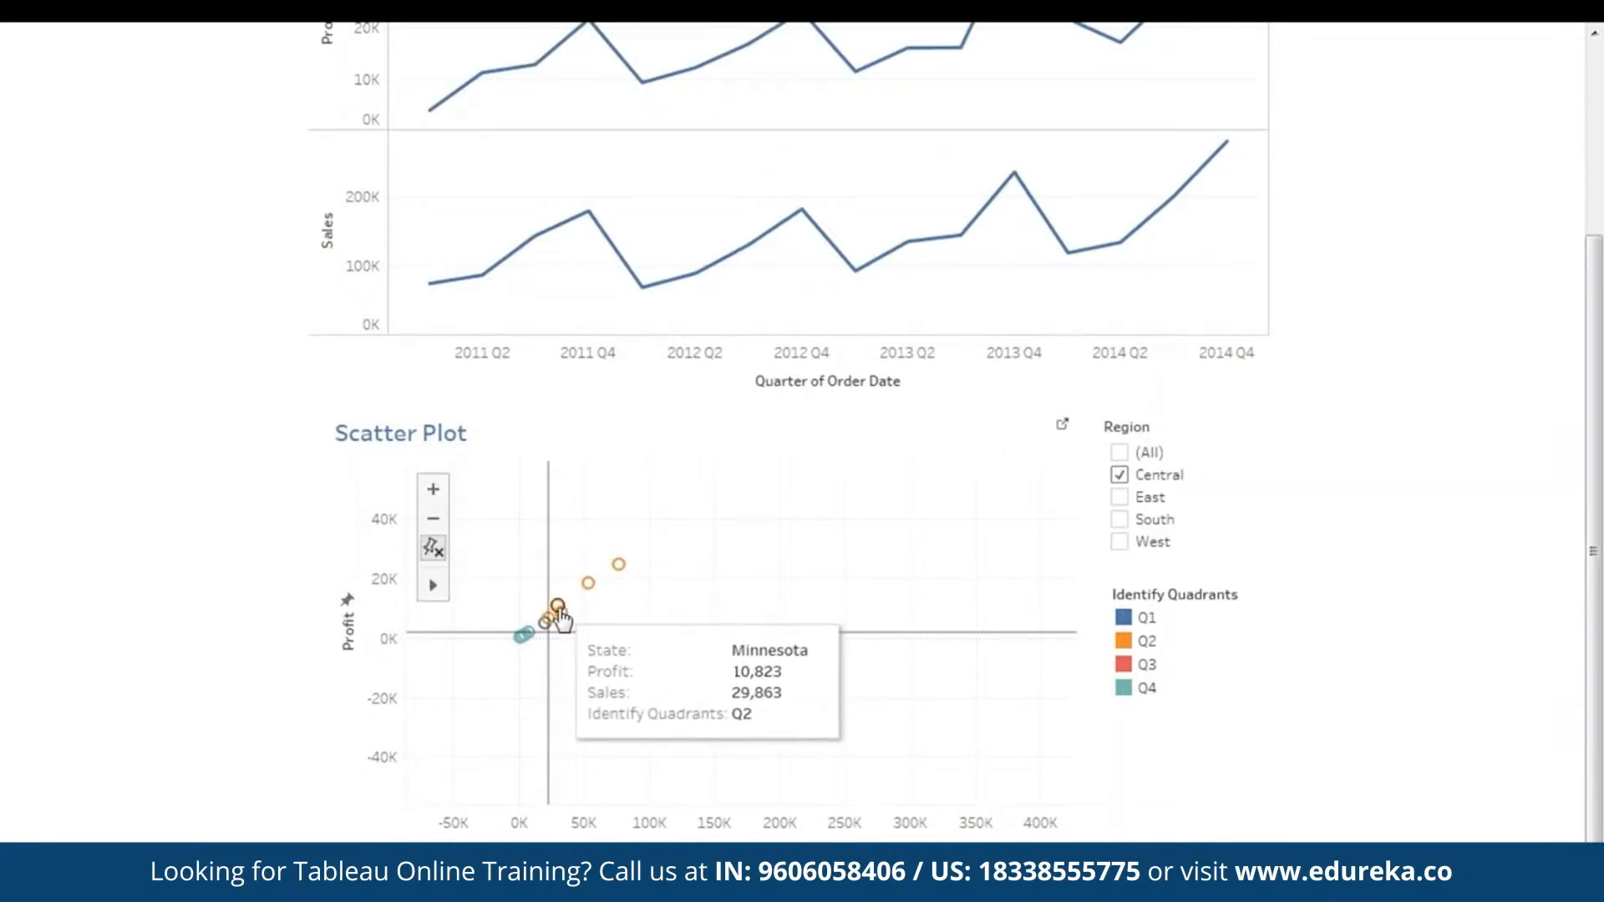
- Switch the Scatter Plot's Region filter from Central to West and inspect the state marks
click(1119, 474)
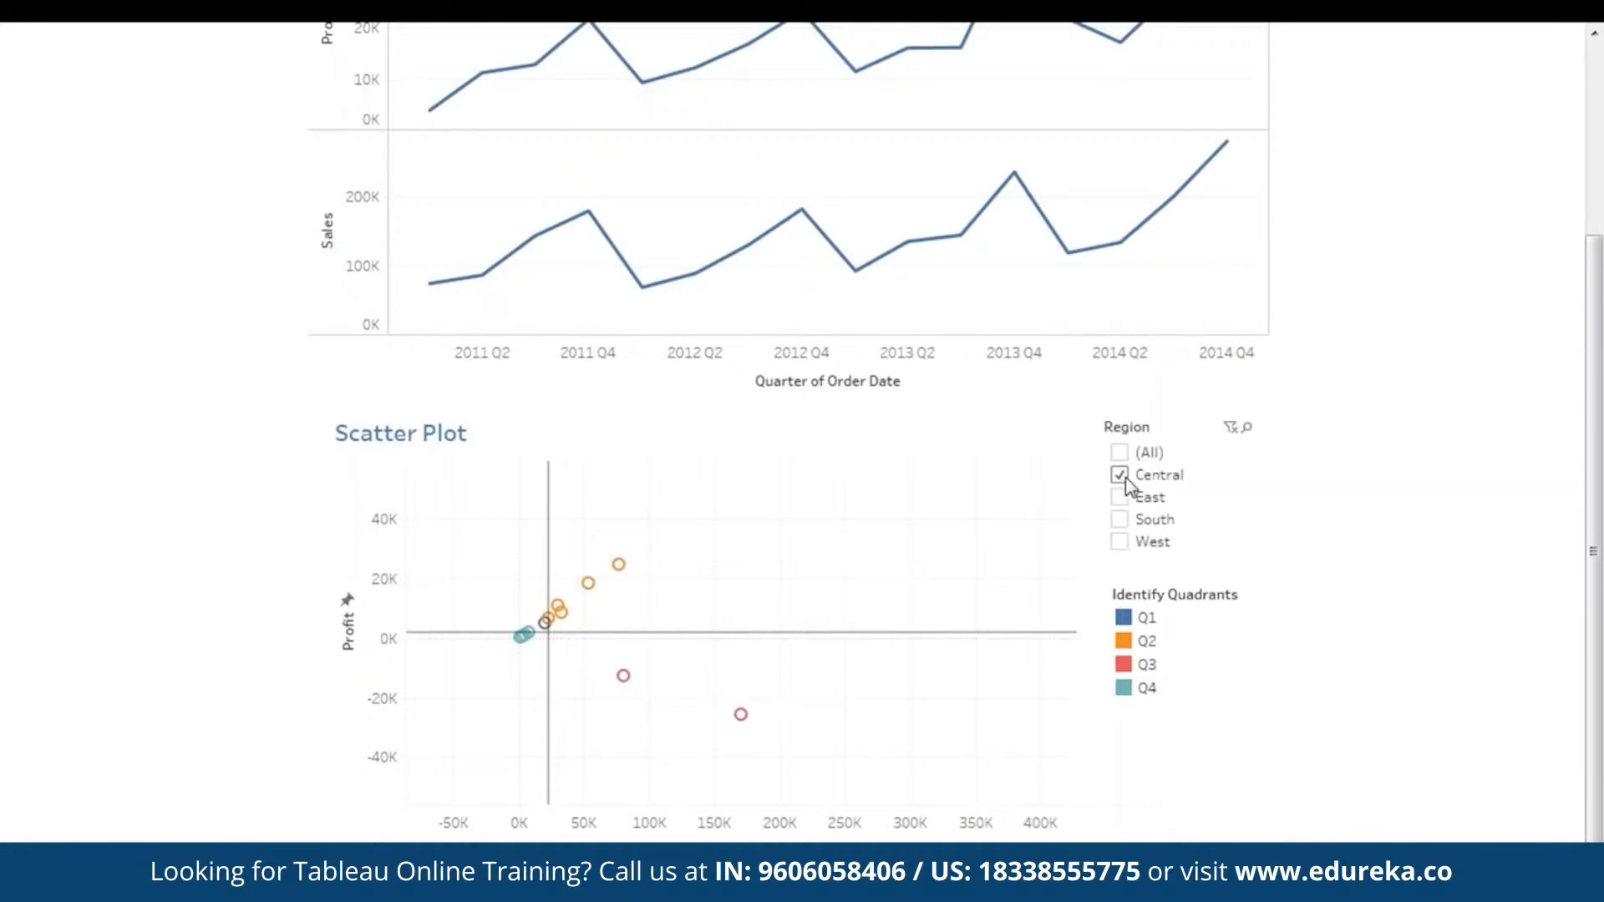
click(1119, 542)
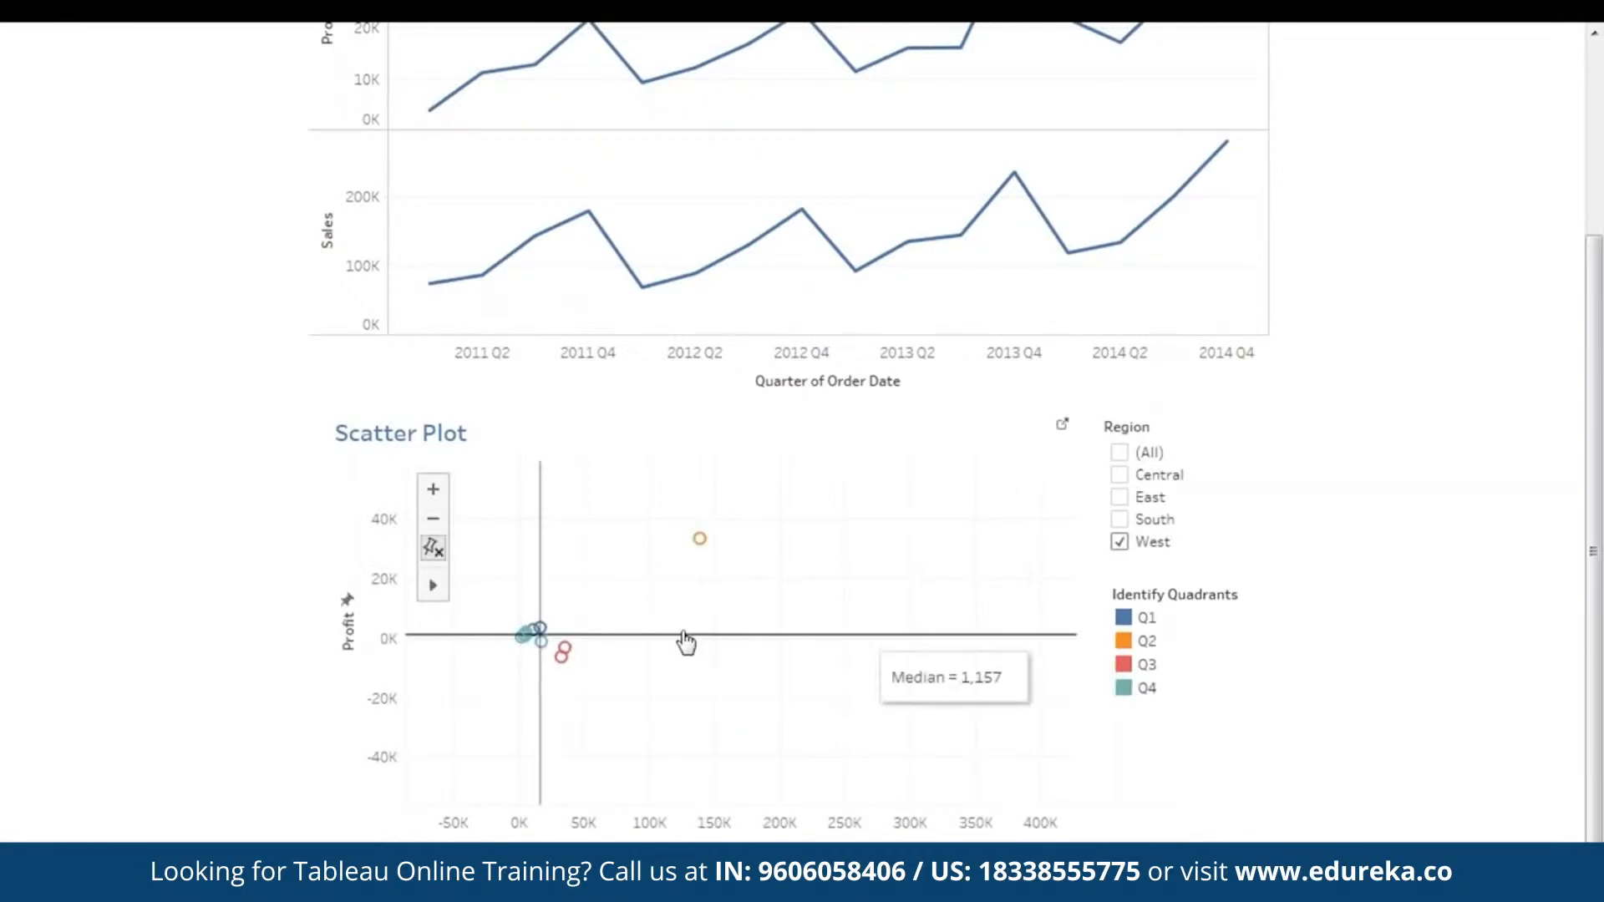
mouse_move(951, 520)
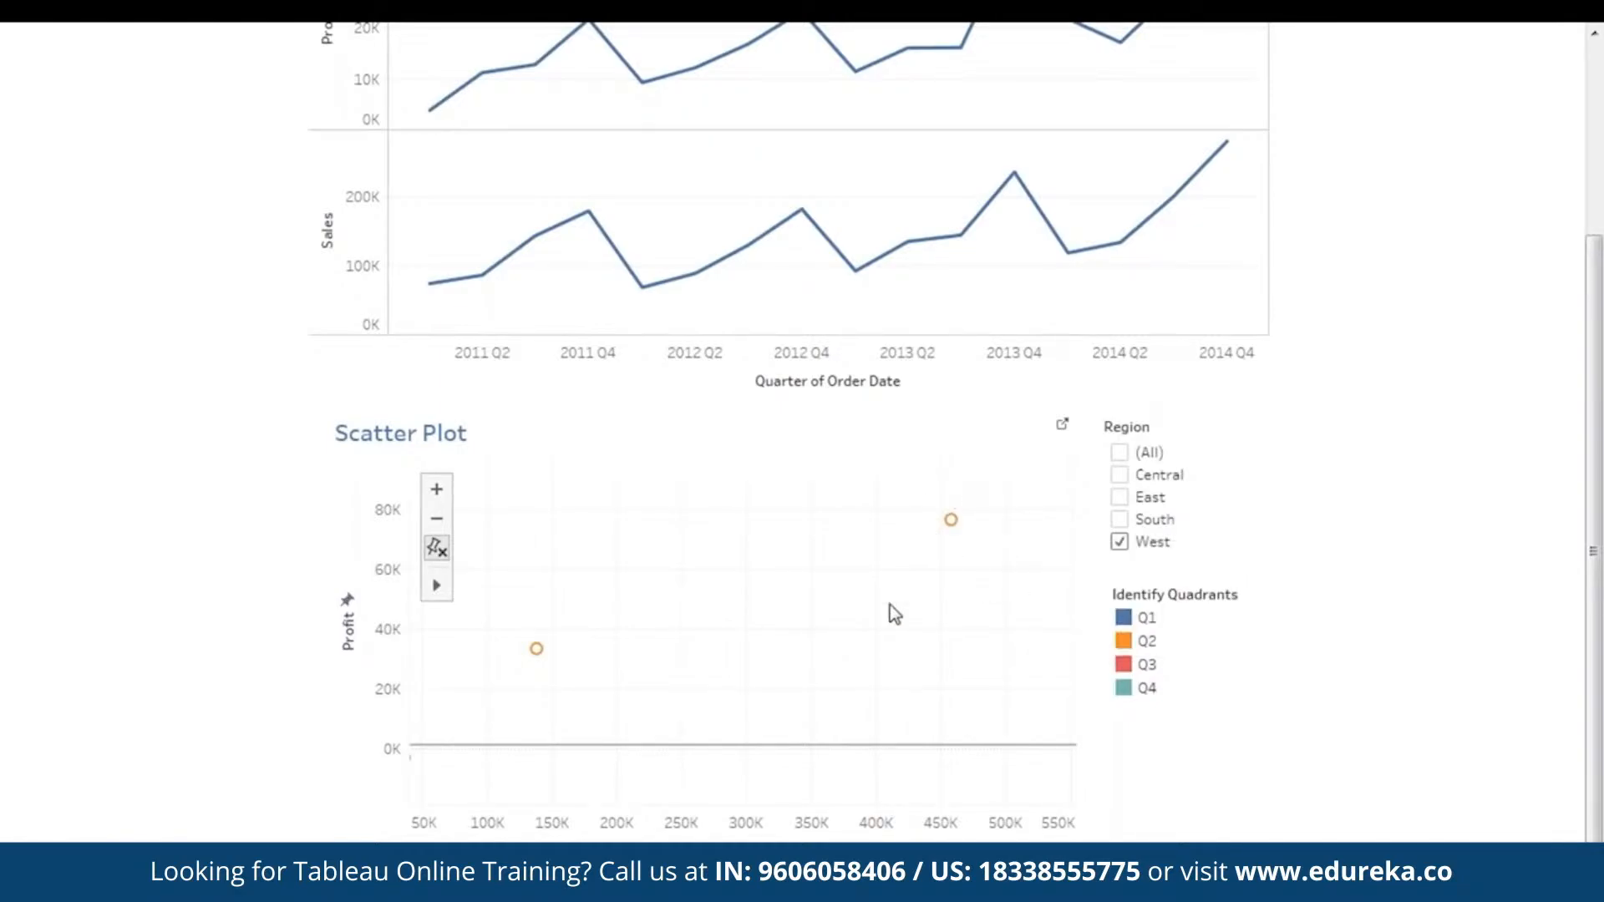
mouse_move(698, 549)
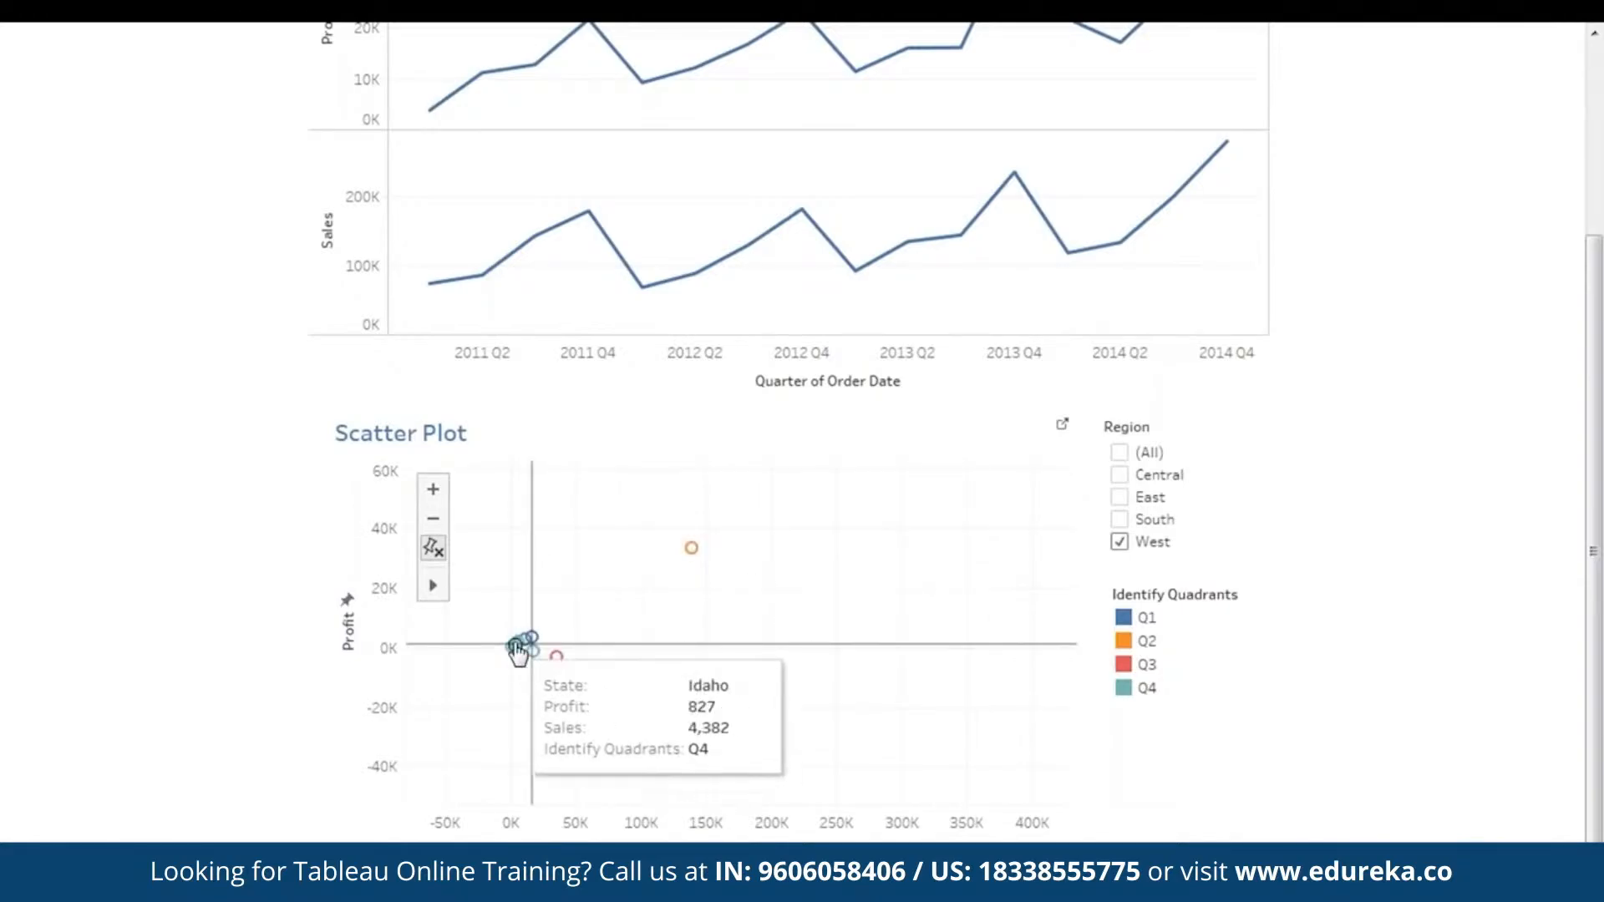
- Add South to the Scatter Plot's Region filter, reset it to (All), and reframe the plot around all state marks
click(1121, 519)
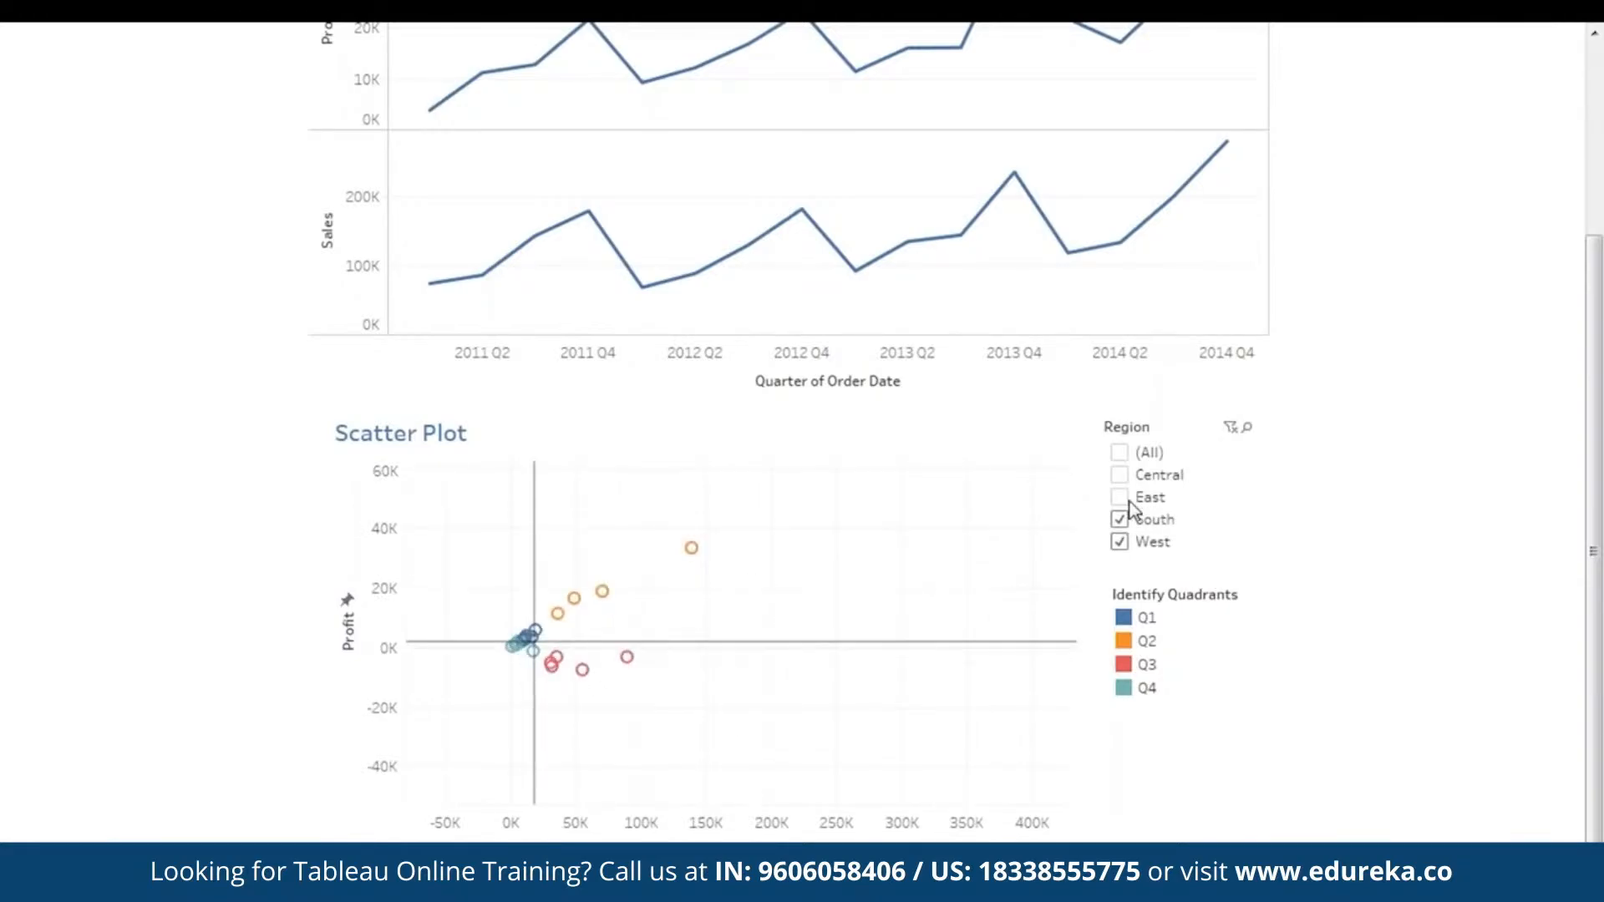
click(1120, 454)
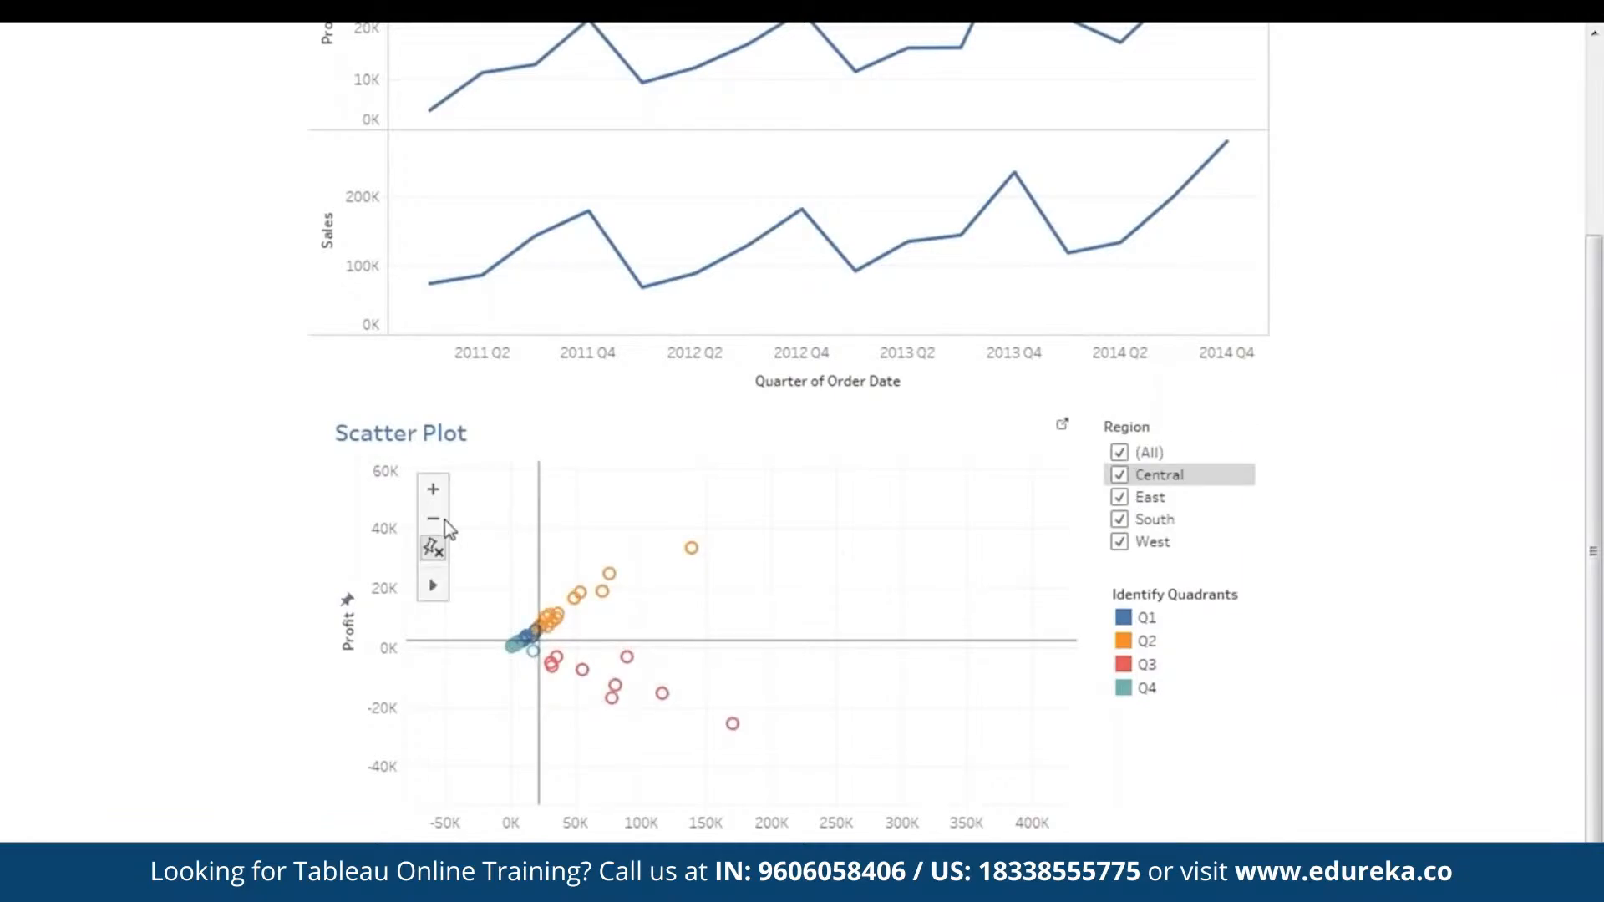
drag(858, 599, 735, 649)
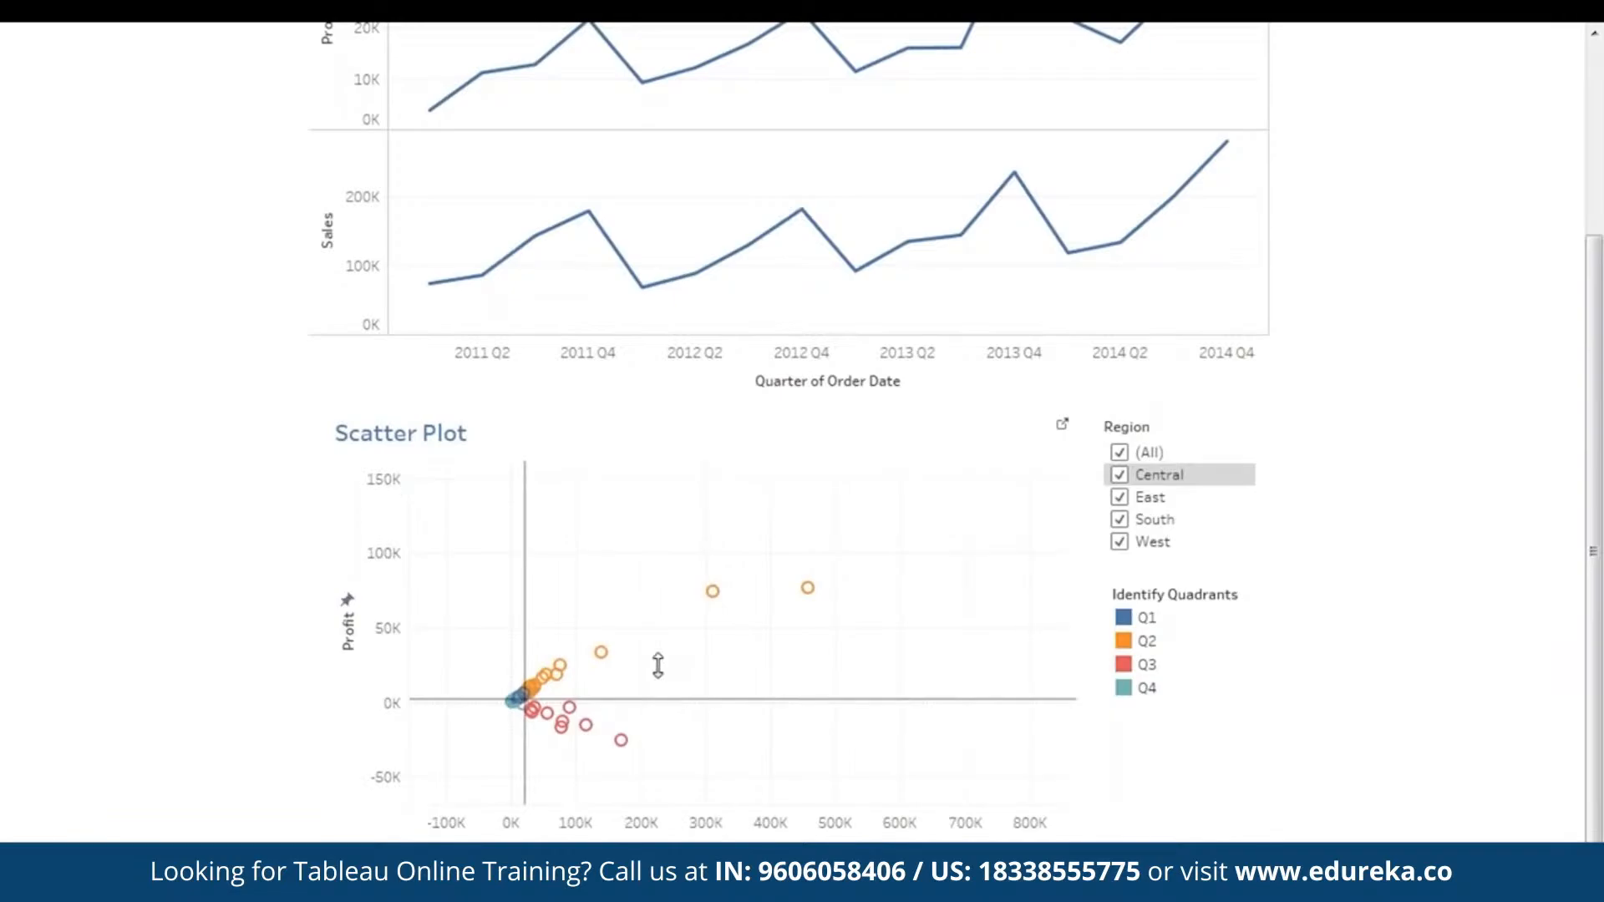
mouse_move(808, 589)
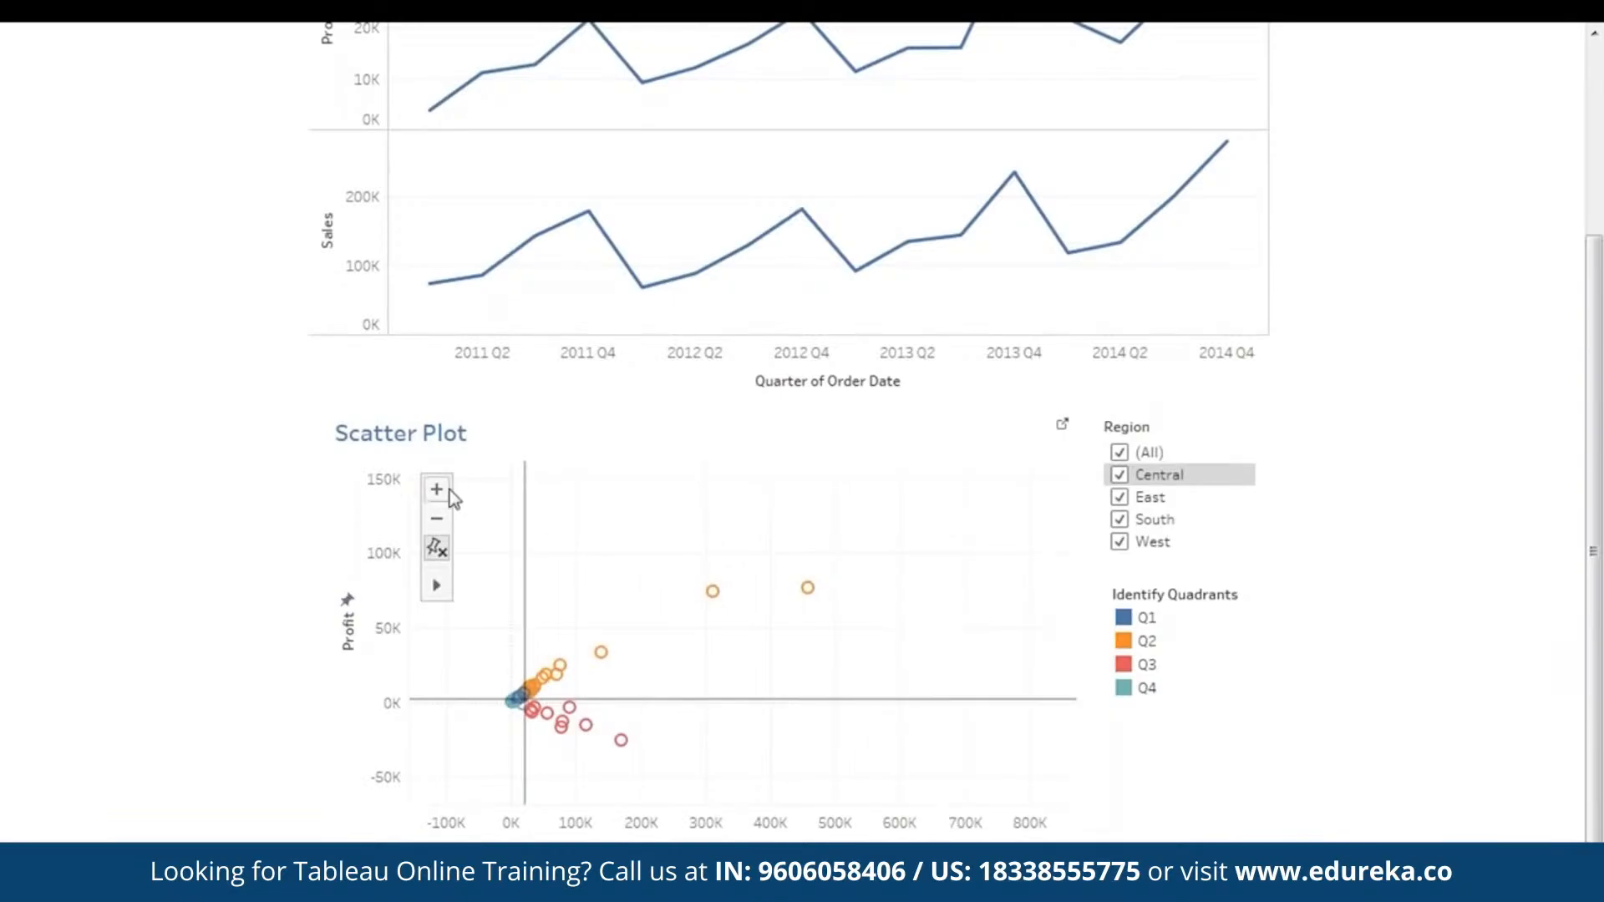
click(448, 490)
drag(817, 622, 919, 565)
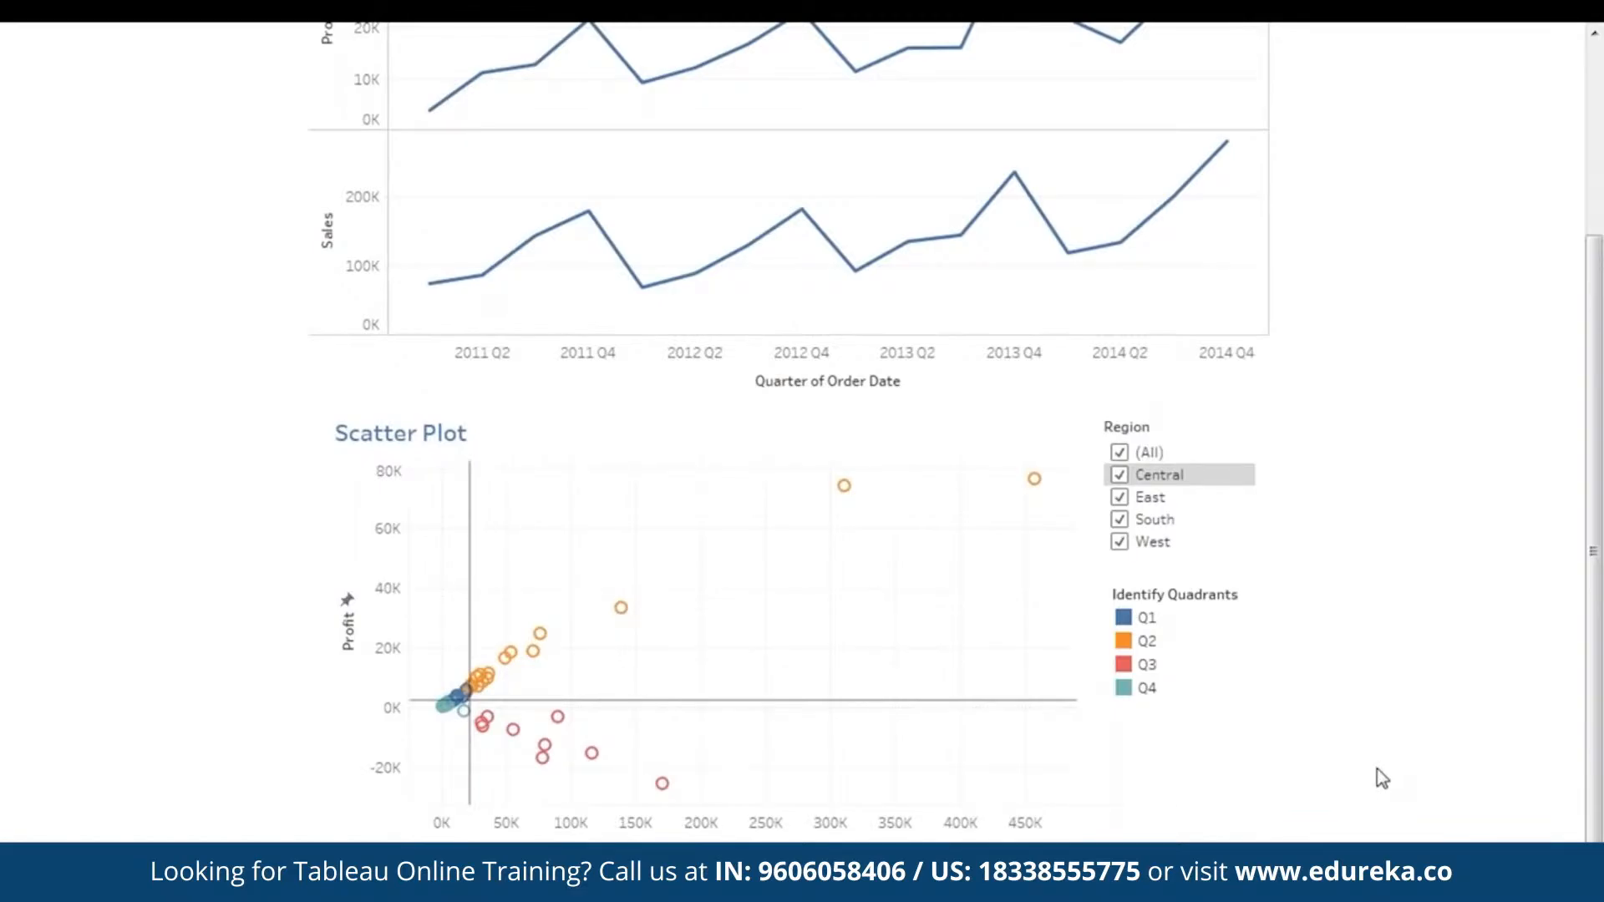
- Exit presentation mode and review the dashboard from Overall Performance down to the Scatter Plot
drag(1596, 554, 1601, 410)
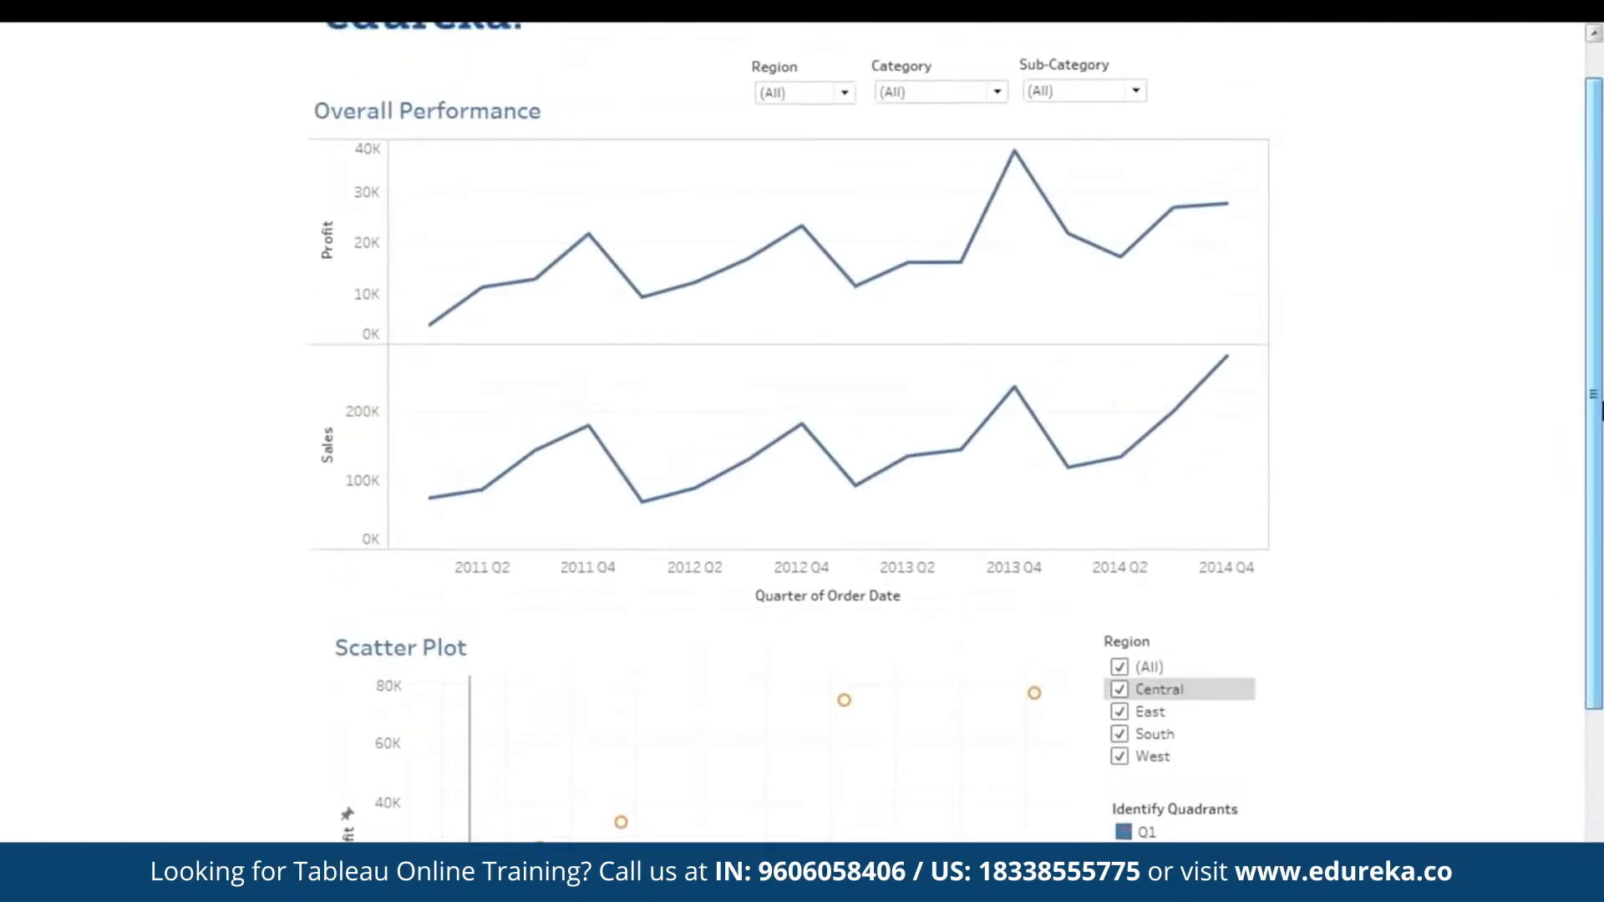
drag(1601, 469, 1601, 413)
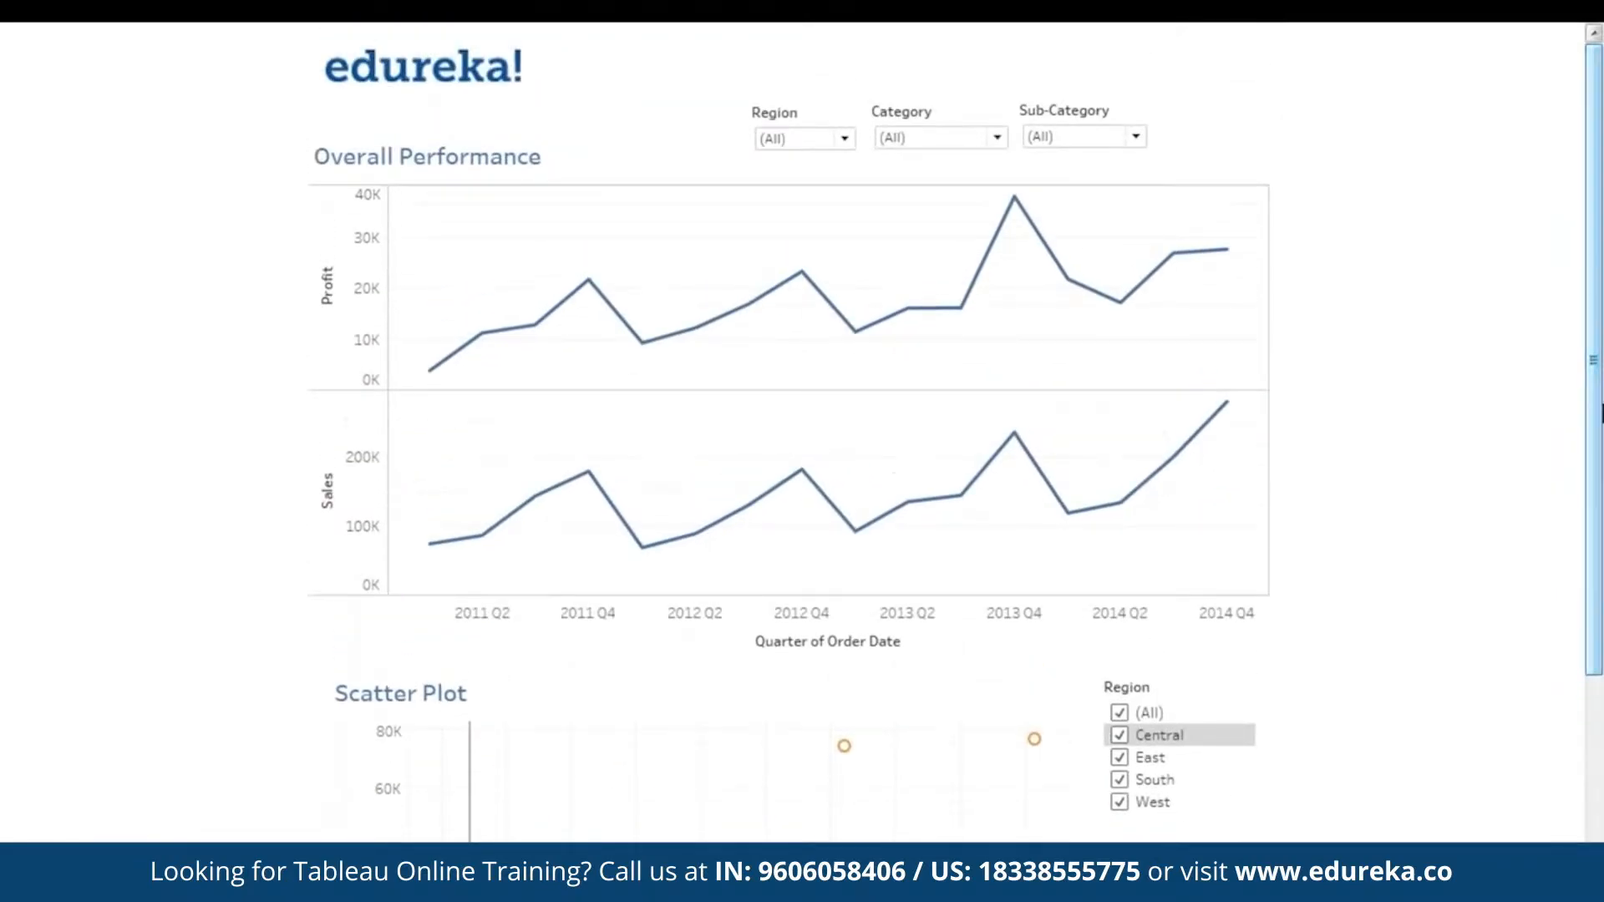
key(Escape)
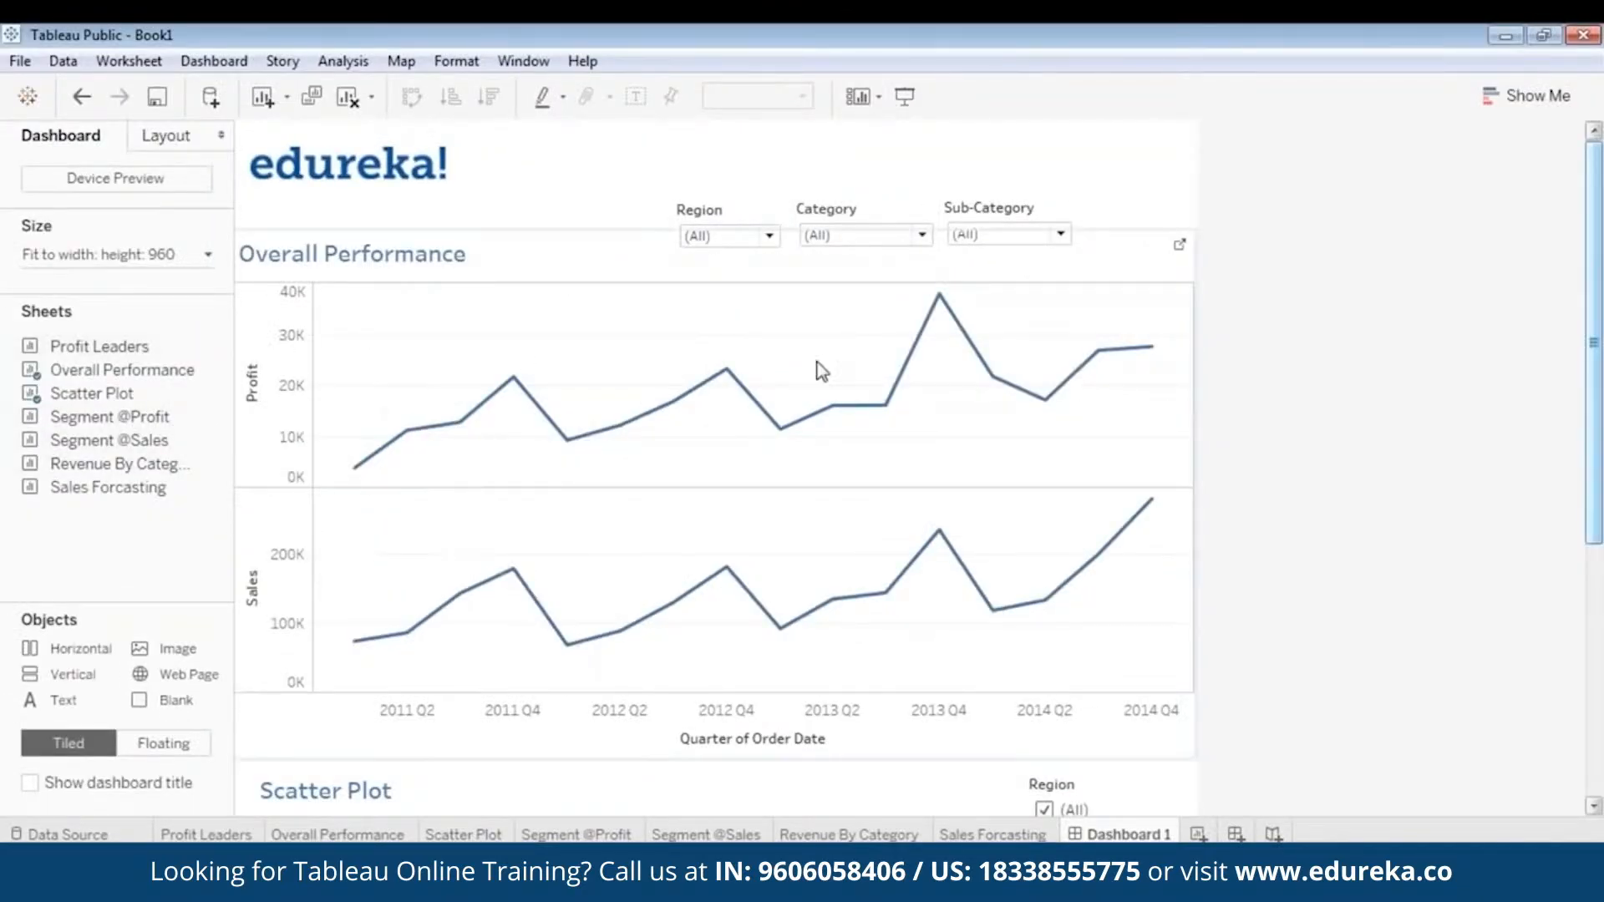
mouse_move(885, 404)
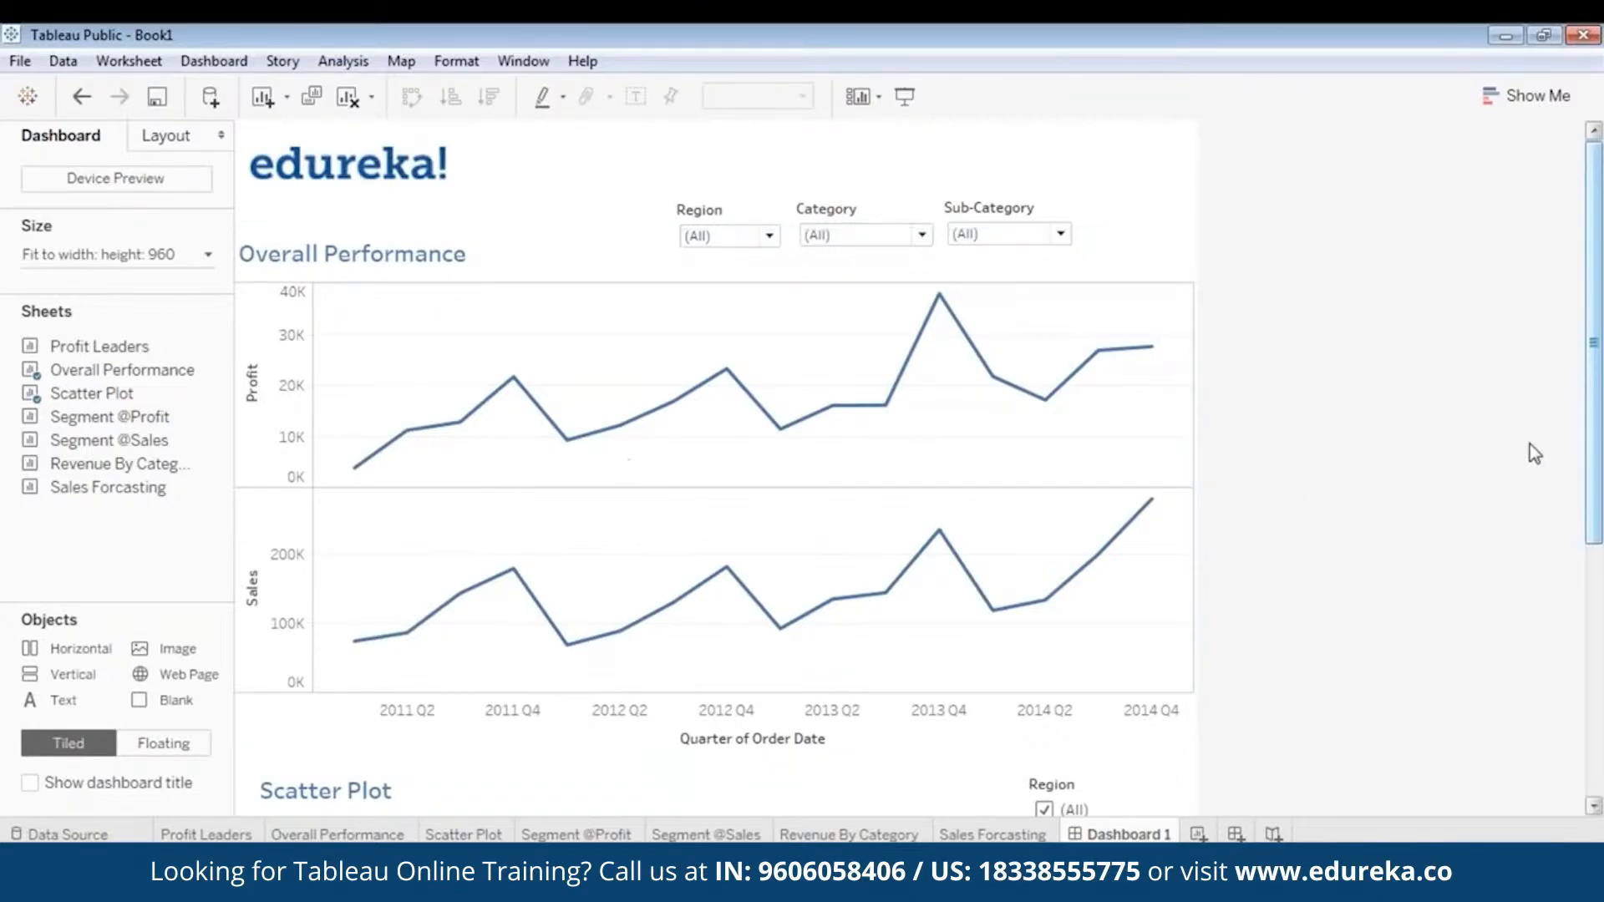
drag(1602, 432, 1601, 693)
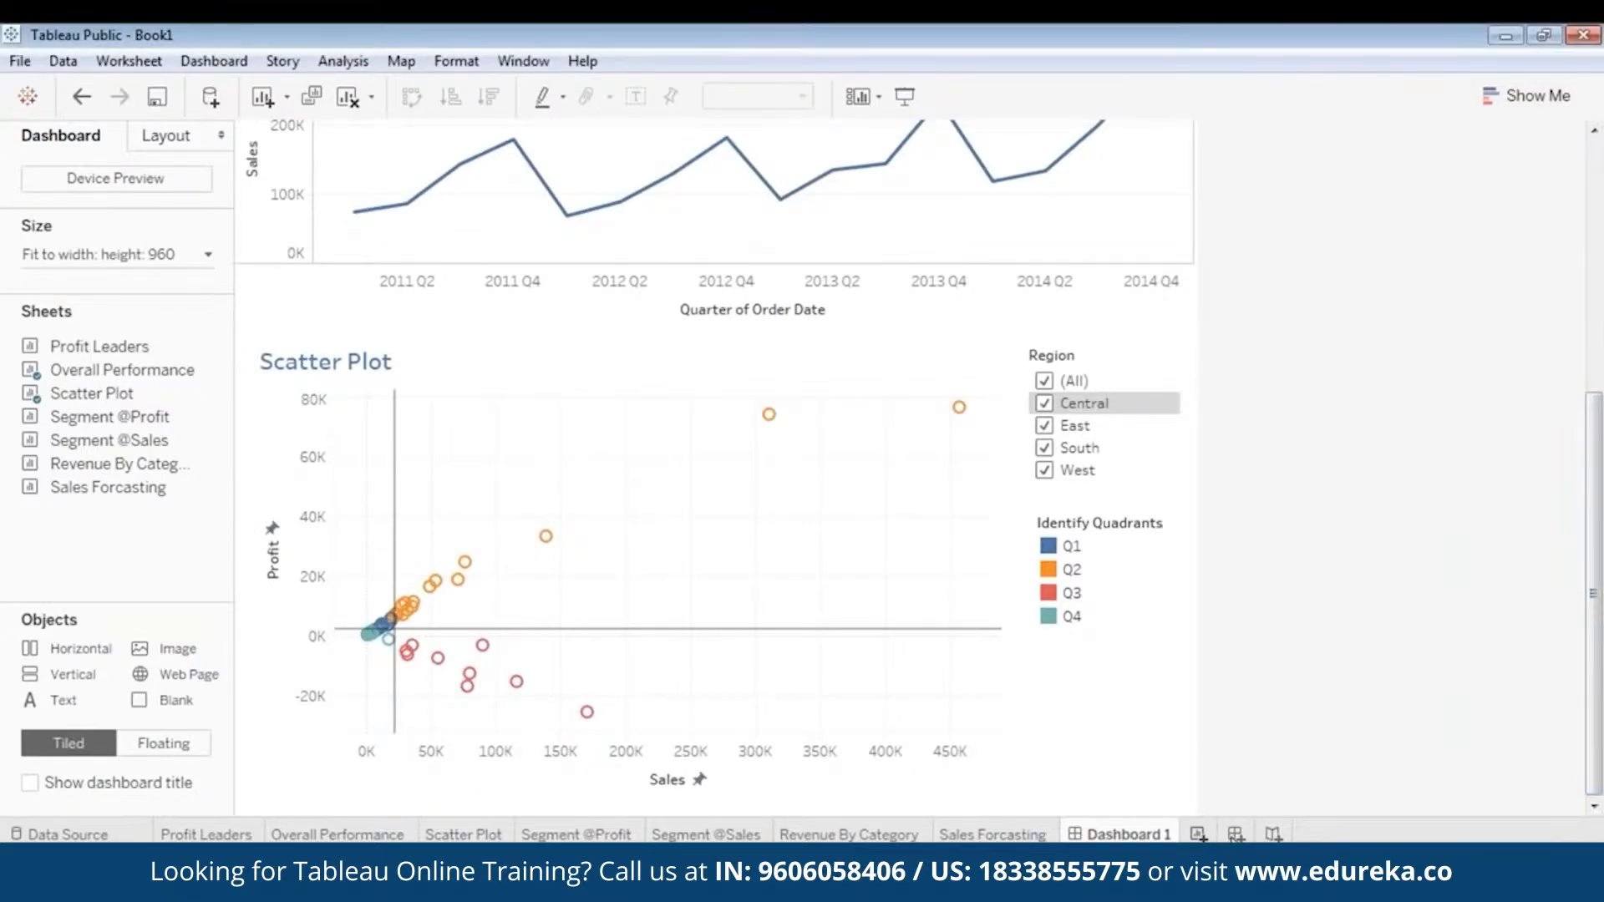
click(1236, 834)
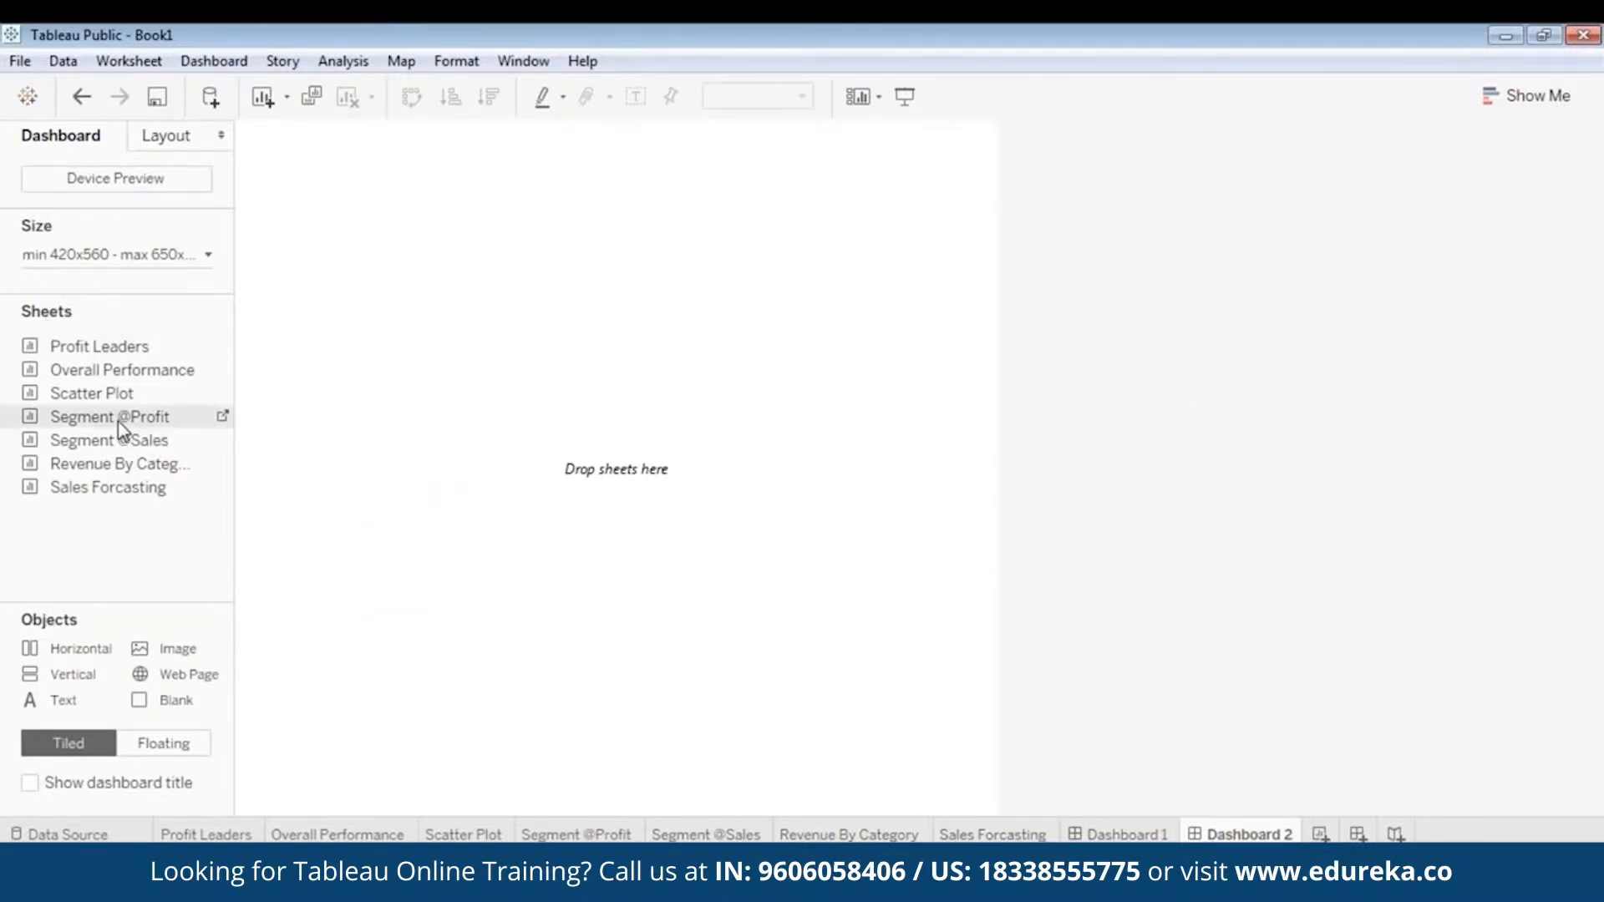
drag(117, 422, 379, 279)
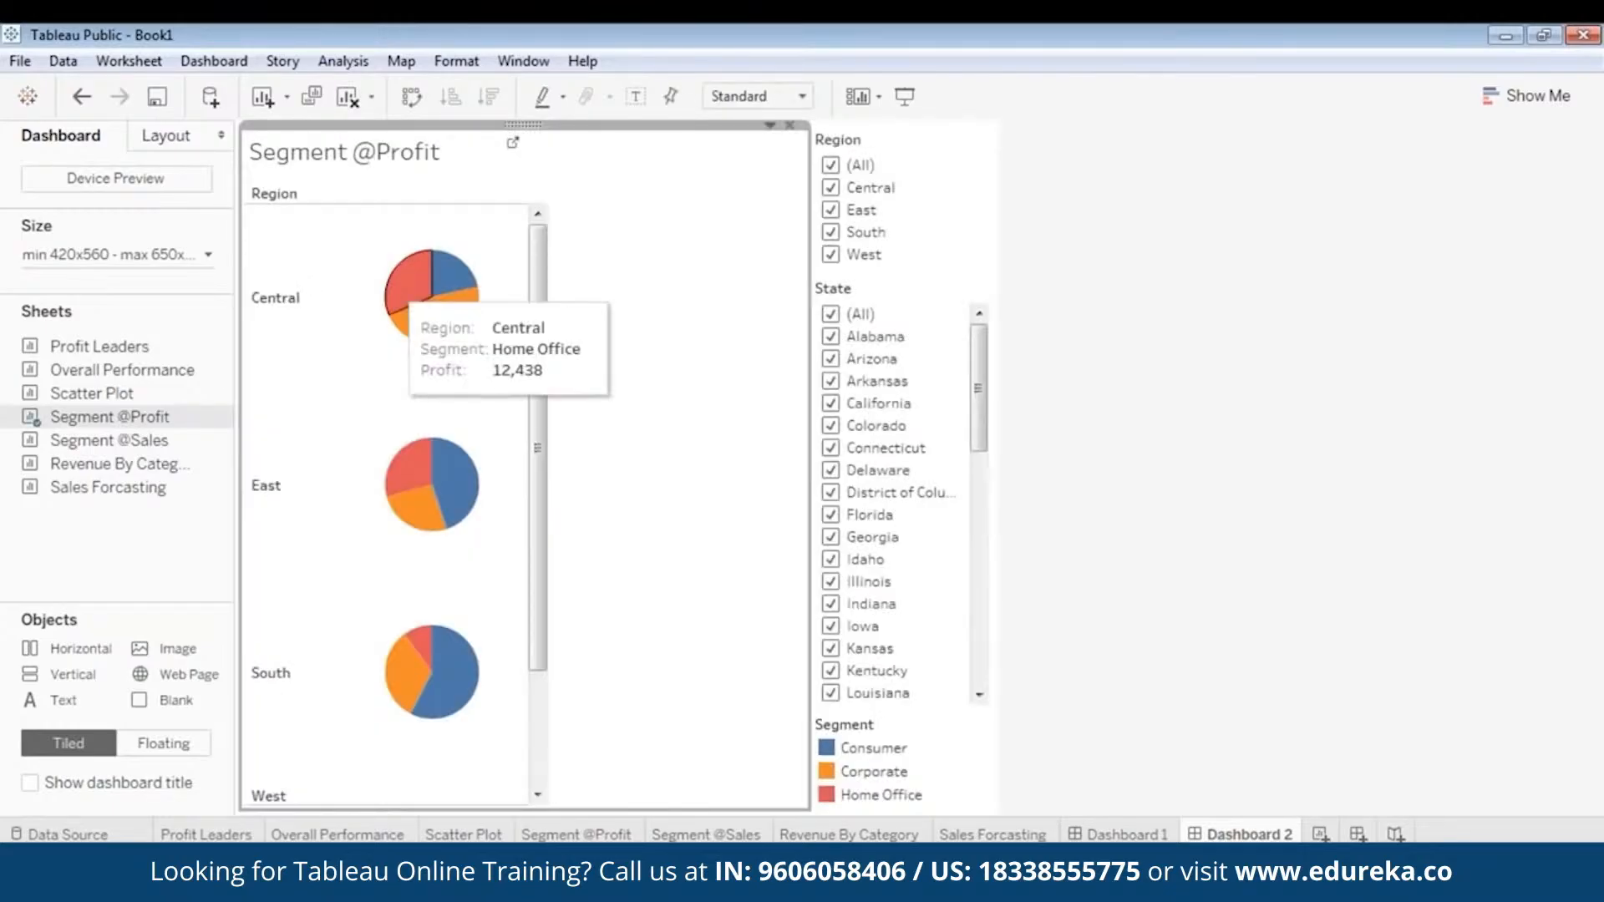
click(916, 142)
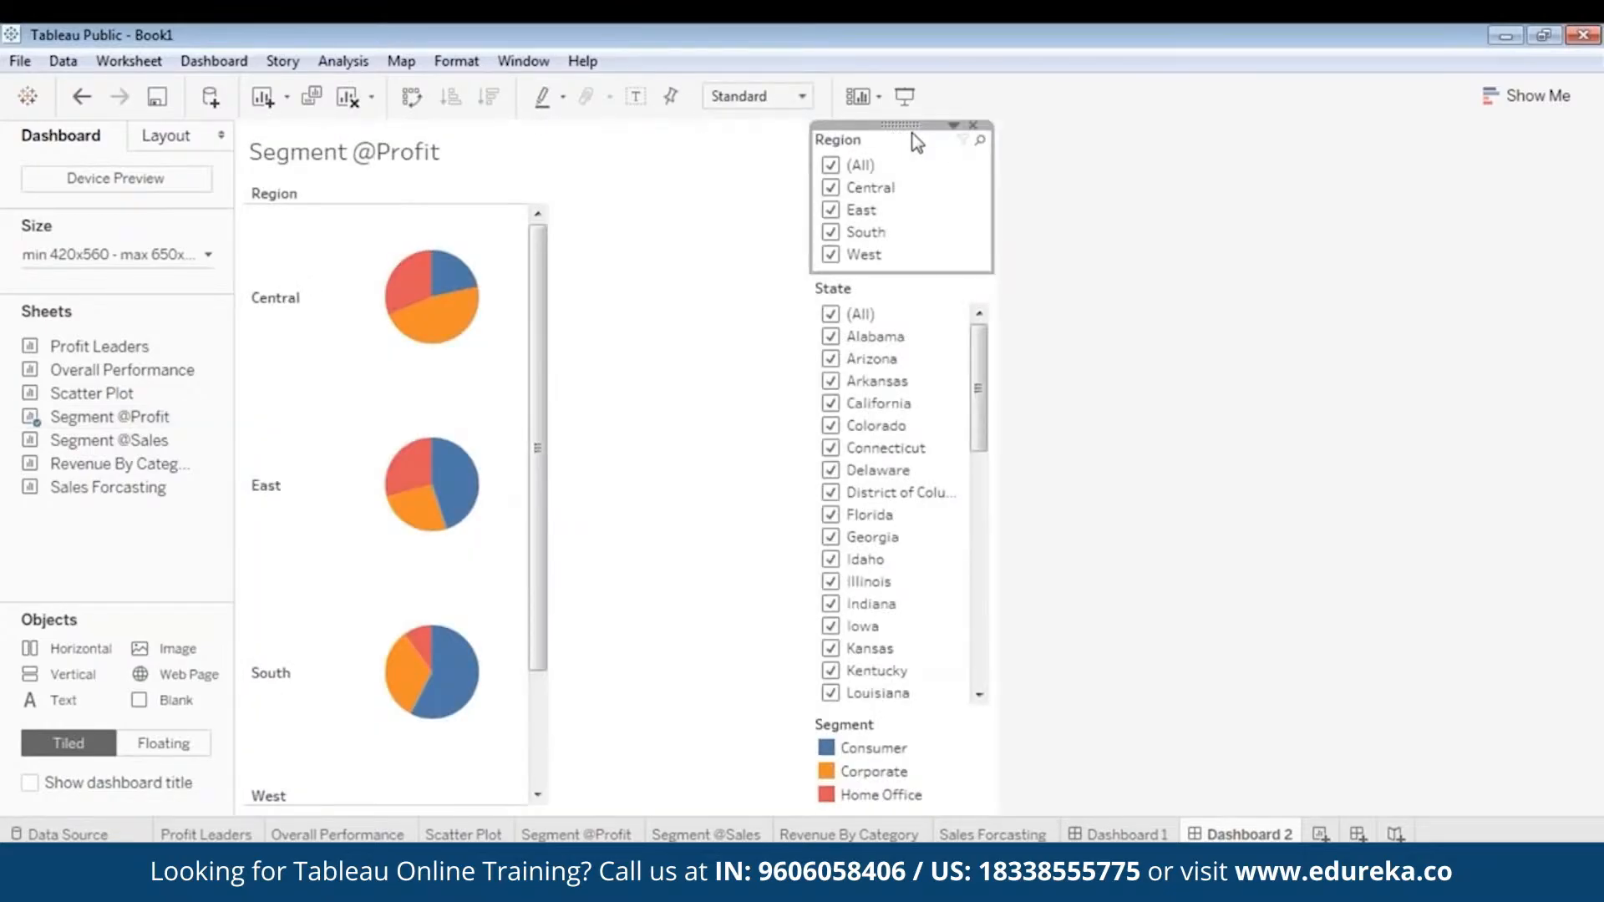
click(973, 125)
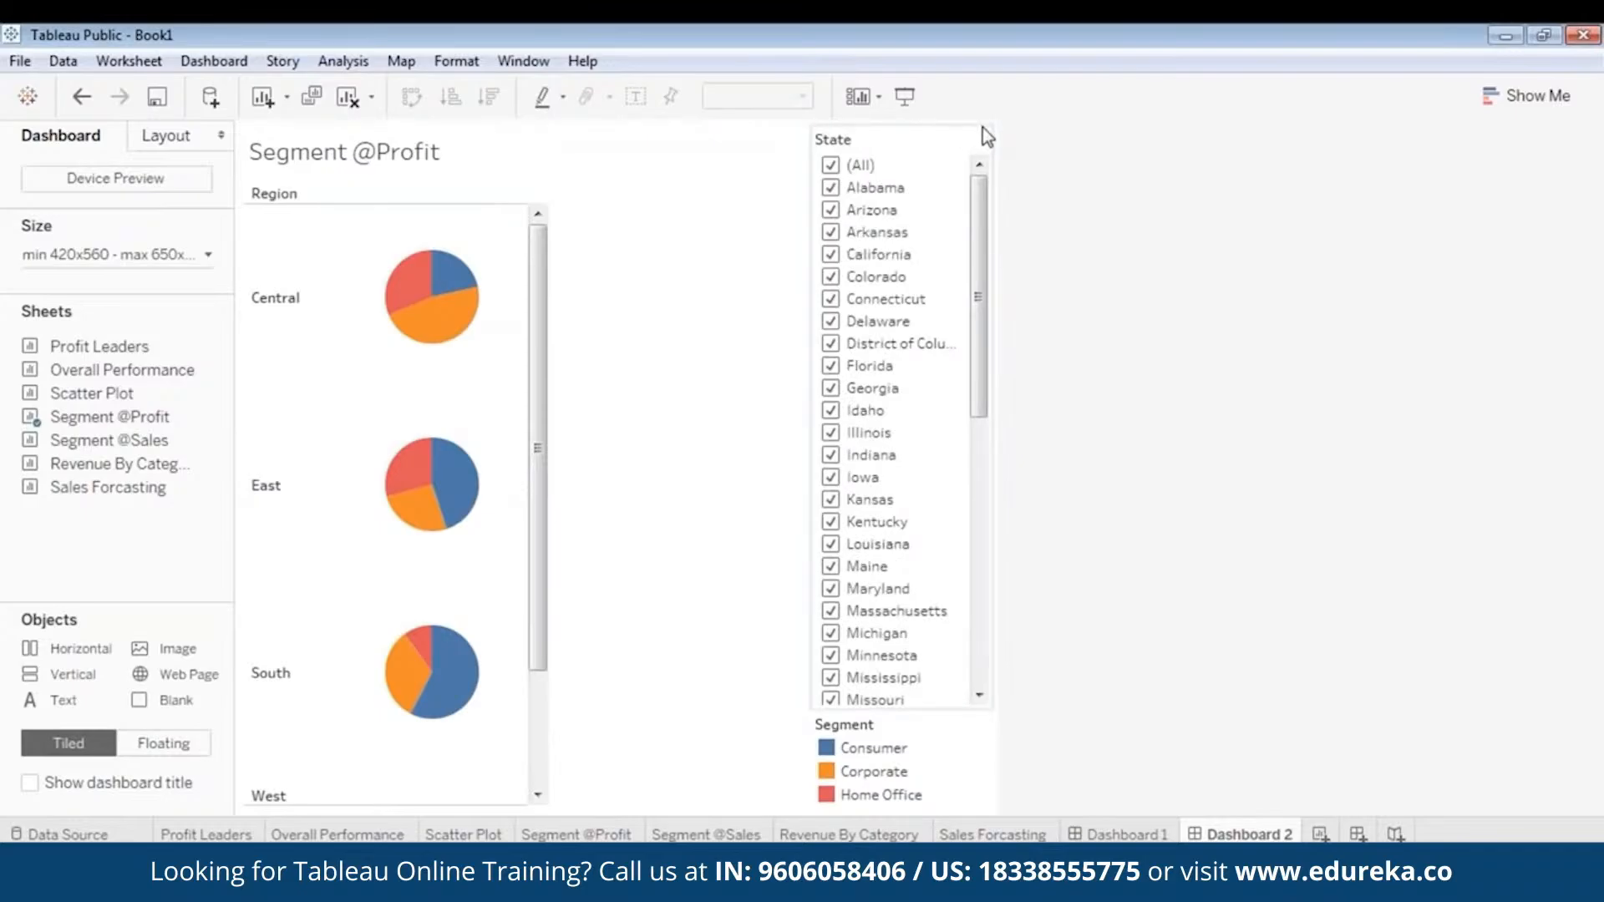
click(904, 142)
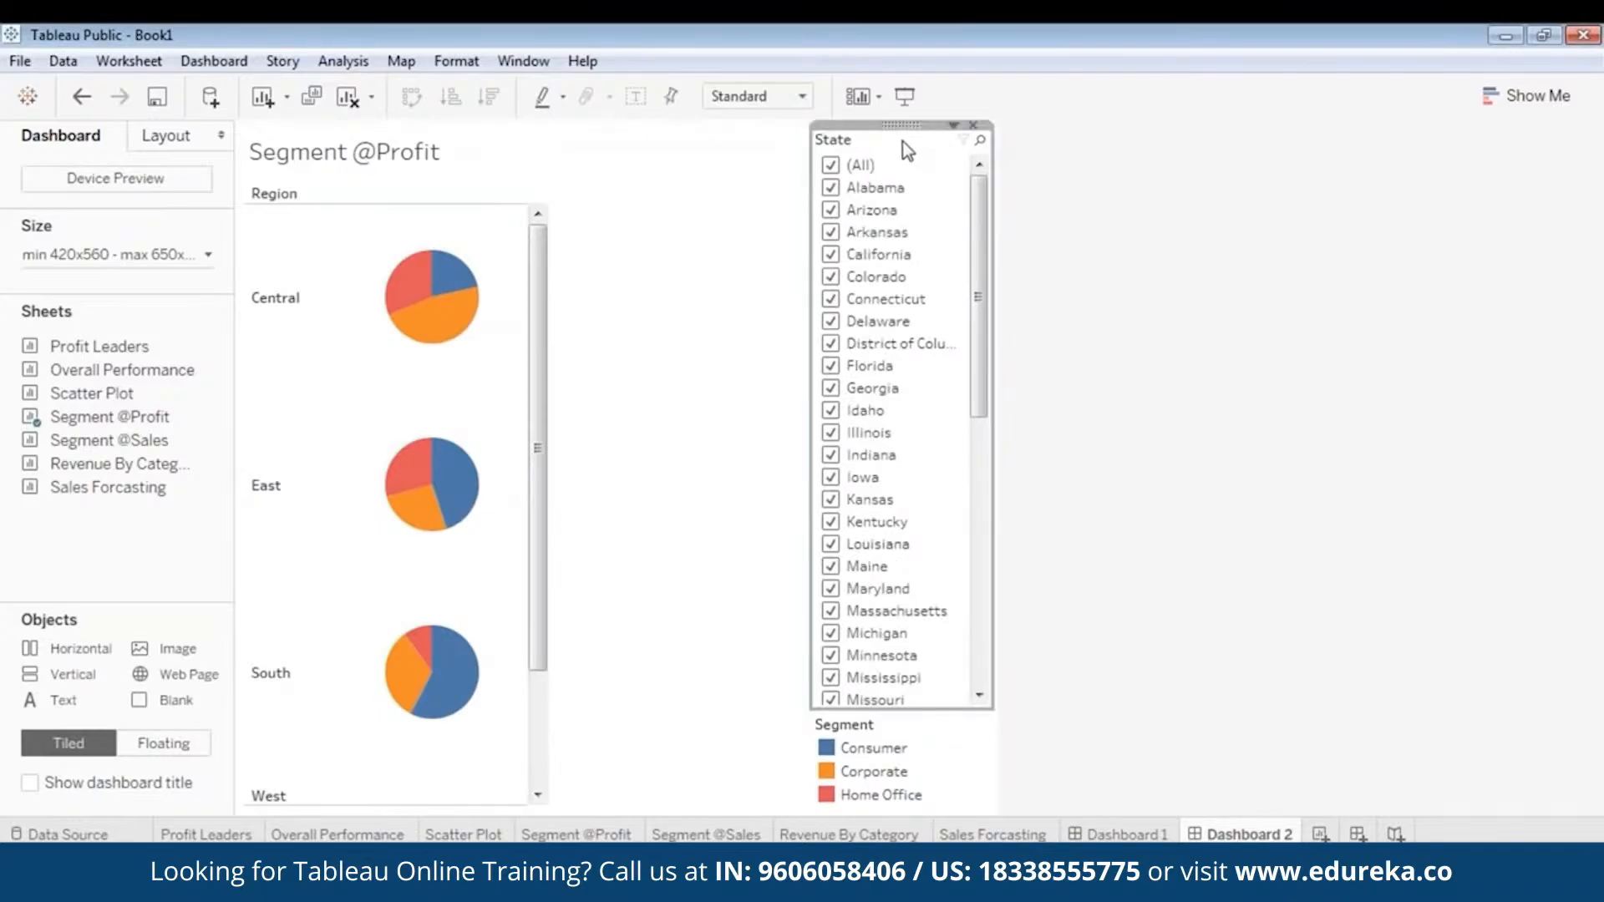
click(975, 126)
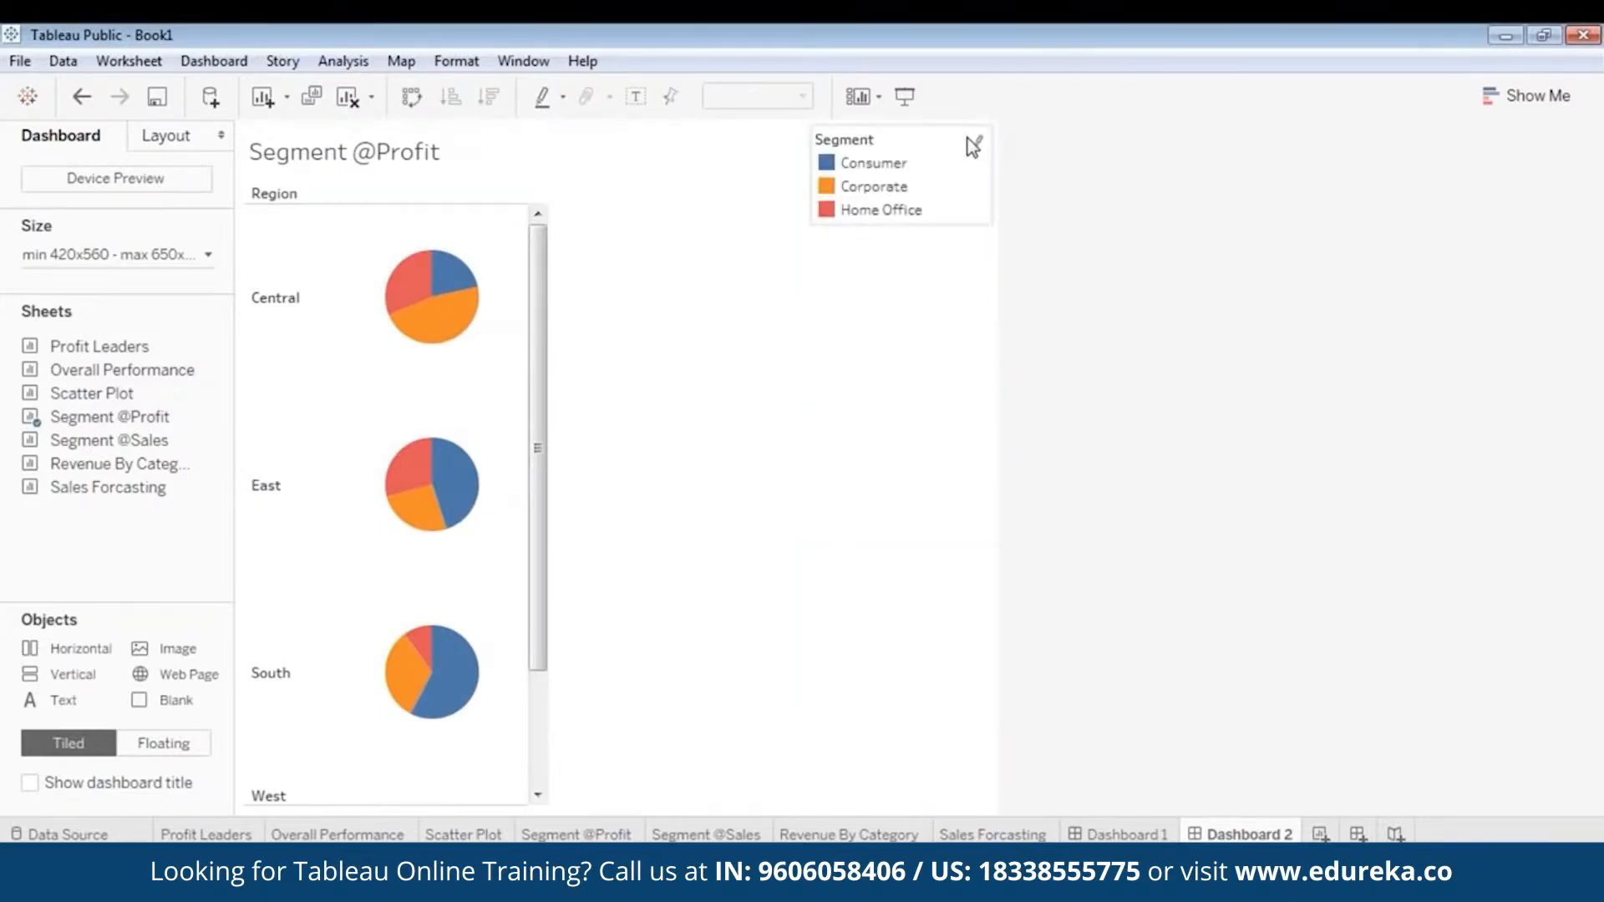
click(825, 171)
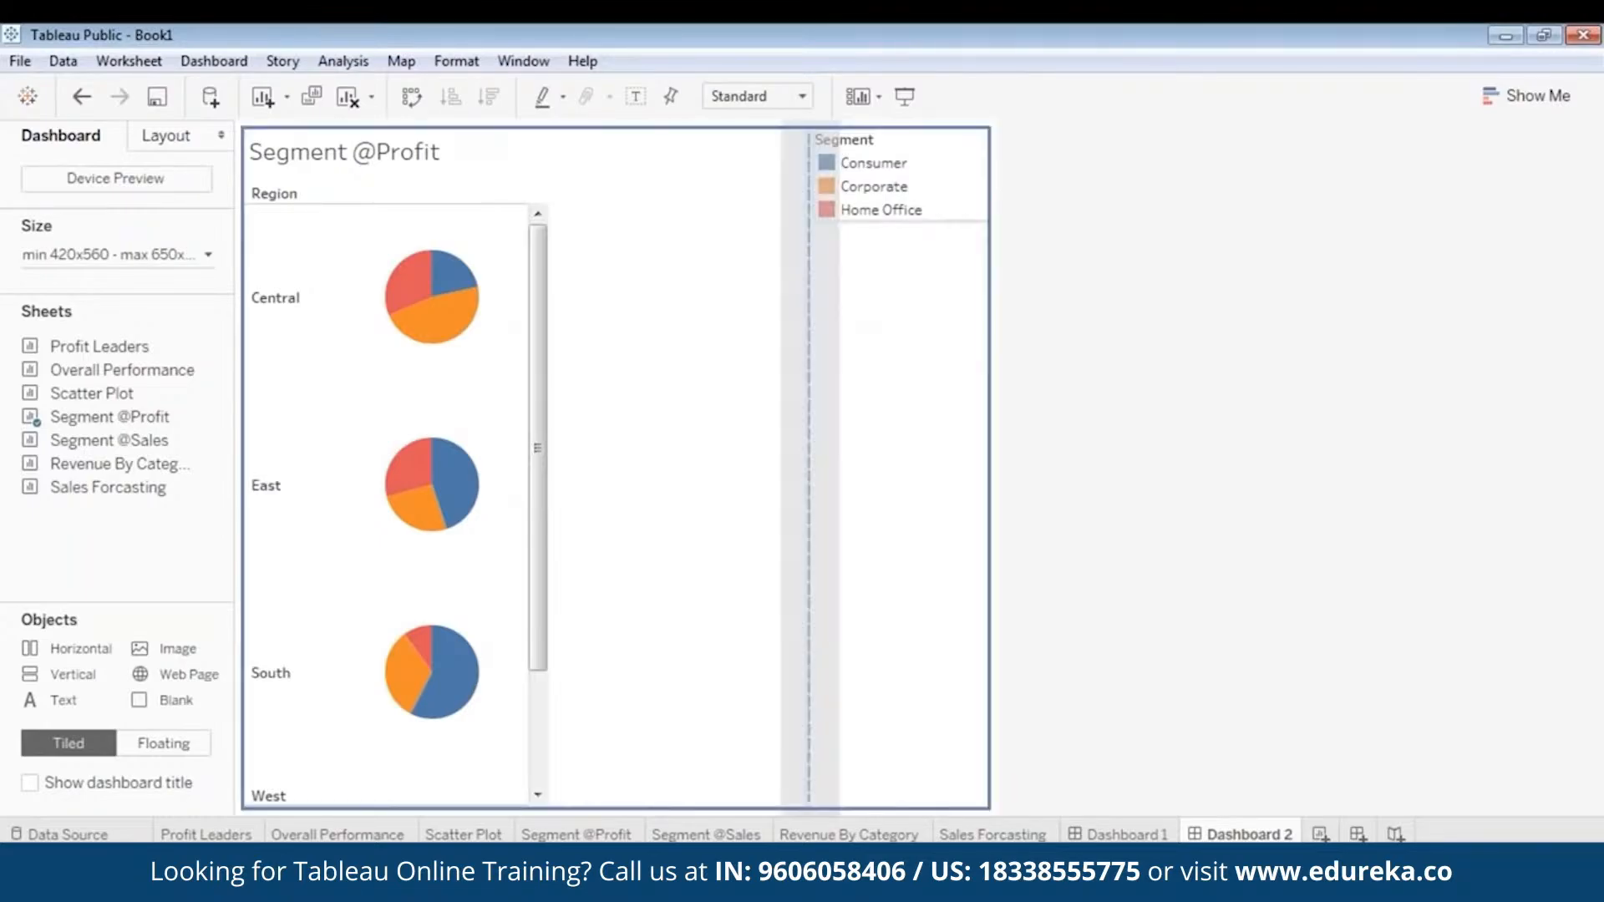
click(684, 340)
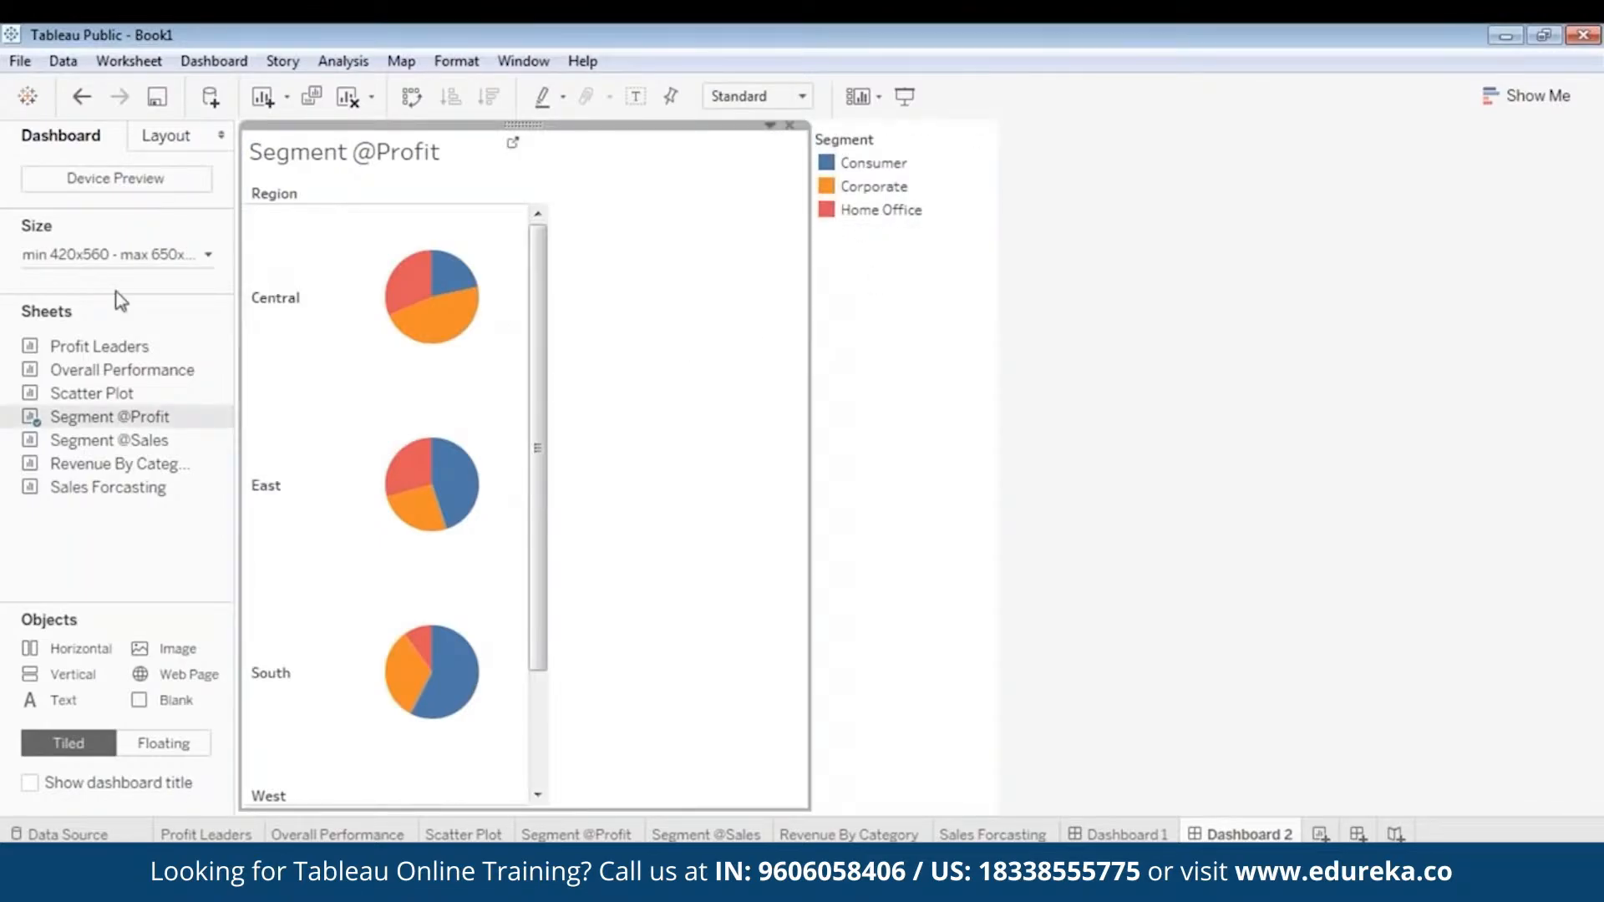
drag(809, 330, 539, 306)
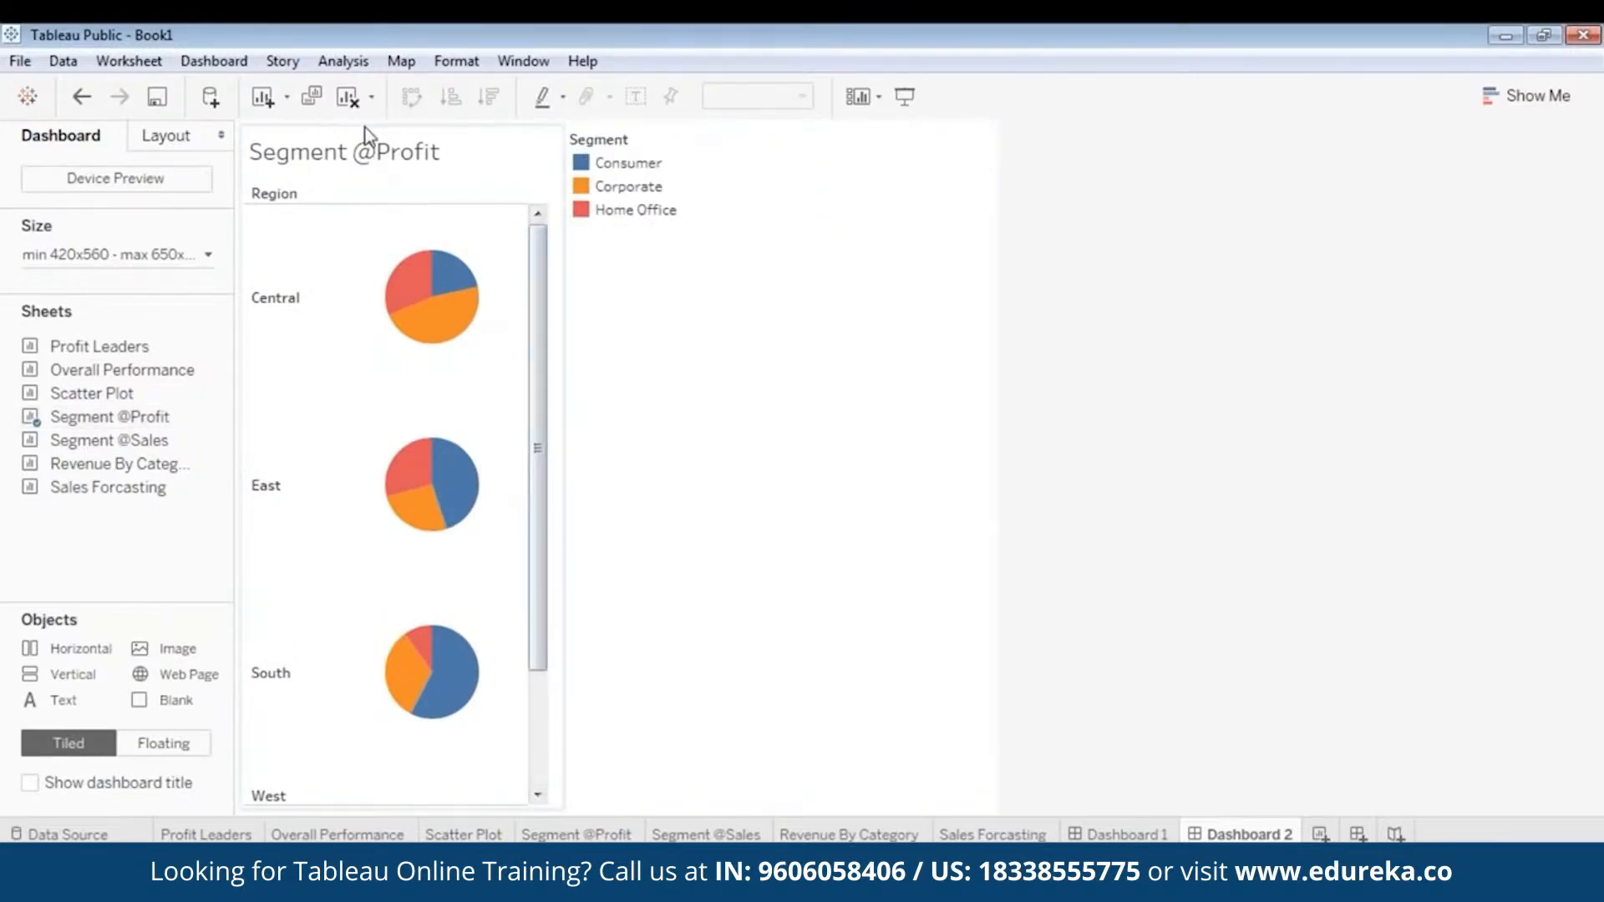
click(401, 132)
right_click(395, 124)
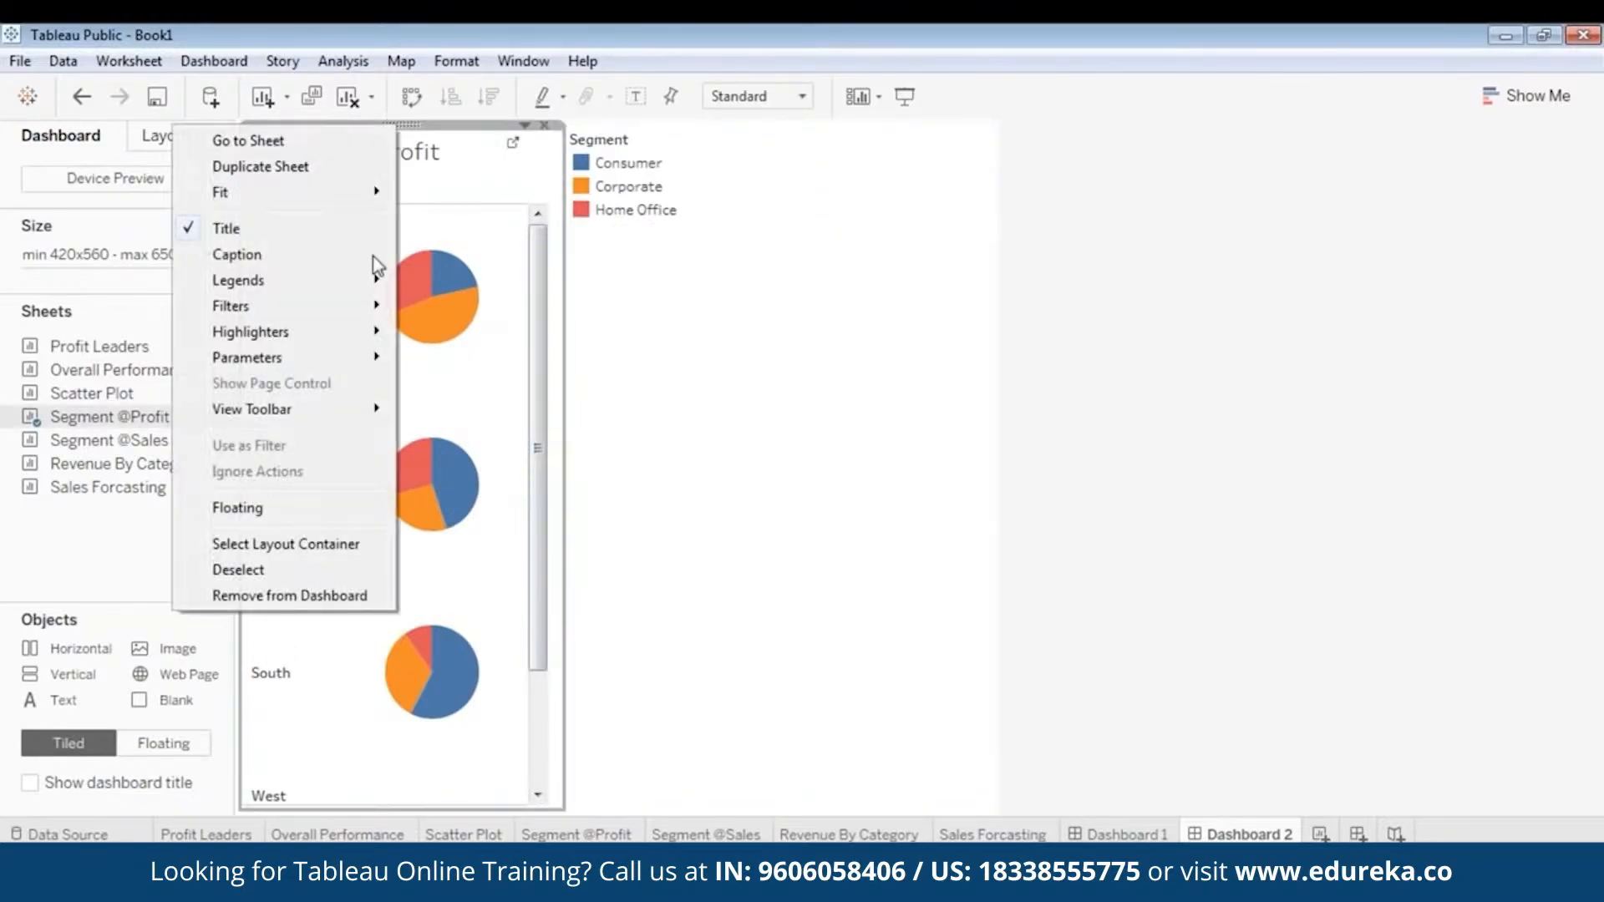
click(309, 504)
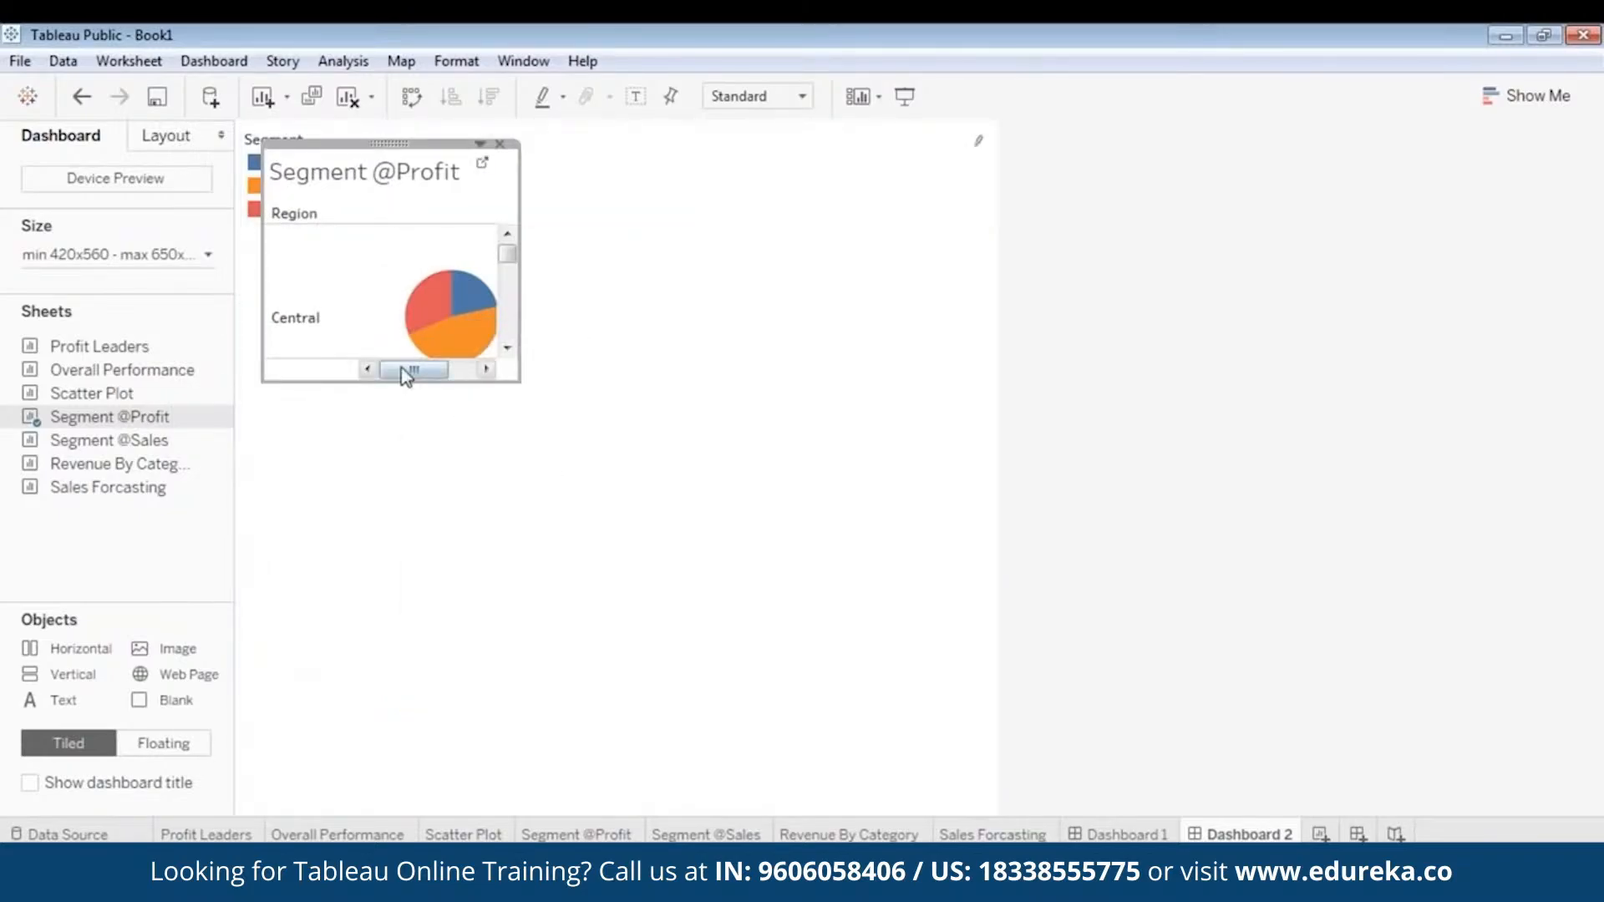
drag(393, 382, 302, 815)
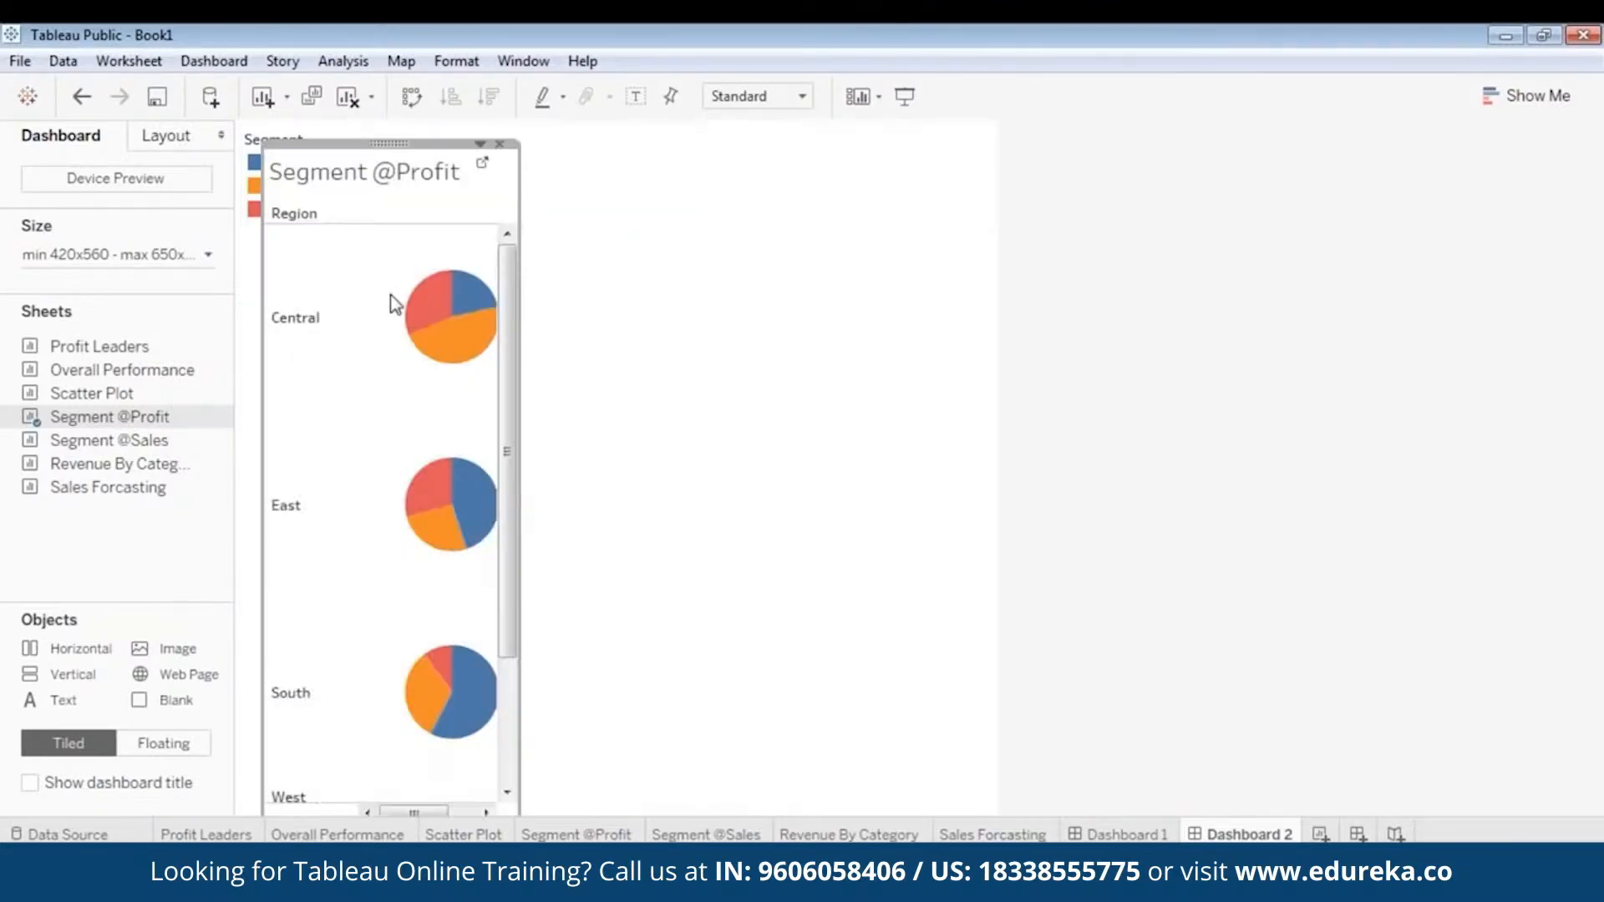
- Make the Segment legend floating and move it to the empty area near the dashboard's right edge
click(256, 186)
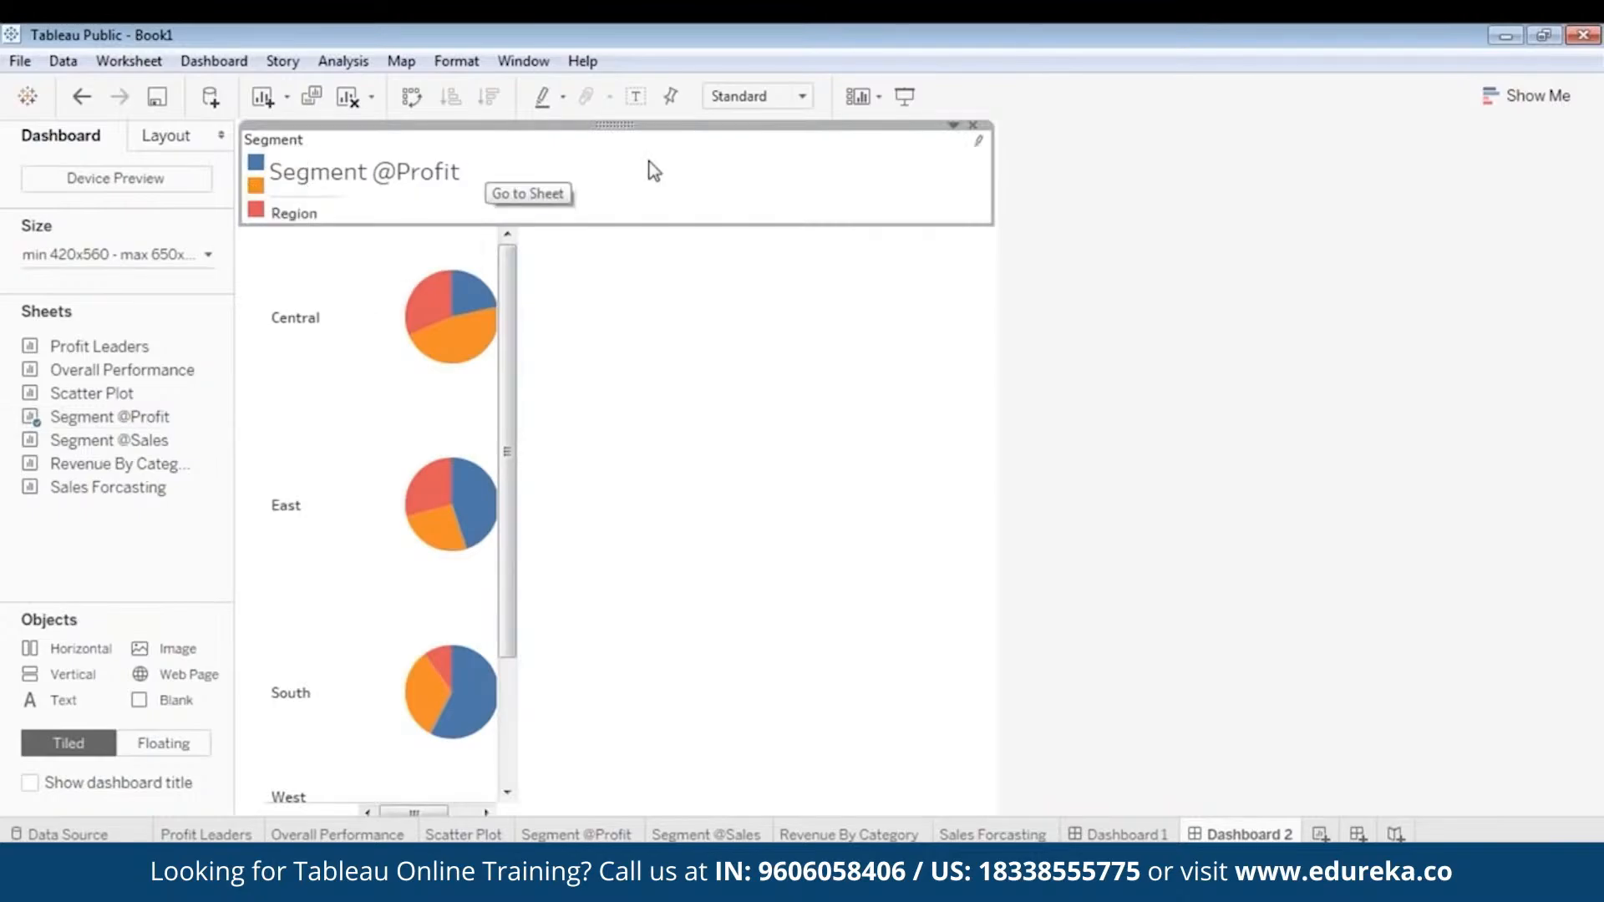
right_click(616, 121)
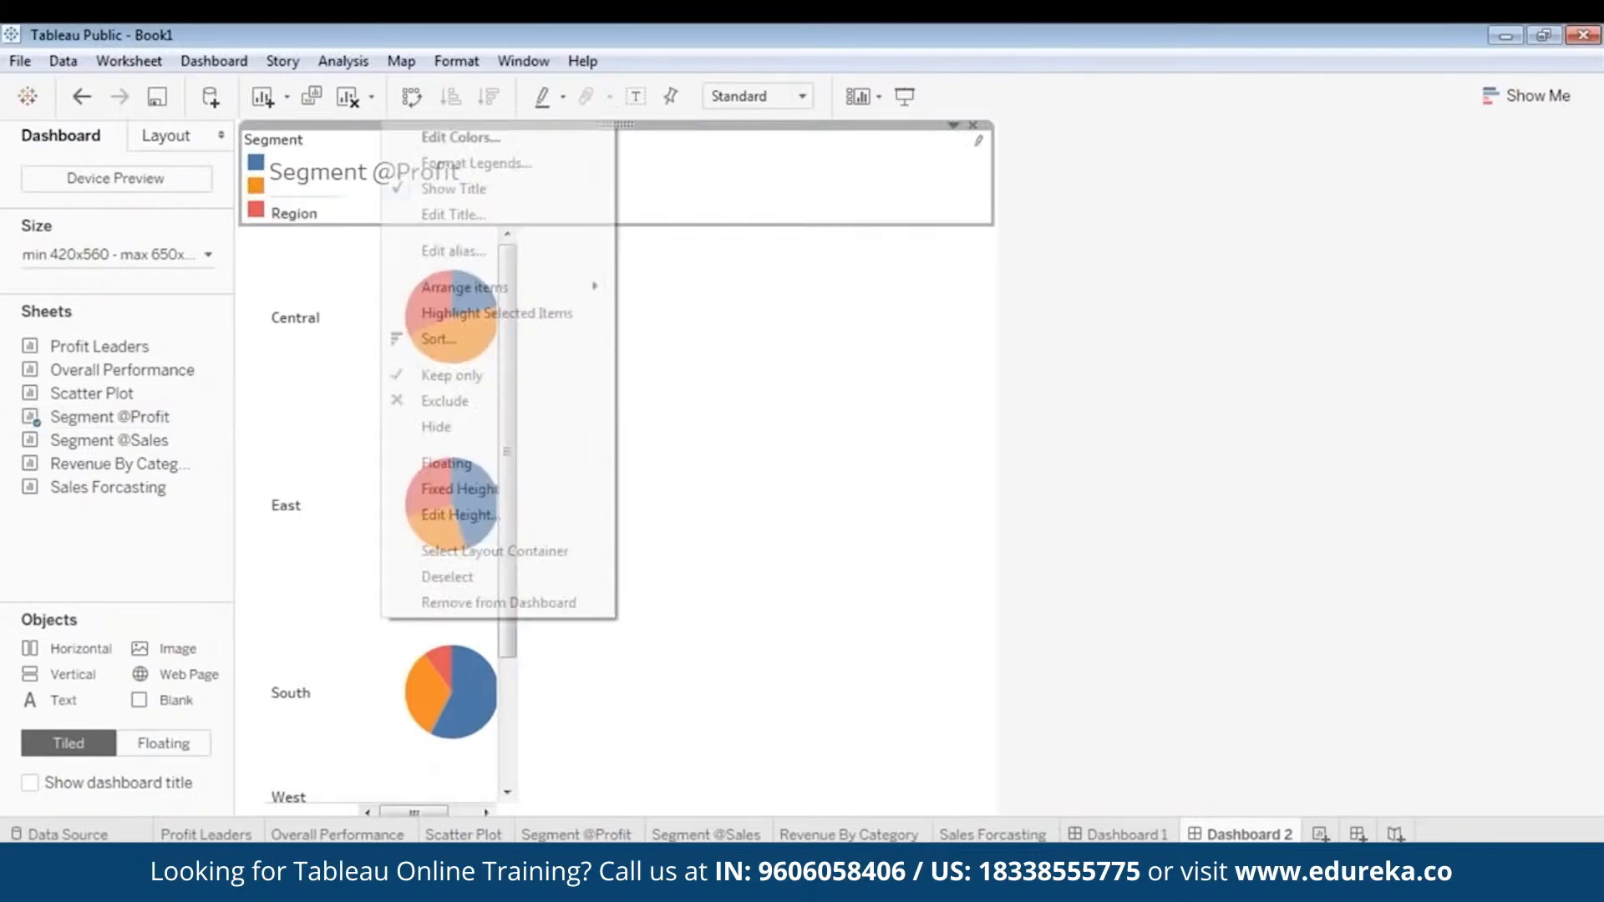
click(473, 462)
drag(361, 142, 935, 237)
click(365, 163)
mouse_move(368, 143)
mouse_down()
mouse_move(361, 113)
mouse_move(389, 137)
mouse_up()
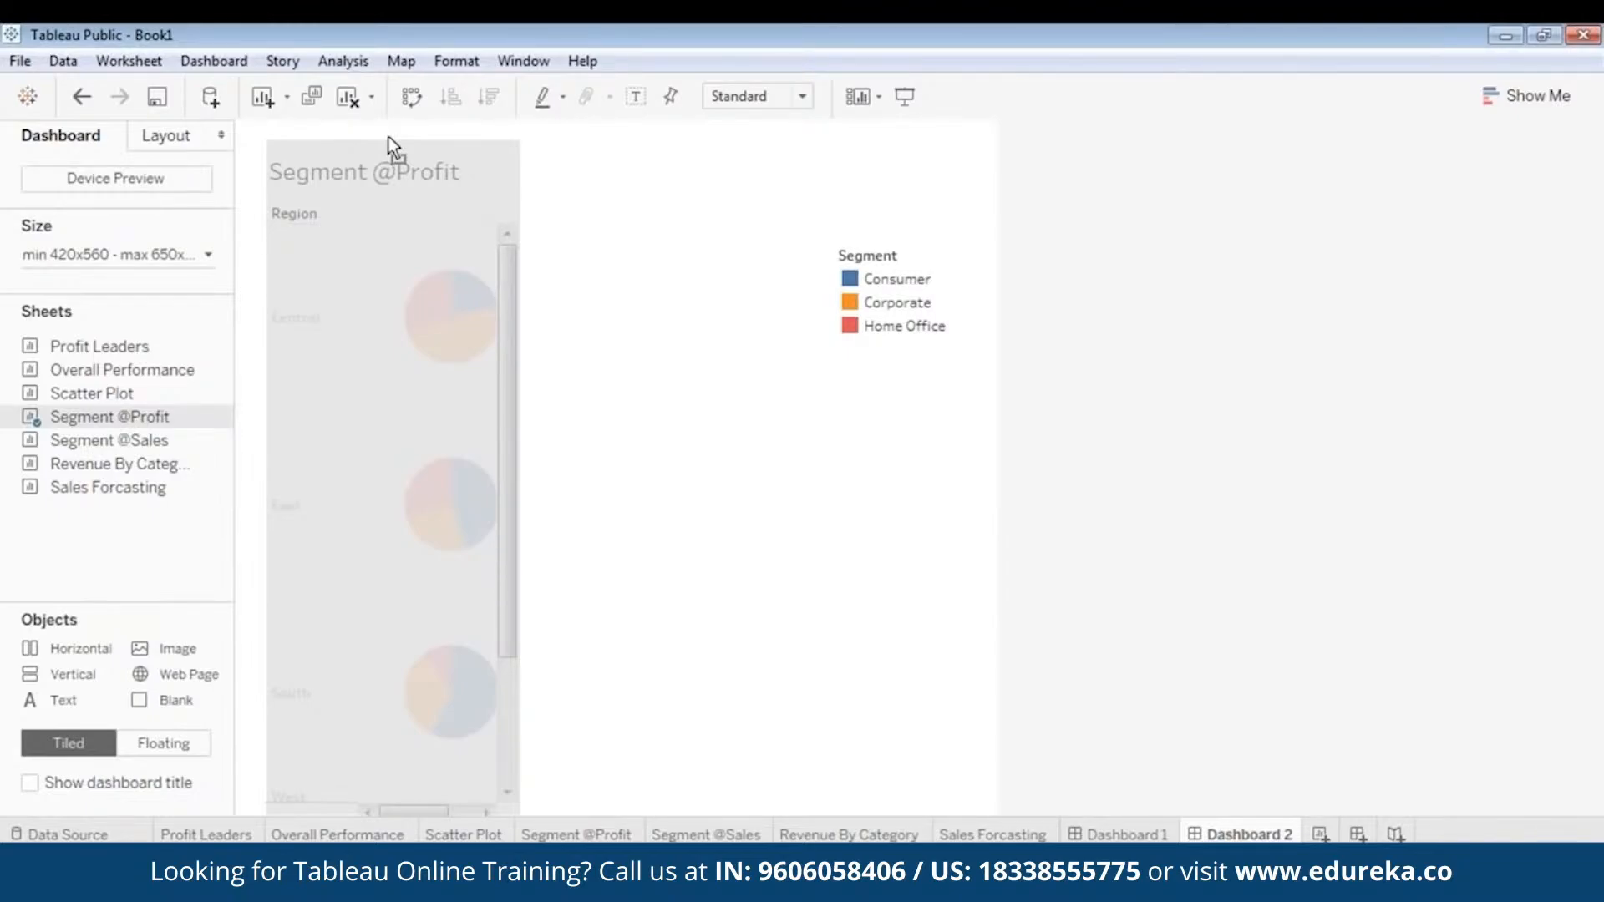
mouse_move(389, 137)
mouse_down()
mouse_move(353, 122)
mouse_move(369, 125)
mouse_up()
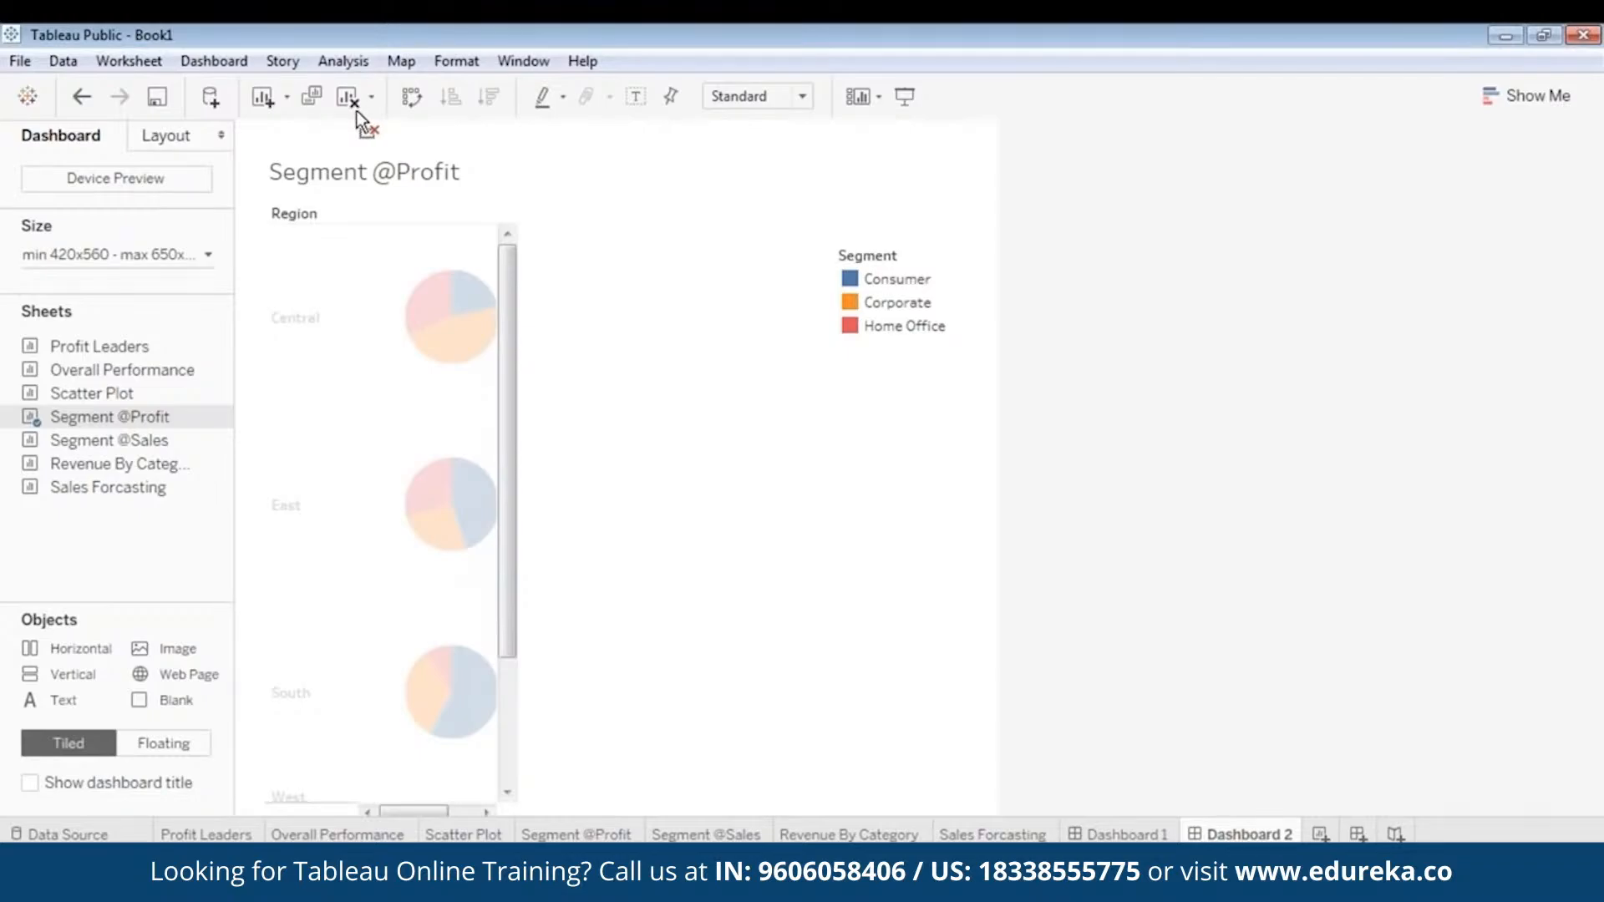
drag(360, 117, 359, 116)
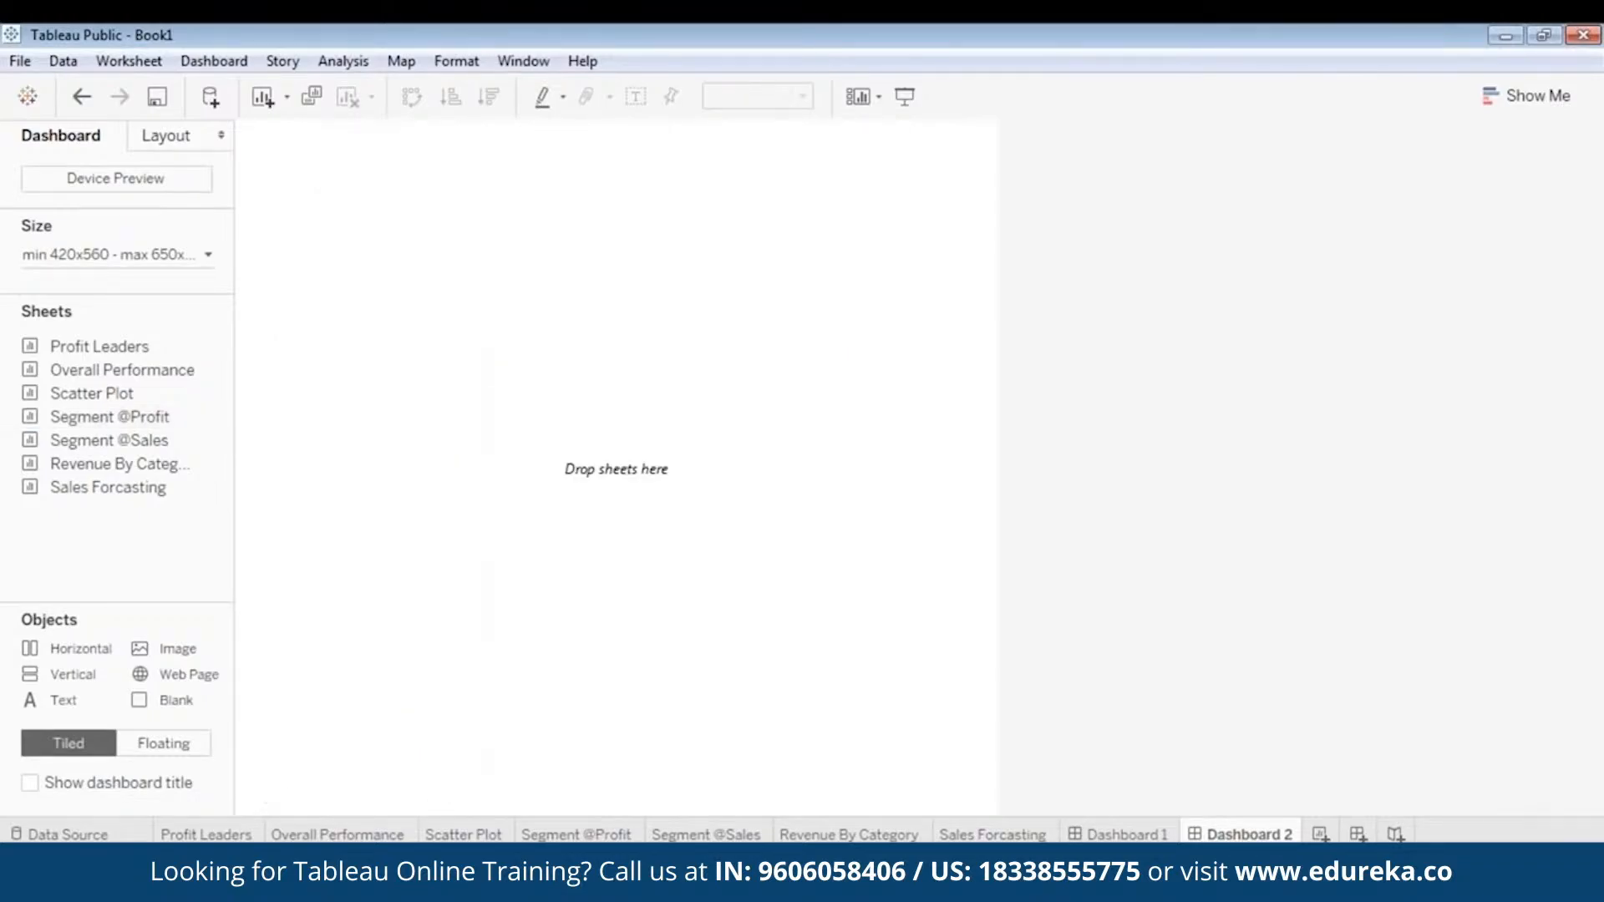
key(ctrl+z)
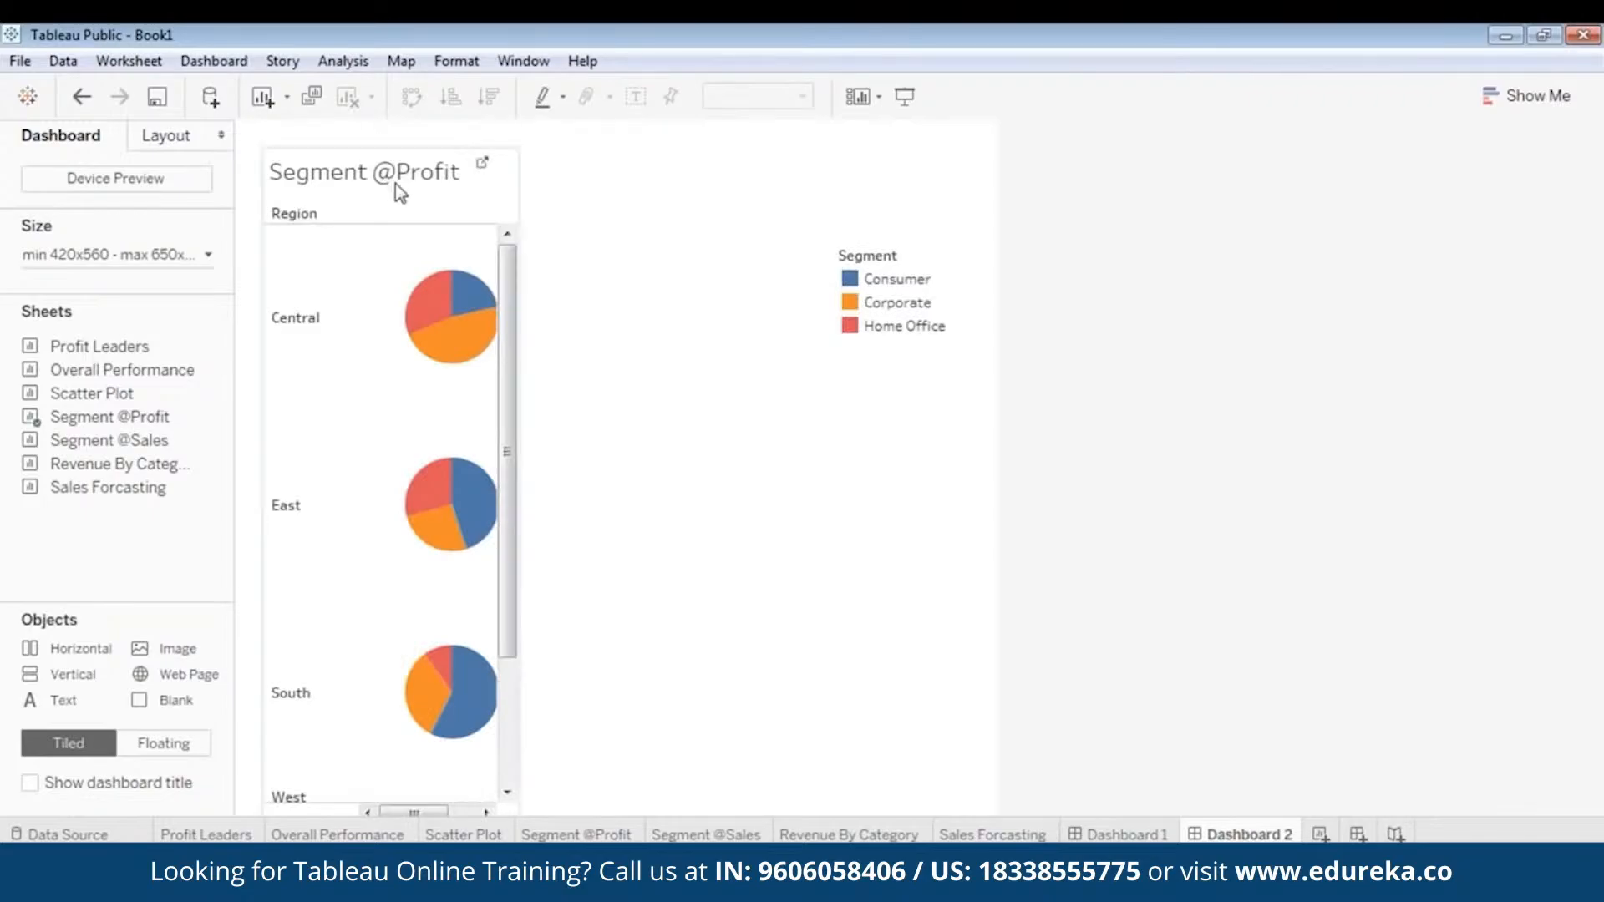
click(402, 181)
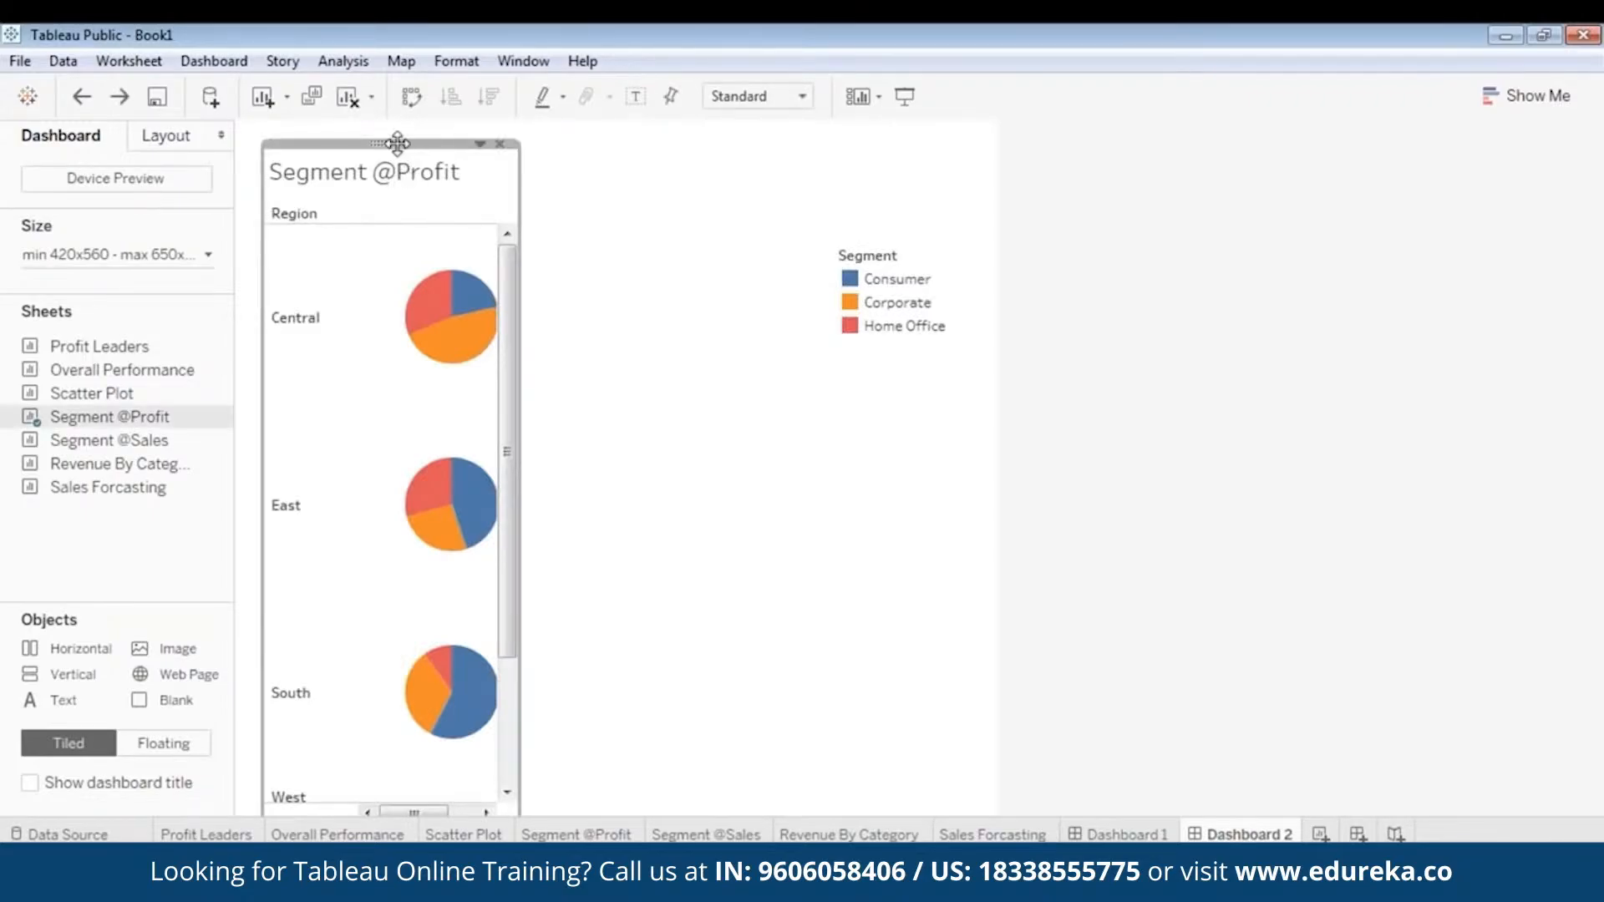
drag(400, 143, 389, 201)
click(384, 171)
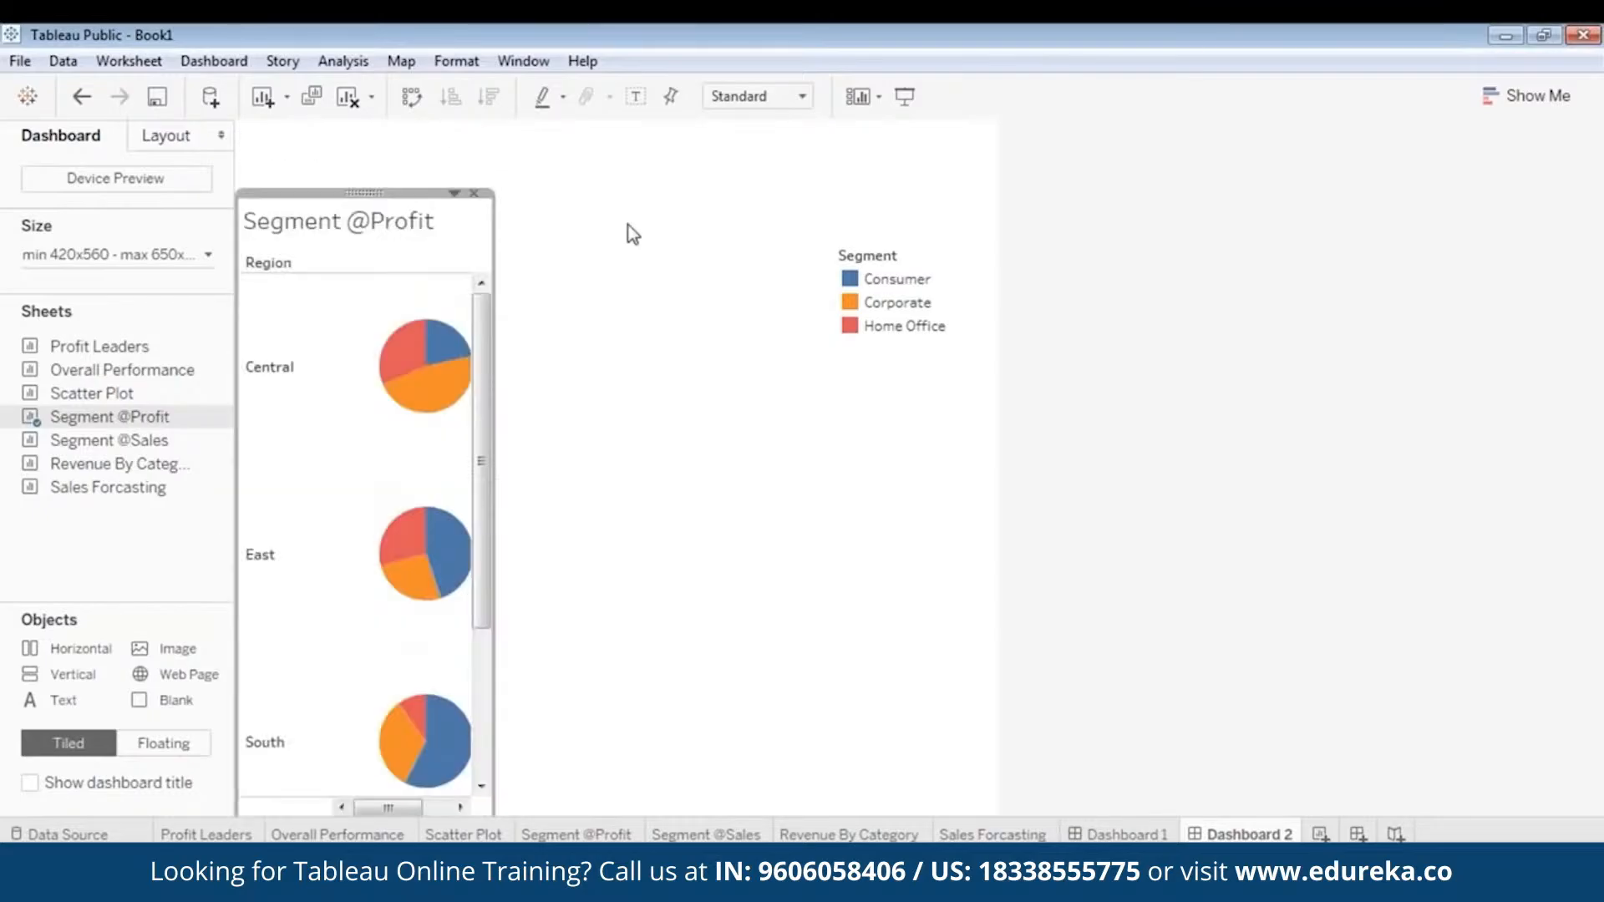
double_click(187, 650)
double_click(380, 269)
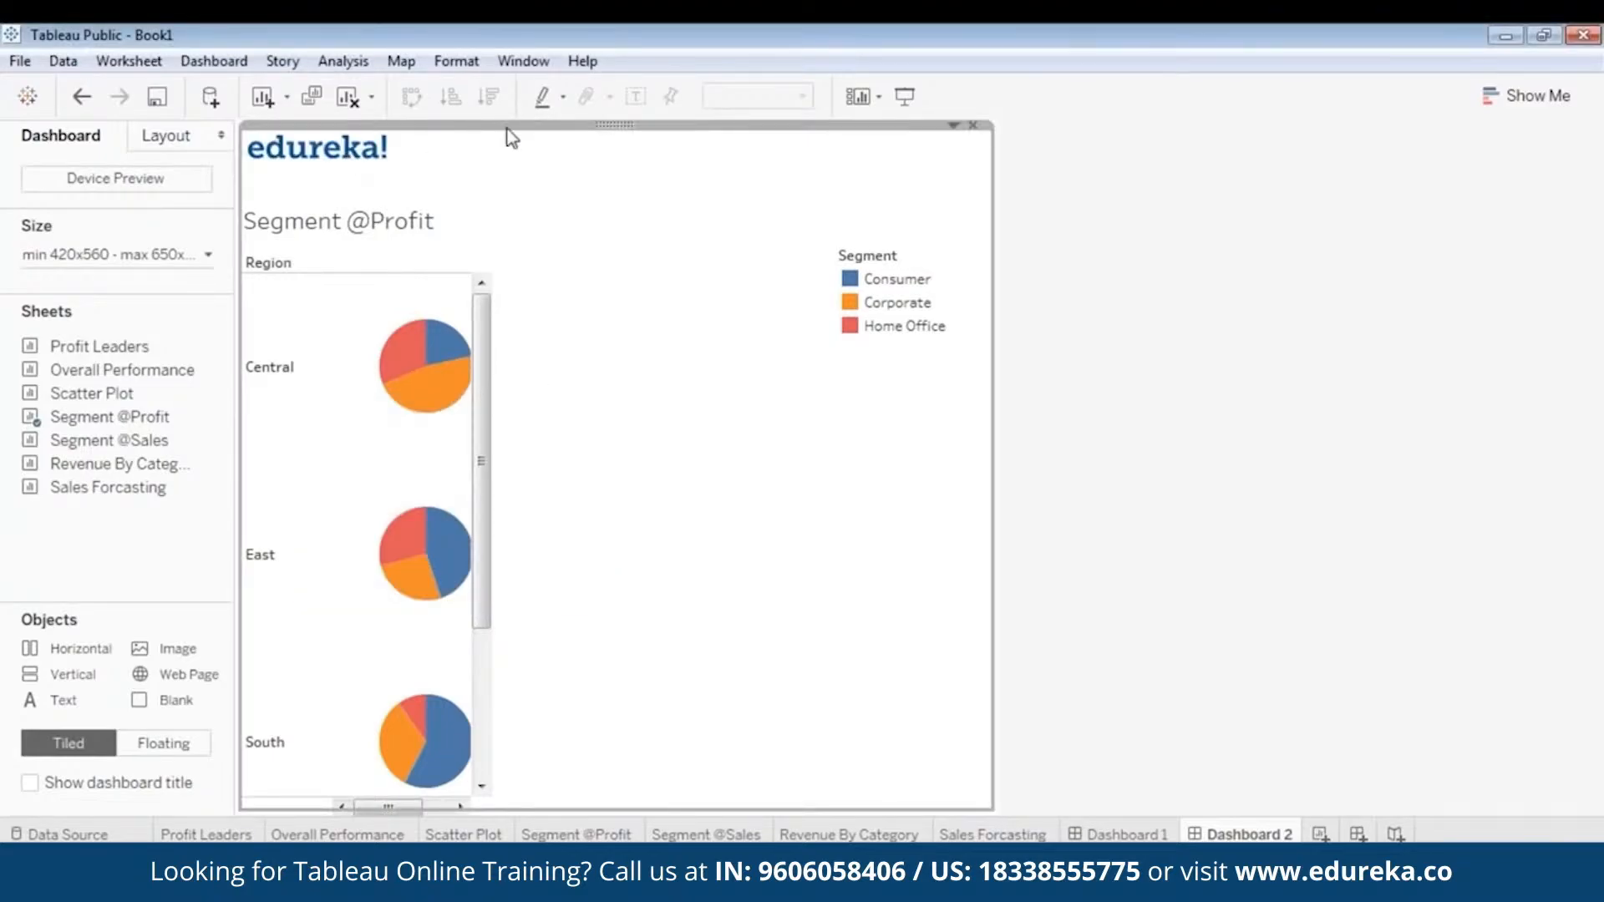
right_click(603, 129)
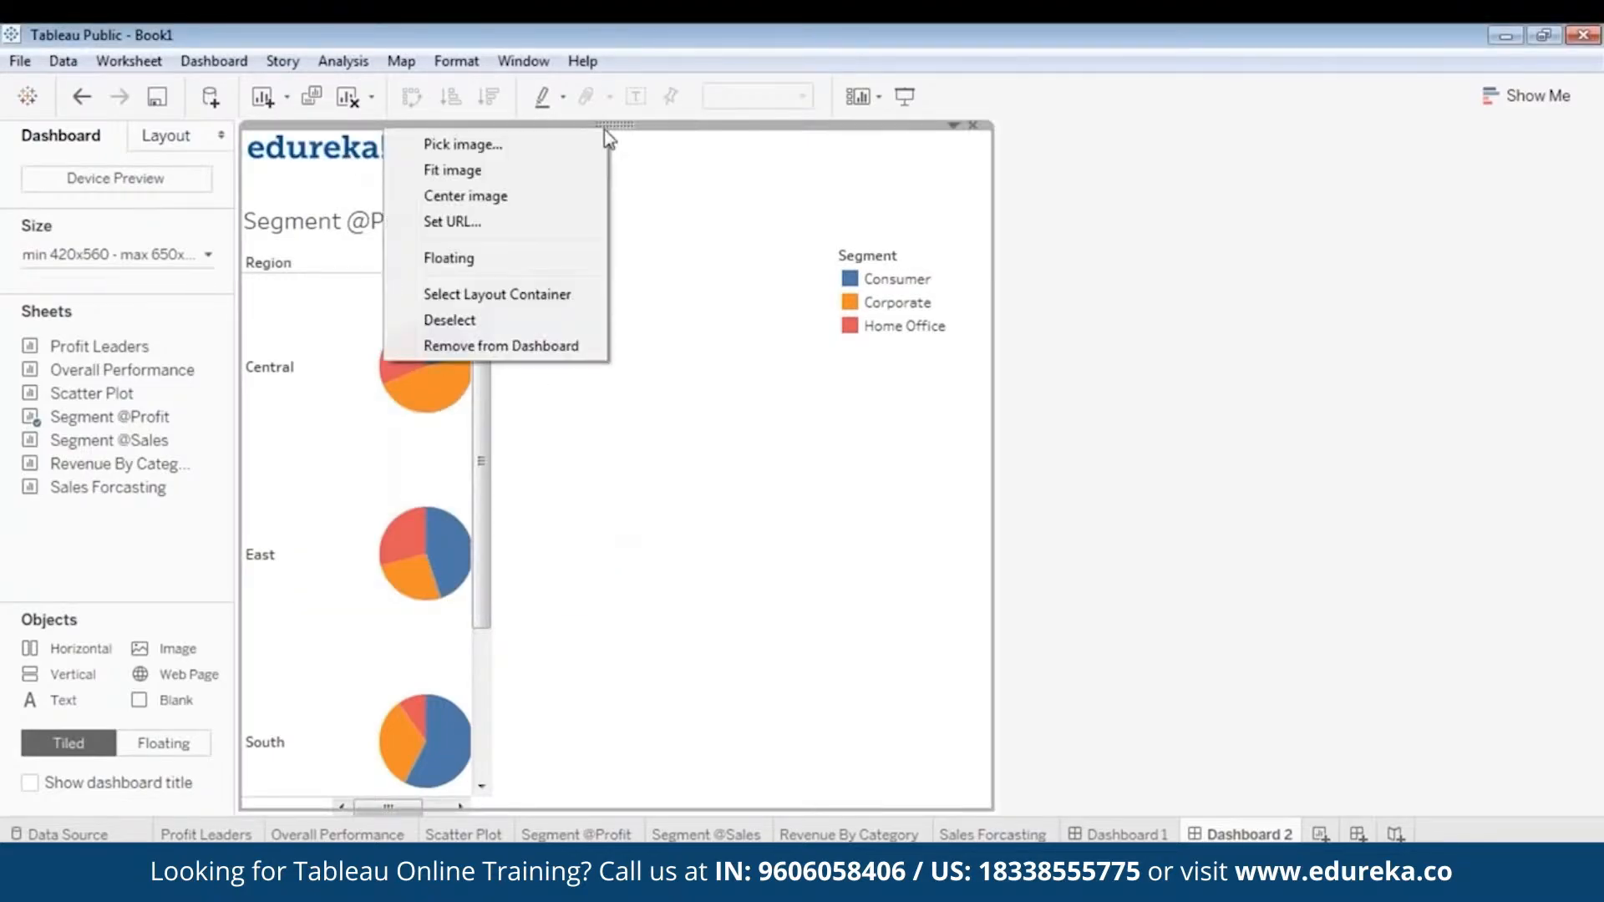
click(467, 264)
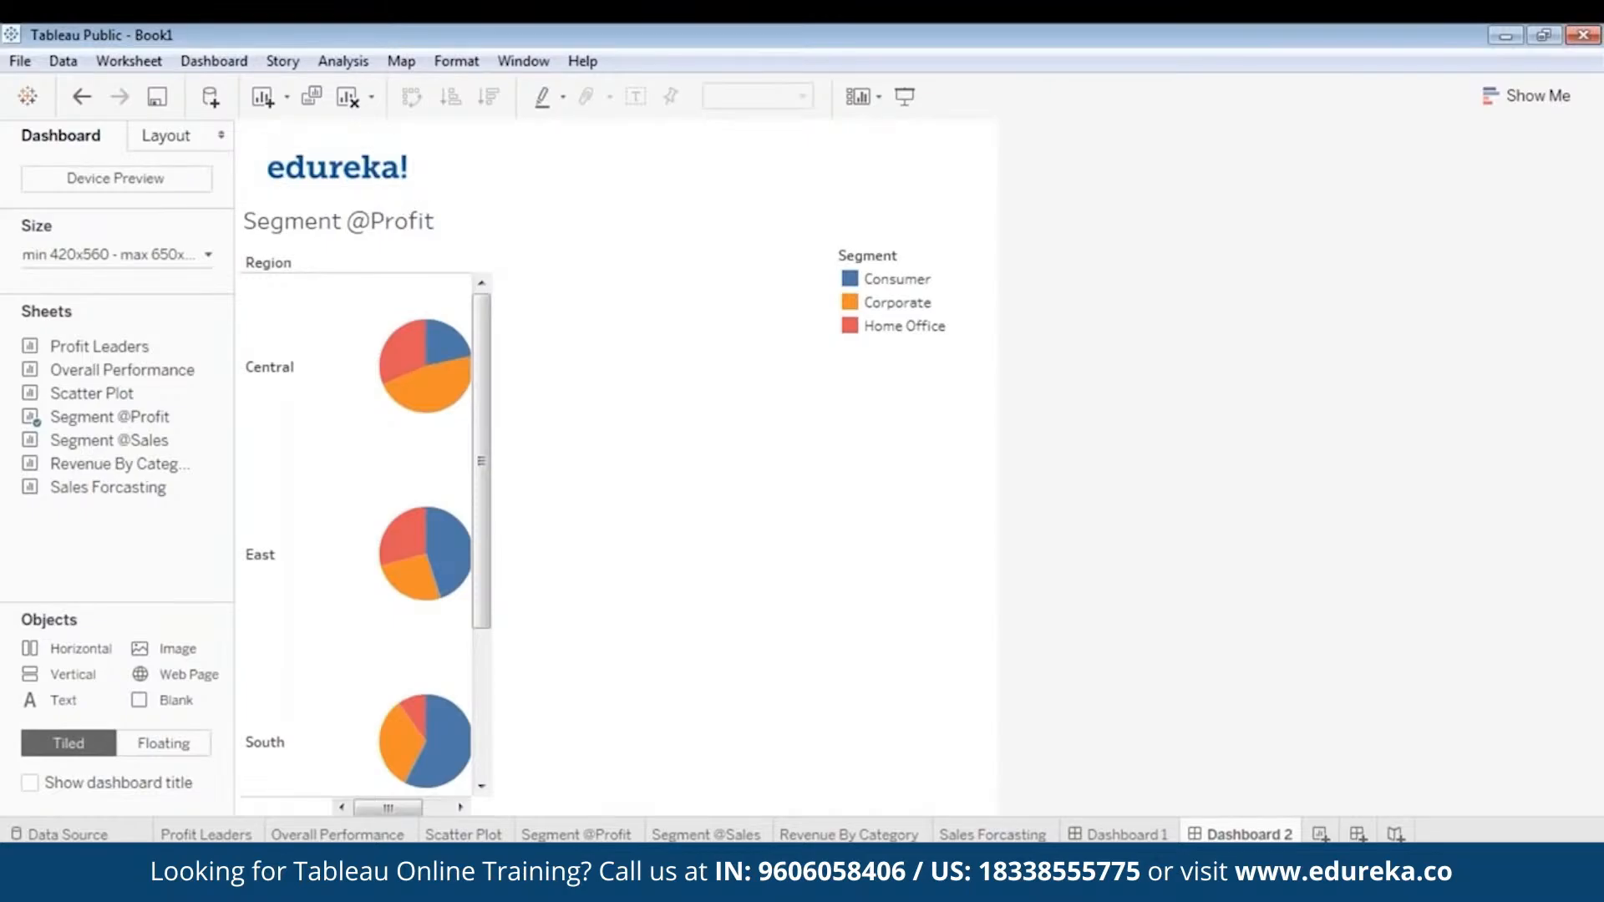
drag(410, 201, 446, 212)
drag(357, 143, 341, 118)
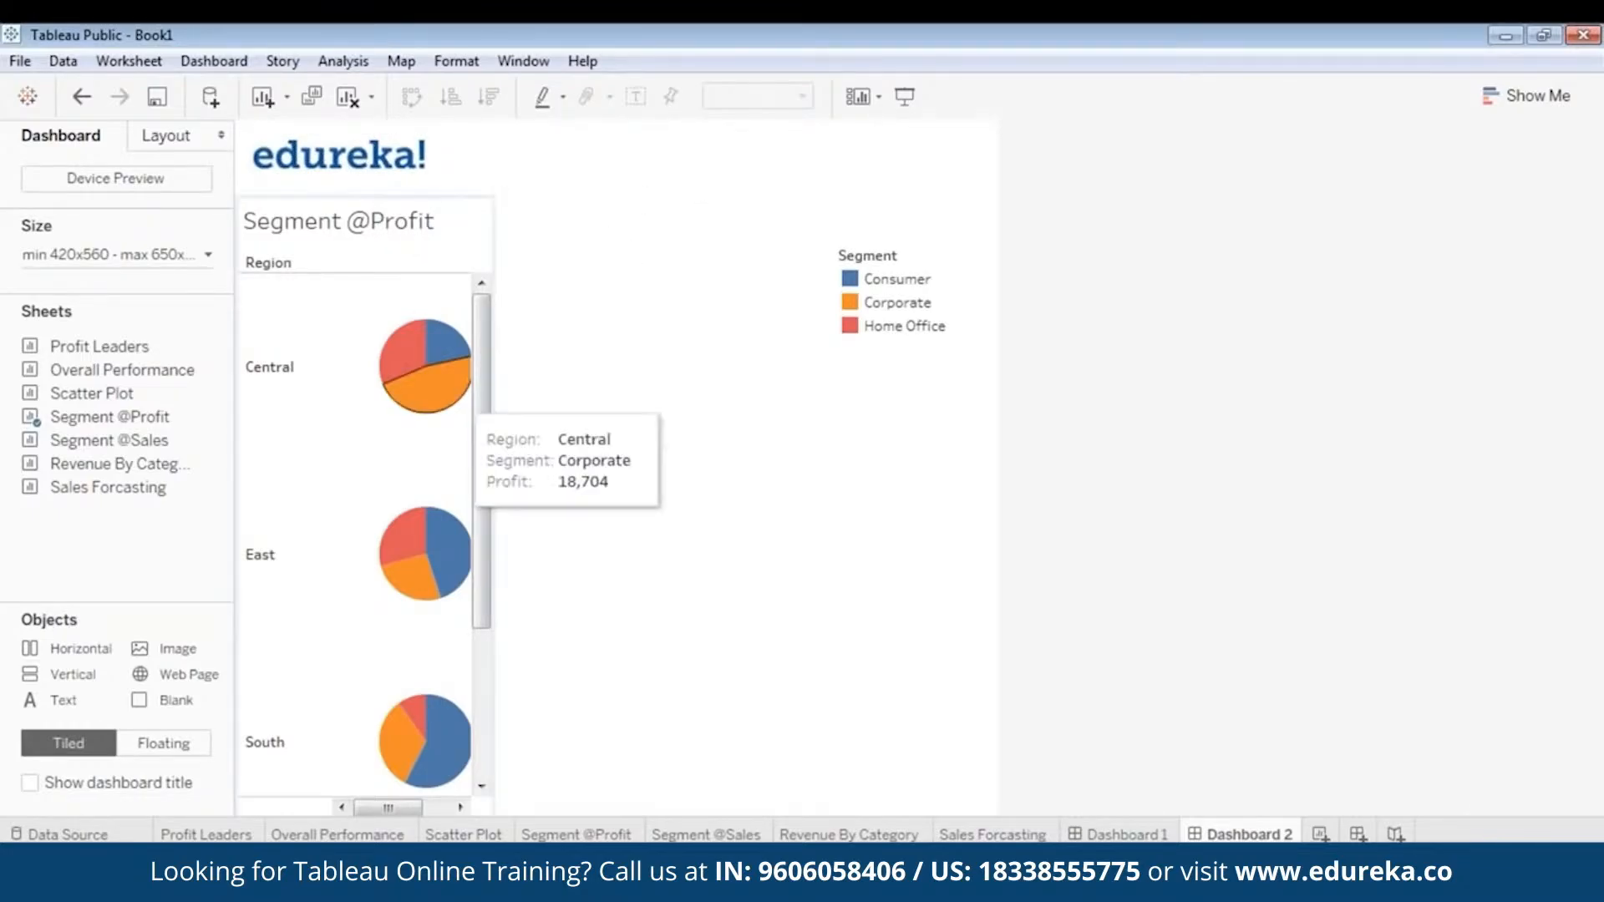
drag(444, 365, 603, 323)
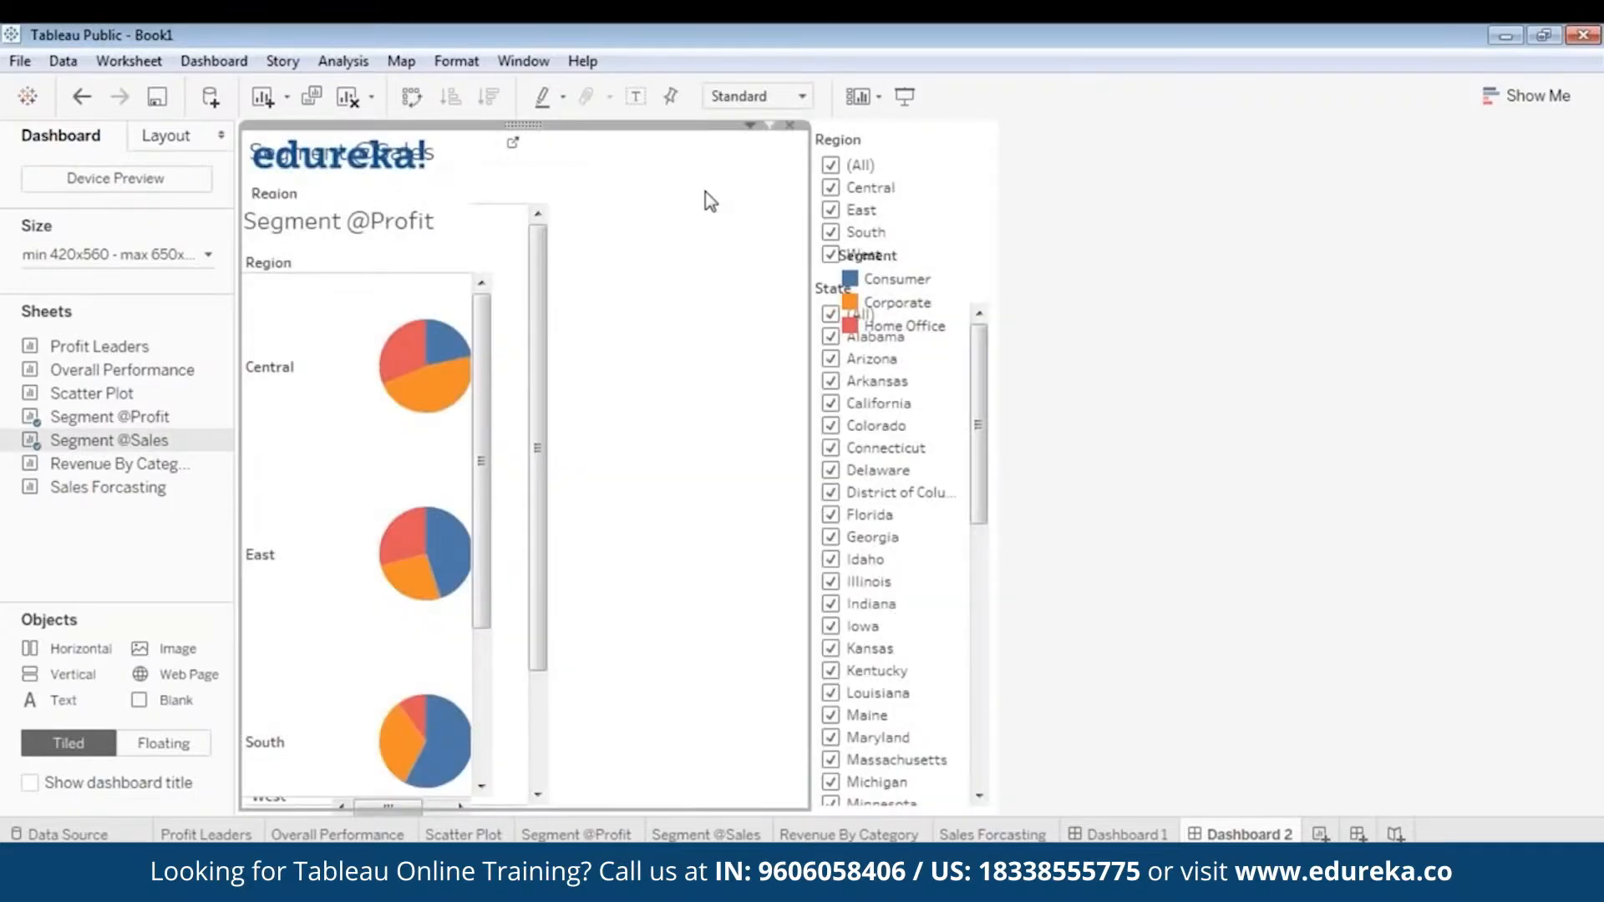
right_click(520, 124)
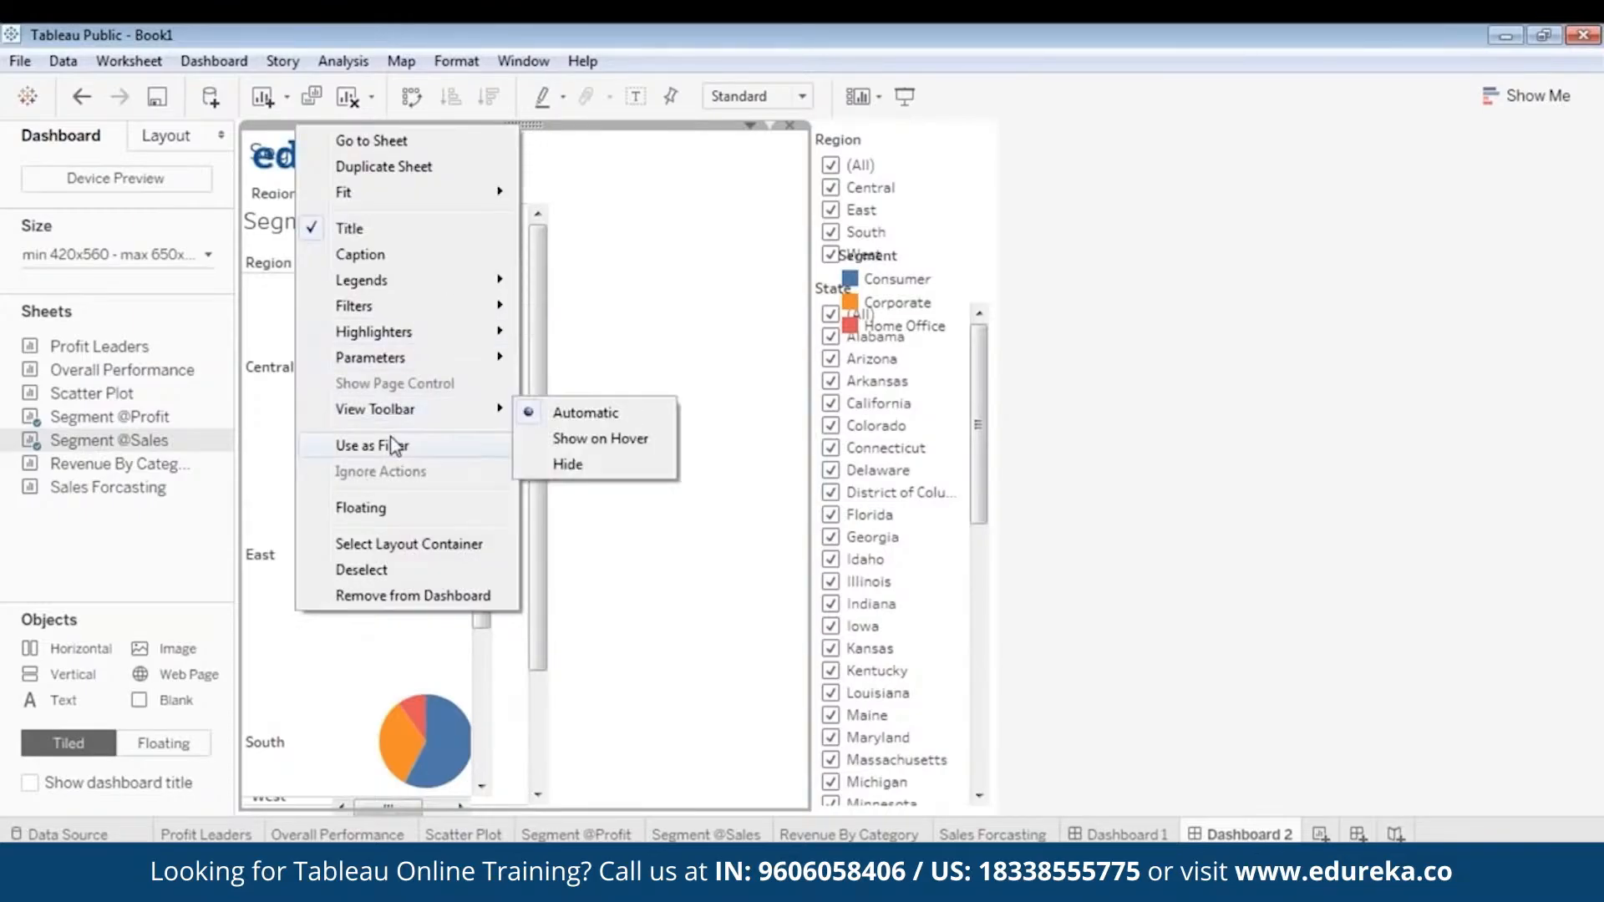
click(393, 509)
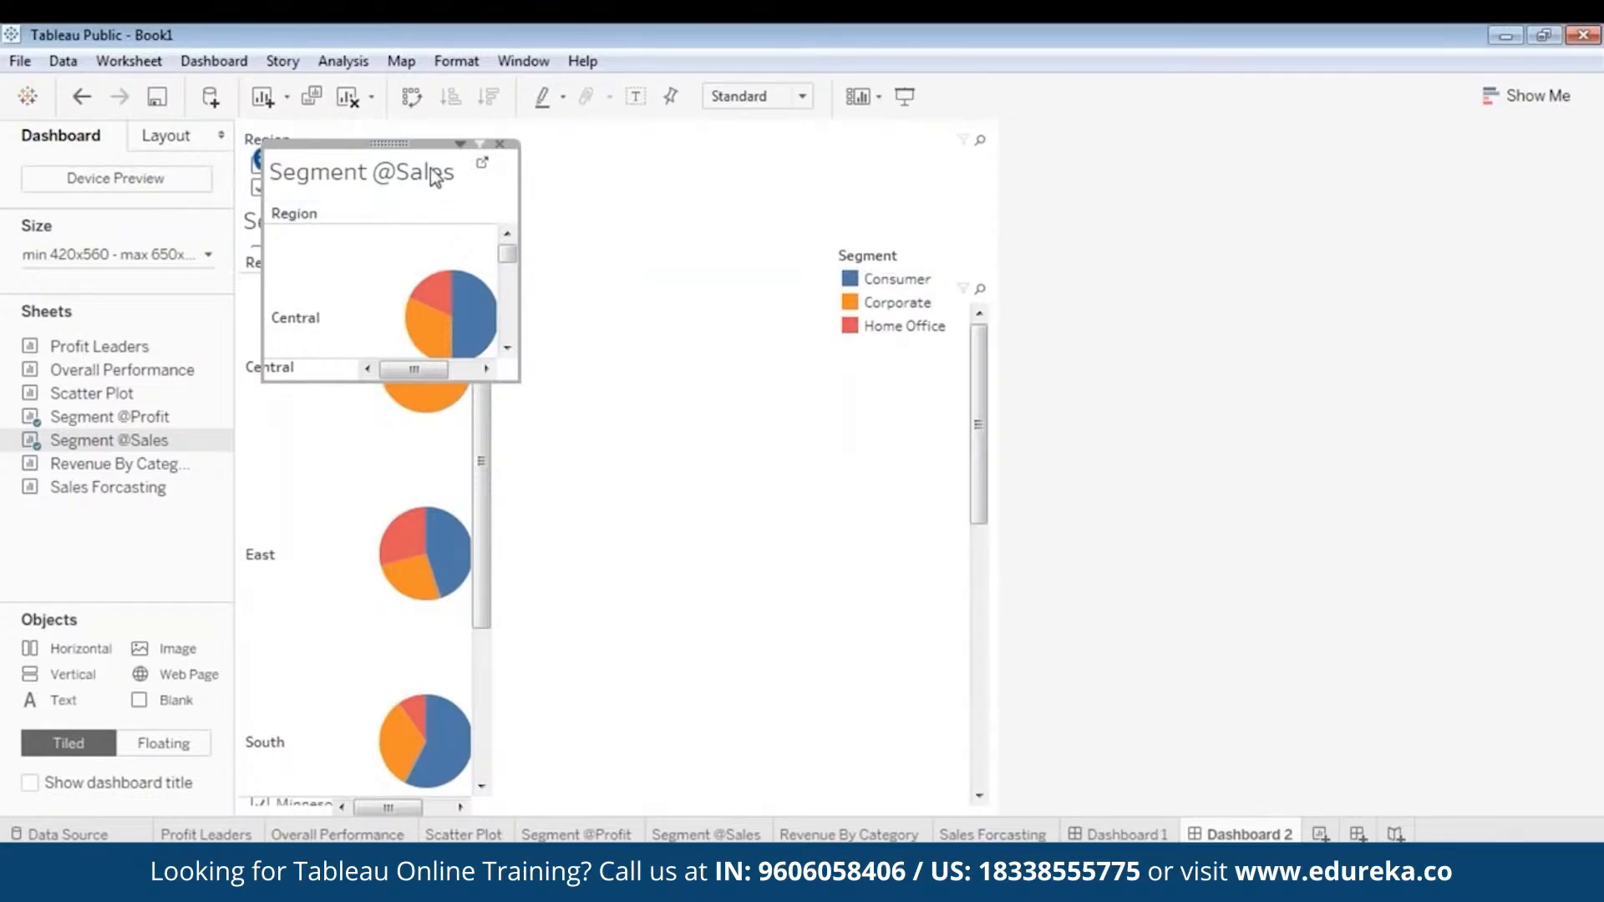
drag(435, 175, 619, 185)
click(683, 498)
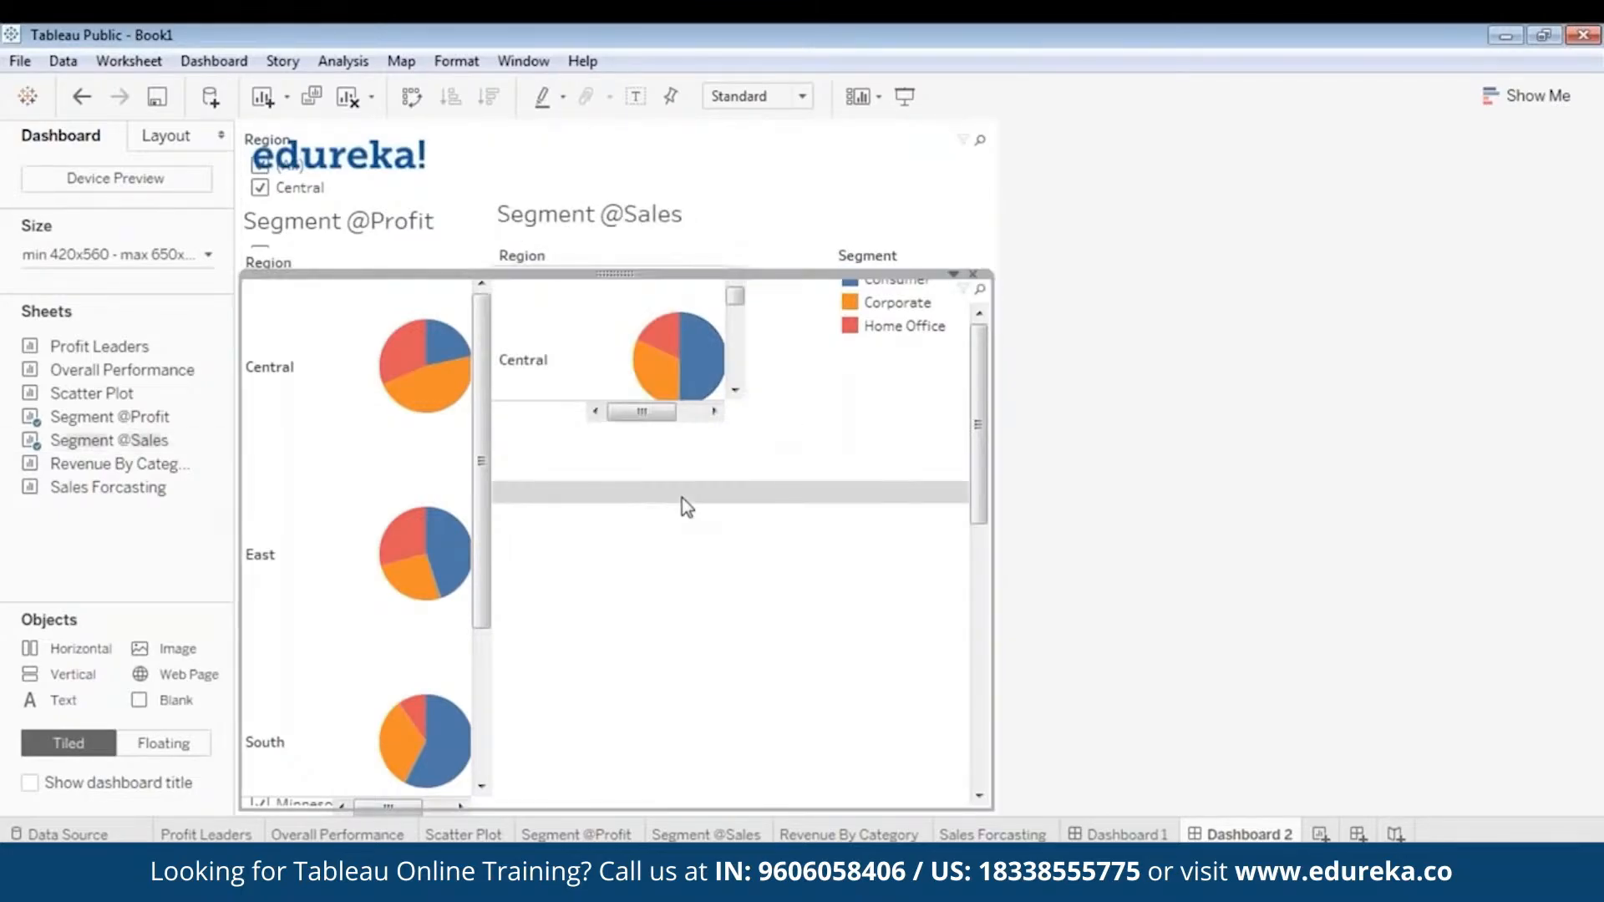
click(654, 211)
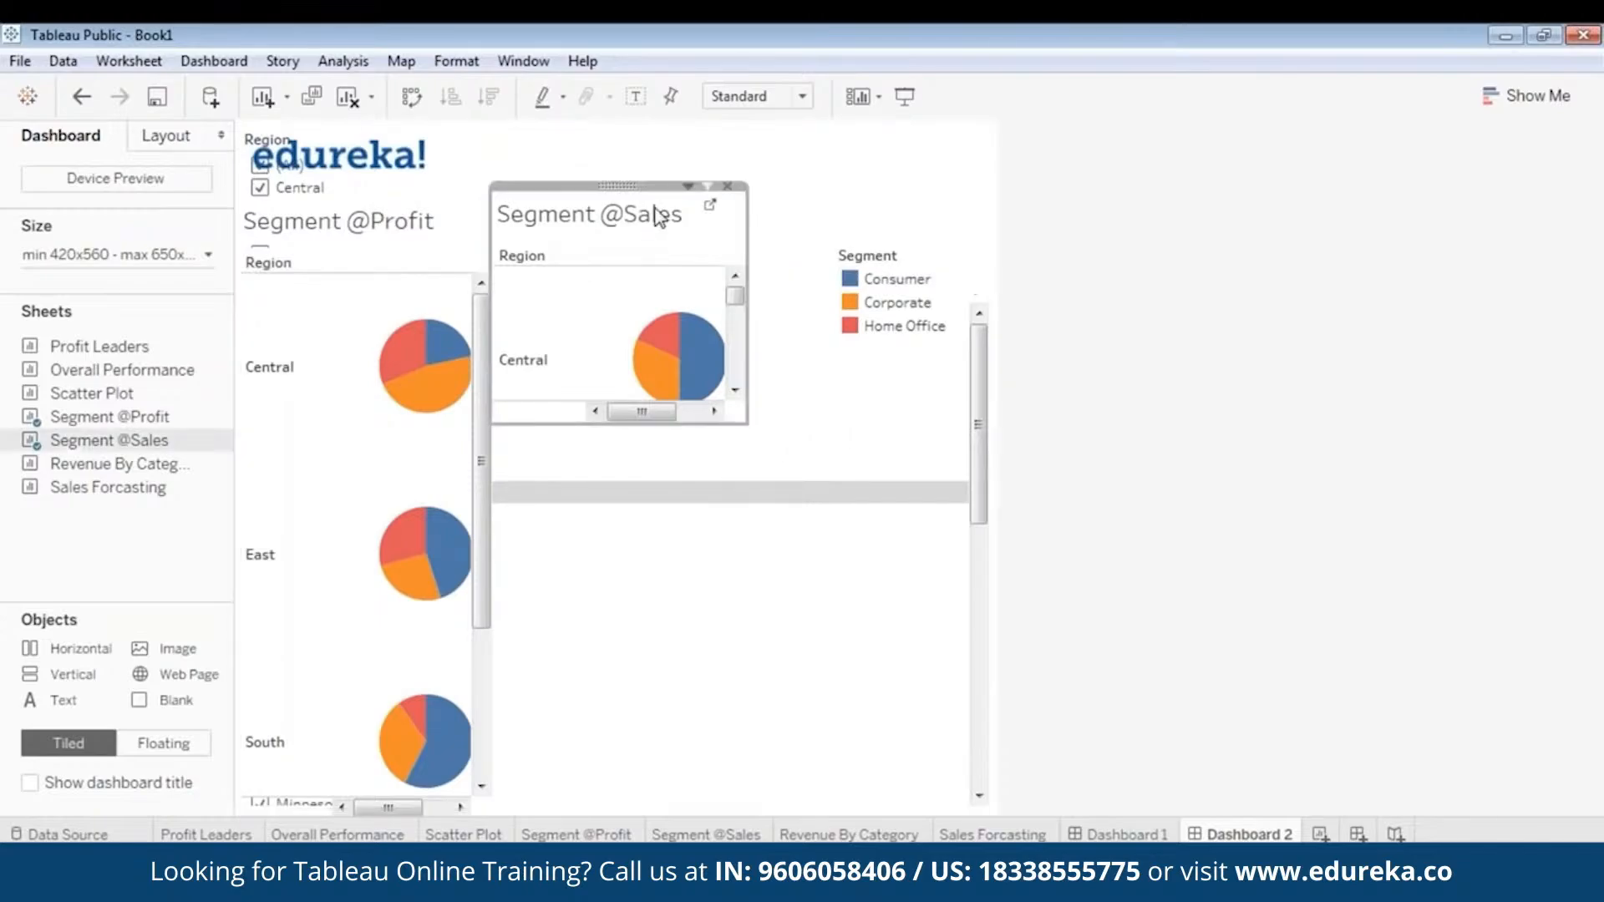
click(811, 453)
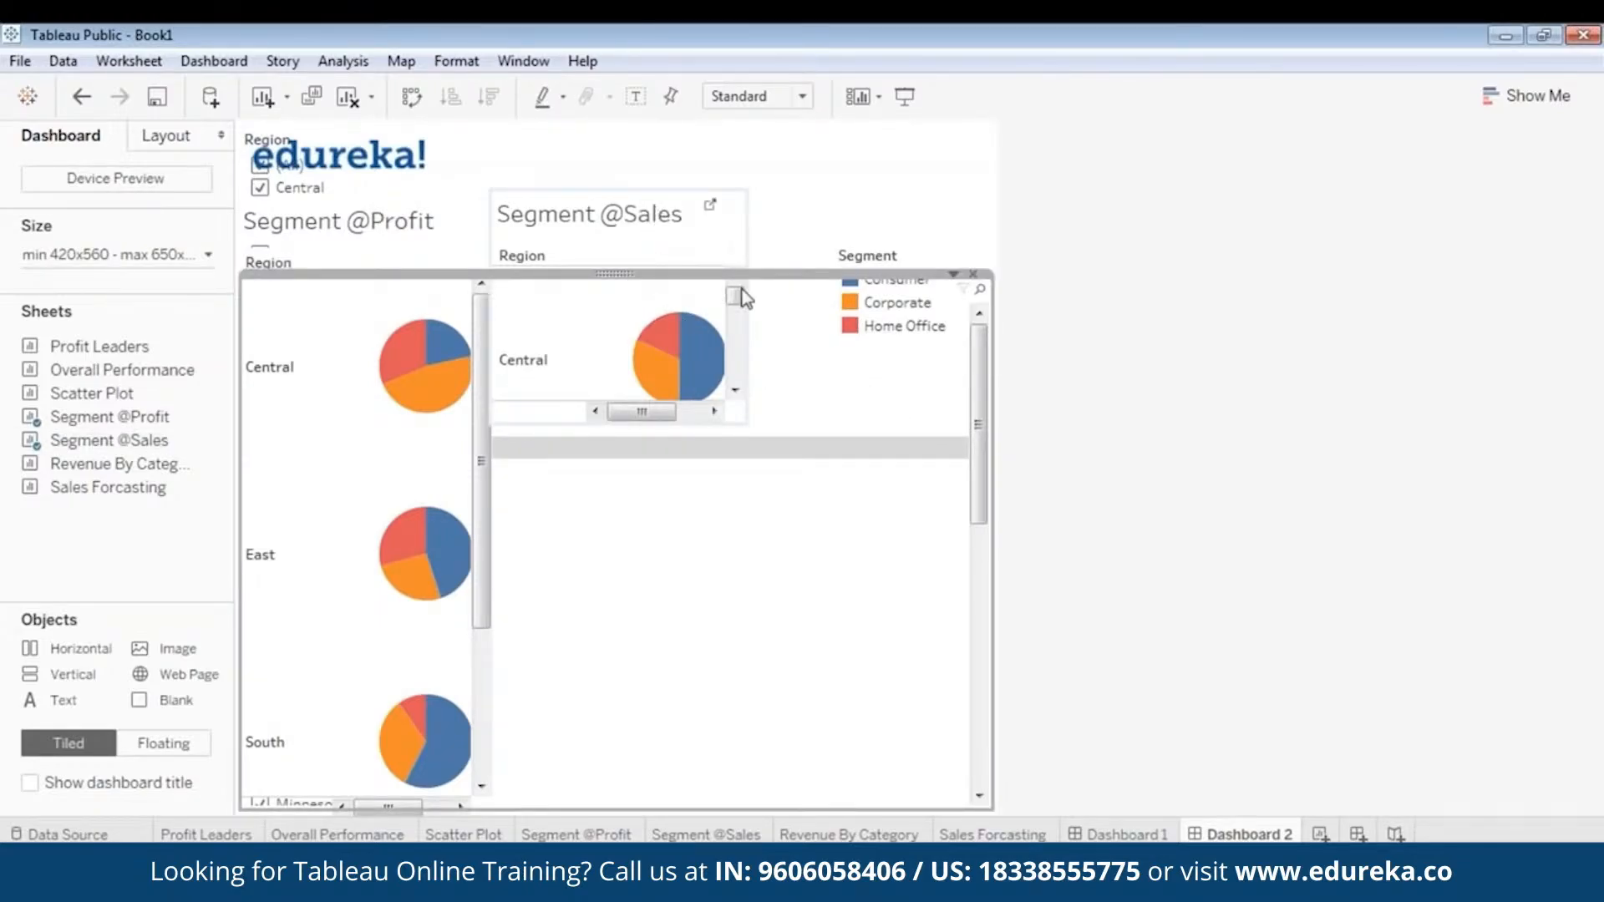
right_click(776, 274)
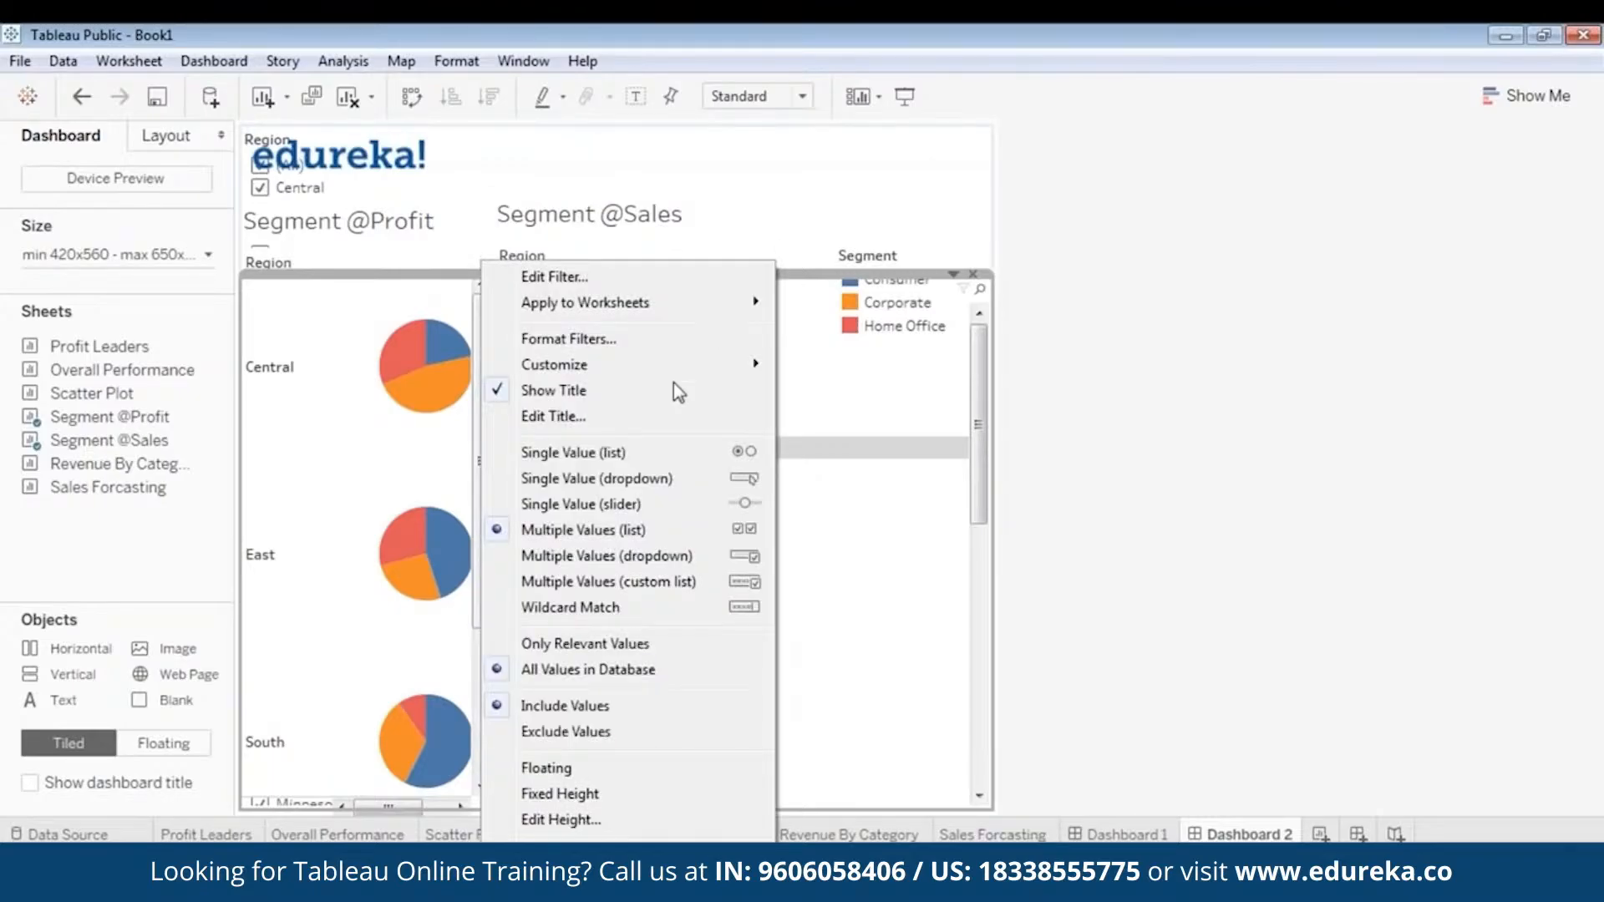
click(660, 766)
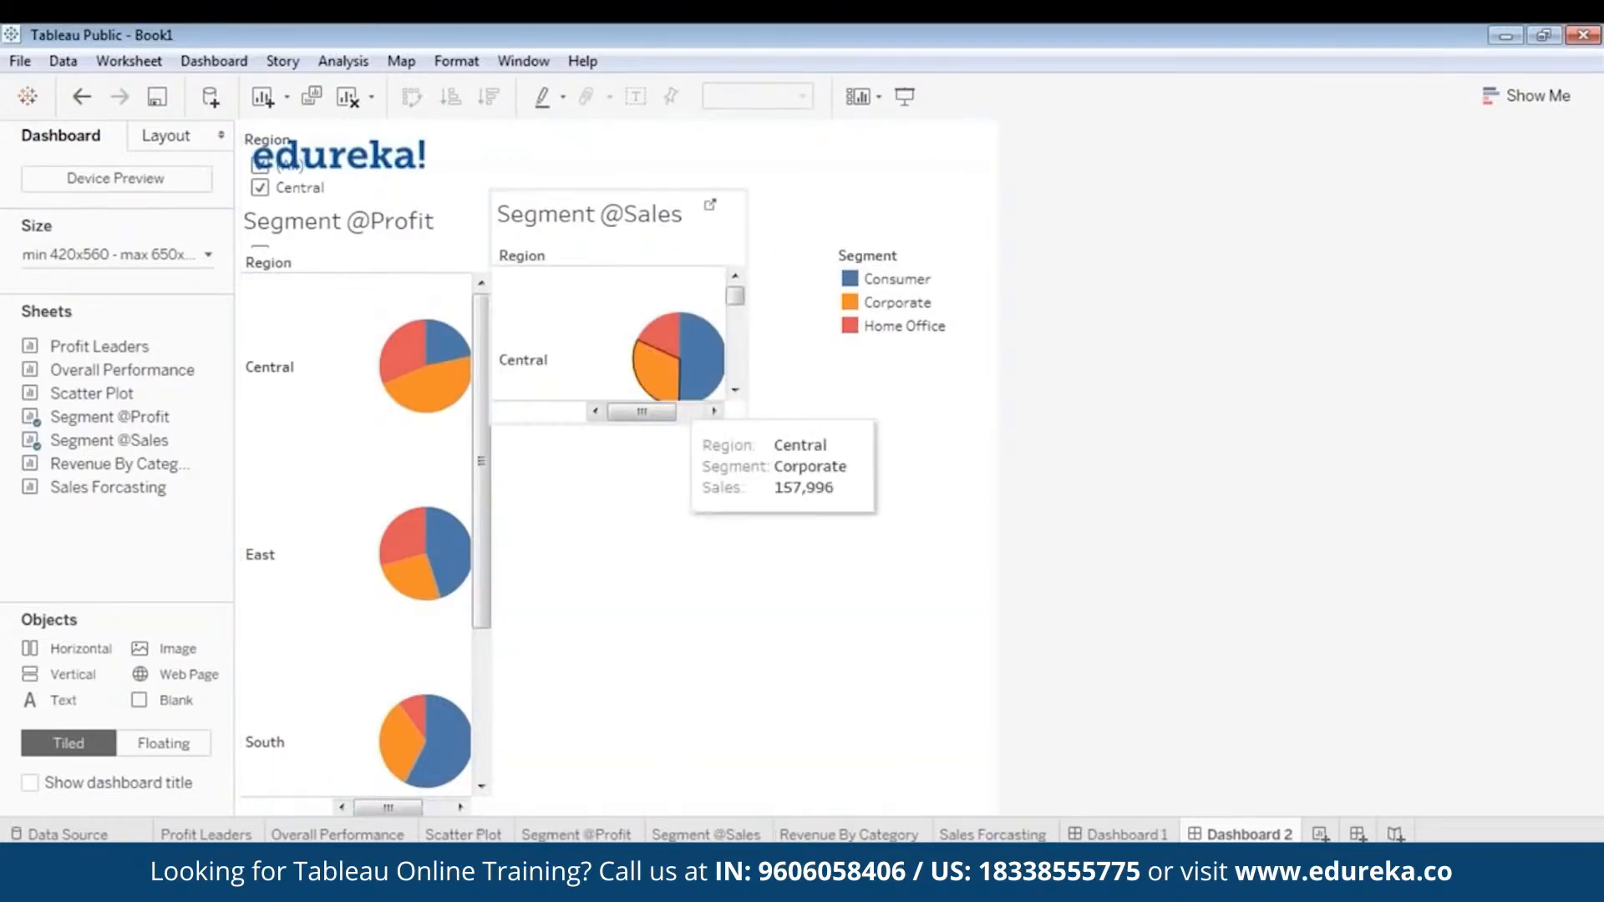
drag(586, 424, 579, 757)
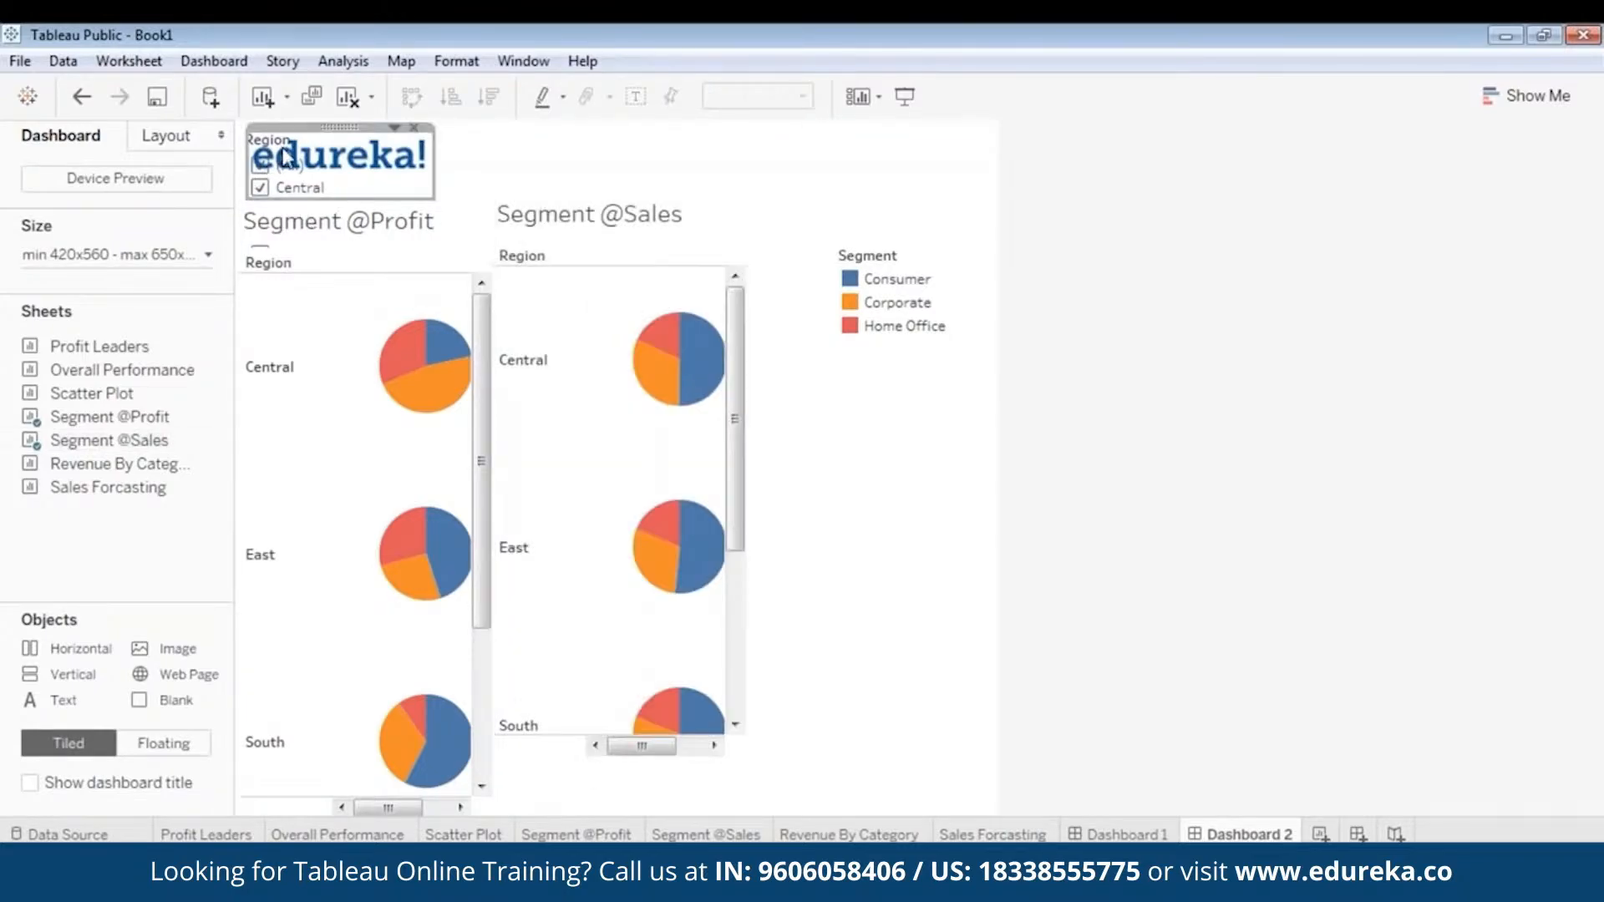
- Try removing the edureka! logo and the Region filter from the dashboard, and undo both removals
right_click(307, 128)
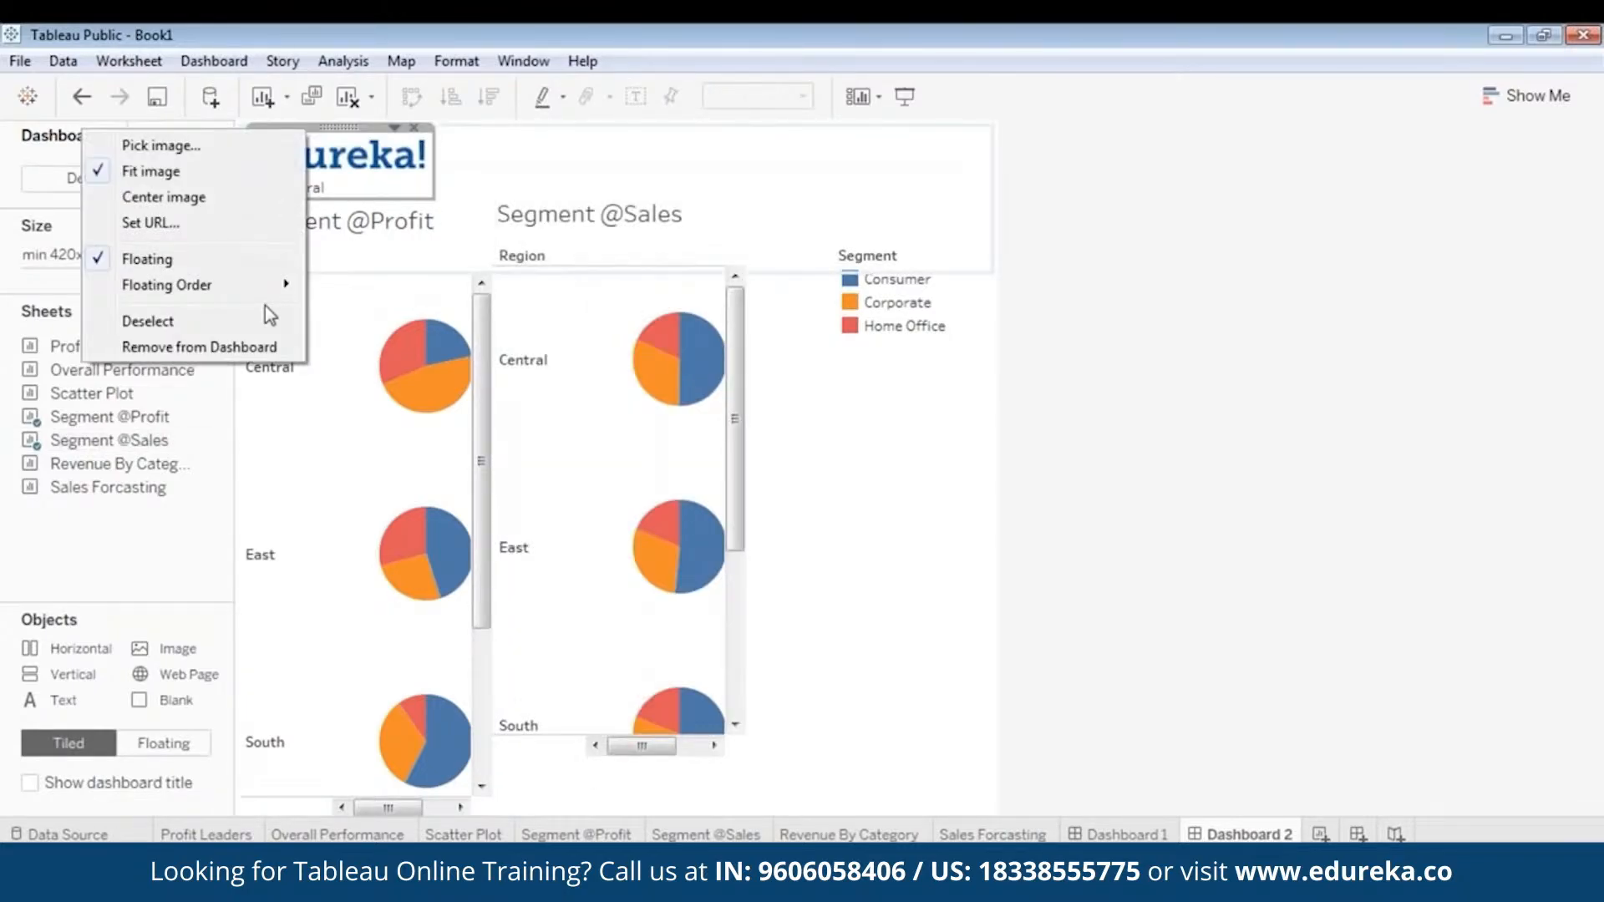
click(251, 346)
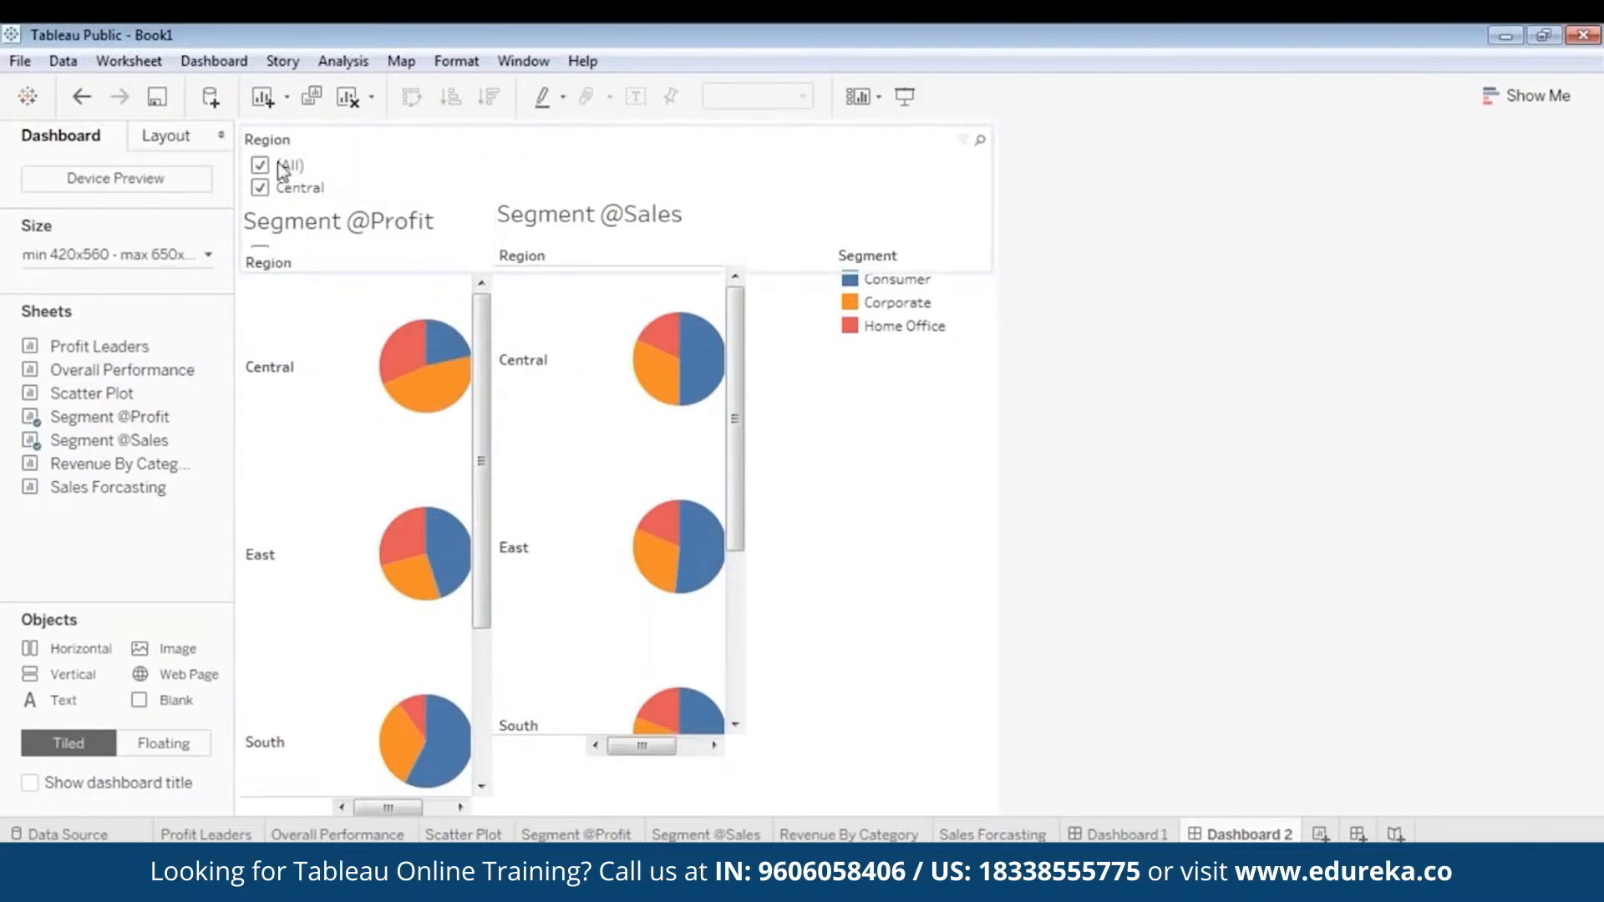
click(316, 146)
right_click(305, 125)
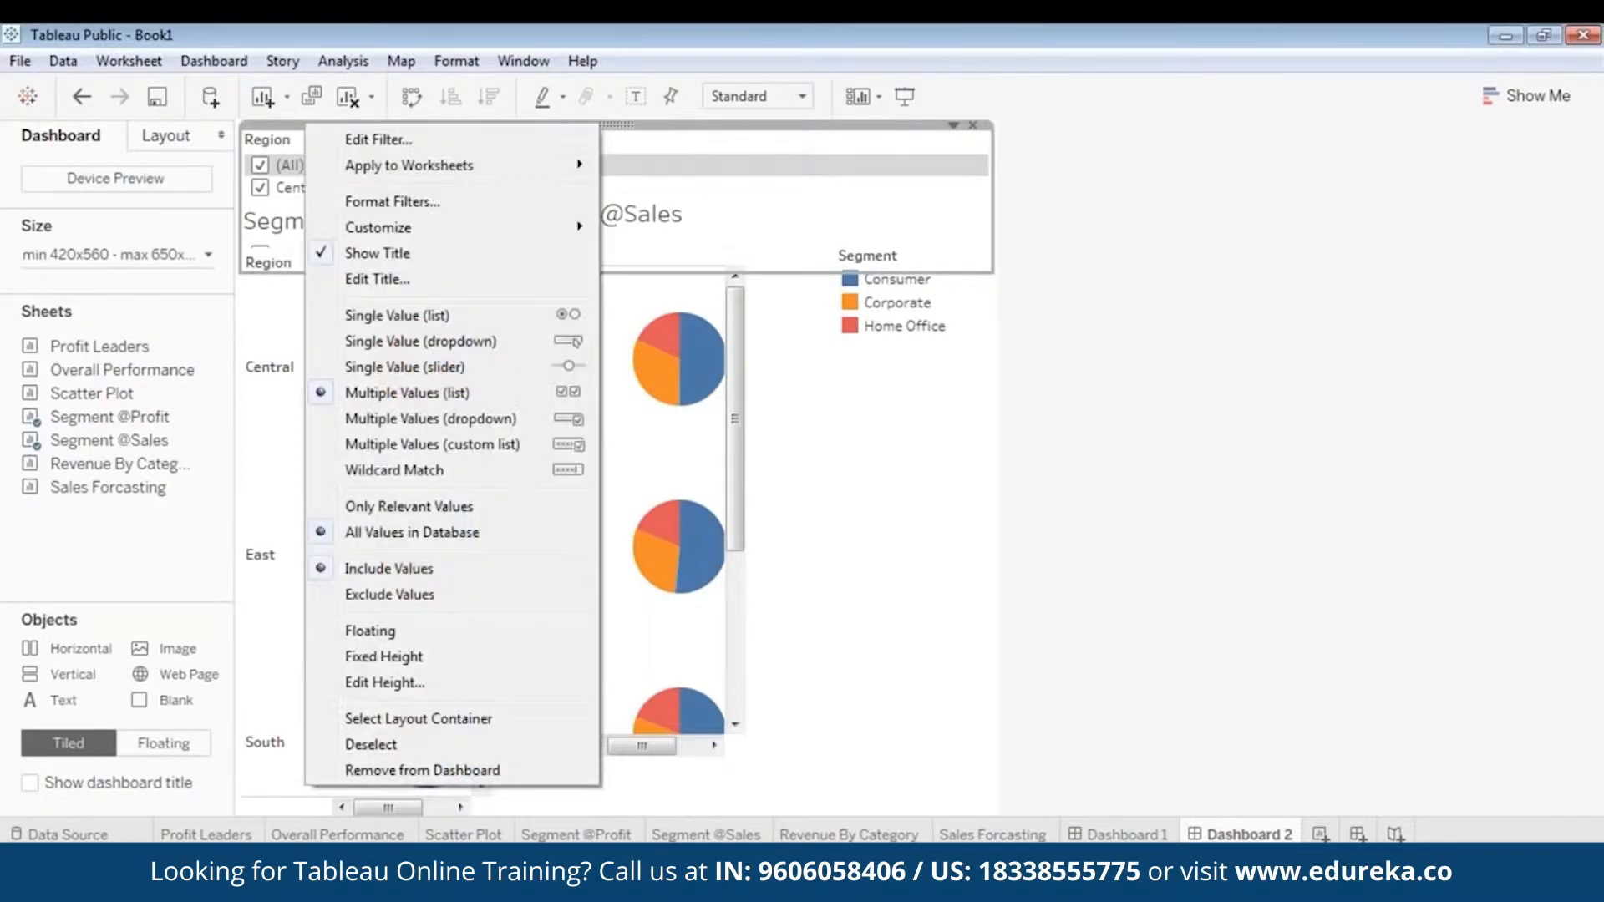
click(423, 770)
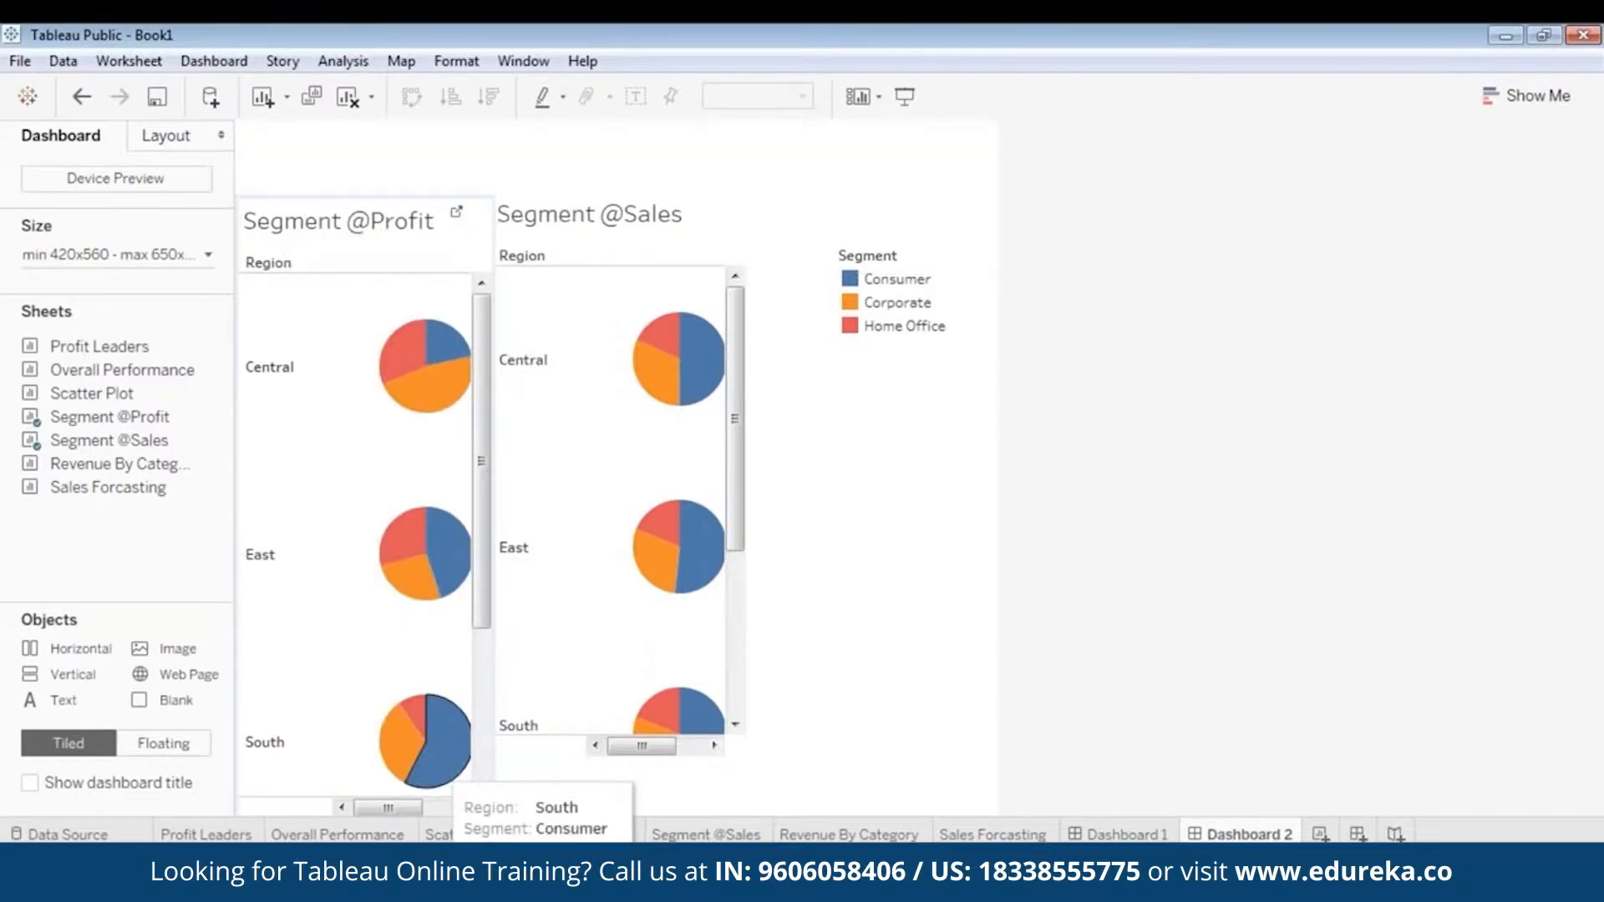
key(ctrl+z)
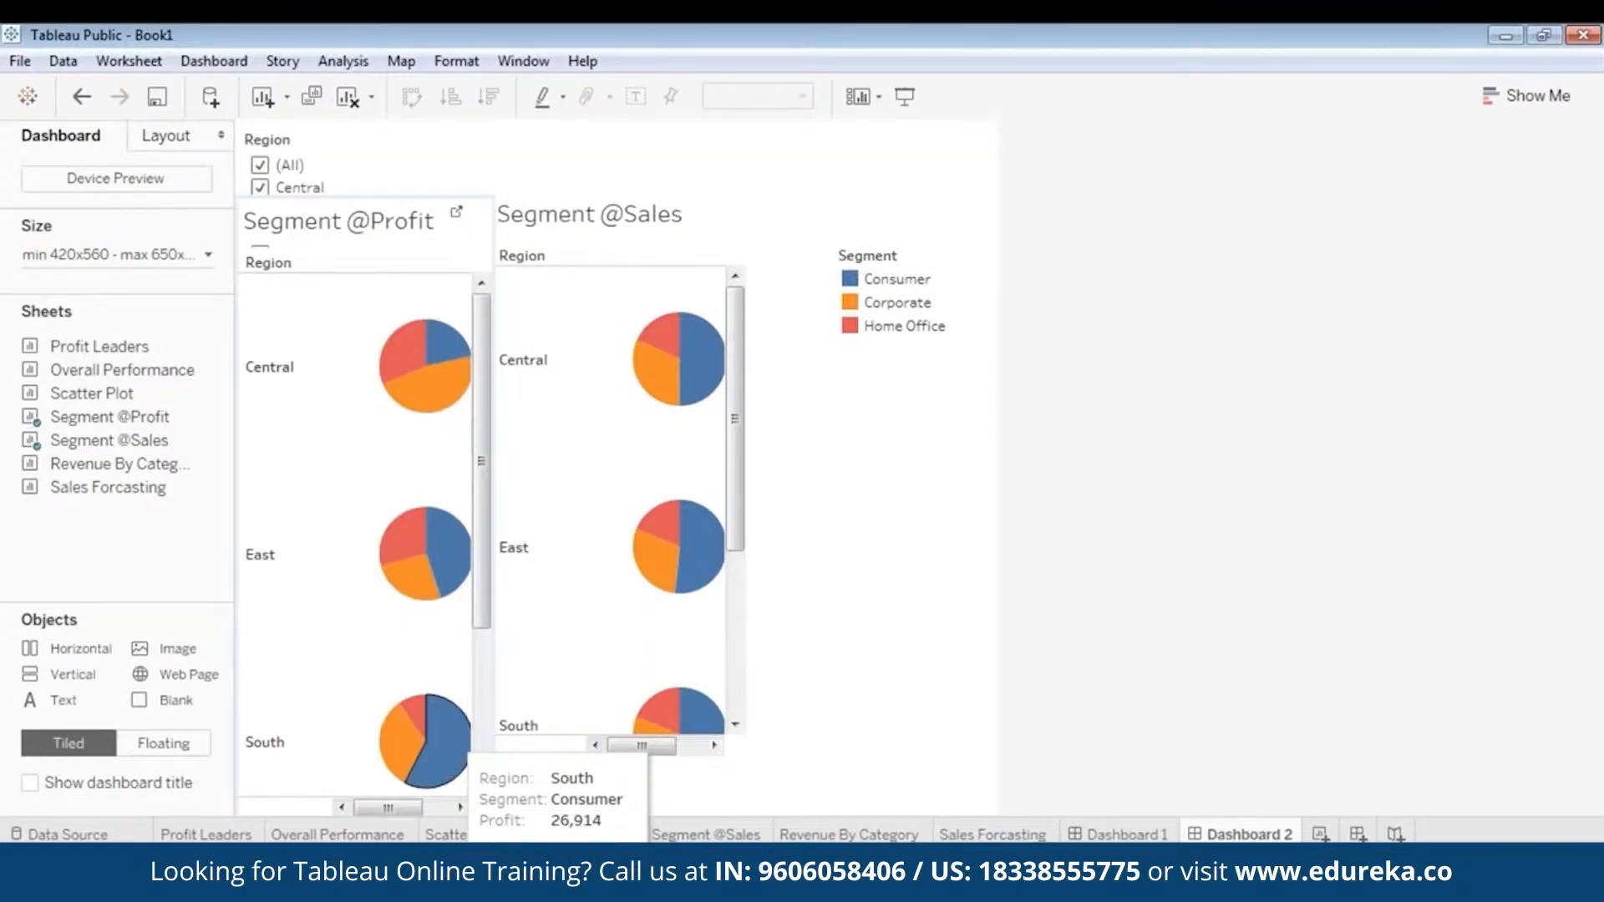
click(400, 157)
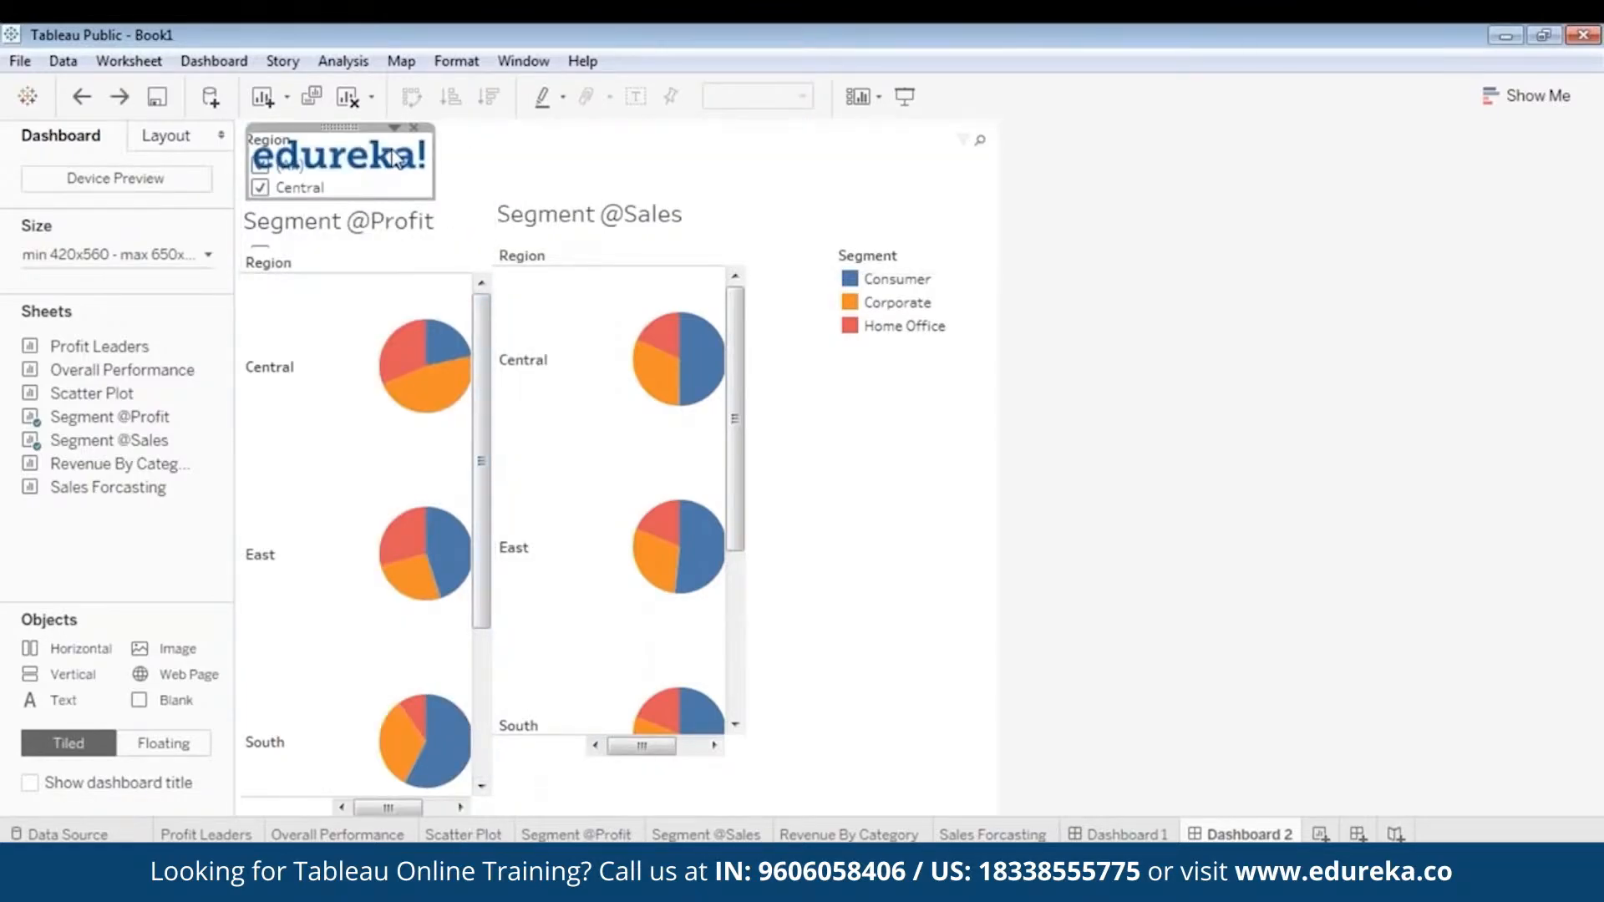
drag(337, 127, 373, 131)
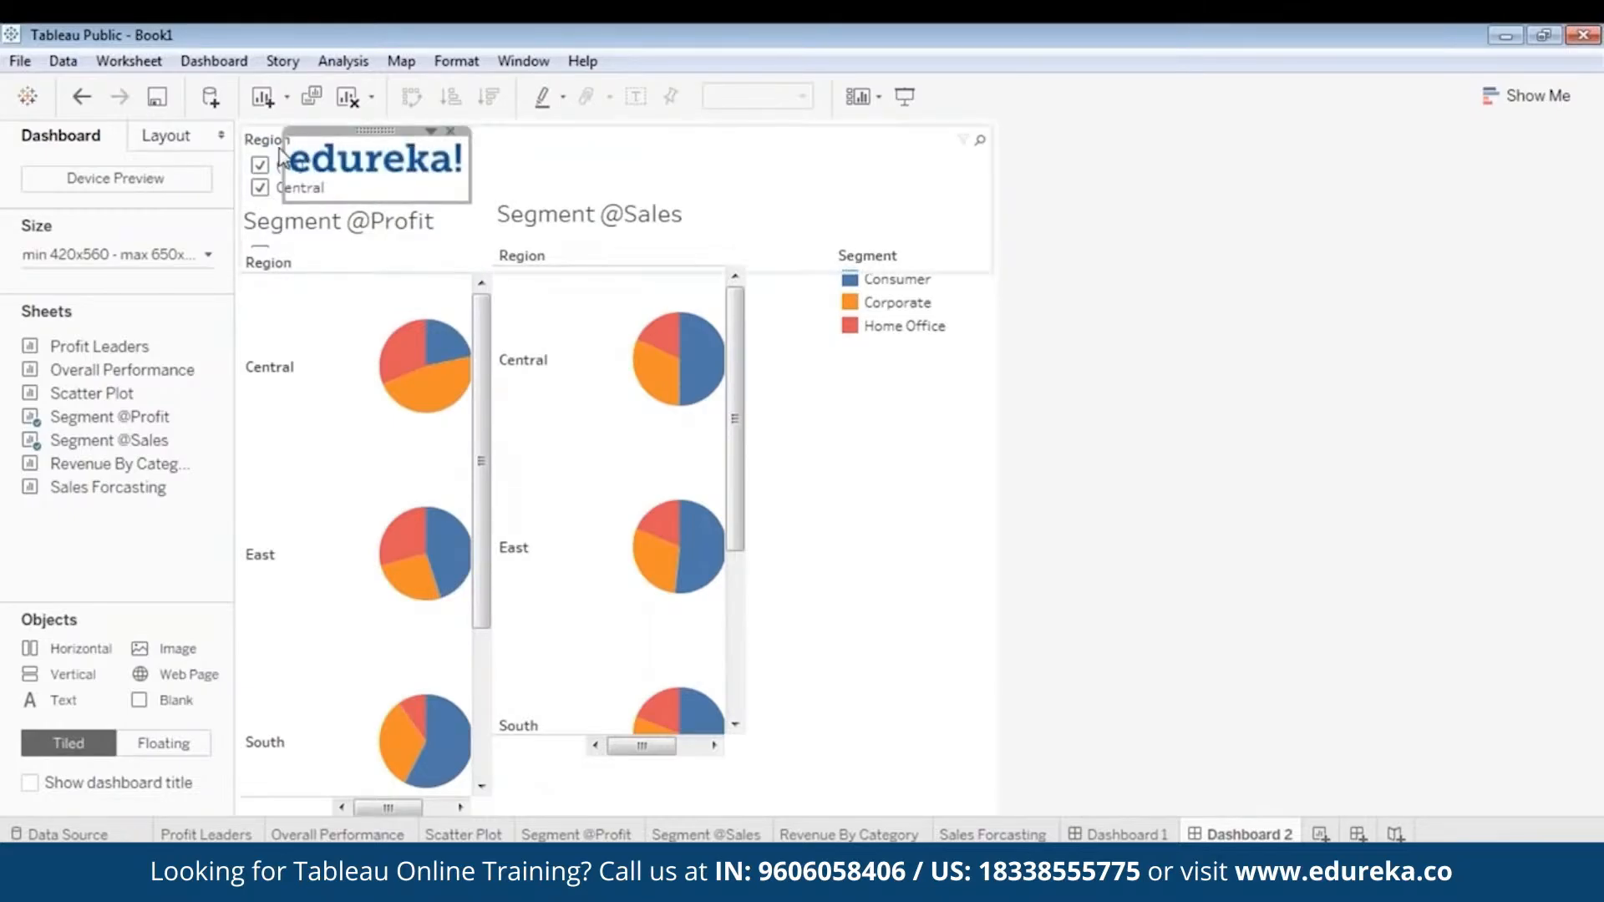
click(257, 145)
right_click(600, 130)
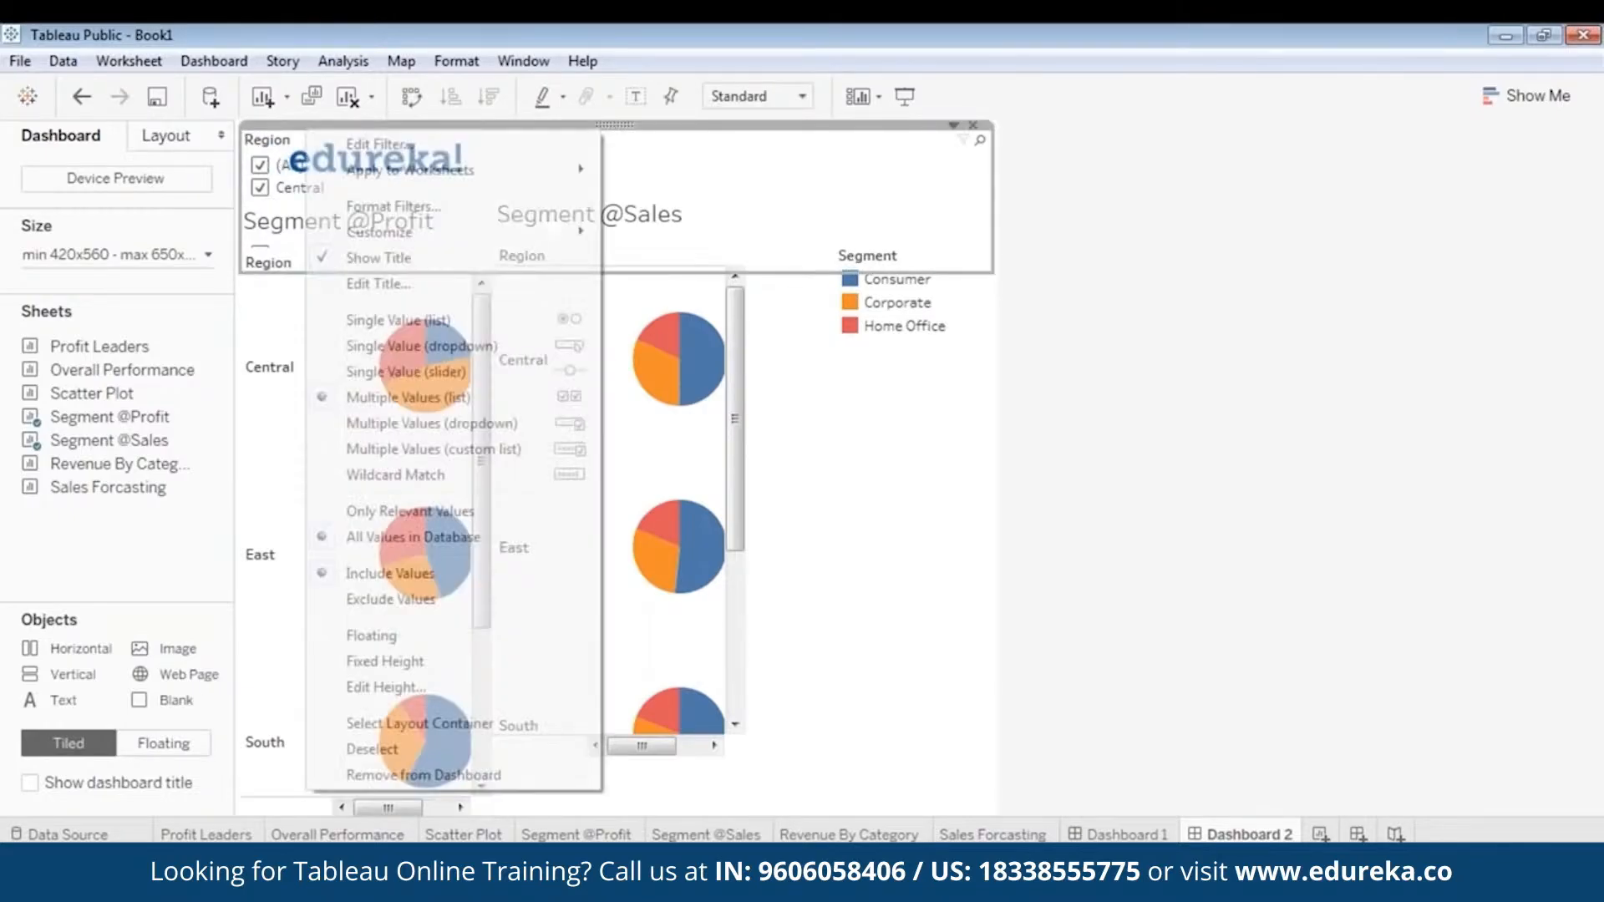
click(421, 774)
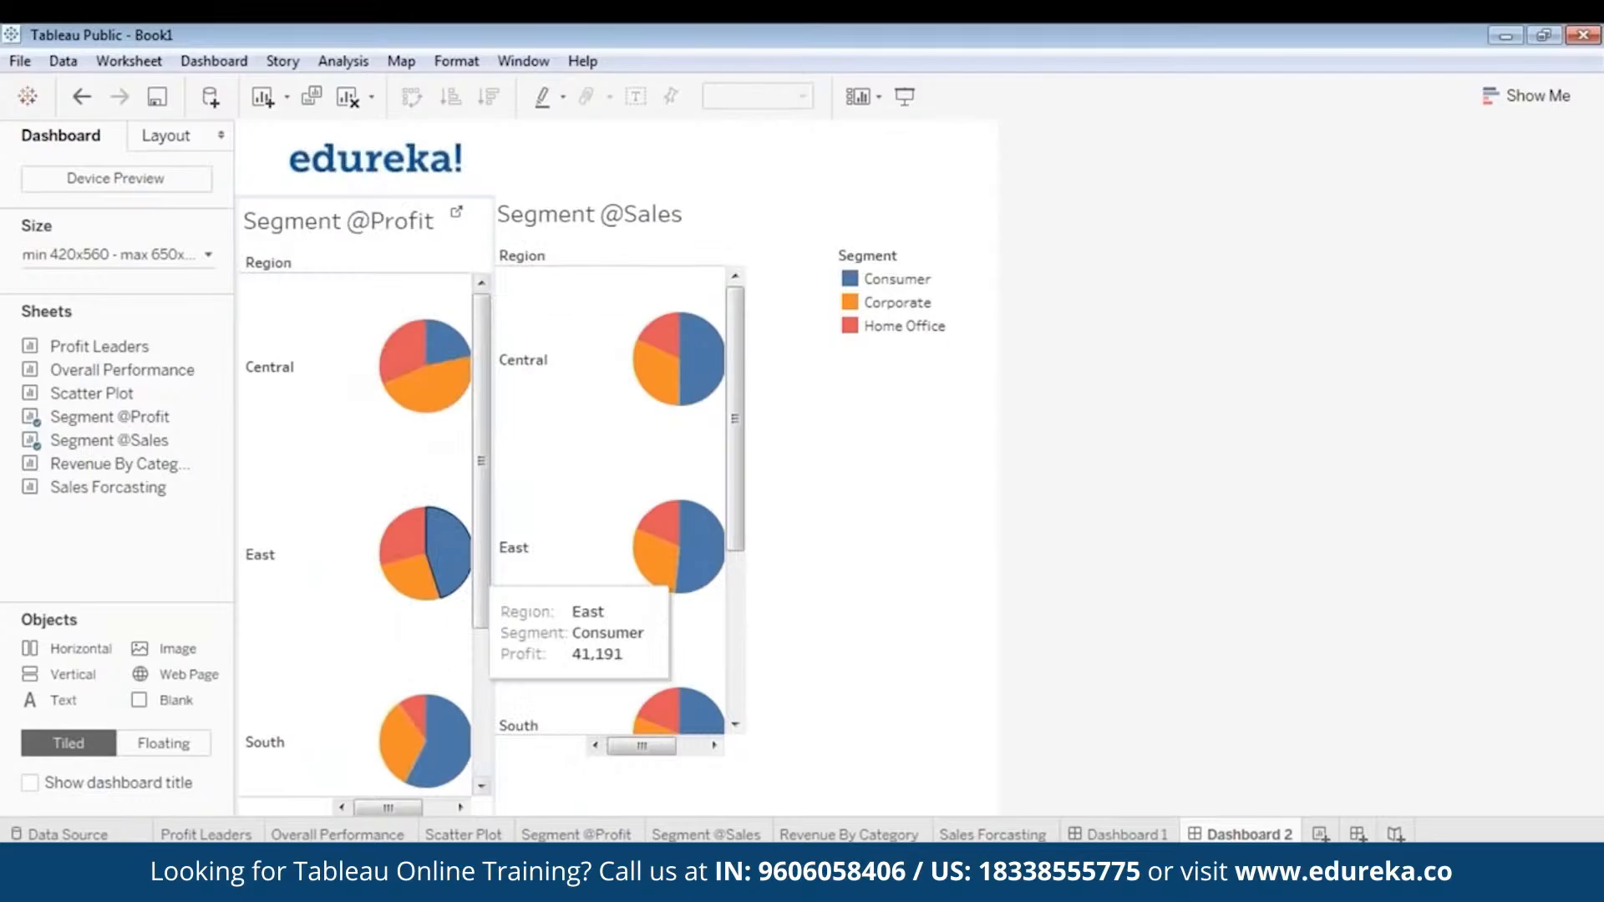
click(380, 169)
drag(381, 127, 346, 126)
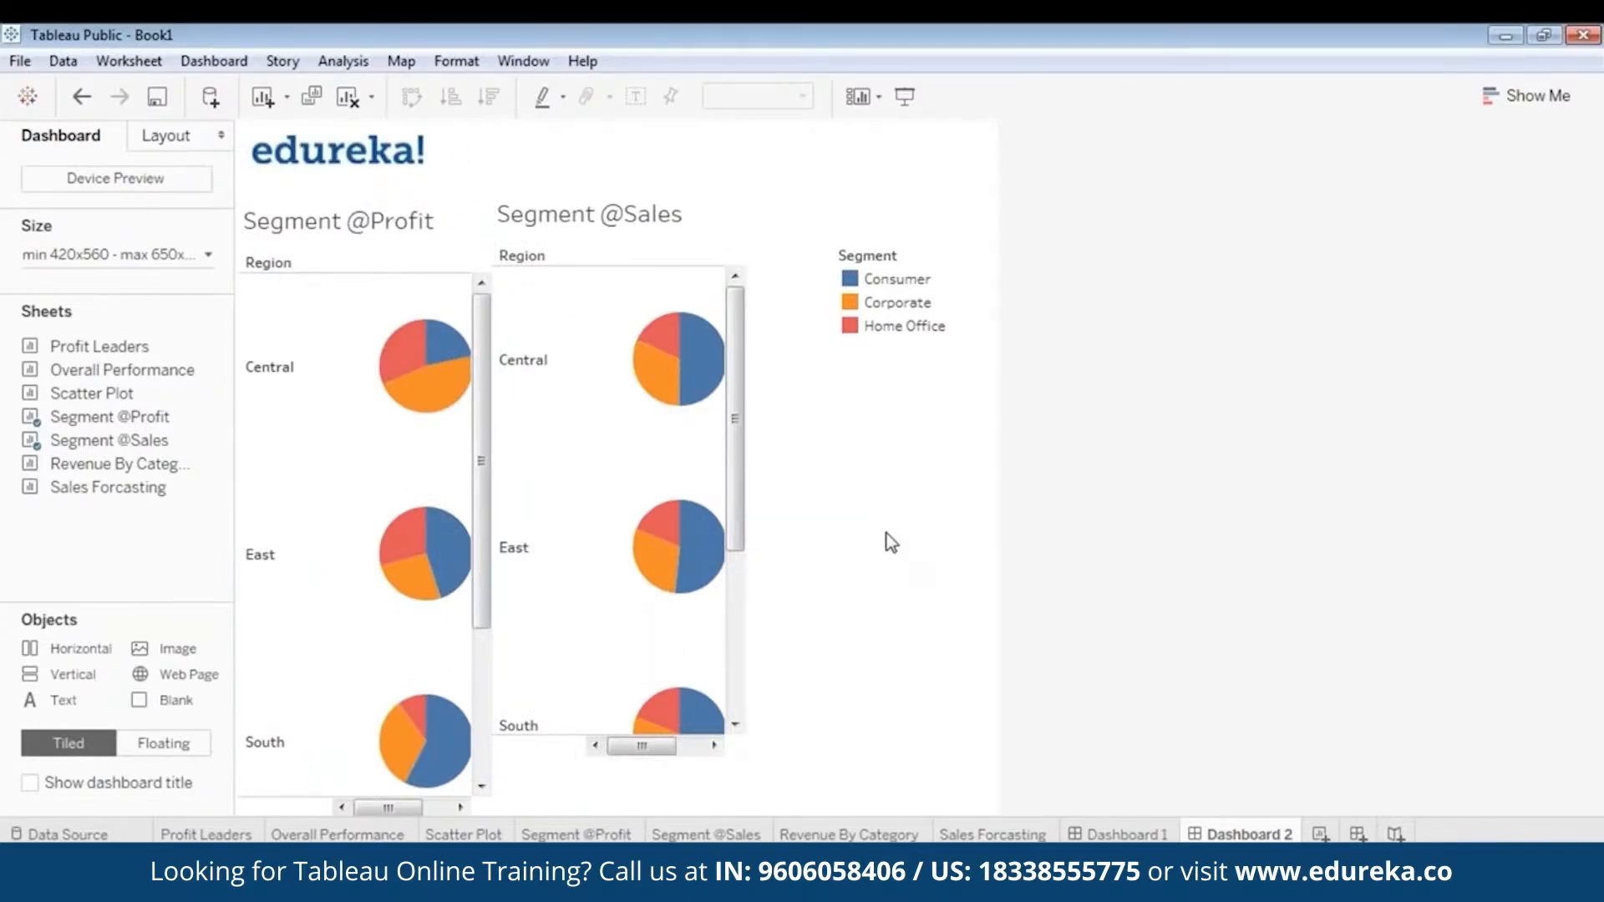
click(632, 208)
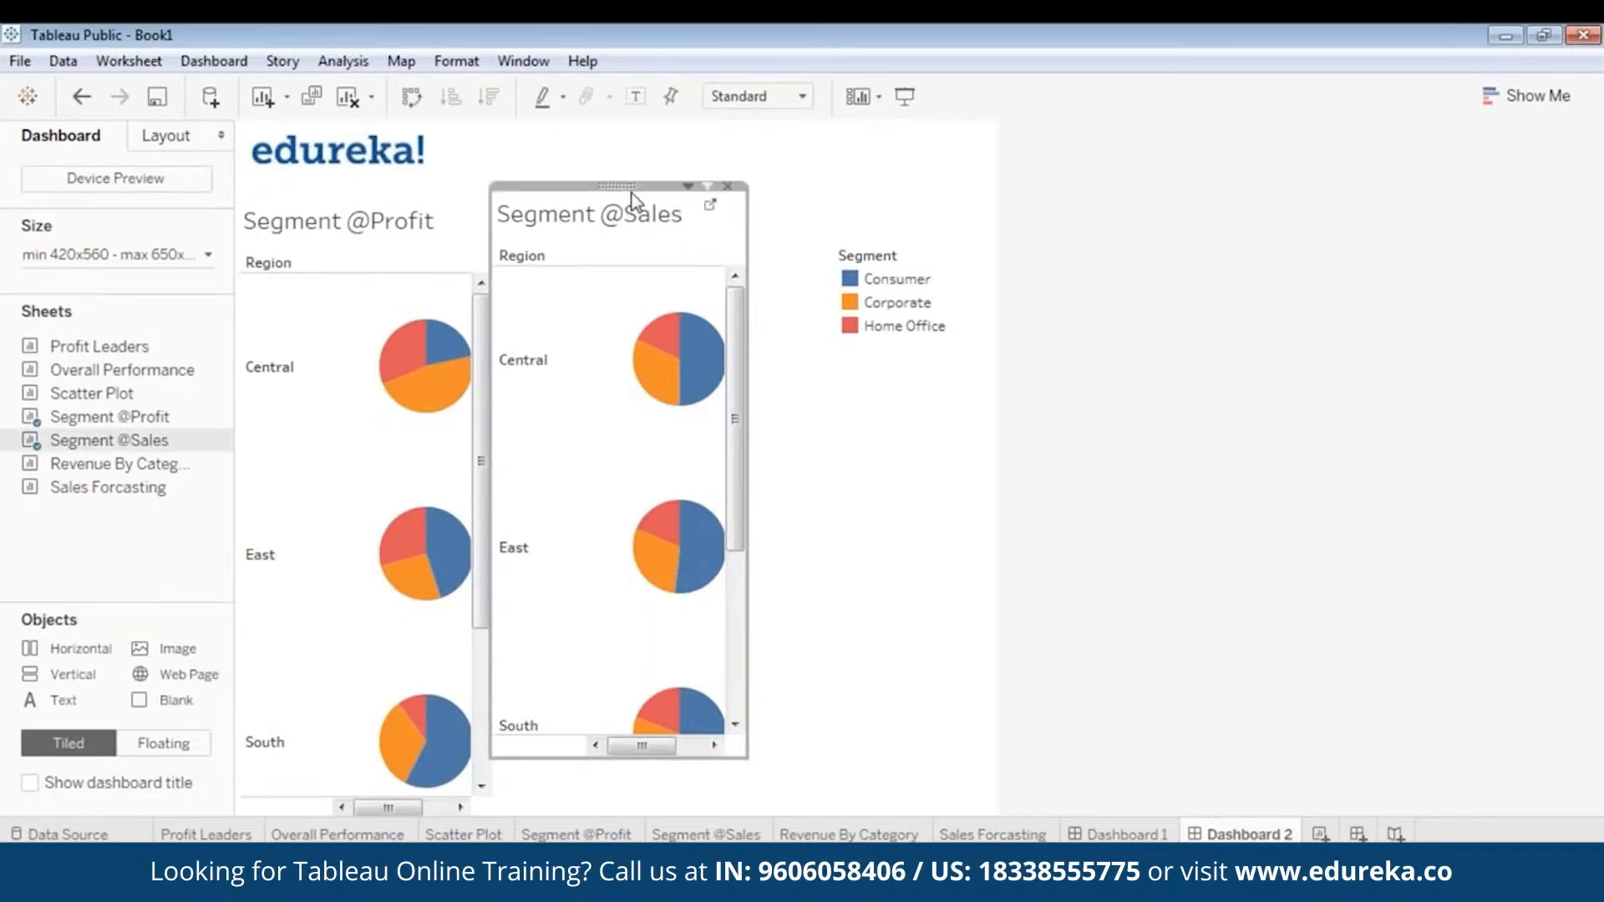
drag(641, 183, 653, 205)
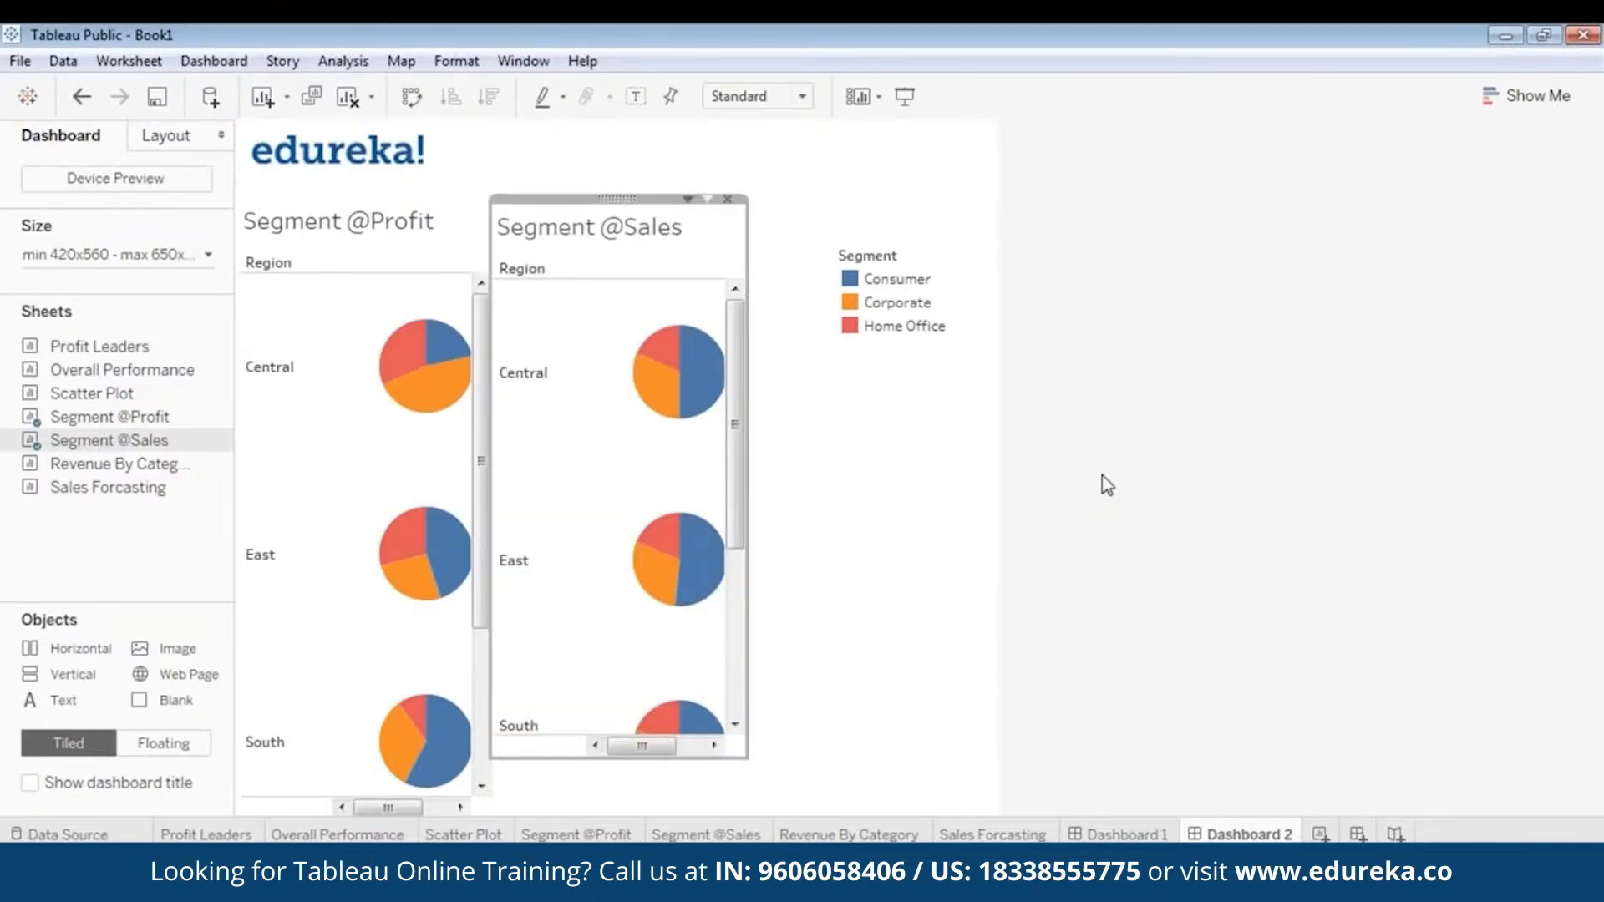
click(1091, 530)
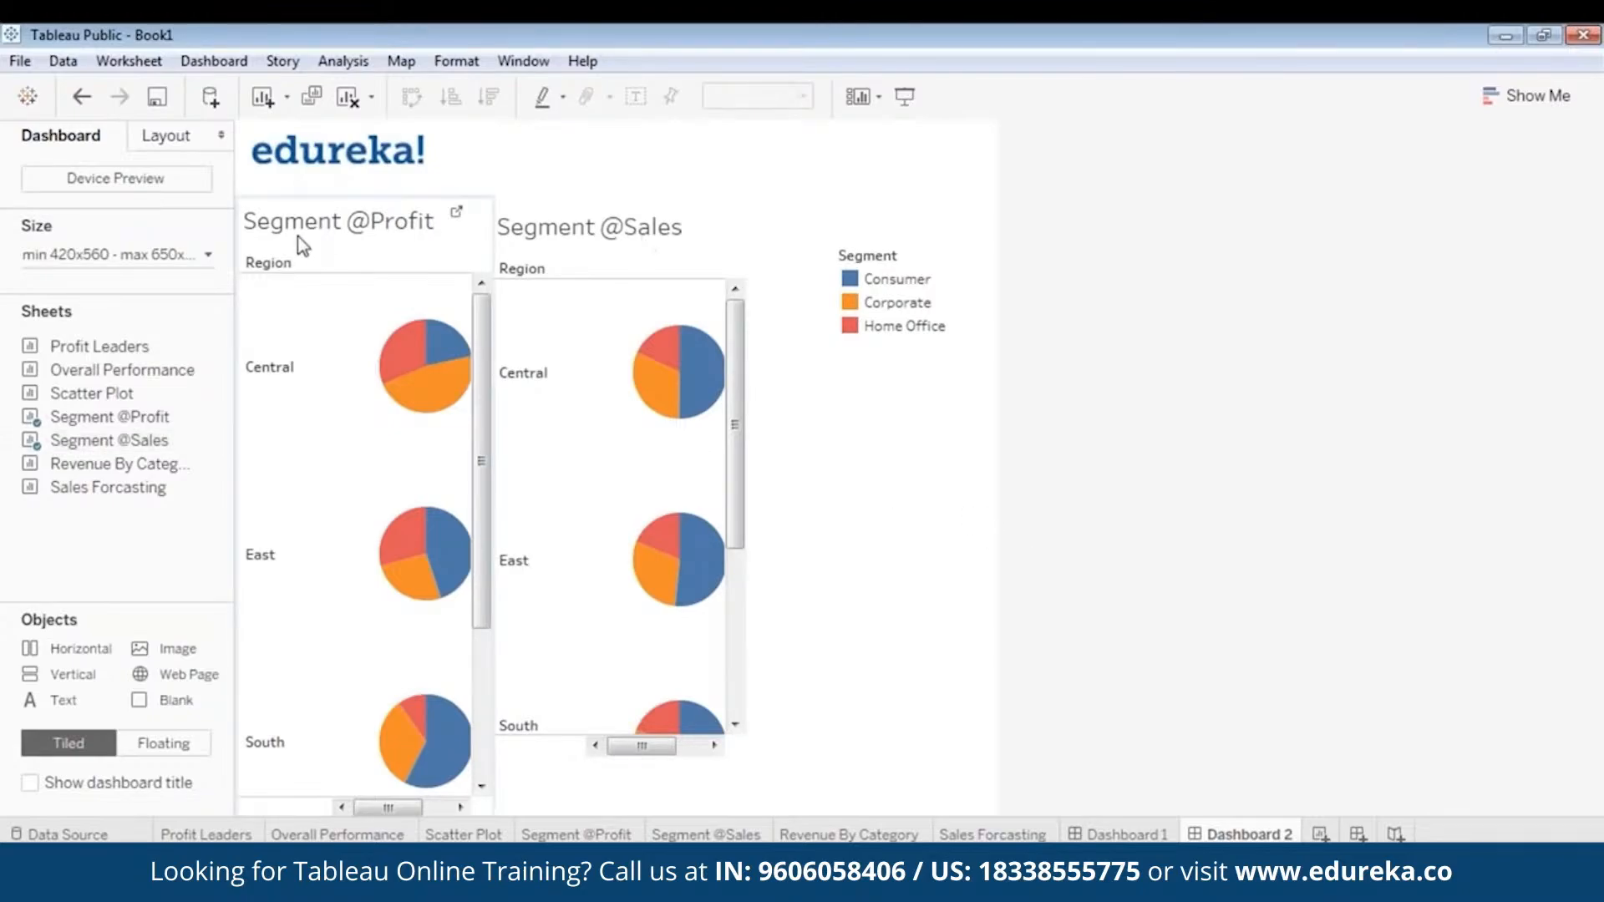
click(668, 215)
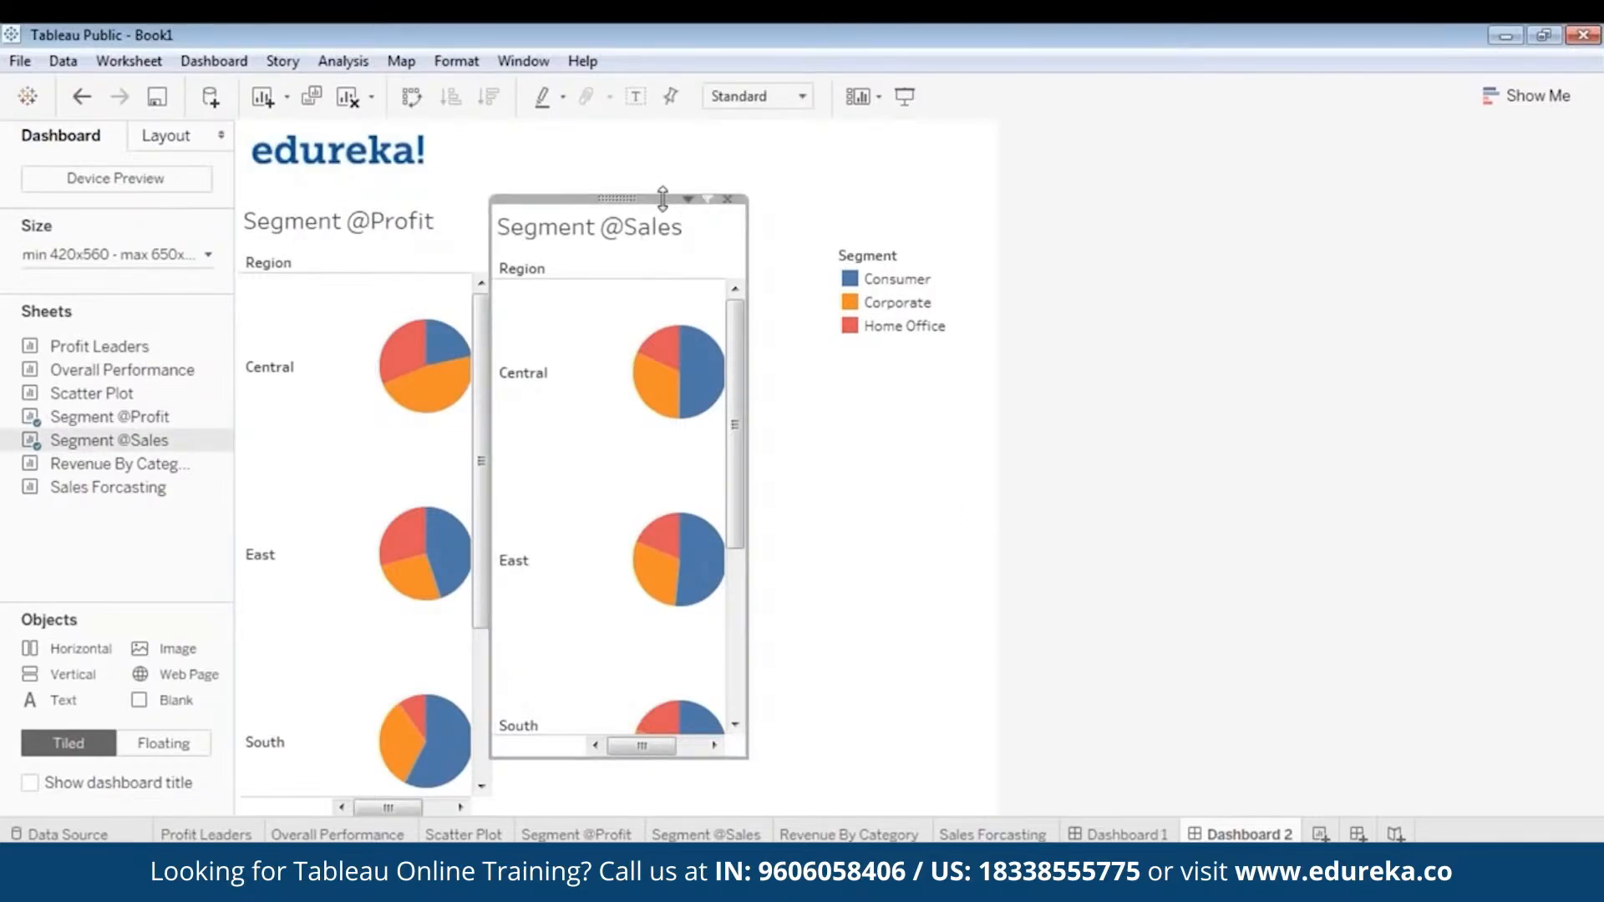
drag(663, 198, 665, 197)
click(915, 538)
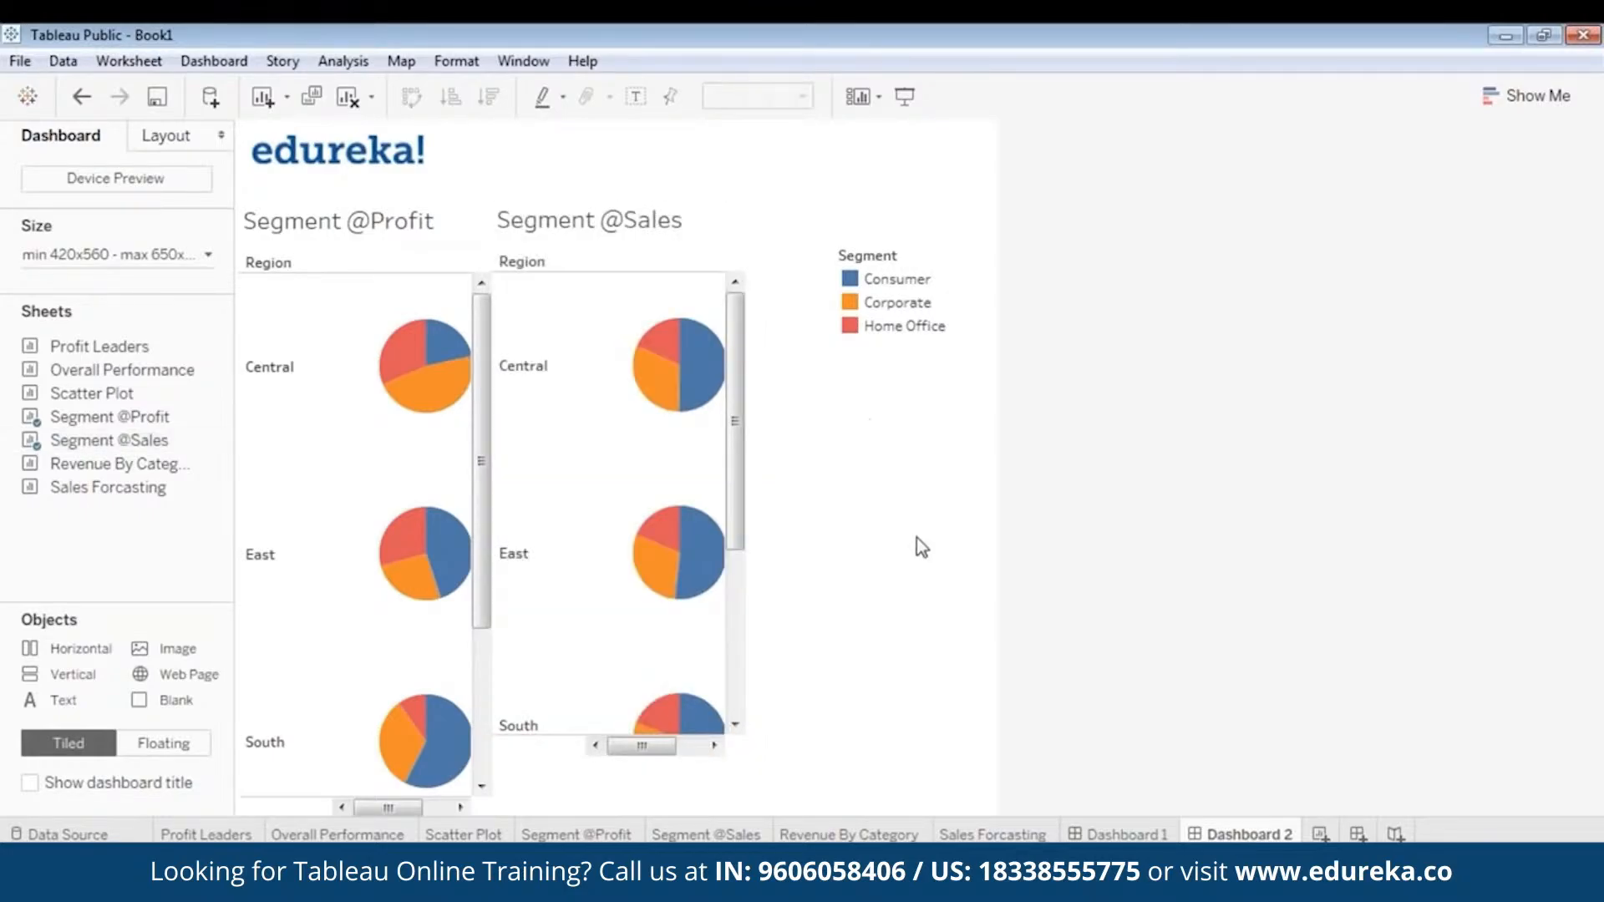
click(563, 750)
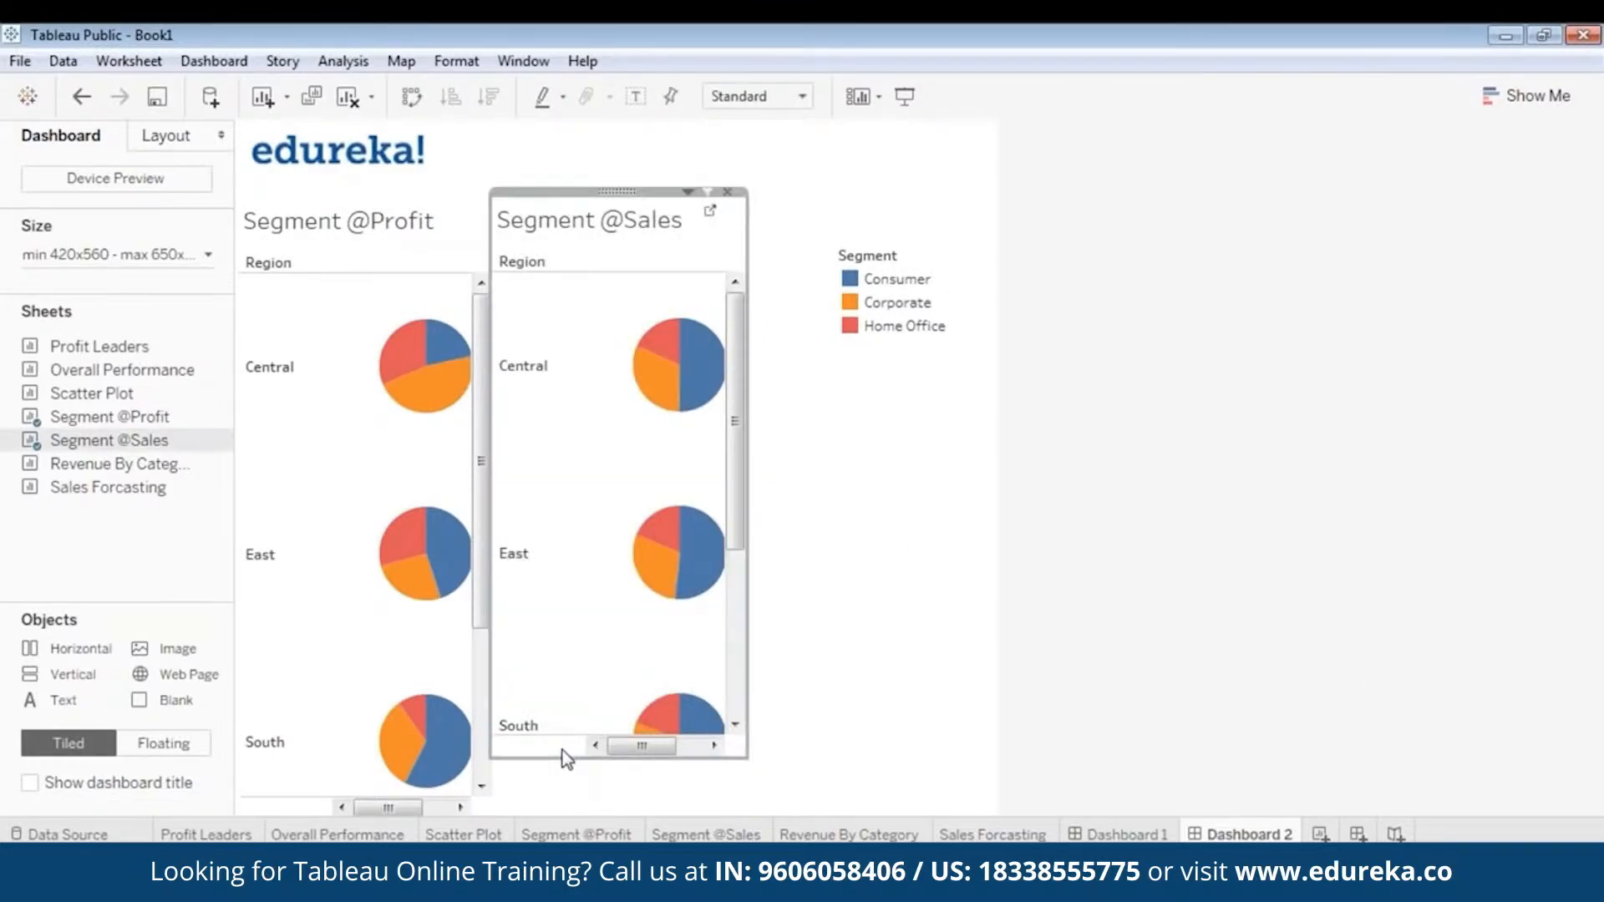
drag(563, 750, 552, 815)
click(1218, 557)
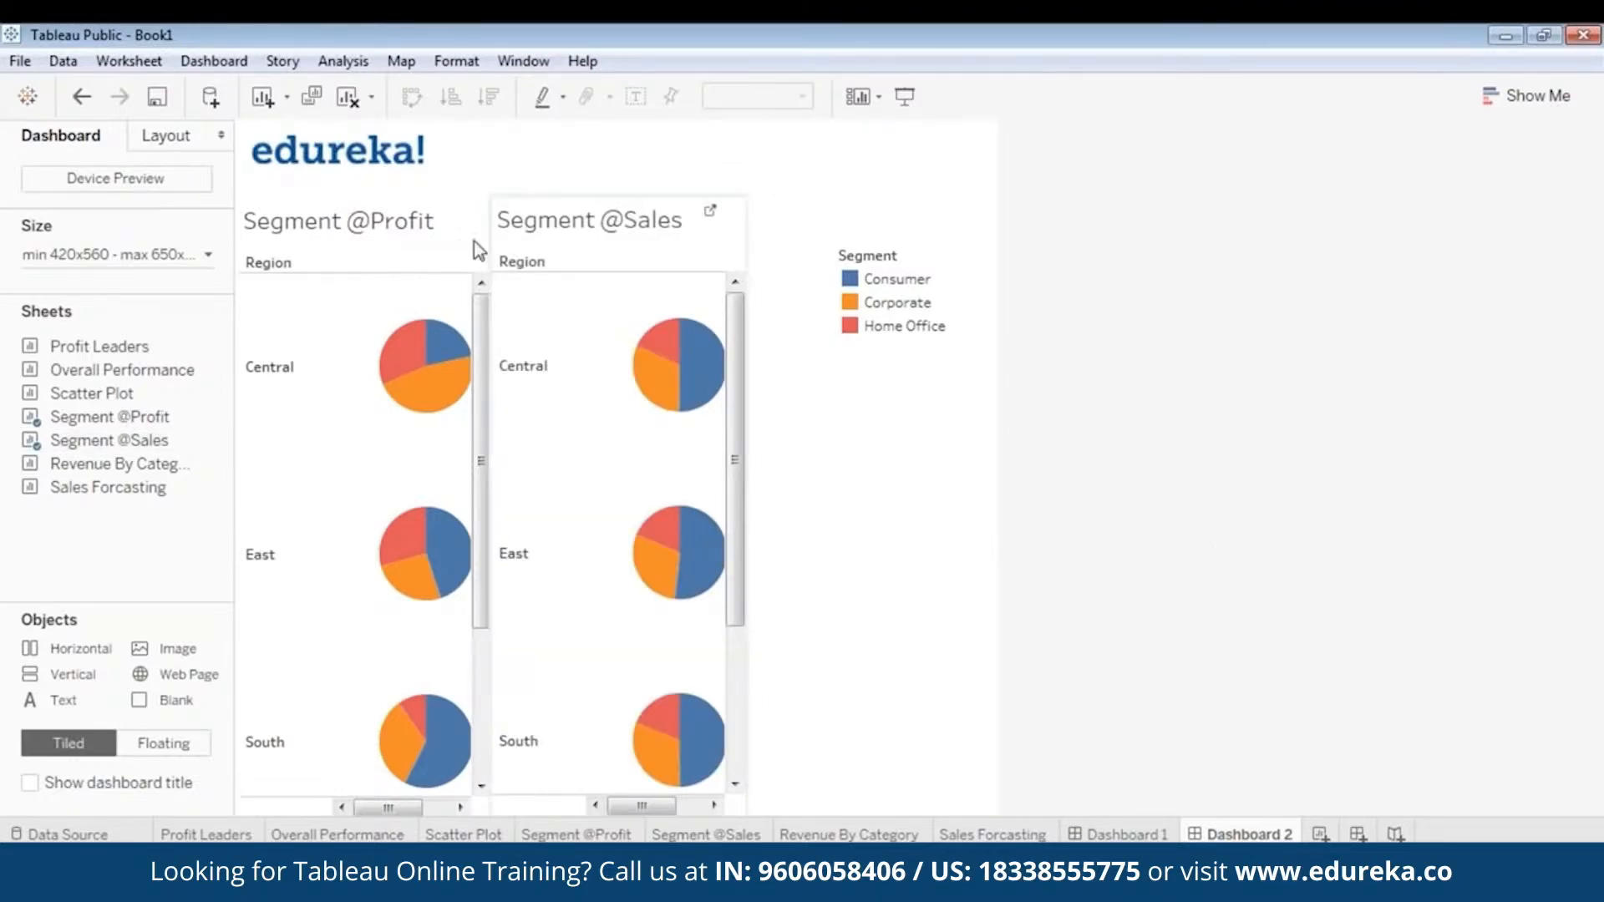
- Widen the dashboard by adjusting its size range to a width of 1020 px
click(134, 248)
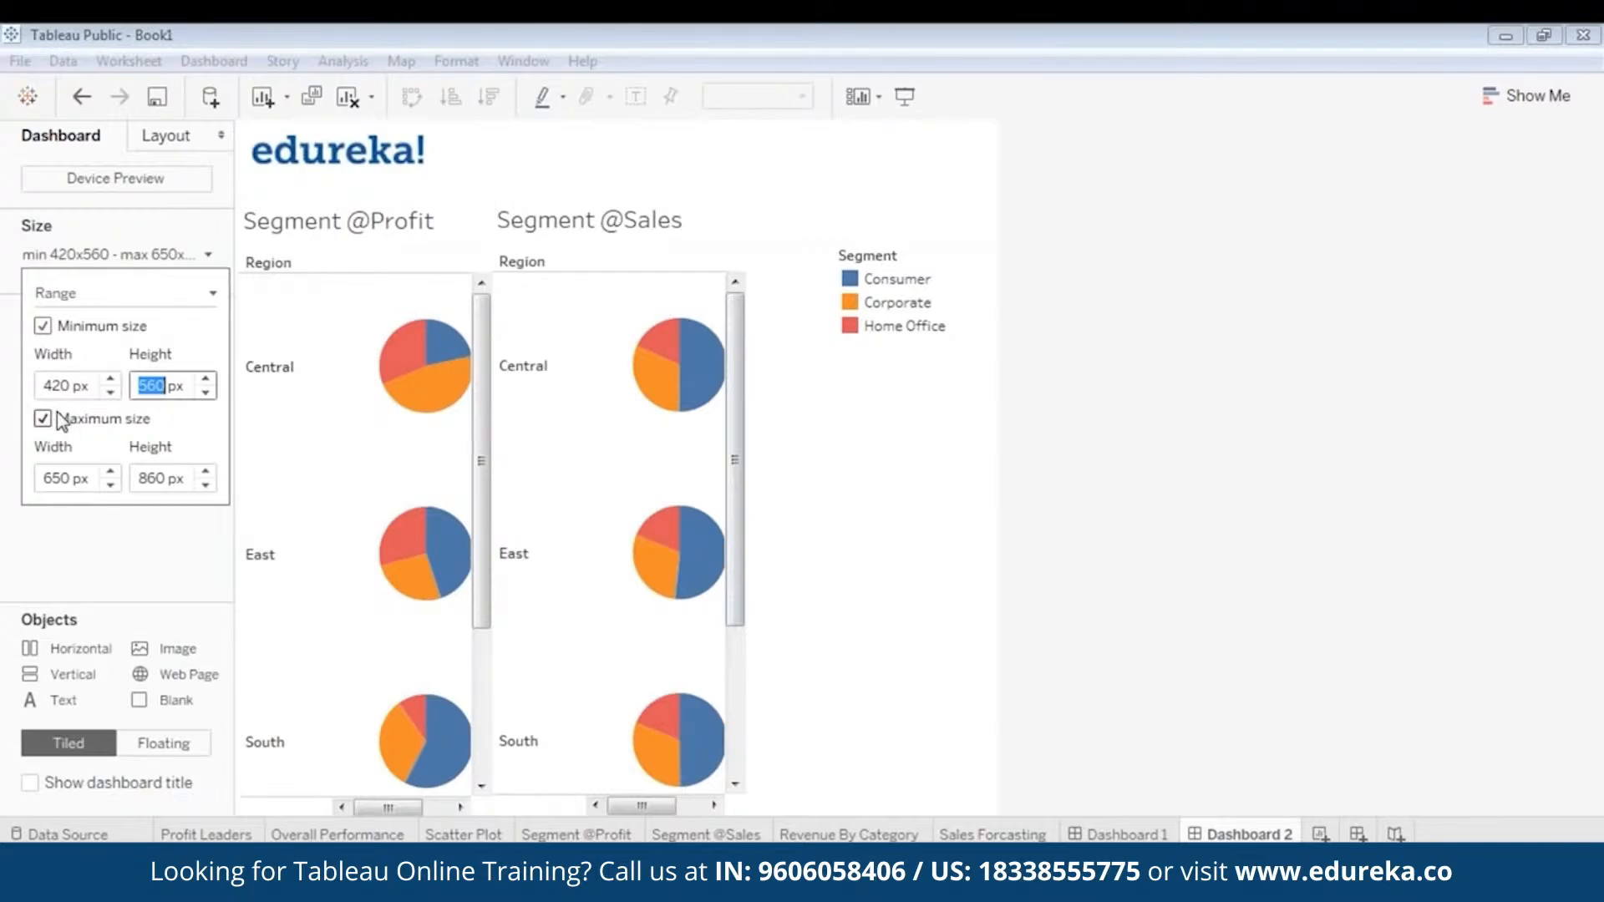
click(112, 379)
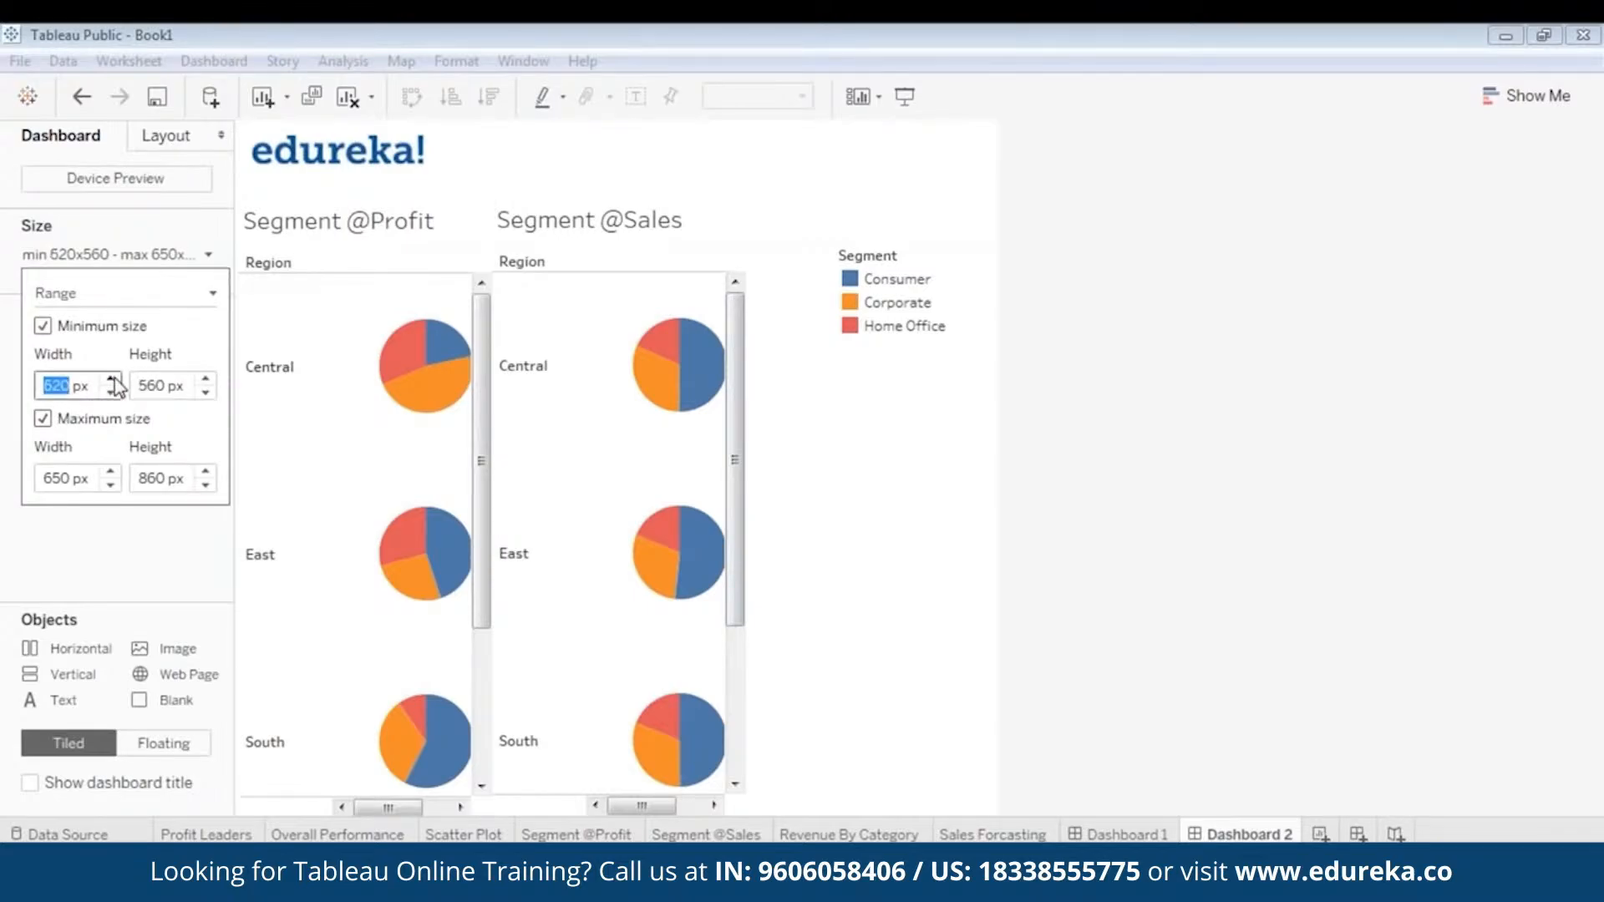
click(112, 379)
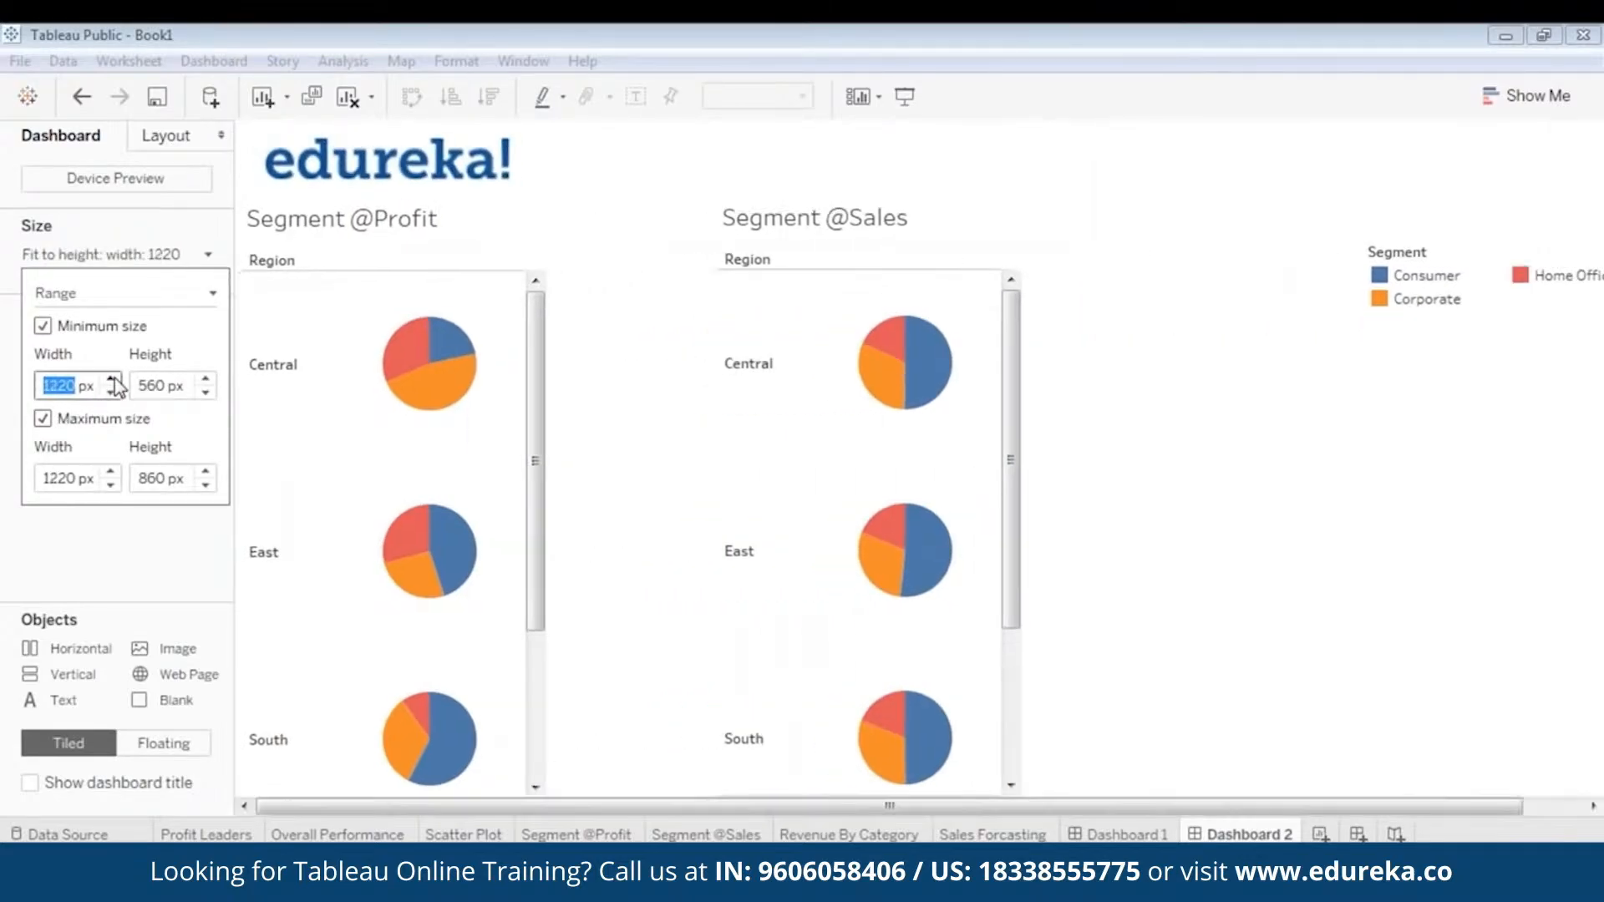
click(110, 391)
click(111, 392)
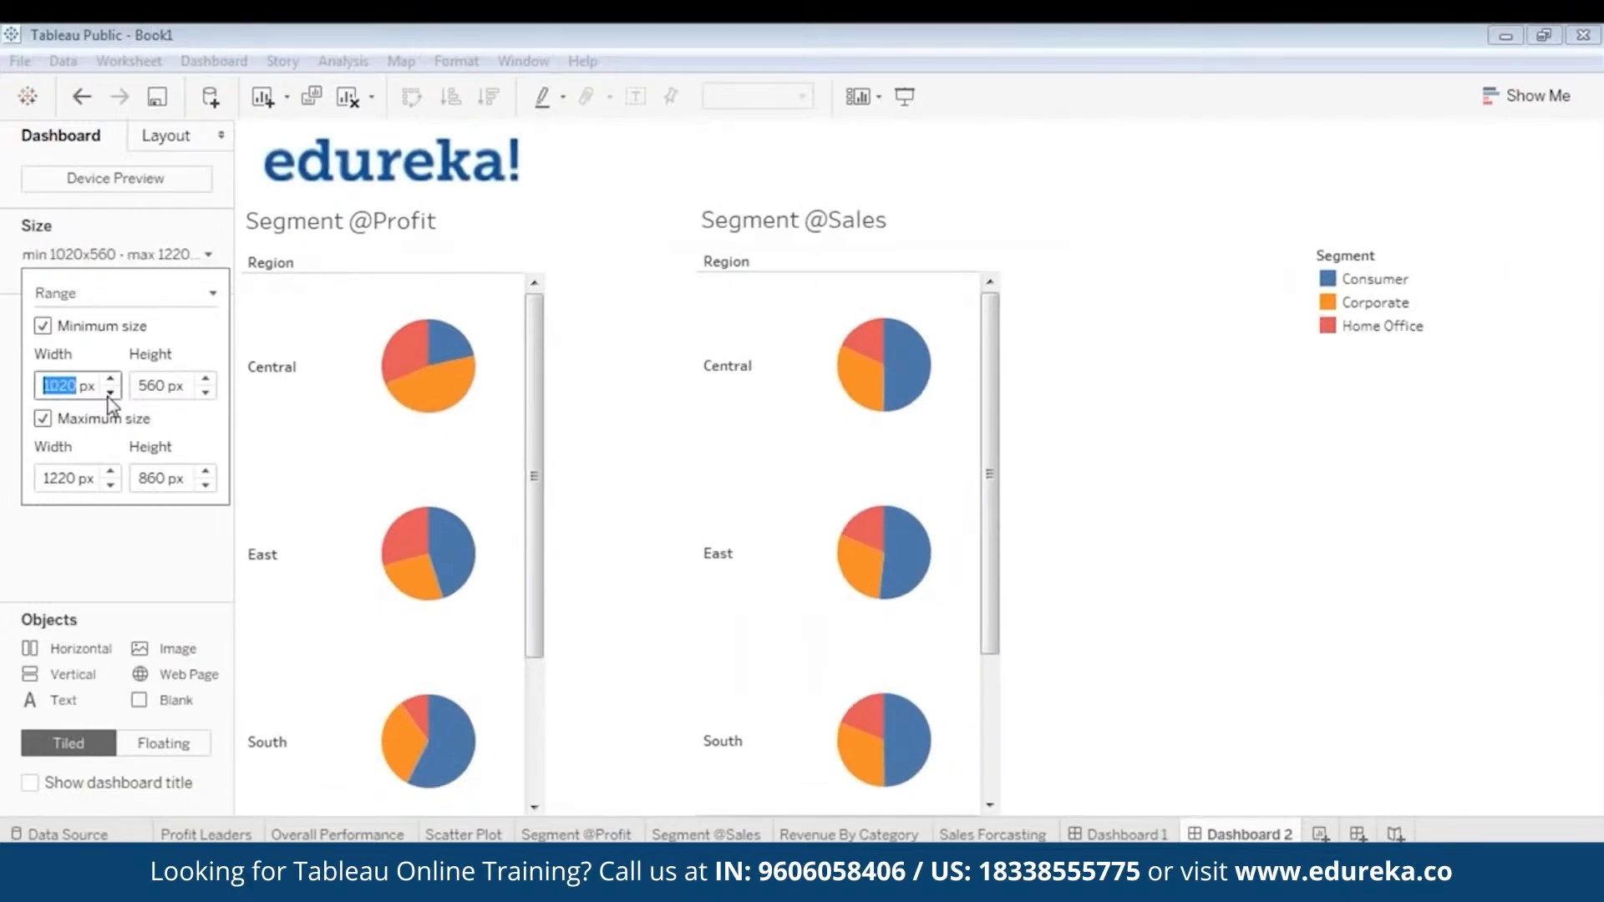
click(112, 392)
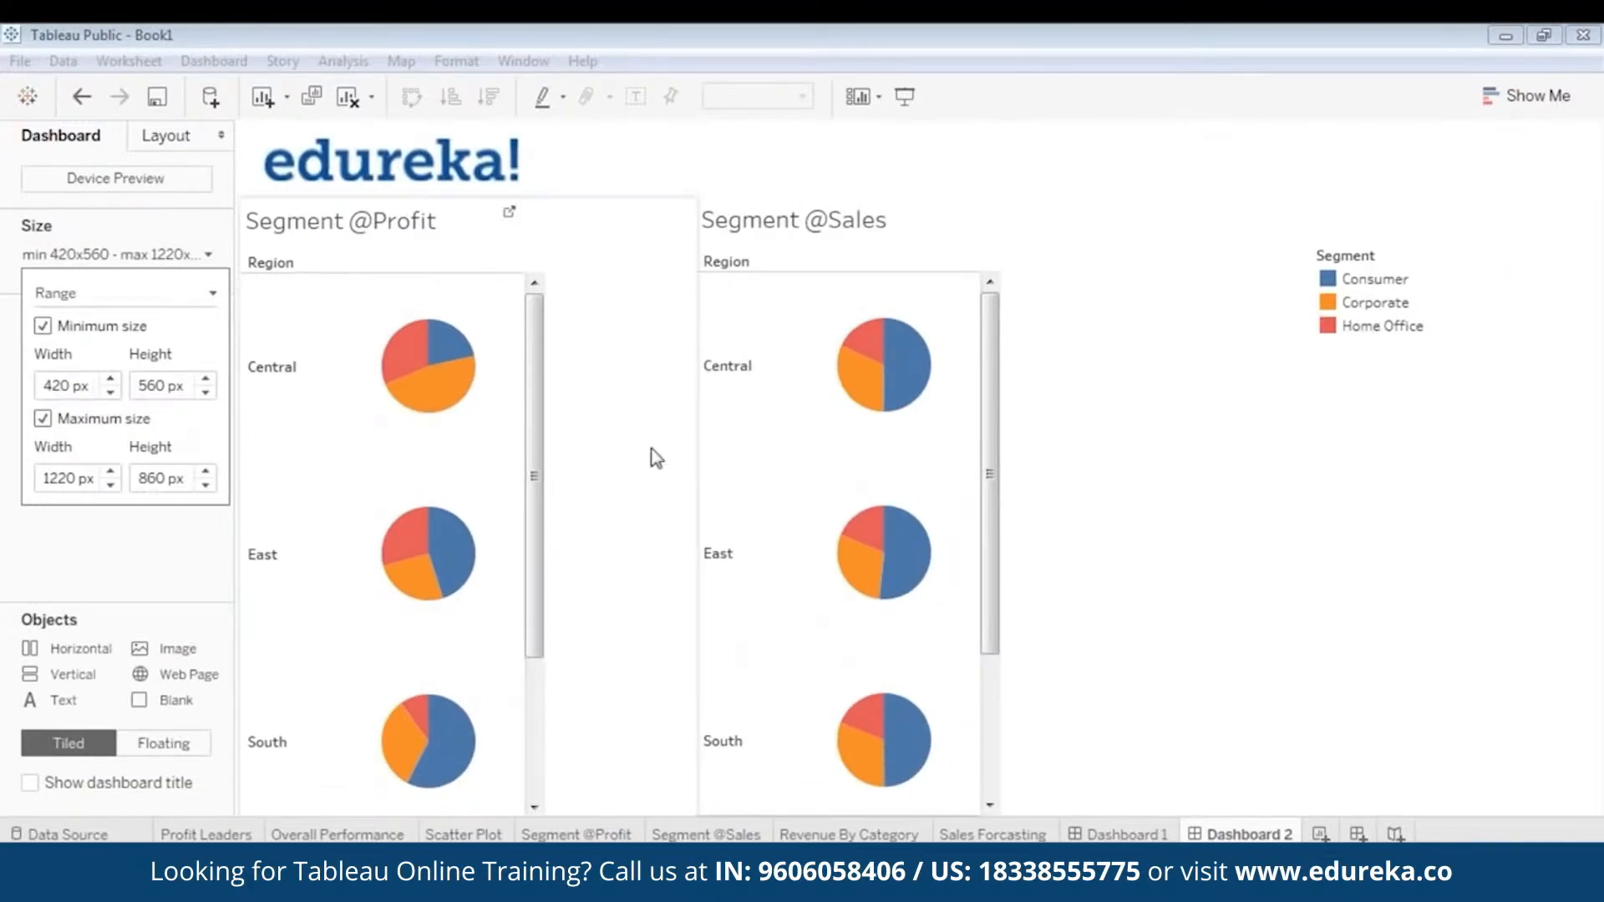
click(1316, 469)
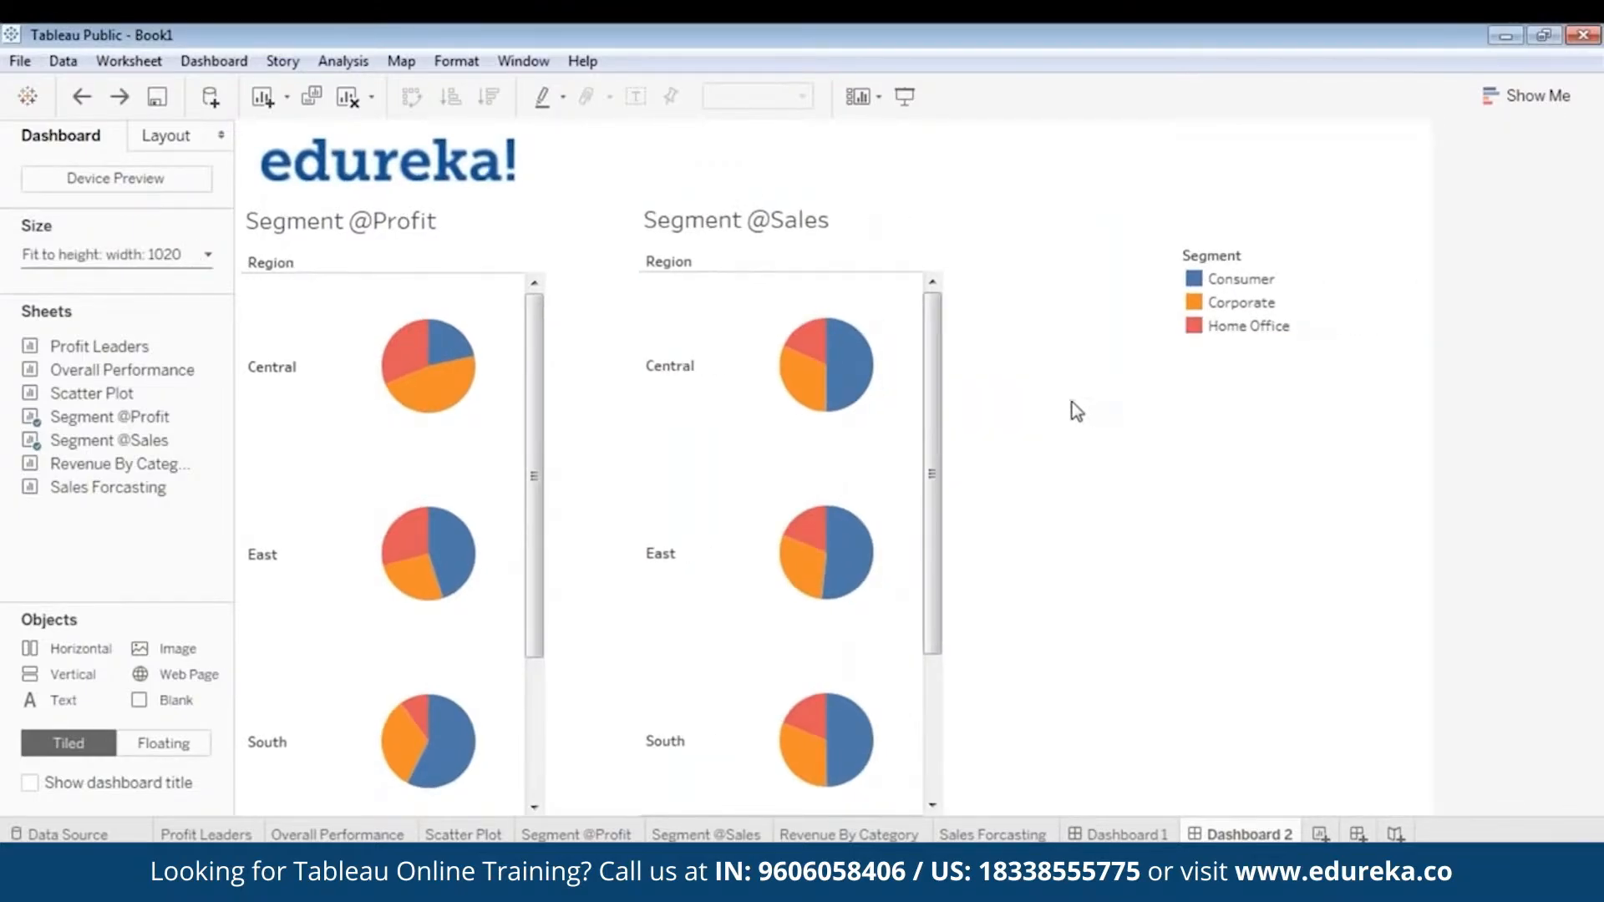
click(681, 368)
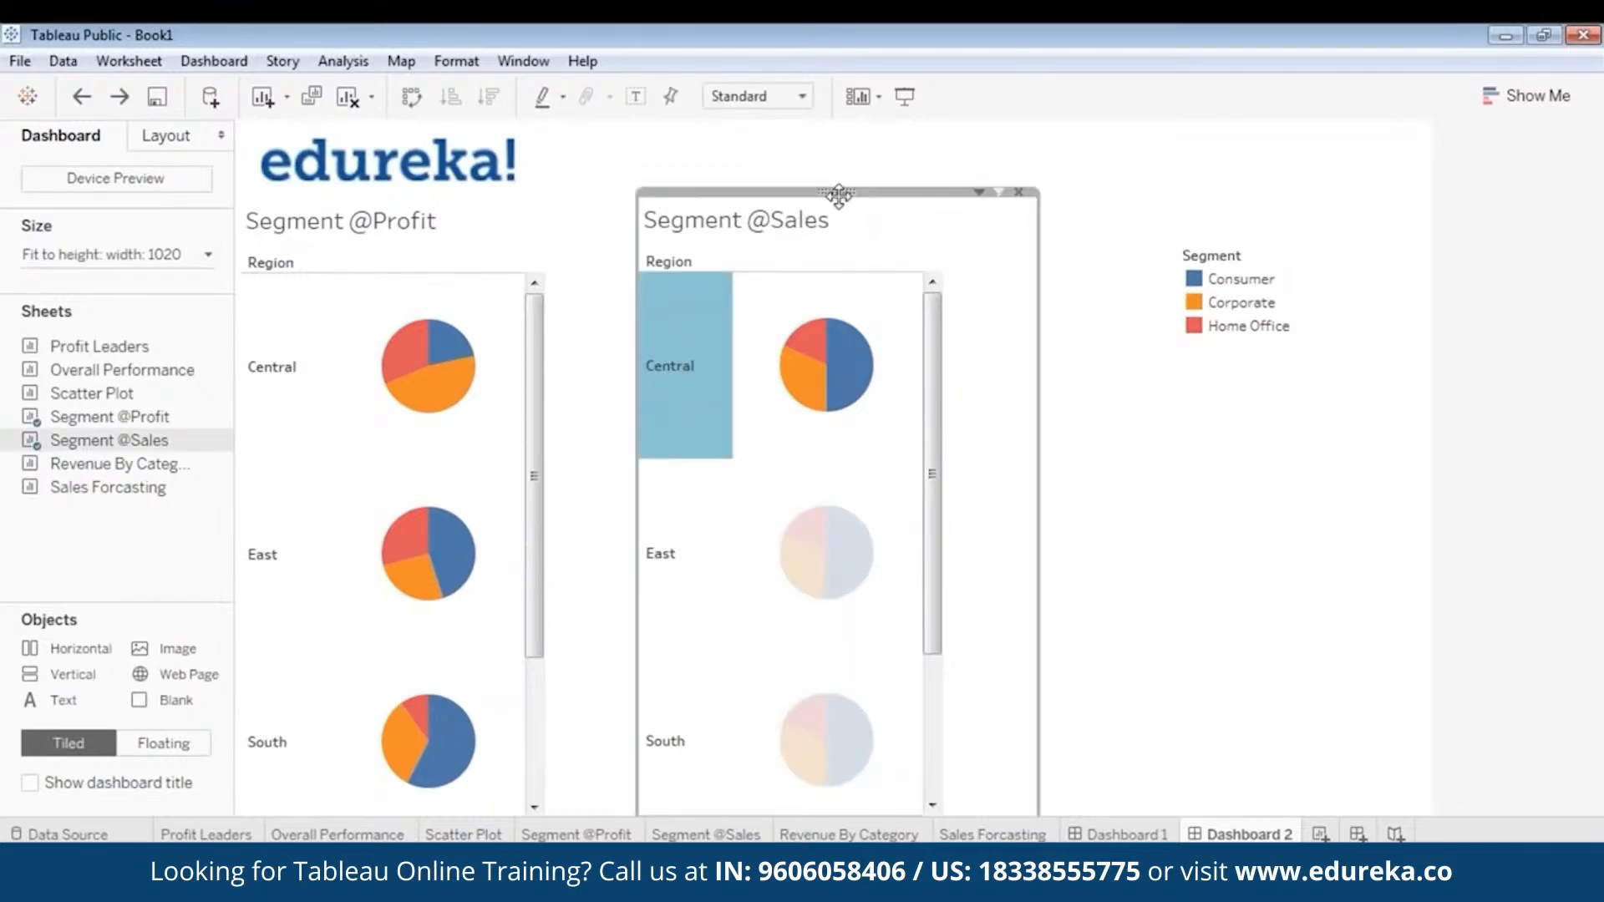
click(994, 399)
drag(1037, 380, 942, 389)
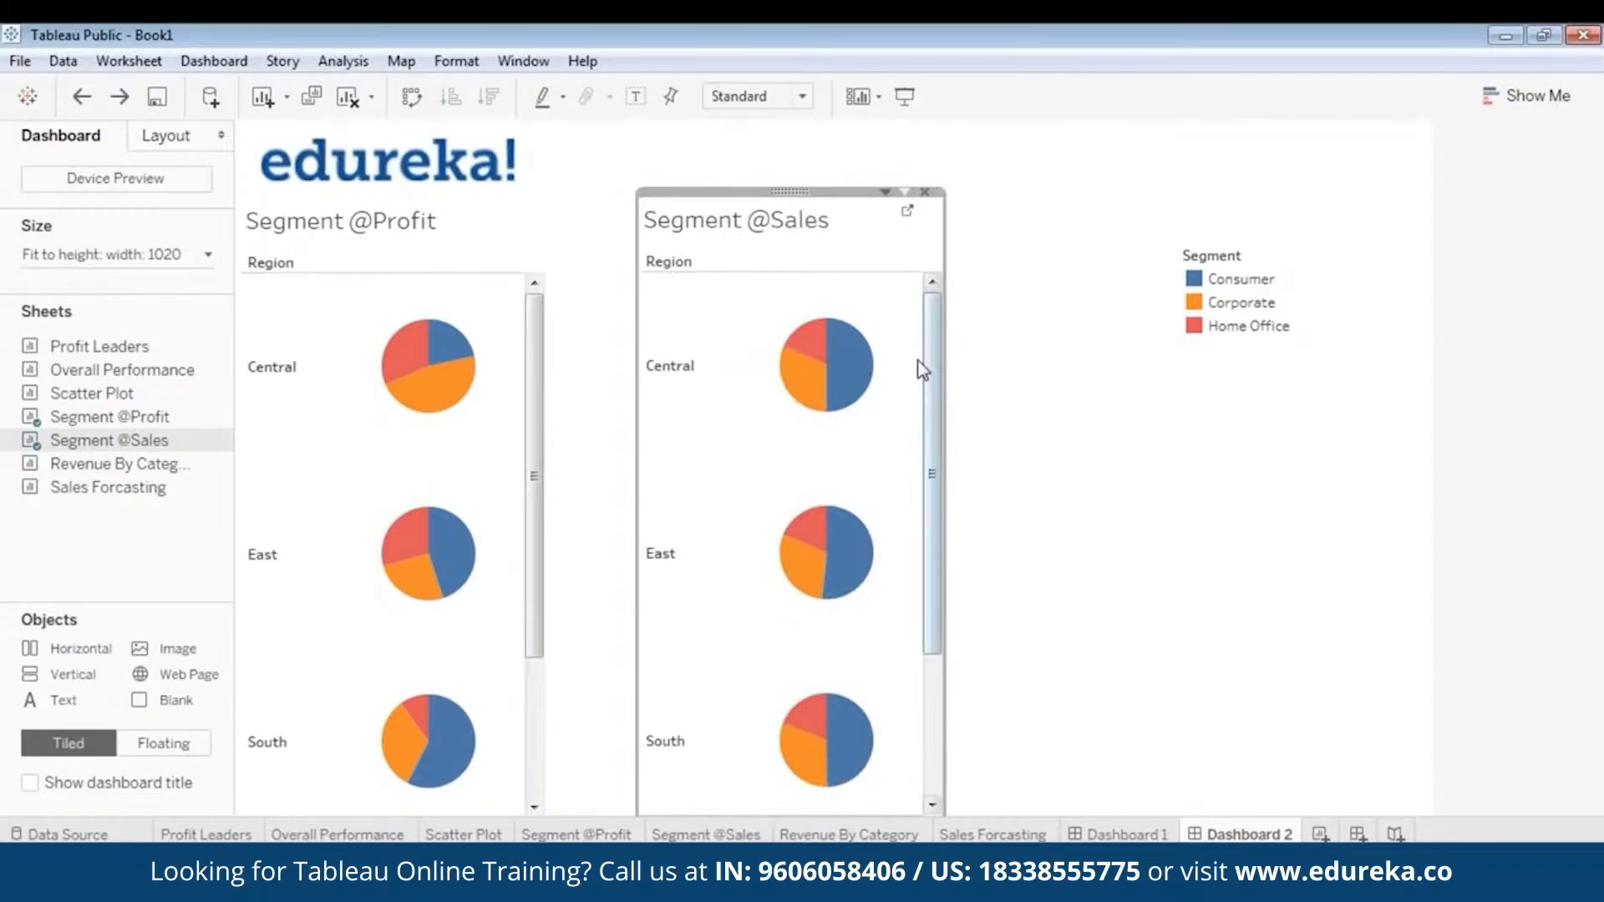
click(583, 315)
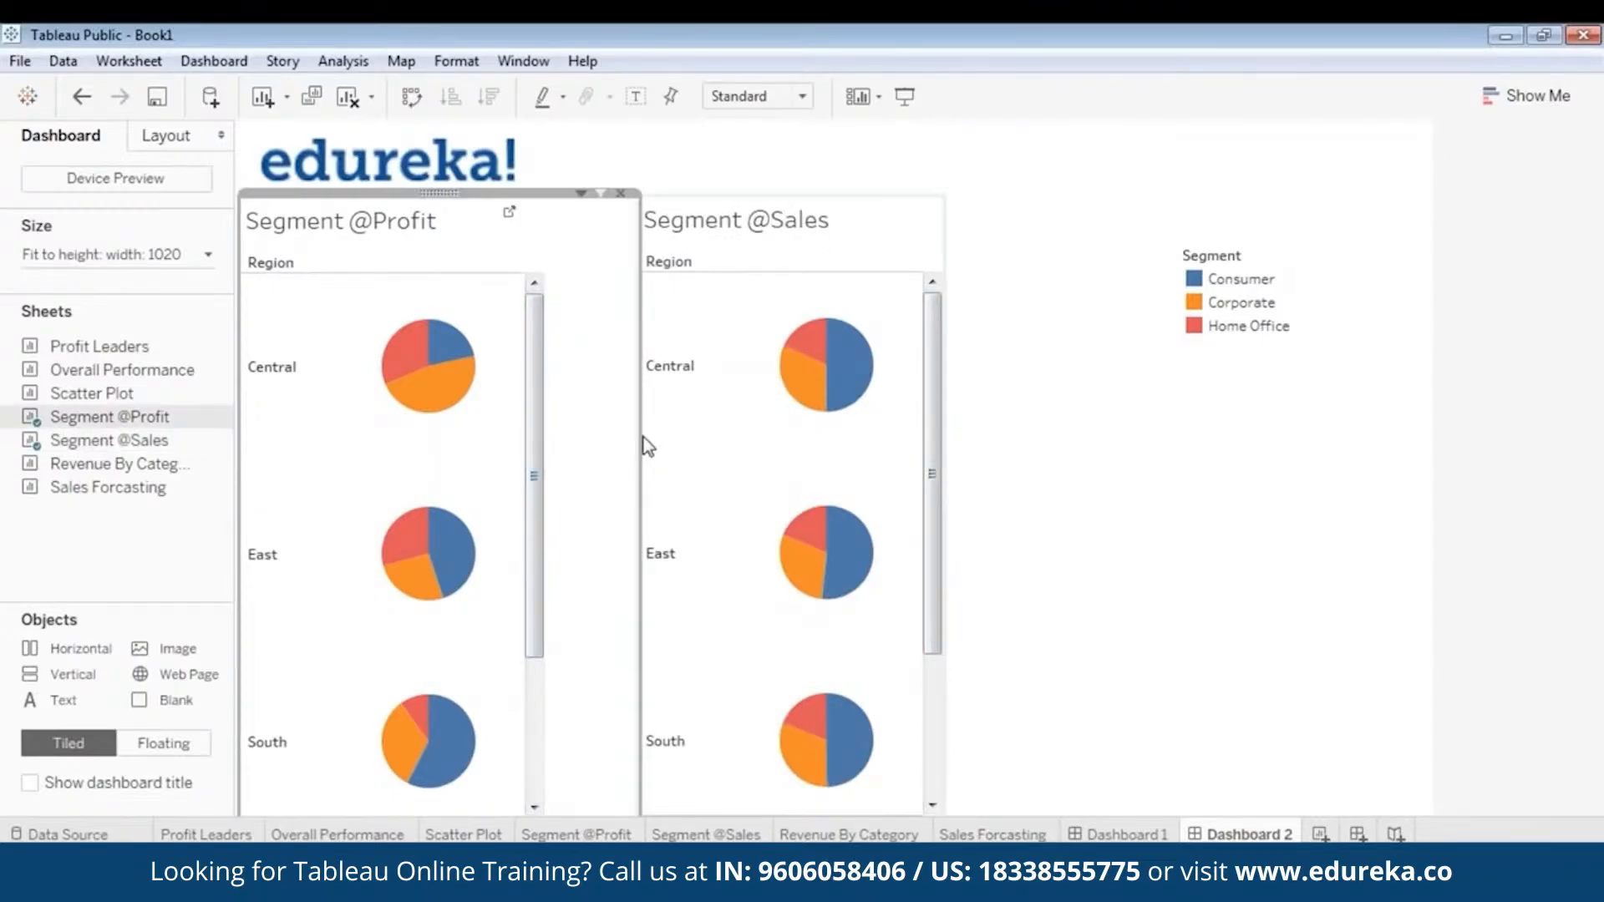
drag(641, 441, 543, 441)
click(794, 215)
drag(795, 189, 696, 188)
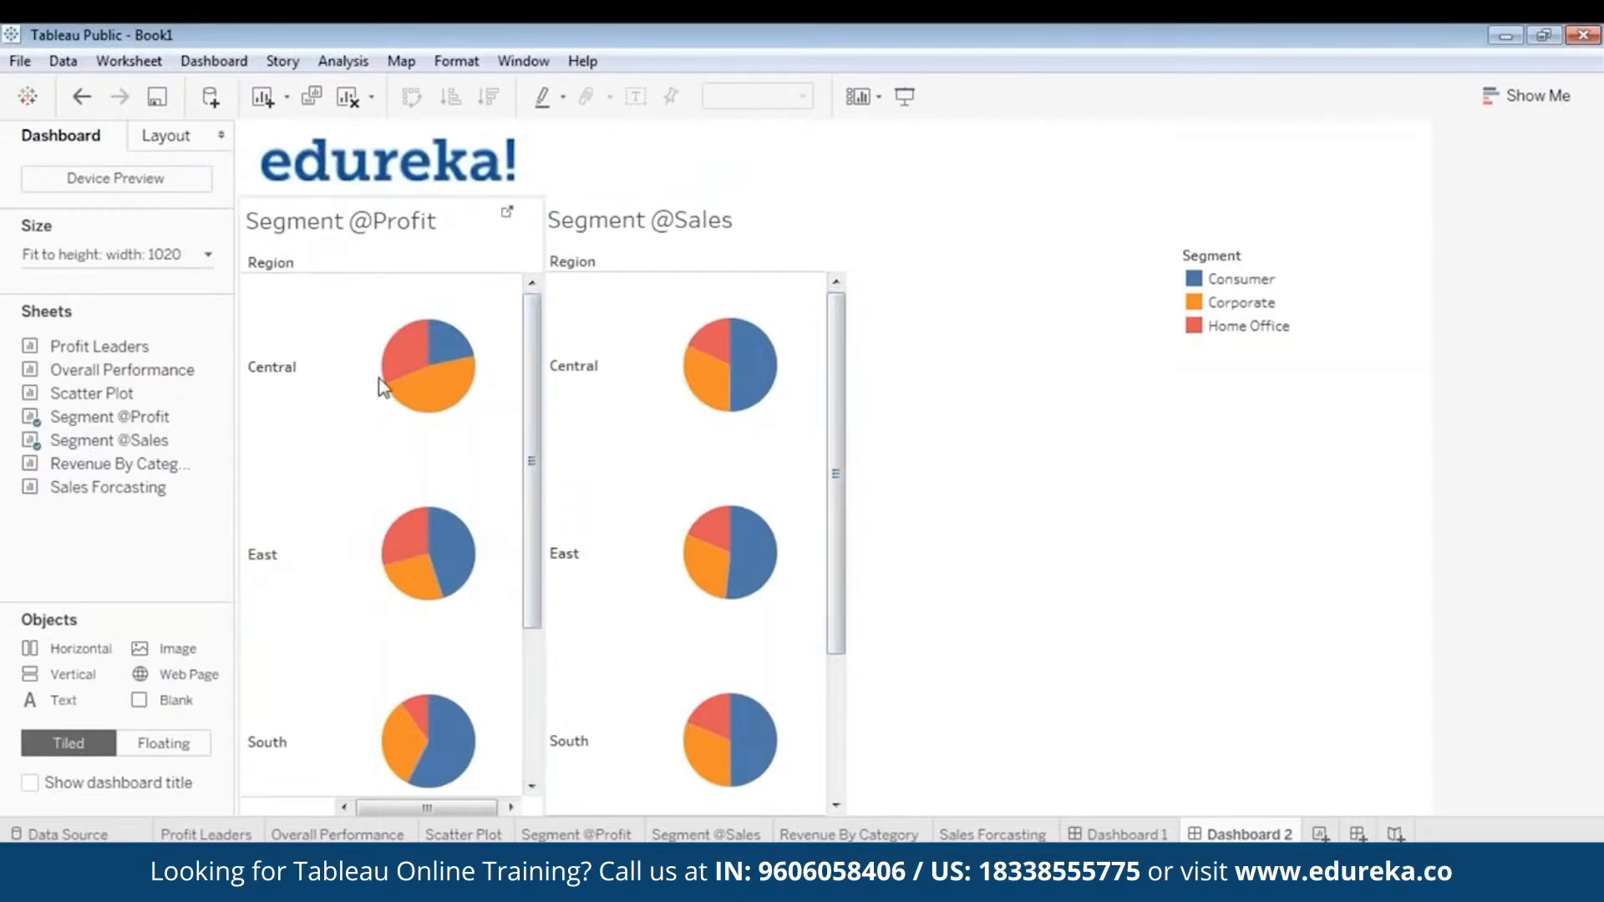
mouse_move(743, 355)
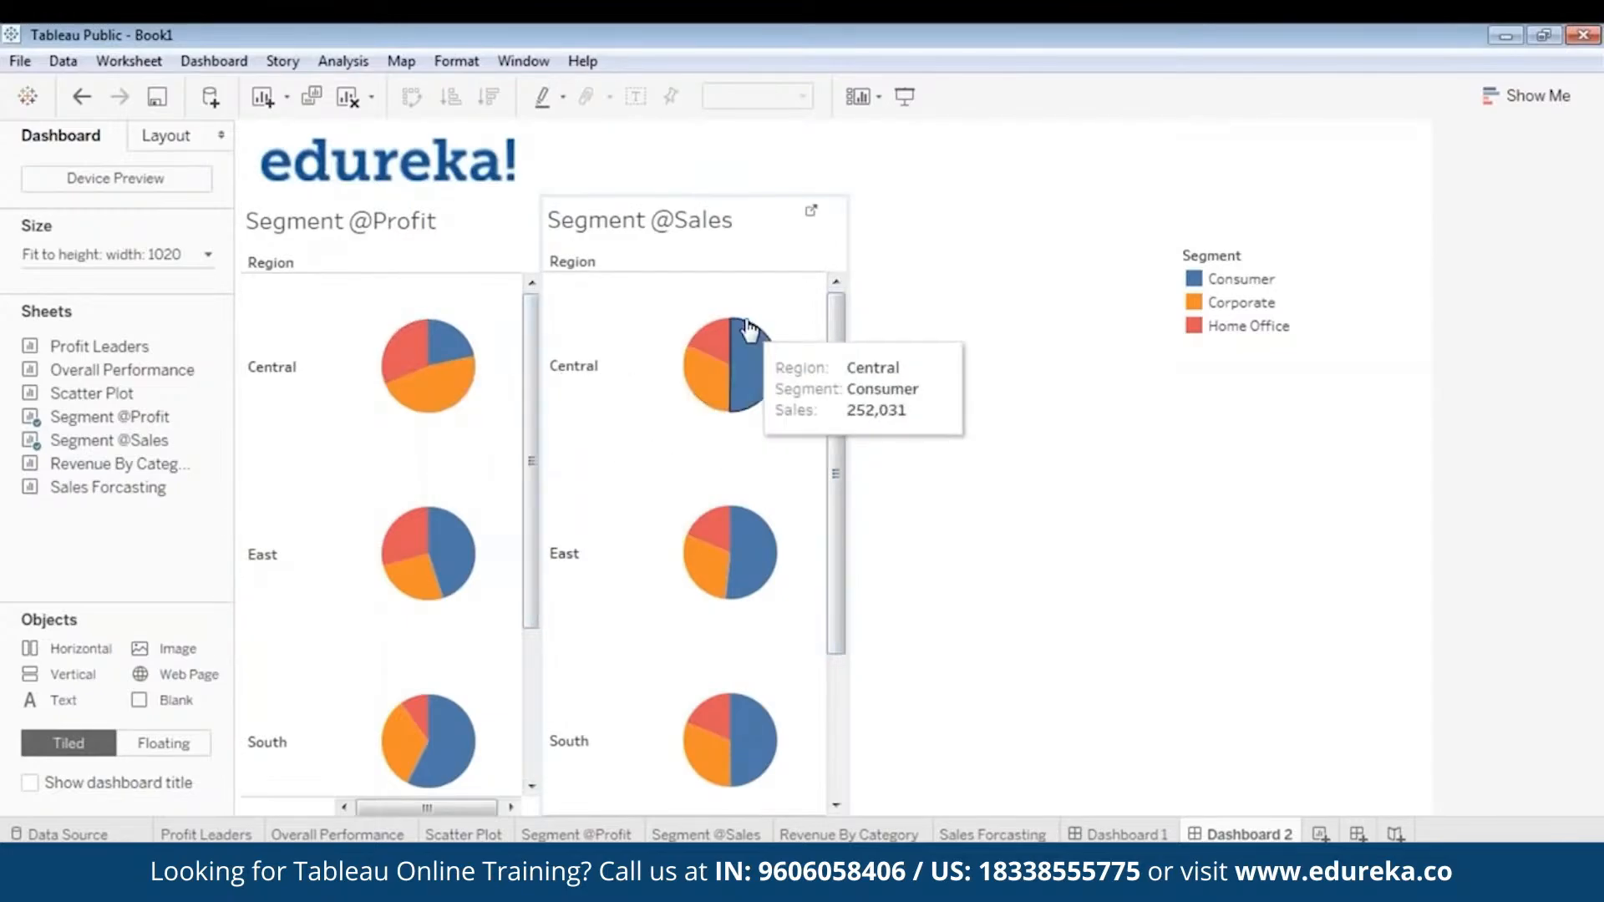
click(706, 203)
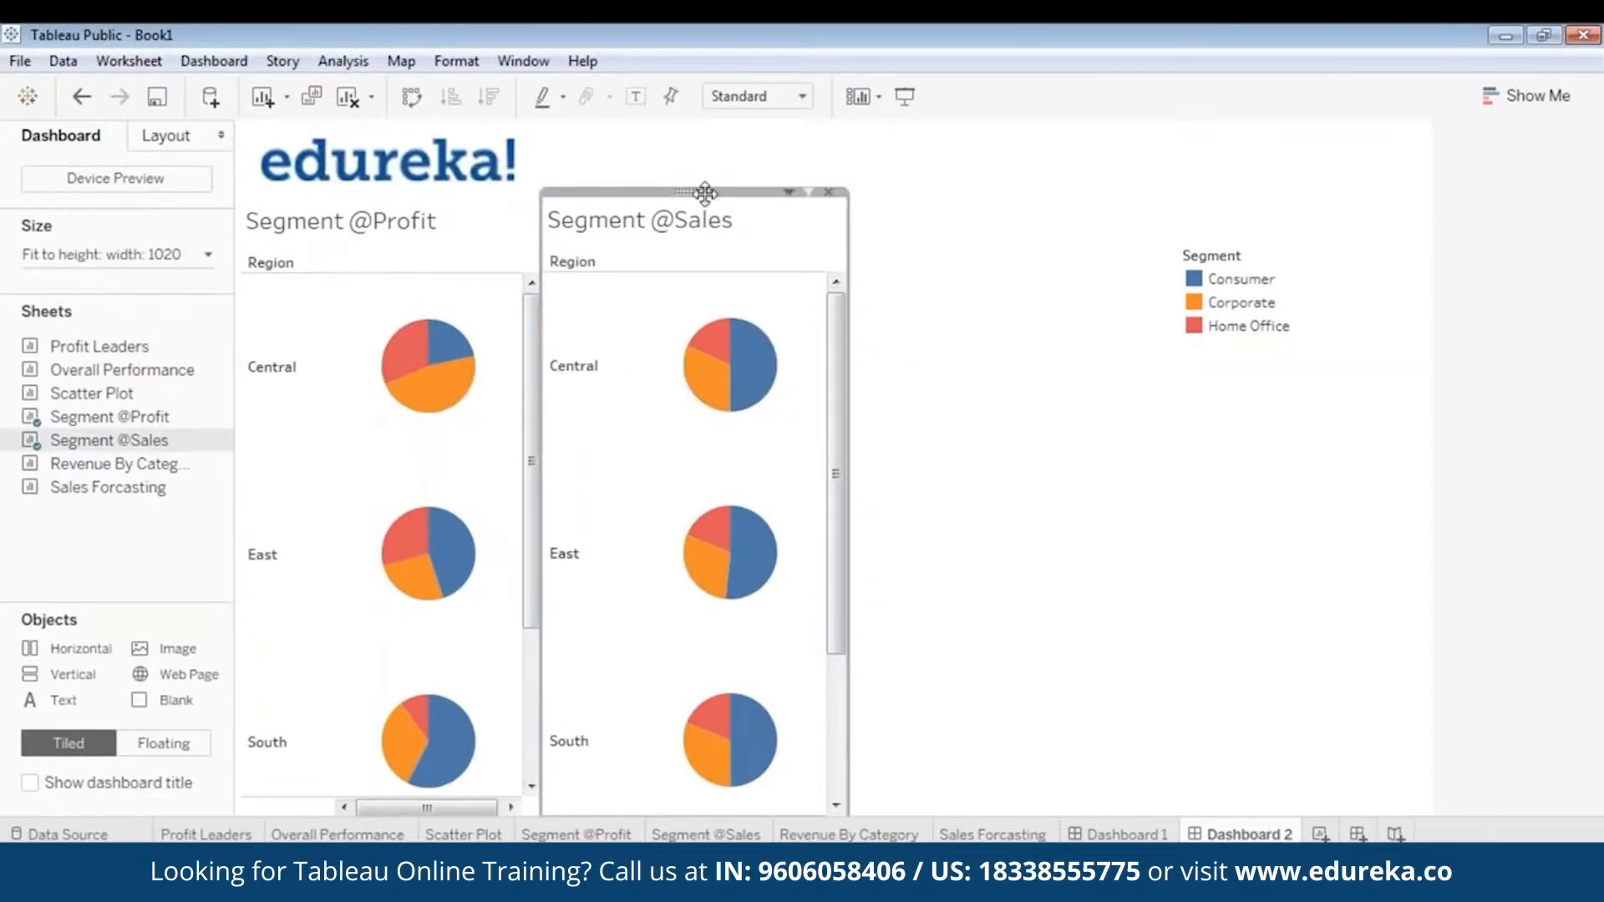
drag(705, 193, 700, 199)
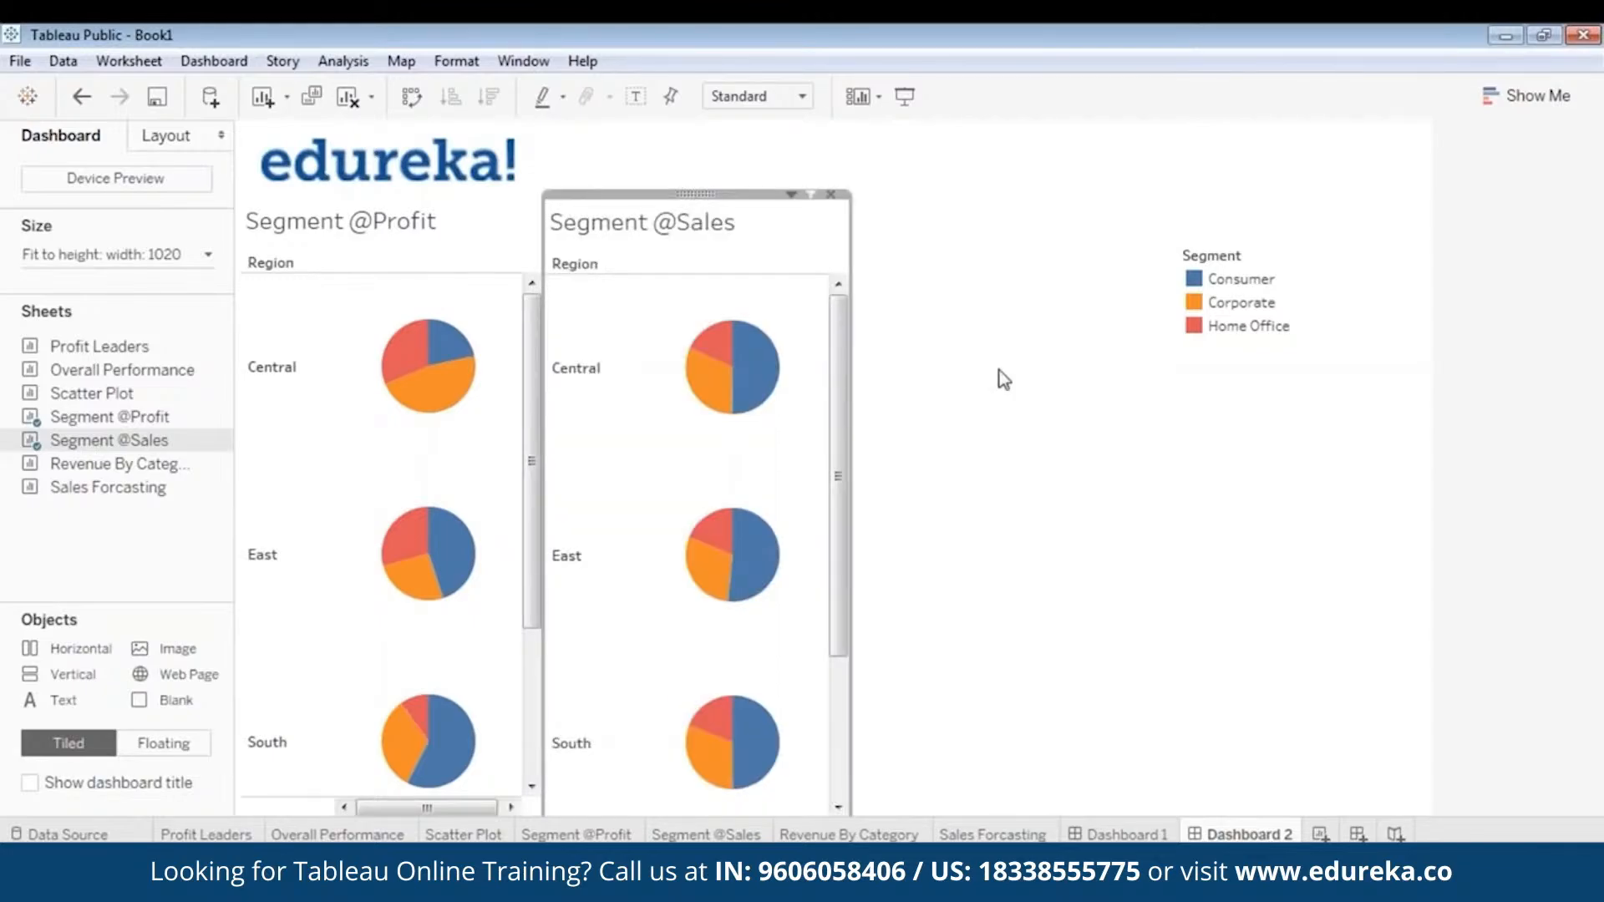
click(999, 369)
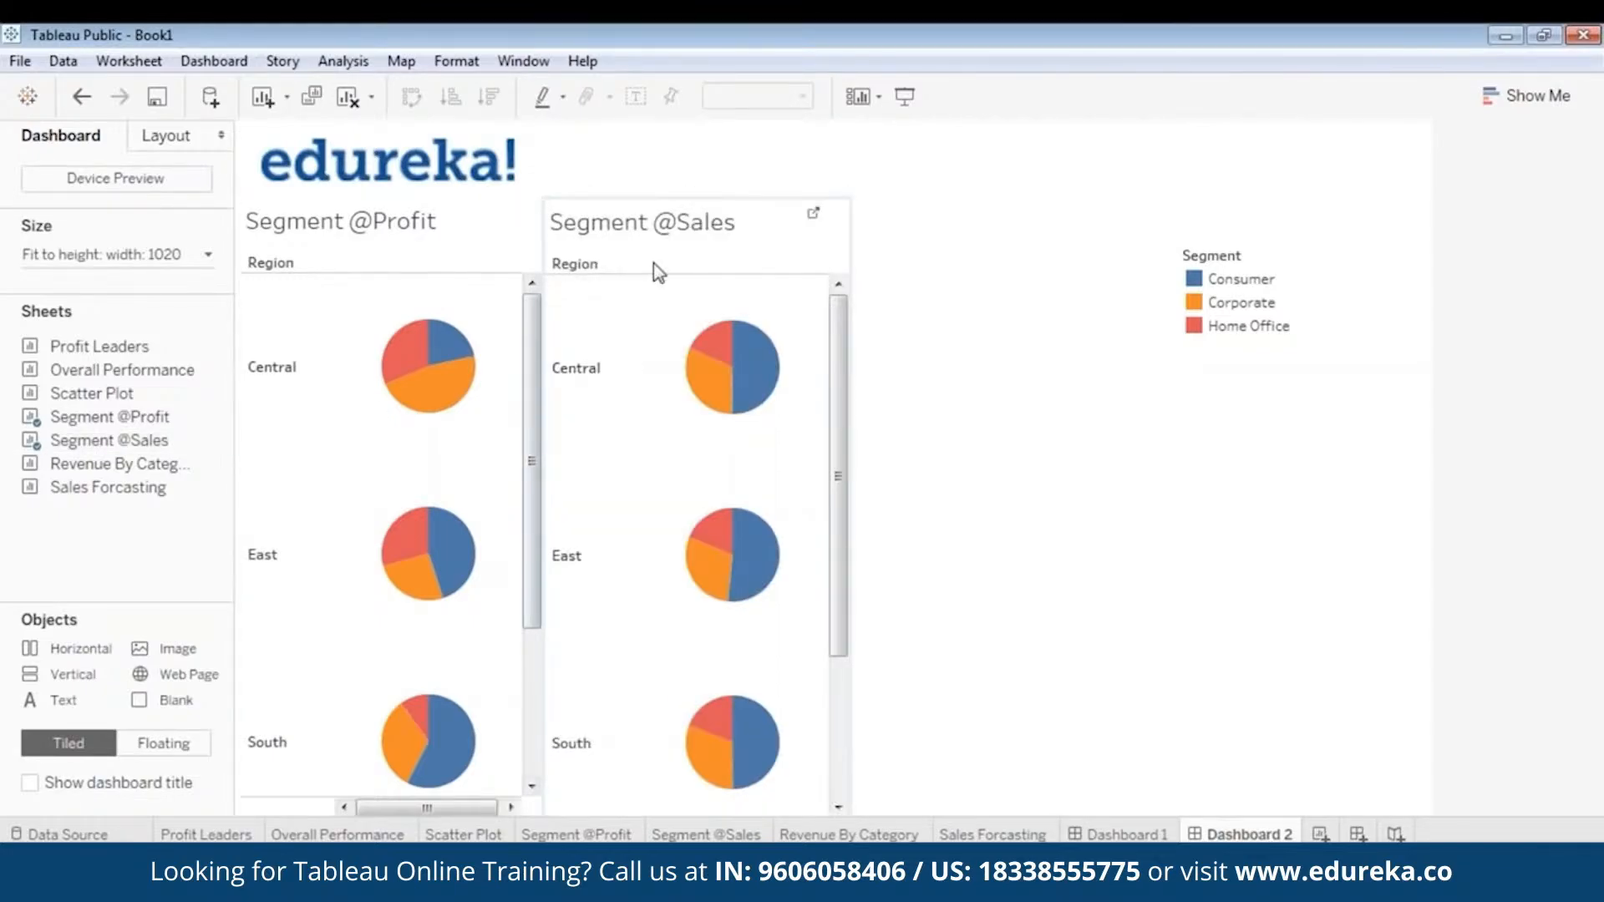
click(1201, 308)
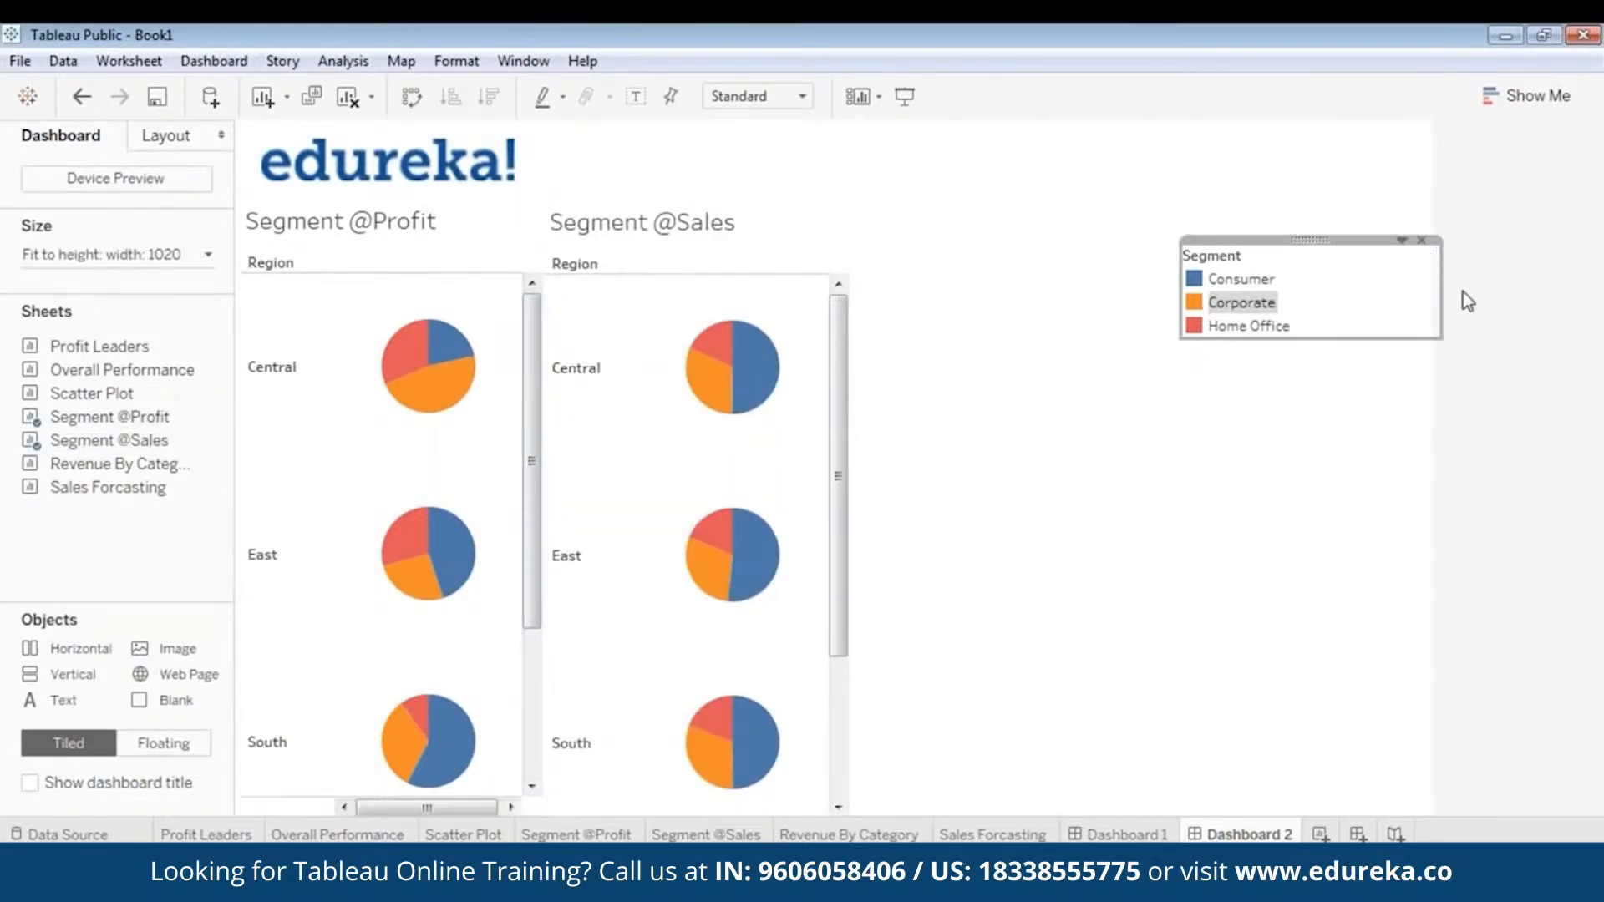
drag(1443, 293, 1328, 297)
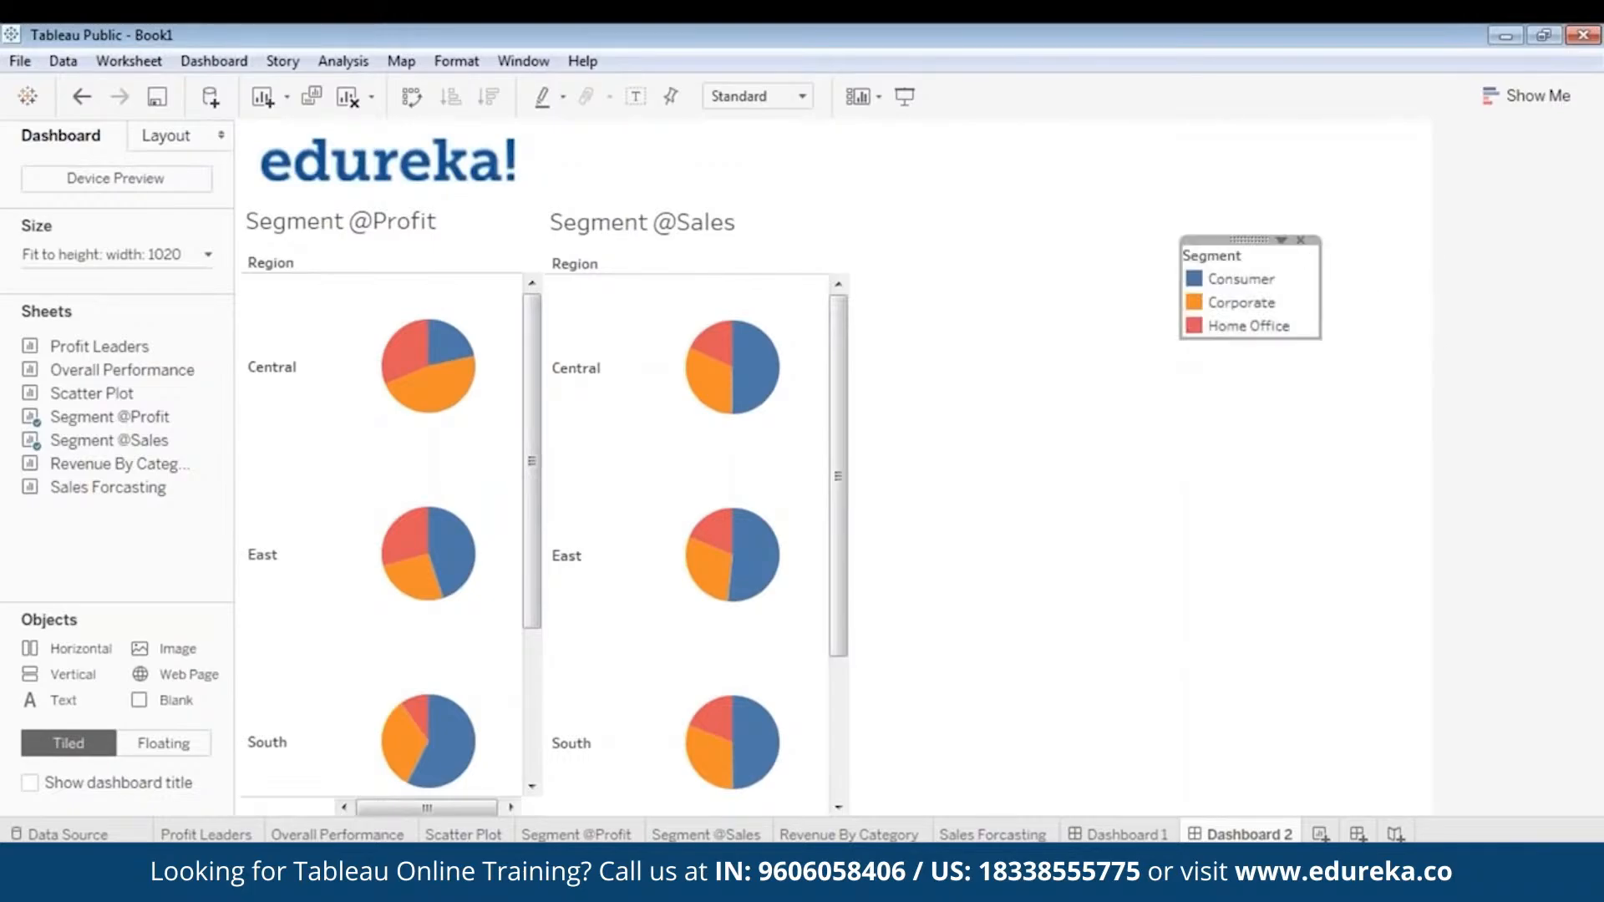
drag(1250, 242, 919, 370)
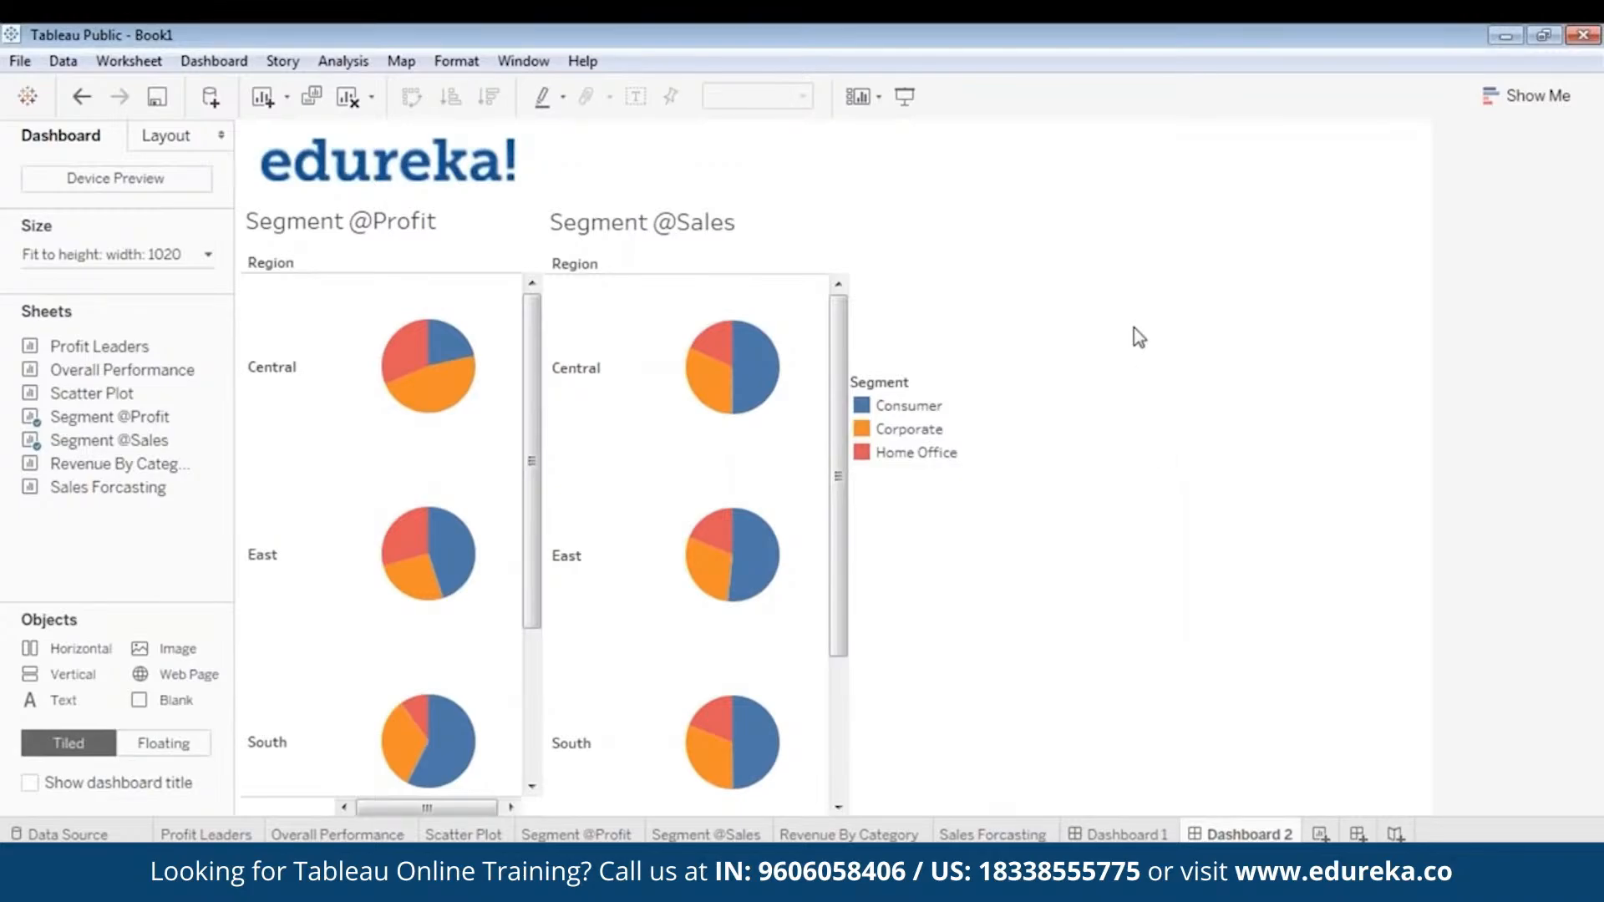
click(390, 230)
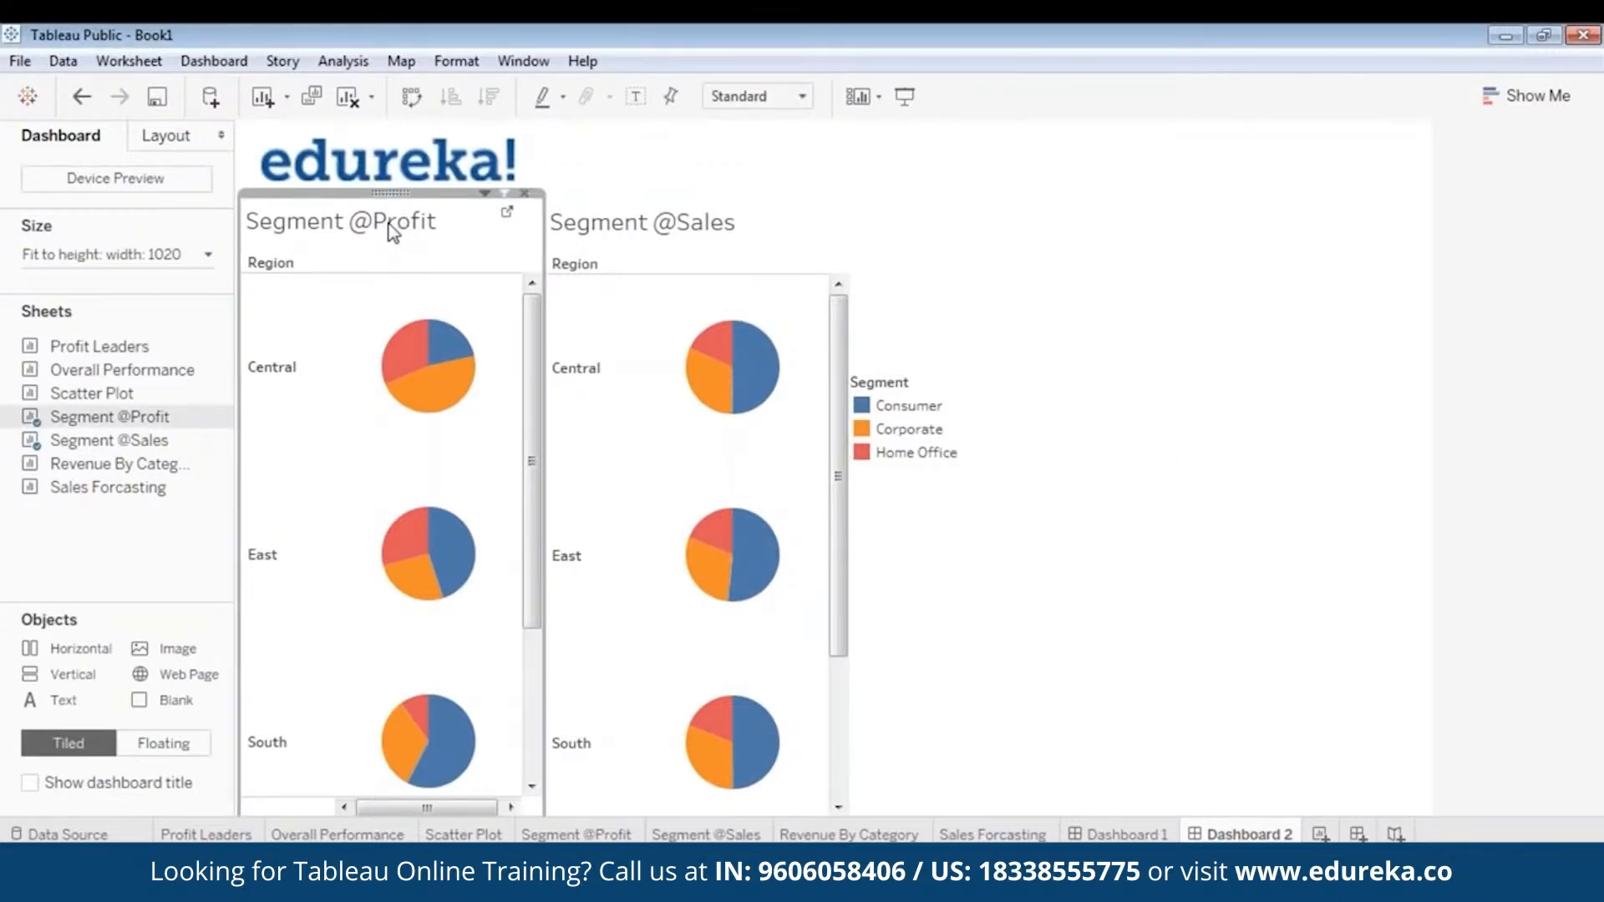
right_click(393, 232)
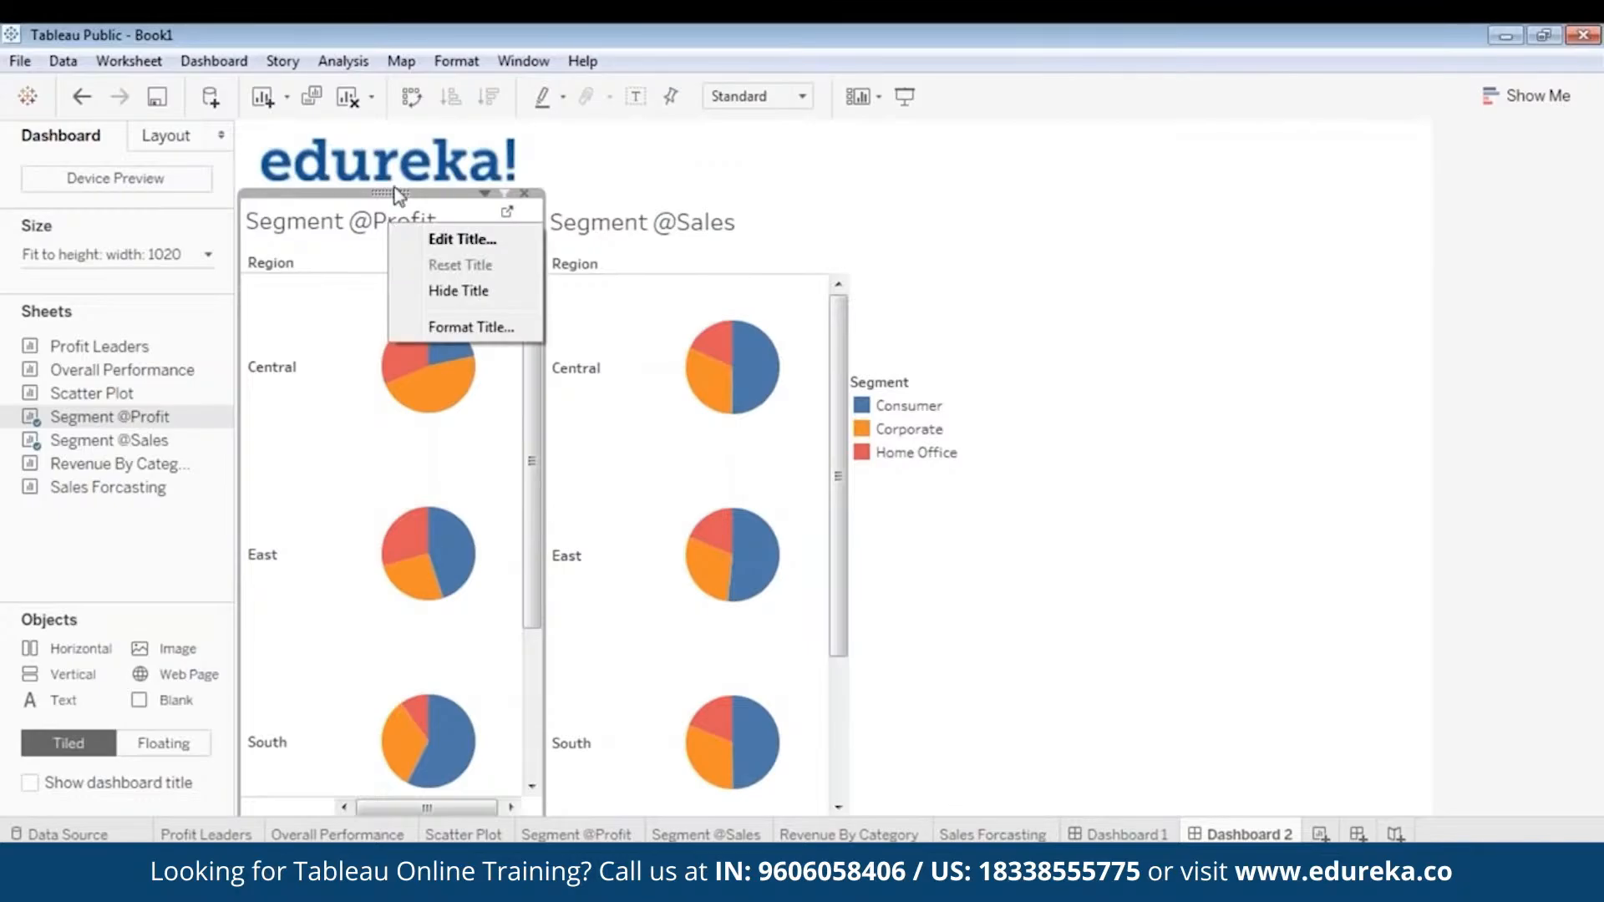
click(399, 197)
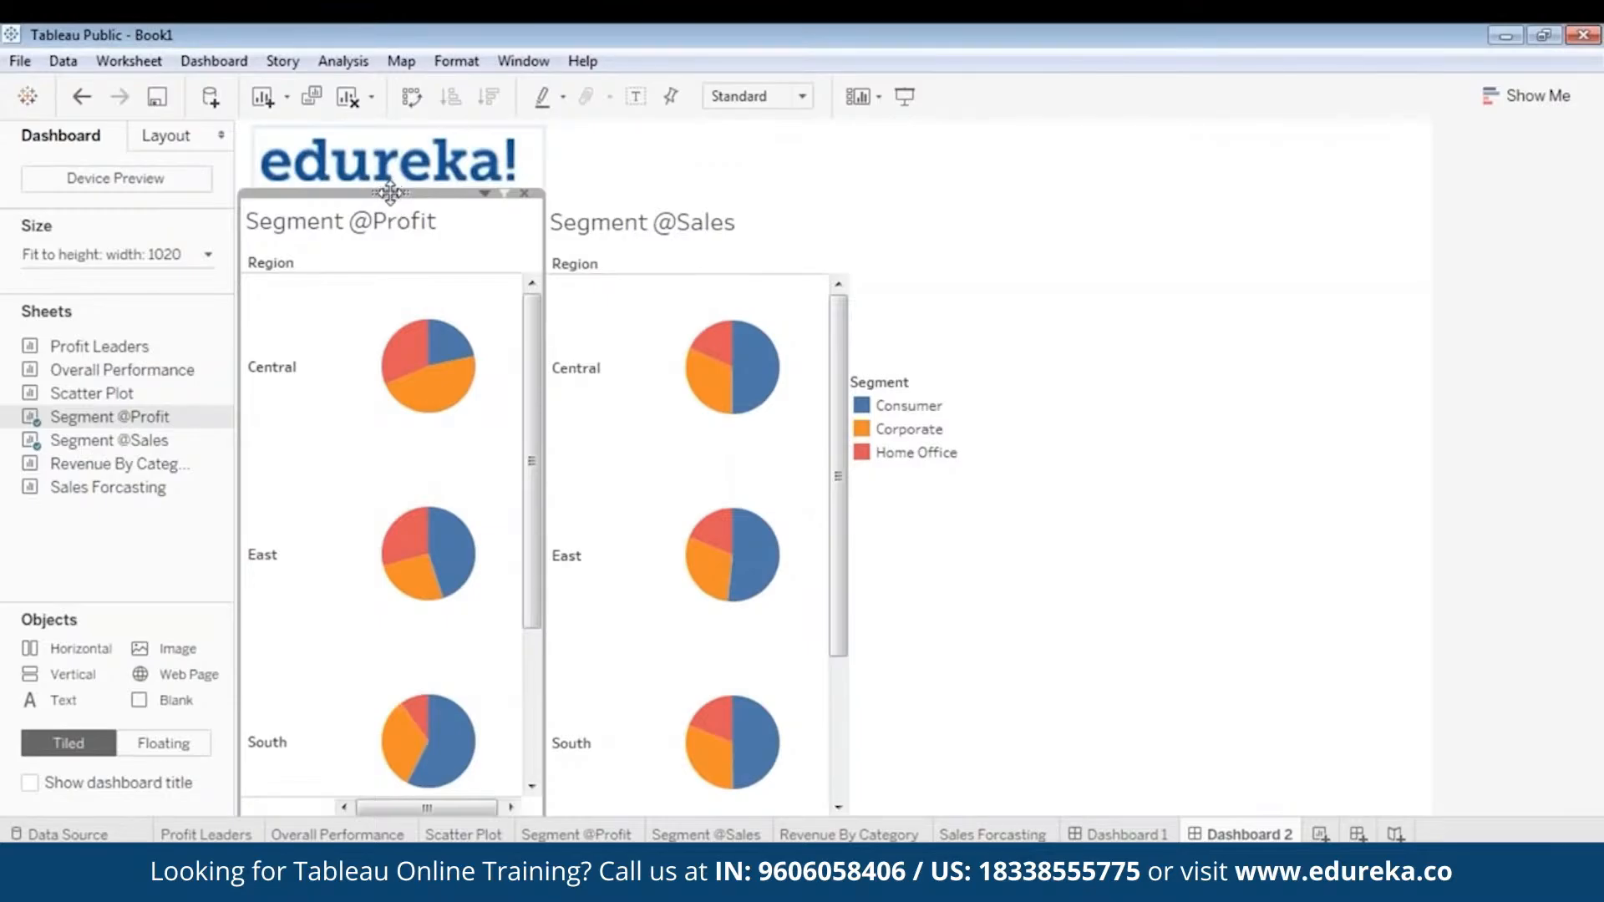
right_click(389, 192)
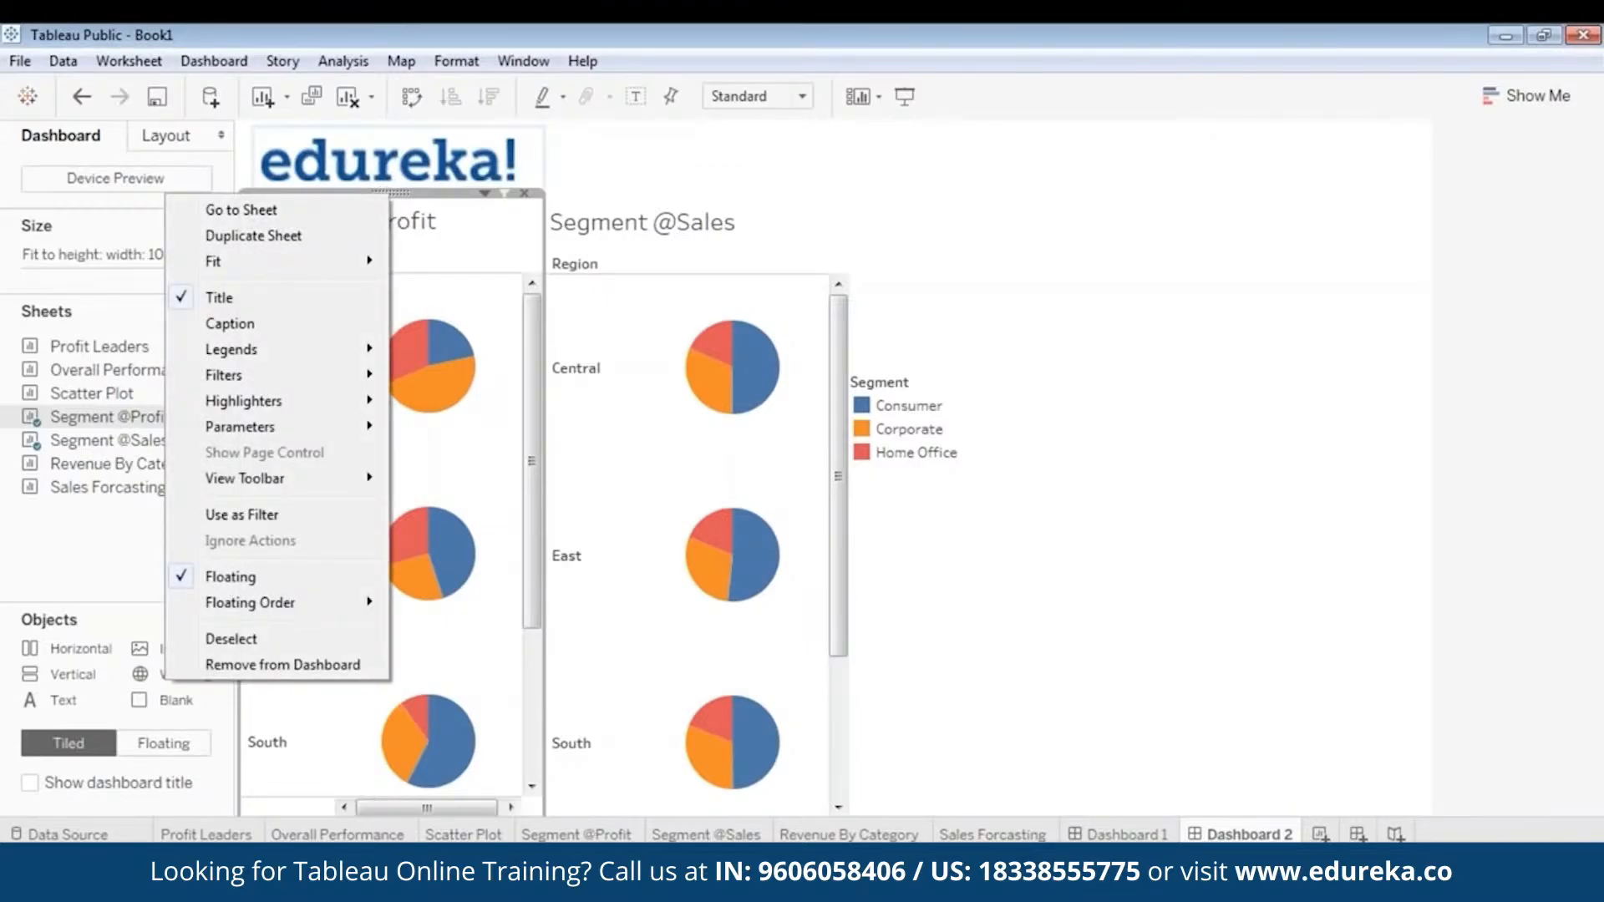
mouse_move(317, 374)
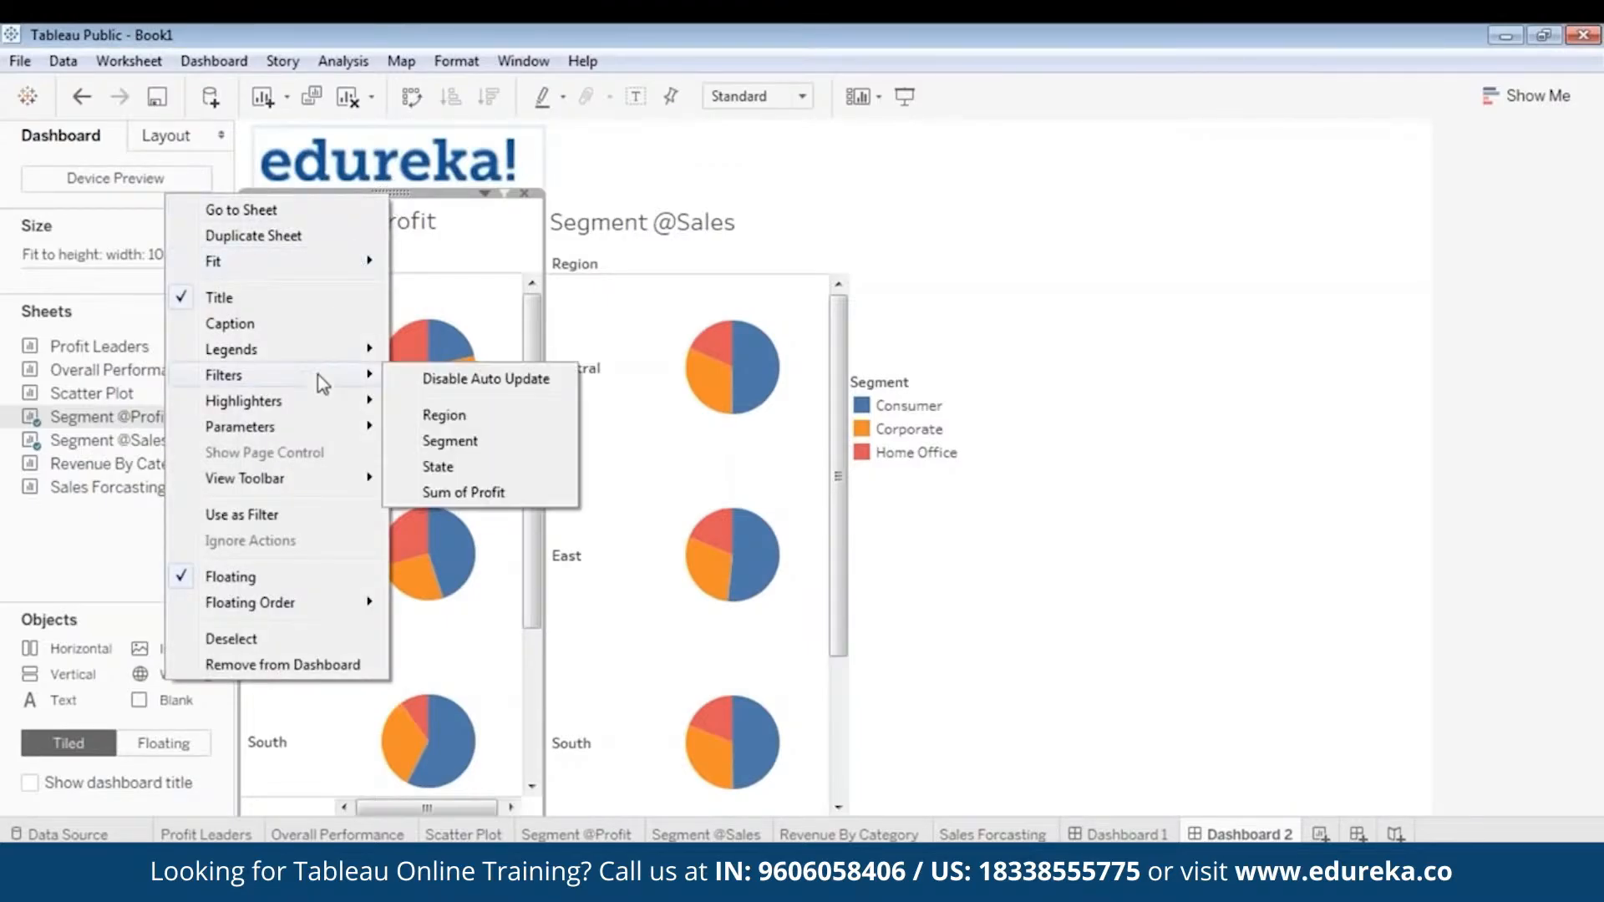
click(485, 417)
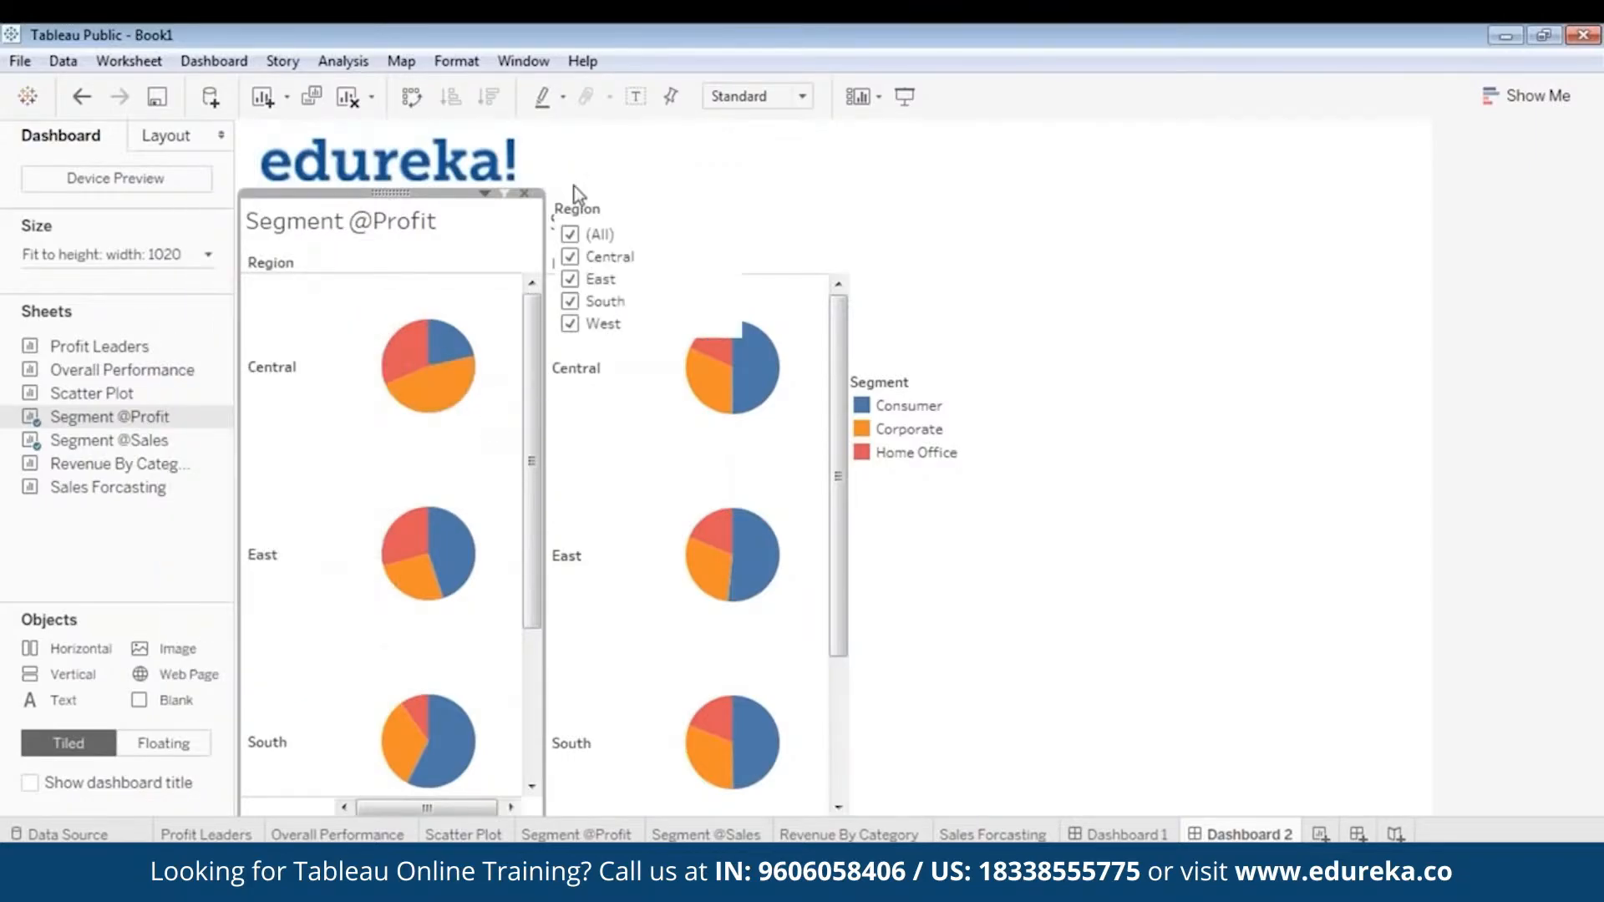
click(605, 211)
drag(635, 198, 933, 239)
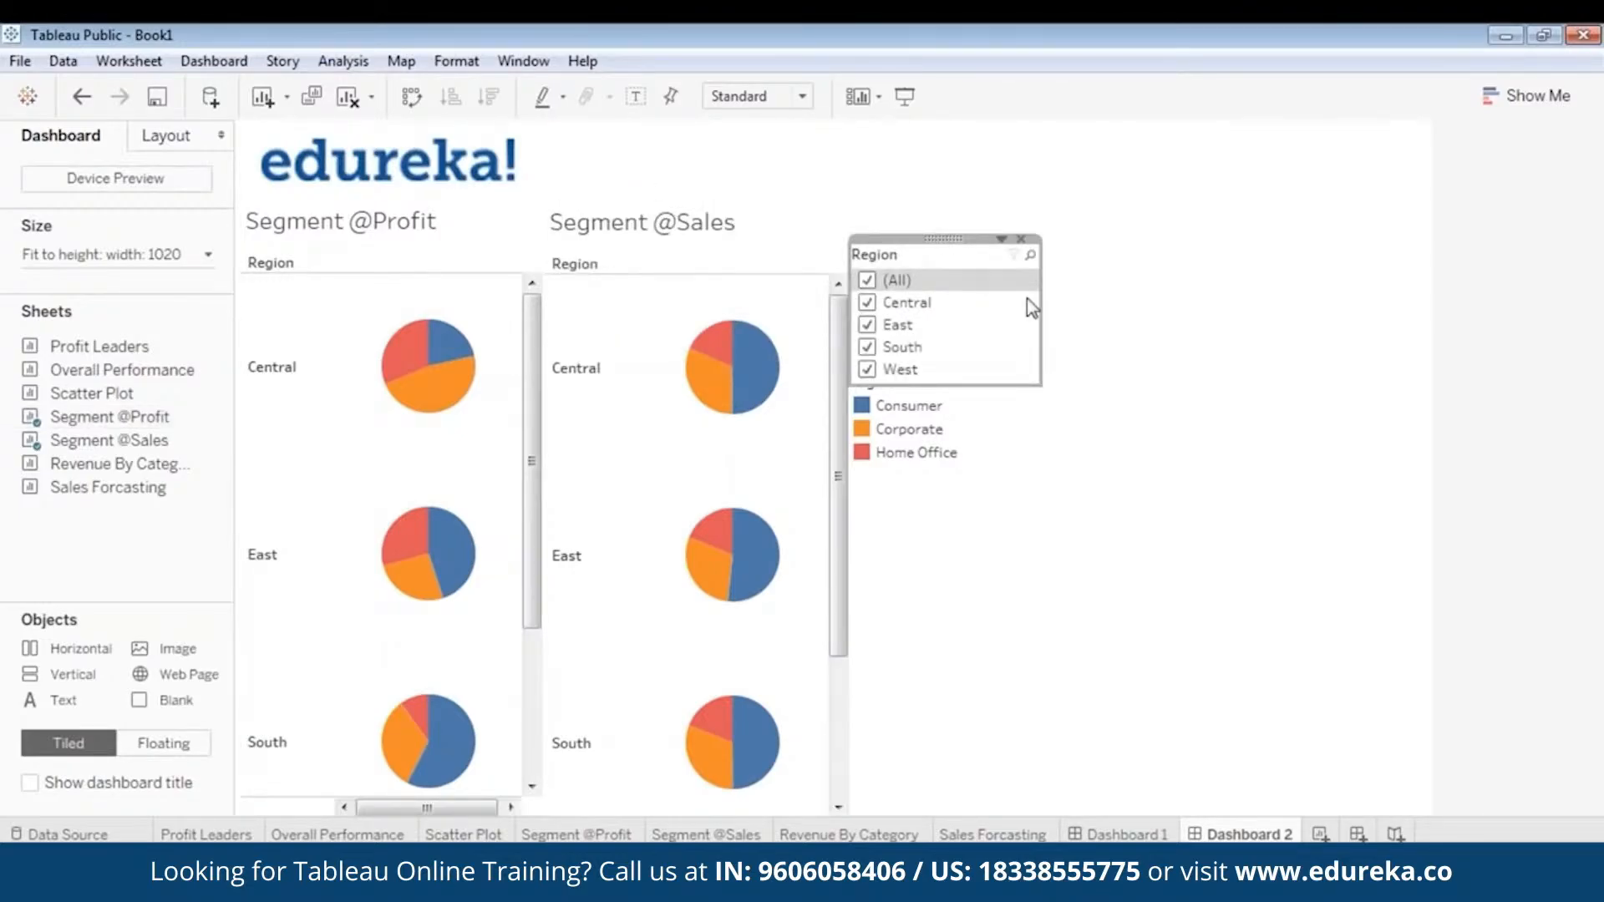
drag(1040, 317, 918, 386)
- Move the Segment legend below the Region filter so the two do not overlap
click(918, 451)
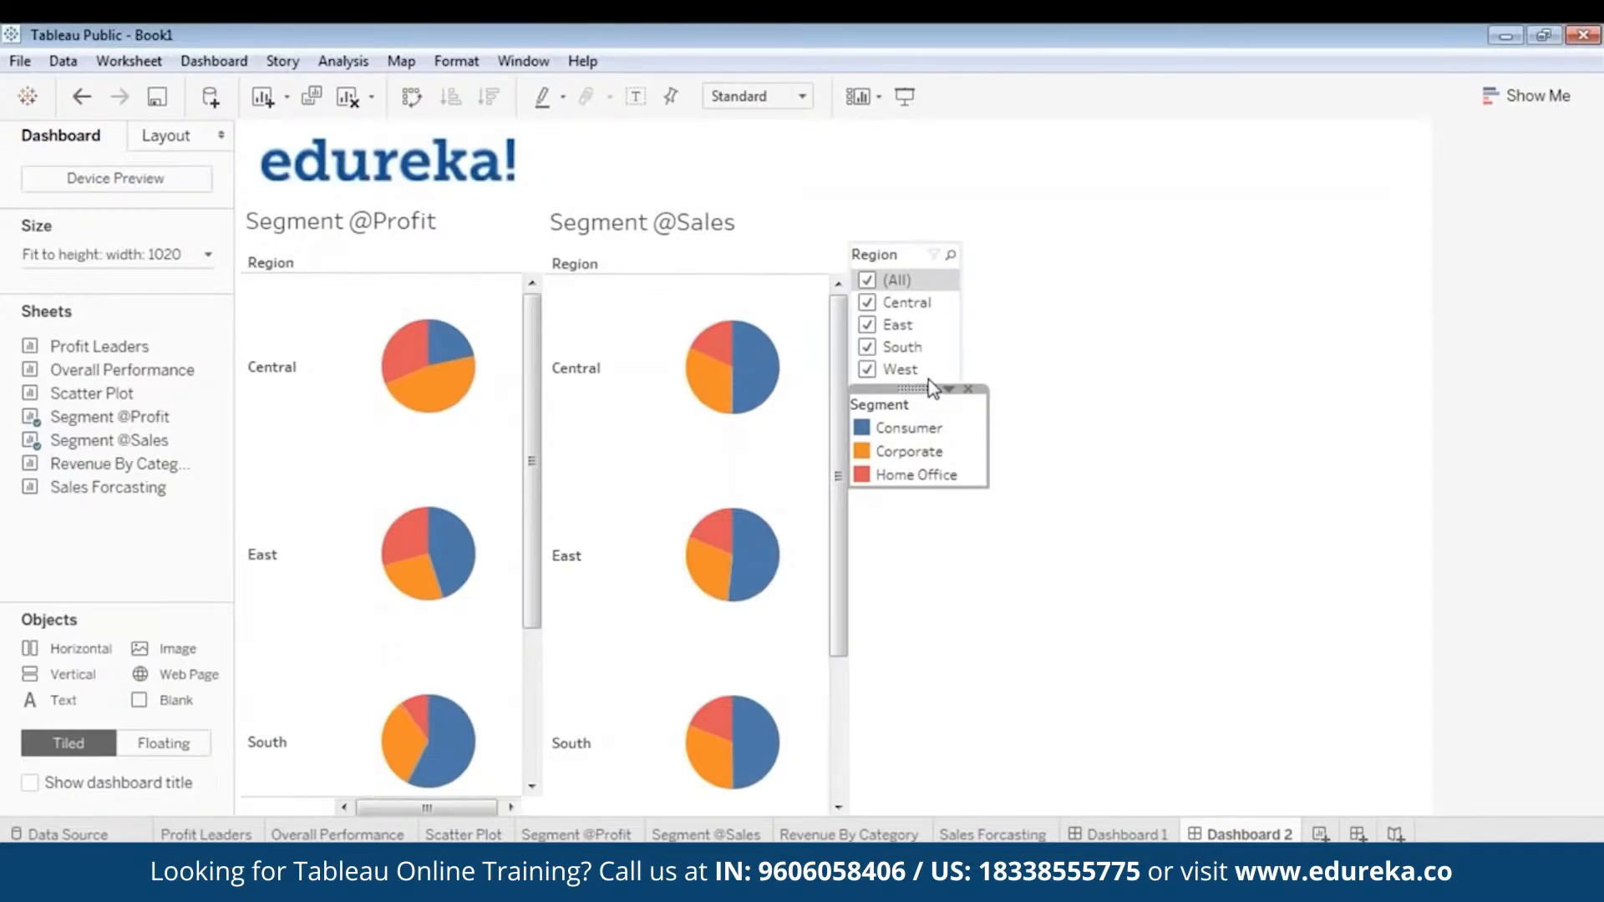
click(919, 430)
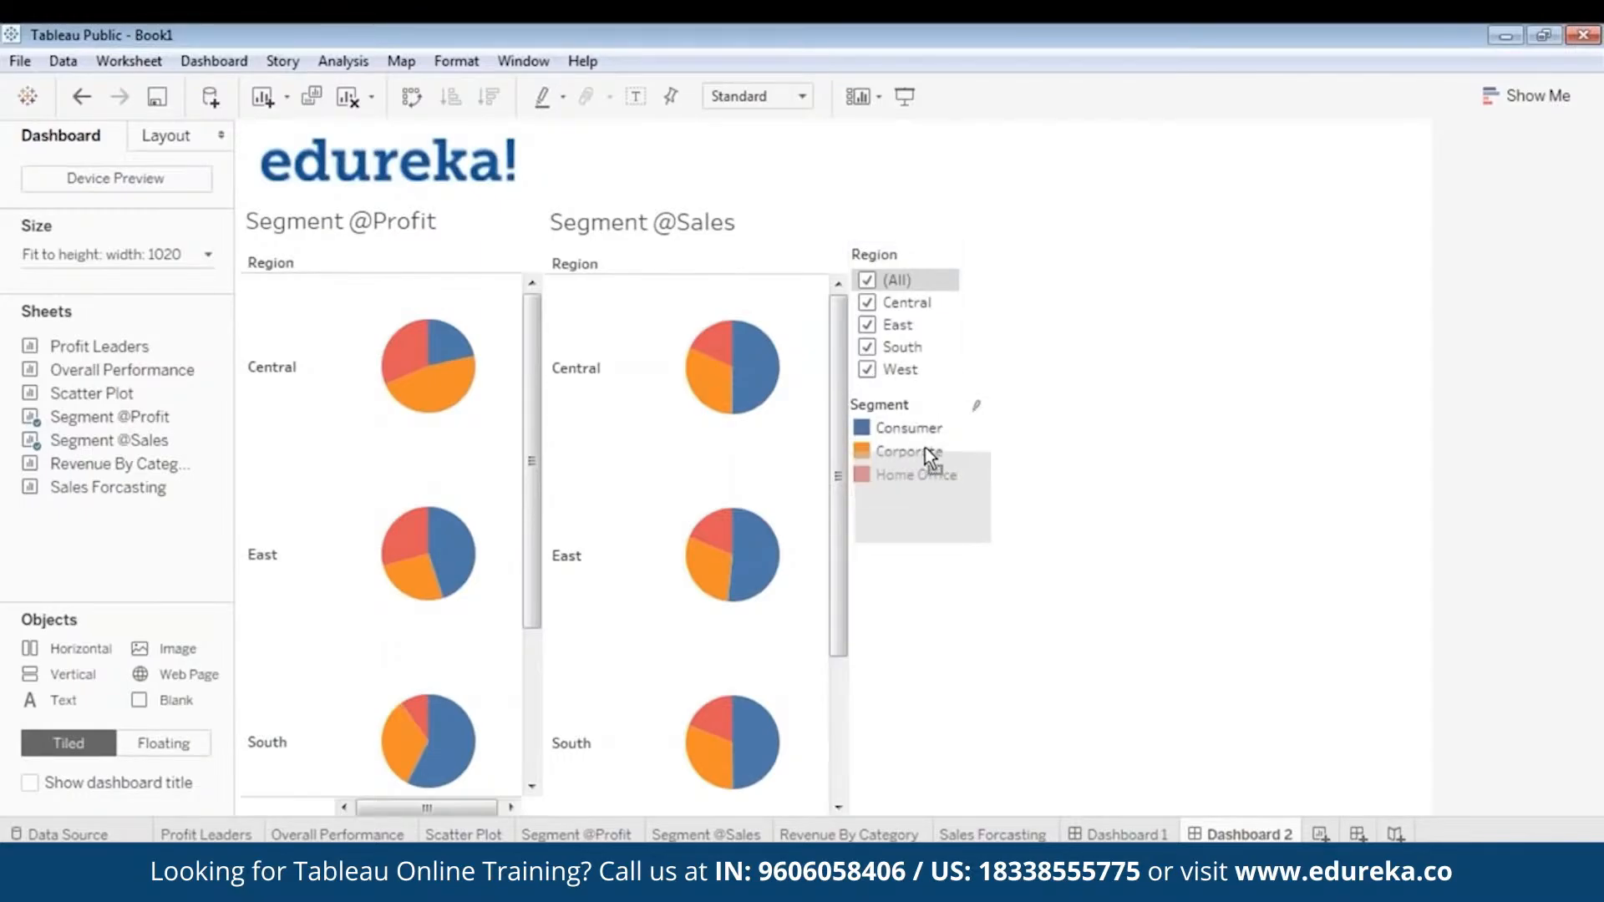
drag(924, 447, 924, 414)
click(1054, 394)
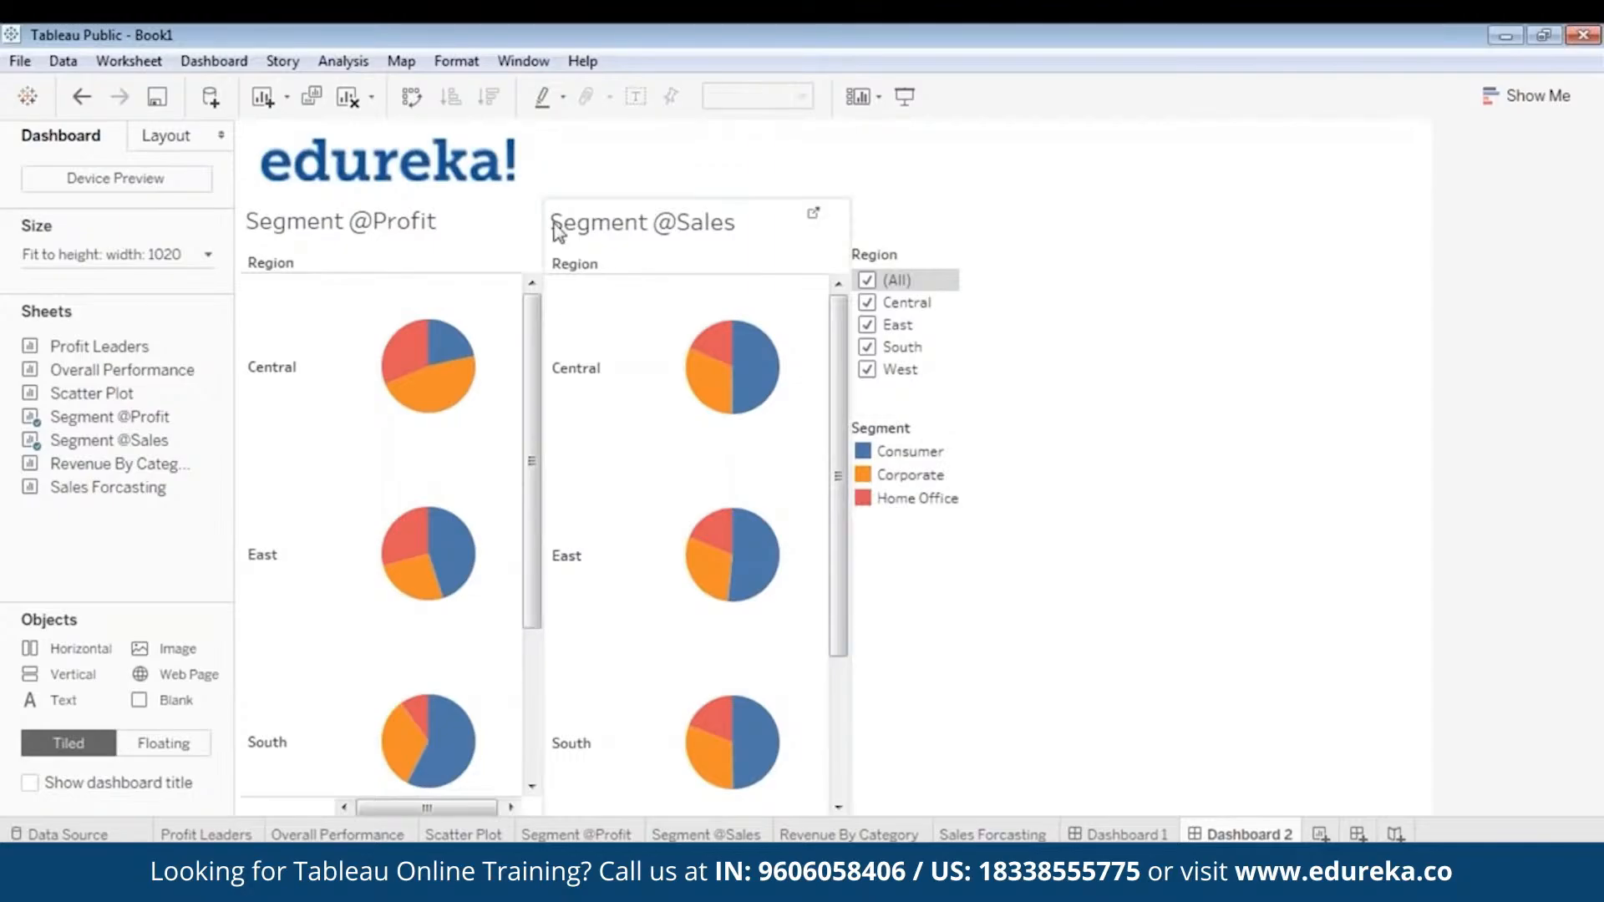
click(401, 231)
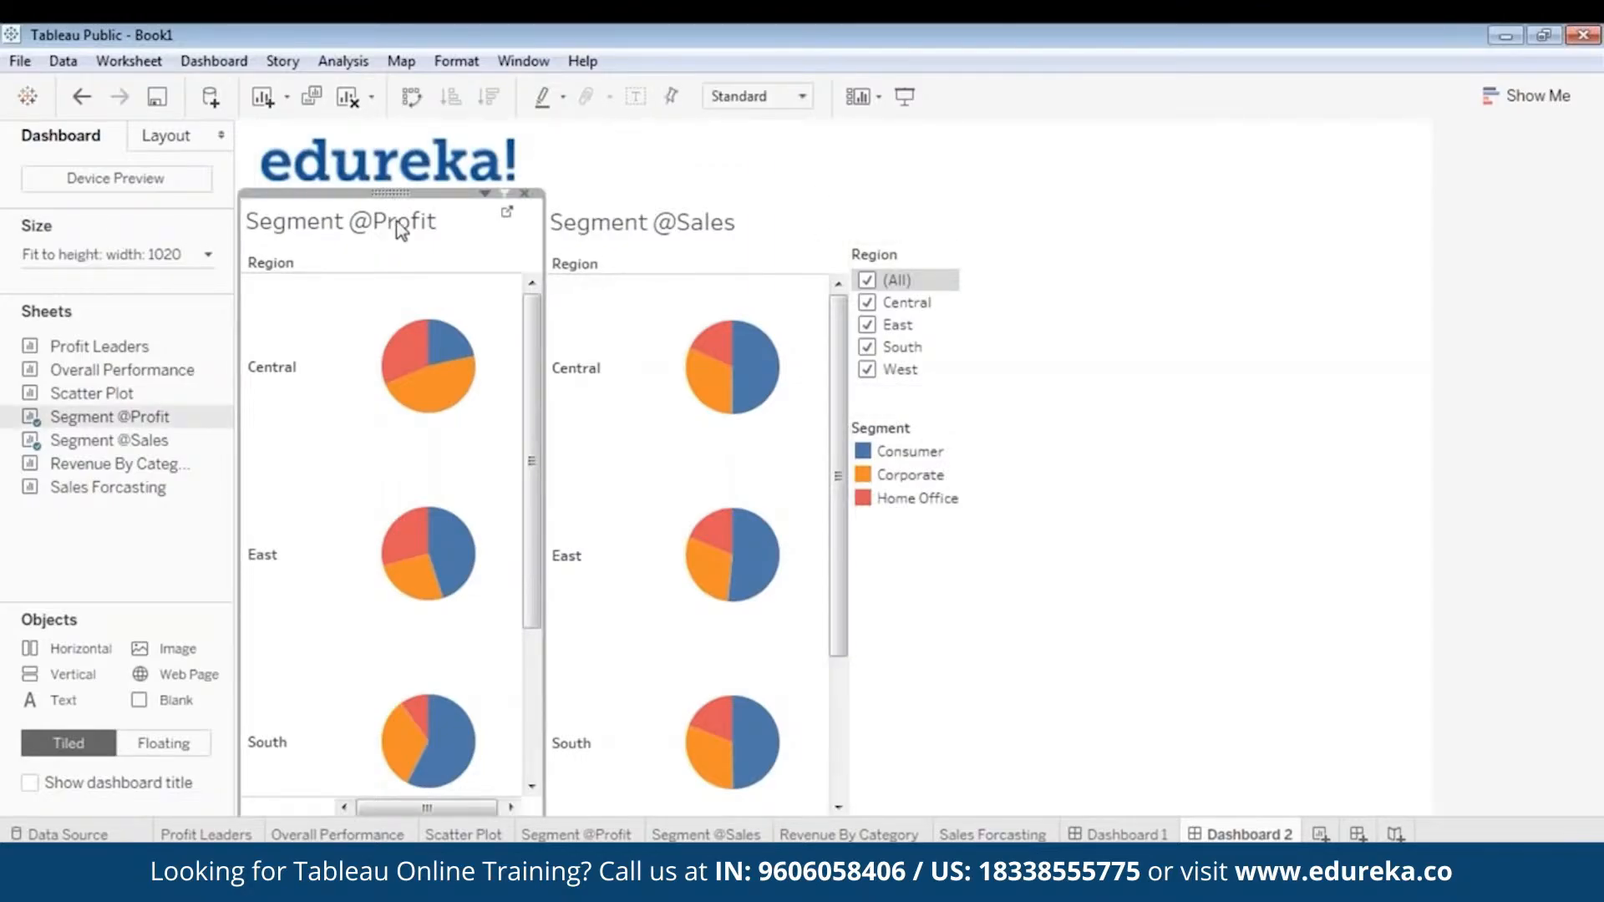
right_click(398, 227)
right_click(387, 202)
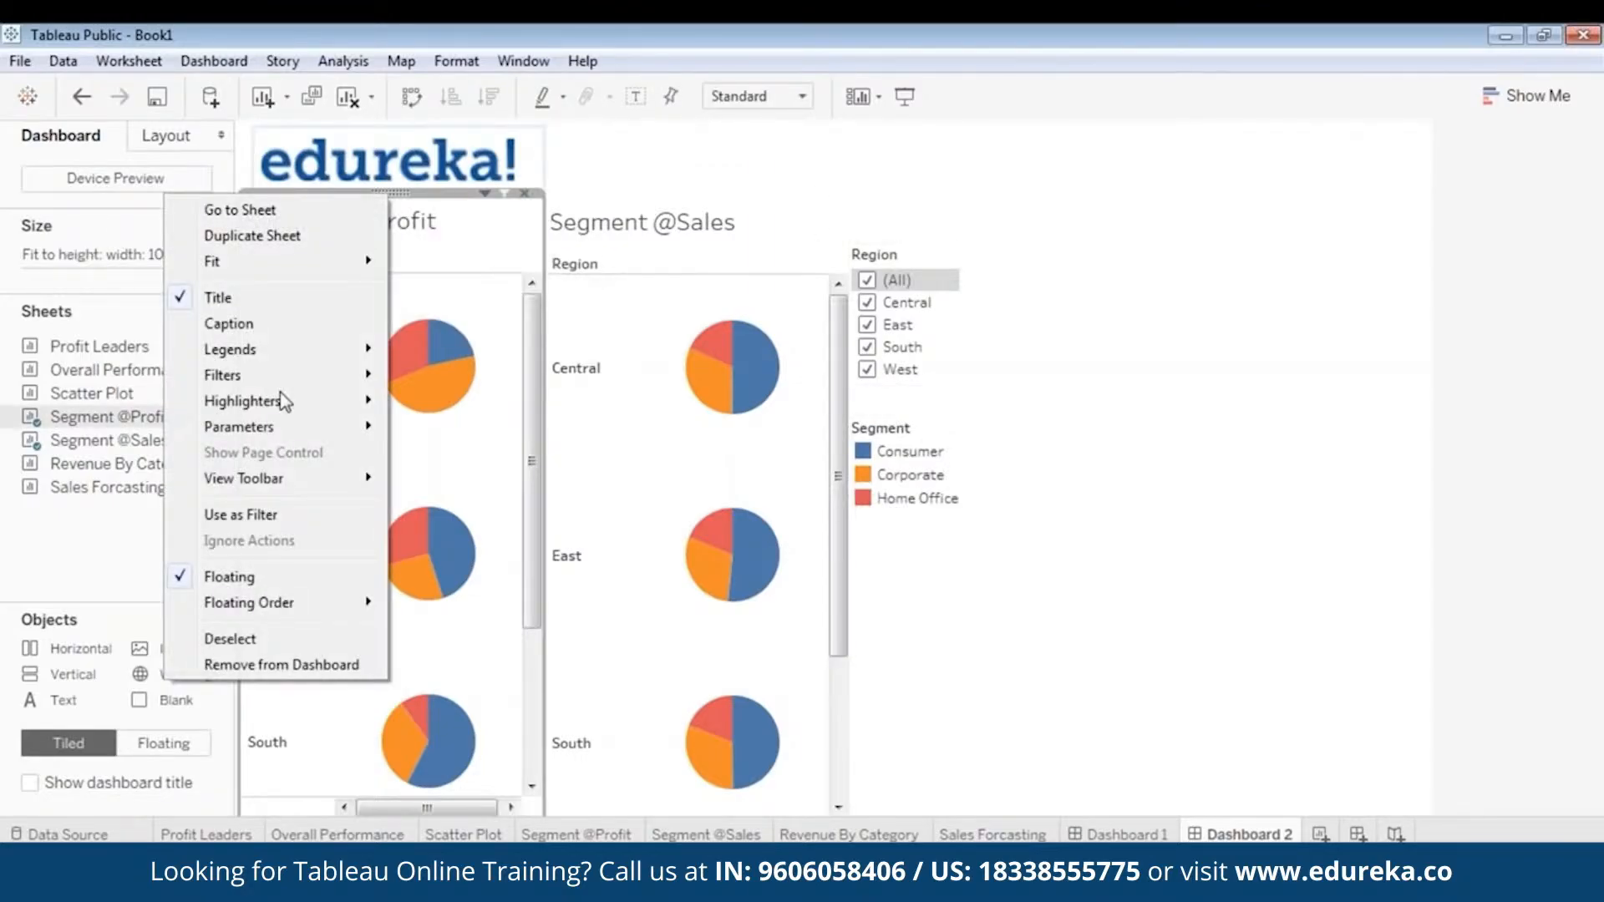
mouse_move(309, 380)
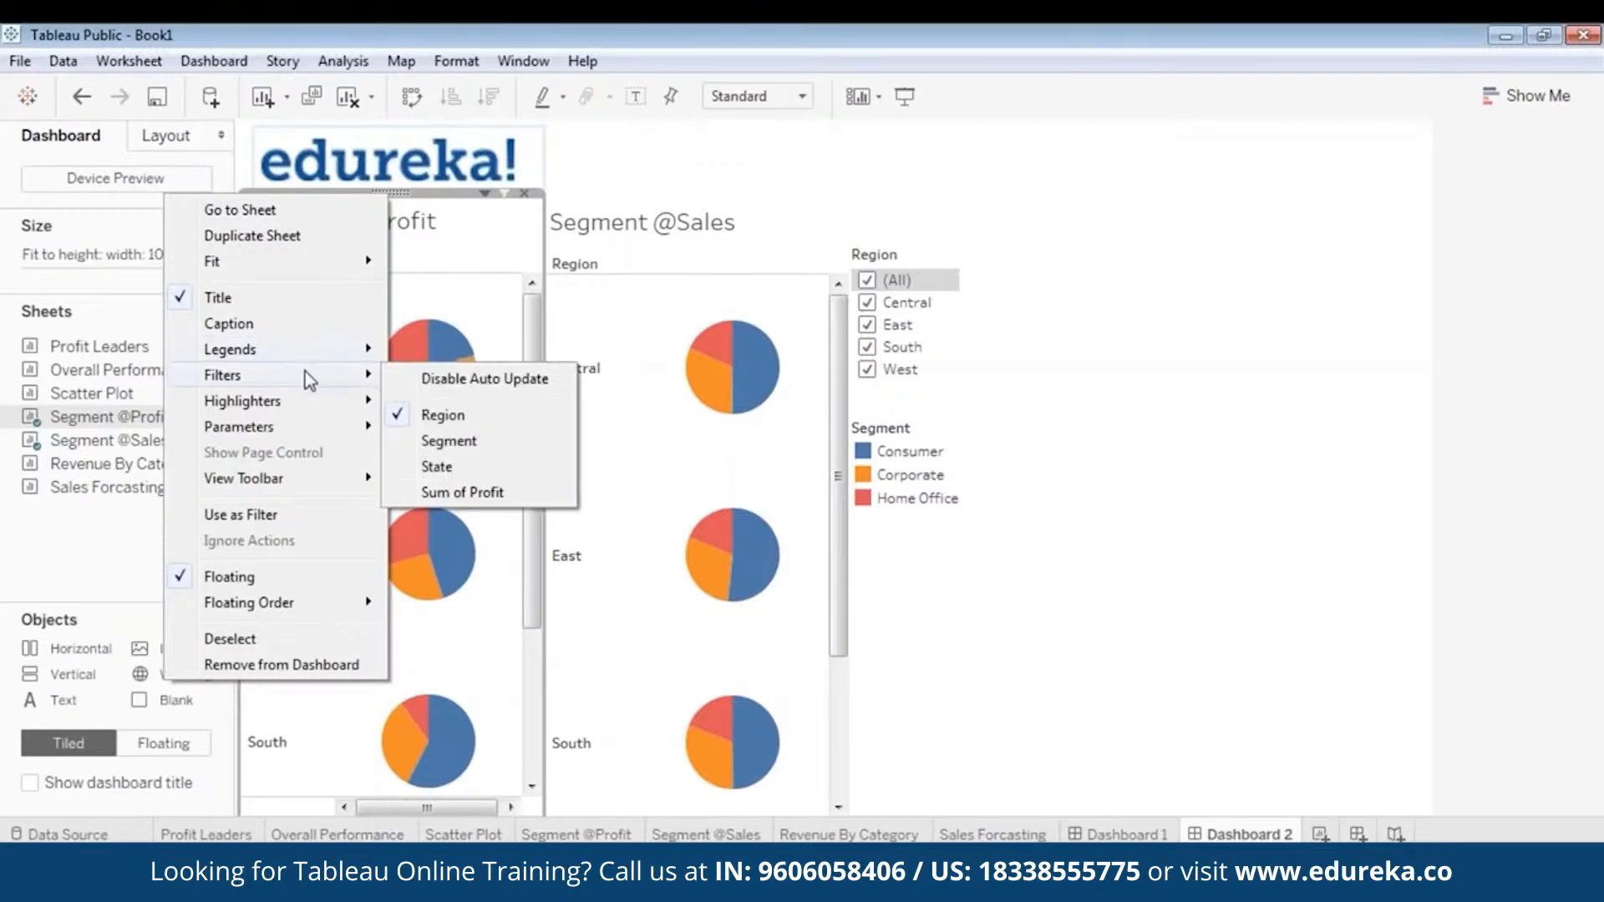
click(466, 466)
click(624, 209)
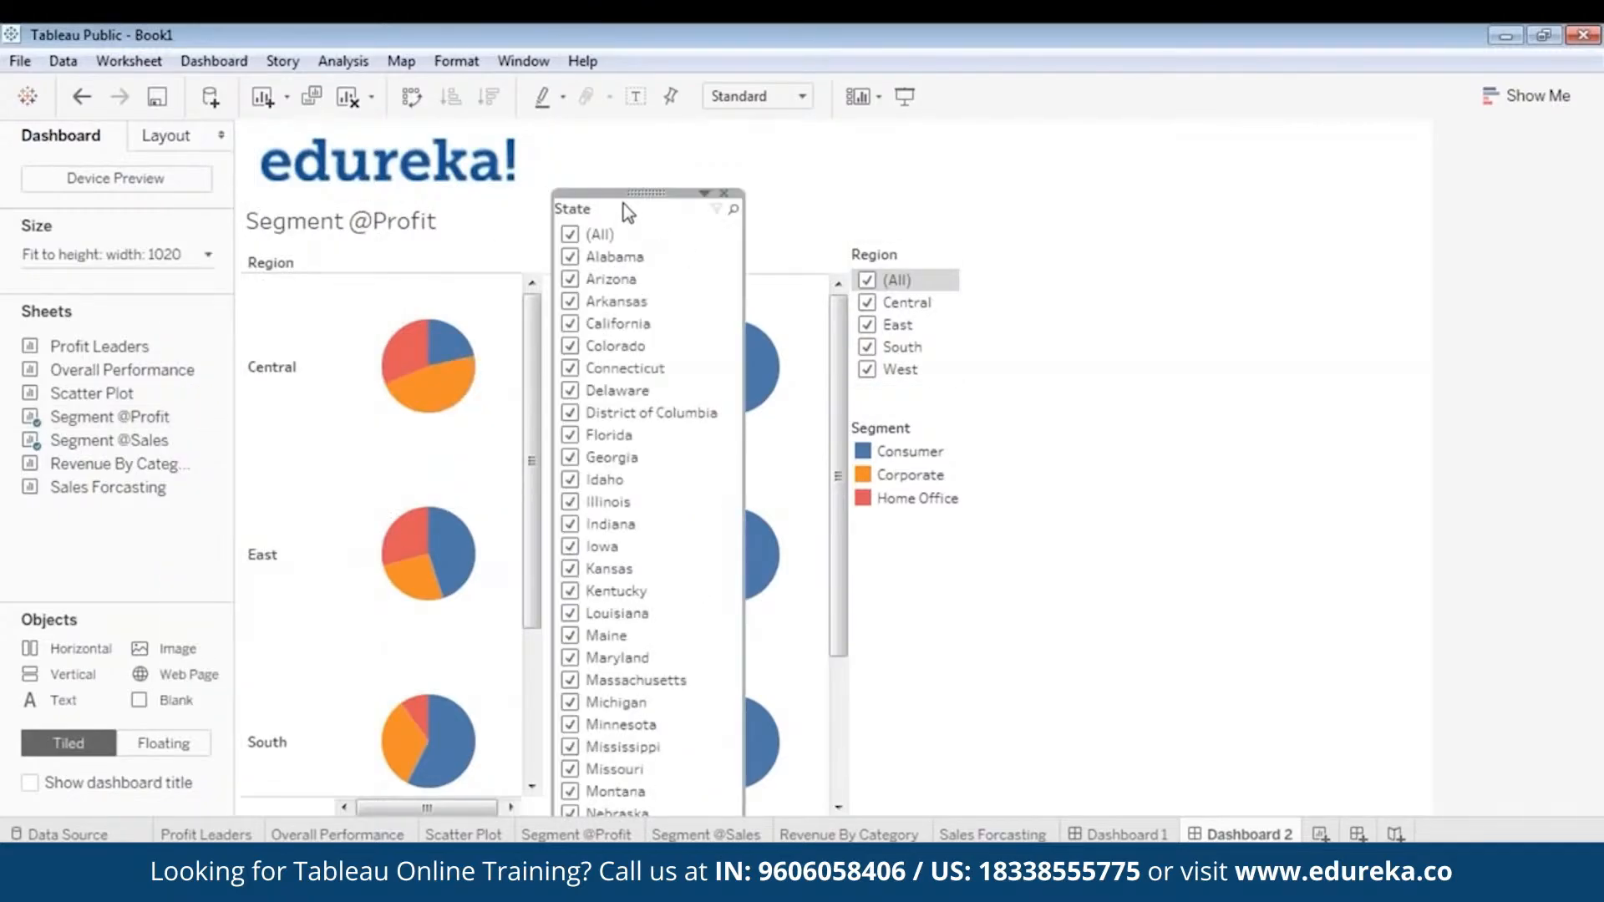
click(704, 193)
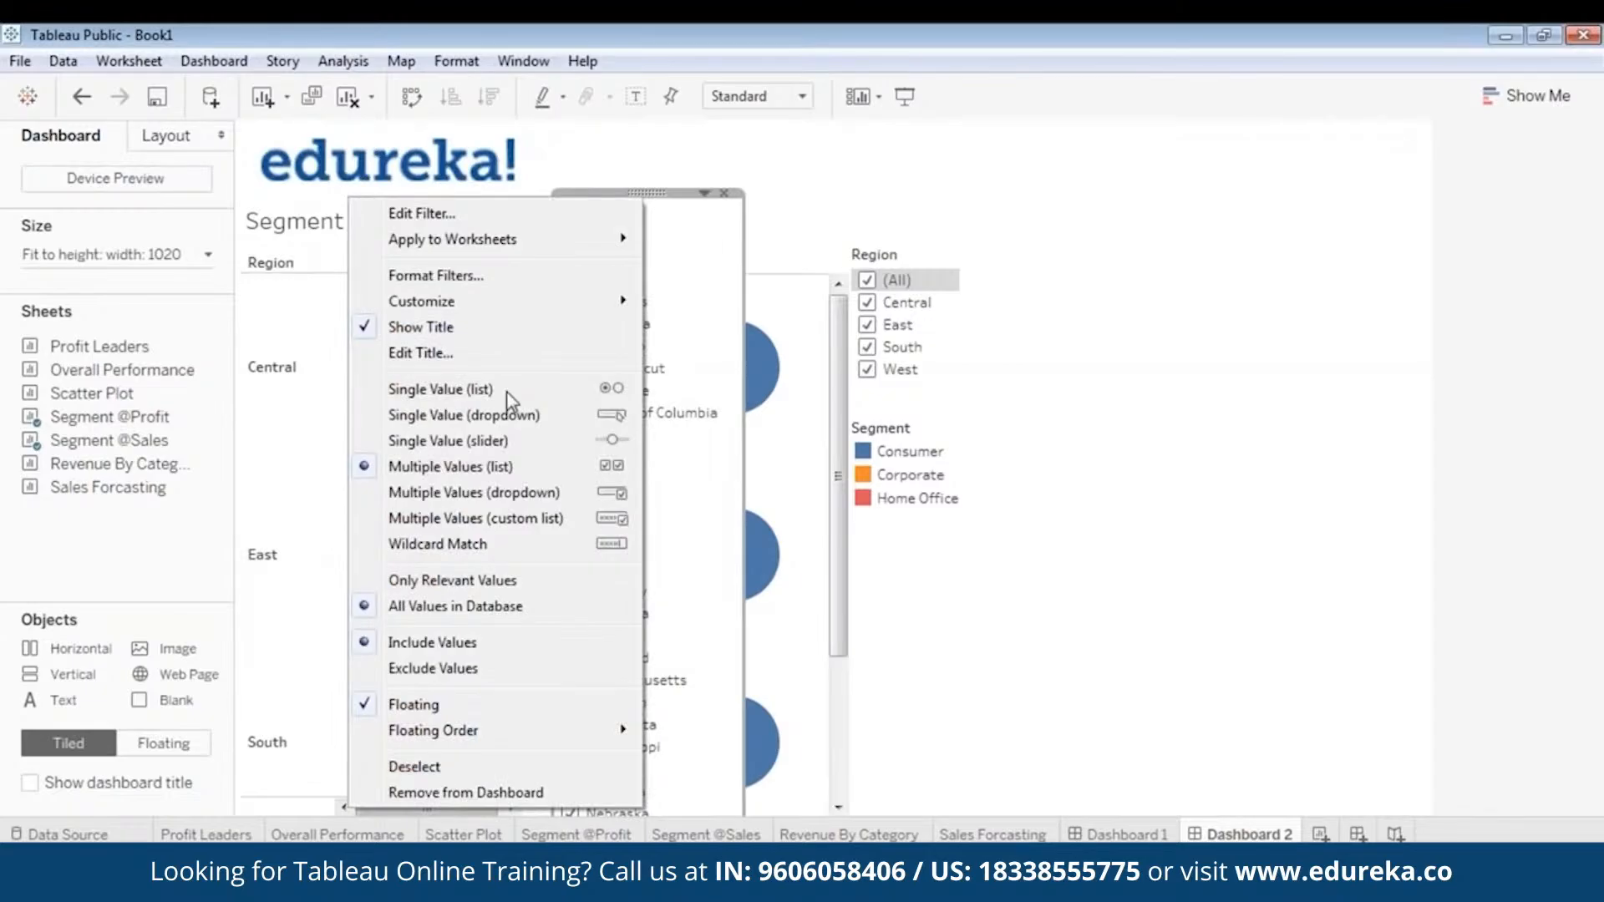
click(507, 415)
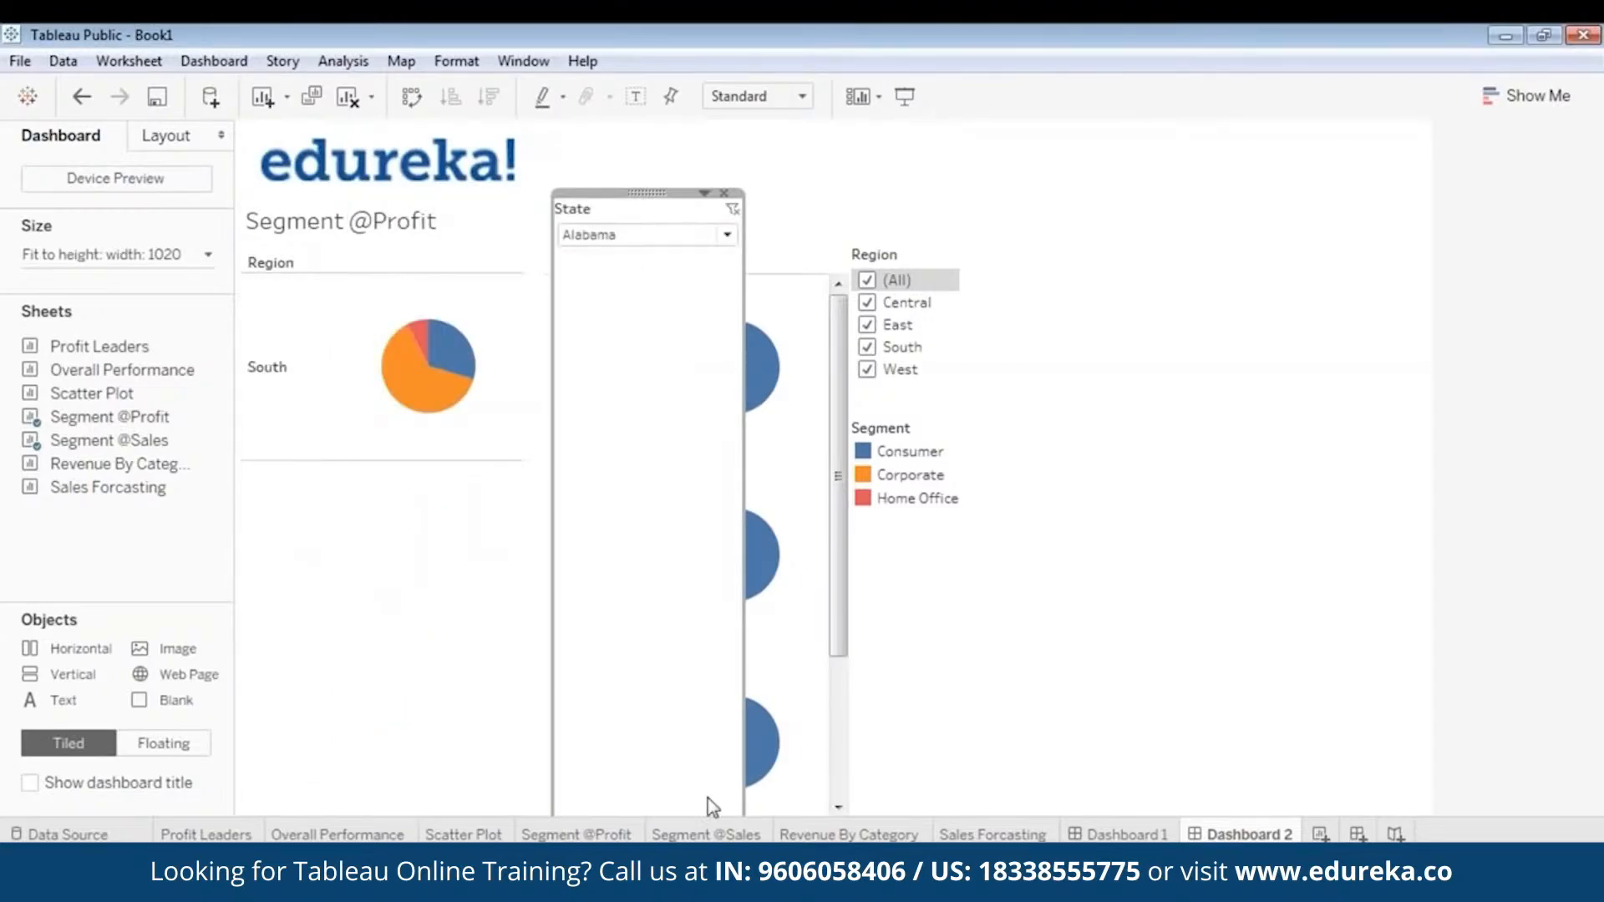
click(704, 193)
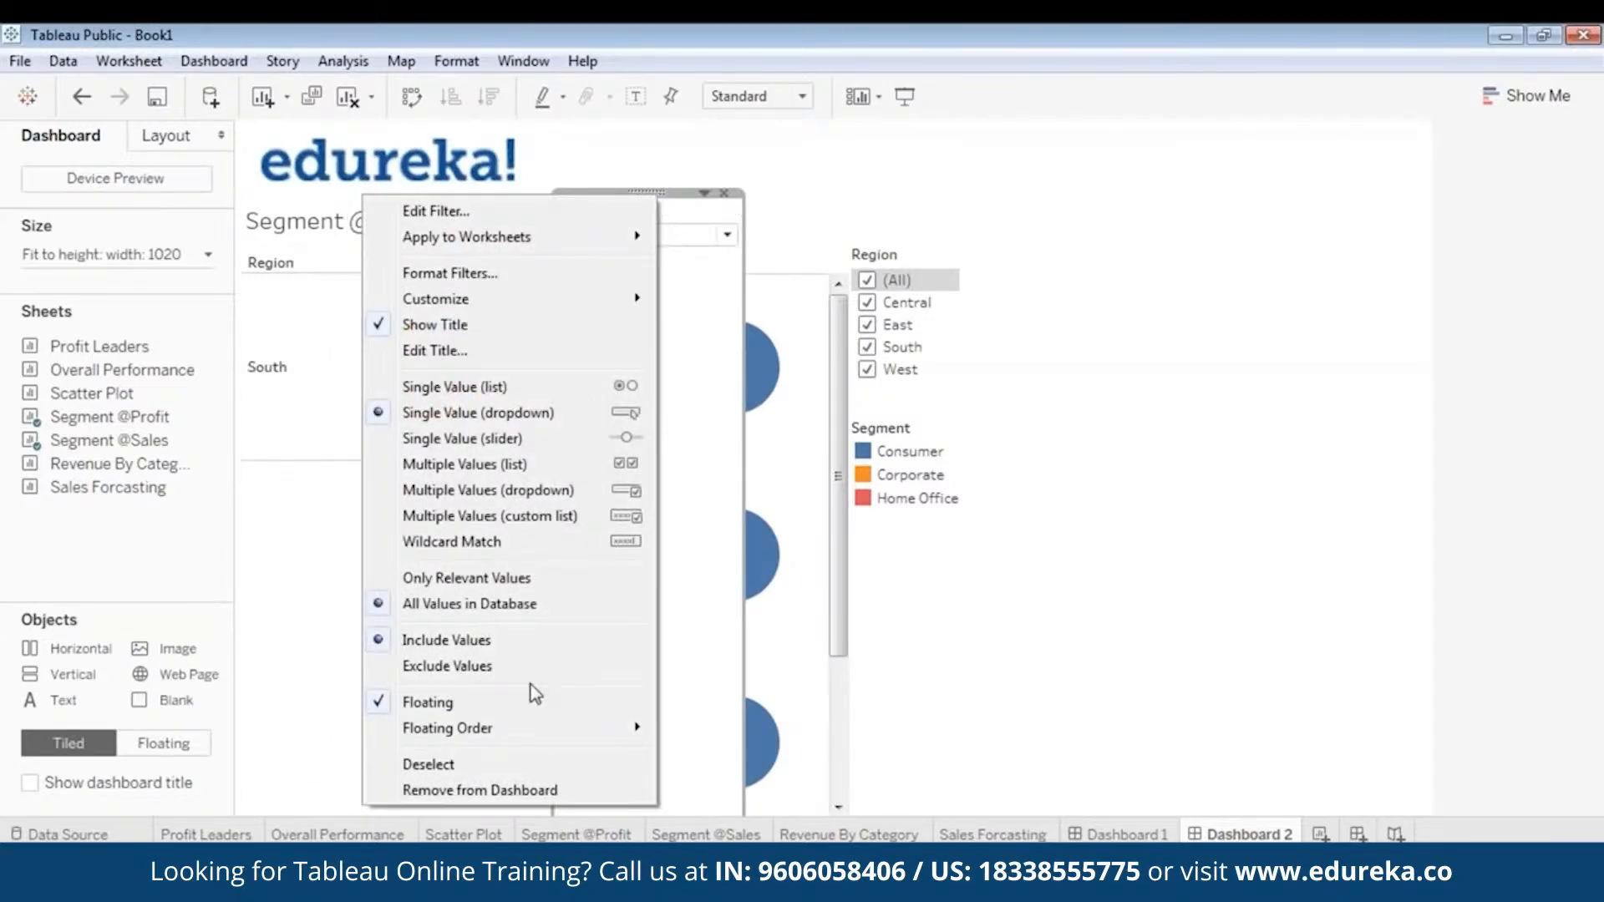
click(668, 205)
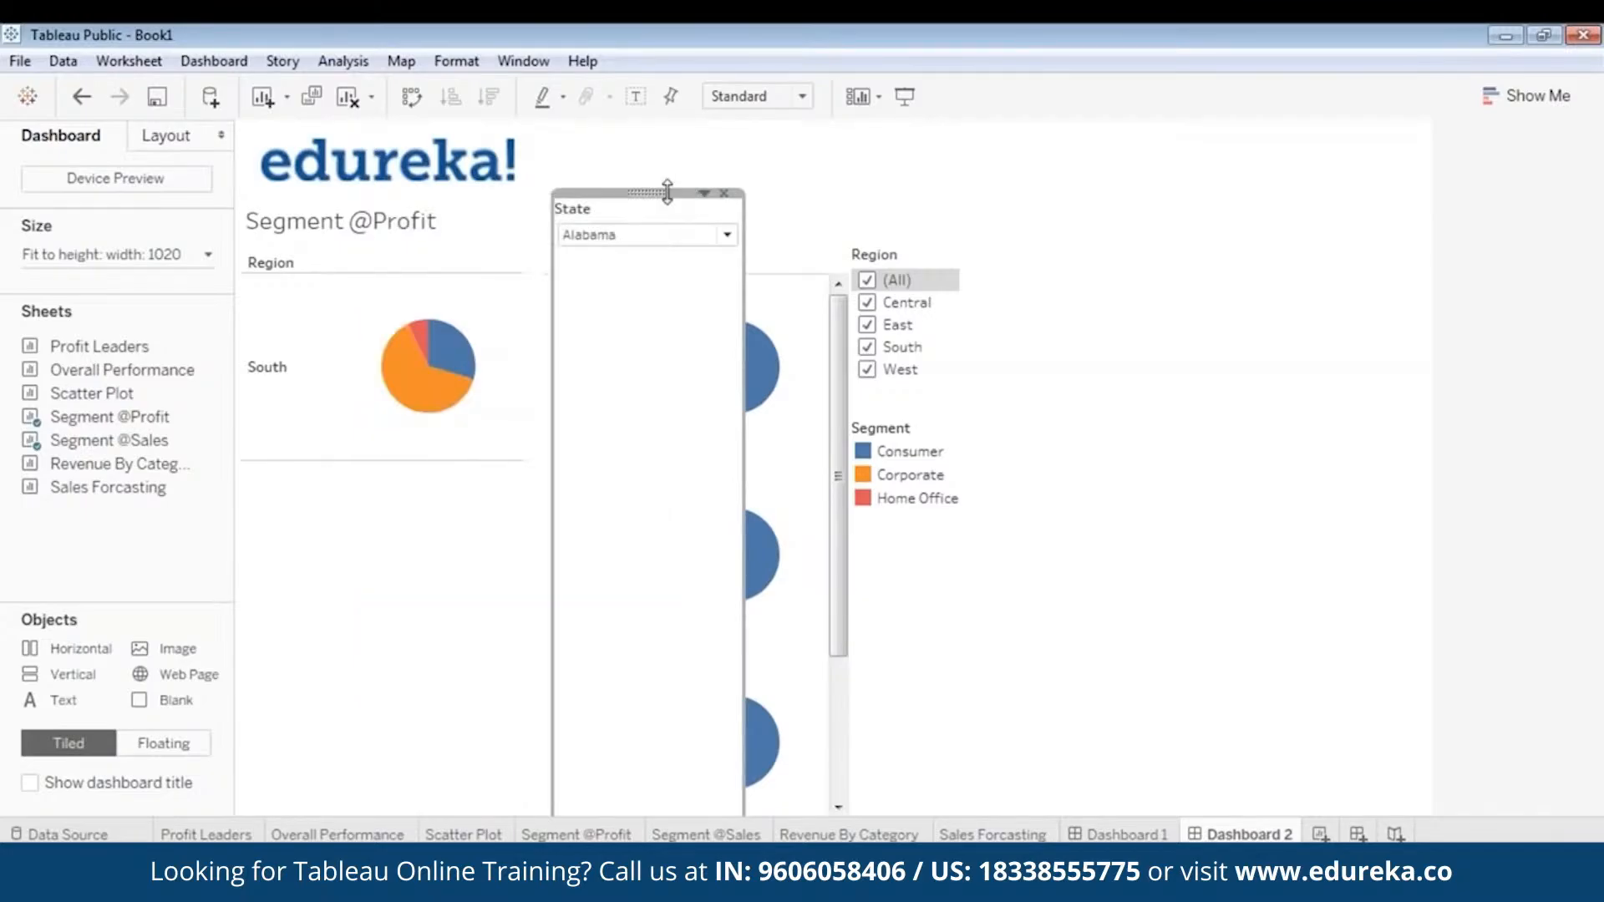
drag(666, 192, 684, 628)
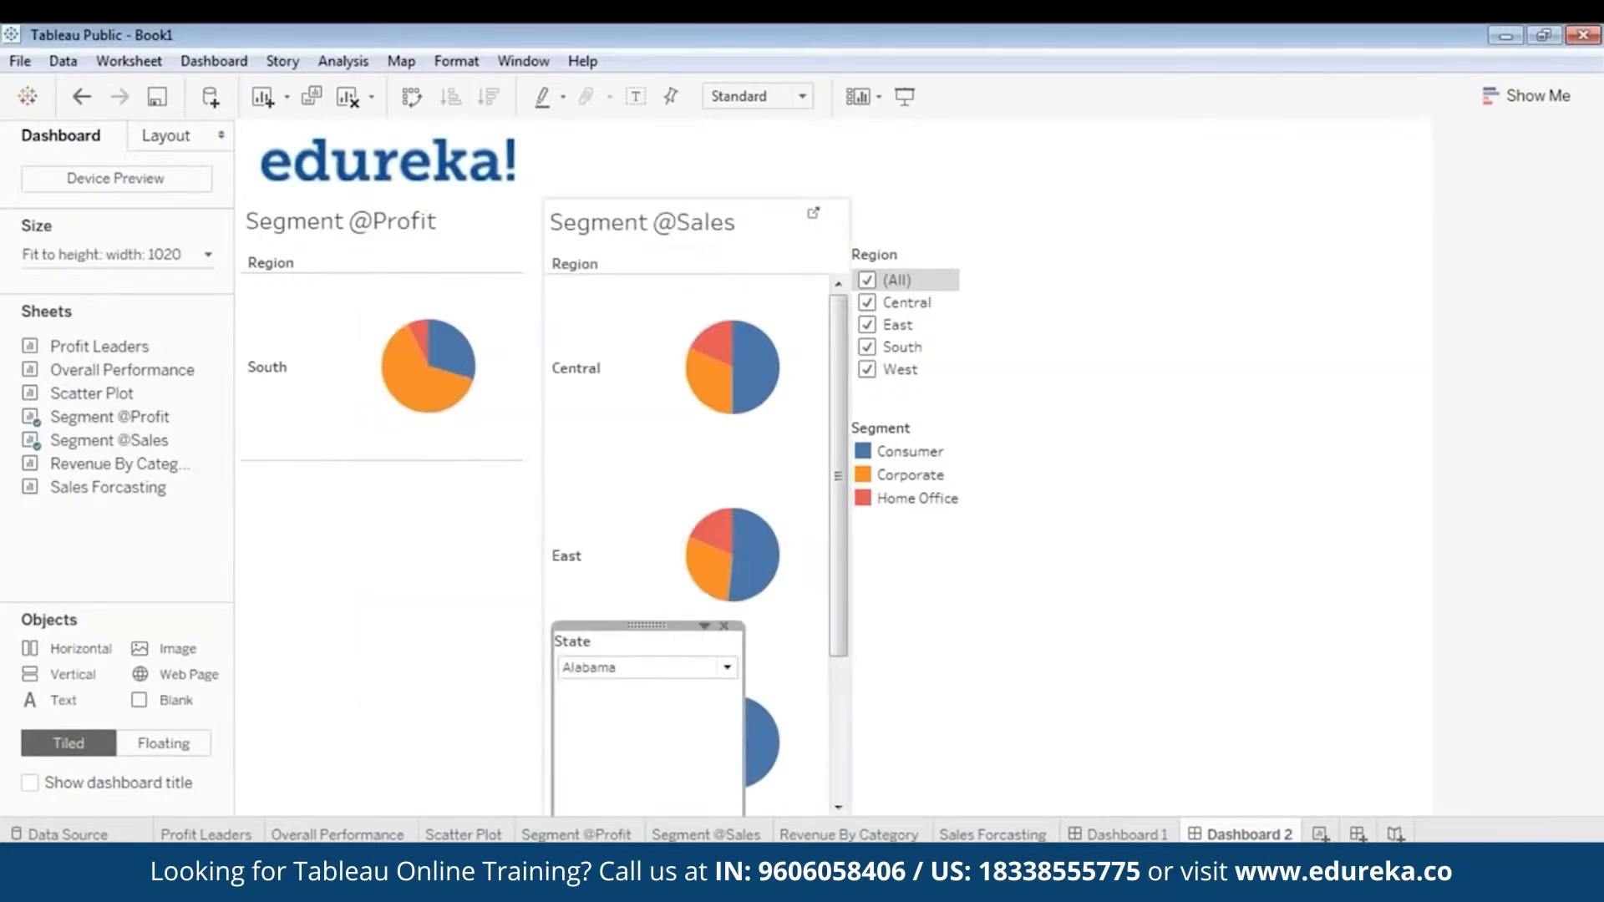
drag(880, 422, 952, 355)
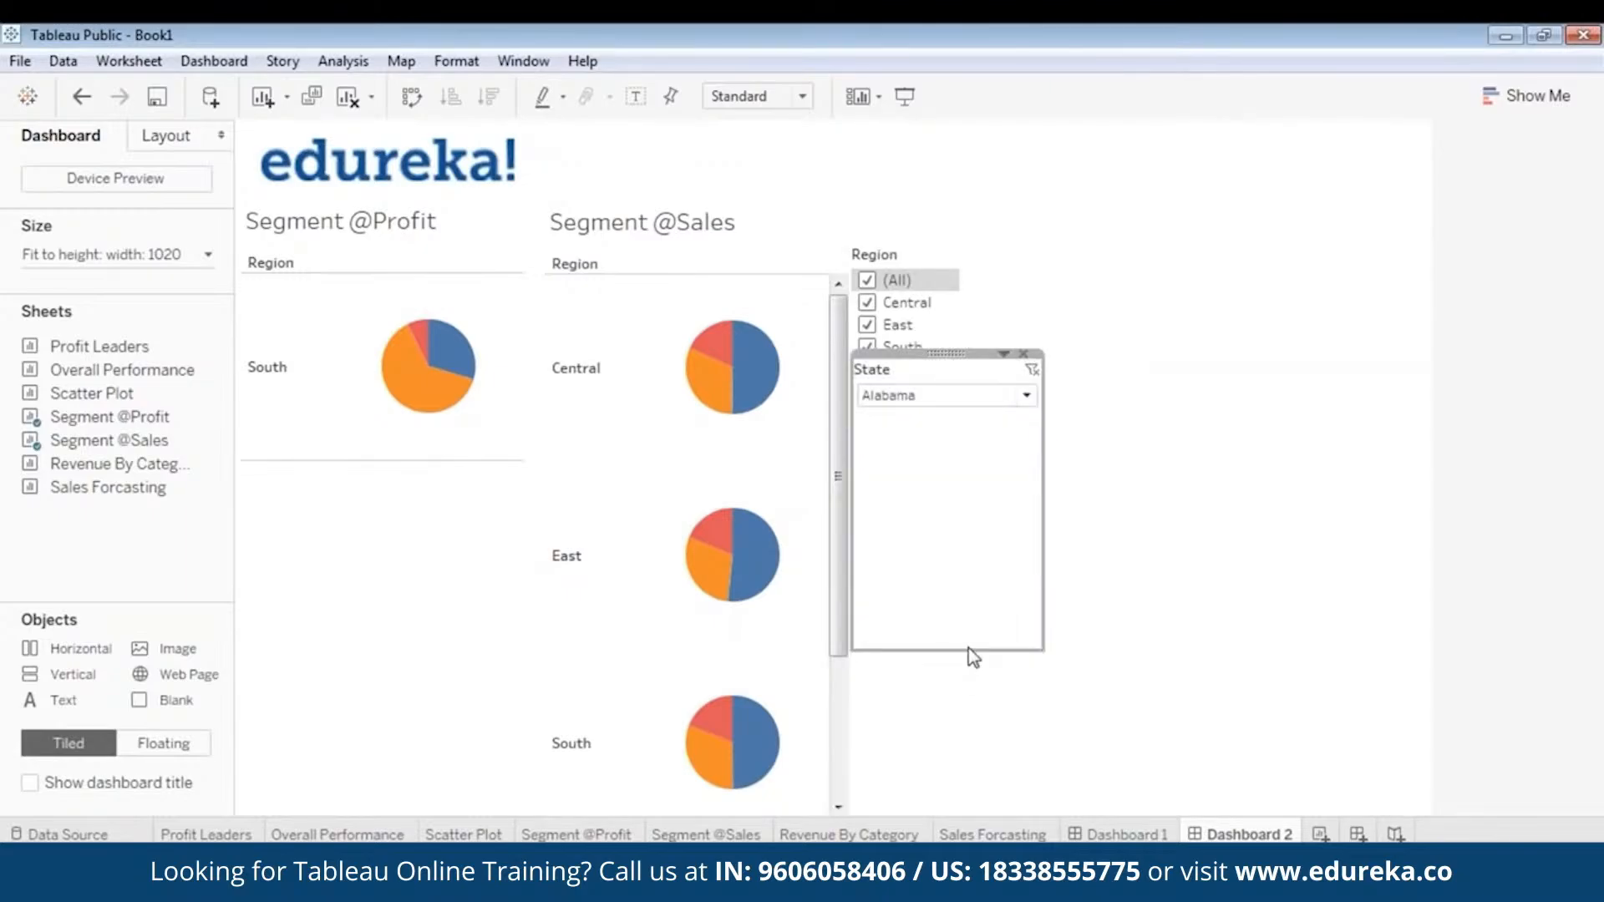
drag(948, 651, 966, 420)
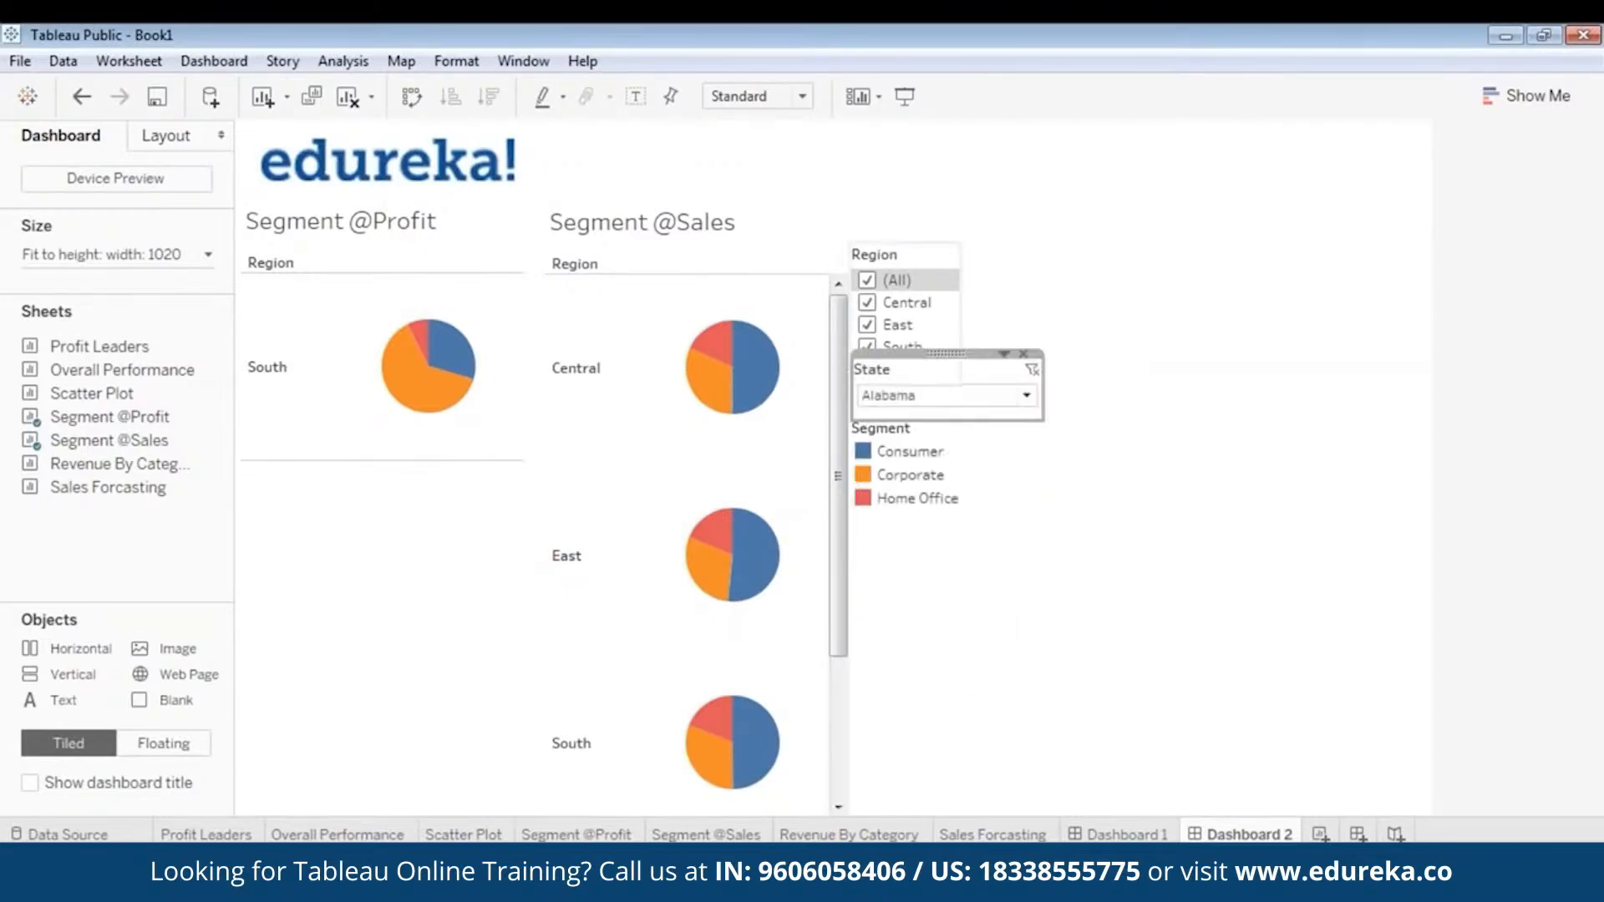
click(934, 399)
click(914, 451)
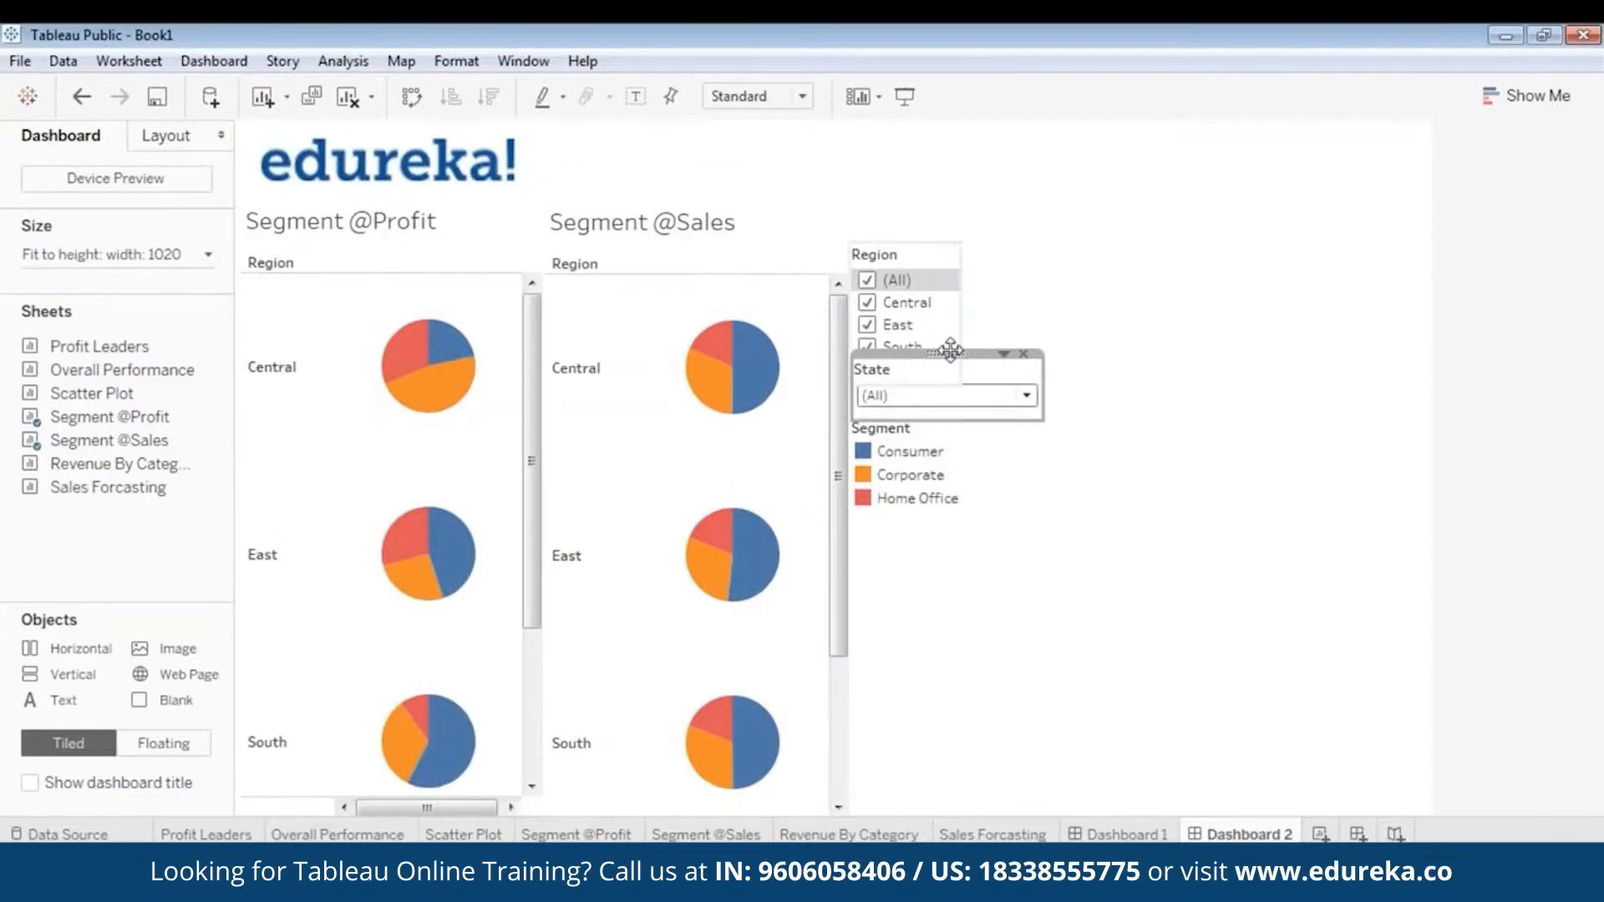
- Move the State filter below the Segment legend and bring the legend up directly beneath the Region filter
drag(950, 352, 956, 515)
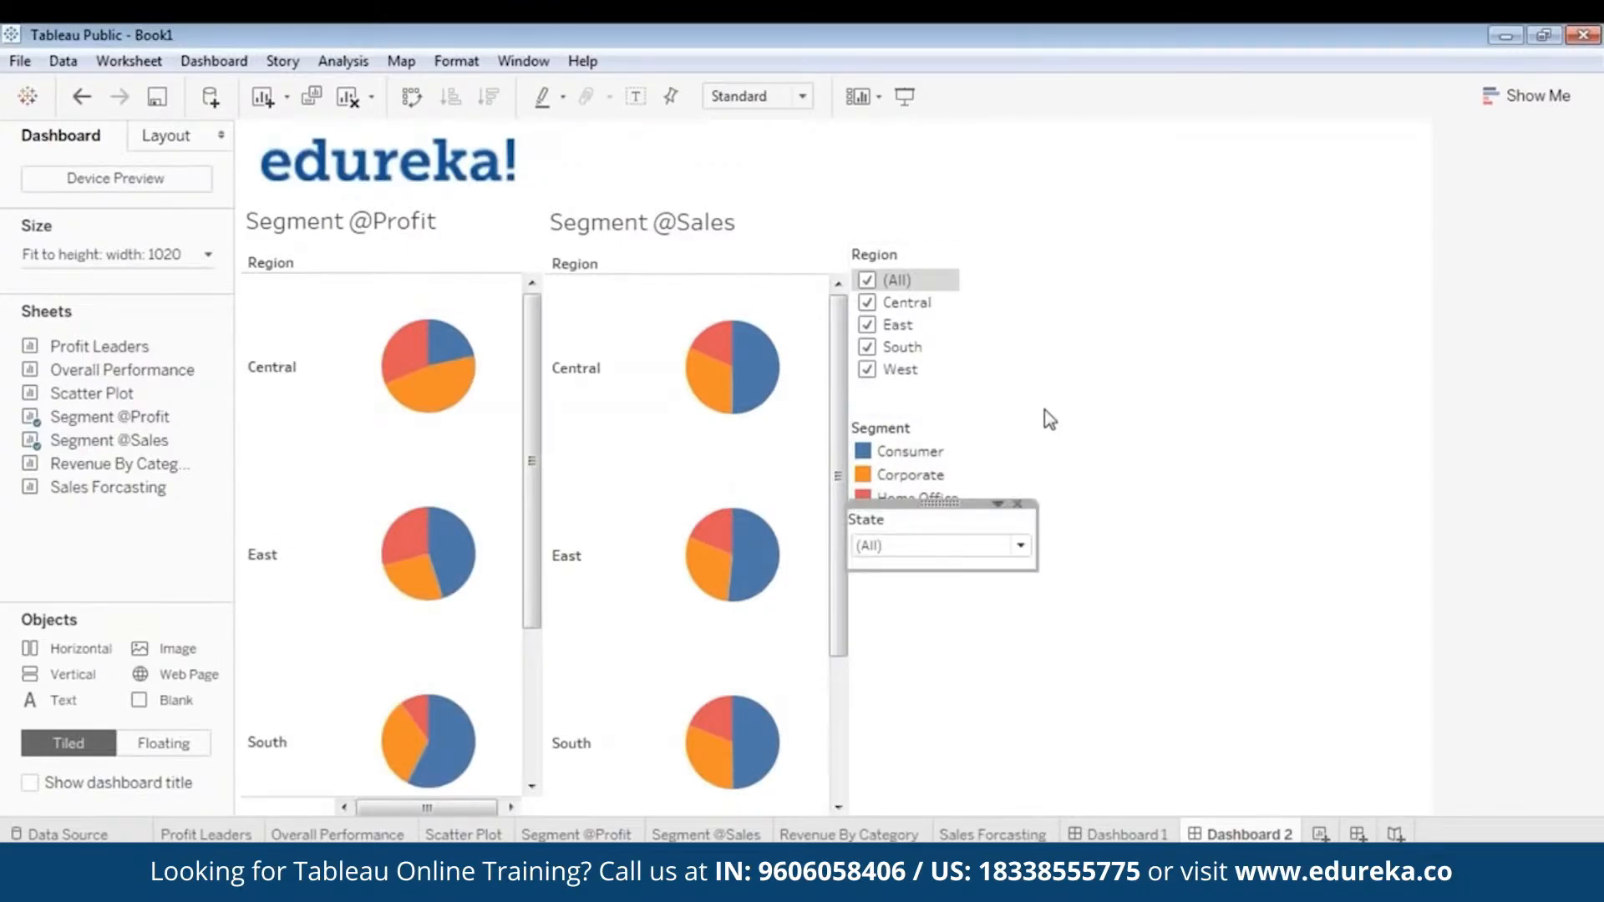
click(911, 474)
drag(916, 409, 920, 377)
click(1032, 444)
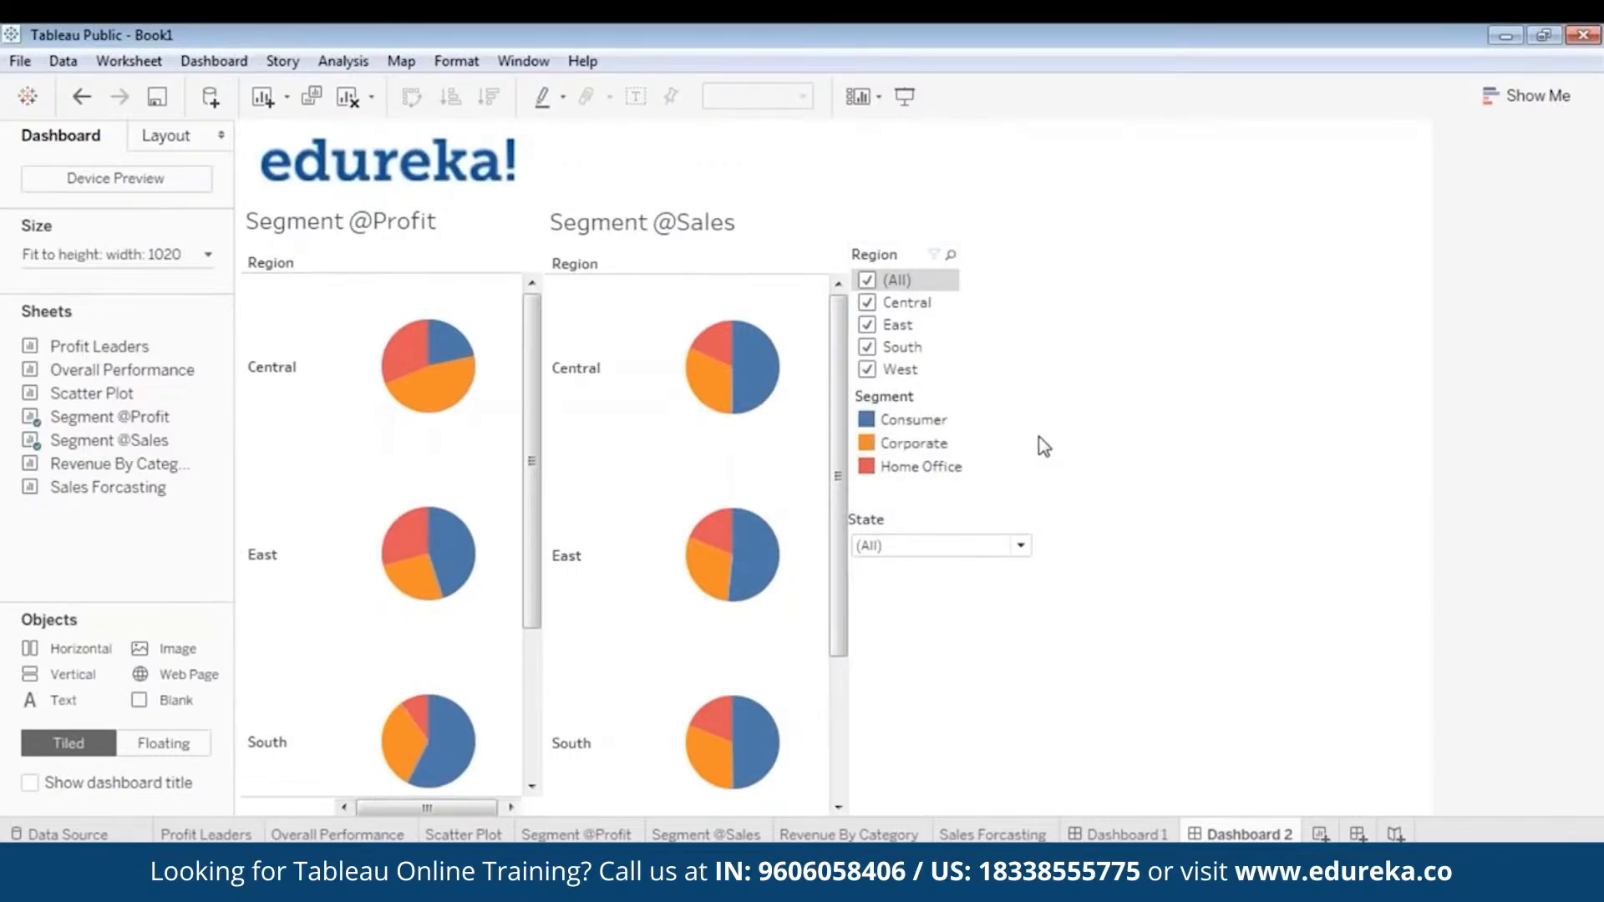
- Narrow the State filter and move it up directly beneath the Segment legend
click(1022, 557)
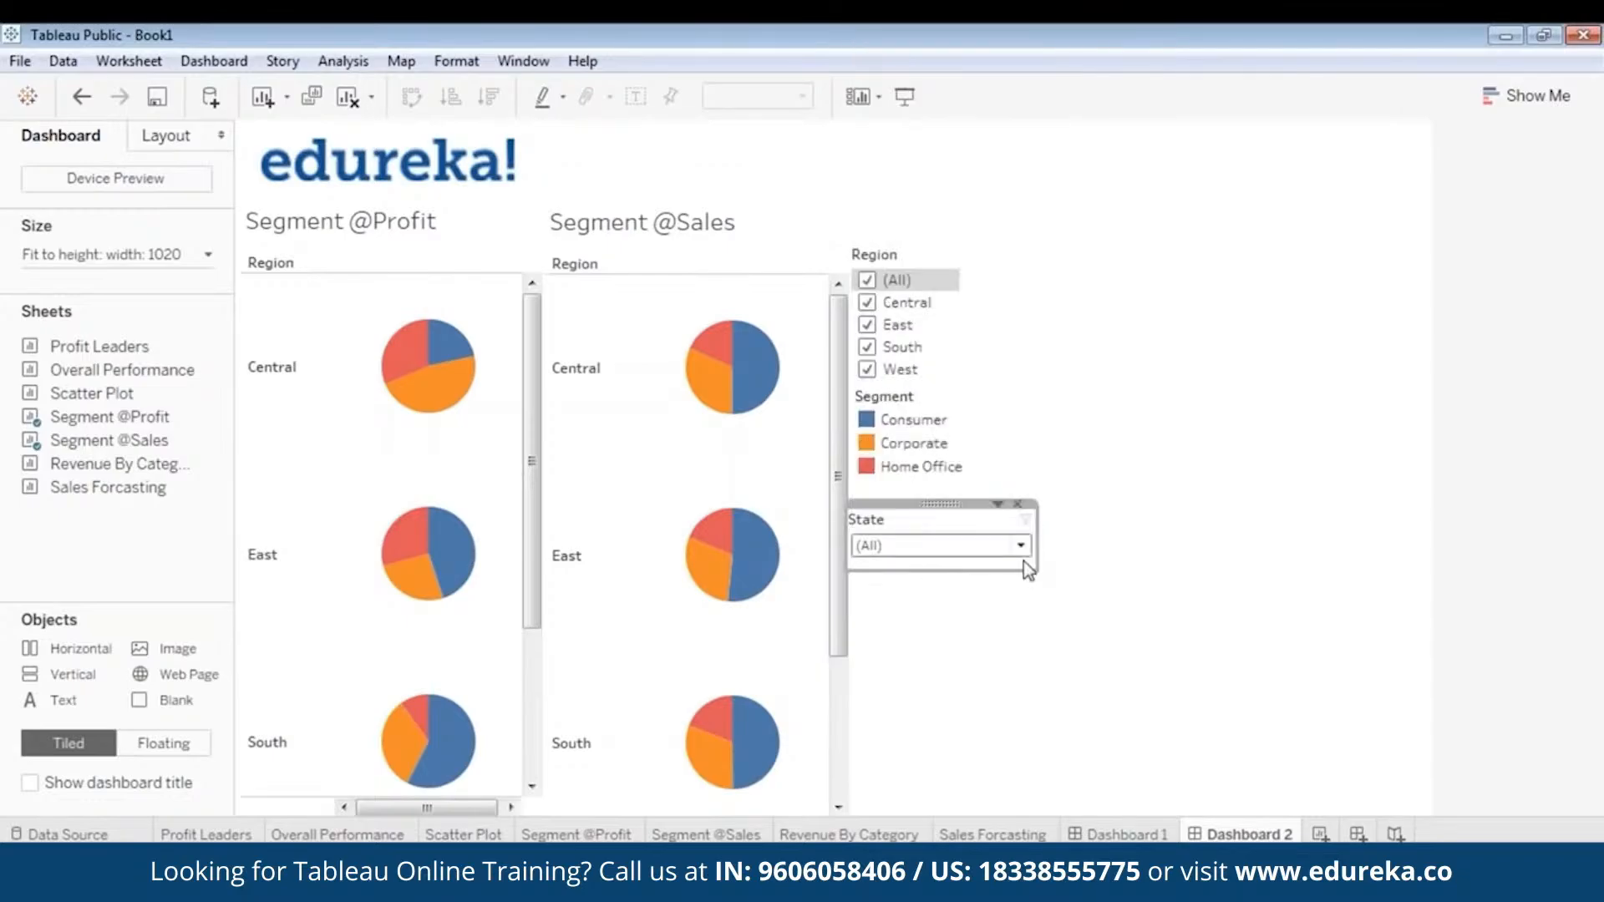
click(1046, 535)
mouse_move(927, 520)
mouse_down()
mouse_move(980, 530)
mouse_move(941, 523)
mouse_move(930, 481)
mouse_up()
click(1061, 670)
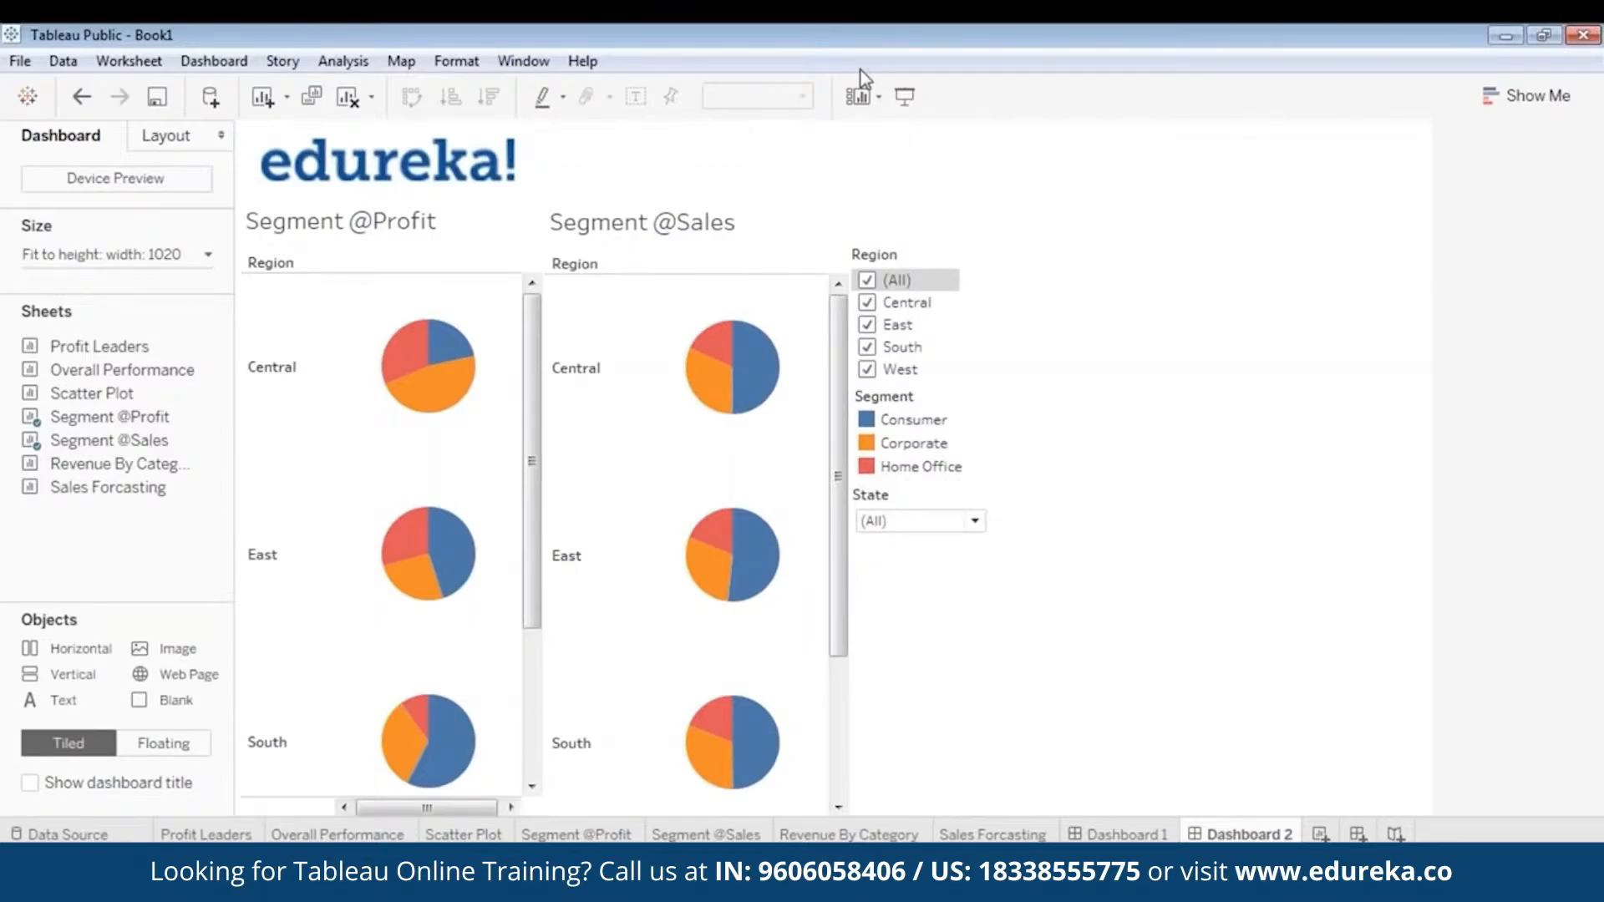
- View Dashboard 2 in presentation mode
click(915, 96)
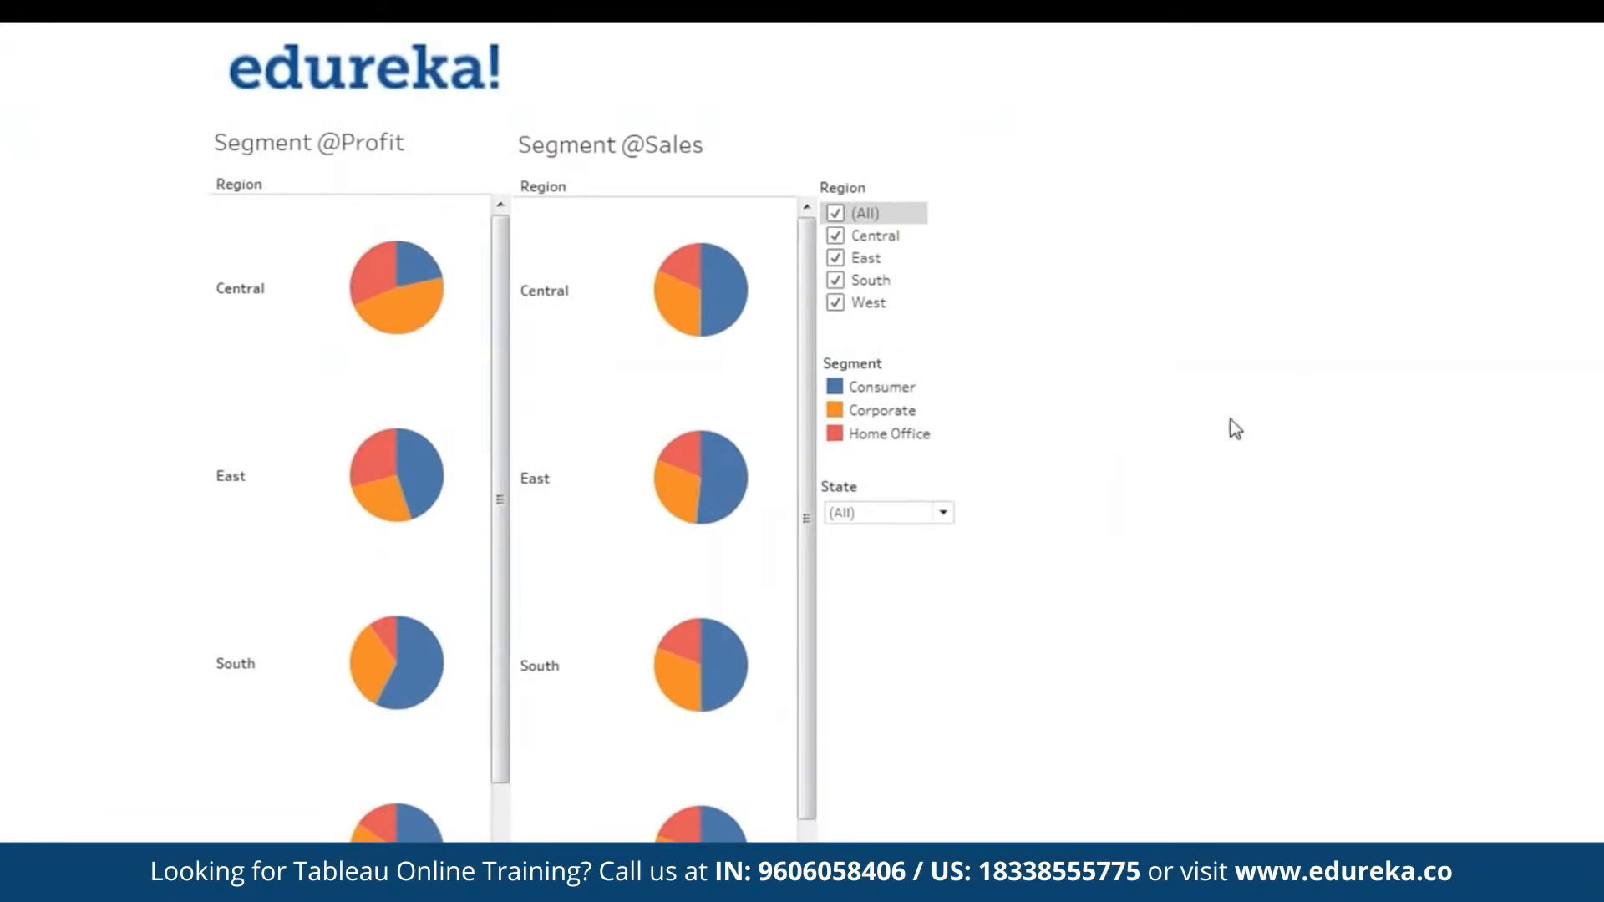
key(Escape)
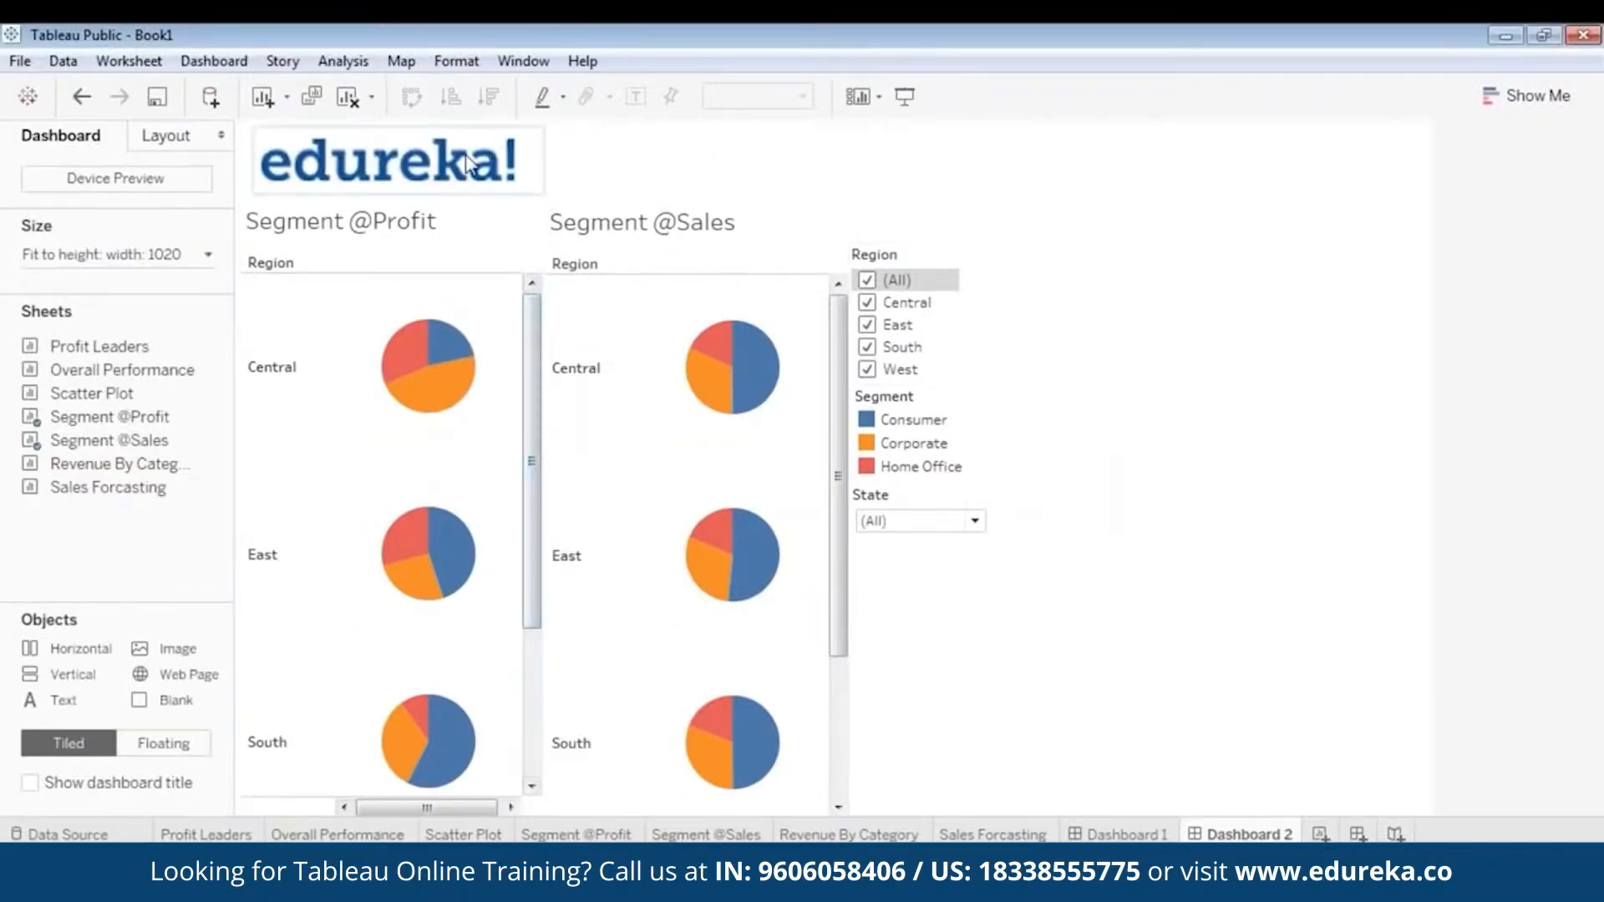
click(512, 187)
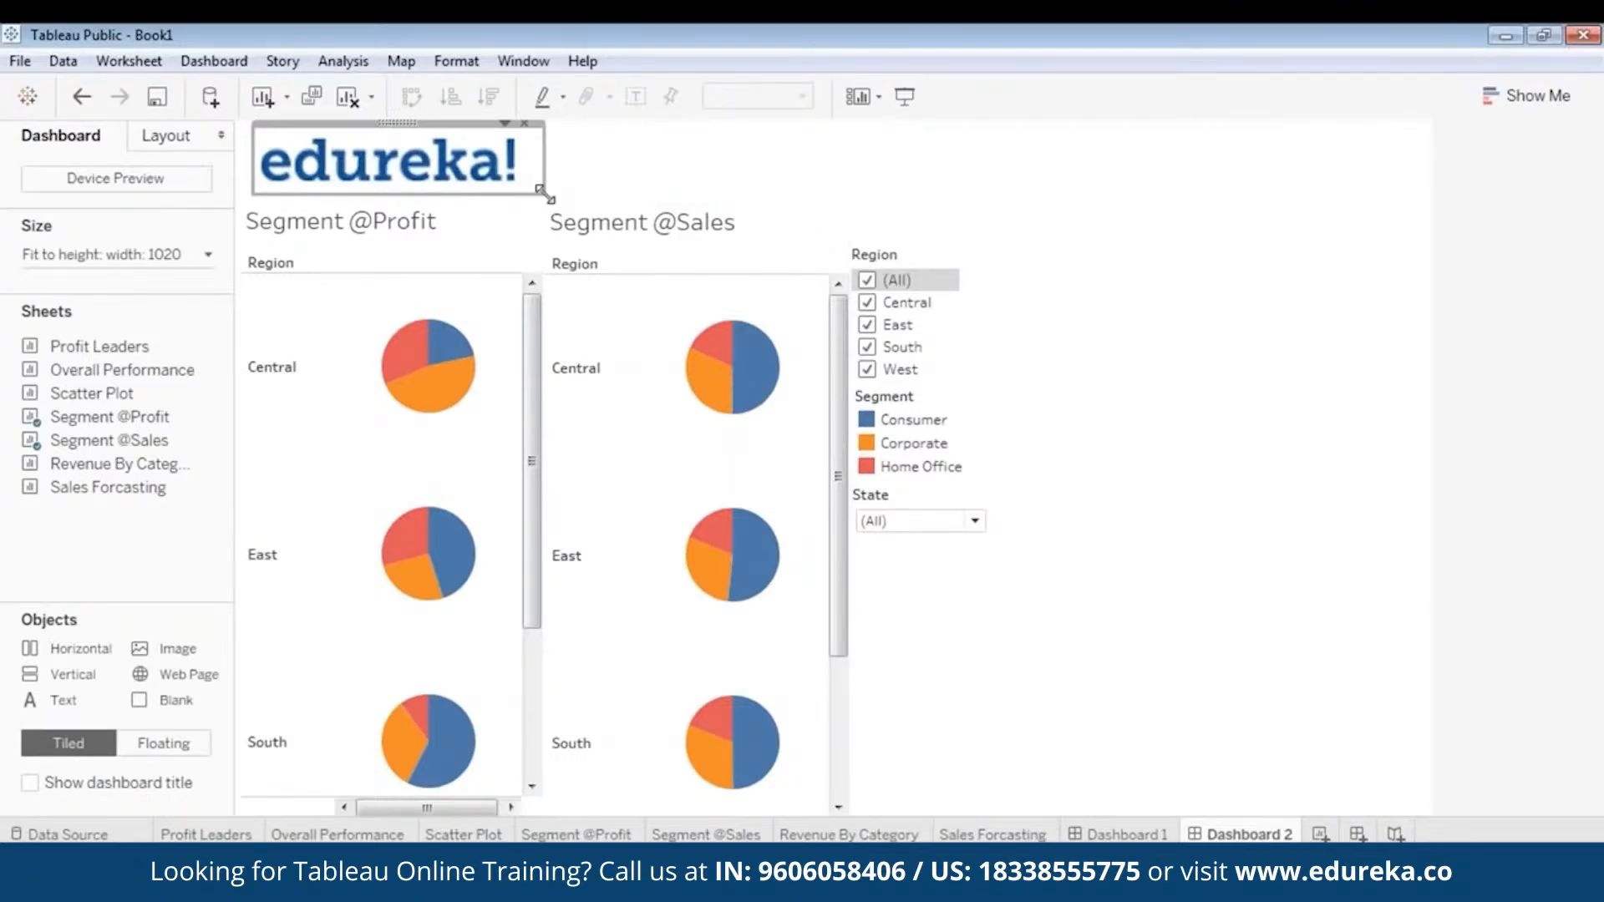
drag(545, 193, 479, 182)
- Present Dashboard 2, test the Region filter with only Central selected, and return to editing the dashboard
click(905, 96)
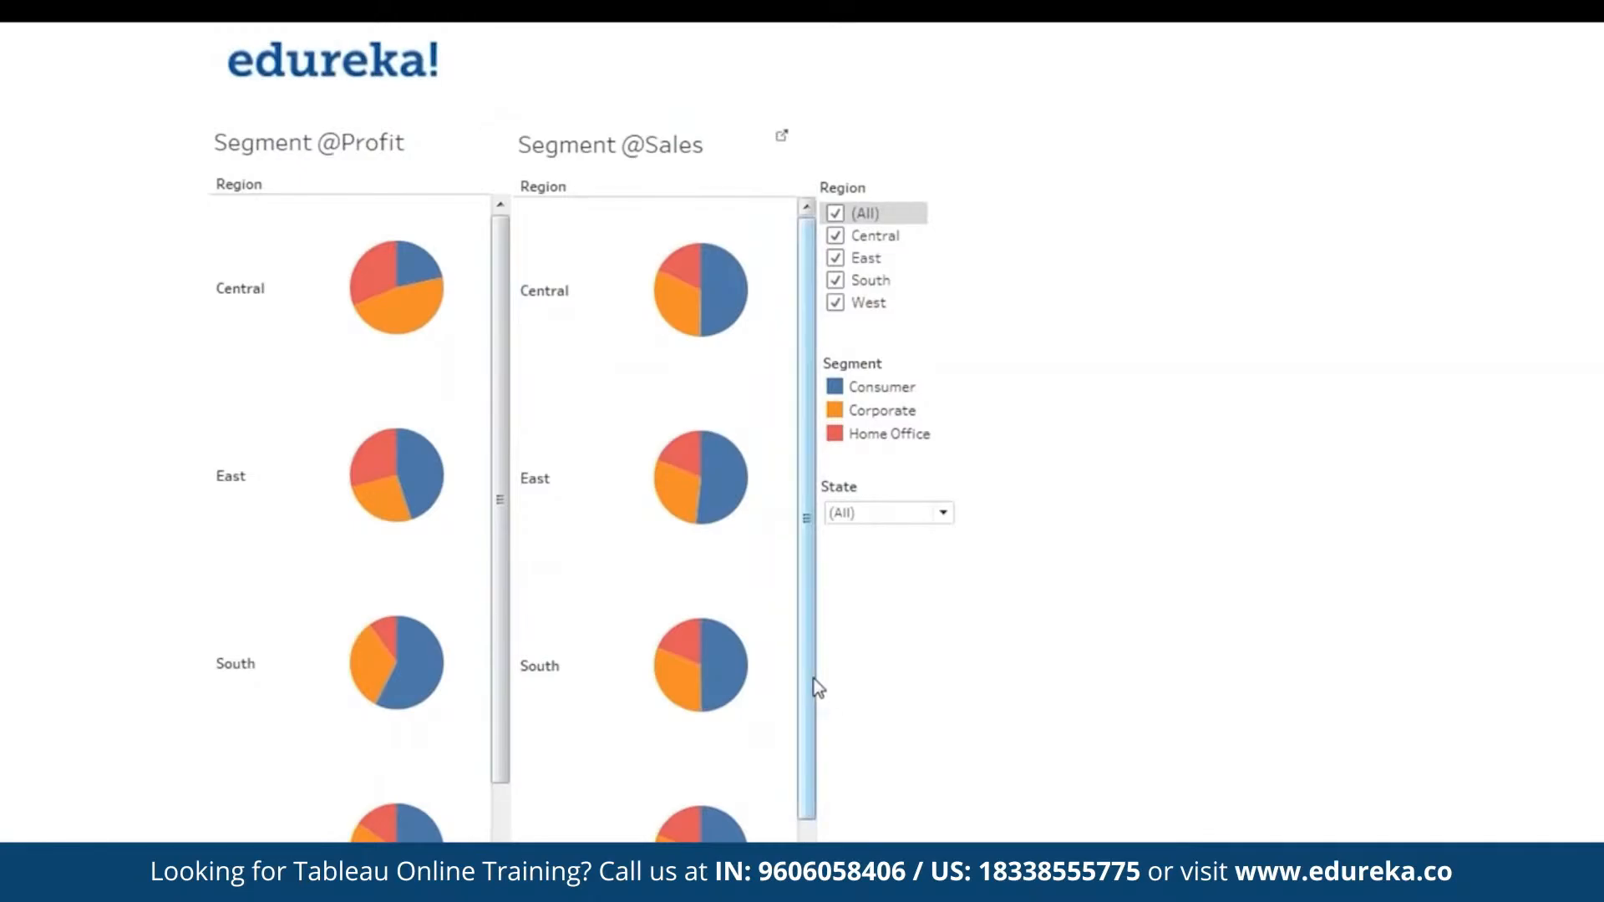
mouse_move(813, 678)
mouse_down()
mouse_move(807, 712)
mouse_move(805, 668)
mouse_up()
drag(497, 463, 490, 412)
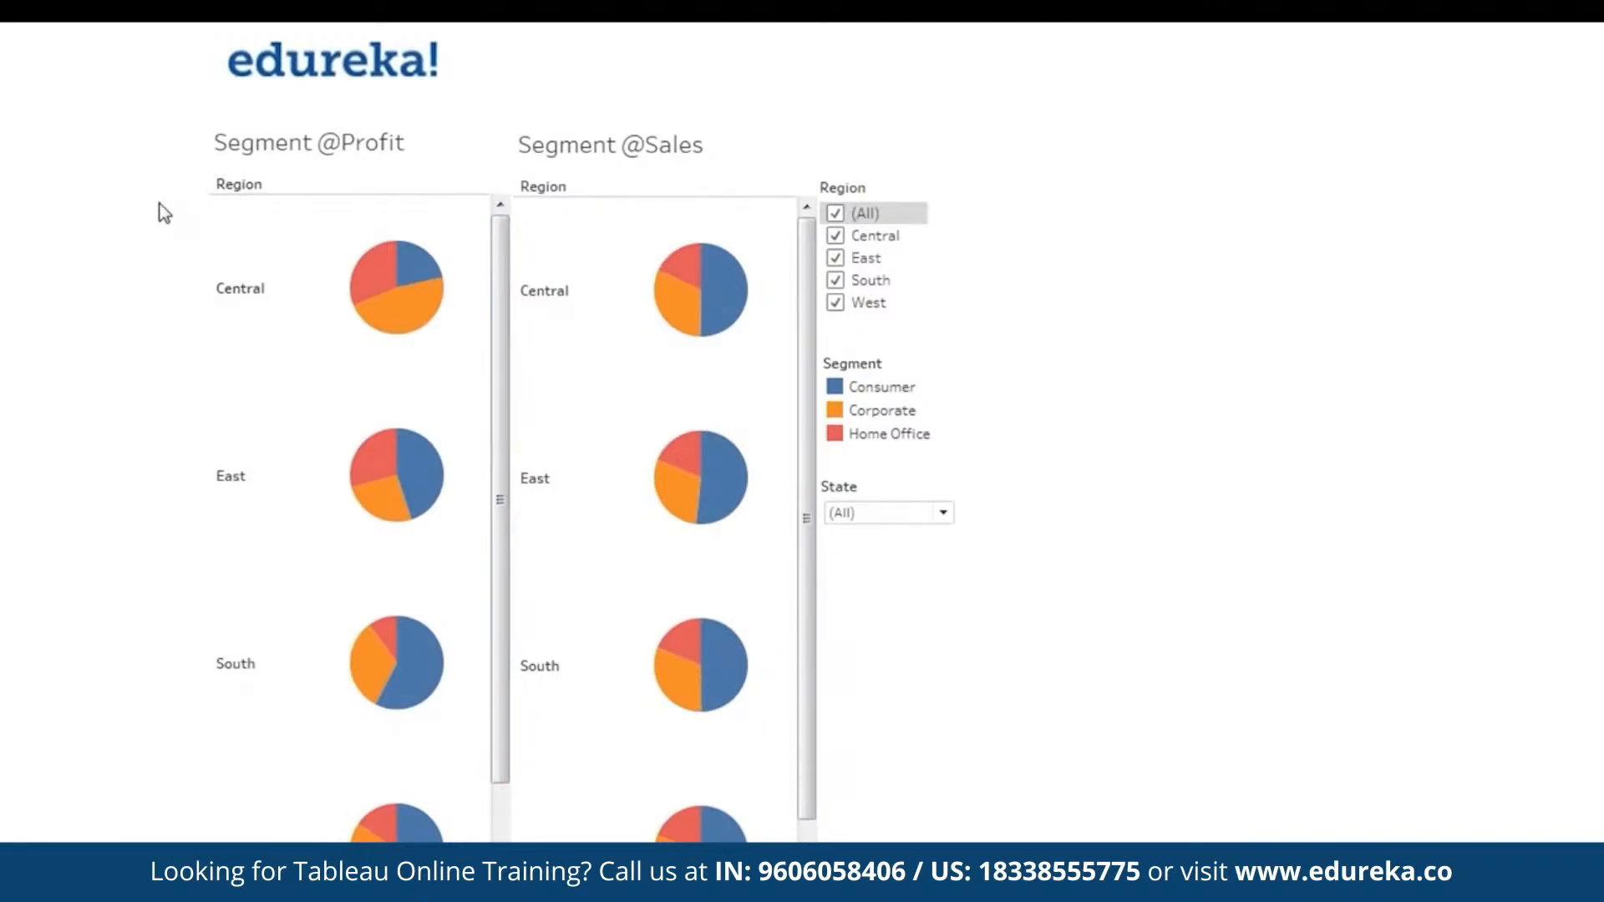
click(836, 214)
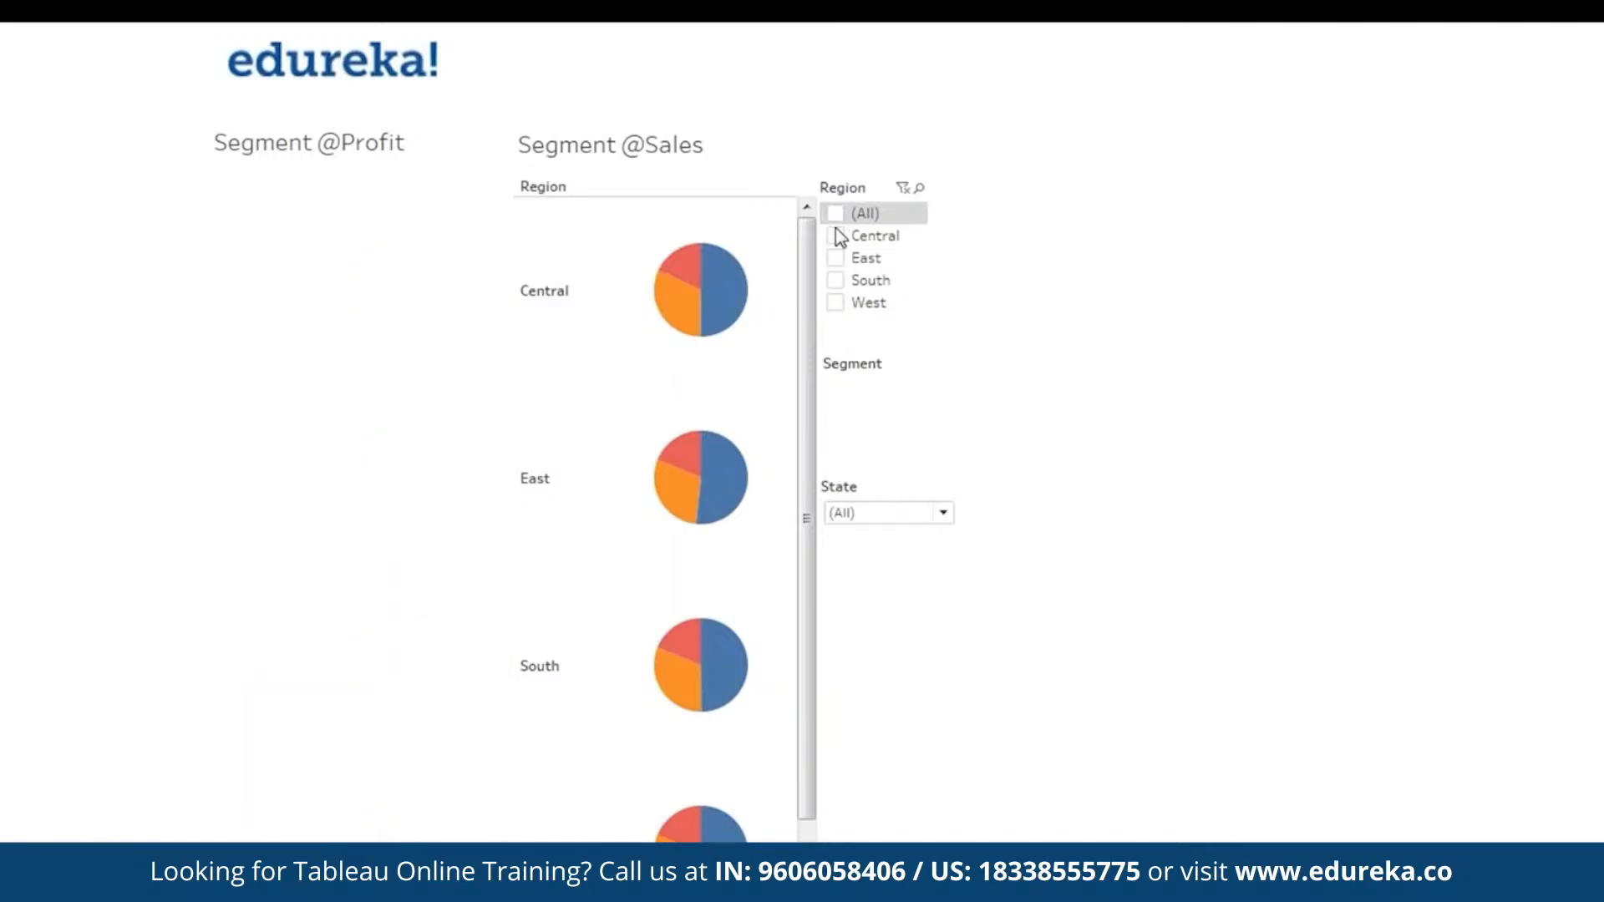
click(836, 235)
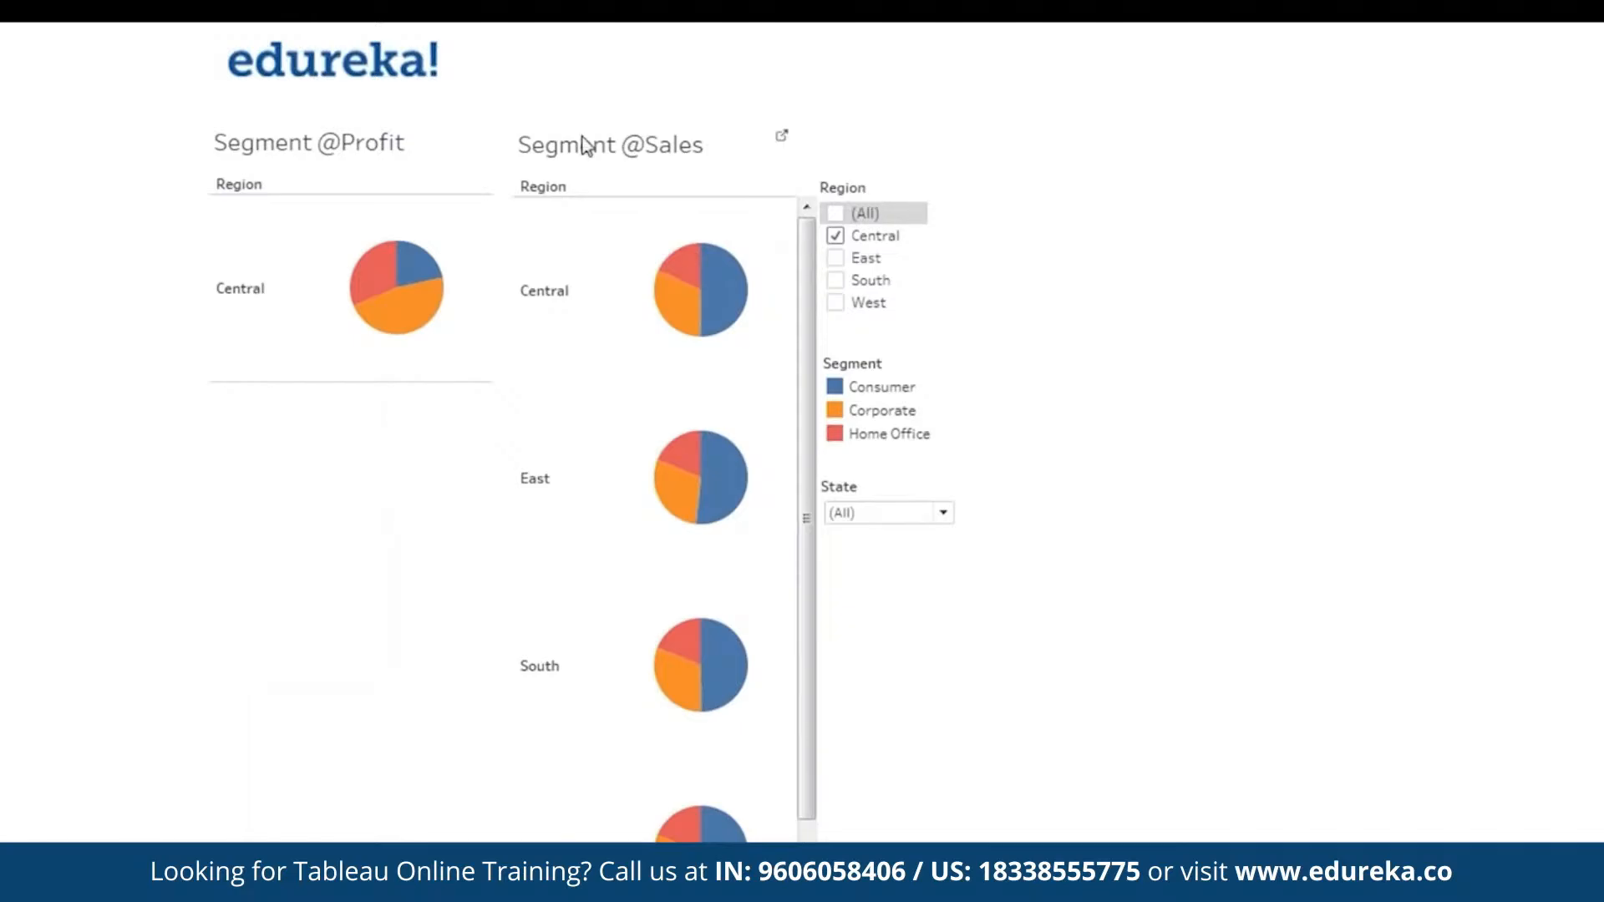
key(Escape)
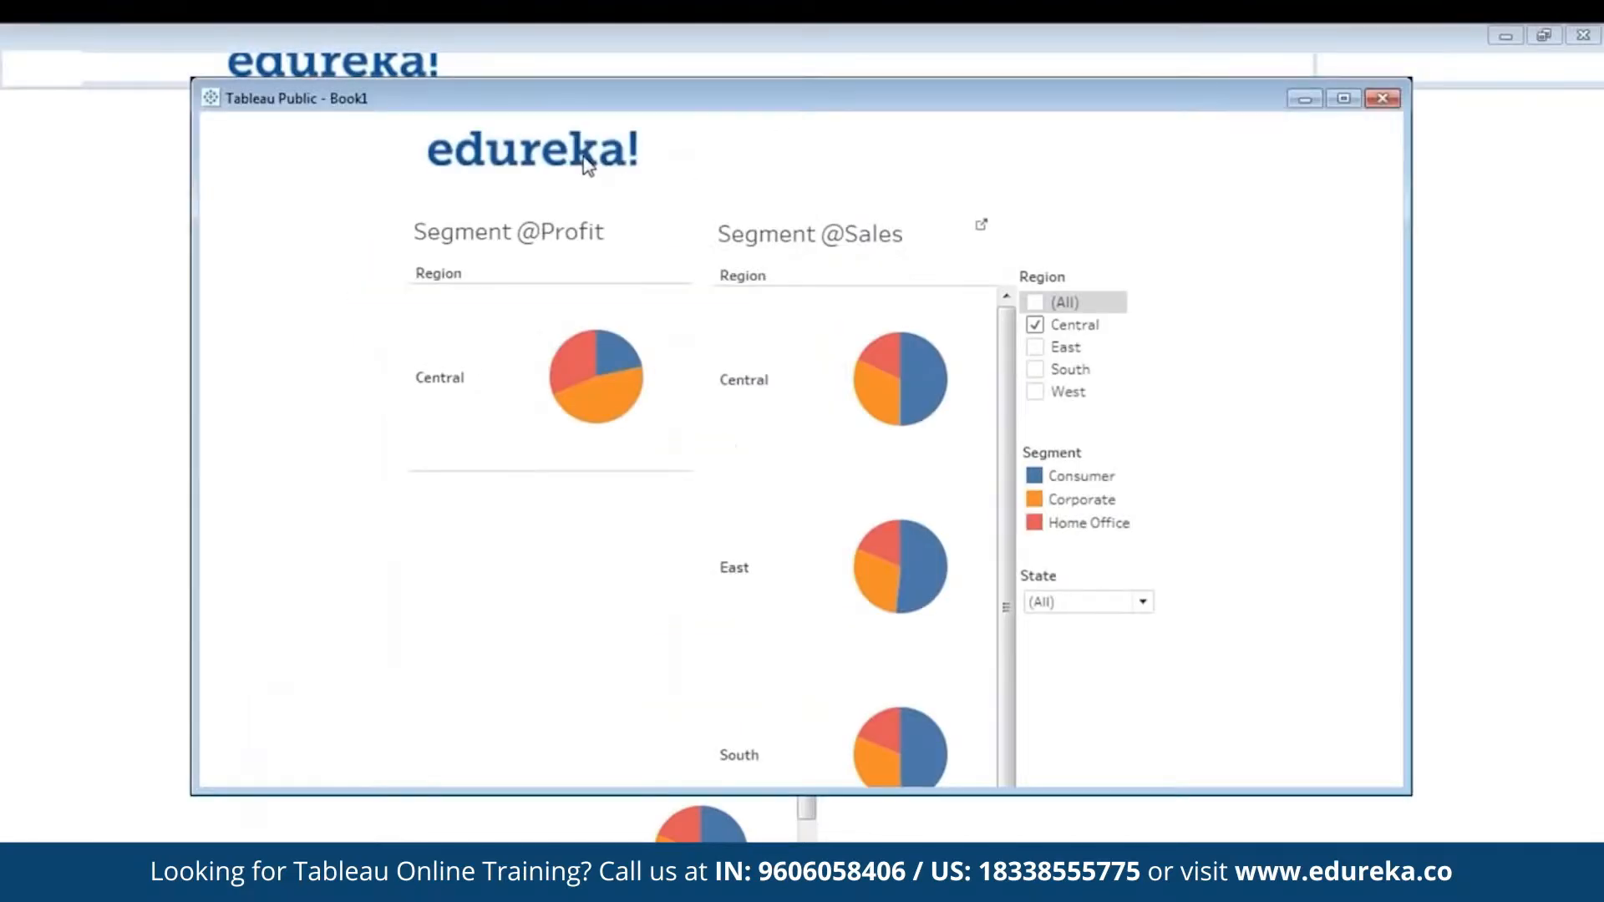
click(1117, 361)
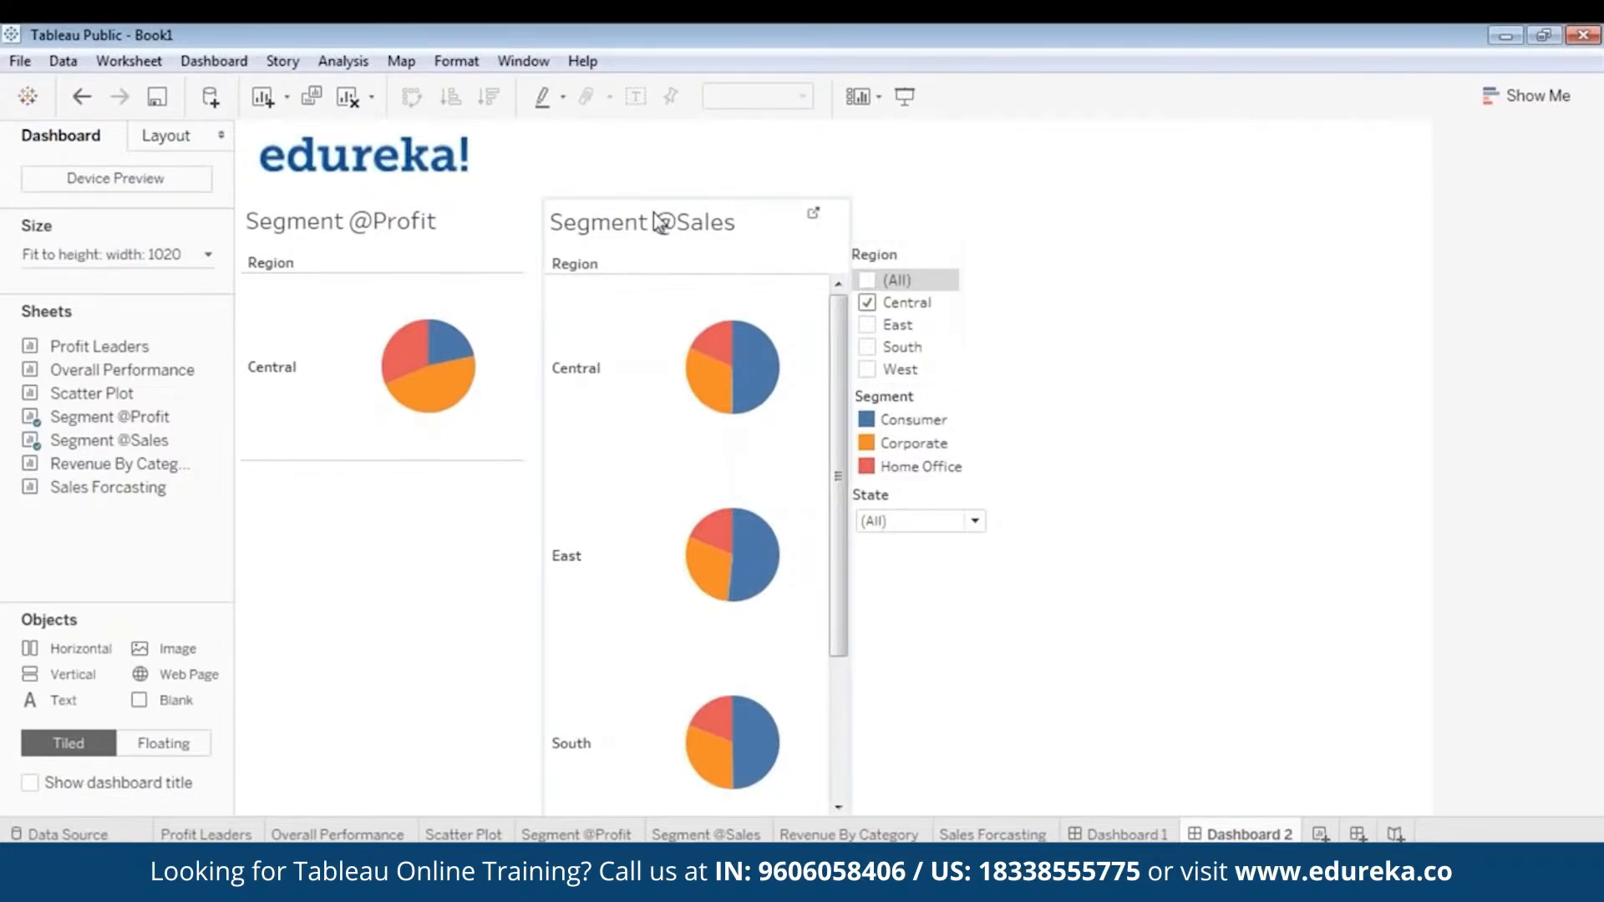
click(902, 258)
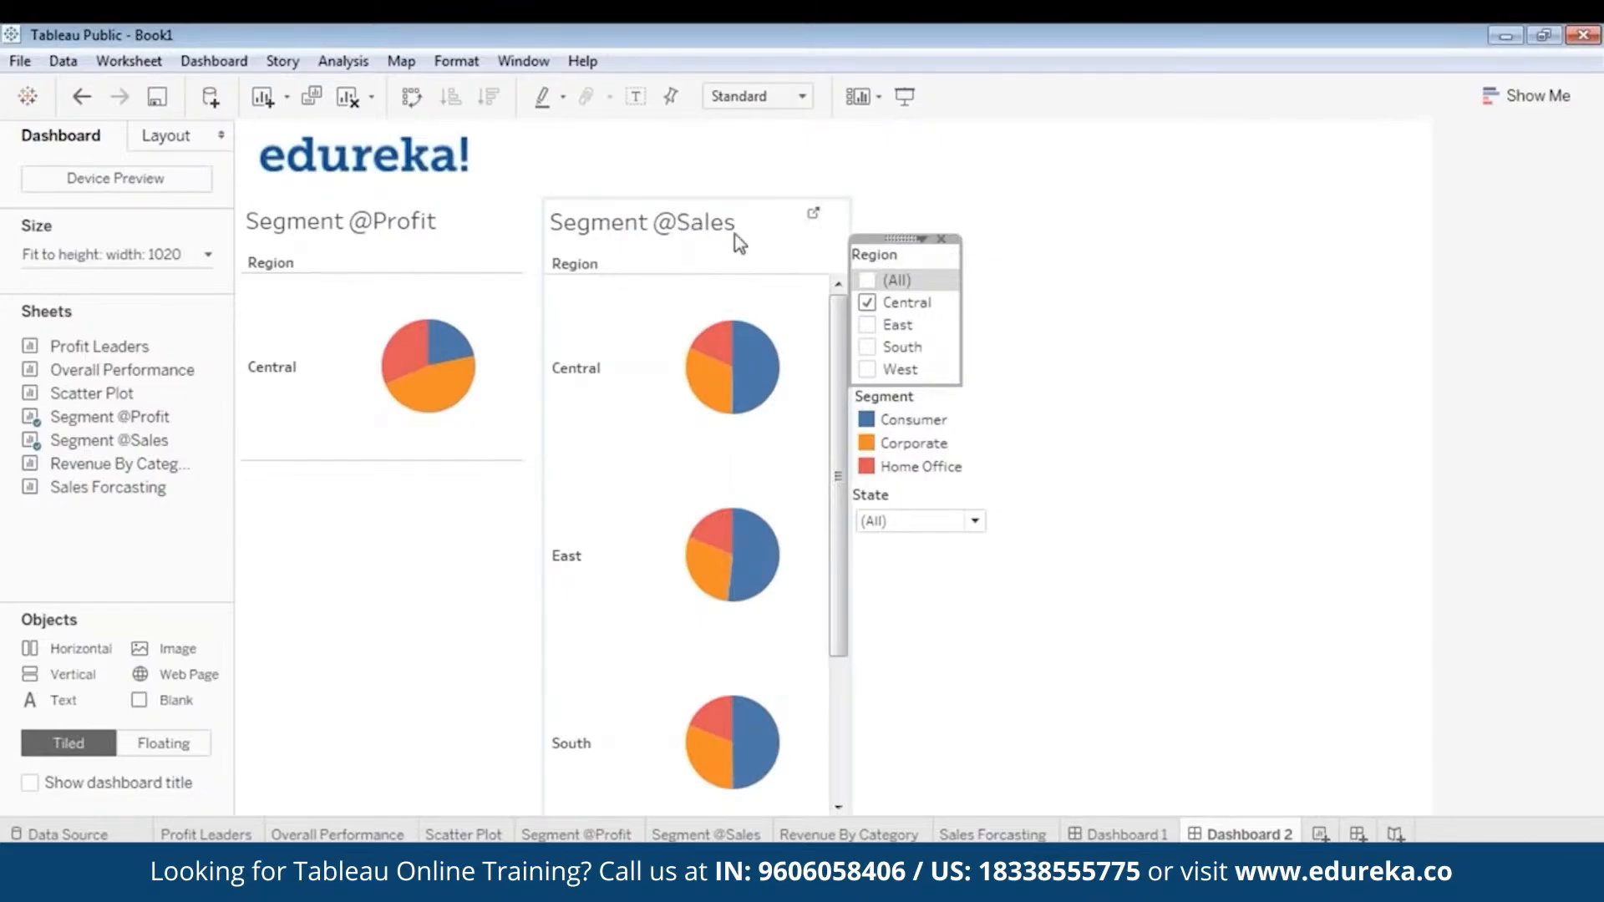
right_click(893, 242)
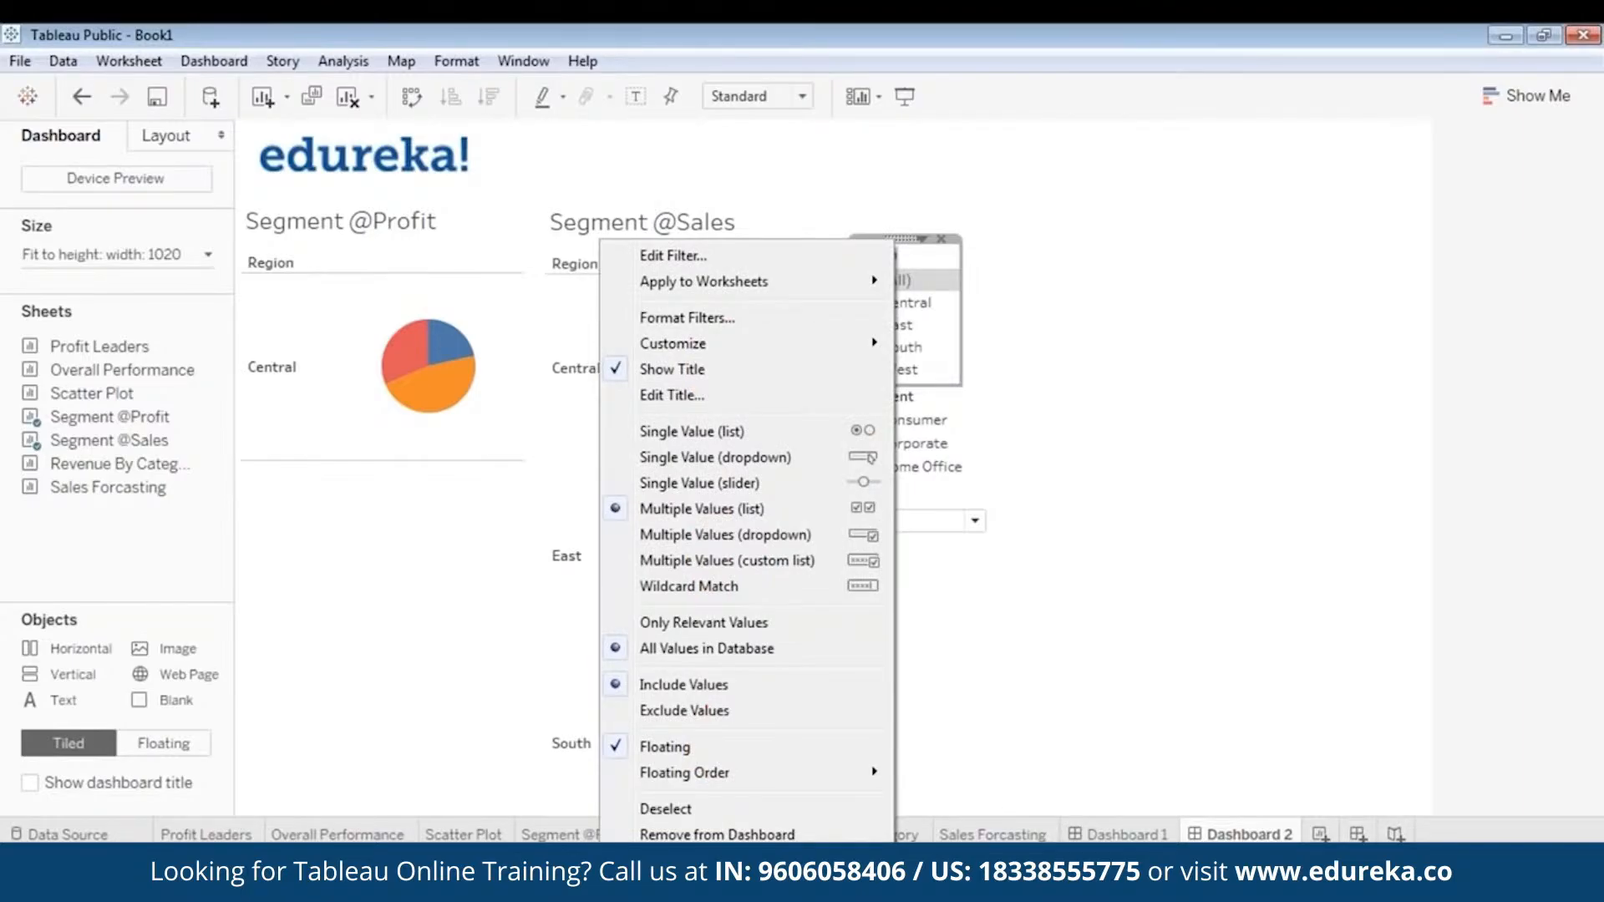
mouse_move(802, 283)
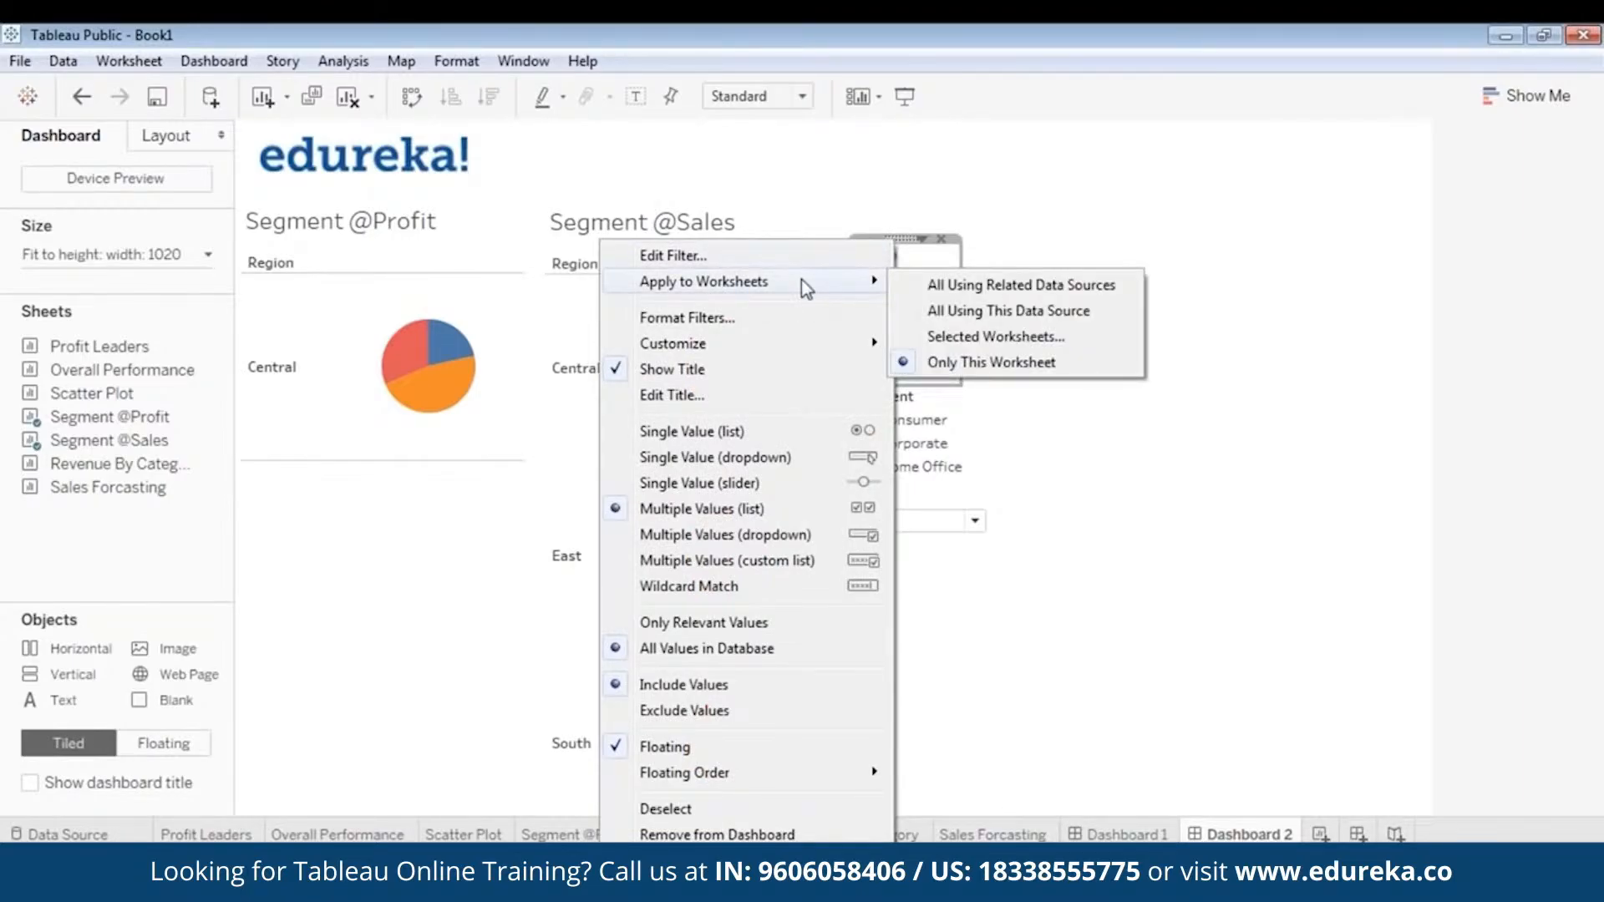
click(957, 336)
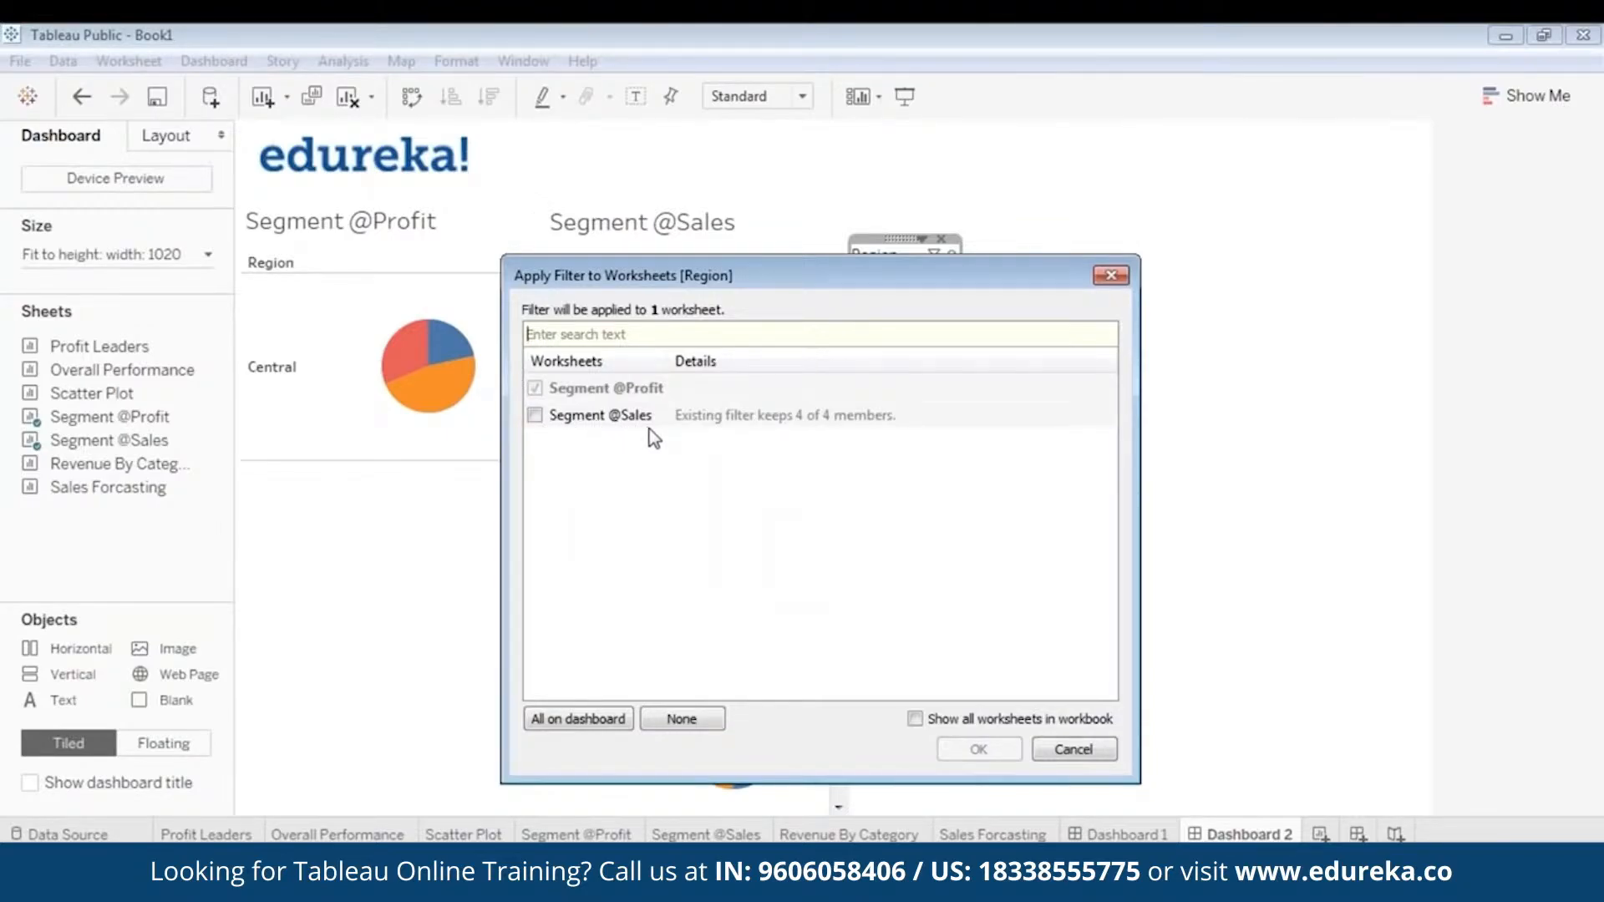
click(535, 415)
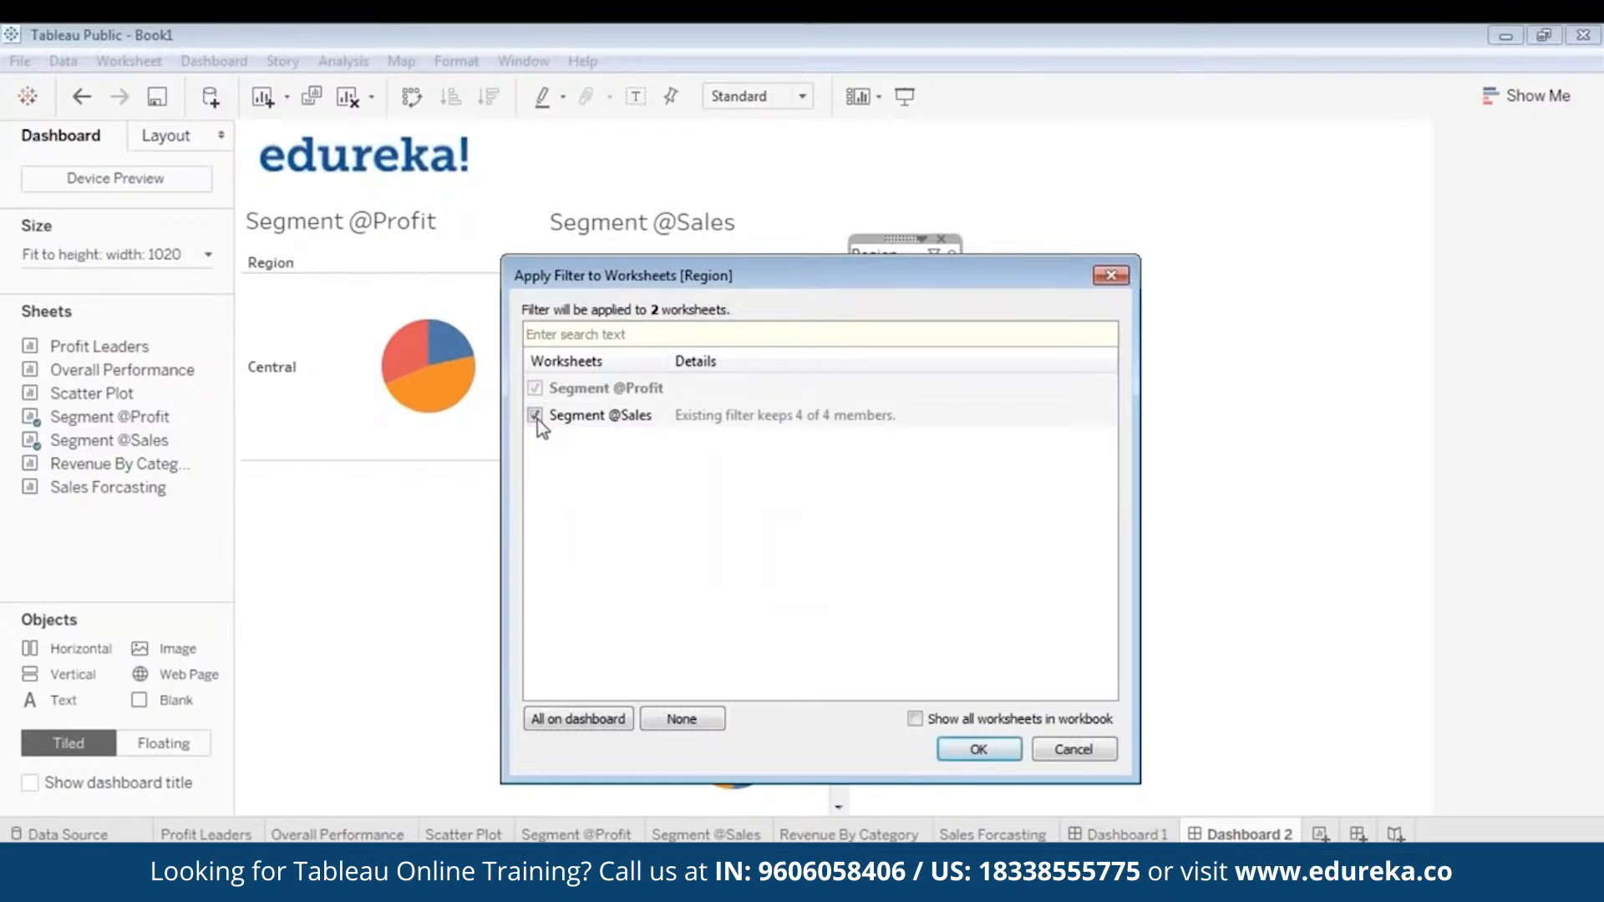
click(978, 750)
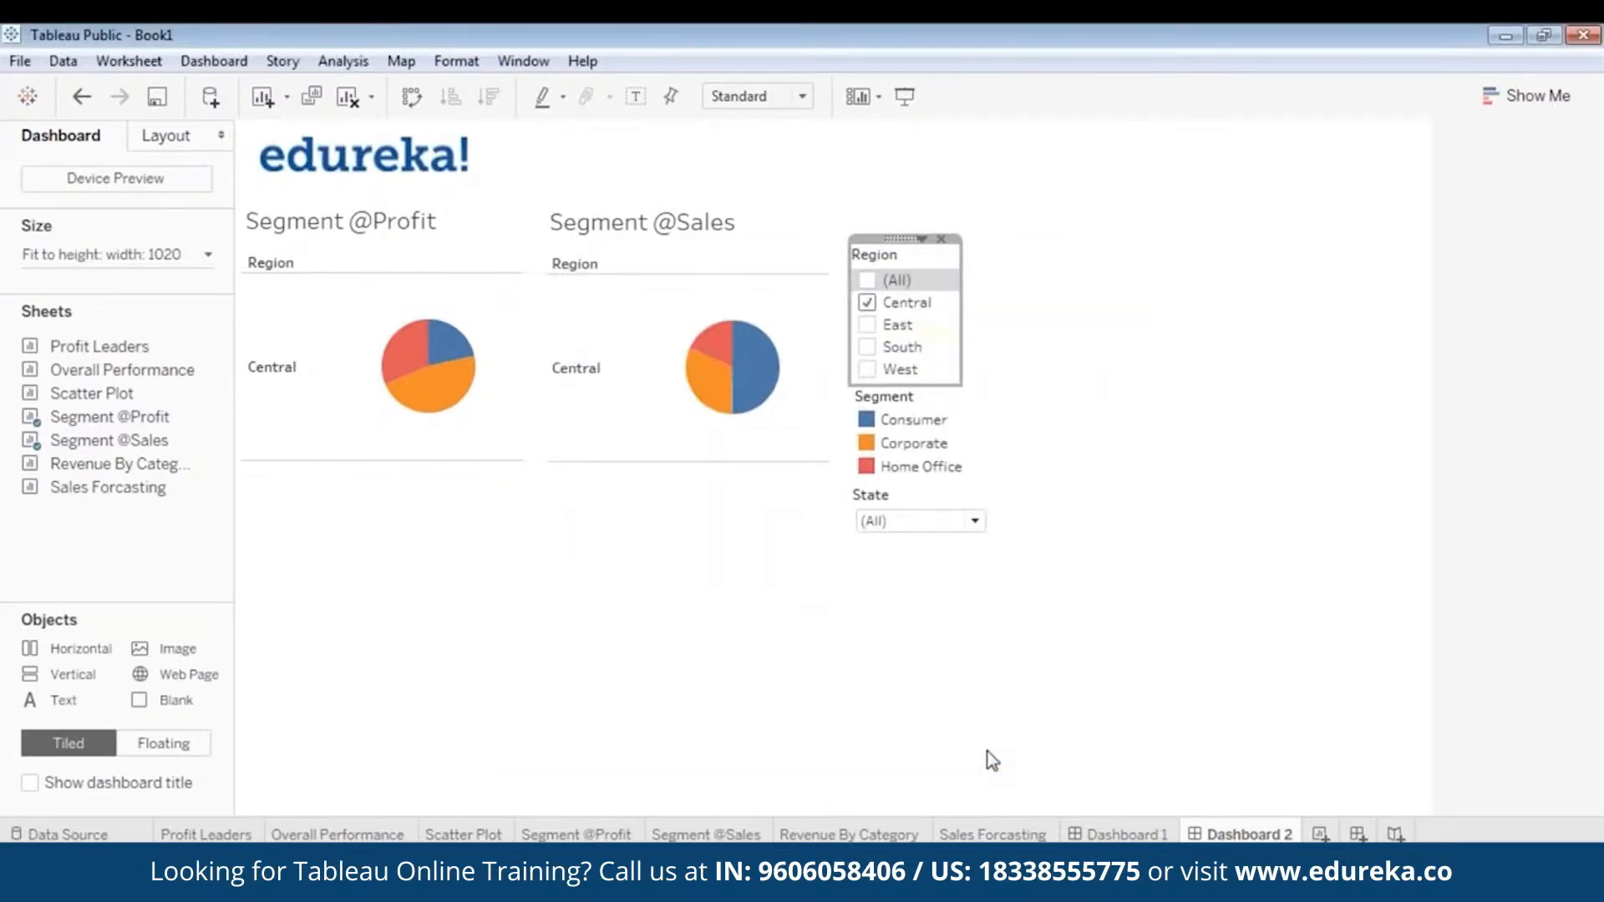
- Test the shared Region filter in presentation mode by showing East and South one at a time
click(905, 96)
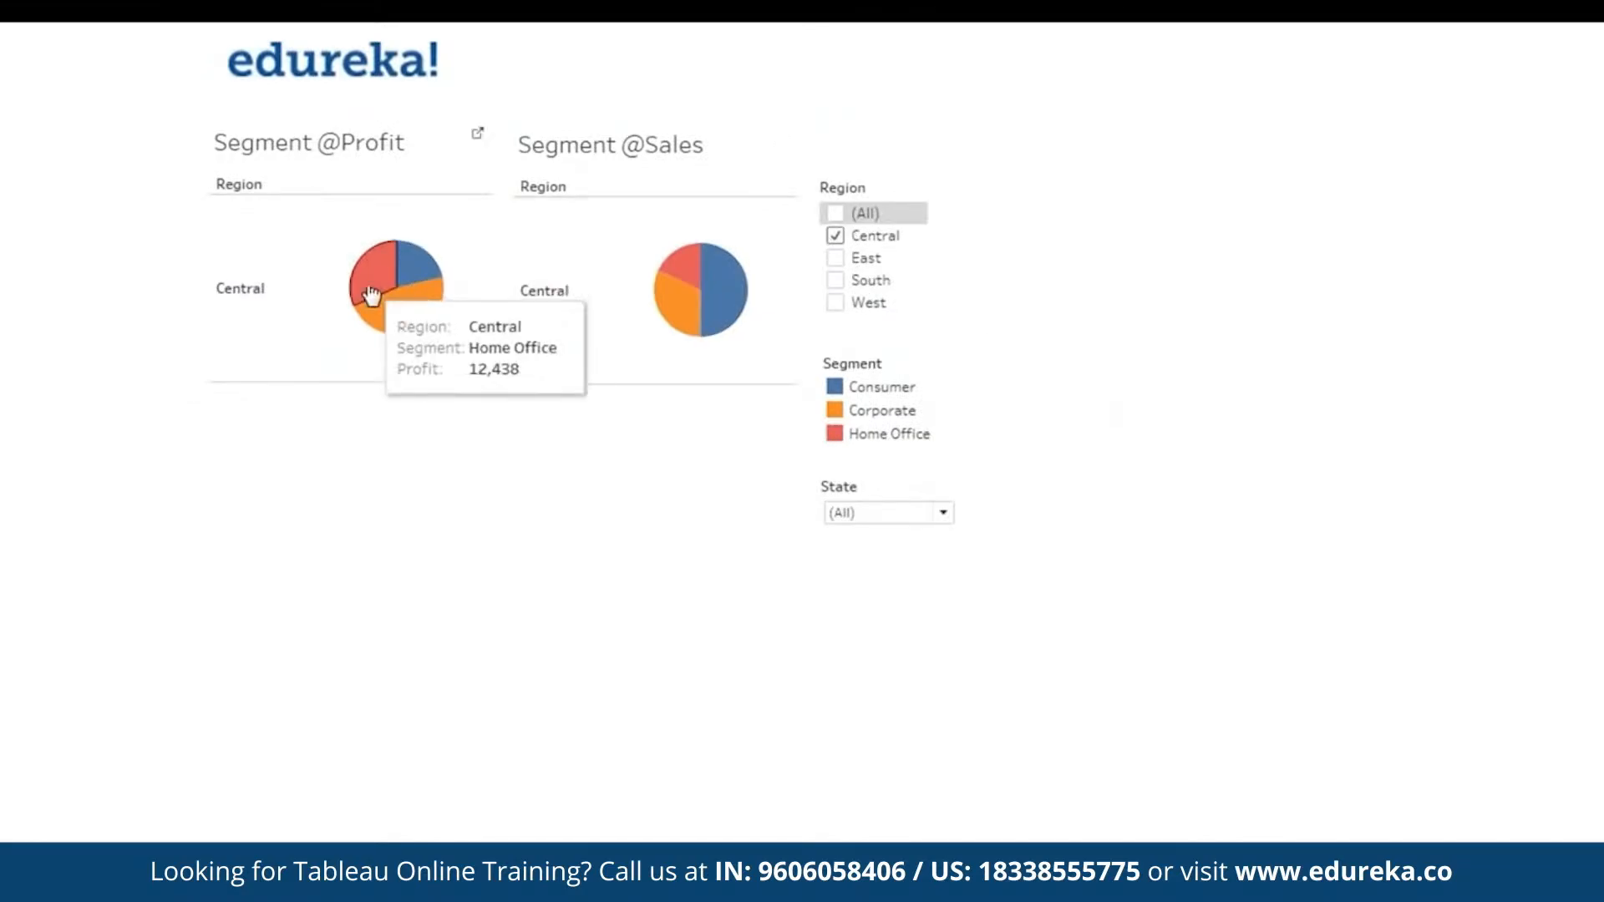
click(838, 258)
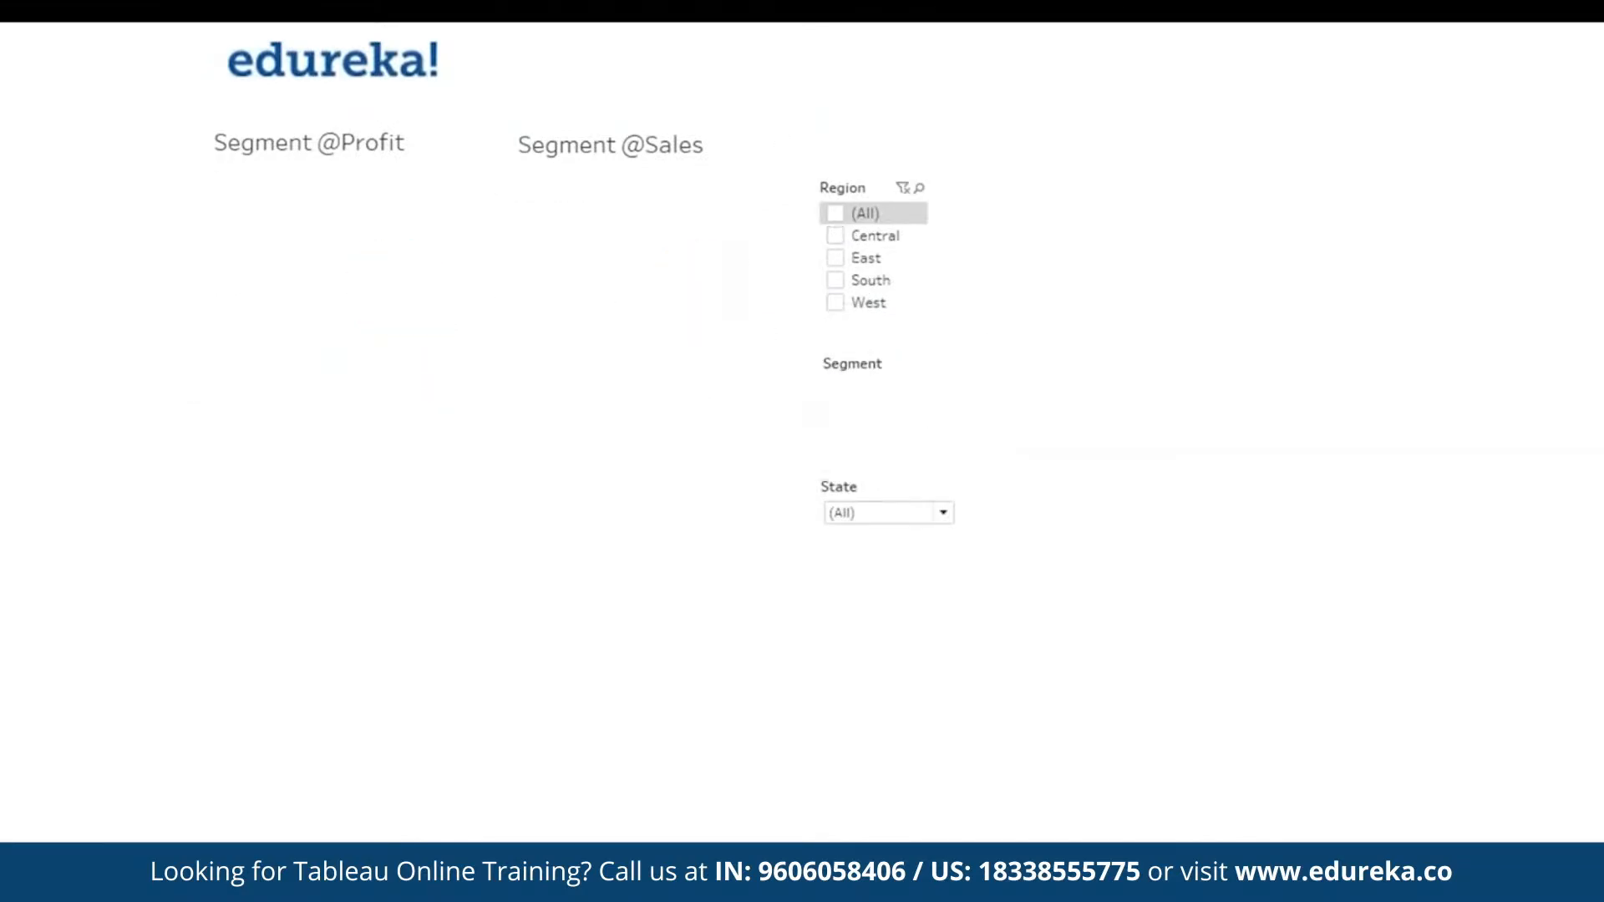
click(837, 281)
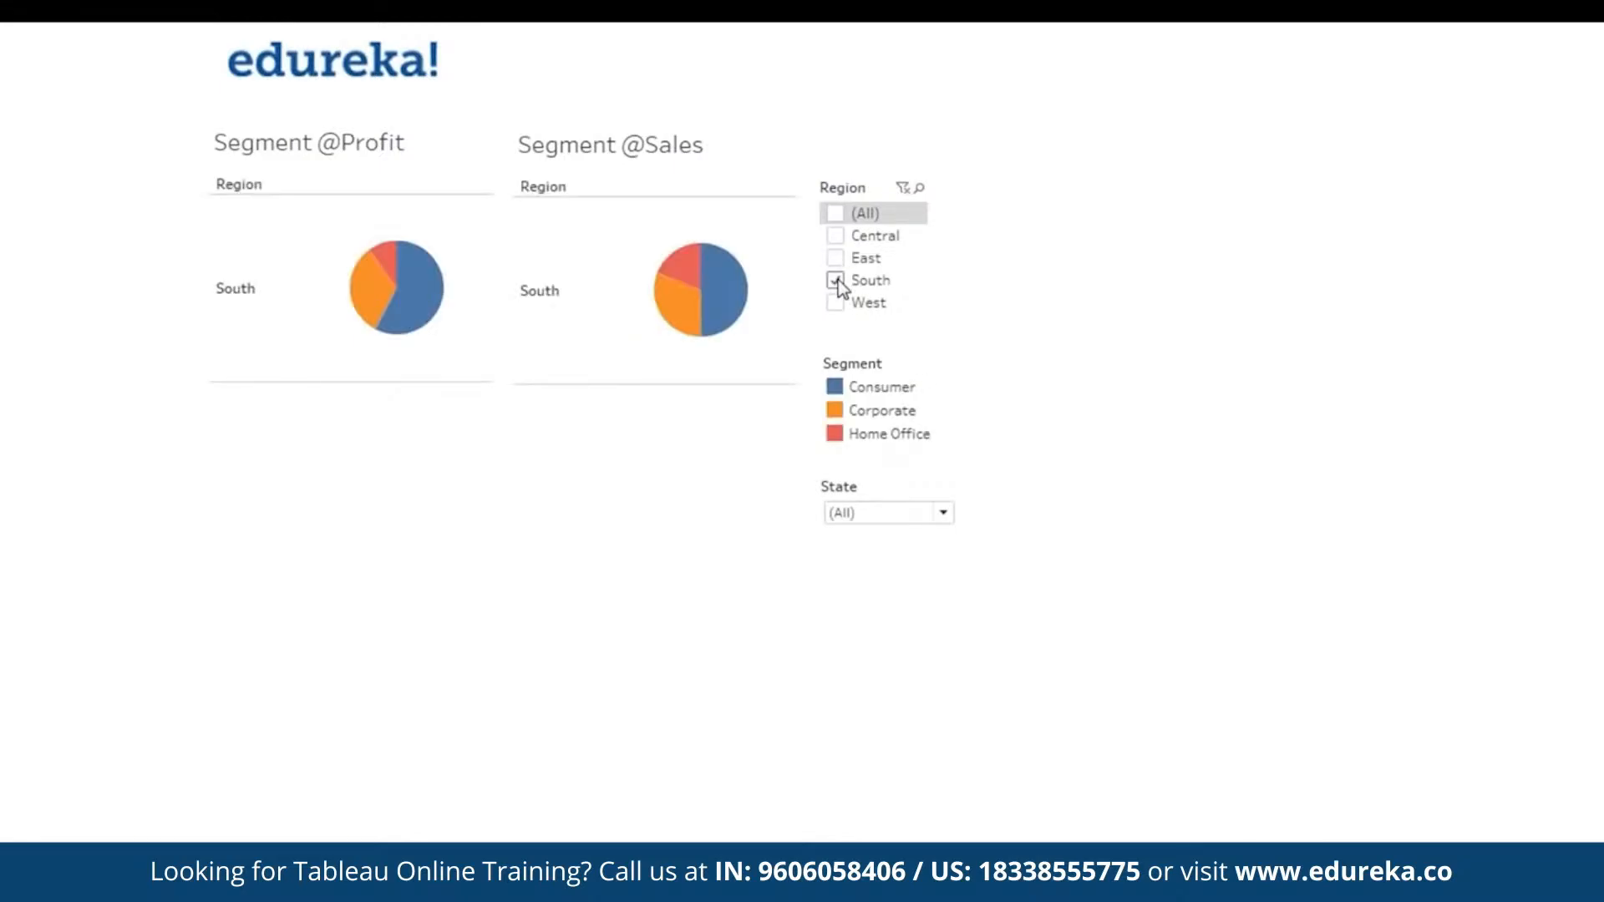
key(Escape)
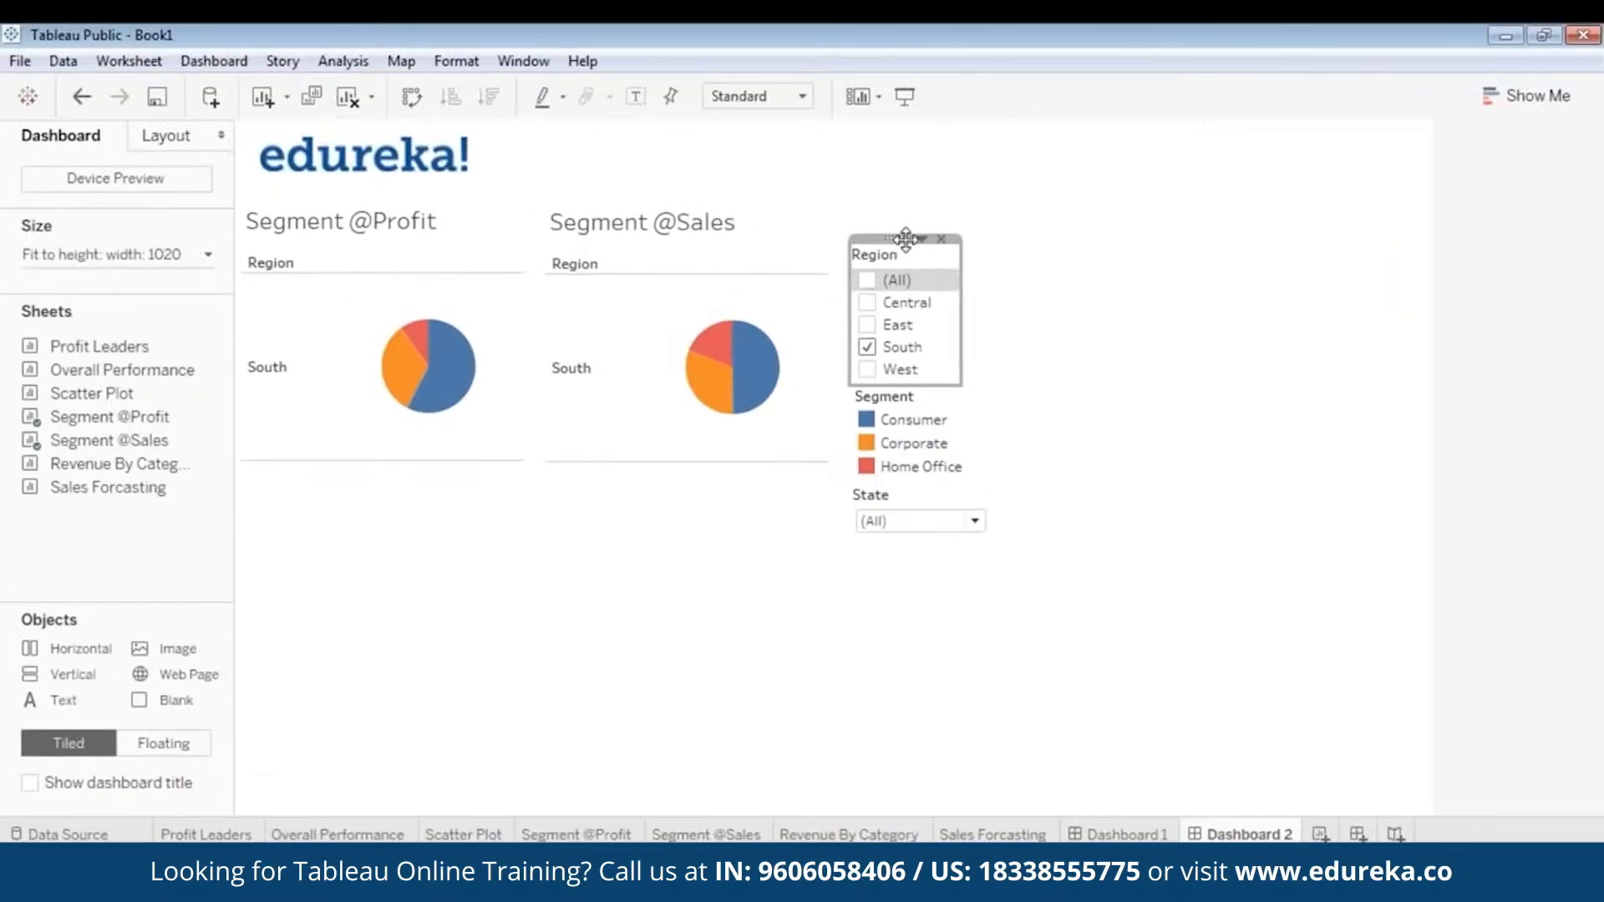
- Change the Region filter to Single Value (list) and try Central, East, South and West in presentation mode
click(919, 240)
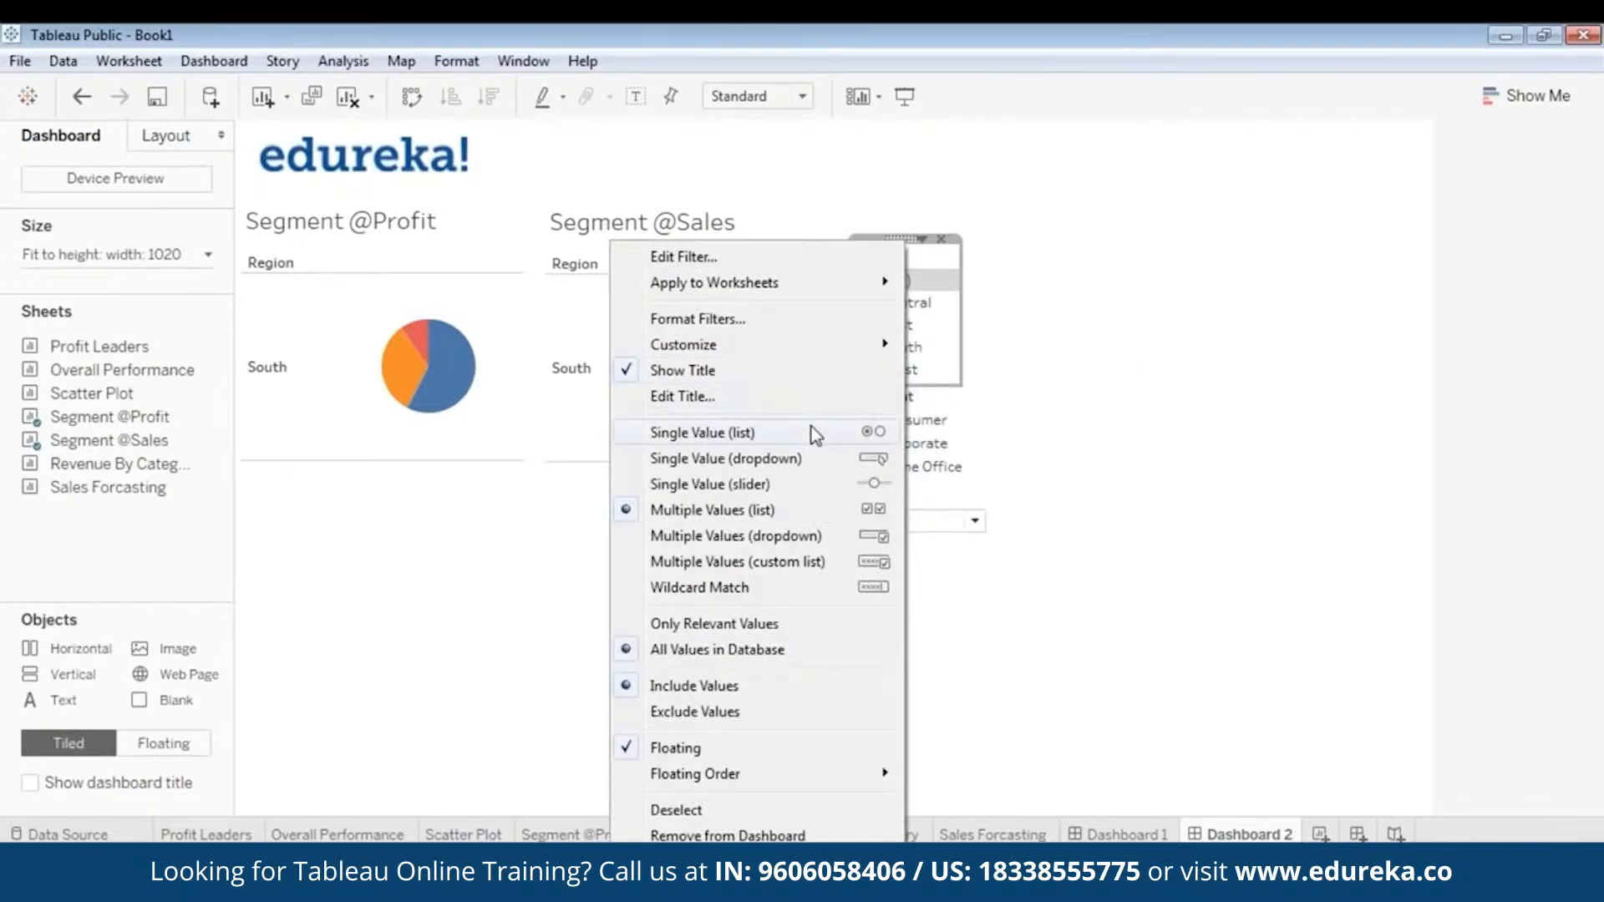
click(810, 428)
click(910, 97)
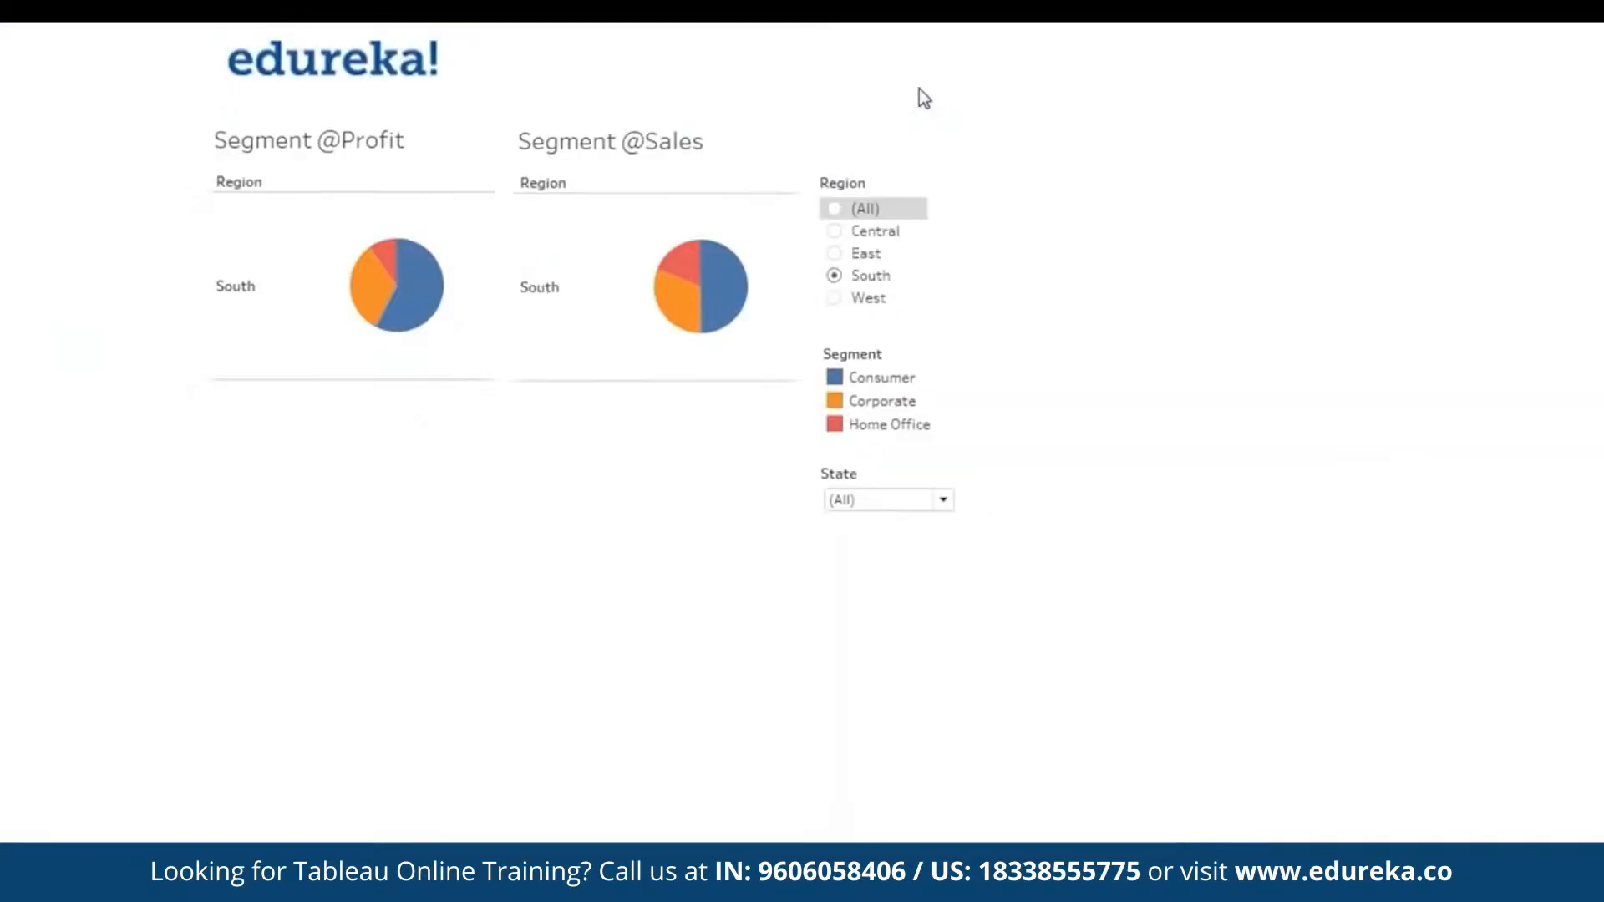
click(839, 237)
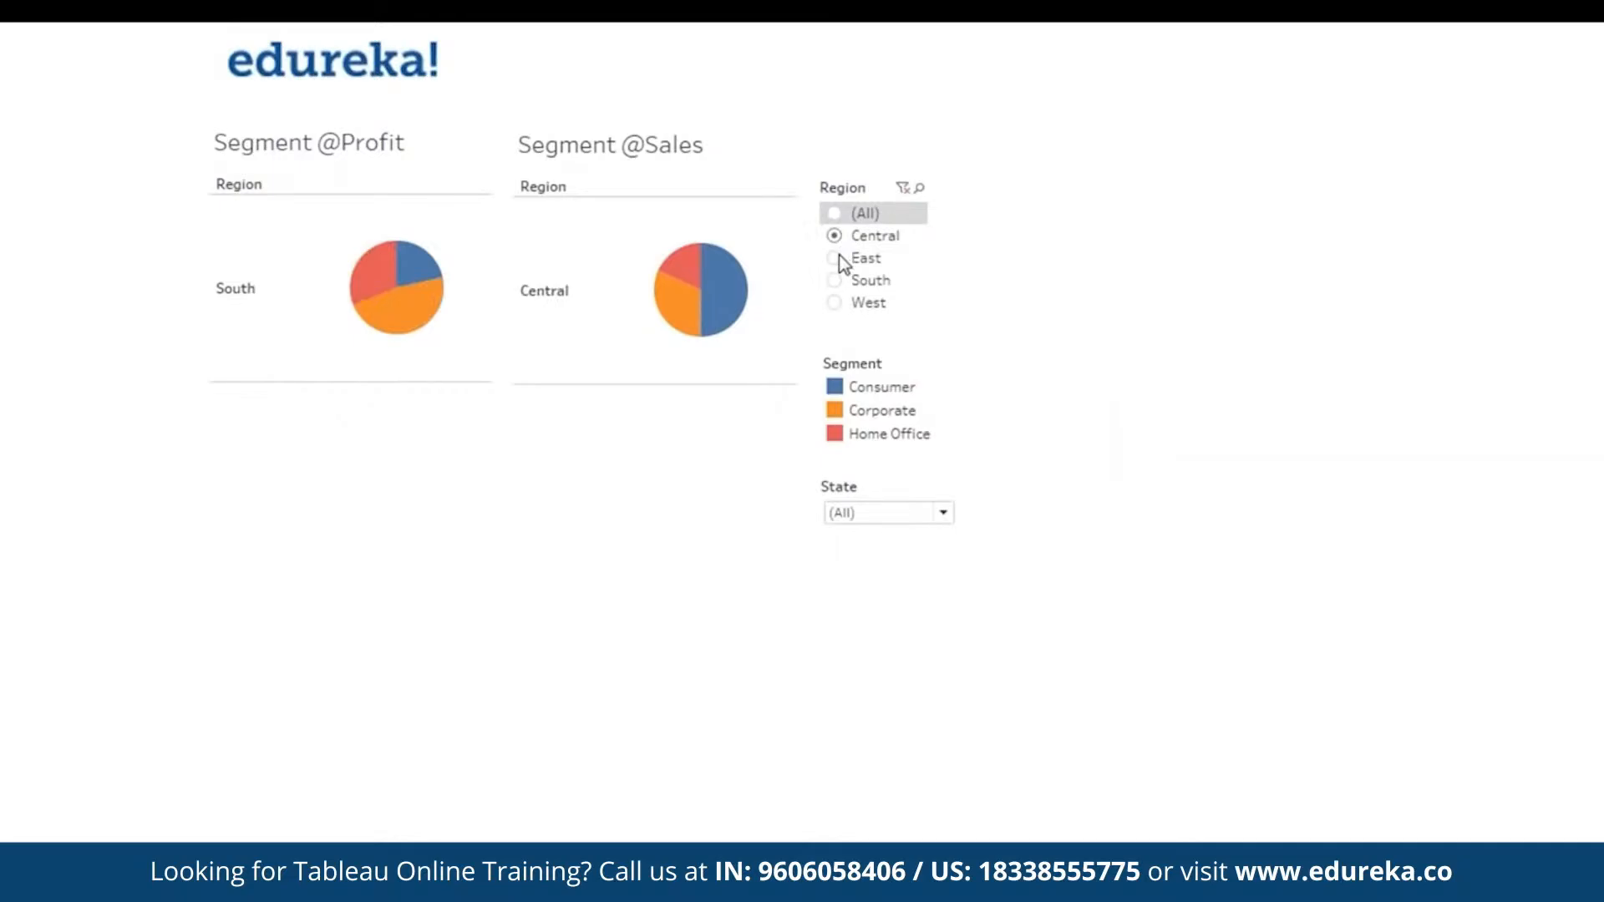
click(839, 258)
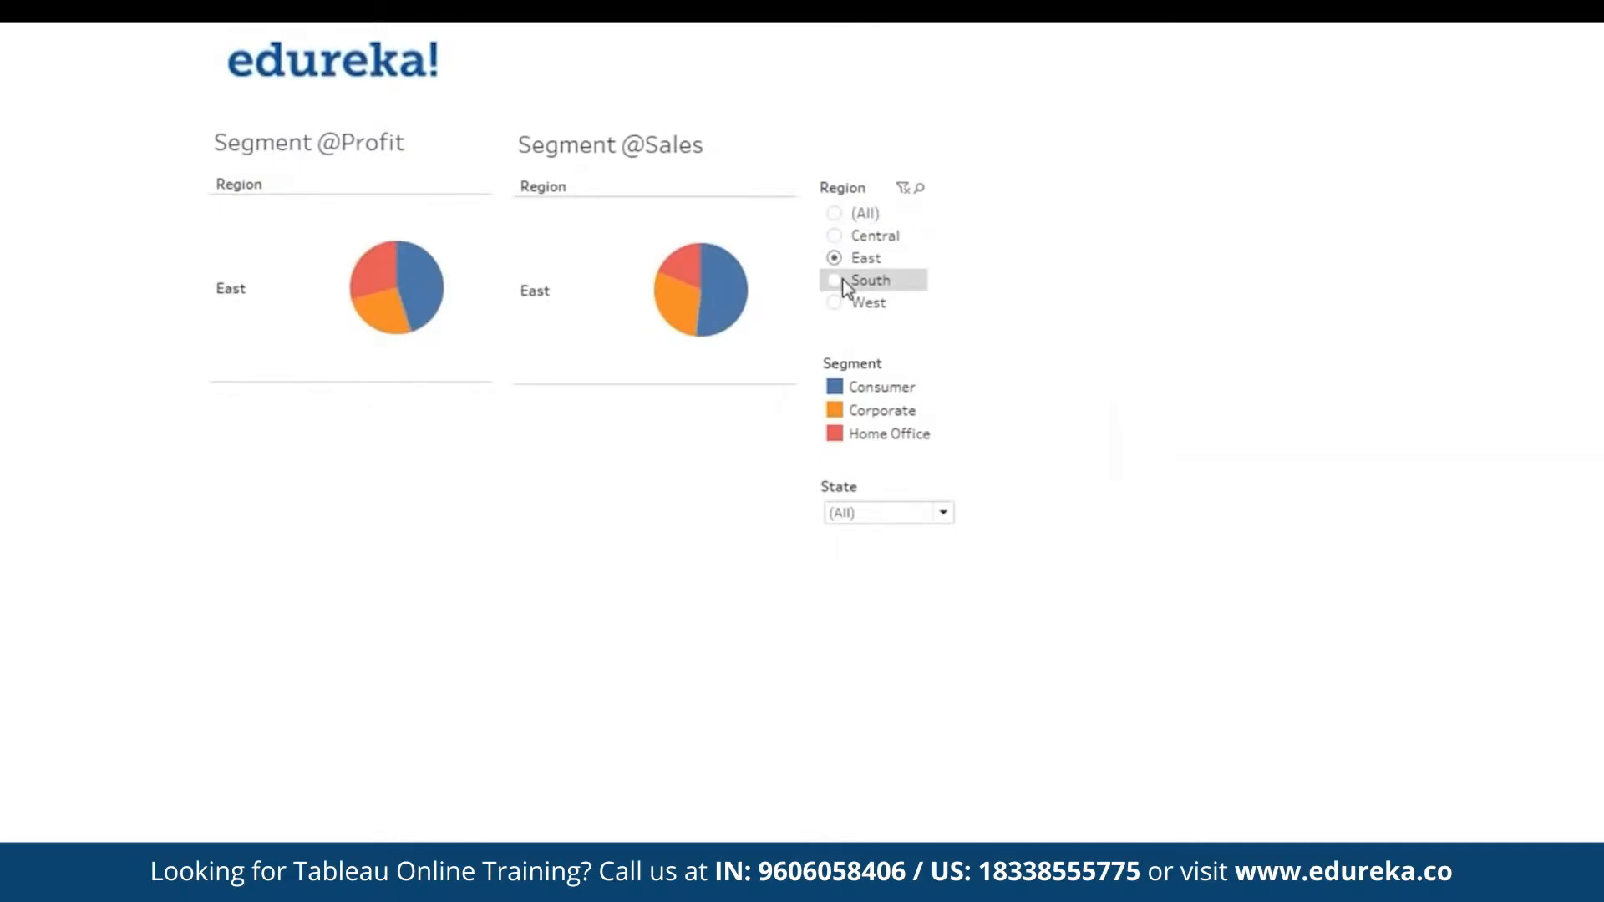
click(845, 284)
click(837, 306)
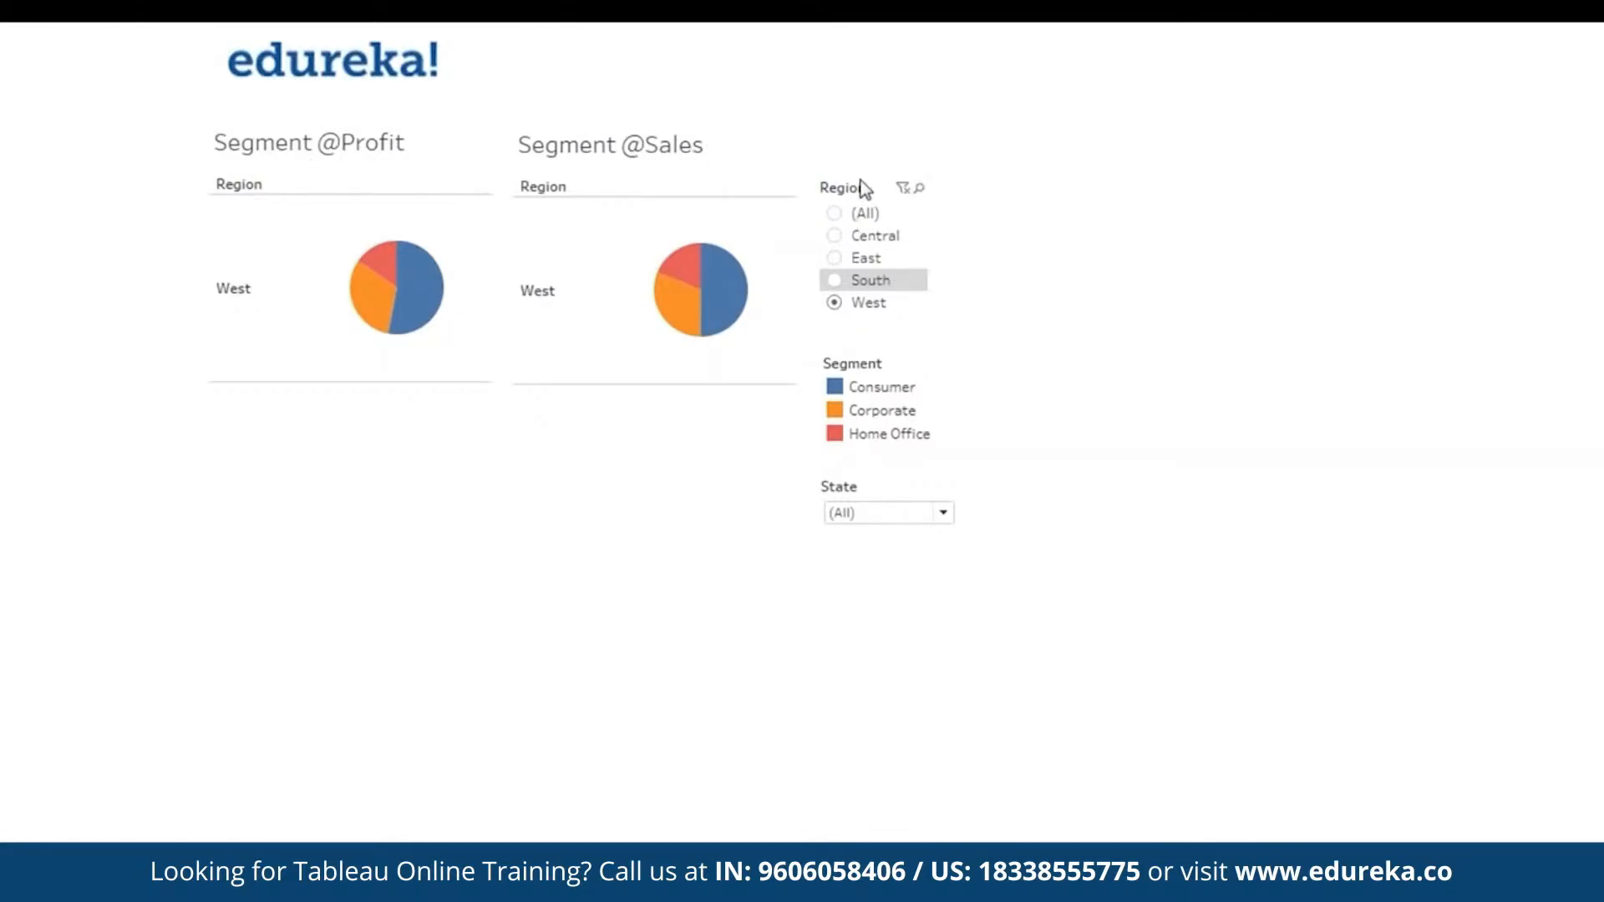
key(Escape)
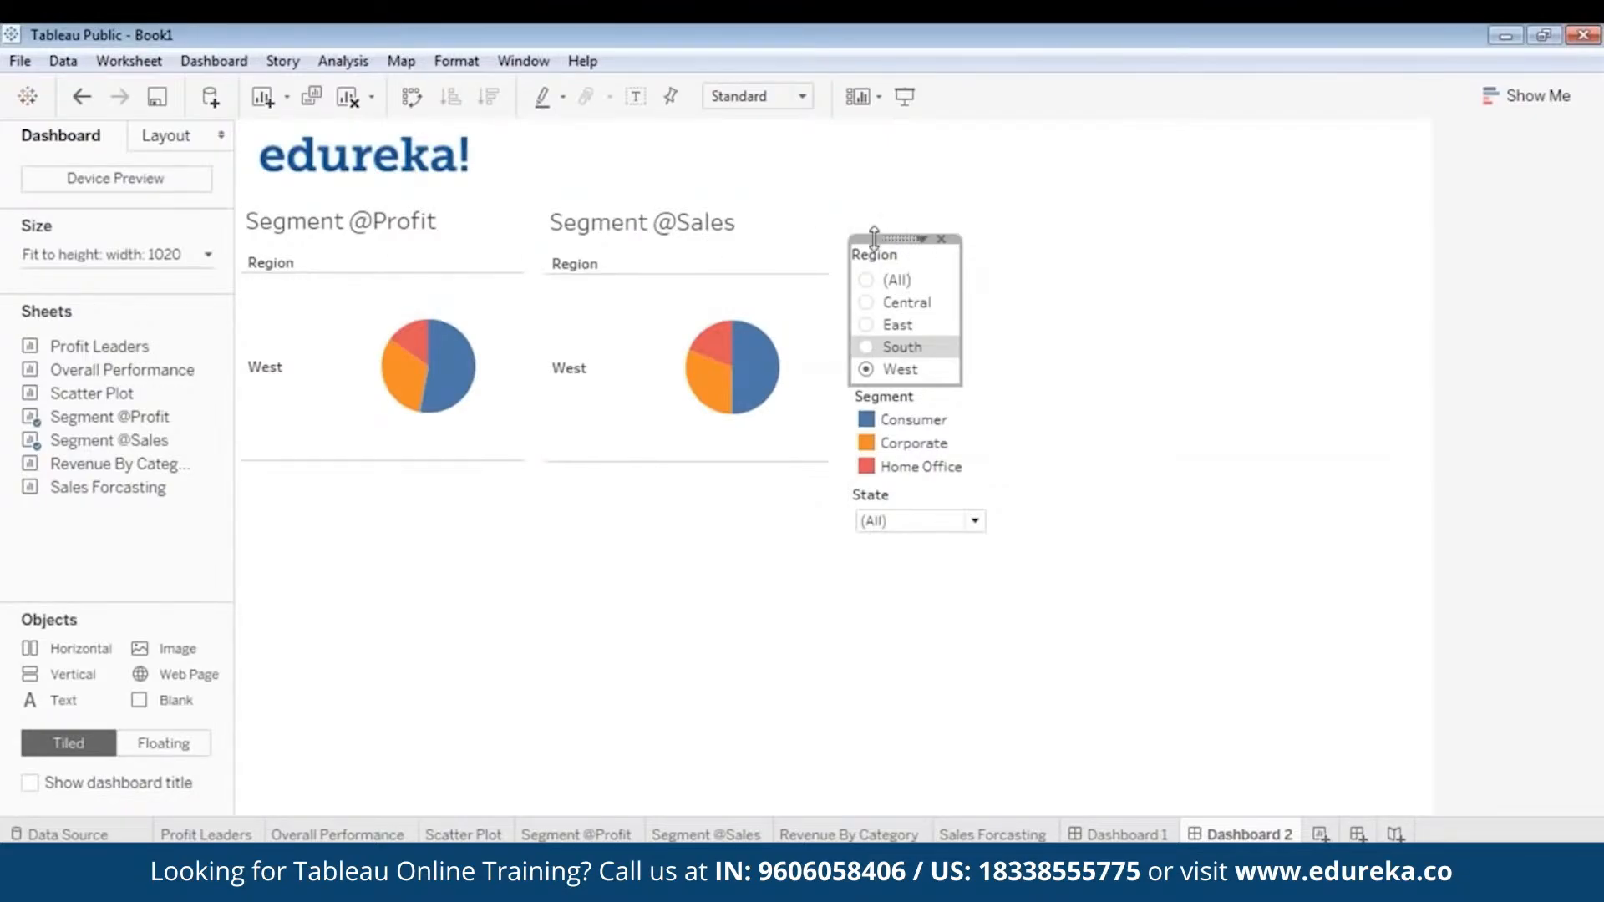
- Shorten the Region filter from its upper edge and nudge the Segment legend and State filter slightly down
drag(875, 240, 874, 256)
click(1101, 386)
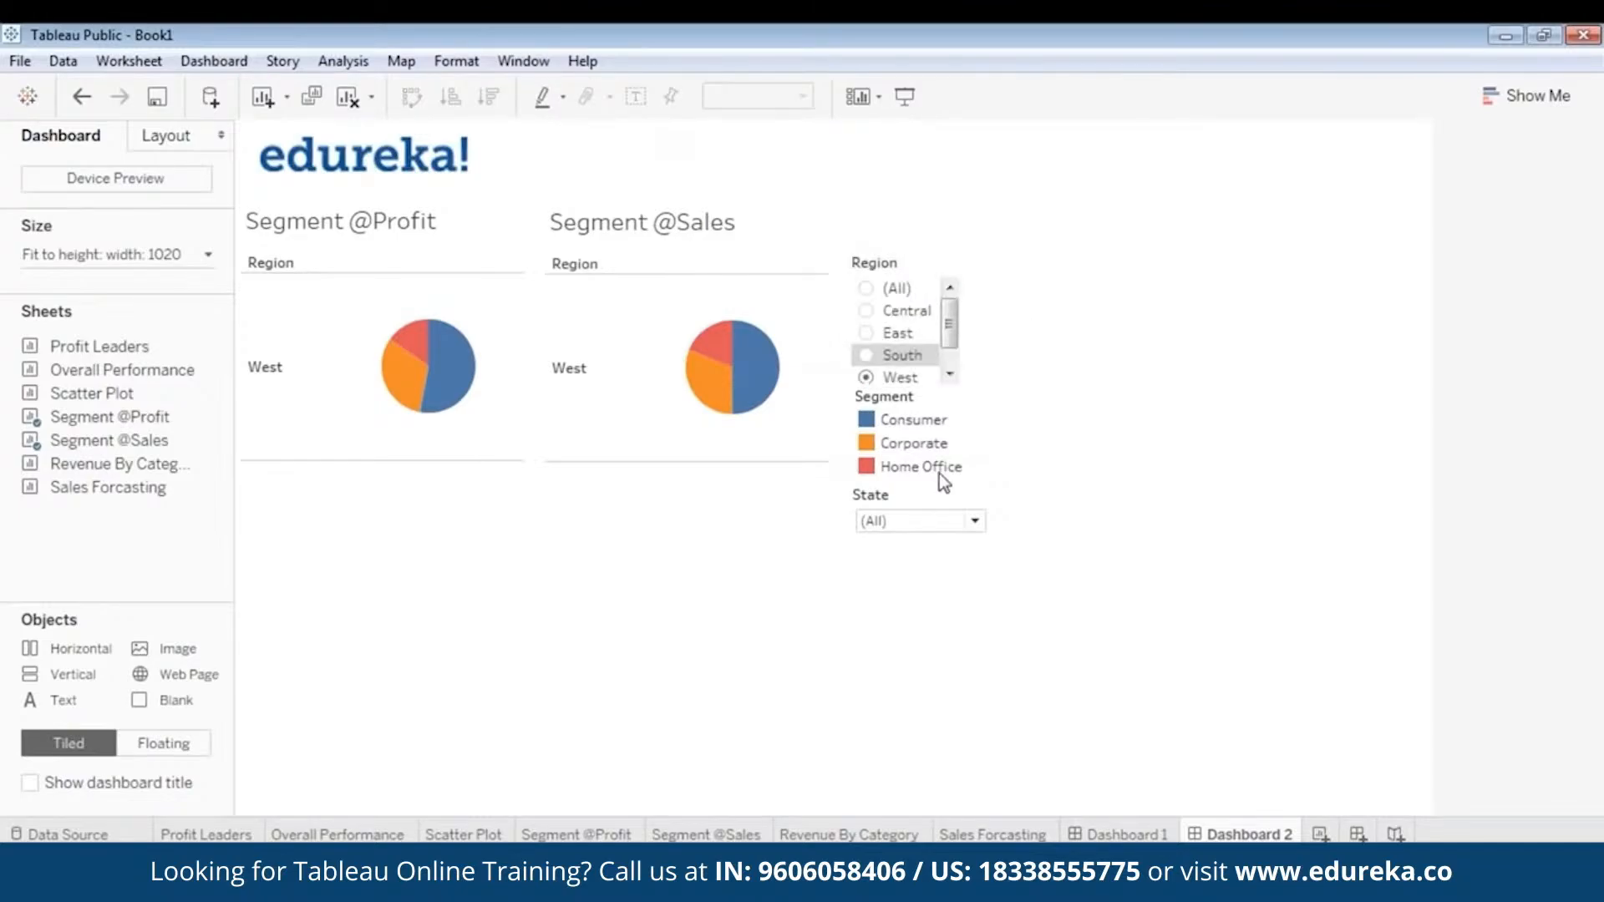
click(941, 479)
drag(927, 399, 927, 386)
click(1095, 462)
click(910, 525)
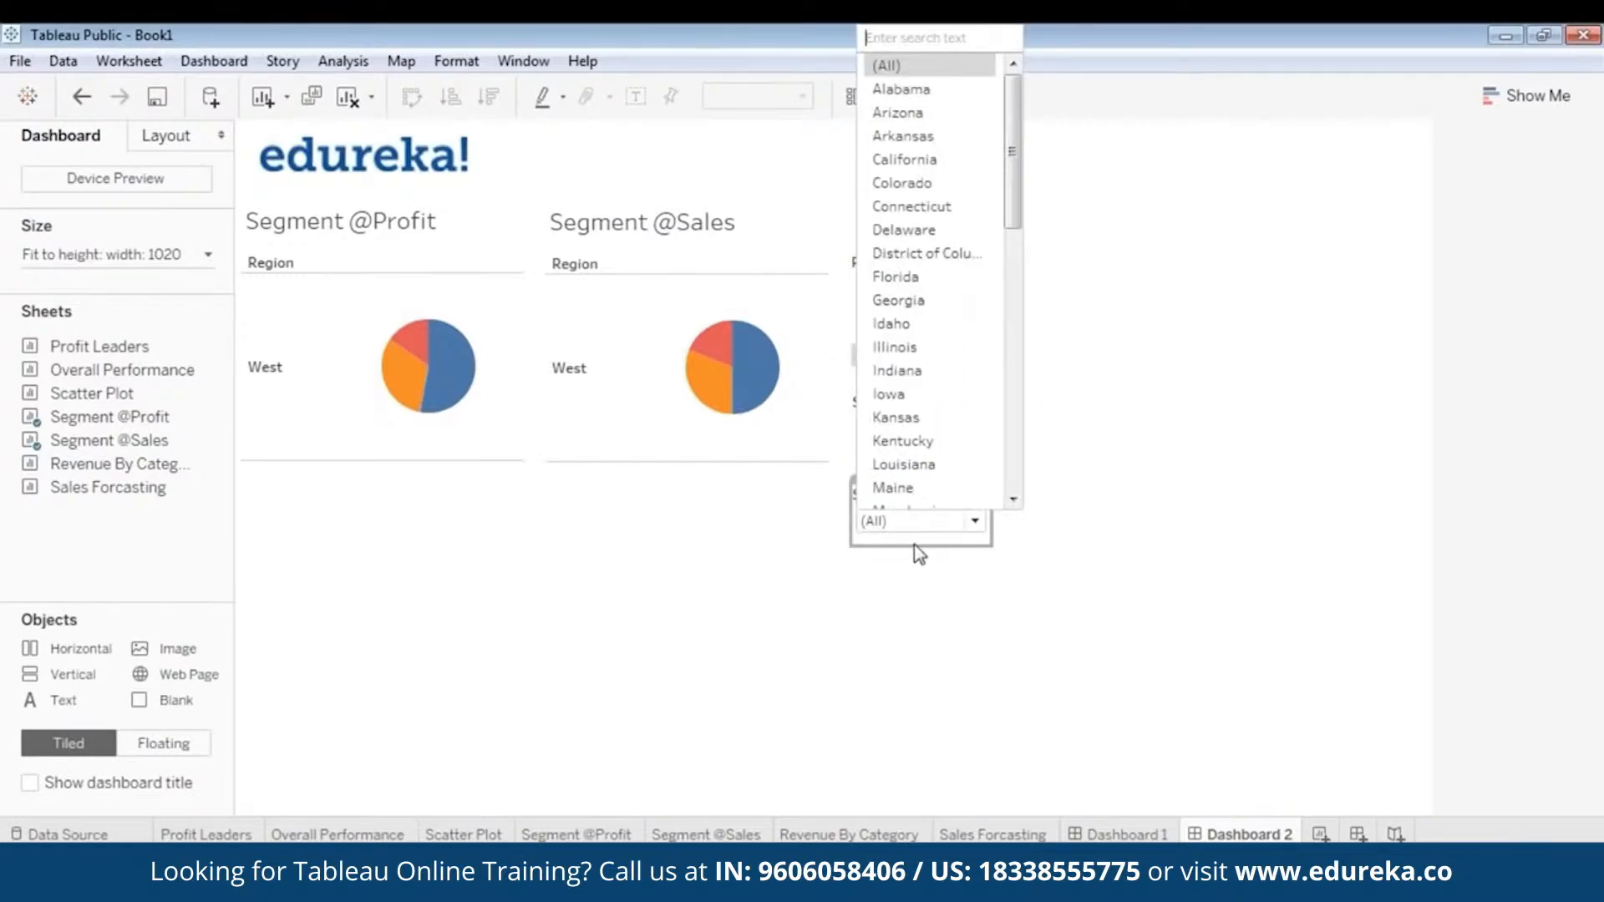
click(915, 546)
click(897, 501)
drag(921, 482, 920, 481)
- Check the adjusted layout in presentation mode and reset the Region filter to (All)
click(904, 96)
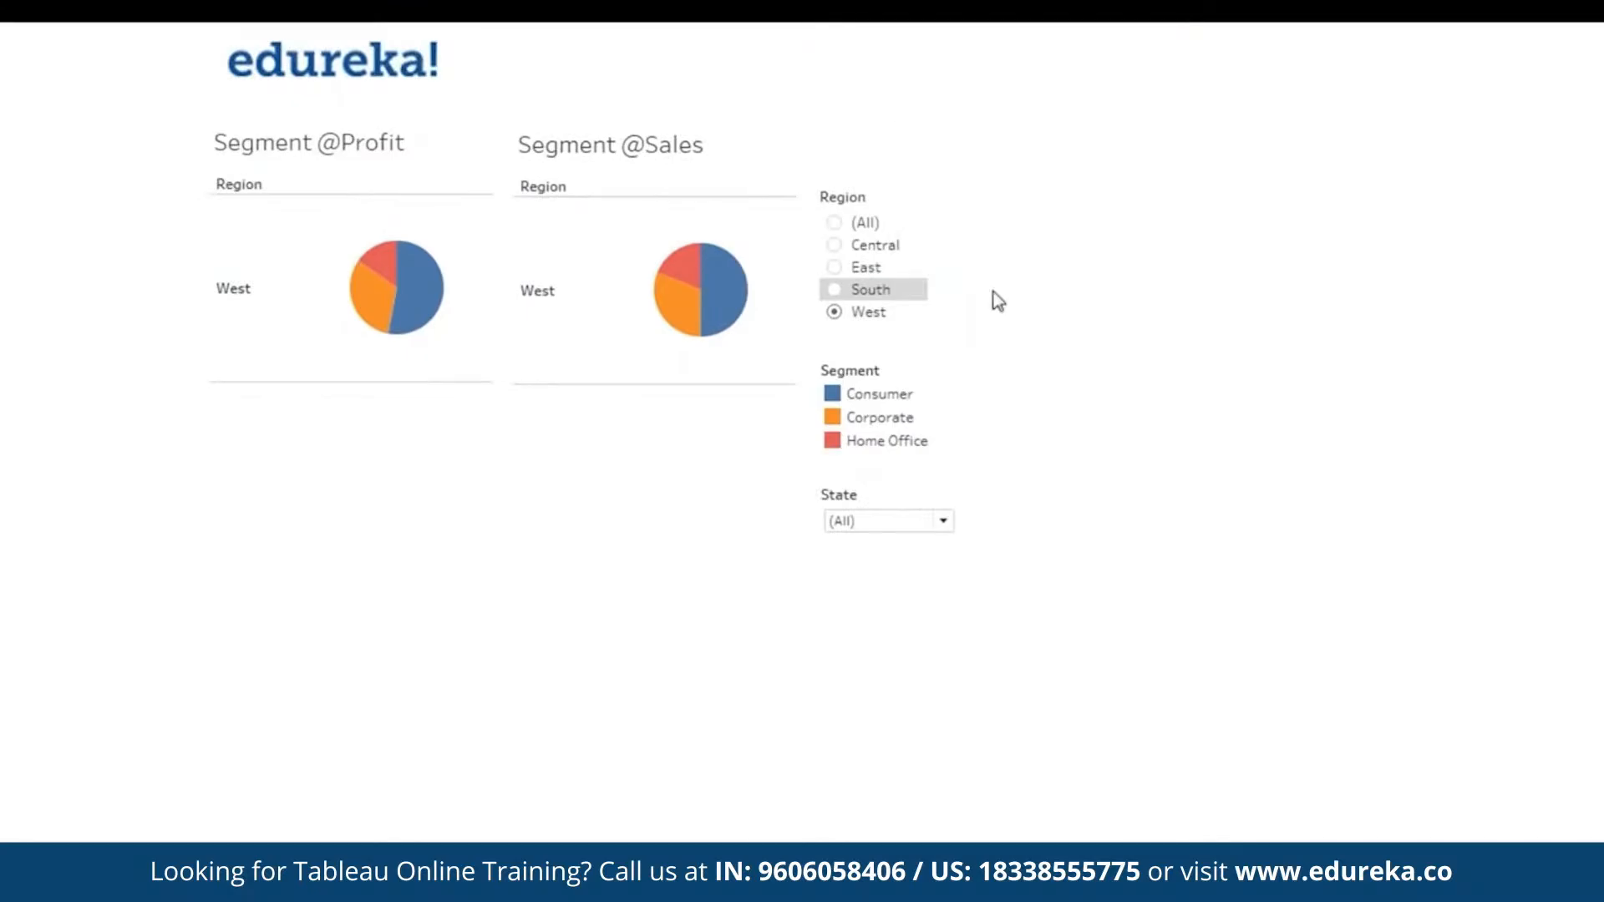
key(Escape)
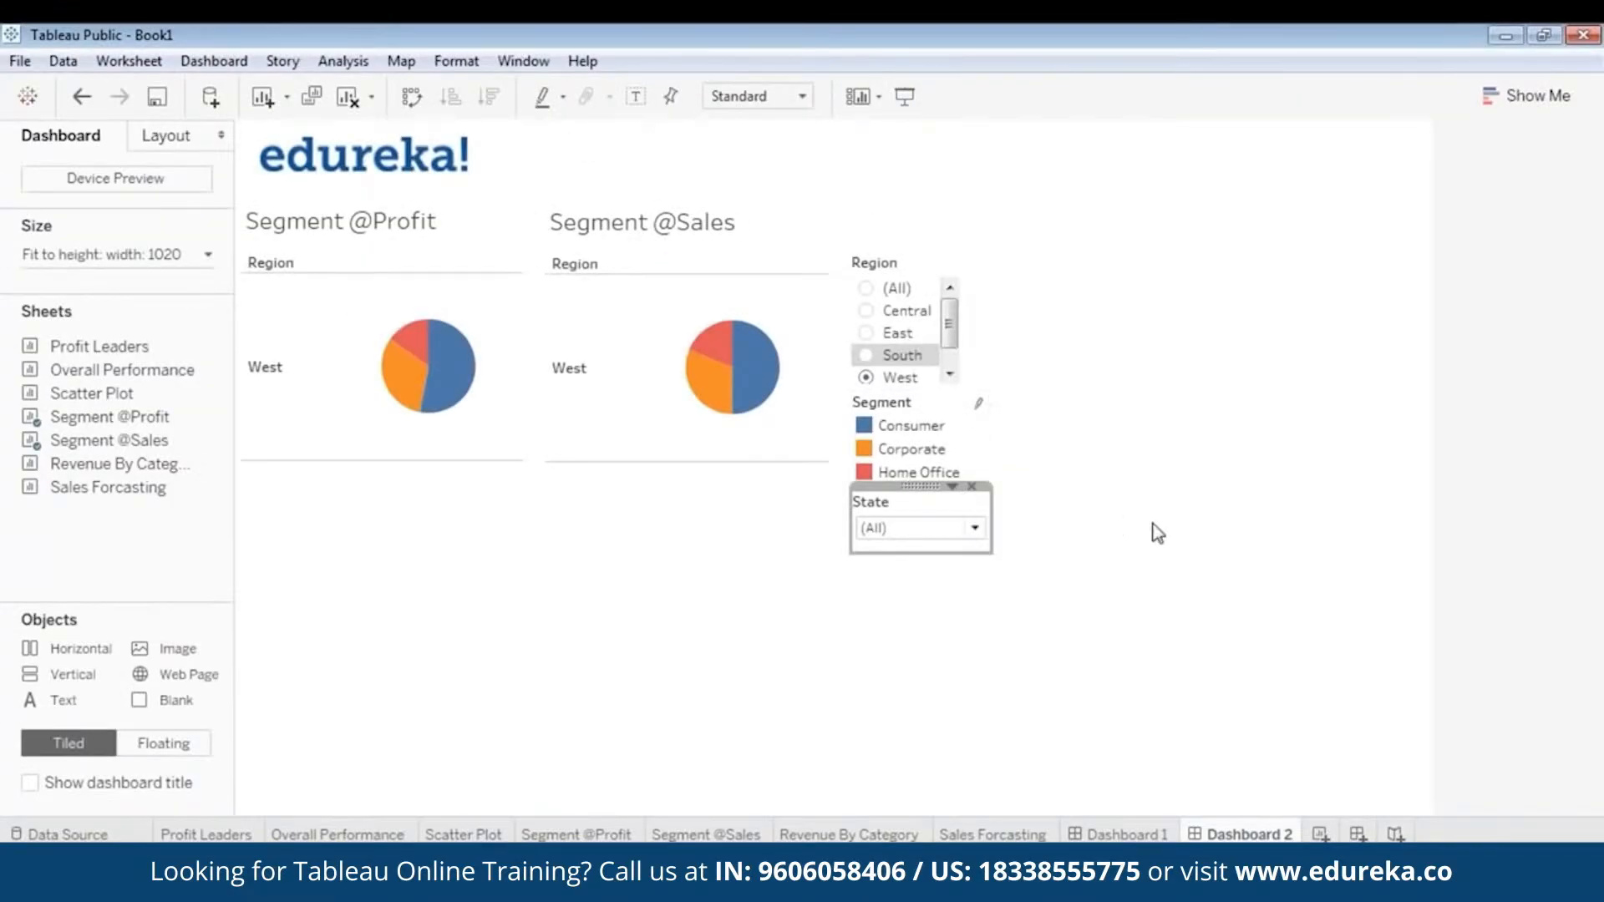
click(866, 288)
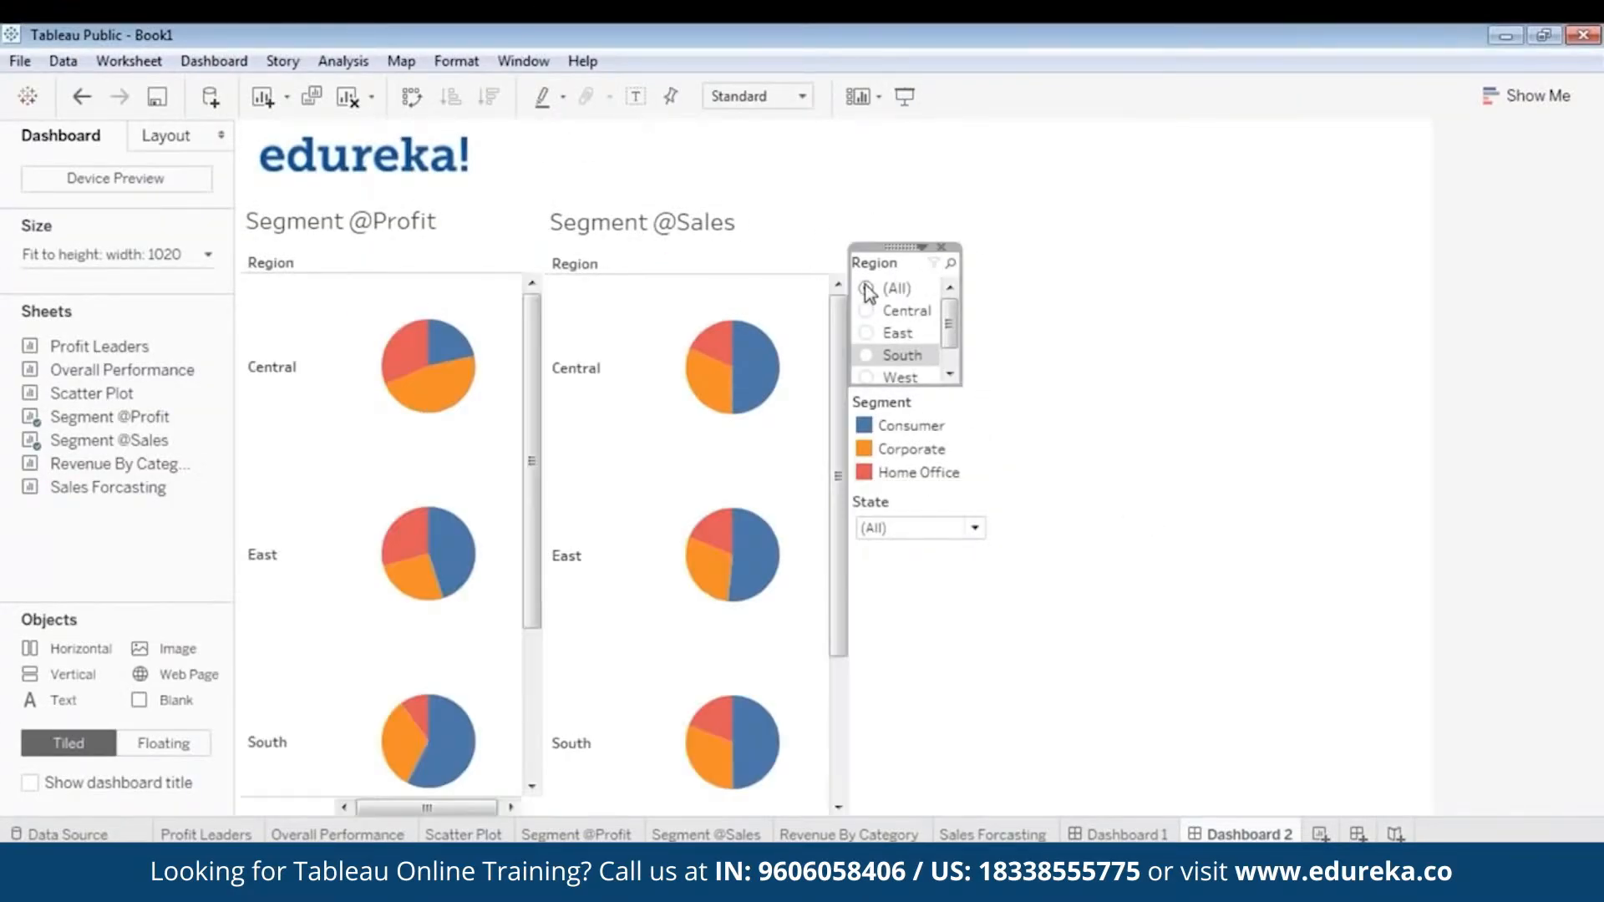
click(1181, 418)
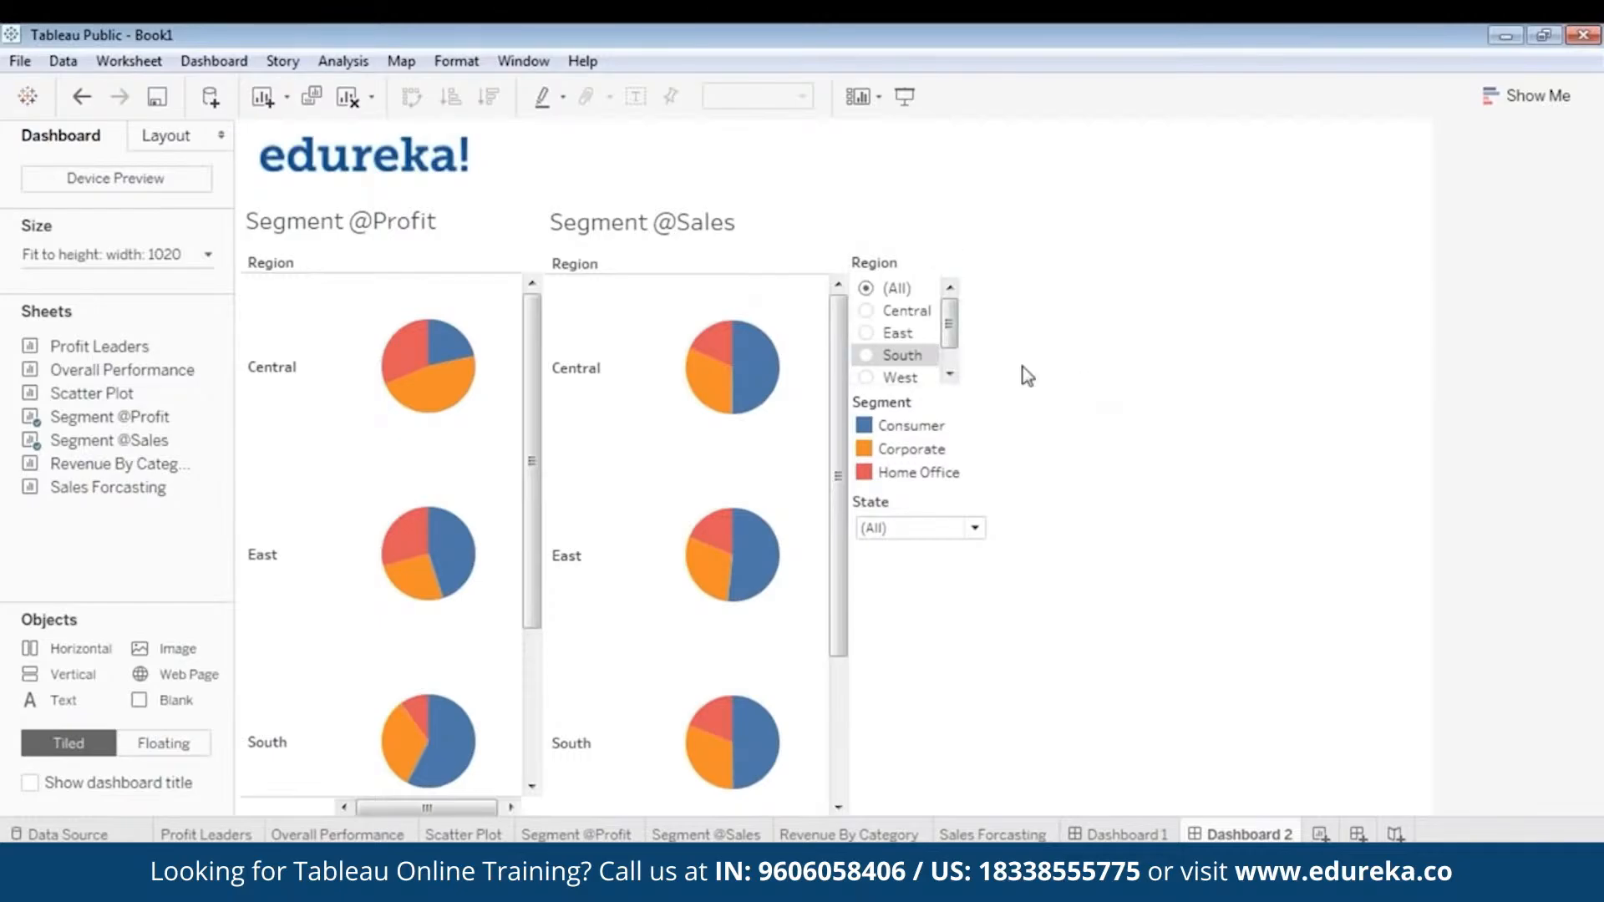
click(508, 240)
drag(543, 363, 518, 364)
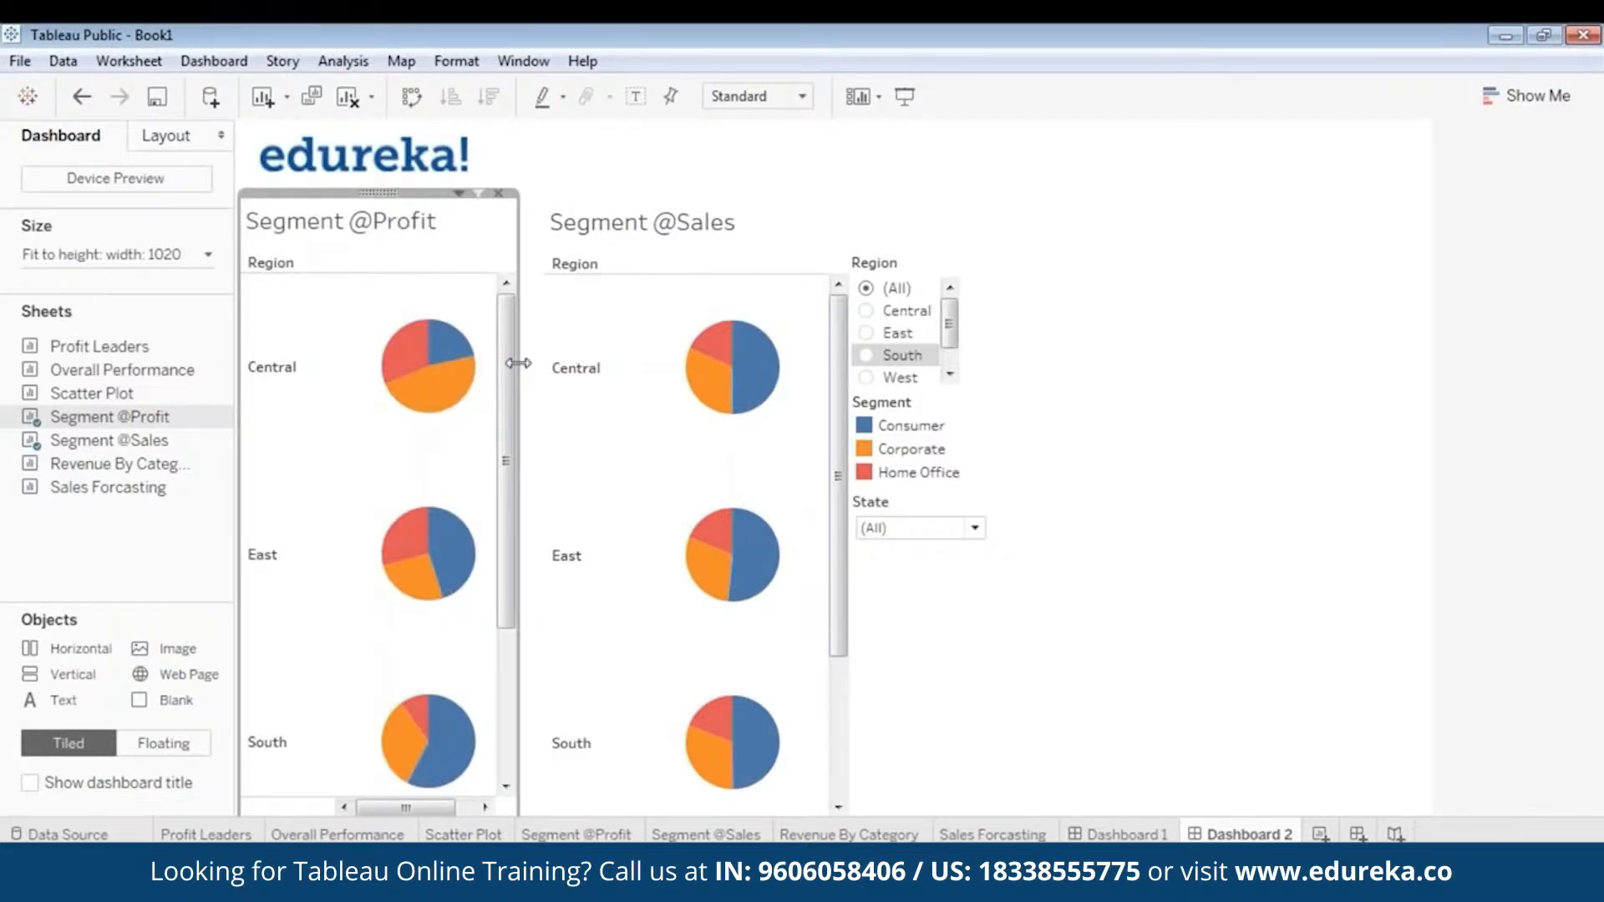
click(585, 365)
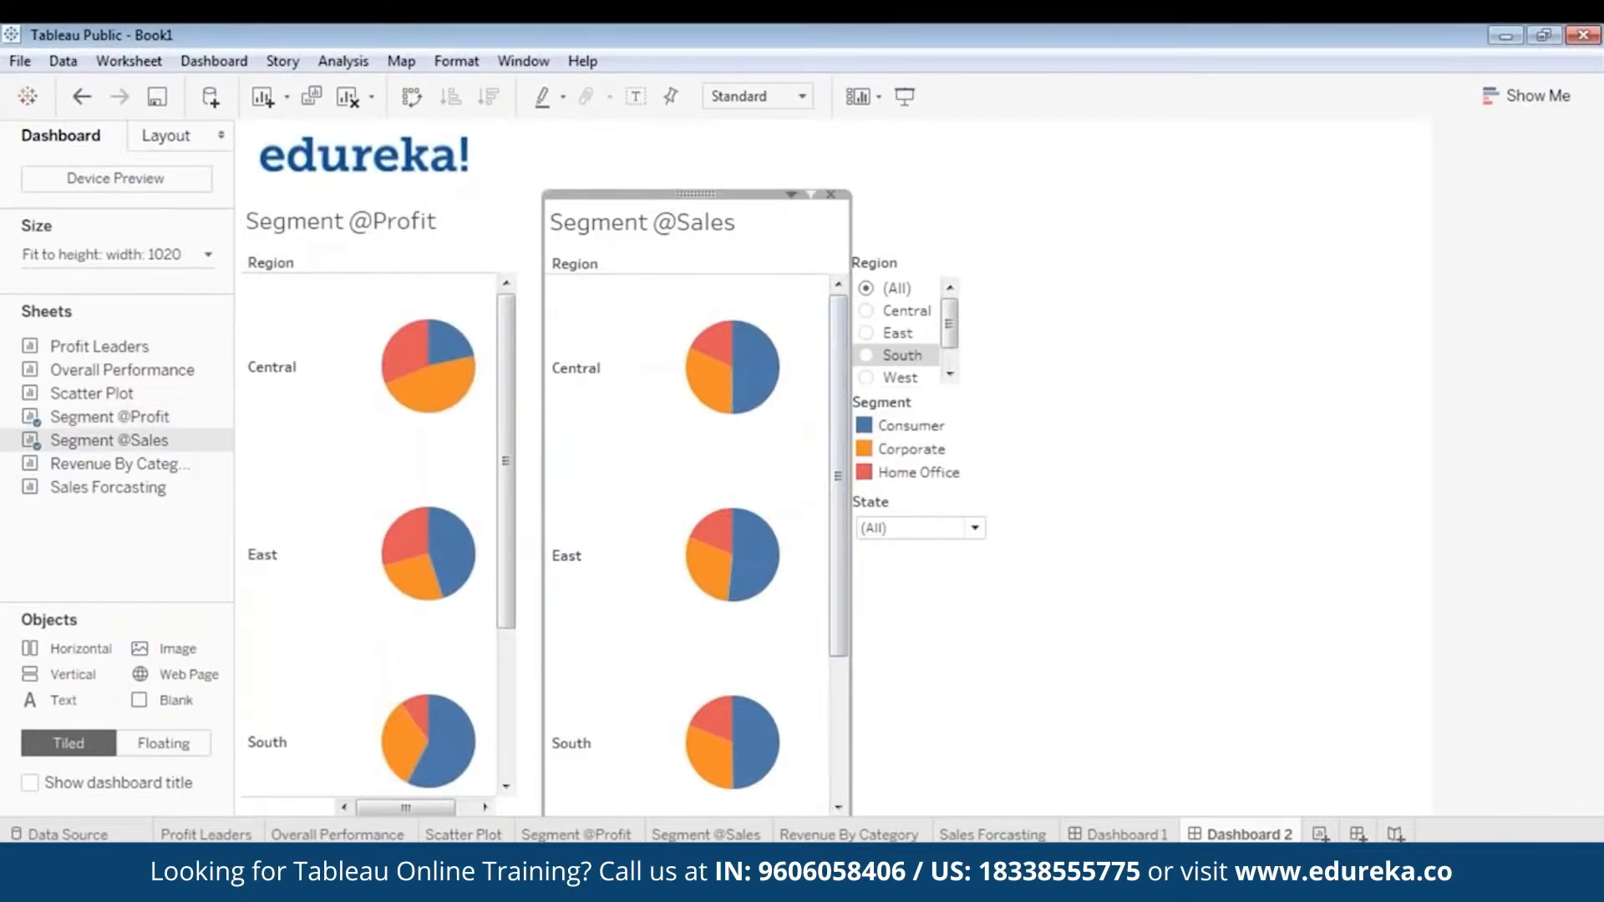
drag(695, 194, 680, 191)
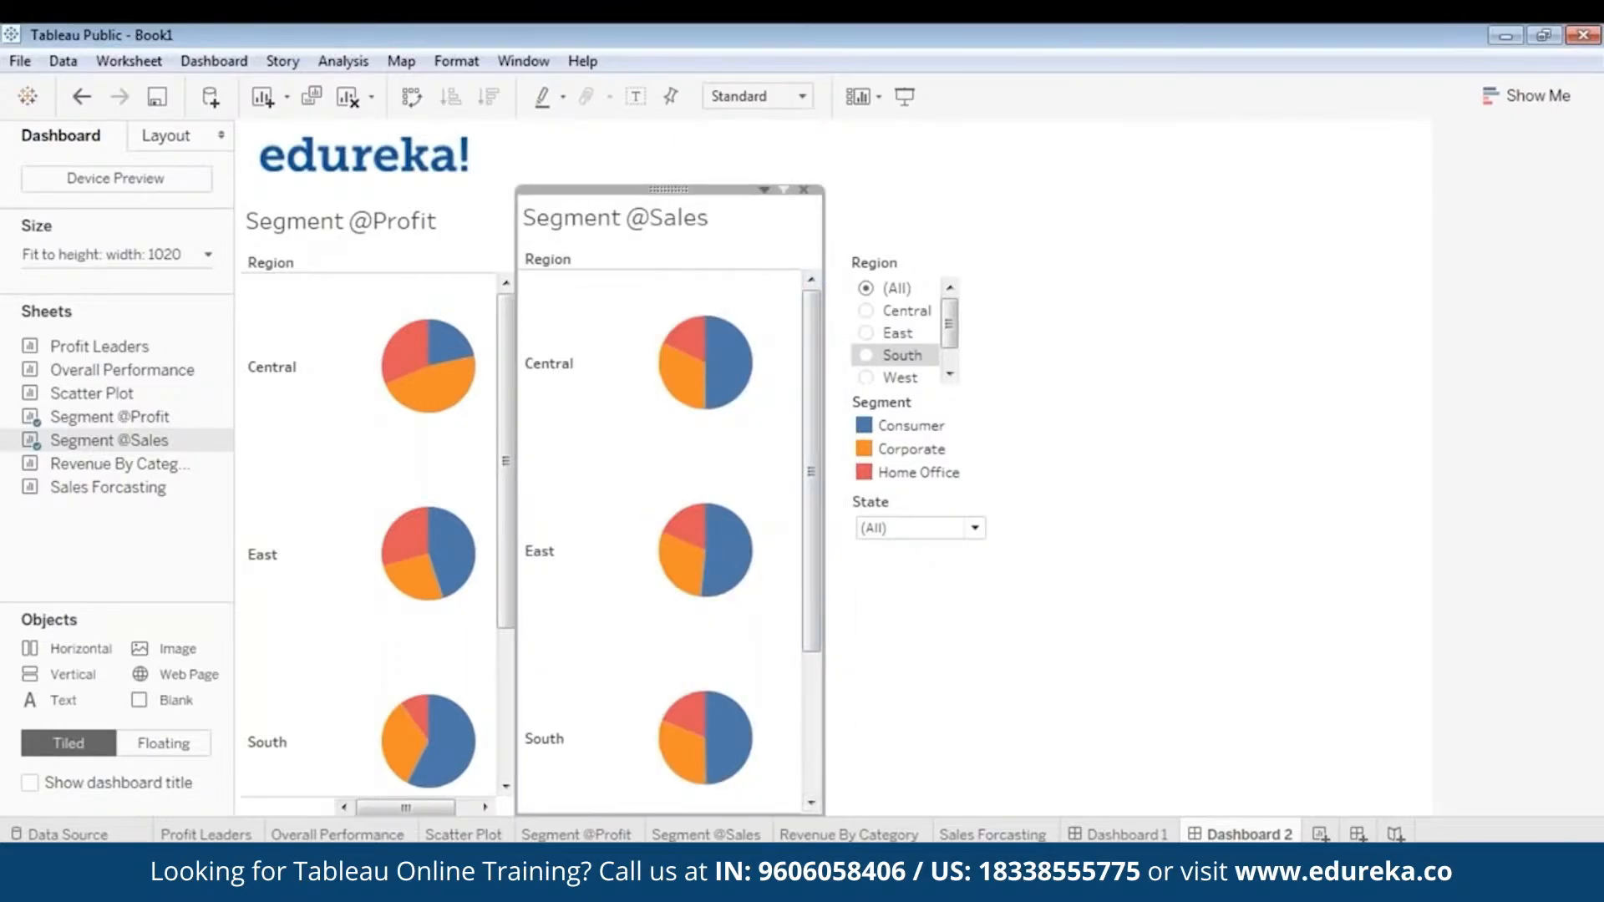
drag(823, 276, 780, 263)
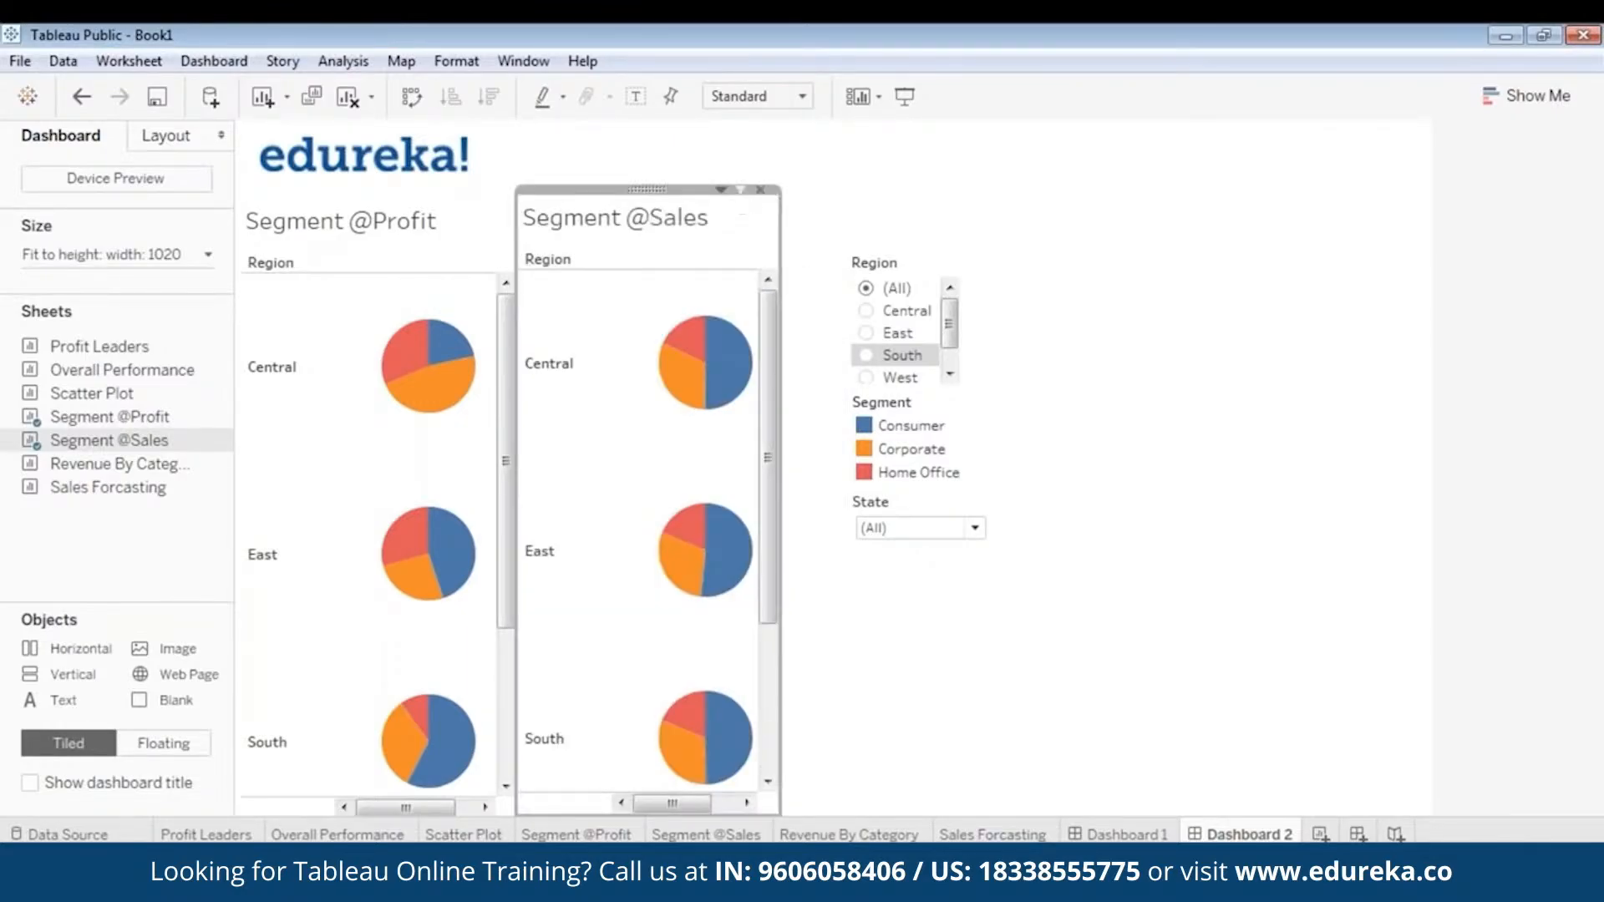
click(907, 703)
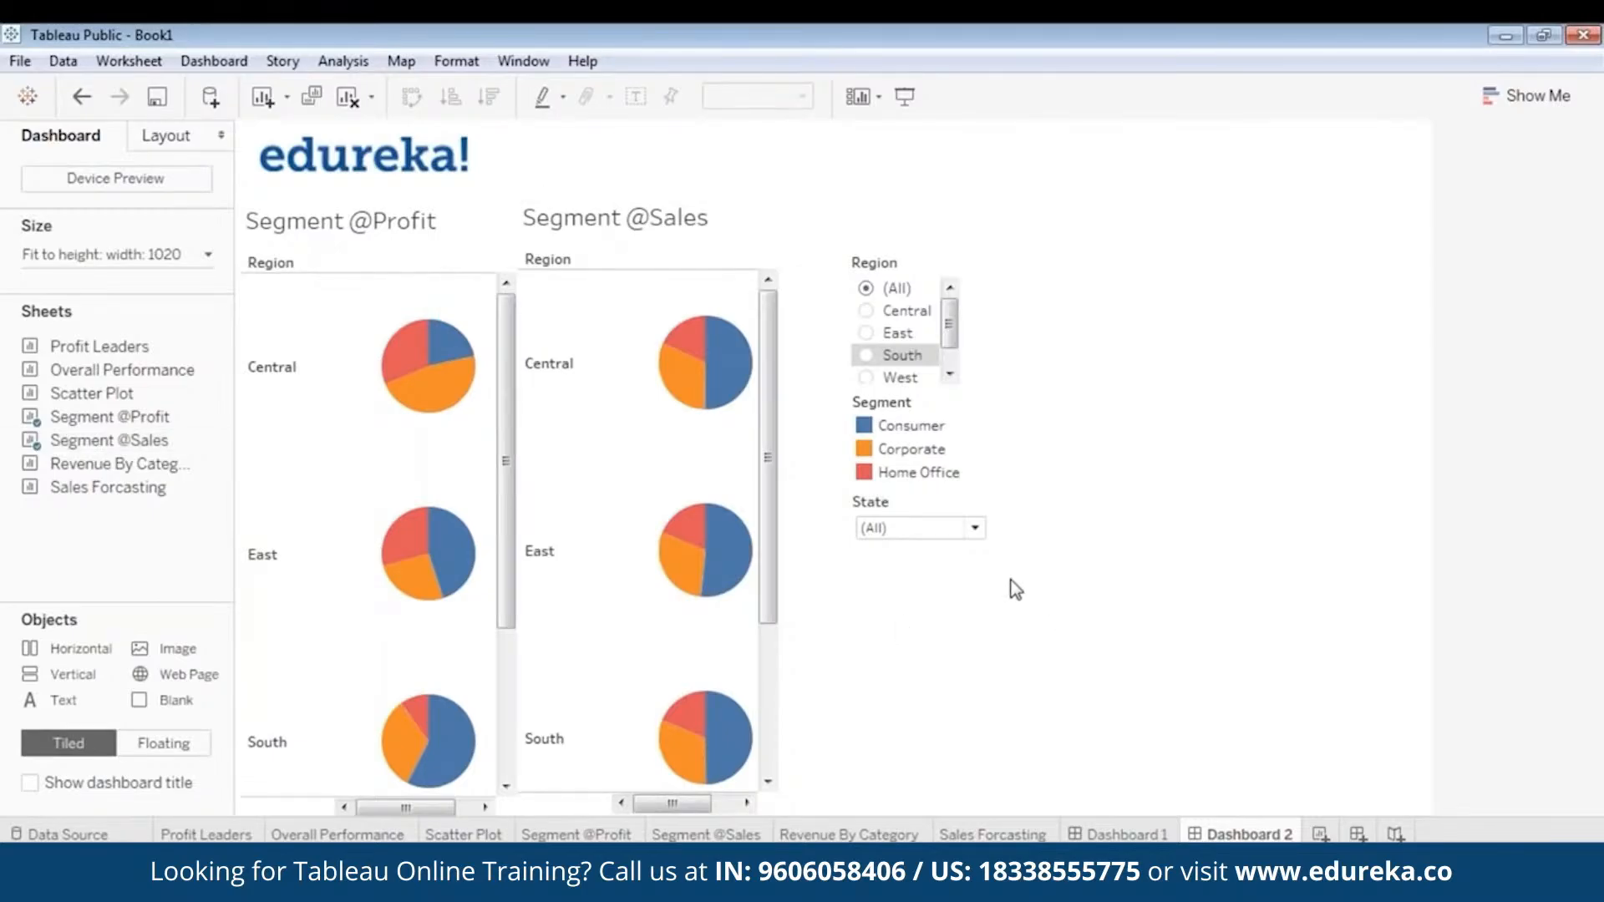
click(874, 262)
drag(894, 244, 827, 243)
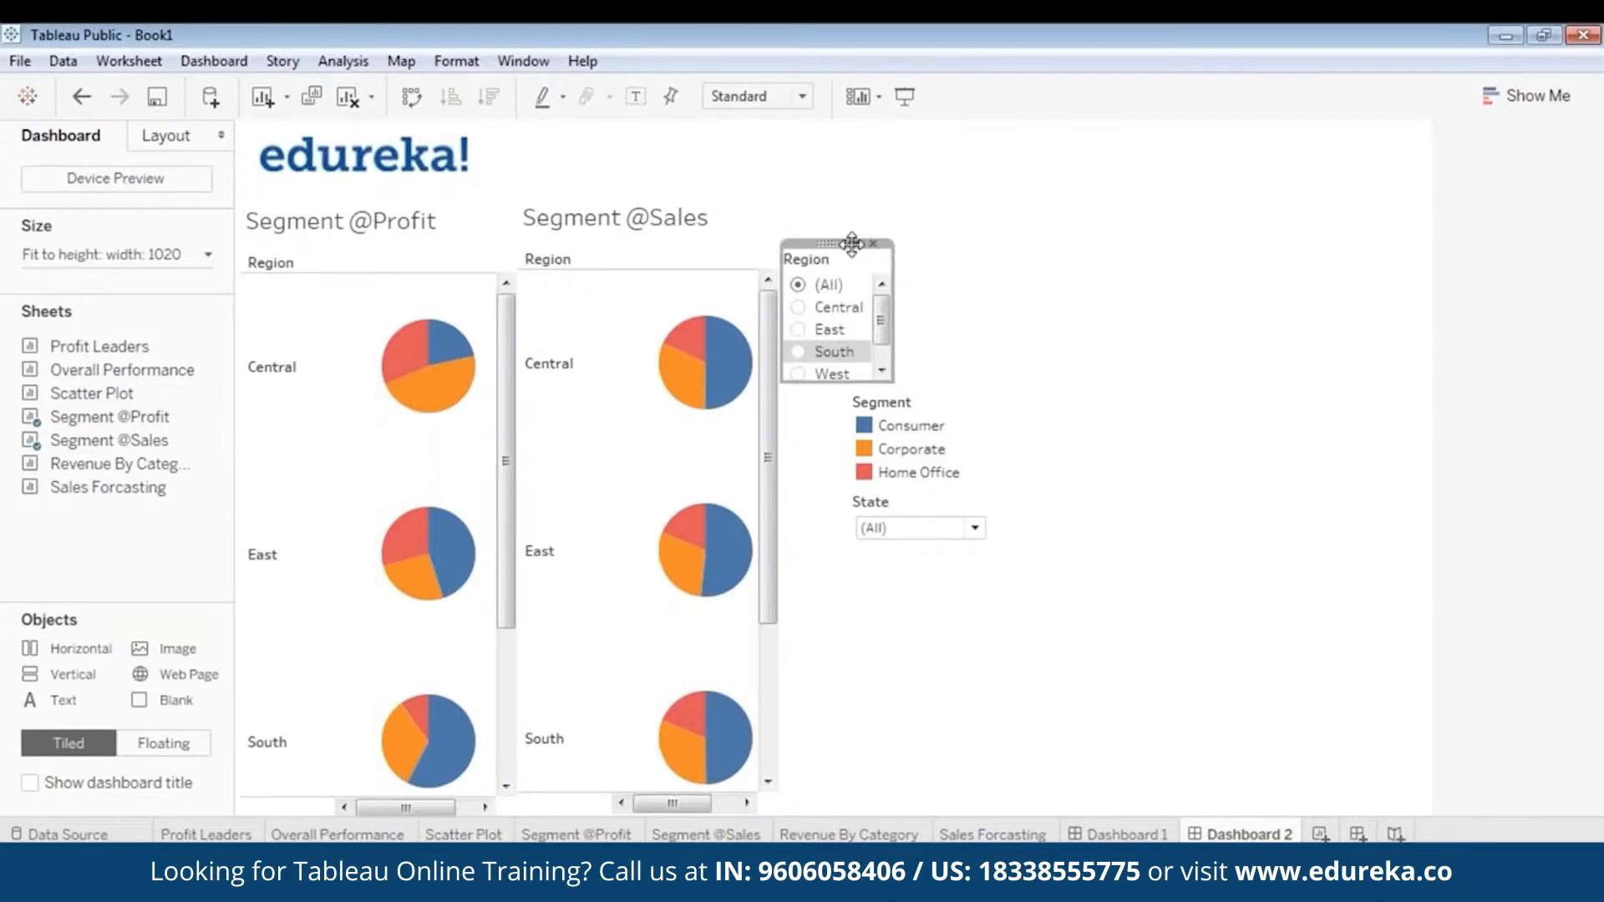
click(1140, 356)
click(915, 415)
drag(912, 387, 844, 384)
click(934, 498)
drag(922, 485, 850, 486)
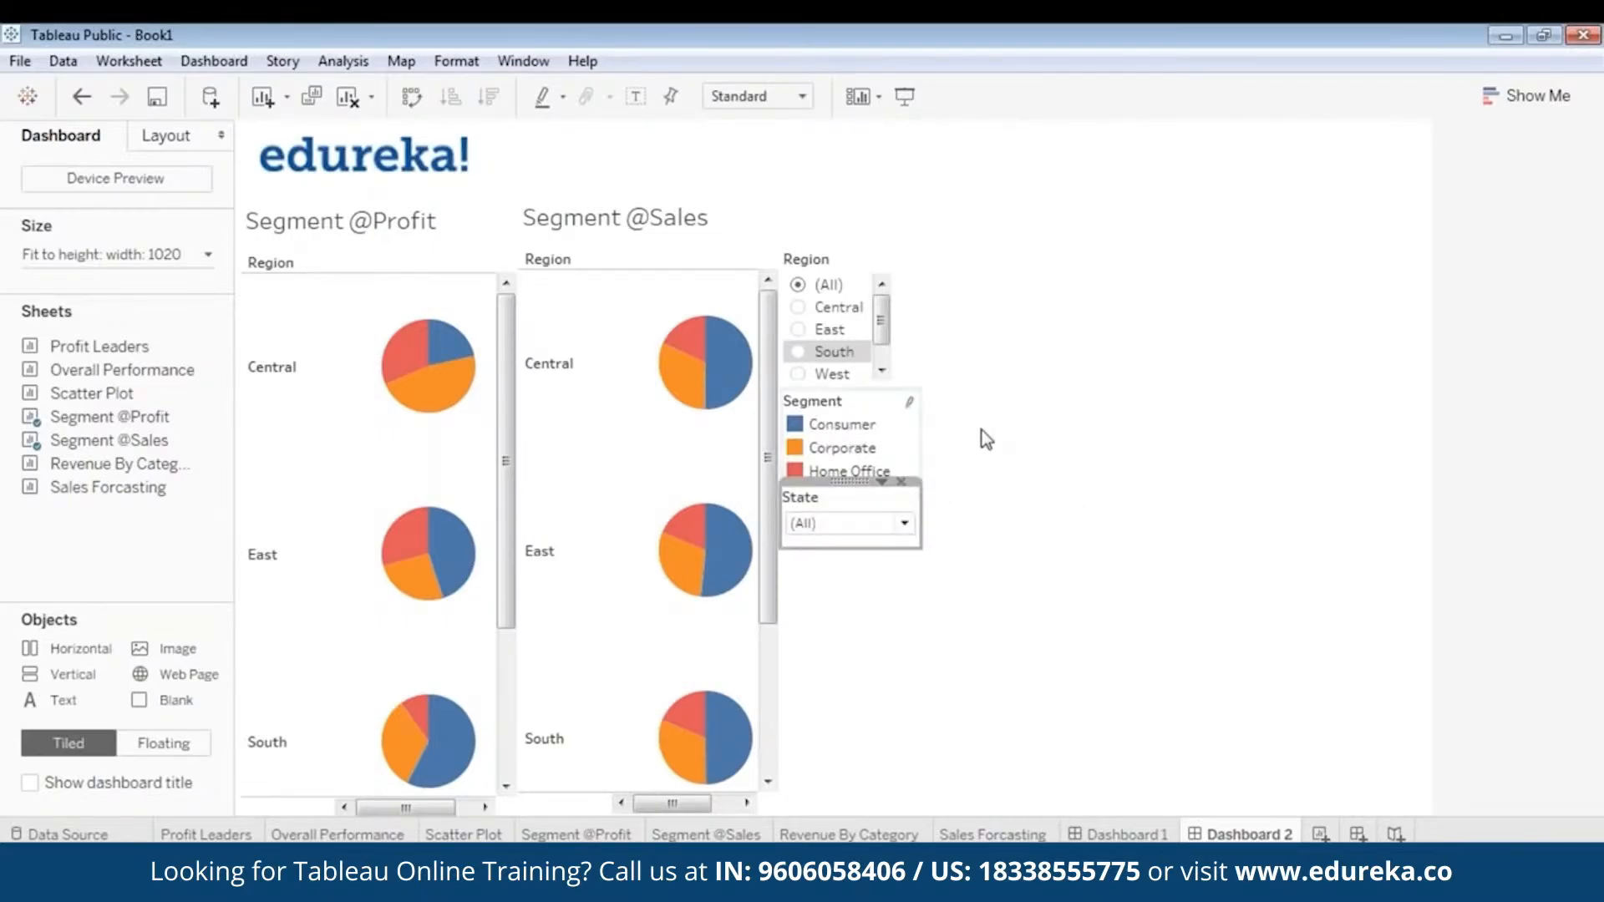
click(907, 96)
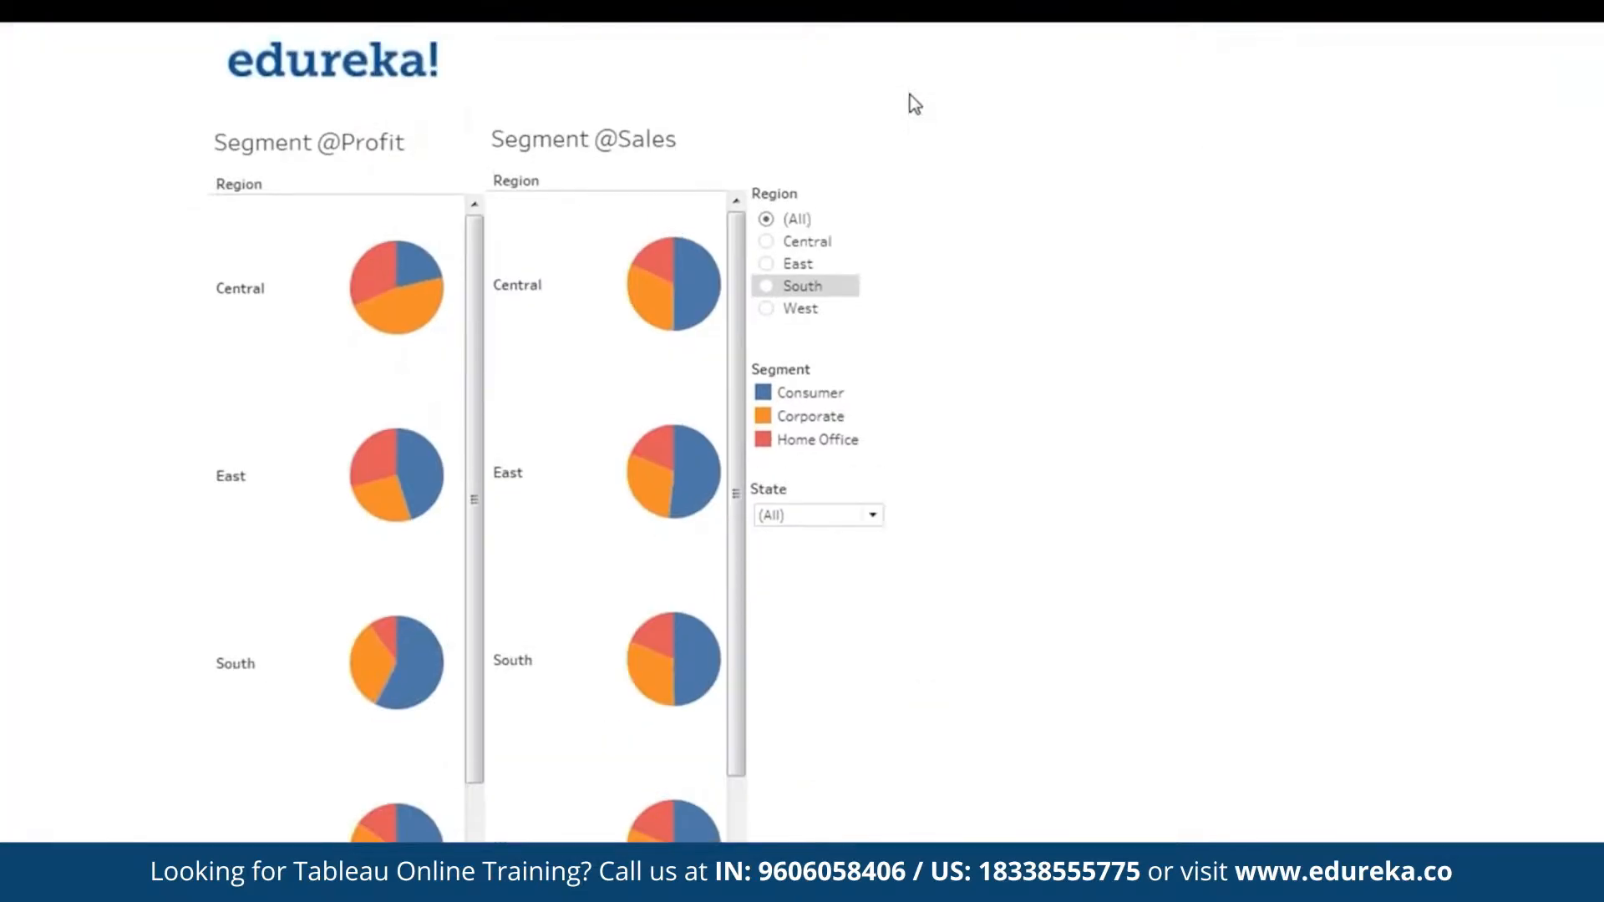
key(Escape)
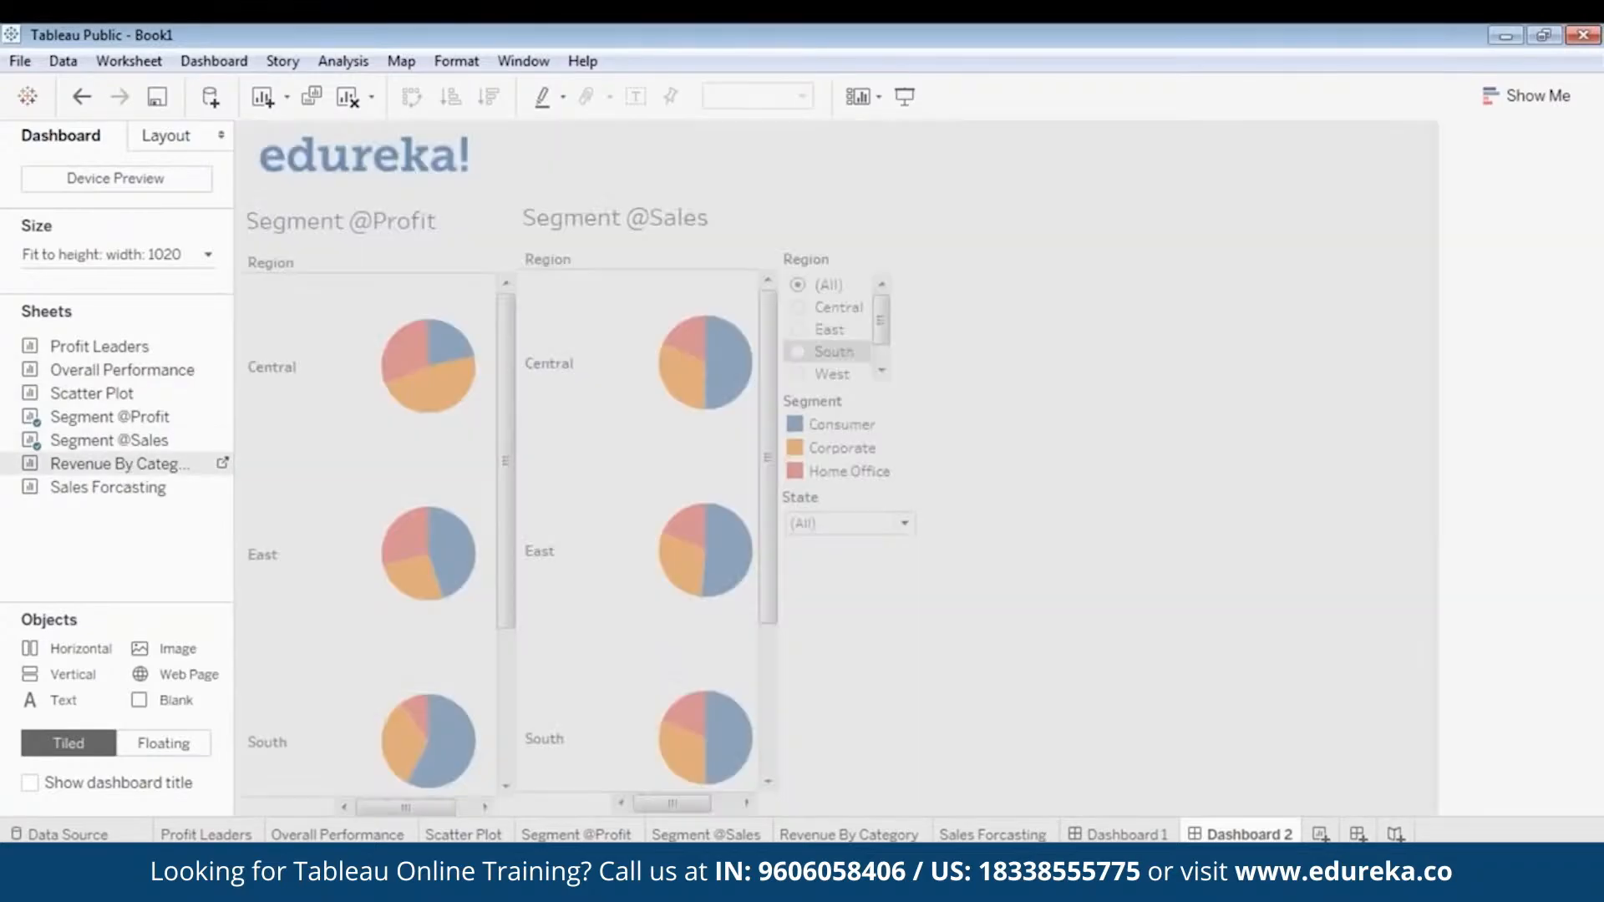
- Add the Revenue By Category sheet to the dashboard as a floating chart and place it beside the Region filter
drag(1104, 289, 1106, 289)
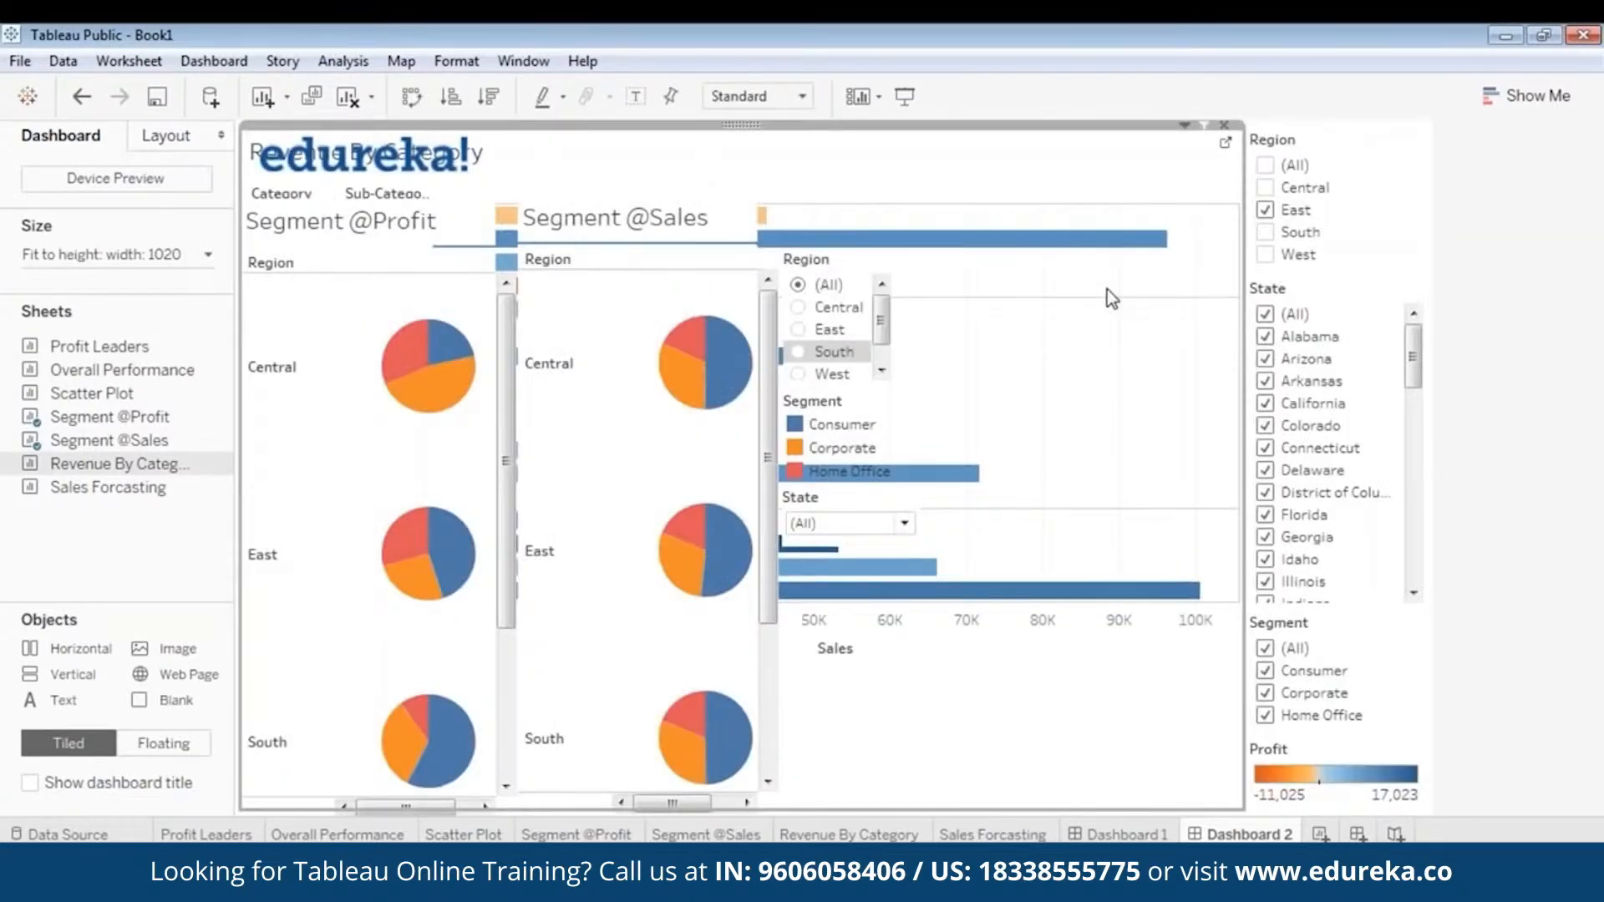
right_click(746, 125)
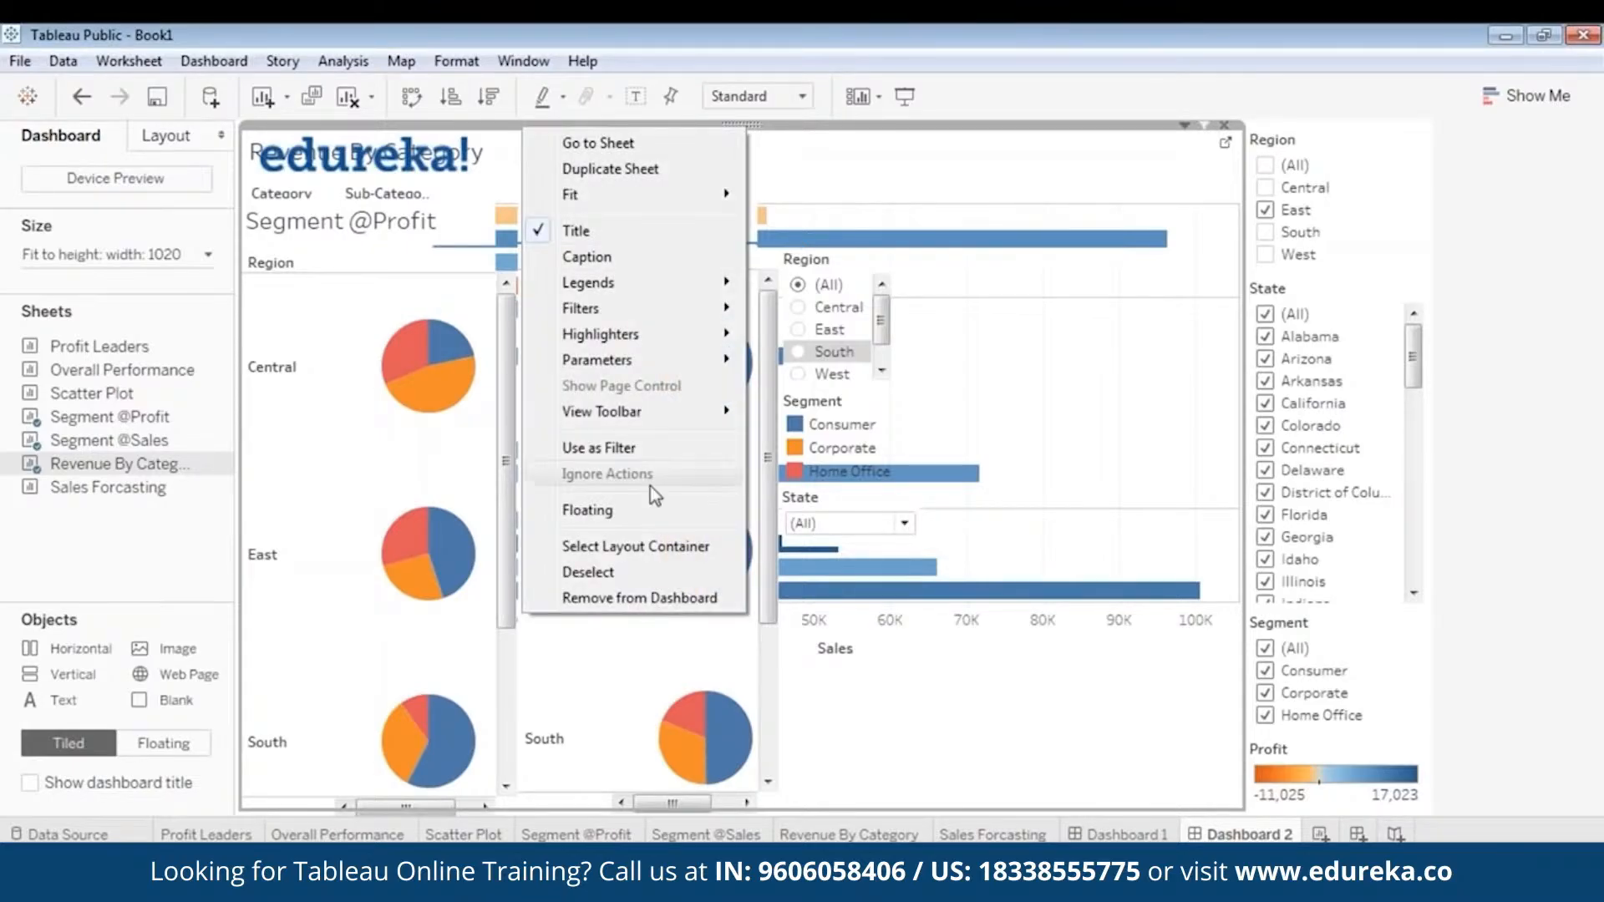
click(635, 513)
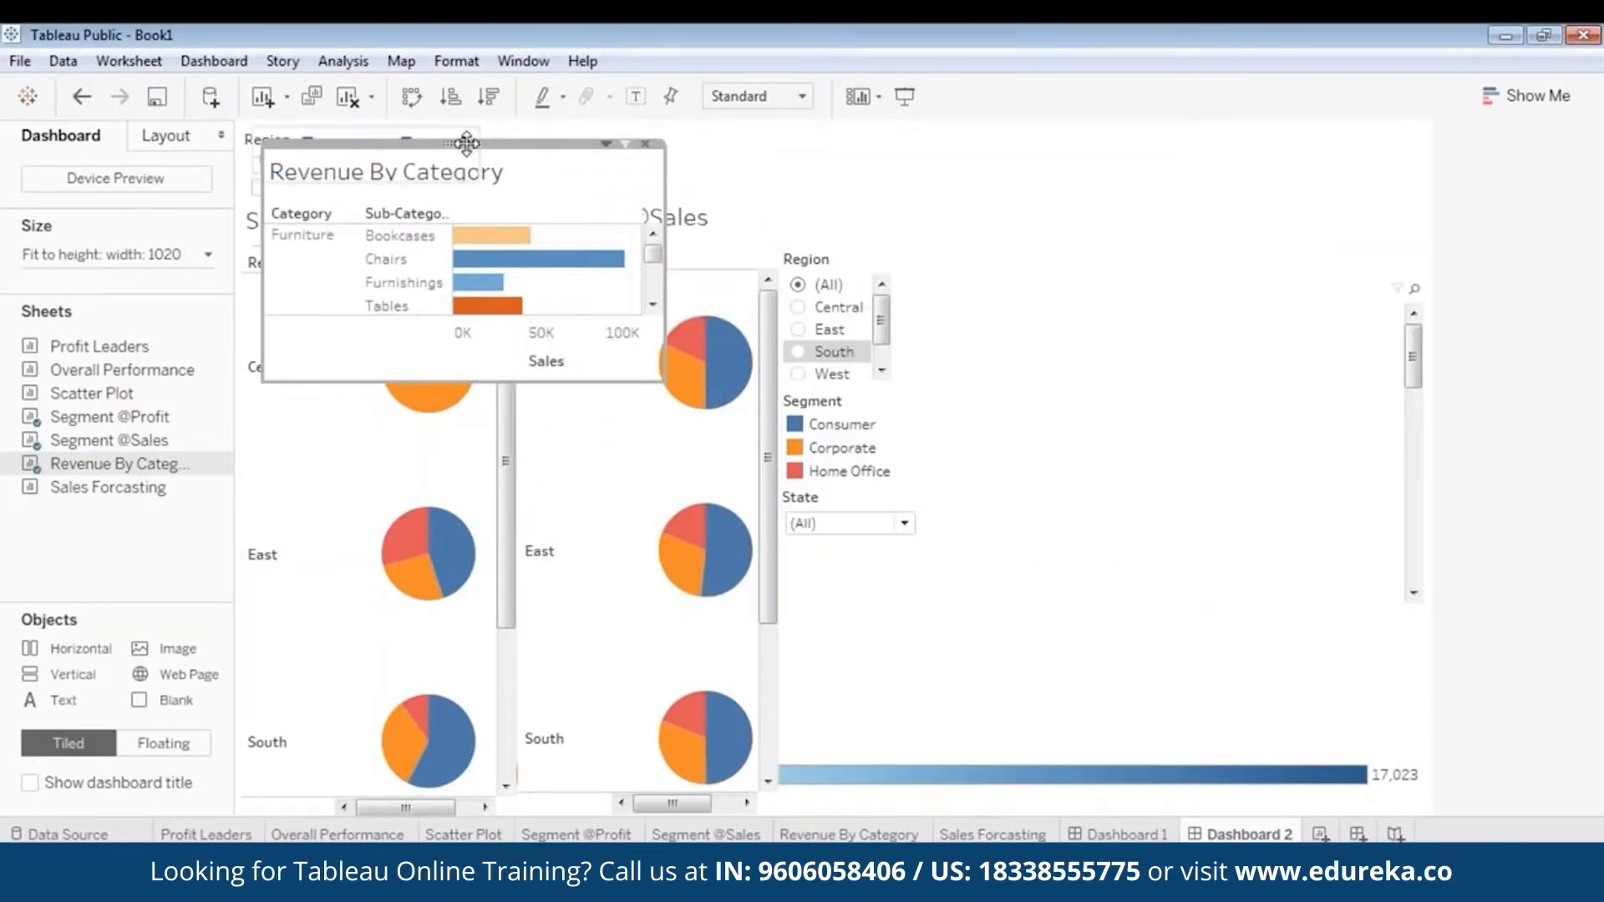
drag(466, 144, 1078, 209)
- Remove the tiled Region, State and Segment filters that came with the Revenue By Category sheet from the dashboard
click(260, 149)
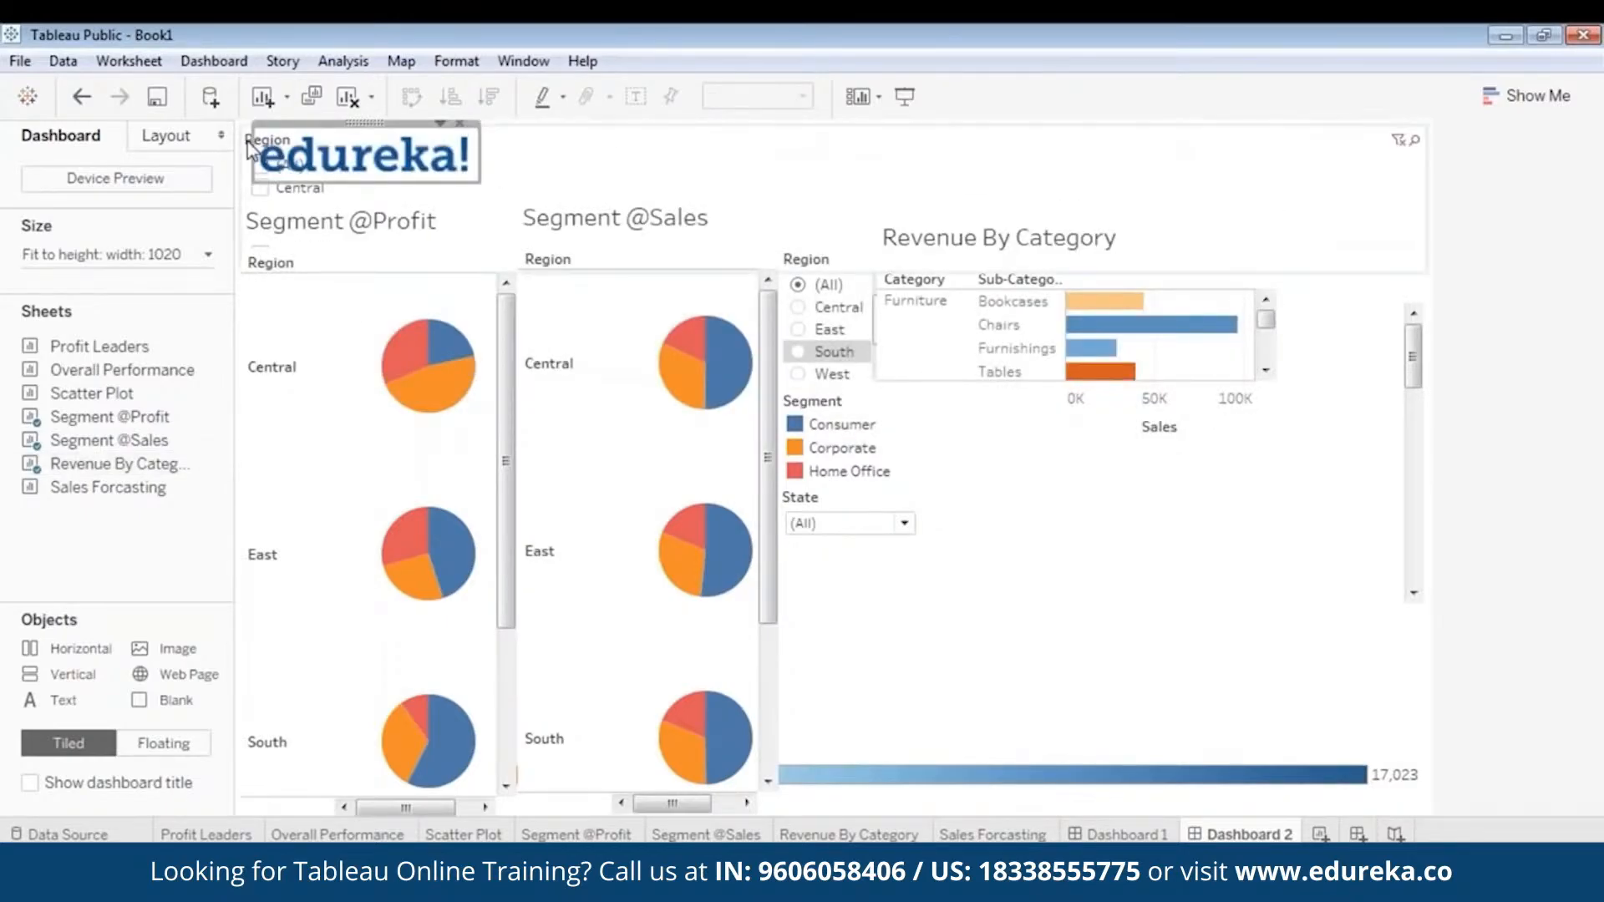
click(248, 149)
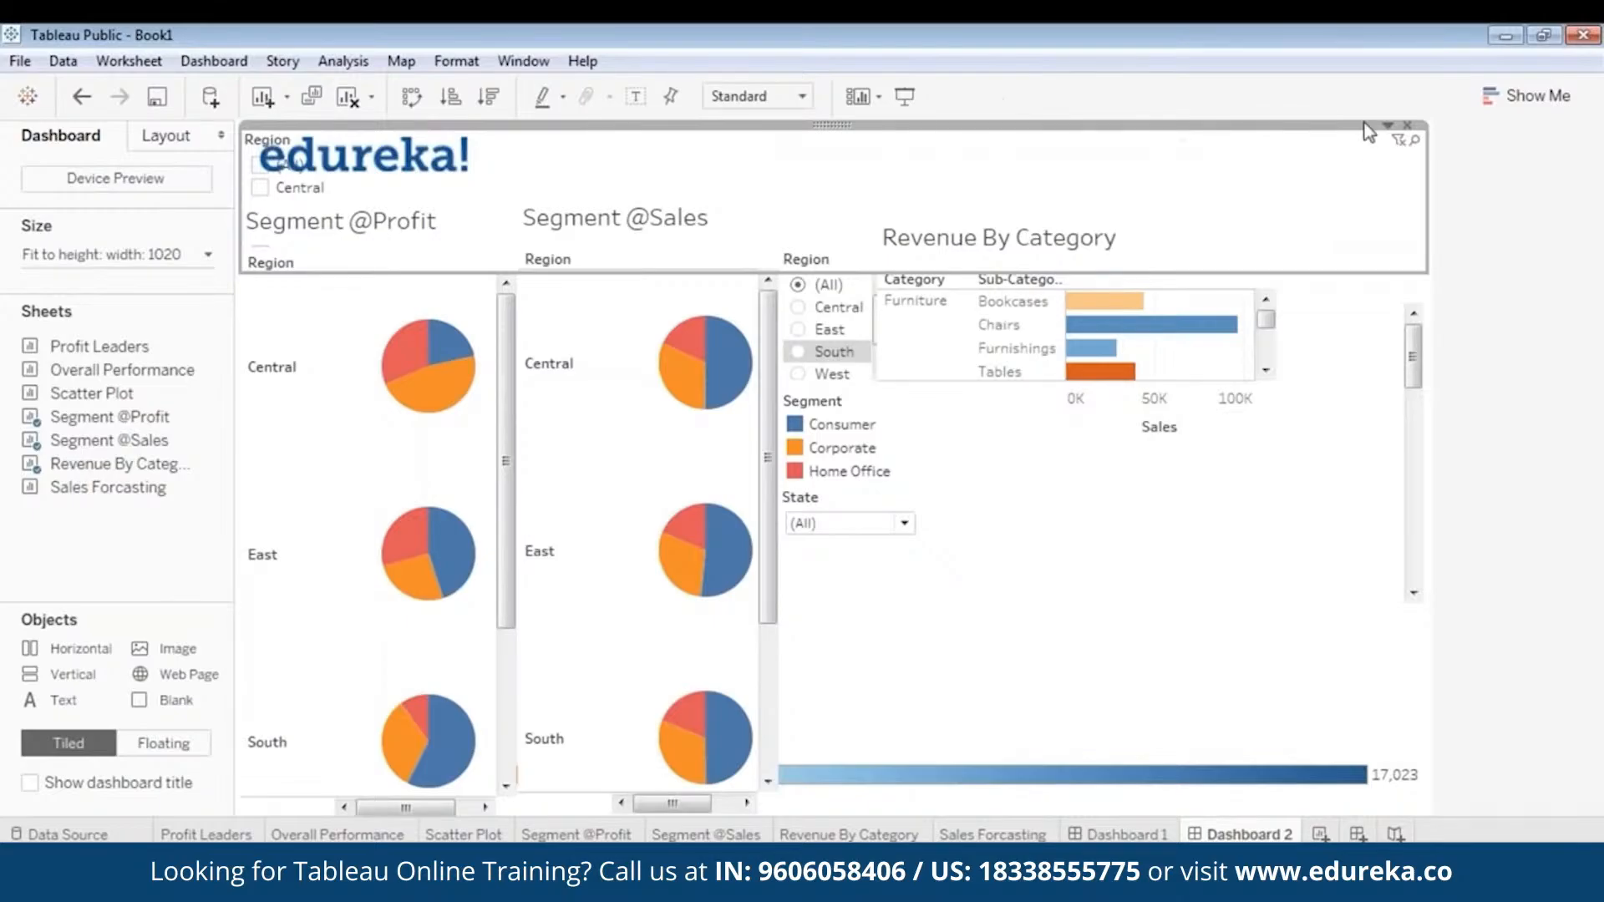
click(1406, 125)
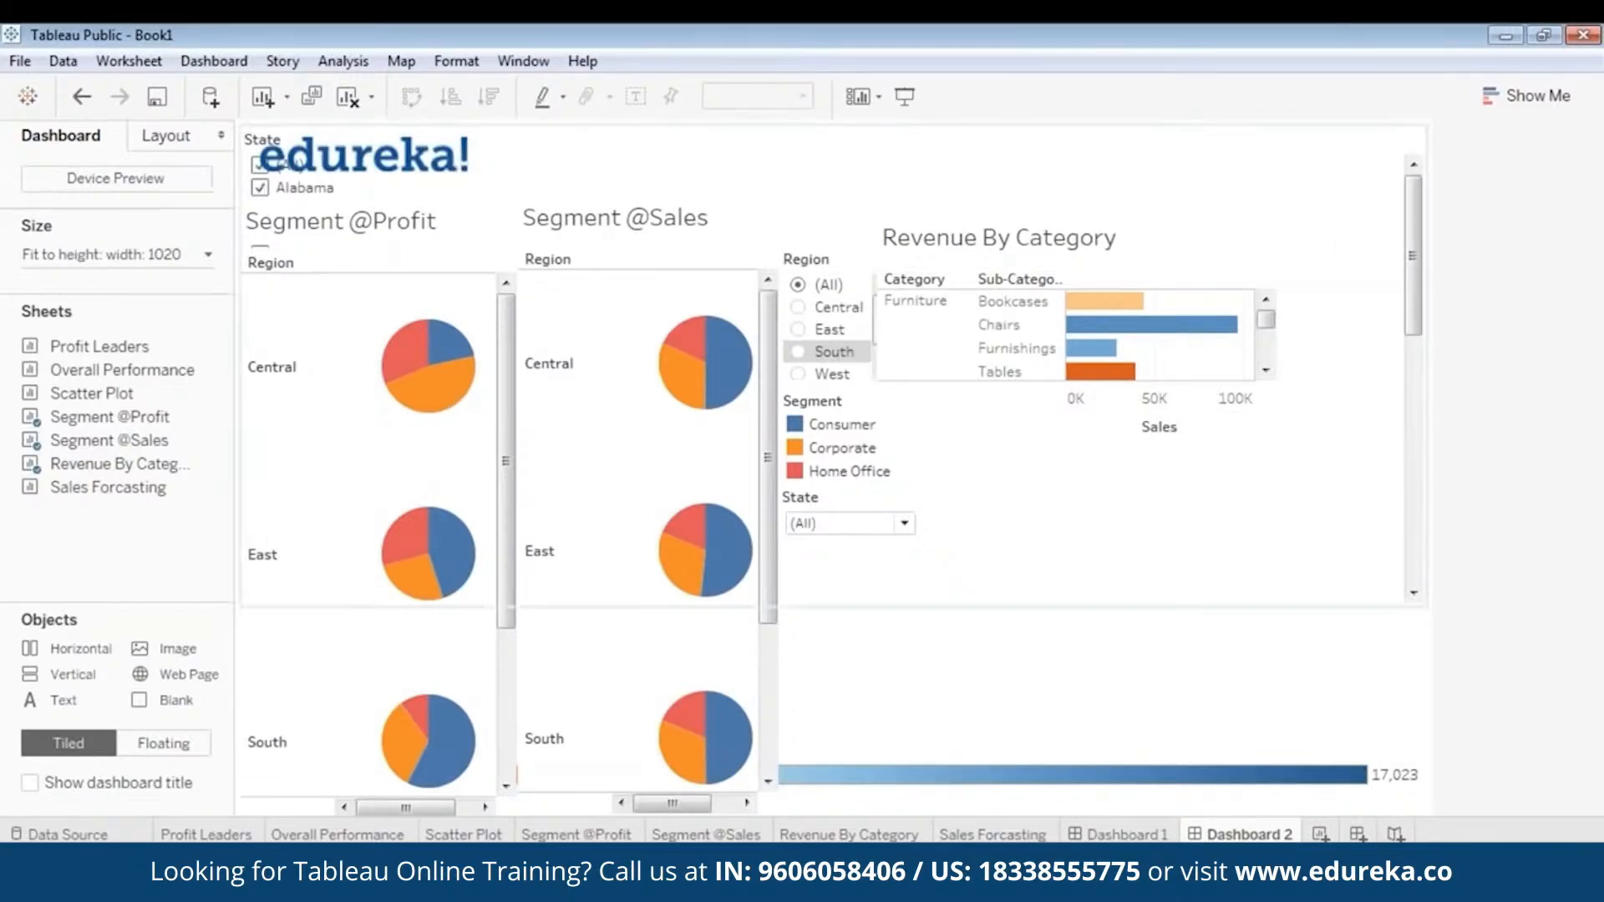
click(249, 148)
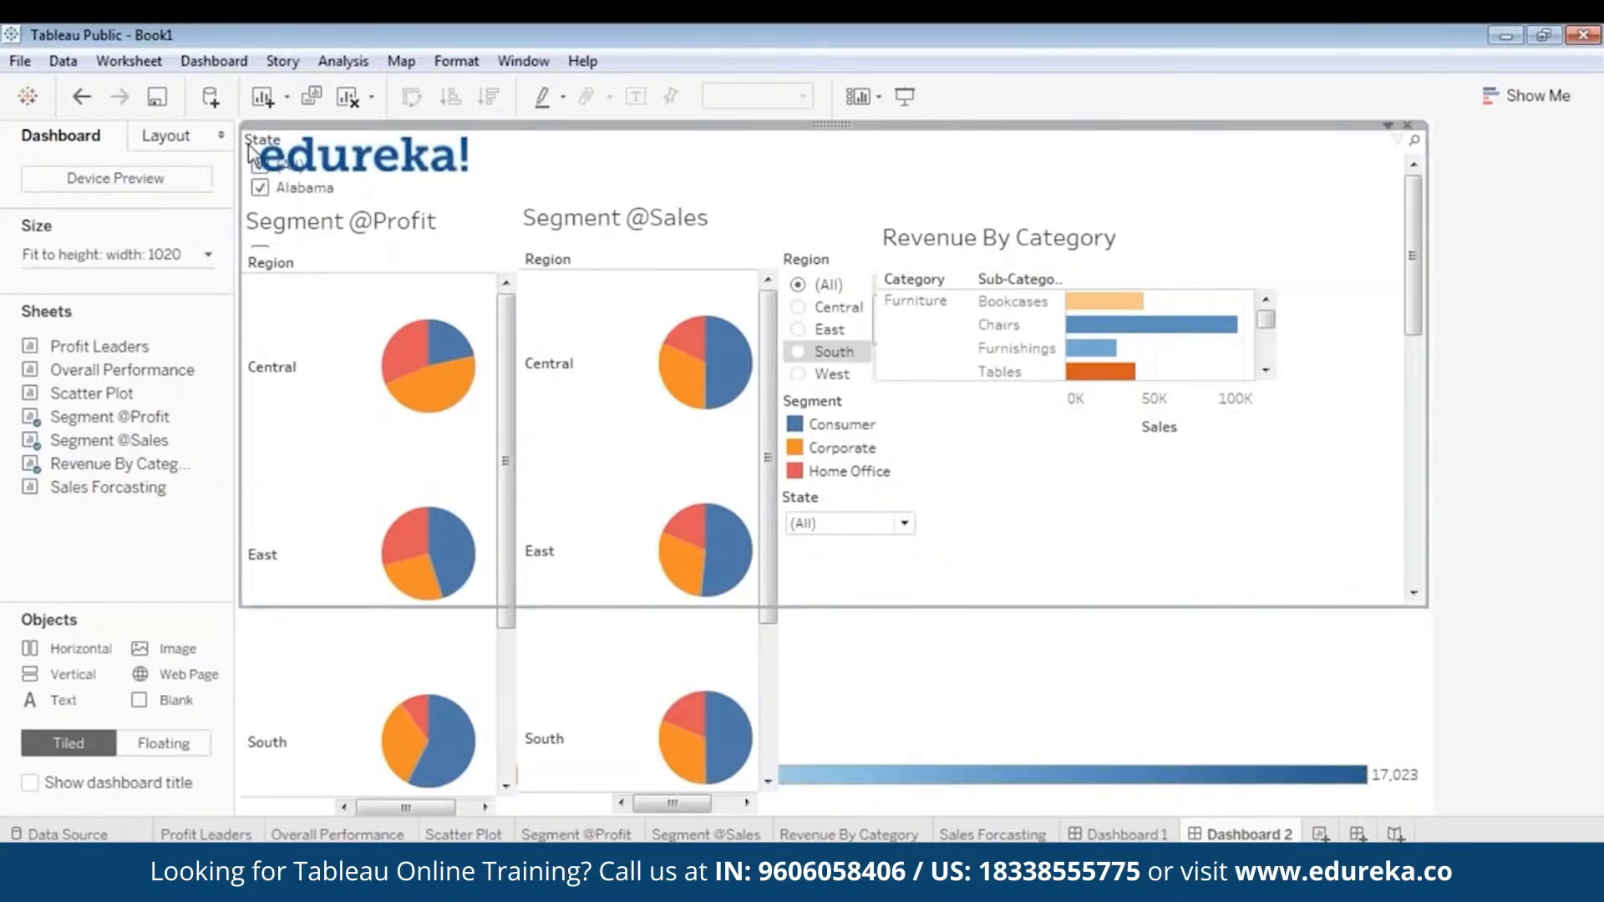
click(1406, 125)
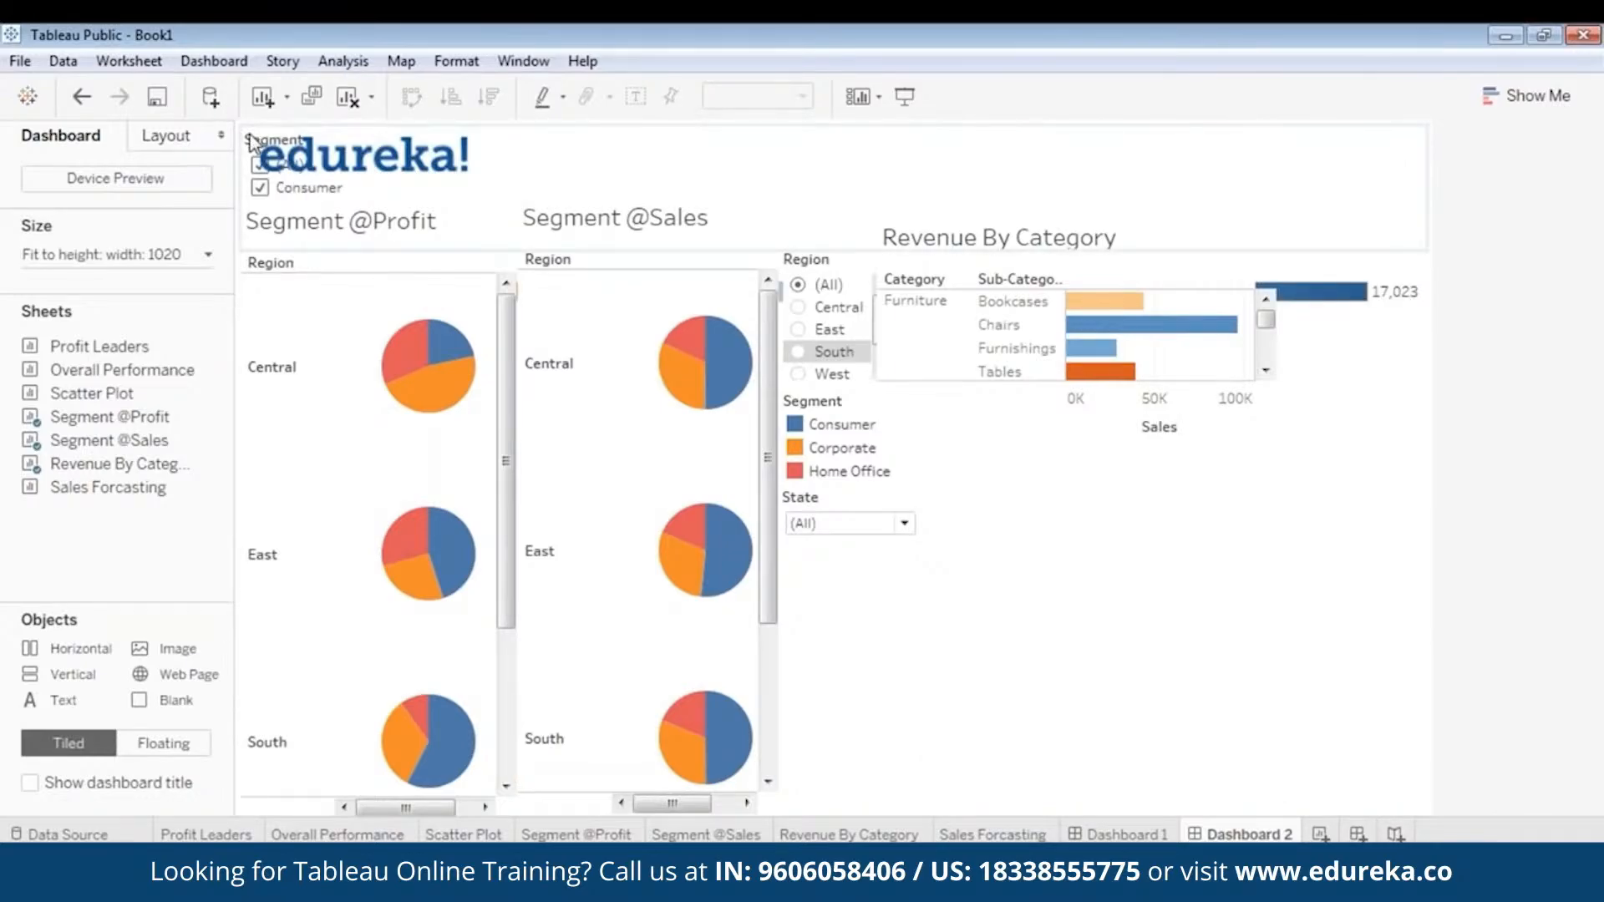
click(1379, 167)
click(1407, 125)
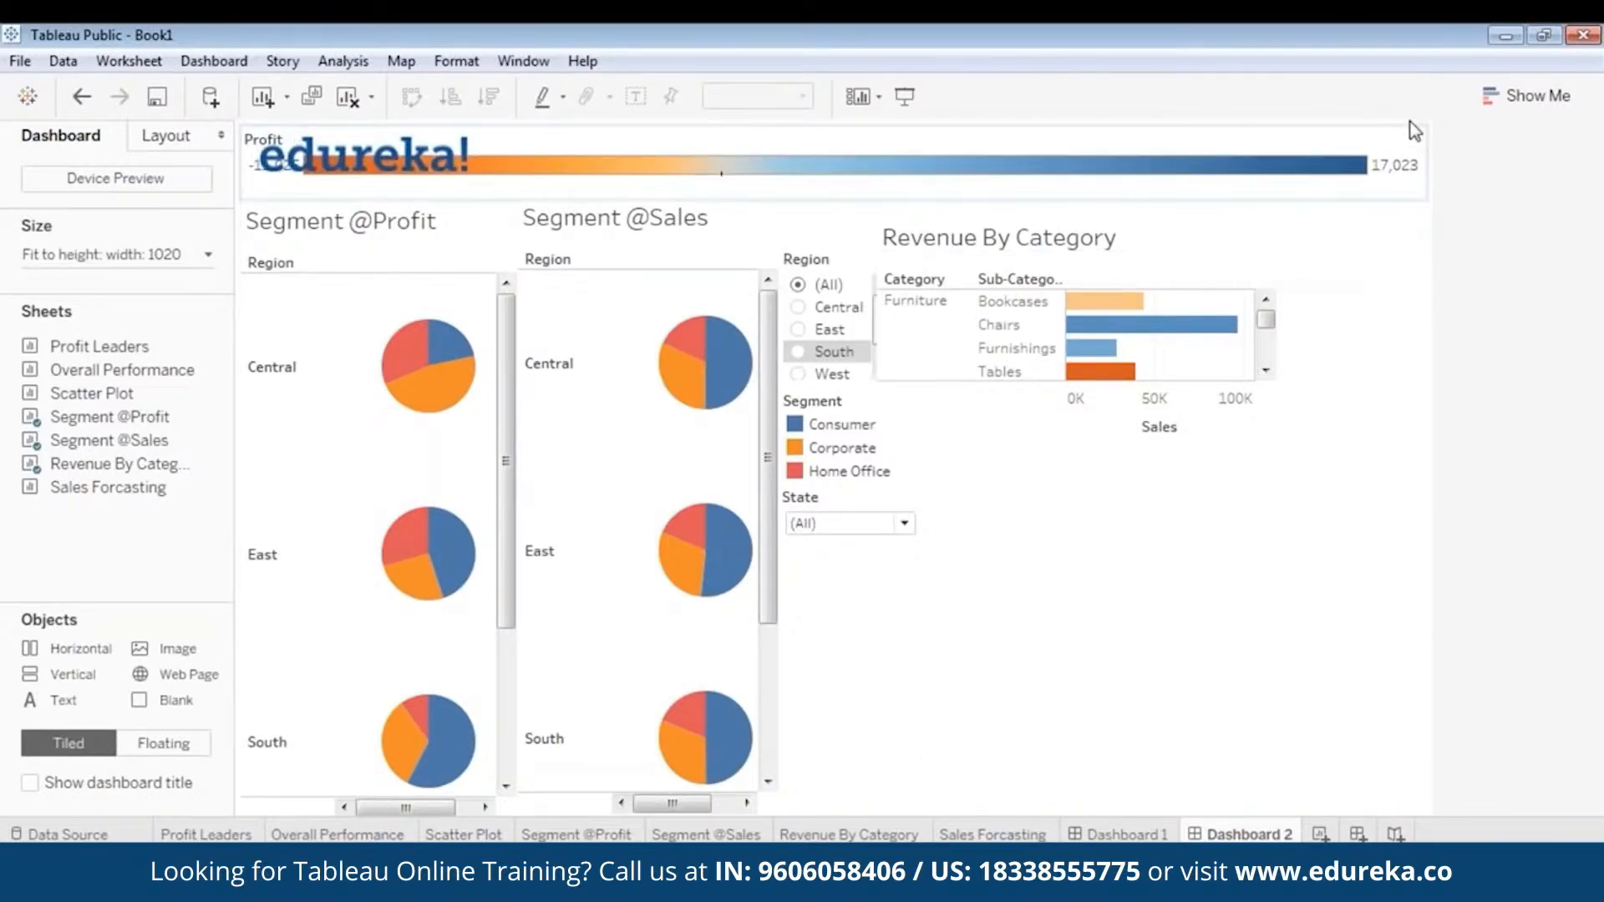
- Make the Profit colour legend floating, place it at the chart's upper right, and shift Revenue By Category slightly right and down
click(913, 198)
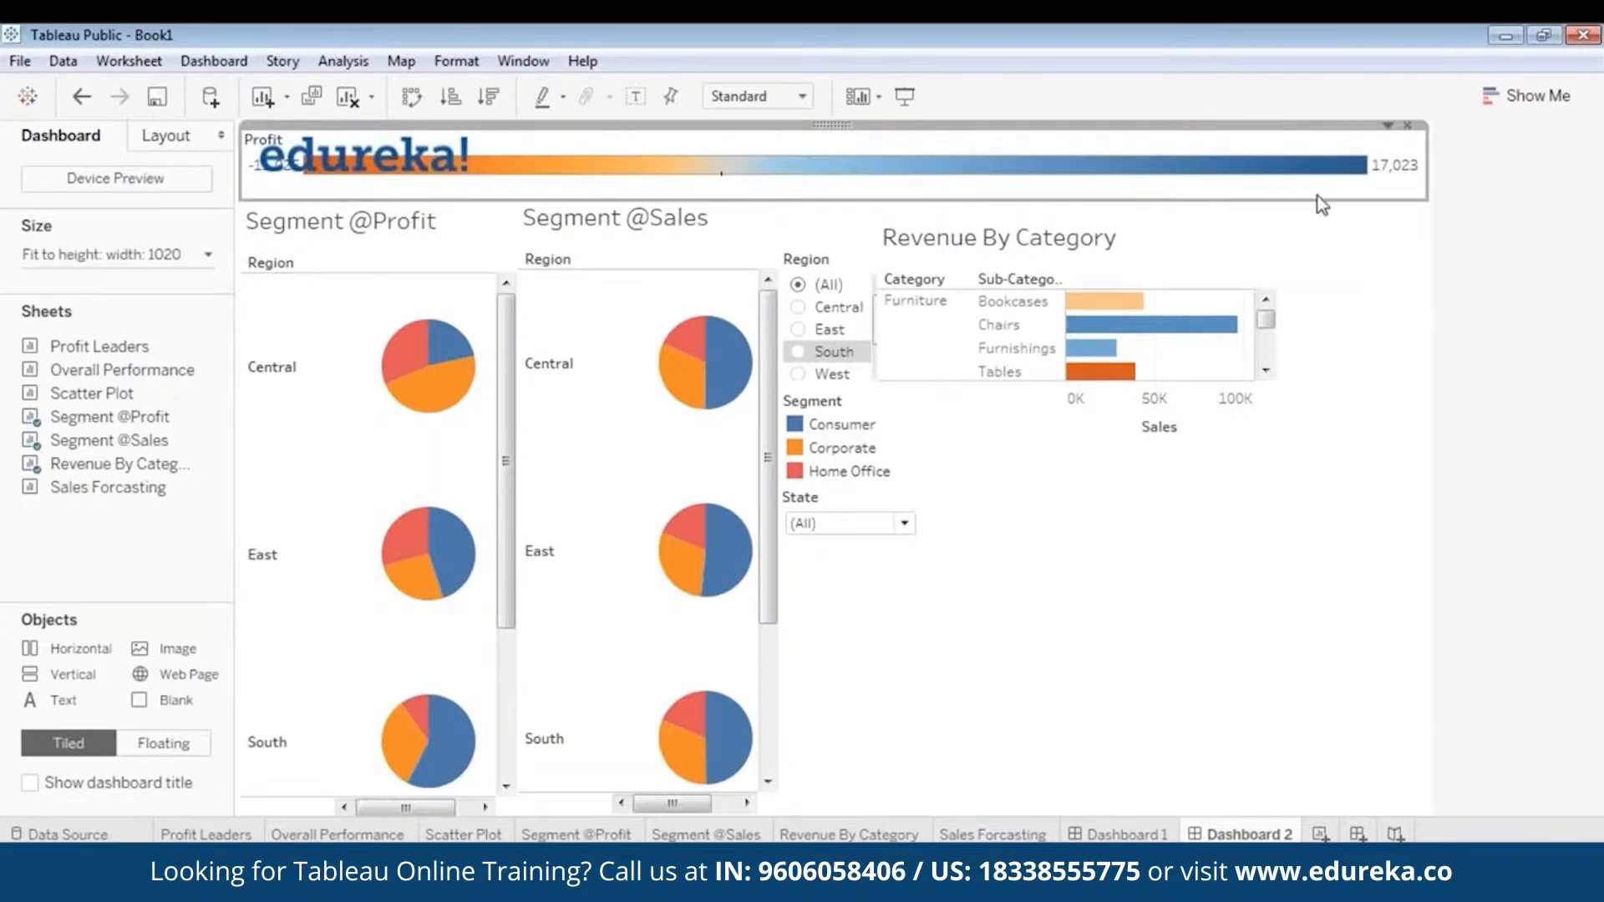
right_click(812, 134)
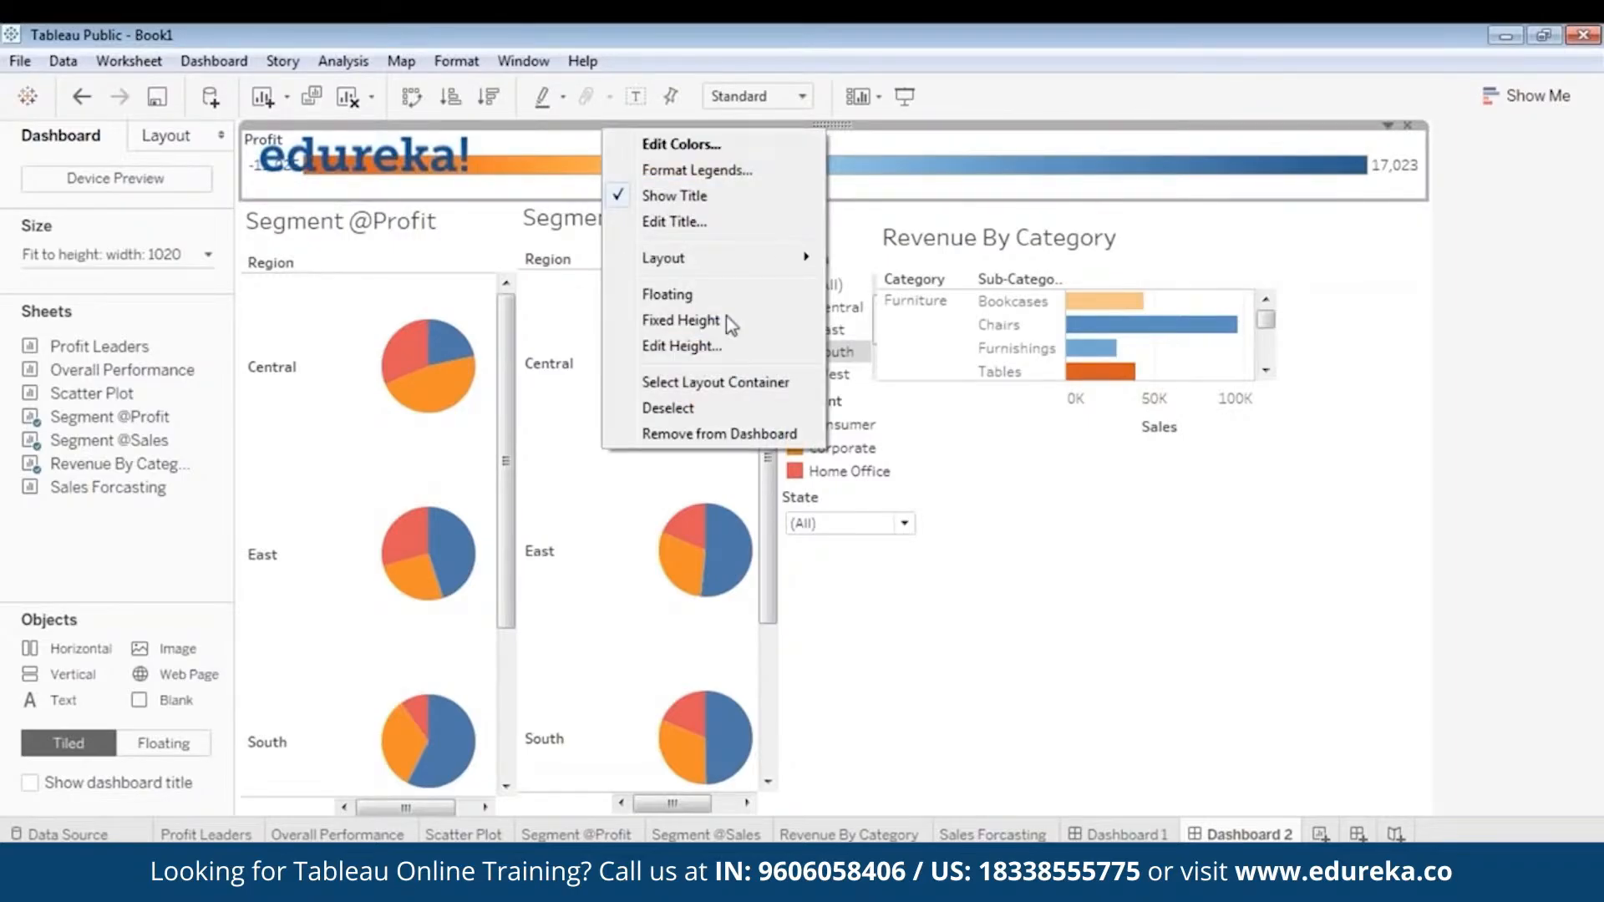
click(668, 295)
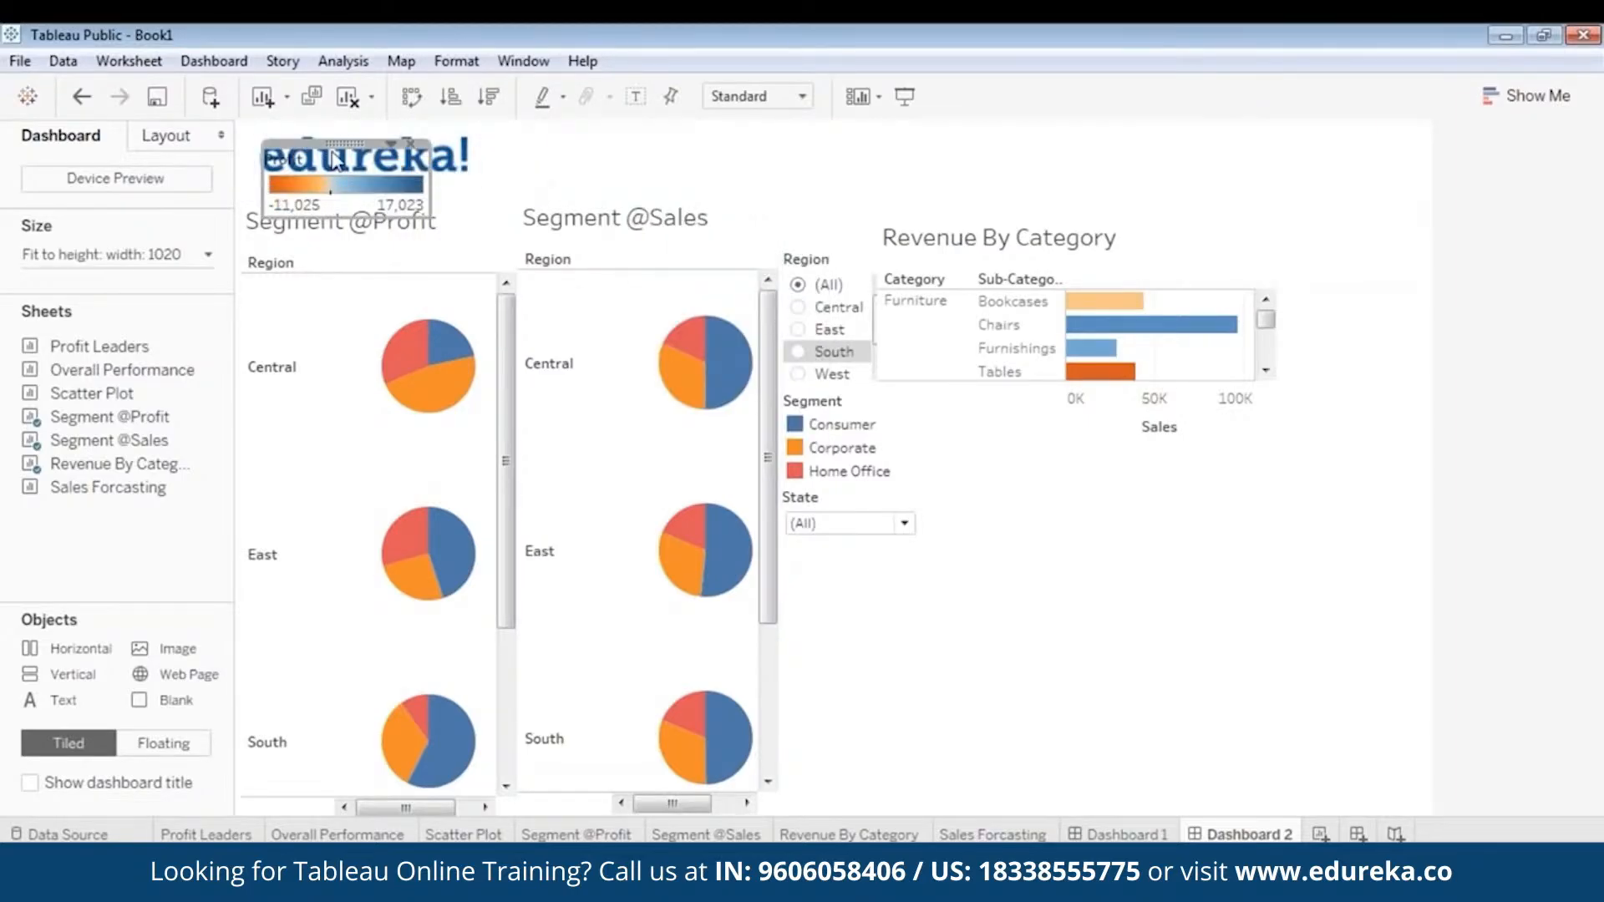
drag(353, 142, 1345, 218)
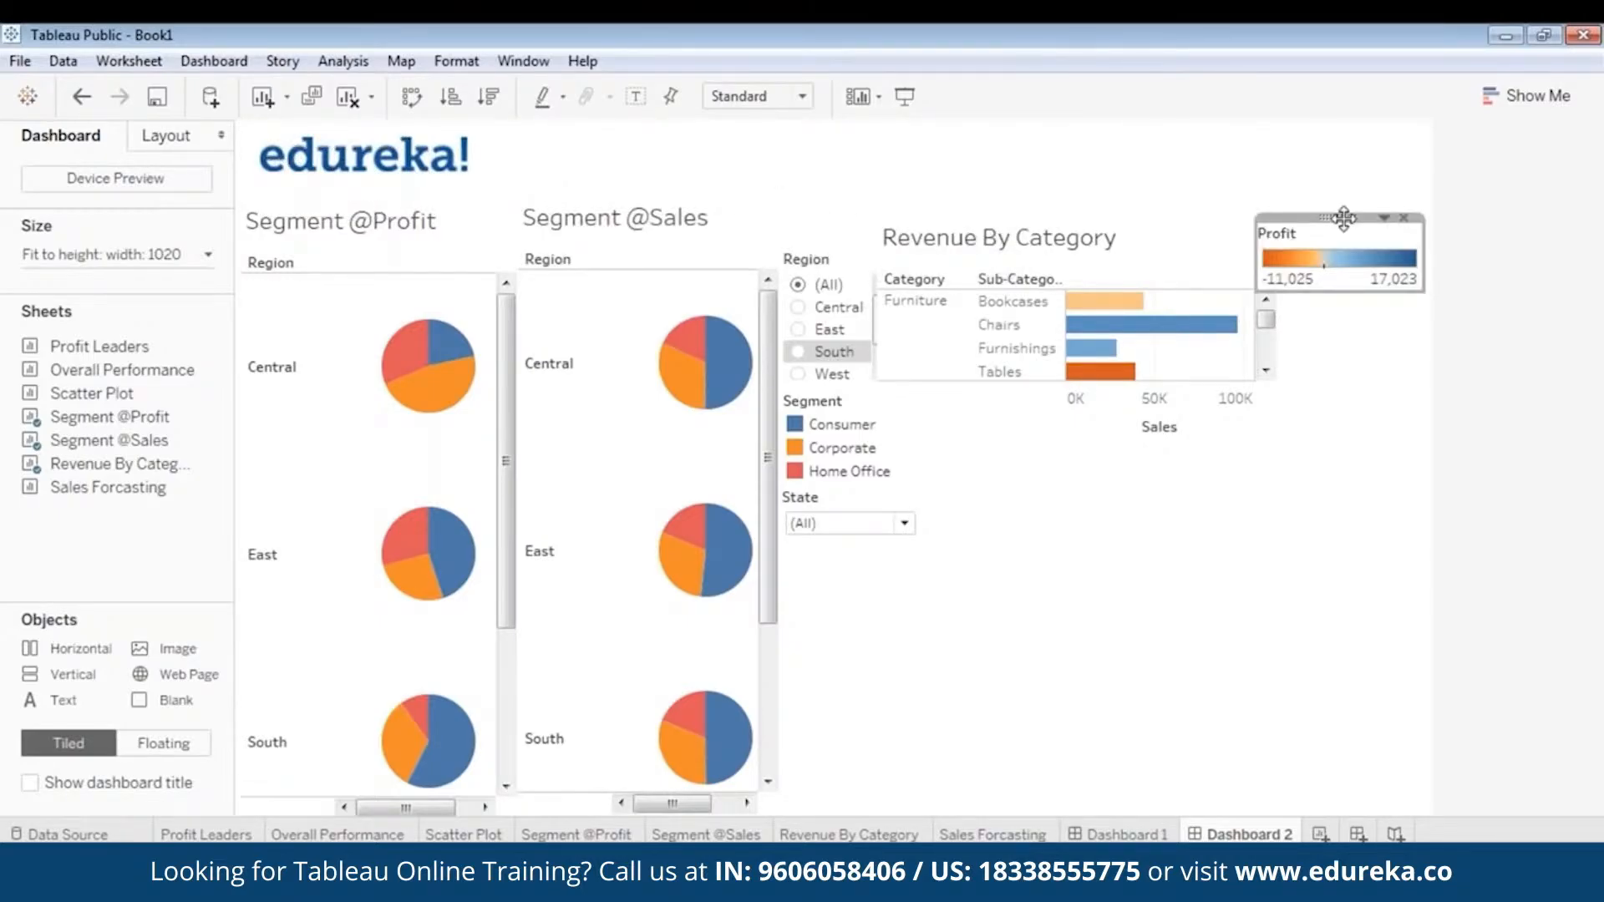
click(995, 280)
drag(1103, 220, 1119, 217)
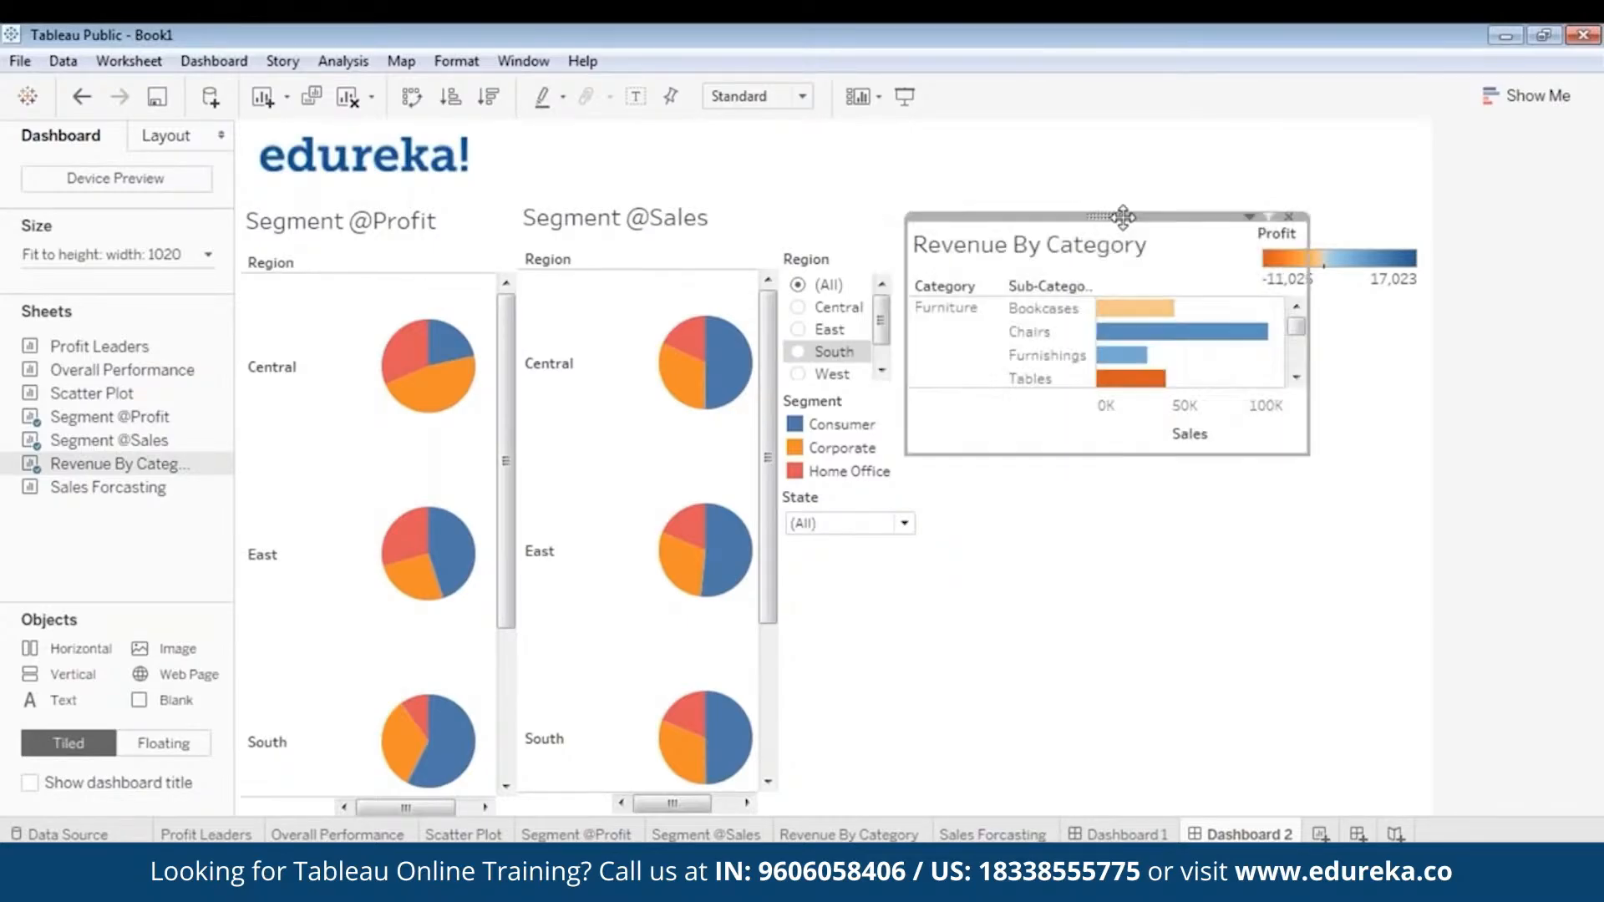
click(1346, 613)
- Increase the dashboard's minimum and maximum width to 1120 px
click(81, 255)
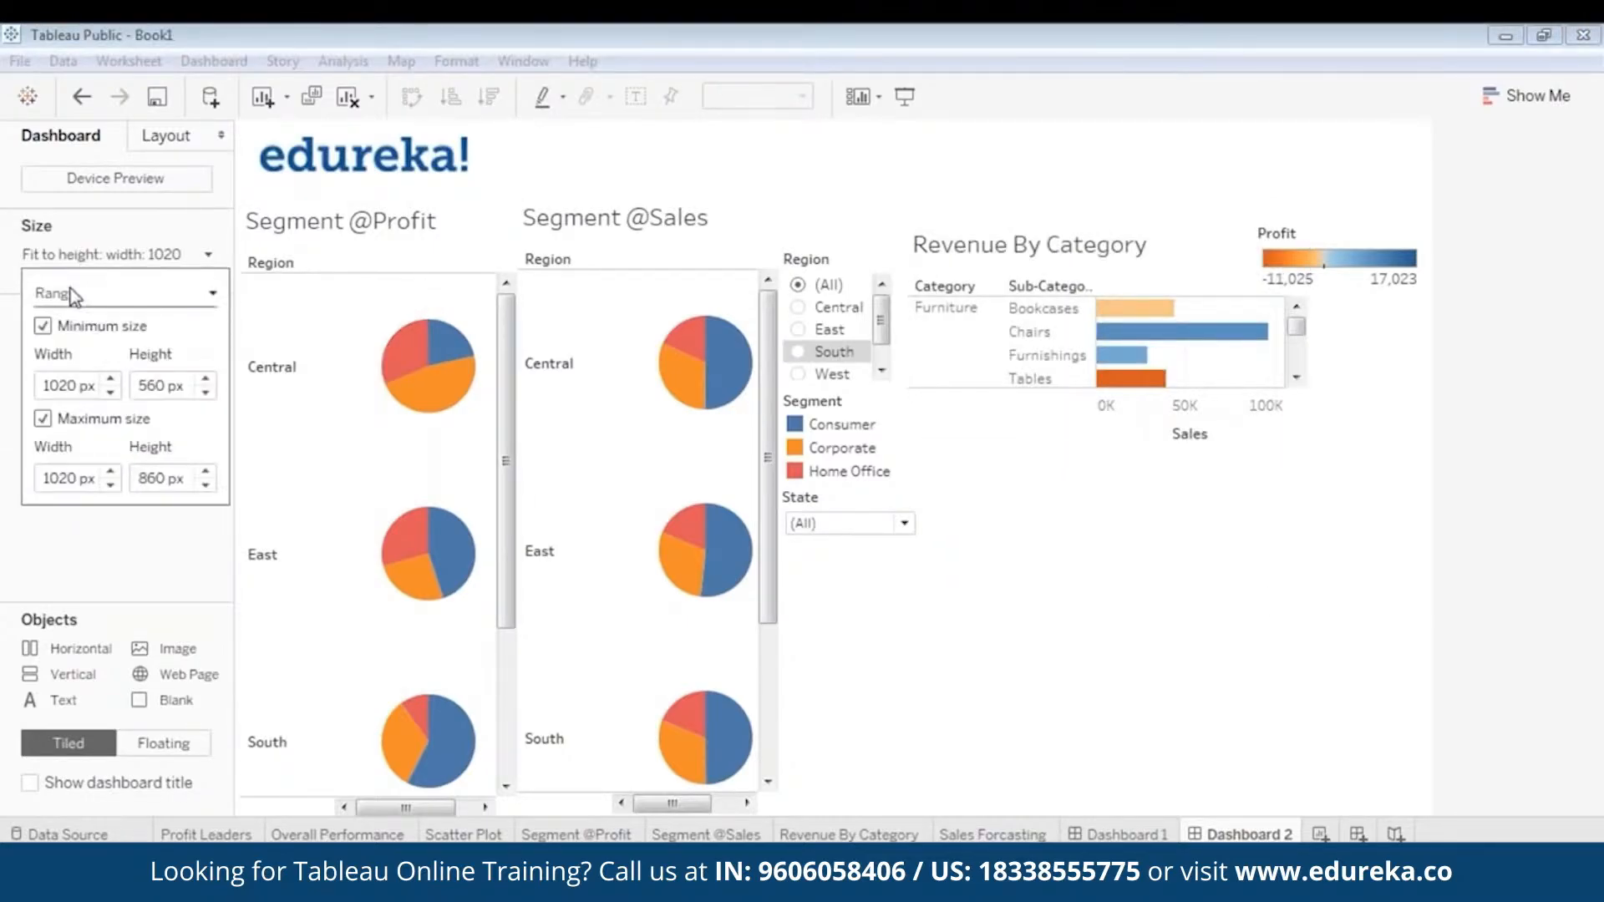
click(112, 379)
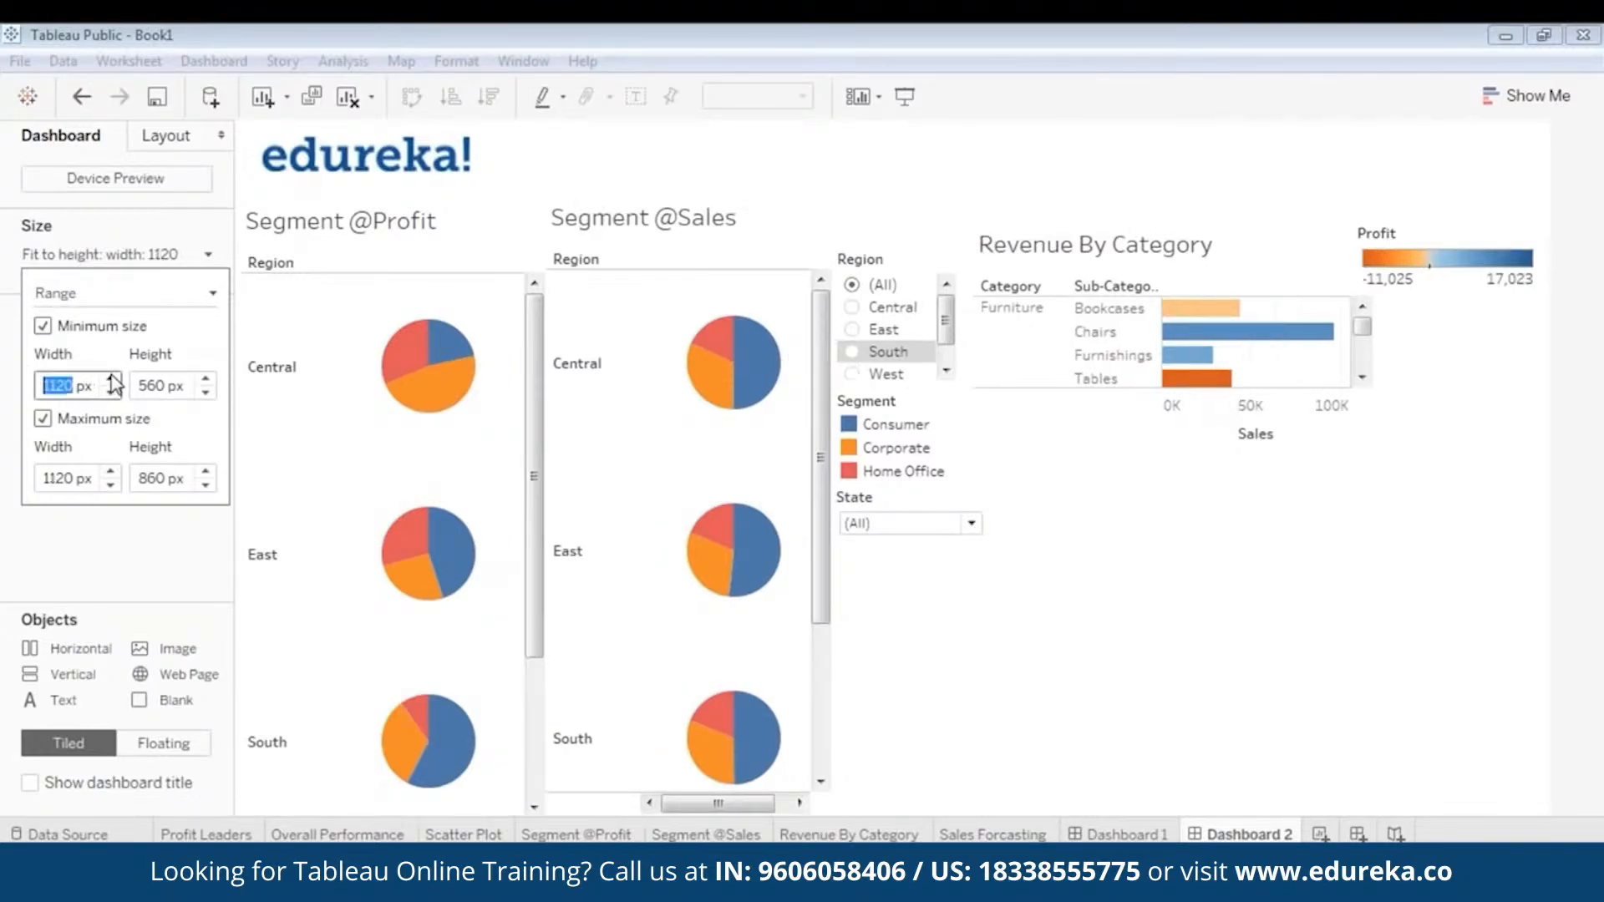
click(1157, 535)
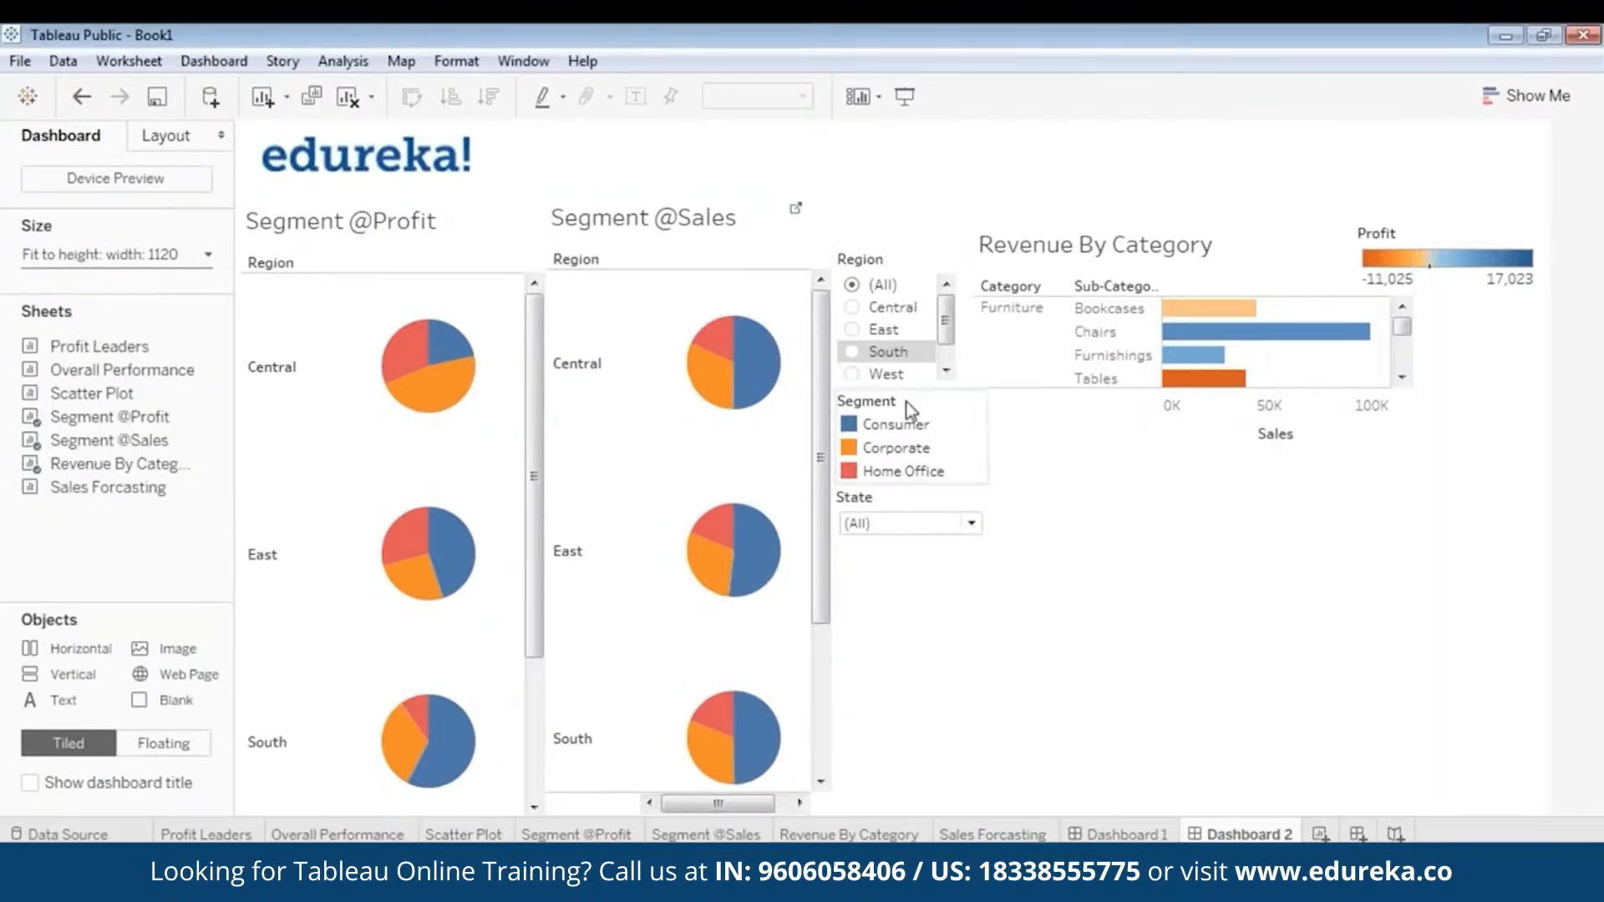
click(503, 404)
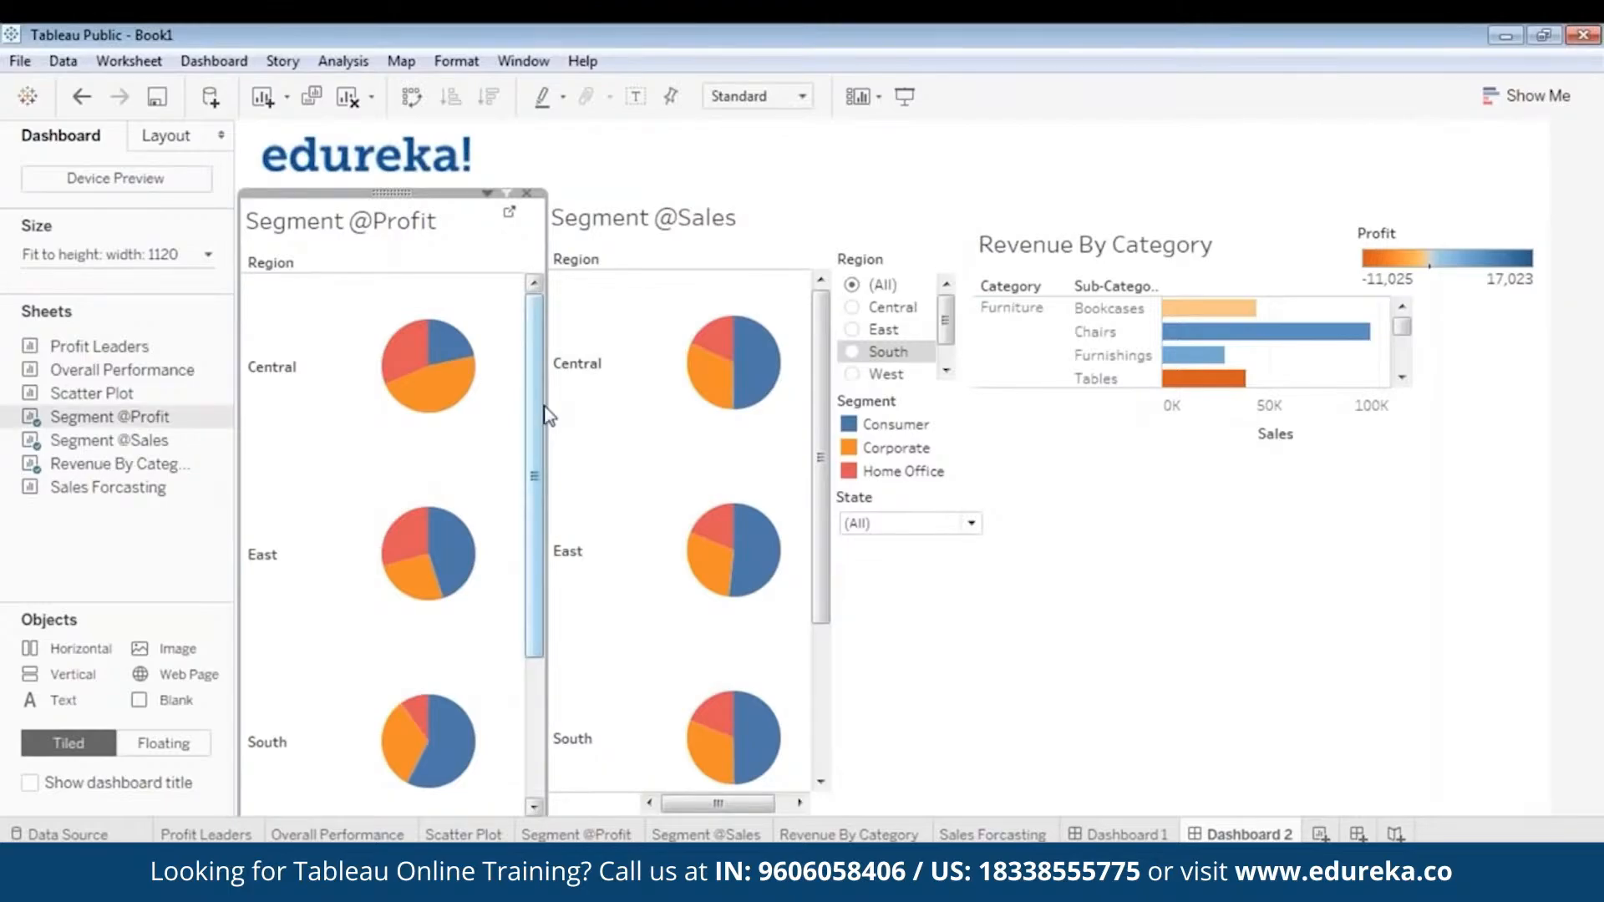
drag(544, 411, 515, 415)
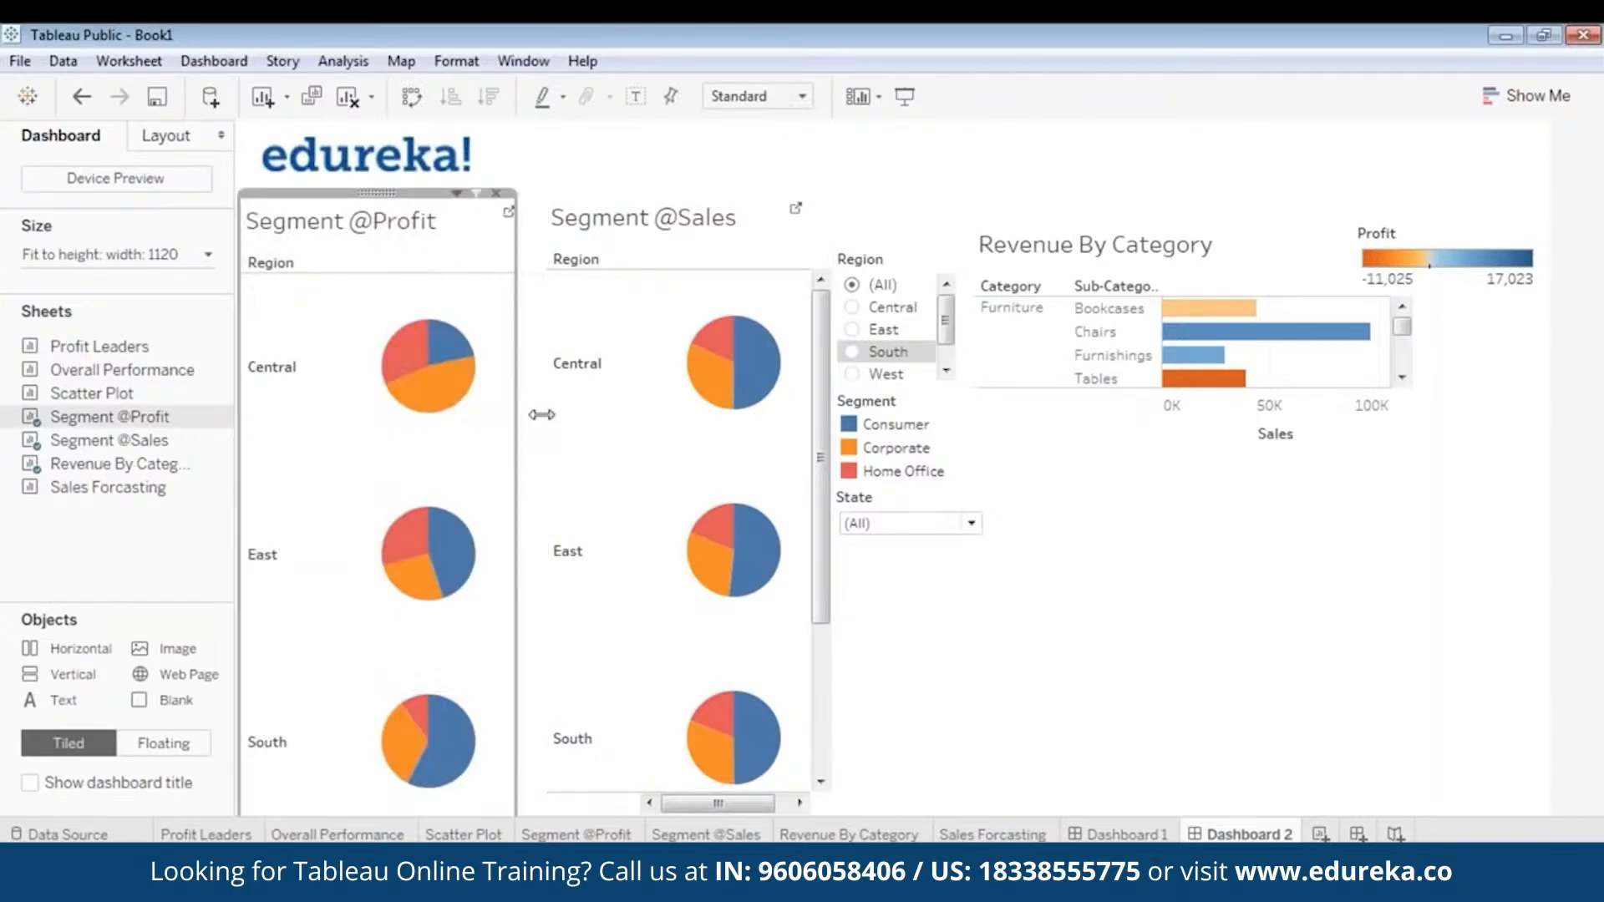
click(776, 408)
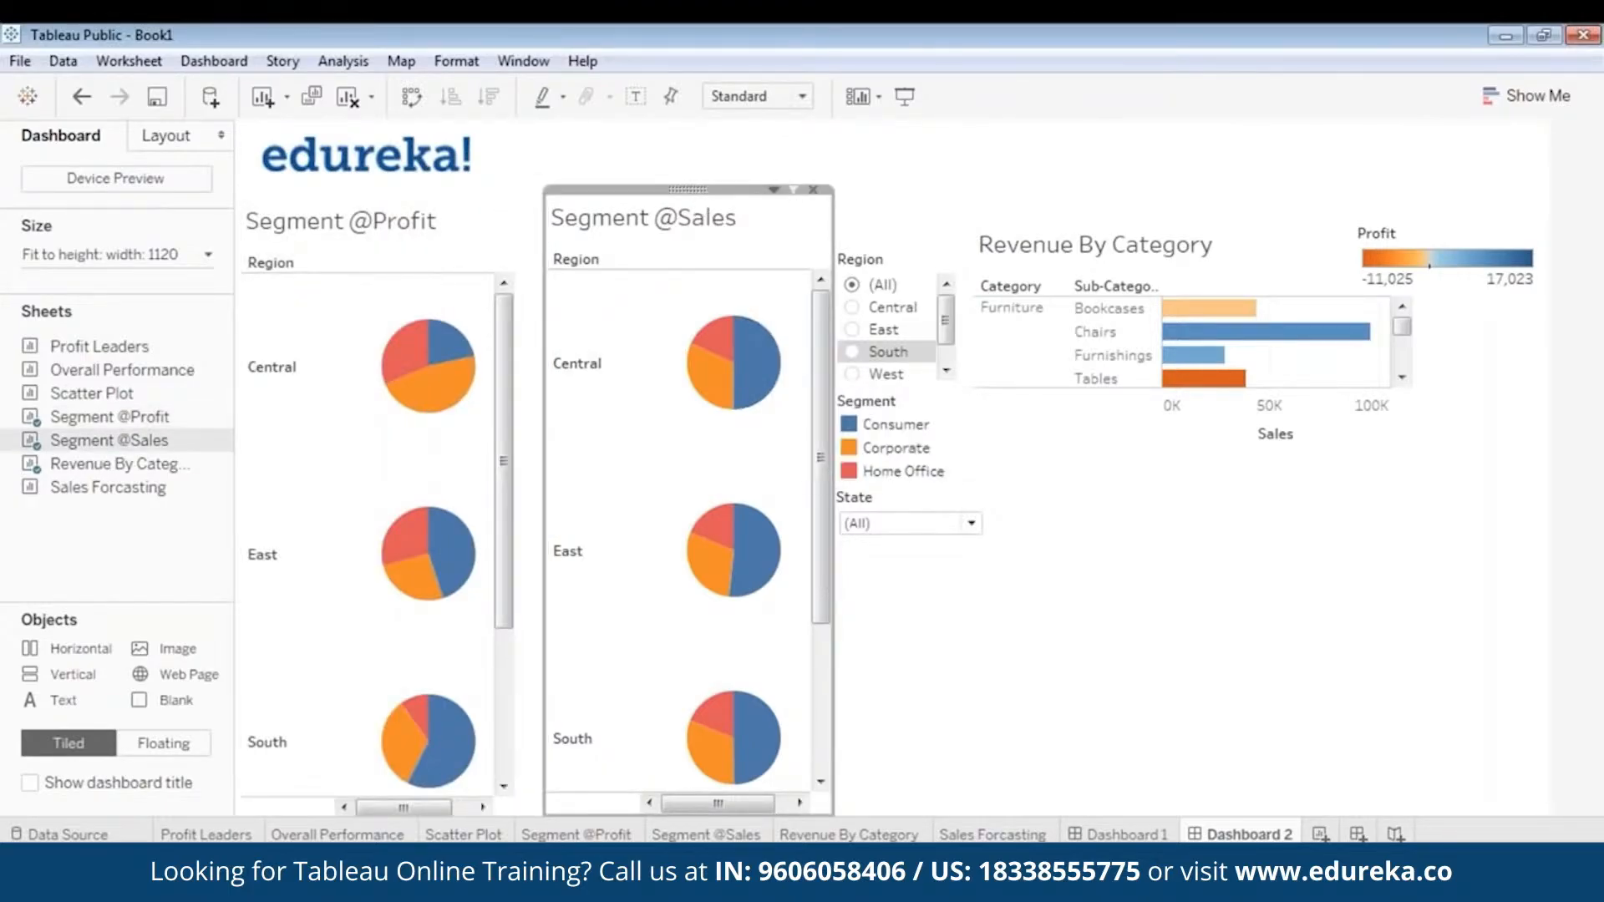
drag(668, 189, 655, 189)
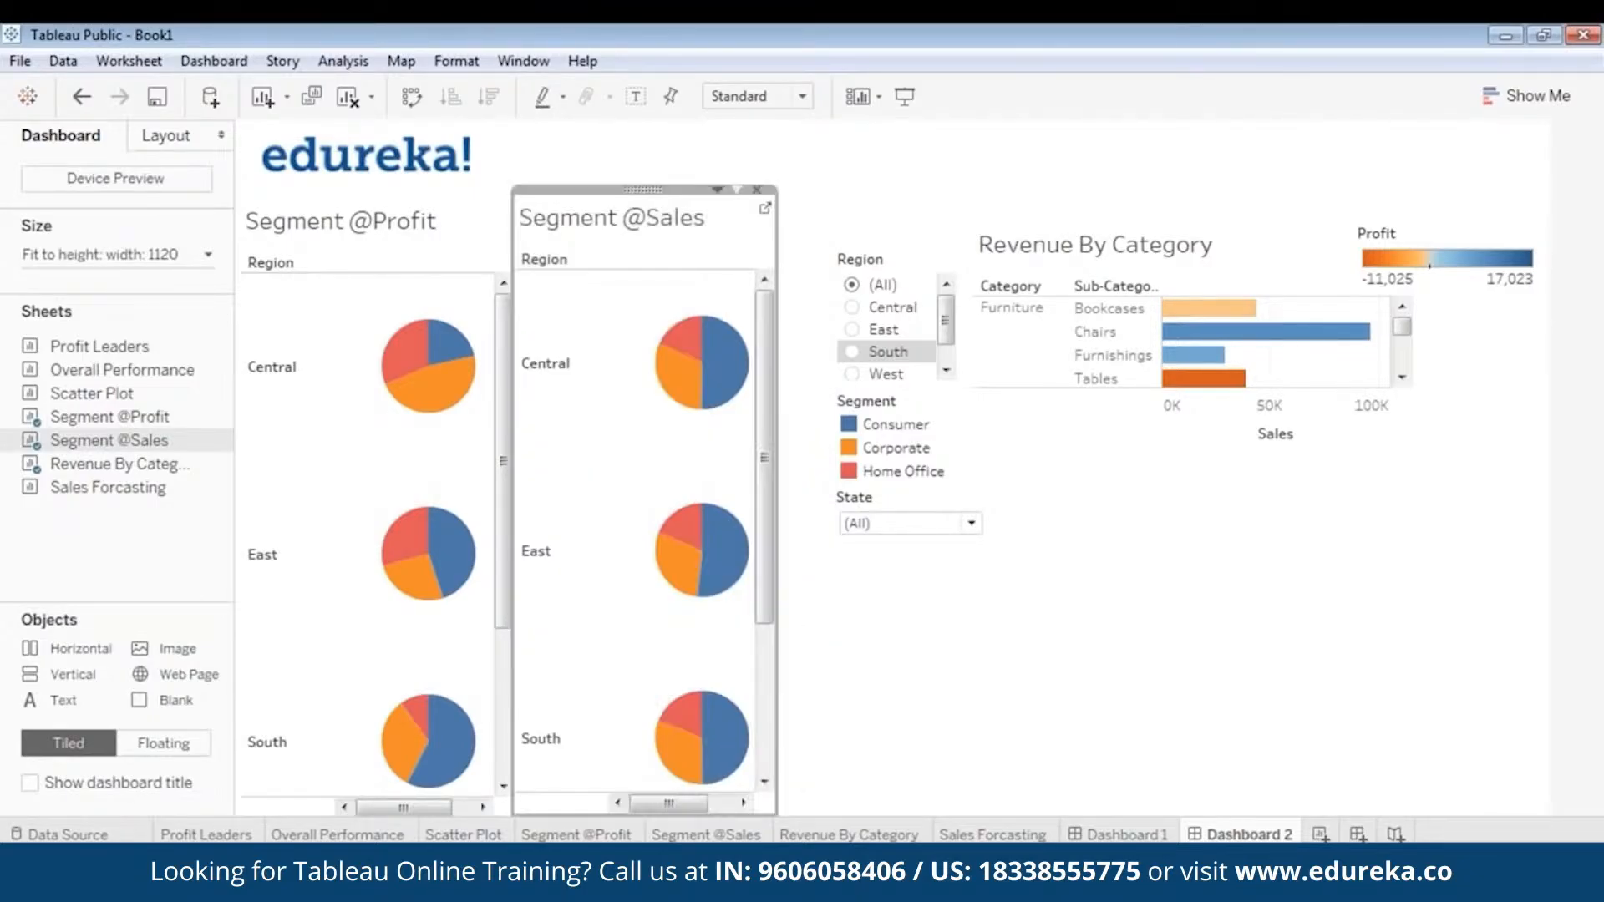
click(969, 687)
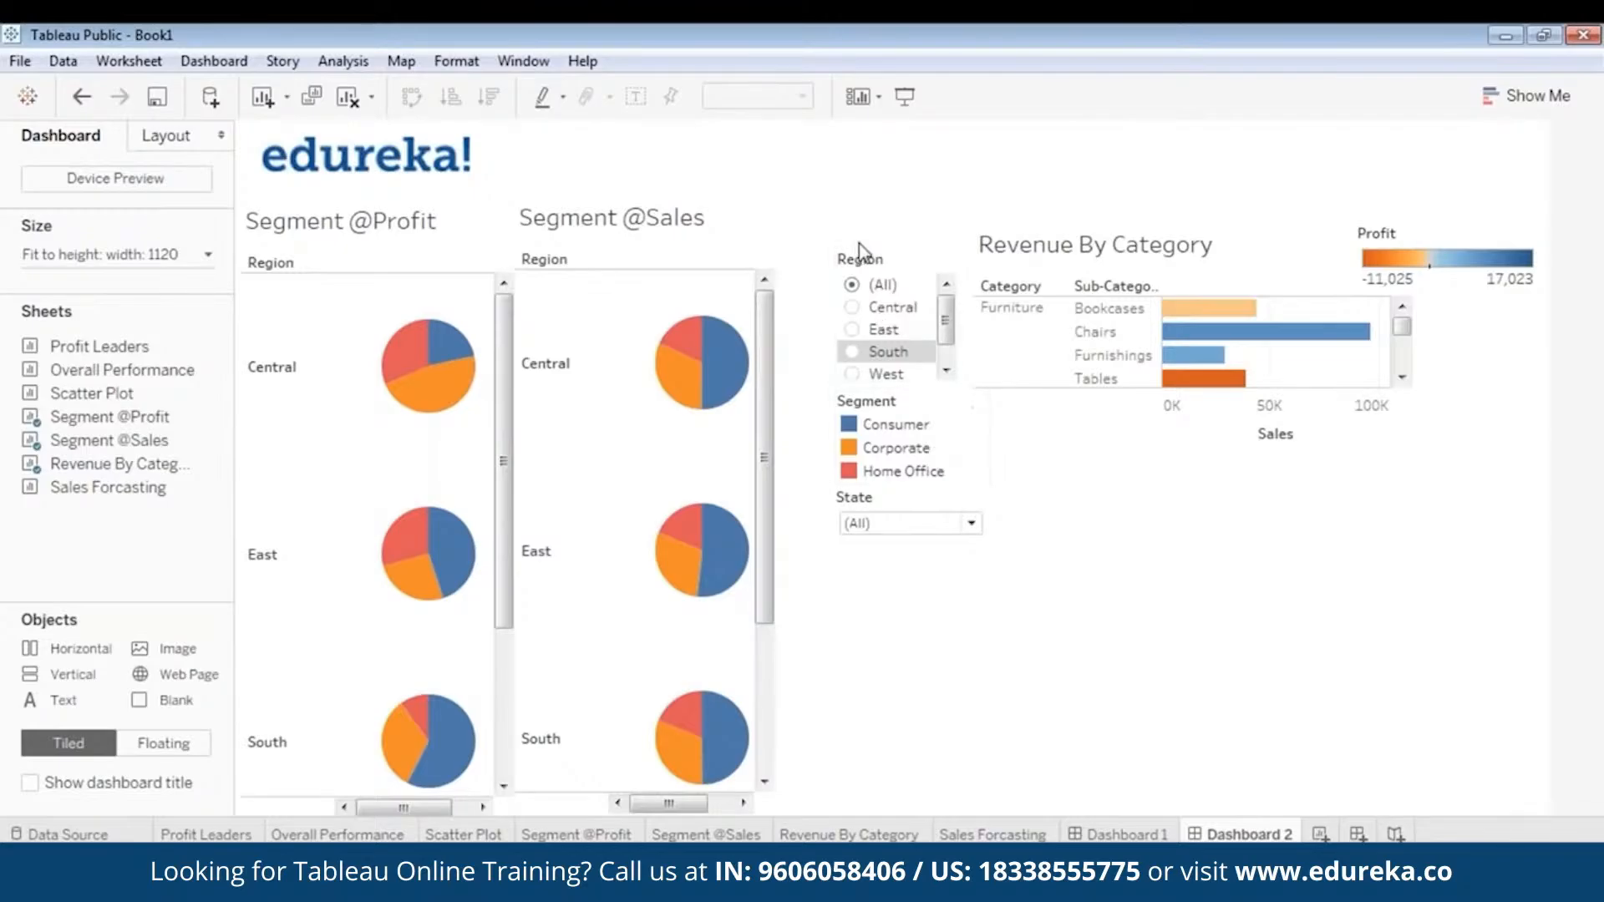
click(895, 256)
drag(895, 243, 834, 245)
click(939, 675)
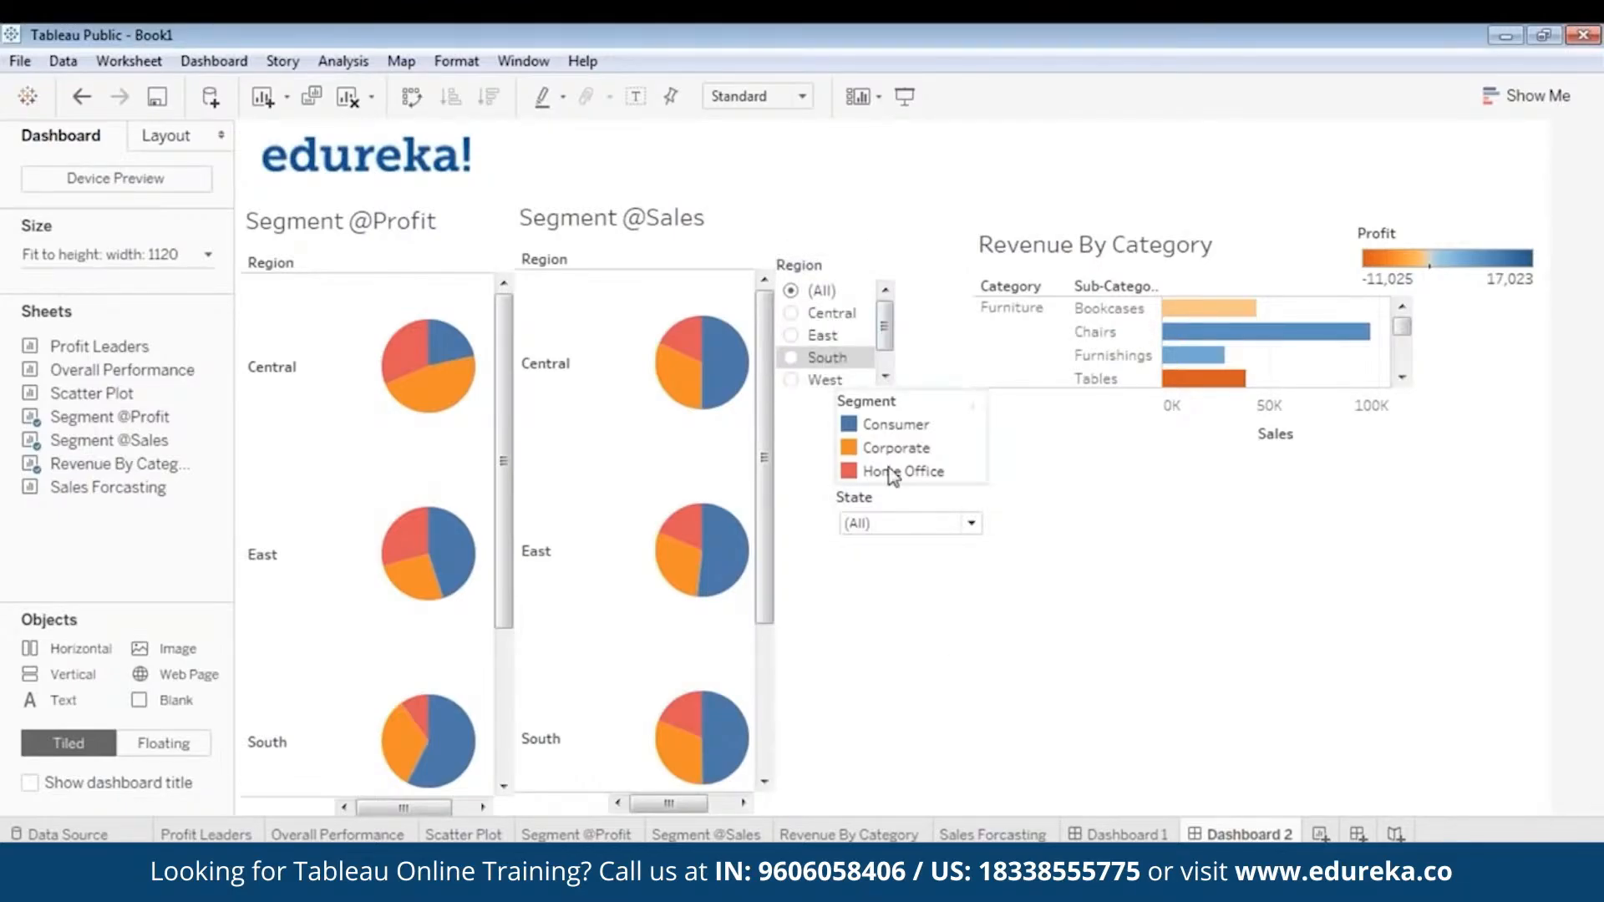
click(877, 423)
drag(906, 385, 846, 391)
click(871, 525)
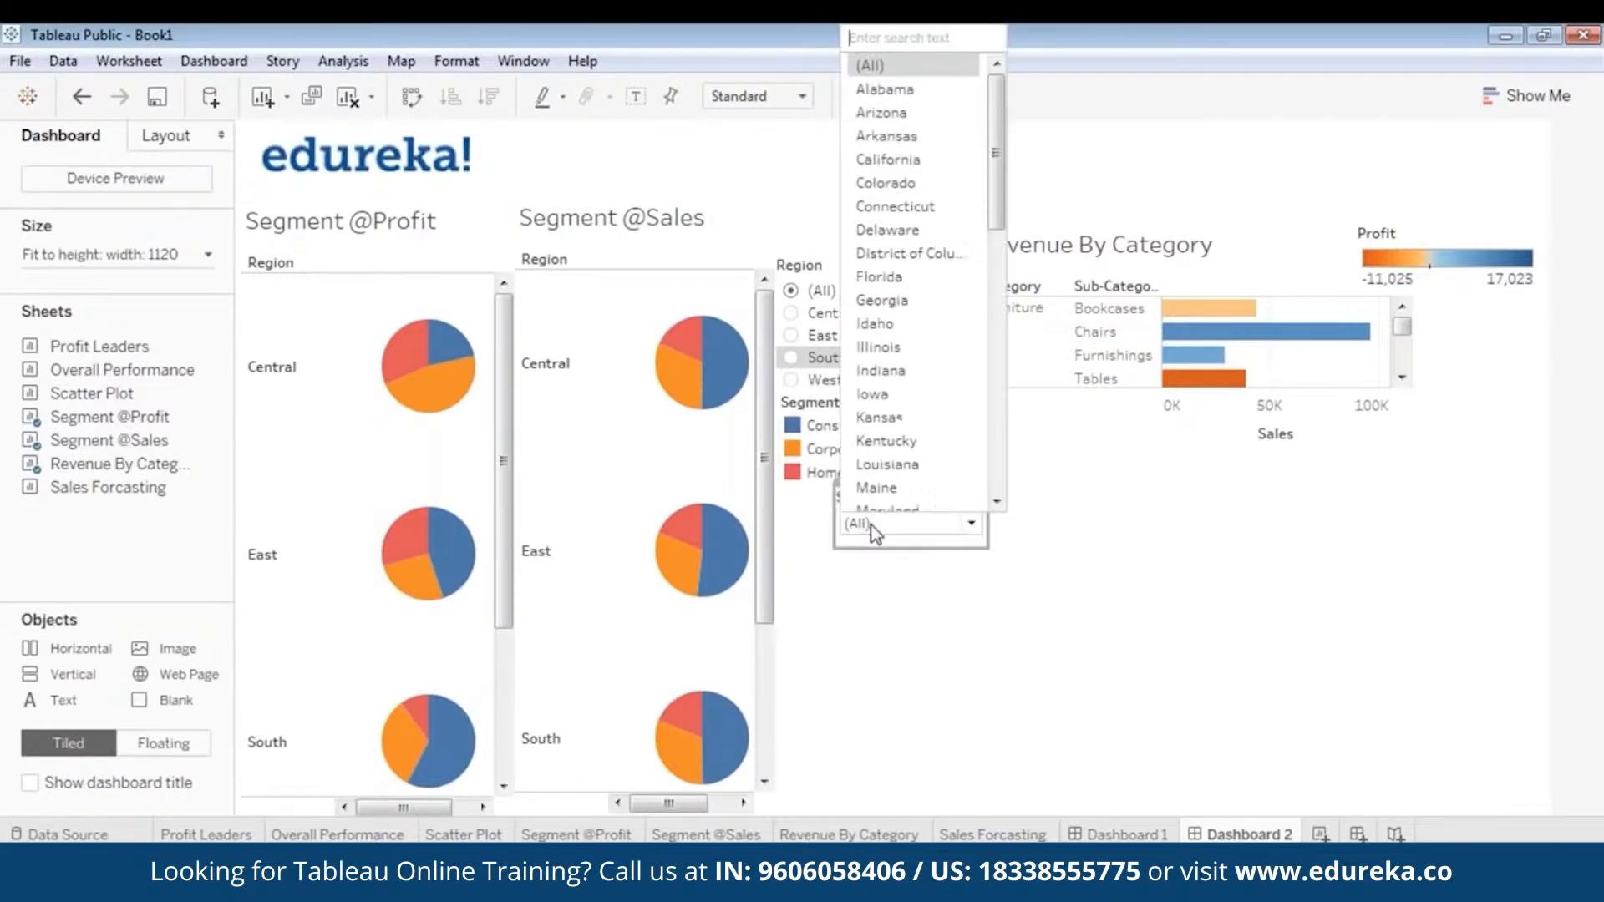
click(889, 566)
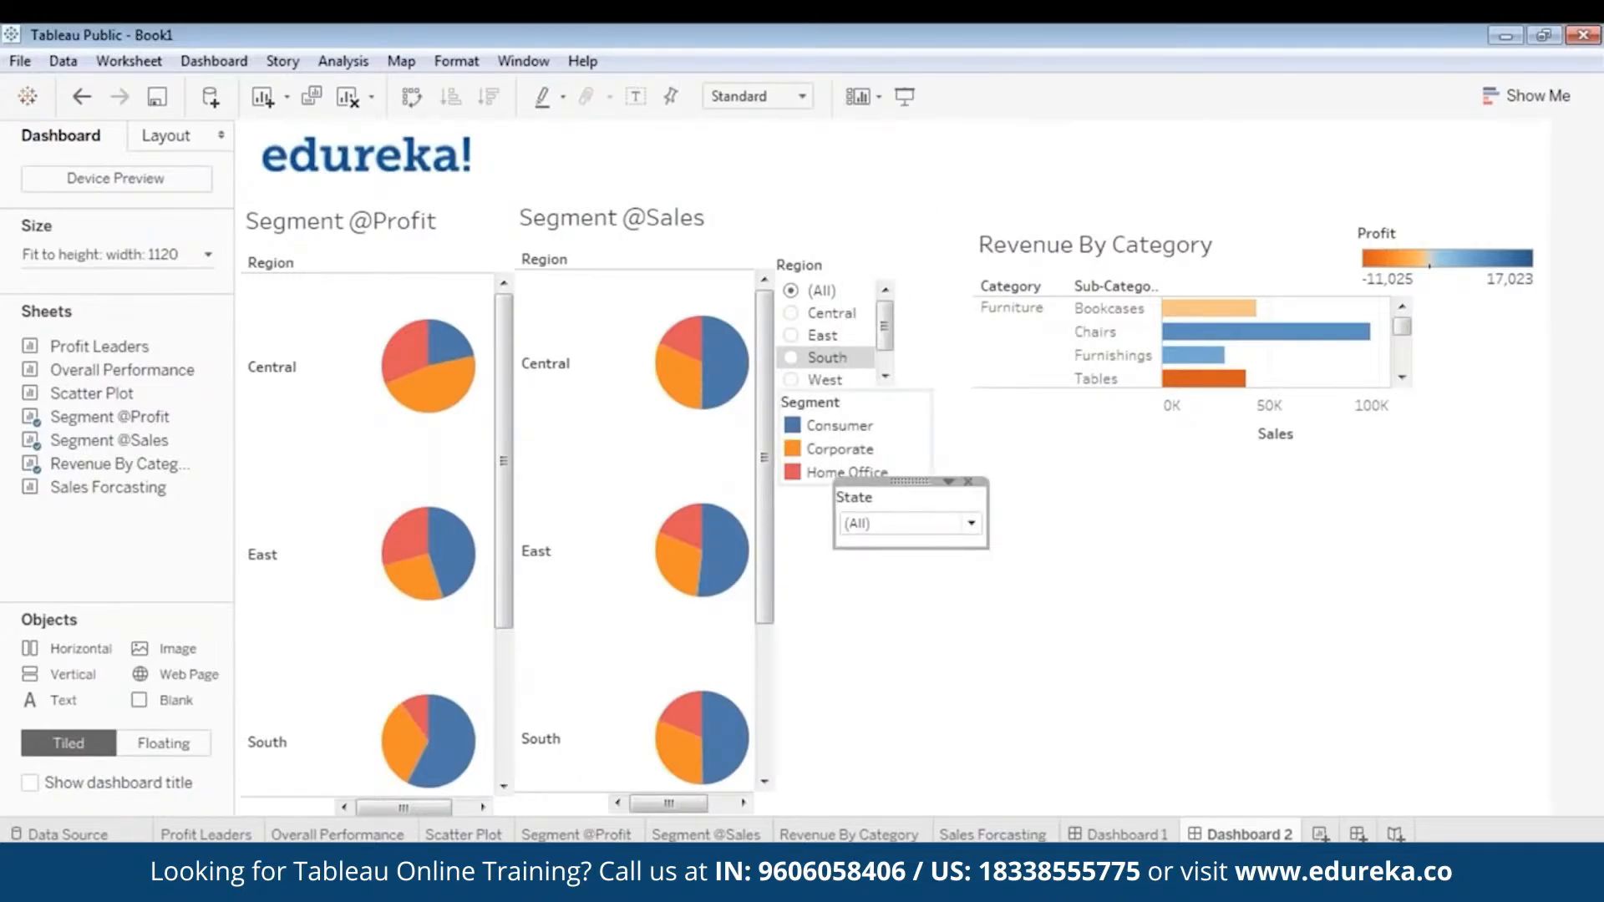
drag(906, 493, 847, 480)
click(849, 473)
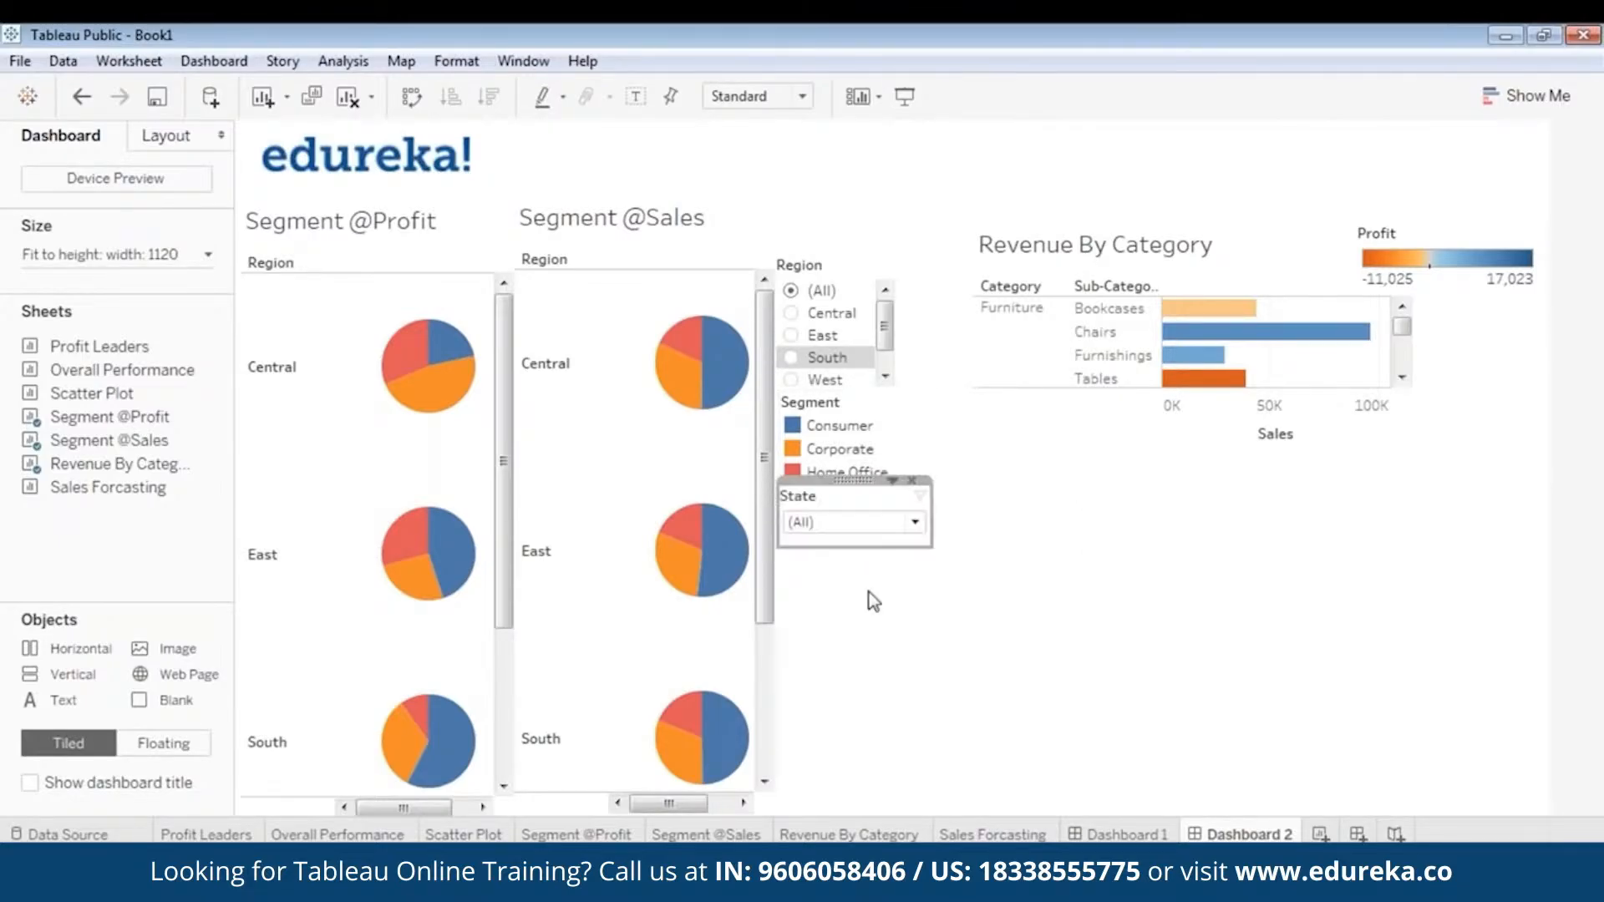
- Move the Revenue By Category chart closer to the filters and narrow the State filter from its right edge
click(1350, 422)
drag(1232, 219, 1165, 219)
click(860, 518)
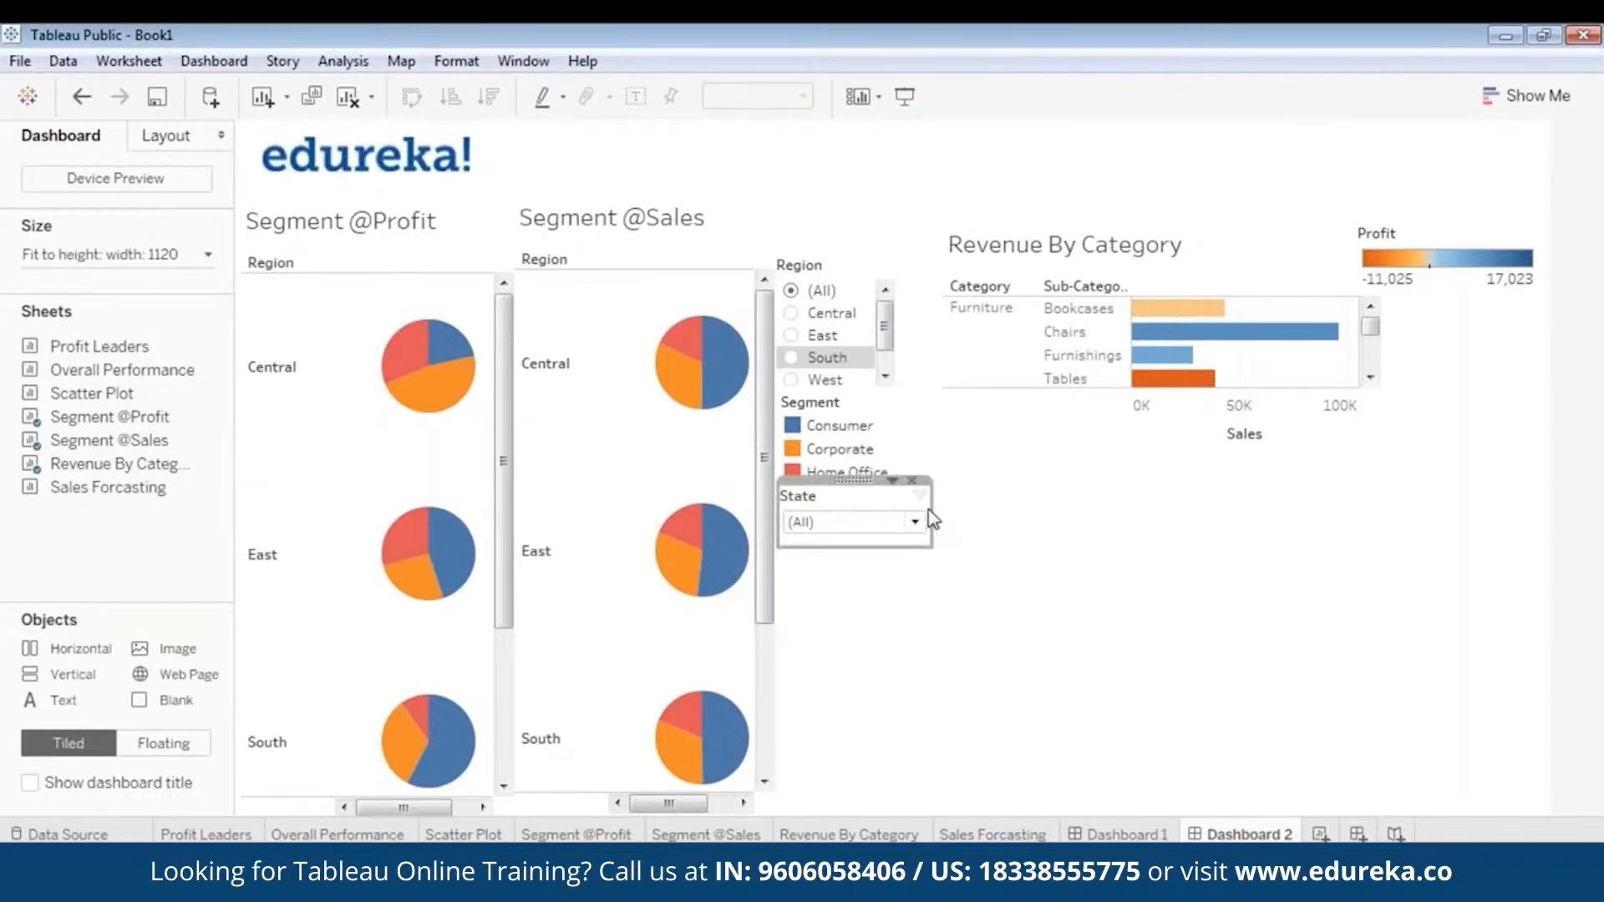
drag(927, 514, 899, 508)
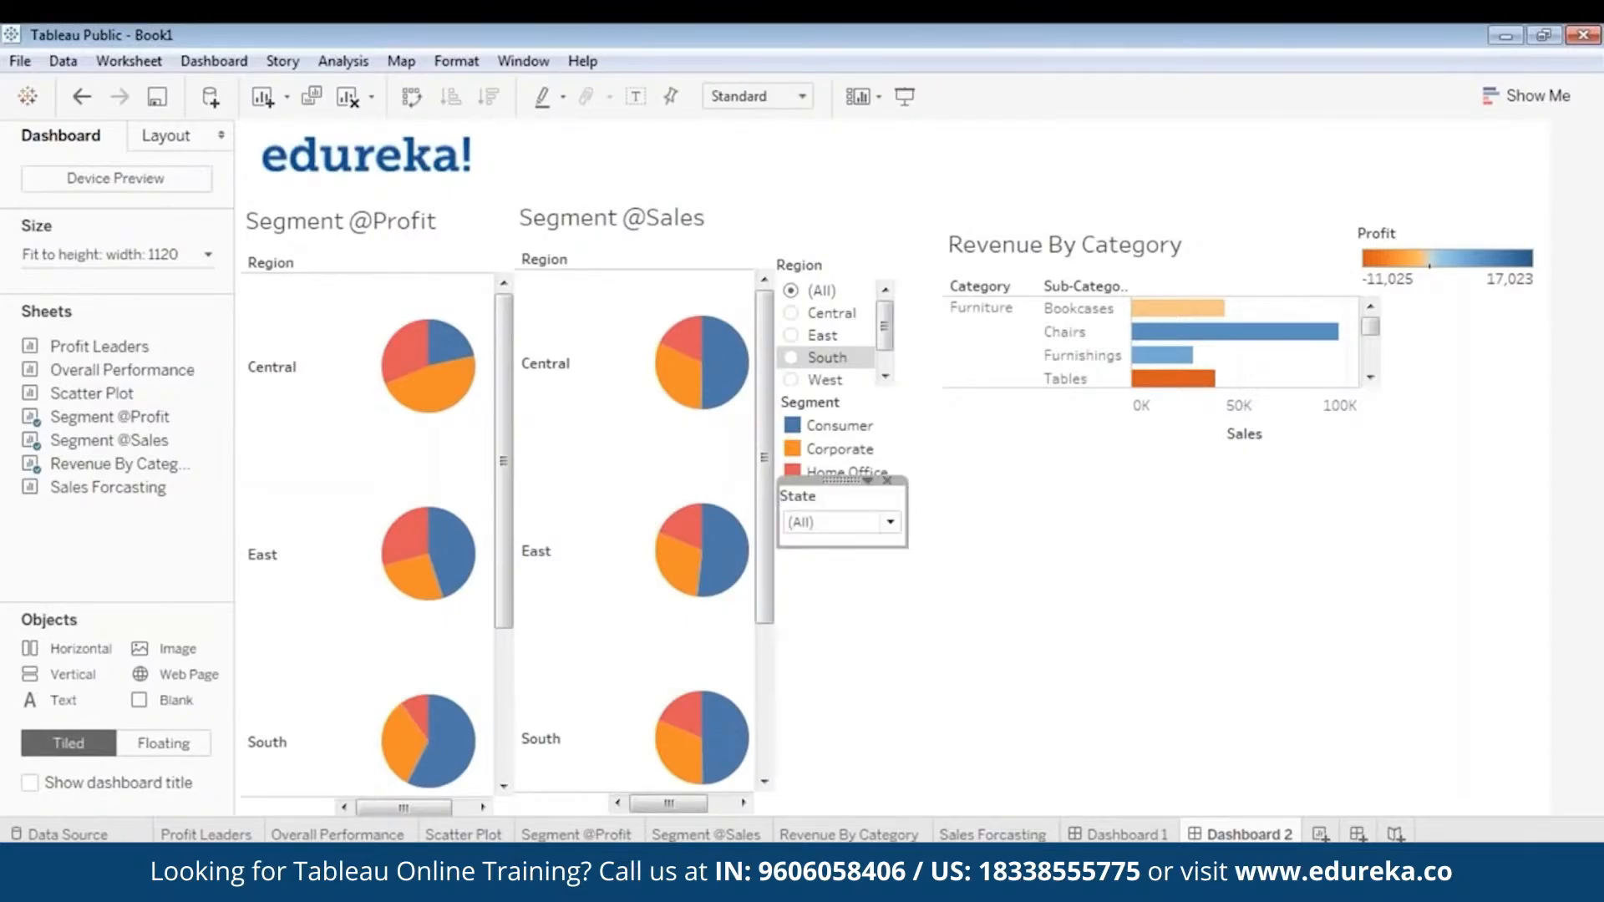
- Extend the Revenue By Category chart downward to show the Office Supplies rows and nudge it slightly left
click(1174, 233)
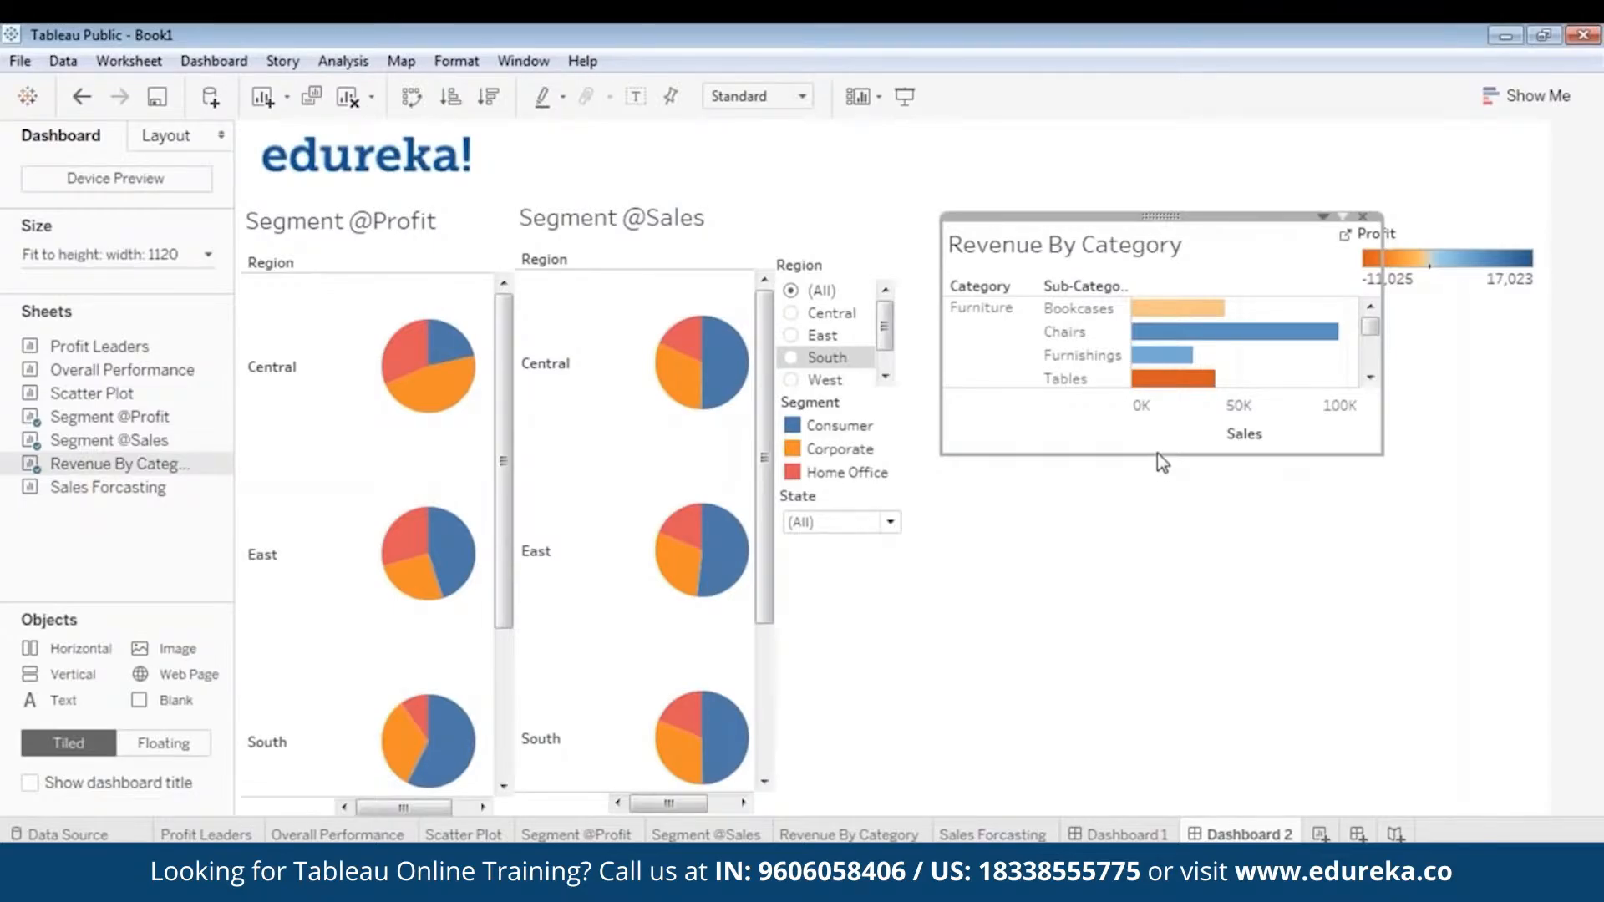
drag(1156, 453, 1155, 606)
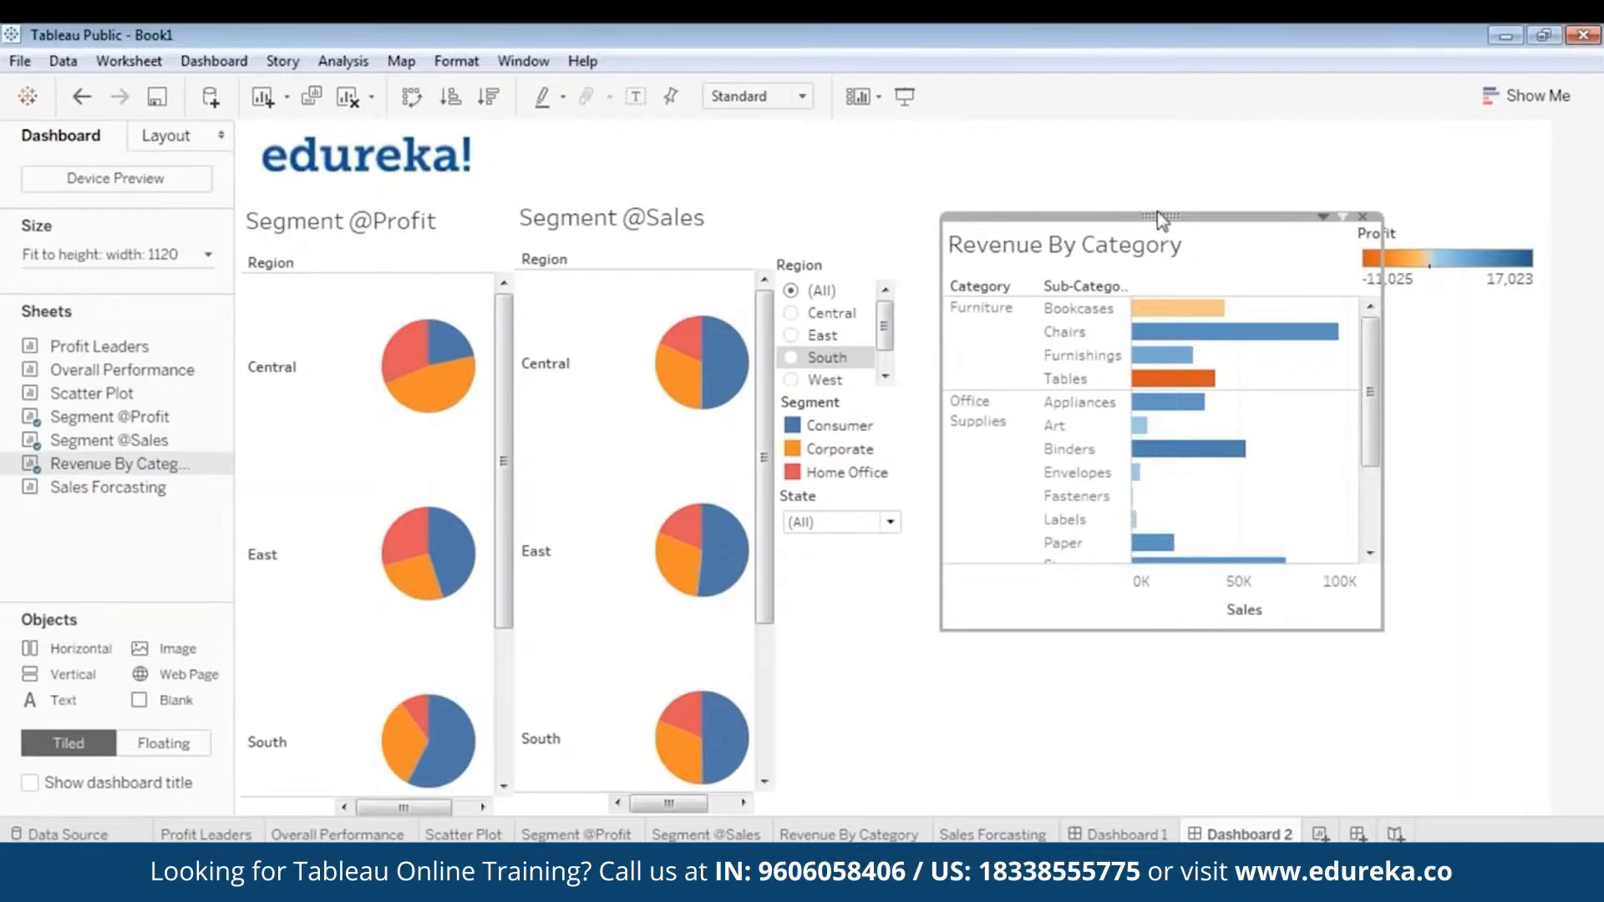
drag(1160, 219, 1139, 219)
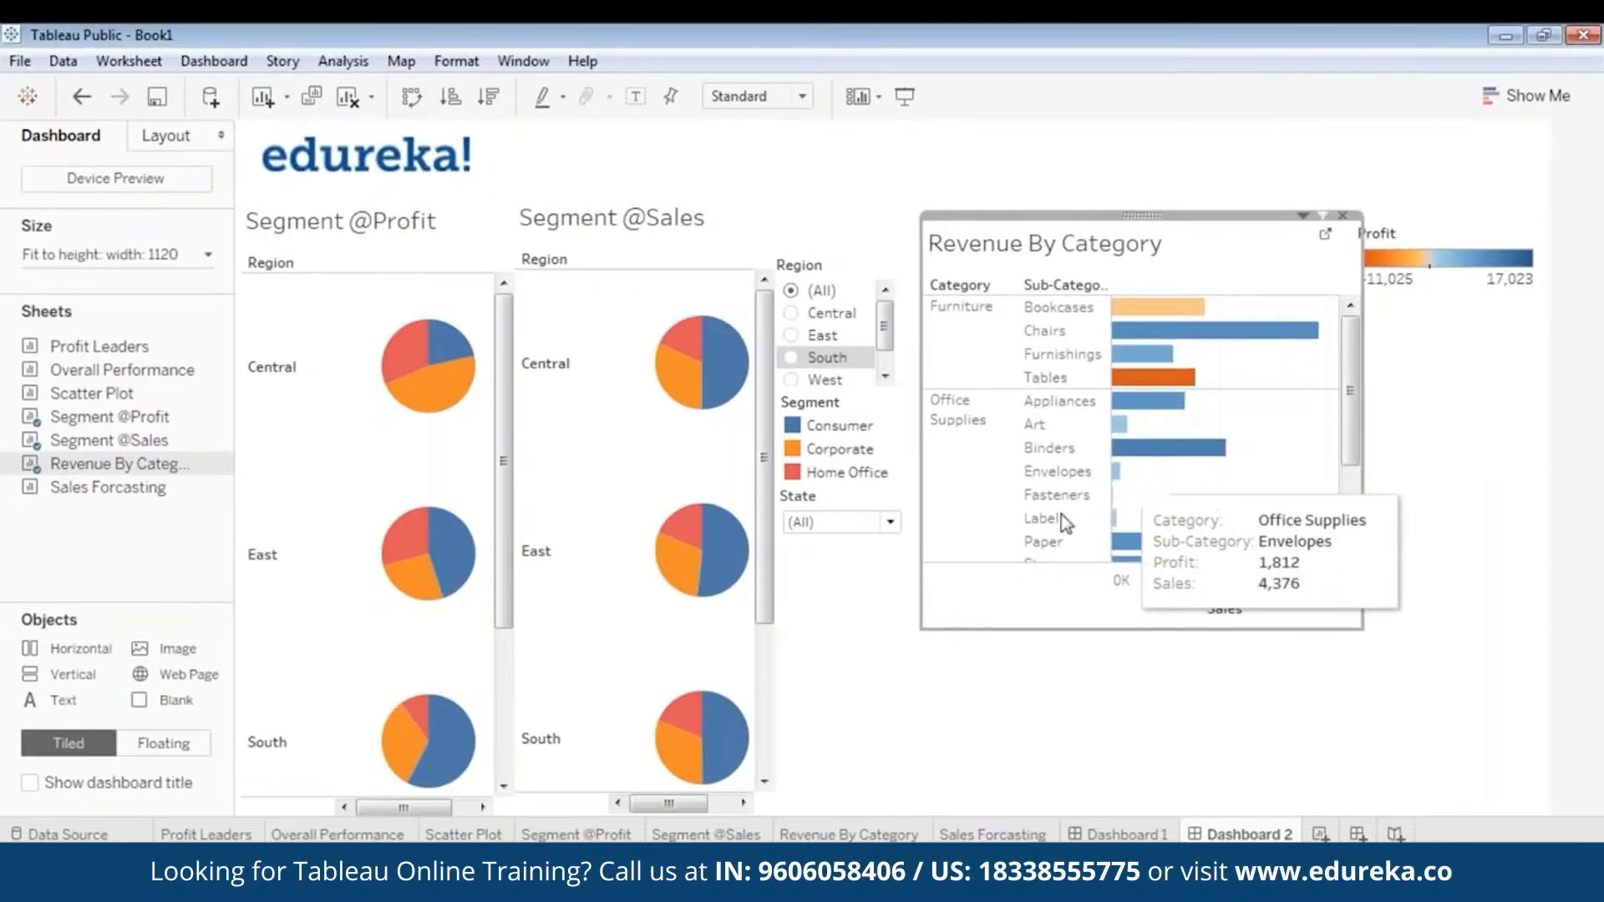
- Nudge the Revenue By Category chart slightly left and extend its lower edge to reveal the Storage and Supplies rows
drag(1152, 214, 1136, 217)
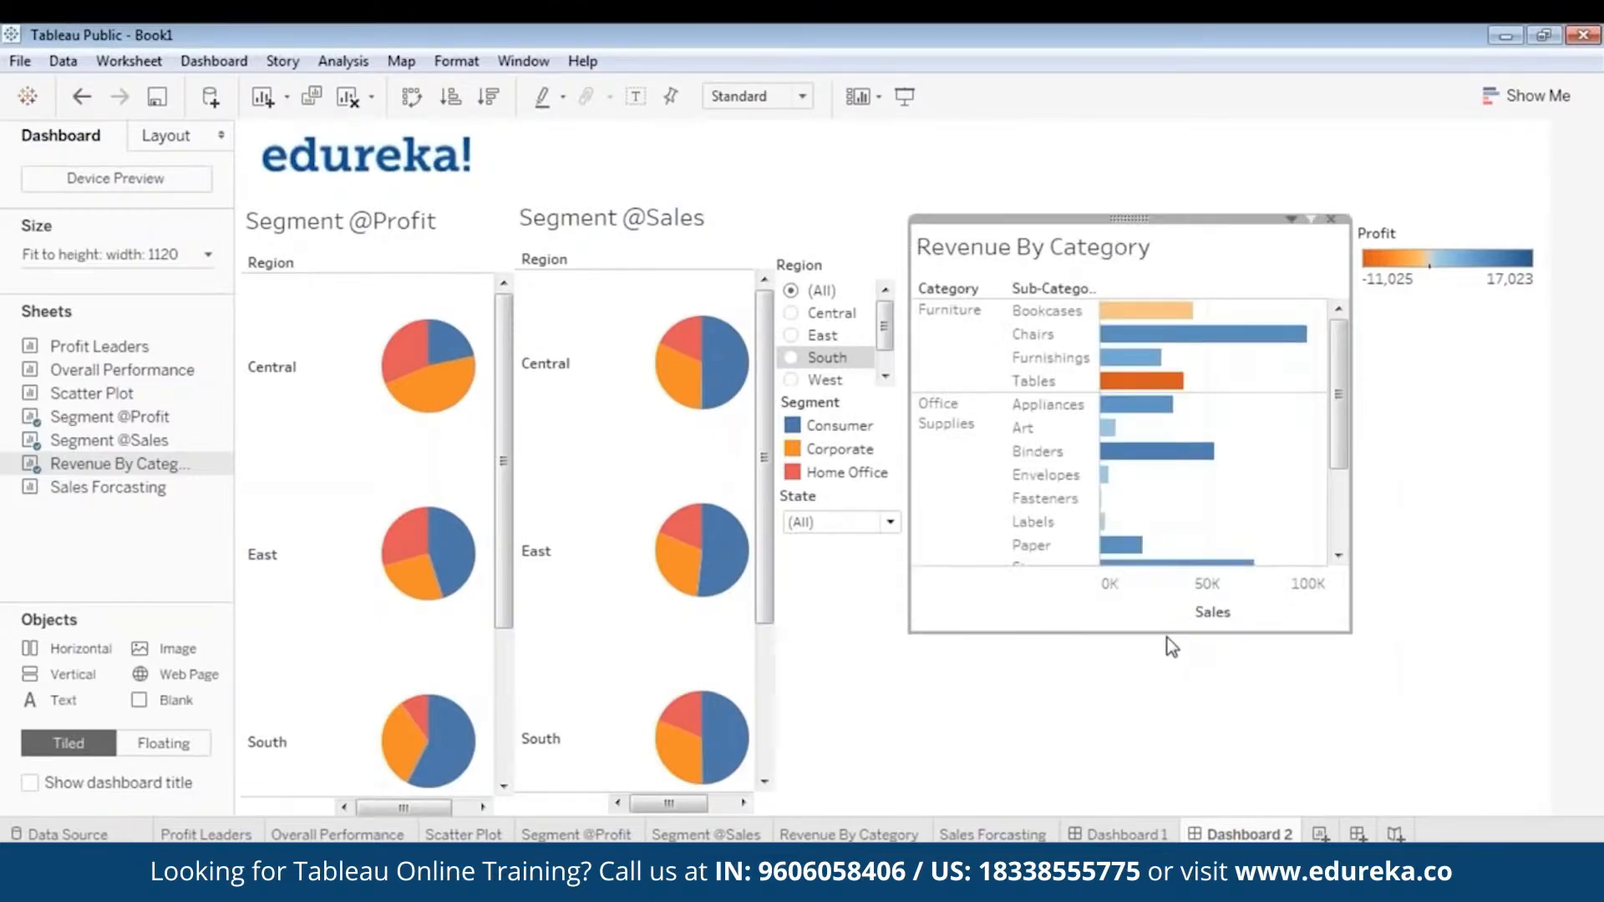
drag(1167, 633, 1170, 666)
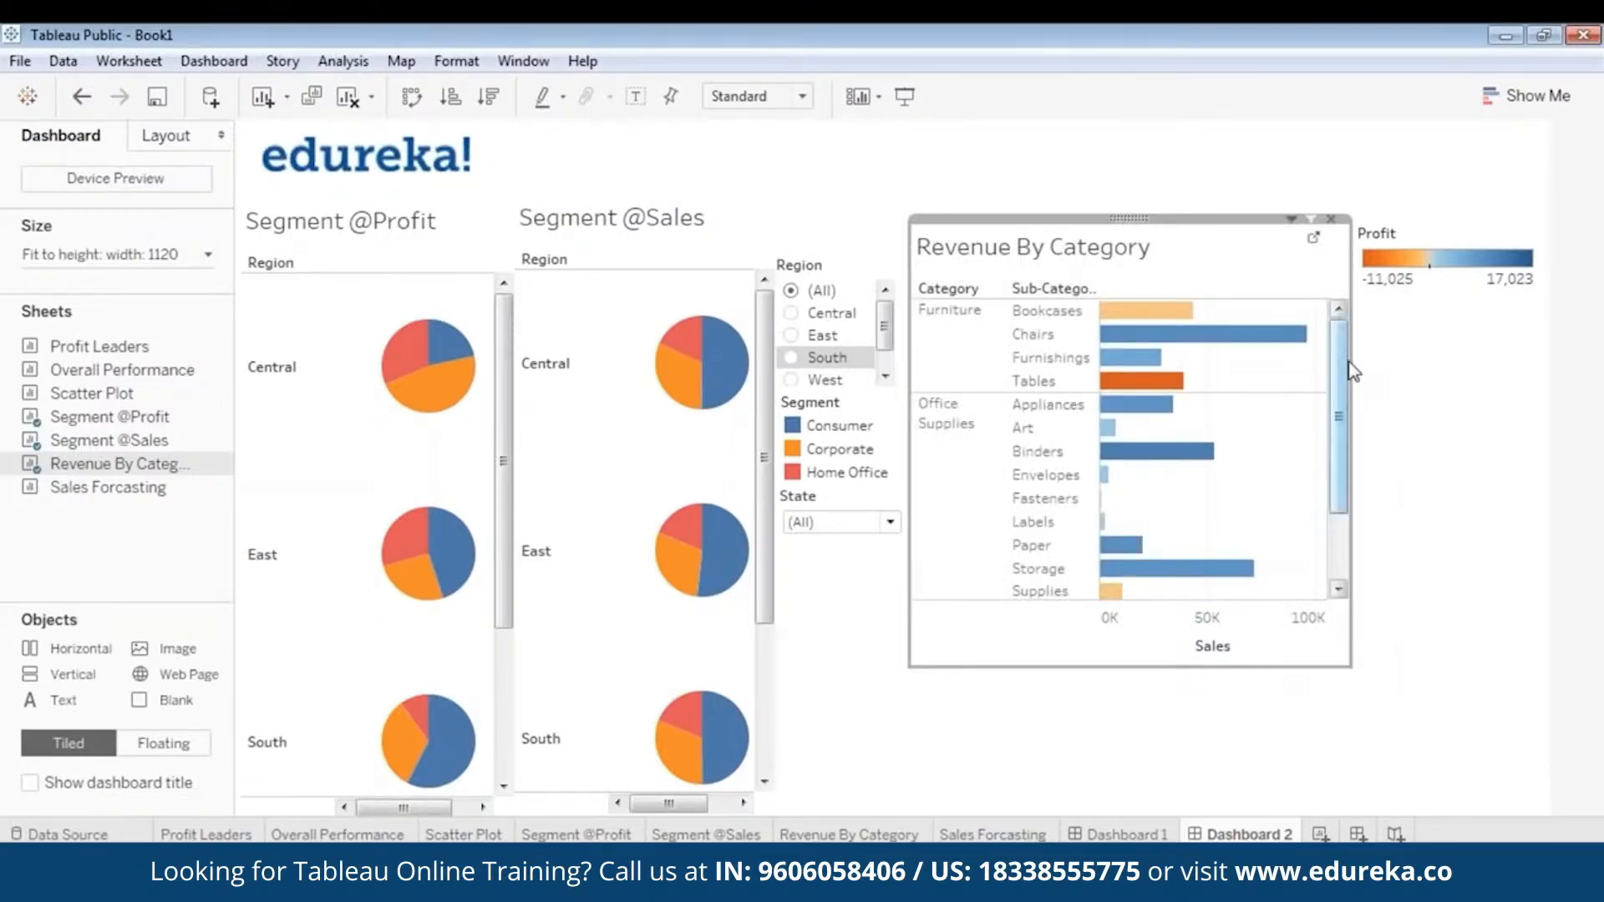
- Narrow the Profit legend and move it slightly down, and widen the Revenue By Category chart up to the legend
click(1451, 242)
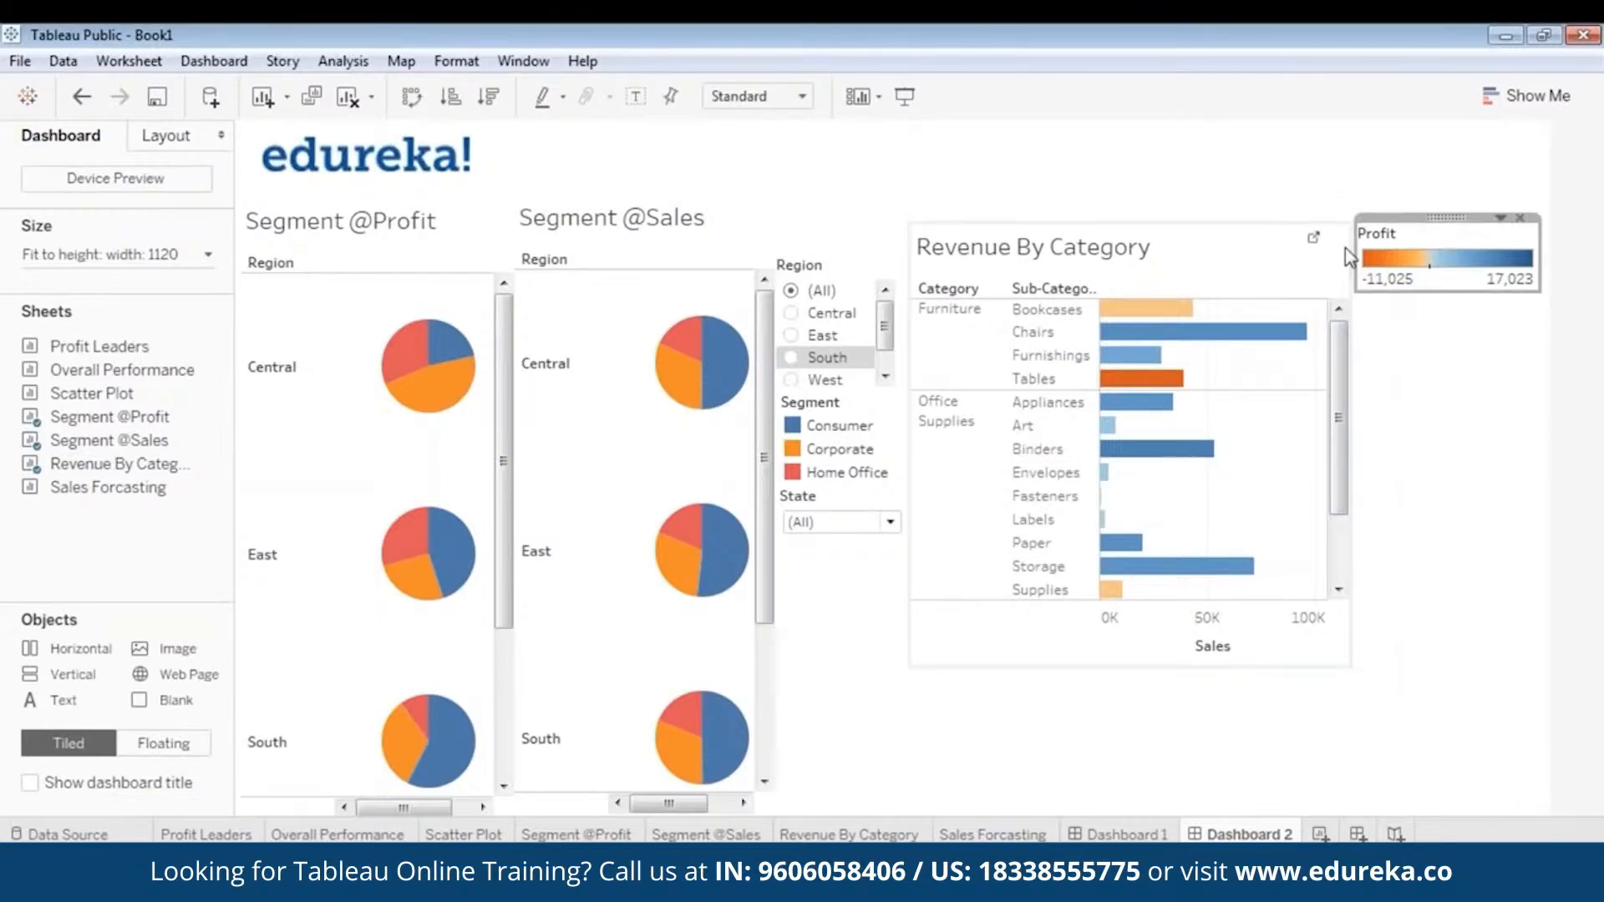
drag(1355, 252, 1466, 284)
click(1437, 330)
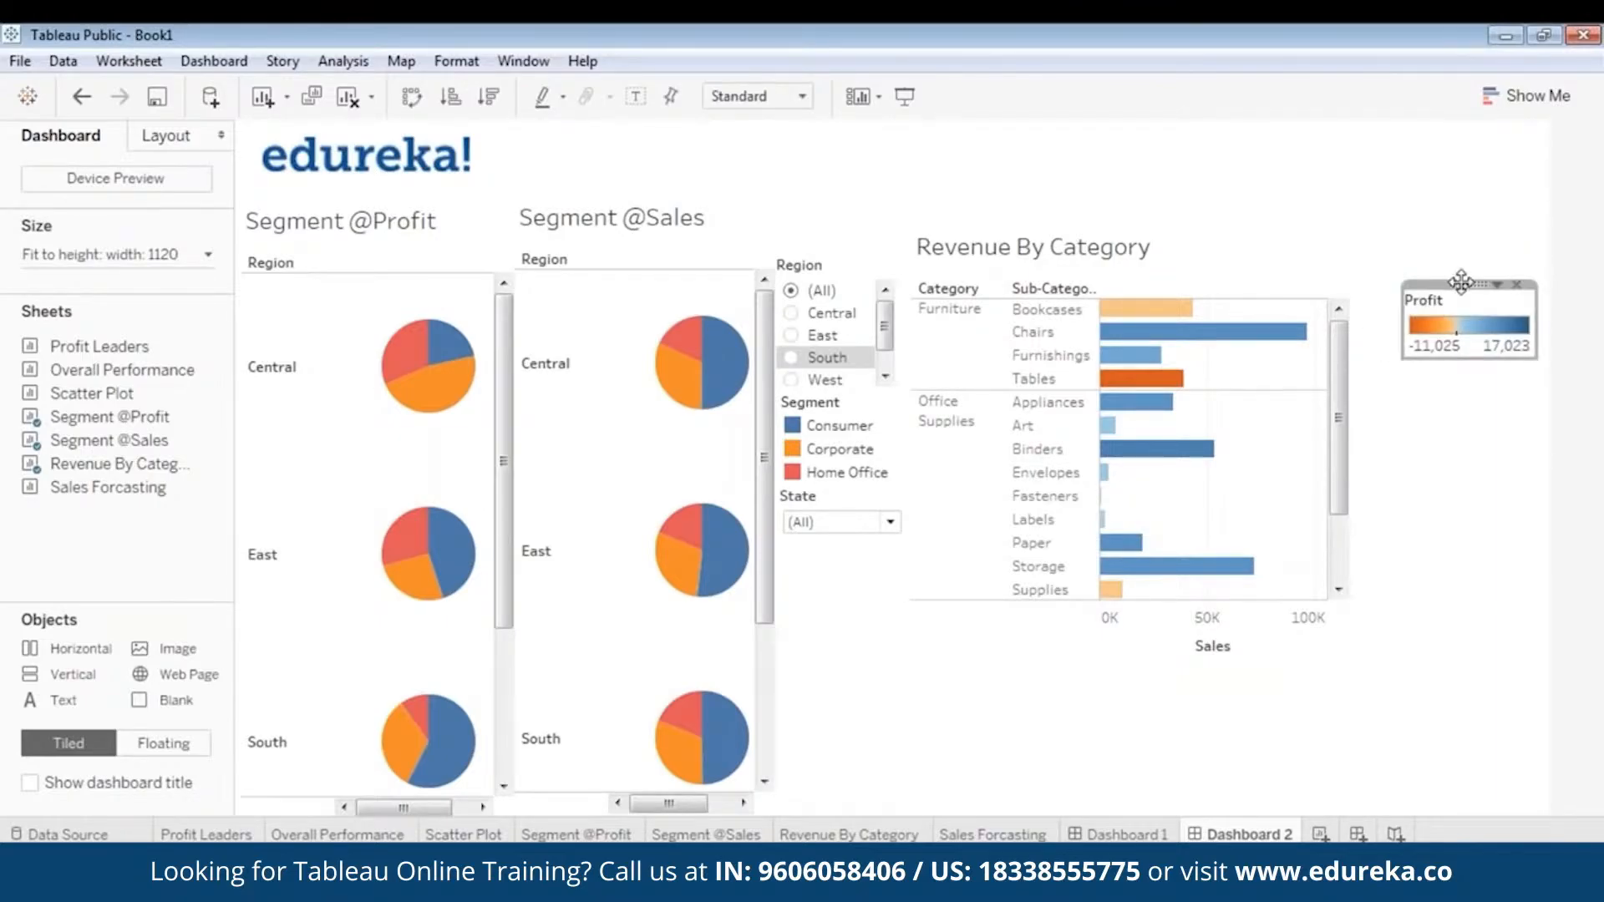
click(1340, 382)
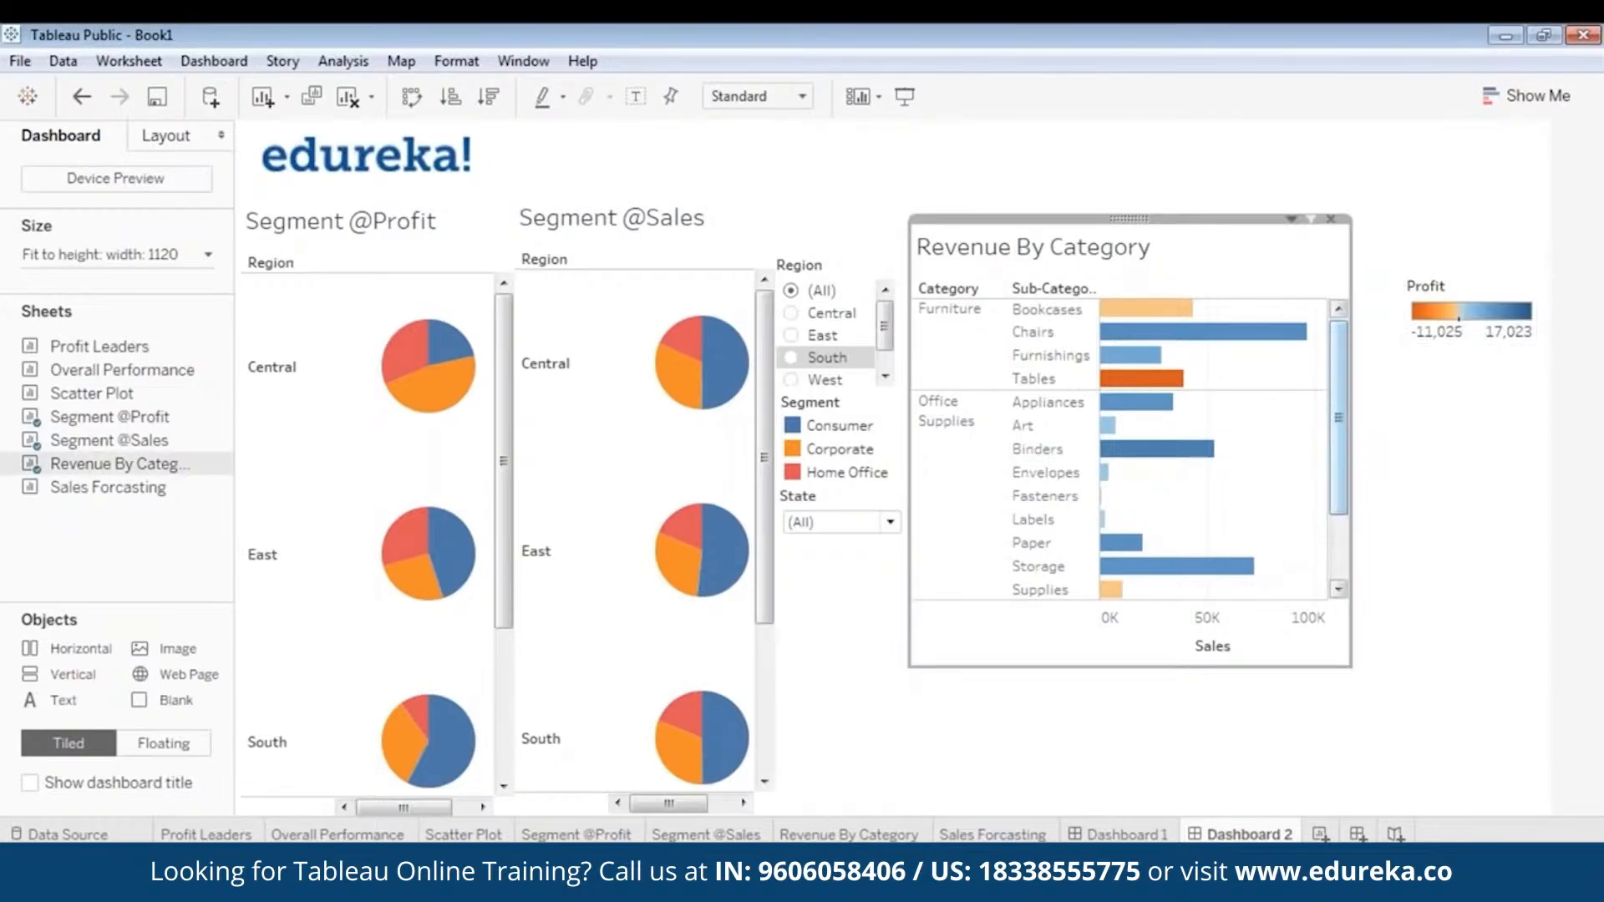
drag(1351, 381, 1406, 376)
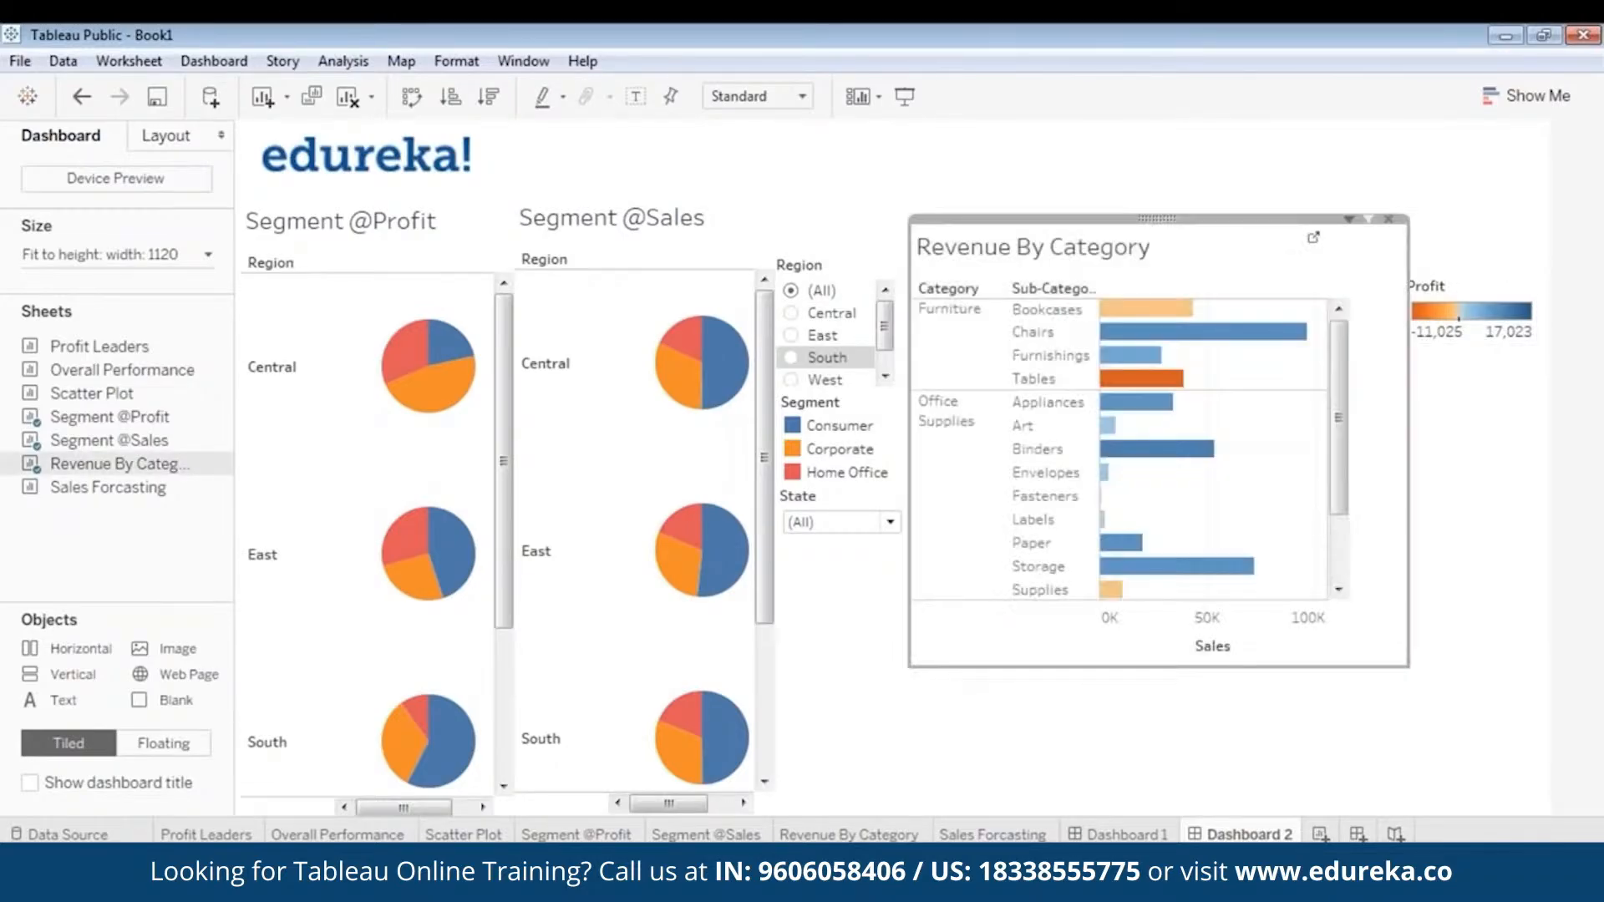
- Add a Region filter for the Revenue By Category chart and display it as a Single Value (dropdown)
right_click(1152, 216)
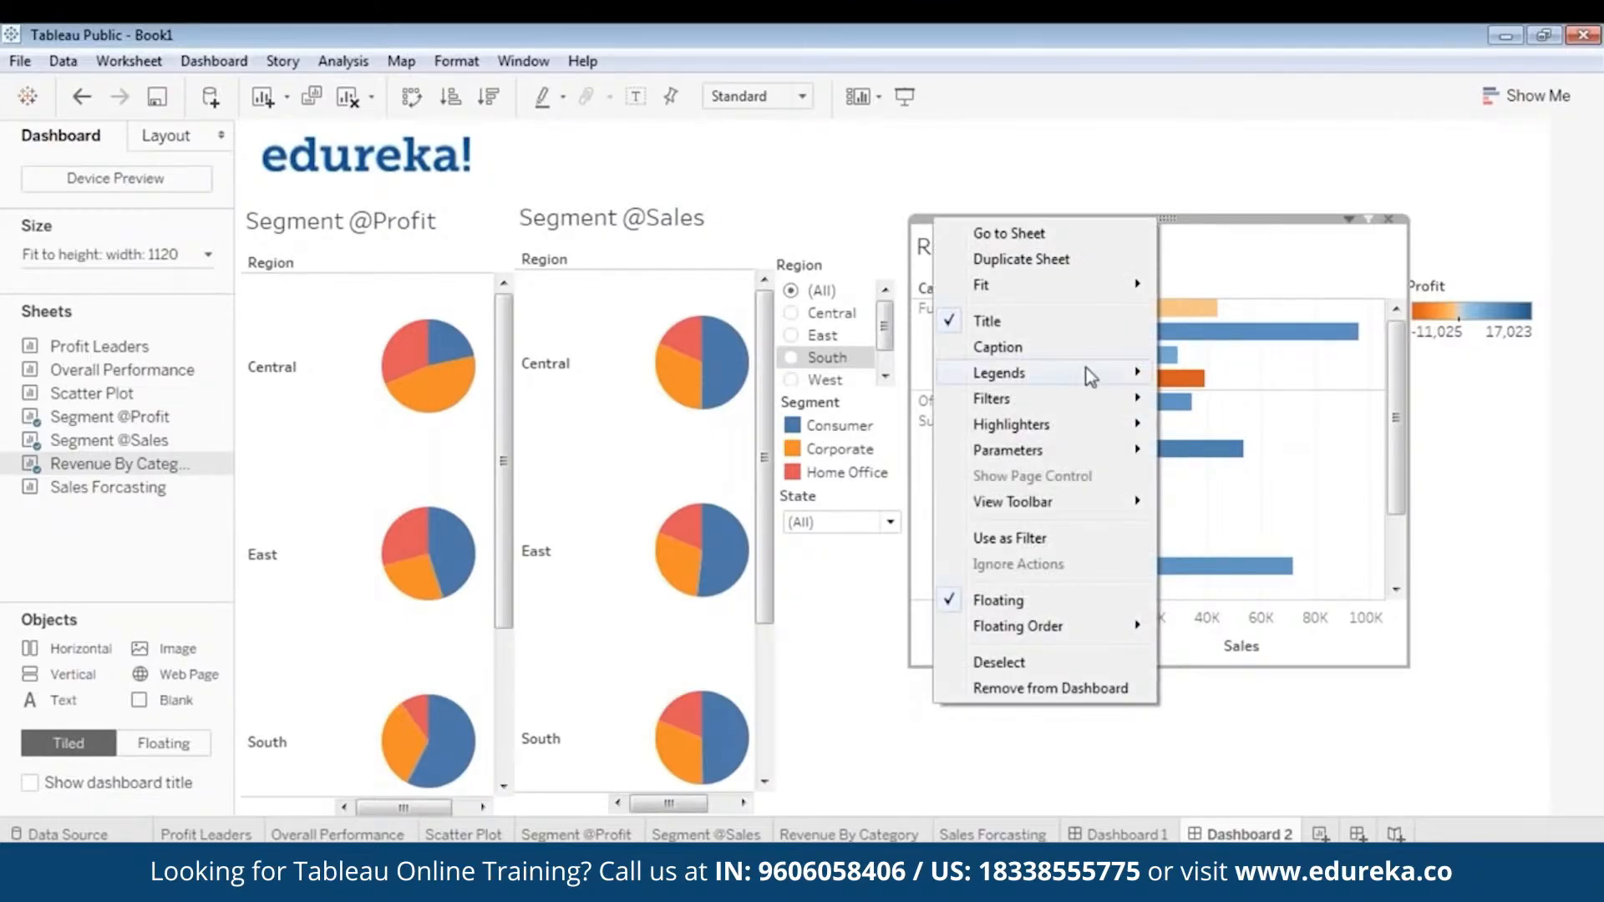
mouse_move(1085, 407)
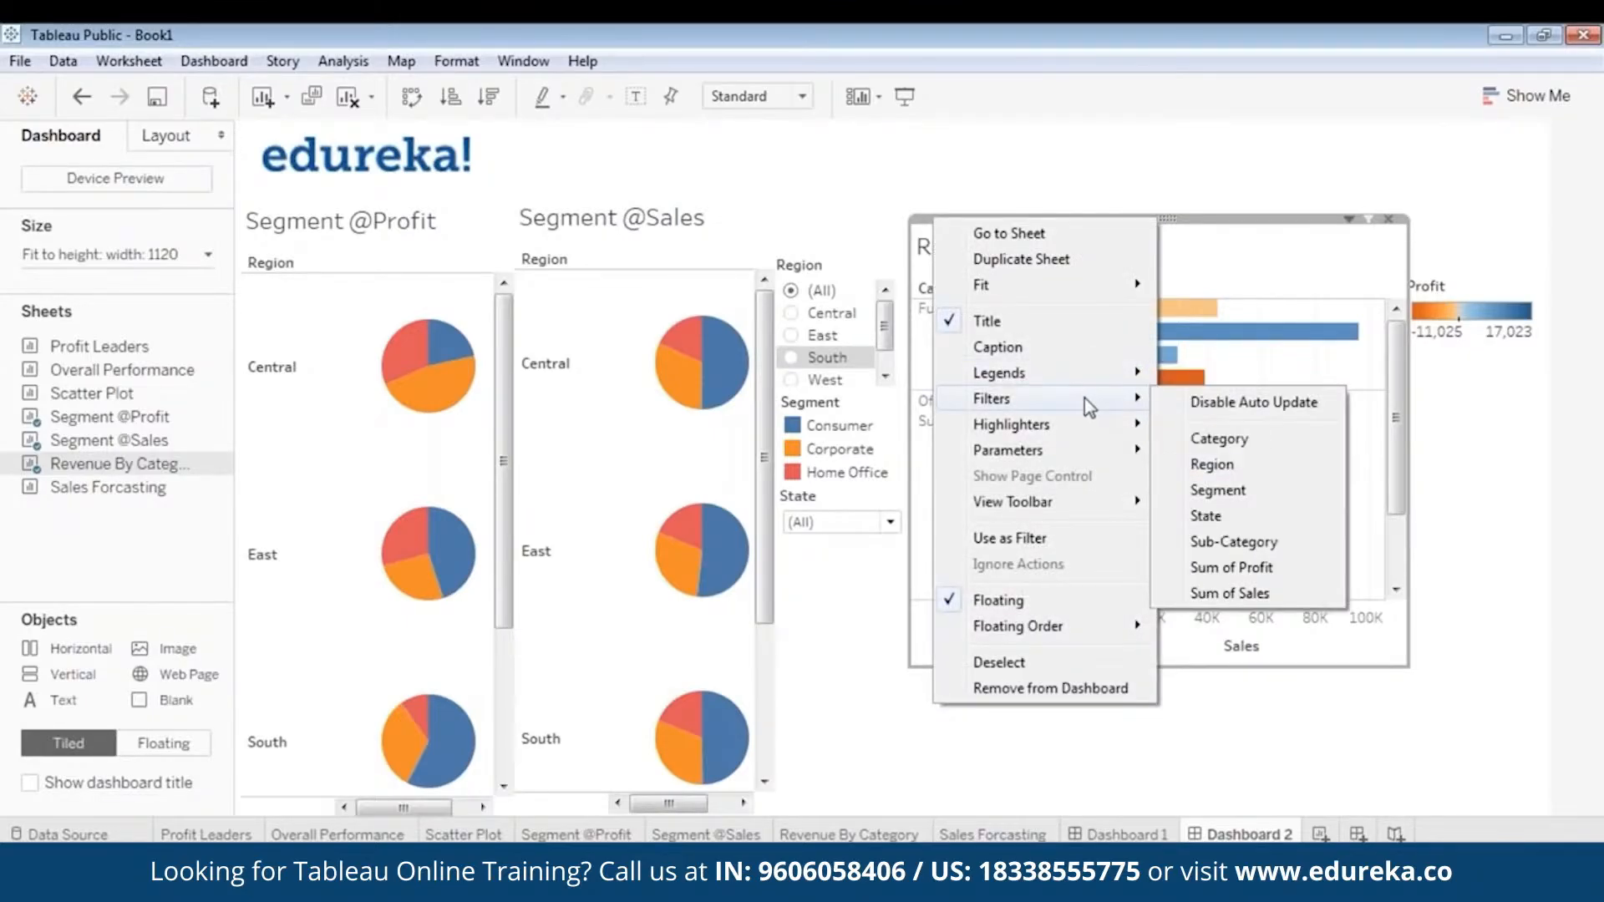
click(1213, 464)
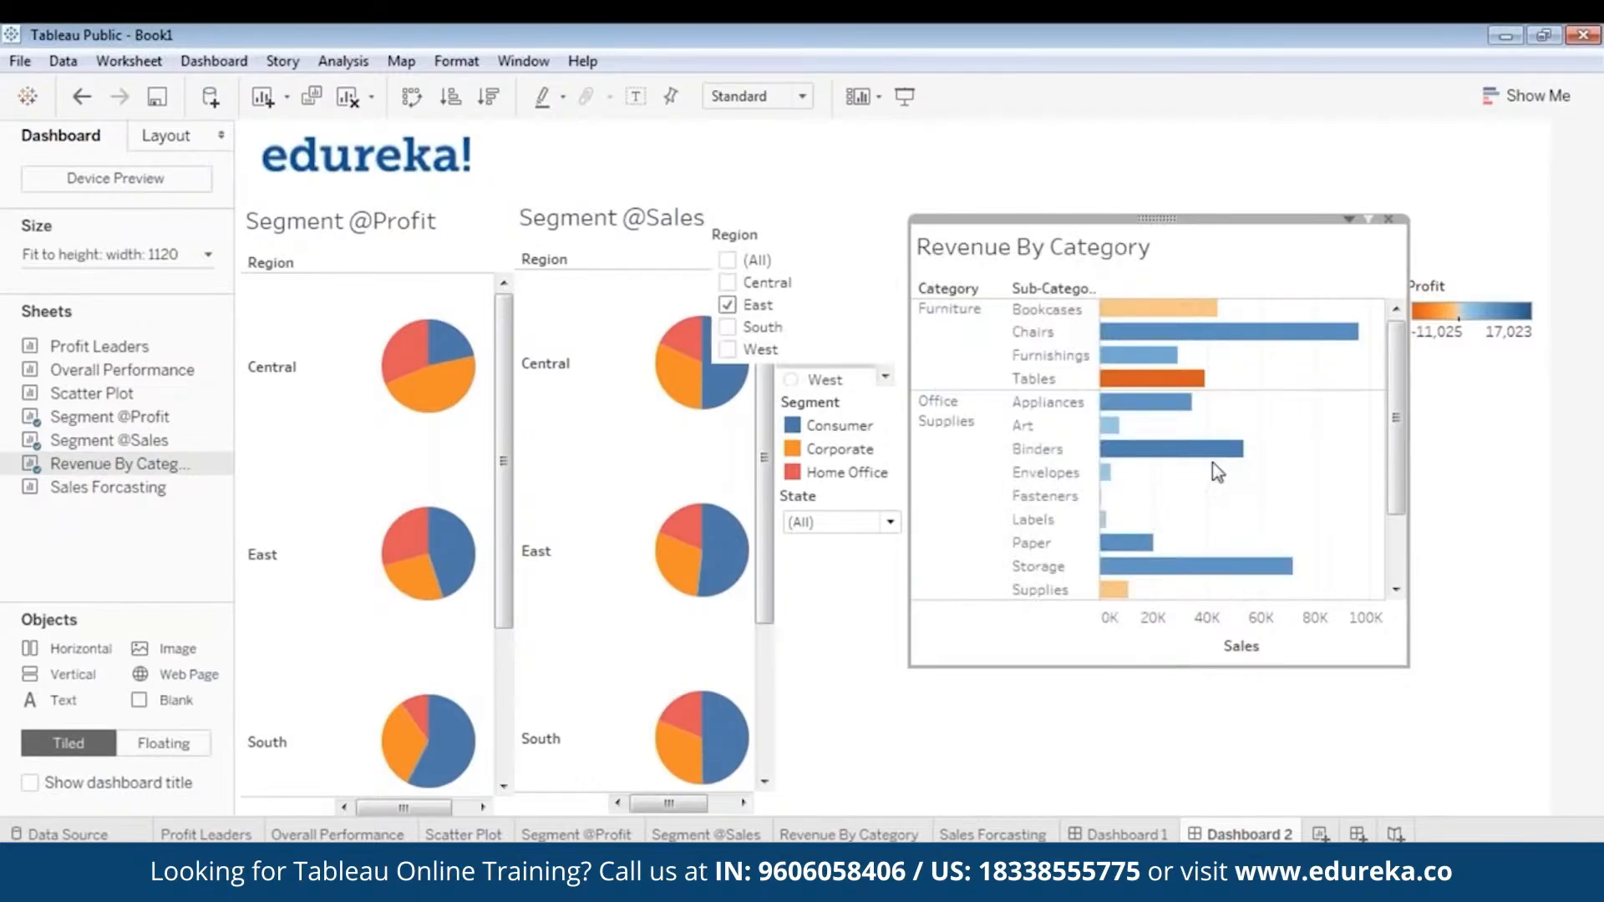
click(790, 233)
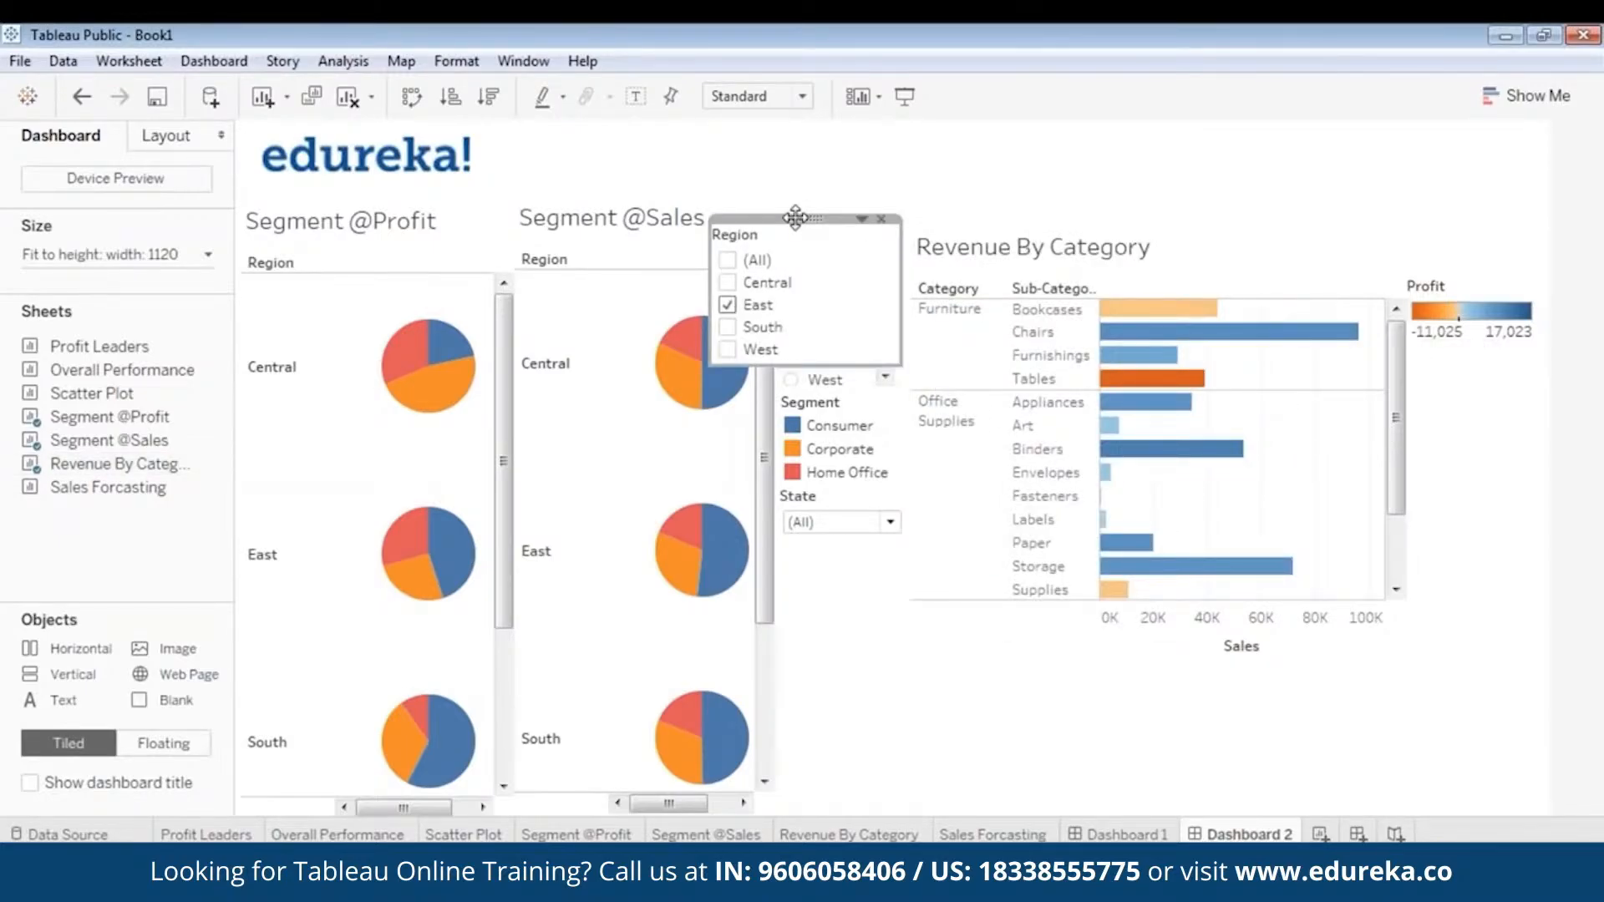
right_click(795, 218)
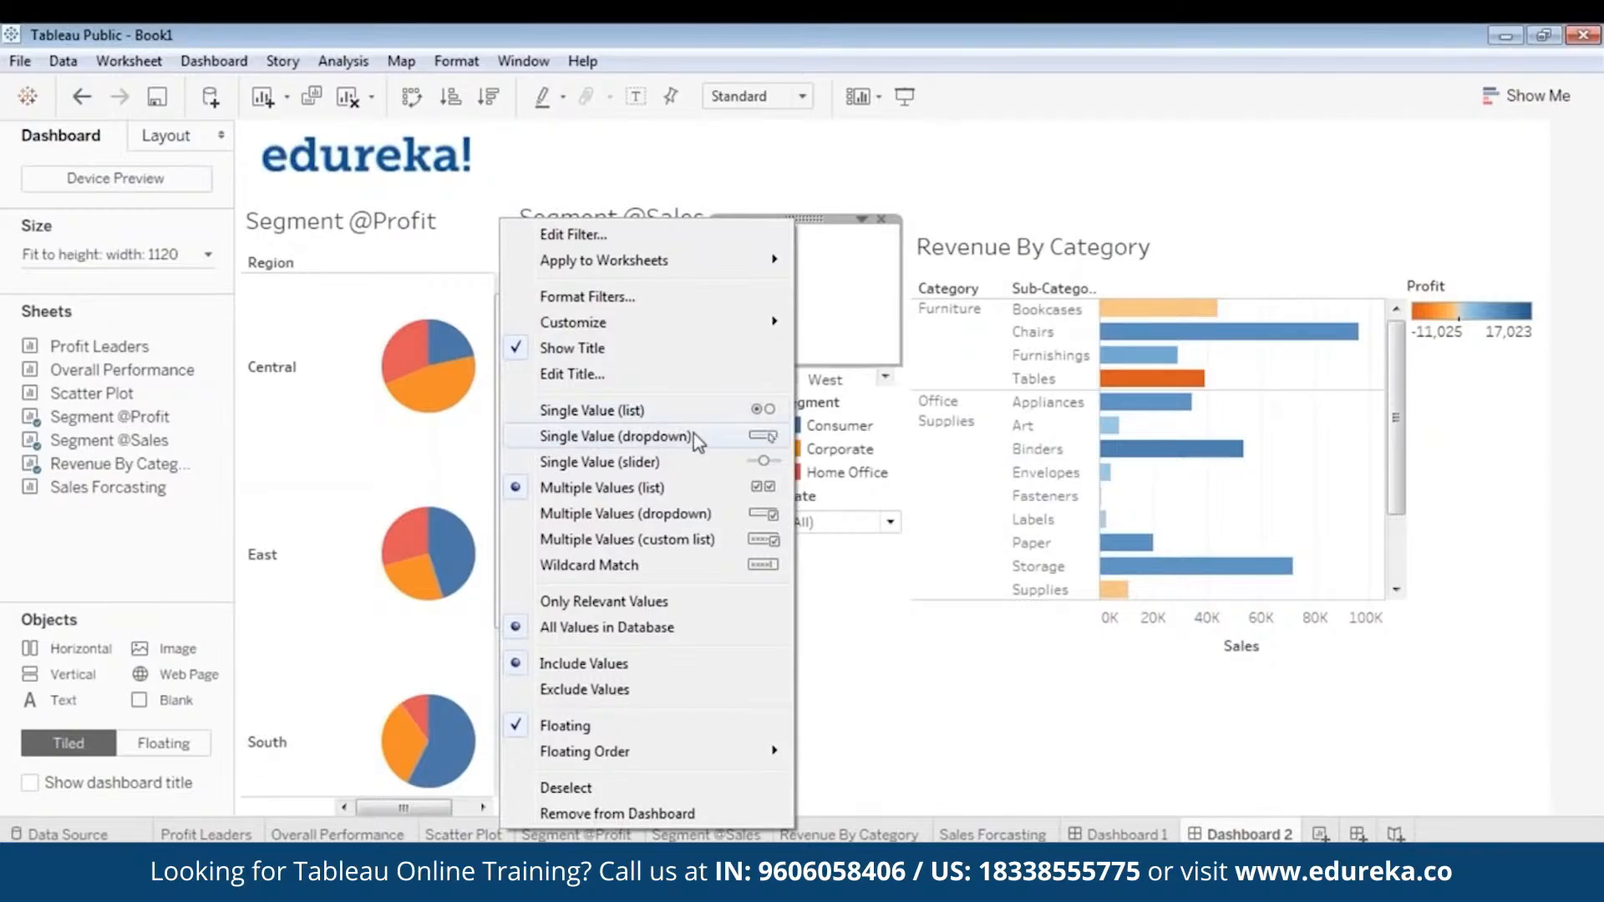
click(693, 432)
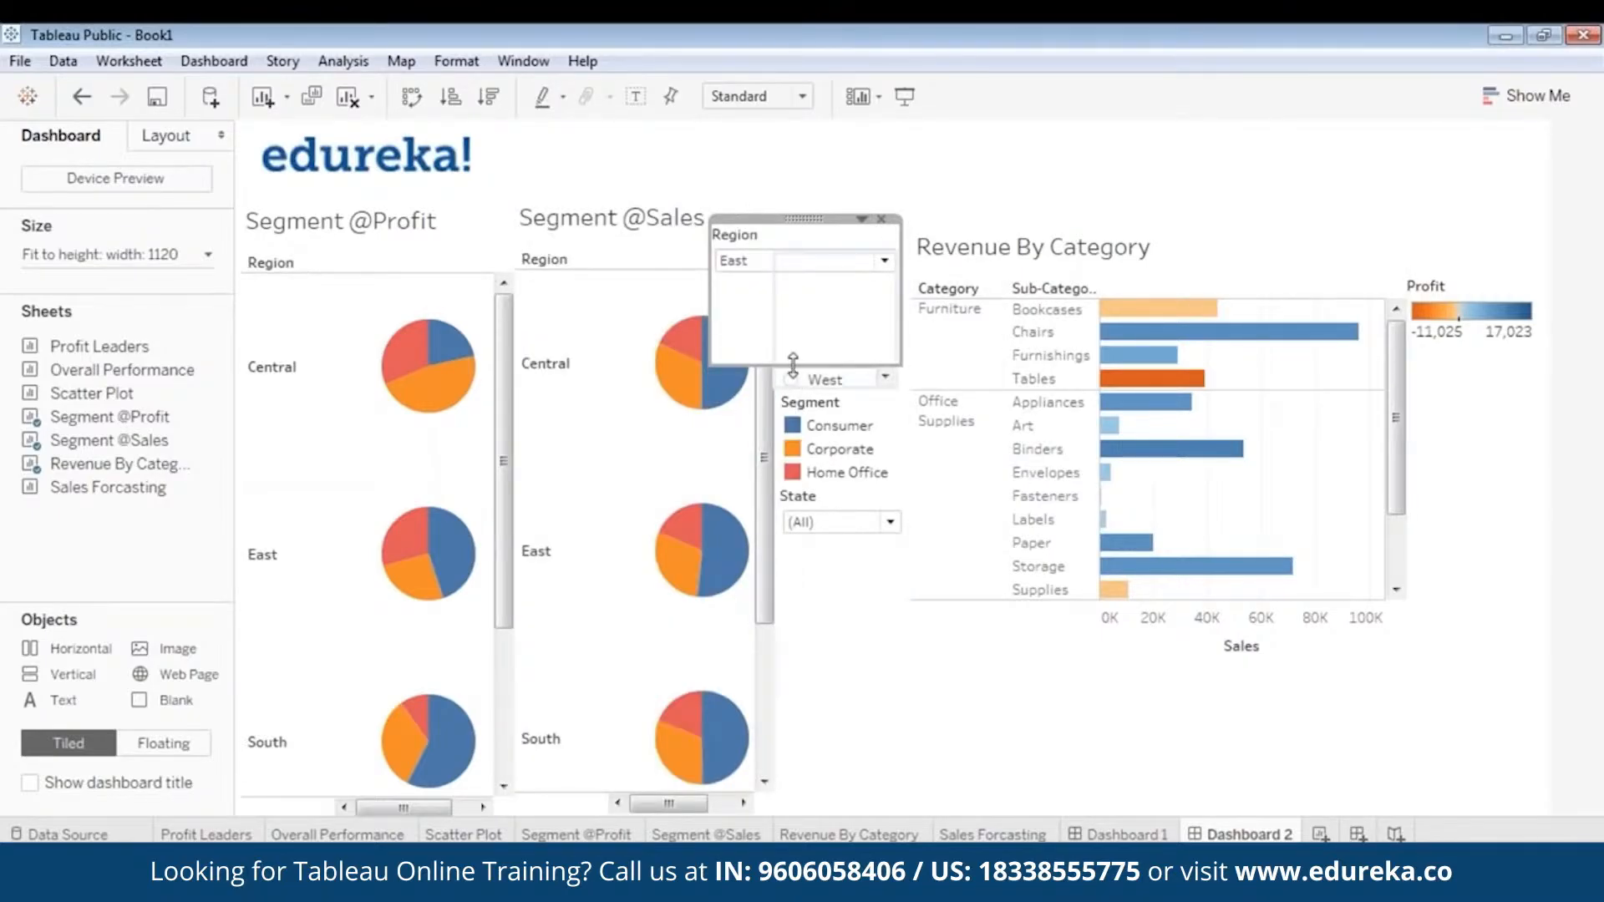
- Shrink the new Region filter, place it beneath the Profit legend, and set it to (All)
drag(812, 218, 1443, 365)
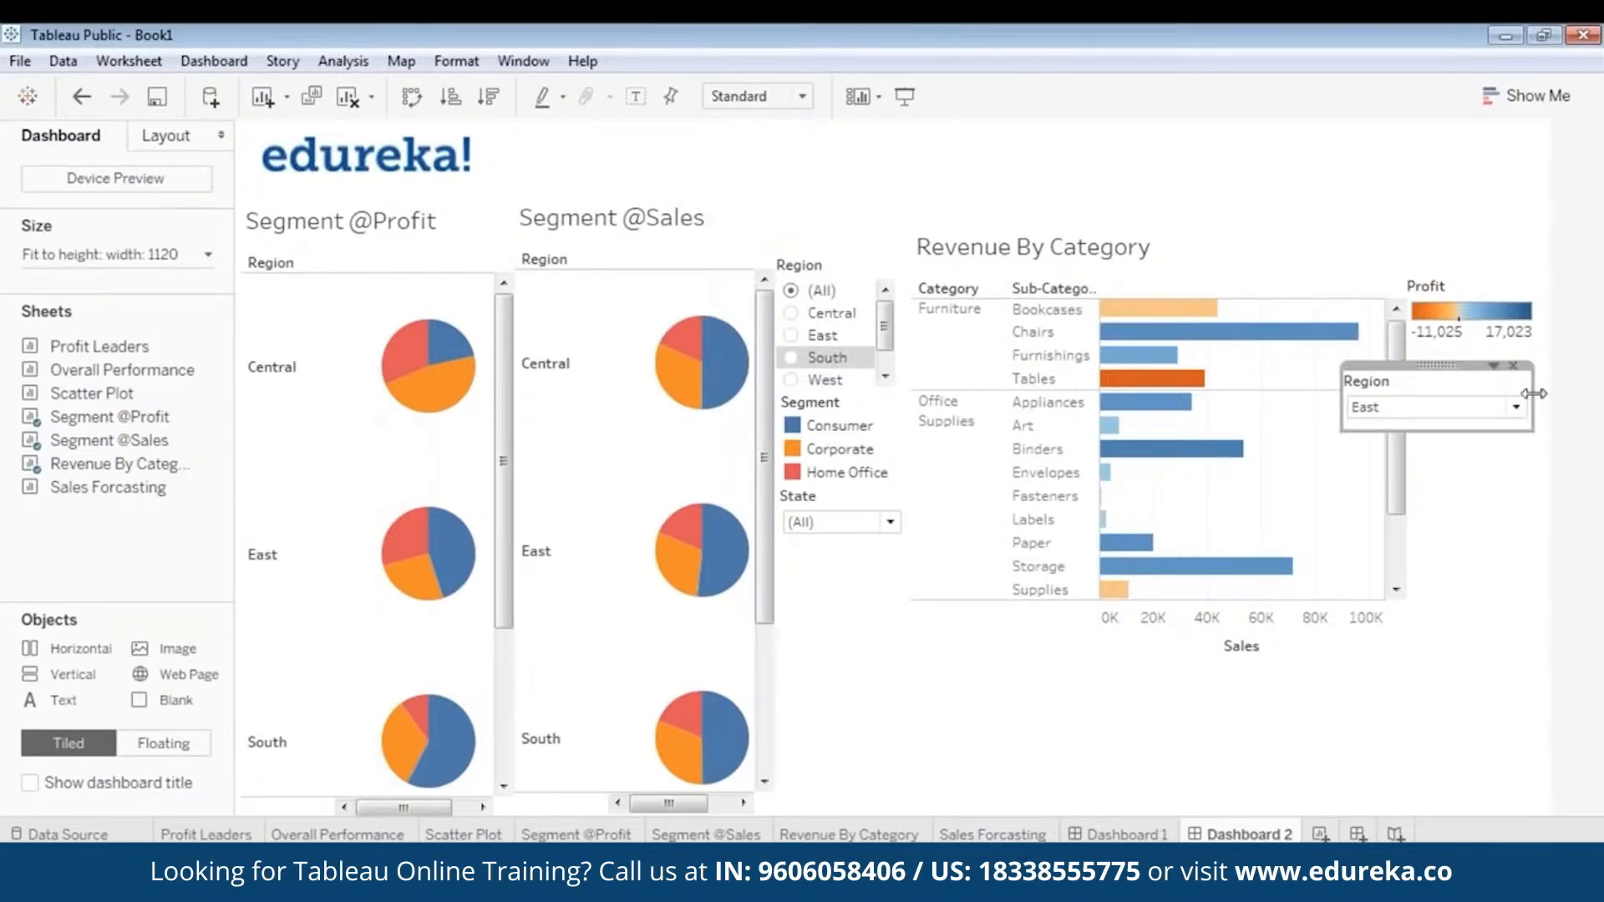
drag(1534, 393, 1475, 351)
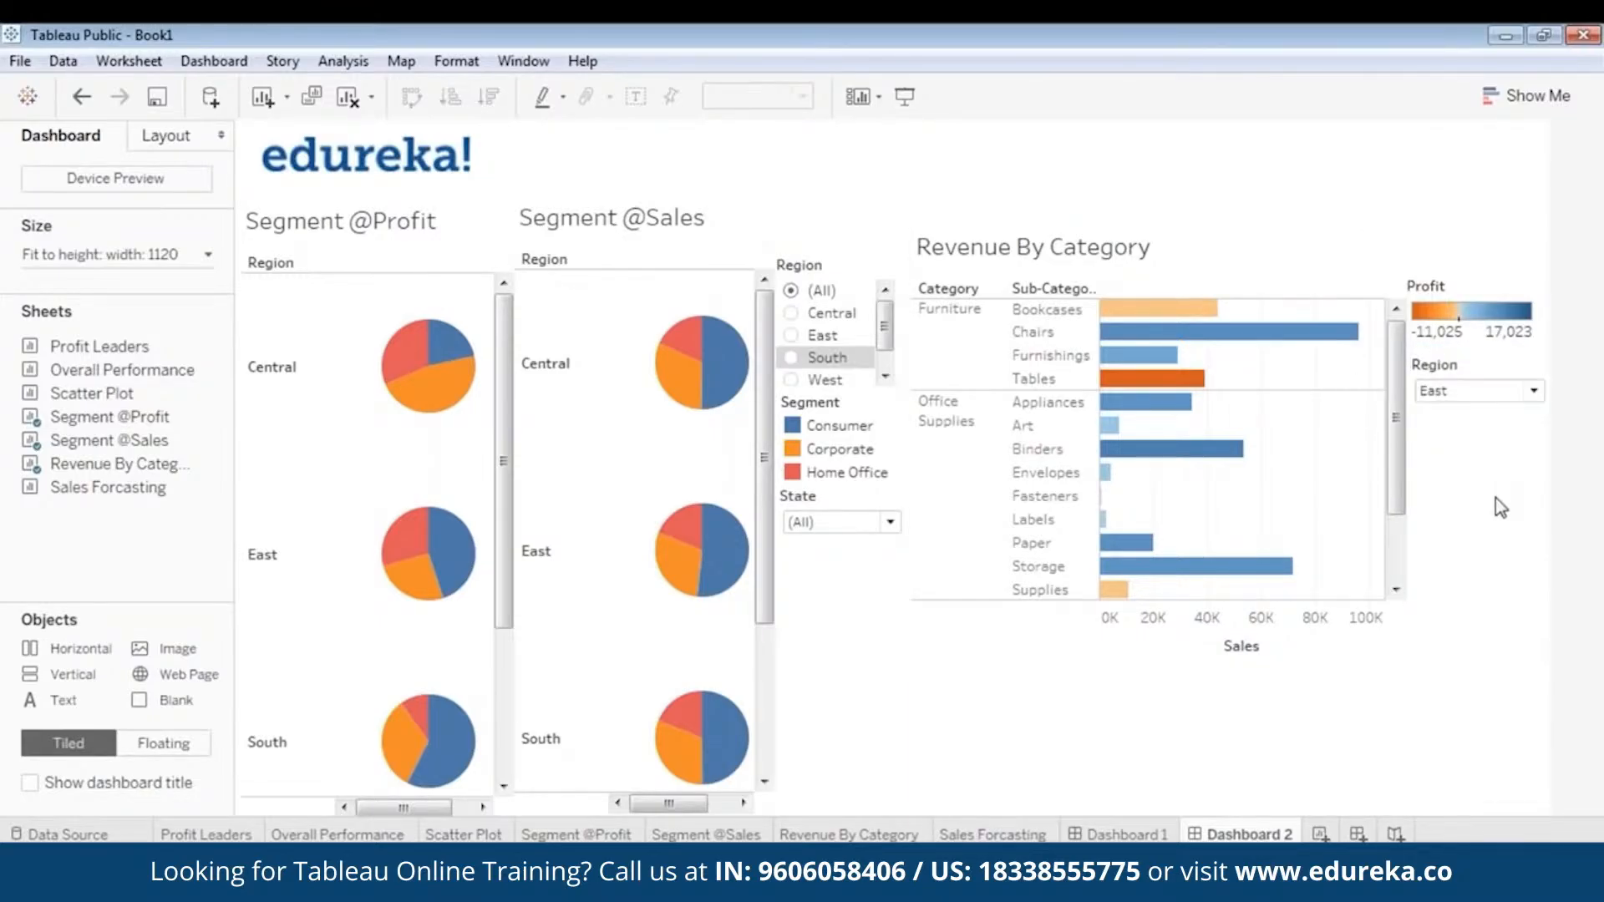
click(1478, 391)
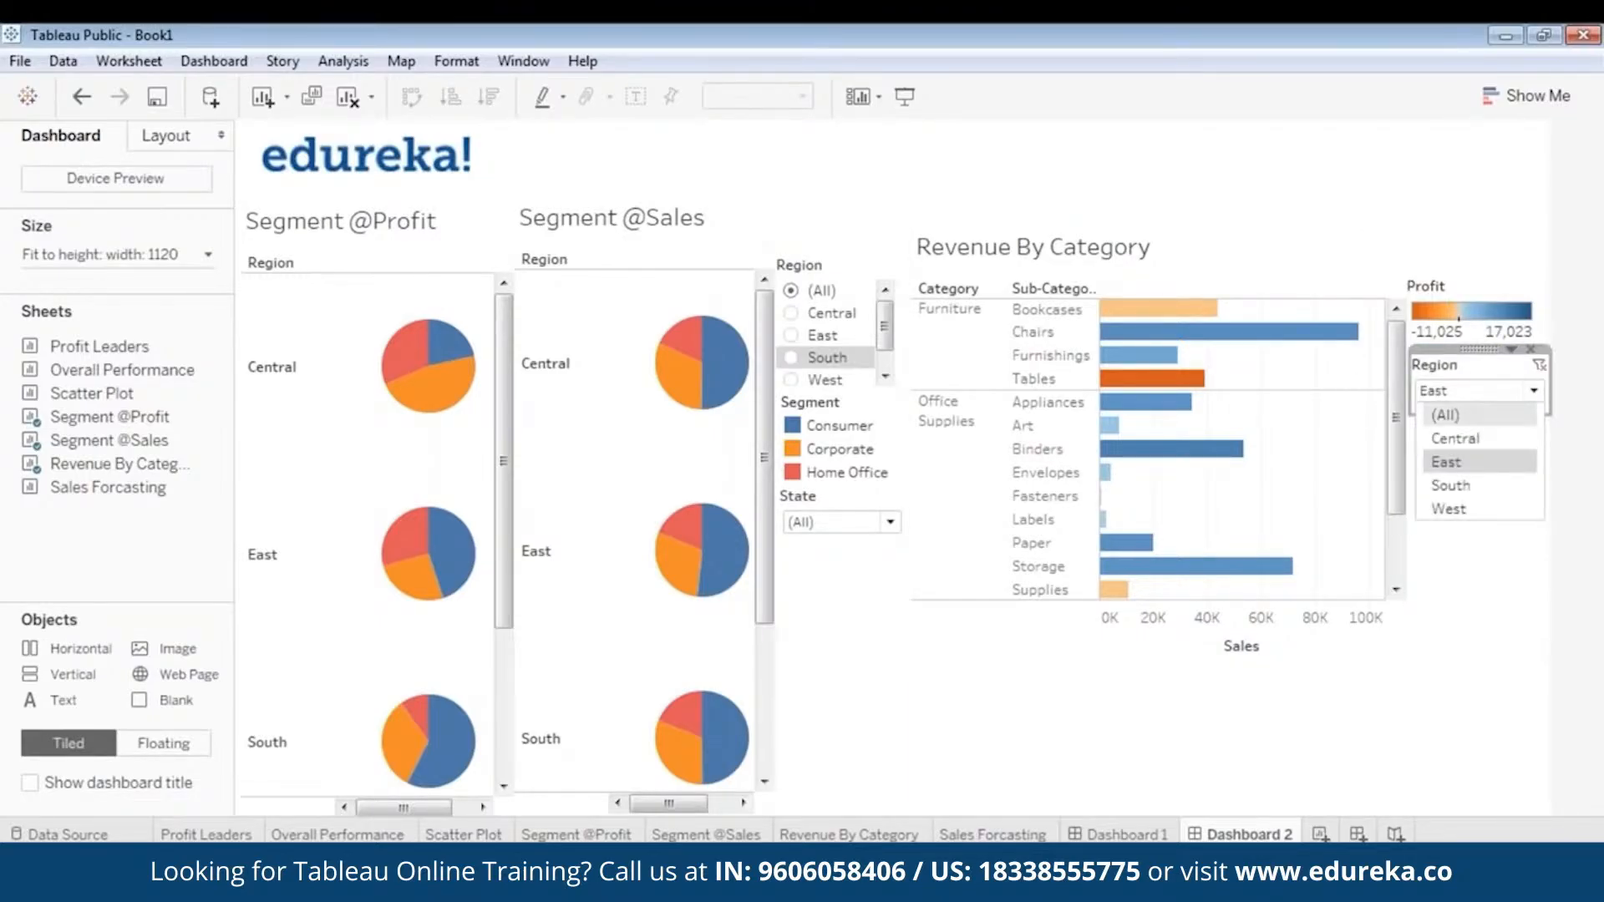
click(1449, 415)
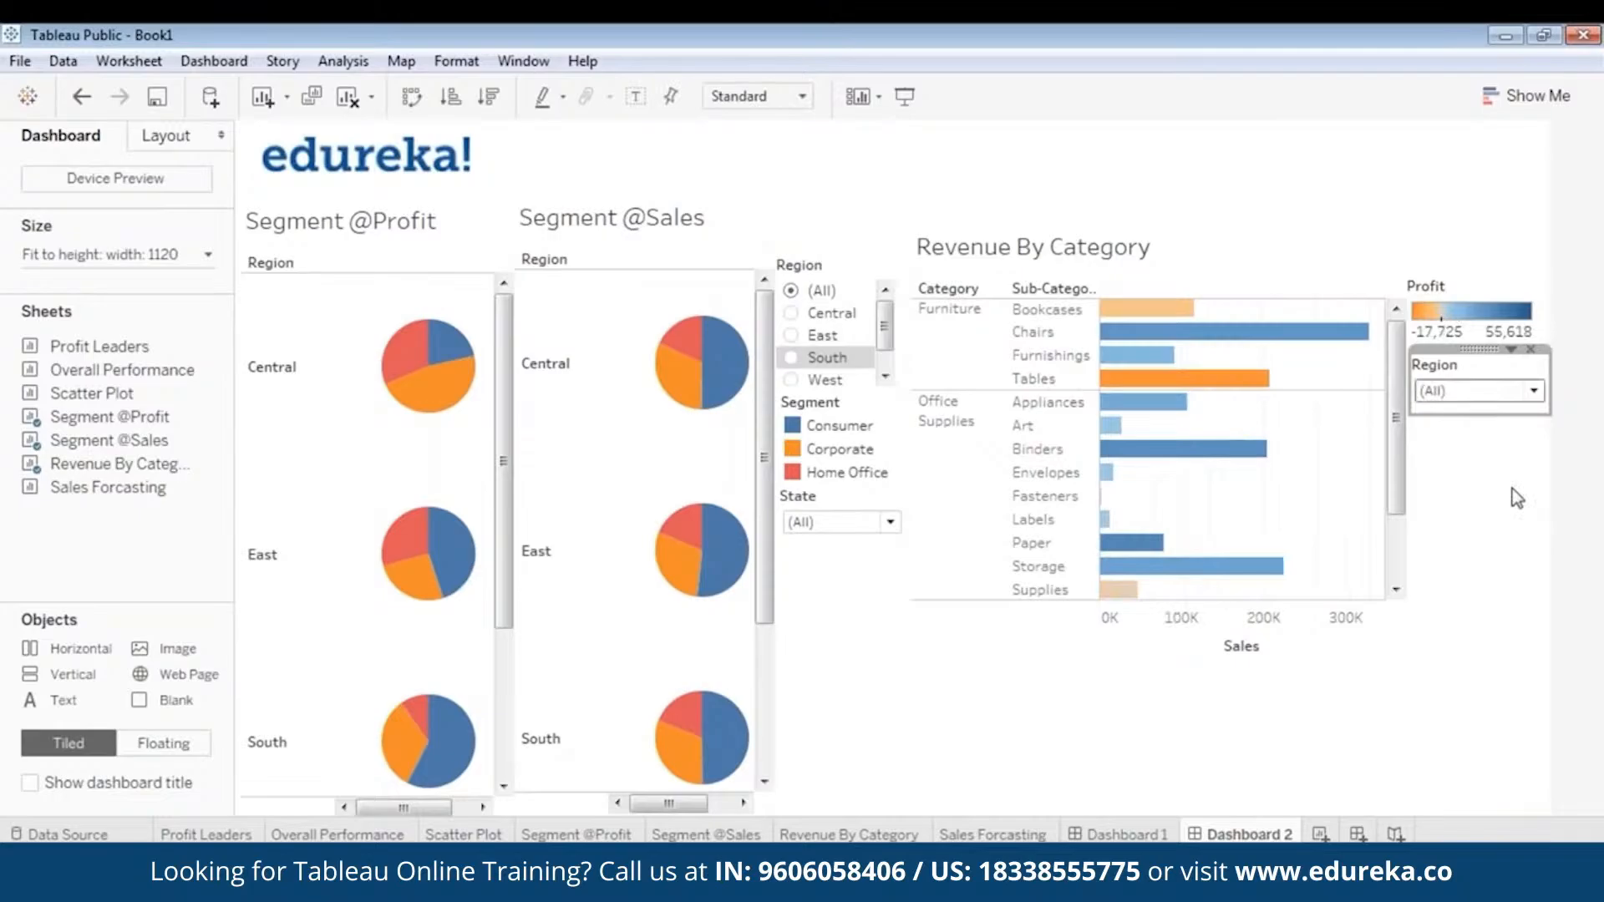
- Add a State filter for the Revenue By Category chart and display it as a Single Value (dropdown)
click(1168, 249)
right_click(1163, 219)
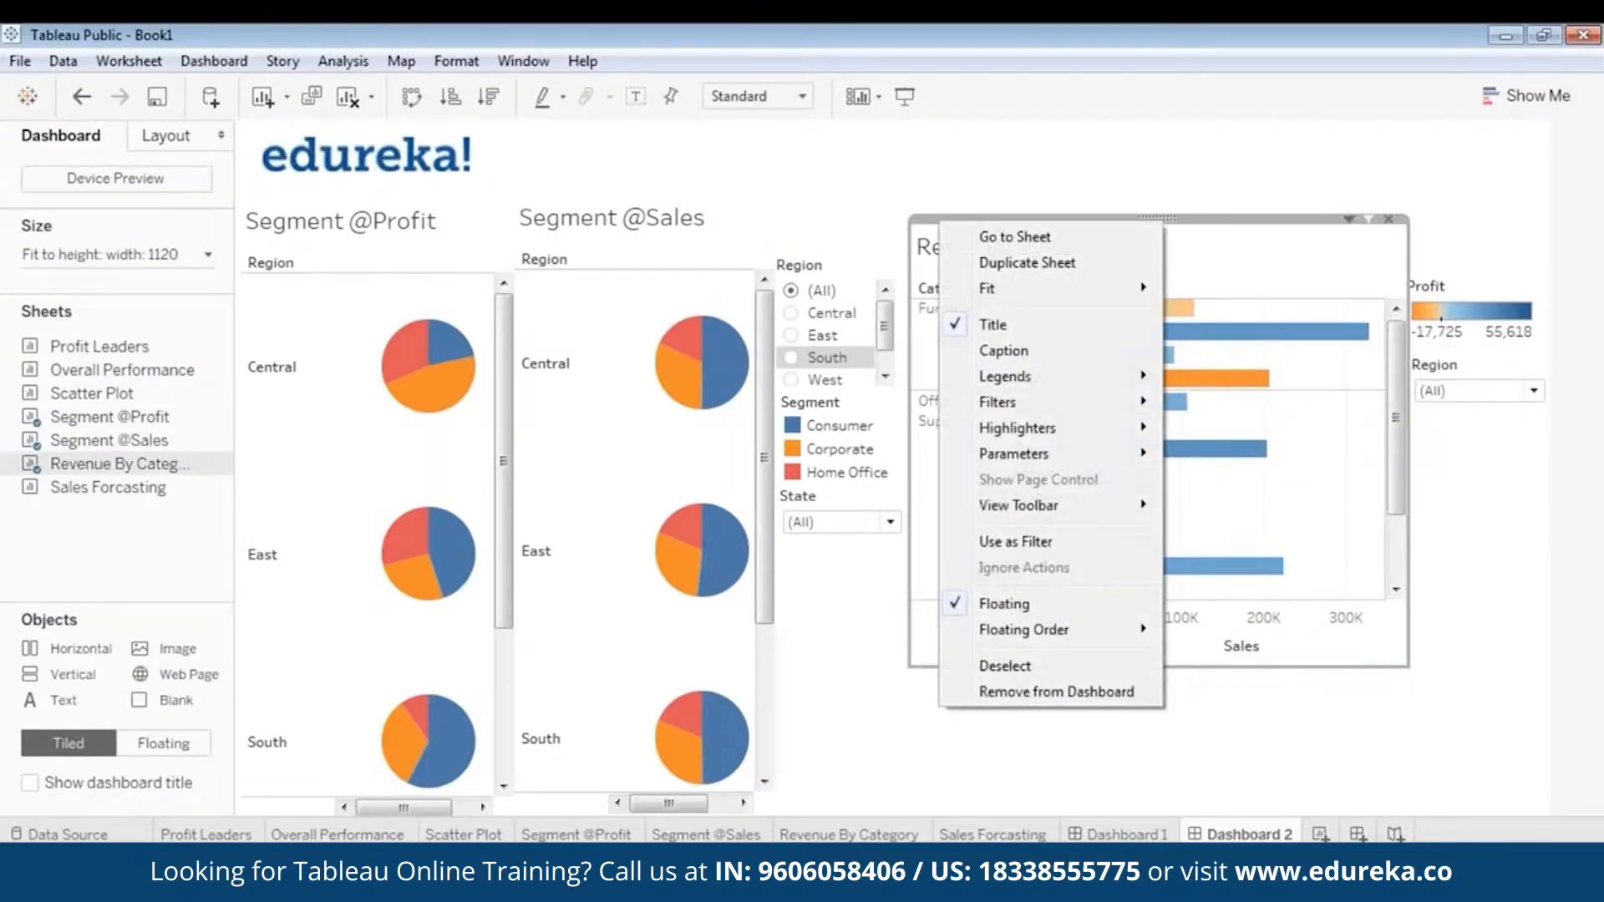
mouse_move(1082, 402)
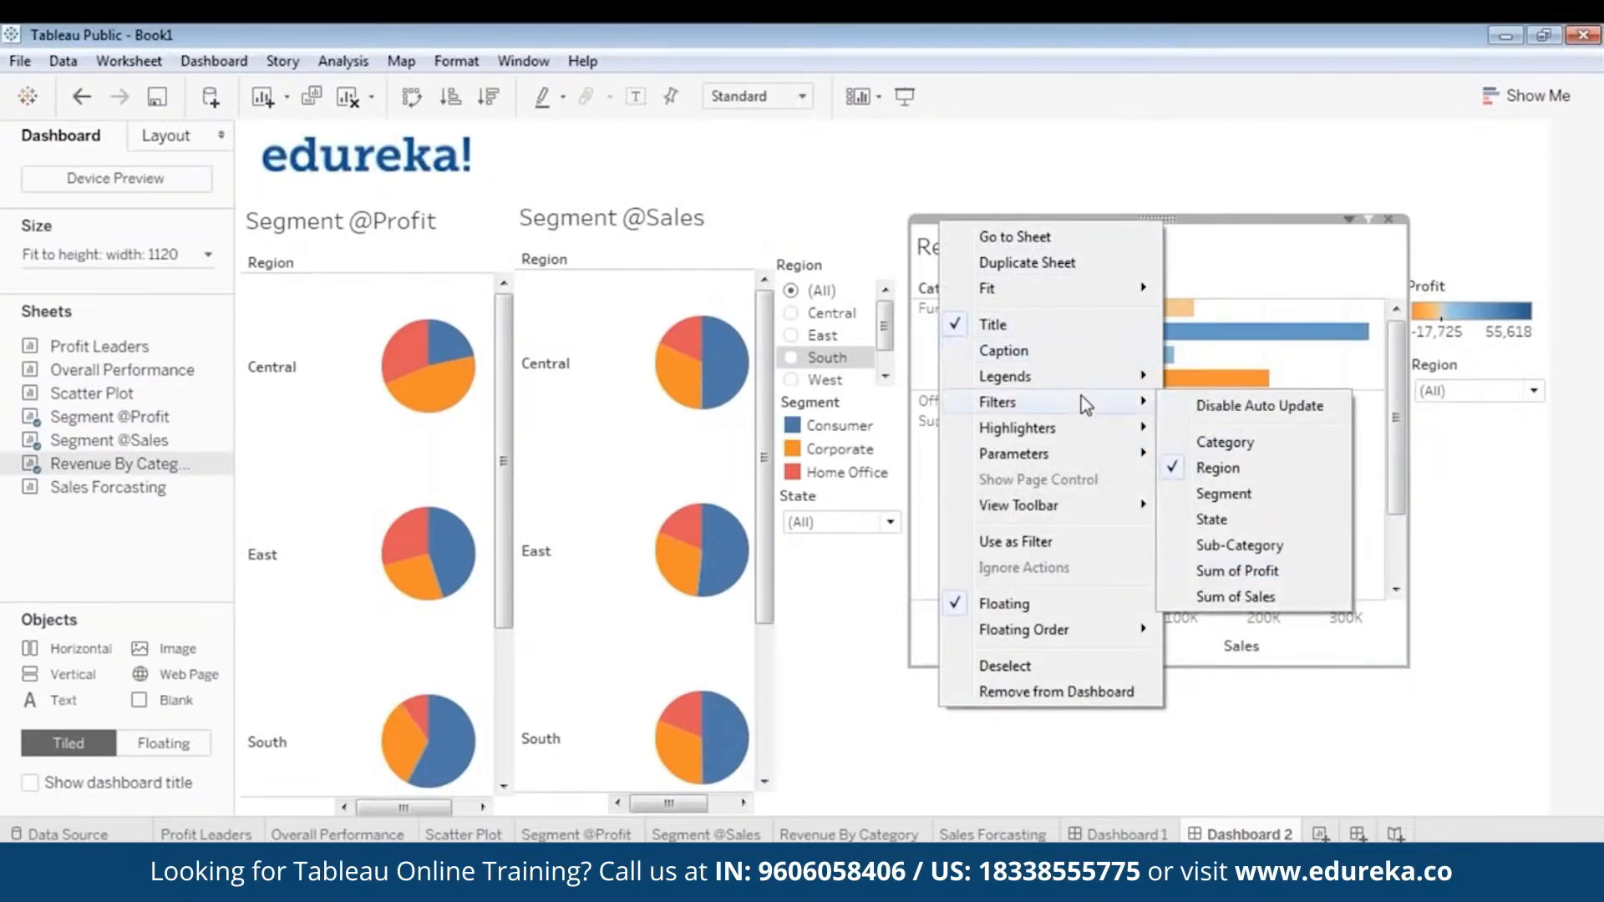
click(1242, 515)
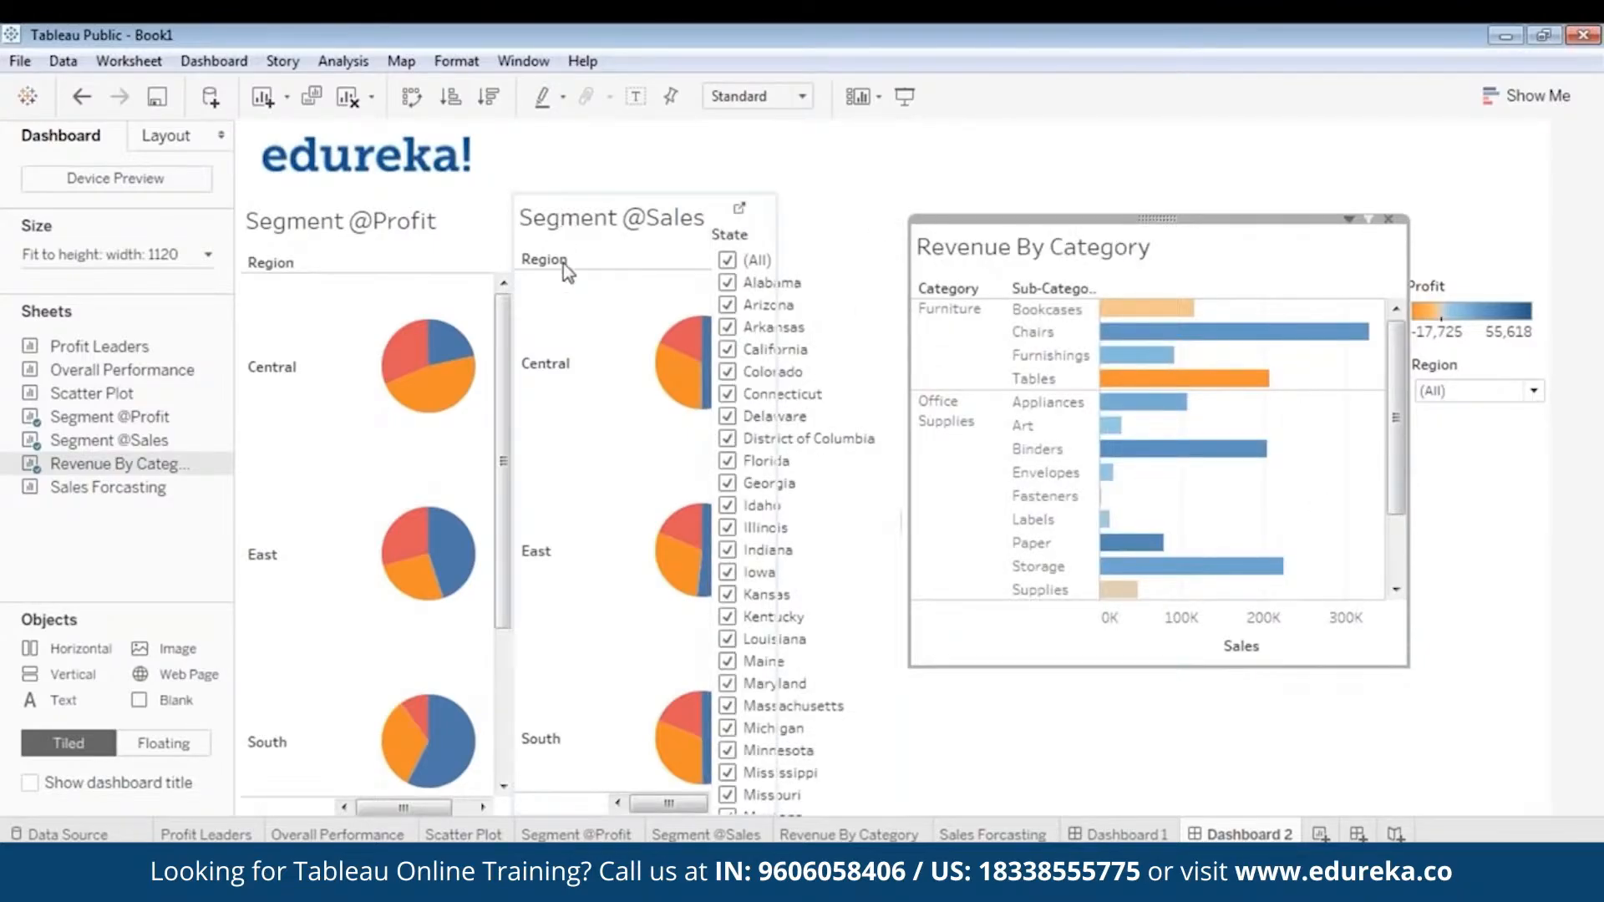
click(807, 234)
right_click(808, 219)
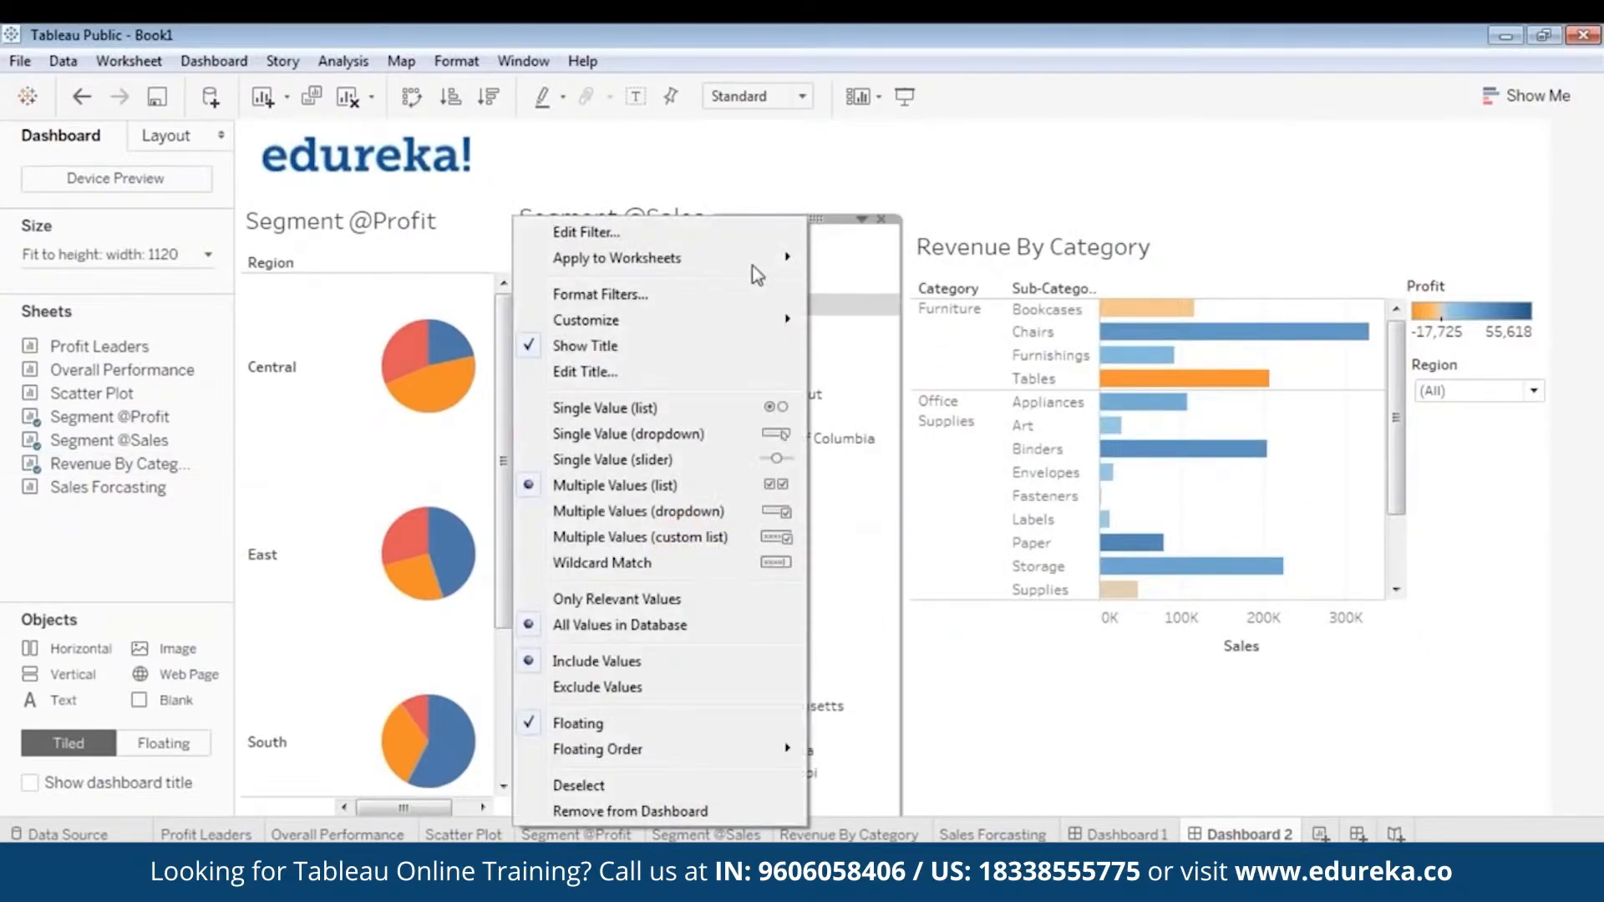
click(743, 432)
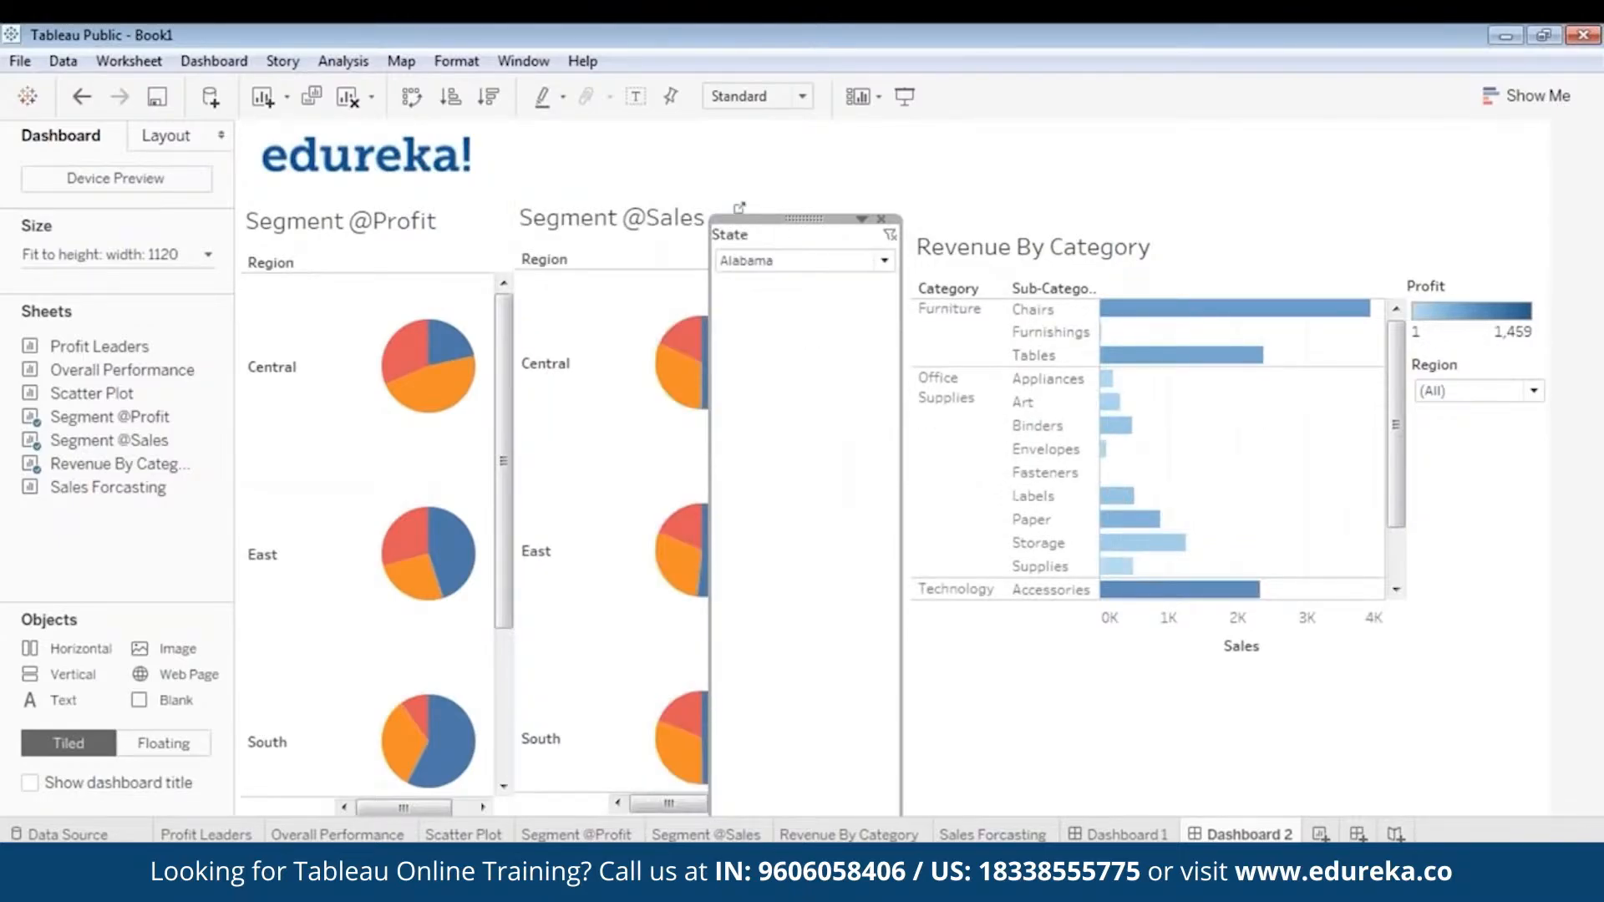
- Reduce the new State filter to a compact box and set it to (All)
drag(834, 220, 1002, 438)
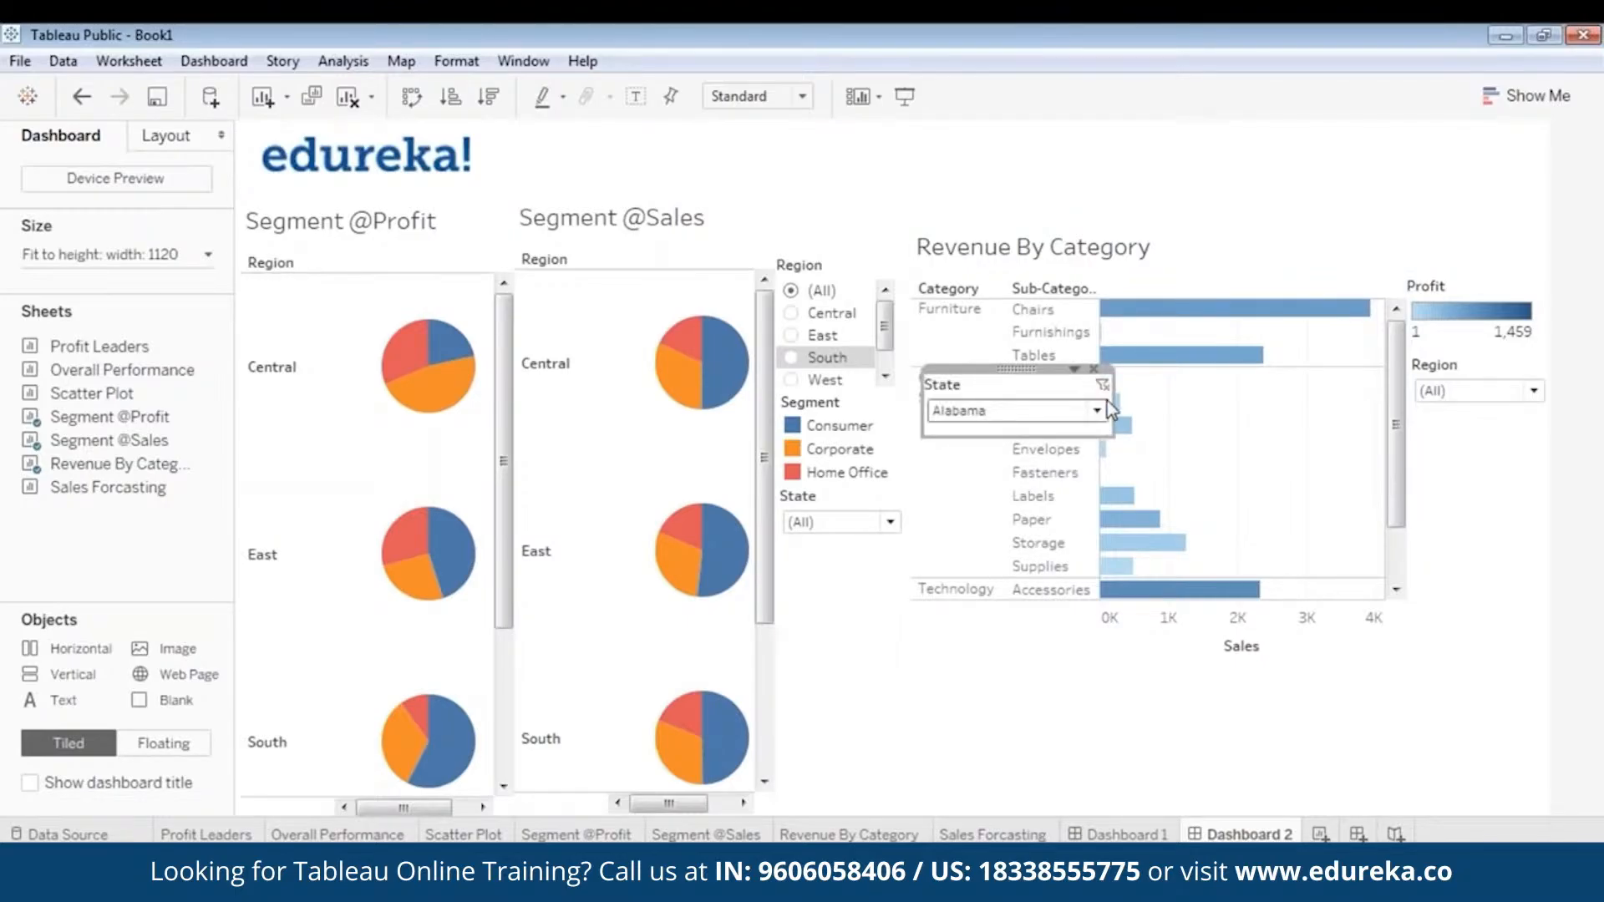
click(1093, 369)
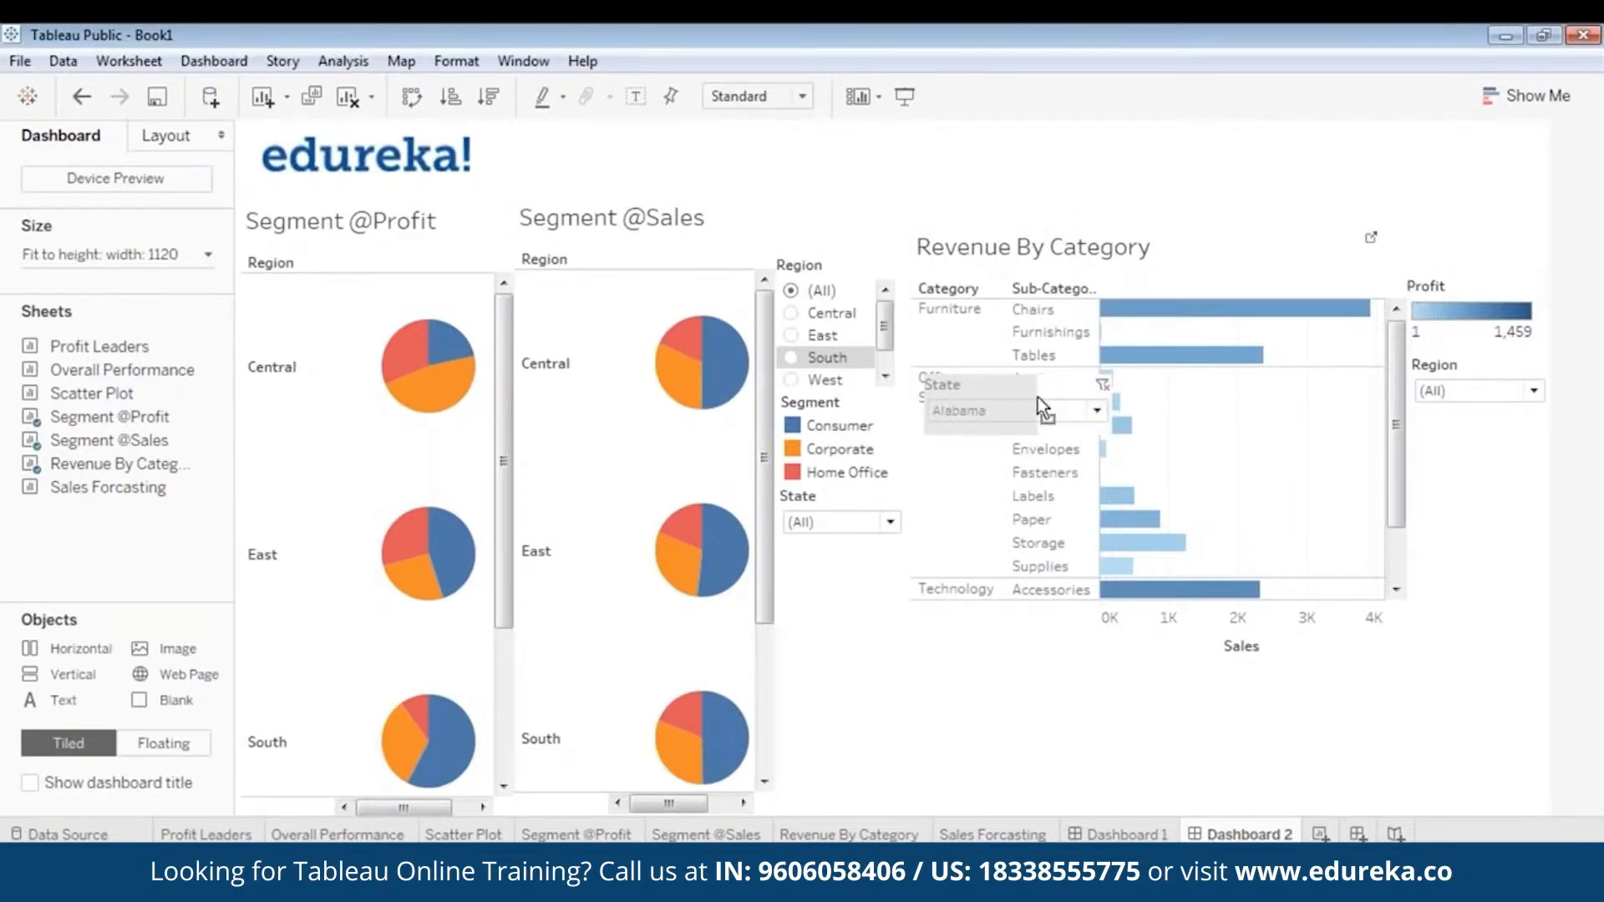
click(994, 411)
click(969, 459)
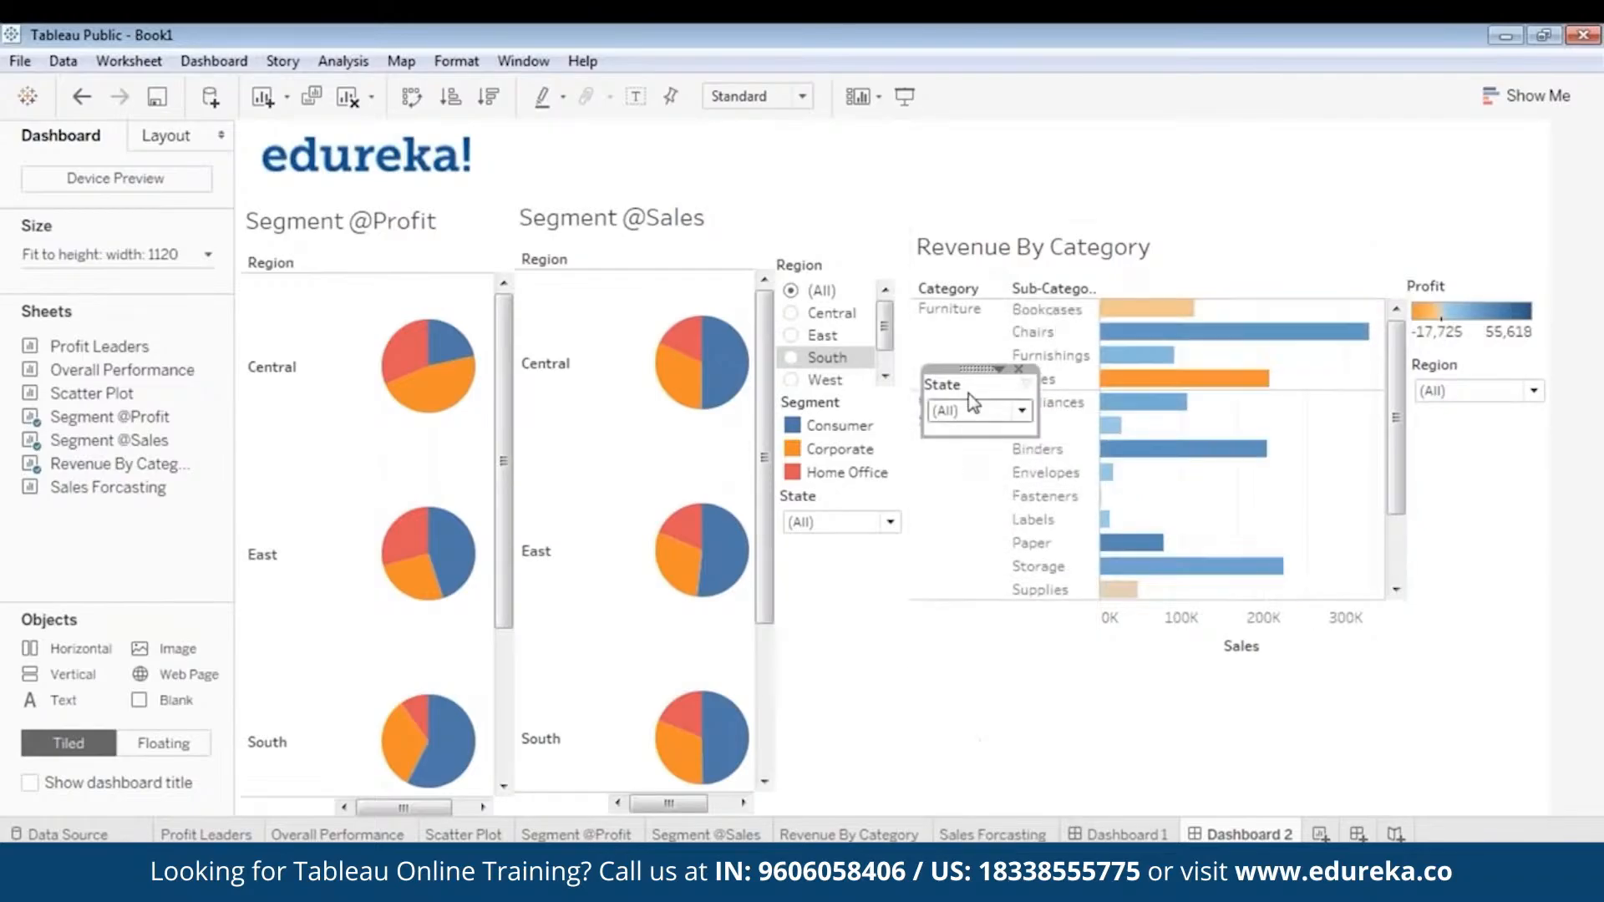
- Place the new State filter directly beneath the Region filter next to the Revenue By Category chart
click(1436, 393)
drag(1444, 406, 1457, 410)
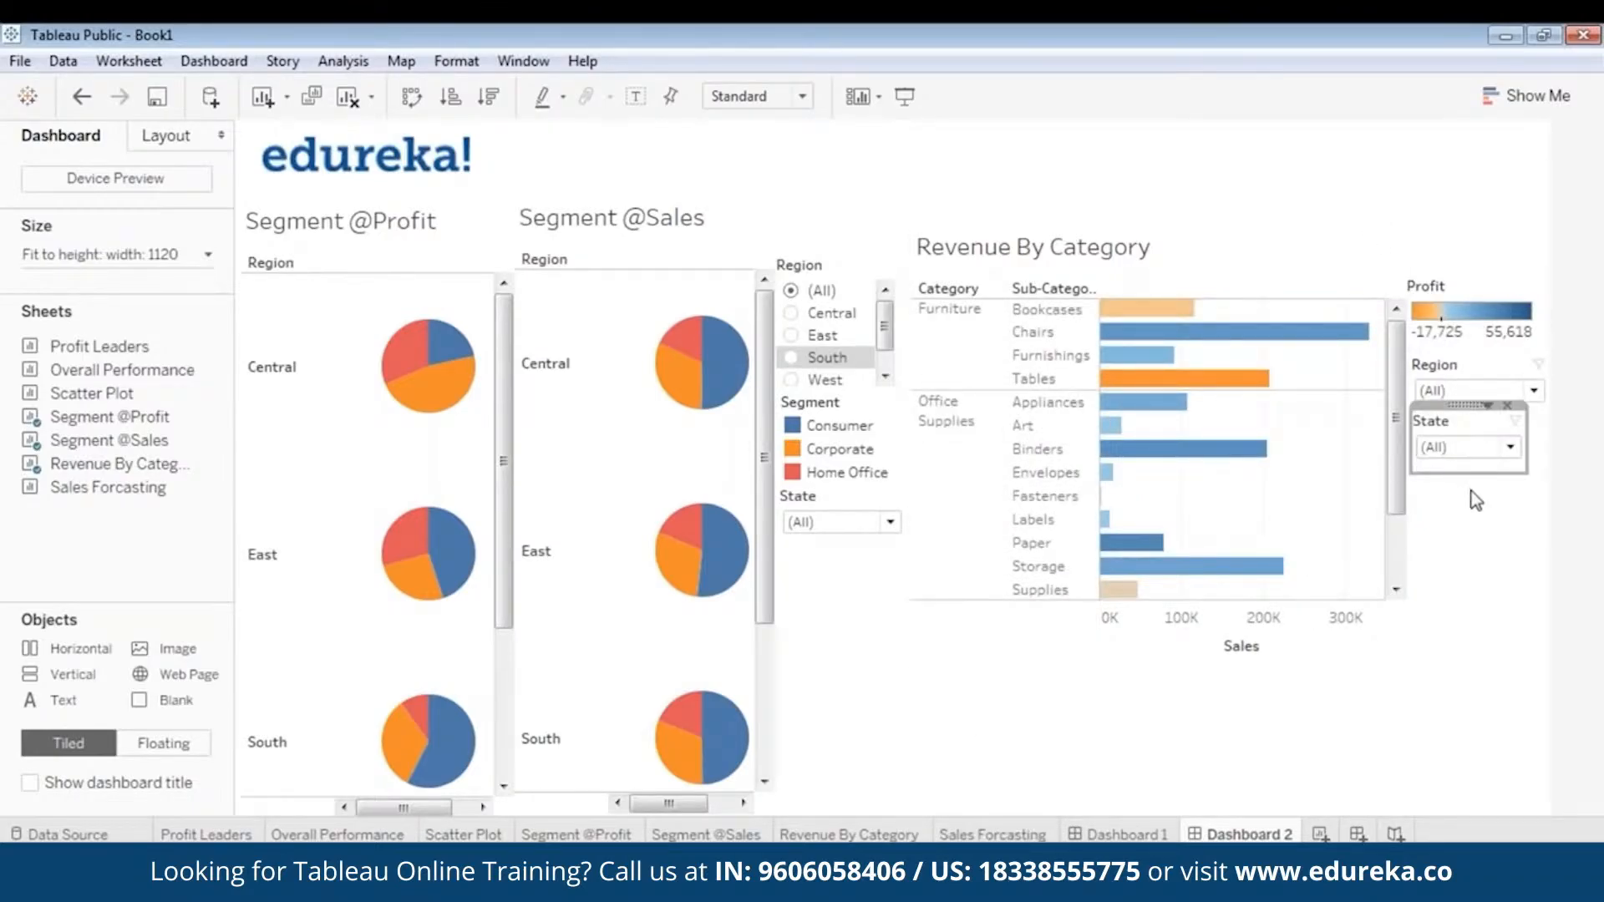
click(1517, 564)
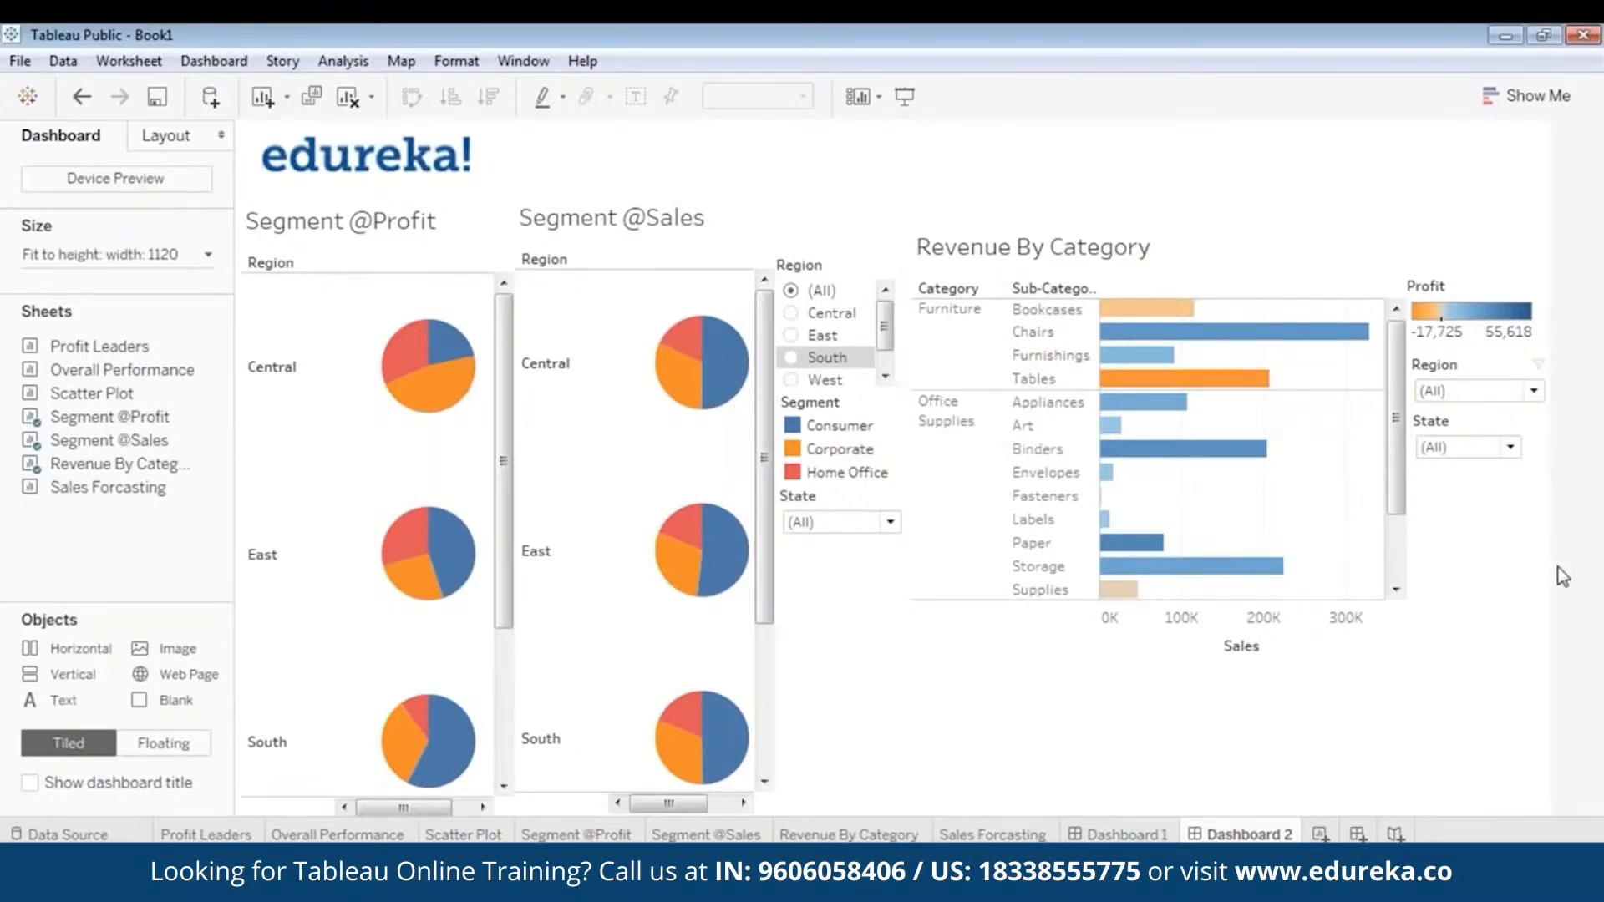
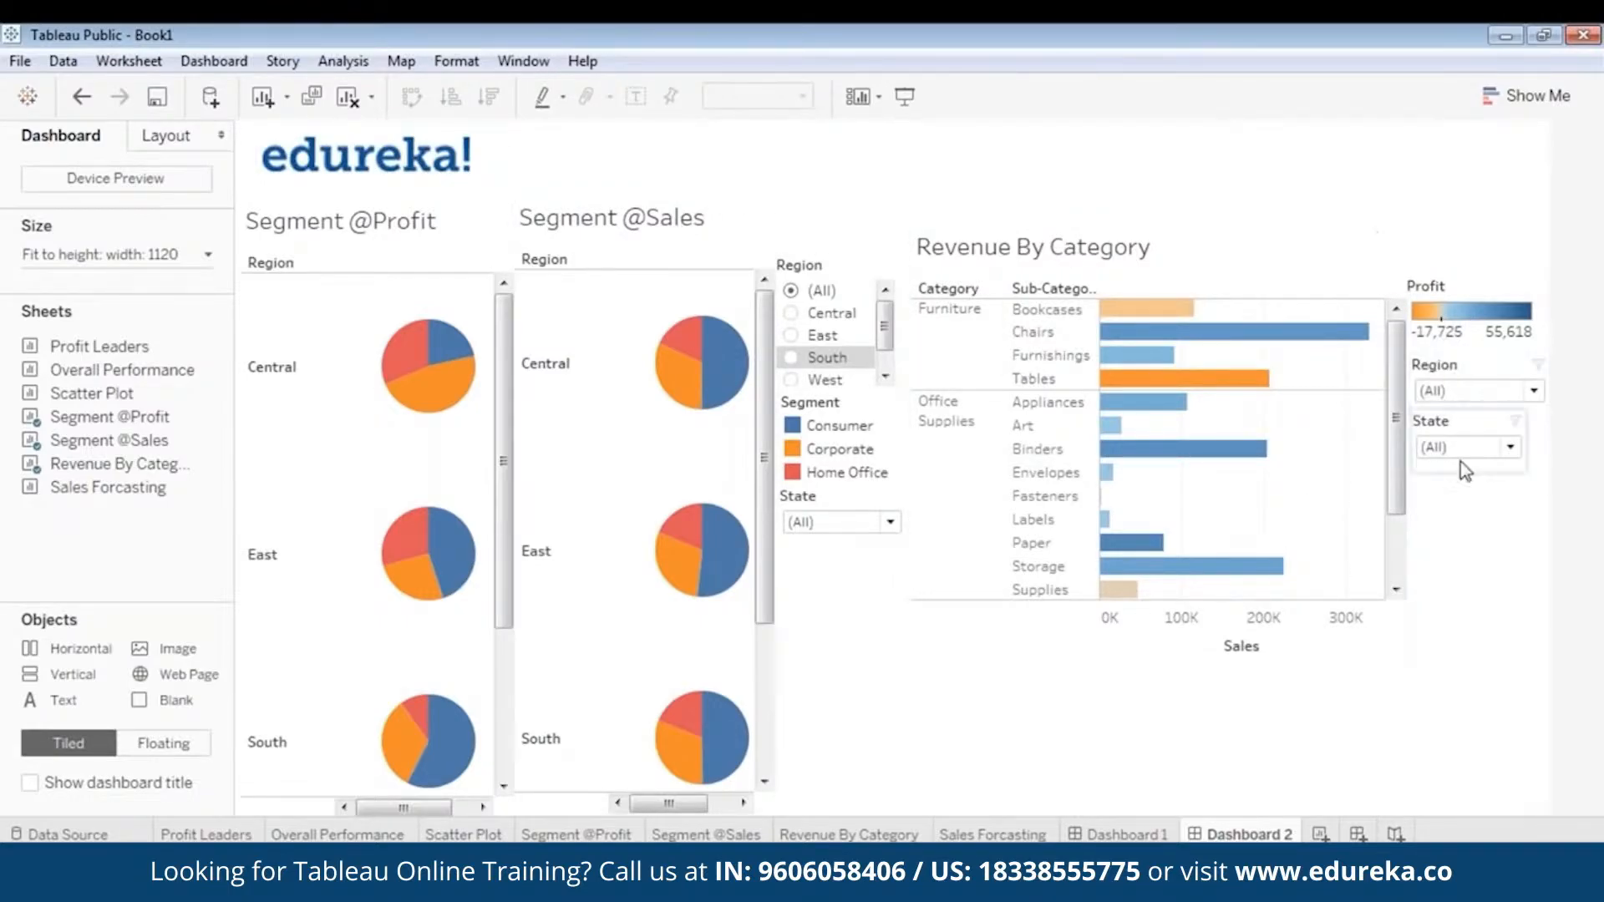
- Add a Segment filter for the Revenue By Category chart
click(1140, 282)
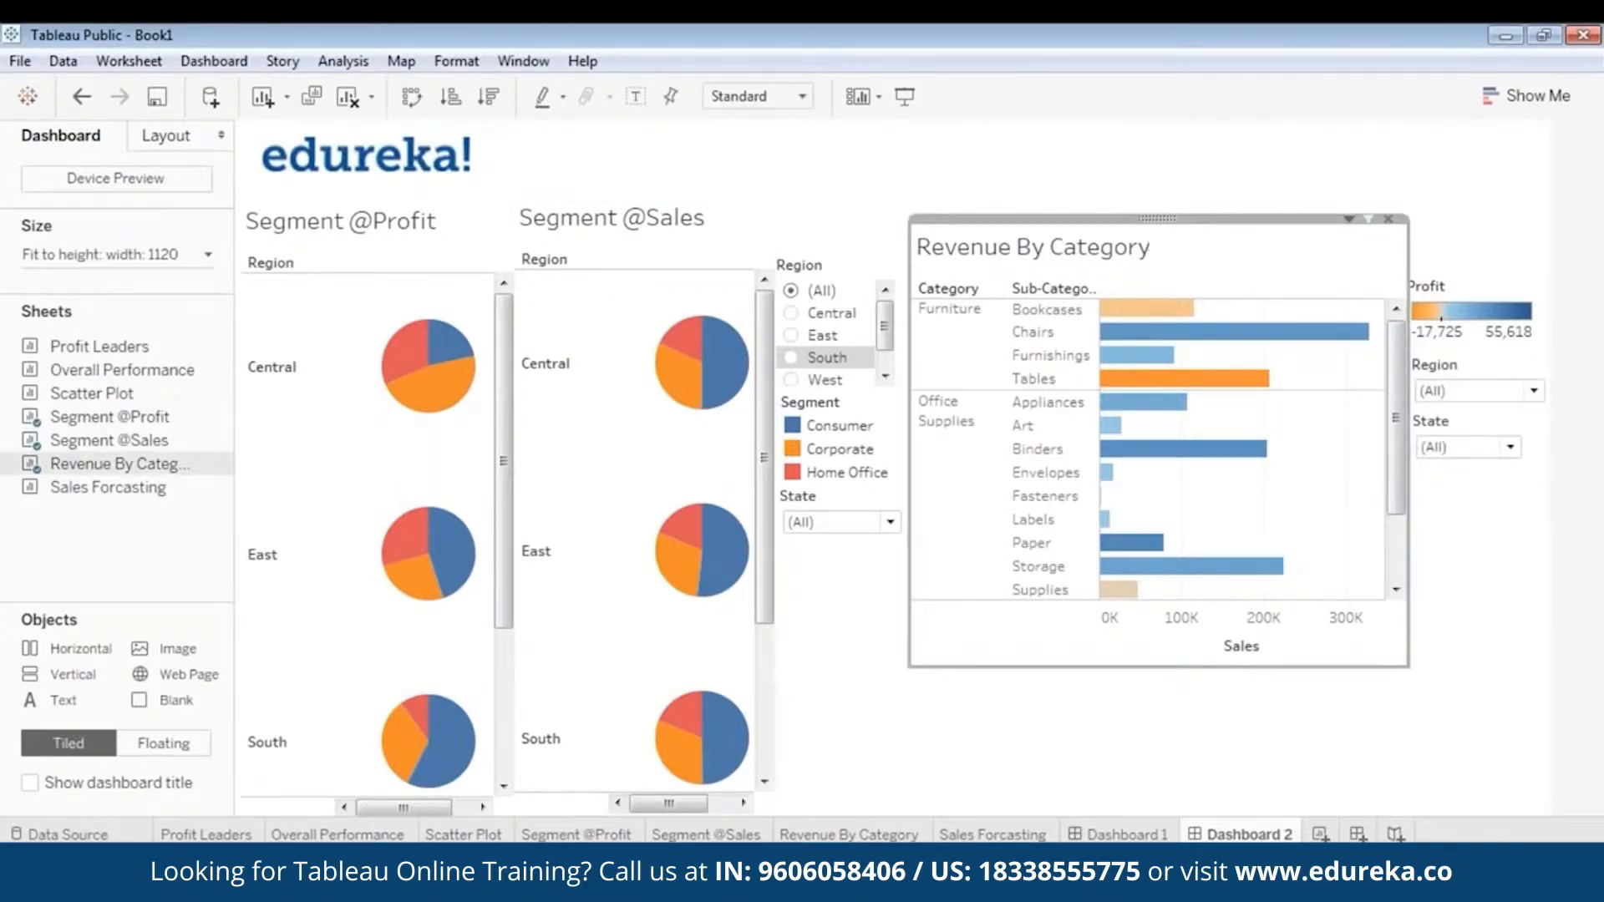
right_click(932, 220)
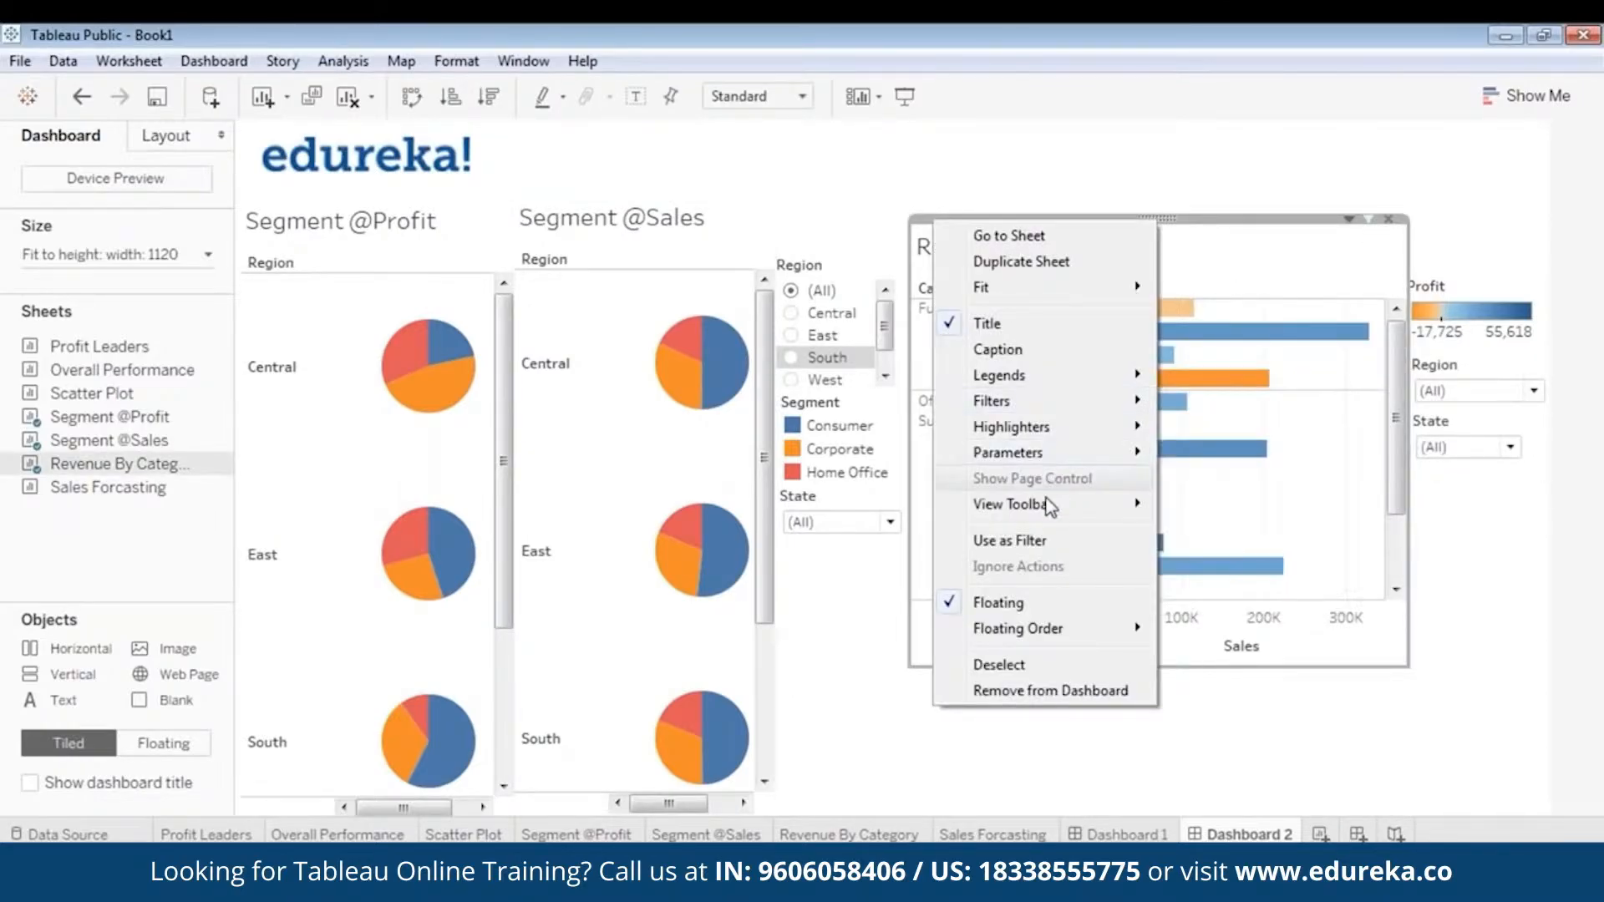
mouse_move(1014, 507)
mouse_move(1040, 384)
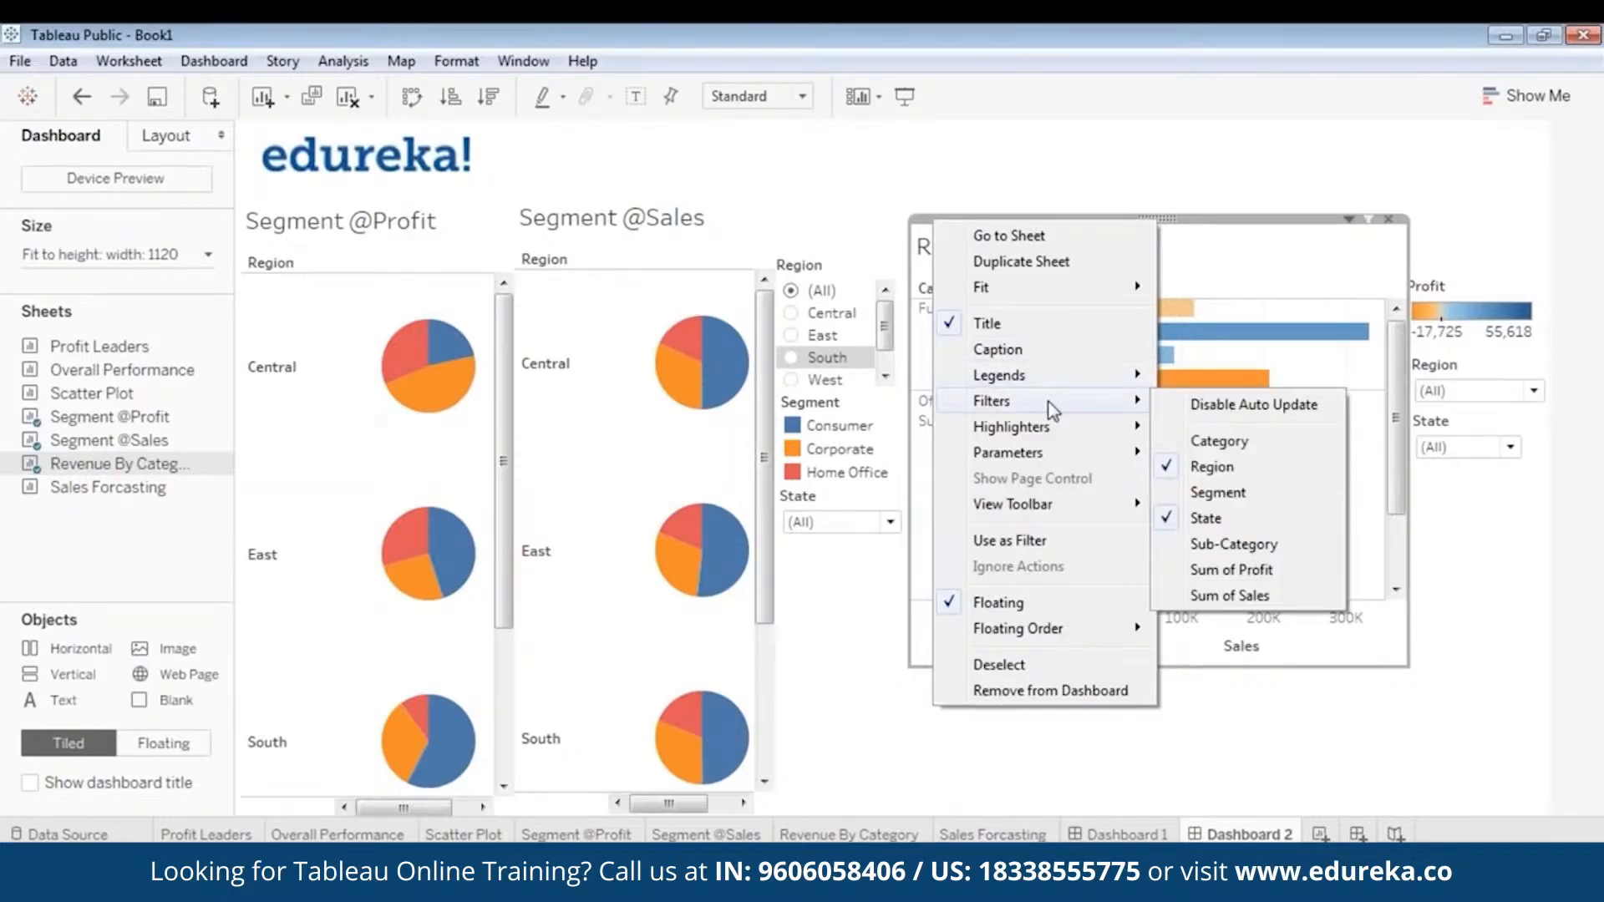
click(1240, 497)
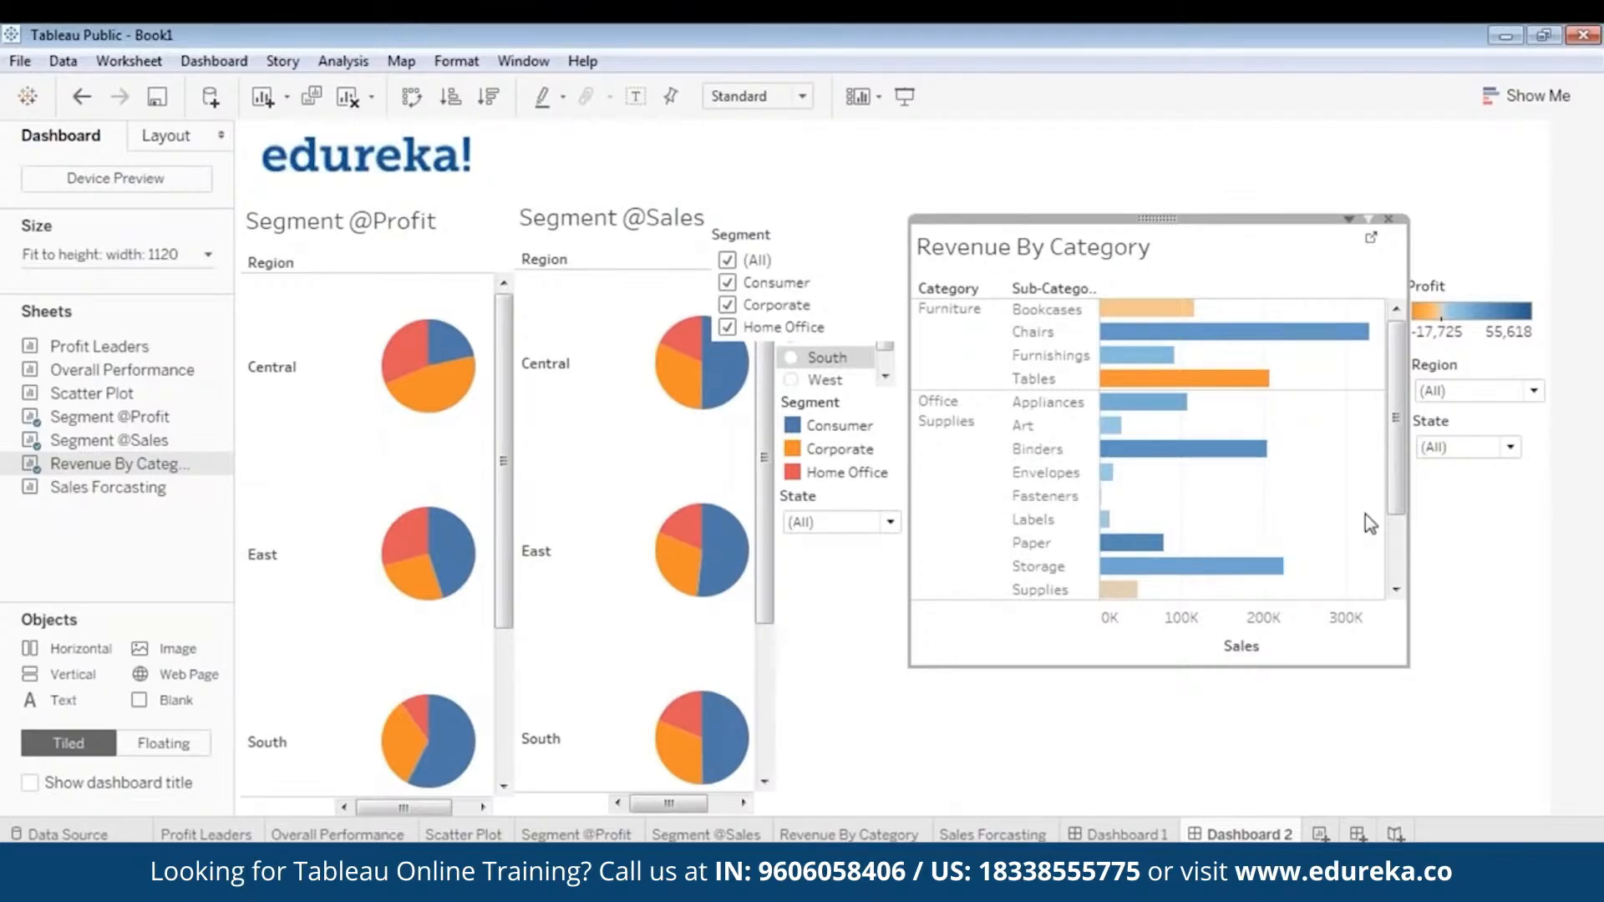
- Narrow the new Segment filter and place it beneath the State filter next to the Revenue By Category chart
click(794, 233)
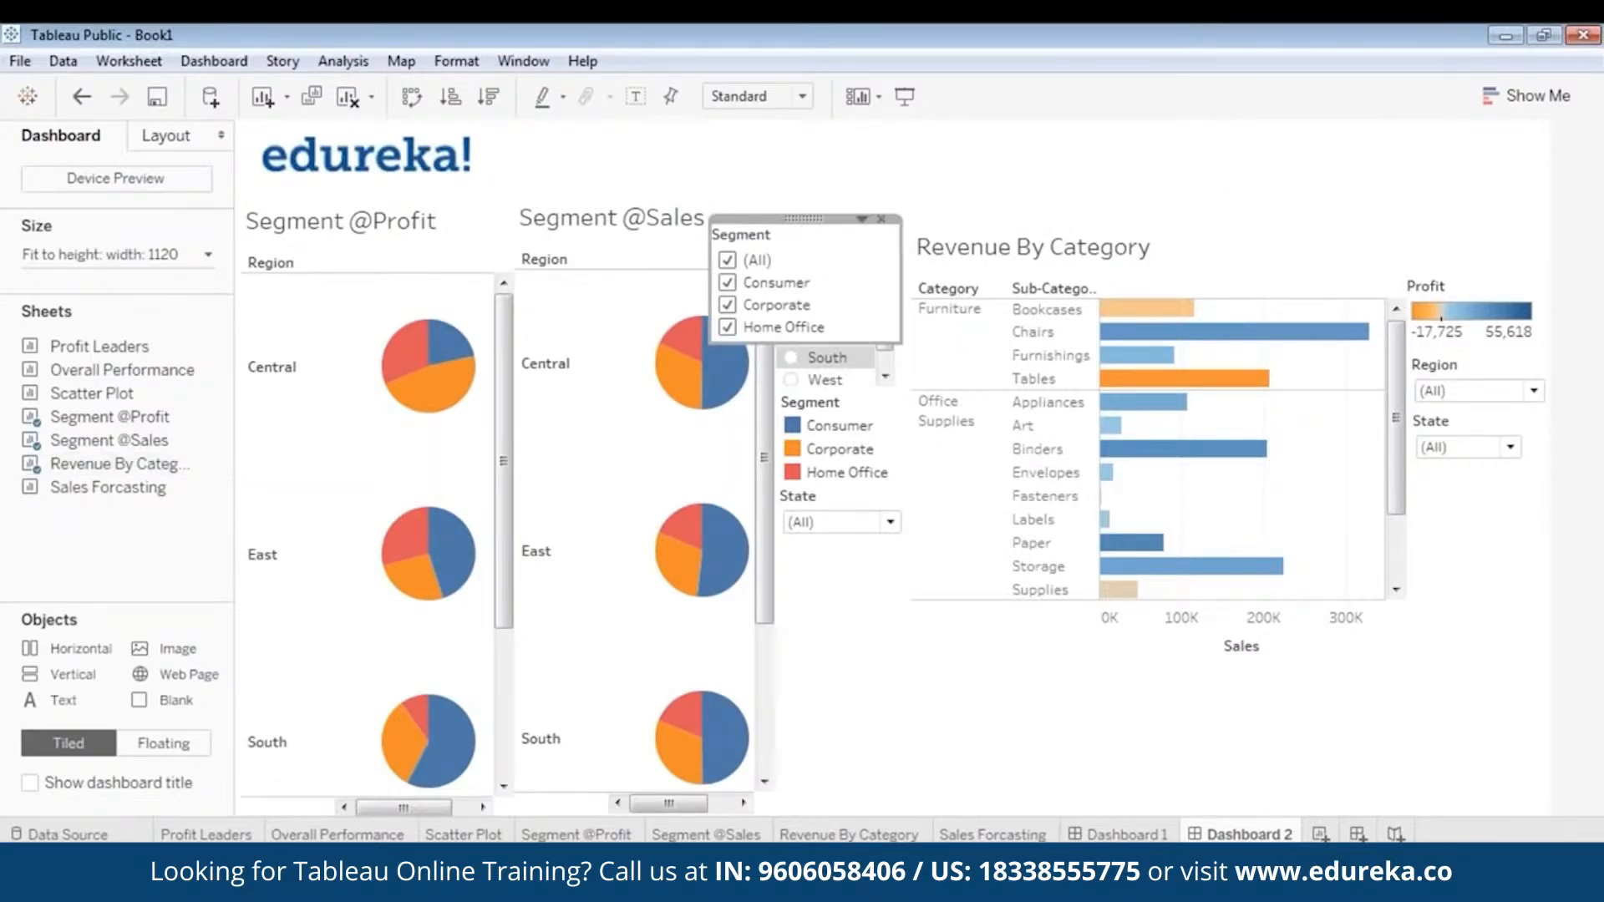
drag(797, 228, 1495, 469)
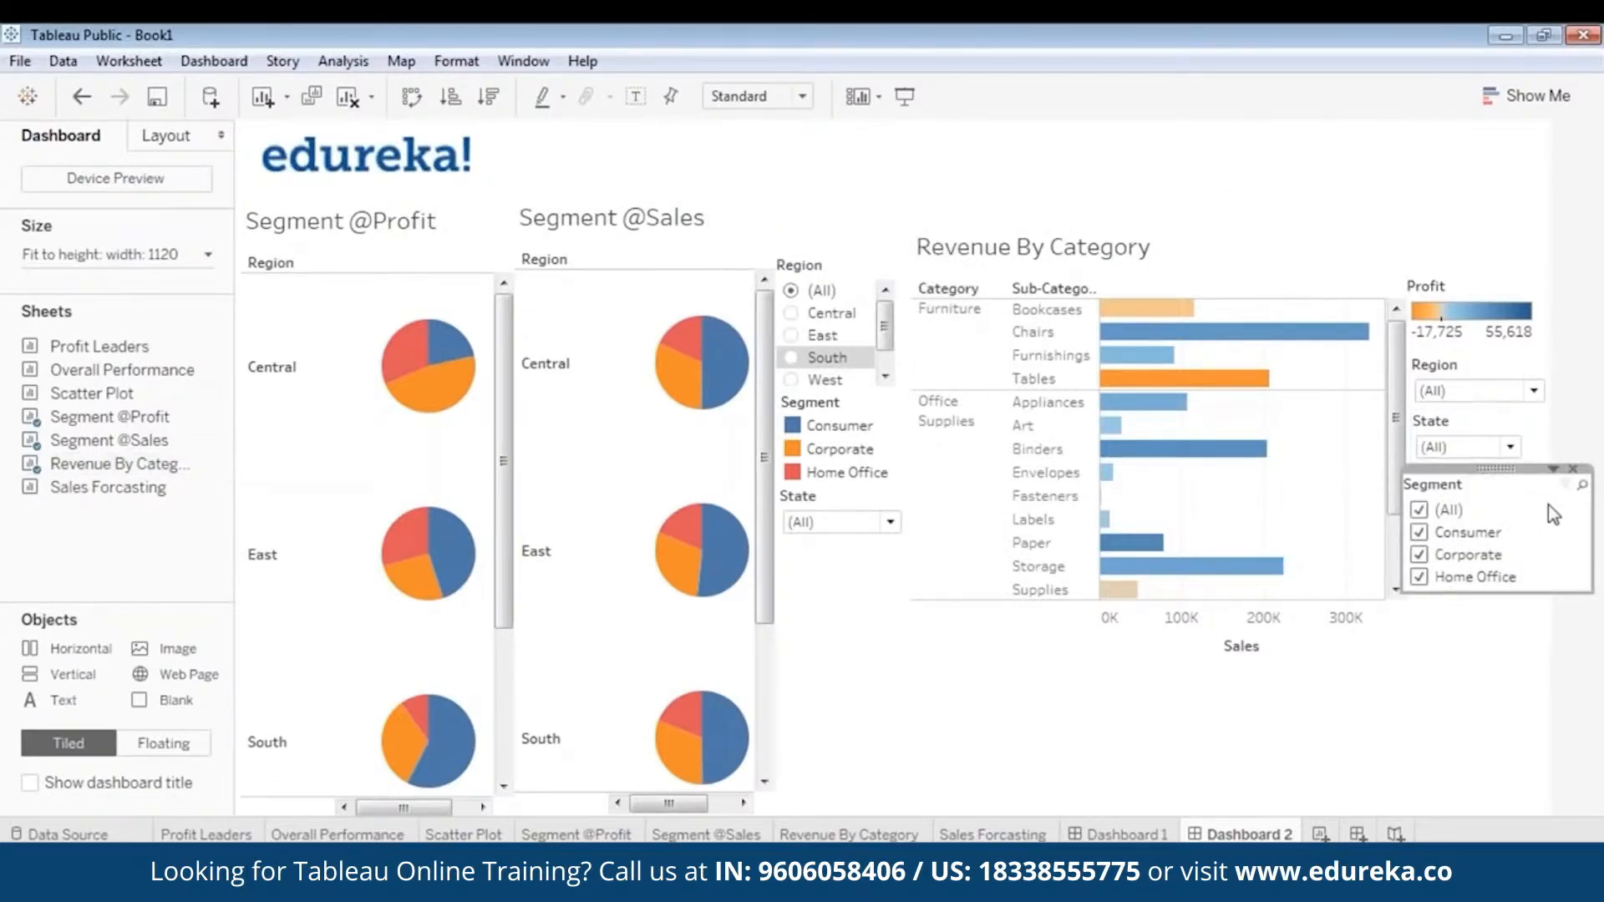
drag(1596, 534, 1544, 529)
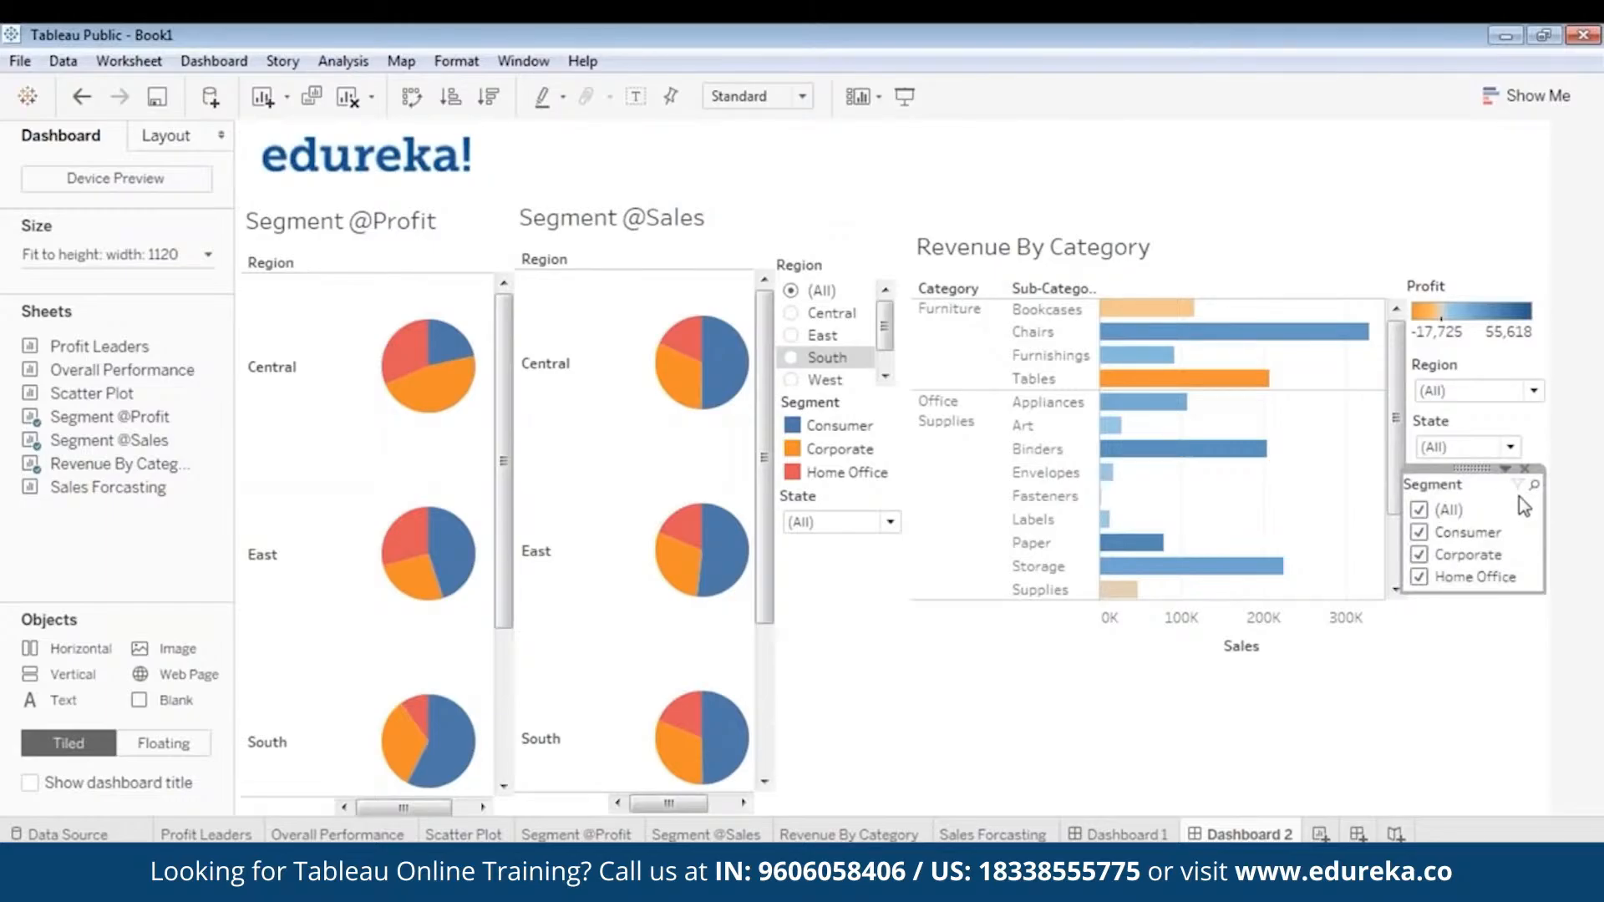
drag(1472, 469, 1494, 646)
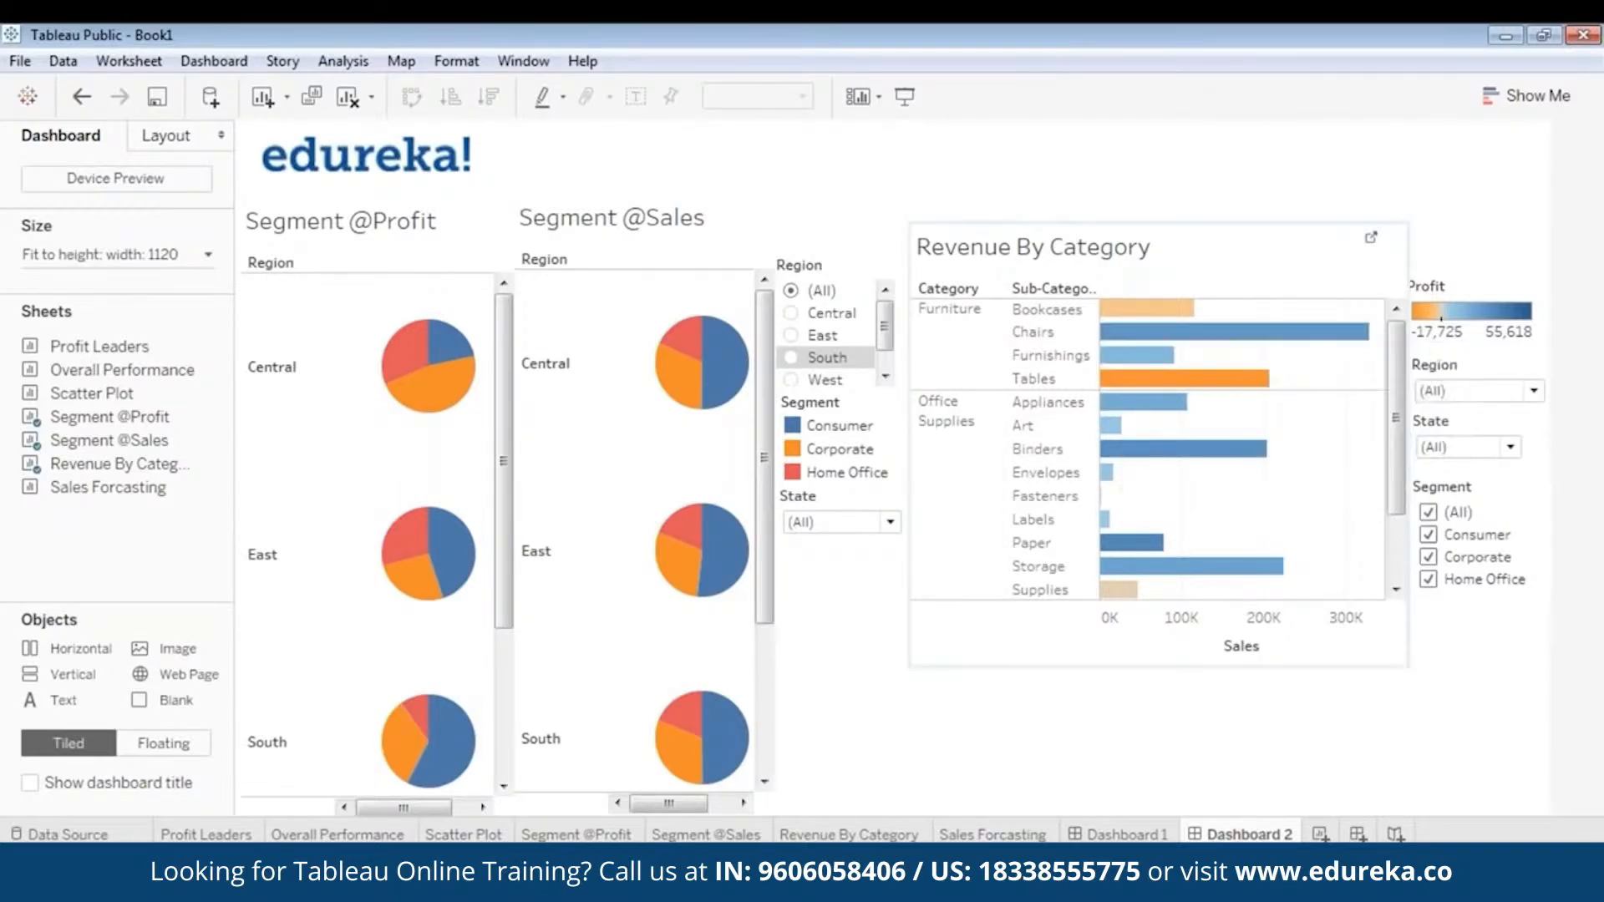
click(690, 645)
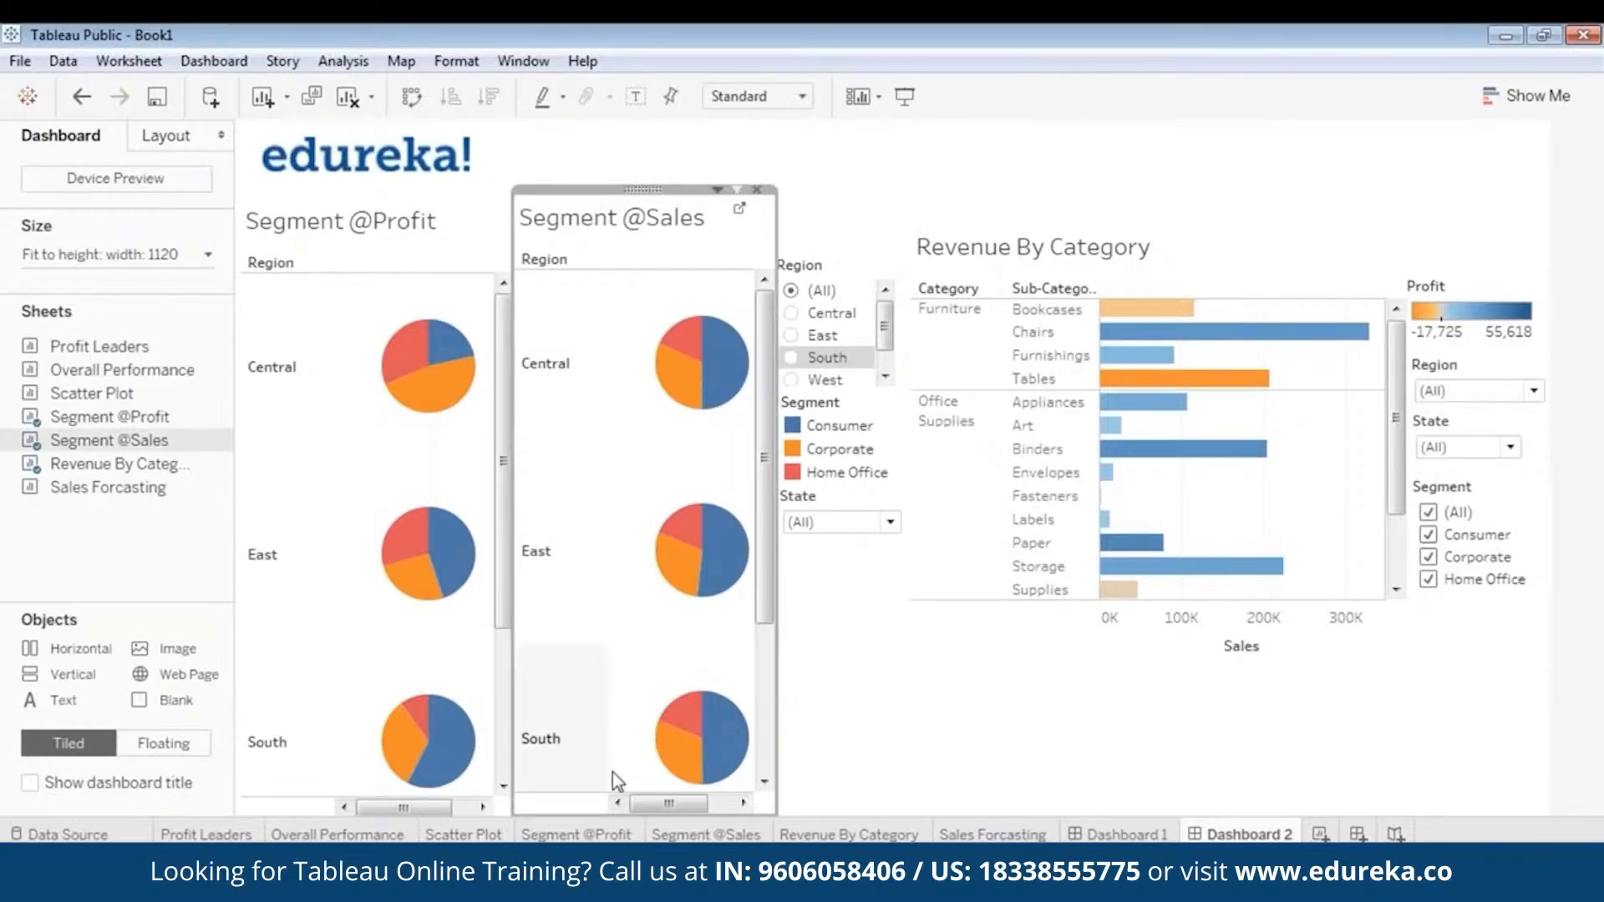
click(1048, 719)
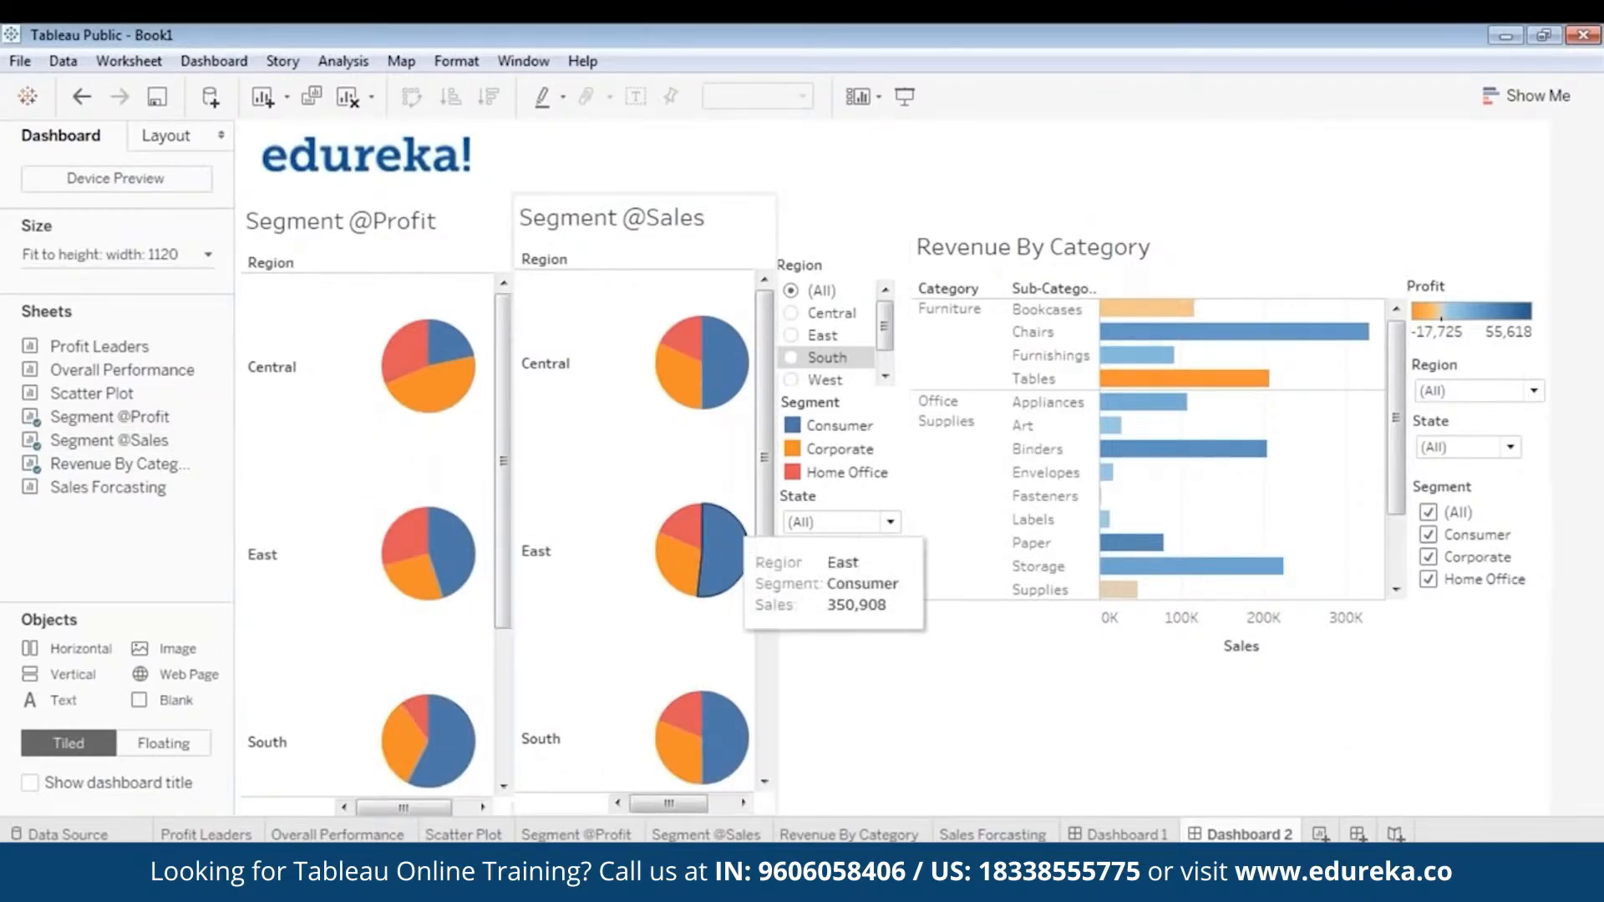
- Set the dashboard's minimum height to 1060 px in the Range size settings
click(170, 257)
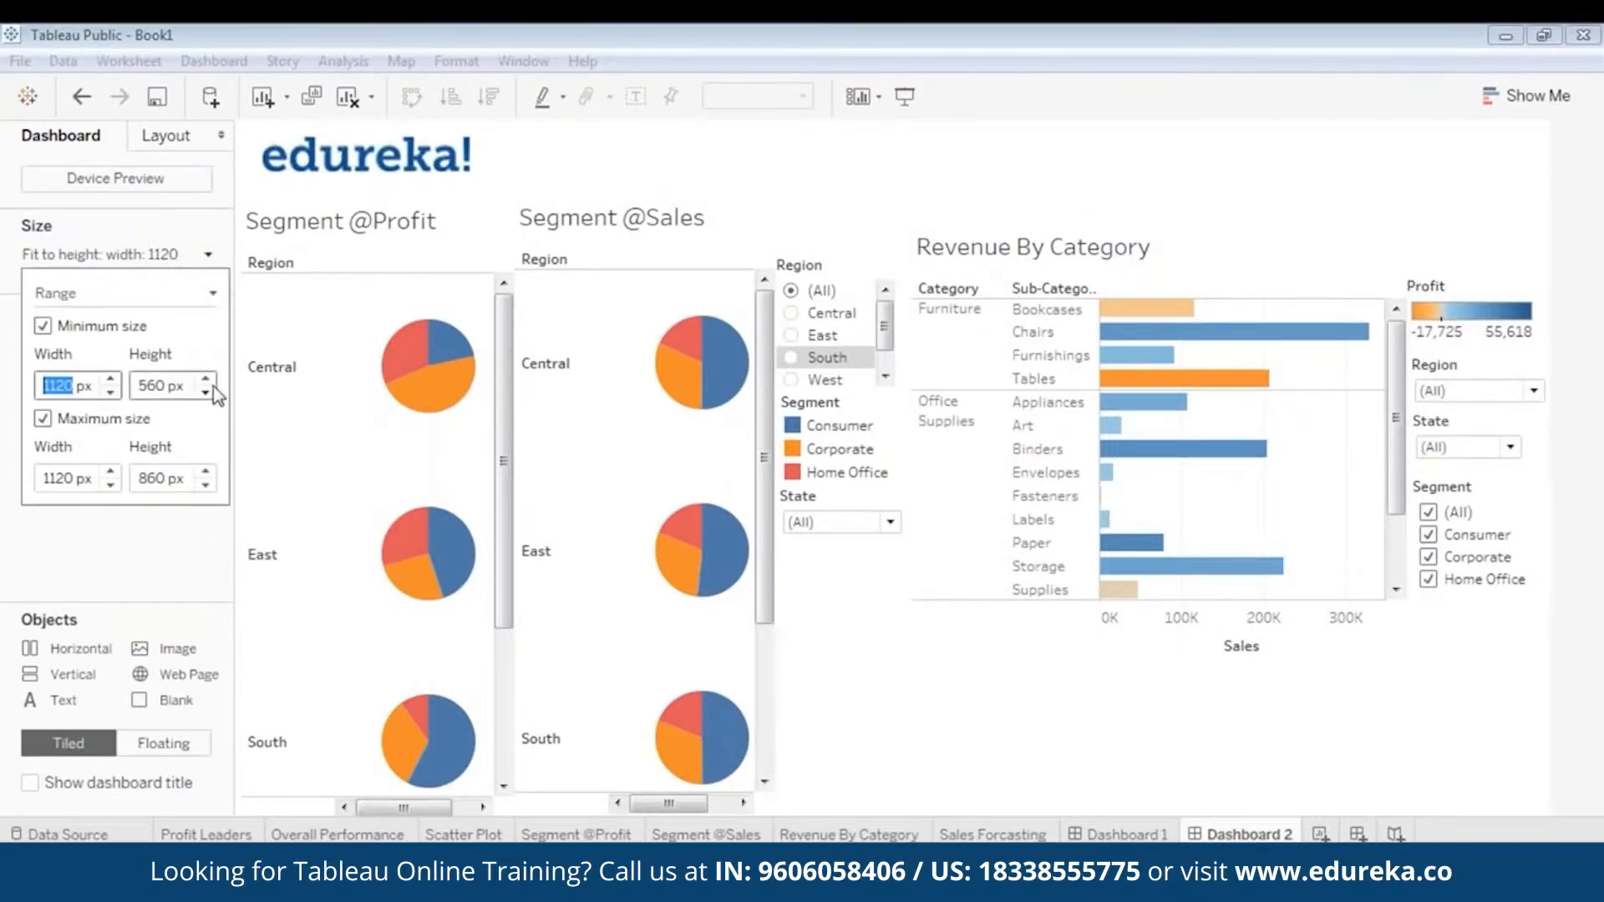
key(Tab)
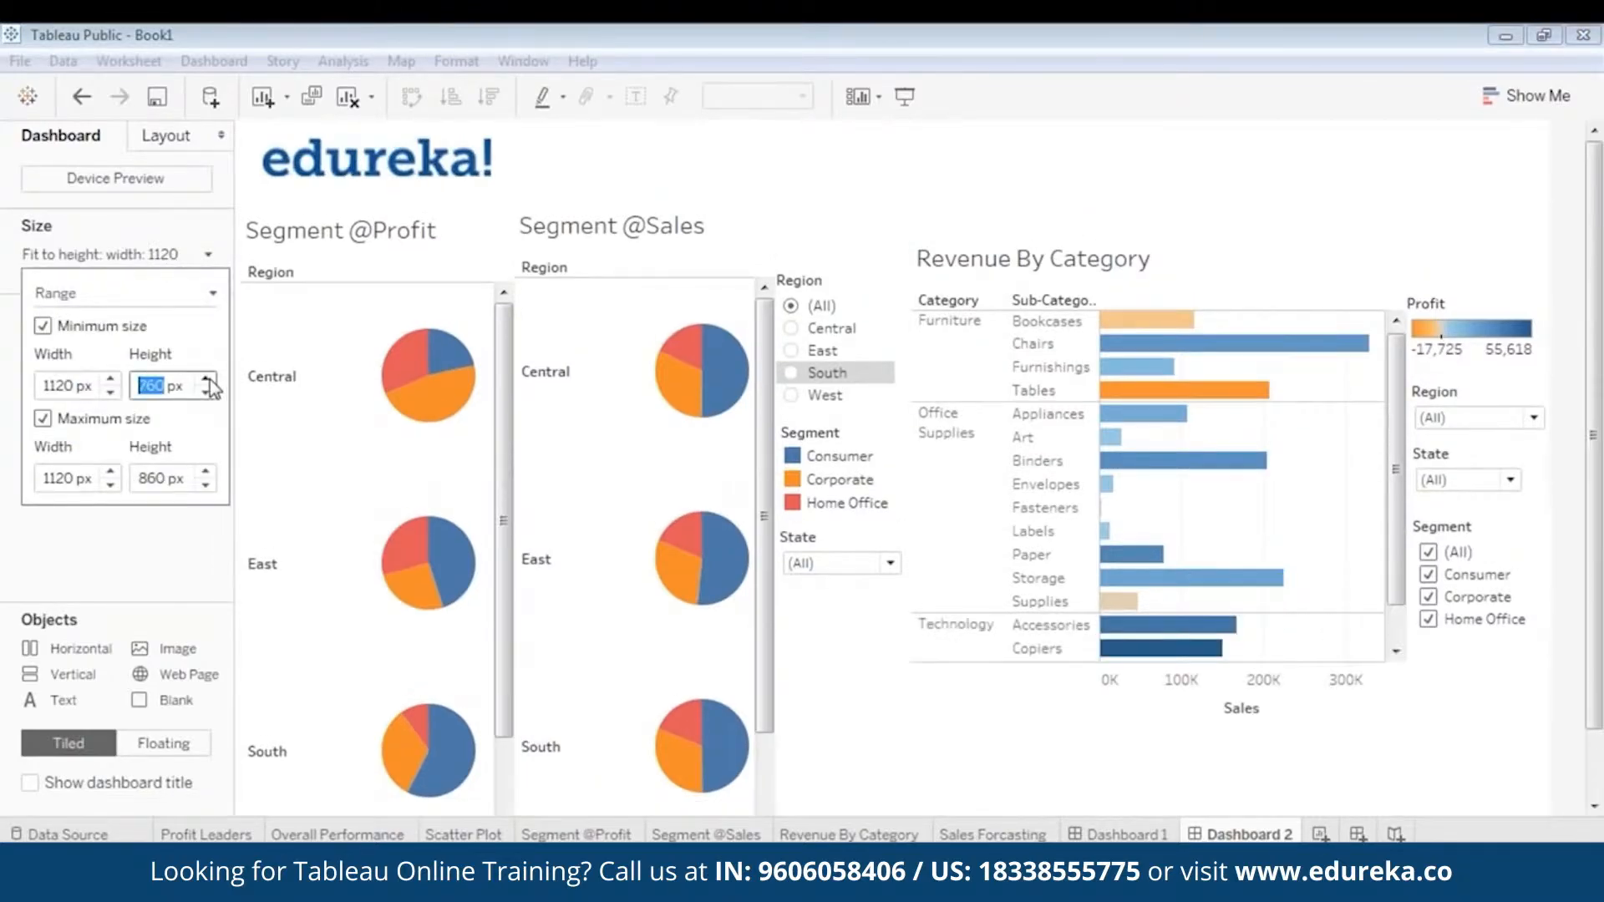
click(206, 380)
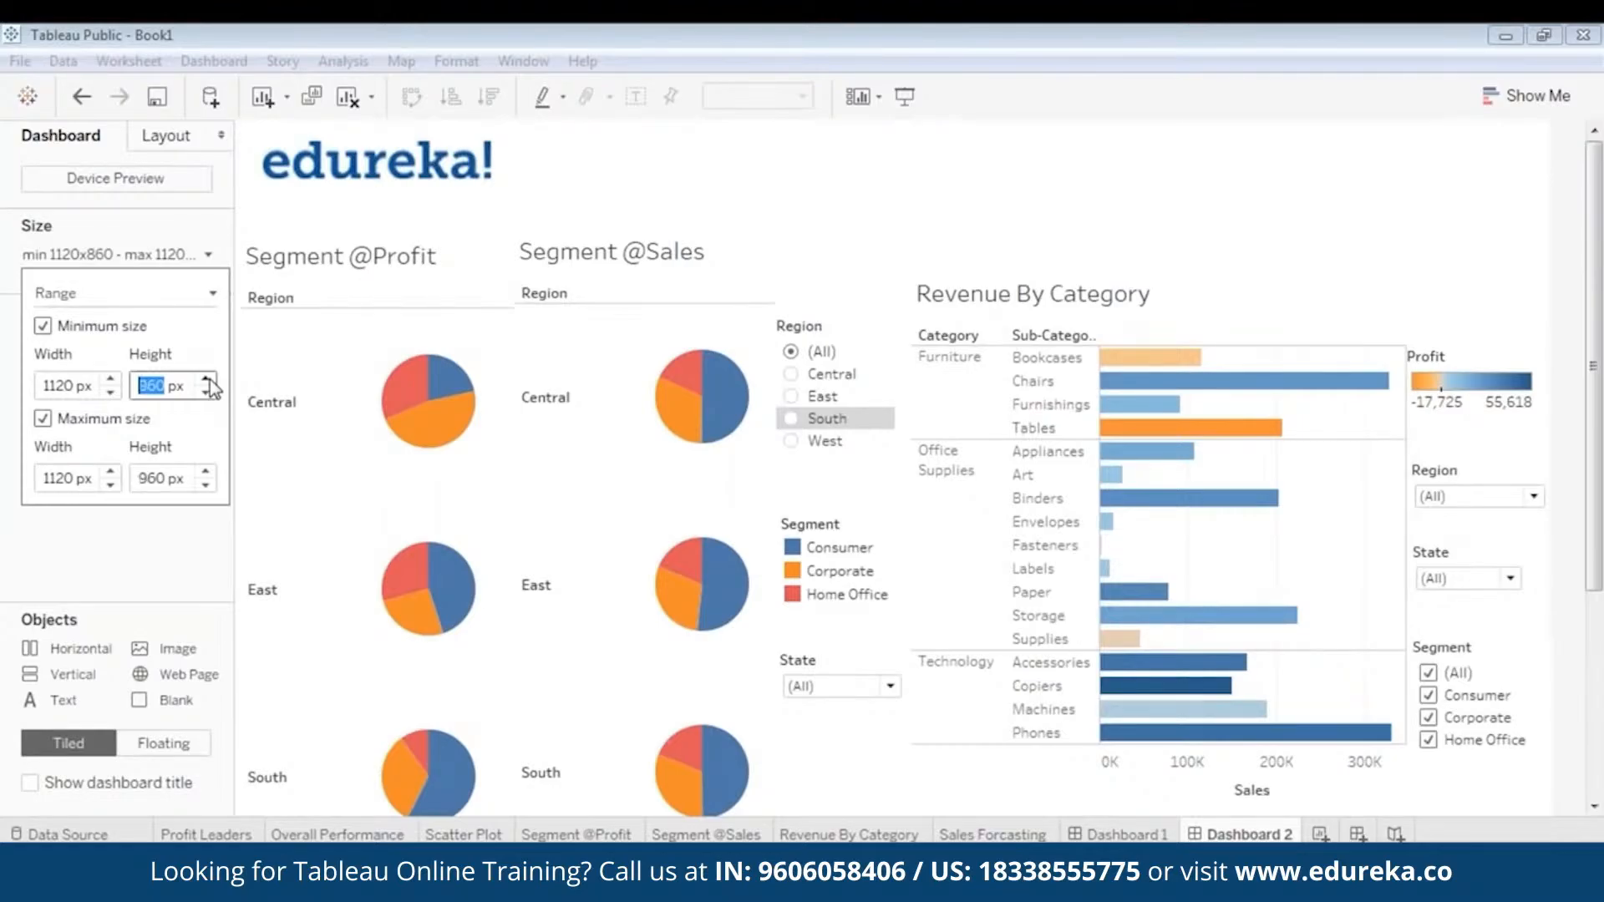
click(207, 380)
click(207, 380)
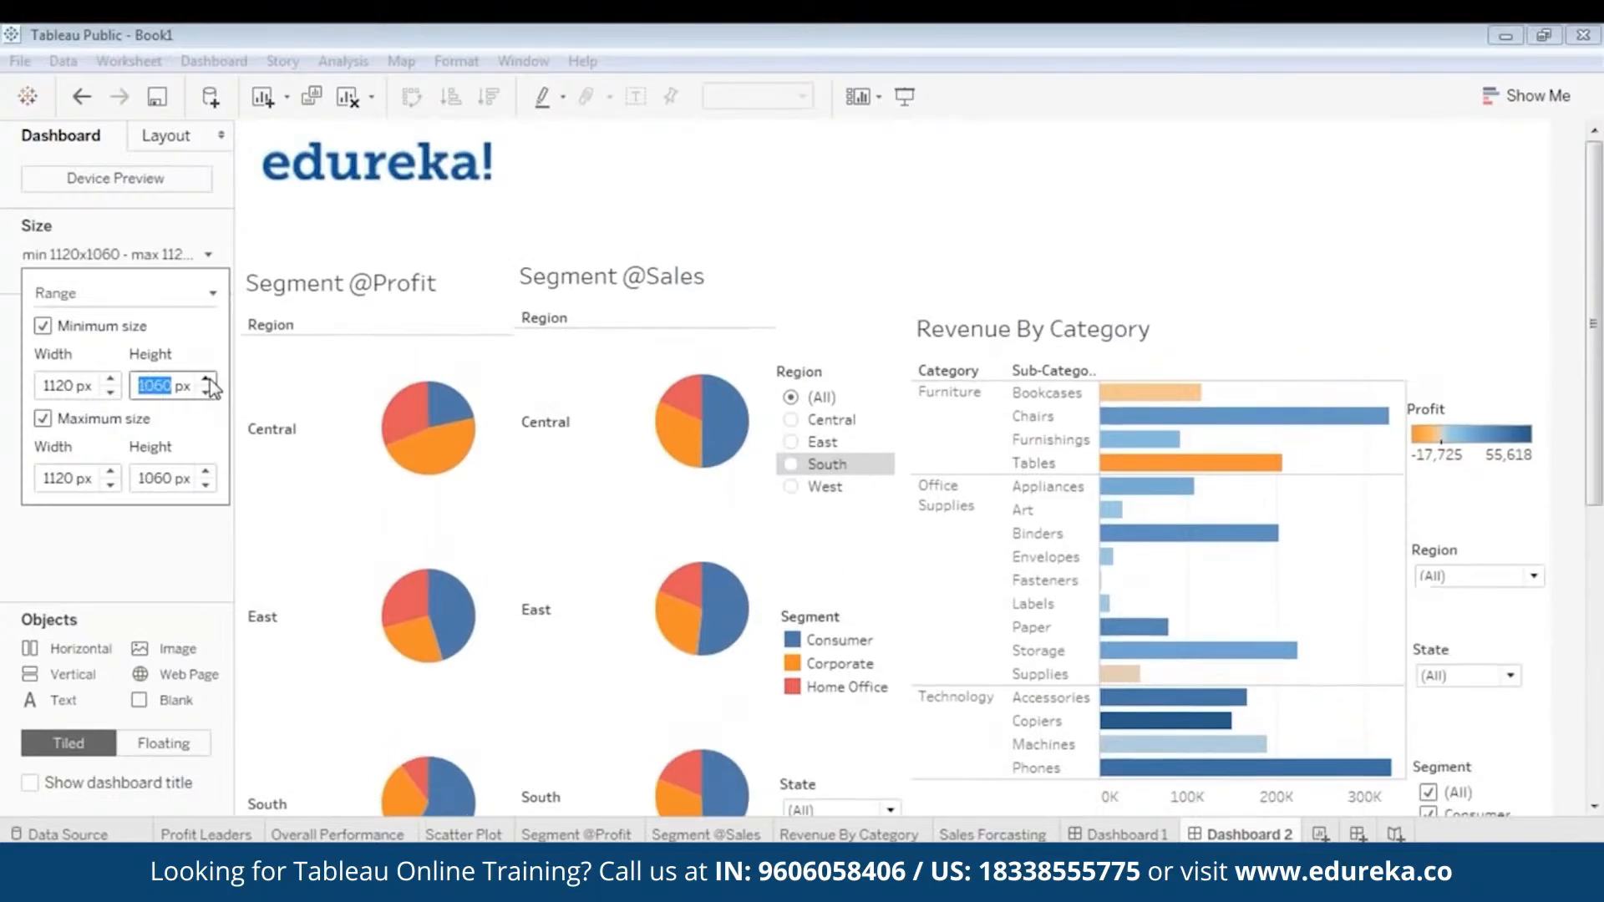
click(1095, 250)
click(398, 325)
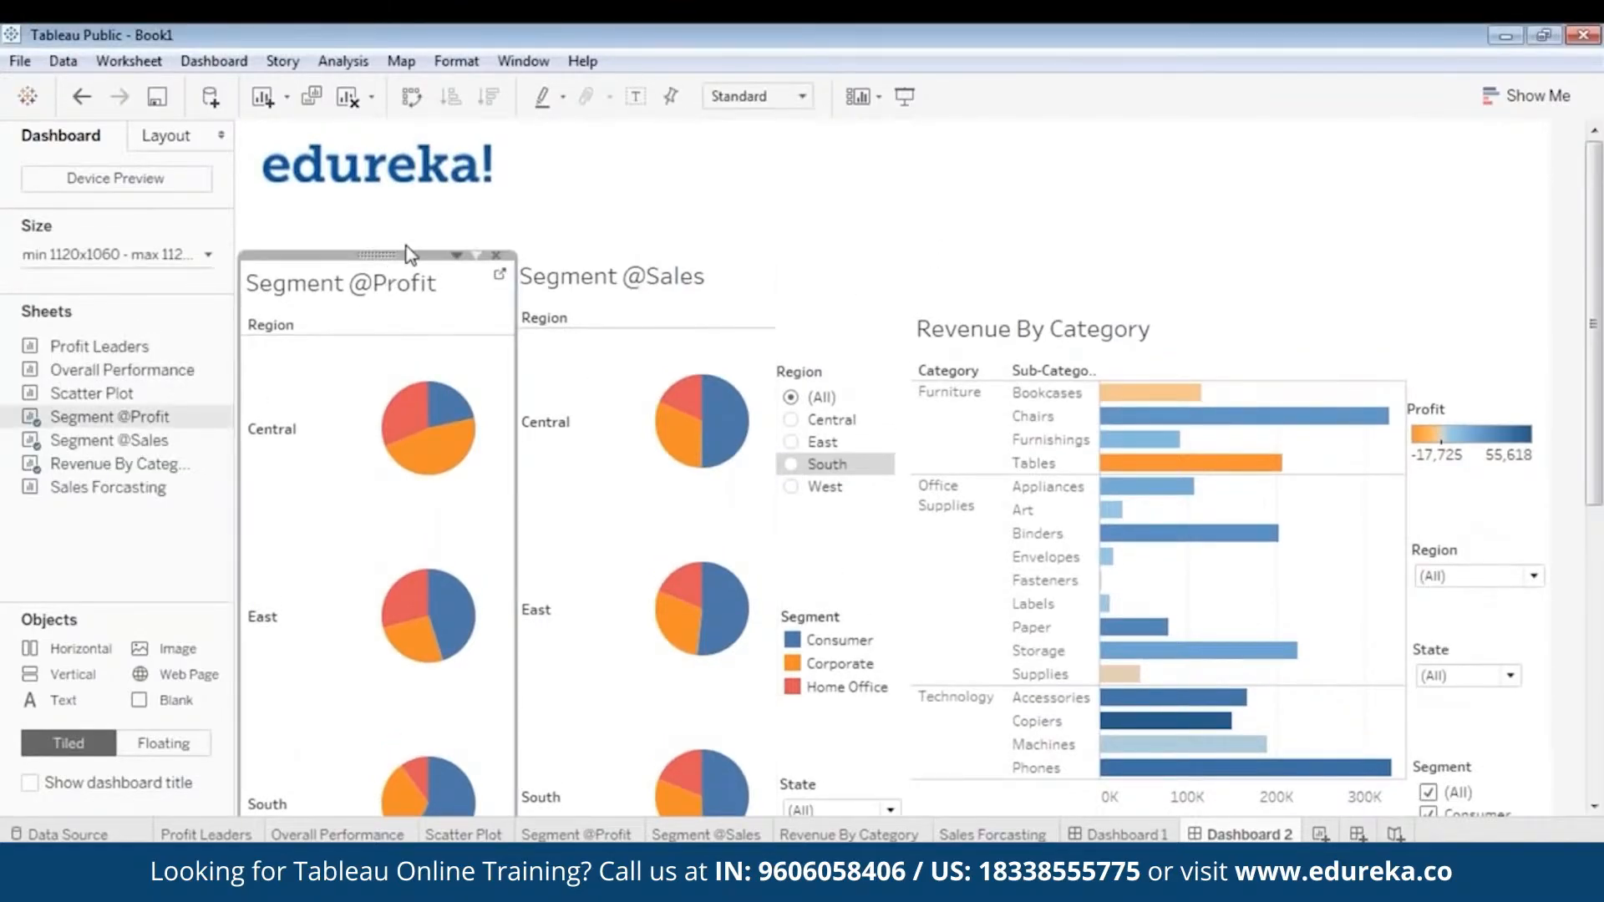
drag(407, 253, 382, 193)
click(630, 289)
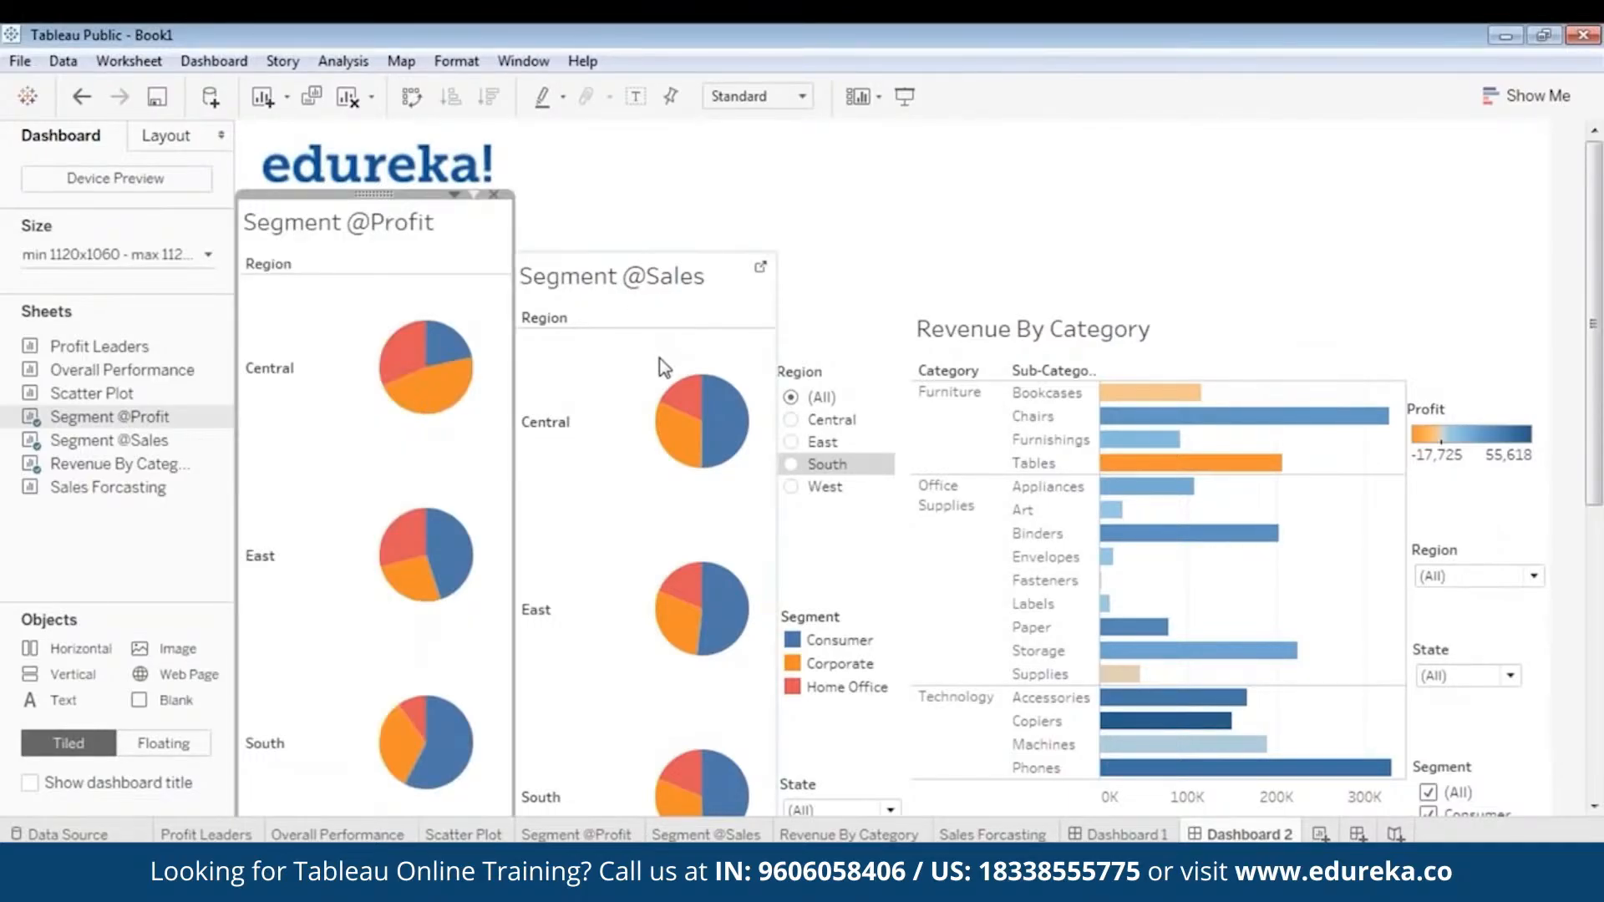
drag(643, 248, 642, 194)
click(903, 208)
click(828, 370)
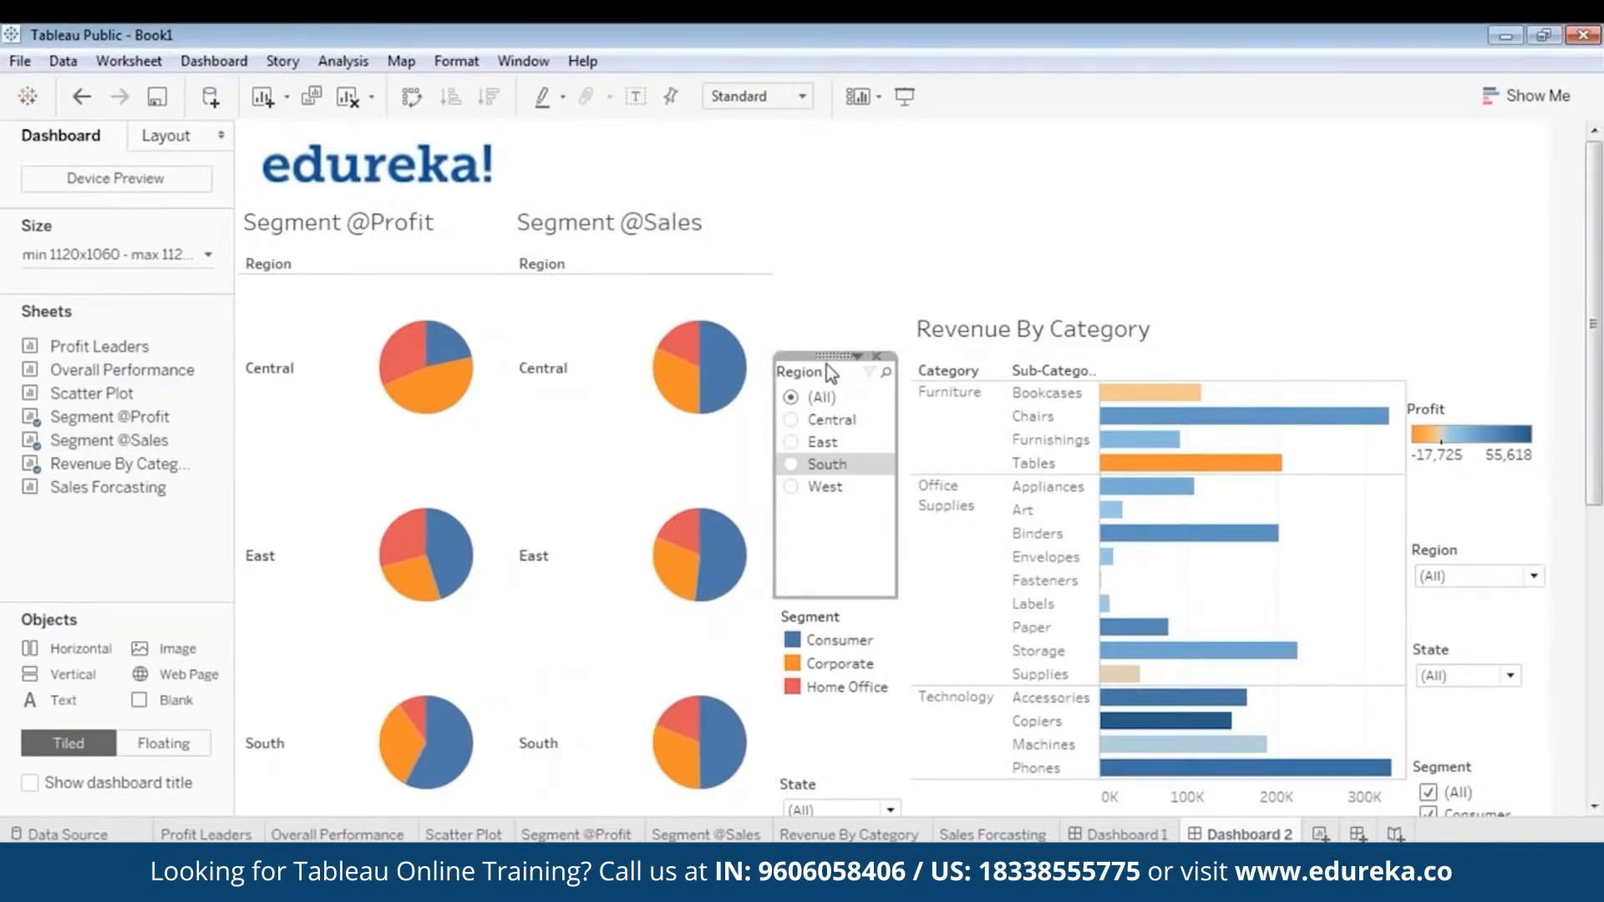
drag(831, 355, 835, 246)
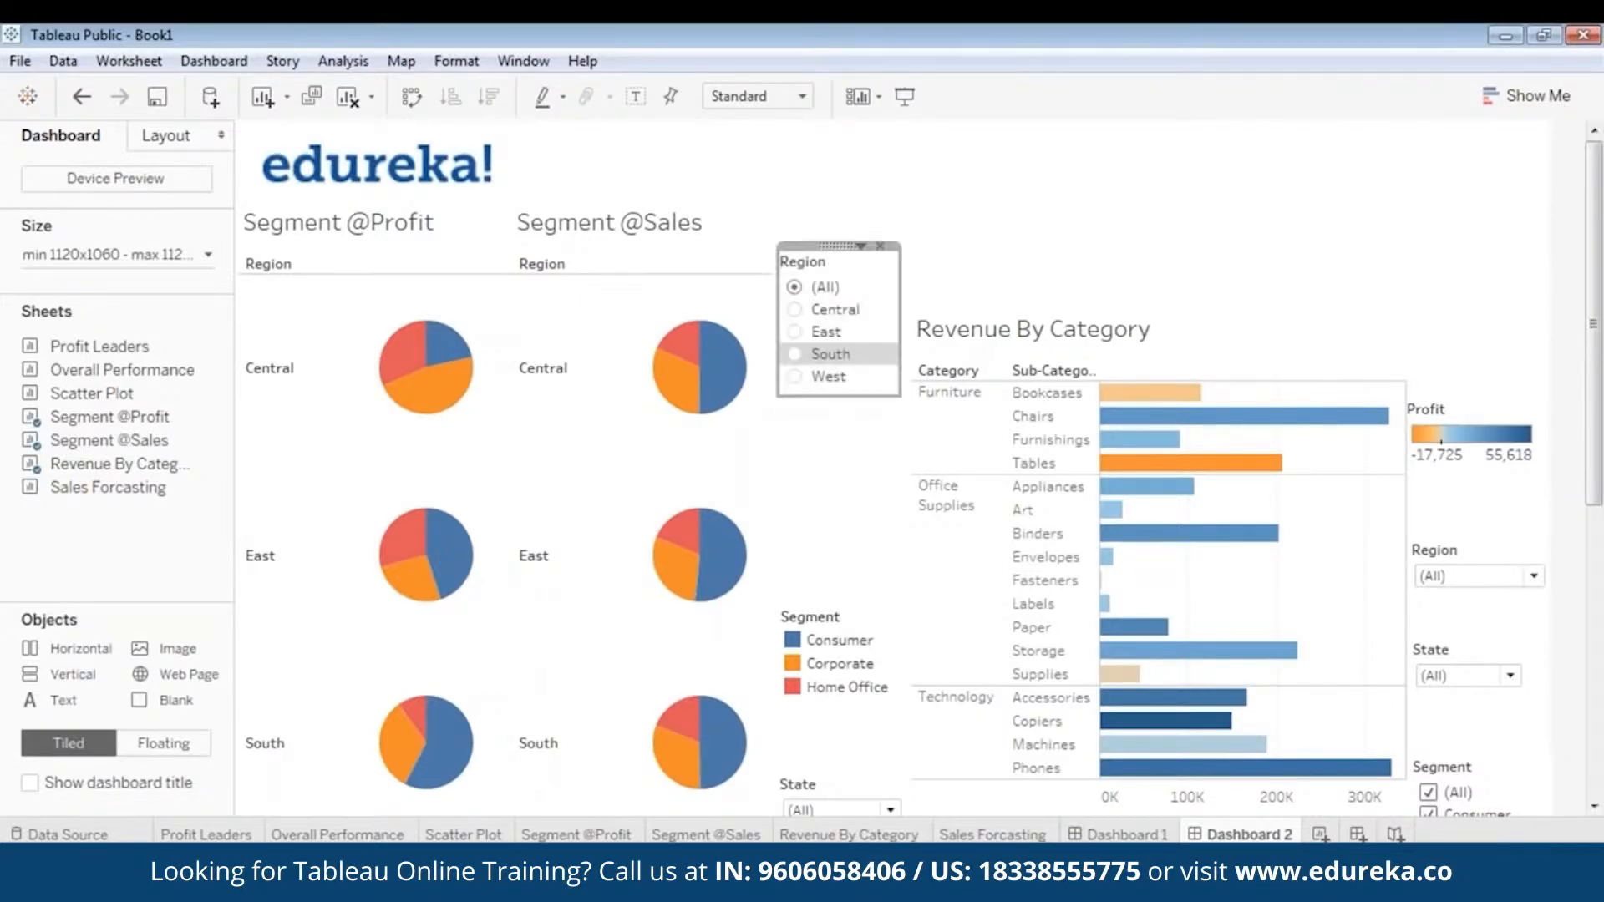
click(843, 611)
drag(843, 609, 843, 391)
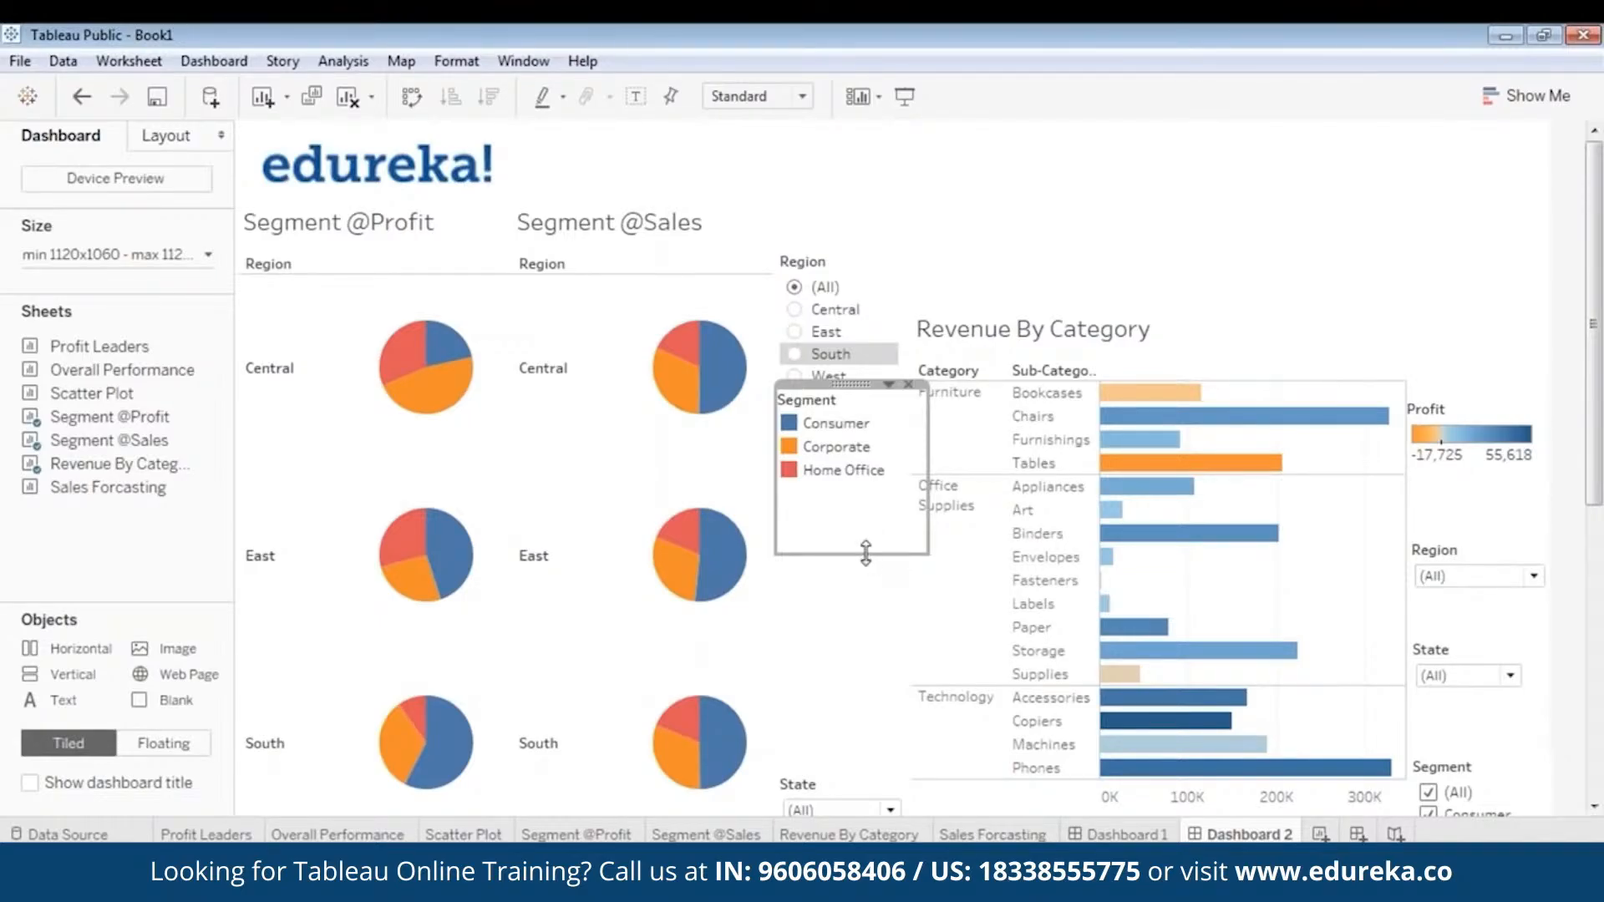
drag(865, 553, 868, 485)
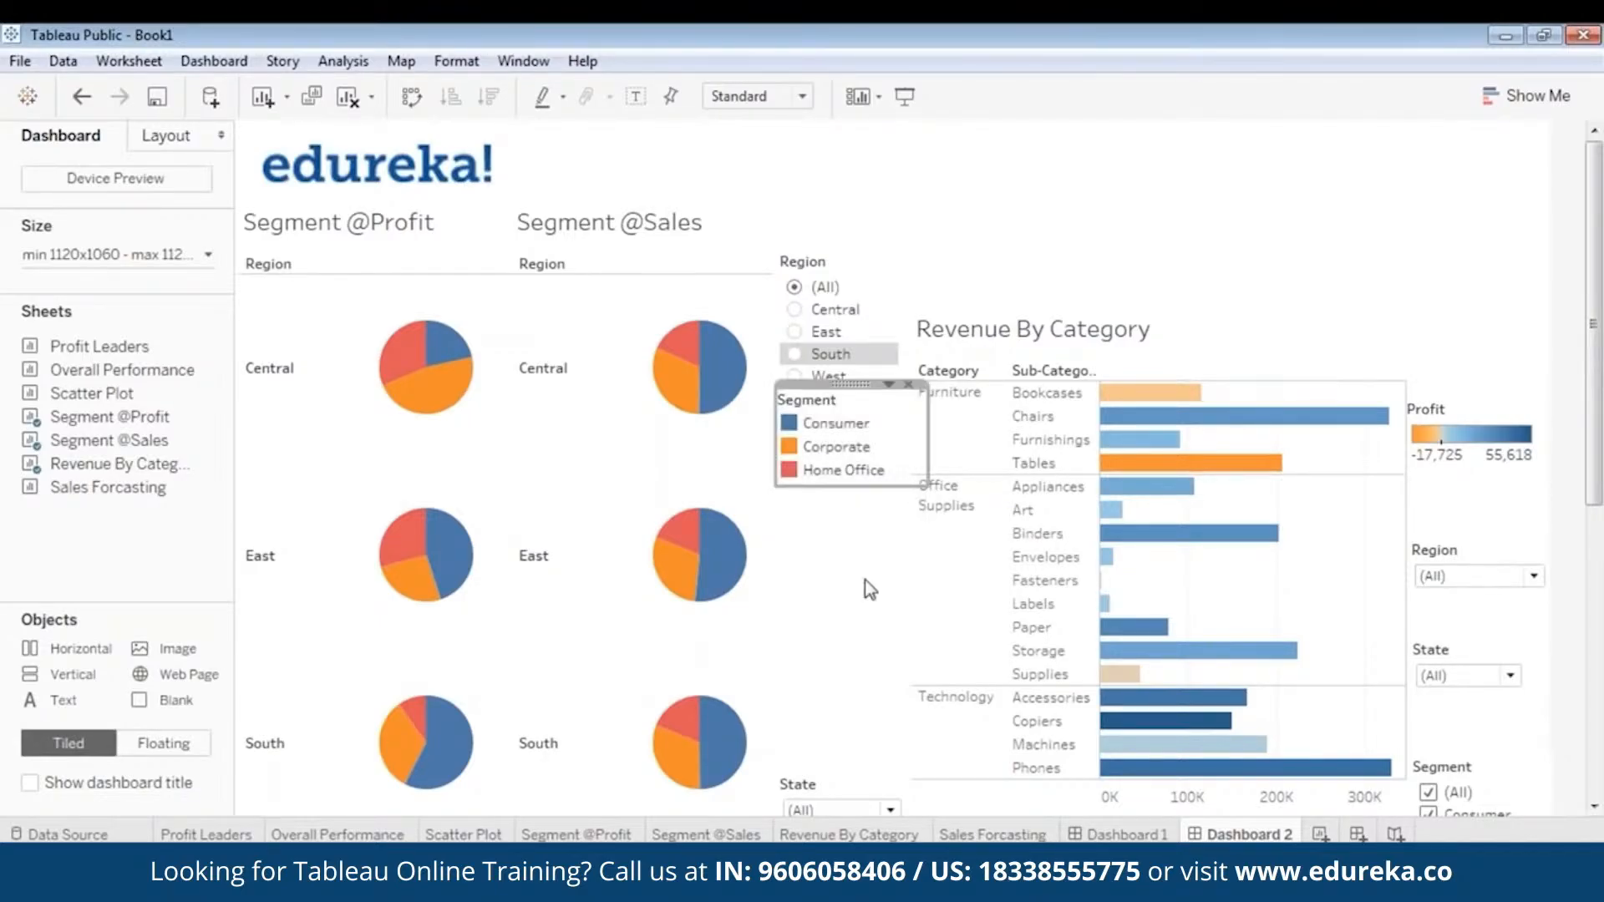
click(844, 789)
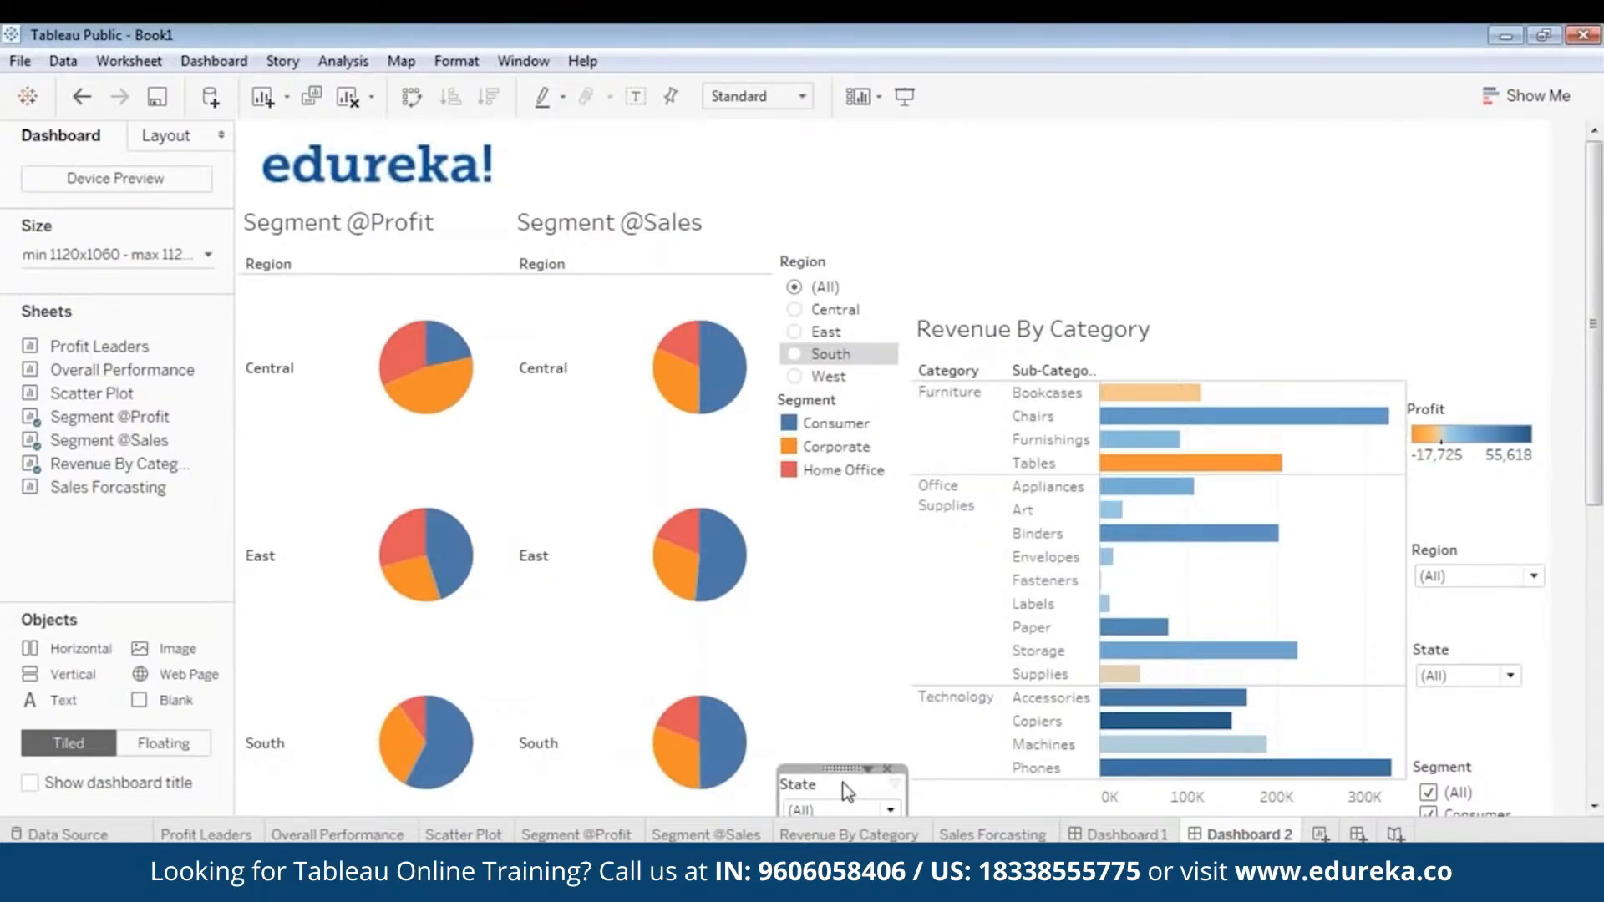
drag(844, 789, 862, 540)
- Move the Revenue By Category chart up level with the pie charts and reduce its height to remove the empty space
click(1168, 327)
drag(1167, 301, 1159, 200)
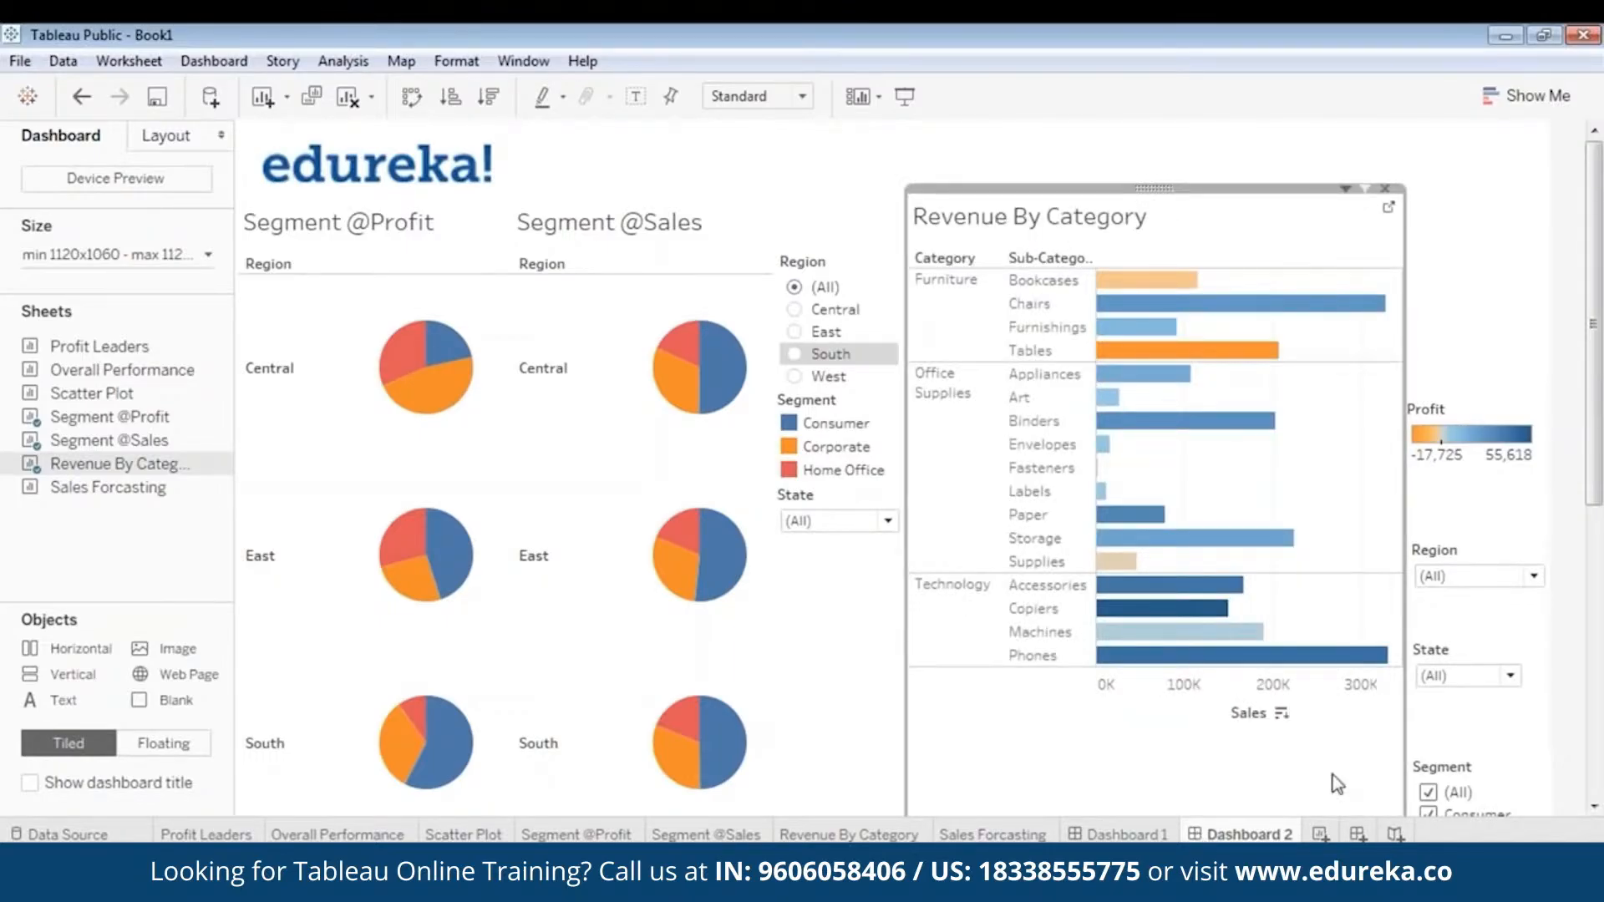
drag(1595, 472, 1601, 641)
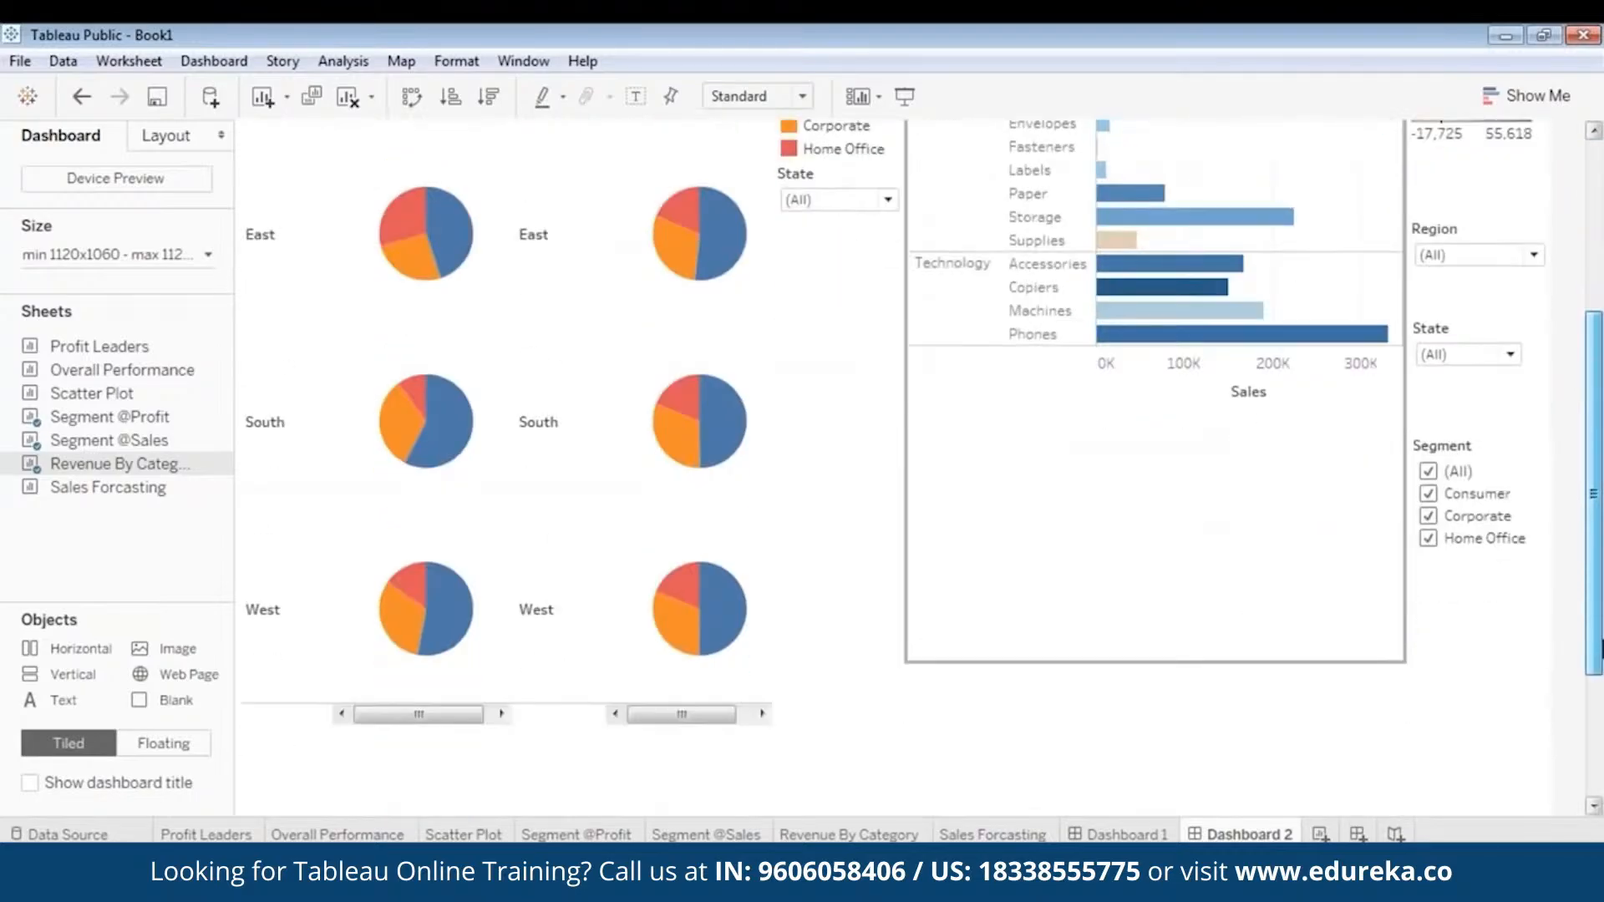
drag(1292, 668, 1289, 400)
drag(1599, 588, 1601, 381)
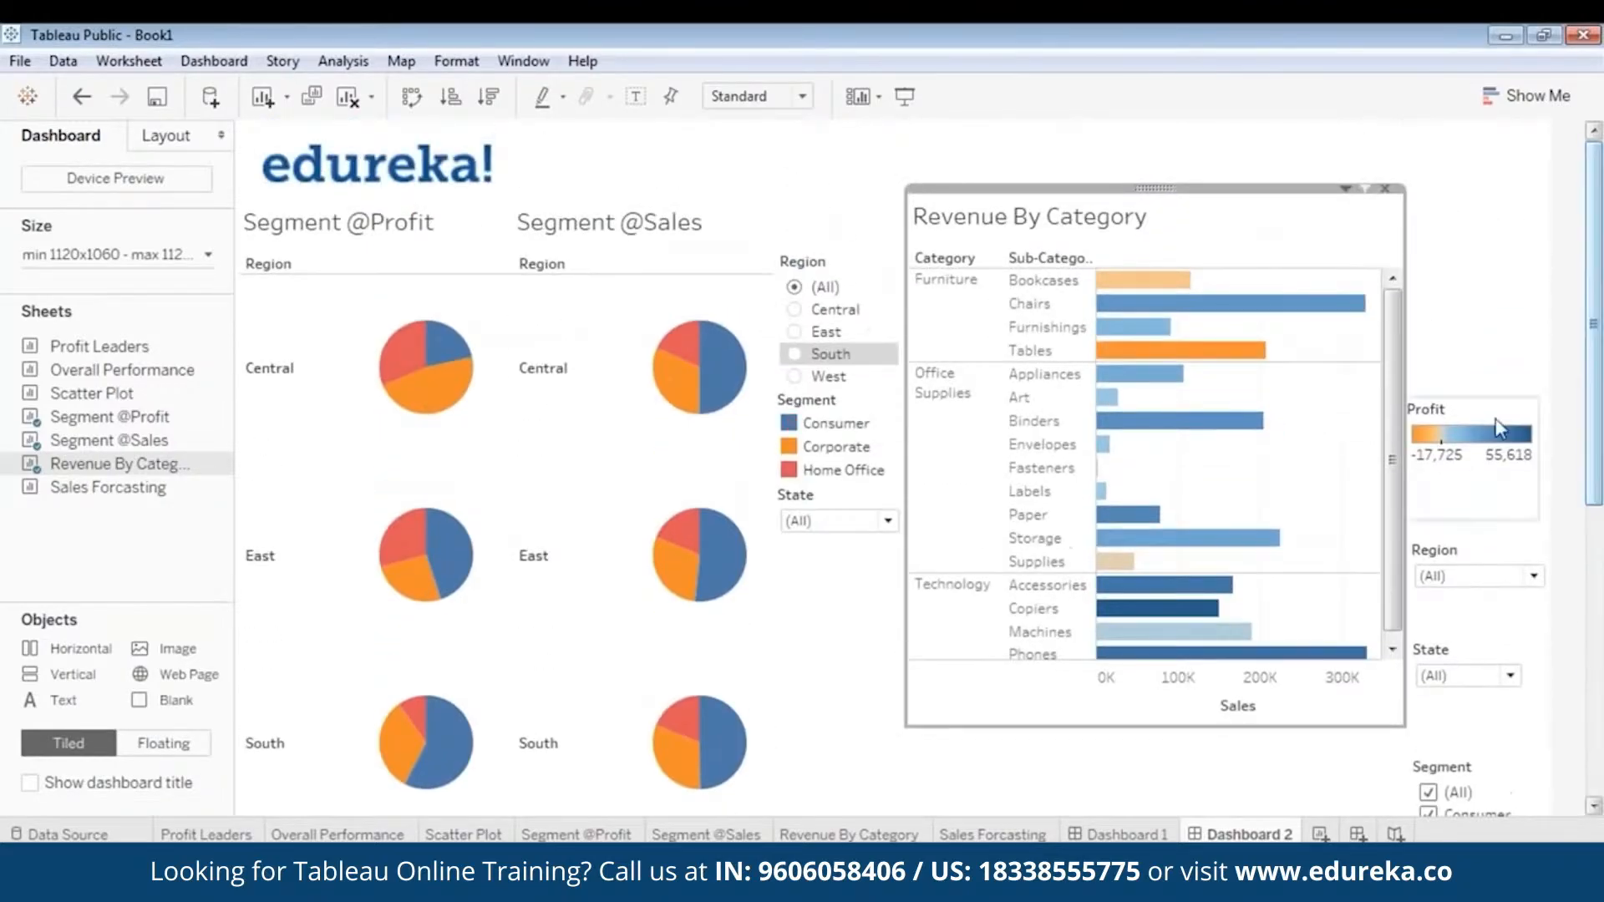
- Move the Profit legend up beside the Revenue By Category chart and place the Region filter, reduced in size, directly beneath it
click(1472, 406)
drag(1472, 405, 1483, 253)
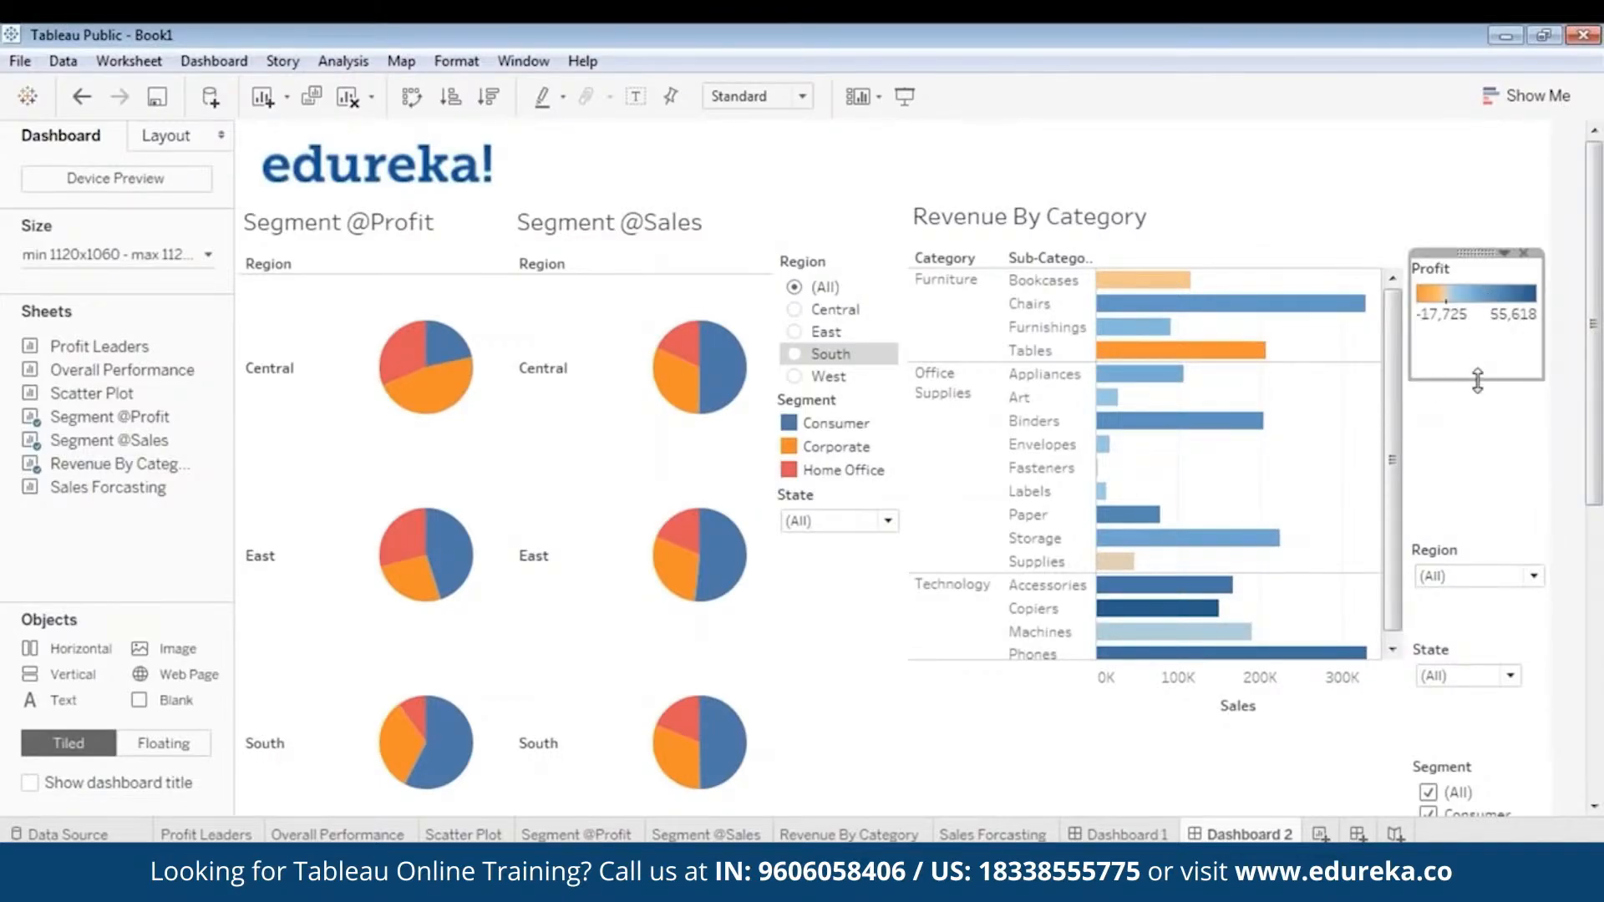
click(1475, 556)
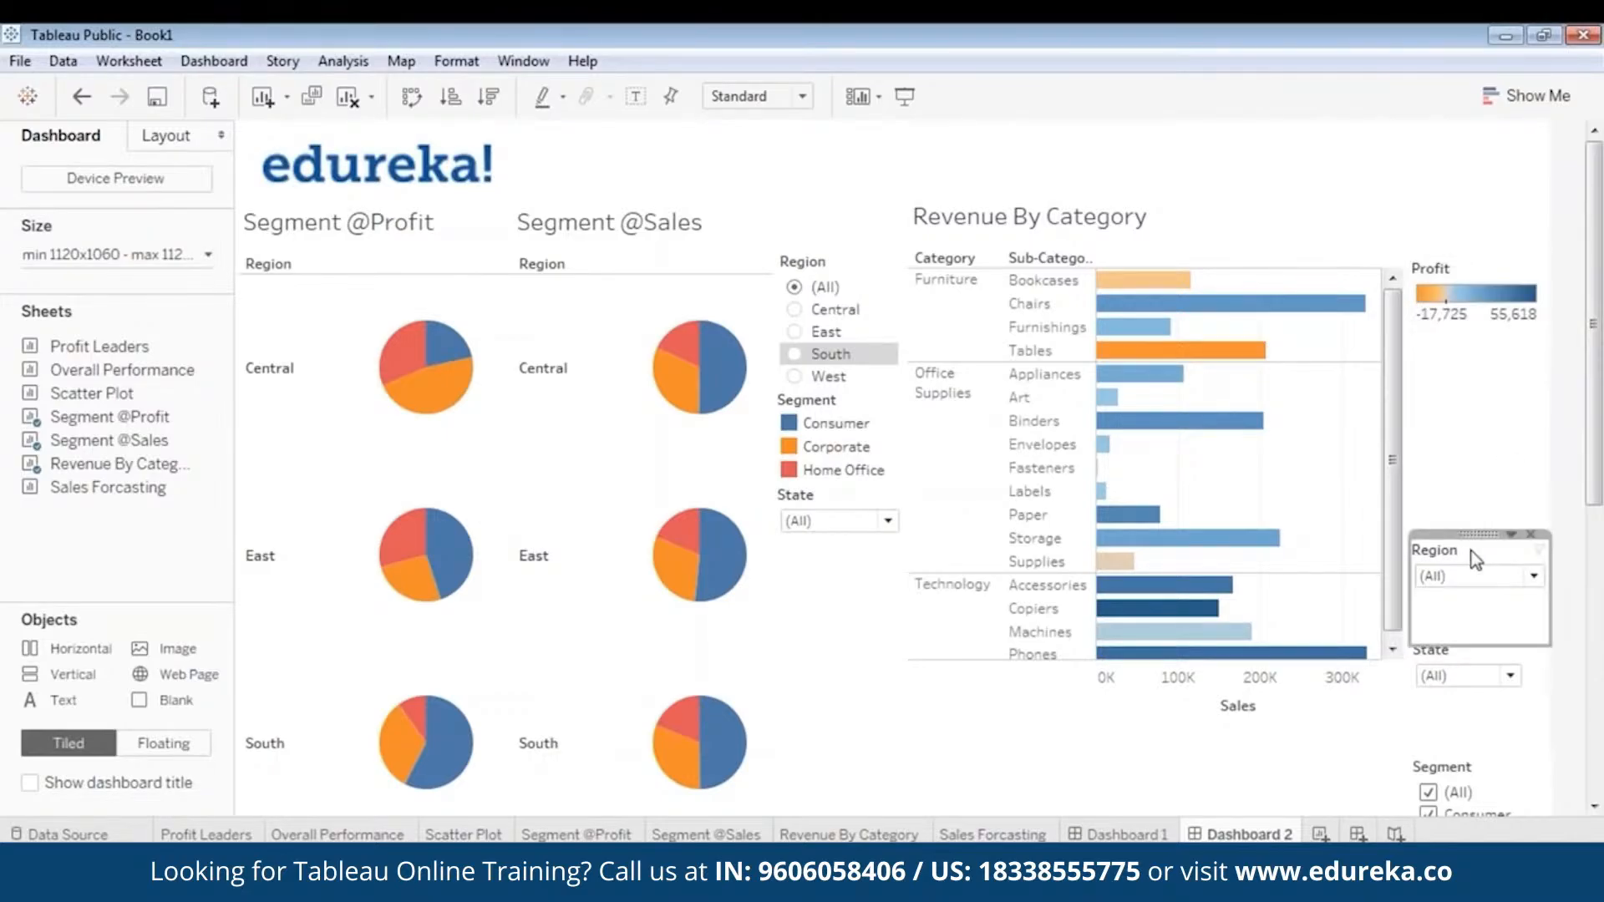
drag(1475, 558, 1480, 330)
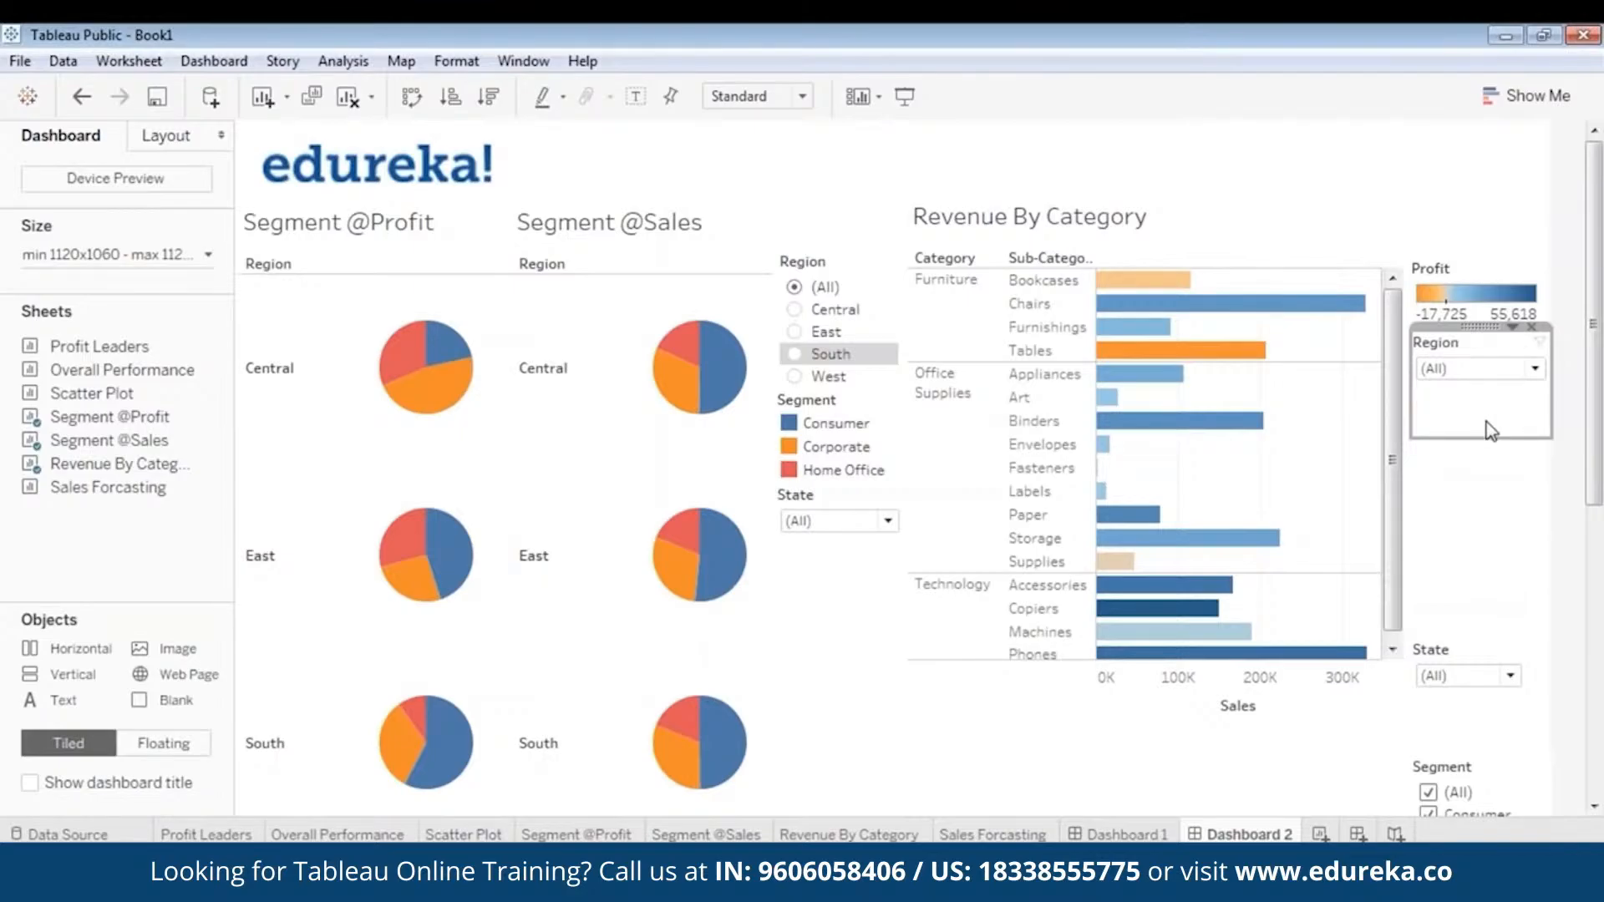
drag(1487, 401, 1536, 359)
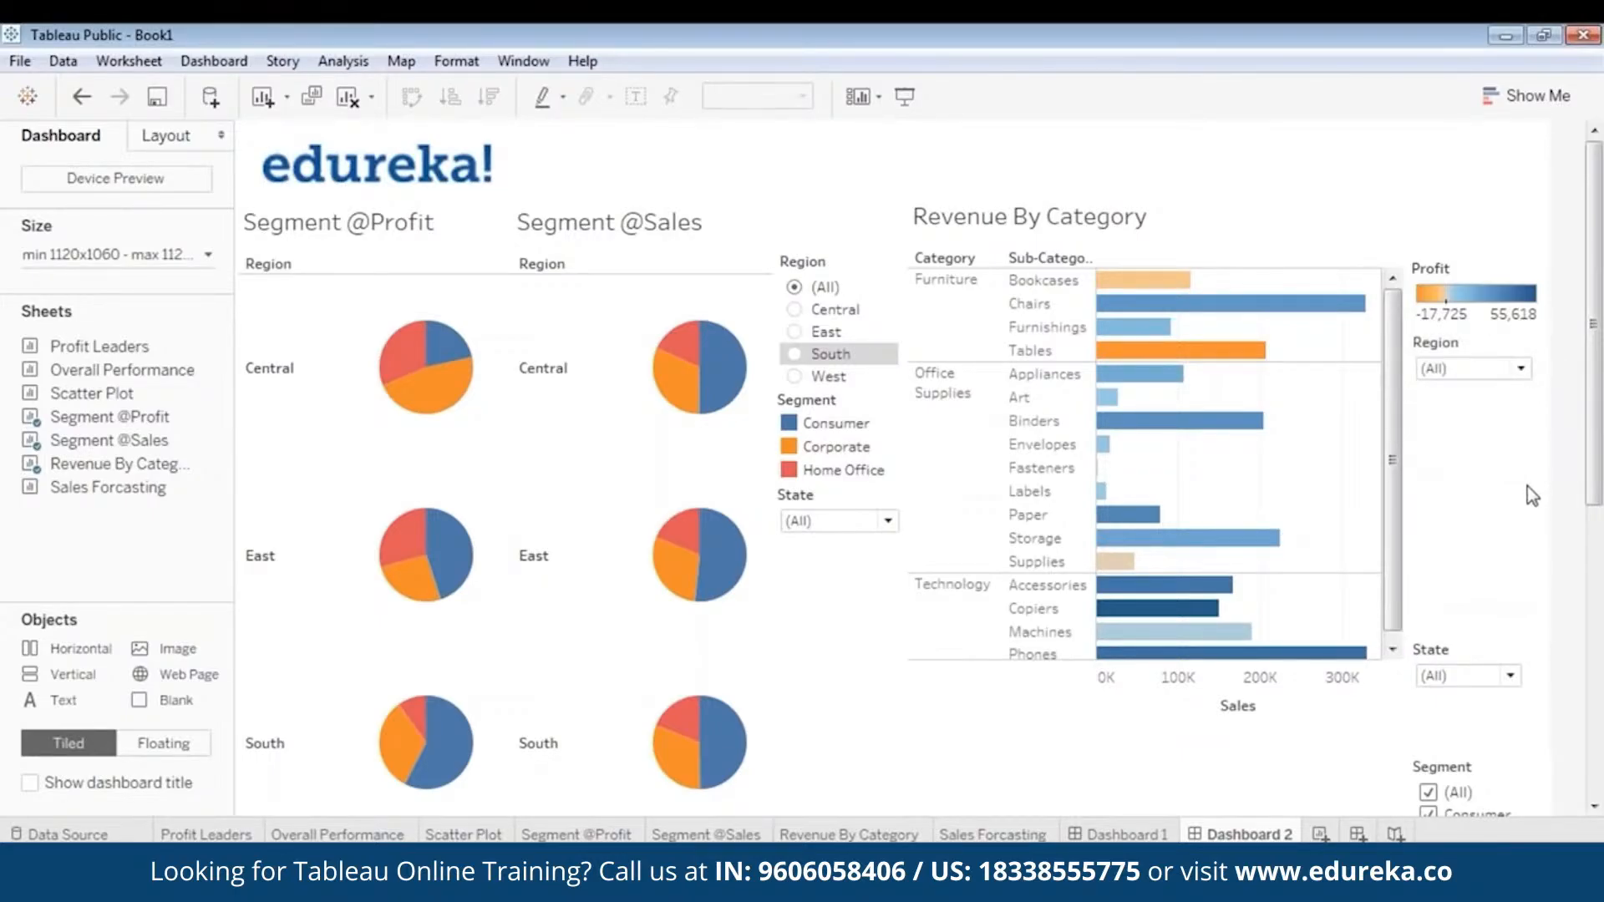
- Move the State and Segment filters directly beneath the Region filter next to Revenue By Category and shorten their boxes
drag(1465, 658, 1463, 385)
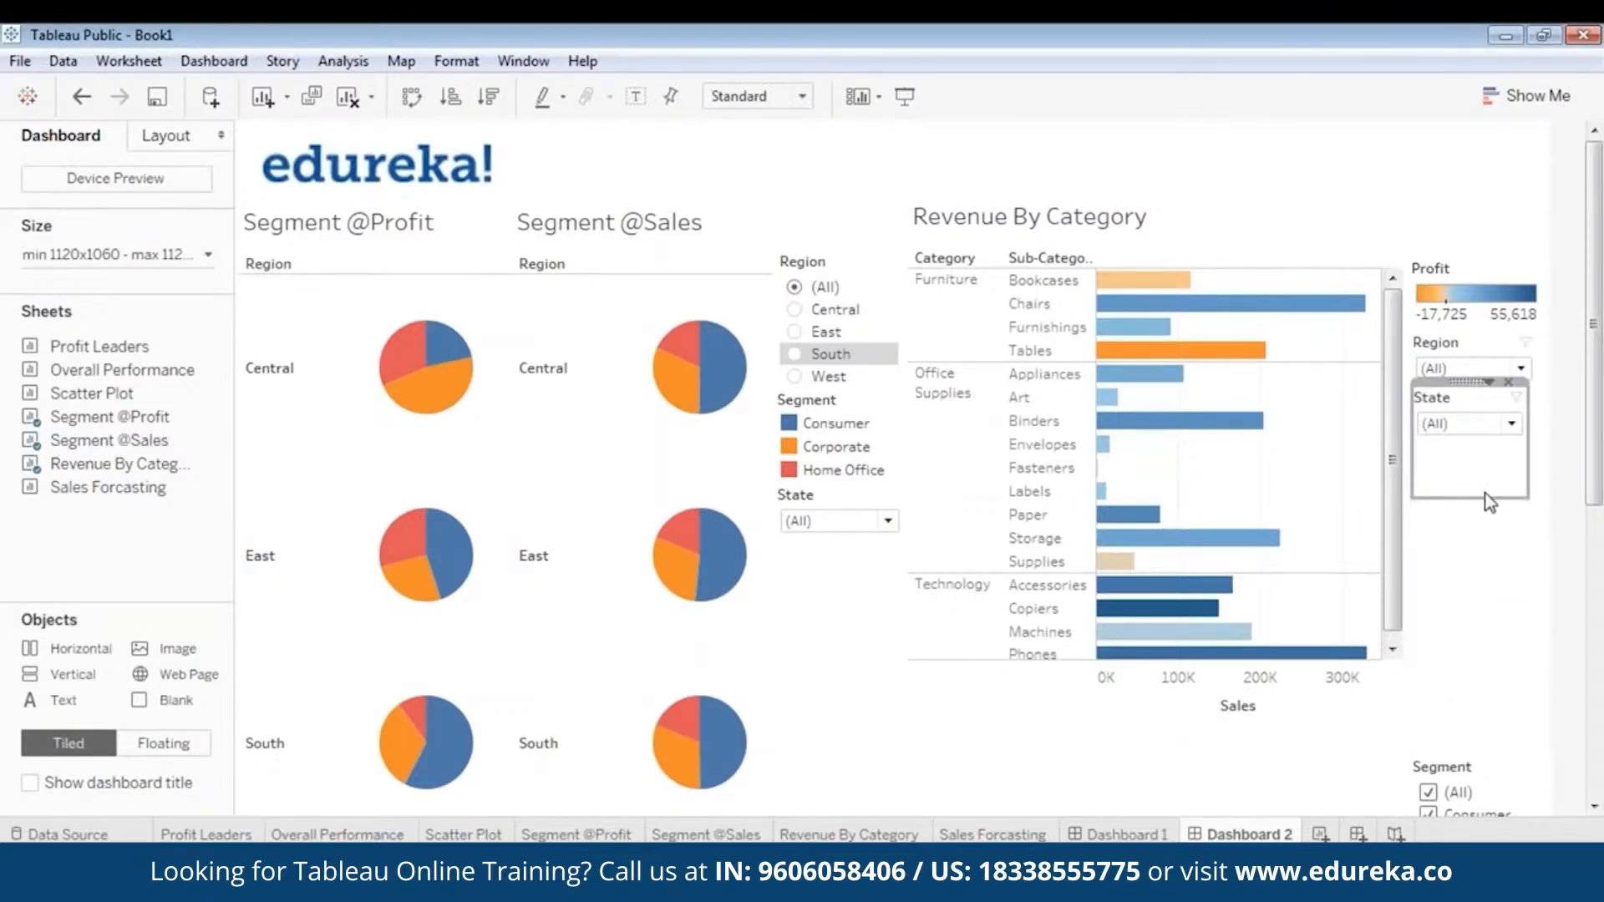
drag(1485, 493, 1485, 444)
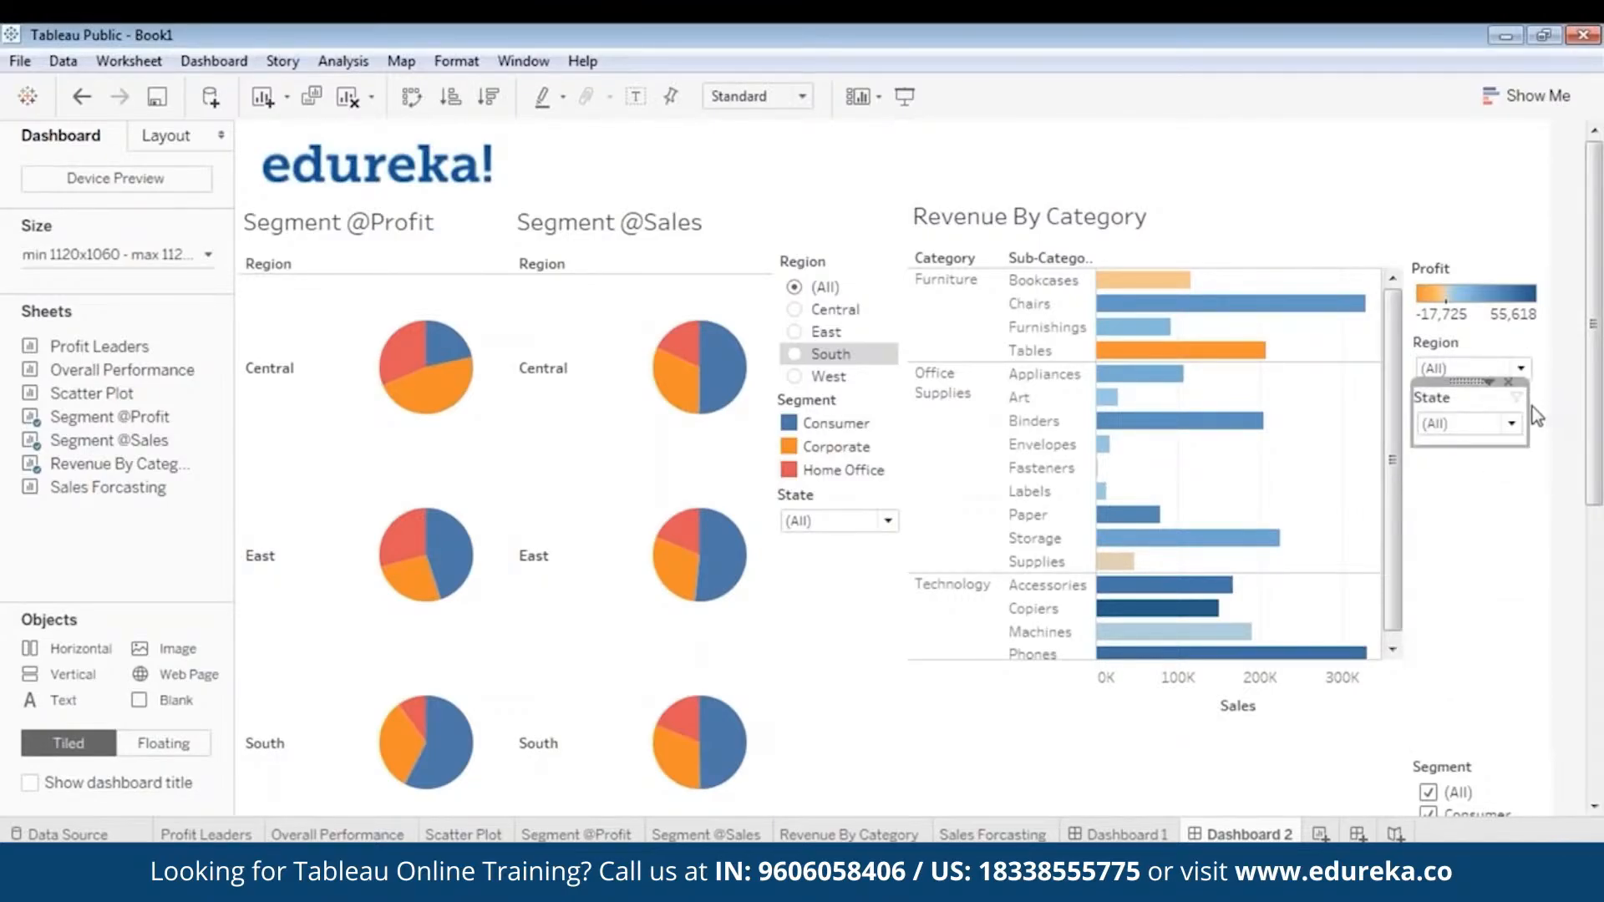
click(1513, 504)
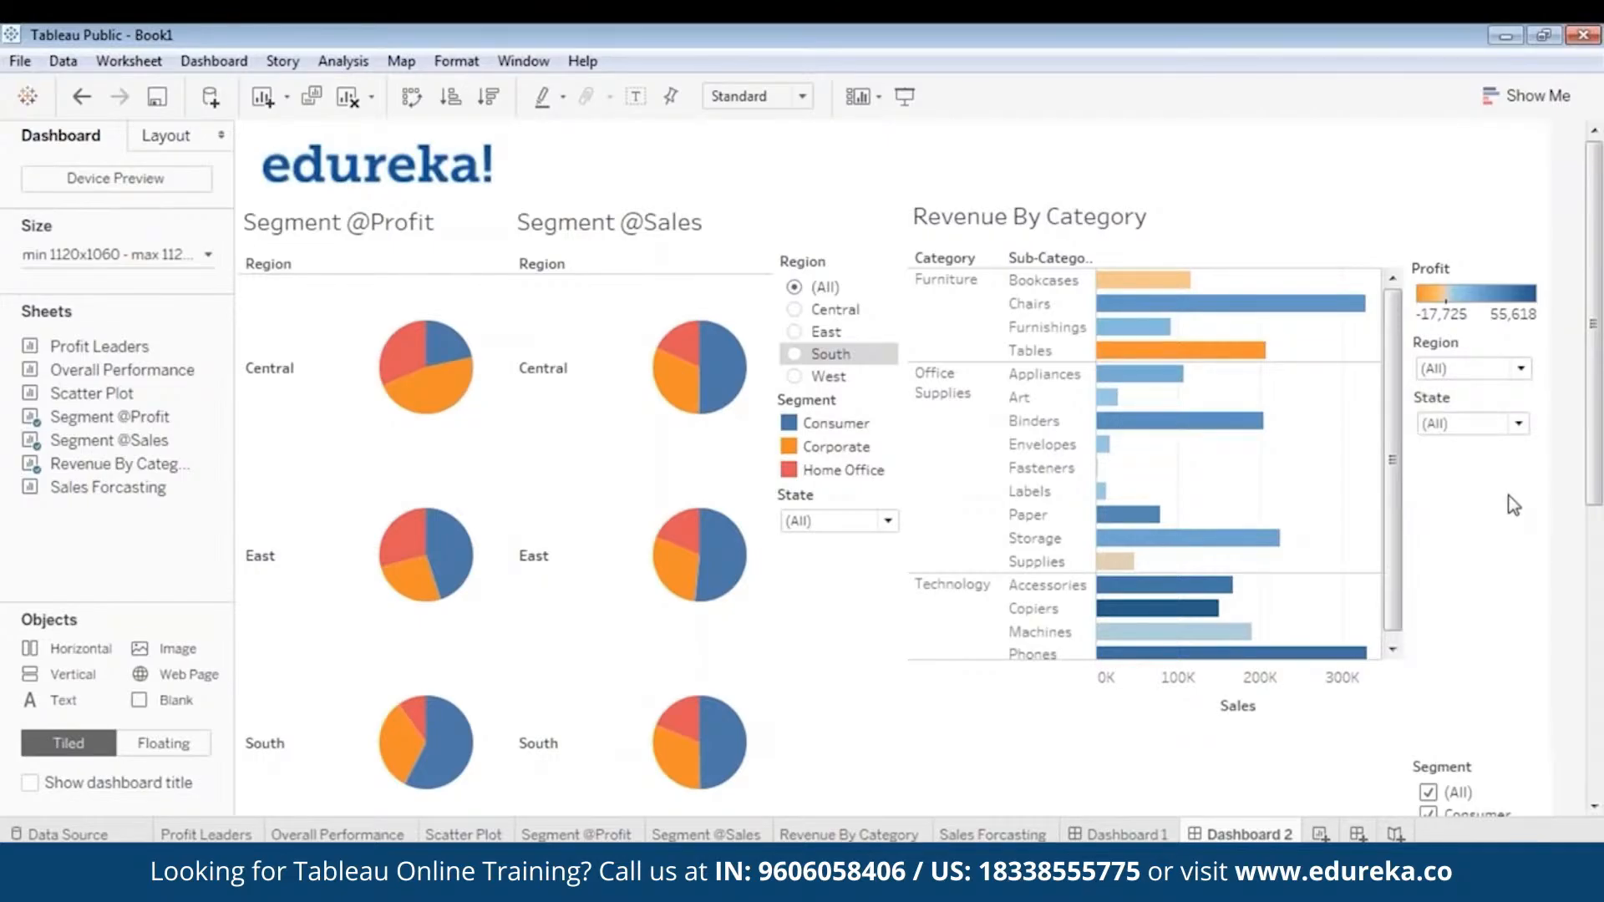
click(1456, 771)
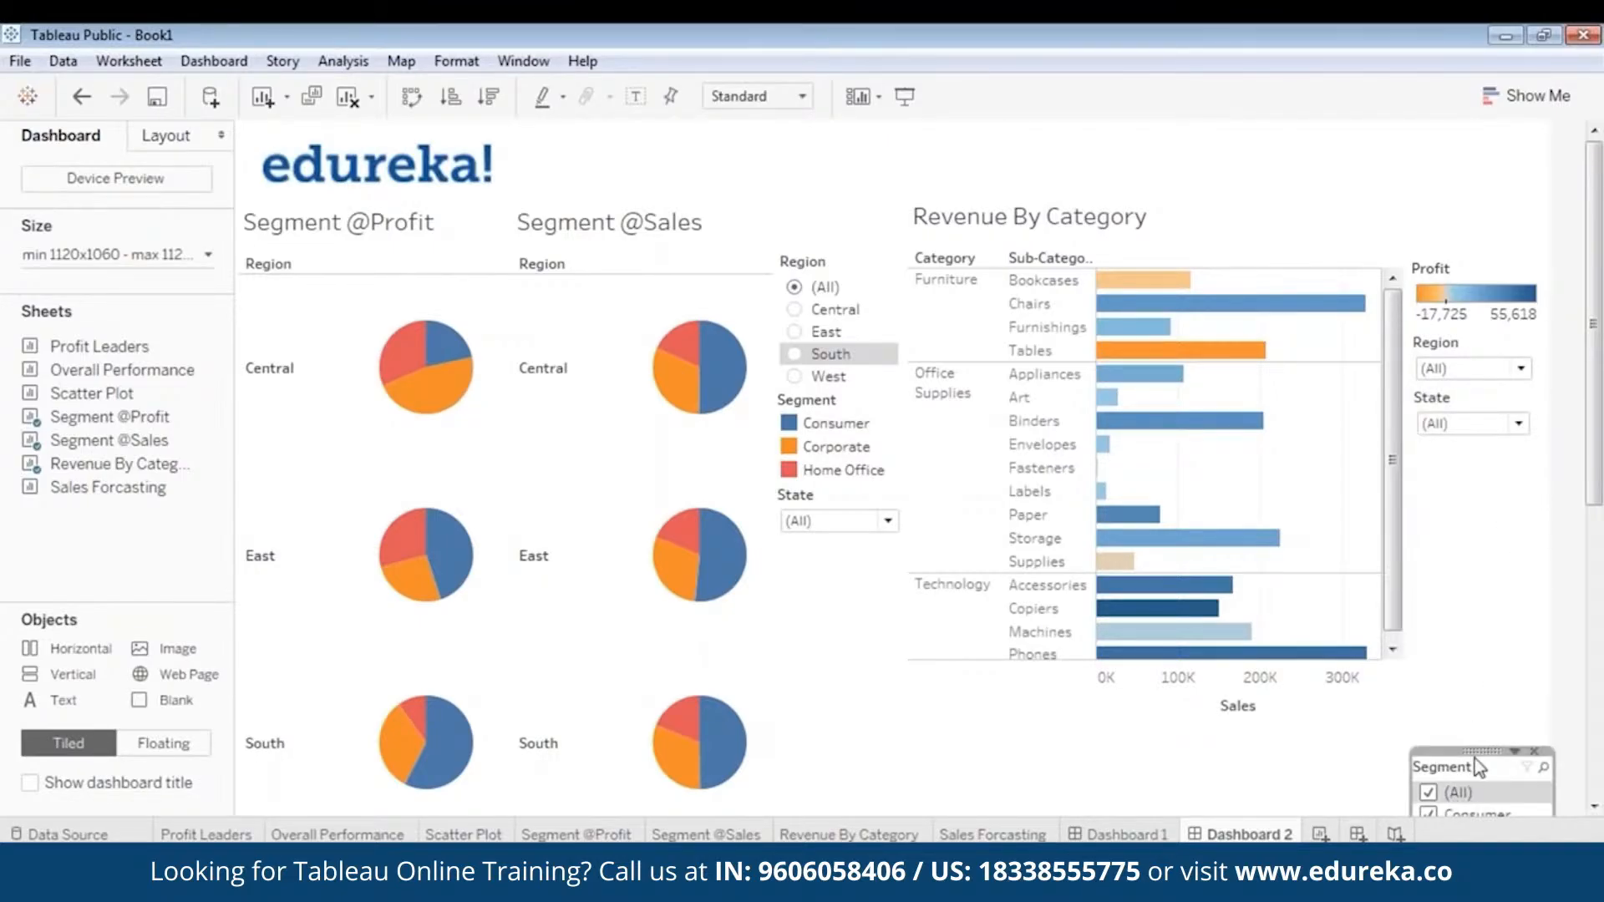
drag(1482, 747, 1478, 438)
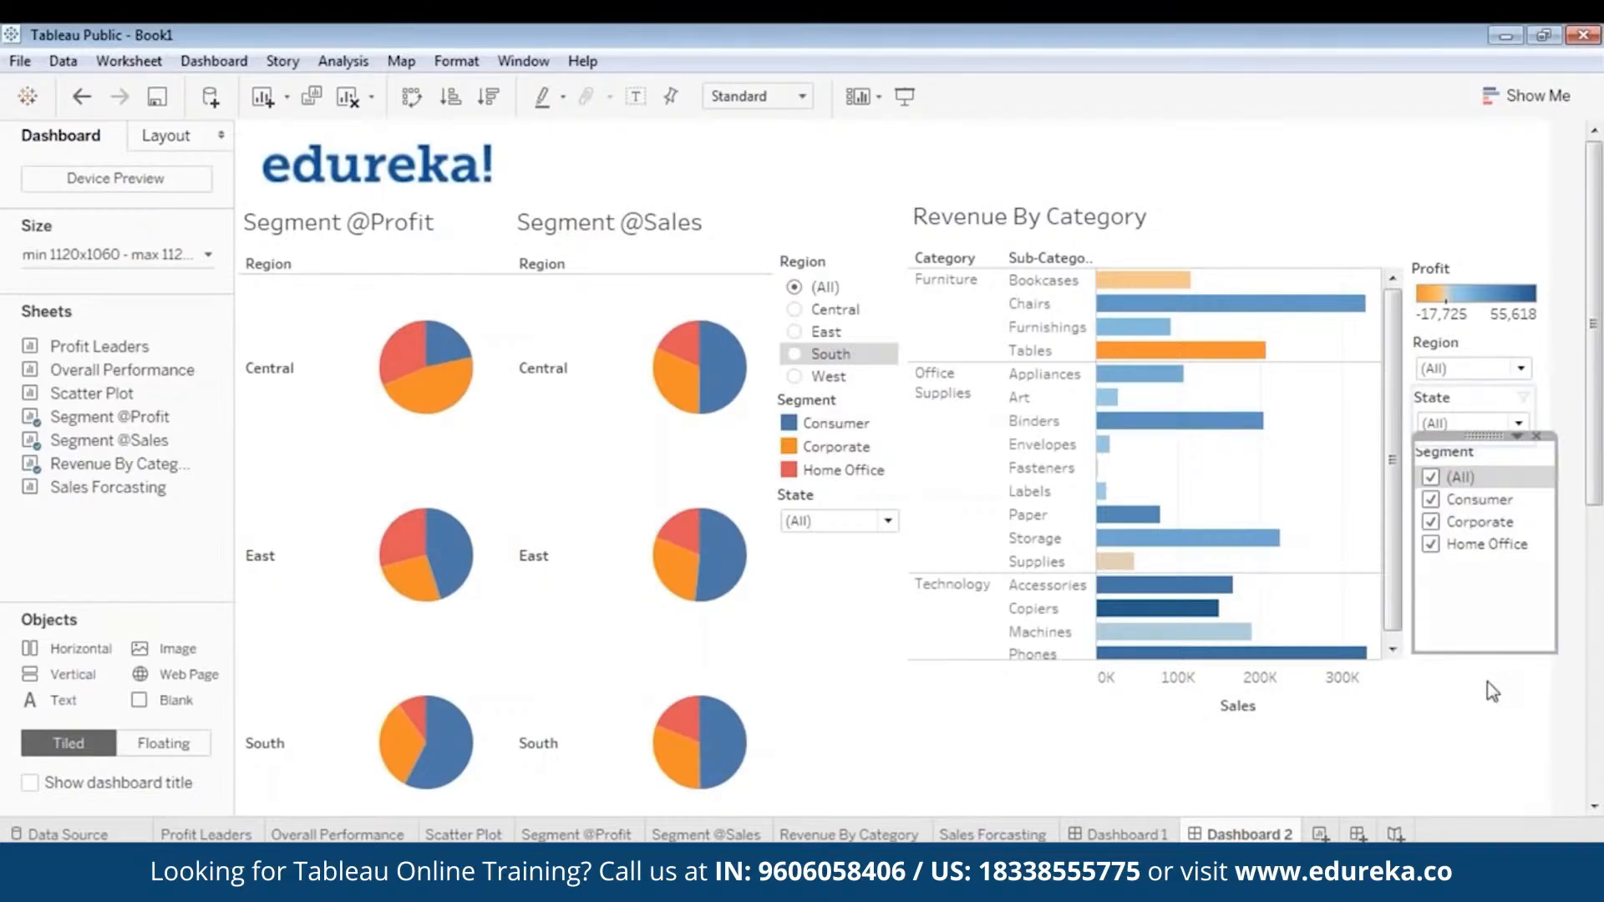
drag(1494, 653, 1490, 575)
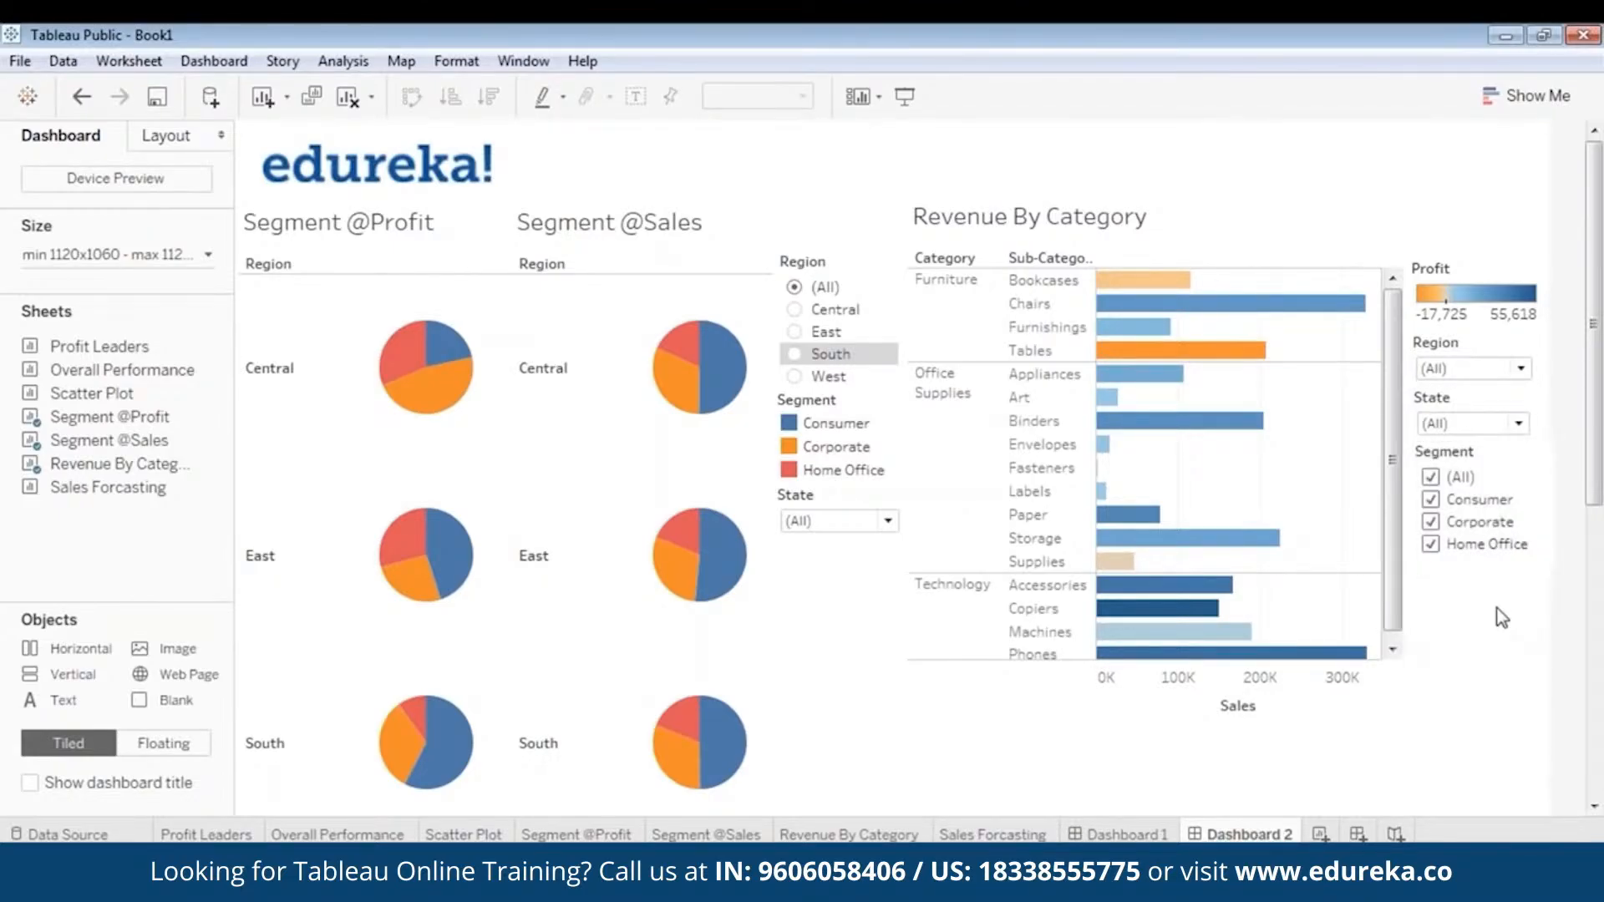
- Show the second dashboard in presentation mode
click(903, 95)
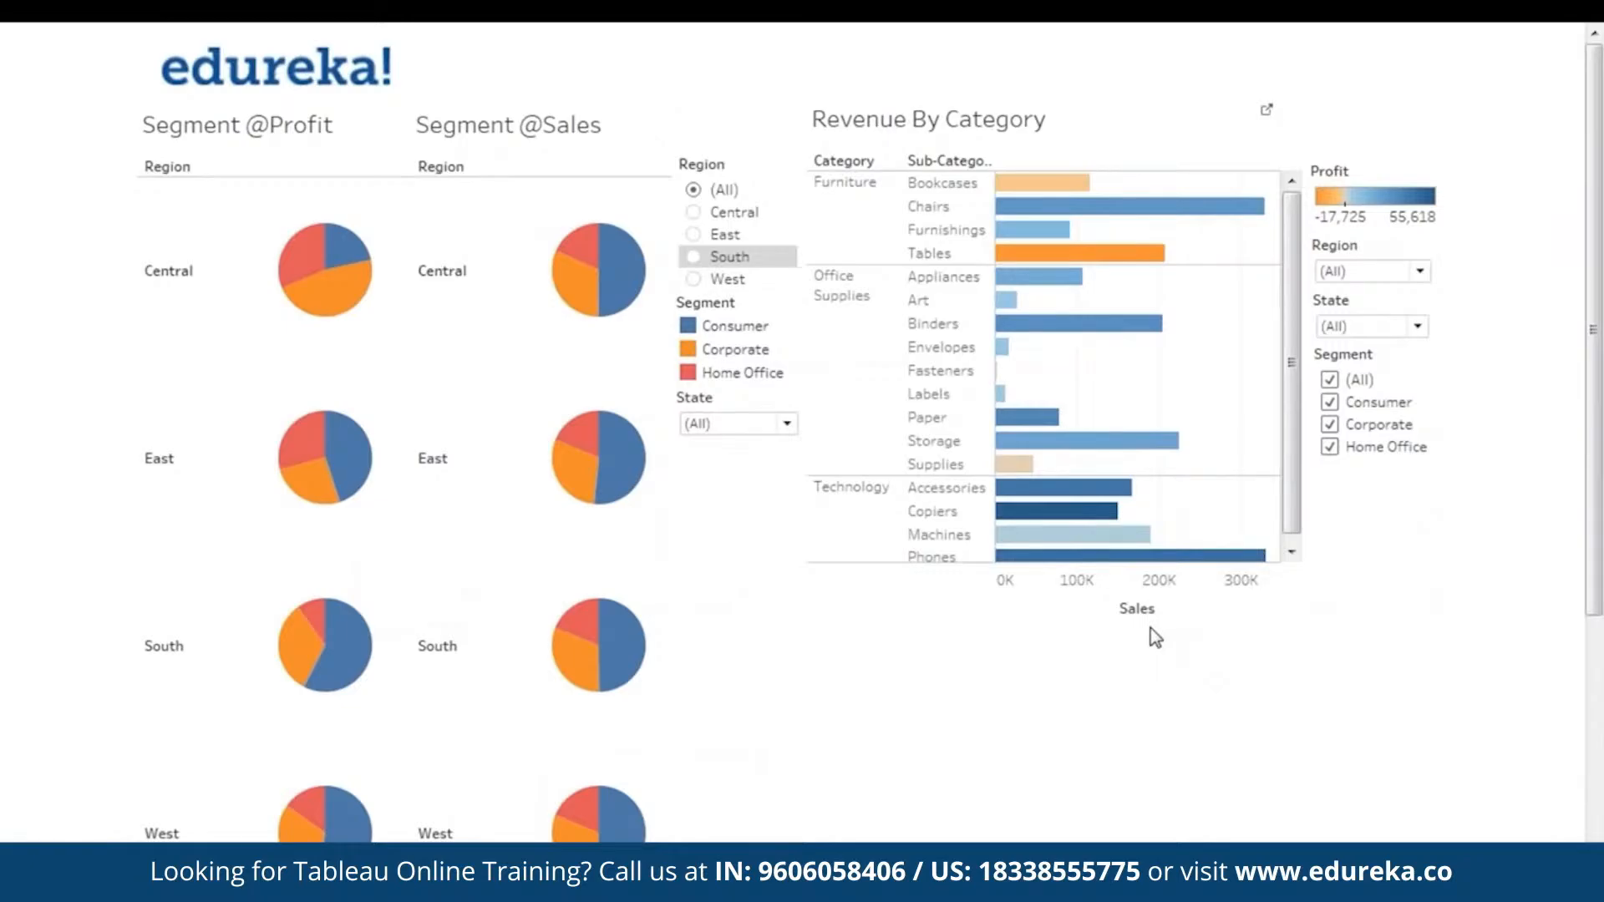
key(Escape)
click(759, 615)
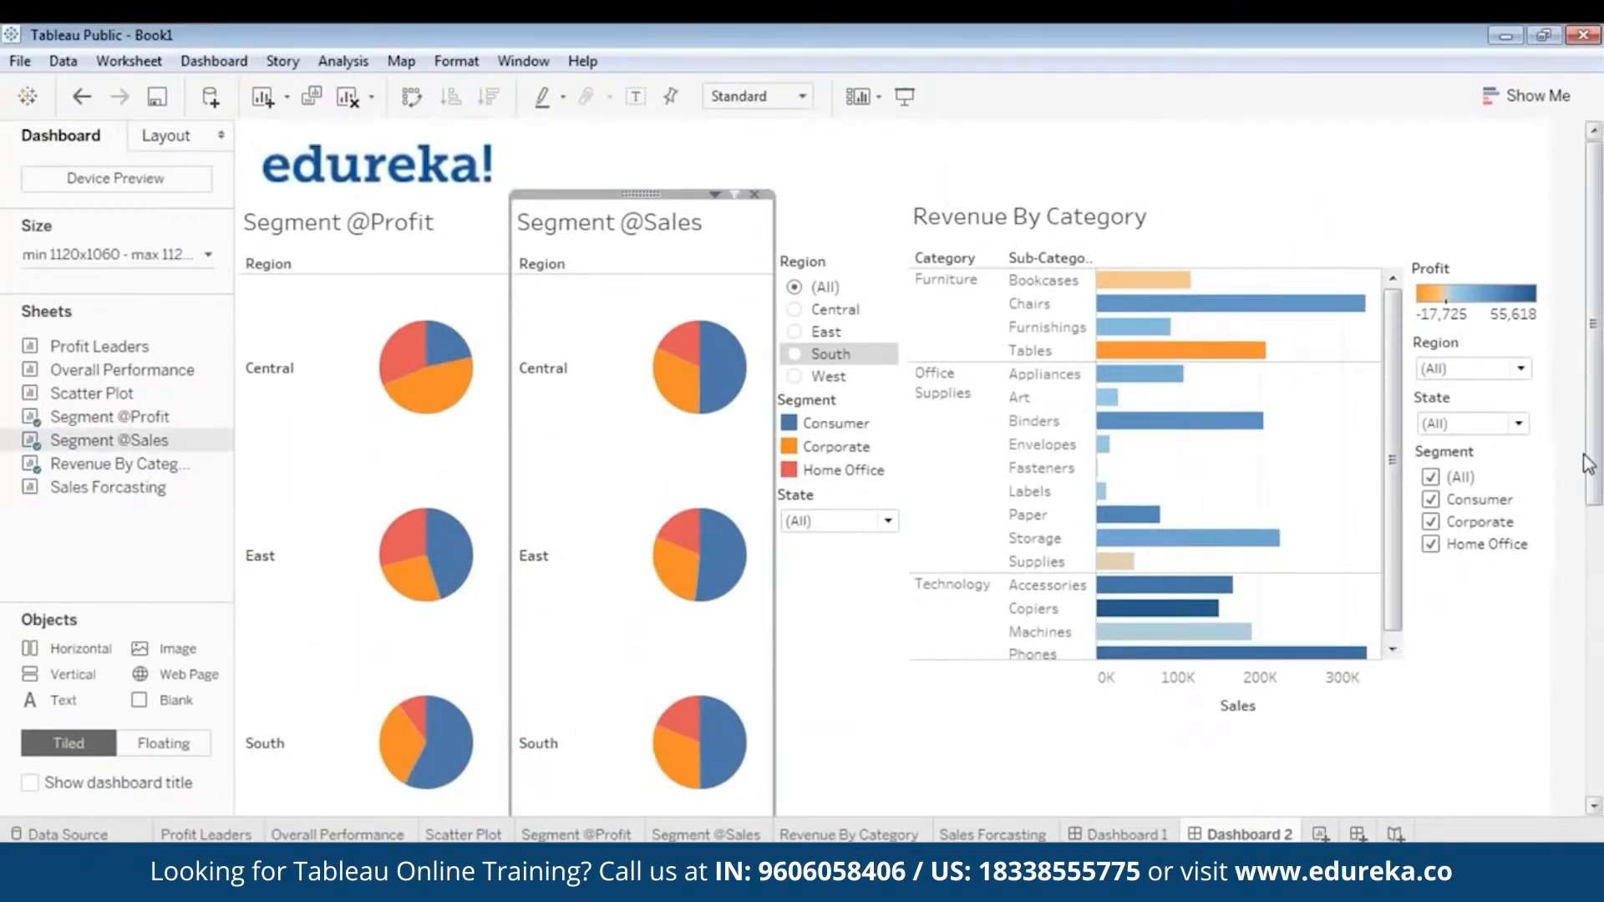
drag(1587, 463, 1587, 772)
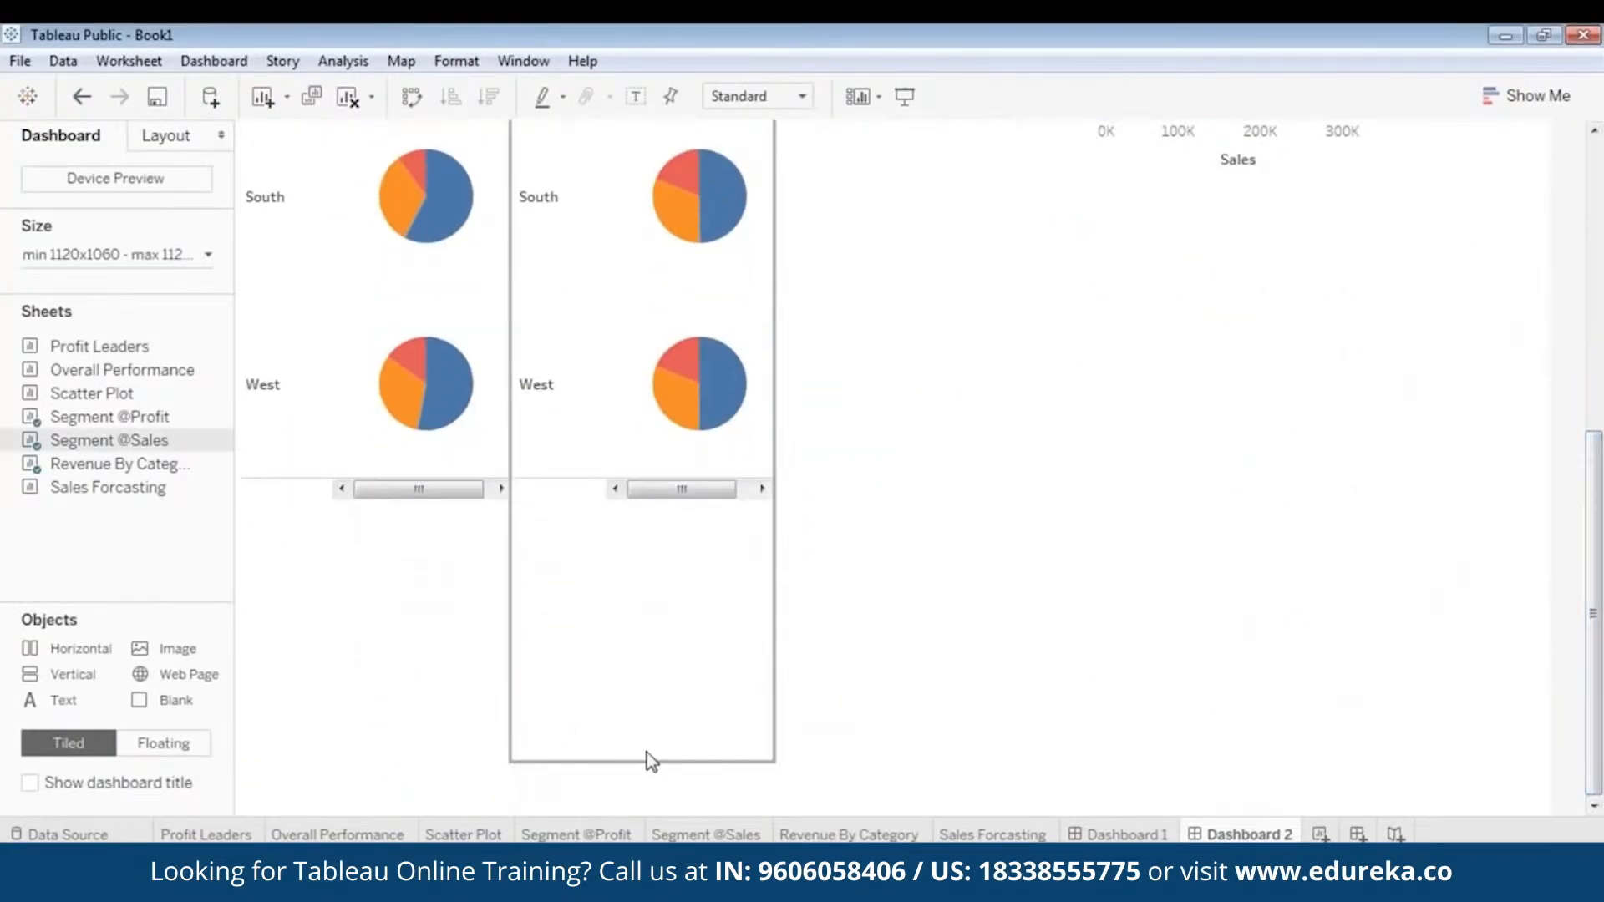
drag(656, 776, 708, 153)
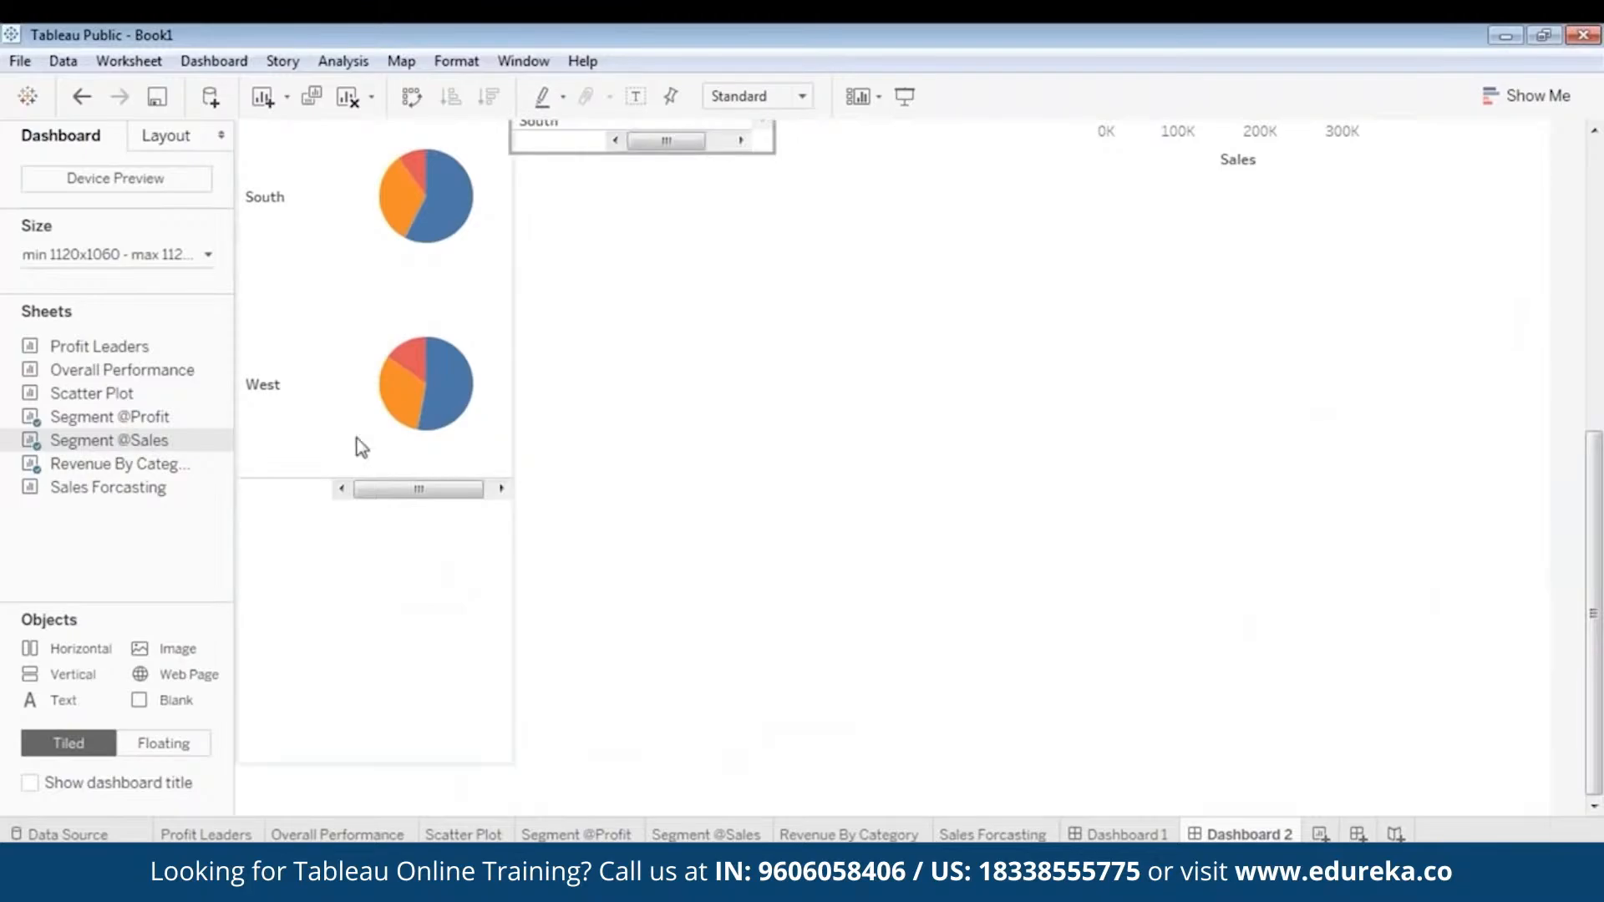
click(361, 461)
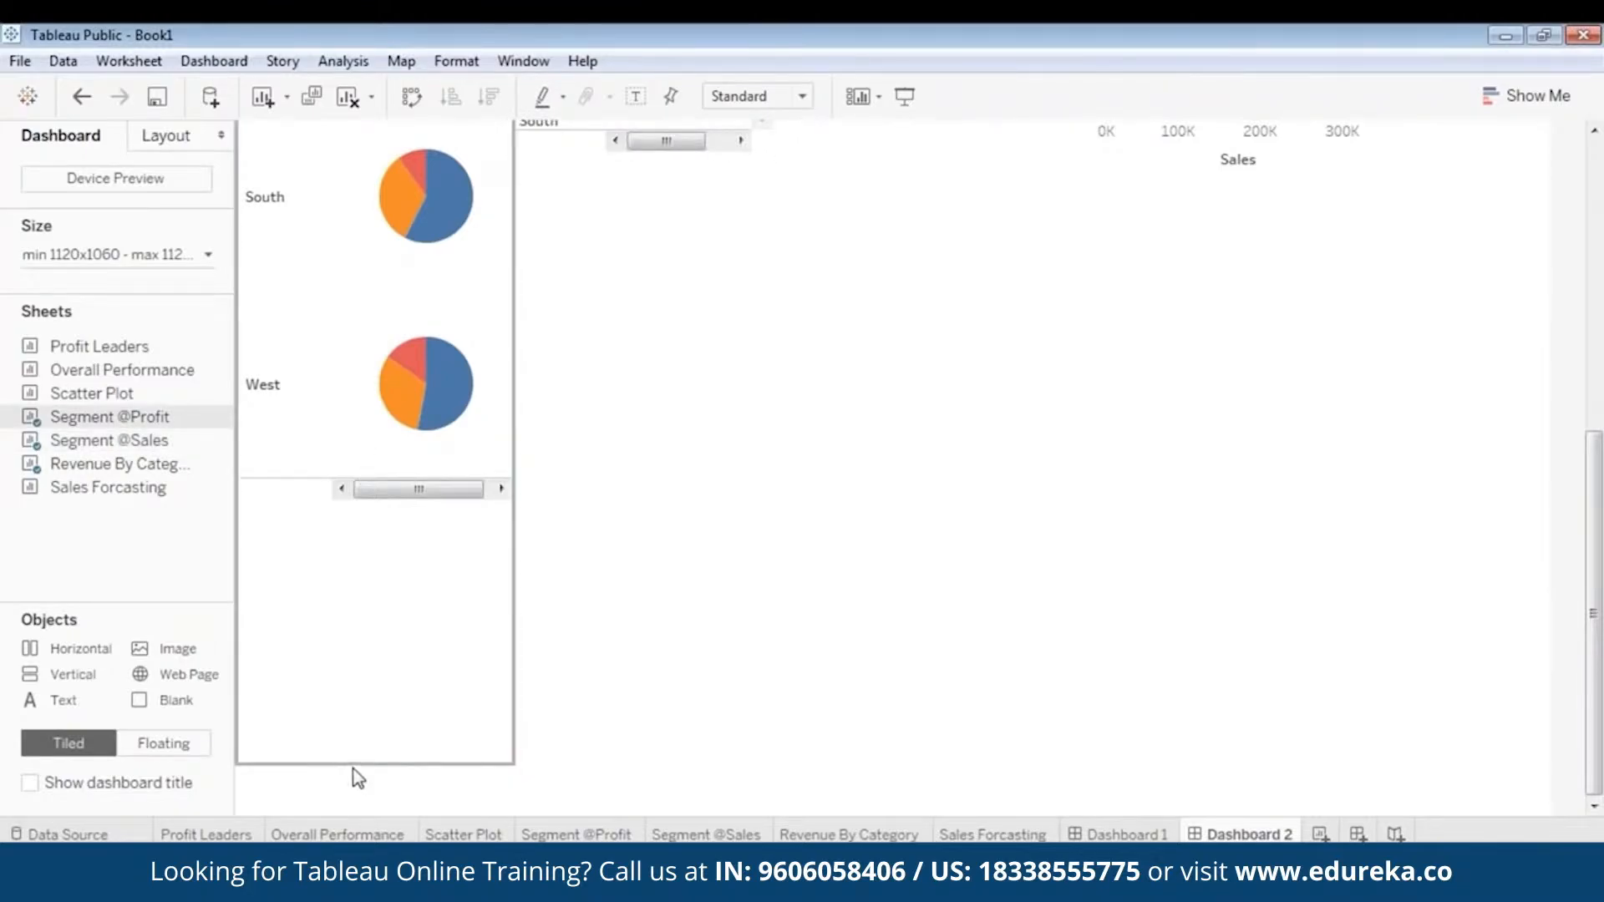
drag(359, 778, 448, 156)
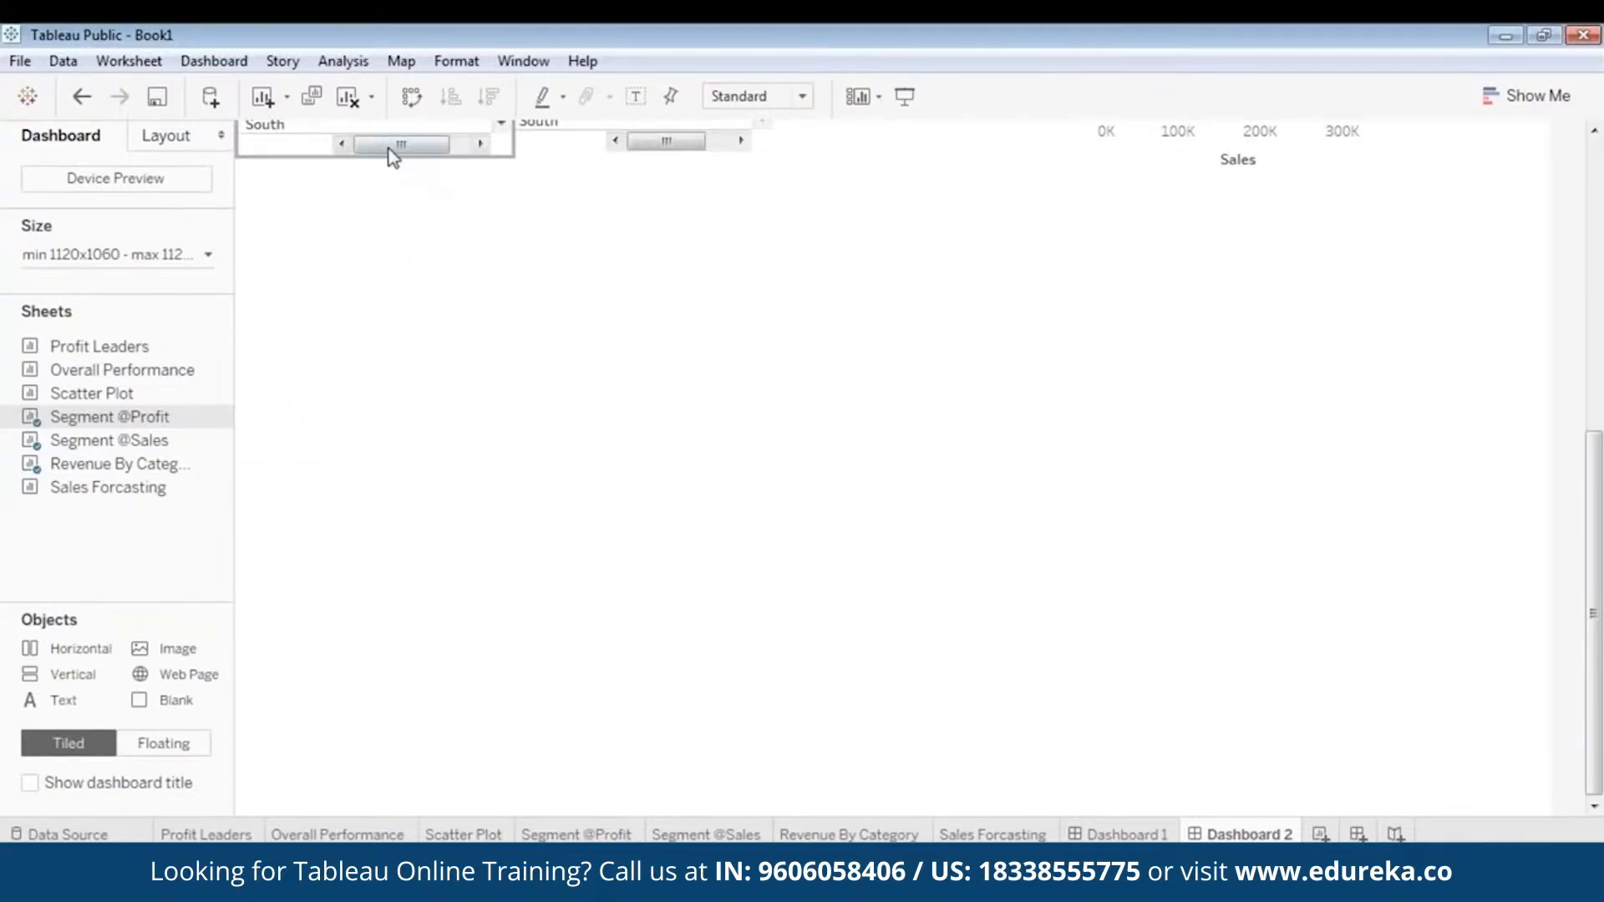
drag(1599, 654, 1602, 363)
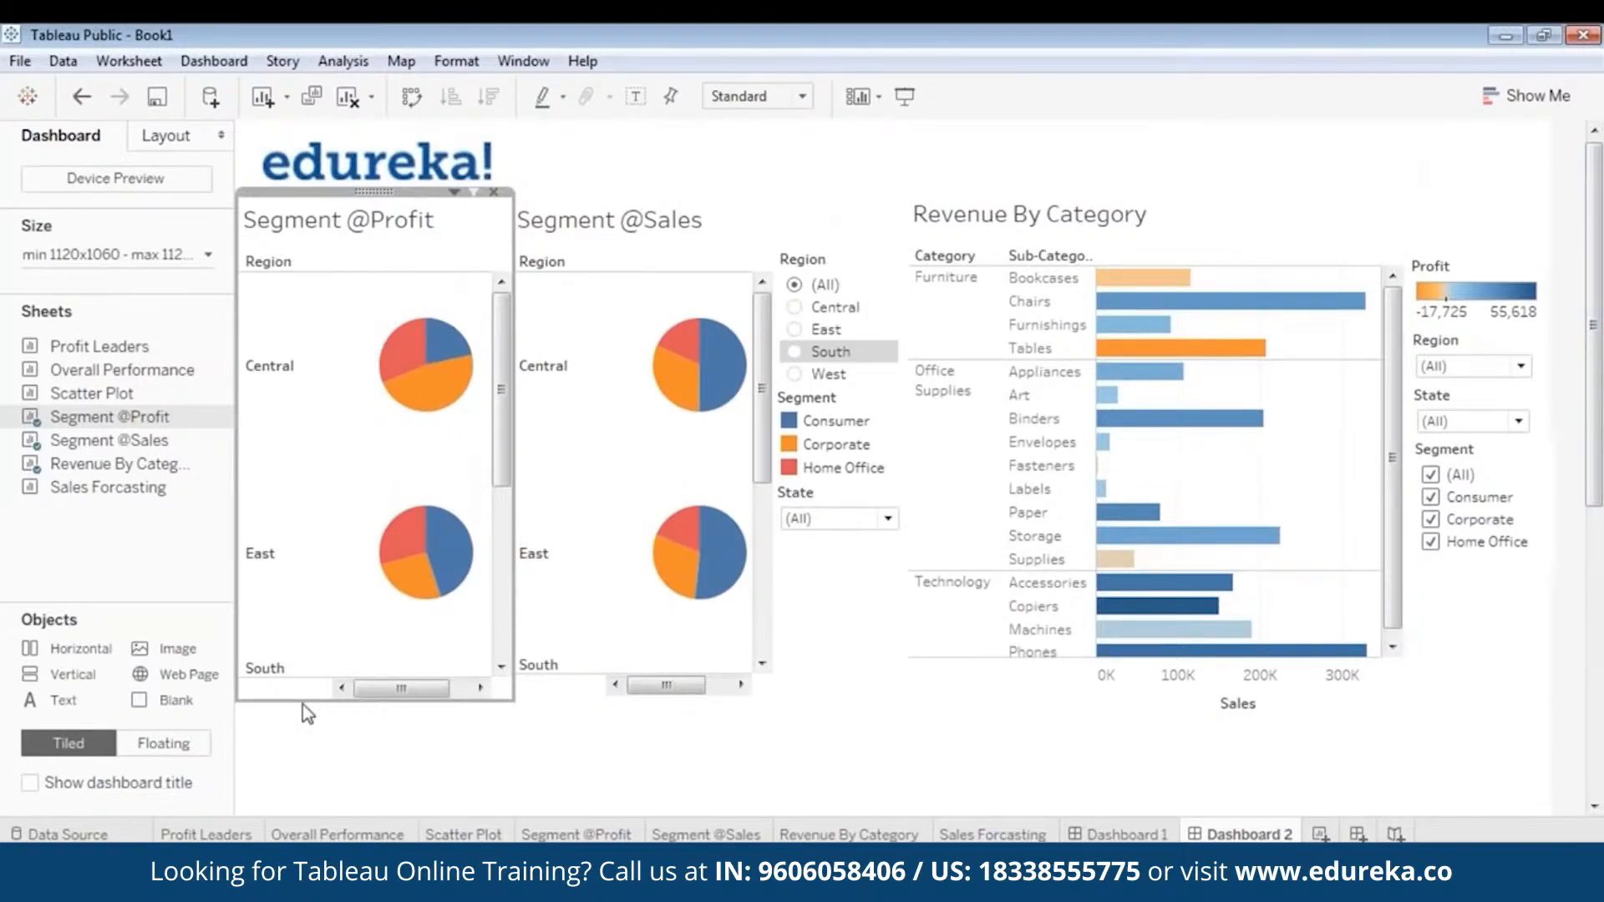
drag(303, 704, 308, 693)
click(562, 698)
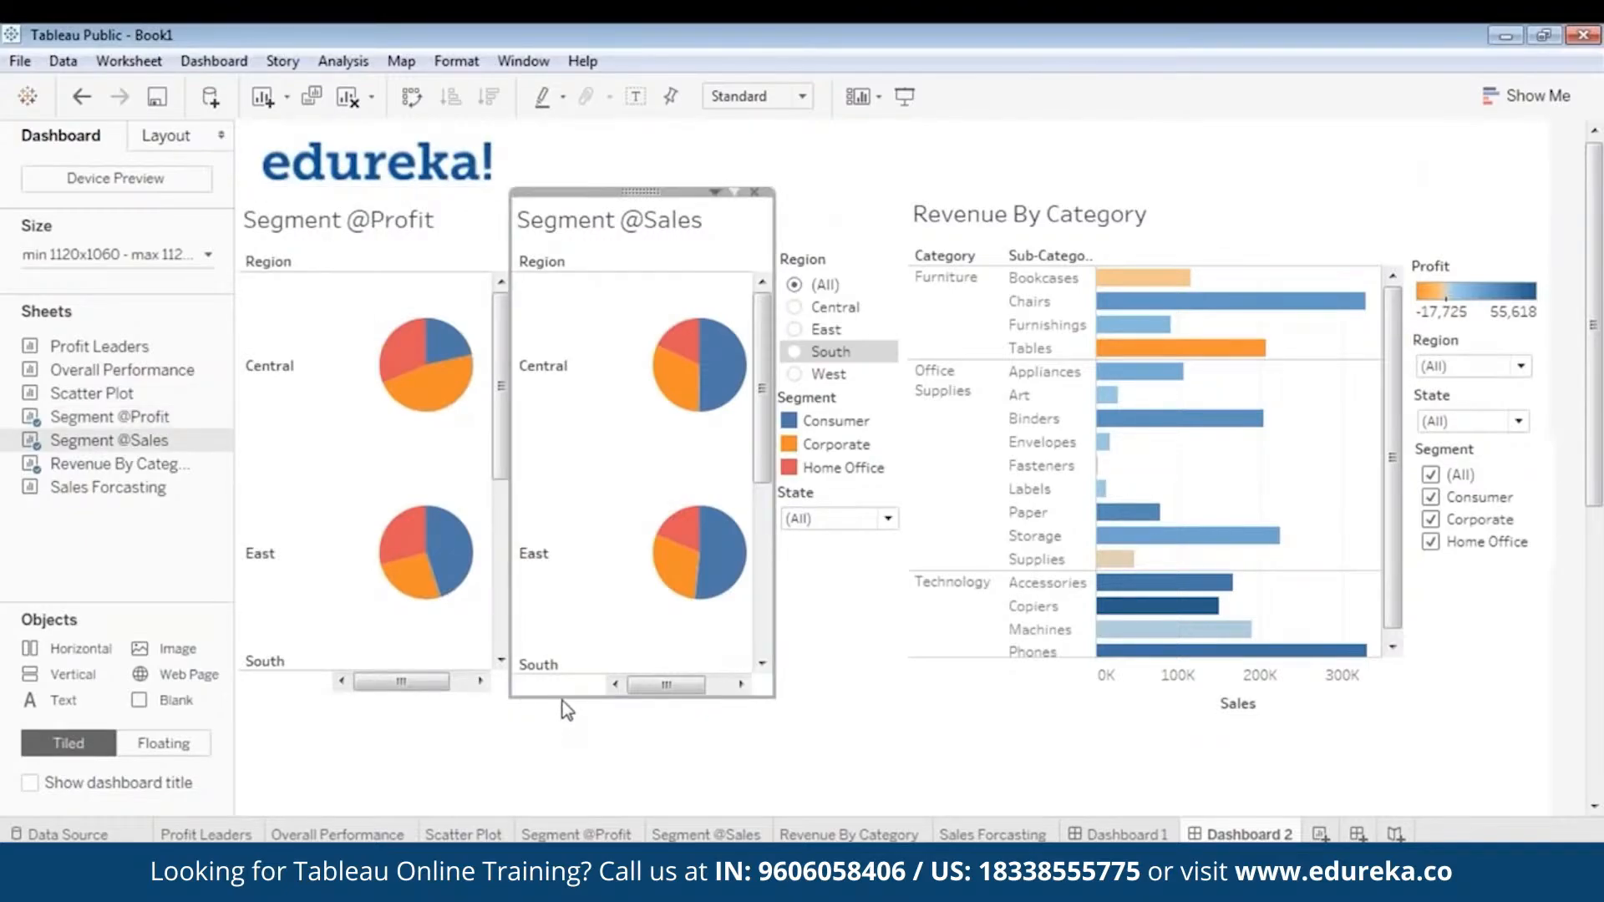
drag(563, 700, 579, 733)
click(618, 725)
click(583, 693)
click(393, 691)
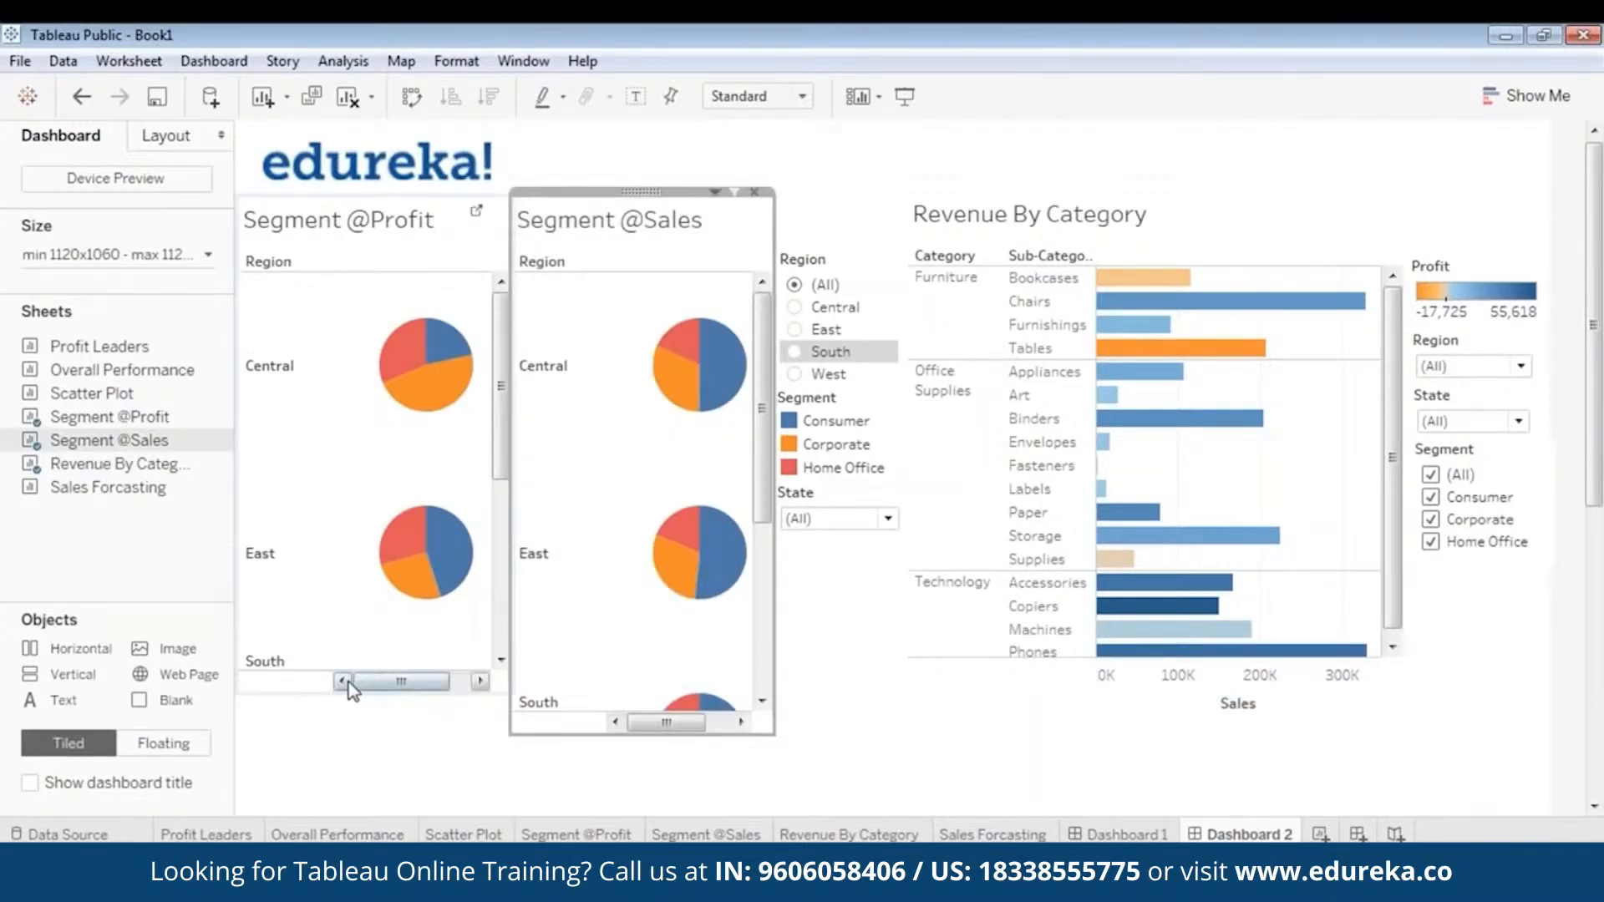
drag(349, 693, 349, 732)
click(610, 805)
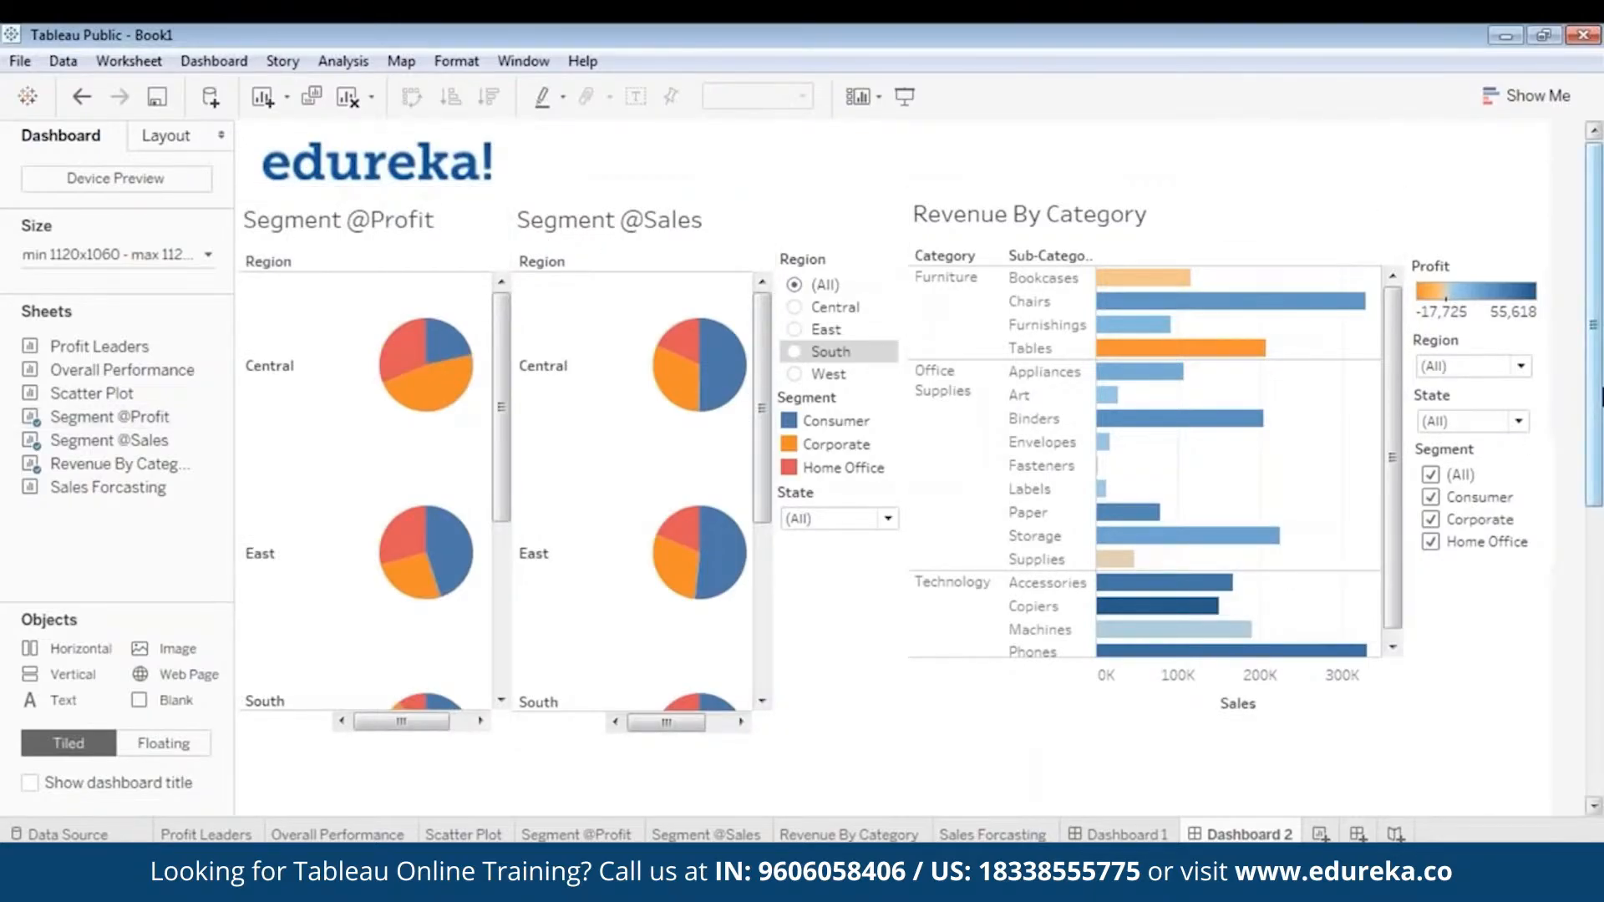
drag(1601, 358, 1601, 356)
click(344, 219)
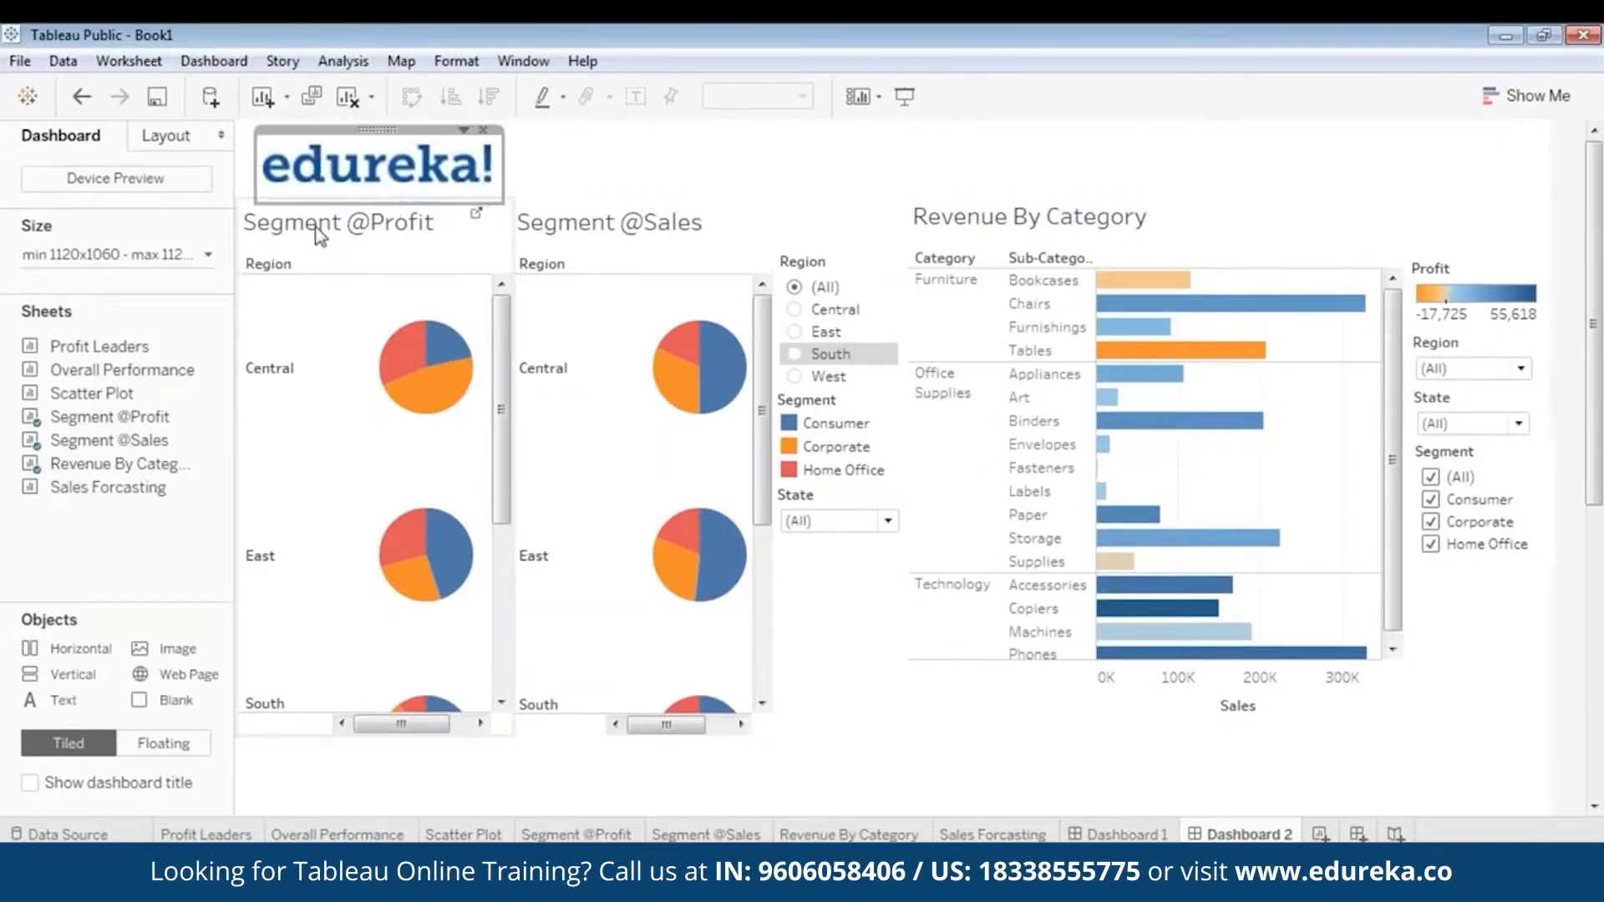
click(320, 235)
double_click(320, 235)
double_click(679, 354)
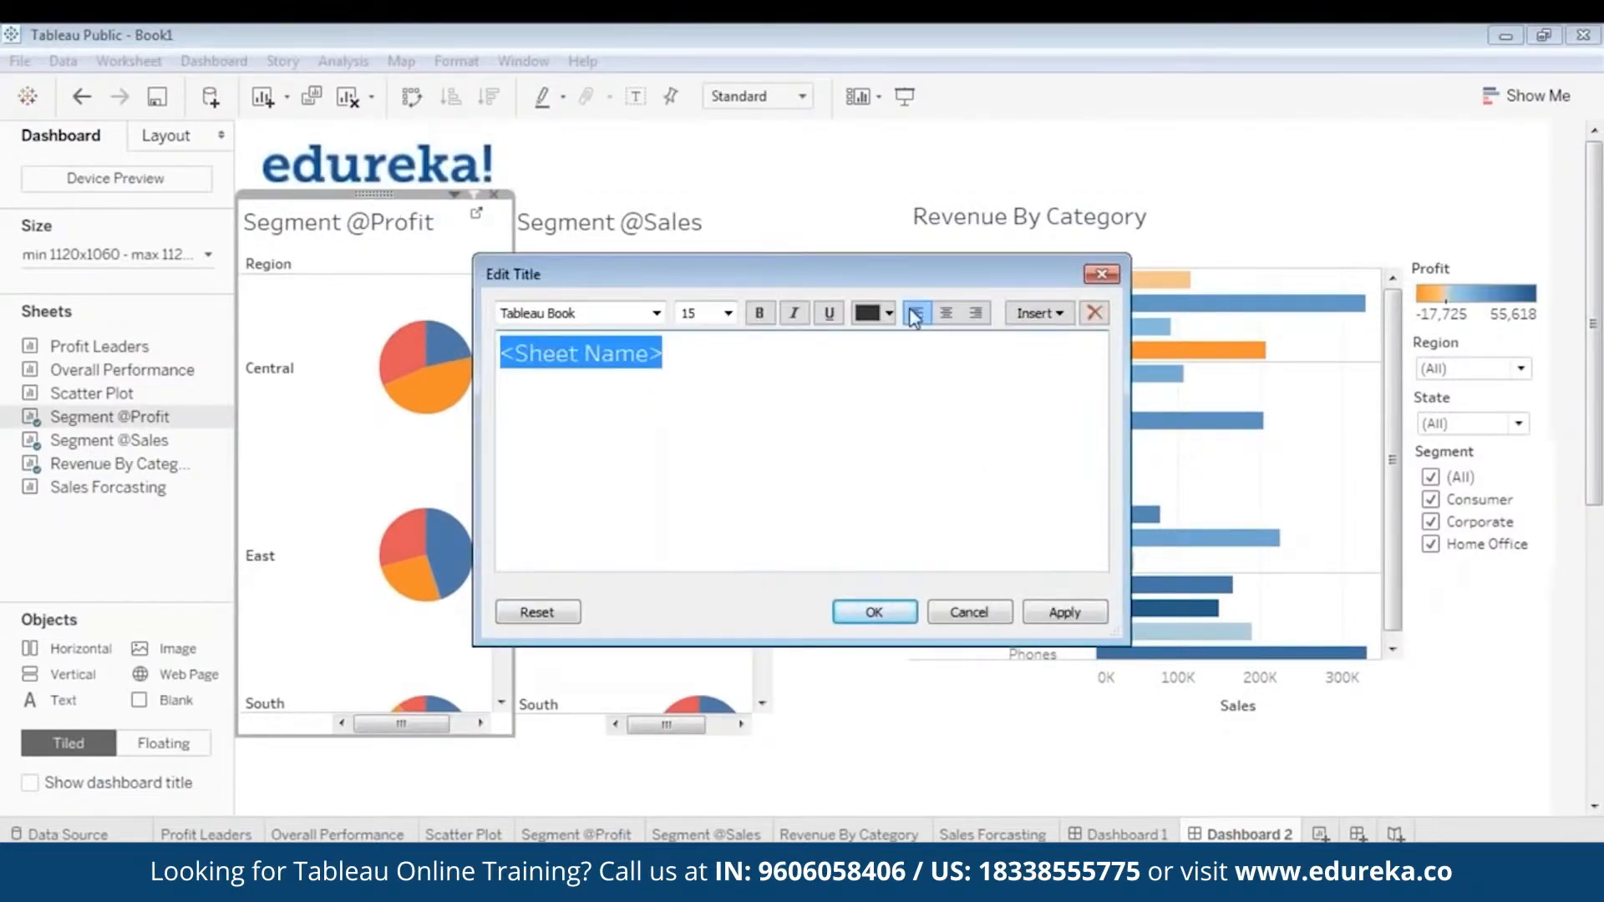
click(889, 316)
click(946, 338)
click(757, 316)
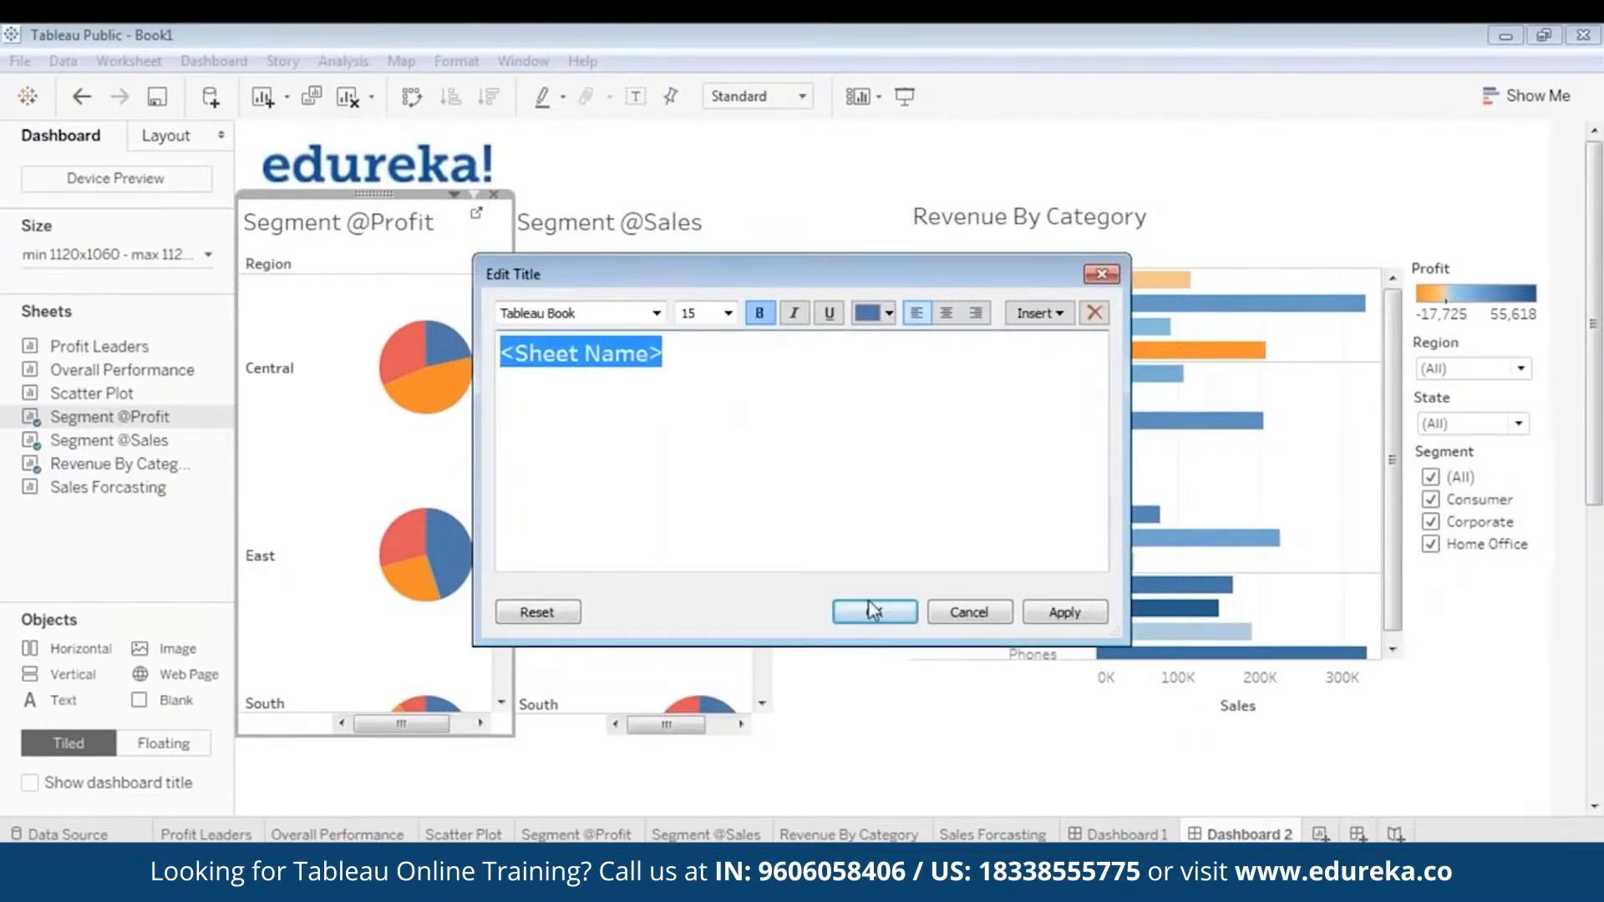
click(895, 615)
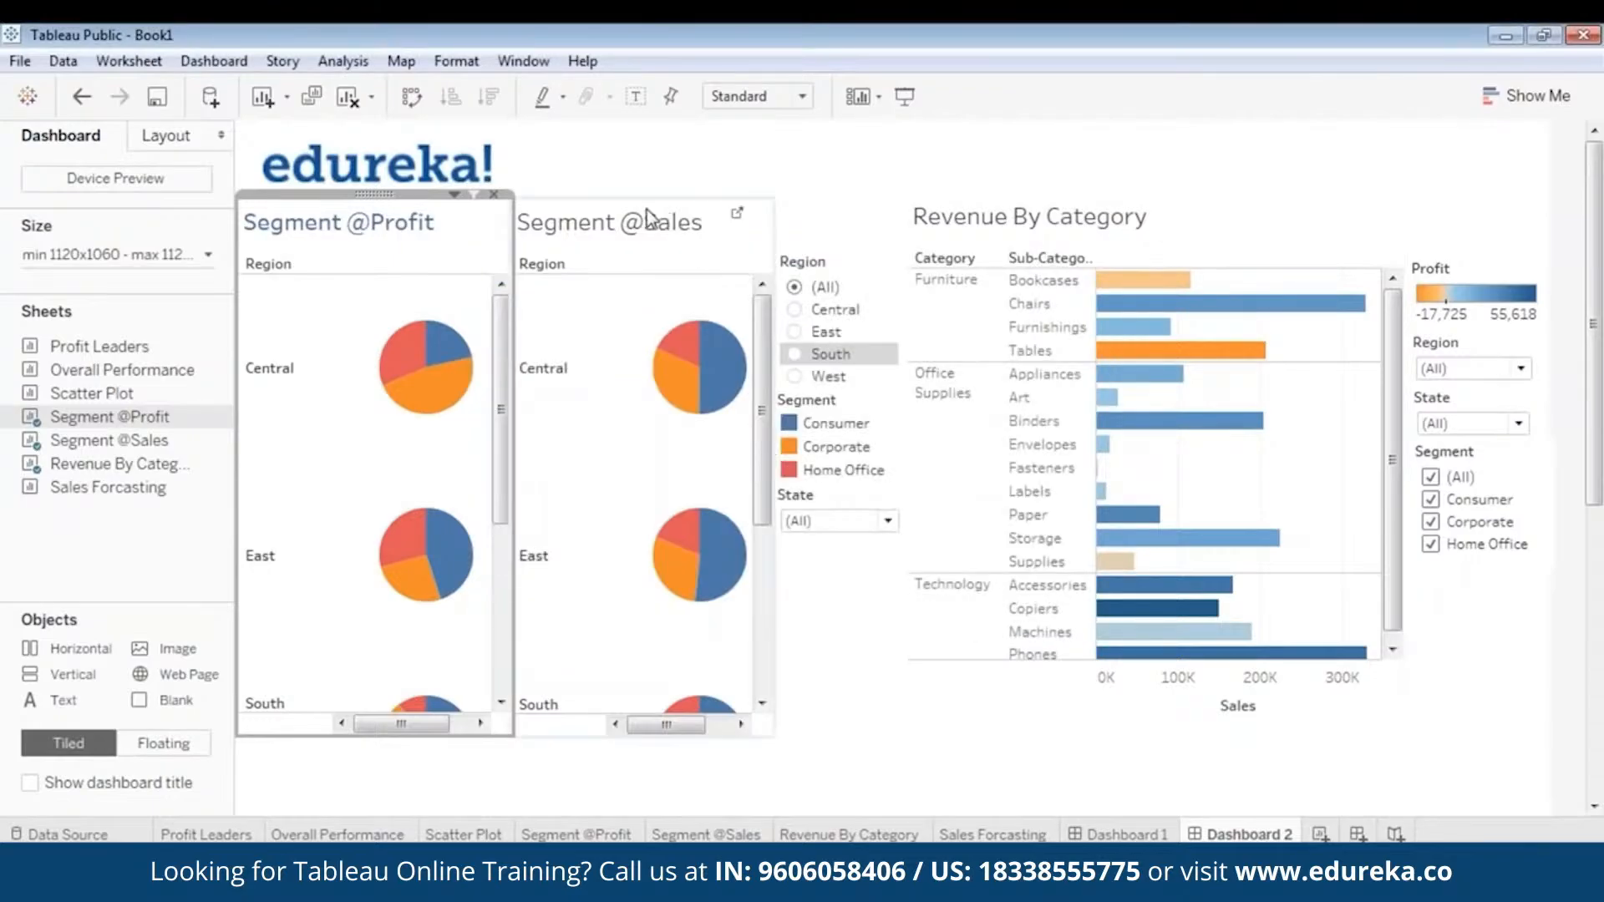
double_click(650, 220)
key(ctrl+a)
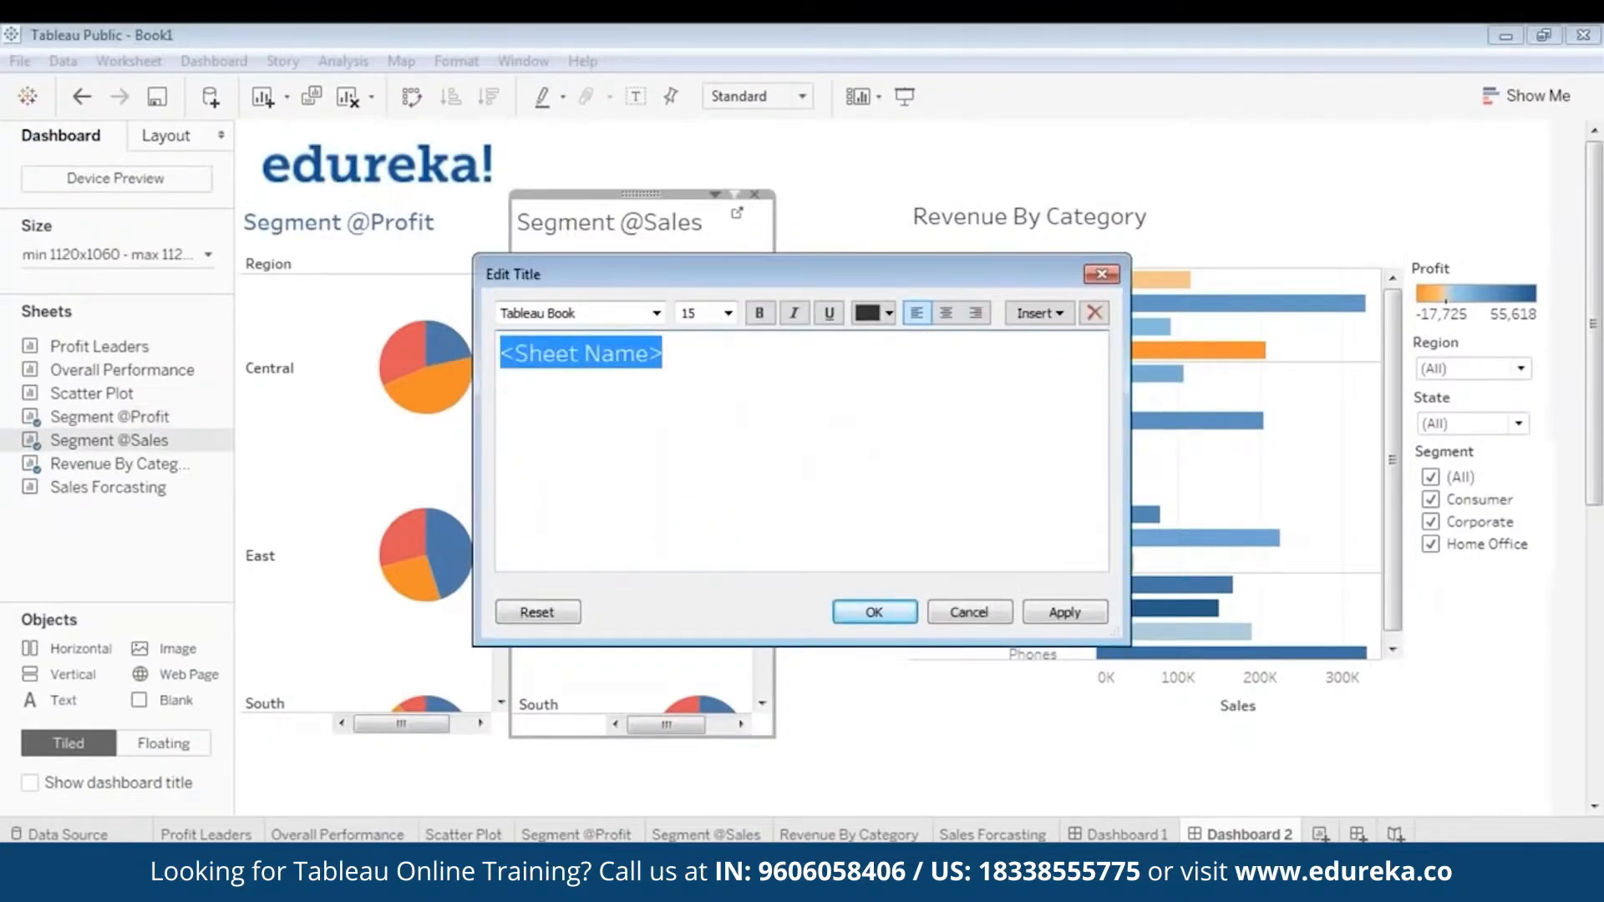
click(891, 315)
click(1008, 358)
click(890, 317)
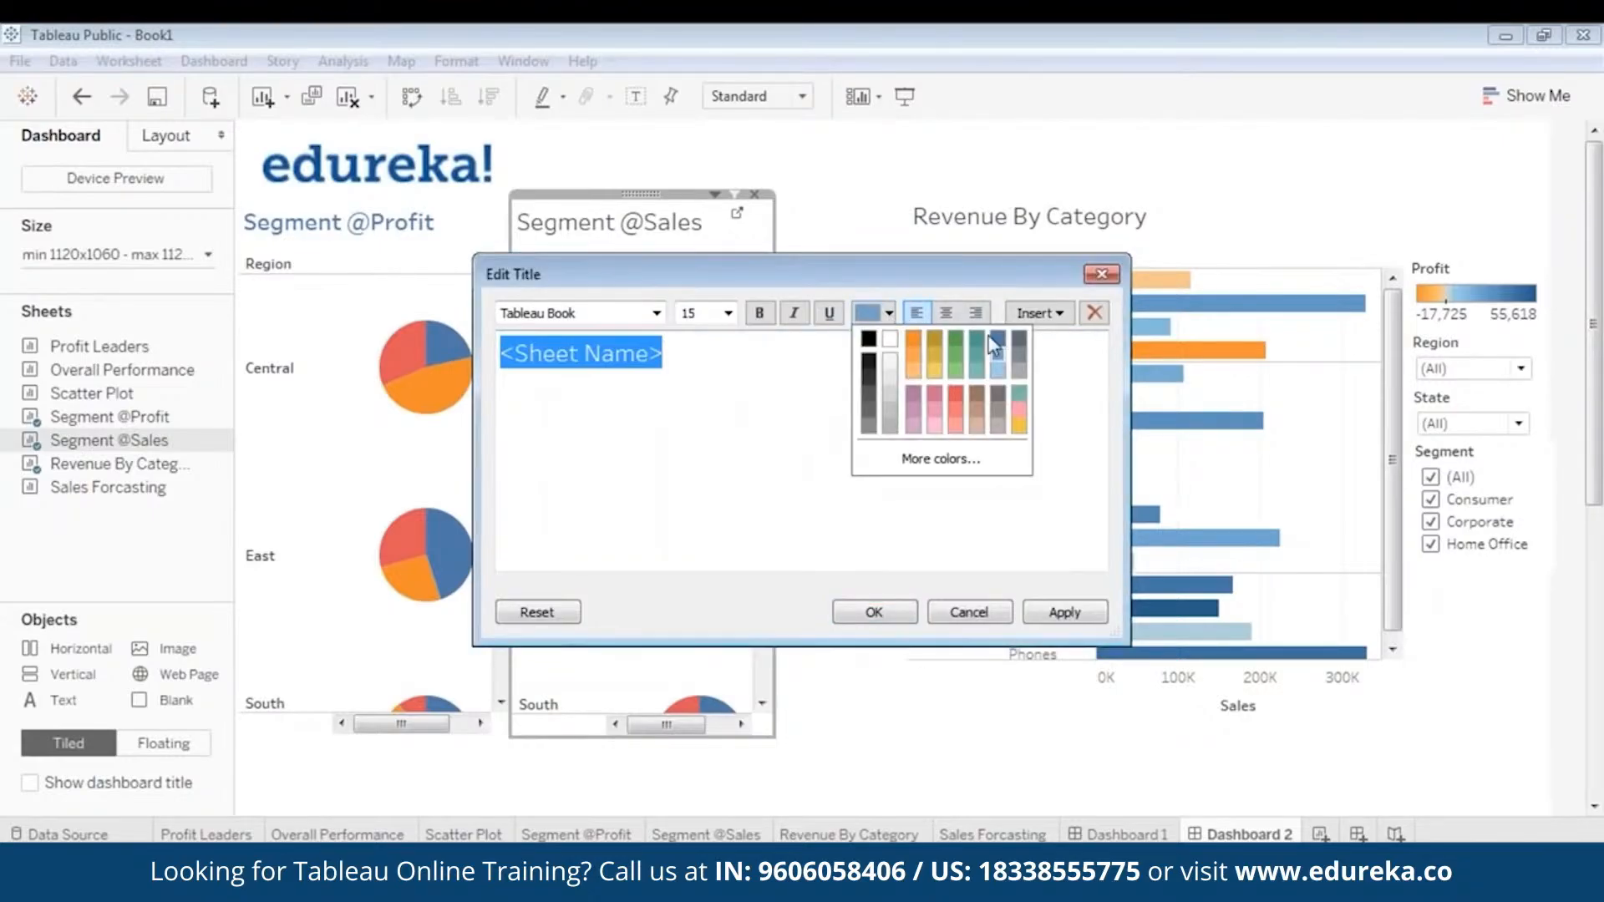
click(948, 414)
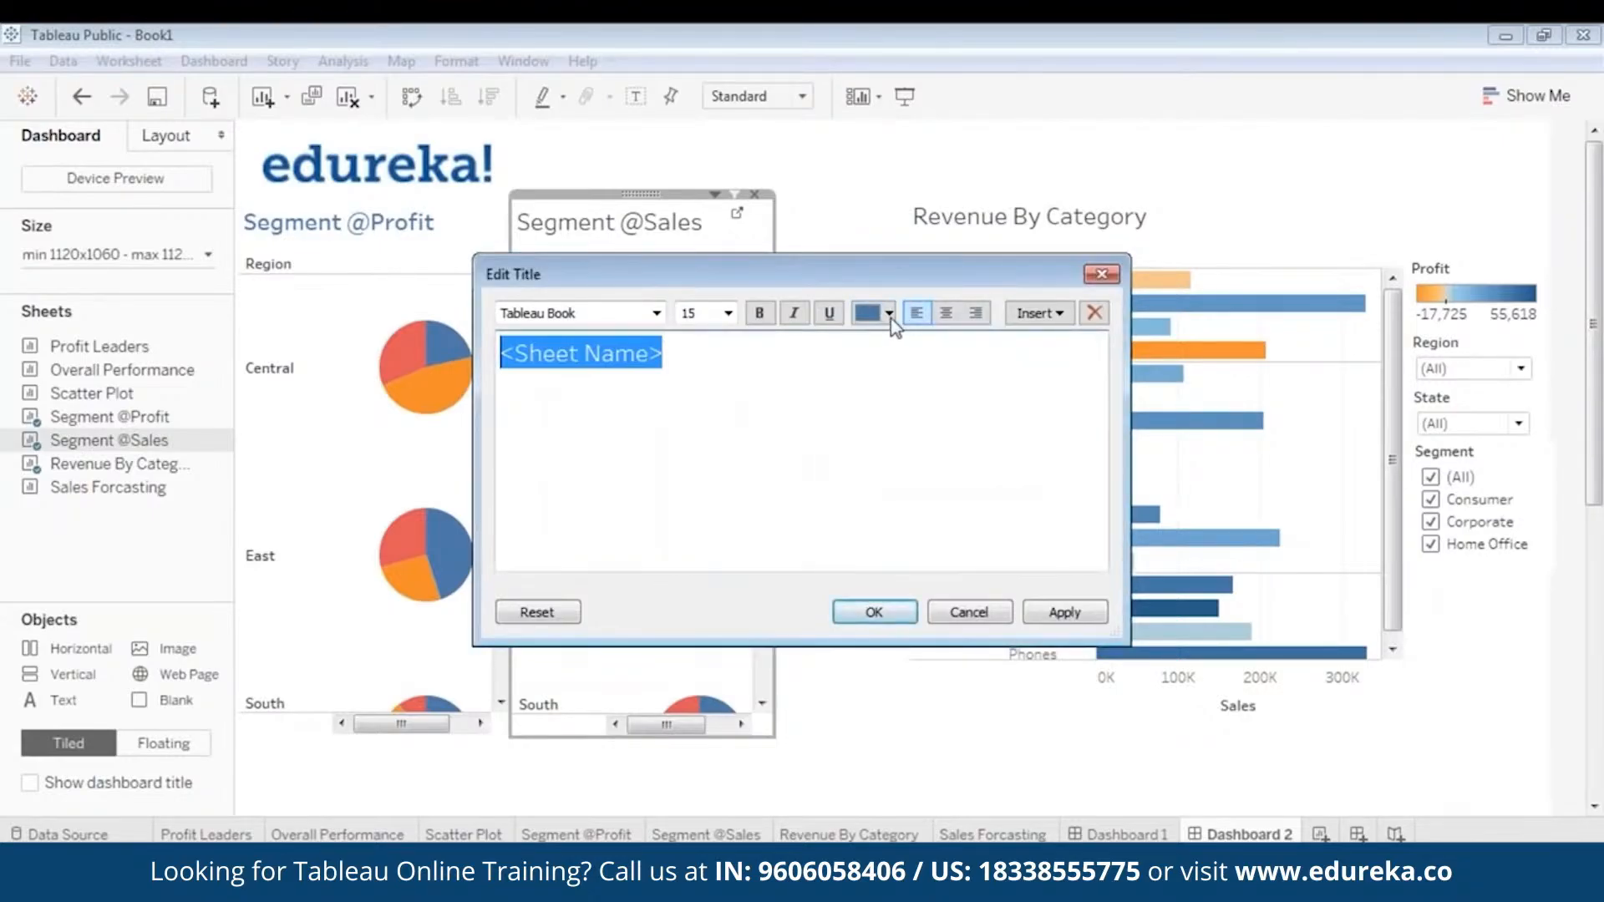
click(1064, 612)
click(874, 612)
- Format the Revenue By Category chart title in bold blue to match the two pie chart titles
click(1027, 242)
double_click(1029, 241)
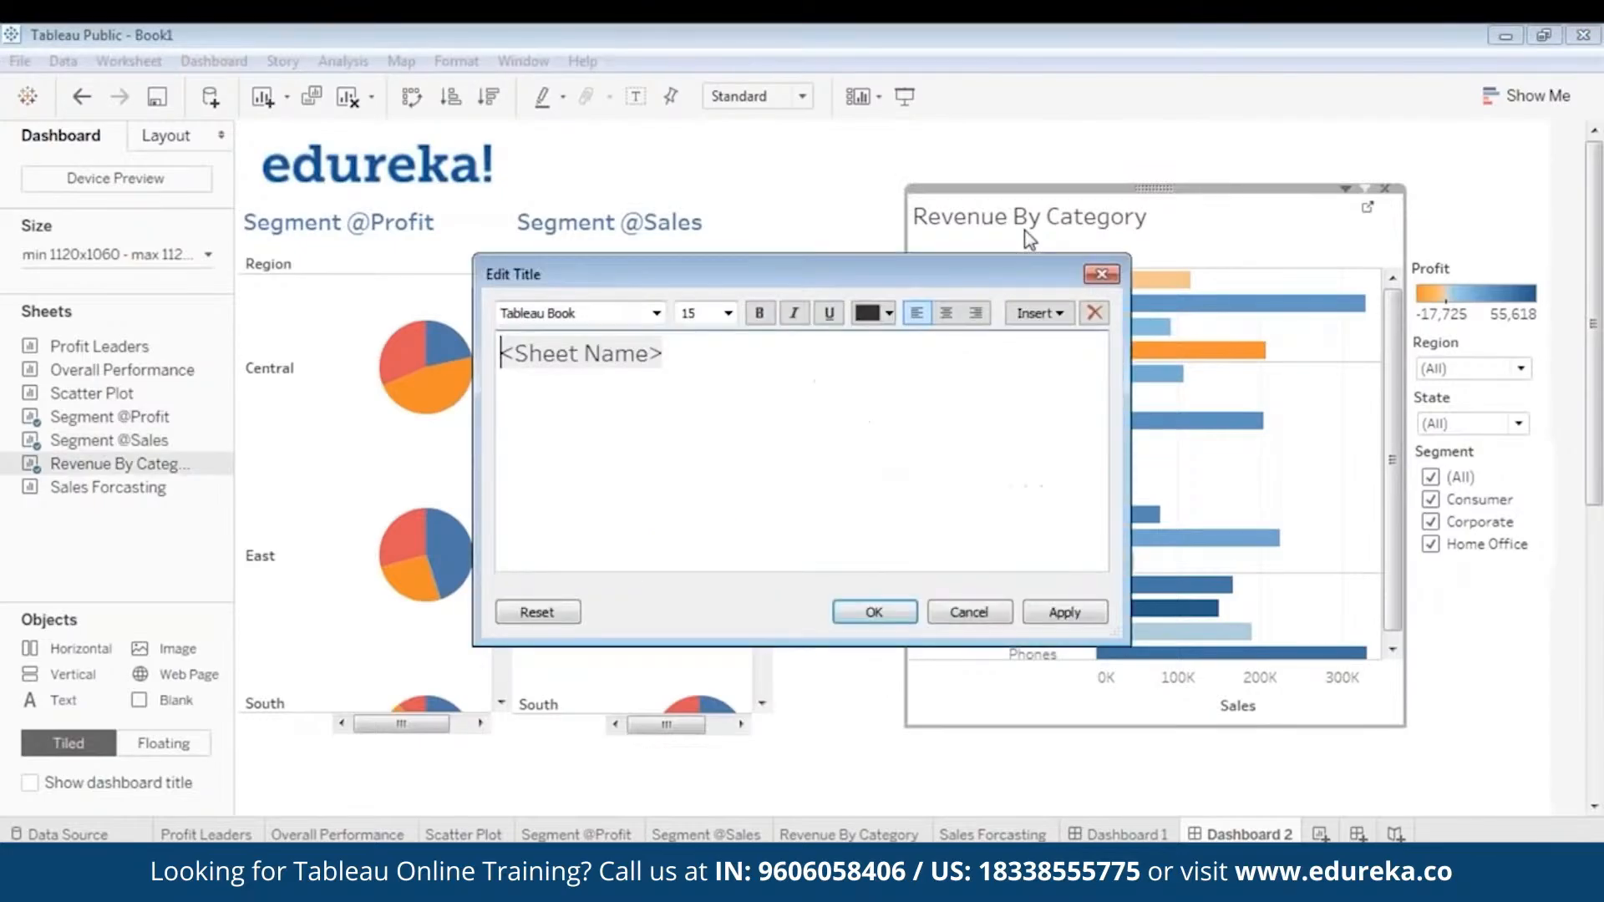
key(ctrl+a)
click(888, 313)
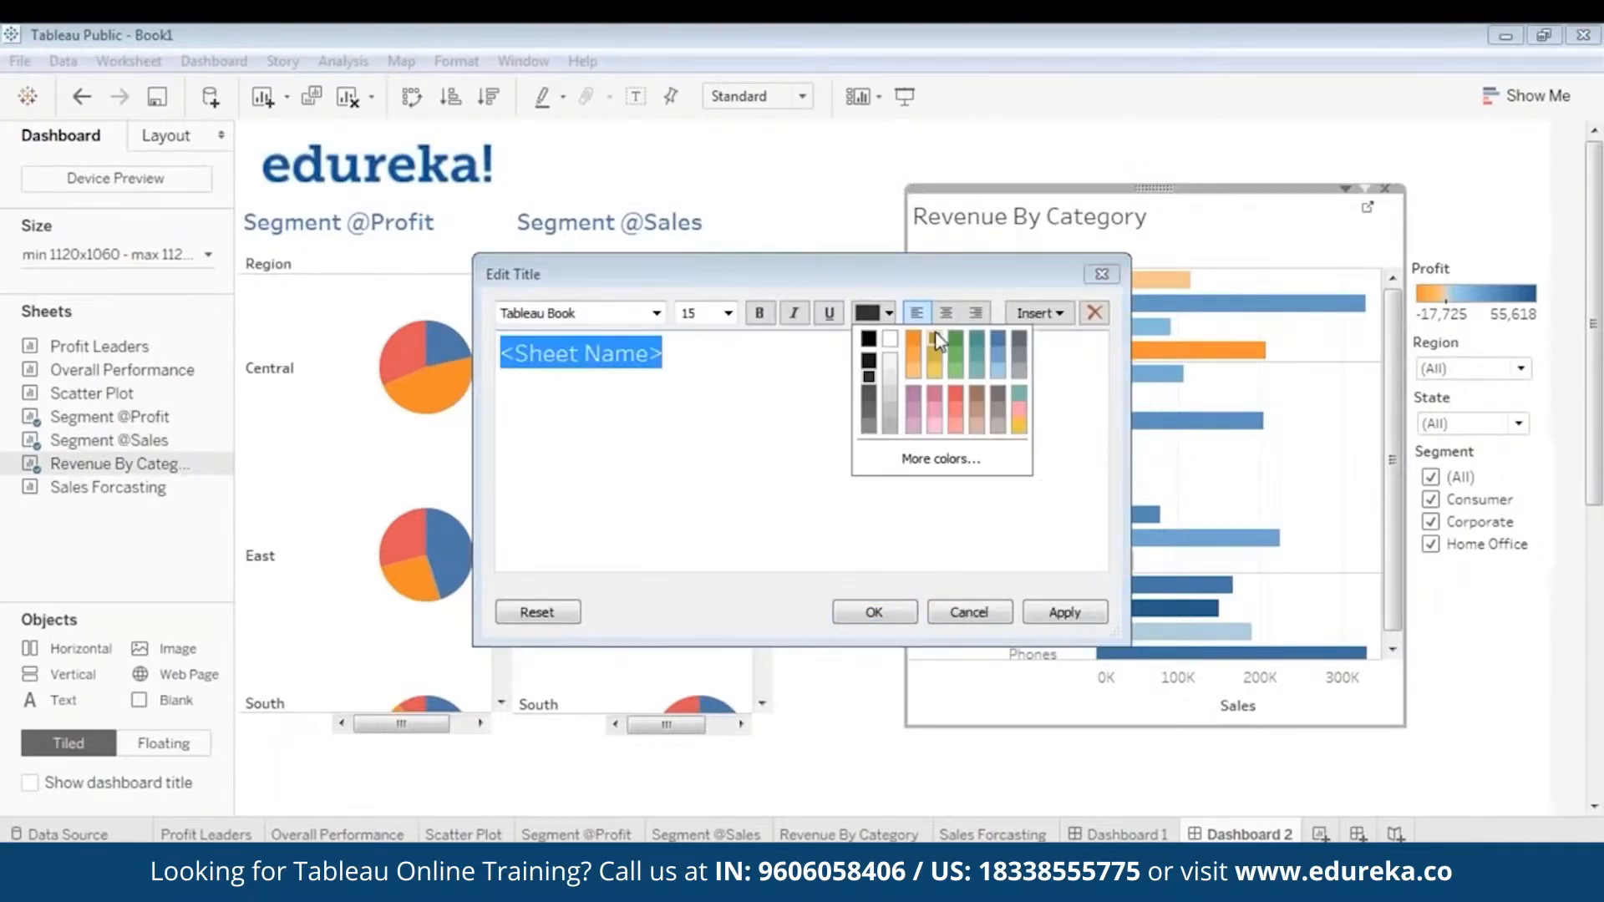
click(1009, 343)
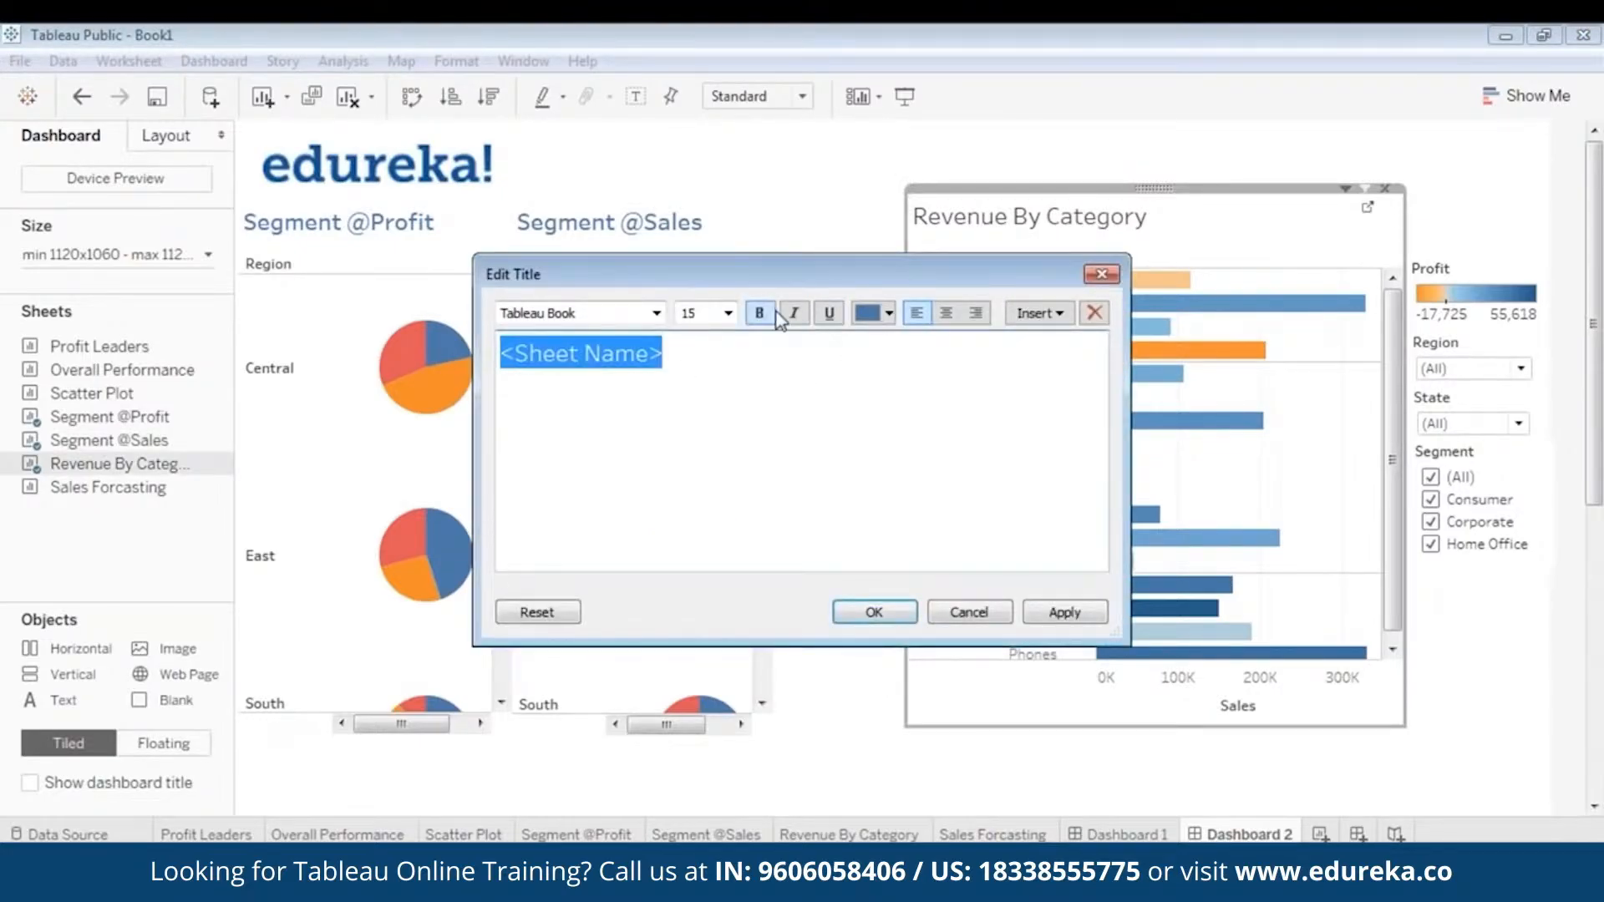
click(759, 313)
click(1078, 614)
click(877, 613)
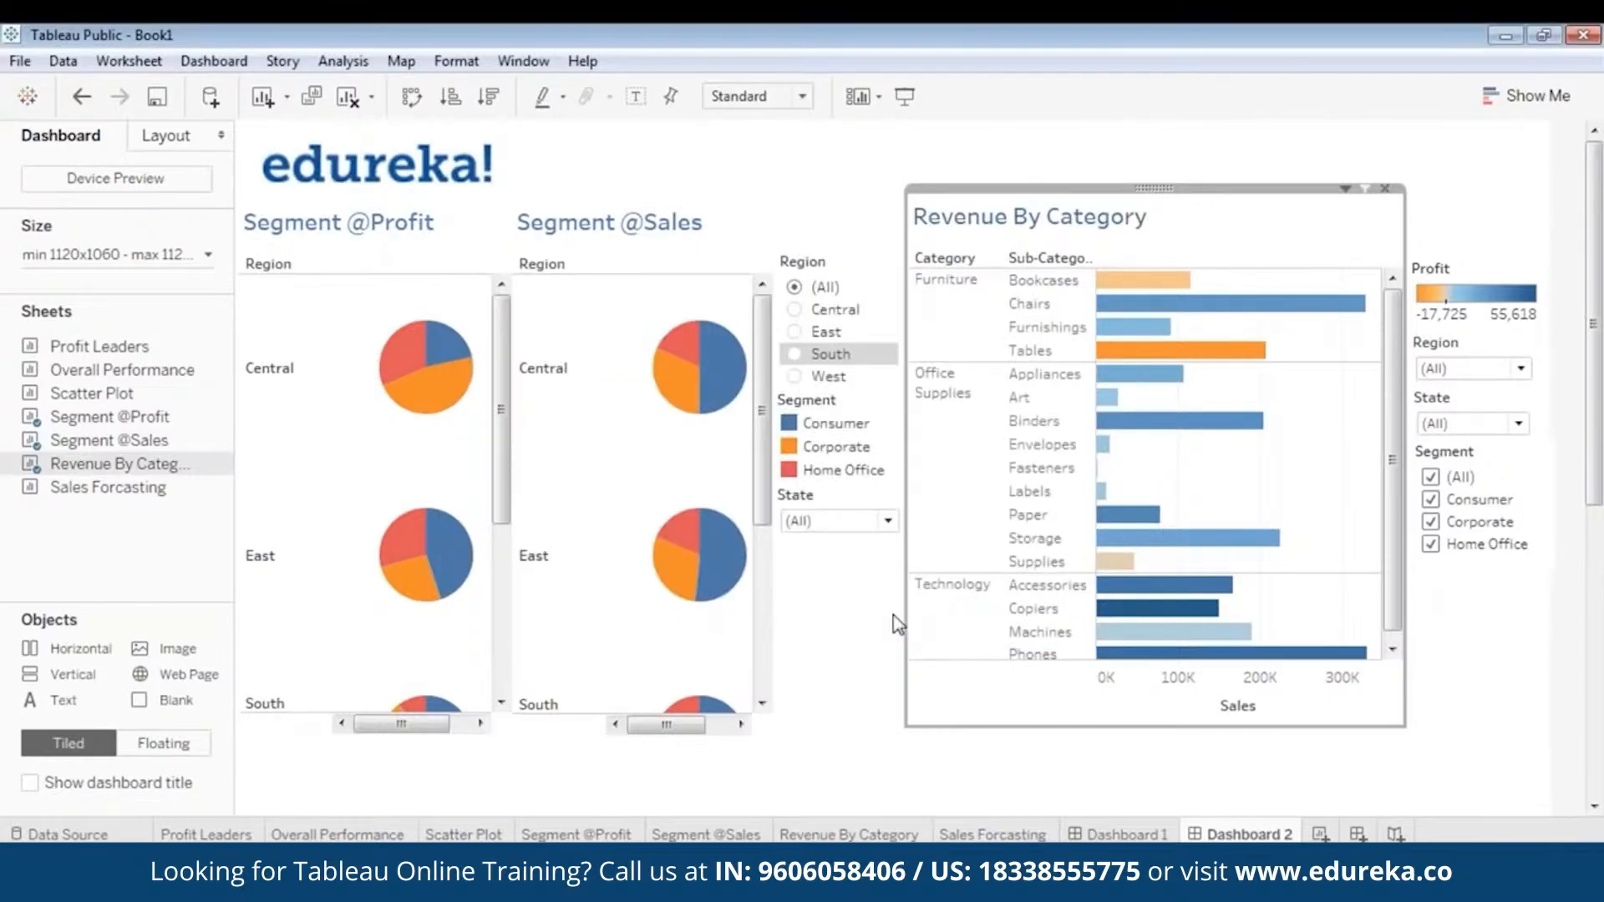
click(875, 709)
- Add the Sales Forcasting sheet to the second dashboard and make it a floating object
mouse_move(765, 466)
mouse_down()
mouse_move(762, 641)
mouse_move(758, 440)
mouse_up()
mouse_move(499, 386)
mouse_down()
mouse_move(498, 585)
mouse_move(499, 409)
mouse_up()
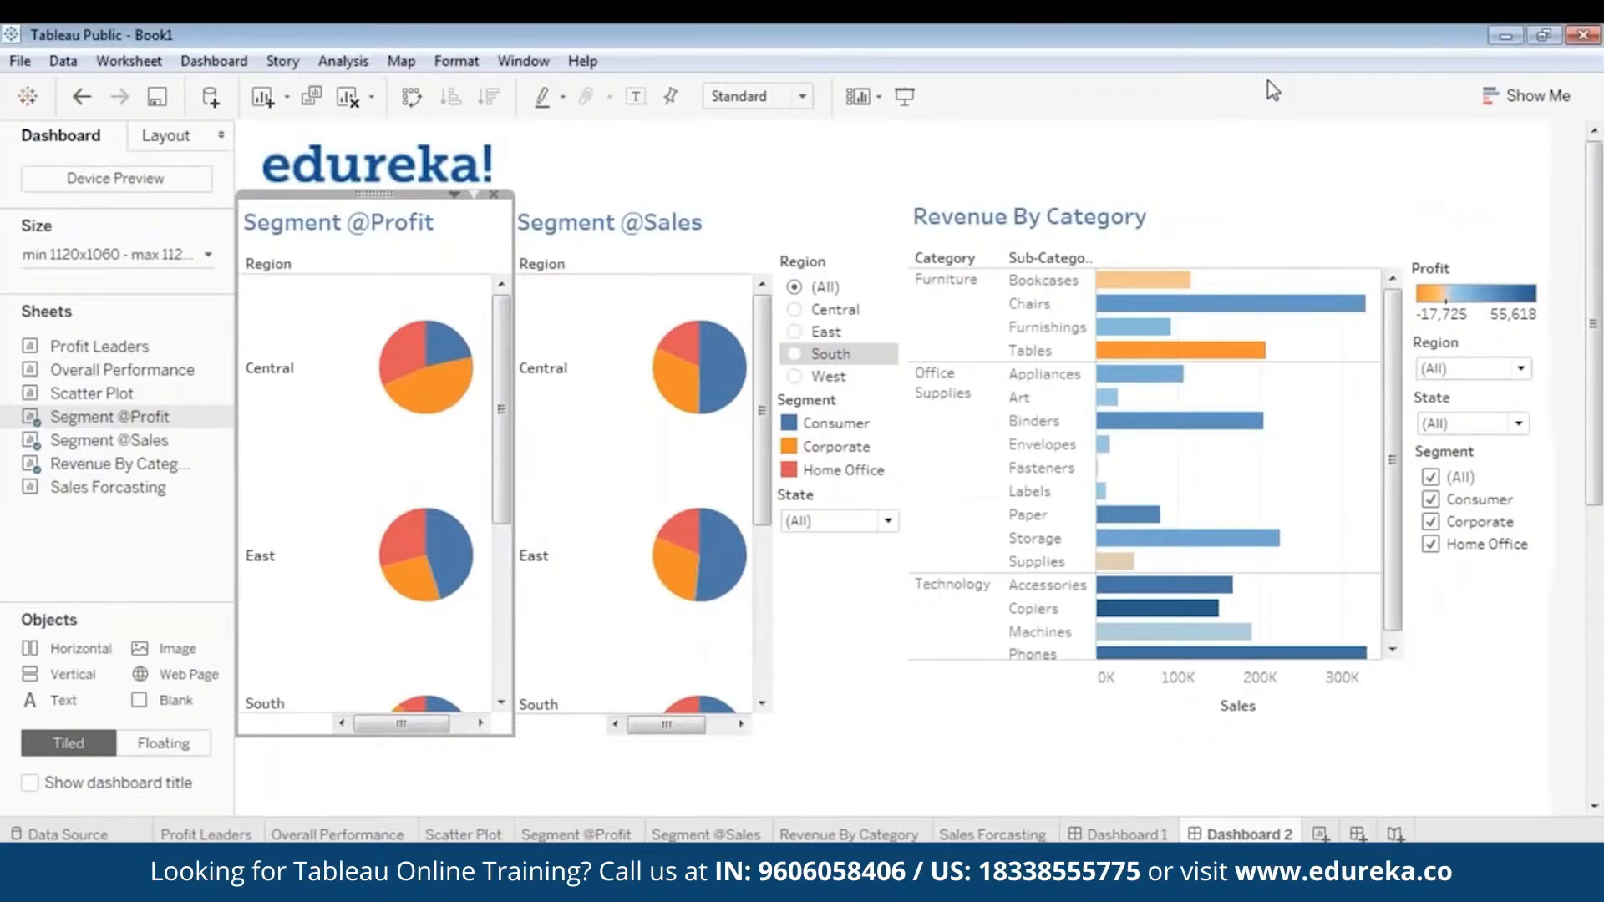
drag(1597, 452, 1599, 657)
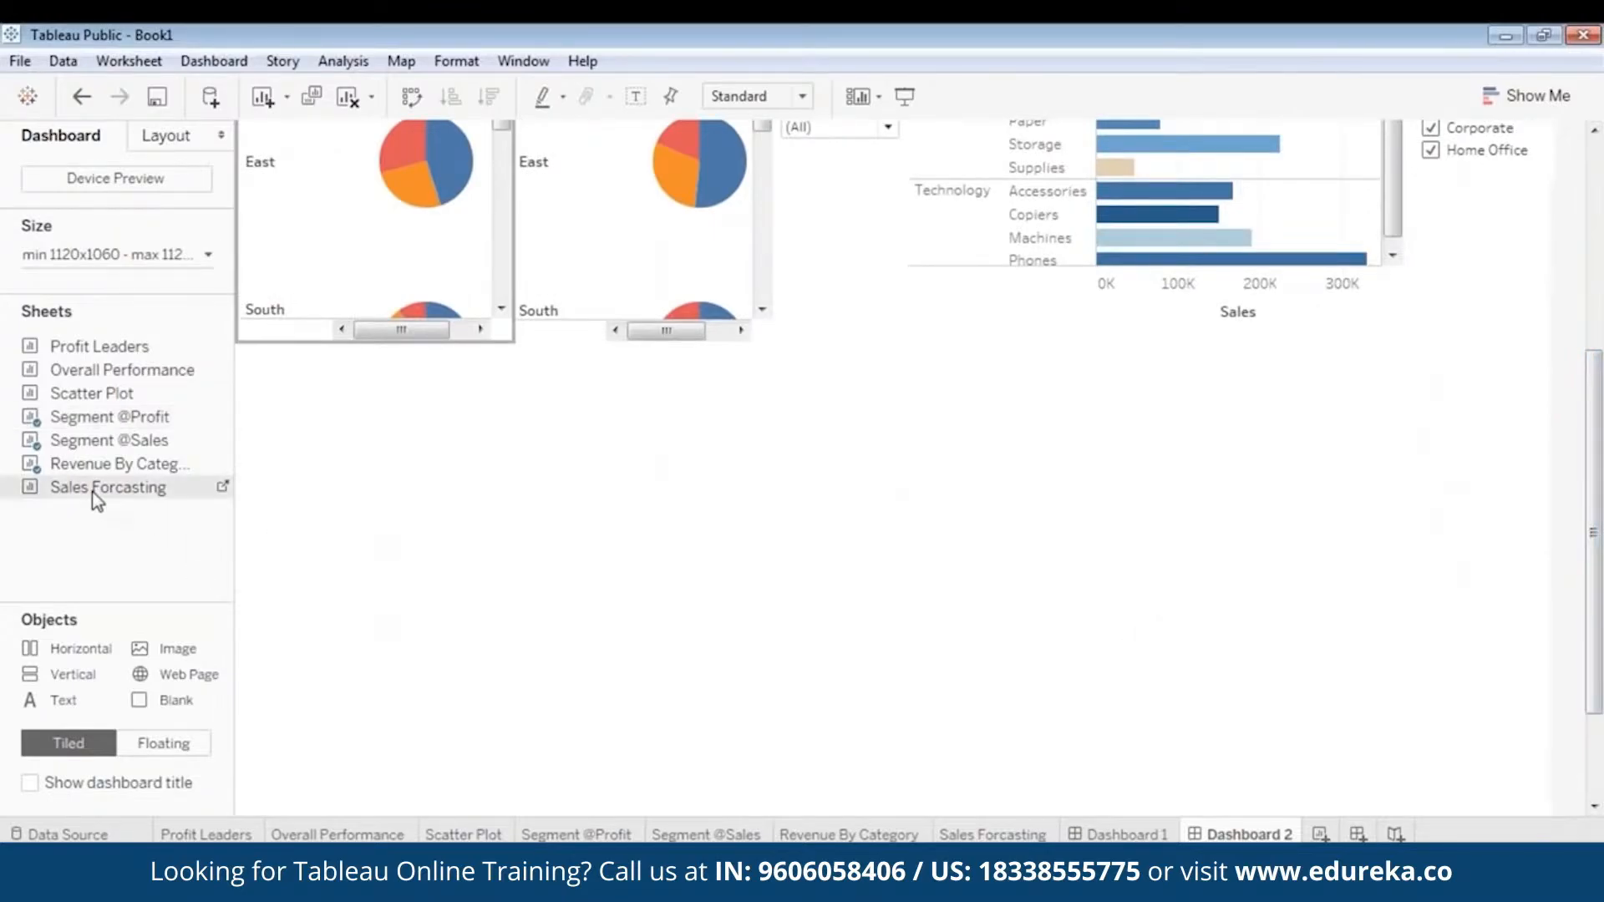
drag(93, 491, 348, 543)
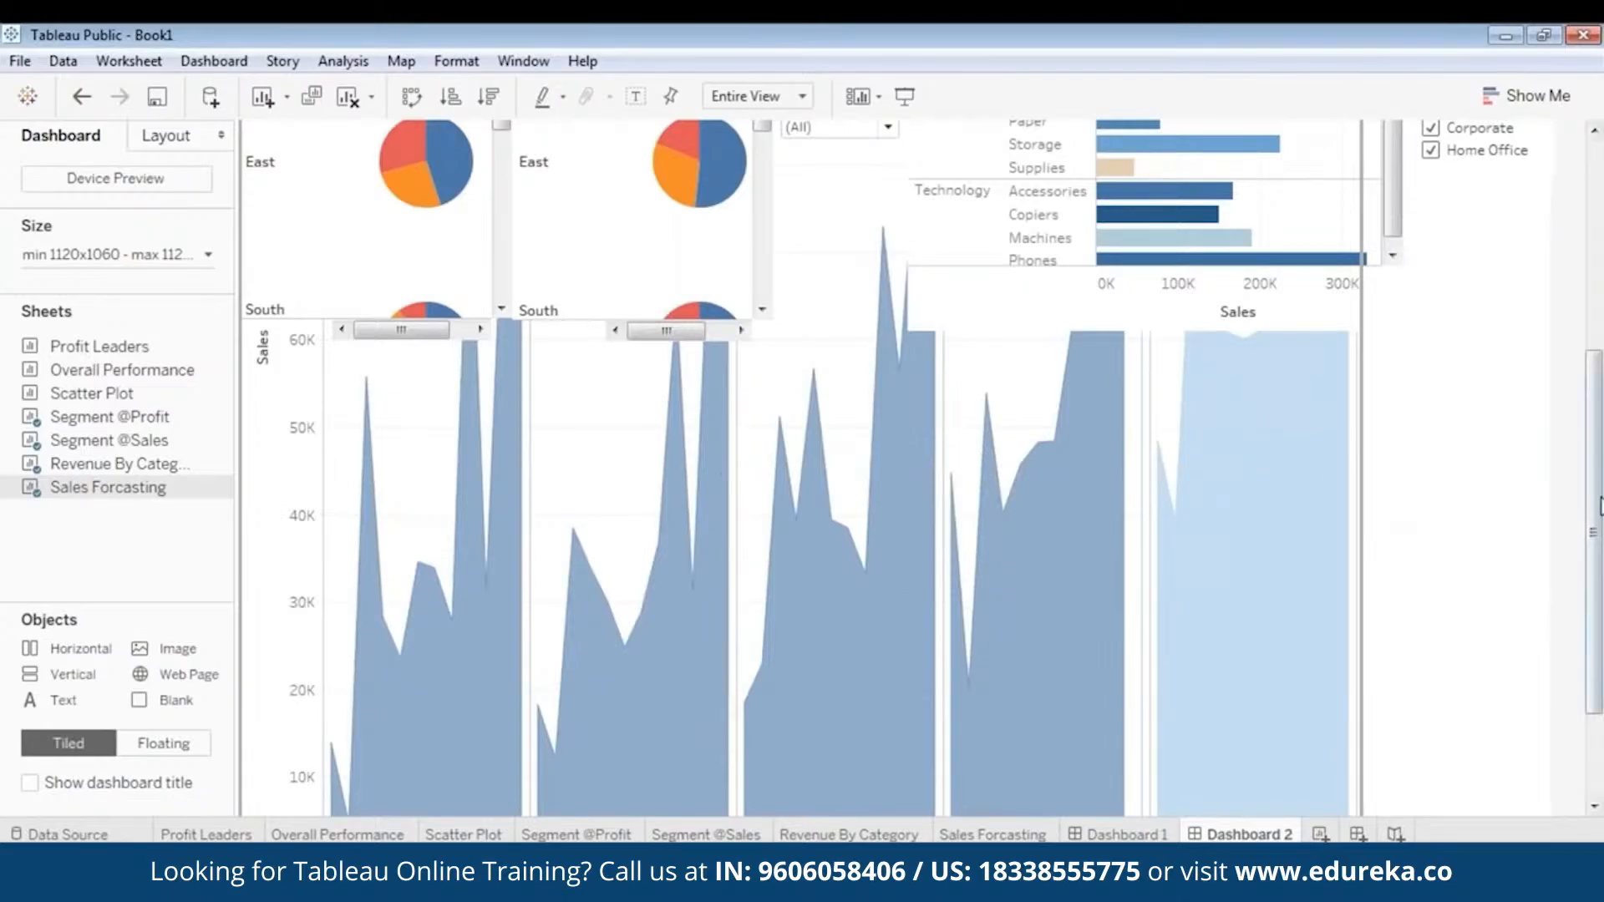
drag(1598, 511, 1600, 288)
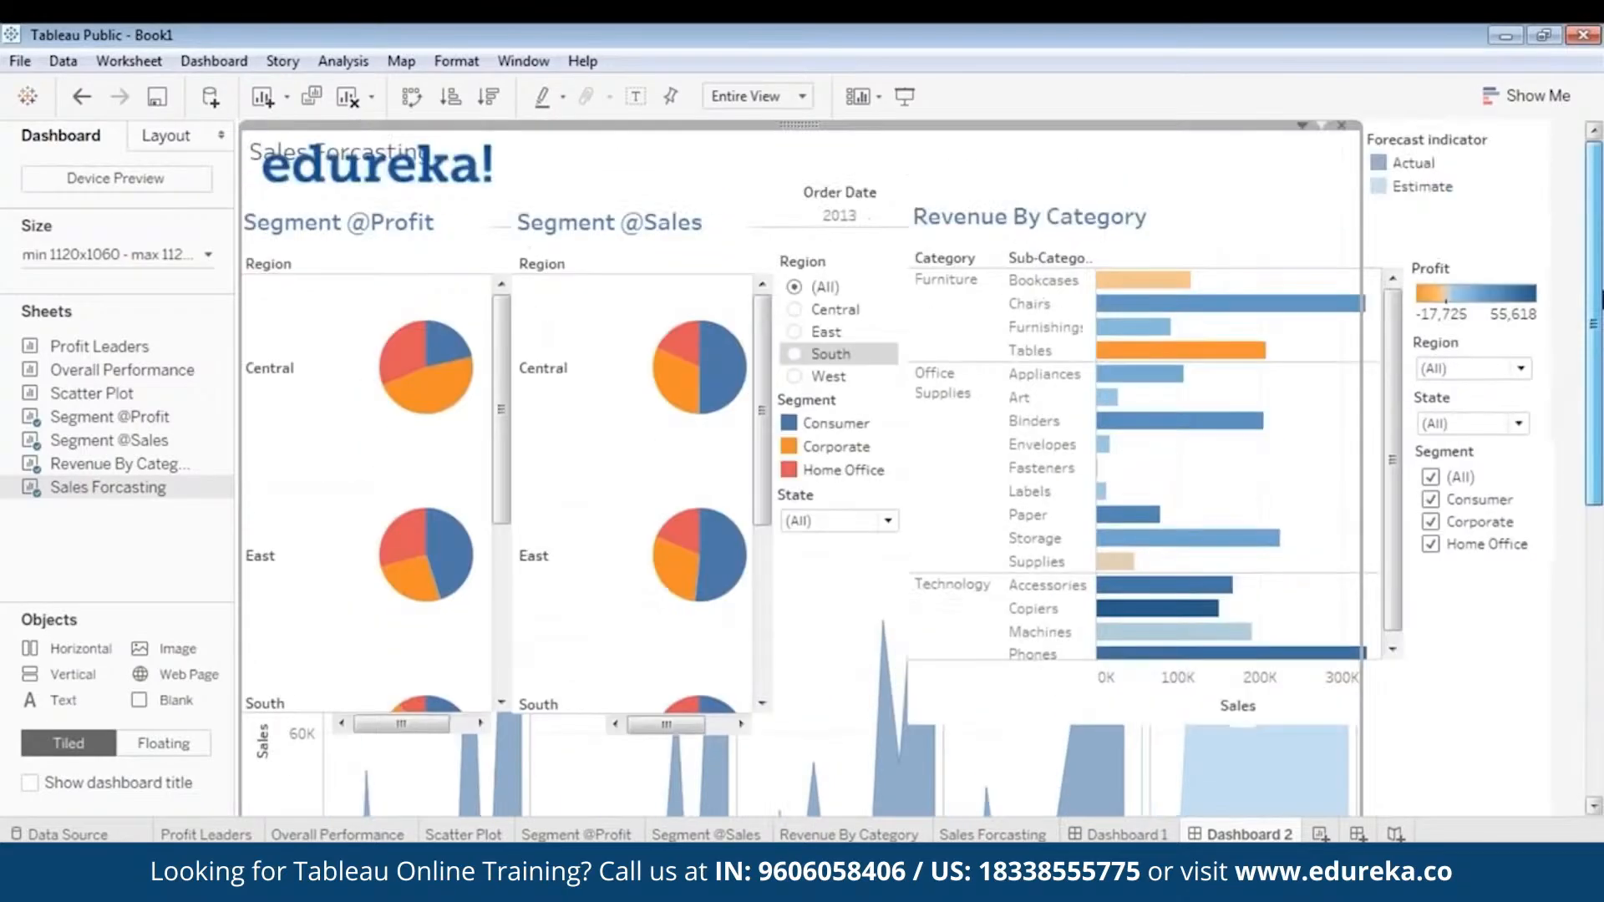
right_click(804, 127)
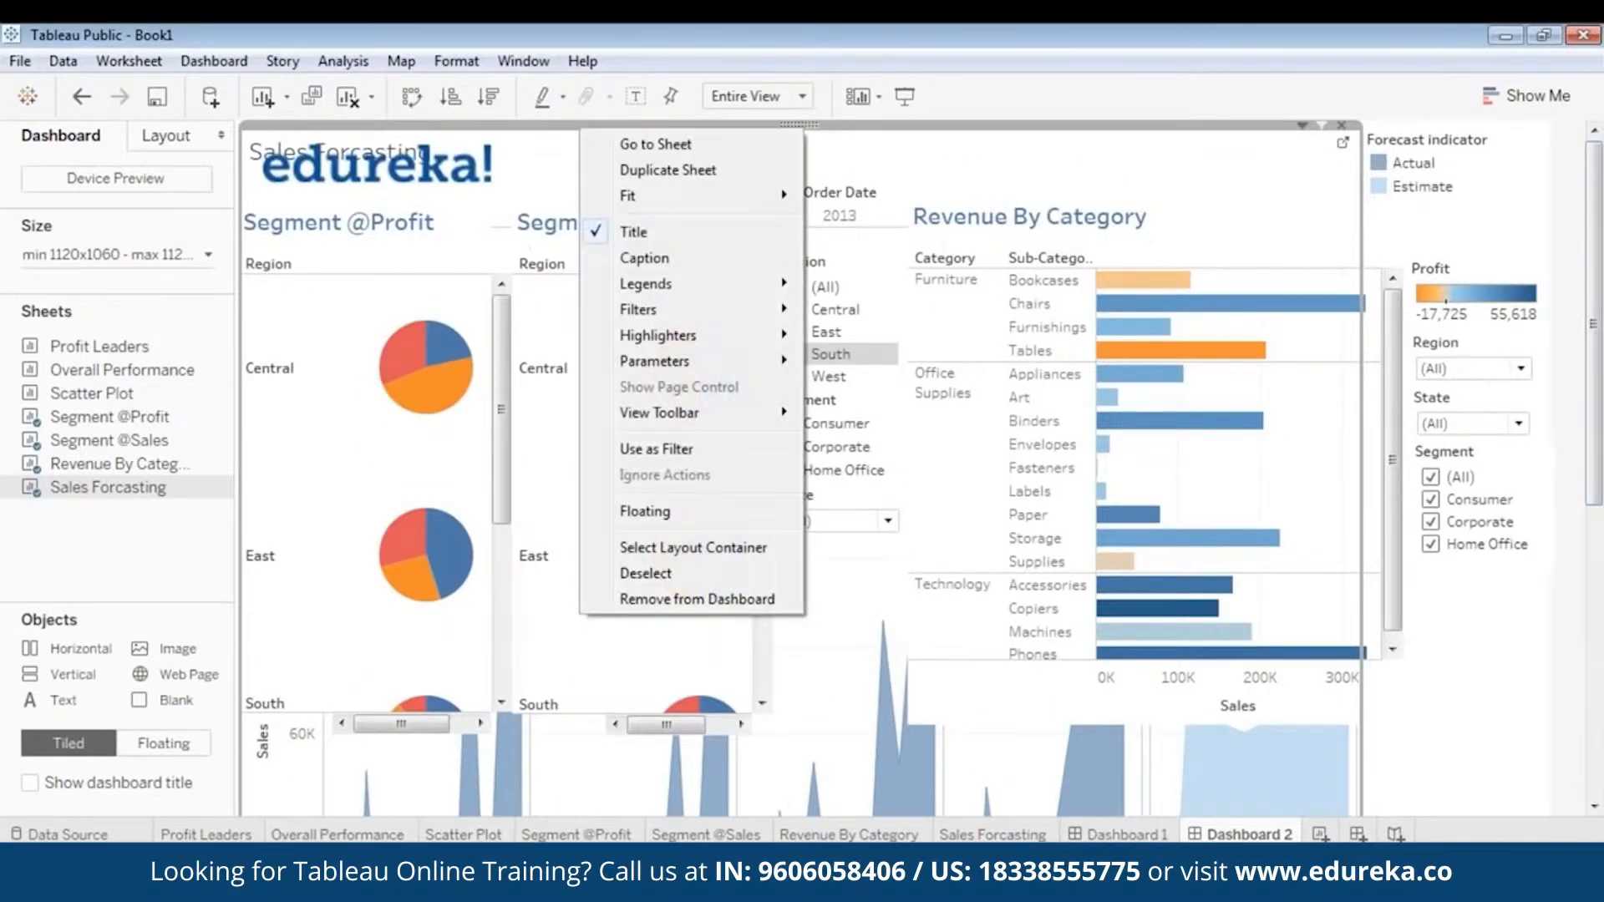
click(693, 507)
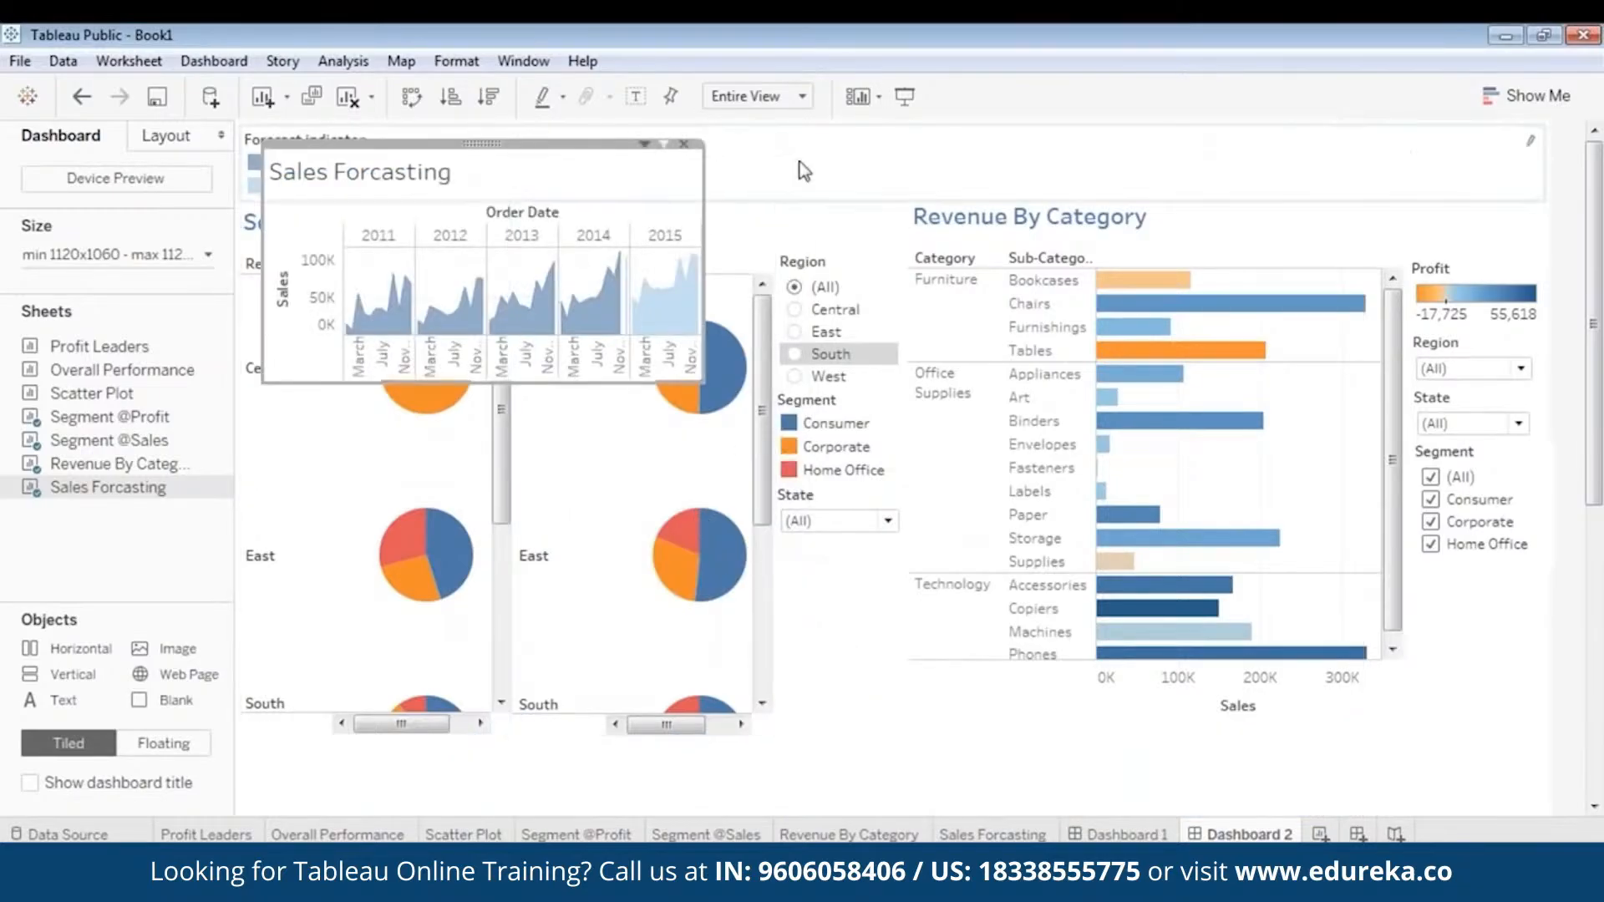
- Move the floating Sales Forcasting chart down from the logo area to the middle of the dashboard
drag(1598, 446, 1599, 484)
scroll(1600, 485, up, 1)
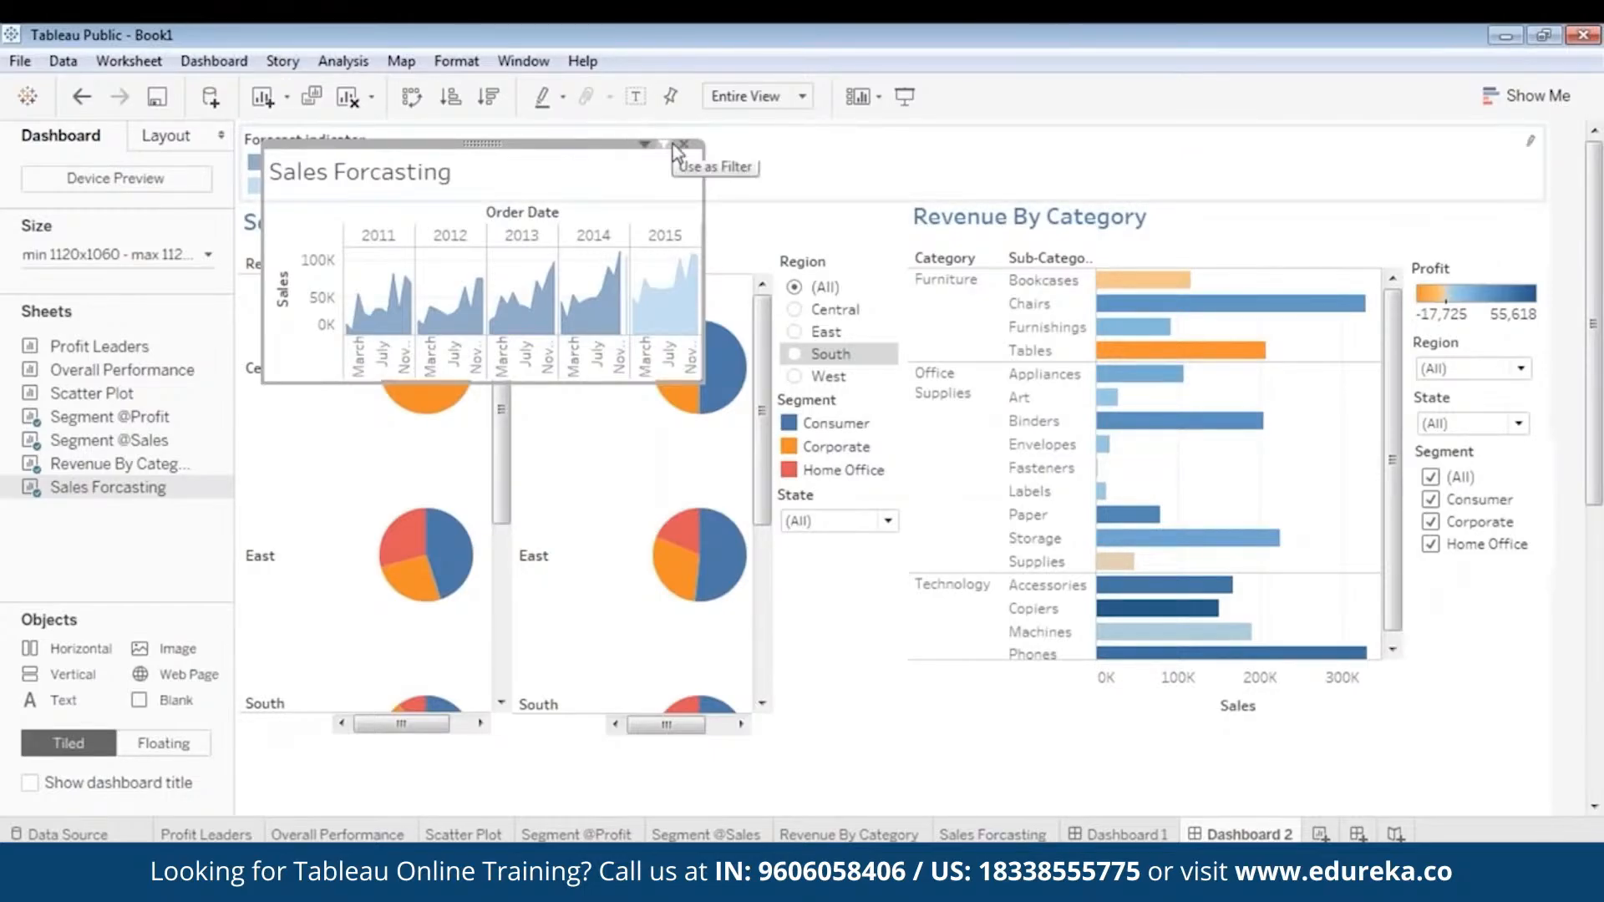
drag(518, 149, 741, 510)
- Make the Forecast indicator legend floating and place it beneath the Revenue By Category chart's Sales axis
click(853, 164)
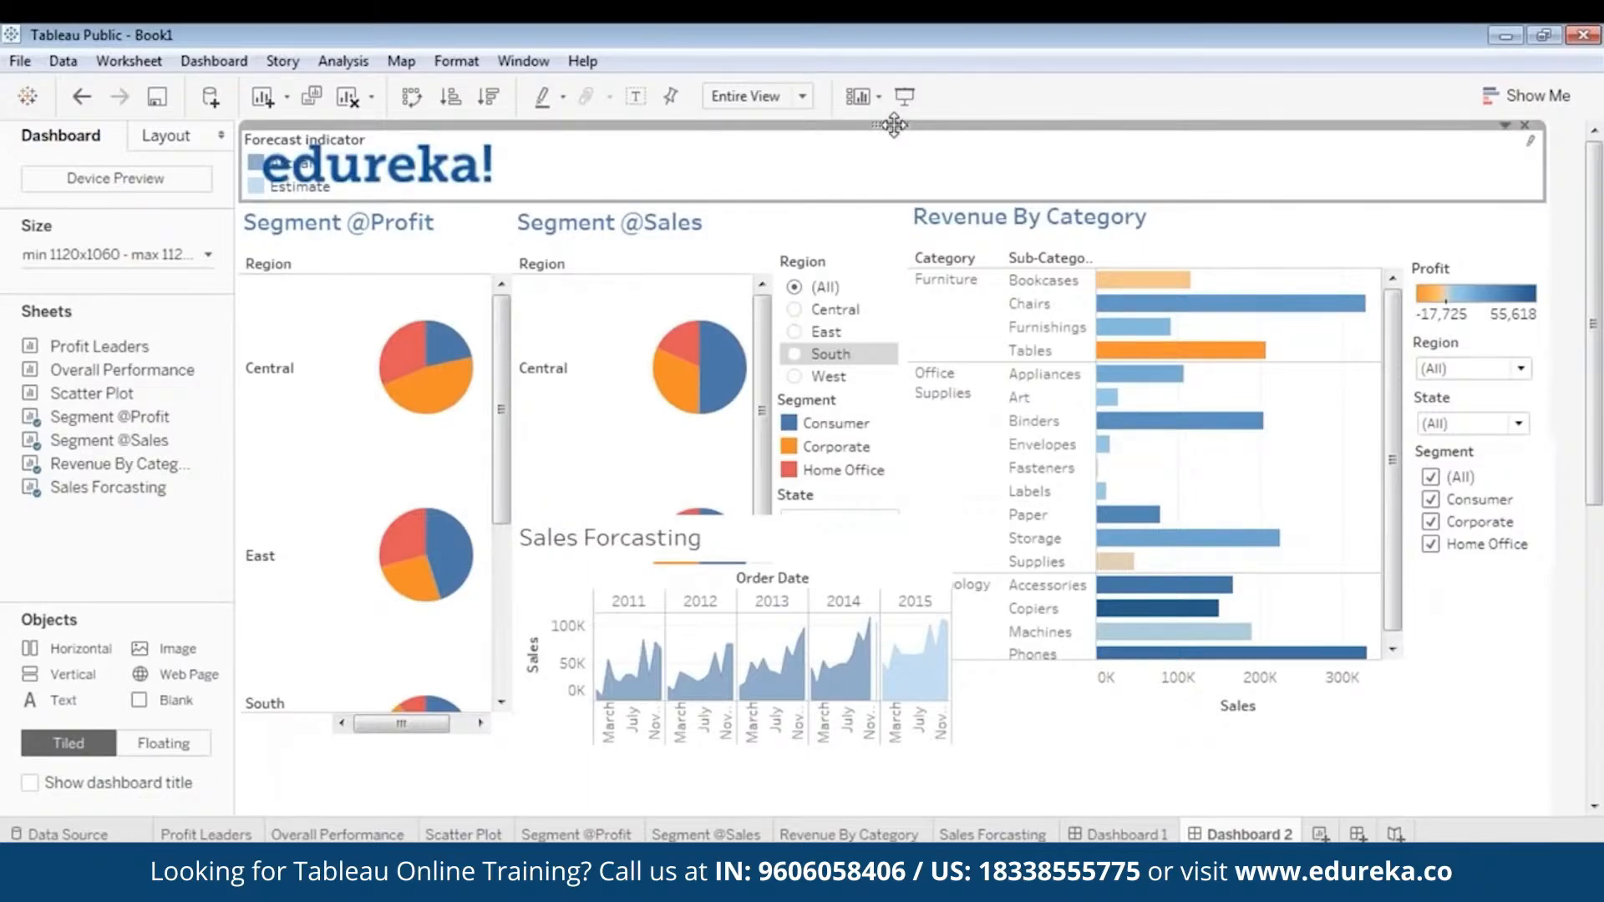
drag(894, 126, 951, 386)
drag(982, 454, 942, 383)
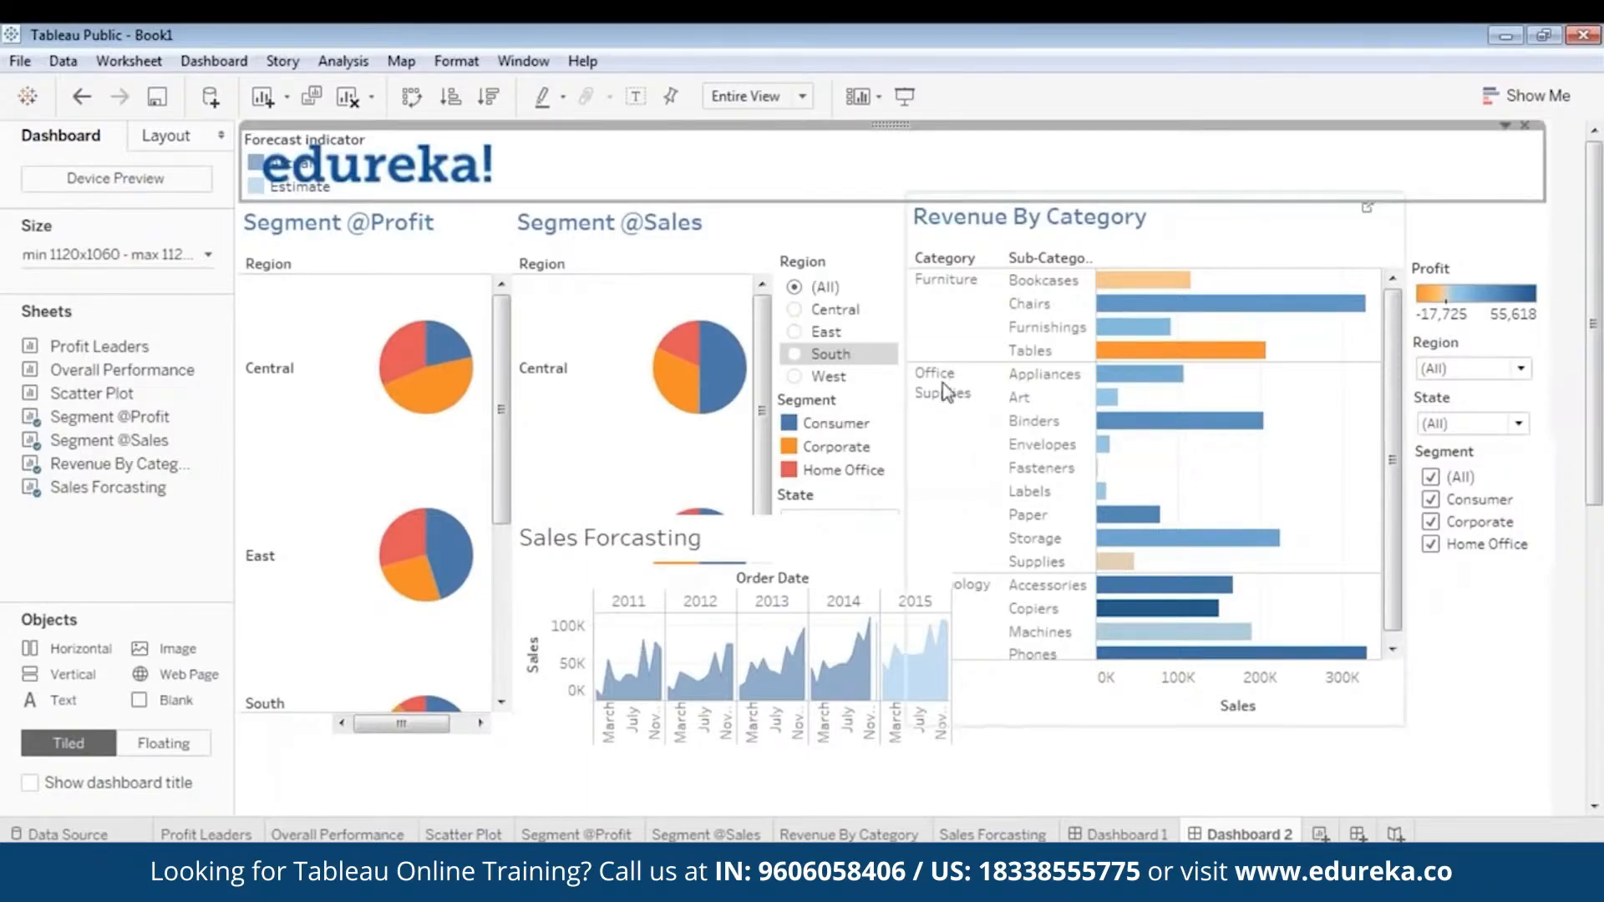
right_click(890, 126)
click(726, 343)
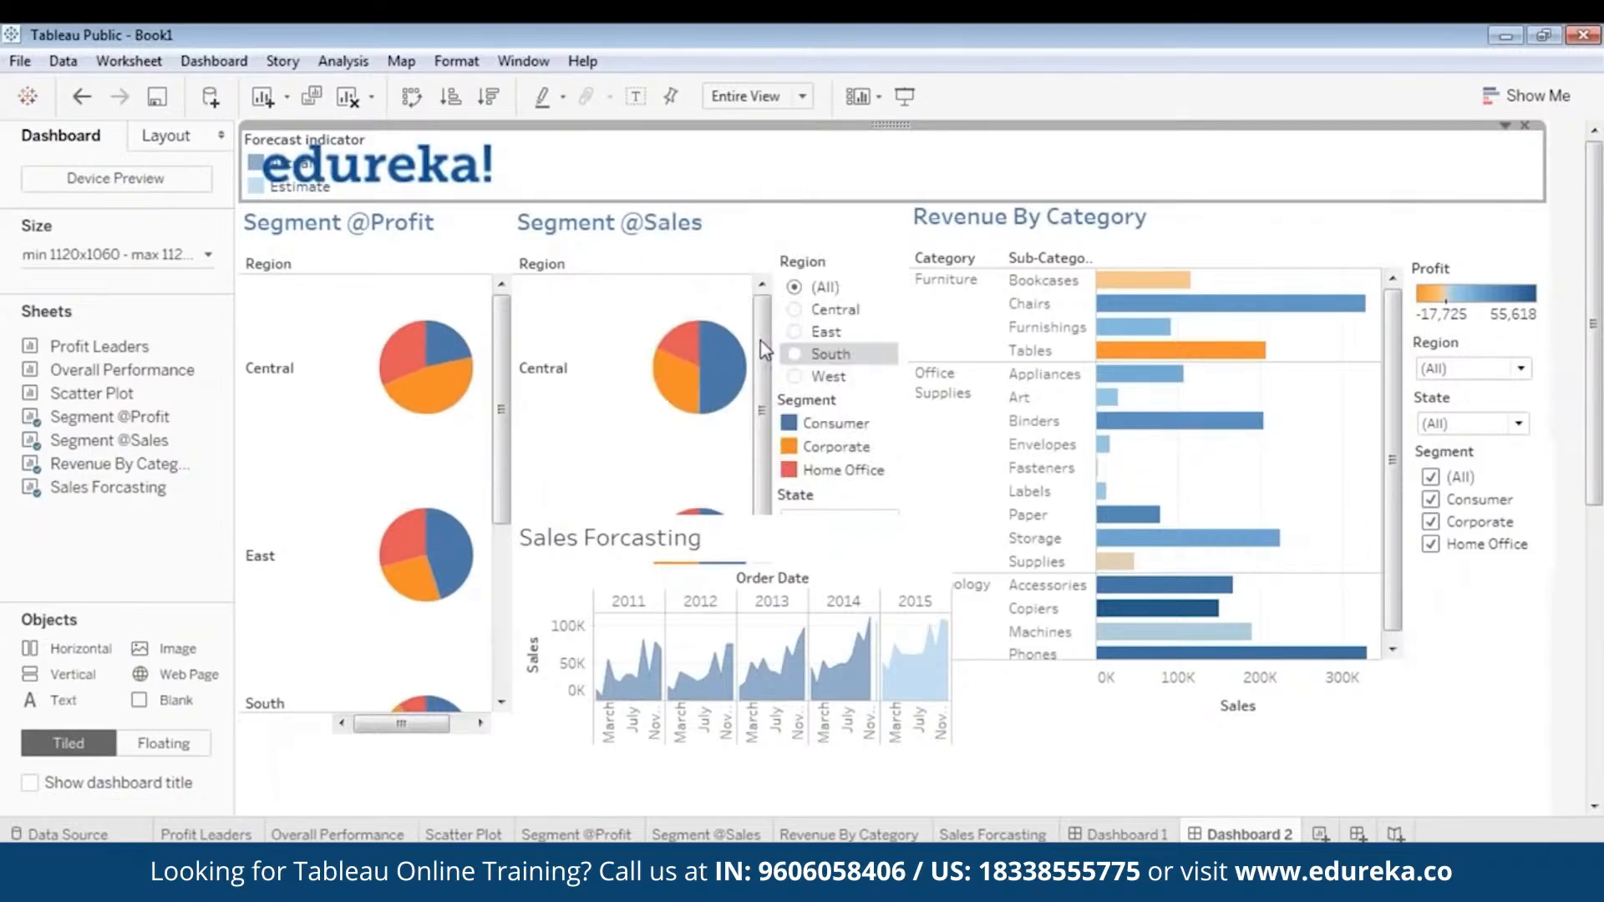
drag(345, 143, 1253, 732)
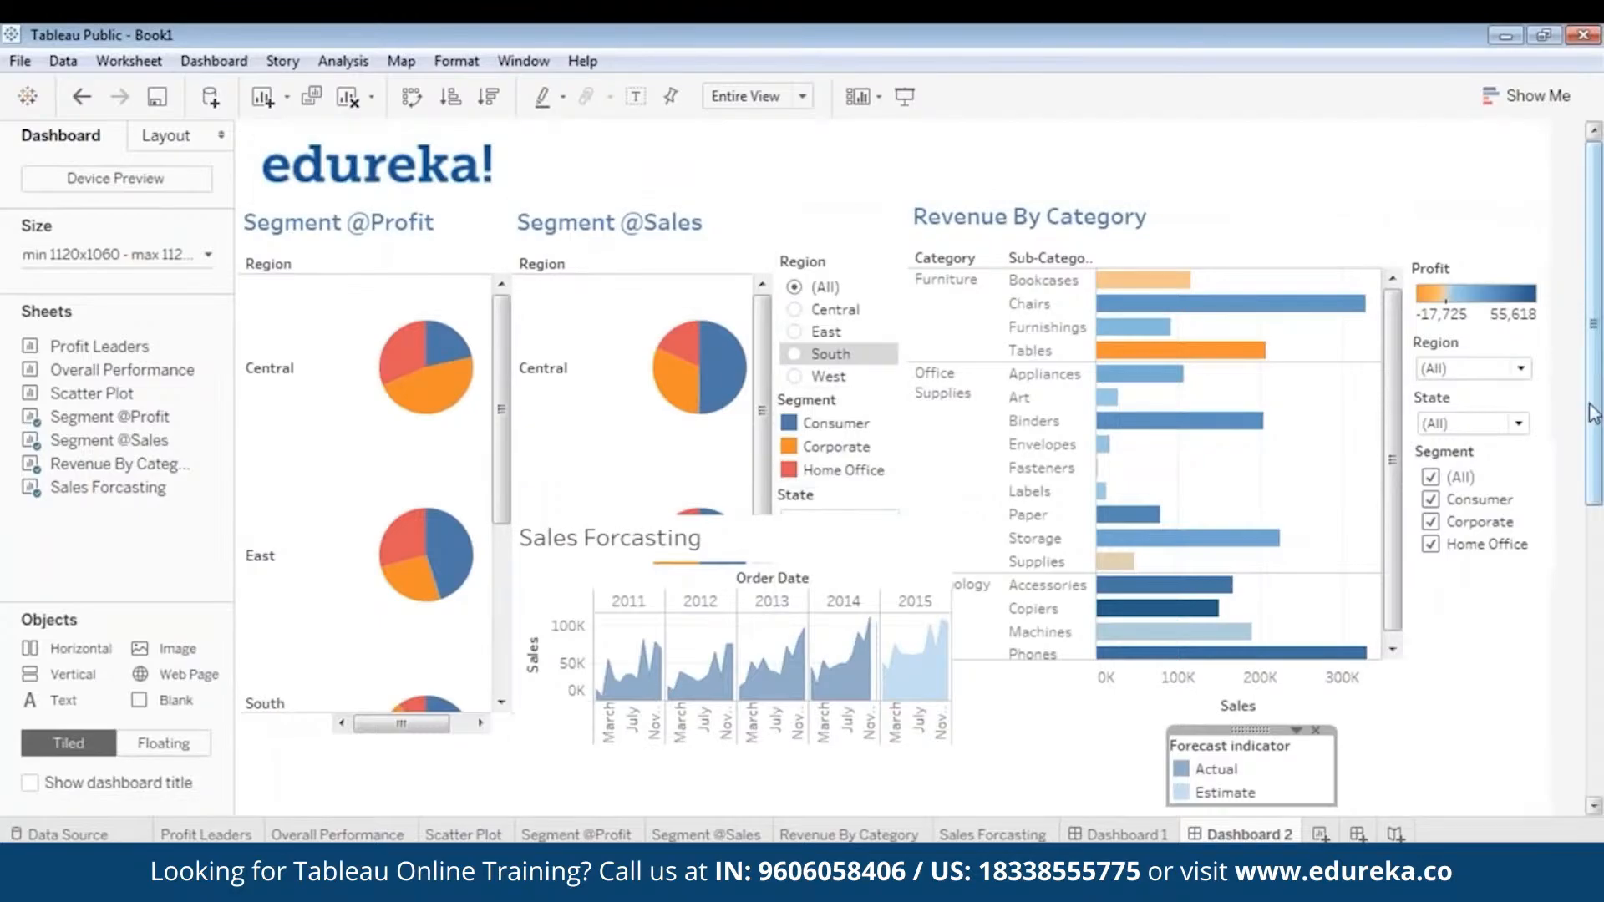
- Move the Sales Forcasting chart beneath the pie charts, starting near the dashboard's left edge
scroll(1591, 413, down, 5)
click(733, 278)
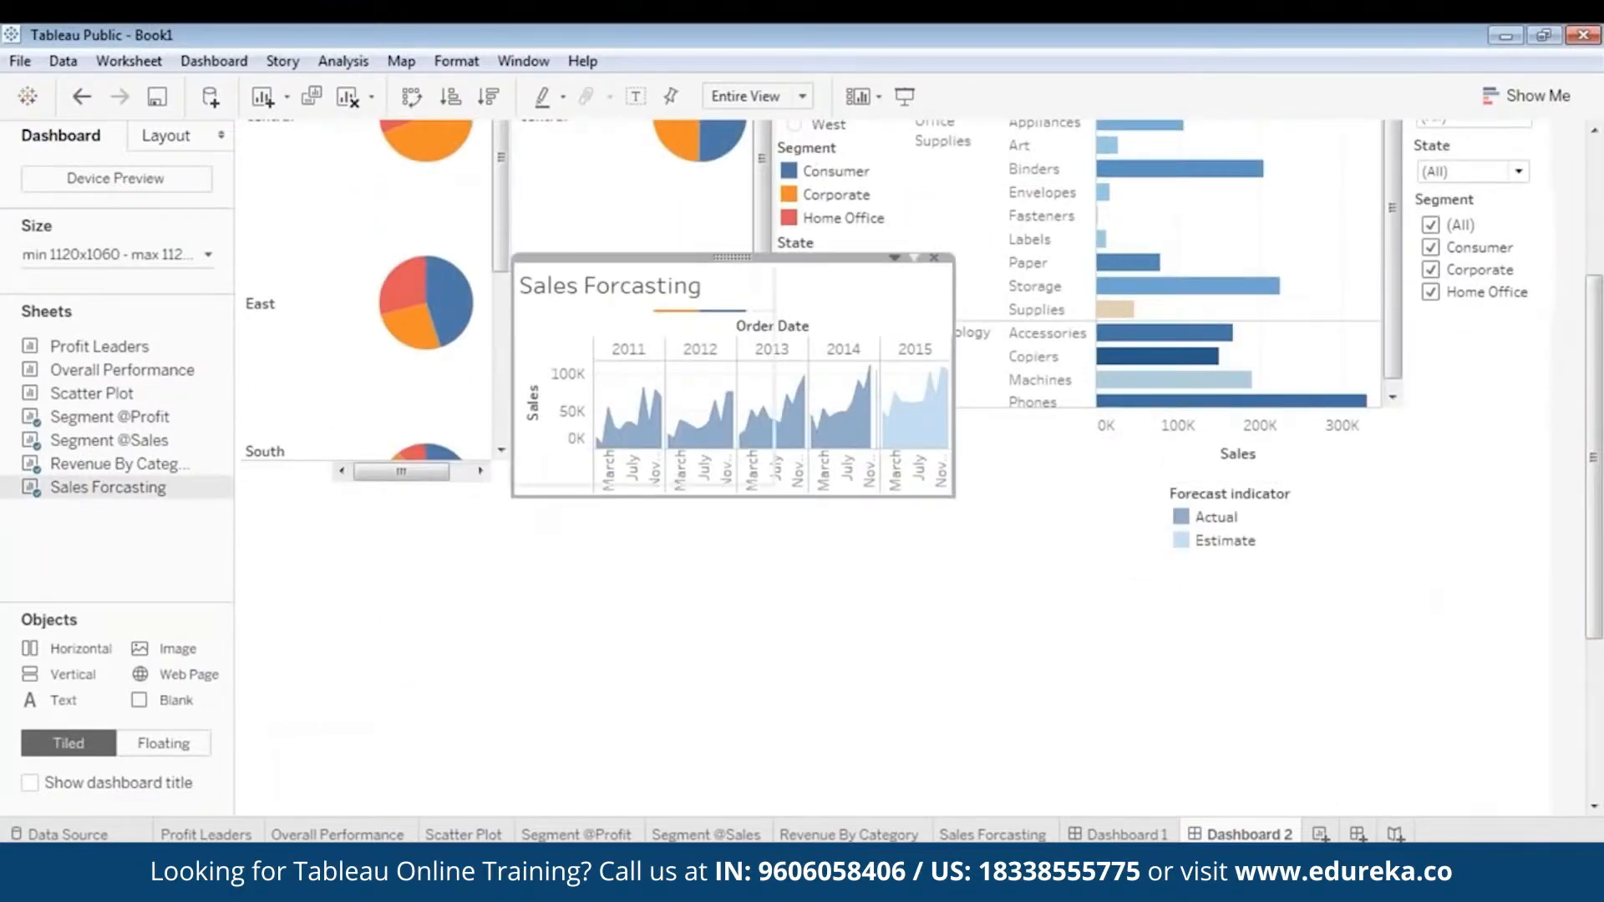
drag(731, 256, 441, 516)
scroll(421, 395, down, 3)
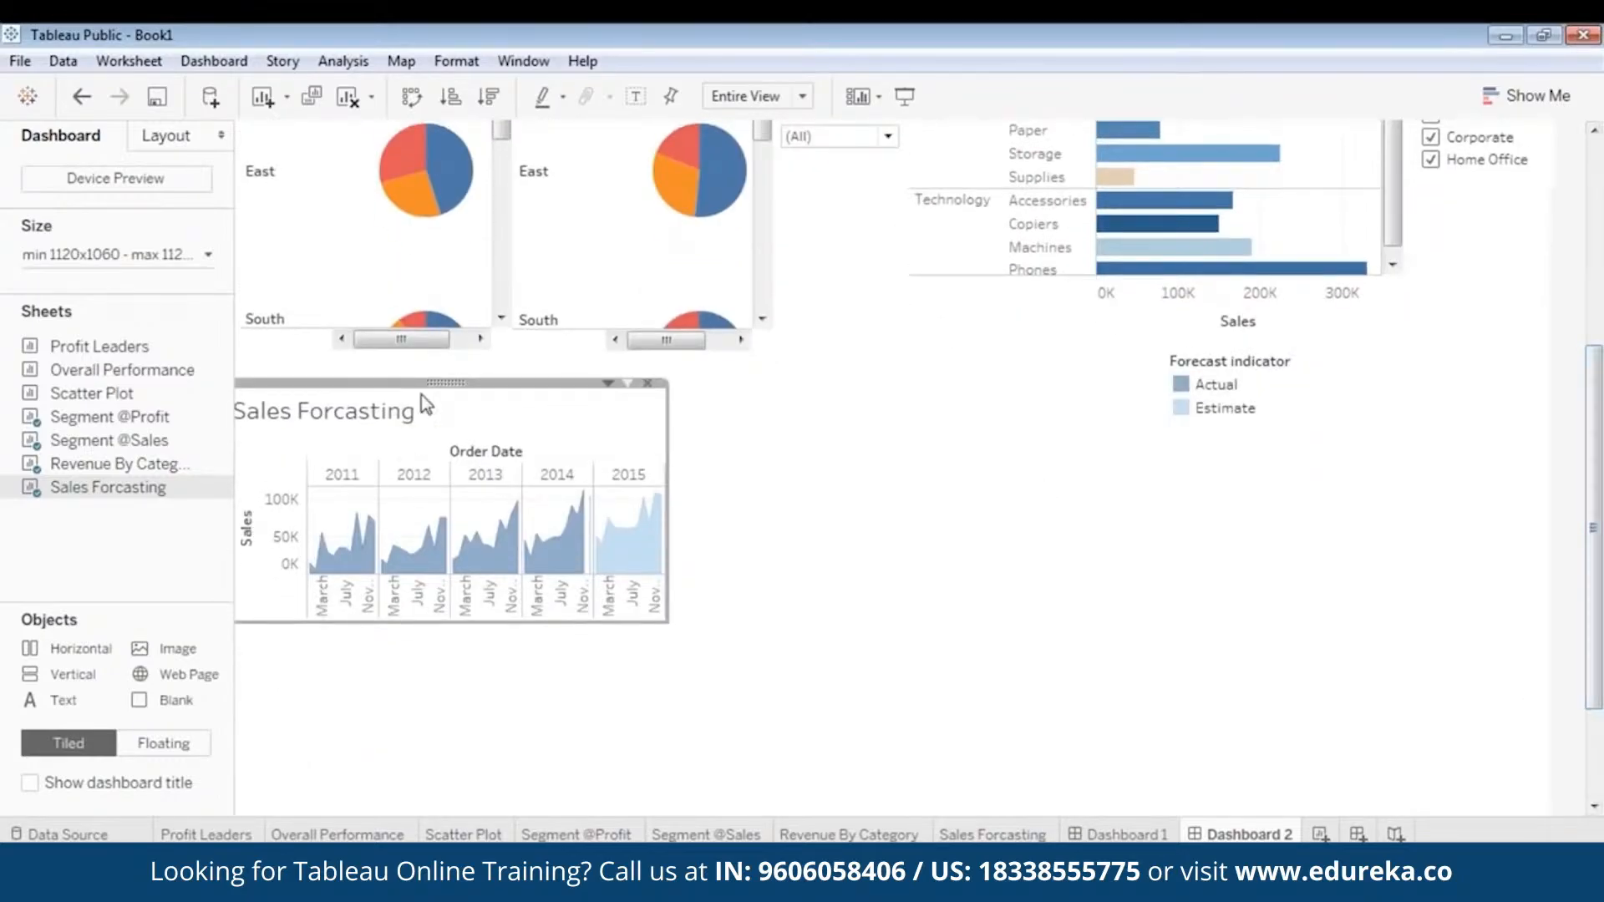
drag(449, 390, 469, 409)
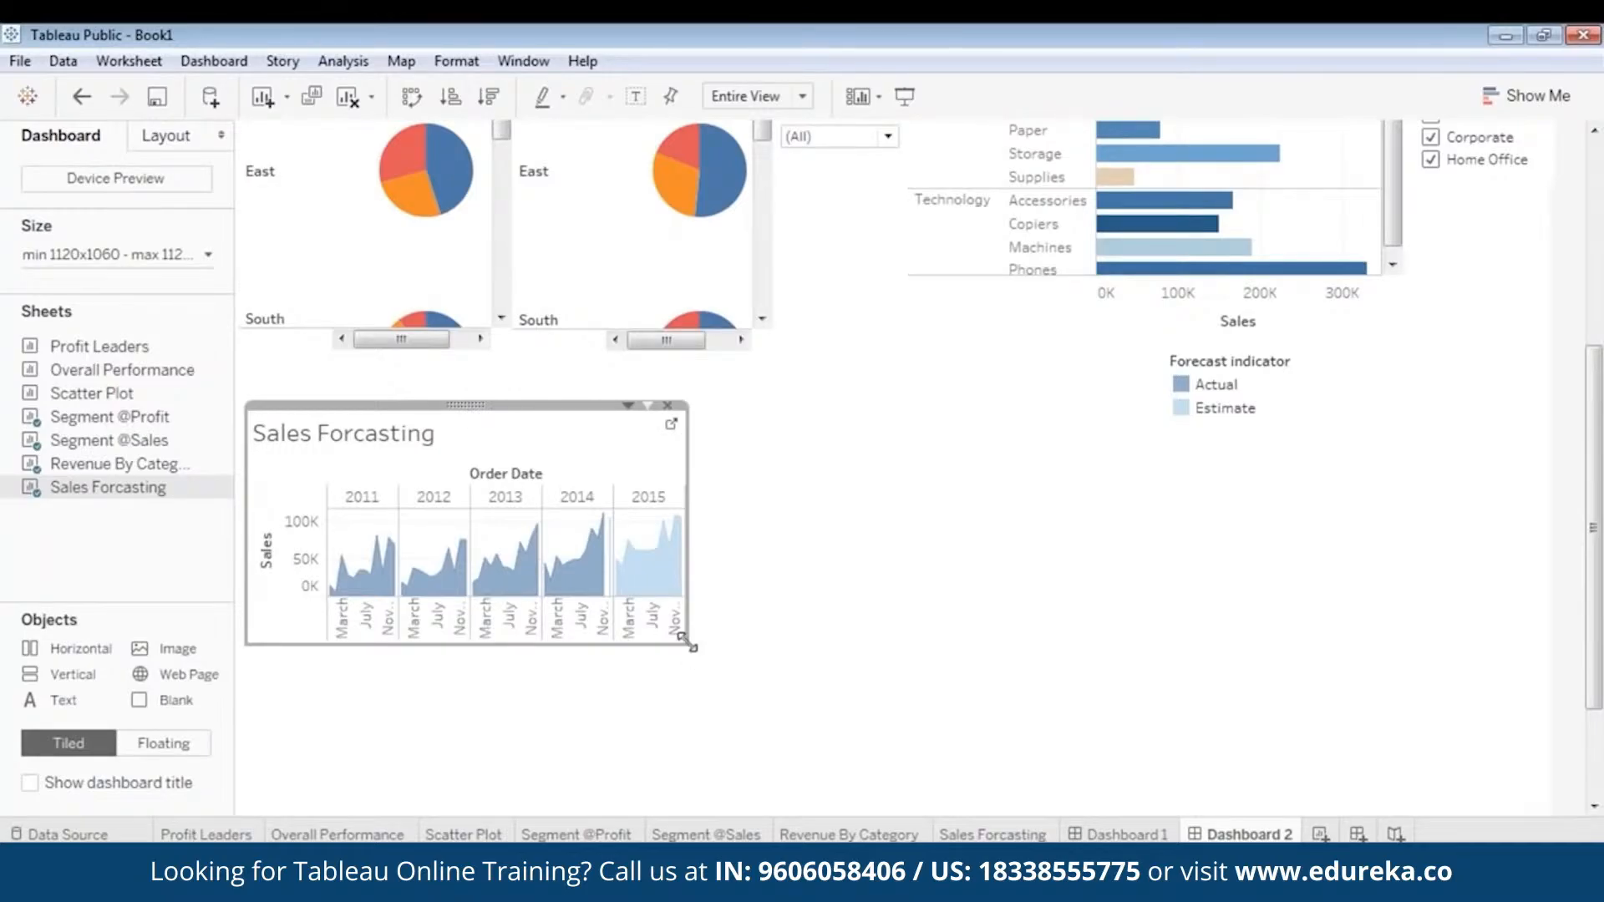
- Enlarge the Sales Forcasting chart so it spans the width from the pie charts to the end of Revenue By Category
drag(685, 641, 1410, 812)
scroll(1595, 746, down, 3)
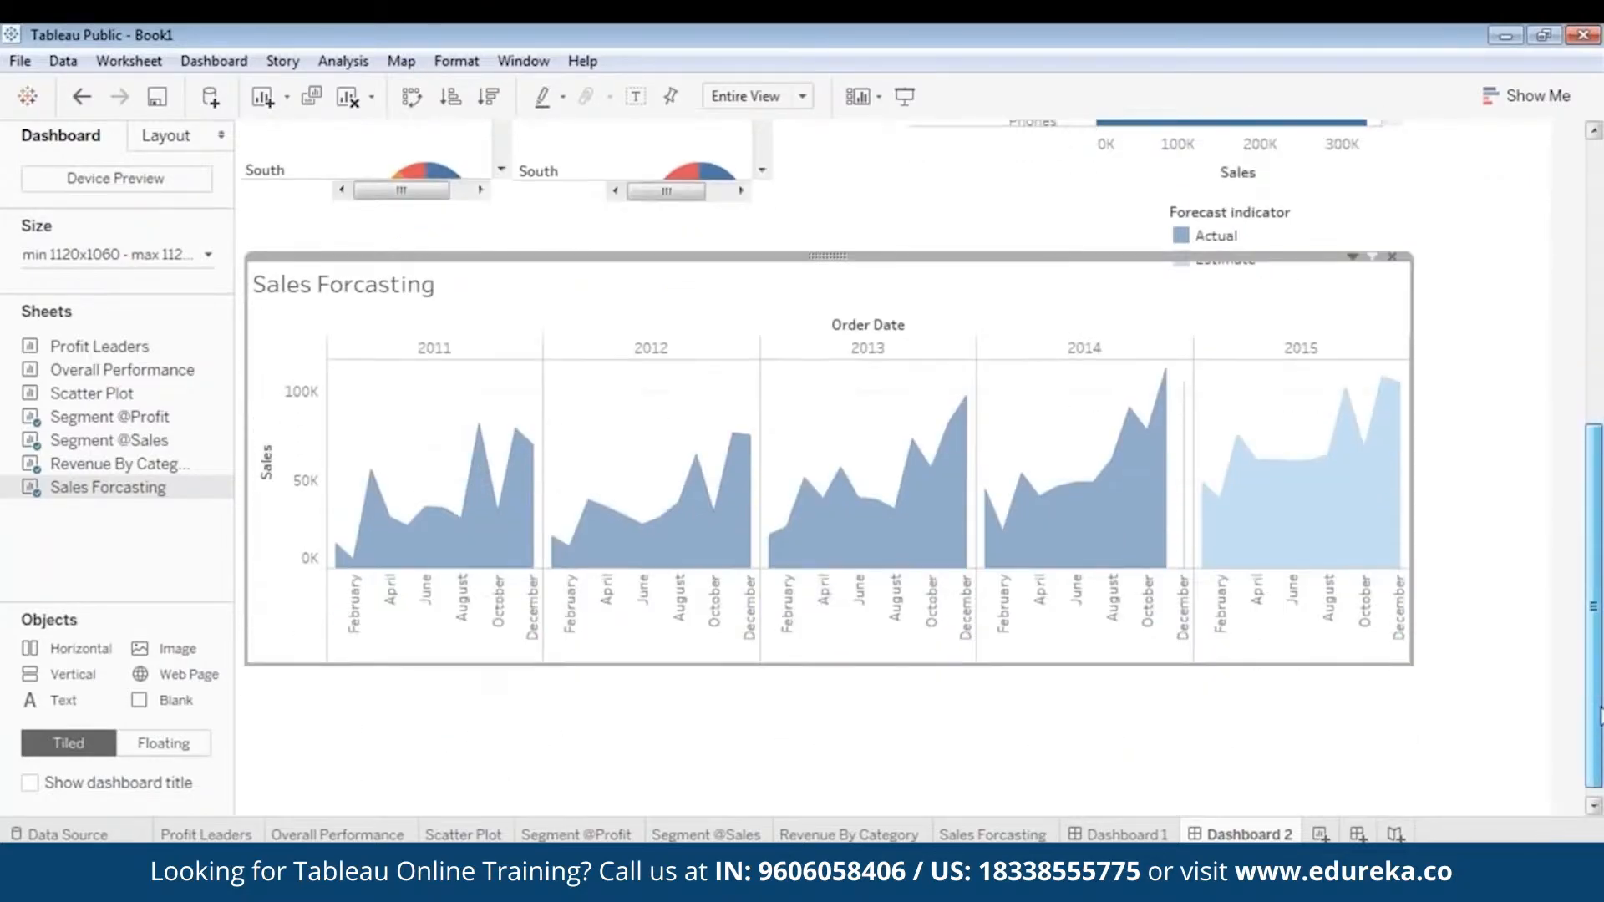
drag(1601, 746, 1601, 678)
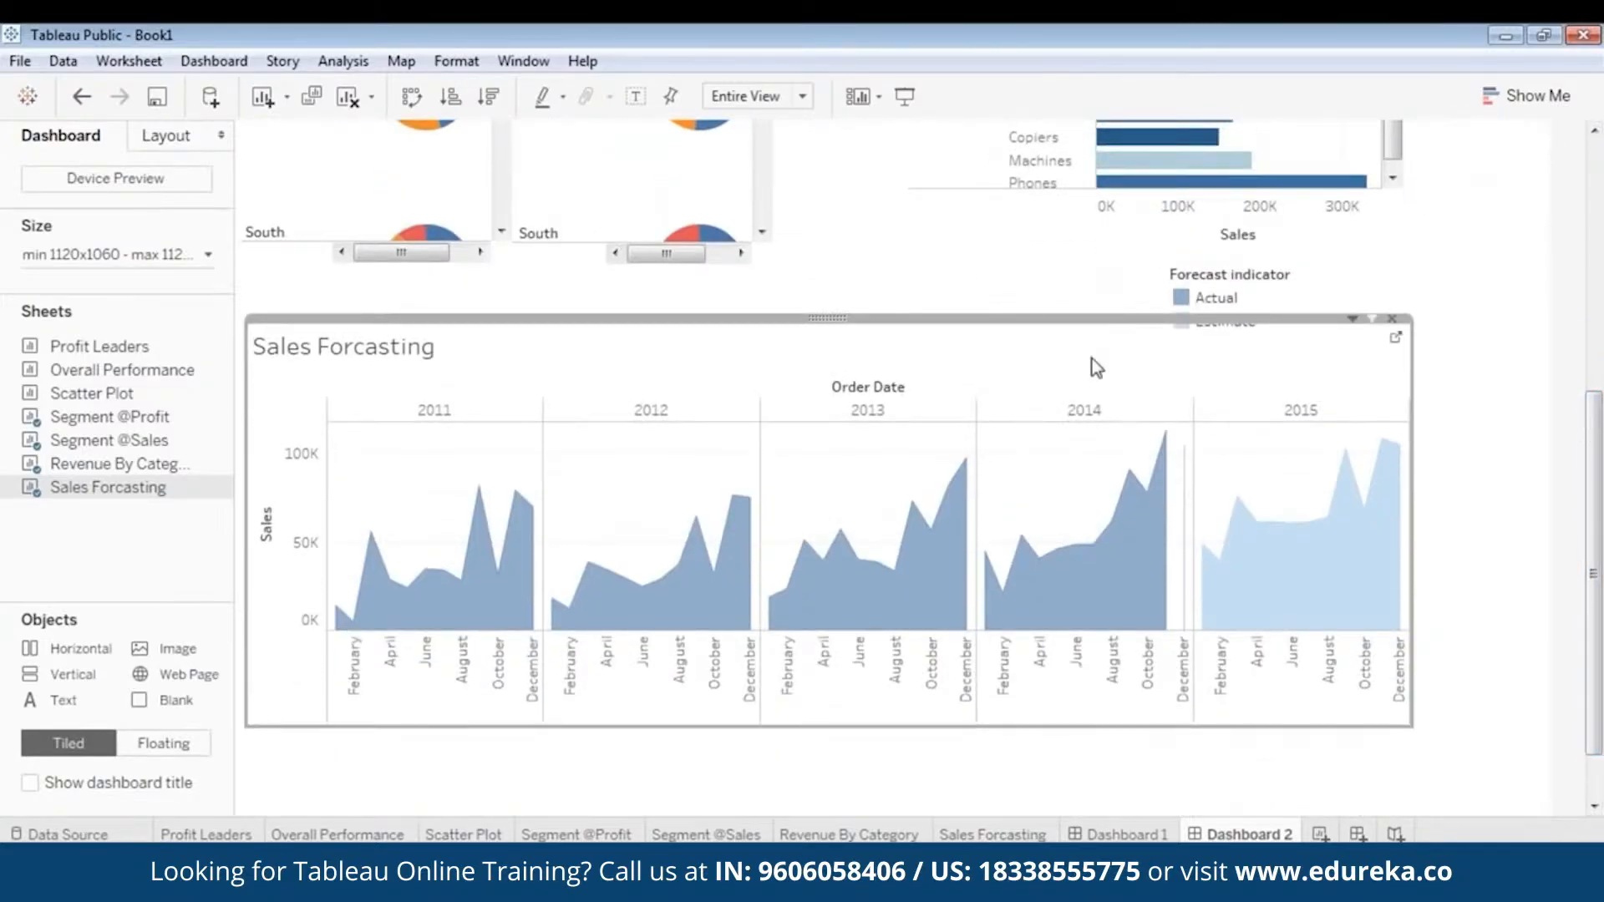
drag(1593, 530, 1593, 568)
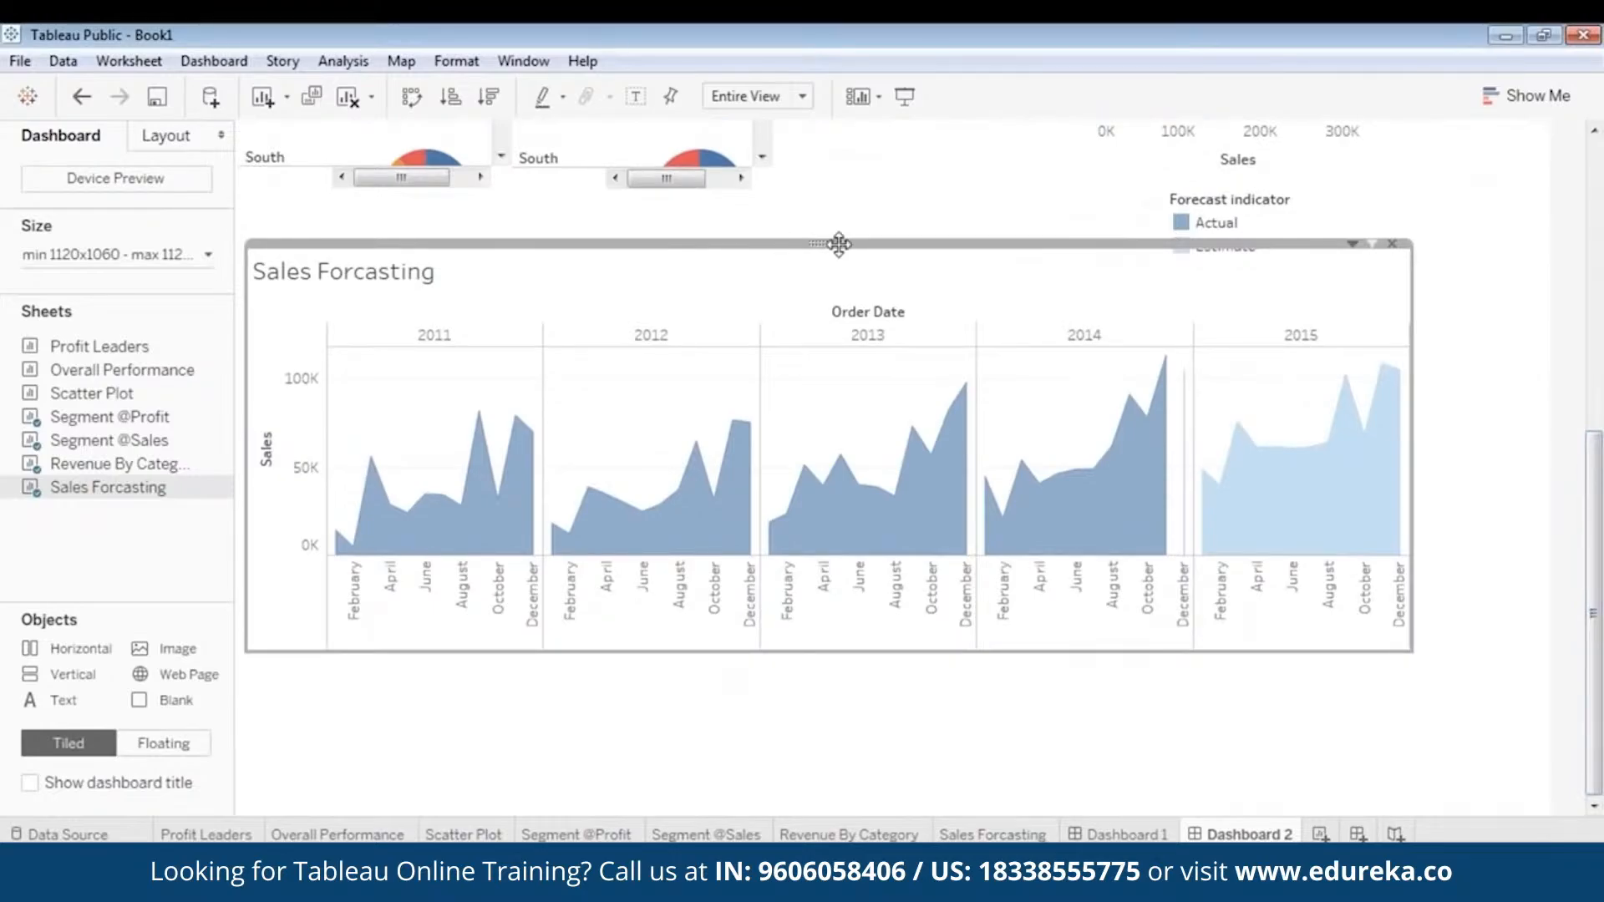
- Move the Sales Forcasting chart slightly down to the dashboard's left edge and extend its height towards the dashboard's end
drag(835, 243, 828, 273)
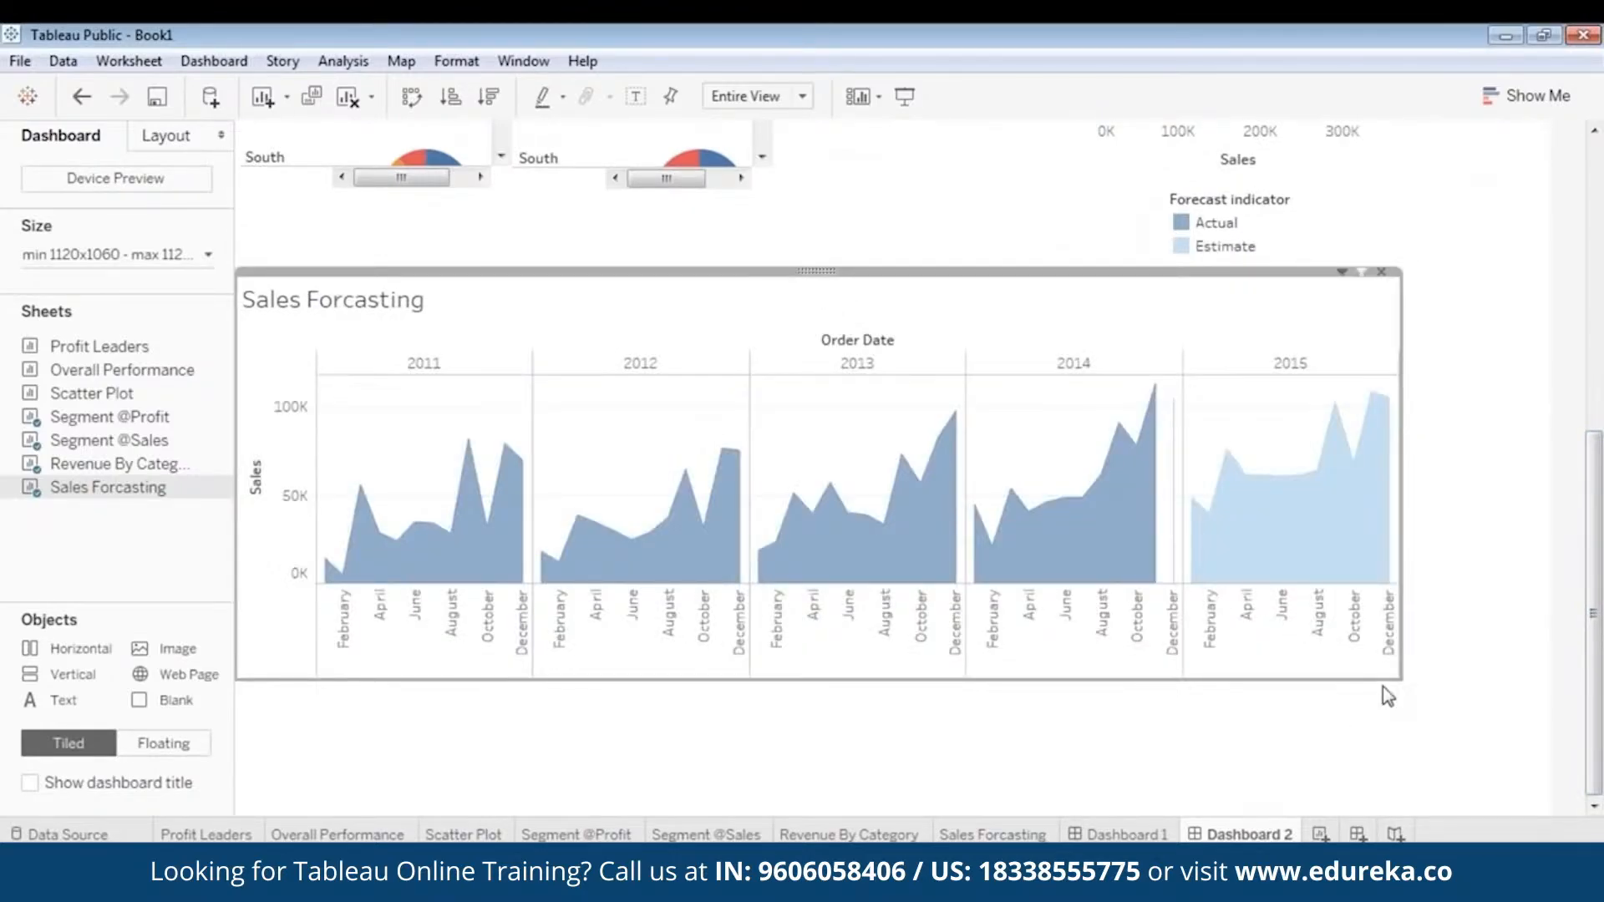
drag(1389, 683, 1410, 789)
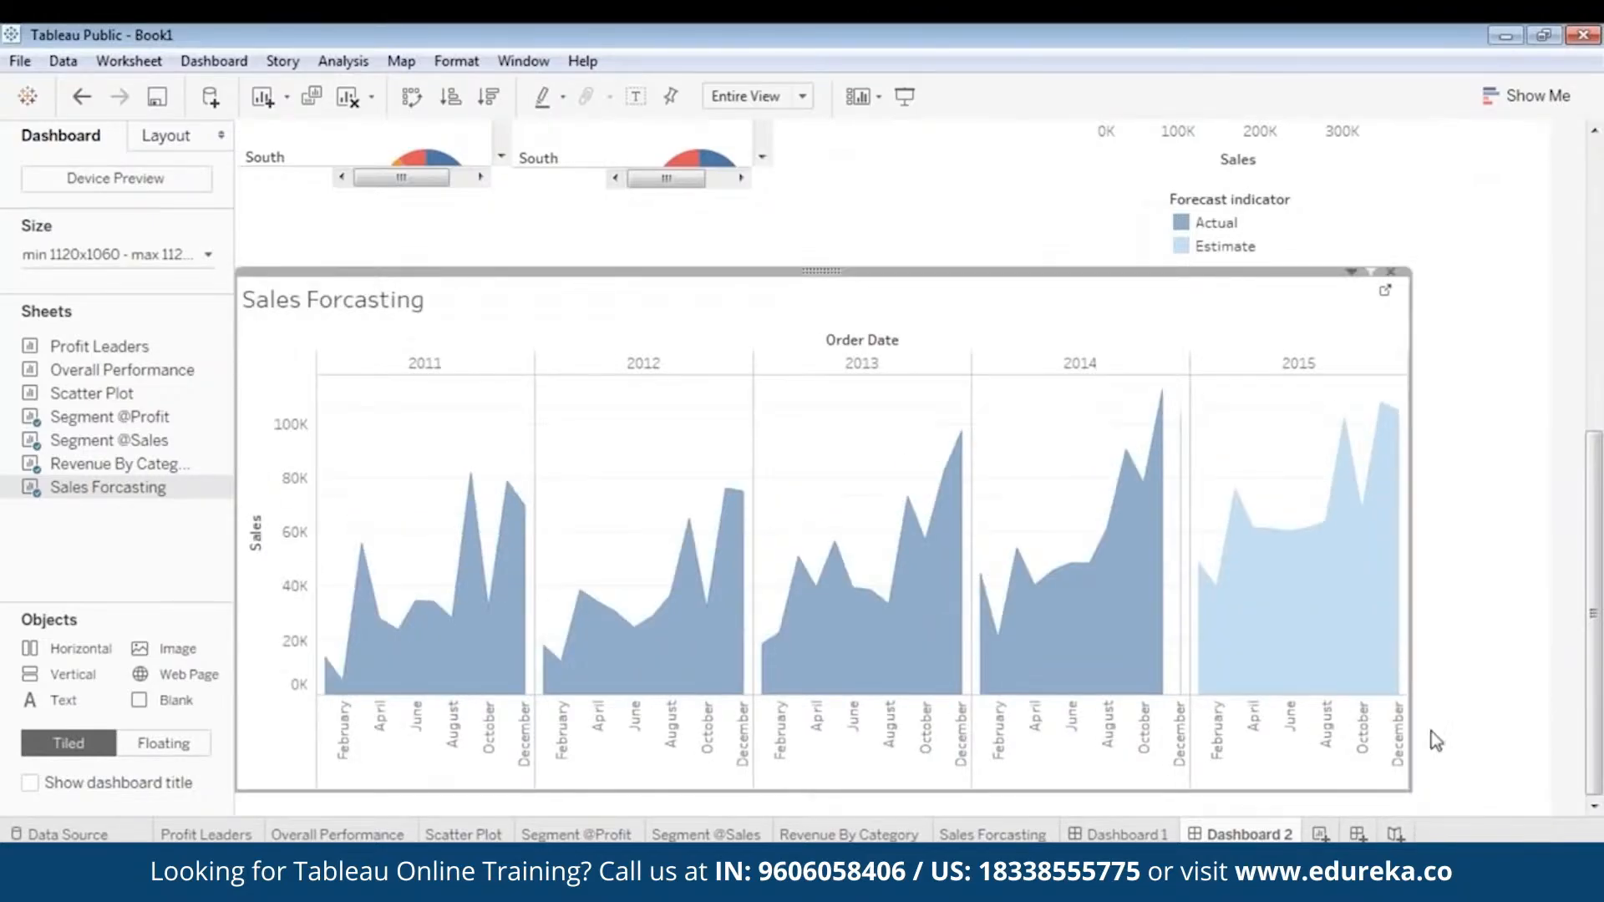
mouse_move(1384, 615)
- Move the Forecast indicator legend down beside the Sales Forcasting title, above the chart's 2014 column
click(1181, 227)
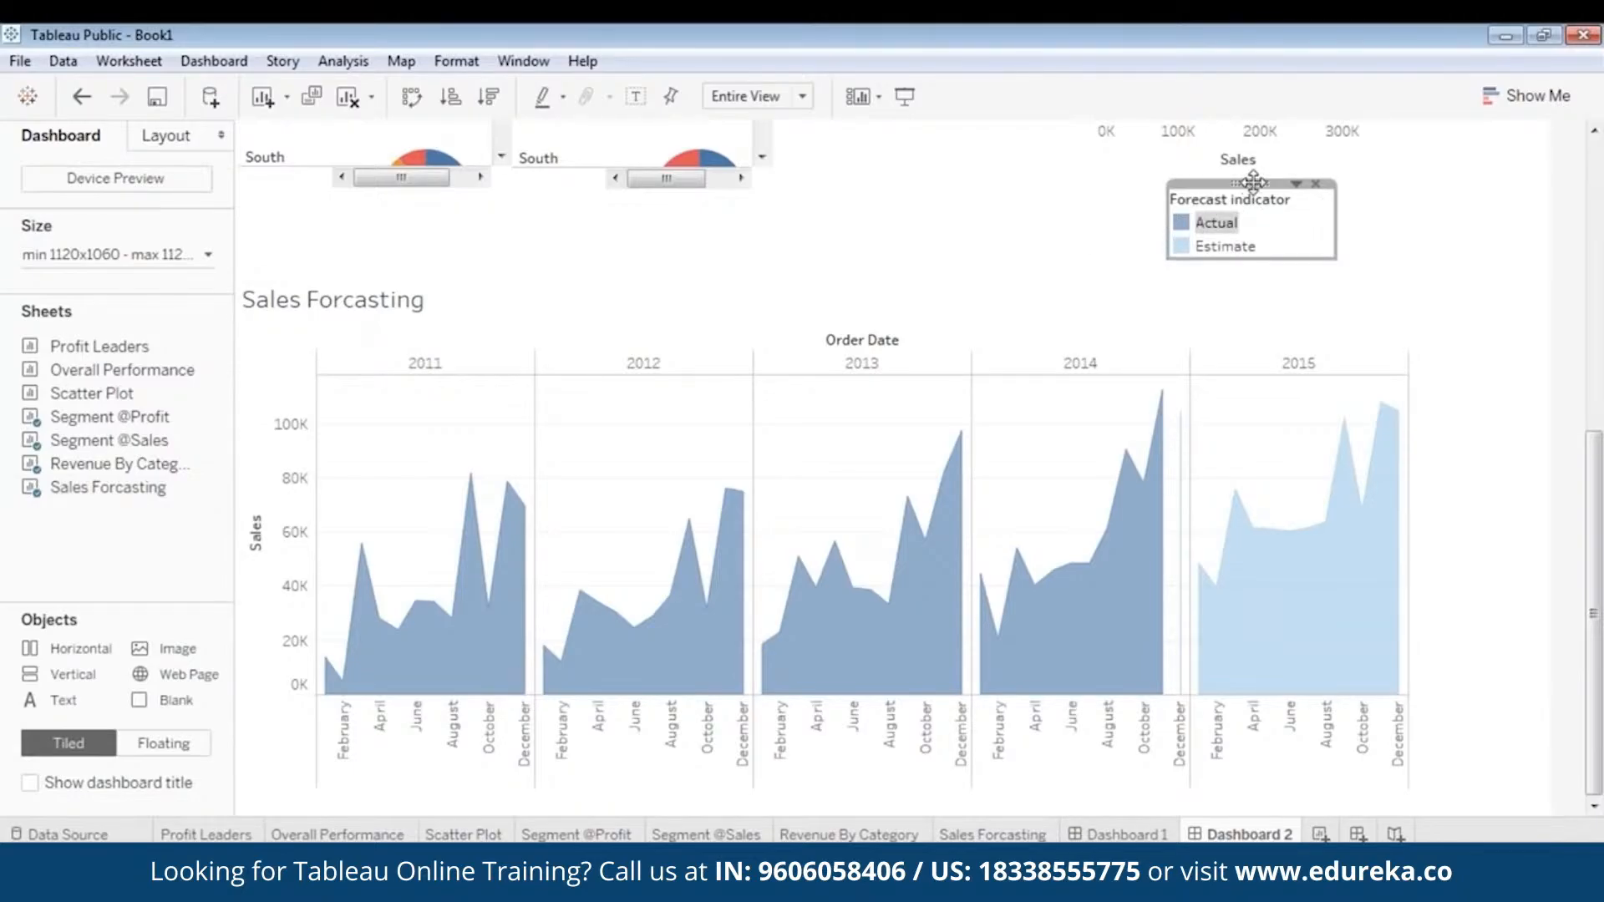
drag(1253, 182, 1083, 263)
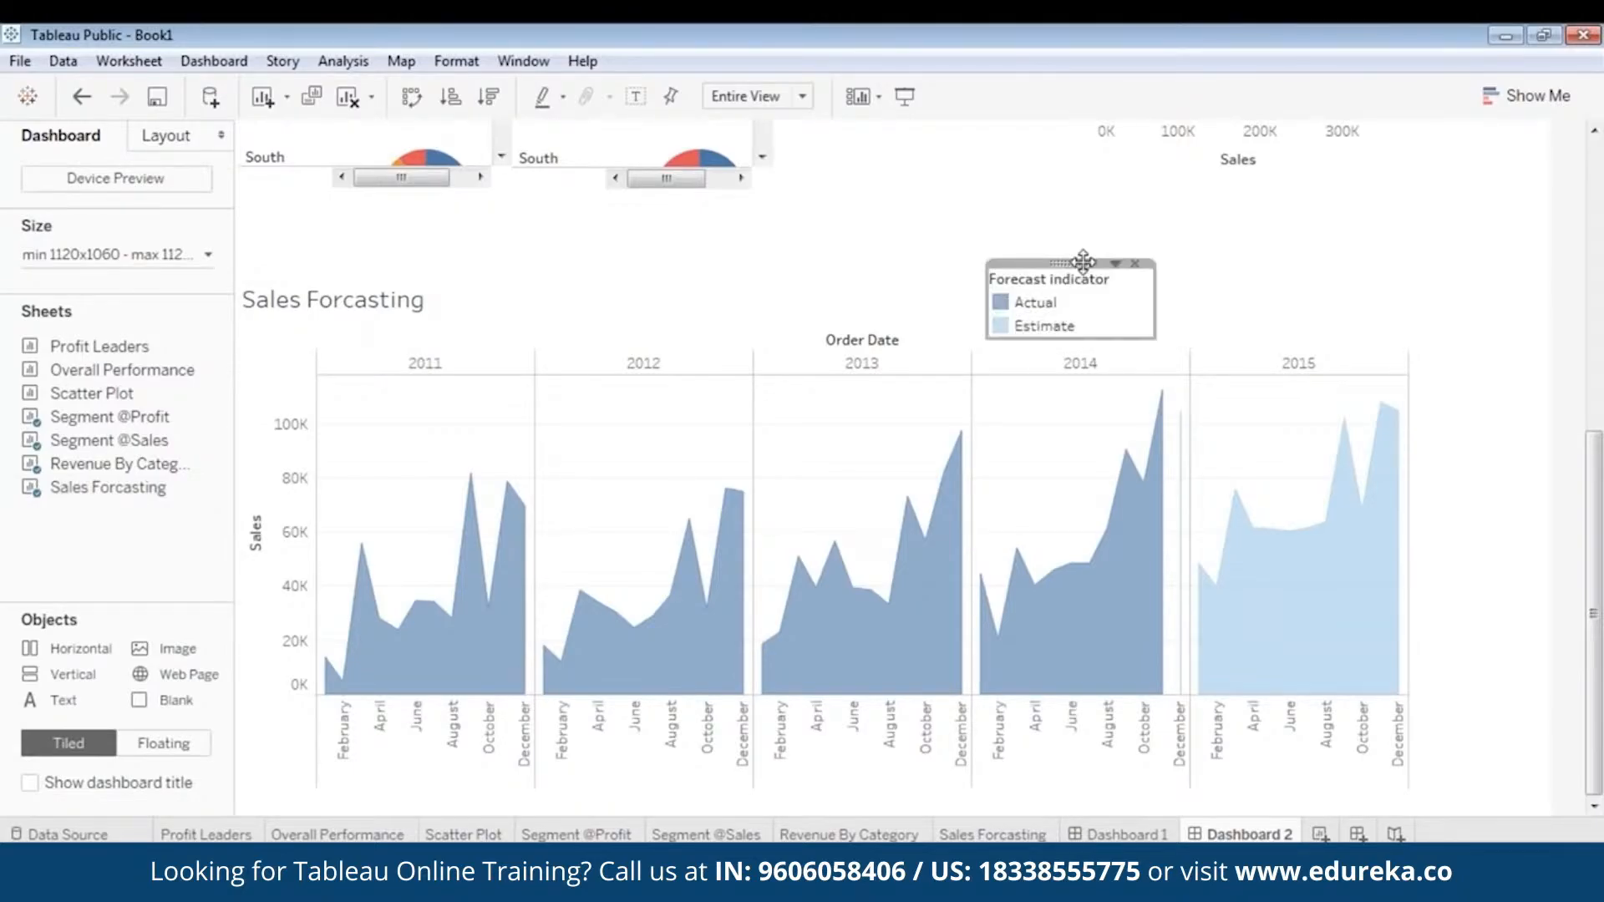
click(1276, 298)
- Format the Sales Forcasting chart title as centred, bold and blue
double_click(343, 301)
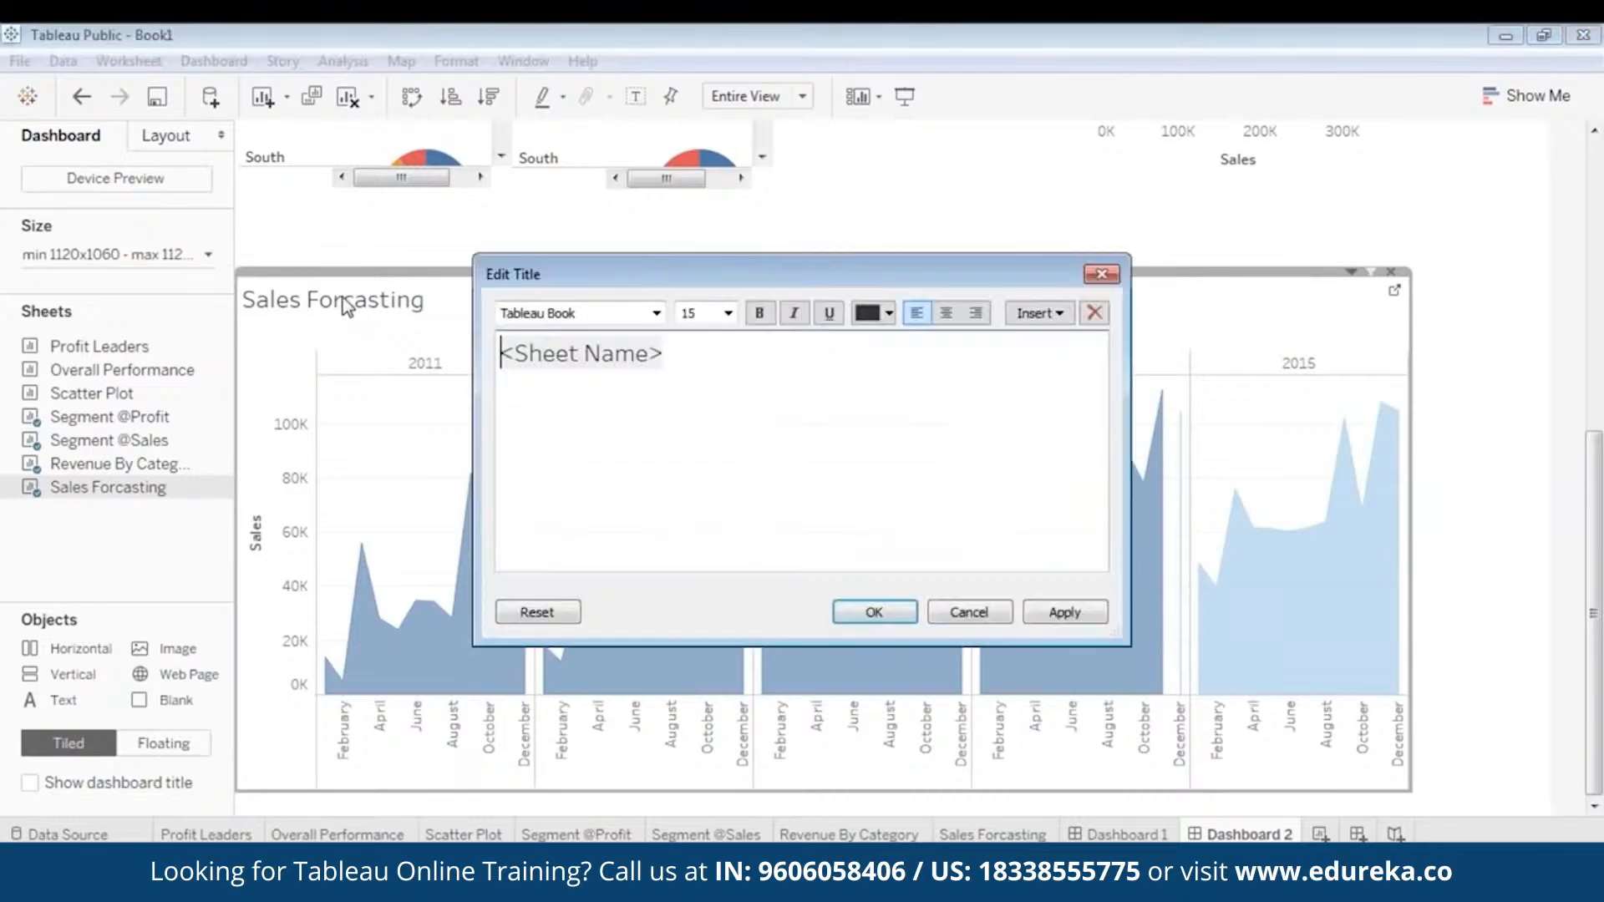
drag(710, 354, 452, 357)
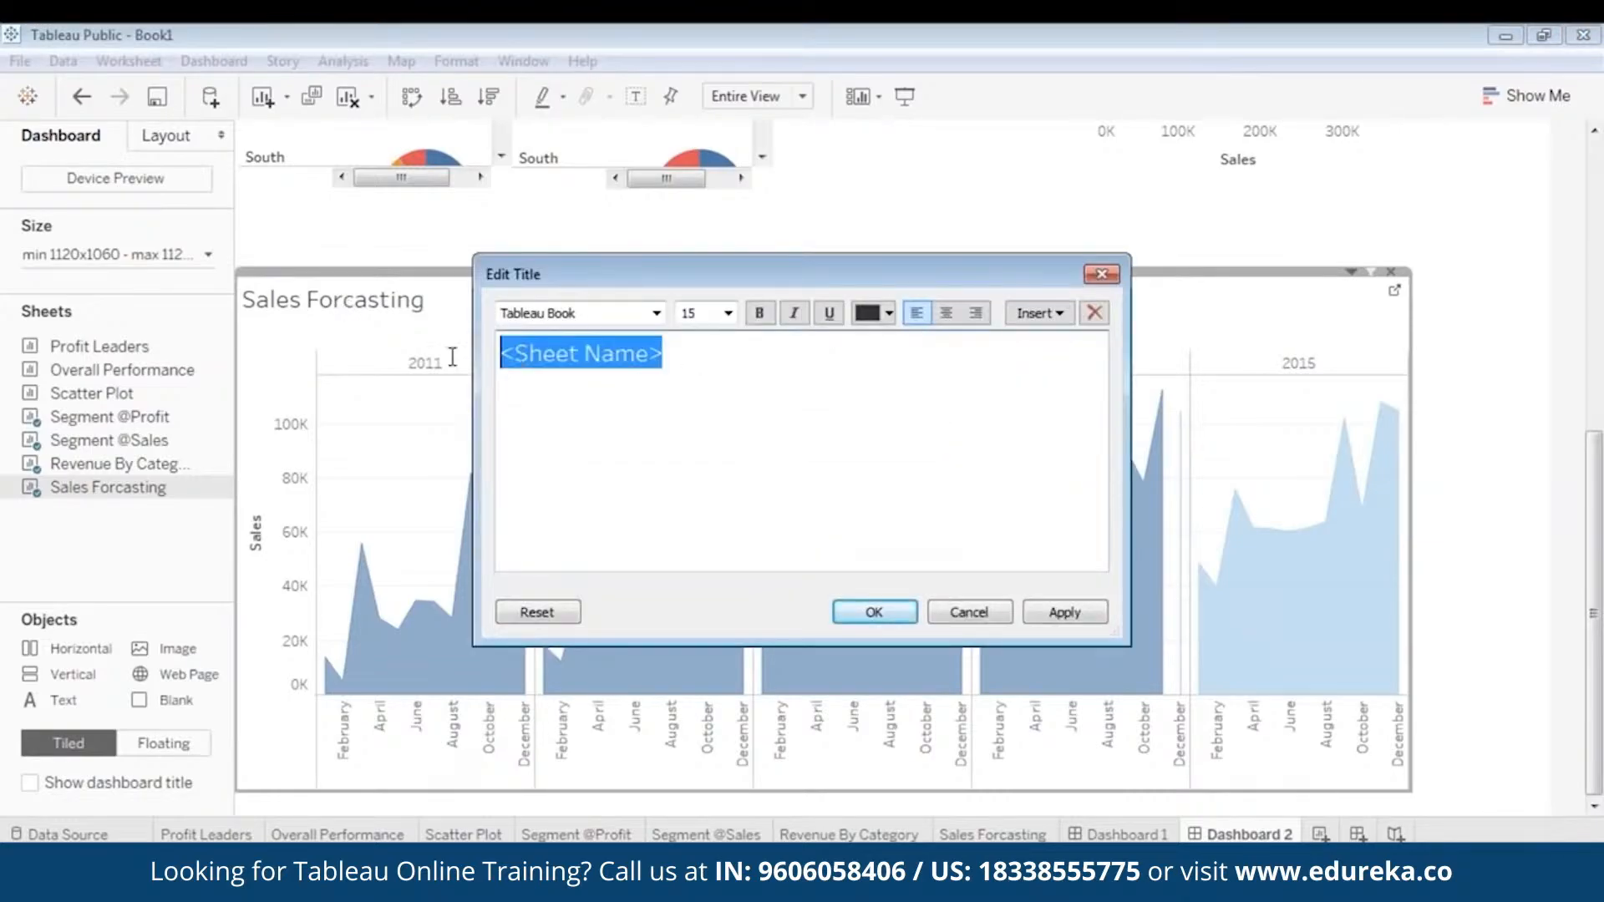
click(946, 312)
click(760, 313)
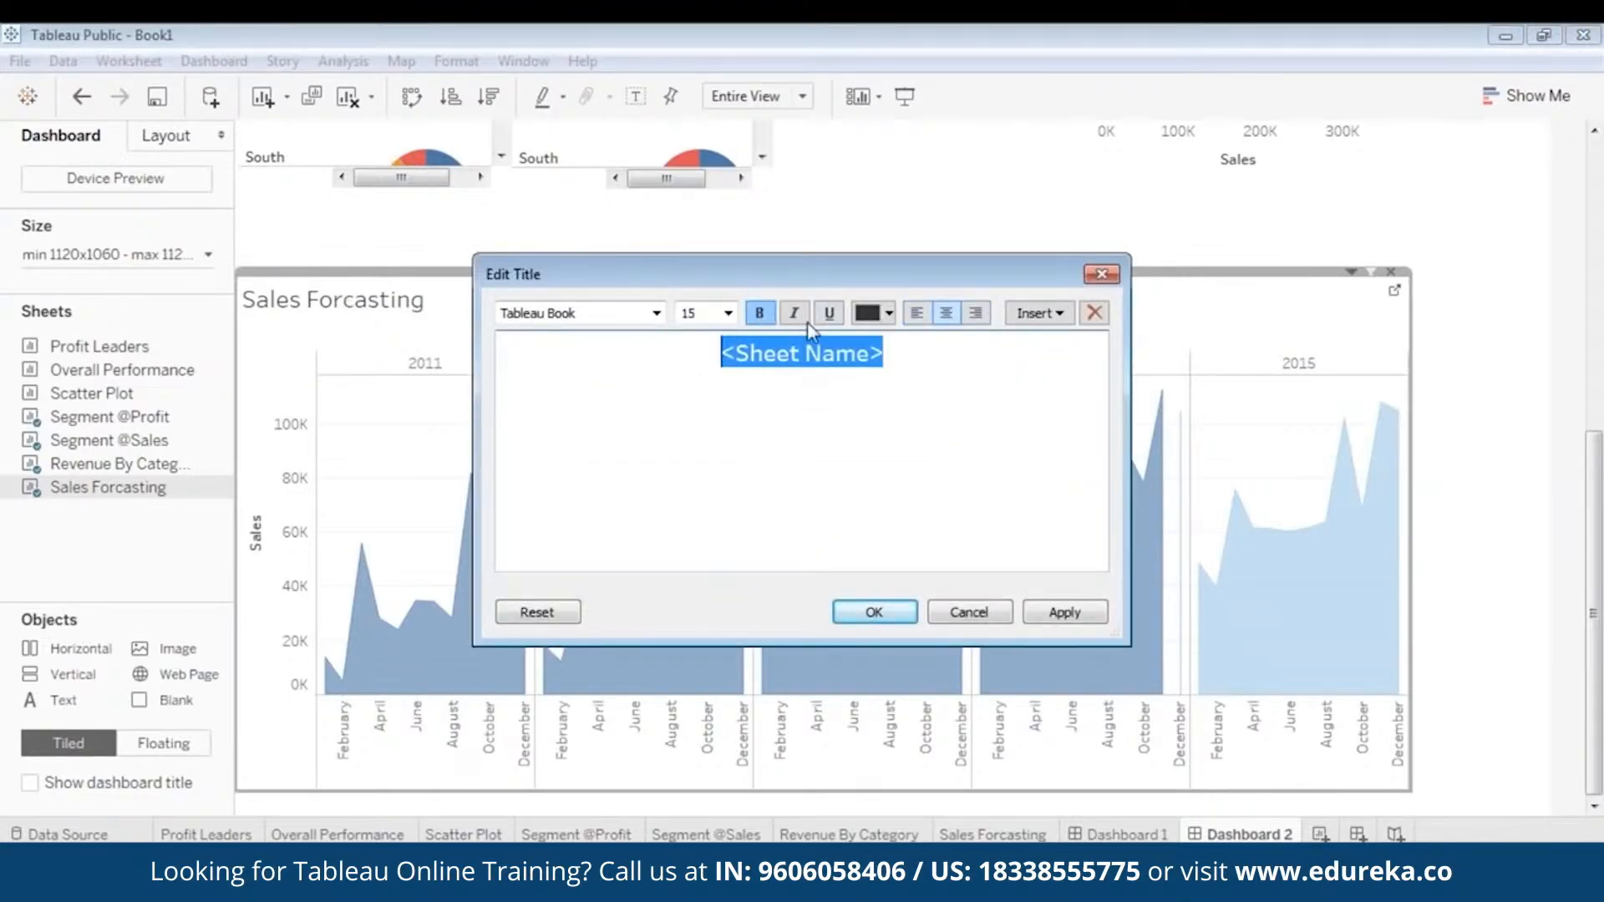
click(889, 313)
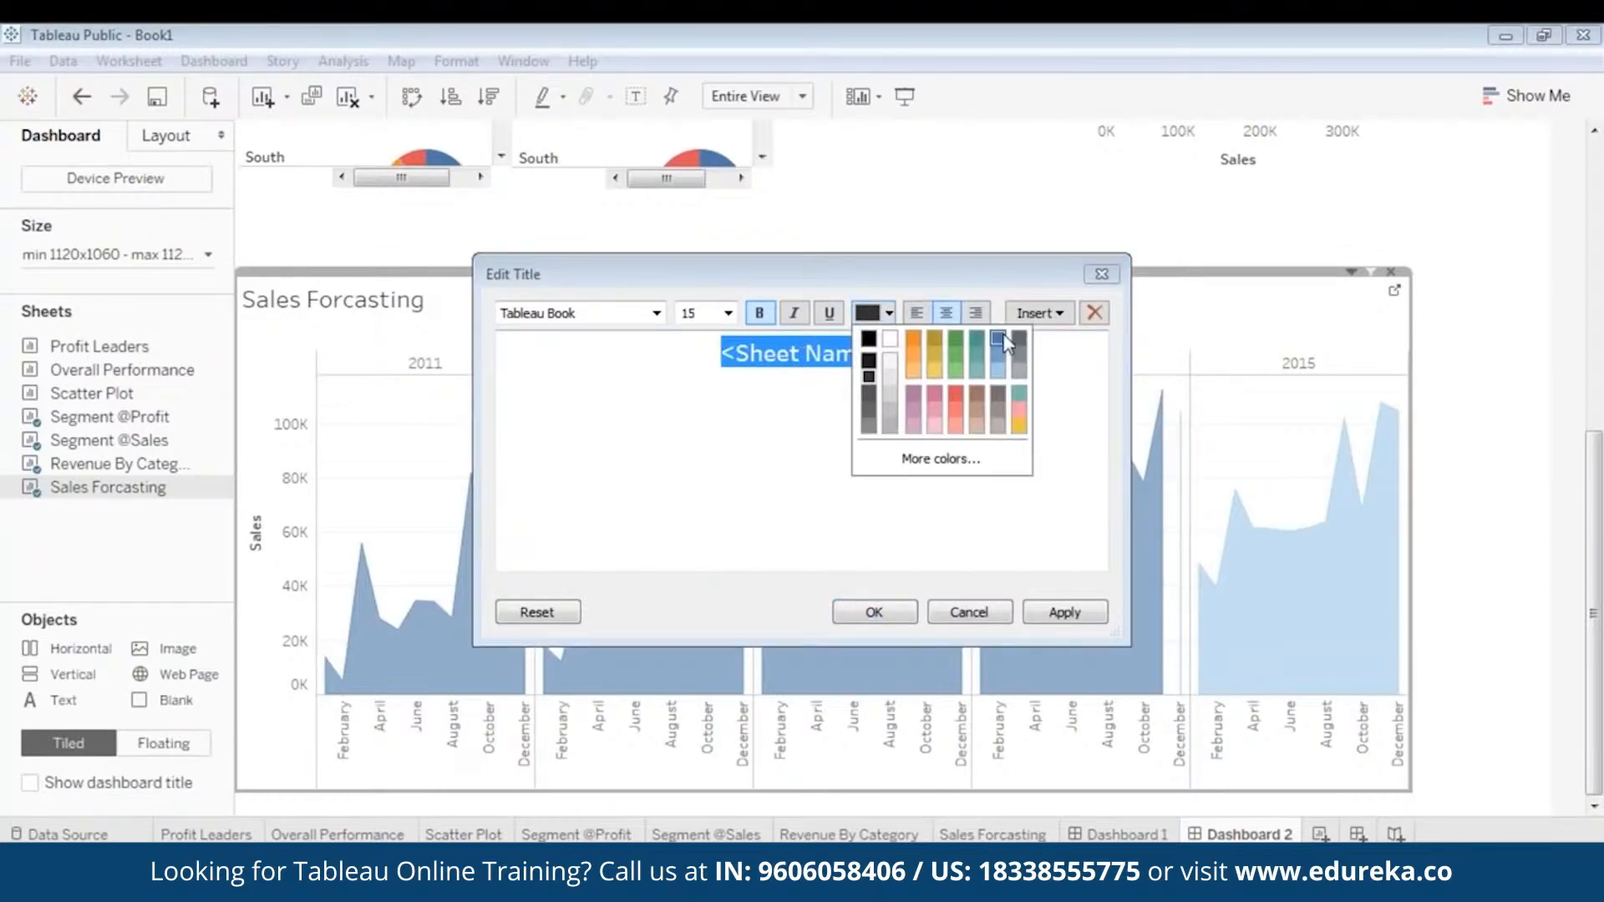
click(999, 338)
click(1084, 614)
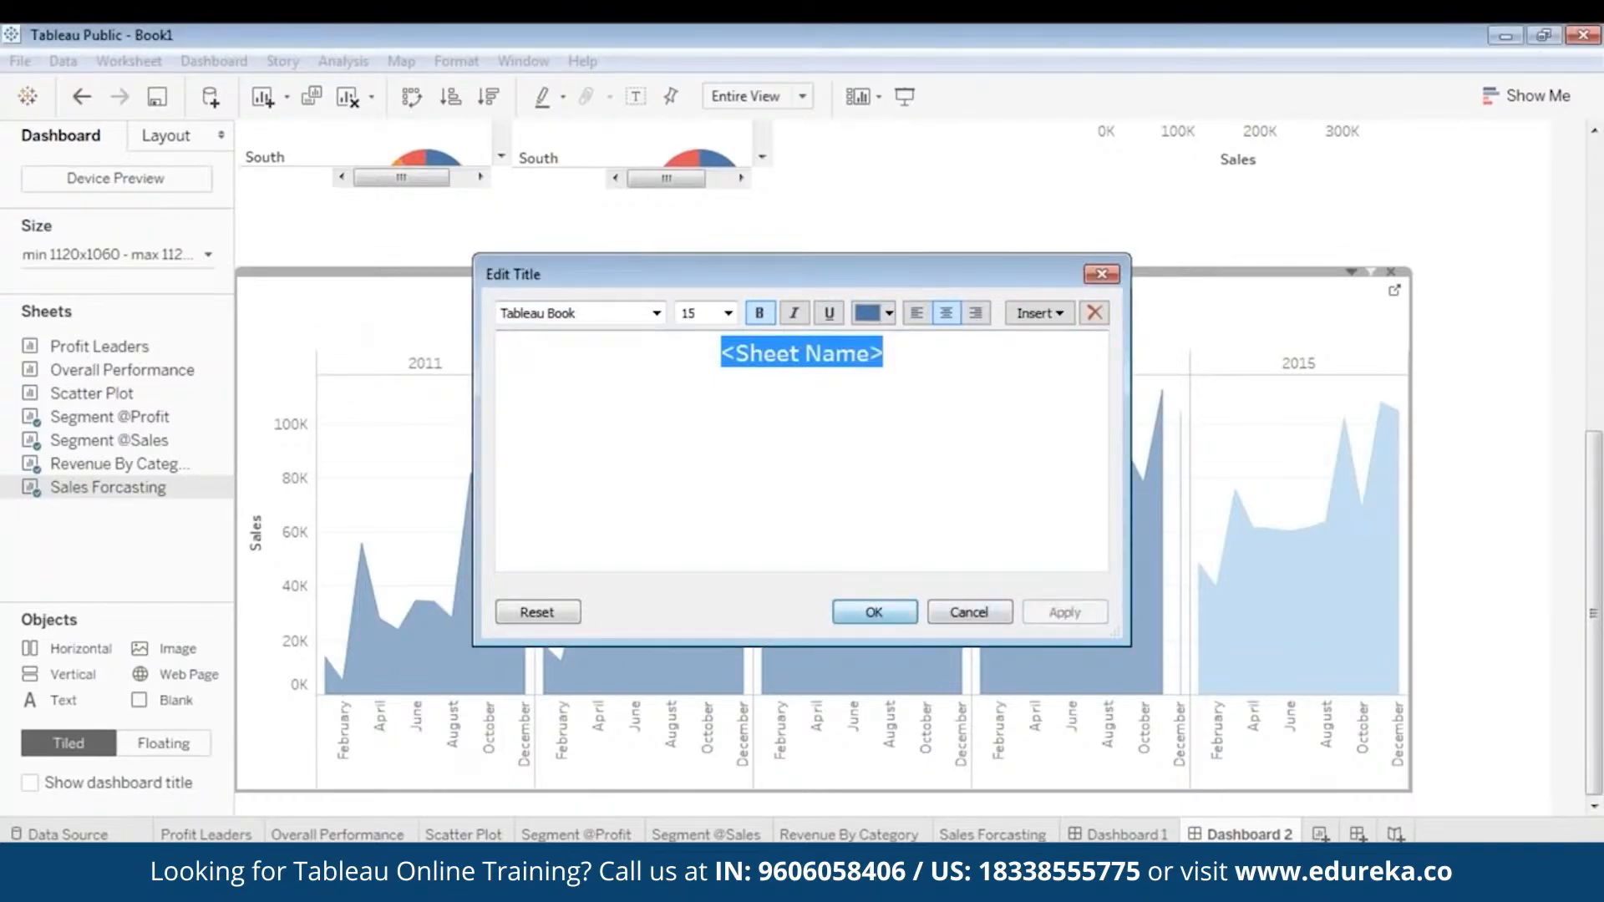
click(874, 612)
- Nudge the Forecast indicator legend slightly further away from the Sales Forcasting title
click(1046, 303)
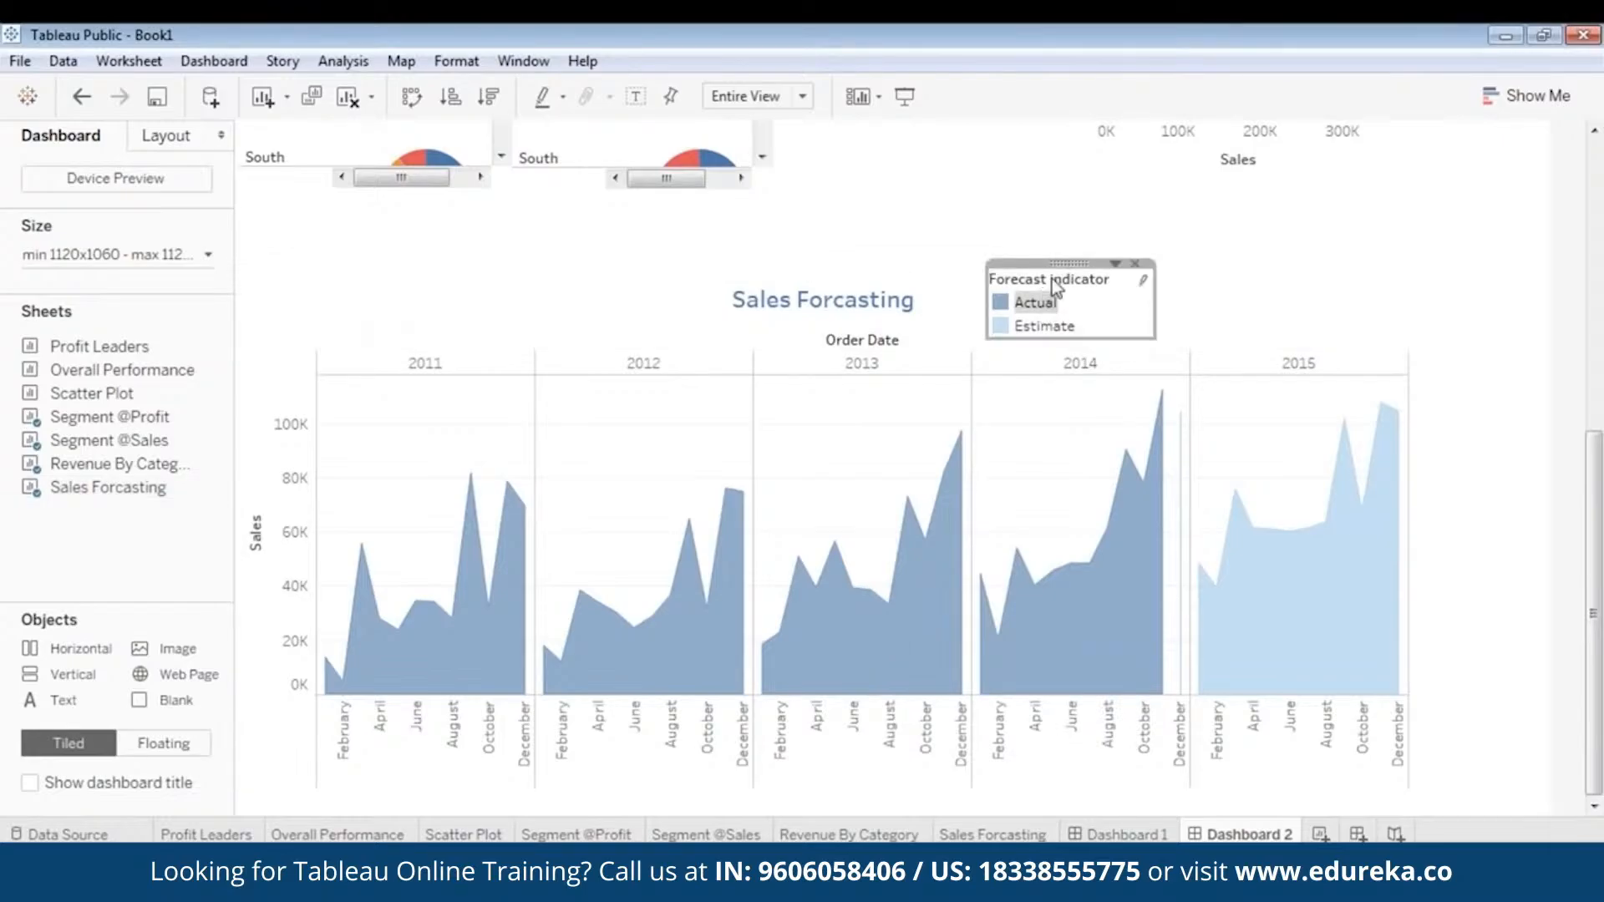
drag(1085, 259, 1106, 268)
click(1494, 430)
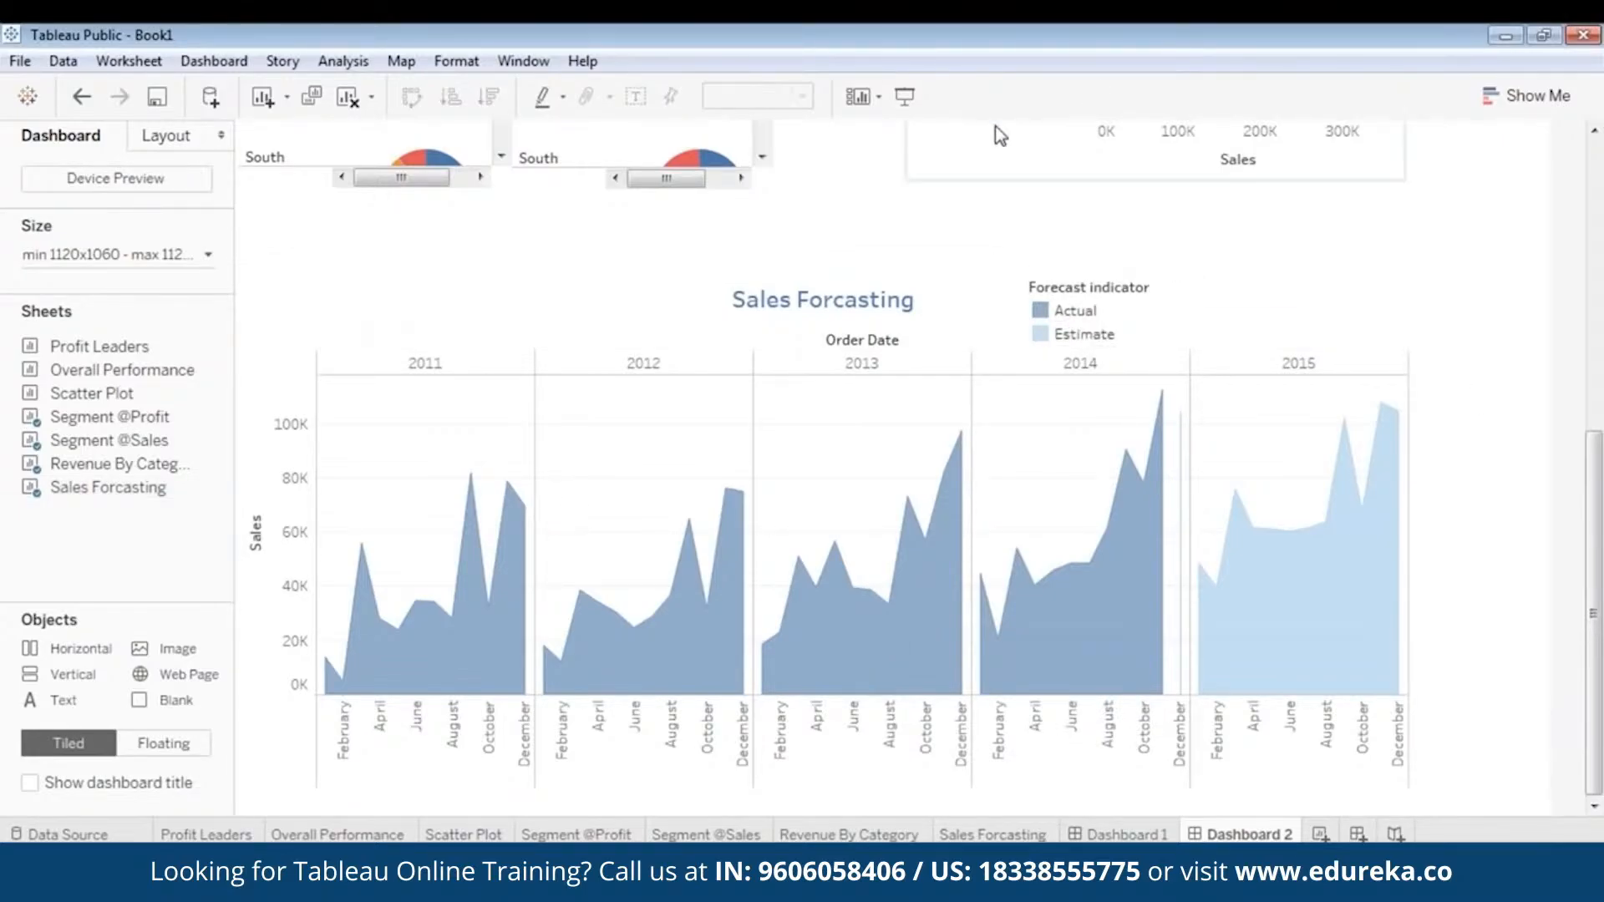
- Preview the whole dashboard in presentation mode, checking the layout from the logo to the forecast chart
click(904, 98)
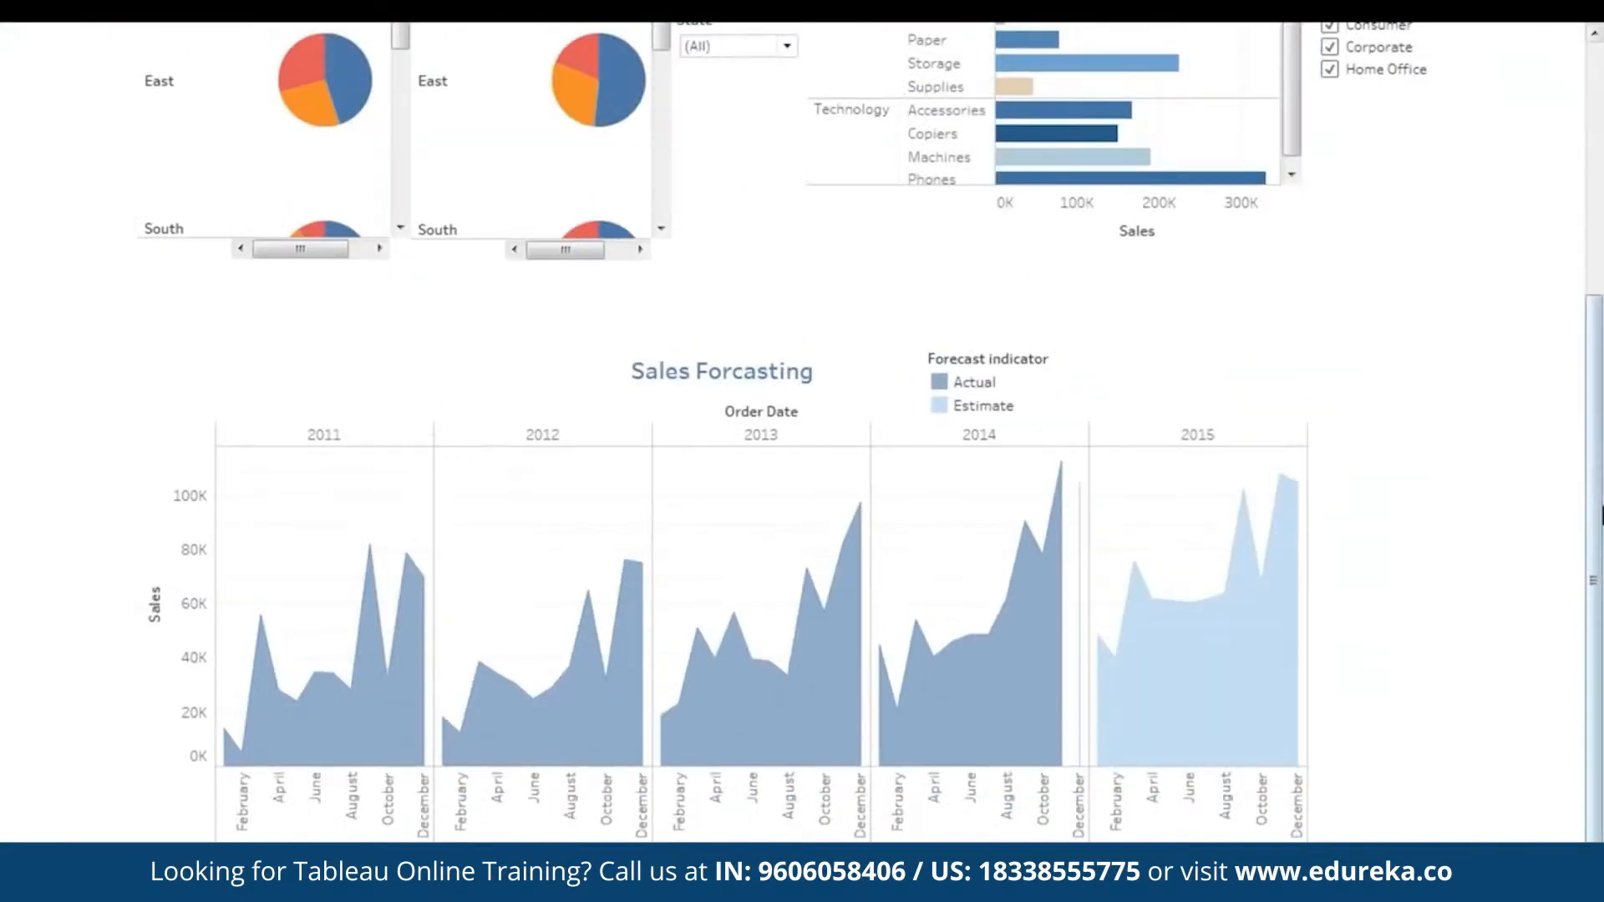
scroll(1394, 533, up, 5)
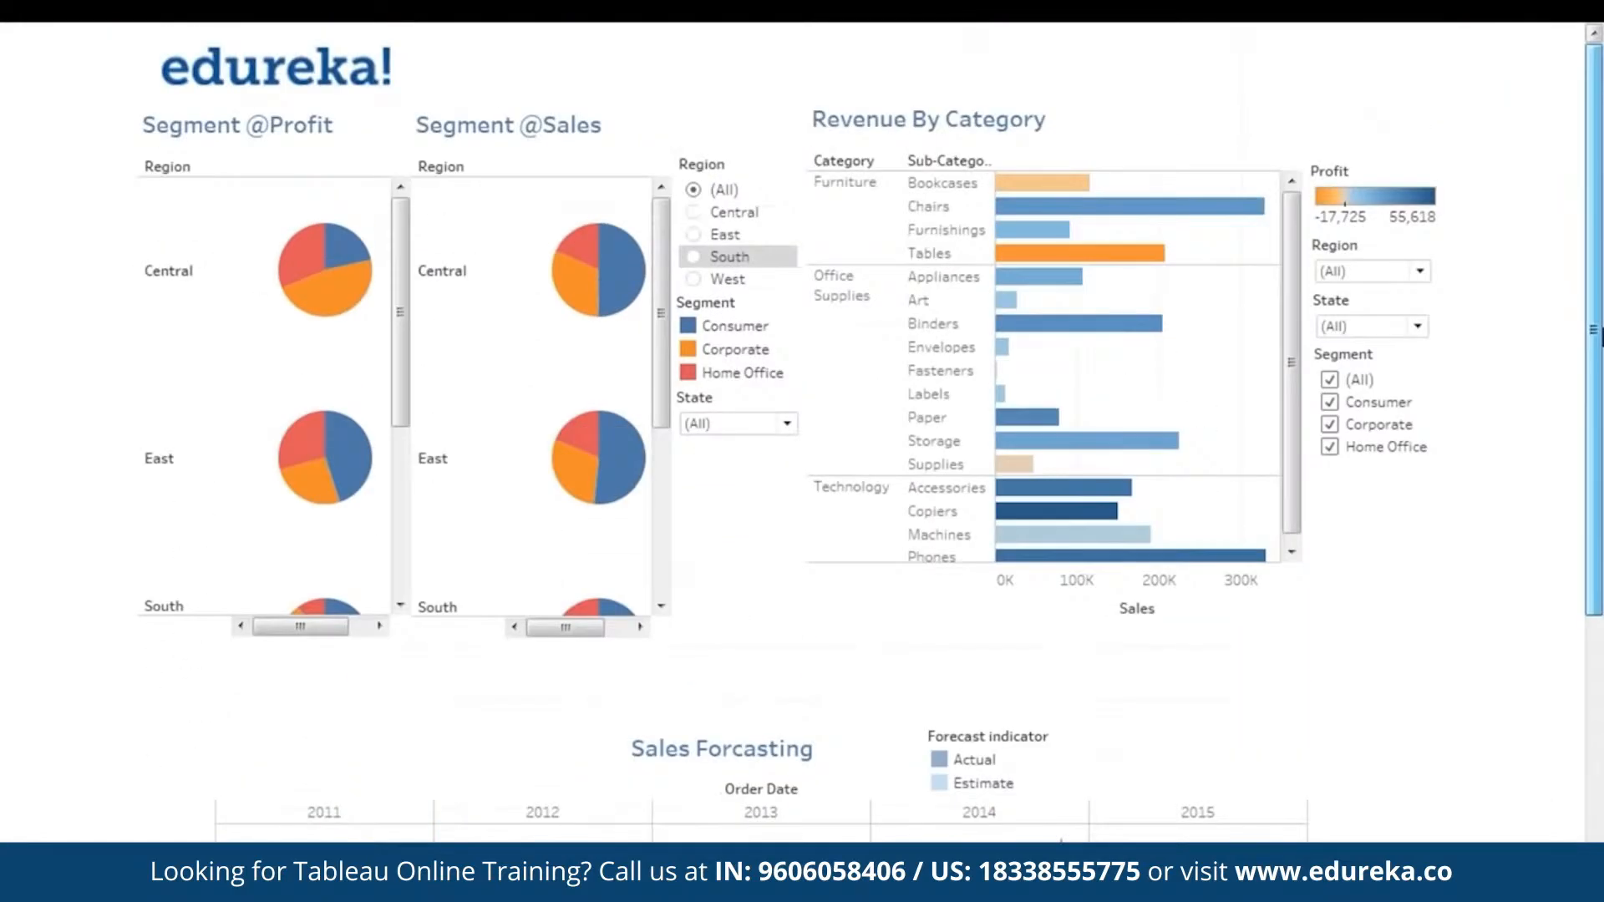
scroll(1395, 533, down, 5)
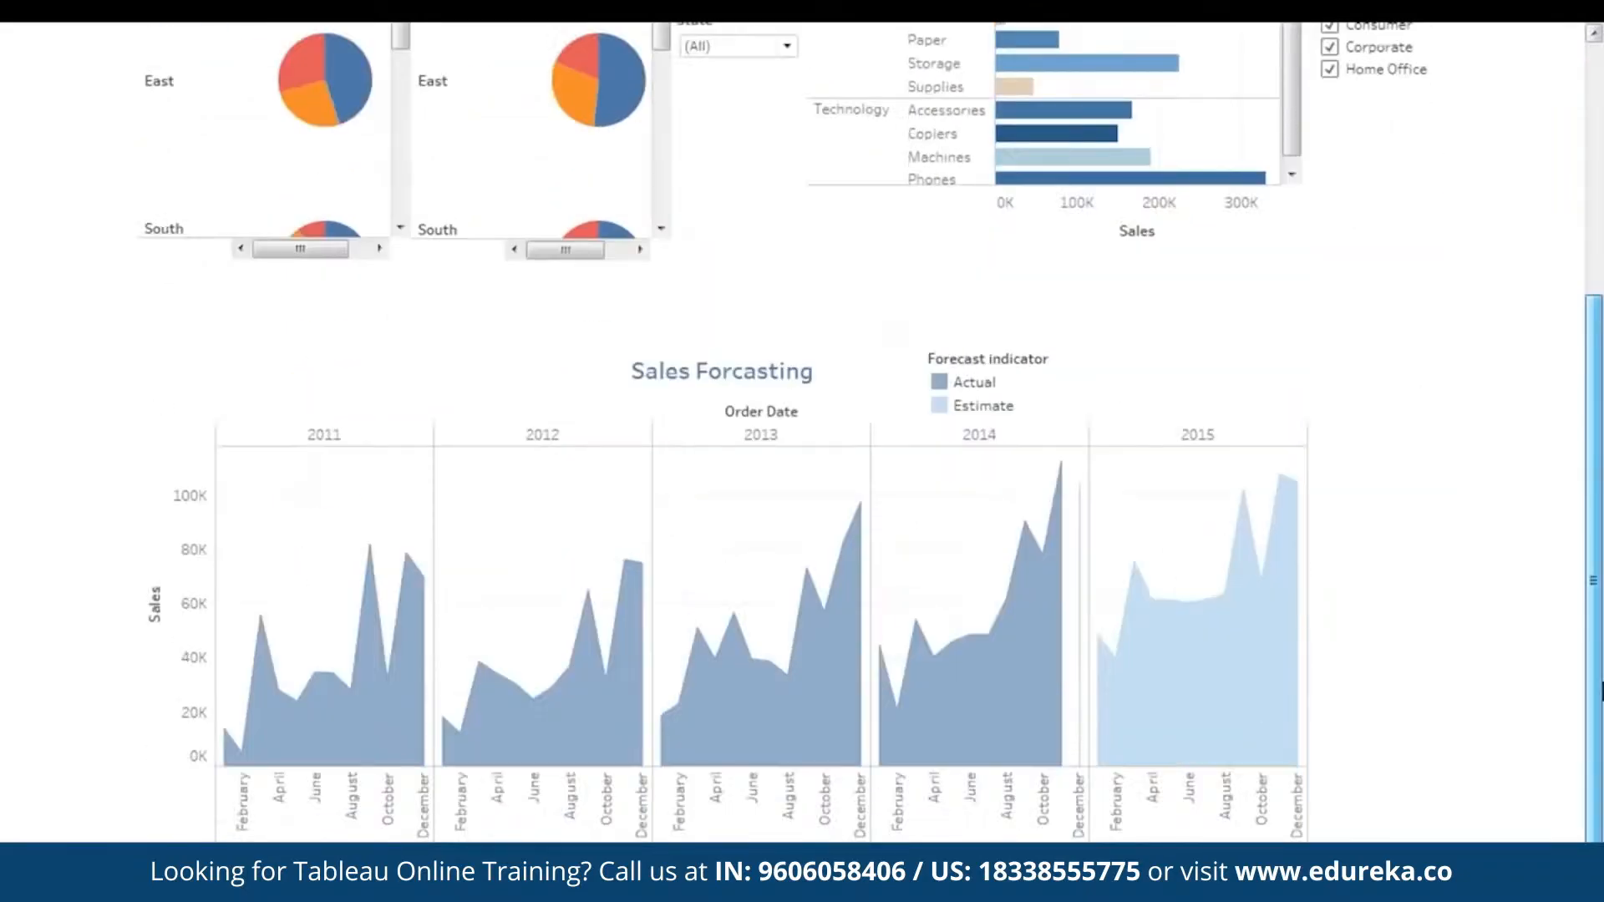
key(Escape)
- Extend the Sales Forcasting chart upward to narrow the gap beneath the pie charts
click(840, 454)
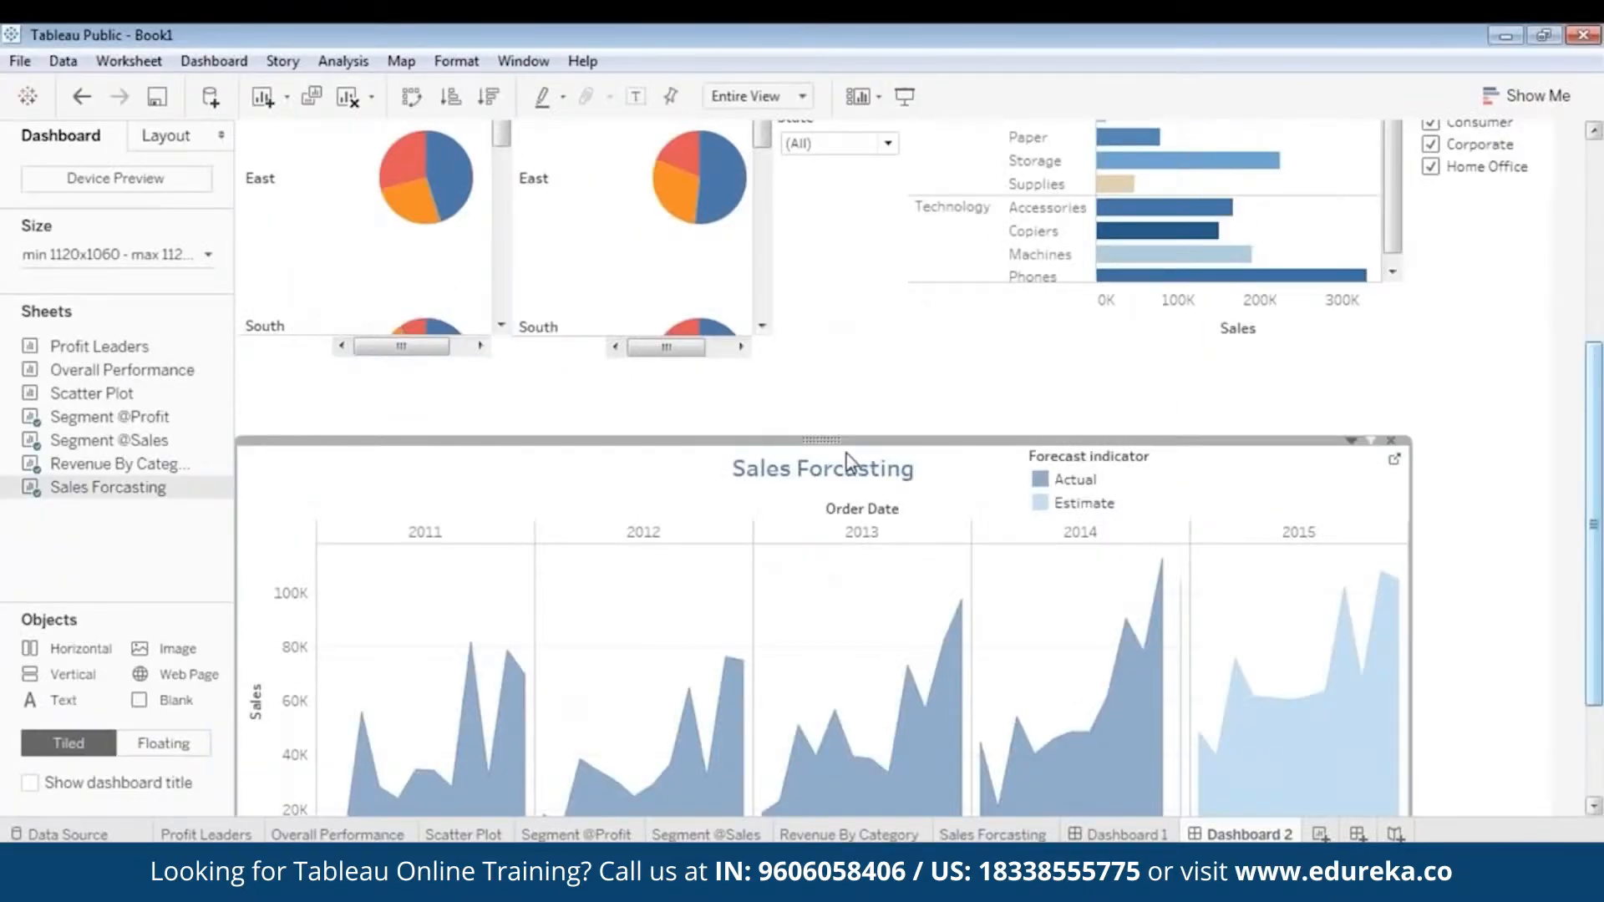
drag(877, 444, 880, 400)
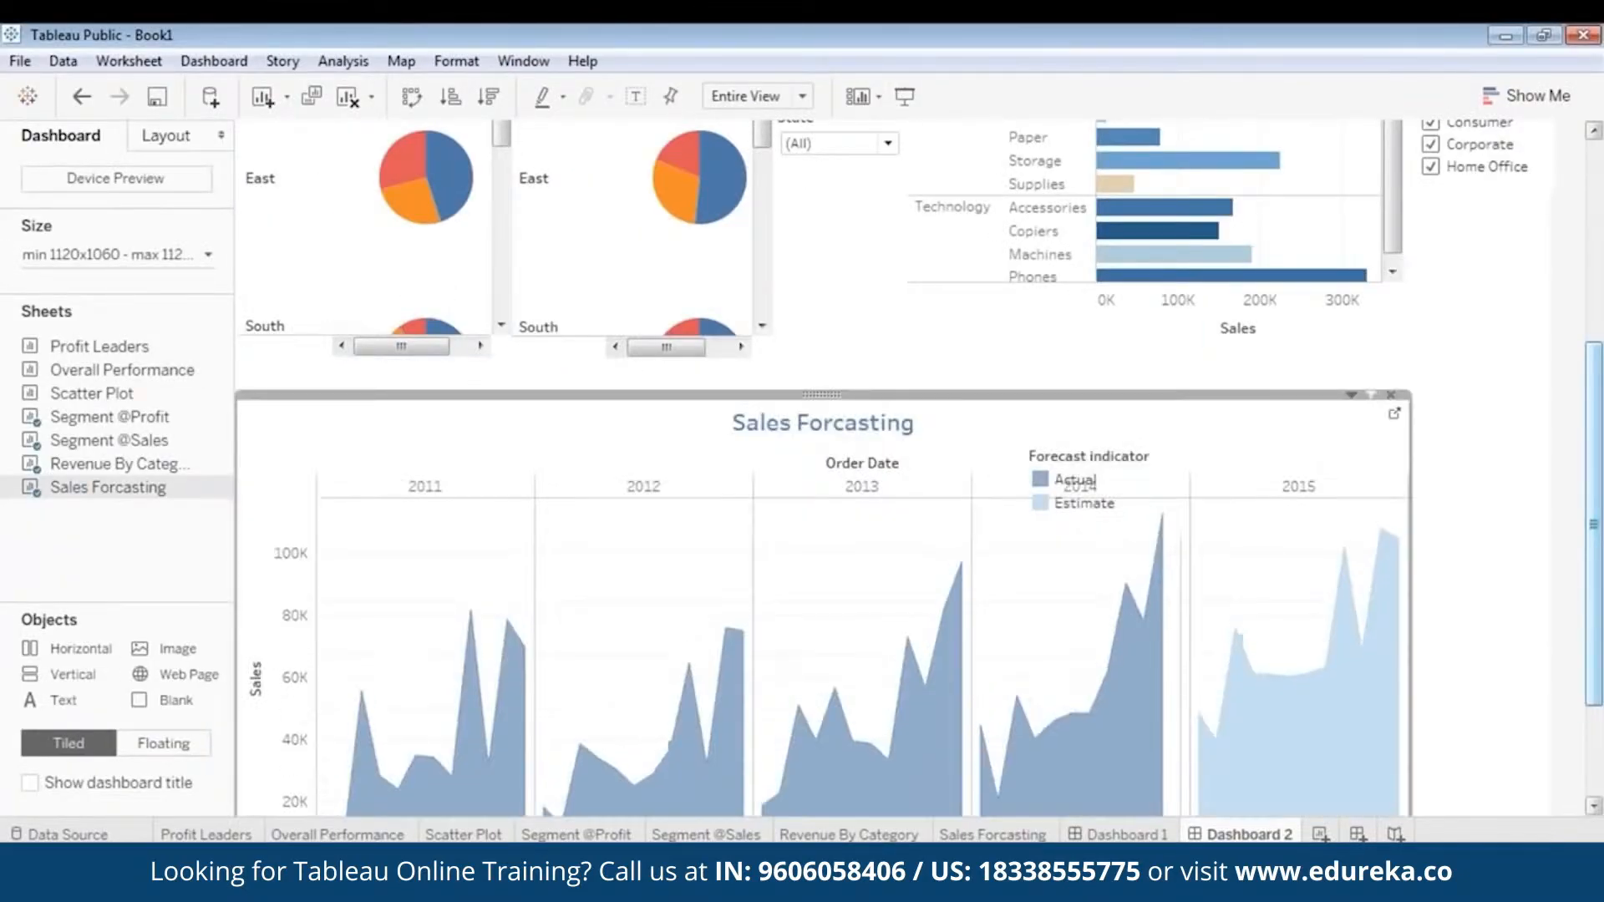
- Show the Region filter for the Sales Forcasting chart, narrow its box and place it beside the 2015 column
mouse_move(1601, 587)
mouse_down()
mouse_move(1602, 692)
mouse_move(1601, 614)
mouse_up()
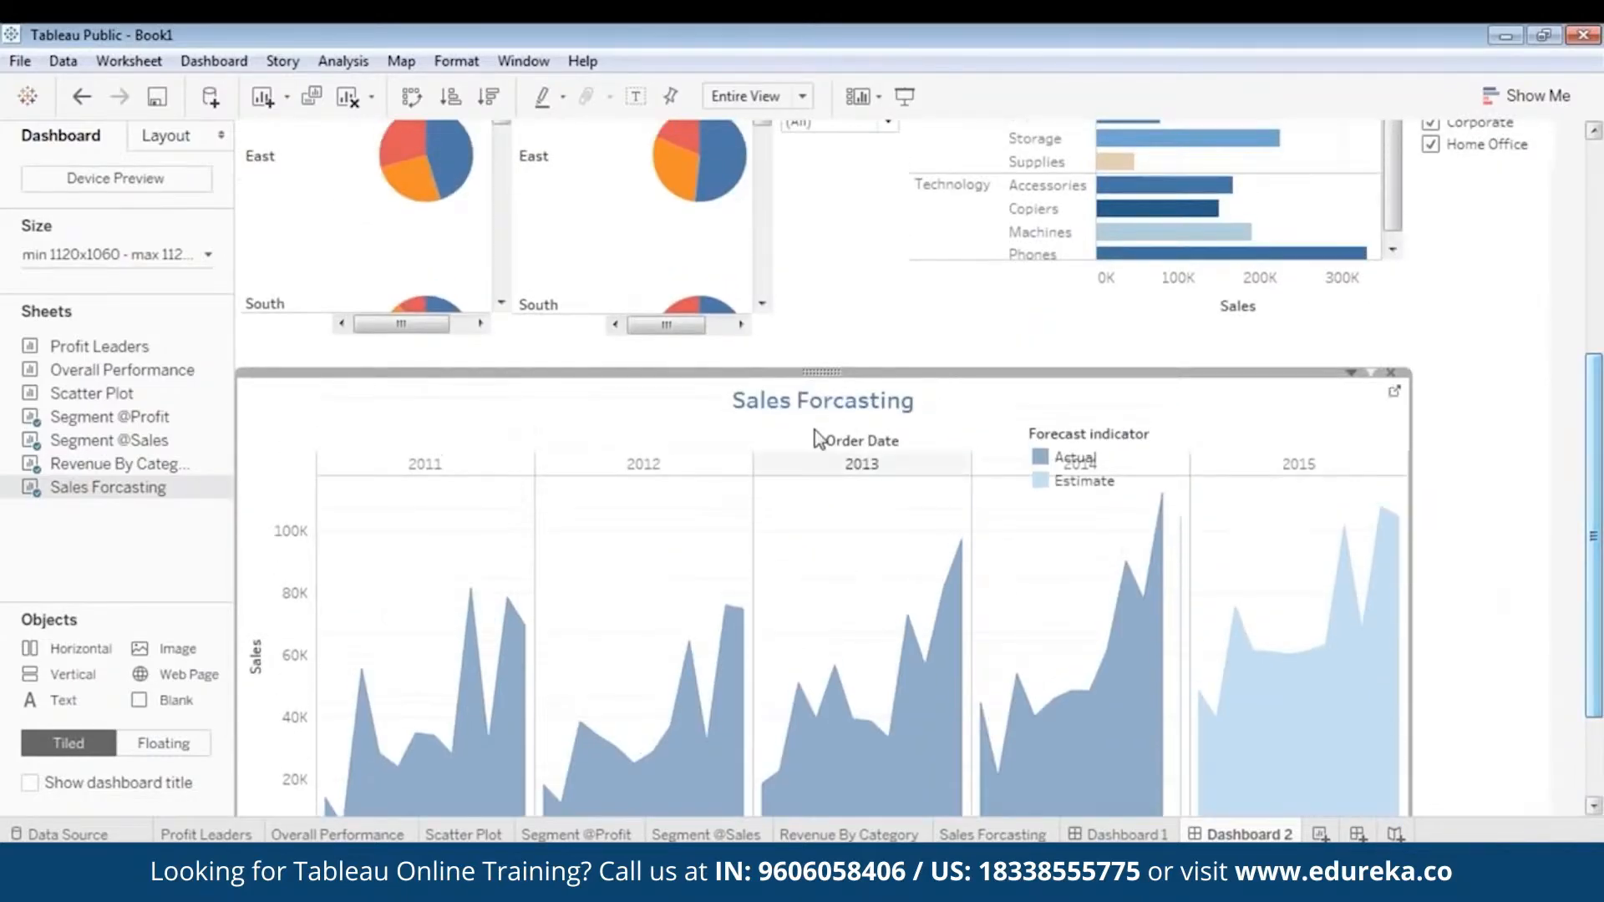
right_click(820, 374)
mouse_move(755, 559)
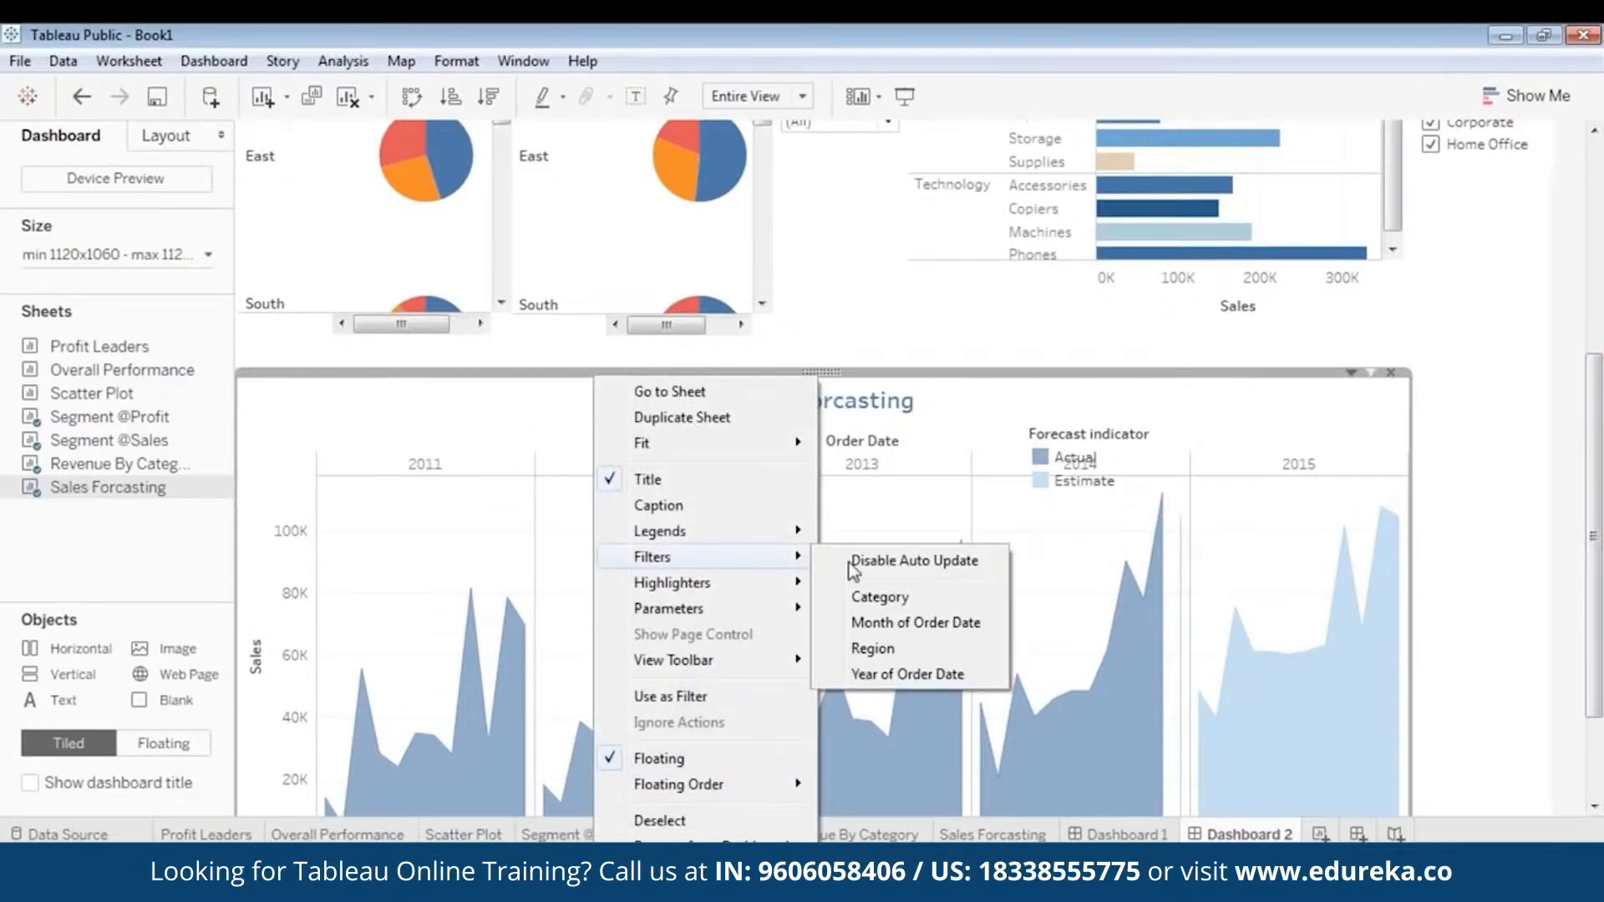
click(901, 648)
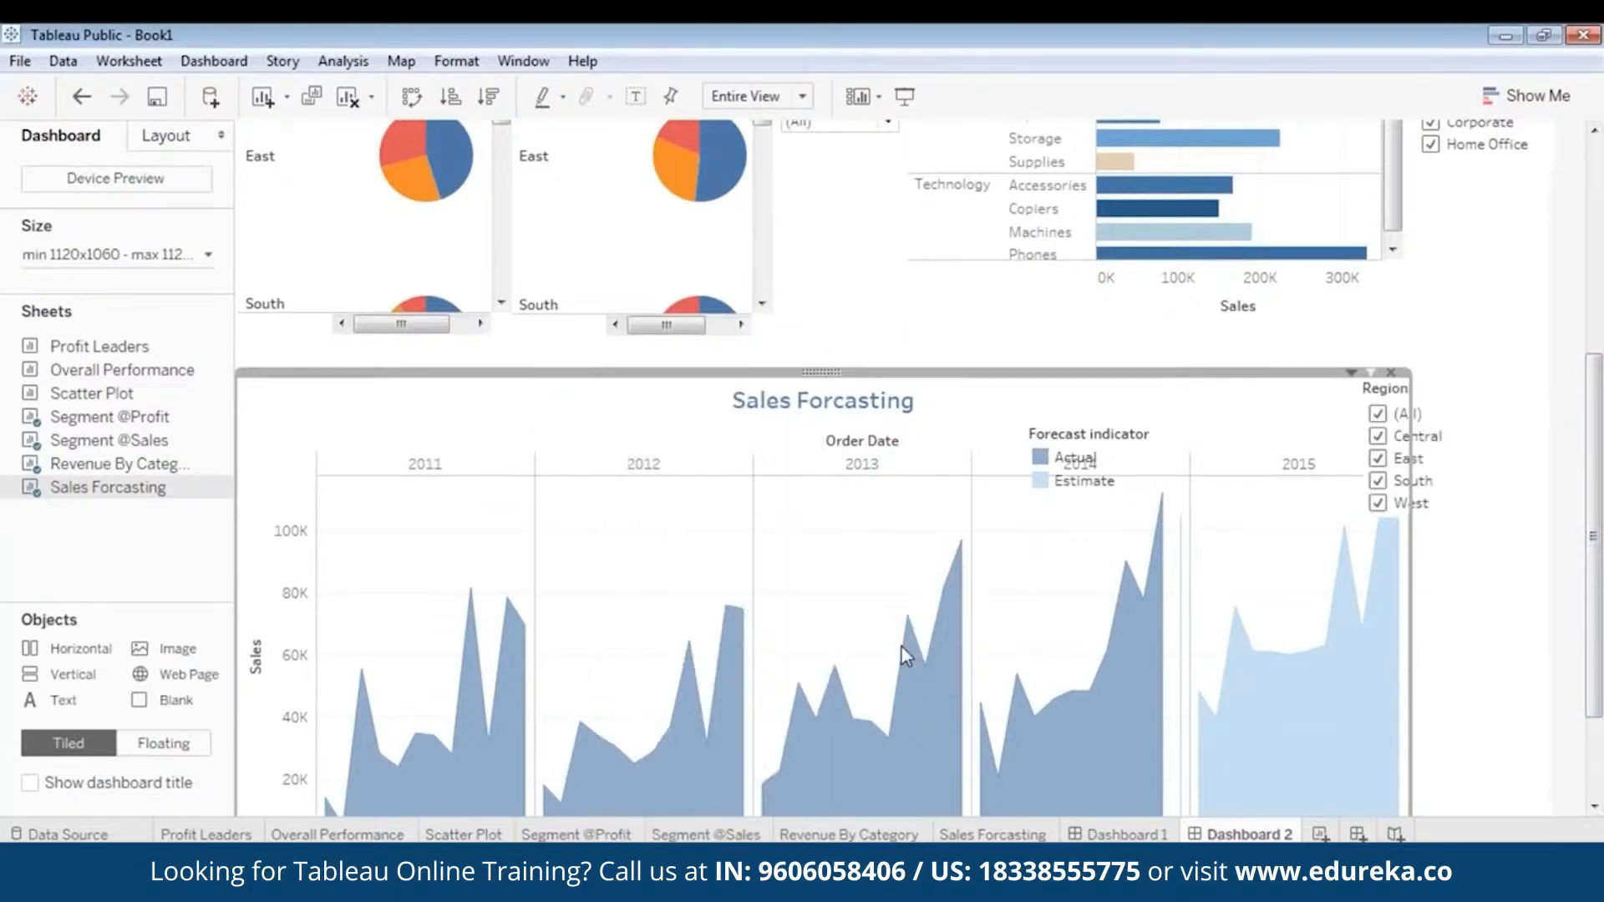
click(1426, 382)
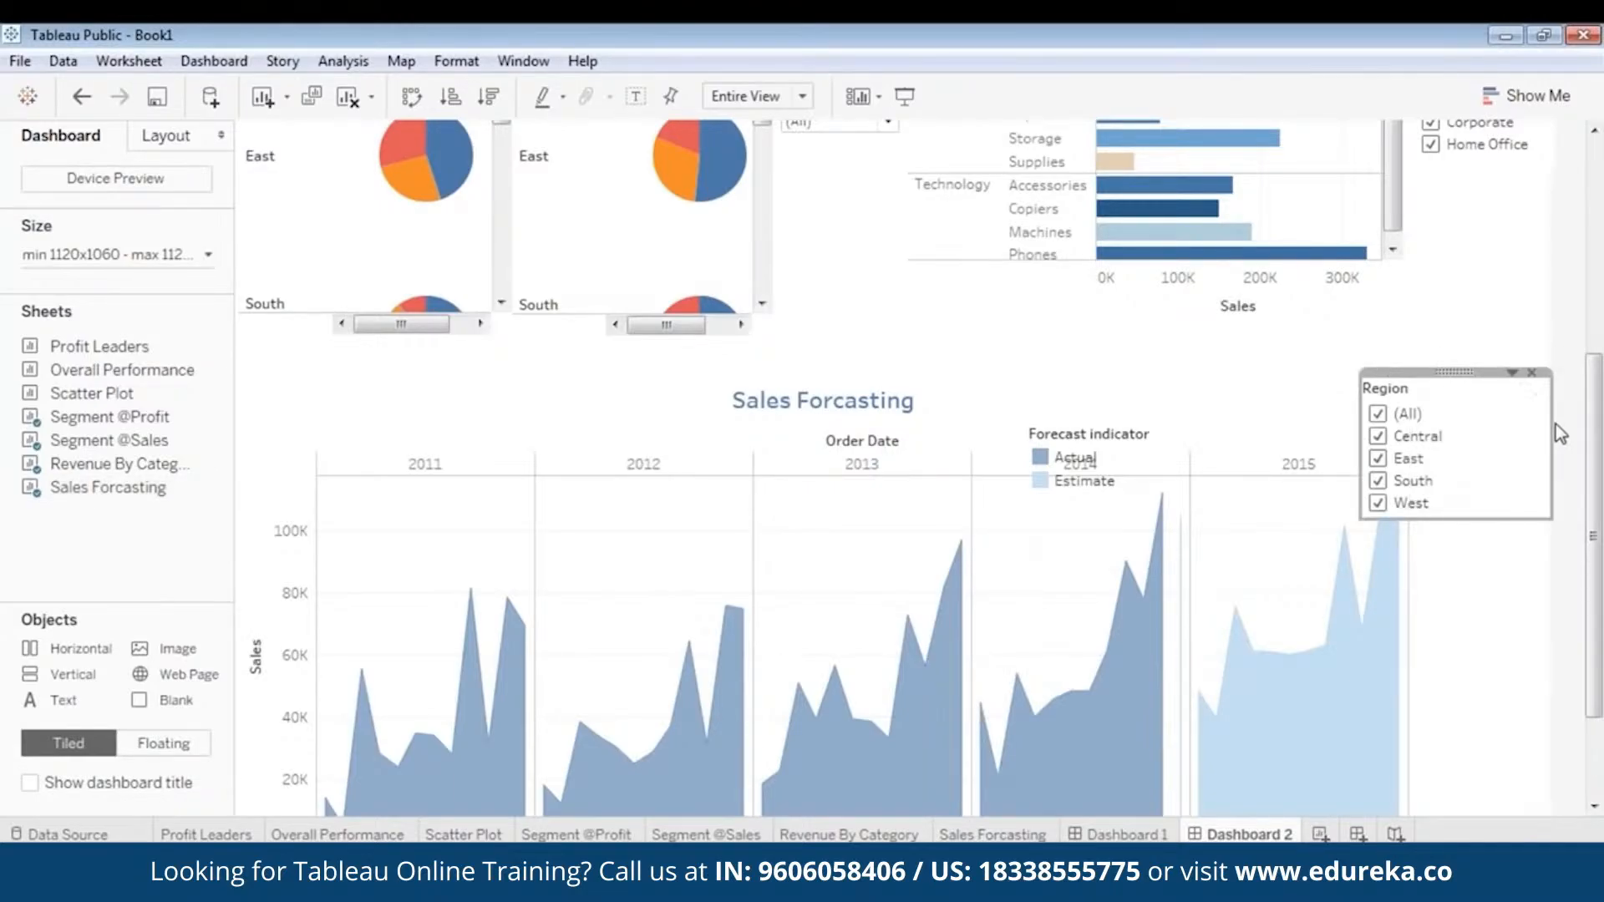
drag(1552, 422, 1469, 415)
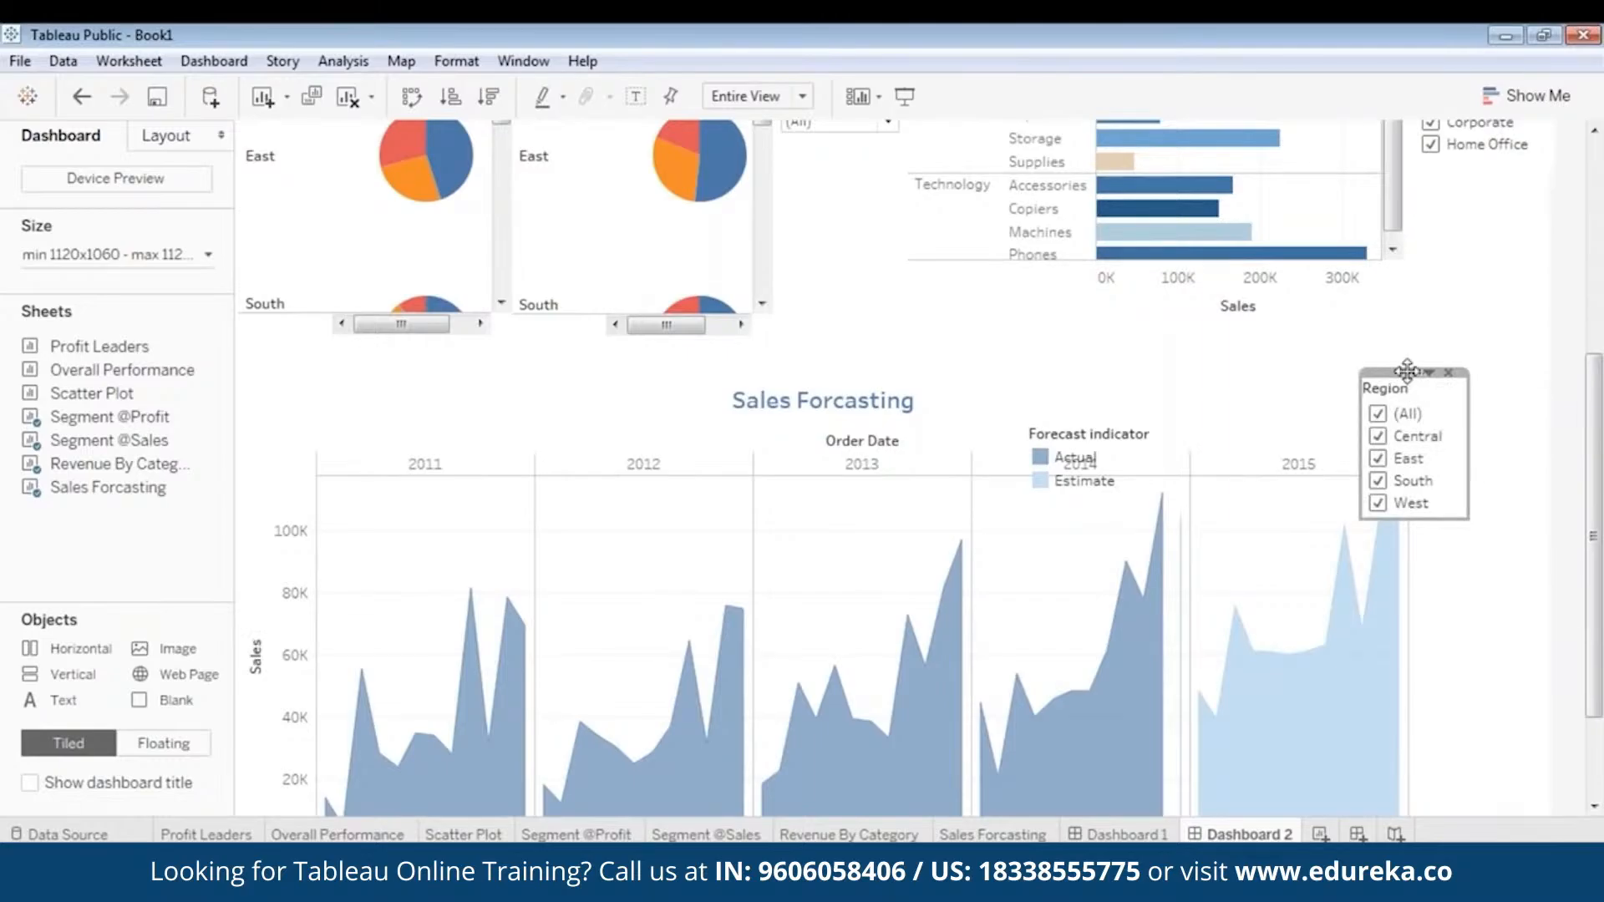
drag(1408, 371, 1477, 427)
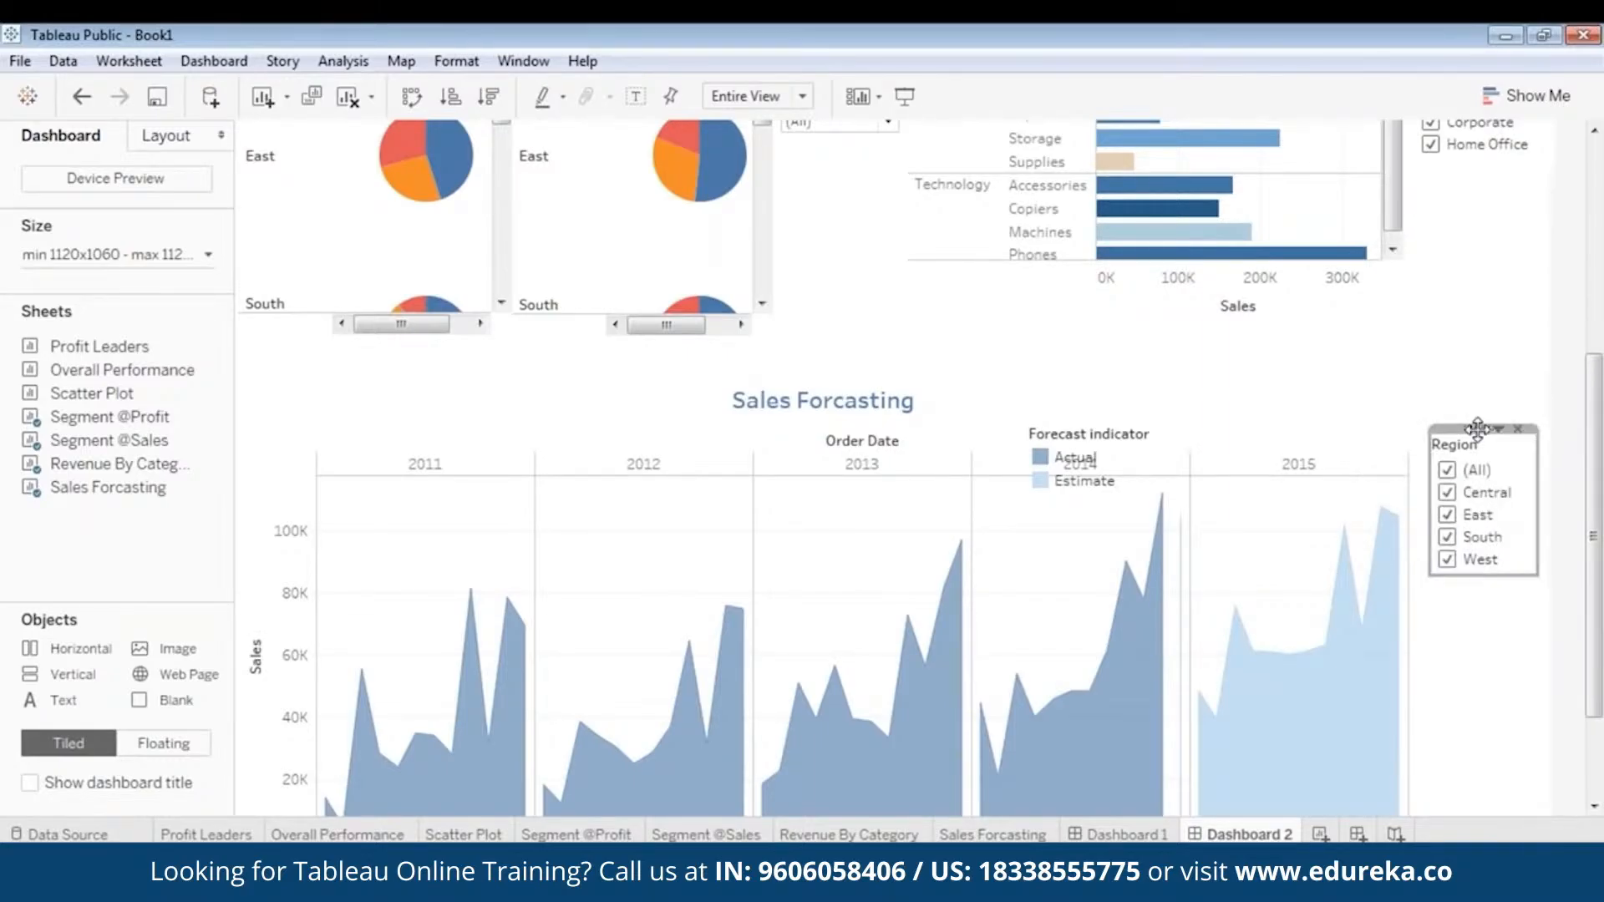
- Change the forecast chart's Region filter to a single-value list and select (All)
right_click(1477, 428)
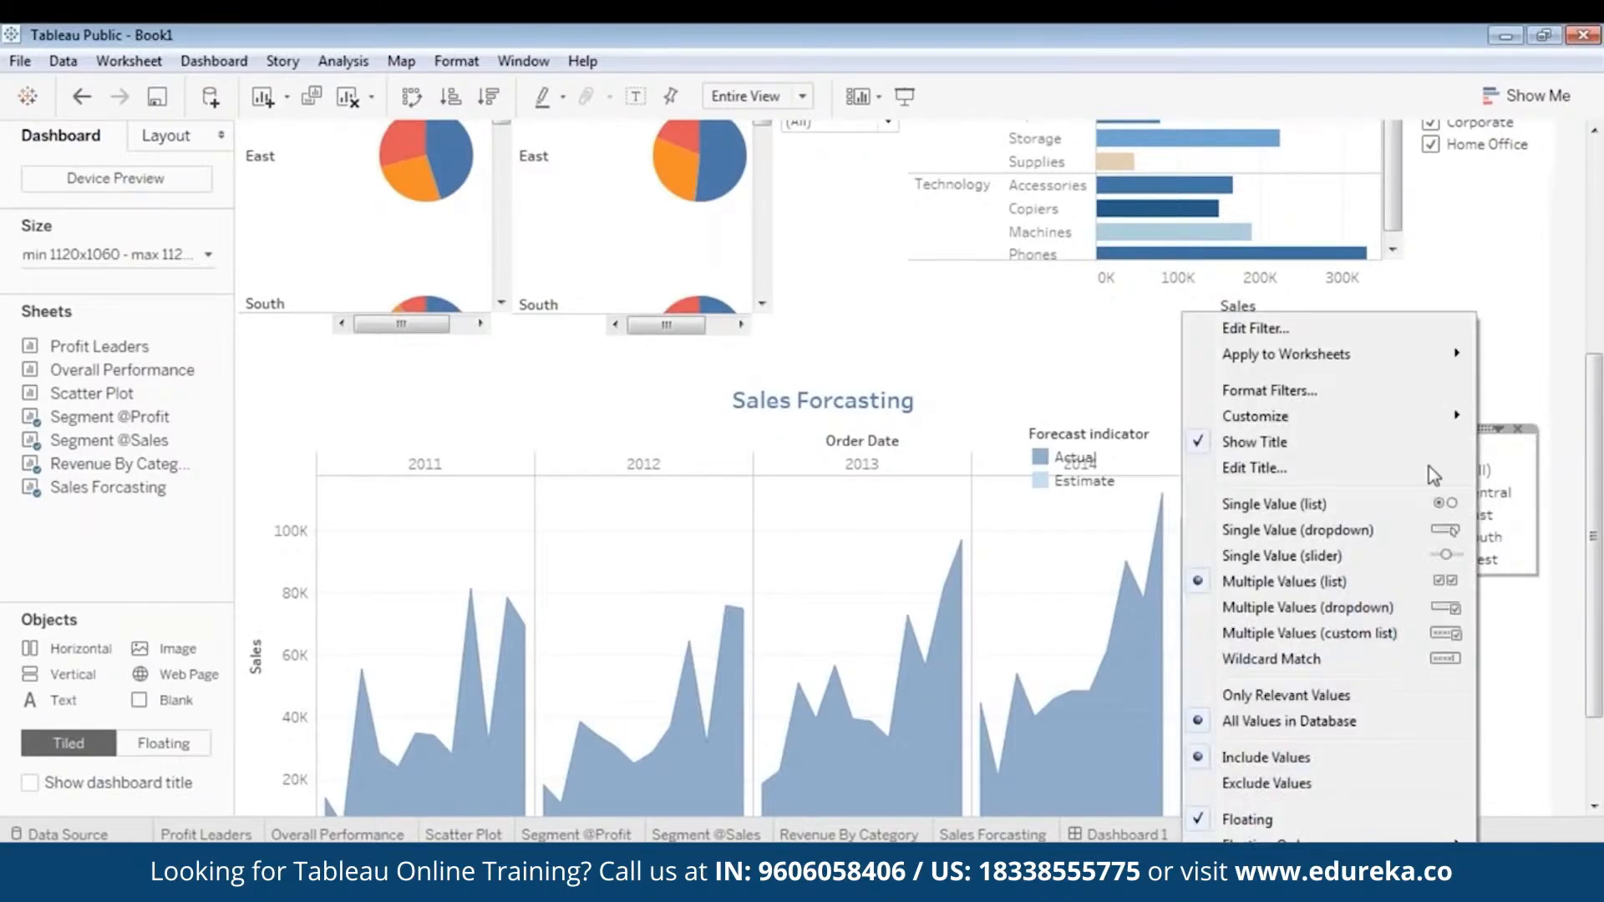
click(1326, 504)
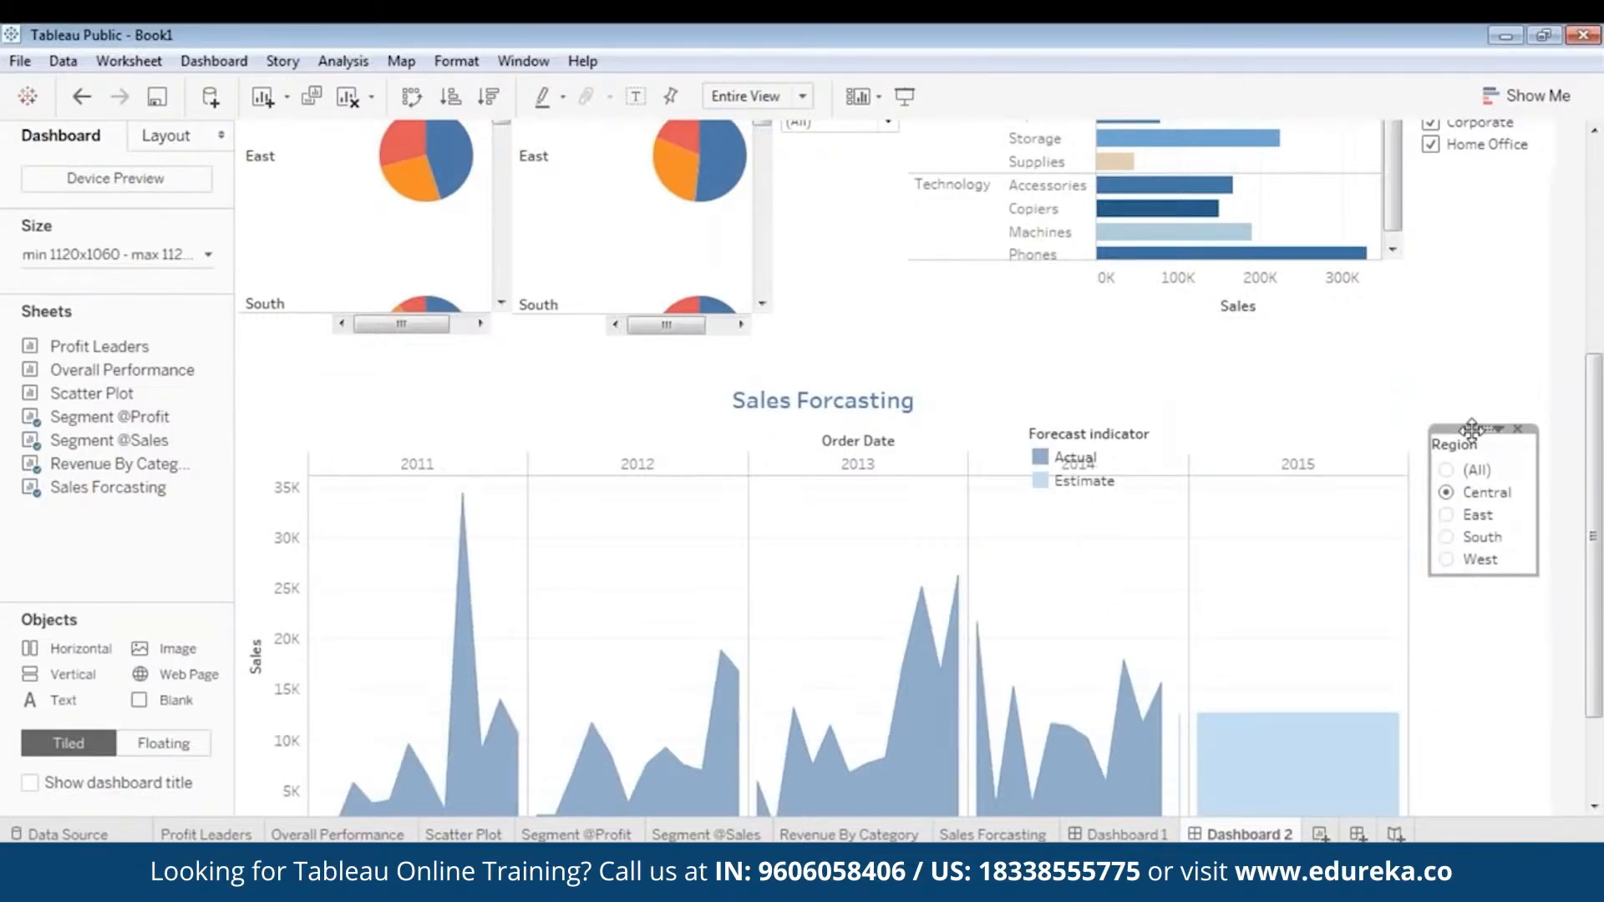
mouse_move(1471, 428)
mouse_down()
mouse_move(1455, 434)
mouse_move(1470, 439)
mouse_up()
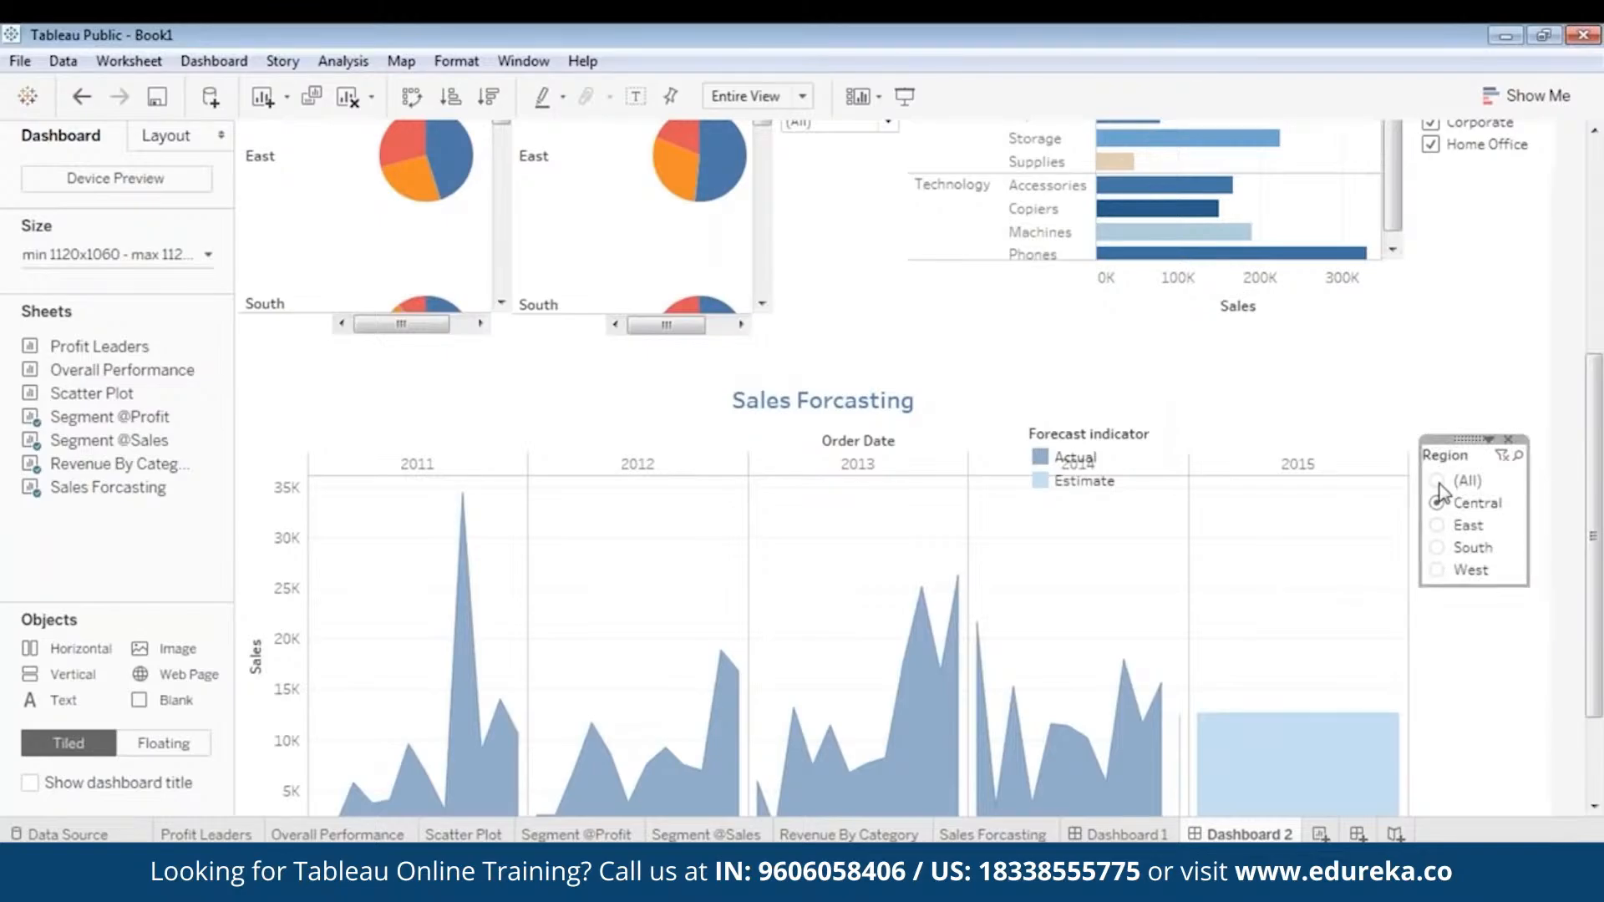
click(1438, 484)
- Slightly enlarge the forecast chart's Region filter box and nudge it away from the chart
scroll(1526, 464, down, 3)
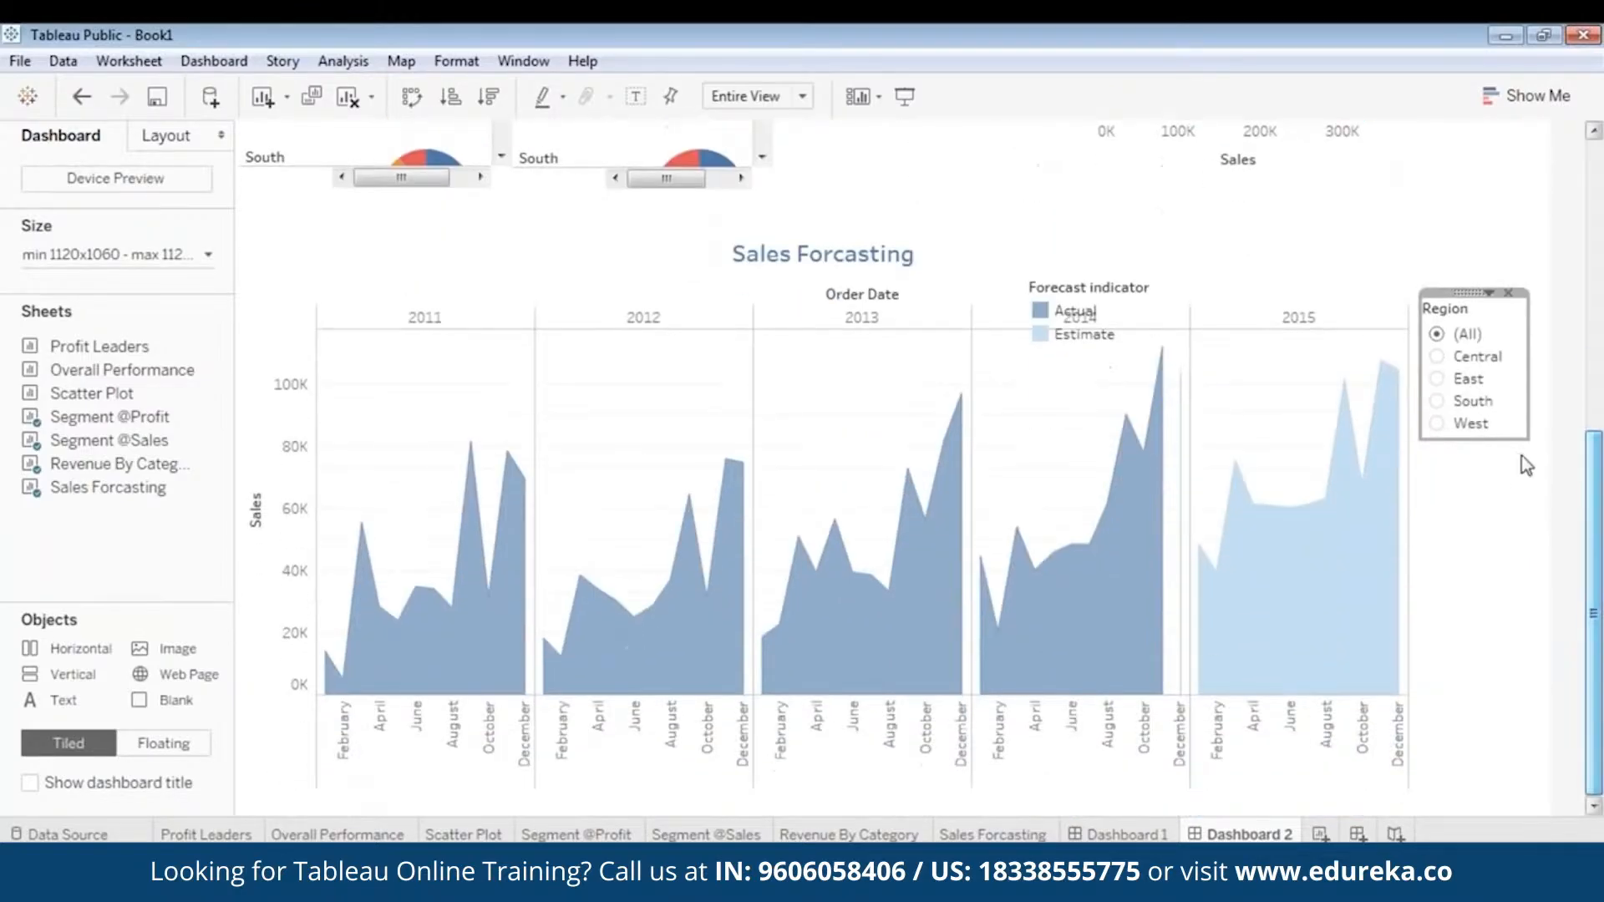
drag(1533, 448, 1544, 457)
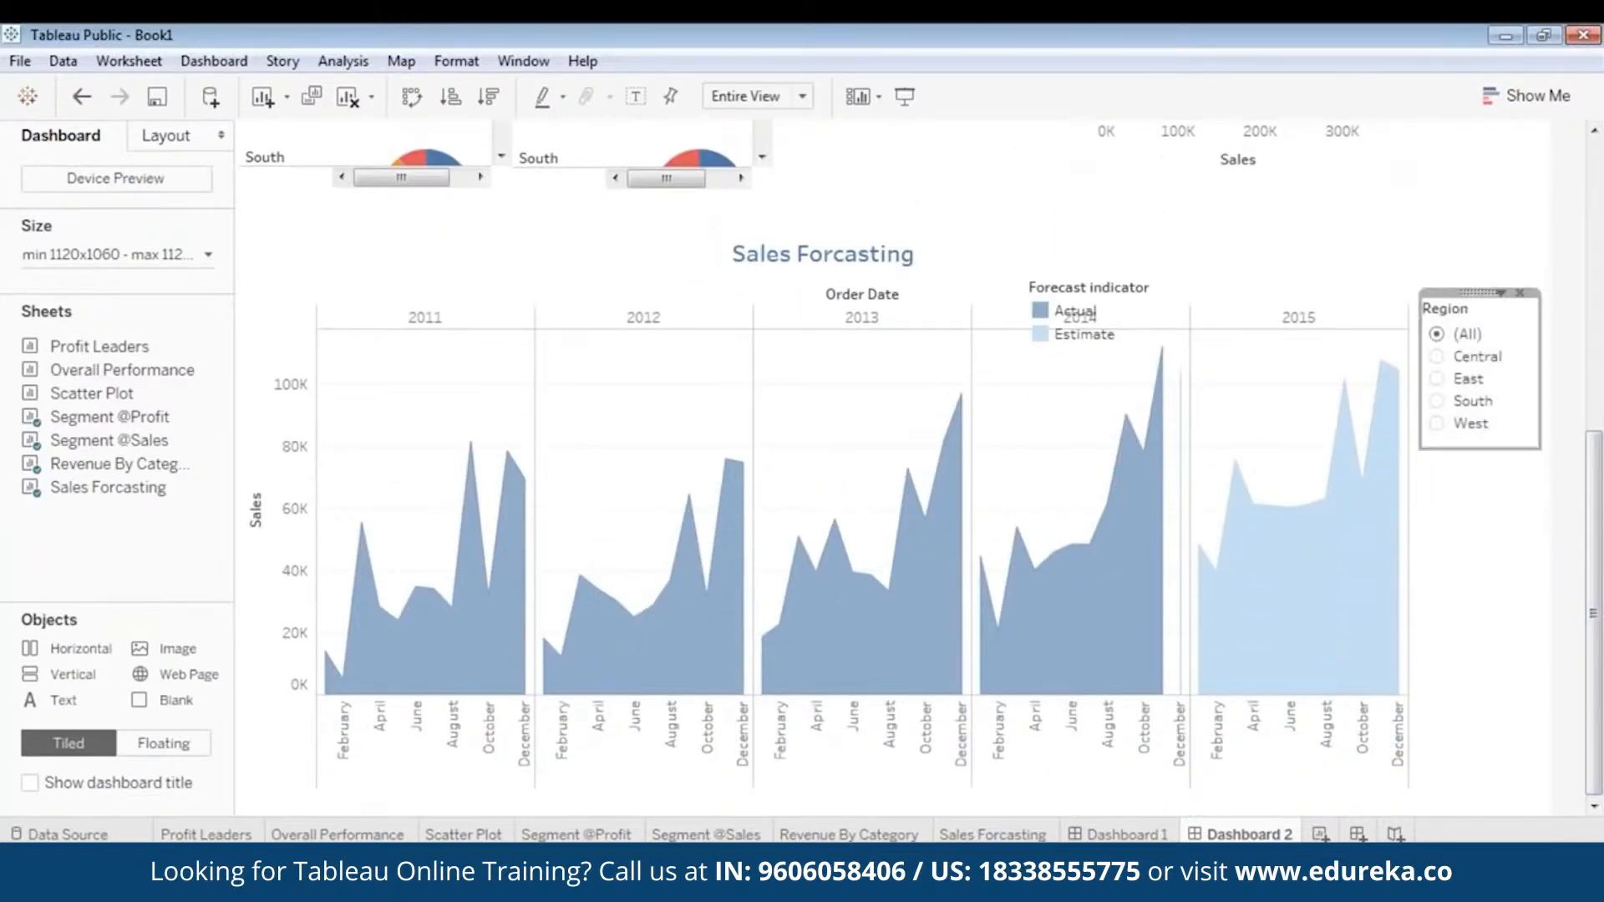
click(1551, 483)
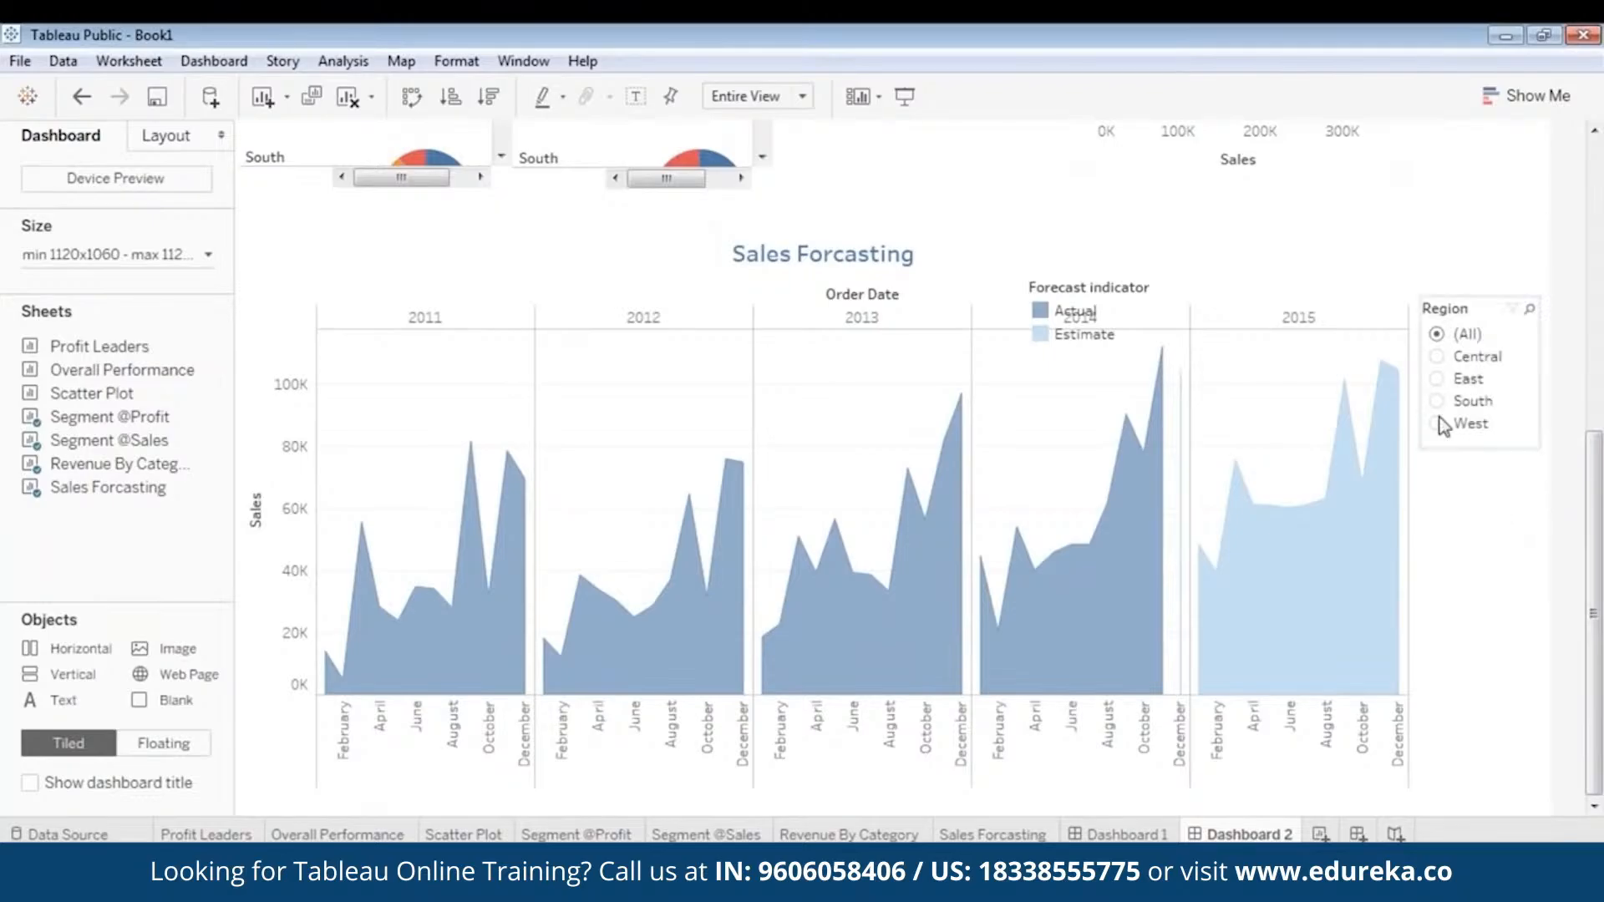
click(1468, 307)
drag(1478, 294, 1482, 297)
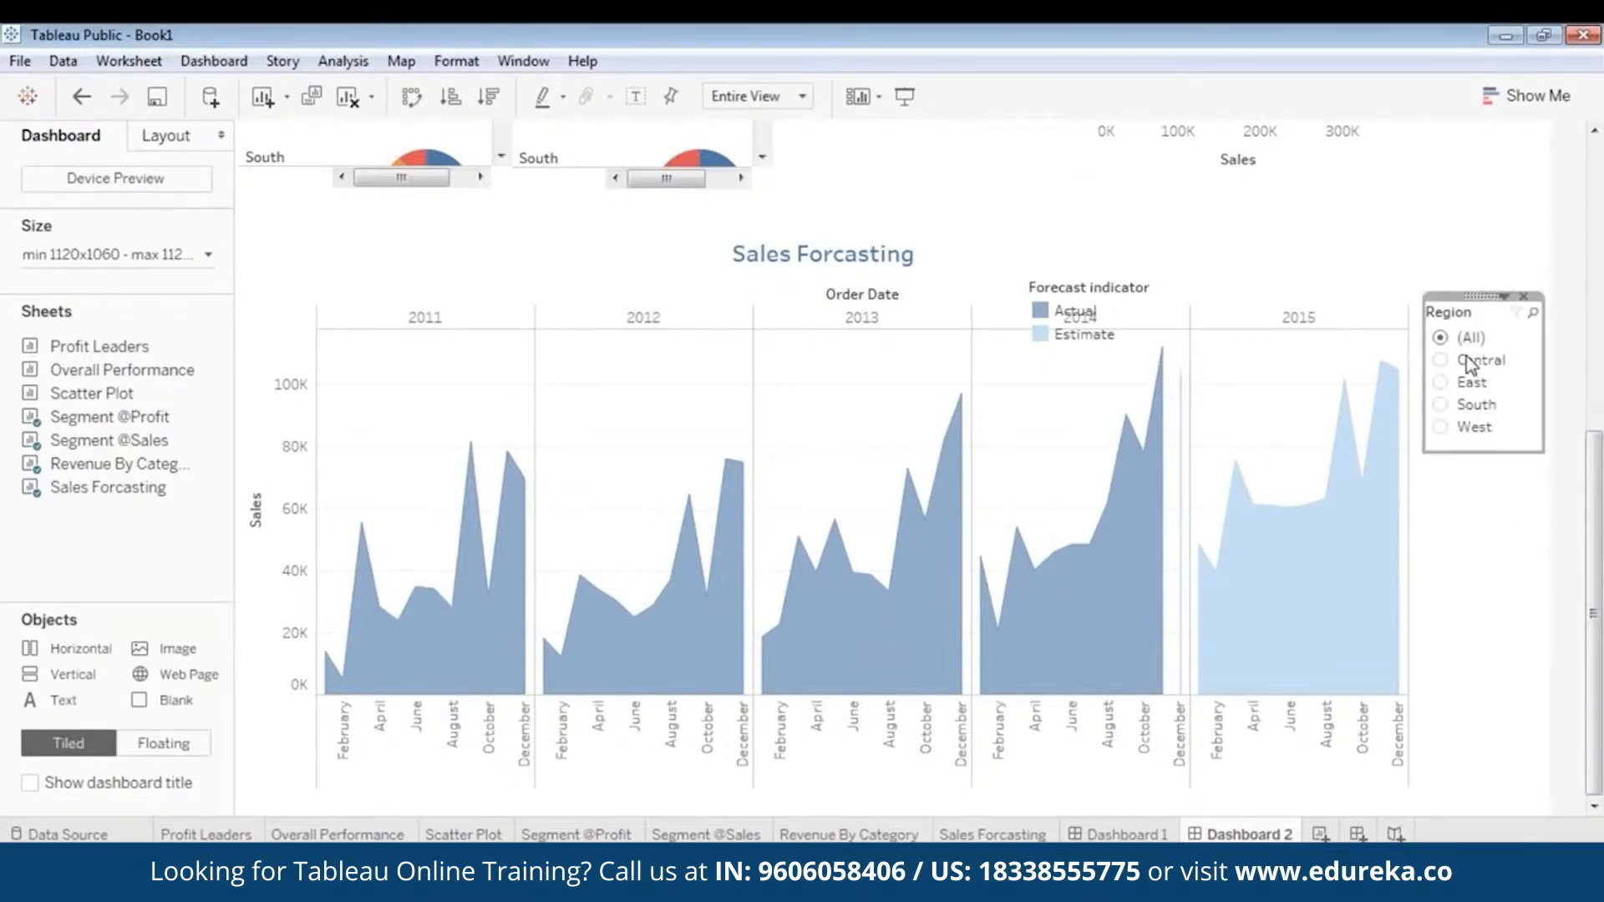
click(1477, 590)
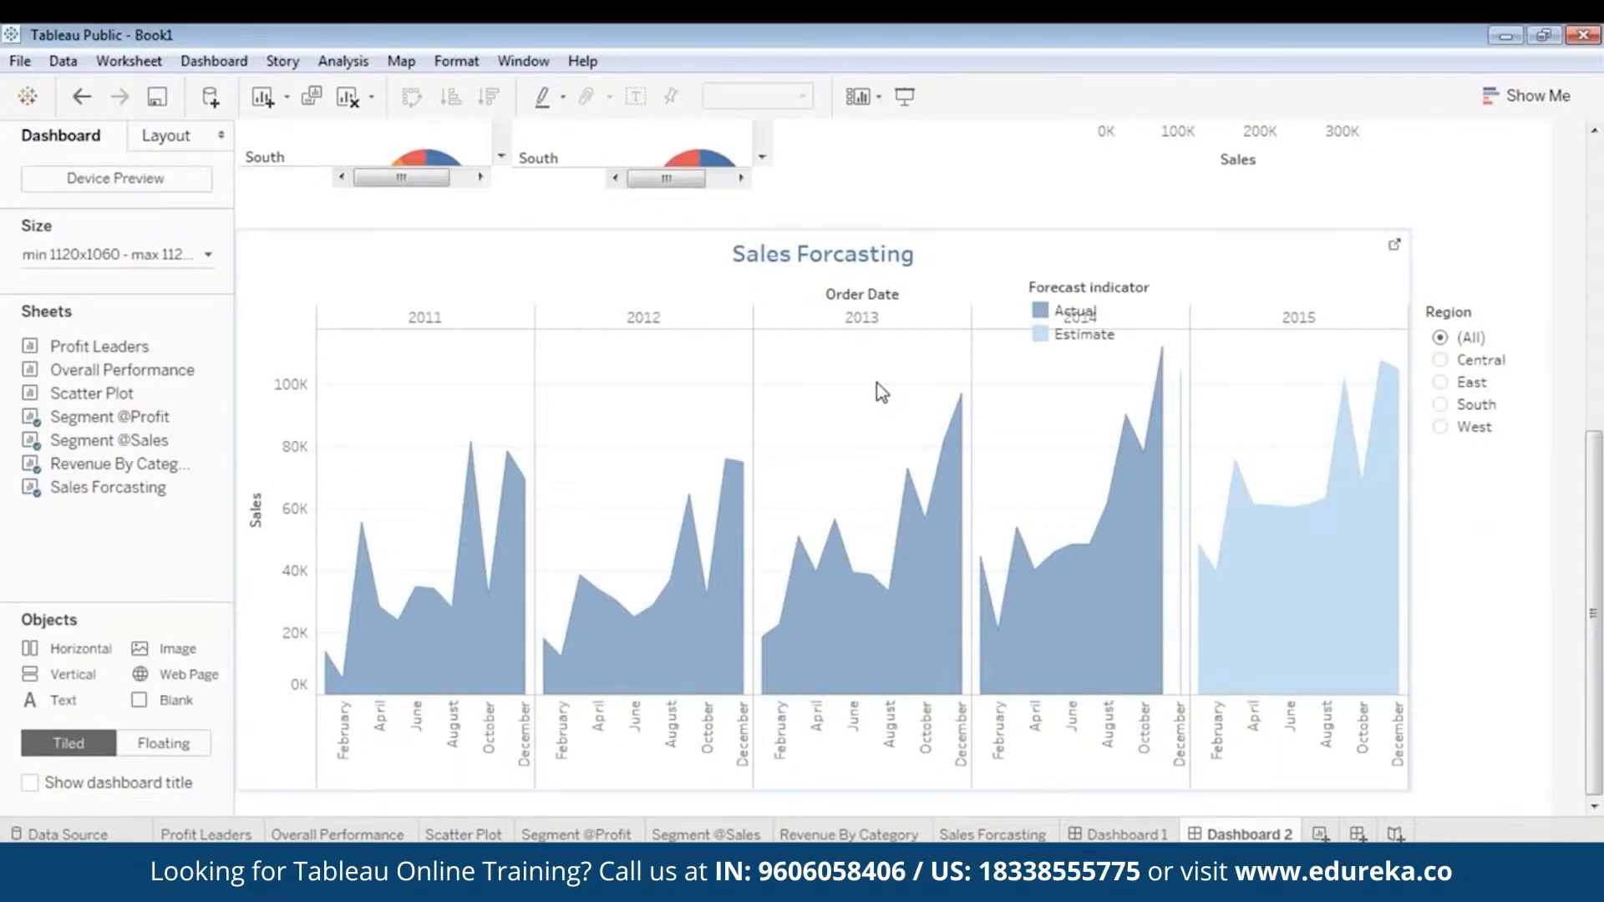
- Show the Category filter for the Sales Forcasting chart, narrow its box and place it beneath the Region filter
click(860, 249)
right_click(817, 232)
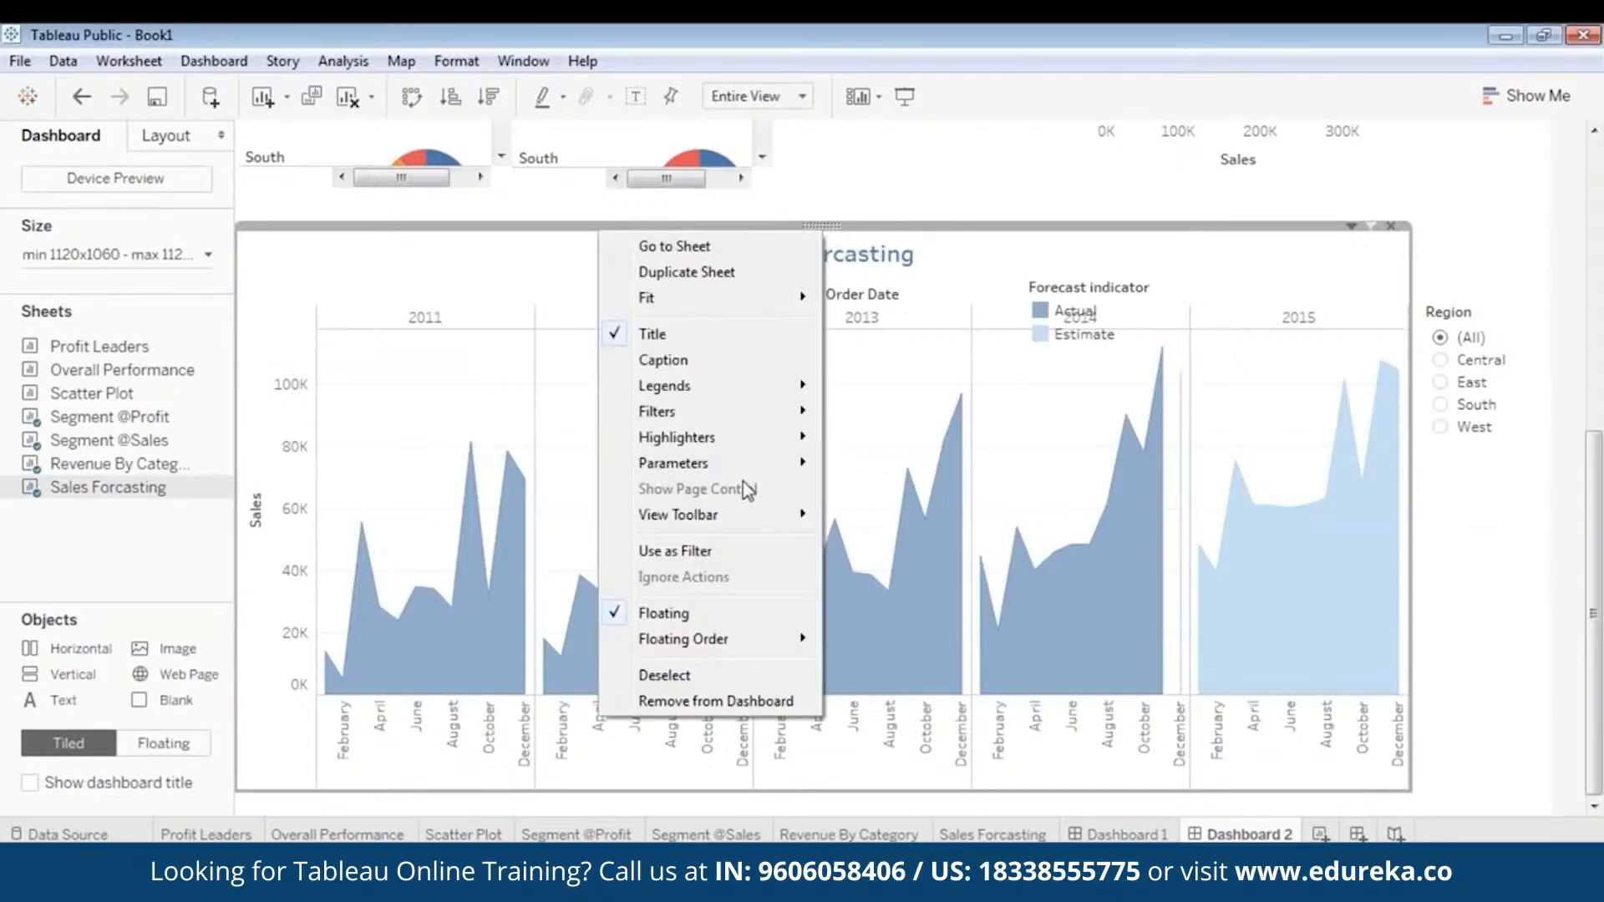
mouse_move(735, 411)
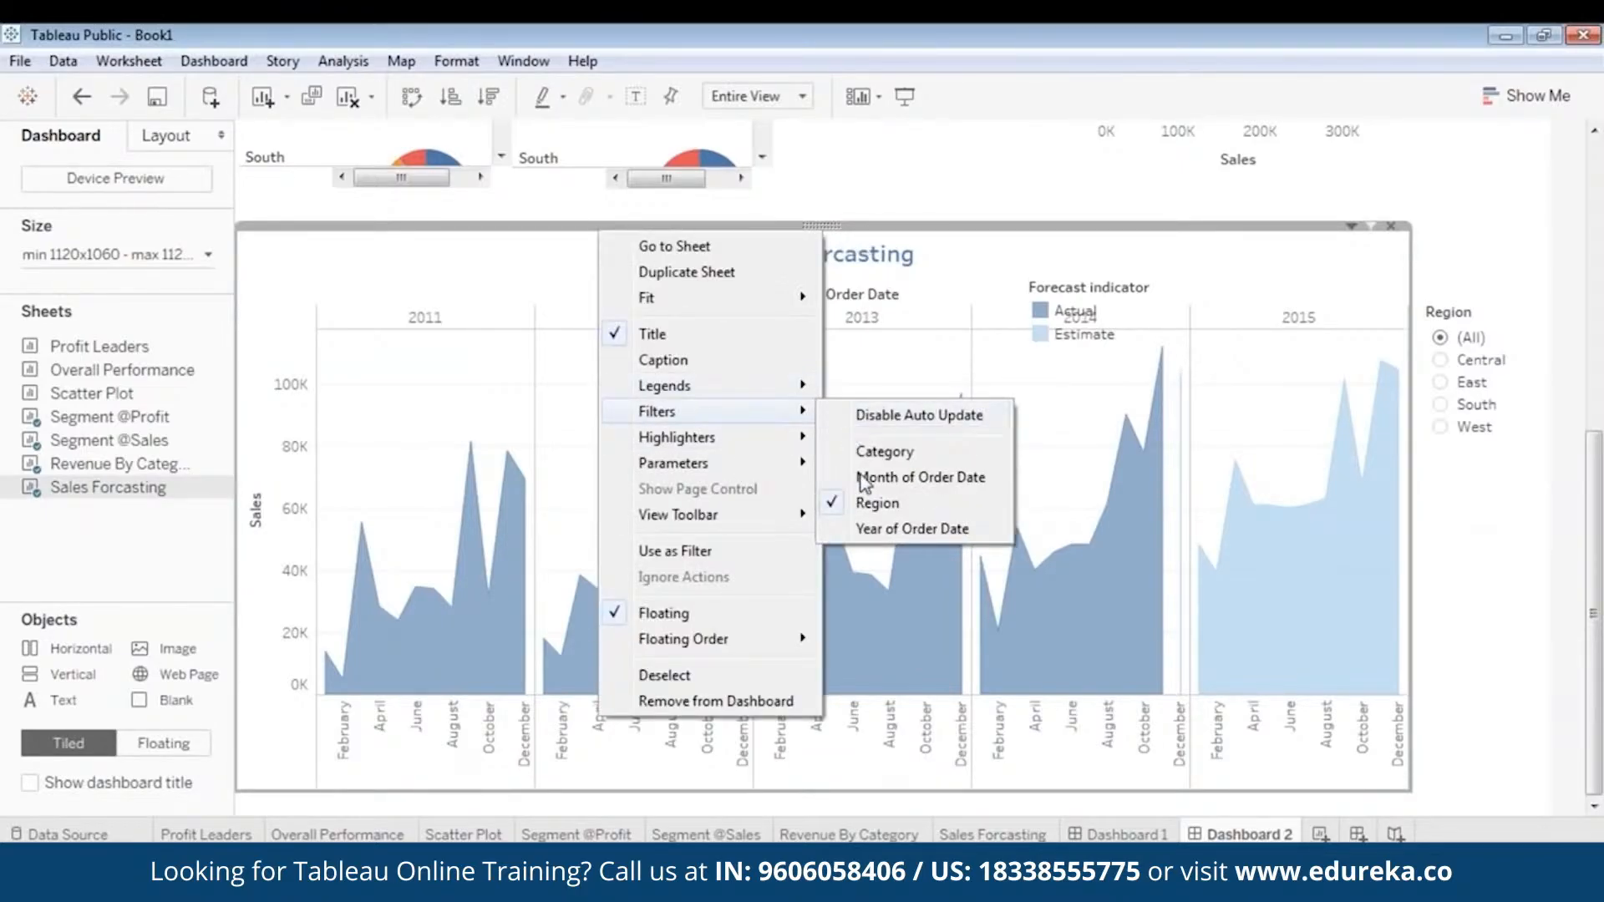
click(877, 451)
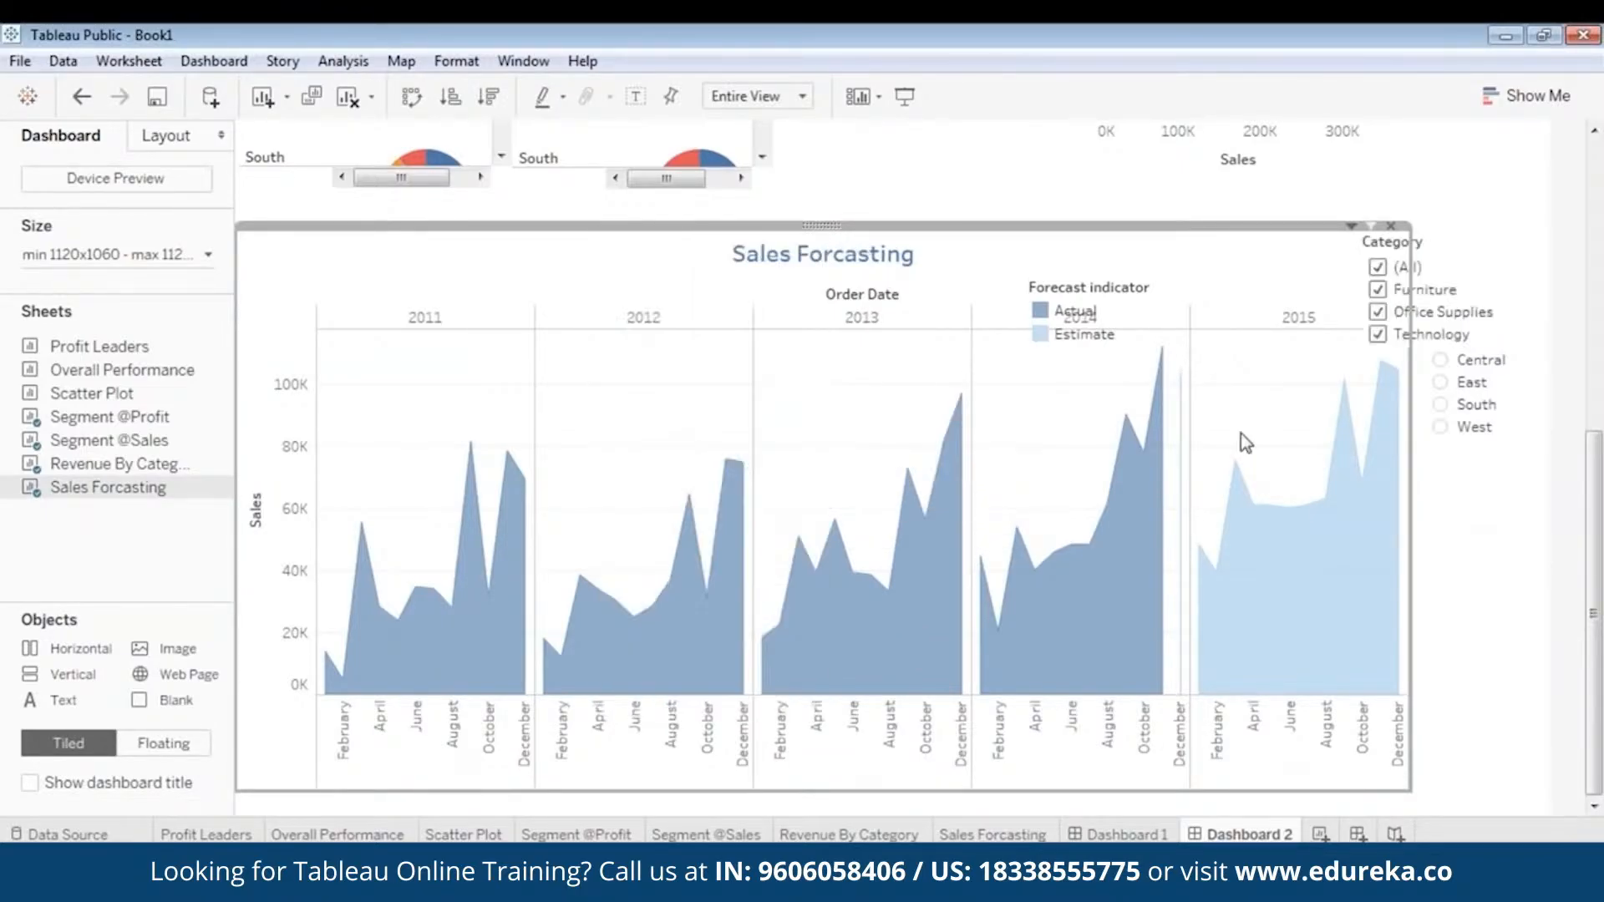
click(1458, 264)
drag(1551, 290, 1497, 291)
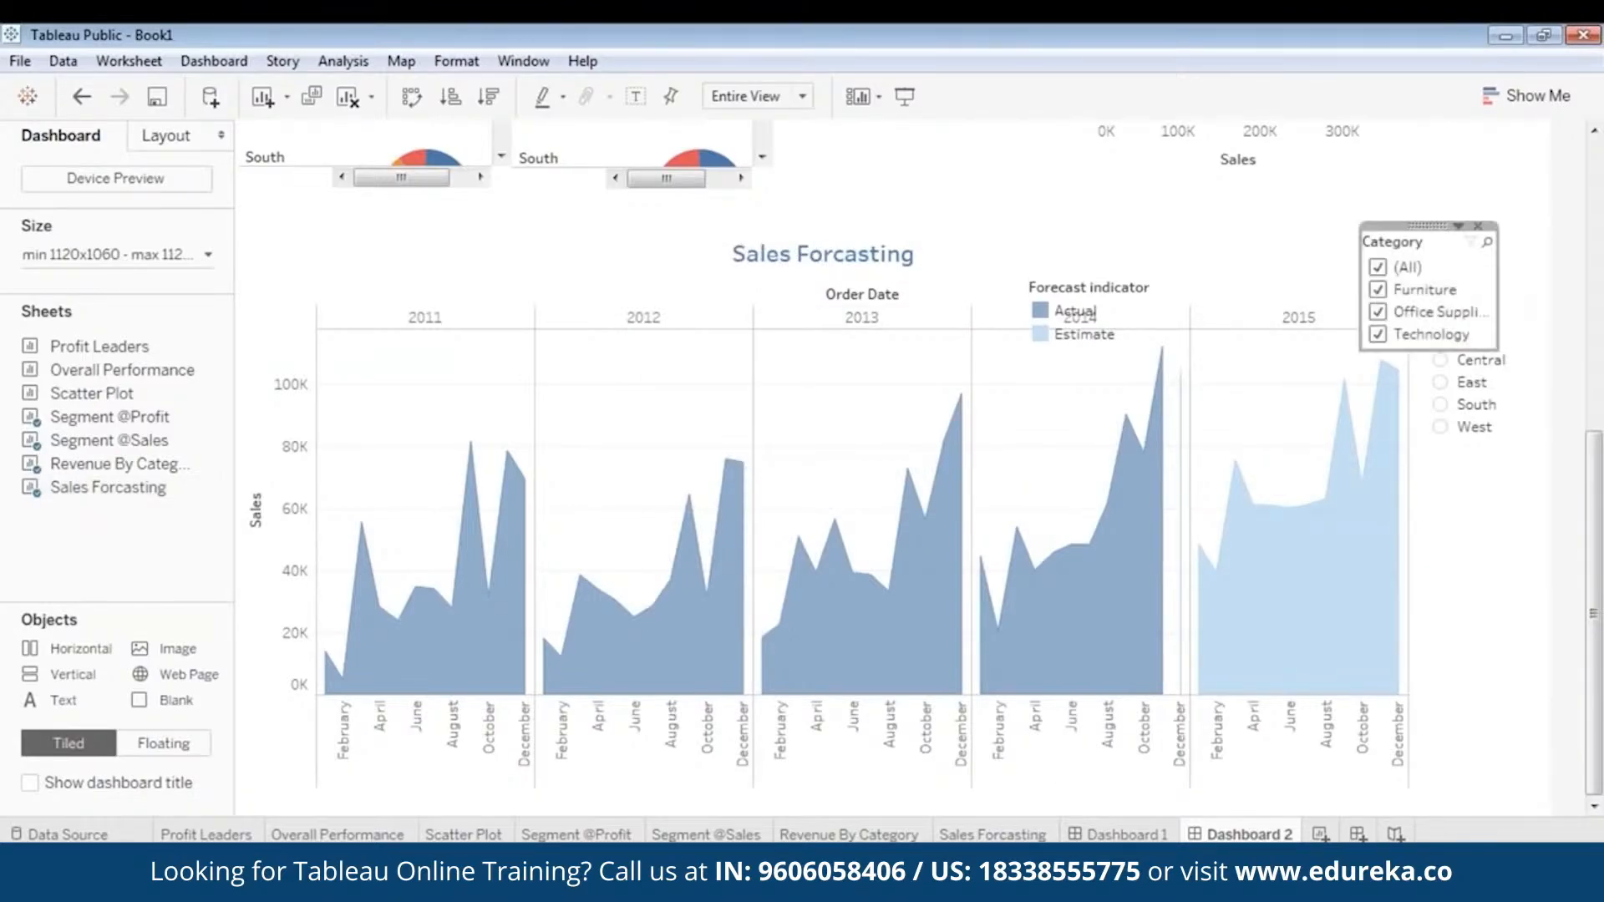
drag(1433, 244, 1486, 468)
click(1578, 536)
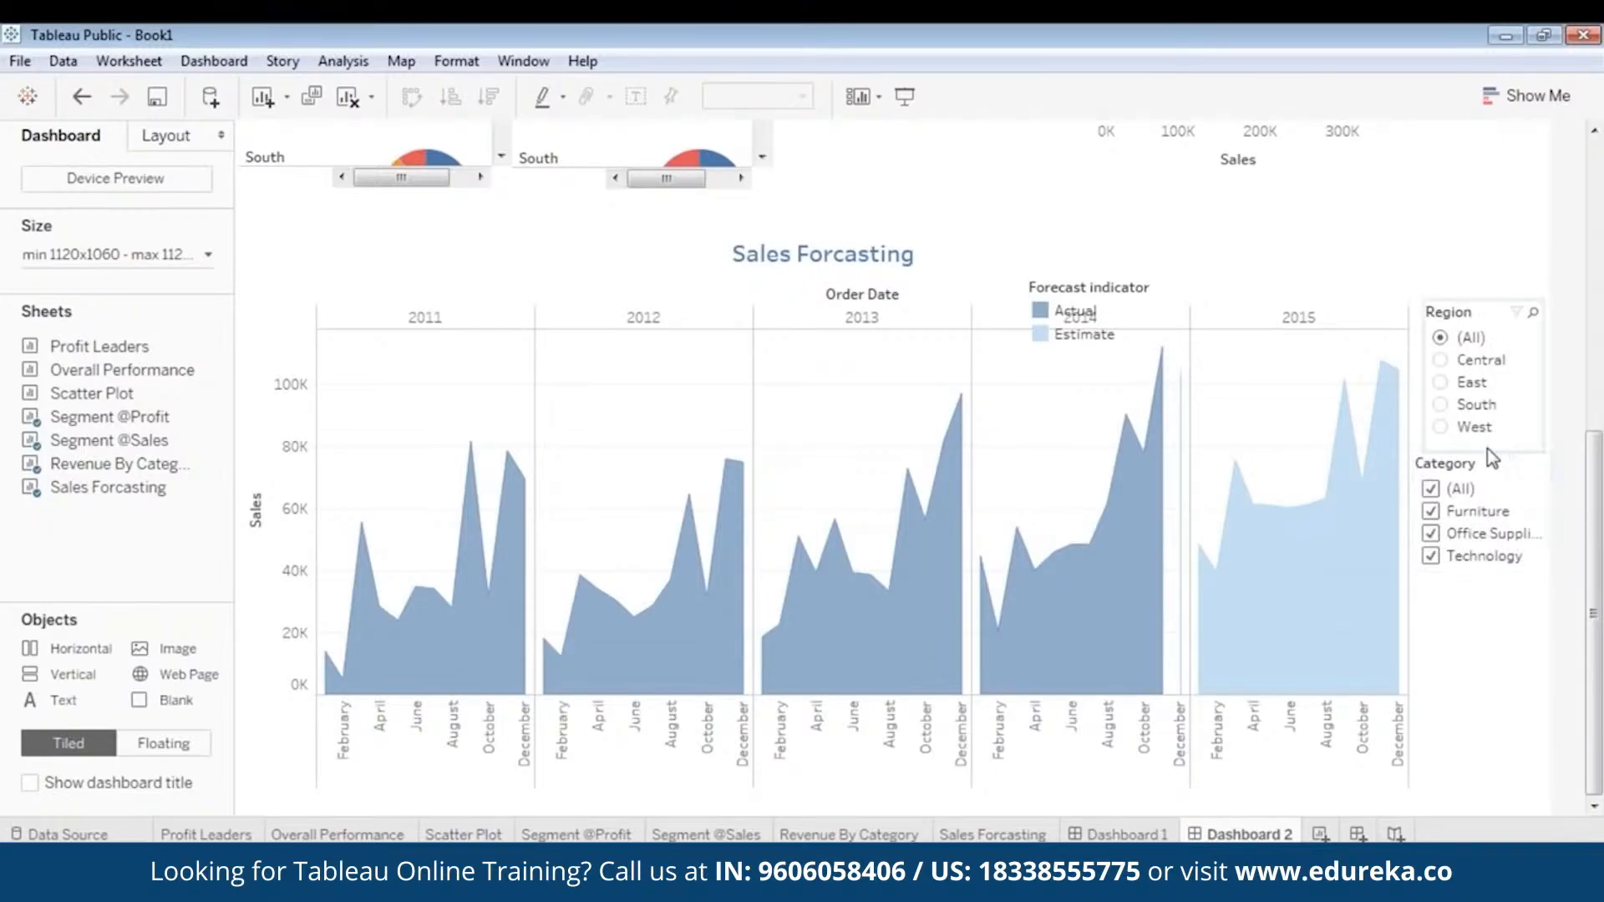
- Align the forecast chart's Category filter beneath its Region filter and nudge the Region filter slightly closer to the chart
click(1463, 468)
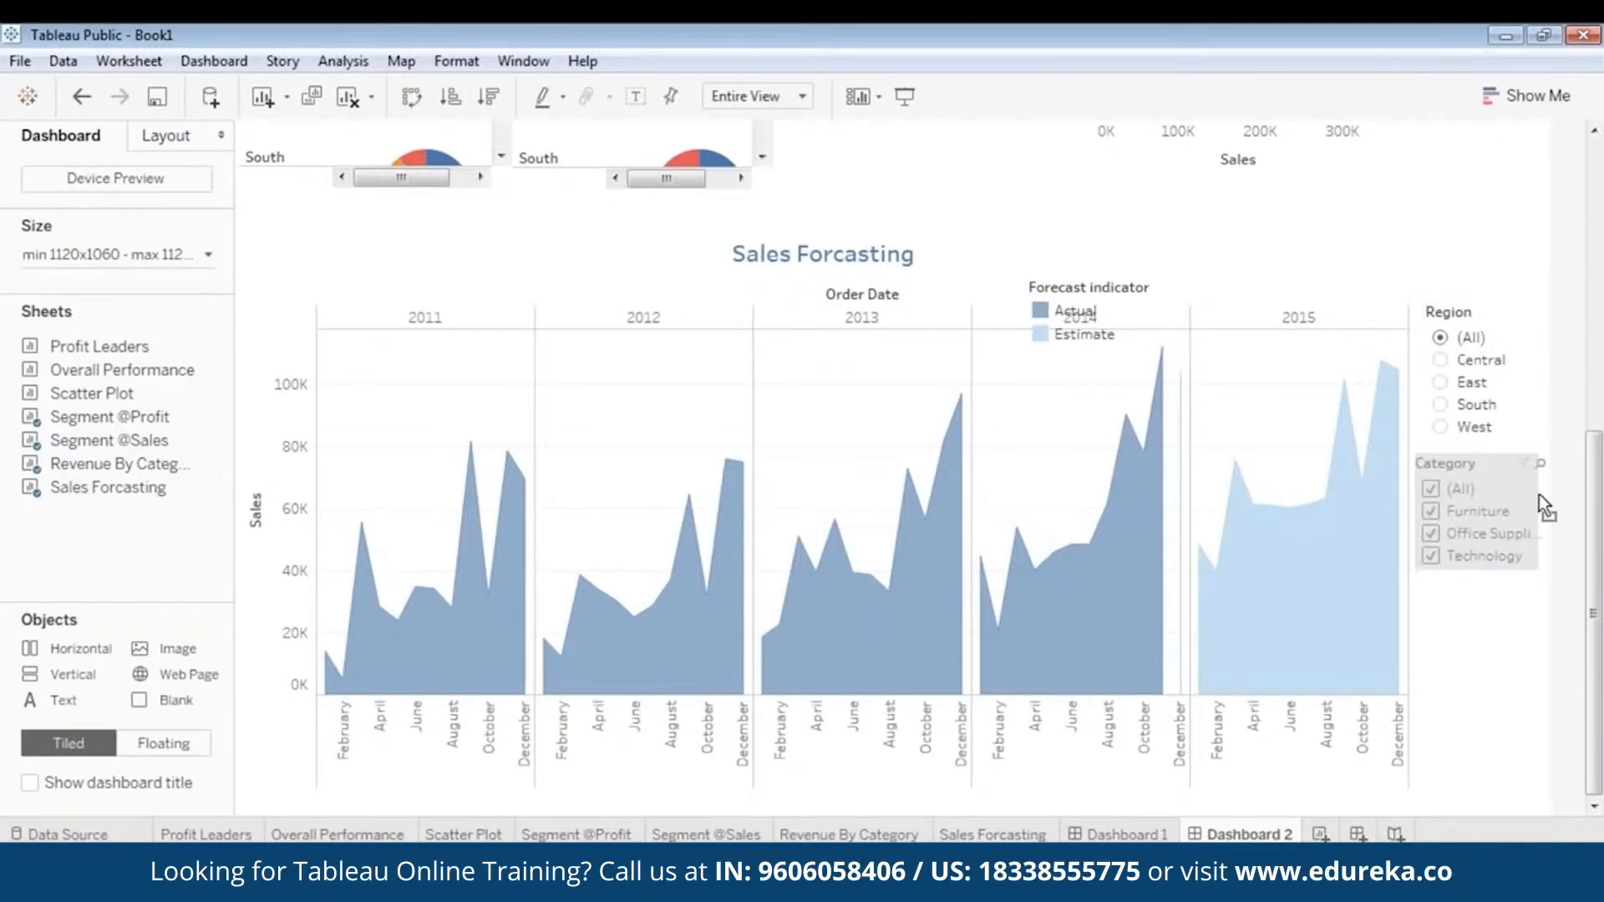
drag(1545, 493, 1480, 455)
click(1512, 684)
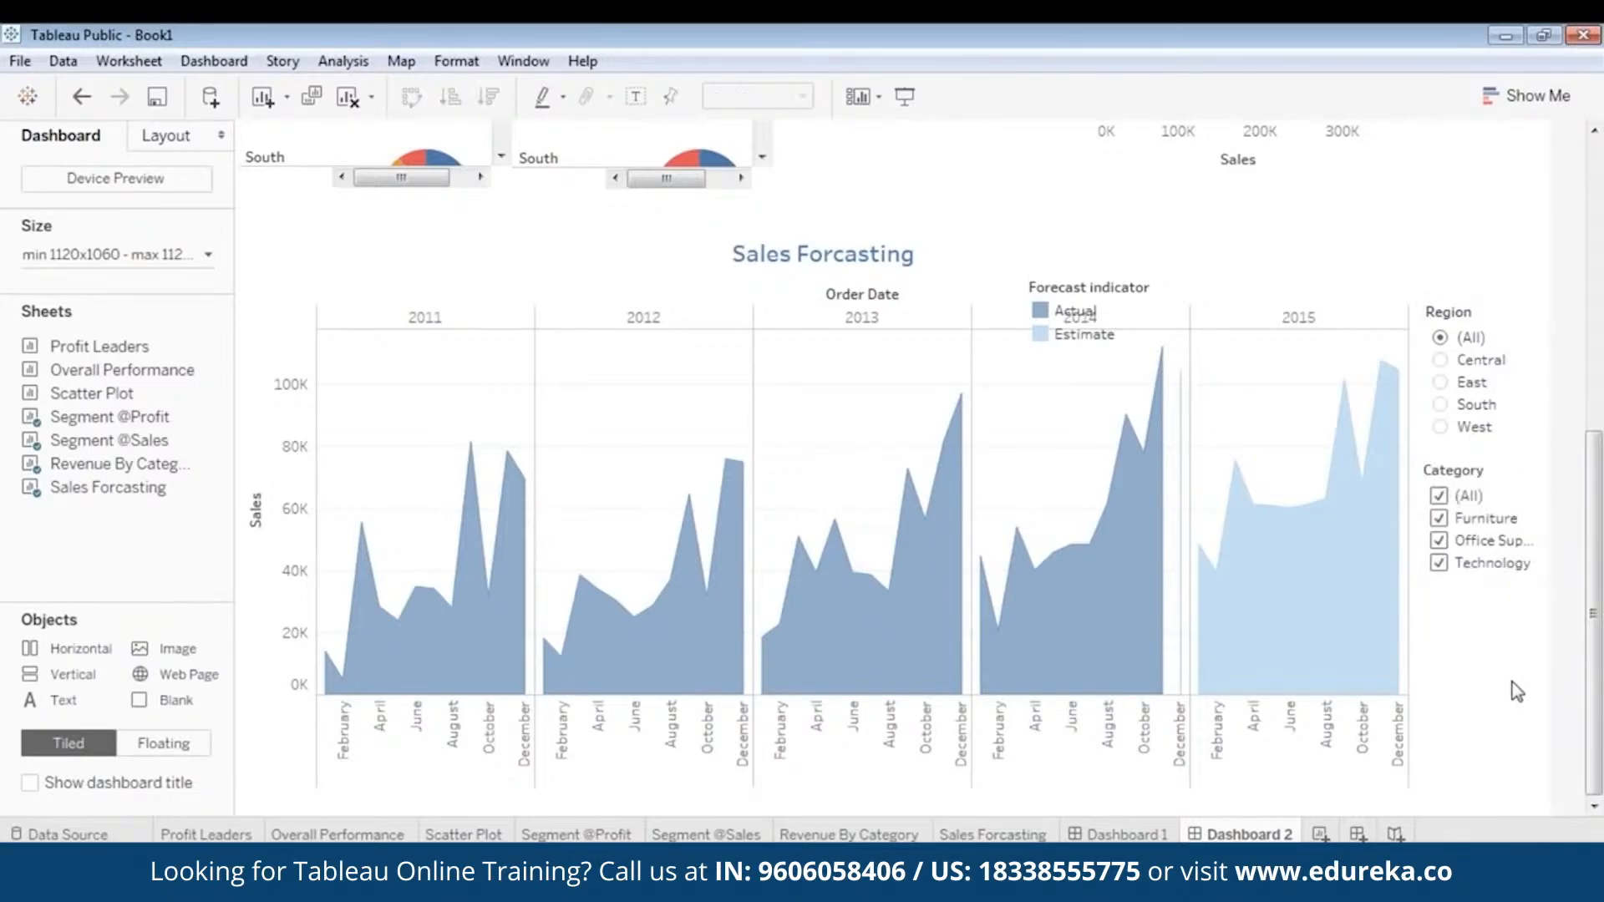
click(1458, 344)
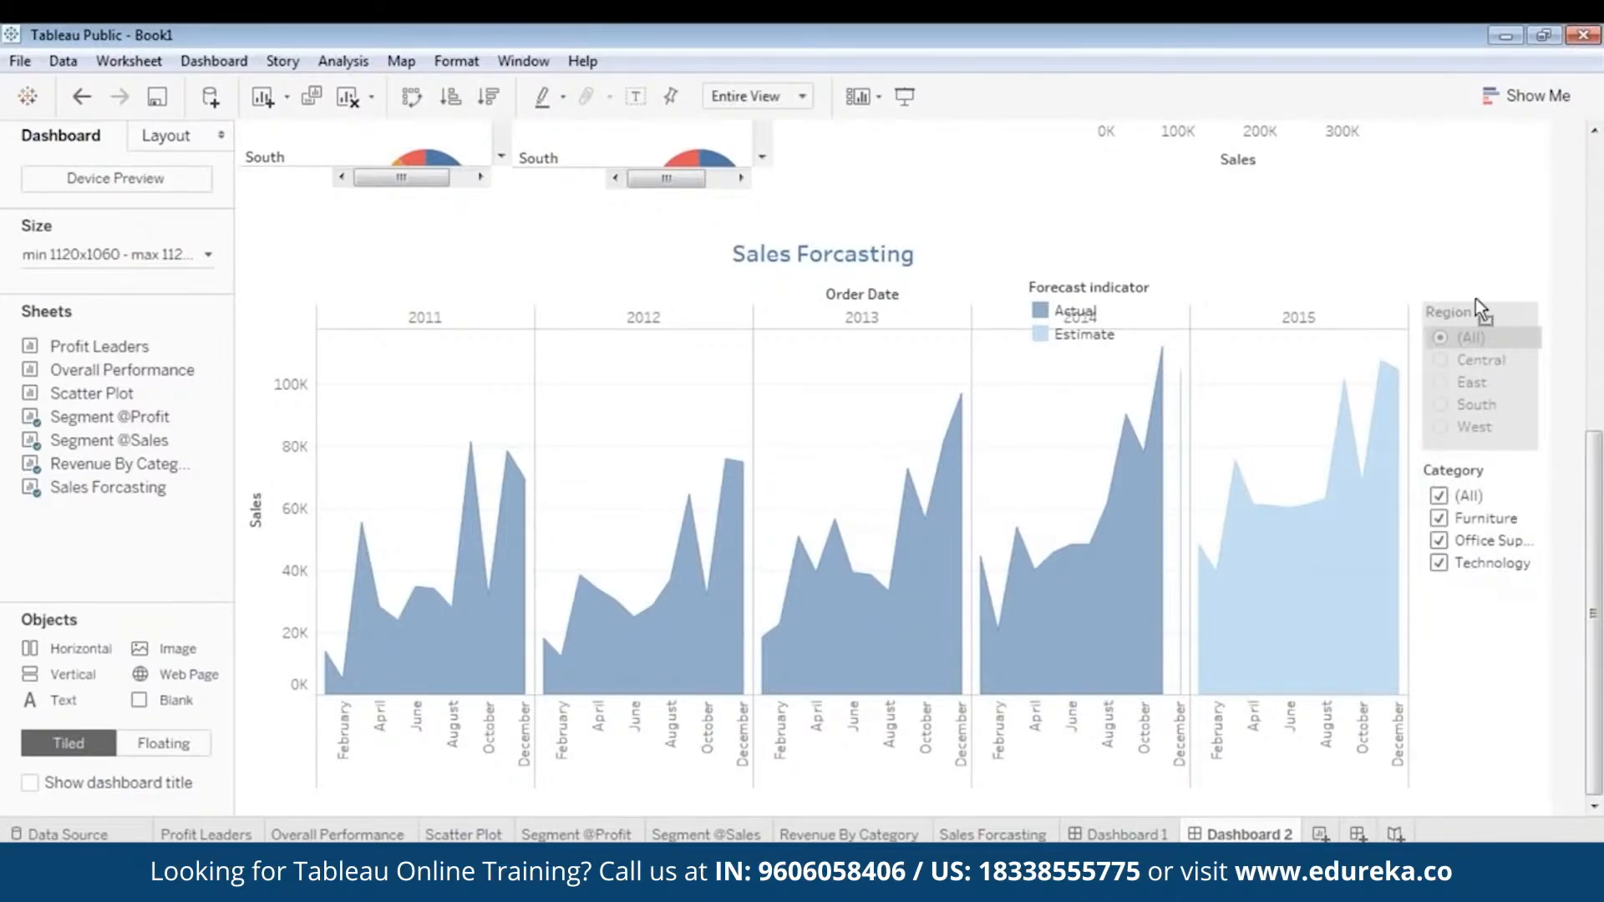
click(1521, 624)
- Move the Forecast indicator legend into the blank area above the 2015 column of the Sales Forcasting chart
click(1076, 311)
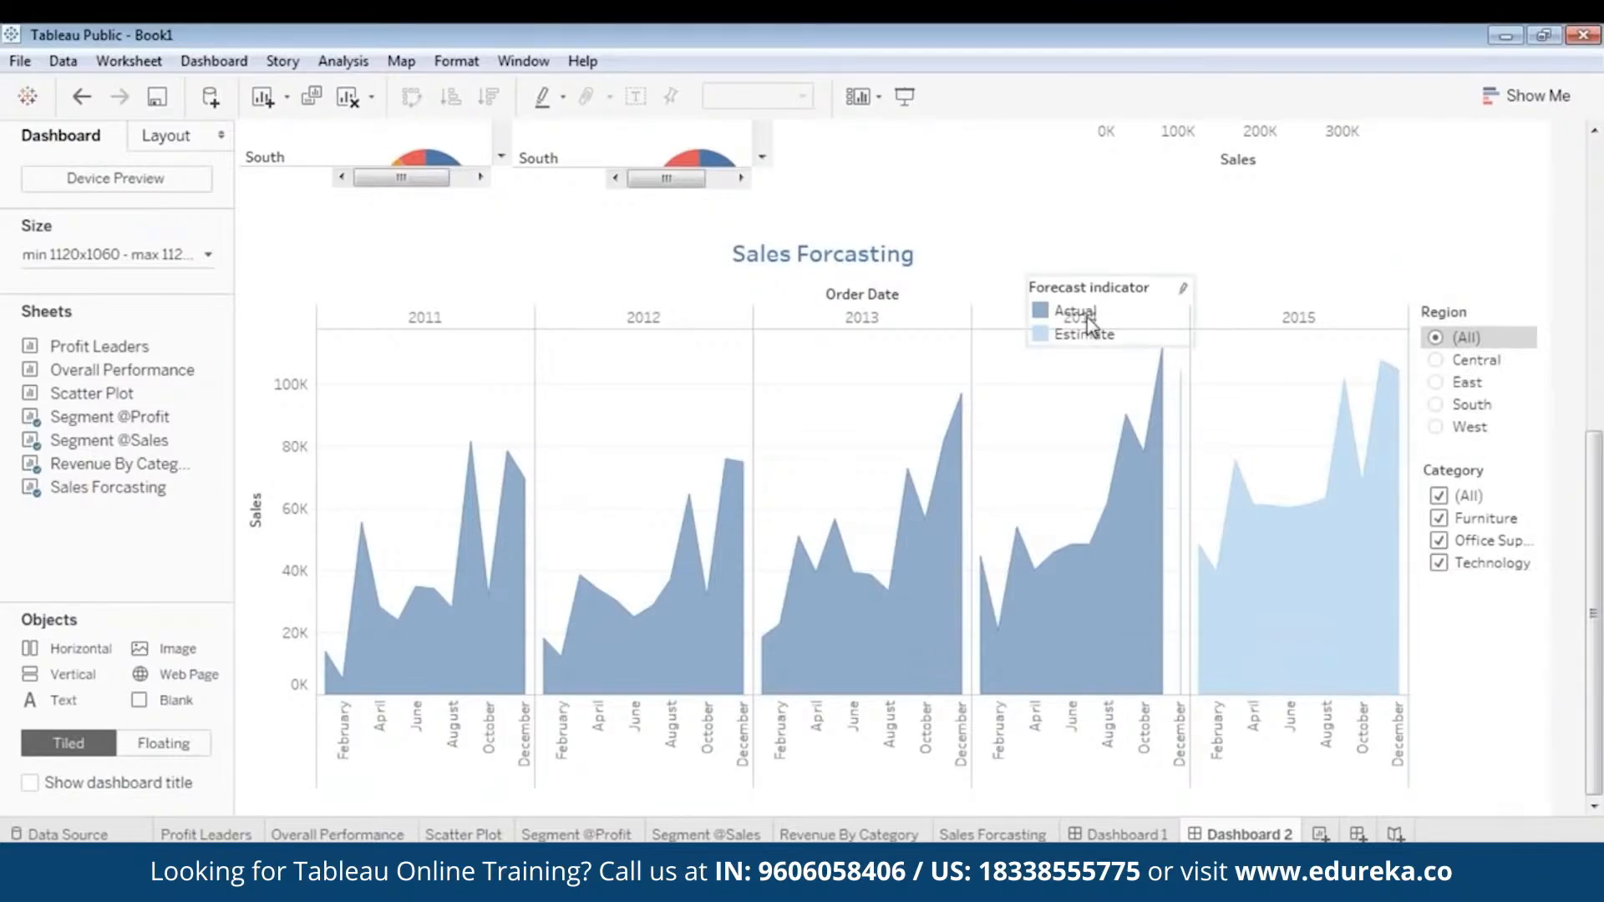
drag(1103, 269, 1310, 229)
click(1475, 232)
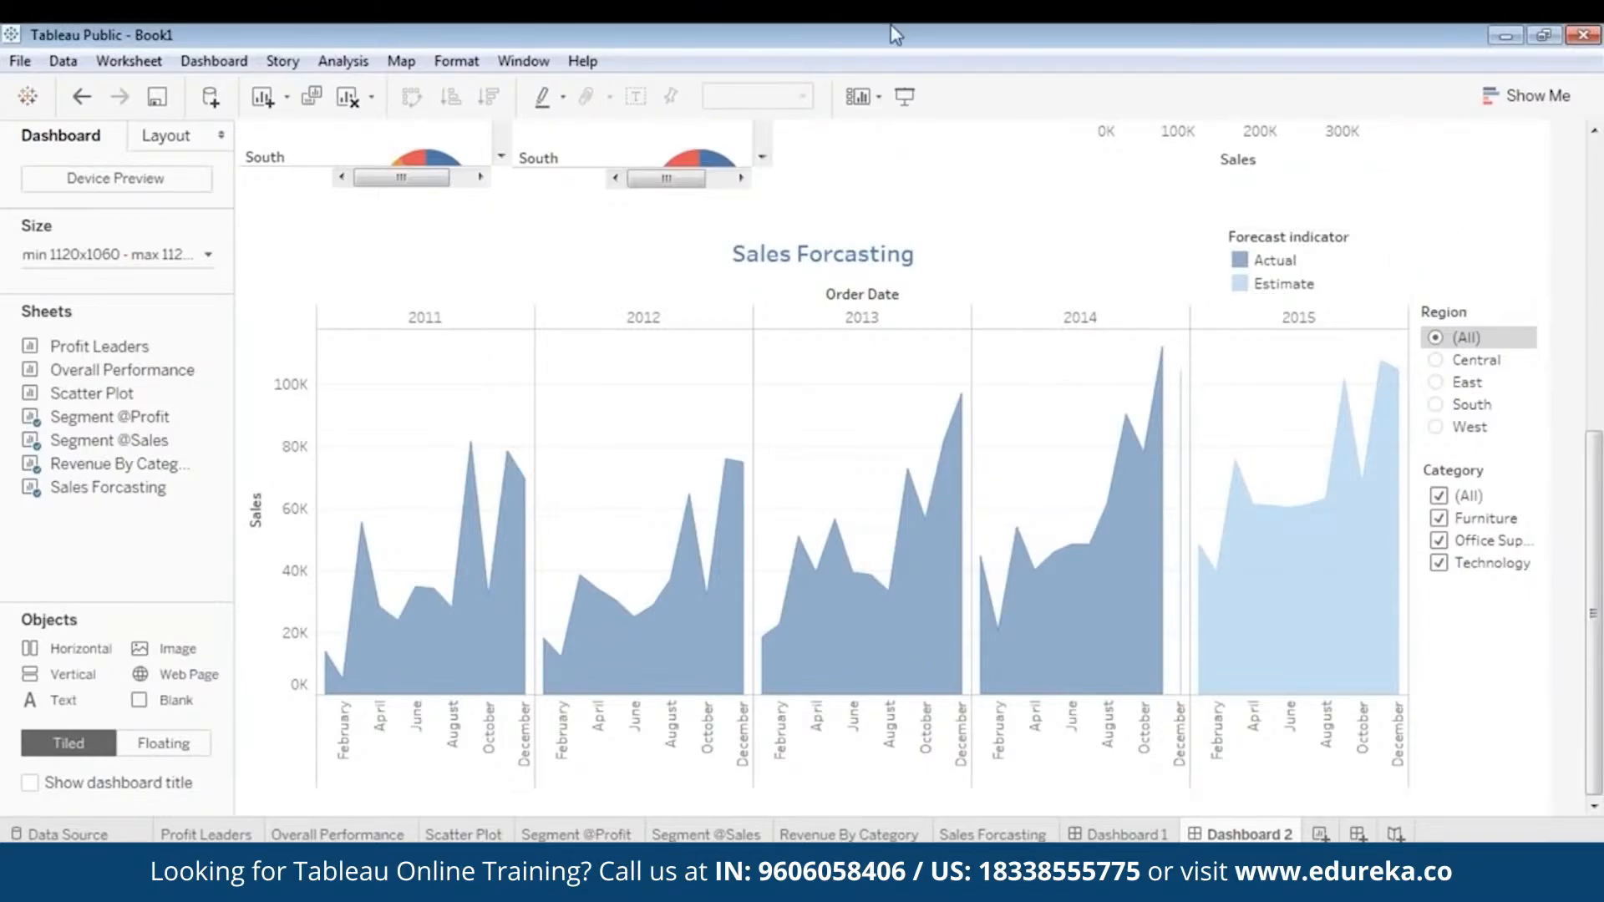
- Present the dashboard full screen and view the forecast for the East and West regions before reselecting (All)
click(908, 96)
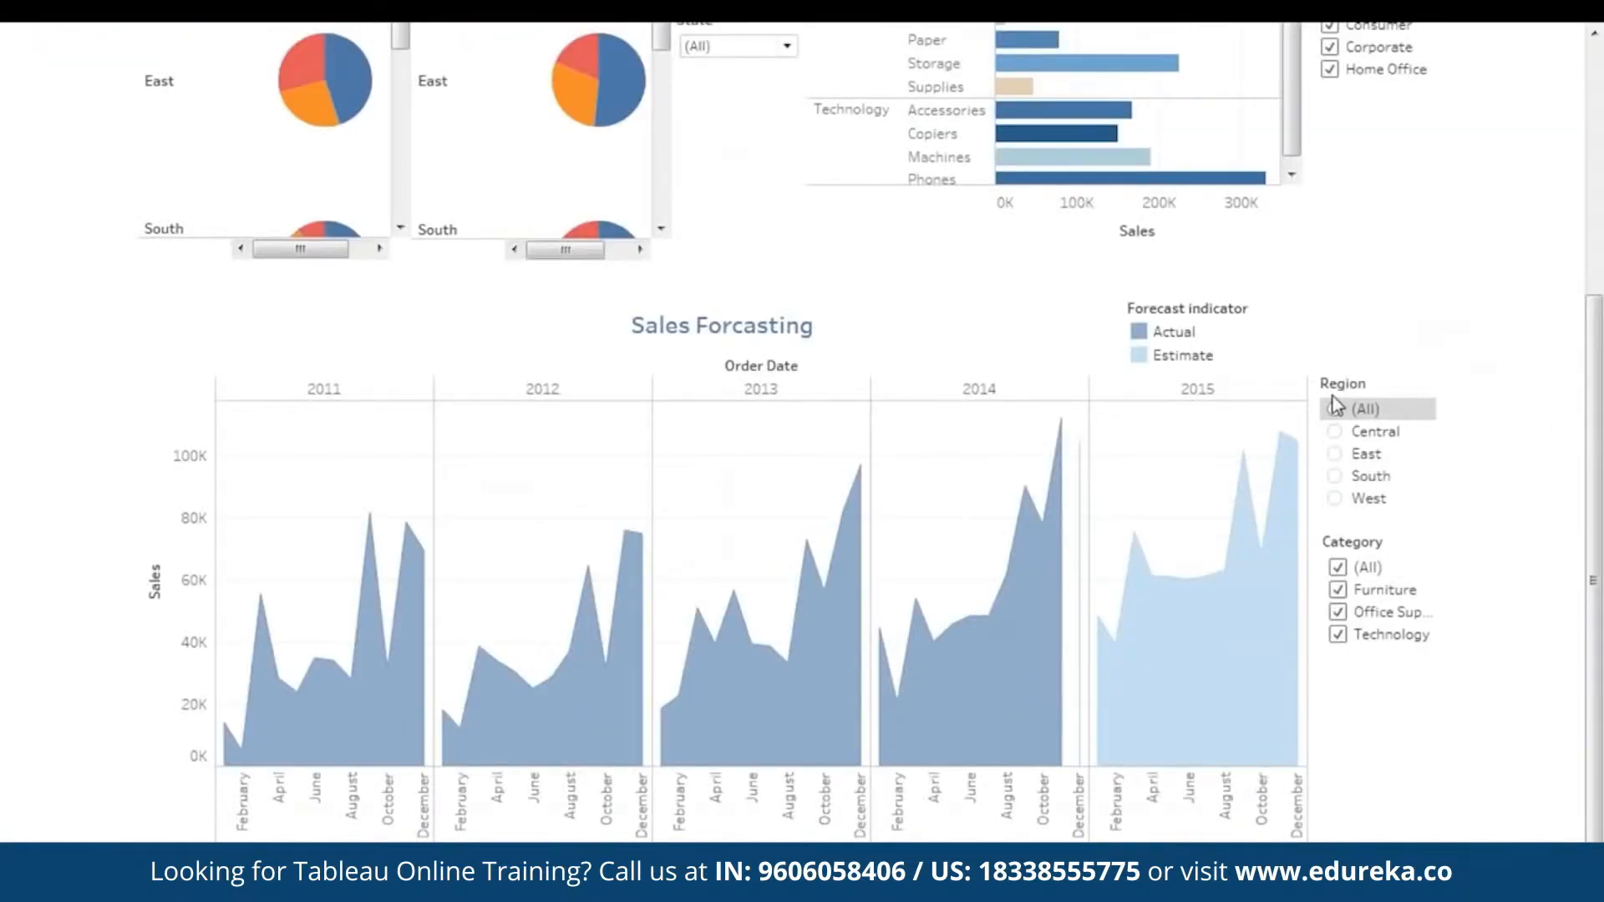
click(1340, 455)
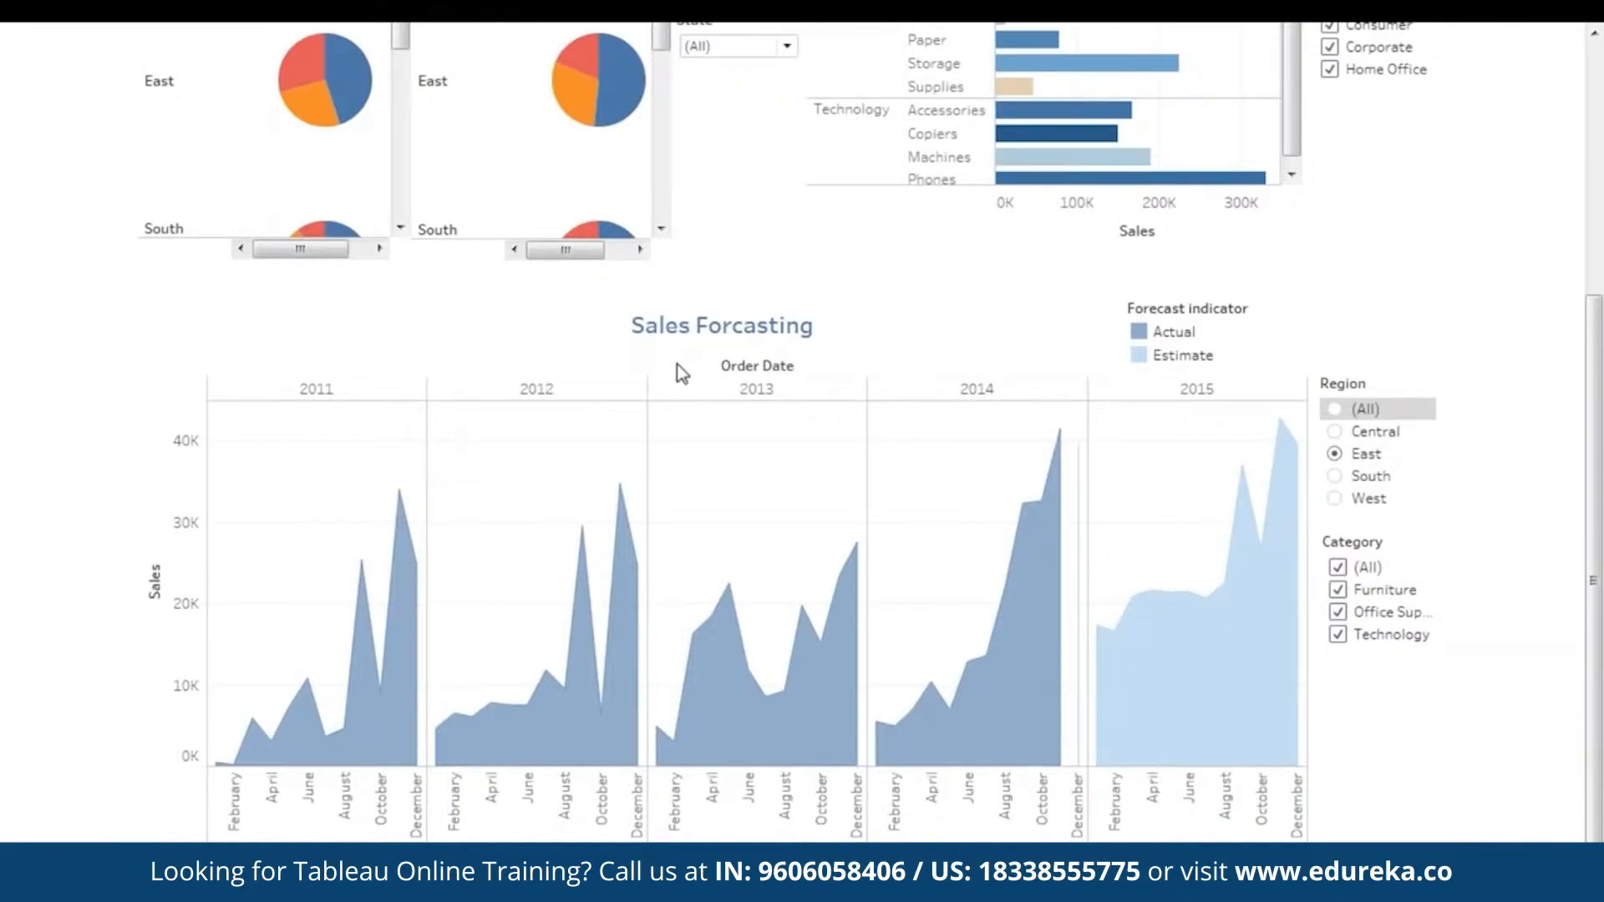
click(1335, 499)
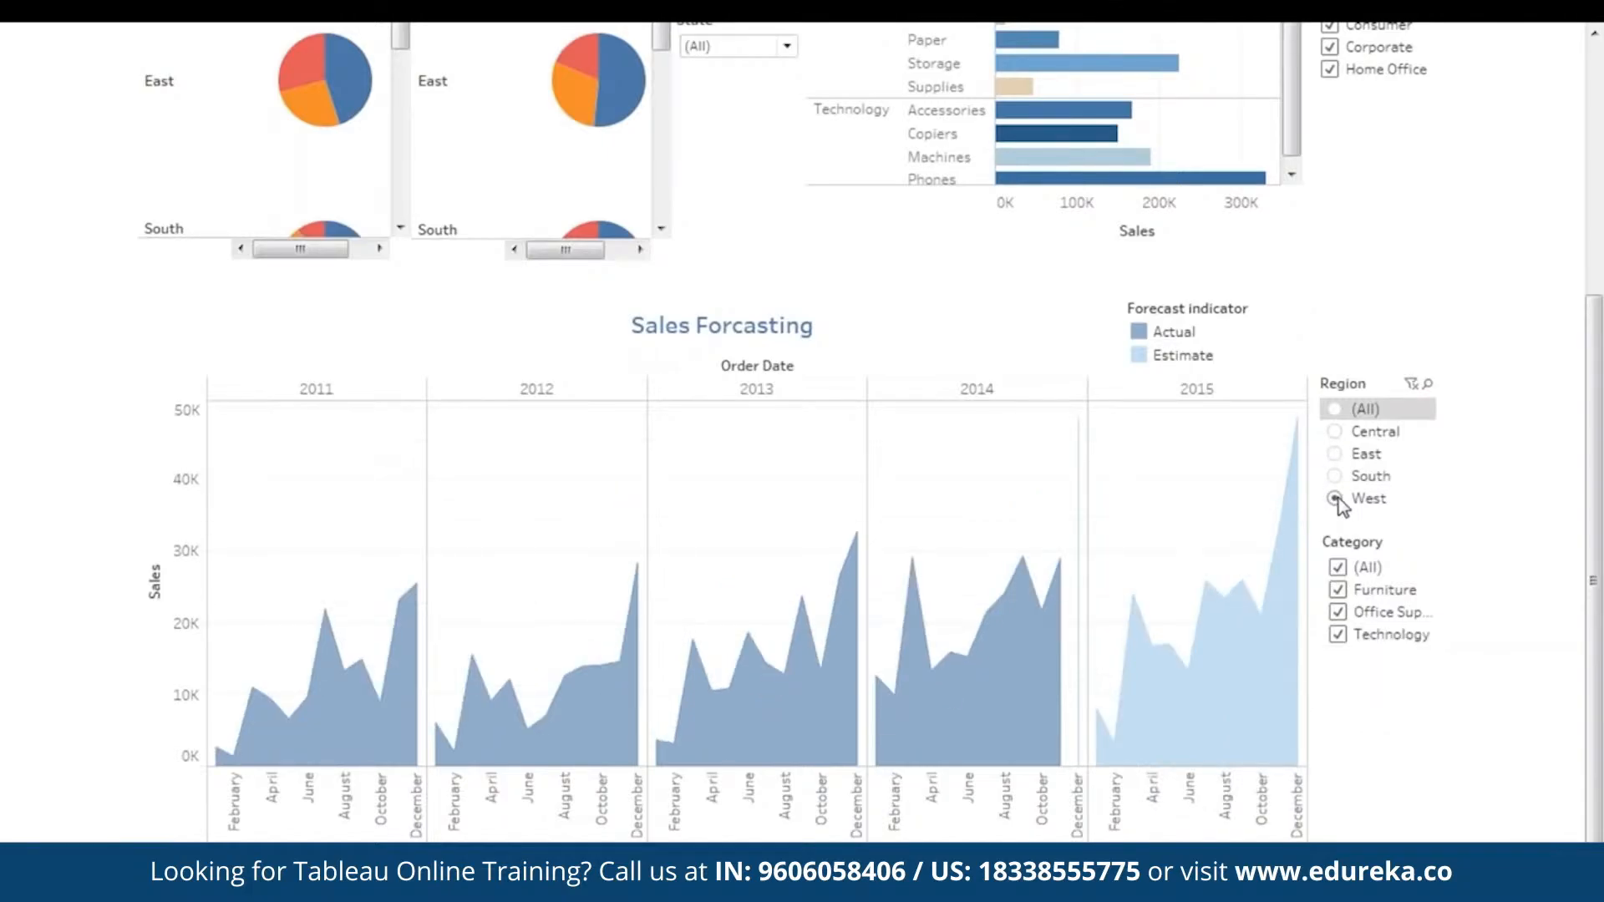
click(1334, 409)
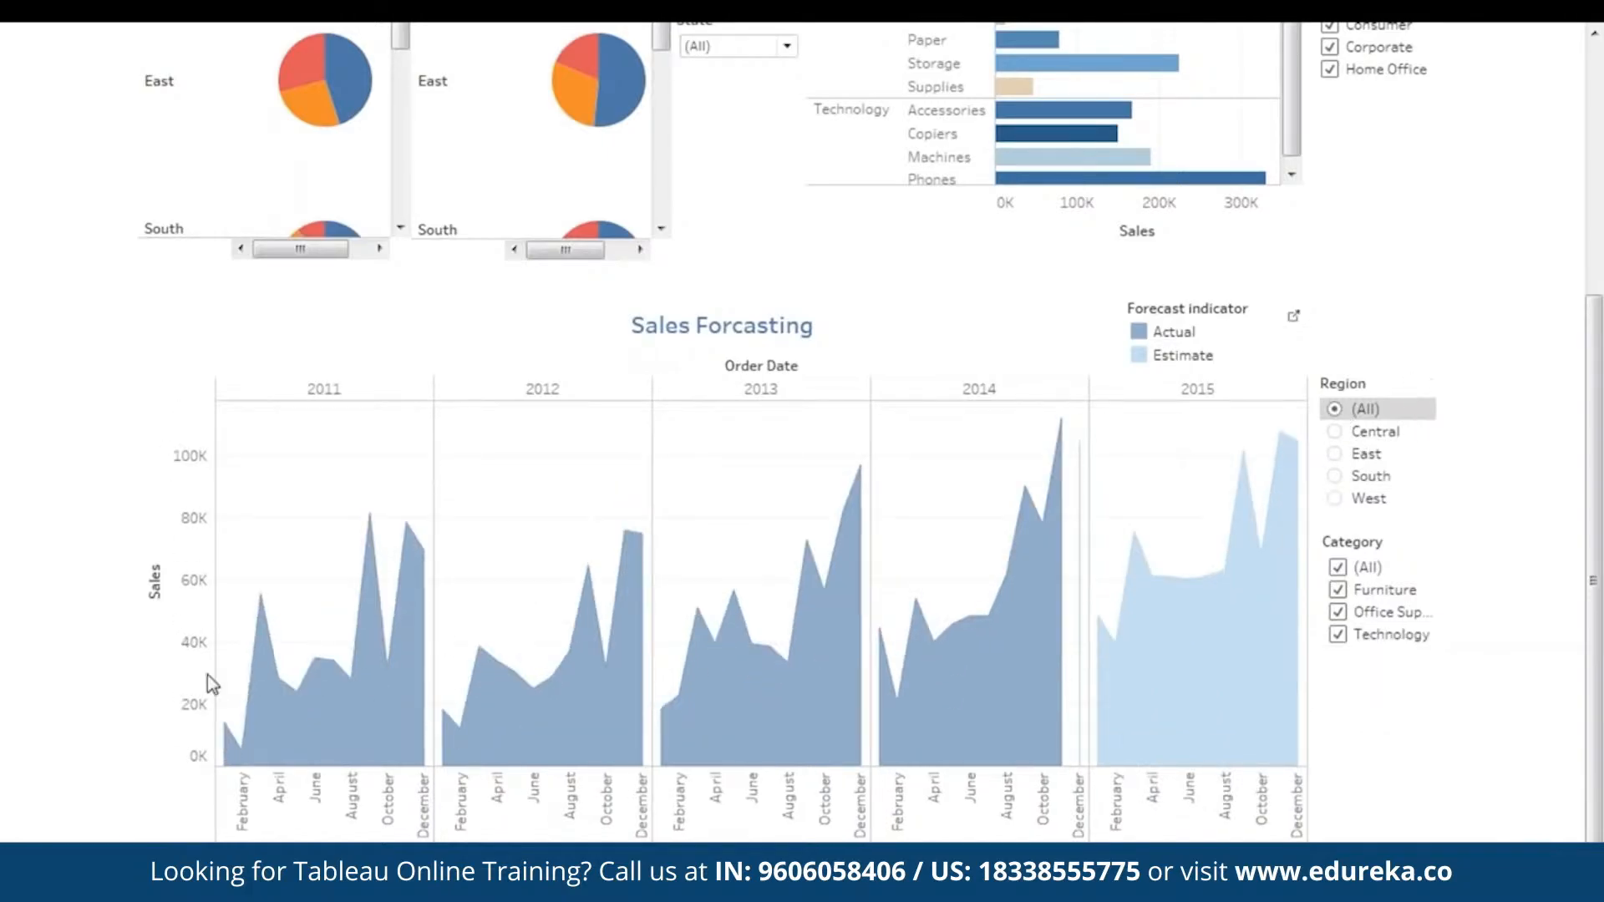
- View the forecast for Furniture only, then include Office Supplies and Technology in the Category filter again
click(1337, 568)
click(1338, 590)
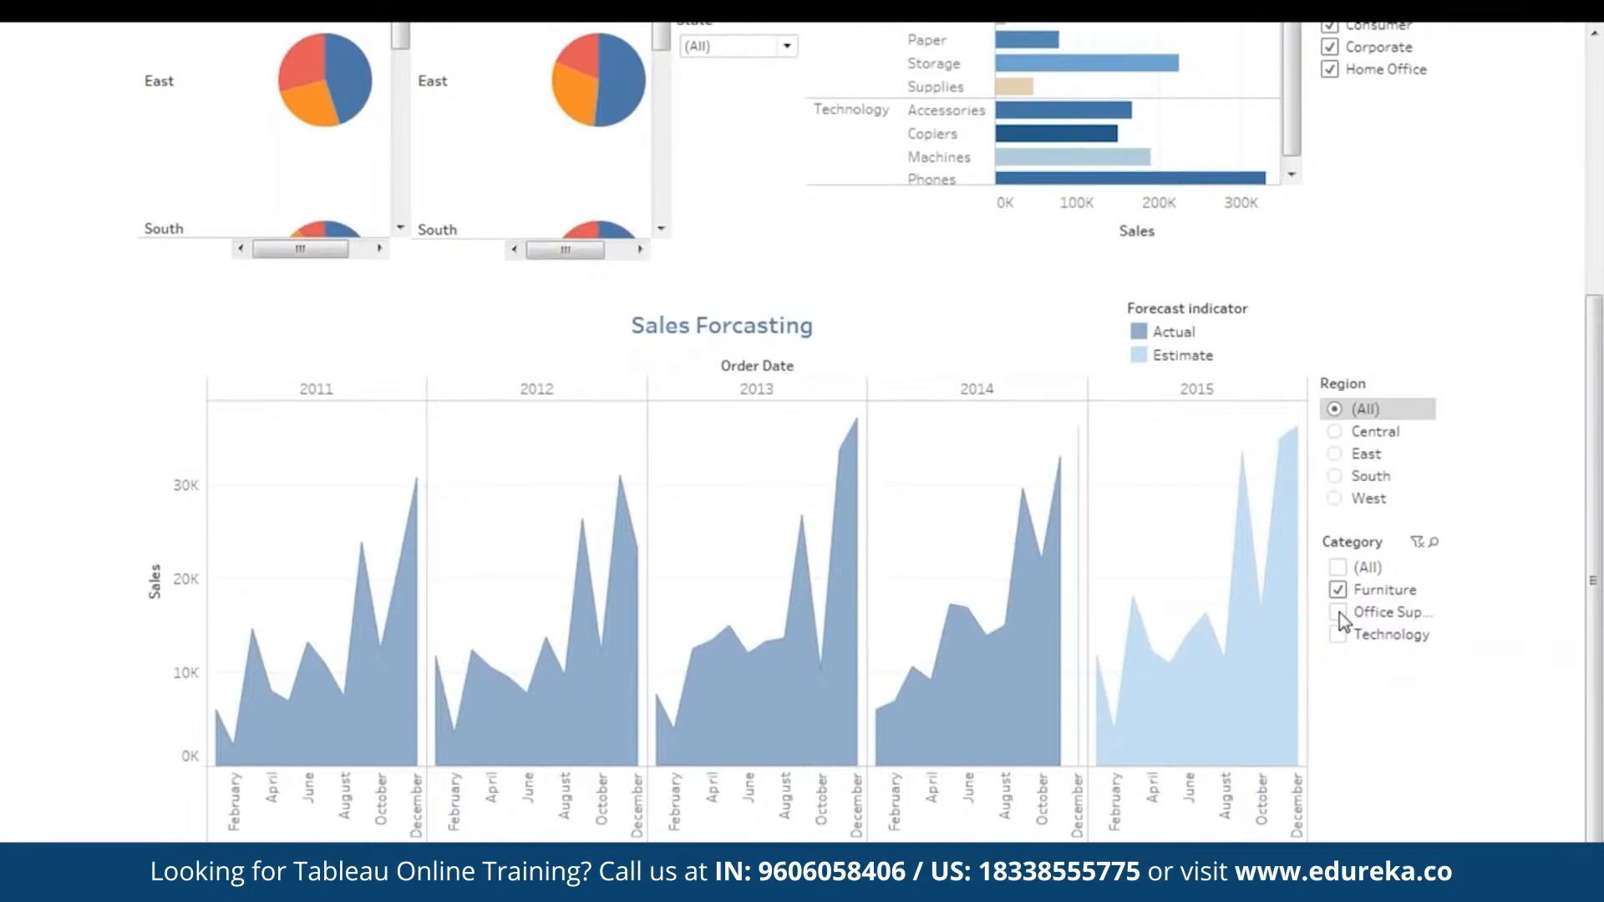
click(1338, 613)
click(1337, 635)
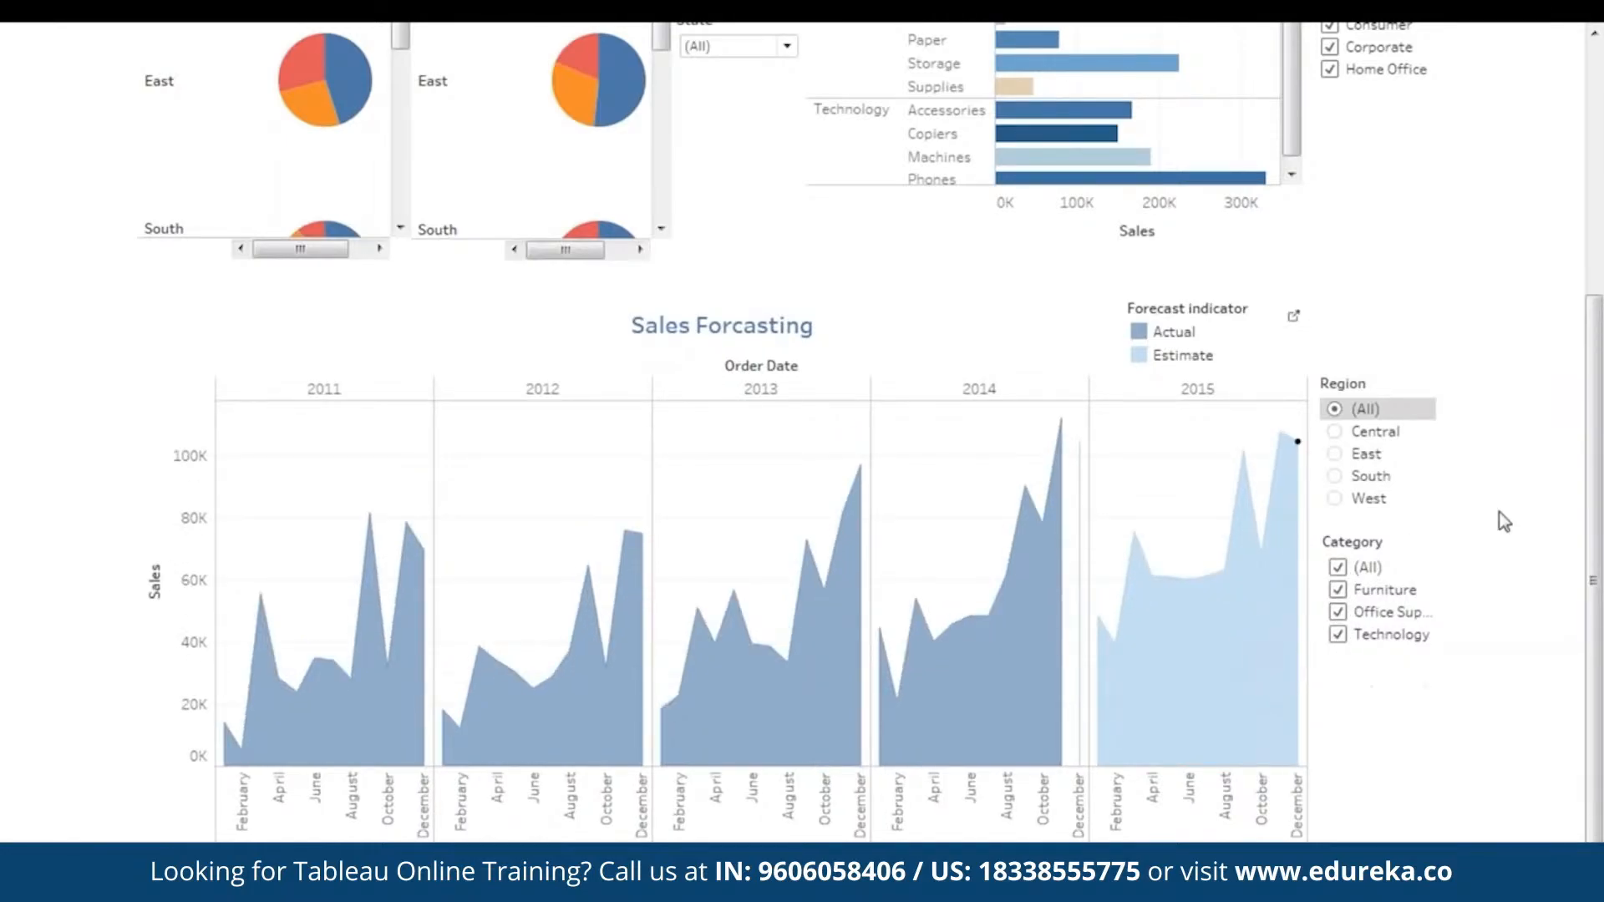
- Review both dashboards from beginning to end in presentation mode, including the Region filter choices for Overall Performance
drag(1602, 557, 1601, 225)
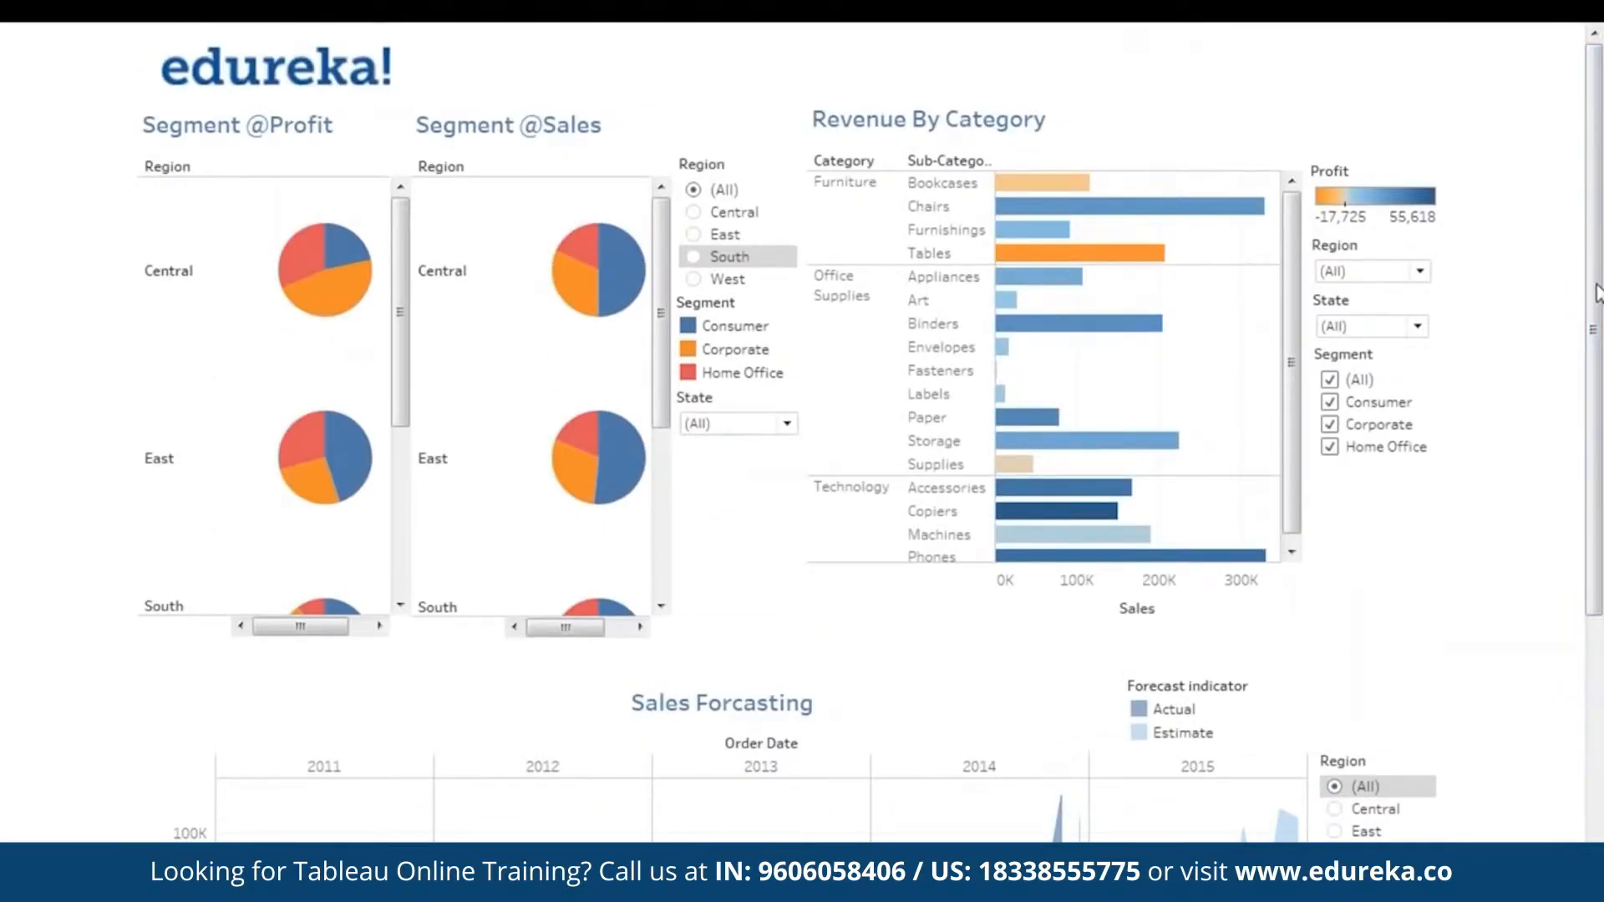
drag(1601, 391, 1601, 344)
drag(1601, 468, 1601, 720)
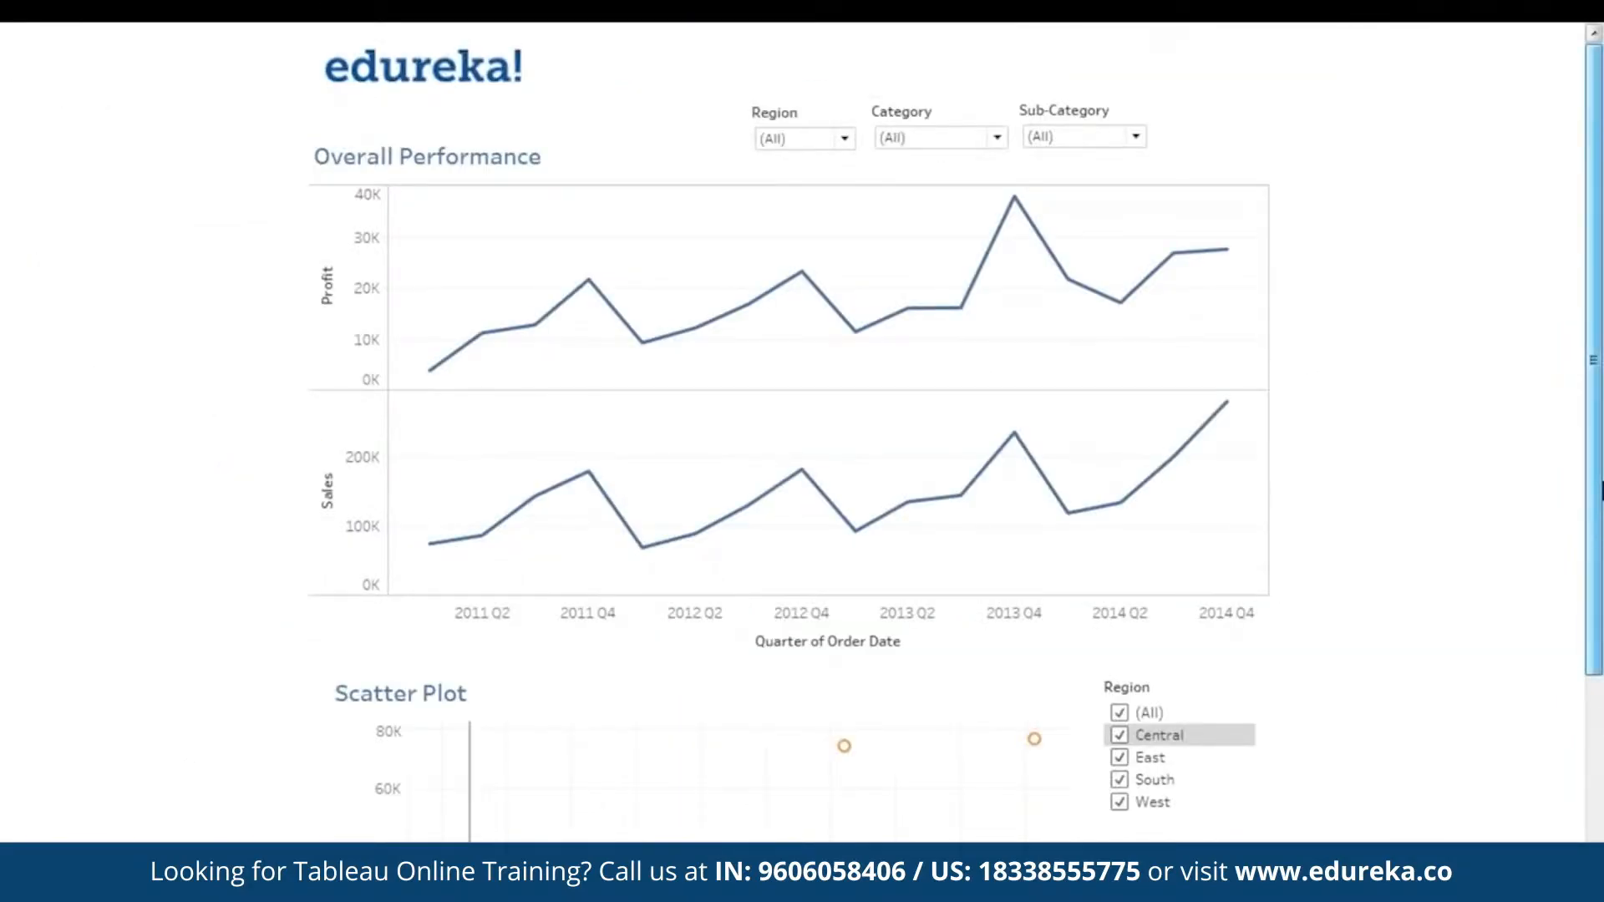
drag(1599, 432, 1601, 491)
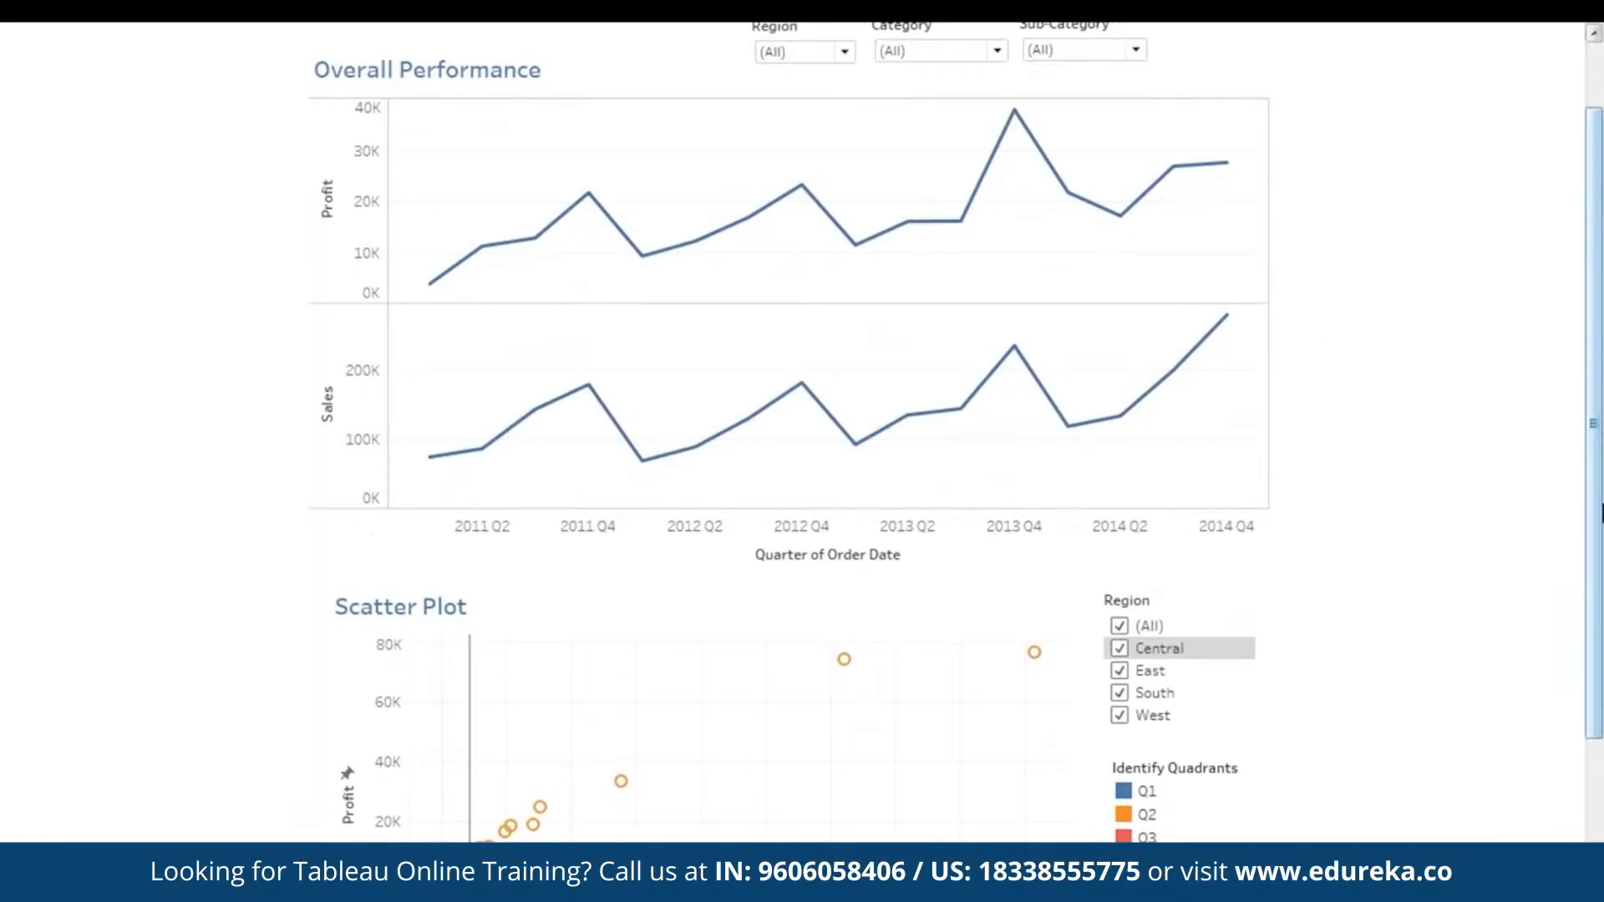
drag(1600, 518, 1597, 461)
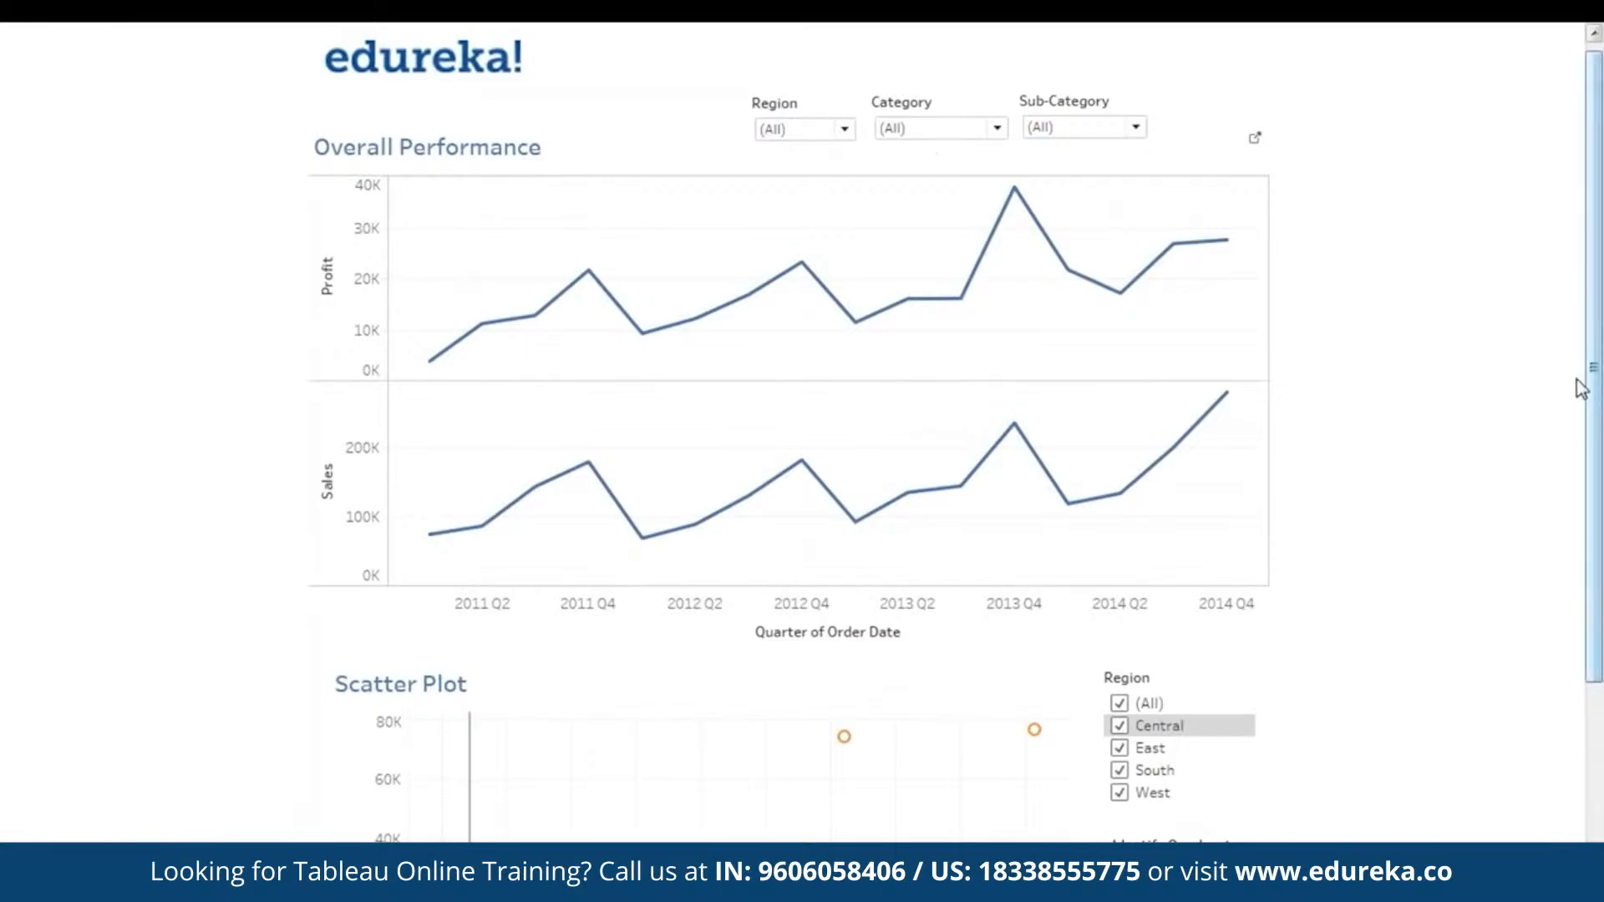
mouse_move(1597, 409)
mouse_down()
mouse_move(1599, 593)
mouse_move(1593, 378)
mouse_up()
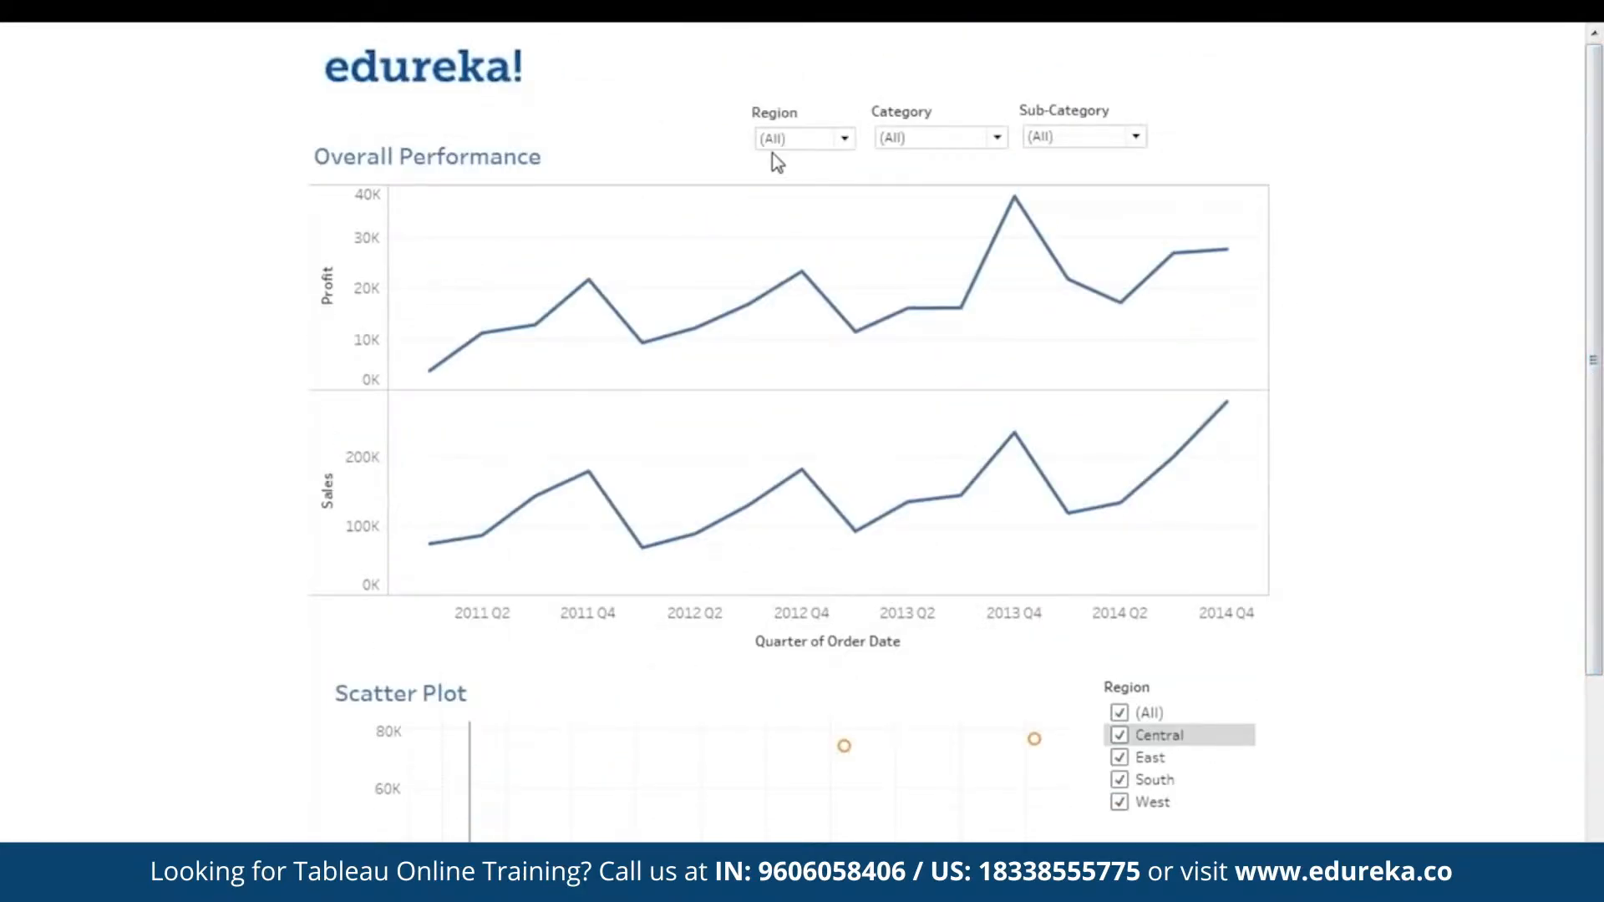
click(803, 140)
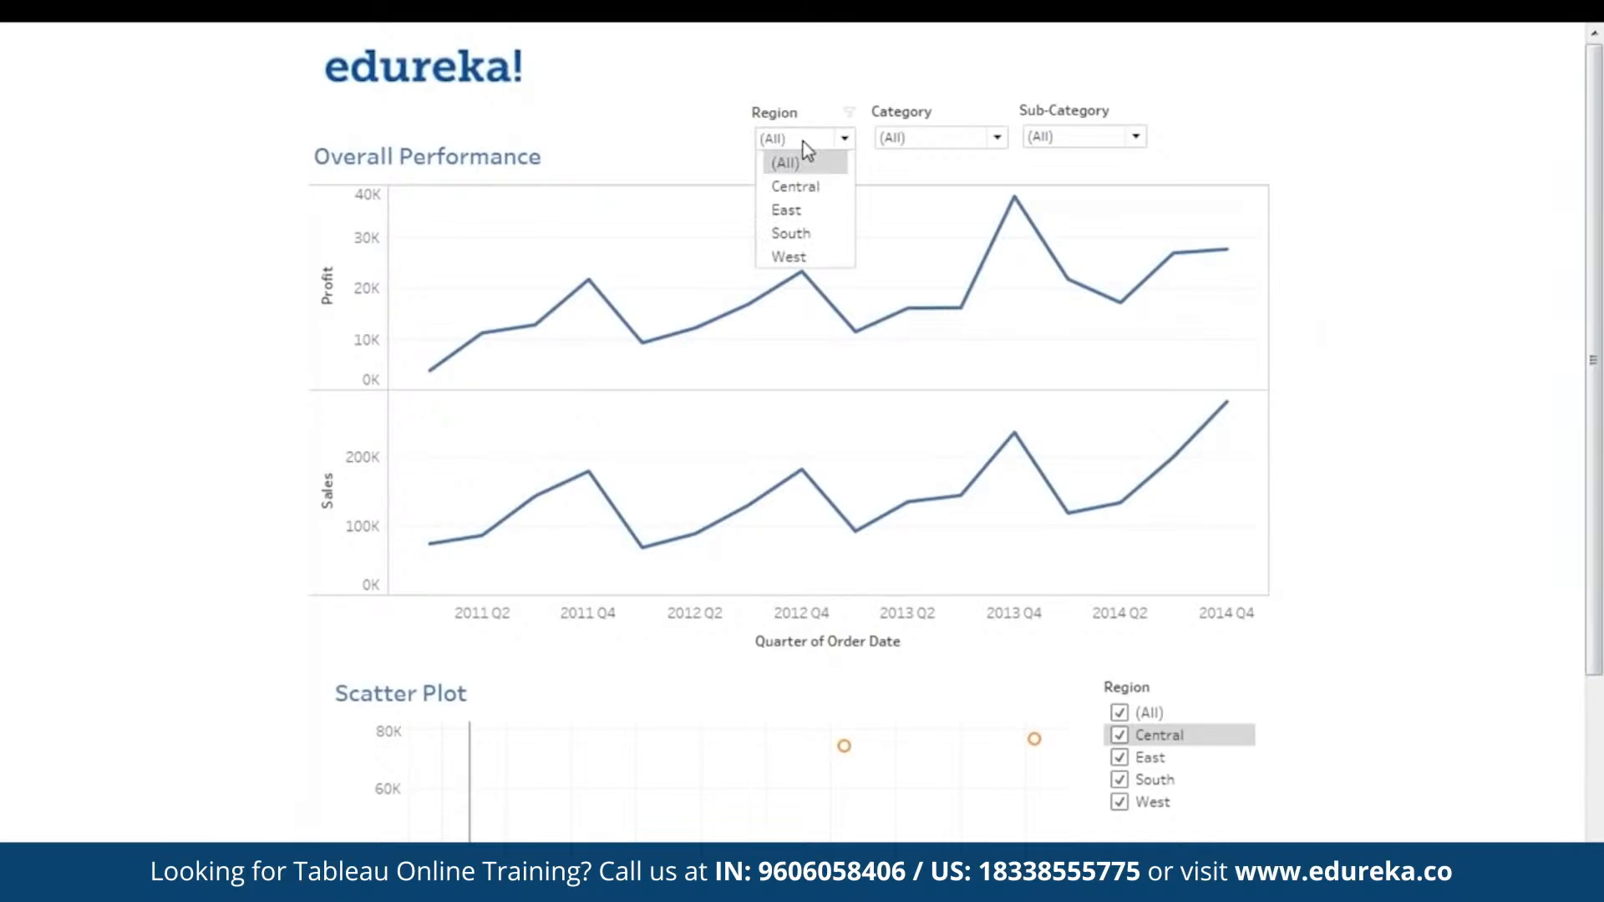
click(1363, 244)
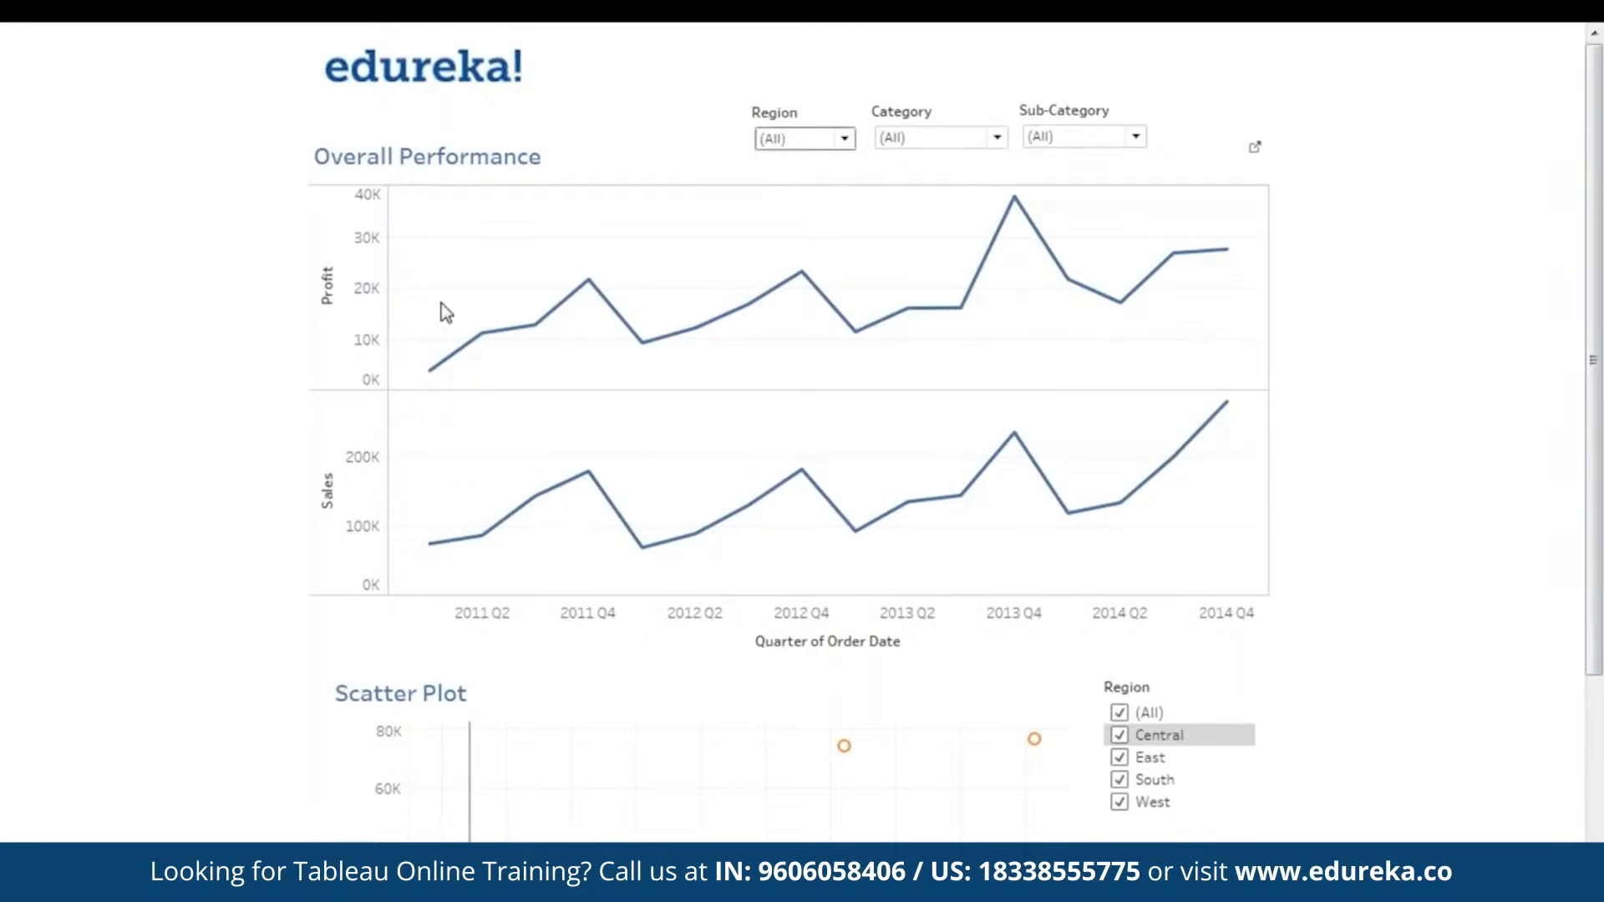
drag(1598, 464, 1600, 634)
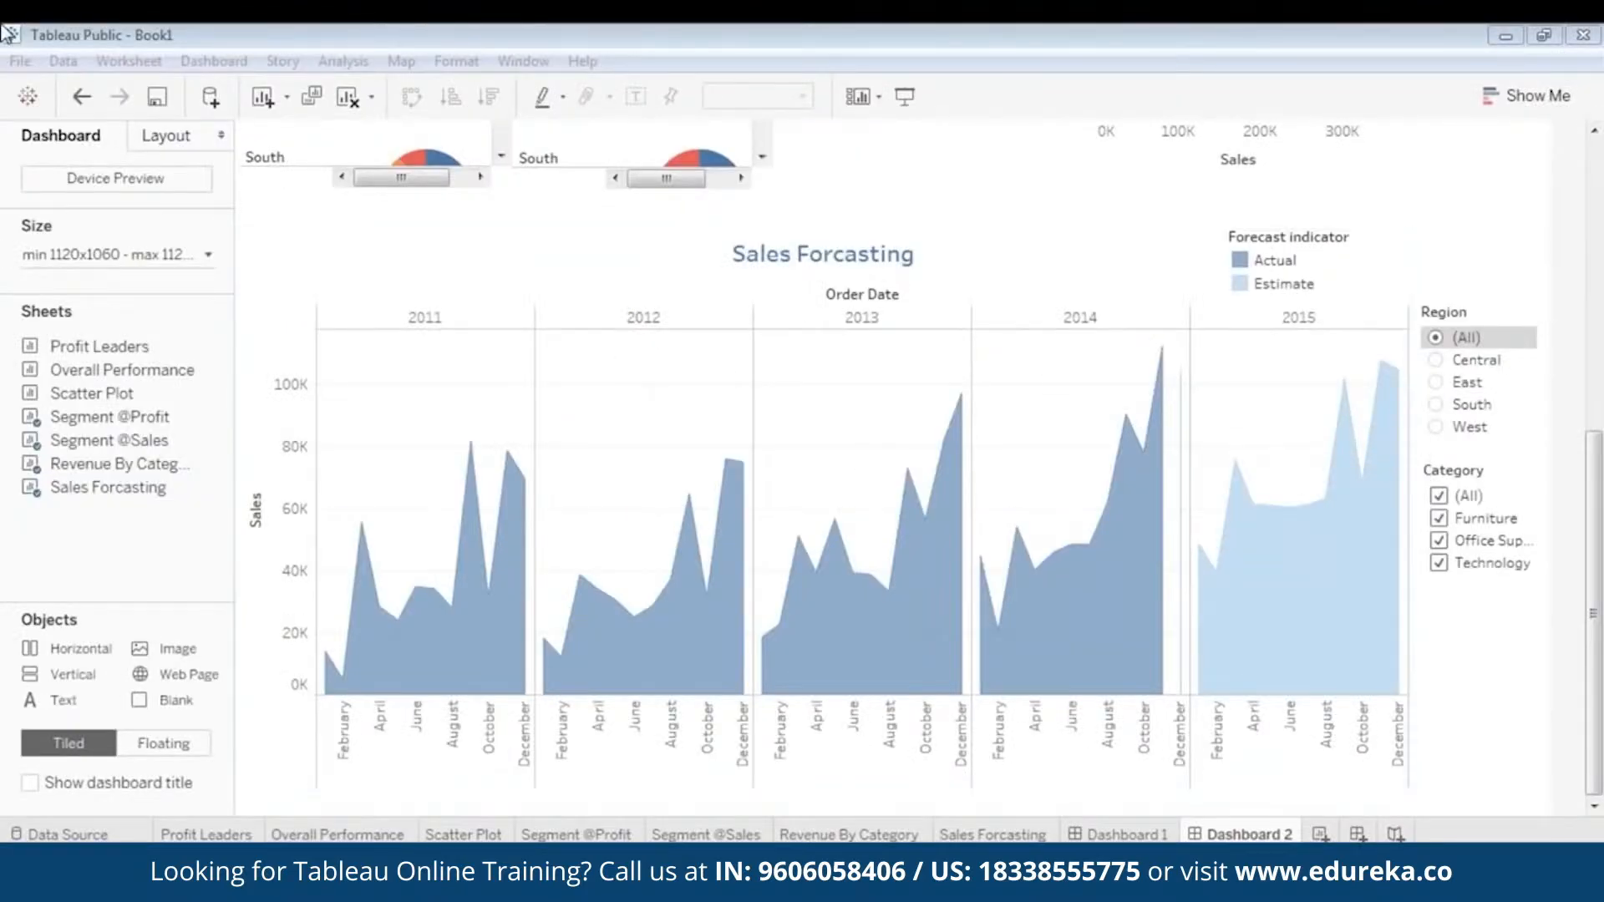
- Start saving the workbook to Tableau Public as a new workbook and enter the account's e-mail in the sign-in form
click(20, 61)
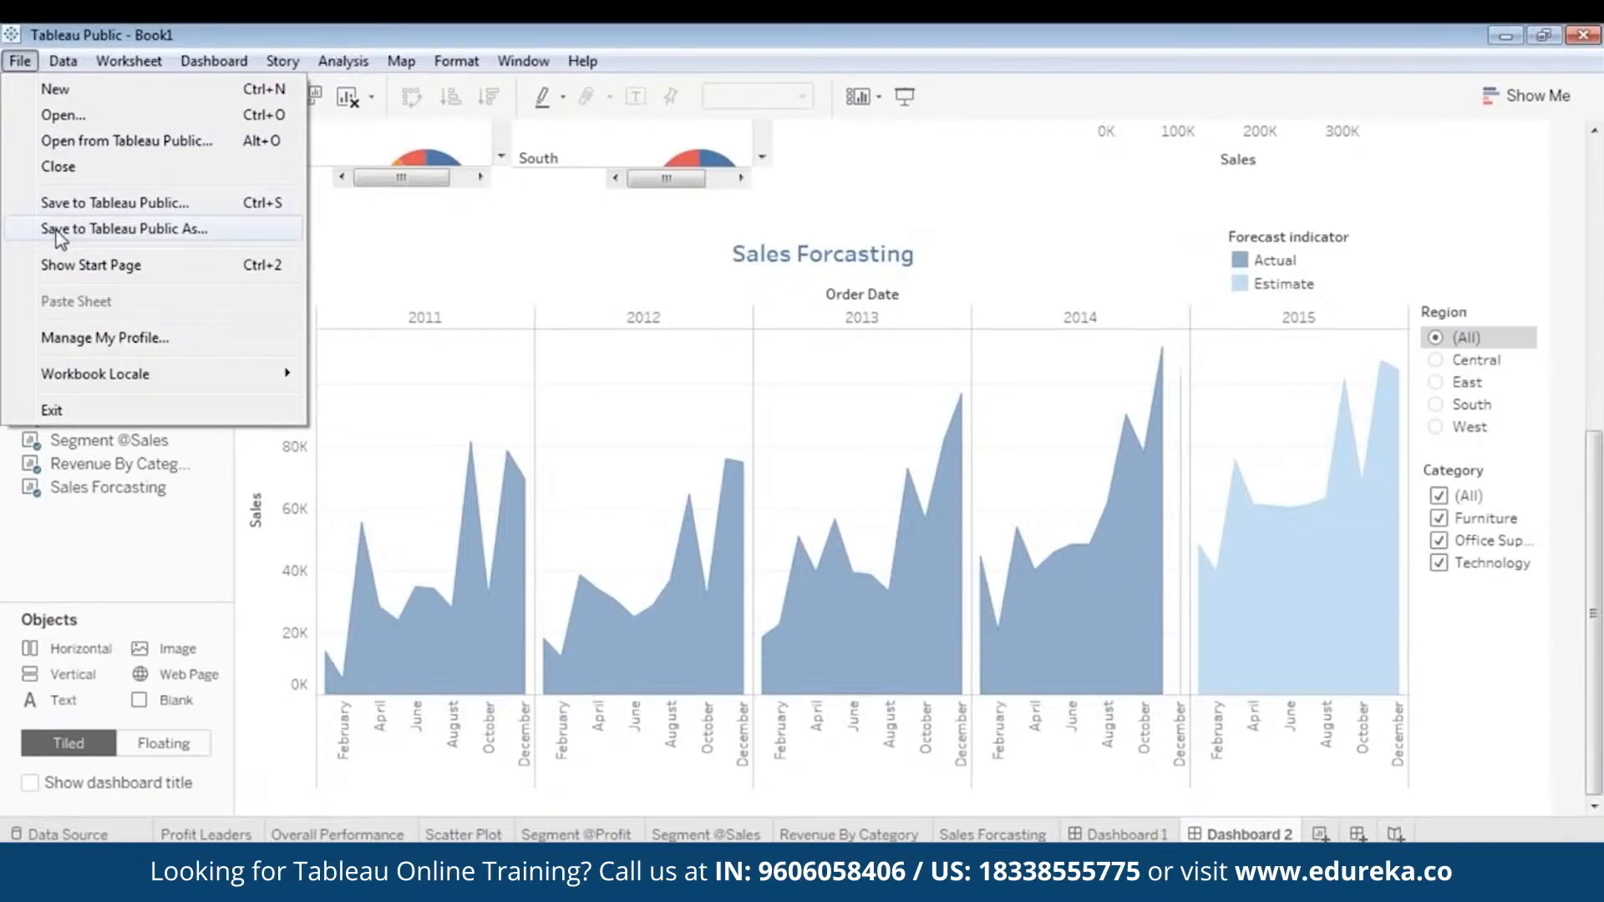
click(109, 228)
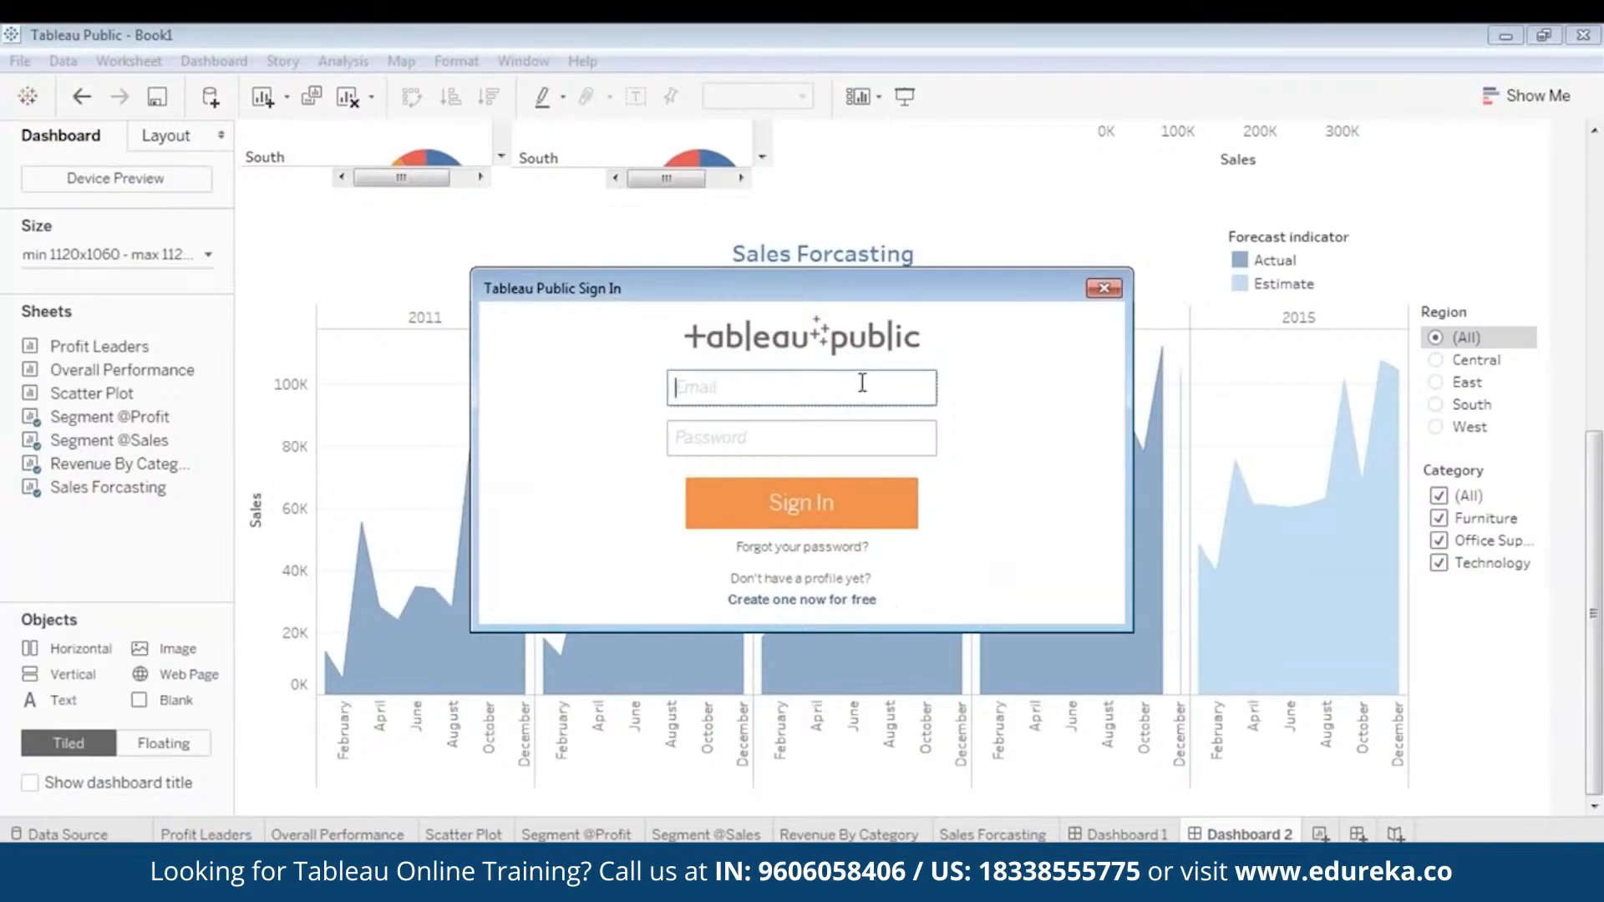
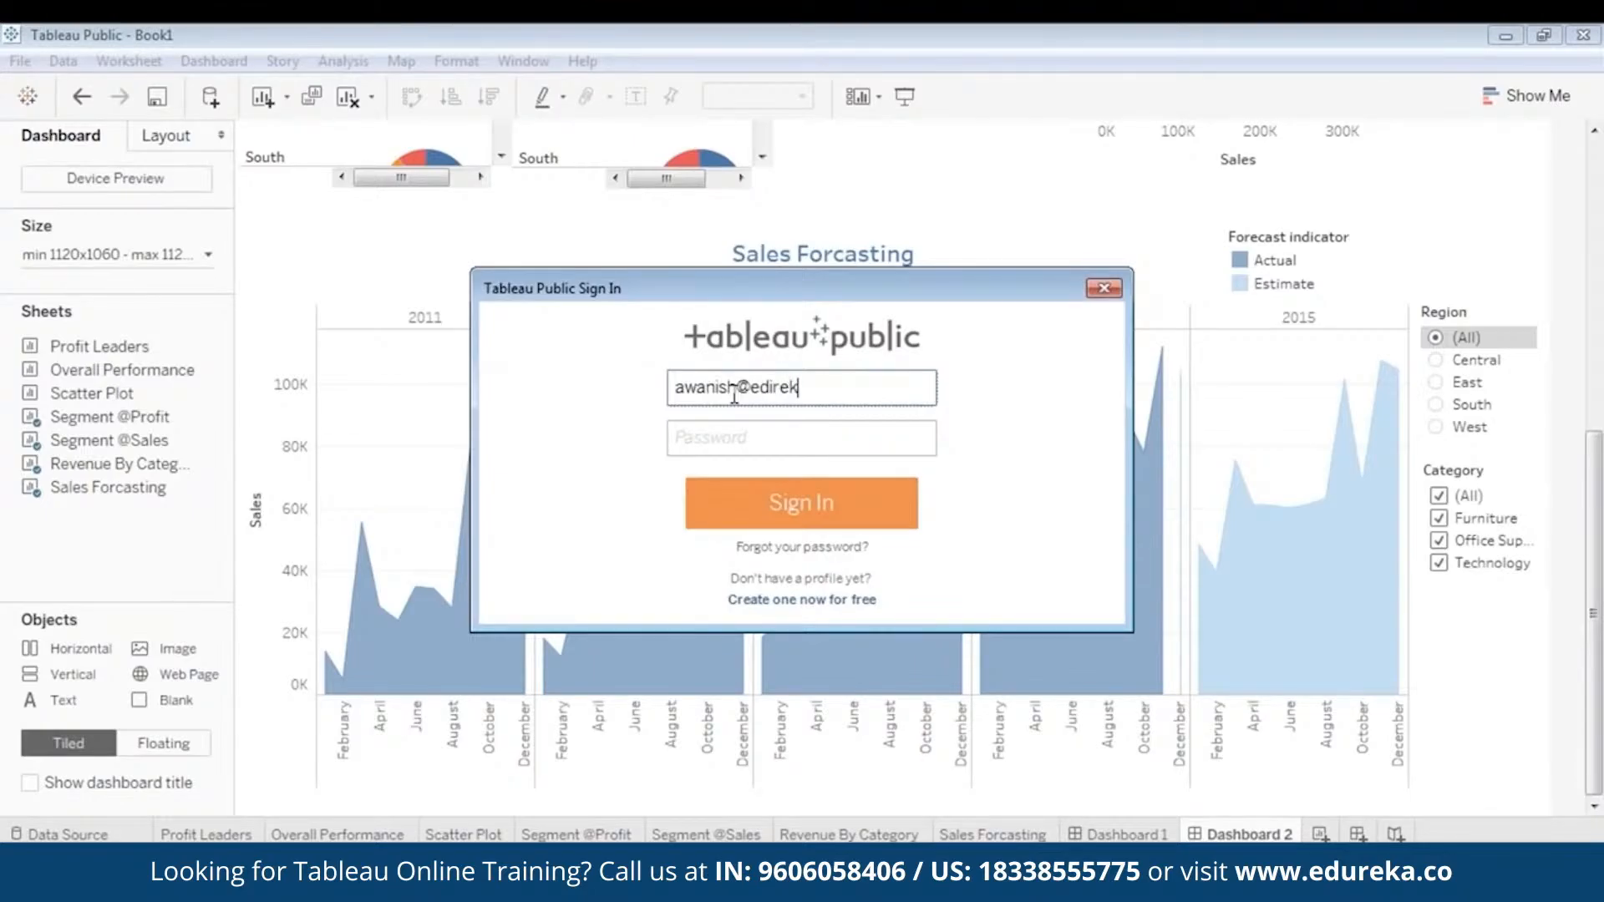
click(762, 428)
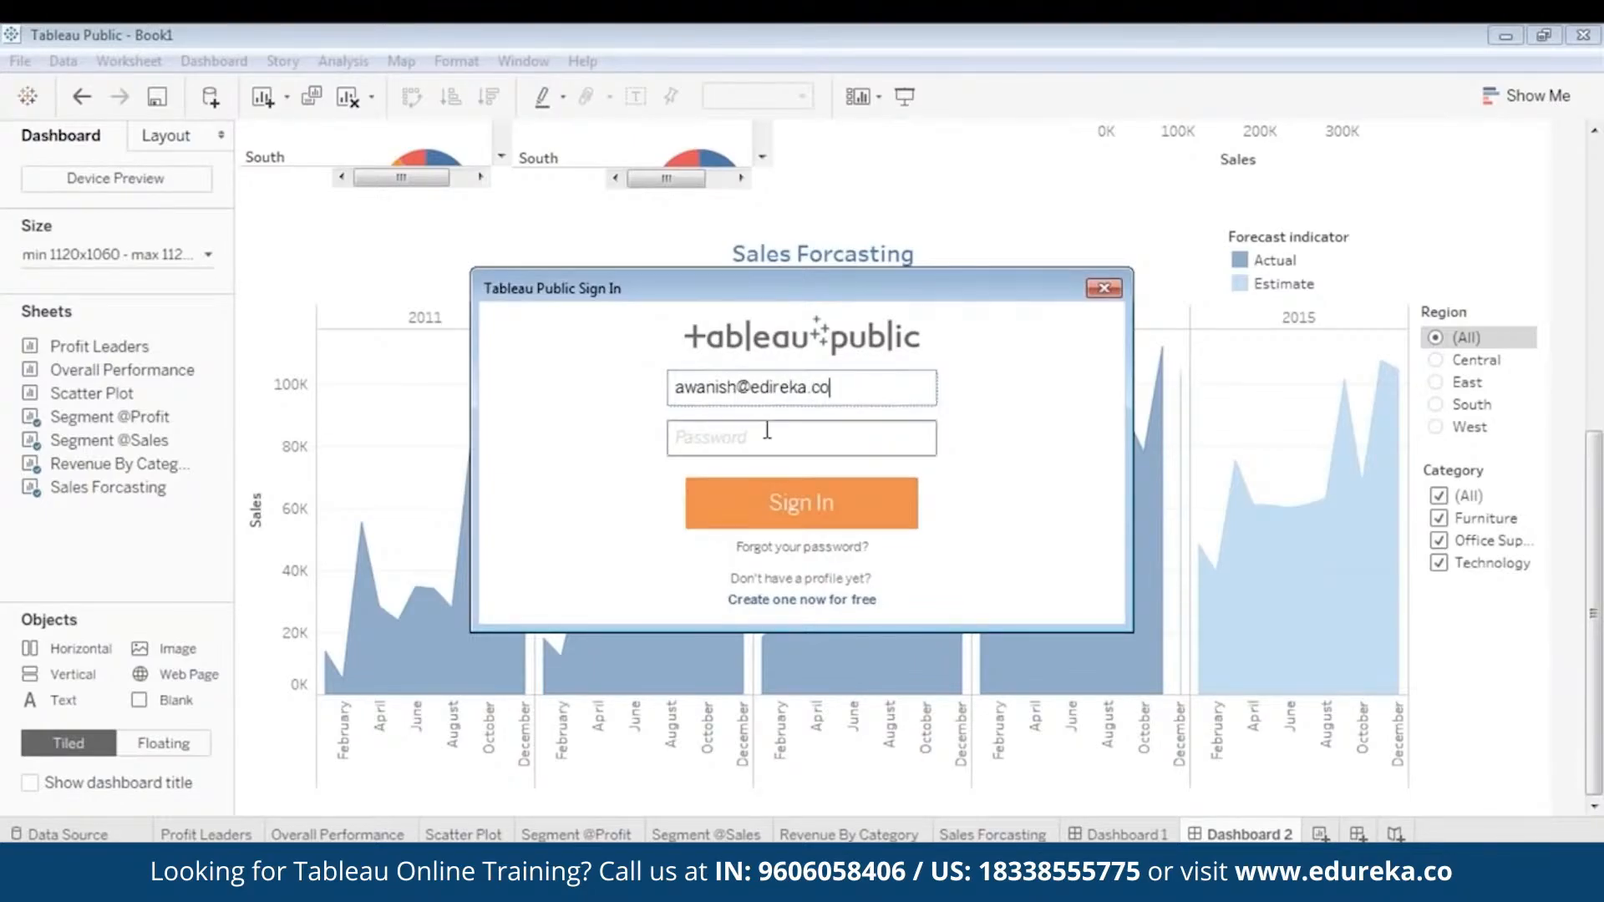
click(771, 386)
double_click(770, 387)
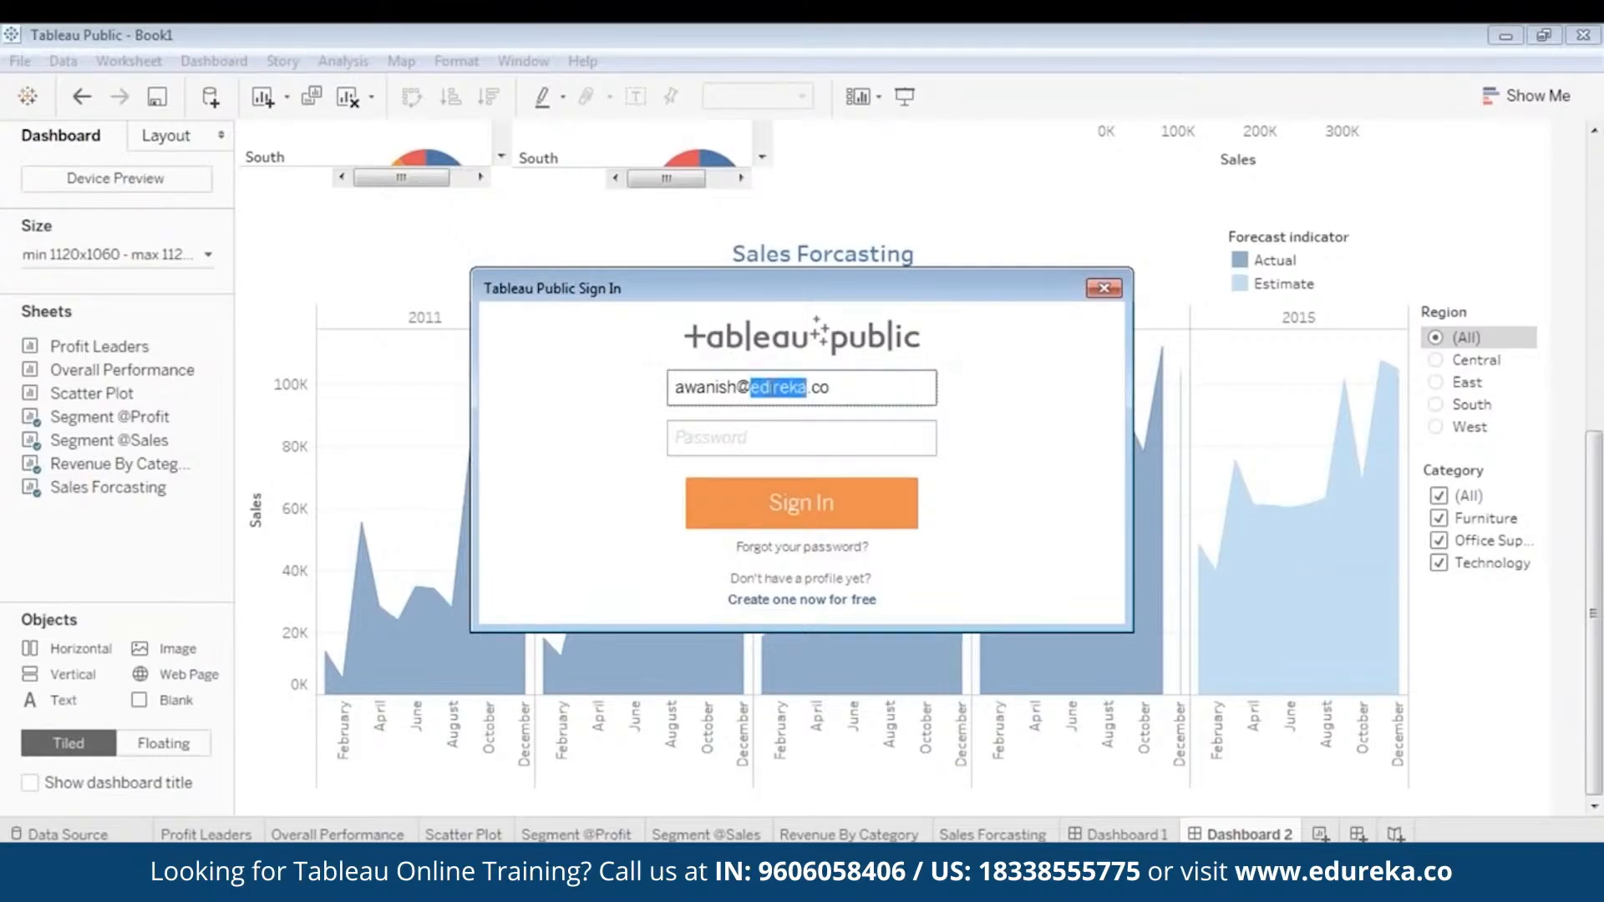
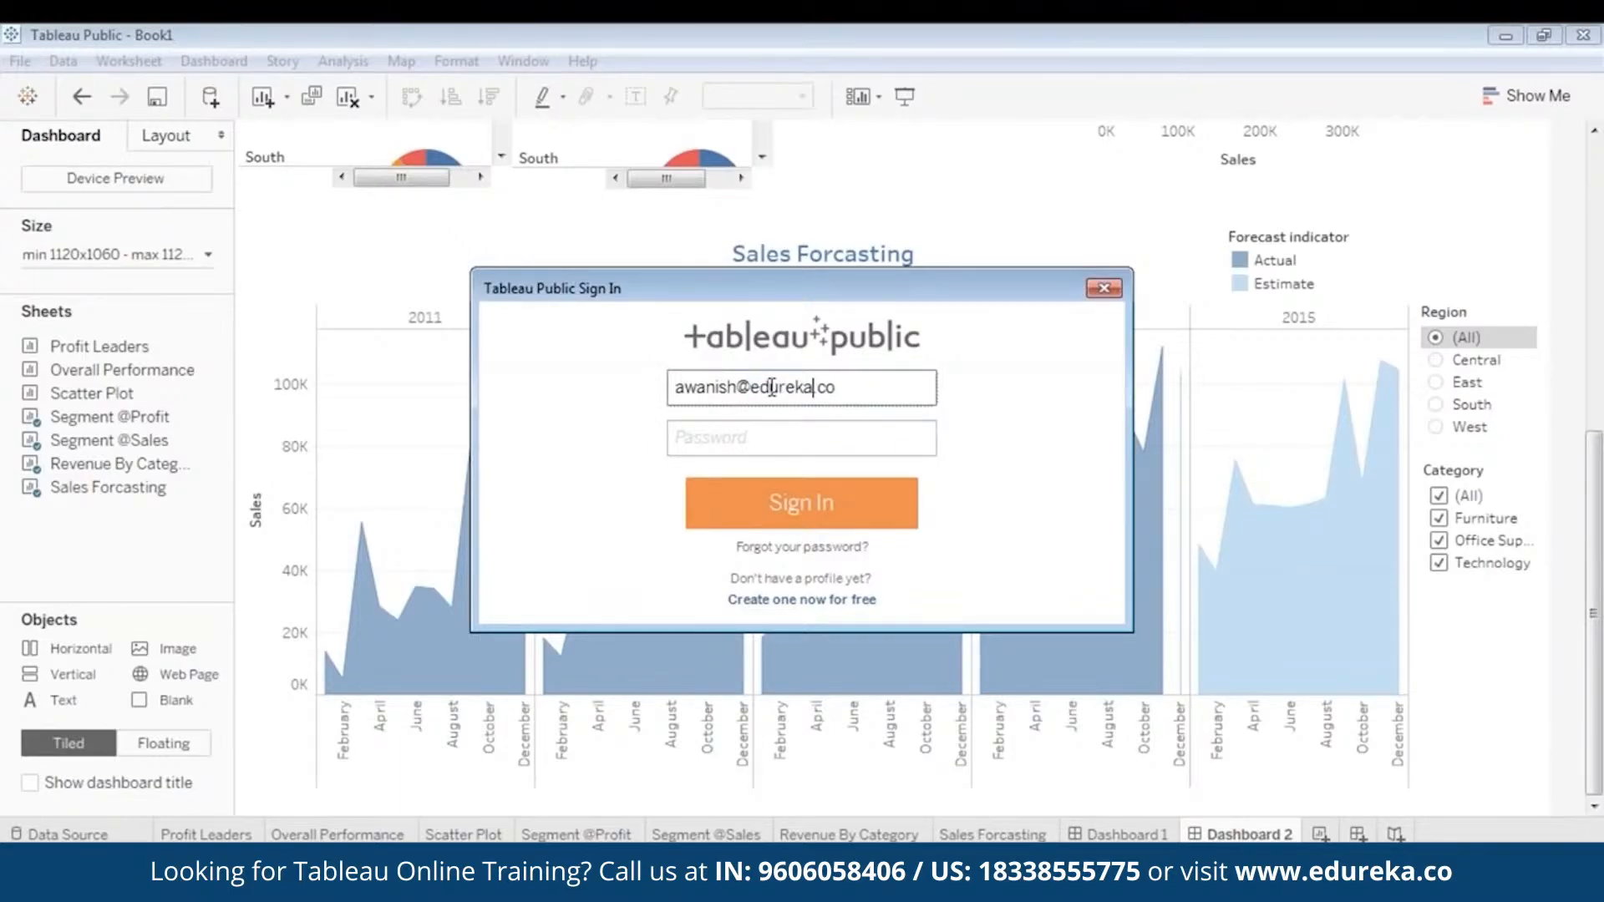
- Enter the account password and sign in to Tableau Public
click(811, 430)
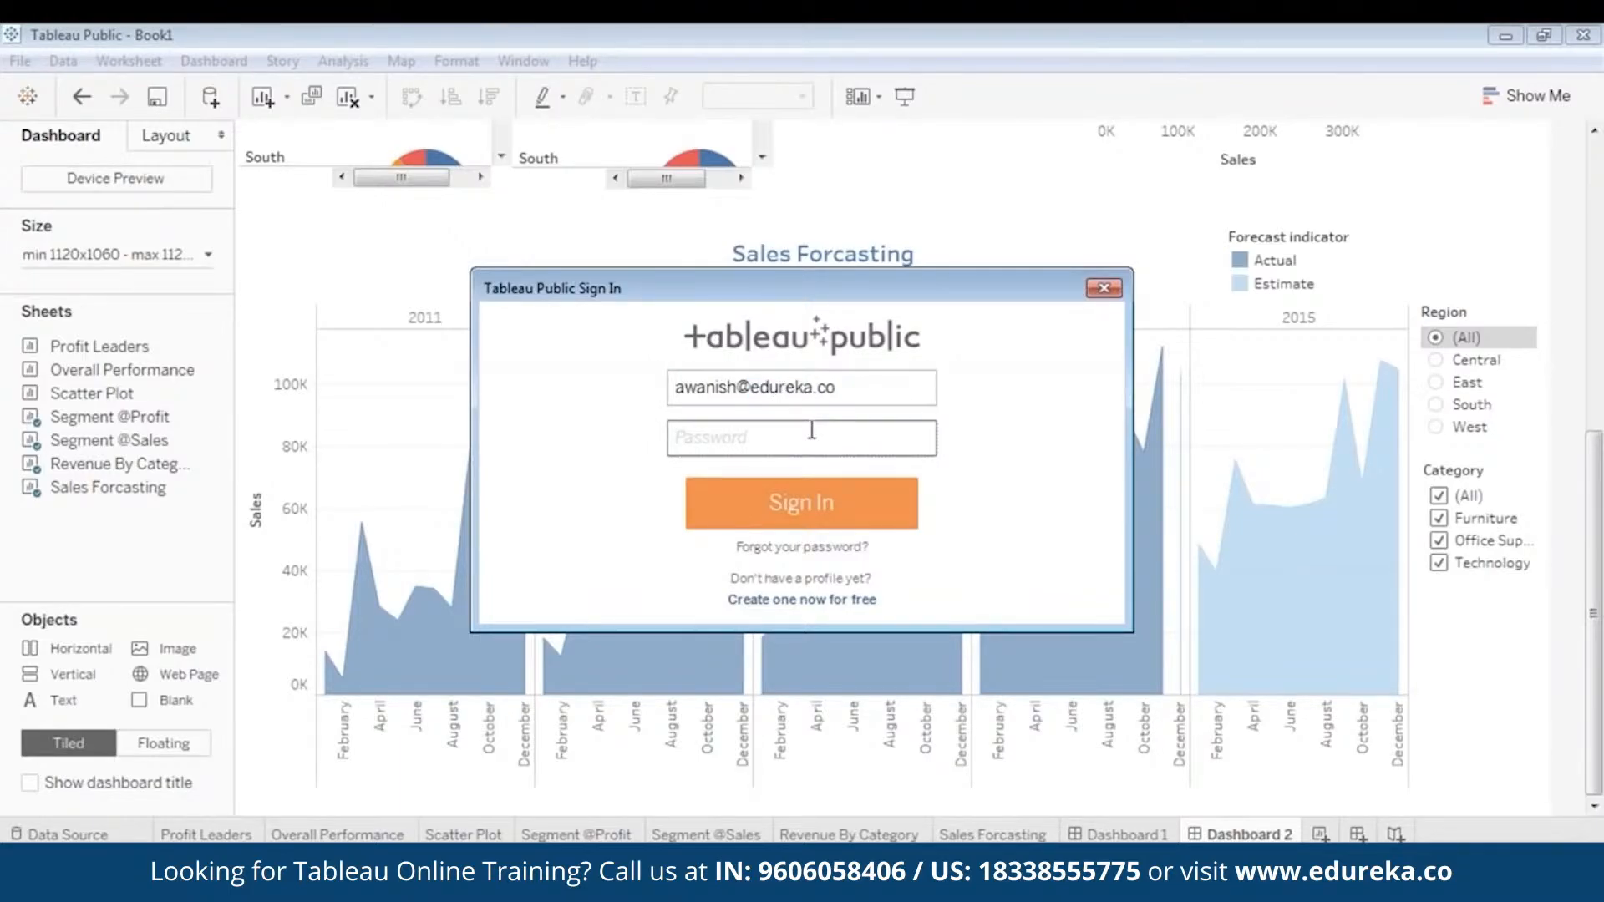
text(•)
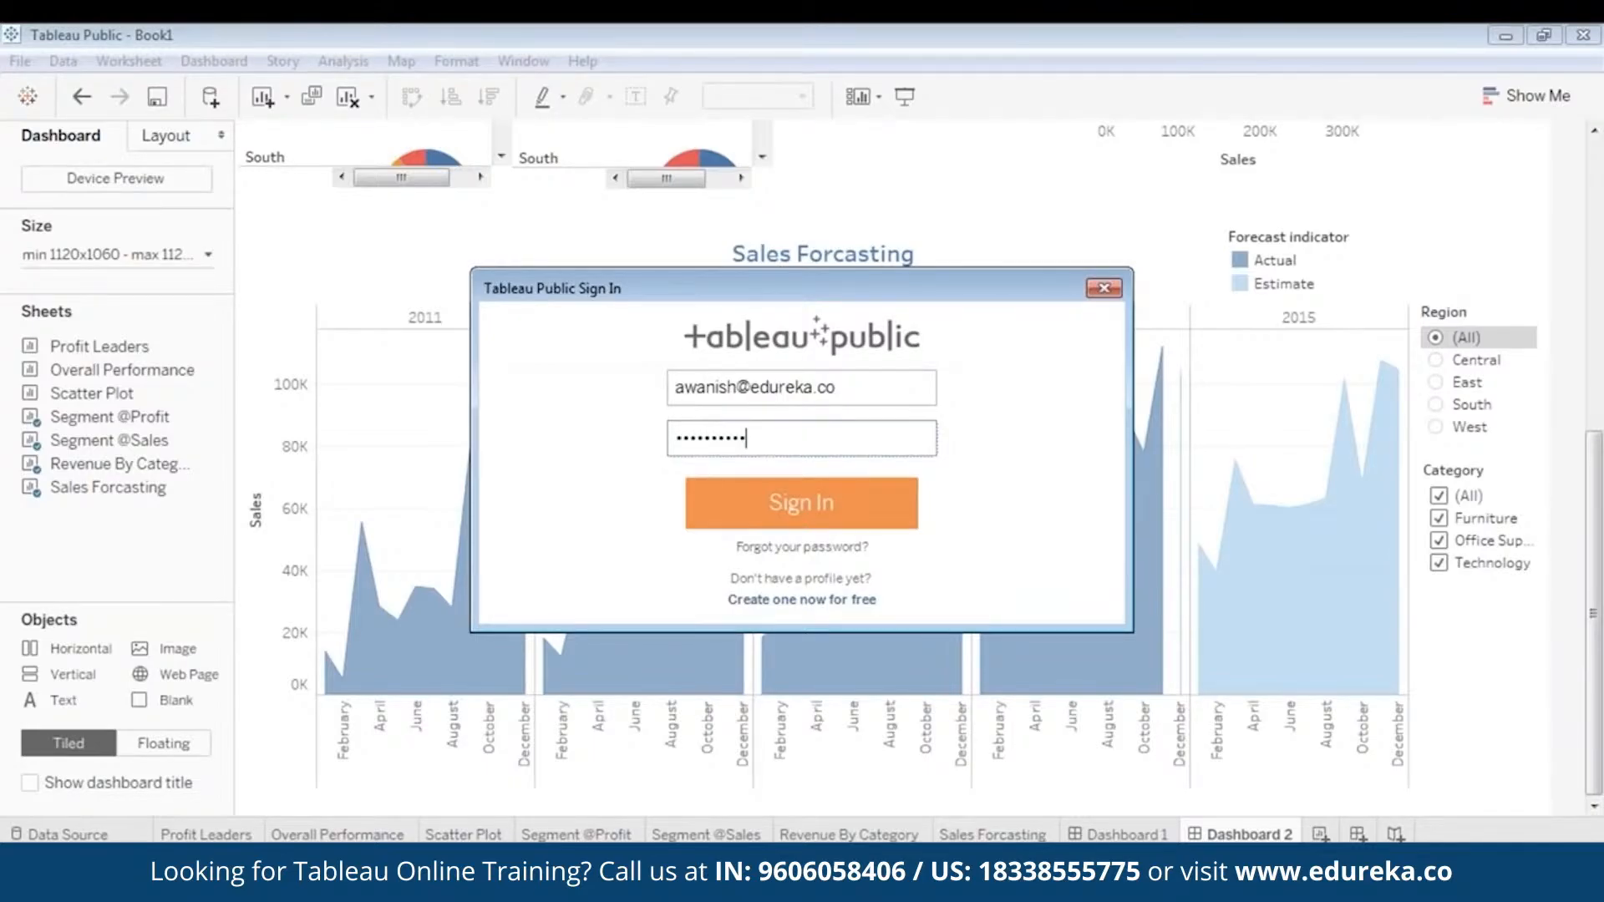
click(821, 502)
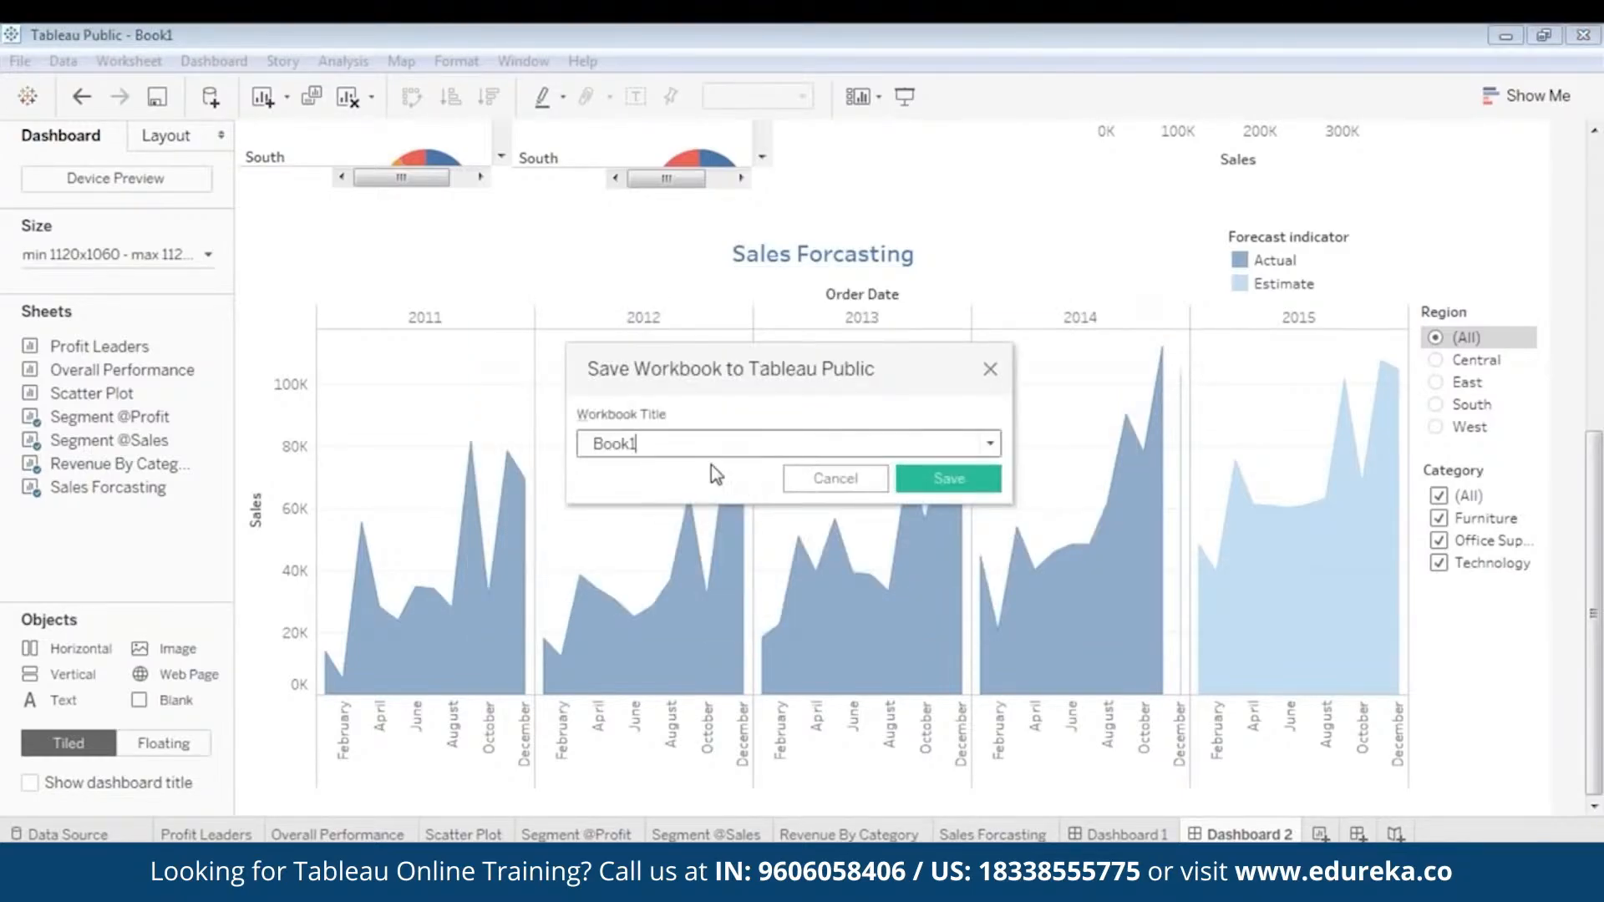
- Title the workbook Superstore_Dashboard and save it to Tableau Public
text(Superstore_Dashb)
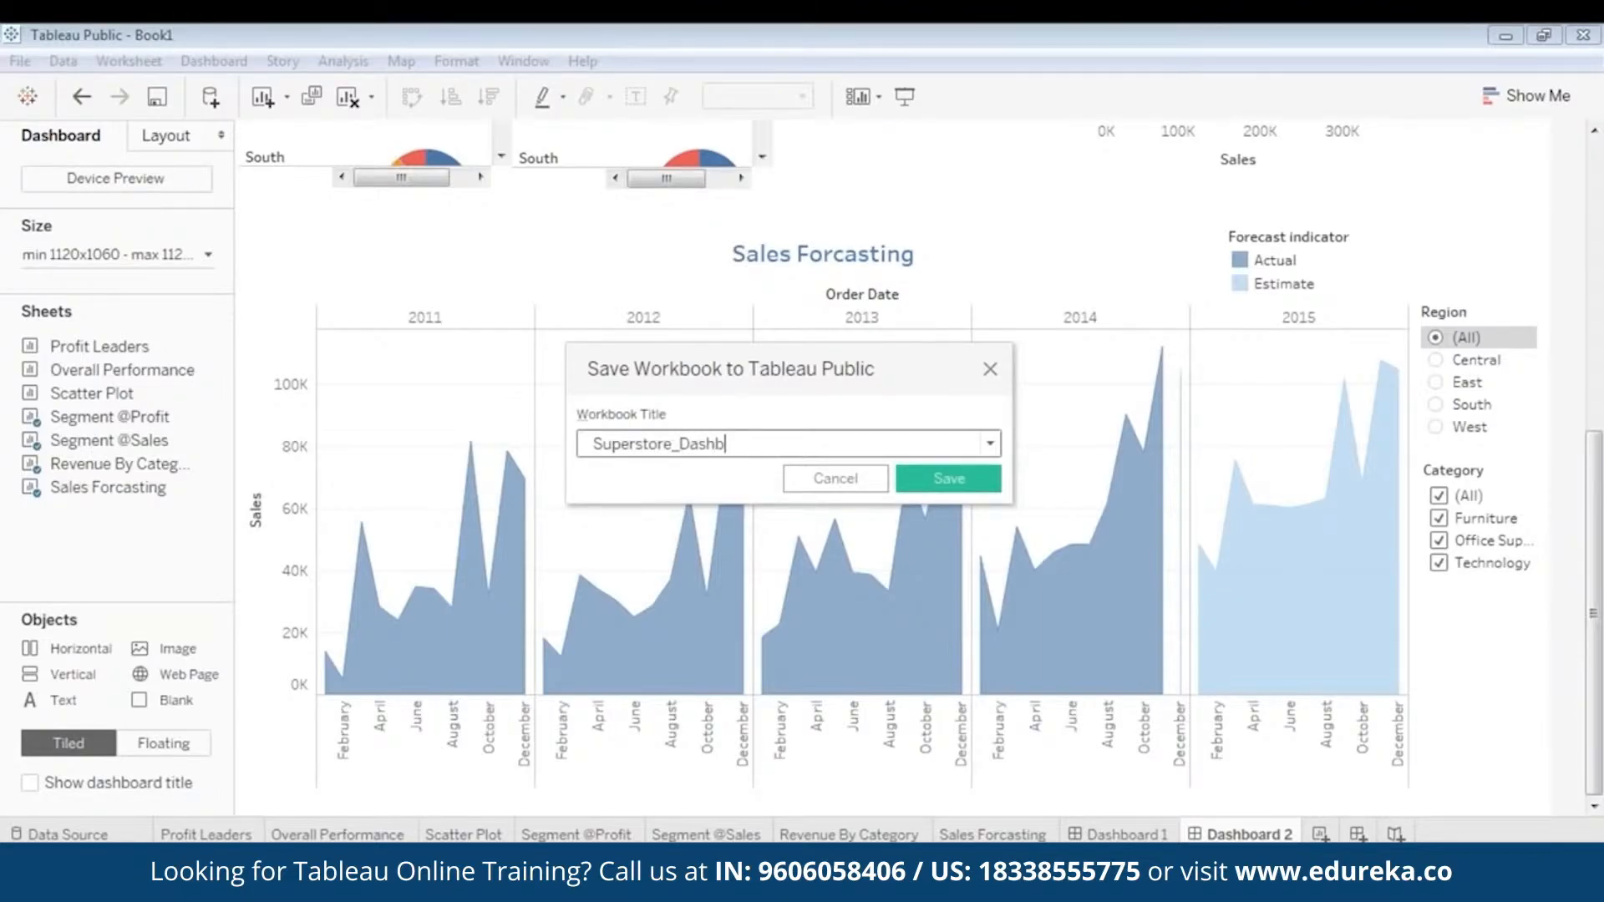
text(oard)
click(936, 478)
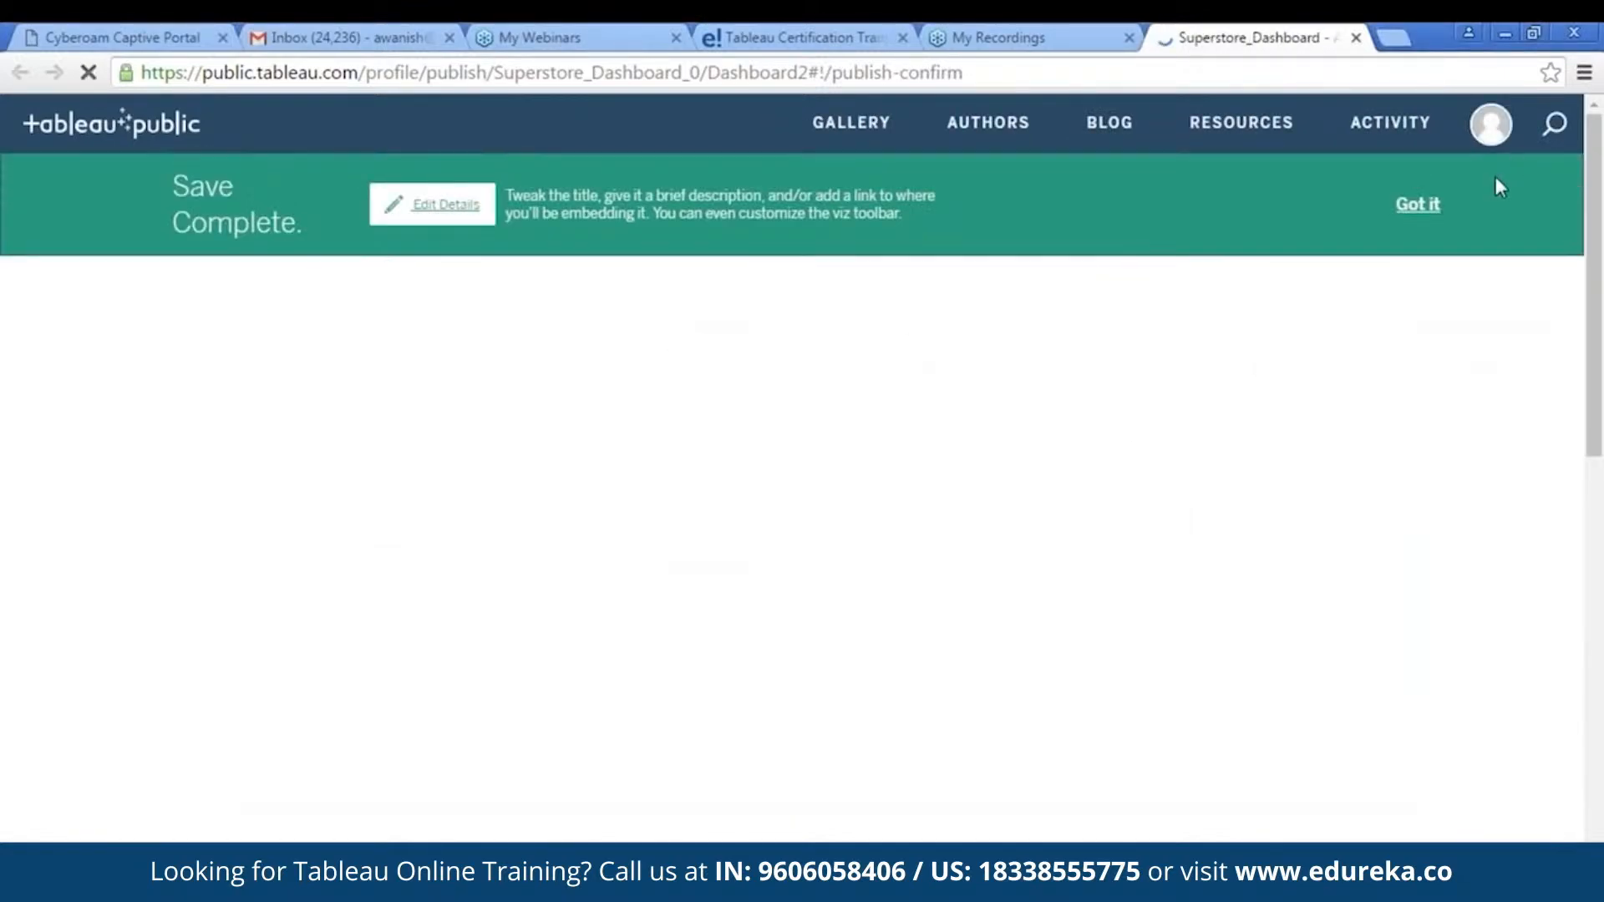
- Dismiss the save notice on the published page and look through the online dashboard and its workbook details
click(1412, 209)
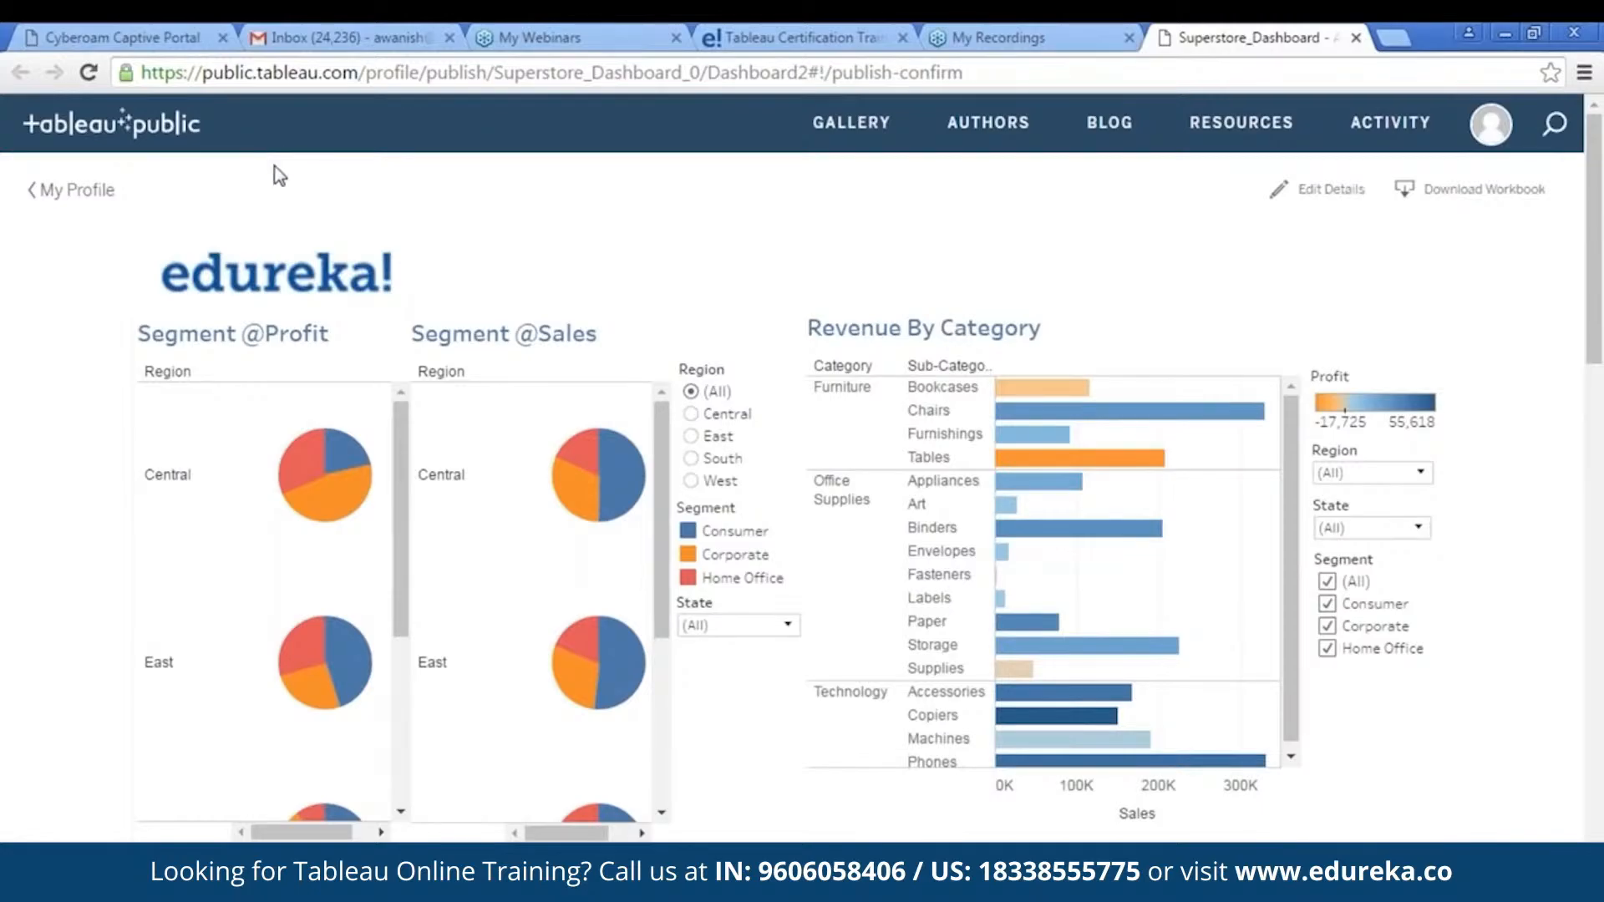
scroll(1178, 361, down, 8)
scroll(1177, 360, down, 5)
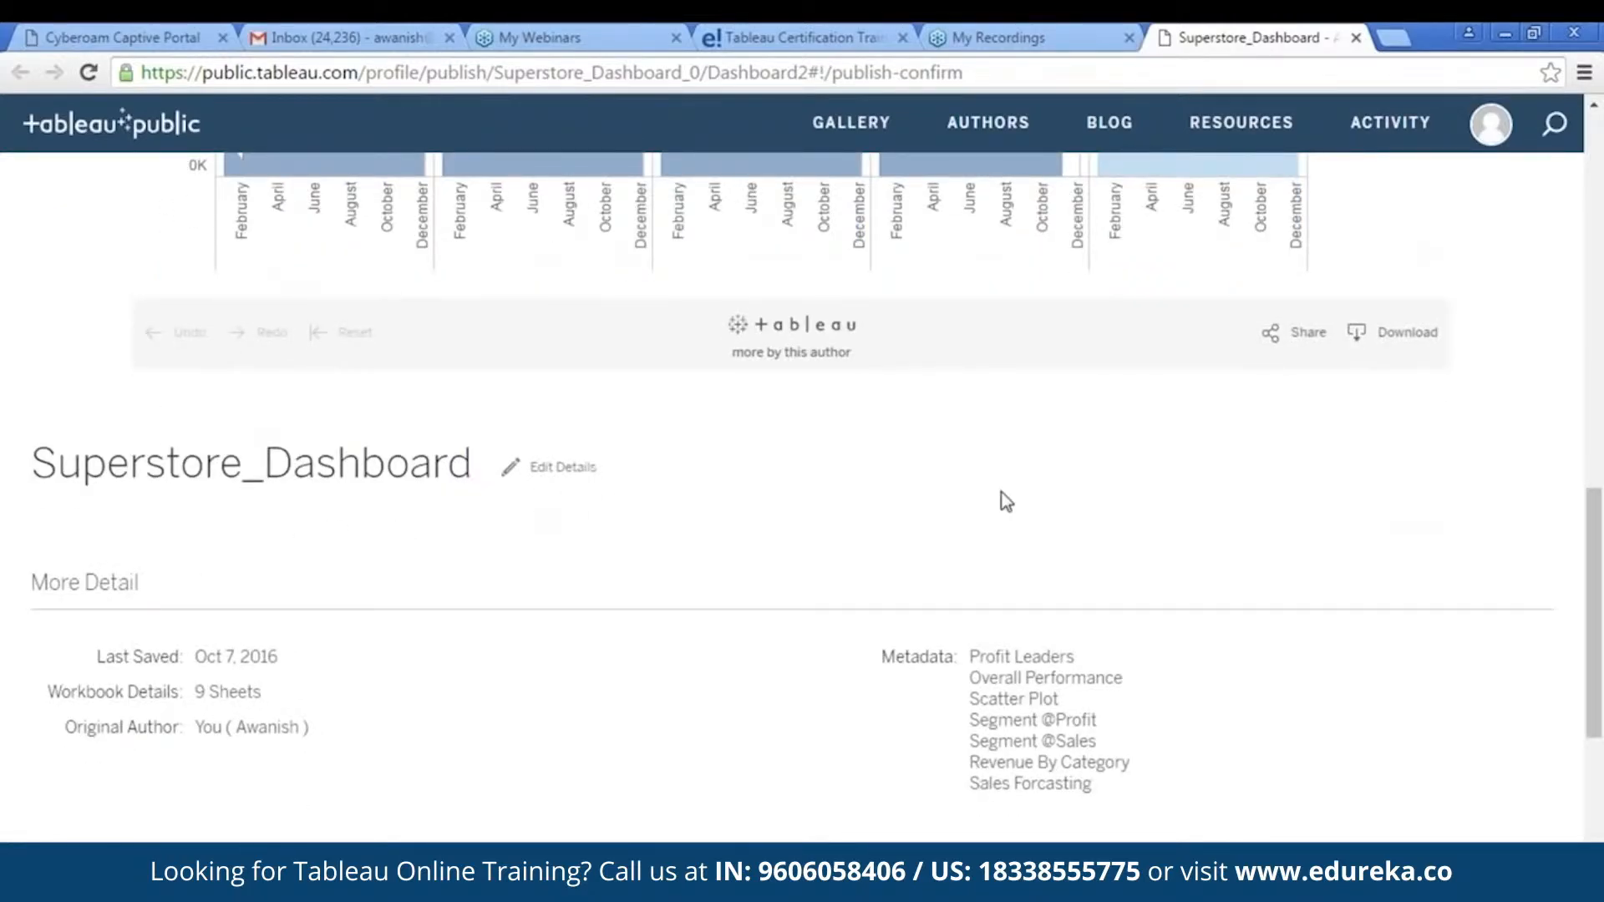
scroll(1005, 498, up, 15)
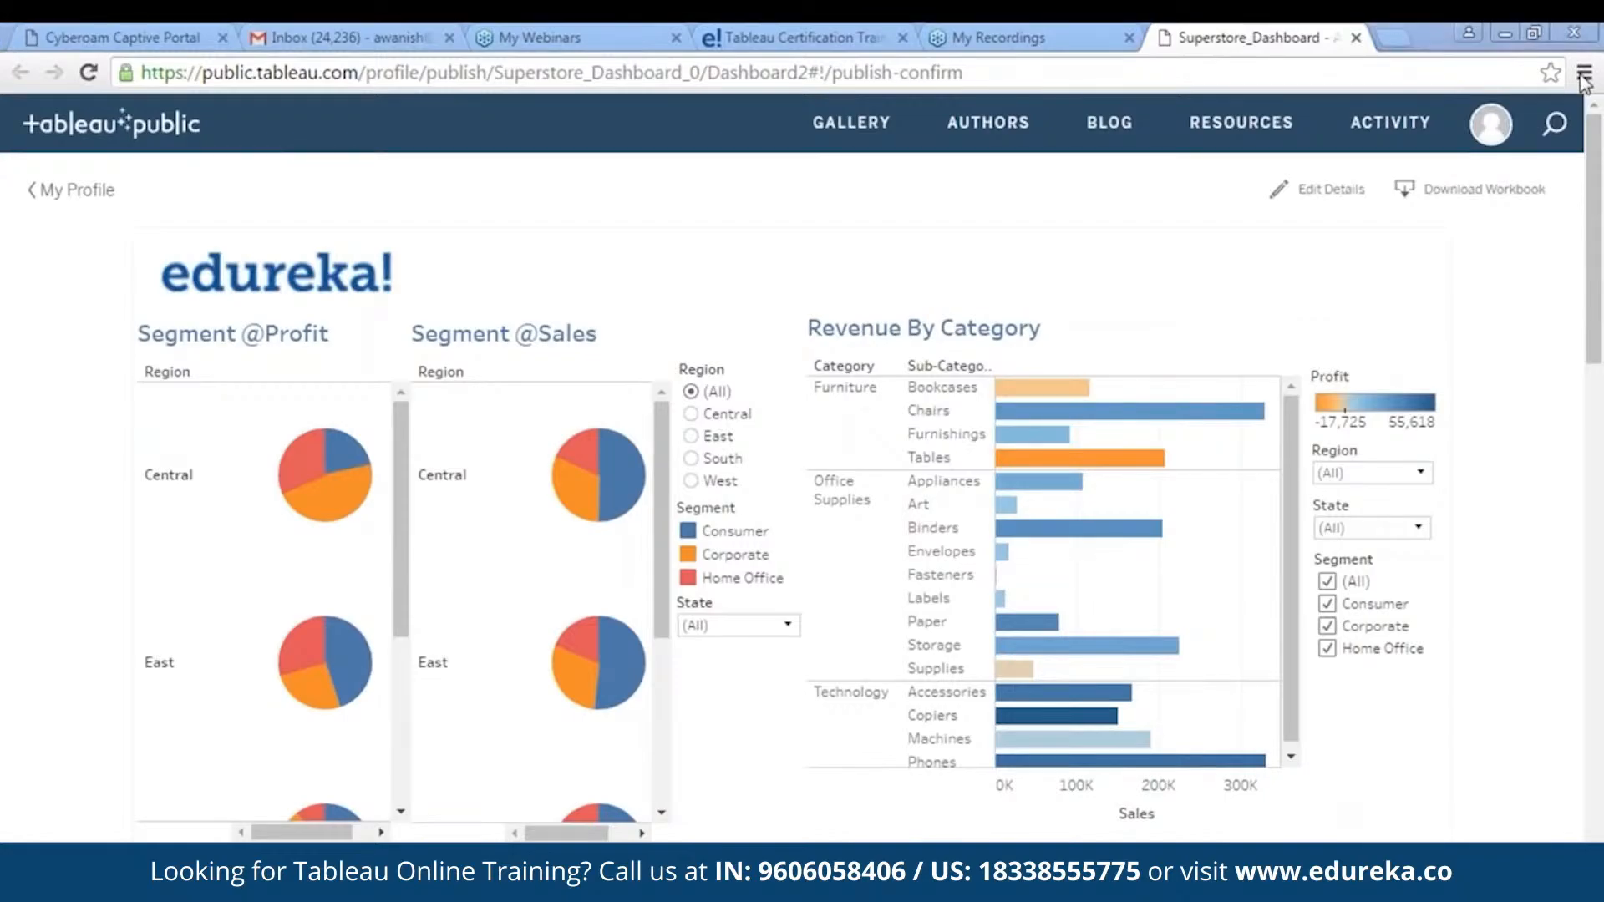
- Switch back to Tableau, view the second dashboard in full-screen presentation and exit the presentation
key(F11)
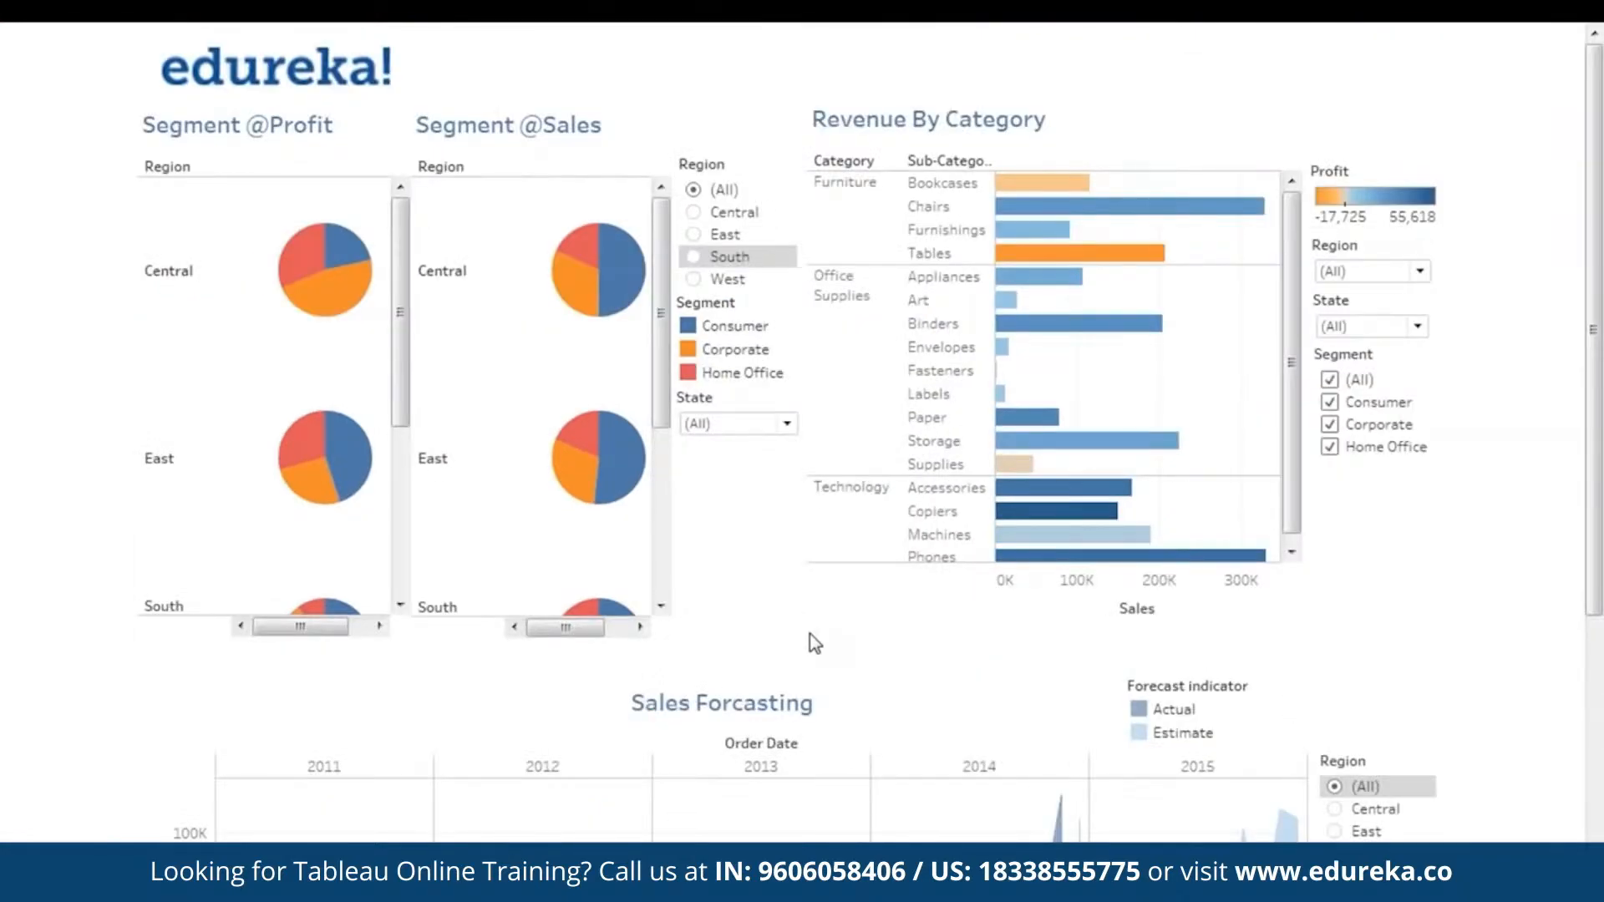
key(Escape)
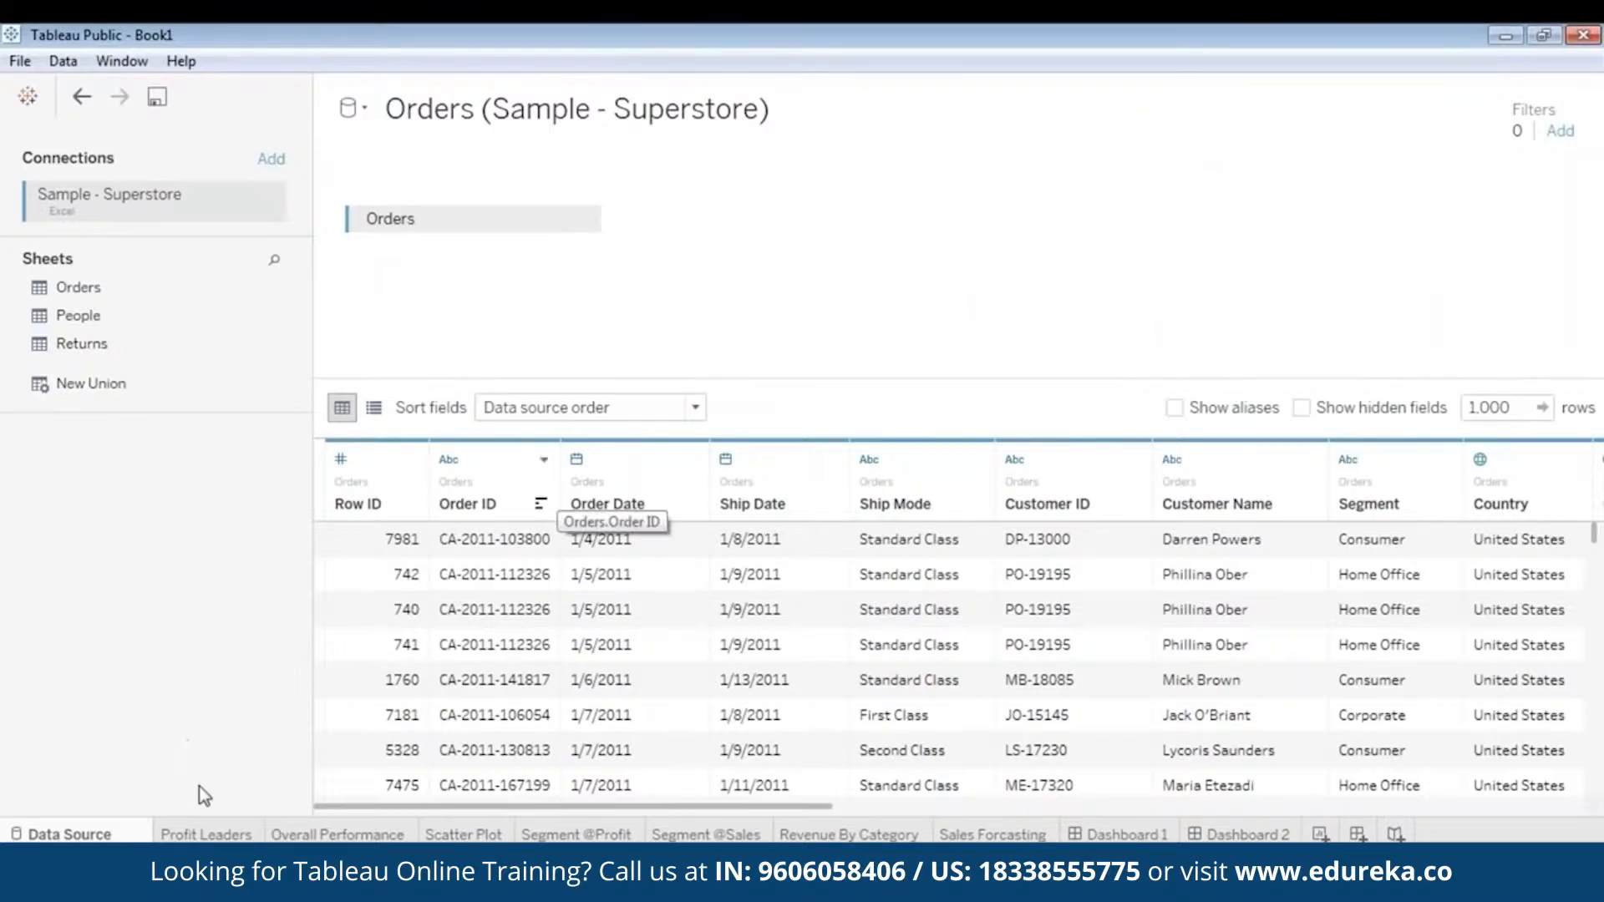
click(216, 832)
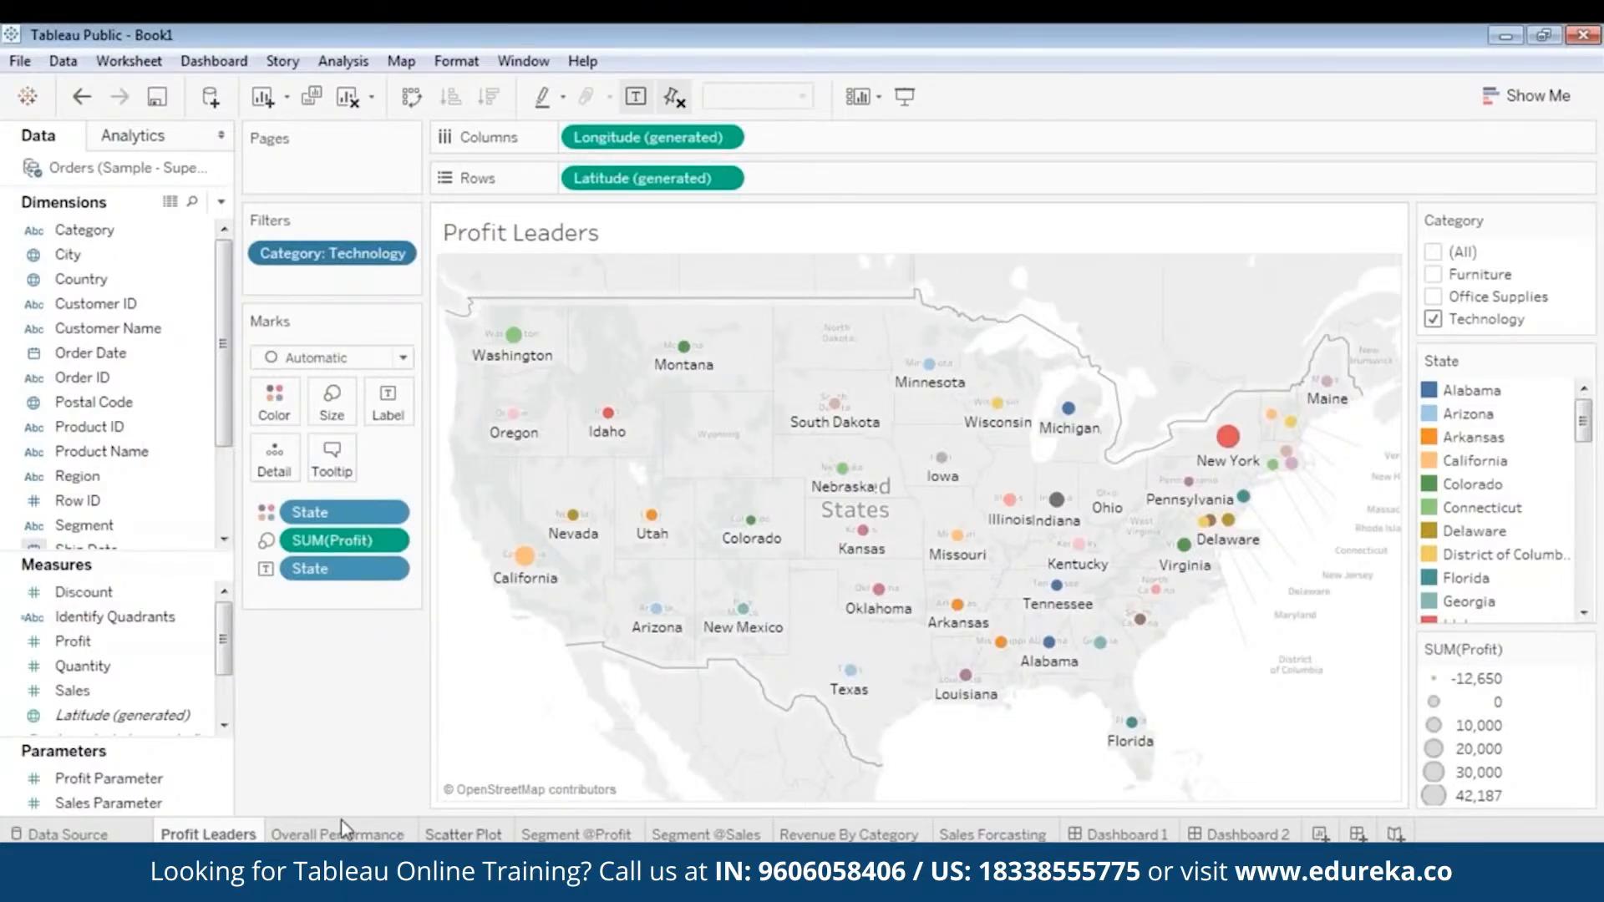
mouse_move(346, 833)
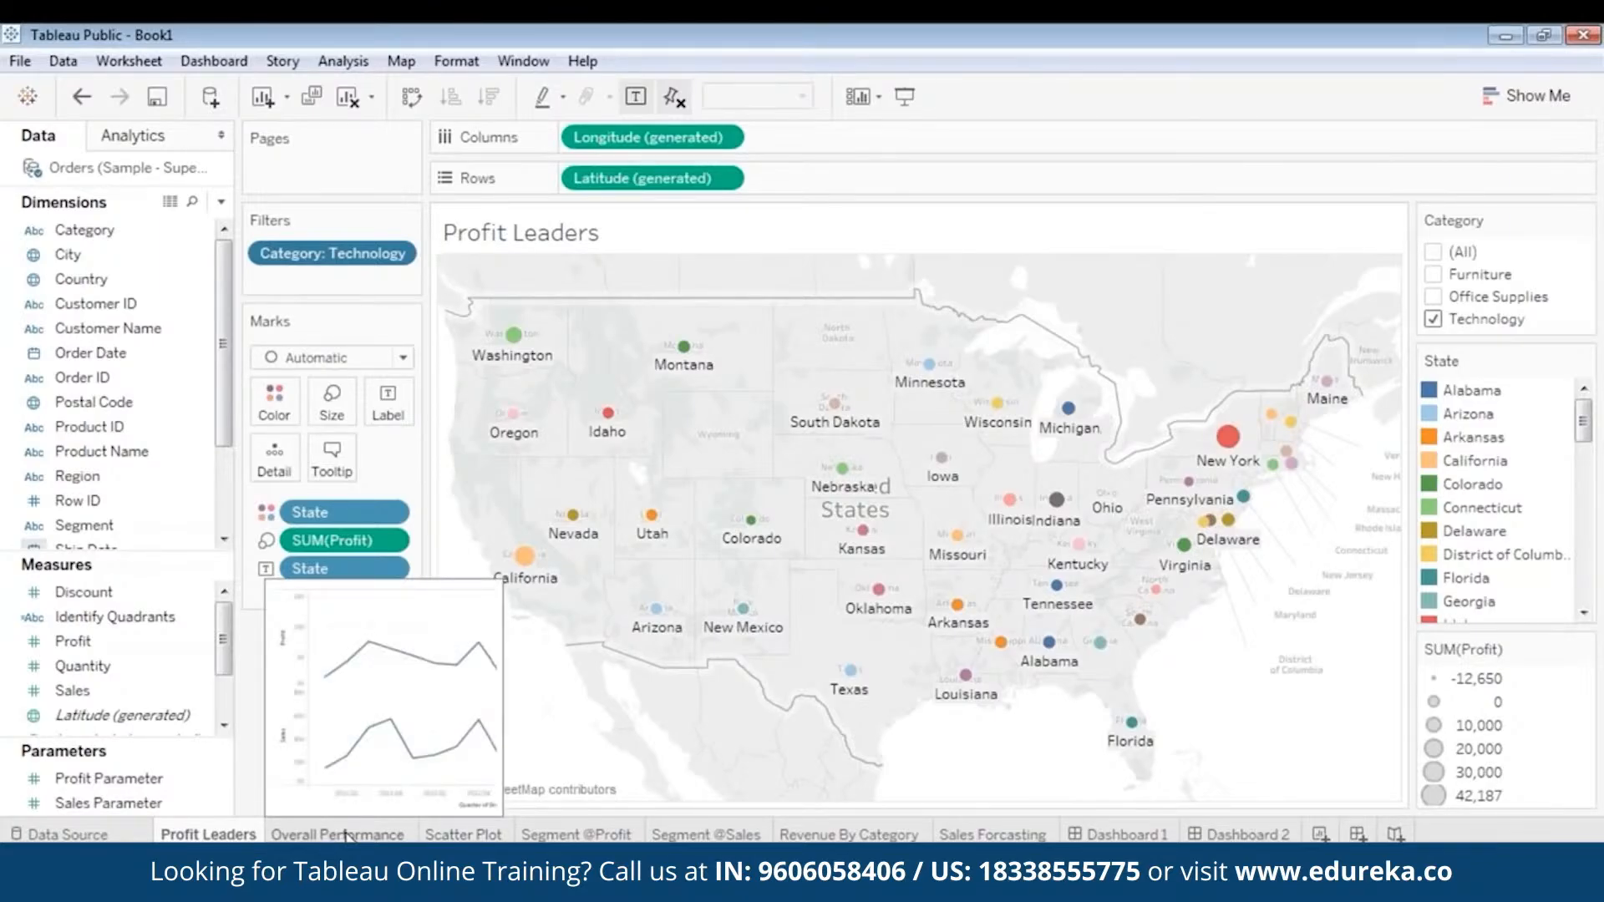
click(347, 834)
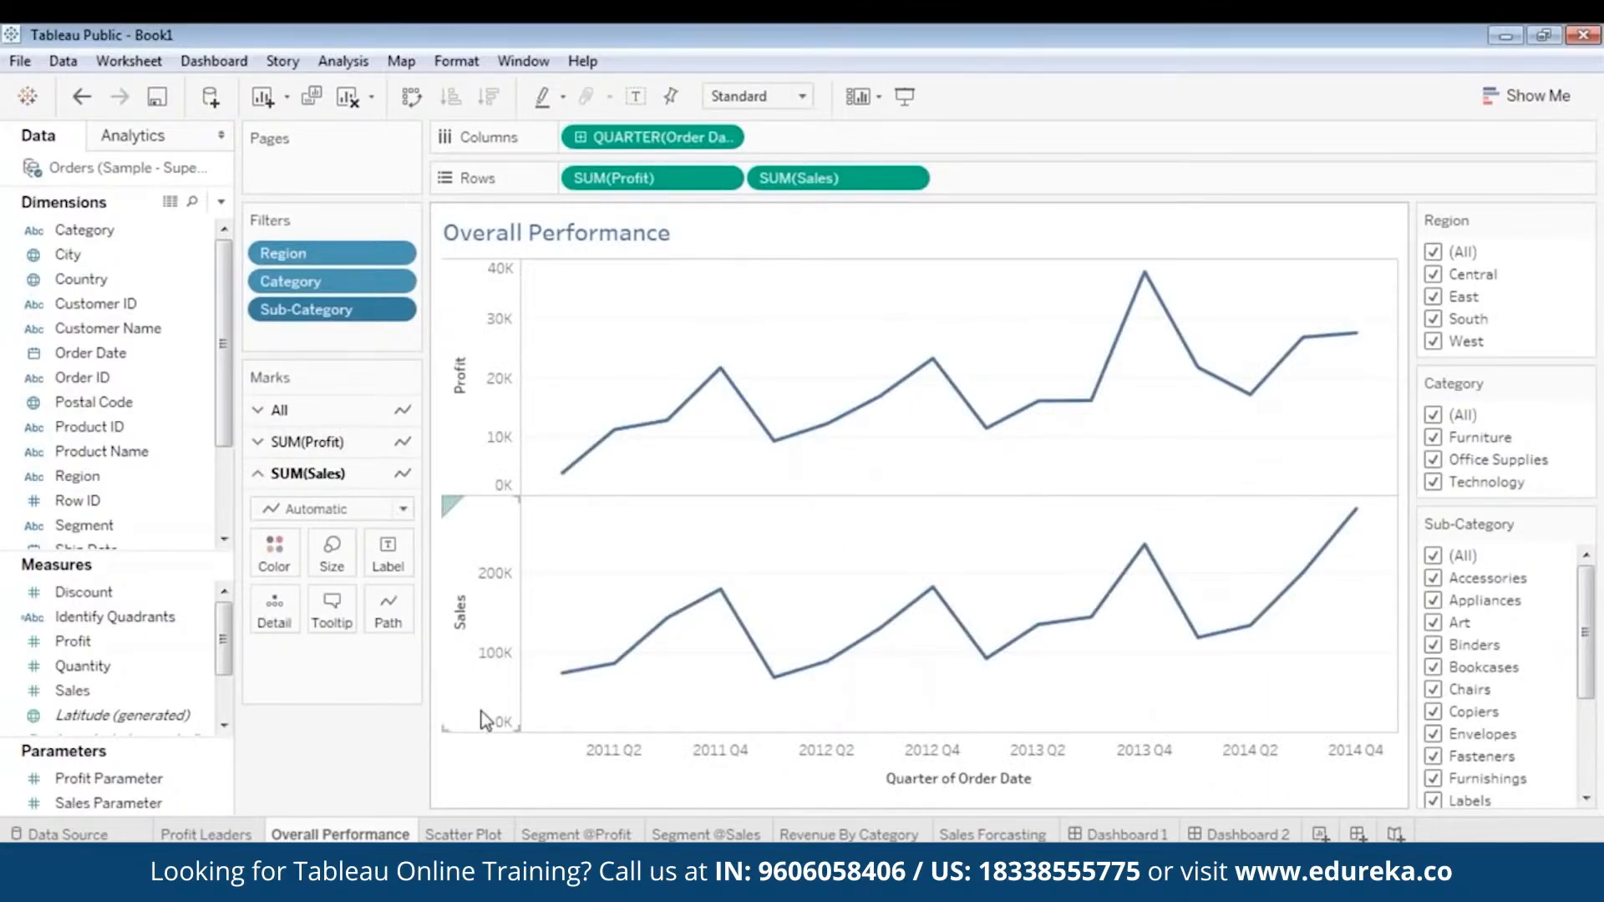
click(453, 834)
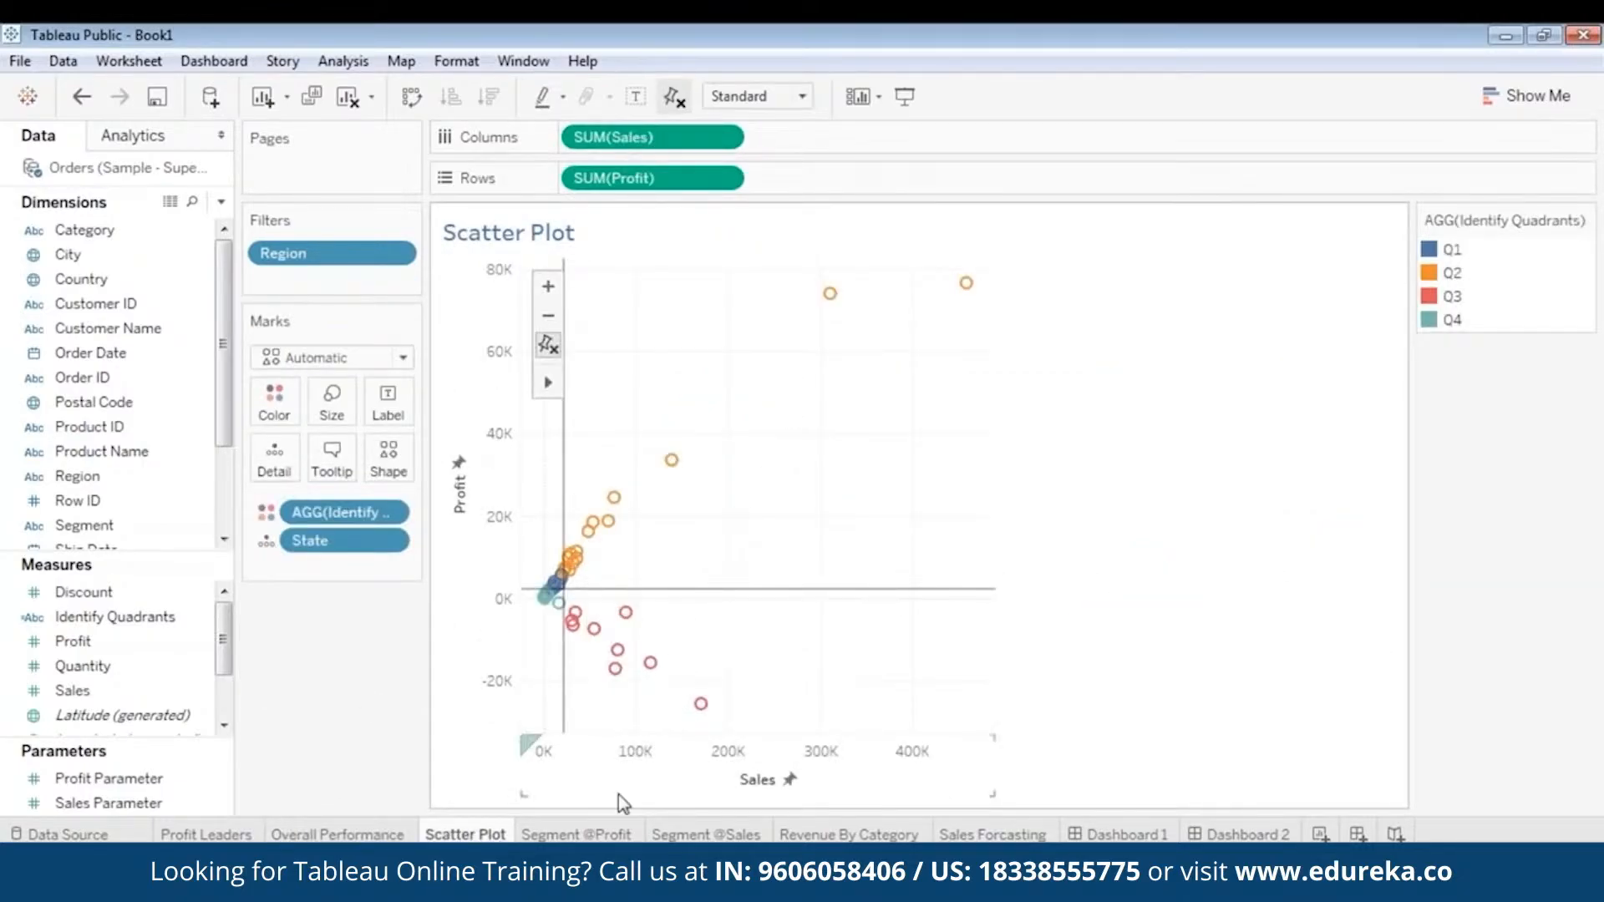
click(590, 835)
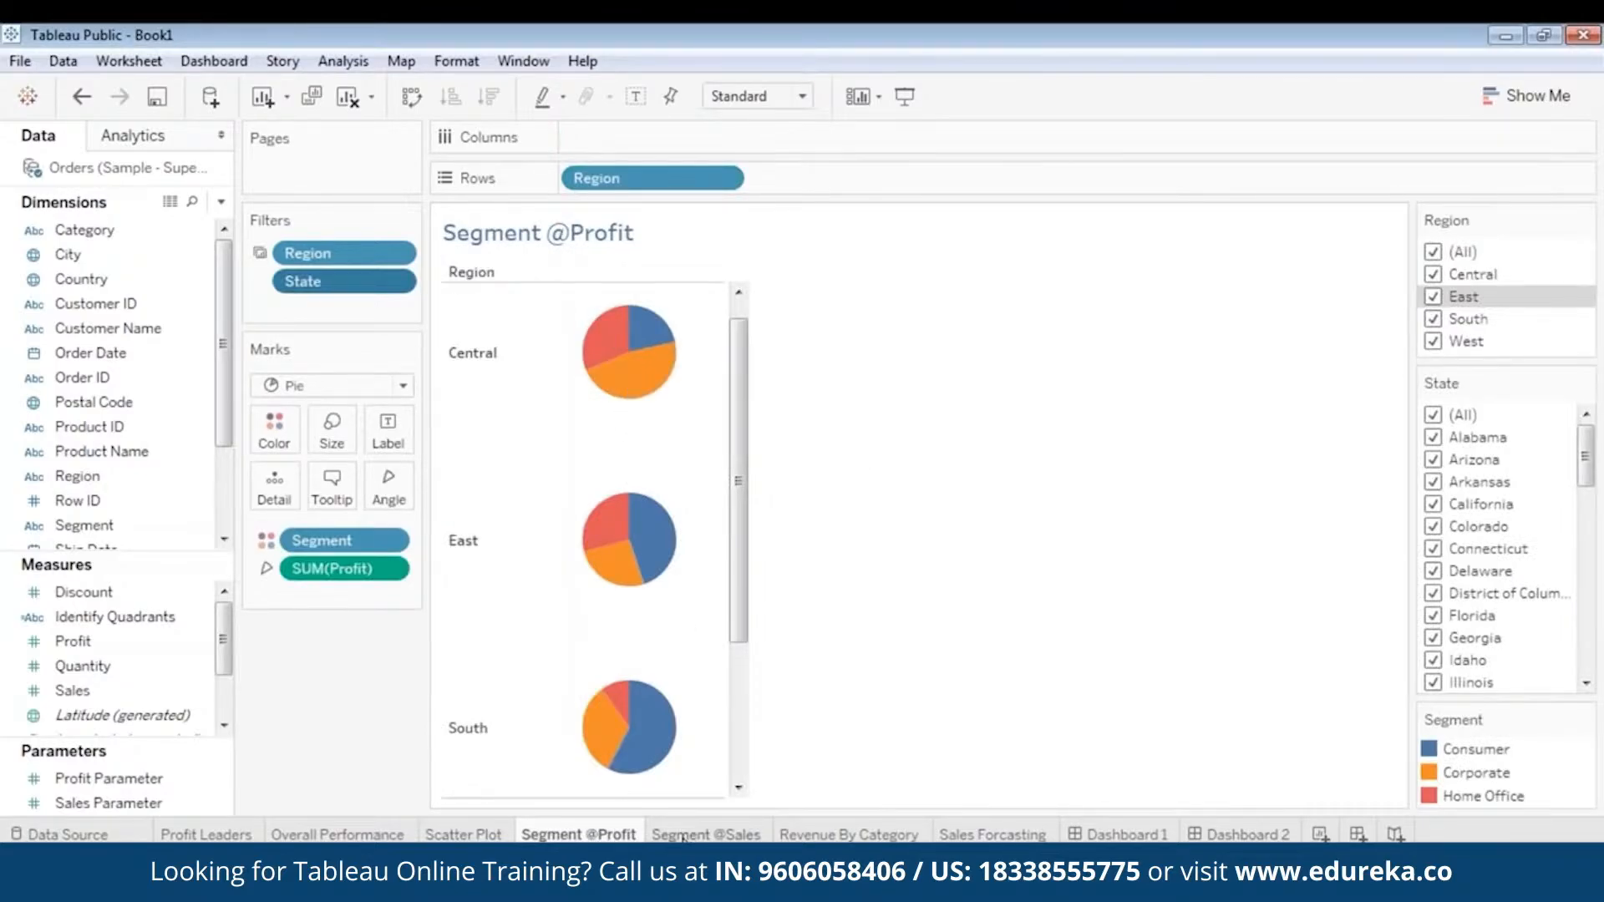
click(693, 834)
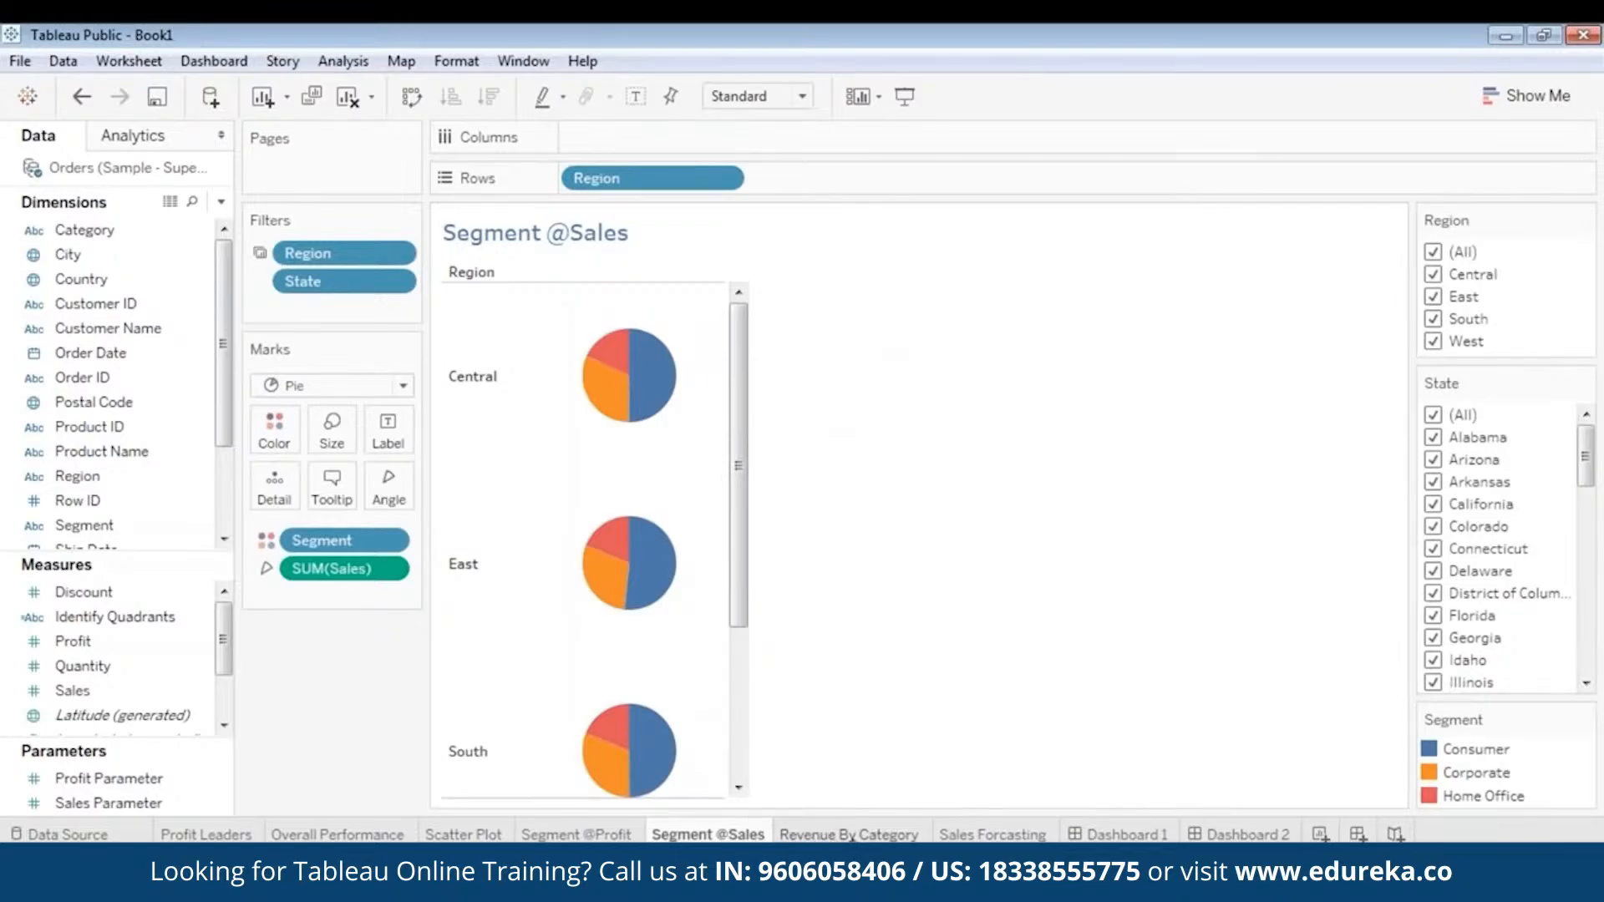
- Examine the sales bars in Revenue By Category and the 2015 estimate at the end of the Sales Forcasting chart
click(848, 834)
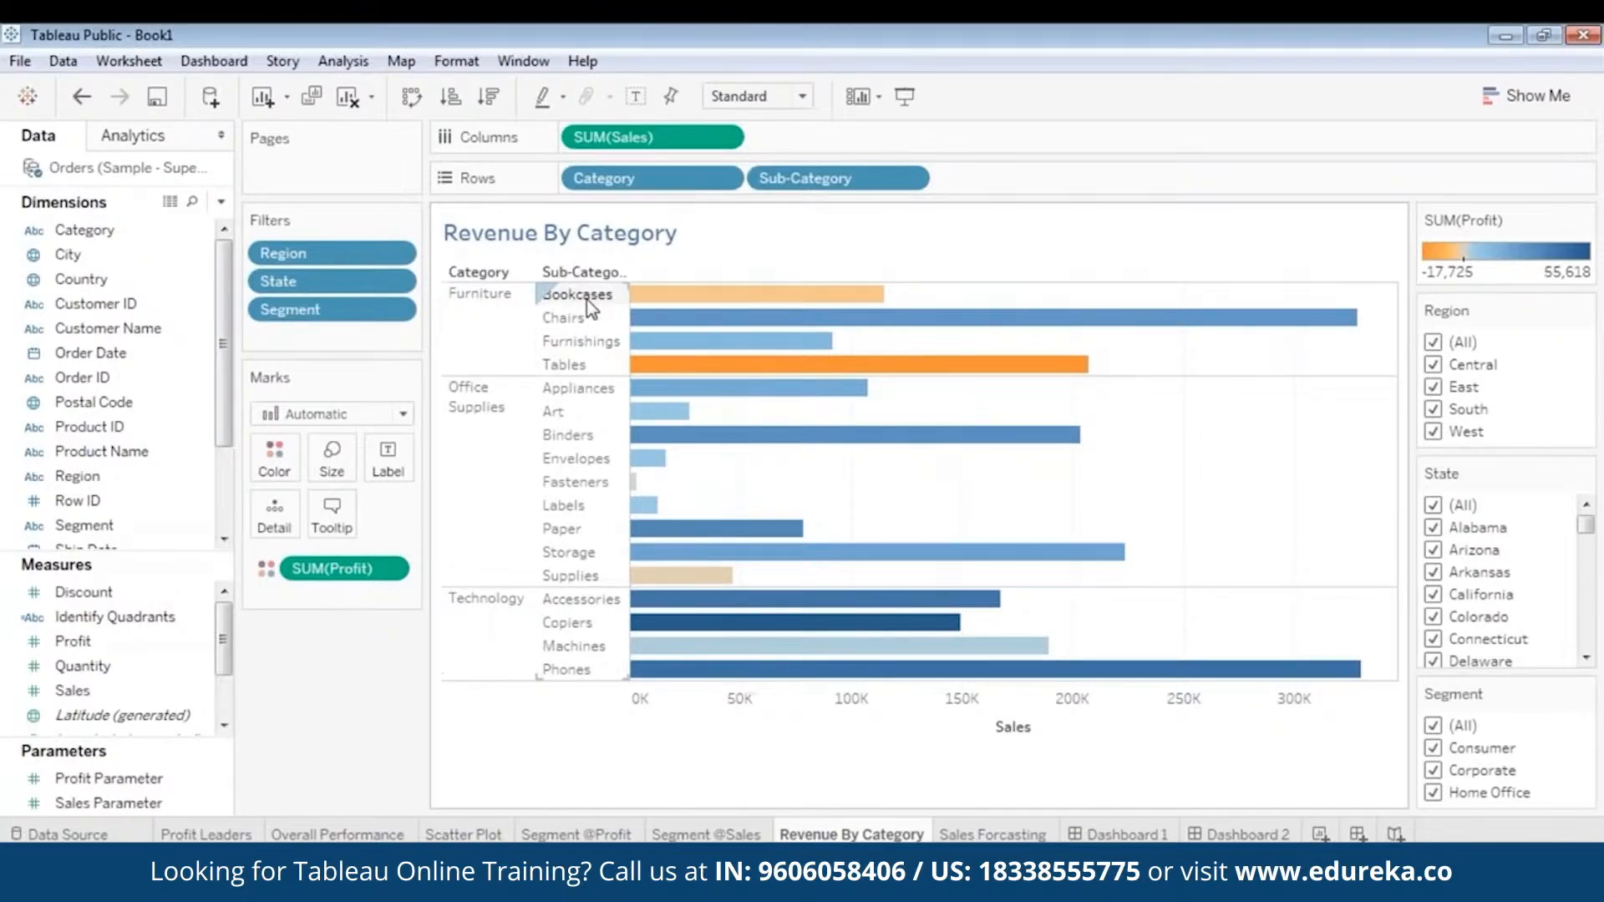
mouse_move(808, 378)
mouse_move(983, 367)
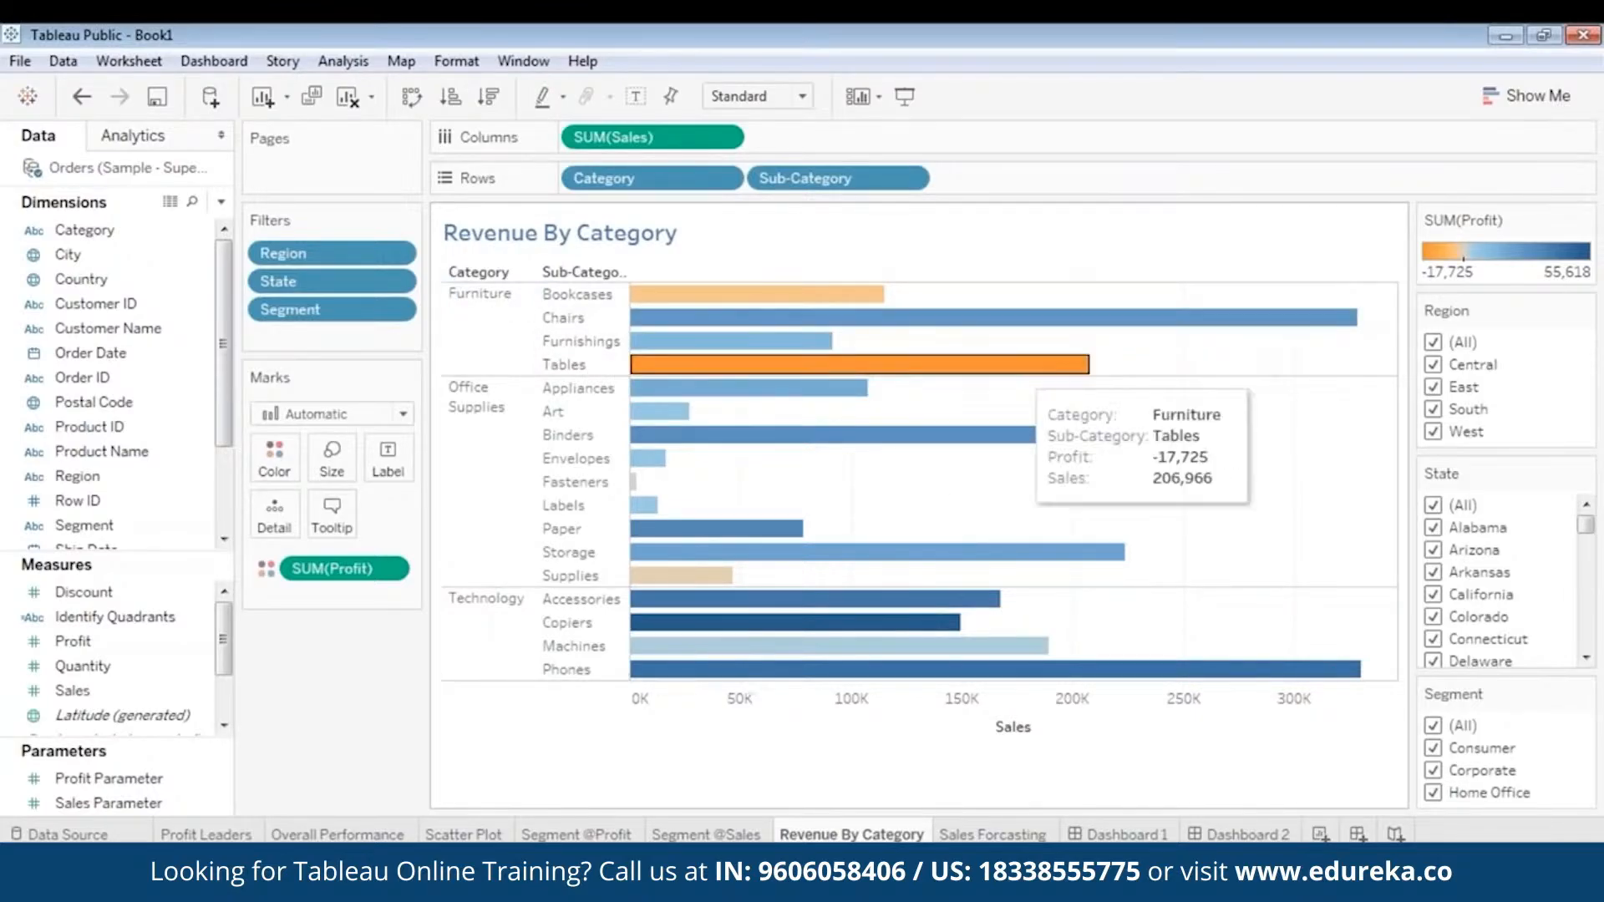
click(993, 835)
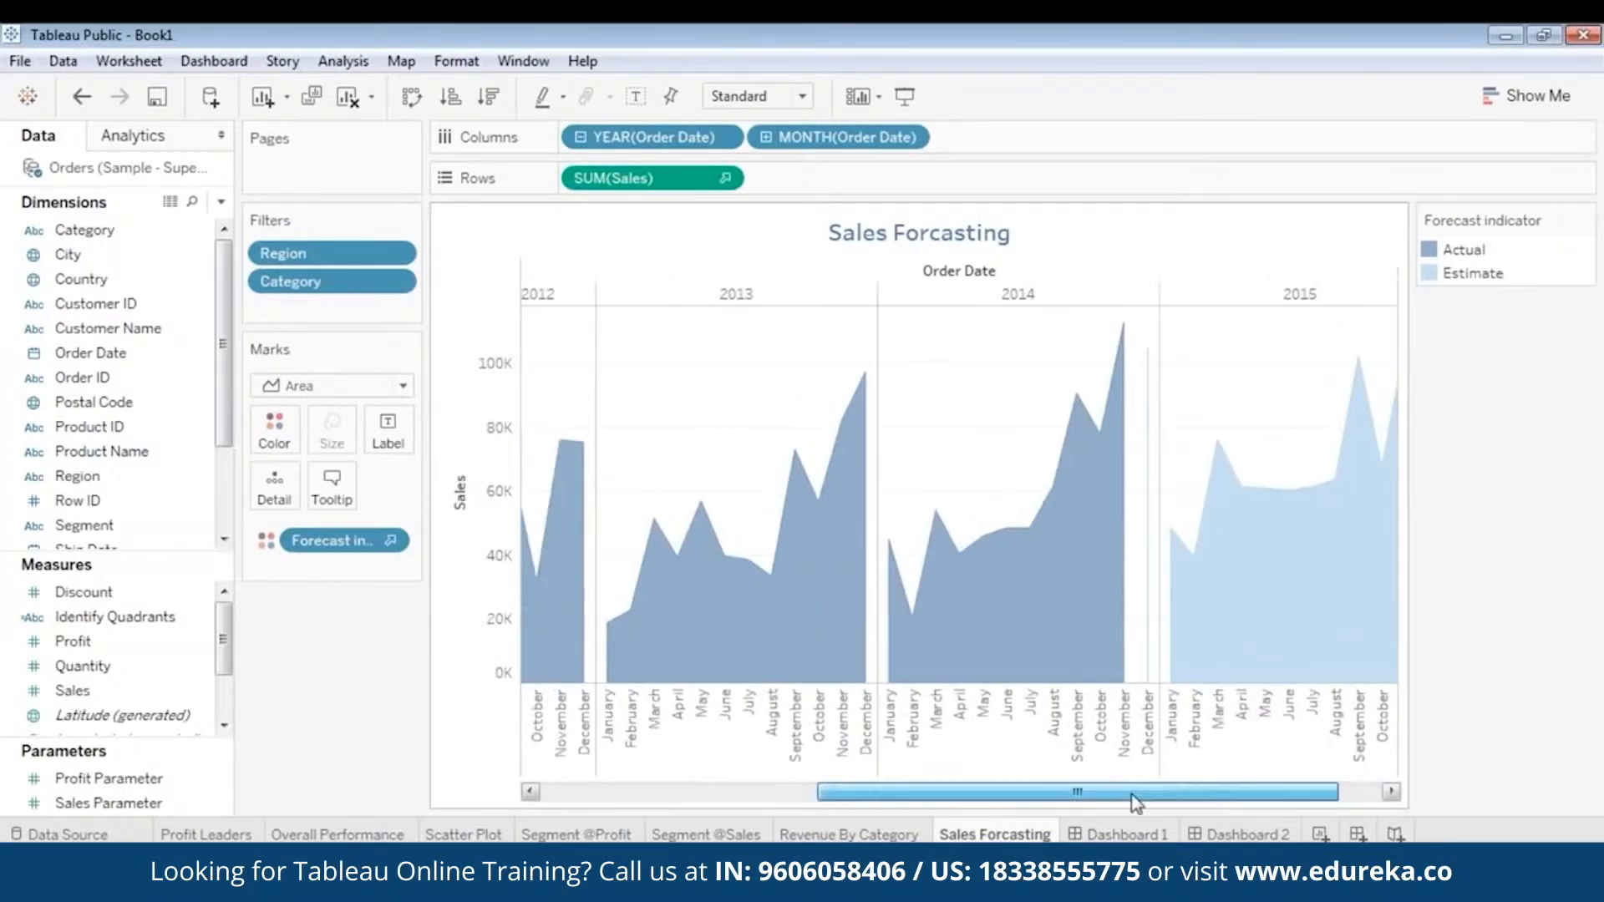
mouse_move(1134, 802)
mouse_down()
mouse_move(859, 794)
mouse_move(1127, 793)
mouse_up()
mouse_move(1176, 600)
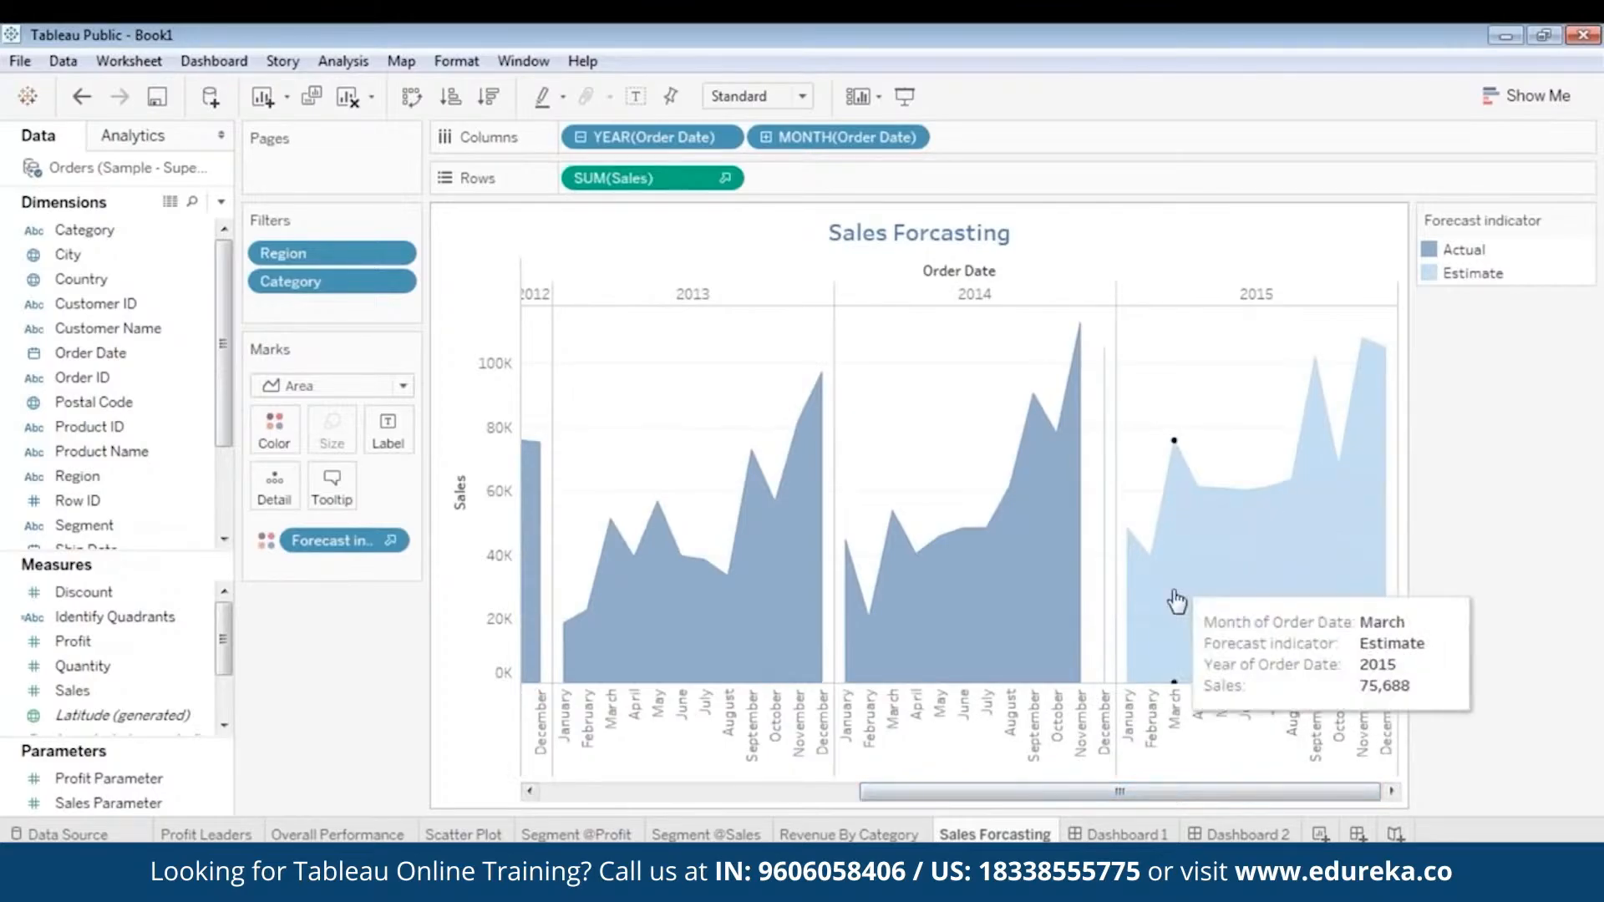
- Review the layout and charts of Dashboard 1 and Dashboard 2
click(1137, 836)
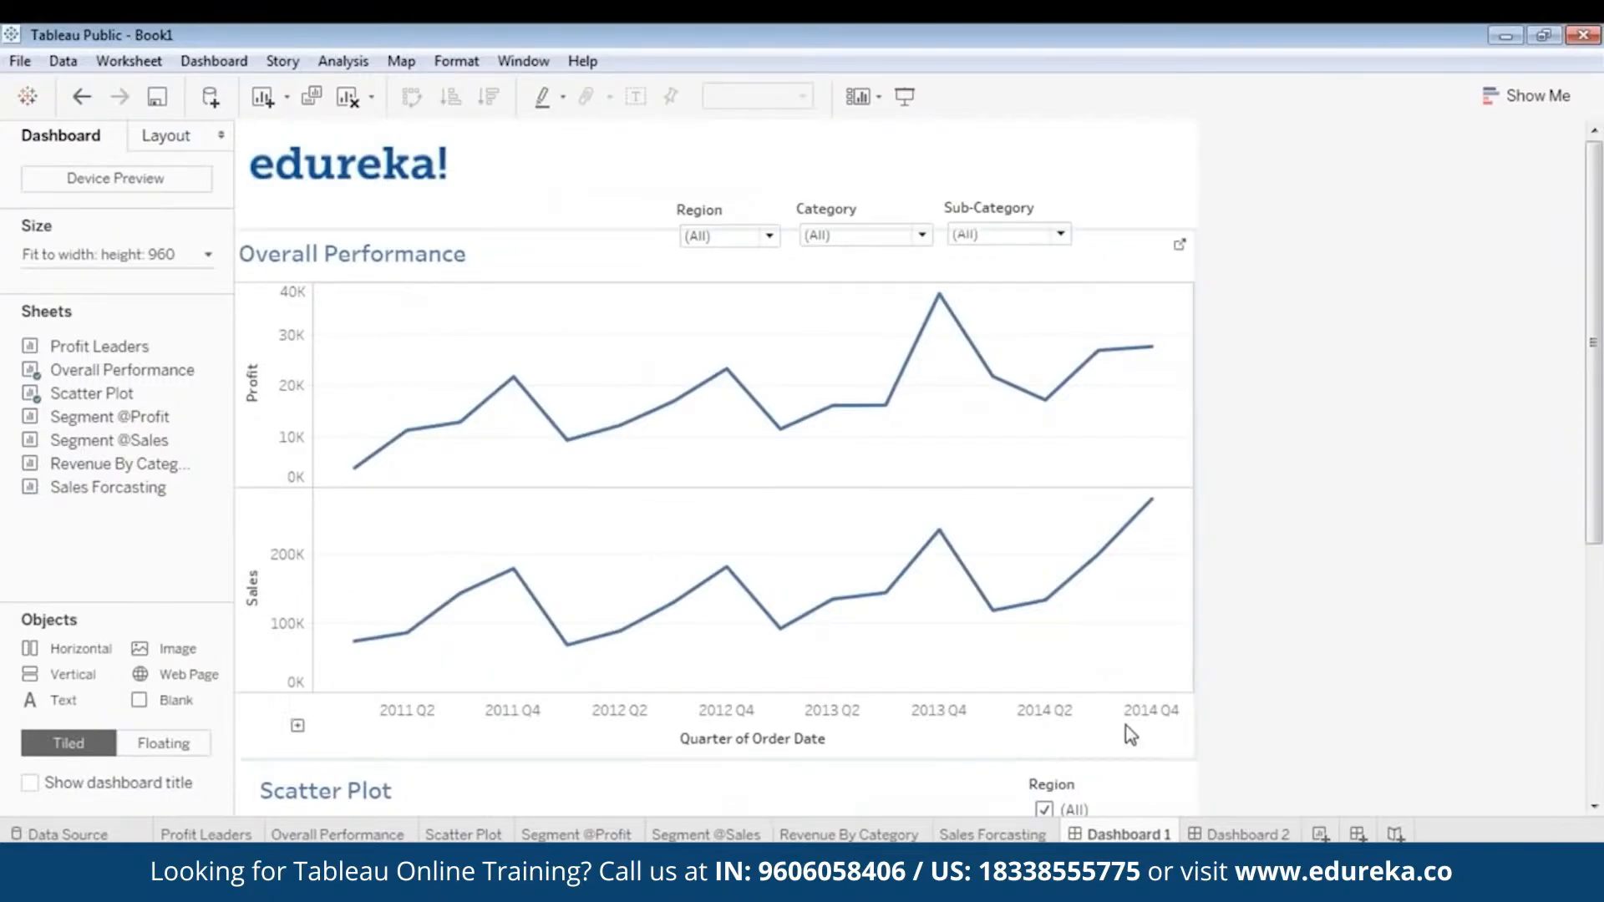
click(1266, 833)
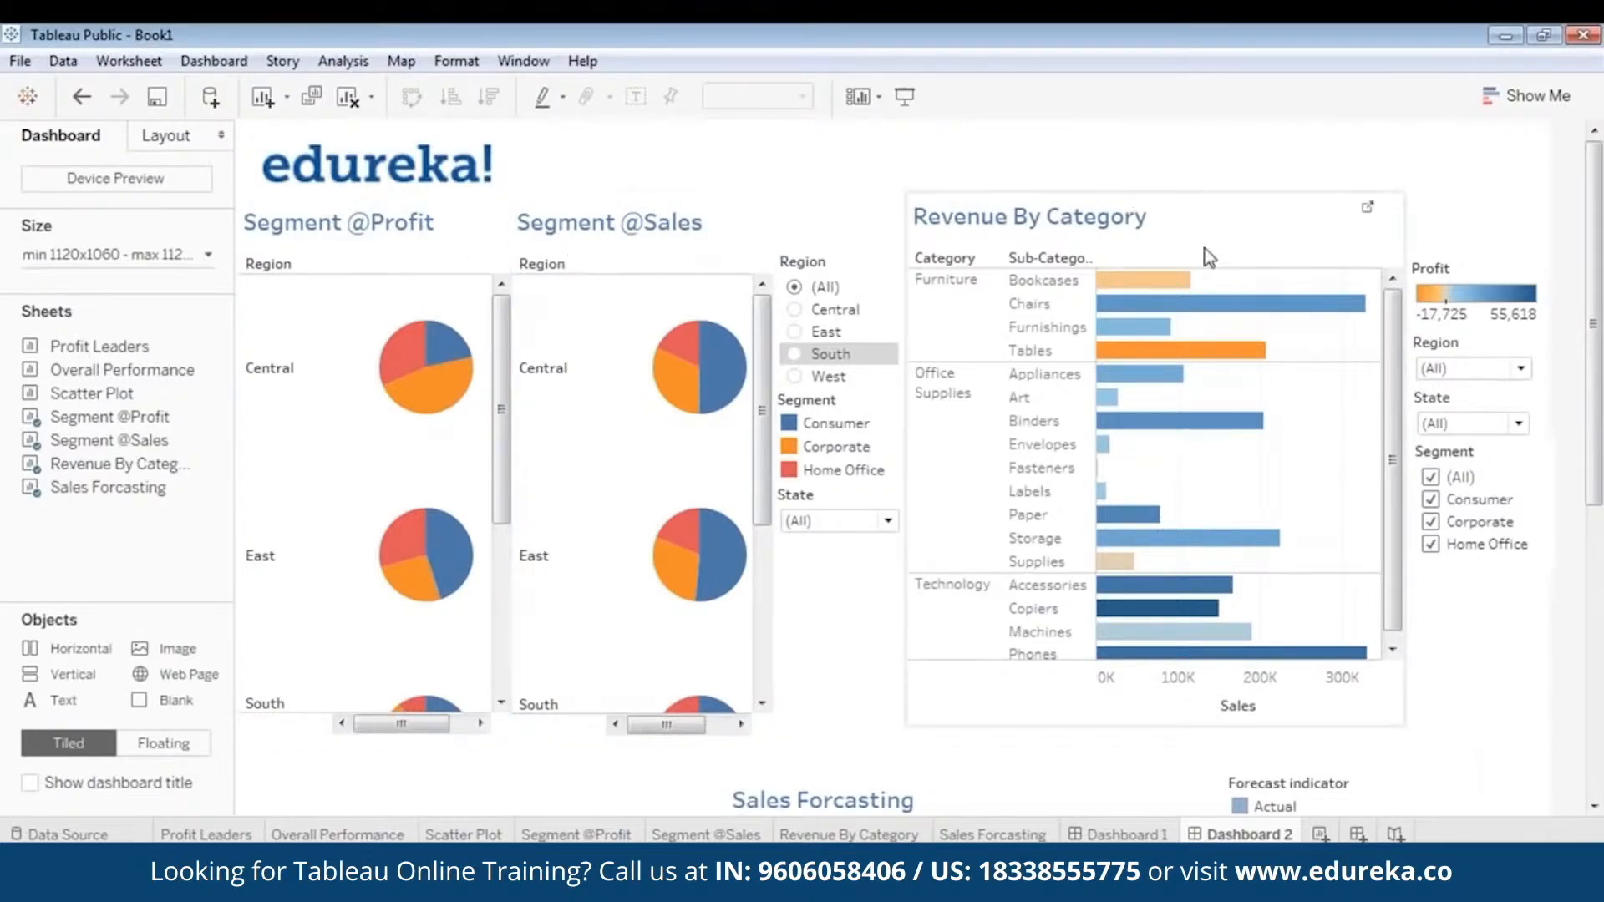
scroll(1597, 472, down, 5)
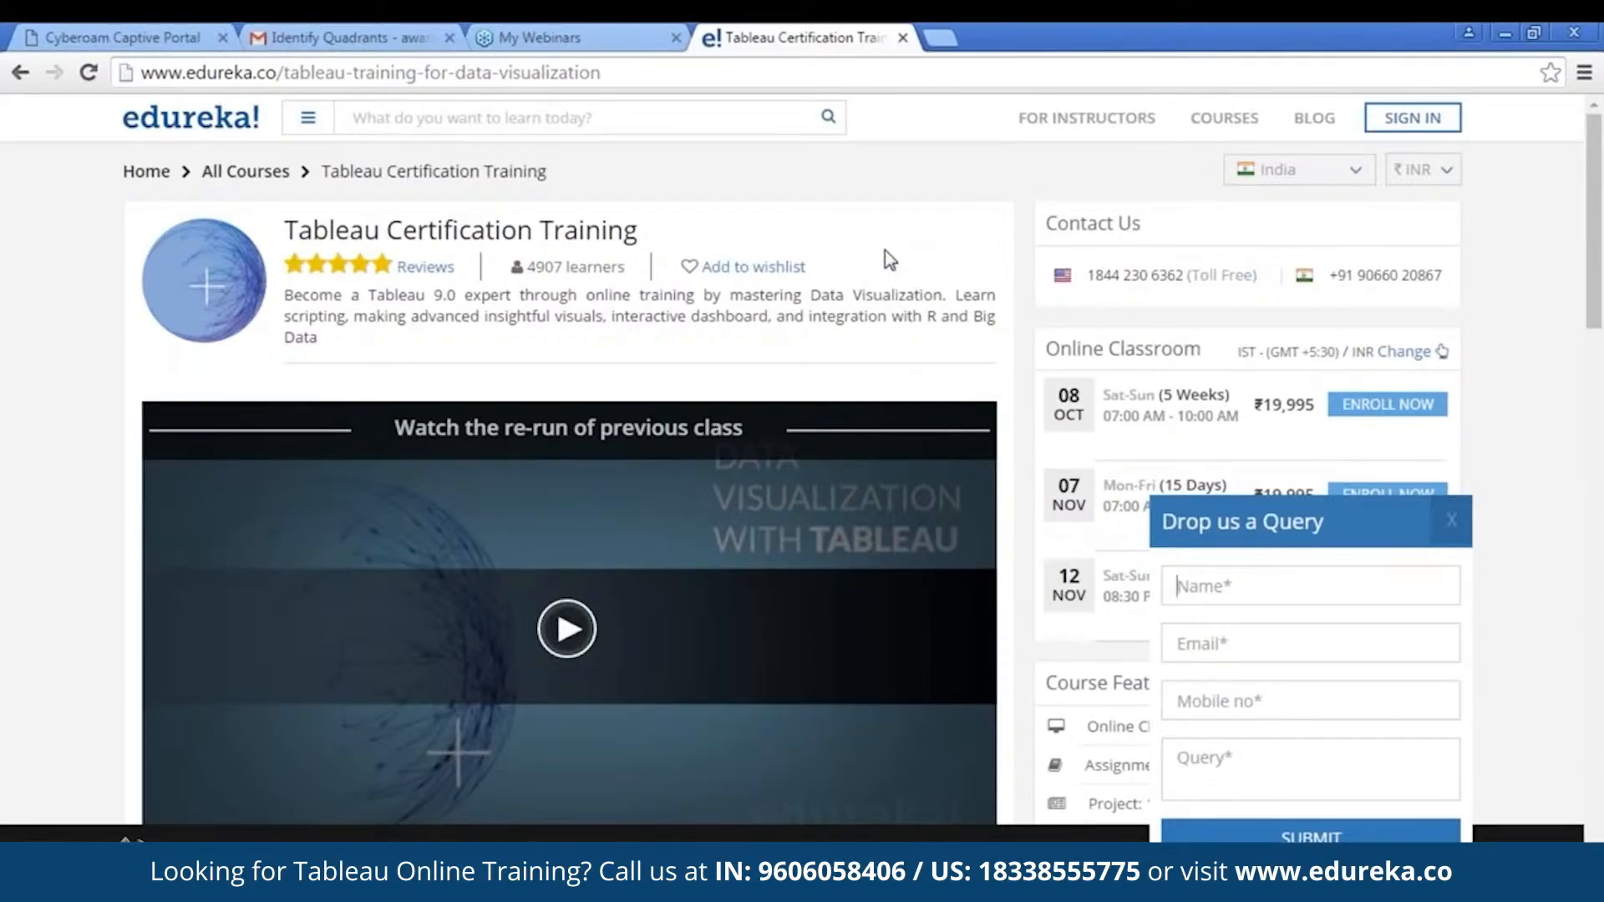
- Look through the Tableau Certification Training page in the browser, covering class schedules, course description and objectives
scroll(952, 255, down, 7)
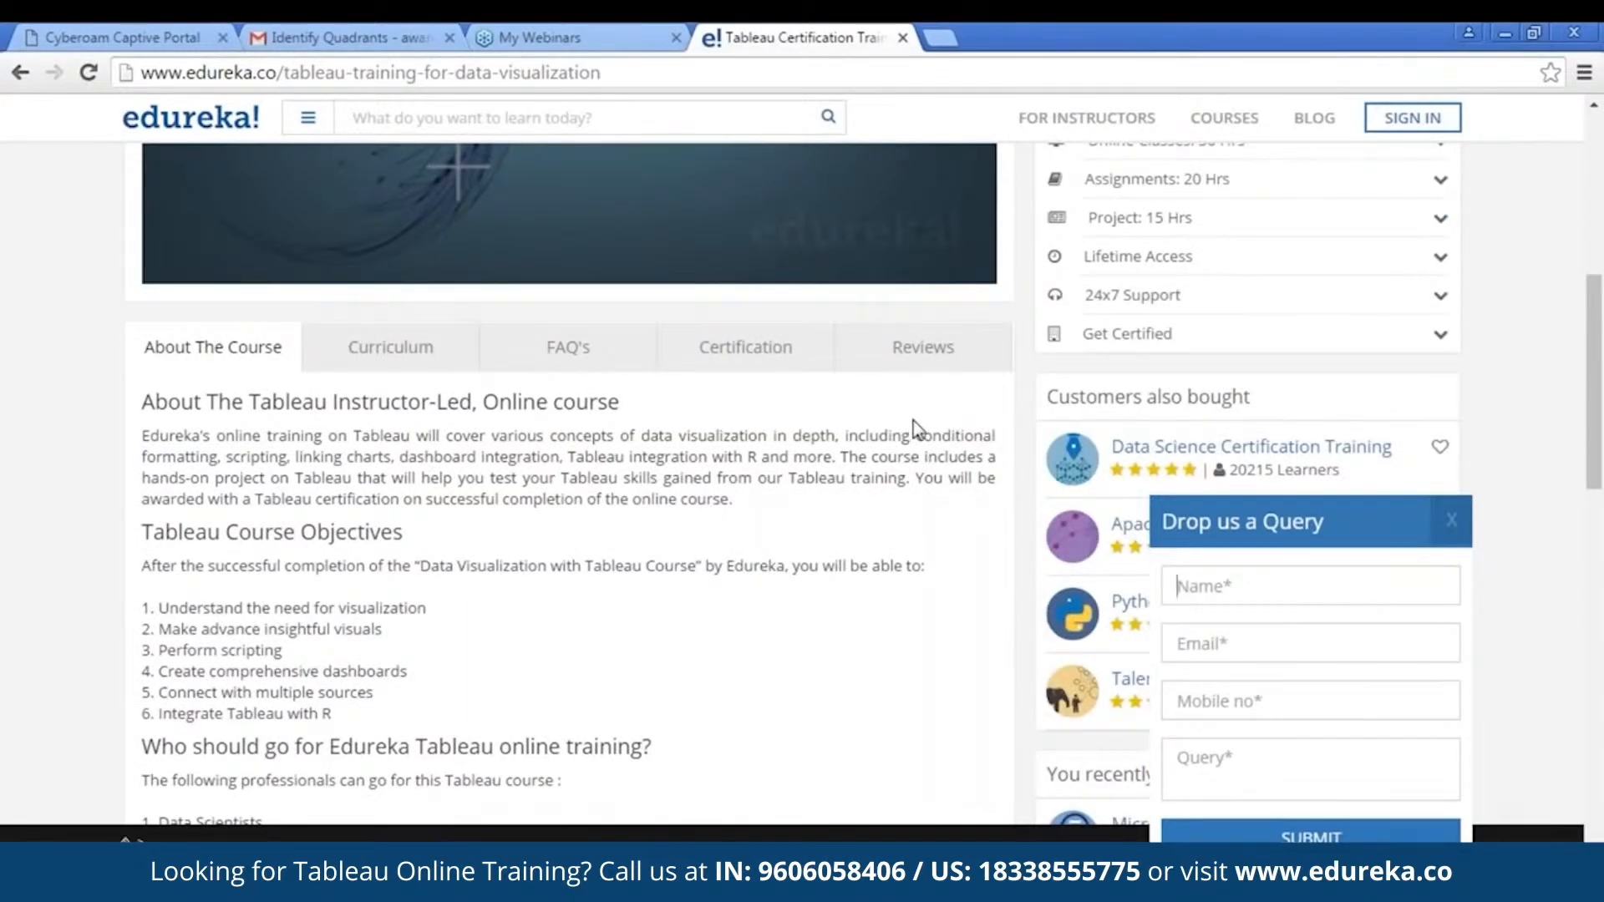
scroll(934, 409, up, 6)
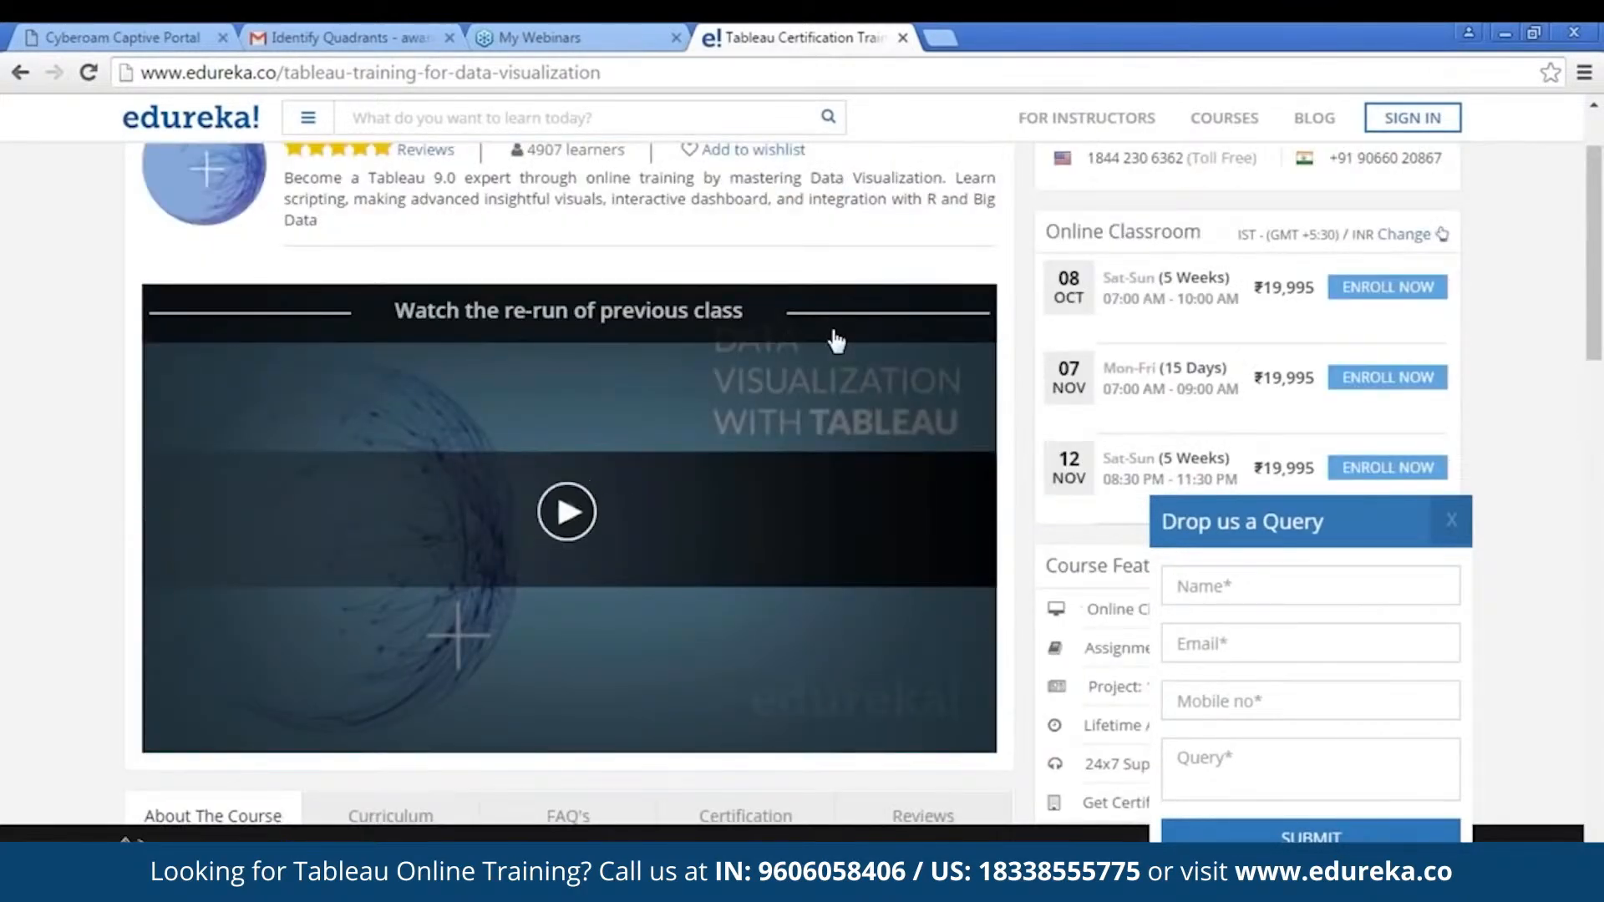
scroll(1005, 380, down, 7)
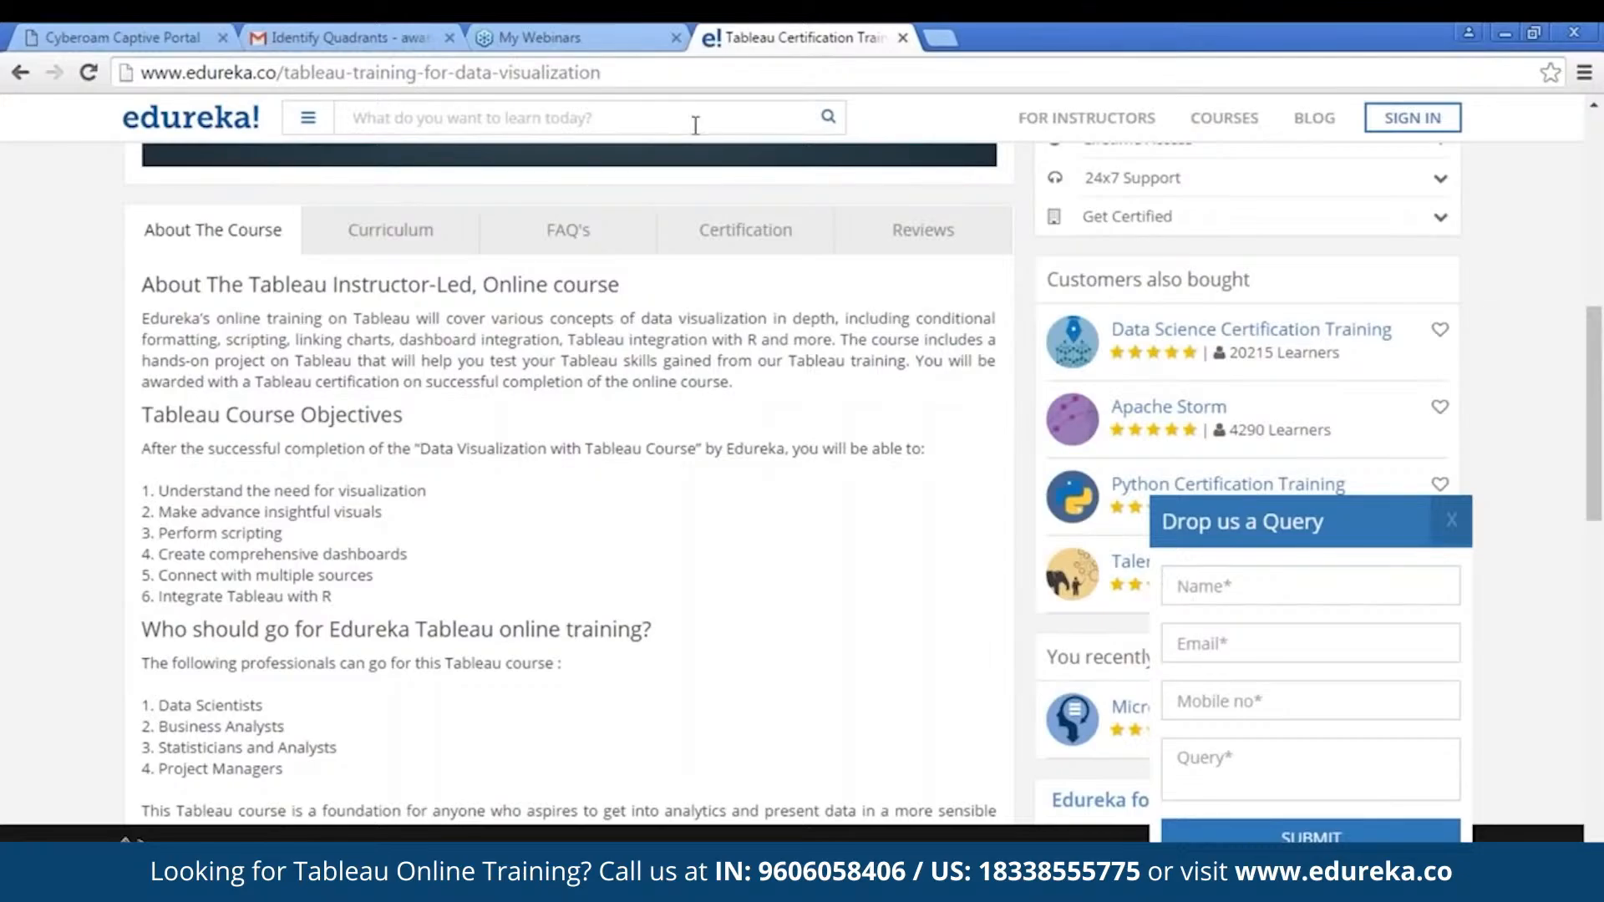
scroll(601, 720, up, 7)
scroll(612, 673, down, 7)
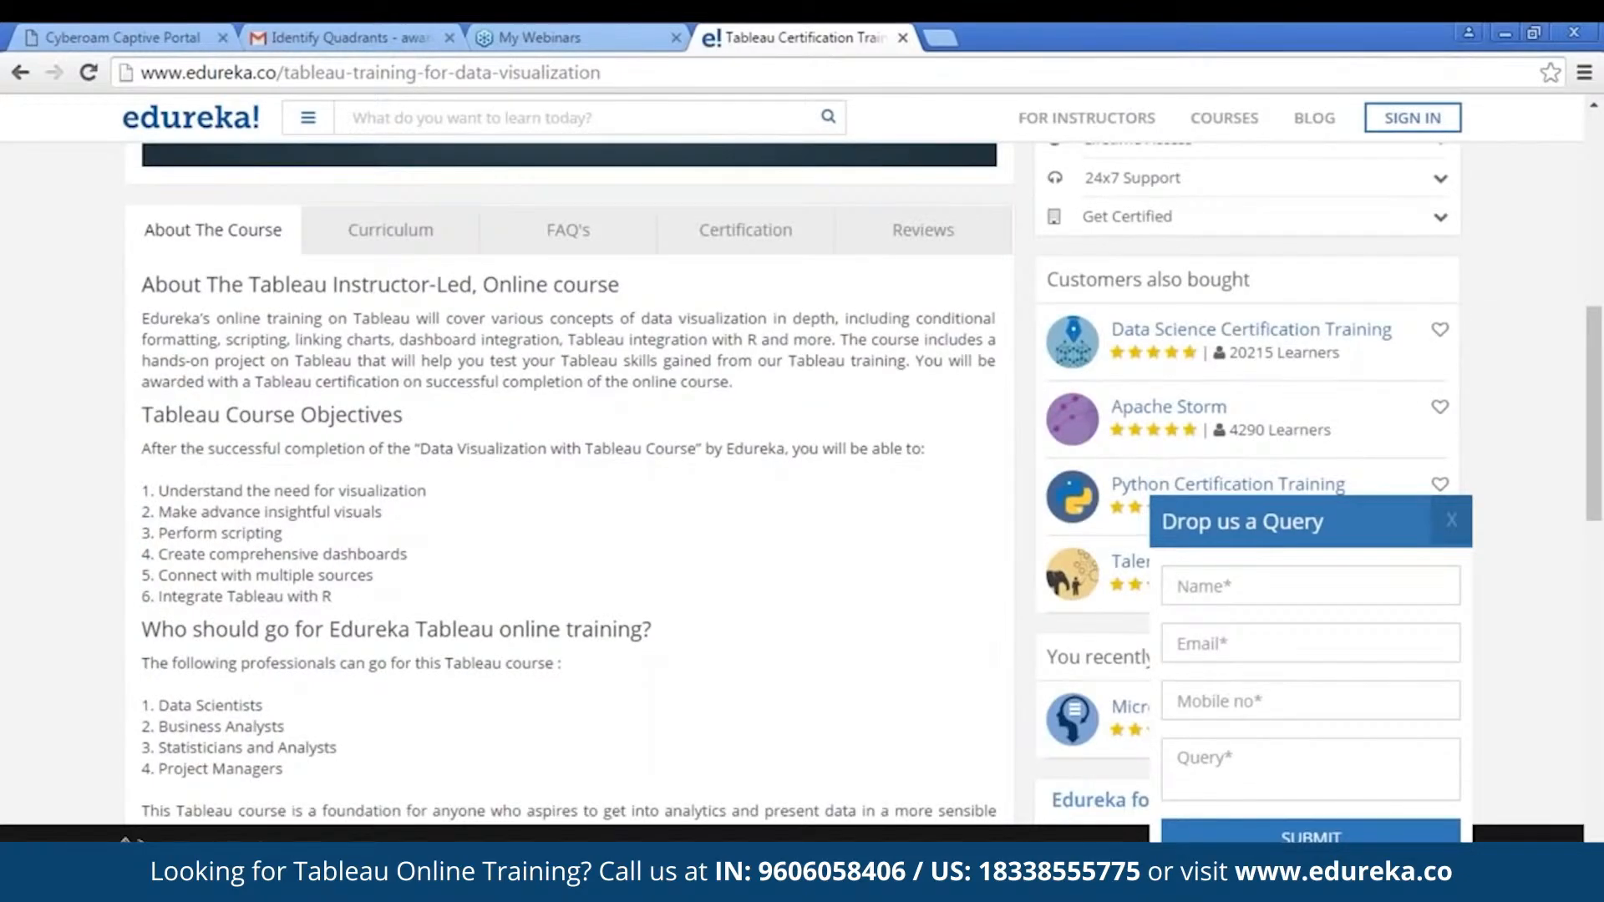